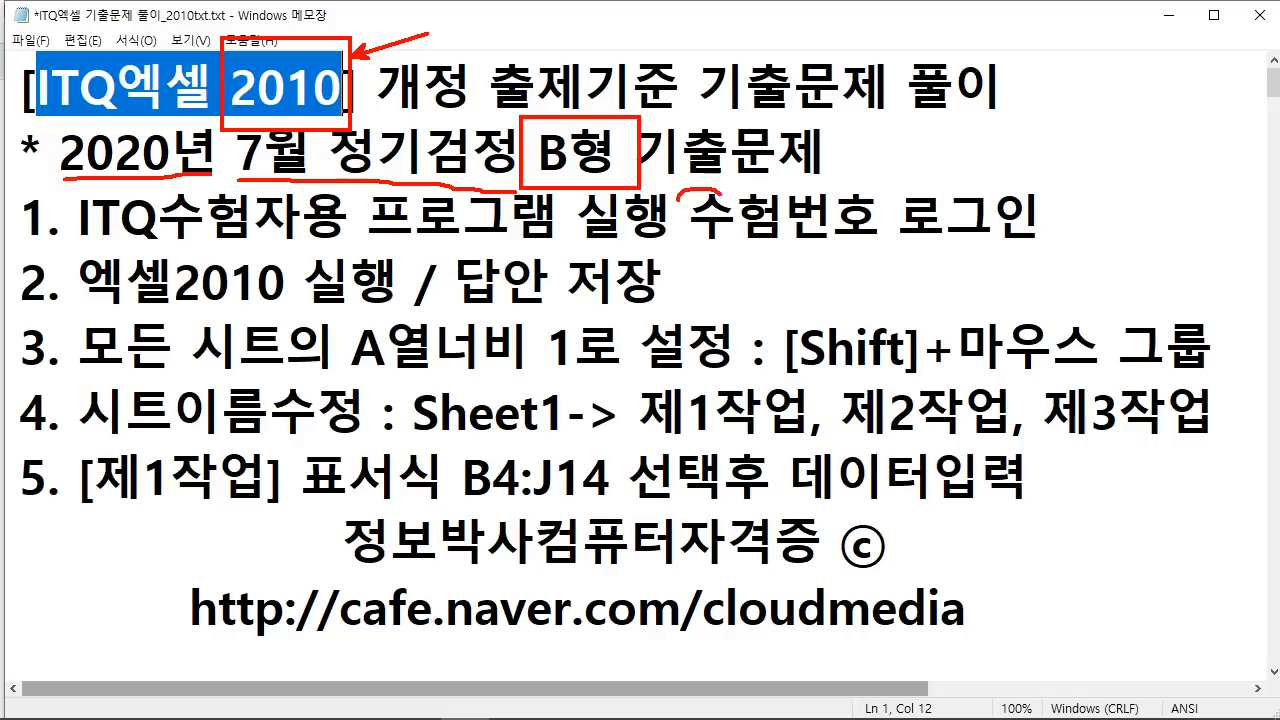
Step: Underline the examinee-number login words in red and handwrite A형 beside the exam title
{"action": "mouse_move", "coordinate": [792, 180]}
{"action": "left_mouse_down"}
{"action": "mouse_move", "coordinate": [820, 200]}
{"action": "mouse_move", "coordinate": [884, 200]}
{"action": "mouse_move", "coordinate": [885, 238]}
{"action": "left_mouse_up"}
{"action": "left_click_drag", "start_coordinate": [708, 240], "coordinate": [890, 240]}
{"action": "mouse_move", "coordinate": [972, 176]}
{"action": "left_mouse_down"}
{"action": "mouse_move", "coordinate": [1006, 120]}
{"action": "mouse_move", "coordinate": [1032, 166]}
{"action": "left_mouse_up"}
{"action": "left_click_drag", "start_coordinate": [983, 142], "coordinate": [1051, 133]}
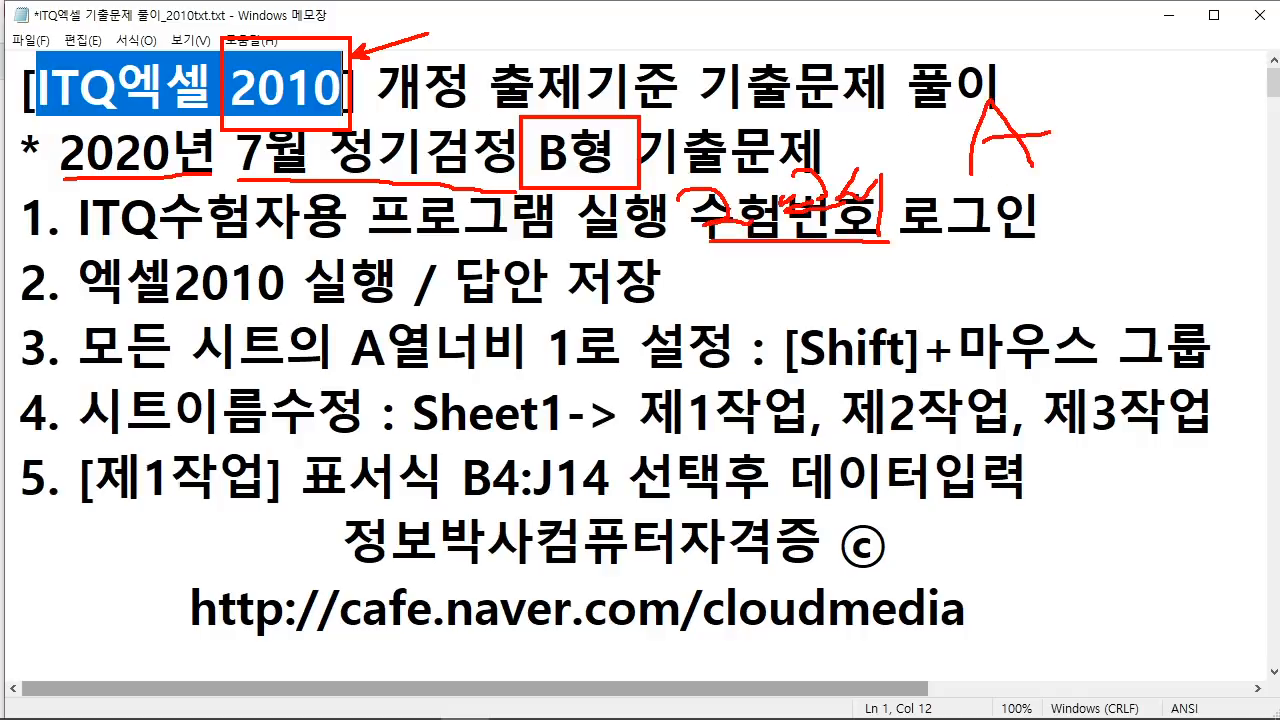
{"action": "mouse_move", "coordinate": [1046, 72]}
{"action": "left_mouse_down"}
{"action": "mouse_move", "coordinate": [1067, 84]}
{"action": "mouse_move", "coordinate": [1082, 130]}
{"action": "mouse_move", "coordinate": [1112, 123]}
{"action": "left_mouse_up"}
{"action": "left_click_drag", "start_coordinate": [1106, 138], "coordinate": [1106, 154]}
{"action": "left_click_drag", "start_coordinate": [949, 166], "coordinate": [1121, 177]}
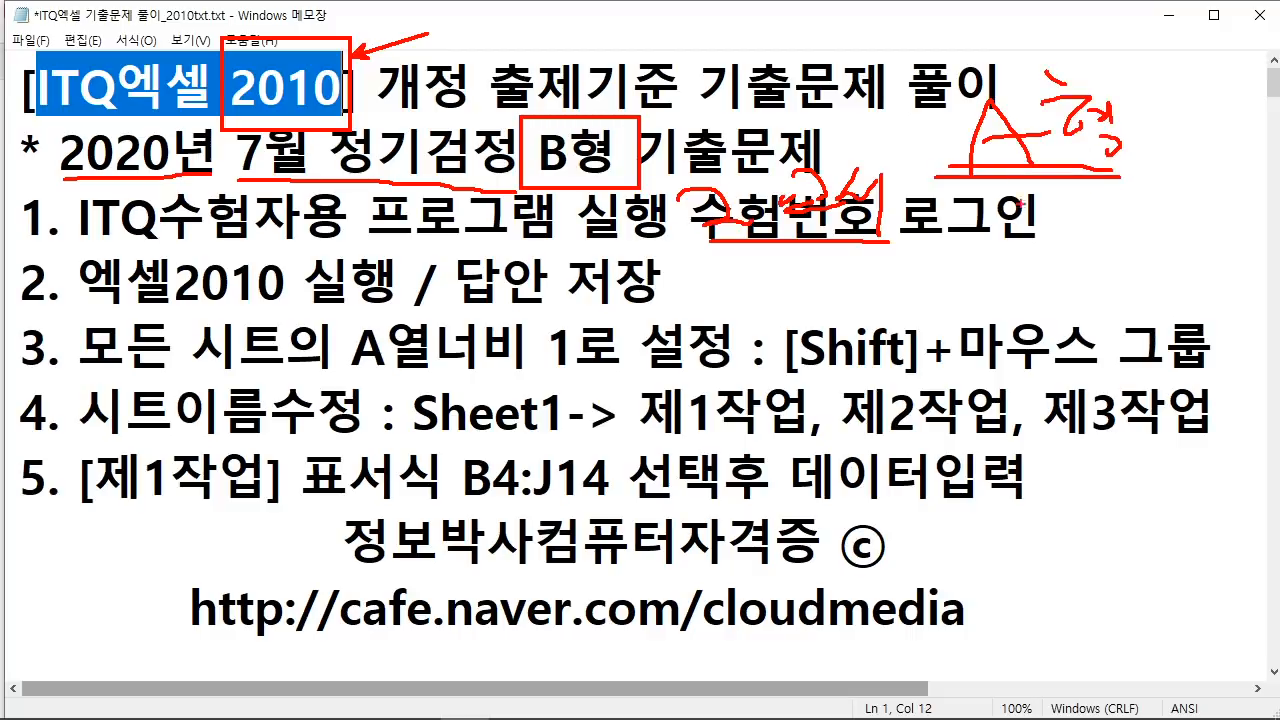
Step: Add a boxed note, an underline and an arrow at the login steps, then clear the red marks
{"action": "mouse_move", "coordinate": [912, 250]}
{"action": "left_mouse_down"}
{"action": "mouse_move", "coordinate": [946, 277]}
{"action": "mouse_move", "coordinate": [915, 284]}
{"action": "mouse_move", "coordinate": [980, 293]}
{"action": "left_mouse_up"}
{"action": "mouse_move", "coordinate": [994, 238]}
{"action": "left_mouse_down"}
{"action": "mouse_move", "coordinate": [957, 271]}
{"action": "mouse_move", "coordinate": [1006, 279]}
{"action": "left_mouse_up"}
{"action": "mouse_move", "coordinate": [1013, 226]}
{"action": "left_mouse_down"}
{"action": "mouse_move", "coordinate": [1020, 297]}
{"action": "mouse_move", "coordinate": [868, 303]}
{"action": "mouse_move", "coordinate": [1052, 213]}
{"action": "mouse_move", "coordinate": [1062, 328]}
{"action": "left_mouse_up"}
{"action": "left_click_drag", "start_coordinate": [862, 250], "coordinate": [849, 290]}
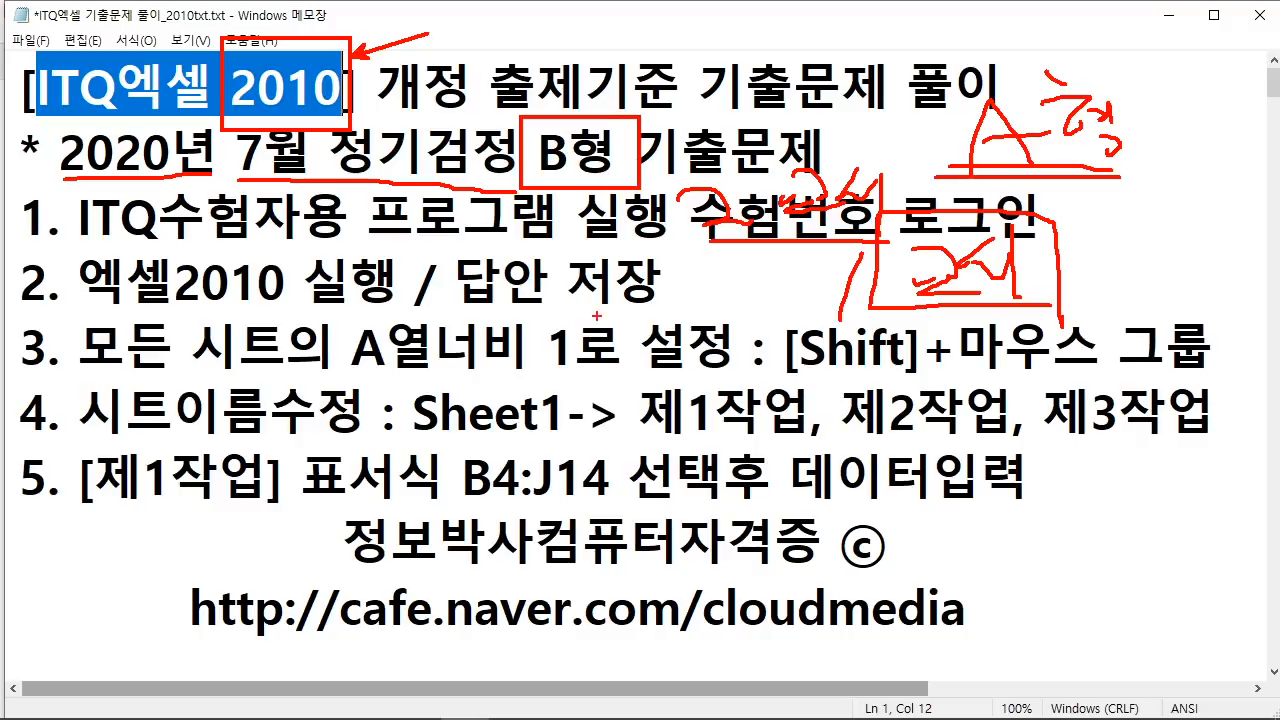
{"action": "mouse_move", "coordinate": [88, 242]}
{"action": "left_mouse_down"}
{"action": "mouse_move", "coordinate": [196, 262]}
{"action": "mouse_move", "coordinate": [548, 253]}
{"action": "left_mouse_up"}
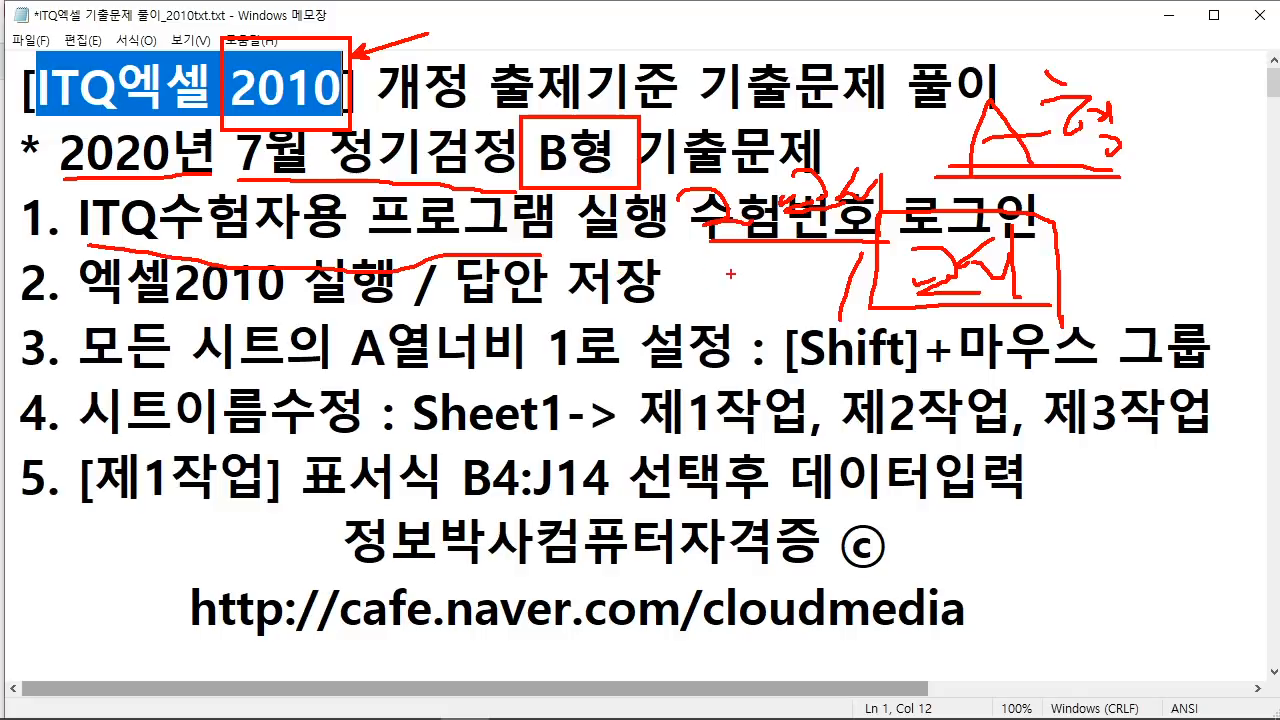
{"action": "left_click_drag", "start_coordinate": [1075, 209], "coordinate": [1156, 199]}
{"action": "key", "text": "Escape"}
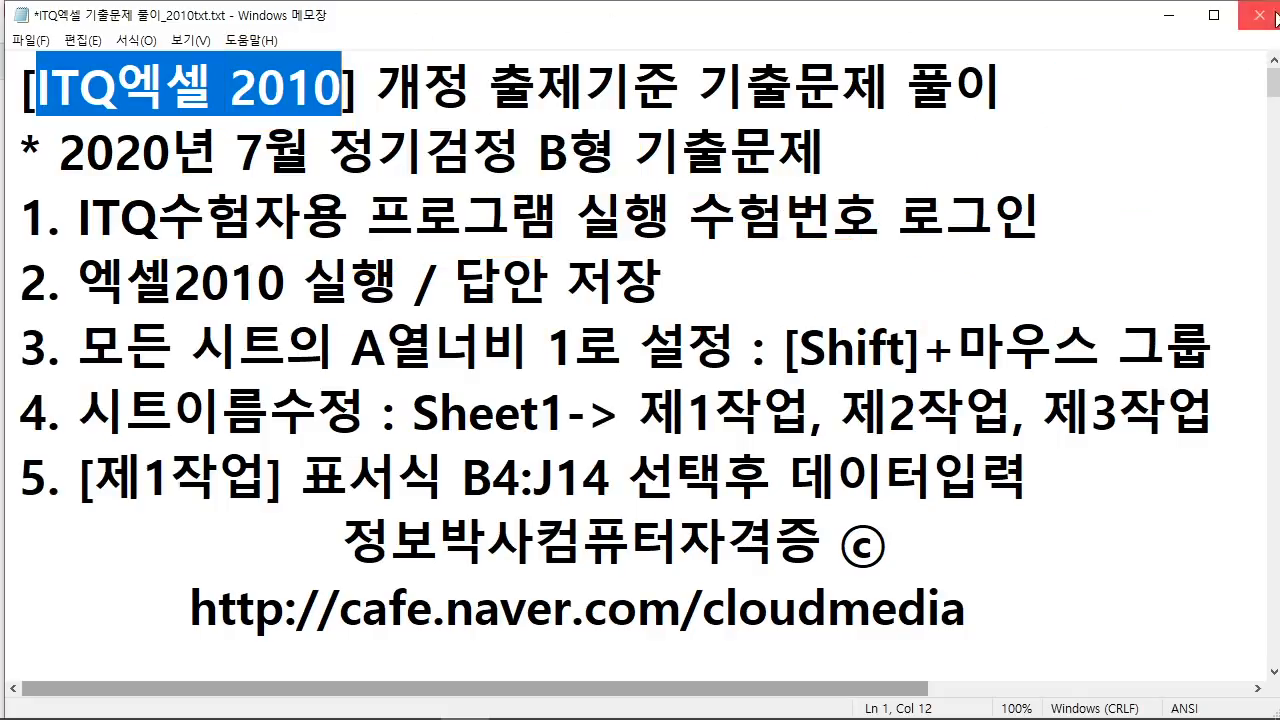
Step: Launch Excel 2010 maximized from the desktop, then bring the exam PDF back up
{"action": "left_click", "coordinate": [1172, 22]}
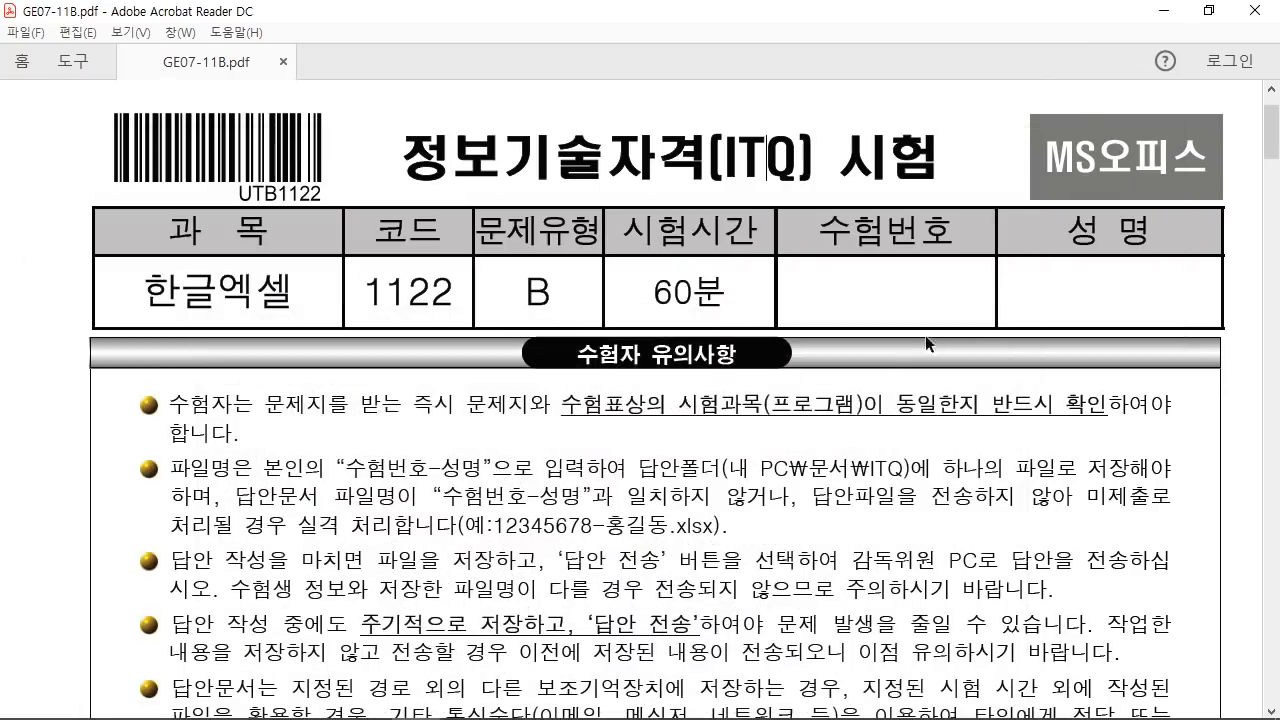
{"action": "left_click", "coordinate": [1163, 12]}
{"action": "double_click", "coordinate": [784, 138]}
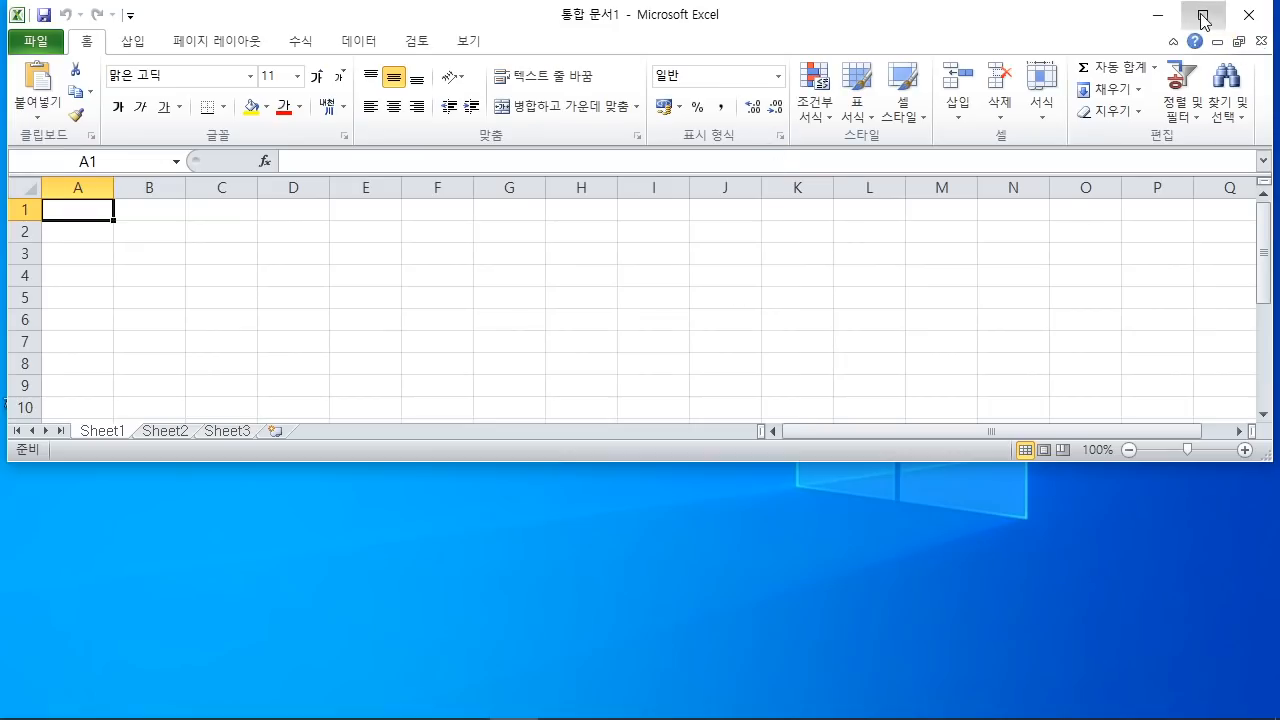
{"action": "left_click", "coordinate": [1203, 14]}
{"action": "left_click", "coordinate": [449, 313]}
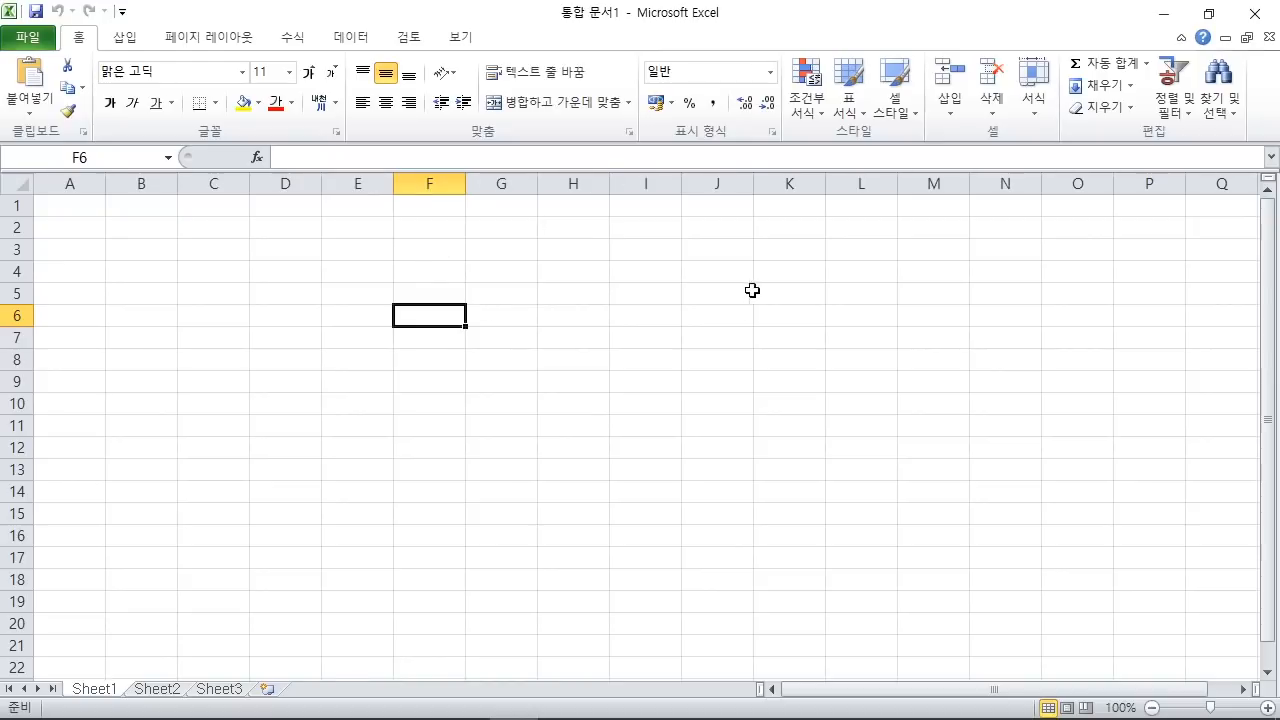
{"action": "left_click", "coordinate": [587, 308]}
{"action": "mouse_move", "coordinate": [484, 714]}
{"action": "left_click", "coordinate": [435, 708]}
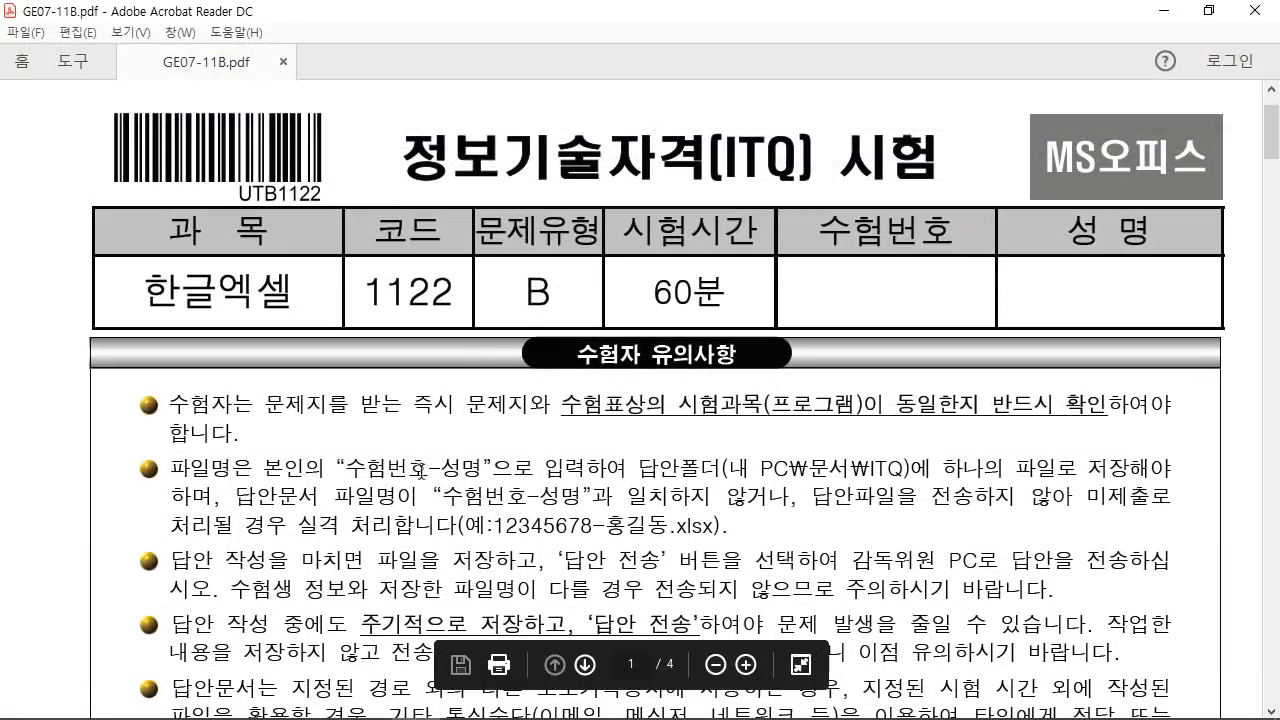
{"action": "left_click_drag", "start_coordinate": [366, 468], "coordinate": [484, 468]}
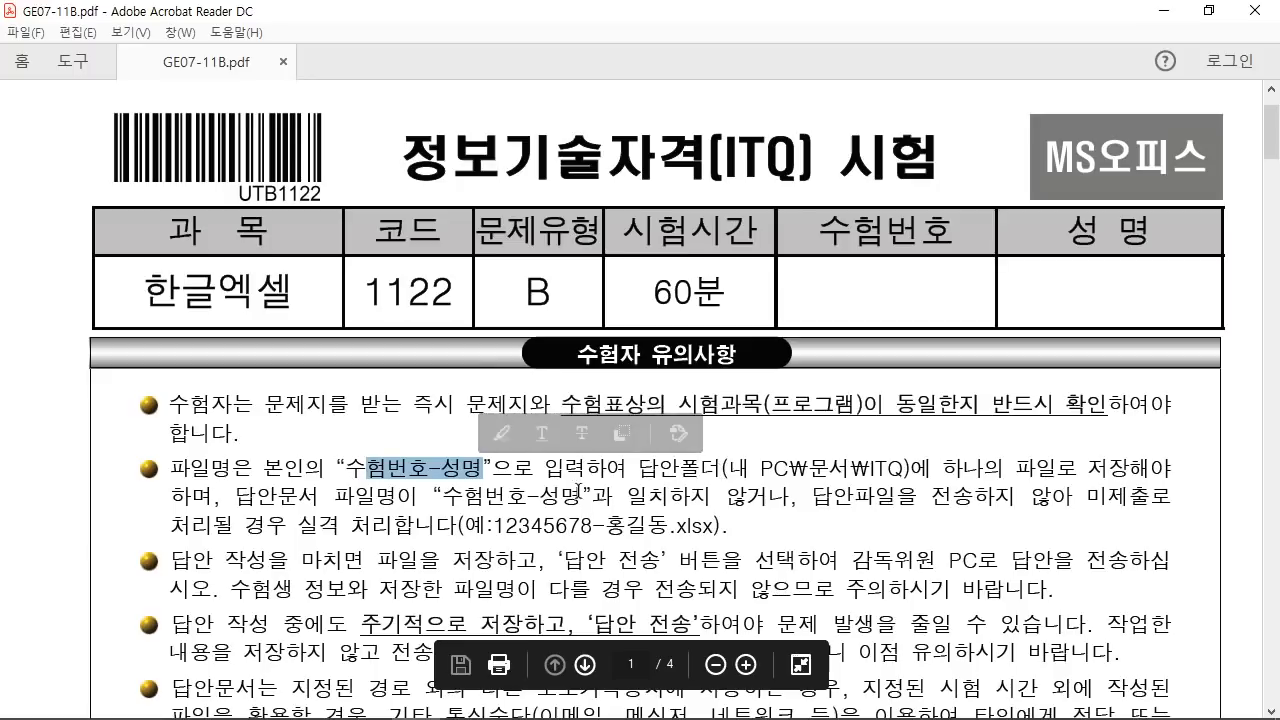
{"action": "left_click", "coordinate": [423, 491]}
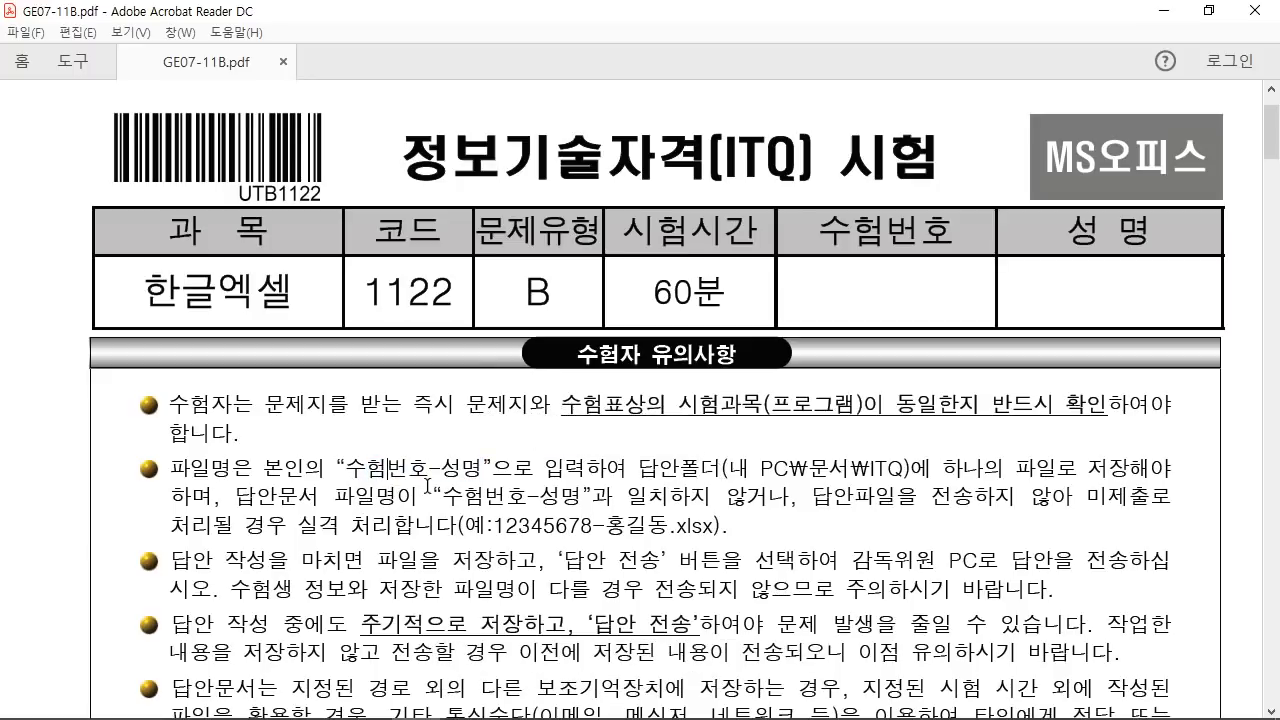
{"action": "mouse_move", "coordinate": [718, 438]}
{"action": "left_mouse_down"}
{"action": "mouse_move", "coordinate": [816, 492]}
{"action": "mouse_move", "coordinate": [928, 492]}
{"action": "left_mouse_up"}
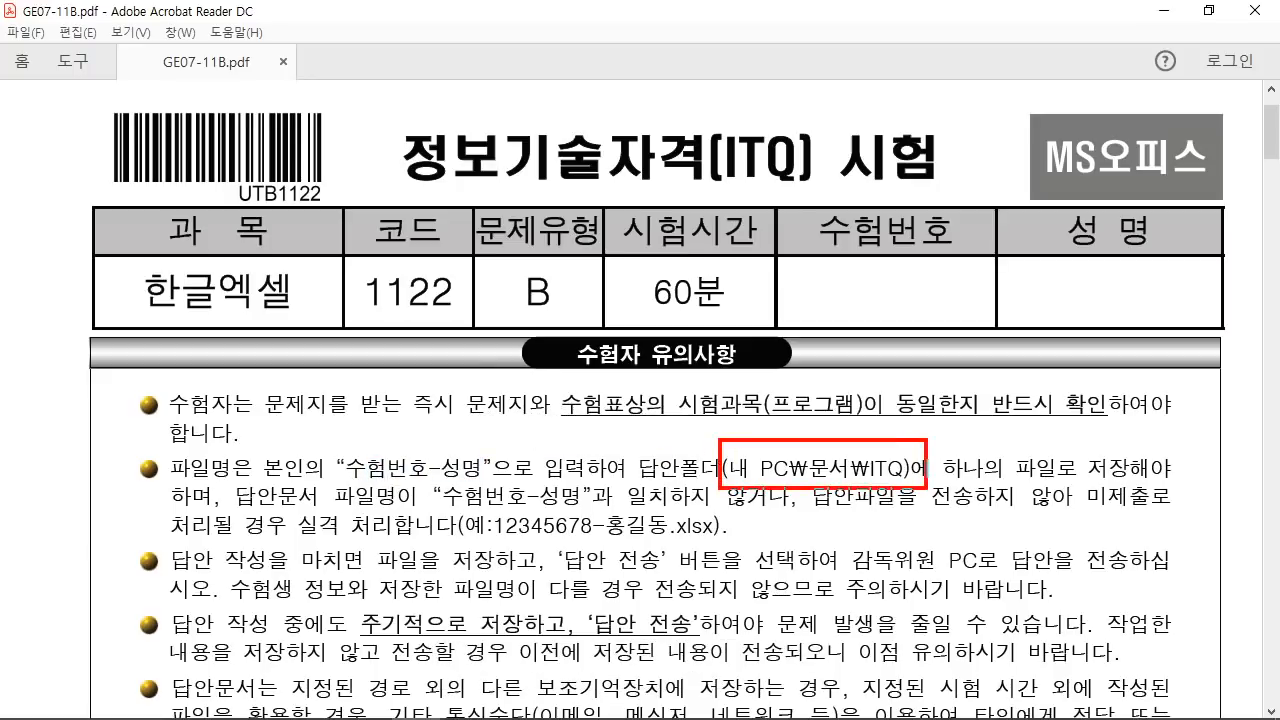
{"action": "left_click_drag", "start_coordinate": [863, 360], "coordinate": [778, 440]}
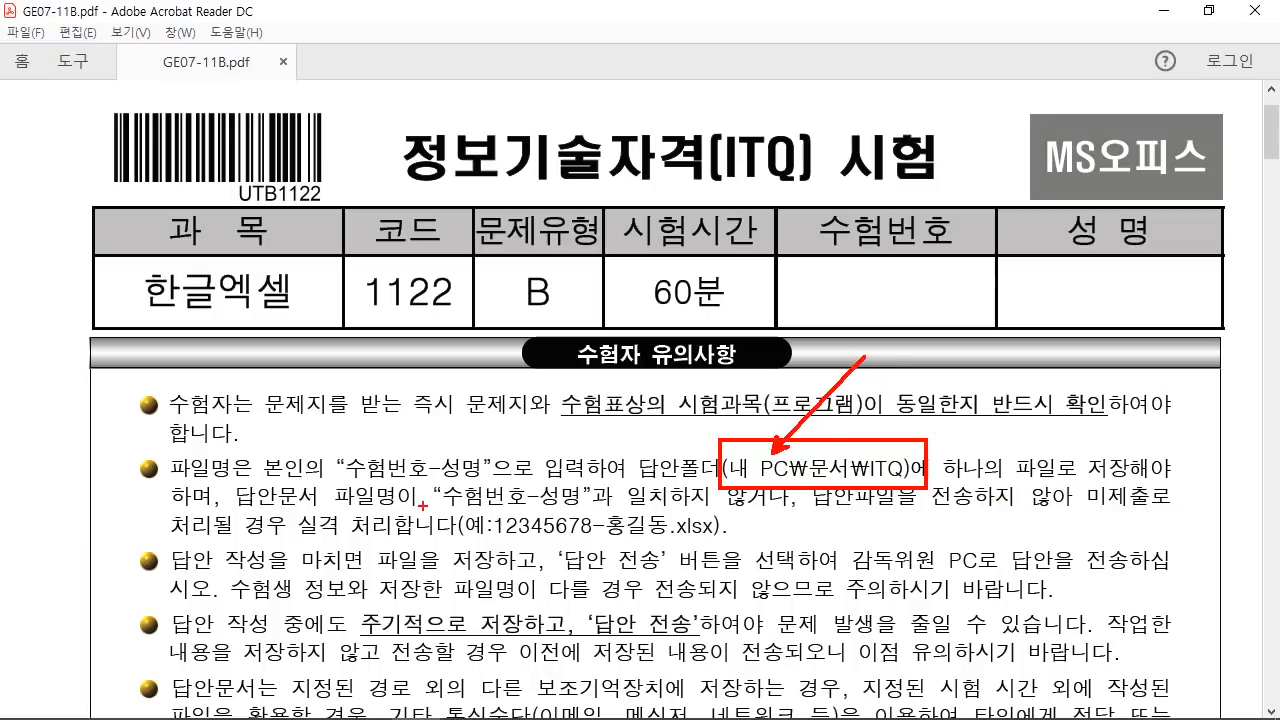
{"action": "left_click_drag", "start_coordinate": [423, 505], "coordinate": [606, 511]}
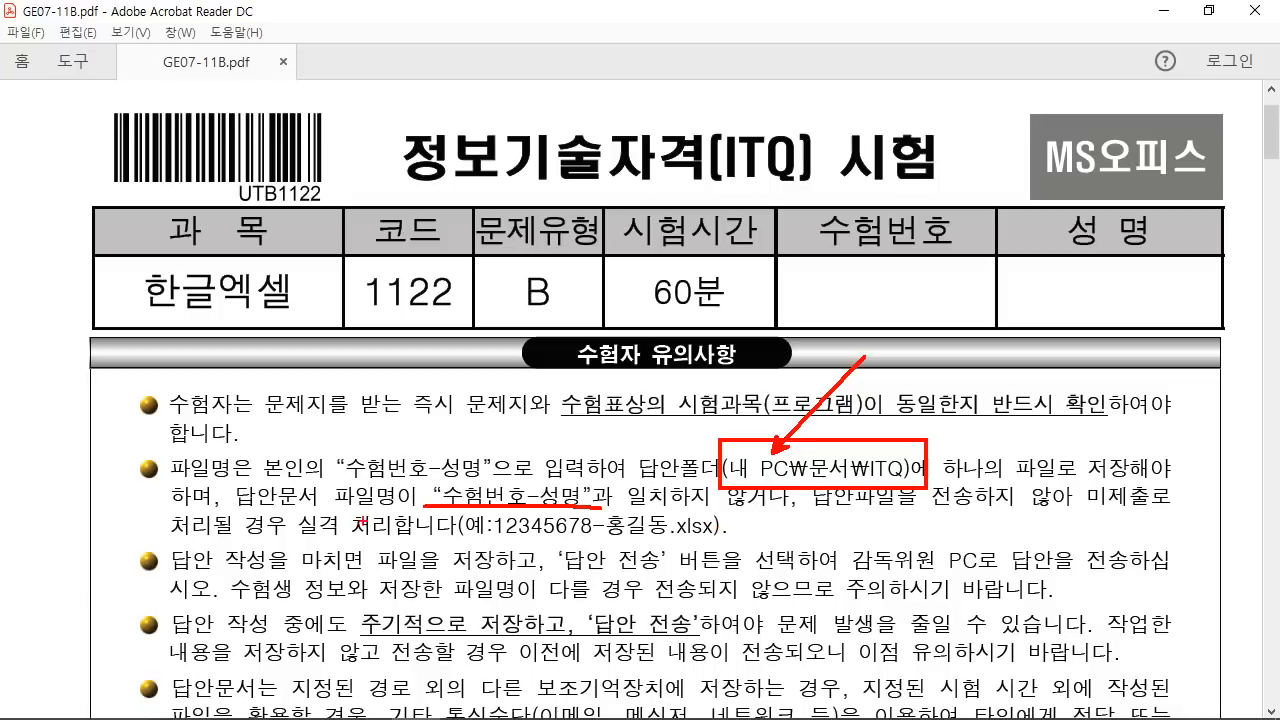
{"action": "left_click_drag", "start_coordinate": [297, 545], "coordinate": [447, 546]}
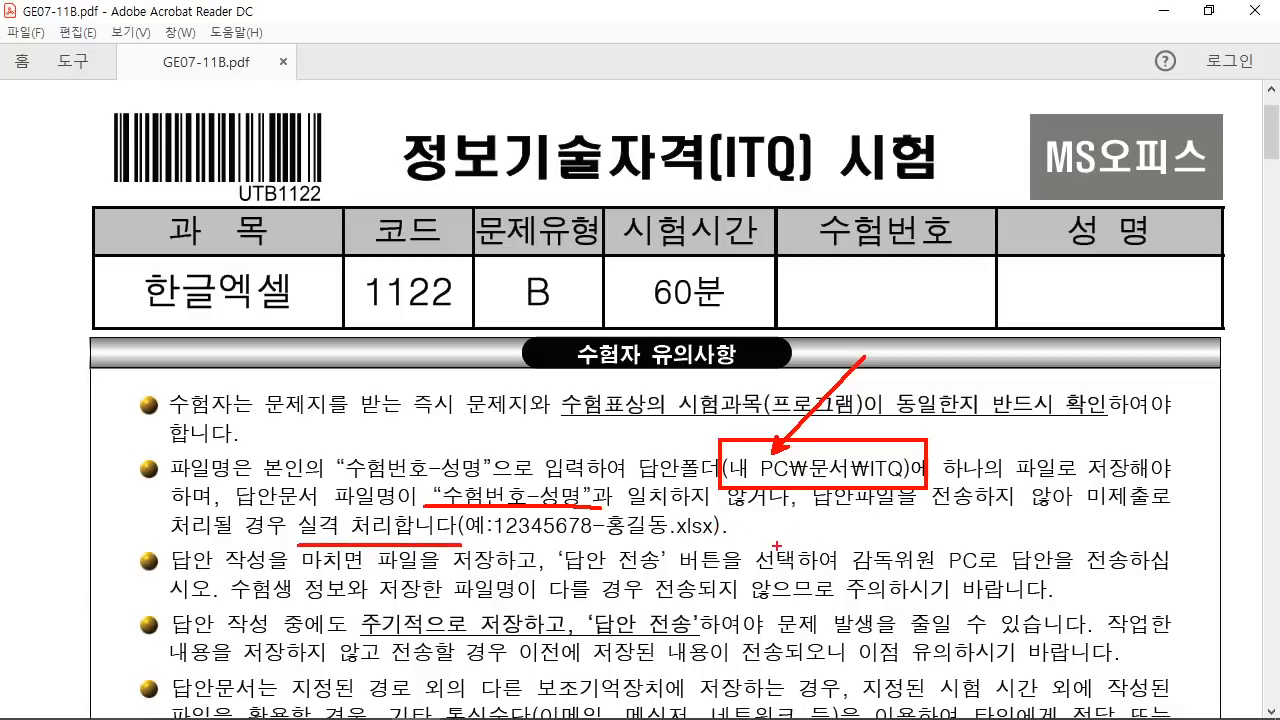
{"action": "key", "text": "Escape"}
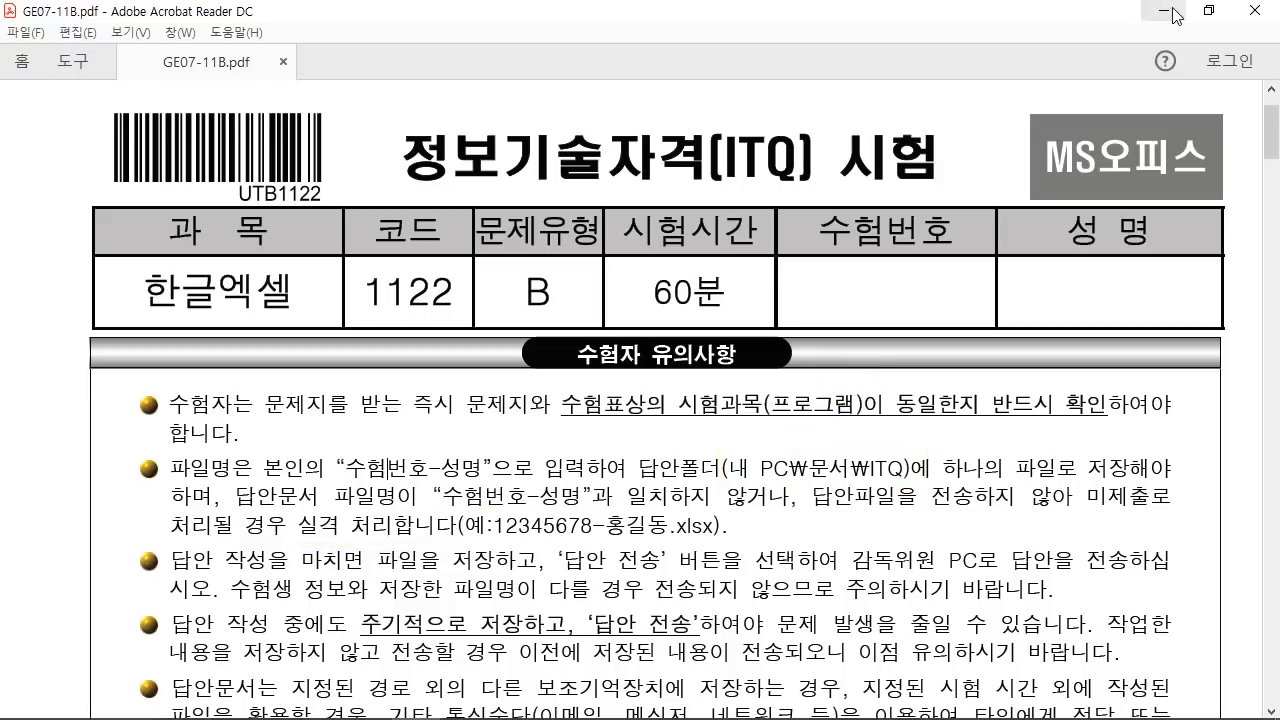
{"action": "left_click", "coordinate": [1163, 11]}
Step: Save the workbook in Documents\ITQ as '20200804-' followed by the examinee's name
{"action": "left_click", "coordinate": [357, 337]}
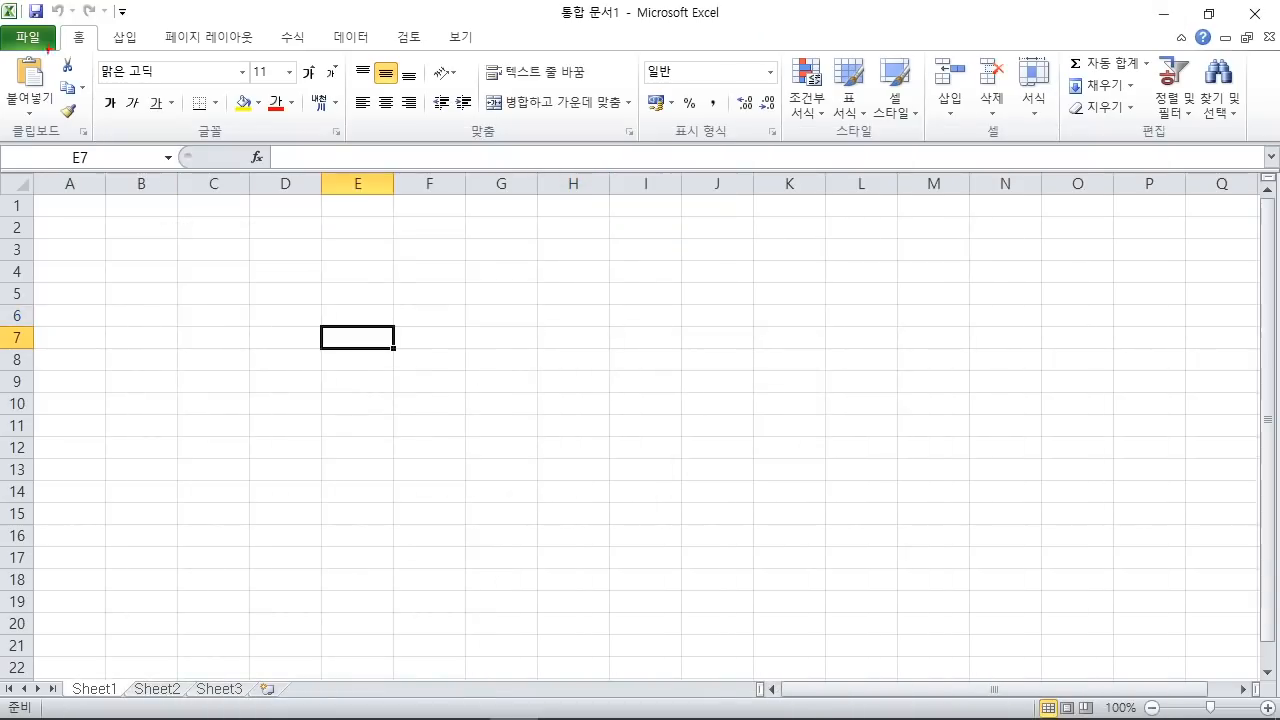
{"action": "left_click_drag", "start_coordinate": [24, 2], "coordinate": [232, 265]}
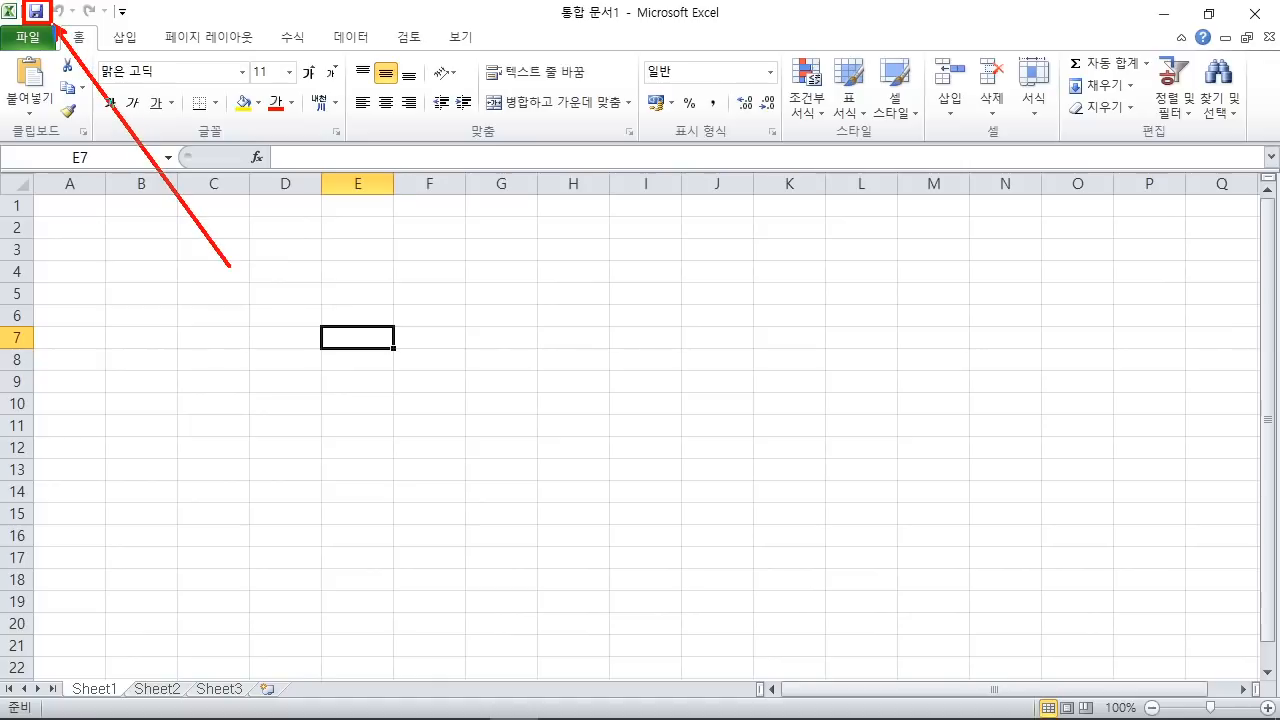
{"action": "key", "text": "Escape"}
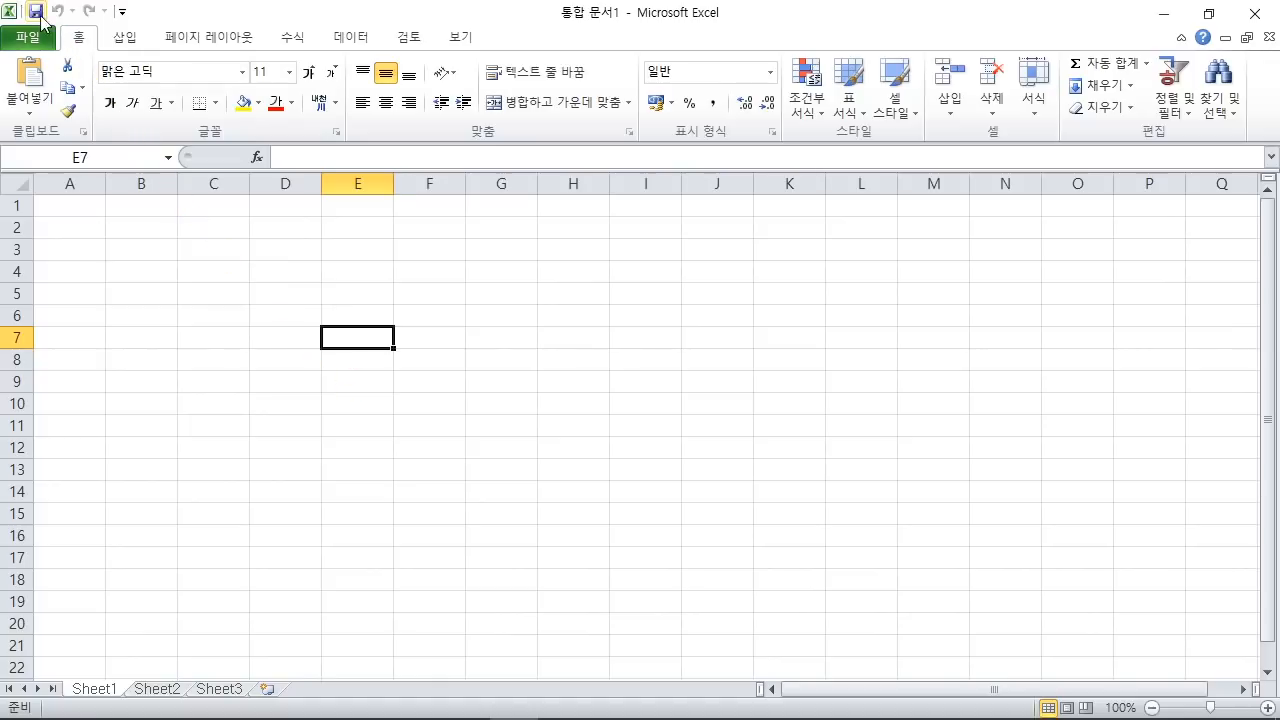
{"action": "left_click", "coordinate": [36, 11]}
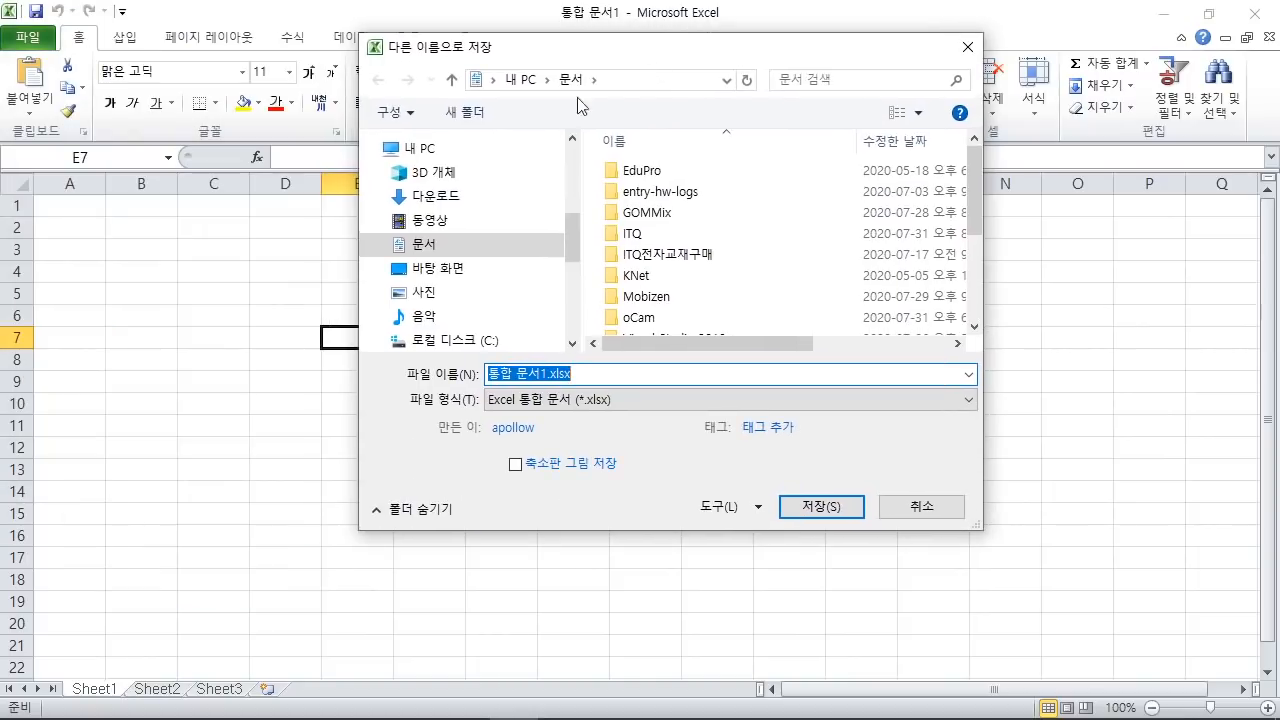
{"action": "left_click", "coordinate": [445, 250]}
{"action": "double_click", "coordinate": [640, 236]}
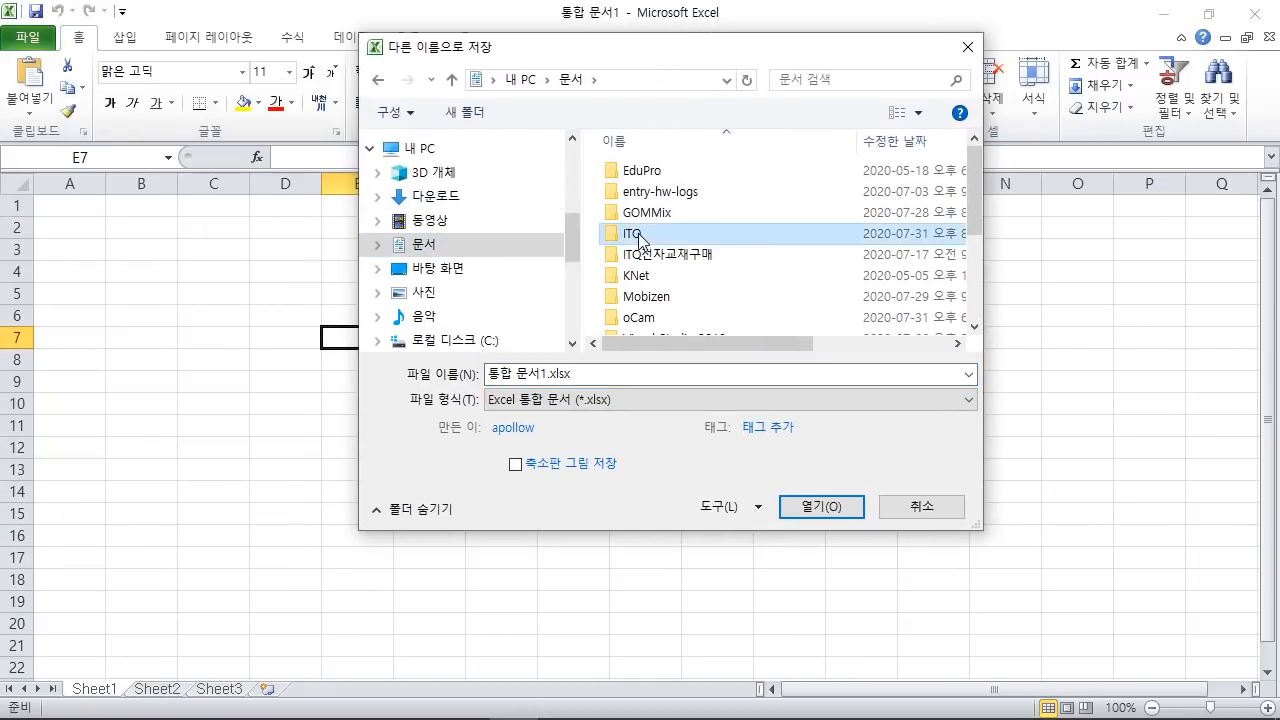
{"action": "left_click_drag", "start_coordinate": [489, 374], "coordinate": [583, 372]}
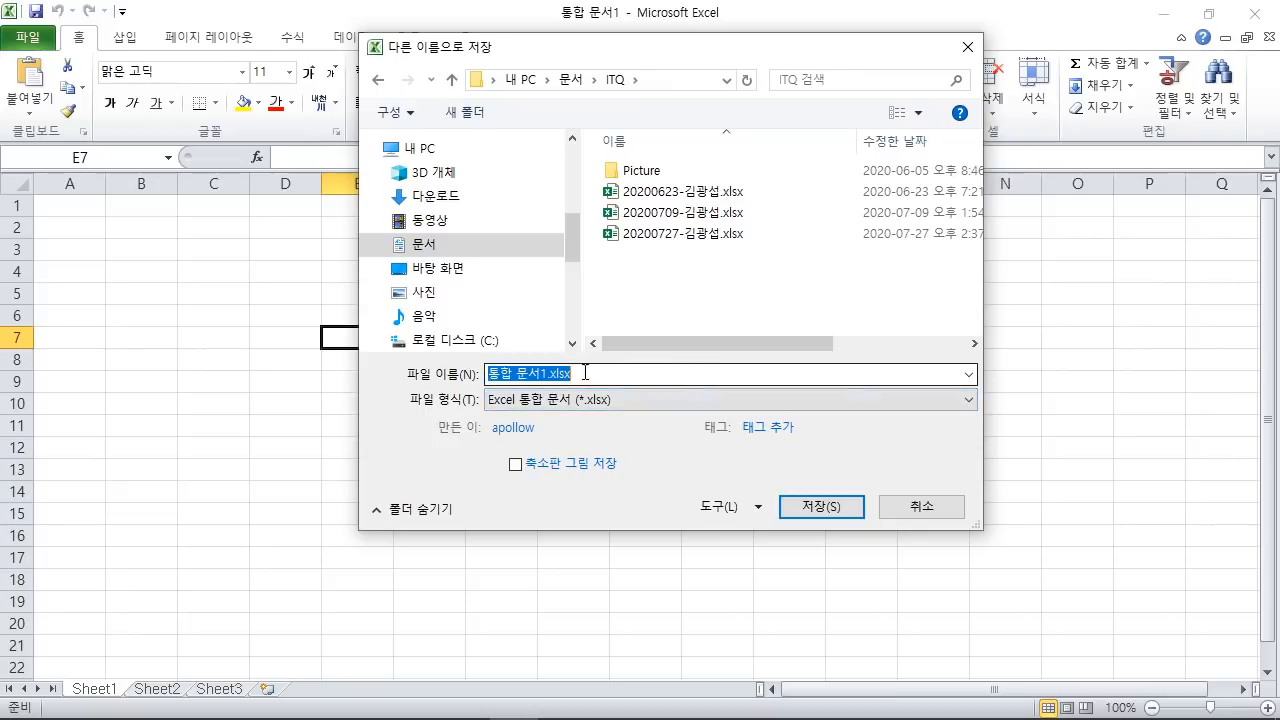
{"action": "type", "text": "2020"}
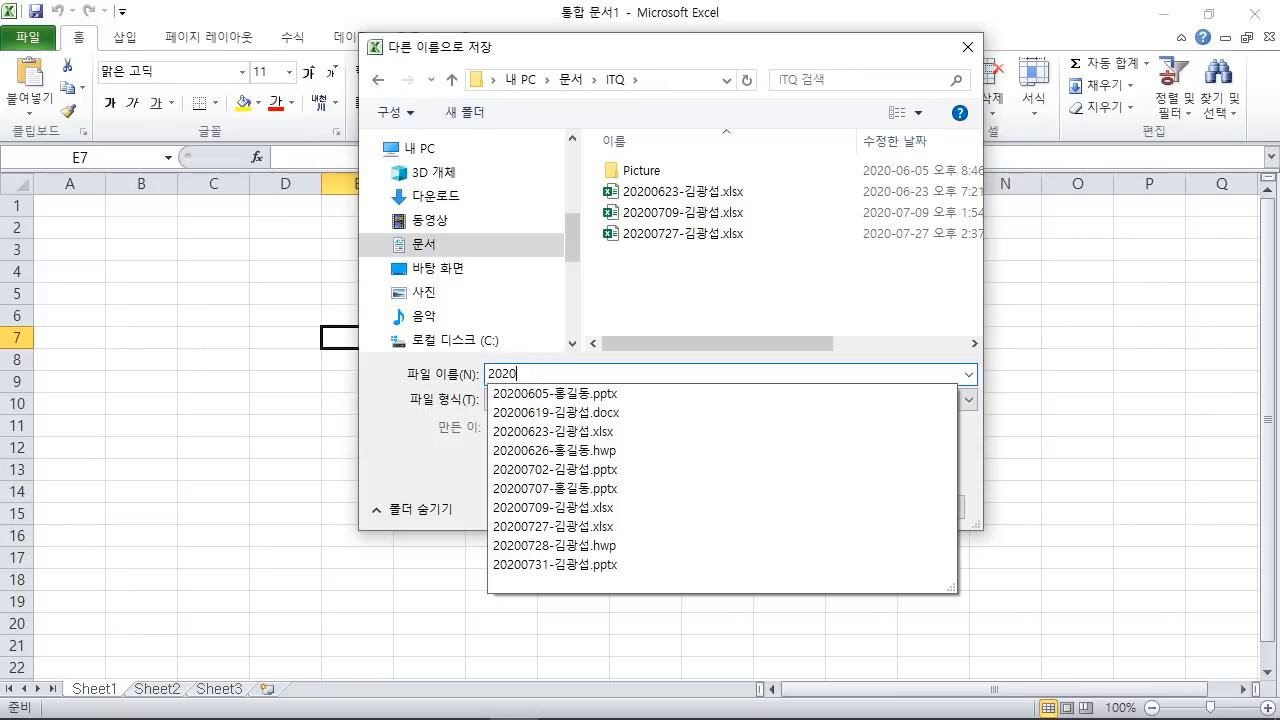
{"action": "type", "text": "08"}
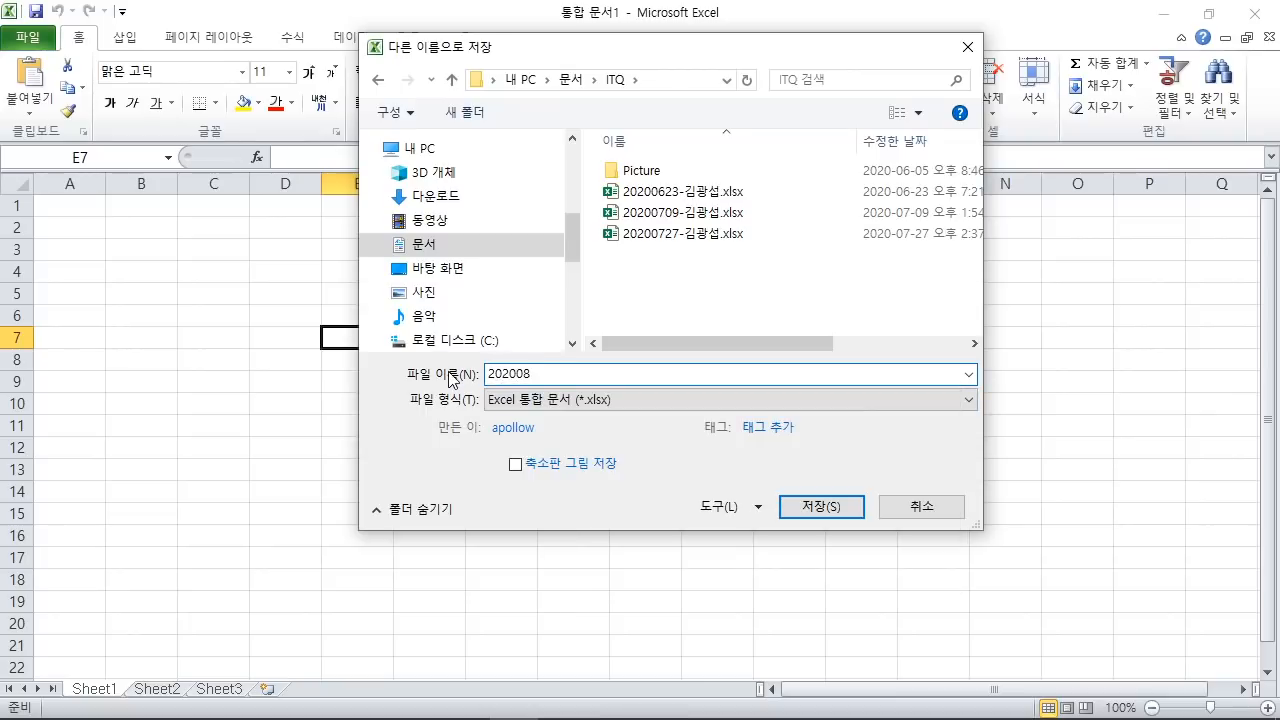
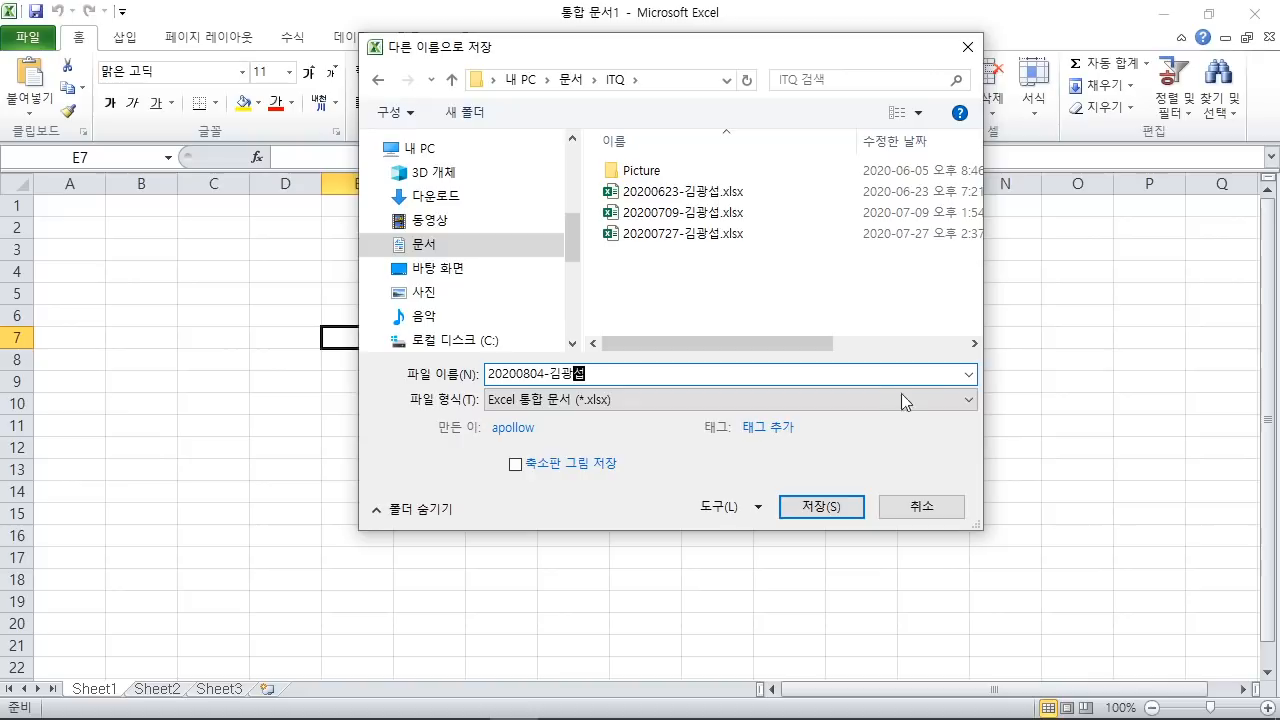
{"action": "left_click", "coordinate": [615, 374]}
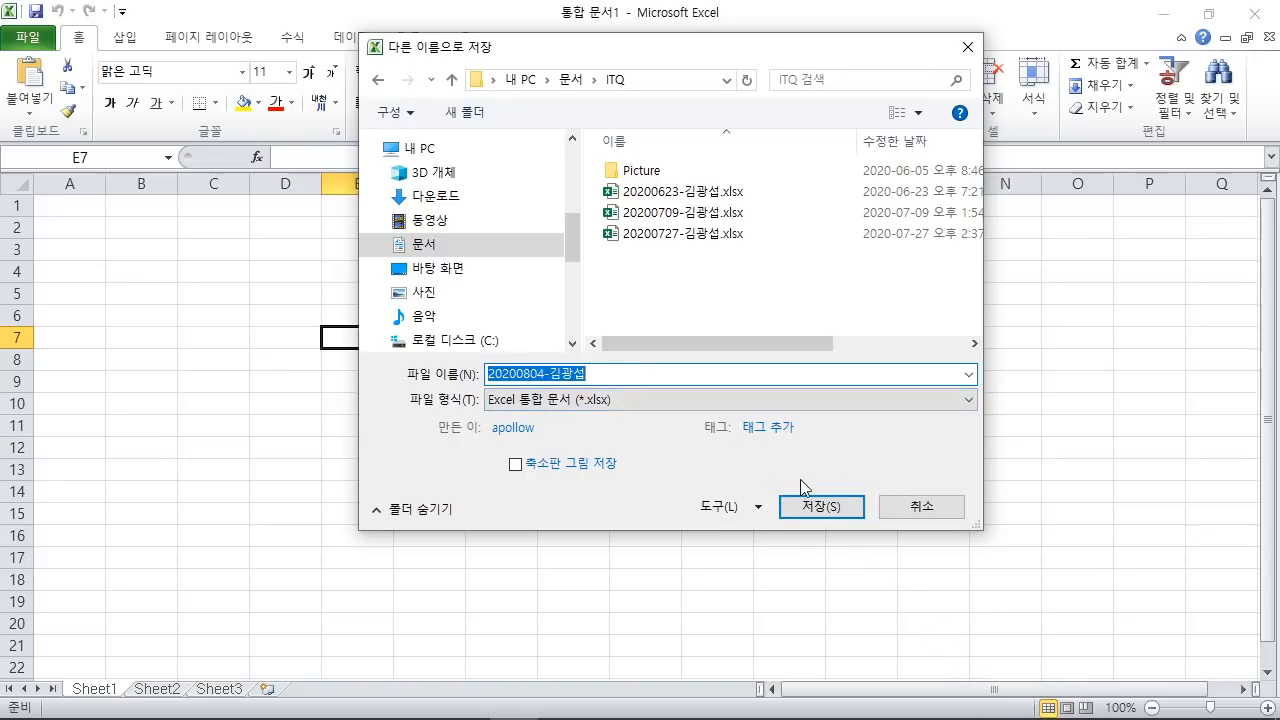
{"action": "left_click", "coordinate": [820, 506]}
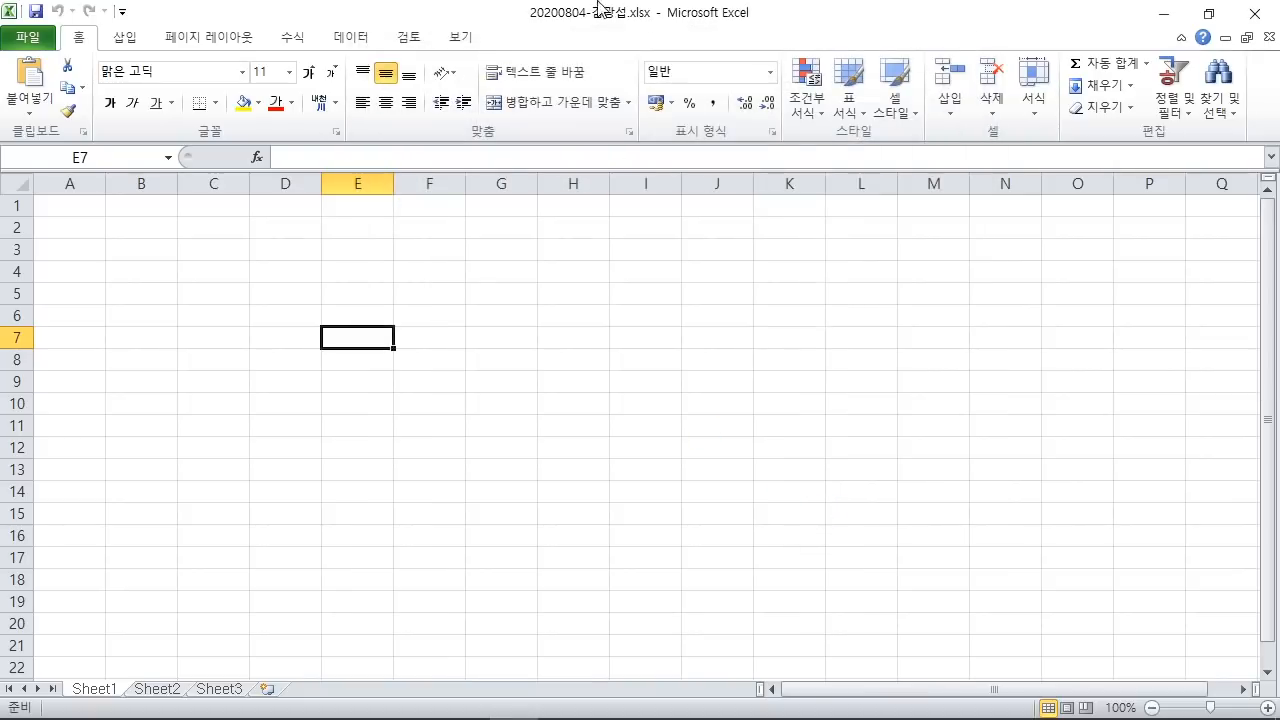
Step: Highlight the 시트이름수정 step in the Notepad notes, then minimize Notepad to show the workbook
{"action": "left_click", "coordinate": [529, 322]}
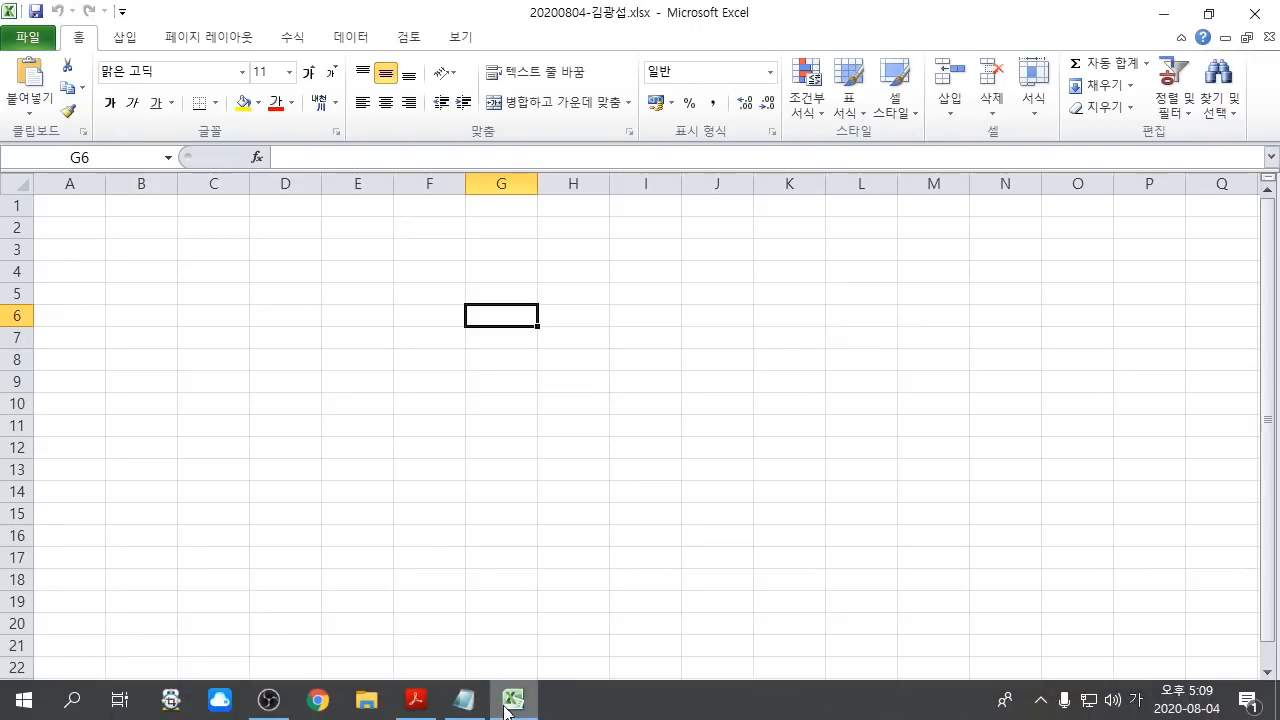
{"action": "left_click", "coordinate": [463, 698]}
{"action": "left_click", "coordinate": [221, 411]}
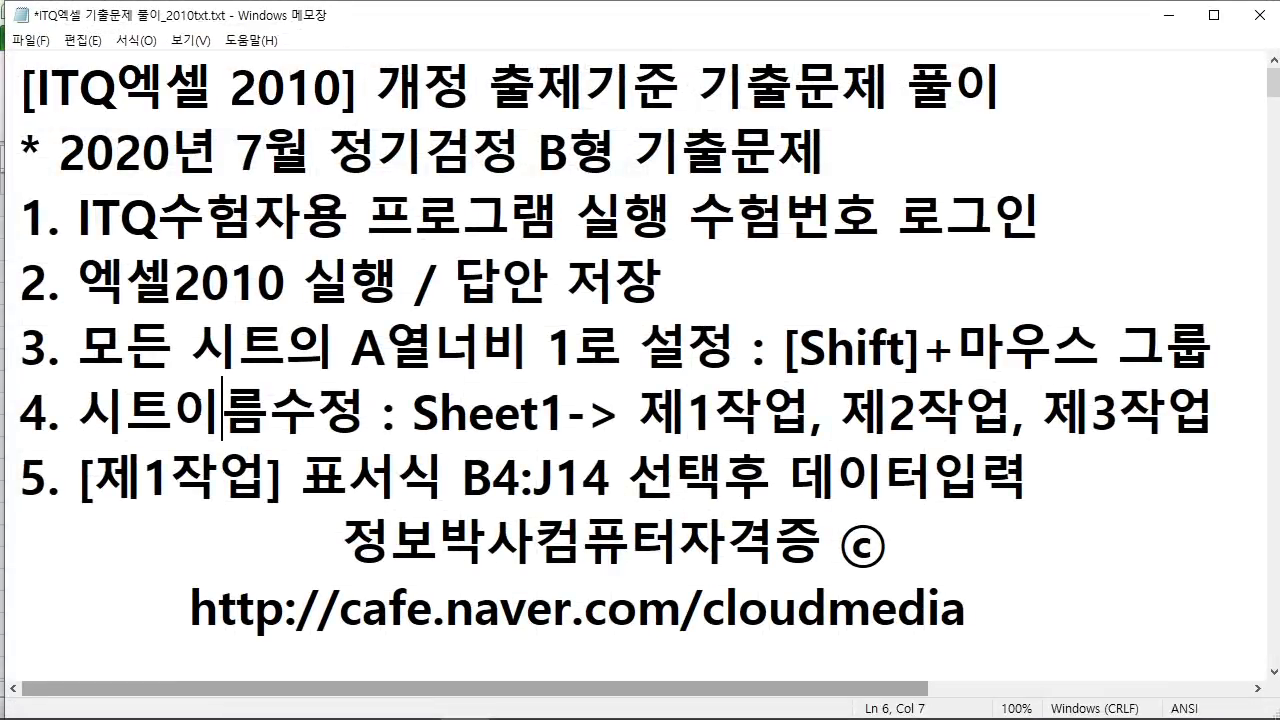
{"action": "left_click_drag", "start_coordinate": [80, 346], "coordinate": [583, 346]}
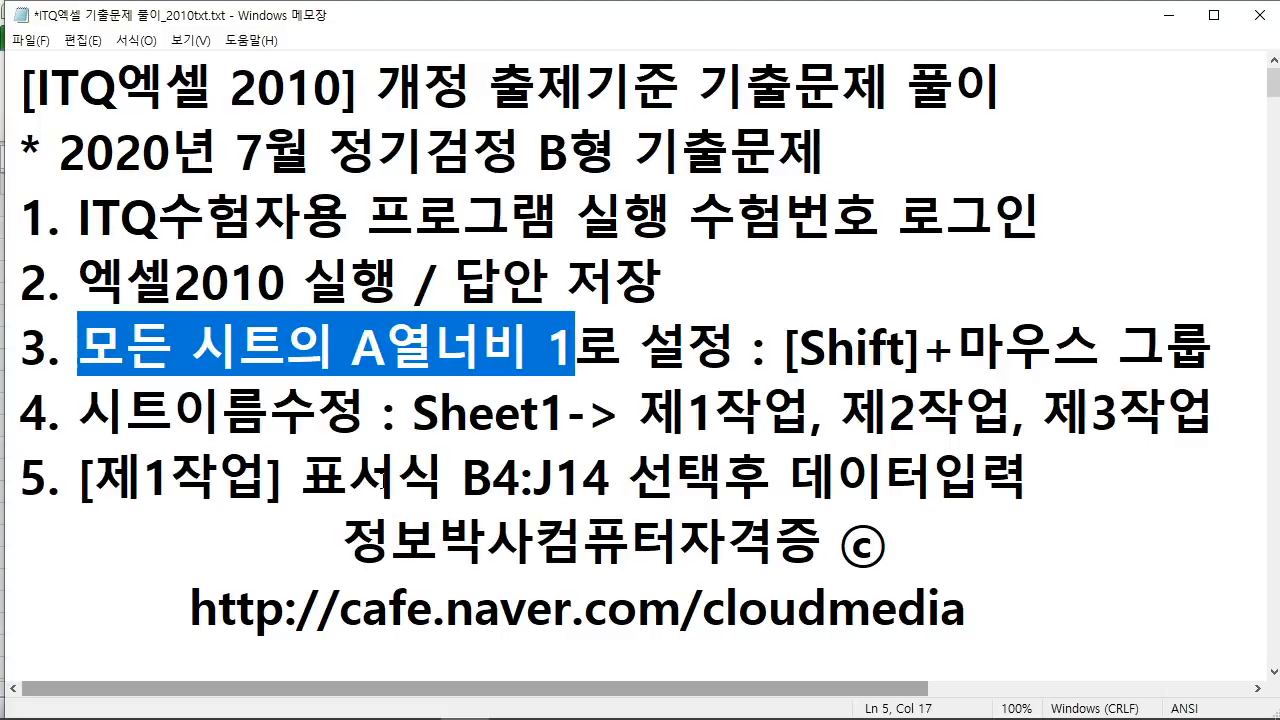
{"action": "left_click", "coordinate": [575, 349]}
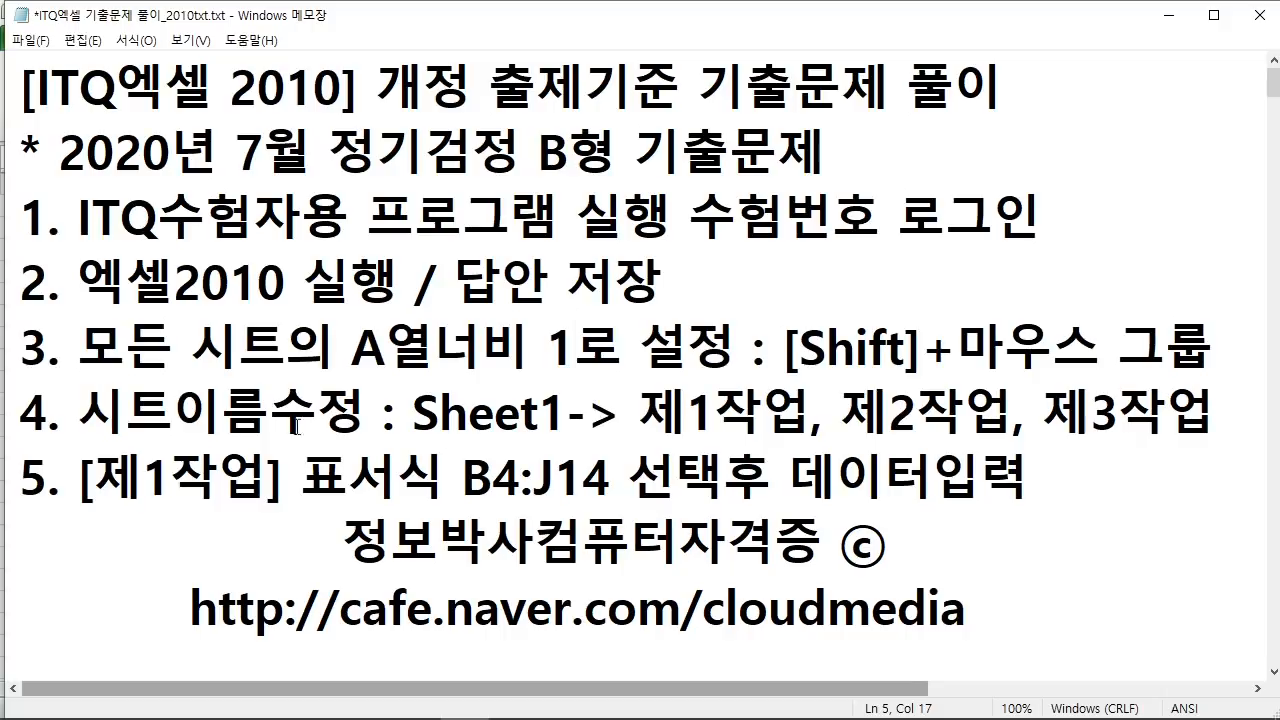
{"action": "left_click_drag", "start_coordinate": [90, 420], "coordinate": [366, 415]}
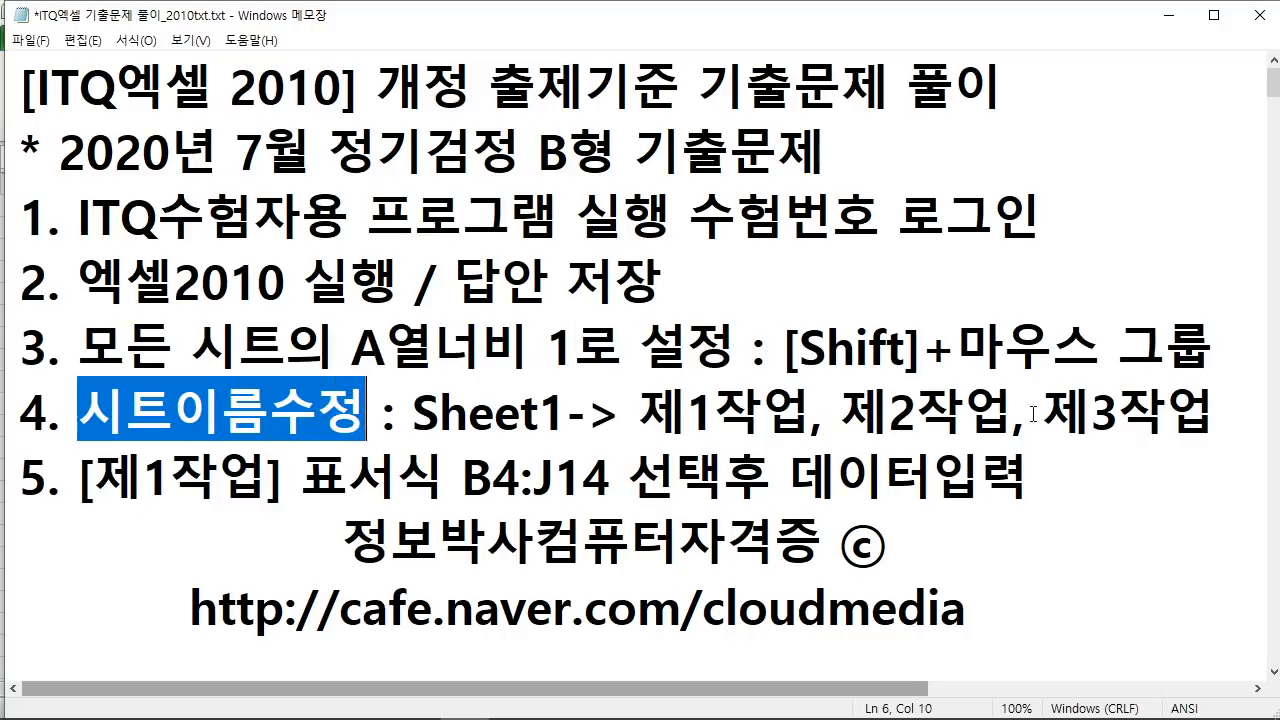
{"action": "left_click", "coordinate": [1166, 15]}
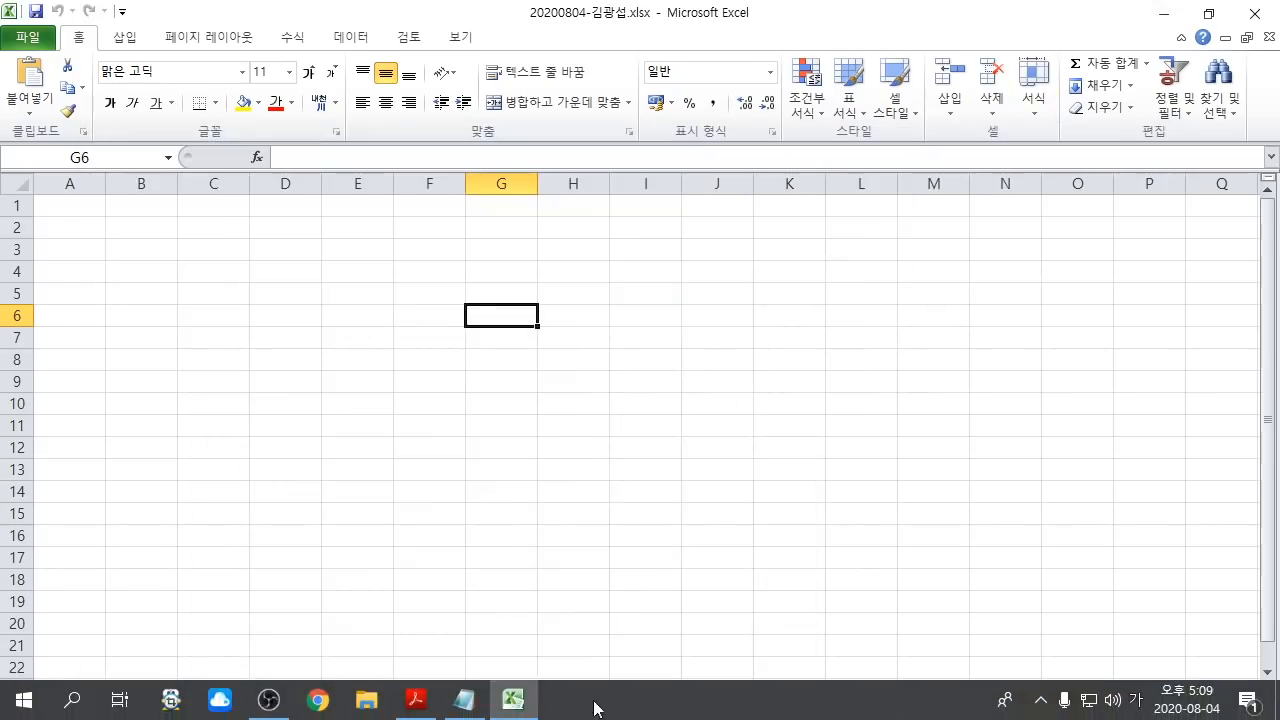
{"action": "left_click", "coordinate": [433, 704]}
{"action": "scroll", "coordinate": [540, 482], "scroll_direction": "down", "scroll_amount": 10}
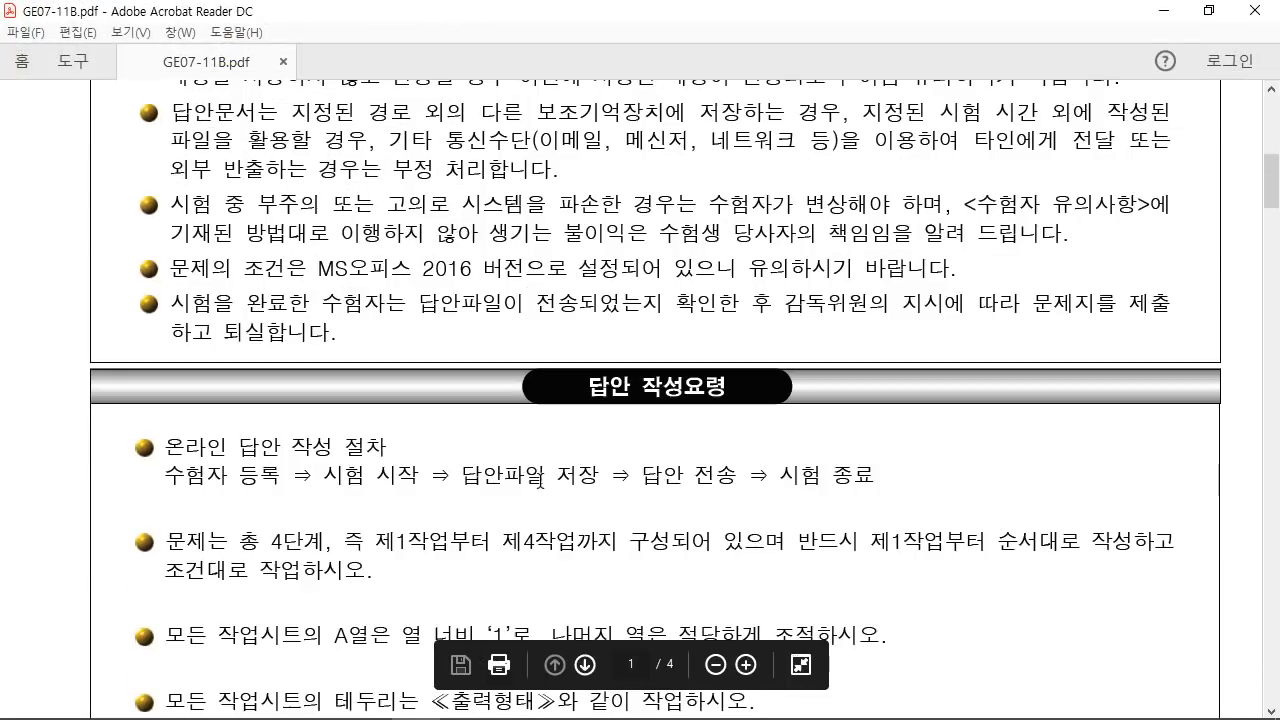
{"action": "scroll", "coordinate": [663, 364], "scroll_direction": "down", "scroll_amount": 3}
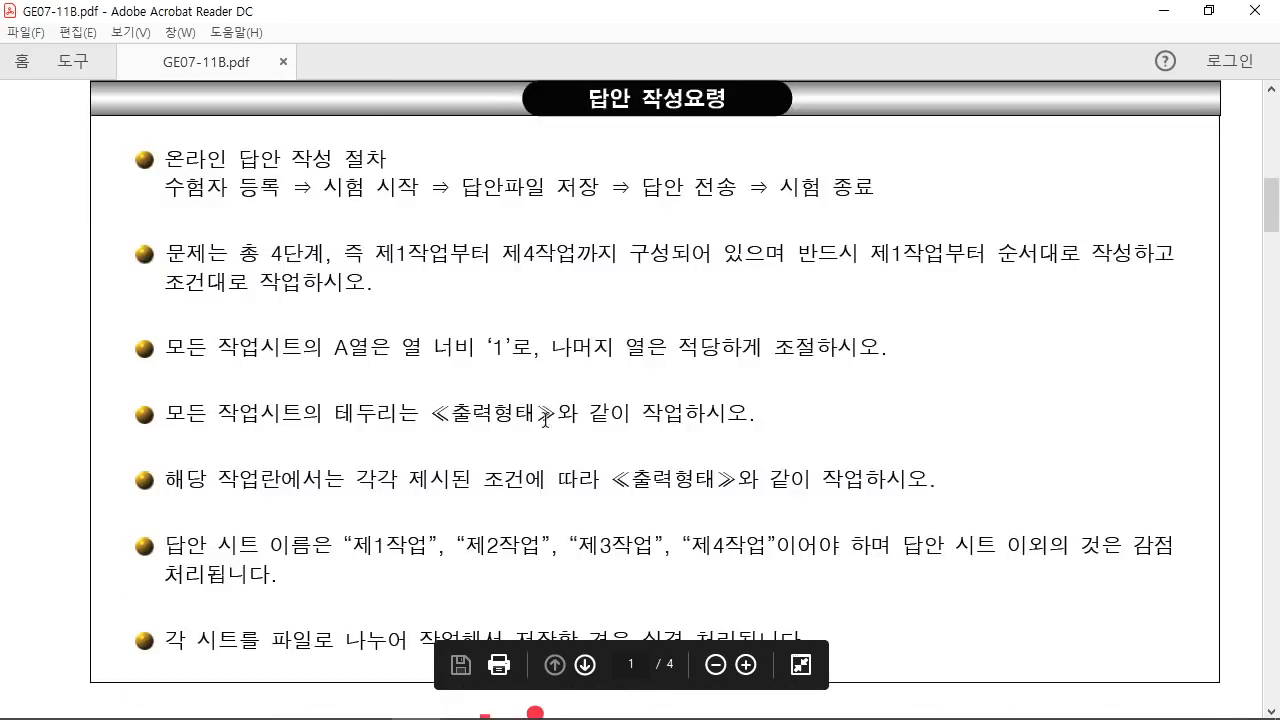
{"action": "left_click_drag", "start_coordinate": [135, 322], "coordinate": [971, 372]}
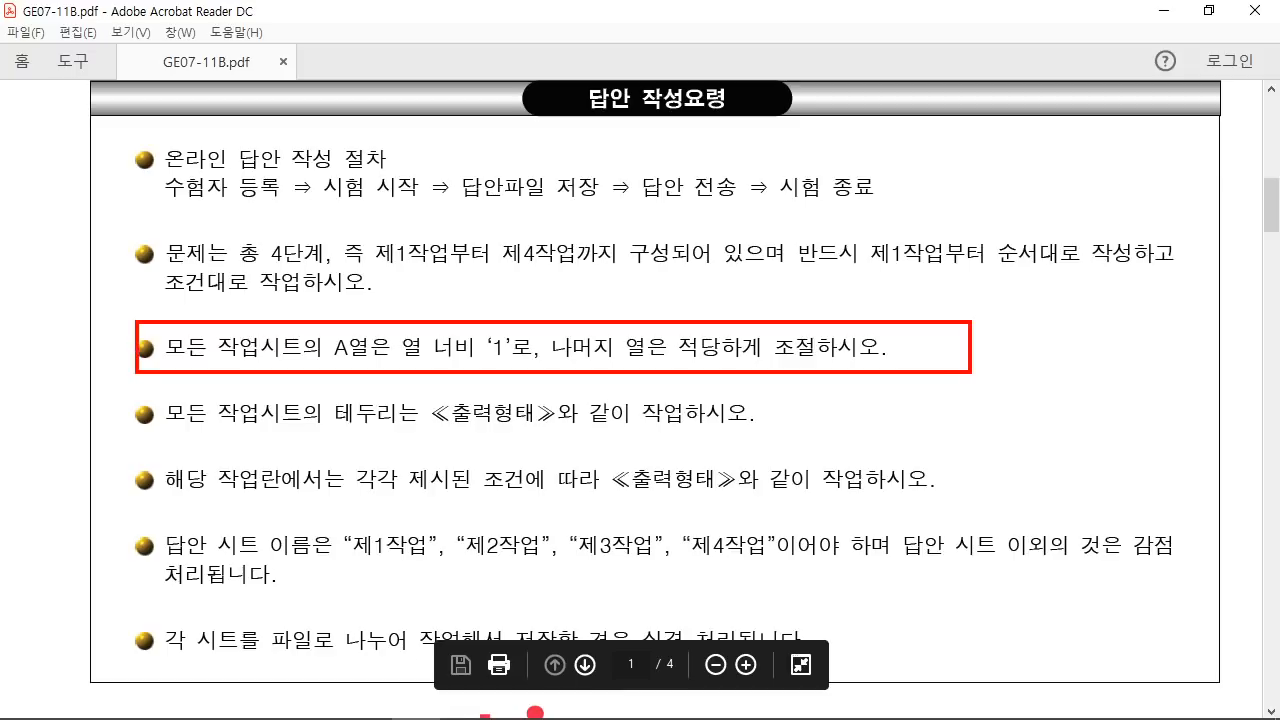
{"action": "mouse_move", "coordinate": [88, 514]}
{"action": "left_mouse_down"}
{"action": "mouse_move", "coordinate": [702, 610]}
{"action": "mouse_move", "coordinate": [936, 597]}
{"action": "left_mouse_up"}
{"action": "key", "text": "Escape"}
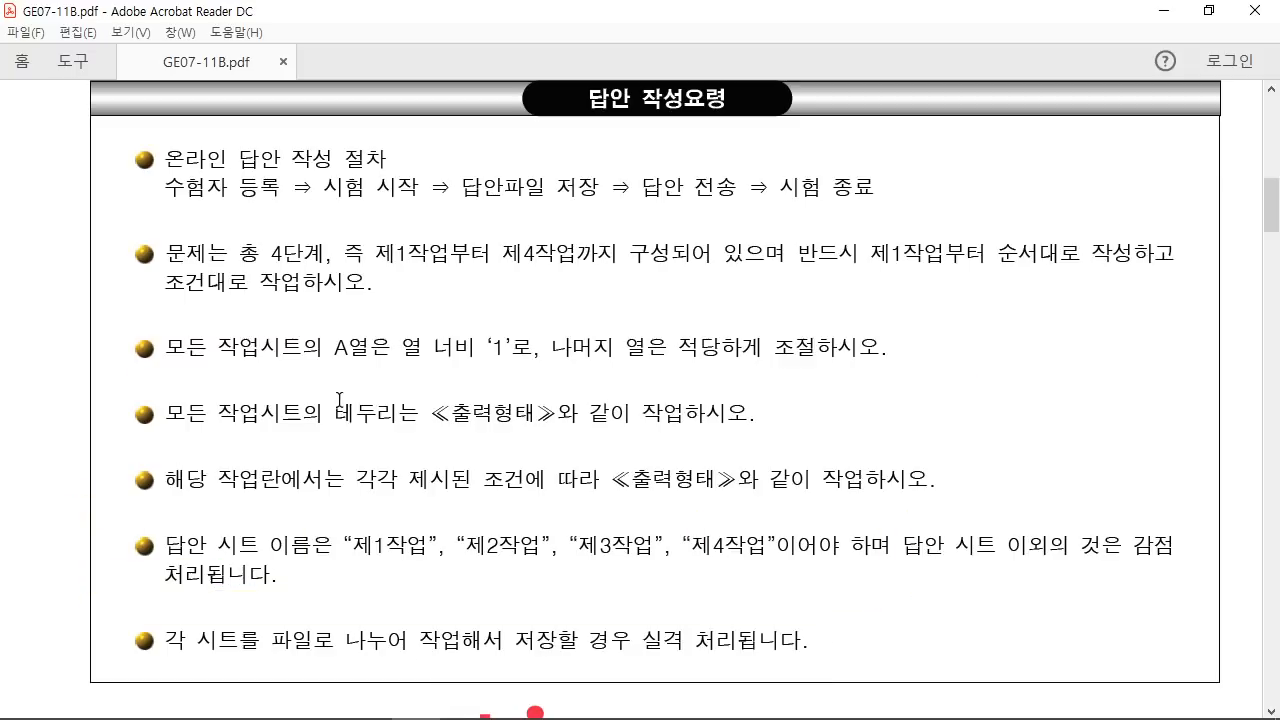
{"action": "left_click", "coordinate": [1163, 12]}
{"action": "left_click", "coordinate": [201, 425]}
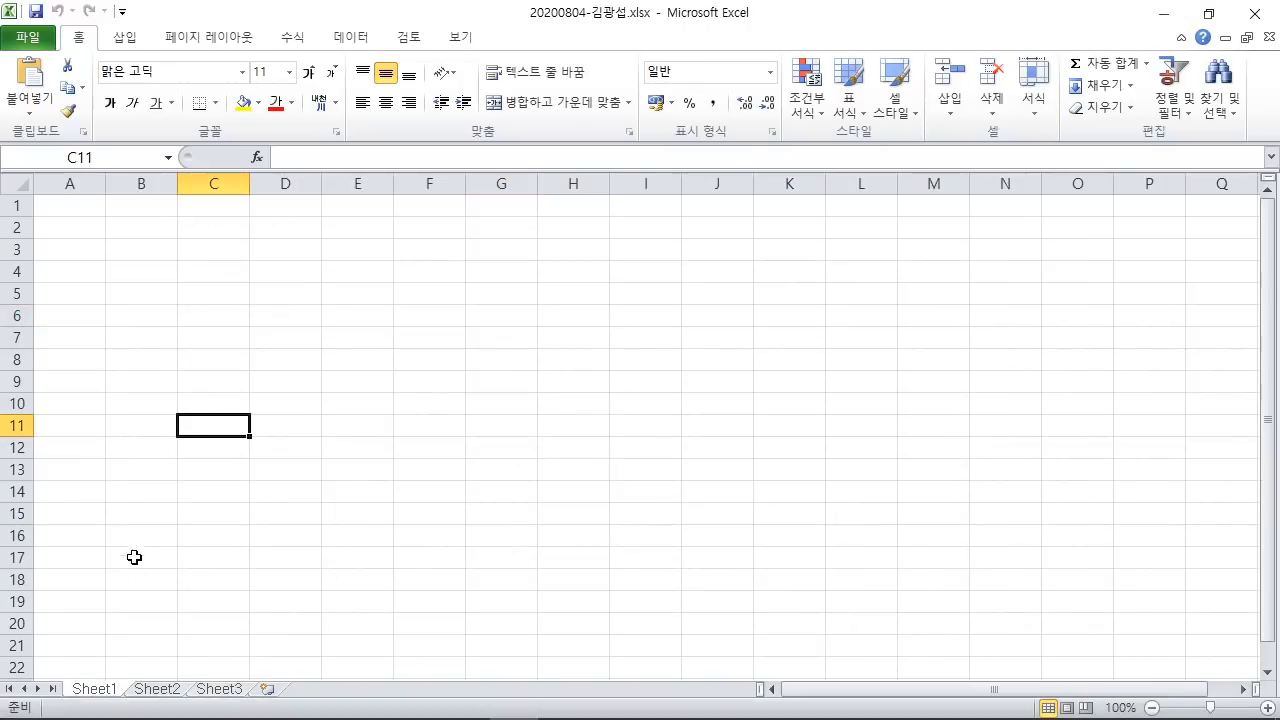
Step: Outline the Sheet1 tab and write a 'Shift' note on the sheet with the red pen
{"action": "left_click_drag", "start_coordinate": [47, 663], "coordinate": [131, 704]}
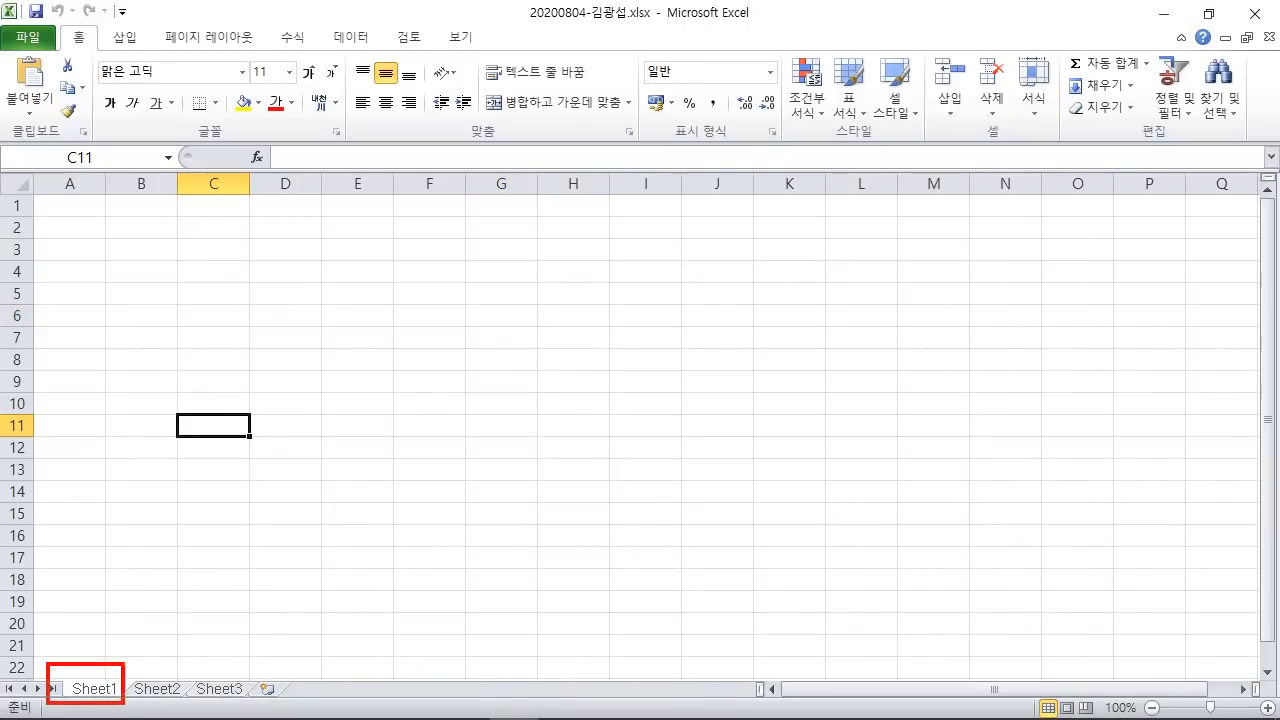
{"action": "left_click_drag", "start_coordinate": [310, 209], "coordinate": [650, 385]}
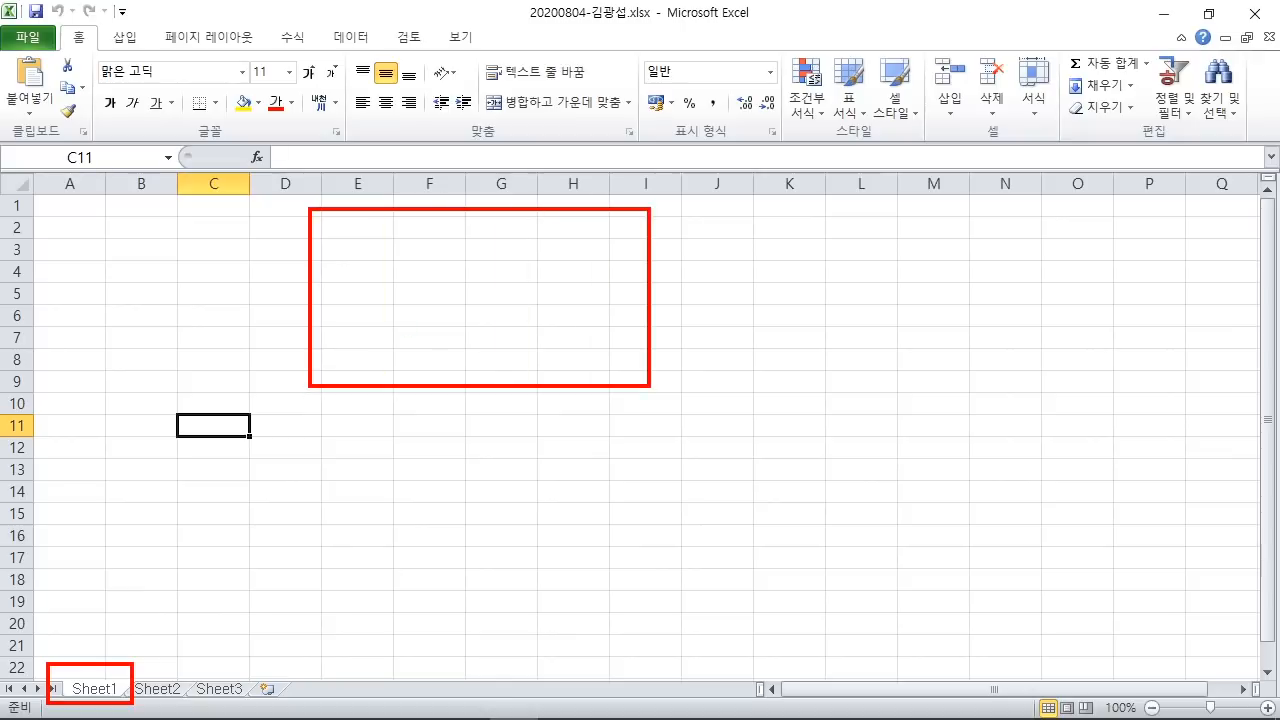
{"action": "mouse_move", "coordinate": [440, 256]}
{"action": "left_mouse_down"}
{"action": "mouse_move", "coordinate": [390, 290]}
{"action": "mouse_move", "coordinate": [412, 316]}
{"action": "left_mouse_up"}
{"action": "left_click_drag", "start_coordinate": [447, 232], "coordinate": [510, 332]}
{"action": "left_click_drag", "start_coordinate": [514, 252], "coordinate": [545, 324]}
{"action": "left_click_drag", "start_coordinate": [548, 300], "coordinate": [590, 318]}
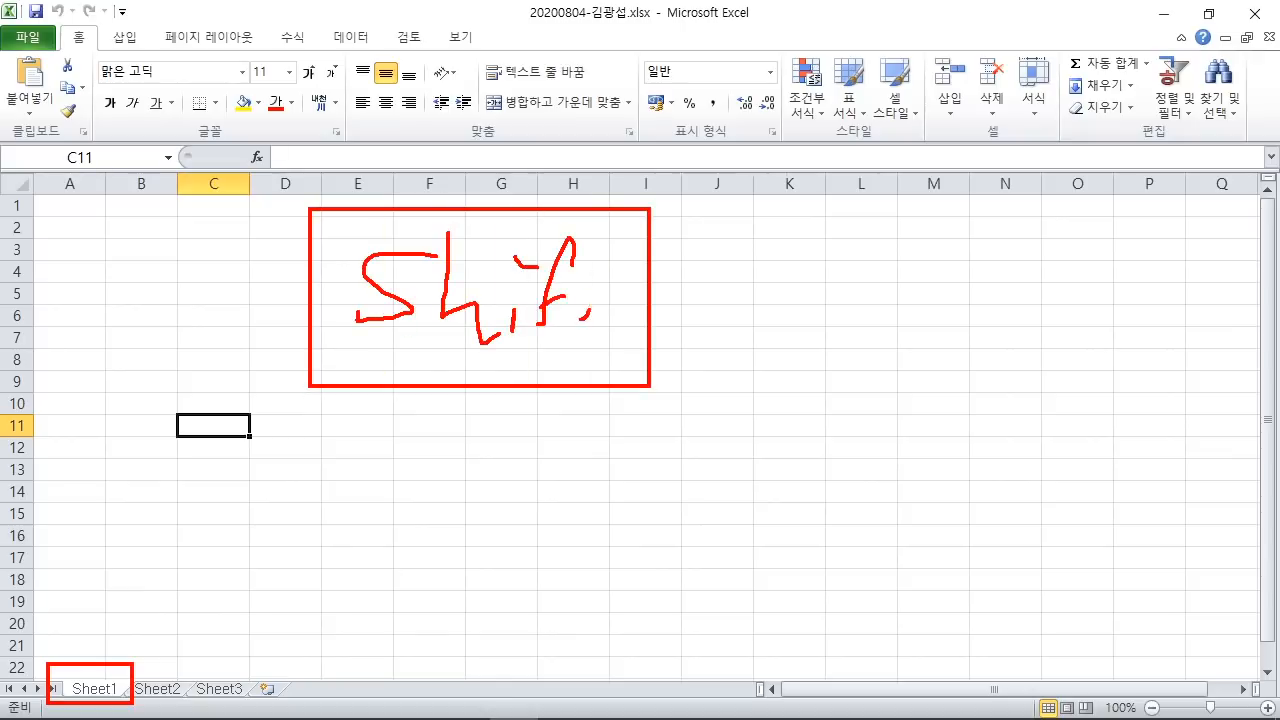
{"action": "left_click_drag", "start_coordinate": [596, 242], "coordinate": [578, 340]}
{"action": "left_click_drag", "start_coordinate": [544, 320], "coordinate": [614, 300]}
{"action": "left_click_drag", "start_coordinate": [130, 393], "coordinate": [237, 500]}
{"action": "mouse_move", "coordinate": [116, 370]}
{"action": "left_mouse_down"}
{"action": "mouse_move", "coordinate": [300, 470]}
{"action": "mouse_move", "coordinate": [237, 510]}
{"action": "left_mouse_up"}
Step: Mark Sheet1 to Sheet3, erase the annotations, and Shift+click Sheet3 to group the sheets
{"action": "left_click_drag", "start_coordinate": [284, 664], "coordinate": [262, 697]}
{"action": "mouse_move", "coordinate": [70, 662]}
{"action": "left_mouse_down"}
{"action": "mouse_move", "coordinate": [188, 626]}
{"action": "mouse_move", "coordinate": [241, 697]}
{"action": "left_mouse_up"}
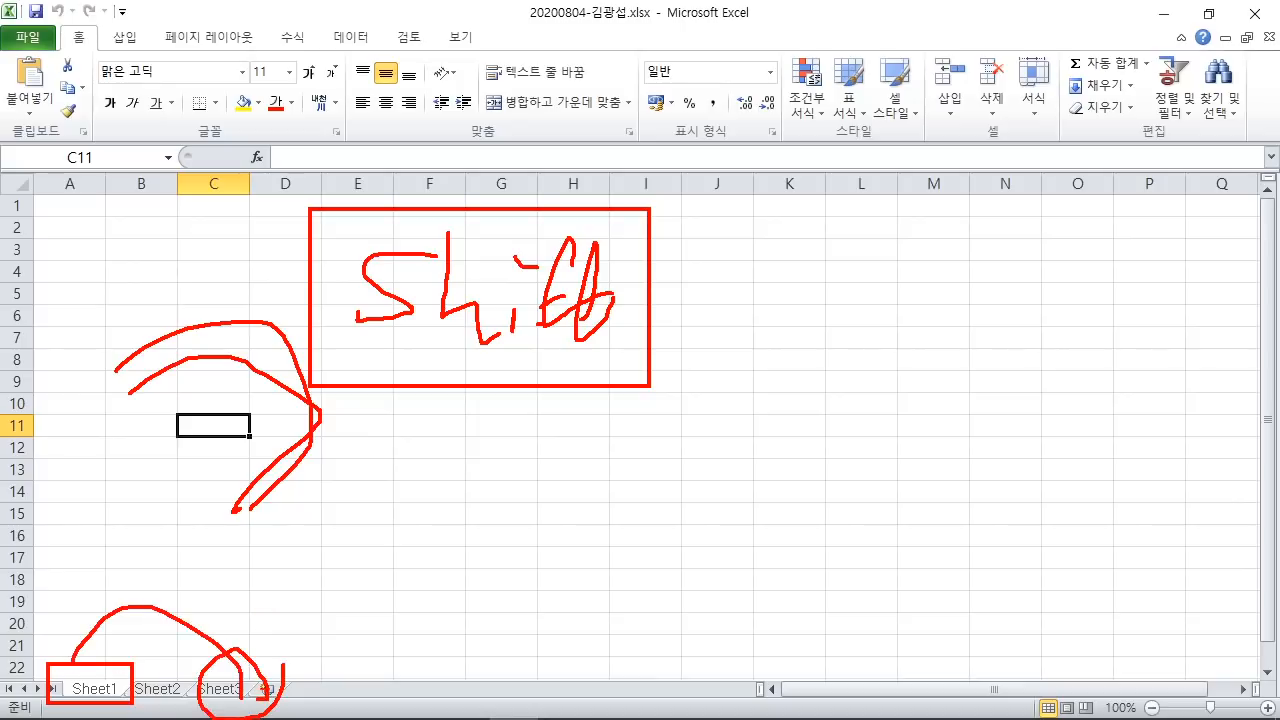
{"action": "key", "text": "Escape"}
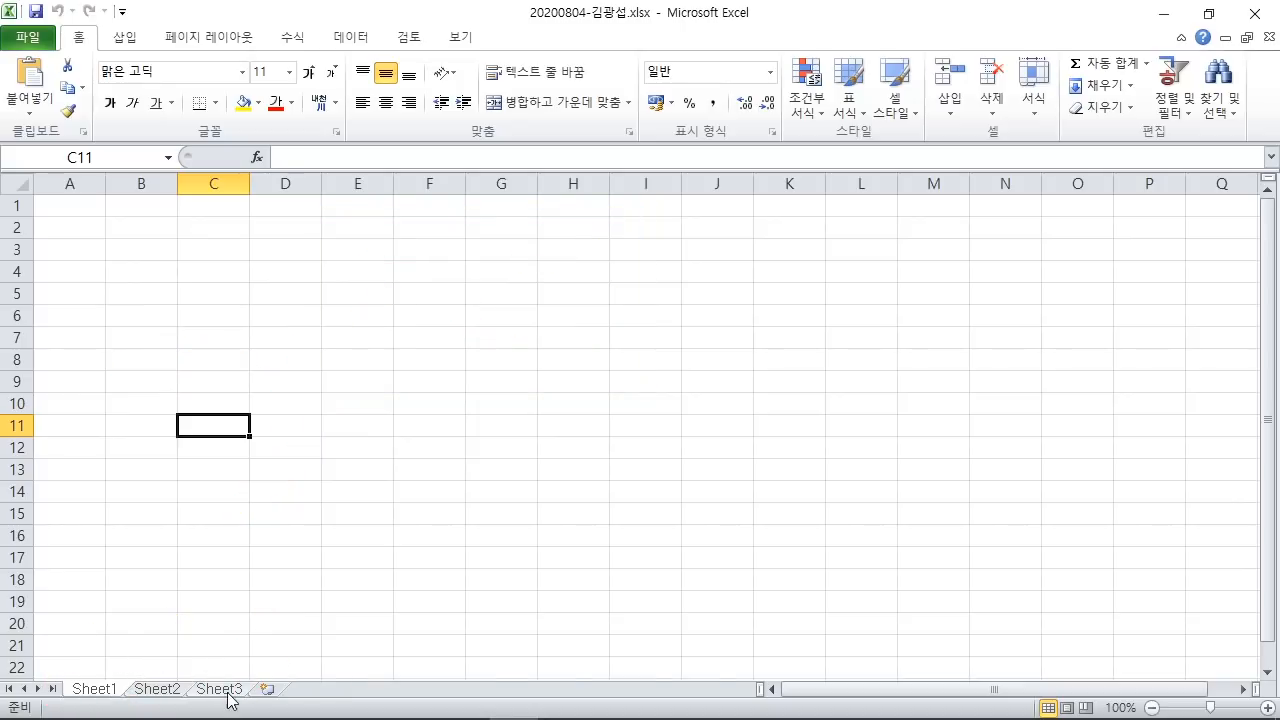
{"action": "left_click", "coordinate": [230, 694], "text": "shift"}
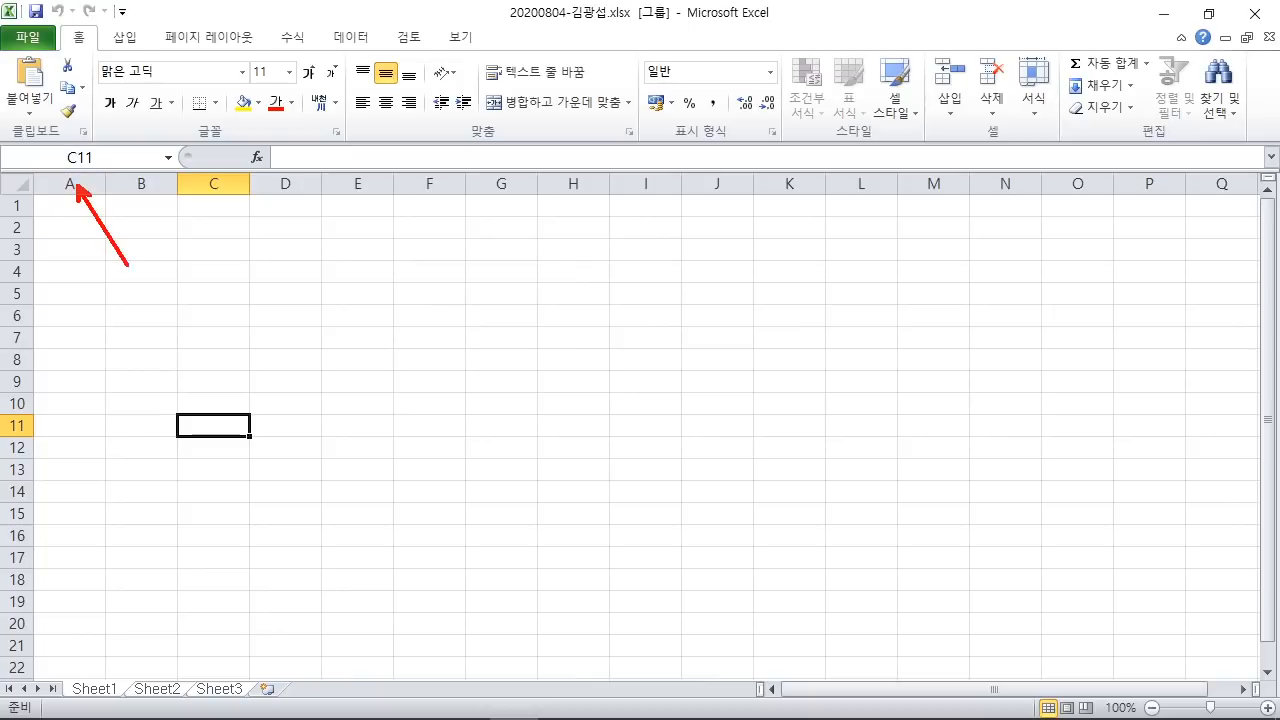
Step: Set column A's width to 1 through the right-click 열 너비 dialog
{"action": "left_click", "coordinate": [68, 180]}
{"action": "right_click", "coordinate": [68, 177]}
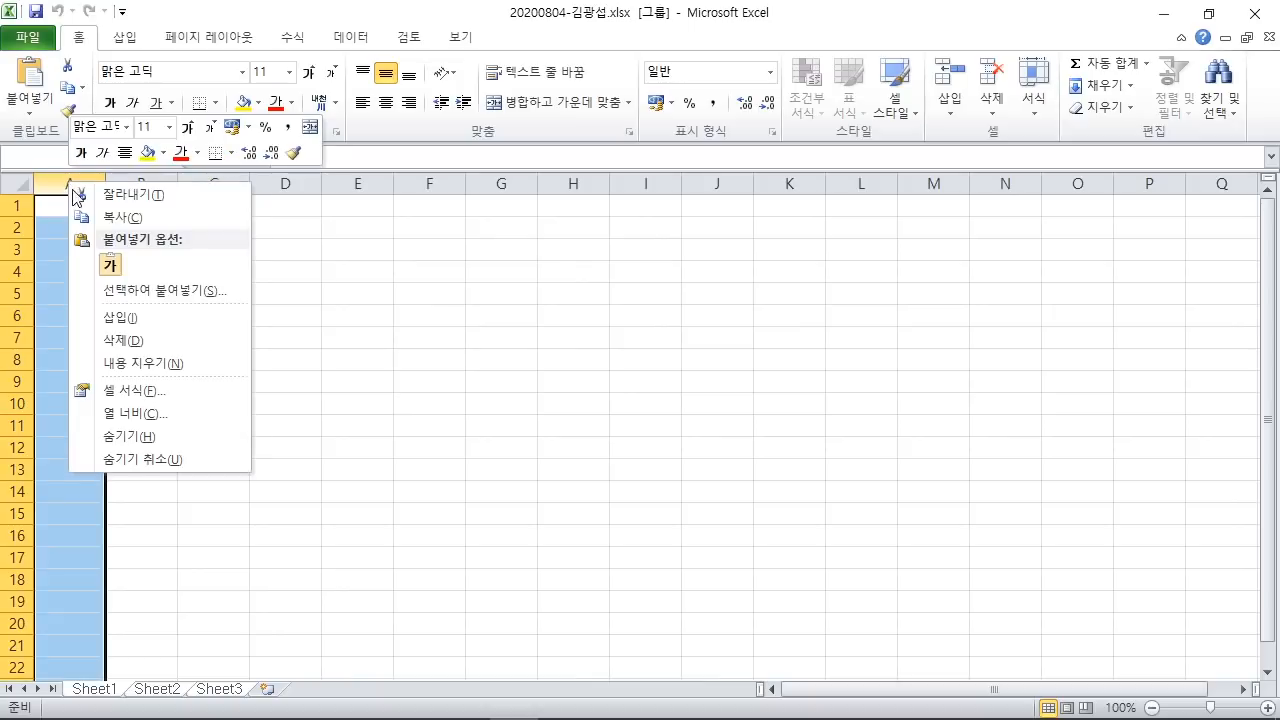
{"action": "left_click", "coordinate": [151, 410]}
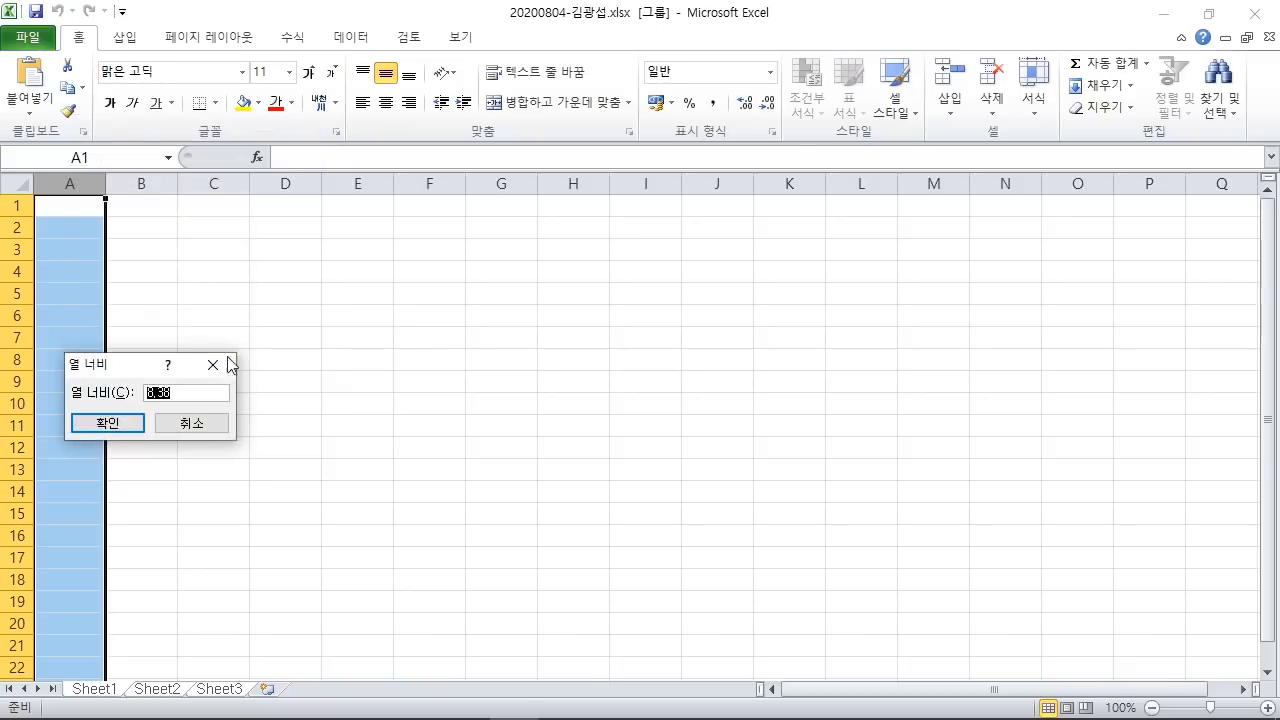
{"action": "left_click_drag", "start_coordinate": [127, 368], "coordinate": [526, 167]}
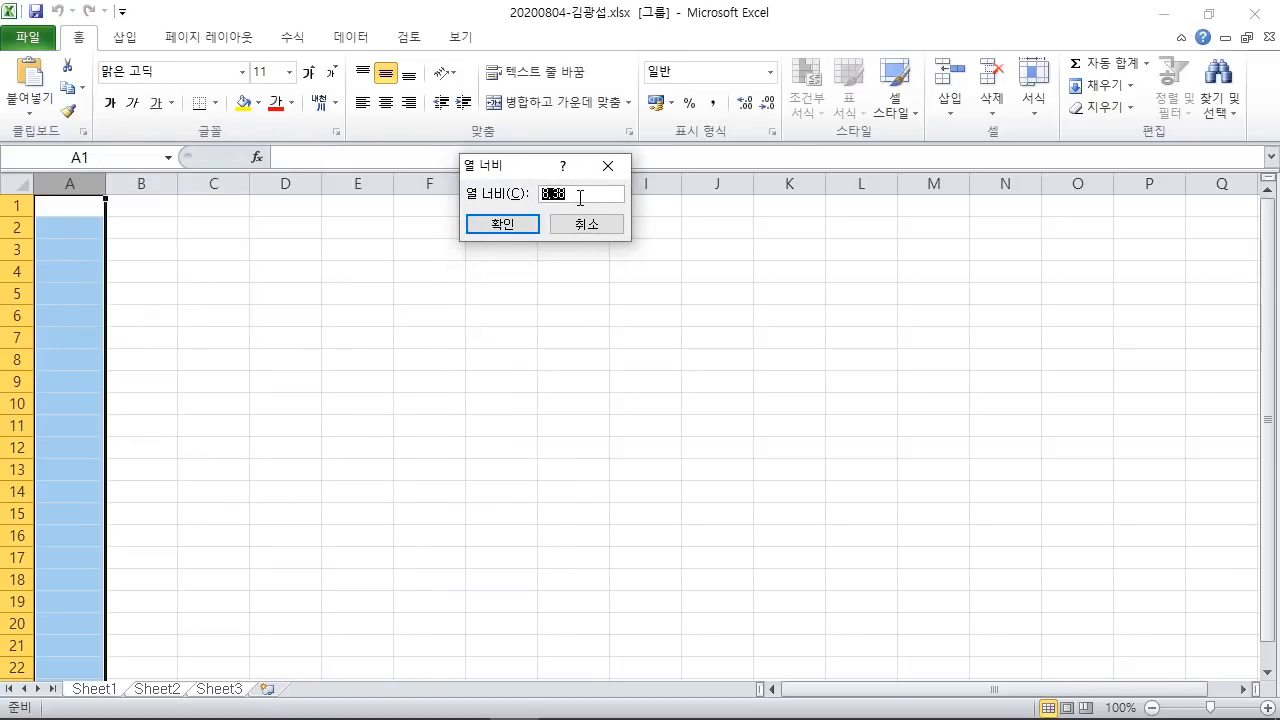
{"action": "left_click", "coordinate": [503, 224]}
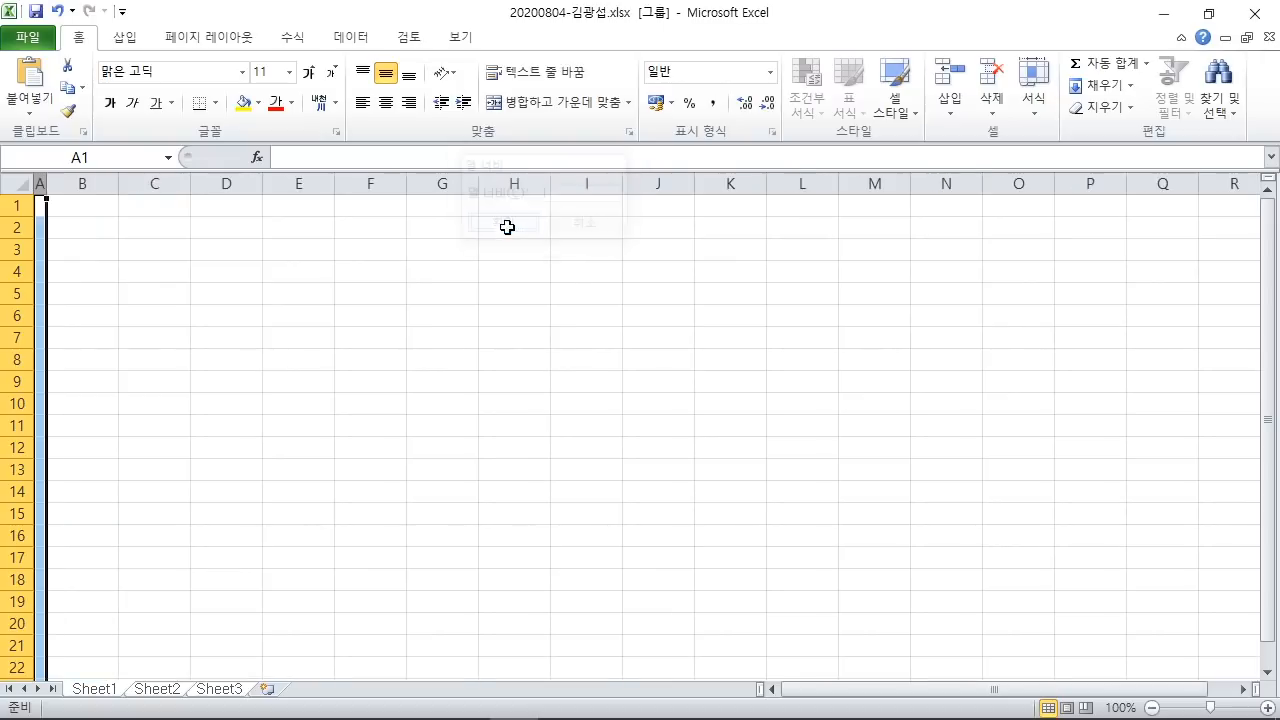
{"action": "mouse_move", "coordinate": [108, 678]}
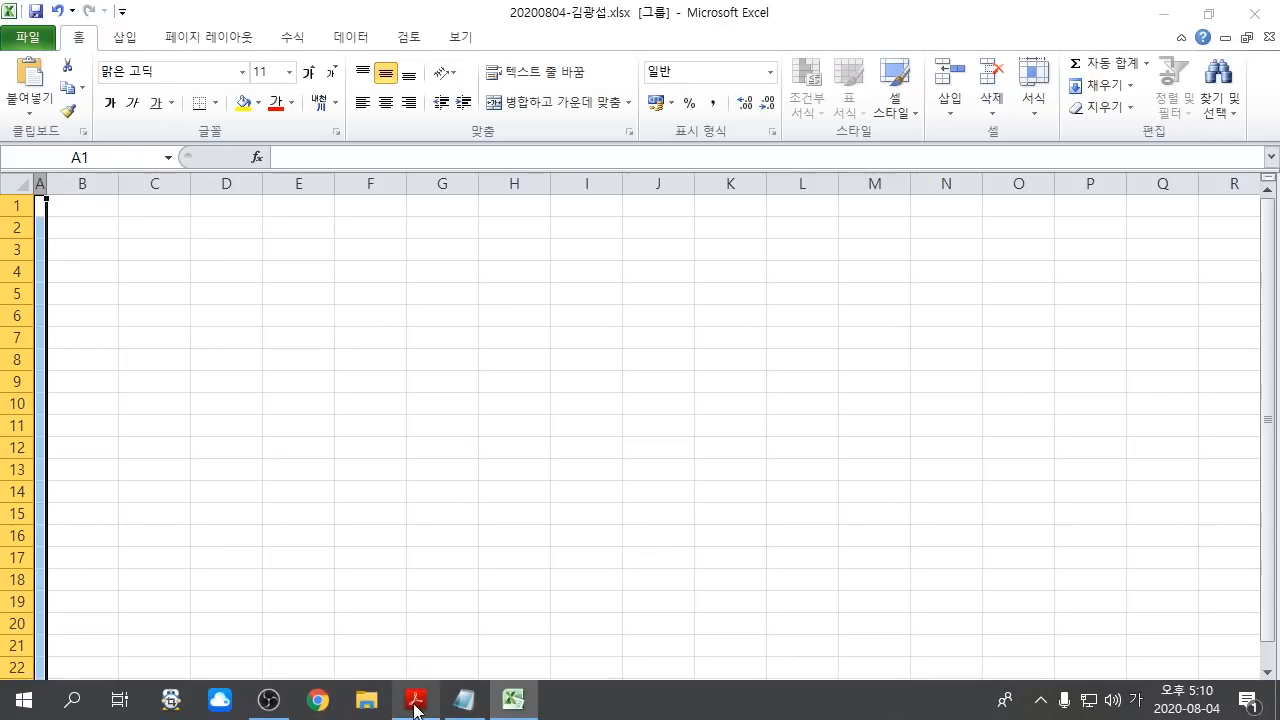
{"action": "left_click", "coordinate": [418, 700]}
{"action": "scroll", "coordinate": [450, 455], "scroll_direction": "down", "scroll_amount": 5}
{"action": "scroll", "coordinate": [455, 467], "scroll_direction": "down", "scroll_amount": 6}
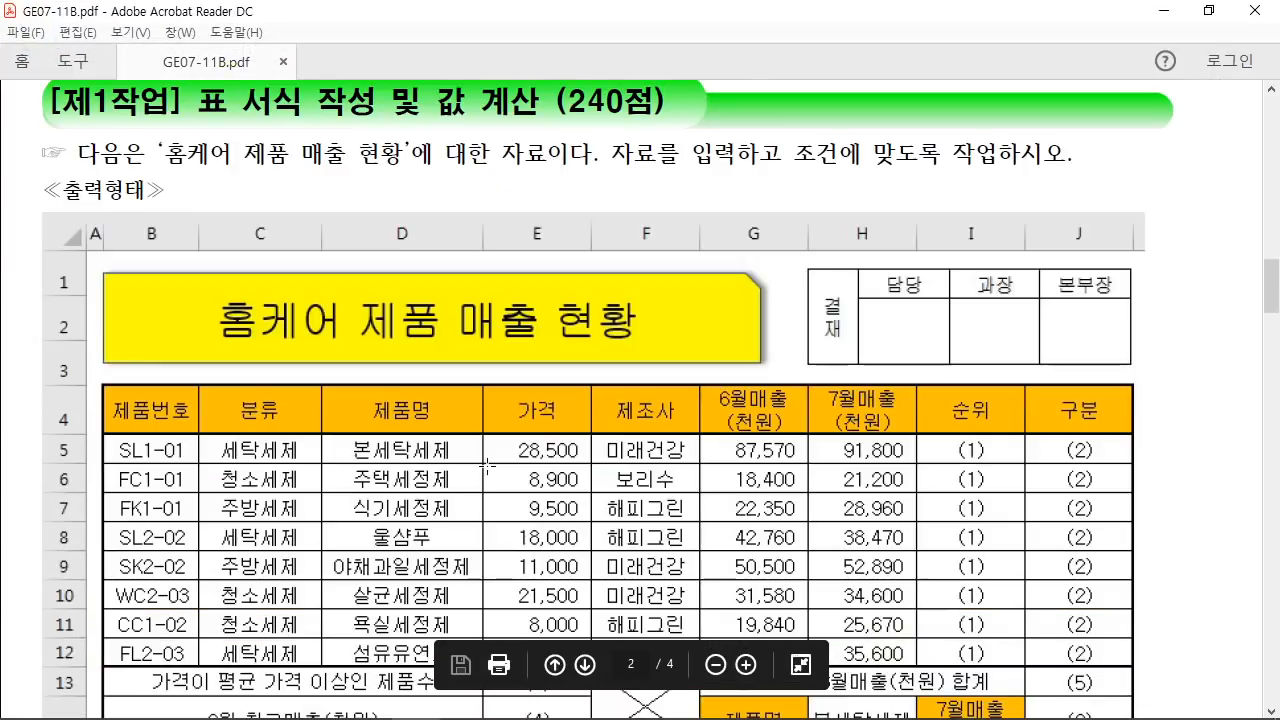
{"action": "scroll", "coordinate": [488, 463], "scroll_direction": "down", "scroll_amount": 10}
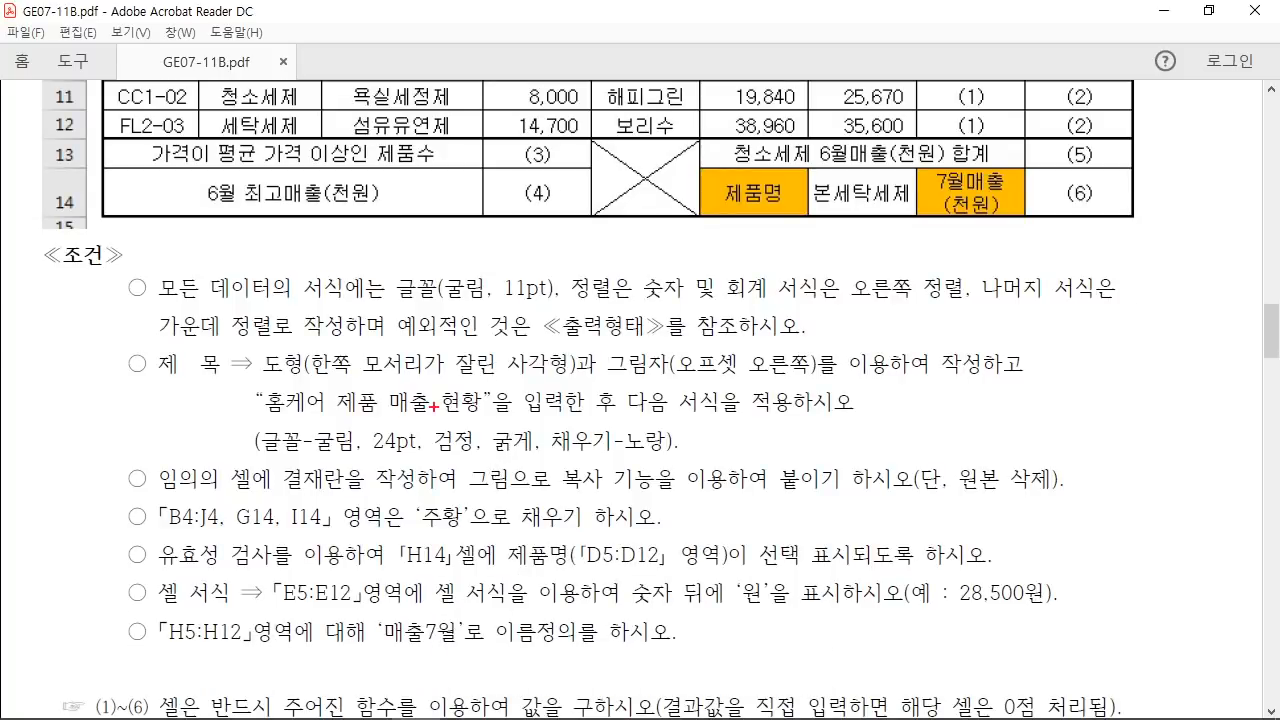
{"action": "mouse_move", "coordinate": [387, 255]}
{"action": "left_mouse_down"}
{"action": "mouse_move", "coordinate": [508, 330]}
{"action": "mouse_move", "coordinate": [566, 312]}
{"action": "left_mouse_up"}
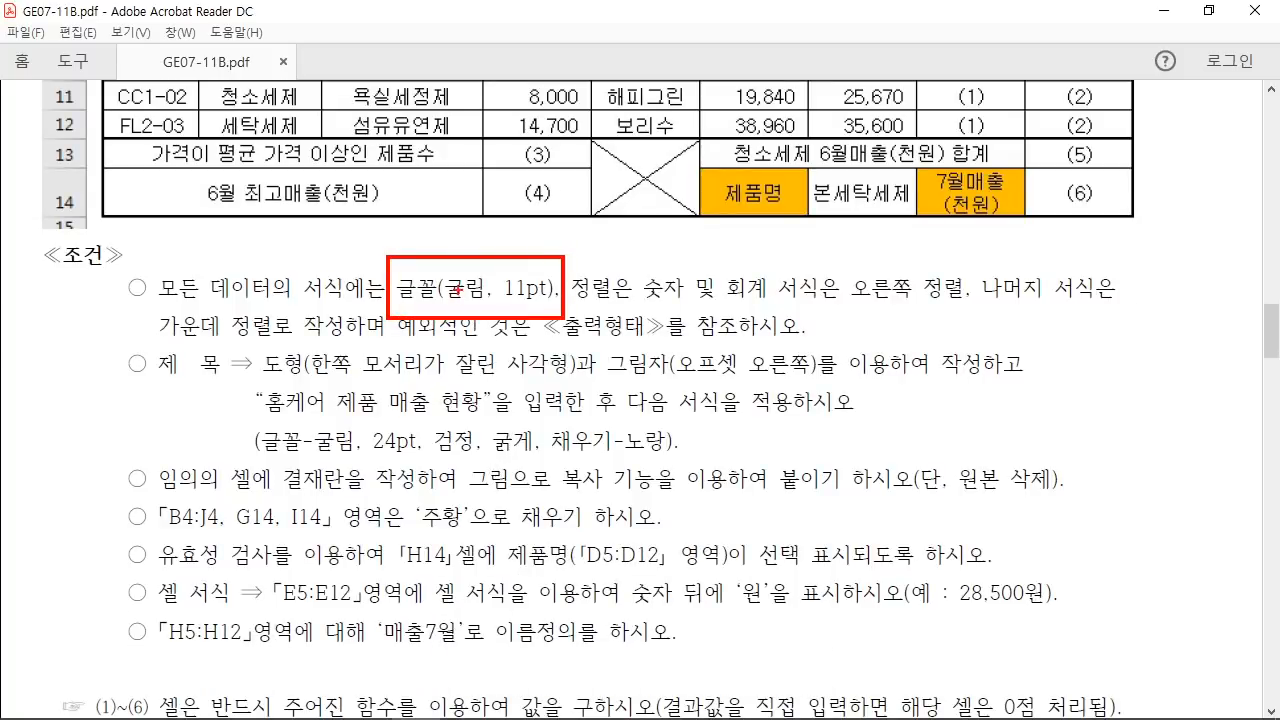
{"action": "left_click_drag", "start_coordinate": [480, 262], "coordinate": [522, 162]}
{"action": "key", "text": "Escape"}
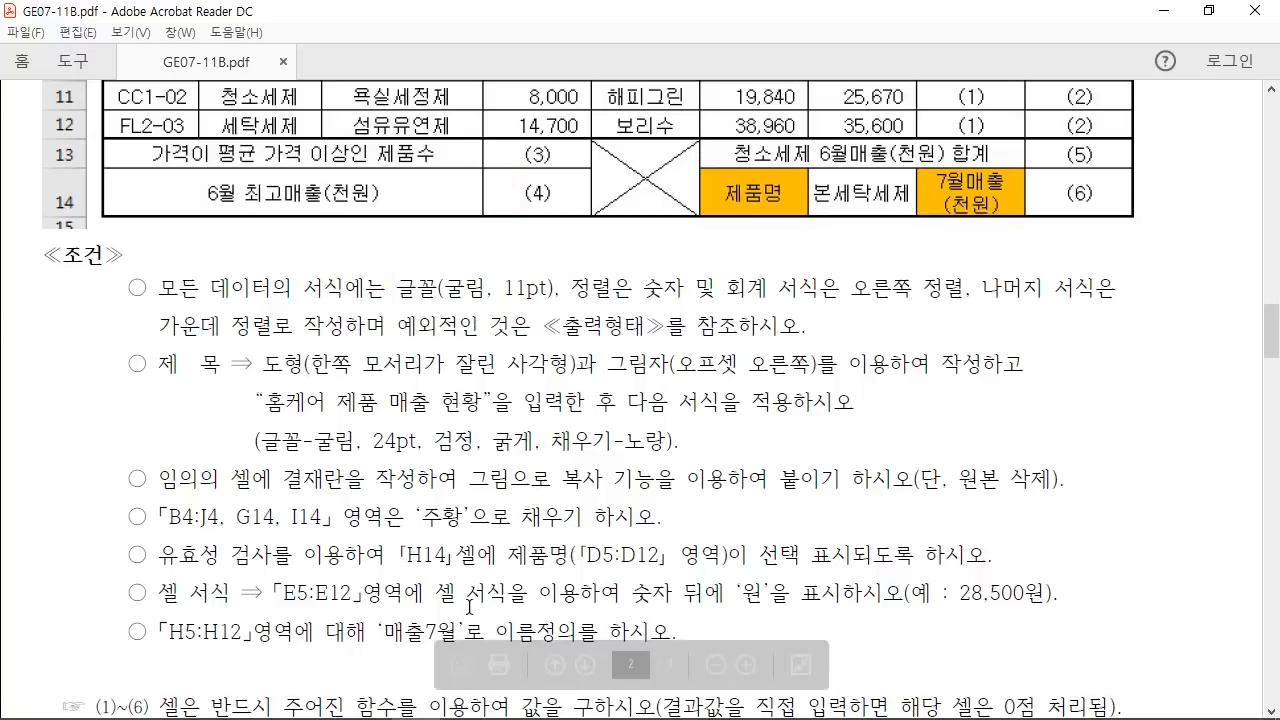
{"action": "left_click", "coordinate": [513, 703]}
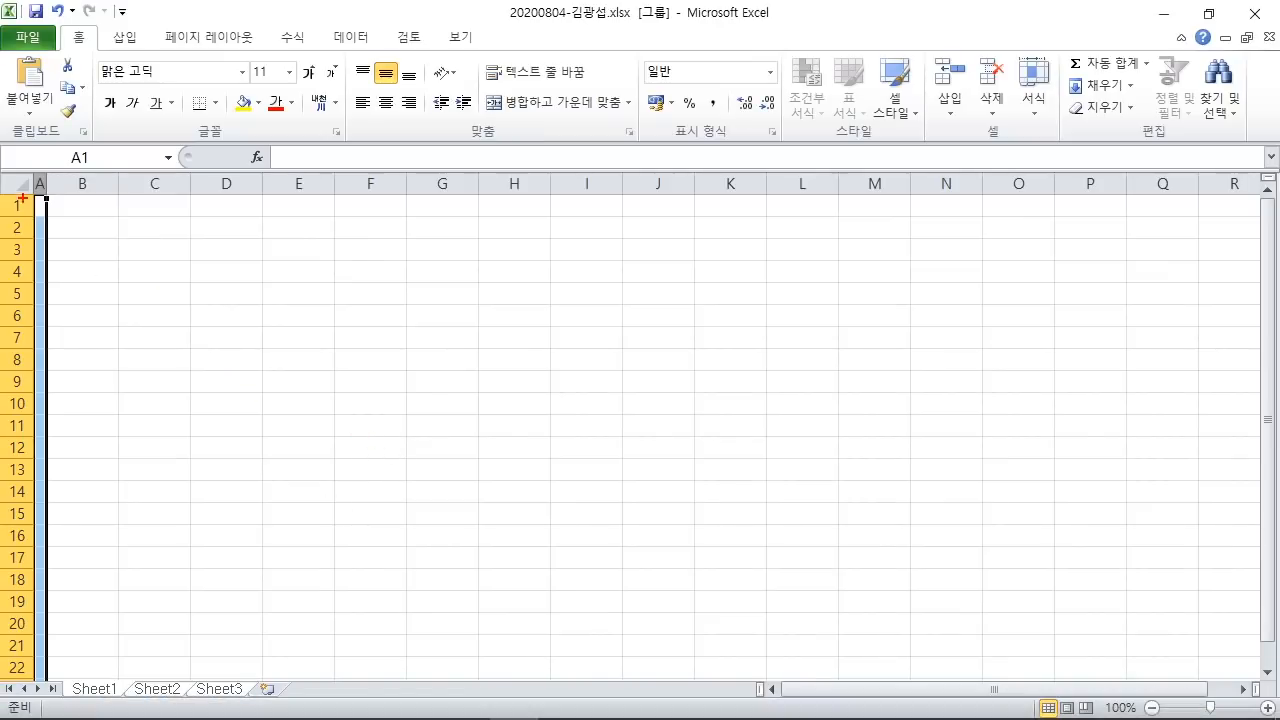
Step: Select all cells and apply the 굴림 font from the Home tab Font box
{"action": "left_click_drag", "start_coordinate": [1, 172], "coordinate": [220, 346]}
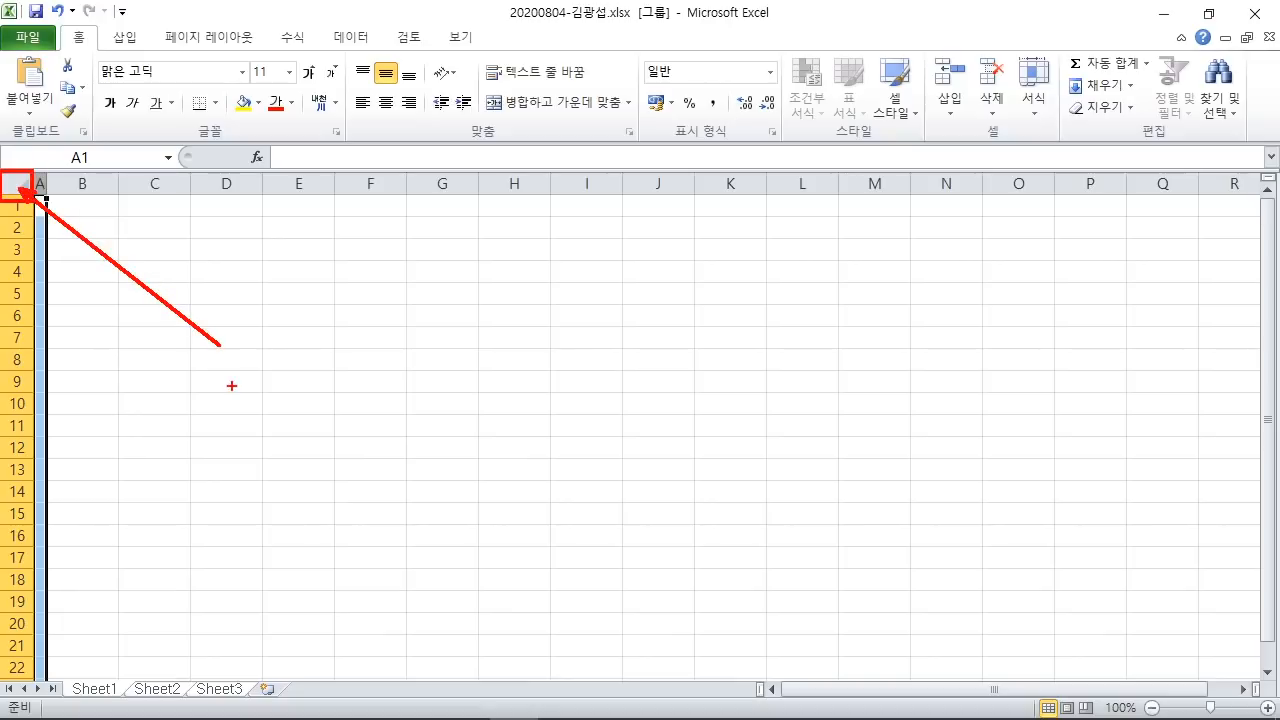
{"action": "left_click", "coordinate": [18, 186]}
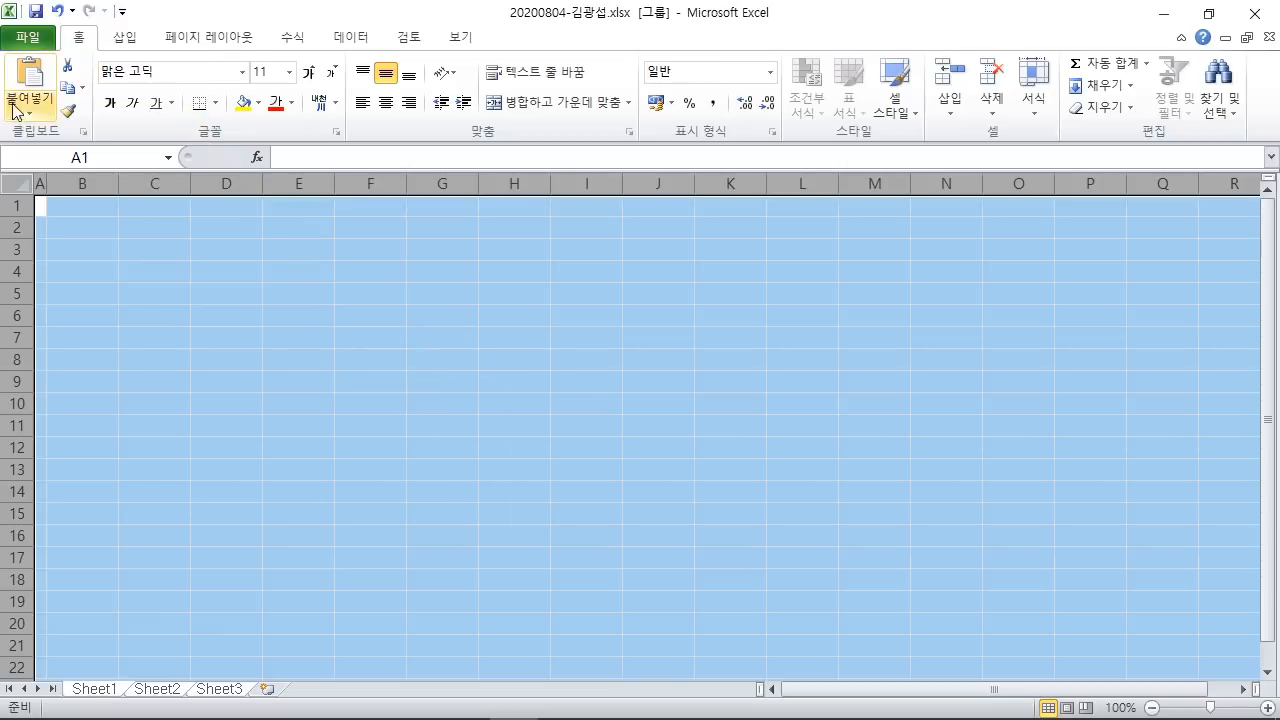
{"action": "left_click", "coordinate": [182, 72]}
{"action": "type", "text": "ㄱ"}
{"action": "type", "text": "굴림"}
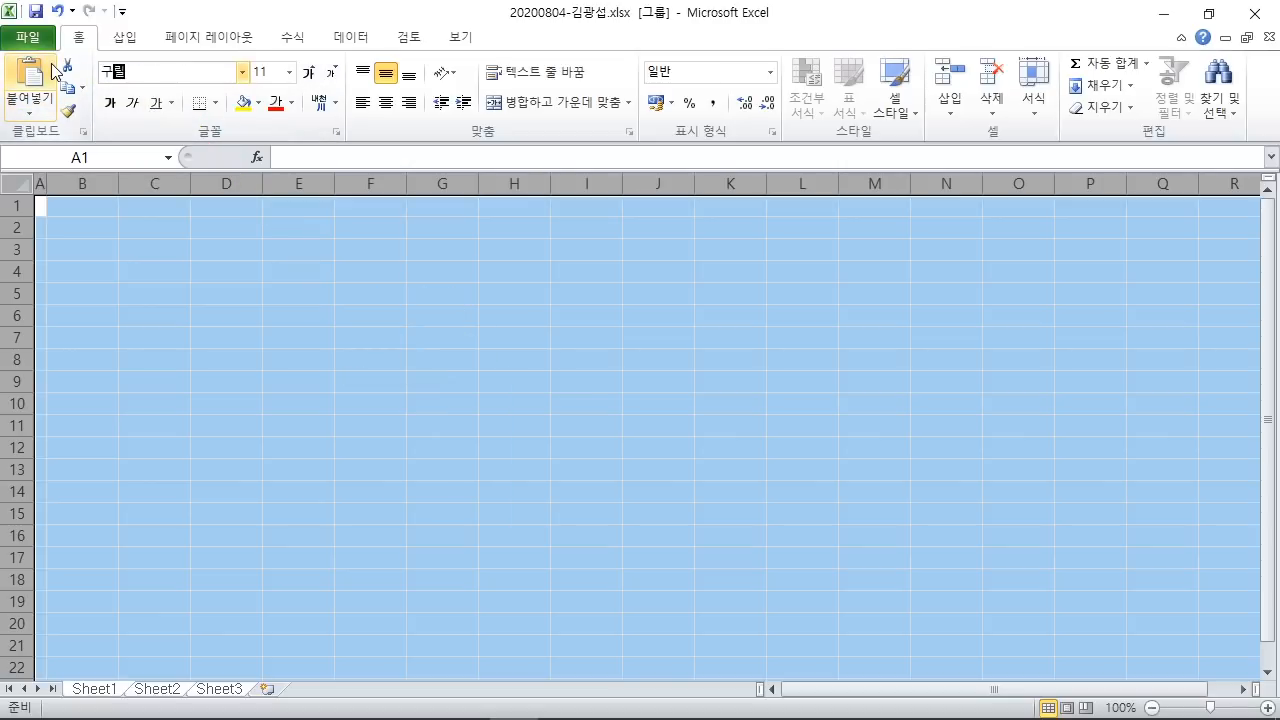
{"action": "key", "text": "BackSpace"}
{"action": "key", "text": "BackSpace"}
{"action": "key", "text": "BackSpace"}
{"action": "type", "text": "구림"}
{"action": "type", "text": "굴림"}
{"action": "key", "text": "Return"}
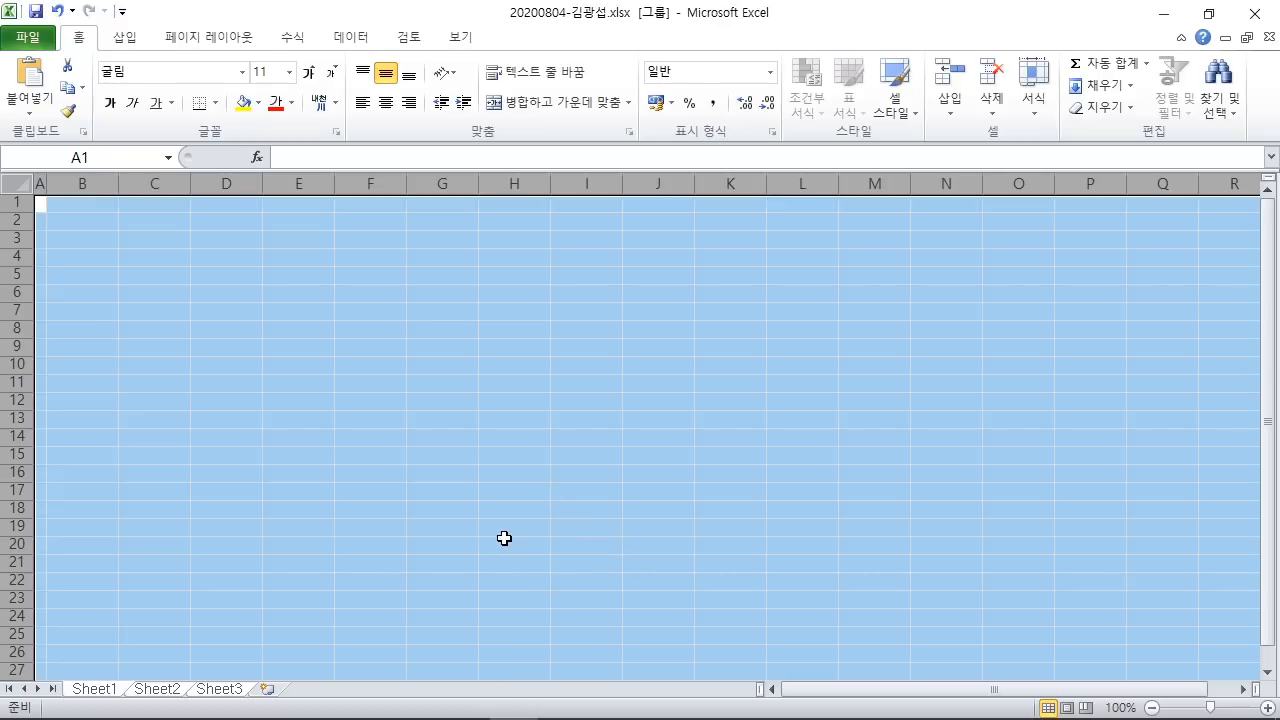
Step: Rename Sheet1, Sheet2 and Sheet3 to 제1작업, 제2작업 and 제3작업
{"action": "left_click_drag", "start_coordinate": [100, 680], "coordinate": [227, 443]}
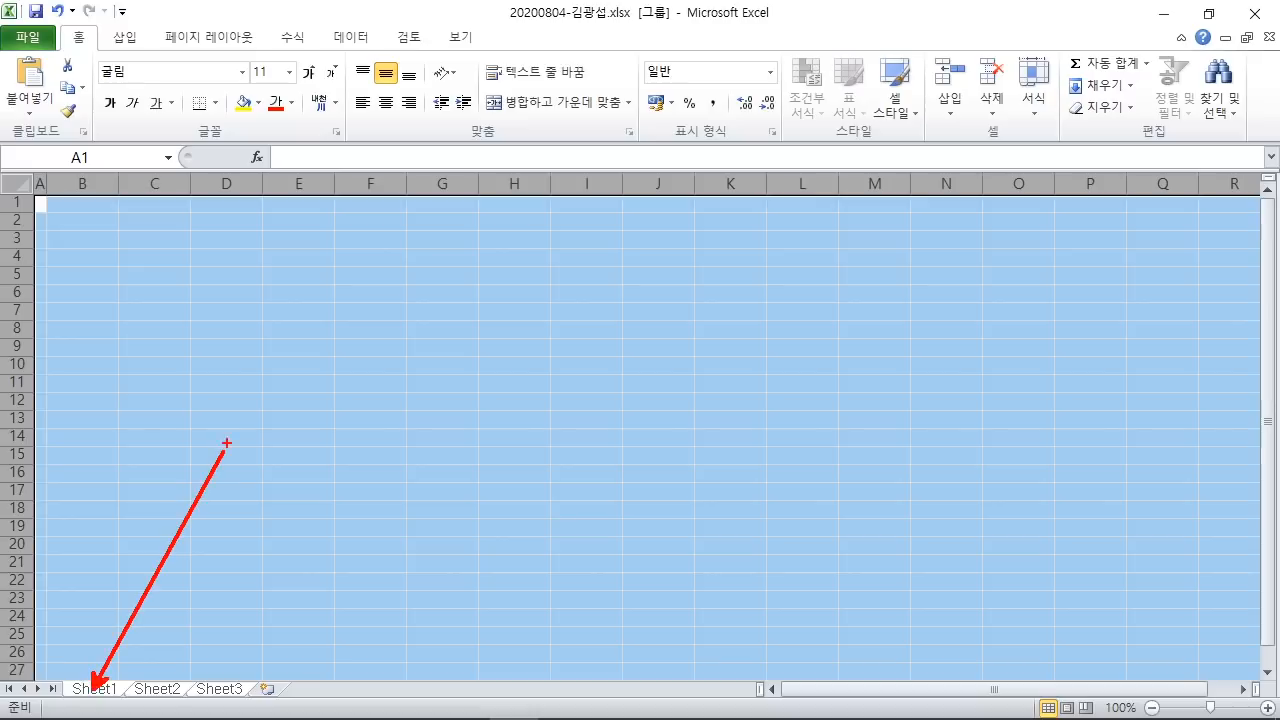
{"action": "key", "text": "Escape"}
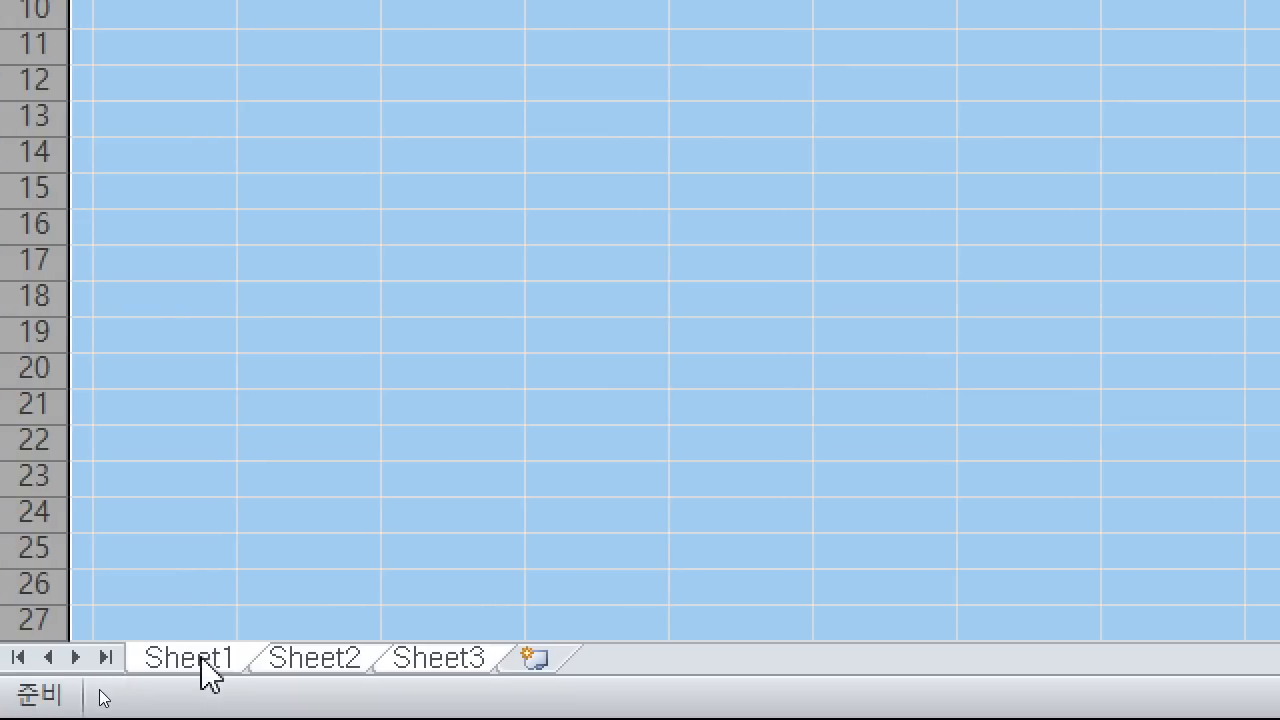
{"action": "double_click", "coordinate": [200, 664]}
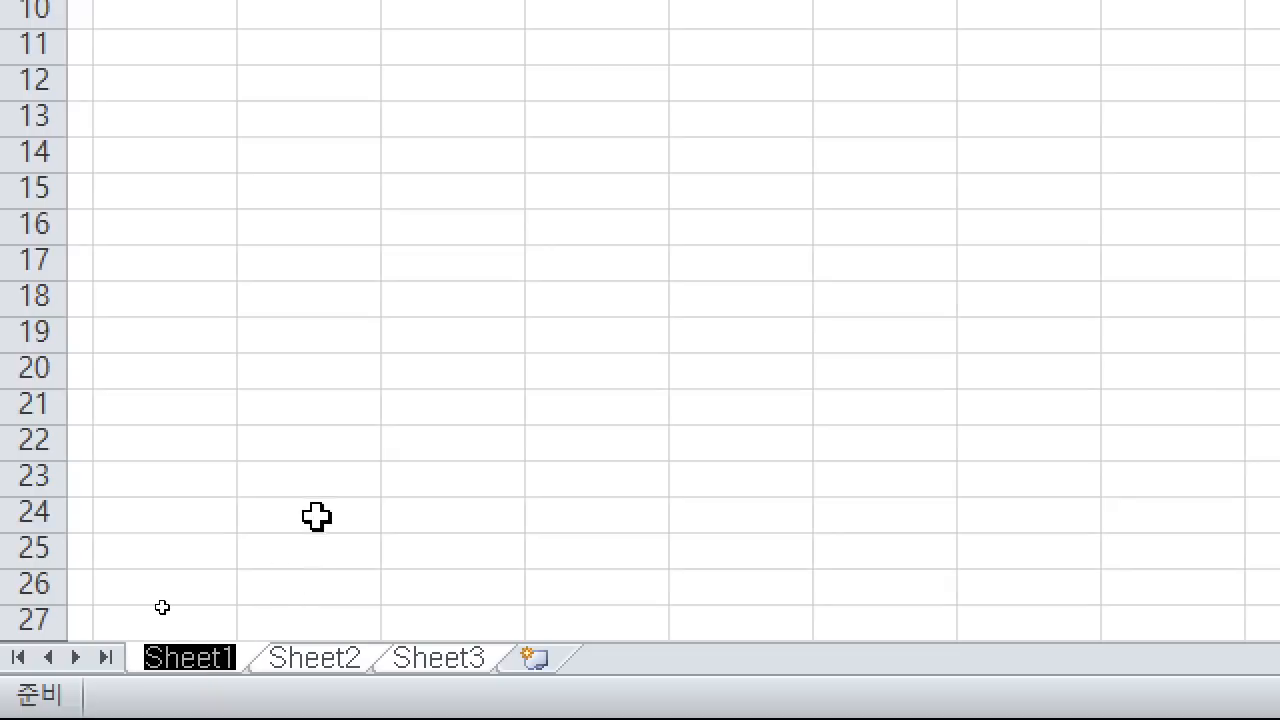
{"action": "type", "text": "제1"}
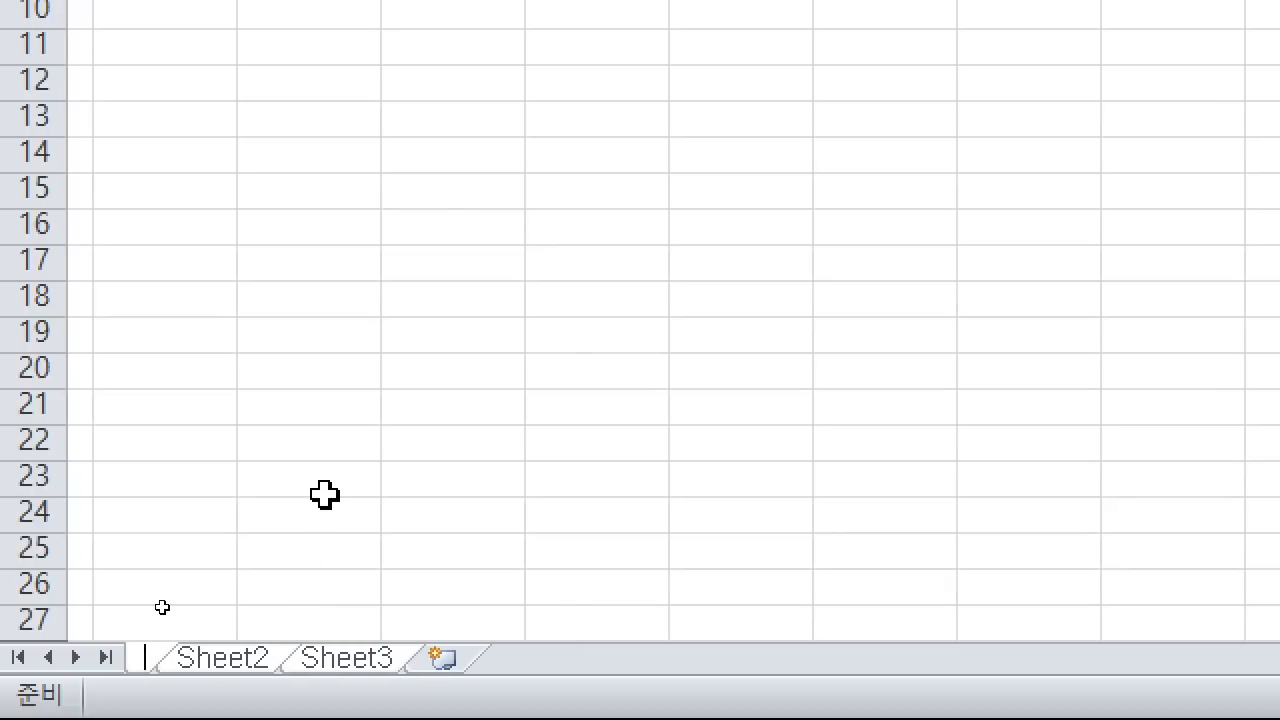
{"action": "type", "text": "작업"}
{"action": "key", "text": "Return"}
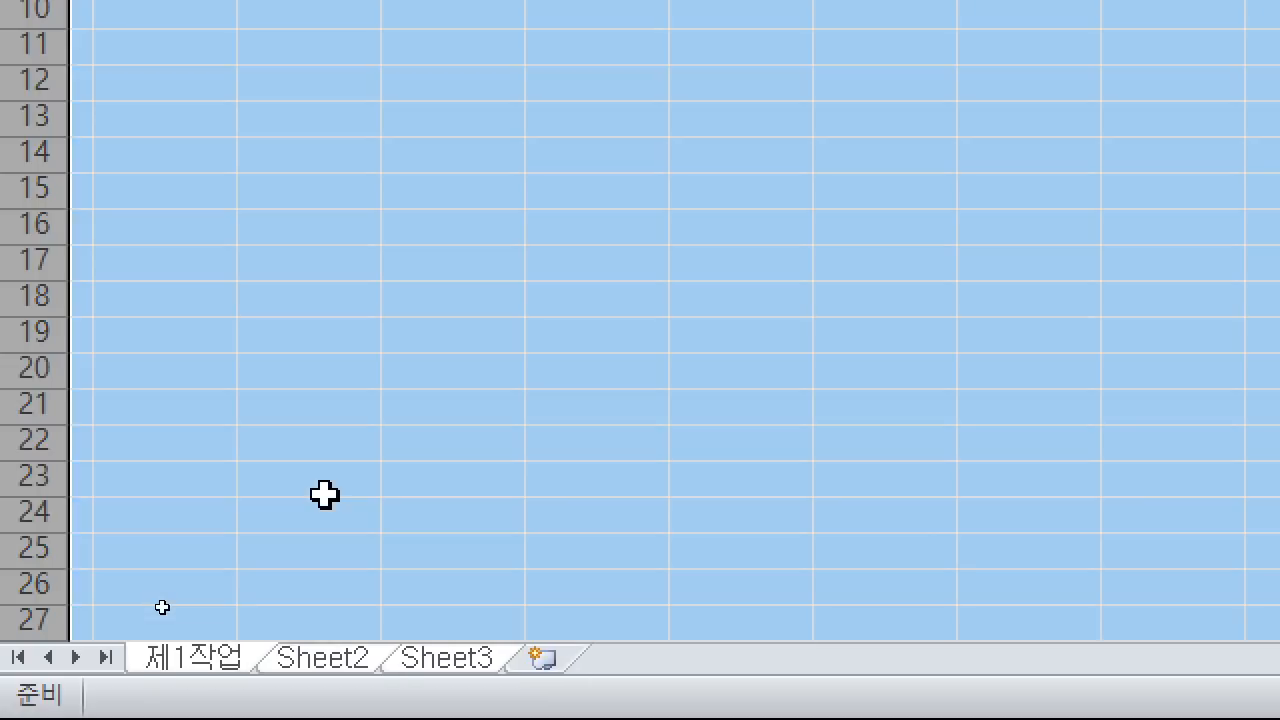
{"action": "double_click", "coordinate": [370, 662]}
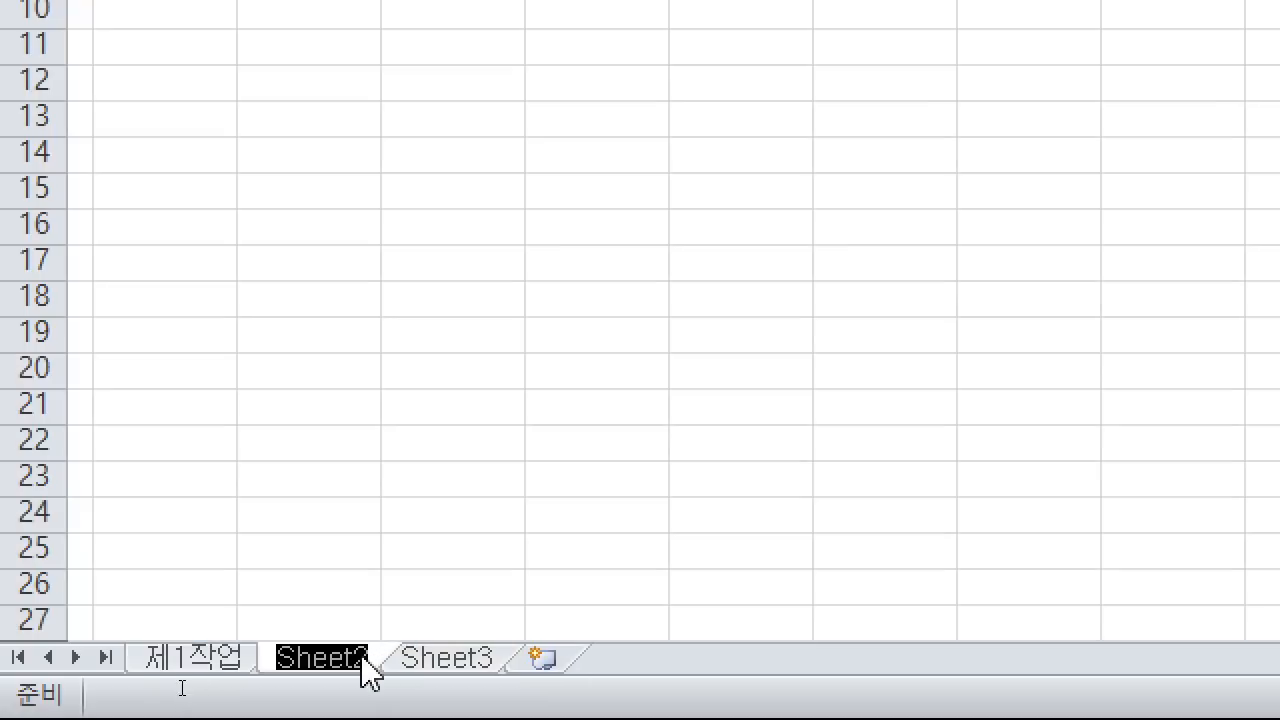
{"action": "type", "text": "제2"}
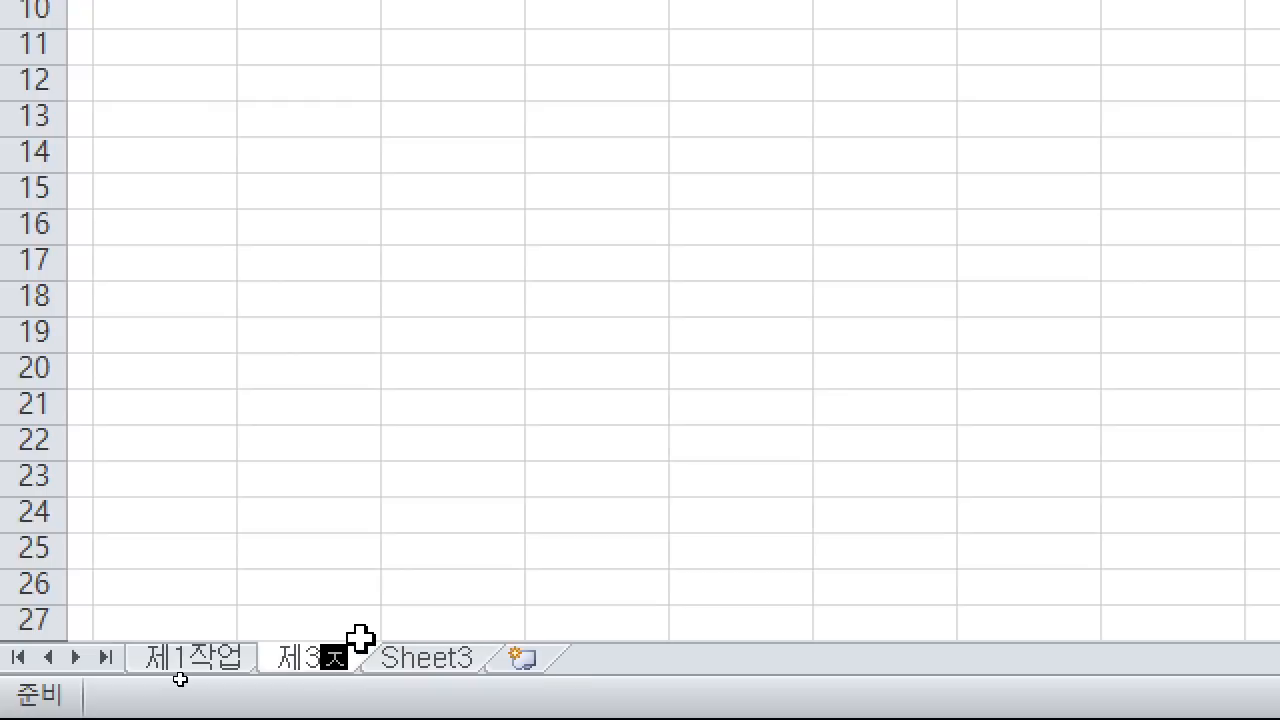
{"action": "type", "text": "작업"}
{"action": "key", "text": "Return"}
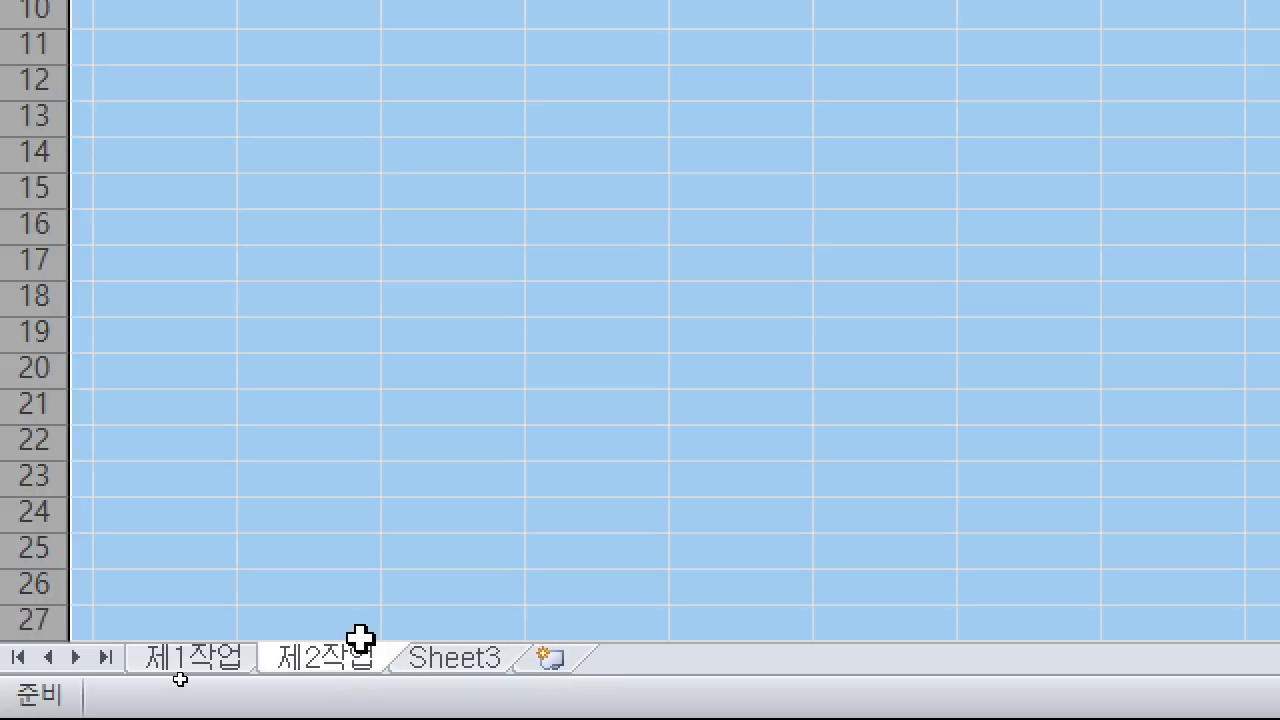
{"action": "double_click", "coordinate": [466, 664]}
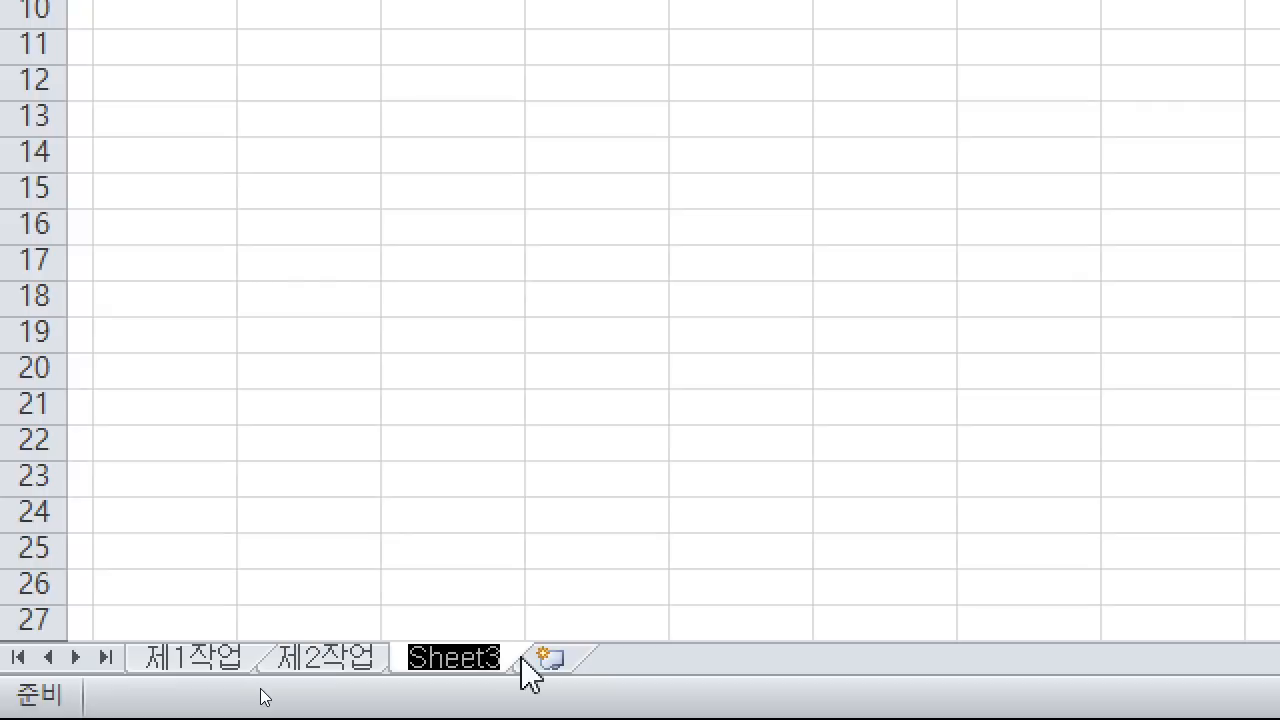
{"action": "type", "text": "제3작업"}
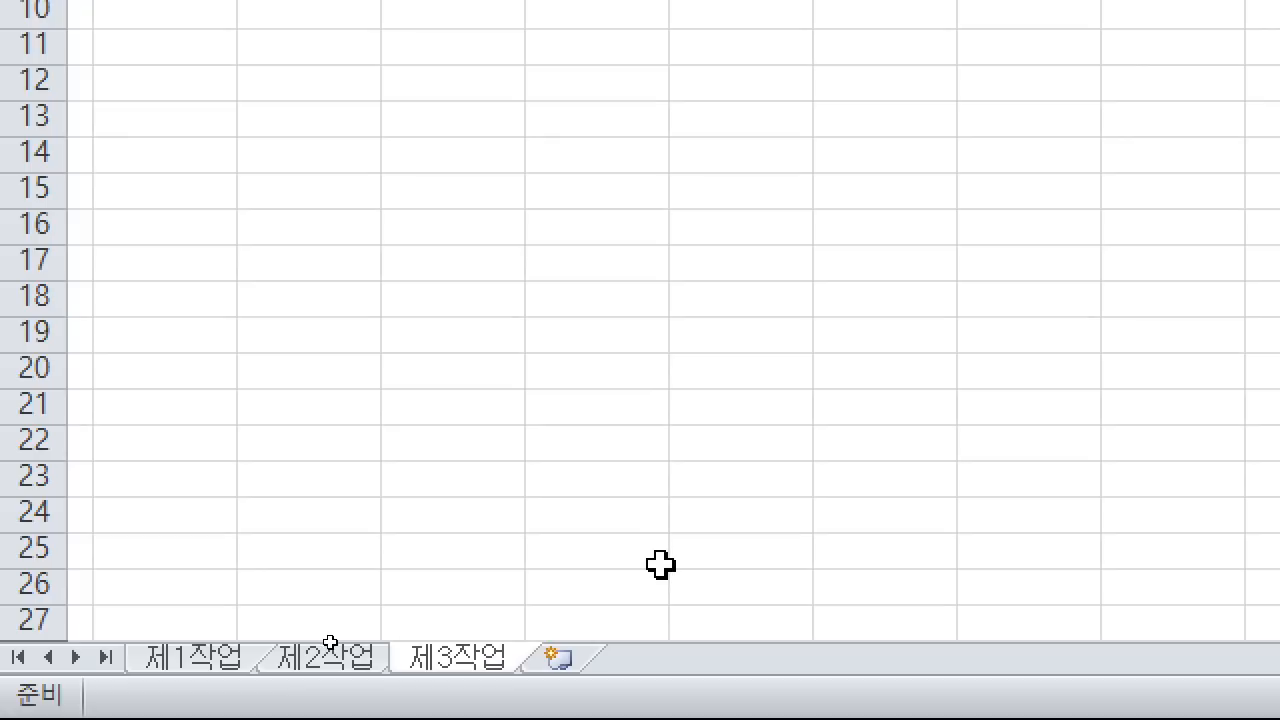
{"action": "key", "text": "Return"}
Step: Switch to the 제1작업 sheet with no cells selected
{"action": "key", "text": "ctrl+a"}
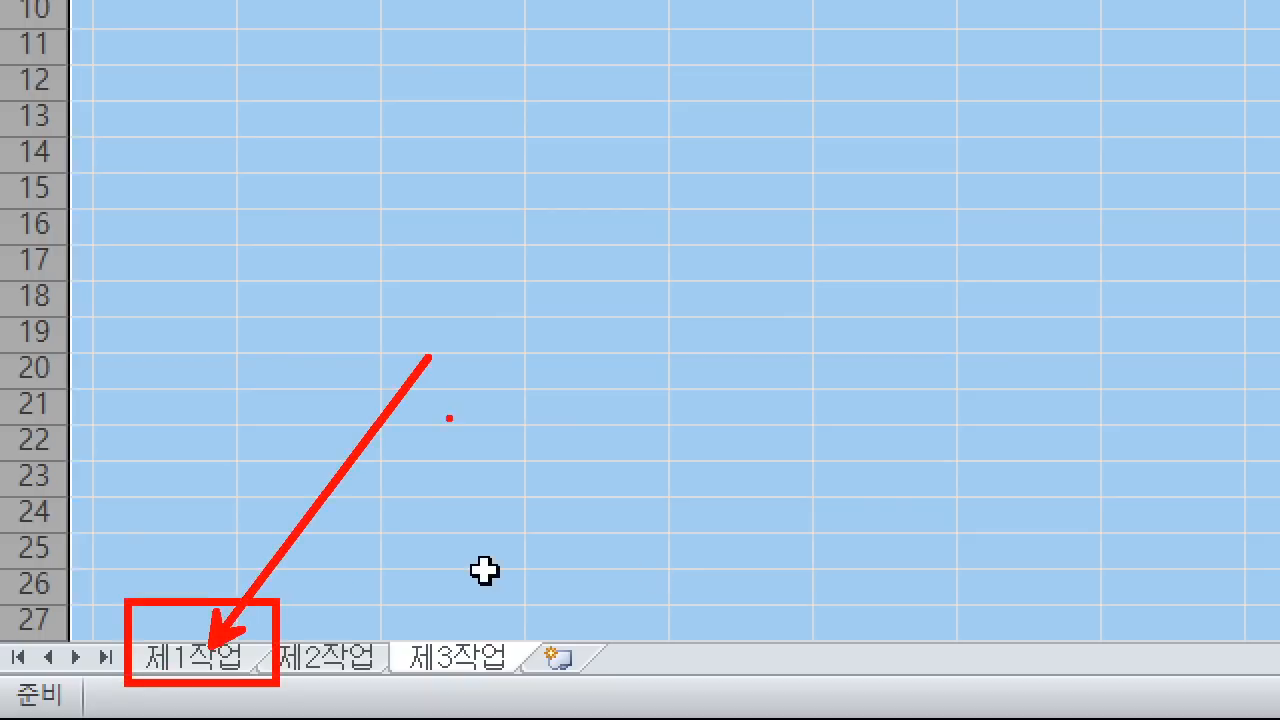
{"action": "left_click", "coordinate": [218, 658]}
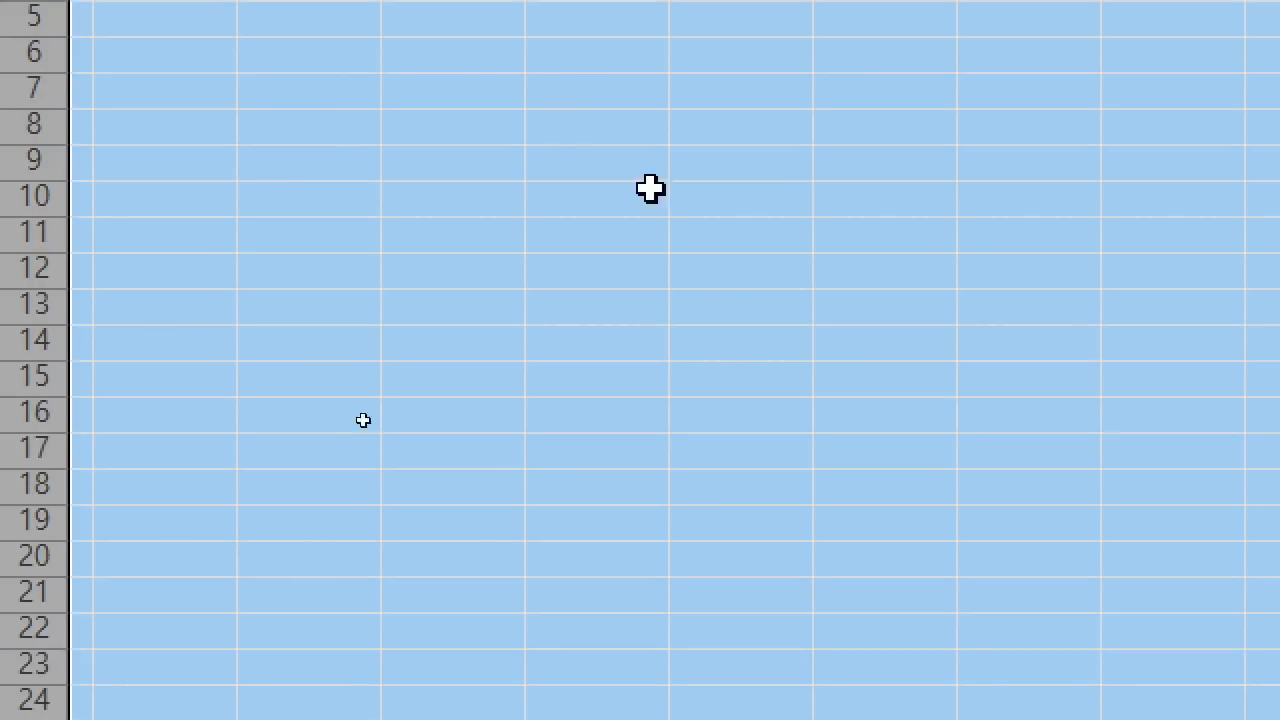
{"action": "left_click", "coordinate": [608, 224]}
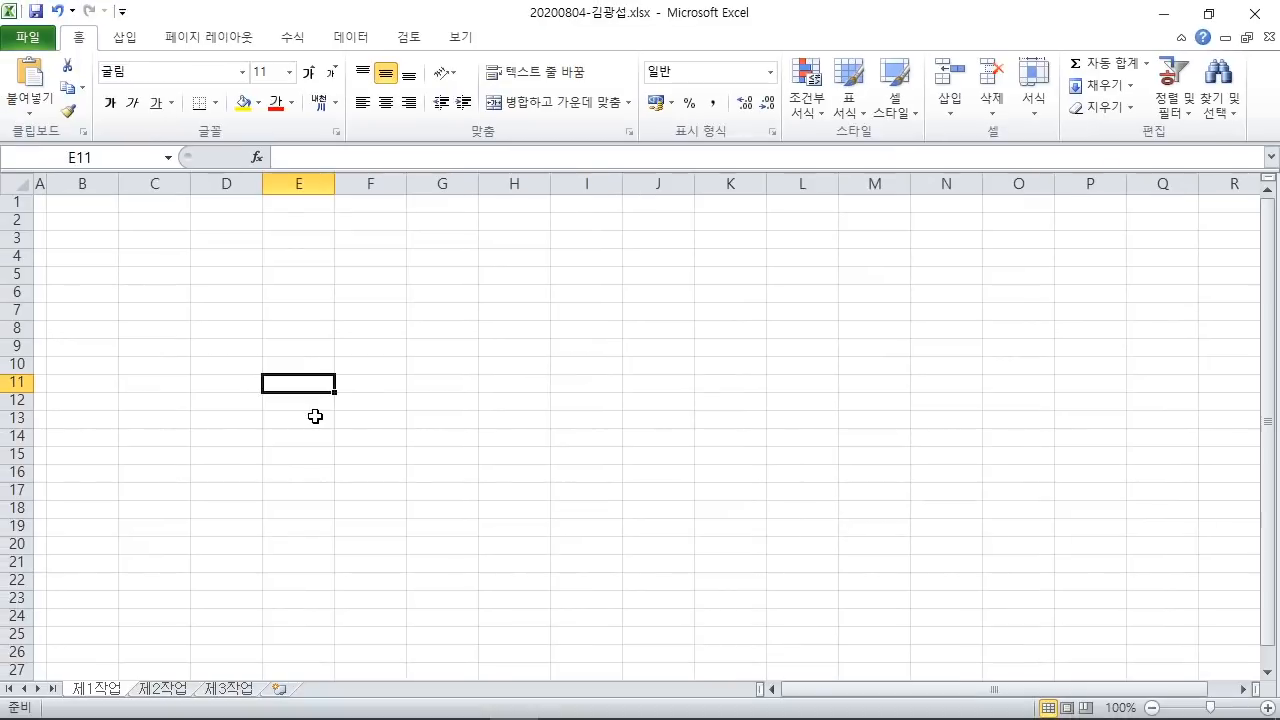
Step: Show the 홈케어 제품 매출 현황 sample table in the PDF and dock the window to the left half
{"action": "left_click", "coordinate": [415, 710]}
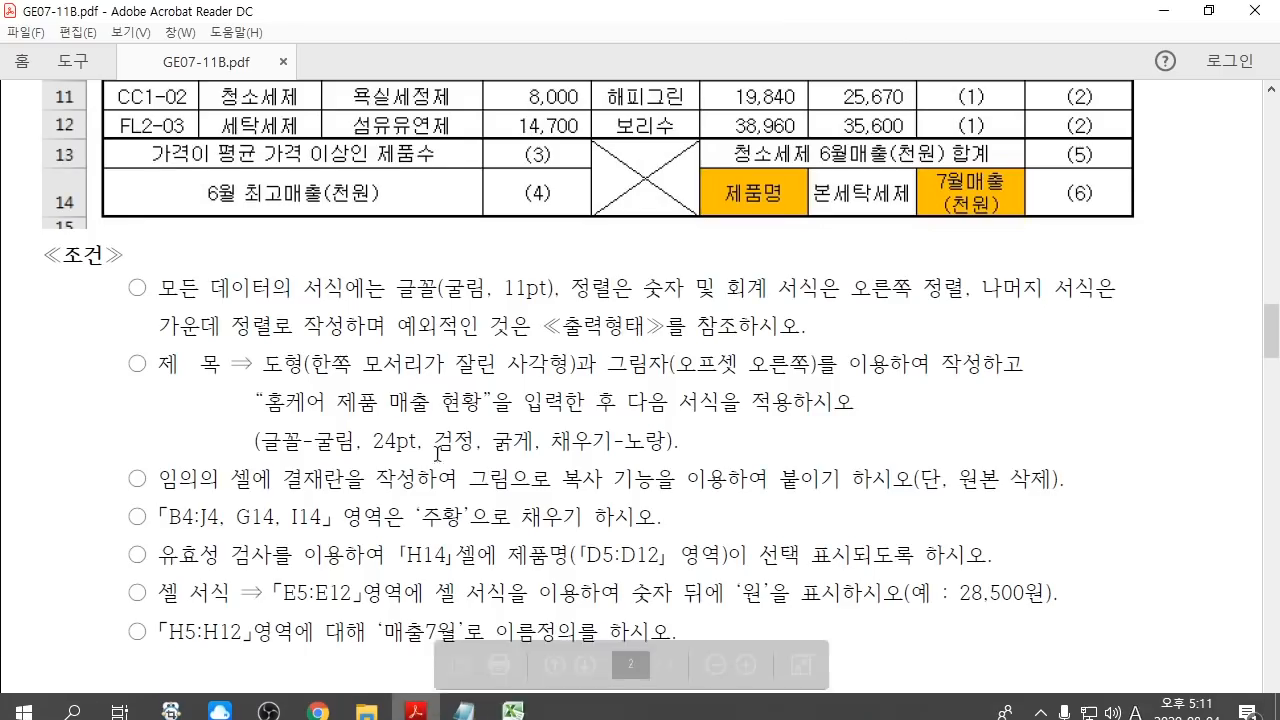
{"action": "scroll", "coordinate": [437, 455], "scroll_direction": "up", "scroll_amount": 5}
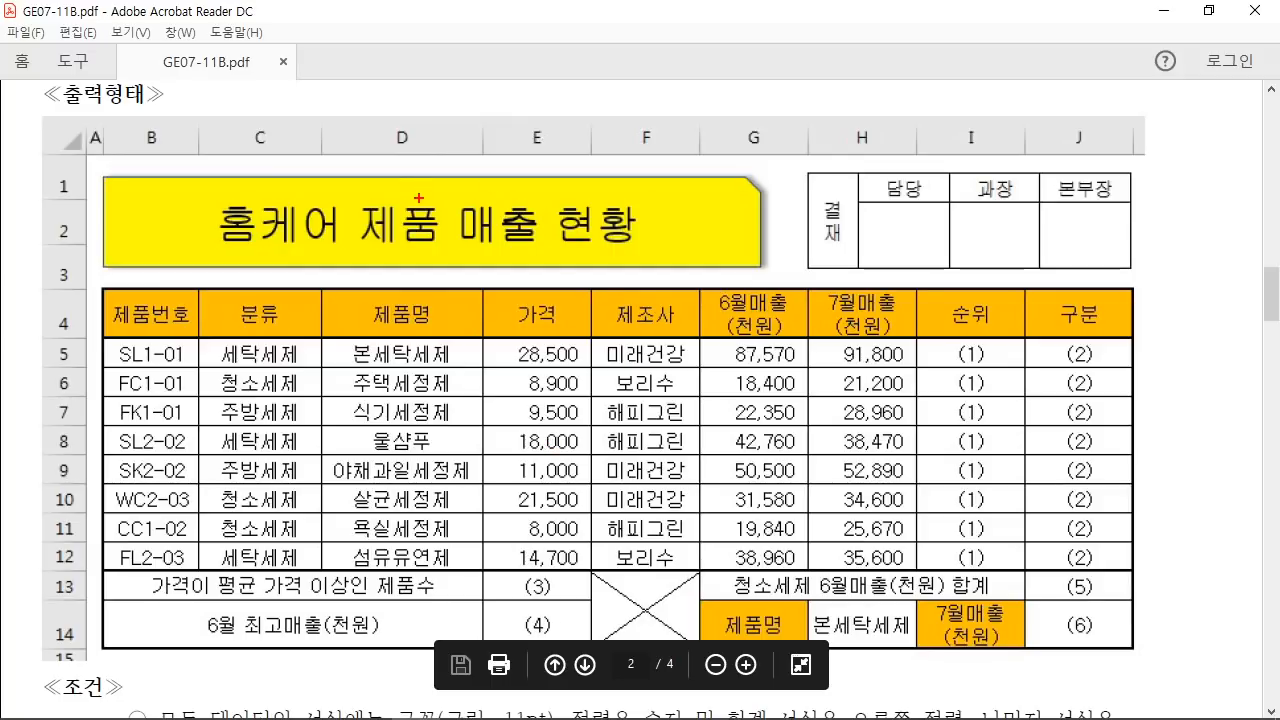
{"action": "left_click_drag", "start_coordinate": [420, 199], "coordinate": [505, 70]}
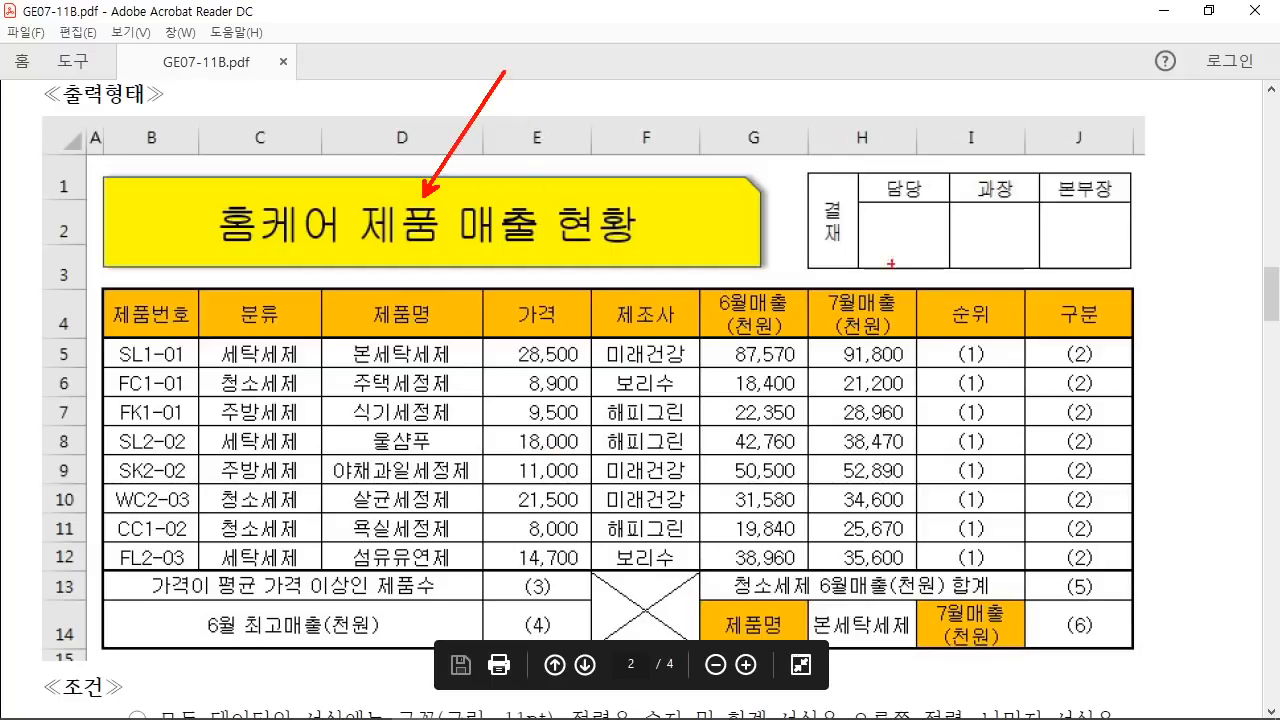
{"action": "left_click_drag", "start_coordinate": [918, 183], "coordinate": [810, 18]}
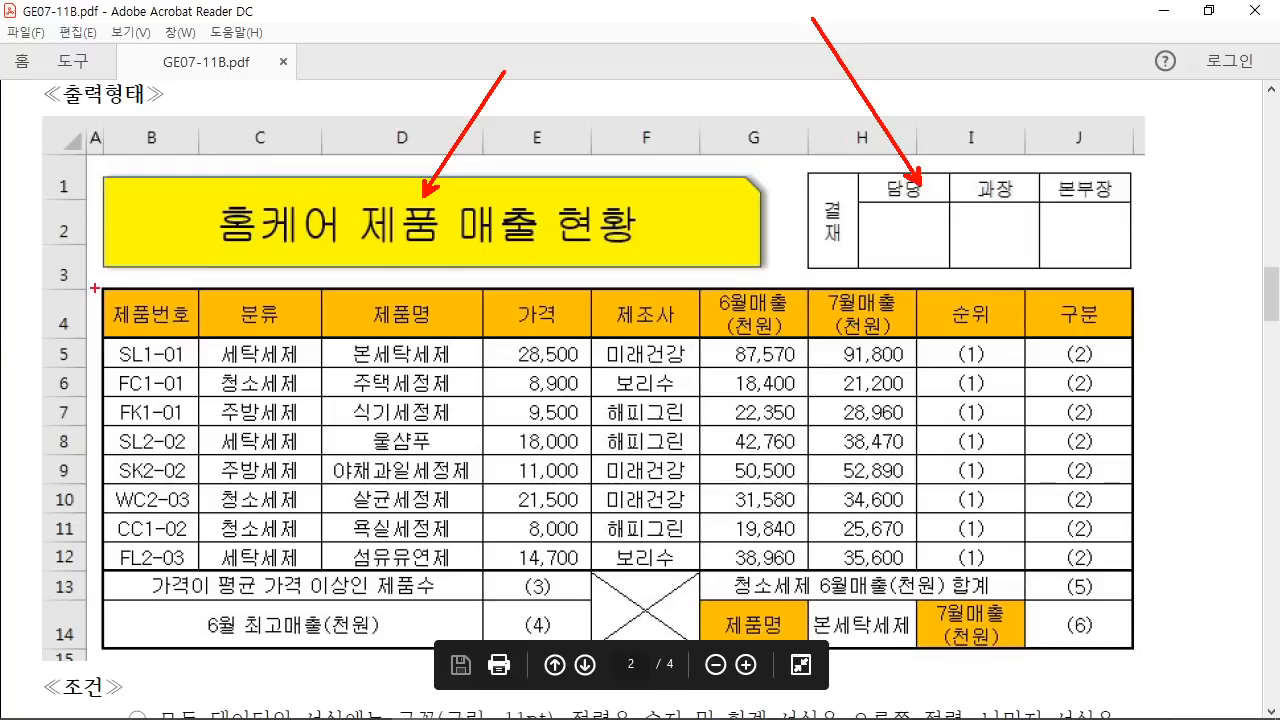
{"action": "mouse_move", "coordinate": [95, 288]}
{"action": "left_mouse_down"}
{"action": "mouse_move", "coordinate": [605, 493]}
{"action": "mouse_move", "coordinate": [1168, 606]}
{"action": "mouse_move", "coordinate": [1138, 652]}
{"action": "left_mouse_up"}
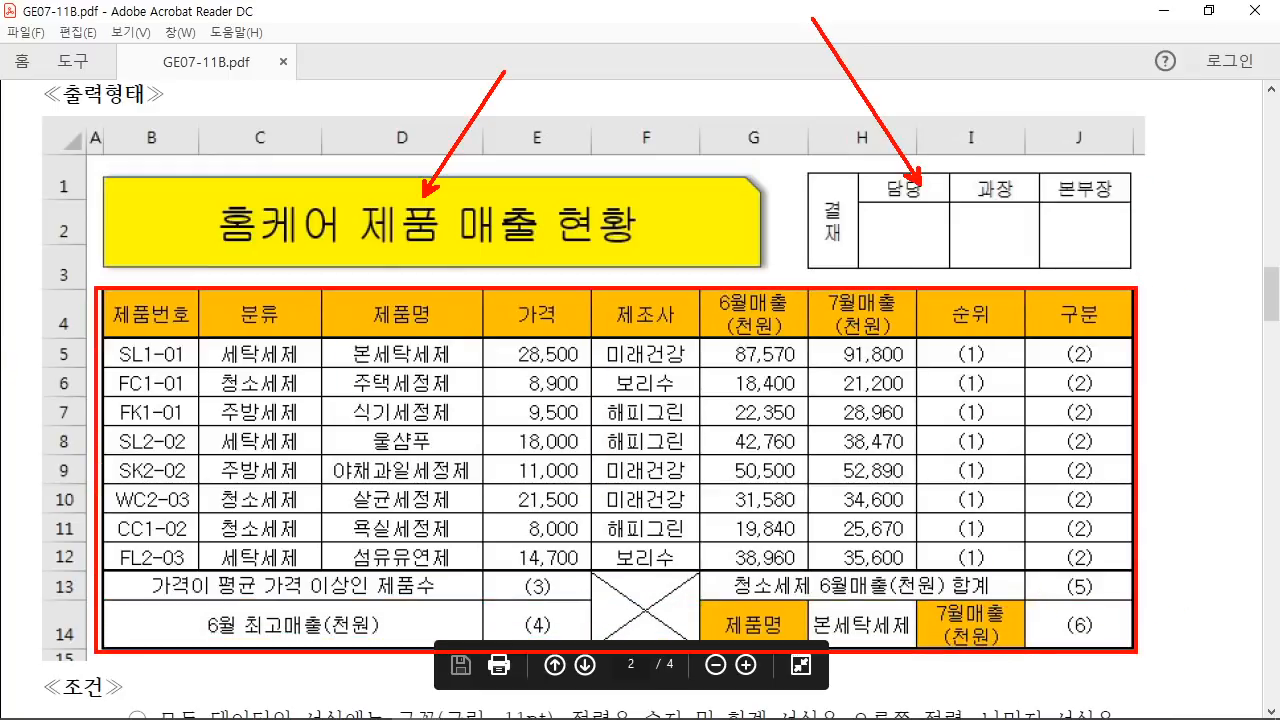
{"action": "key", "text": "e"}
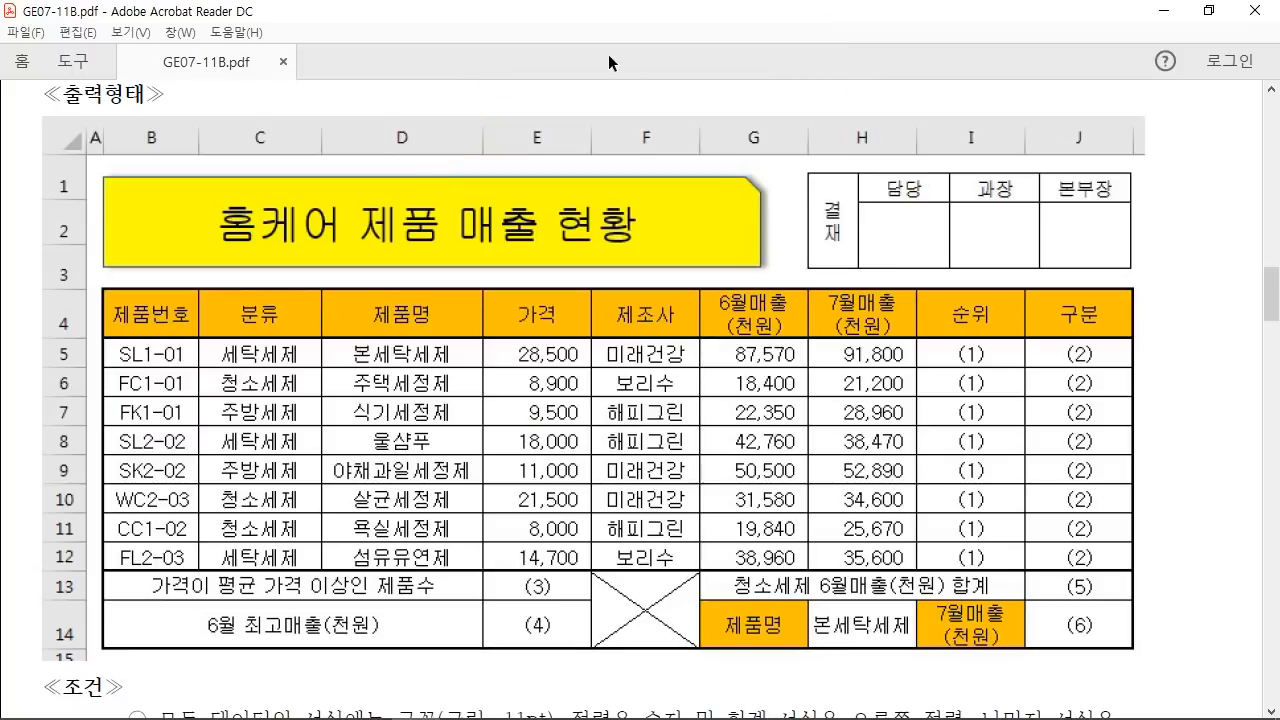
{"action": "left_click_drag", "start_coordinate": [584, 24], "coordinate": [2, 300]}
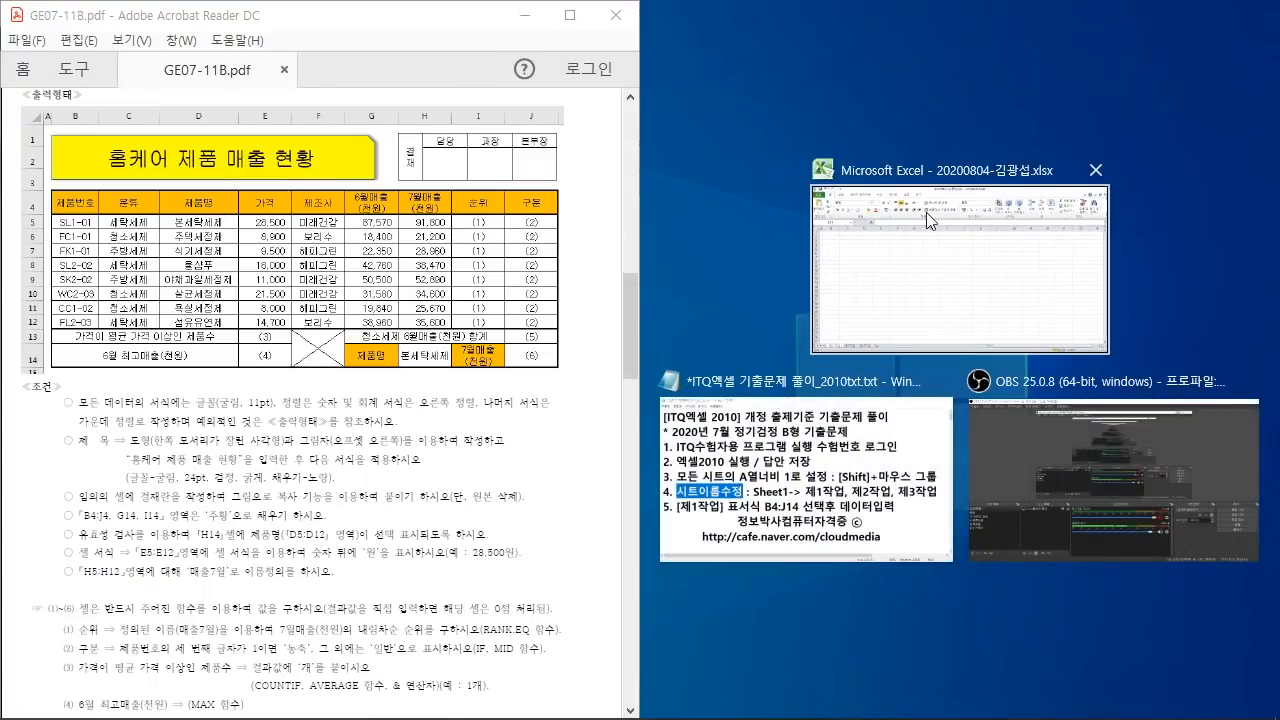
Step: Snap Excel to the right half, select B4:J14 and zoom the sheet to 130%
{"action": "left_click", "coordinate": [889, 210]}
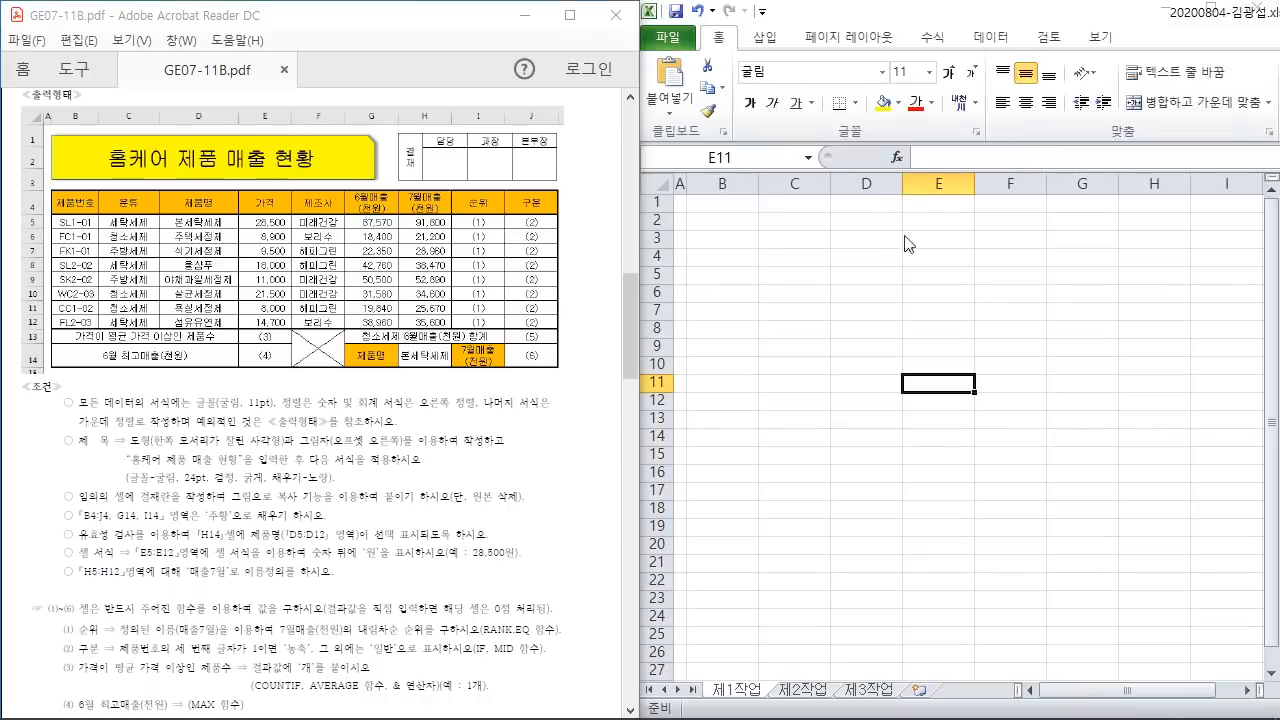
{"action": "left_click", "coordinate": [740, 252]}
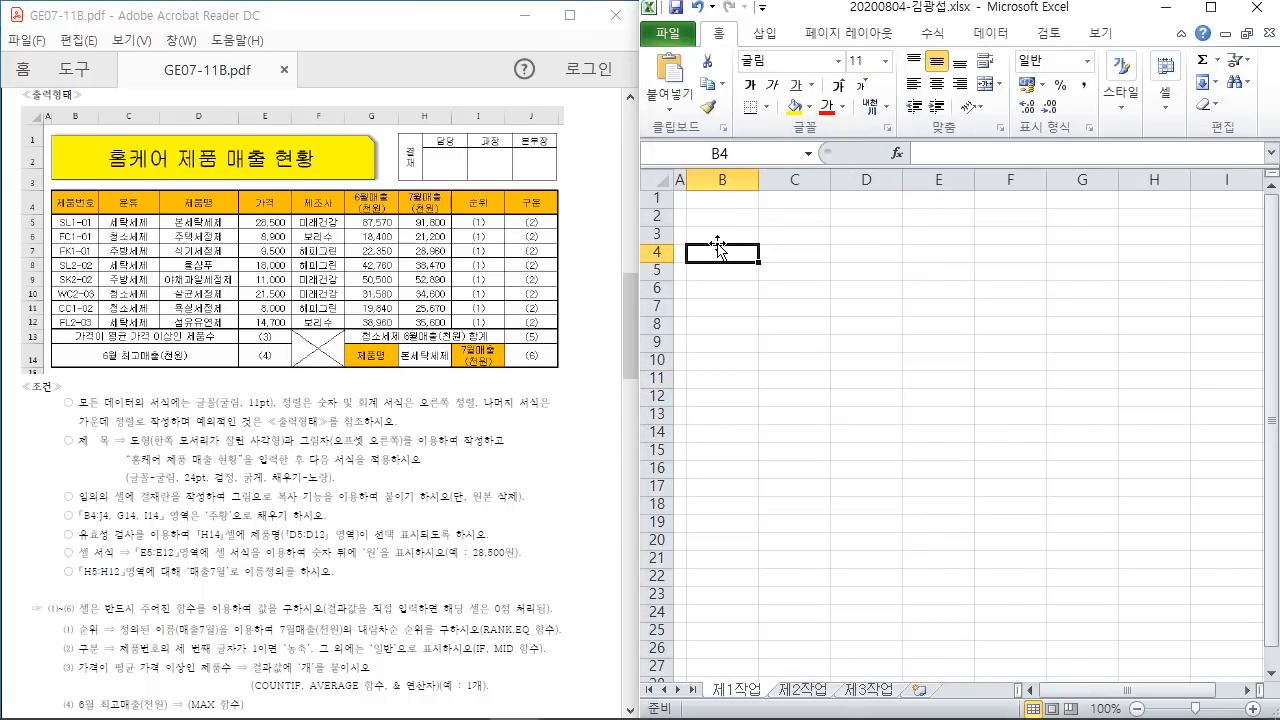
{"action": "left_click_drag", "start_coordinate": [716, 250], "coordinate": [1042, 436]}
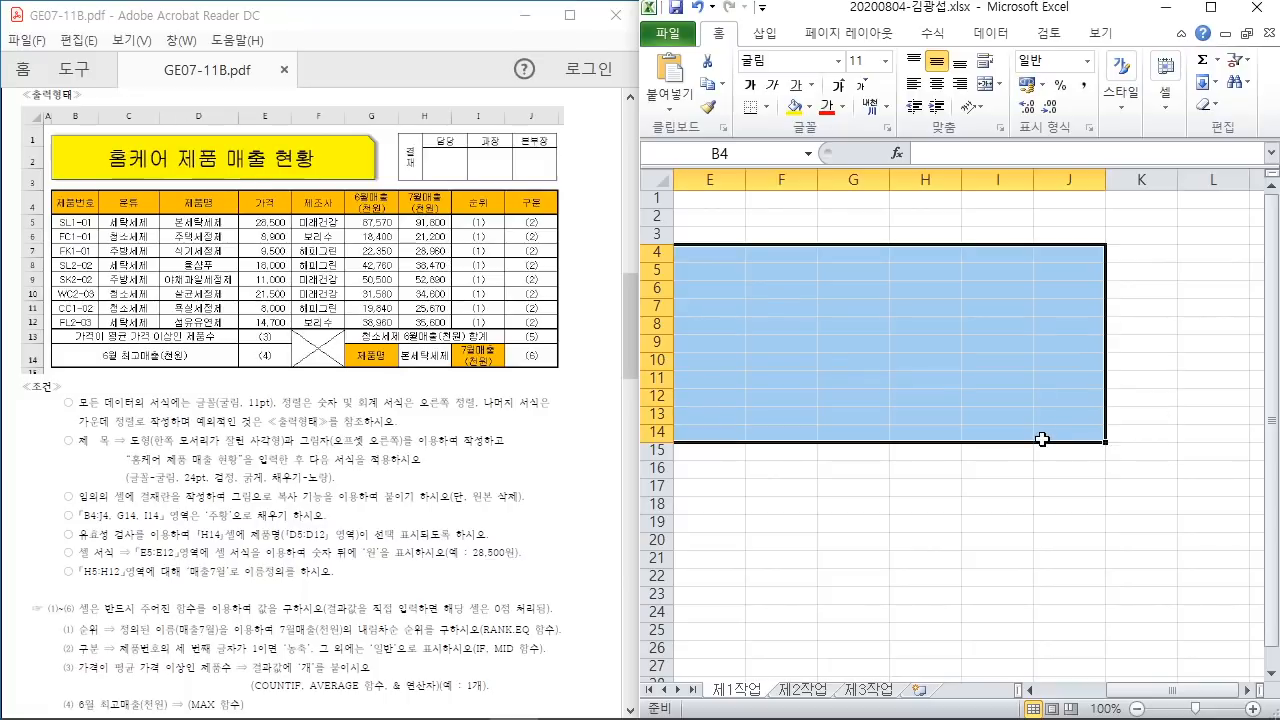
{"action": "scroll", "coordinate": [1042, 439], "scroll_direction": "up", "scroll_amount": 1}
{"action": "scroll", "coordinate": [1042, 439], "scroll_direction": "up", "scroll_amount": 1}
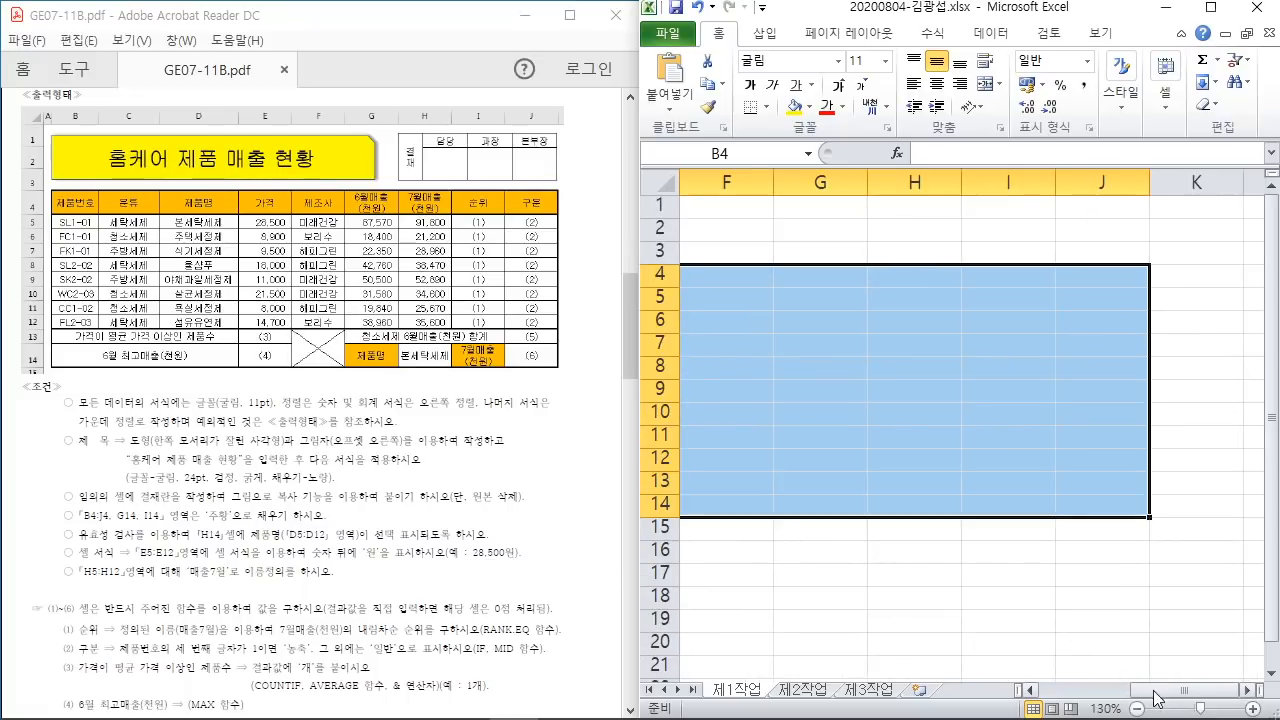
{"action": "left_click_drag", "start_coordinate": [1117, 690], "coordinate": [957, 690]}
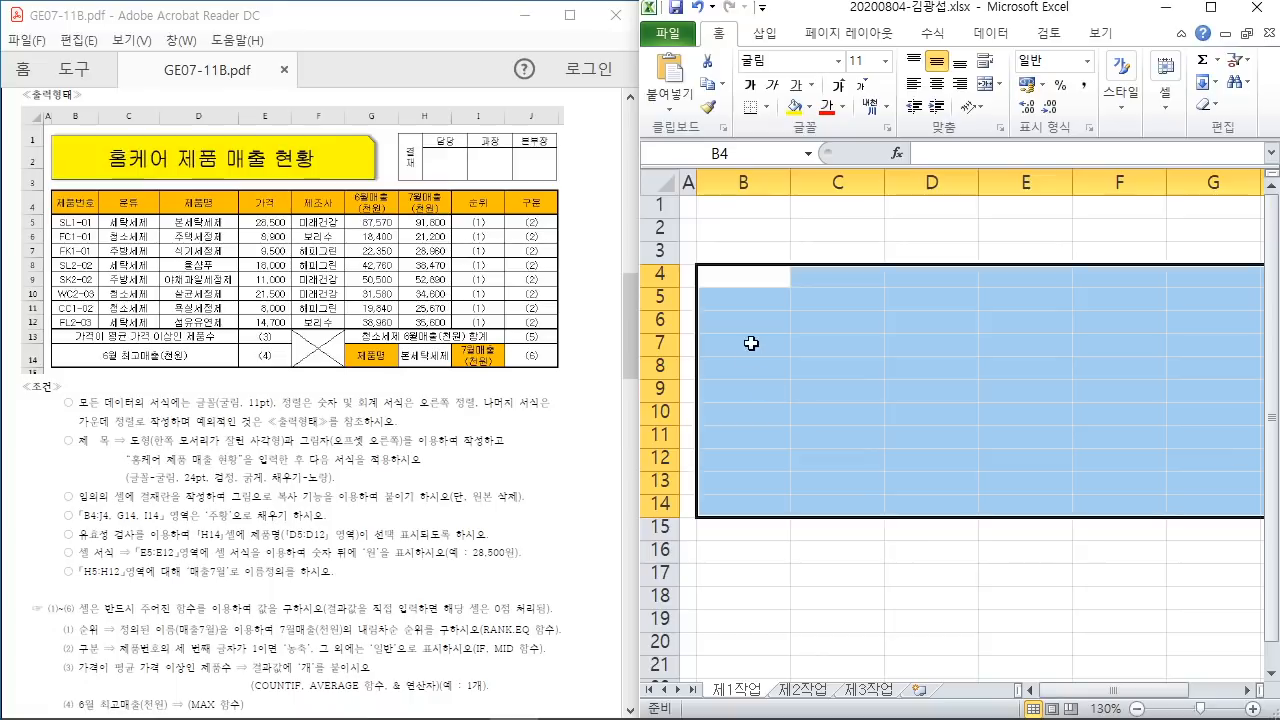
Step: Zoom the PDF in on the sample table
{"action": "left_click", "coordinate": [168, 414]}
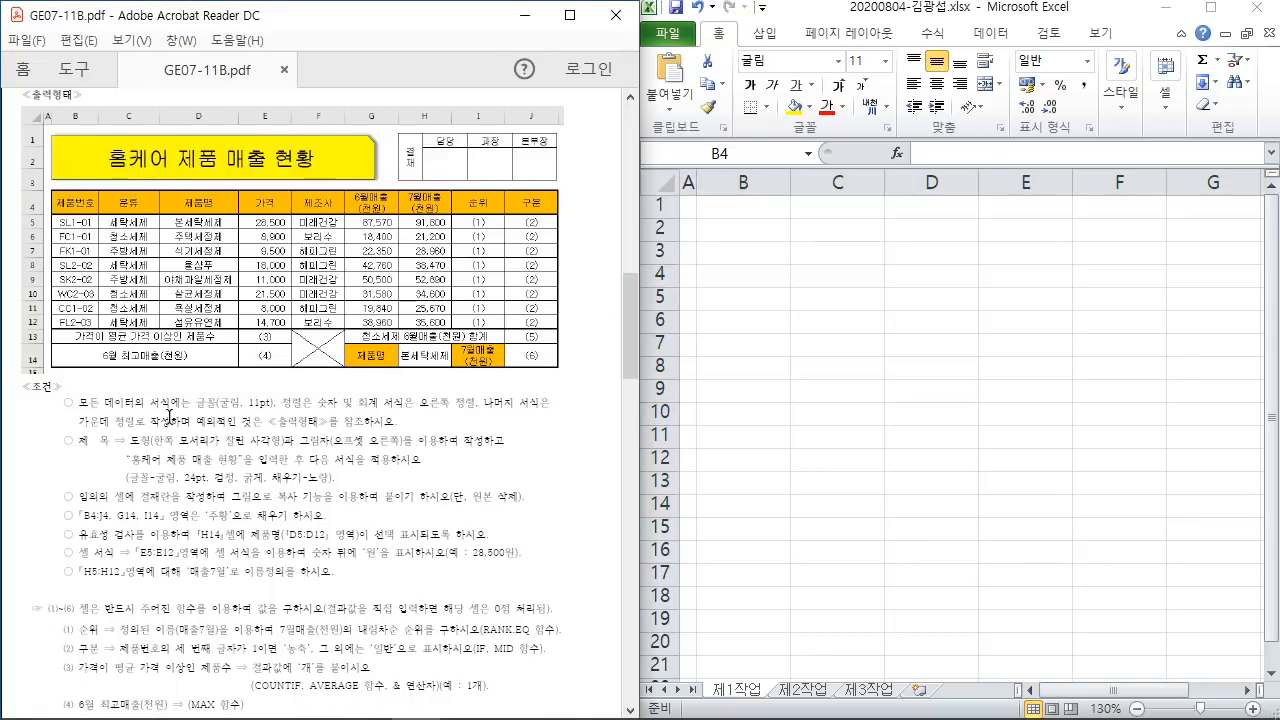
{"action": "scroll", "coordinate": [168, 414], "scroll_direction": "up", "scroll_amount": 2, "text": "ctrl"}
{"action": "scroll", "coordinate": [335, 515], "scroll_direction": "up", "scroll_amount": 5}
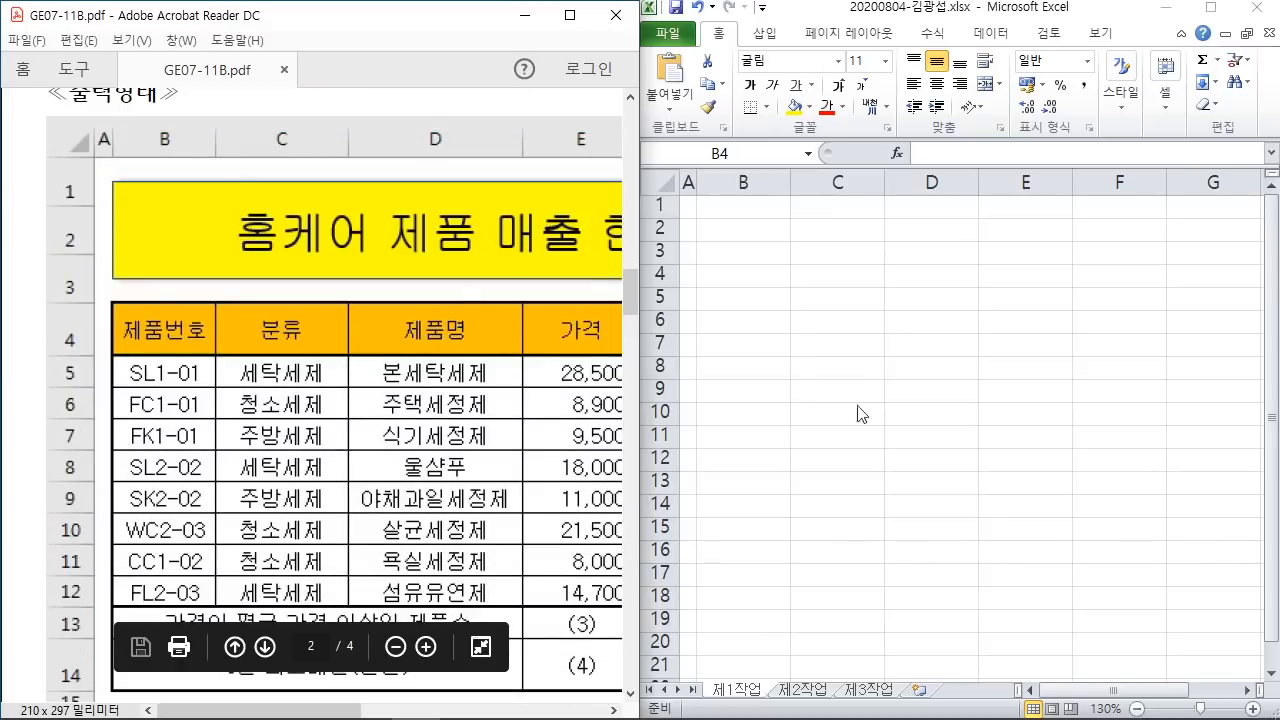
Step: Enter the 제품번호 header in B4 with SL1-01, FC1-01 and FK1-01 below it
{"action": "left_click", "coordinate": [1100, 14]}
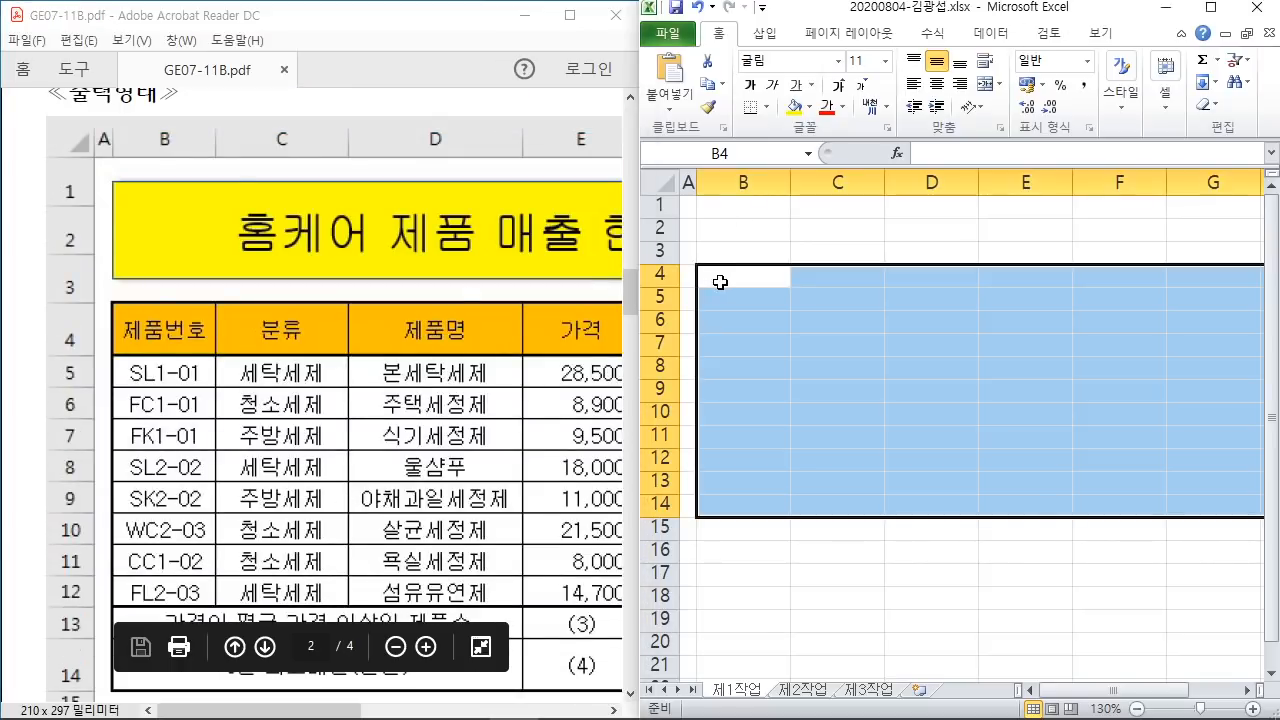
{"action": "type", "text": "제품번호"}
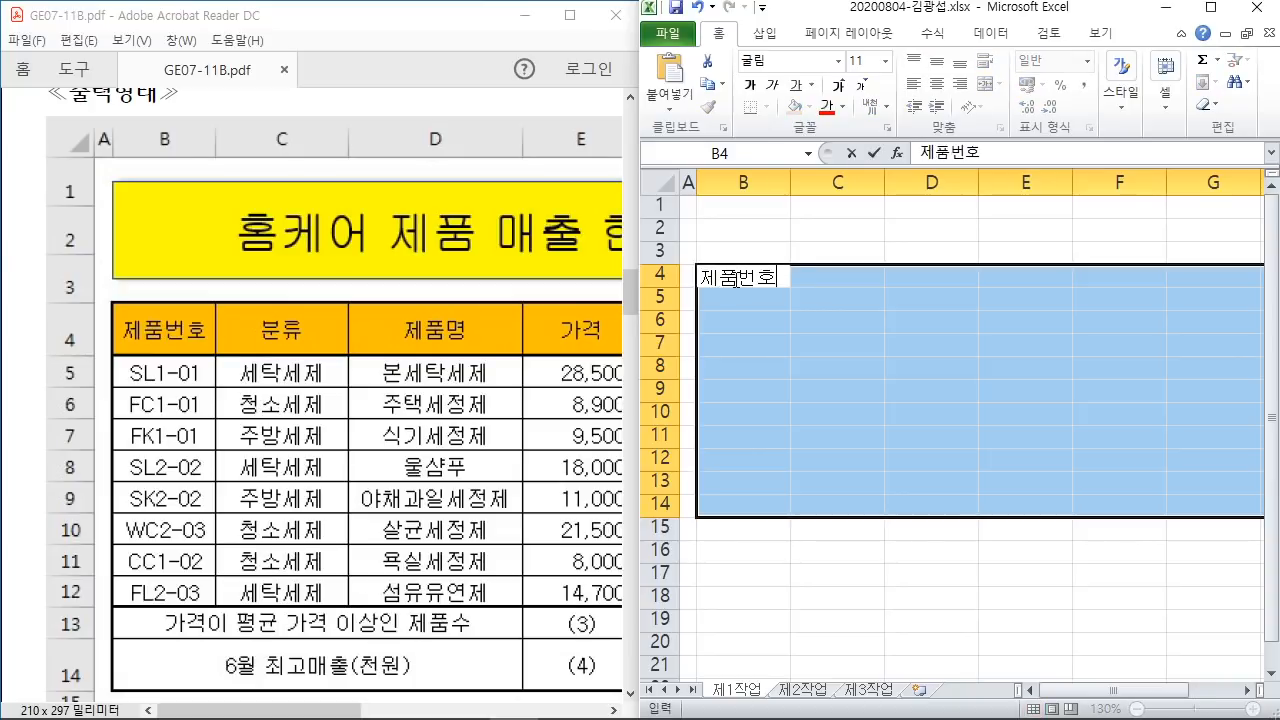
{"action": "key", "text": "Return"}
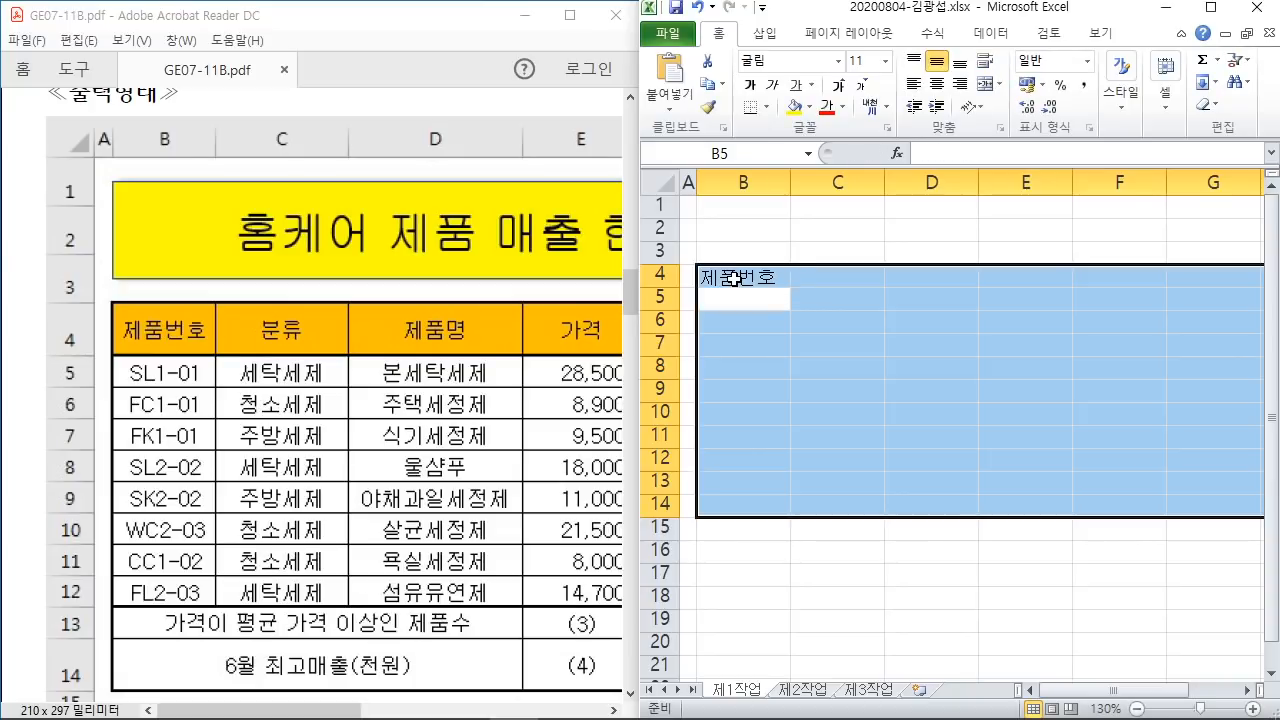
{"action": "type", "text": "SL1-01"}
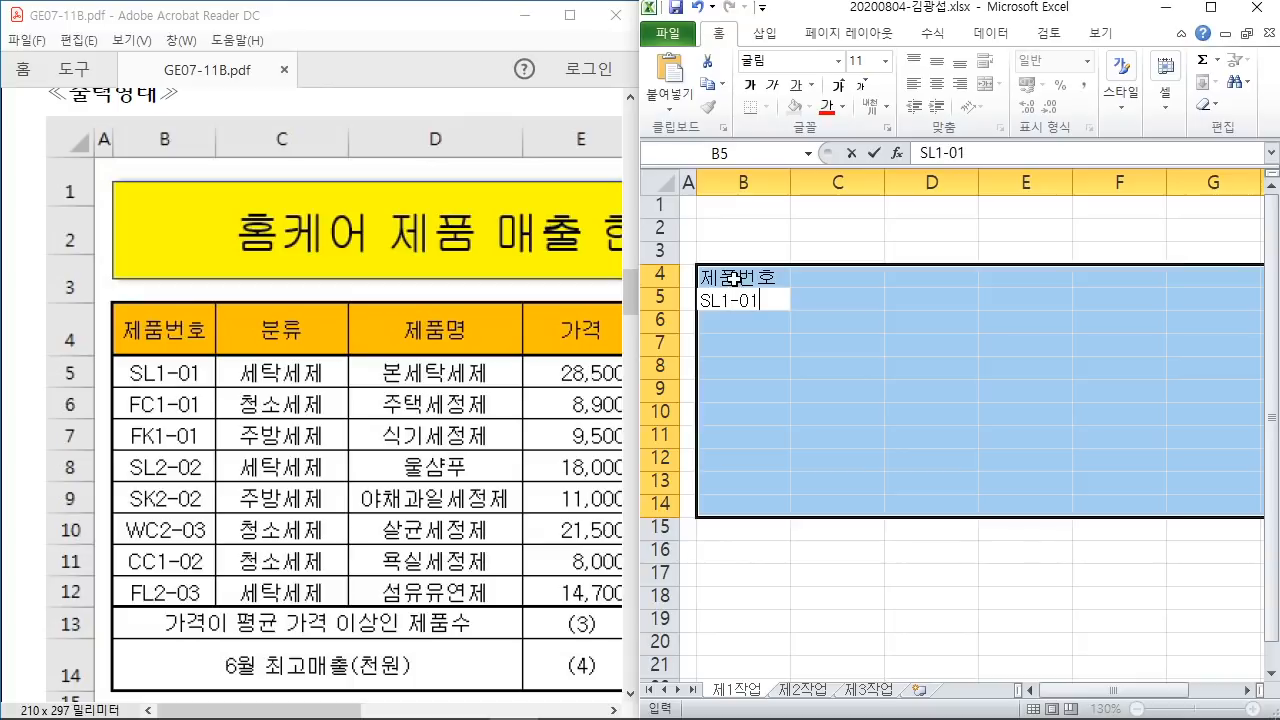
{"action": "key", "text": "Return"}
{"action": "type", "text": "FC"}
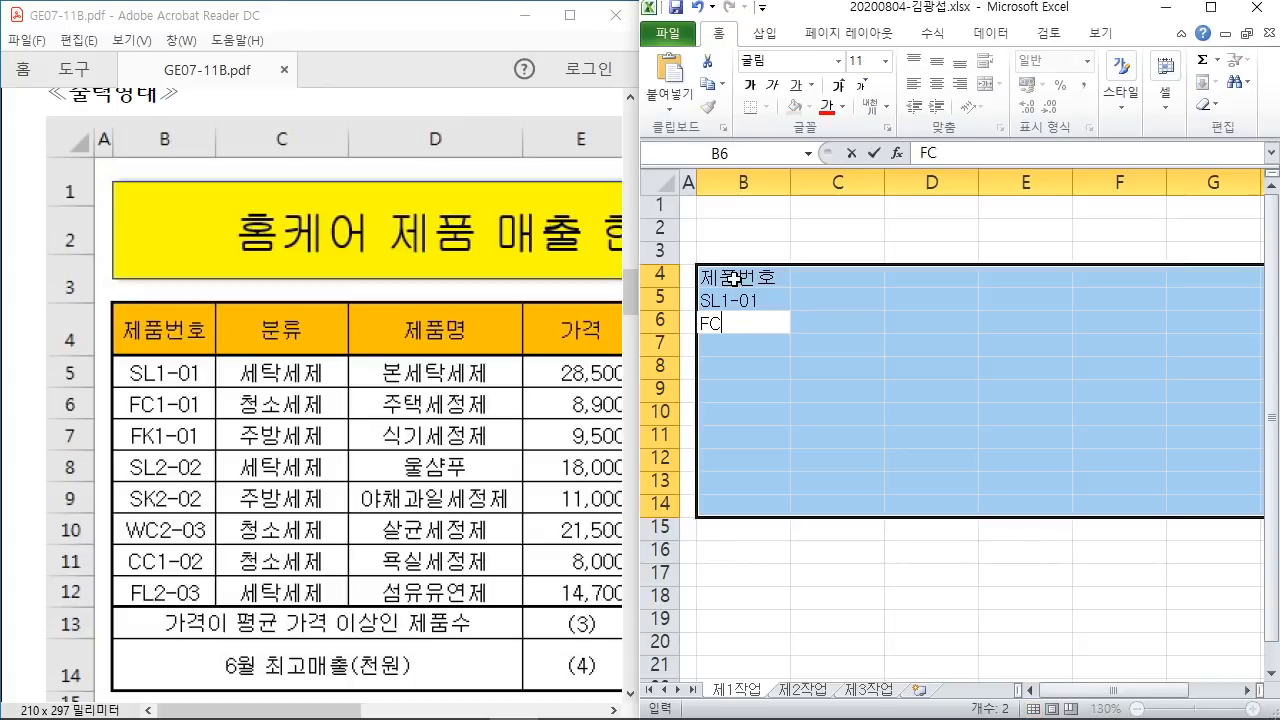
{"action": "type", "text": "1-01"}
{"action": "key", "text": "Return"}
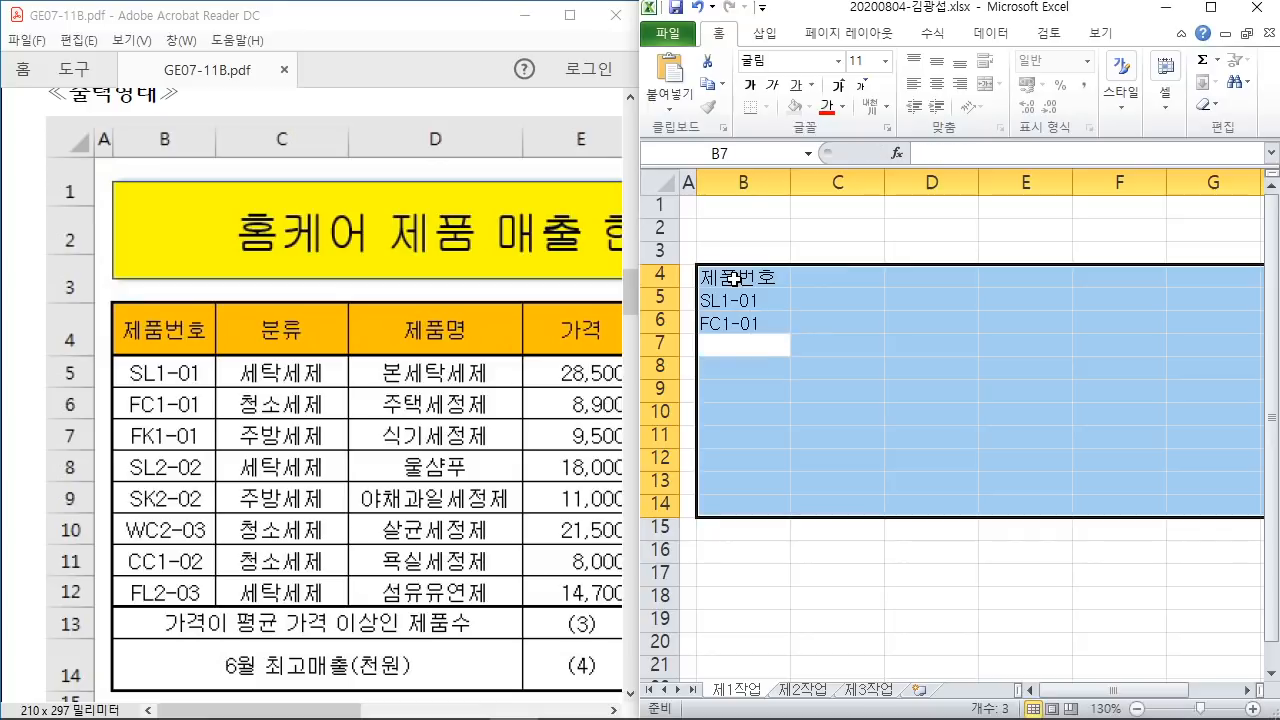
{"action": "type", "text": "FK1"}
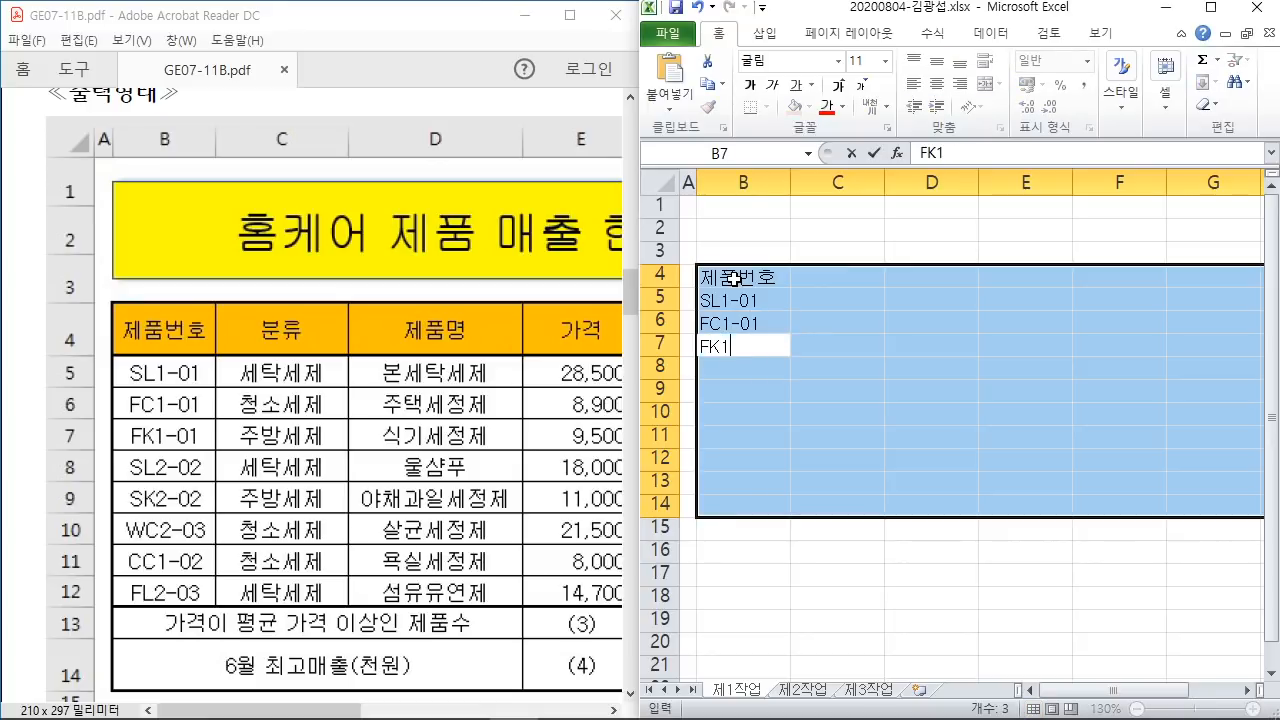
{"action": "type", "text": "-01"}
{"action": "key", "text": "Return"}
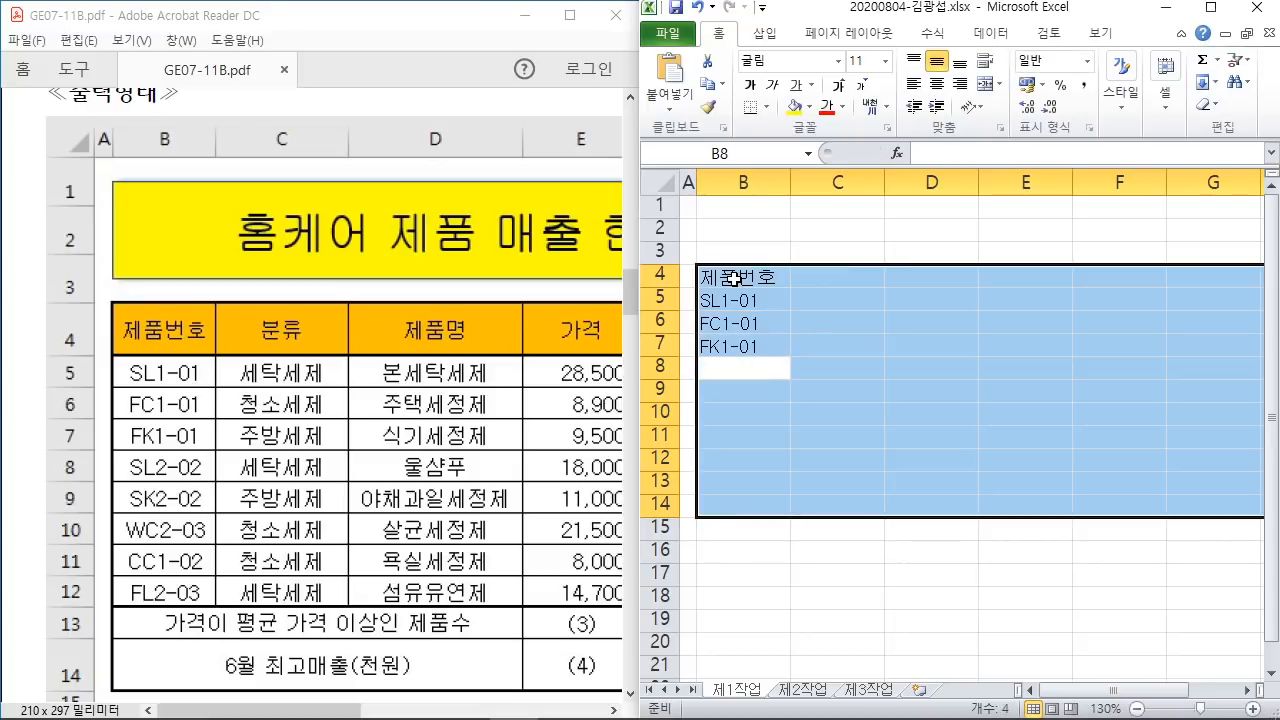
Step: Enter product codes SL2-02, SK2-02, WC2-03, CC1-02 and FL2-03 into B8:B12
{"action": "type", "text": "SL2-01"}
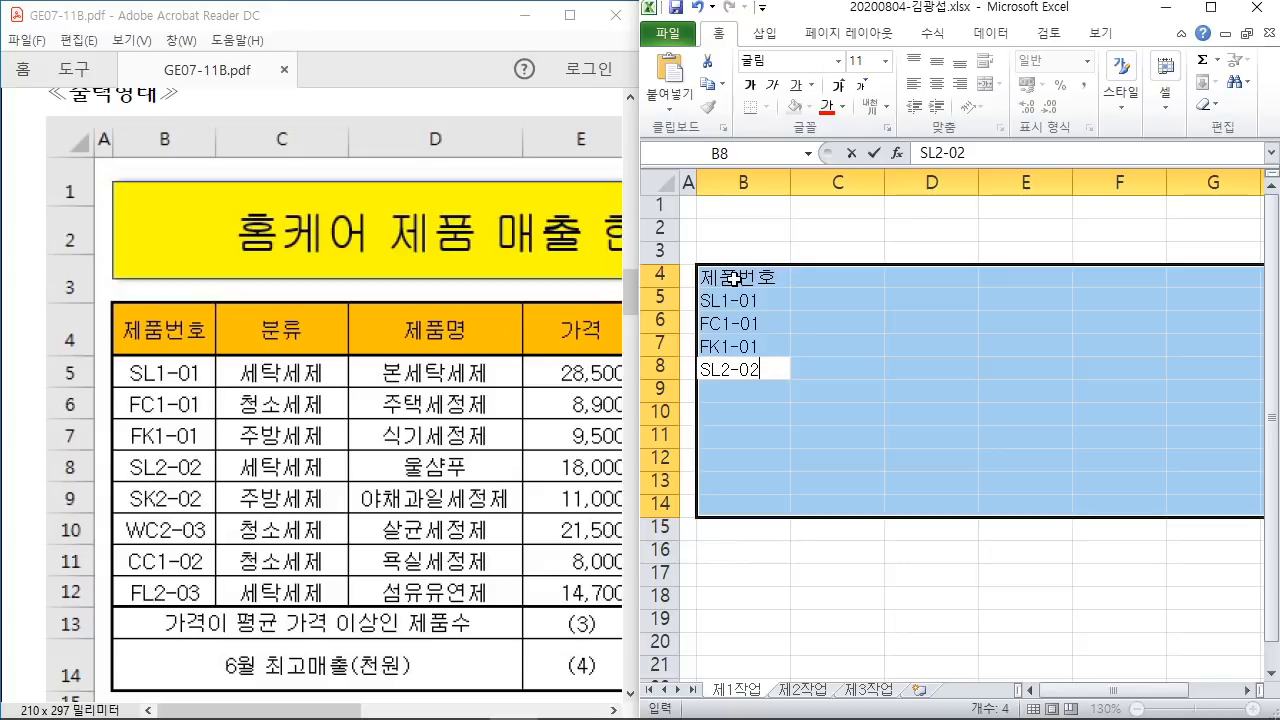
{"action": "key", "text": "Return"}
{"action": "type", "text": "SK2"}
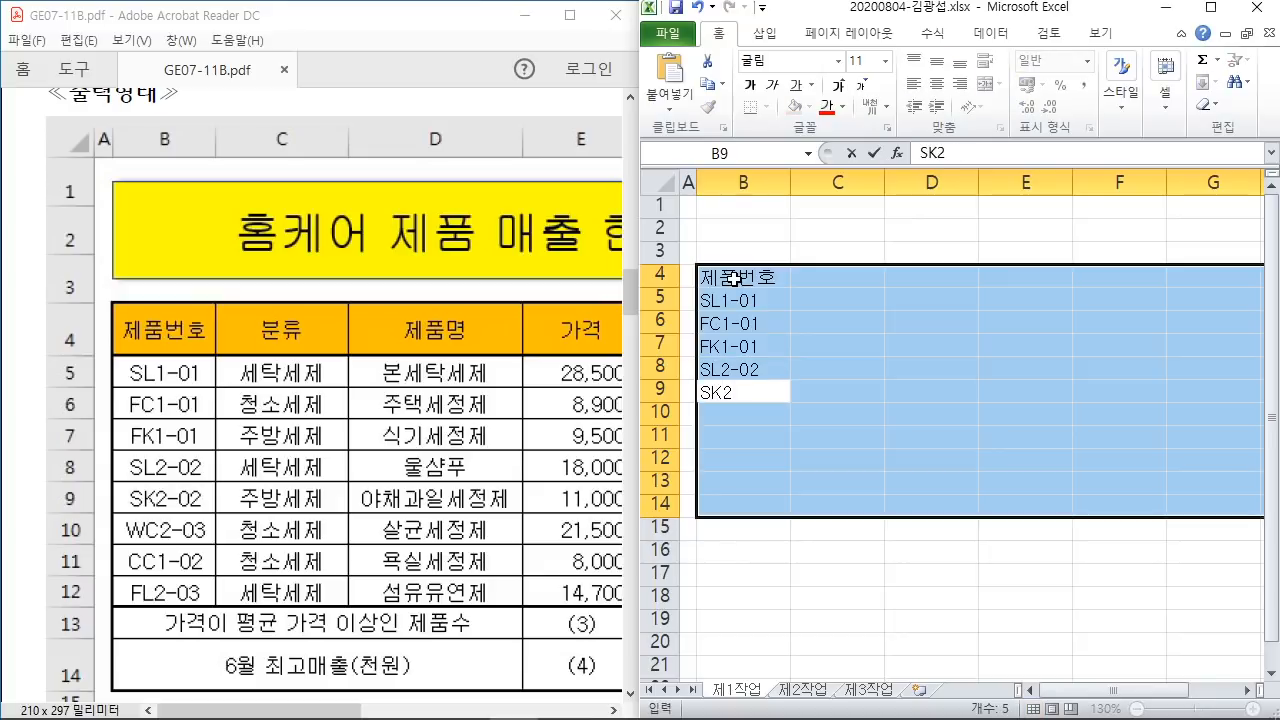
{"action": "type", "text": "-02"}
{"action": "key", "text": "Return"}
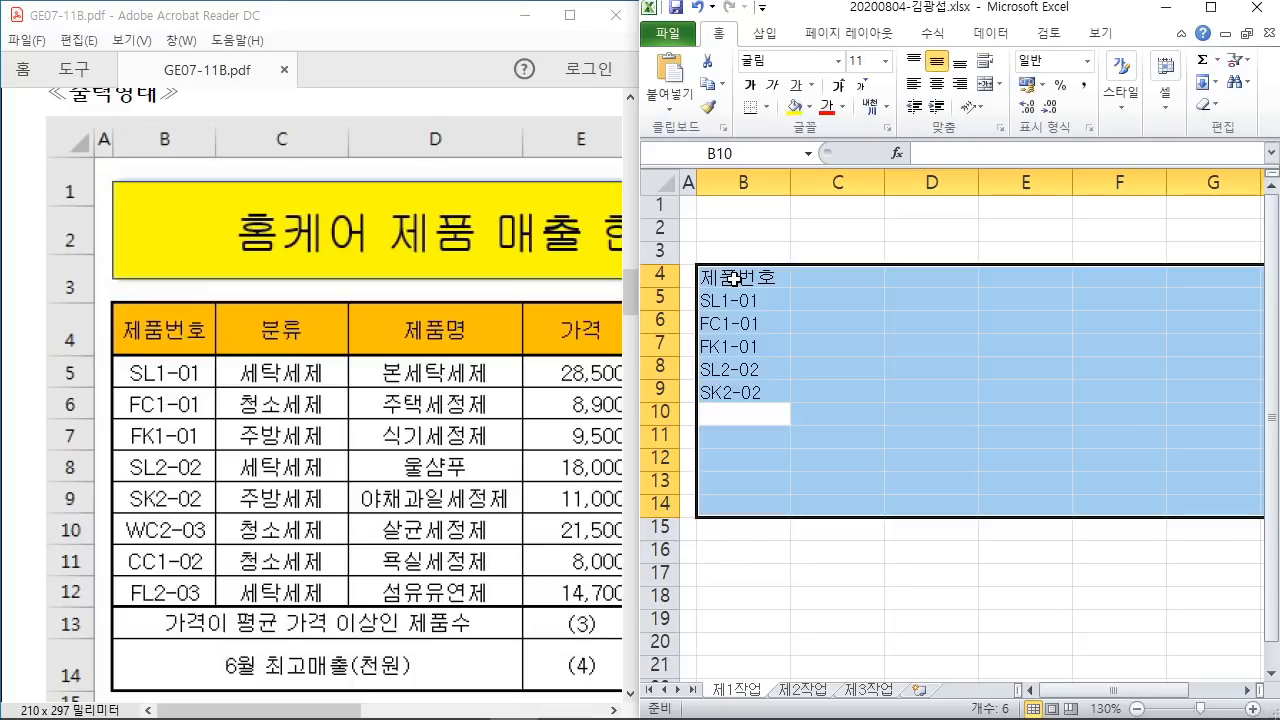
{"action": "type", "text": "WC2-"}
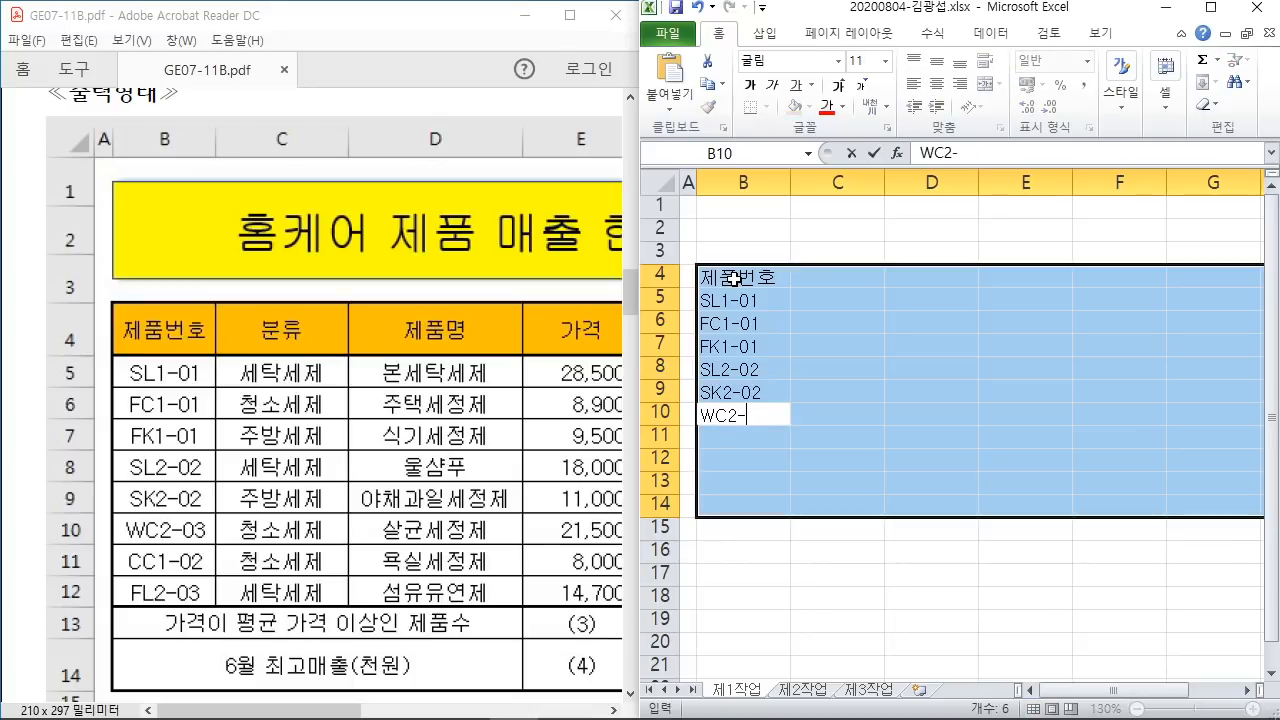
{"action": "type", "text": "03"}
{"action": "key", "text": "Return"}
{"action": "type", "text": "CC1-02"}
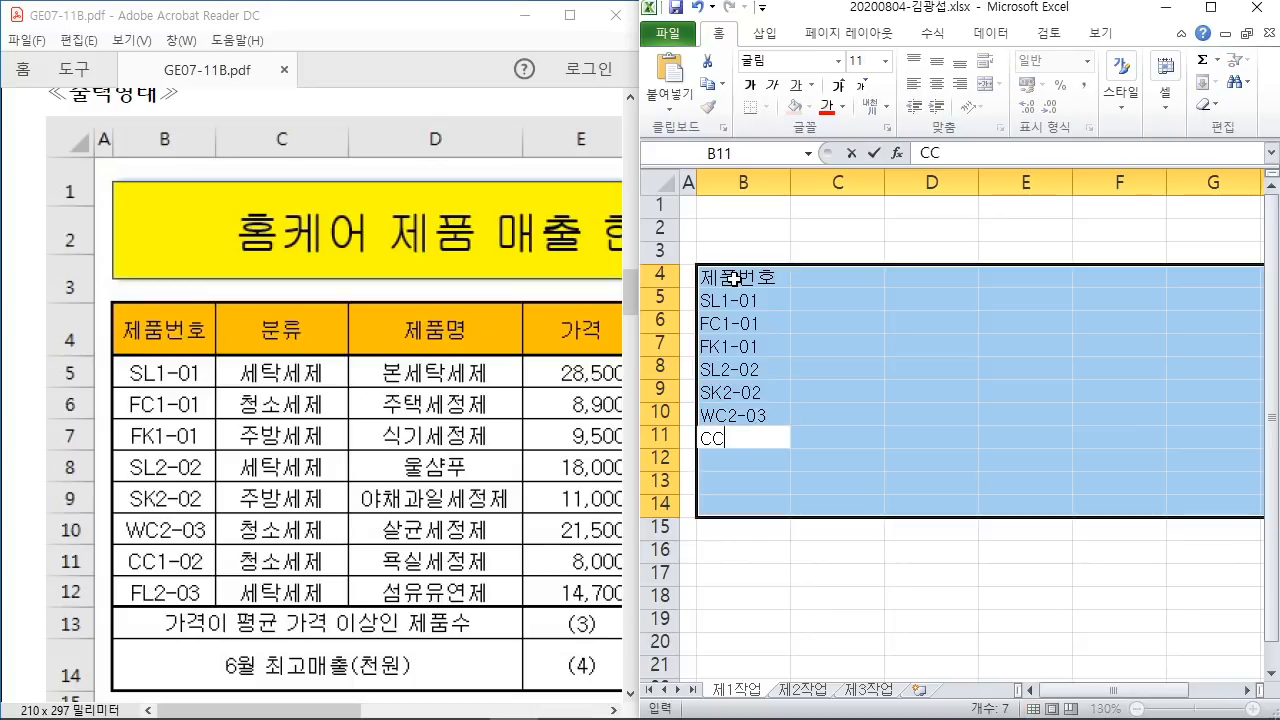
{"action": "key", "text": "Return"}
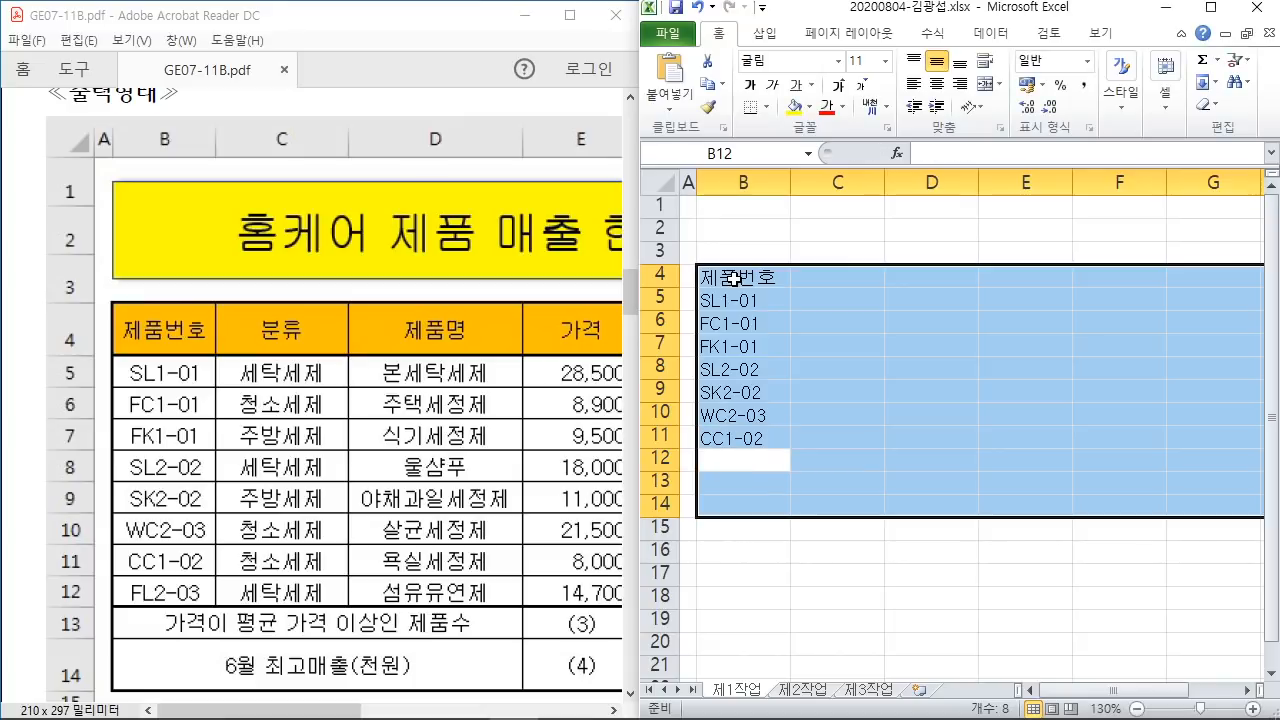
{"action": "type", "text": "FL2-"}
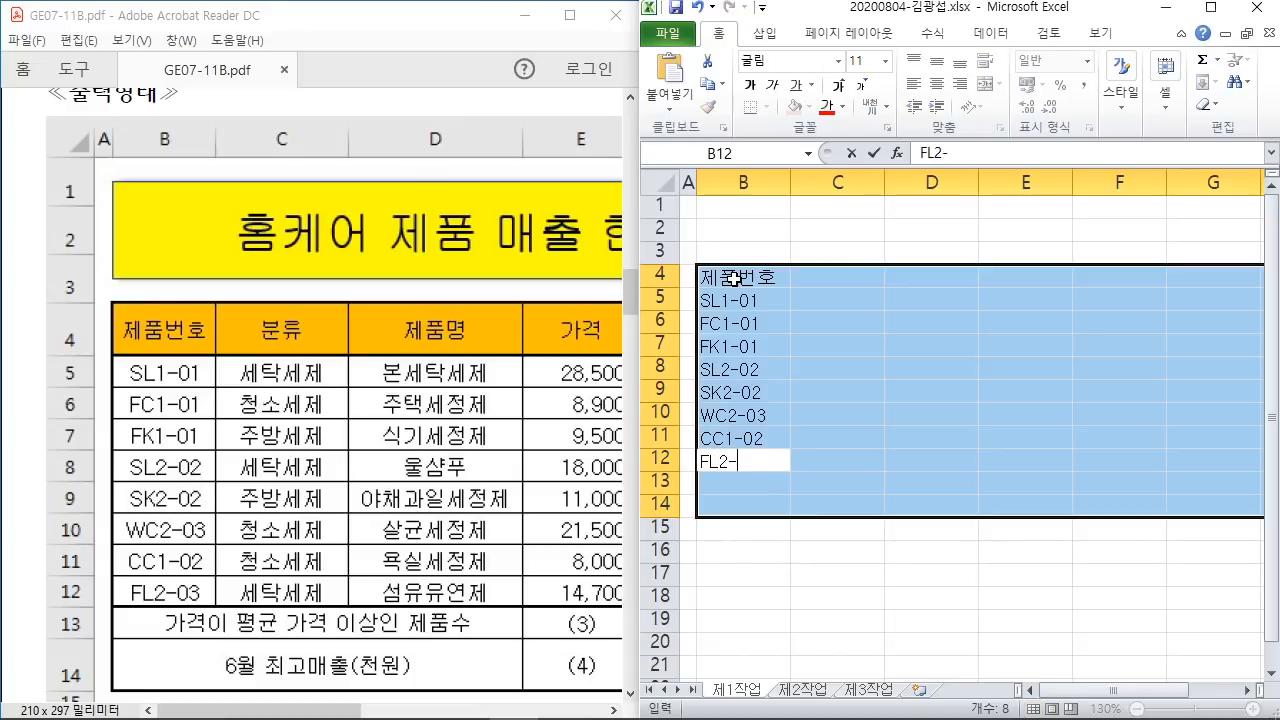
{"action": "type", "text": "03"}
{"action": "key", "text": "Return"}
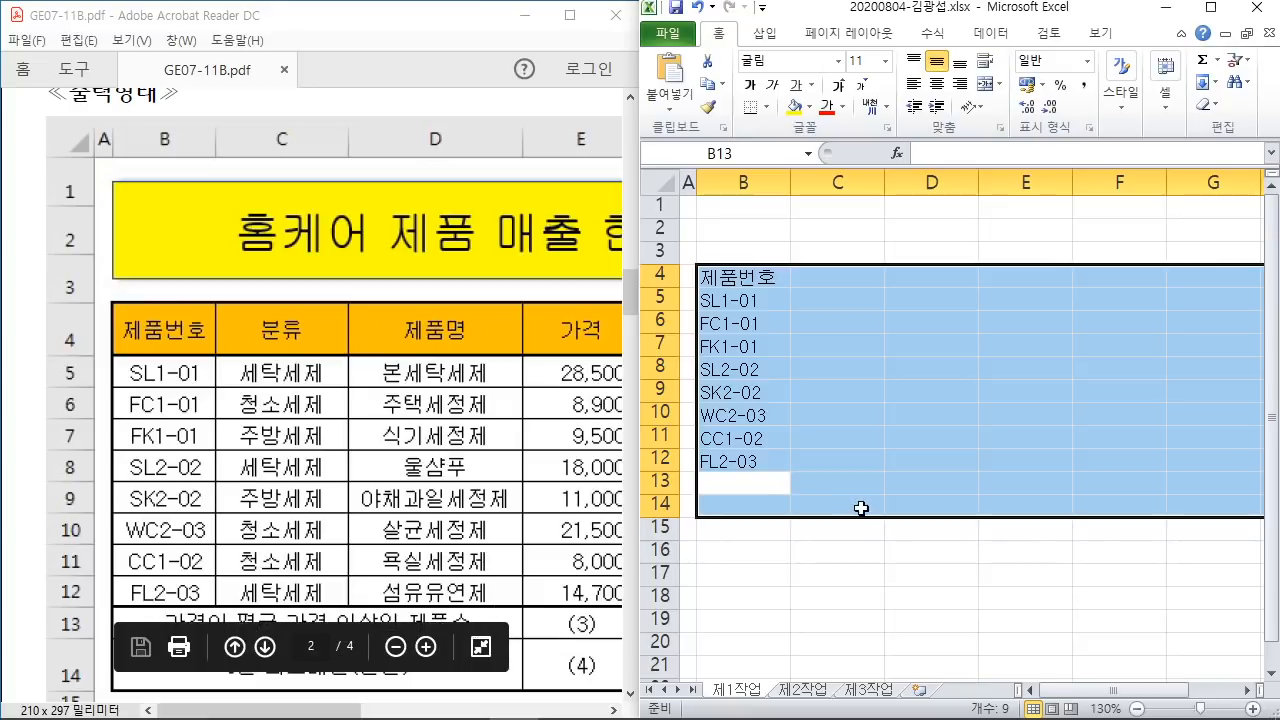
Step: Enter the labels 가격이 평균 가격 이상인 제품수 in B13 and 6월 최고매출(천원) in B14
{"action": "scroll", "coordinate": [854, 503], "scroll_direction": "up", "scroll_amount": 1, "text": "ctrl"}
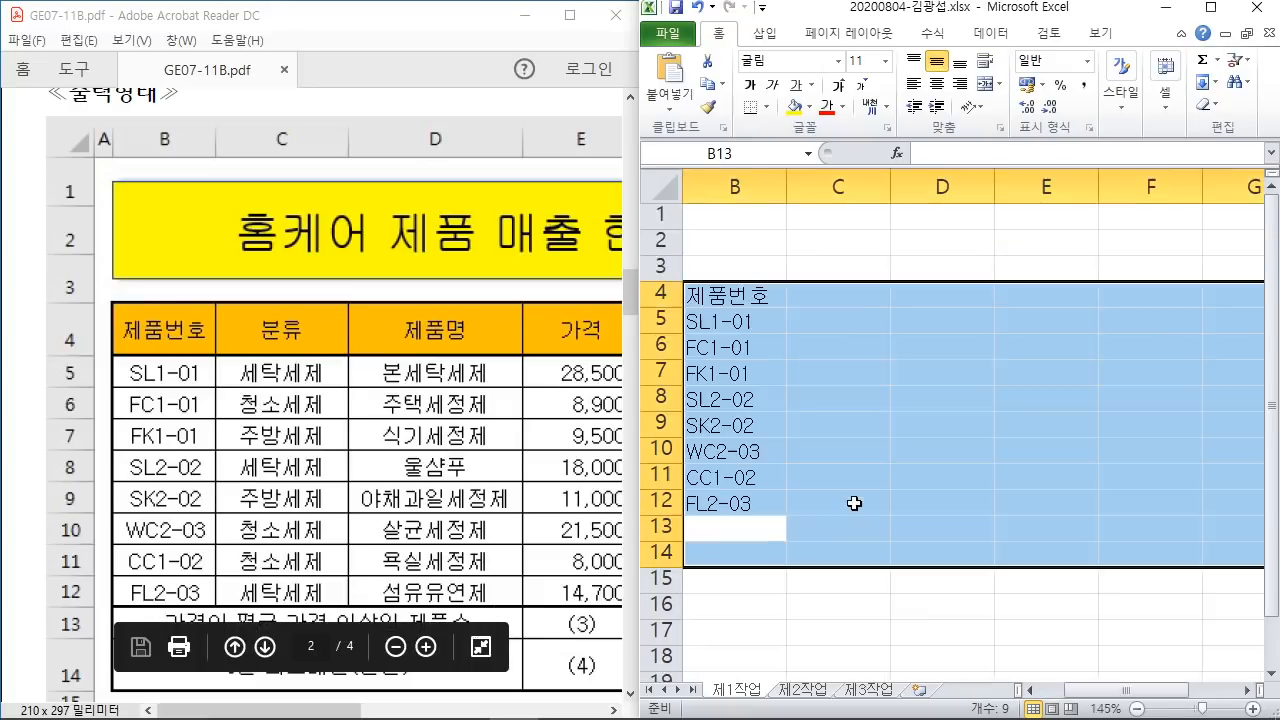
{"action": "left_click", "coordinate": [1030, 690]}
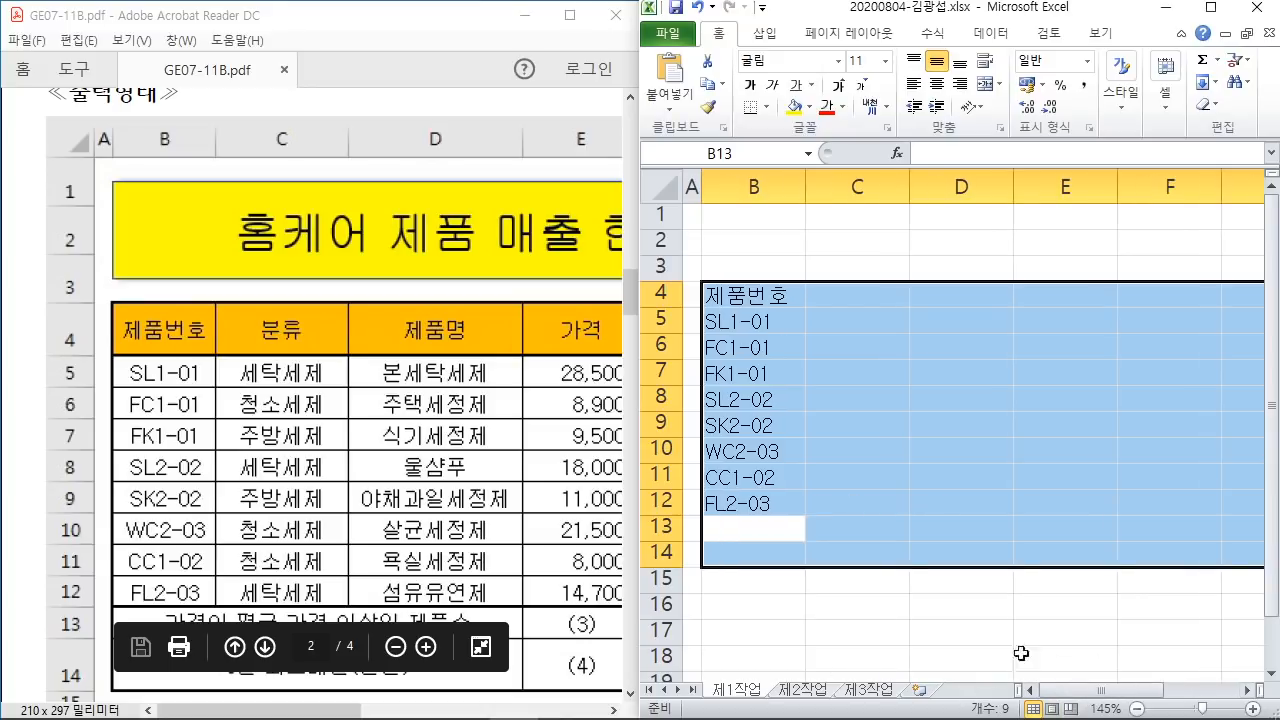
{"action": "type", "text": "가"}
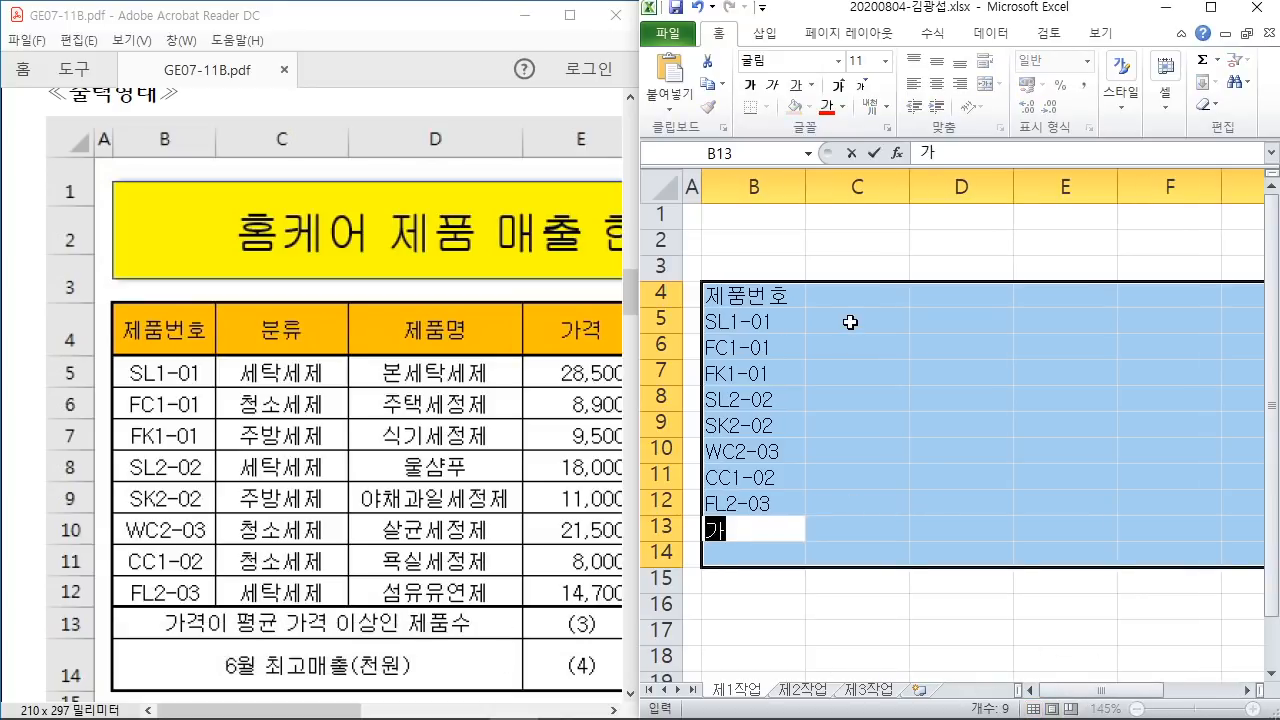
{"action": "type", "text": "격이 평균 가"}
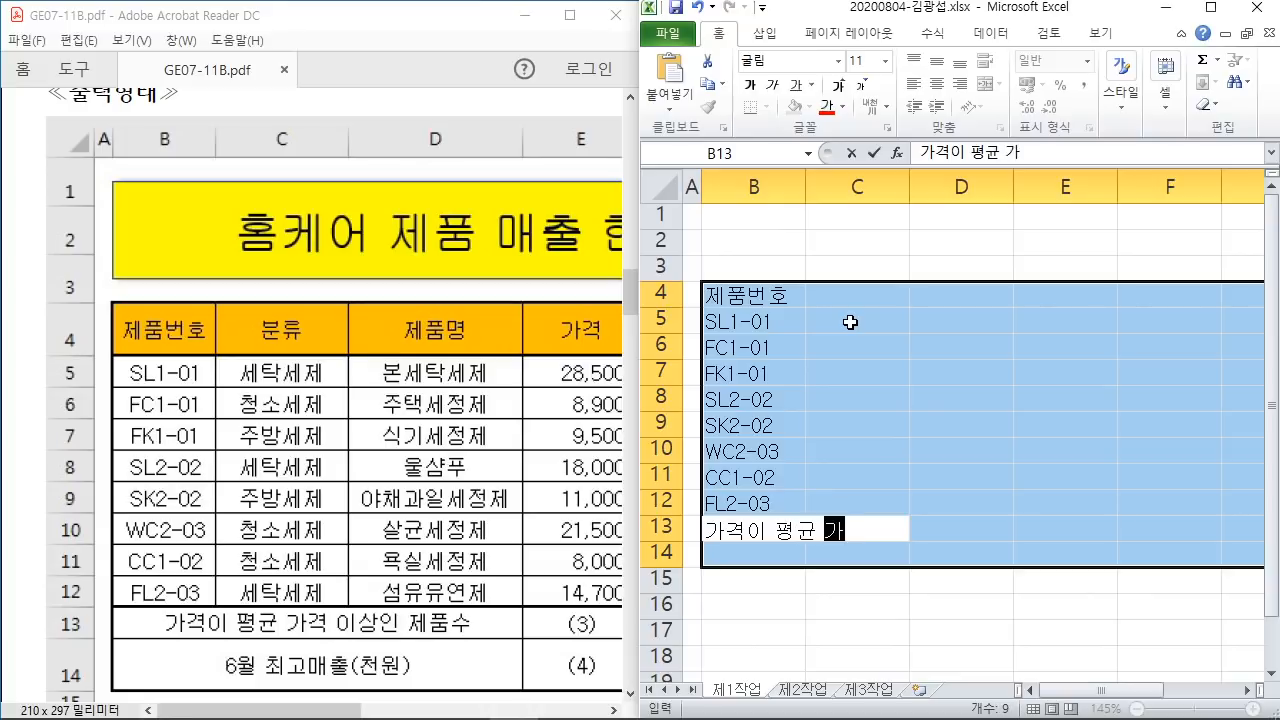
{"action": "type", "text": "격 이상인 제"}
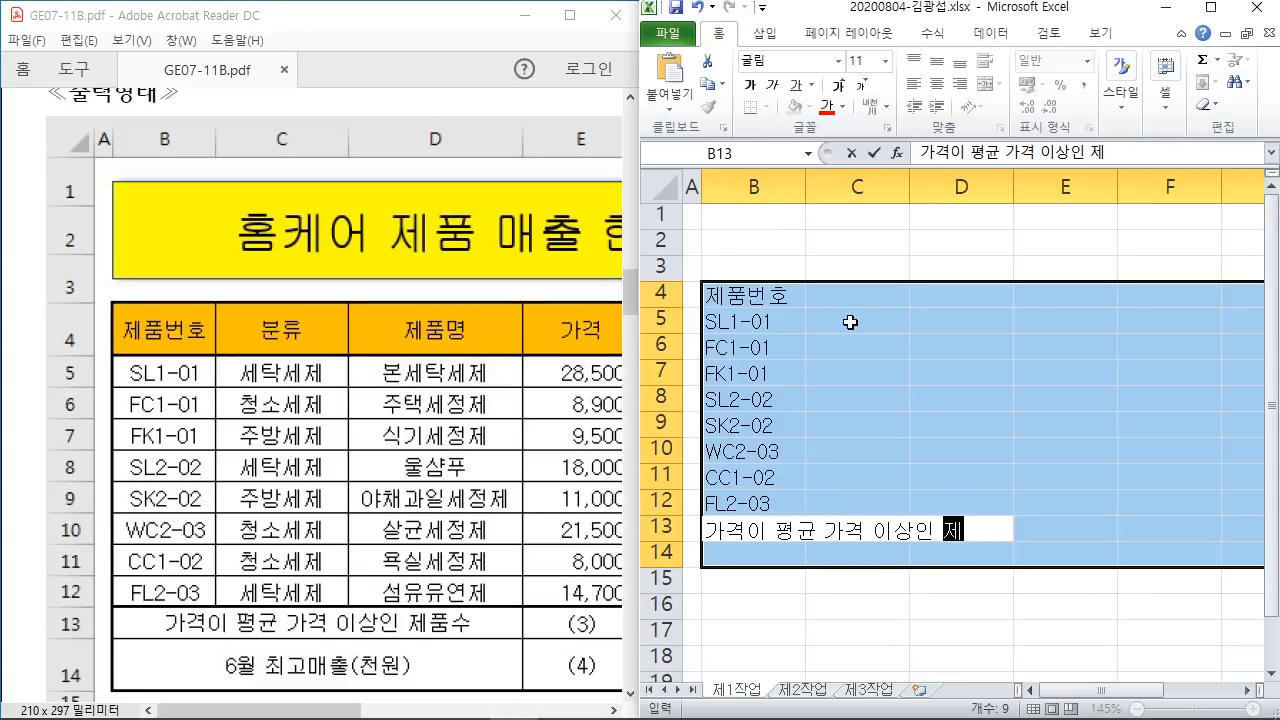
{"action": "type", "text": "품수"}
{"action": "key", "text": "Return"}
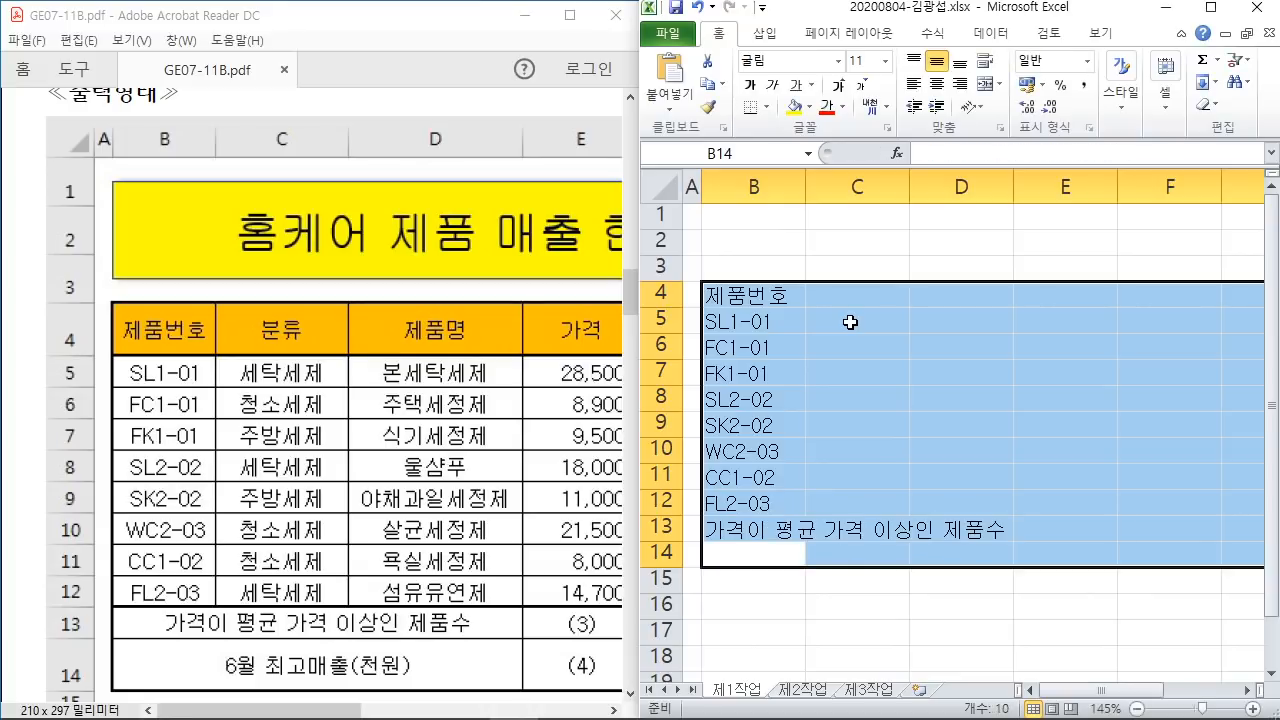
{"action": "type", "text": "6월 "}
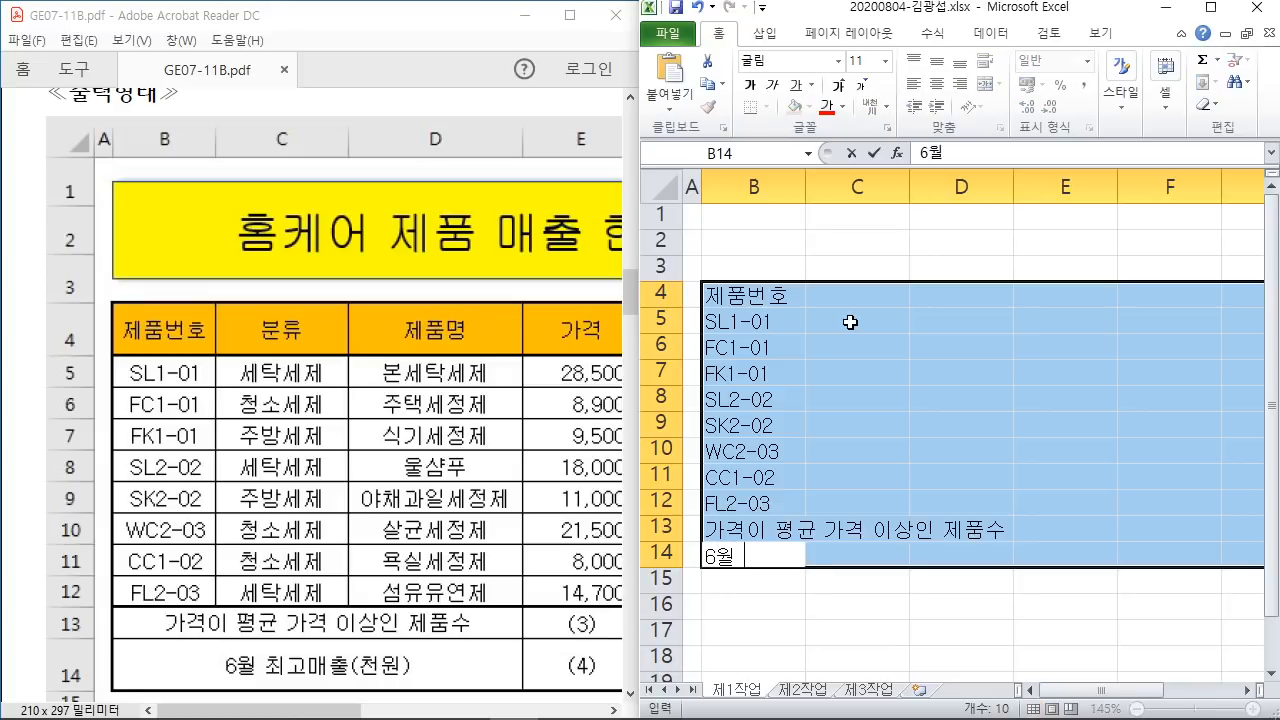
{"action": "type", "text": "최고매출"}
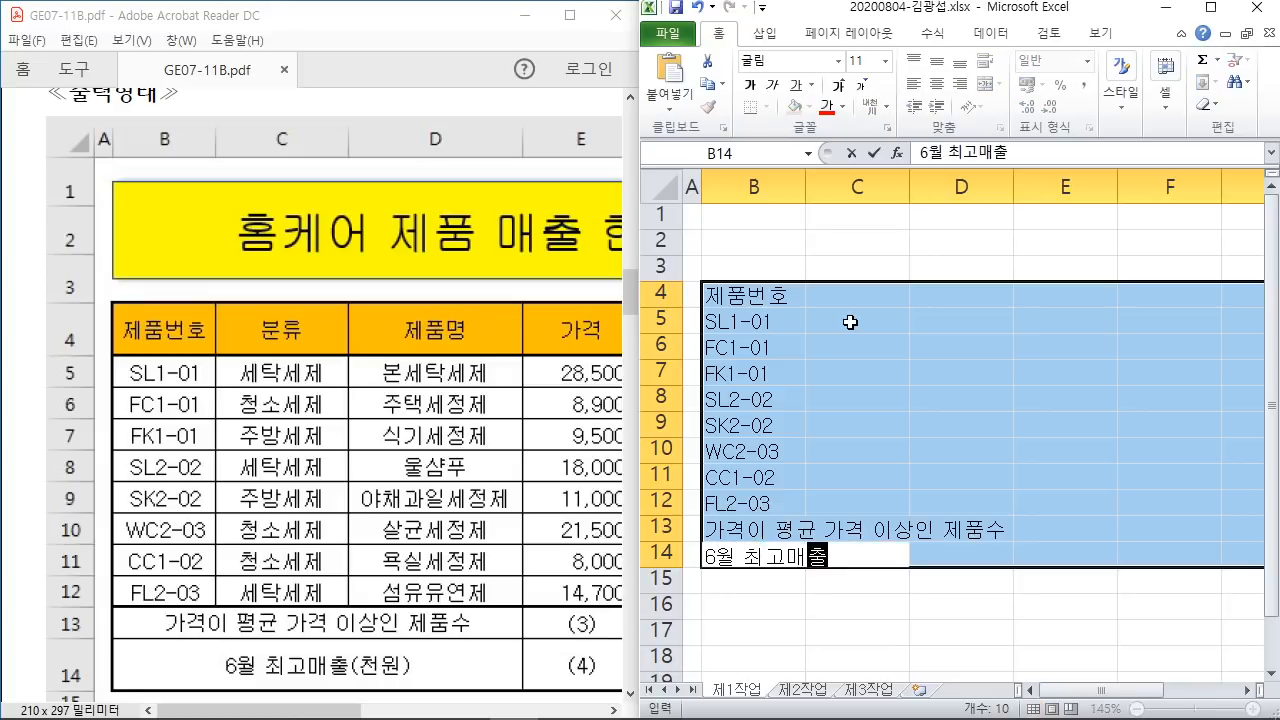
{"action": "type", "text": "(천원)"}
{"action": "key", "text": "Return"}
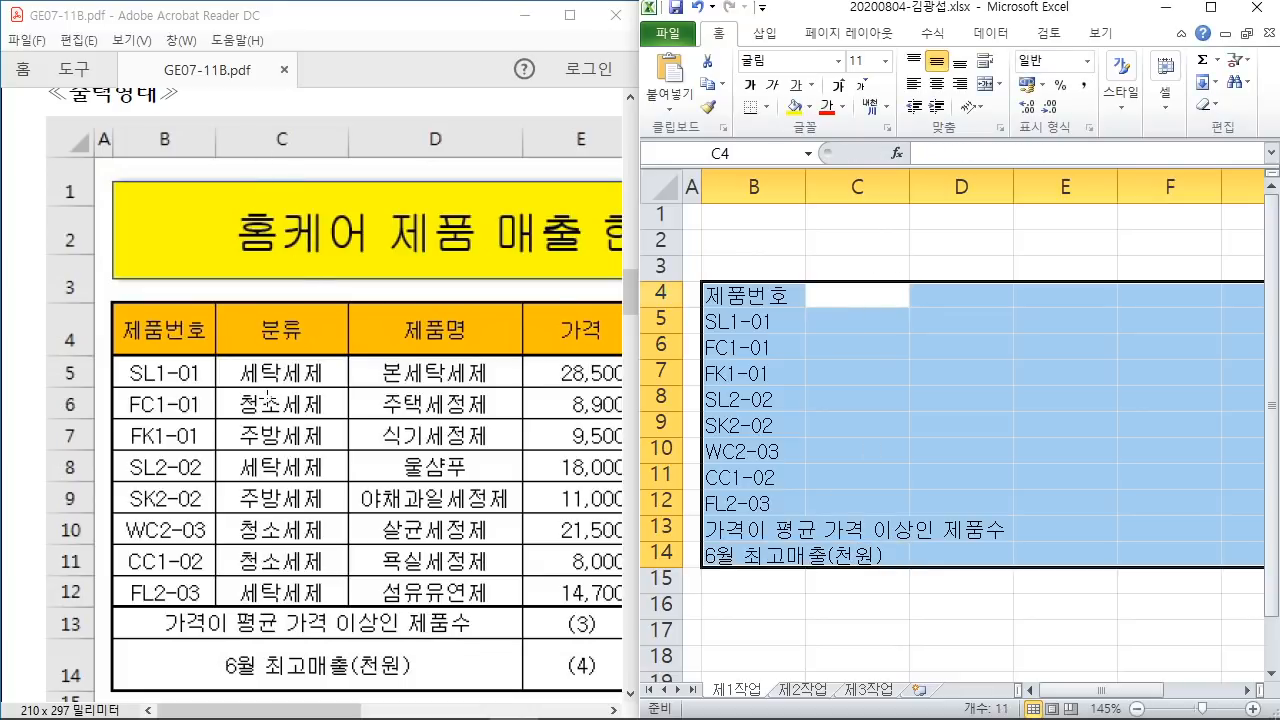
Step: Fill C4:C12 with the 분류 header and categories 세탁세제, 청소세제, 주방세제, and so on
{"action": "type", "text": "분류"}
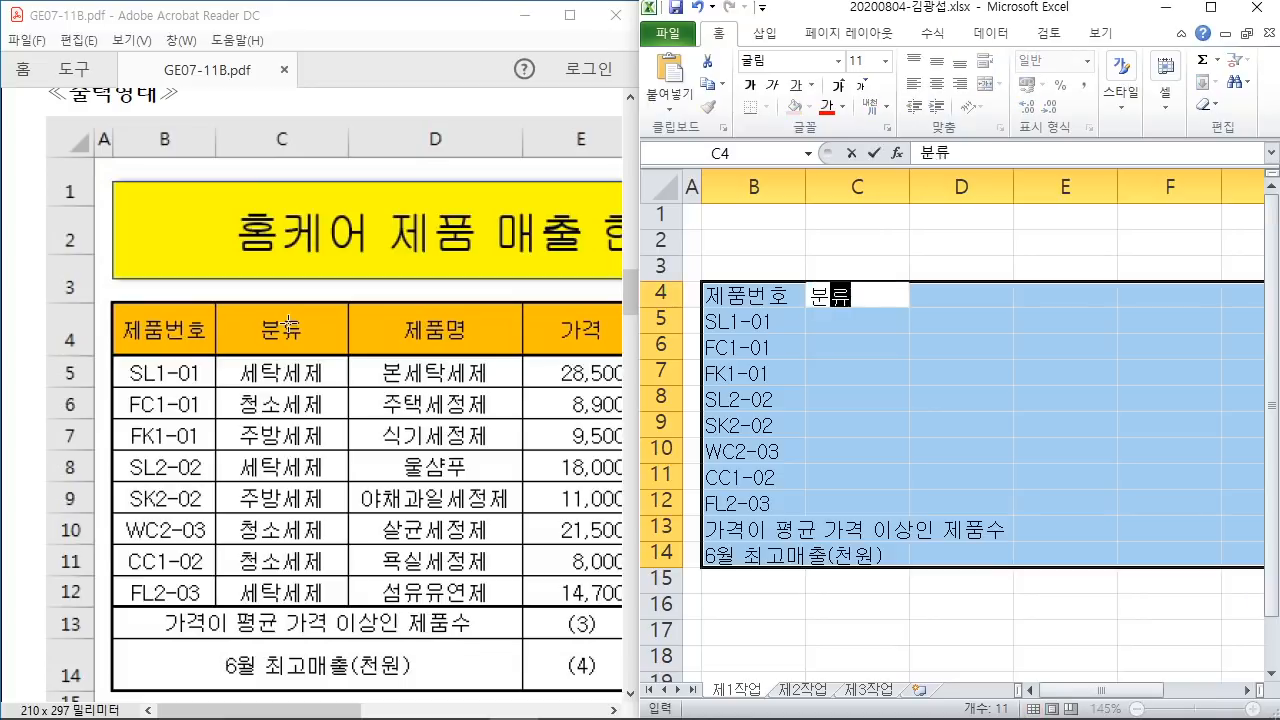
{"action": "key", "text": "Return"}
{"action": "type", "text": "세탁세제"}
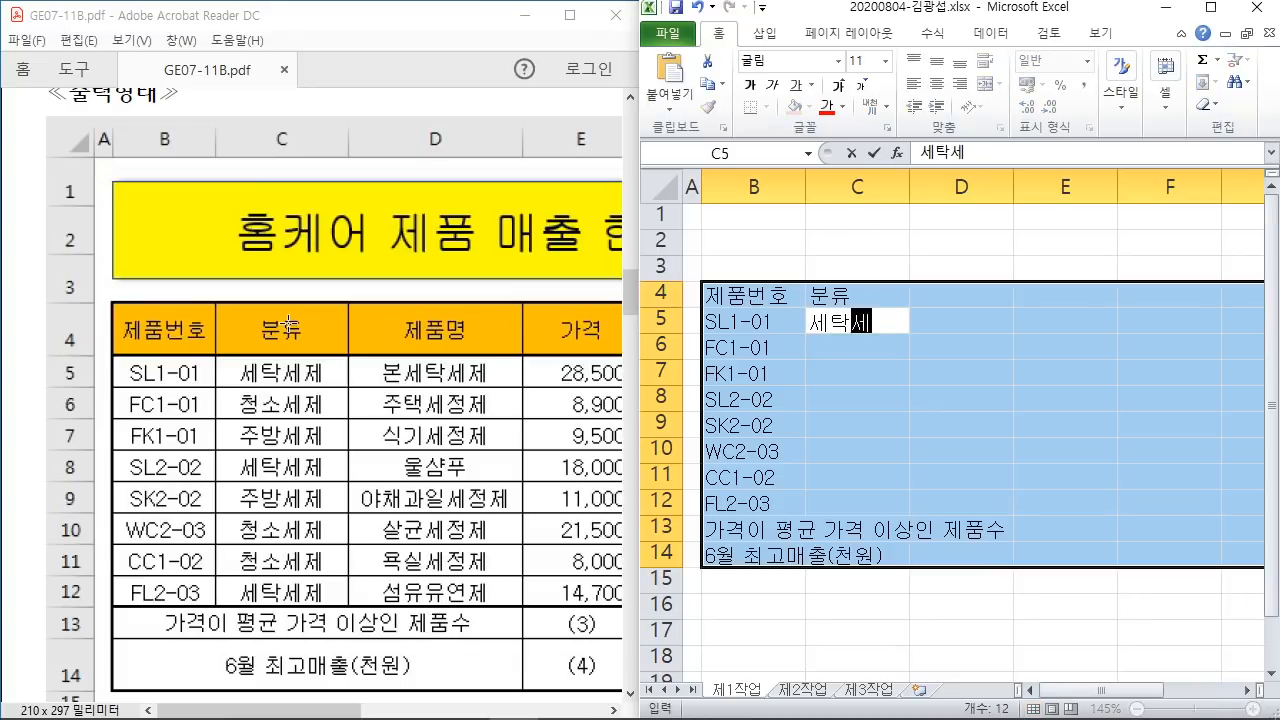
{"action": "key", "text": "Return"}
{"action": "type", "text": "청소세제"}
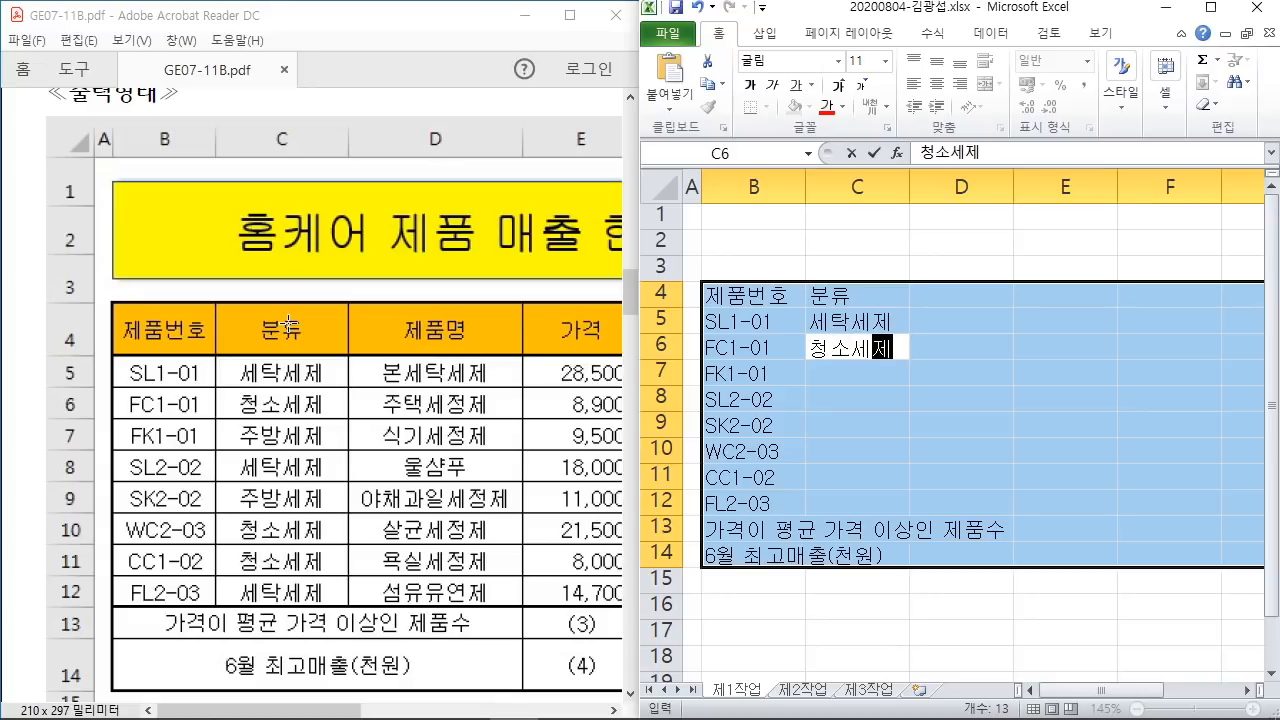
{"action": "key", "text": "Return"}
{"action": "type", "text": "주장"}
{"action": "key", "text": "BackSpace"}
{"action": "key", "text": "BackSpace"}
{"action": "key", "text": "BackSpace"}
{"action": "type", "text": "방세제"}
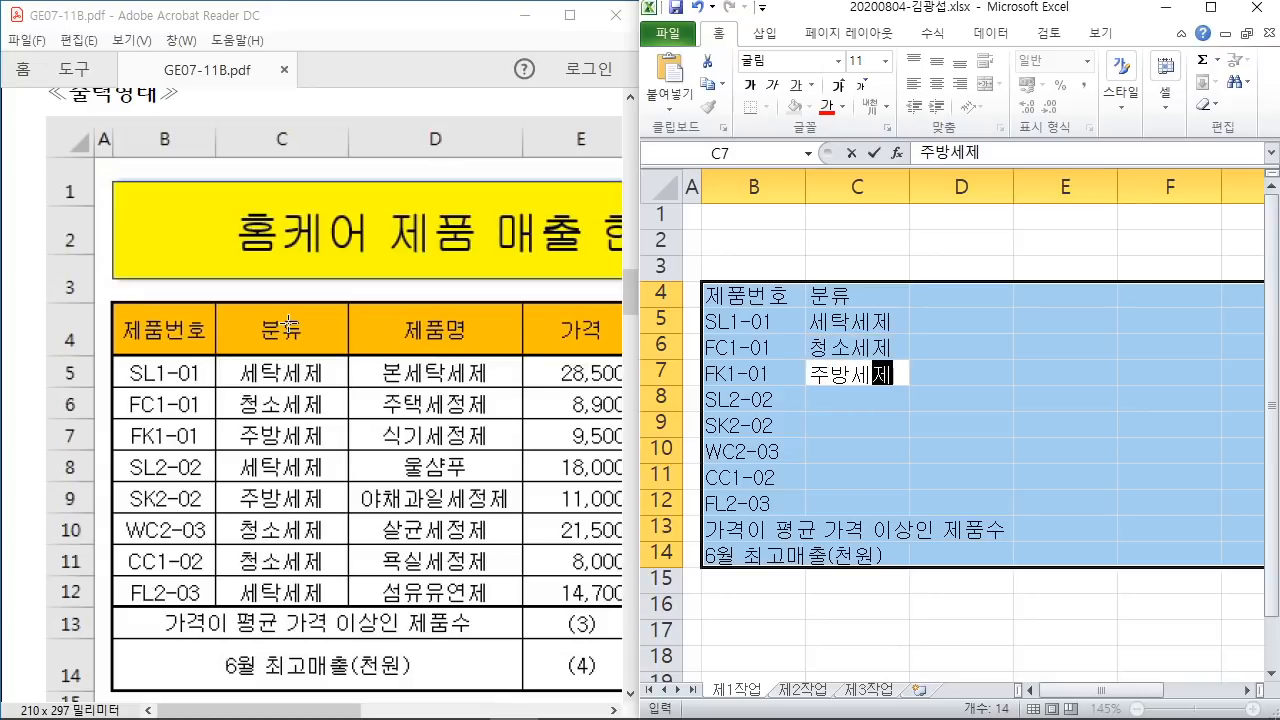
{"action": "key", "text": "Return"}
{"action": "type", "text": "세탁세제"}
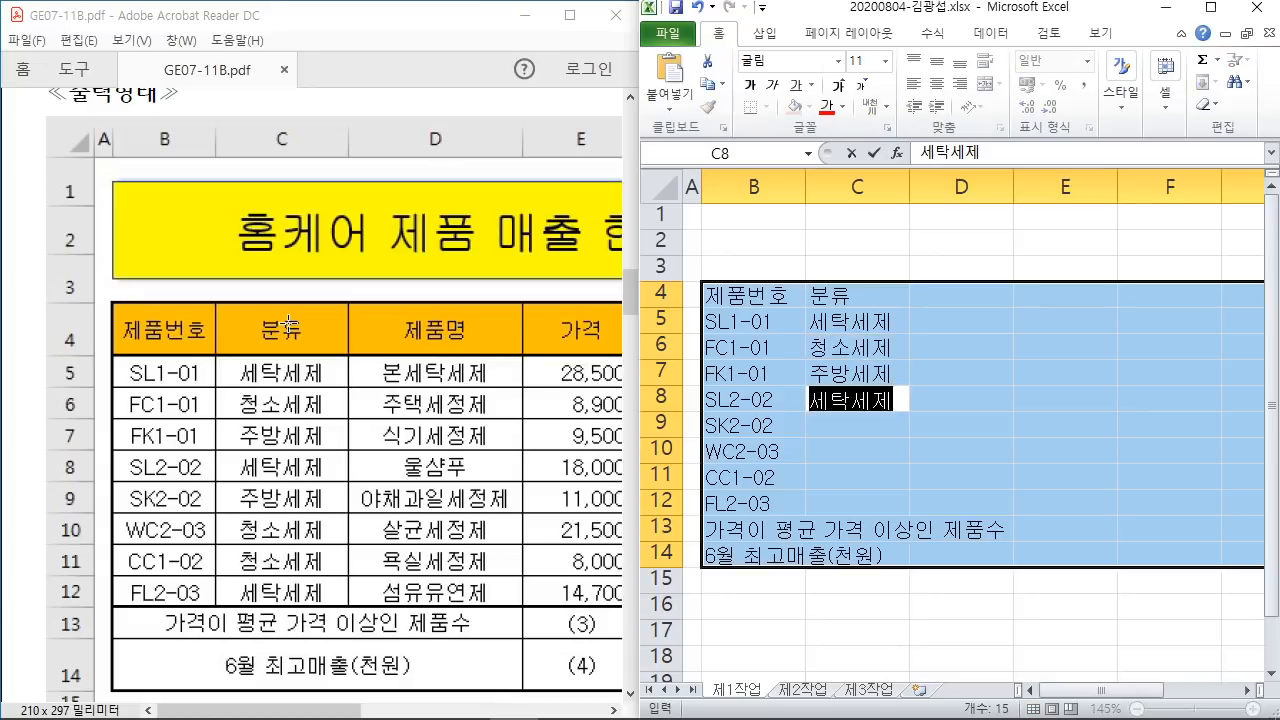
{"action": "key", "text": "Return"}
{"action": "type", "text": "주방세제"}
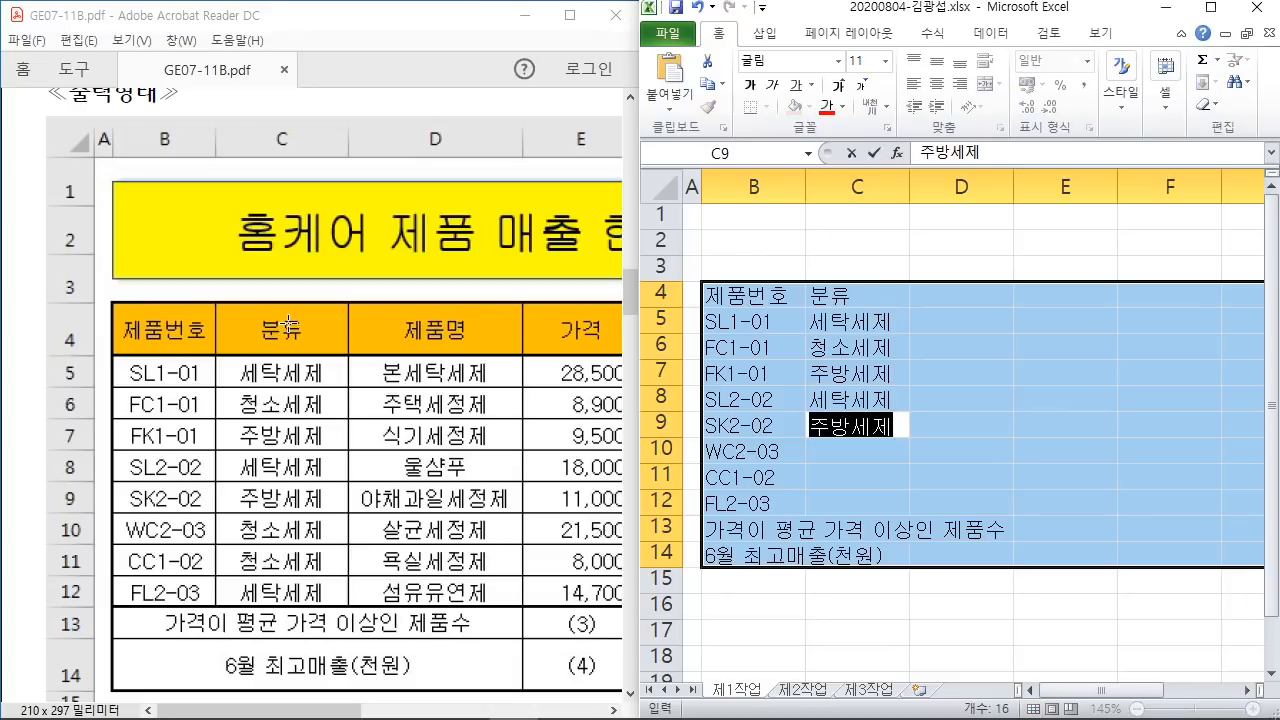
{"action": "key", "text": "Return"}
{"action": "type", "text": "청소세제"}
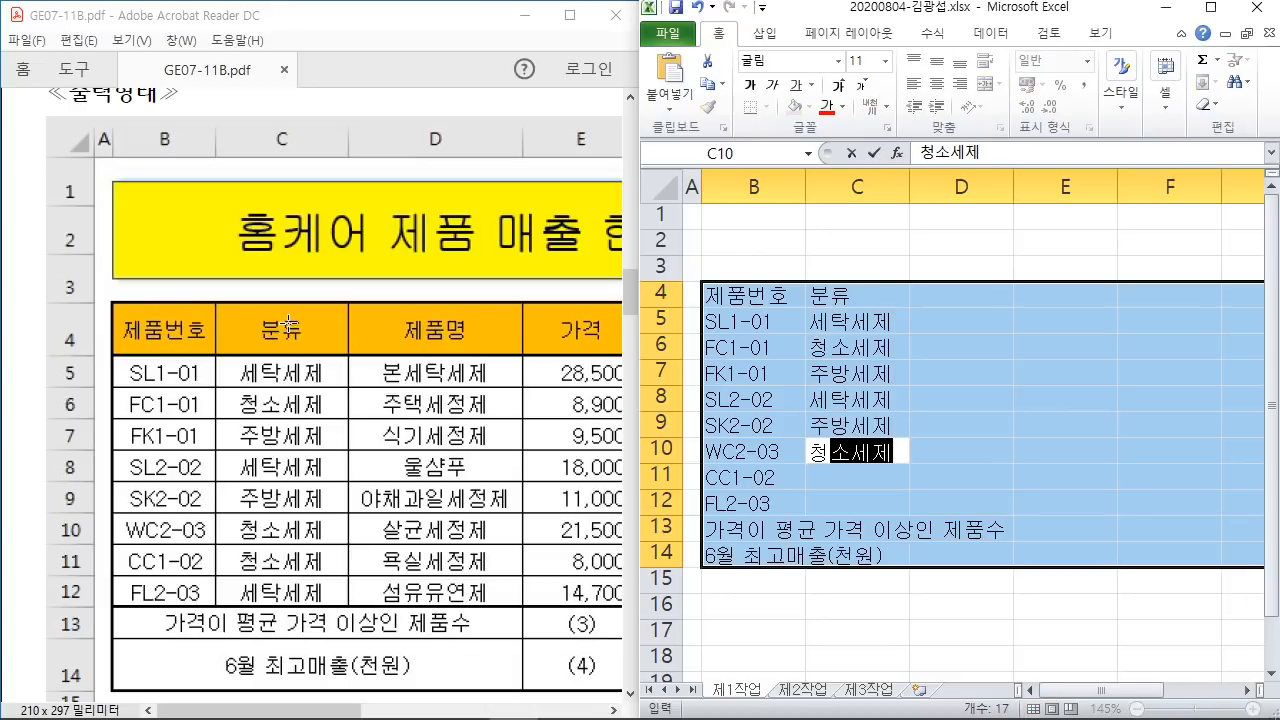
{"action": "key", "text": "Return"}
{"action": "type", "text": "청소세제"}
{"action": "key", "text": "Return"}
{"action": "type", "text": "세탁세제"}
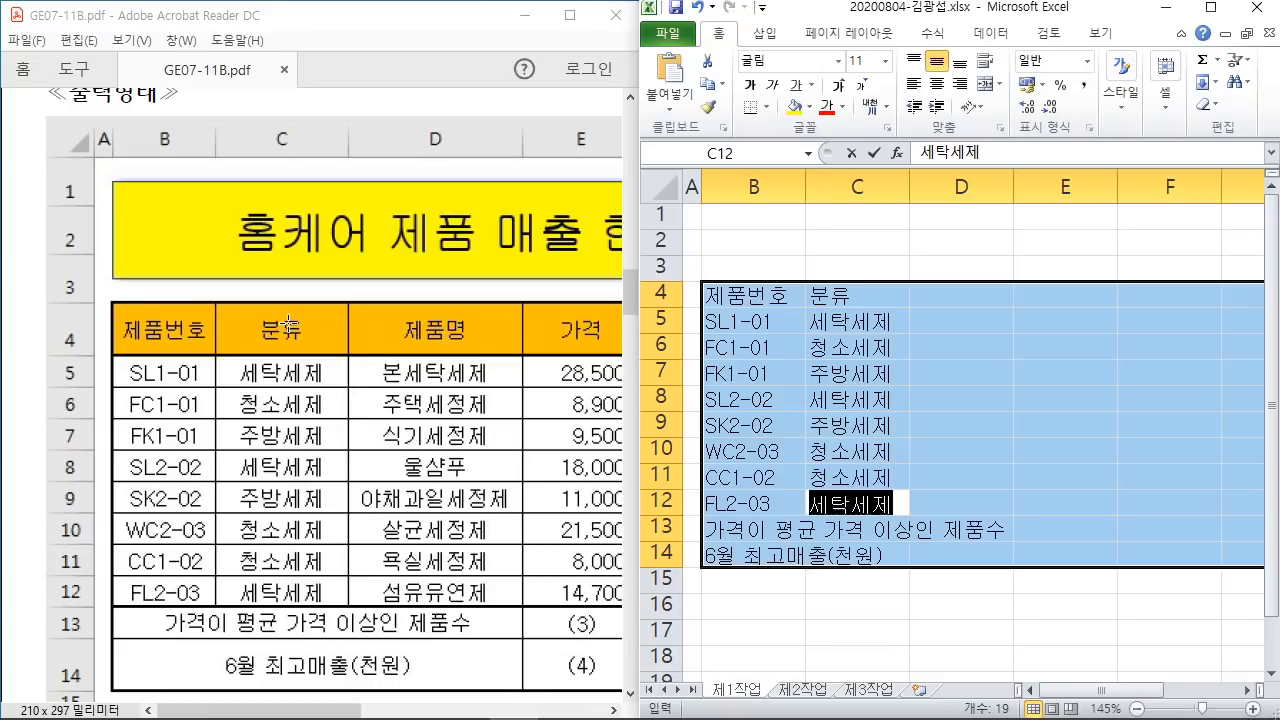
{"action": "key", "text": "Return"}
{"action": "key", "text": "Return"}
{"action": "key", "text": "Return"}
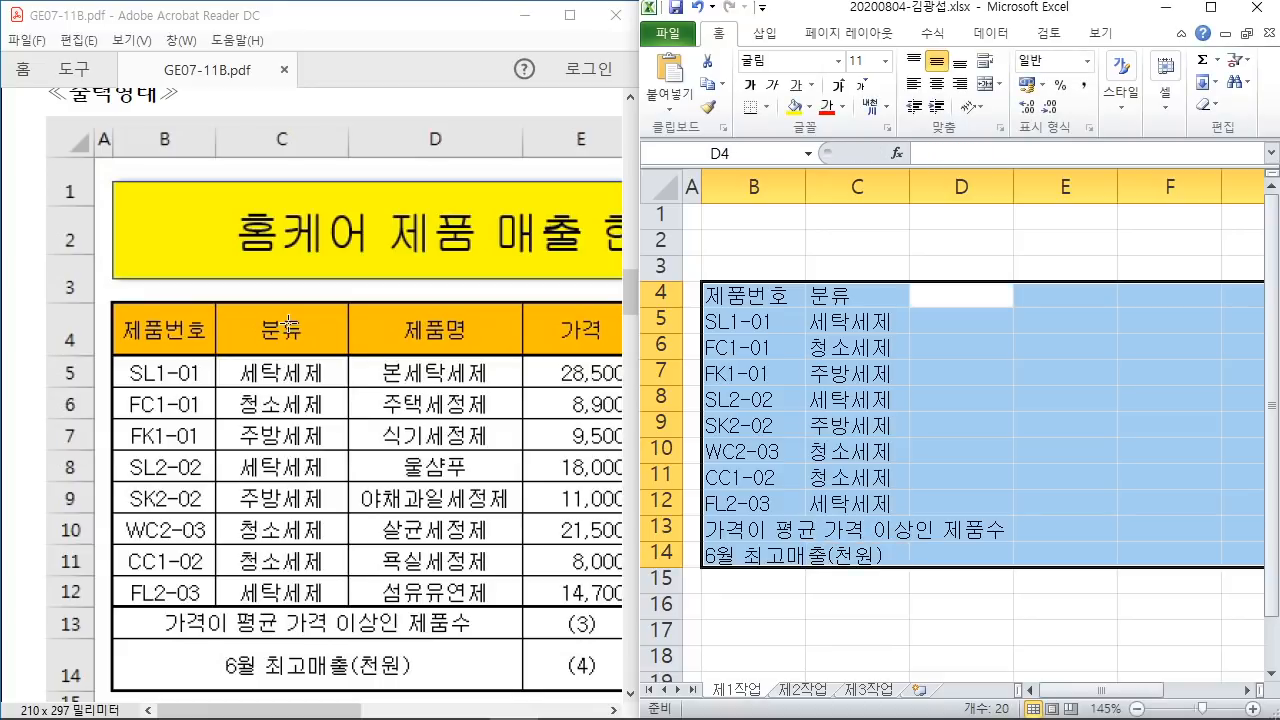
Step: Enter the 제품명 header and product names 본세탁세제, 주택세정제, 식기세정제, through 섬유유연제 in D4:D12
{"action": "type", "text": "제품명"}
{"action": "key", "text": "Return"}
{"action": "type", "text": "본세"}
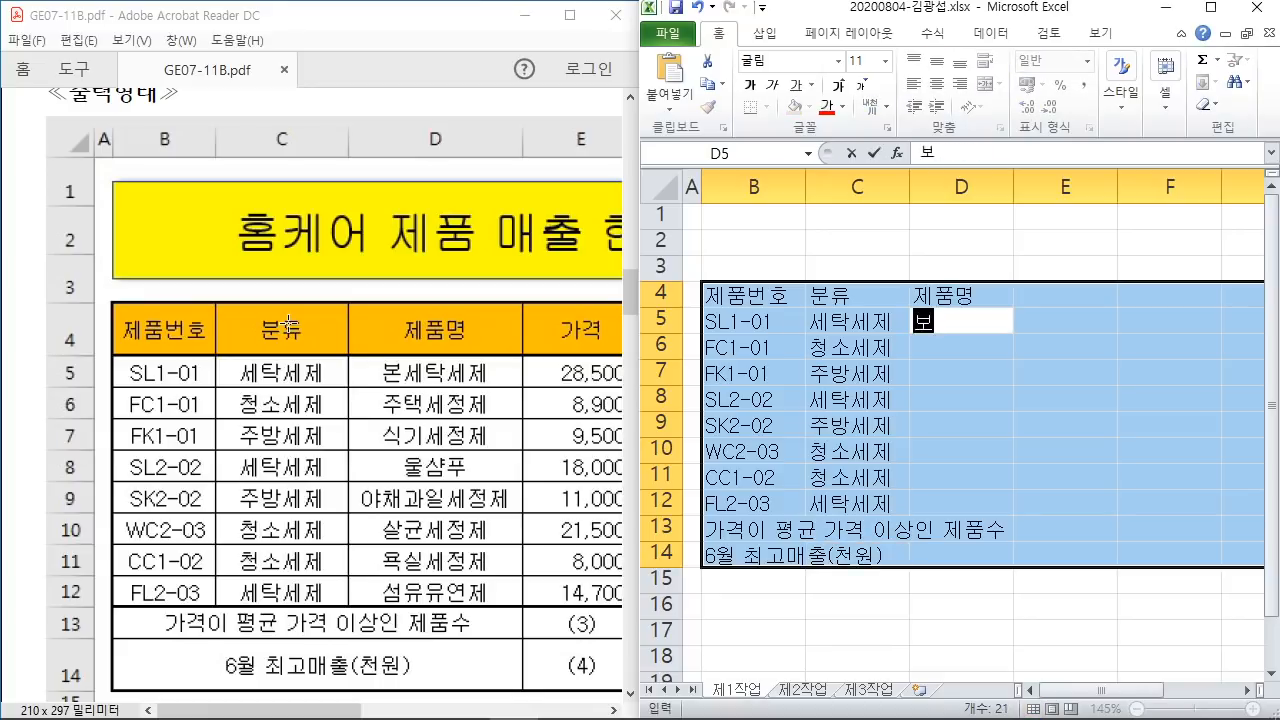
{"action": "type", "text": "탁세제"}
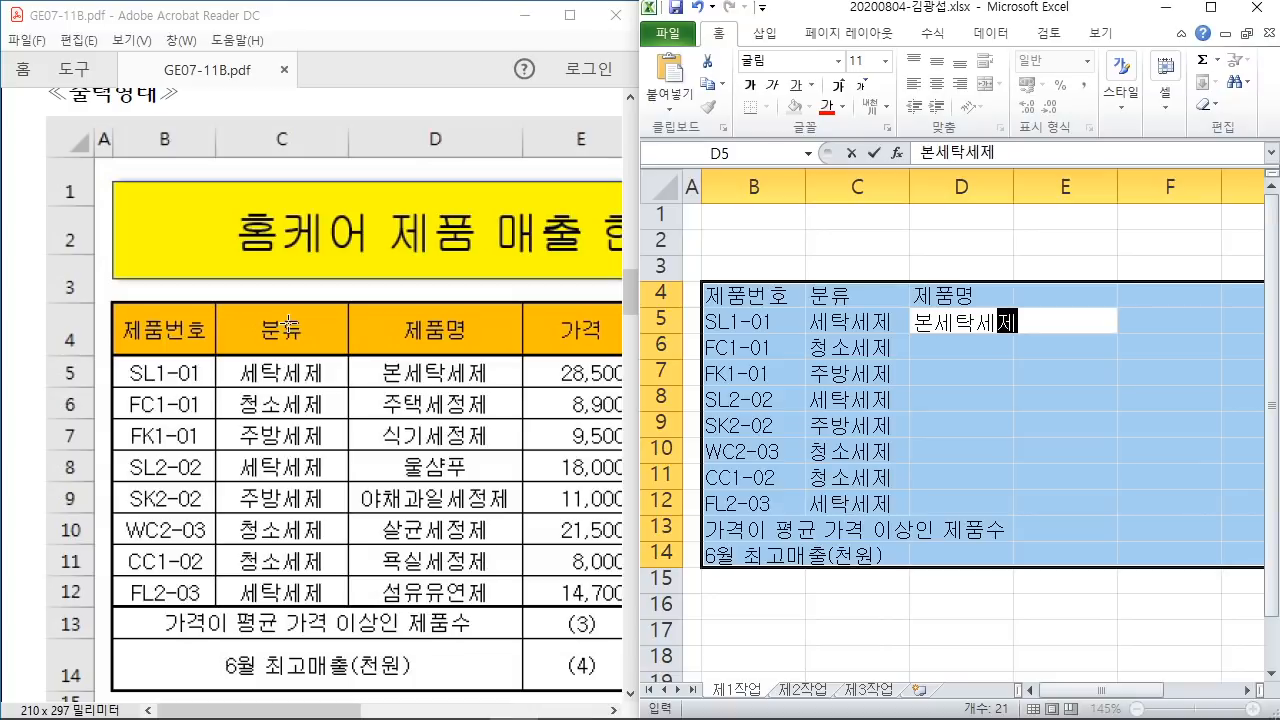
{"action": "key", "text": "Return"}
{"action": "type", "text": "주ㅌ"}
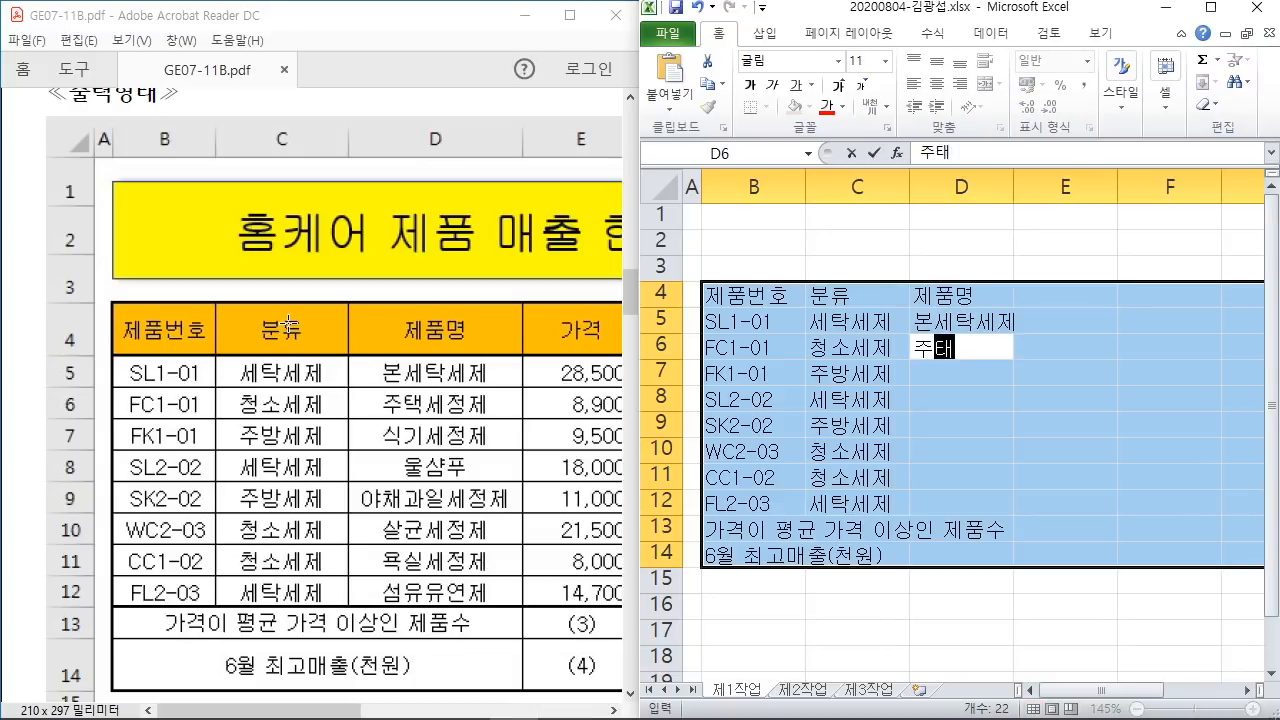
{"action": "type", "text": "택세정제"}
{"action": "key", "text": "Return"}
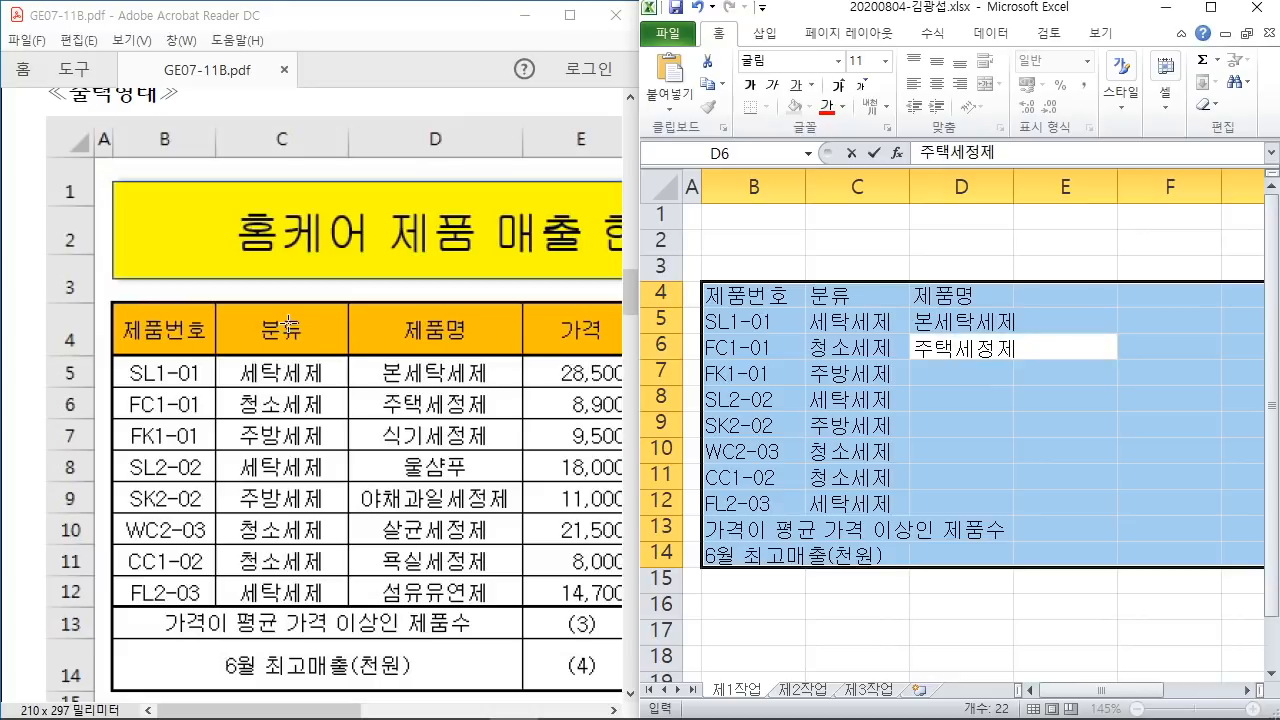
{"action": "type", "text": "시기"}
{"action": "key", "text": "BackSpace"}
{"action": "key", "text": "BackSpace"}
{"action": "type", "text": "ㅅ"}
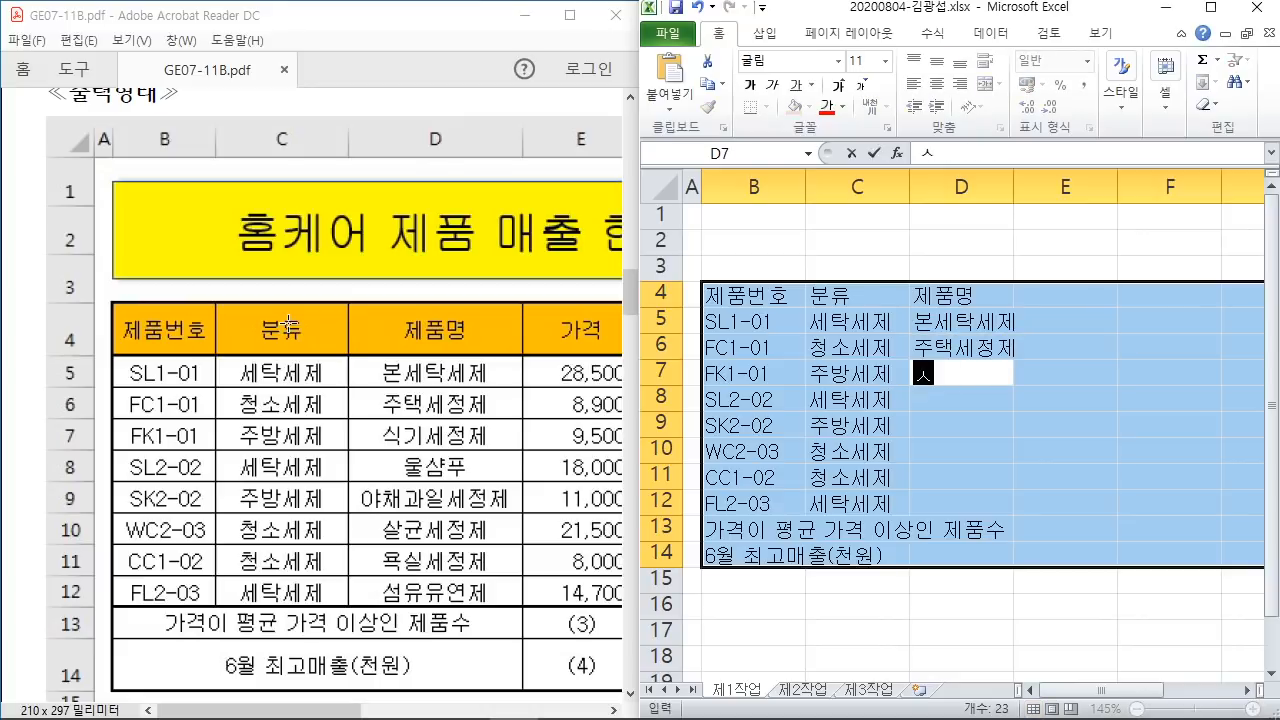
{"action": "type", "text": "기세정제"}
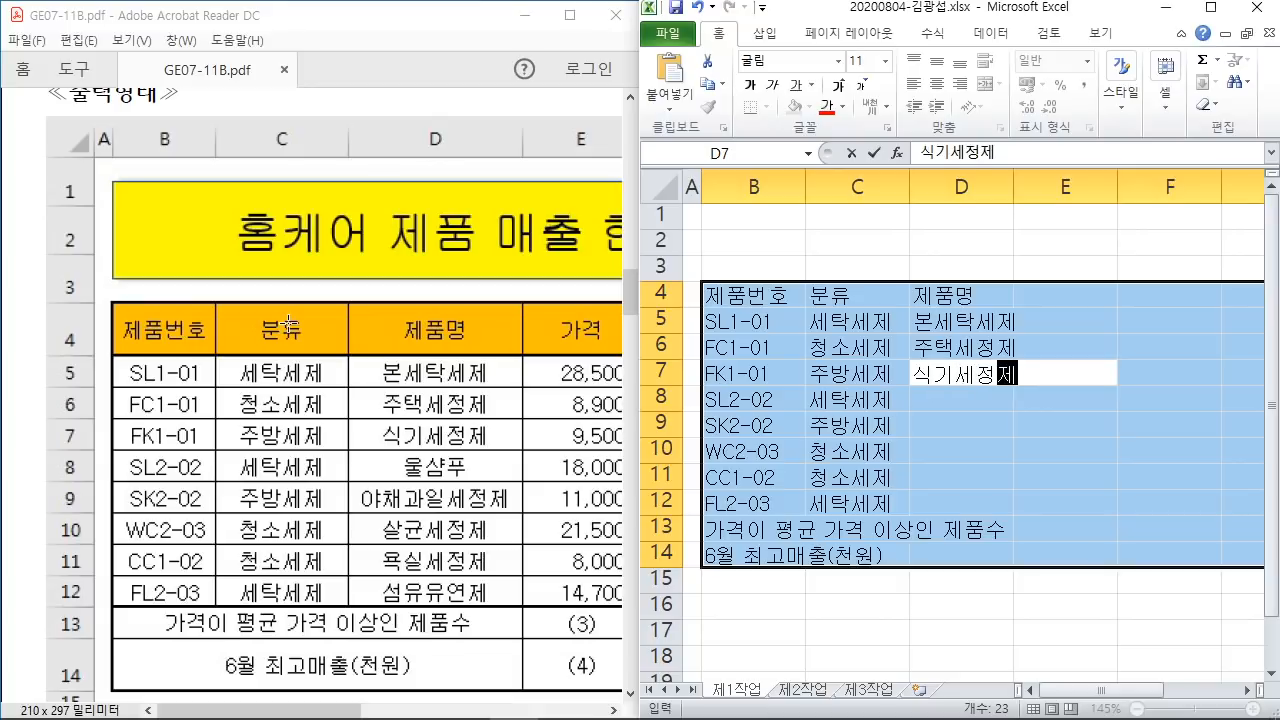
{"action": "key", "text": "Return"}
{"action": "type", "text": "ㅇ울샴ㅍ"}
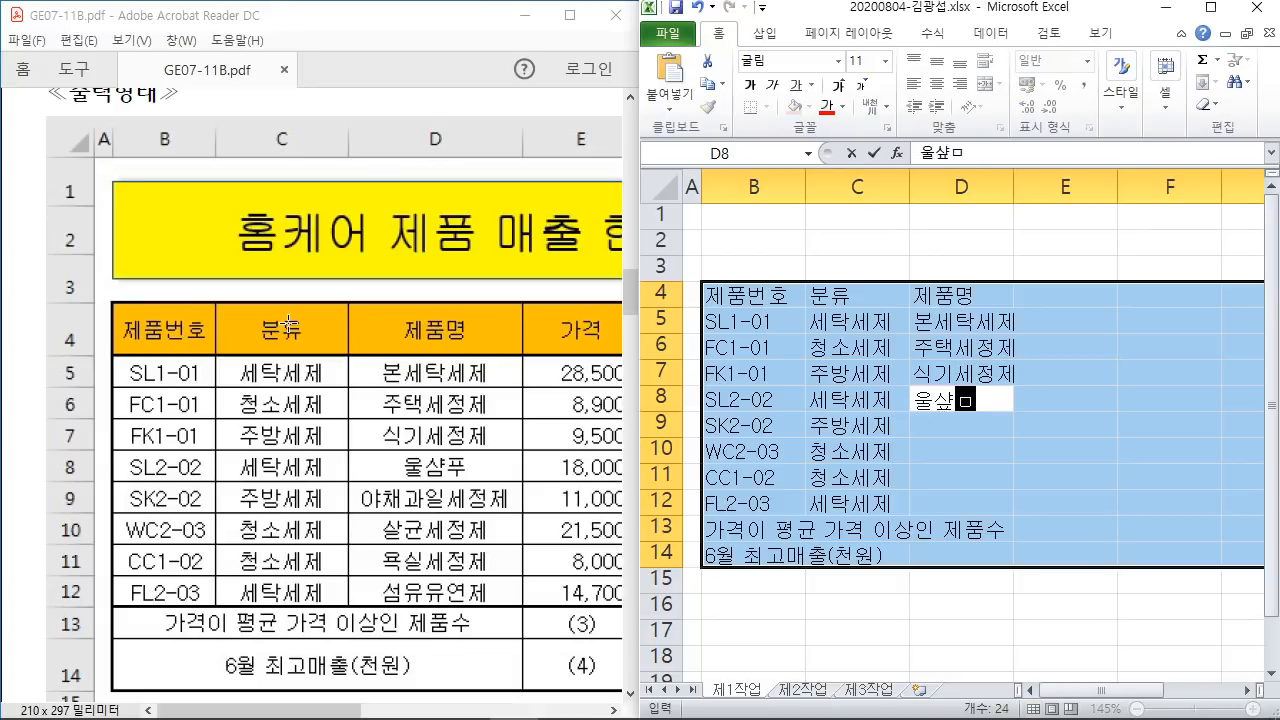
{"action": "key", "text": "BackSpace"}
{"action": "key", "text": "BackSpace"}
{"action": "type", "text": "샴푸"}
{"action": "key", "text": "Return"}
{"action": "type", "text": "야채"}
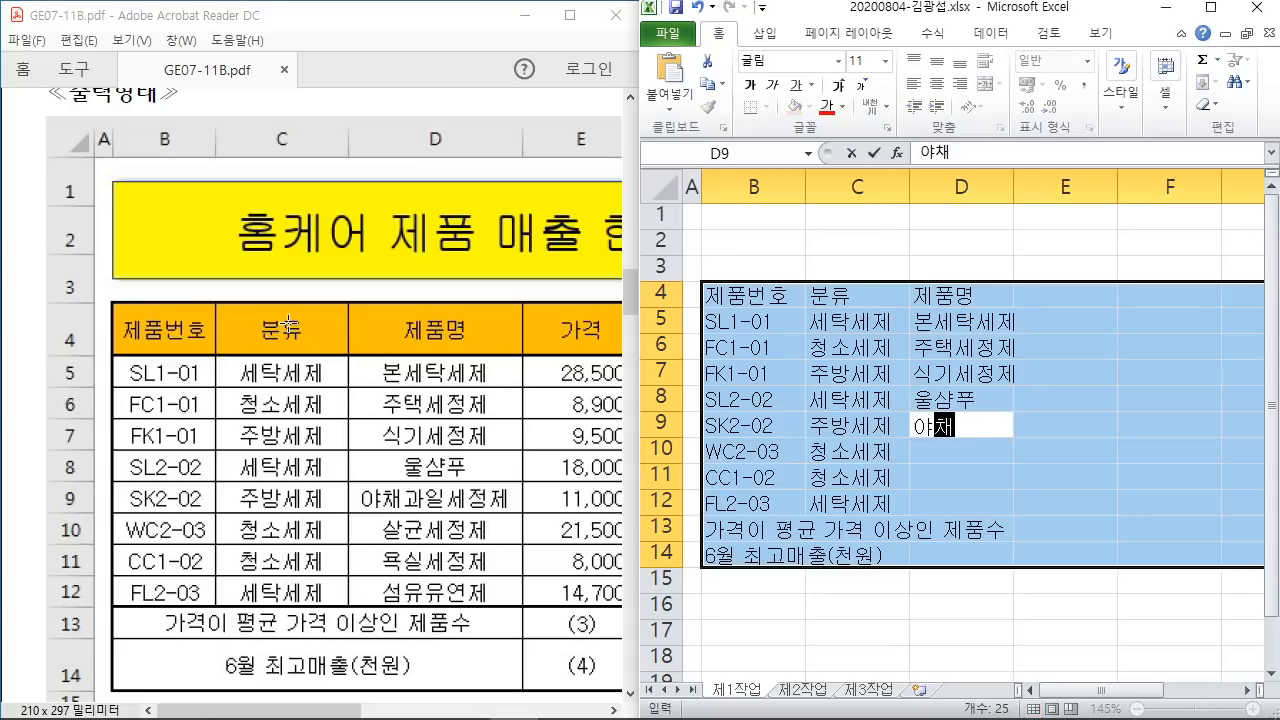
{"action": "type", "text": "과일세저ㅇ제"}
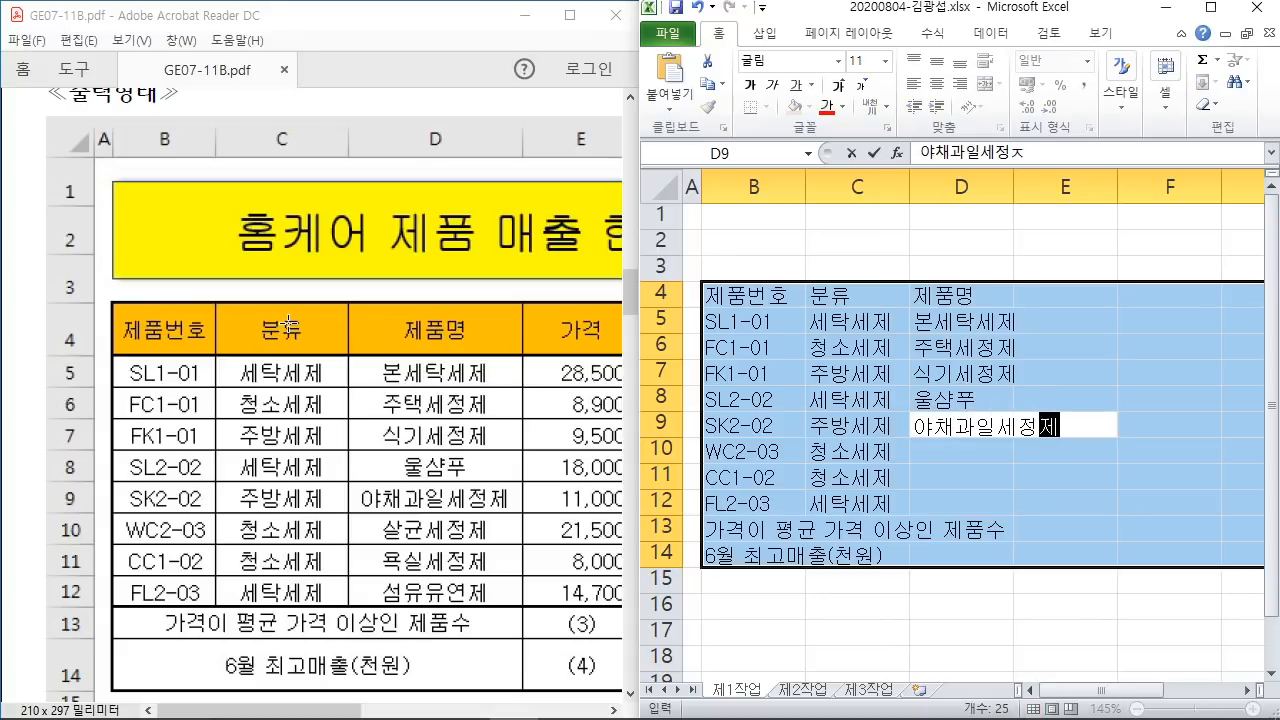
{"action": "key", "text": "Return"}
{"action": "type", "text": "살규ㄴ세정제"}
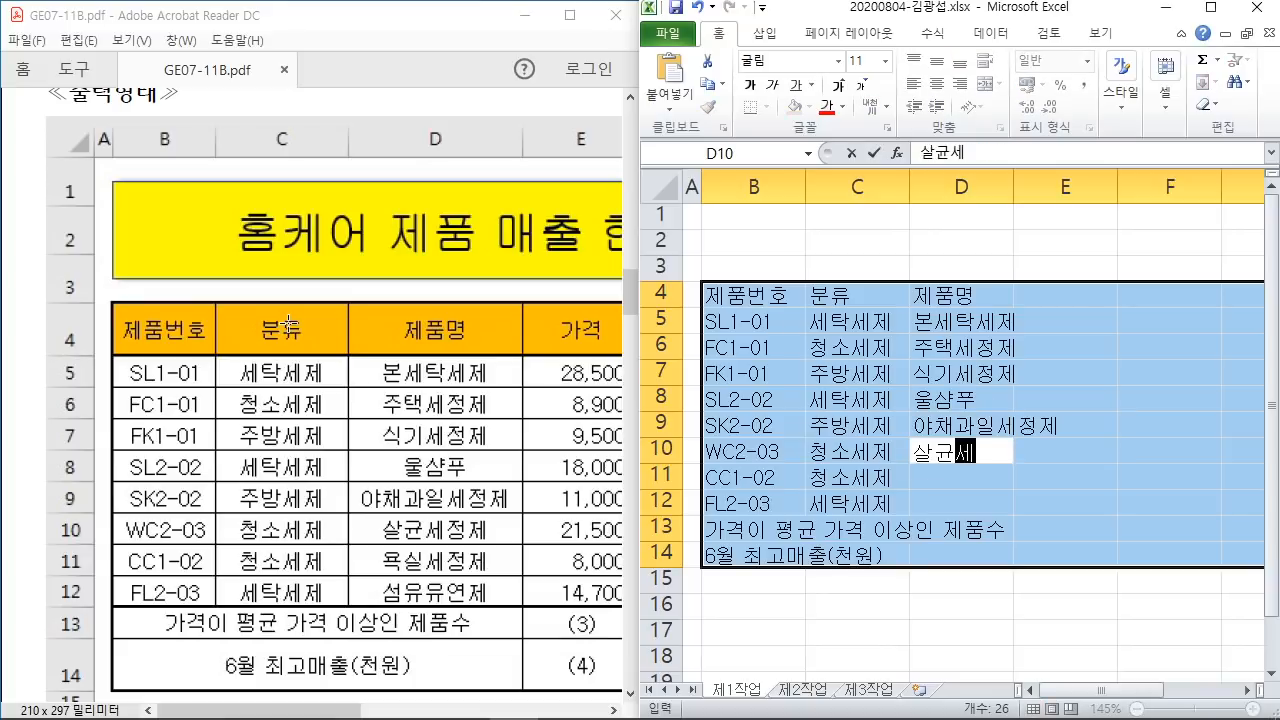
{"action": "key", "text": "Return"}
{"action": "type", "text": "욕시"}
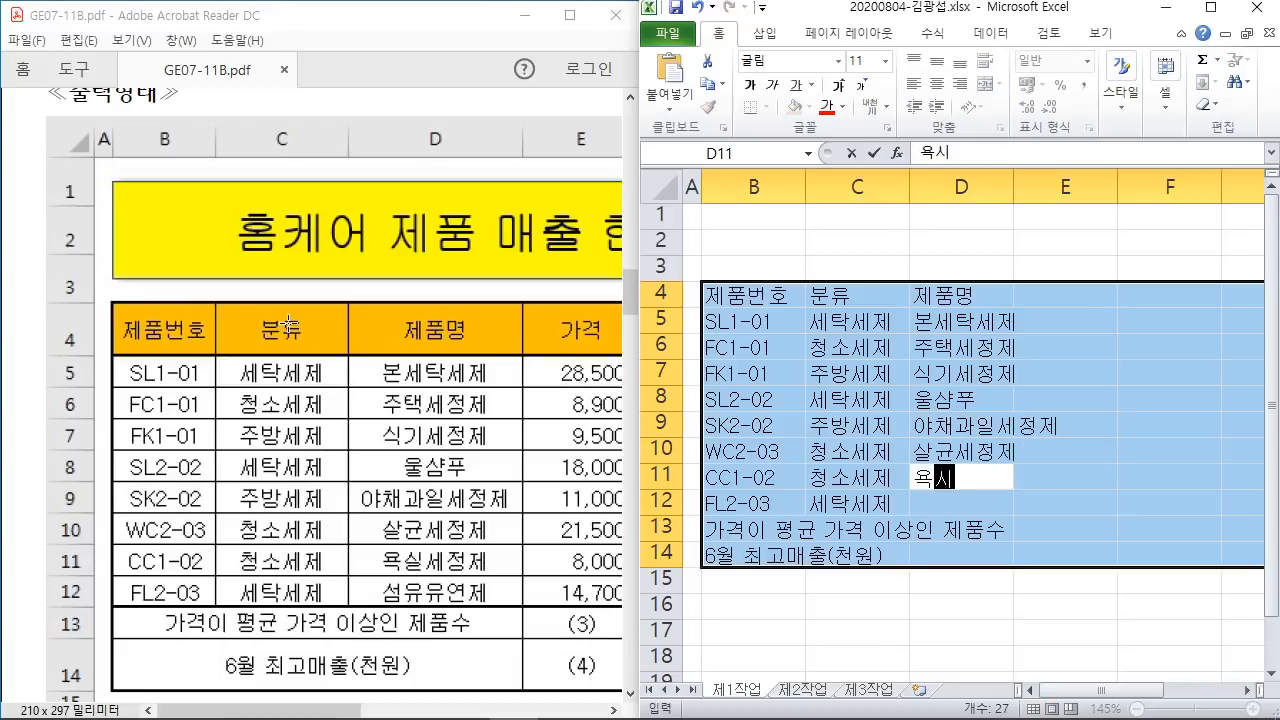
{"action": "type", "text": "ㄹ세정제"}
{"action": "key", "text": "Return"}
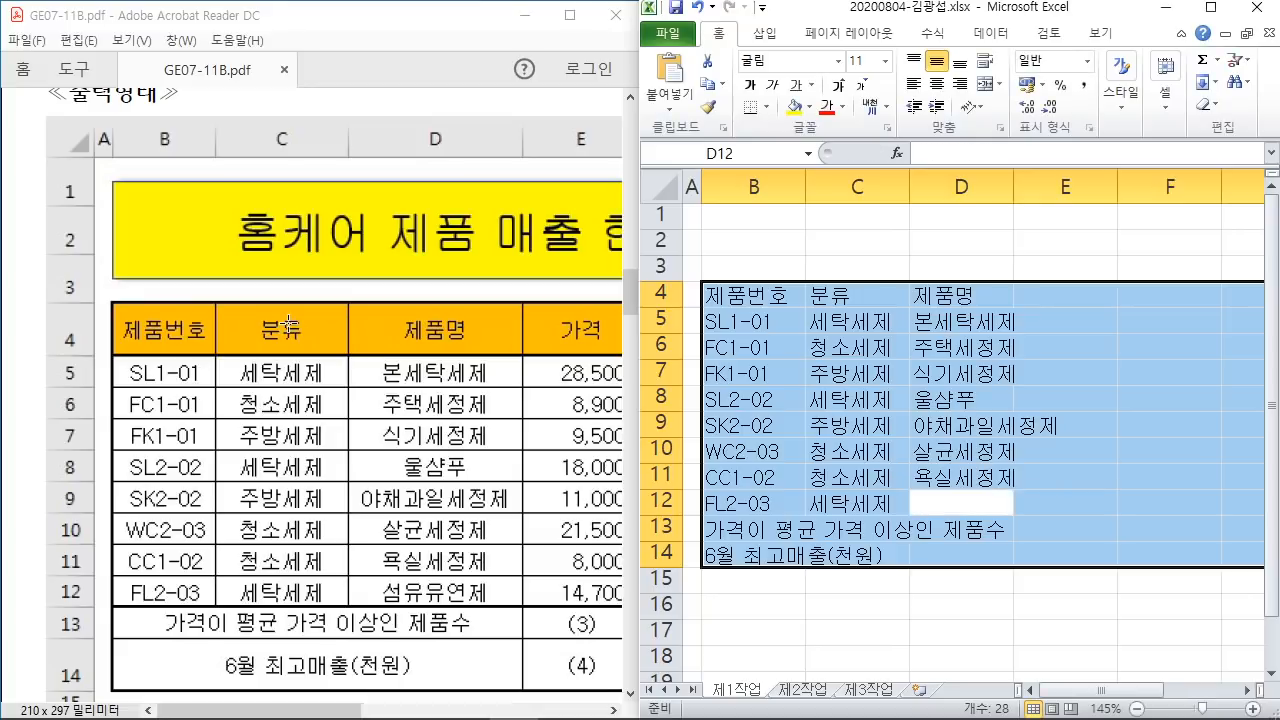
{"action": "type", "text": "섬유유연제"}
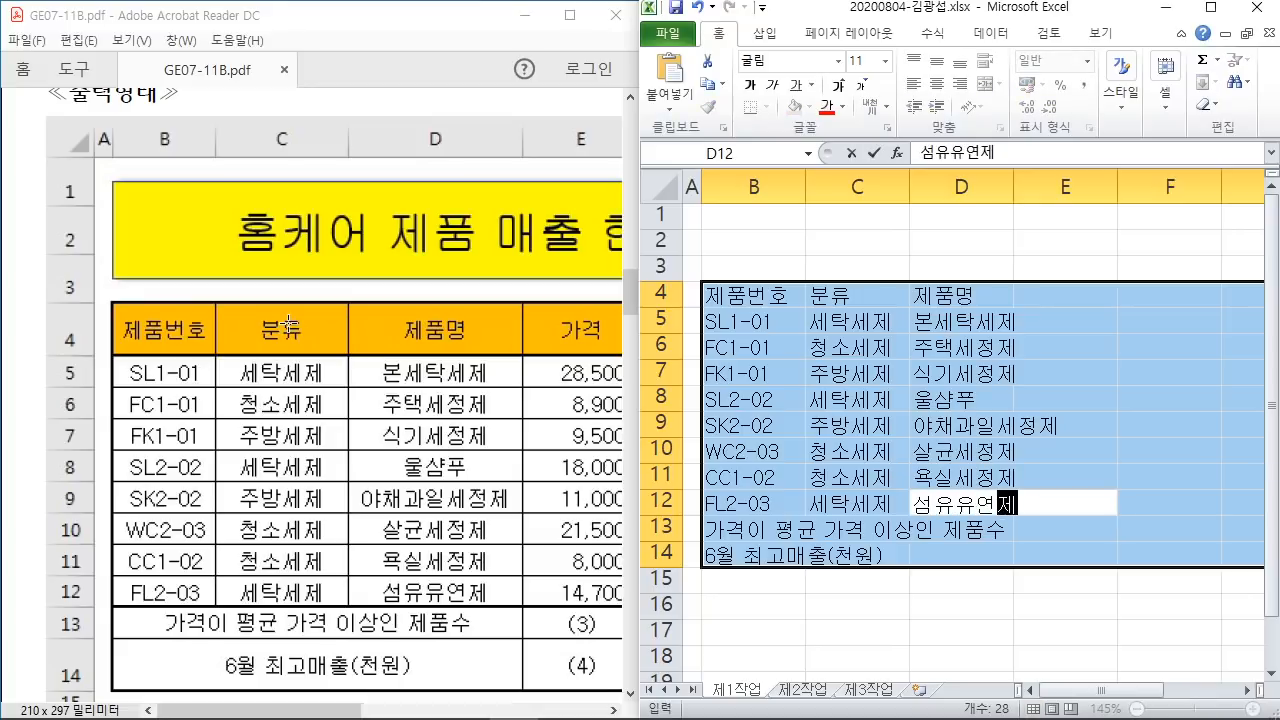
{"action": "key", "text": "Return"}
{"action": "key", "text": "Return"}
{"action": "key", "text": "Return"}
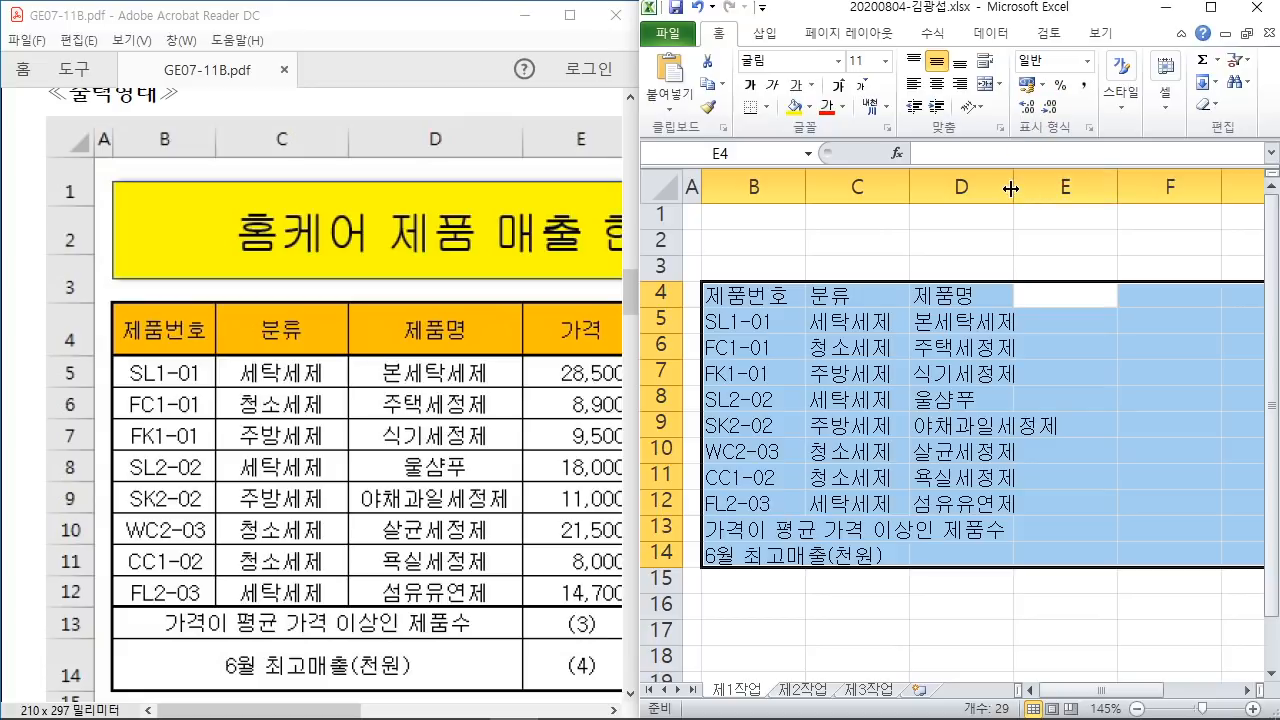
Step: Widen column D for the long product names and enter the header 가격 in E4
{"action": "left_click_drag", "start_coordinate": [1013, 189], "coordinate": [1085, 189]}
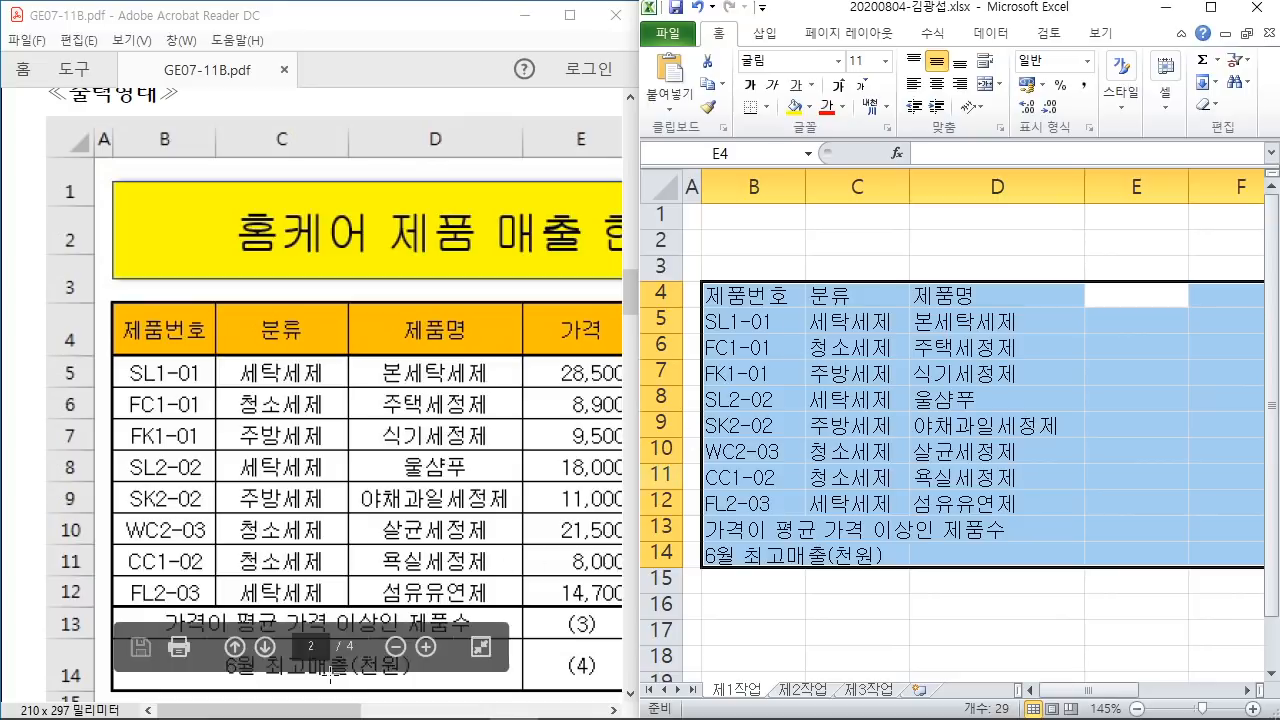
{"action": "left_click_drag", "start_coordinate": [315, 712], "coordinate": [438, 712]}
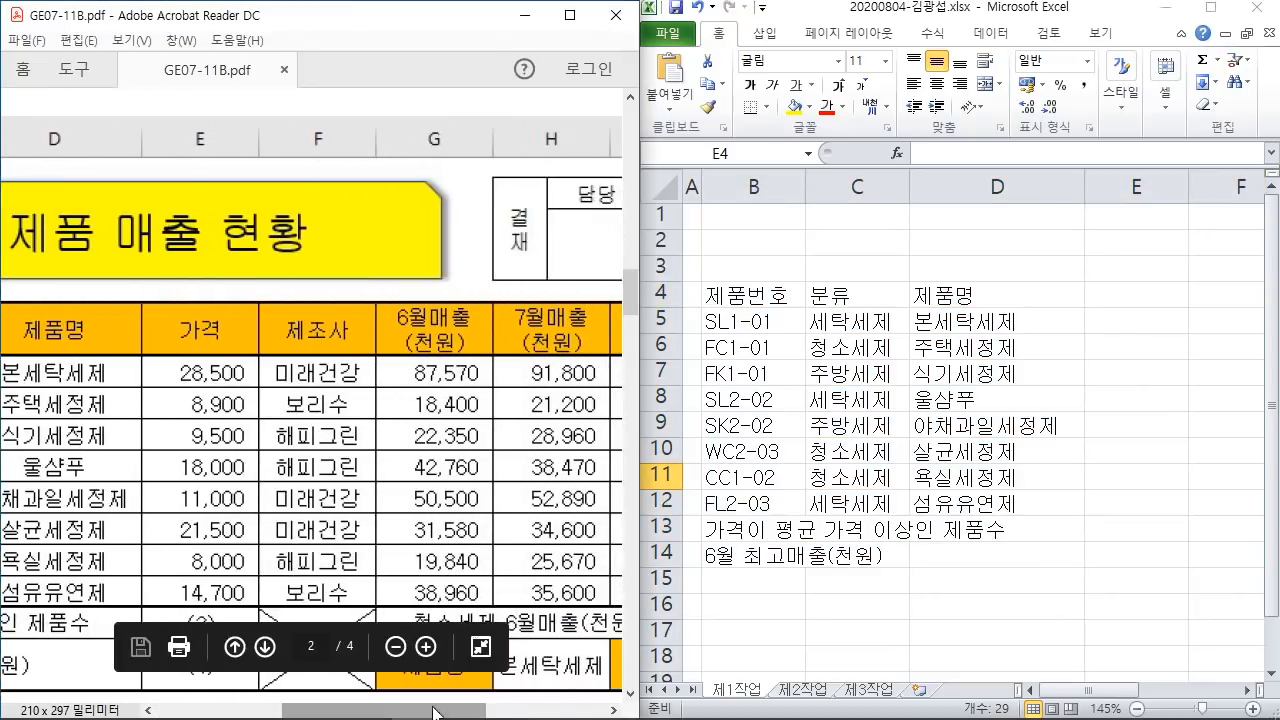
{"action": "left_click", "coordinate": [1130, 33]}
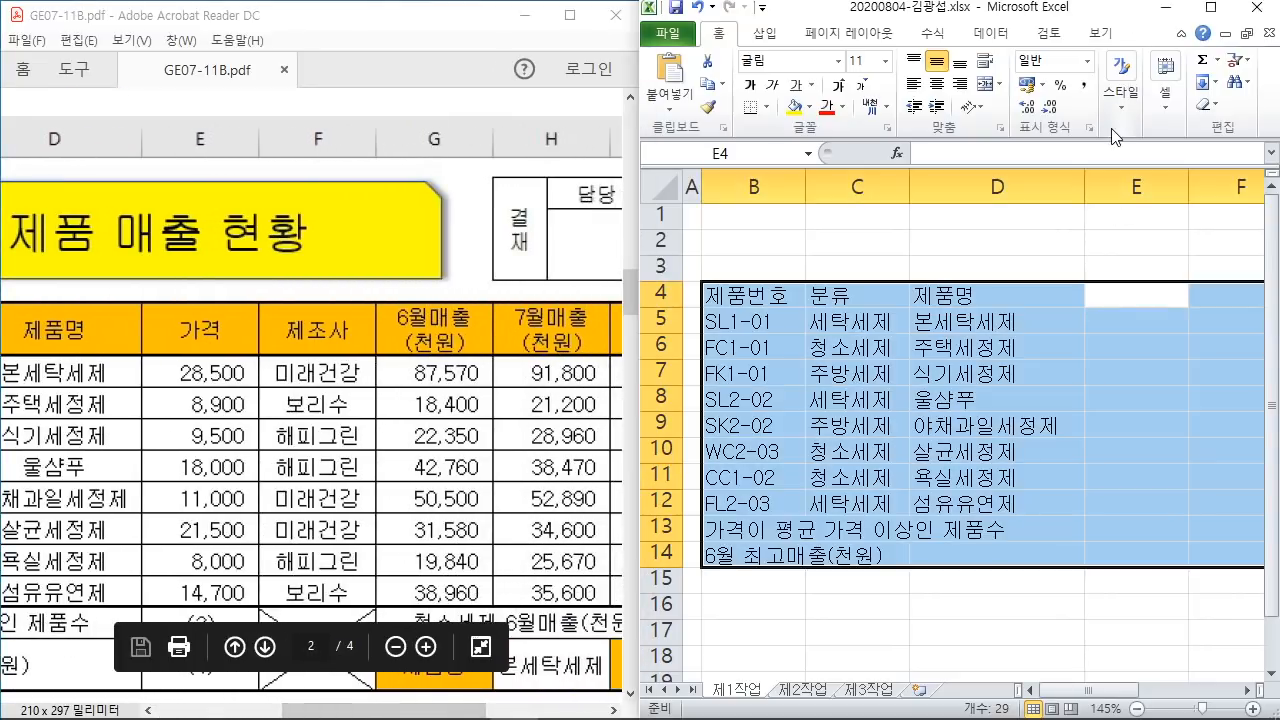
{"action": "type", "text": "가격"}
{"action": "key", "text": "Return"}
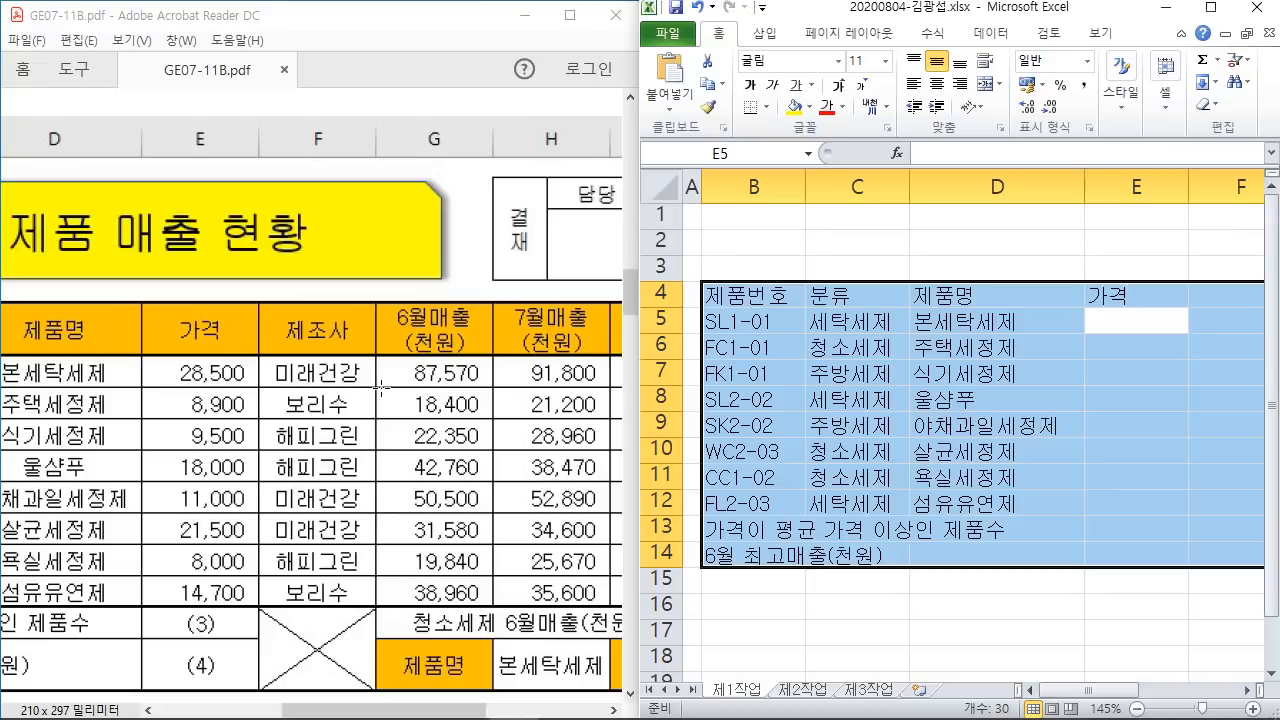
Step: Enter prices 28500, 8900, 9500, 18000, 11000, 21500, 8000 and 14700 in E5:E12
{"action": "type", "text": "28500"}
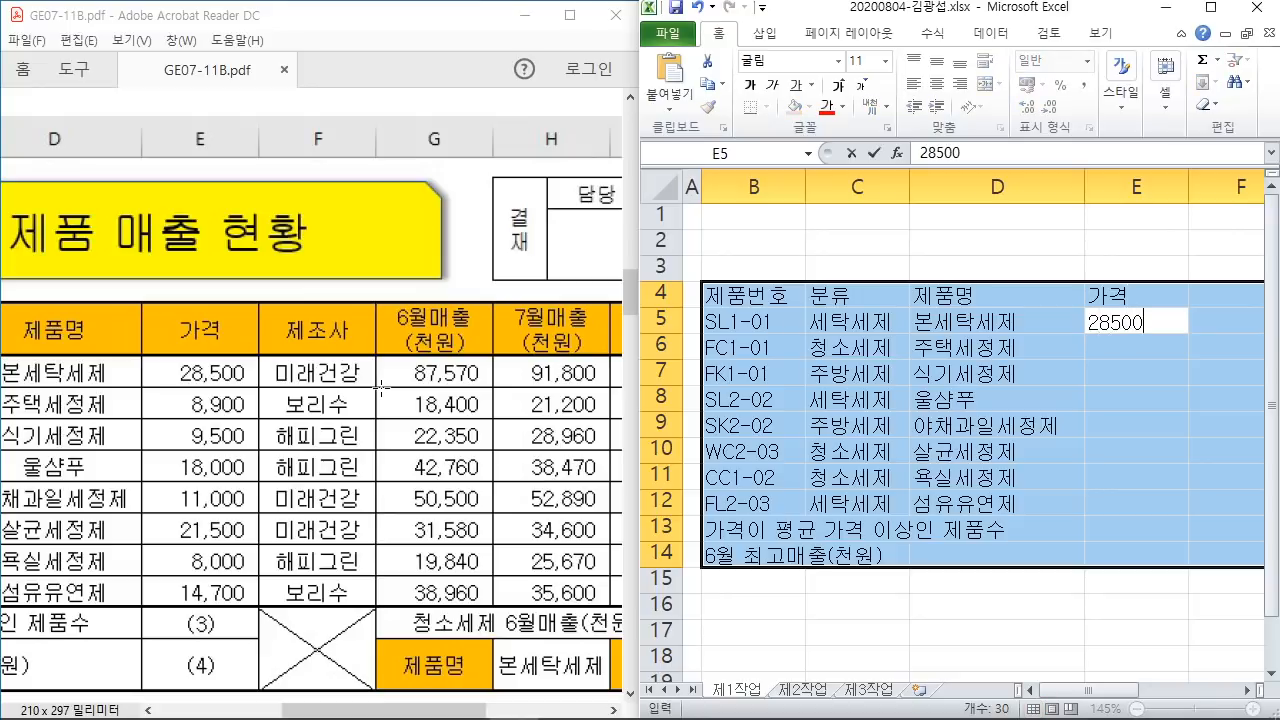
{"action": "key", "text": "Return"}
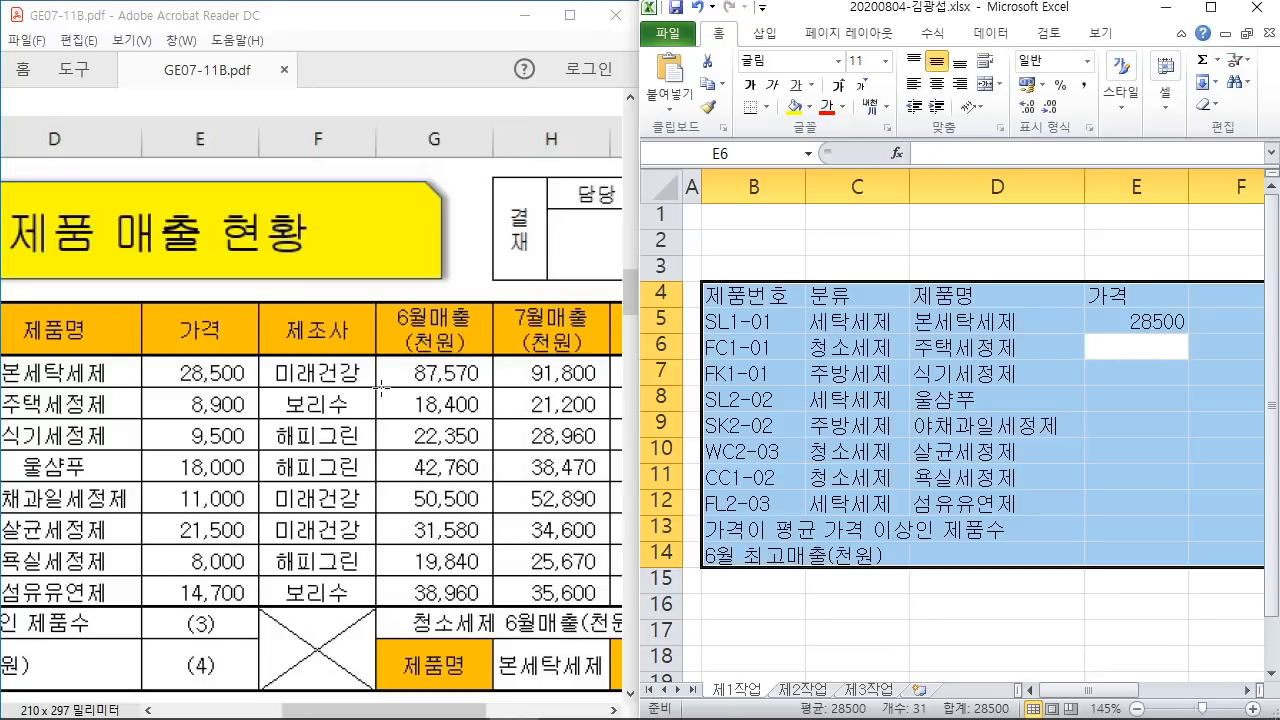
{"action": "type", "text": "8900"}
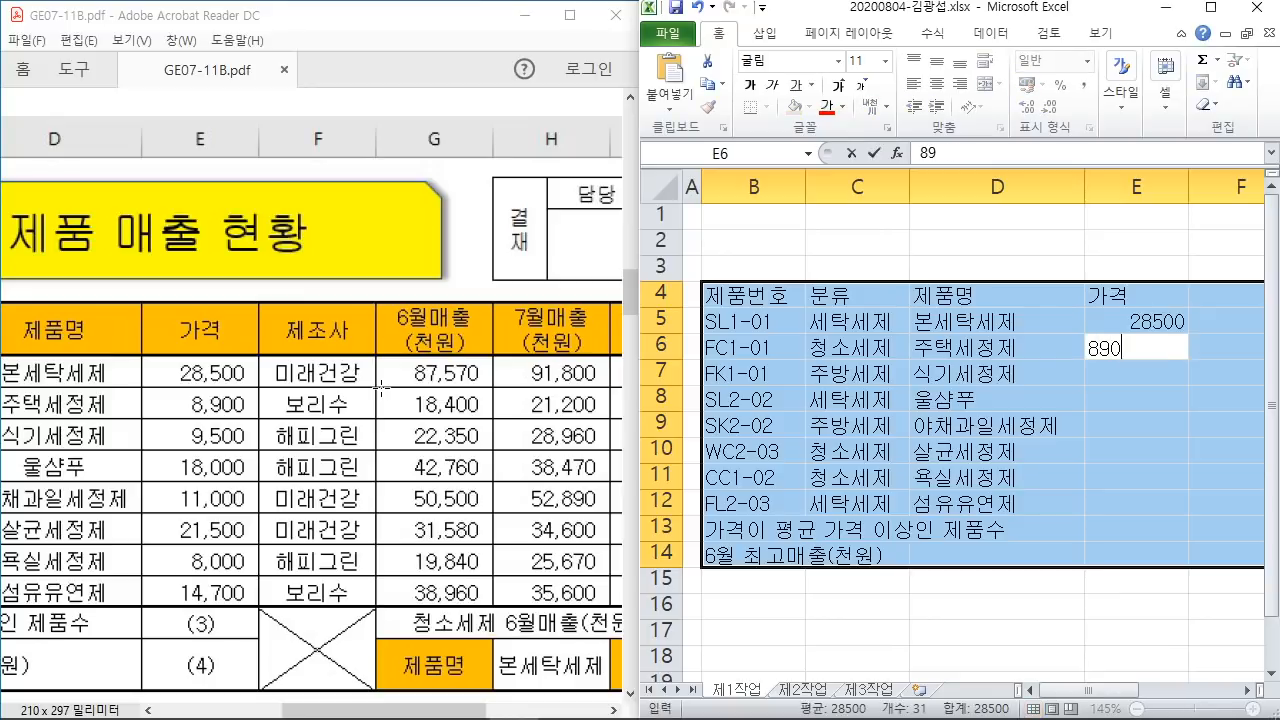
{"action": "key", "text": "Return"}
{"action": "type", "text": "9500"}
{"action": "key", "text": "Return"}
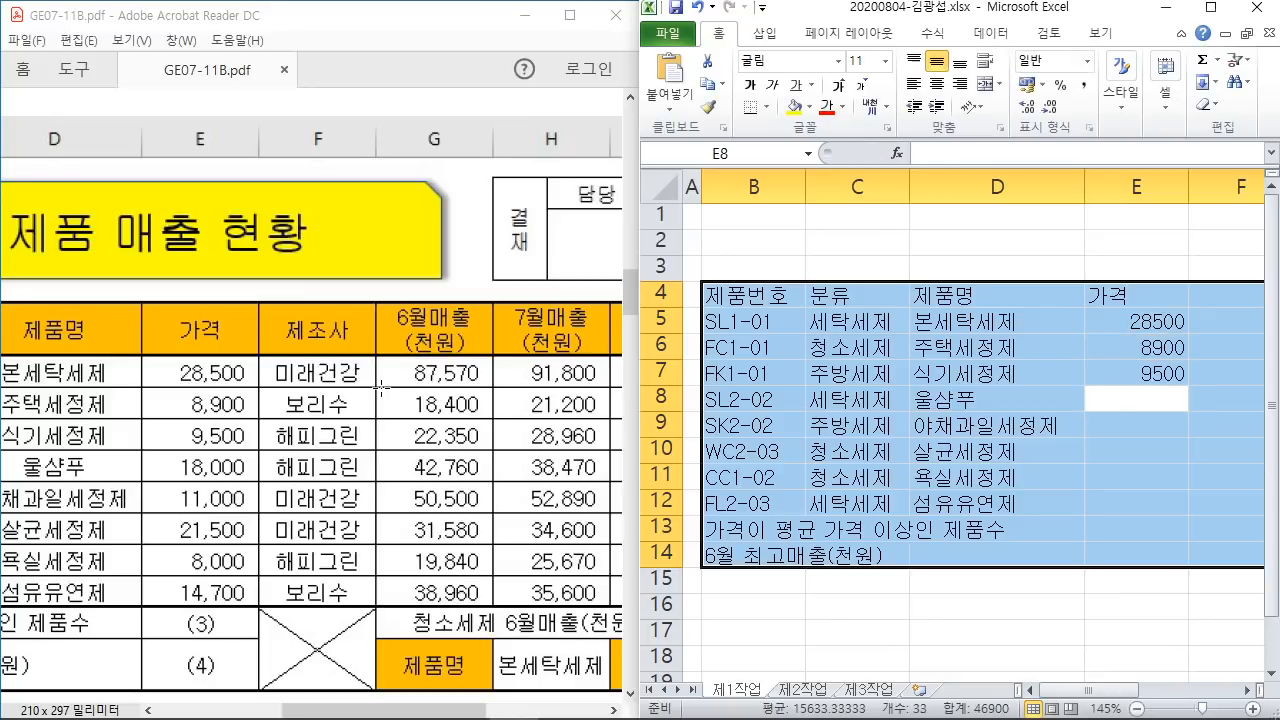
{"action": "type", "text": "18000"}
{"action": "key", "text": "Return"}
{"action": "type", "text": "11000"}
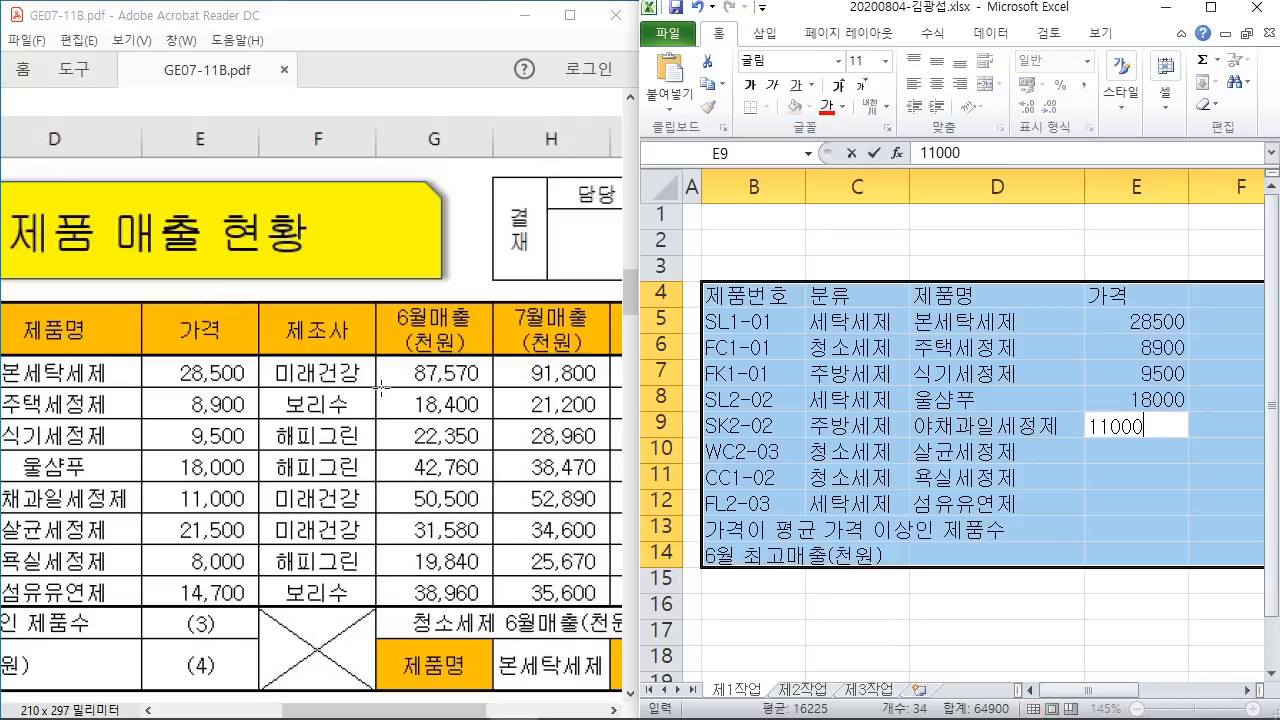
{"action": "key", "text": "Return"}
{"action": "type", "text": "21500"}
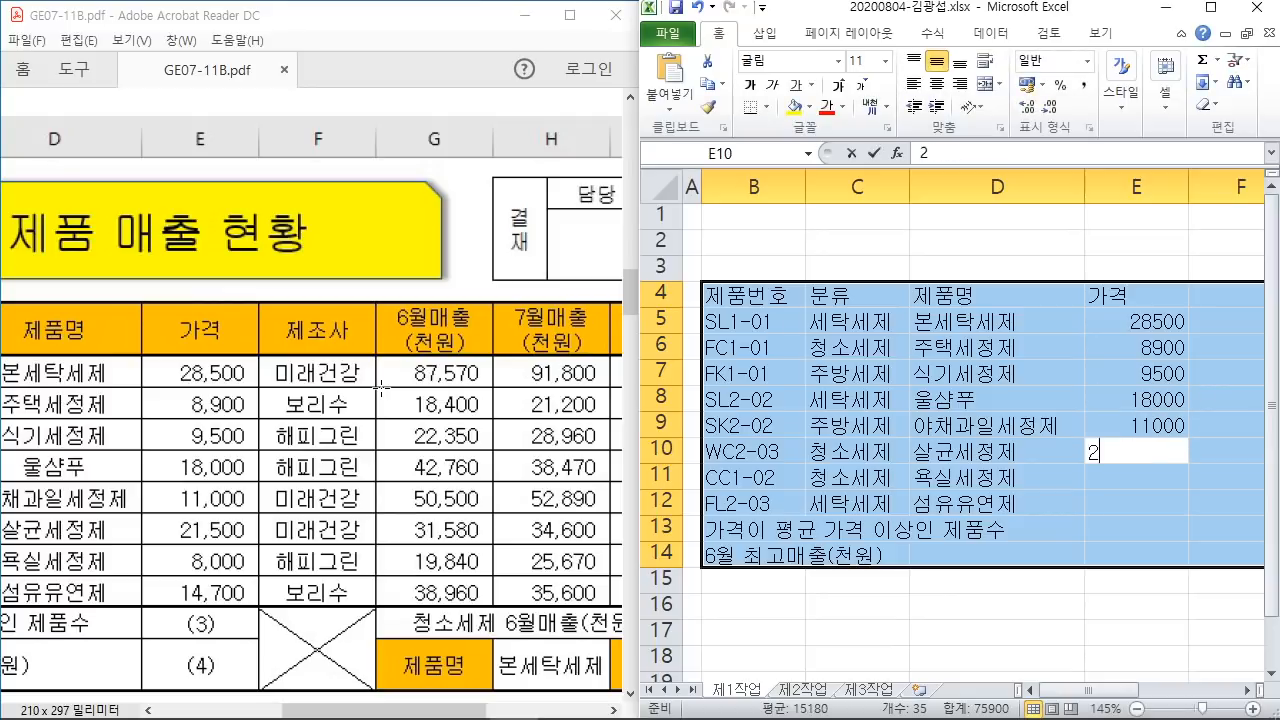
{"action": "key", "text": "Return"}
{"action": "type", "text": "8000"}
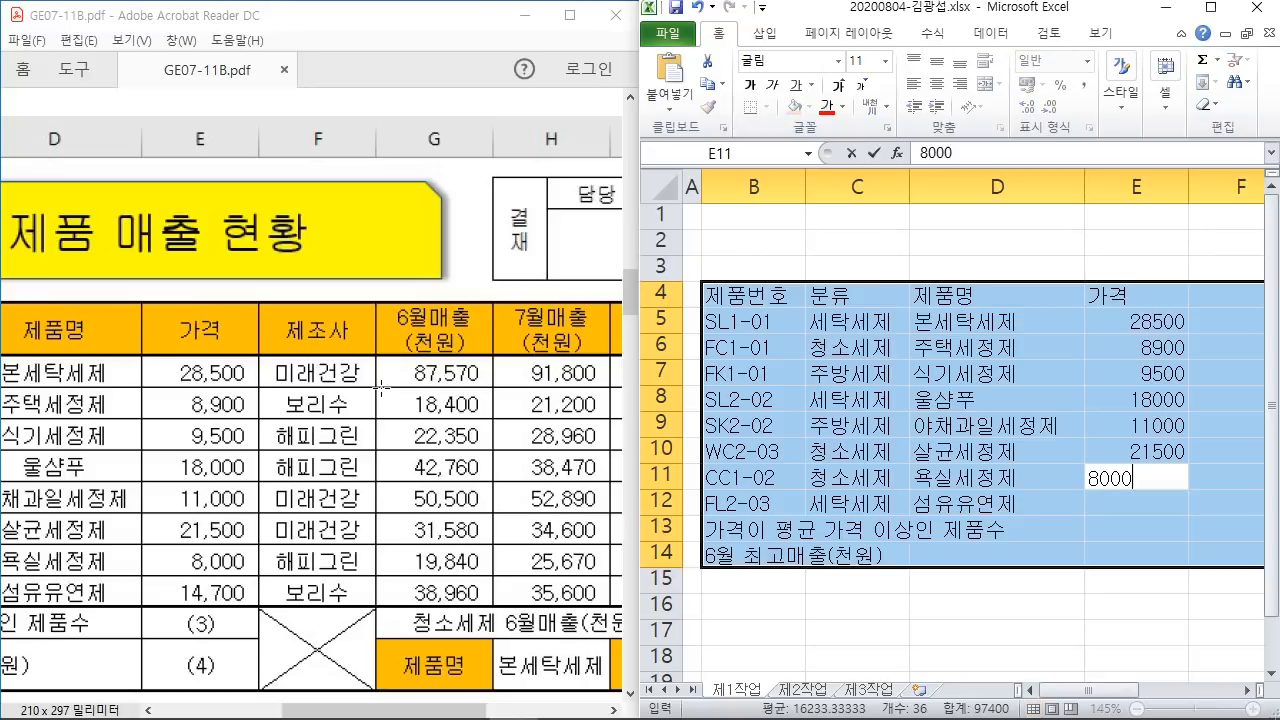
{"action": "key", "text": "Return"}
{"action": "type", "text": "14700"}
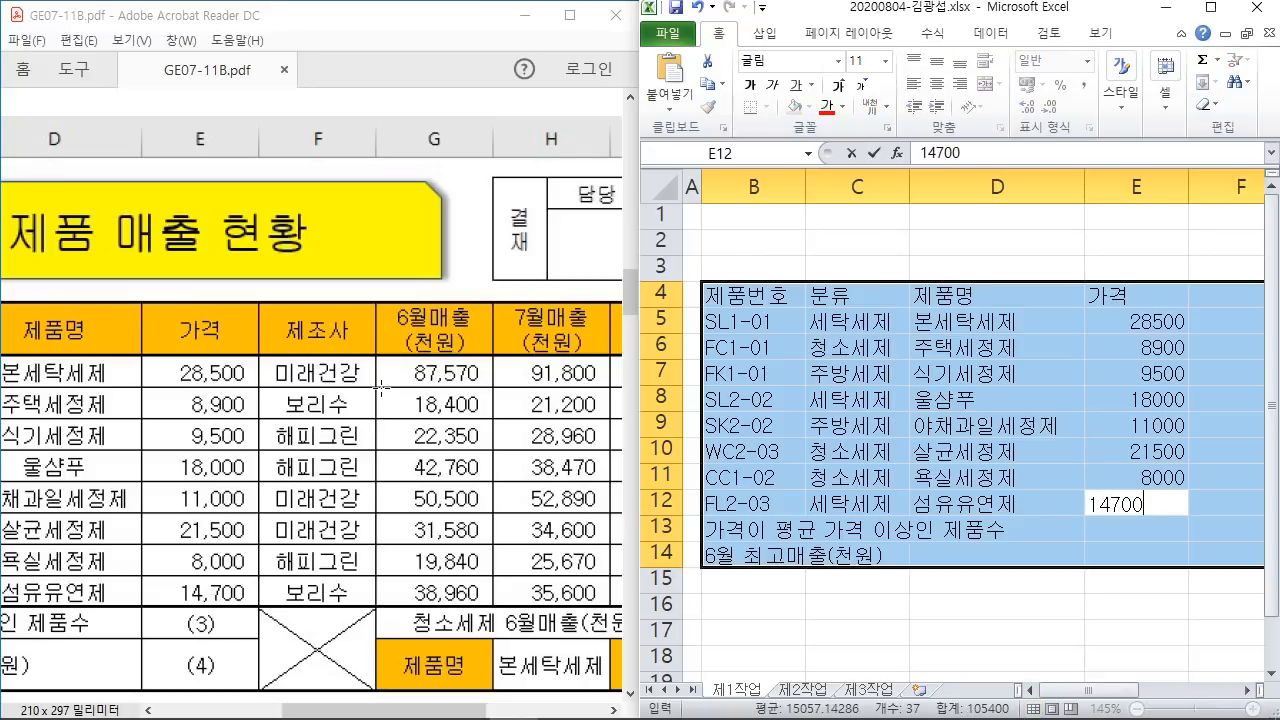
{"action": "key", "text": "Return"}
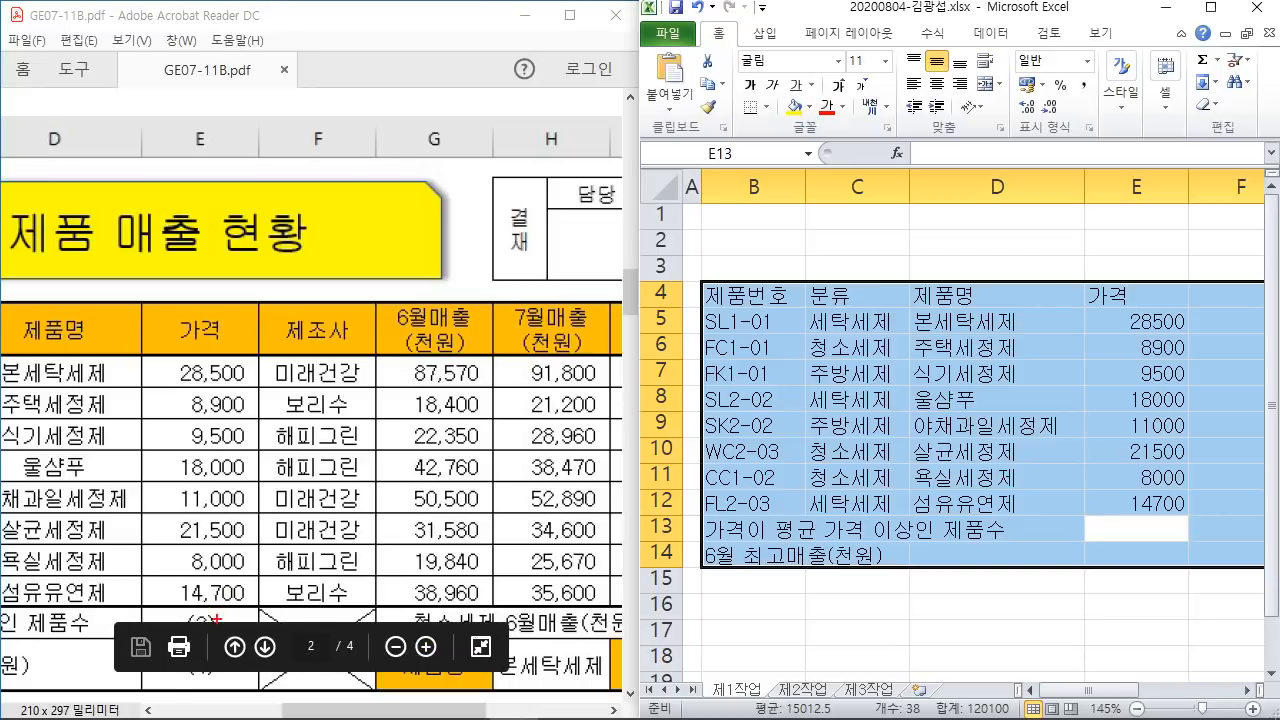
Step: Move to cell F4 and enter the header 제조사
{"action": "left_click_drag", "start_coordinate": [236, 612], "coordinate": [170, 690]}
{"action": "left_click_drag", "start_coordinate": [196, 628], "coordinate": [250, 681]}
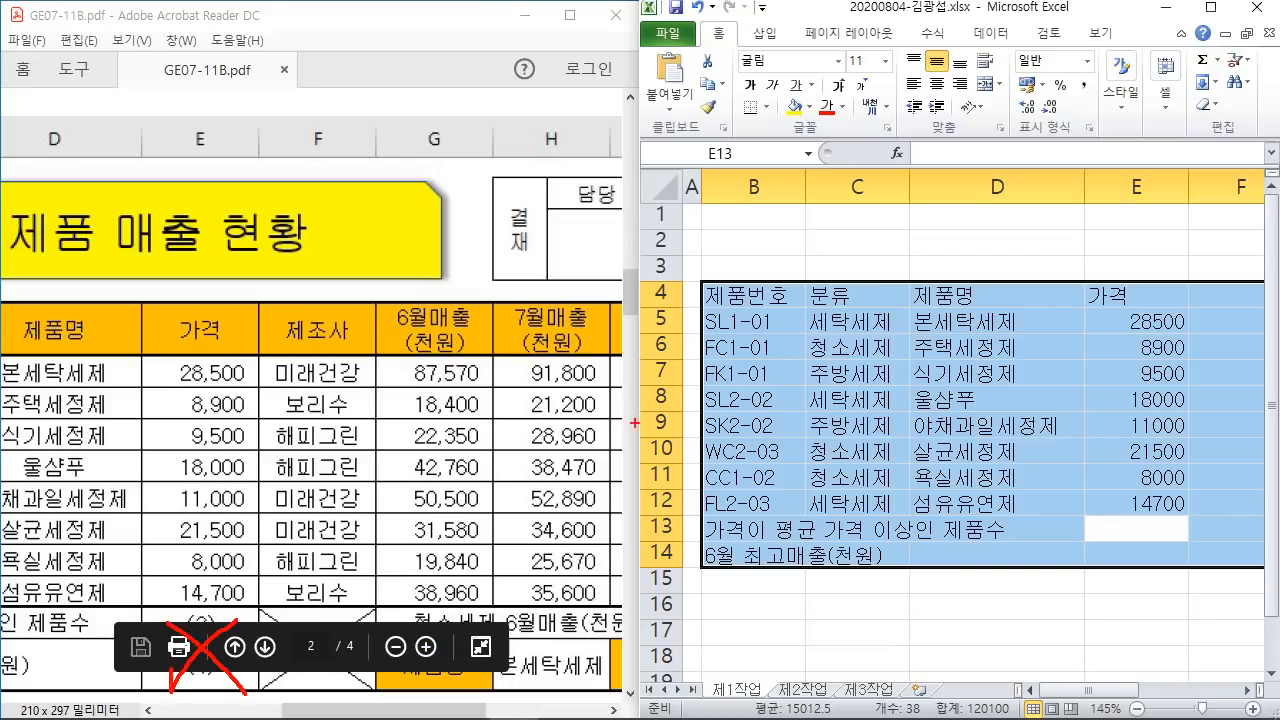
{"action": "key", "text": "Escape"}
{"action": "key", "text": "Return"}
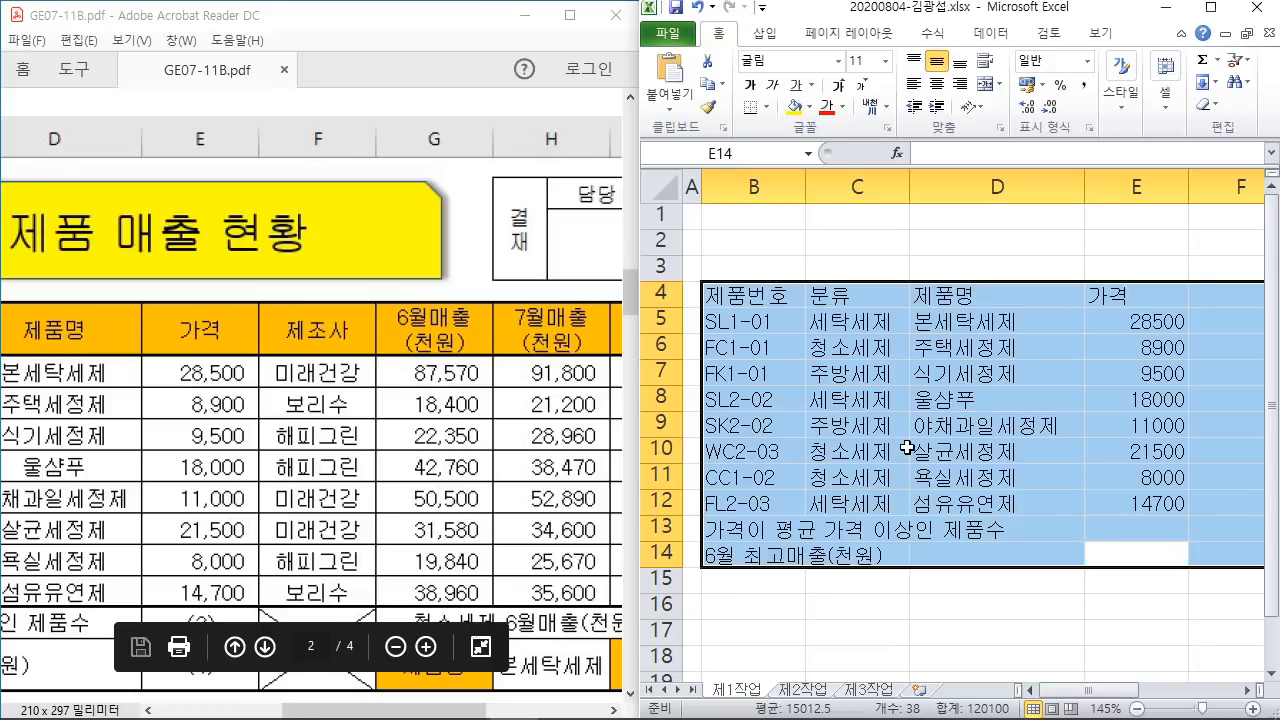
{"action": "key", "text": "Return"}
{"action": "type", "text": "제조사"}
{"action": "key", "text": "Return"}
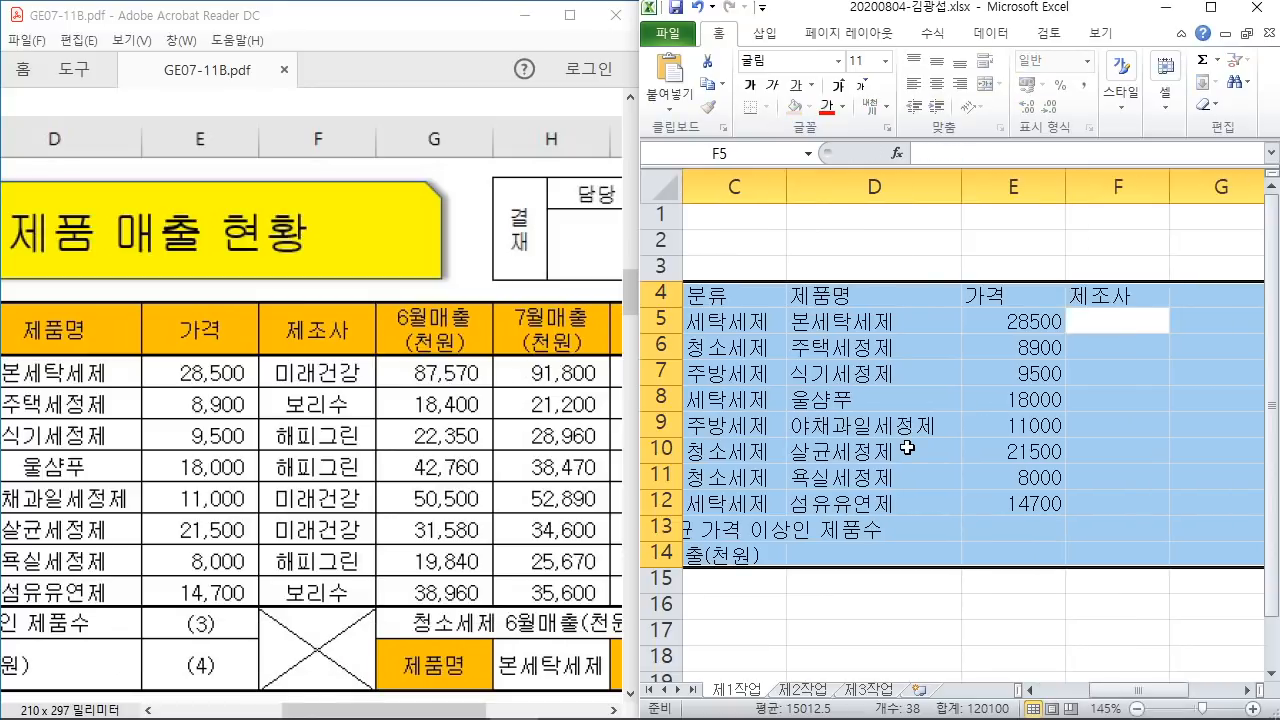
Step: Enter manufacturers 미래건강, 보리수, 해피그린, 해피그린, 미래건강, 미래건강, 해피그린, 보리수 in F5:F12
{"action": "type", "text": "미래"}
{"action": "type", "text": "건강"}
{"action": "key", "text": "Return"}
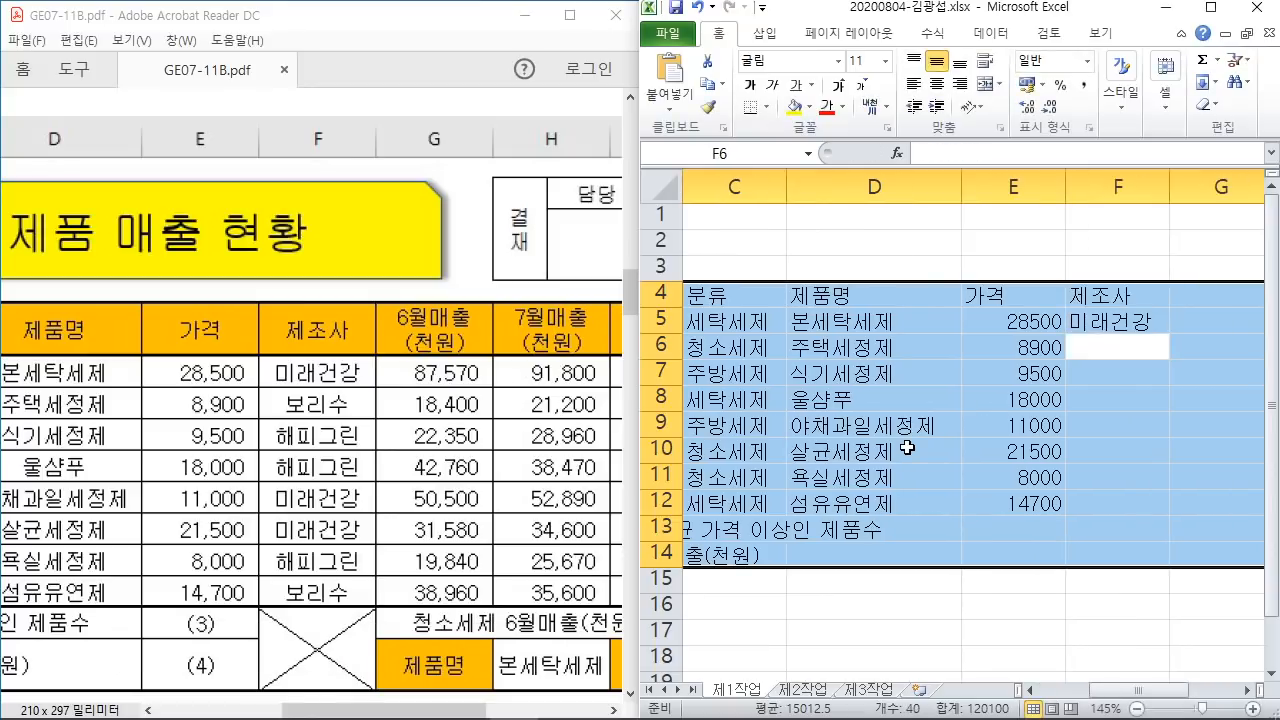
{"action": "type", "text": "보리수"}
{"action": "key", "text": "Return"}
{"action": "type", "text": "해피그린"}
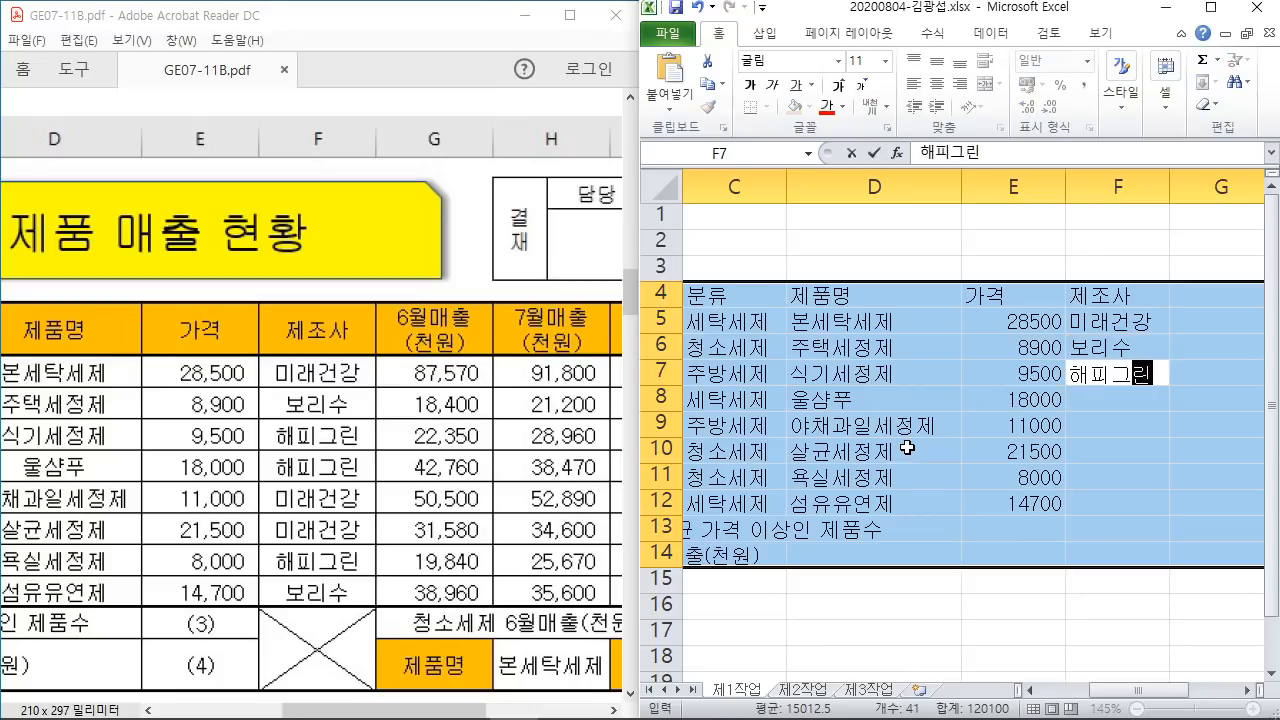
{"action": "key", "text": "Return"}
{"action": "type", "text": "해피그린"}
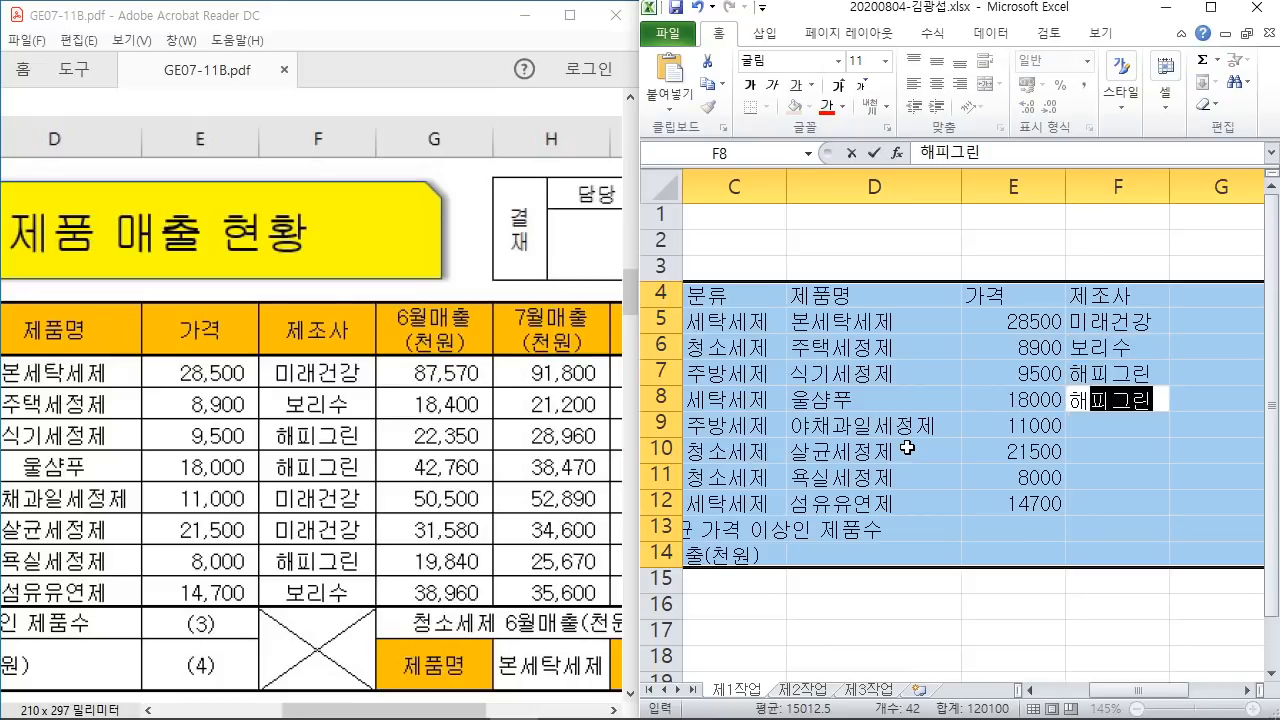
{"action": "key", "text": "Return"}
{"action": "type", "text": "미래건강"}
{"action": "key", "text": "Return"}
{"action": "type", "text": "미"}
{"action": "key", "text": "Return"}
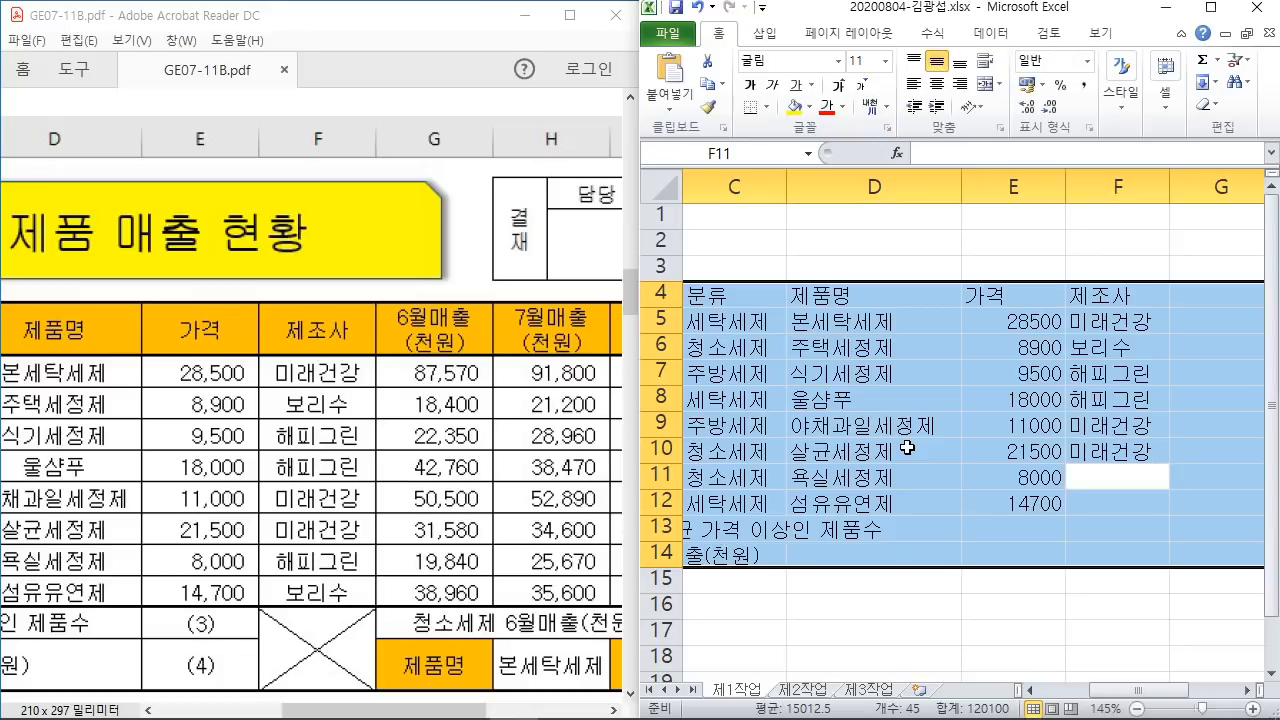
{"action": "type", "text": "해"}
{"action": "key", "text": "Return"}
{"action": "type", "text": "보리수"}
{"action": "key", "text": "Return"}
{"action": "key", "text": "Return"}
{"action": "key", "text": "Return"}
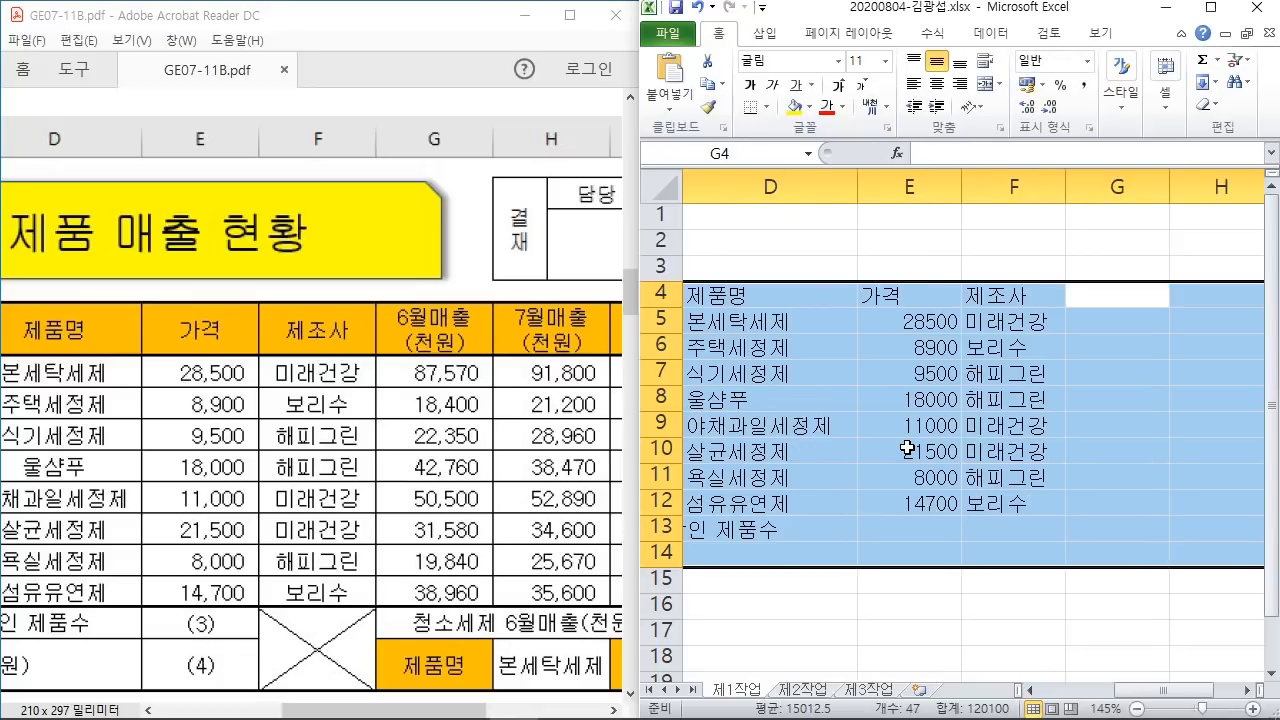
Step: Enter 6월매출 and (천원) on two lines within cell G4
{"action": "type", "text": "6월매출"}
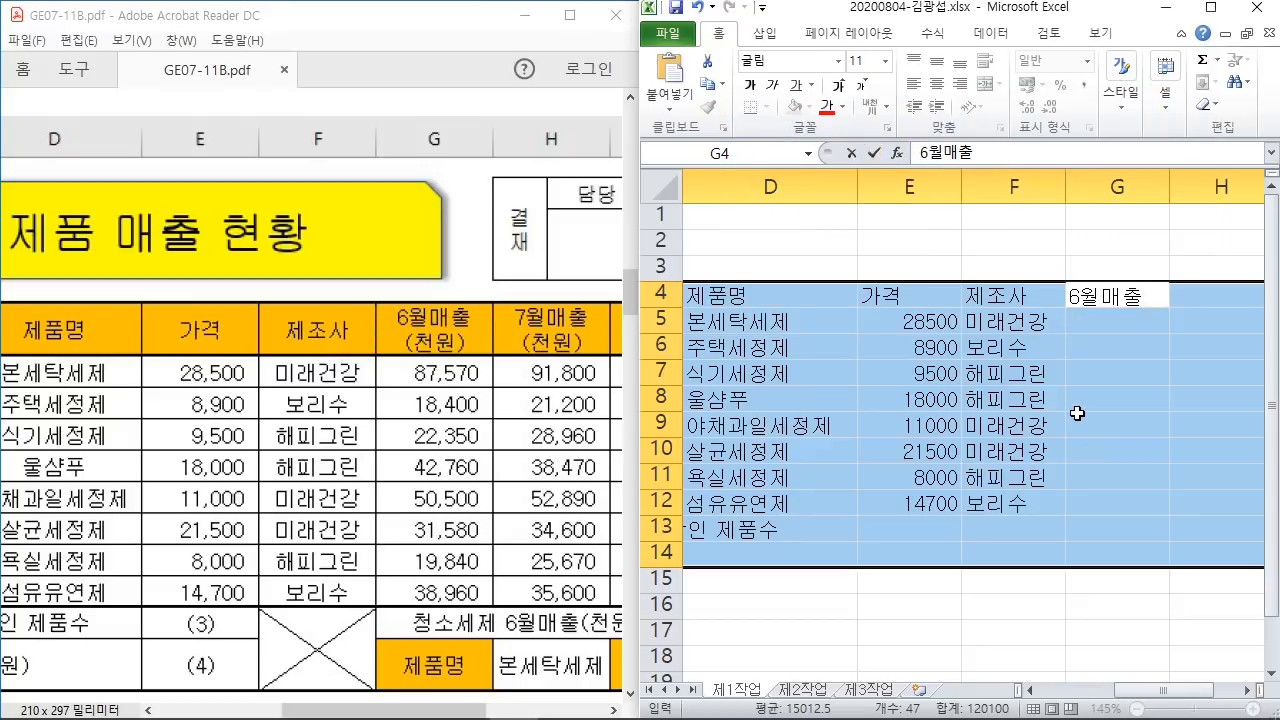
{"action": "key", "text": "alt+Return"}
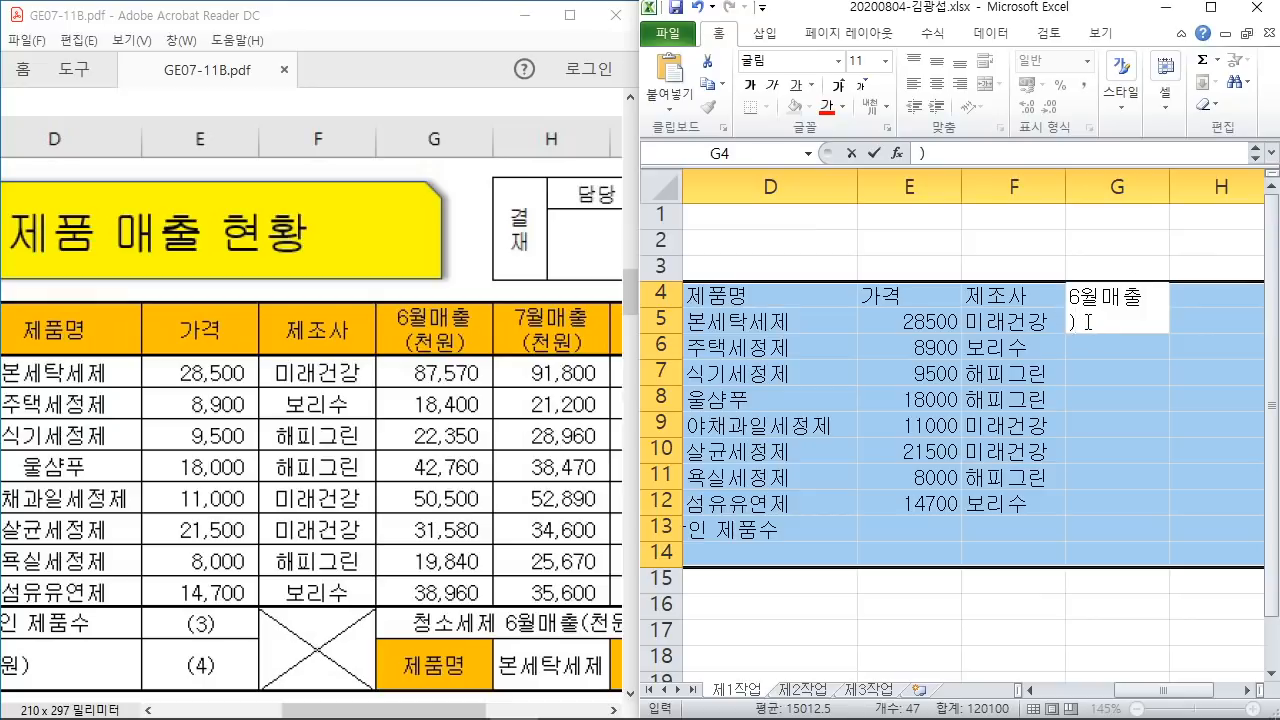
{"action": "type", "text": "(천원"}
{"action": "key", "text": "Return"}
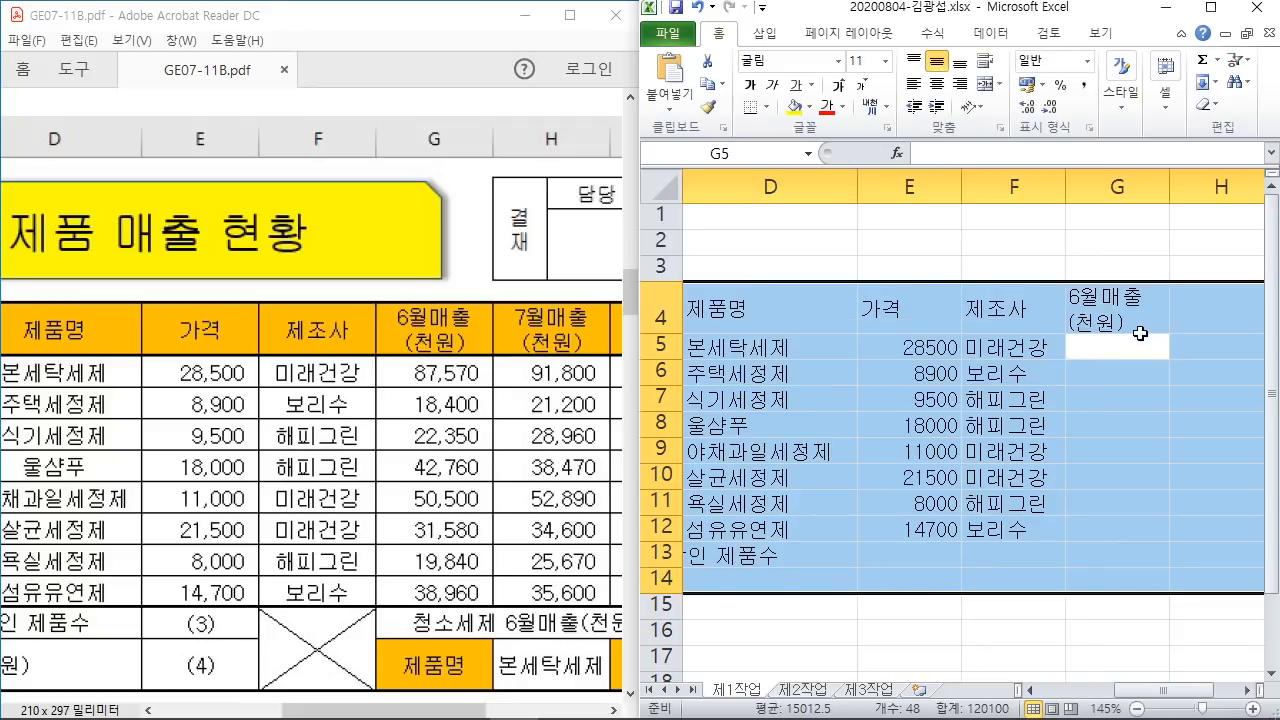
Step: Enter June sales 87570, 18400, 22350, 42760, 50500, 31580, 19840 and 38960 in G5:G12
{"action": "type", "text": "87"}
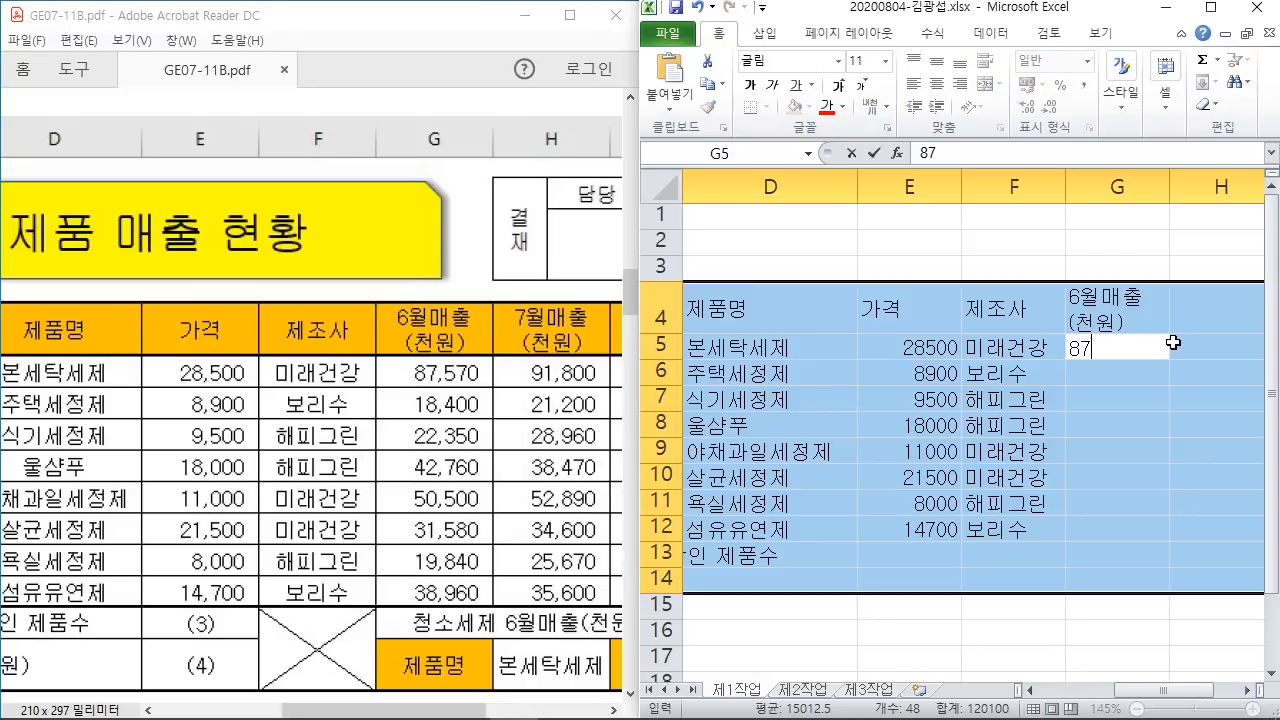
{"action": "type", "text": "570"}
{"action": "key", "text": "Return"}
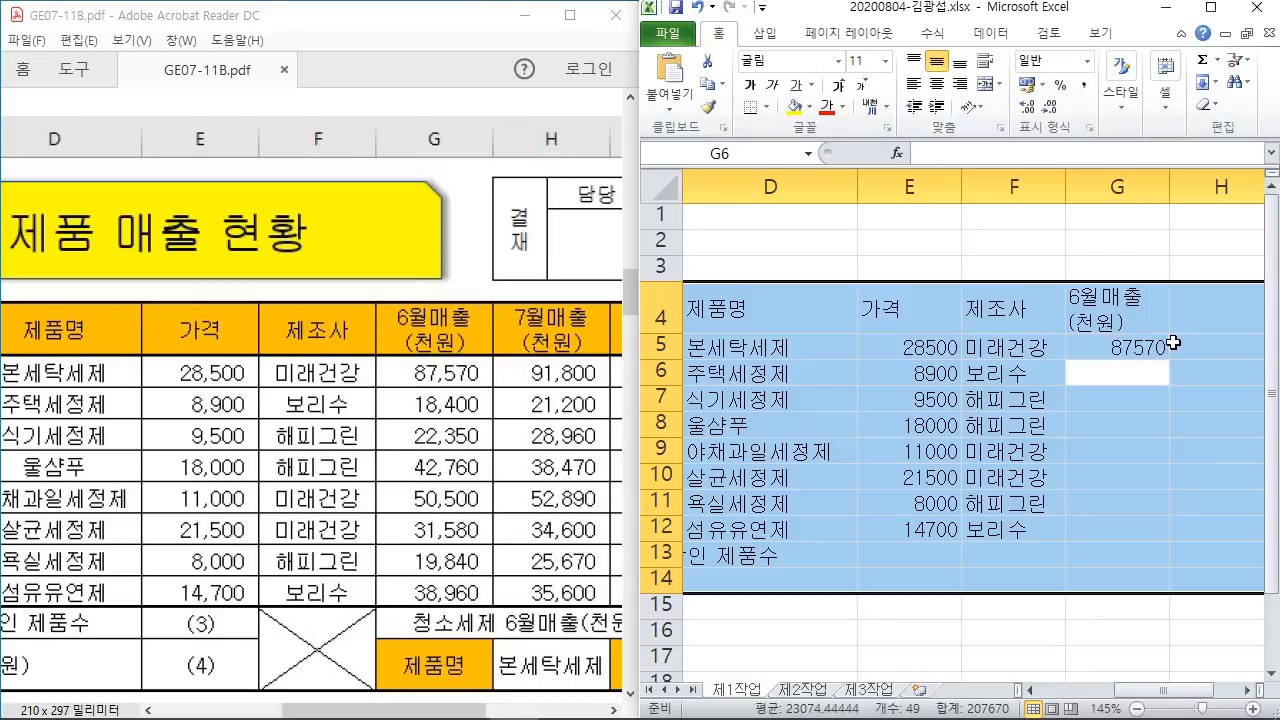
{"action": "type", "text": "18400"}
{"action": "key", "text": "Return"}
{"action": "type", "text": "22"}
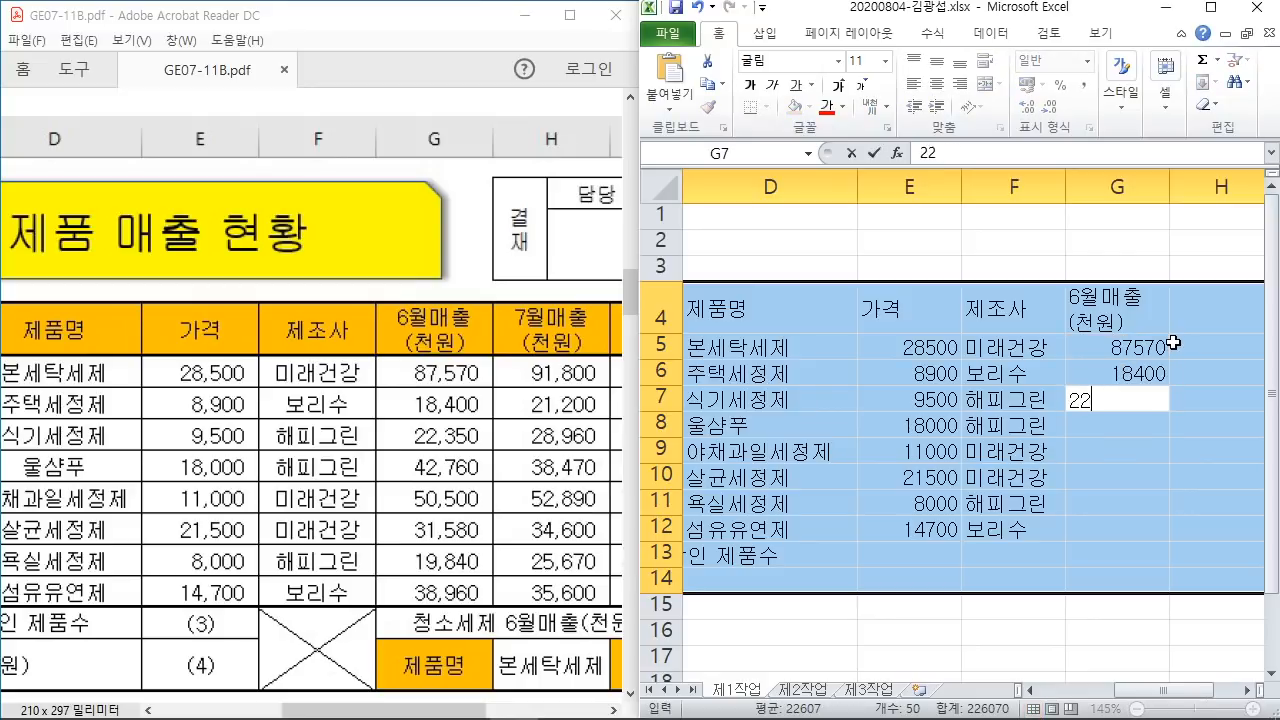
{"action": "type", "text": "350"}
{"action": "key", "text": "Return"}
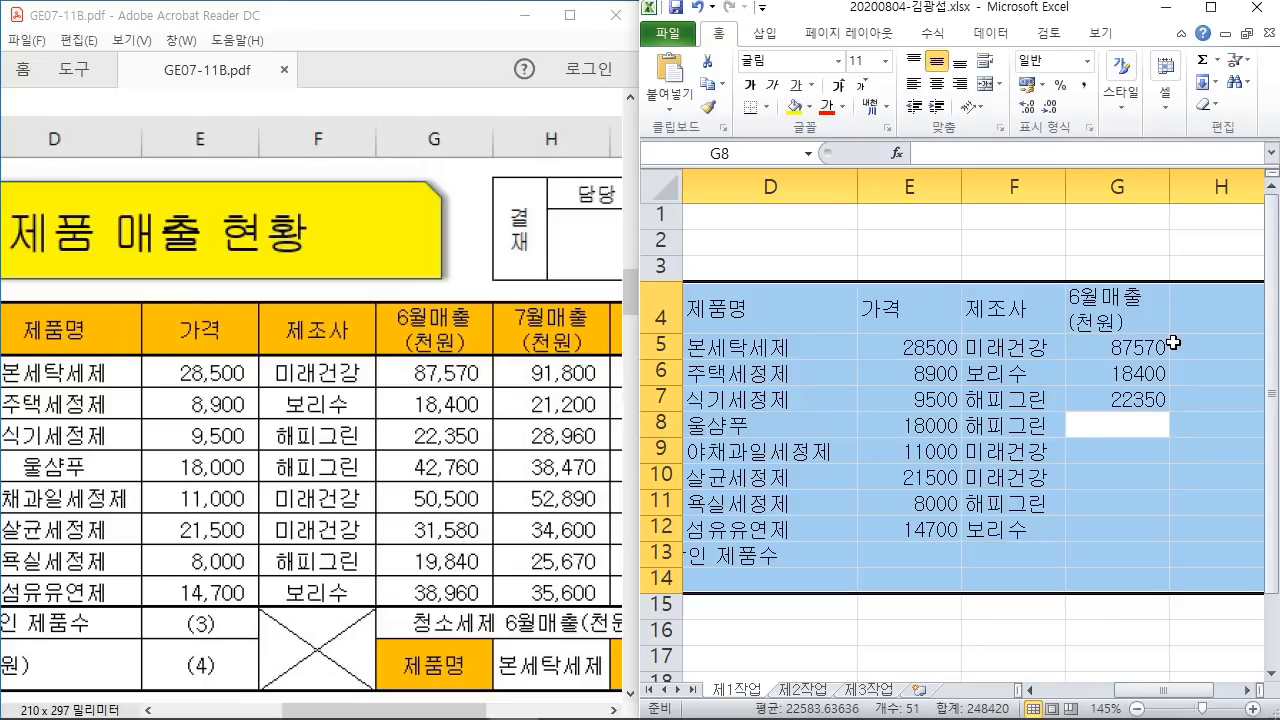
{"action": "type", "text": "42760"}
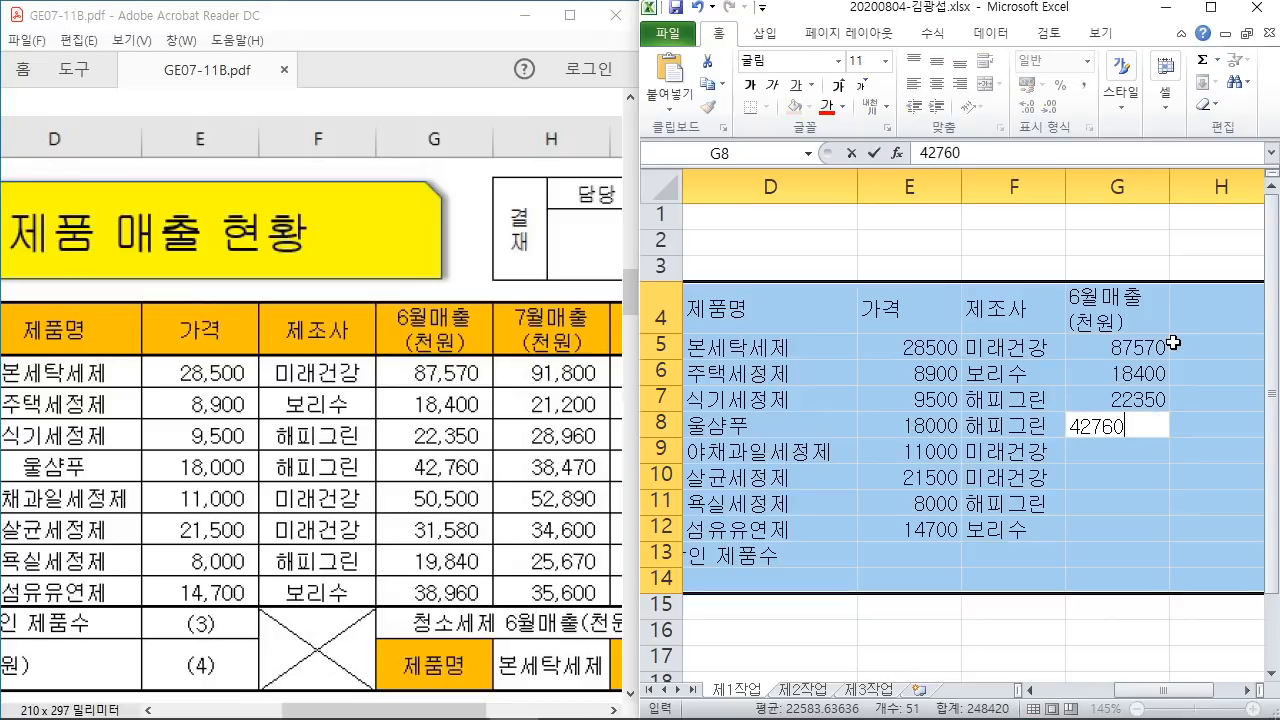
{"action": "key", "text": "Return"}
{"action": "type", "text": "50500"}
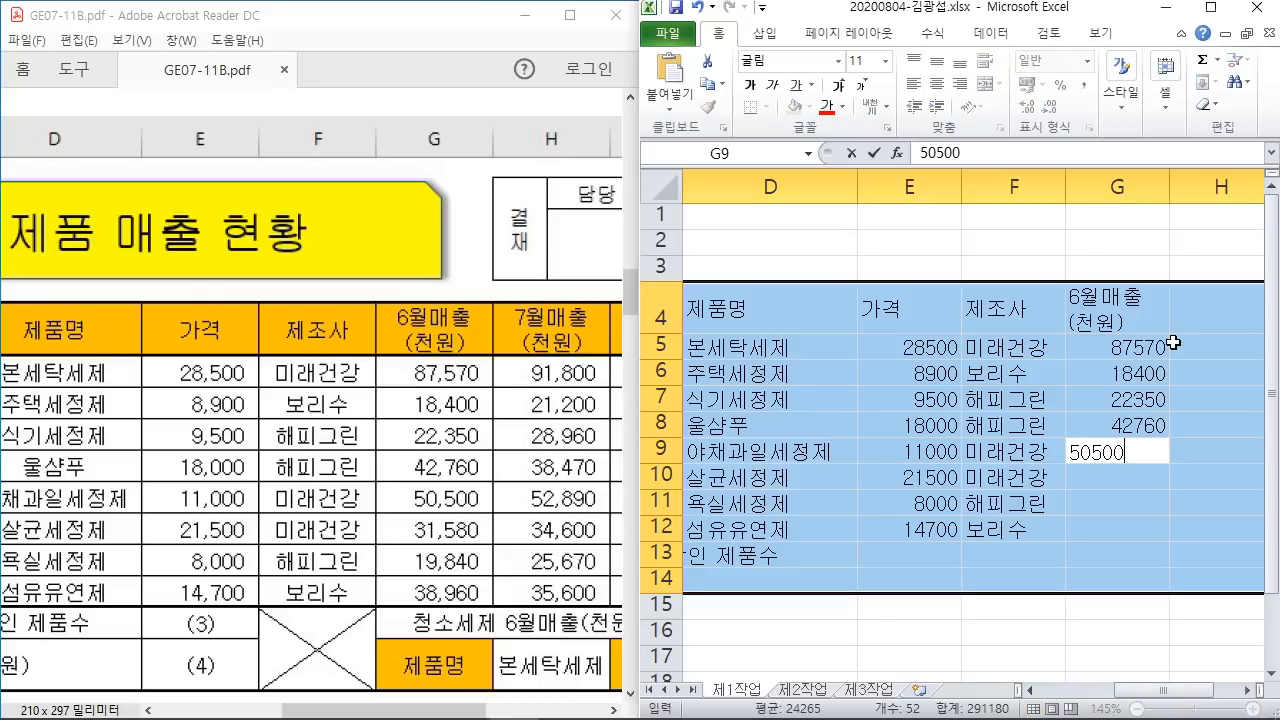
{"action": "key", "text": "Return"}
{"action": "type", "text": "31"}
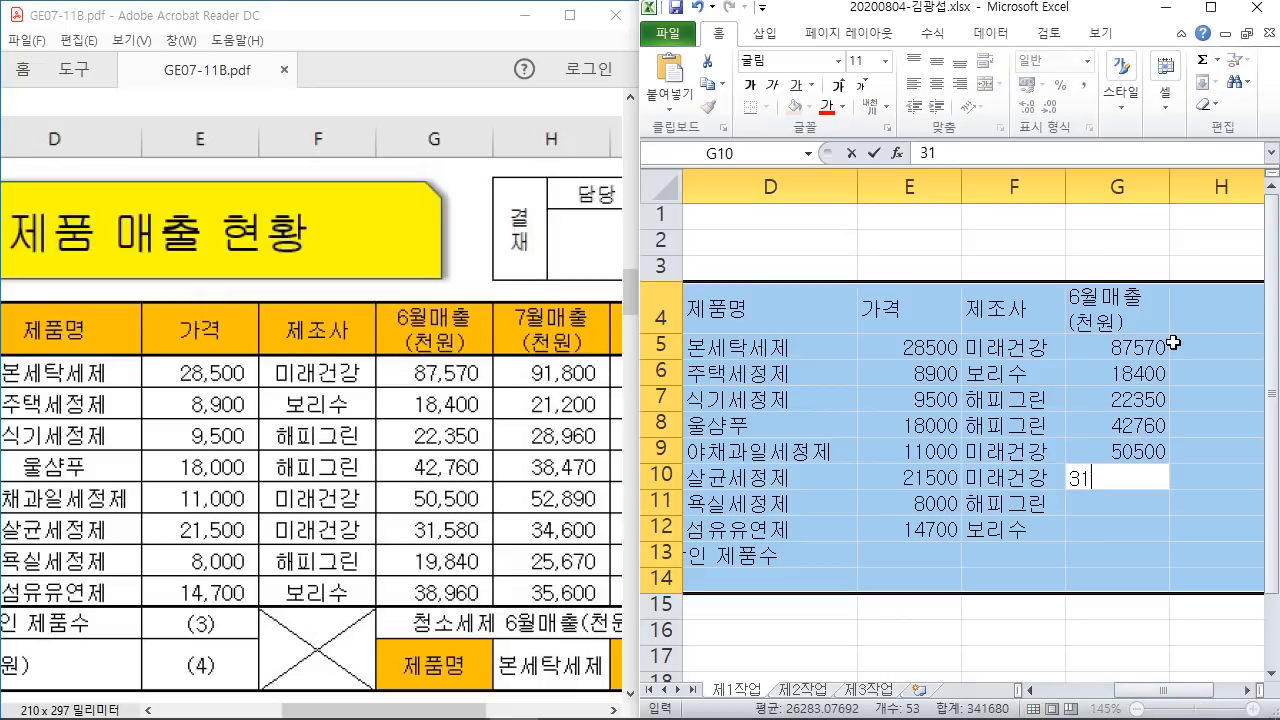
{"action": "type", "text": "8"}
{"action": "key", "text": "BackSpace"}
{"action": "type", "text": "580"}
{"action": "key", "text": "Return"}
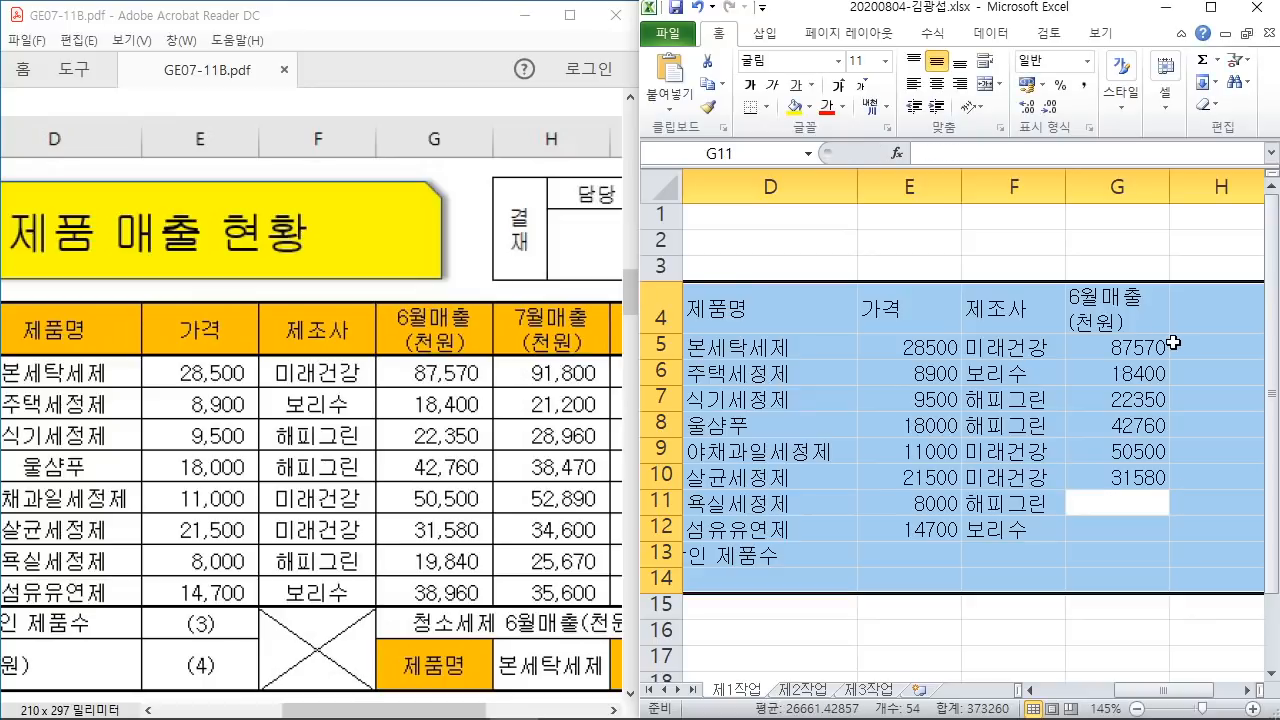
{"action": "type", "text": "19840"}
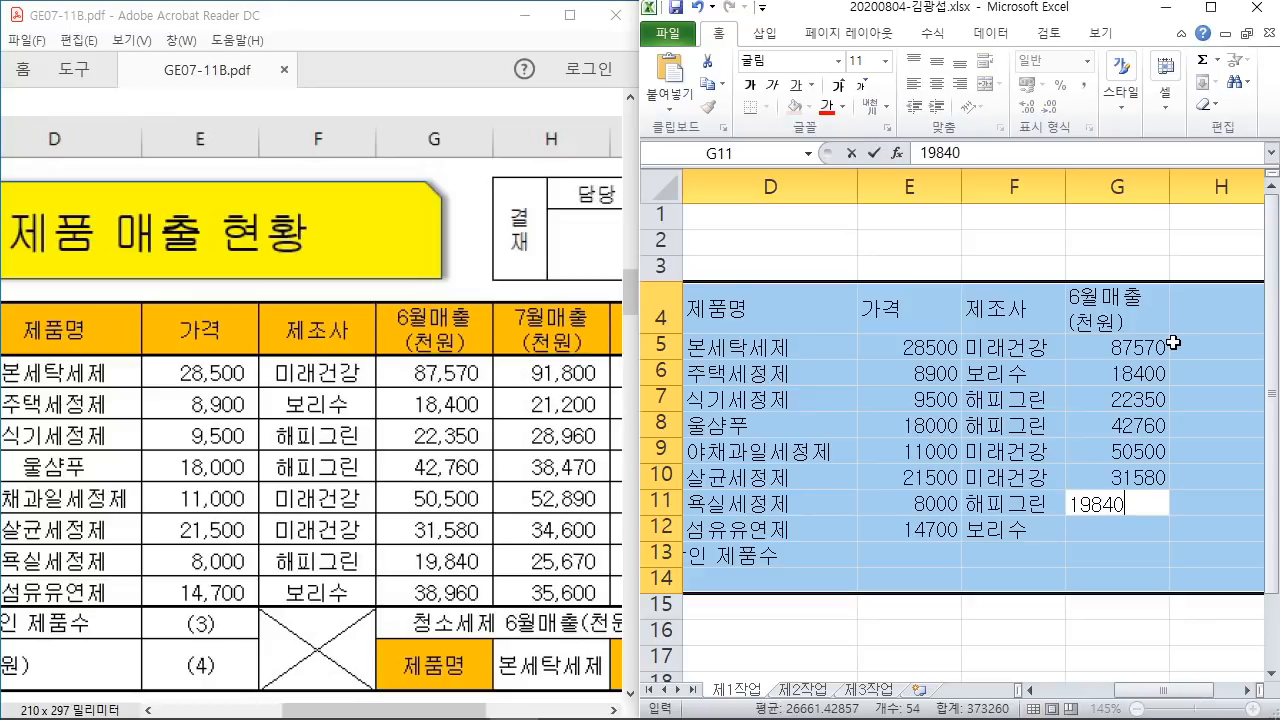
{"action": "key", "text": "Return"}
{"action": "type", "text": "38"}
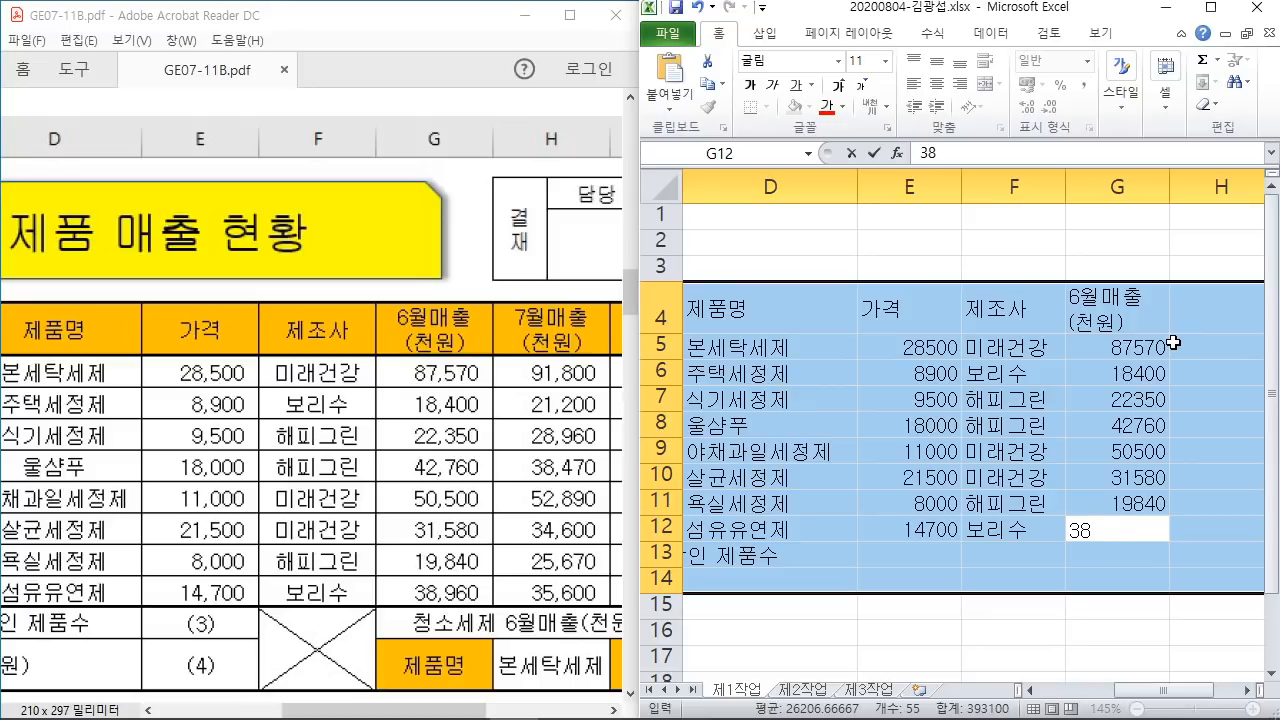
{"action": "type", "text": "960"}
{"action": "key", "text": "Return"}
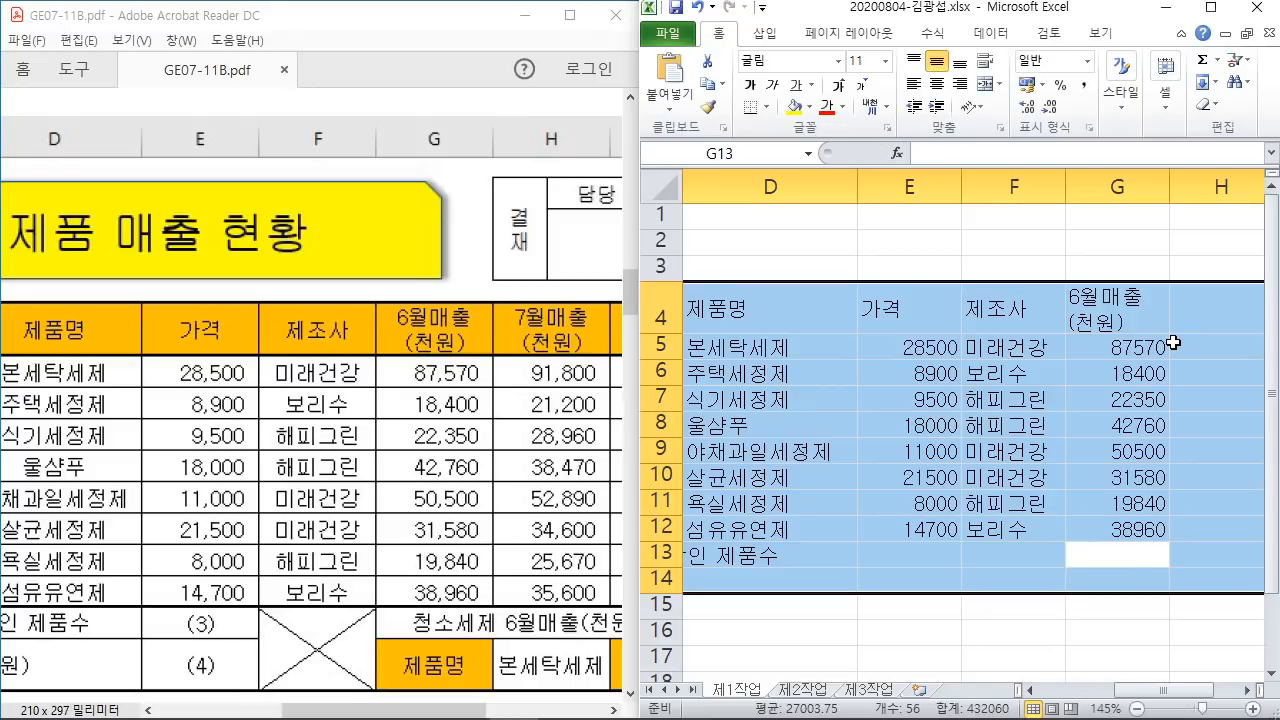
Step: Label G13 as 청소세제 6월매출(천원) 합계 and G14 as 제품명
{"action": "type", "text": "청소세"}
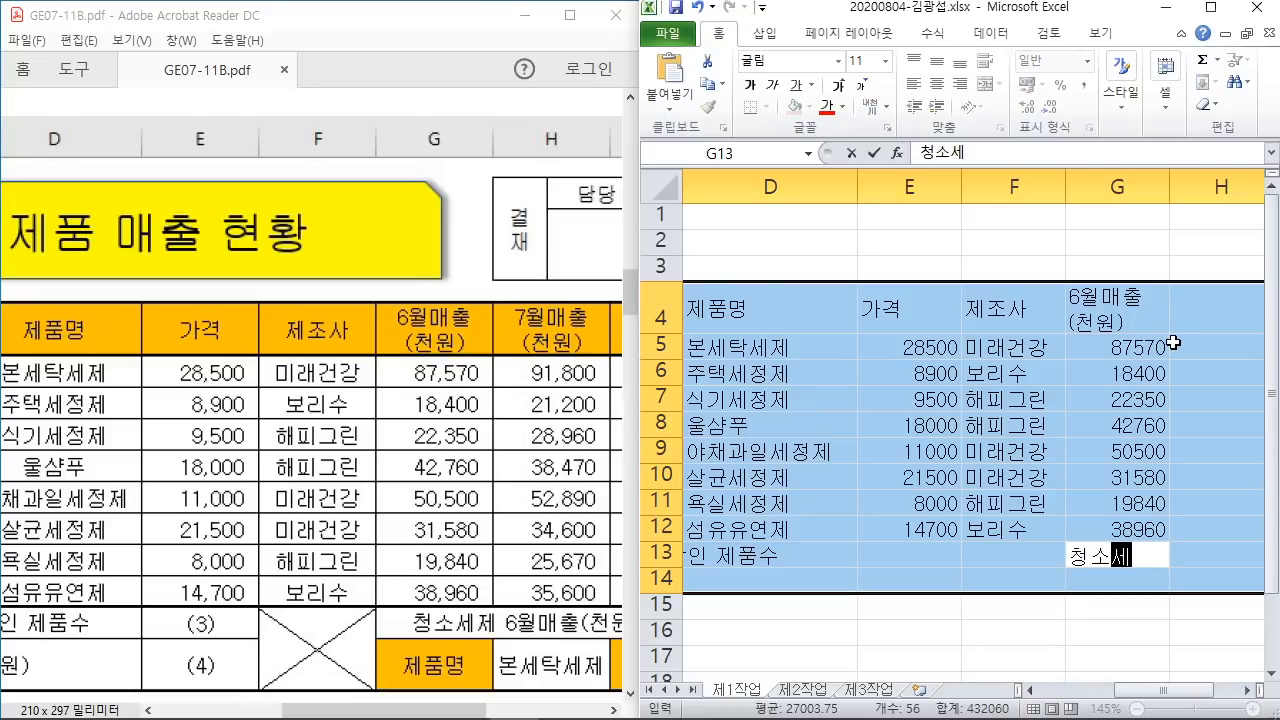
{"action": "type", "text": "제 6"}
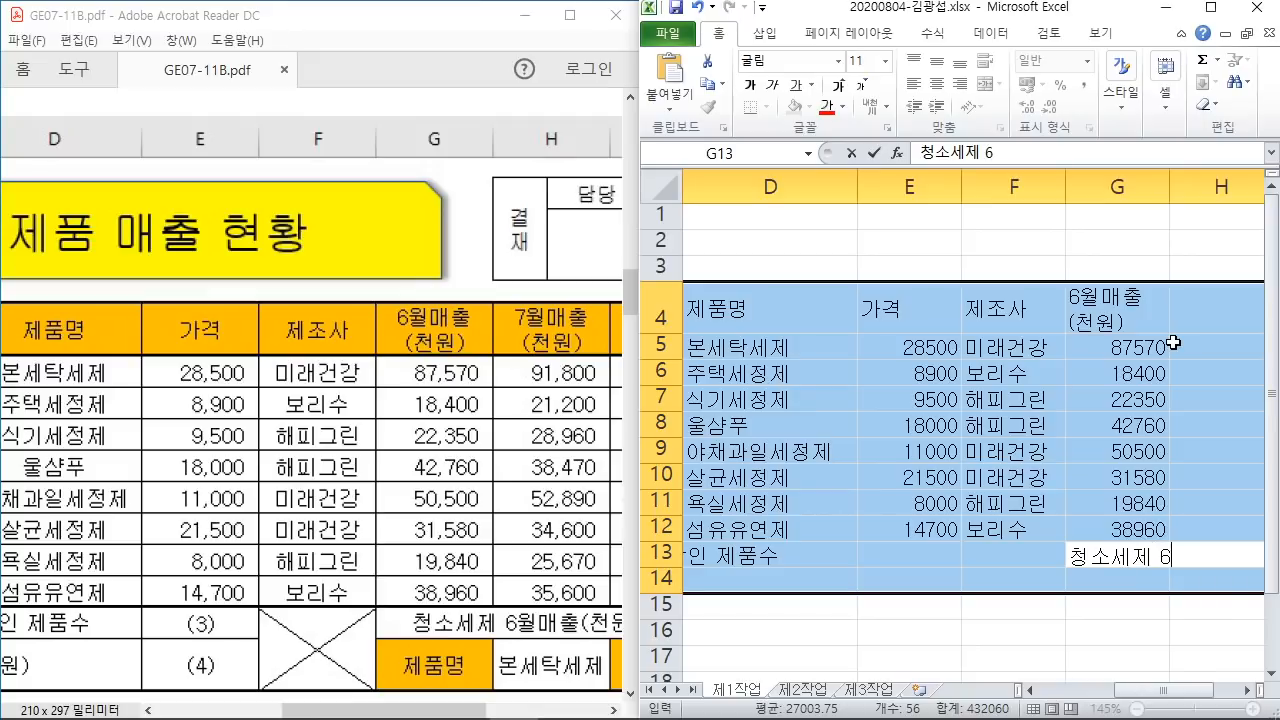
{"action": "type", "text": "월매출("}
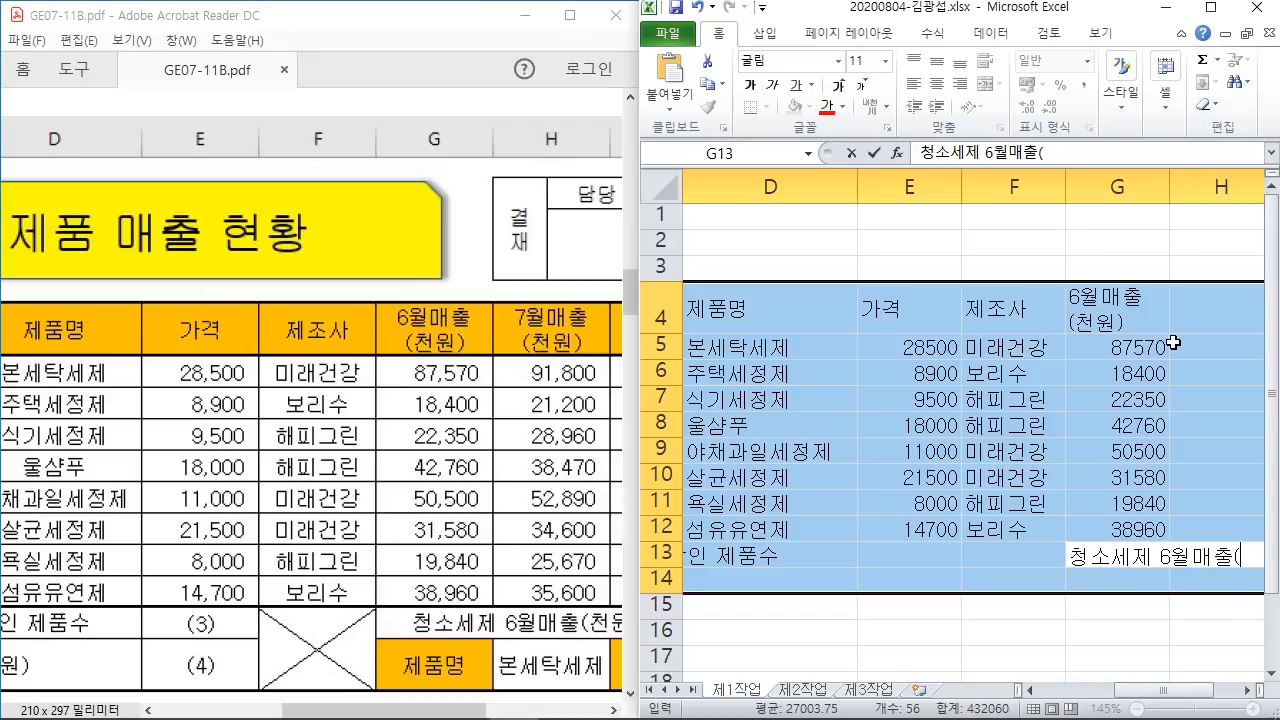
{"action": "left_click_drag", "start_coordinate": [450, 710], "coordinate": [515, 710]}
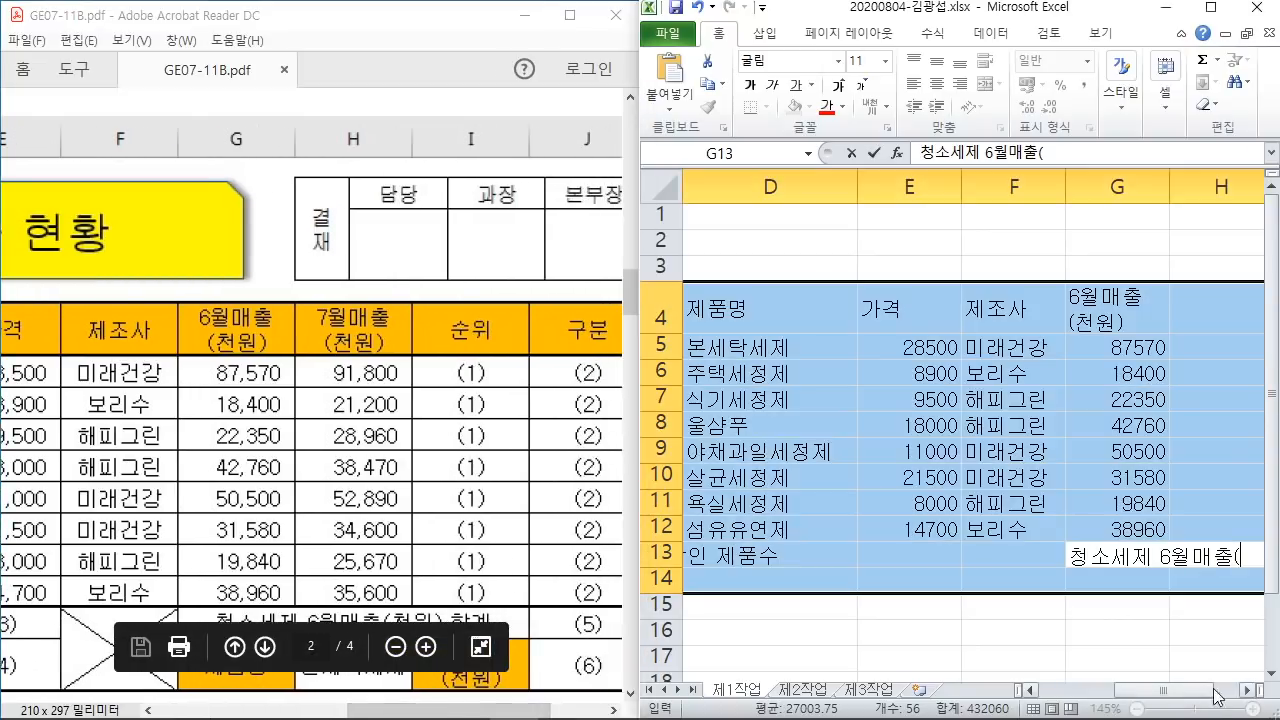
{"action": "left_click", "coordinate": [1182, 692]}
{"action": "left_click_drag", "start_coordinate": [1210, 697], "coordinate": [1236, 697]}
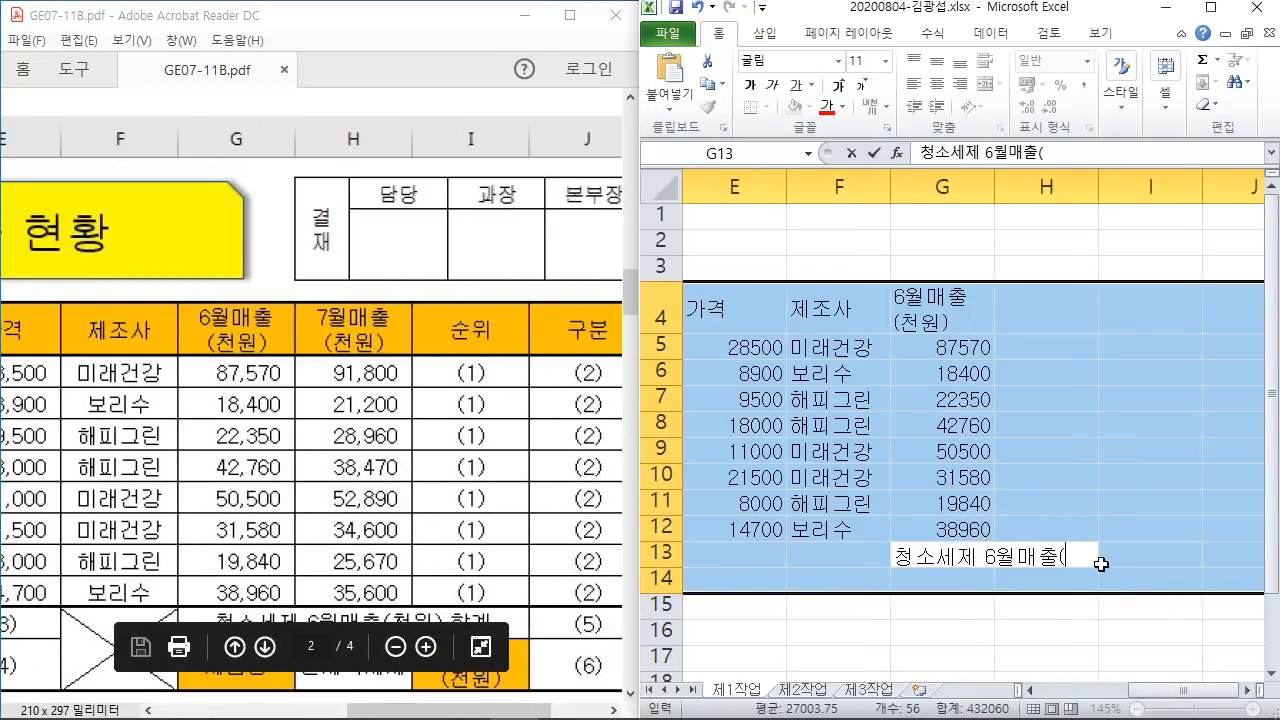
{"action": "type", "text": "천원) ㅎ"}
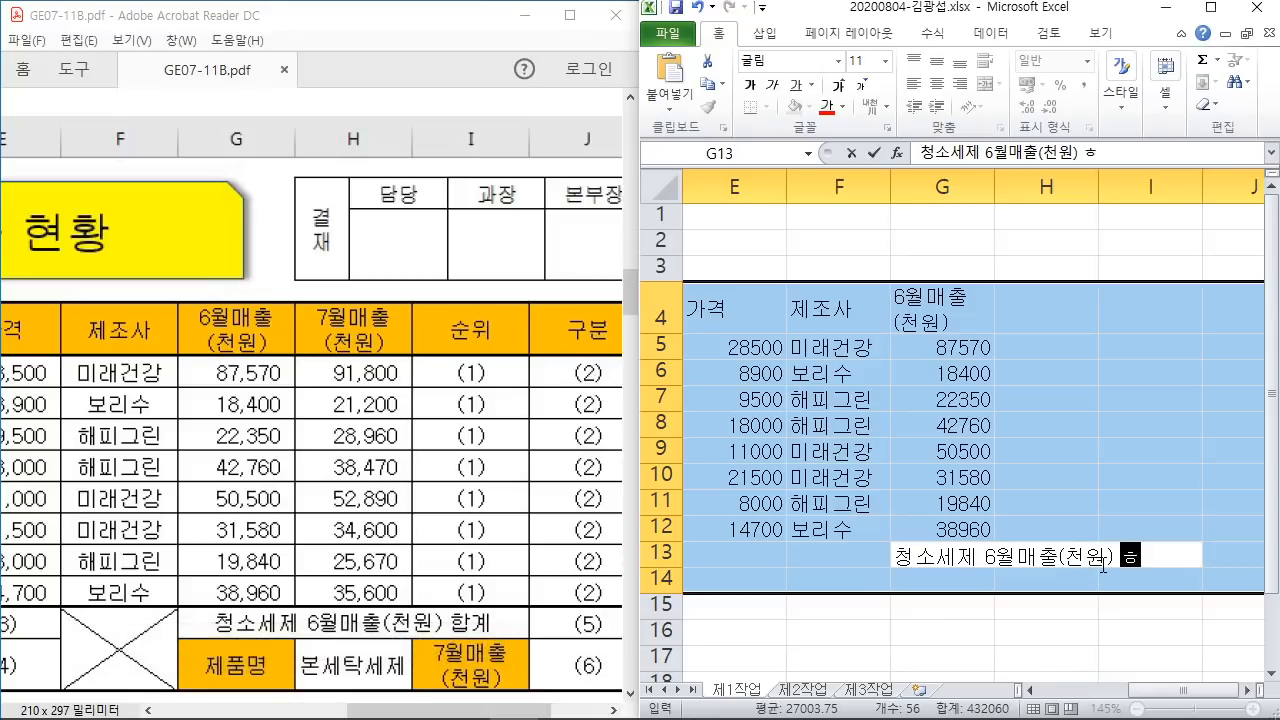
{"action": "type", "text": "합계"}
{"action": "key", "text": "Return"}
{"action": "type", "text": "제품"}
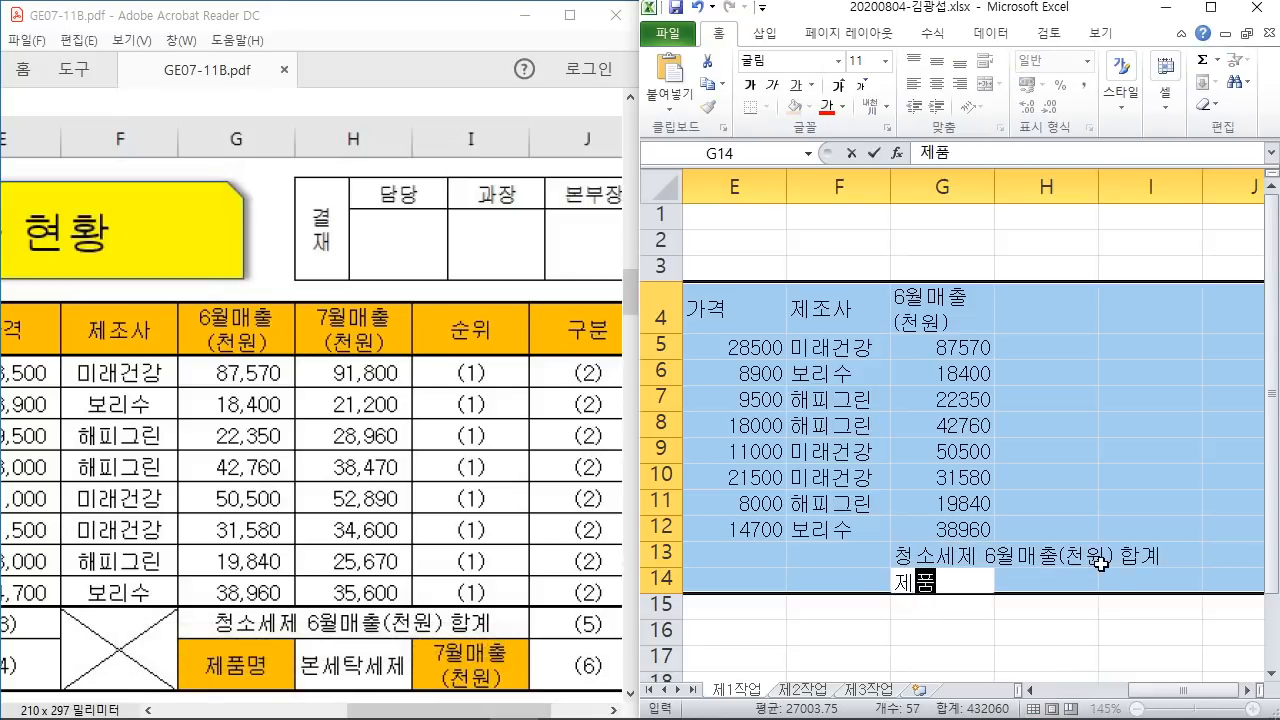
{"action": "type", "text": "명"}
{"action": "key", "text": "Return"}
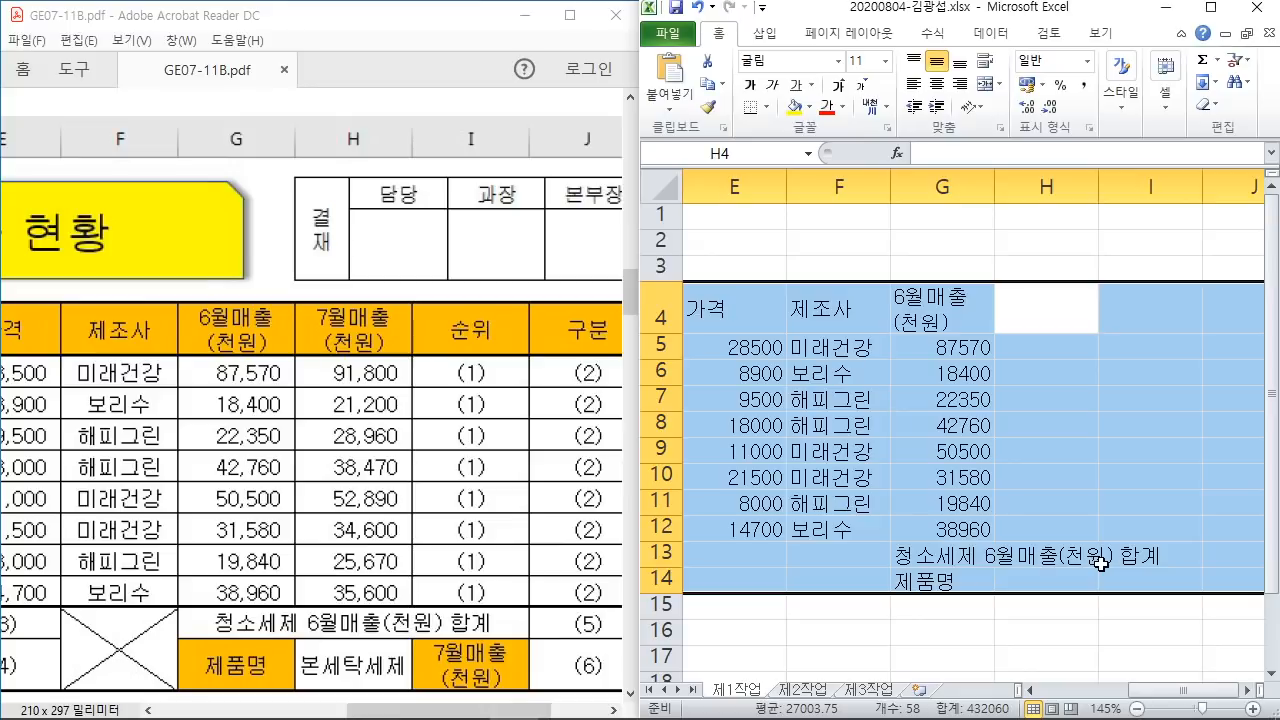
Step: Enter the two-line header 7월매출 / (천원) in H4
{"action": "type", "text": "7월매출"}
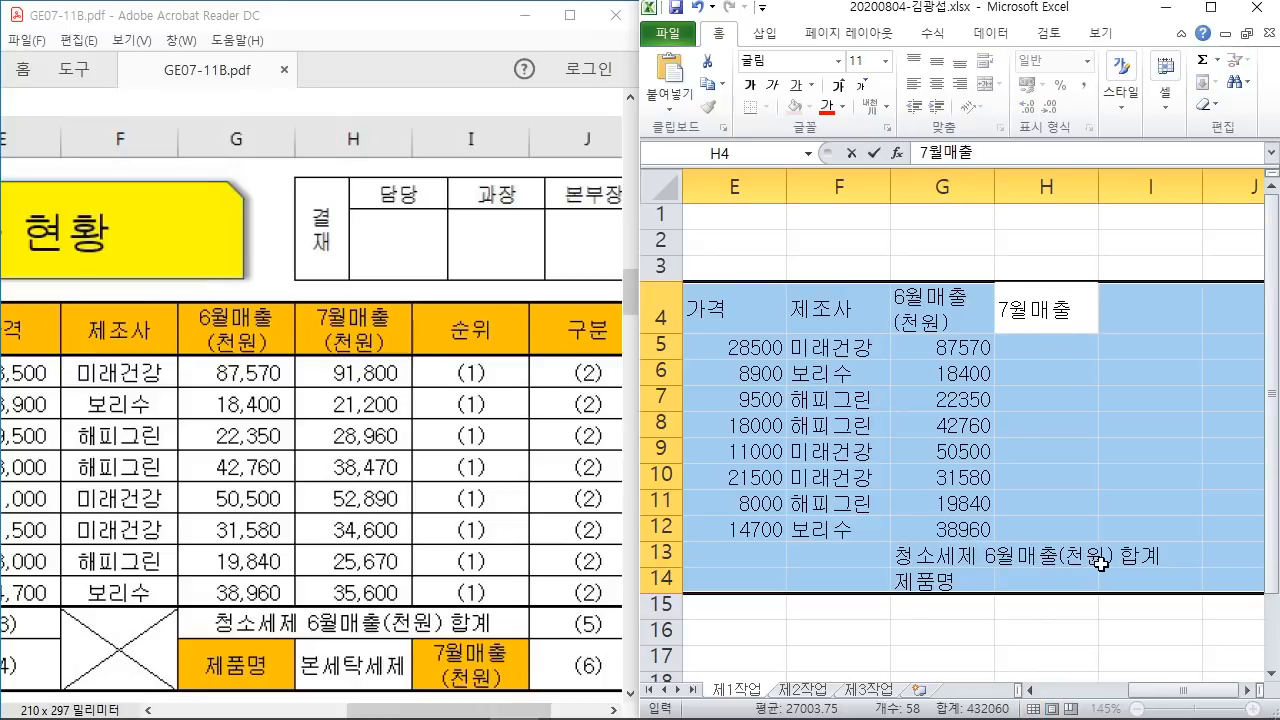
{"action": "key", "text": "alt+Return"}
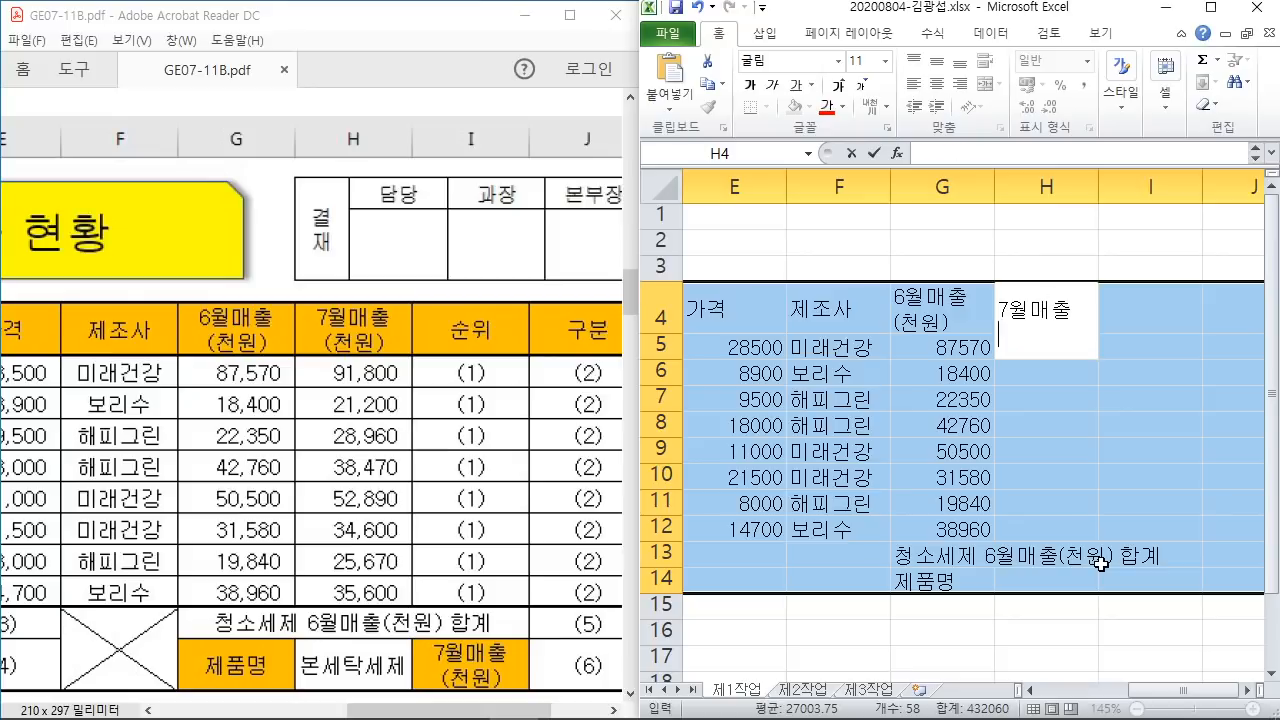
{"action": "type", "text": "(천원)"}
{"action": "key", "text": "Return"}
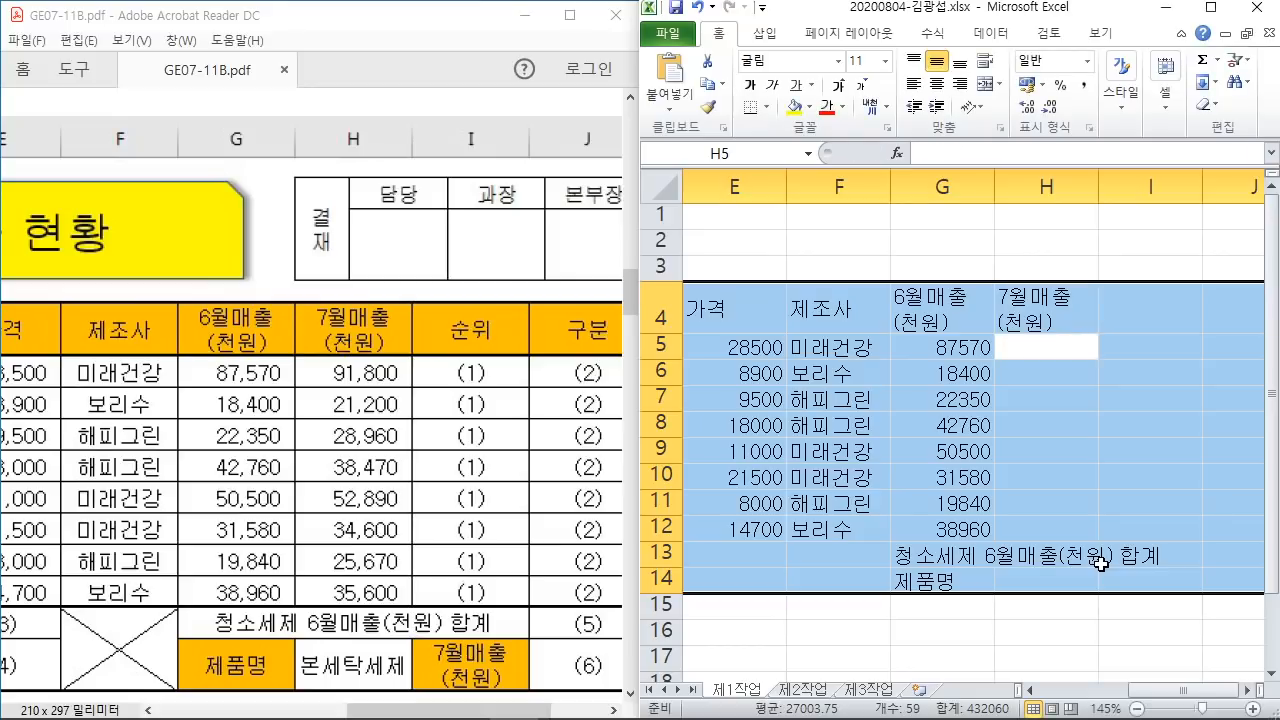
Step: Enter July sales 91800, 21200, 28960 and 38470 in H5:H8
{"action": "type", "text": "91800"}
{"action": "key", "text": "Return"}
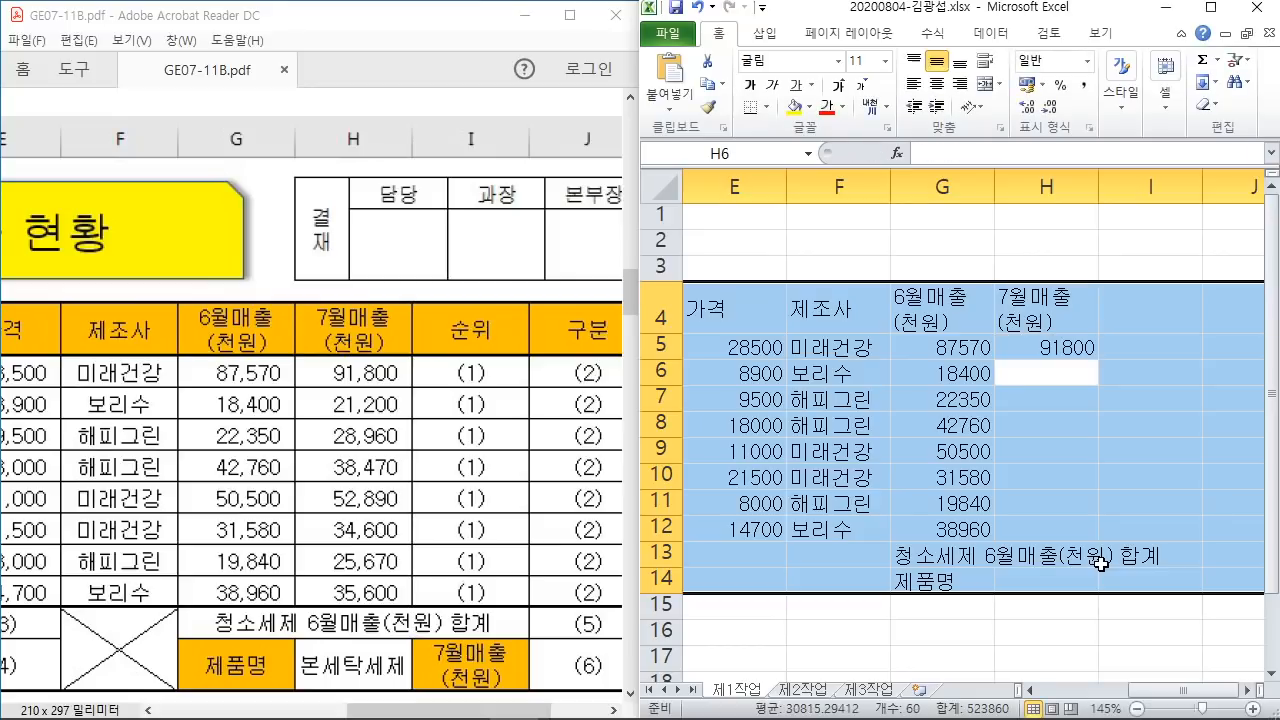
{"action": "type", "text": "21200"}
{"action": "key", "text": "Return"}
{"action": "type", "text": "2"}
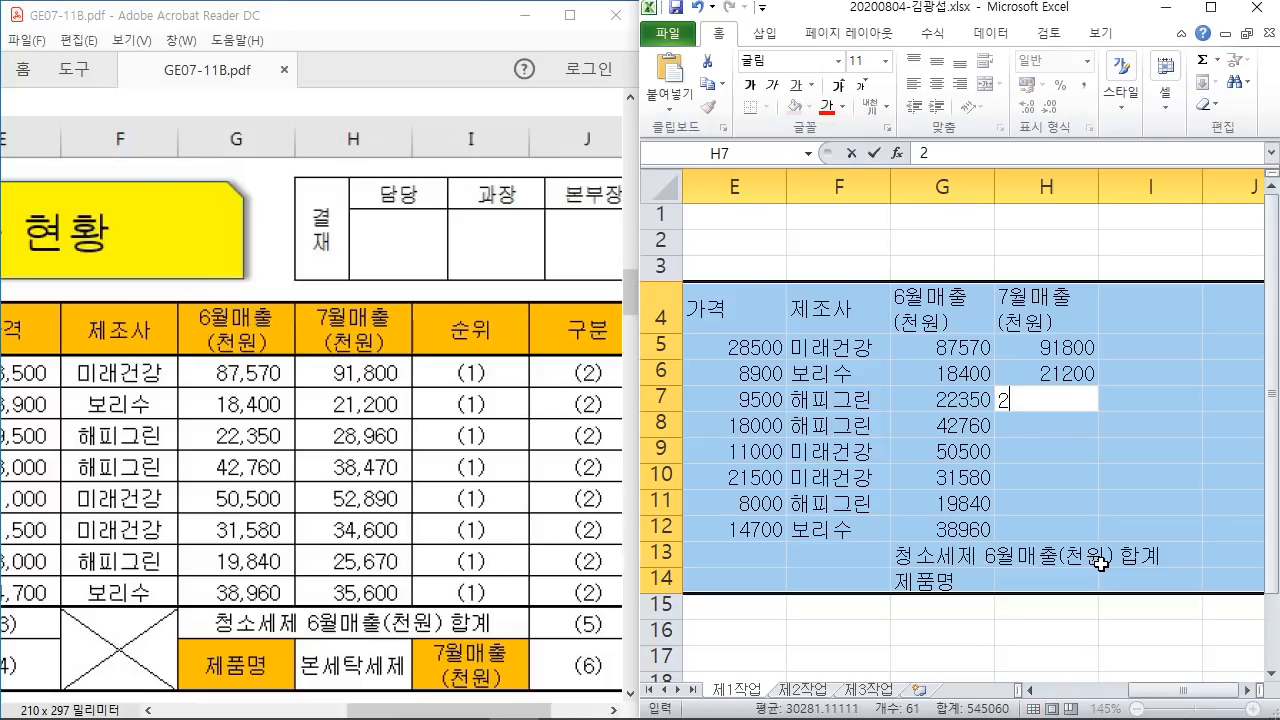
{"action": "type", "text": "8960"}
{"action": "key", "text": "Return"}
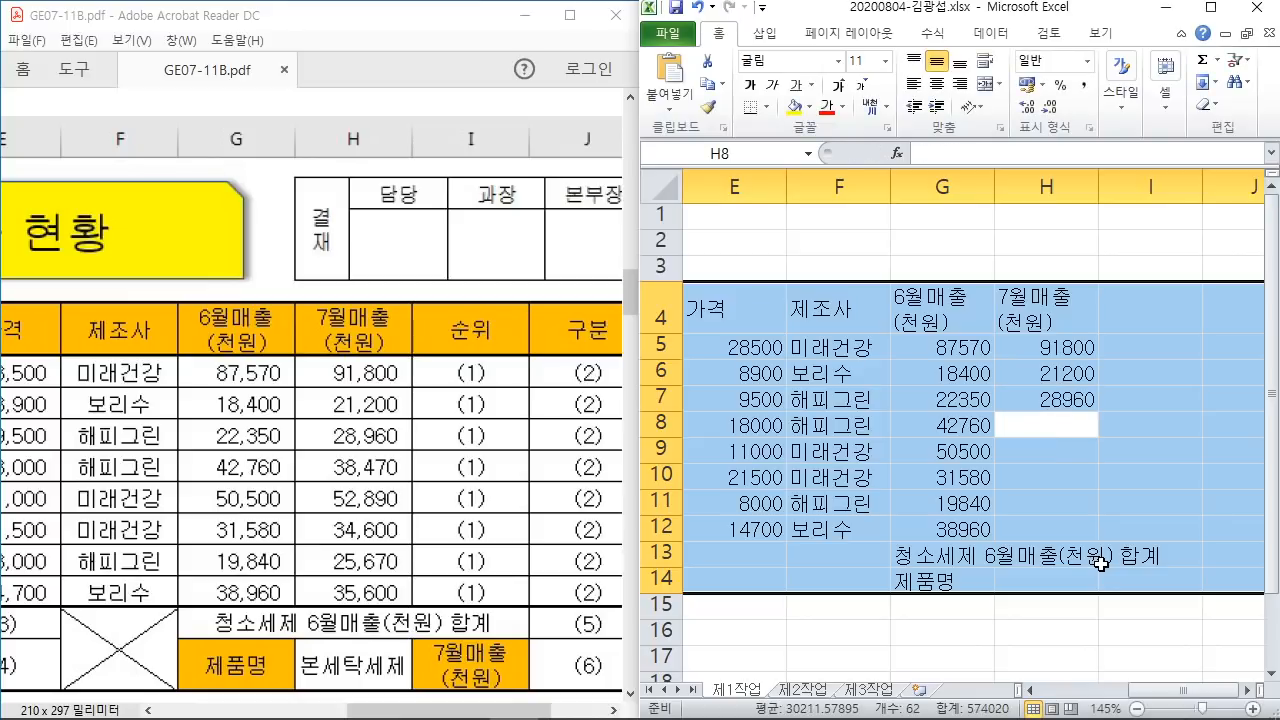
{"action": "type", "text": "38470"}
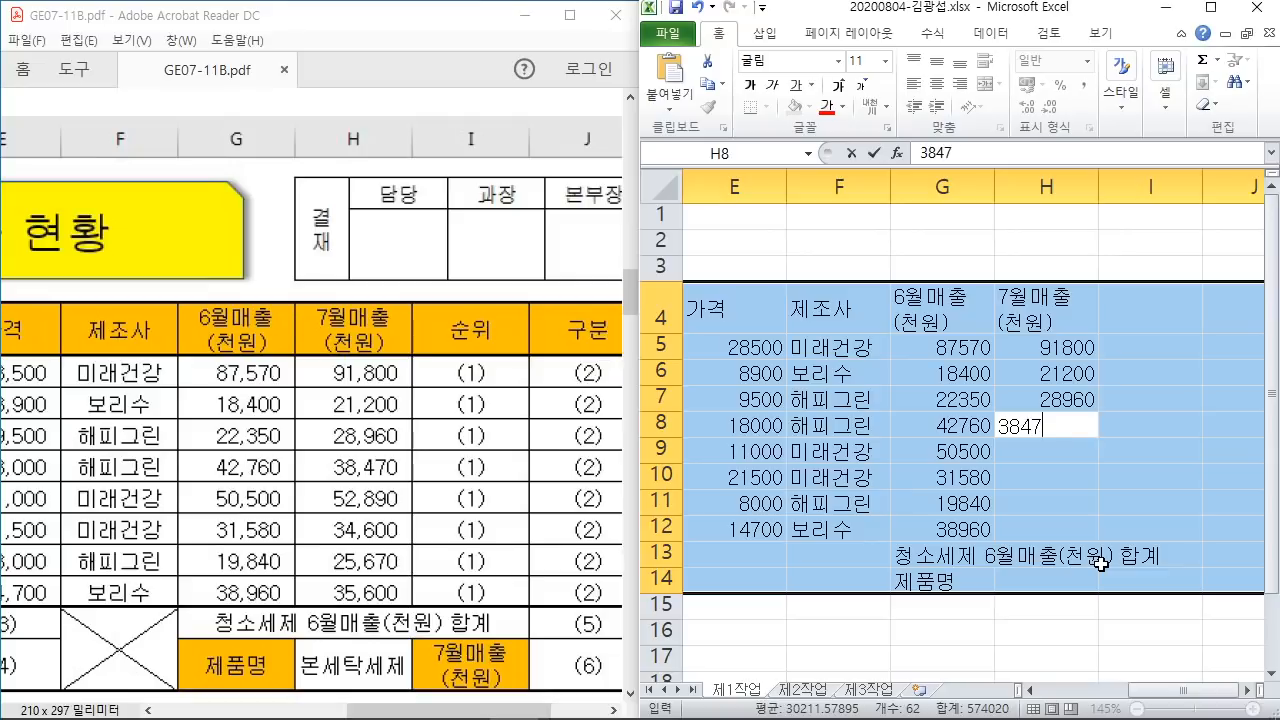
{"action": "key", "text": "Return"}
Step: Enter July sales 52890, 34600, 25670 and 35600 in H9:H12
{"action": "type", "text": "2"}
{"action": "key", "text": "BackSpace"}
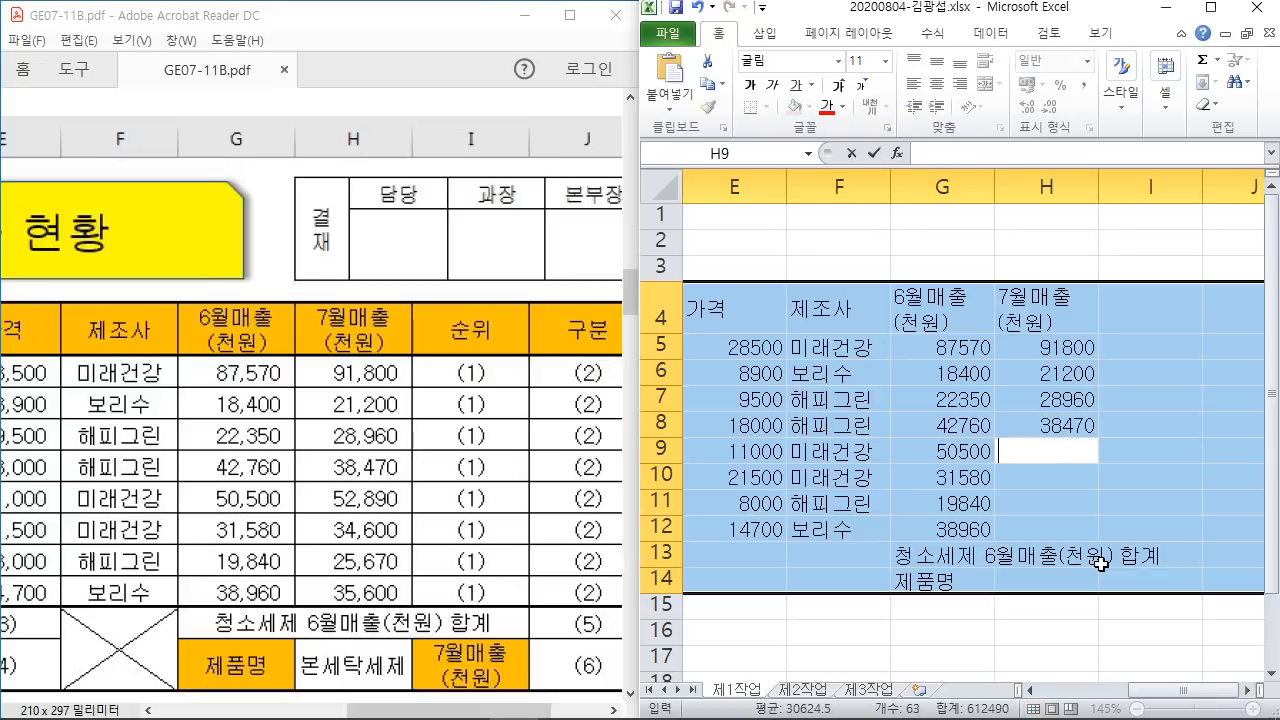
{"action": "type", "text": "52890"}
{"action": "key", "text": "Return"}
{"action": "type", "text": "3"}
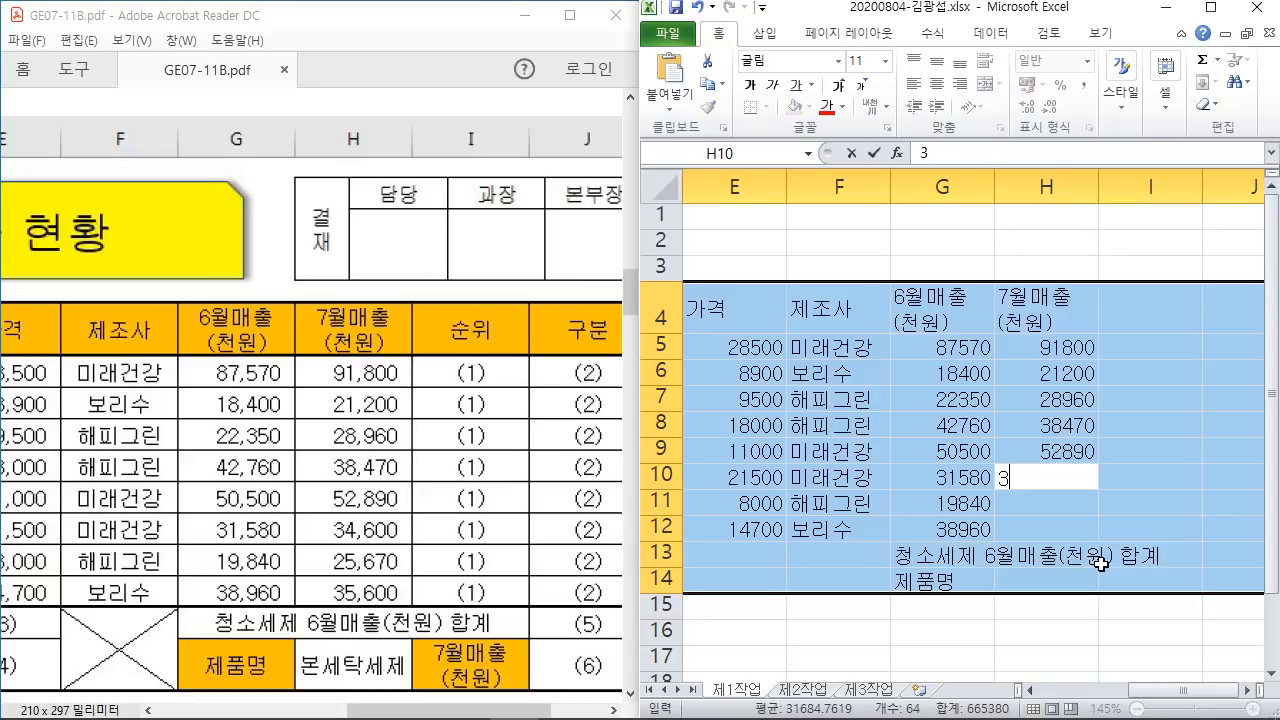
{"action": "type", "text": "4600"}
{"action": "key", "text": "Return"}
{"action": "type", "text": "2"}
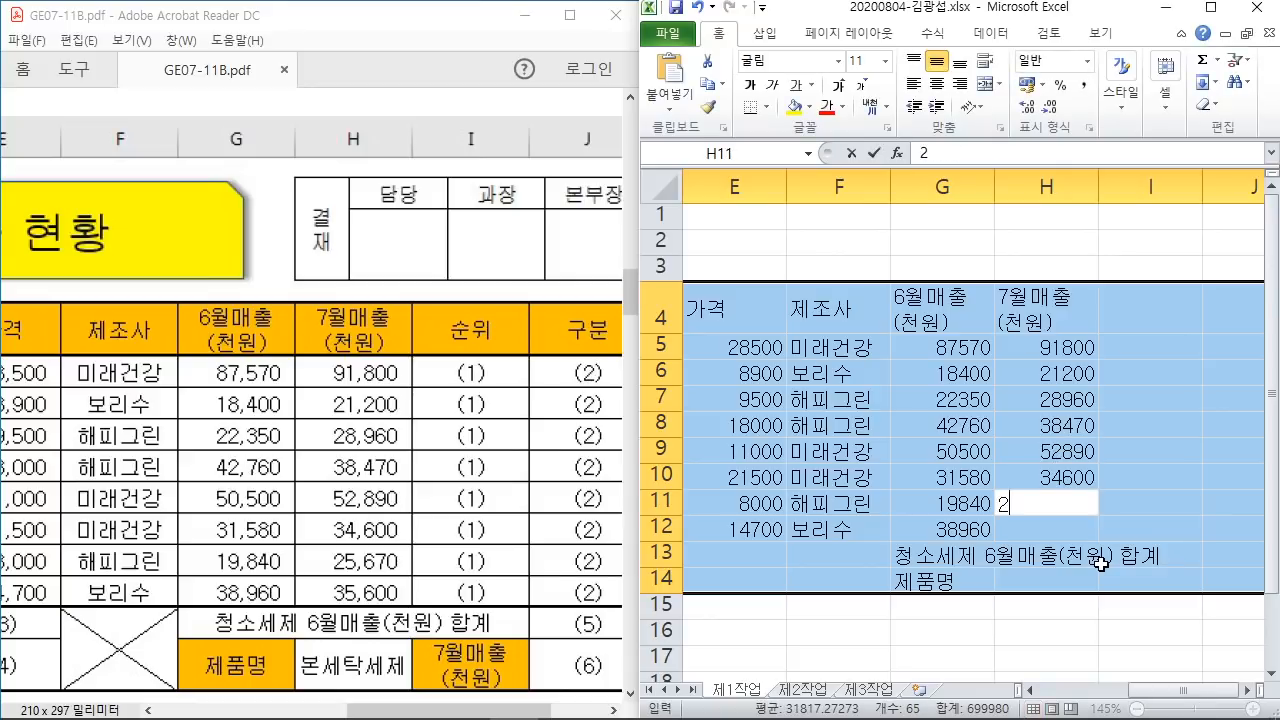
{"action": "type", "text": "5670"}
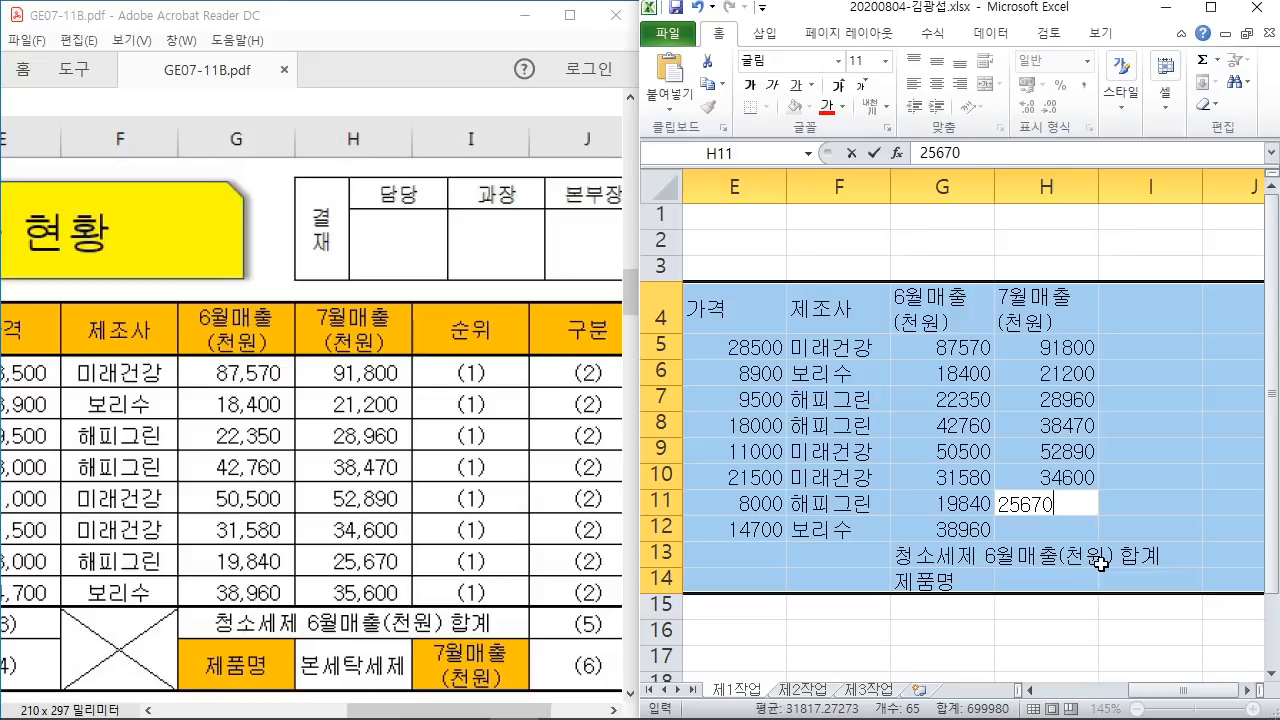
{"action": "key", "text": "Return"}
{"action": "type", "text": "35600"}
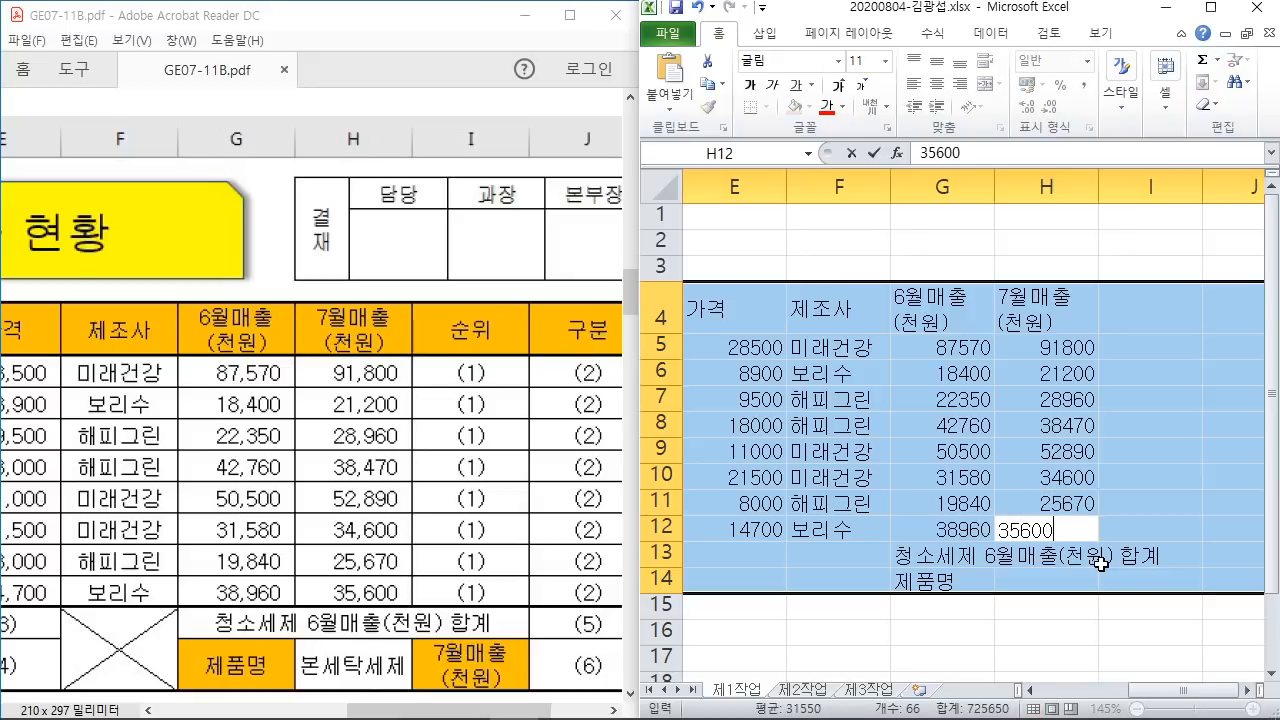
{"action": "key", "text": "Return"}
{"action": "key", "text": "Return"}
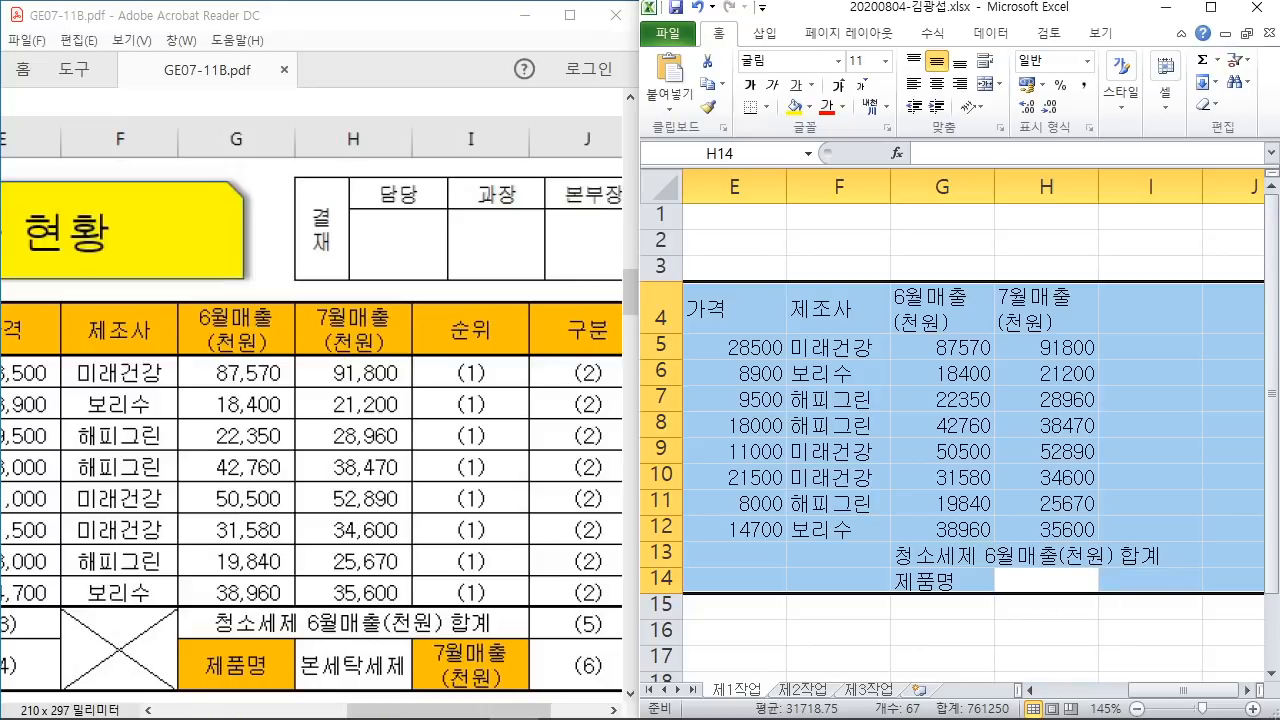
Step: Cross out 본세탁세제 on the reference sheet to show H14 stays empty, then clear the marks
{"action": "mouse_move", "coordinate": [414, 645]}
{"action": "left_mouse_down"}
{"action": "mouse_move", "coordinate": [303, 674]}
{"action": "mouse_move", "coordinate": [390, 690]}
{"action": "left_mouse_up"}
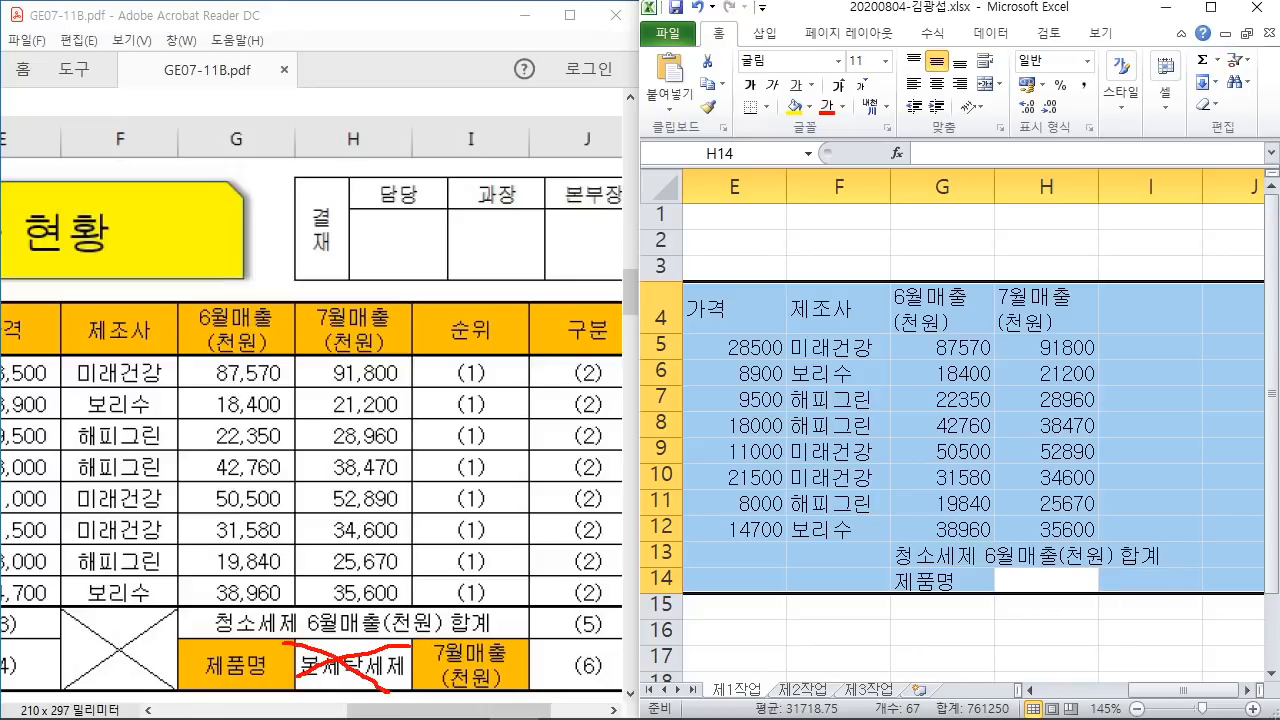
{"action": "mouse_move", "coordinate": [990, 563]}
{"action": "left_mouse_down"}
{"action": "mouse_move", "coordinate": [1012, 582]}
{"action": "mouse_move", "coordinate": [1108, 598]}
{"action": "left_mouse_up"}
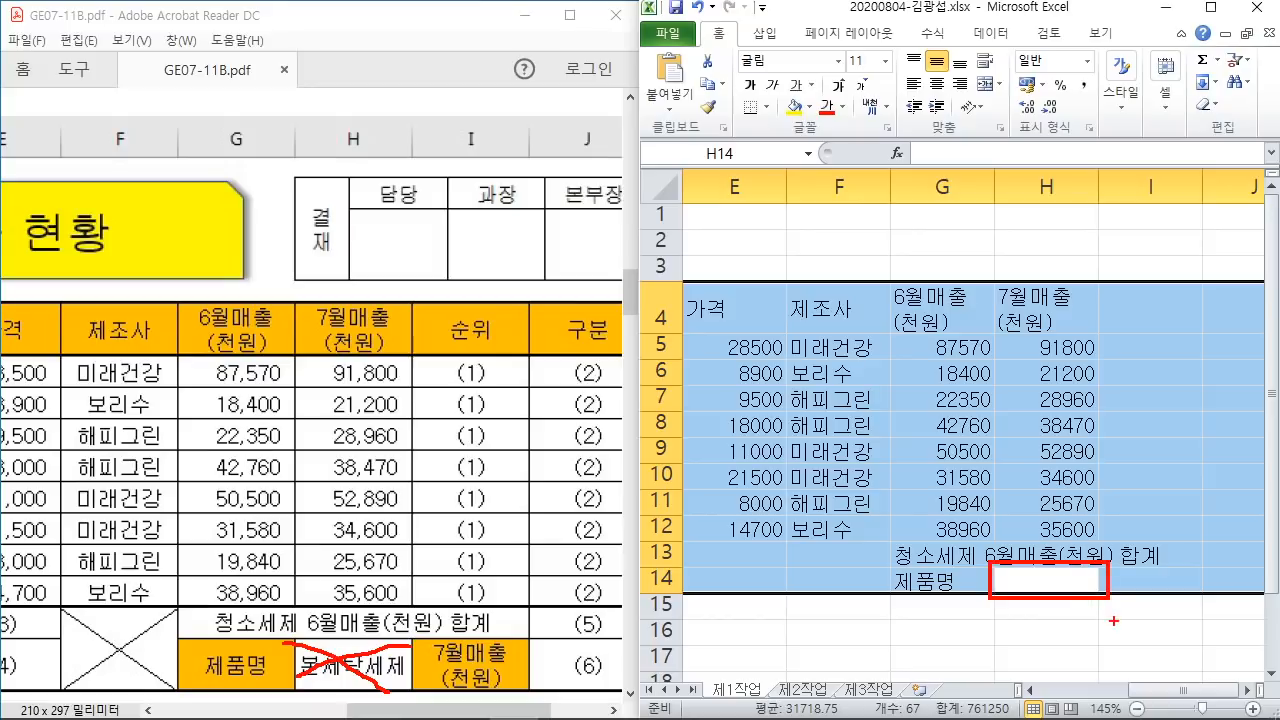
{"action": "key", "text": "Escape"}
Step: Enter 순위 in I4 and the two-line label 7월매출 / (천원) in I14
{"action": "key", "text": "Return"}
{"action": "type", "text": "순위"}
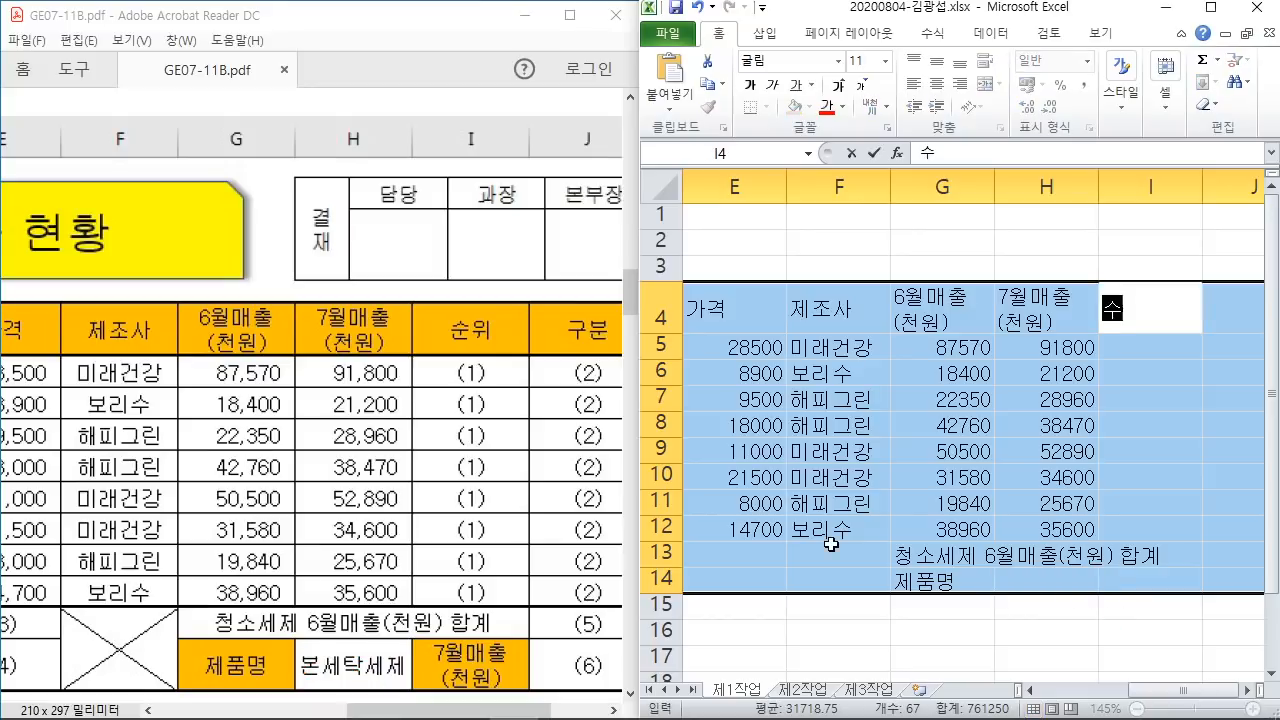
{"action": "key", "text": "Return"}
{"action": "key", "text": "Return"}
{"action": "key", "text": "Return"}
{"action": "key", "text": "Return"}
{"action": "key", "text": "Return"}
{"action": "key", "text": "Return"}
{"action": "key", "text": "Return"}
{"action": "key", "text": "Return"}
{"action": "key", "text": "Return"}
{"action": "key", "text": "Return"}
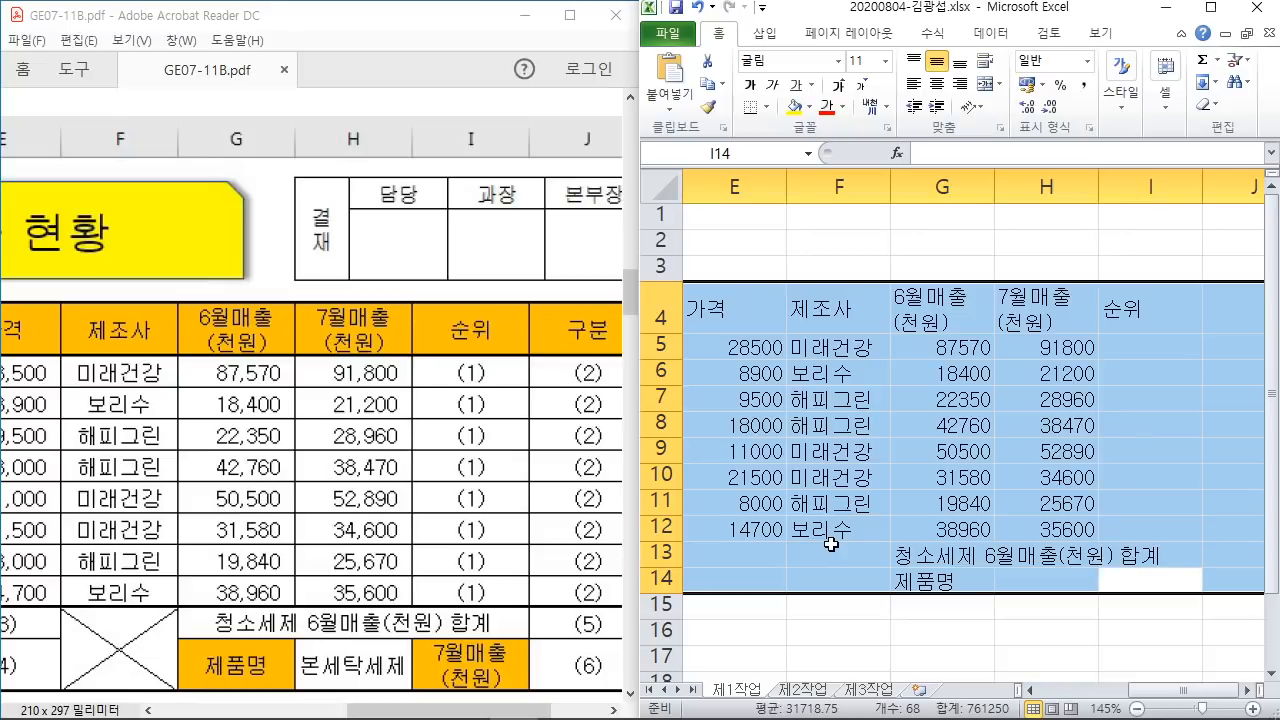
{"action": "type", "text": "7월매출"}
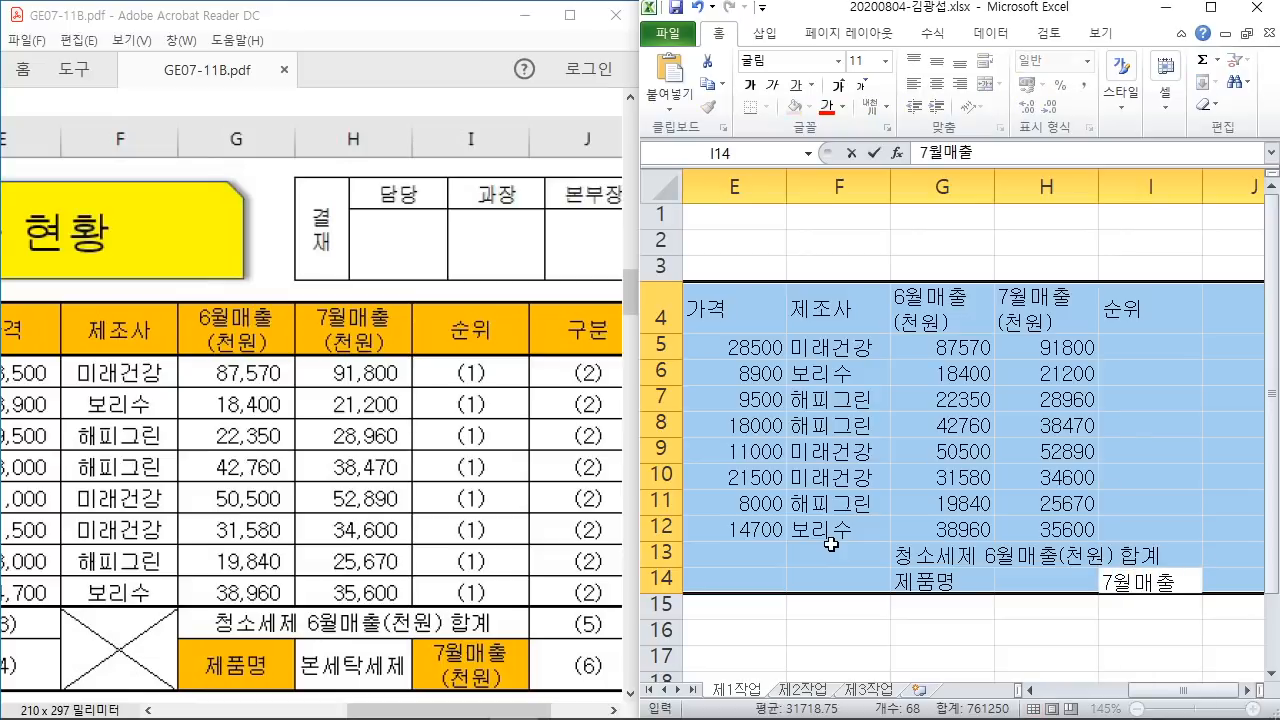
{"action": "key", "text": "alt+Return"}
{"action": "type", "text": "("}
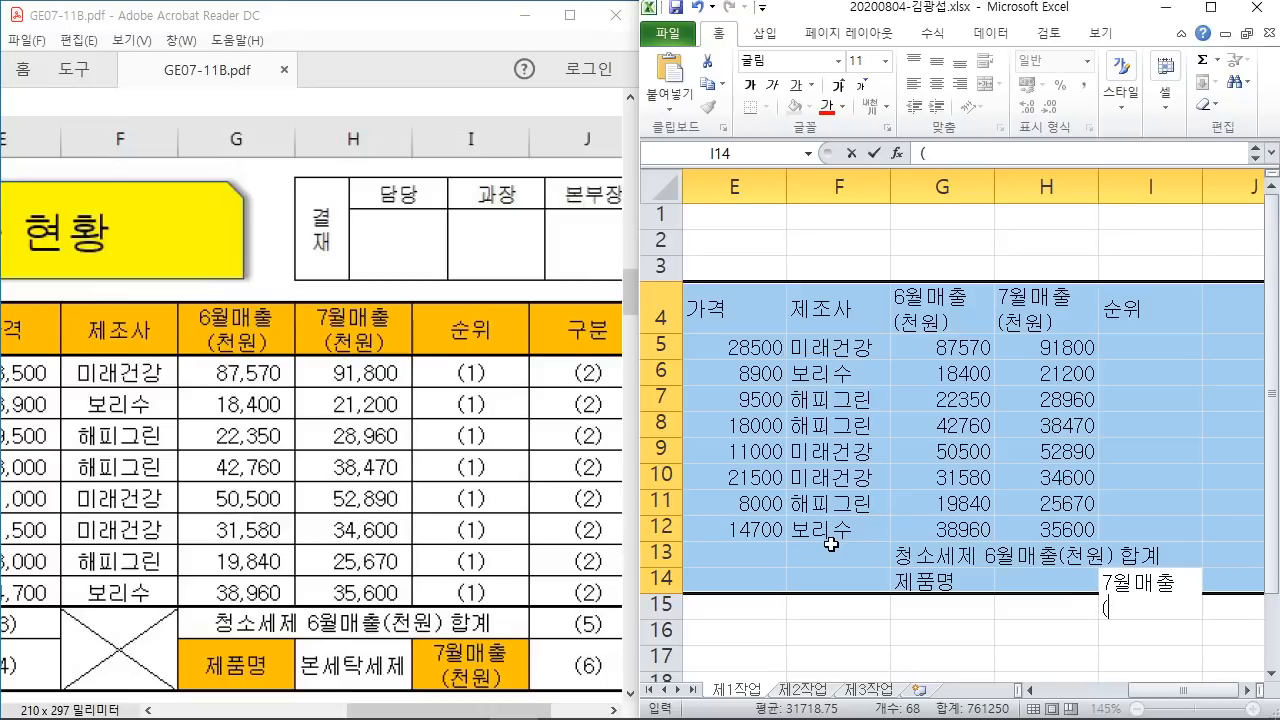
{"action": "type", "text": "천원)"}
{"action": "key", "text": "Return"}
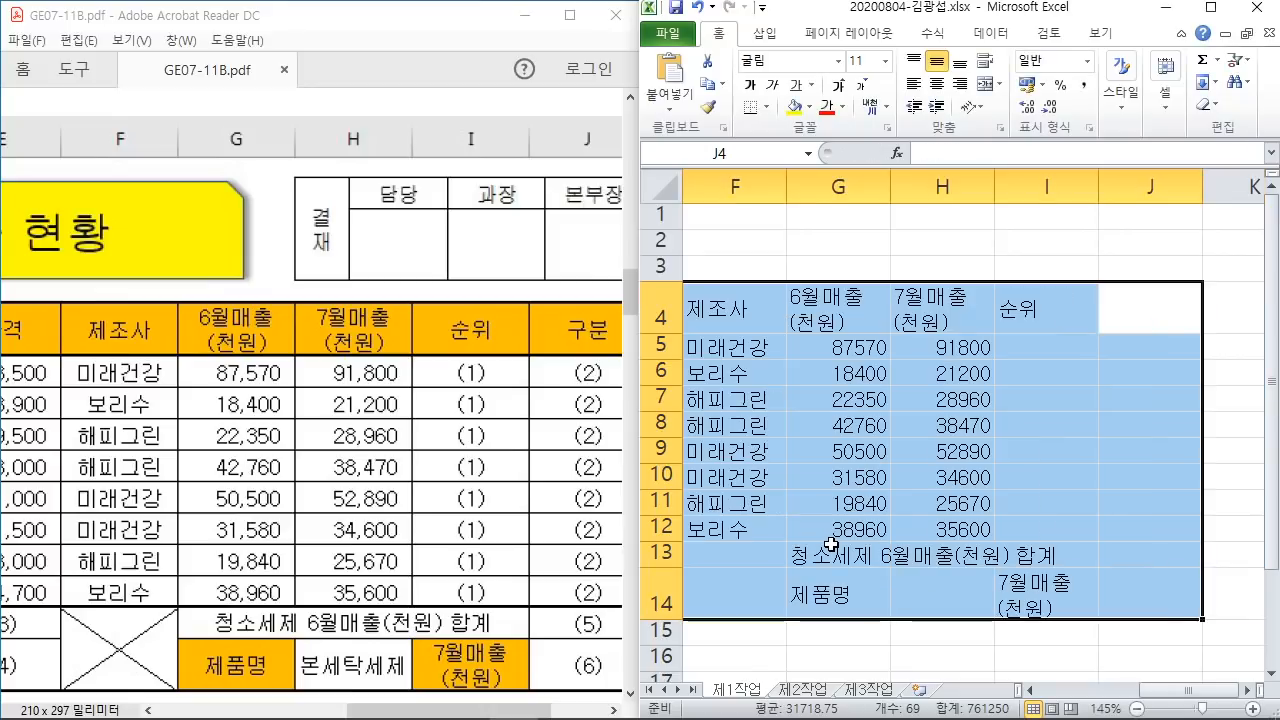
Step: Enter the 구분 heading in J4
{"action": "type", "text": "구분"}
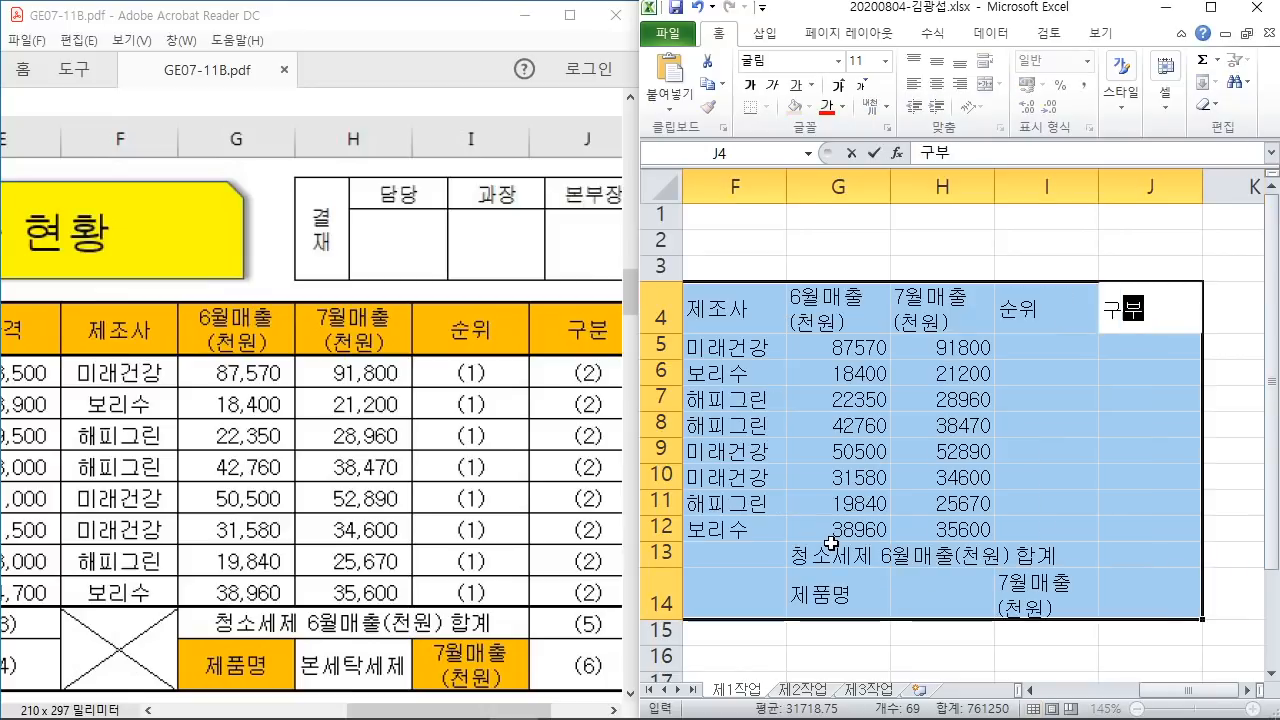
{"action": "key", "text": "Return"}
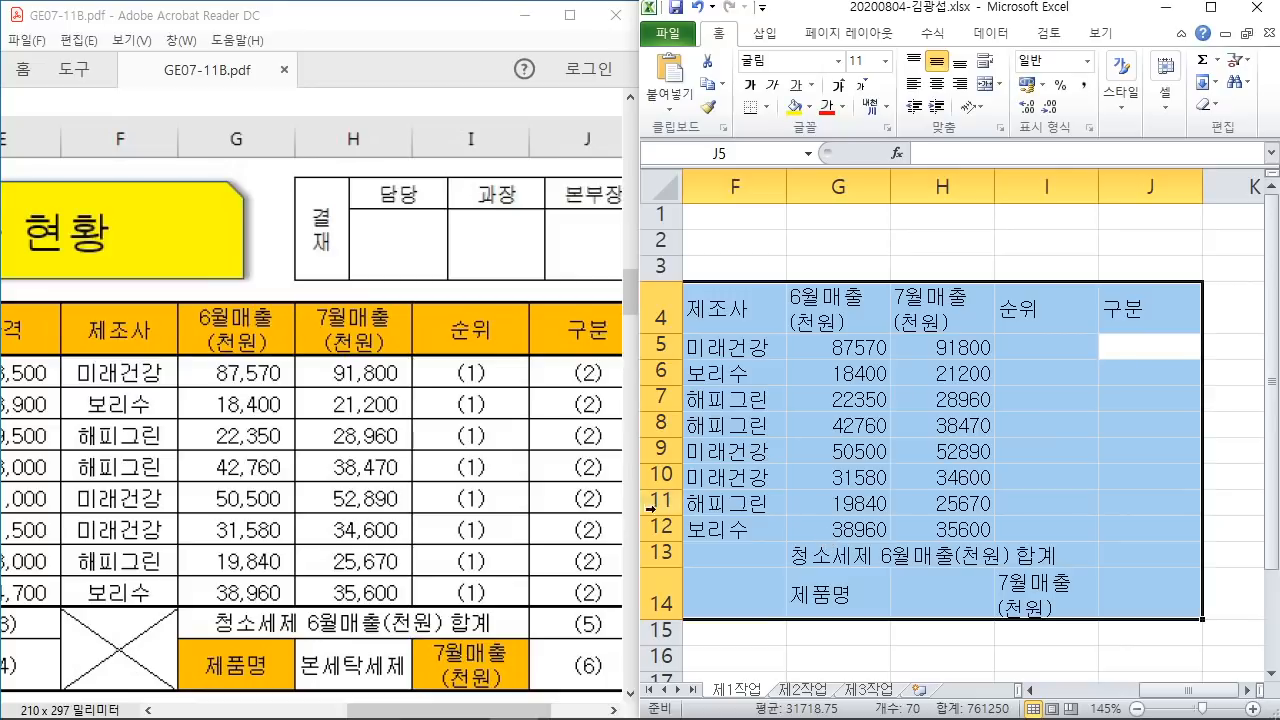
{"action": "left_click_drag", "start_coordinate": [514, 711], "coordinate": [420, 711]}
Step: Maximize the Excel window and scroll back so the whole B4:J14 table shows
{"action": "scroll", "coordinate": [413, 405], "scroll_direction": "down", "scroll_amount": 3}
{"action": "left_click", "coordinate": [1098, 425]}
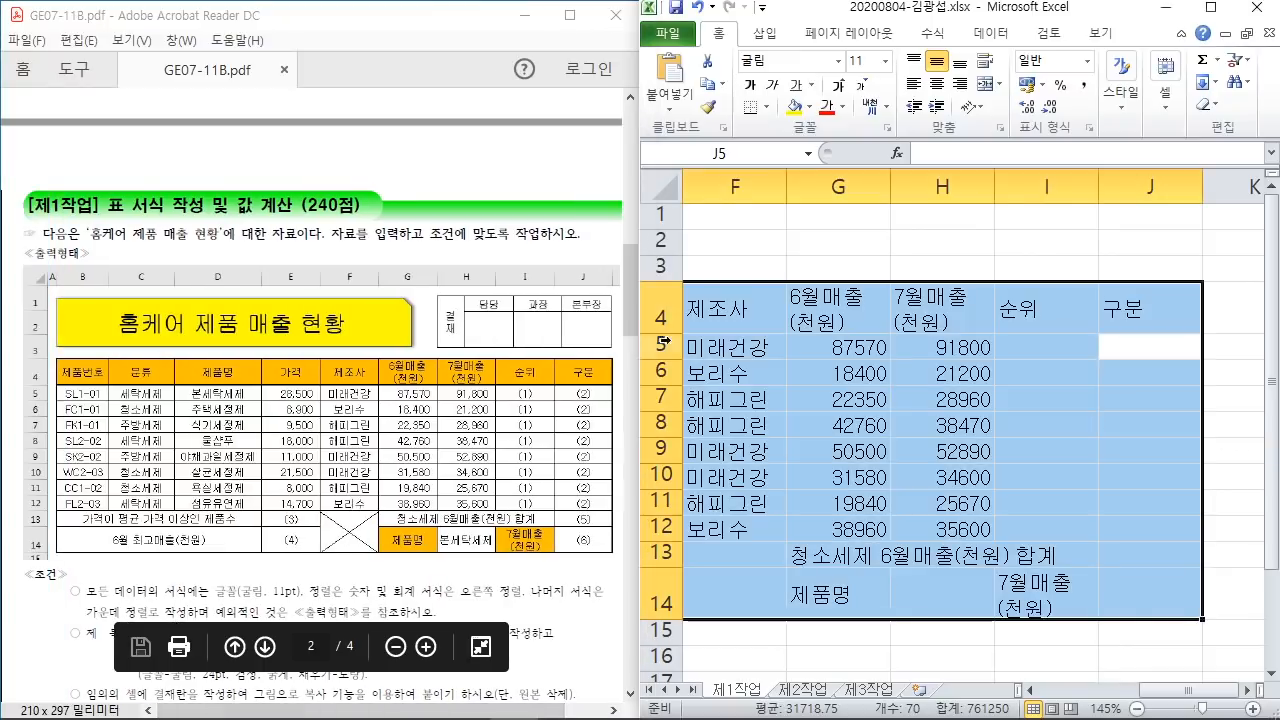
{"action": "left_click", "coordinate": [1211, 8]}
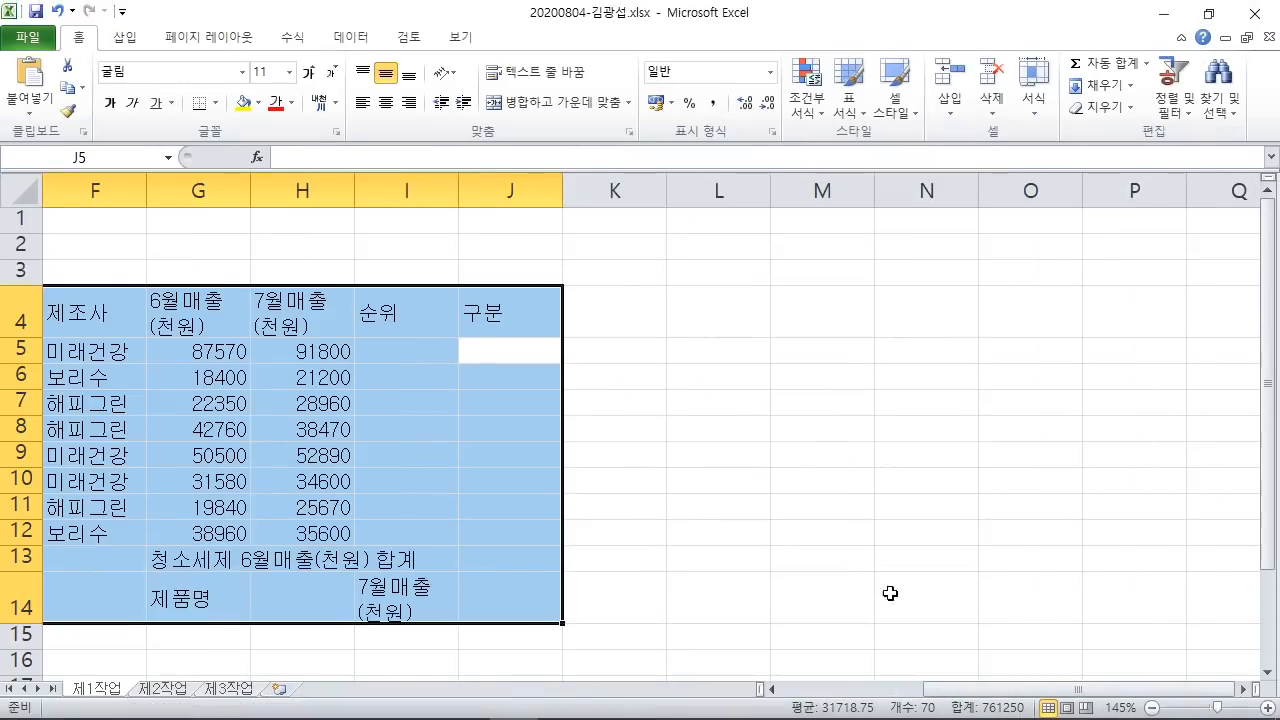
{"action": "left_click_drag", "start_coordinate": [996, 690], "coordinate": [850, 690]}
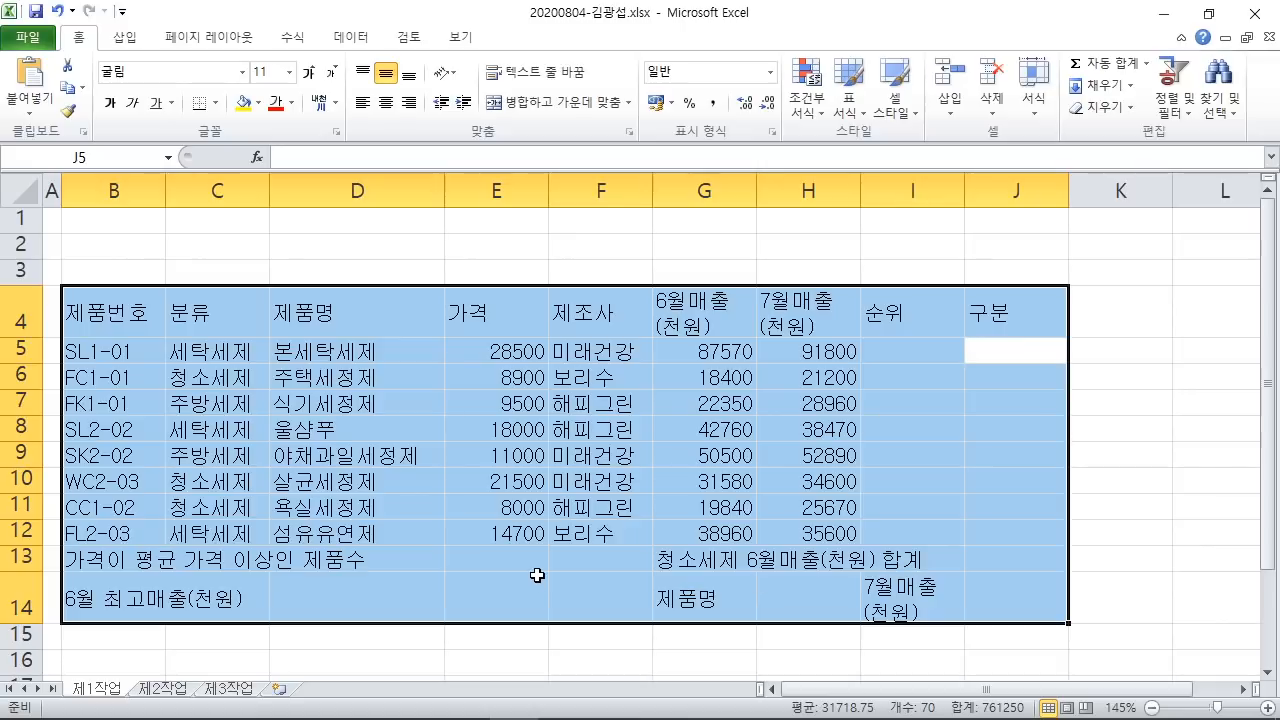
Step: Maximize the exam PDF and scroll back to the 홈케어 제품 매출 현황 table
{"action": "left_click", "coordinate": [513, 705]}
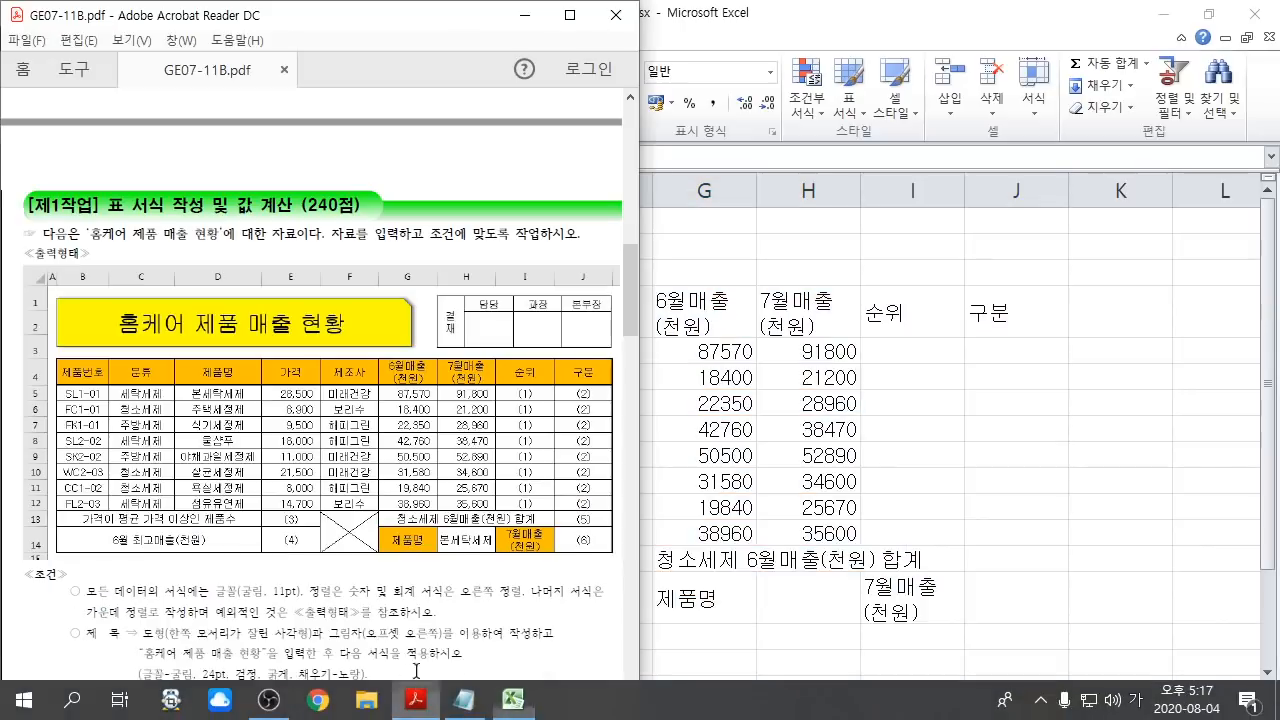
{"action": "left_click", "coordinate": [569, 15]}
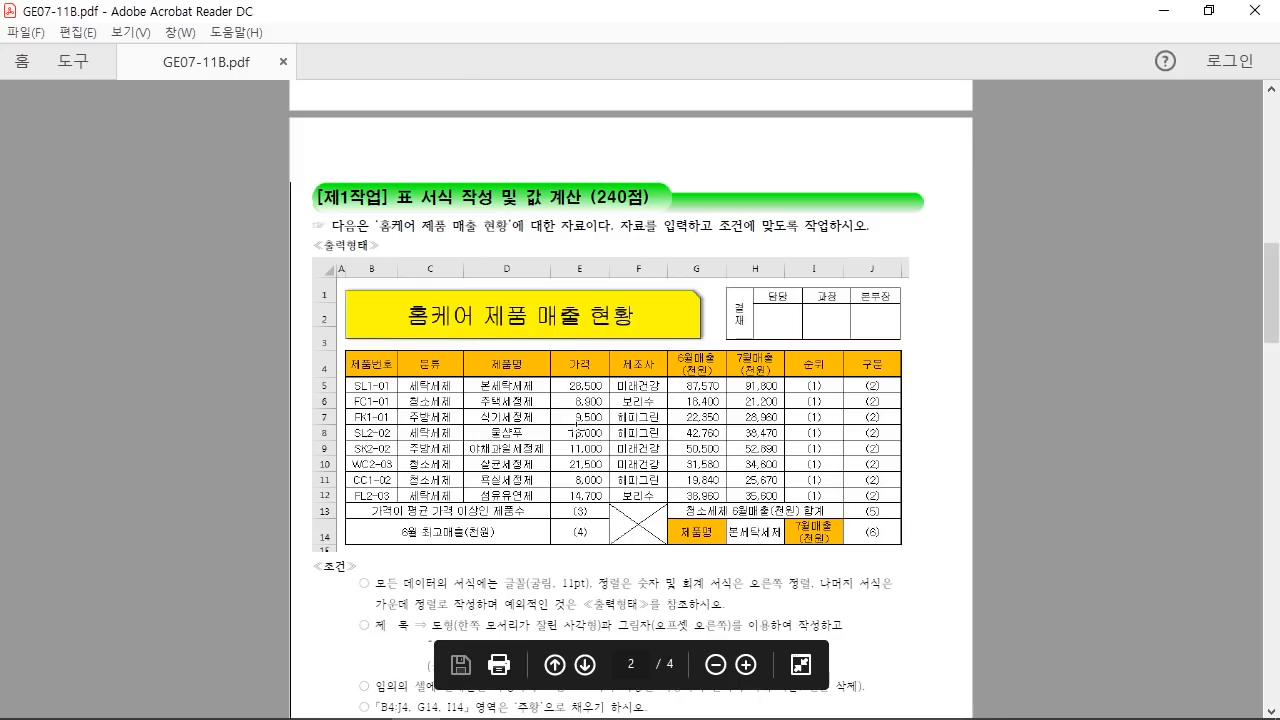
{"action": "scroll", "coordinate": [576, 425], "scroll_direction": "up", "scroll_amount": 2, "text": "ctrl"}
{"action": "scroll", "coordinate": [435, 467], "scroll_direction": "down", "scroll_amount": 5}
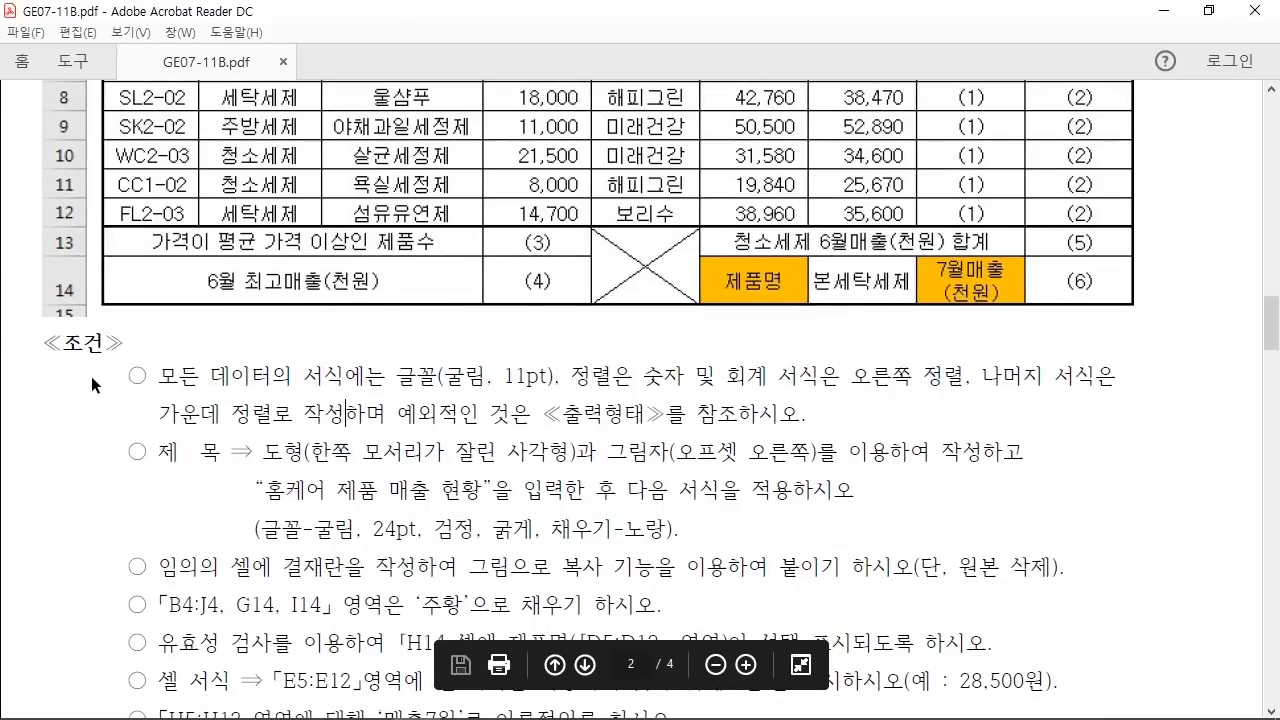
{"action": "scroll", "coordinate": [179, 489], "scroll_direction": "down", "scroll_amount": 3}
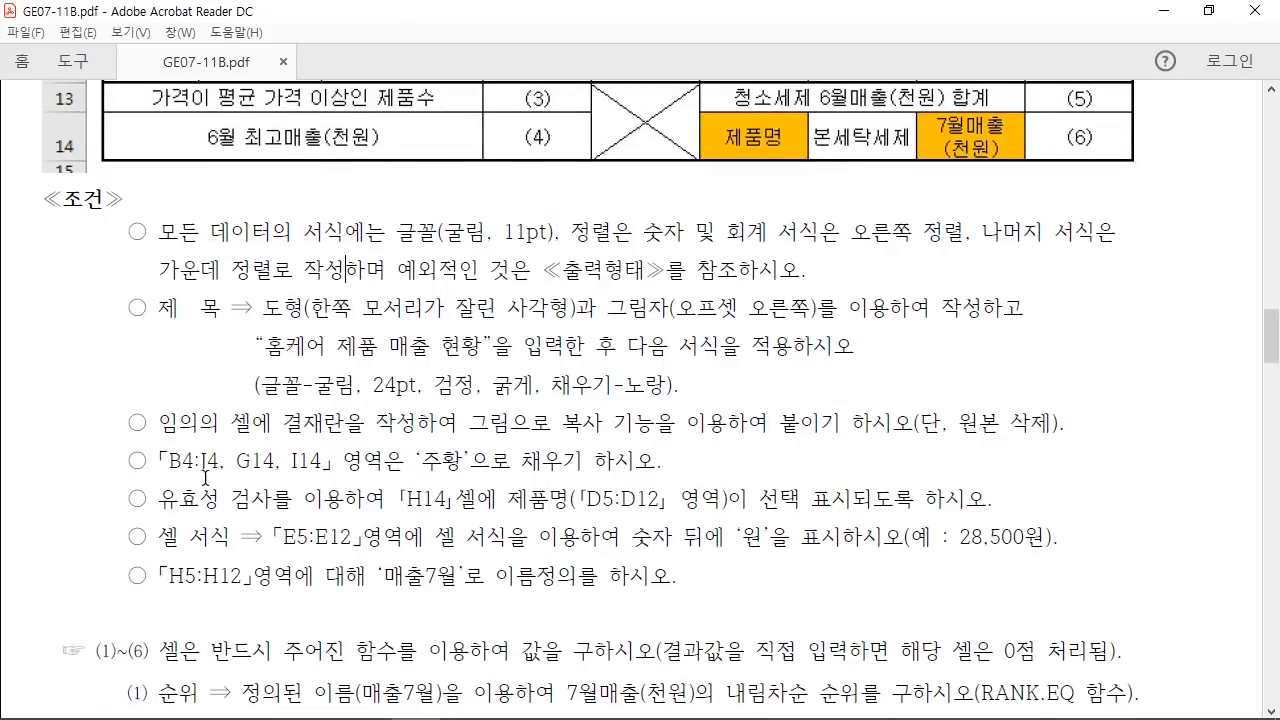
{"action": "scroll", "coordinate": [207, 477], "scroll_direction": "up", "scroll_amount": 1}
{"action": "scroll", "coordinate": [243, 472], "scroll_direction": "up", "scroll_amount": 9}
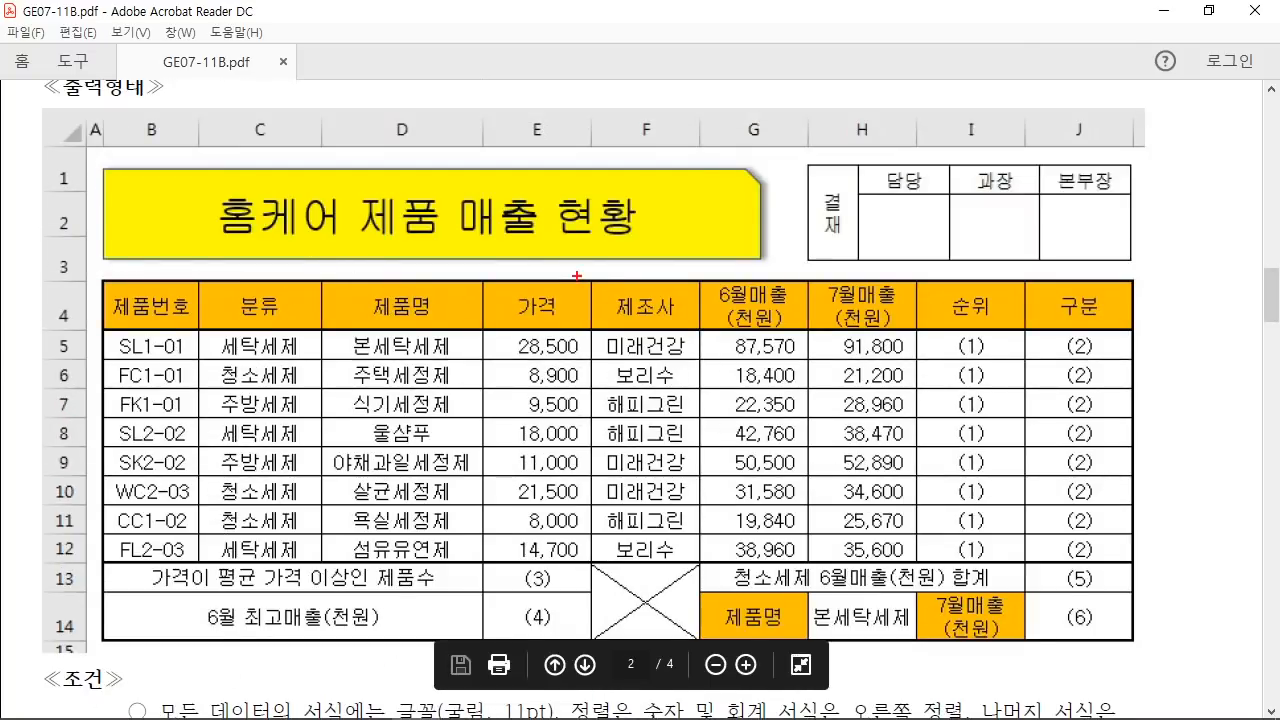
Step: Annotate the 가격 header, row-13 label, F13:F14 X, price and sales columns, title rows, then clear the marks
{"action": "left_click_drag", "start_coordinate": [577, 275], "coordinate": [660, 158]}
{"action": "left_click_drag", "start_coordinate": [99, 562], "coordinate": [490, 588]}
{"action": "left_click_drag", "start_coordinate": [597, 620], "coordinate": [697, 566]}
{"action": "left_click_drag", "start_coordinate": [597, 569], "coordinate": [697, 636]}
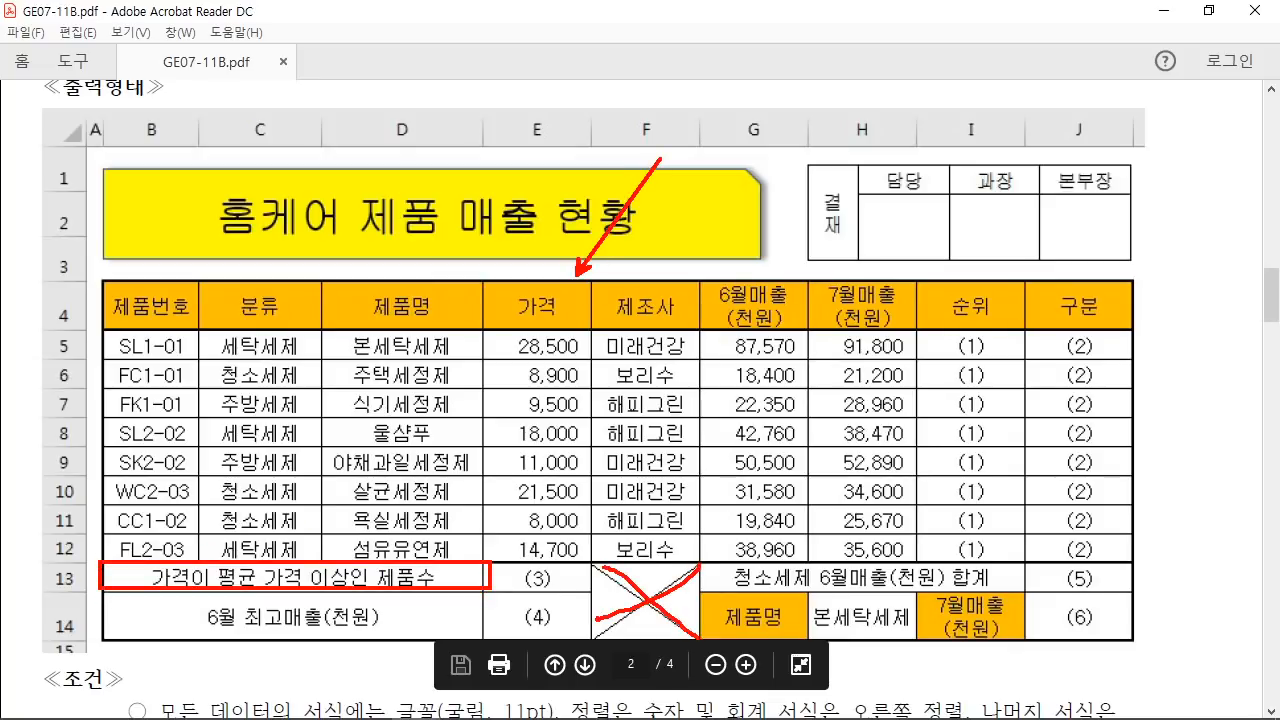
{"action": "mouse_move", "coordinate": [478, 326]}
{"action": "left_mouse_down"}
{"action": "mouse_move", "coordinate": [605, 582]}
{"action": "mouse_move", "coordinate": [596, 557]}
{"action": "left_mouse_up"}
{"action": "left_click_drag", "start_coordinate": [707, 331], "coordinate": [912, 555]}
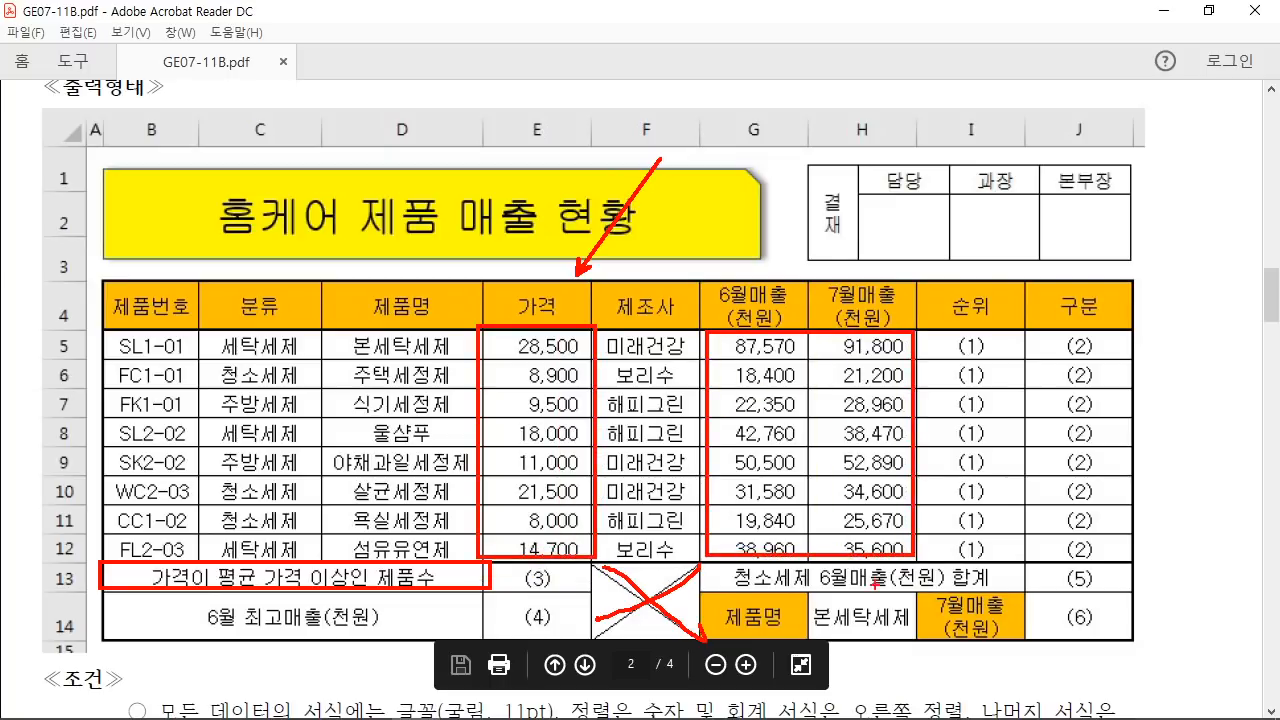
{"action": "mouse_move", "coordinate": [83, 147]}
{"action": "left_mouse_down"}
{"action": "mouse_move", "coordinate": [101, 192]}
{"action": "mouse_move", "coordinate": [75, 290]}
{"action": "left_mouse_up"}
{"action": "key", "text": "Escape"}
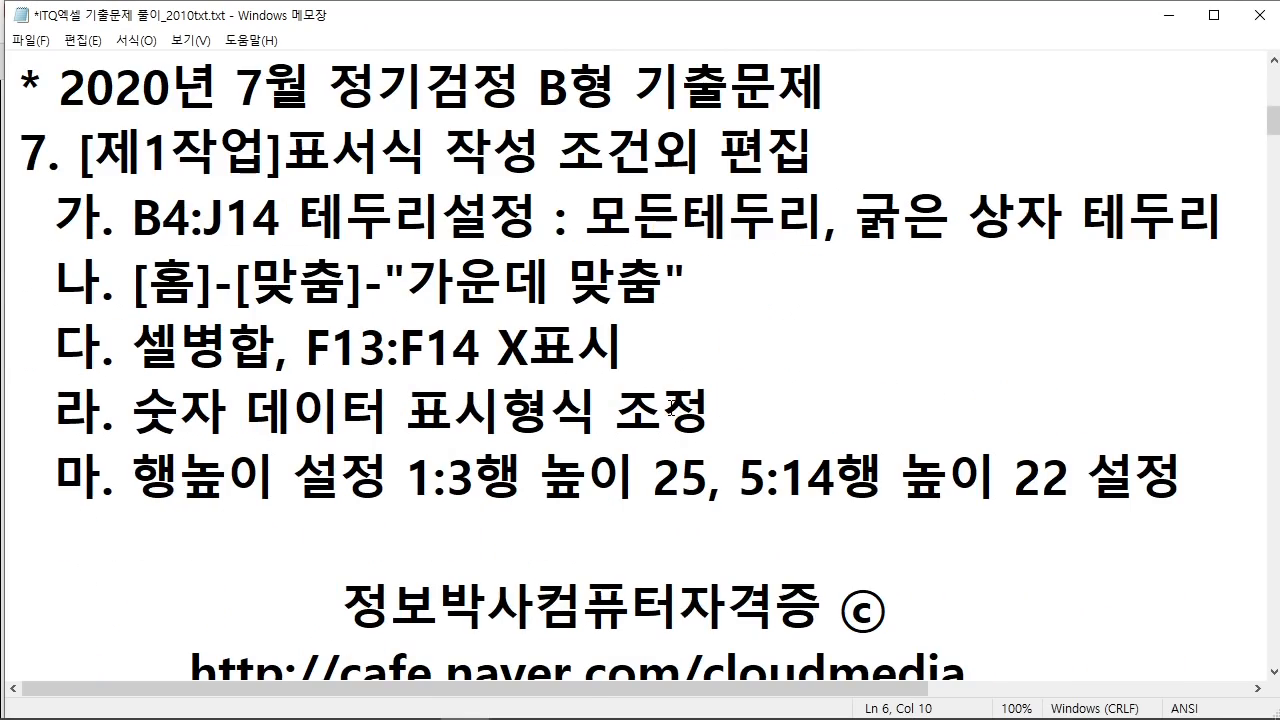
Step: Highlight the Notepad notes on borders, centring, merging, F13:F14 X, number formats and row heights, then minimize Notepad
{"action": "left_click_drag", "start_coordinate": [548, 160], "coordinate": [821, 156]}
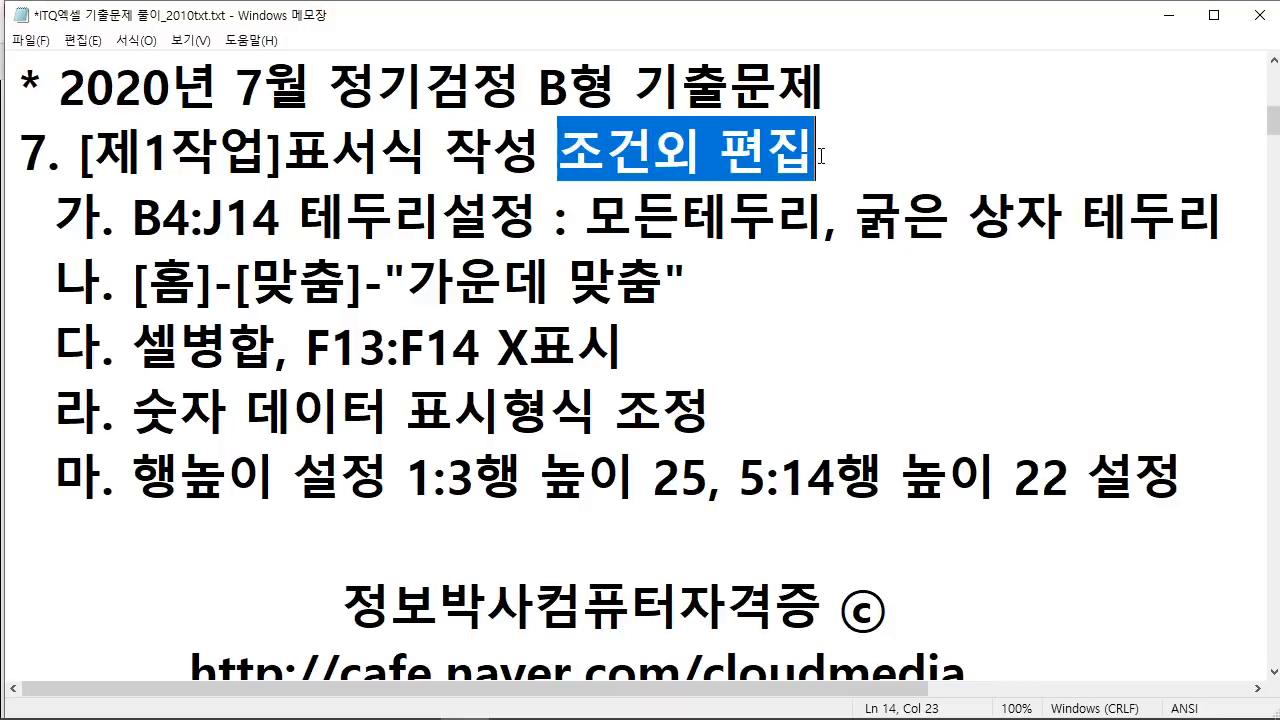
{"action": "left_click_drag", "start_coordinate": [133, 218], "coordinate": [538, 218]}
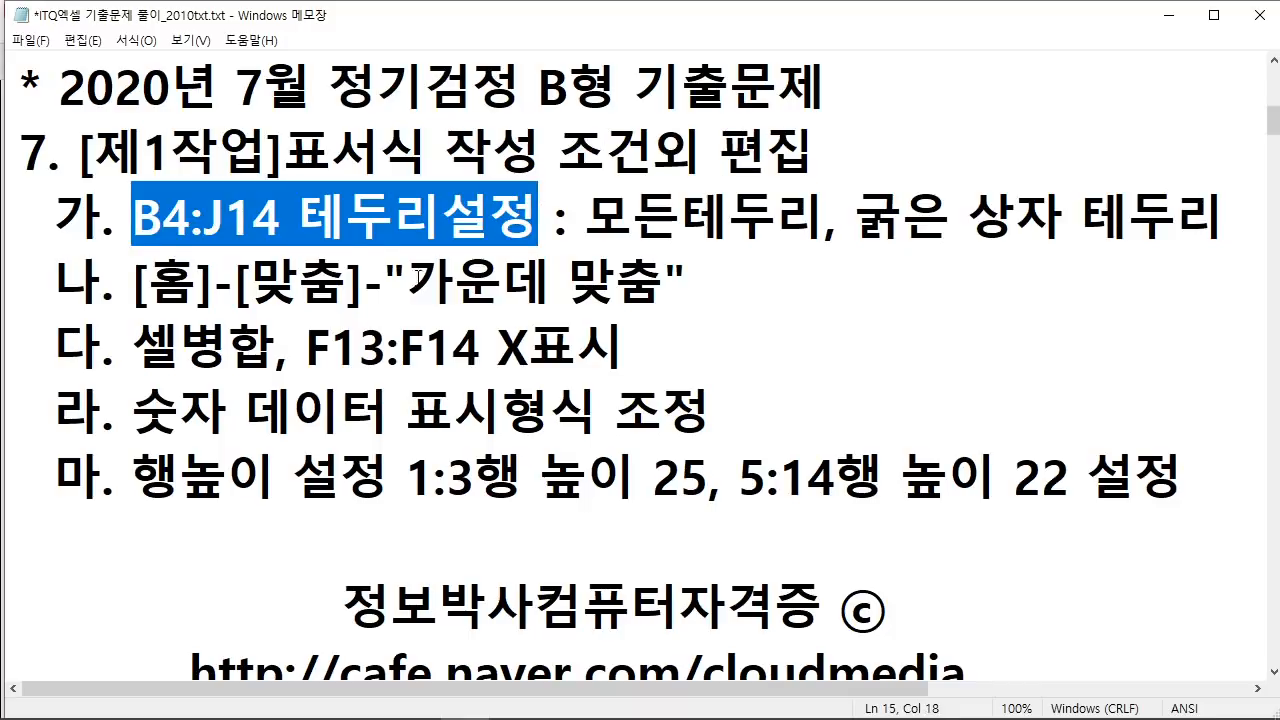
{"action": "left_click_drag", "start_coordinate": [409, 282], "coordinate": [667, 277]}
{"action": "left_click_drag", "start_coordinate": [178, 345], "coordinate": [305, 345]}
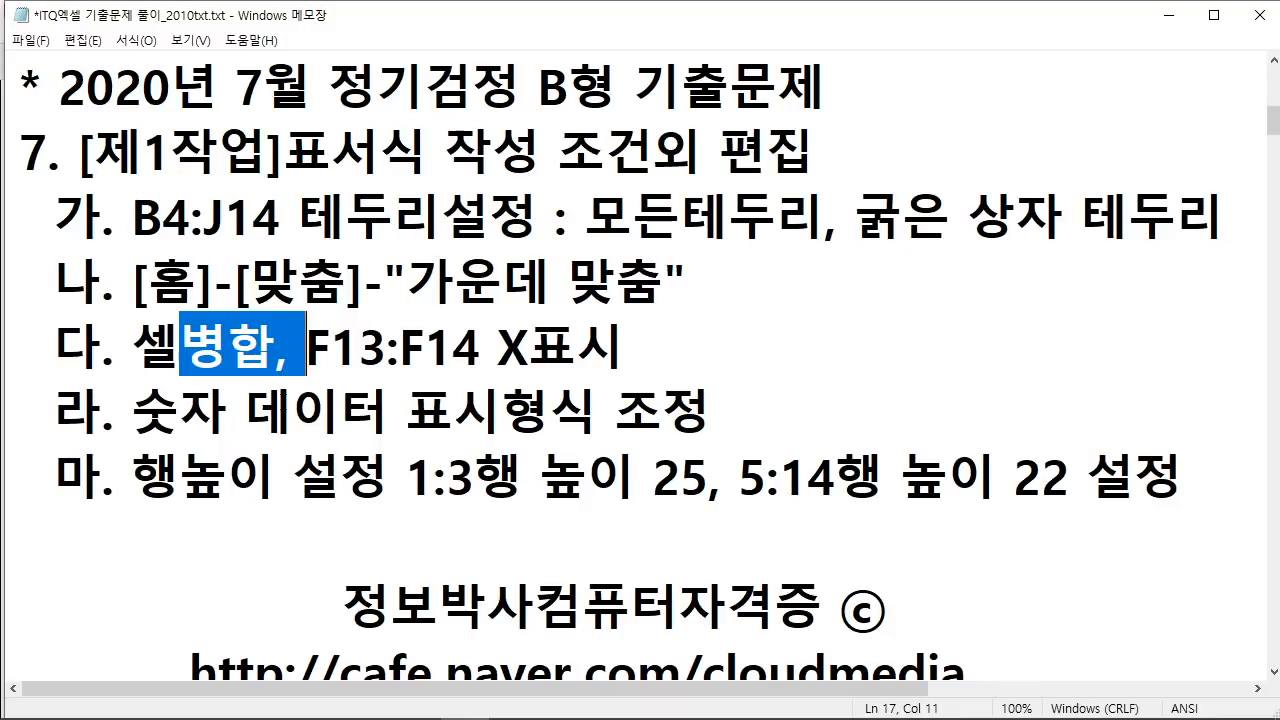
{"action": "left_click_drag", "start_coordinate": [452, 345], "coordinate": [648, 350]}
{"action": "left_click_drag", "start_coordinate": [180, 412], "coordinate": [712, 412]}
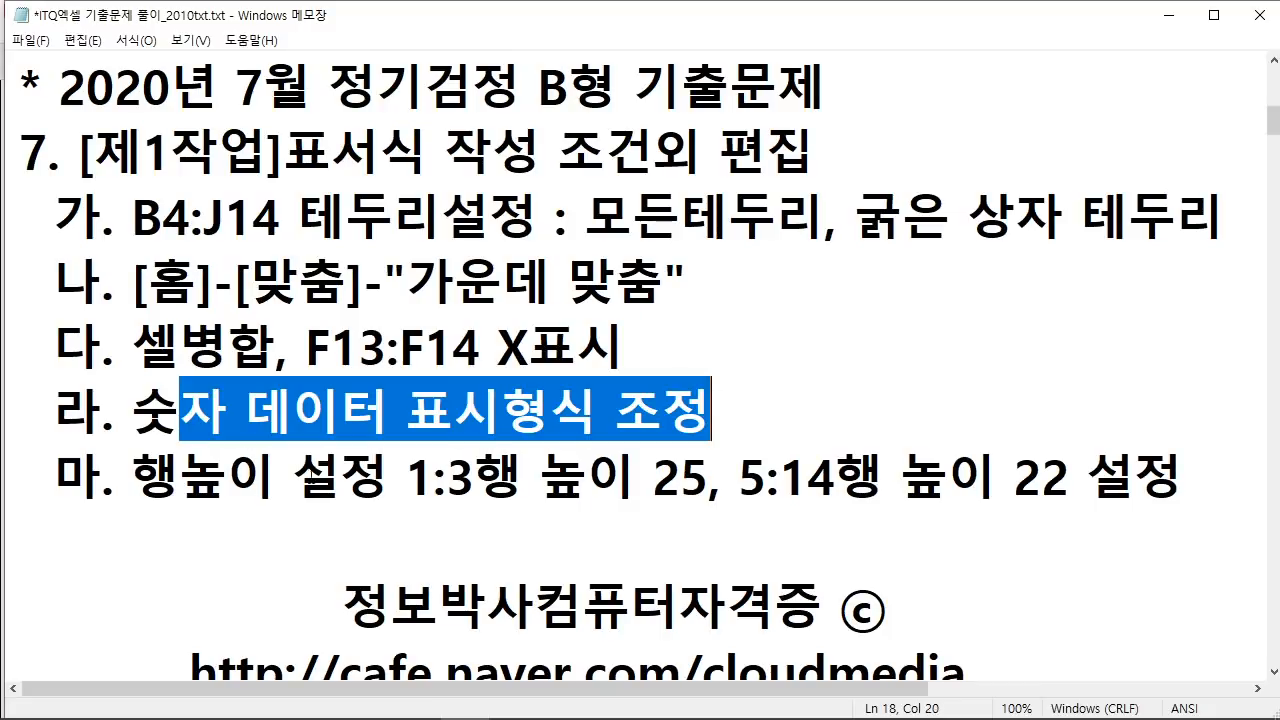
{"action": "left_click_drag", "start_coordinate": [131, 476], "coordinate": [447, 476]}
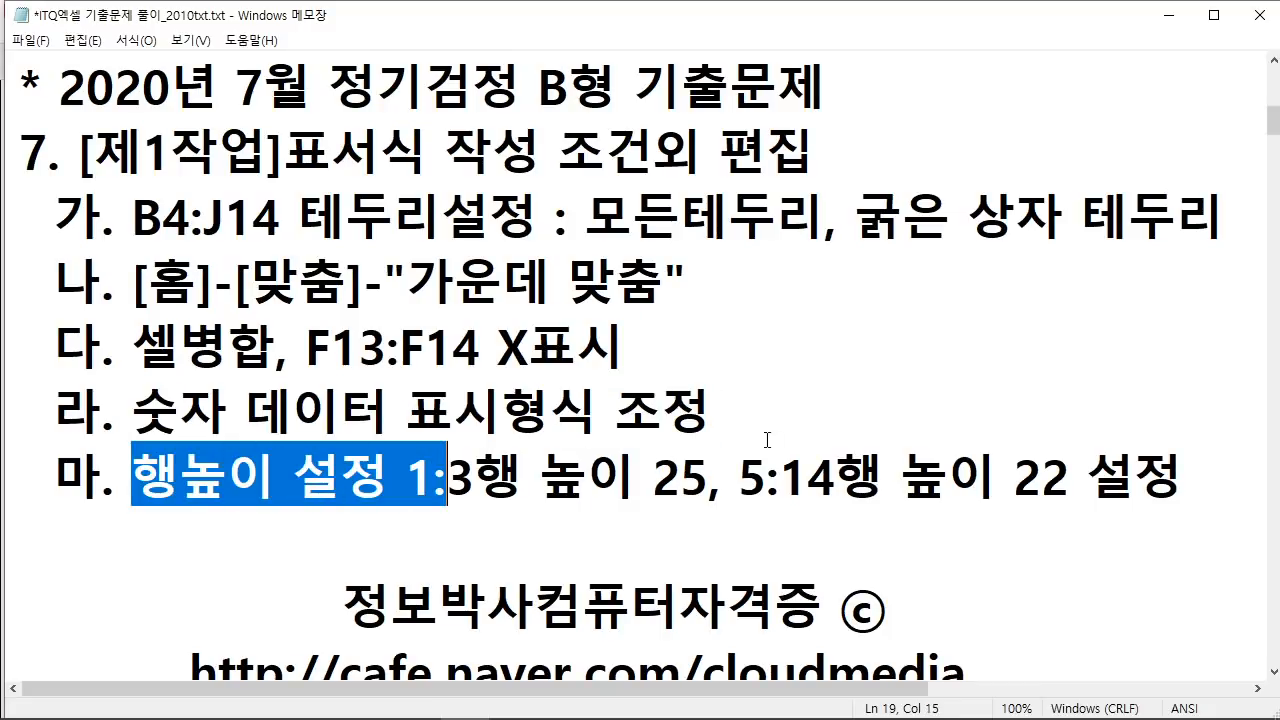
{"action": "left_click", "coordinate": [1168, 15]}
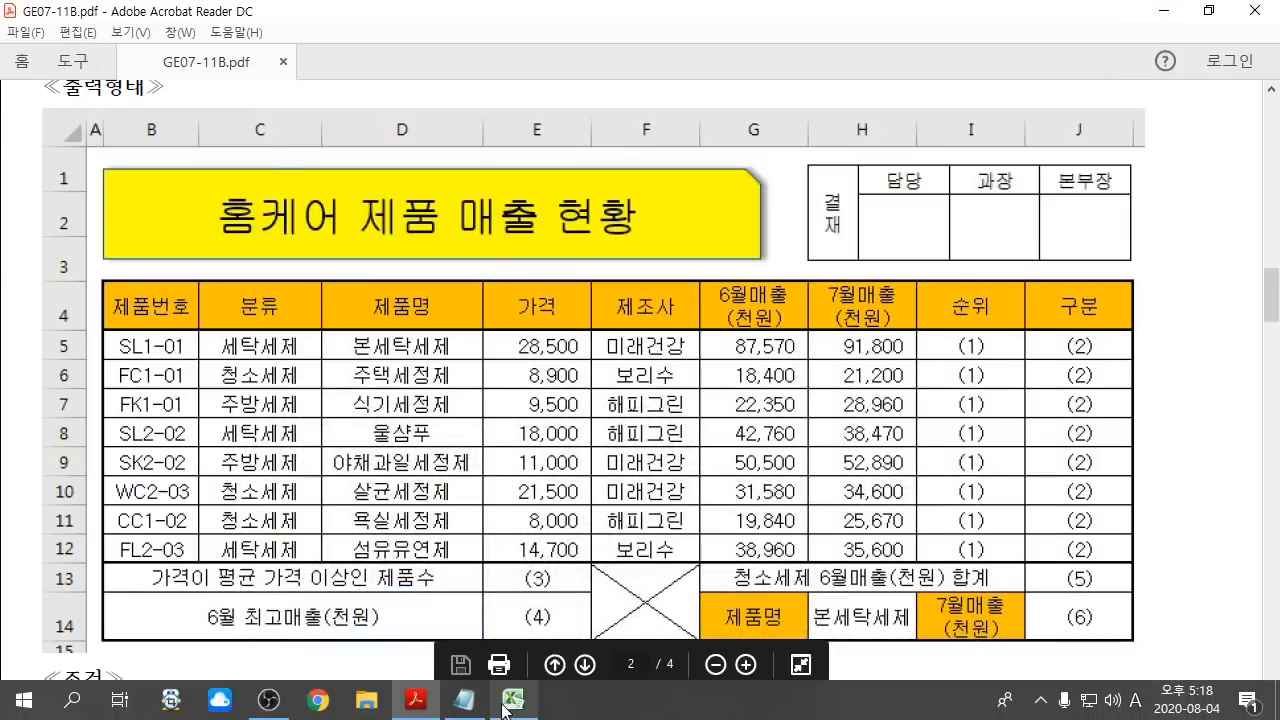
Step: Switch to Excel and apply All Borders to the B4:J14 table
{"action": "left_click", "coordinate": [512, 699]}
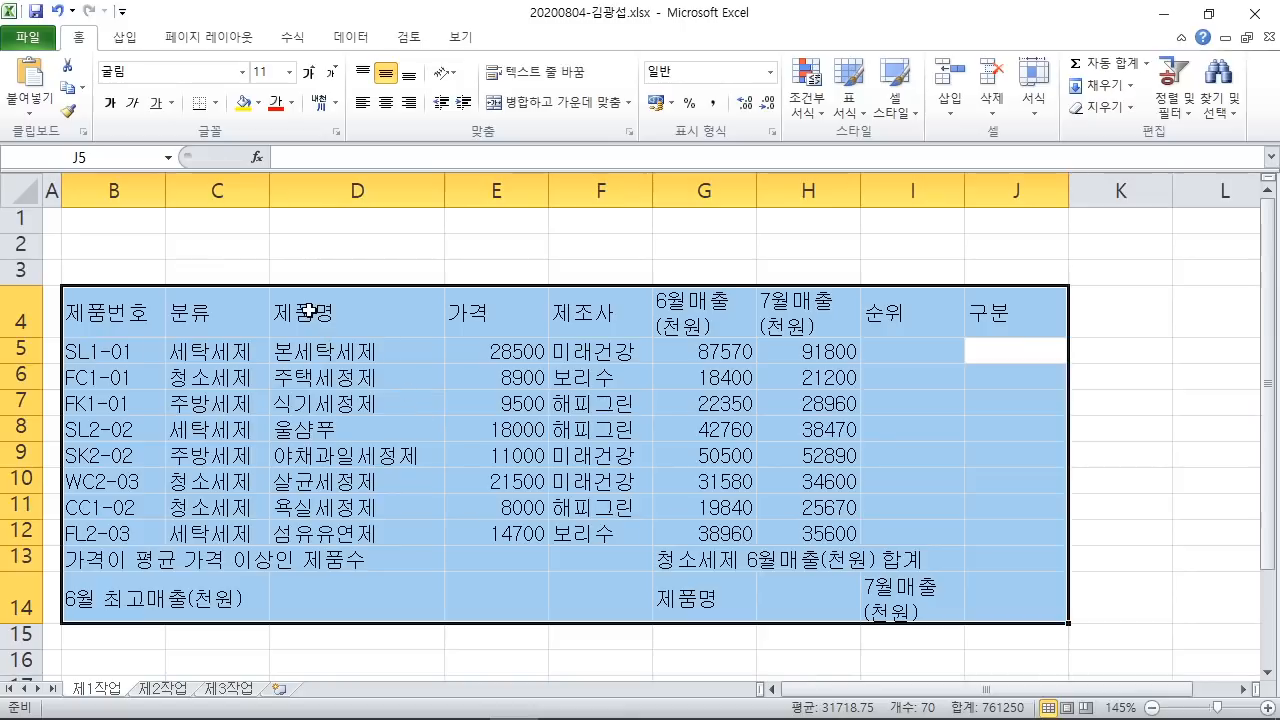
{"action": "key", "text": "ctrl+2"}
{"action": "left_click_drag", "start_coordinate": [52, 19], "coordinate": [103, 56]}
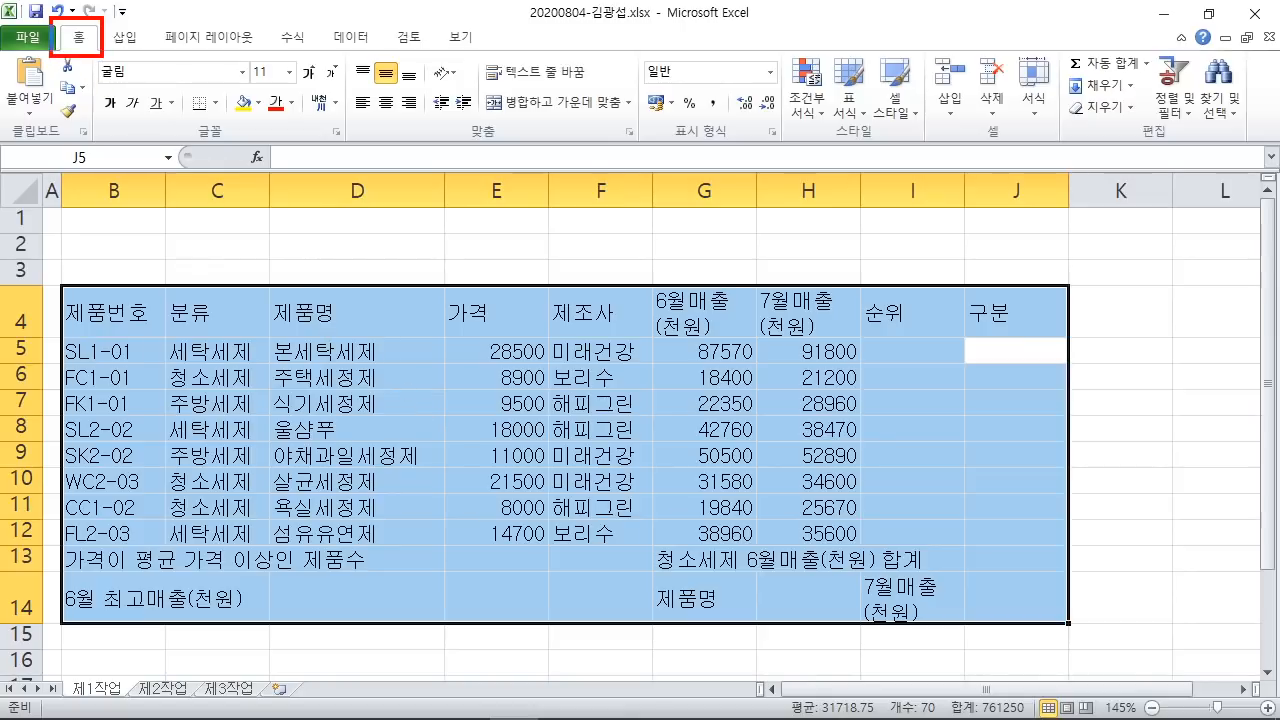
{"action": "mouse_move", "coordinate": [181, 85]}
{"action": "left_mouse_down"}
{"action": "mouse_move", "coordinate": [223, 118]}
{"action": "mouse_move", "coordinate": [358, 300]}
{"action": "left_mouse_up"}
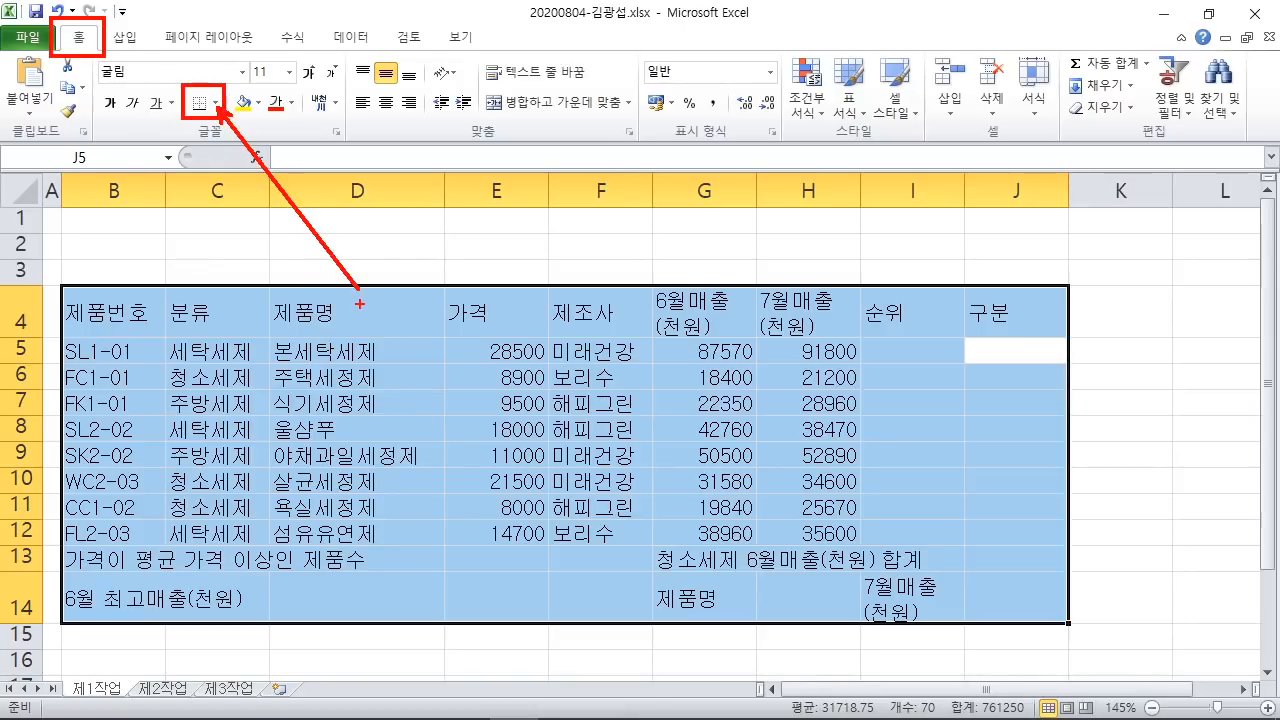
{"action": "key", "text": "Escape"}
{"action": "left_click", "coordinate": [216, 103]}
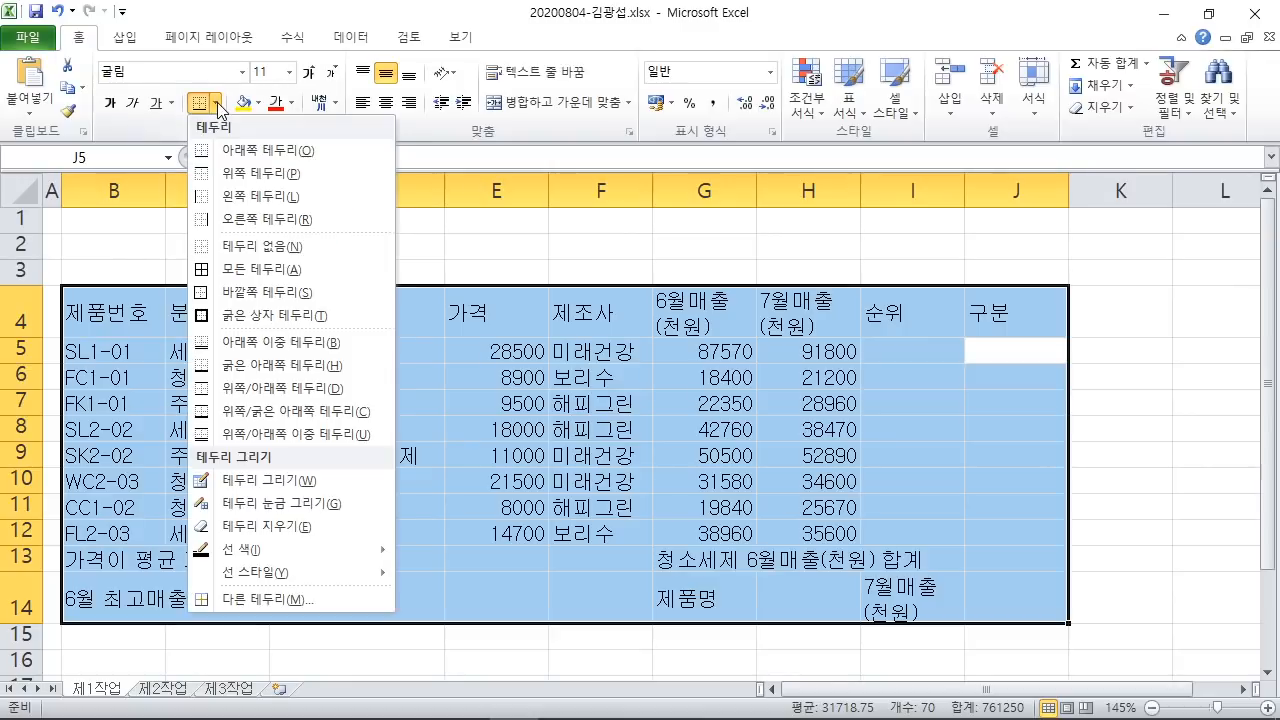
{"action": "left_click", "coordinate": [279, 270]}
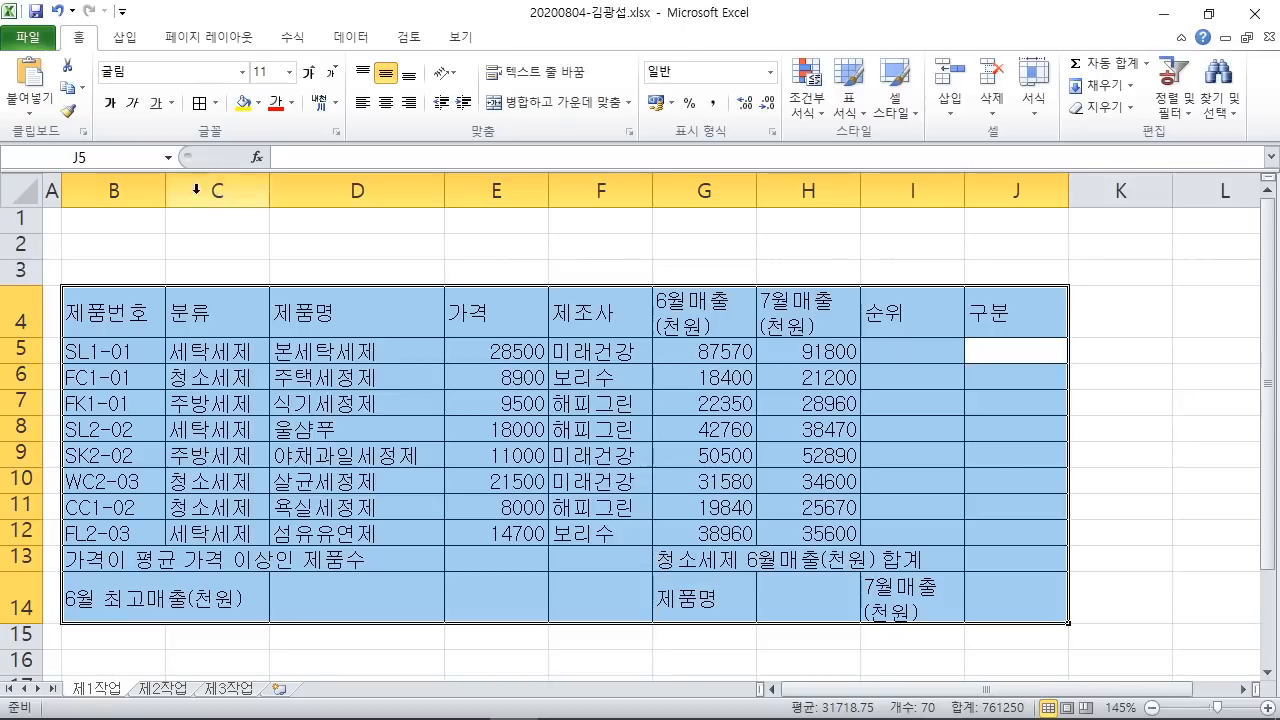
Step: Add a Thick Box Border around B4:J14 and bring the exam PDF forward
{"action": "left_click", "coordinate": [216, 103]}
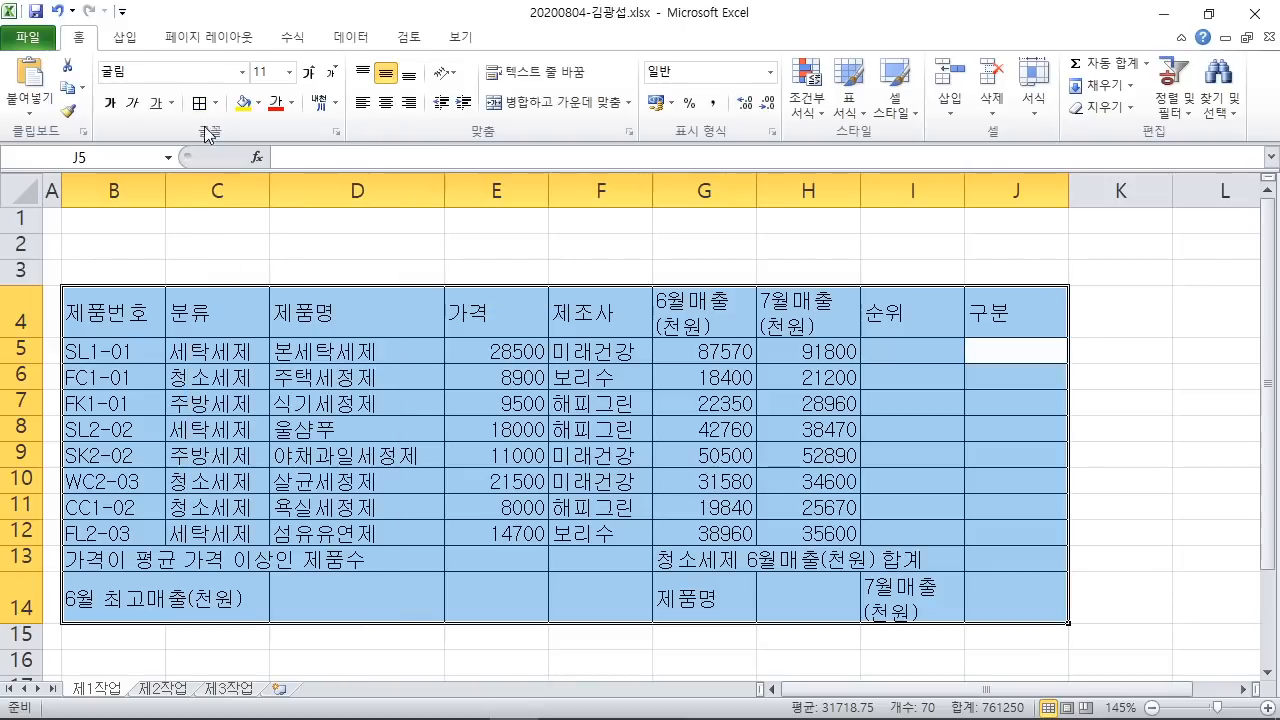
{"action": "left_click", "coordinate": [215, 103]}
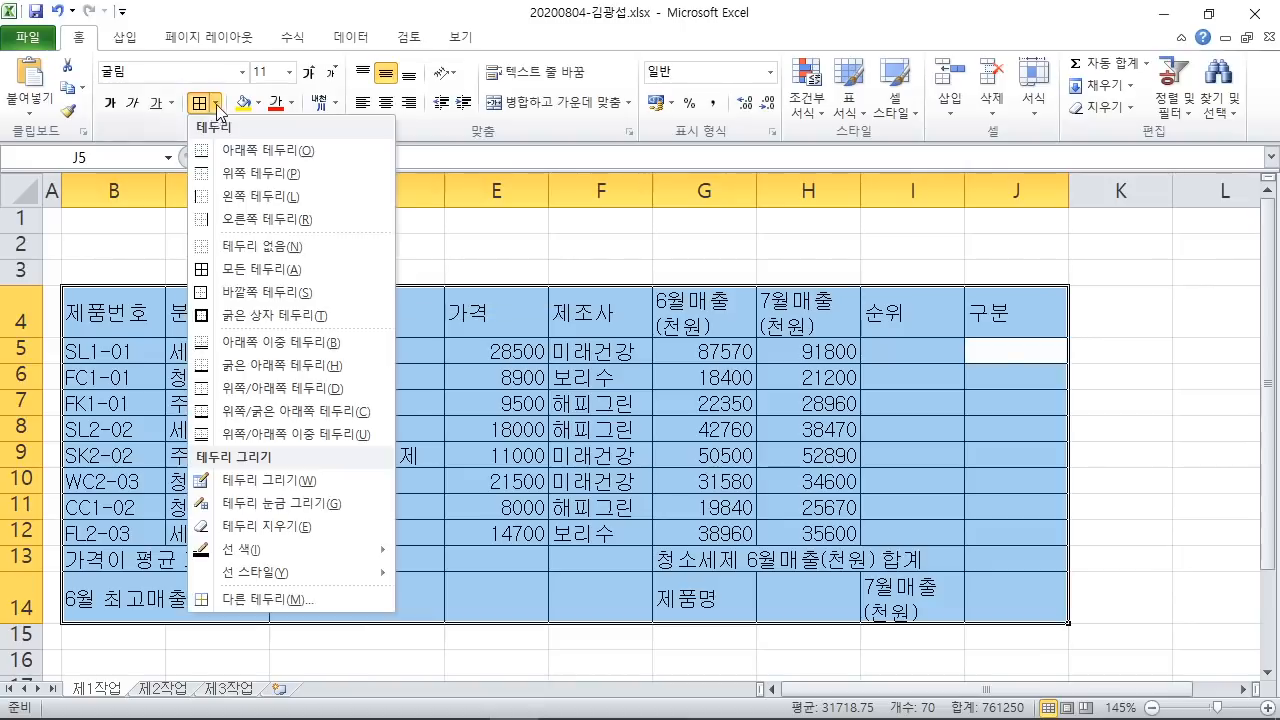
{"action": "left_click", "coordinate": [259, 316]}
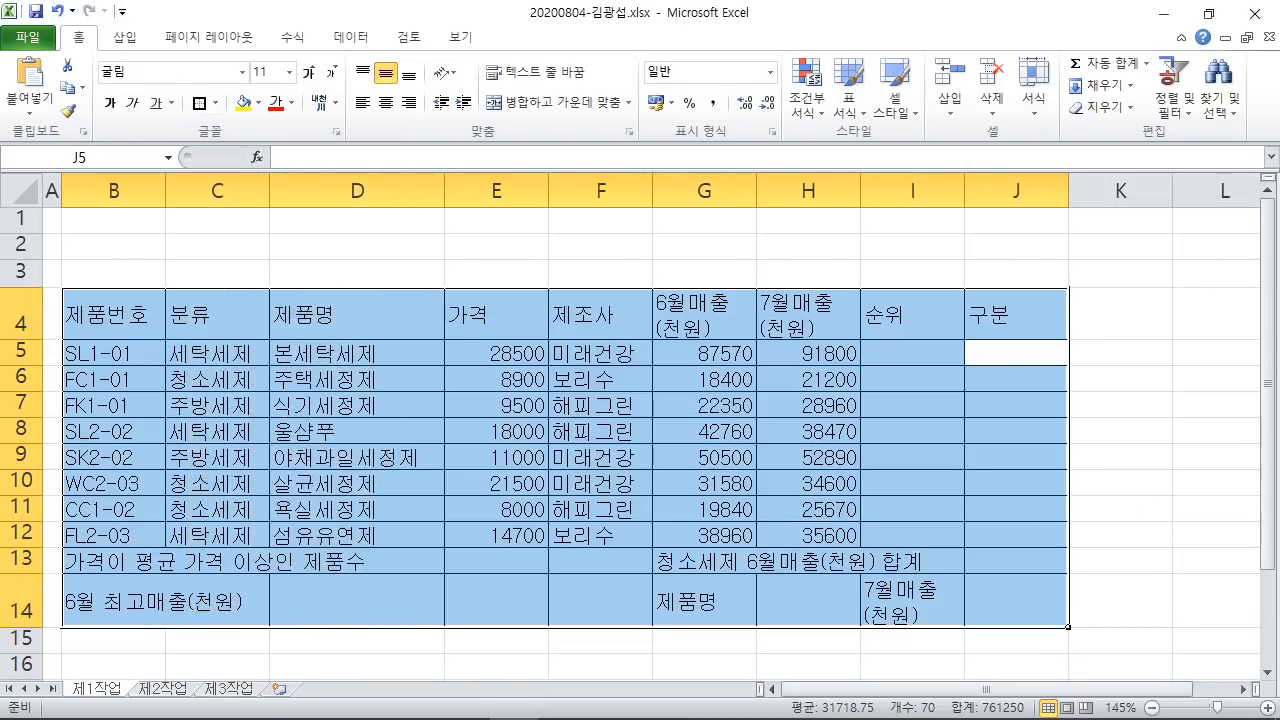
{"action": "left_click", "coordinate": [408, 700]}
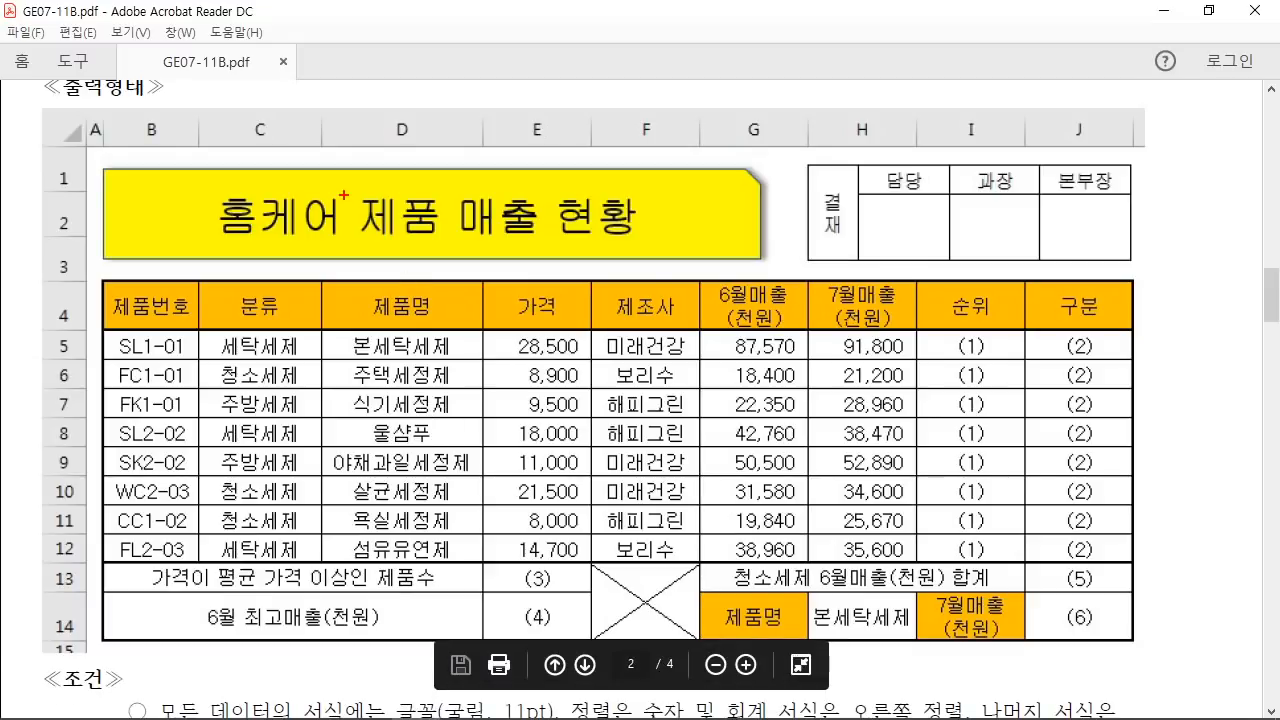
Step: Mark up the sample table in the exam PDF, clear the marks, and switch to Excel
{"action": "left_click_drag", "start_coordinate": [196, 345], "coordinate": [262, 390]}
{"action": "mouse_move", "coordinate": [264, 272]}
{"action": "left_mouse_down"}
{"action": "mouse_move", "coordinate": [340, 185]}
{"action": "mouse_move", "coordinate": [258, 290]}
{"action": "left_mouse_up"}
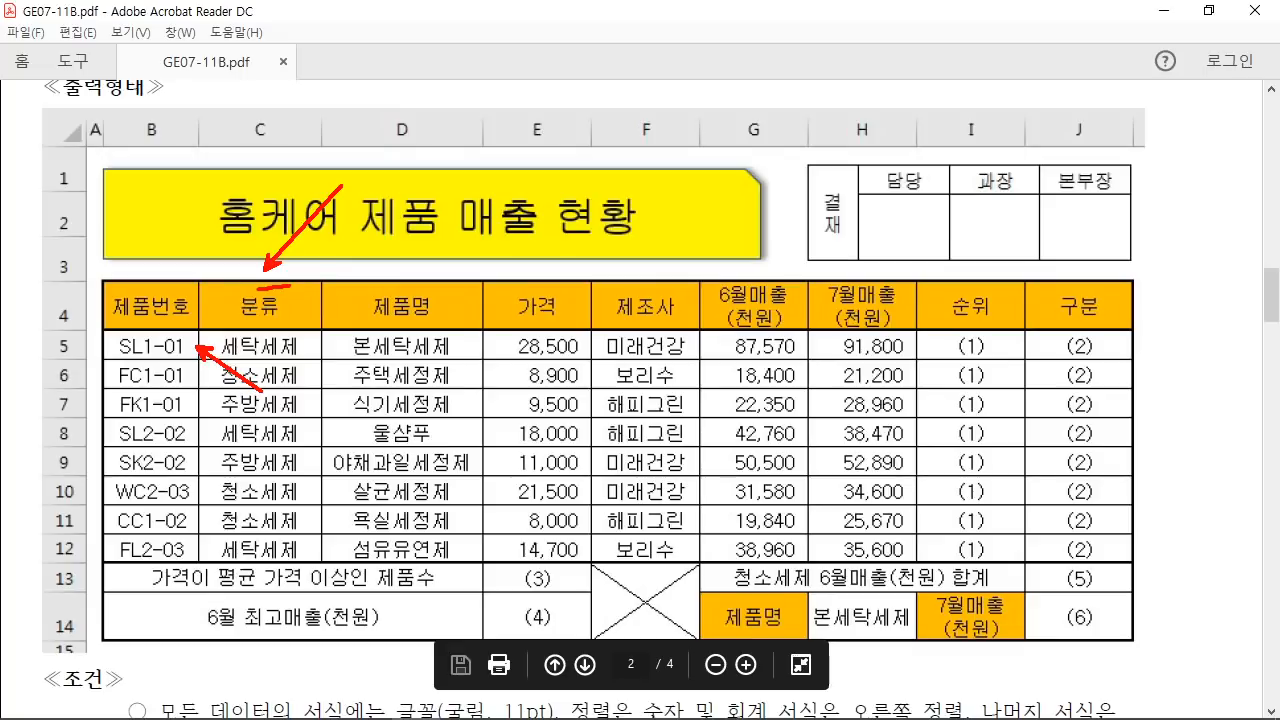
{"action": "left_click_drag", "start_coordinate": [298, 652], "coordinate": [252, 628]}
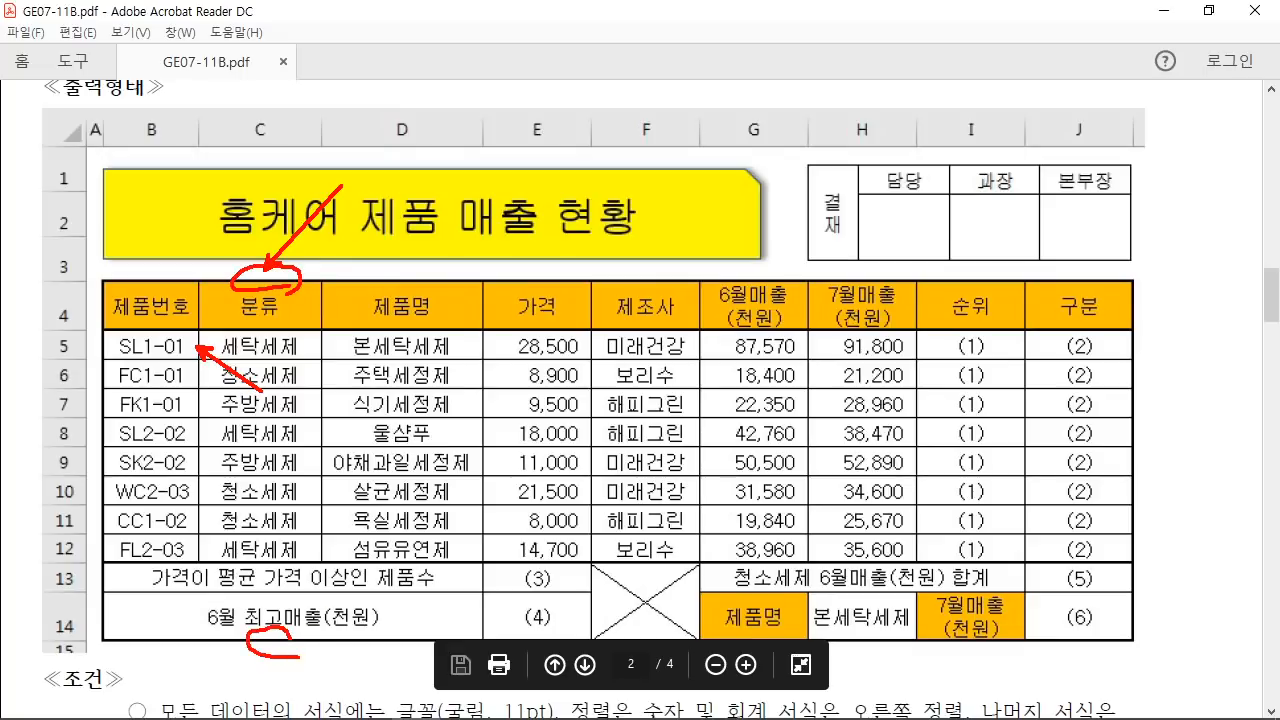
{"action": "mouse_move", "coordinate": [112, 498]}
{"action": "left_mouse_down"}
{"action": "mouse_move", "coordinate": [88, 470]}
{"action": "mouse_move", "coordinate": [118, 507]}
{"action": "left_mouse_up"}
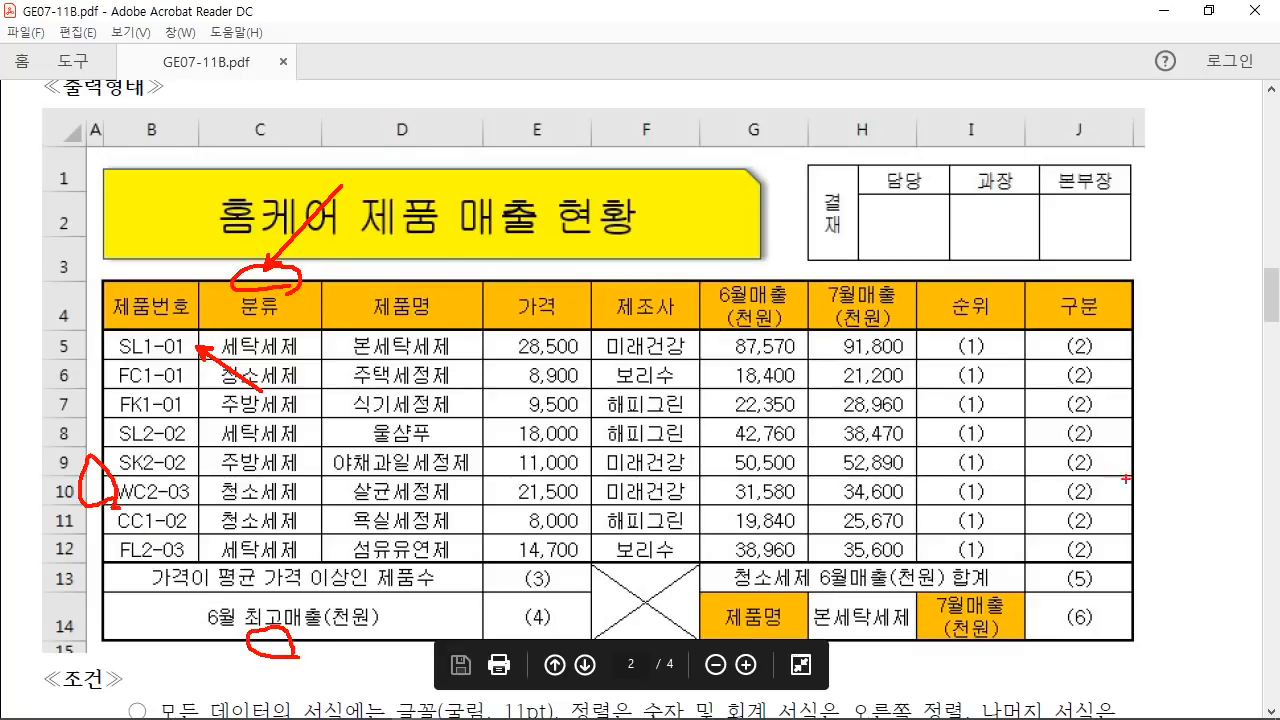
{"action": "left_click_drag", "start_coordinate": [1126, 479], "coordinate": [1126, 438]}
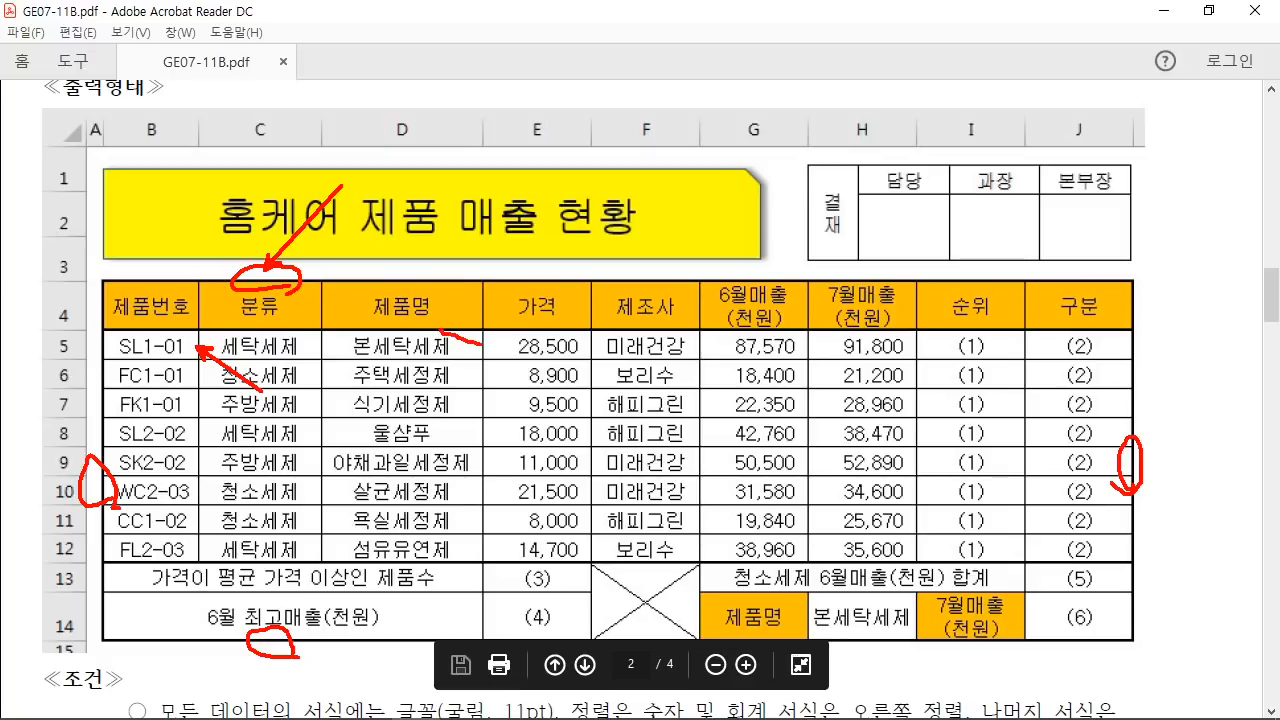
{"action": "left_click_drag", "start_coordinate": [440, 330], "coordinate": [478, 348]}
{"action": "left_click_drag", "start_coordinate": [472, 572], "coordinate": [506, 578]}
{"action": "left_click_drag", "start_coordinate": [472, 322], "coordinate": [504, 255]}
{"action": "left_click_drag", "start_coordinate": [514, 607], "coordinate": [486, 561]}
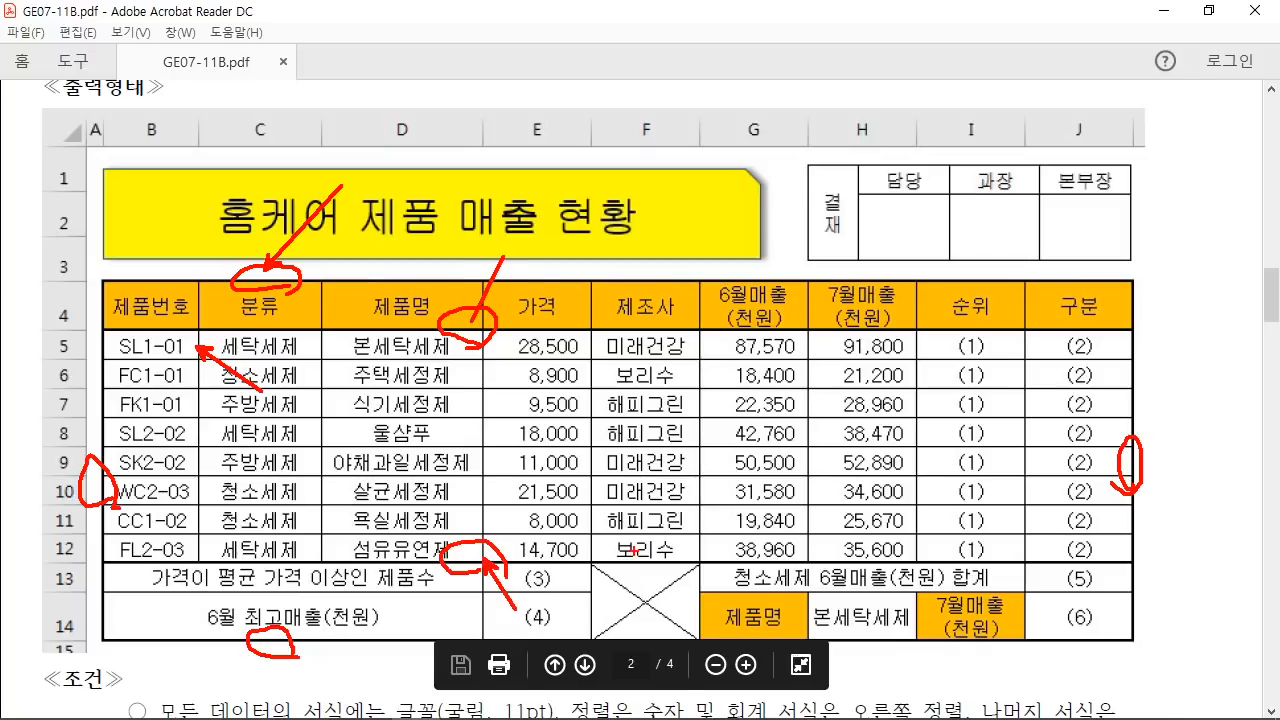
{"action": "key", "text": "Escape"}
{"action": "left_click", "coordinate": [513, 709]}
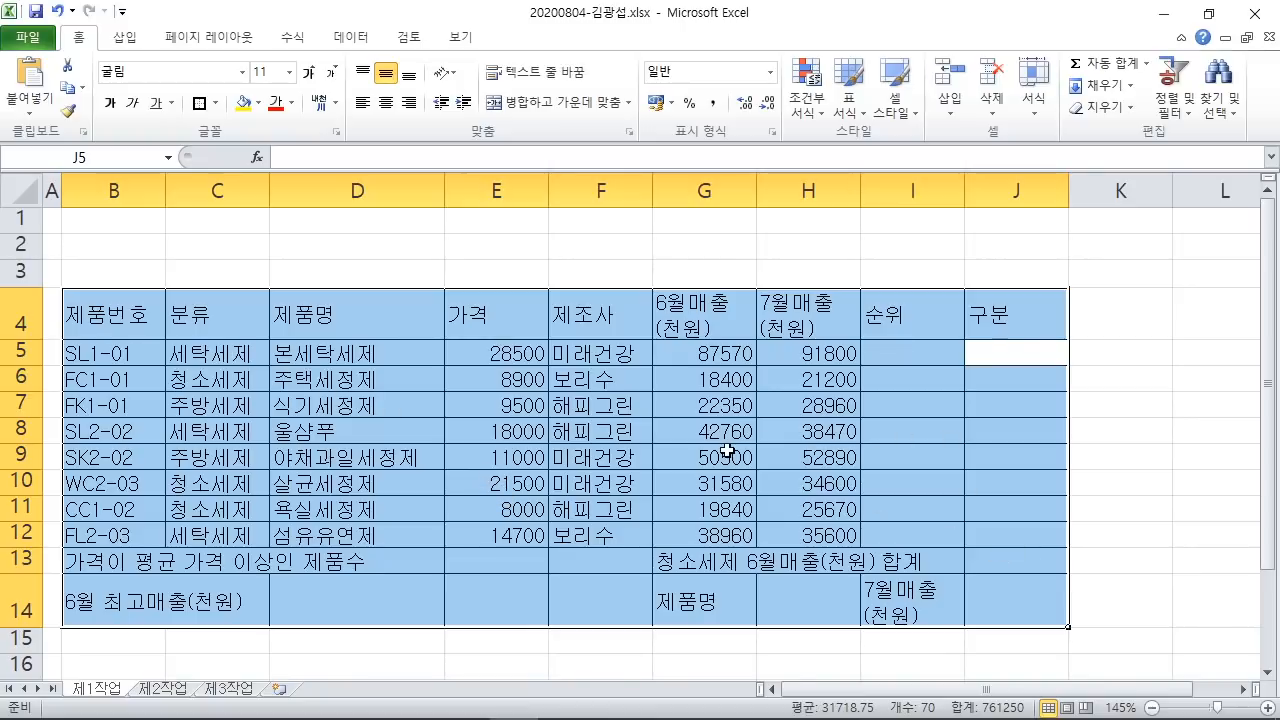
Step: Scroll the PDF to the ≪조건≫ alignment conditions, mark them, then return to Excel
{"action": "mouse_move", "coordinate": [545, 702]}
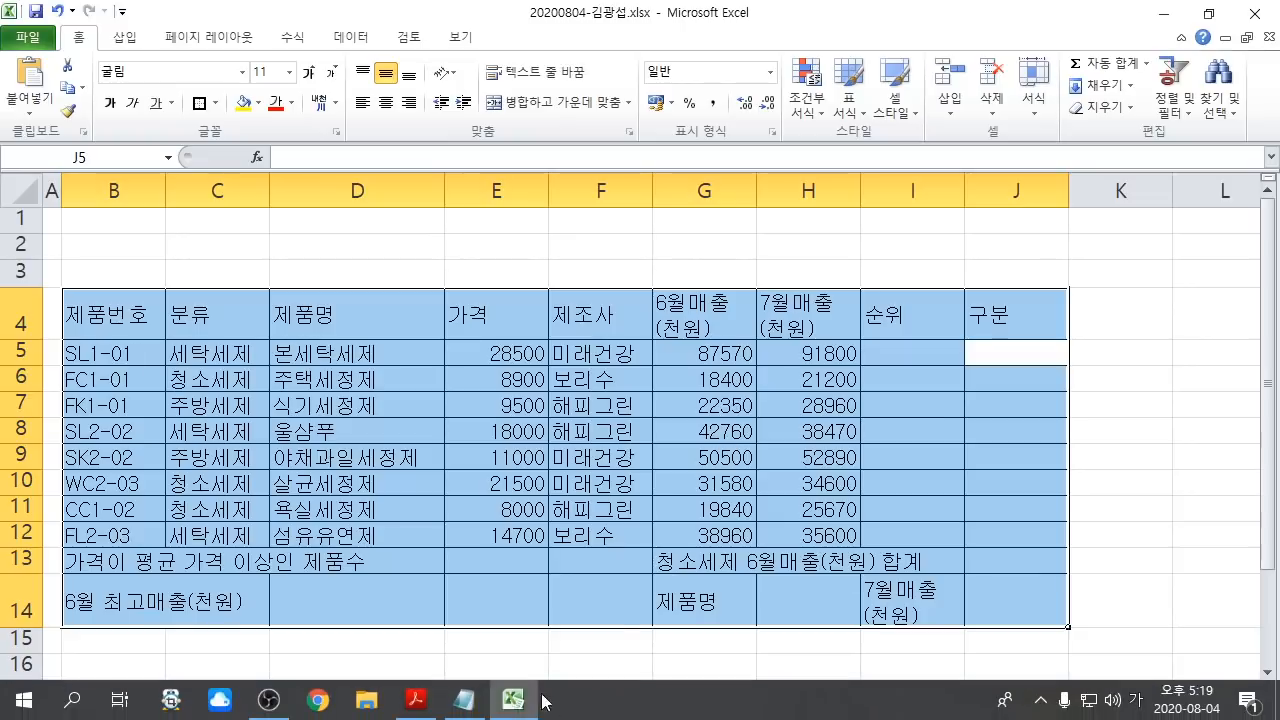
{"action": "left_click", "coordinate": [415, 705]}
{"action": "scroll", "coordinate": [369, 578], "scroll_direction": "down", "scroll_amount": 3}
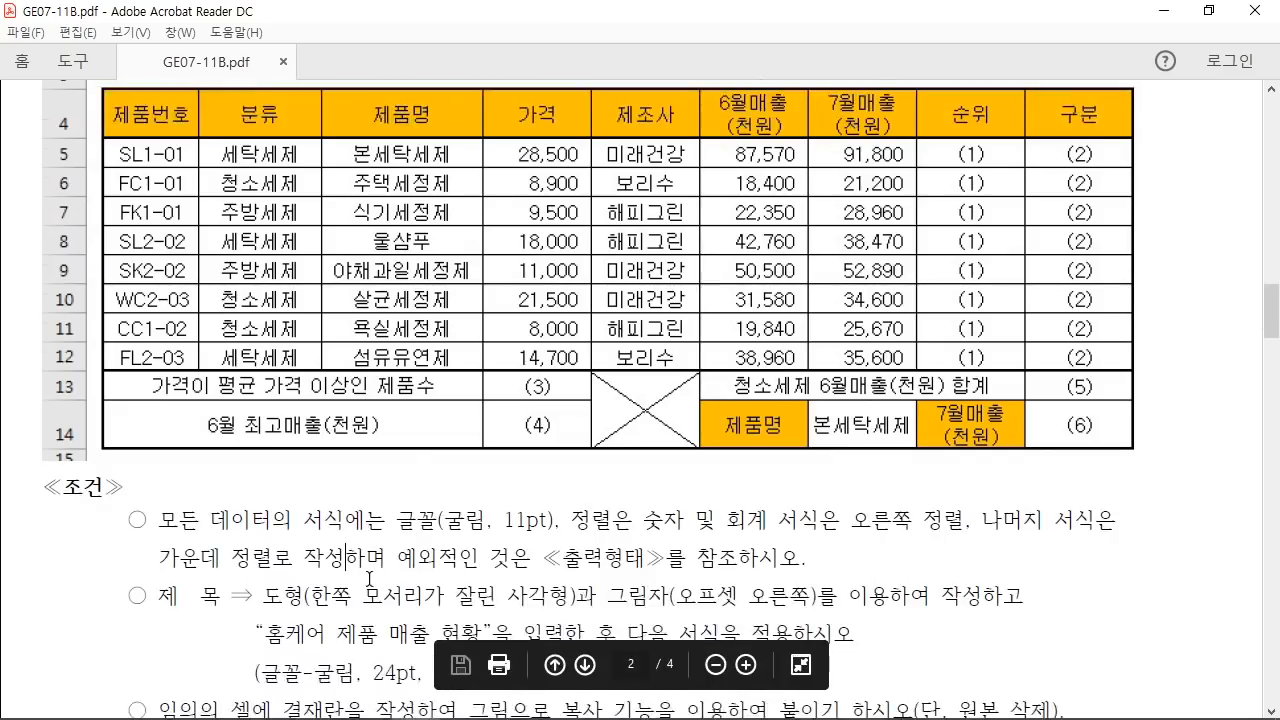
{"action": "scroll", "coordinate": [370, 577], "scroll_direction": "down", "scroll_amount": 1}
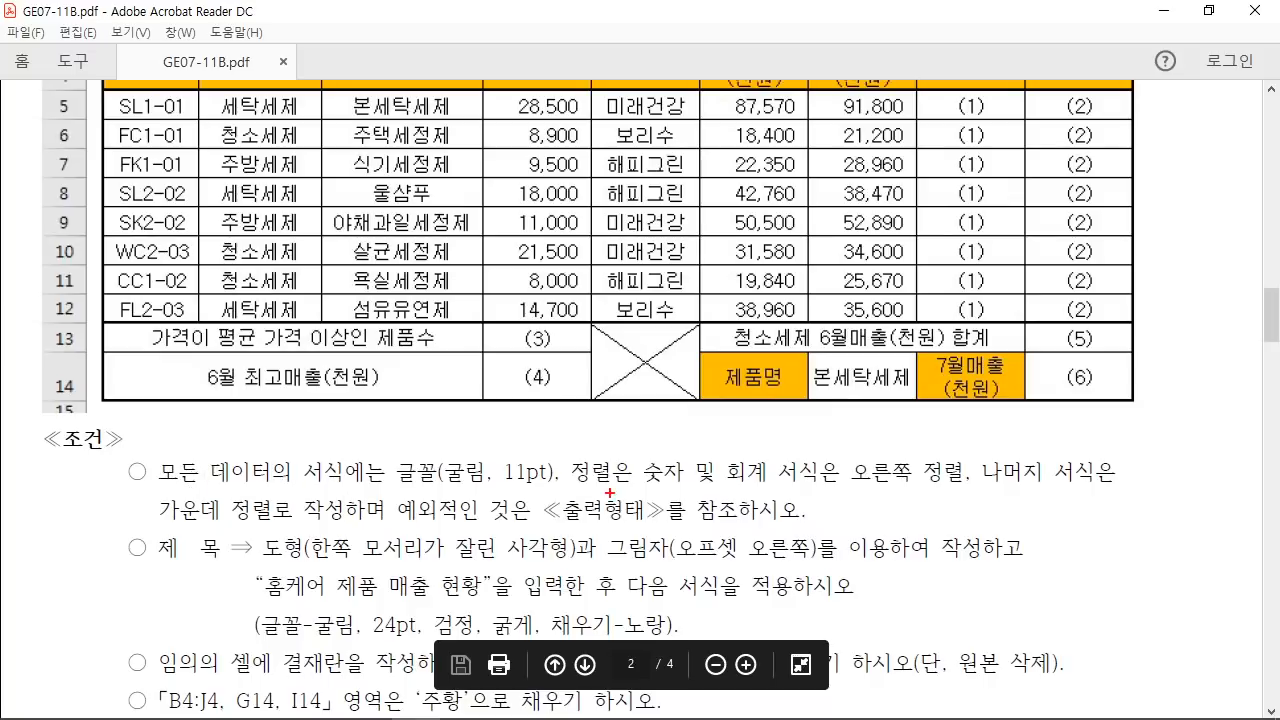
{"action": "left_click_drag", "start_coordinate": [560, 489], "coordinate": [836, 489]}
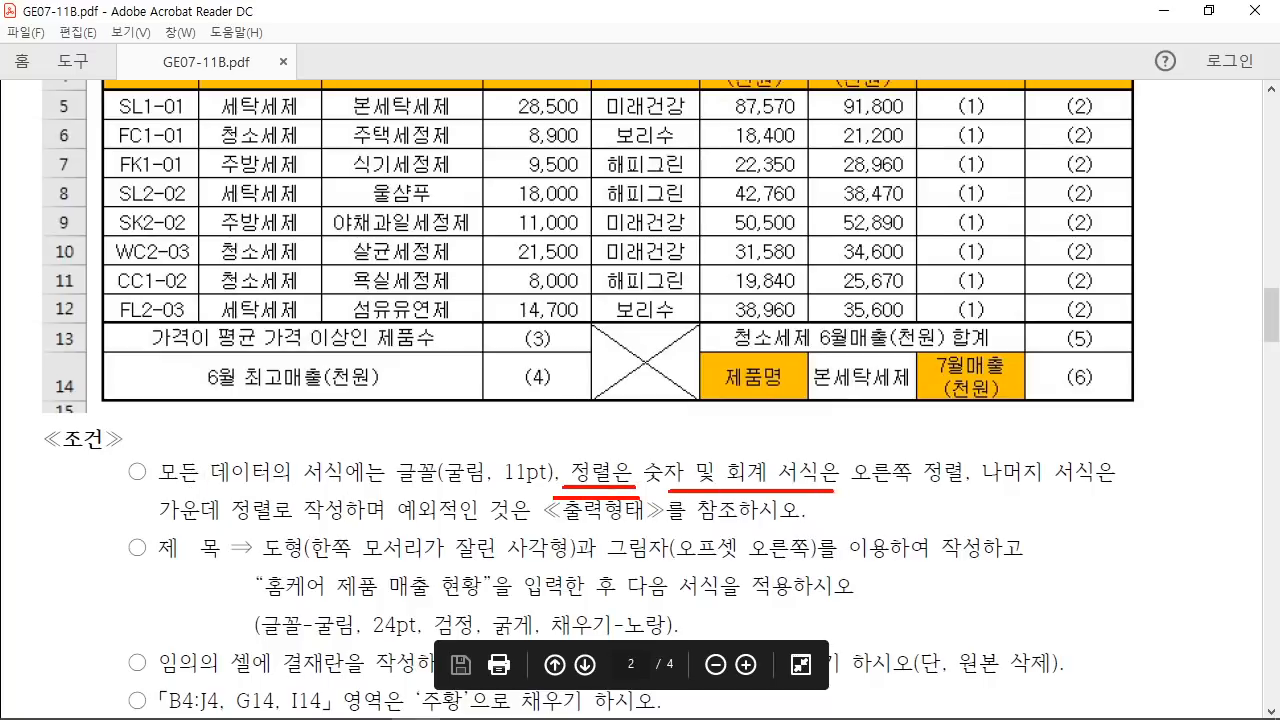
{"action": "left_click_drag", "start_coordinate": [984, 491], "coordinate": [1106, 489]}
{"action": "left_click_drag", "start_coordinate": [241, 521], "coordinate": [268, 528]}
{"action": "mouse_move", "coordinate": [262, 417]}
{"action": "left_mouse_down"}
{"action": "mouse_move", "coordinate": [216, 432]}
{"action": "mouse_move", "coordinate": [263, 404]}
{"action": "left_mouse_up"}
{"action": "mouse_move", "coordinate": [268, 485]}
{"action": "left_mouse_down"}
{"action": "mouse_move", "coordinate": [226, 491]}
{"action": "mouse_move", "coordinate": [278, 505]}
{"action": "left_mouse_up"}
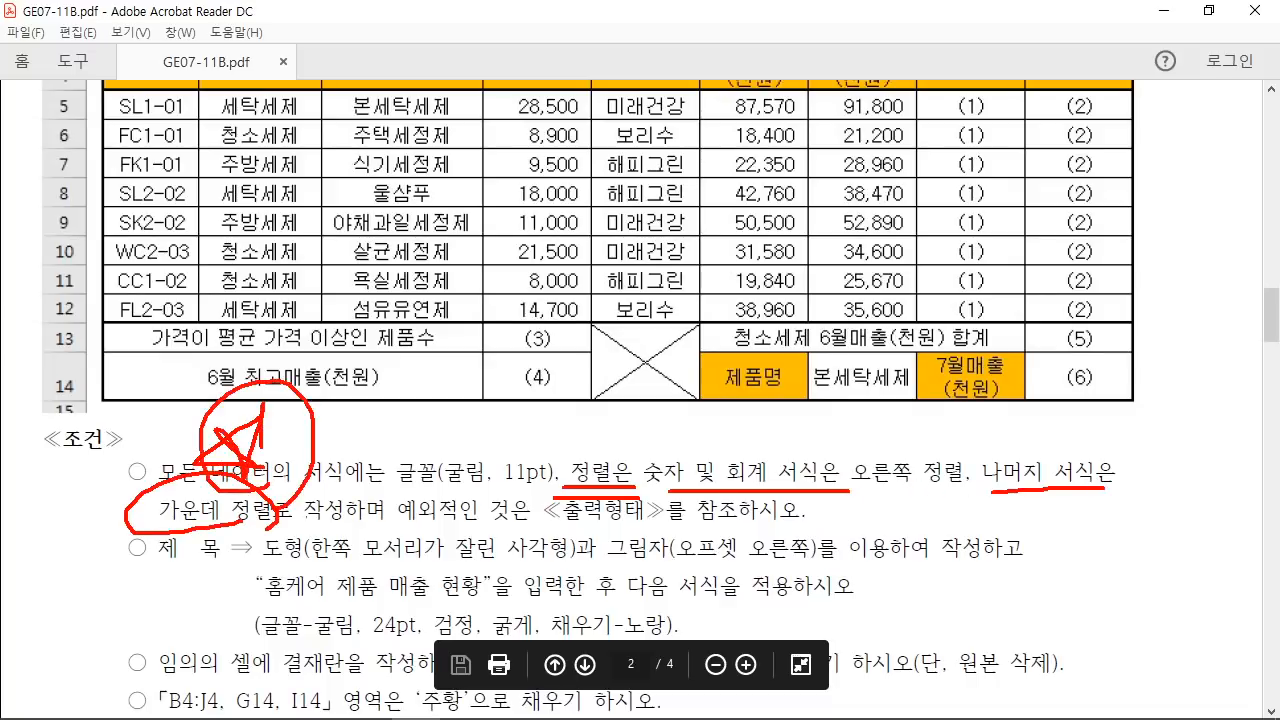
{"action": "key", "text": "Escape"}
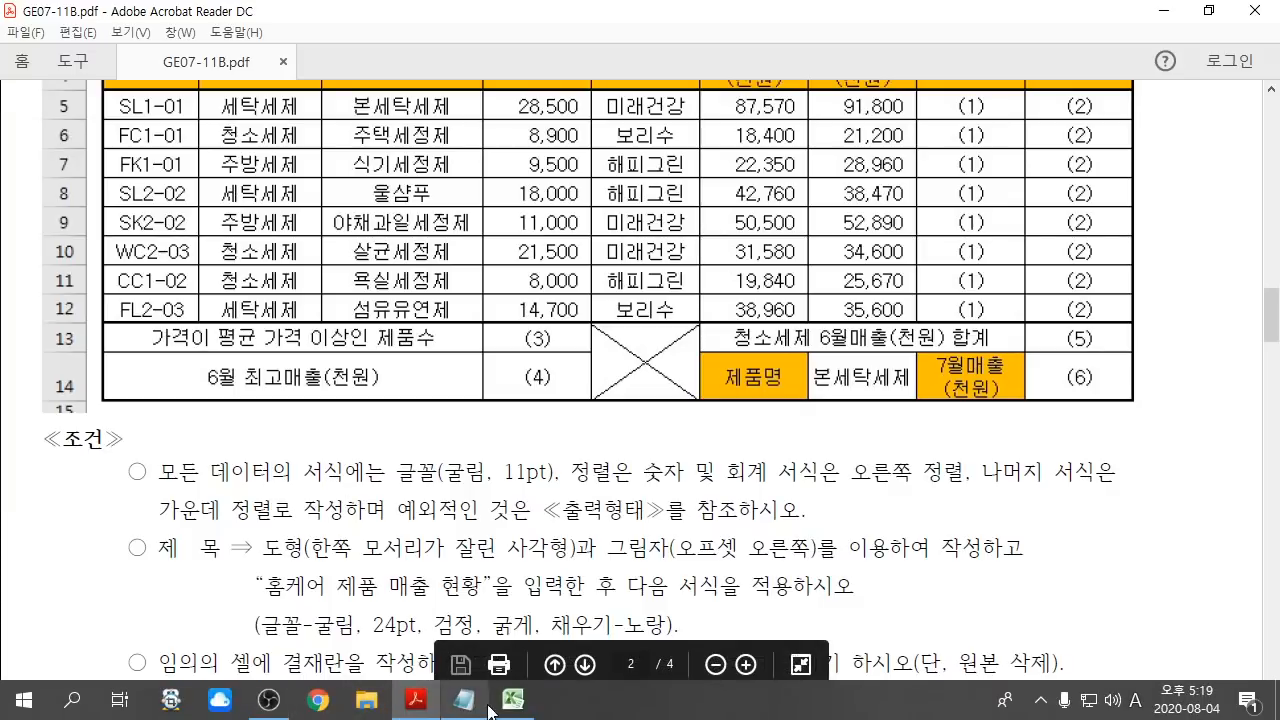
{"action": "left_click", "coordinate": [512, 700]}
Step: Centre-align all cells in B4:J14 with the Center button, then deselect by clicking K7
{"action": "key", "text": "ctrl+2"}
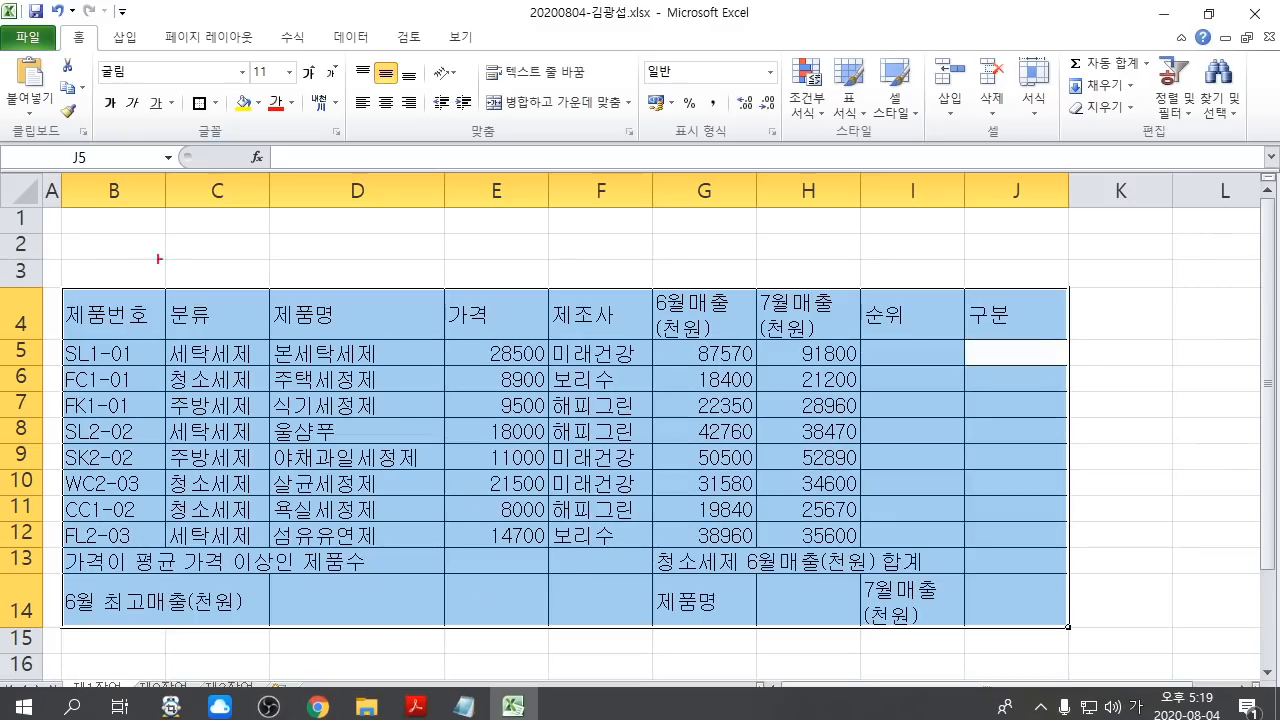
{"action": "left_click_drag", "start_coordinate": [53, 17], "coordinate": [117, 59]}
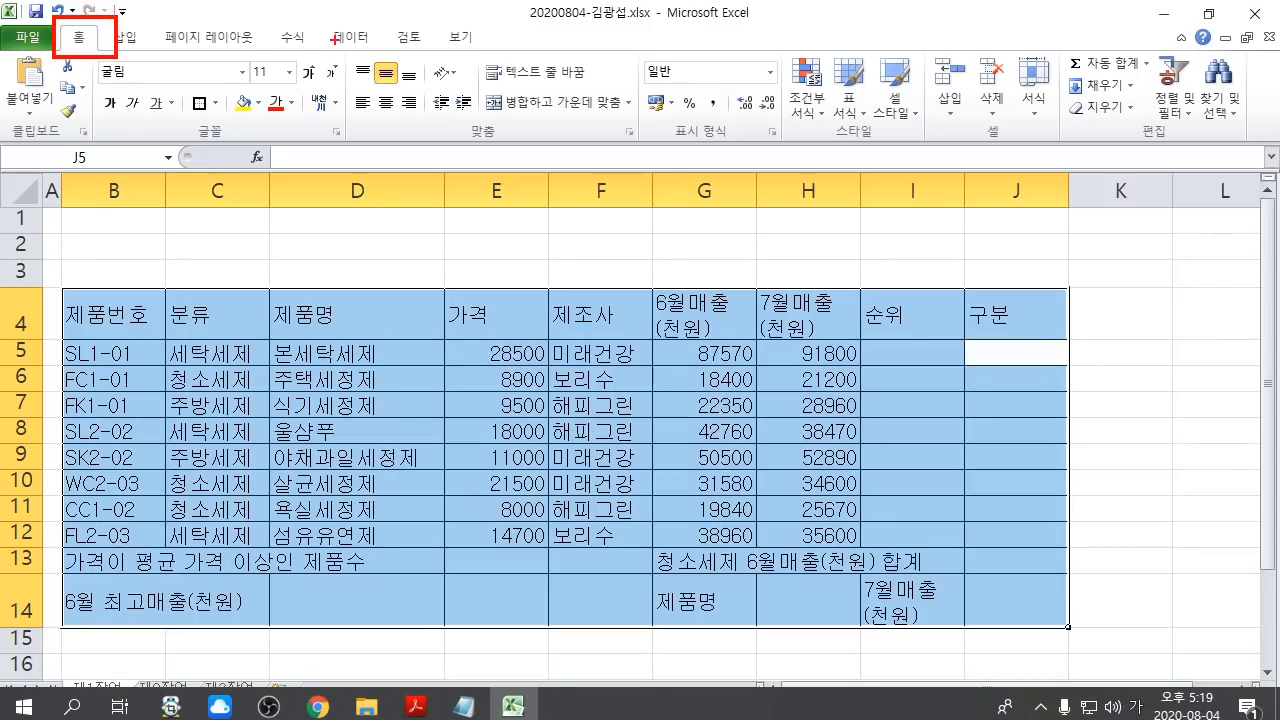
{"action": "mouse_move", "coordinate": [333, 38]}
{"action": "left_mouse_down"}
{"action": "mouse_move", "coordinate": [470, 143]}
{"action": "mouse_move", "coordinate": [656, 157]}
{"action": "left_mouse_up"}
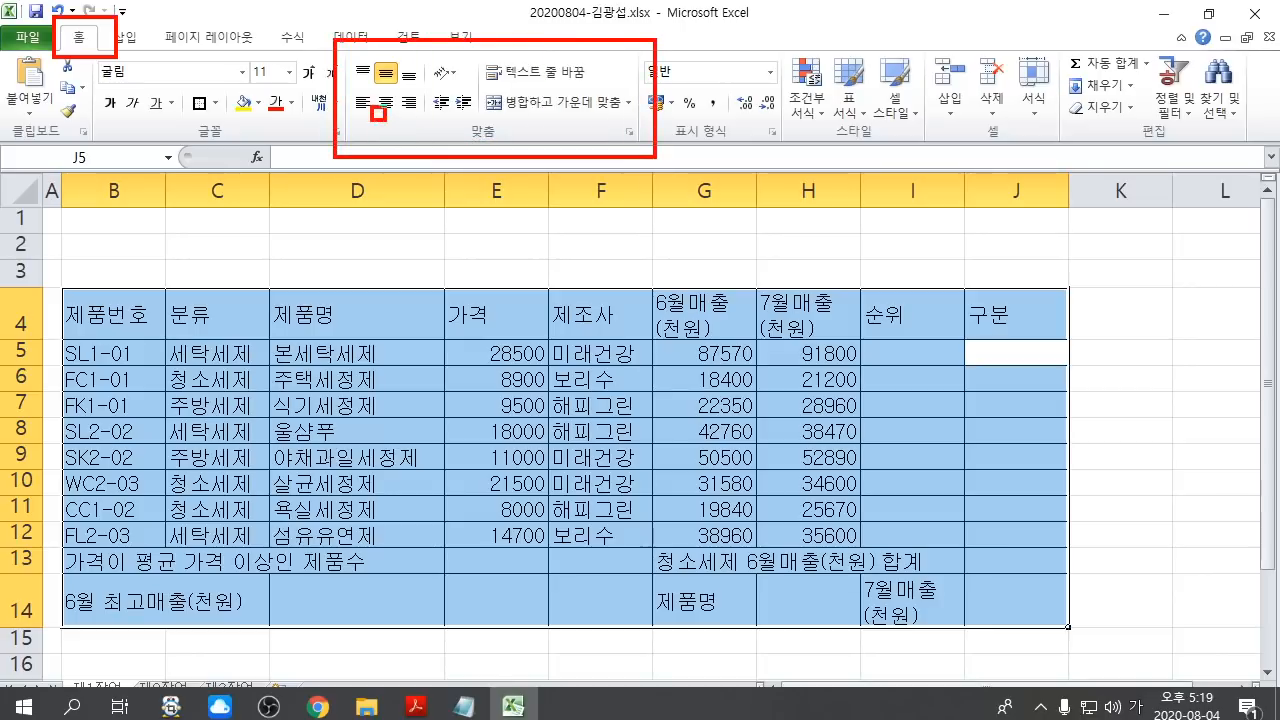
{"action": "left_click_drag", "start_coordinate": [386, 120], "coordinate": [403, 123]}
{"action": "left_click_drag", "start_coordinate": [396, 124], "coordinate": [488, 318]}
{"action": "key", "text": "Escape"}
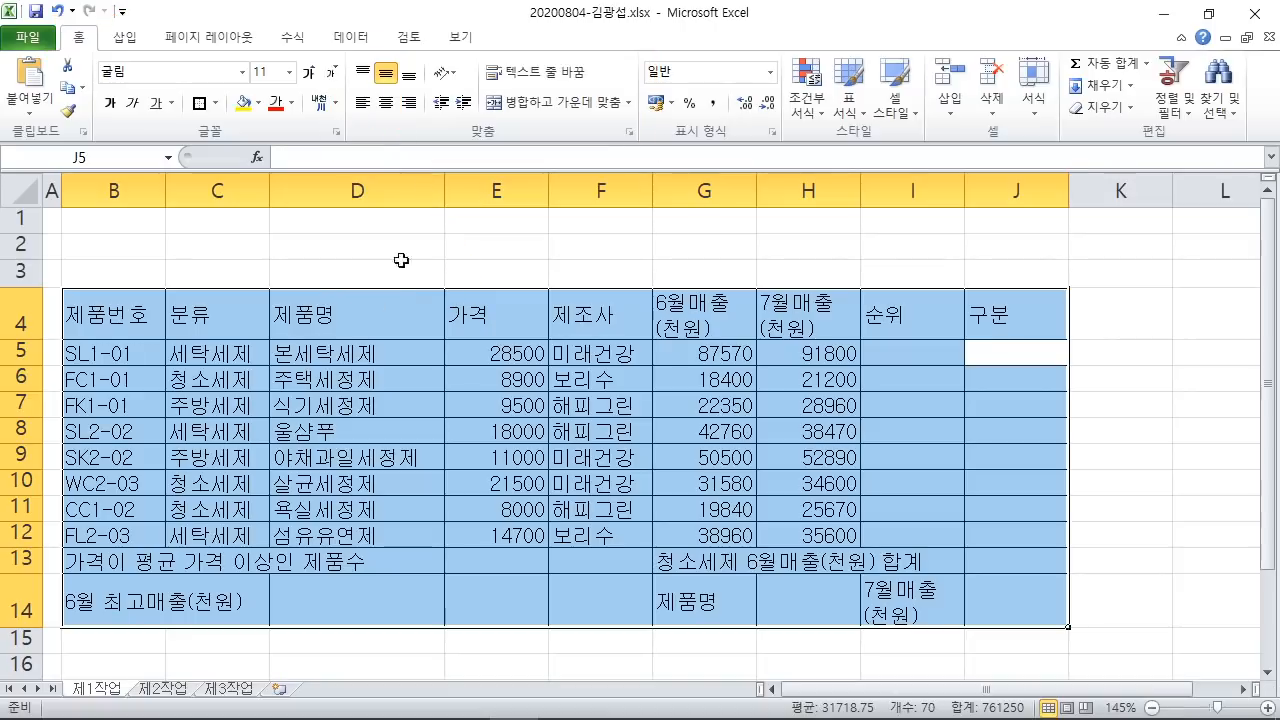
{"action": "left_click", "coordinate": [385, 102]}
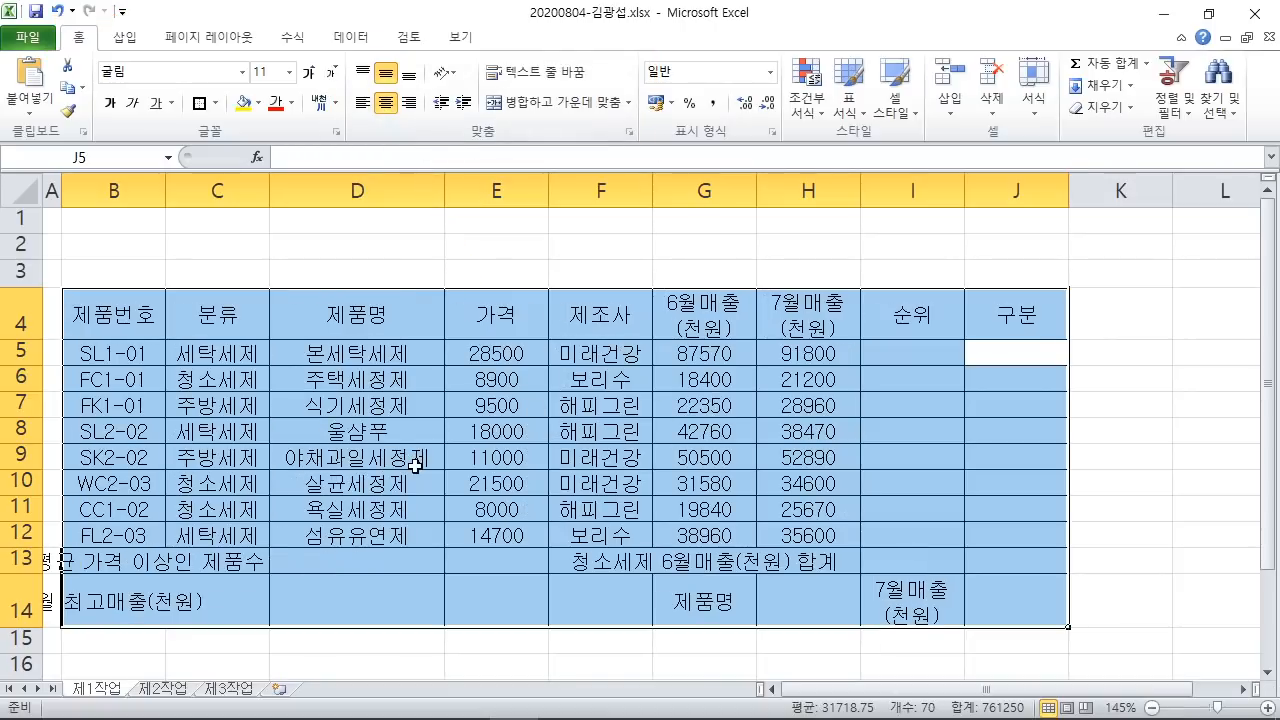
{"action": "left_click", "coordinate": [1157, 400]}
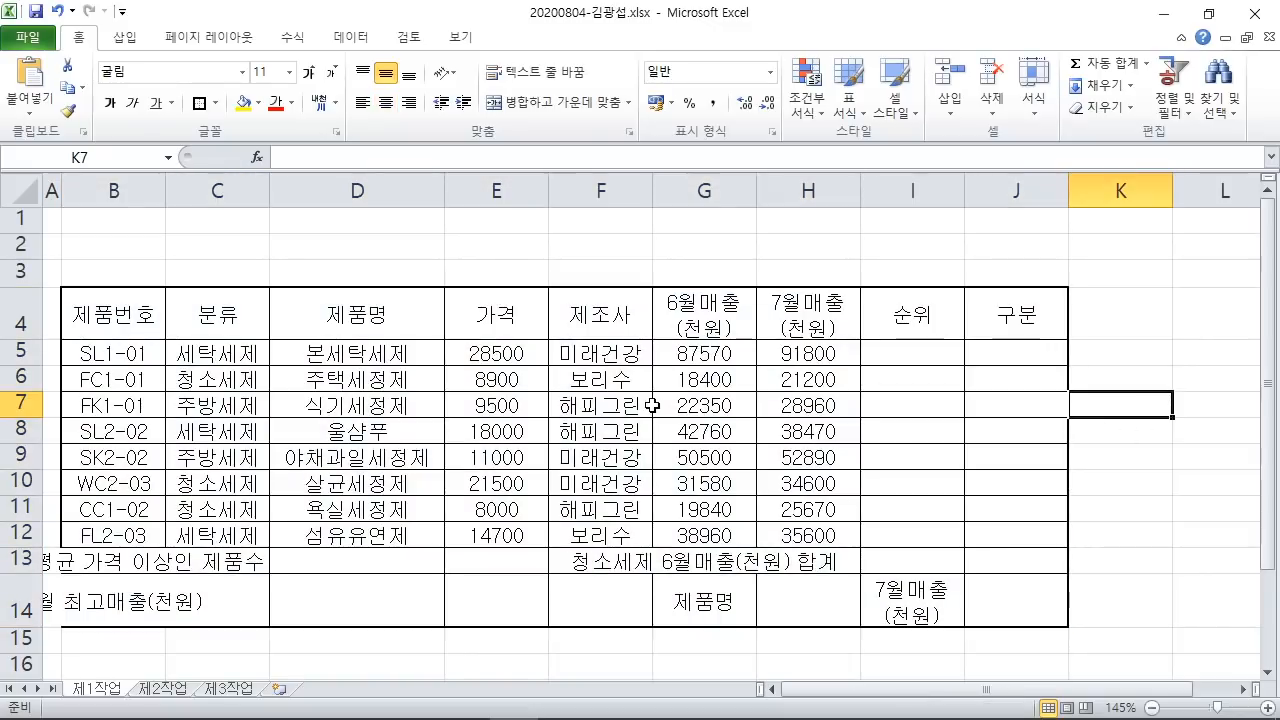
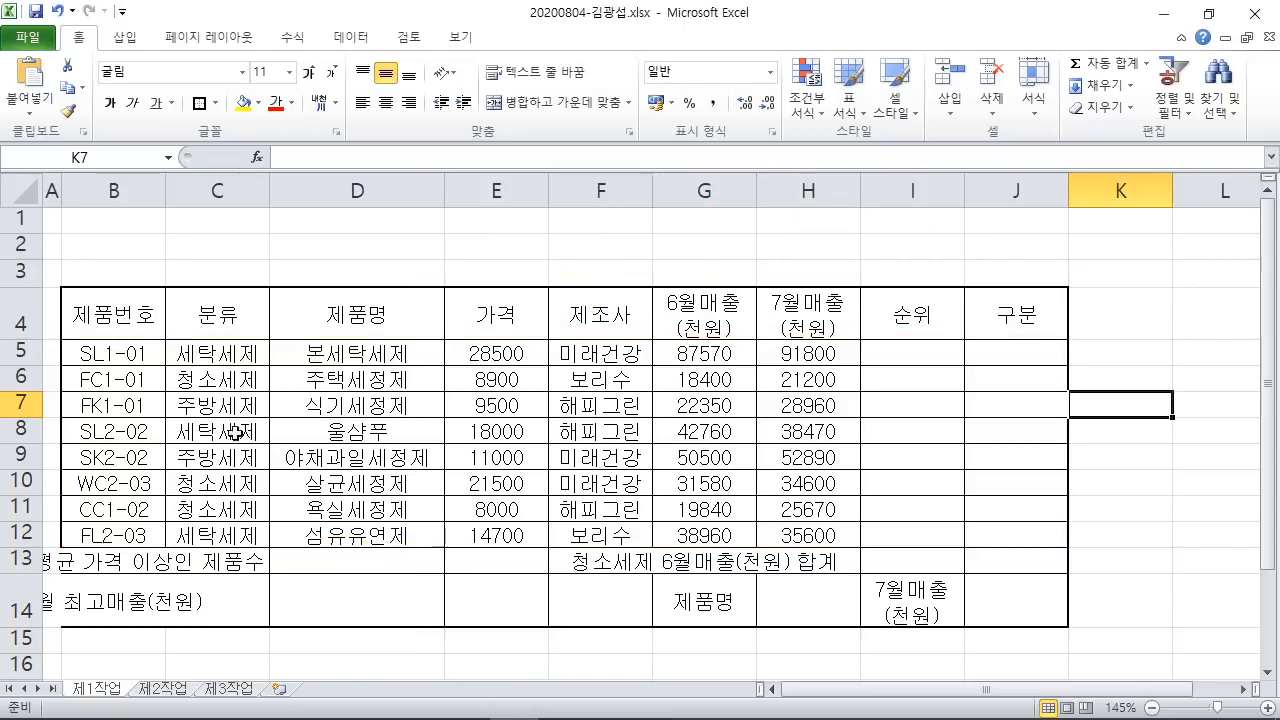
Step: Give every cell in the product rows B5:J12 a thin All Borders grid
{"action": "mouse_move", "coordinate": [118, 358]}
{"action": "left_mouse_down"}
{"action": "mouse_move", "coordinate": [855, 354]}
{"action": "mouse_move", "coordinate": [1015, 505]}
{"action": "mouse_move", "coordinate": [1017, 530]}
{"action": "left_mouse_up"}
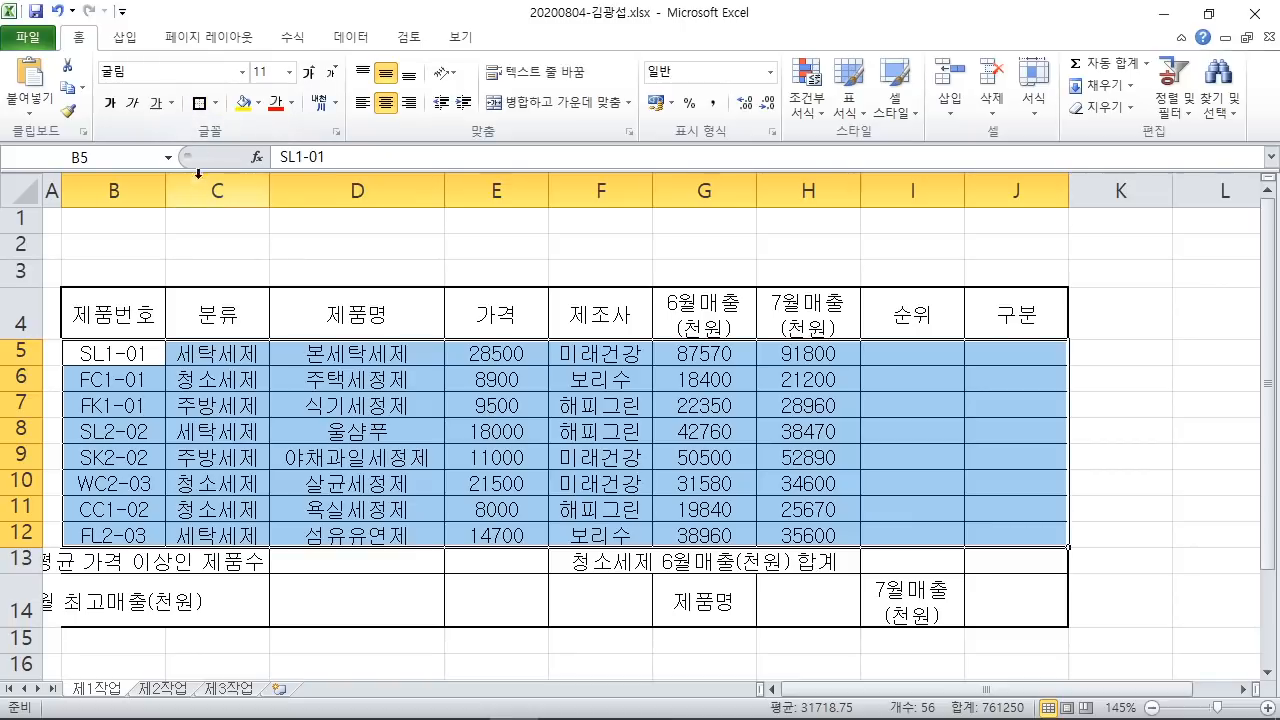
{"action": "key", "text": "ctrl+2"}
{"action": "mouse_move", "coordinate": [178, 91]}
{"action": "left_mouse_down"}
{"action": "mouse_move", "coordinate": [218, 117]}
{"action": "mouse_move", "coordinate": [269, 298]}
{"action": "left_mouse_up"}
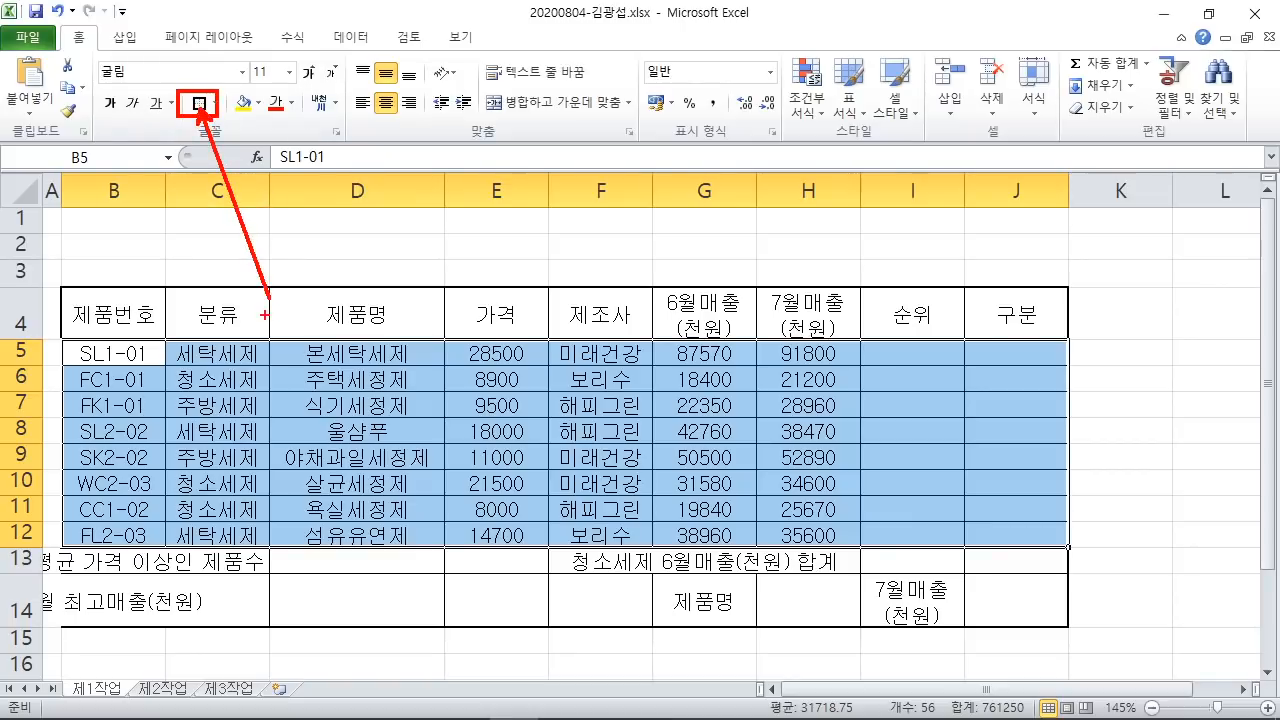
{"action": "key", "text": "Escape"}
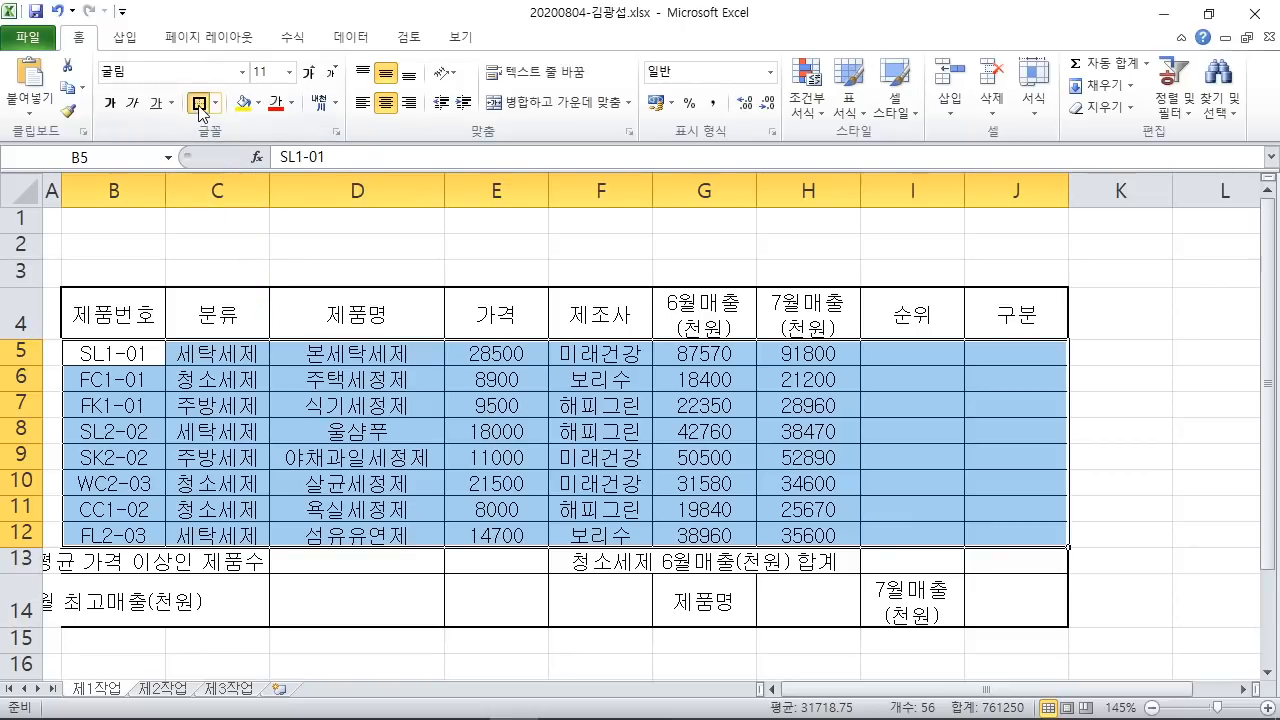
{"action": "left_click", "coordinate": [199, 103]}
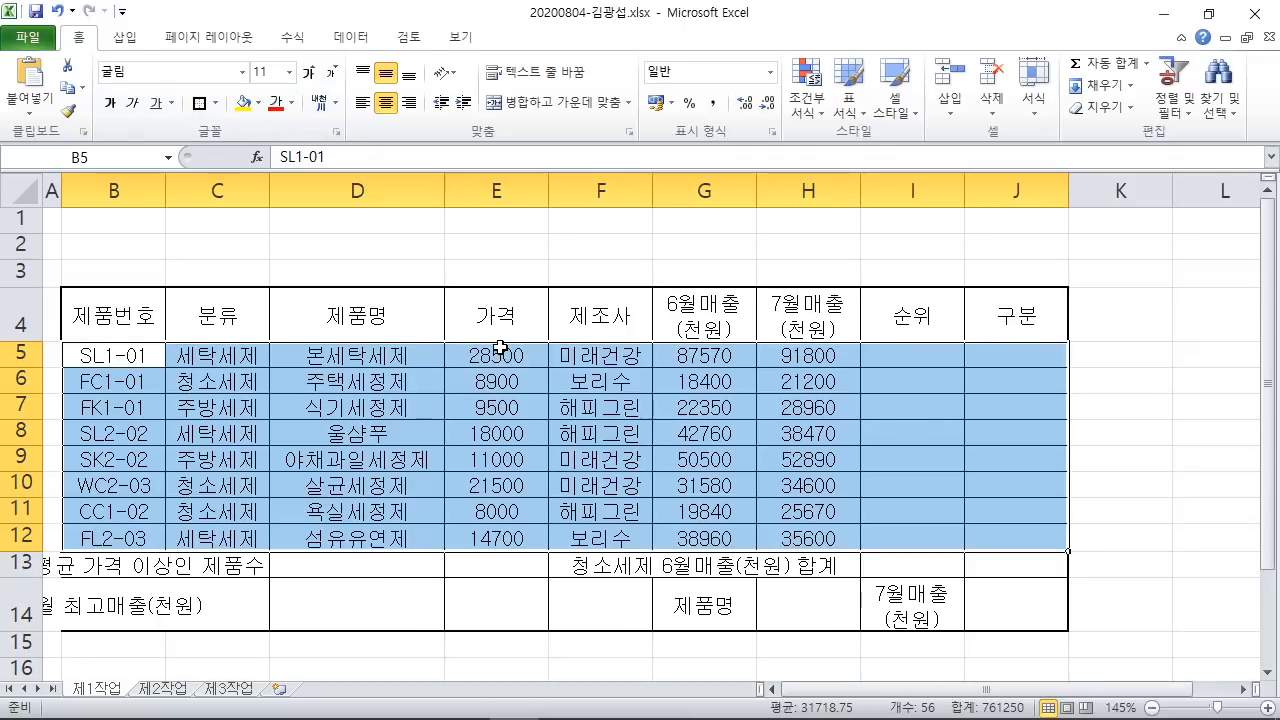
{"action": "left_click", "coordinate": [1223, 411]}
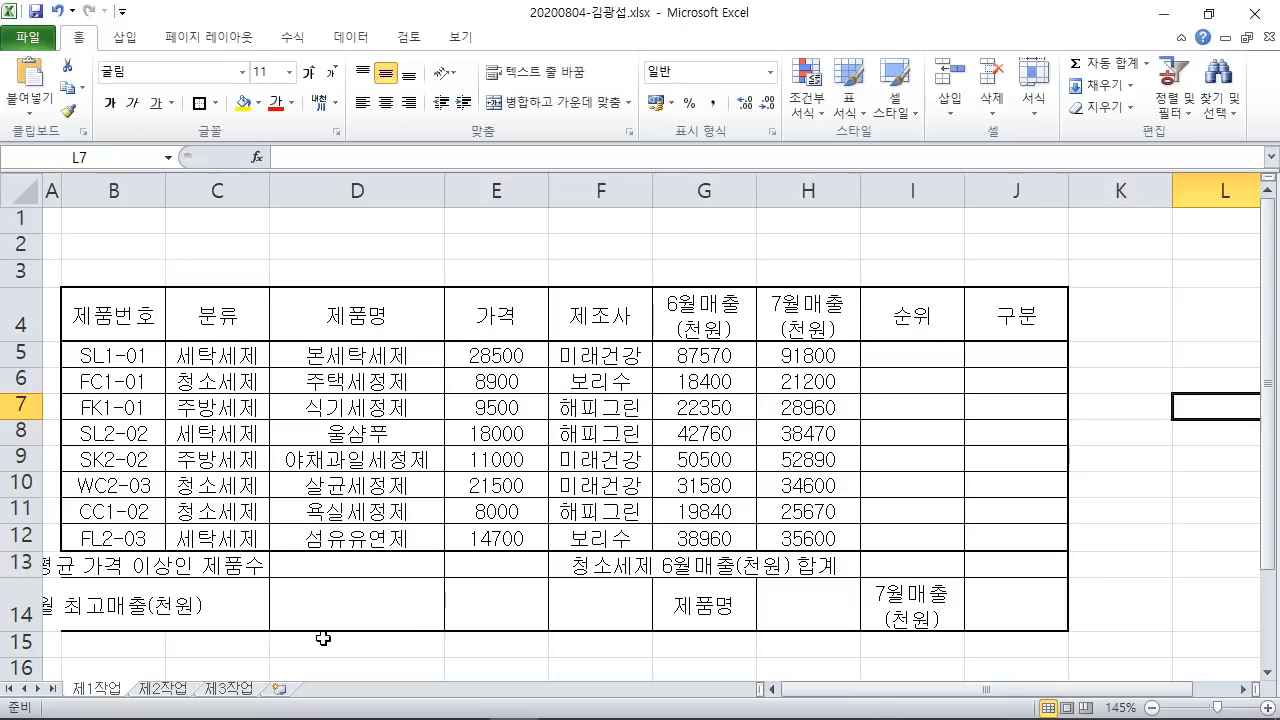
{"action": "mouse_move", "coordinate": [468, 716]}
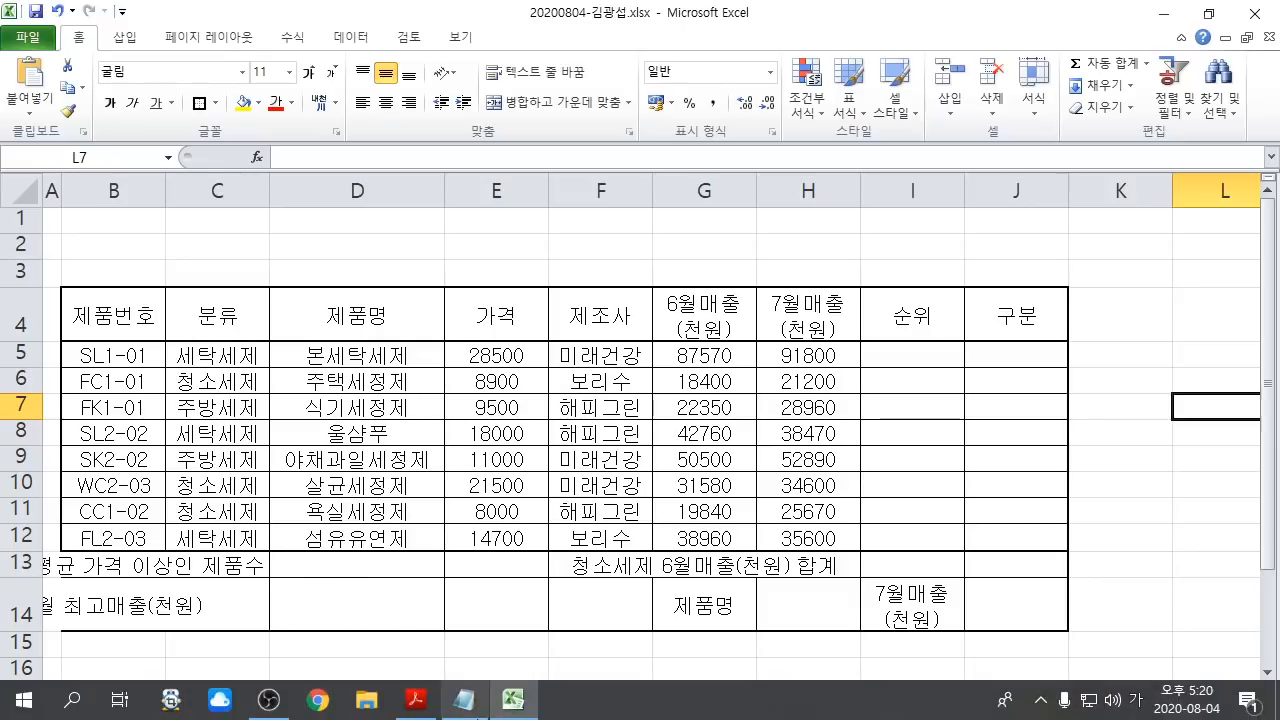
{"action": "left_click", "coordinate": [421, 705]}
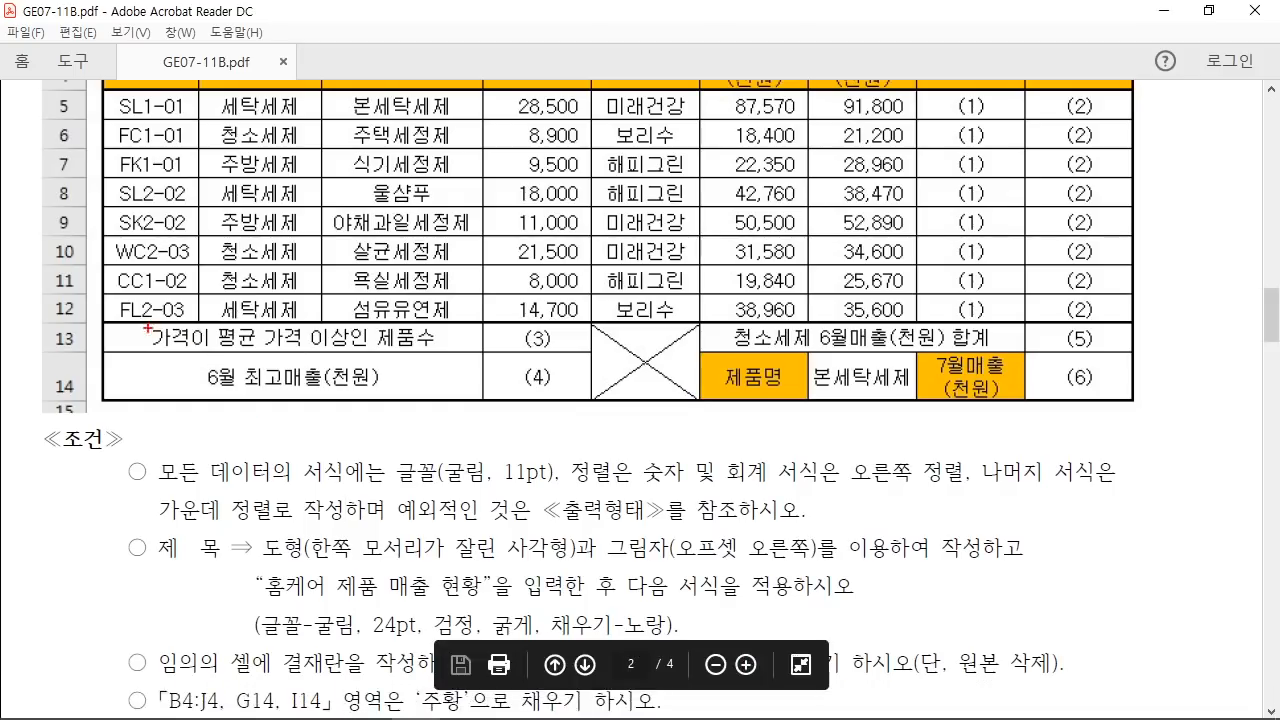
{"action": "left_click_drag", "start_coordinate": [104, 320], "coordinate": [486, 348]}
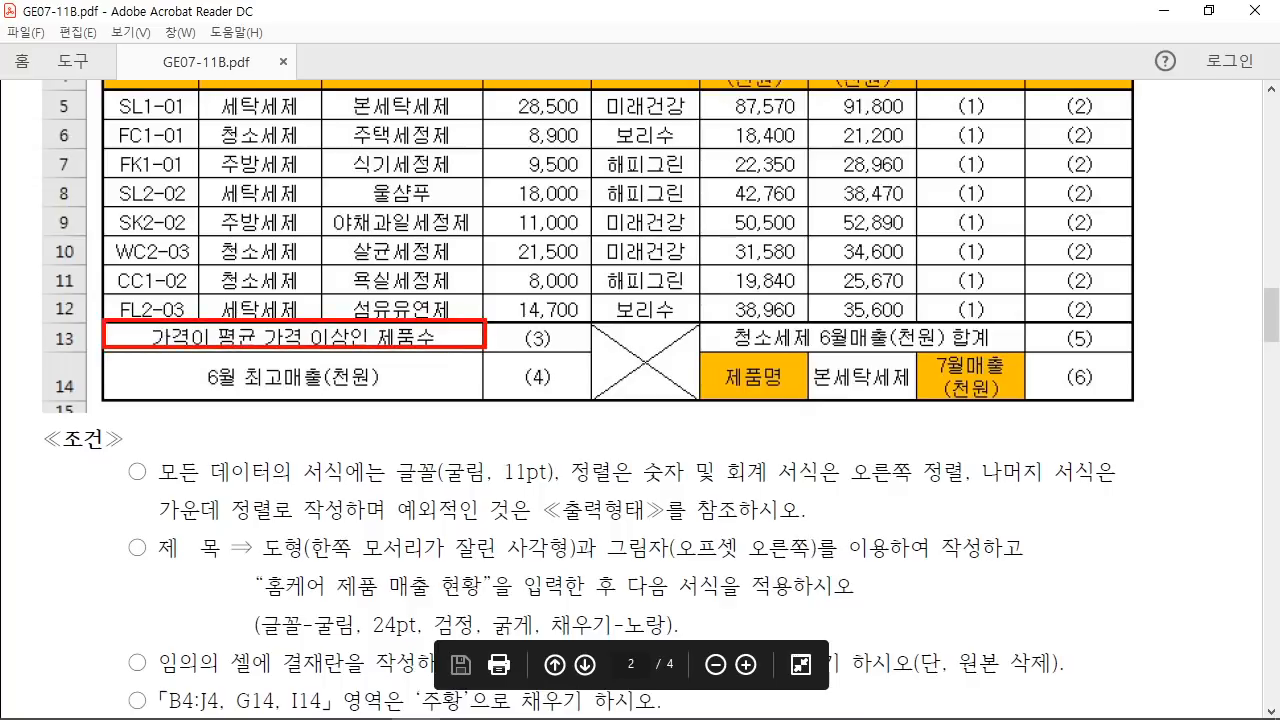
{"action": "left_click_drag", "start_coordinate": [113, 375], "coordinate": [476, 402]}
{"action": "left_click_drag", "start_coordinate": [594, 322], "coordinate": [701, 403]}
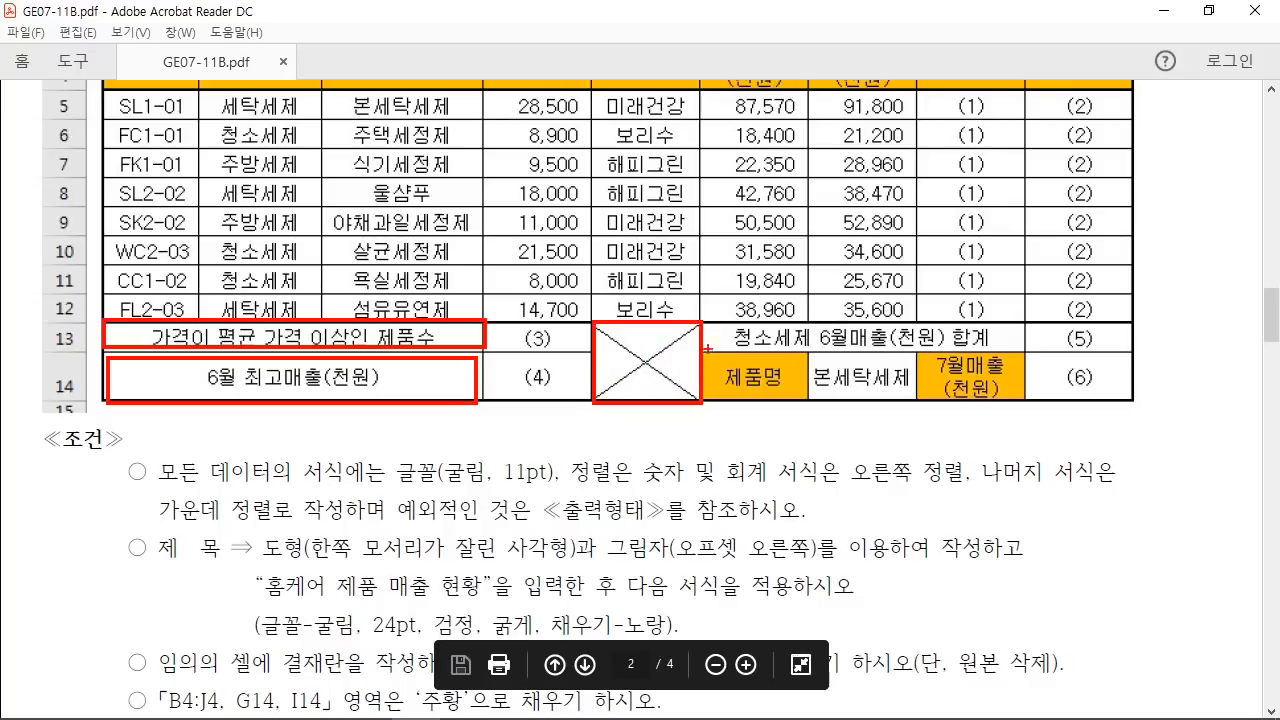
{"action": "left_click_drag", "start_coordinate": [706, 322], "coordinate": [1022, 350]}
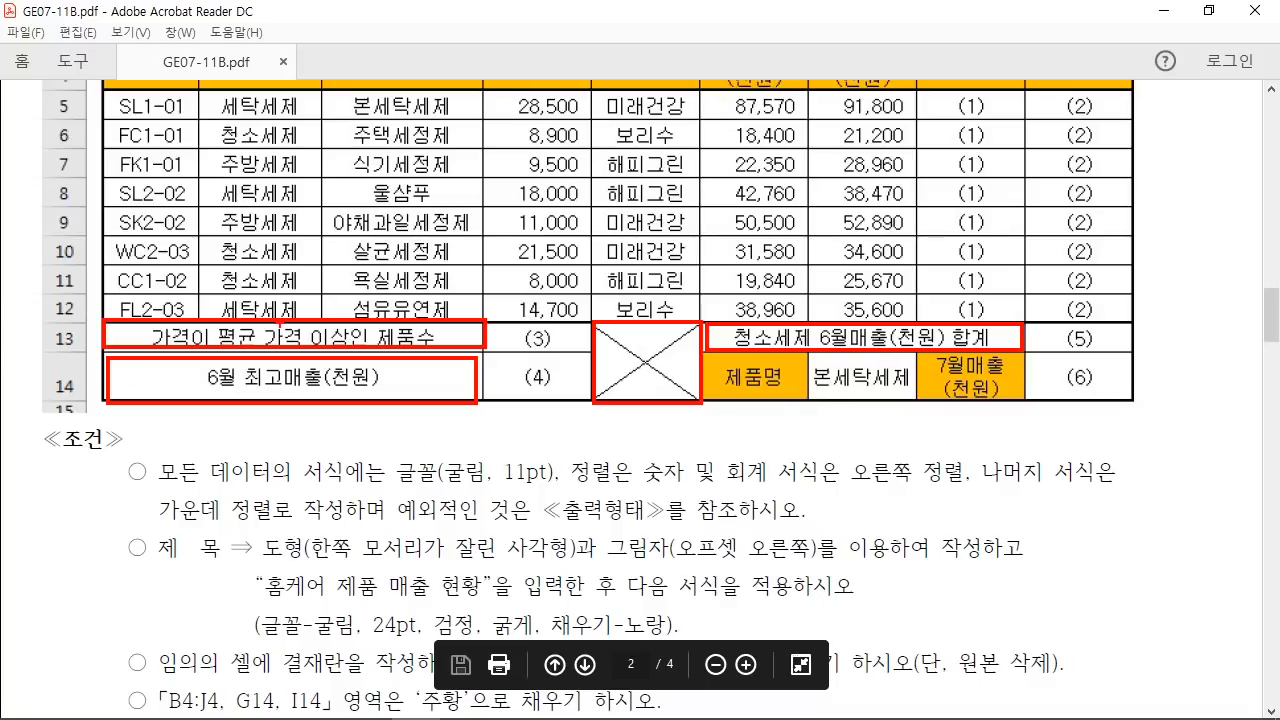
{"action": "left_click_drag", "start_coordinate": [277, 294], "coordinate": [328, 152]}
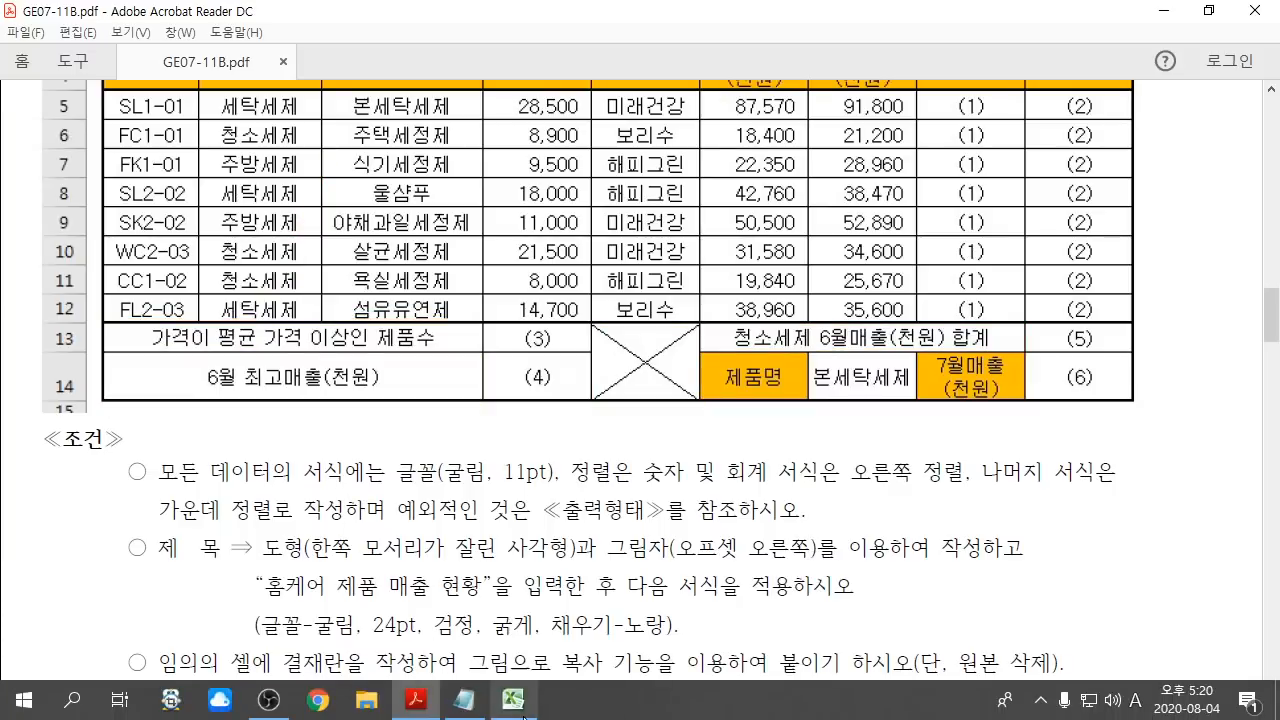
{"action": "left_click", "coordinate": [512, 706]}
{"action": "left_click_drag", "start_coordinate": [68, 564], "coordinate": [426, 567]}
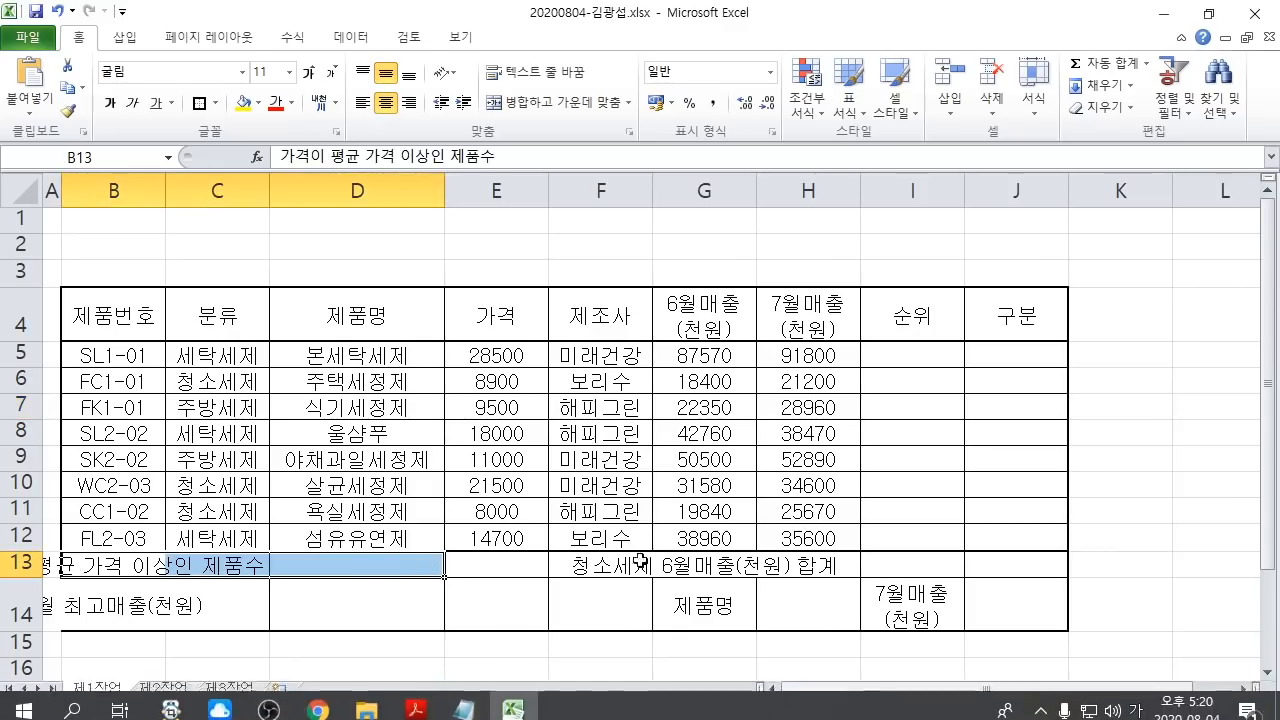
Step: Annotate the Ctrl tip and mark B14:D14, F13:F14 and G13:I13 as ranges to merge
{"action": "mouse_move", "coordinate": [519, 104]}
{"action": "left_mouse_down"}
{"action": "mouse_move", "coordinate": [623, 291]}
{"action": "mouse_move", "coordinate": [815, 291]}
{"action": "left_mouse_up"}
{"action": "mouse_move", "coordinate": [610, 165]}
{"action": "left_mouse_down"}
{"action": "mouse_move", "coordinate": [706, 170]}
{"action": "mouse_move", "coordinate": [690, 232]}
{"action": "left_mouse_up"}
{"action": "left_click_drag", "start_coordinate": [668, 196], "coordinate": [698, 186]}
{"action": "left_click_drag", "start_coordinate": [704, 258], "coordinate": [758, 240]}
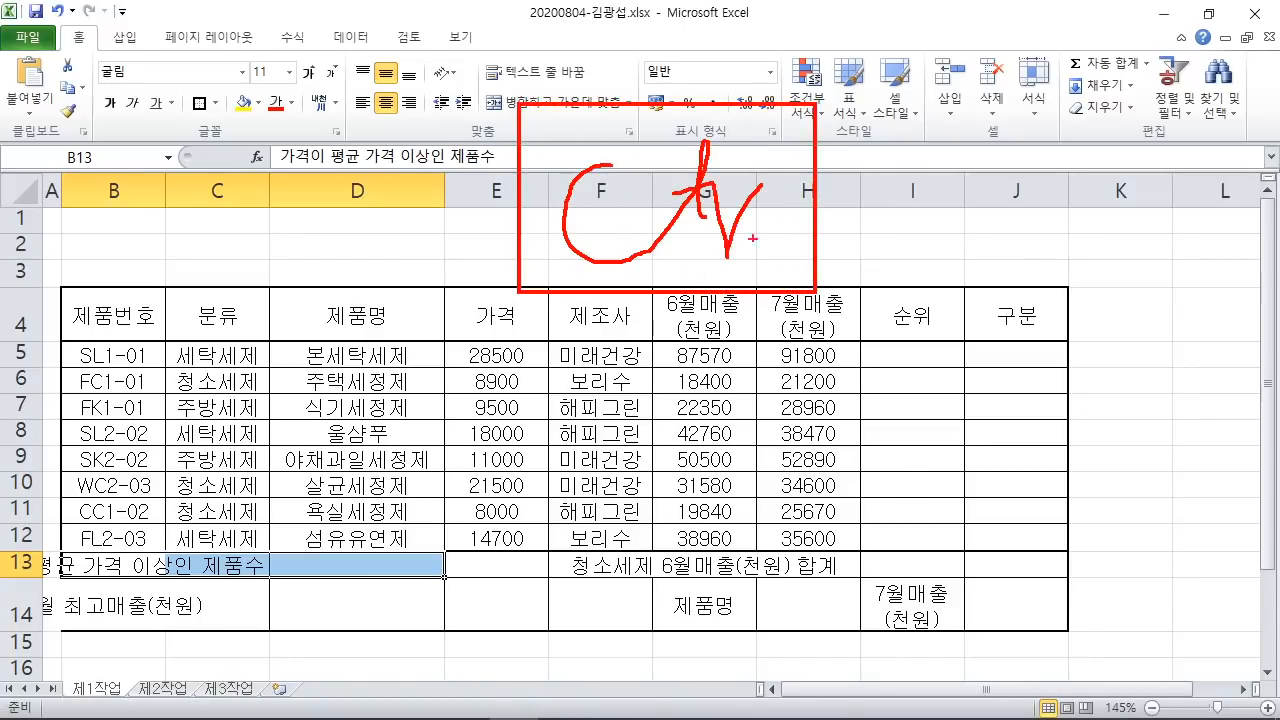
{"action": "left_click_drag", "start_coordinate": [770, 140], "coordinate": [792, 272]}
{"action": "mouse_move", "coordinate": [540, 232]}
{"action": "left_mouse_down"}
{"action": "mouse_move", "coordinate": [303, 380]}
{"action": "mouse_move", "coordinate": [566, 468]}
{"action": "left_mouse_up"}
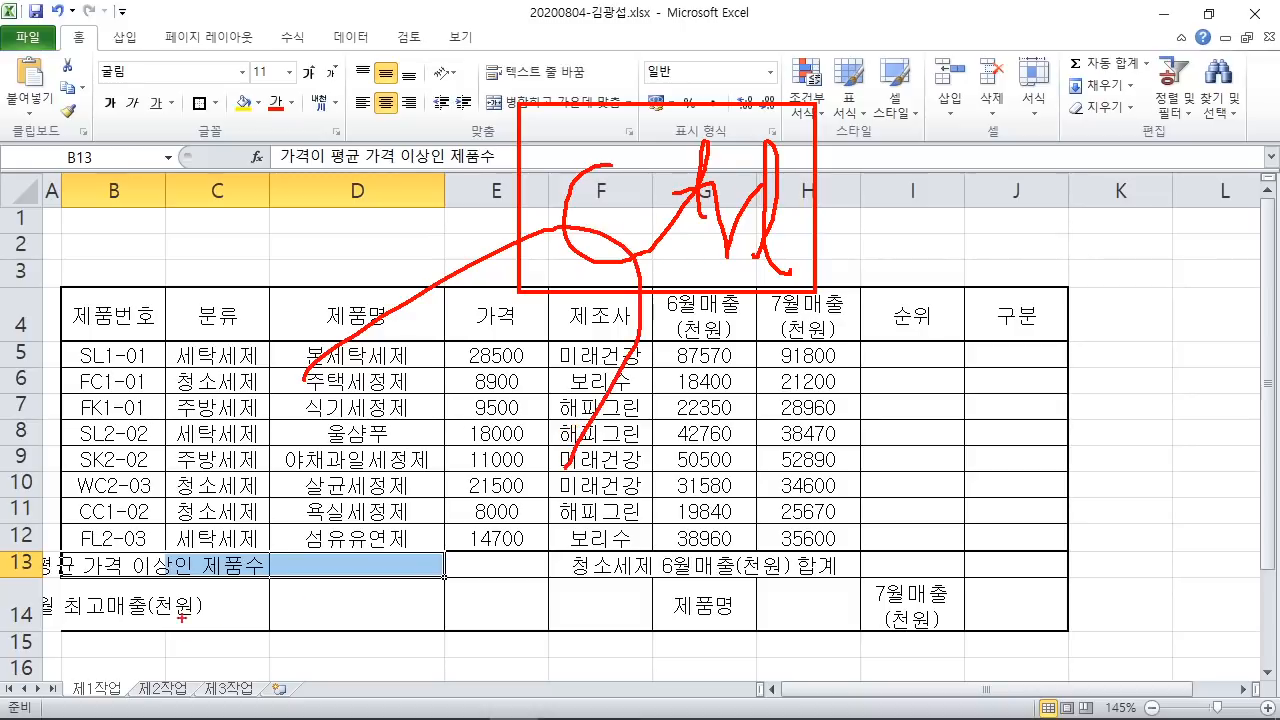
{"action": "left_click_drag", "start_coordinate": [61, 578], "coordinate": [436, 632]}
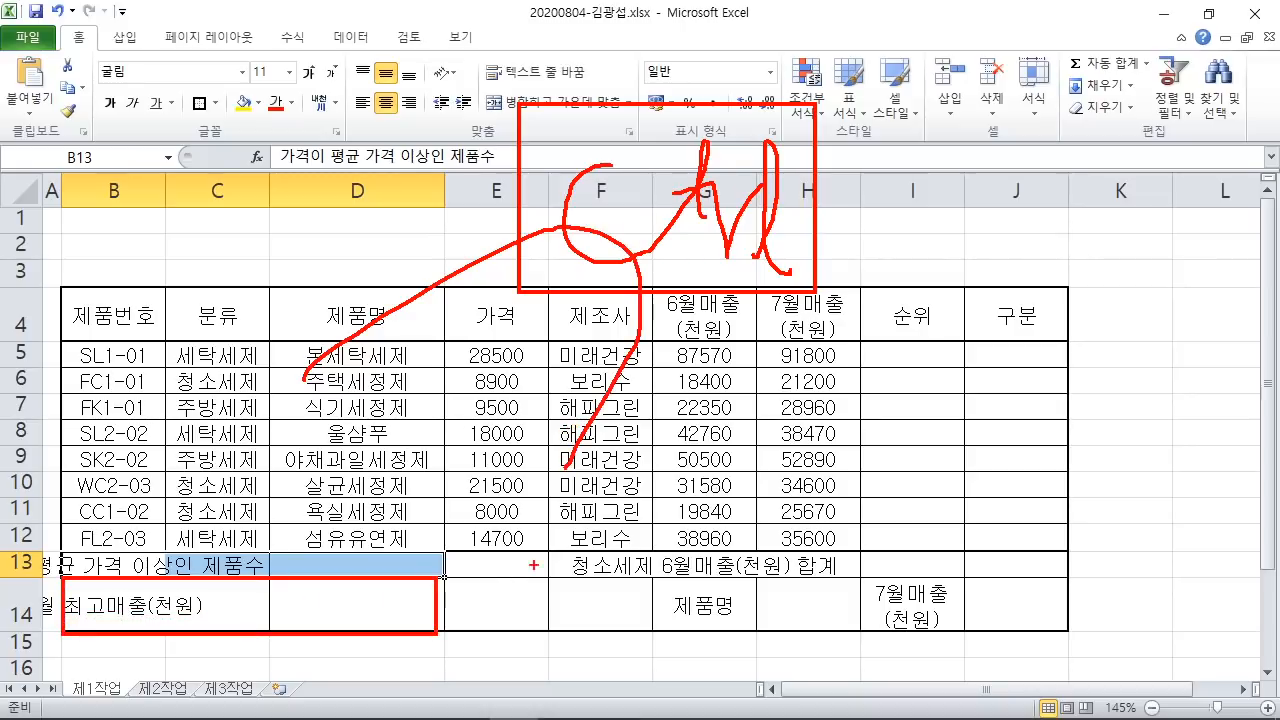
{"action": "left_click_drag", "start_coordinate": [557, 555], "coordinate": [659, 632]}
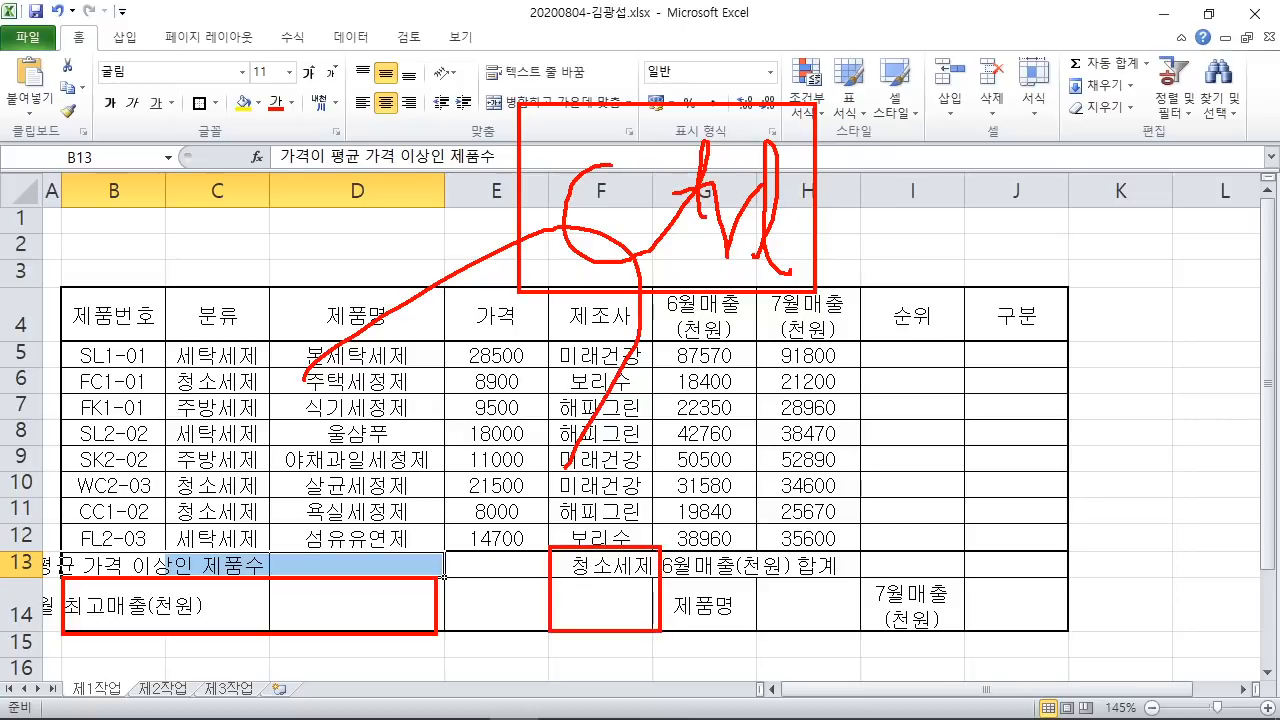
{"action": "left_click_drag", "start_coordinate": [659, 547], "coordinate": [963, 579]}
{"action": "key", "text": "Escape"}
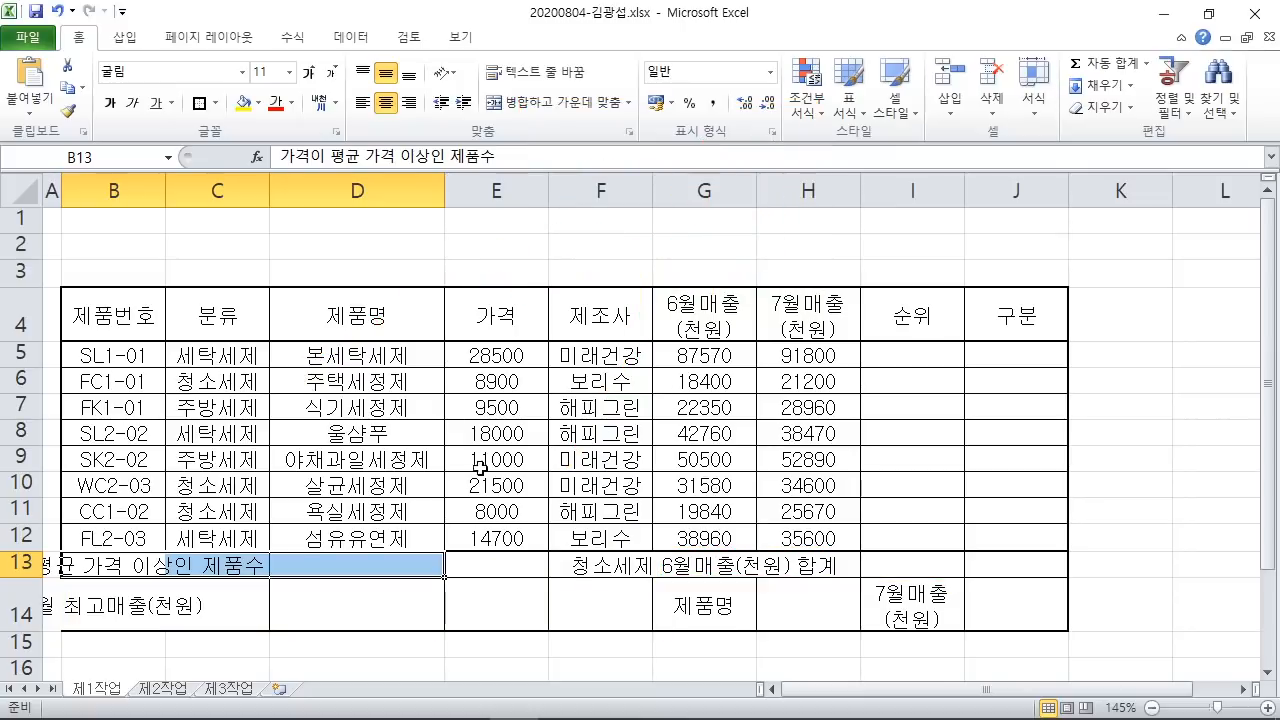
Step: Ctrl-add B14:D14, F13:F14 and G13:I13 to the selection and merge-and-centre each range
{"action": "left_click_drag", "start_coordinate": [94, 600], "coordinate": [438, 586]}
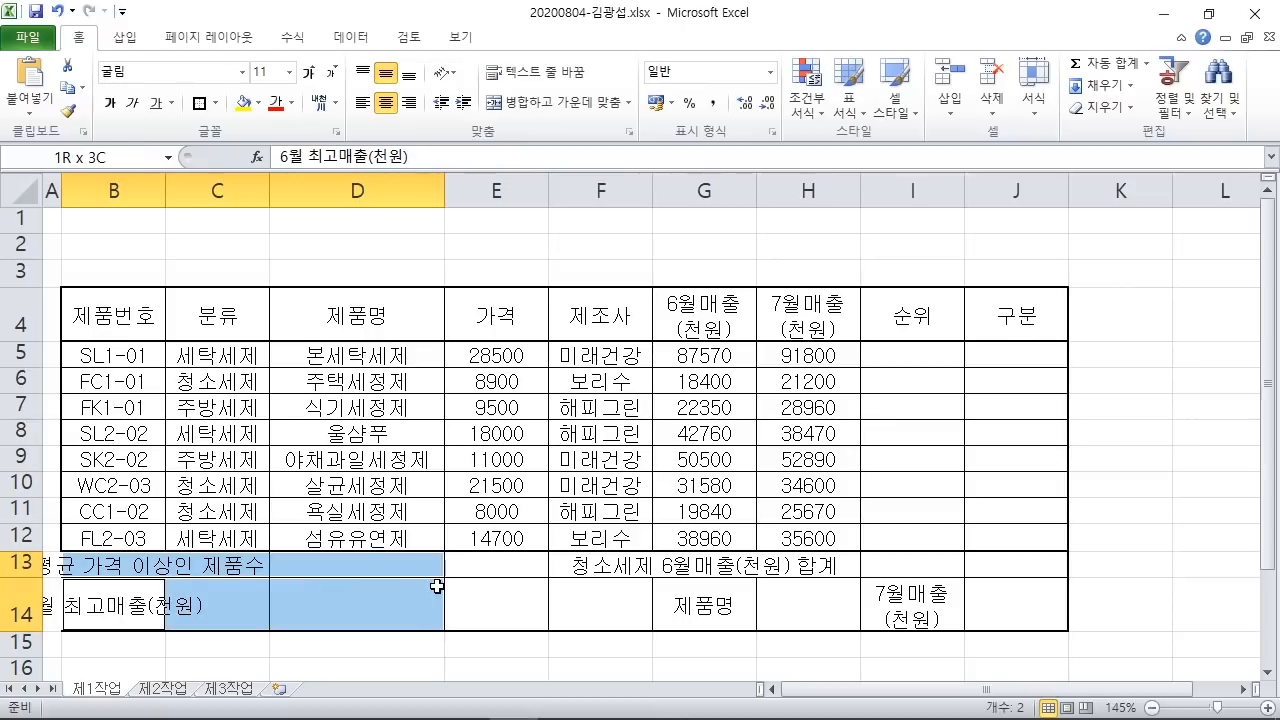
{"action": "left_click", "coordinate": [594, 606], "text": "ctrl"}
{"action": "left_click_drag", "start_coordinate": [657, 563], "coordinate": [950, 563]}
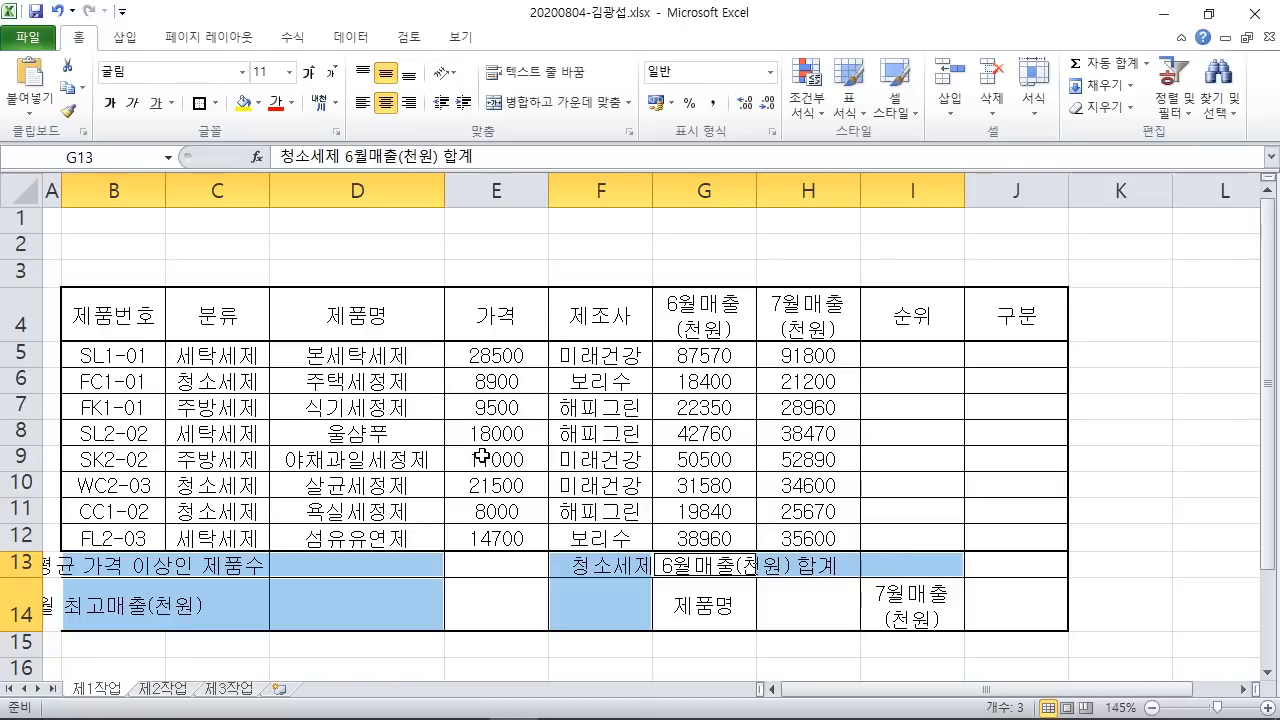
{"action": "mouse_move", "coordinate": [479, 86]}
{"action": "left_mouse_down"}
{"action": "mouse_move", "coordinate": [648, 126]}
{"action": "mouse_move", "coordinate": [630, 176]}
{"action": "mouse_move", "coordinate": [736, 382]}
{"action": "left_mouse_up"}
{"action": "key", "text": "Escape"}
{"action": "left_click", "coordinate": [557, 102]}
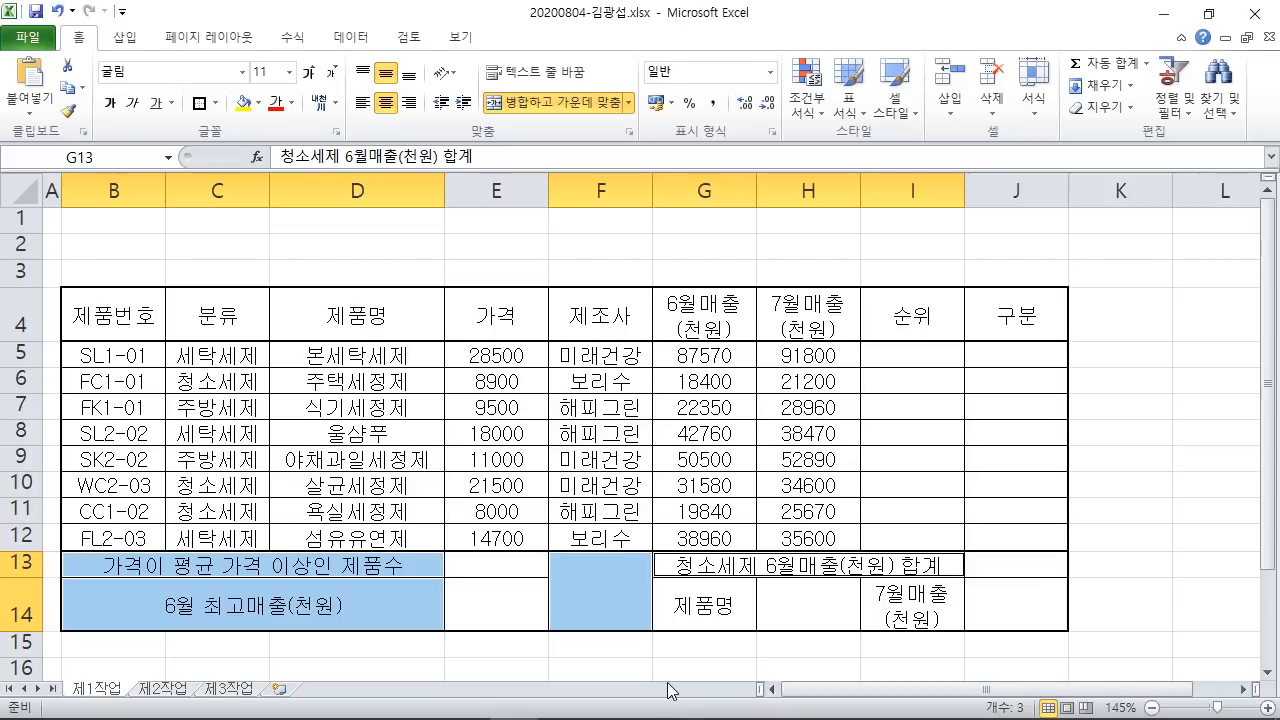
{"action": "left_click", "coordinate": [601, 591]}
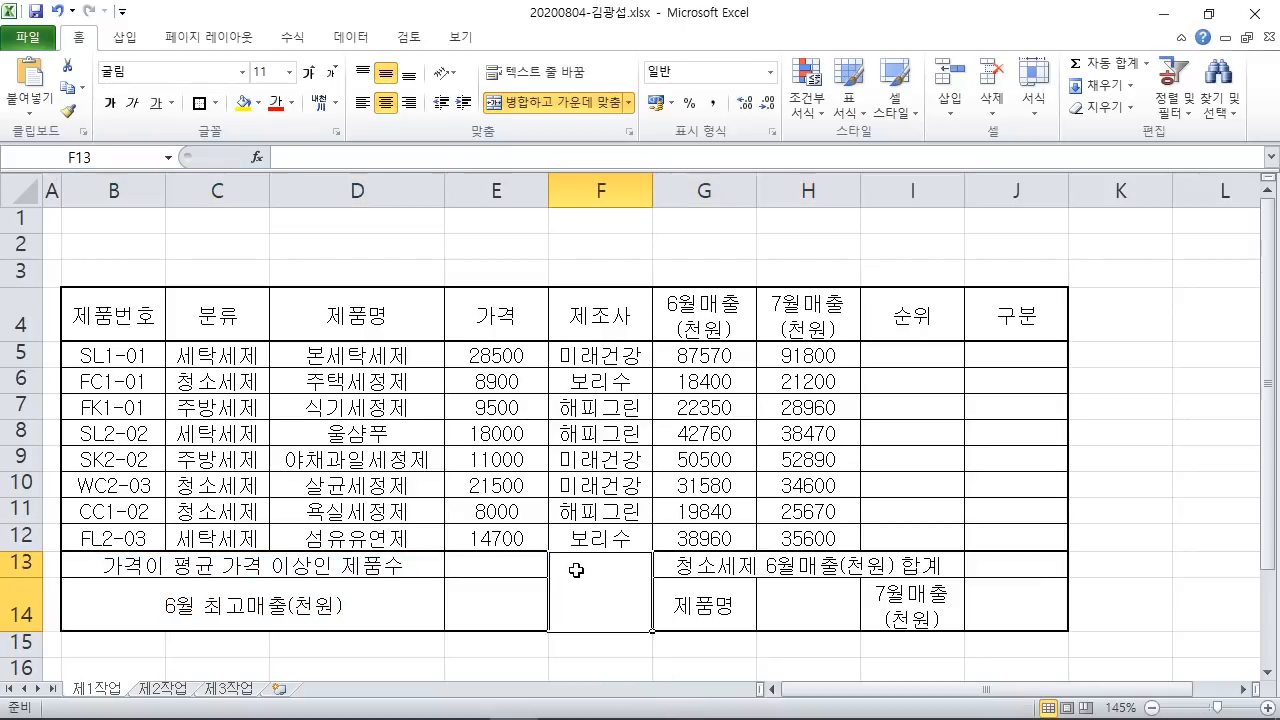
Step: Add both diagonal borders to merged cell F13:F14 in Format Cells, forming an X
{"action": "left_click_drag", "start_coordinate": [655, 554], "coordinate": [546, 622]}
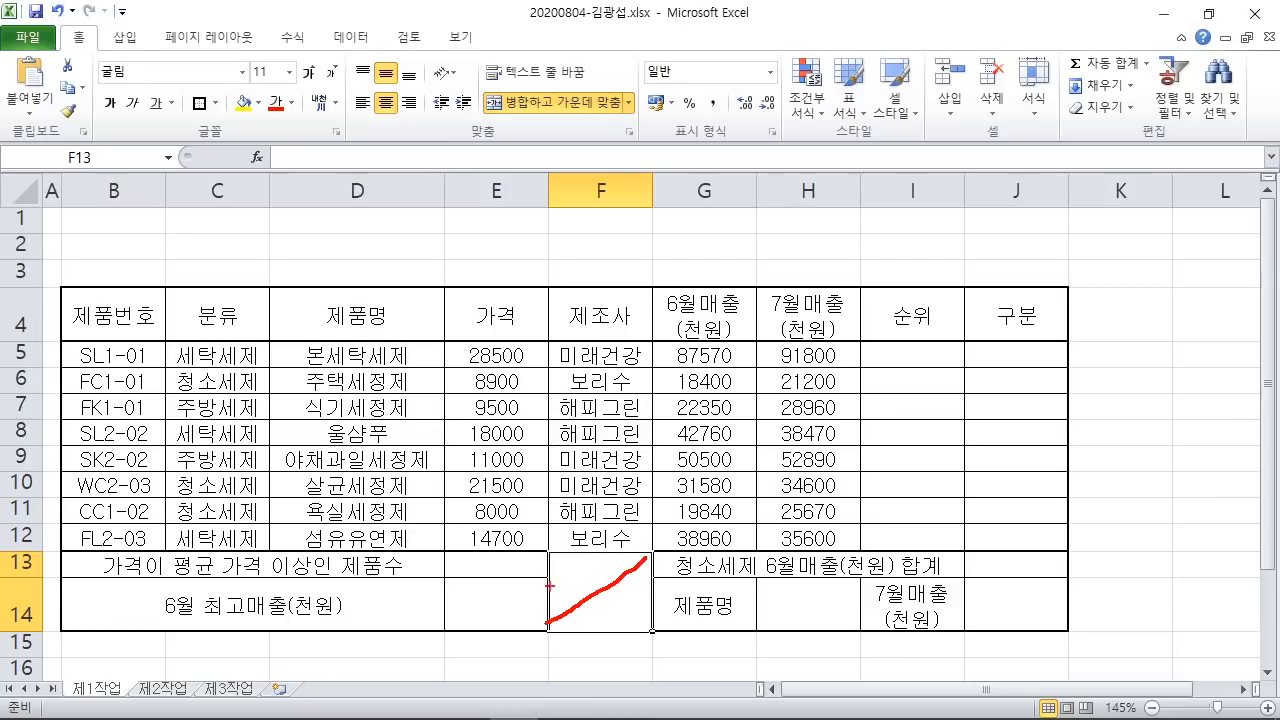
{"action": "left_click_drag", "start_coordinate": [548, 548], "coordinate": [655, 632]}
{"action": "key", "text": "Escape"}
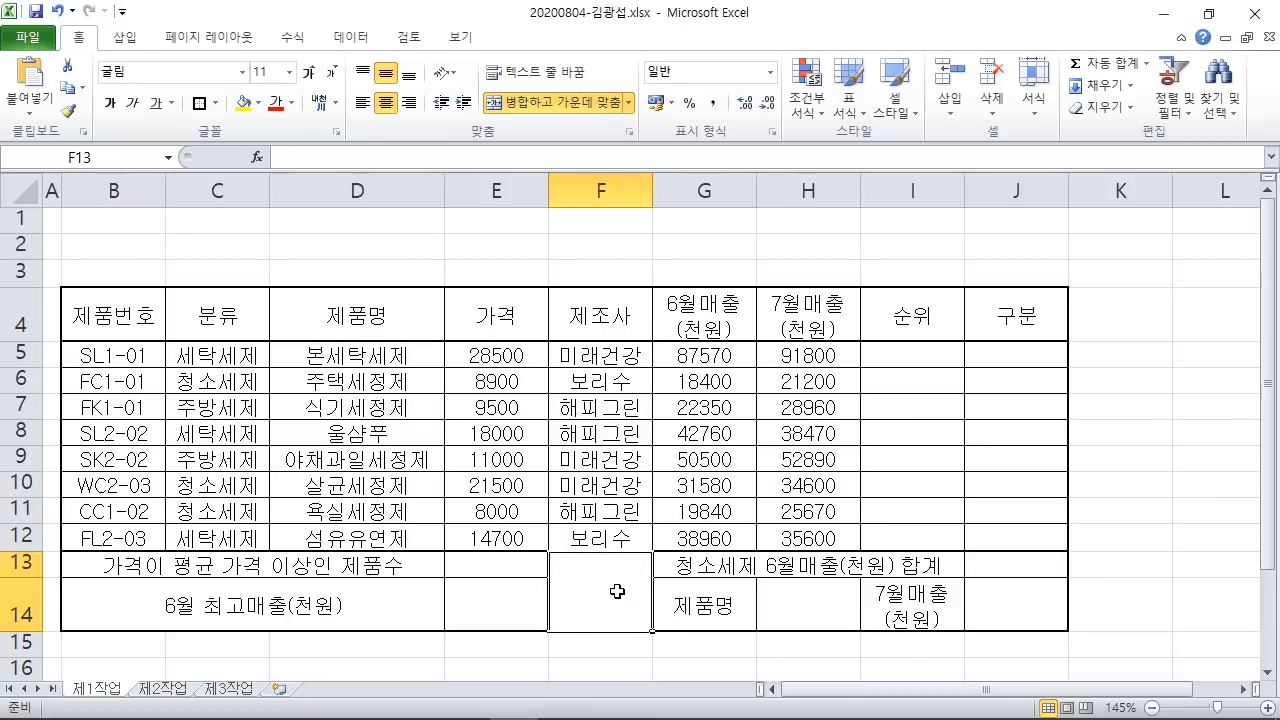
{"action": "right_click", "coordinate": [601, 575]}
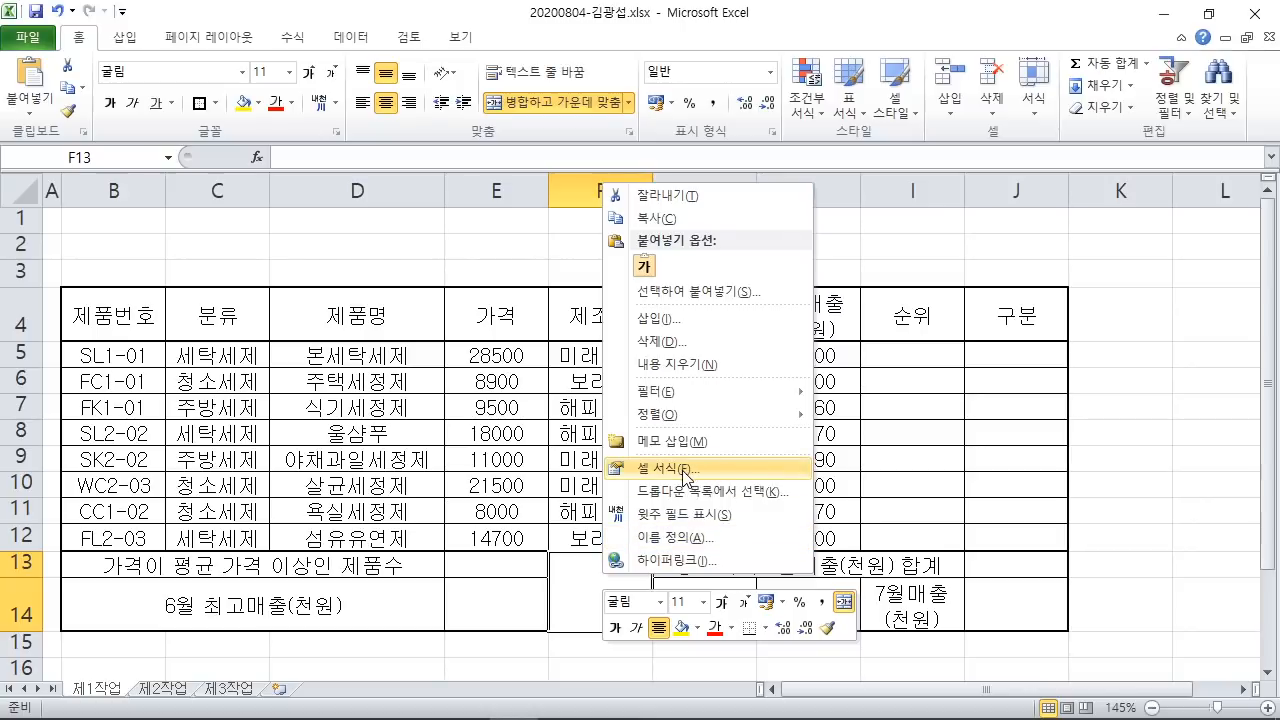
{"action": "key", "text": "Escape"}
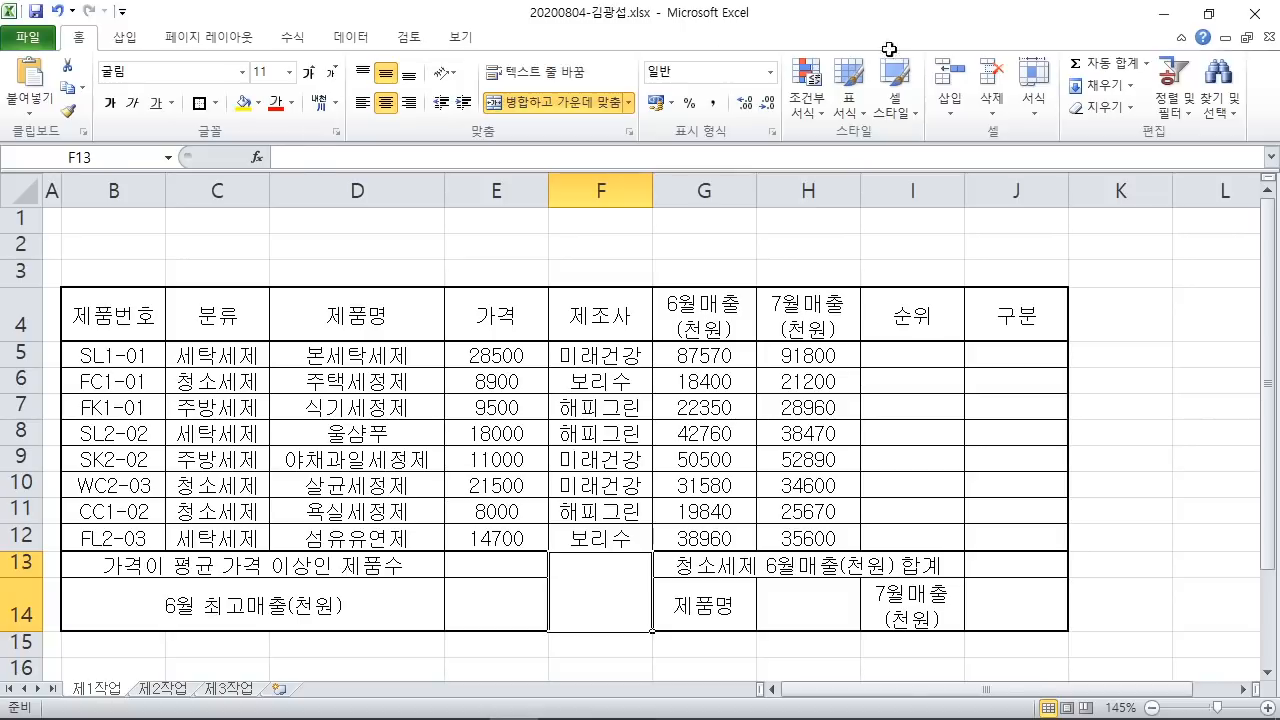
{"action": "key", "text": "ctrl+1"}
{"action": "left_click_drag", "start_coordinate": [541, 246], "coordinate": [500, 100]}
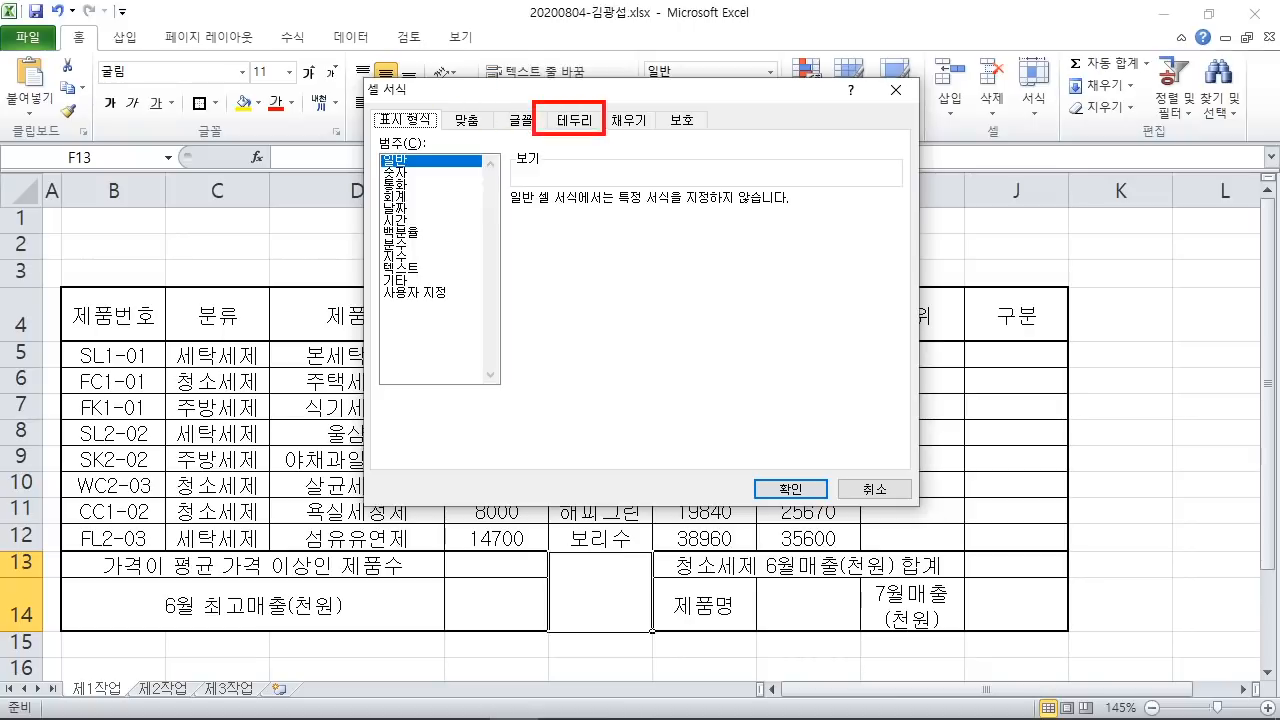
{"action": "left_click", "coordinate": [572, 120]}
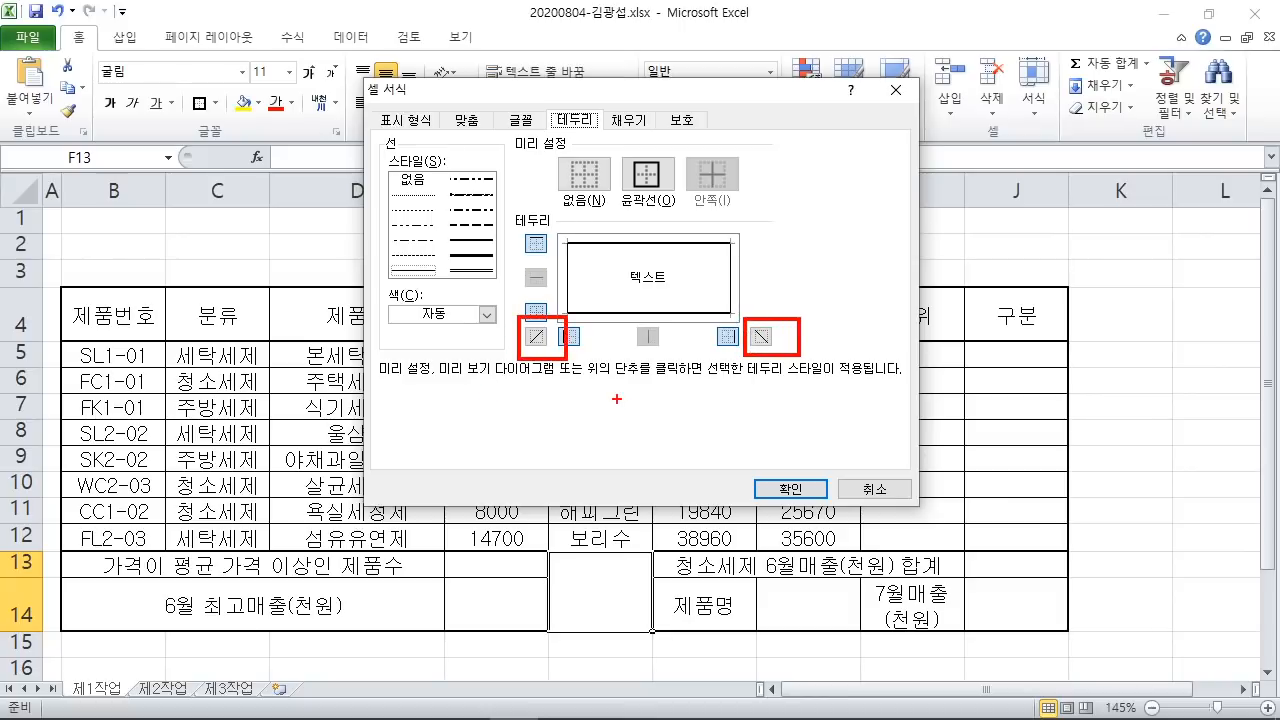
{"action": "left_click", "coordinate": [536, 336]}
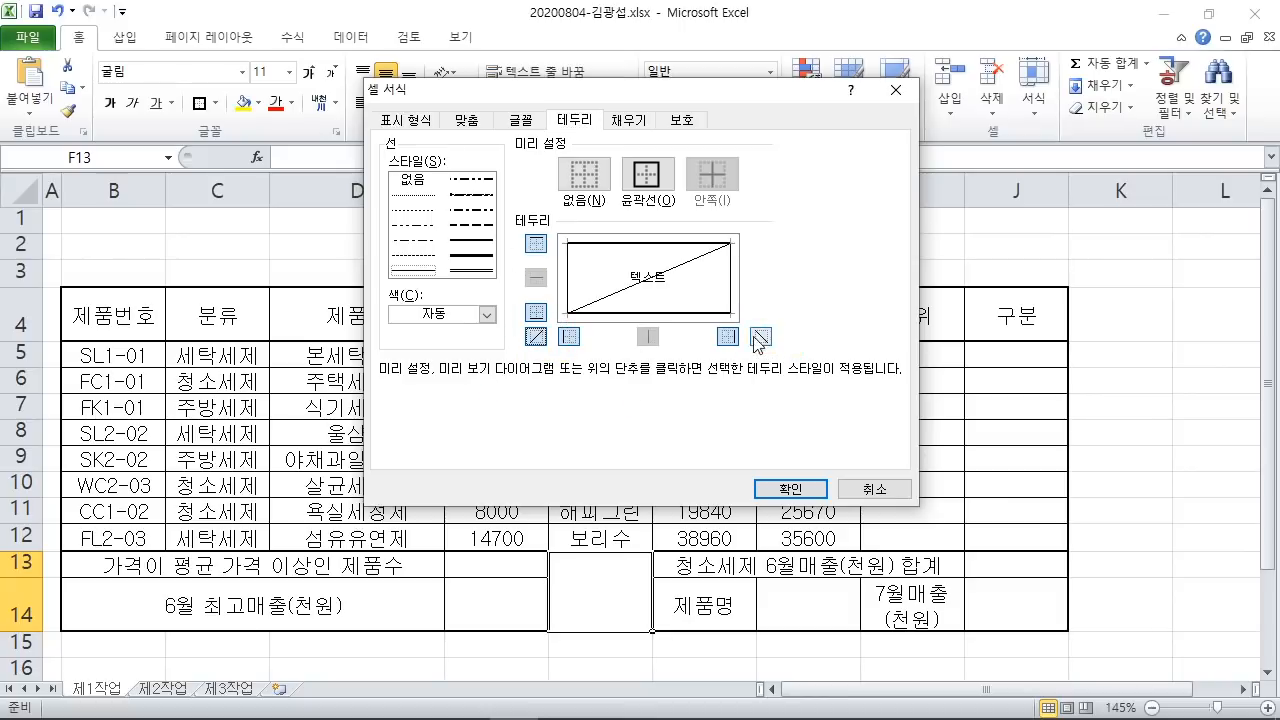
{"action": "left_click", "coordinate": [761, 336]}
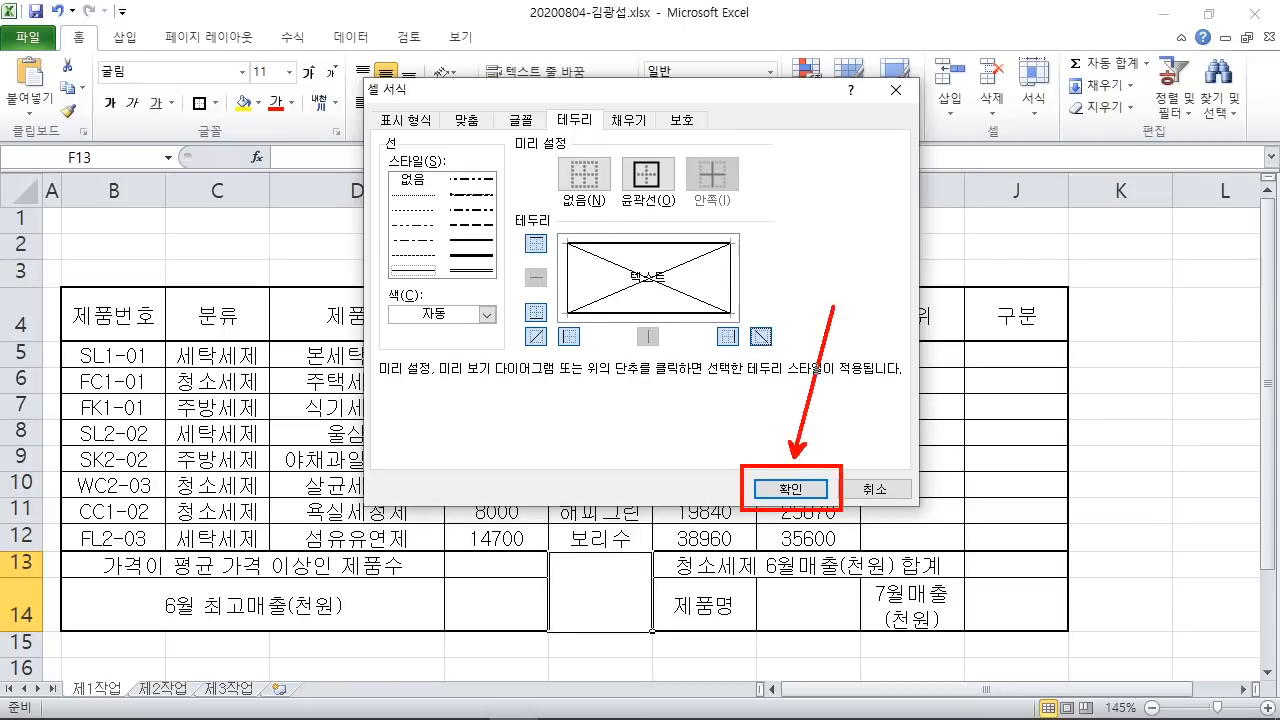
{"action": "left_click", "coordinate": [793, 489]}
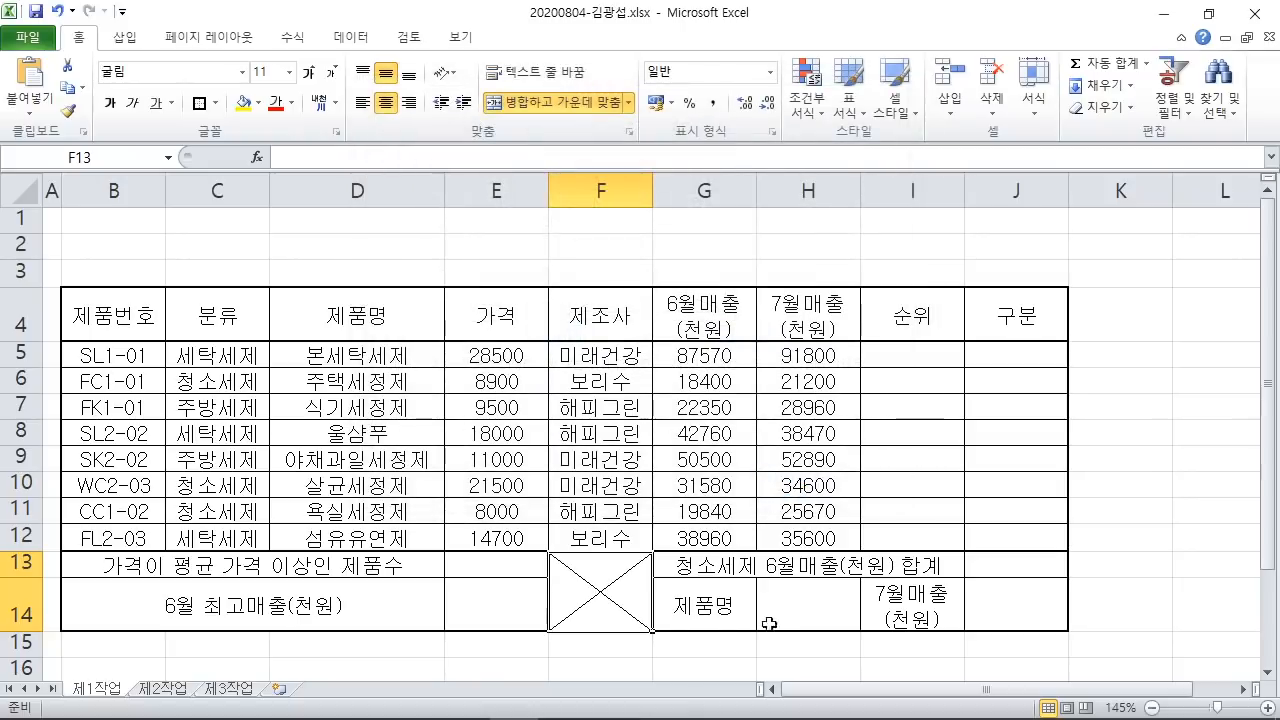
{"action": "left_click", "coordinate": [1142, 520]}
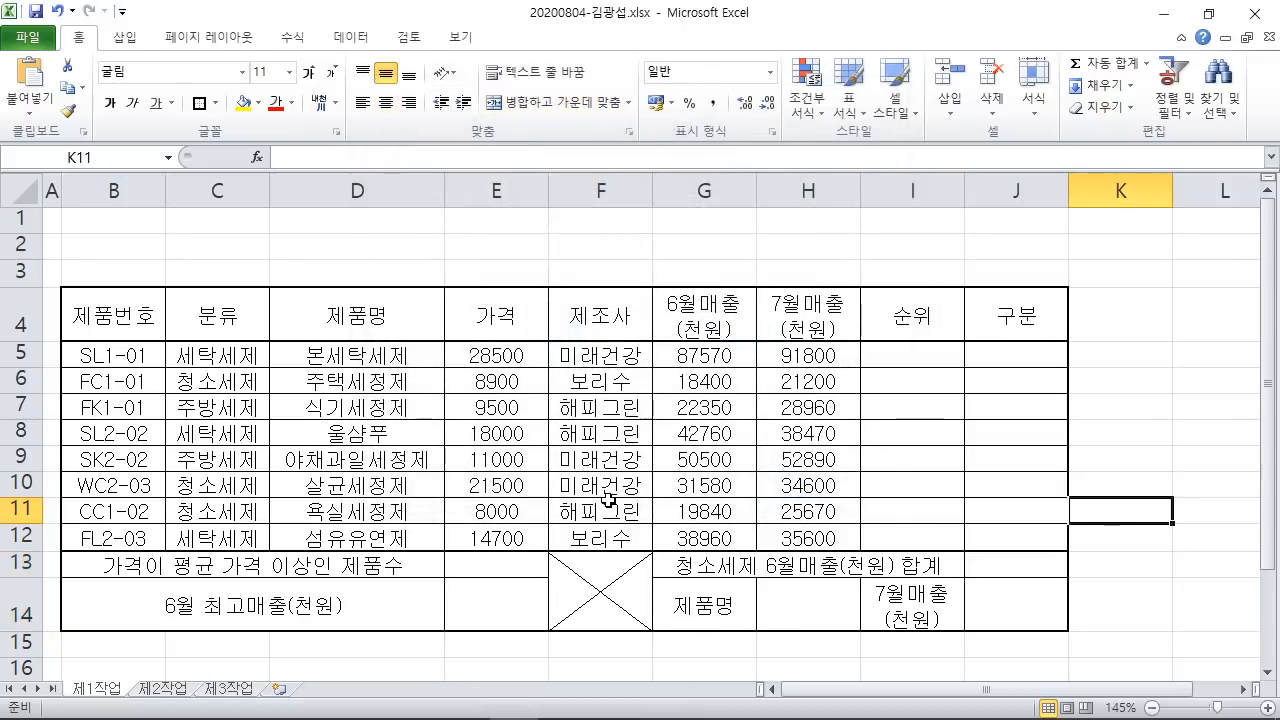
Step: In the PDF sample table, mark the comma-separated price and June/July sales values
{"action": "left_click", "coordinate": [416, 700]}
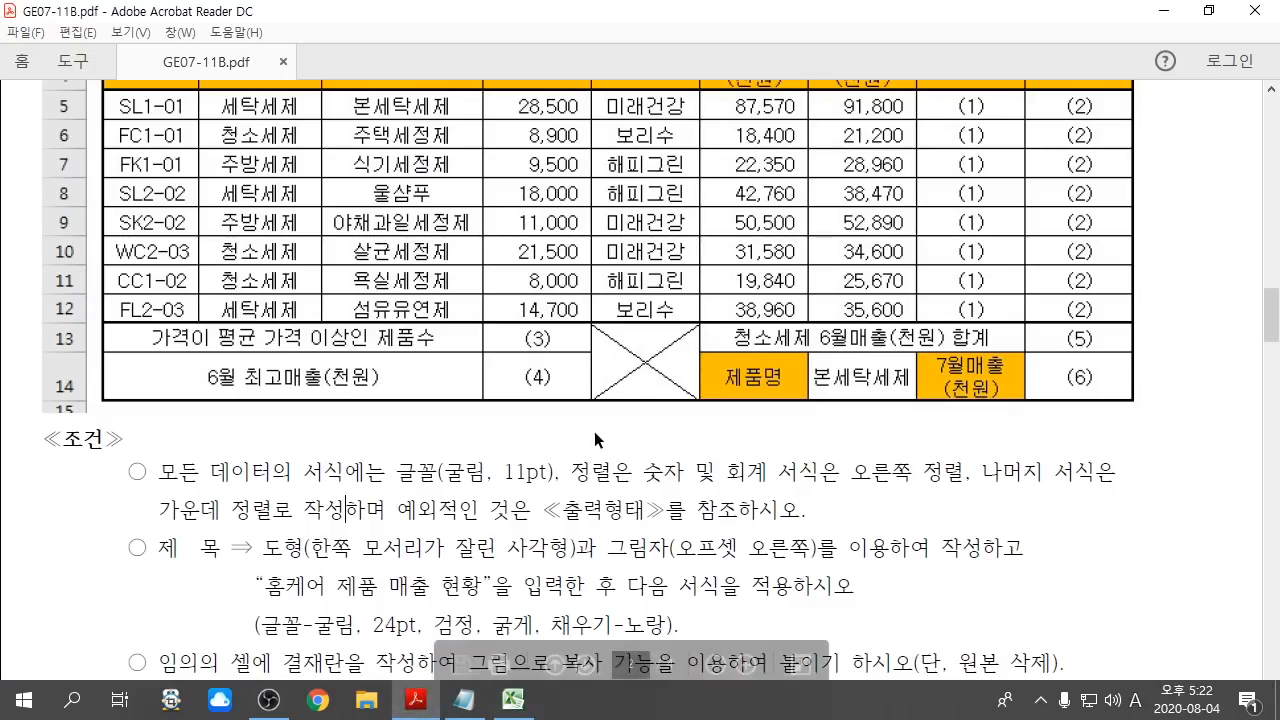
{"action": "scroll", "coordinate": [594, 431], "scroll_direction": "up", "scroll_amount": 4}
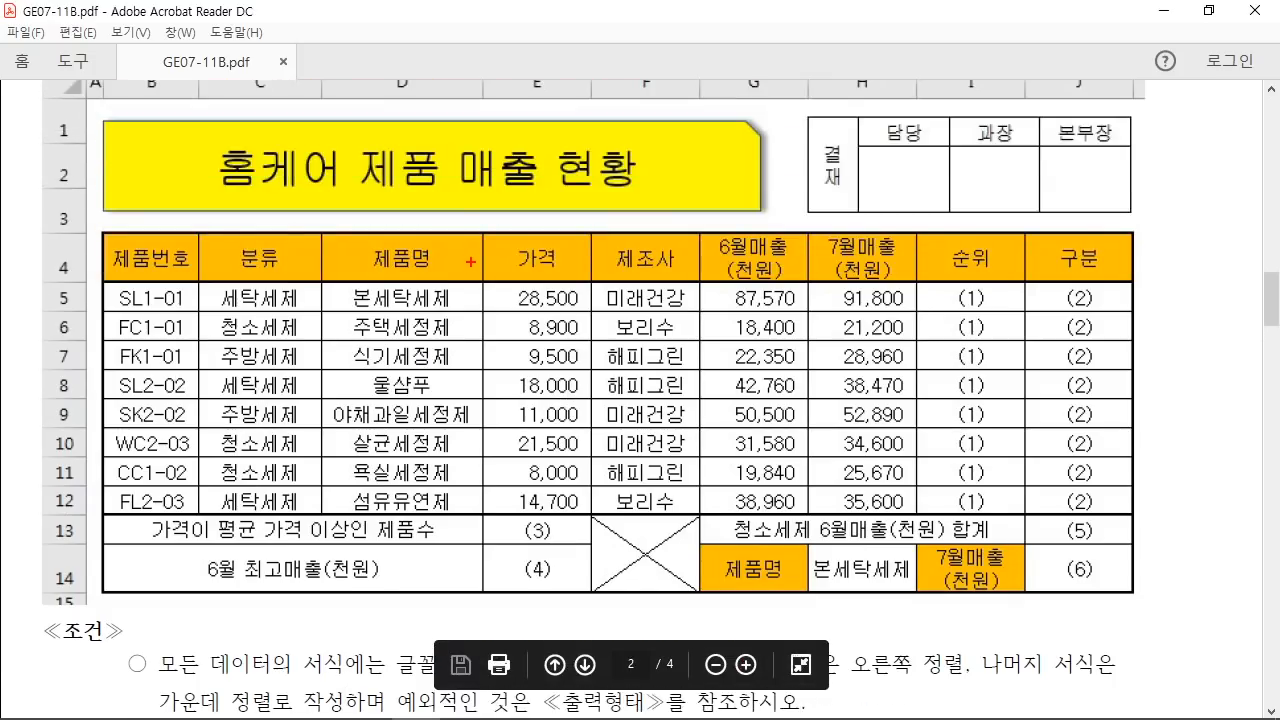
{"action": "left_click_drag", "start_coordinate": [486, 283], "coordinate": [592, 512]}
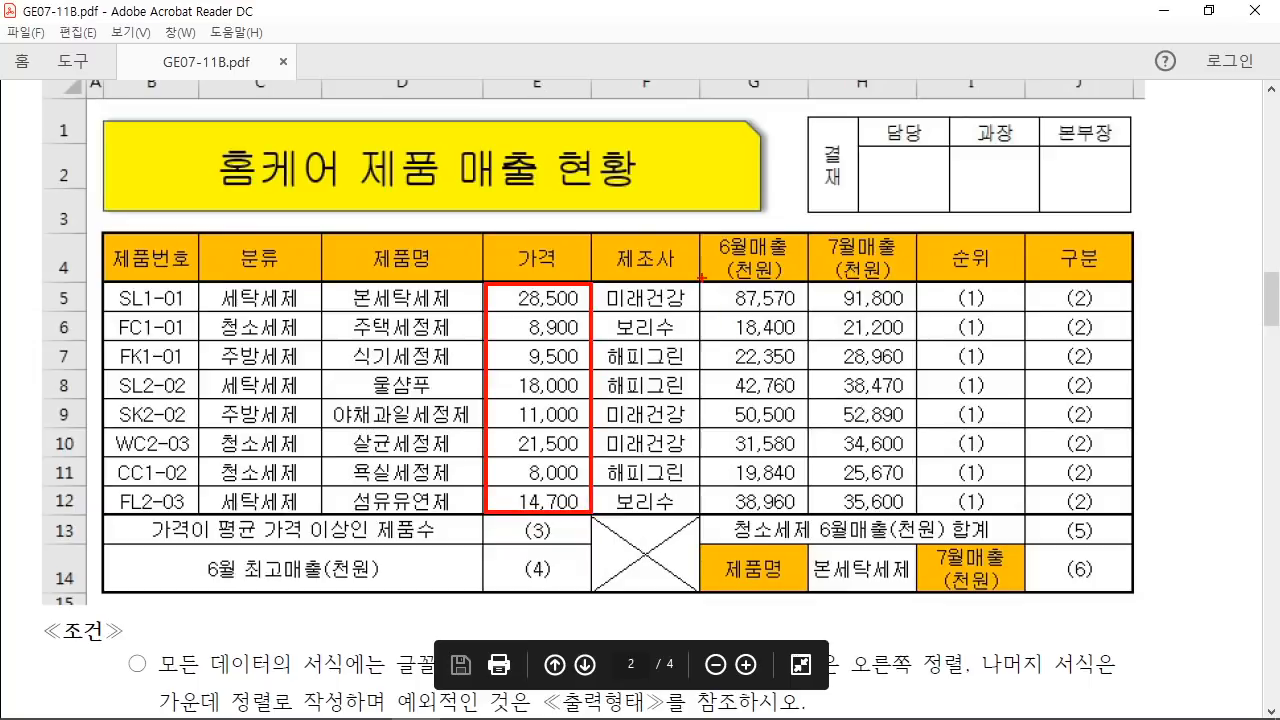
{"action": "left_click_drag", "start_coordinate": [703, 278], "coordinate": [918, 508]}
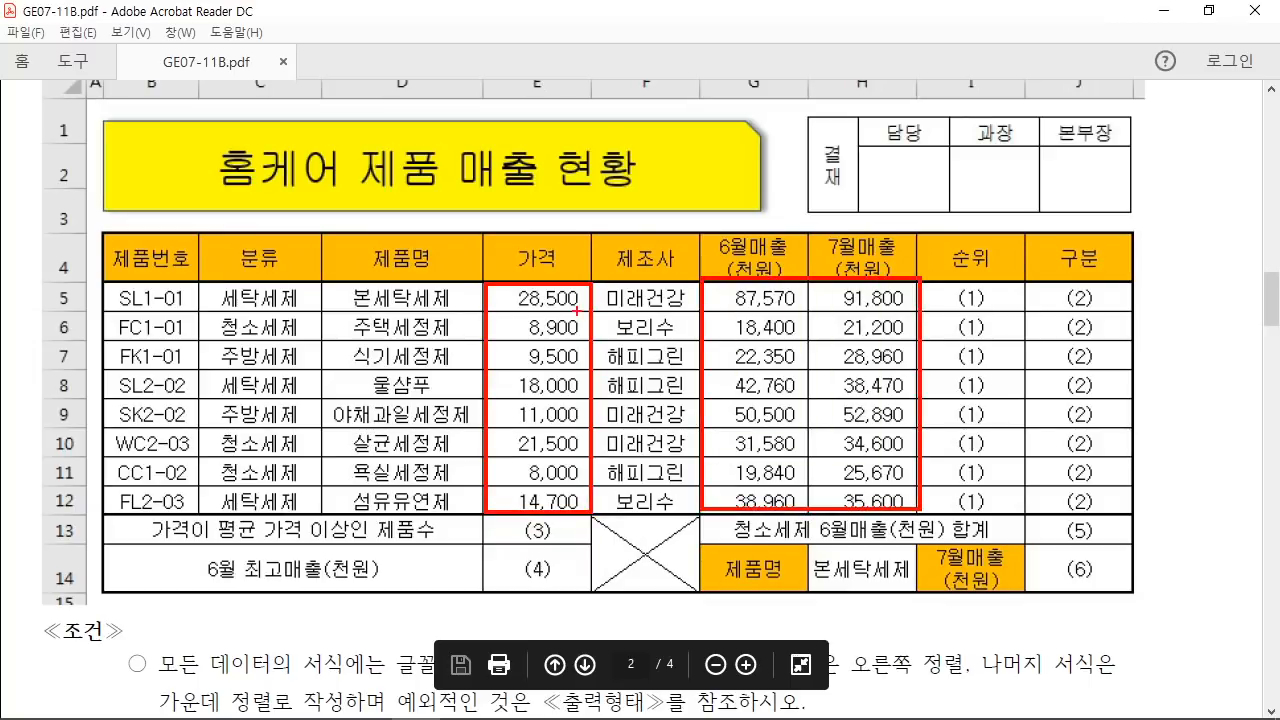
{"action": "left_click_drag", "start_coordinate": [536, 293], "coordinate": [585, 184]}
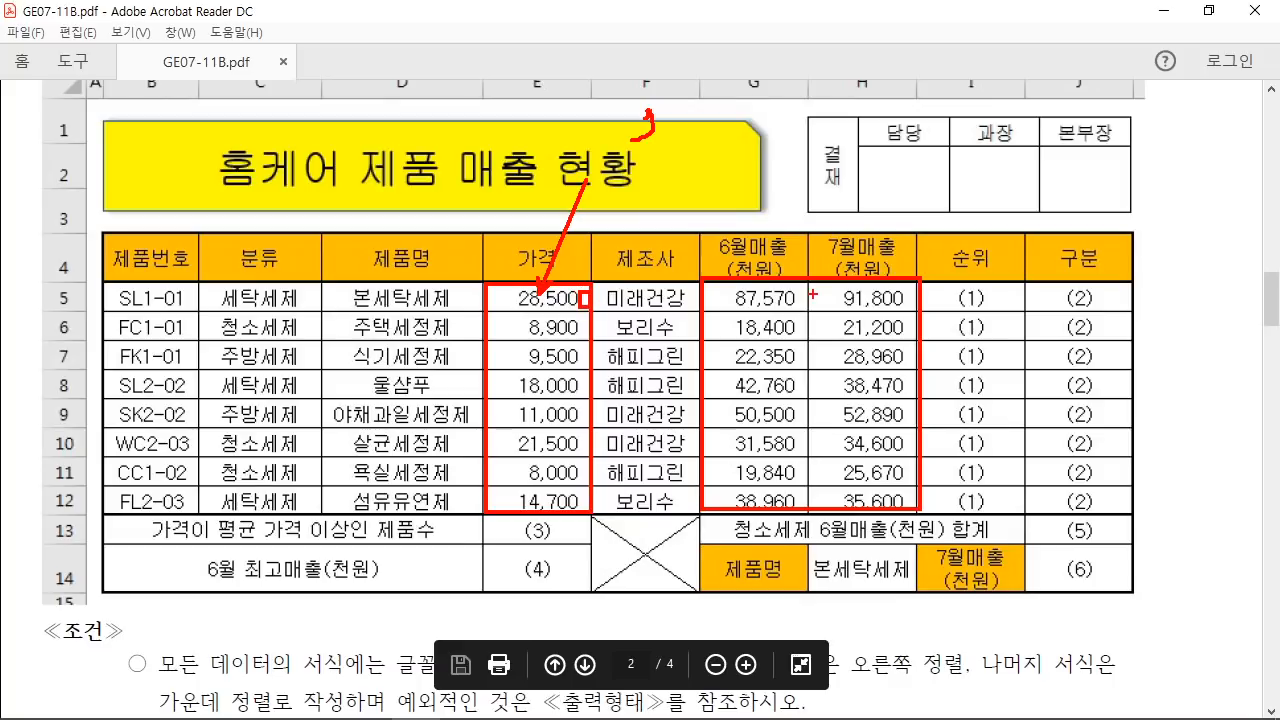
{"action": "left_click_drag", "start_coordinate": [801, 303], "coordinate": [813, 308]}
{"action": "mouse_move", "coordinate": [553, 287]}
{"action": "left_mouse_down"}
{"action": "mouse_move", "coordinate": [506, 363]}
{"action": "mouse_move", "coordinate": [542, 462]}
{"action": "left_mouse_up"}
{"action": "left_click_drag", "start_coordinate": [576, 454], "coordinate": [564, 499]}
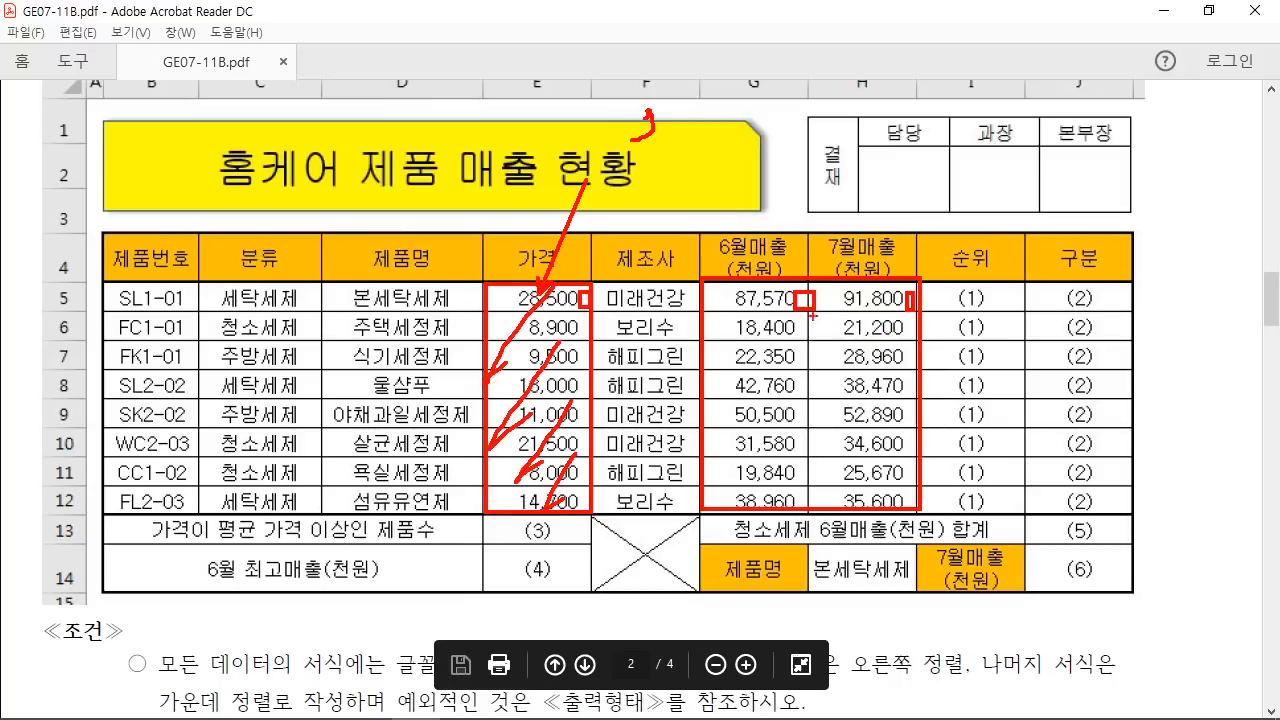
{"action": "left_click_drag", "start_coordinate": [788, 283], "coordinate": [730, 378]}
{"action": "left_click_drag", "start_coordinate": [822, 331], "coordinate": [748, 474]}
{"action": "left_click_drag", "start_coordinate": [862, 401], "coordinate": [830, 474]}
{"action": "left_click_drag", "start_coordinate": [916, 434], "coordinate": [899, 505]}
{"action": "key", "text": "Escape"}
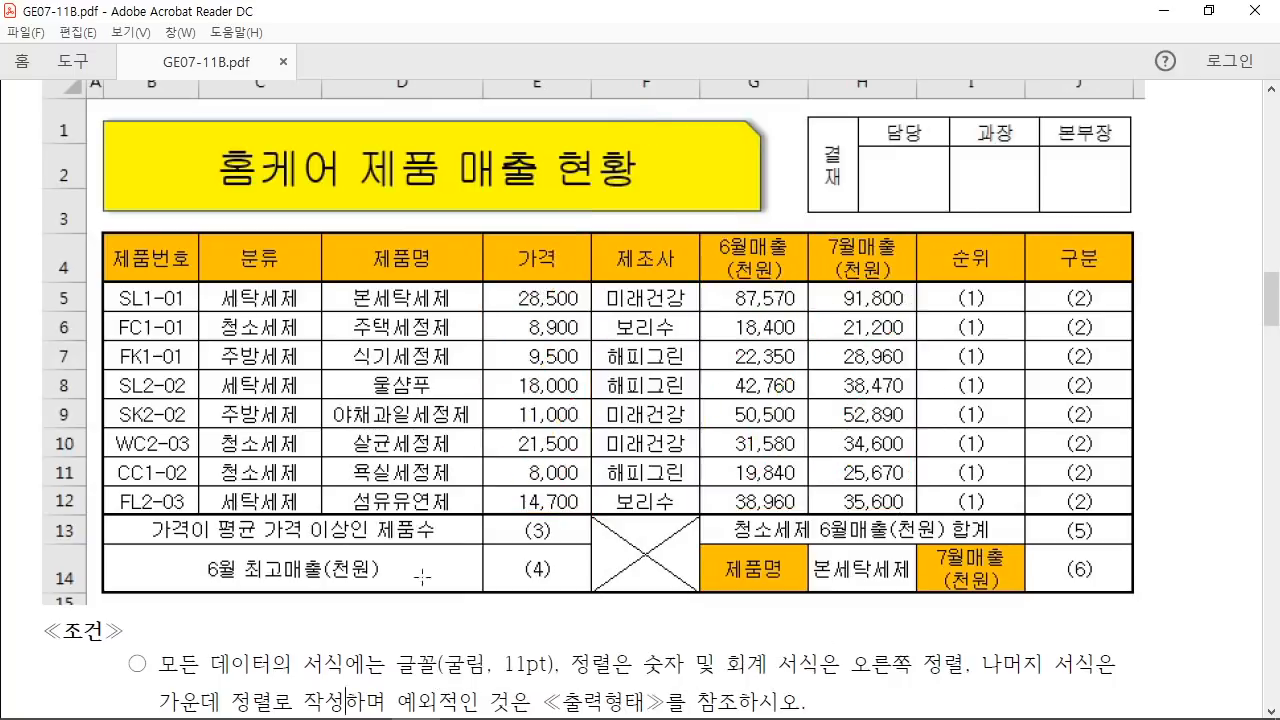
Step: Apply Comma Style to prices E5:E12 and June/July sales G5:H12, showing values like 28,500
{"action": "left_click", "coordinate": [513, 699]}
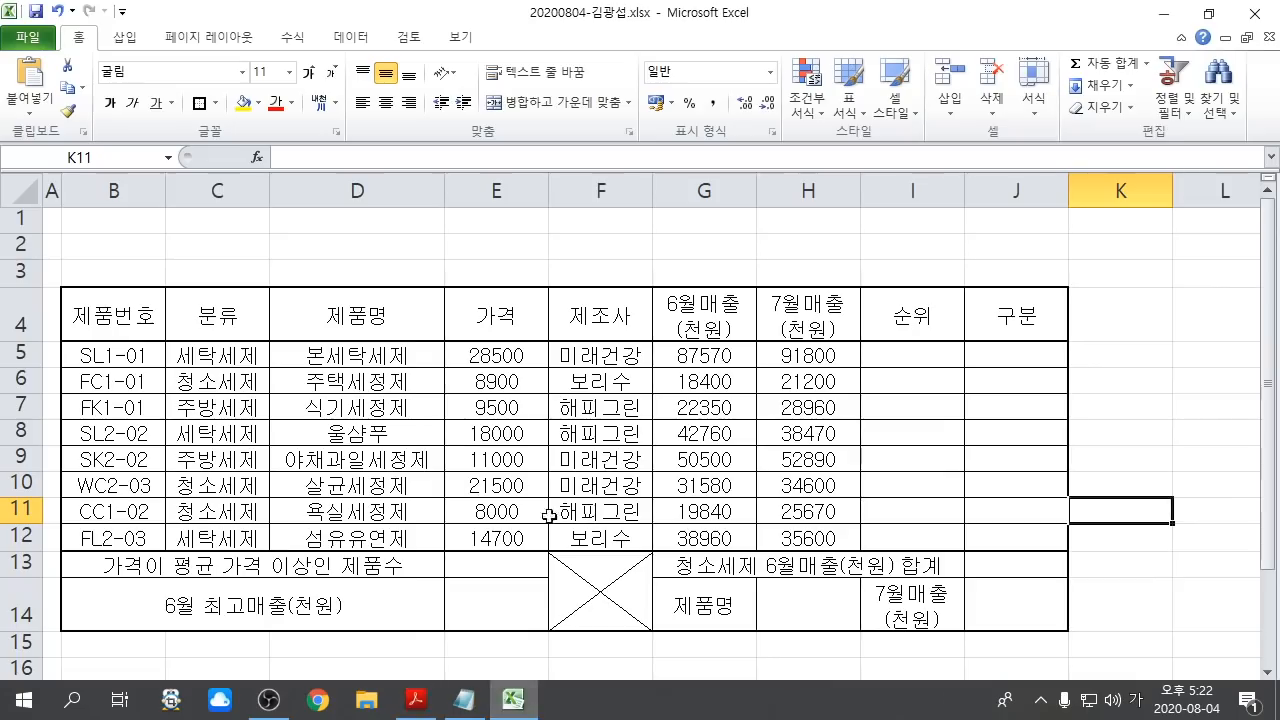
{"action": "left_click_drag", "start_coordinate": [510, 358], "coordinate": [528, 536]}
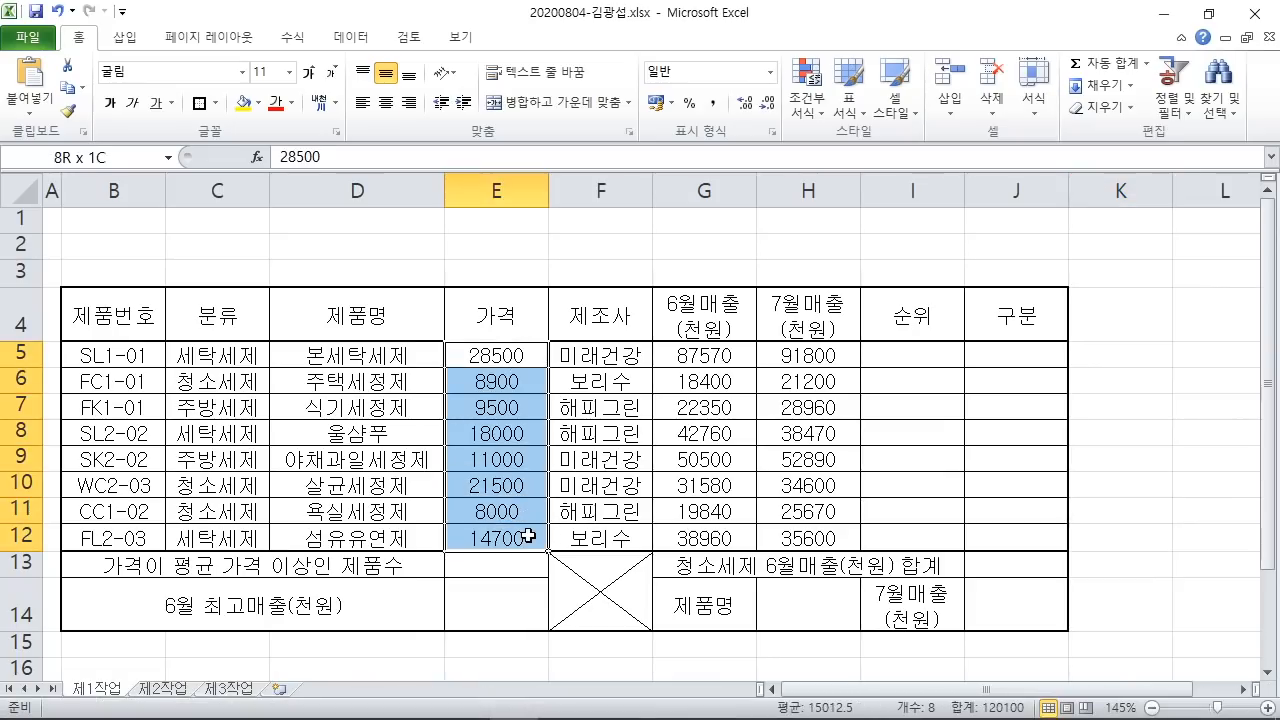
{"action": "key", "text": "ctrl+1"}
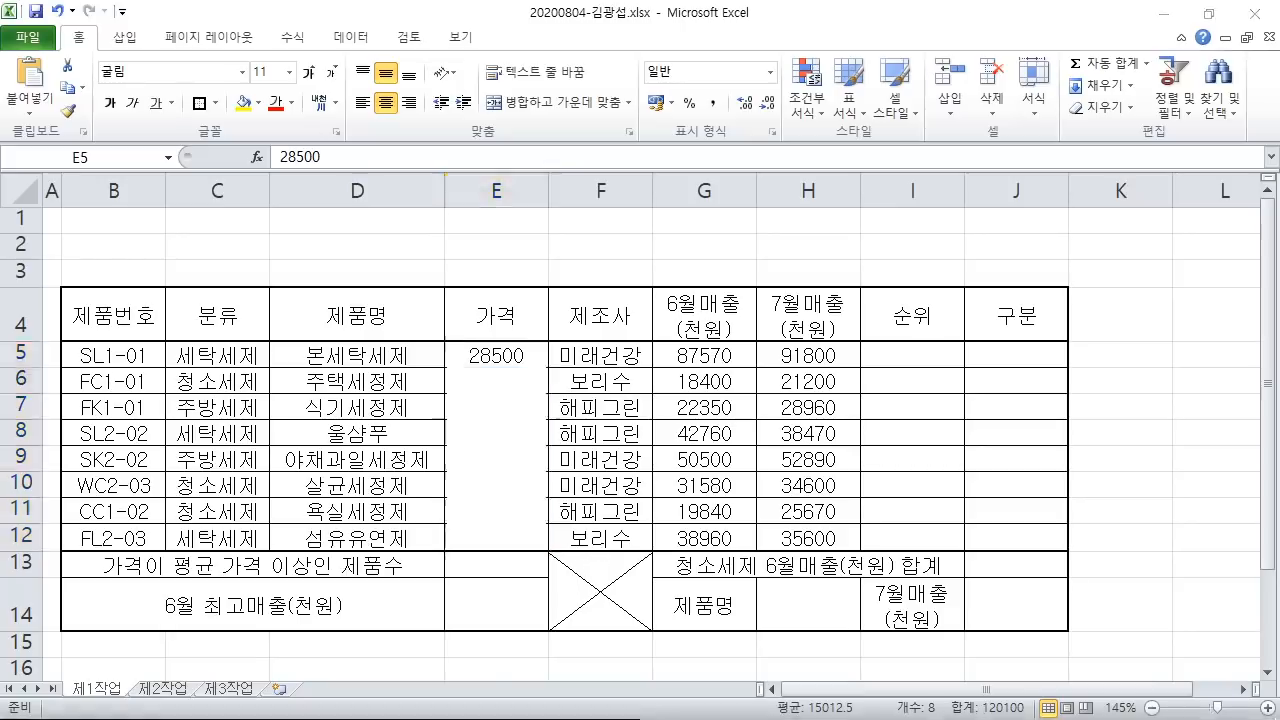
{"action": "left_click_drag", "start_coordinate": [552, 71], "coordinate": [790, 231]}
{"action": "mouse_move", "coordinate": [622, 107]}
{"action": "left_mouse_down"}
{"action": "mouse_move", "coordinate": [654, 130]}
{"action": "mouse_move", "coordinate": [661, 160]}
{"action": "left_mouse_up"}
{"action": "mouse_move", "coordinate": [616, 131]}
{"action": "left_mouse_down"}
{"action": "mouse_move", "coordinate": [672, 131]}
{"action": "mouse_move", "coordinate": [698, 115]}
{"action": "left_mouse_up"}
{"action": "mouse_move", "coordinate": [712, 190]}
{"action": "left_mouse_down"}
{"action": "mouse_move", "coordinate": [767, 74]}
{"action": "mouse_move", "coordinate": [766, 198]}
{"action": "left_mouse_up"}
{"action": "left_click_drag", "start_coordinate": [406, 264], "coordinate": [636, 318]}
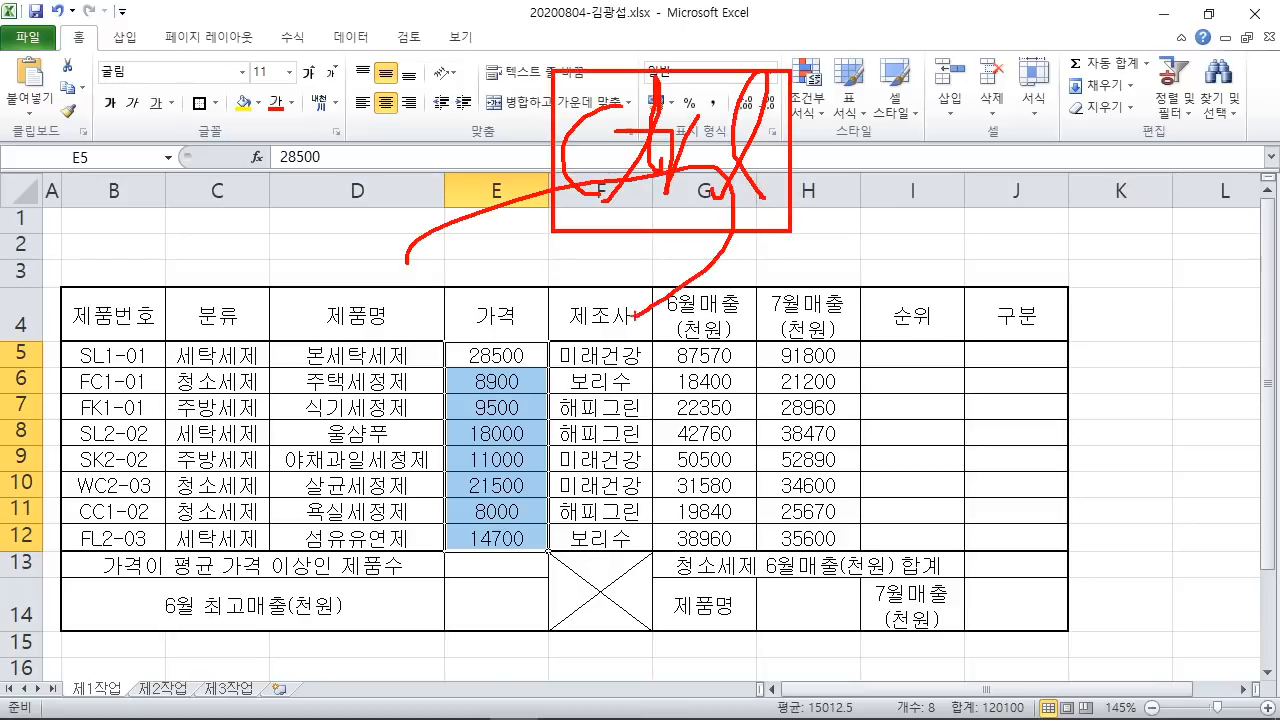
{"action": "key", "text": "Escape"}
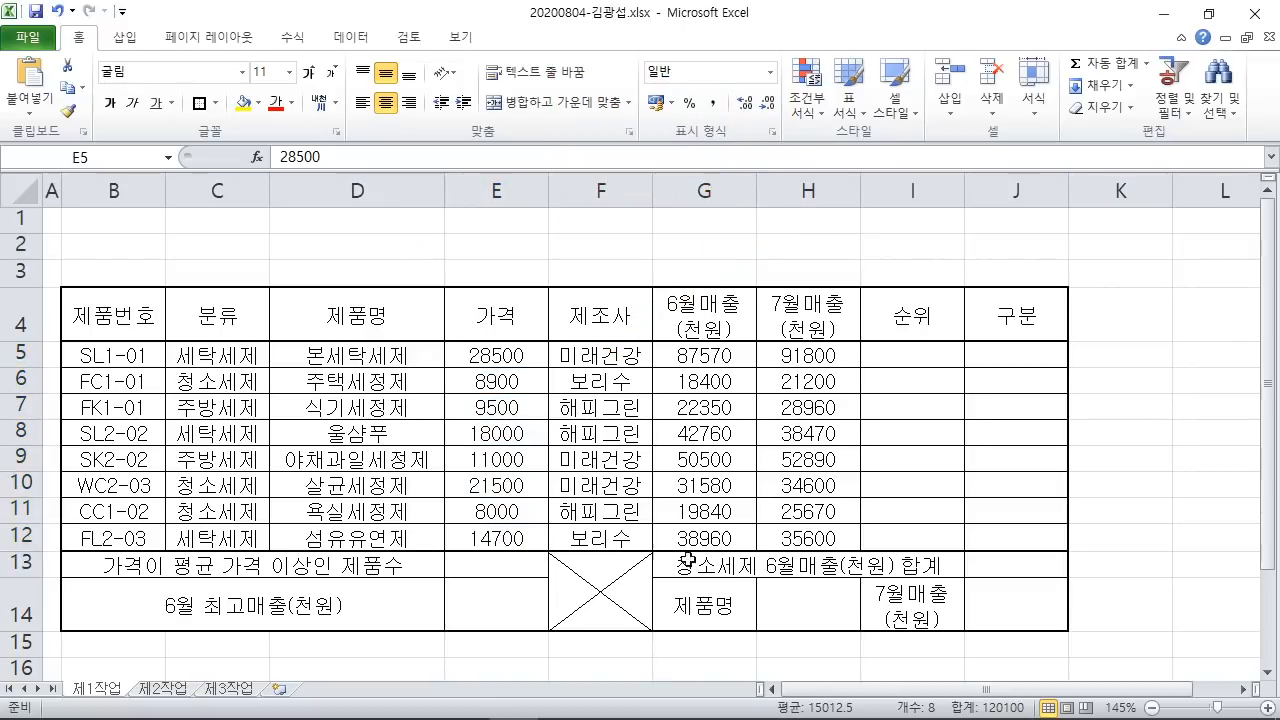
{"action": "left_click_drag", "start_coordinate": [696, 357], "coordinate": [840, 540]}
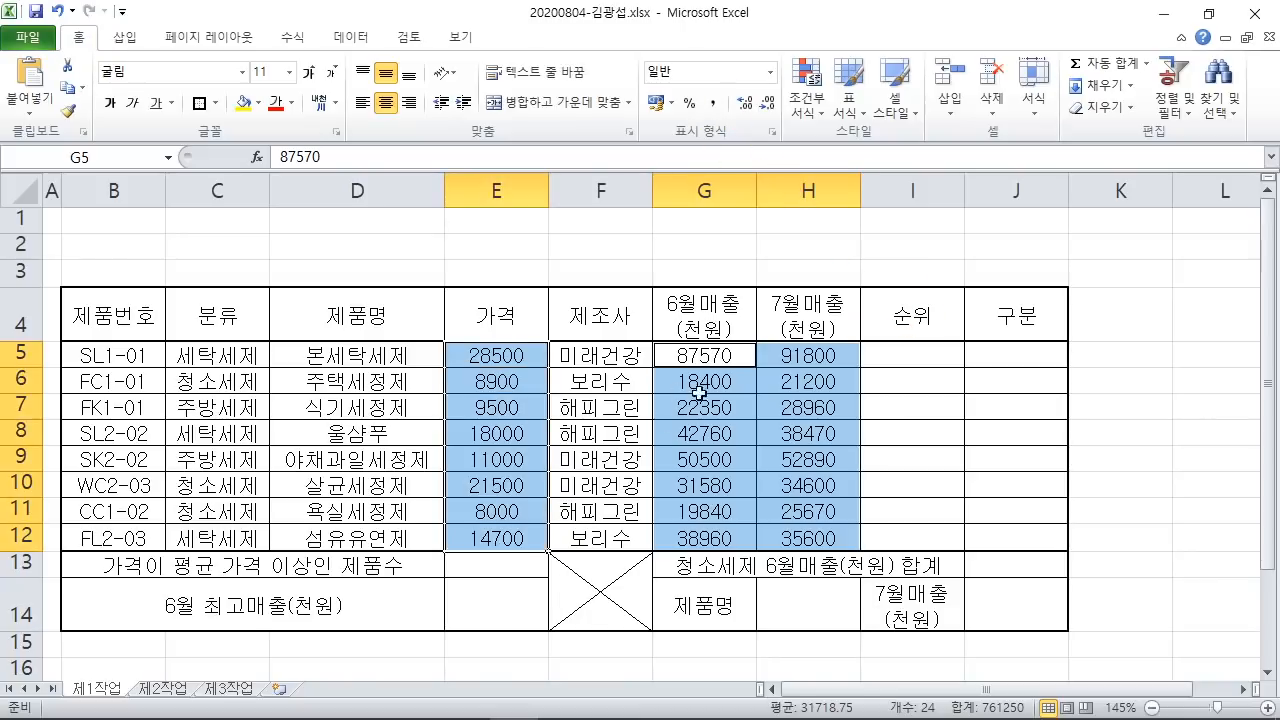
{"action": "left_click", "coordinate": [714, 105]}
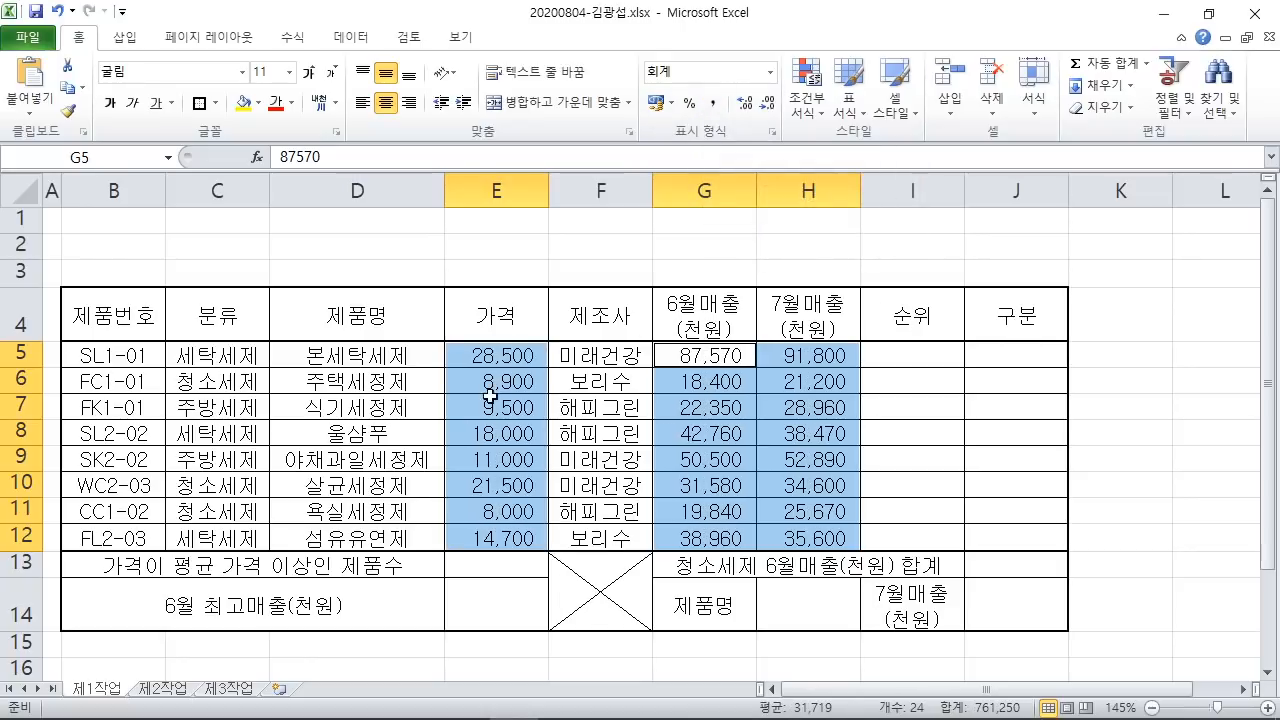
{"action": "left_click", "coordinate": [1149, 405]}
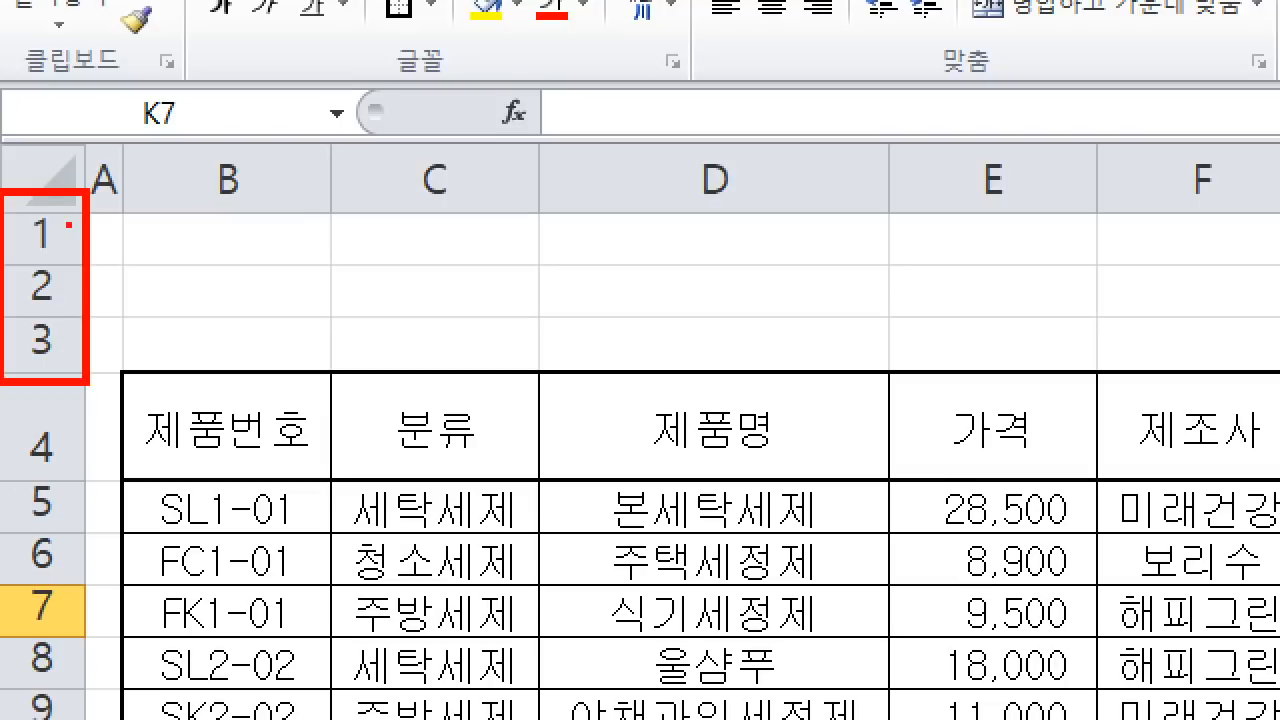
{"action": "left_click_drag", "start_coordinate": [53, 217], "coordinate": [12, 218]}
{"action": "key", "text": "Escape"}
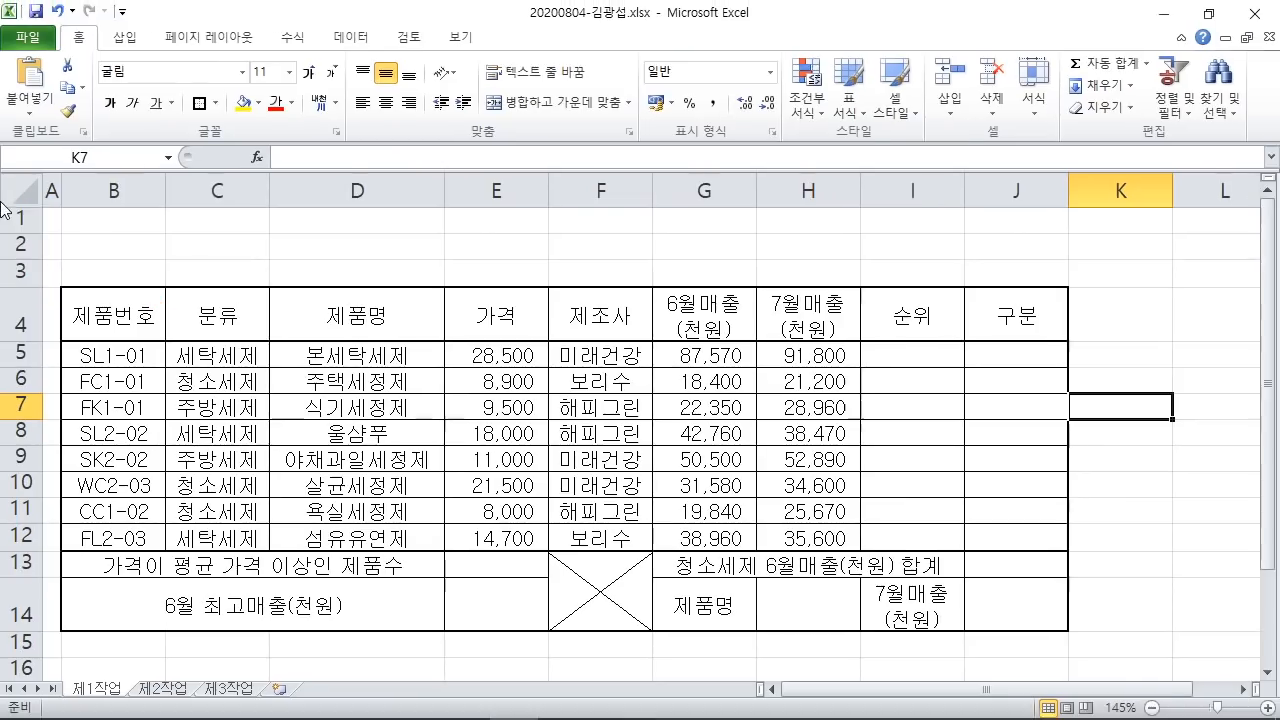
{"action": "mouse_move", "coordinate": [453, 715]}
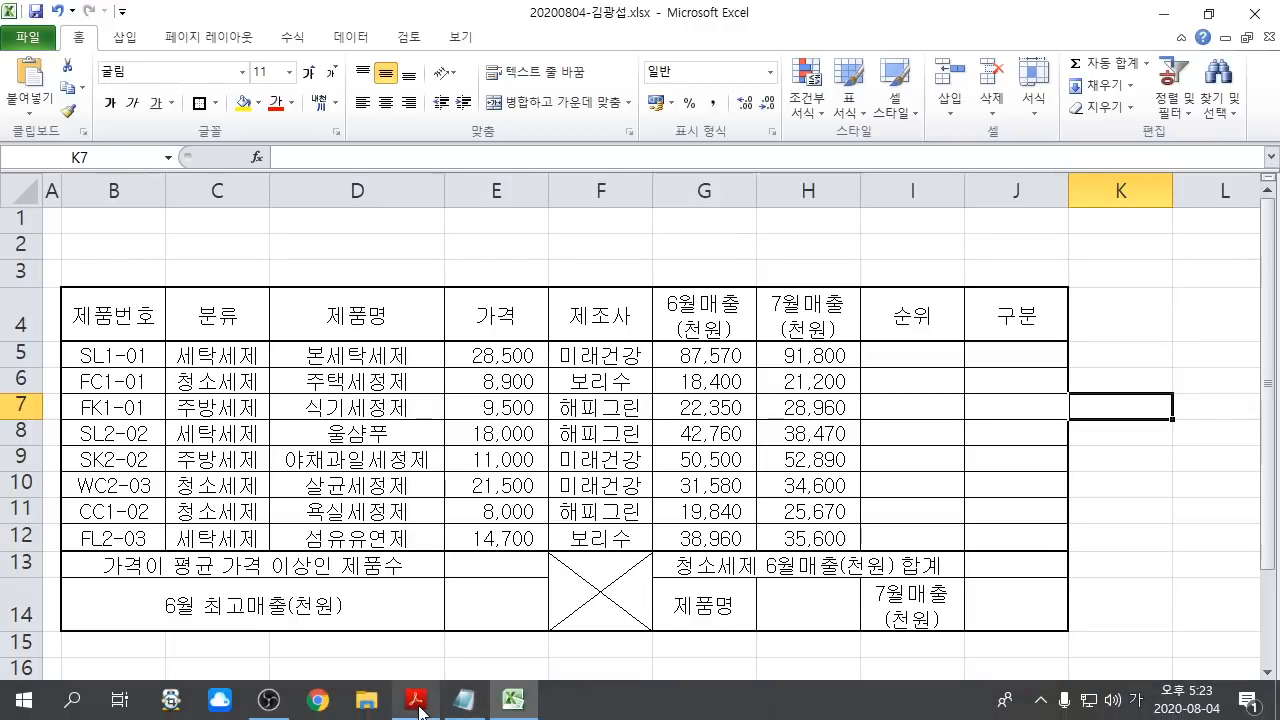
Step: Check the title area in rows 1–3 of the PDF example, then return to Excel
{"action": "left_click", "coordinate": [418, 702]}
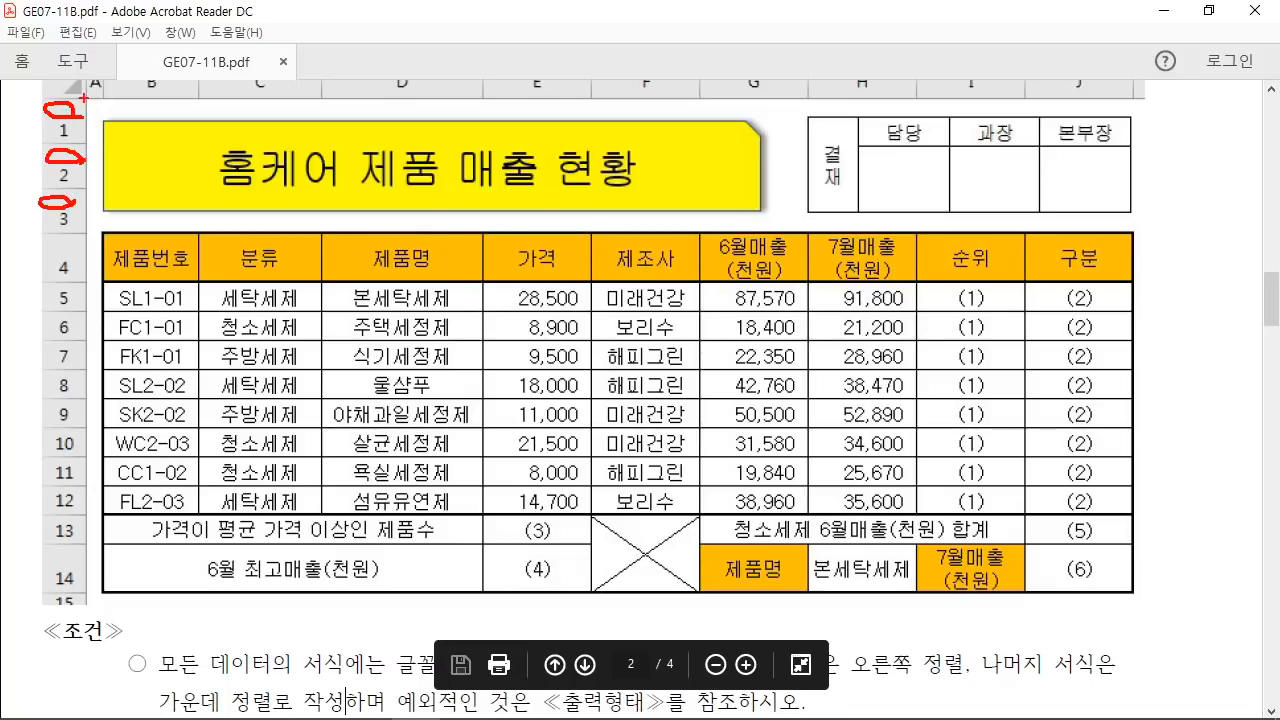
{"action": "key", "text": "Escape"}
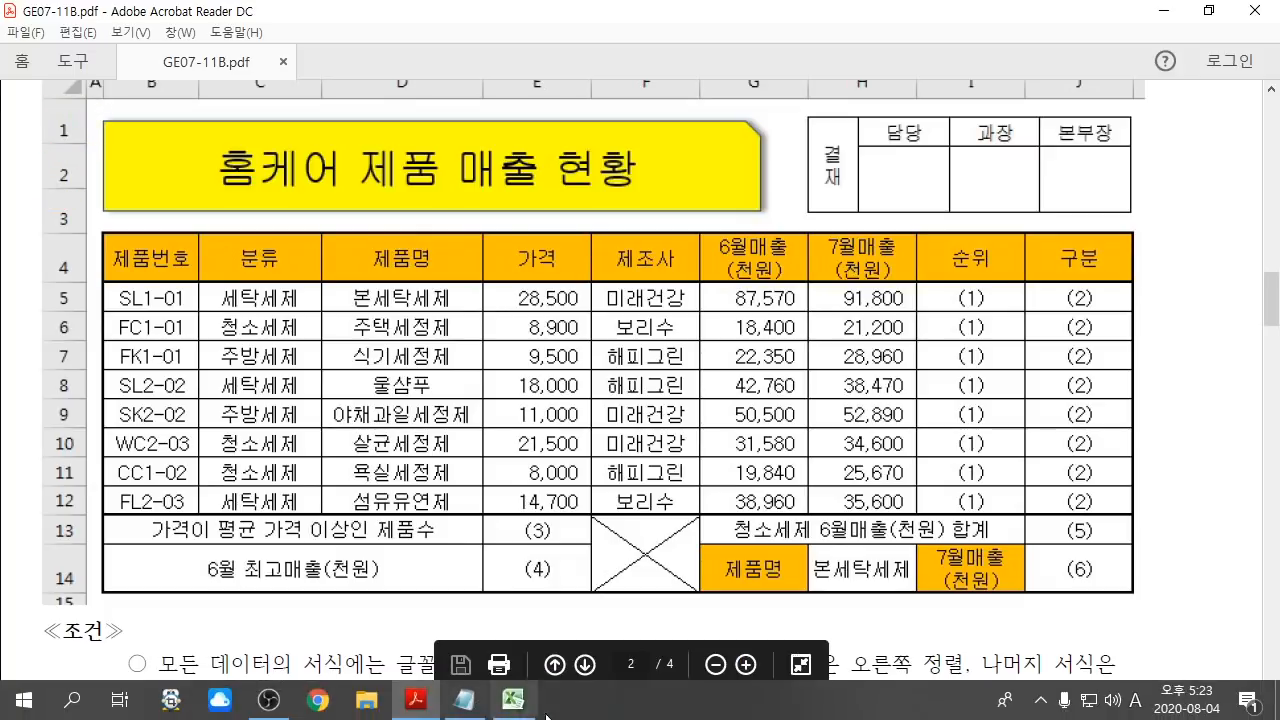
{"action": "left_click", "coordinate": [512, 706]}
Step: Set the empty rows 1–3 above the table to a row height of 25
{"action": "left_click_drag", "start_coordinate": [20, 217], "coordinate": [22, 270]}
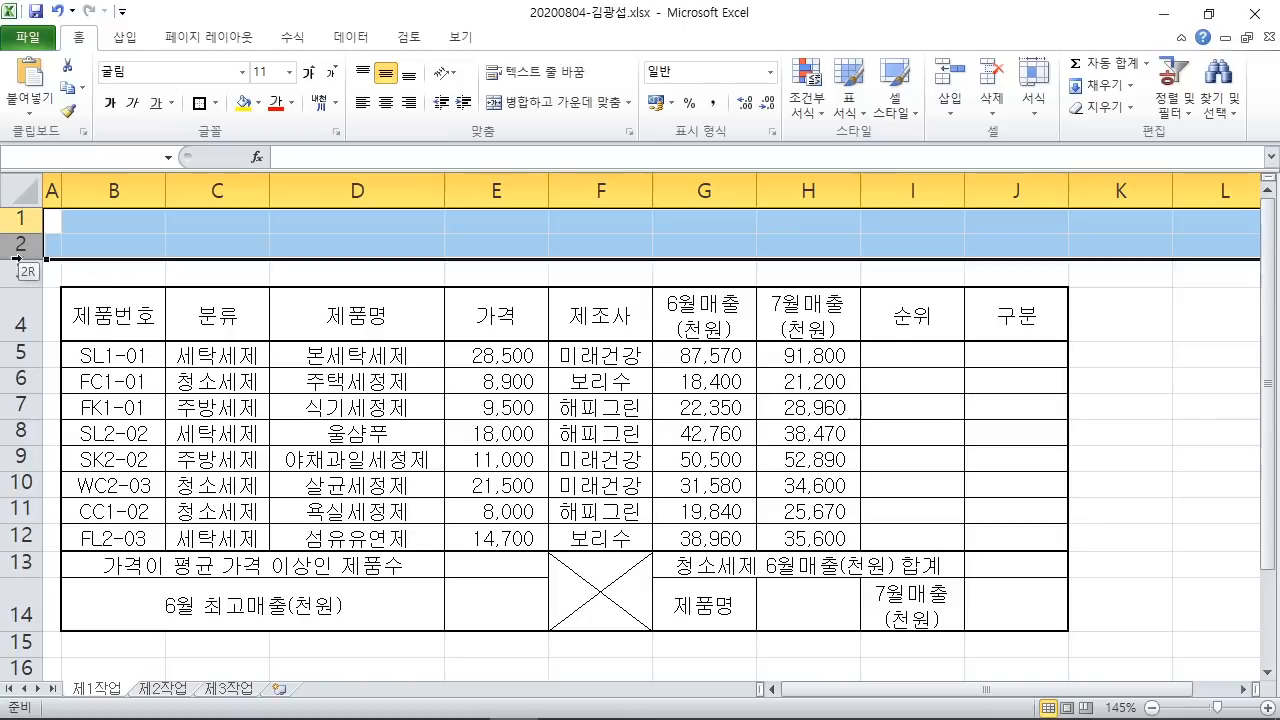
{"action": "right_click", "coordinate": [22, 278]}
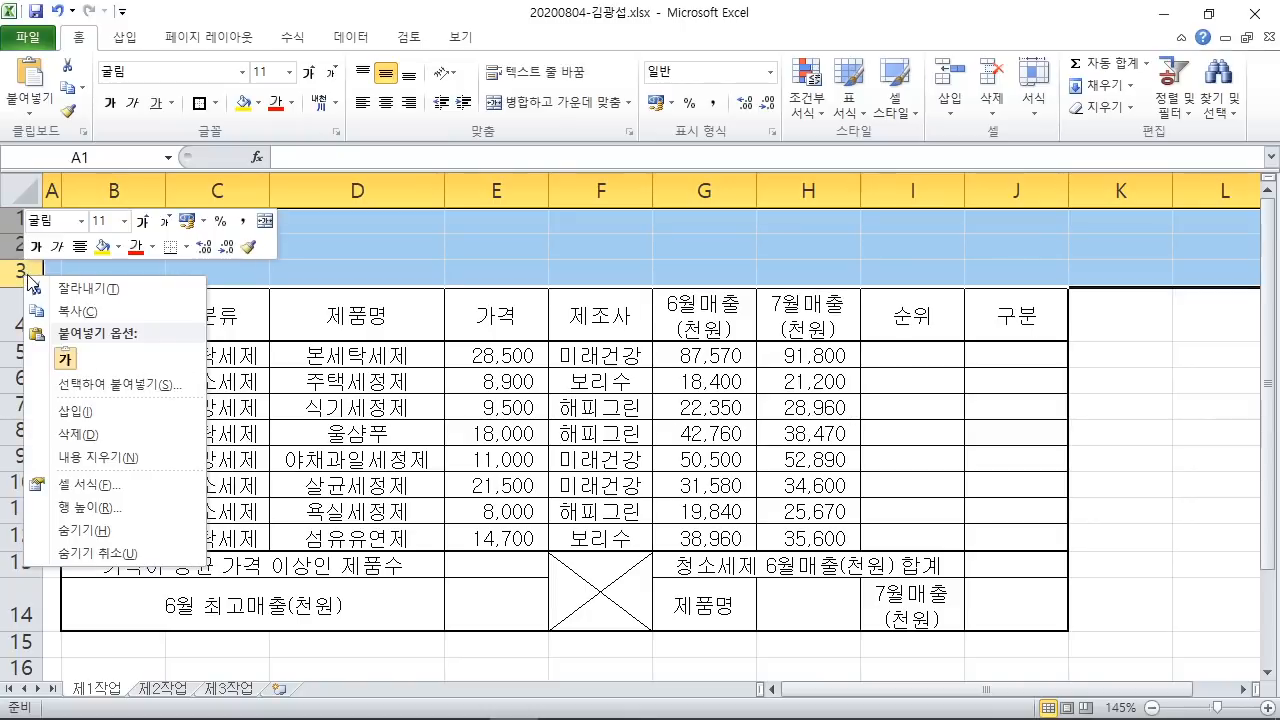
{"action": "left_click", "coordinate": [155, 511]}
{"action": "left_click_drag", "start_coordinate": [137, 387], "coordinate": [474, 214]}
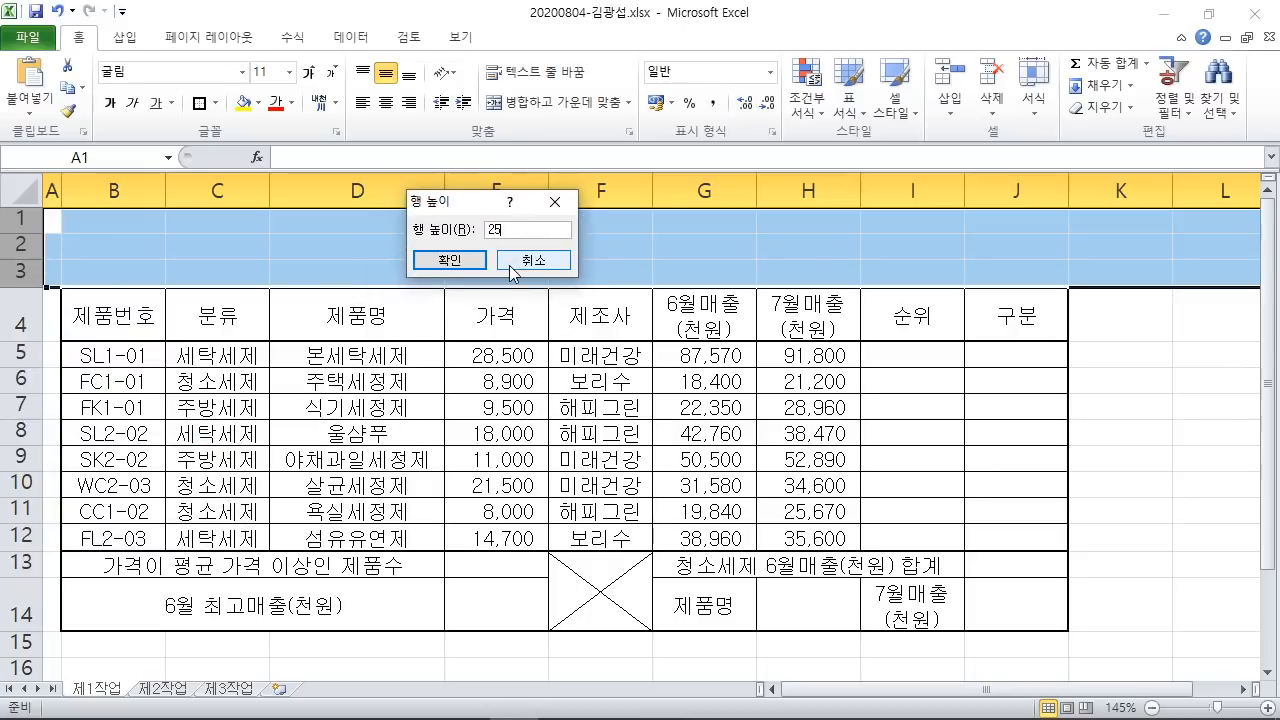
{"action": "key", "text": "ctrl+2"}
{"action": "left_click_drag", "start_coordinate": [638, 213], "coordinate": [665, 233]}
{"action": "left_click_drag", "start_coordinate": [640, 236], "coordinate": [699, 234]}
{"action": "left_click_drag", "start_coordinate": [689, 183], "coordinate": [680, 248]}
{"action": "left_click_drag", "start_coordinate": [676, 193], "coordinate": [735, 192]}
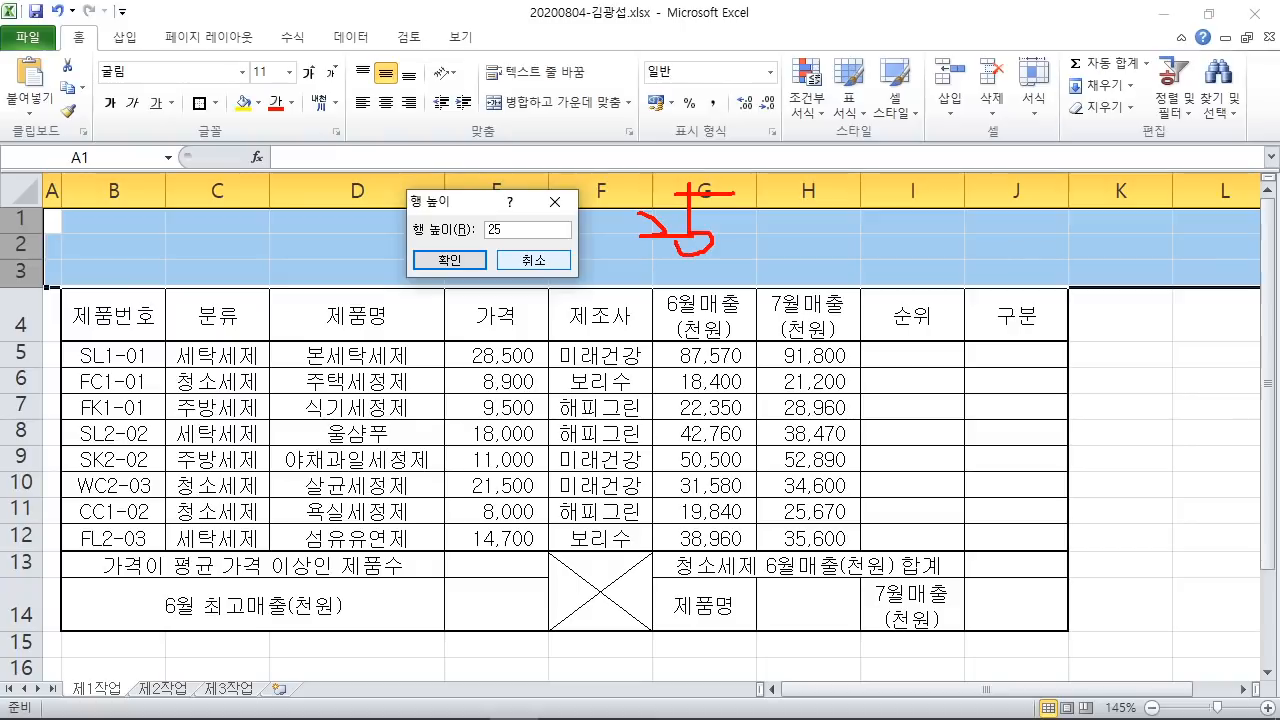
{"action": "left_click_drag", "start_coordinate": [614, 225], "coordinate": [490, 228]}
{"action": "mouse_move", "coordinate": [414, 250]}
{"action": "left_mouse_down"}
{"action": "mouse_move", "coordinate": [484, 277]}
{"action": "mouse_move", "coordinate": [489, 332]}
{"action": "left_mouse_up"}
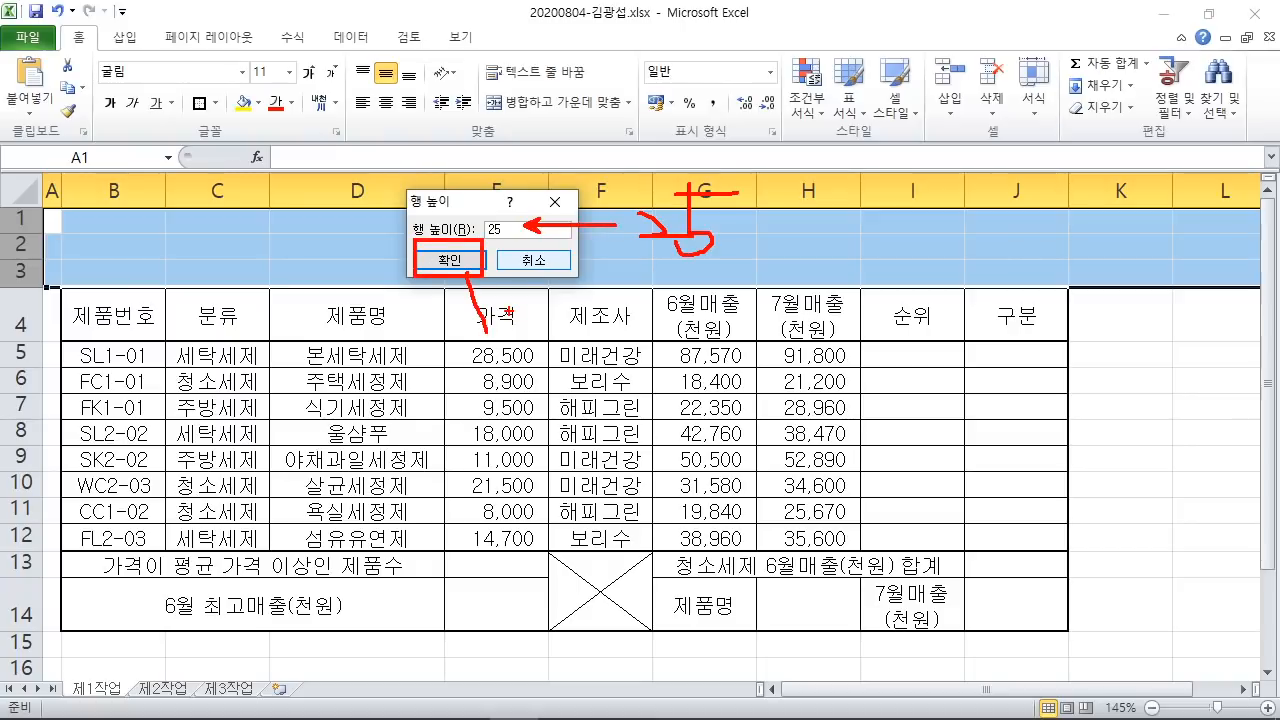
{"action": "key", "text": "Escape"}
{"action": "left_click", "coordinate": [448, 260]}
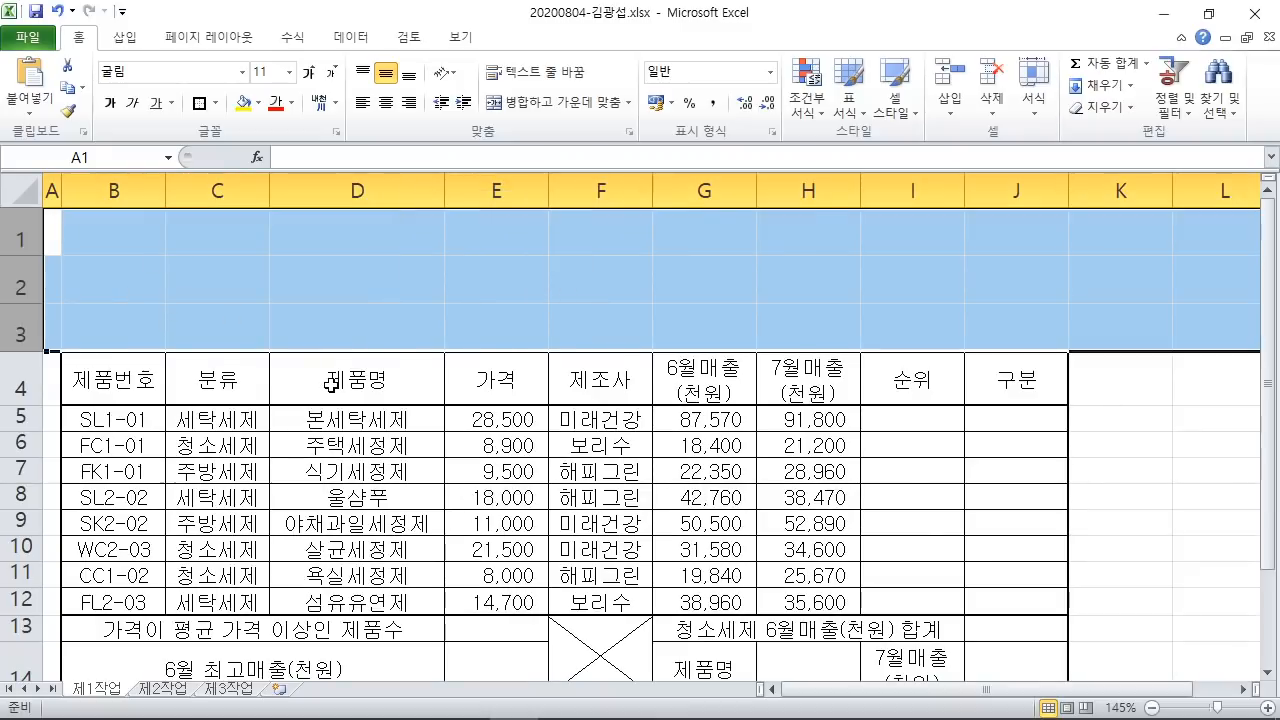
{"action": "scroll", "coordinate": [330, 383], "scroll_direction": "down", "scroll_amount": 1}
Step: Set rows 5 through 13 to a row height of 22
{"action": "left_click_drag", "start_coordinate": [17, 274], "coordinate": [17, 415]}
{"action": "left_click", "coordinate": [906, 524]}
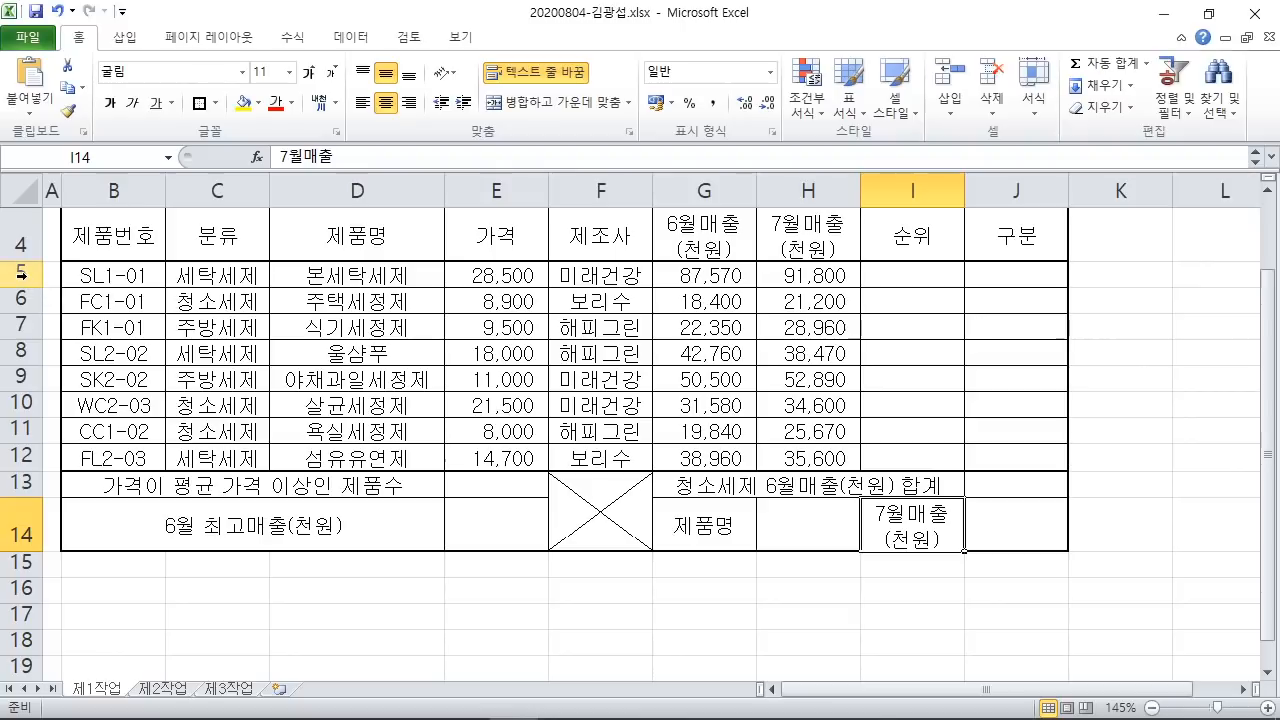
{"action": "left_click_drag", "start_coordinate": [24, 272], "coordinate": [4, 482]}
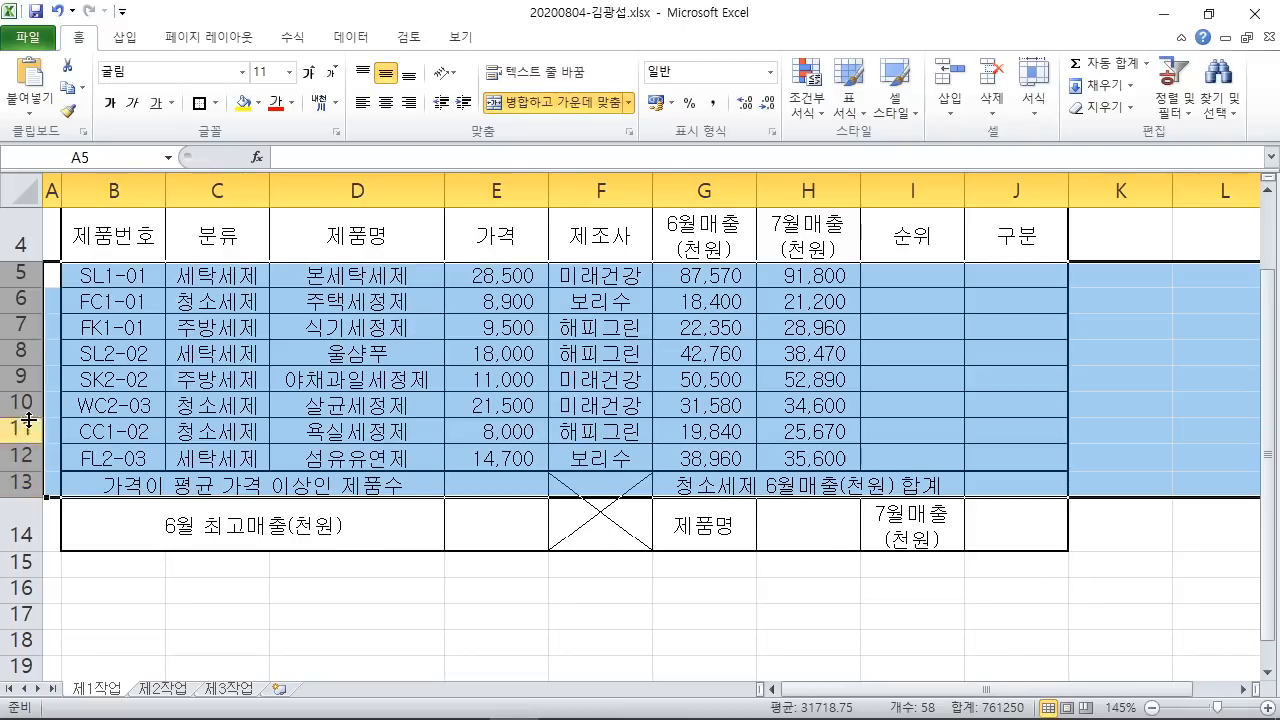
{"action": "right_click", "coordinate": [24, 384]}
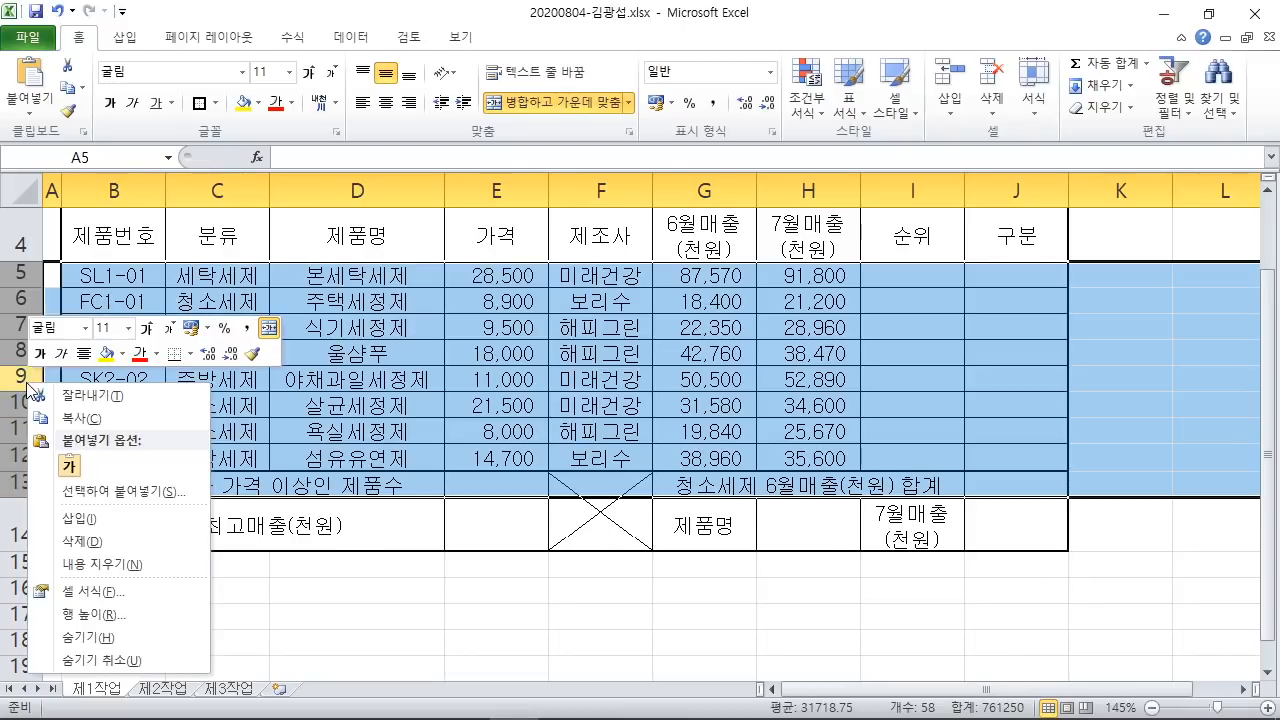
{"action": "left_click", "coordinate": [137, 614]}
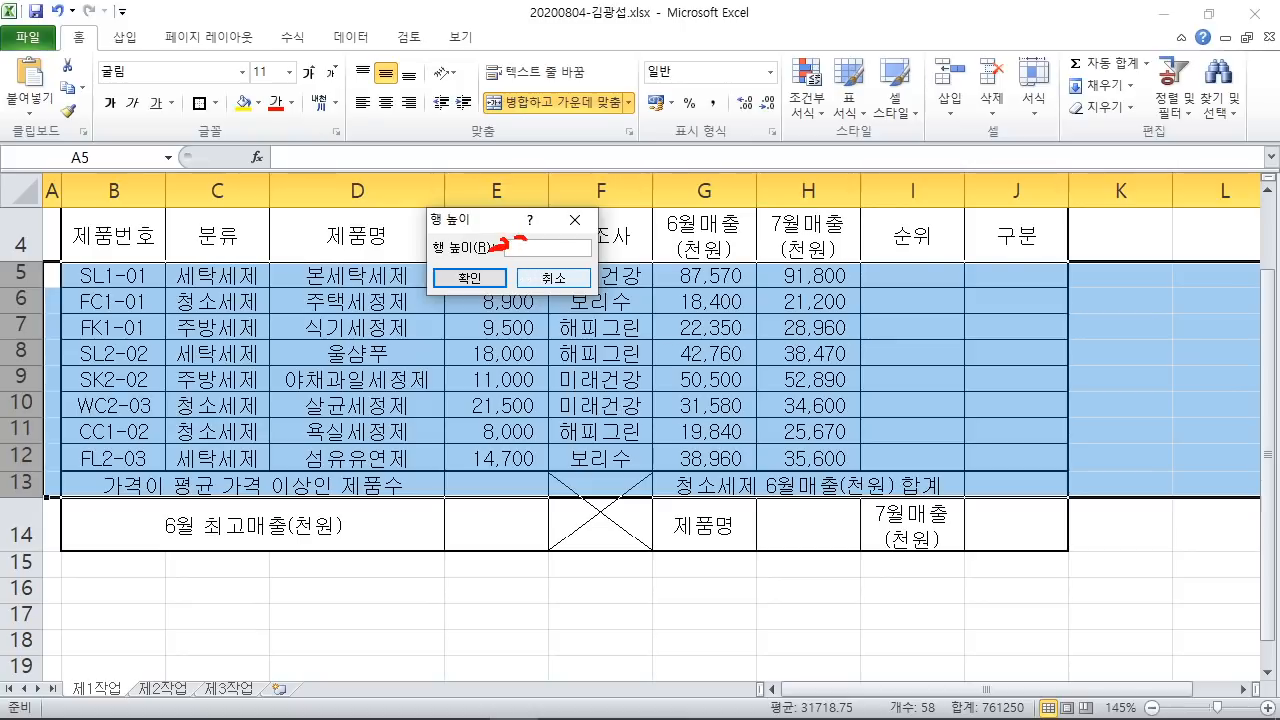
{"action": "left_click_drag", "start_coordinate": [667, 181], "coordinate": [703, 221]}
{"action": "mouse_move", "coordinate": [711, 174]}
{"action": "left_mouse_down"}
{"action": "mouse_move", "coordinate": [726, 222]}
{"action": "mouse_move", "coordinate": [784, 227]}
{"action": "left_mouse_up"}
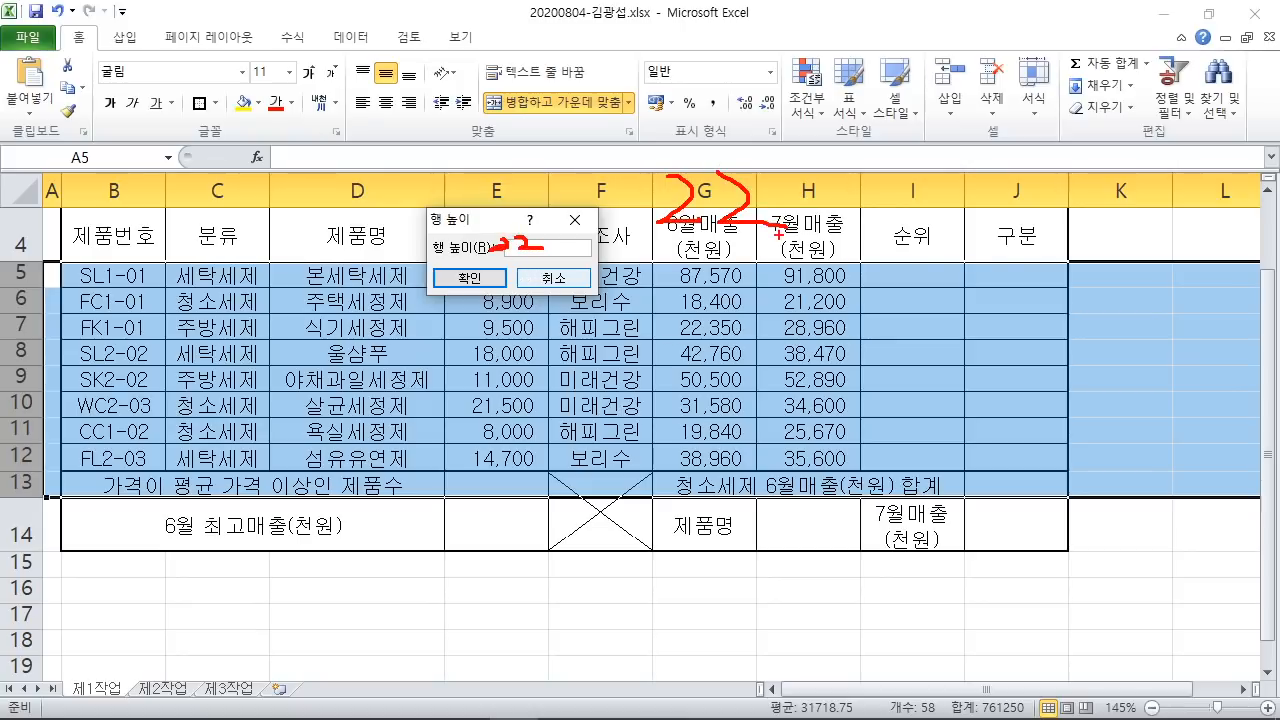
{"action": "key", "text": "Escape"}
{"action": "type", "text": "22"}
{"action": "left_click", "coordinate": [470, 290]}
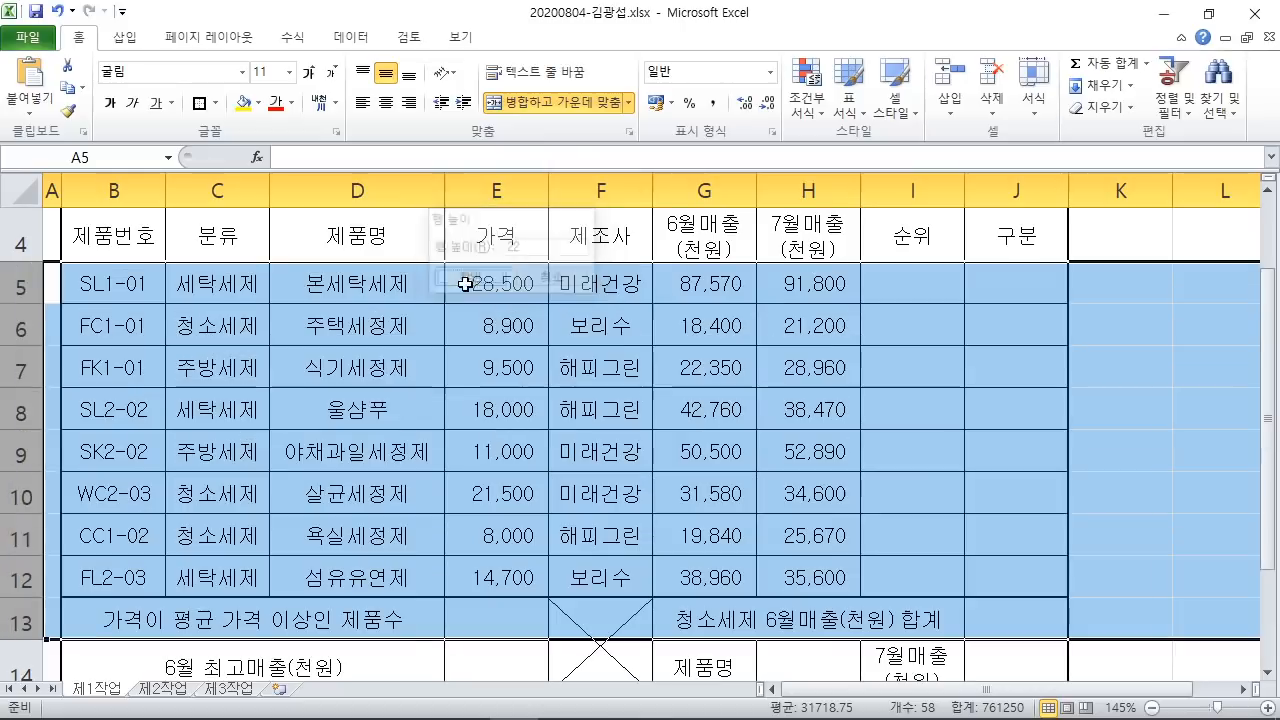
Step: Annotate in red that 25 minus 3 gives the data-row height of 22
{"action": "mouse_move", "coordinate": [533, 162]}
{"action": "left_mouse_down"}
{"action": "mouse_move", "coordinate": [568, 172]}
{"action": "mouse_move", "coordinate": [555, 240]}
{"action": "left_mouse_up"}
{"action": "mouse_move", "coordinate": [335, 182]}
{"action": "left_mouse_down"}
{"action": "mouse_move", "coordinate": [345, 240]}
{"action": "mouse_move", "coordinate": [400, 228]}
{"action": "left_mouse_up"}
{"action": "mouse_move", "coordinate": [428, 157]}
{"action": "left_mouse_down"}
{"action": "mouse_move", "coordinate": [448, 225]}
{"action": "mouse_move", "coordinate": [411, 232]}
{"action": "left_mouse_up"}
{"action": "left_click_drag", "start_coordinate": [428, 171], "coordinate": [466, 180]}
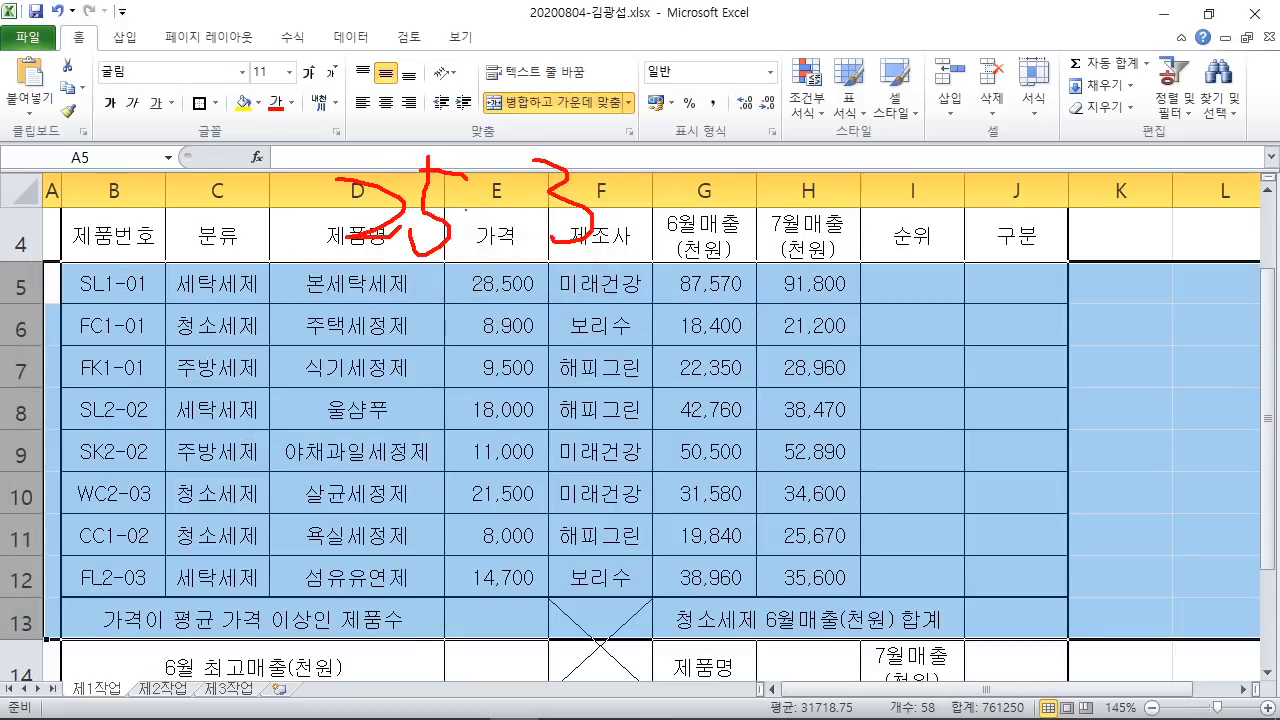
{"action": "mouse_move", "coordinate": [466, 263]}
{"action": "left_mouse_down"}
{"action": "mouse_move", "coordinate": [488, 215]}
{"action": "mouse_move", "coordinate": [438, 229]}
{"action": "left_mouse_up"}
{"action": "mouse_move", "coordinate": [425, 62]}
{"action": "left_mouse_down"}
{"action": "mouse_move", "coordinate": [424, 108]}
{"action": "mouse_move", "coordinate": [414, 104]}
{"action": "left_mouse_up"}
{"action": "left_click_drag", "start_coordinate": [414, 84], "coordinate": [384, 104]}
{"action": "left_click_drag", "start_coordinate": [395, 55], "coordinate": [386, 127]}
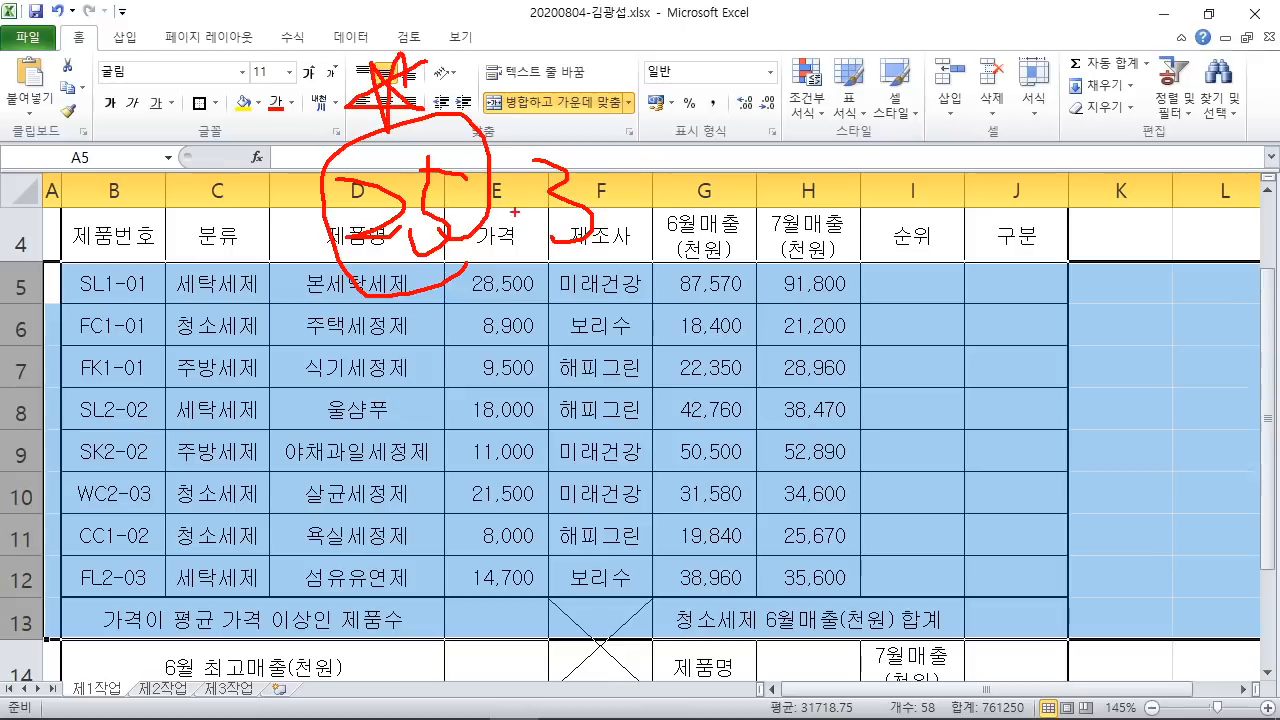
{"action": "left_click_drag", "start_coordinate": [620, 183], "coordinate": [658, 181]}
{"action": "left_click_drag", "start_coordinate": [610, 200], "coordinate": [656, 198]}
{"action": "left_click_drag", "start_coordinate": [705, 160], "coordinate": [778, 204]}
{"action": "left_click_drag", "start_coordinate": [776, 154], "coordinate": [858, 236]}
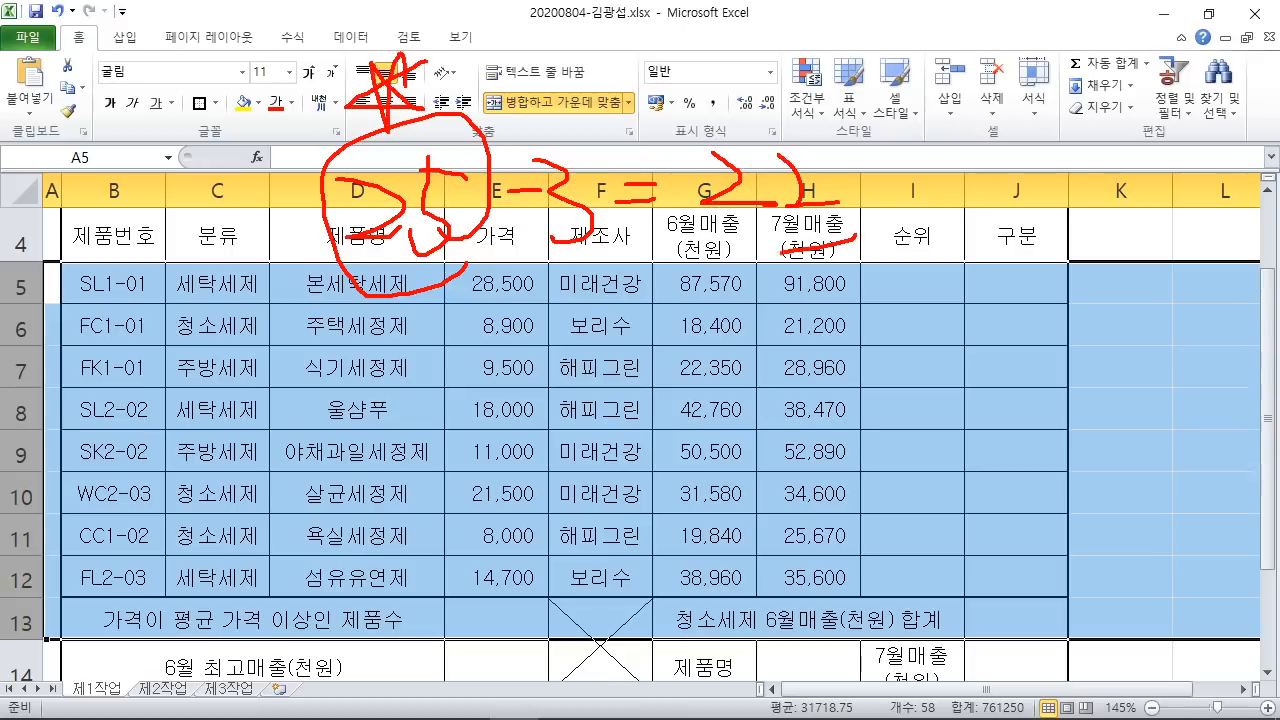
{"action": "mouse_move", "coordinate": [828, 186]}
{"action": "left_mouse_down"}
{"action": "mouse_move", "coordinate": [665, 232]}
{"action": "mouse_move", "coordinate": [42, 356]}
{"action": "left_mouse_up"}
{"action": "mouse_move", "coordinate": [52, 256]}
{"action": "left_mouse_down"}
{"action": "mouse_move", "coordinate": [100, 352]}
{"action": "mouse_move", "coordinate": [46, 636]}
{"action": "left_mouse_up"}
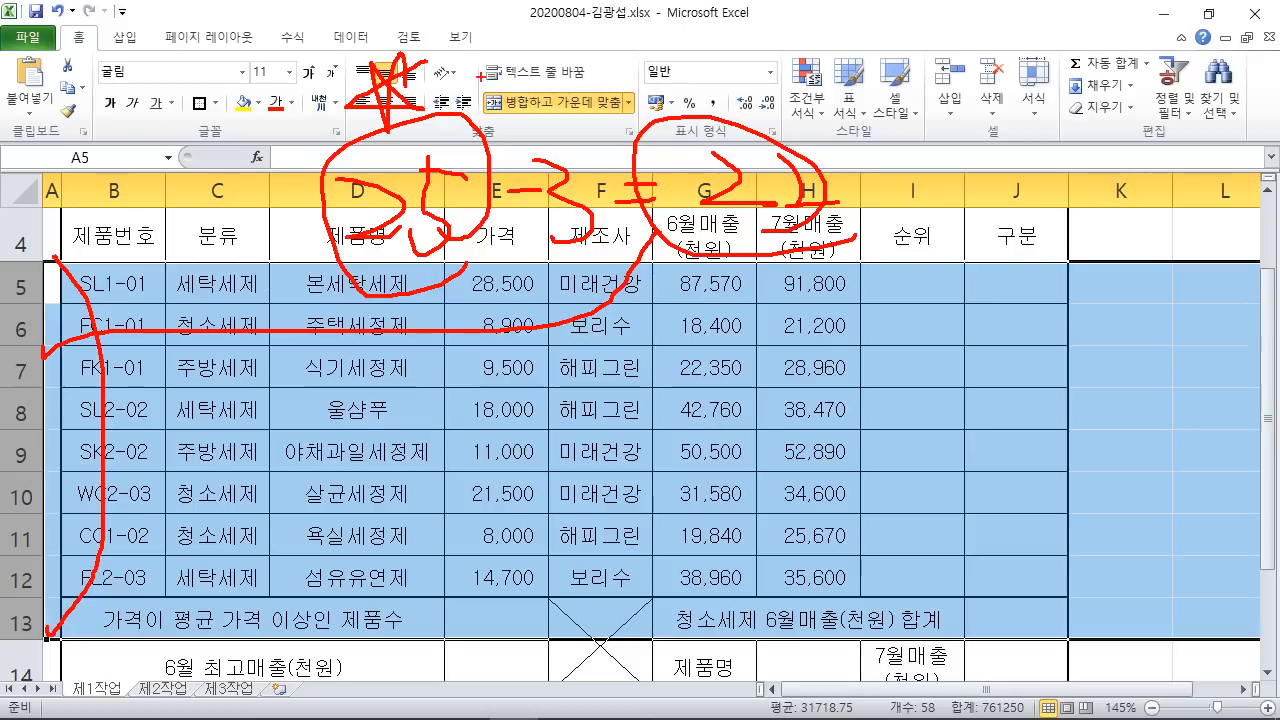
{"action": "left_click_drag", "start_coordinate": [481, 76], "coordinate": [456, 190]}
{"action": "left_click_drag", "start_coordinate": [758, 64], "coordinate": [748, 148]}
{"action": "left_click_drag", "start_coordinate": [850, 80], "coordinate": [745, 148]}
{"action": "key", "text": "Escape"}
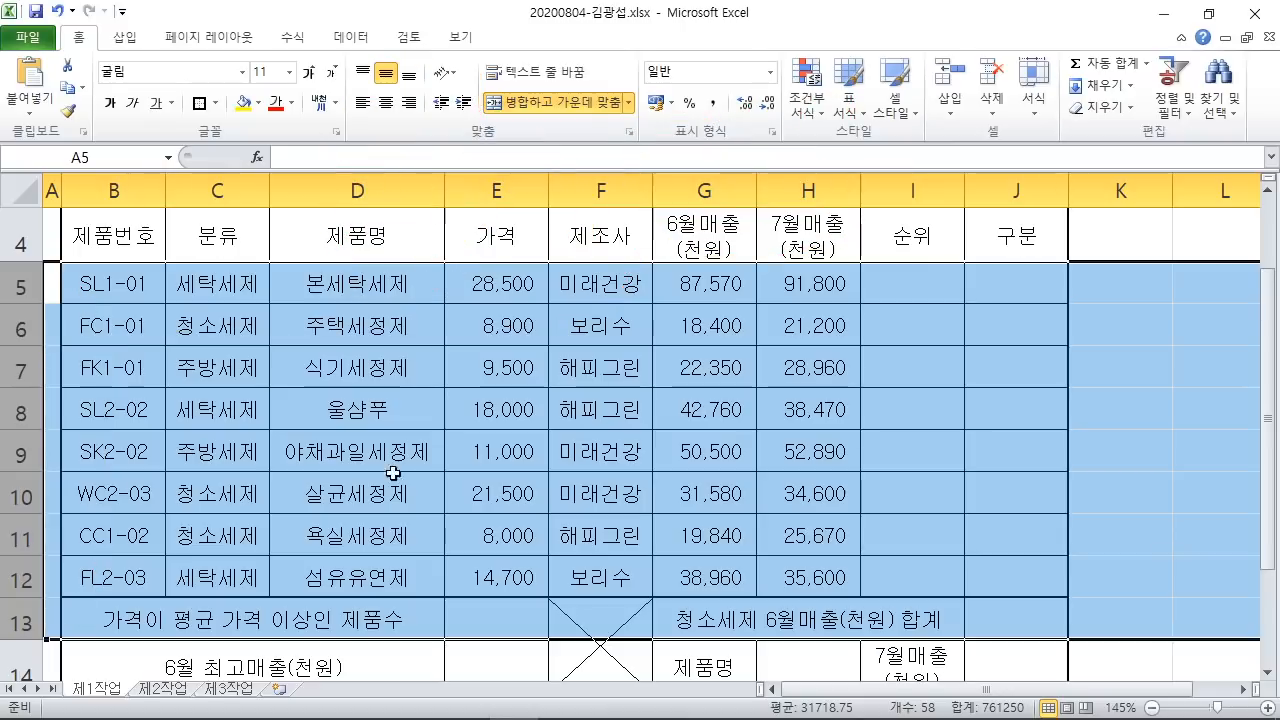
Step: Compare the spreadsheet's layout against the sample table in the PDF task sheet
{"action": "scroll", "coordinate": [458, 446], "scroll_direction": "down", "scroll_amount": 2, "text": "ctrl"}
{"action": "left_click", "coordinate": [463, 434]}
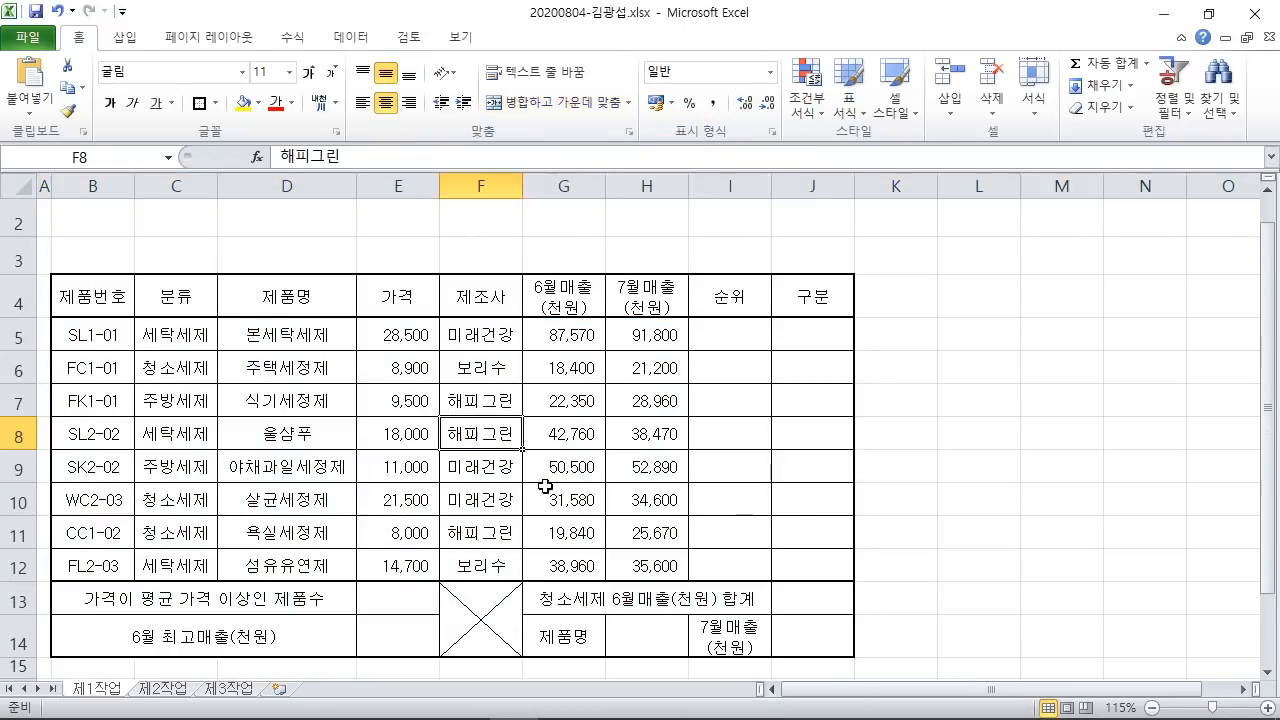
{"action": "left_click", "coordinate": [945, 470]}
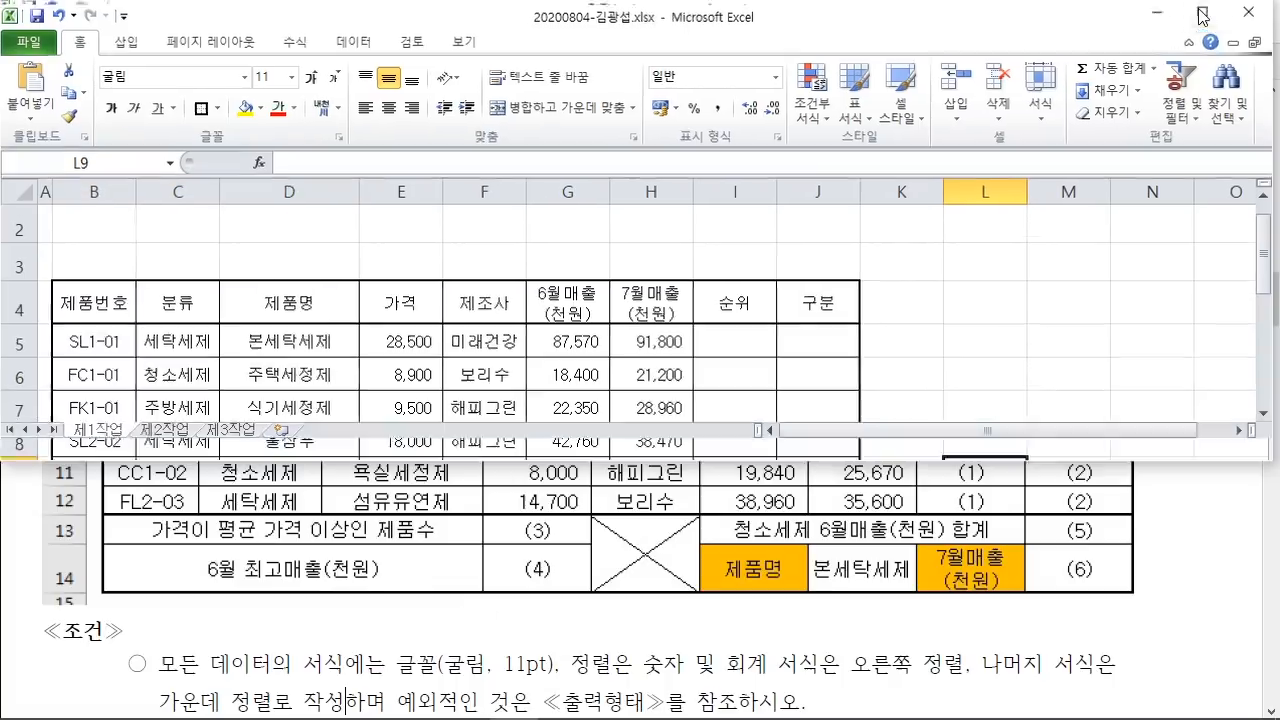
{"action": "left_click", "coordinate": [1209, 13]}
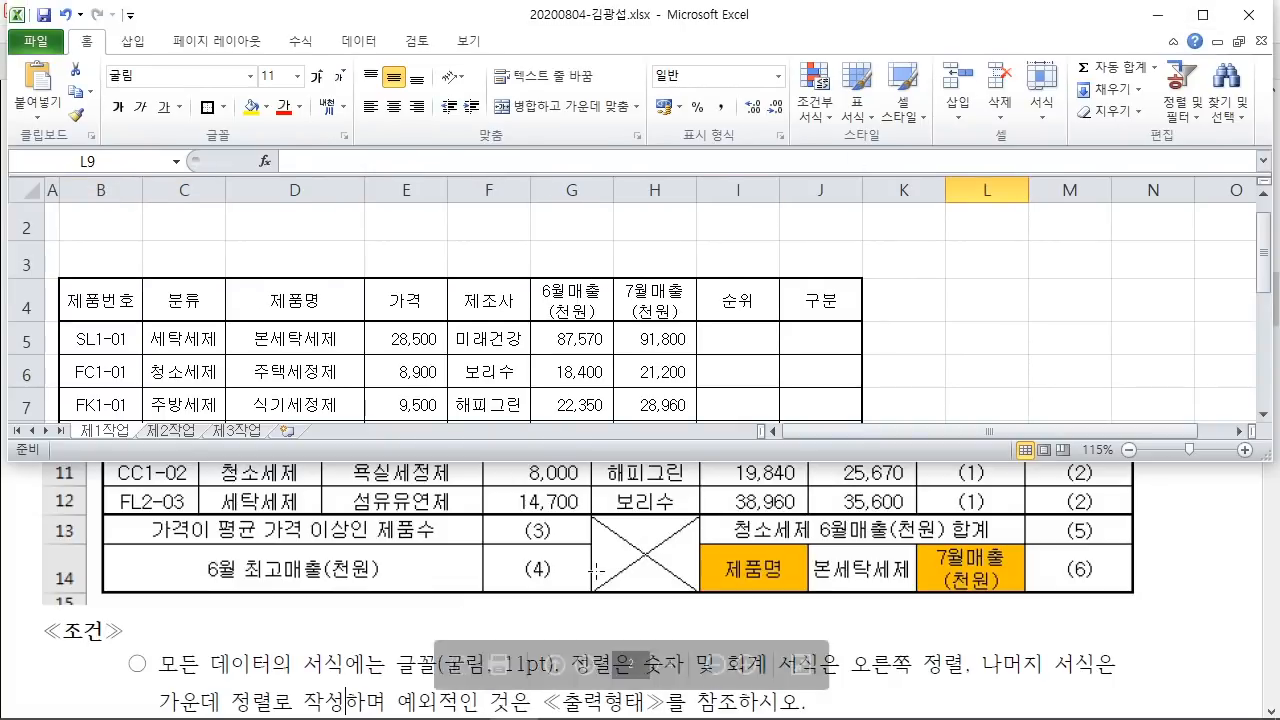
{"action": "scroll", "coordinate": [590, 370], "scroll_direction": "down", "scroll_amount": 3}
{"action": "left_click", "coordinate": [617, 607]}
{"action": "scroll", "coordinate": [617, 607], "scroll_direction": "up", "scroll_amount": 5}
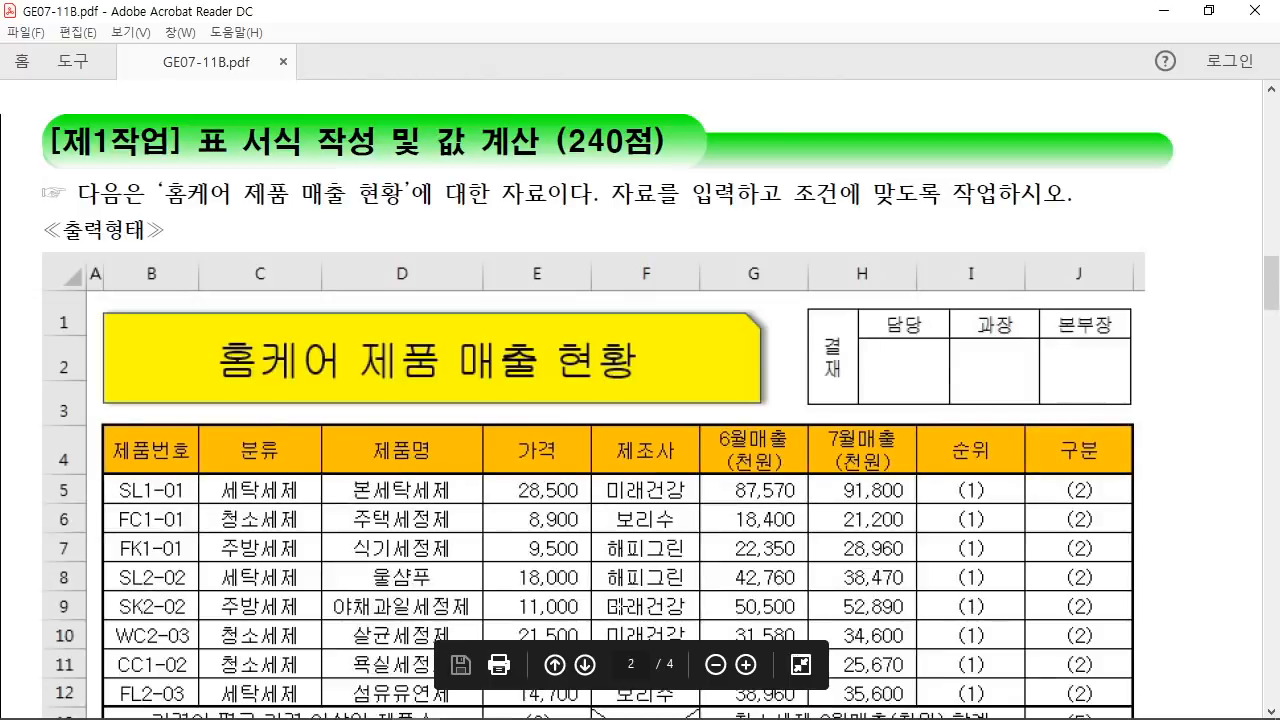
{"action": "left_click", "coordinate": [514, 700]}
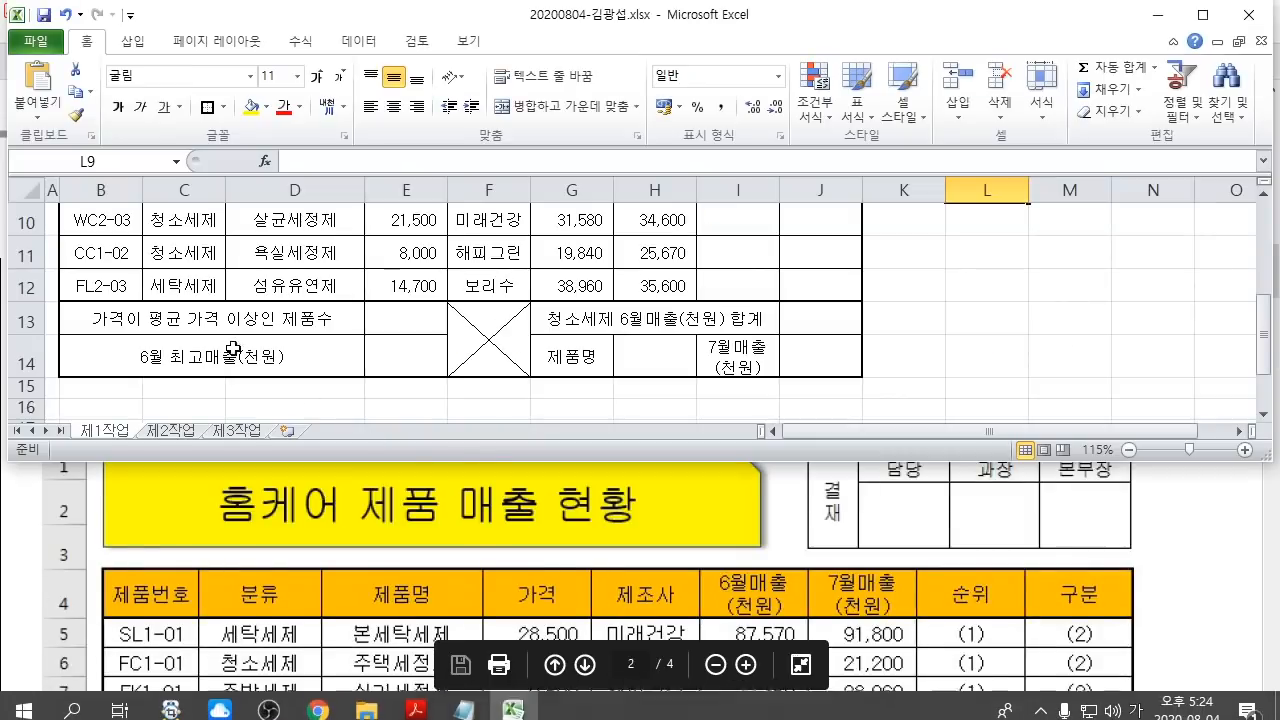
{"action": "scroll", "coordinate": [274, 328], "scroll_direction": "up", "scroll_amount": 3}
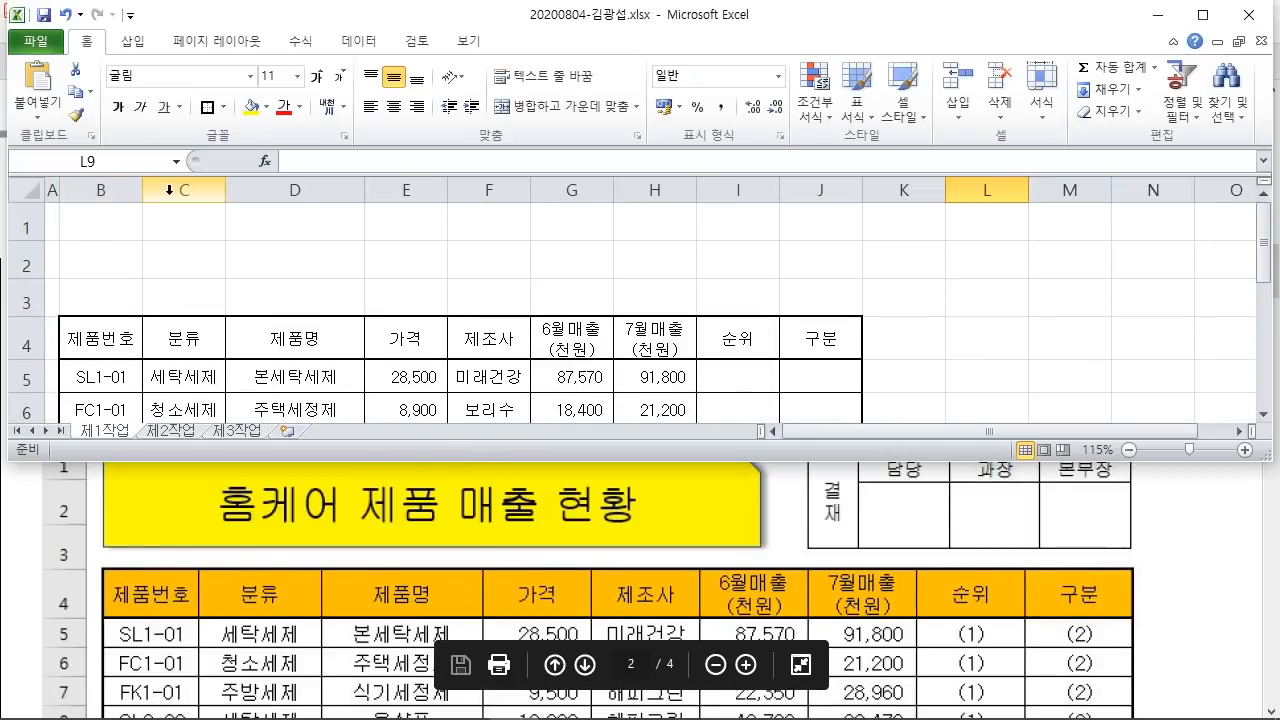
{"action": "left_click", "coordinate": [833, 598]}
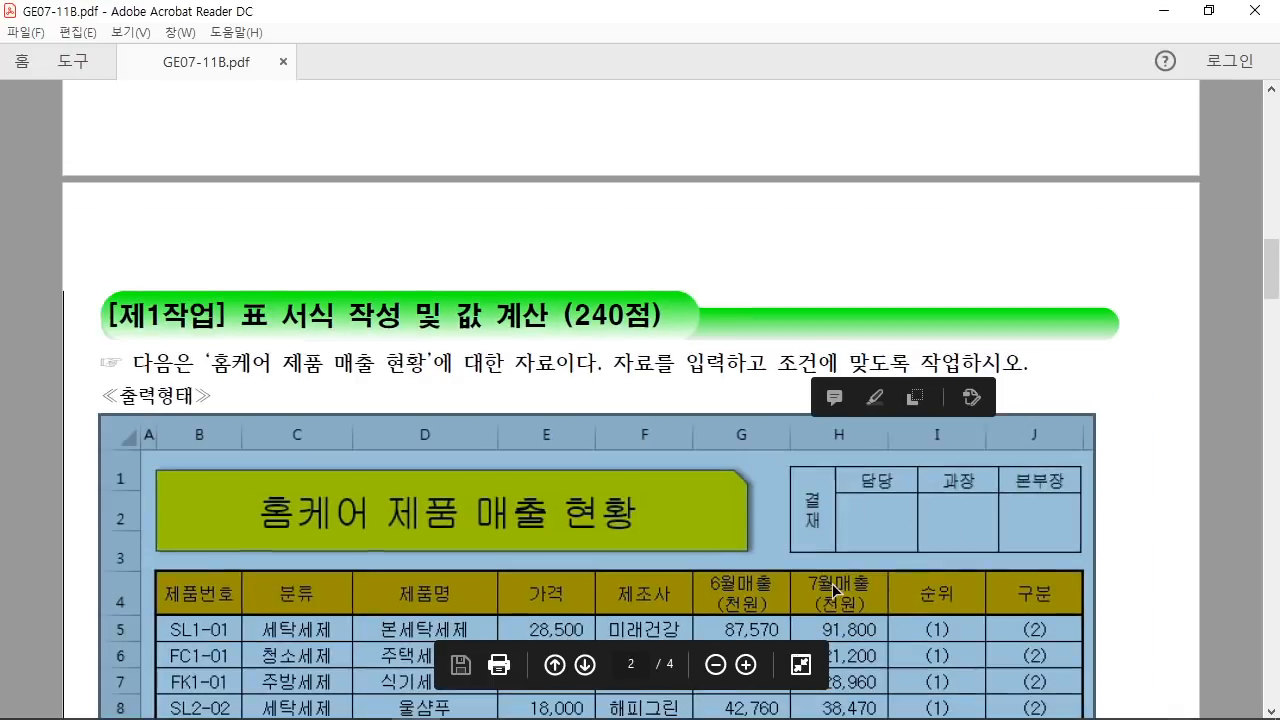
{"action": "left_click", "coordinate": [978, 531]}
{"action": "scroll", "coordinate": [980, 531], "scroll_direction": "down", "scroll_amount": 1}
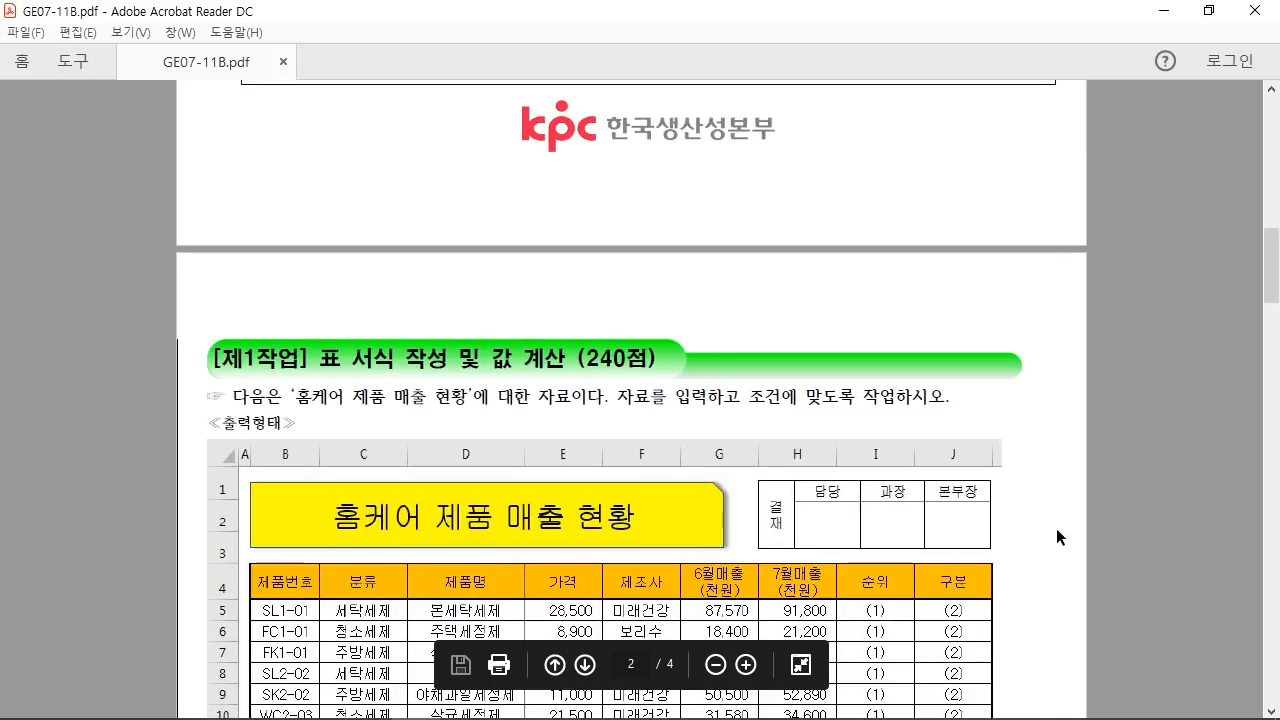
{"action": "mouse_move", "coordinate": [553, 713]}
{"action": "left_click", "coordinate": [513, 699]}
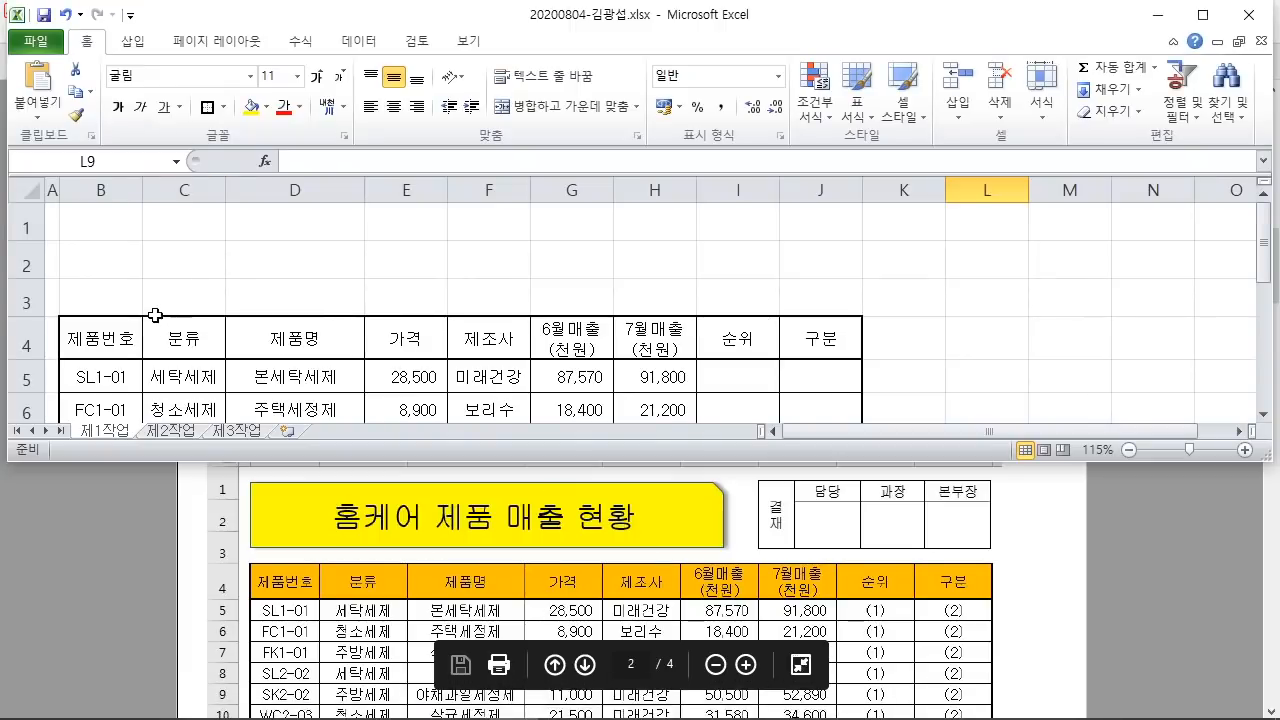
Step: Widen columns C through J to match the sample spacing and maximize the Excel window
{"action": "left_click_drag", "start_coordinate": [222, 194], "coordinate": [253, 190]}
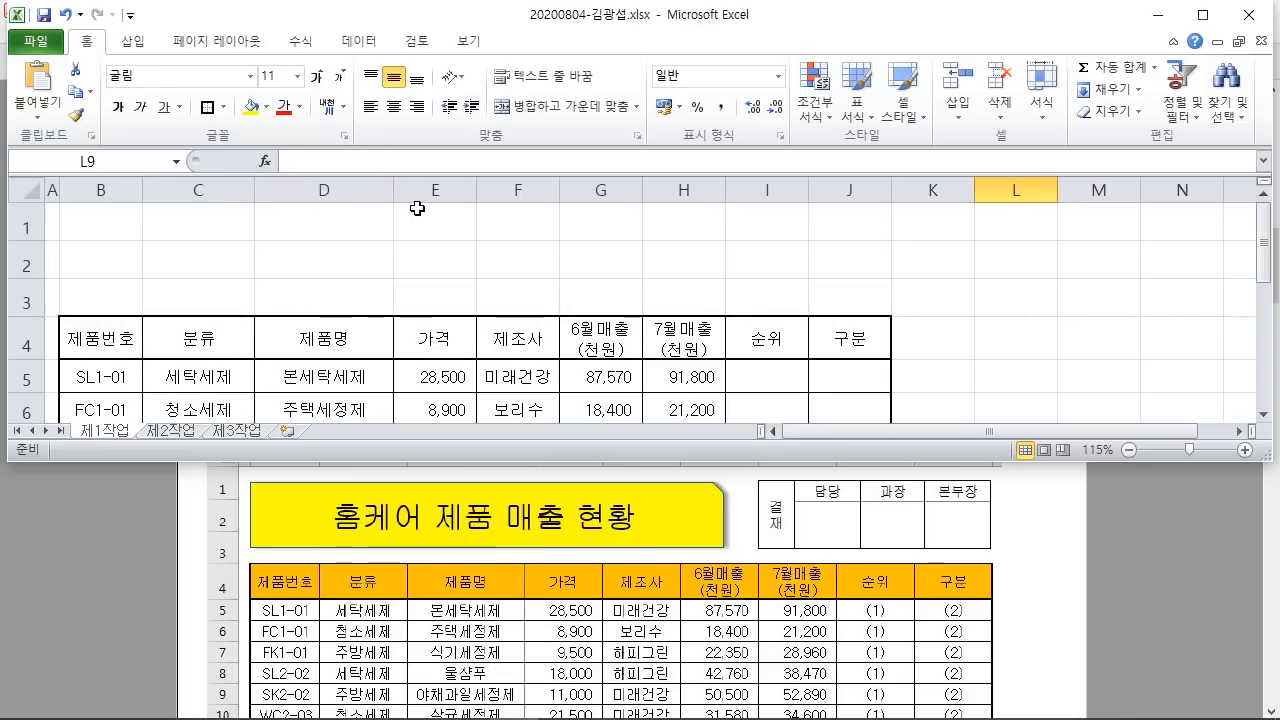
{"action": "left_click_drag", "start_coordinate": [394, 190], "coordinate": [401, 190]}
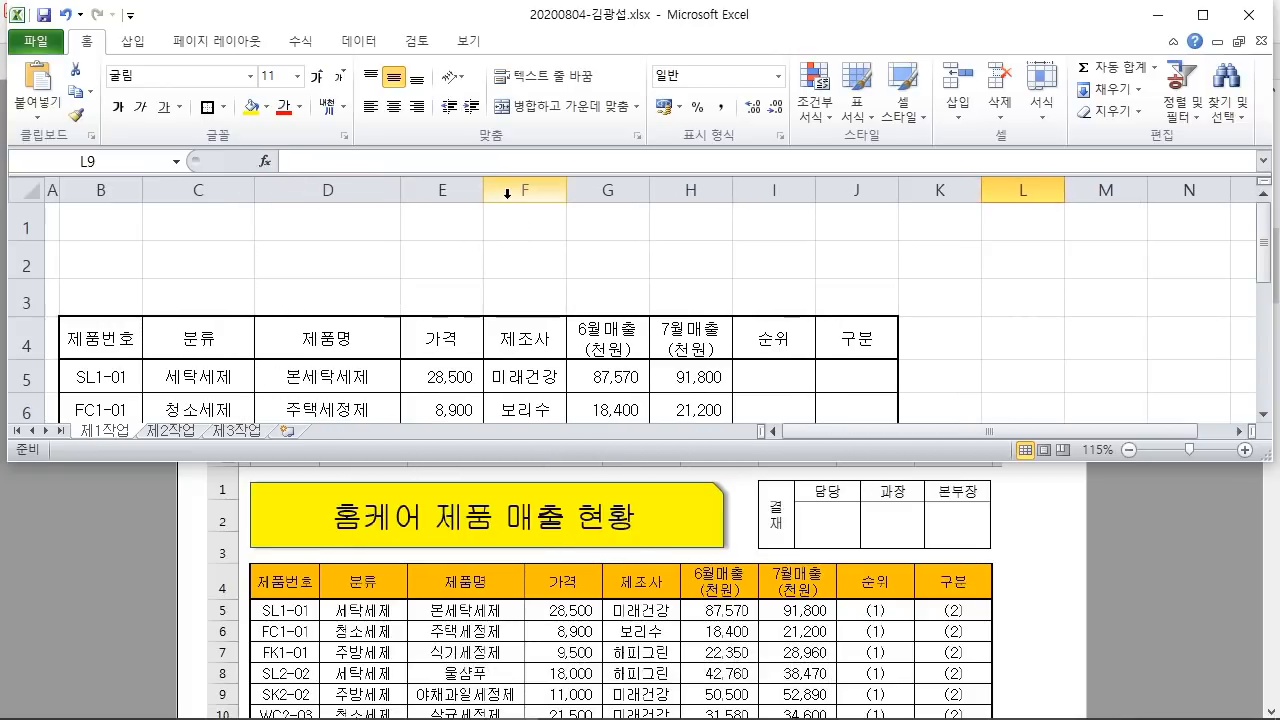
{"action": "left_click_drag", "start_coordinate": [484, 190], "coordinate": [487, 190]}
{"action": "left_click_drag", "start_coordinate": [569, 190], "coordinate": [578, 189]}
{"action": "left_click_drag", "start_coordinate": [661, 189], "coordinate": [672, 189]}
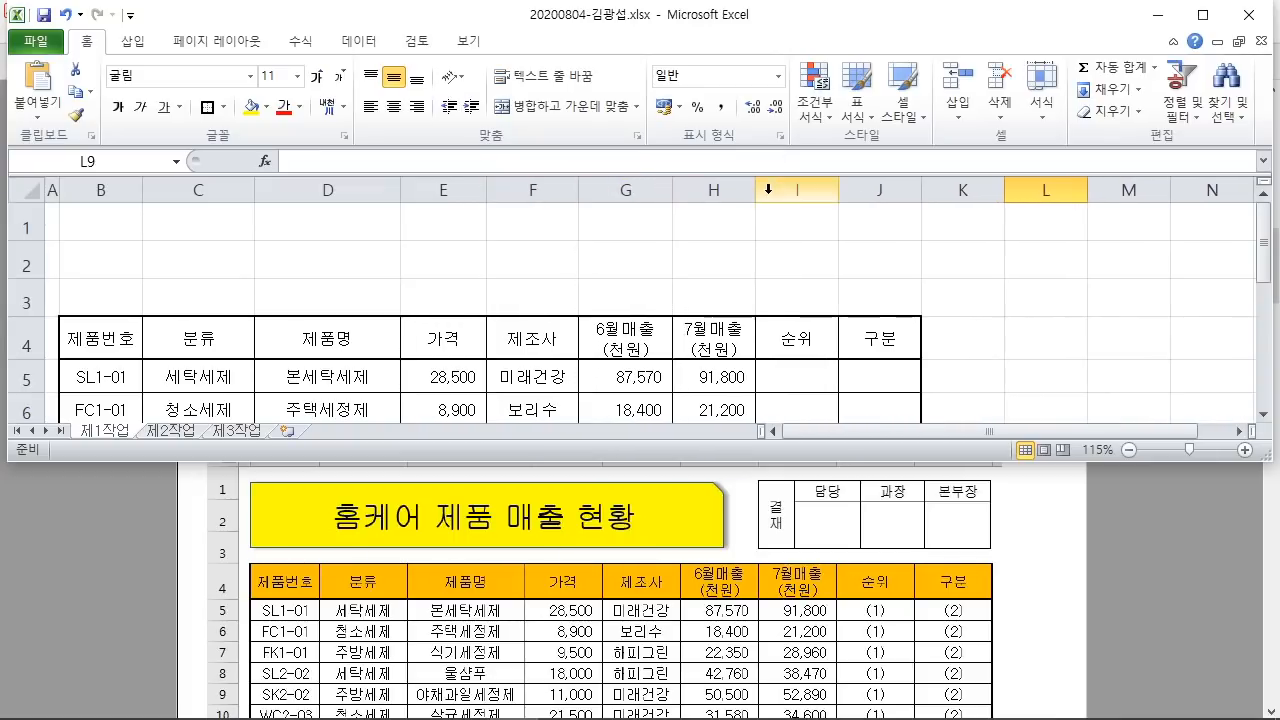
{"action": "left_click_drag", "start_coordinate": [753, 191], "coordinate": [766, 190]}
{"action": "left_click", "coordinate": [756, 196]}
{"action": "left_click", "coordinate": [811, 268]}
{"action": "left_click_drag", "start_coordinate": [849, 190], "coordinate": [858, 190]}
{"action": "left_click_drag", "start_coordinate": [941, 190], "coordinate": [956, 193]}
{"action": "left_click", "coordinate": [1057, 270]}
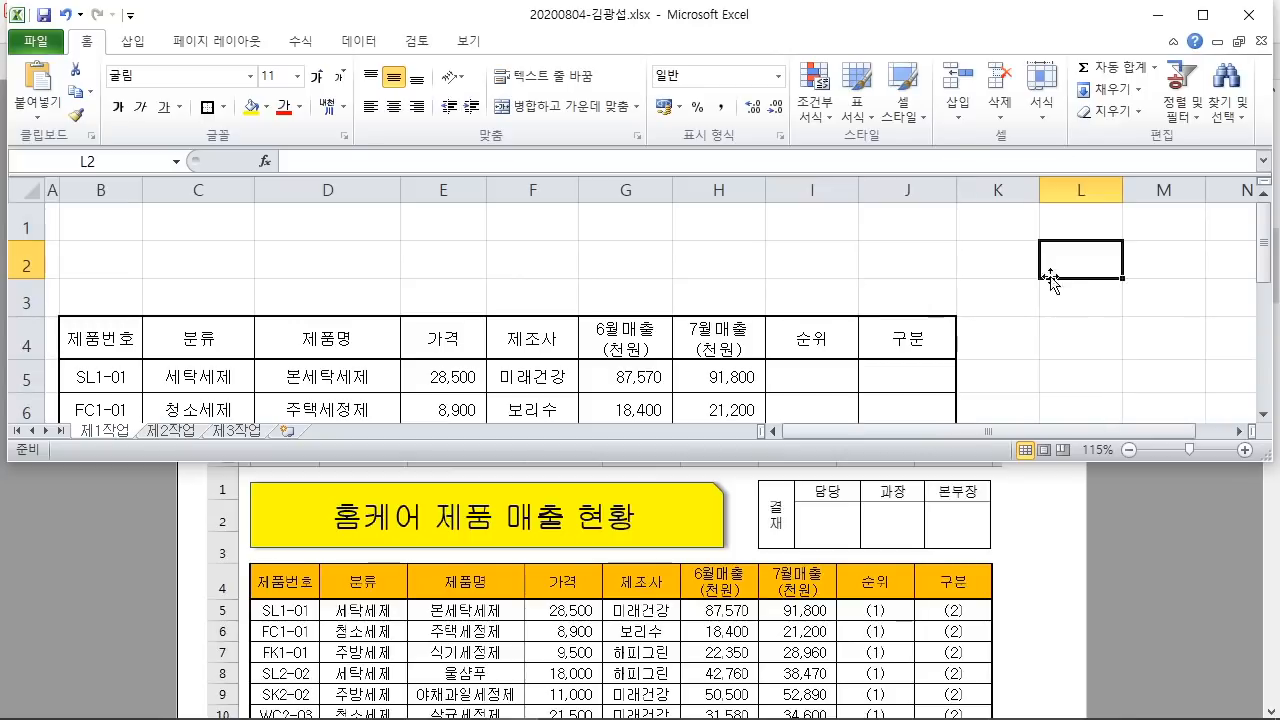
{"action": "left_click", "coordinate": [1203, 14]}
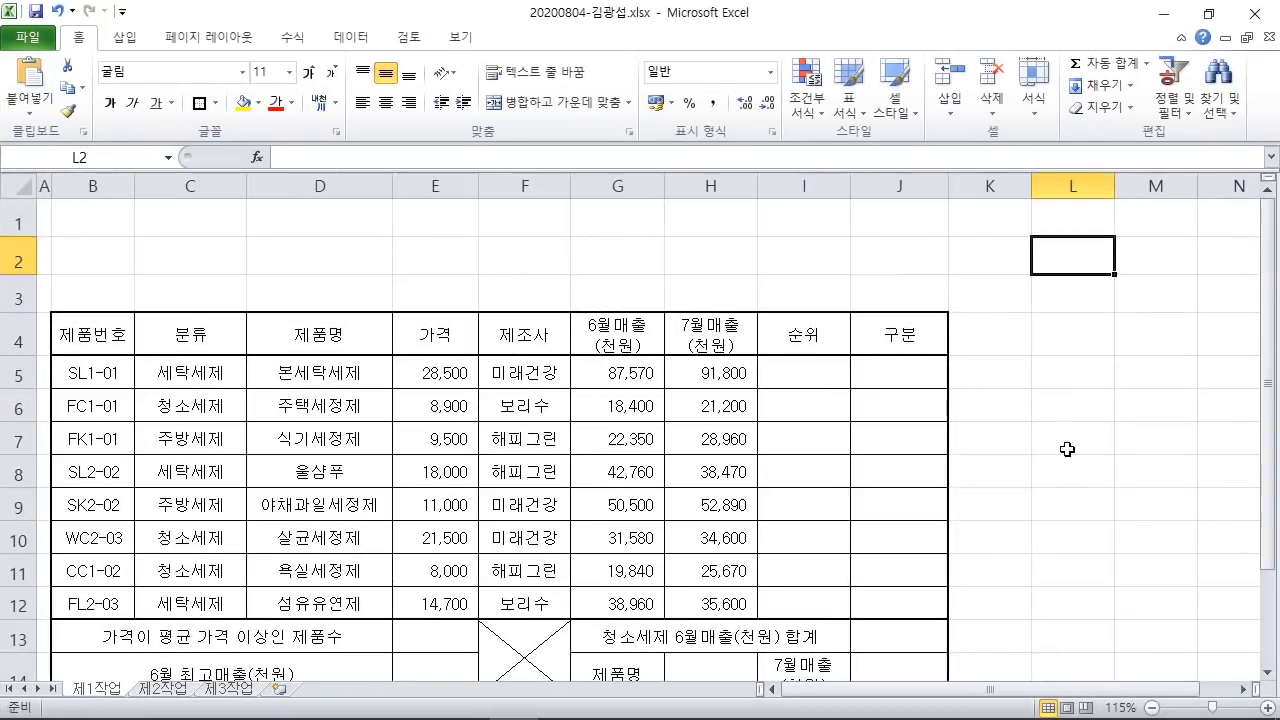
{"action": "scroll", "coordinate": [1006, 437], "scroll_direction": "down", "scroll_amount": 2}
{"action": "scroll", "coordinate": [1006, 437], "scroll_direction": "up", "scroll_amount": 2}
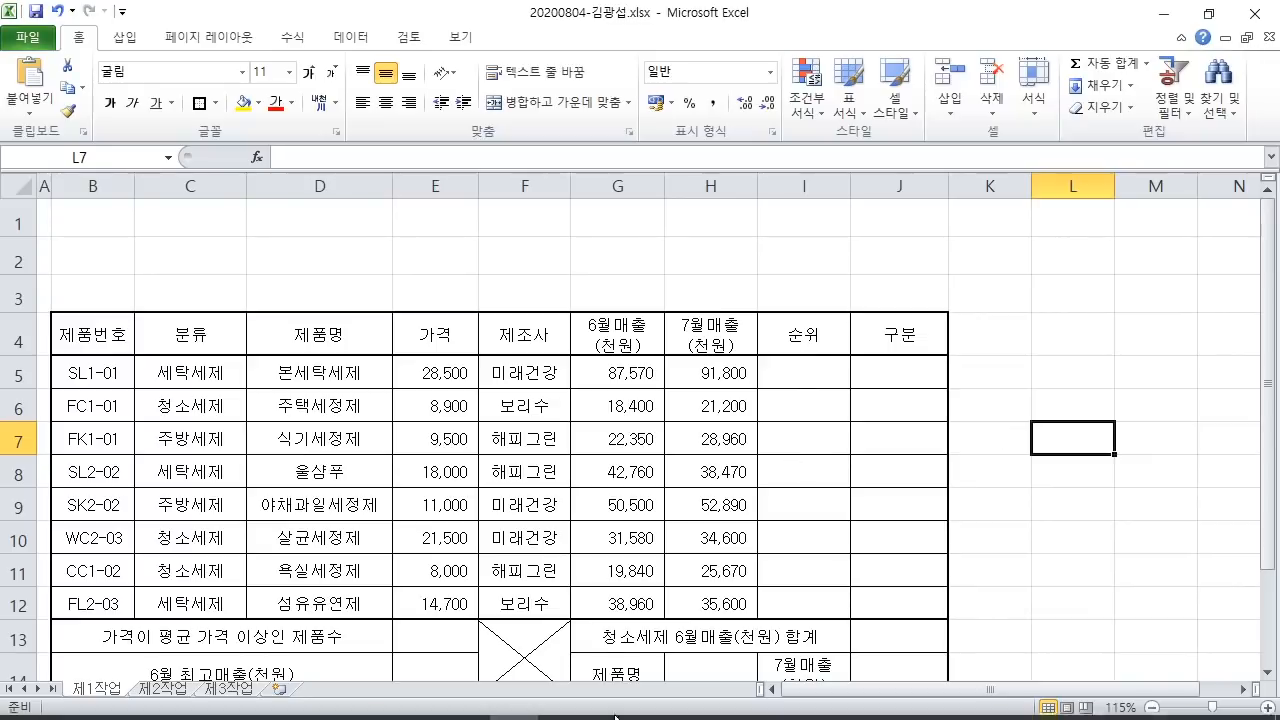
Step: Bring the task PDF to the front and scroll to the 조건 list
{"action": "mouse_move", "coordinate": [615, 716]}
{"action": "left_click", "coordinate": [414, 706]}
{"action": "scroll", "coordinate": [525, 418], "scroll_direction": "down", "scroll_amount": 2}
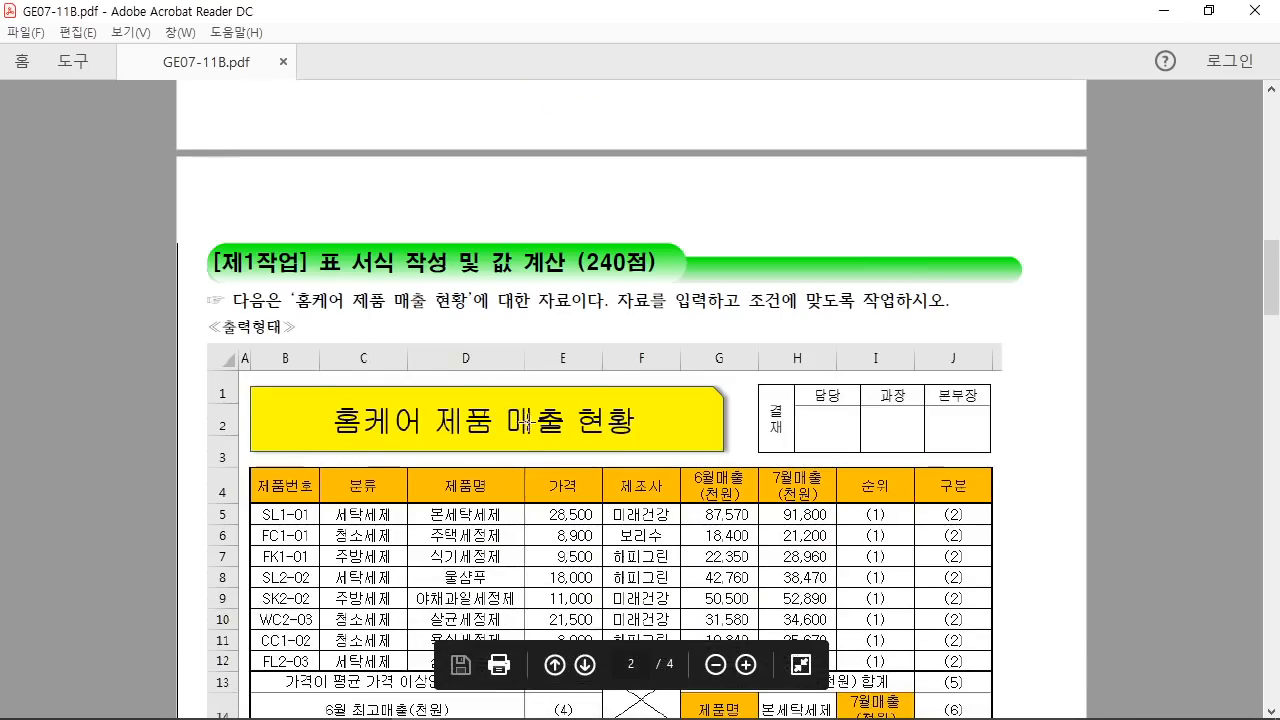
{"action": "scroll", "coordinate": [525, 420], "scroll_direction": "up", "scroll_amount": 1, "text": "ctrl"}
{"action": "scroll", "coordinate": [530, 422], "scroll_direction": "up", "scroll_amount": 2, "text": "ctrl"}
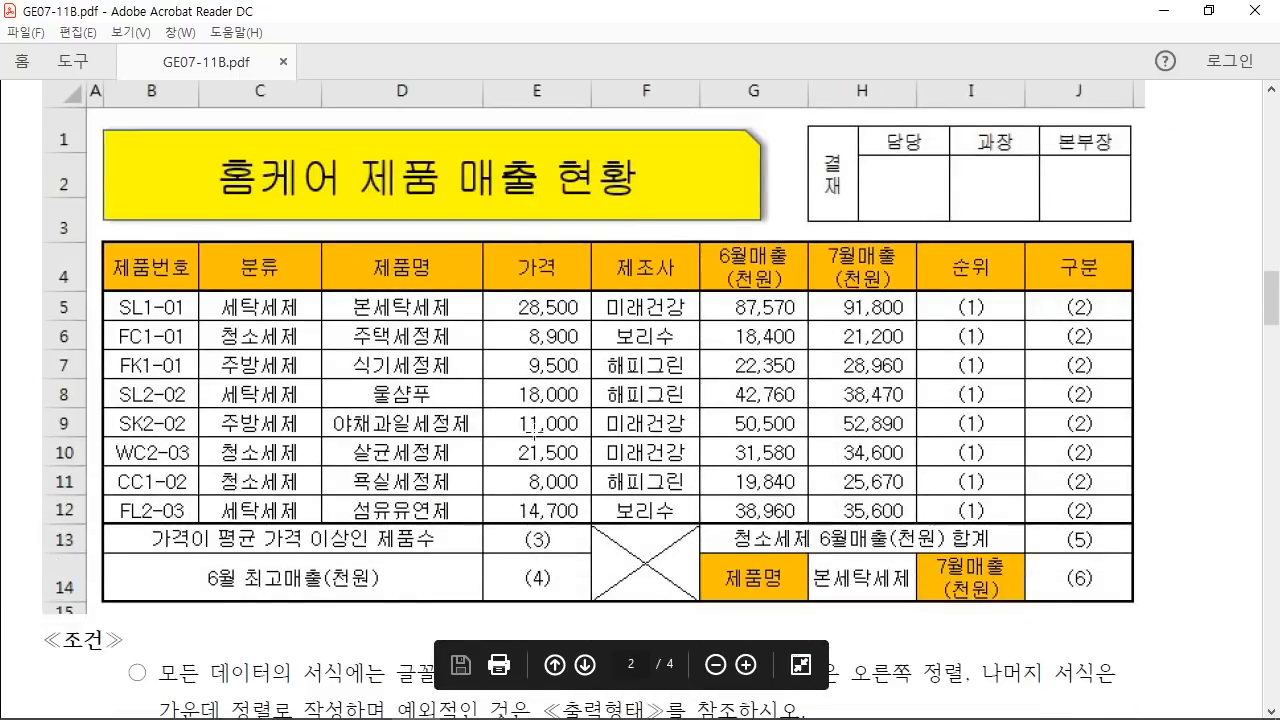
{"action": "scroll", "coordinate": [537, 432], "scroll_direction": "down", "scroll_amount": 8}
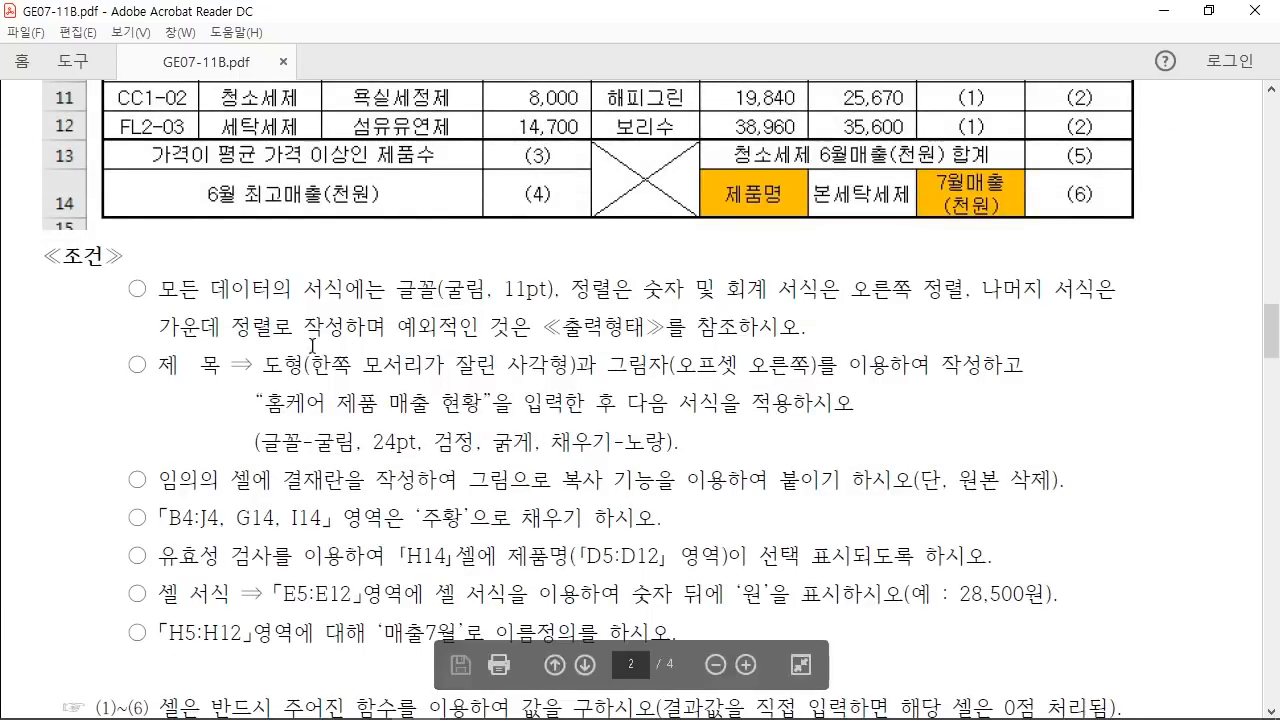
Step: Mark up the 조건 list in red, underlining the 제목 cut-corner rectangle and offset-right shadow requirements
{"action": "mouse_move", "coordinate": [132, 308]}
{"action": "left_mouse_down"}
{"action": "mouse_move", "coordinate": [152, 274]}
{"action": "mouse_move", "coordinate": [240, 218]}
{"action": "left_mouse_up"}
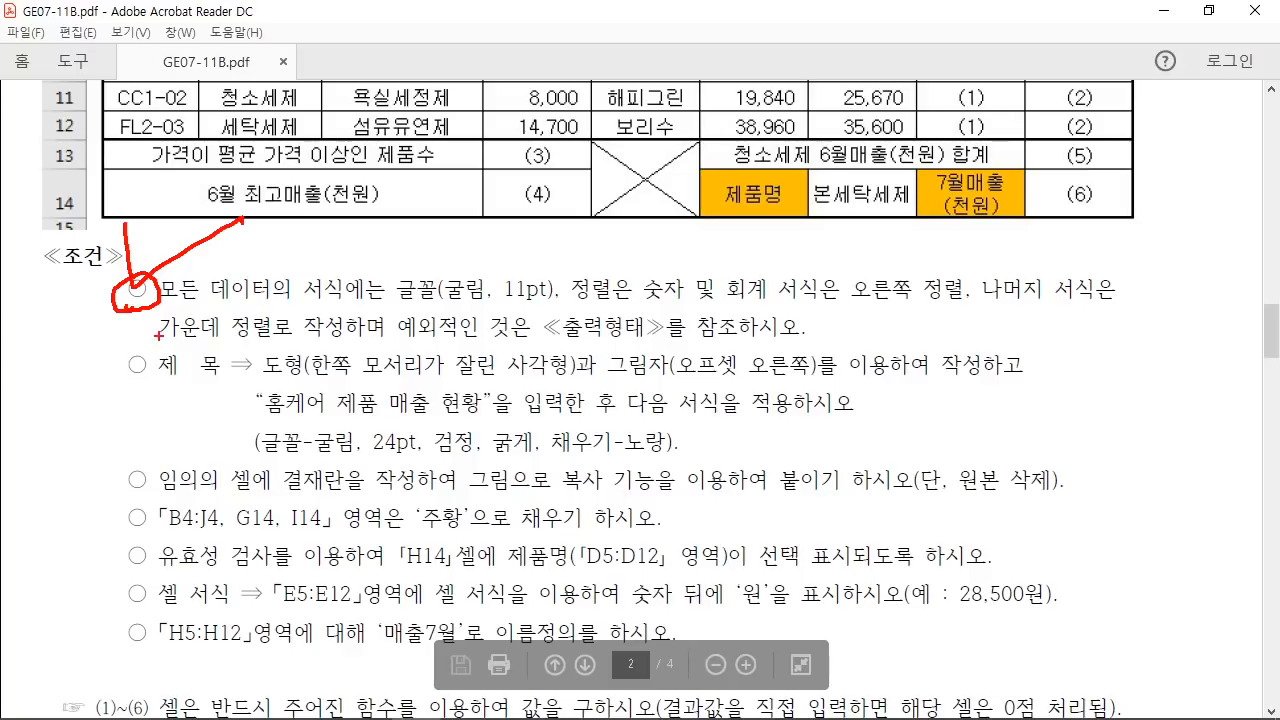
{"action": "mouse_move", "coordinate": [158, 336]}
{"action": "left_mouse_down"}
{"action": "mouse_move", "coordinate": [84, 418]}
{"action": "mouse_move", "coordinate": [80, 450]}
{"action": "left_mouse_up"}
{"action": "left_click_drag", "start_coordinate": [66, 412], "coordinate": [78, 452]}
{"action": "left_click_drag", "start_coordinate": [68, 590], "coordinate": [234, 672]}
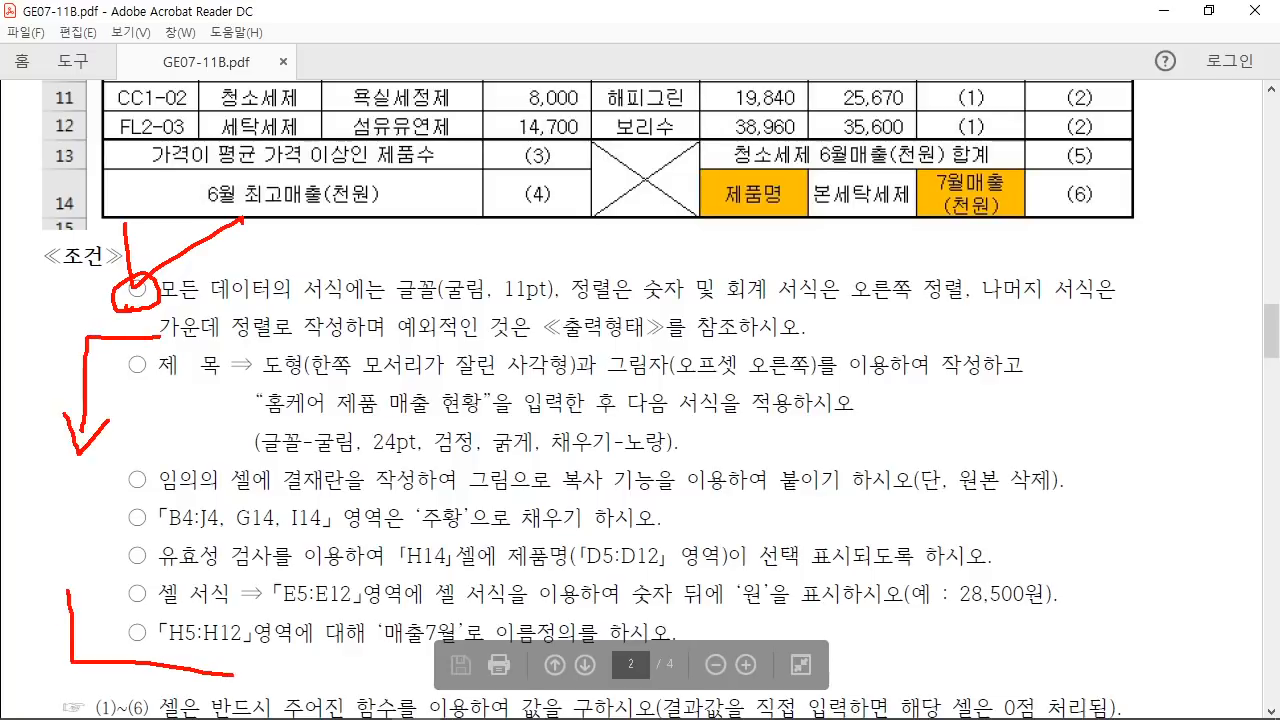
{"action": "left_click_drag", "start_coordinate": [148, 379], "coordinate": [232, 380]}
{"action": "left_click_drag", "start_coordinate": [260, 382], "coordinate": [478, 391]}
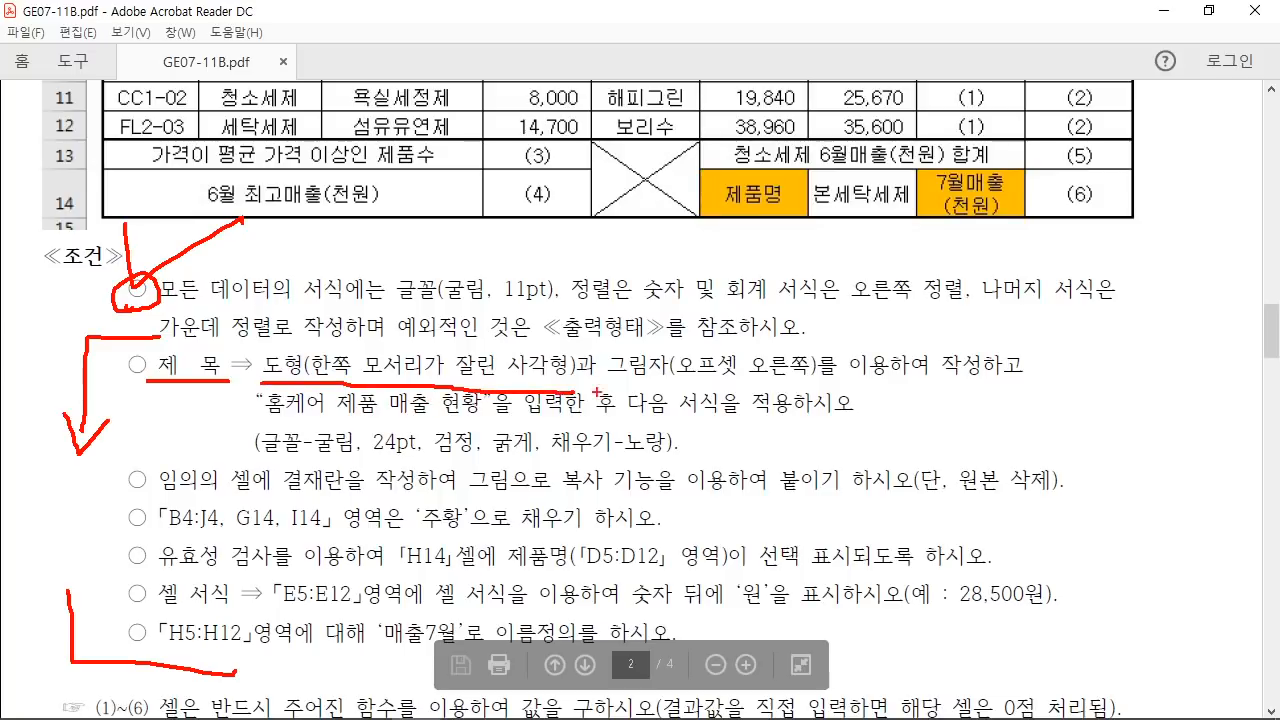
{"action": "left_click_drag", "start_coordinate": [597, 392], "coordinate": [848, 380]}
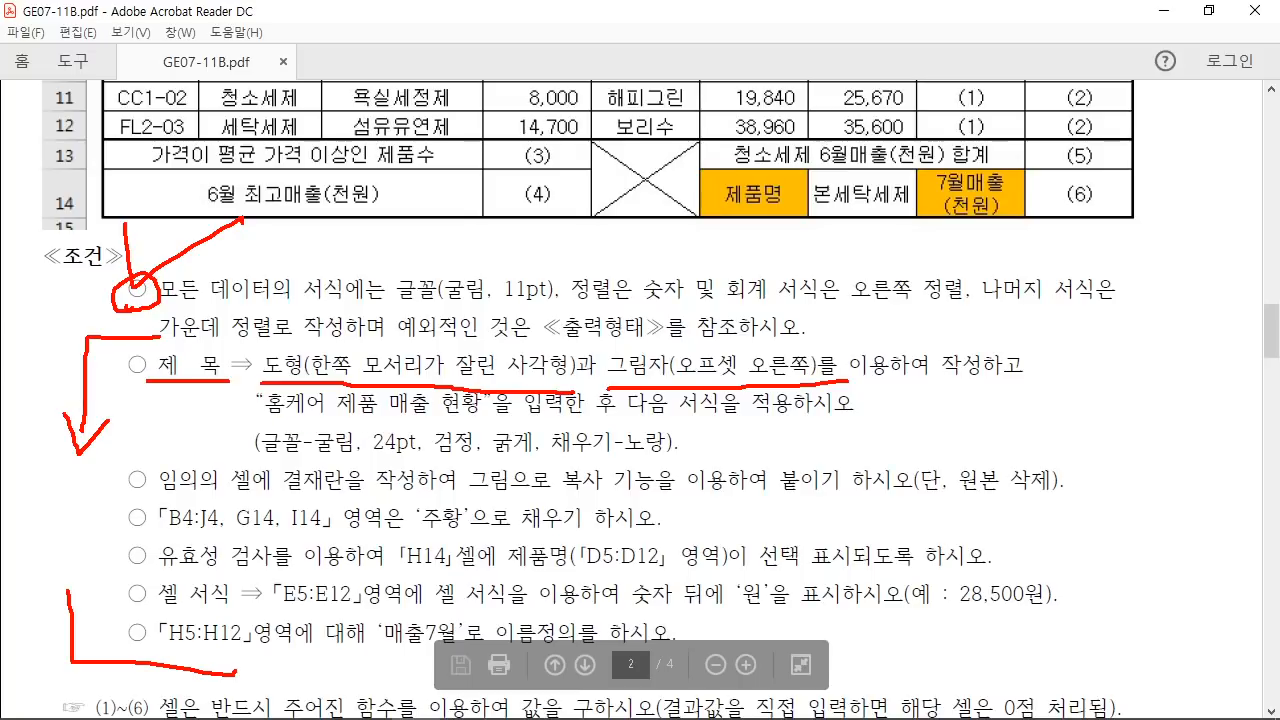
Step: Clear the red marks and outline the yellow title box in red
{"action": "key", "text": "Escape"}
{"action": "scroll", "coordinate": [676, 387], "scroll_direction": "up", "scroll_amount": 10}
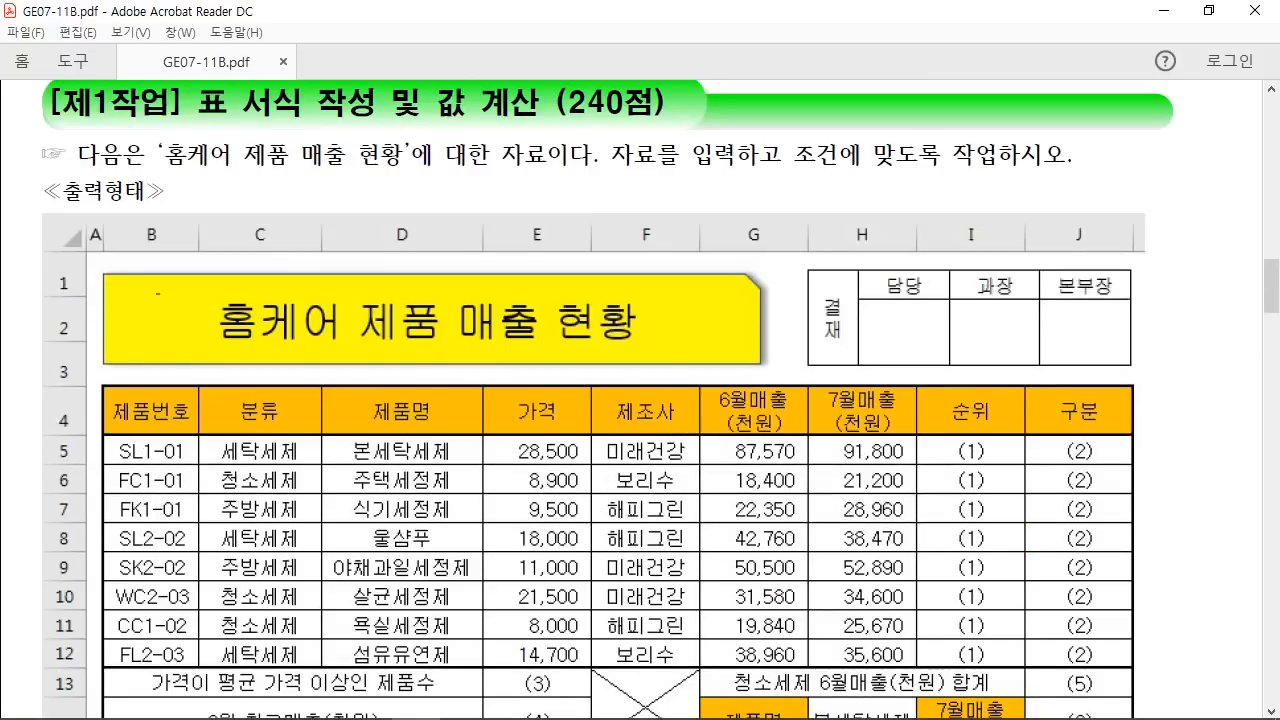
{"action": "mouse_move", "coordinate": [100, 271]}
{"action": "left_mouse_down"}
{"action": "mouse_move", "coordinate": [151, 309]}
{"action": "mouse_move", "coordinate": [302, 352]}
{"action": "mouse_move", "coordinate": [768, 352]}
{"action": "mouse_move", "coordinate": [762, 368]}
{"action": "left_mouse_up"}
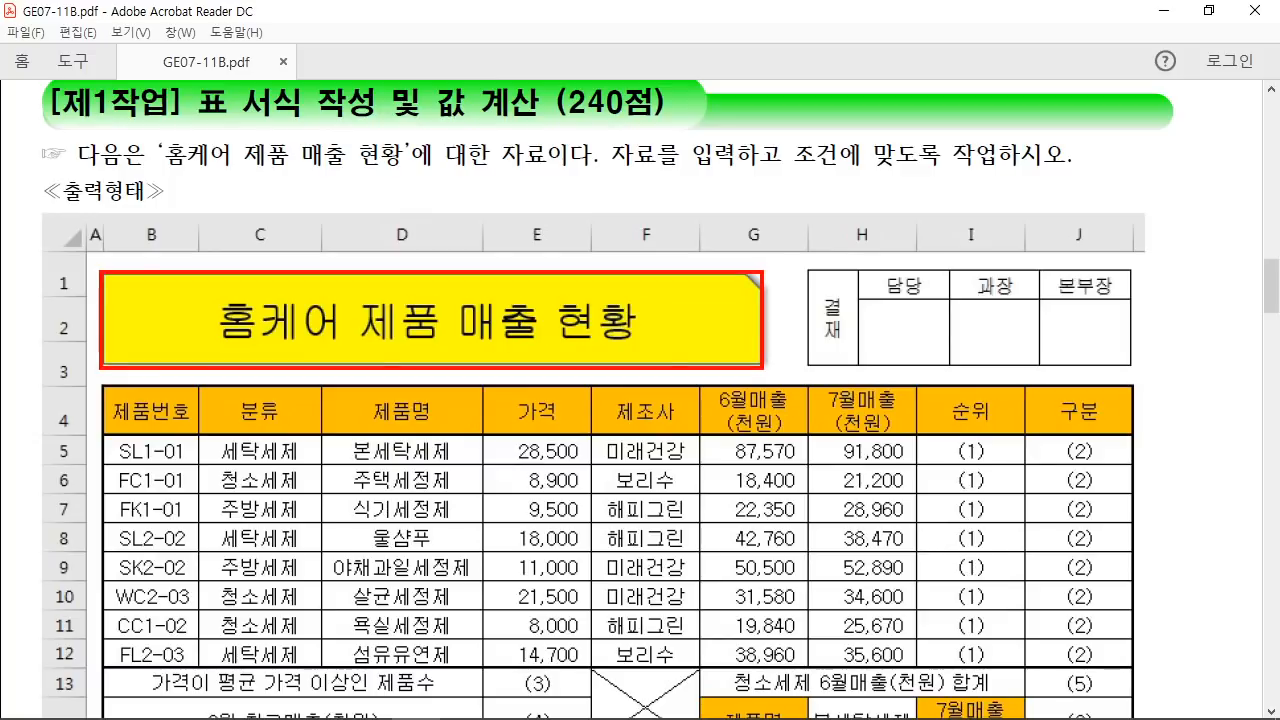
Step: In Excel, draw a Snip Single Corner Rectangle shape spanning B1 to G3
{"action": "key", "text": "Escape"}
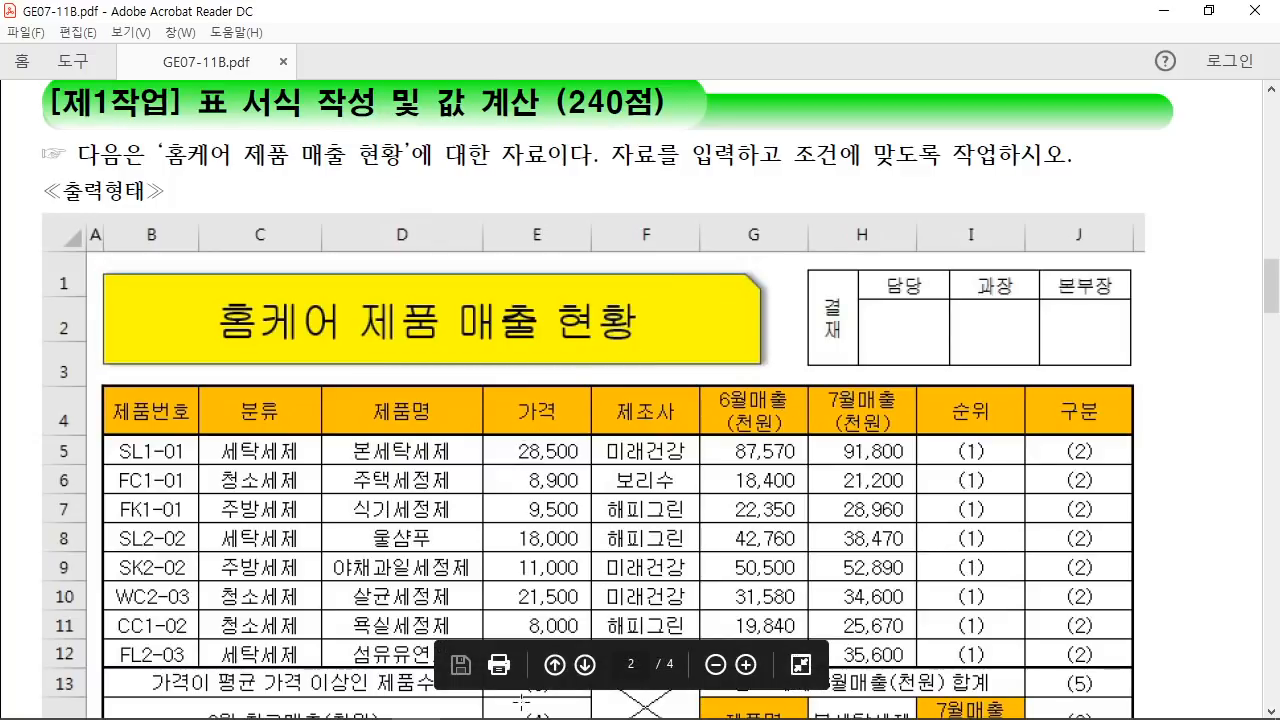
{"action": "mouse_move", "coordinate": [563, 710]}
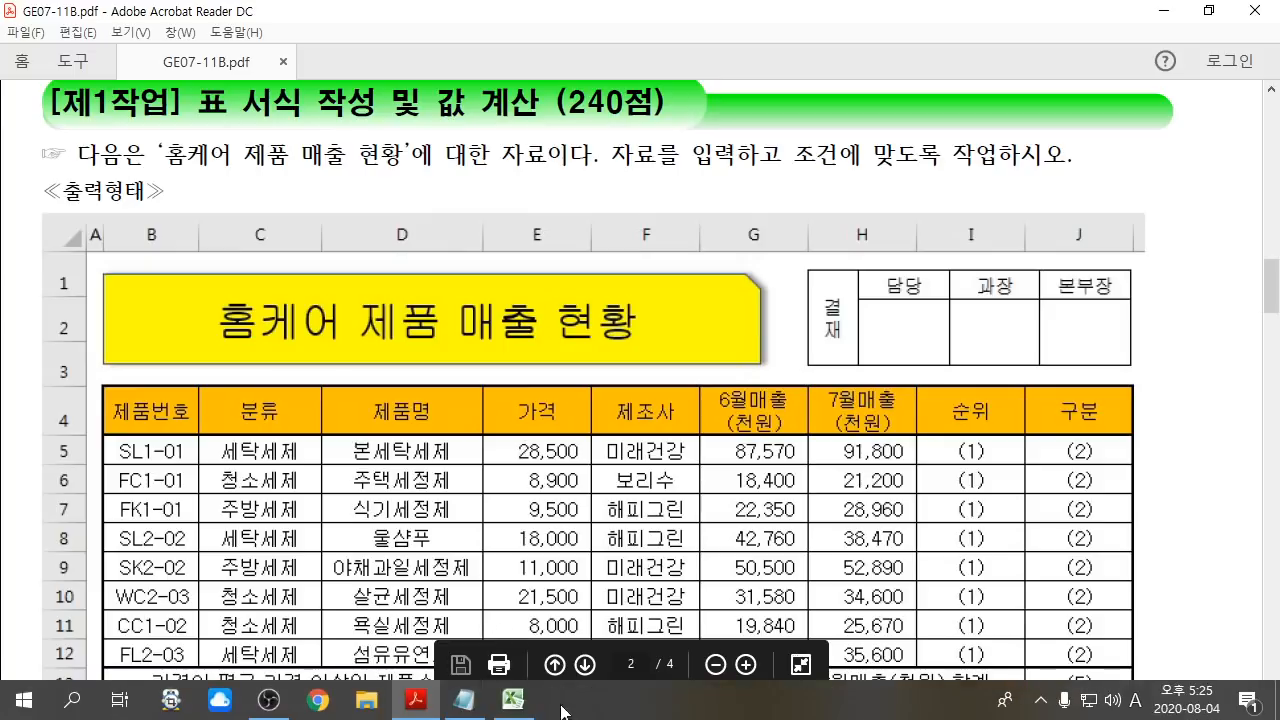
{"action": "left_click", "coordinate": [513, 700]}
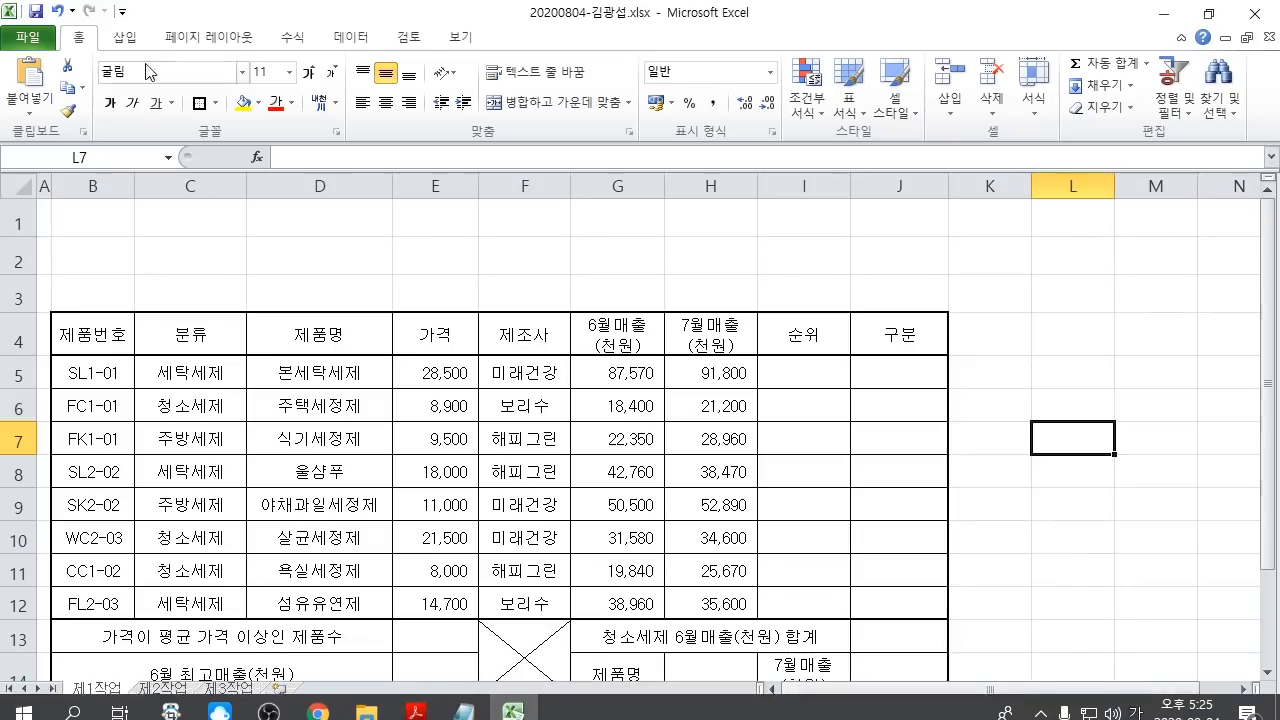
{"action": "left_click", "coordinate": [125, 38]}
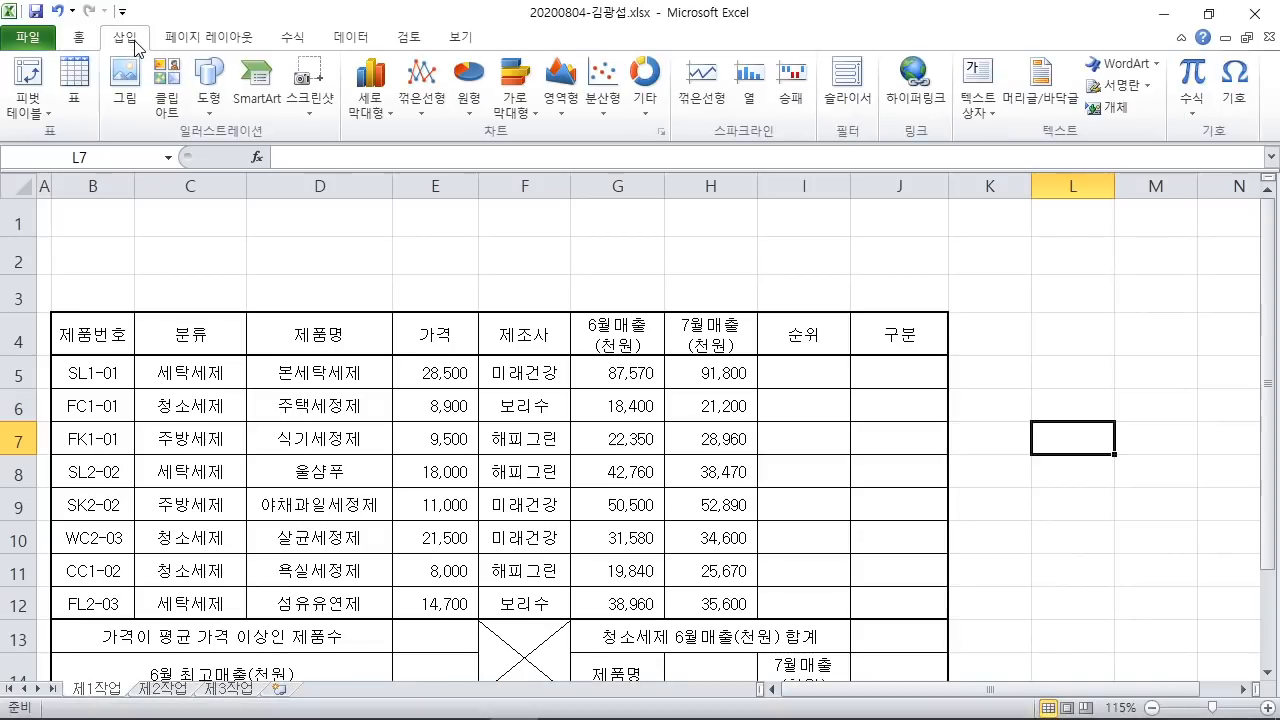
{"action": "left_click", "coordinate": [218, 100]}
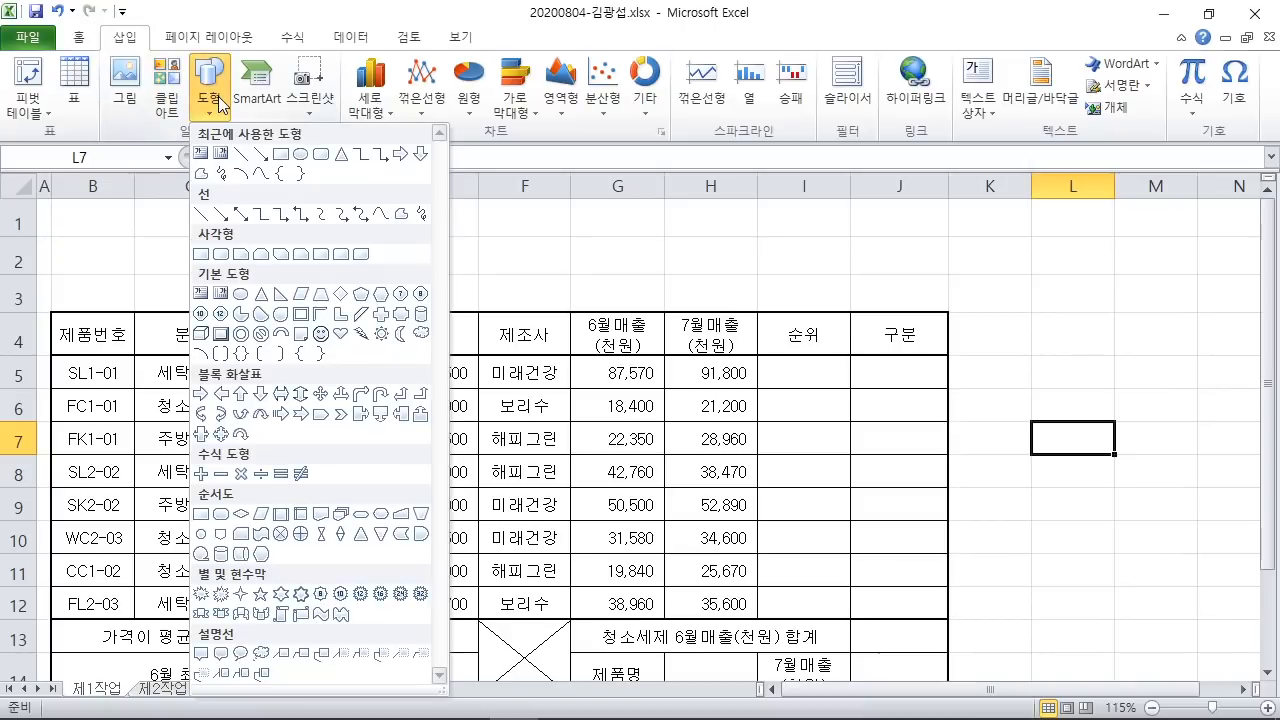
{"action": "left_click", "coordinate": [243, 256]}
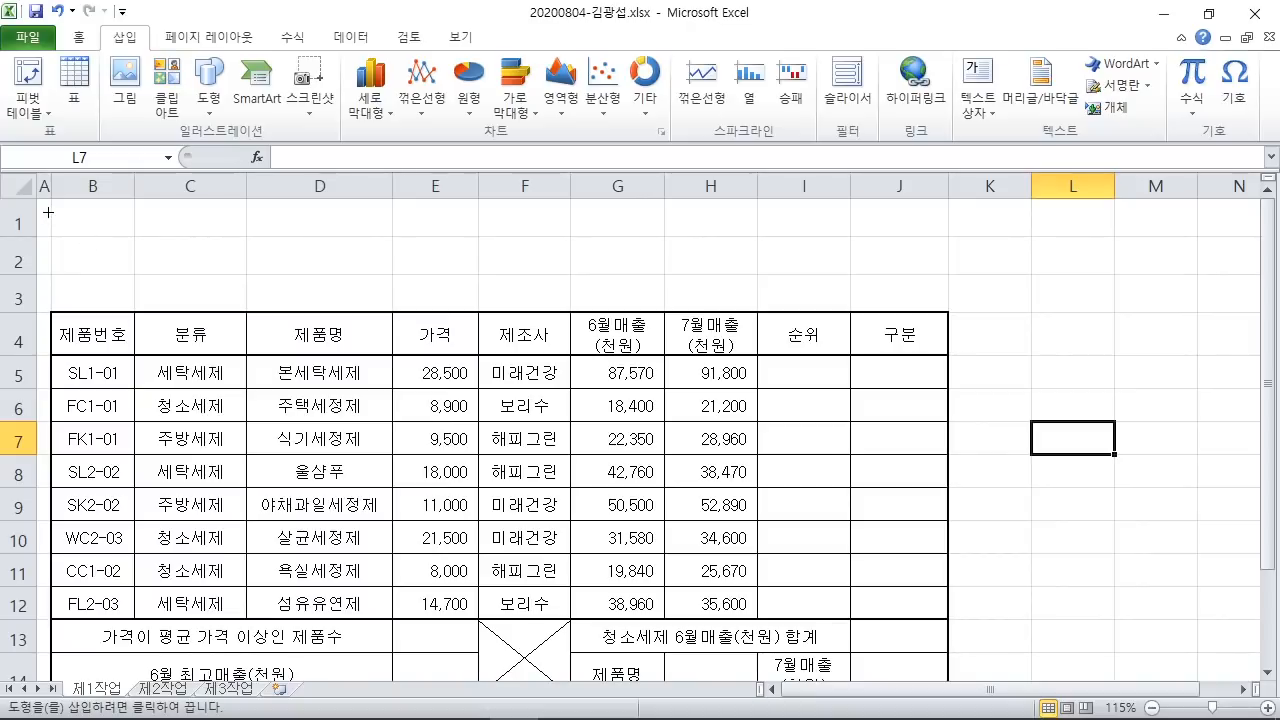
{"action": "mouse_move", "coordinate": [52, 212]}
{"action": "left_mouse_down"}
{"action": "mouse_move", "coordinate": [234, 240]}
{"action": "mouse_move", "coordinate": [617, 257]}
{"action": "mouse_move", "coordinate": [625, 299]}
{"action": "left_mouse_up"}
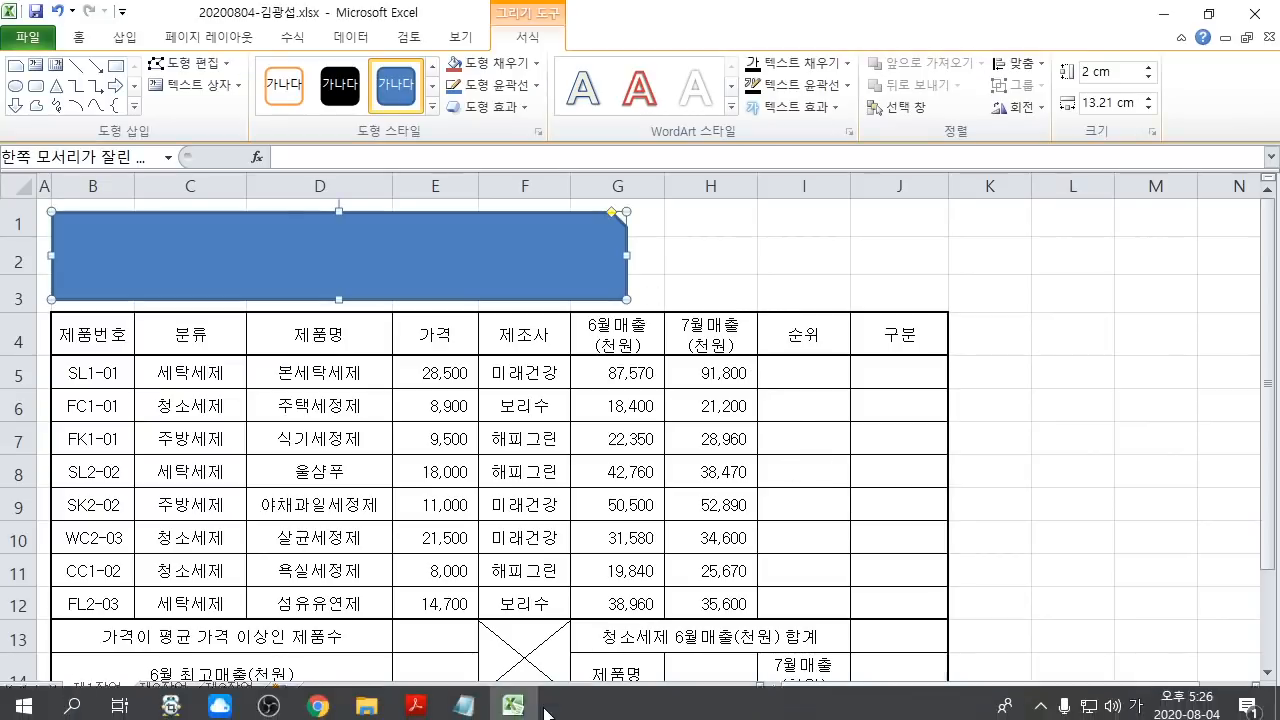
{"action": "left_click", "coordinate": [415, 699]}
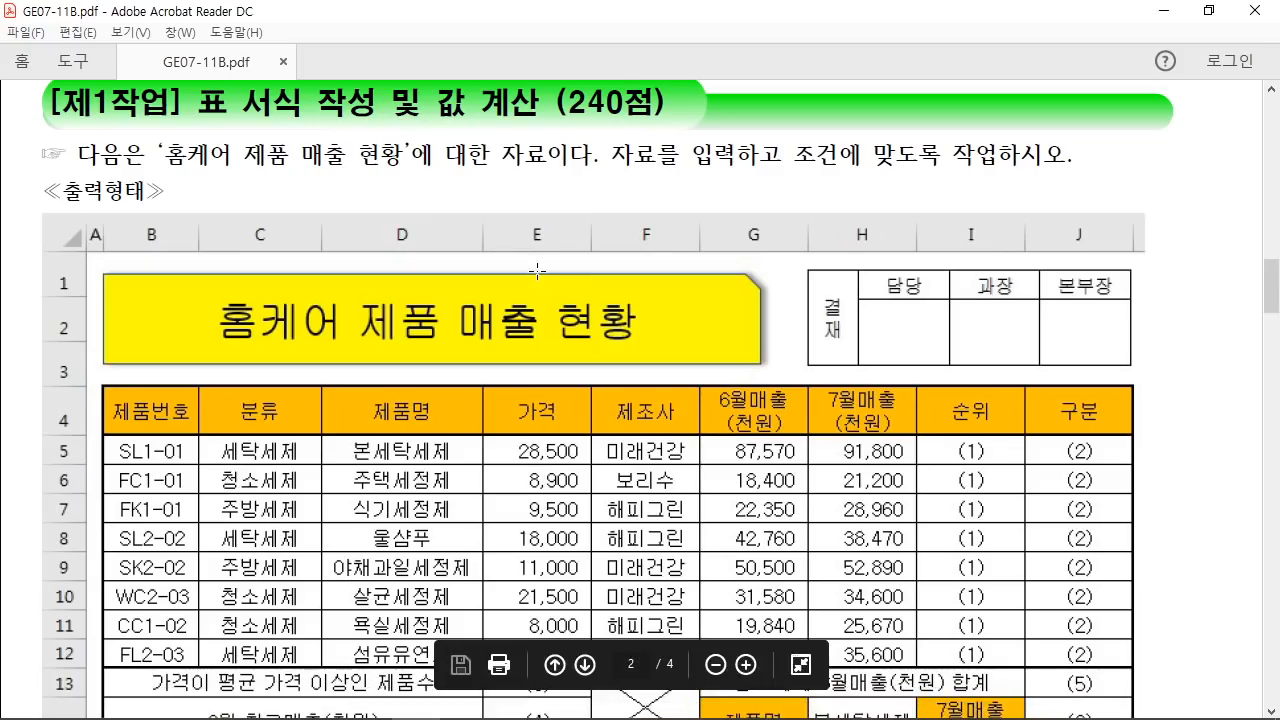
Step: Annotate the title instructions with an arrow, a 7월 reminder and red underlines
{"action": "left_click_drag", "start_coordinate": [550, 272], "coordinate": [655, 183]}
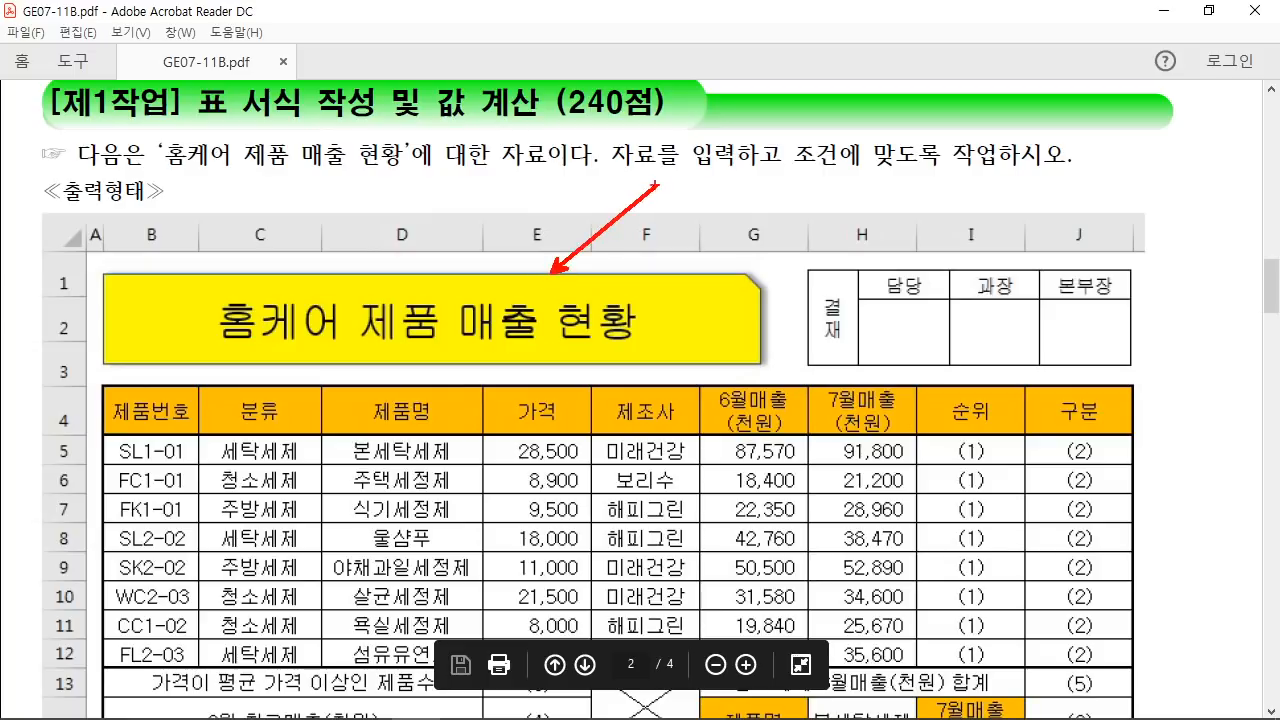
{"action": "mouse_move", "coordinate": [733, 78]}
{"action": "left_mouse_down"}
{"action": "mouse_move", "coordinate": [741, 56]}
{"action": "mouse_move", "coordinate": [742, 152]}
{"action": "left_mouse_up"}
{"action": "left_click_drag", "start_coordinate": [822, 52], "coordinate": [822, 56]}
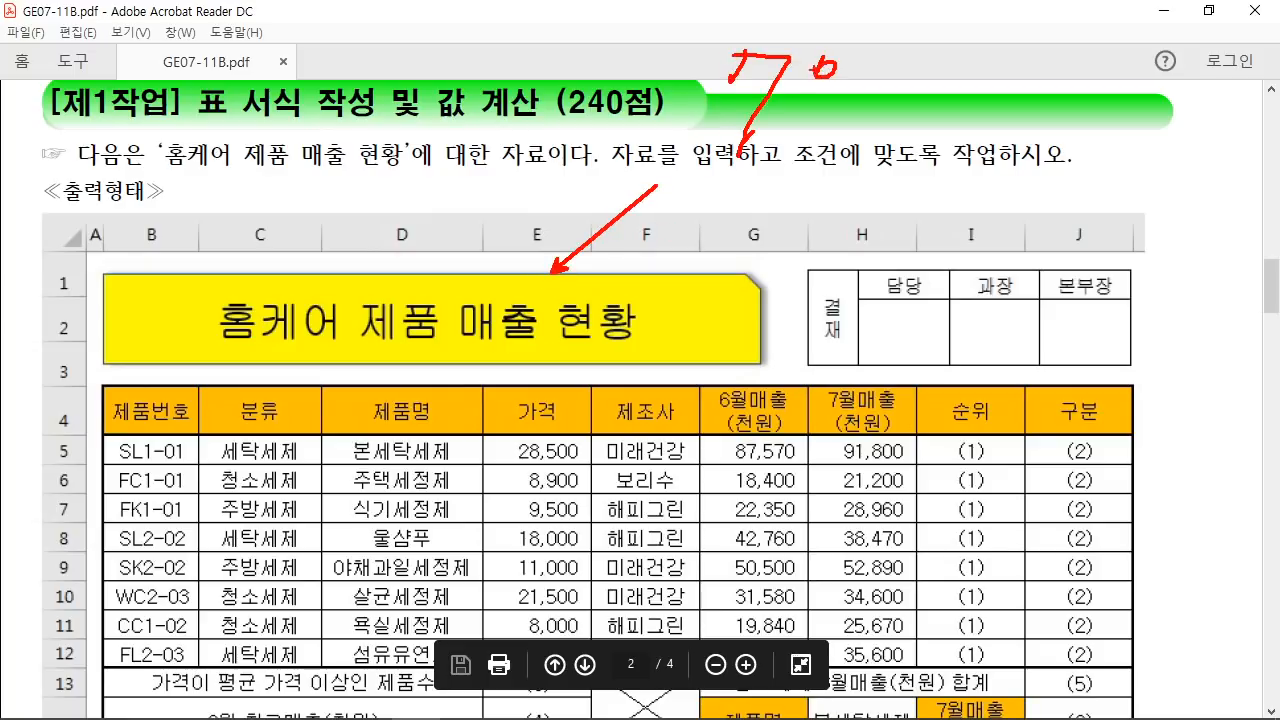
{"action": "left_click_drag", "start_coordinate": [776, 98], "coordinate": [860, 88]}
{"action": "mouse_move", "coordinate": [822, 103]}
{"action": "left_mouse_down"}
{"action": "mouse_move", "coordinate": [862, 122]}
{"action": "mouse_move", "coordinate": [872, 166]}
{"action": "left_mouse_up"}
{"action": "left_click_drag", "start_coordinate": [670, 181], "coordinate": [874, 181]}
{"action": "left_click_drag", "start_coordinate": [672, 208], "coordinate": [870, 206]}
{"action": "mouse_move", "coordinate": [890, 176]}
{"action": "left_mouse_down"}
{"action": "mouse_move", "coordinate": [866, 212]}
{"action": "mouse_move", "coordinate": [874, 220]}
{"action": "left_mouse_up"}
{"action": "mouse_move", "coordinate": [908, 124]}
{"action": "left_mouse_down"}
{"action": "mouse_move", "coordinate": [902, 184]}
{"action": "mouse_move", "coordinate": [930, 172]}
{"action": "left_mouse_up"}
{"action": "left_click_drag", "start_coordinate": [874, 156], "coordinate": [972, 156]}
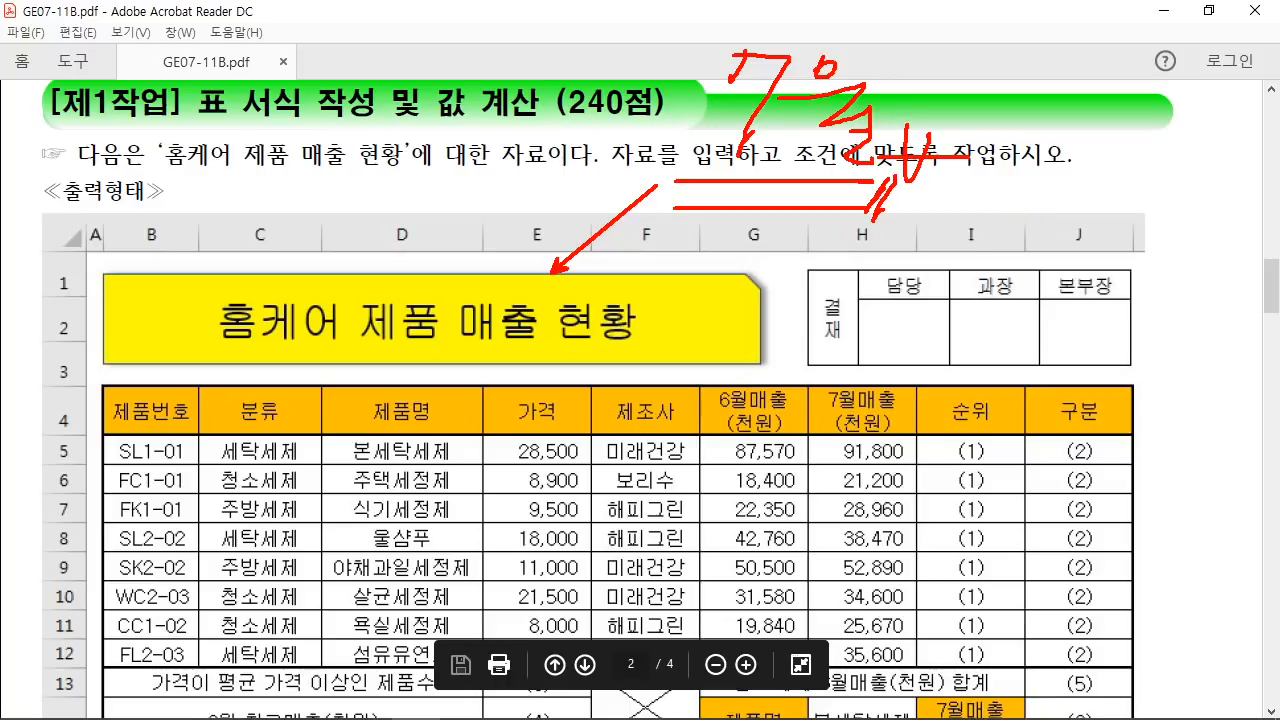
Step: Circle the 출력형태 heading, add a boxed 2배 note, then clear all notes and return to Excel
{"action": "mouse_move", "coordinate": [124, 166]}
{"action": "left_mouse_down"}
{"action": "mouse_move", "coordinate": [40, 168]}
{"action": "mouse_move", "coordinate": [108, 232]}
{"action": "left_mouse_up"}
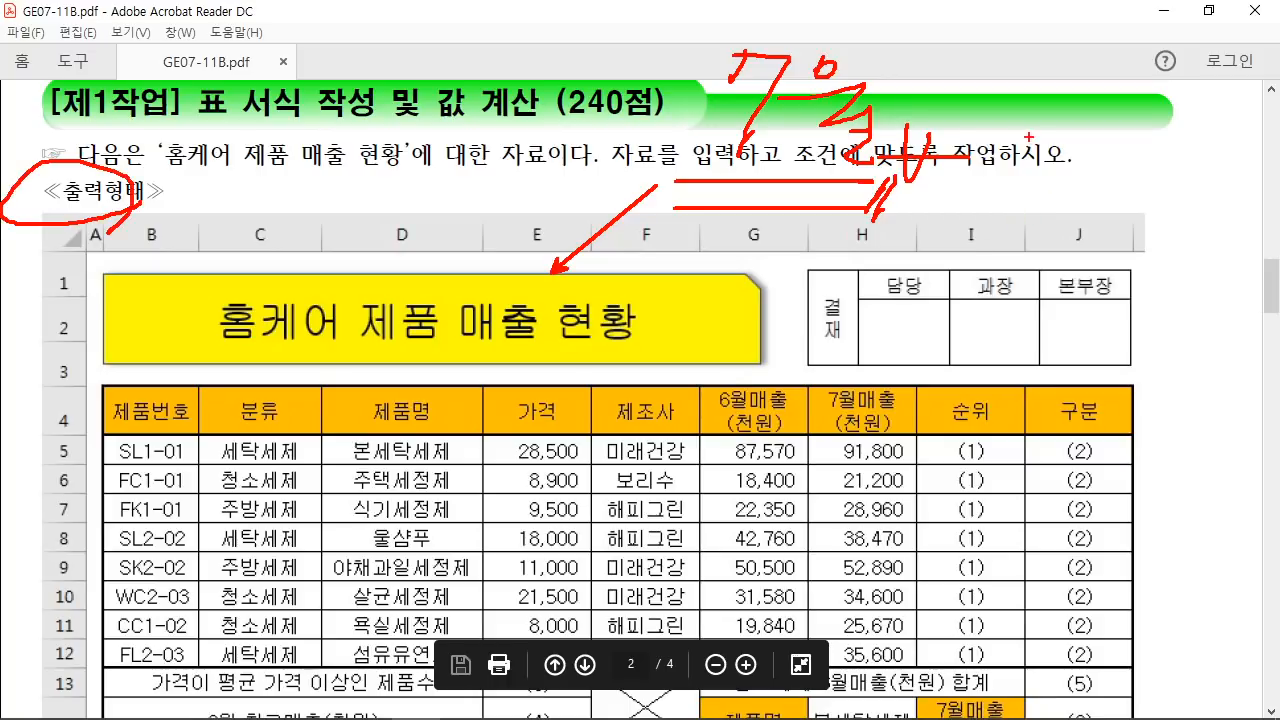
{"action": "mouse_move", "coordinate": [1027, 136]}
{"action": "left_mouse_down"}
{"action": "mouse_move", "coordinate": [1062, 157]}
{"action": "mouse_move", "coordinate": [1116, 156]}
{"action": "left_mouse_up"}
{"action": "left_click_drag", "start_coordinate": [1124, 114], "coordinate": [1128, 152]}
{"action": "mouse_move", "coordinate": [1162, 68]}
{"action": "left_mouse_down"}
{"action": "mouse_move", "coordinate": [1166, 158]}
{"action": "mouse_move", "coordinate": [984, 186]}
{"action": "mouse_move", "coordinate": [1190, 194]}
{"action": "left_mouse_up"}
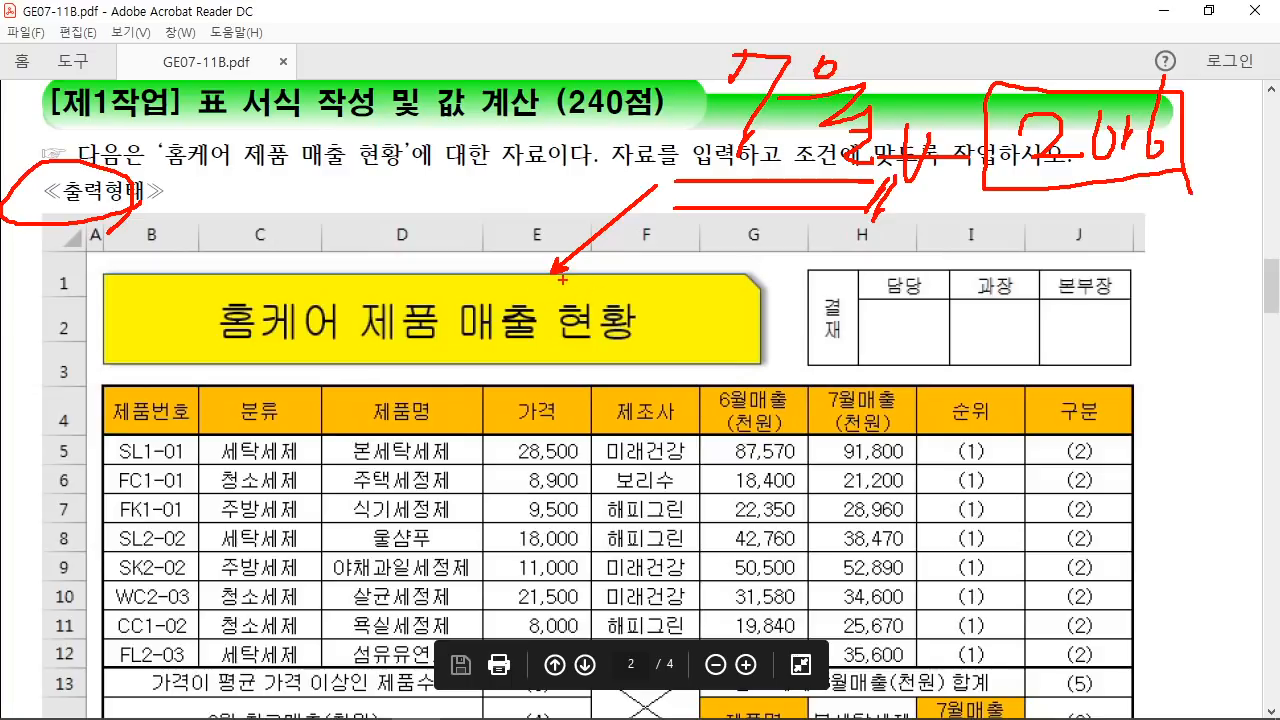
{"action": "left_click_drag", "start_coordinate": [520, 266], "coordinate": [530, 288]}
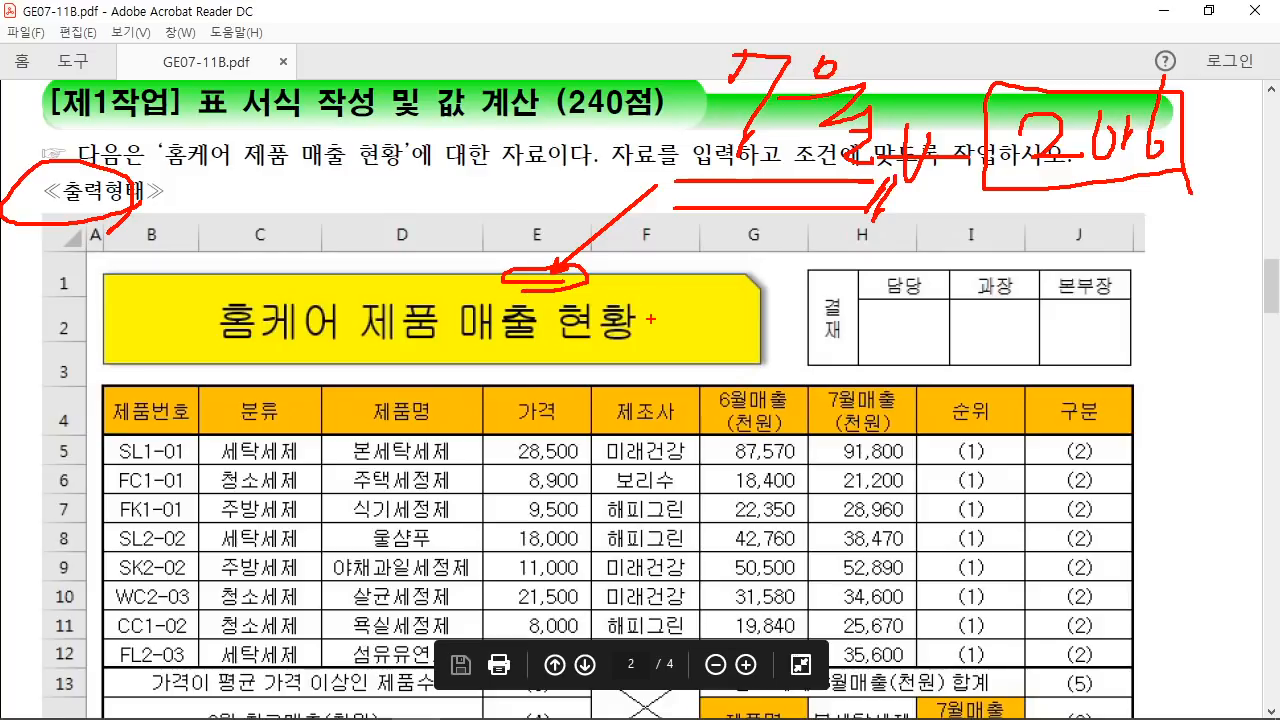
{"action": "key", "text": "e"}
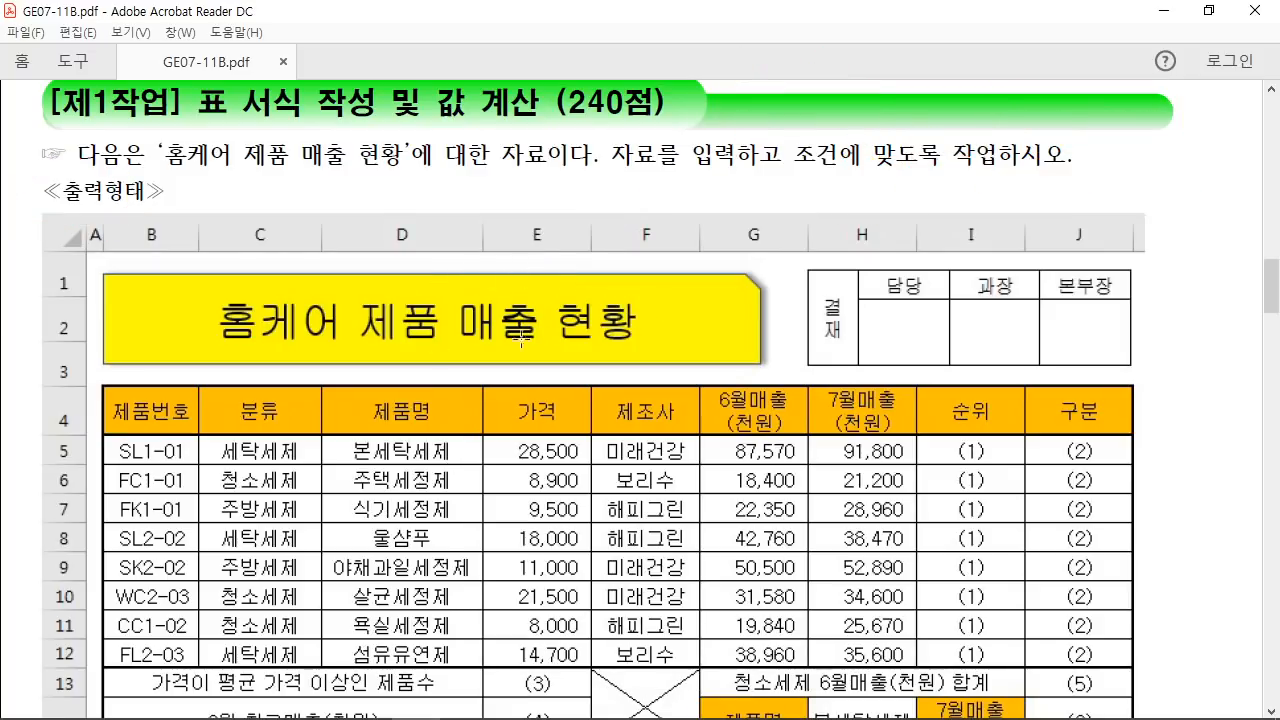
{"action": "left_click", "coordinate": [514, 701]}
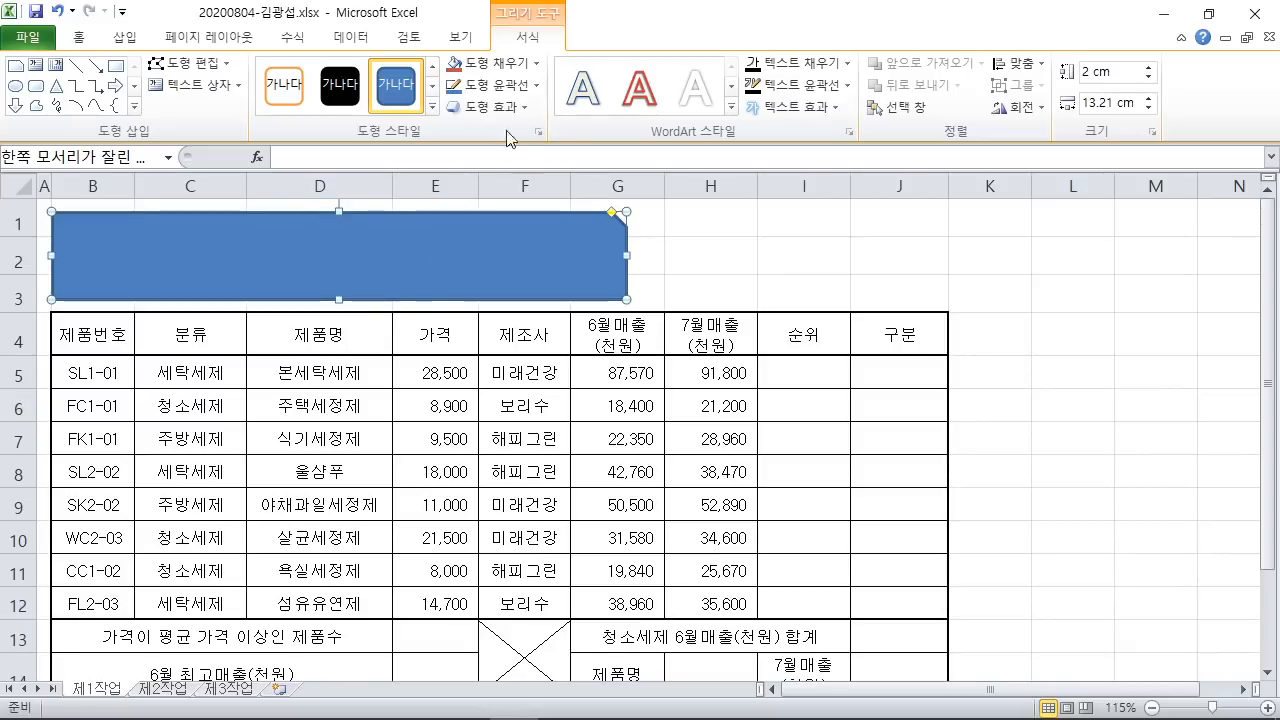
Step: Set the blue title shape's outline weight to ¼pt and check its appearance
{"action": "left_click", "coordinate": [521, 95]}
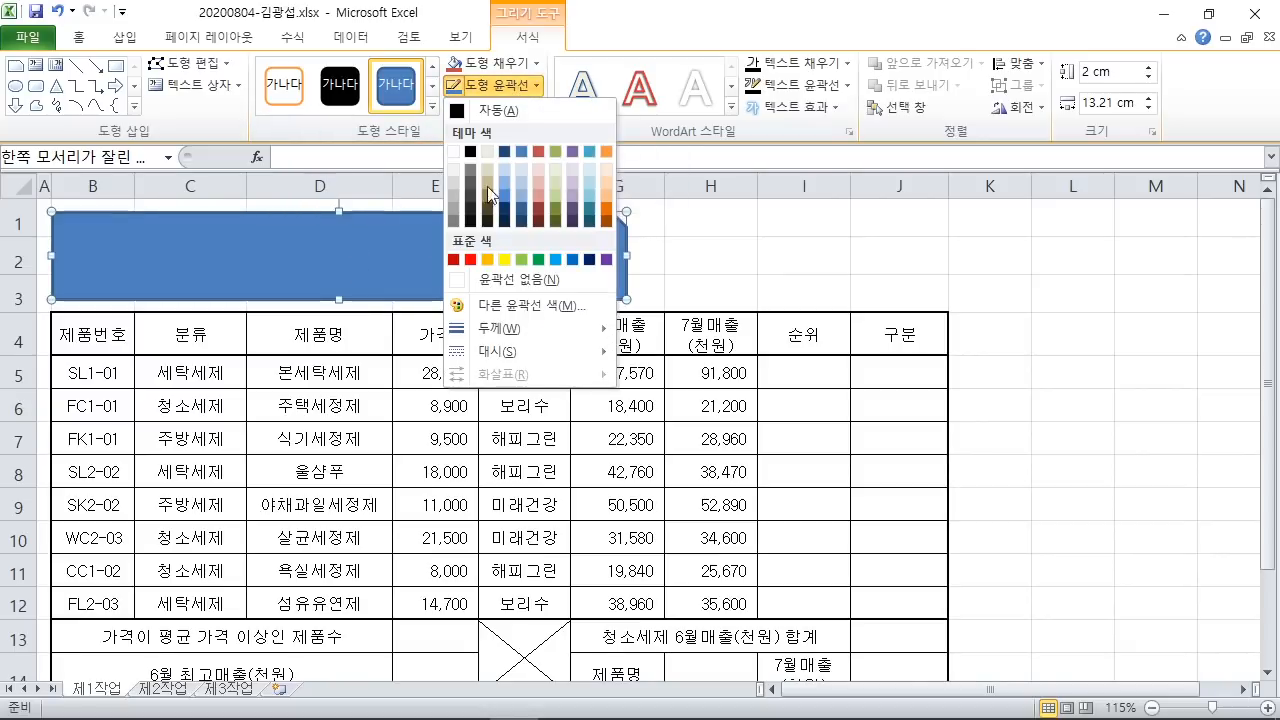
{"action": "mouse_move", "coordinate": [493, 322]}
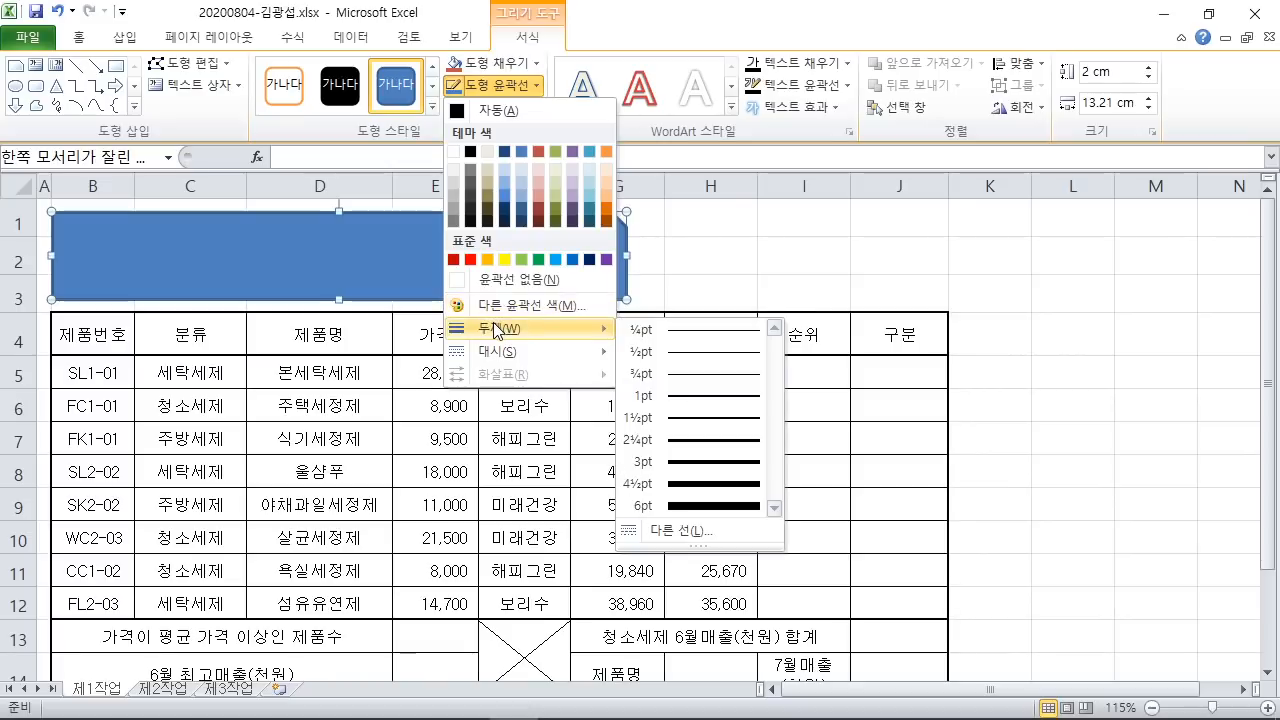
{"action": "left_click", "coordinate": [707, 342]}
{"action": "left_click", "coordinate": [720, 266]}
{"action": "left_click", "coordinate": [578, 275]}
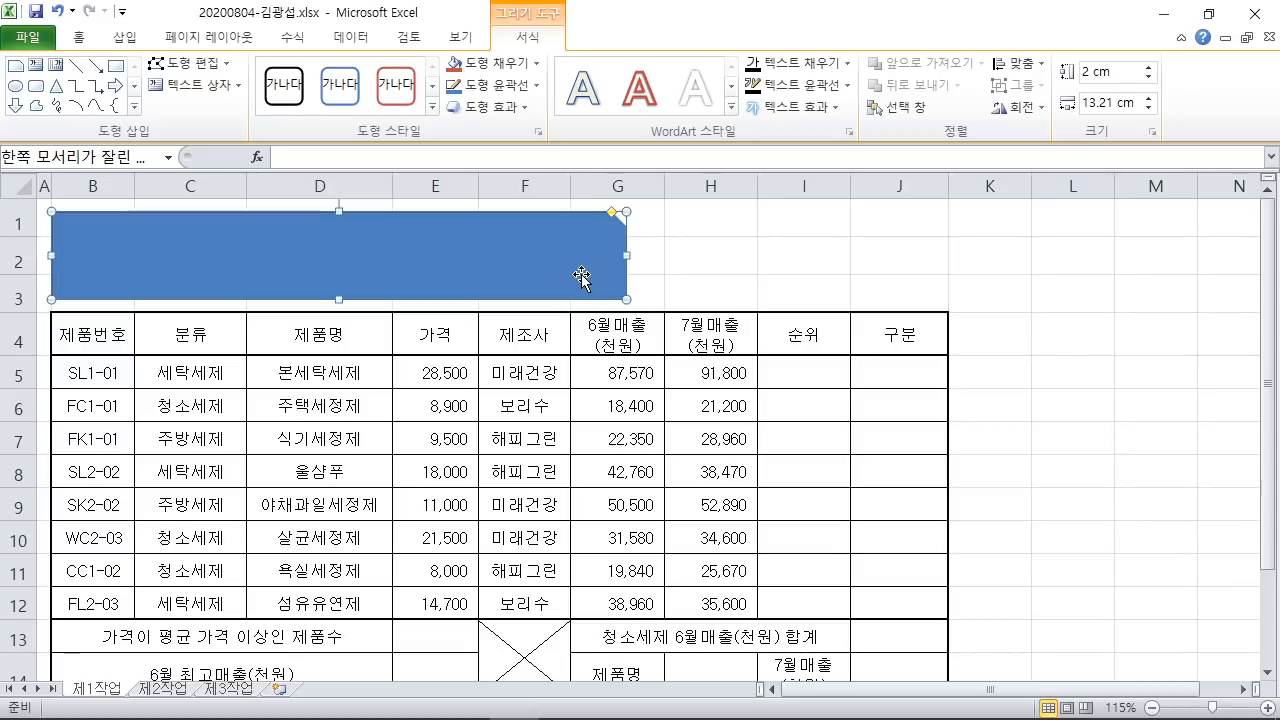
{"action": "left_click", "coordinate": [680, 280]}
{"action": "left_click", "coordinate": [594, 258]}
{"action": "left_click", "coordinate": [686, 265]}
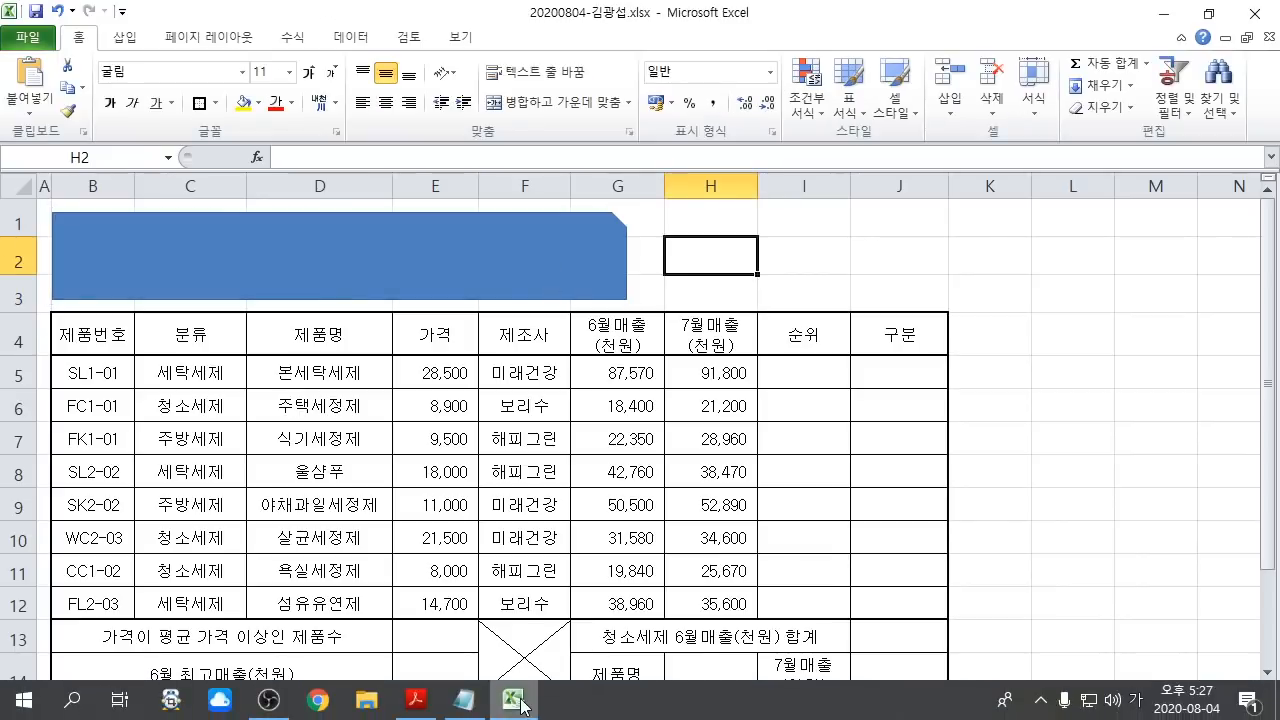
Step: Look up the 그림자(오프셋 오른쪽) condition in the PDF, then reselect the Excel title shape
{"action": "left_click", "coordinate": [433, 704]}
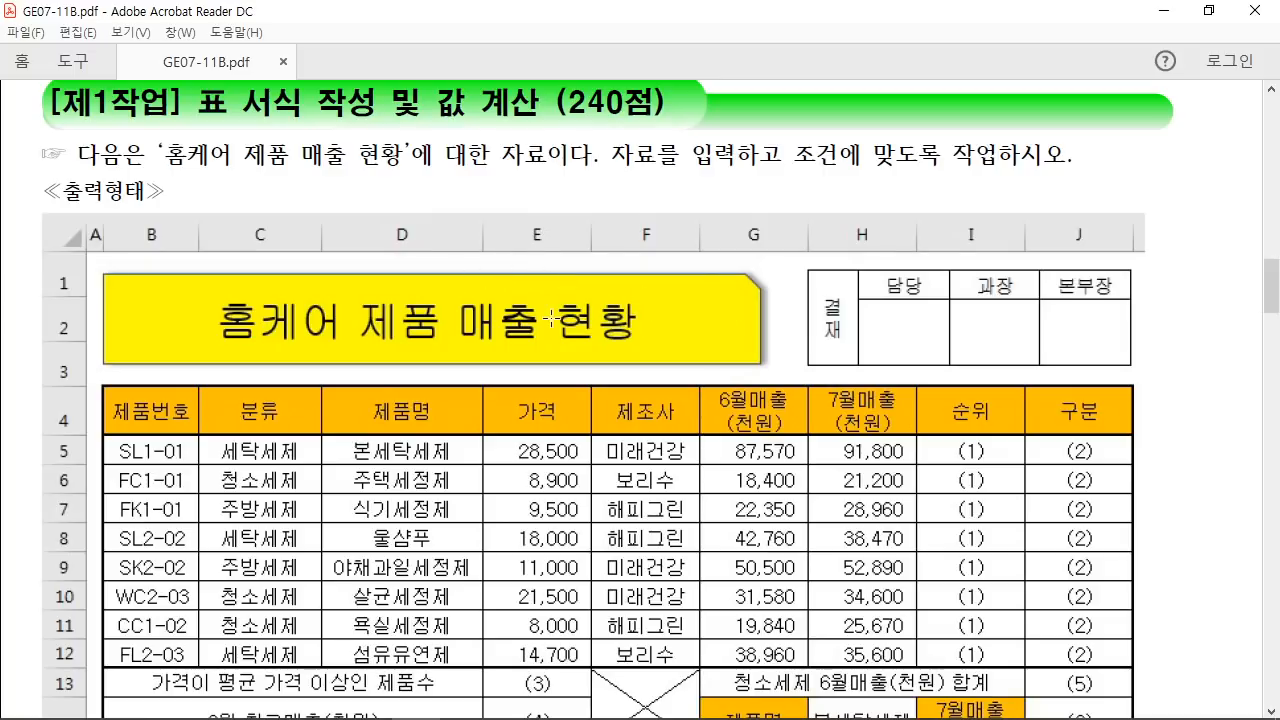
{"action": "scroll", "coordinate": [551, 318], "scroll_direction": "down", "scroll_amount": 5}
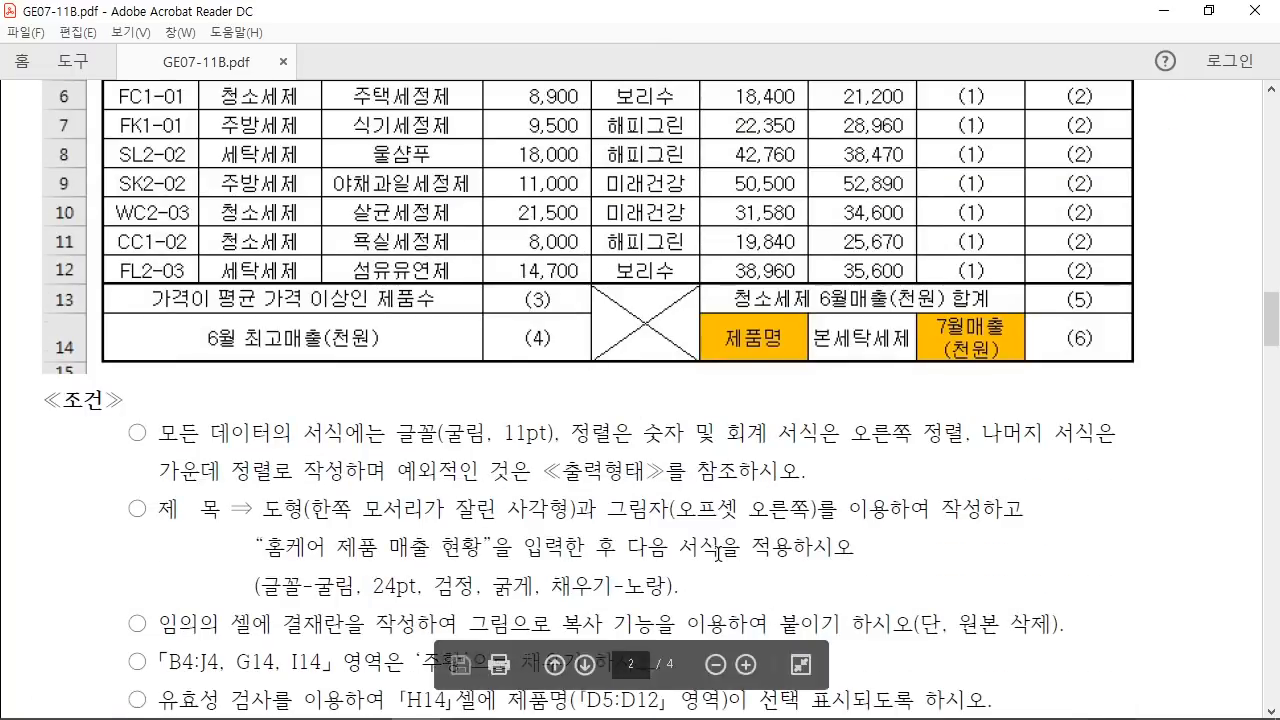
{"action": "left_click_drag", "start_coordinate": [607, 508], "coordinate": [816, 510]}
{"action": "scroll", "coordinate": [697, 522], "scroll_direction": "up", "scroll_amount": 1}
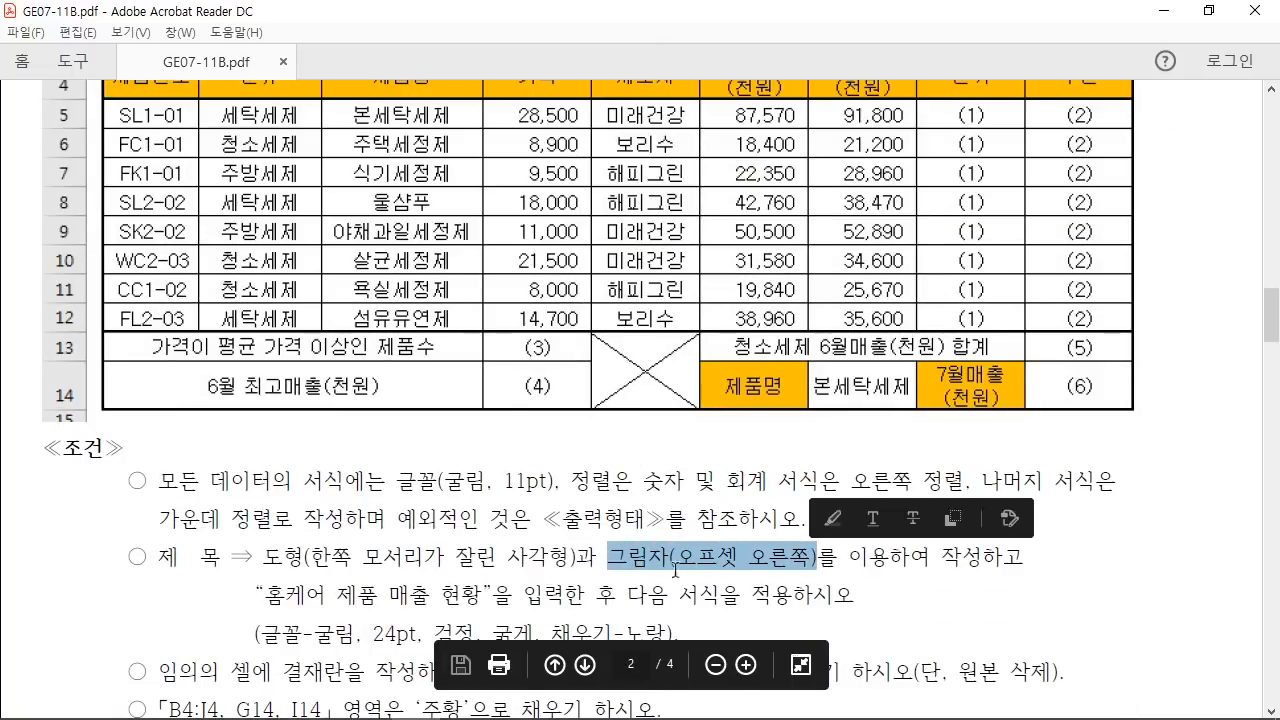
{"action": "left_click", "coordinate": [522, 706]}
{"action": "left_click", "coordinate": [536, 275]}
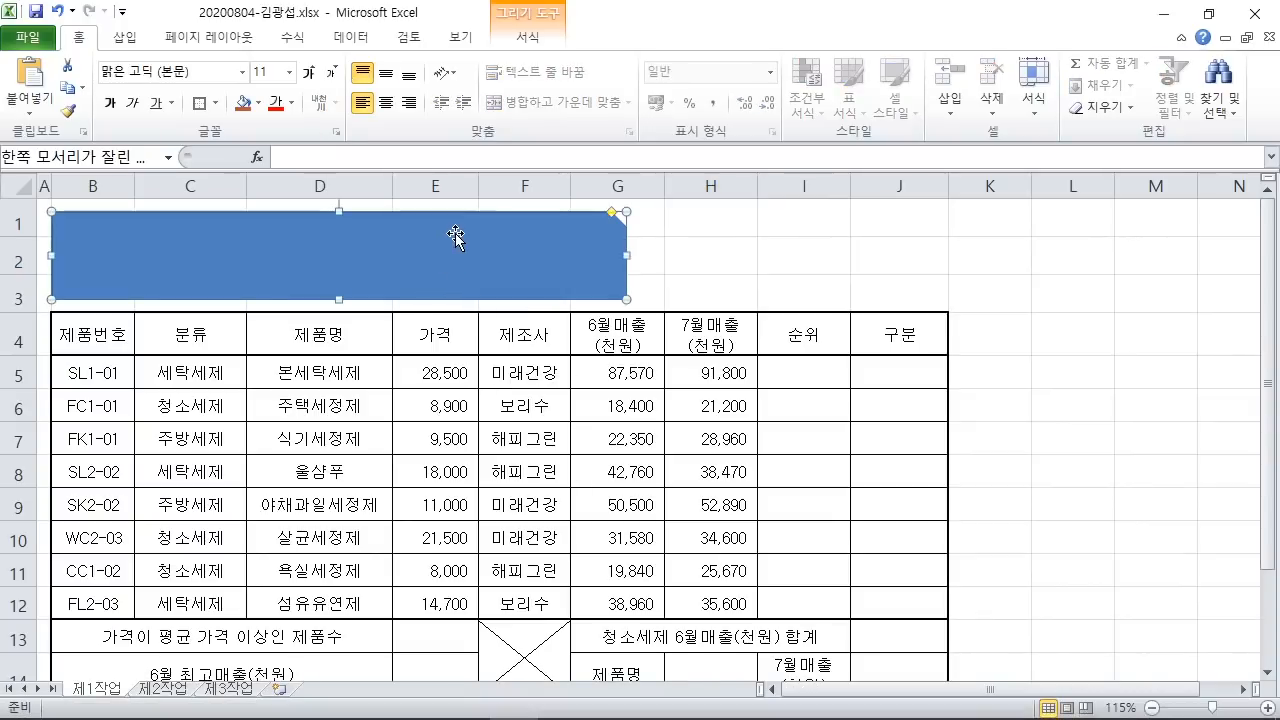
Step: Apply an Outer Offset Right shadow to the blue title shape via Shape Effects
{"action": "left_click", "coordinate": [527, 37]}
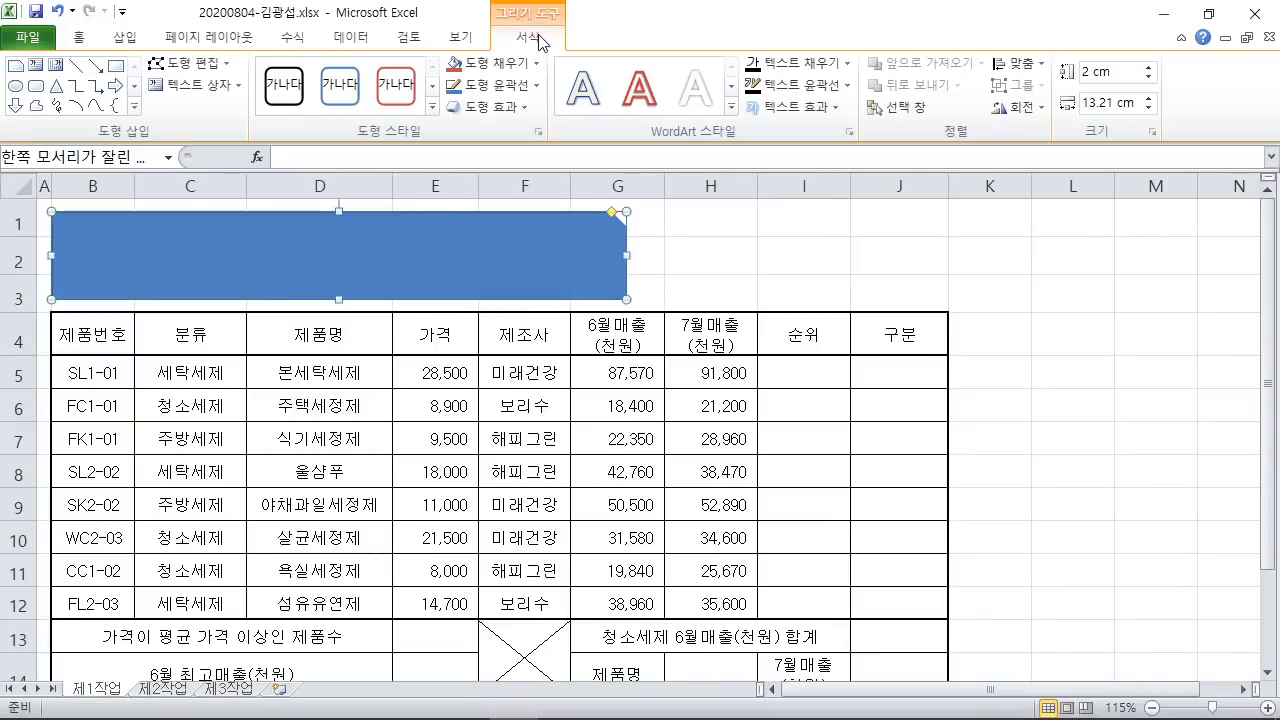
{"action": "left_click_drag", "start_coordinate": [486, 29], "coordinate": [579, 49]}
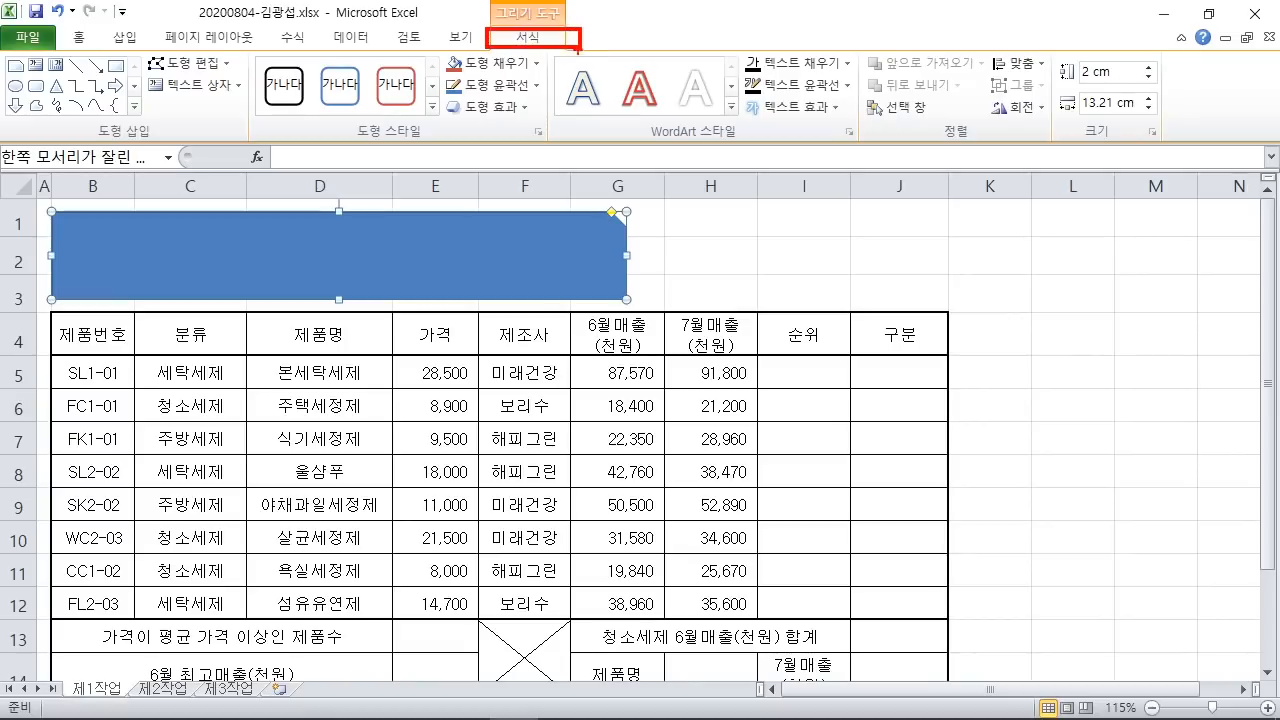
{"action": "mouse_move", "coordinate": [438, 89]}
{"action": "left_mouse_down"}
{"action": "mouse_move", "coordinate": [472, 128]}
{"action": "mouse_move", "coordinate": [548, 129]}
{"action": "mouse_move", "coordinate": [617, 268]}
{"action": "left_mouse_up"}
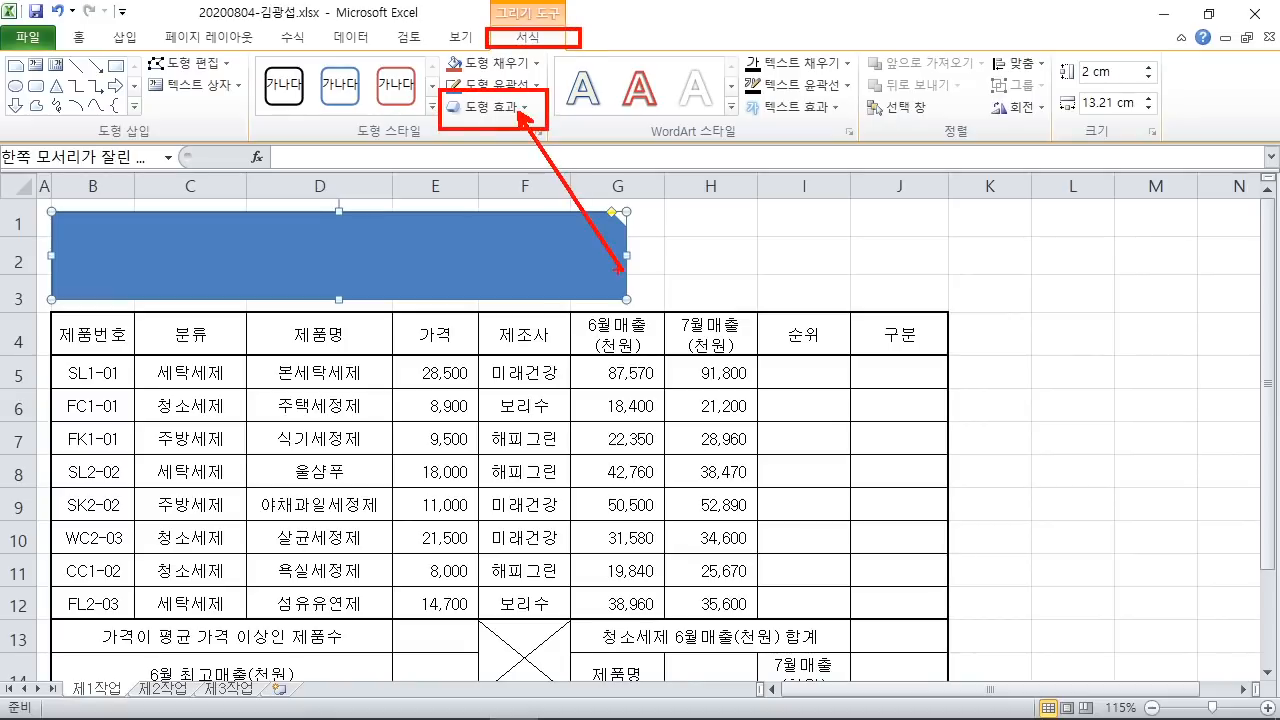
{"action": "key", "text": "Escape"}
{"action": "left_click", "coordinate": [487, 106]}
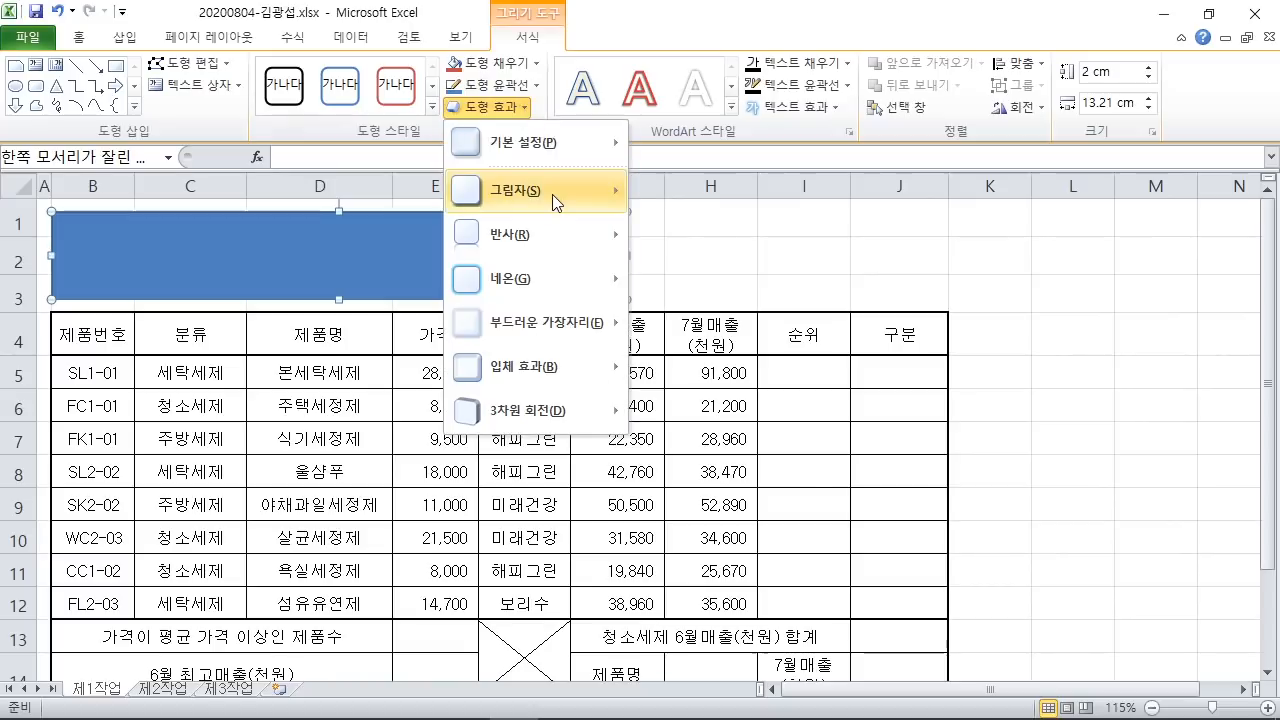
{"action": "mouse_move", "coordinate": [546, 193]}
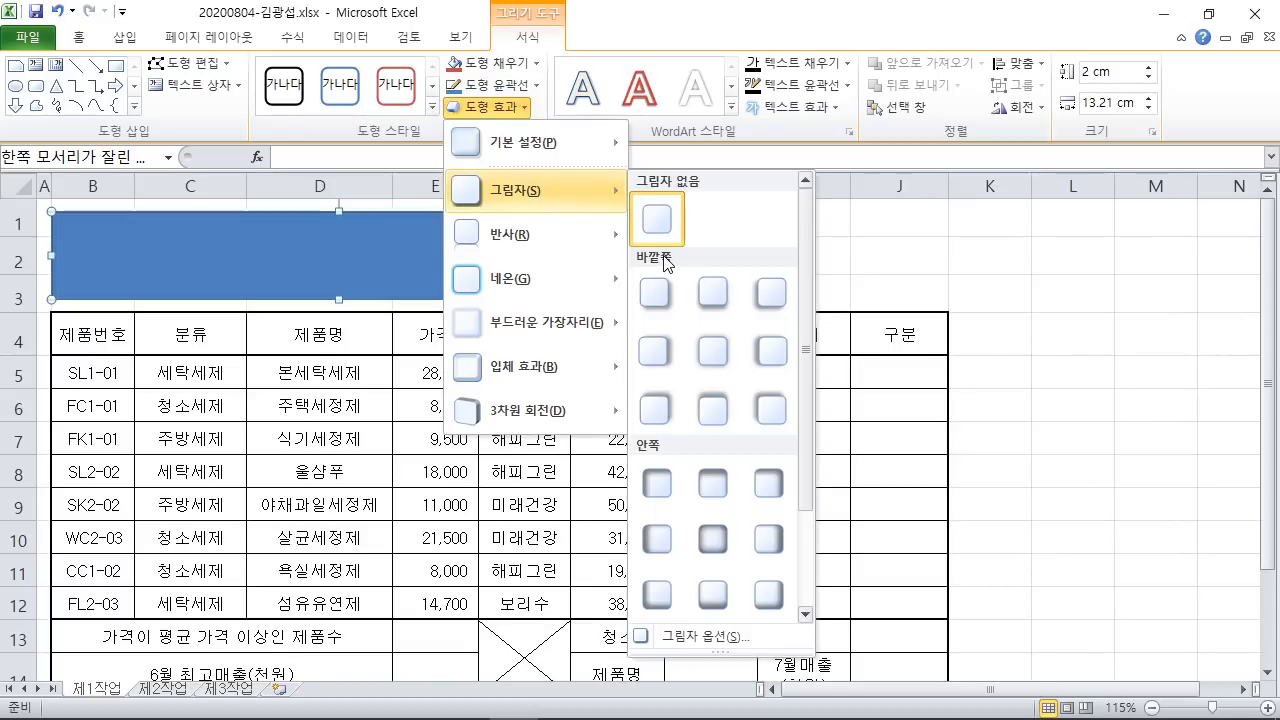
{"action": "left_click", "coordinate": [661, 349]}
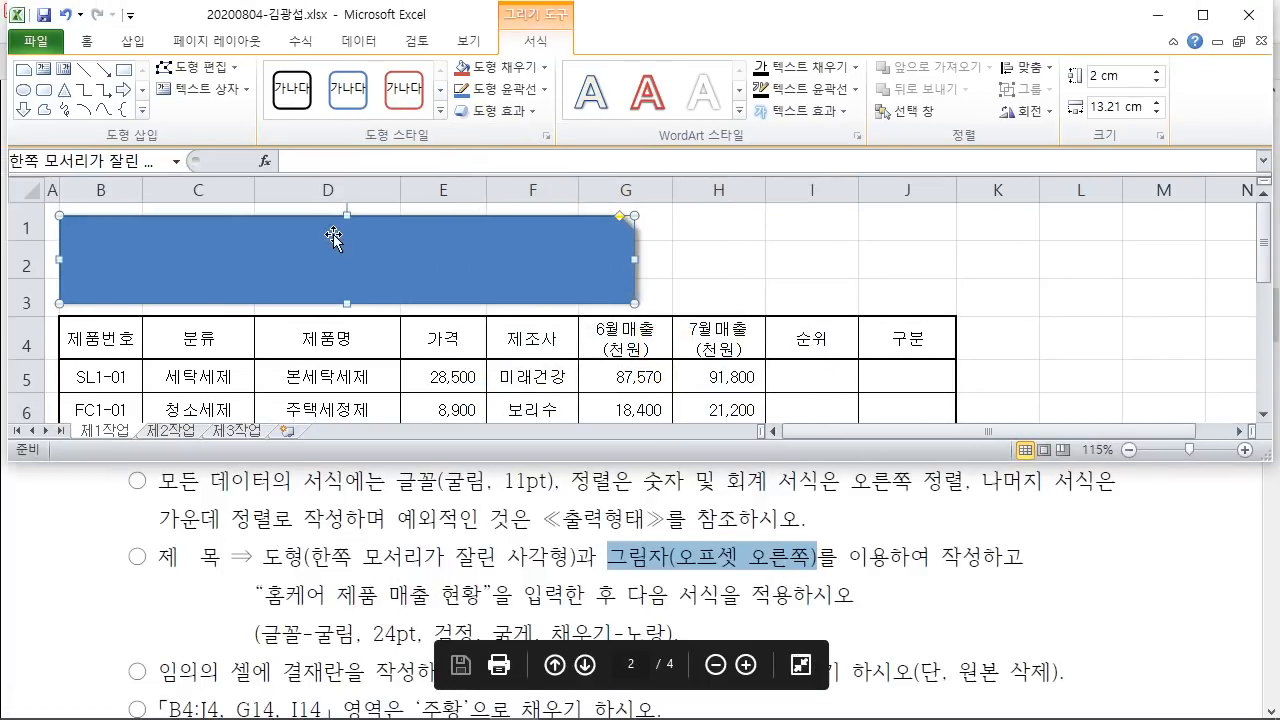
Step: Type 홈케어 제품 매출 현황 into the title shape
{"action": "type", "text": "홈케어 제"}
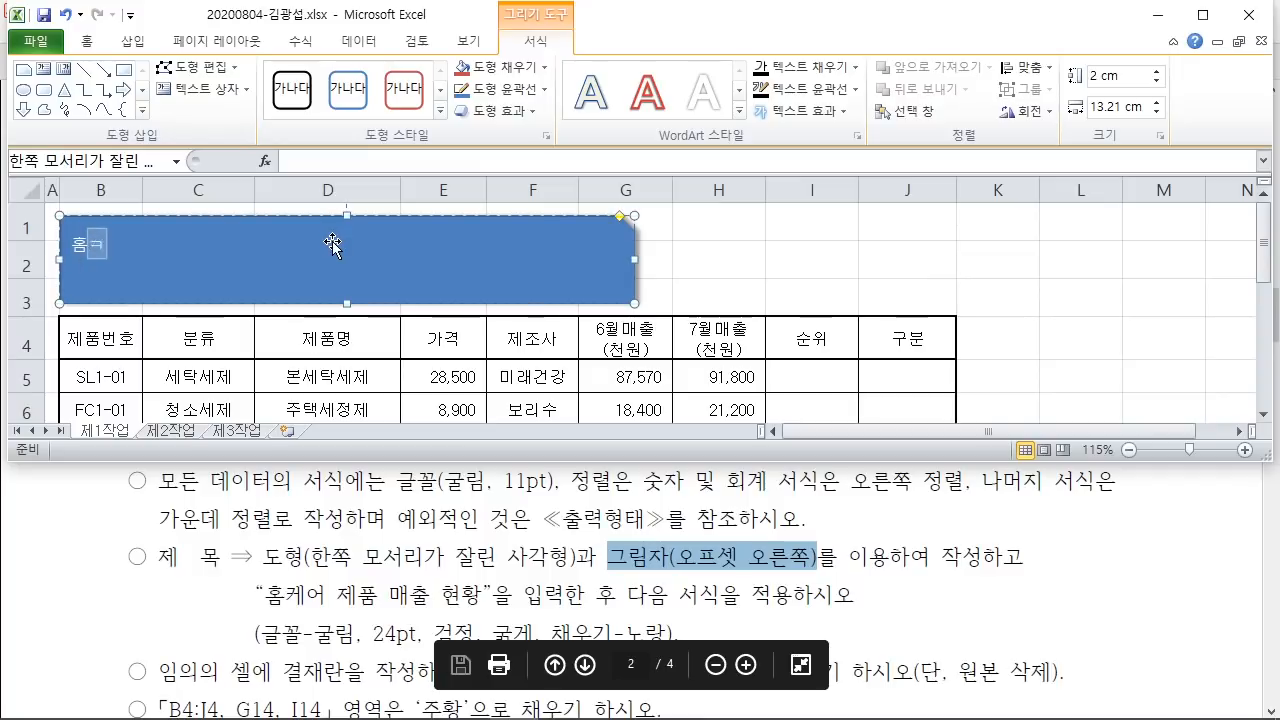
{"action": "type", "text": "품"}
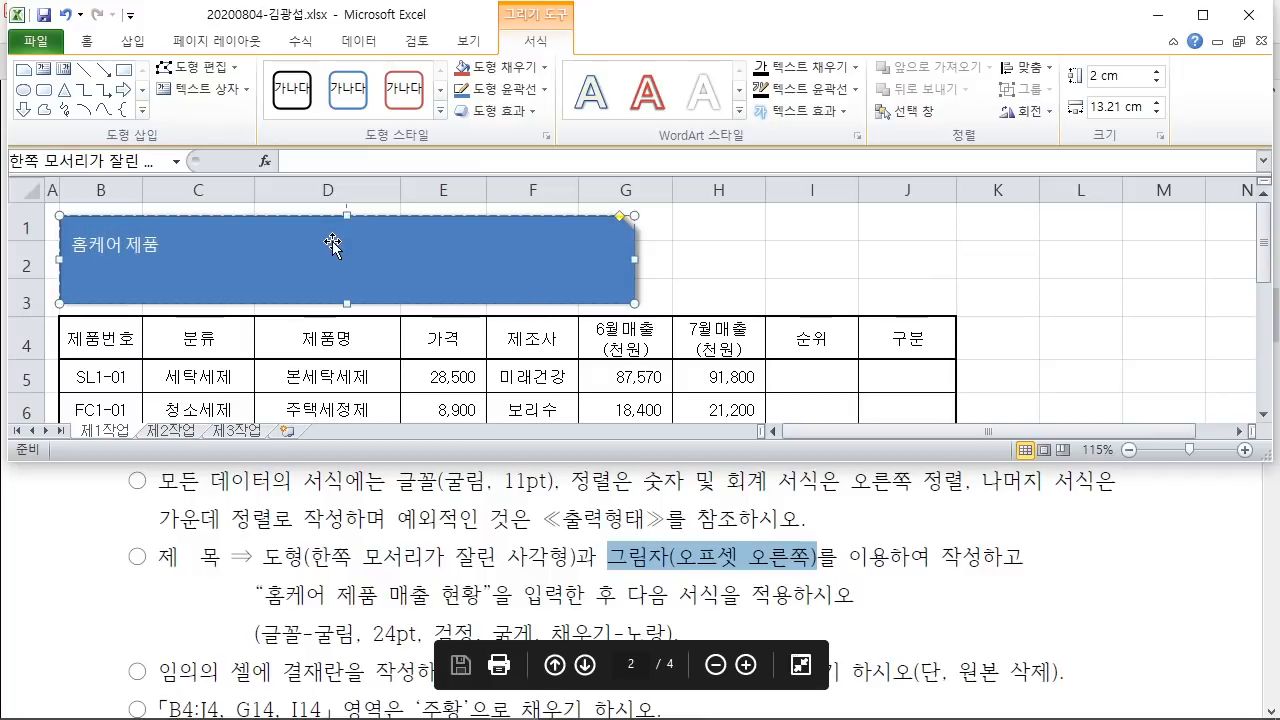
{"action": "type", "text": " 매출 현황"}
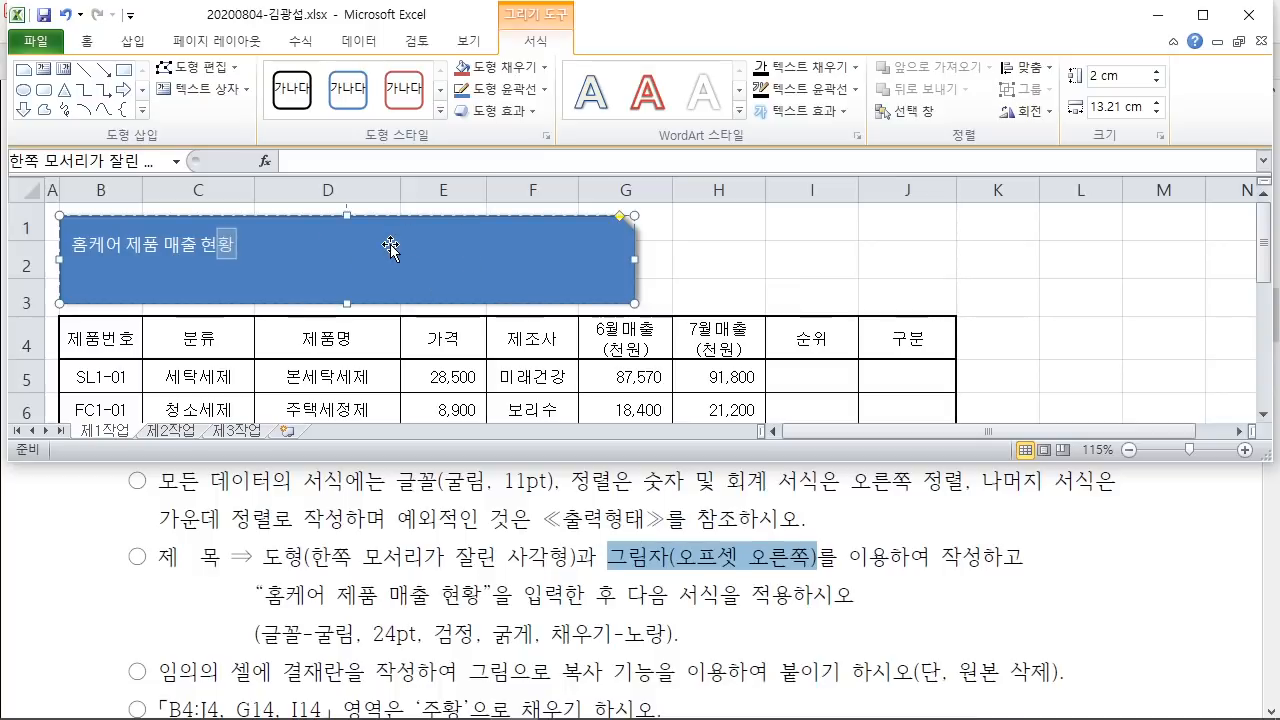
{"action": "left_click_drag", "start_coordinate": [58, 223], "coordinate": [250, 263]}
{"action": "left_click_drag", "start_coordinate": [414, 212], "coordinate": [557, 117]}
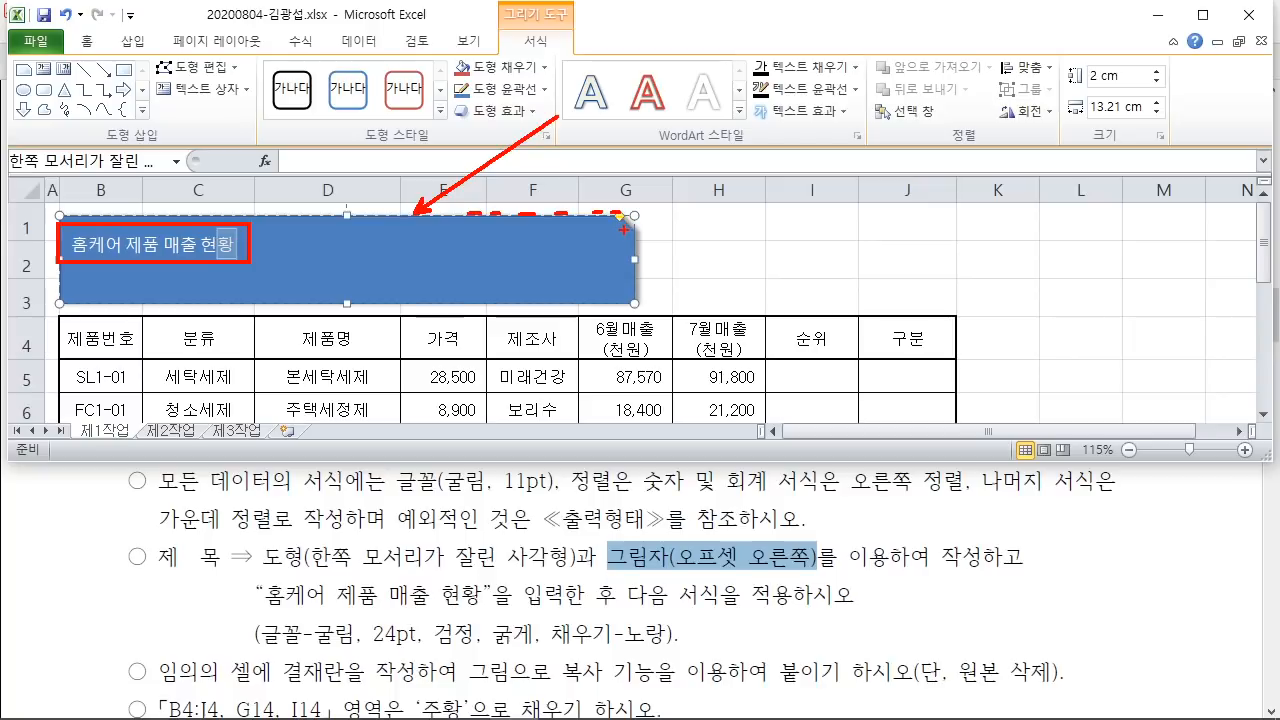
{"action": "key", "text": "Escape"}
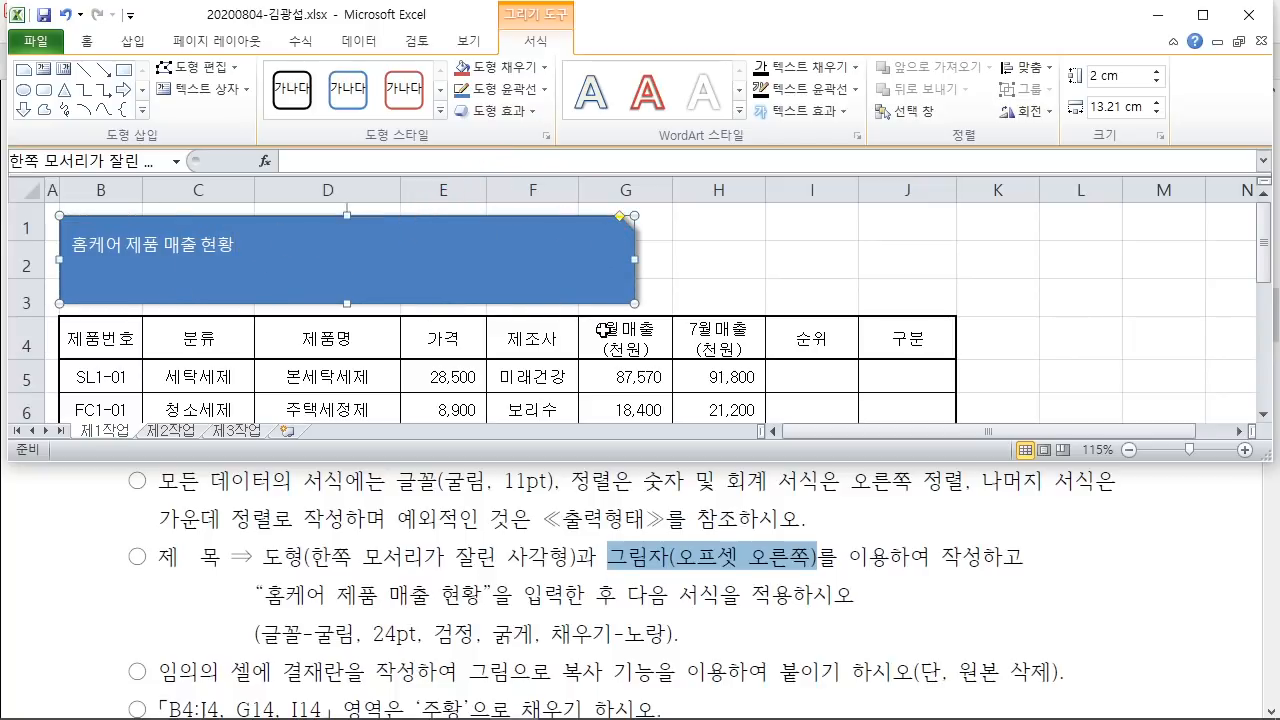
{"action": "left_click", "coordinate": [91, 44]}
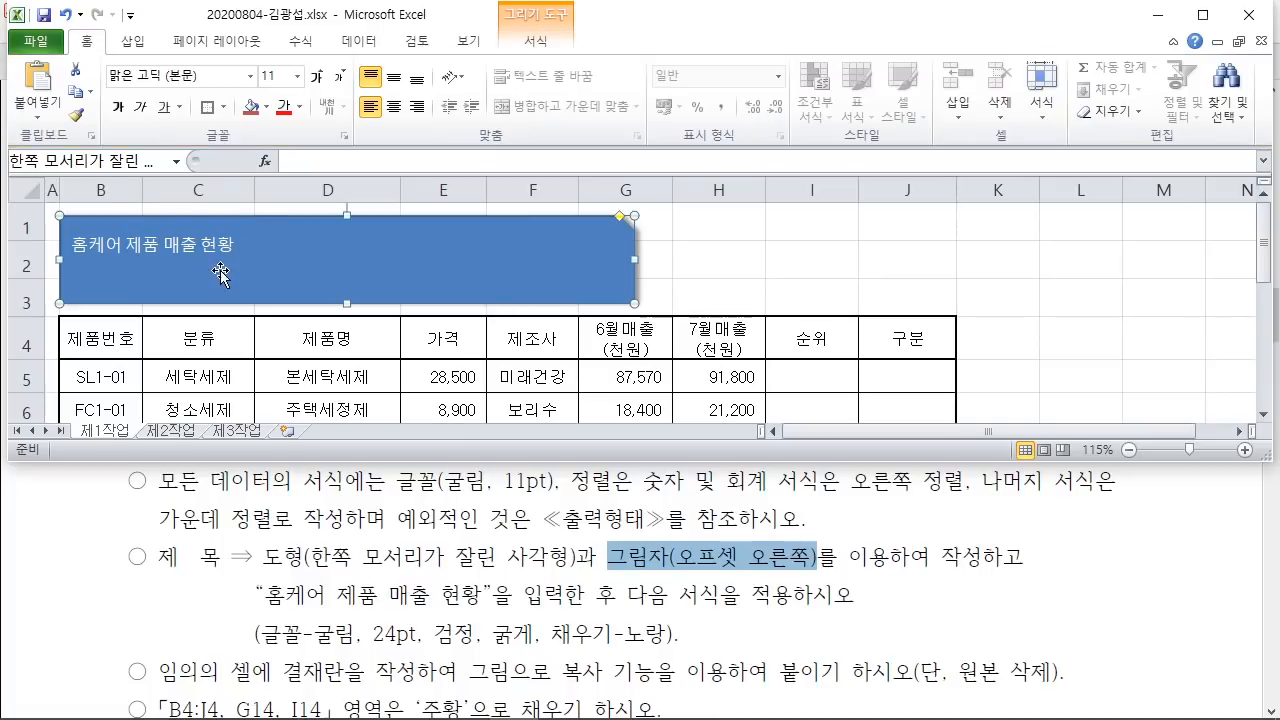
Step: Draw red pen marks on the screen, then clear them
{"action": "left_click_drag", "start_coordinate": [238, 597], "coordinate": [722, 662]}
{"action": "left_click_drag", "start_coordinate": [336, 619], "coordinate": [367, 574]}
{"action": "left_click_drag", "start_coordinate": [410, 637], "coordinate": [428, 597]}
{"action": "left_click_drag", "start_coordinate": [471, 625], "coordinate": [489, 592]}
{"action": "left_click_drag", "start_coordinate": [531, 594], "coordinate": [549, 572]}
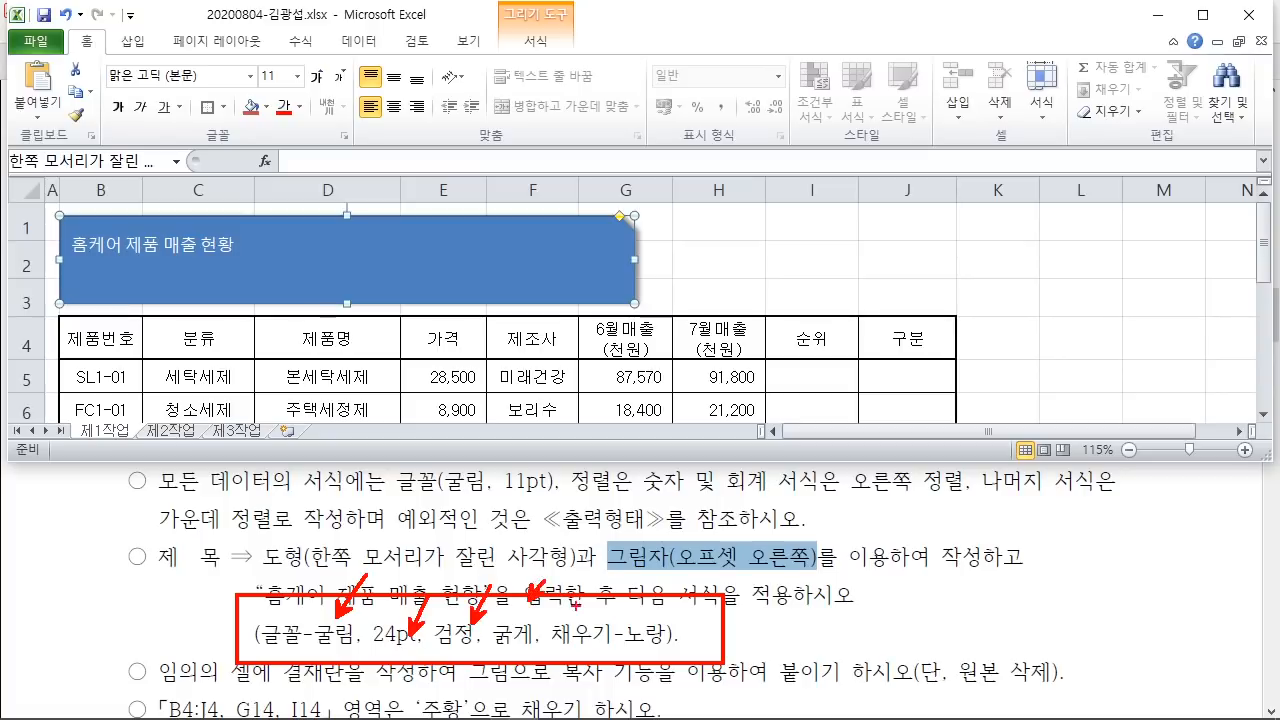
{"action": "mouse_move", "coordinate": [166, 80]}
{"action": "left_mouse_down"}
{"action": "mouse_move", "coordinate": [298, 550]}
{"action": "mouse_move", "coordinate": [335, 630]}
{"action": "left_mouse_up"}
{"action": "mouse_move", "coordinate": [268, 70]}
{"action": "left_mouse_down"}
{"action": "mouse_move", "coordinate": [318, 222]}
{"action": "mouse_move", "coordinate": [401, 630]}
{"action": "left_mouse_up"}
{"action": "mouse_move", "coordinate": [284, 114]}
{"action": "left_mouse_down"}
{"action": "mouse_move", "coordinate": [328, 216]}
{"action": "mouse_move", "coordinate": [418, 608]}
{"action": "mouse_move", "coordinate": [438, 612]}
{"action": "left_mouse_up"}
{"action": "left_click_drag", "start_coordinate": [120, 108], "coordinate": [482, 612]}
{"action": "mouse_move", "coordinate": [262, 124]}
{"action": "left_mouse_down"}
{"action": "mouse_move", "coordinate": [350, 215]}
{"action": "mouse_move", "coordinate": [575, 545]}
{"action": "mouse_move", "coordinate": [600, 585]}
{"action": "mouse_move", "coordinate": [605, 642]}
{"action": "mouse_move", "coordinate": [617, 622]}
{"action": "left_mouse_up"}
{"action": "key", "text": "Escape"}
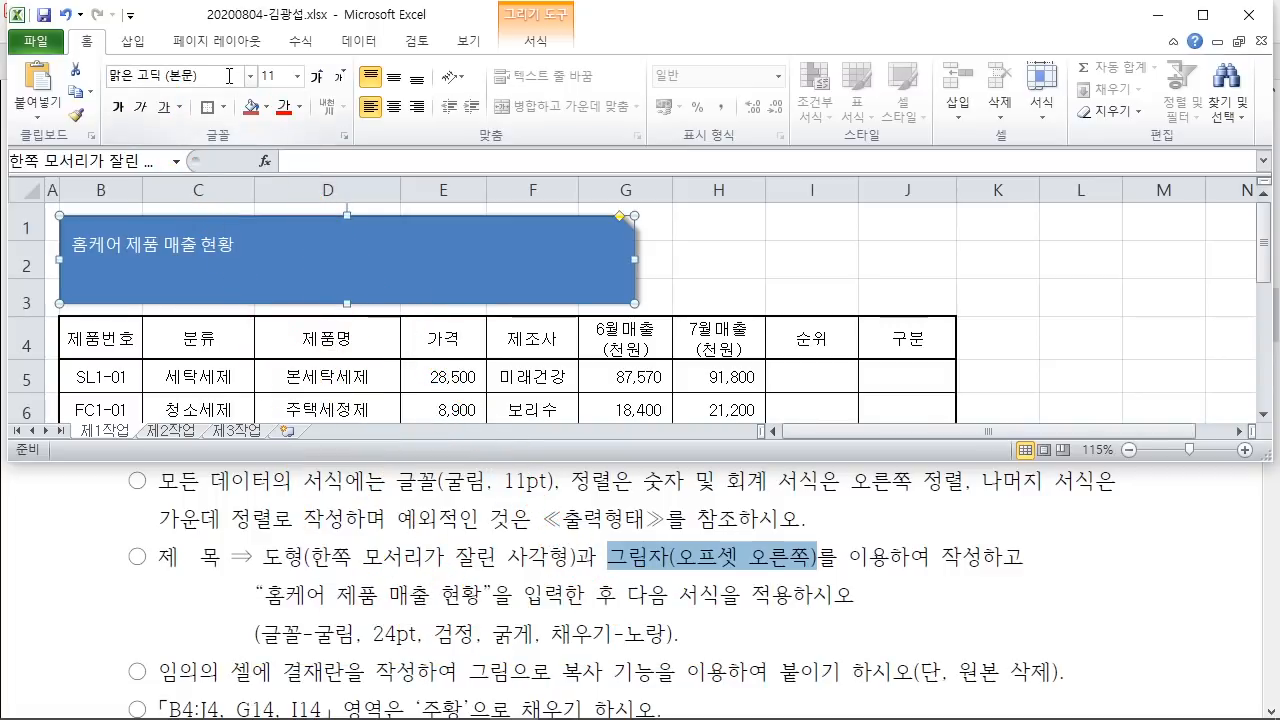
Step: Set the title text font to 굴림 at 24 pt
{"action": "left_click", "coordinate": [231, 80]}
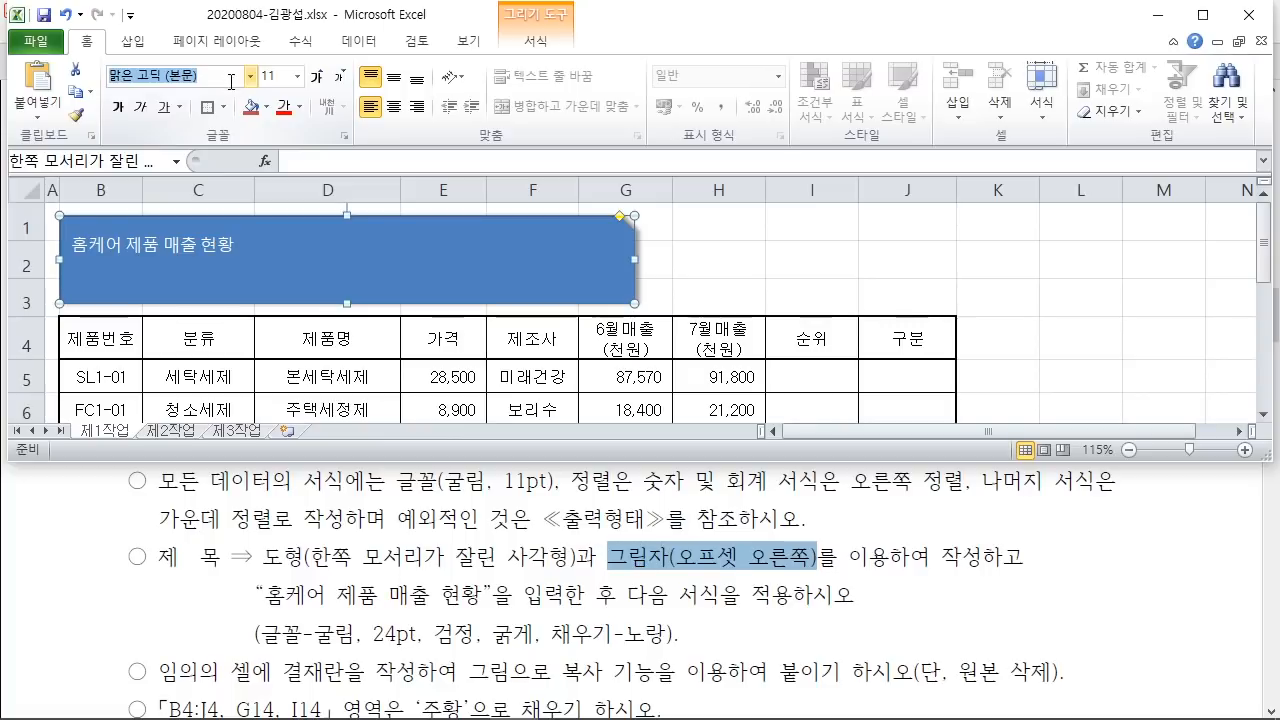
{"action": "type", "text": "굴림"}
{"action": "key", "text": "Return"}
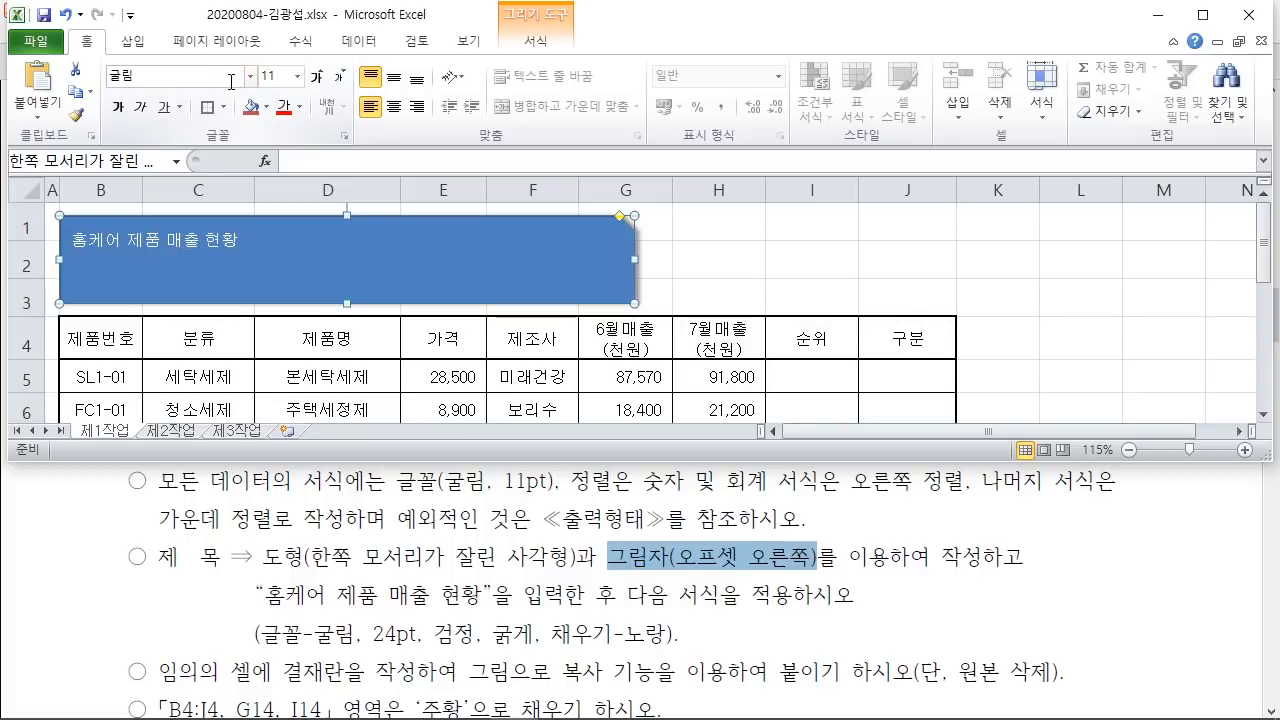
{"action": "left_click", "coordinate": [268, 76]}
{"action": "type", "text": "2"}
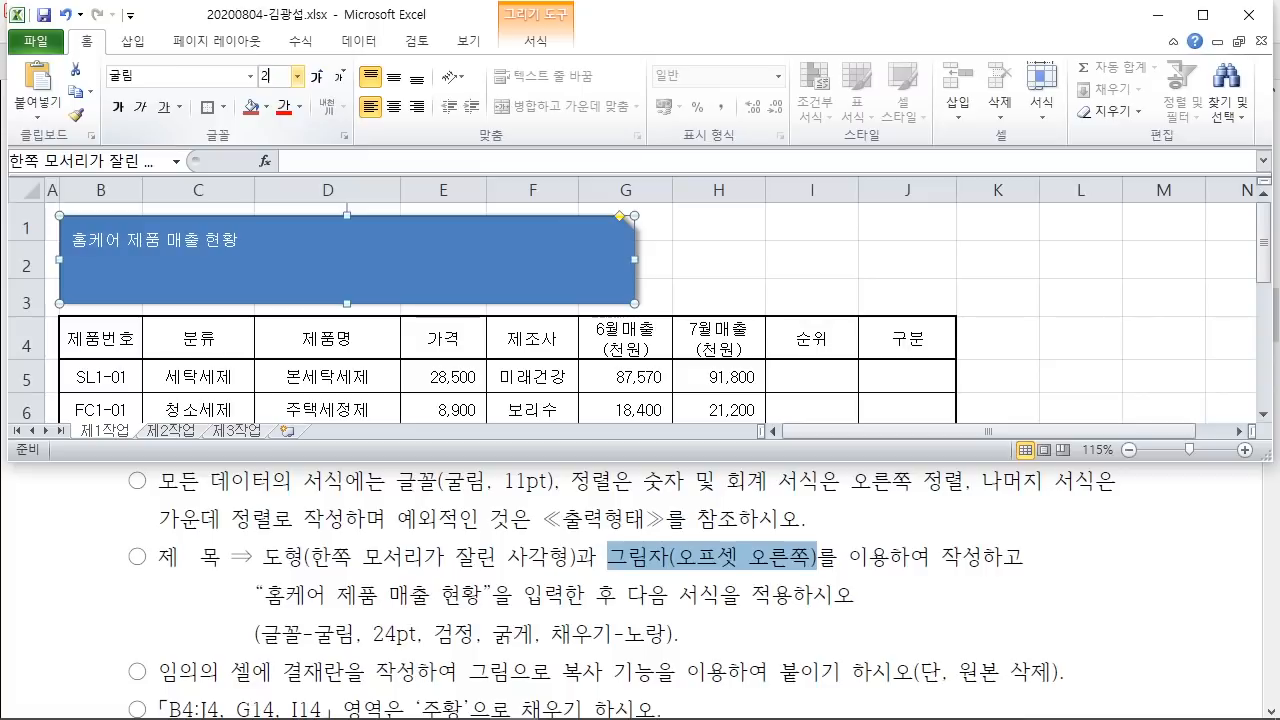
{"action": "type", "text": "4"}
{"action": "key", "text": "Return"}
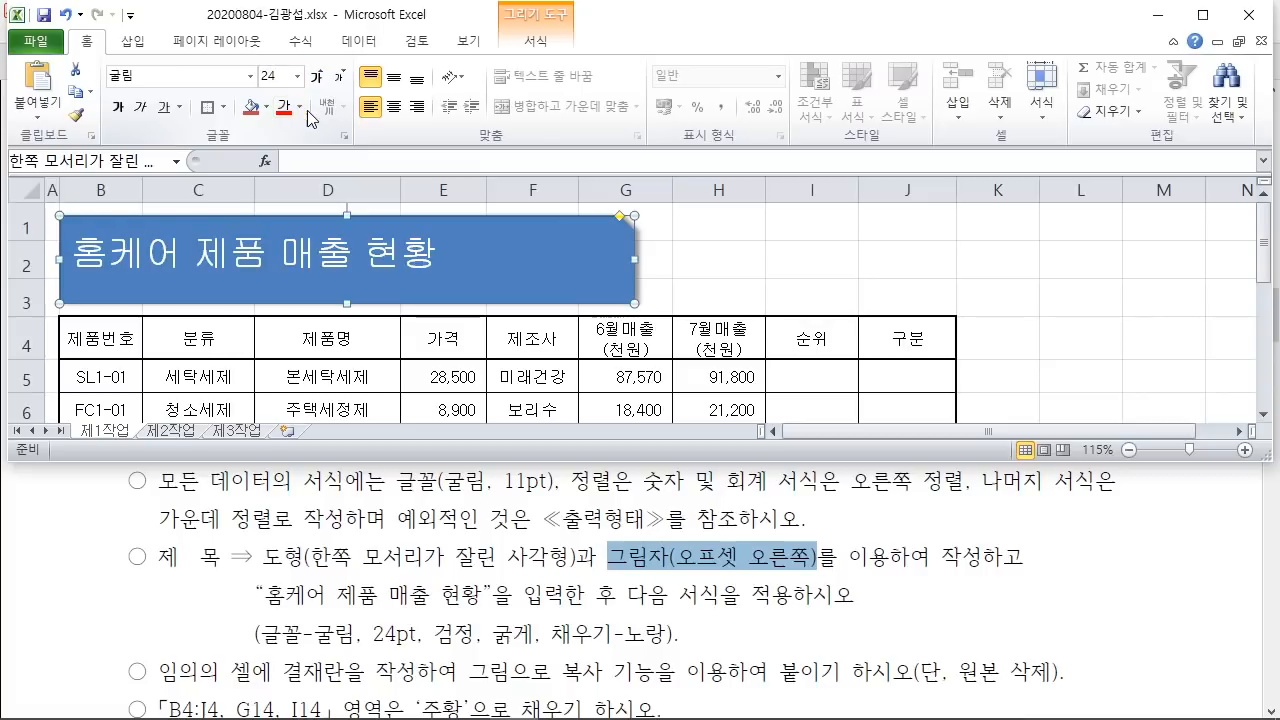
Step: Make the title text black and bold, and fill the shape yellow
{"action": "left_click", "coordinate": [297, 106]}
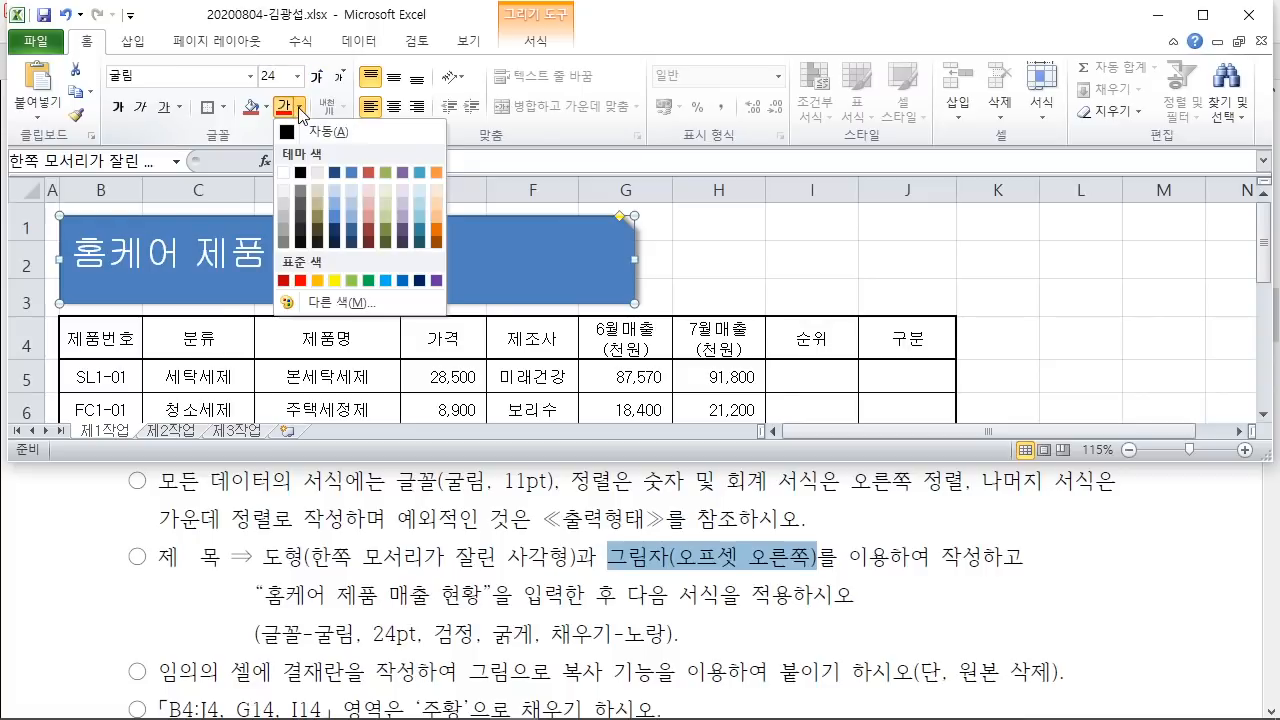
{"action": "left_click", "coordinate": [300, 172]}
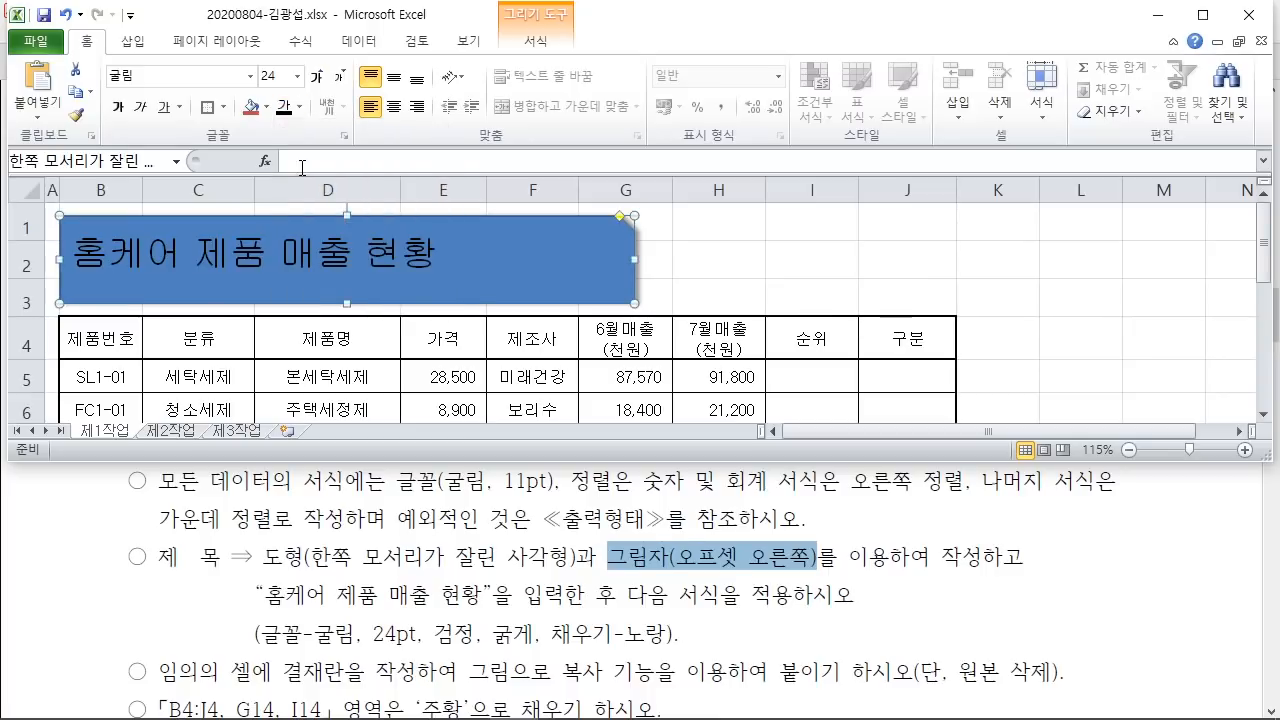
{"action": "left_click", "coordinate": [116, 107]}
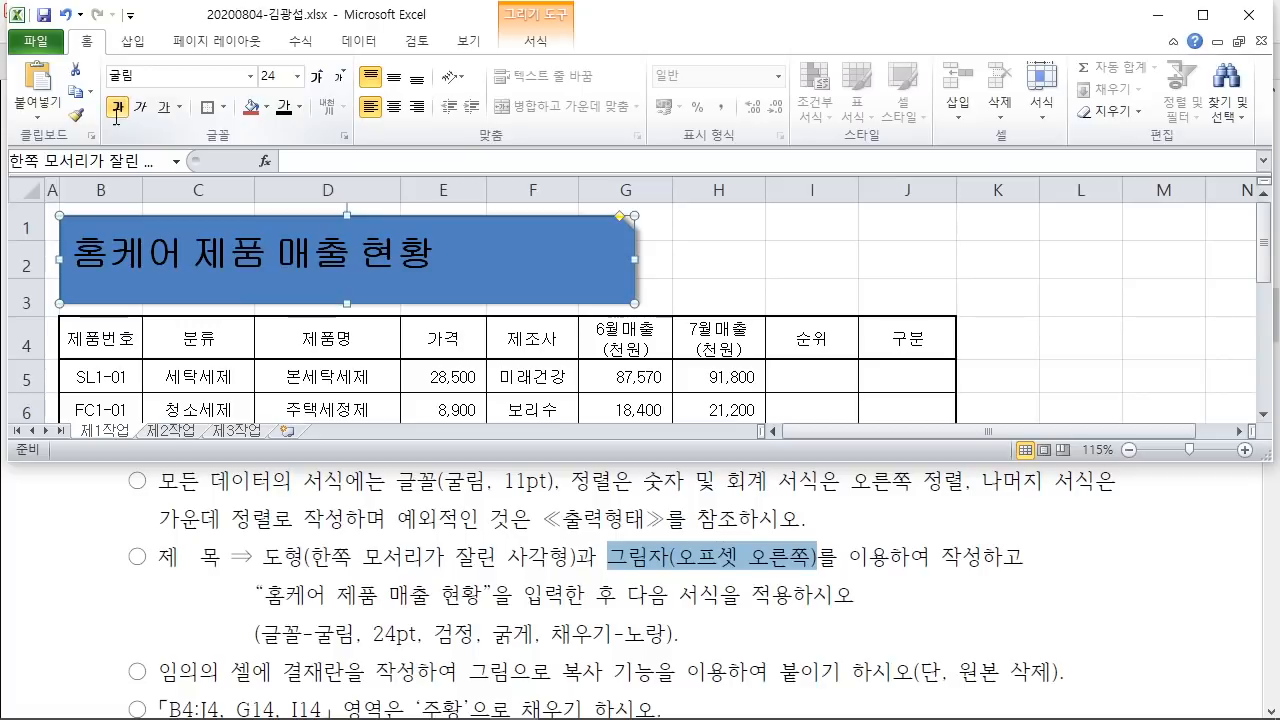
{"action": "left_click", "coordinate": [267, 110]}
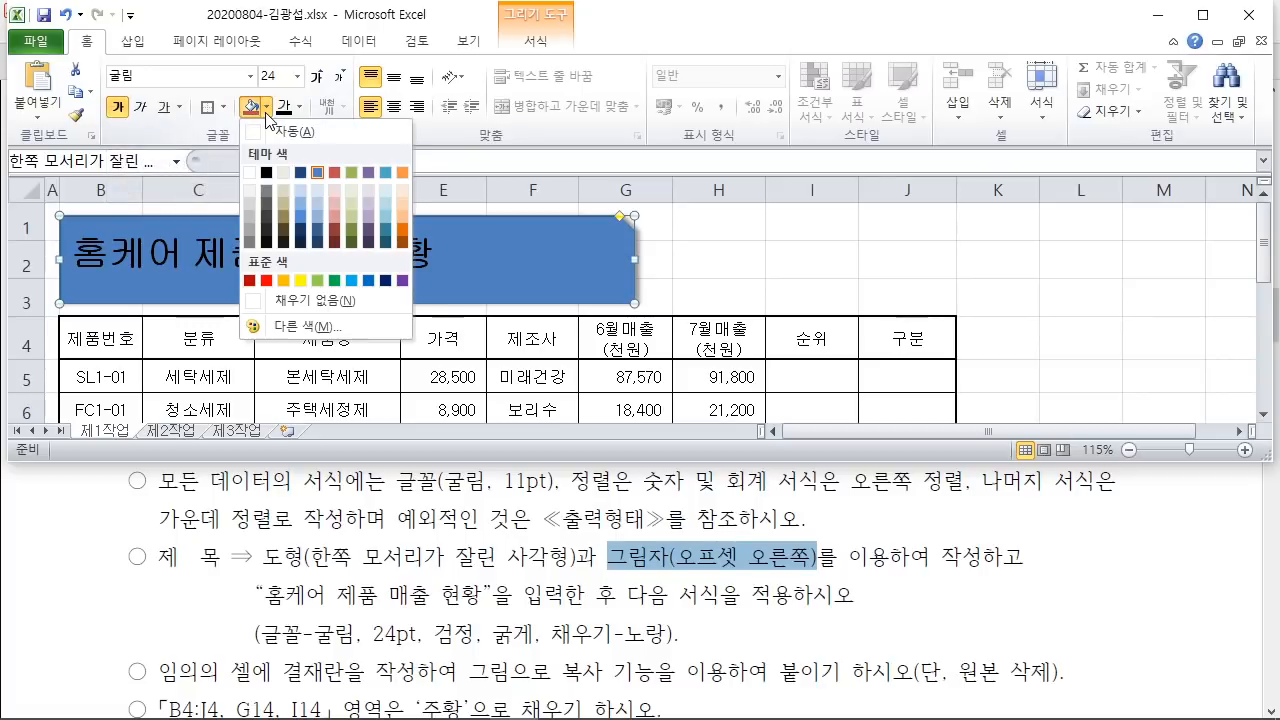
{"action": "left_click", "coordinate": [301, 281]}
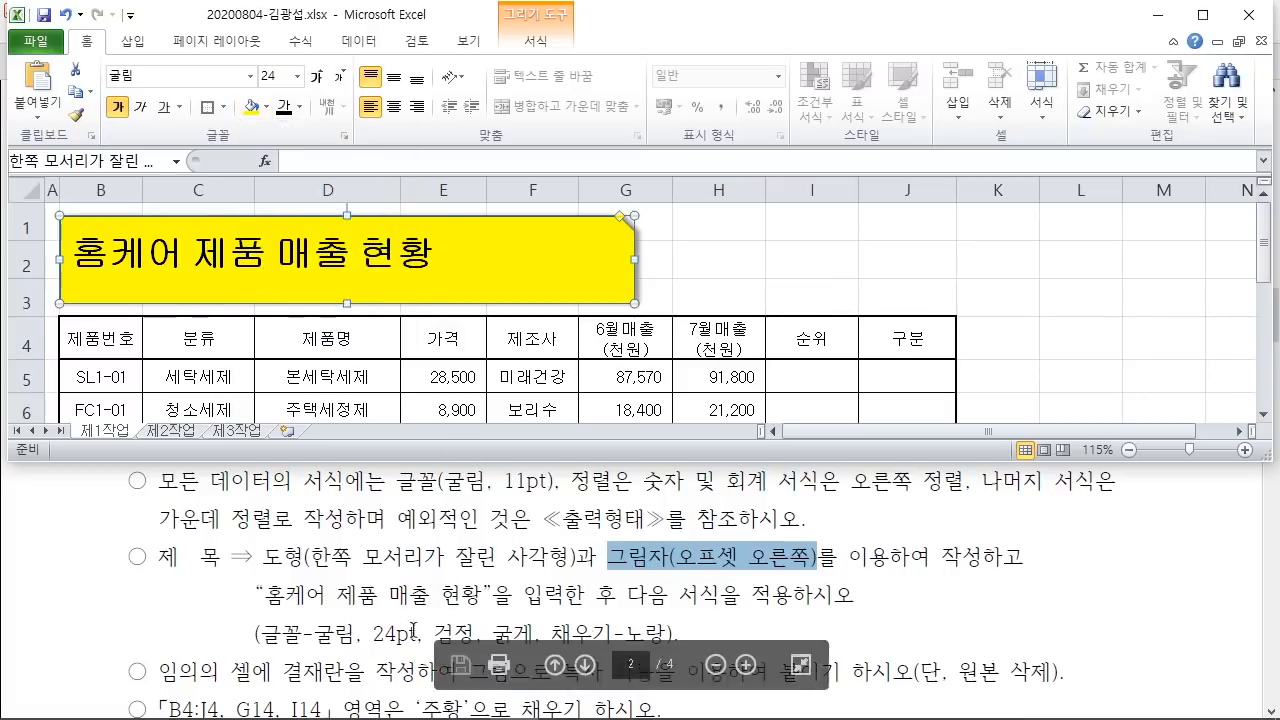
Step: Compare against the PDF's ≪출력형태≫ title layout, then return to Excel
{"action": "left_click", "coordinate": [863, 603]}
{"action": "scroll", "coordinate": [850, 600], "scroll_direction": "up", "scroll_amount": 10}
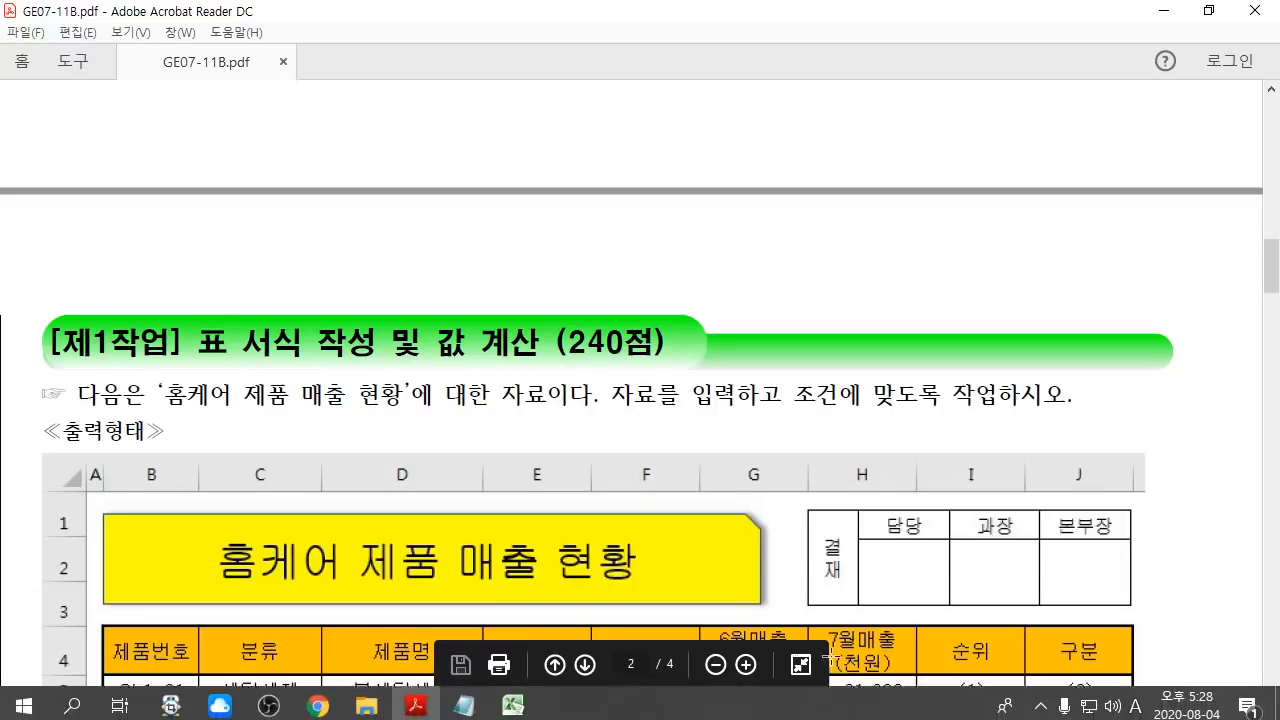
{"action": "scroll", "coordinate": [828, 655], "scroll_direction": "up", "scroll_amount": 1}
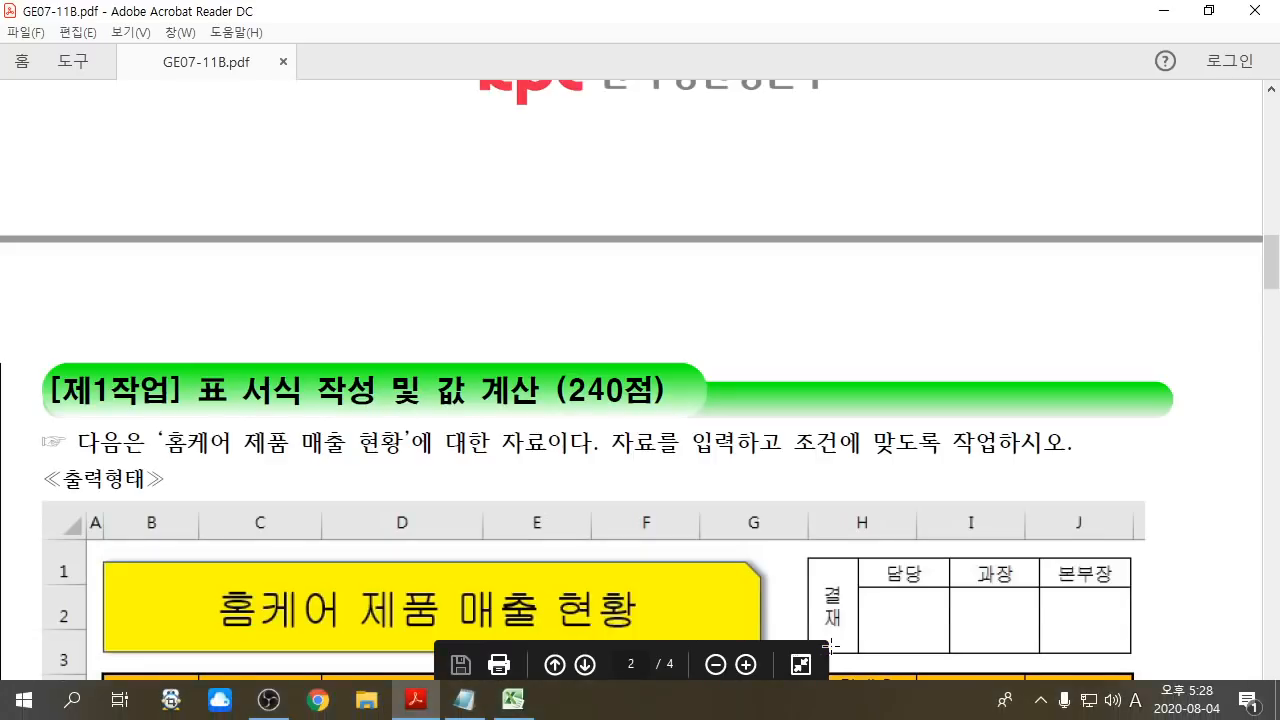
{"action": "left_click", "coordinate": [530, 706]}
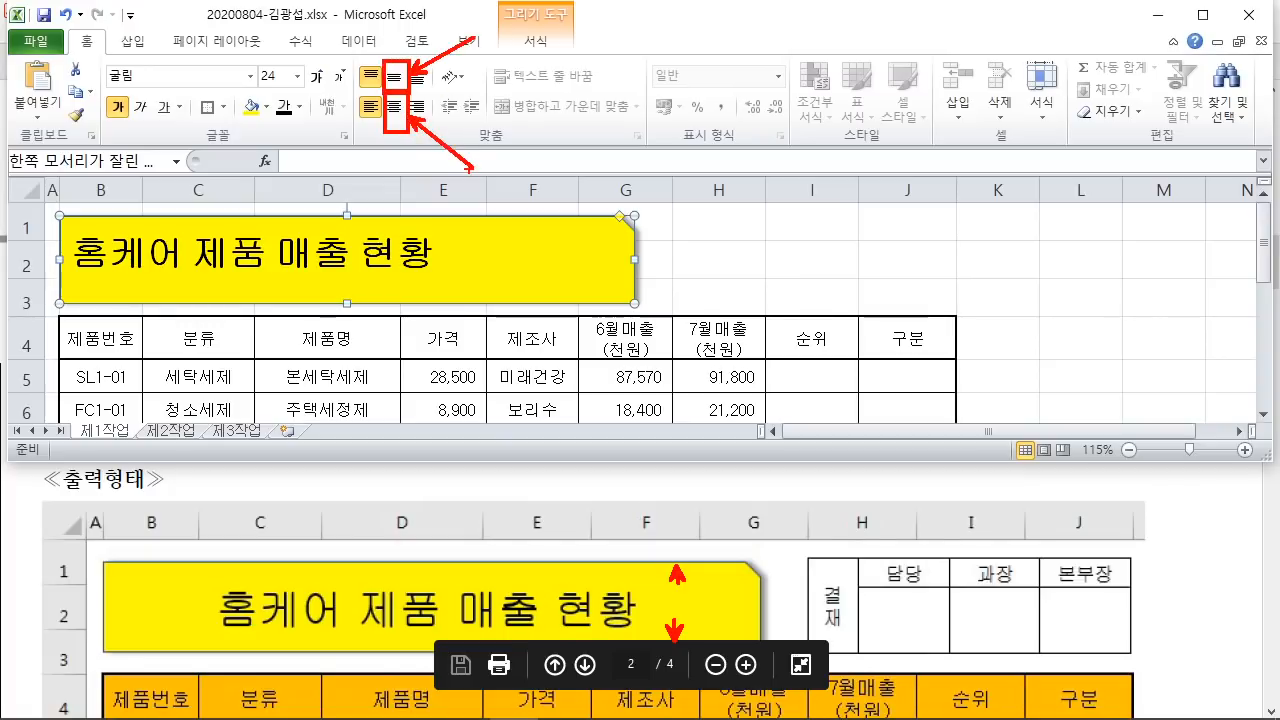
Step: Centre the title text vertically and horizontally in the yellow shape
{"action": "left_click", "coordinate": [394, 77]}
{"action": "left_click", "coordinate": [394, 106]}
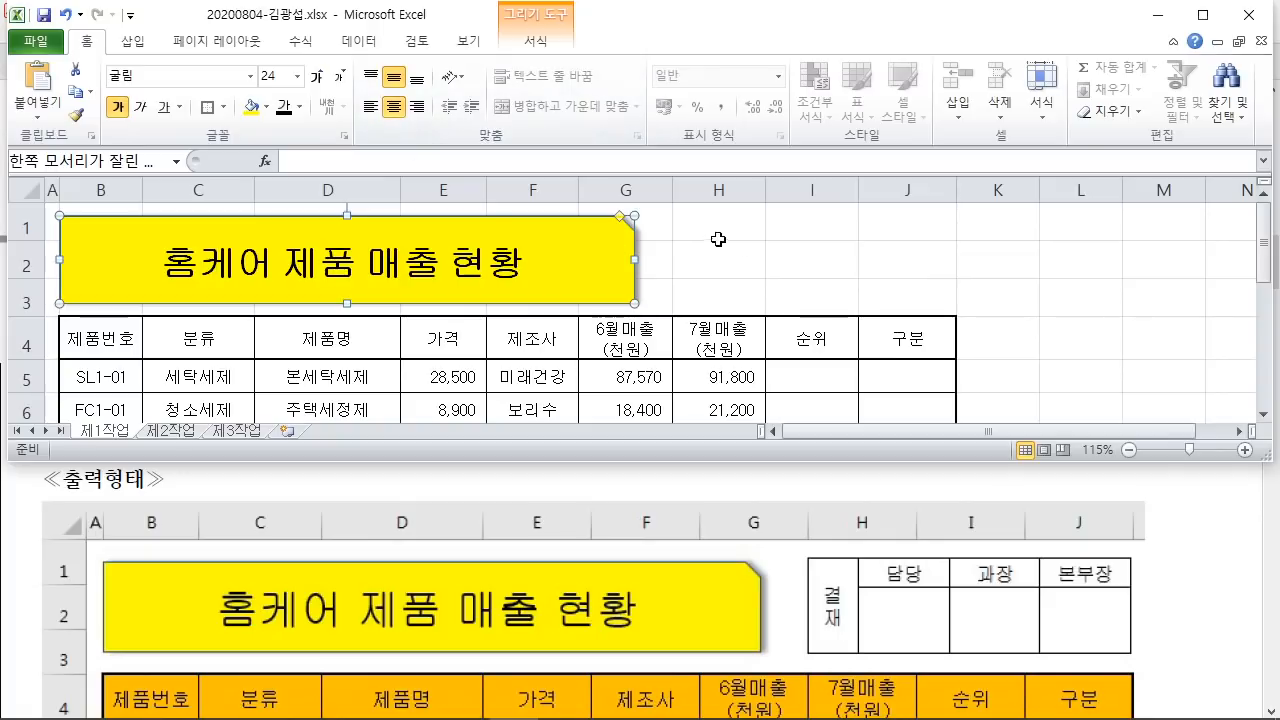
{"action": "left_click", "coordinate": [839, 251]}
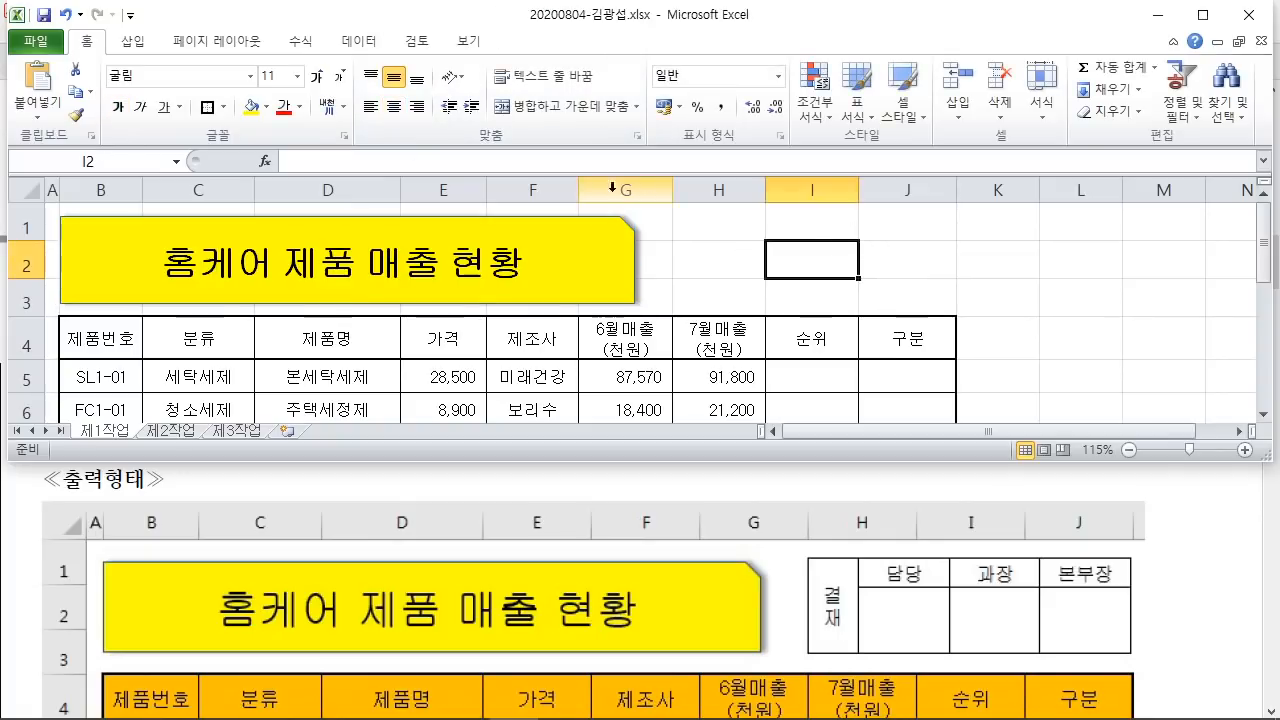
Step: Widen columns F and G slightly
{"action": "left_click_drag", "start_coordinate": [577, 190], "coordinate": [583, 190]}
{"action": "left_click", "coordinate": [669, 185]}
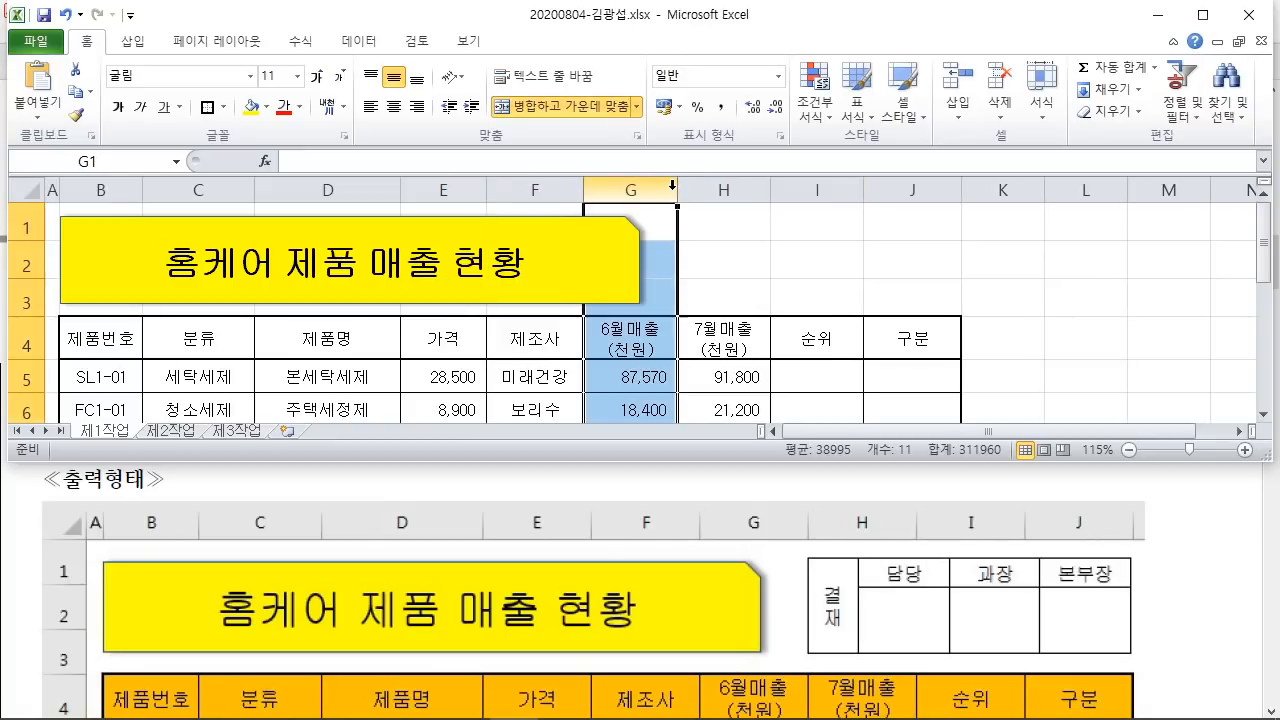
{"action": "left_click_drag", "start_coordinate": [677, 189], "coordinate": [681, 189]}
{"action": "left_click", "coordinate": [764, 254]}
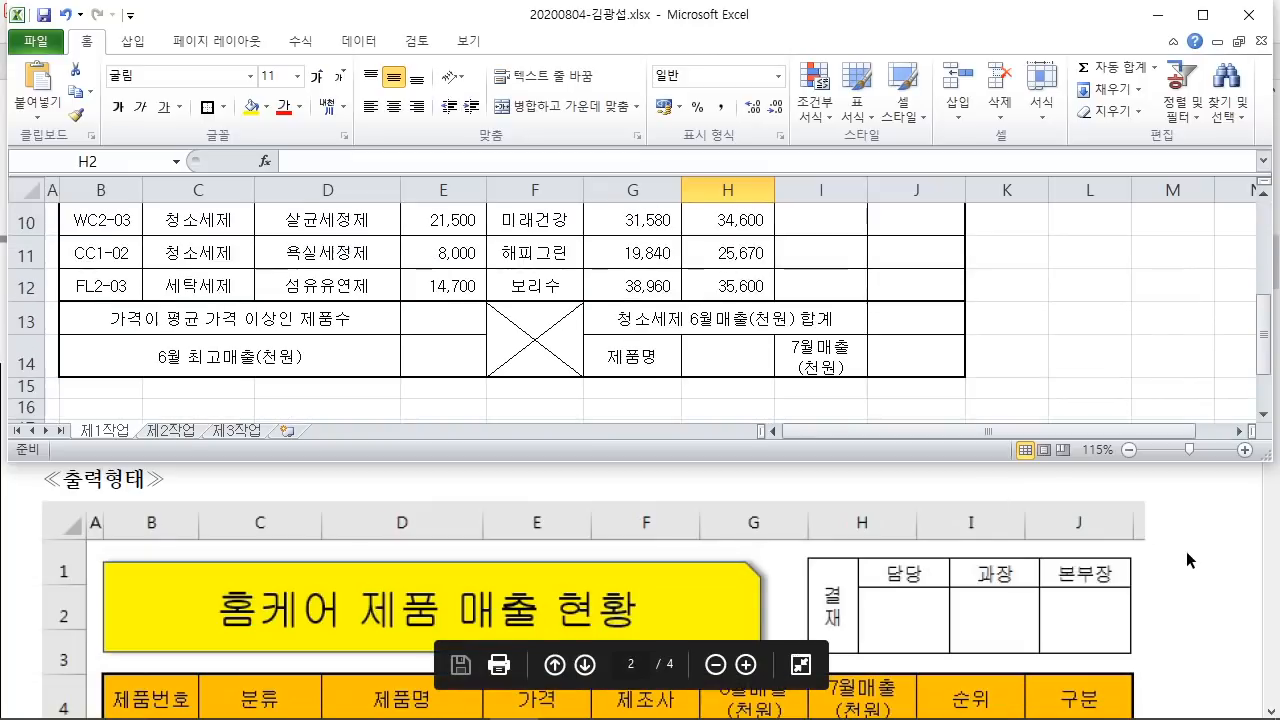
{"action": "left_click", "coordinate": [1178, 558]}
{"action": "scroll", "coordinate": [1180, 576], "scroll_direction": "down", "scroll_amount": 4}
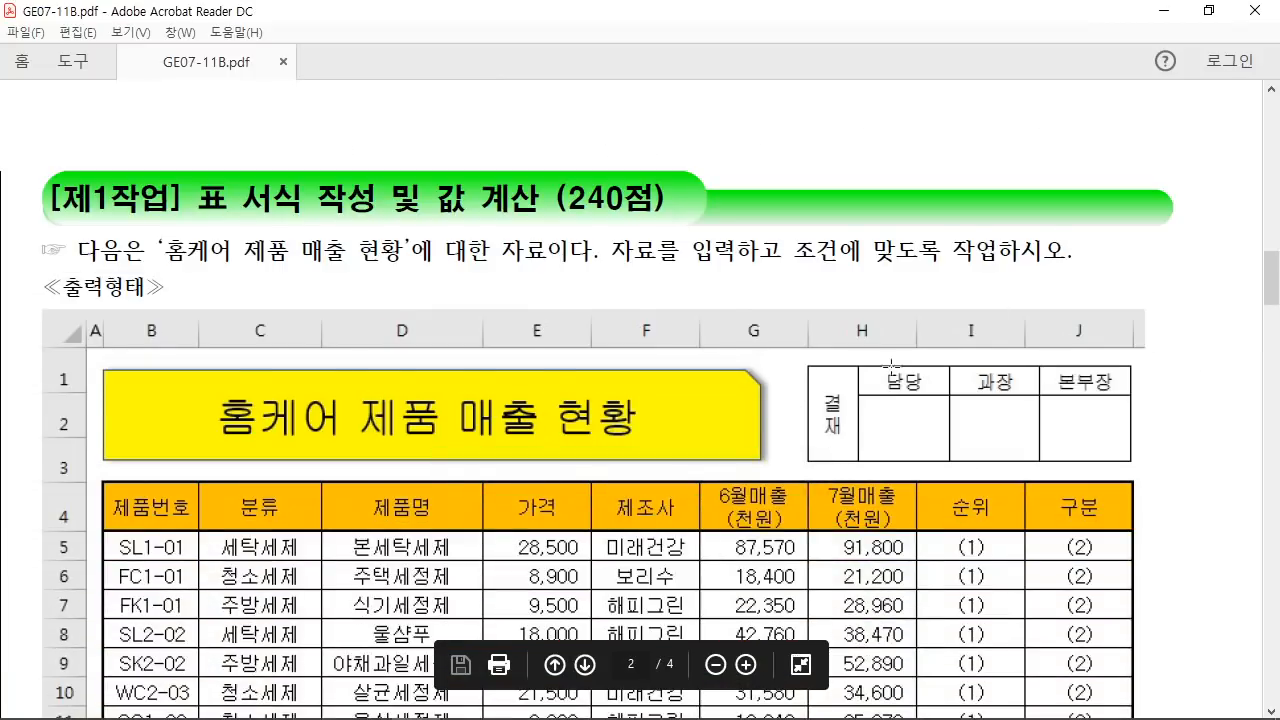
{"action": "scroll", "coordinate": [902, 403], "scroll_direction": "down", "scroll_amount": 13}
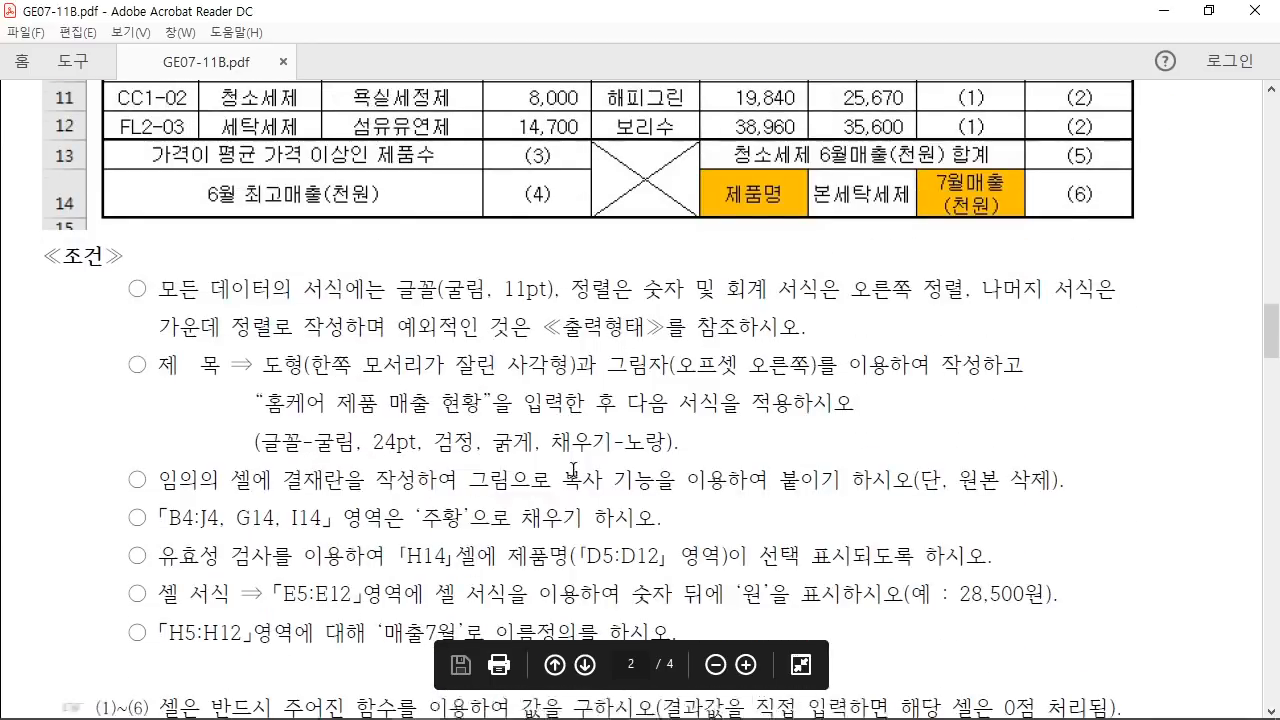
{"action": "scroll", "coordinate": [573, 470], "scroll_direction": "down", "scroll_amount": 1}
{"action": "left_click_drag", "start_coordinate": [156, 432], "coordinate": [1062, 440]}
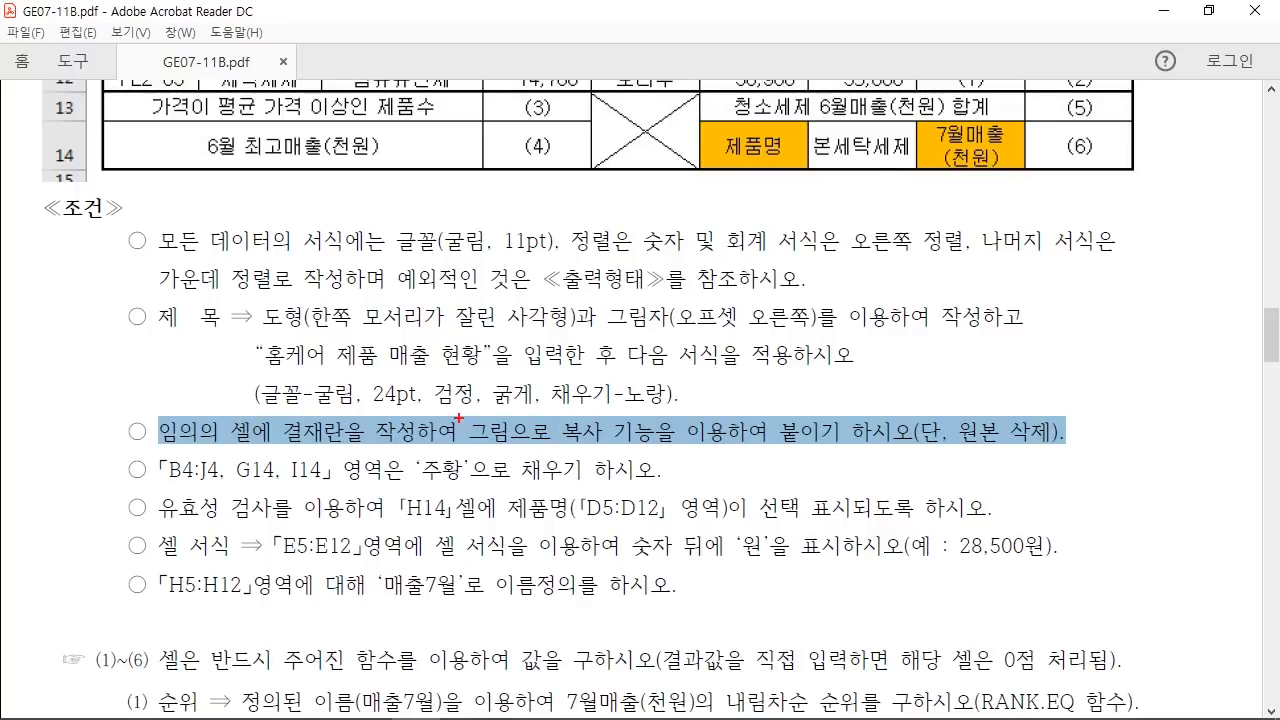
{"action": "left_click_drag", "start_coordinate": [460, 402], "coordinate": [656, 454]}
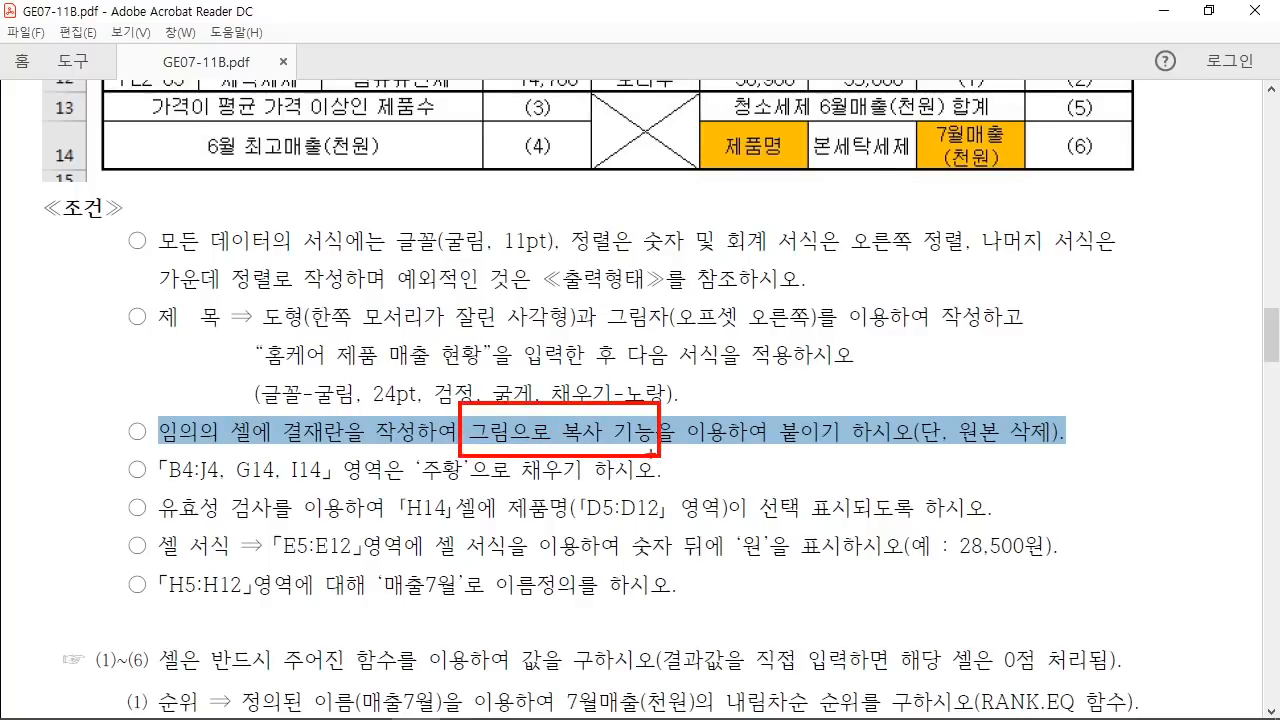
{"action": "left_click_drag", "start_coordinate": [480, 417], "coordinate": [521, 327]}
{"action": "mouse_move", "coordinate": [543, 317]}
{"action": "left_mouse_down"}
{"action": "mouse_move", "coordinate": [568, 340]}
{"action": "mouse_move", "coordinate": [630, 318]}
{"action": "mouse_move", "coordinate": [636, 297]}
{"action": "mouse_move", "coordinate": [678, 328]}
{"action": "left_mouse_up"}
{"action": "left_click_drag", "start_coordinate": [671, 314], "coordinate": [672, 346]}
{"action": "left_click_drag", "start_coordinate": [685, 257], "coordinate": [573, 357]}
{"action": "mouse_move", "coordinate": [554, 293]}
{"action": "left_mouse_down"}
{"action": "mouse_move", "coordinate": [575, 323]}
{"action": "mouse_move", "coordinate": [674, 386]}
{"action": "left_mouse_up"}
{"action": "left_click_drag", "start_coordinate": [601, 444], "coordinate": [659, 445]}
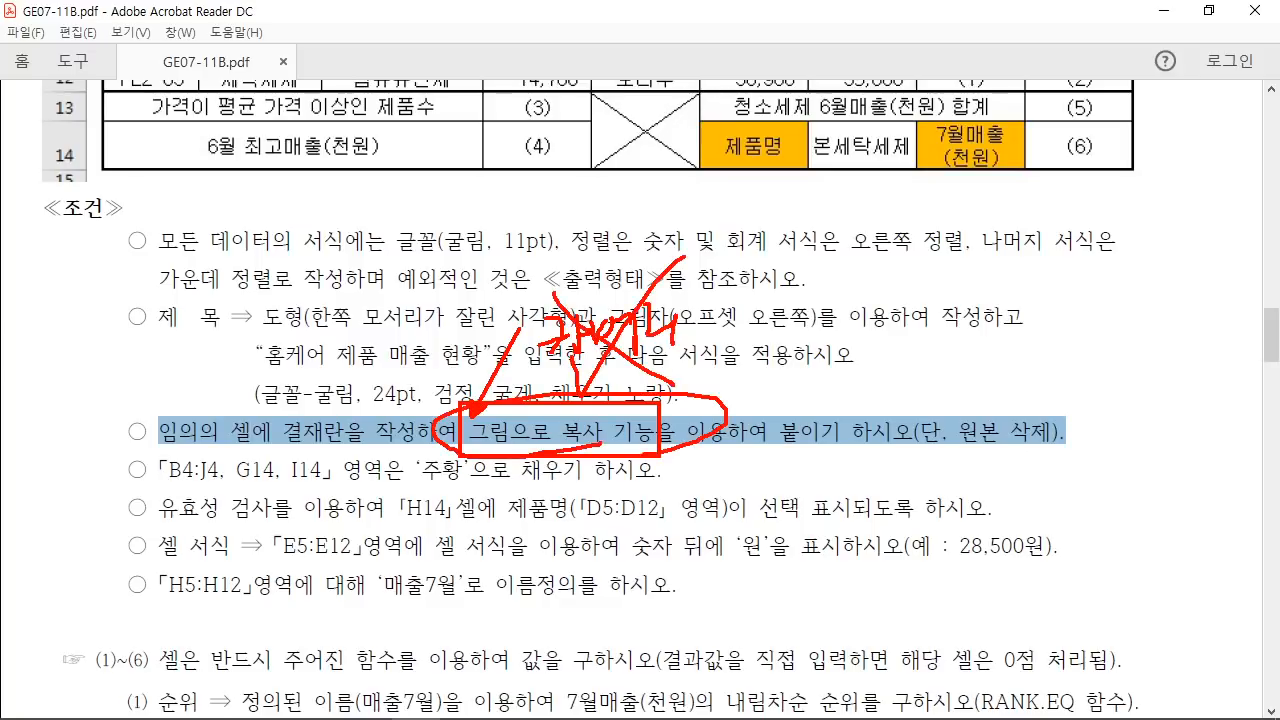
{"action": "key", "text": "Escape"}
{"action": "scroll", "coordinate": [1139, 500], "scroll_direction": "up", "scroll_amount": 8}
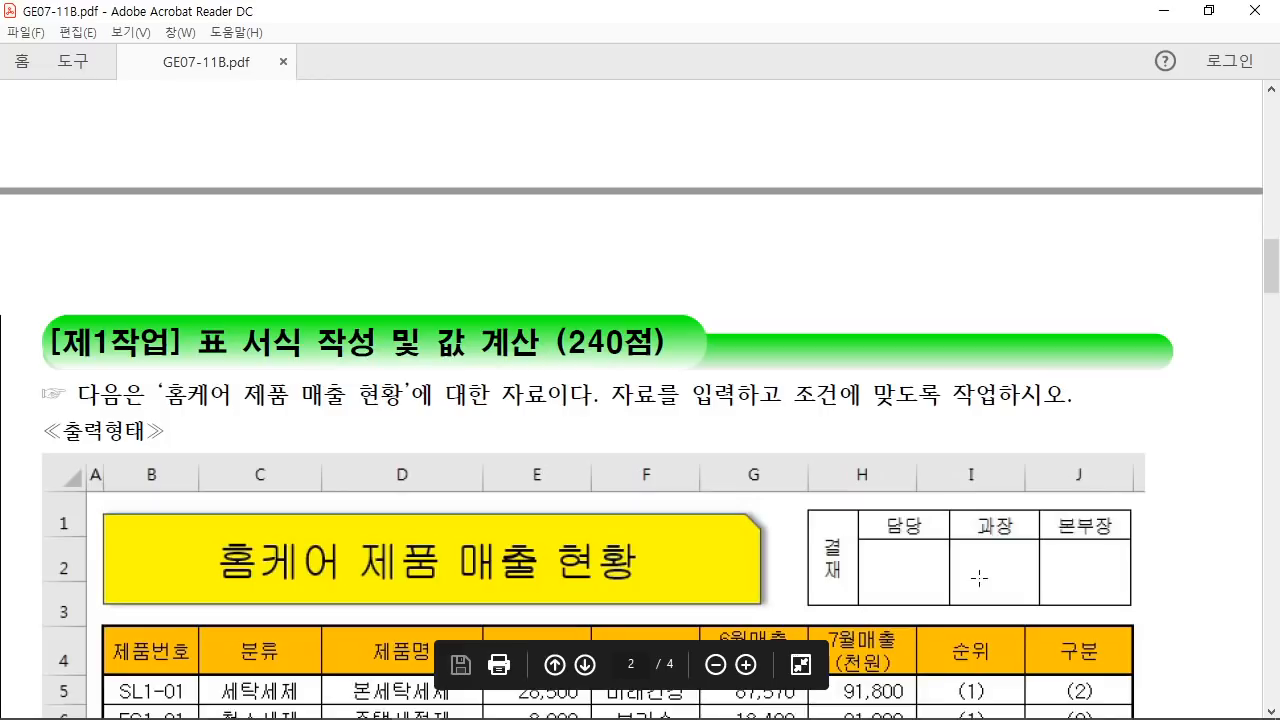
{"action": "left_click", "coordinate": [515, 706]}
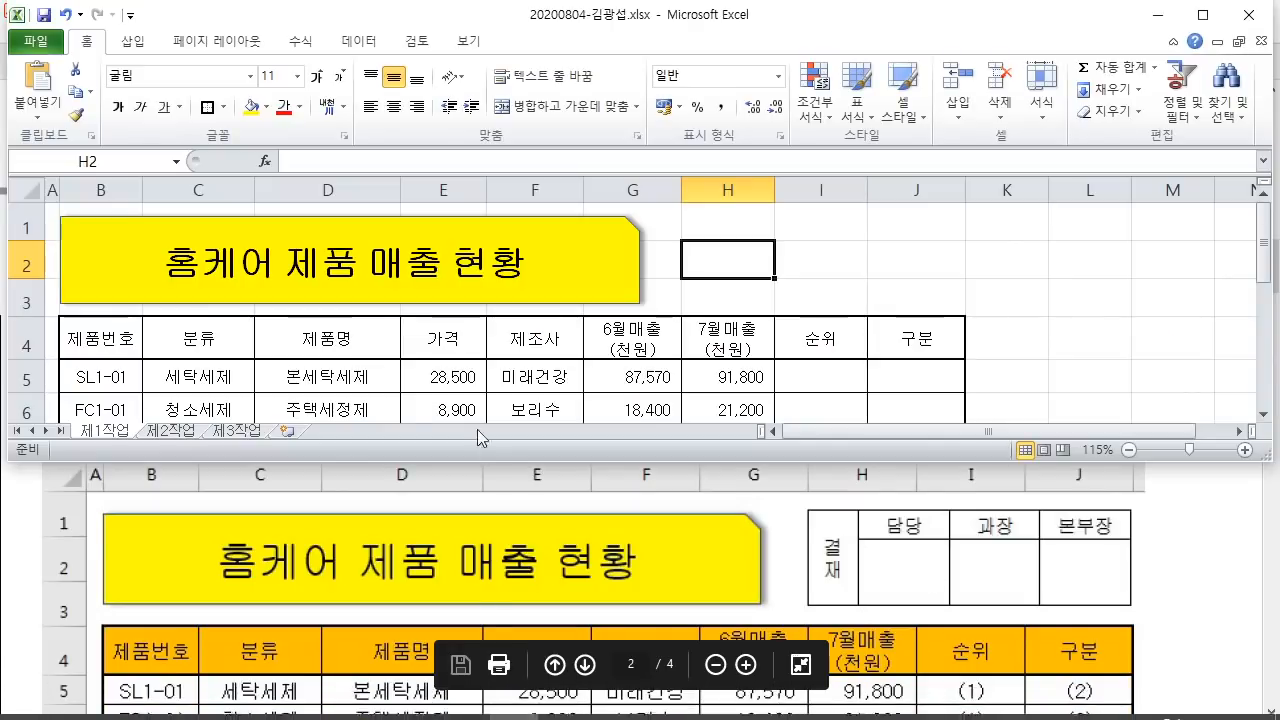
Step: Switch to sheet 제2작업 and mark out the C2:F3 area for the approval box
{"action": "left_click_drag", "start_coordinate": [740, 222], "coordinate": [876, 270]}
{"action": "left_click", "coordinate": [180, 431]}
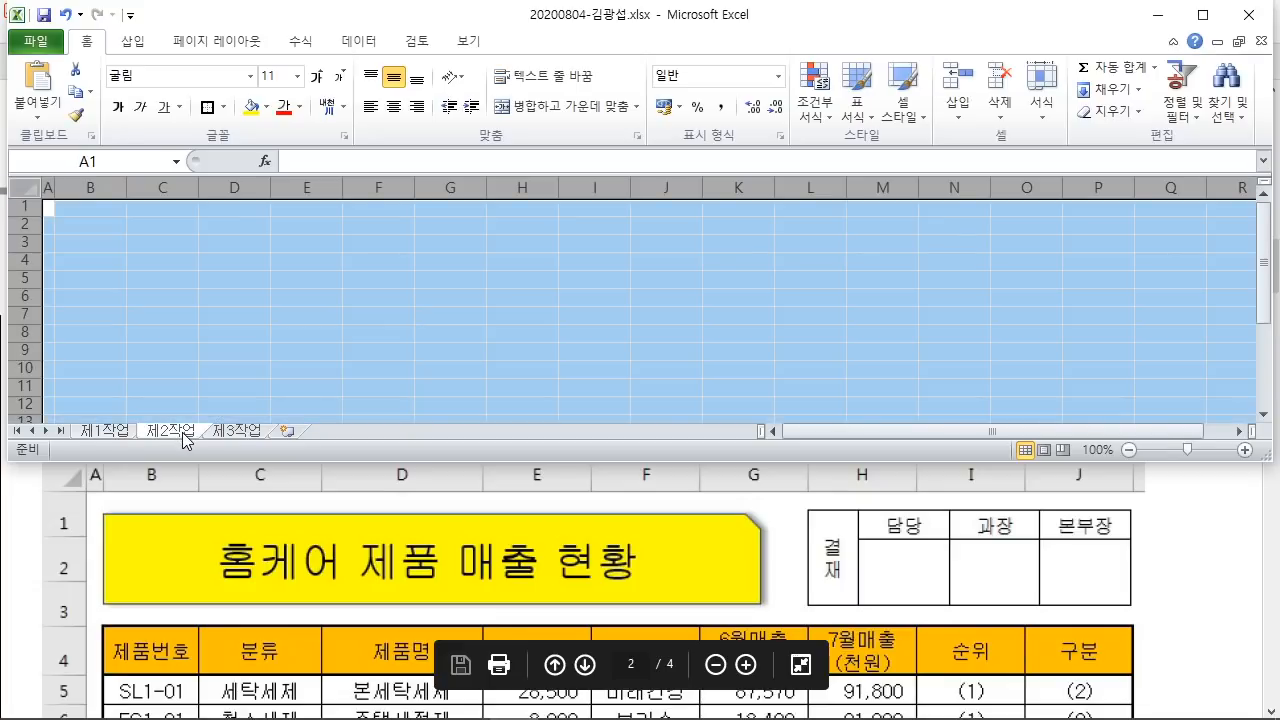
{"action": "key", "text": "ctrl+2"}
{"action": "mouse_move", "coordinate": [141, 411]}
{"action": "left_mouse_down"}
{"action": "mouse_move", "coordinate": [203, 443]}
{"action": "mouse_move", "coordinate": [258, 641]}
{"action": "left_mouse_up"}
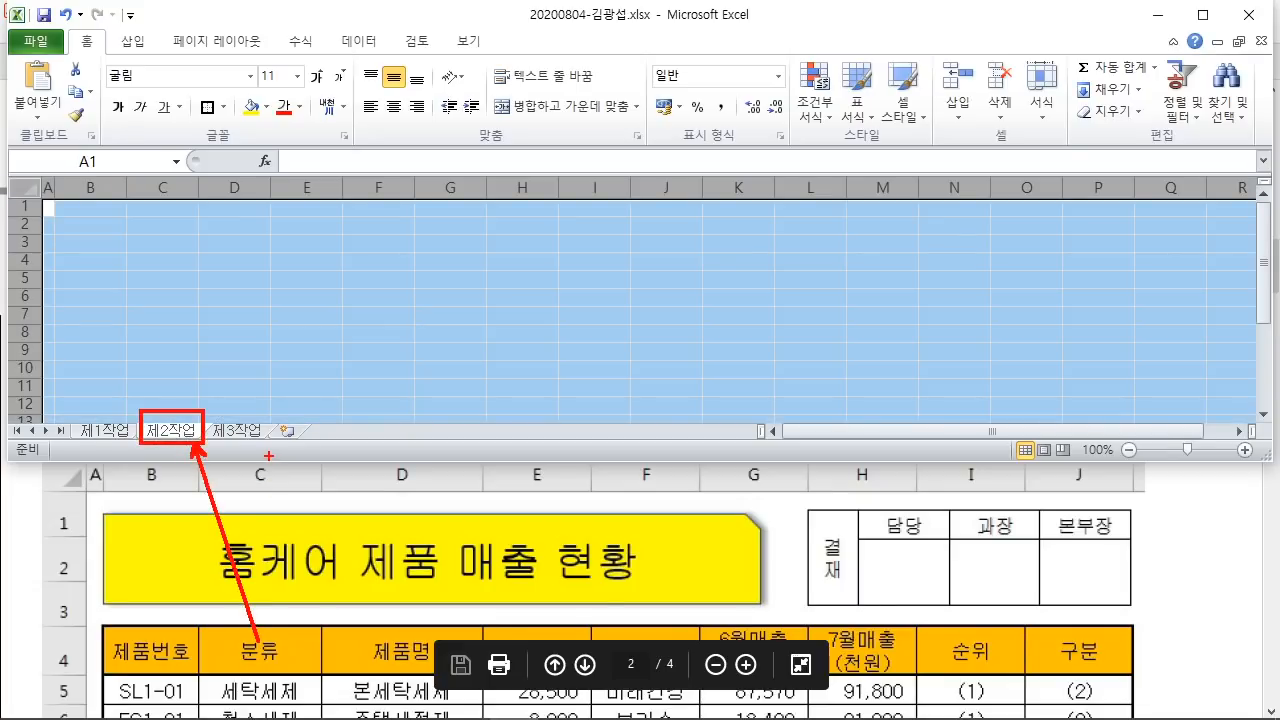
{"action": "key", "text": "Escape"}
{"action": "left_click", "coordinate": [280, 329]}
{"action": "scroll", "coordinate": [306, 329], "scroll_direction": "up", "scroll_amount": 3}
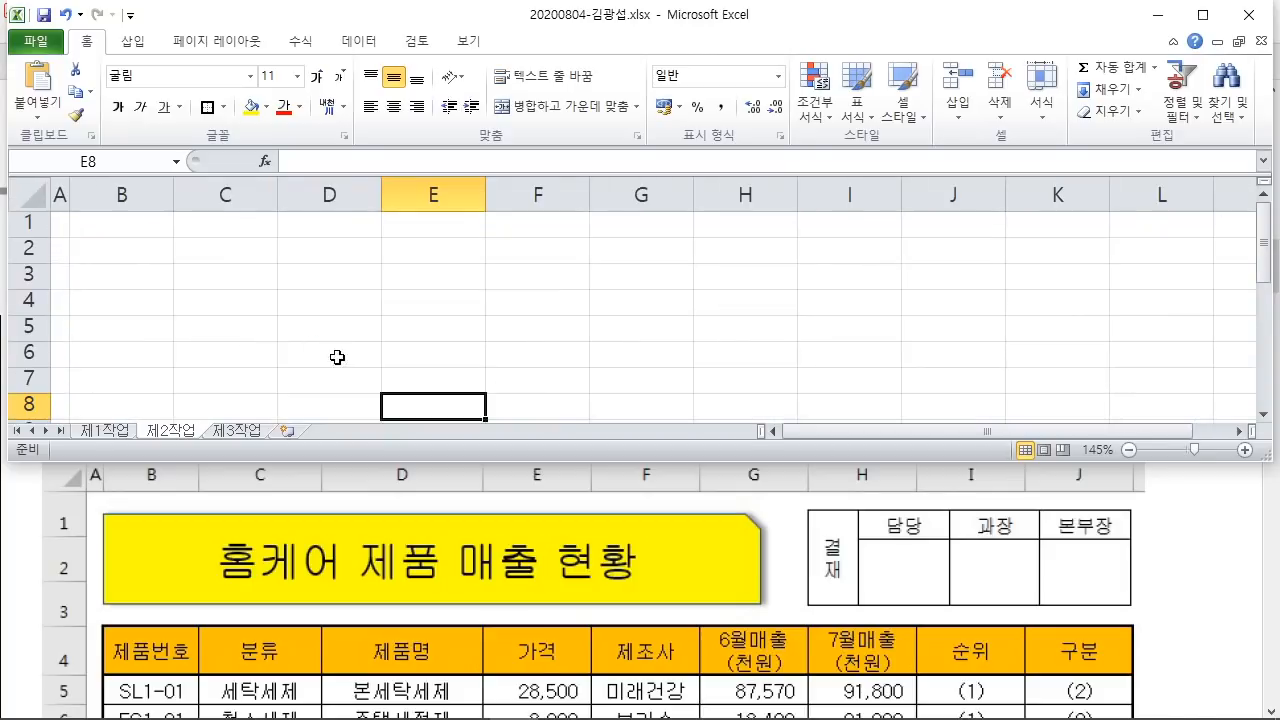
{"action": "scroll", "coordinate": [308, 323], "scroll_direction": "up", "scroll_amount": 1}
{"action": "left_click_drag", "start_coordinate": [251, 257], "coordinate": [589, 274]}
{"action": "scroll", "coordinate": [466, 329], "scroll_direction": "up", "scroll_amount": 1}
{"action": "left_click_drag", "start_coordinate": [266, 256], "coordinate": [589, 291]}
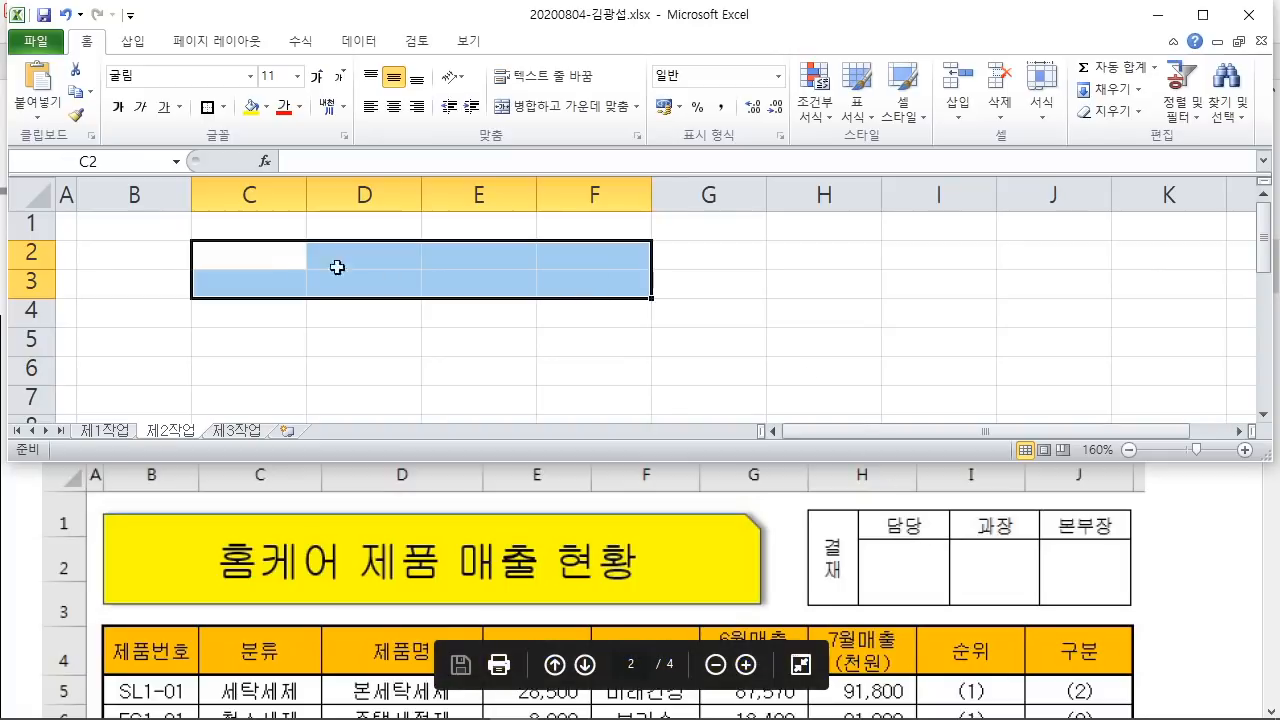
Step: Enter 결재, 담당, 과장 and 본부장 across cells C2 to F2
{"action": "left_click", "coordinate": [244, 257]}
{"action": "type", "text": "결재"}
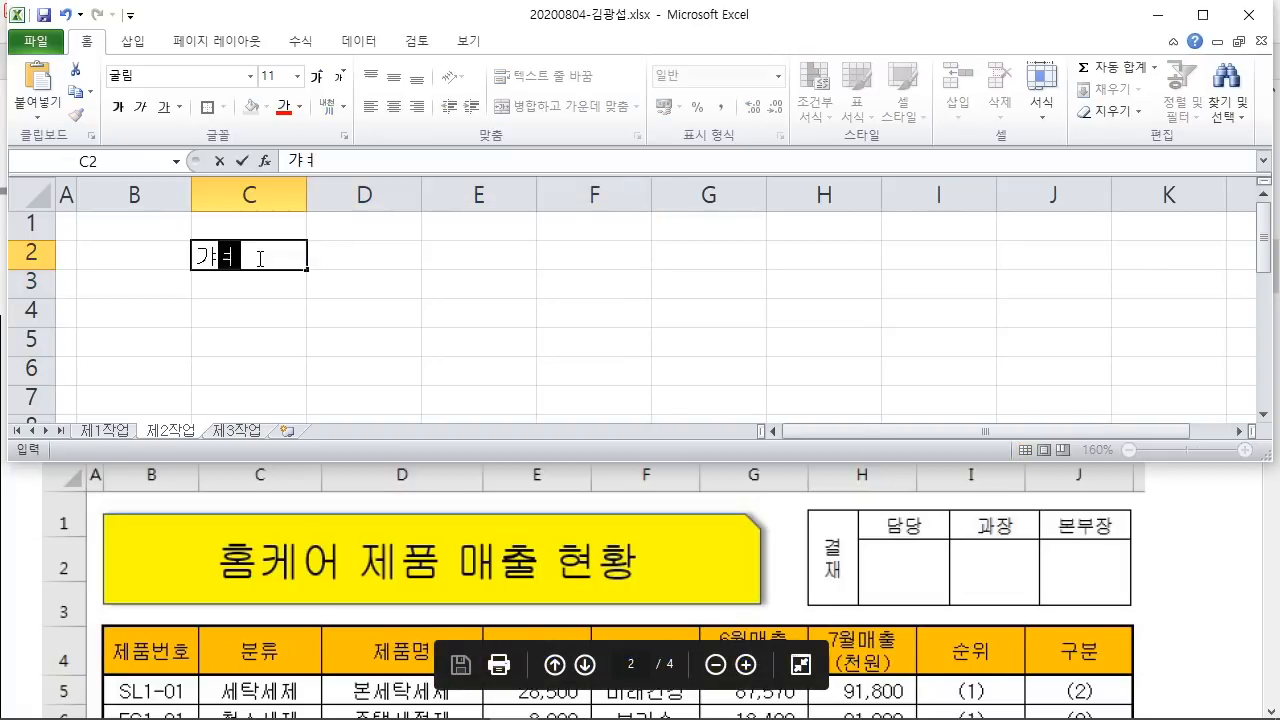
{"action": "key", "text": "Tab"}
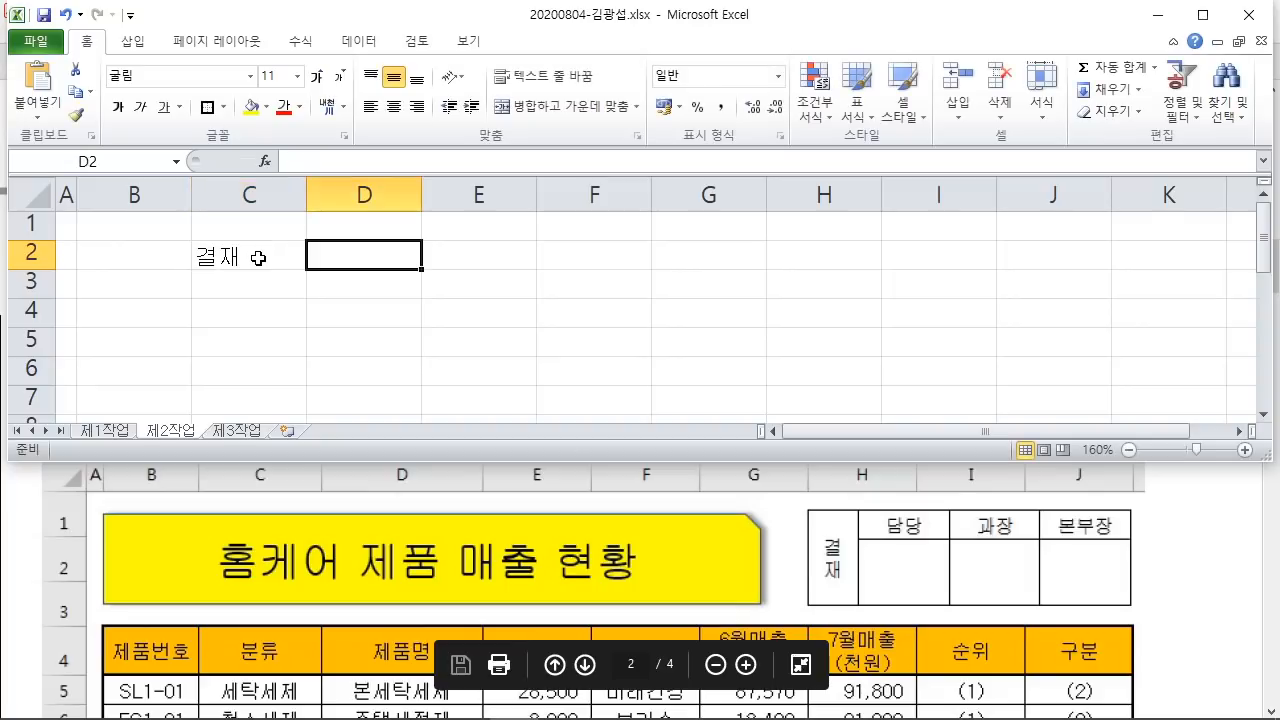
{"action": "type", "text": "담당"}
{"action": "key", "text": "Tab"}
{"action": "type", "text": "과정"}
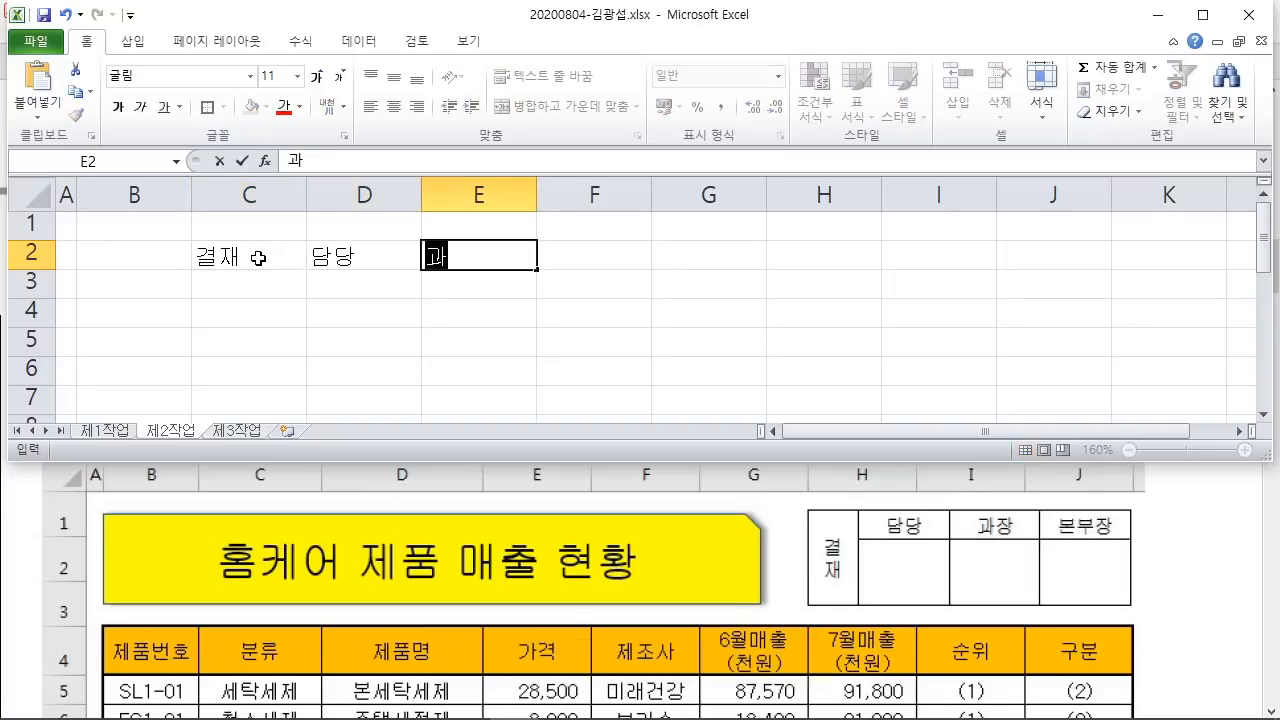
{"action": "key", "text": "Tab"}
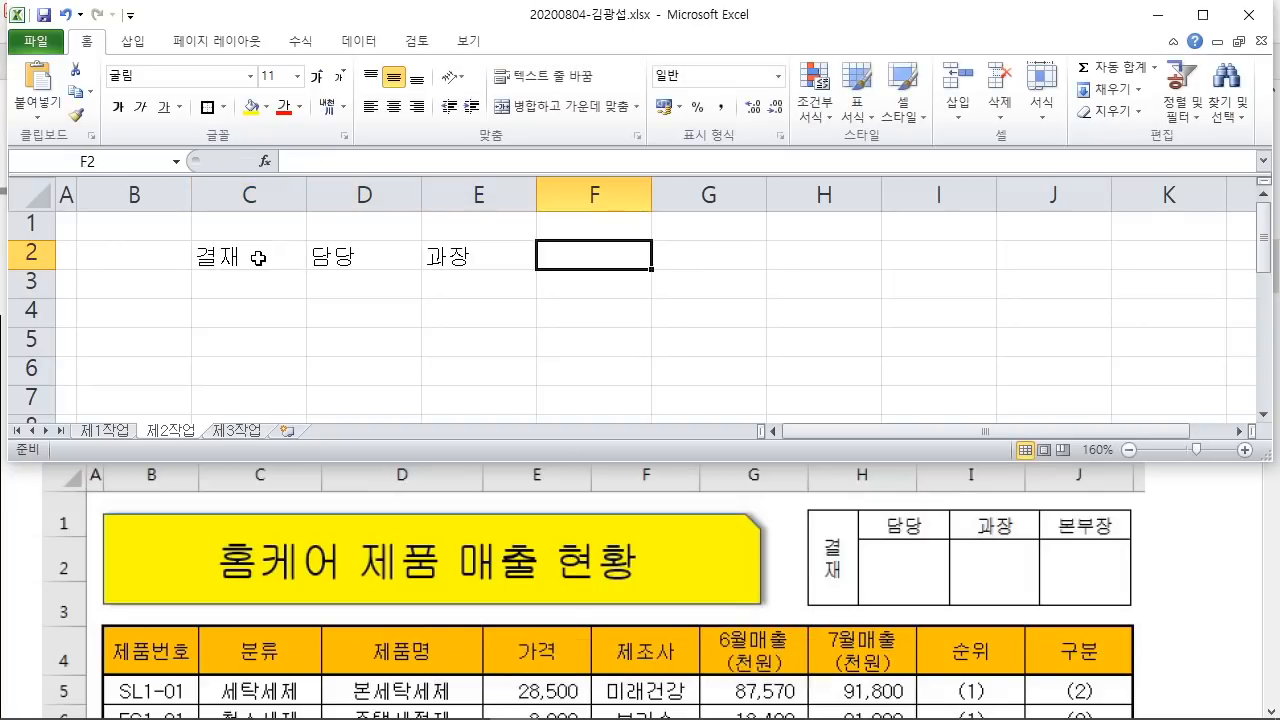
{"action": "type", "text": "본부자ㅇ"}
{"action": "key", "text": "Return"}
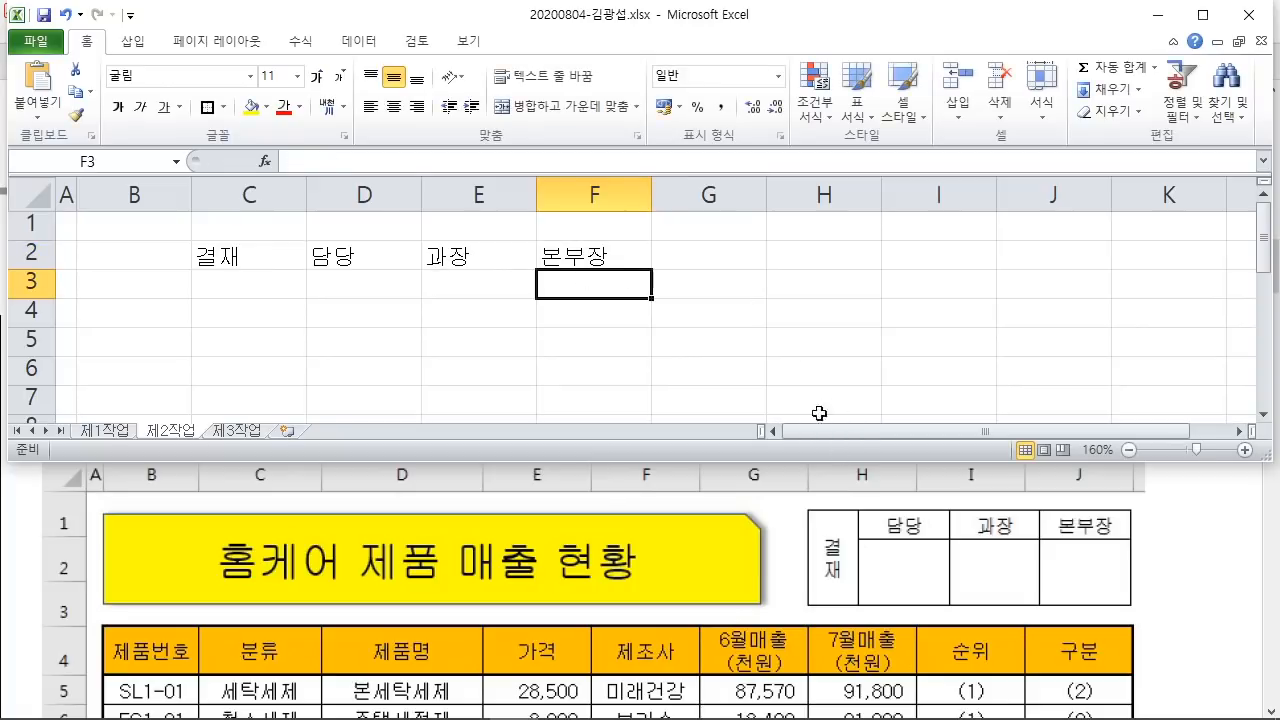
Step: Annotate the 결재 label and the approver titles in the reference image
{"action": "left_click_drag", "start_coordinate": [826, 521], "coordinate": [830, 430]}
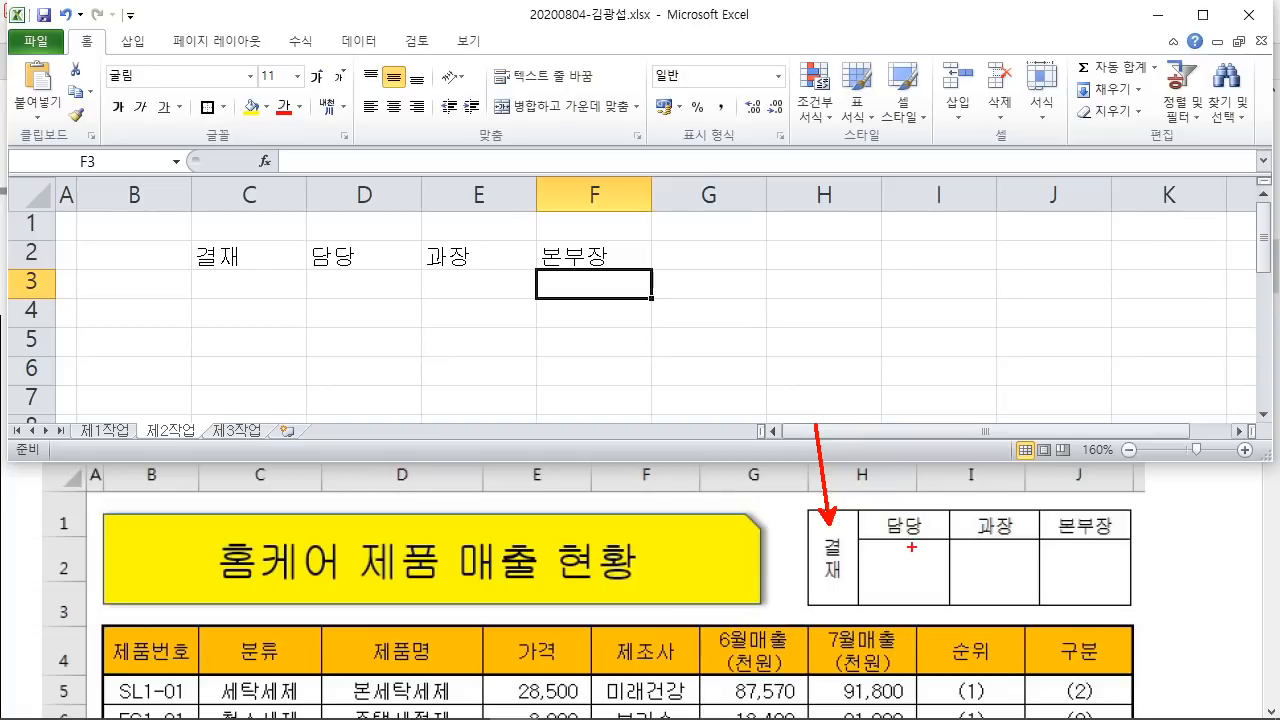
{"action": "mouse_move", "coordinate": [931, 544]}
{"action": "left_mouse_down"}
{"action": "mouse_move", "coordinate": [903, 508]}
{"action": "mouse_move", "coordinate": [936, 550]}
{"action": "left_mouse_up"}
{"action": "mouse_move", "coordinate": [1034, 542]}
{"action": "left_mouse_down"}
{"action": "mouse_move", "coordinate": [962, 547]}
{"action": "mouse_move", "coordinate": [1052, 548]}
{"action": "left_mouse_up"}
{"action": "left_click_drag", "start_coordinate": [1146, 546], "coordinate": [1117, 549]}
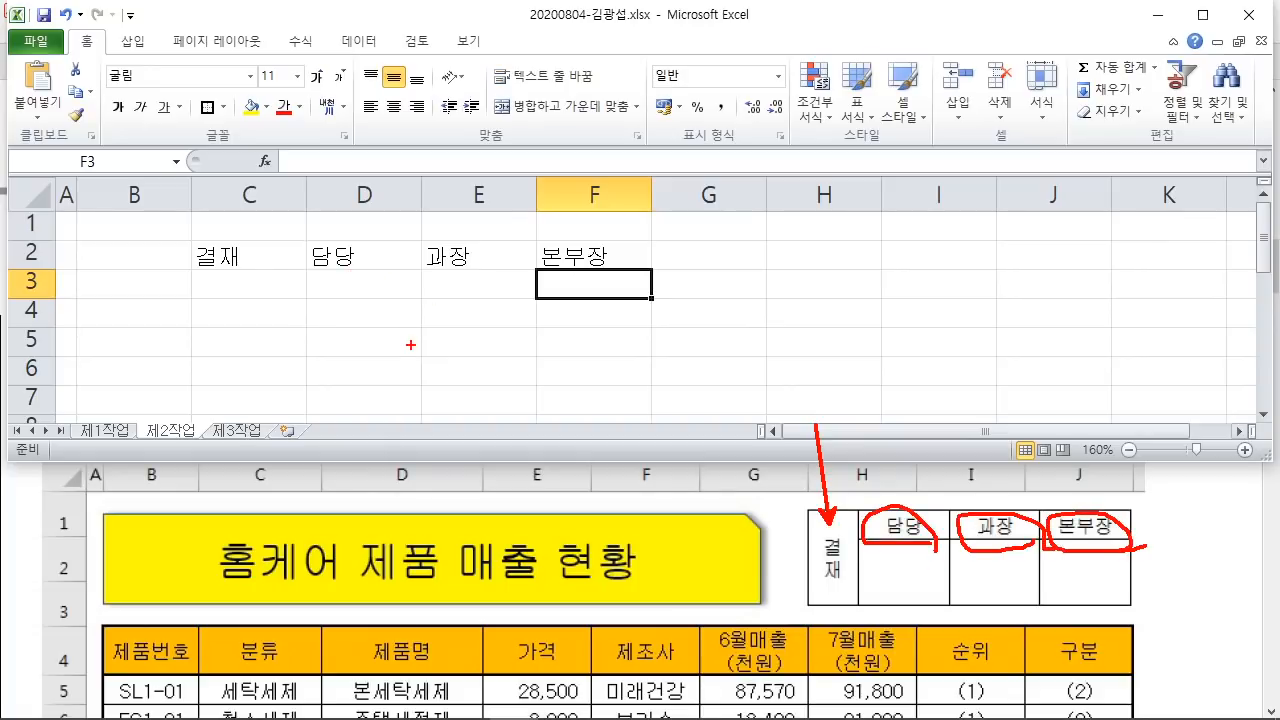
{"action": "left_click", "coordinate": [343, 289]}
Step: Give C2:F3 all borders and centre the approval labels
{"action": "left_click", "coordinate": [242, 250]}
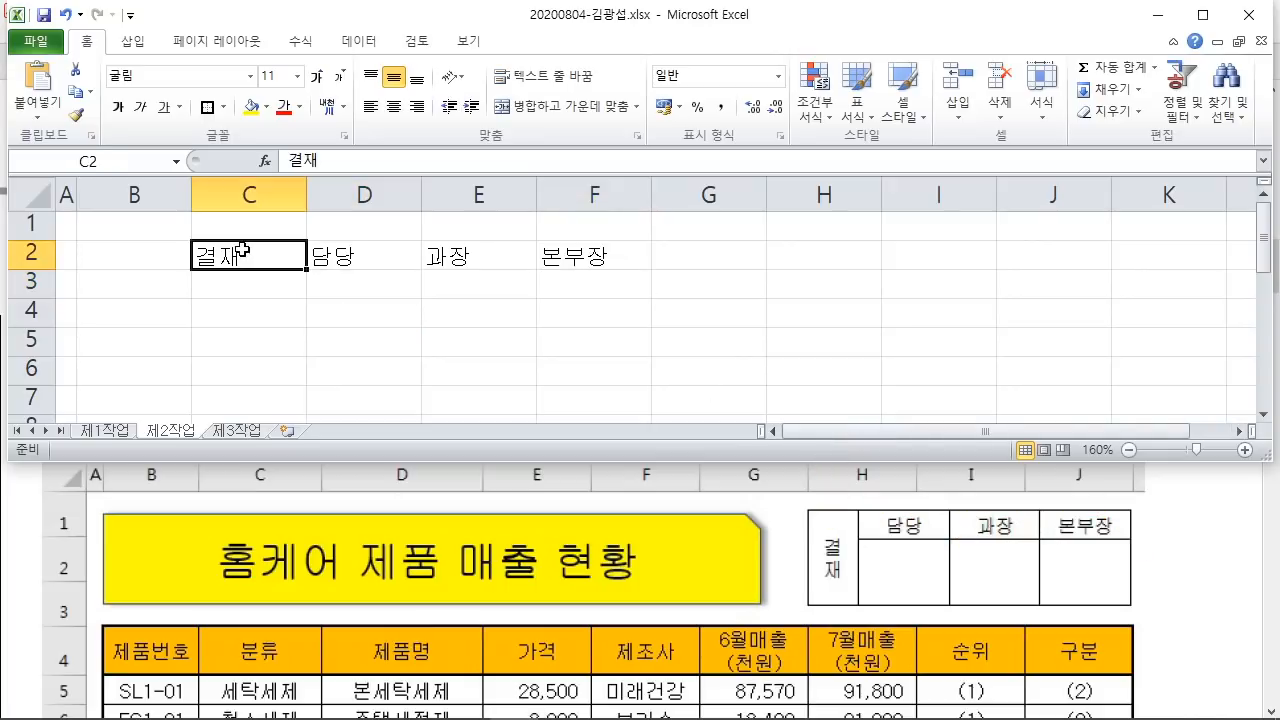
{"action": "left_click_drag", "start_coordinate": [250, 258], "coordinate": [588, 294]}
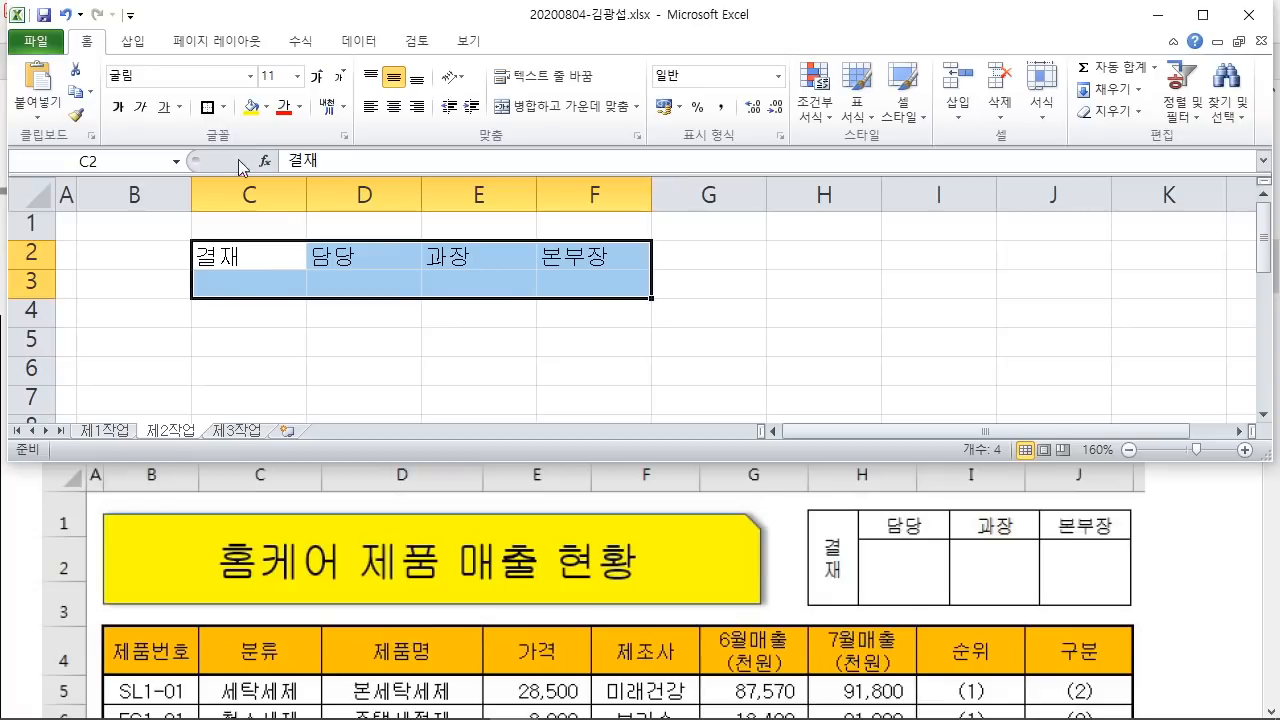
{"action": "left_click", "coordinate": [224, 110]}
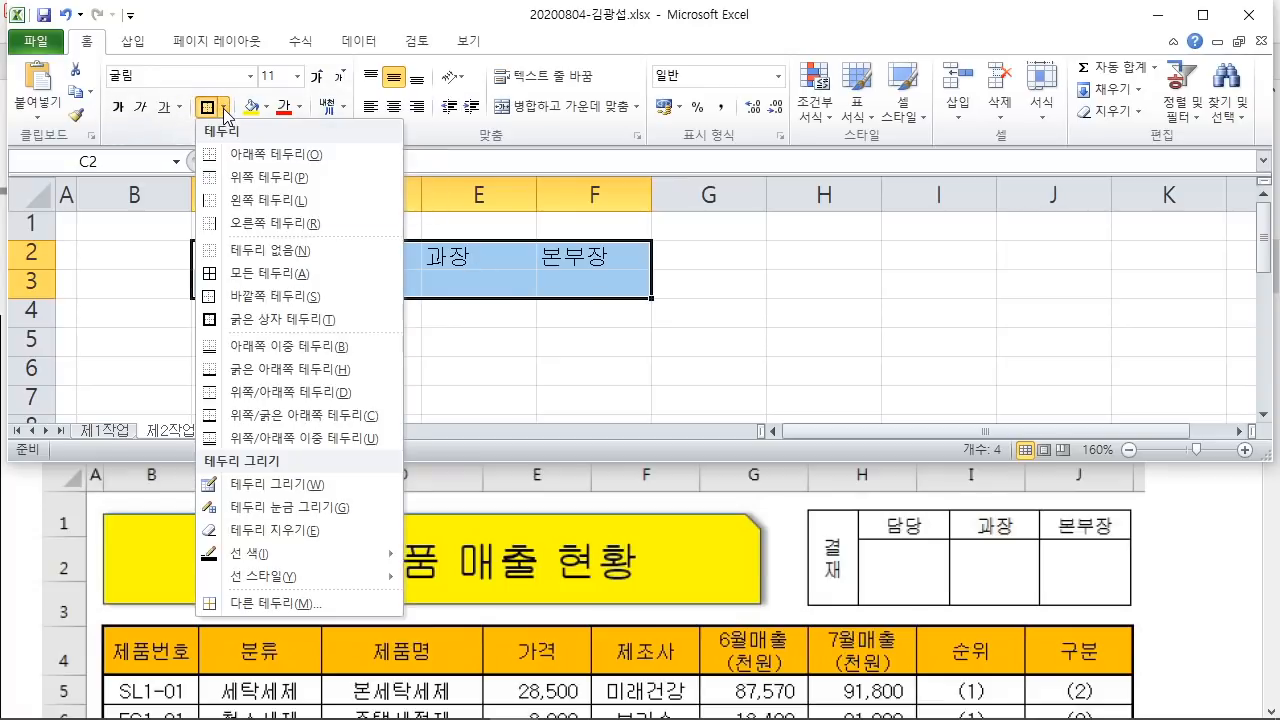
{"action": "left_click", "coordinate": [284, 276]}
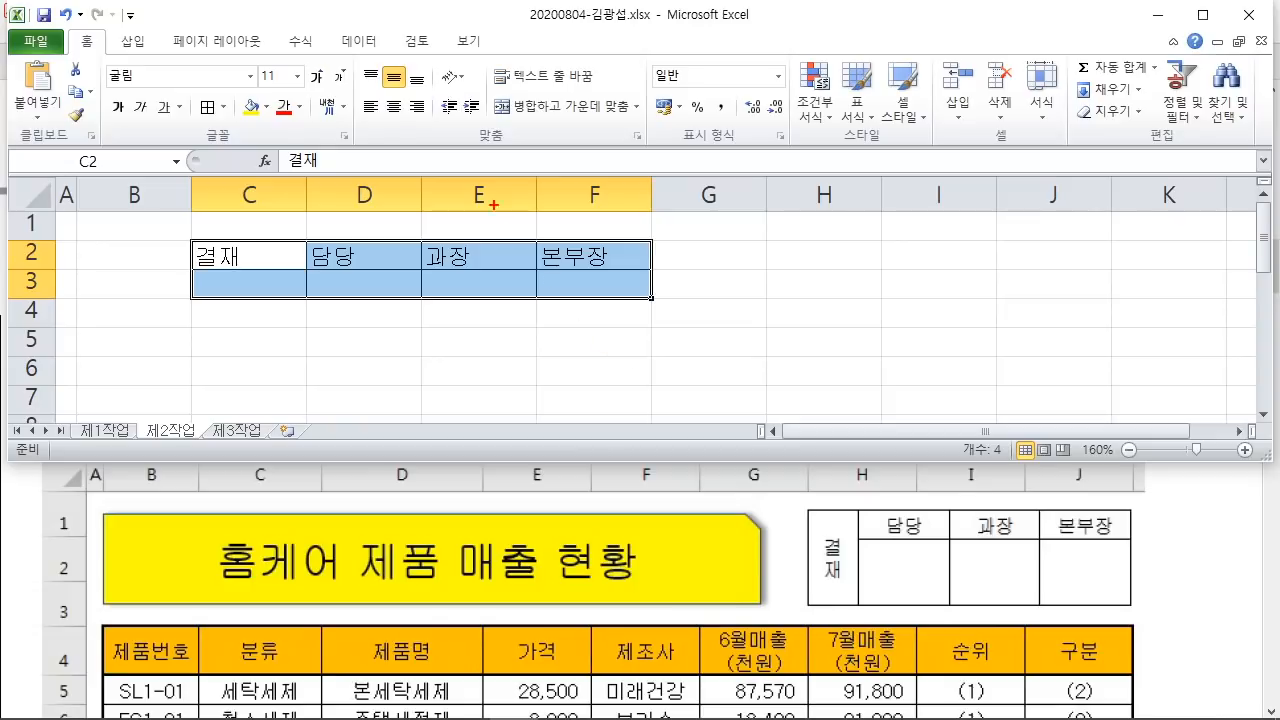
{"action": "mouse_move", "coordinate": [381, 89]}
{"action": "left_mouse_down"}
{"action": "mouse_move", "coordinate": [412, 123]}
{"action": "mouse_move", "coordinate": [484, 293]}
{"action": "left_mouse_up"}
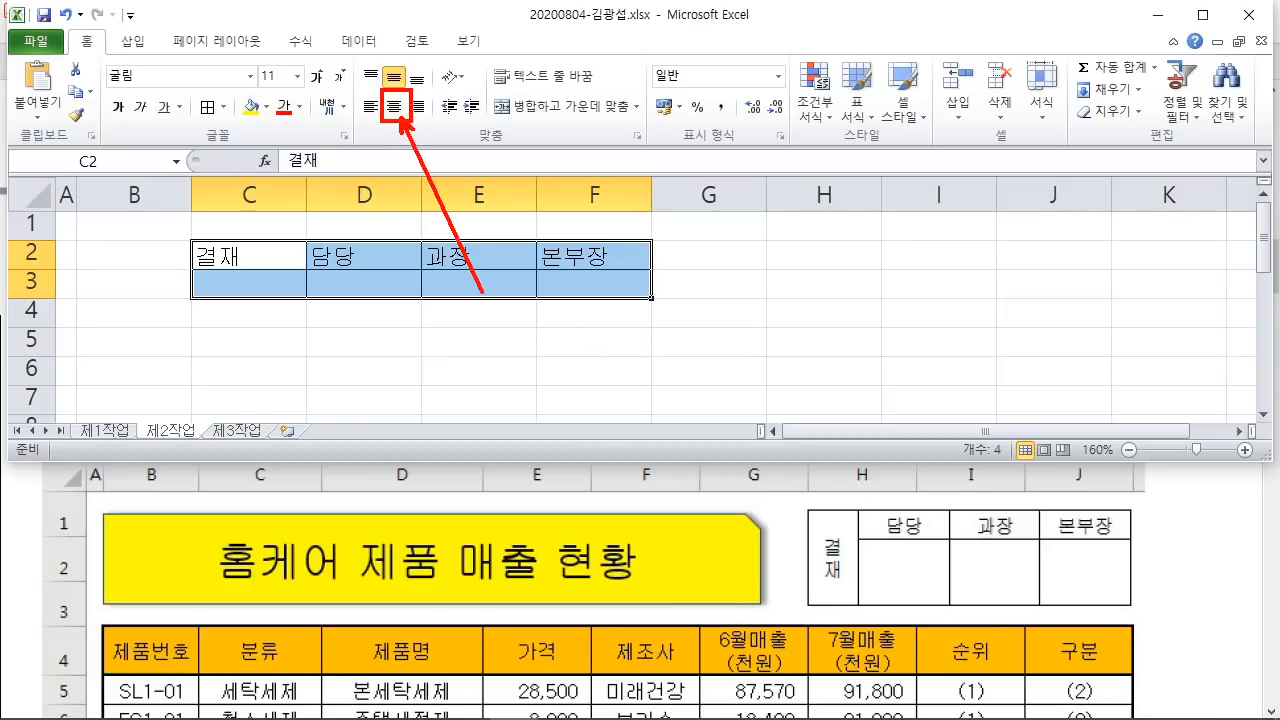
{"action": "key", "text": "Escape"}
{"action": "left_click", "coordinate": [393, 112]}
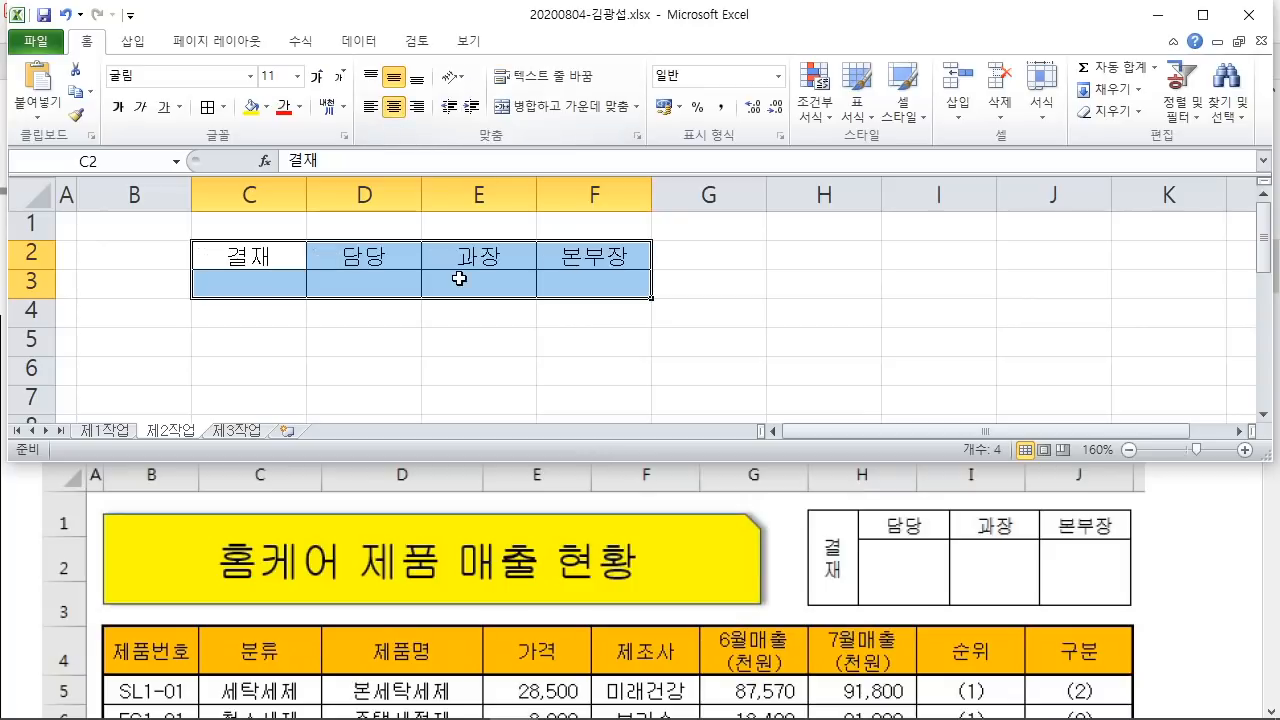
Step: Merge C2:C3 so 결재 is centred across both rows
{"action": "left_click", "coordinate": [258, 254]}
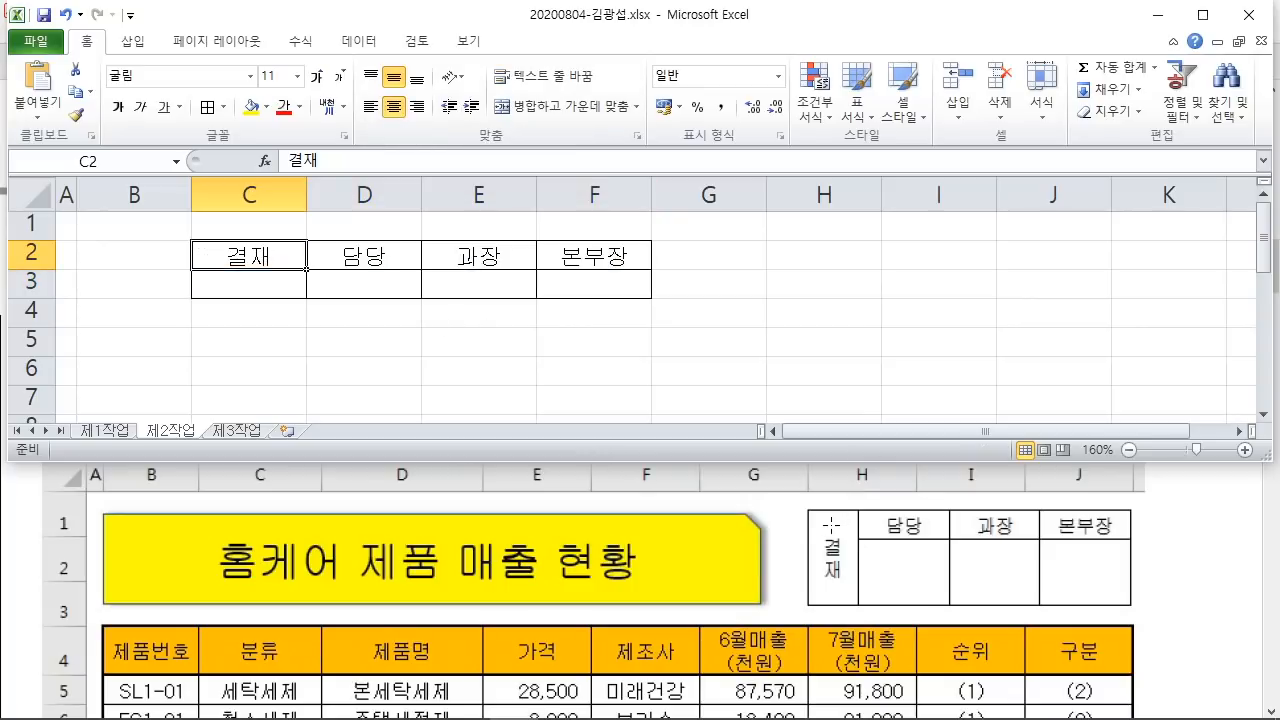
{"action": "left_click_drag", "start_coordinate": [808, 510], "coordinate": [858, 608]}
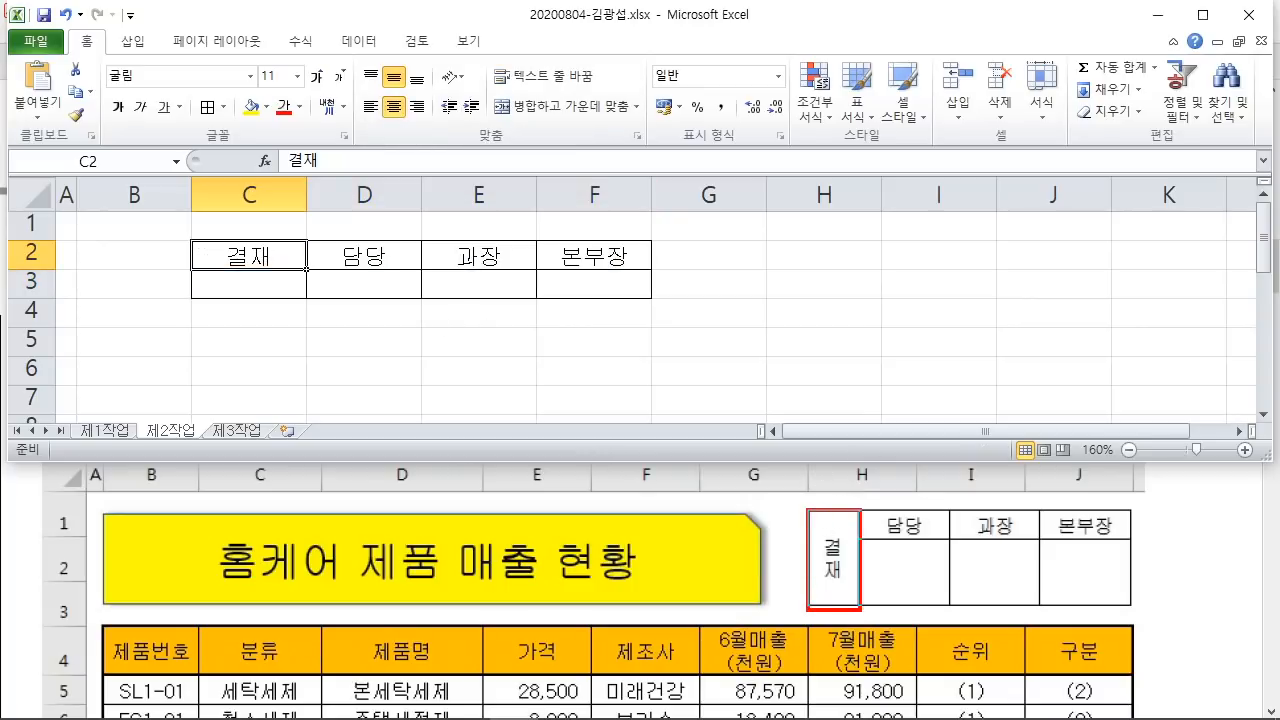
{"action": "mouse_move", "coordinate": [850, 536]}
{"action": "left_mouse_down"}
{"action": "mouse_move", "coordinate": [818, 592]}
{"action": "mouse_move", "coordinate": [840, 605]}
{"action": "left_mouse_up"}
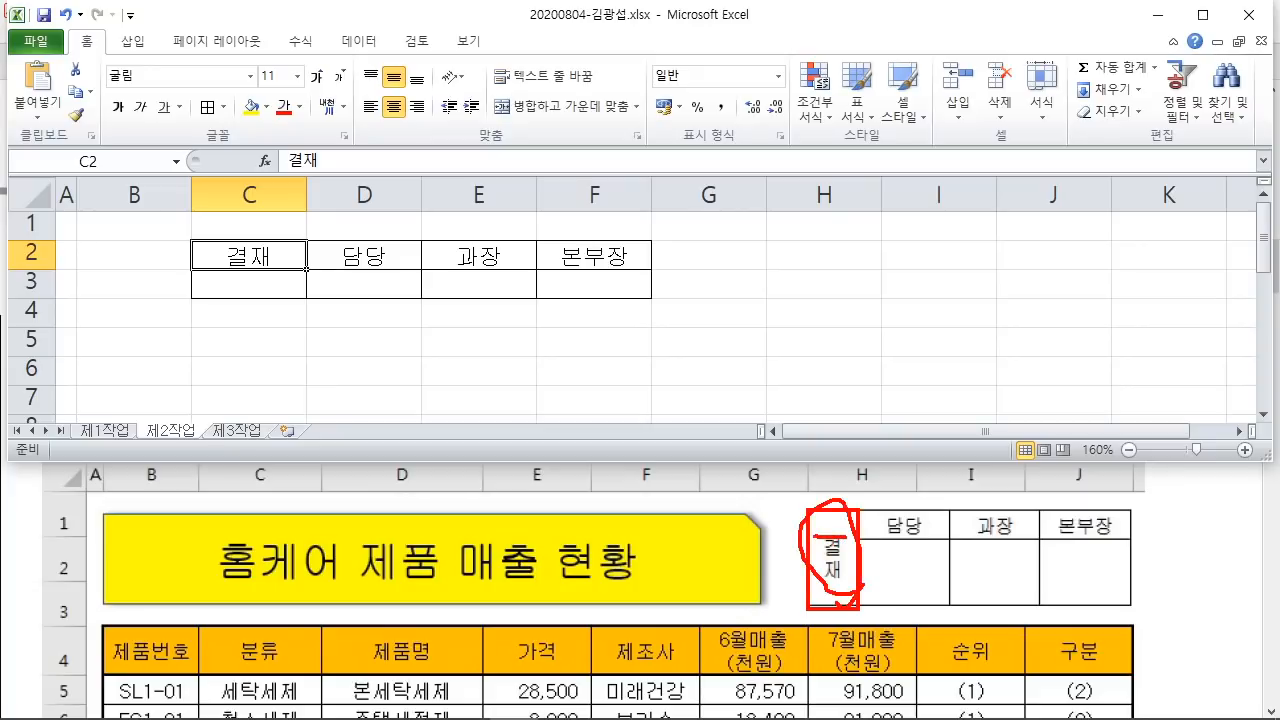
{"action": "key", "text": "Escape"}
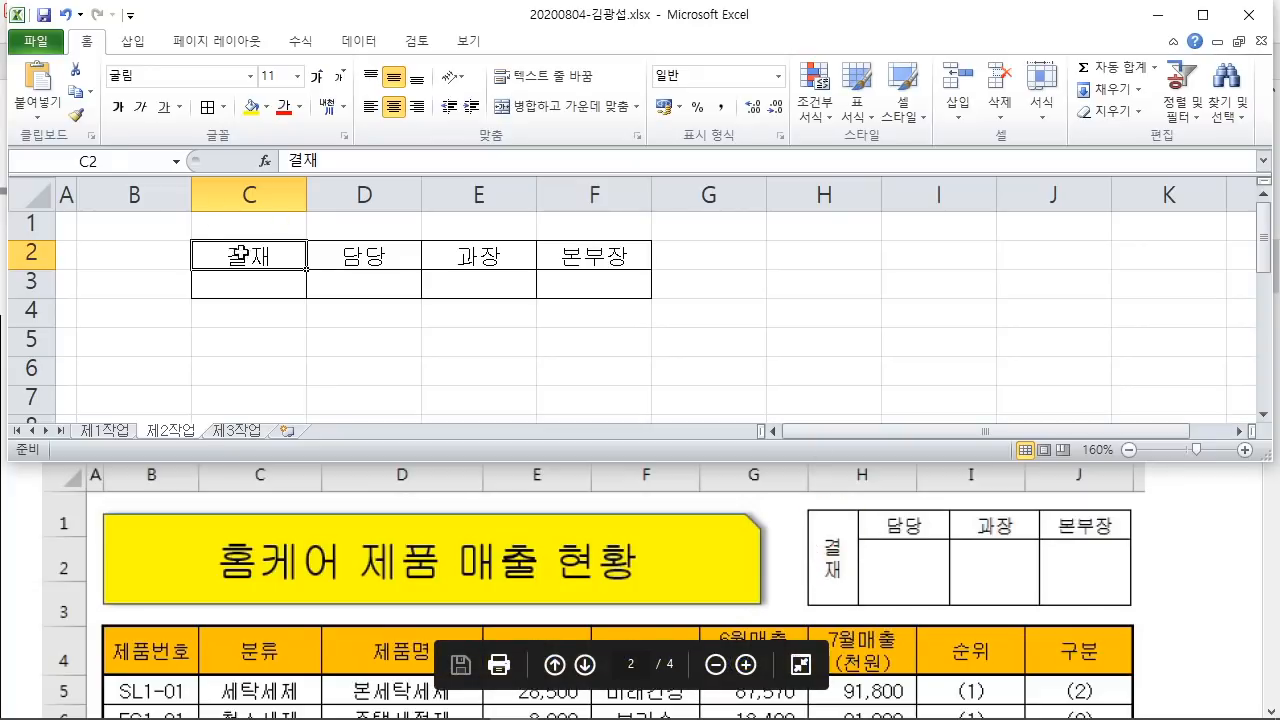
{"action": "left_click_drag", "start_coordinate": [222, 254], "coordinate": [305, 290]}
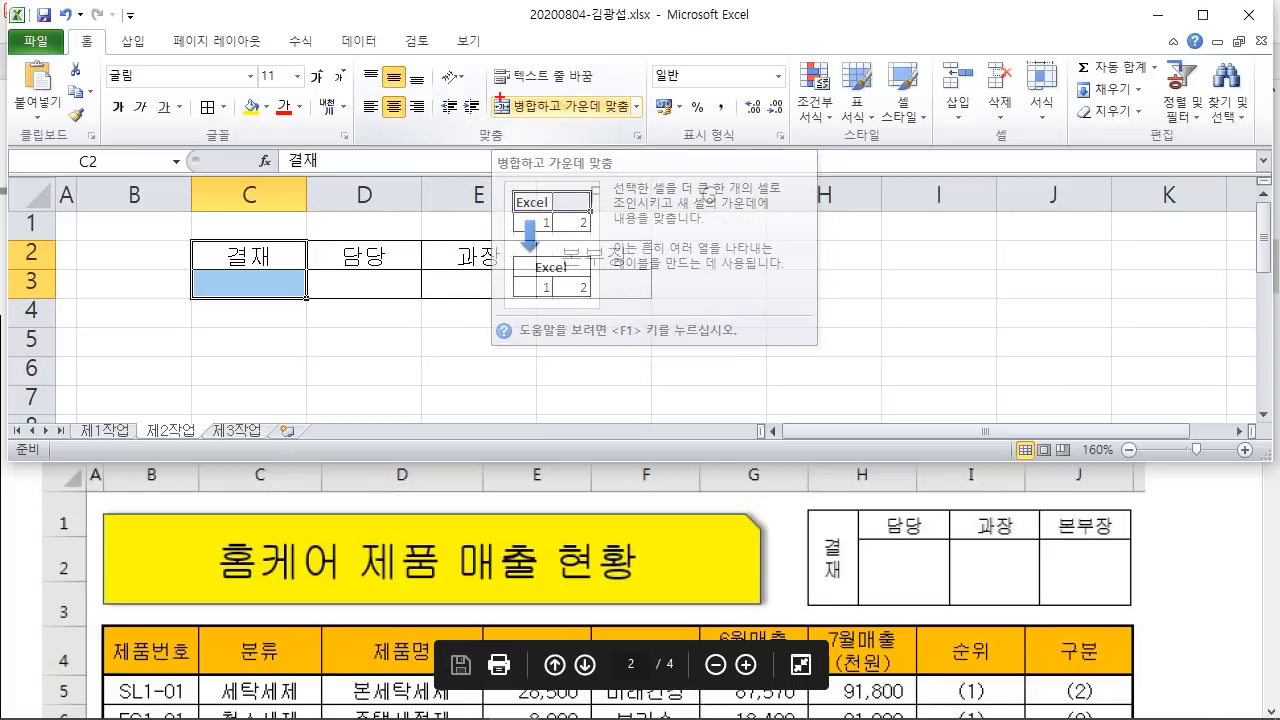
{"action": "mouse_move", "coordinate": [488, 93]}
{"action": "left_mouse_down"}
{"action": "mouse_move", "coordinate": [530, 124]}
{"action": "mouse_move", "coordinate": [632, 128]}
{"action": "mouse_move", "coordinate": [702, 262]}
{"action": "left_mouse_up"}
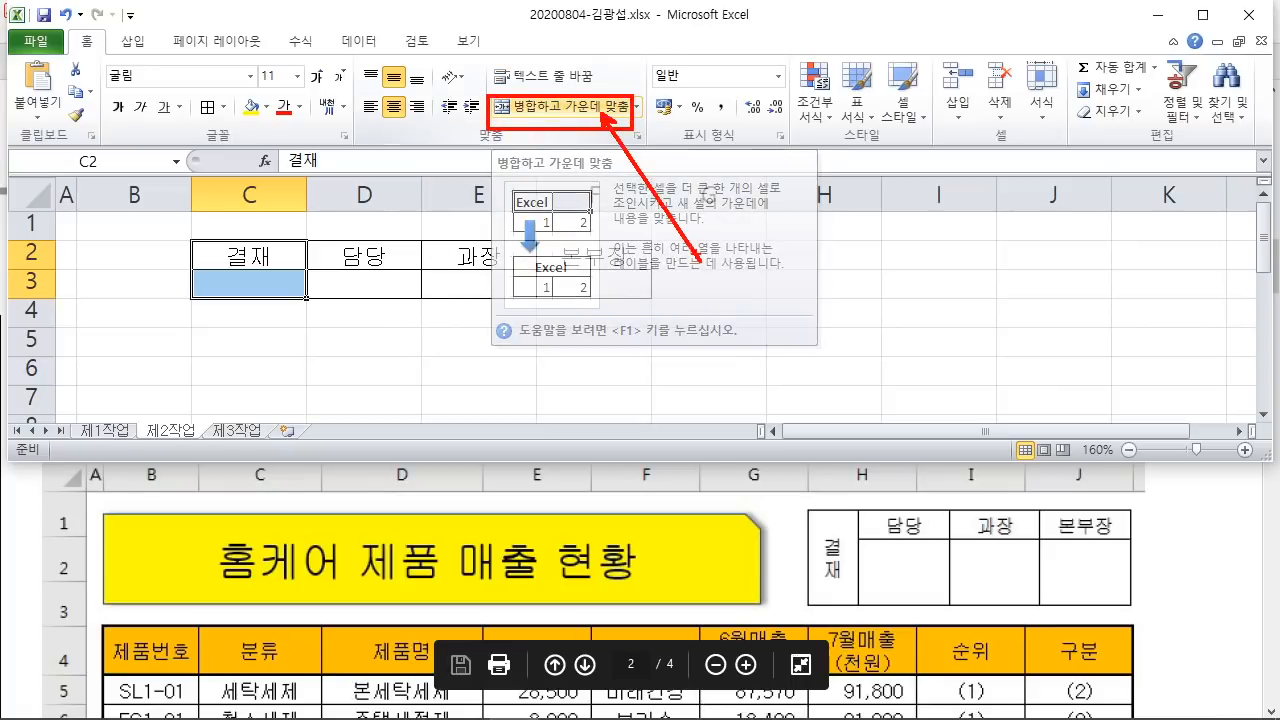
{"action": "key", "text": "Escape"}
{"action": "left_click", "coordinate": [602, 108]}
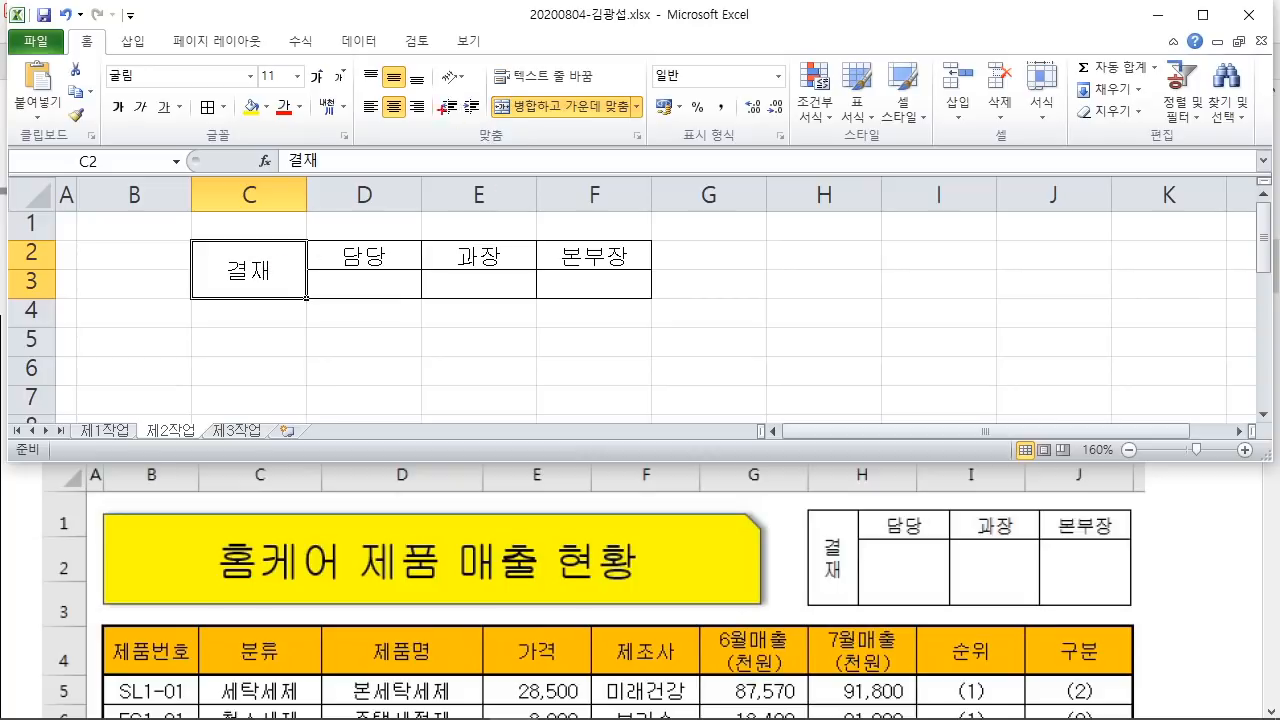
Step: Stack the 결재 text vertically in the merged C2:C3 cell
{"action": "left_click_drag", "start_coordinate": [429, 58], "coordinate": [474, 87]}
{"action": "left_click_drag", "start_coordinate": [312, 230], "coordinate": [355, 235]}
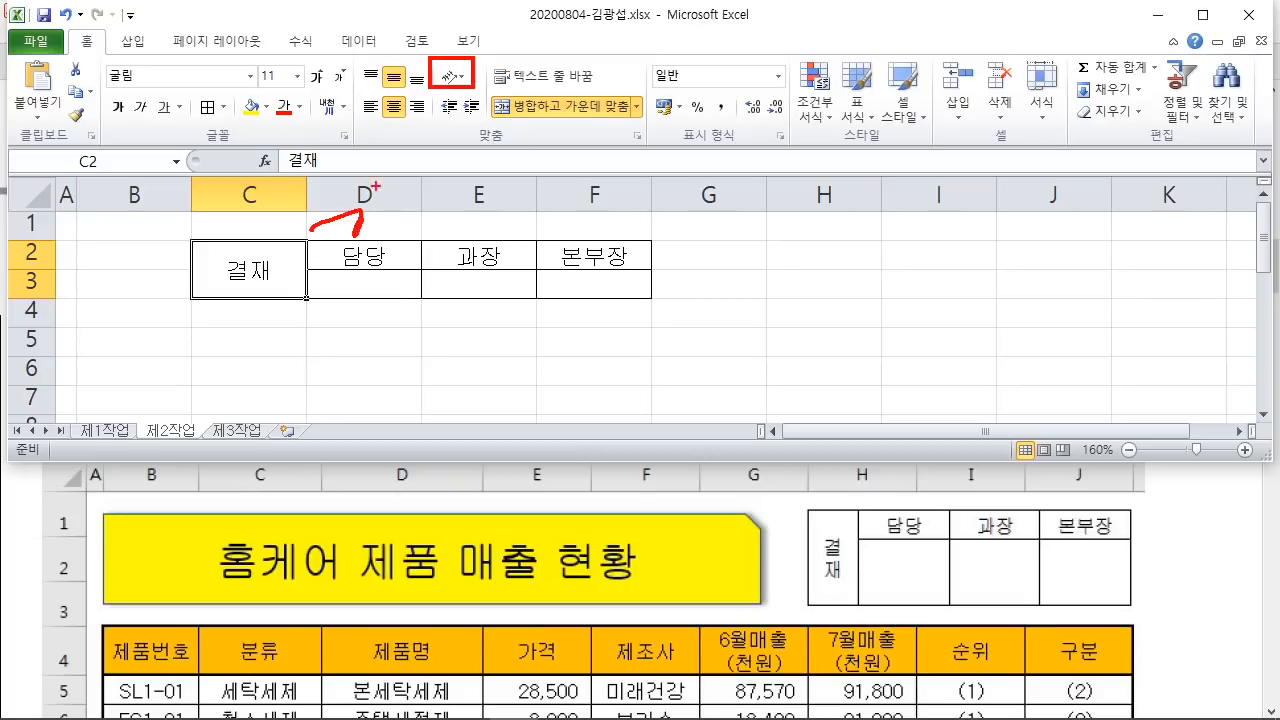
{"action": "left_click_drag", "start_coordinate": [379, 192], "coordinate": [380, 223]}
{"action": "left_click_drag", "start_coordinate": [380, 209], "coordinate": [388, 208]}
{"action": "left_click_drag", "start_coordinate": [389, 192], "coordinate": [400, 265]}
{"action": "mouse_move", "coordinate": [321, 171]}
{"action": "left_mouse_down"}
{"action": "mouse_move", "coordinate": [428, 274]}
{"action": "mouse_move", "coordinate": [469, 281]}
{"action": "left_mouse_up"}
{"action": "left_click_drag", "start_coordinate": [434, 210], "coordinate": [451, 90]}
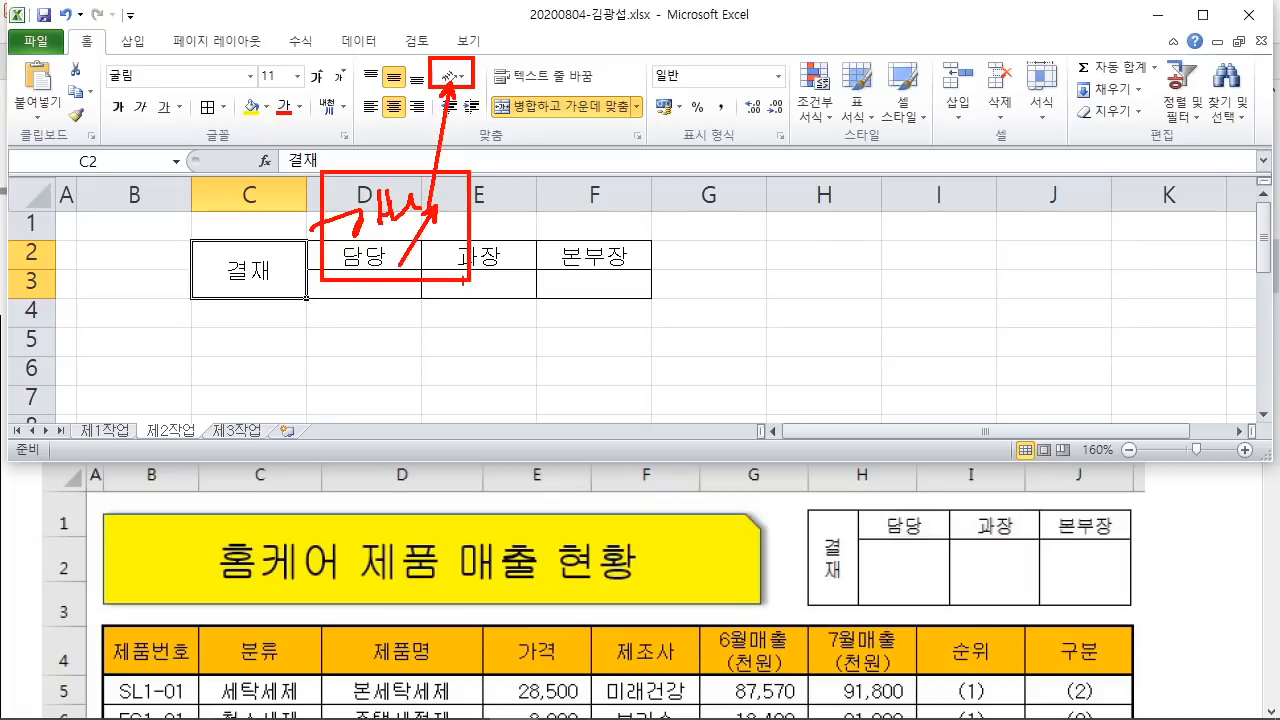
{"action": "key", "text": "Escape"}
{"action": "left_click", "coordinate": [451, 76]}
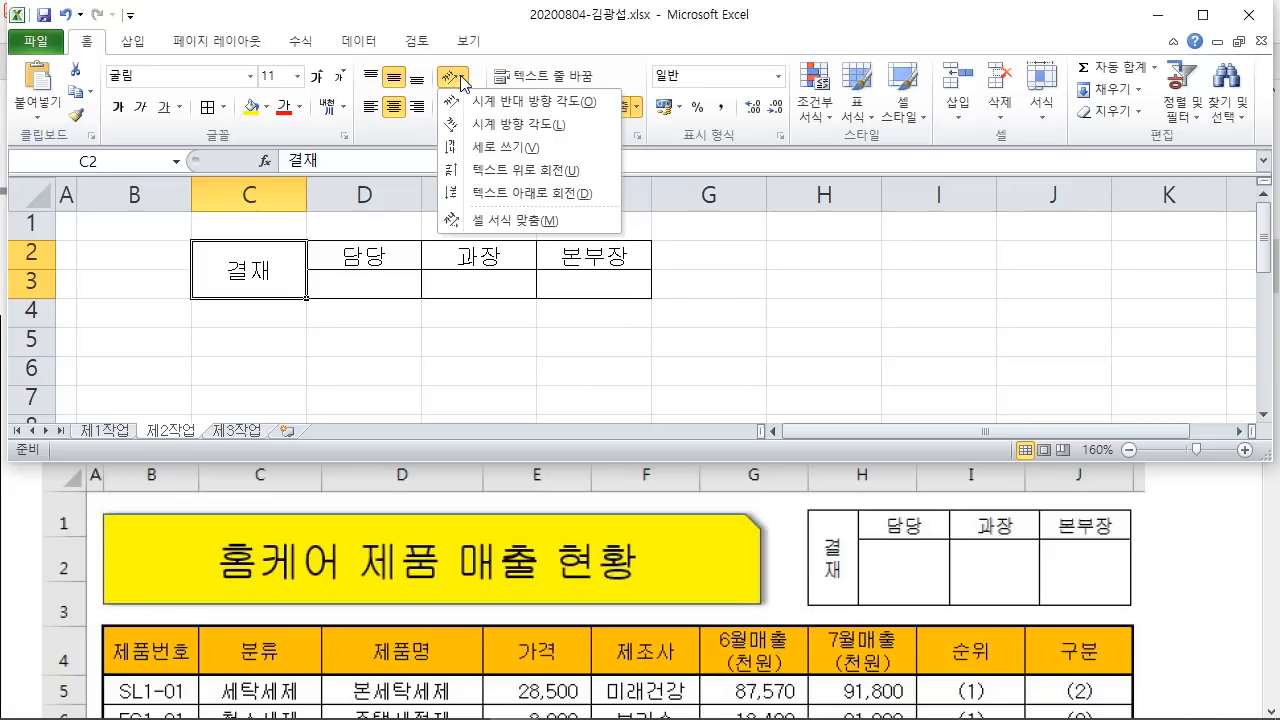
{"action": "left_click", "coordinate": [516, 152]}
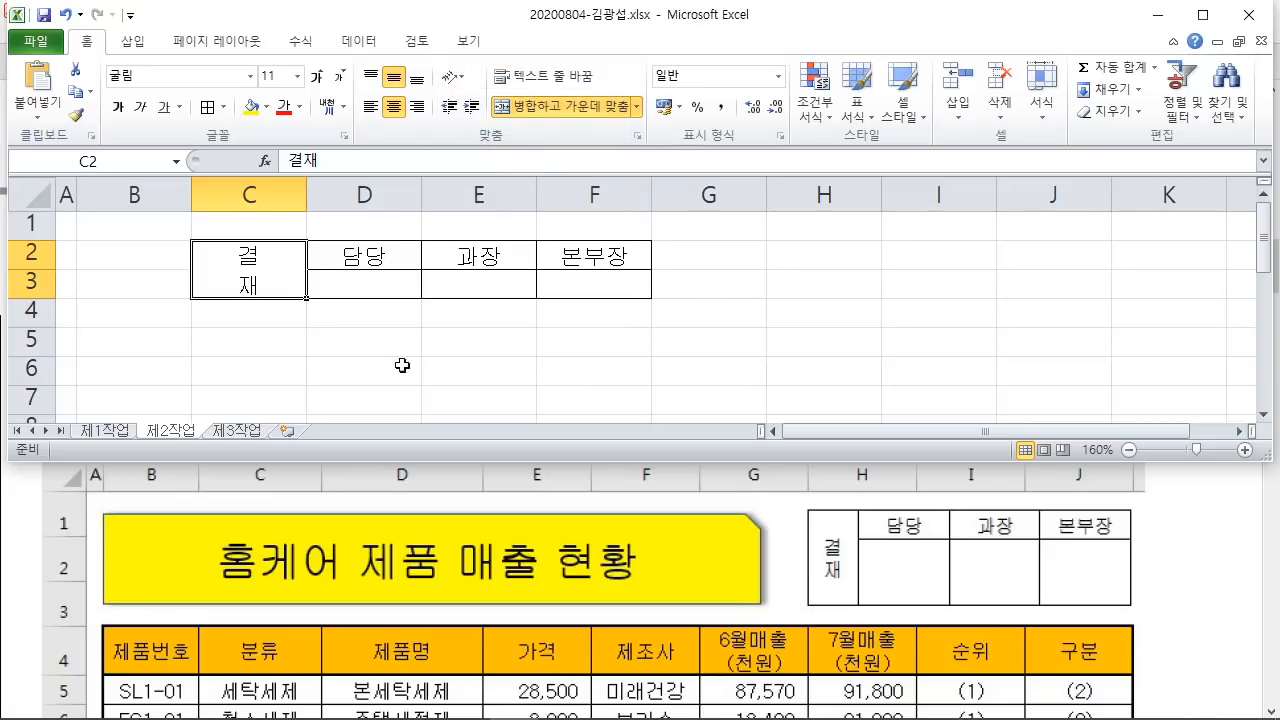
{"action": "left_click", "coordinate": [453, 362]}
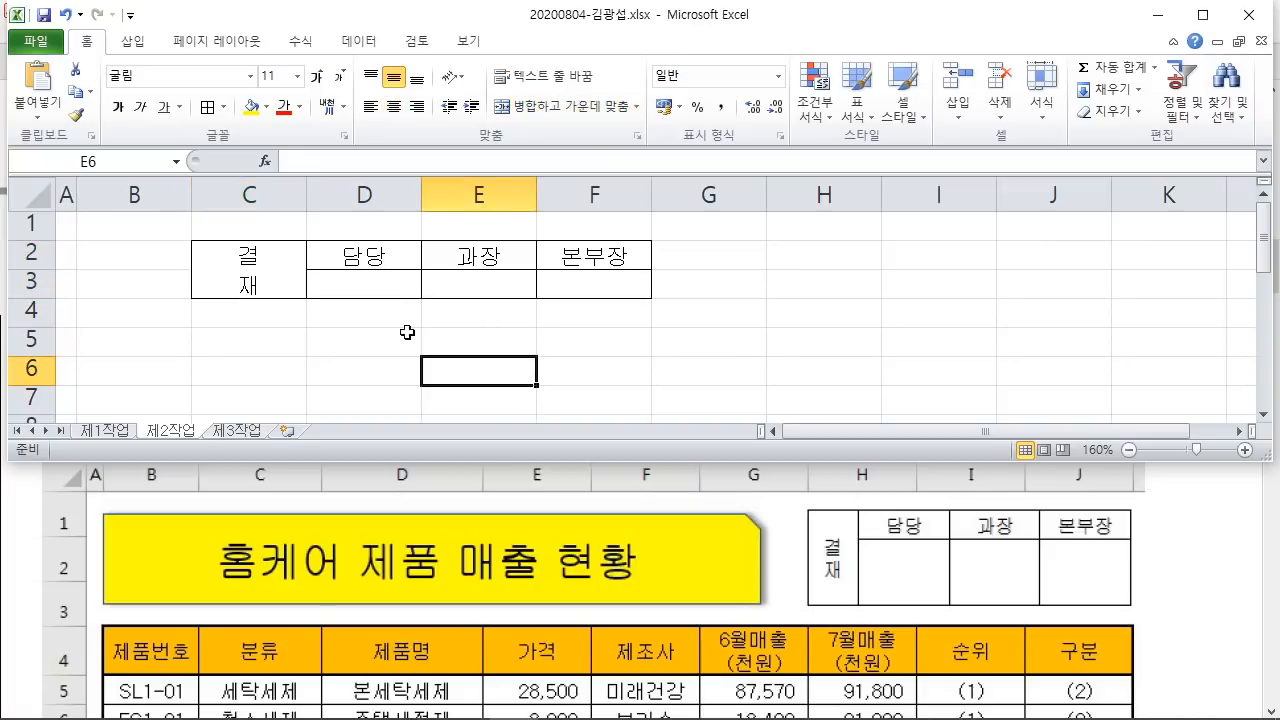
Step: Set column C to width 4
{"action": "left_click", "coordinate": [253, 185]}
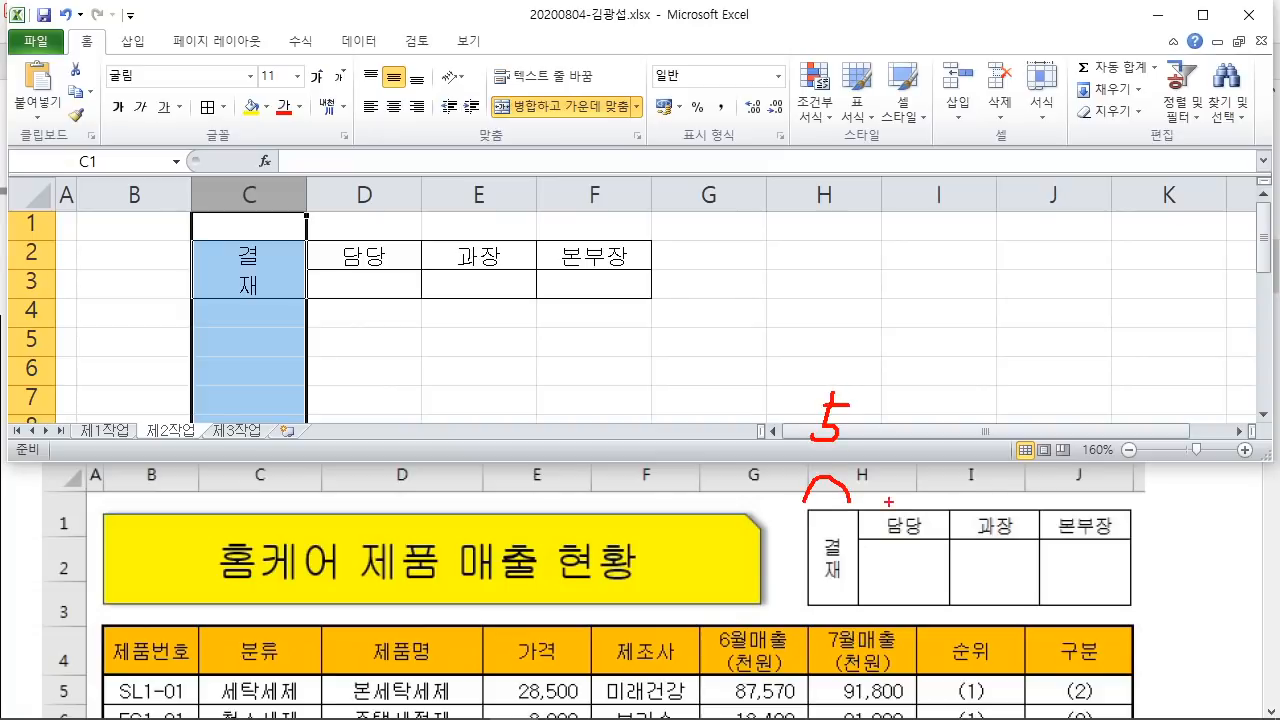
{"action": "left_click_drag", "start_coordinate": [829, 411], "coordinate": [842, 420]}
{"action": "left_click_drag", "start_coordinate": [845, 358], "coordinate": [845, 370]}
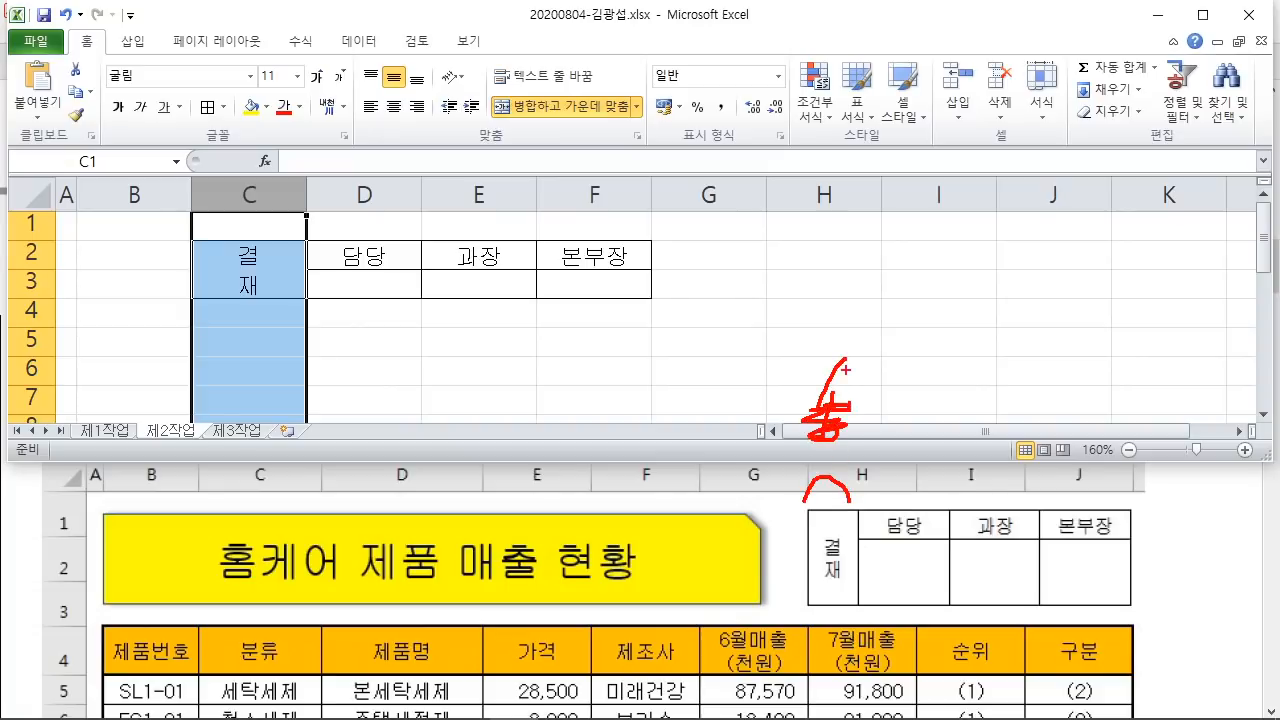
{"action": "mouse_move", "coordinate": [858, 513]}
{"action": "left_mouse_down"}
{"action": "mouse_move", "coordinate": [906, 488]}
{"action": "mouse_move", "coordinate": [1022, 505]}
{"action": "mouse_move", "coordinate": [1120, 497]}
{"action": "left_mouse_up"}
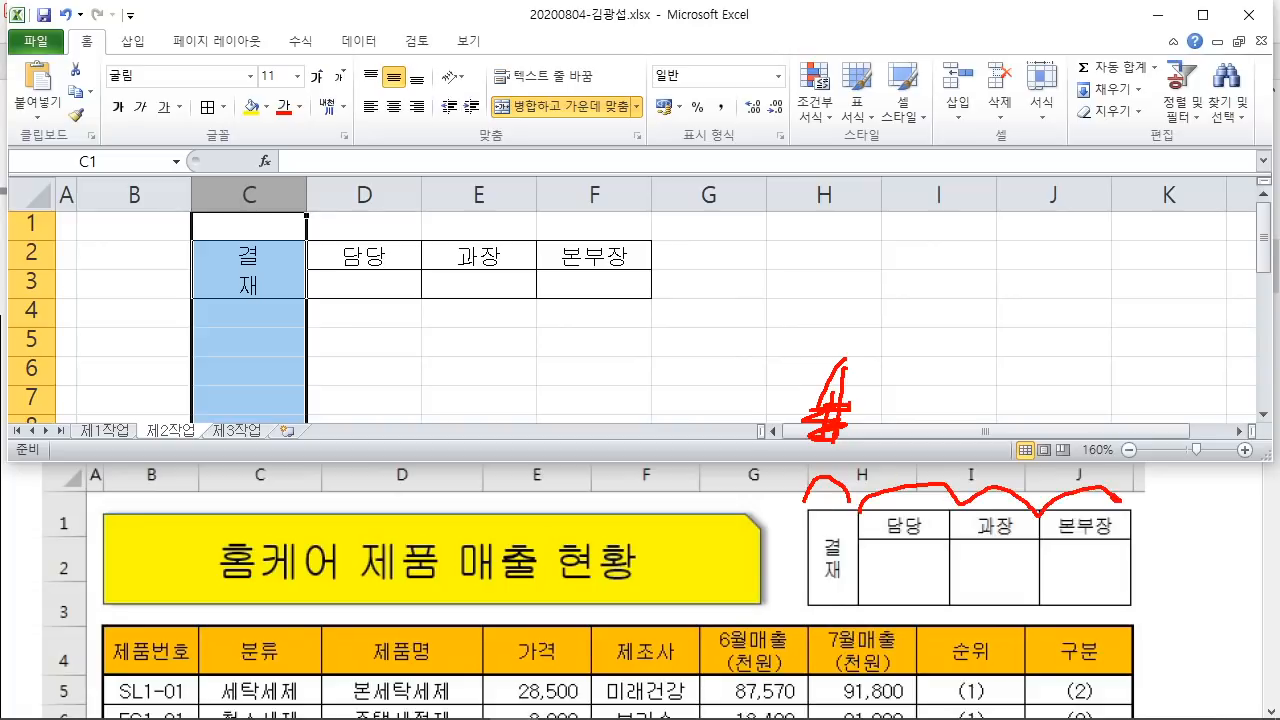
{"action": "left_click_drag", "start_coordinate": [975, 398], "coordinate": [1045, 408]}
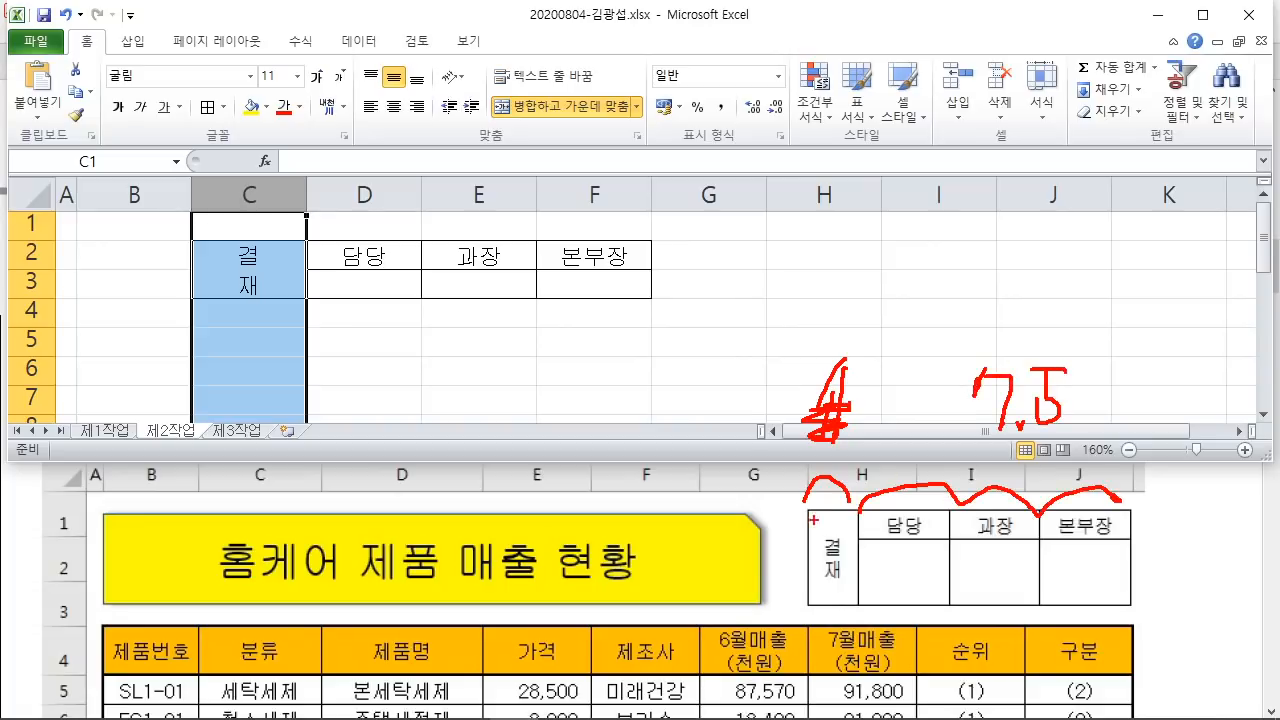
{"action": "mouse_move", "coordinate": [766, 508]}
{"action": "left_mouse_down"}
{"action": "mouse_move", "coordinate": [746, 548]}
{"action": "mouse_move", "coordinate": [792, 534]}
{"action": "left_mouse_up"}
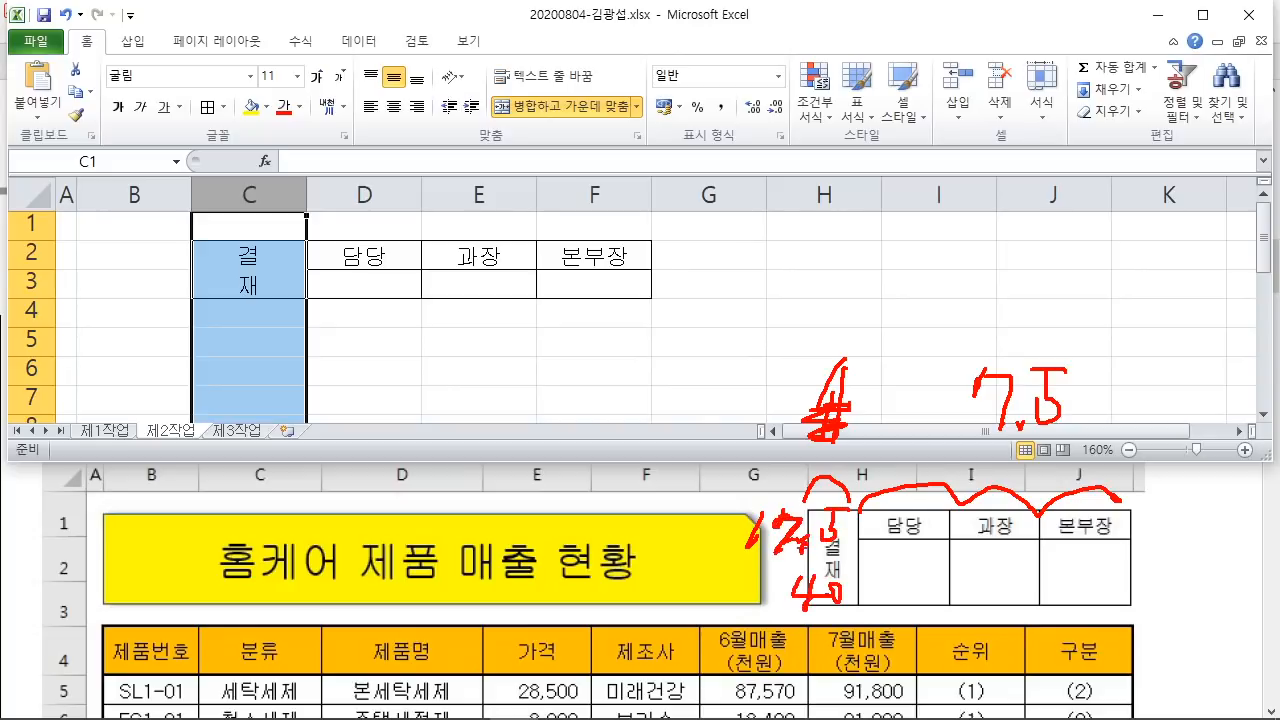
{"action": "left_click_drag", "start_coordinate": [196, 191], "coordinate": [305, 187]}
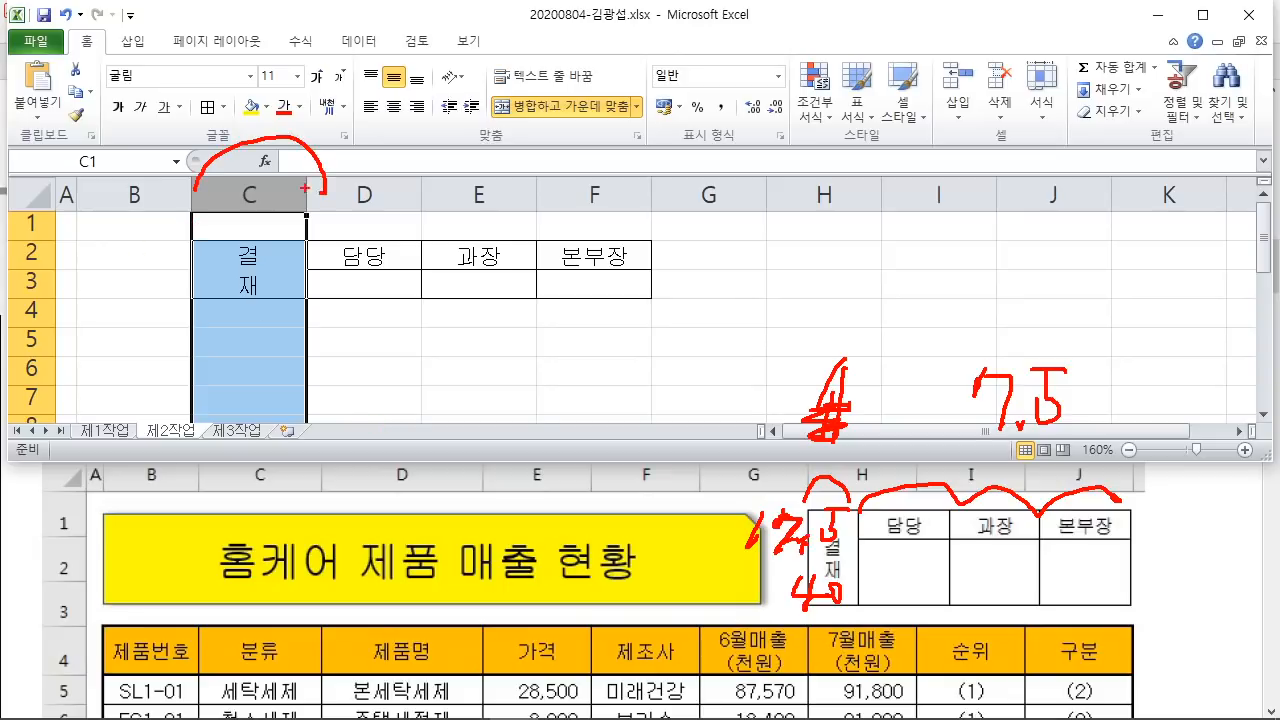
{"action": "key", "text": "Escape"}
{"action": "right_click", "coordinate": [258, 195]}
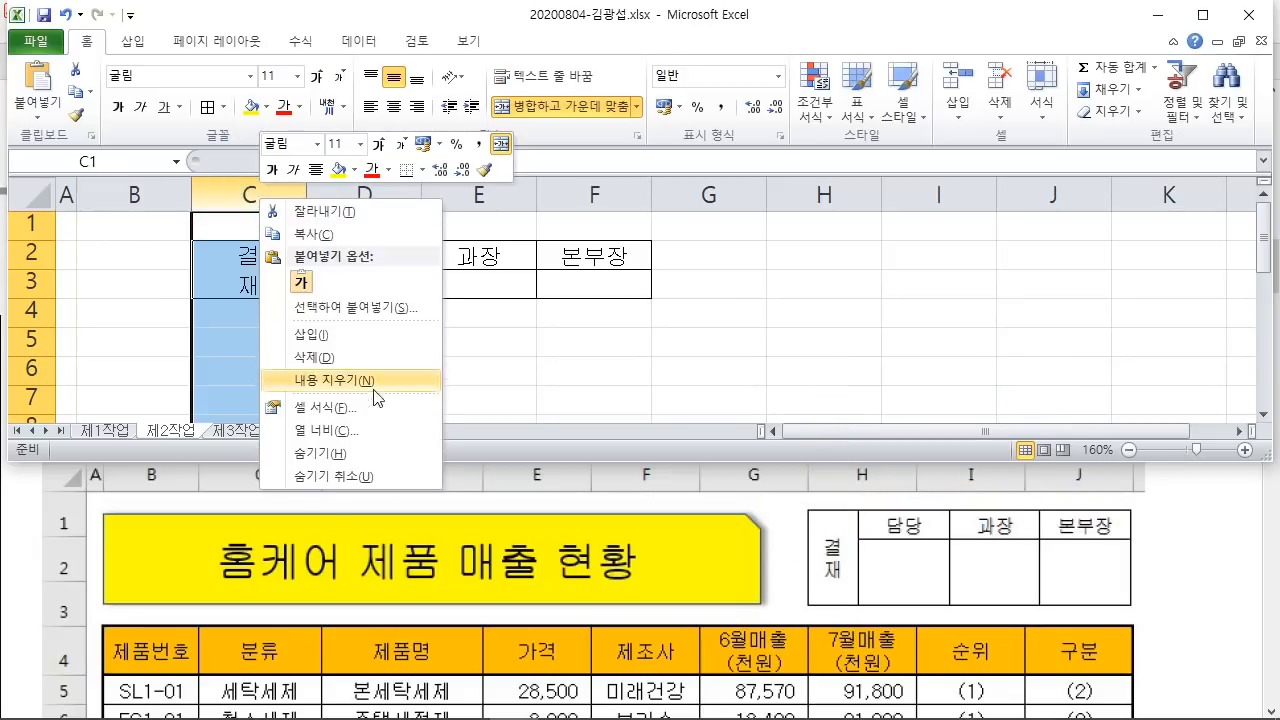
{"action": "left_click", "coordinate": [373, 433]}
{"action": "type", "text": "4"}
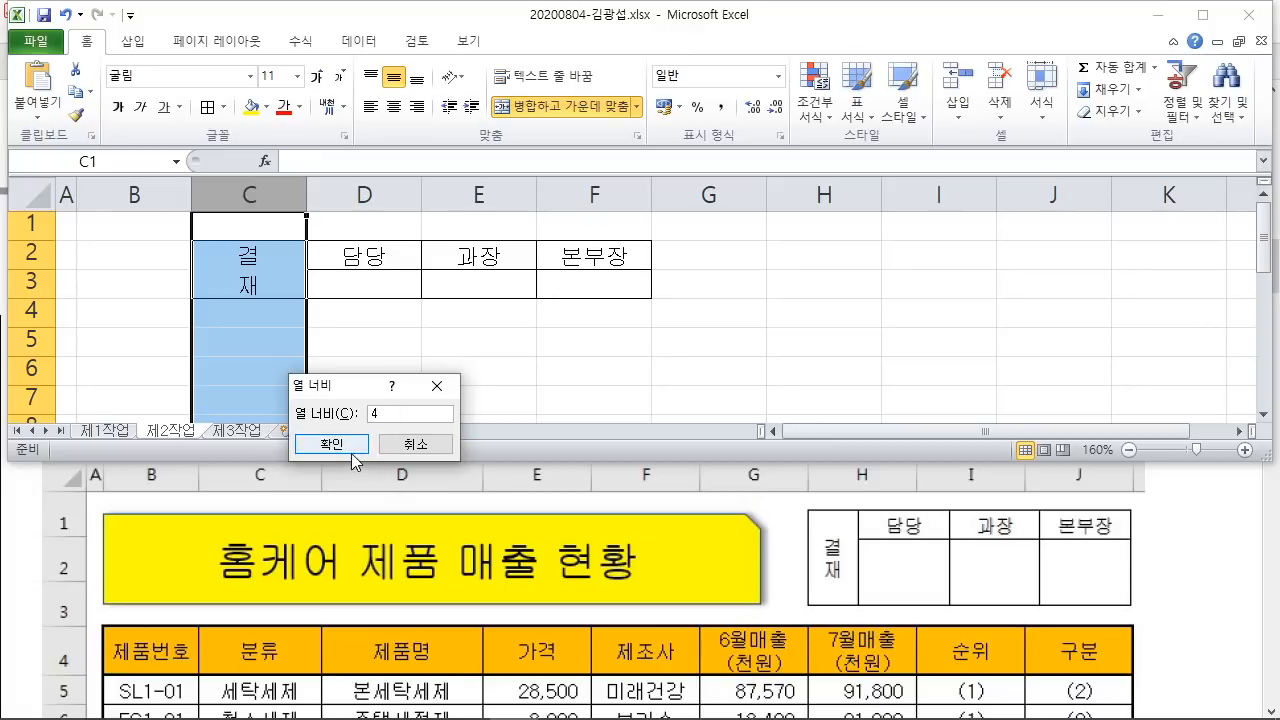
{"action": "left_click", "coordinate": [351, 440]}
Step: Set columns D to F to width 7.5
{"action": "left_click_drag", "start_coordinate": [305, 192], "coordinate": [535, 193]}
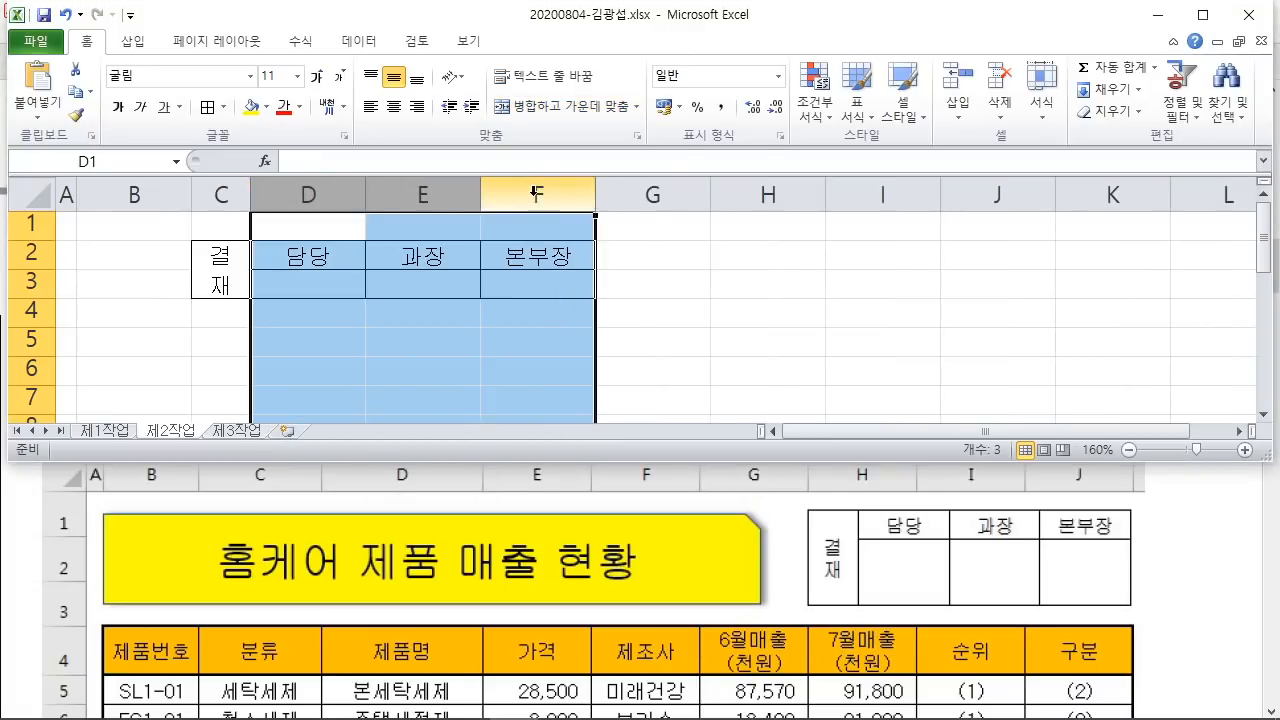
{"action": "right_click", "coordinate": [535, 193]}
{"action": "left_click", "coordinate": [612, 413]}
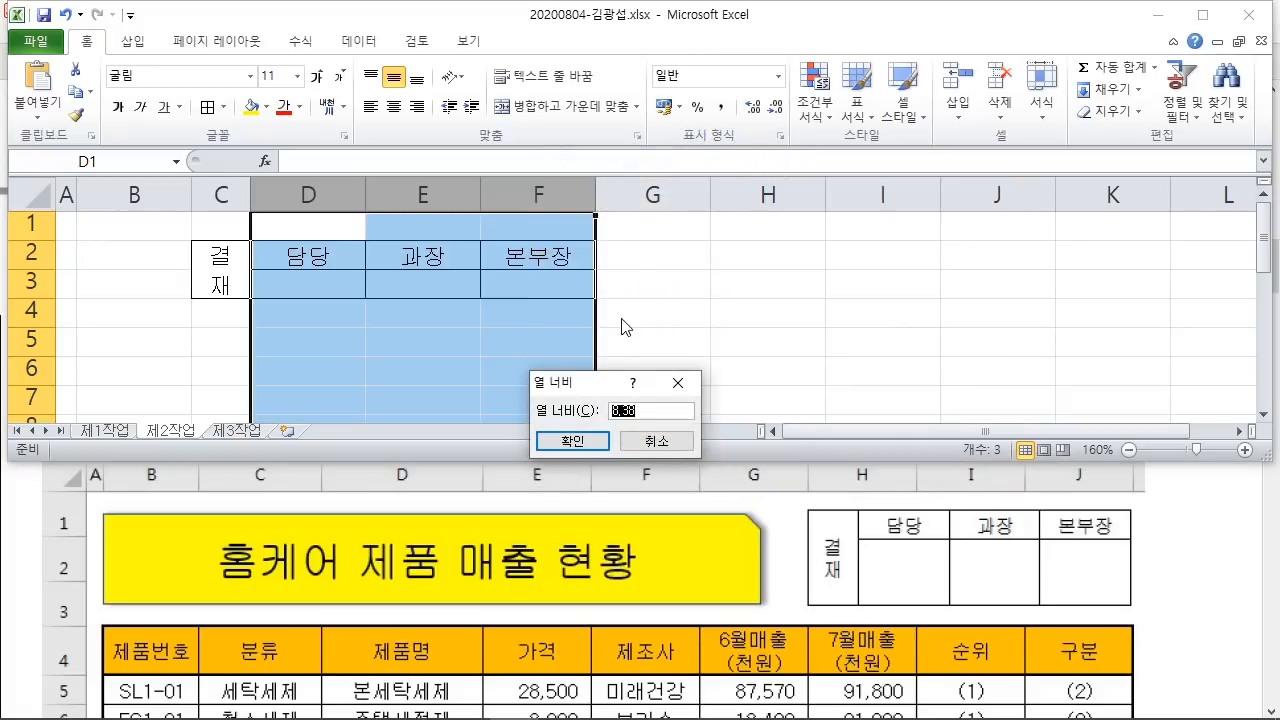
{"action": "key", "text": "Return"}
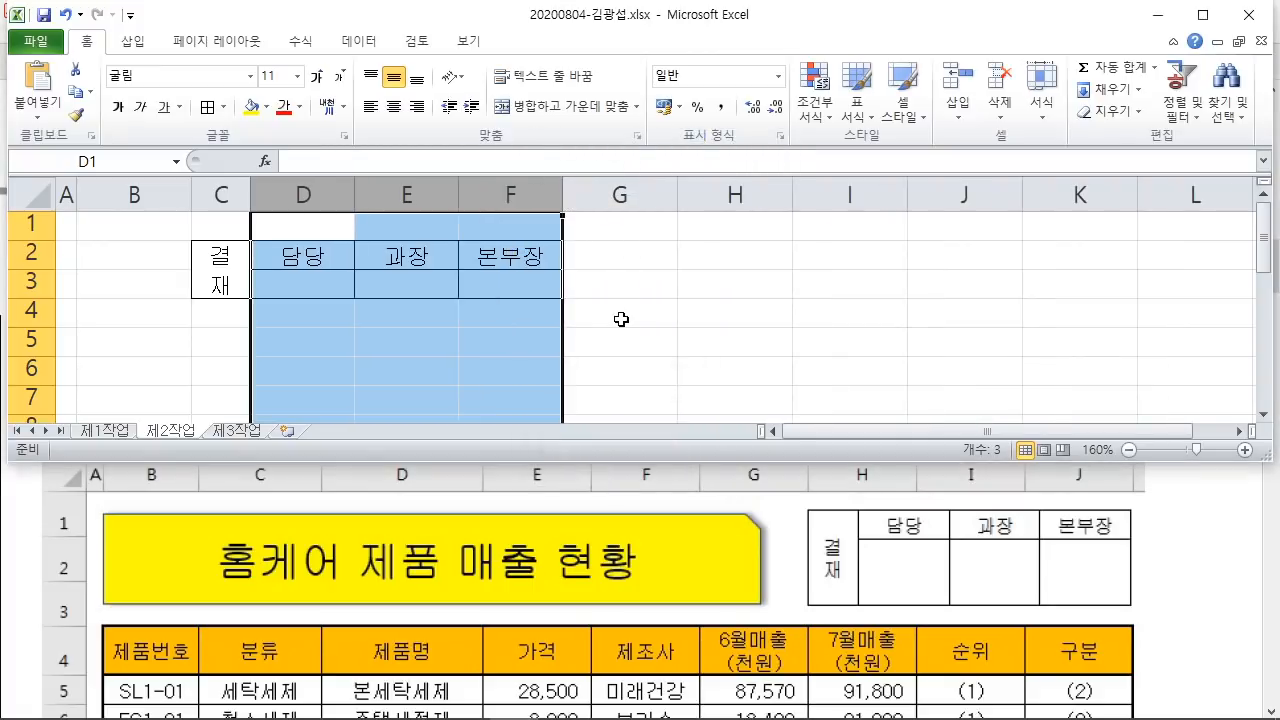
{"action": "left_click", "coordinate": [25, 252]}
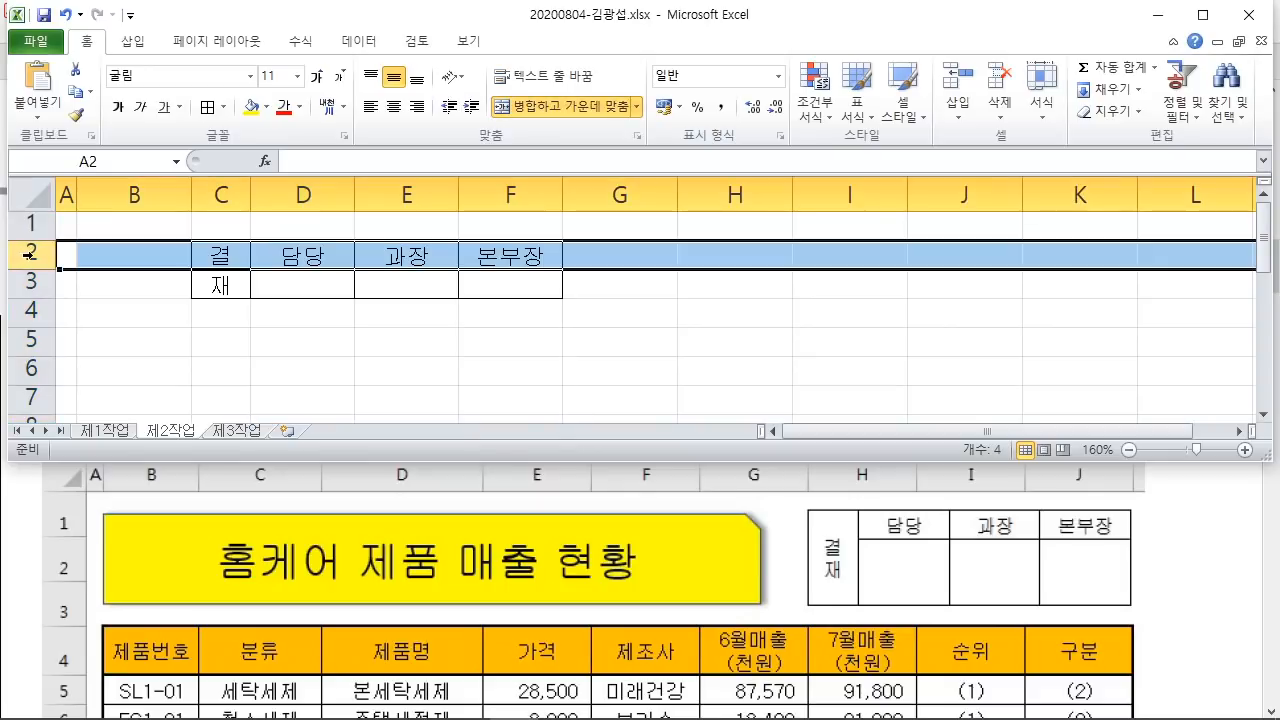
Step: Set row 2 height to 17.5 and row 3 height to 40
{"action": "right_click", "coordinate": [36, 257]}
{"action": "left_click", "coordinate": [152, 487]}
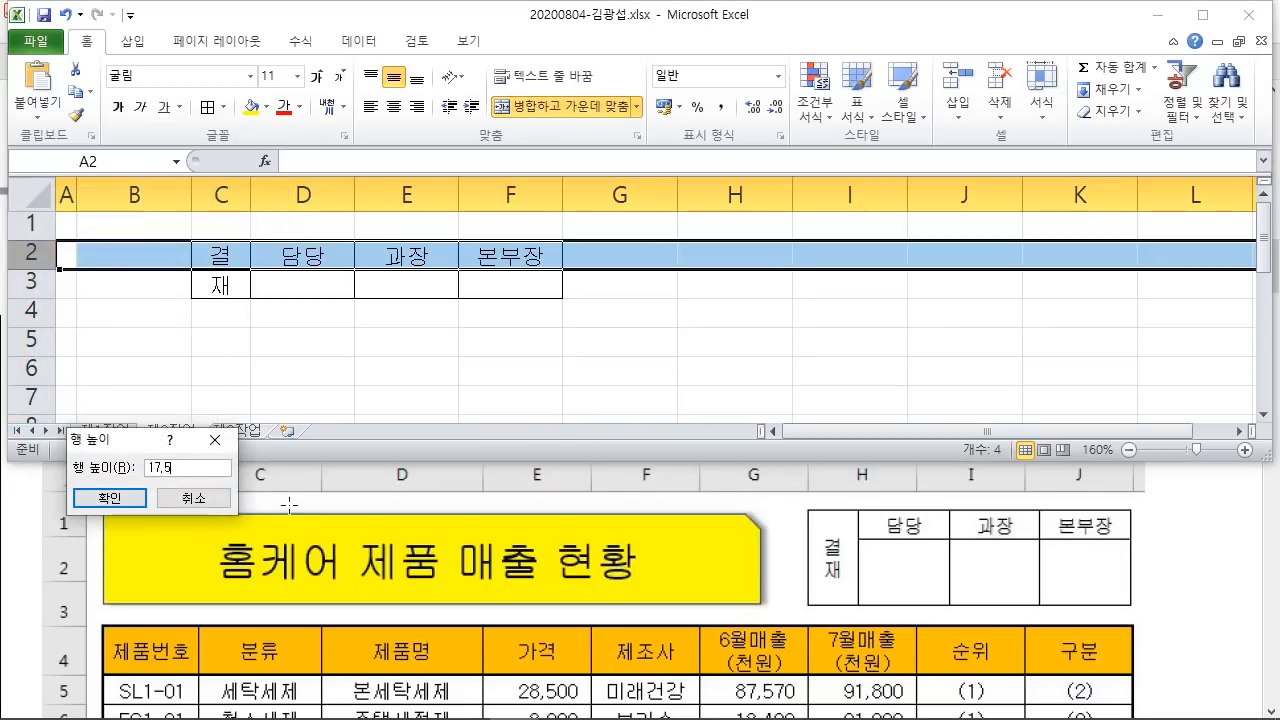
{"action": "key", "text": "Return"}
{"action": "right_click", "coordinate": [38, 291]}
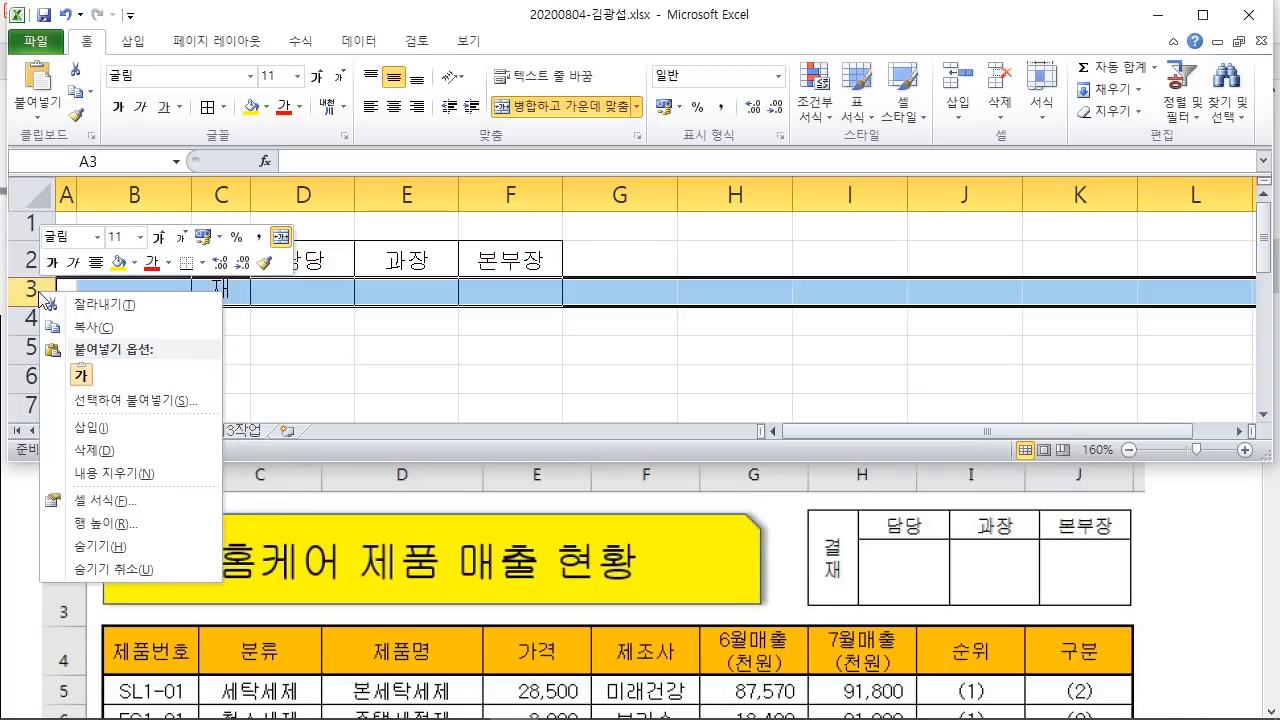
{"action": "left_click", "coordinate": [108, 523]}
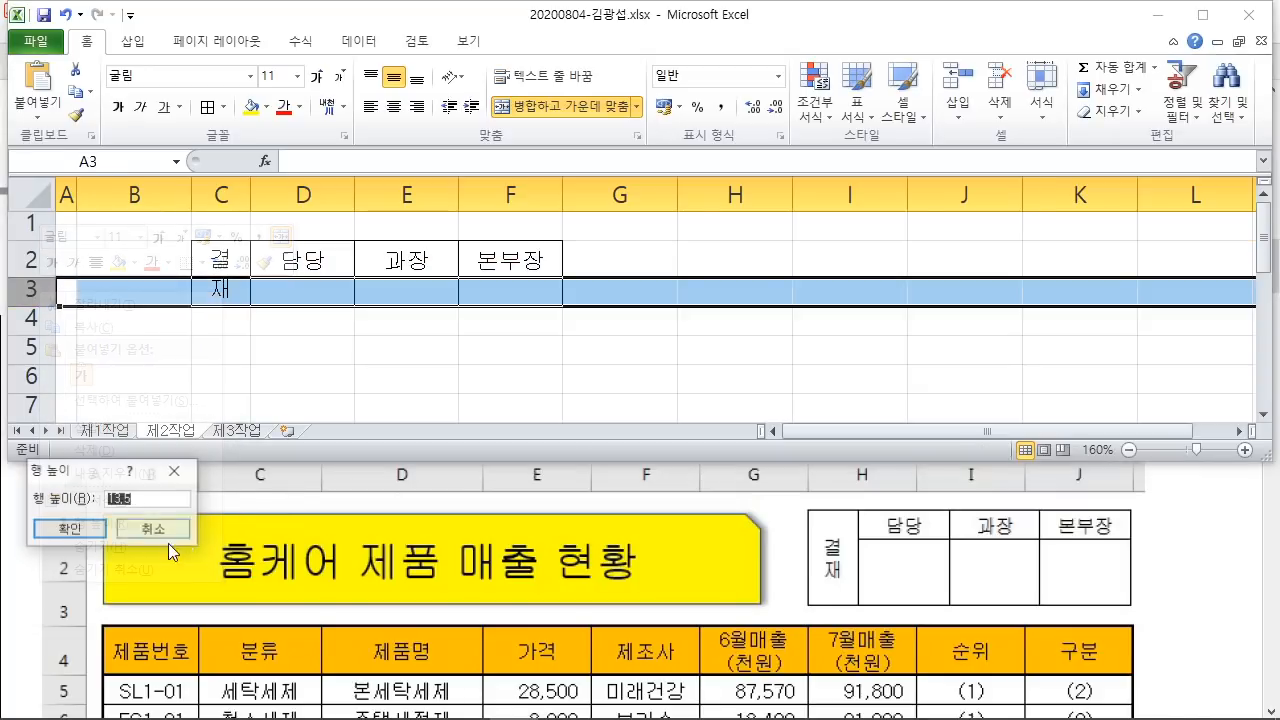
{"action": "type", "text": "40"}
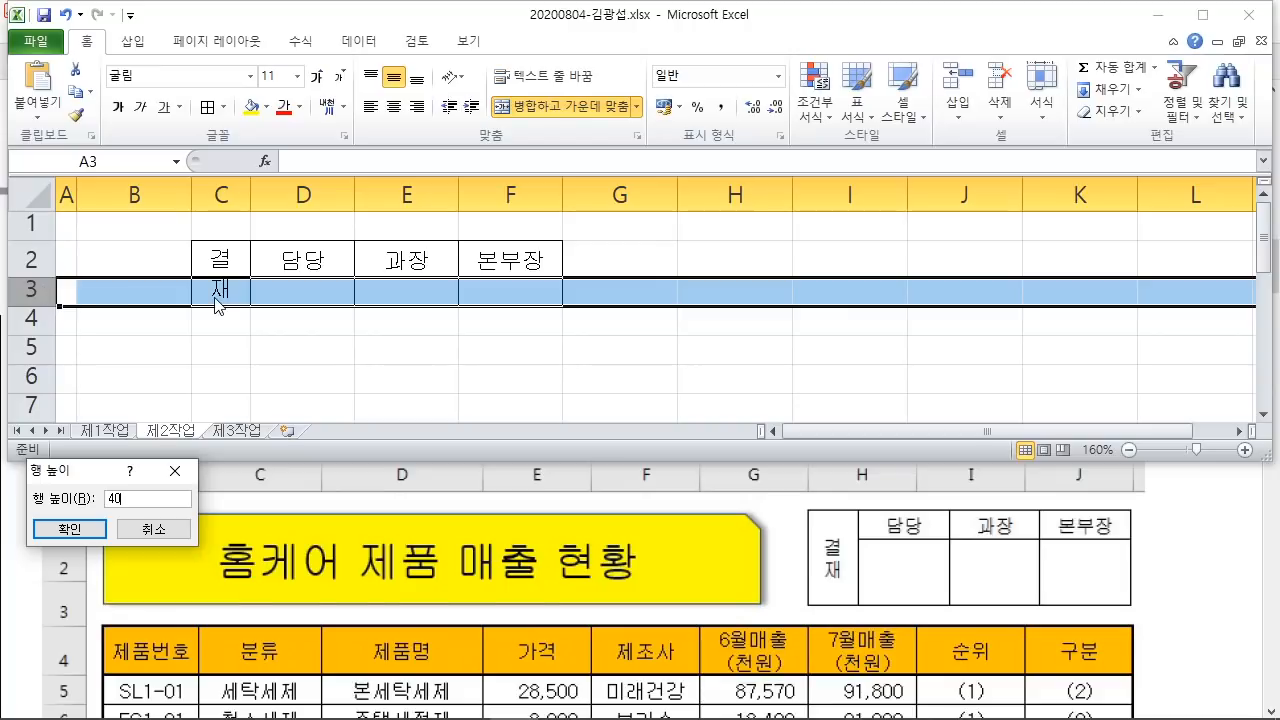
{"action": "key", "text": "Return"}
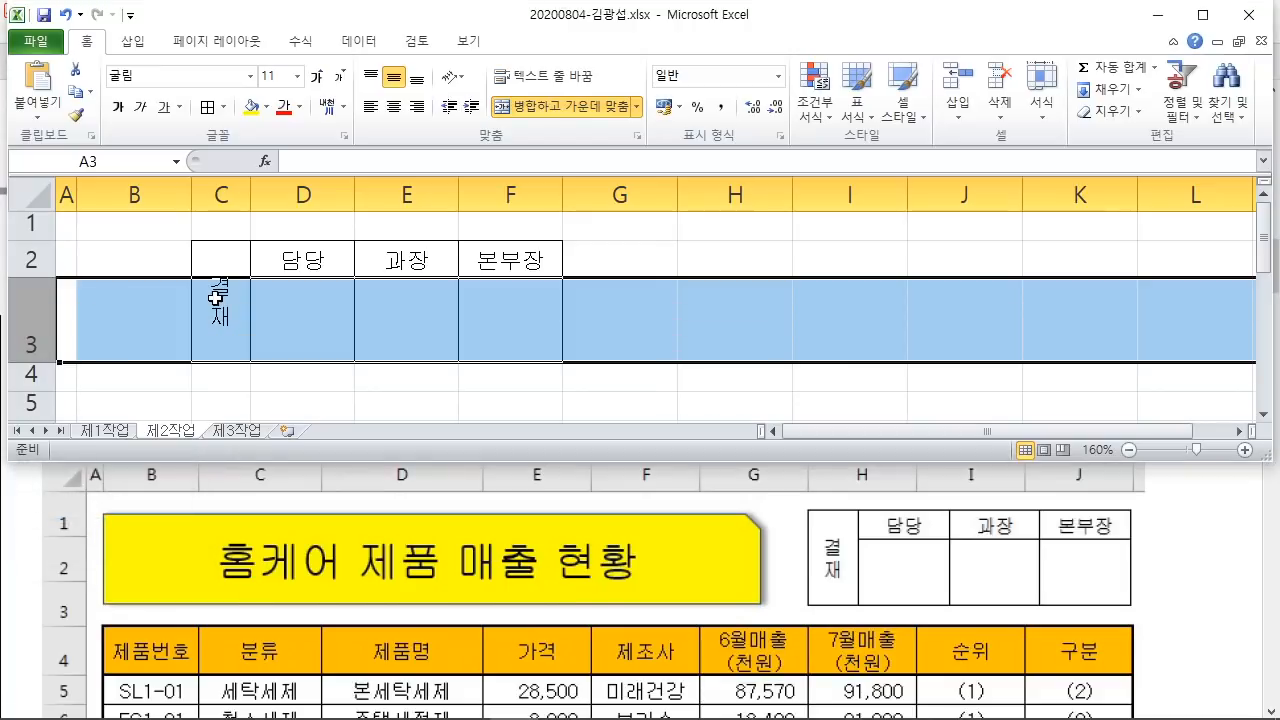
{"action": "left_click", "coordinate": [800, 351]}
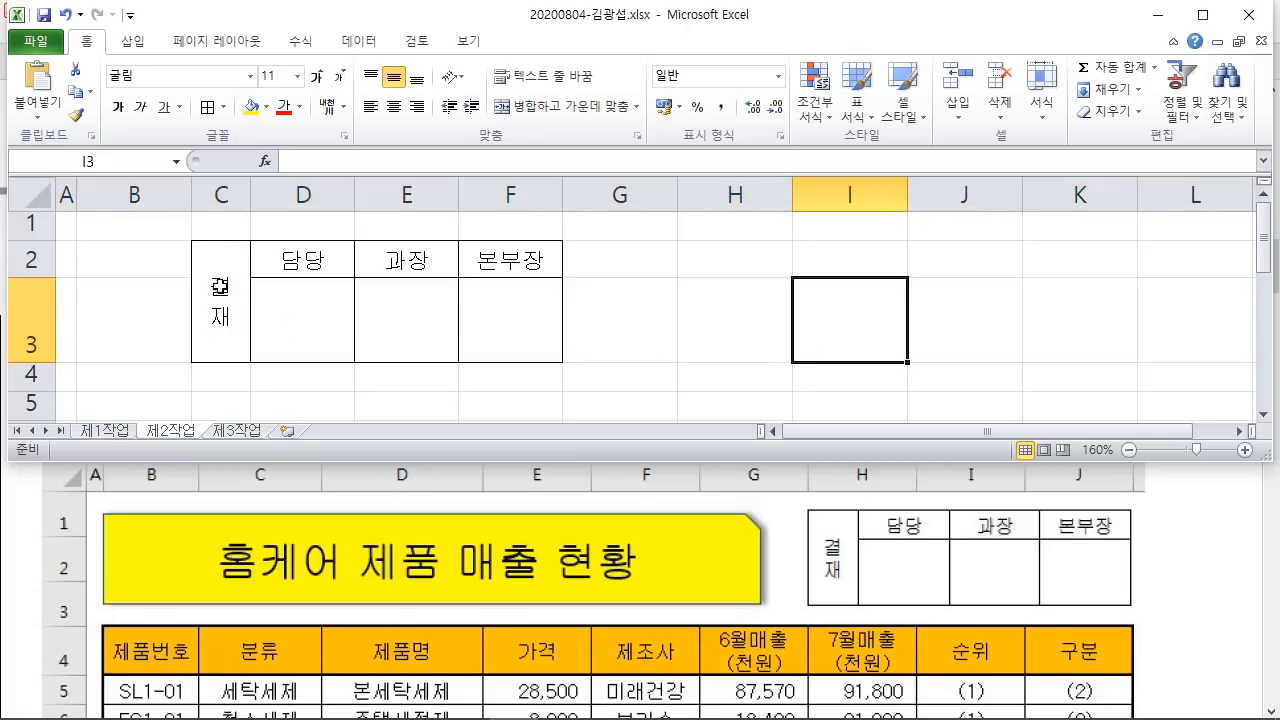
Step: Copy the C2:F3 approval box using Copy as Picture with default settings
{"action": "left_click_drag", "start_coordinate": [228, 297], "coordinate": [540, 314]}
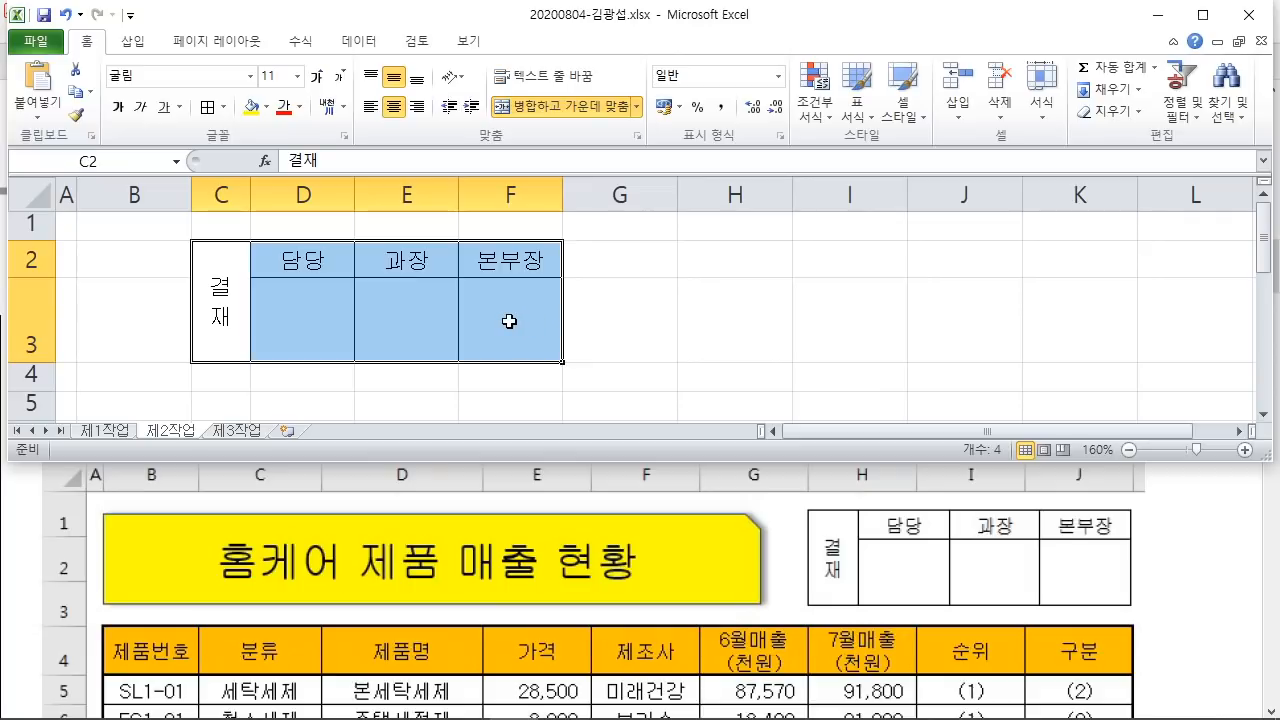
{"action": "mouse_move", "coordinate": [70, 31]}
{"action": "left_mouse_down"}
{"action": "mouse_move", "coordinate": [113, 52]}
{"action": "mouse_move", "coordinate": [103, 108]}
{"action": "mouse_move", "coordinate": [172, 204]}
{"action": "left_mouse_up"}
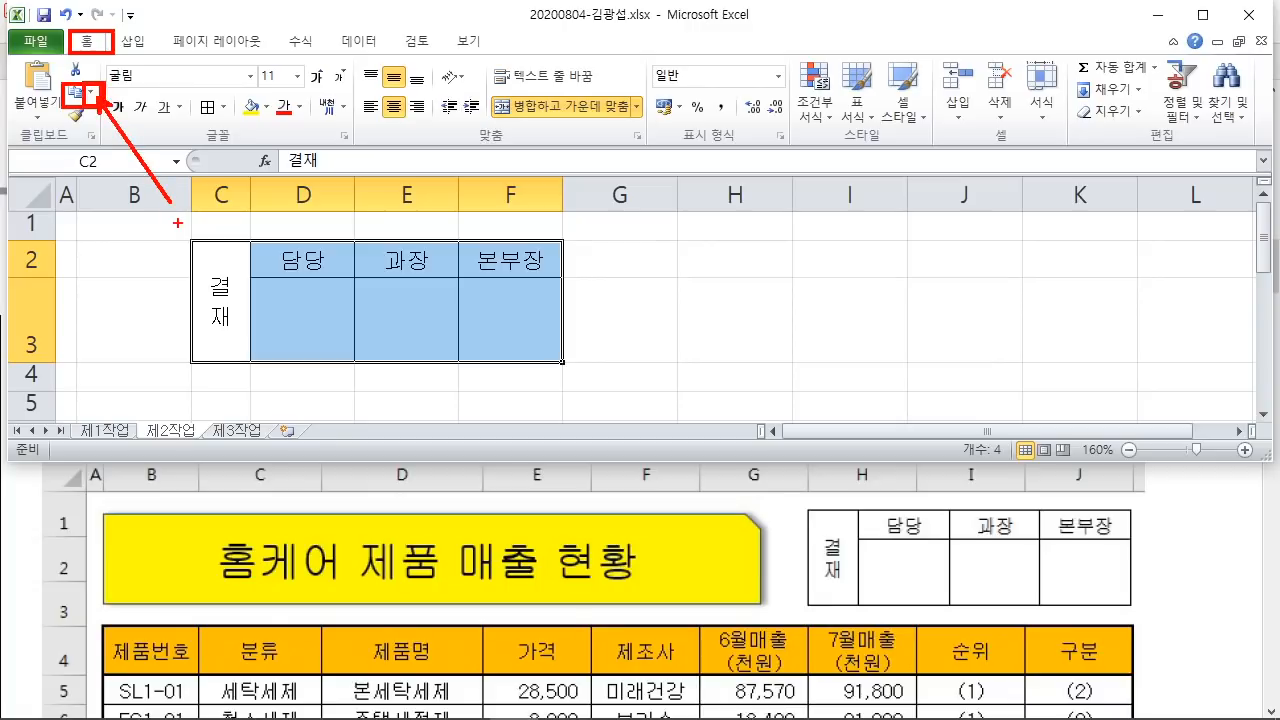
{"action": "key", "text": "Escape"}
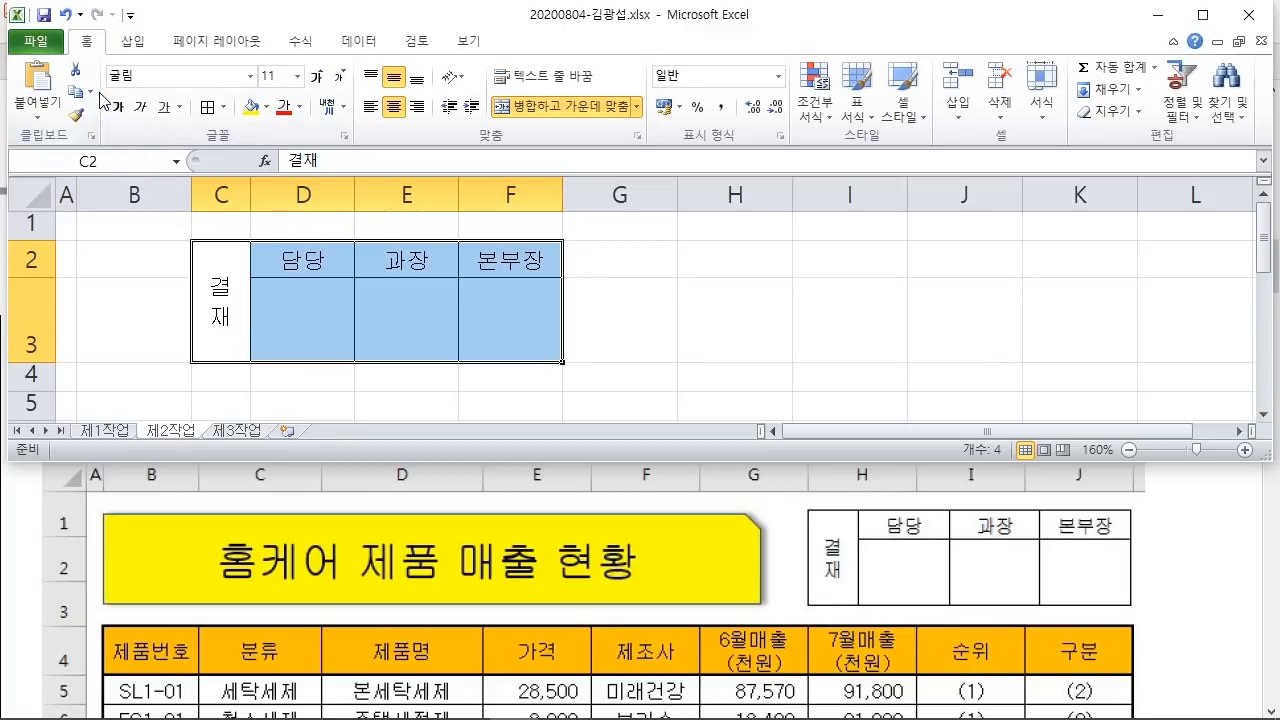
{"action": "left_click", "coordinate": [90, 91]}
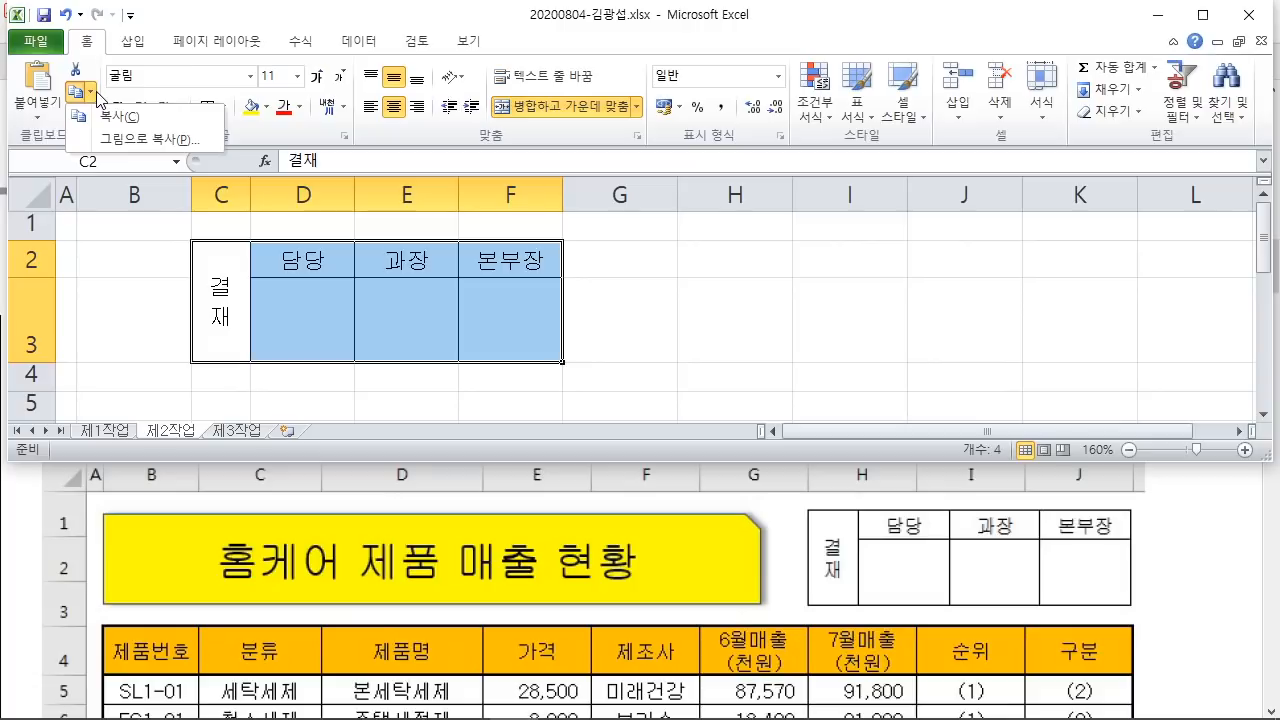
{"action": "left_click", "coordinate": [155, 140]}
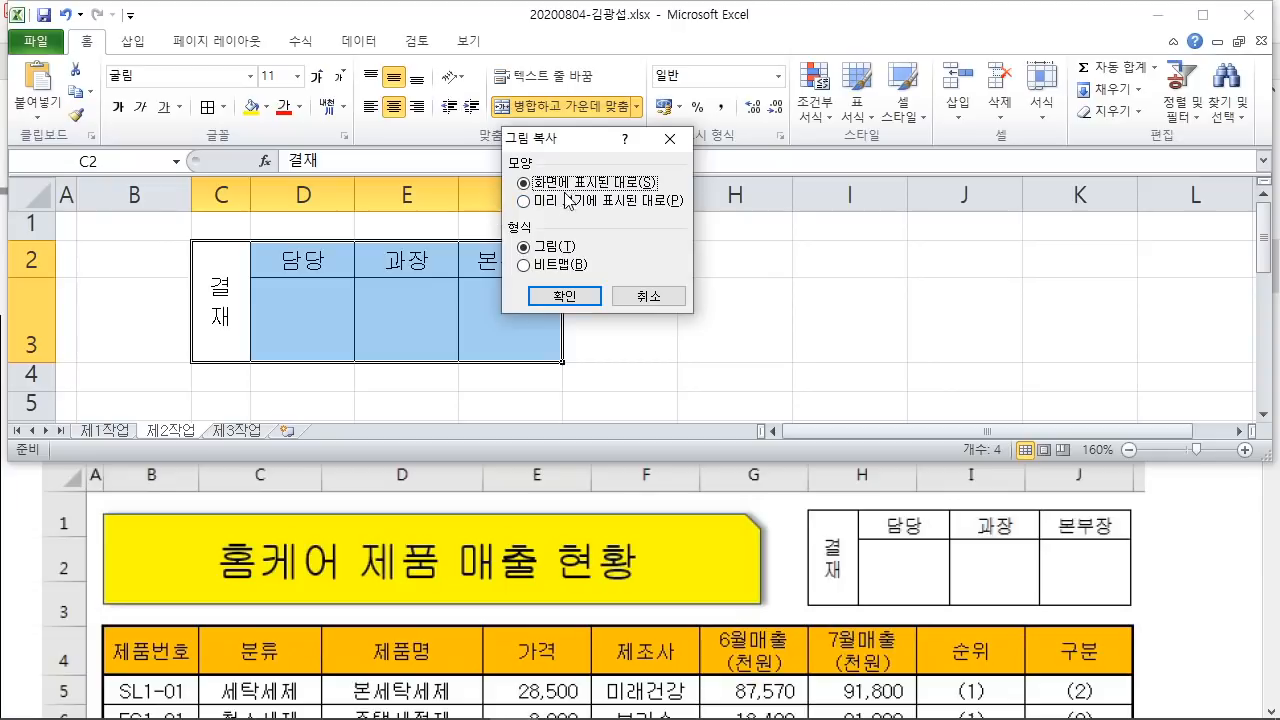
{"action": "left_click", "coordinate": [576, 297]}
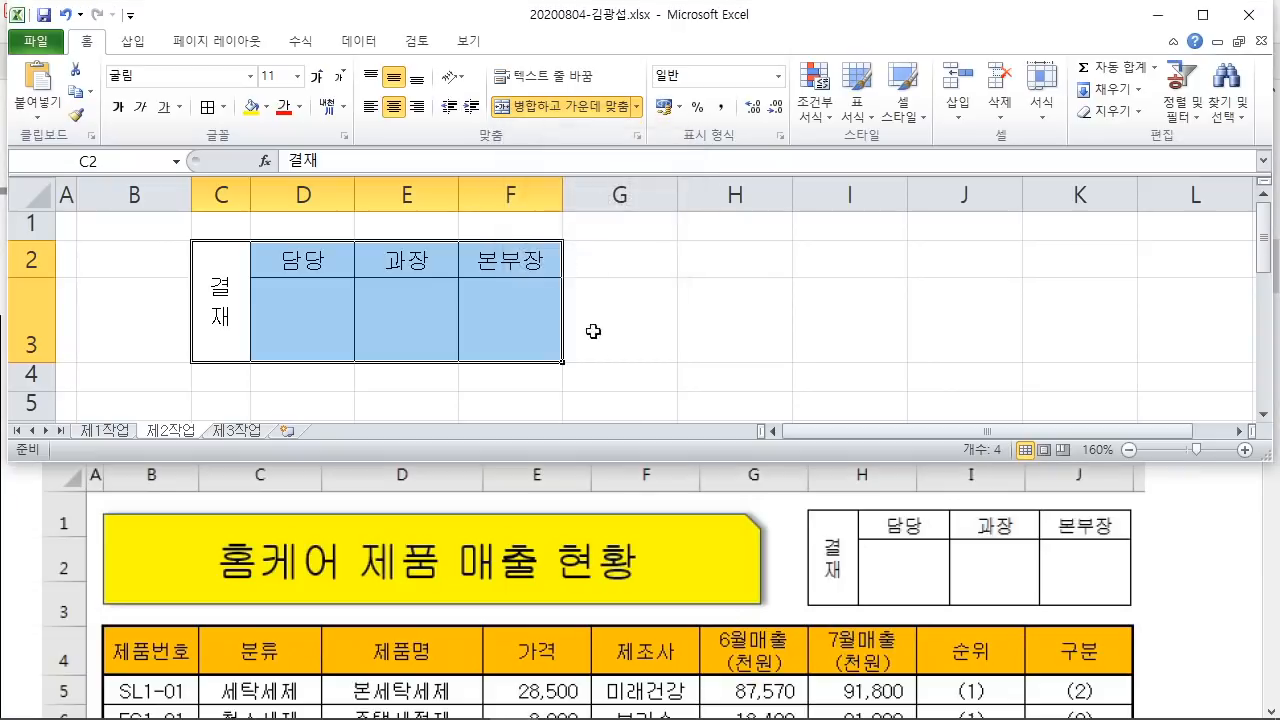
Step: Paste the approval-box picture at cell H1 on sheet 제1작업
{"action": "left_click", "coordinate": [117, 434]}
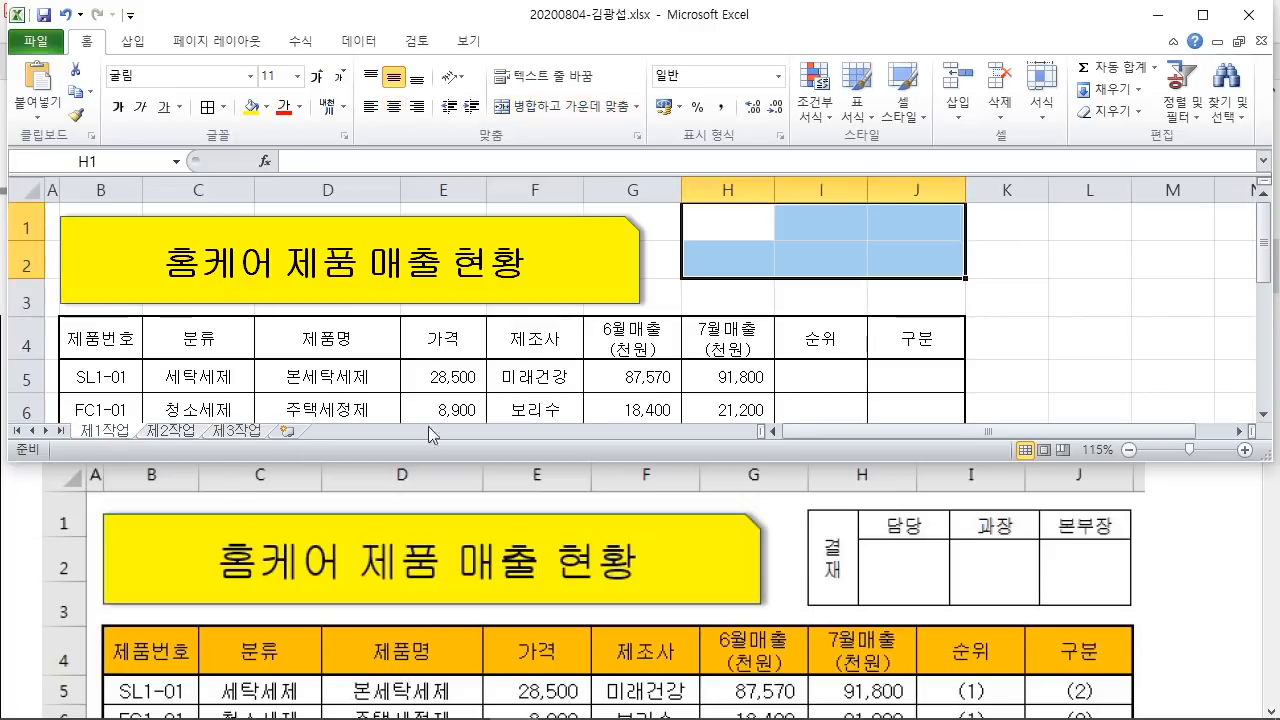
{"action": "left_click", "coordinate": [740, 226]}
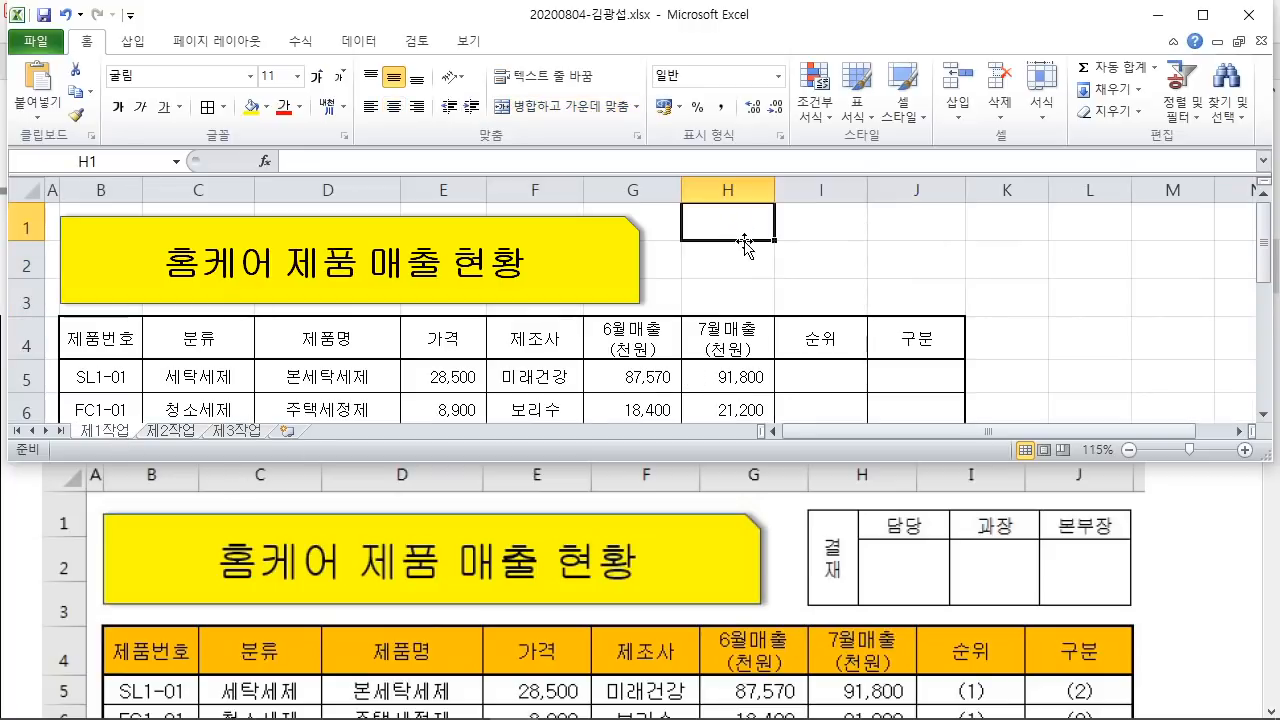
{"action": "right_click", "coordinate": [738, 226]}
{"action": "left_click", "coordinate": [779, 309]}
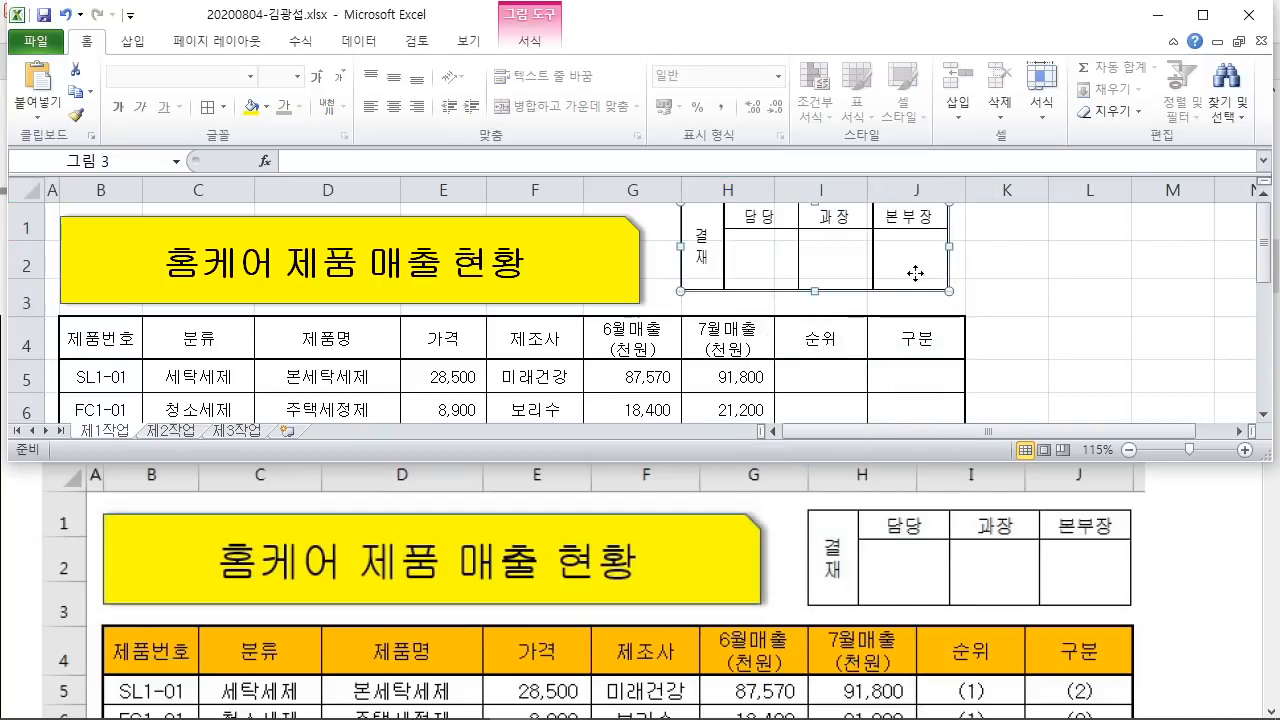
{"action": "left_click_drag", "start_coordinate": [915, 273], "coordinate": [930, 287]}
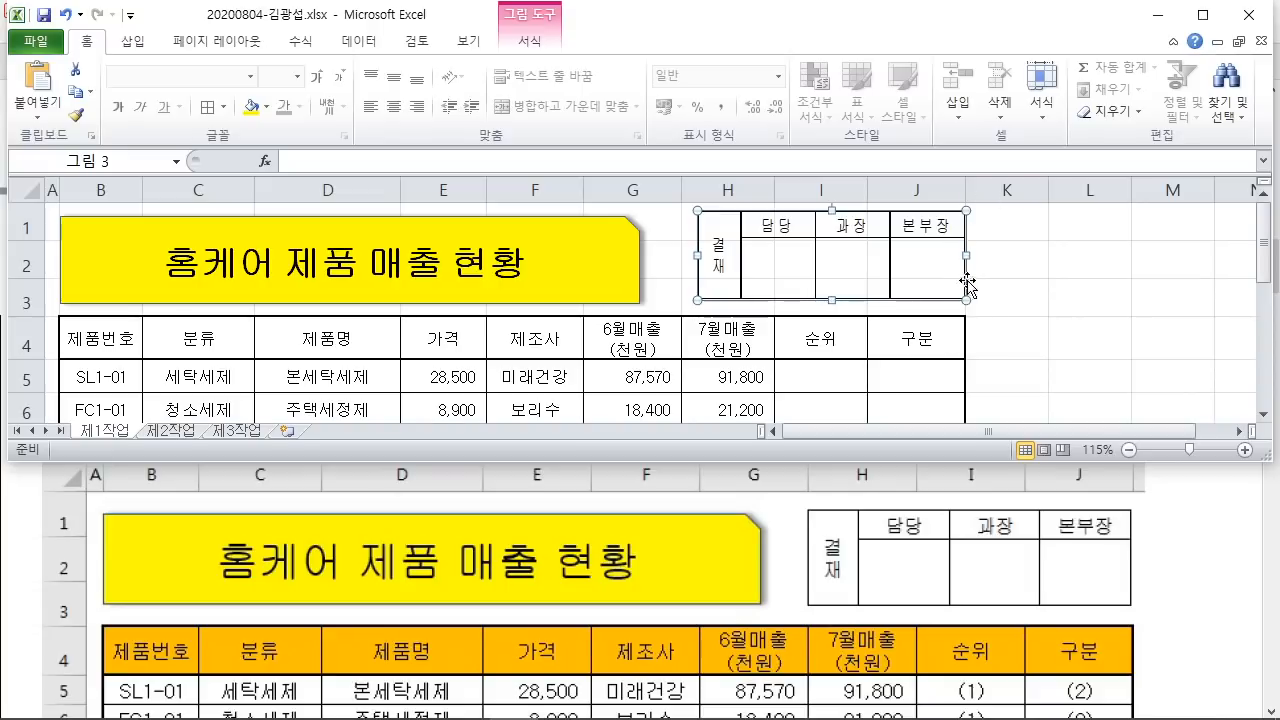
{"action": "left_click", "coordinate": [1028, 337]}
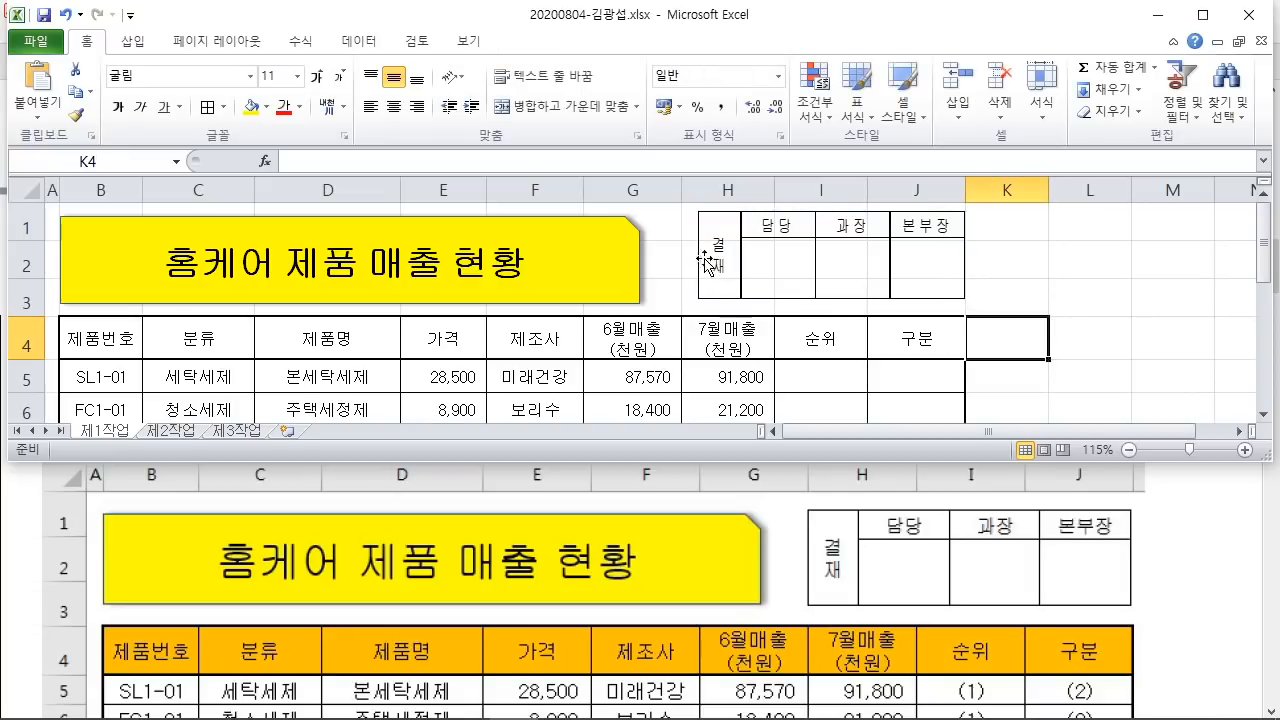
Step: Resize the picture leftward so it fits columns H to J
{"action": "left_click", "coordinate": [706, 262]}
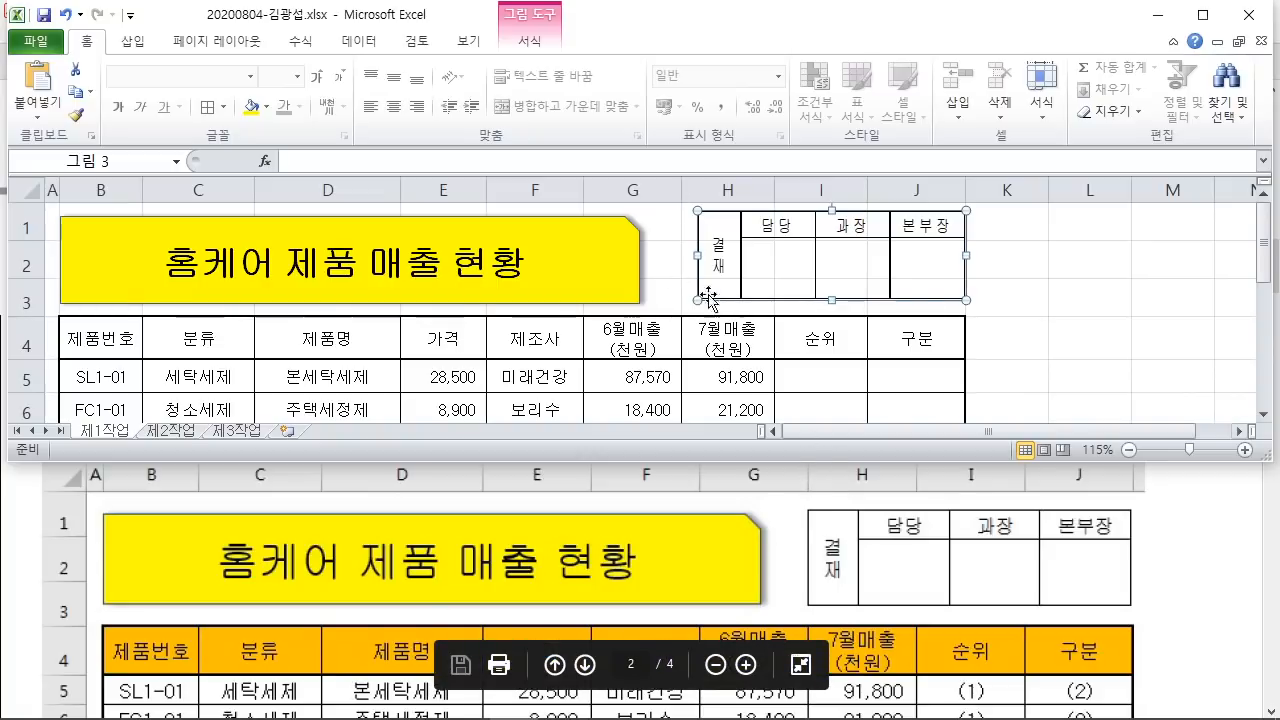
{"action": "key", "text": "ctrl+2"}
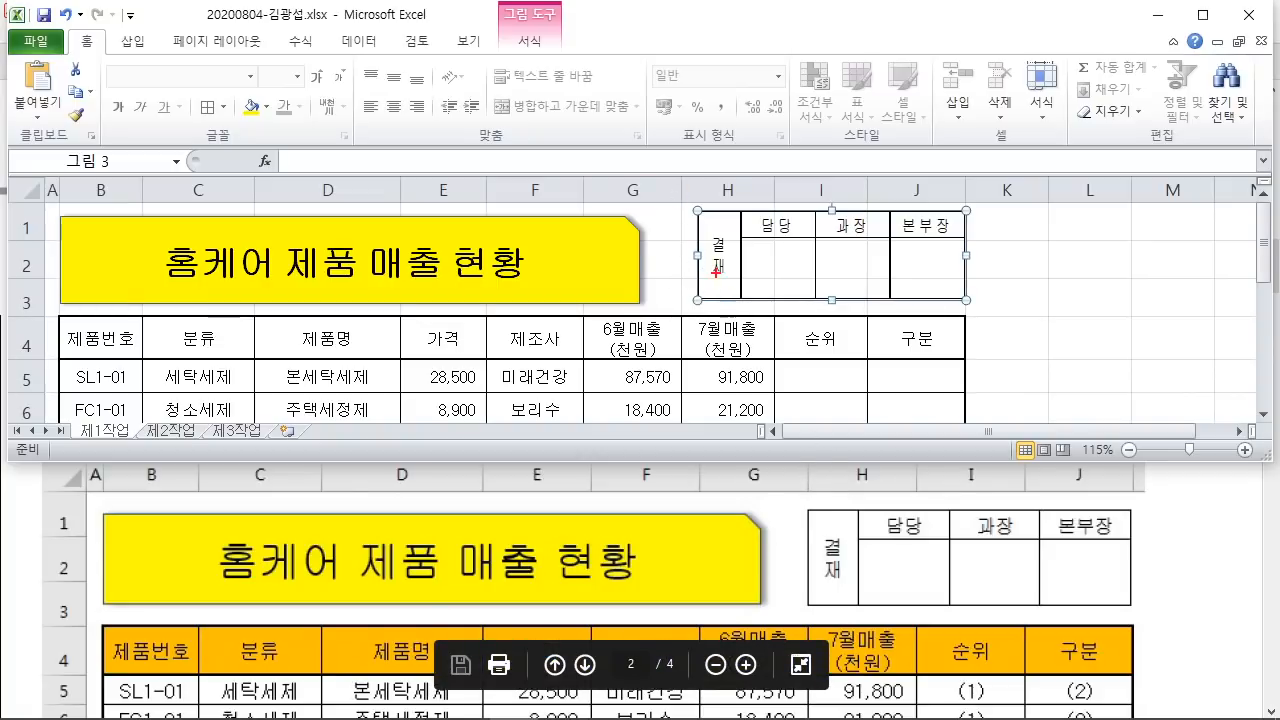
{"action": "left_click_drag", "start_coordinate": [713, 262], "coordinate": [693, 255]}
{"action": "left_click_drag", "start_coordinate": [680, 193], "coordinate": [671, 336]}
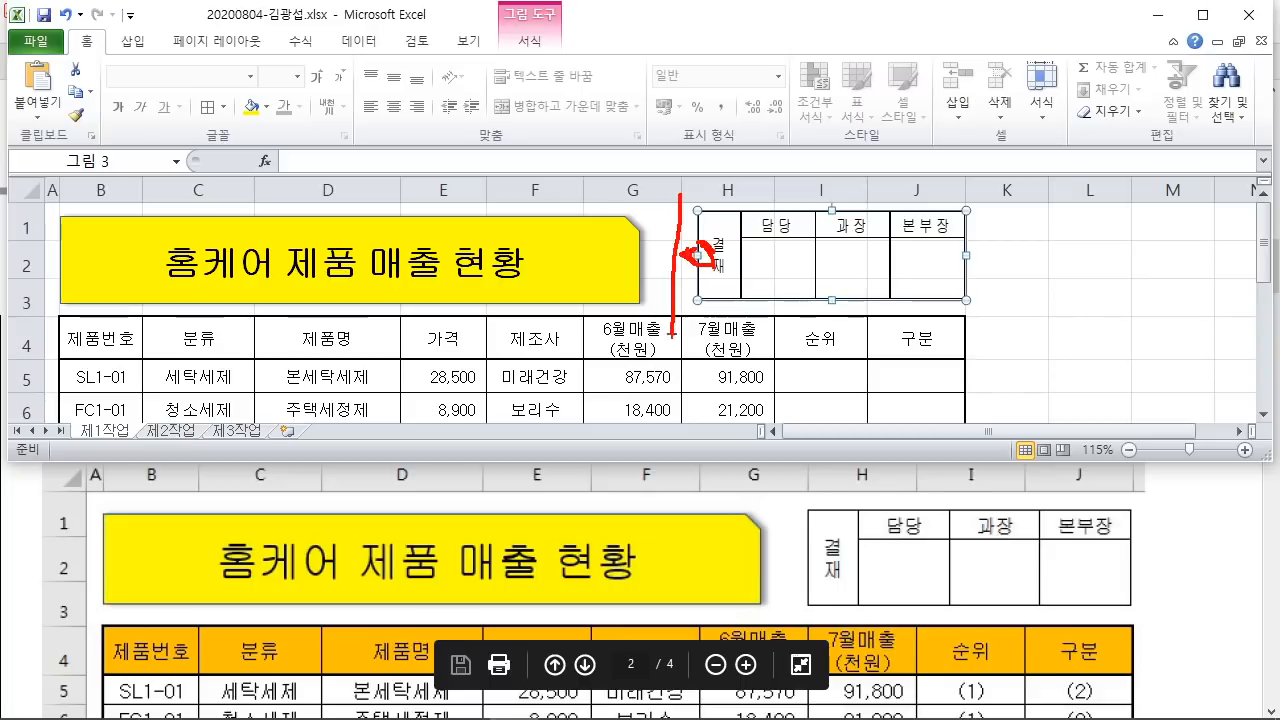
{"action": "key", "text": "Escape"}
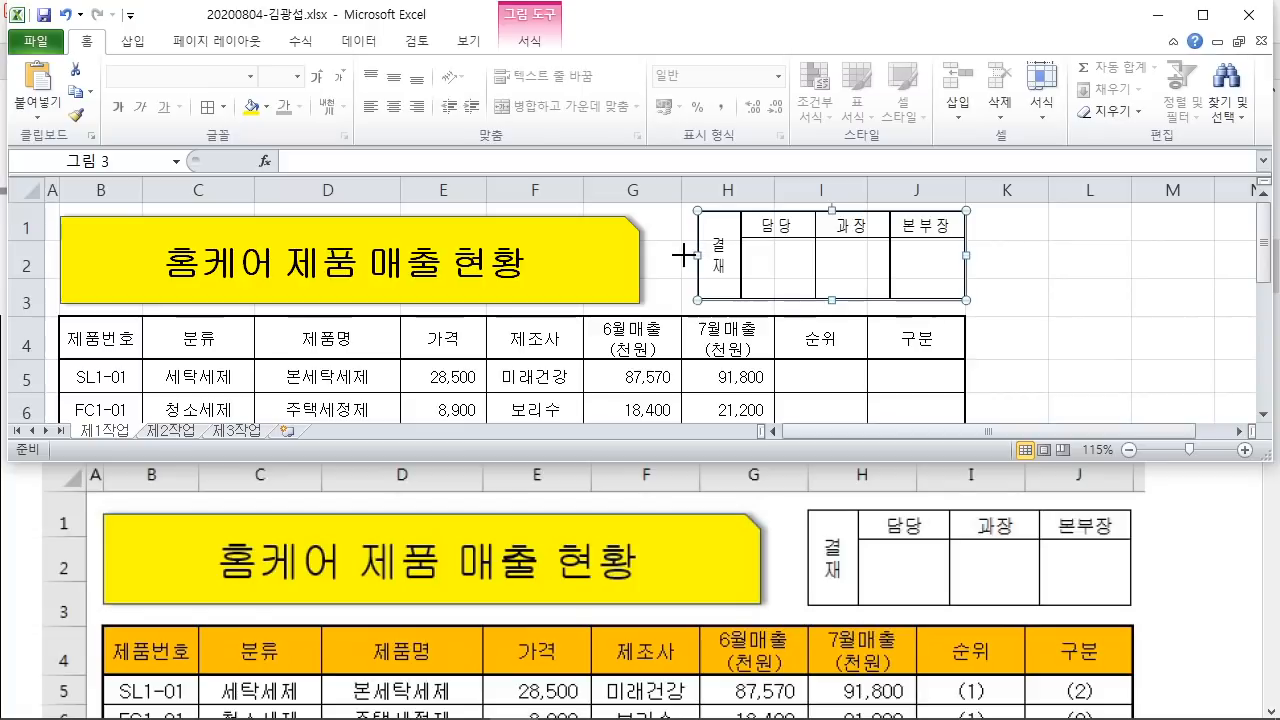
{"action": "left_click_drag", "start_coordinate": [698, 255], "coordinate": [680, 256]}
{"action": "left_click", "coordinate": [1064, 345]}
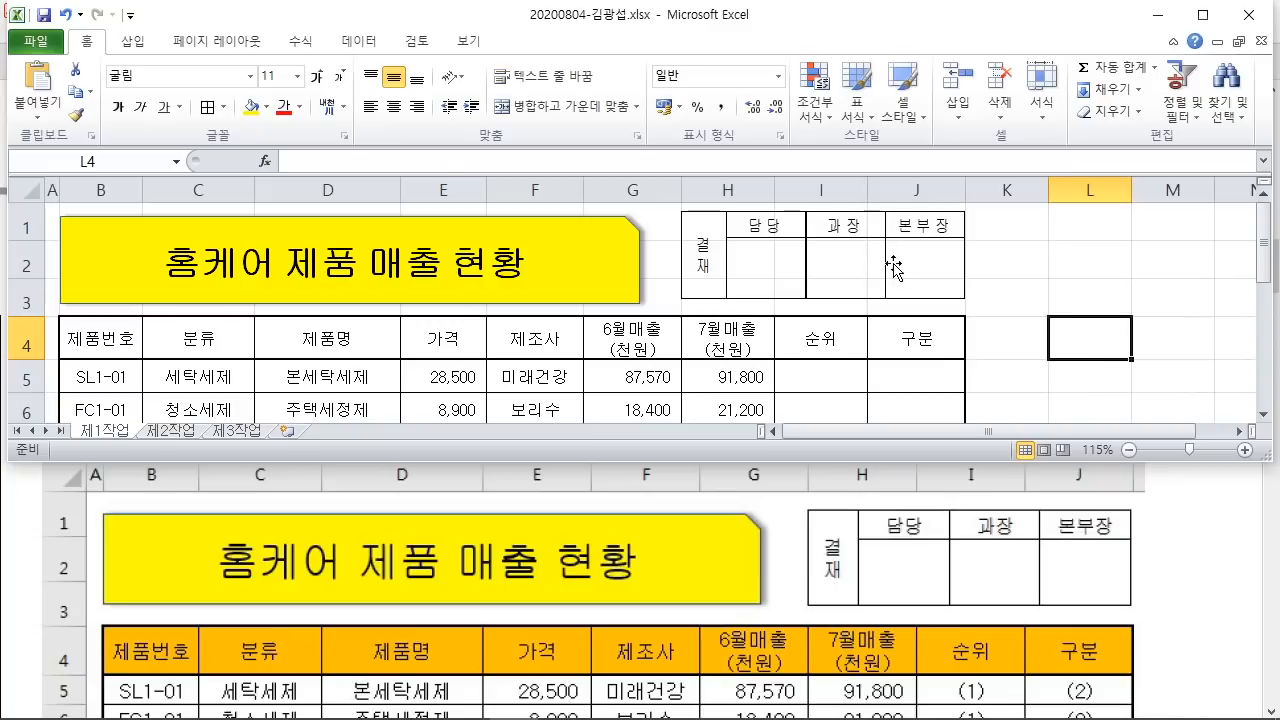
Step: Delete columns C to F on sheet 제2작업
{"action": "left_click", "coordinate": [1085, 286]}
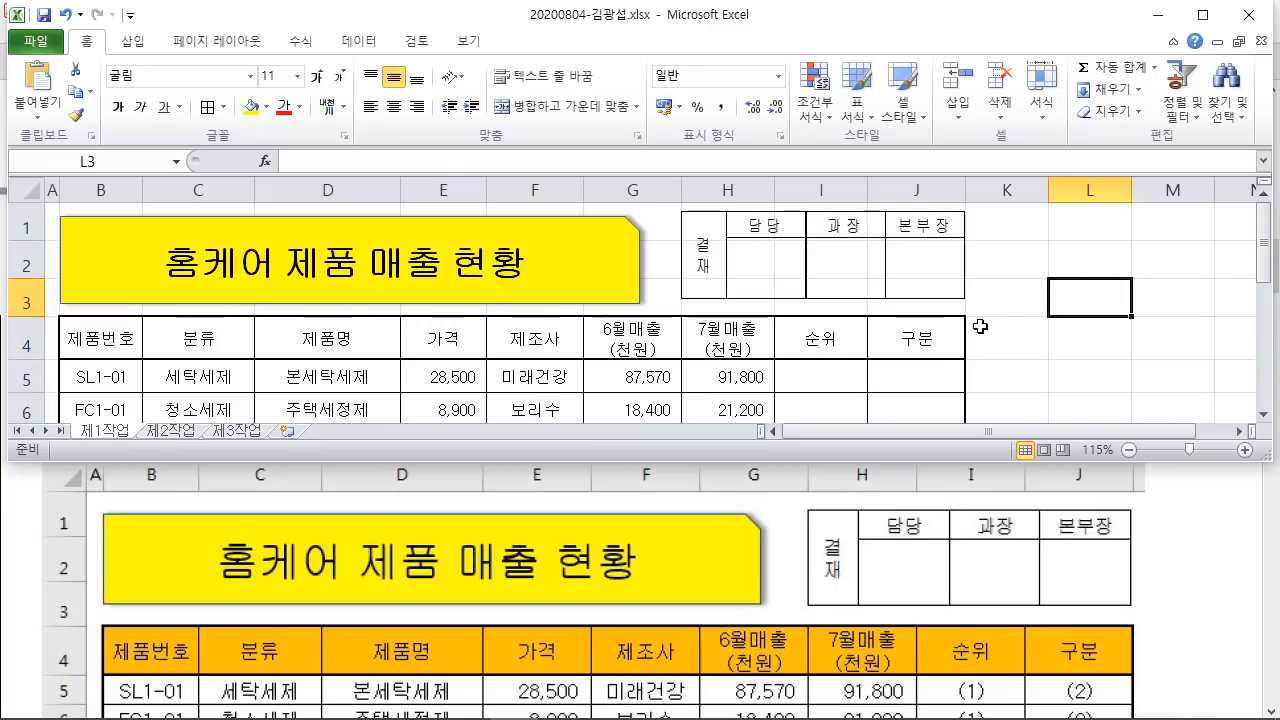
{"action": "left_click", "coordinate": [172, 431]}
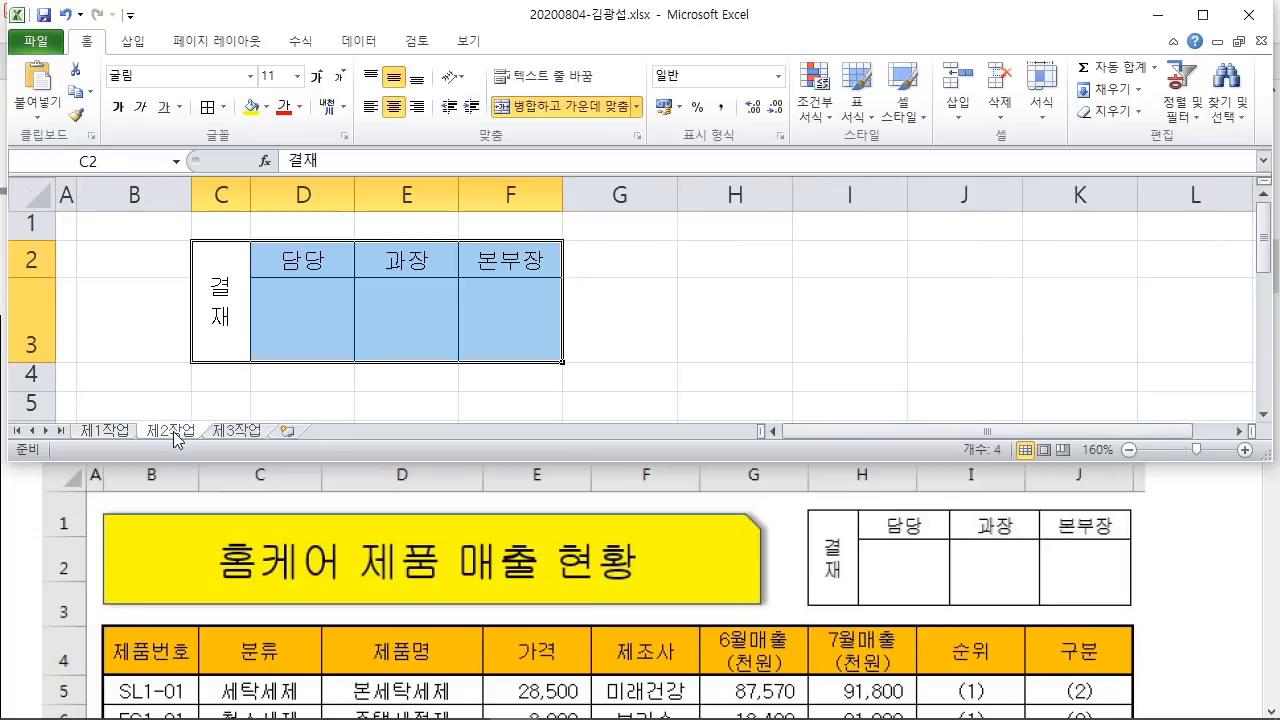
{"action": "left_click", "coordinate": [515, 378]}
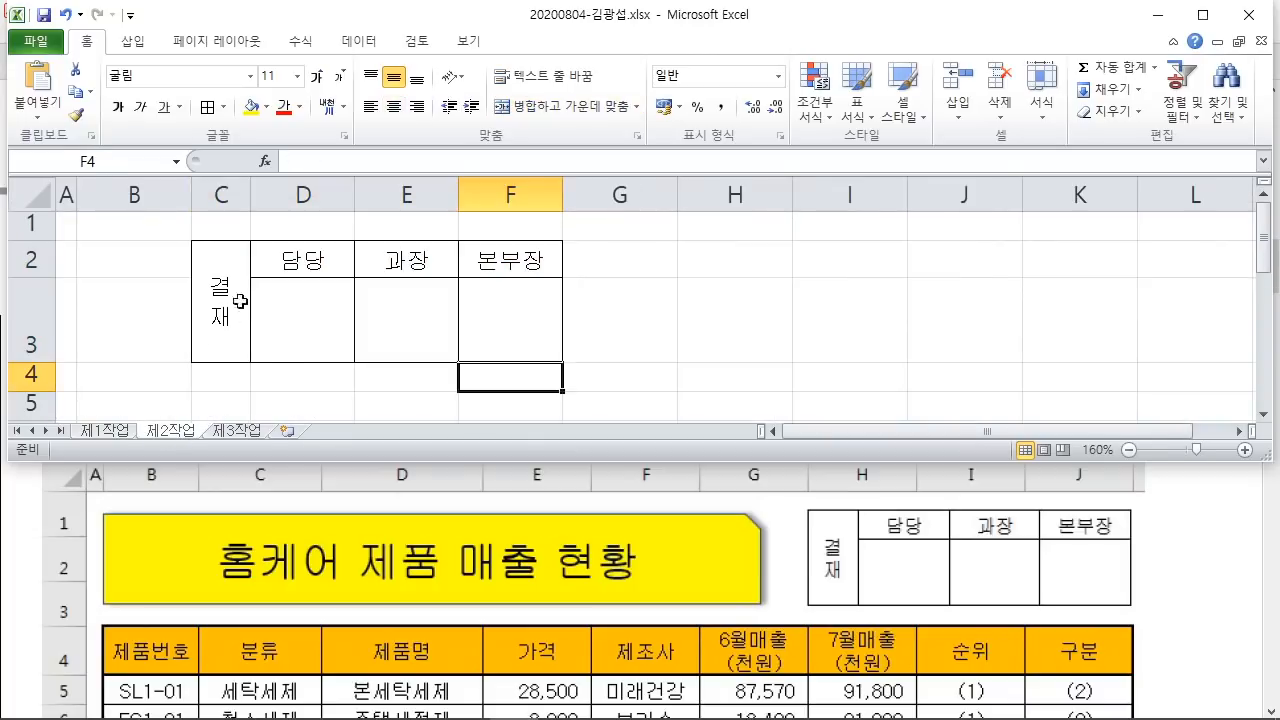
{"action": "left_click_drag", "start_coordinate": [228, 197], "coordinate": [498, 198]}
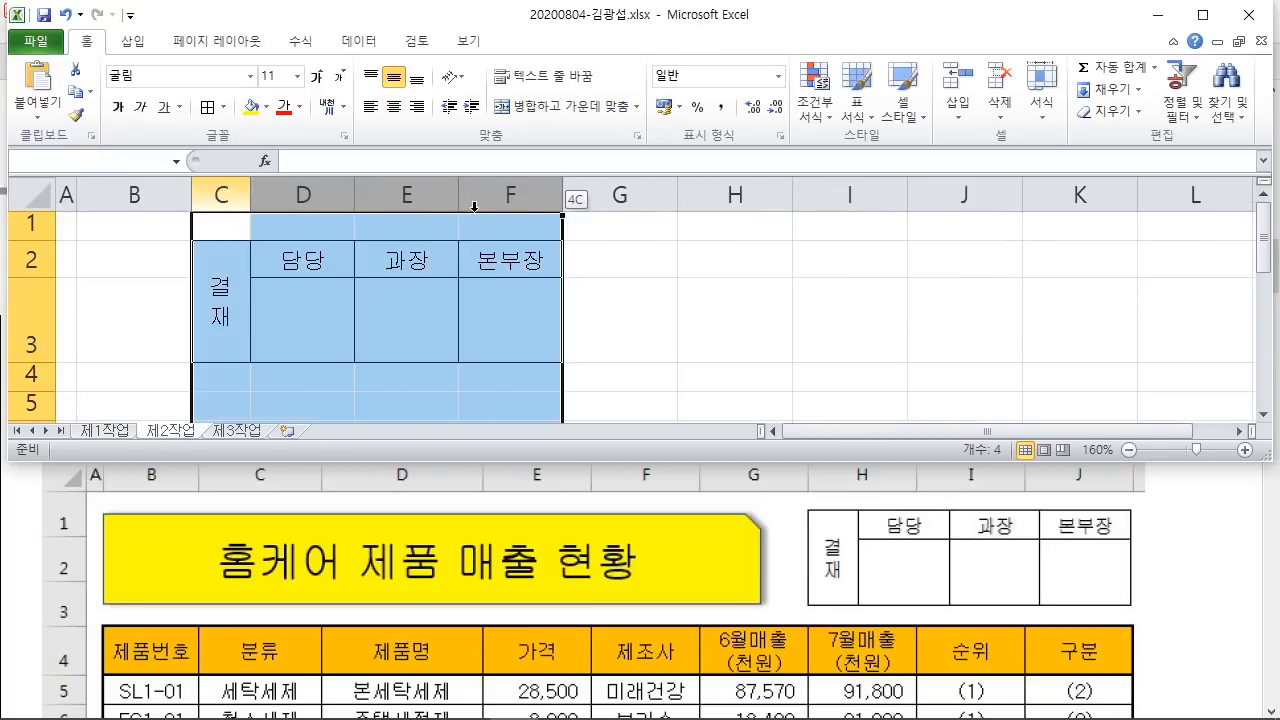
{"action": "right_click", "coordinate": [495, 197]}
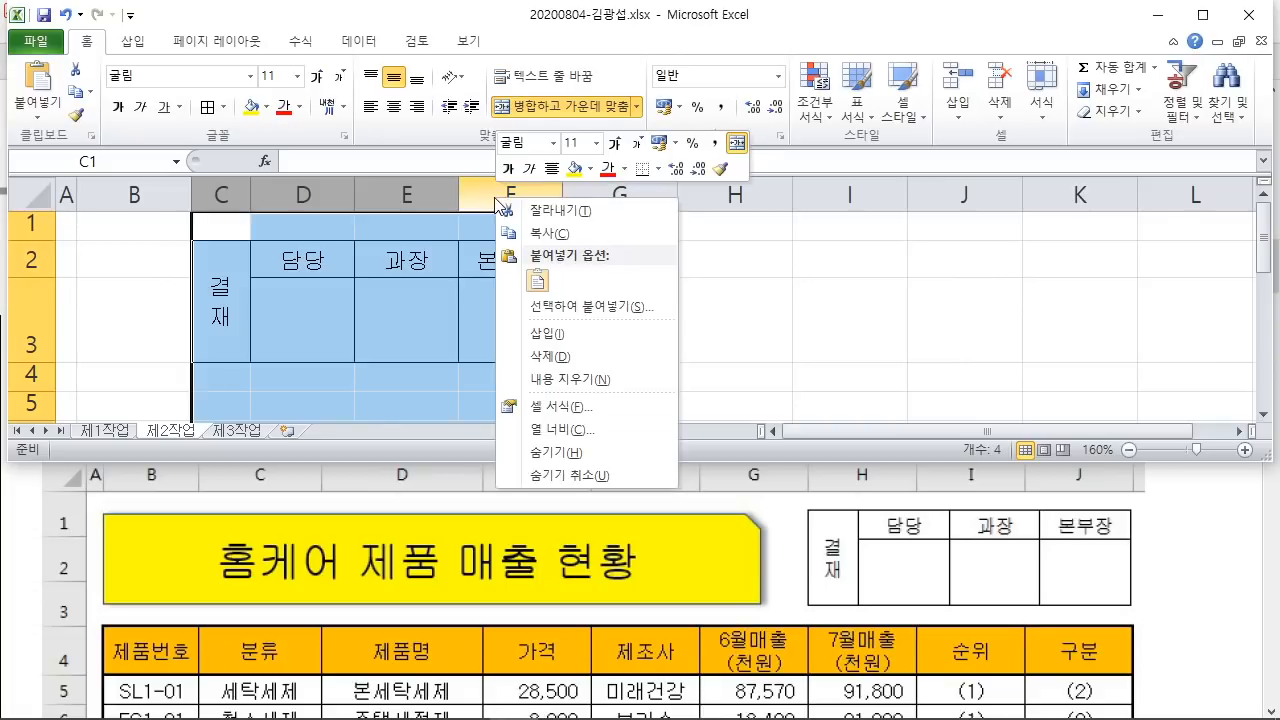
{"action": "left_click", "coordinate": [550, 356]}
Step: Delete rows 2 and 3 and return to the exam PDF
{"action": "left_click_drag", "start_coordinate": [30, 262], "coordinate": [19, 304]}
{"action": "right_click", "coordinate": [30, 304]}
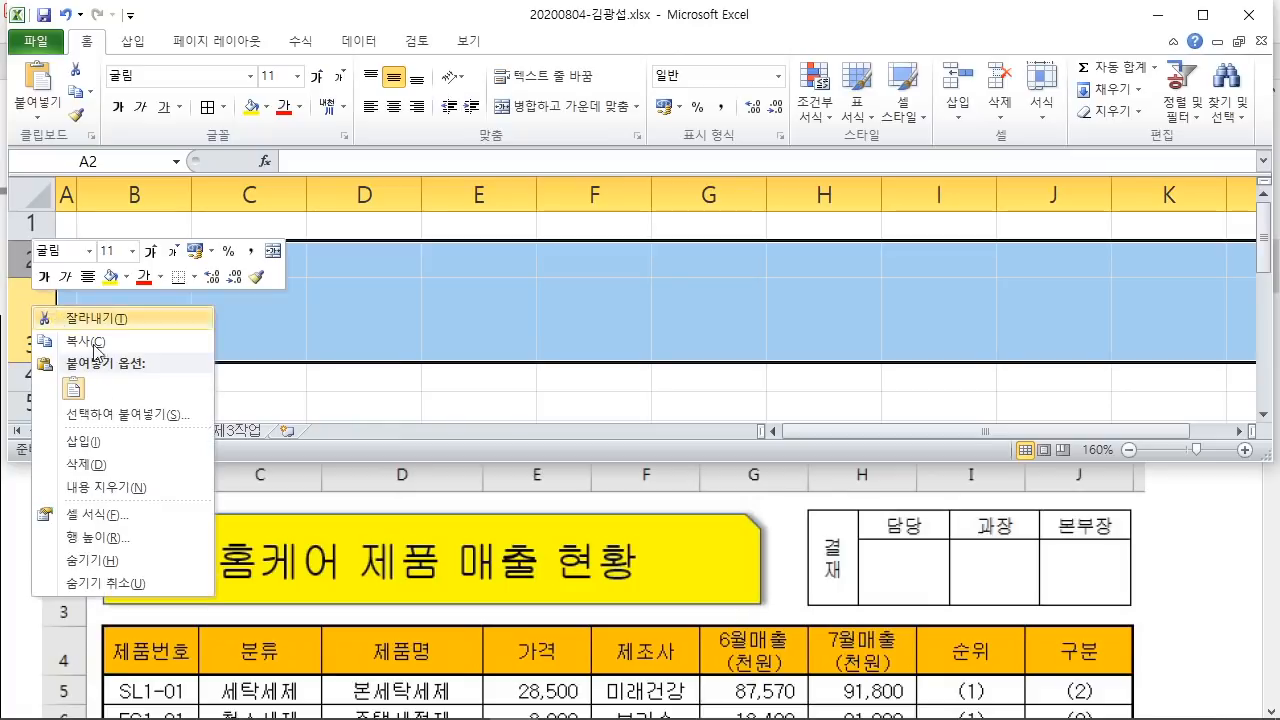
{"action": "left_click", "coordinate": [118, 464]}
{"action": "left_click", "coordinate": [255, 378]}
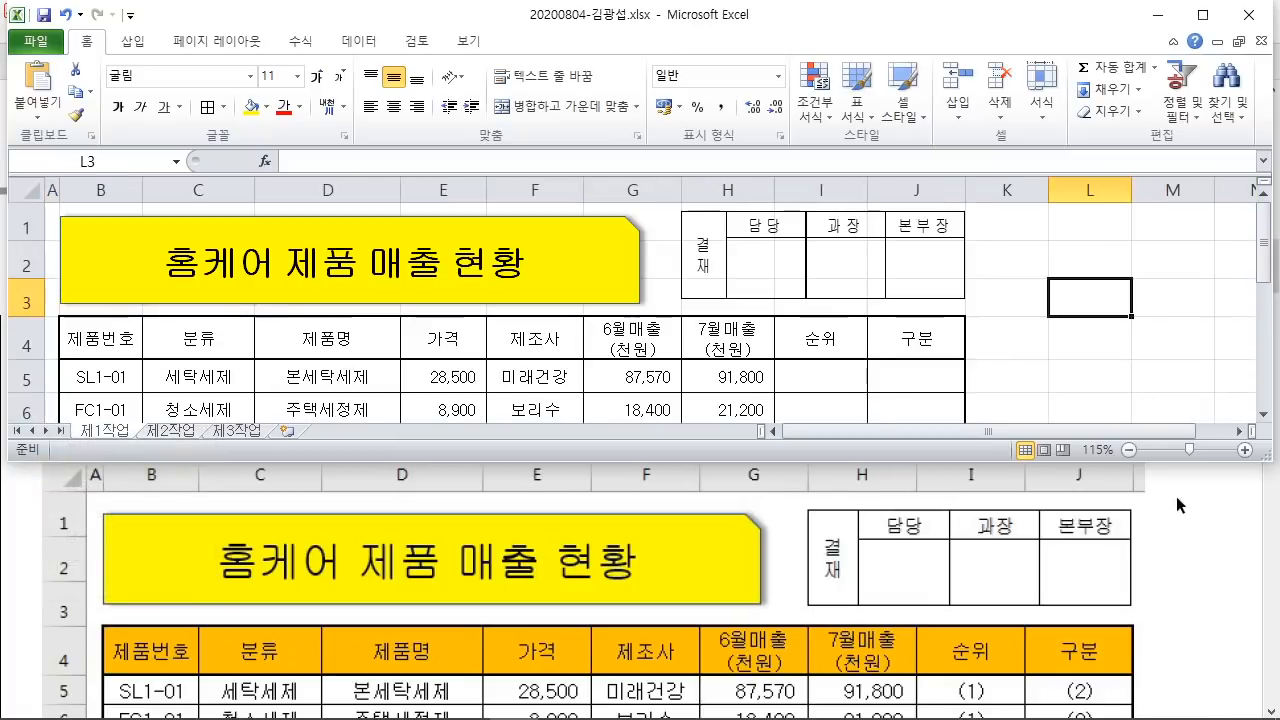
{"action": "left_click", "coordinate": [1176, 496]}
Step: Highlight the B4:J4 orange-fill condition in the PDF instructions
{"action": "scroll", "coordinate": [1166, 526], "scroll_direction": "down", "scroll_amount": 5}
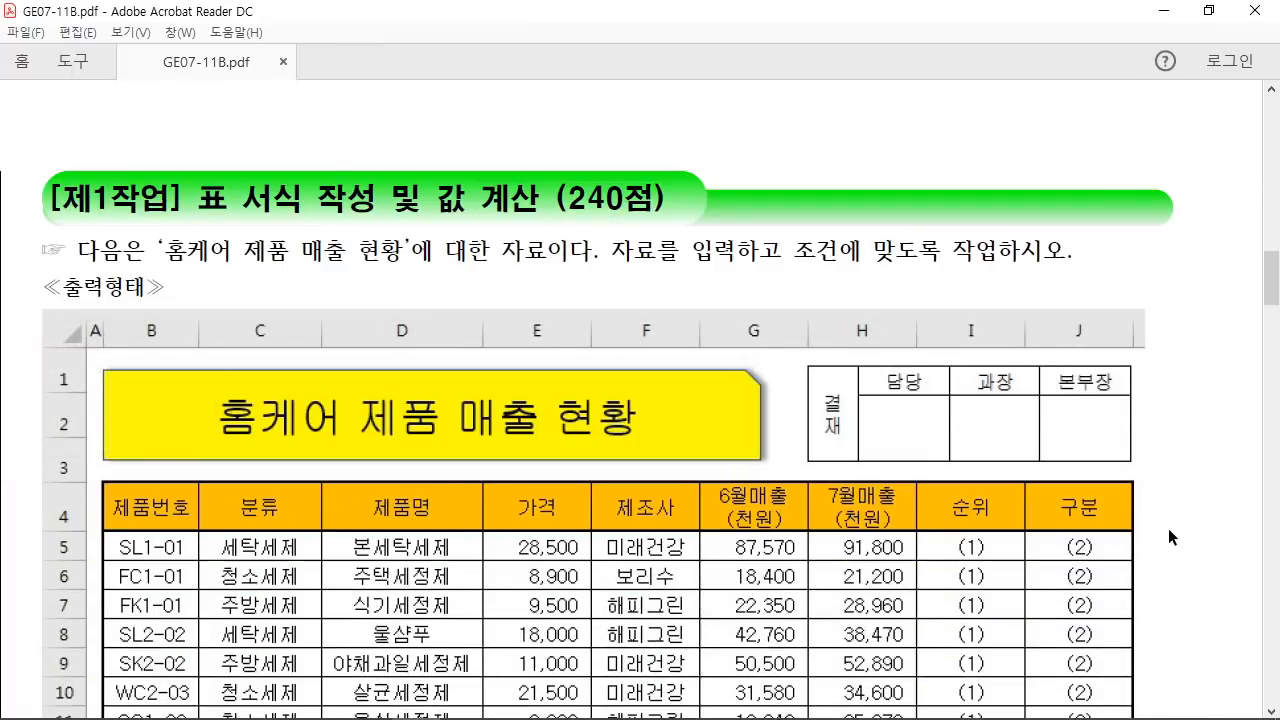
{"action": "scroll", "coordinate": [1129, 518], "scroll_direction": "down", "scroll_amount": 4}
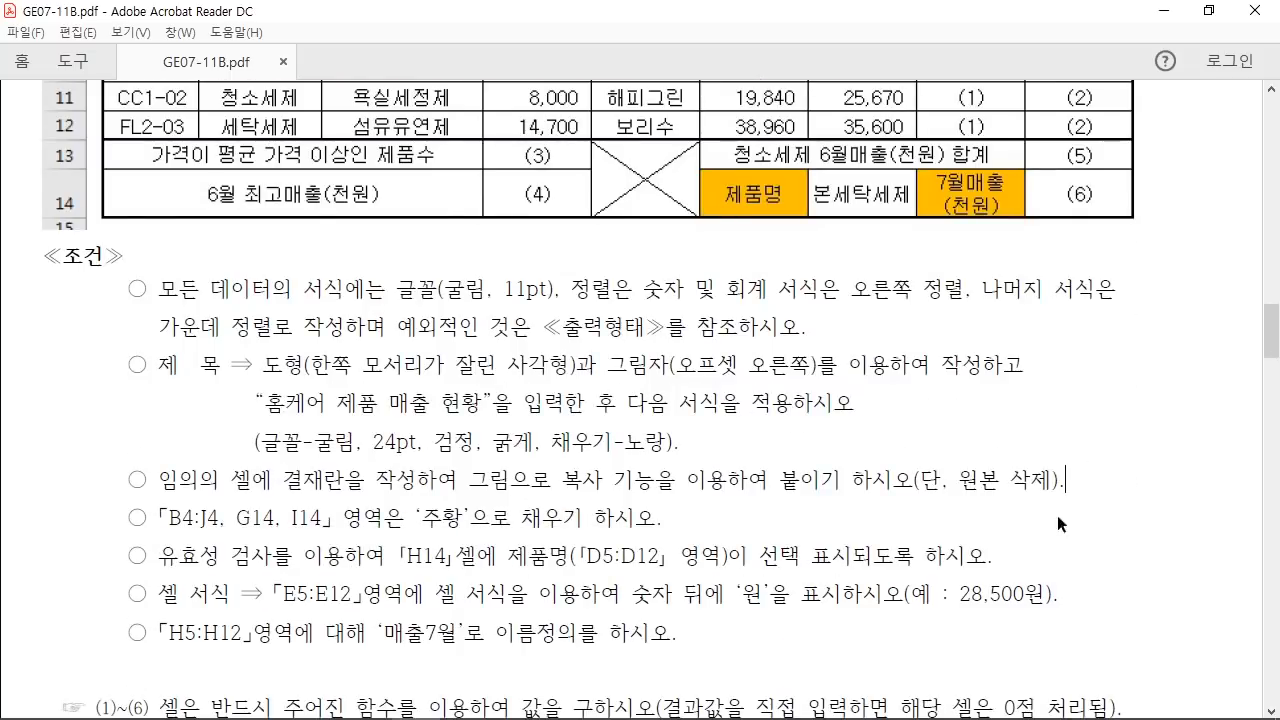
{"action": "left_click_drag", "start_coordinate": [158, 518], "coordinate": [322, 520]}
{"action": "left_click", "coordinate": [217, 526]}
{"action": "left_click", "coordinate": [347, 547]}
{"action": "left_click_drag", "start_coordinate": [458, 518], "coordinate": [491, 520]}
{"action": "scroll", "coordinate": [434, 587], "scroll_direction": "up", "scroll_amount": 8}
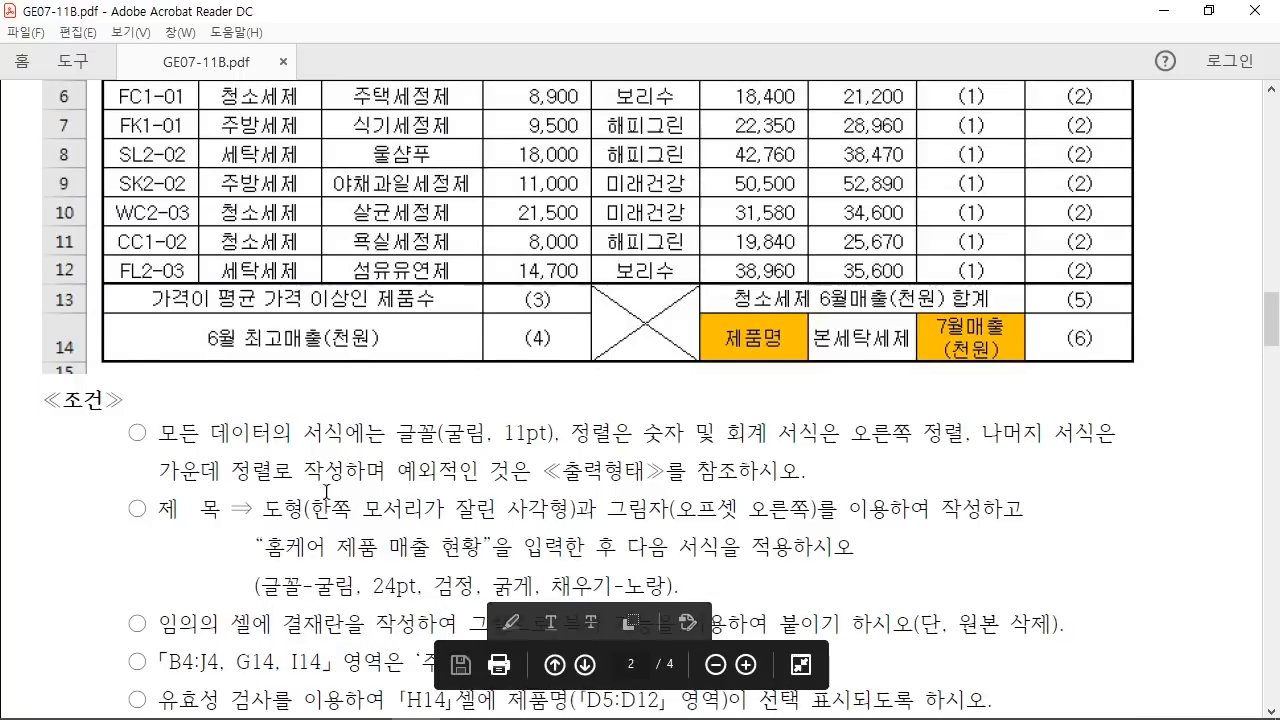
{"action": "scroll", "coordinate": [332, 494], "scroll_direction": "up", "scroll_amount": 2}
{"action": "scroll", "coordinate": [225, 461], "scroll_direction": "down", "scroll_amount": 1}
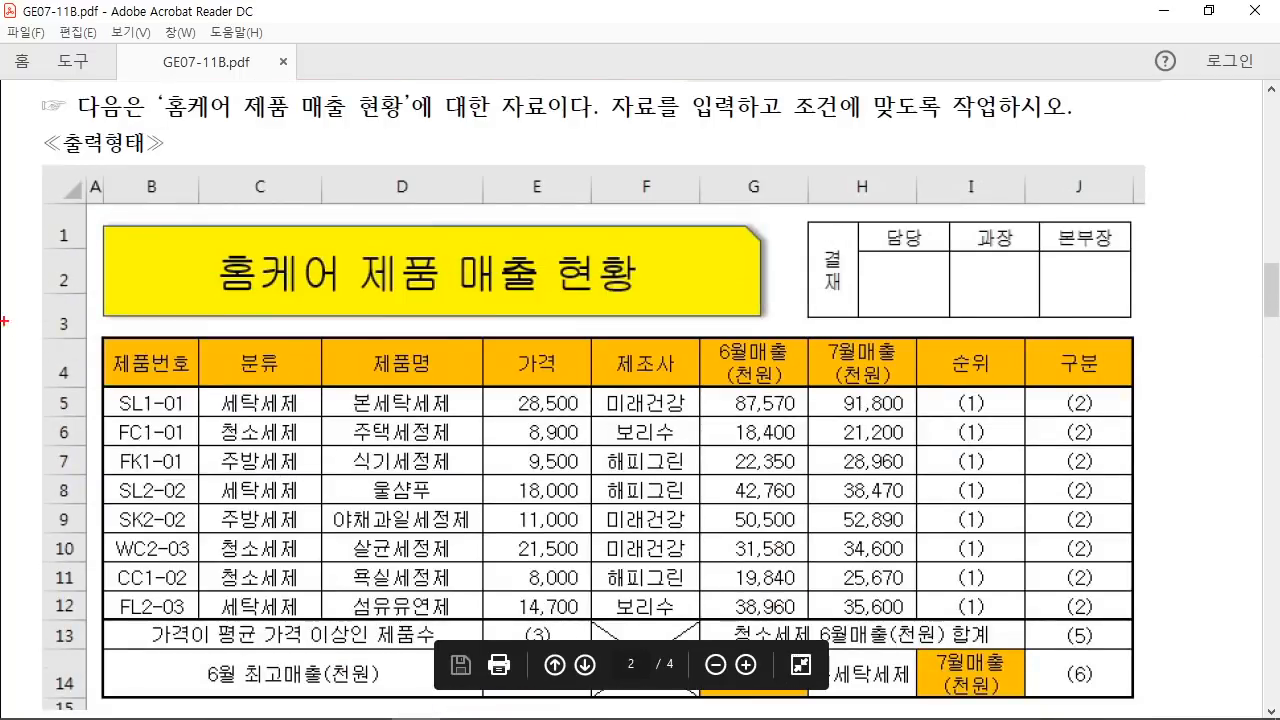
Step: Mark header row 4, G14 and I14 in red on the sample table
{"action": "mouse_move", "coordinate": [111, 344]}
{"action": "left_mouse_down"}
{"action": "mouse_move", "coordinate": [1072, 370]}
{"action": "mouse_move", "coordinate": [1116, 387]}
{"action": "left_mouse_up"}
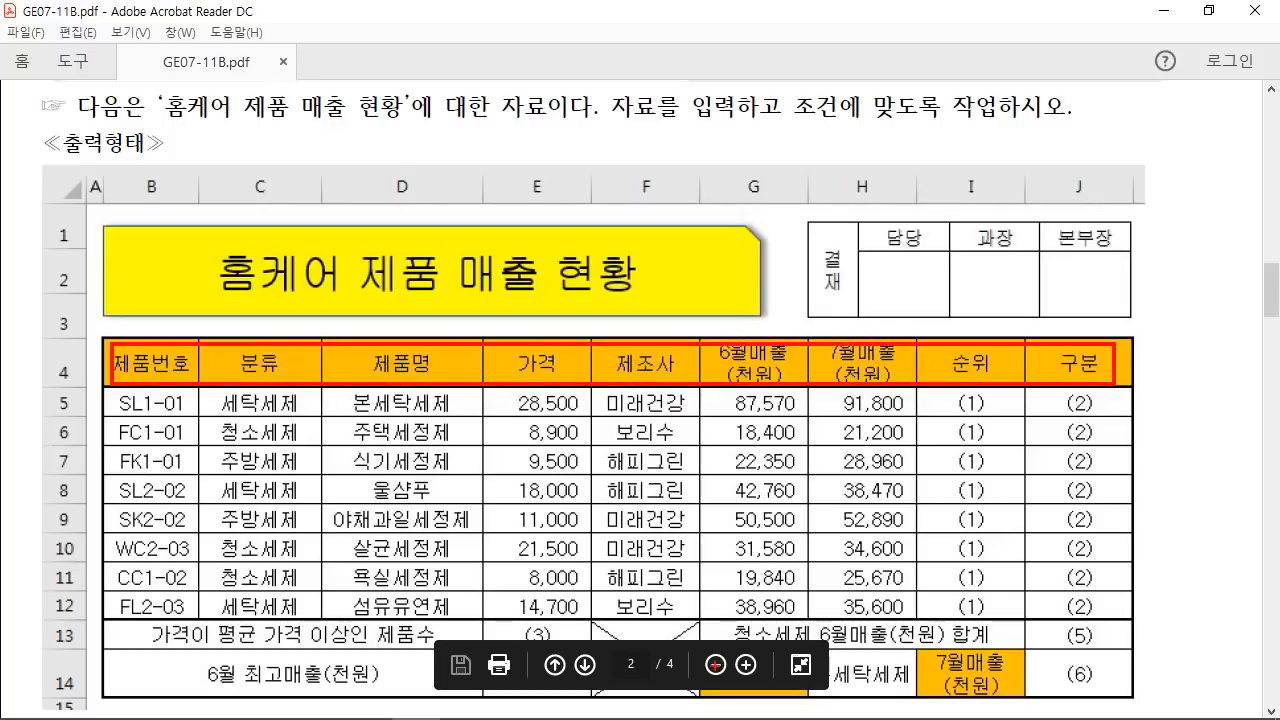
{"action": "left_click_drag", "start_coordinate": [734, 662], "coordinate": [743, 575]}
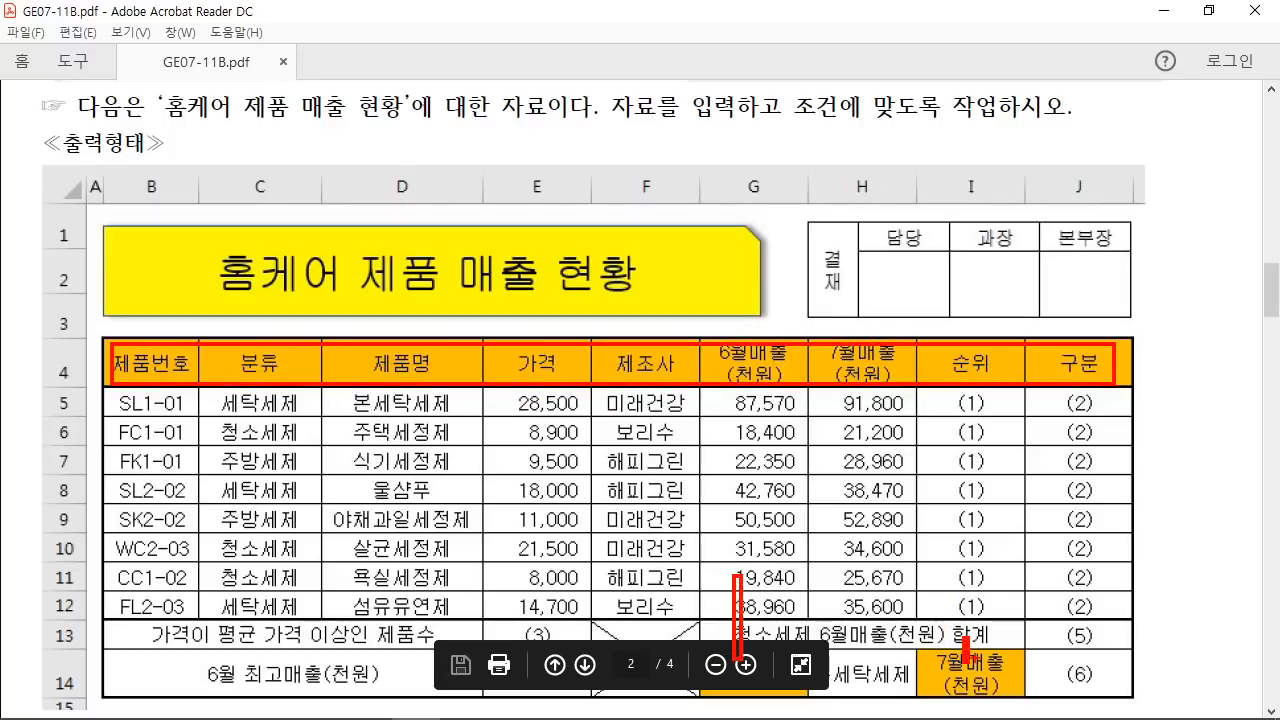
{"action": "left_click_drag", "start_coordinate": [968, 659], "coordinate": [922, 588]}
{"action": "key", "text": "Escape"}
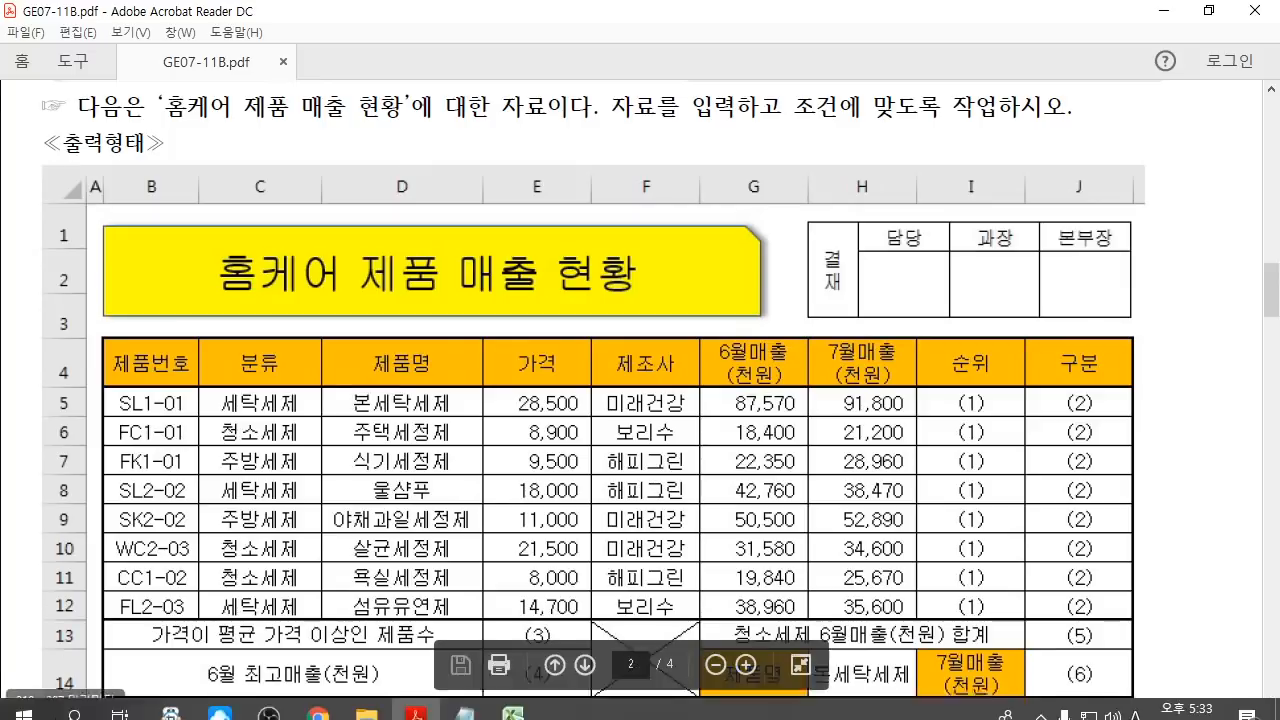
{"action": "left_click", "coordinate": [512, 706]}
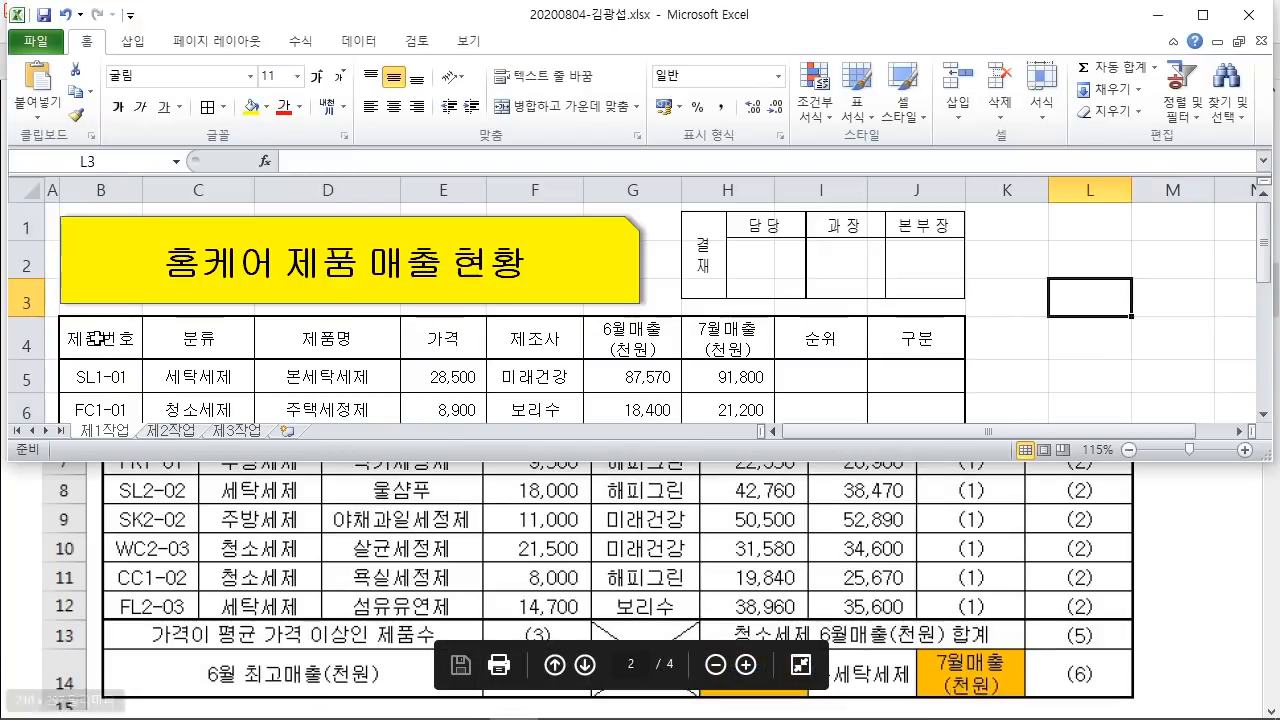
Step: Select header cells B4:J4, noting Ctrl for adding more cells
{"action": "left_click_drag", "start_coordinate": [100, 335], "coordinate": [910, 328]}
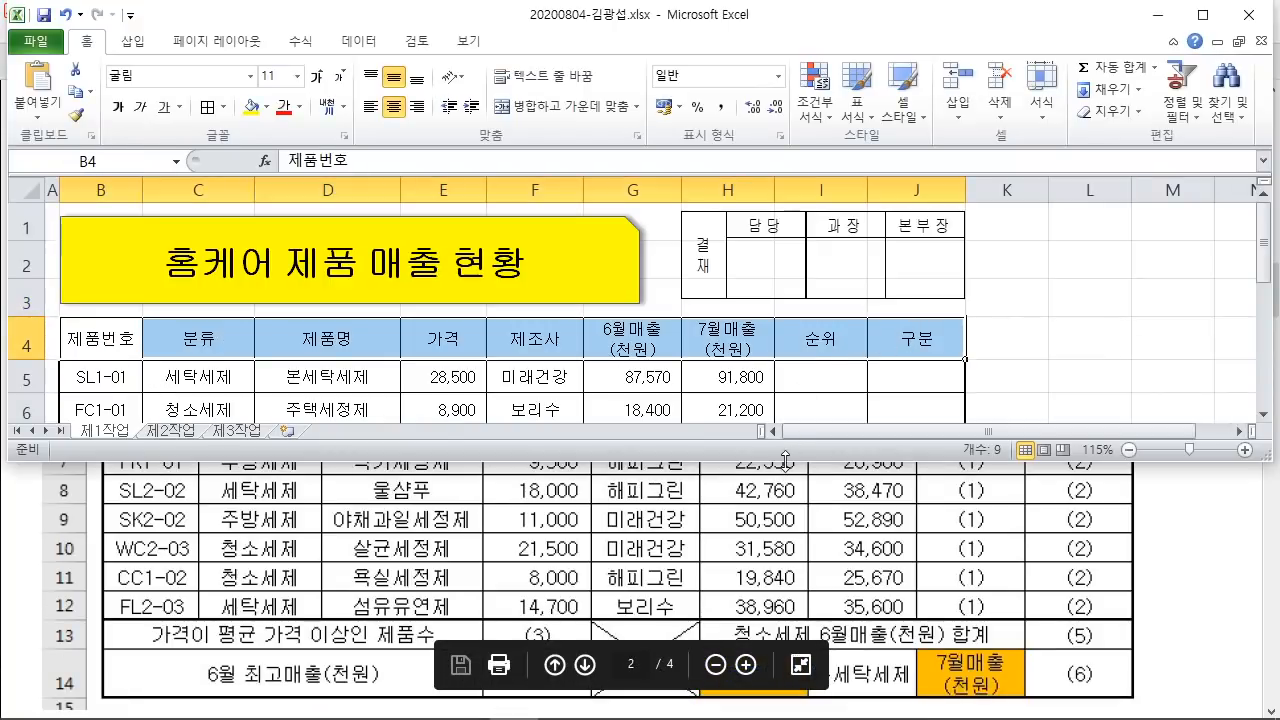
{"action": "left_click", "coordinate": [1201, 20]}
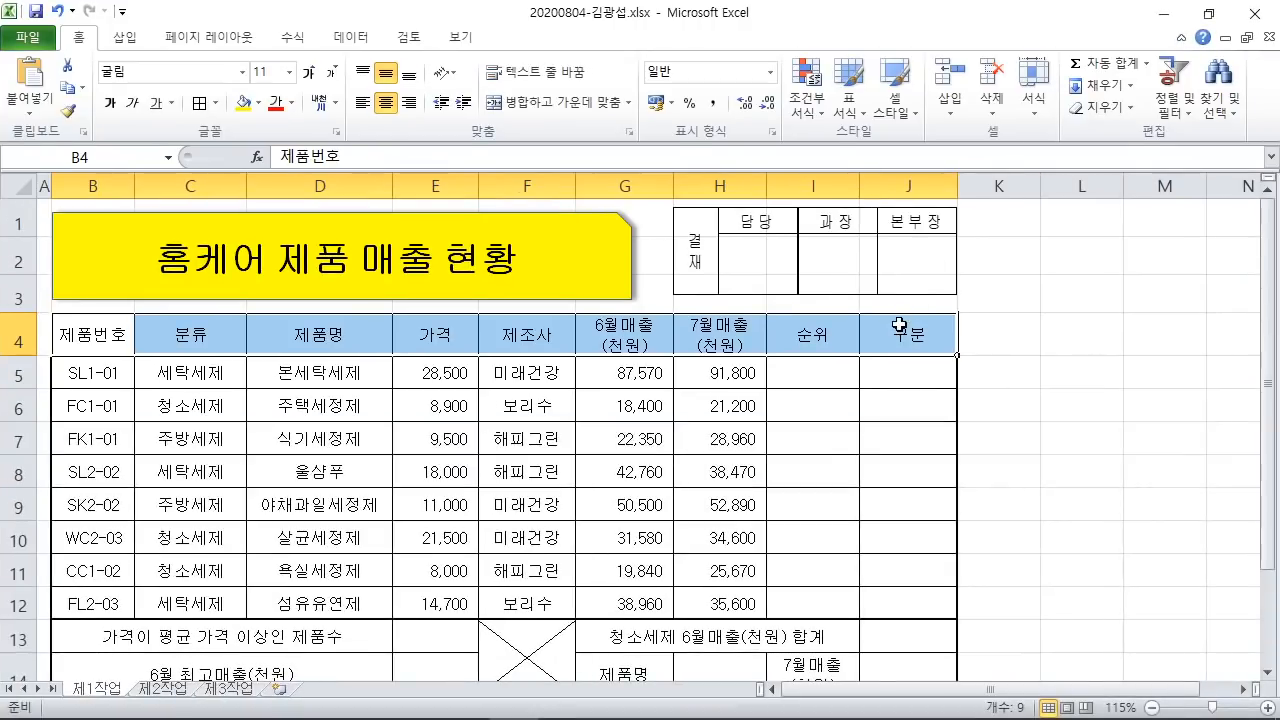
{"action": "mouse_move", "coordinate": [575, 53]}
{"action": "left_mouse_down"}
{"action": "mouse_move", "coordinate": [596, 170]}
{"action": "mouse_move", "coordinate": [783, 204]}
{"action": "left_mouse_up"}
{"action": "left_click_drag", "start_coordinate": [643, 112], "coordinate": [643, 180]}
{"action": "mouse_move", "coordinate": [648, 170]}
{"action": "left_mouse_down"}
{"action": "mouse_move", "coordinate": [690, 112]}
{"action": "mouse_move", "coordinate": [682, 171]}
{"action": "left_mouse_up"}
{"action": "left_click_drag", "start_coordinate": [642, 143], "coordinate": [728, 130]}
{"action": "left_click_drag", "start_coordinate": [762, 68], "coordinate": [744, 188]}
{"action": "mouse_move", "coordinate": [438, 242]}
{"action": "left_mouse_down"}
{"action": "mouse_move", "coordinate": [455, 222]}
{"action": "mouse_move", "coordinate": [597, 343]}
{"action": "left_mouse_up"}
{"action": "key", "text": "Escape"}
Step: Add G14 and I14 to the selection and fill all with standard 주황 orange
{"action": "scroll", "coordinate": [941, 406], "scroll_direction": "down", "scroll_amount": 1}
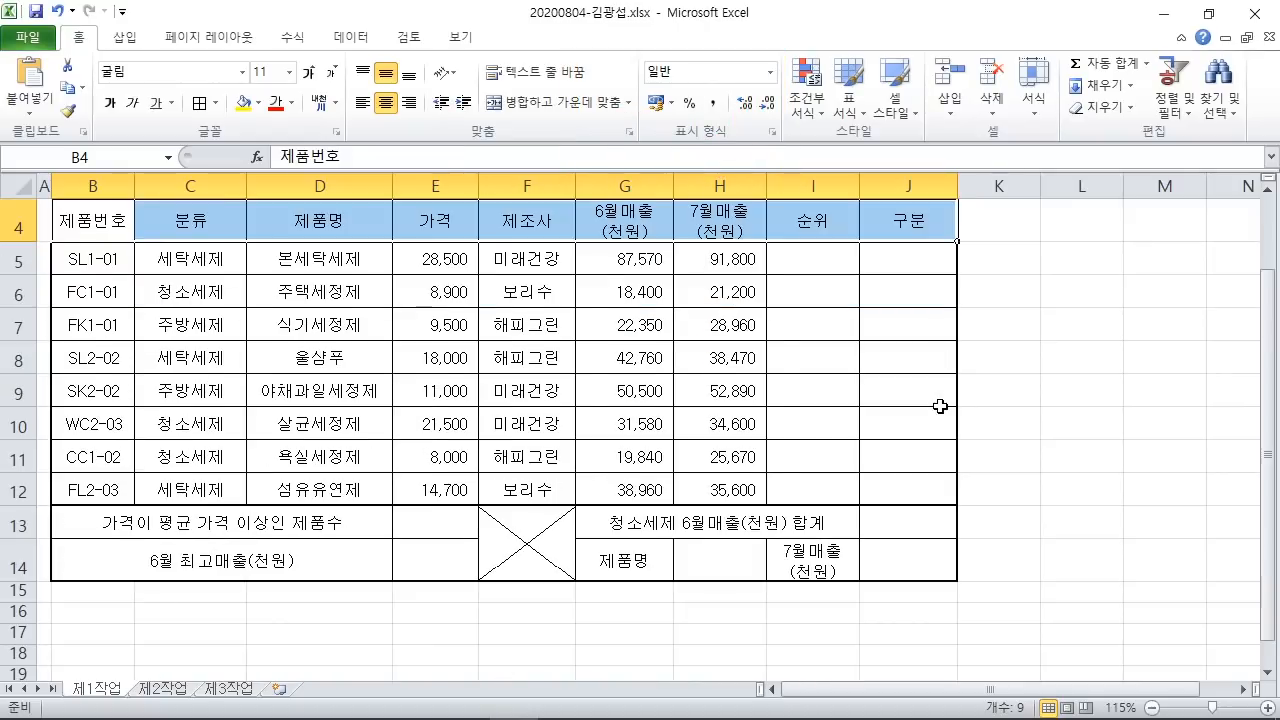
{"action": "left_click", "coordinate": [666, 561], "text": "ctrl"}
{"action": "left_click", "coordinate": [818, 566], "text": "ctrl"}
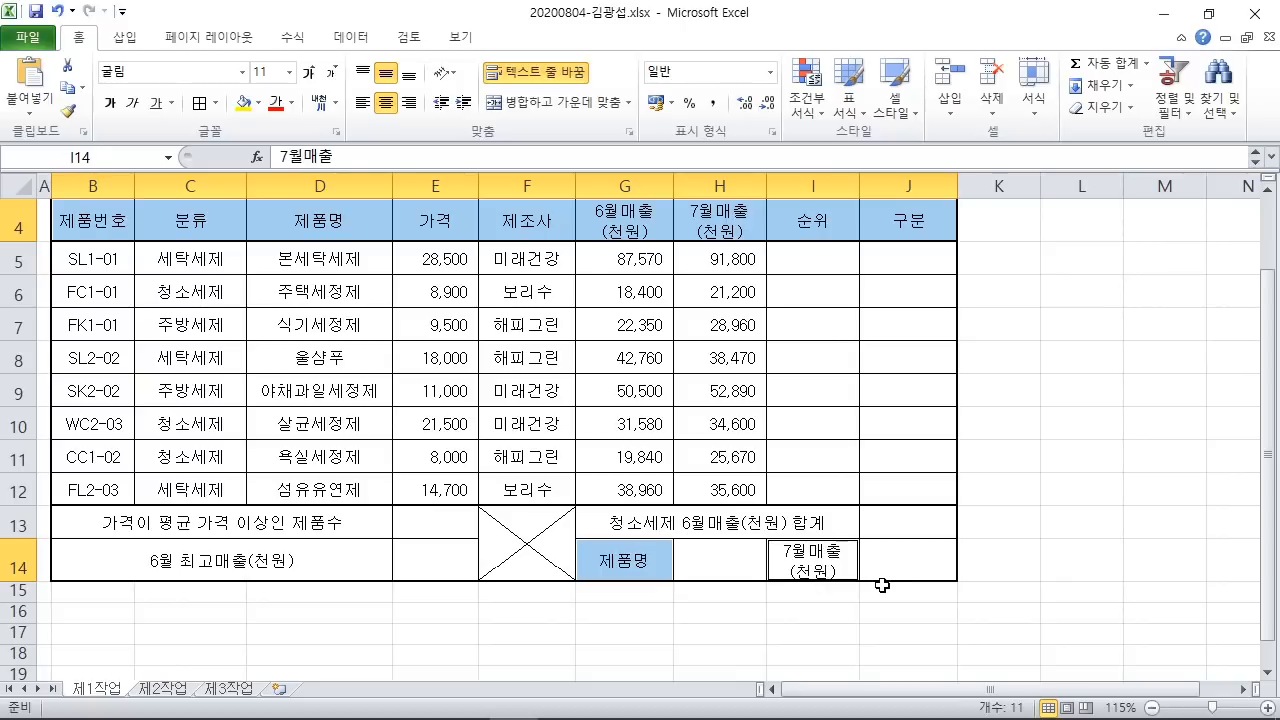
{"action": "left_click", "coordinate": [260, 104]}
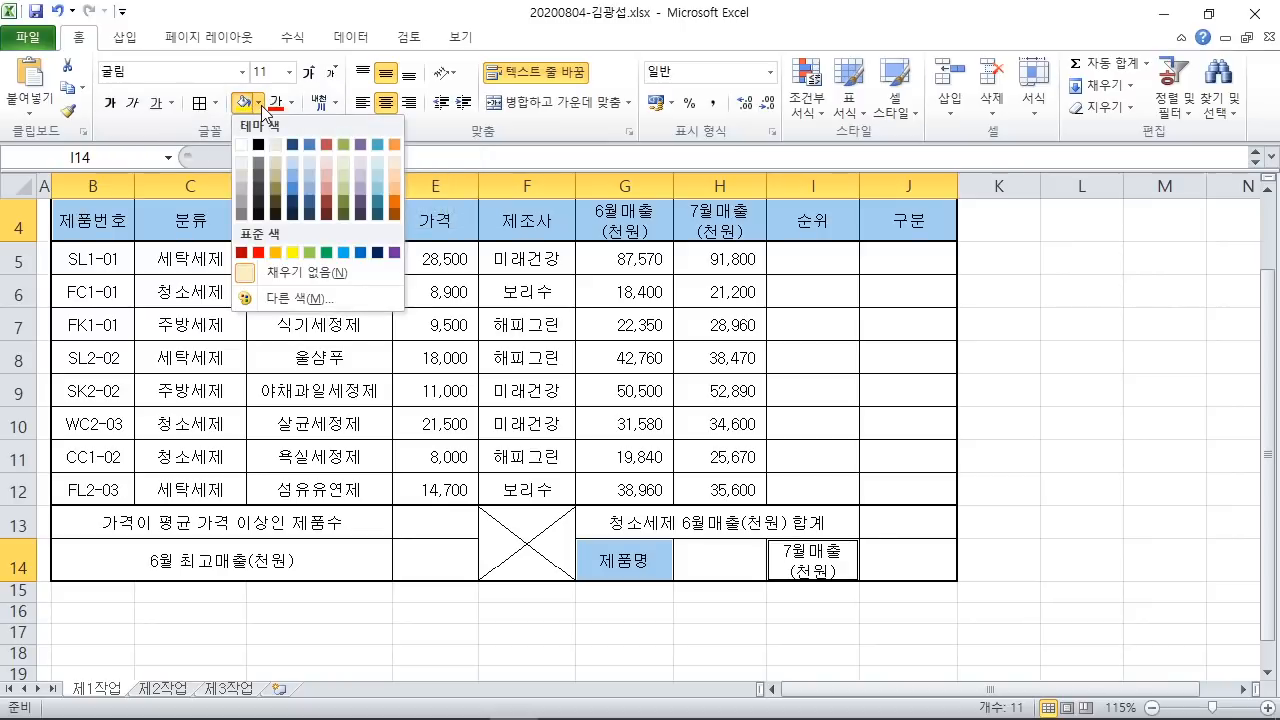
{"action": "left_click", "coordinate": [277, 256]}
{"action": "left_click", "coordinate": [1048, 394]}
{"action": "scroll", "coordinate": [1035, 392], "scroll_direction": "up", "scroll_amount": 1}
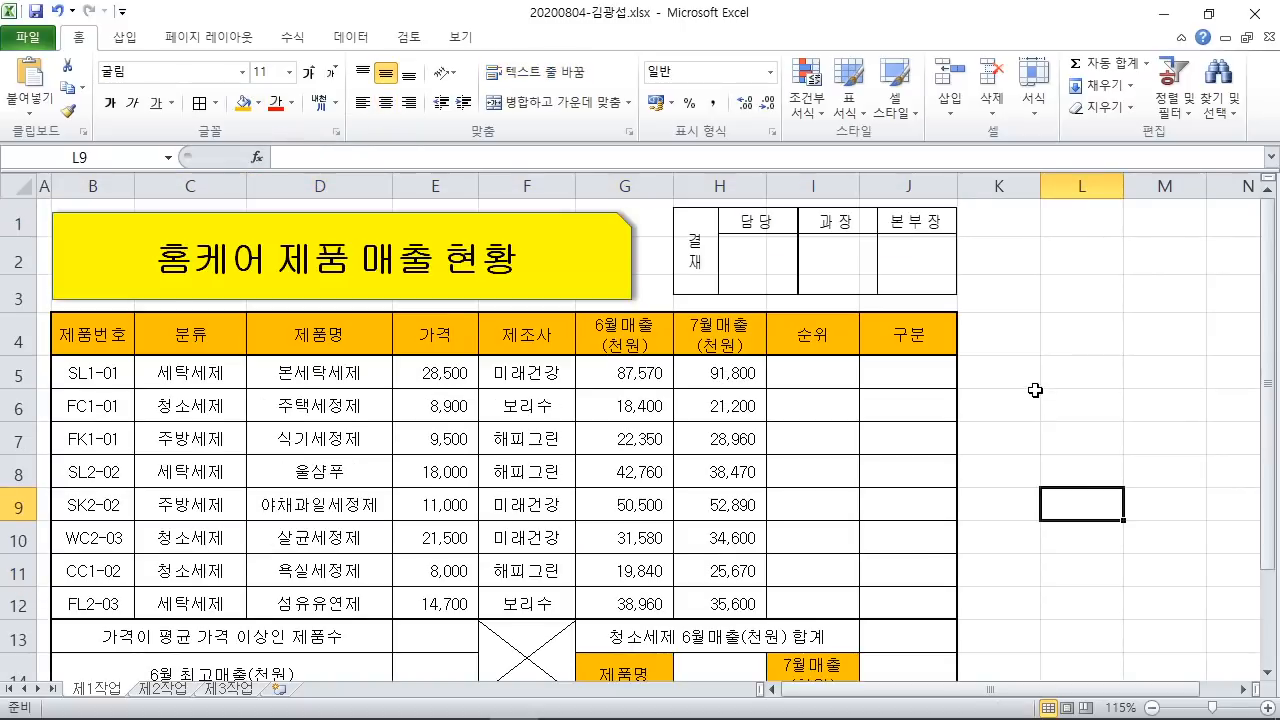
{"action": "scroll", "coordinate": [1035, 390], "scroll_direction": "down", "scroll_amount": 1}
{"action": "scroll", "coordinate": [1028, 389], "scroll_direction": "up", "scroll_amount": 1}
{"action": "left_click", "coordinate": [415, 712]}
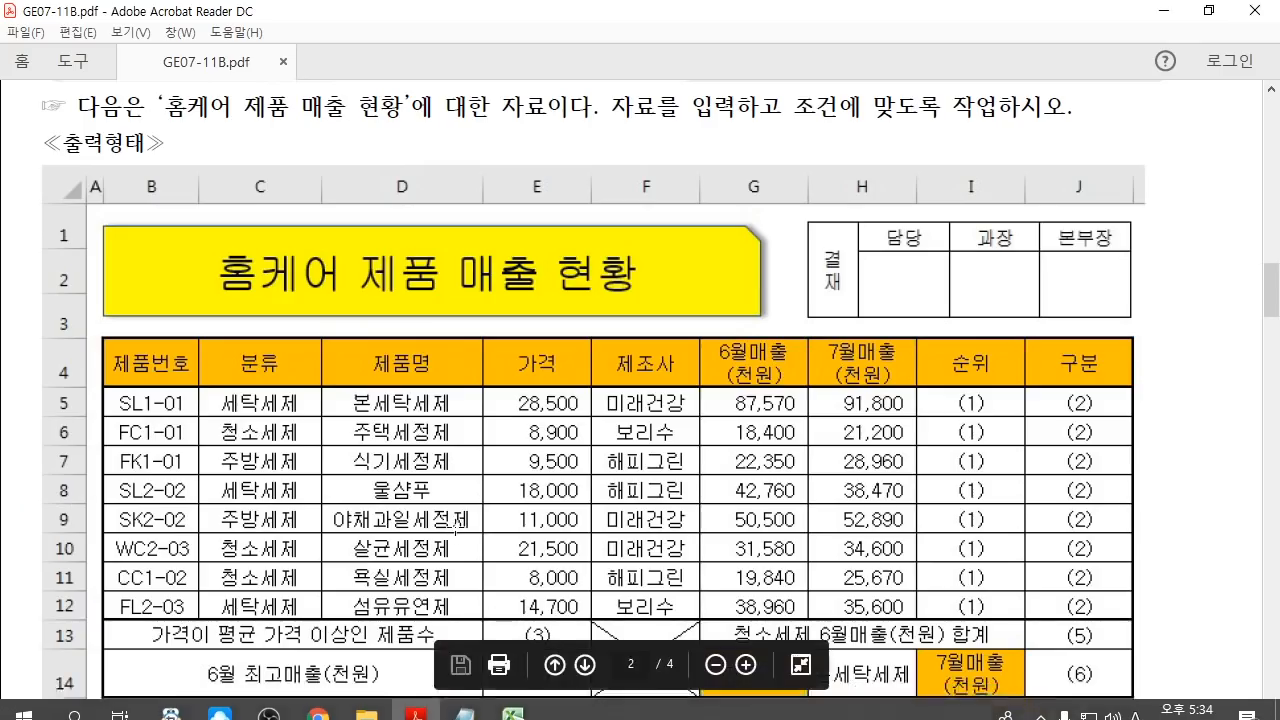
{"action": "scroll", "coordinate": [470, 540], "scroll_direction": "down", "scroll_amount": 10}
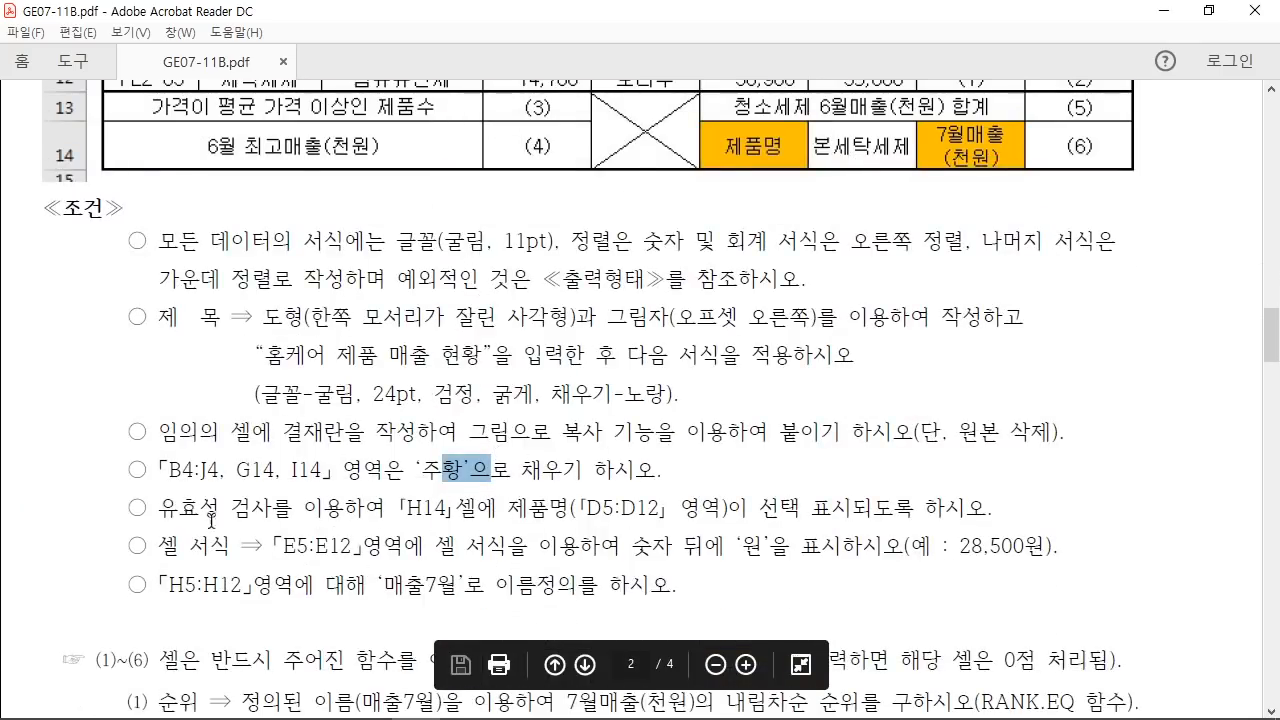
{"action": "left_click_drag", "start_coordinate": [155, 508], "coordinate": [745, 512]}
{"action": "left_click", "coordinate": [392, 508]}
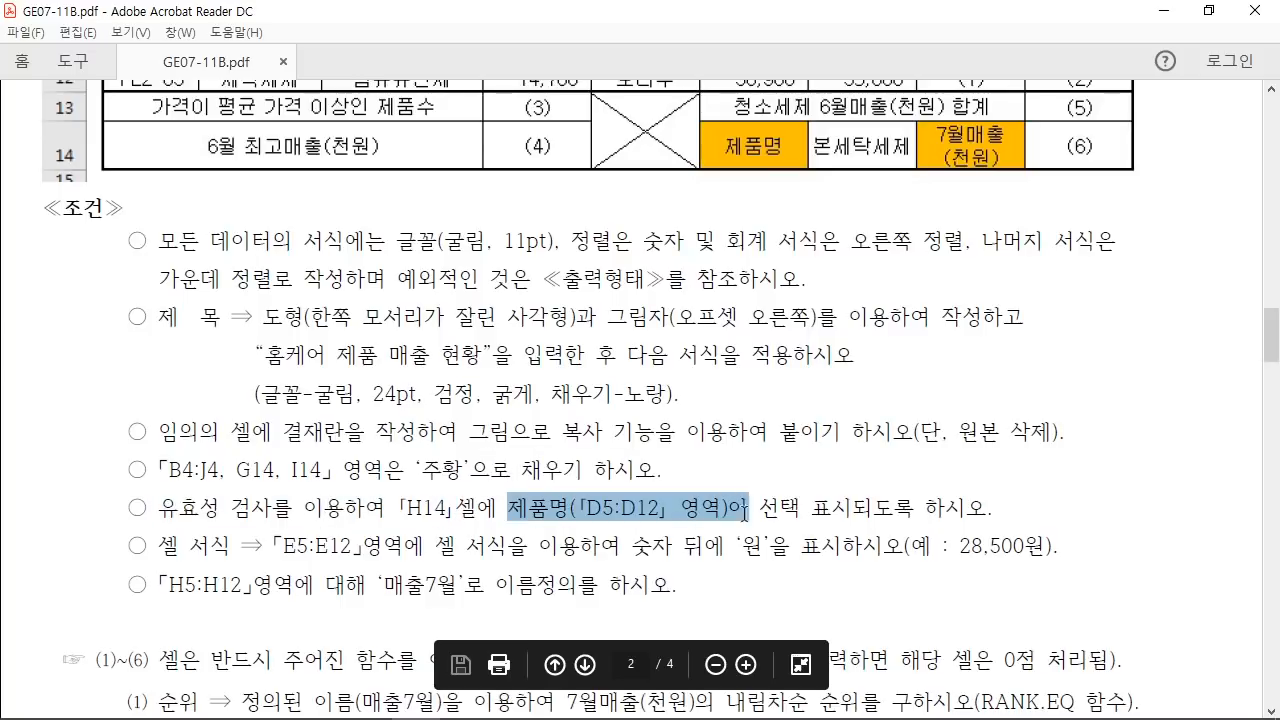
{"action": "left_click", "coordinate": [815, 508]}
{"action": "scroll", "coordinate": [880, 500], "scroll_direction": "up", "scroll_amount": 2}
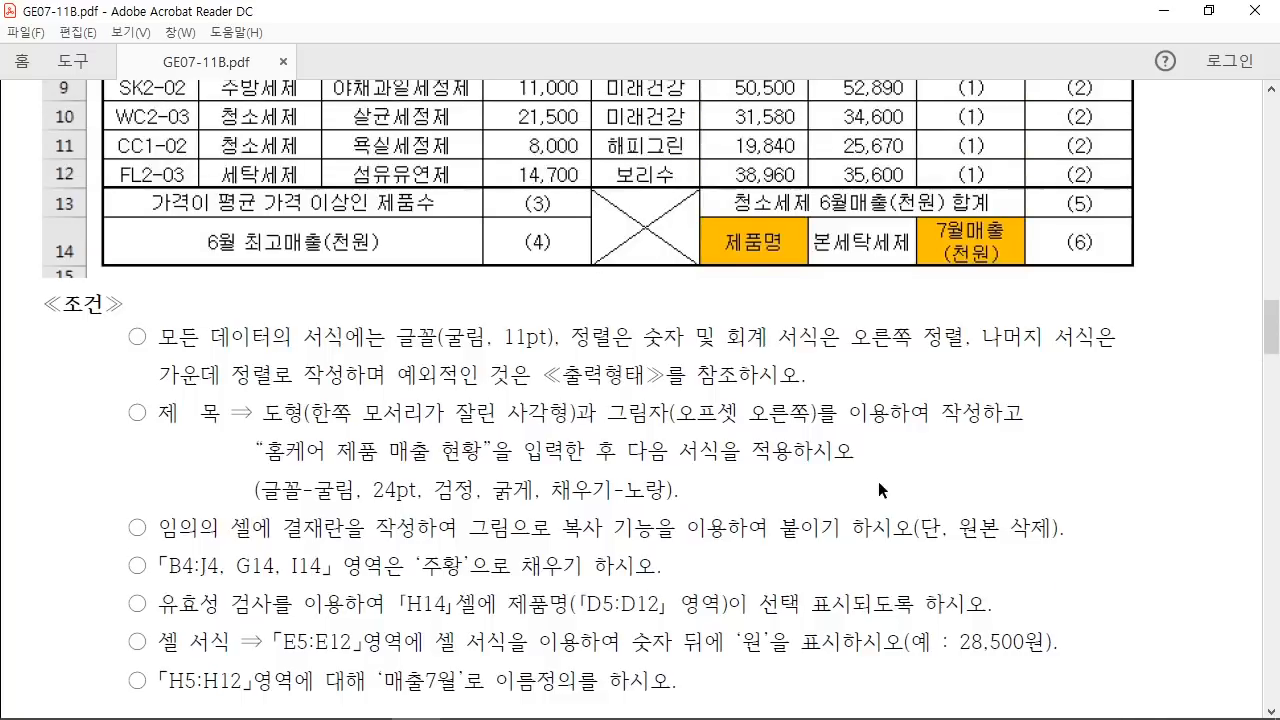
{"action": "scroll", "coordinate": [880, 490], "scroll_direction": "up", "scroll_amount": 1}
{"action": "left_click", "coordinate": [850, 311]}
{"action": "left_click", "coordinate": [851, 312]}
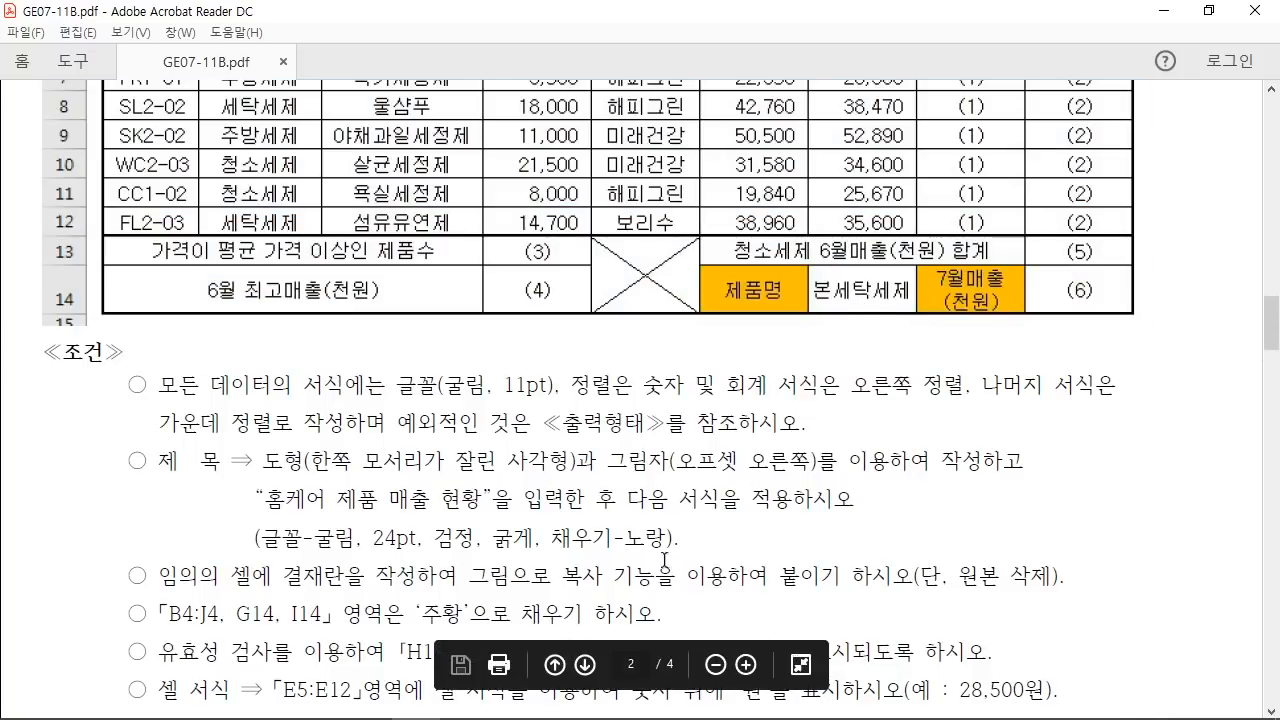
Step: Return to Excel, select cell H14, and show the Data tab's 데이터 유효성 검사 tool
{"action": "left_click", "coordinate": [513, 700]}
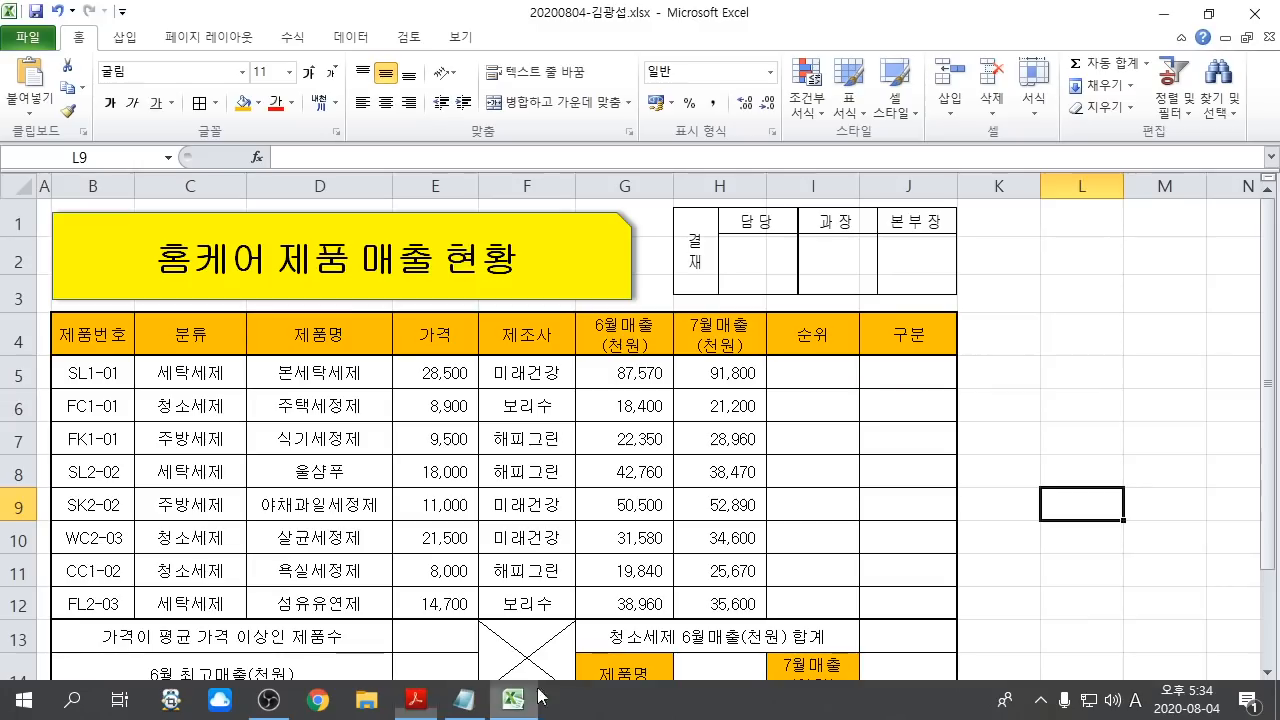
{"action": "scroll", "coordinate": [745, 540], "scroll_direction": "down", "scroll_amount": 2}
{"action": "left_click", "coordinate": [728, 450]}
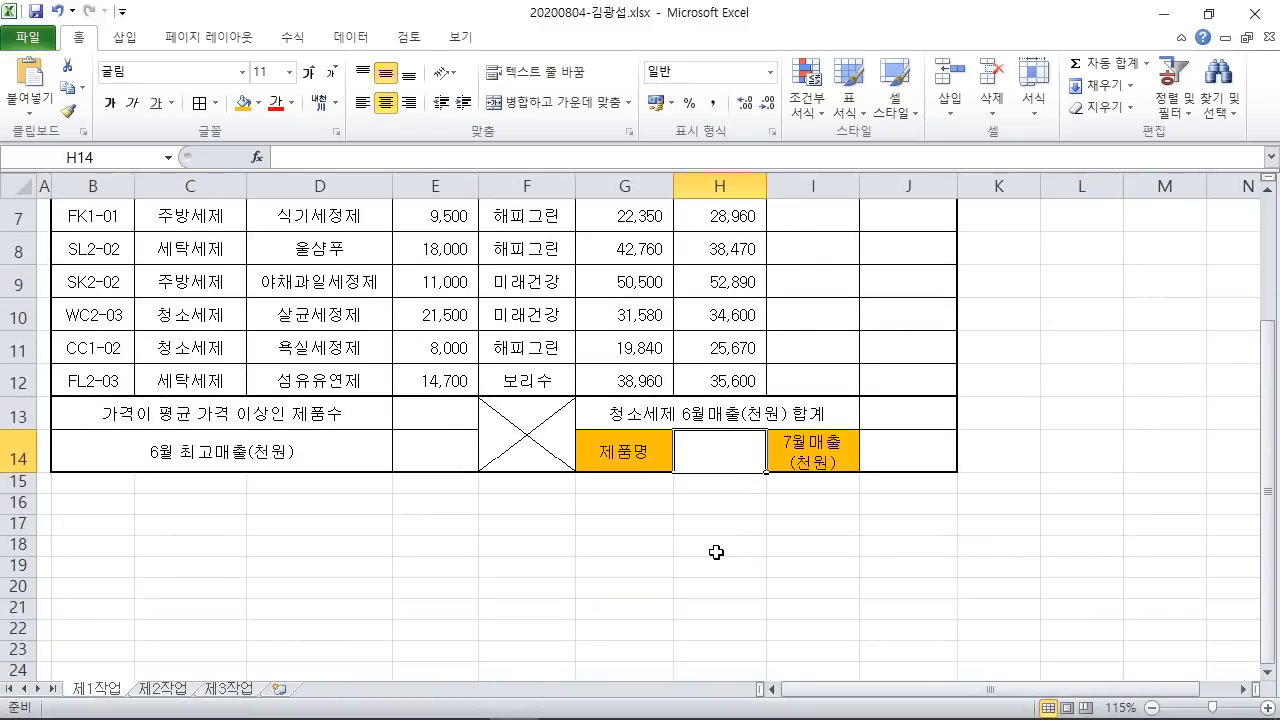
{"action": "scroll", "coordinate": [716, 552], "scroll_direction": "up", "scroll_amount": 1}
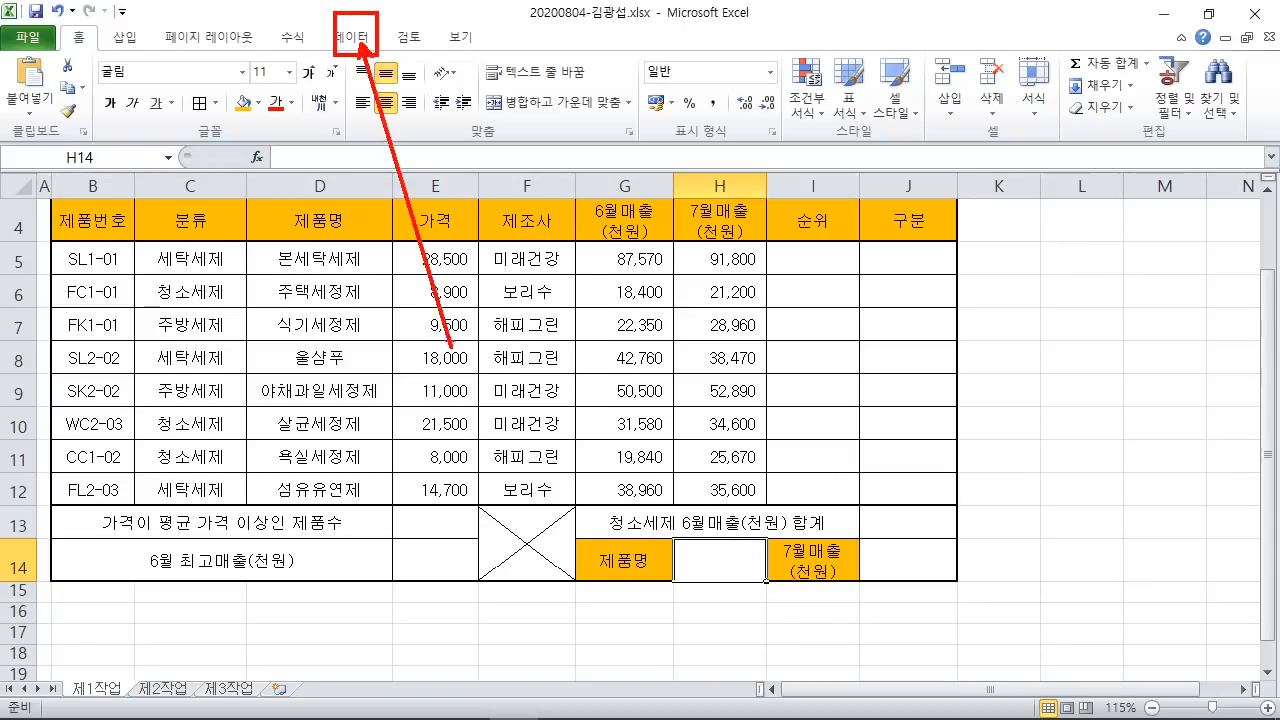
{"action": "left_click", "coordinate": [350, 37]}
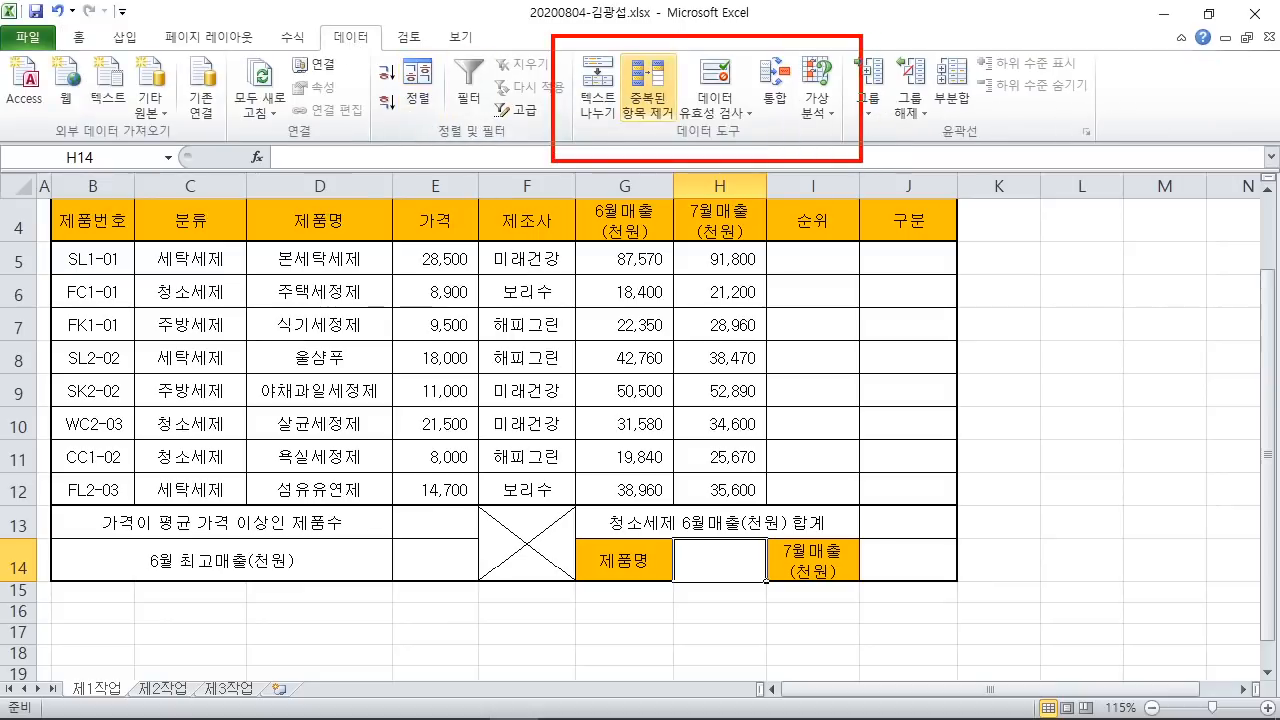
{"action": "left_click_drag", "start_coordinate": [665, 48], "coordinate": [758, 134]}
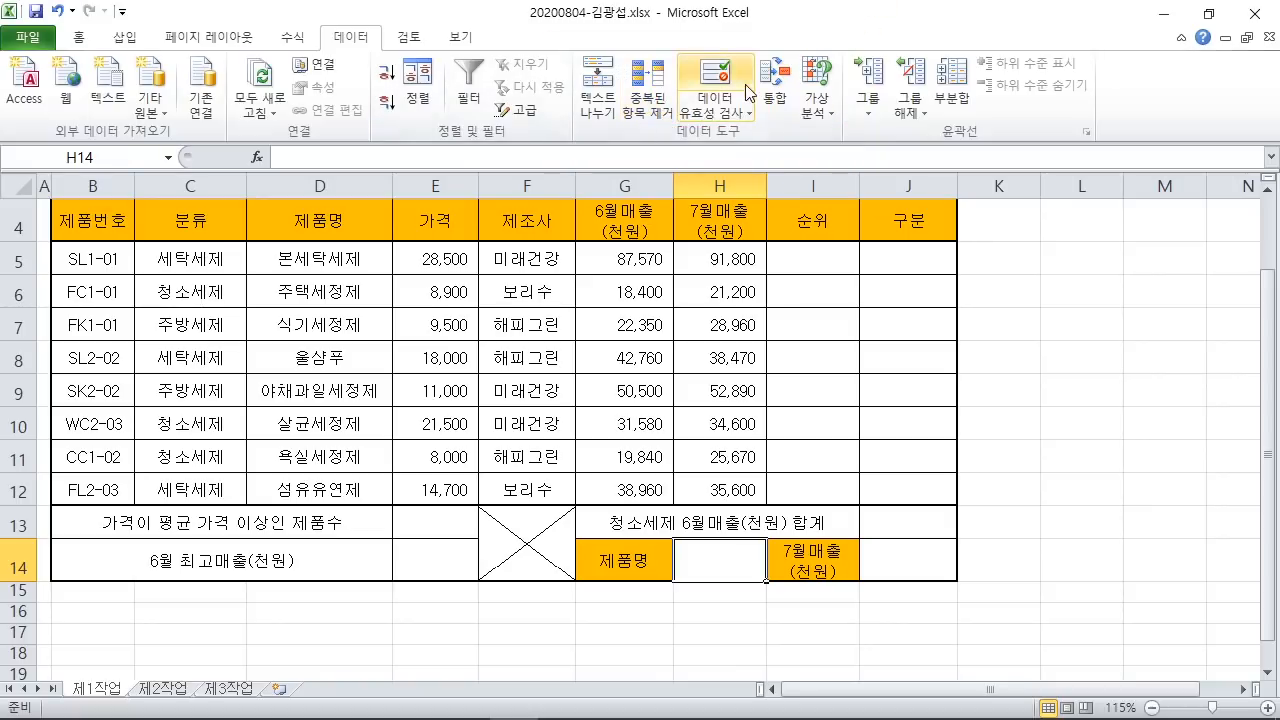
Step: Give H14 a 목록 (List) validation with source =$D$5:$D$12
{"action": "left_click", "coordinate": [726, 72]}
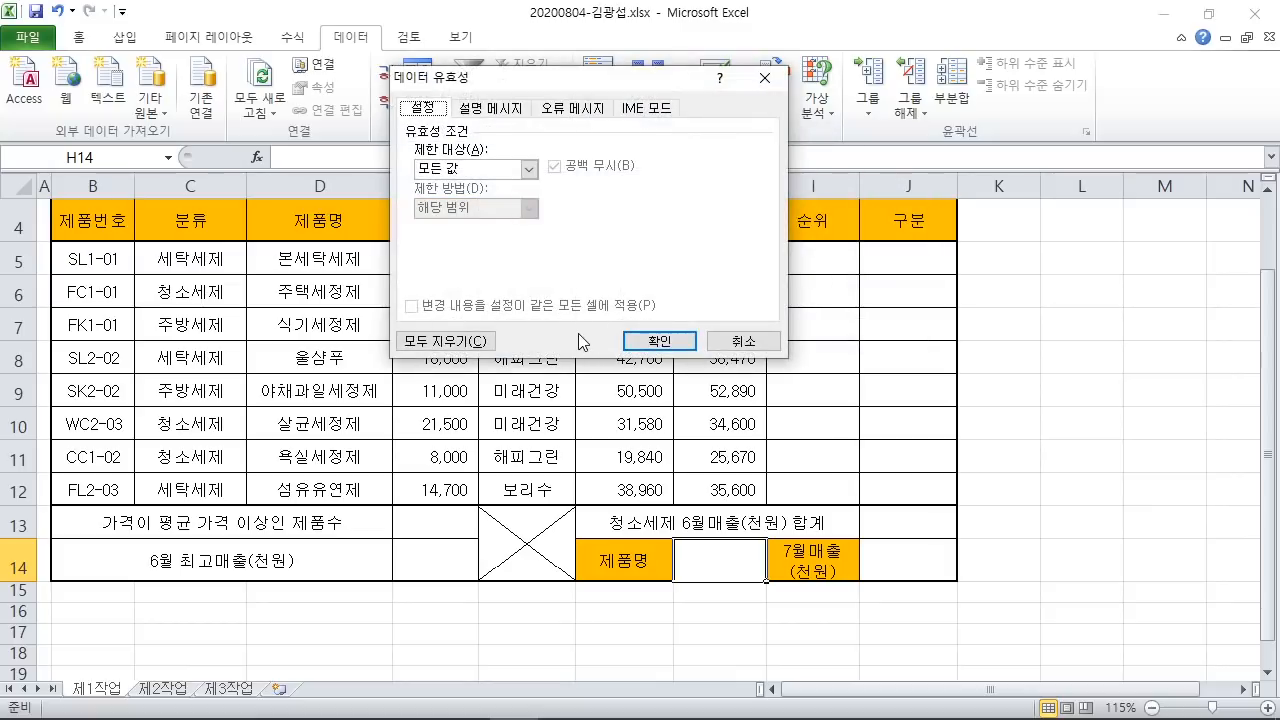
{"action": "left_click_drag", "start_coordinate": [540, 79], "coordinate": [770, 79]}
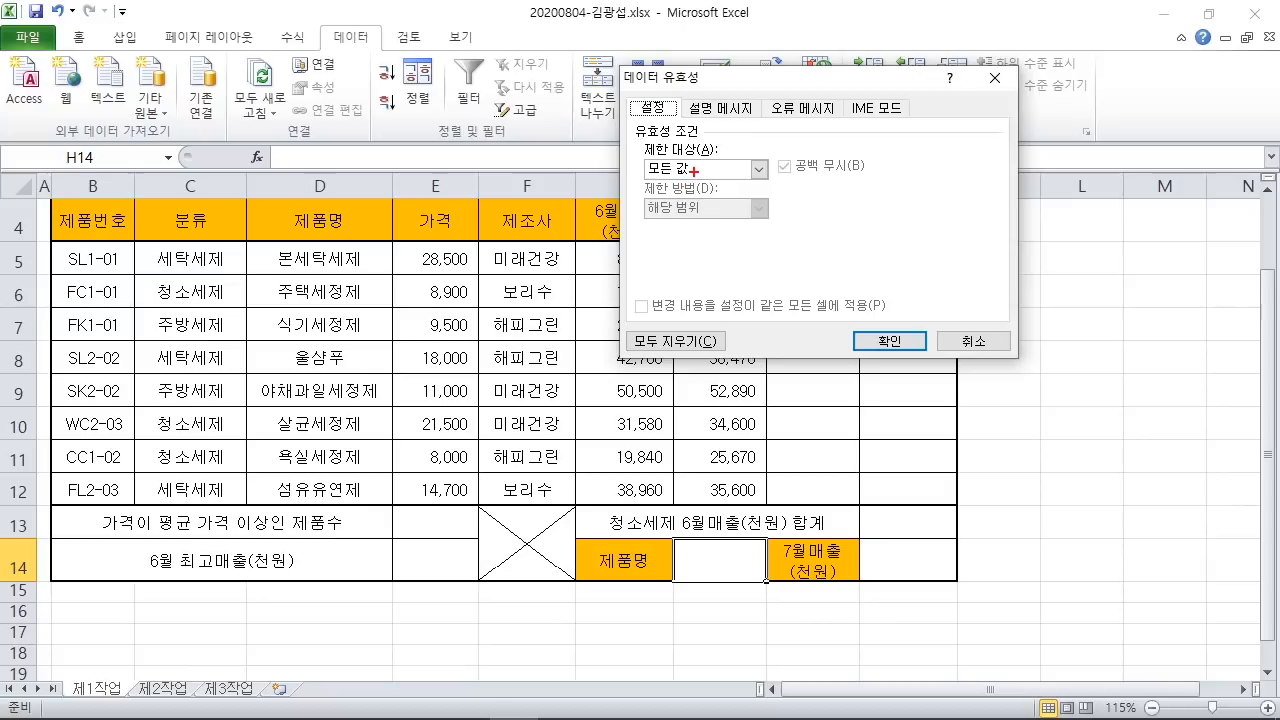
{"action": "left_click_drag", "start_coordinate": [688, 172], "coordinate": [895, 312]}
{"action": "mouse_move", "coordinate": [788, 188]}
{"action": "left_mouse_down"}
{"action": "mouse_move", "coordinate": [790, 165]}
{"action": "mouse_move", "coordinate": [784, 182]}
{"action": "left_mouse_up"}
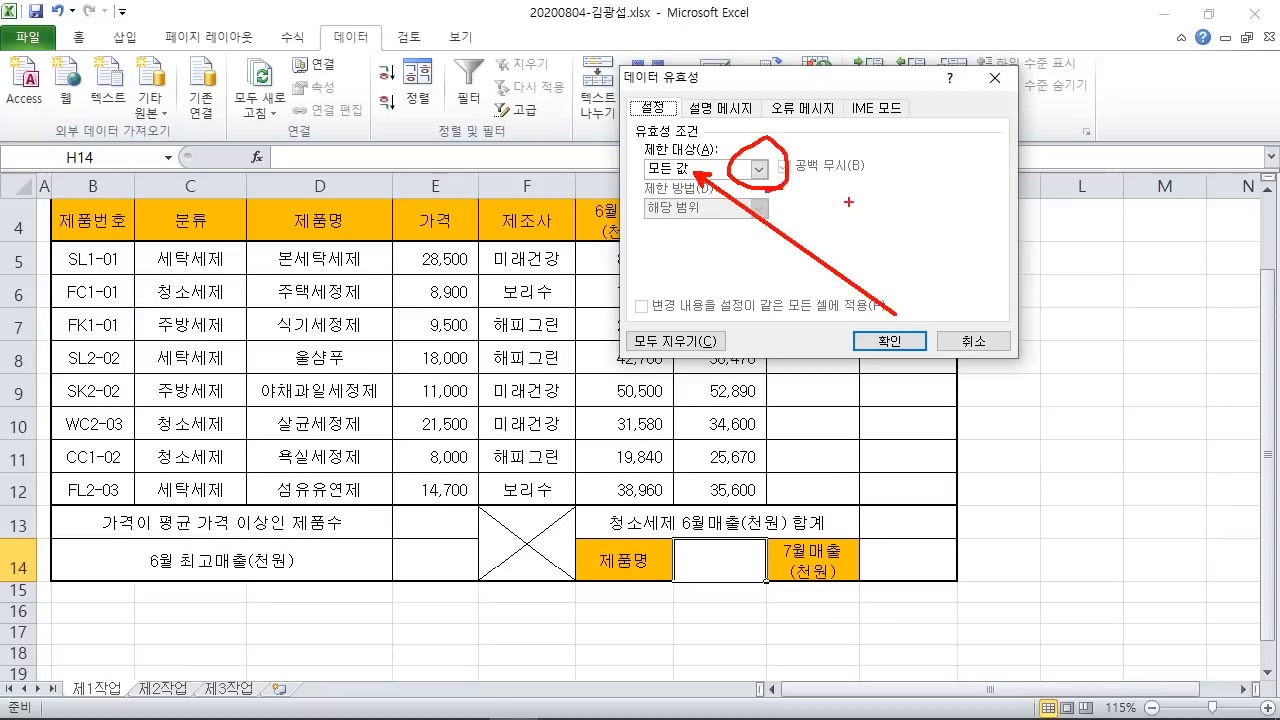
{"action": "mouse_move", "coordinate": [872, 216]}
{"action": "left_mouse_down"}
{"action": "mouse_move", "coordinate": [866, 250]}
{"action": "mouse_move", "coordinate": [900, 212]}
{"action": "mouse_move", "coordinate": [926, 268]}
{"action": "left_mouse_up"}
{"action": "key", "text": "Escape"}
{"action": "left_click", "coordinate": [759, 169]}
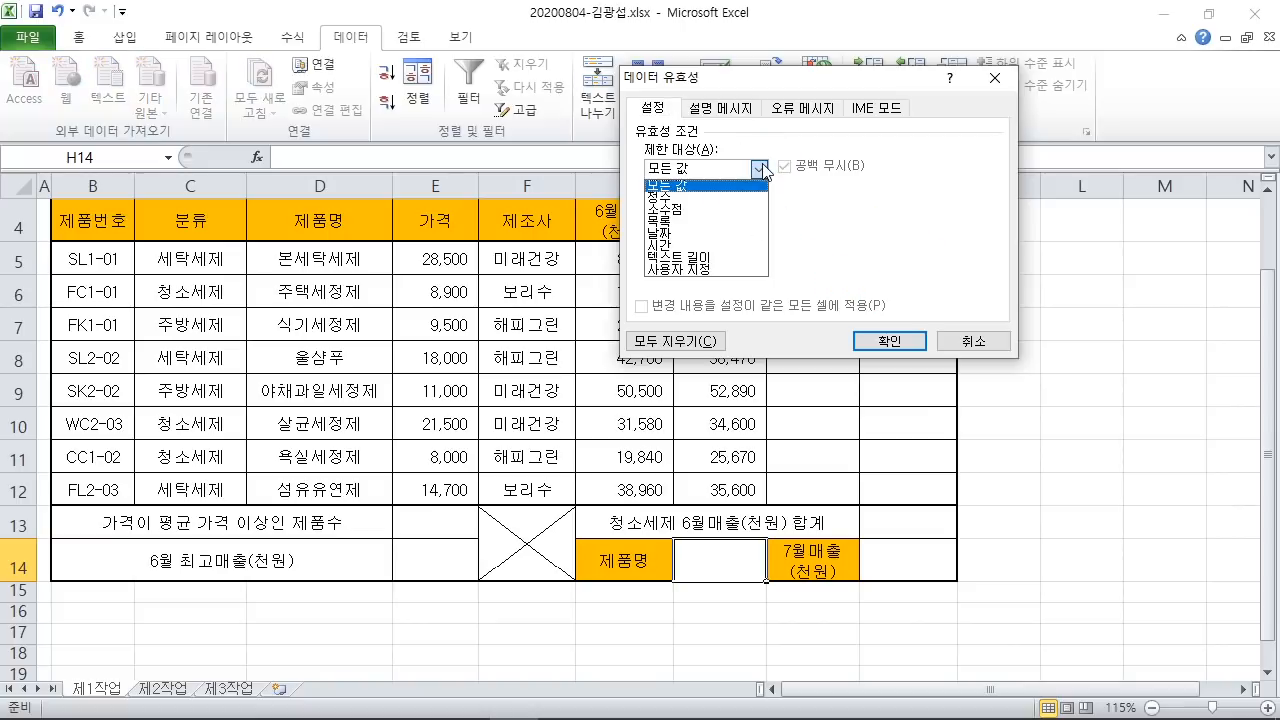
{"action": "left_click", "coordinate": [699, 221]}
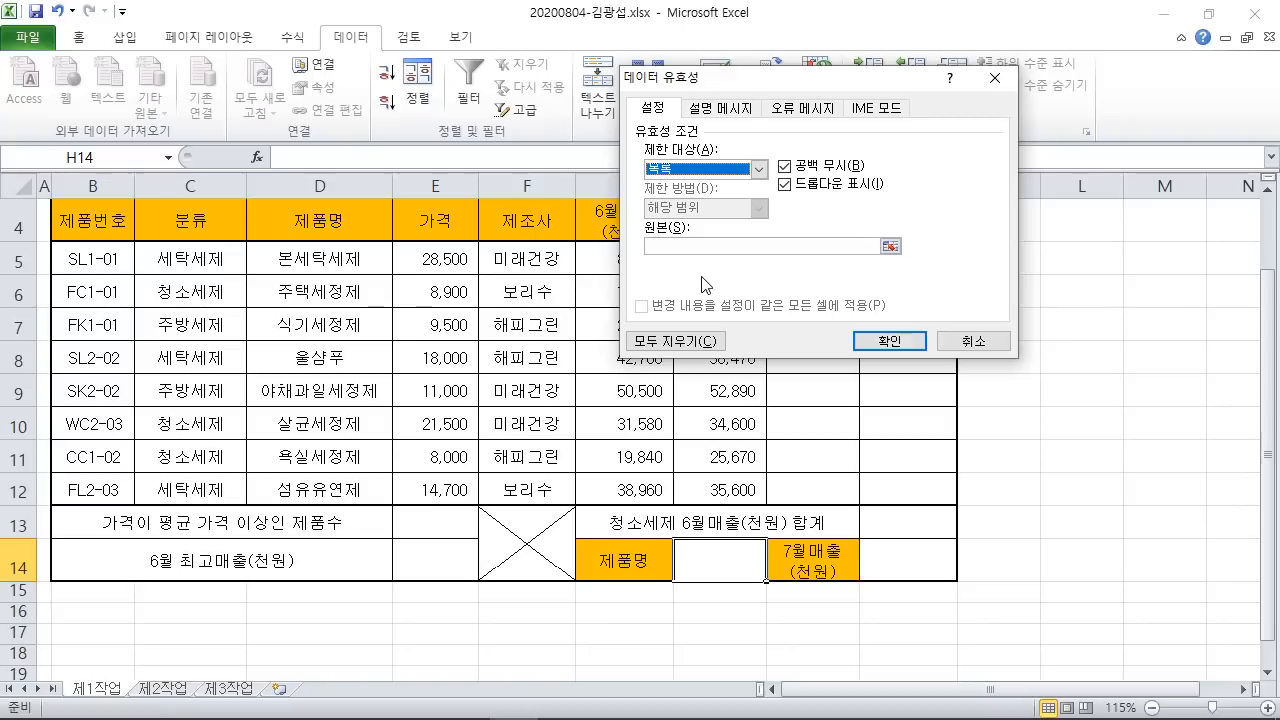
{"action": "left_click", "coordinate": [662, 246]}
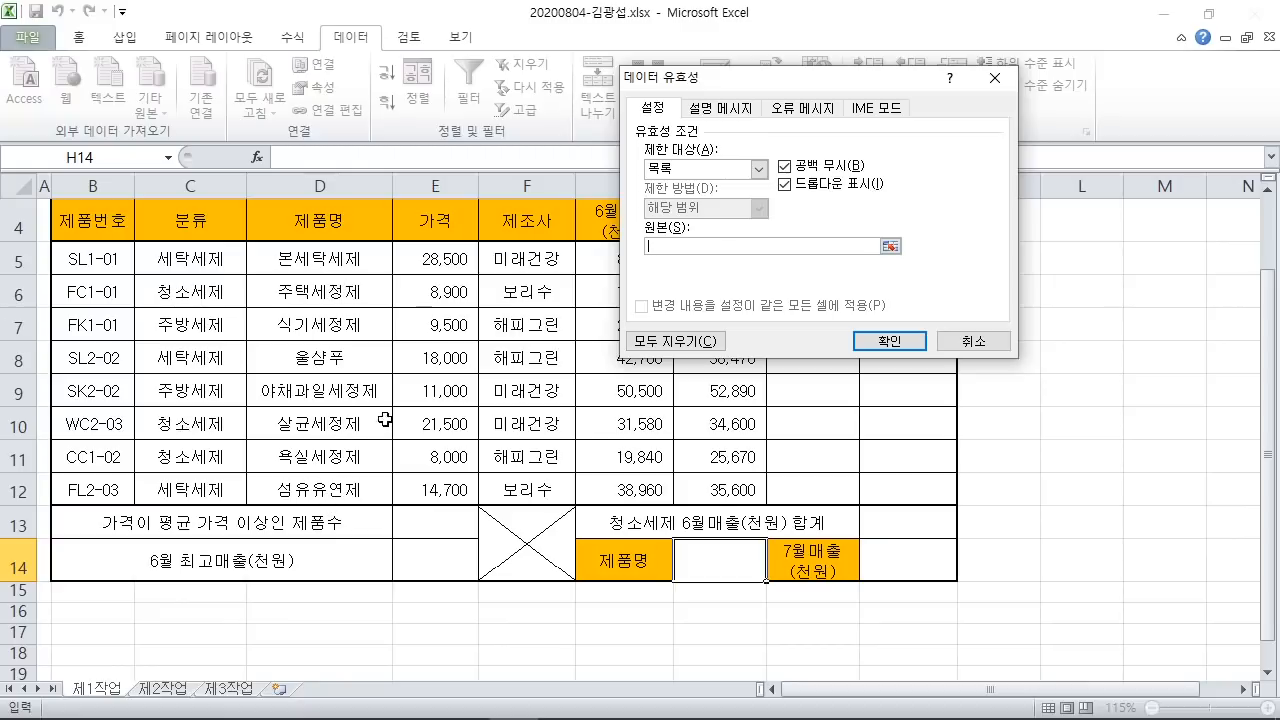
{"action": "left_click_drag", "start_coordinate": [323, 256], "coordinate": [321, 495]}
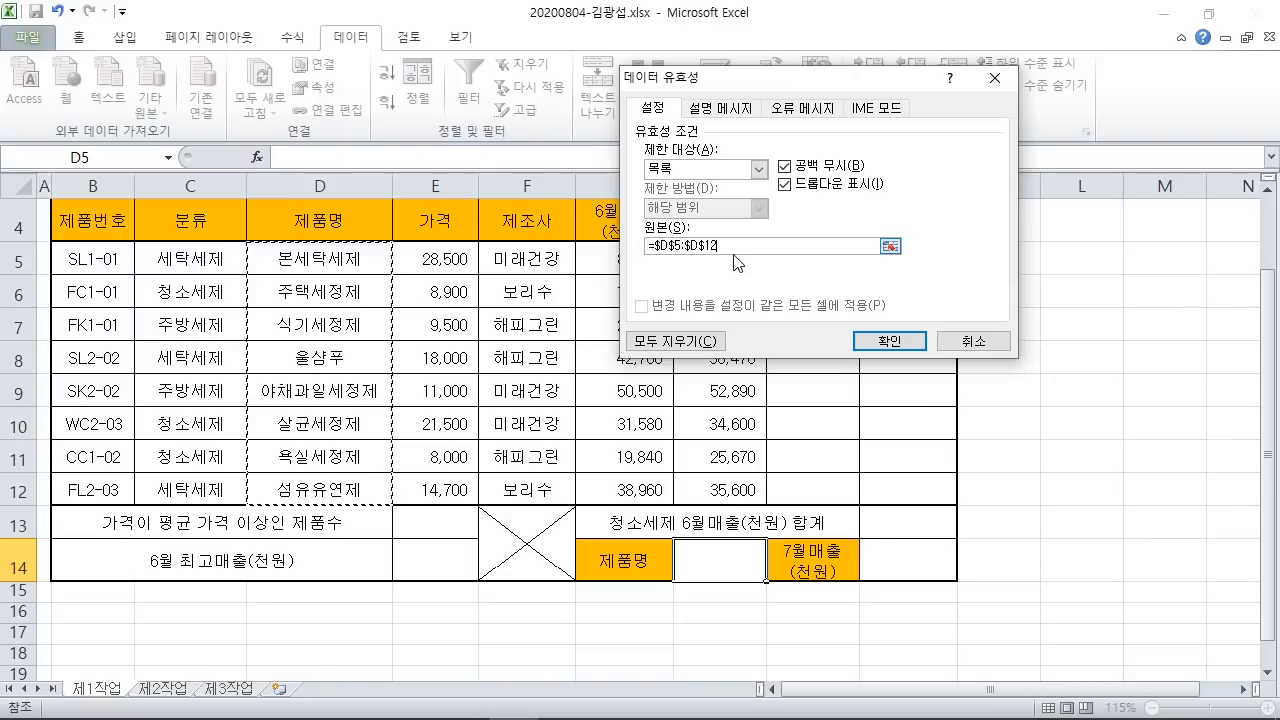
{"action": "left_click", "coordinate": [889, 341]}
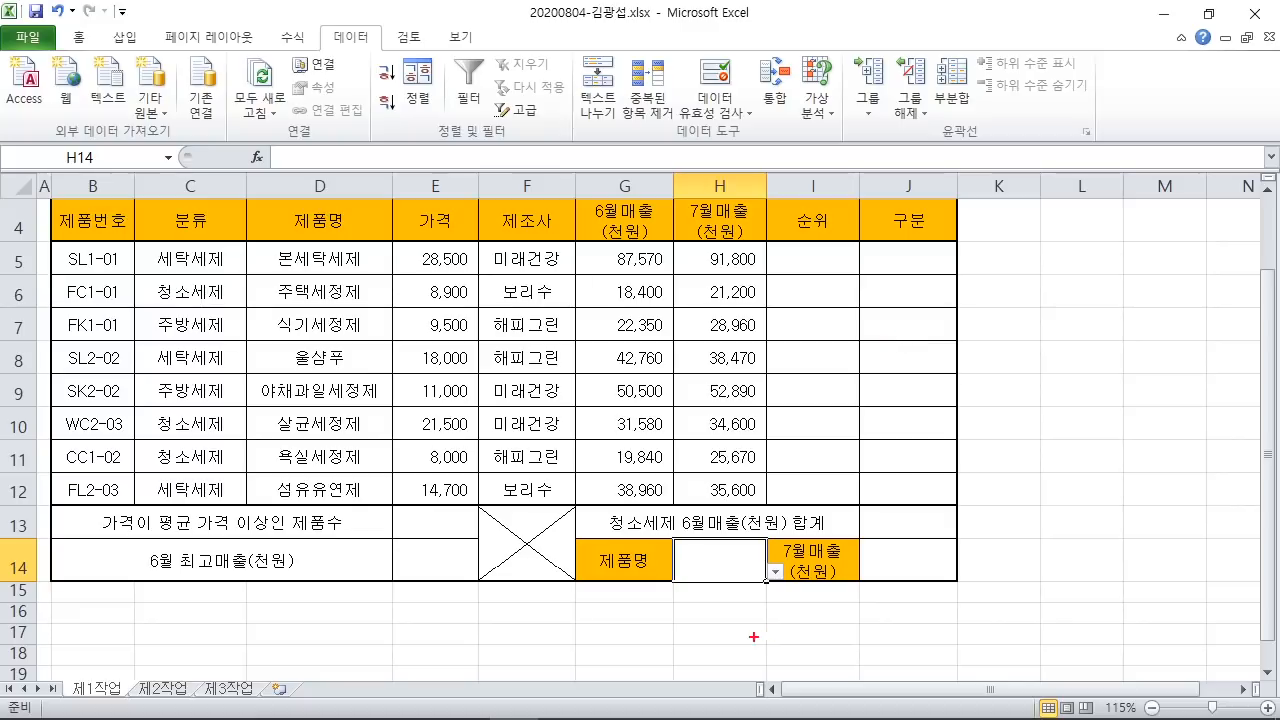
Step: Choose 본세탁세제 from H14's new product-name dropdown
{"action": "mouse_move", "coordinate": [768, 556]}
{"action": "left_mouse_down"}
{"action": "mouse_move", "coordinate": [787, 583]}
{"action": "mouse_move", "coordinate": [929, 347]}
{"action": "left_mouse_up"}
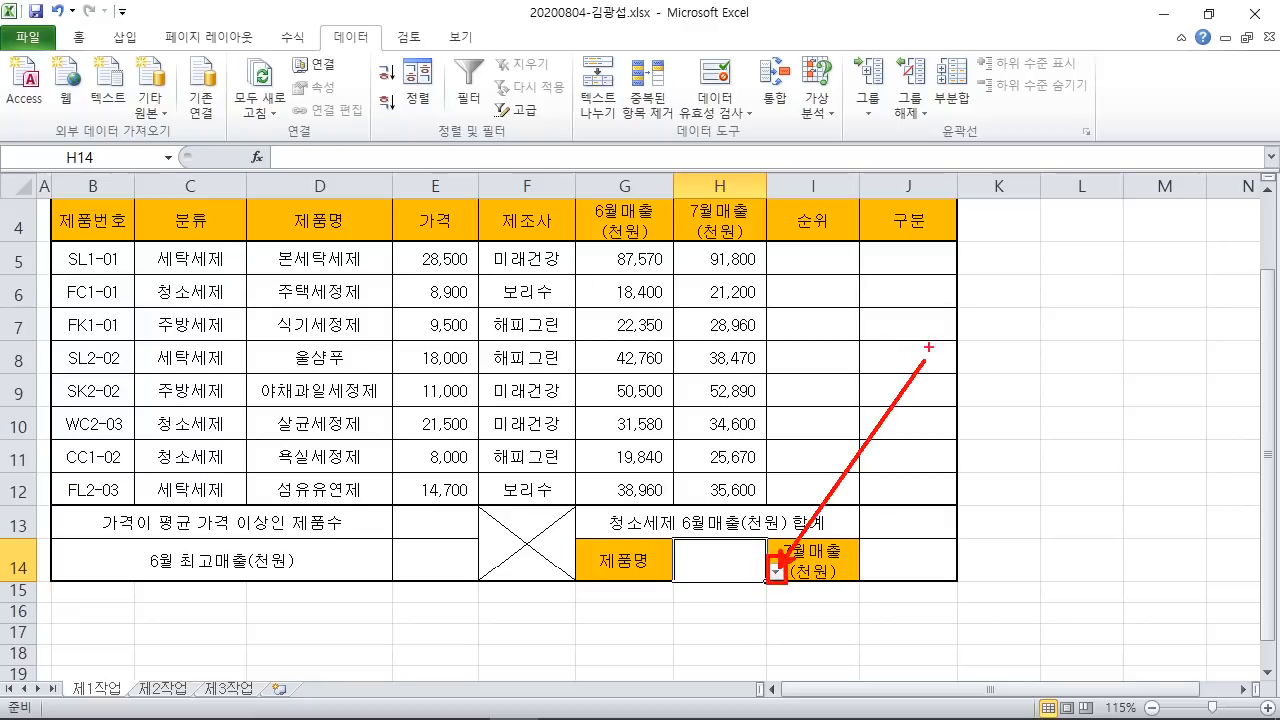
{"action": "left_click", "coordinate": [775, 571]}
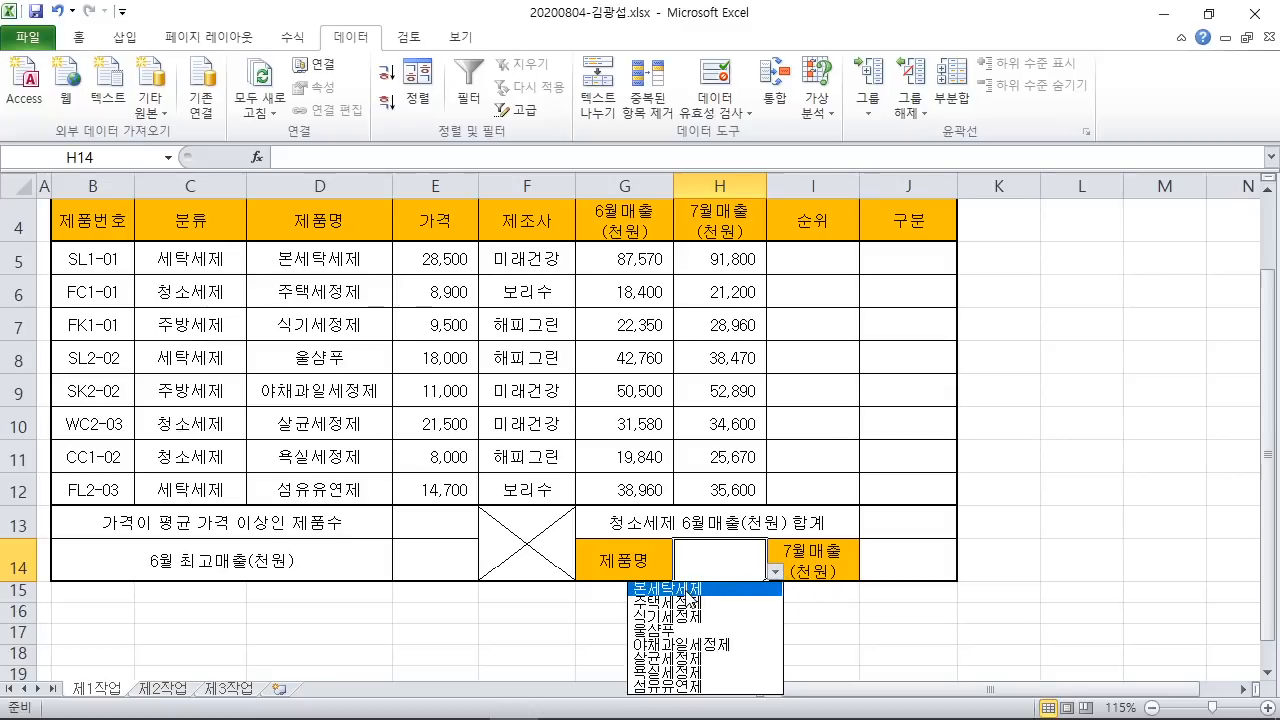
{"action": "left_click", "coordinate": [684, 589]}
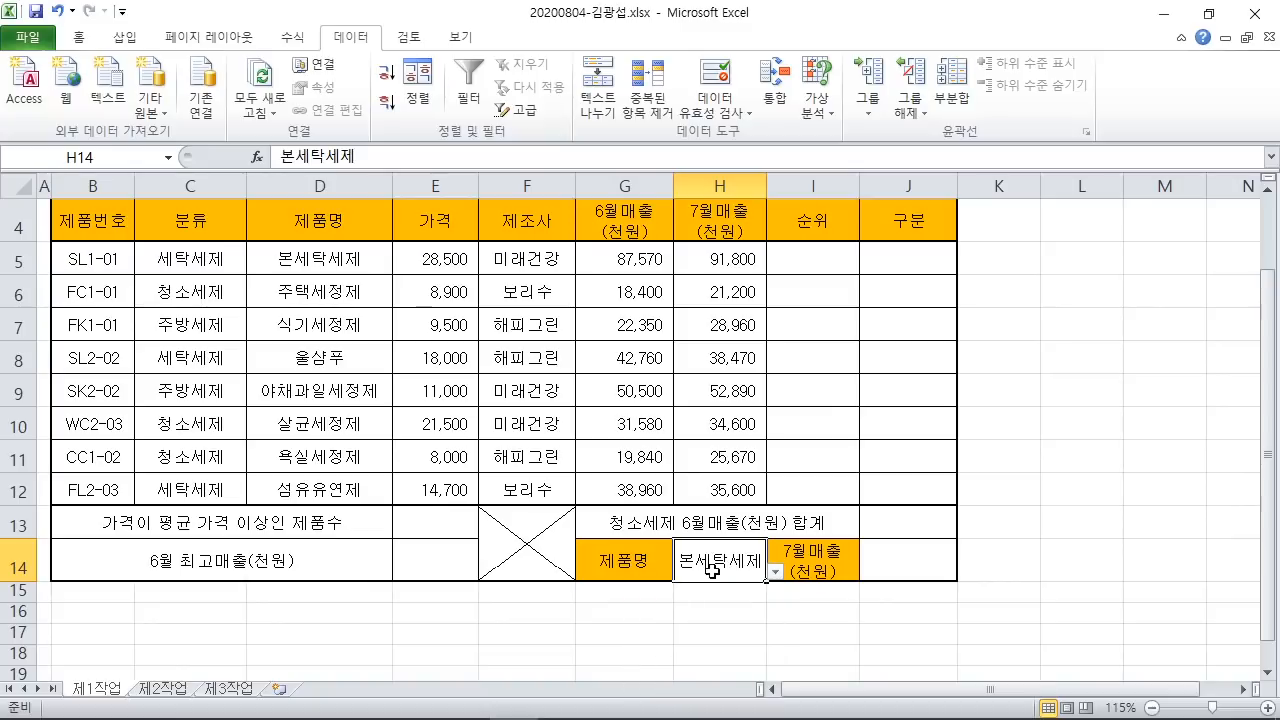
{"action": "left_click", "coordinate": [1070, 561]}
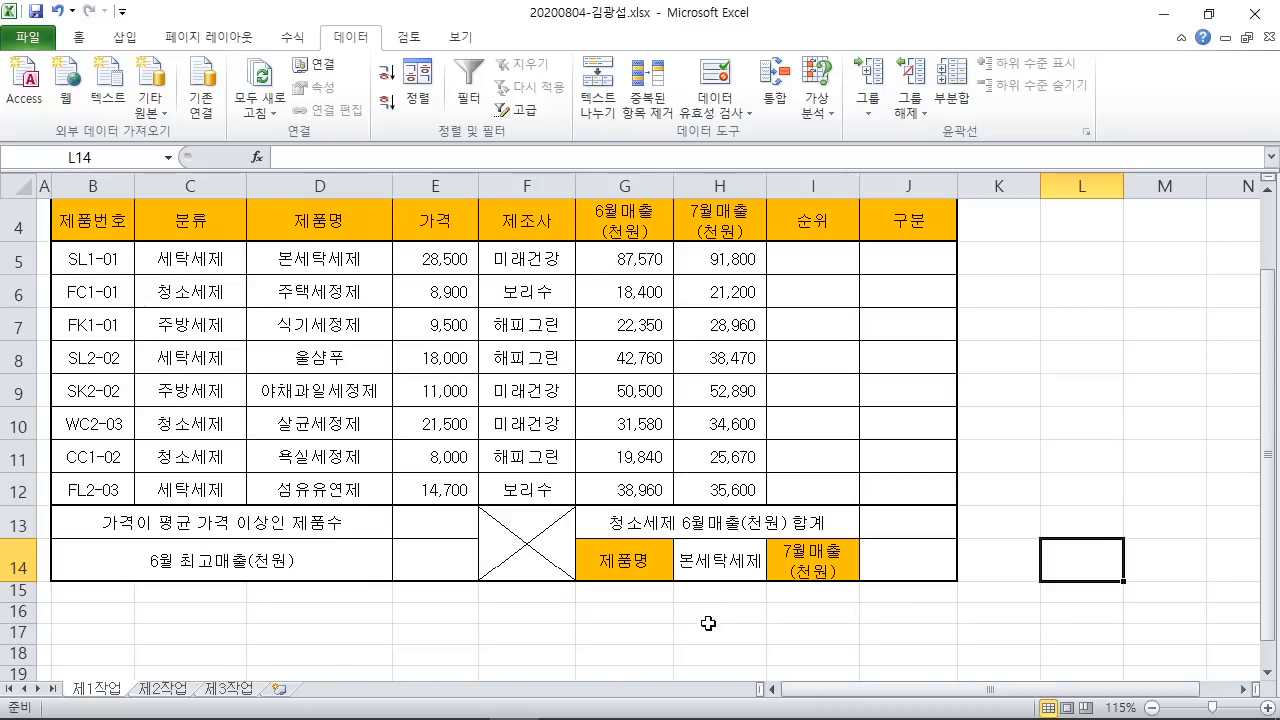
Step: Review the PDF's E5:E12 number-format condition and its 28,500원 example, then return to Excel
{"action": "mouse_move", "coordinate": [638, 717]}
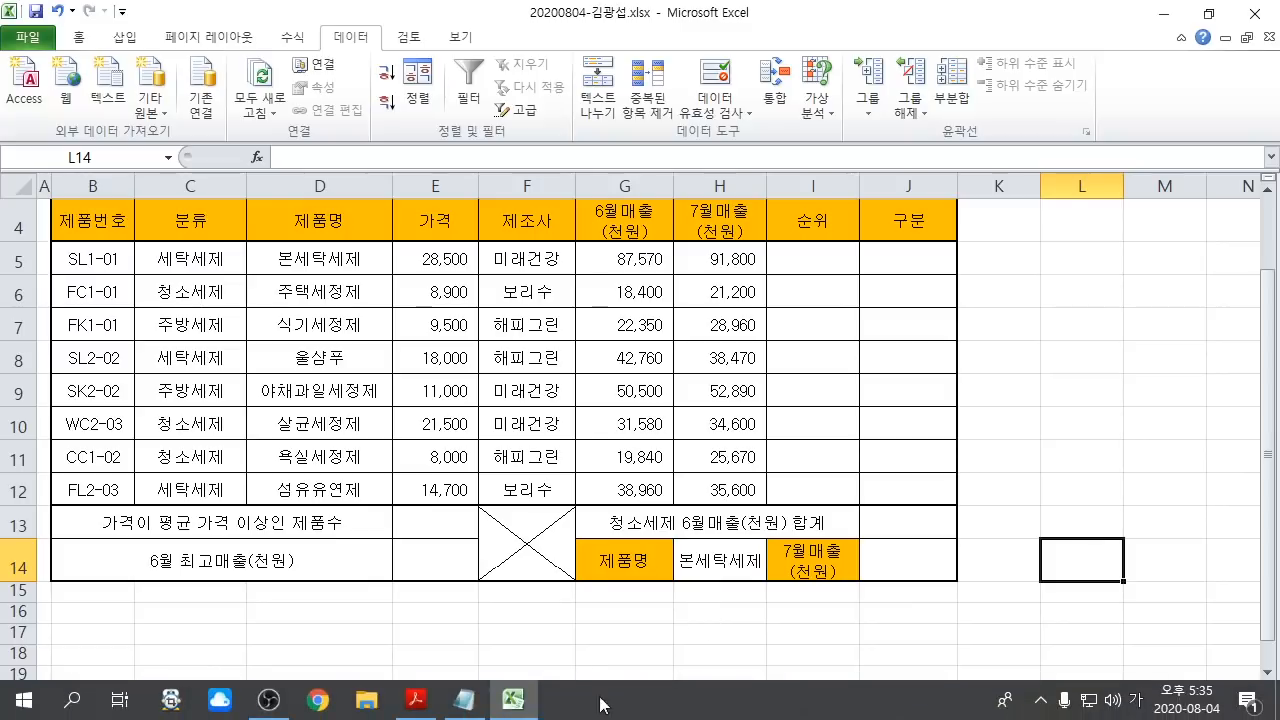
{"action": "left_click", "coordinate": [417, 700]}
{"action": "scroll", "coordinate": [222, 553], "scroll_direction": "down", "scroll_amount": 3}
{"action": "left_click_drag", "start_coordinate": [160, 548], "coordinate": [352, 548]}
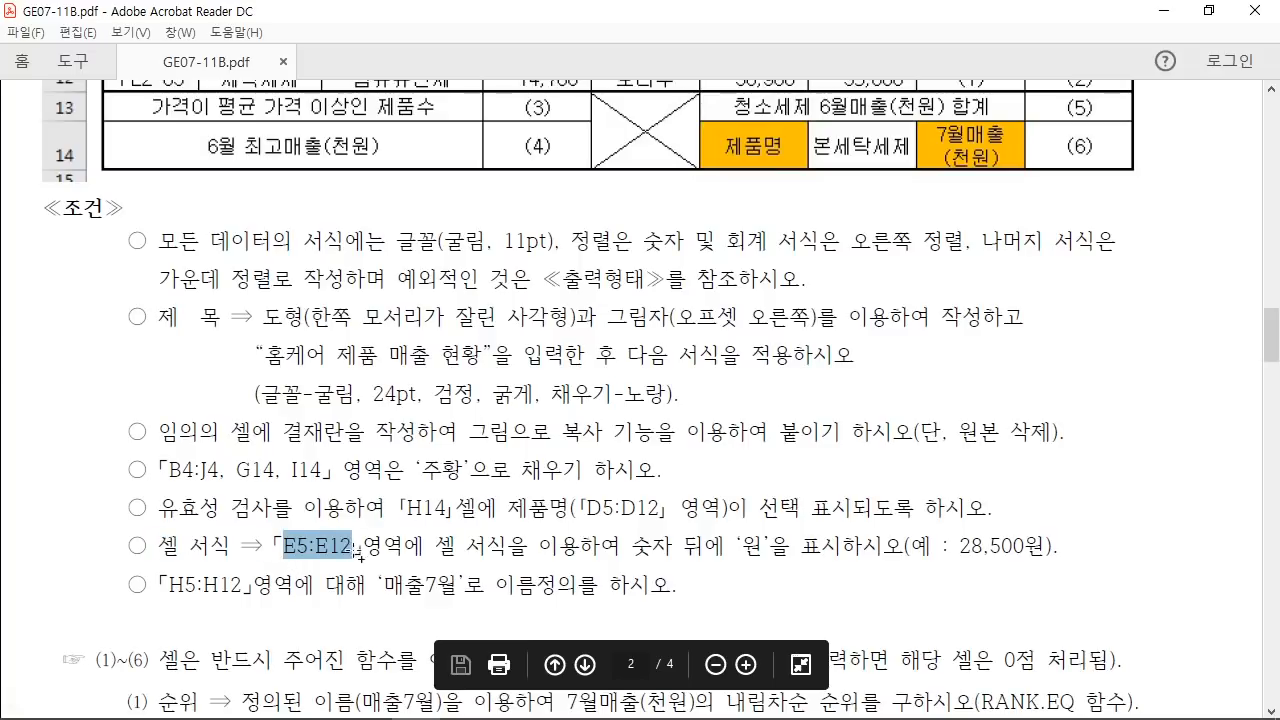
{"action": "left_click_drag", "start_coordinate": [436, 548], "coordinate": [764, 548]}
{"action": "left_click", "coordinate": [911, 547]}
{"action": "left_click_drag", "start_coordinate": [911, 547], "coordinate": [1062, 548]}
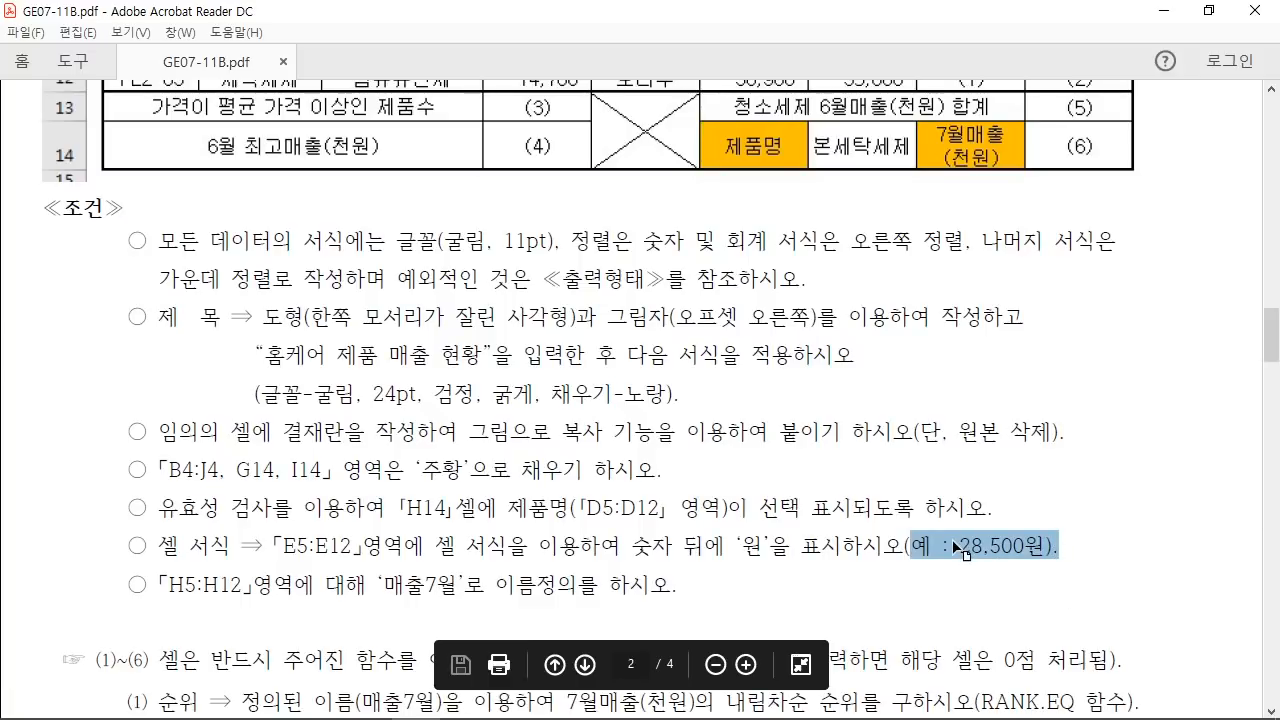
{"action": "scroll", "coordinate": [952, 539], "scroll_direction": "up", "scroll_amount": 1}
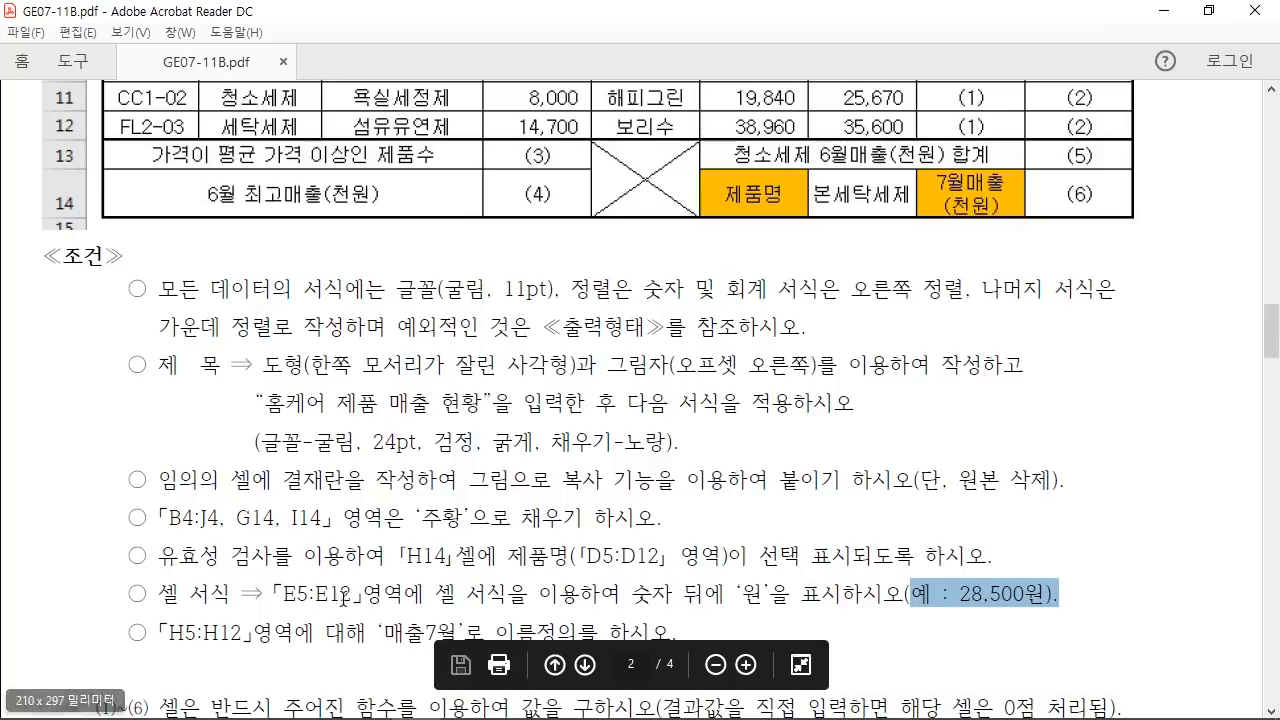
{"action": "left_click", "coordinate": [512, 704]}
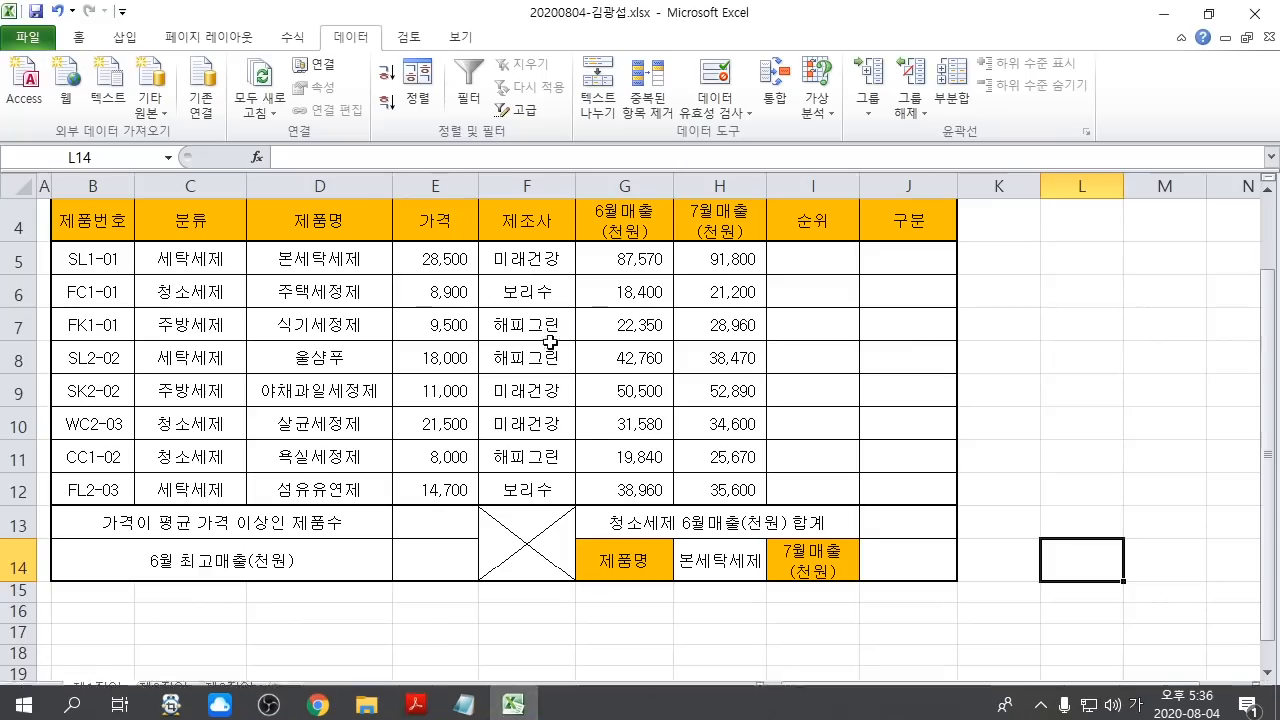
Step: Select the prices in E5:E12 and open 셀 서식 (Format Cells) for them
{"action": "left_click_drag", "start_coordinate": [450, 262], "coordinate": [449, 485]}
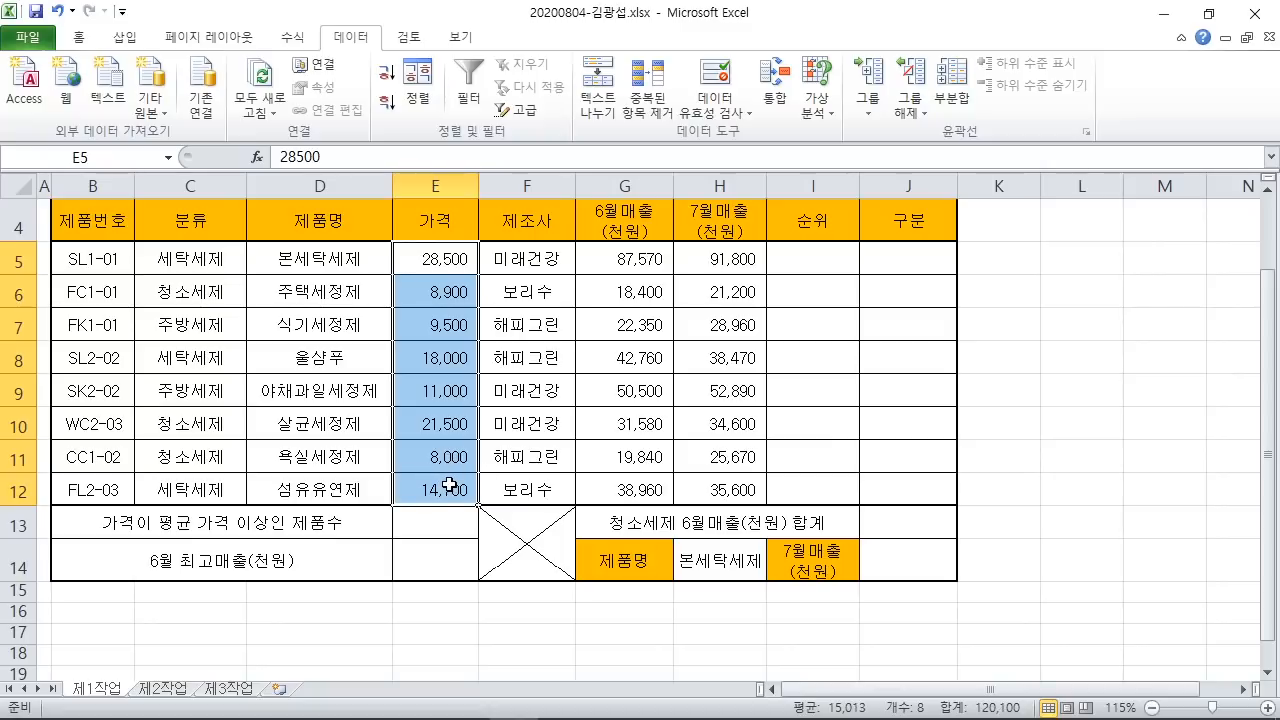
{"action": "right_click", "coordinate": [441, 297]}
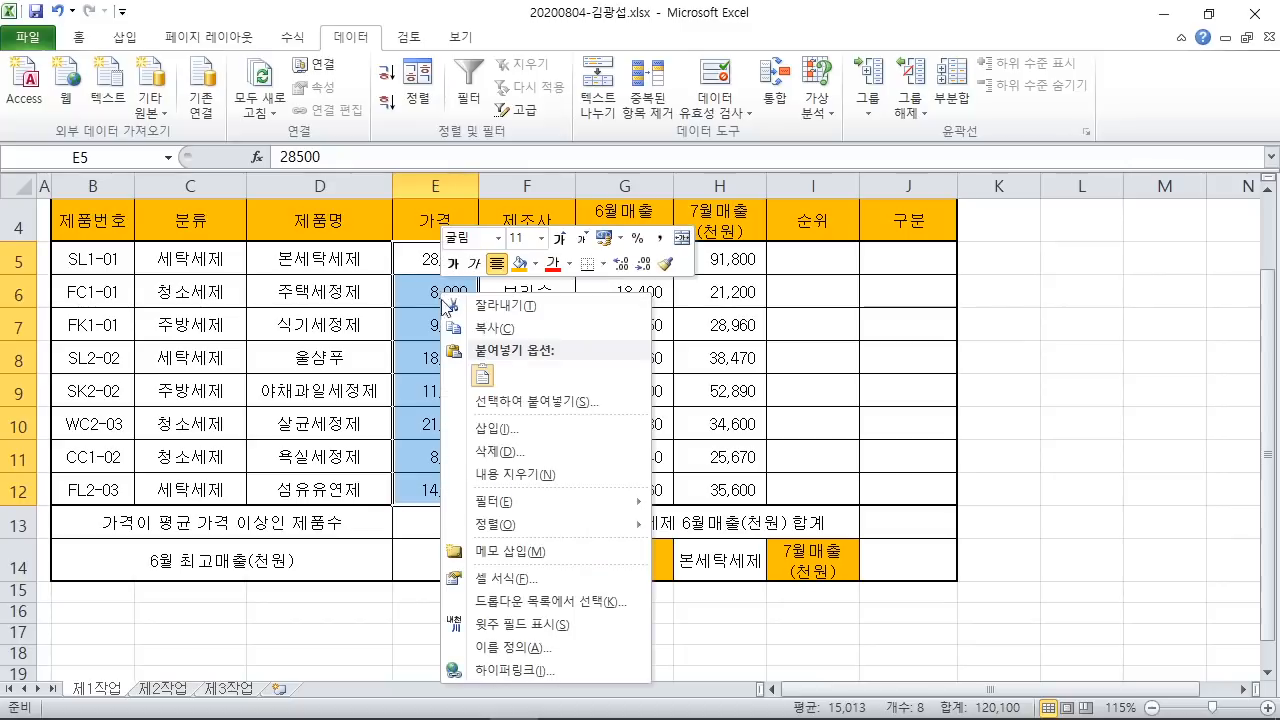
{"action": "left_click", "coordinate": [550, 581]}
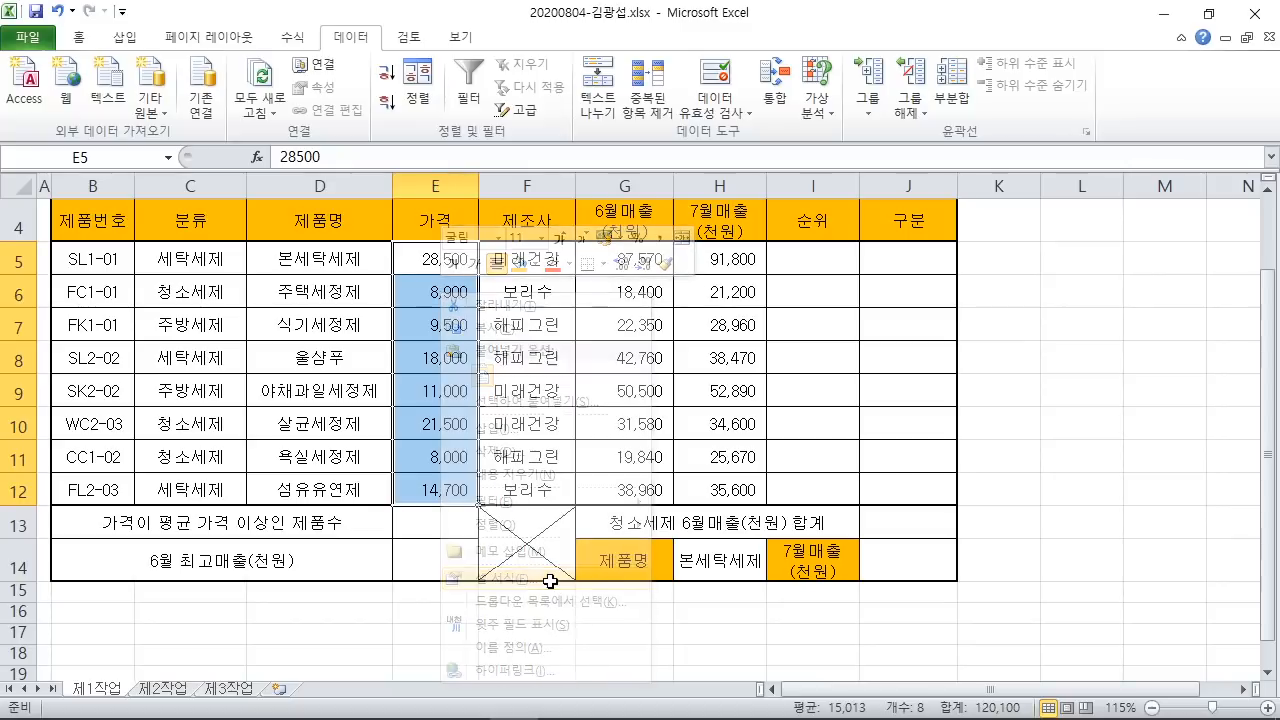
{"action": "left_click_drag", "start_coordinate": [555, 305], "coordinate": [716, 142]}
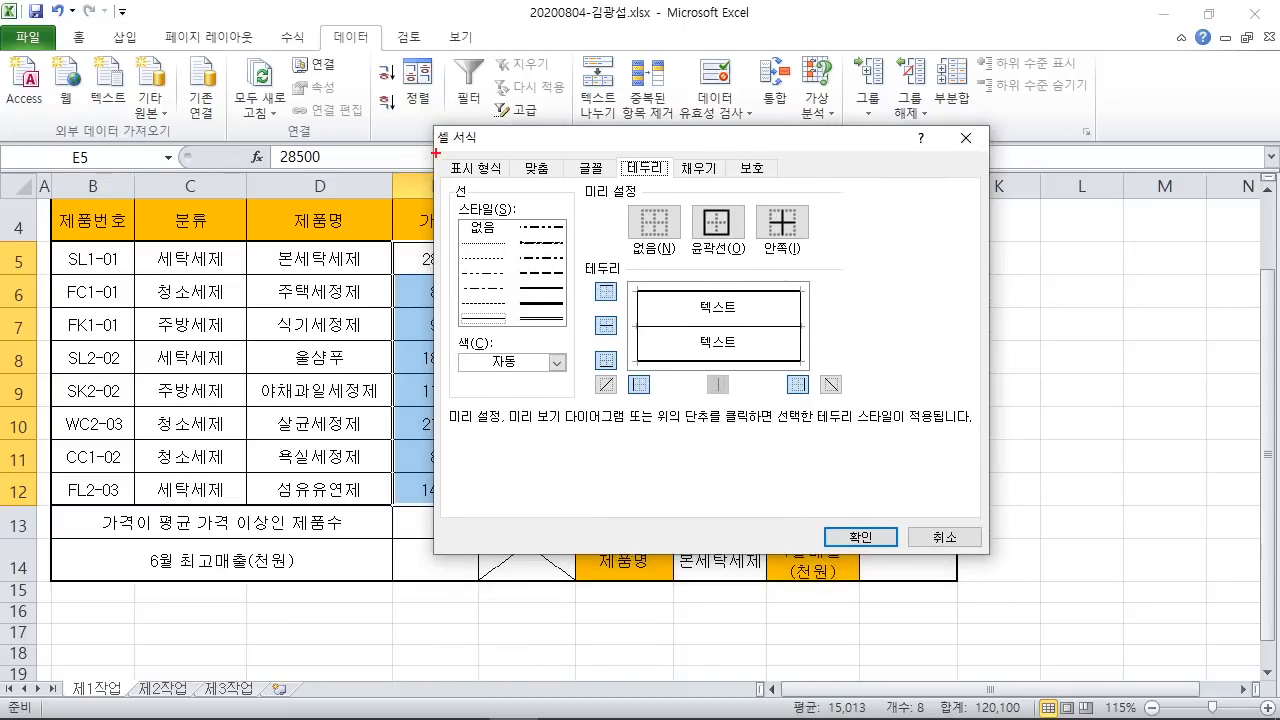
Step: On the 표시 형식 tab, choose the 사용자 지정 (Custom) category
{"action": "mouse_move", "coordinate": [436, 153]}
{"action": "left_mouse_down"}
{"action": "mouse_move", "coordinate": [517, 189]}
{"action": "mouse_move", "coordinate": [577, 43]}
{"action": "left_mouse_up"}
{"action": "key", "text": "Escape"}
{"action": "left_click", "coordinate": [476, 168]}
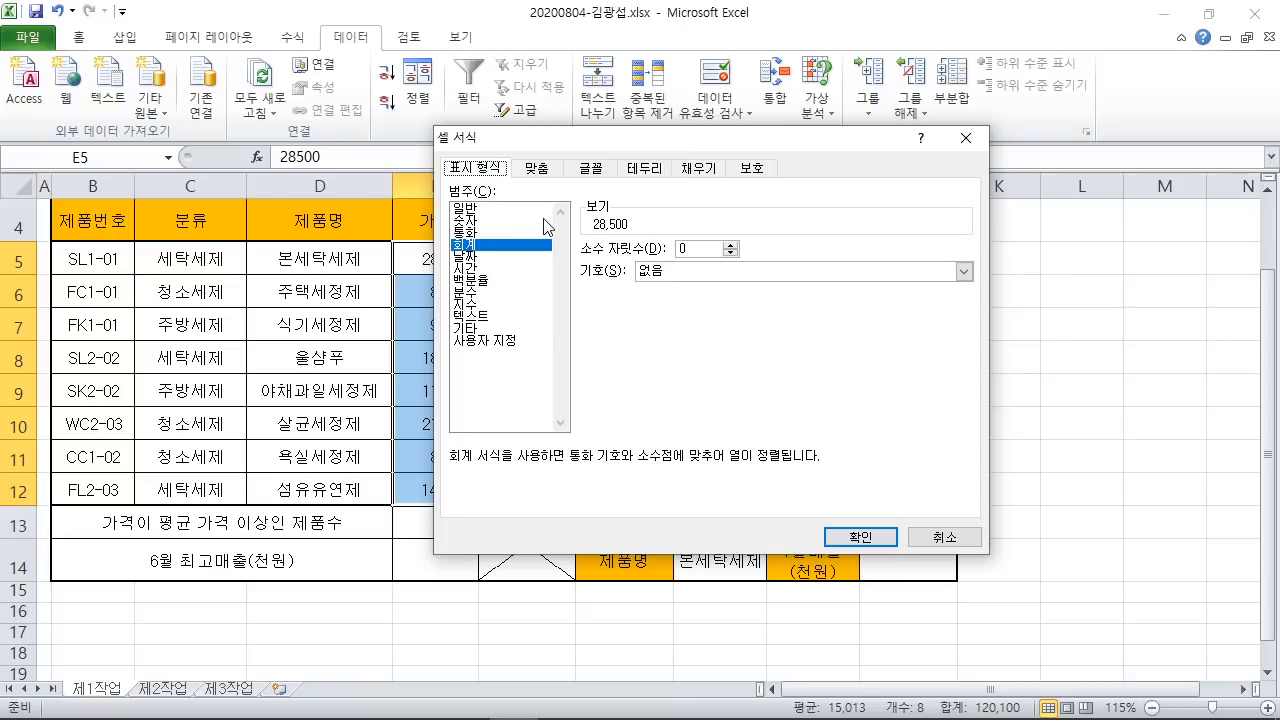
{"action": "mouse_move", "coordinate": [443, 327]}
{"action": "left_mouse_down"}
{"action": "mouse_move", "coordinate": [534, 352]}
{"action": "mouse_move", "coordinate": [565, 485]}
{"action": "left_mouse_up"}
{"action": "key", "text": "Escape"}
{"action": "left_click", "coordinate": [519, 342]}
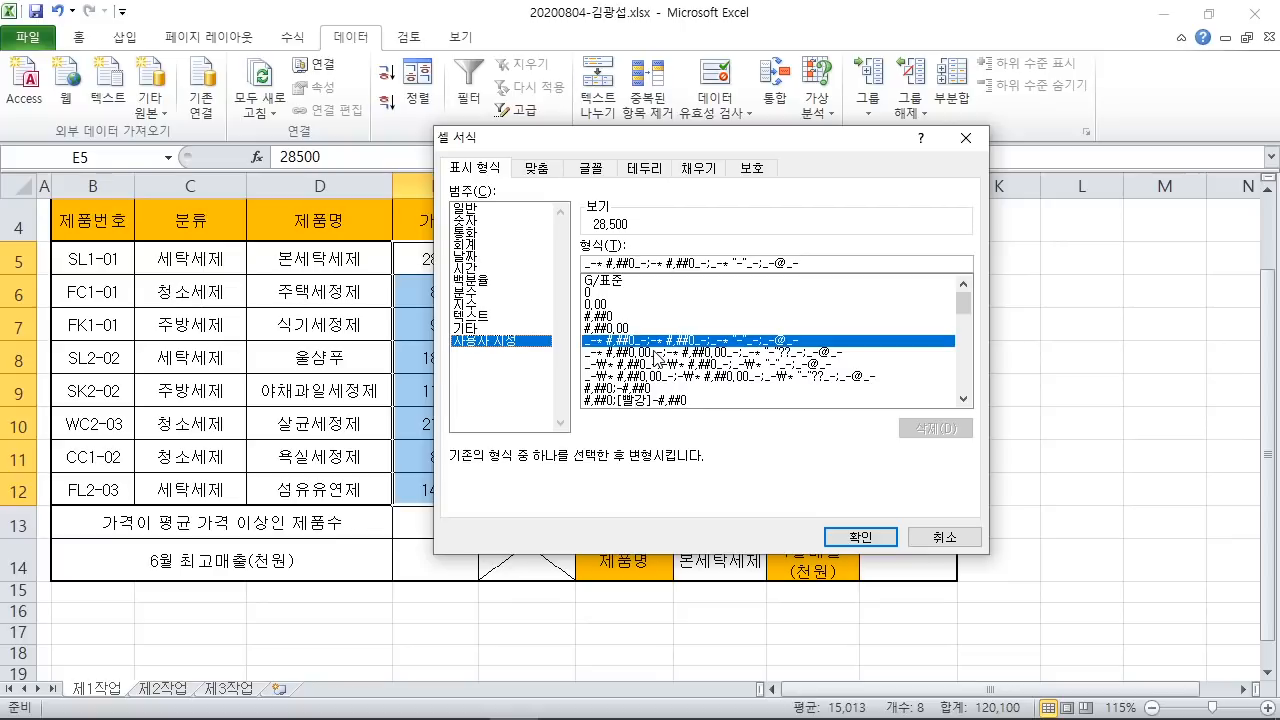
Step: Handwrite the target display 28,500원 as an on-screen note
{"action": "left_click_drag", "start_coordinate": [754, 199], "coordinate": [830, 232]}
{"action": "mouse_move", "coordinate": [859, 216]}
{"action": "left_mouse_down"}
{"action": "mouse_move", "coordinate": [868, 196]}
{"action": "mouse_move", "coordinate": [852, 224]}
{"action": "mouse_move", "coordinate": [864, 224]}
{"action": "left_mouse_up"}
{"action": "left_click_drag", "start_coordinate": [880, 243], "coordinate": [873, 262]}
{"action": "mouse_move", "coordinate": [931, 160]}
{"action": "left_mouse_down"}
{"action": "mouse_move", "coordinate": [916, 207]}
{"action": "mouse_move", "coordinate": [897, 204]}
{"action": "left_mouse_up"}
{"action": "left_click_drag", "start_coordinate": [919, 190], "coordinate": [974, 196]}
{"action": "mouse_move", "coordinate": [998, 202]}
{"action": "left_mouse_down"}
{"action": "mouse_move", "coordinate": [998, 232]}
{"action": "mouse_move", "coordinate": [1002, 218]}
{"action": "left_mouse_up"}
{"action": "left_click_drag", "start_coordinate": [1066, 181], "coordinate": [1080, 194]}
{"action": "mouse_move", "coordinate": [1066, 204]}
{"action": "left_mouse_down"}
{"action": "mouse_move", "coordinate": [1102, 209]}
{"action": "mouse_move", "coordinate": [1099, 242]}
{"action": "left_mouse_up"}
{"action": "left_click_drag", "start_coordinate": [1078, 238], "coordinate": [1112, 247]}
{"action": "left_click_drag", "start_coordinate": [729, 256], "coordinate": [1188, 279]}
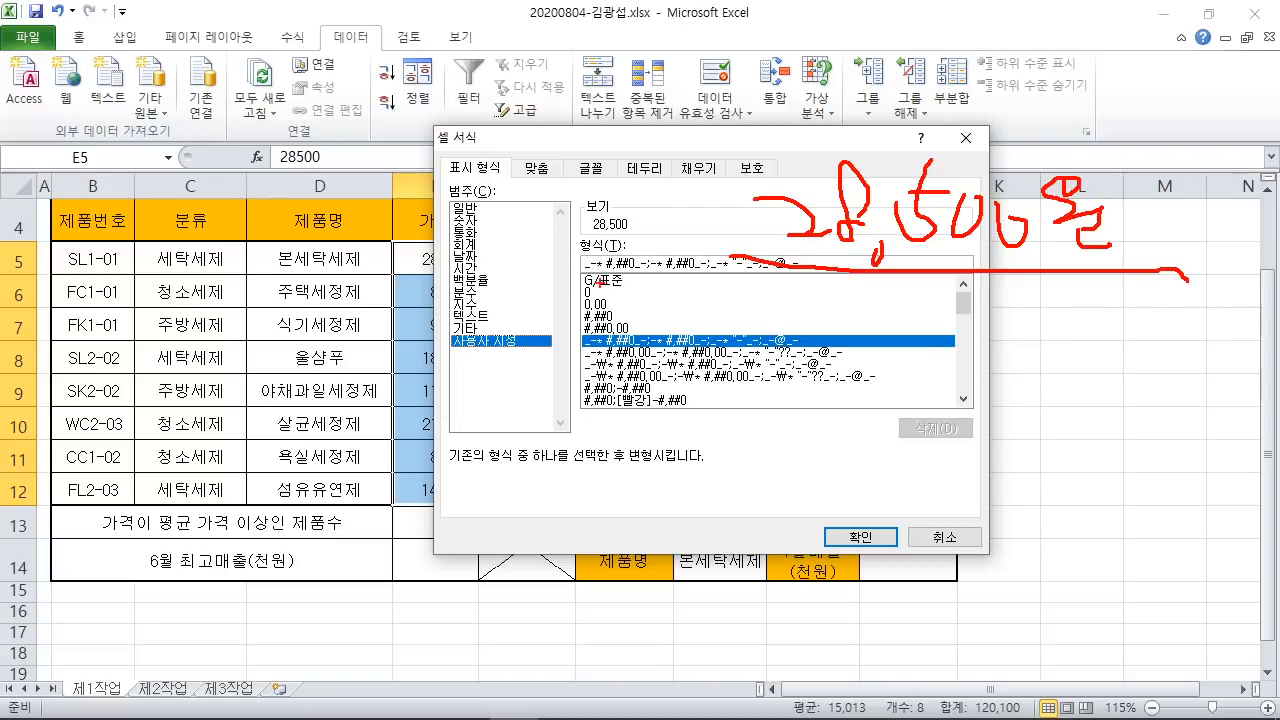
Step: Note the #,##0 code on screen, then pick #,##0 from the format list
{"action": "left_click_drag", "start_coordinate": [575, 306], "coordinate": [626, 329]}
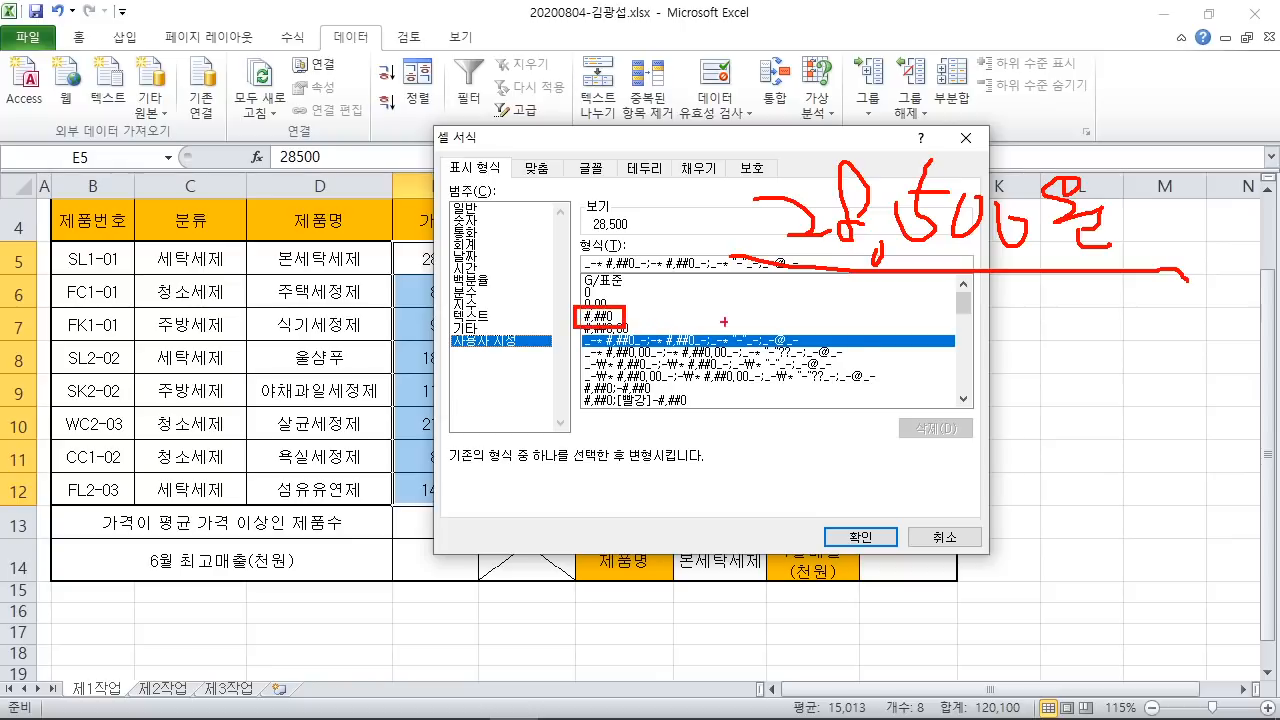
{"action": "left_click_drag", "start_coordinate": [828, 321], "coordinate": [903, 307]}
{"action": "left_click_drag", "start_coordinate": [867, 331], "coordinate": [913, 317]}
{"action": "left_click_drag", "start_coordinate": [872, 292], "coordinate": [870, 367]}
{"action": "mouse_move", "coordinate": [895, 280]}
{"action": "left_mouse_down"}
{"action": "mouse_move", "coordinate": [893, 379]}
{"action": "mouse_move", "coordinate": [938, 359]}
{"action": "left_mouse_up"}
{"action": "mouse_move", "coordinate": [959, 315]}
{"action": "left_mouse_down"}
{"action": "mouse_move", "coordinate": [990, 310]}
{"action": "mouse_move", "coordinate": [1000, 324]}
{"action": "left_mouse_up"}
{"action": "left_click_drag", "start_coordinate": [970, 312], "coordinate": [966, 358]}
{"action": "mouse_move", "coordinate": [990, 290]}
{"action": "left_mouse_down"}
{"action": "mouse_move", "coordinate": [984, 368]}
{"action": "mouse_move", "coordinate": [1044, 292]}
{"action": "left_mouse_up"}
{"action": "mouse_move", "coordinate": [1012, 318]}
{"action": "left_mouse_down"}
{"action": "mouse_move", "coordinate": [1060, 305]}
{"action": "mouse_move", "coordinate": [1028, 336]}
{"action": "left_mouse_up"}
{"action": "left_click_drag", "start_coordinate": [1046, 286], "coordinate": [1044, 334]}
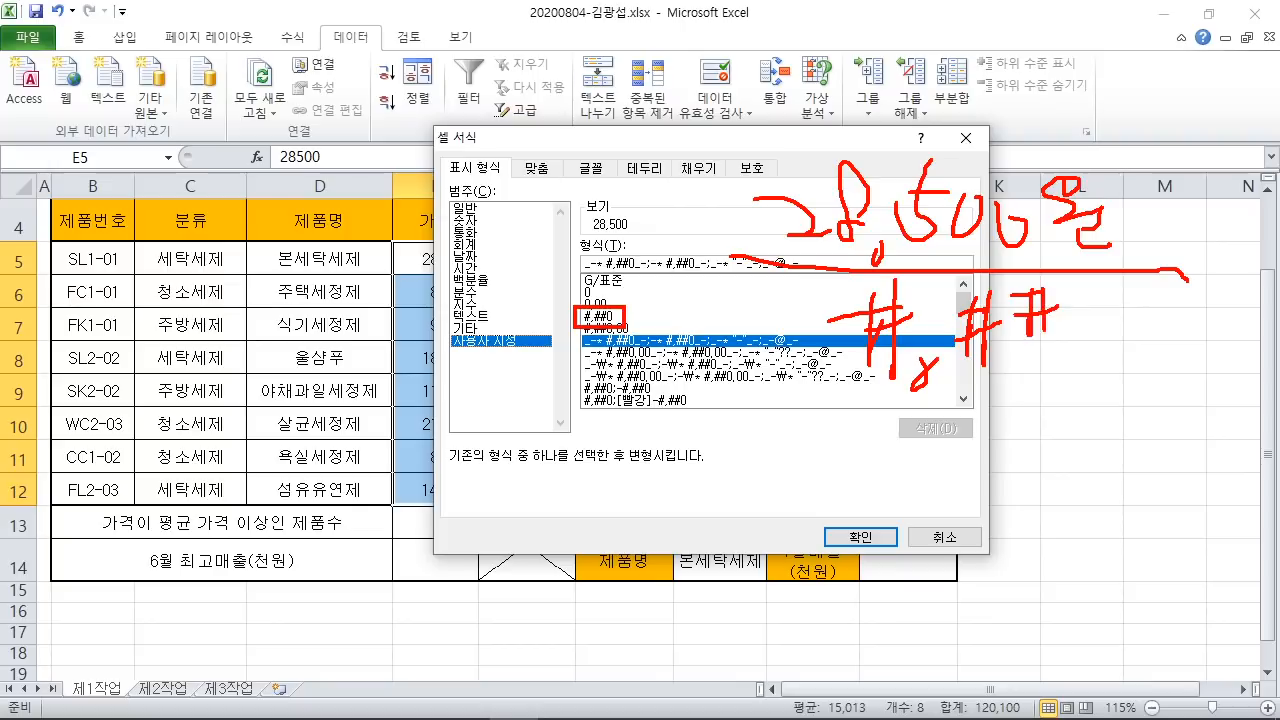
{"action": "left_click_drag", "start_coordinate": [1086, 291], "coordinate": [1088, 293]}
{"action": "left_click_drag", "start_coordinate": [740, 381], "coordinate": [1101, 378]}
{"action": "key", "text": "Escape"}
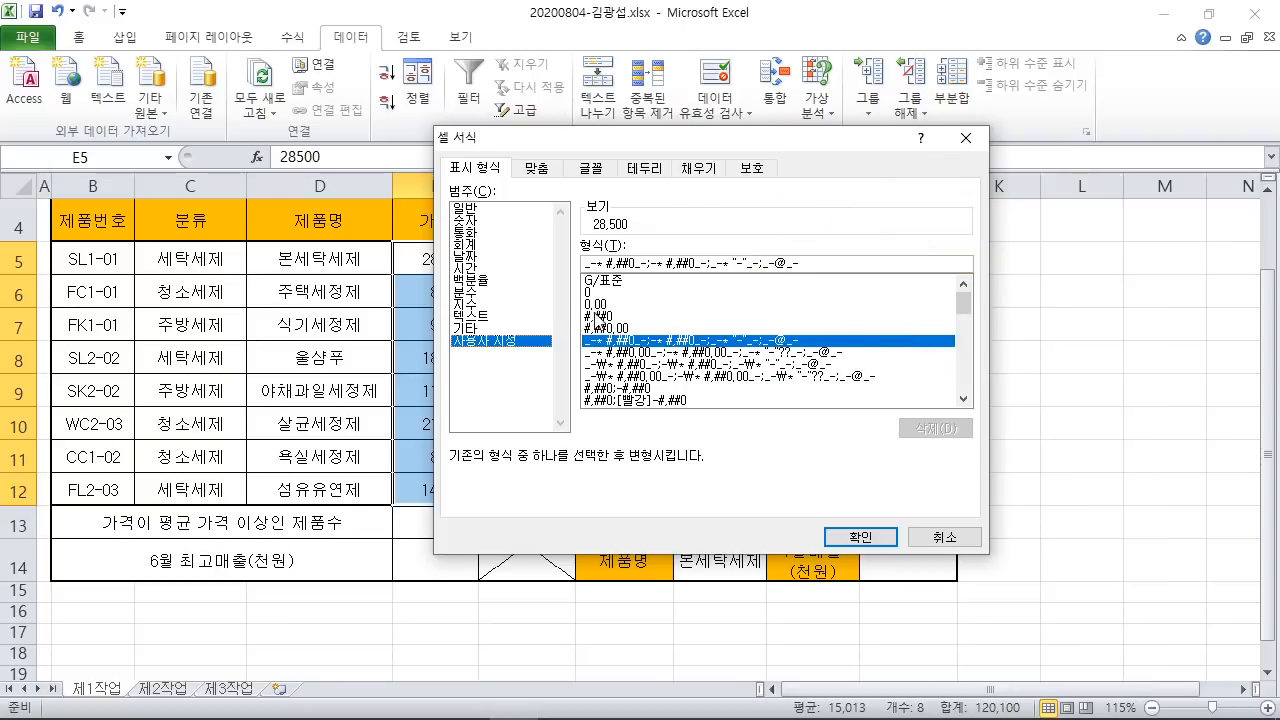
{"action": "left_click", "coordinate": [596, 316]}
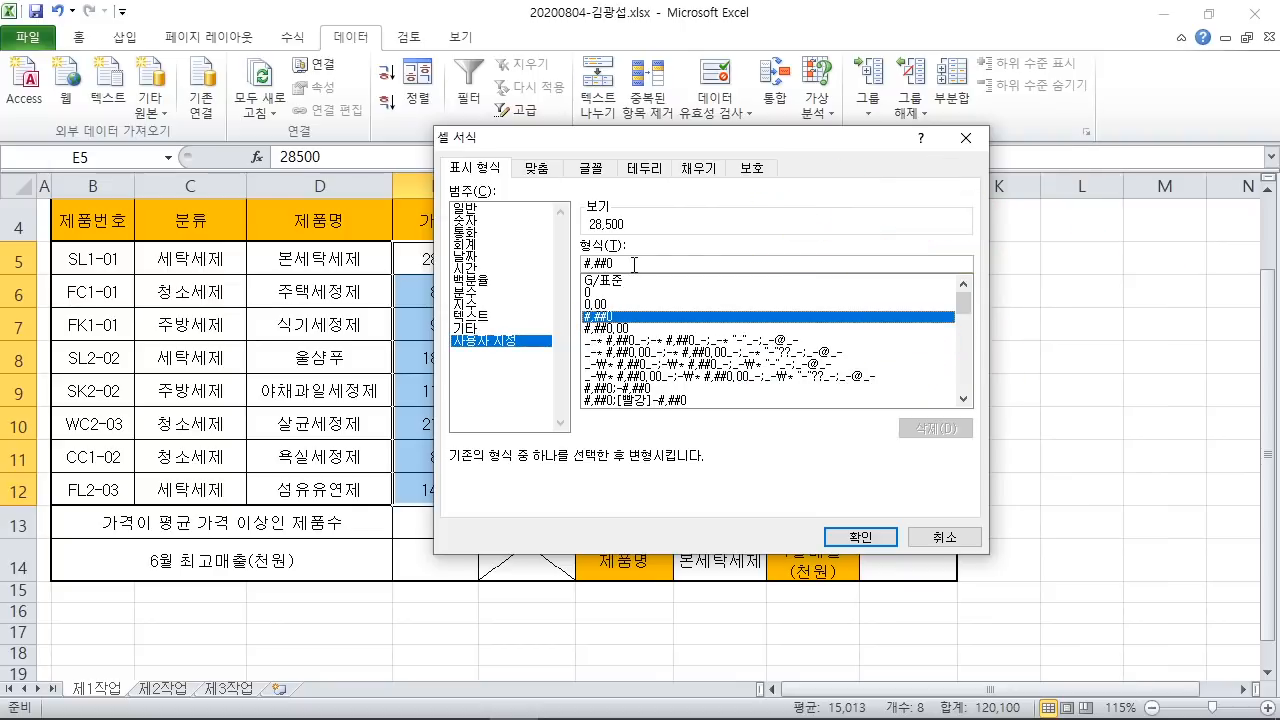
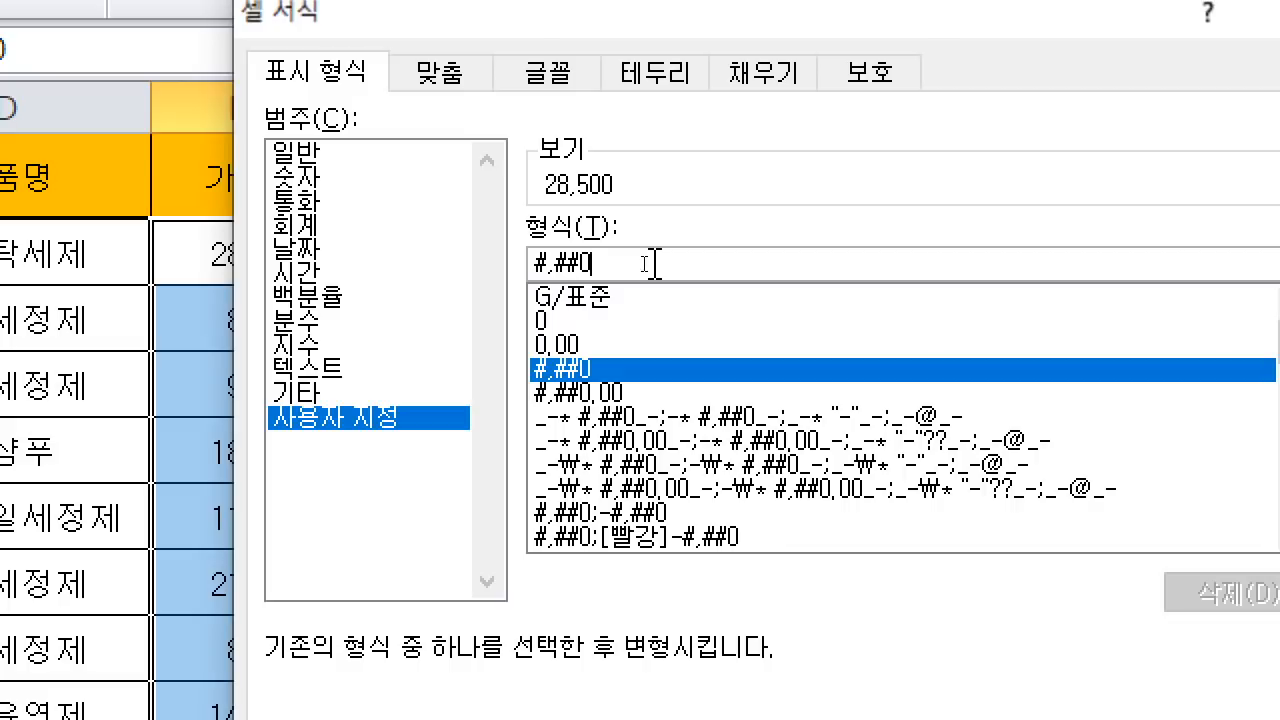
Step: Append "원" to the #,##0 code so prices show as 28,500원, and confirm
{"action": "type", "text": "\"원"}
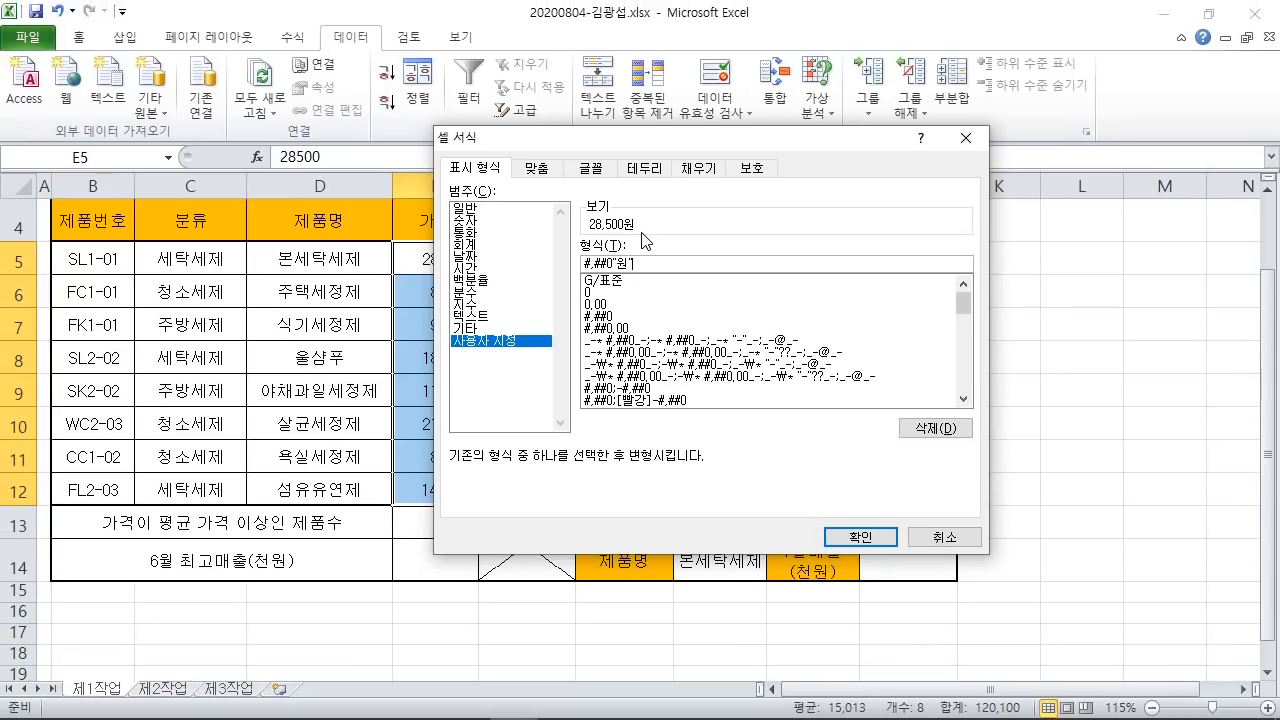
{"action": "left_click", "coordinate": [857, 540]}
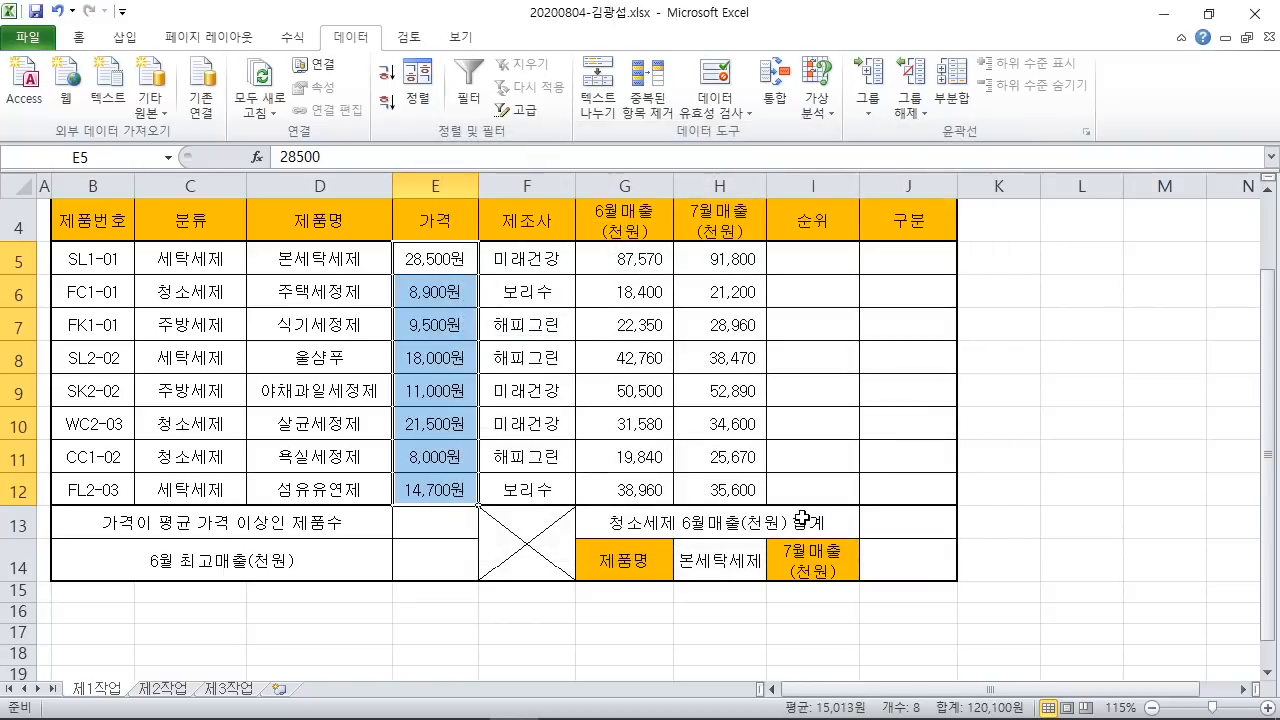
{"action": "left_click", "coordinate": [416, 699]}
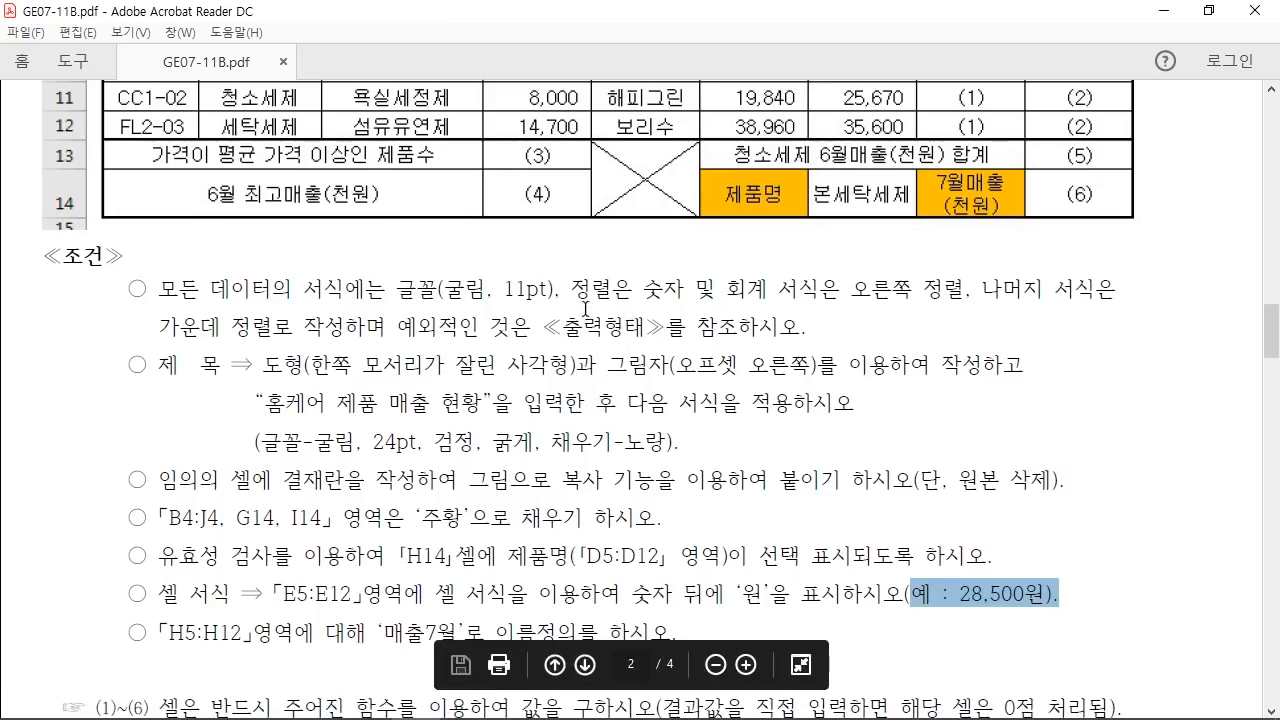
{"action": "left_click_drag", "start_coordinate": [572, 290], "coordinate": [966, 293]}
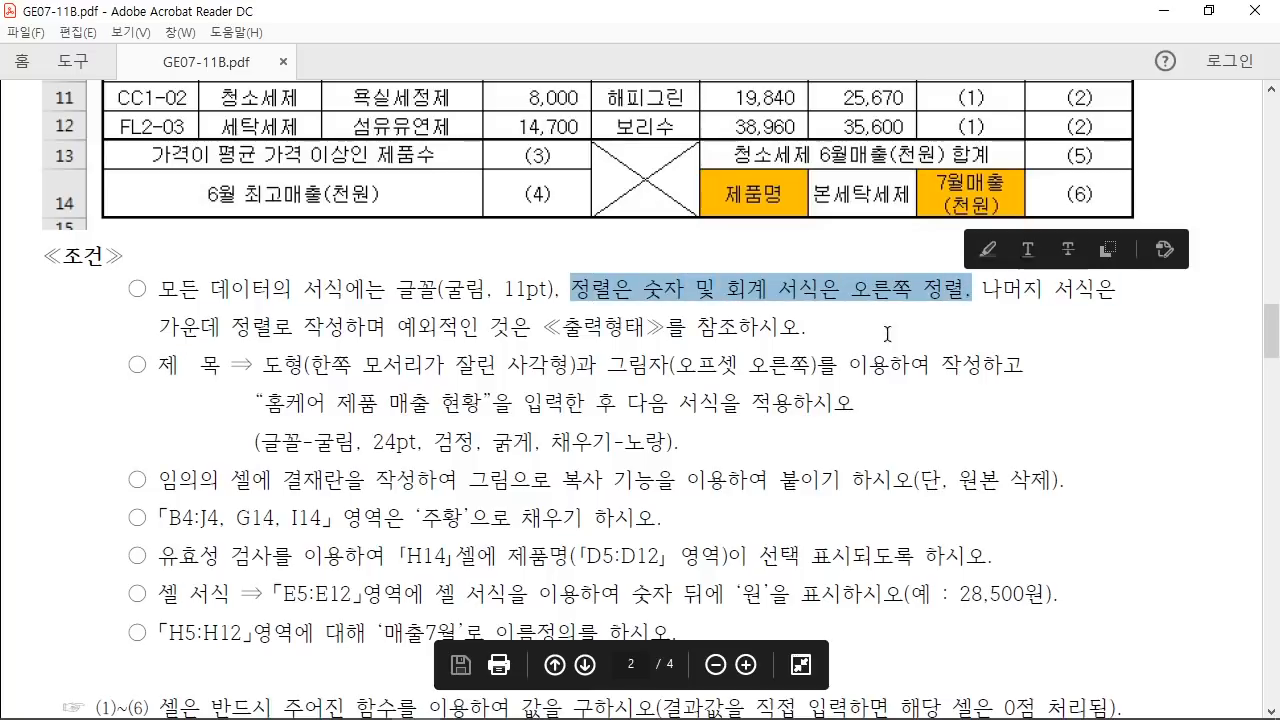
{"action": "left_click", "coordinate": [530, 707]}
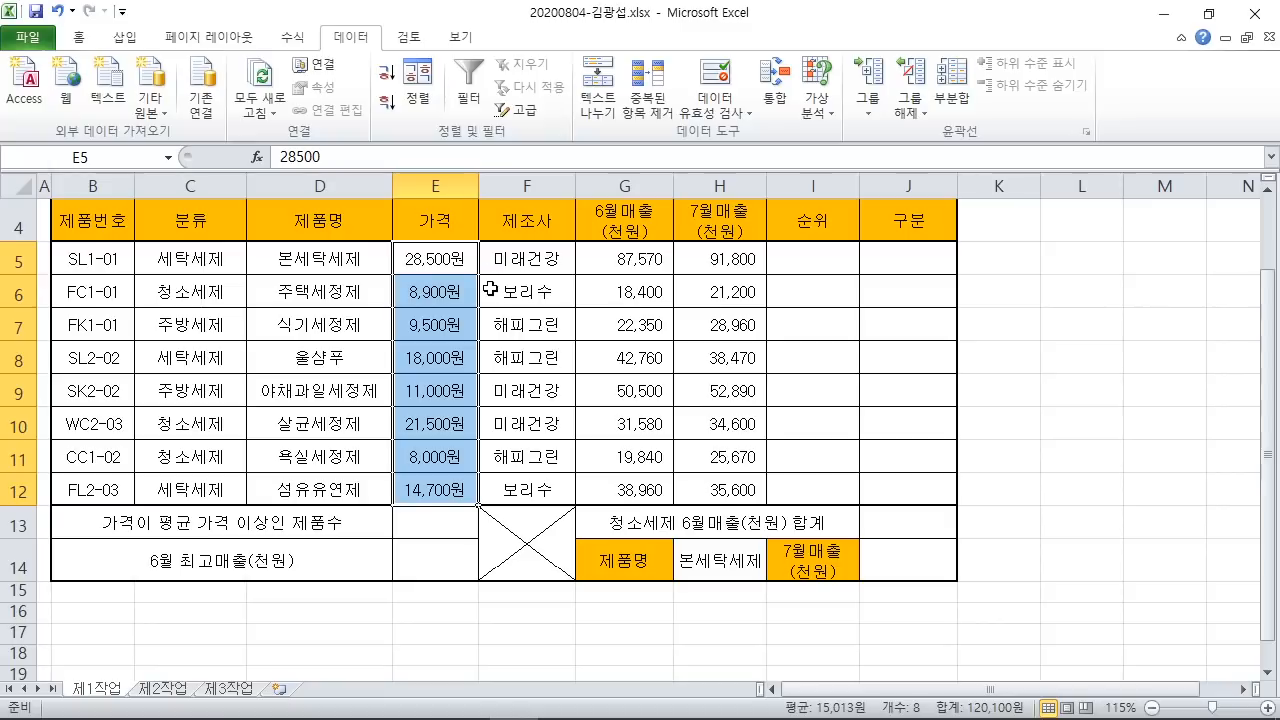
{"action": "left_click_drag", "start_coordinate": [258, 134], "coordinate": [341, 180]}
{"action": "mouse_move", "coordinate": [589, 172]}
{"action": "left_mouse_down"}
{"action": "mouse_move", "coordinate": [586, 216]}
{"action": "mouse_move", "coordinate": [628, 203]}
{"action": "mouse_move", "coordinate": [688, 265]}
{"action": "mouse_move", "coordinate": [588, 257]}
{"action": "left_mouse_up"}
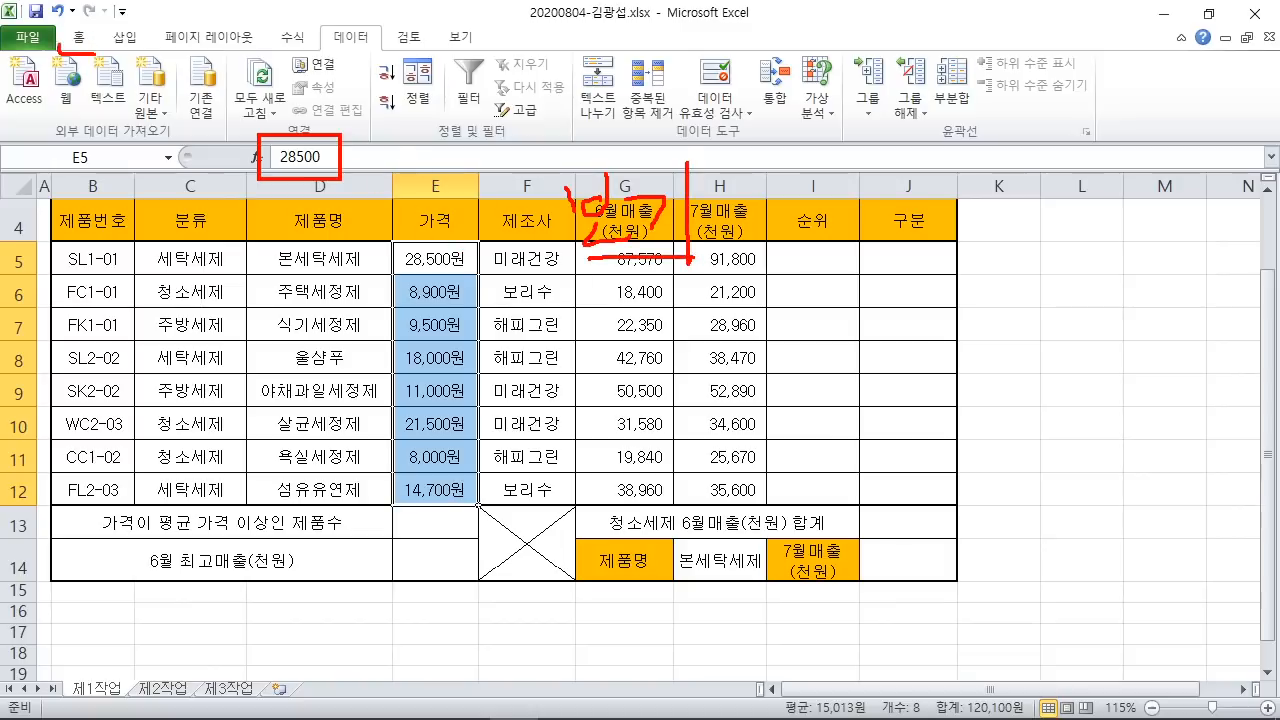
{"action": "left_click_drag", "start_coordinate": [60, 44], "coordinate": [74, 40]}
{"action": "key", "text": "Escape"}
Step: Right-align the prices in E5:E12 from the Home tab
{"action": "left_click", "coordinate": [78, 40]}
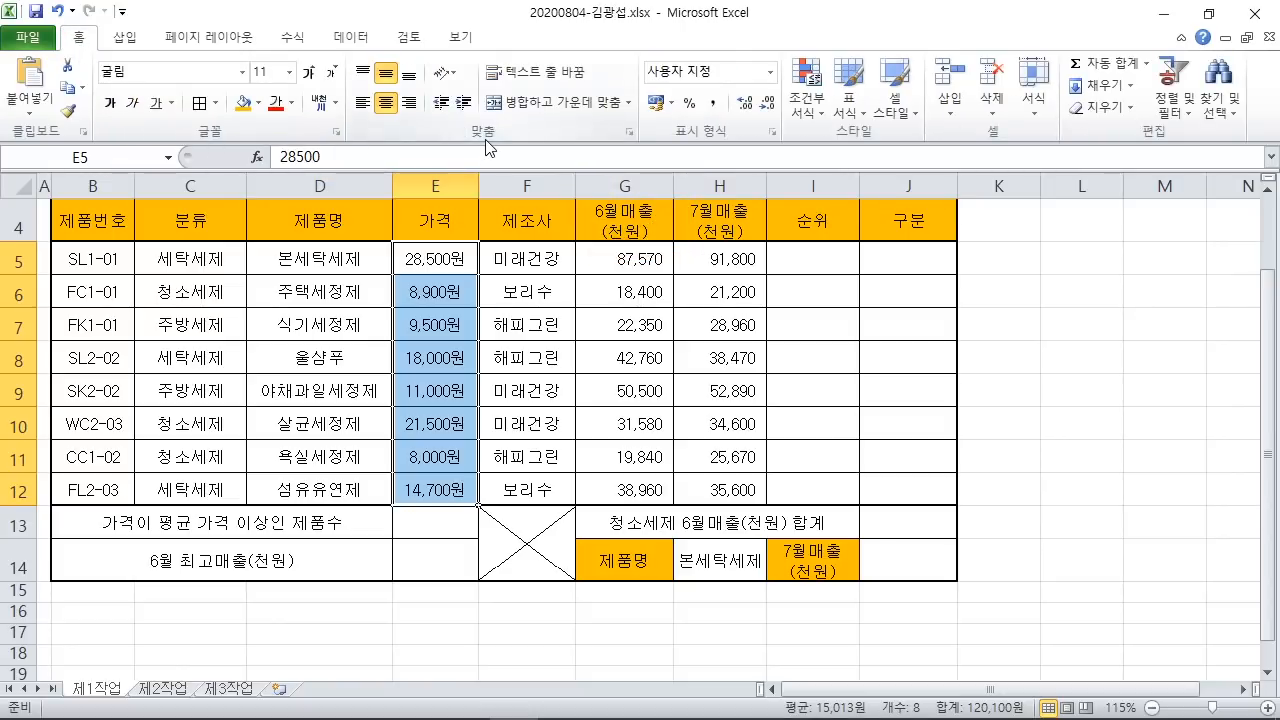
{"action": "mouse_move", "coordinate": [392, 88]}
{"action": "left_mouse_down"}
{"action": "mouse_move", "coordinate": [430, 116]}
{"action": "mouse_move", "coordinate": [470, 222]}
{"action": "mouse_move", "coordinate": [465, 191]}
{"action": "left_mouse_up"}
{"action": "key", "text": "Escape"}
{"action": "left_click", "coordinate": [410, 103]}
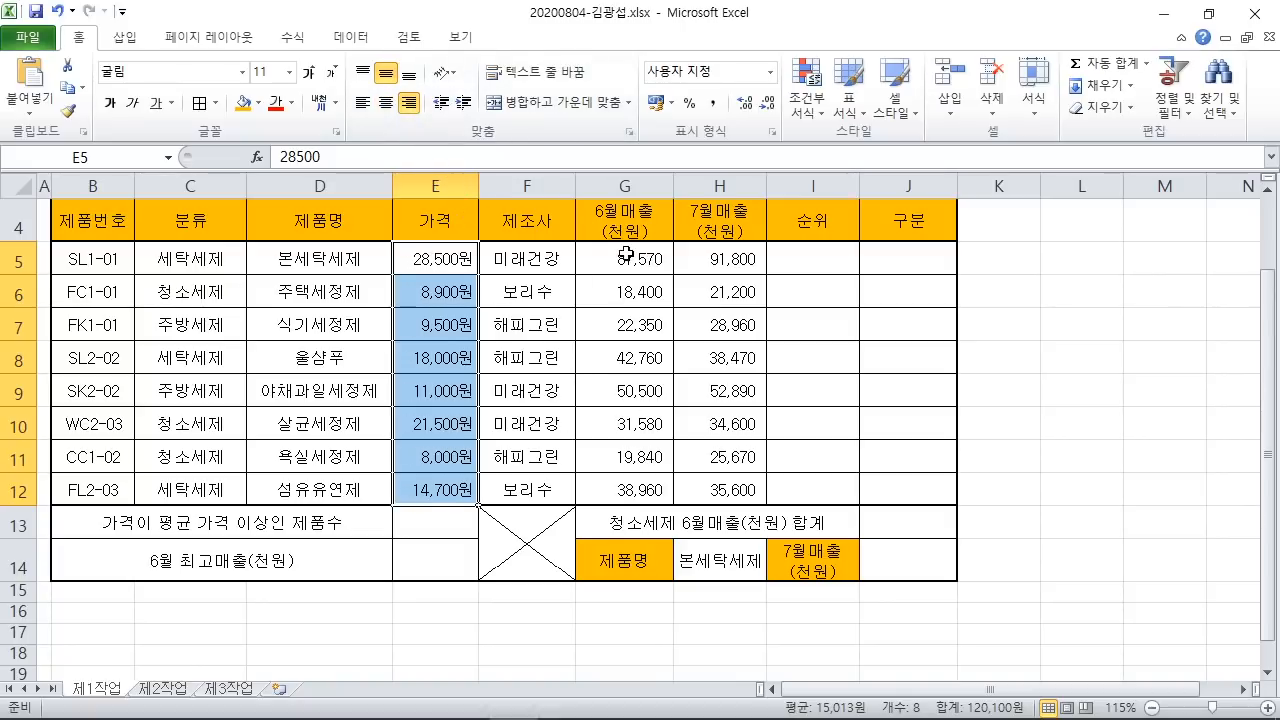
Step: Right-align the June and July sales figures in G5:H12
{"action": "mouse_move", "coordinate": [580, 242]}
{"action": "left_mouse_down"}
{"action": "mouse_move", "coordinate": [705, 487]}
{"action": "mouse_move", "coordinate": [771, 505]}
{"action": "left_mouse_up"}
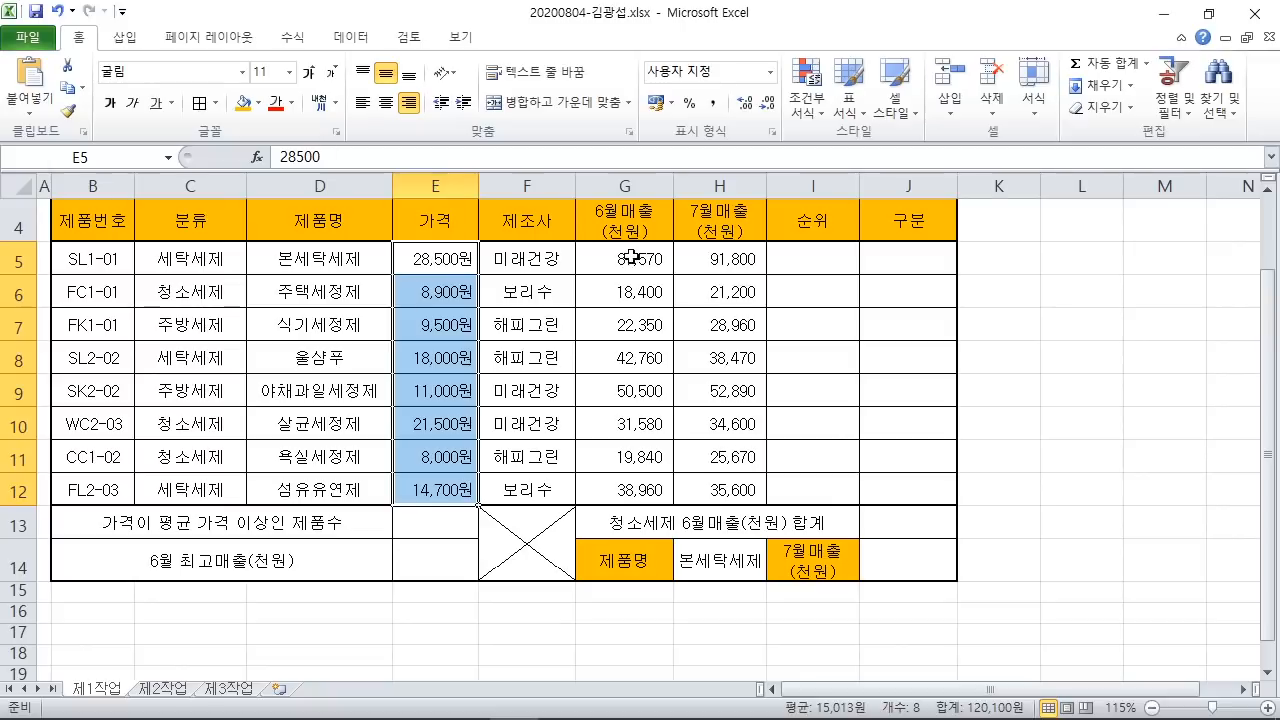
{"action": "left_click_drag", "start_coordinate": [628, 259], "coordinate": [736, 490]}
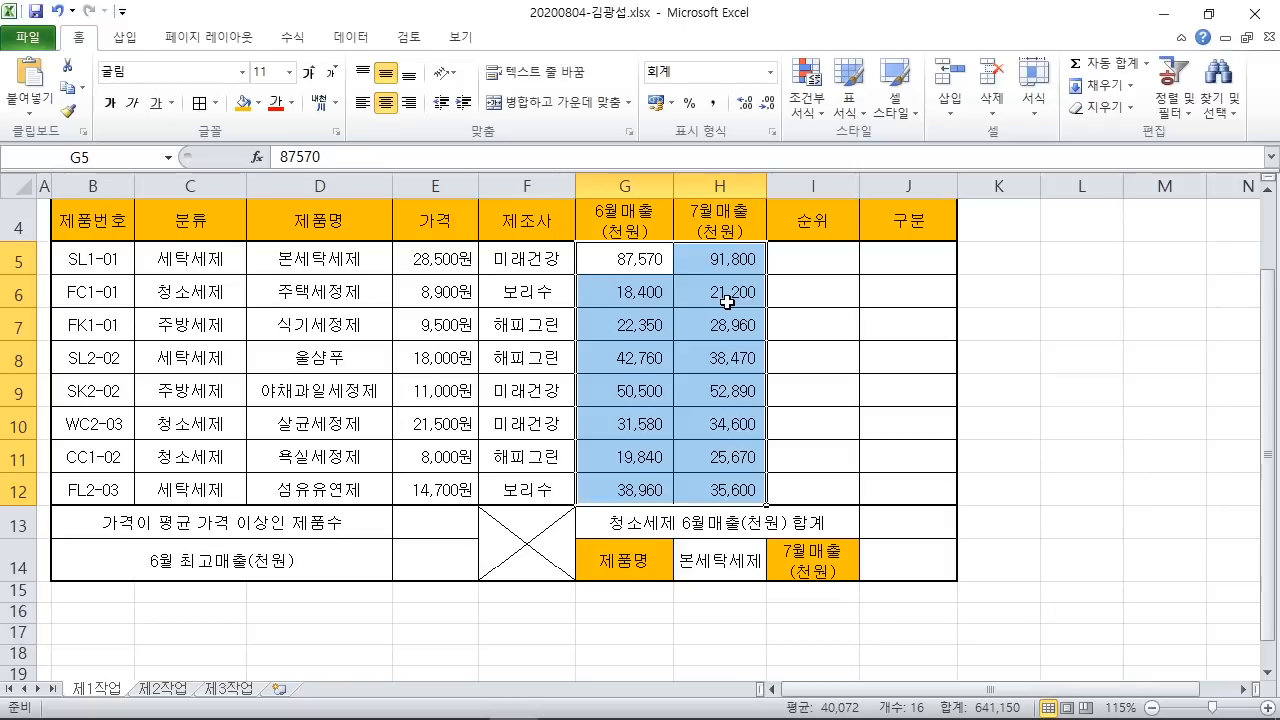
{"action": "left_click", "coordinate": [410, 106]}
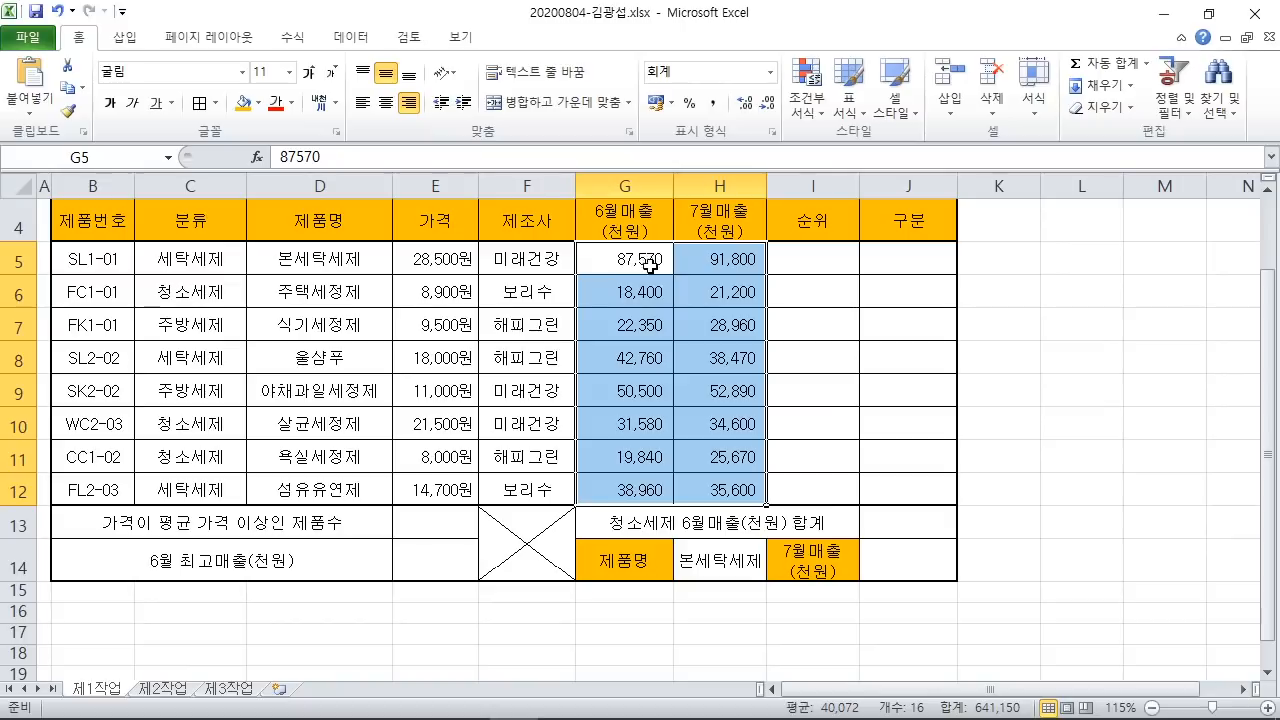
{"action": "left_click", "coordinate": [1003, 424]}
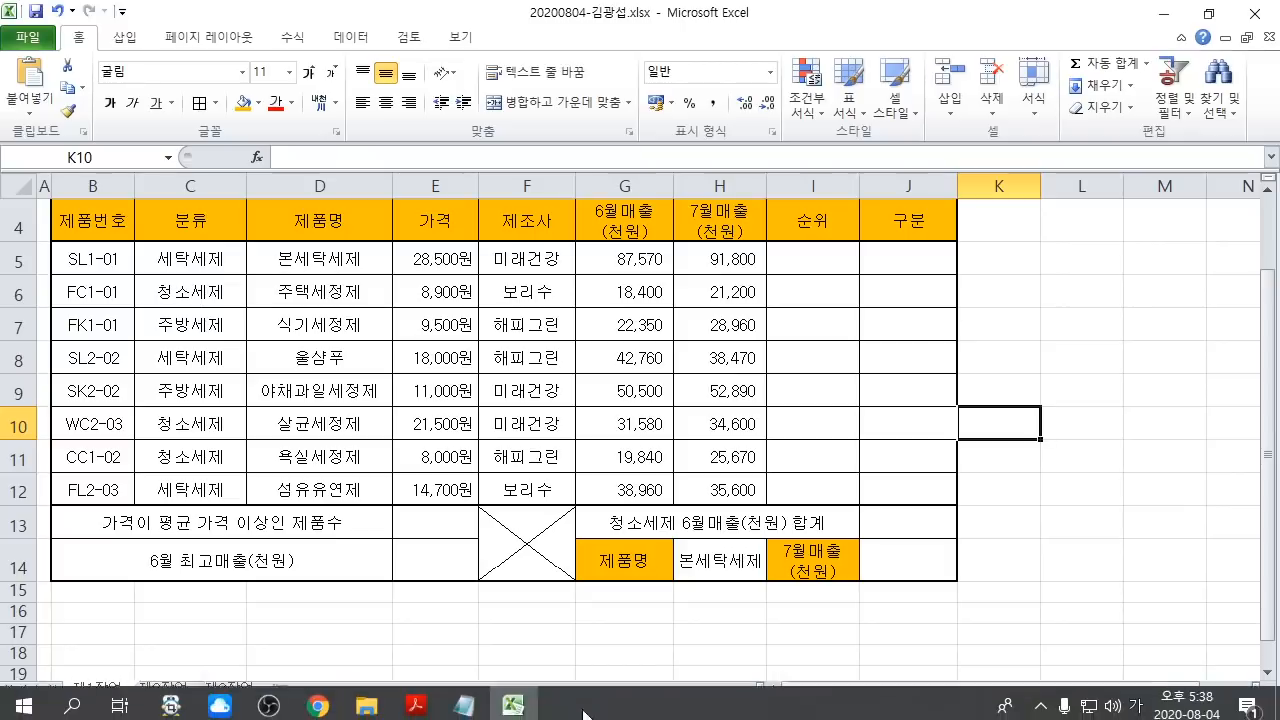
Step: In the task PDF, find the condition naming range H5:H12 as 매출7월
{"action": "left_click", "coordinate": [432, 704]}
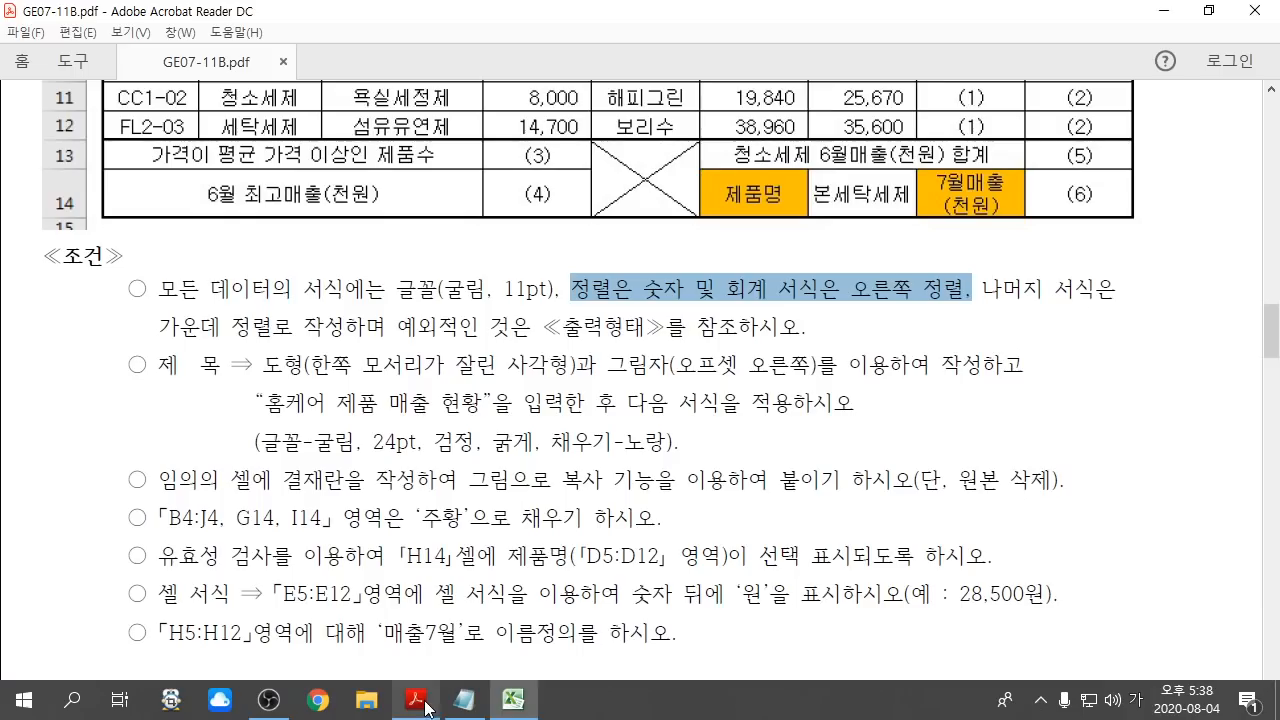
{"action": "scroll", "coordinate": [180, 580], "scroll_direction": "down", "scroll_amount": 1}
{"action": "left_click_drag", "start_coordinate": [160, 584], "coordinate": [682, 592]}
{"action": "left_click", "coordinate": [669, 604]}
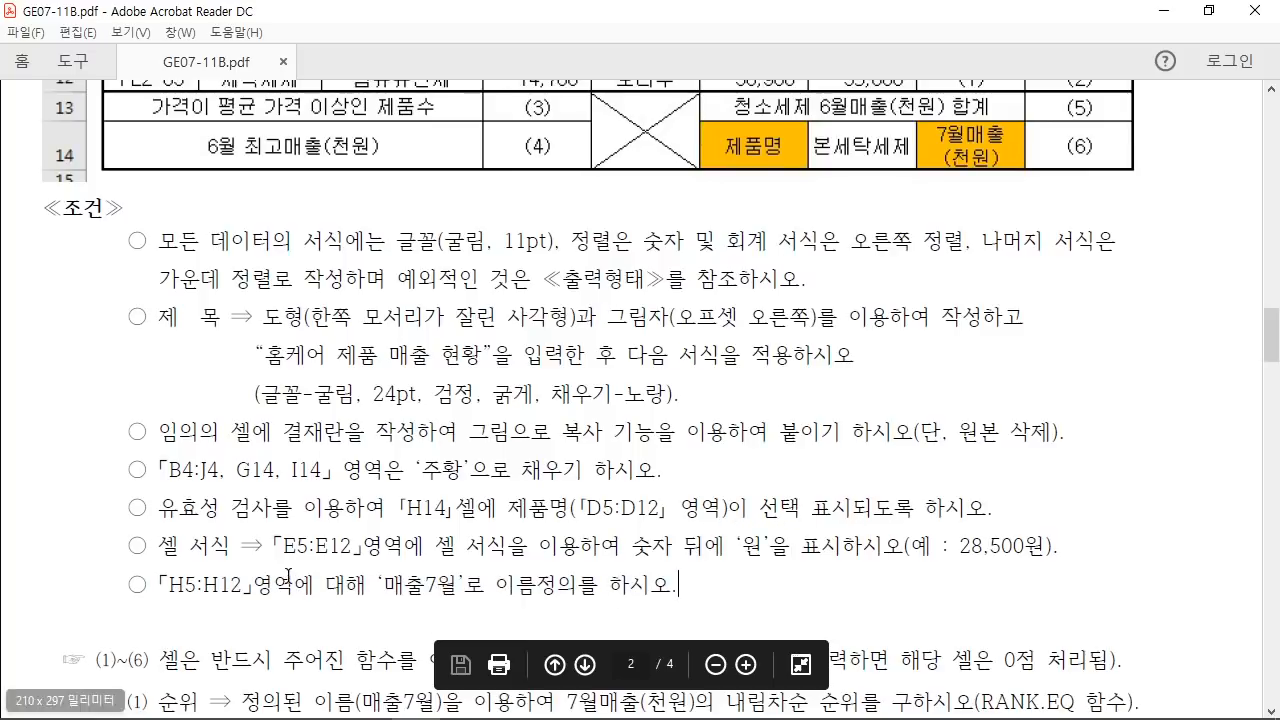
{"action": "left_click_drag", "start_coordinate": [160, 585], "coordinate": [263, 592]}
{"action": "left_click", "coordinate": [309, 590]}
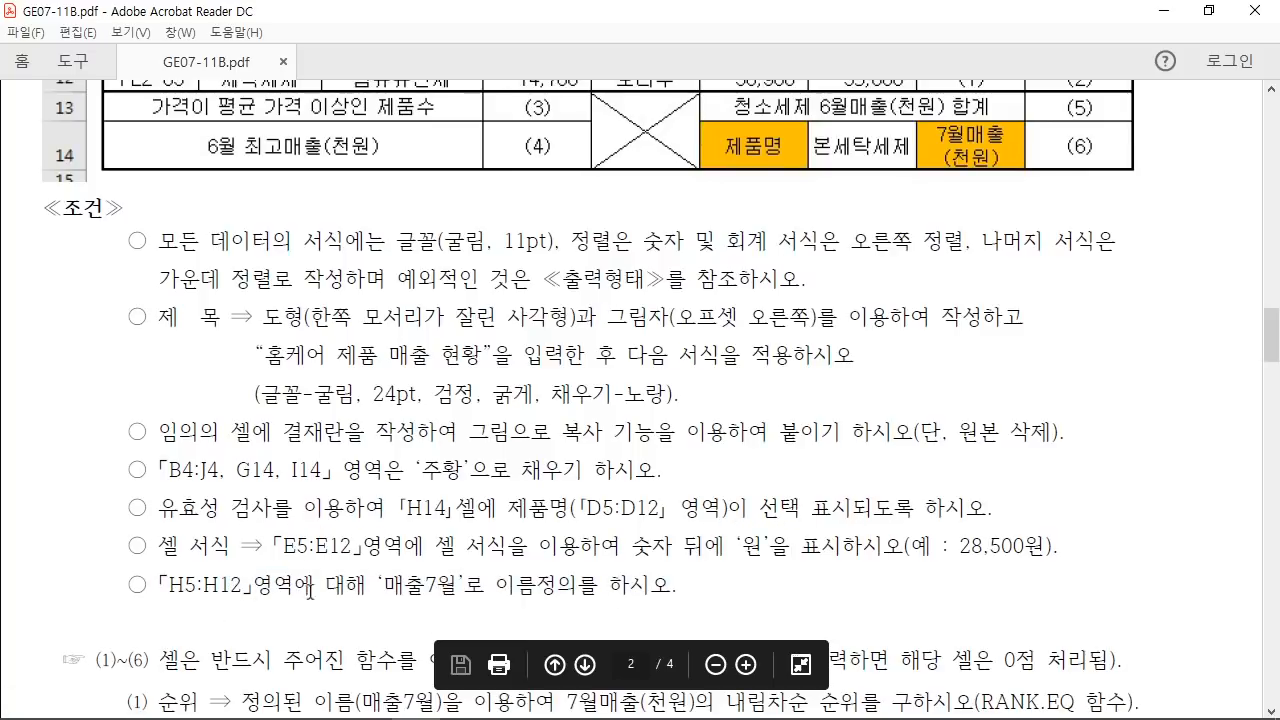
{"action": "left_click_drag", "start_coordinate": [378, 585], "coordinate": [458, 590]}
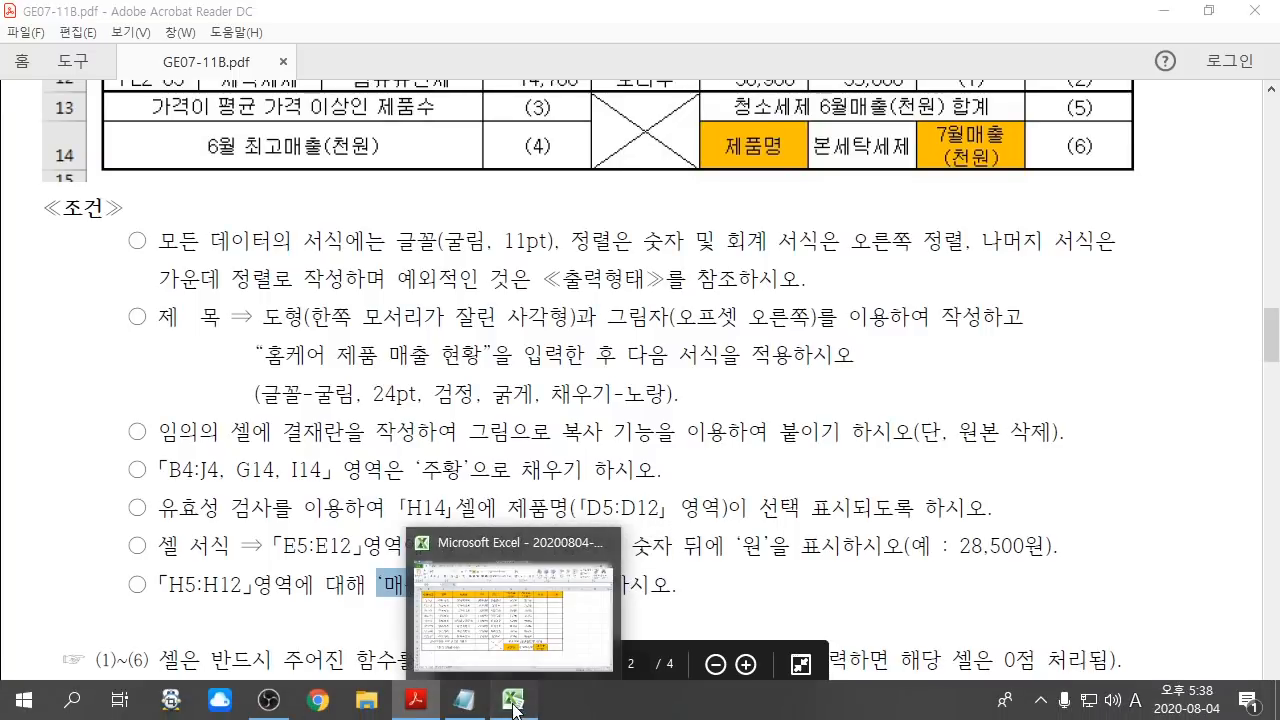
Step: Select H5:H12 and name it 매출7월 in the Name Box
{"action": "left_click", "coordinate": [512, 700]}
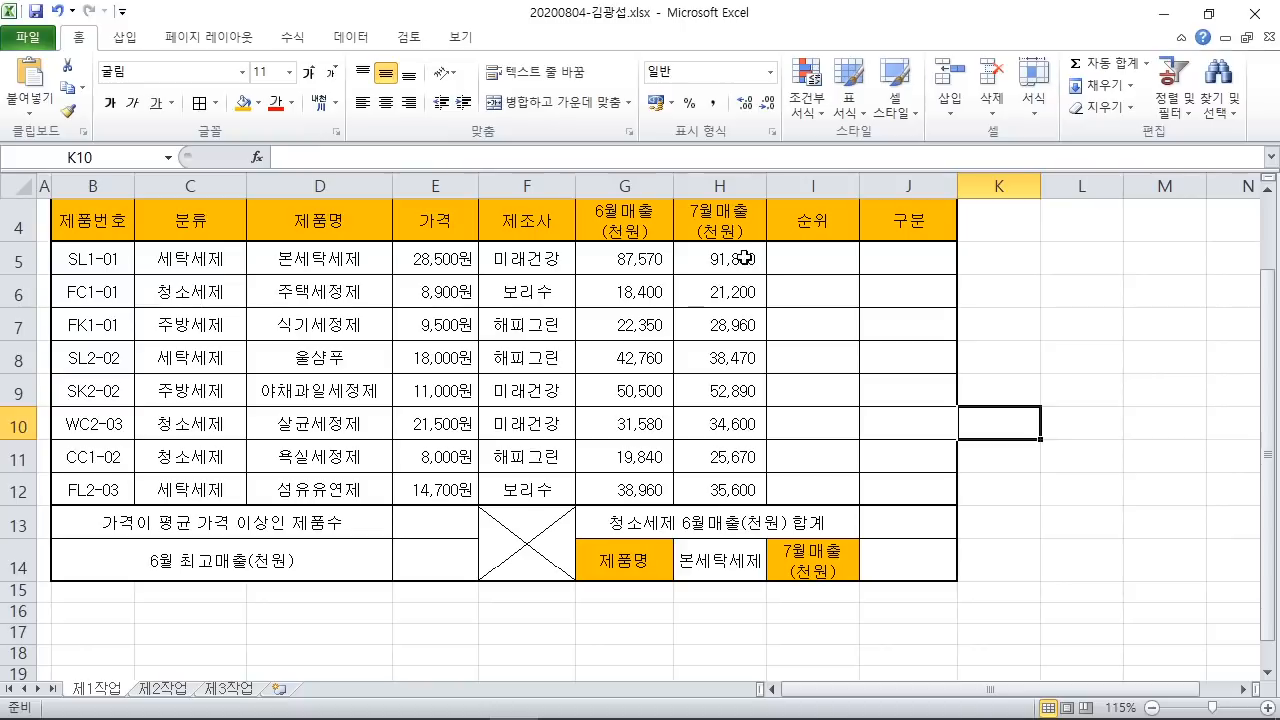
{"action": "left_click_drag", "start_coordinate": [744, 262], "coordinate": [738, 488]}
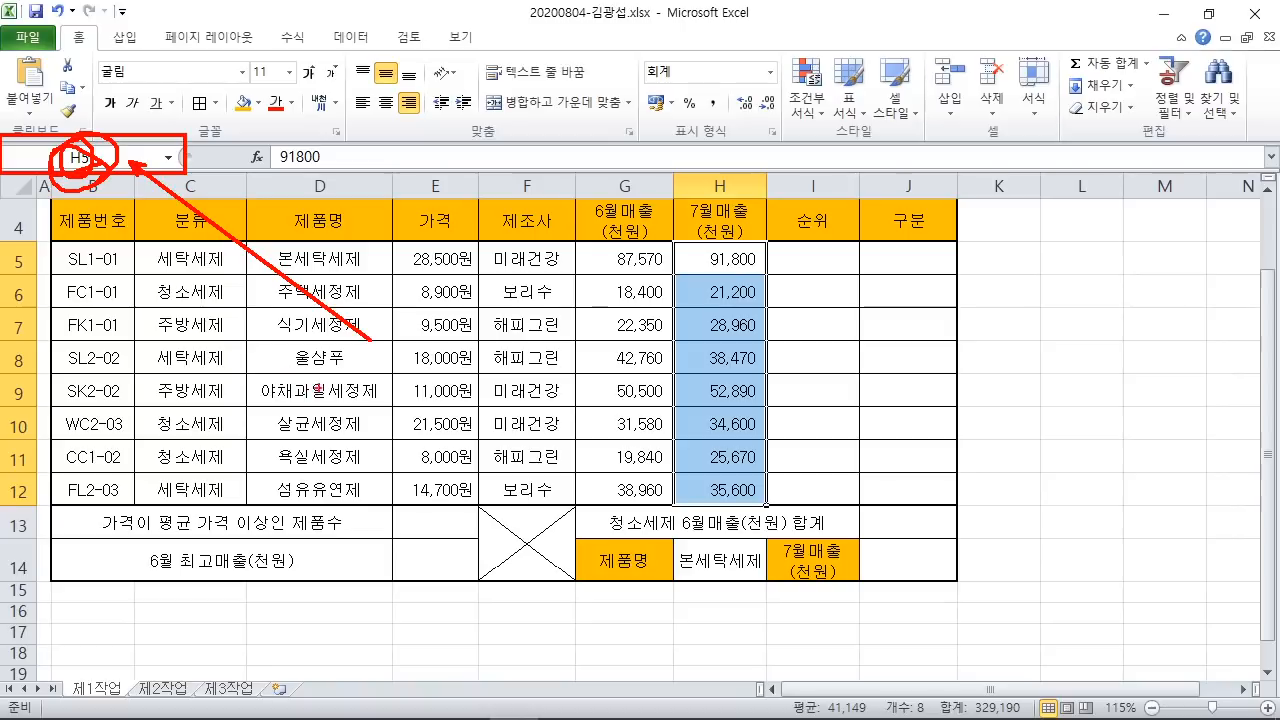
{"action": "left_click", "coordinate": [418, 708]}
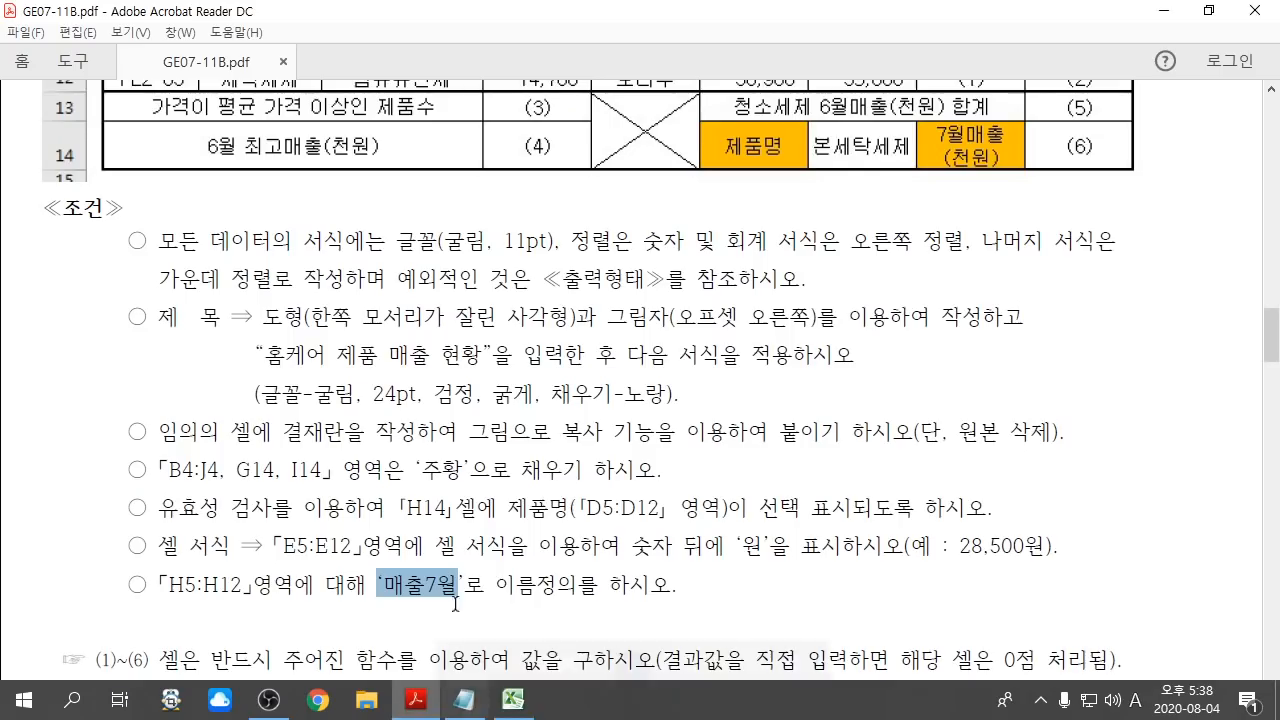
{"action": "left_click", "coordinate": [512, 710]}
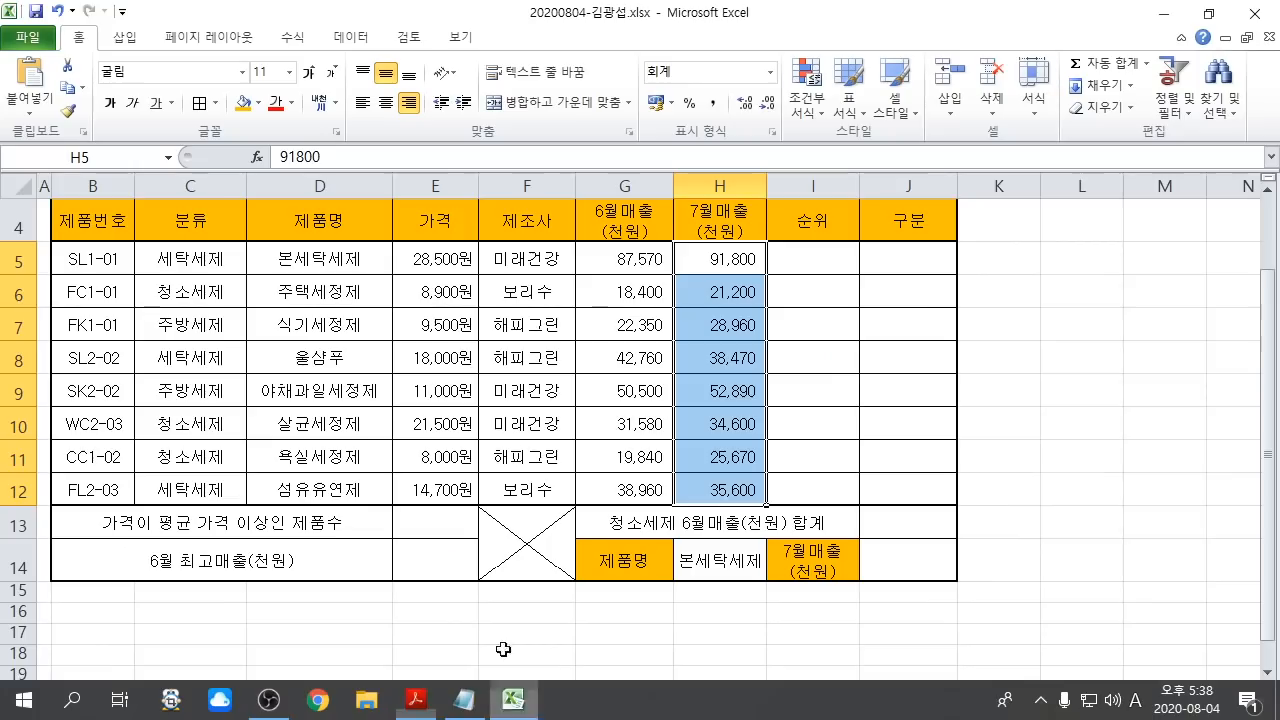
{"action": "left_click", "coordinate": [130, 156]}
{"action": "type", "text": "매출"}
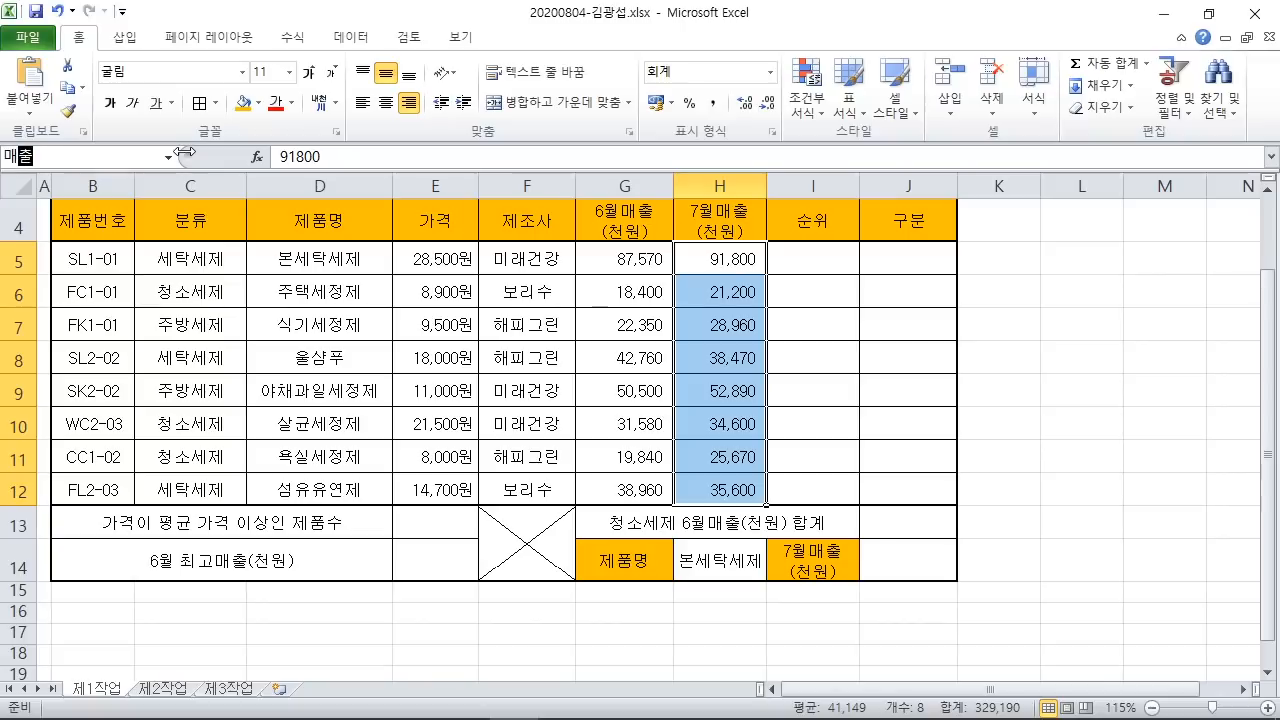
{"action": "type", "text": "7월"}
{"action": "key", "text": "Return"}
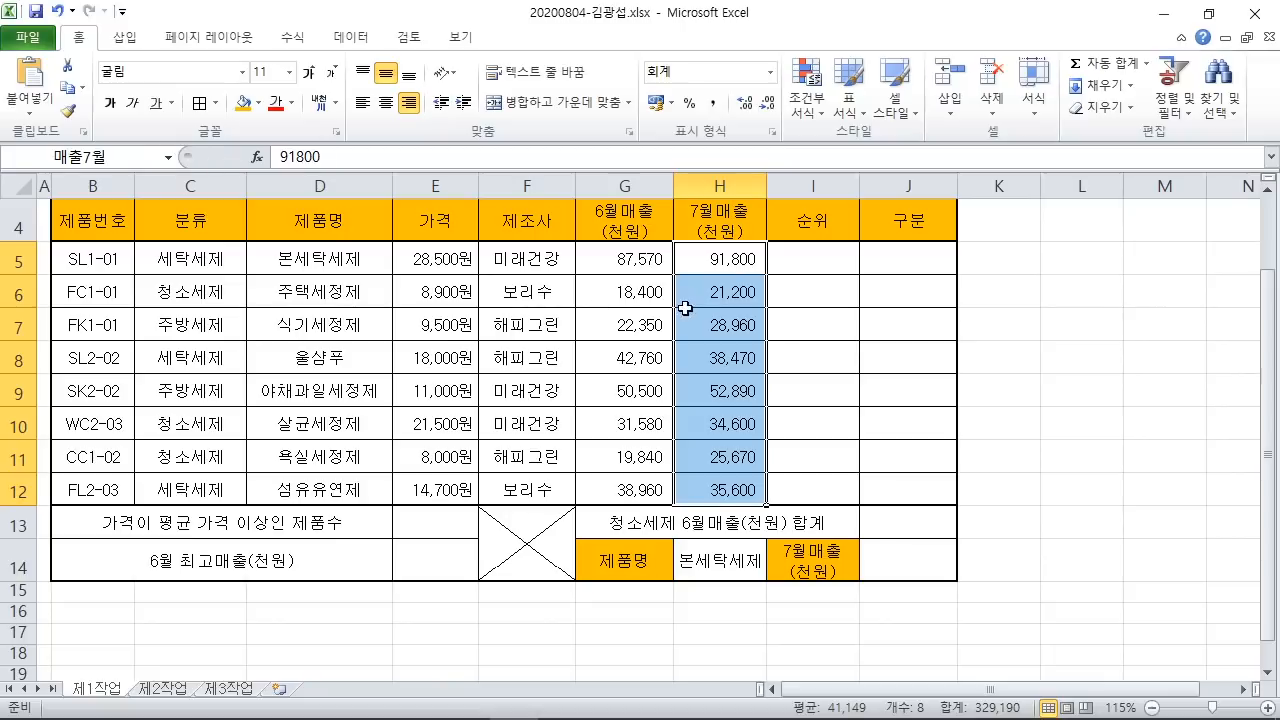
{"action": "left_click", "coordinate": [918, 410]}
Step: Check the approval box in the PDF's sample layout, then return to Excel
{"action": "scroll", "coordinate": [918, 410], "scroll_direction": "up", "scroll_amount": 1}
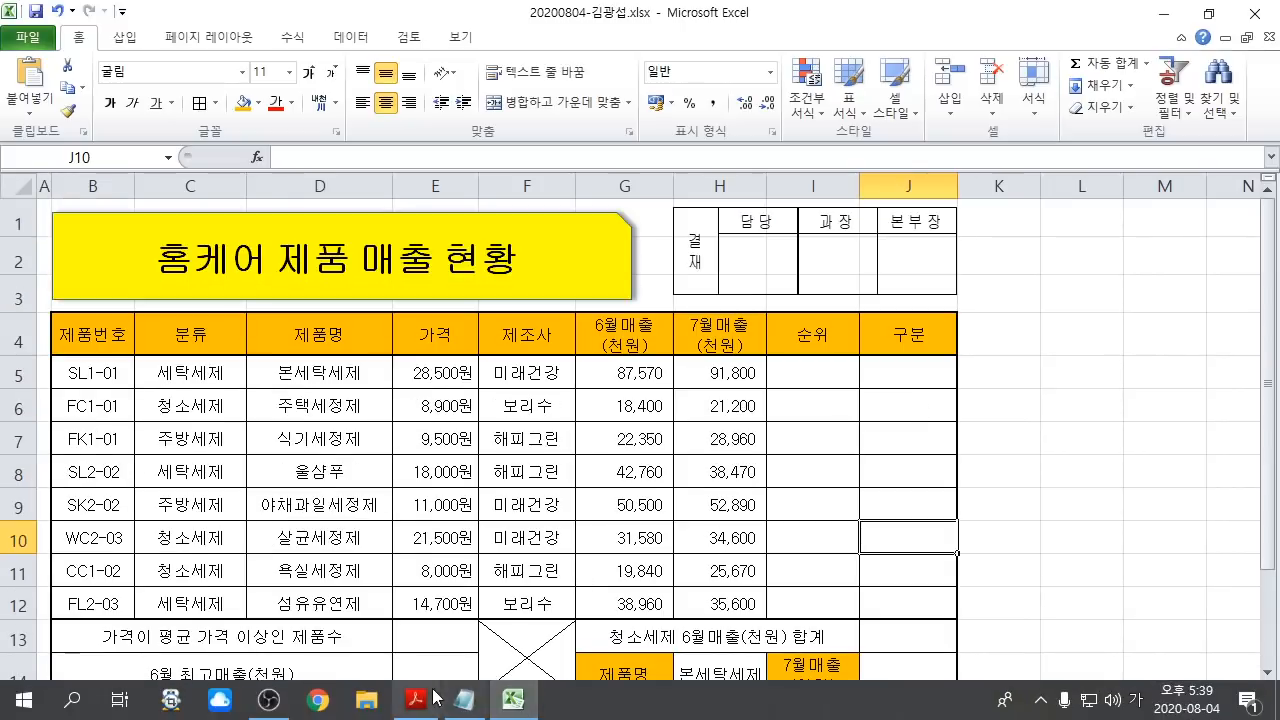
{"action": "left_click", "coordinate": [416, 698]}
{"action": "scroll", "coordinate": [500, 478], "scroll_direction": "up", "scroll_amount": 10}
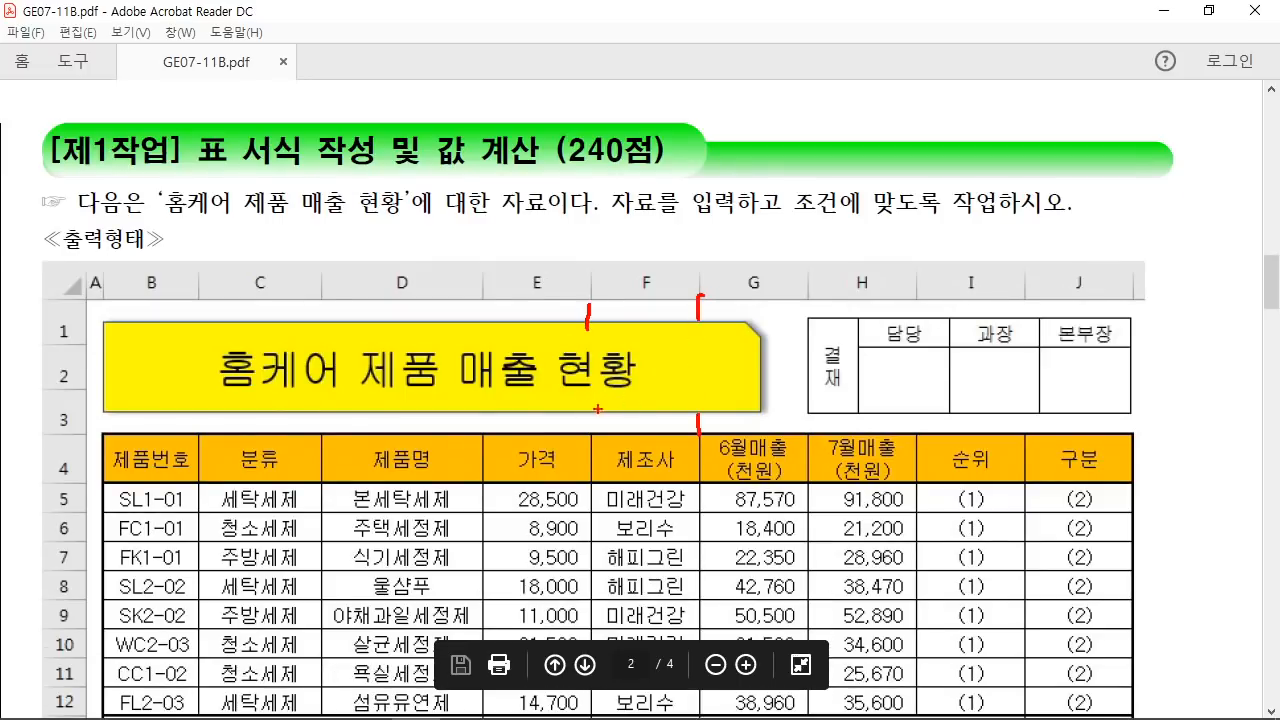
{"action": "mouse_move", "coordinate": [1181, 390]}
{"action": "left_mouse_down"}
{"action": "mouse_move", "coordinate": [918, 418]}
{"action": "mouse_move", "coordinate": [1200, 335]}
{"action": "mouse_move", "coordinate": [940, 405]}
{"action": "left_mouse_up"}
{"action": "key", "text": "Escape"}
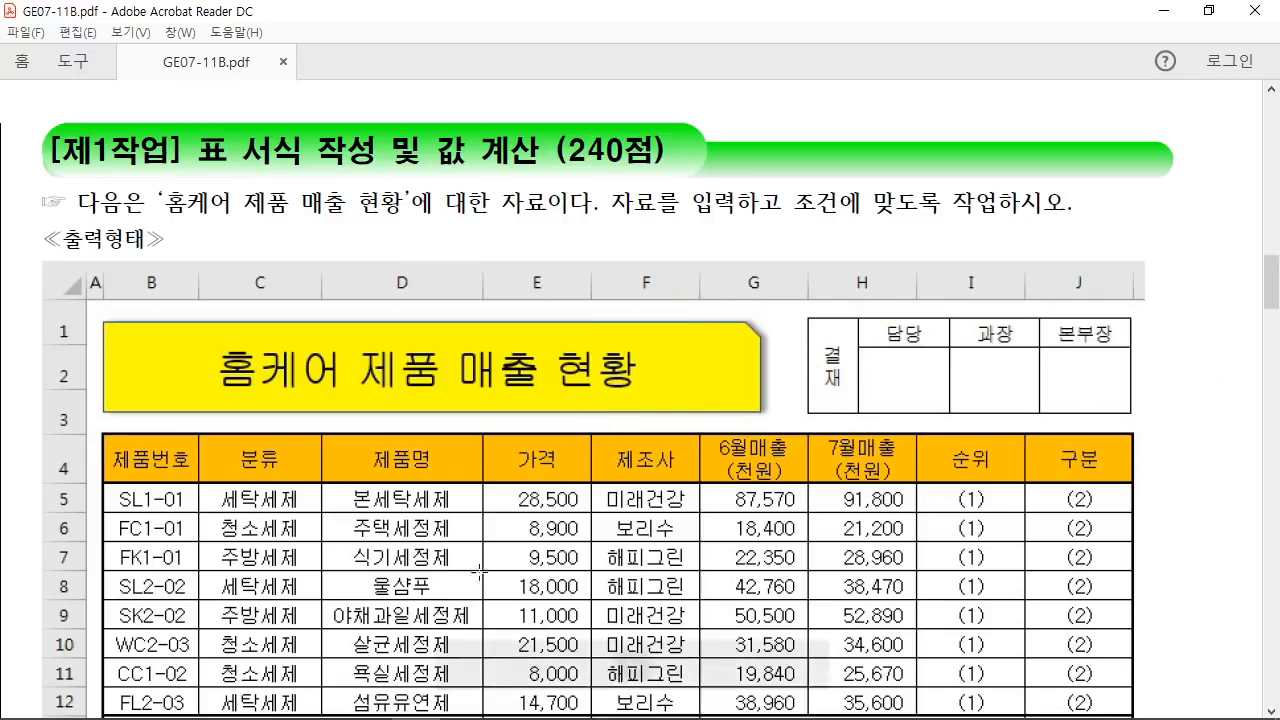
{"action": "mouse_move", "coordinate": [415, 704]}
{"action": "left_click", "coordinate": [513, 699]}
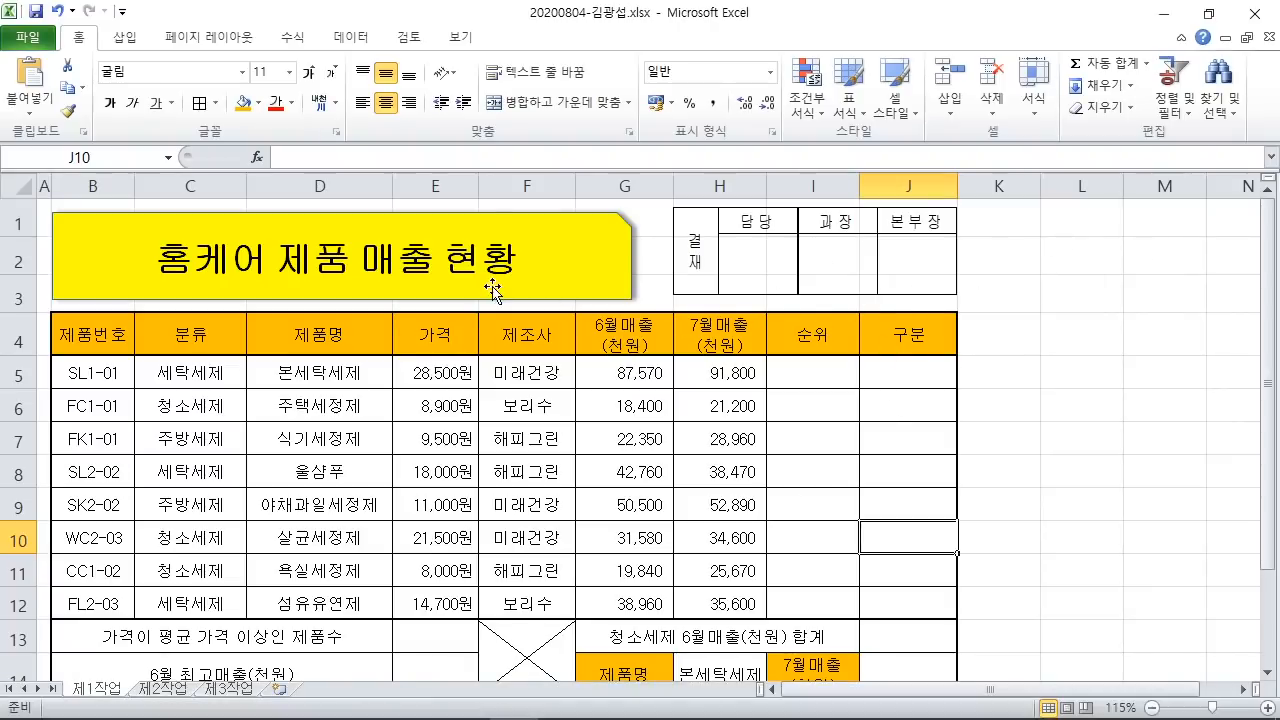
Step: Turn off worksheet gridlines on the View tab
{"action": "left_click", "coordinate": [460, 38]}
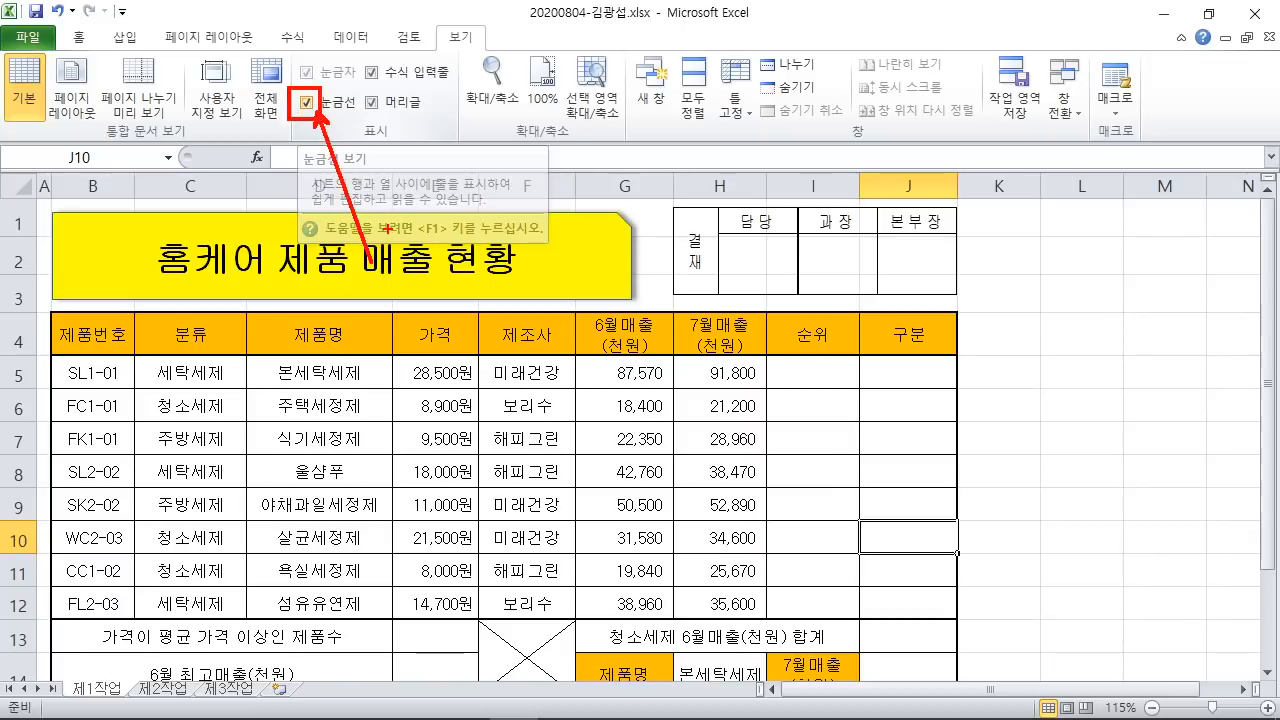
{"action": "left_click", "coordinate": [306, 103]}
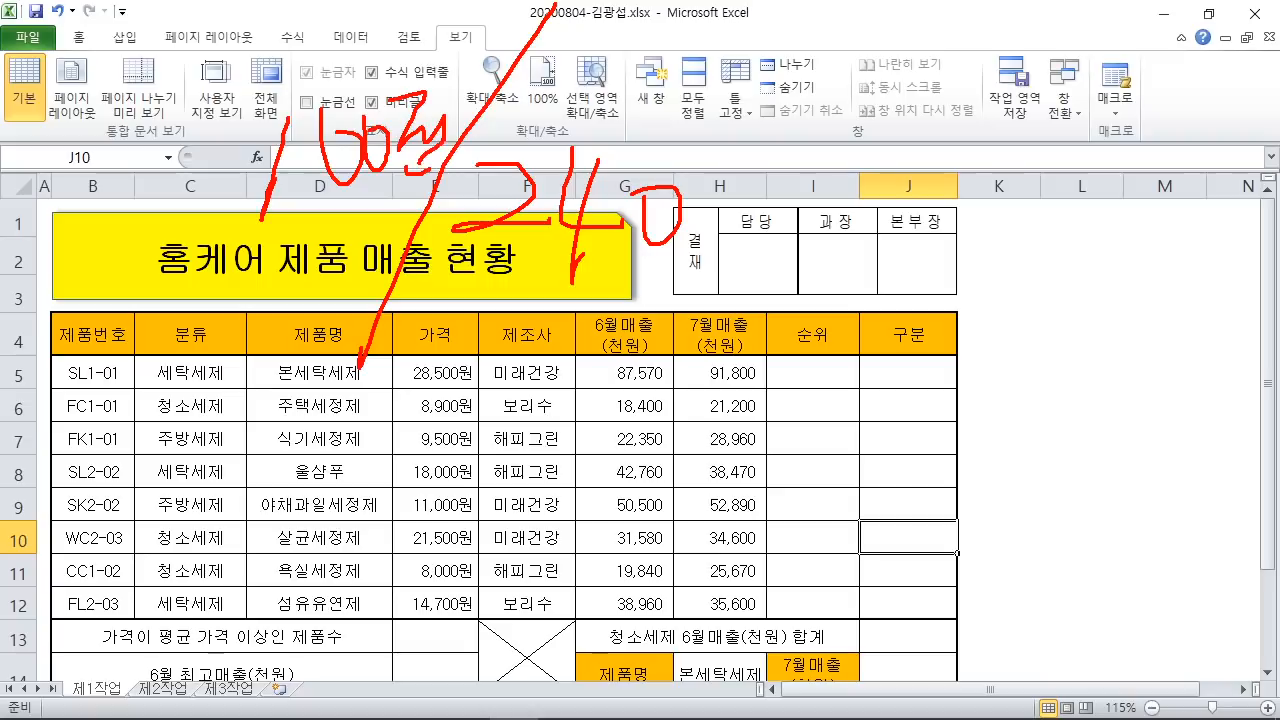
{"action": "left_click", "coordinate": [1046, 371]}
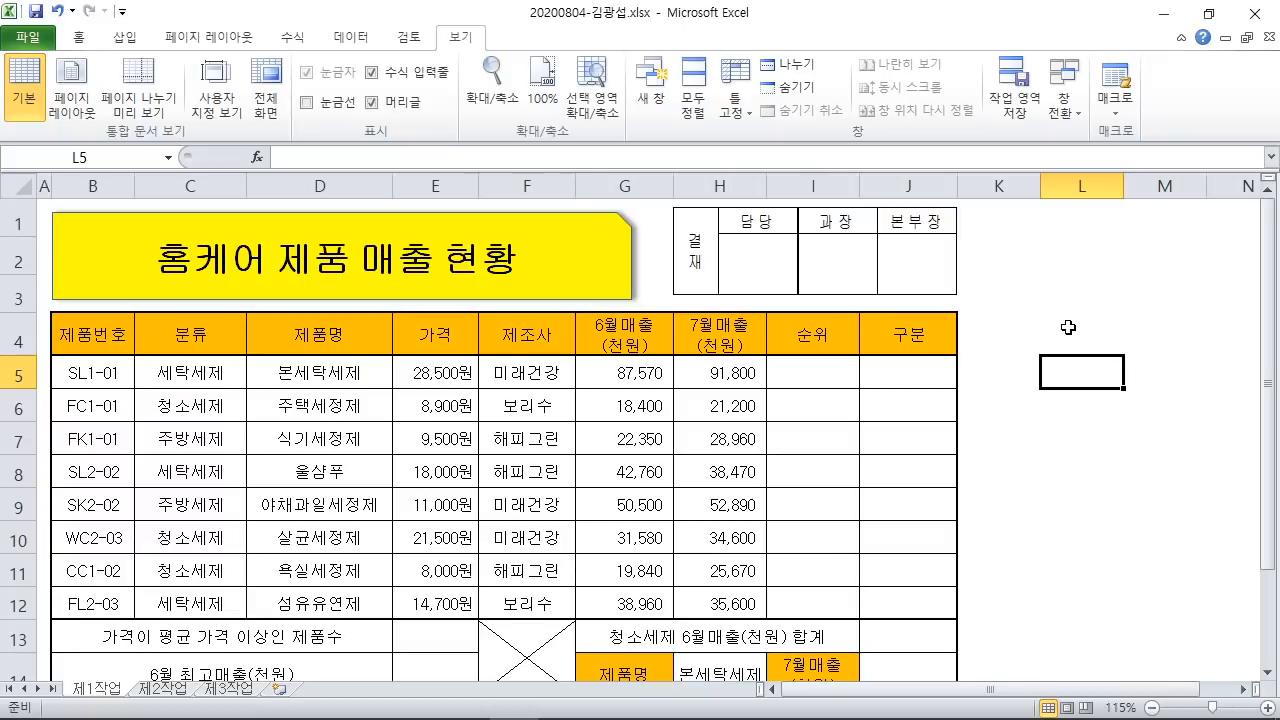
Step: Highlight the words 값 계산 in the PDF's task heading
{"action": "left_click", "coordinate": [417, 698]}
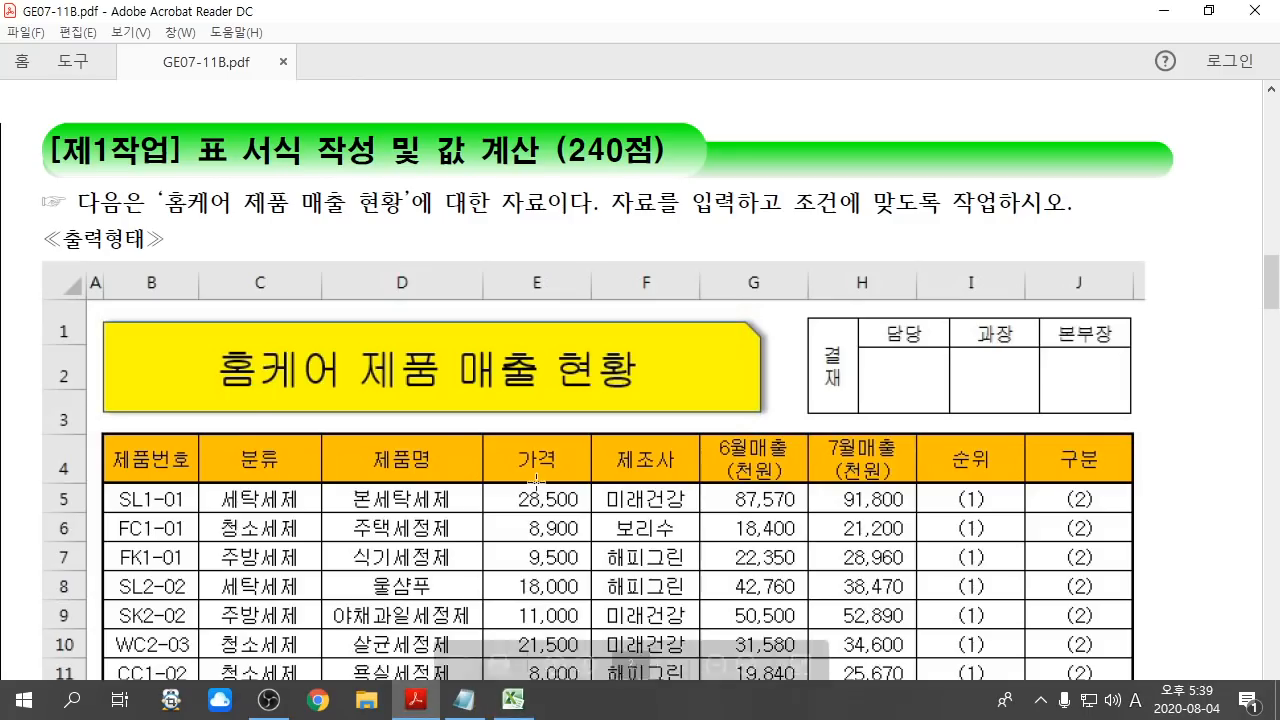
{"action": "scroll", "coordinate": [540, 481], "scroll_direction": "down", "scroll_amount": 3}
{"action": "scroll", "coordinate": [540, 481], "scroll_direction": "down", "scroll_amount": 4}
{"action": "scroll", "coordinate": [527, 447], "scroll_direction": "up", "scroll_amount": 7}
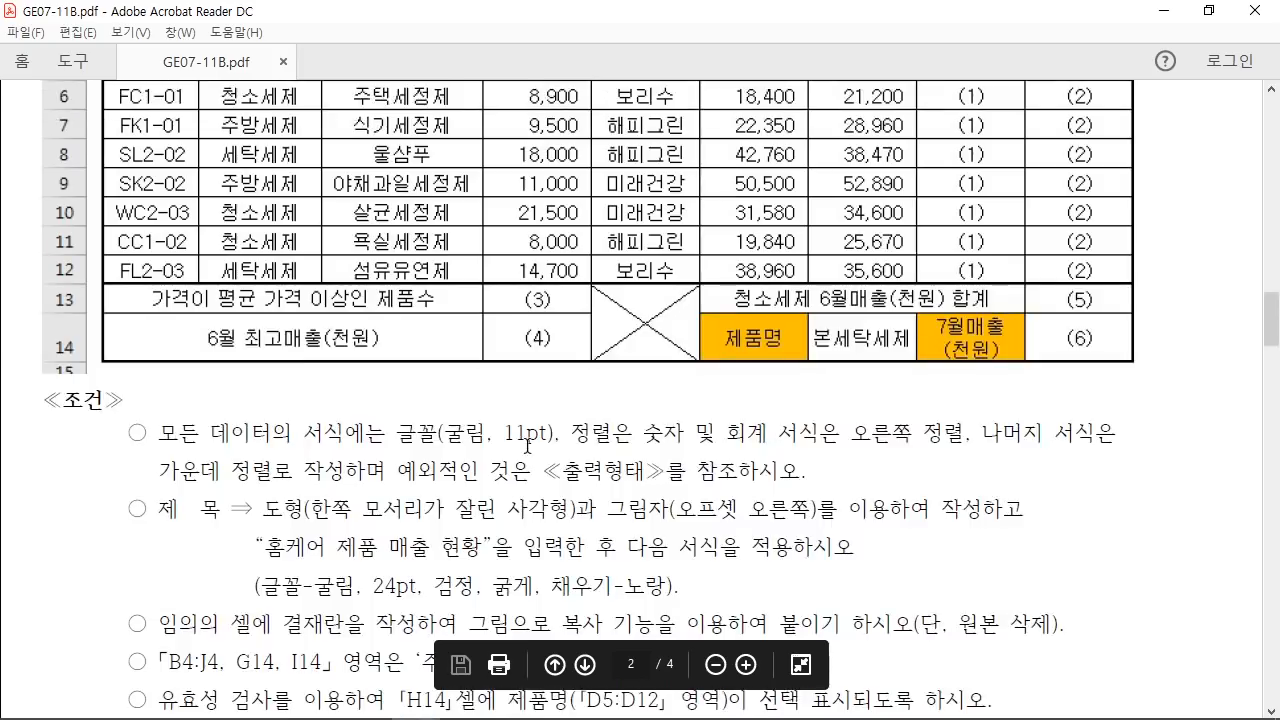
{"action": "scroll", "coordinate": [527, 447], "scroll_direction": "up", "scroll_amount": 1}
{"action": "left_click_drag", "start_coordinate": [196, 248], "coordinate": [327, 247]}
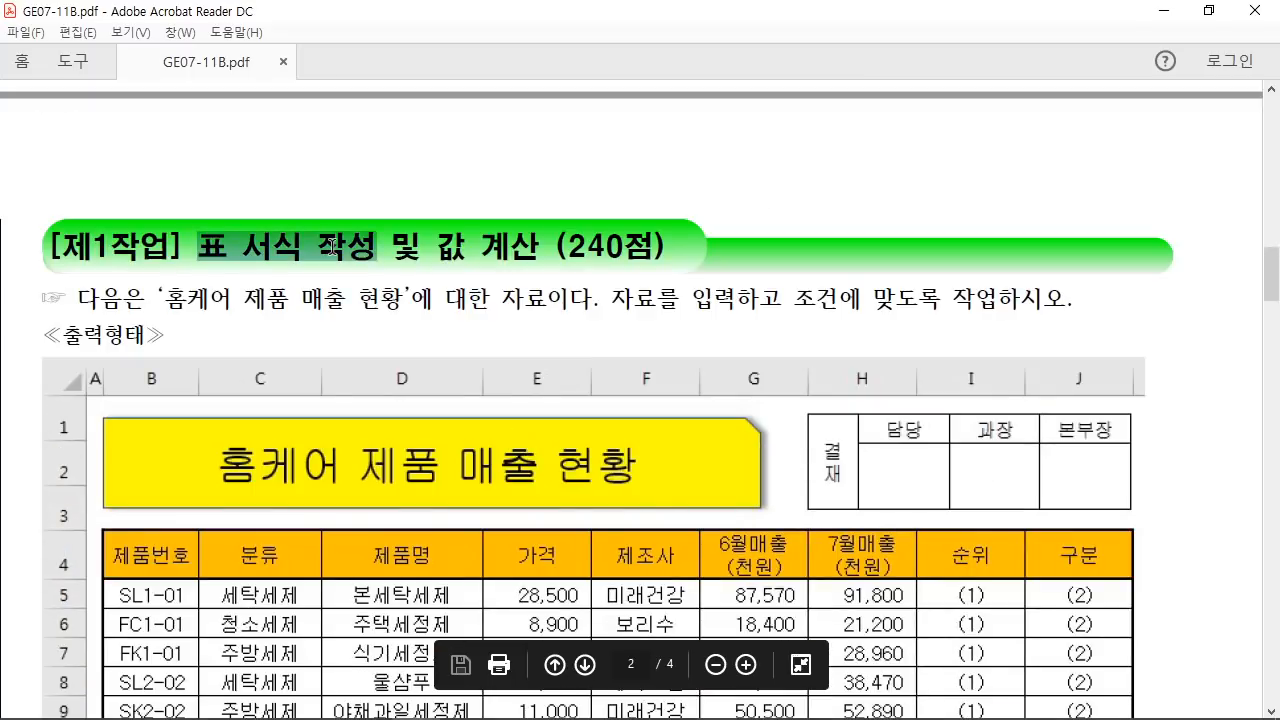
{"action": "left_click_drag", "start_coordinate": [436, 246], "coordinate": [552, 260]}
{"action": "left_click", "coordinate": [513, 266]}
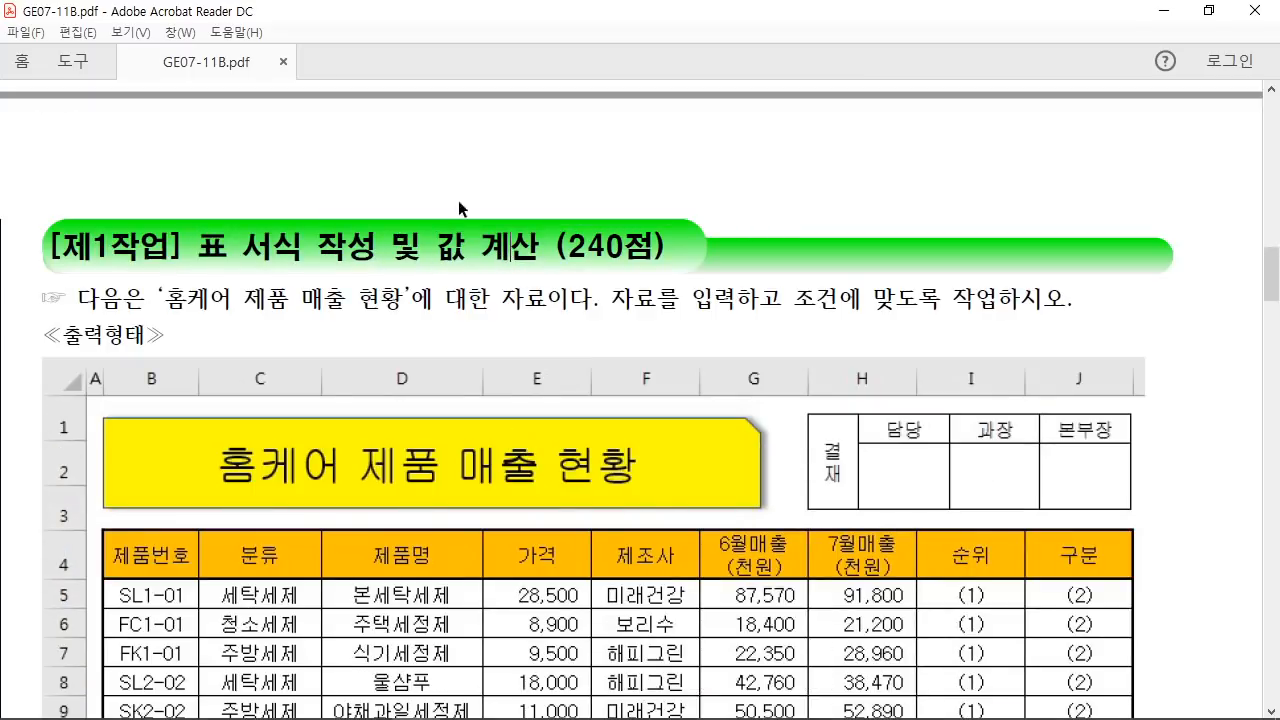
Step: Select function items (1)–(7), stressing item (7)'s 조건부 서식의 수식 phrase
{"action": "scroll", "coordinate": [616, 370], "scroll_direction": "down", "scroll_amount": 20}
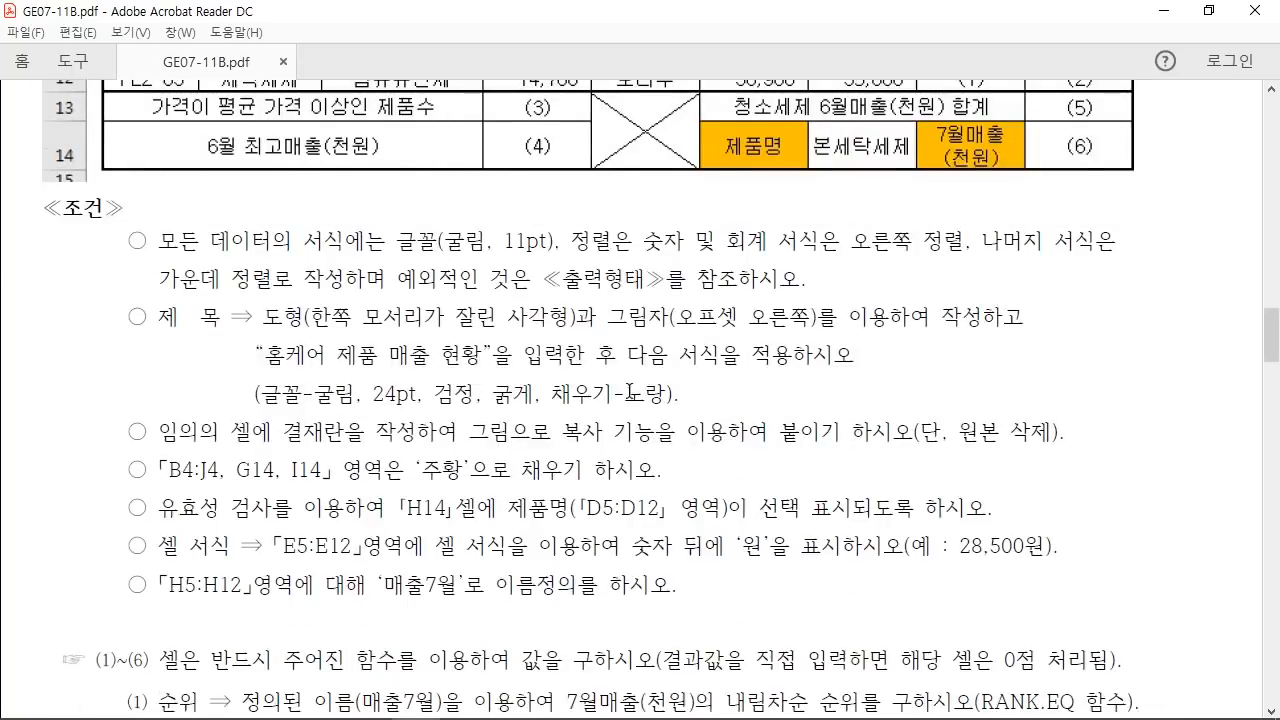
{"action": "scroll", "coordinate": [629, 389], "scroll_direction": "down", "scroll_amount": 4}
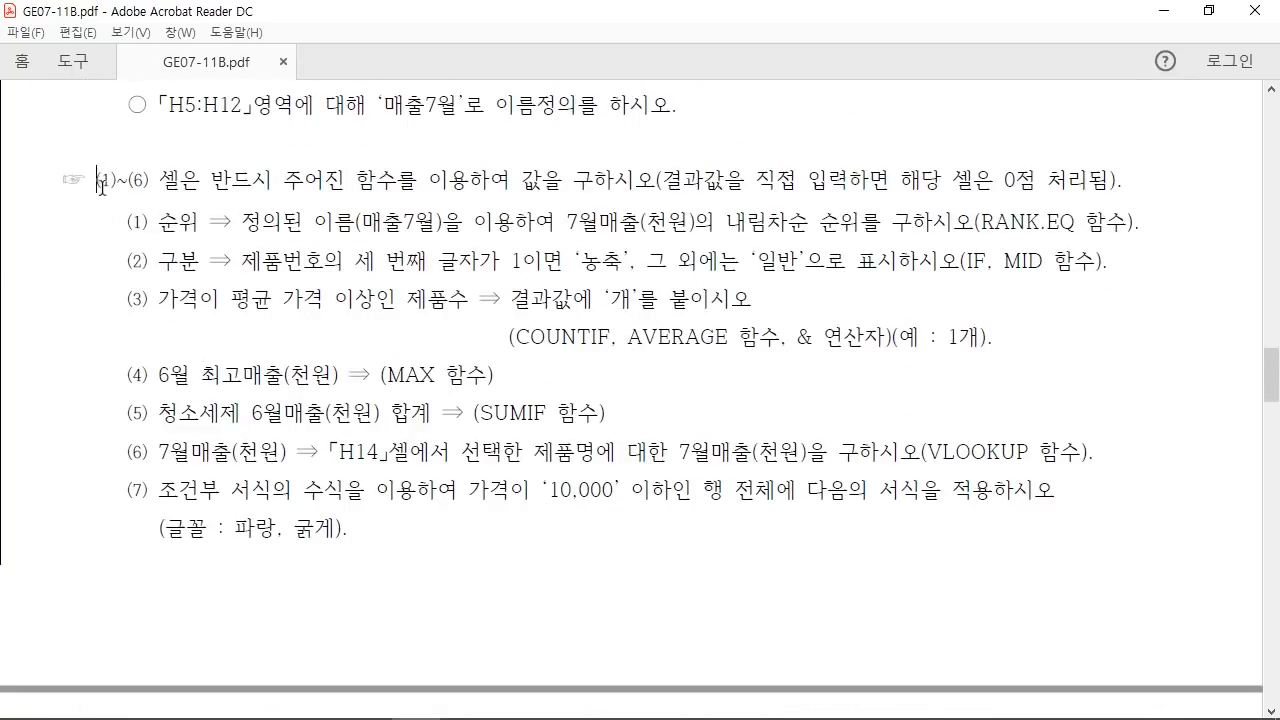
{"action": "left_click_drag", "start_coordinate": [100, 183], "coordinate": [864, 466]}
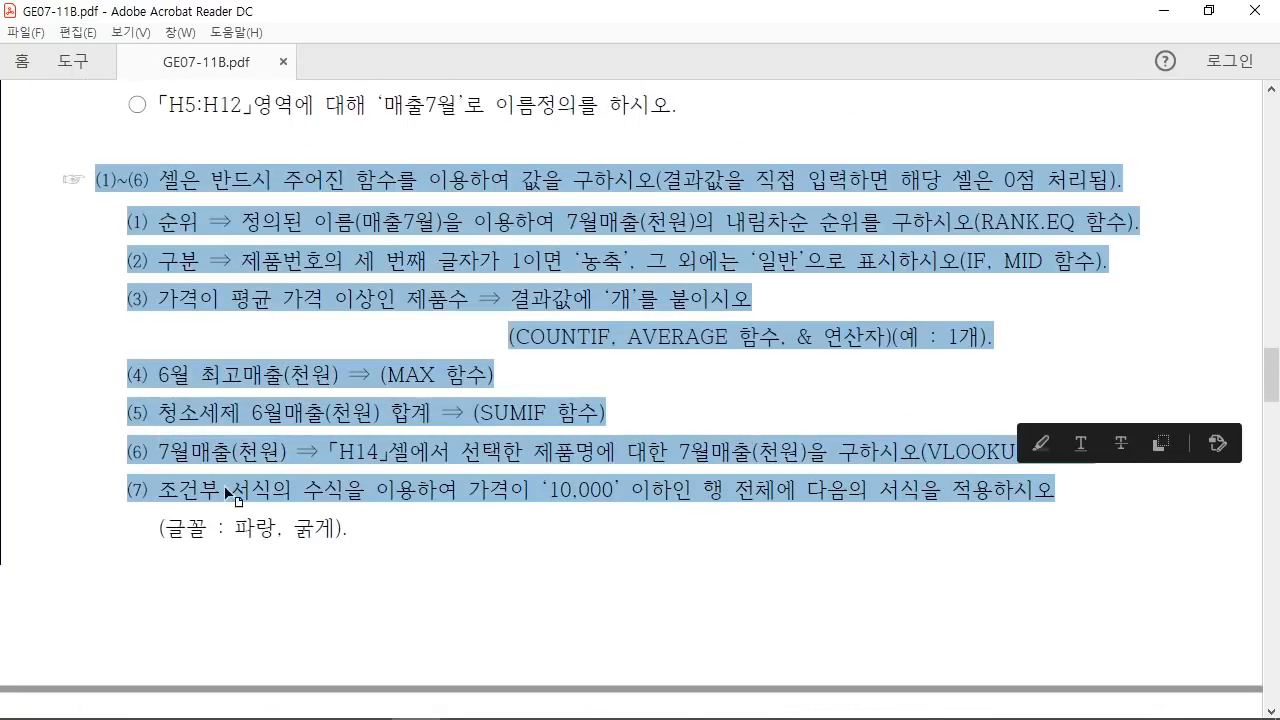
{"action": "left_click_drag", "start_coordinate": [120, 486], "coordinate": [364, 526]}
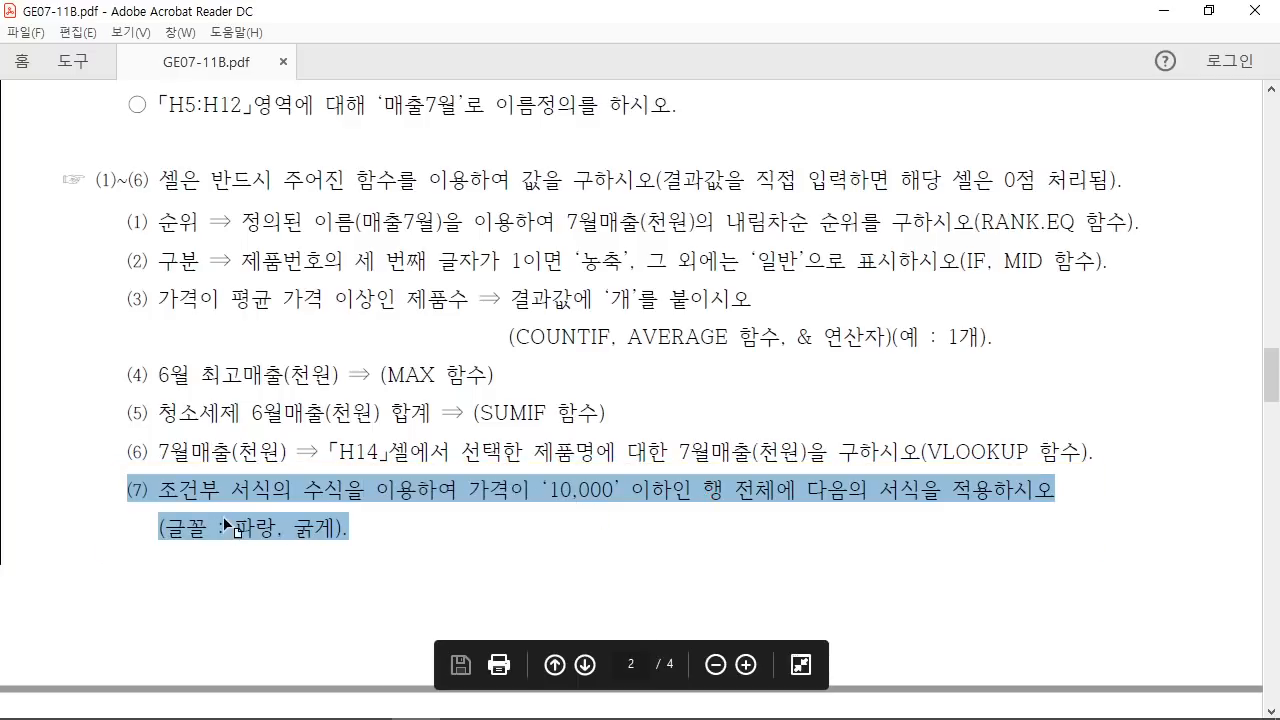
{"action": "left_click", "coordinate": [327, 524]}
{"action": "left_click_drag", "start_coordinate": [167, 497], "coordinate": [360, 500]}
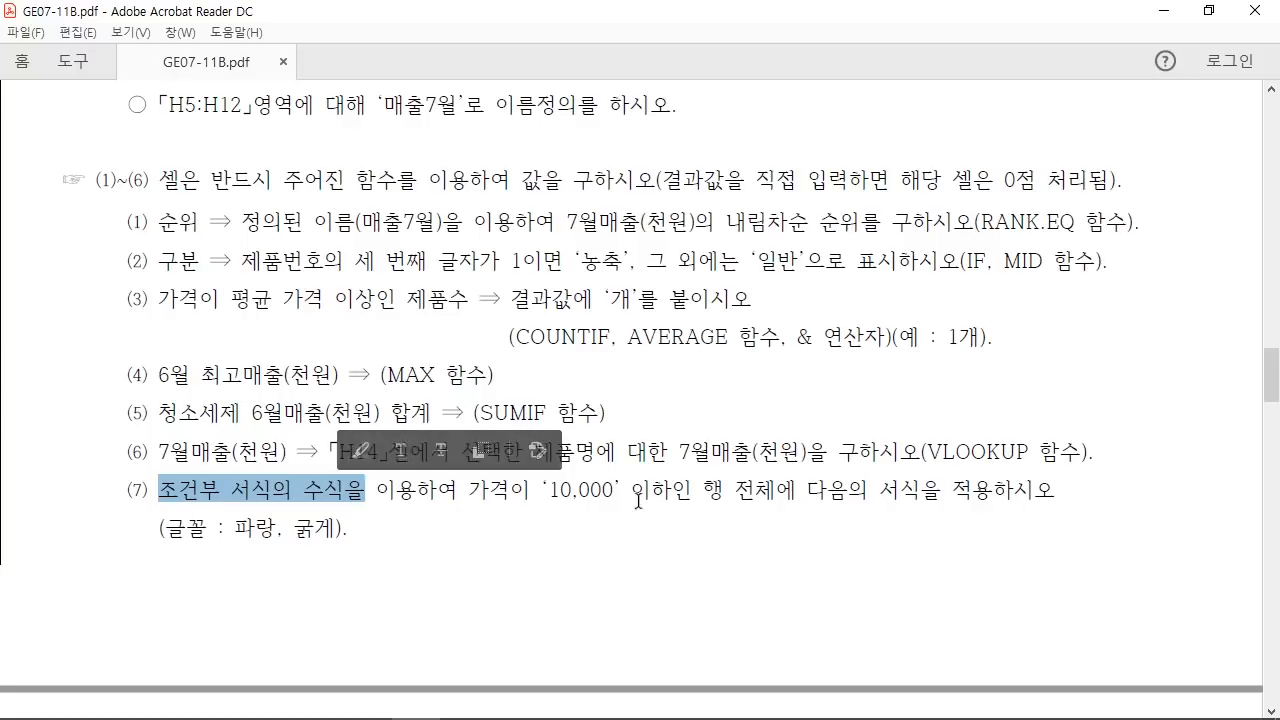
{"action": "left_click", "coordinate": [530, 534]}
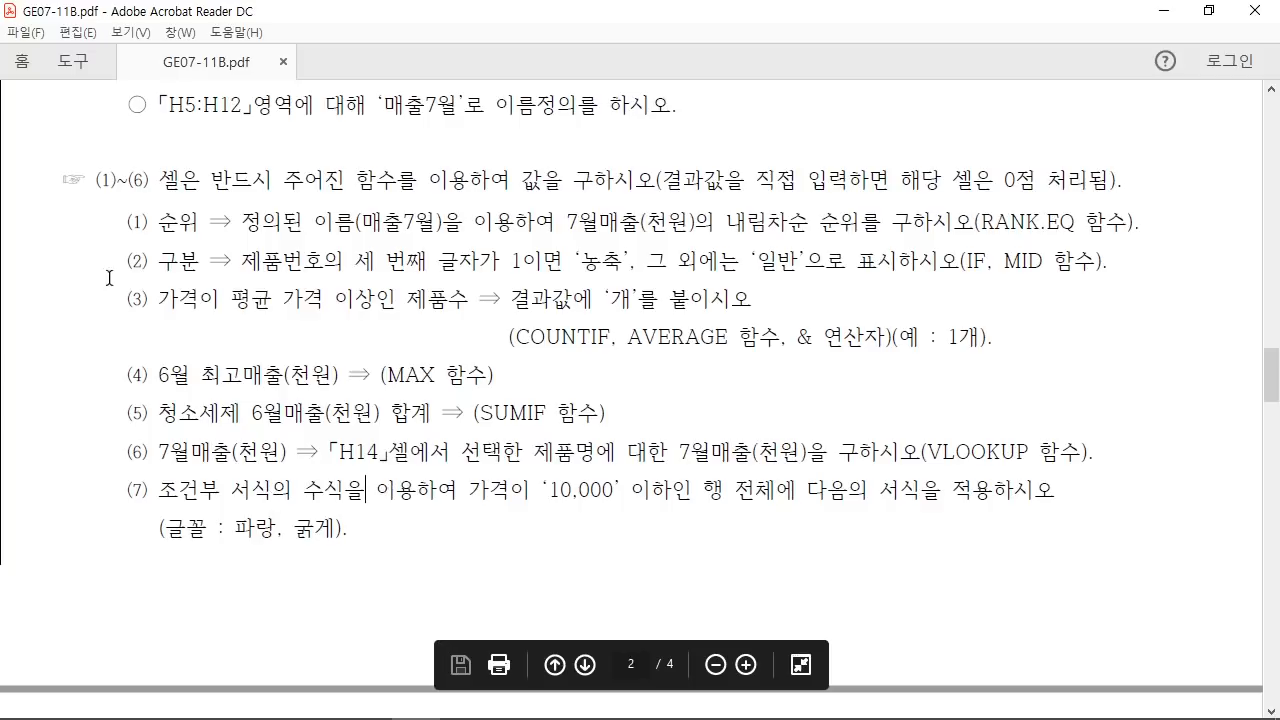
{"action": "left_click_drag", "start_coordinate": [122, 221], "coordinate": [222, 488]}
{"action": "left_click", "coordinate": [180, 462]}
Step: Handwrite 20개, underline item (2)'s 농축/일반 condition, and add a page-top note
{"action": "mouse_move", "coordinate": [513, 189]}
{"action": "left_mouse_down"}
{"action": "mouse_move", "coordinate": [610, 178]}
{"action": "mouse_move", "coordinate": [676, 150]}
{"action": "mouse_move", "coordinate": [752, 170]}
{"action": "mouse_move", "coordinate": [760, 216]}
{"action": "mouse_move", "coordinate": [790, 252]}
{"action": "left_mouse_up"}
{"action": "left_click_drag", "start_coordinate": [804, 276], "coordinate": [512, 268]}
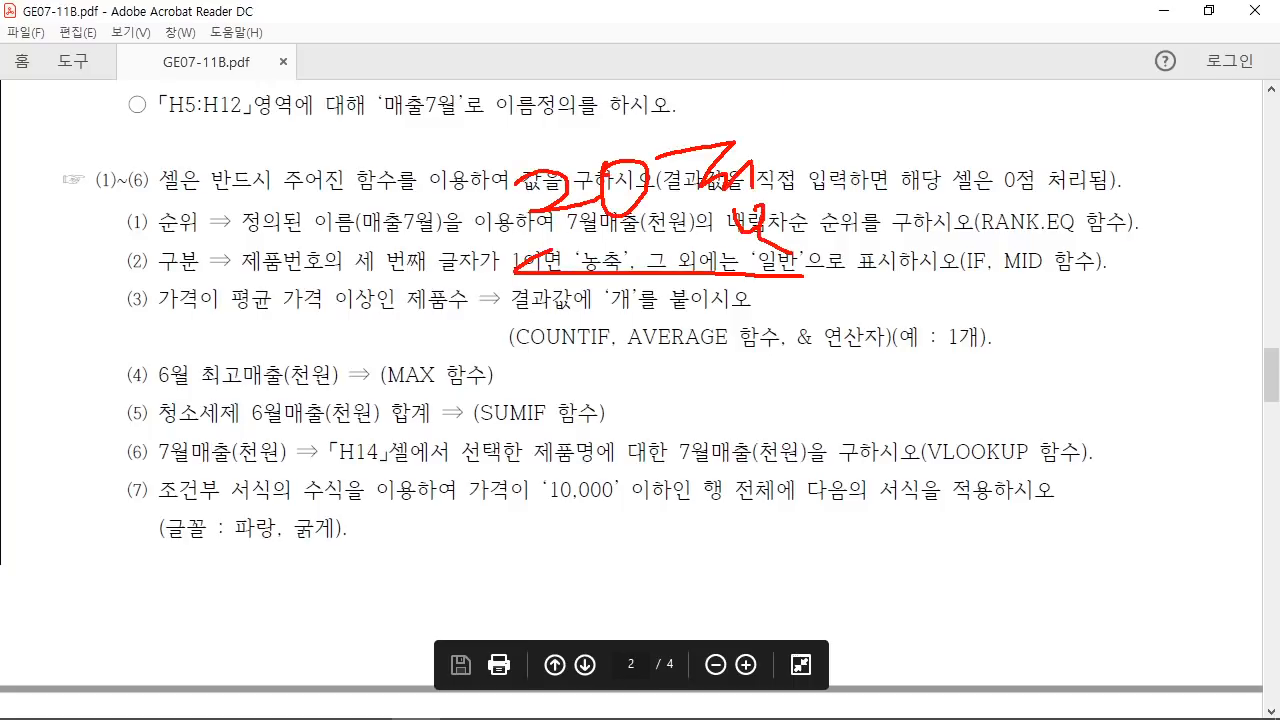
{"action": "mouse_move", "coordinate": [800, 55]}
{"action": "left_mouse_down"}
{"action": "mouse_move", "coordinate": [788, 105]}
{"action": "mouse_move", "coordinate": [882, 62]}
{"action": "mouse_move", "coordinate": [940, 115]}
{"action": "left_mouse_up"}
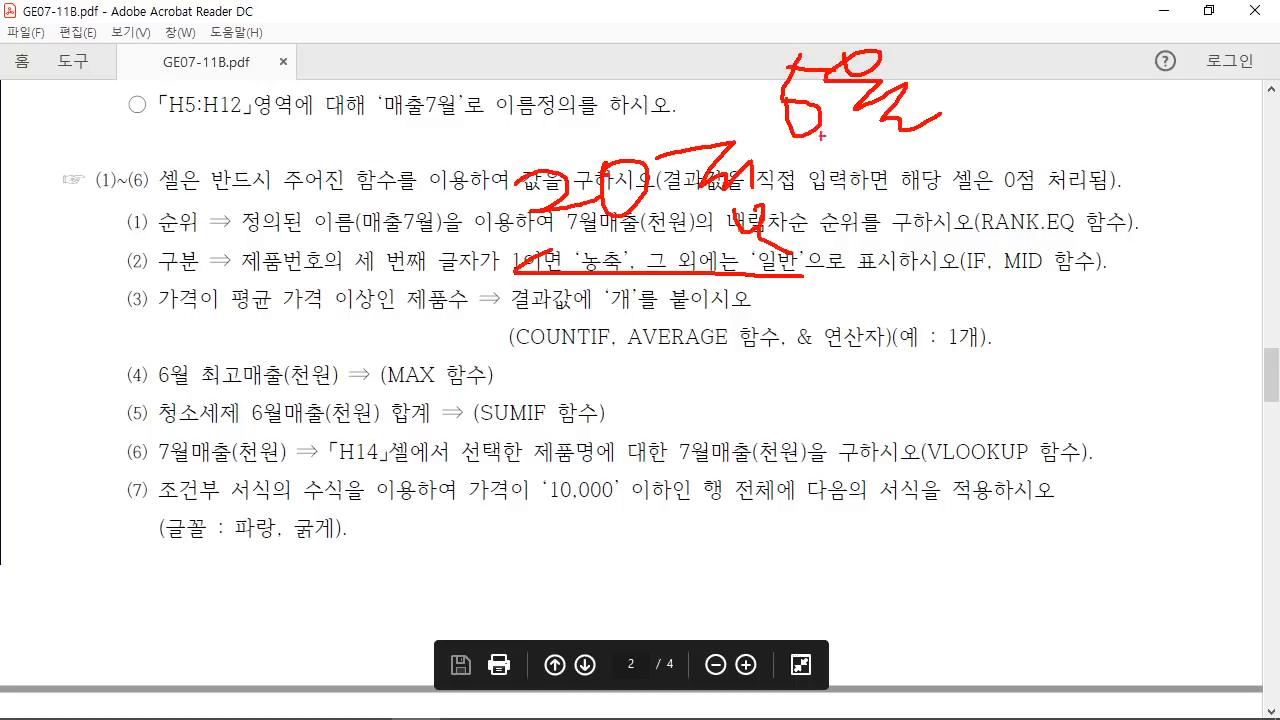
{"action": "left_click_drag", "start_coordinate": [808, 138], "coordinate": [954, 130]}
{"action": "left_click_drag", "start_coordinate": [782, 156], "coordinate": [1002, 147]}
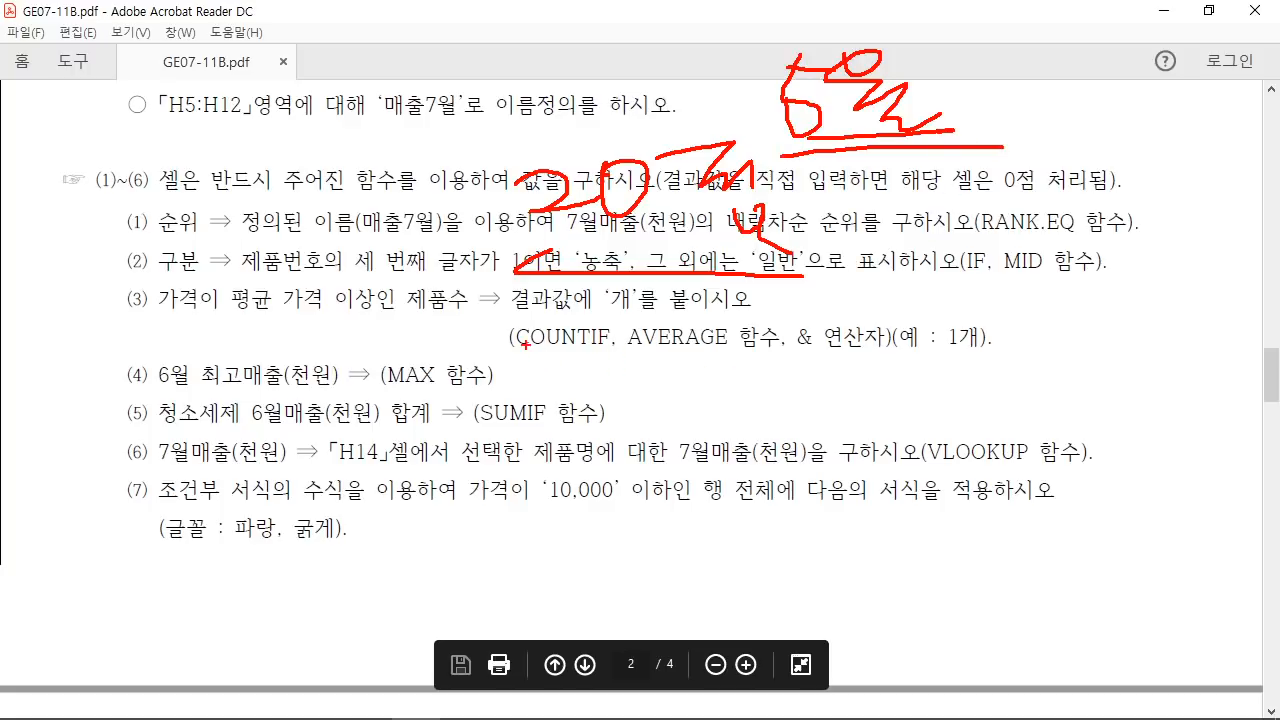
Step: Handwrite a 내림 note under the COUNTIF line, bracket it, then erase all pen notes
{"action": "left_click_drag", "start_coordinate": [543, 313], "coordinate": [615, 365]}
{"action": "left_click_drag", "start_coordinate": [562, 410], "coordinate": [640, 332]}
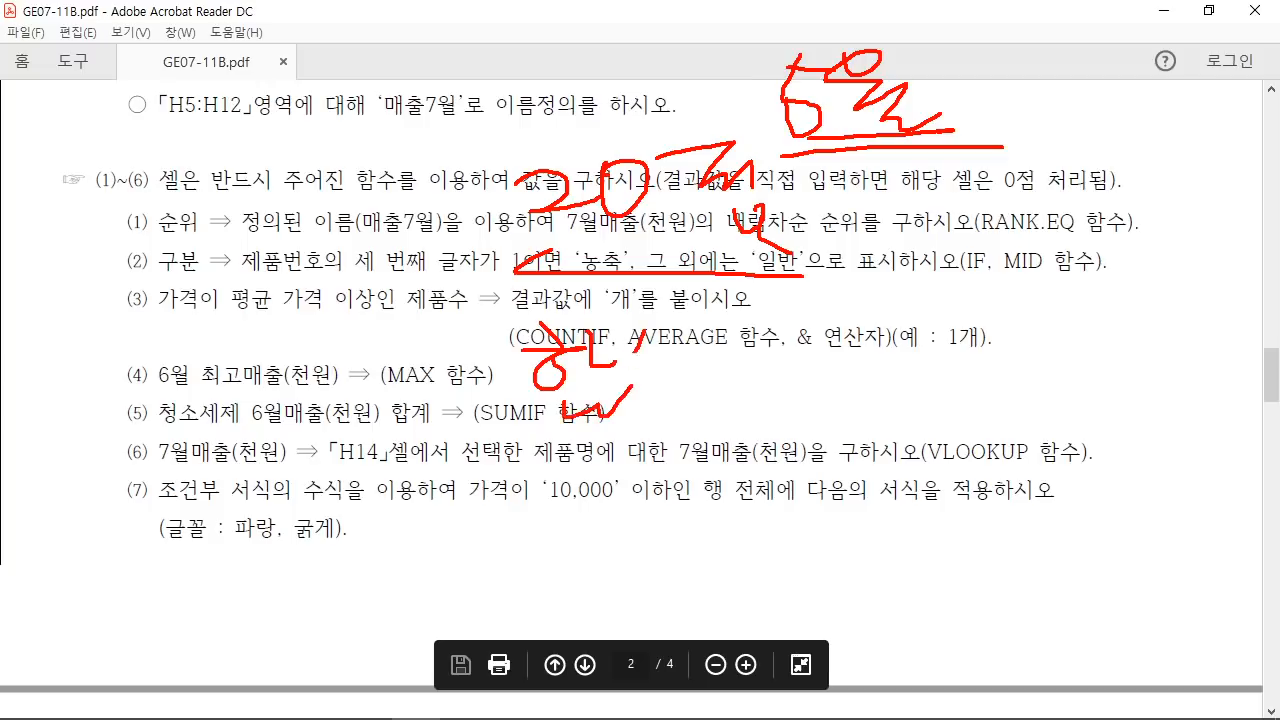
{"action": "left_click_drag", "start_coordinate": [604, 400], "coordinate": [655, 430]}
{"action": "left_click_drag", "start_coordinate": [678, 358], "coordinate": [690, 382]}
{"action": "mouse_move", "coordinate": [700, 352]}
{"action": "left_mouse_down"}
{"action": "mouse_move", "coordinate": [726, 380]}
{"action": "mouse_move", "coordinate": [760, 378]}
{"action": "mouse_move", "coordinate": [778, 360]}
{"action": "left_mouse_up"}
{"action": "left_click_drag", "start_coordinate": [790, 330], "coordinate": [812, 382]}
{"action": "left_click_drag", "start_coordinate": [790, 386], "coordinate": [830, 408]}
{"action": "mouse_move", "coordinate": [862, 318]}
{"action": "left_mouse_down"}
{"action": "mouse_move", "coordinate": [838, 374]}
{"action": "mouse_move", "coordinate": [906, 392]}
{"action": "left_mouse_up"}
{"action": "left_click_drag", "start_coordinate": [918, 362], "coordinate": [930, 392]}
{"action": "left_click_drag", "start_coordinate": [950, 298], "coordinate": [905, 402]}
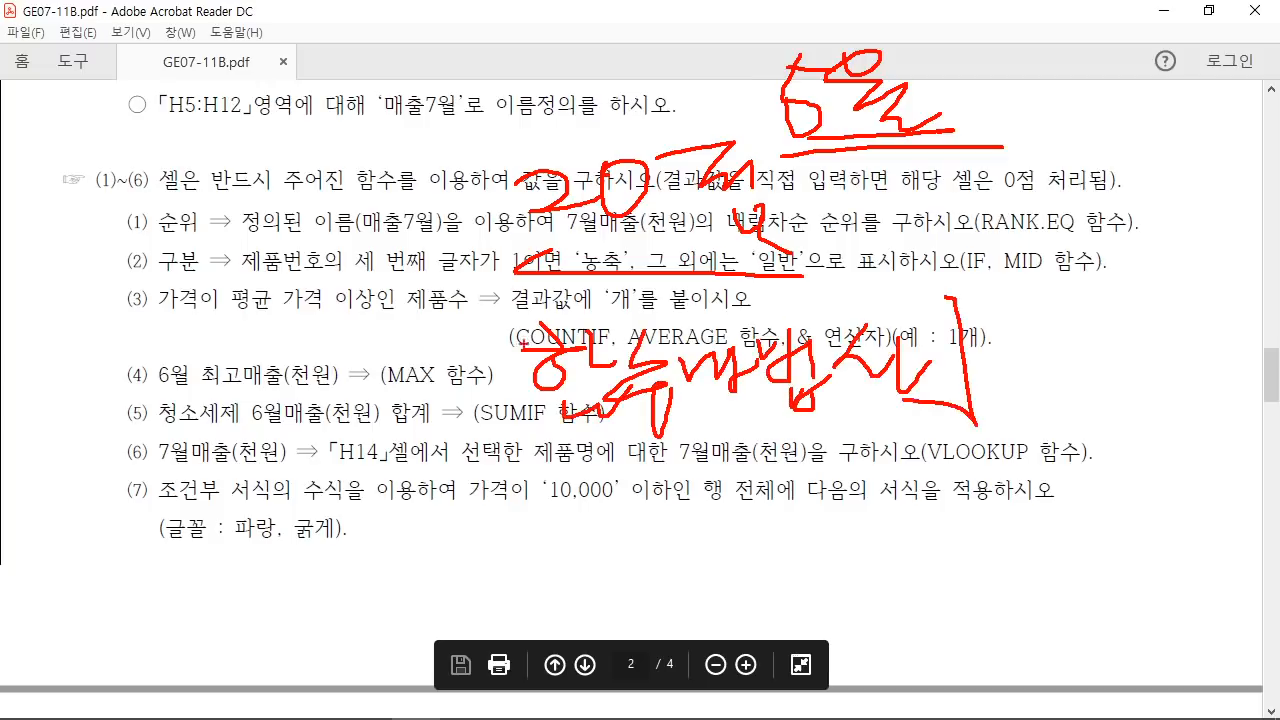
{"action": "mouse_move", "coordinate": [478, 406]}
{"action": "left_mouse_down"}
{"action": "mouse_move", "coordinate": [566, 308]}
{"action": "mouse_move", "coordinate": [1046, 450]}
{"action": "left_mouse_up"}
{"action": "key", "text": "Escape"}
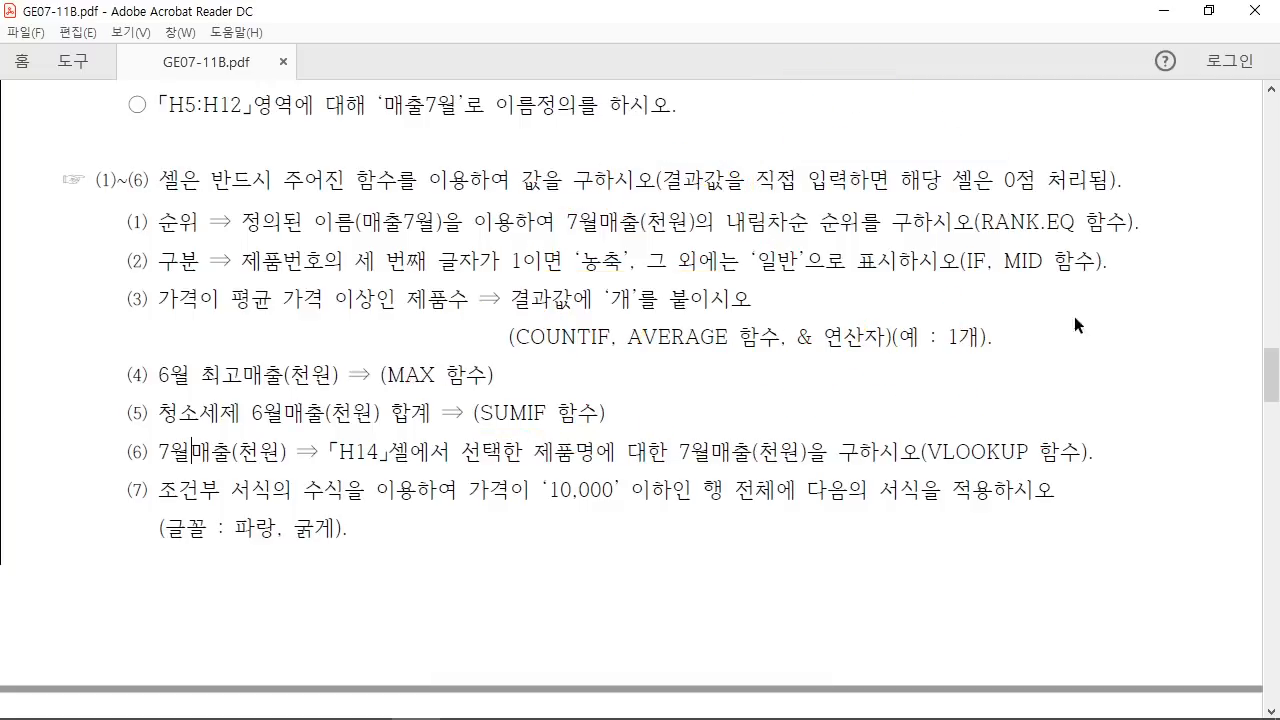
Step: Shrink the PDF window, move it down, and bring Excel to the front
{"action": "left_click", "coordinate": [1207, 12]}
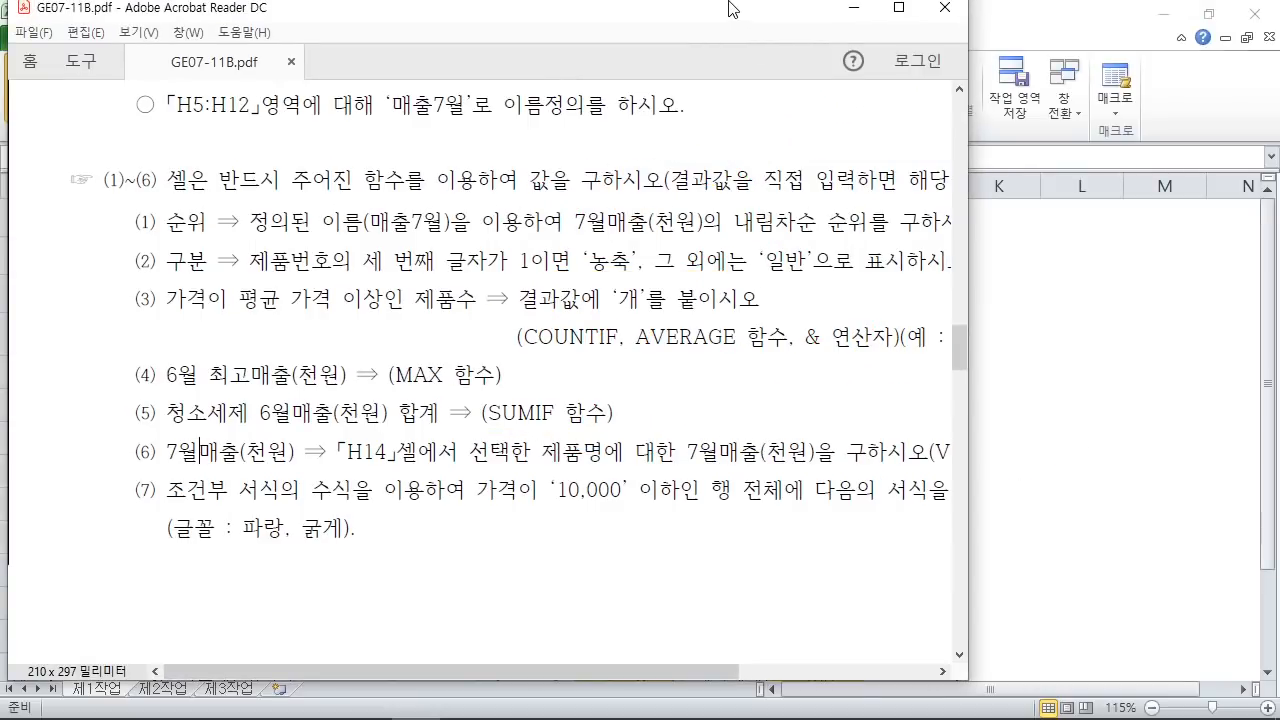
{"action": "left_click_drag", "start_coordinate": [714, 9], "coordinate": [704, 540]}
{"action": "left_click_drag", "start_coordinate": [703, 601], "coordinate": [1253, 666]}
{"action": "left_click_drag", "start_coordinate": [849, 621], "coordinate": [783, 525]}
{"action": "left_click", "coordinate": [1072, 440]}
Step: Point out the rank cells I5:I12 and 구분 cells J5:J12 still to fill
{"action": "left_click_drag", "start_coordinate": [812, 370], "coordinate": [814, 594]}
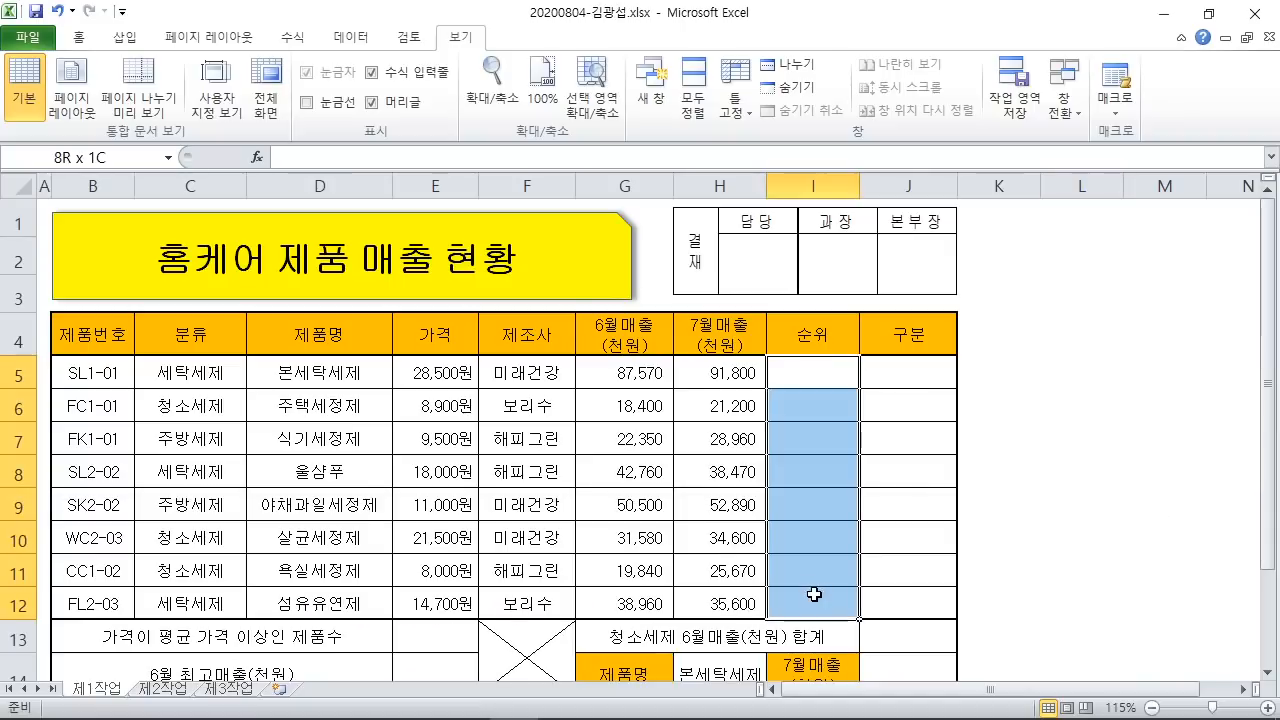
{"action": "left_click_drag", "start_coordinate": [905, 372], "coordinate": [920, 603]}
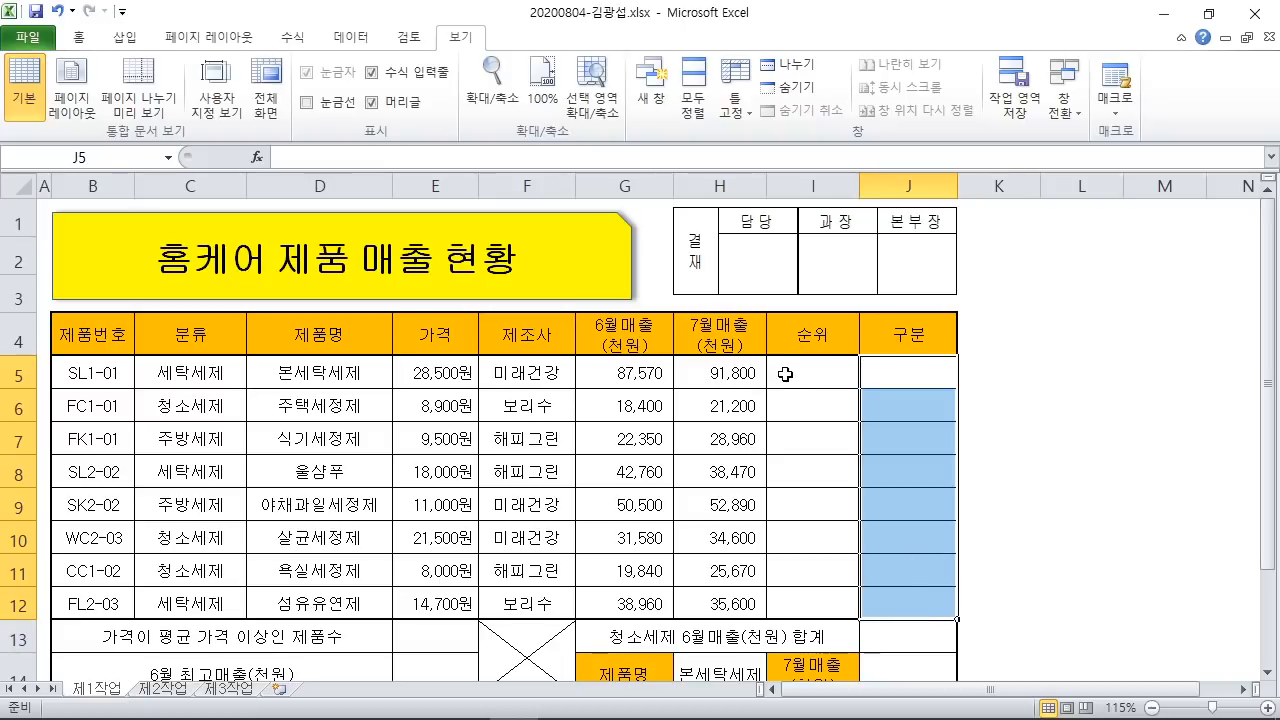
{"action": "left_click_drag", "start_coordinate": [787, 372], "coordinate": [825, 598]}
{"action": "left_click_drag", "start_coordinate": [899, 373], "coordinate": [907, 606]}
{"action": "left_click", "coordinate": [1131, 500]}
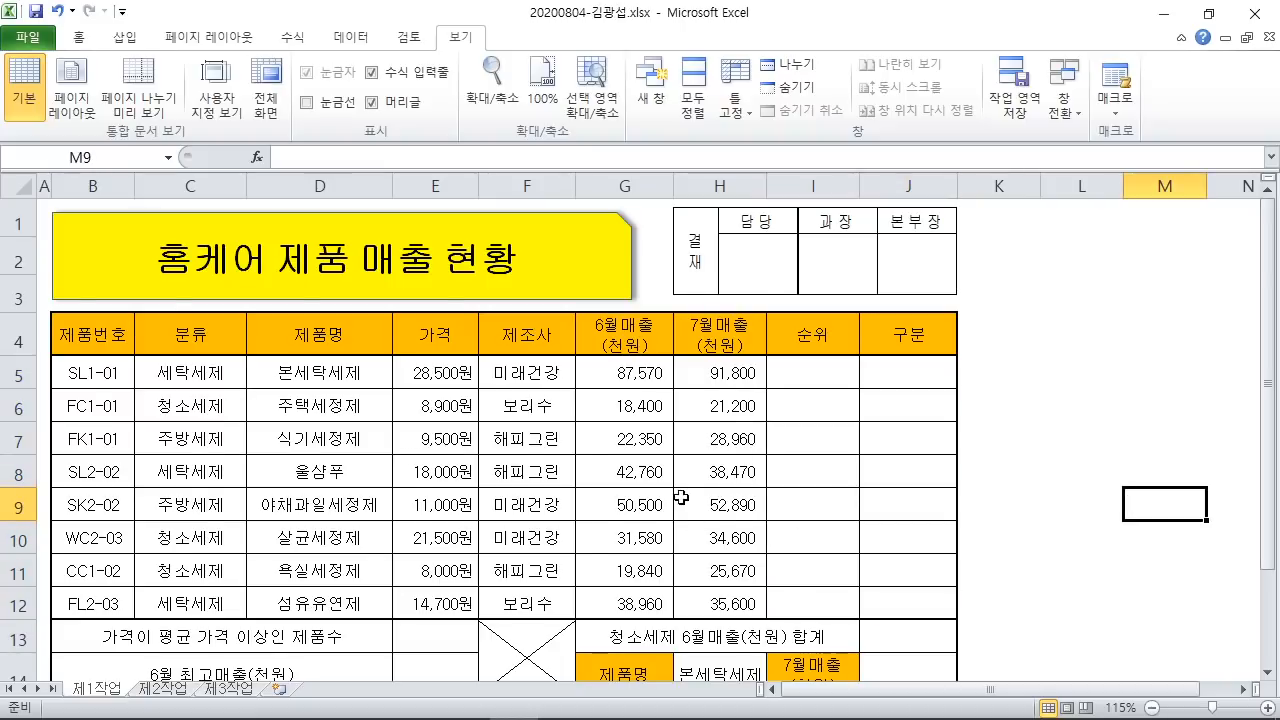
Step: Point out formula cells E13, E14 and J14, then select I5
{"action": "scroll", "coordinate": [682, 500], "scroll_direction": "down", "scroll_amount": 1}
{"action": "left_click", "coordinate": [438, 524]}
{"action": "left_click", "coordinate": [444, 560]}
{"action": "left_click", "coordinate": [906, 556]}
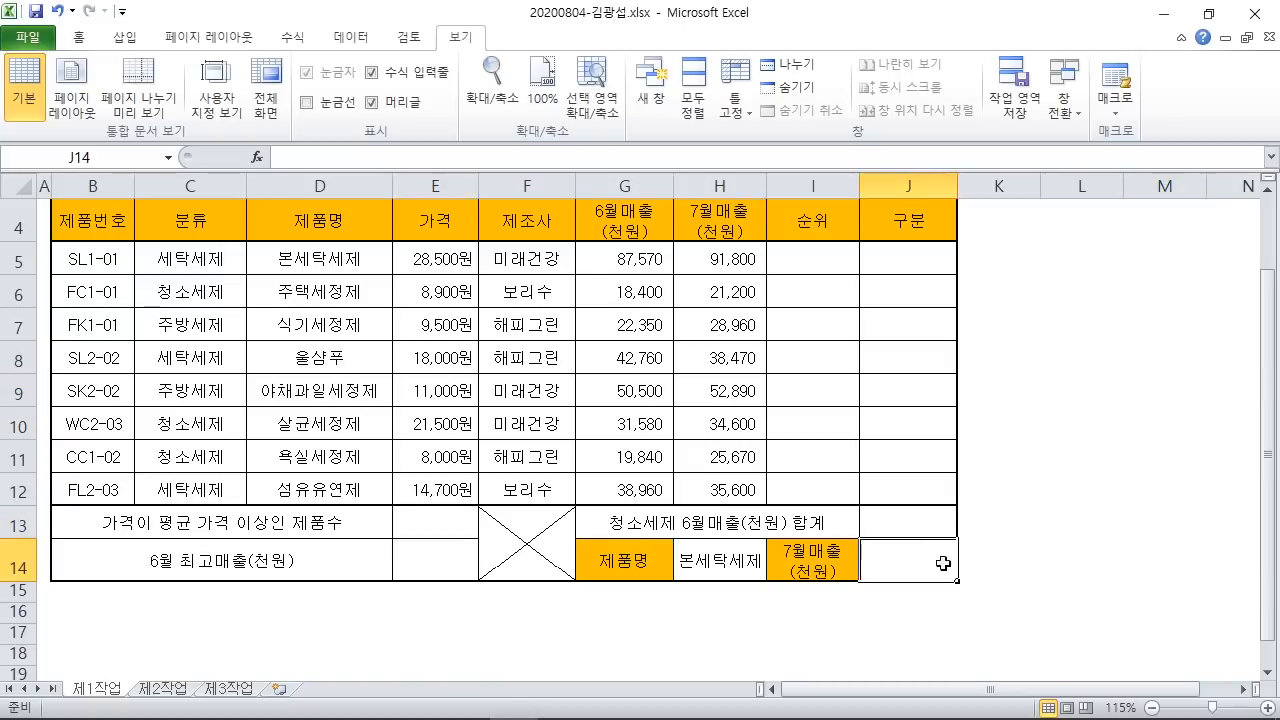
{"action": "left_click_drag", "start_coordinate": [1100, 545], "coordinate": [1073, 514]}
{"action": "left_click", "coordinate": [1096, 432]}
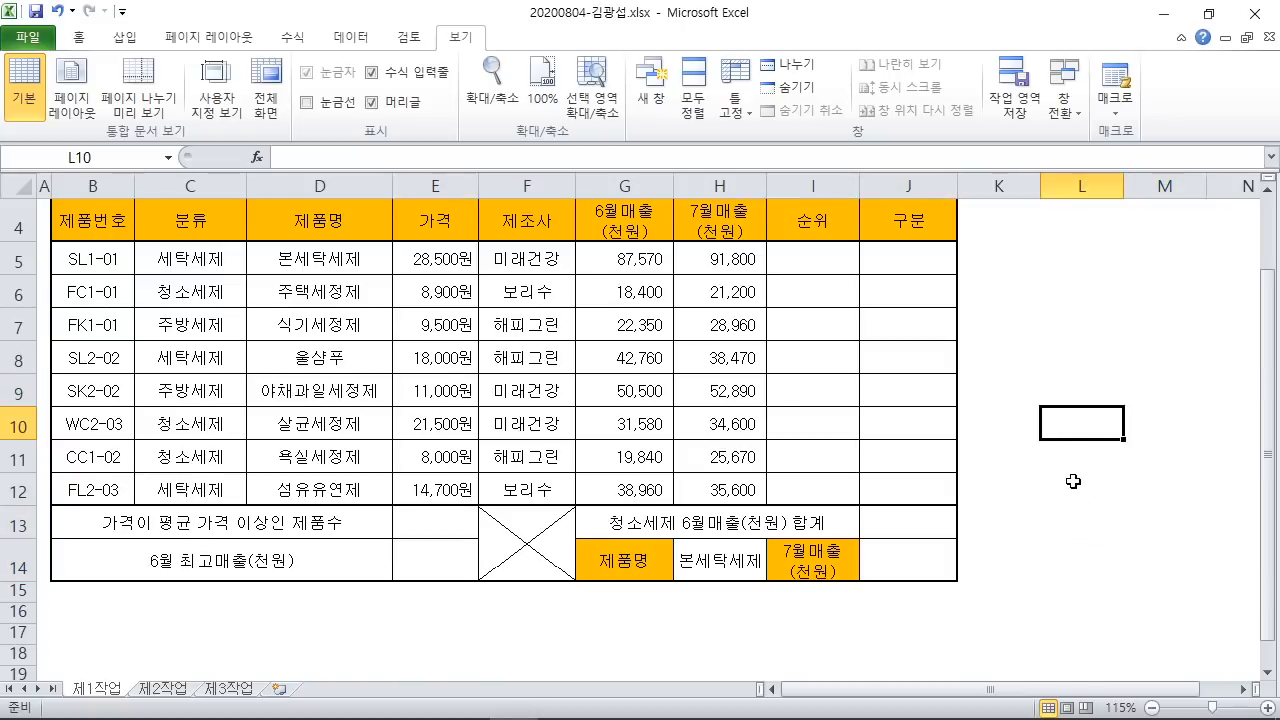
{"action": "scroll", "coordinate": [1074, 480], "scroll_direction": "up", "scroll_amount": 1}
{"action": "left_click", "coordinate": [818, 376]}
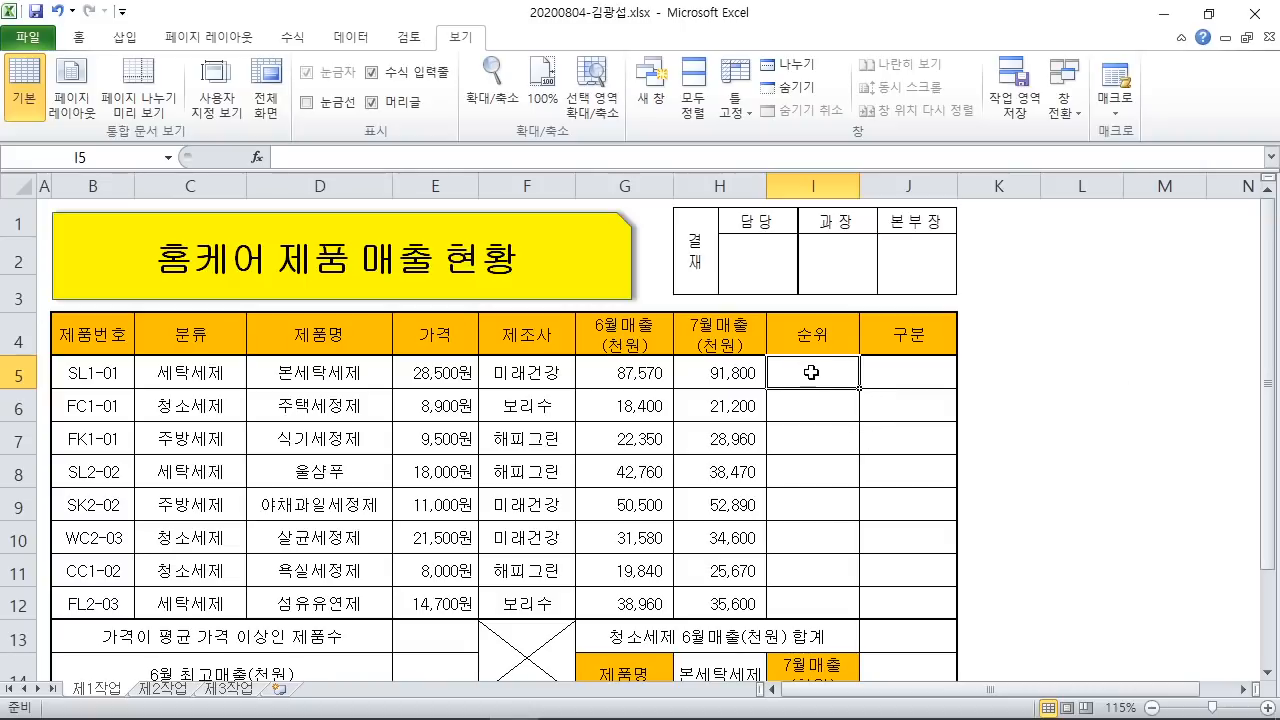
{"action": "left_click", "coordinate": [1209, 14]}
{"action": "left_click", "coordinate": [87, 41]}
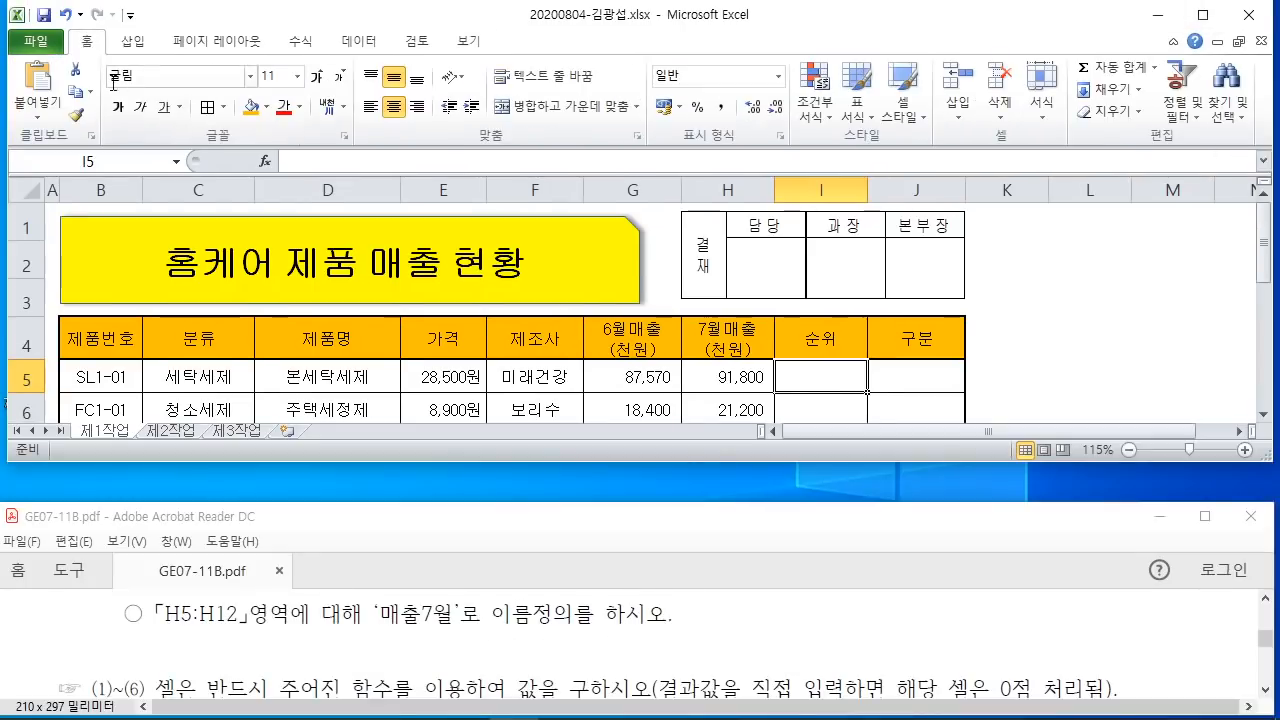
{"action": "double_click", "coordinate": [87, 41]}
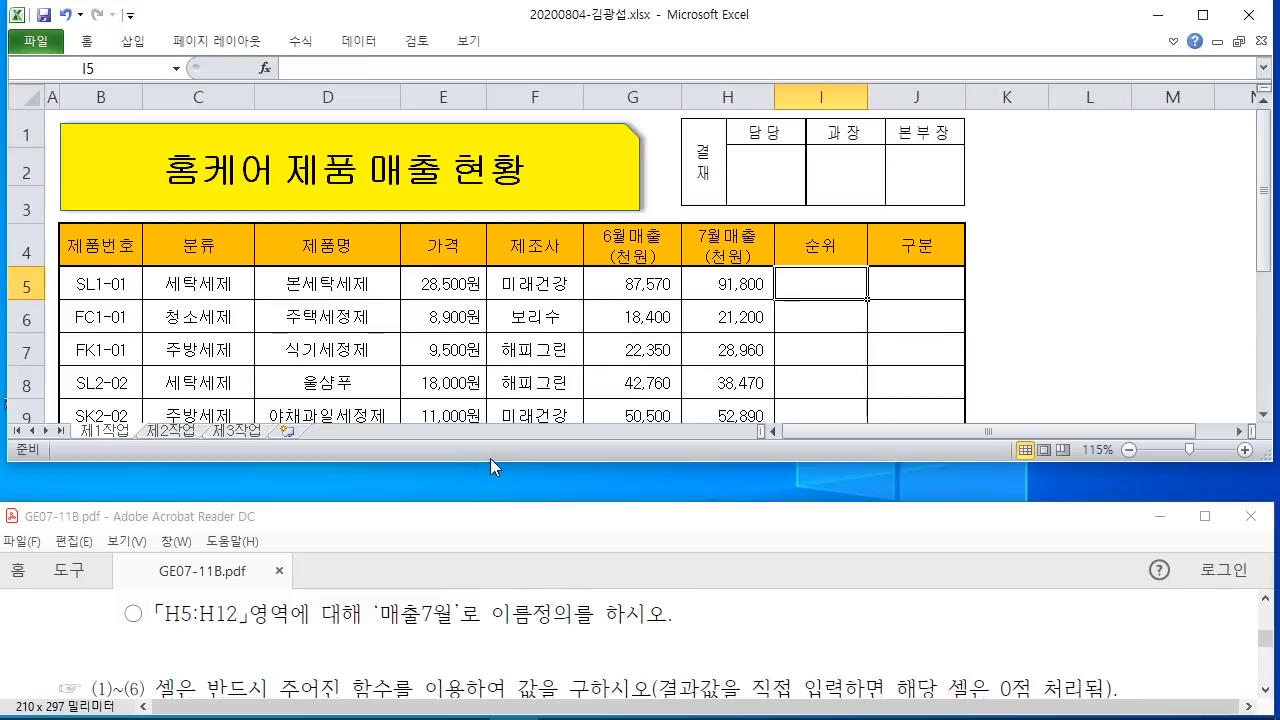
{"action": "left_click_drag", "start_coordinate": [490, 460], "coordinate": [490, 590]}
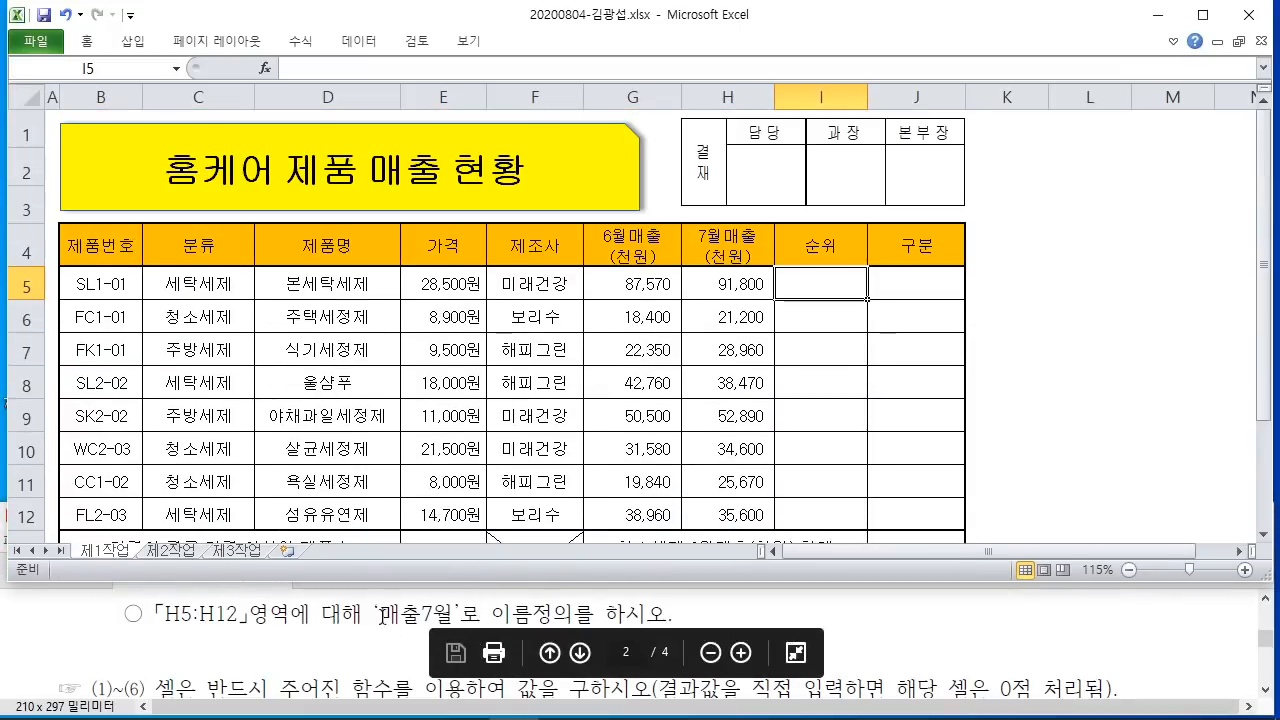
{"action": "left_click", "coordinate": [386, 619]}
{"action": "scroll", "coordinate": [386, 619], "scroll_direction": "down", "scroll_amount": 1}
{"action": "scroll", "coordinate": [386, 619], "scroll_direction": "down", "scroll_amount": 2}
{"action": "scroll", "coordinate": [393, 617], "scroll_direction": "up", "scroll_amount": 1}
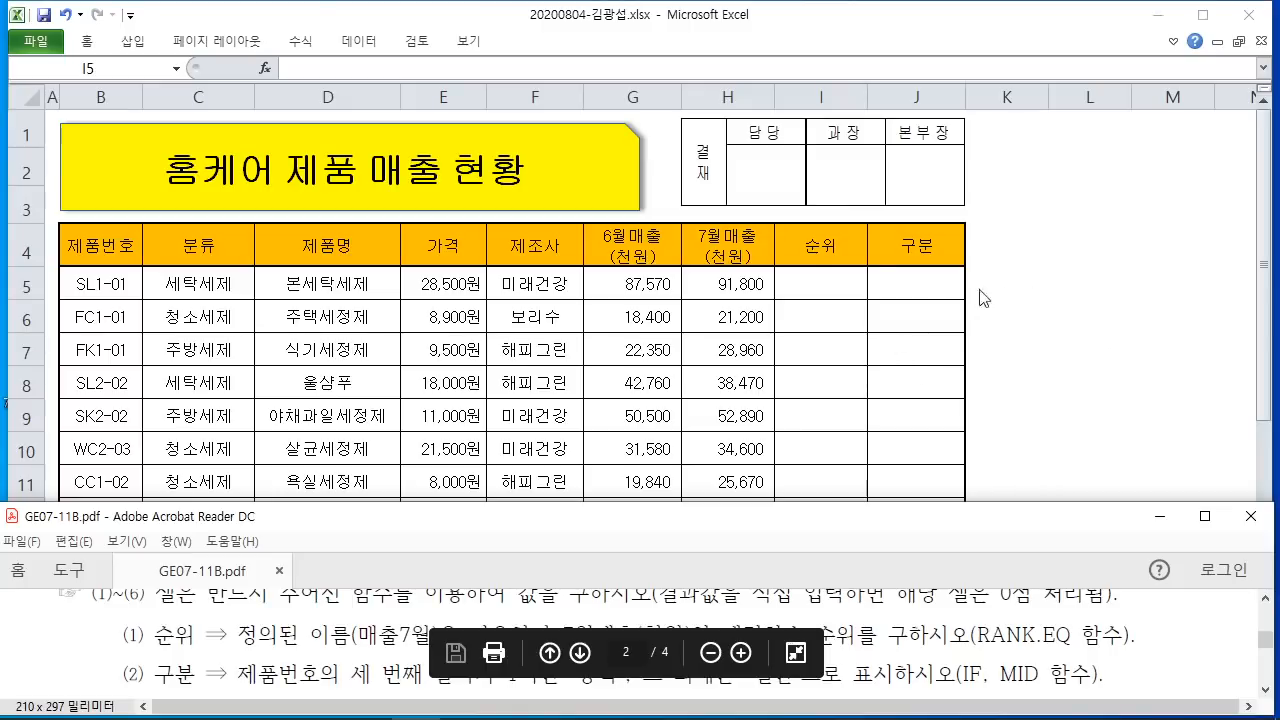
{"action": "left_click", "coordinate": [831, 289]}
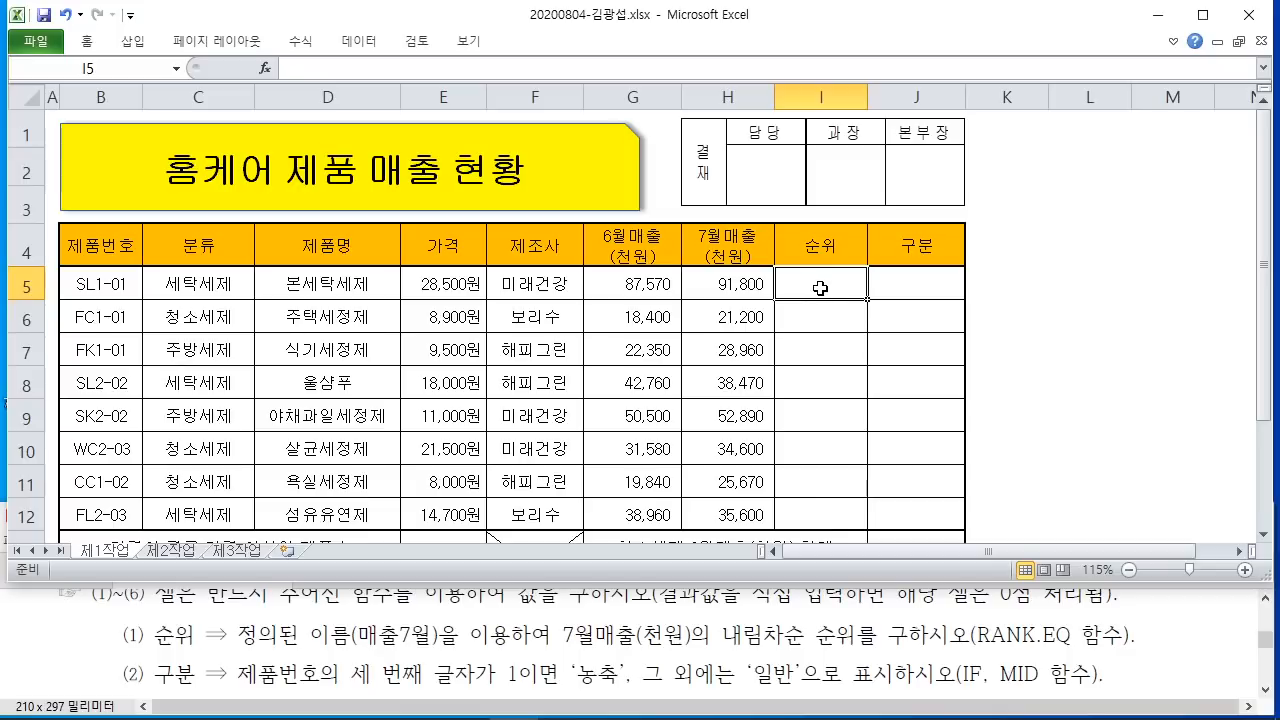
{"action": "left_click_drag", "start_coordinate": [566, 655], "coordinate": [915, 659]}
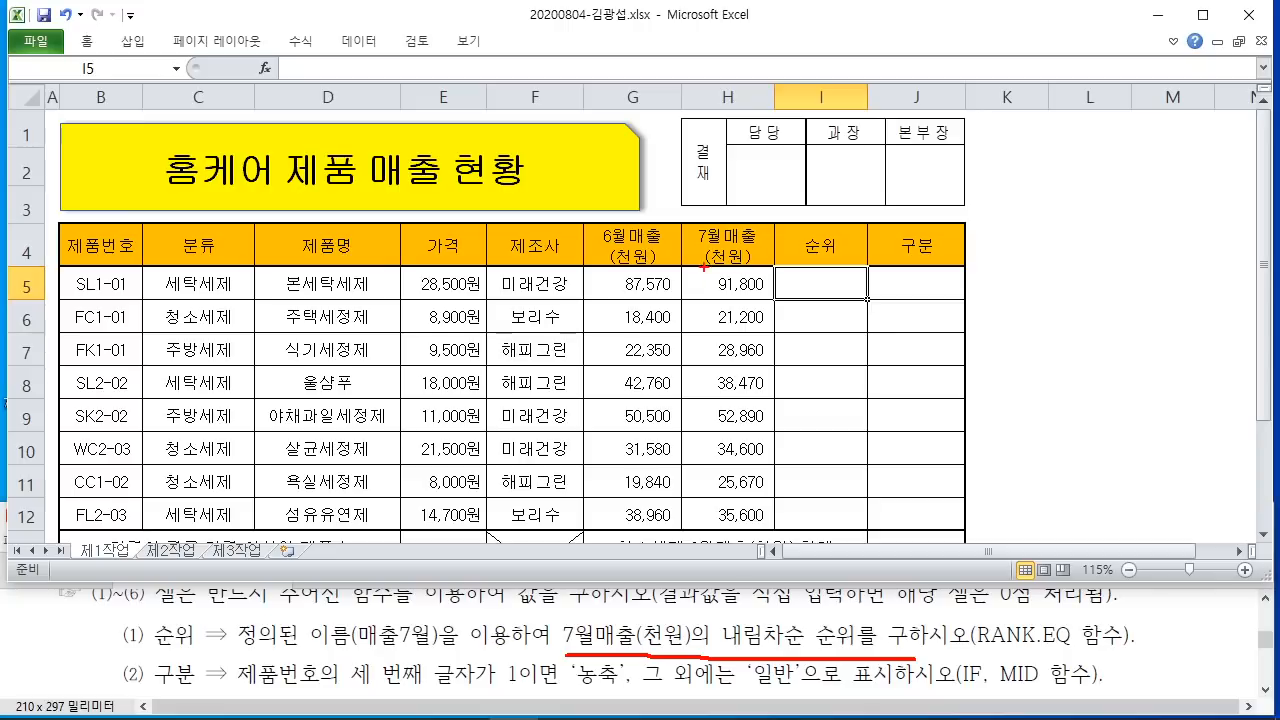
{"action": "mouse_move", "coordinate": [684, 265]}
{"action": "left_mouse_down"}
{"action": "mouse_move", "coordinate": [778, 302]}
{"action": "mouse_move", "coordinate": [774, 530]}
{"action": "left_mouse_up"}
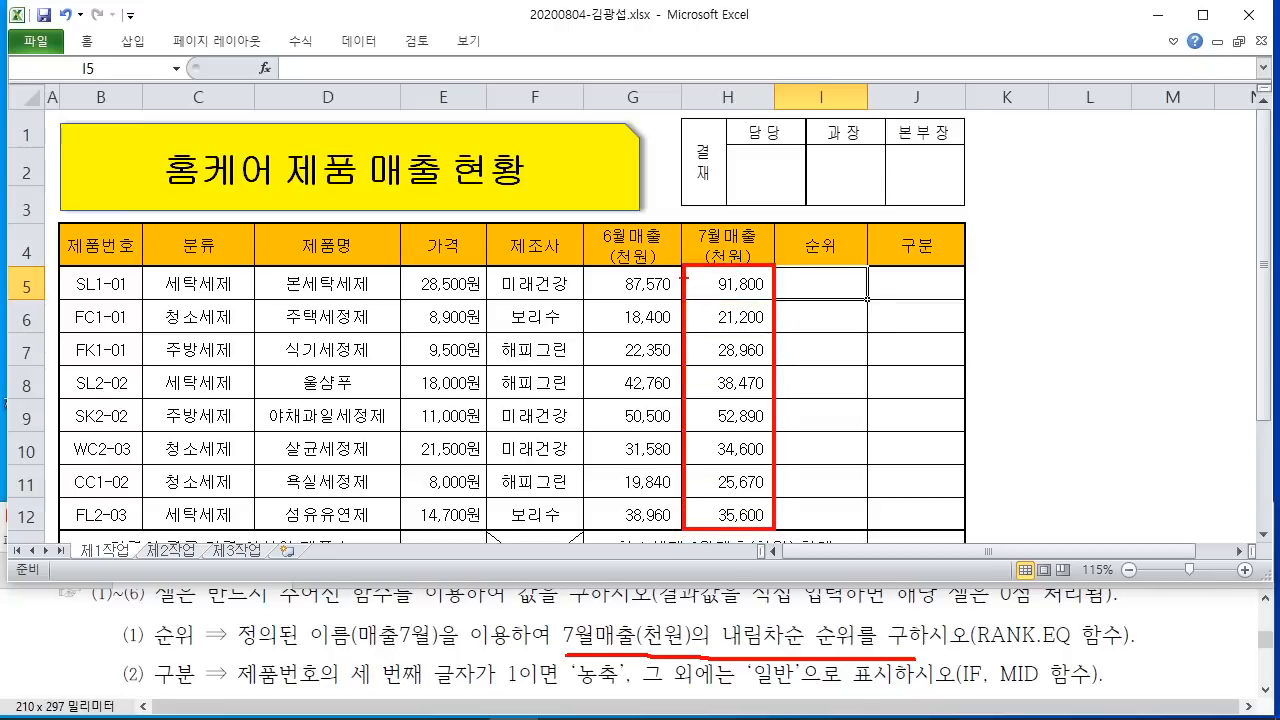
{"action": "mouse_move", "coordinate": [684, 266]}
{"action": "left_mouse_down"}
{"action": "mouse_move", "coordinate": [740, 306]}
{"action": "mouse_move", "coordinate": [772, 300]}
{"action": "left_mouse_up"}
{"action": "left_click_drag", "start_coordinate": [690, 310], "coordinate": [774, 334]}
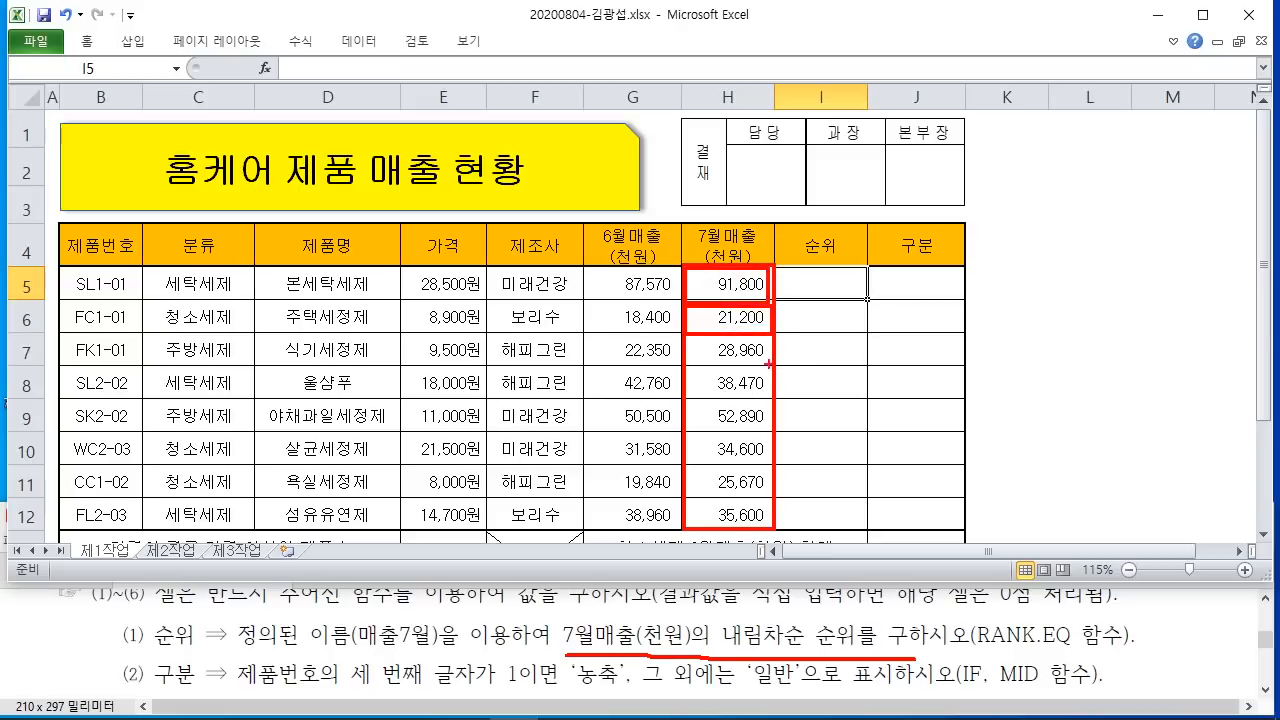
{"action": "key", "text": "Escape"}
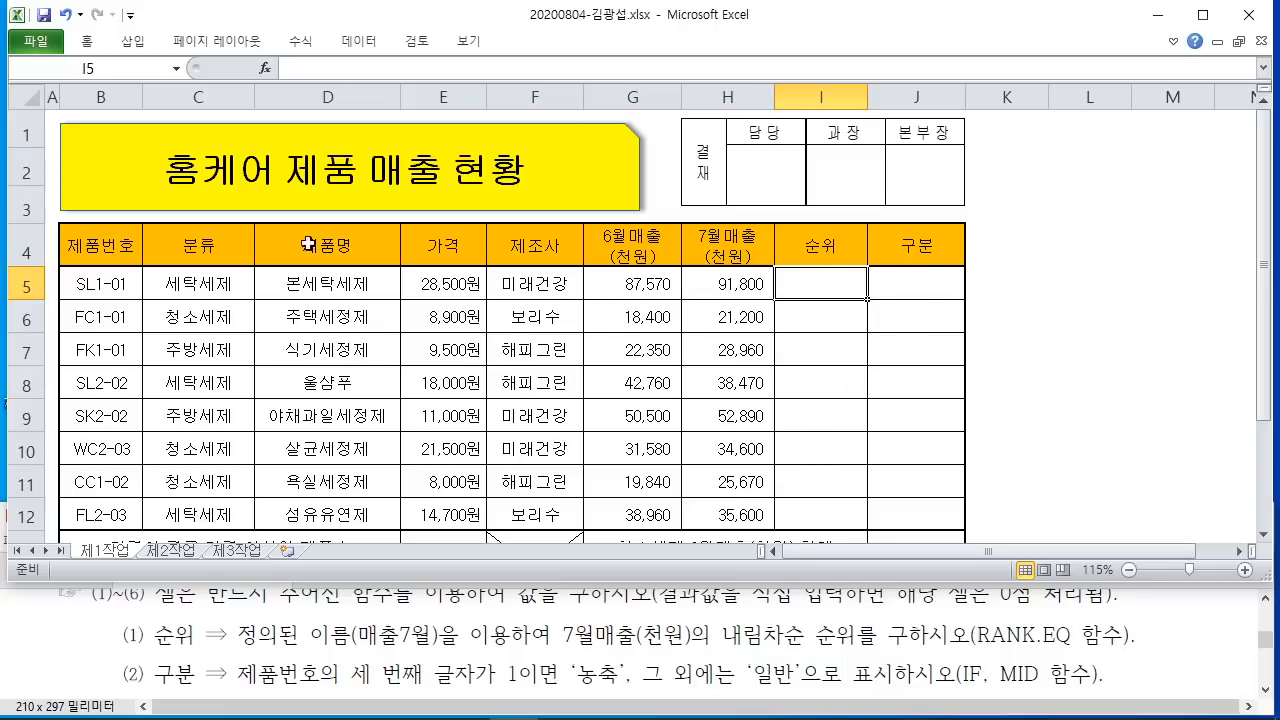
{"action": "key", "text": "ctrl+2"}
{"action": "mouse_move", "coordinate": [246, 53]}
{"action": "left_mouse_down"}
{"action": "mouse_move", "coordinate": [368, 182]}
{"action": "mouse_move", "coordinate": [420, 266]}
{"action": "left_mouse_up"}
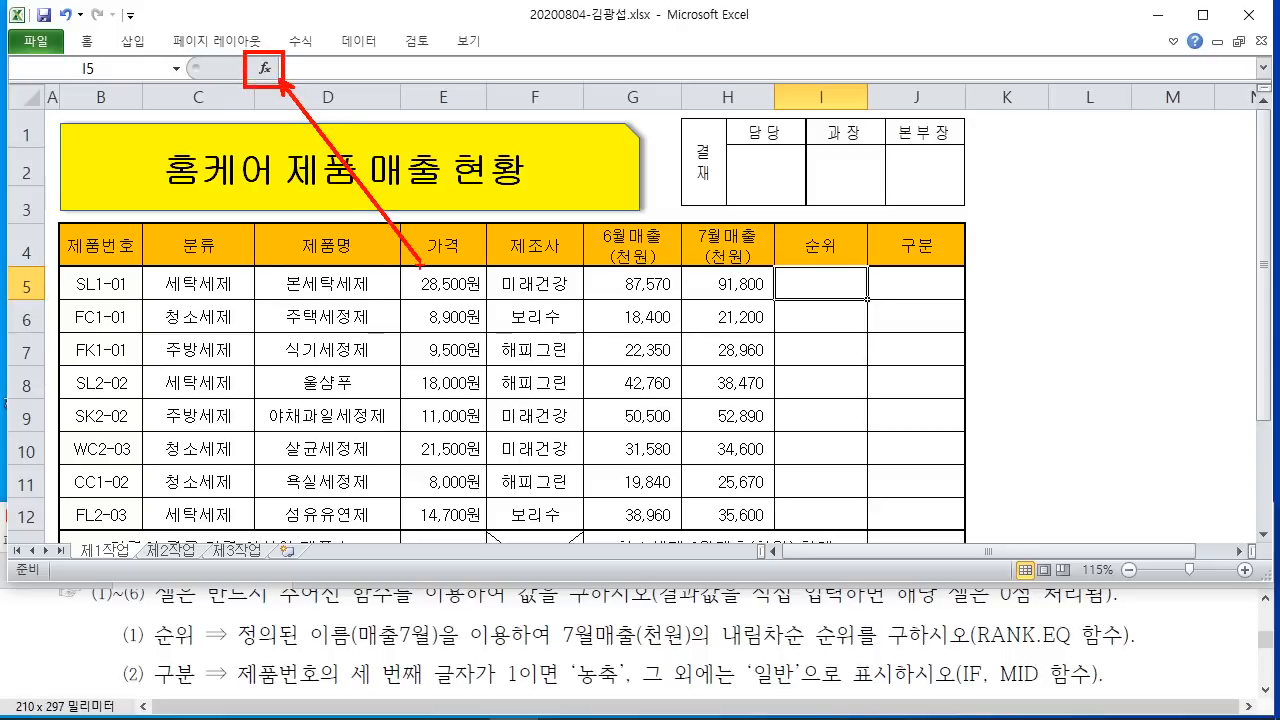
{"action": "key", "text": "Escape"}
Step: Search the function wizard for rank.eq and open RANK.EQ arguments for cell I5
{"action": "left_click", "coordinate": [267, 67]}
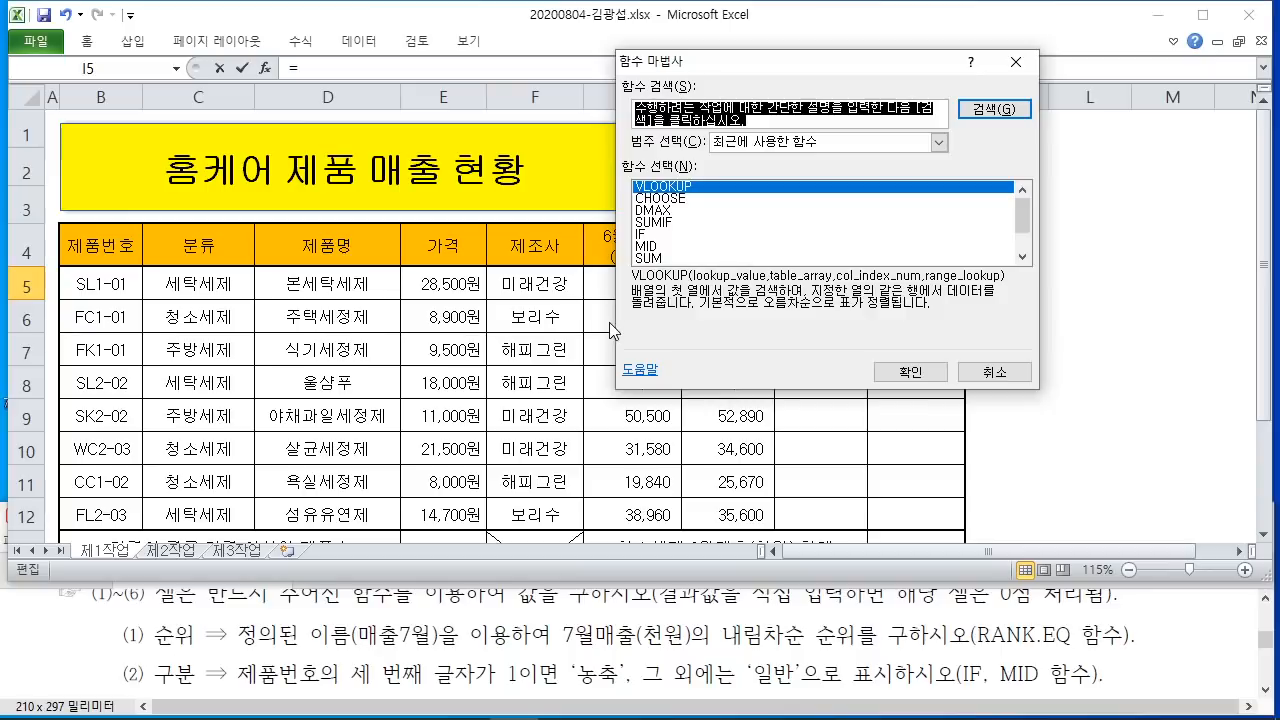
{"action": "left_click_drag", "start_coordinate": [964, 652], "coordinate": [1146, 651]}
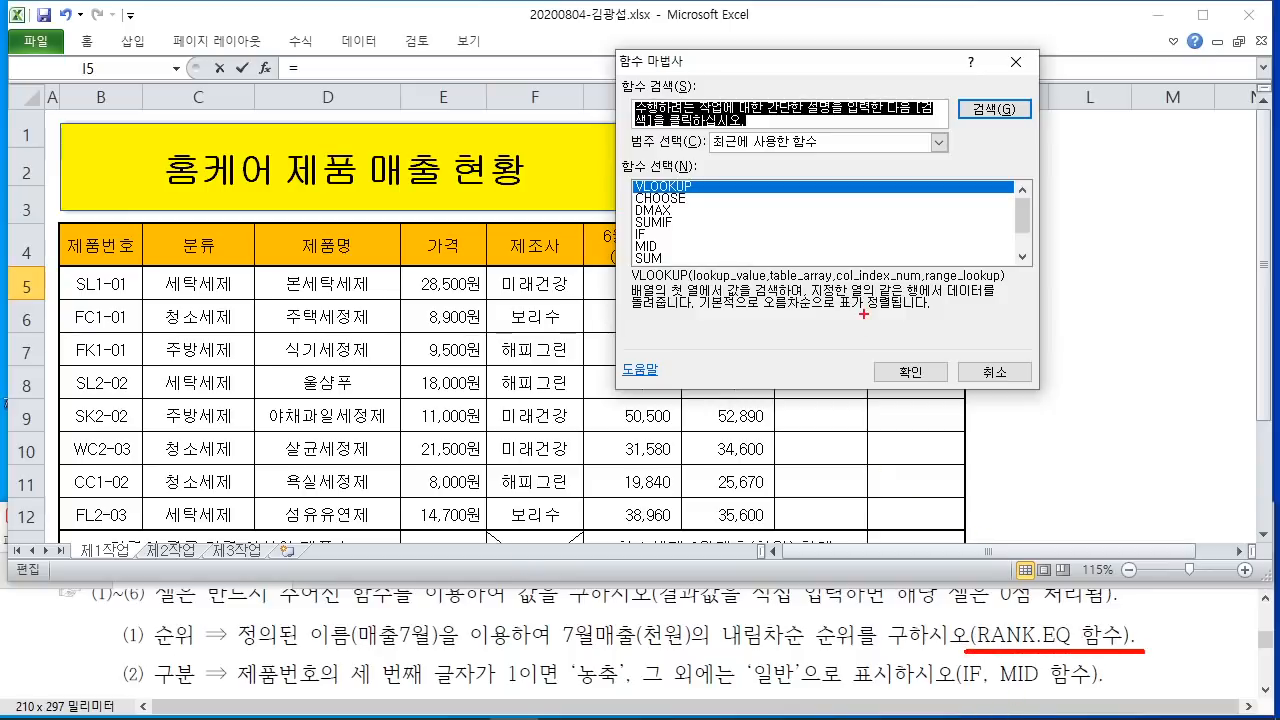
{"action": "key", "text": "Escape"}
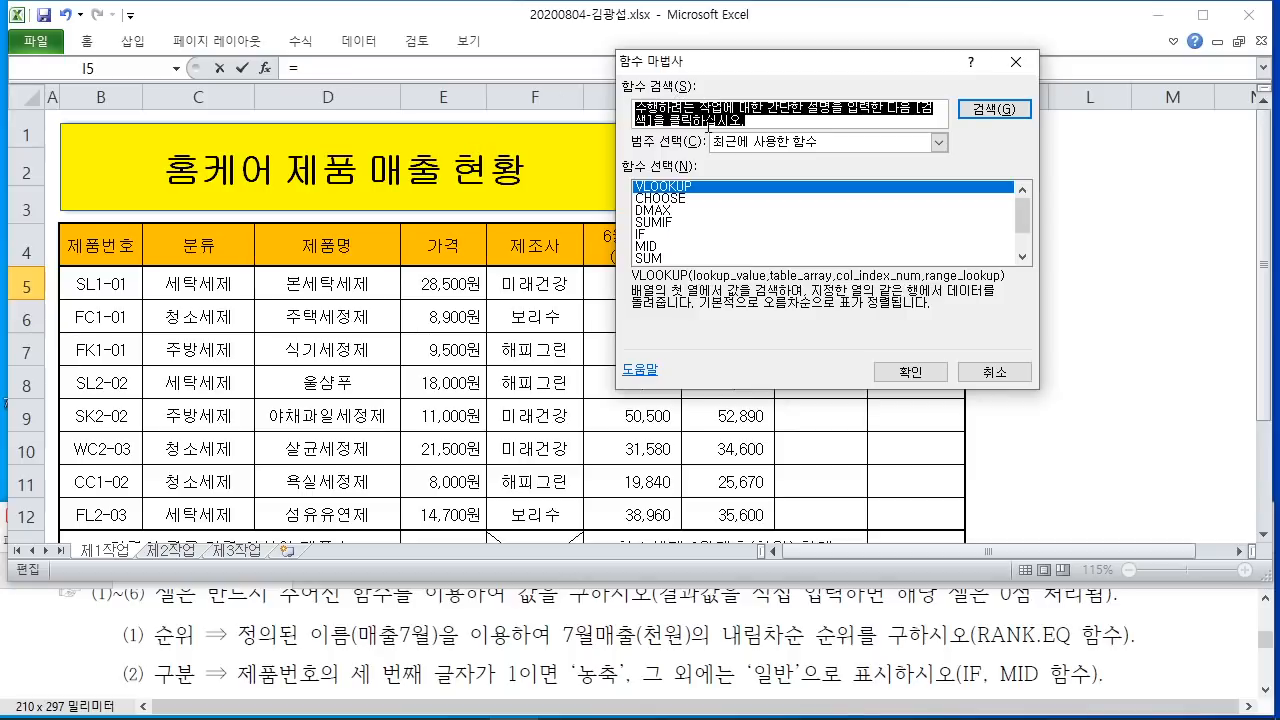
{"action": "type", "text": "ㄱㄷ"}
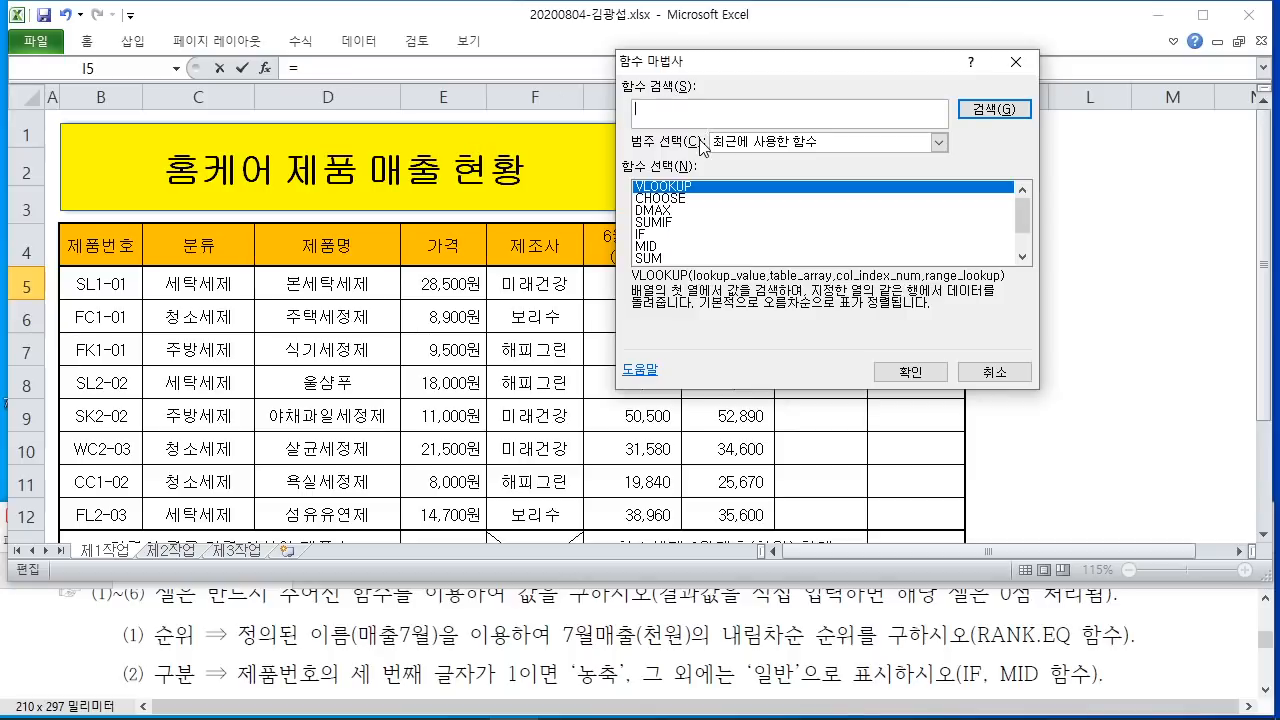
{"action": "type", "text": "rank,ed"}
{"action": "key", "text": "Return"}
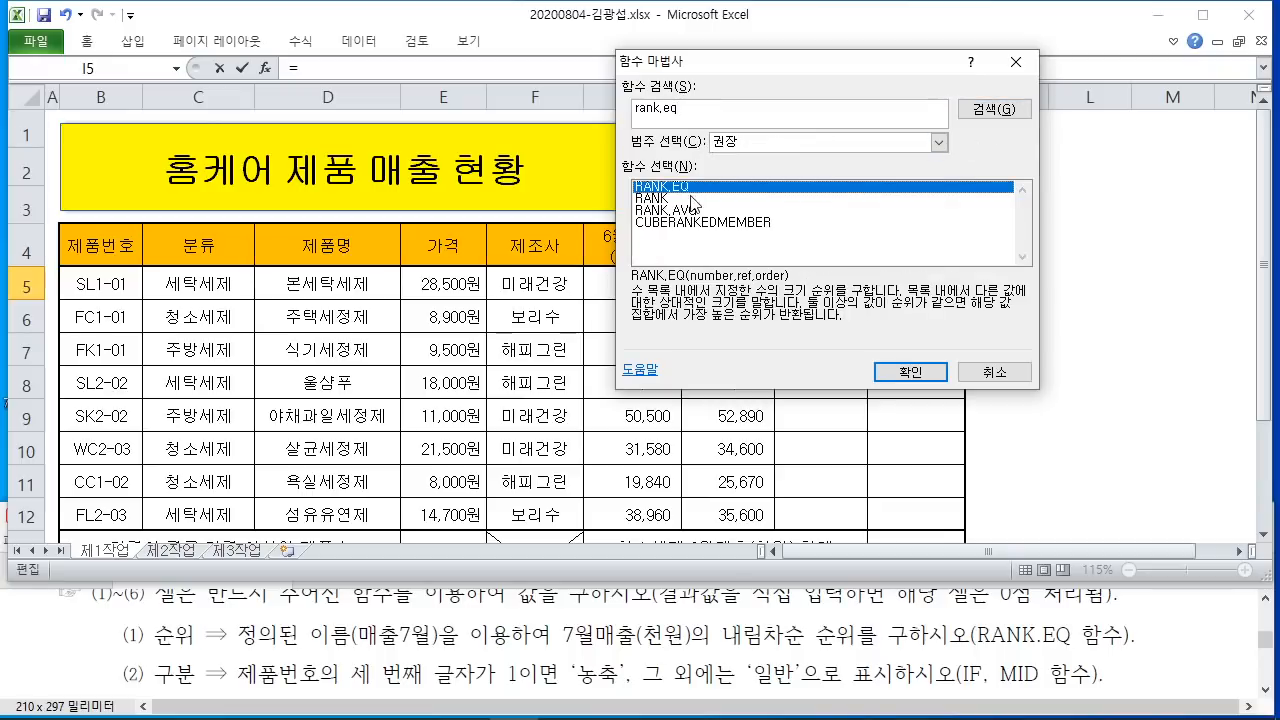
{"action": "left_click", "coordinate": [922, 370]}
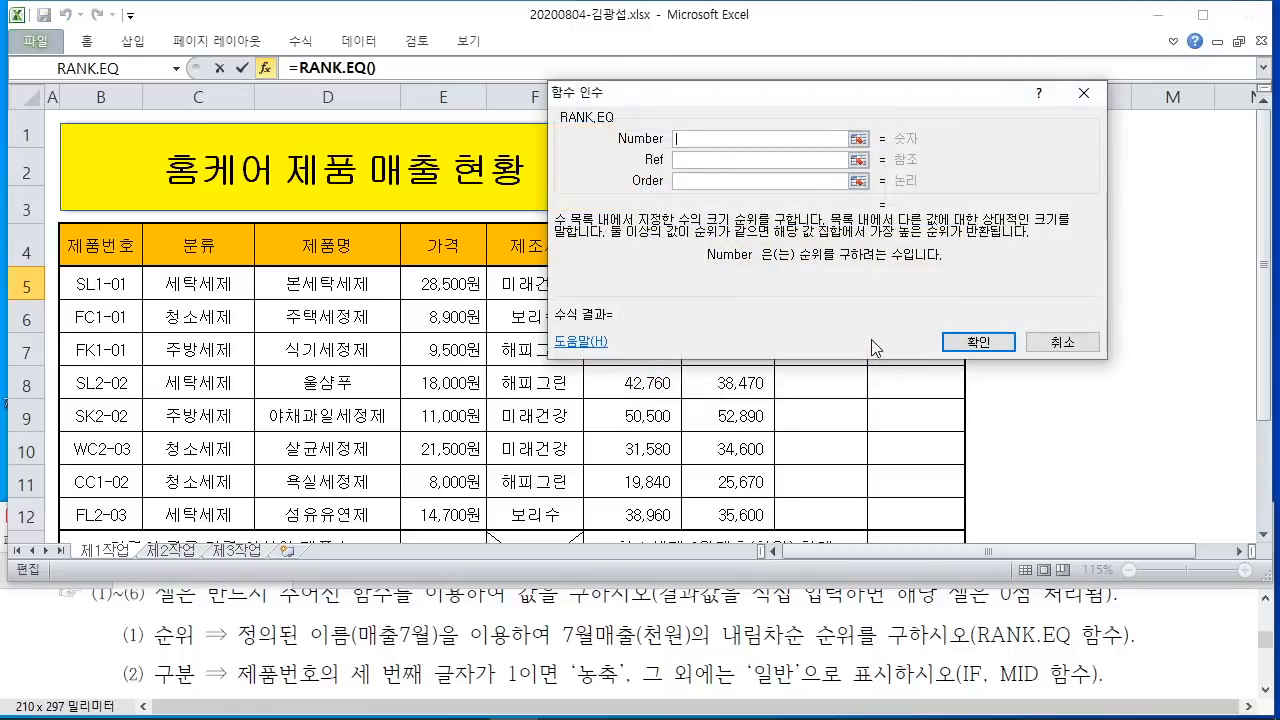
Step: Handwrite a syntax note: function name, parentheses, and argument slots inside
{"action": "mouse_move", "coordinate": [528, 275]}
{"action": "left_mouse_down"}
{"action": "mouse_move", "coordinate": [597, 273]}
{"action": "mouse_move", "coordinate": [615, 290]}
{"action": "mouse_move", "coordinate": [760, 260]}
{"action": "mouse_move", "coordinate": [770, 310]}
{"action": "mouse_move", "coordinate": [842, 300]}
{"action": "left_mouse_up"}
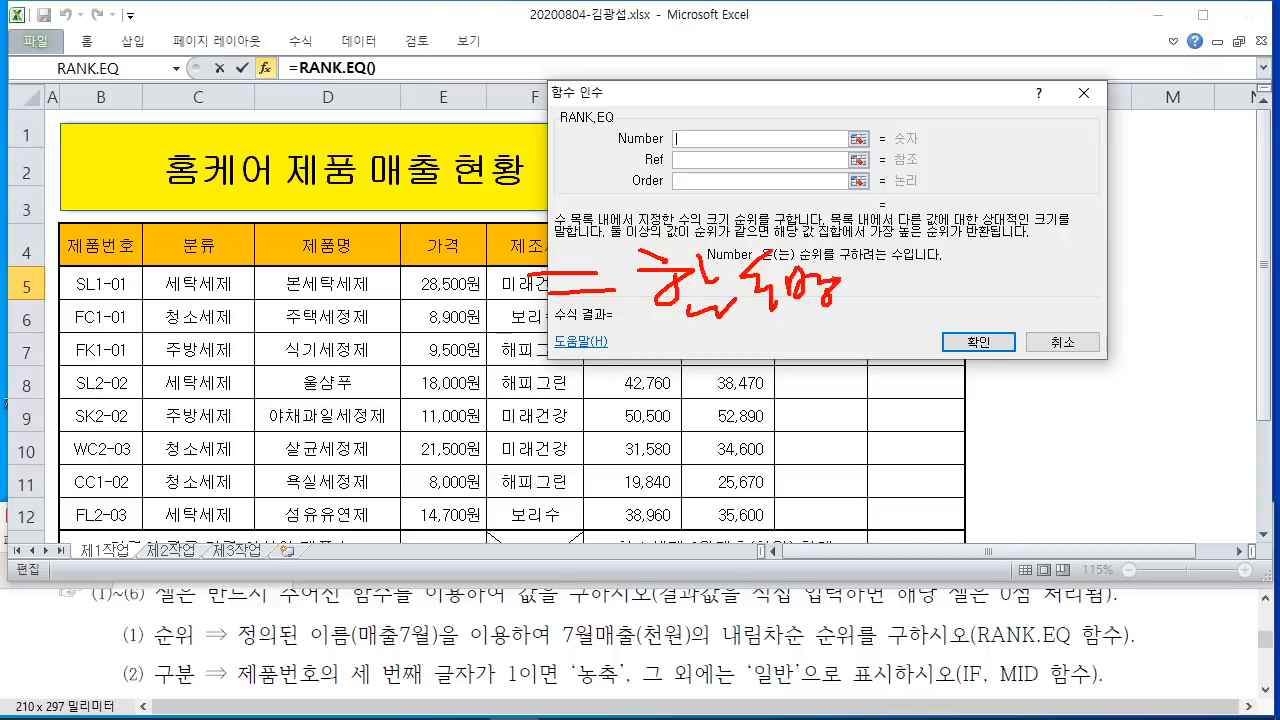
{"action": "left_click_drag", "start_coordinate": [872, 238], "coordinate": [892, 336]}
{"action": "left_click_drag", "start_coordinate": [1150, 226], "coordinate": [1190, 325]}
{"action": "mouse_move", "coordinate": [932, 313]}
{"action": "left_mouse_down"}
{"action": "mouse_move", "coordinate": [925, 325]}
{"action": "mouse_move", "coordinate": [975, 352]}
{"action": "left_mouse_up"}
{"action": "mouse_move", "coordinate": [1020, 315]}
{"action": "left_mouse_down"}
{"action": "mouse_move", "coordinate": [1095, 295]}
{"action": "mouse_move", "coordinate": [1088, 355]}
{"action": "mouse_move", "coordinate": [1104, 354]}
{"action": "left_mouse_up"}
{"action": "left_click_drag", "start_coordinate": [1140, 250], "coordinate": [1150, 310]}
{"action": "left_click_drag", "start_coordinate": [1130, 328], "coordinate": [1148, 316]}
{"action": "left_click_drag", "start_coordinate": [664, 334], "coordinate": [770, 326]}
{"action": "mouse_move", "coordinate": [652, 347]}
{"action": "left_mouse_down"}
{"action": "mouse_move", "coordinate": [822, 338]}
{"action": "mouse_move", "coordinate": [1172, 355]}
{"action": "left_mouse_up"}
{"action": "left_click_drag", "start_coordinate": [858, 354], "coordinate": [1218, 350]}
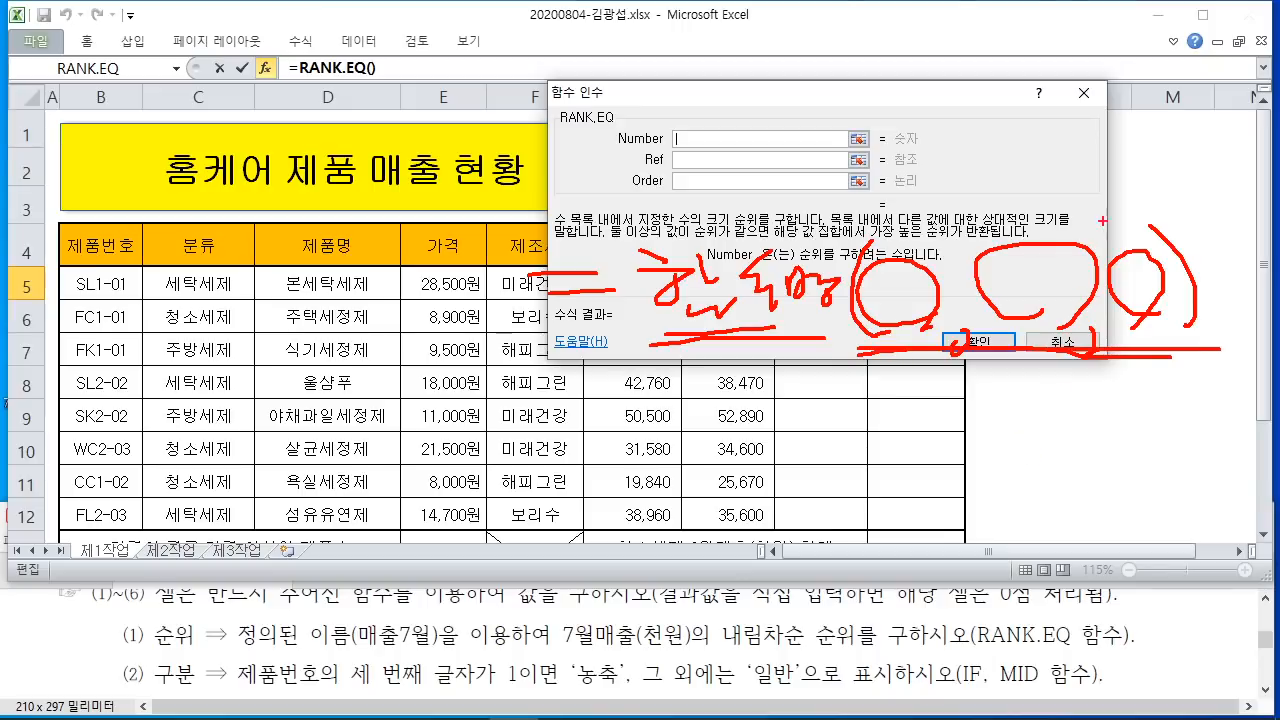
{"action": "left_click_drag", "start_coordinate": [1100, 224], "coordinate": [905, 345]}
{"action": "left_click_drag", "start_coordinate": [877, 226], "coordinate": [1160, 335]}
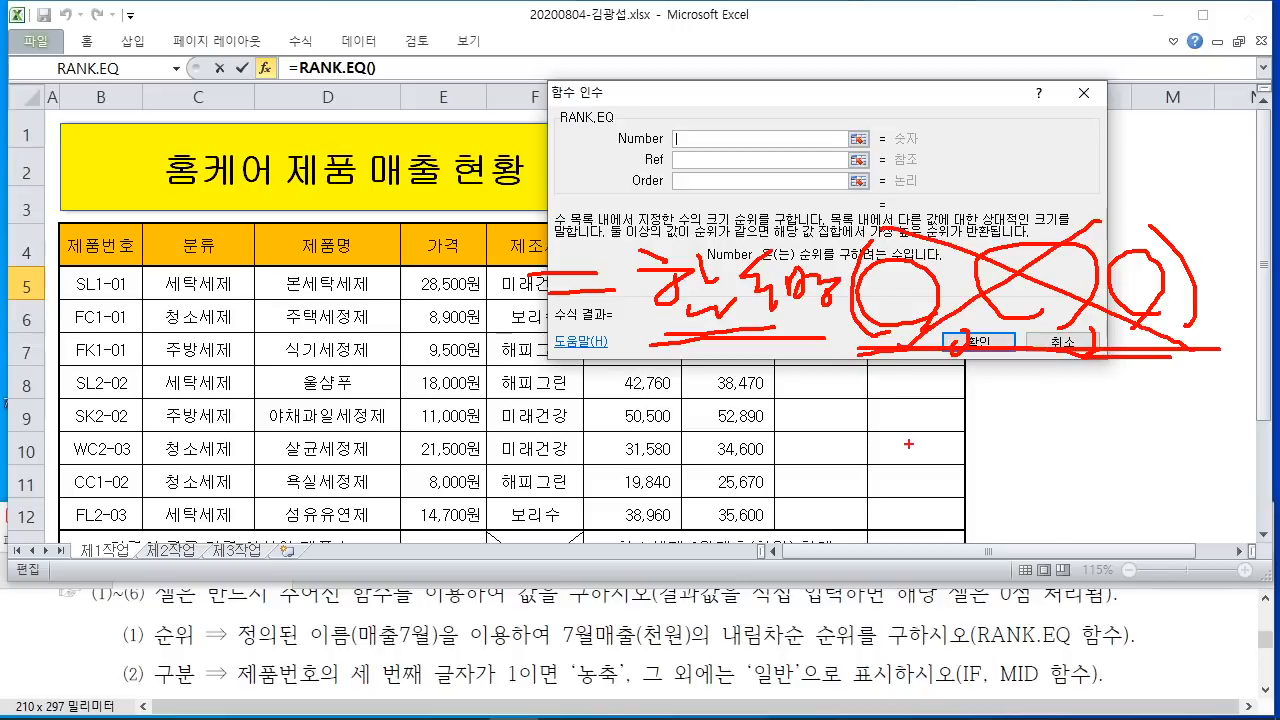
Step: Handwrite and box a TODAY() example, then clear all annotations
{"action": "left_click_drag", "start_coordinate": [692, 494], "coordinate": [738, 490]}
{"action": "left_click_drag", "start_coordinate": [686, 535], "coordinate": [762, 518]}
{"action": "mouse_move", "coordinate": [792, 459]}
{"action": "left_mouse_down"}
{"action": "mouse_move", "coordinate": [845, 457]}
{"action": "mouse_move", "coordinate": [826, 522]}
{"action": "left_mouse_up"}
{"action": "left_click_drag", "start_coordinate": [856, 468], "coordinate": [895, 528]}
{"action": "mouse_move", "coordinate": [932, 458]}
{"action": "left_mouse_down"}
{"action": "mouse_move", "coordinate": [934, 520]}
{"action": "mouse_move", "coordinate": [976, 512]}
{"action": "left_mouse_up"}
{"action": "mouse_move", "coordinate": [1034, 450]}
{"action": "left_mouse_down"}
{"action": "mouse_move", "coordinate": [1010, 540]}
{"action": "mouse_move", "coordinate": [1058, 512]}
{"action": "left_mouse_up"}
{"action": "left_click_drag", "start_coordinate": [1094, 440], "coordinate": [1096, 522]}
{"action": "left_click_drag", "start_coordinate": [725, 576], "coordinate": [1118, 560]}
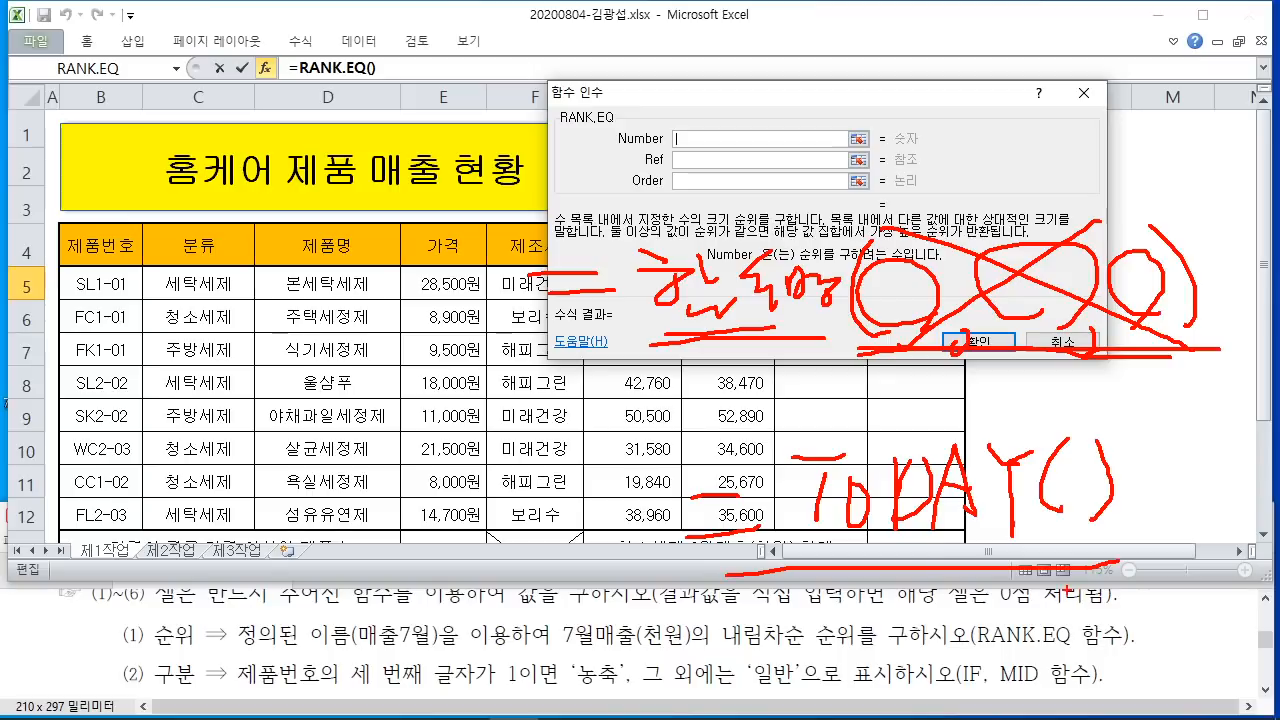
{"action": "mouse_move", "coordinate": [660, 570]}
{"action": "left_mouse_down"}
{"action": "mouse_move", "coordinate": [748, 408]}
{"action": "mouse_move", "coordinate": [1268, 605]}
{"action": "mouse_move", "coordinate": [622, 588]}
{"action": "left_mouse_up"}
{"action": "key", "text": "Escape"}
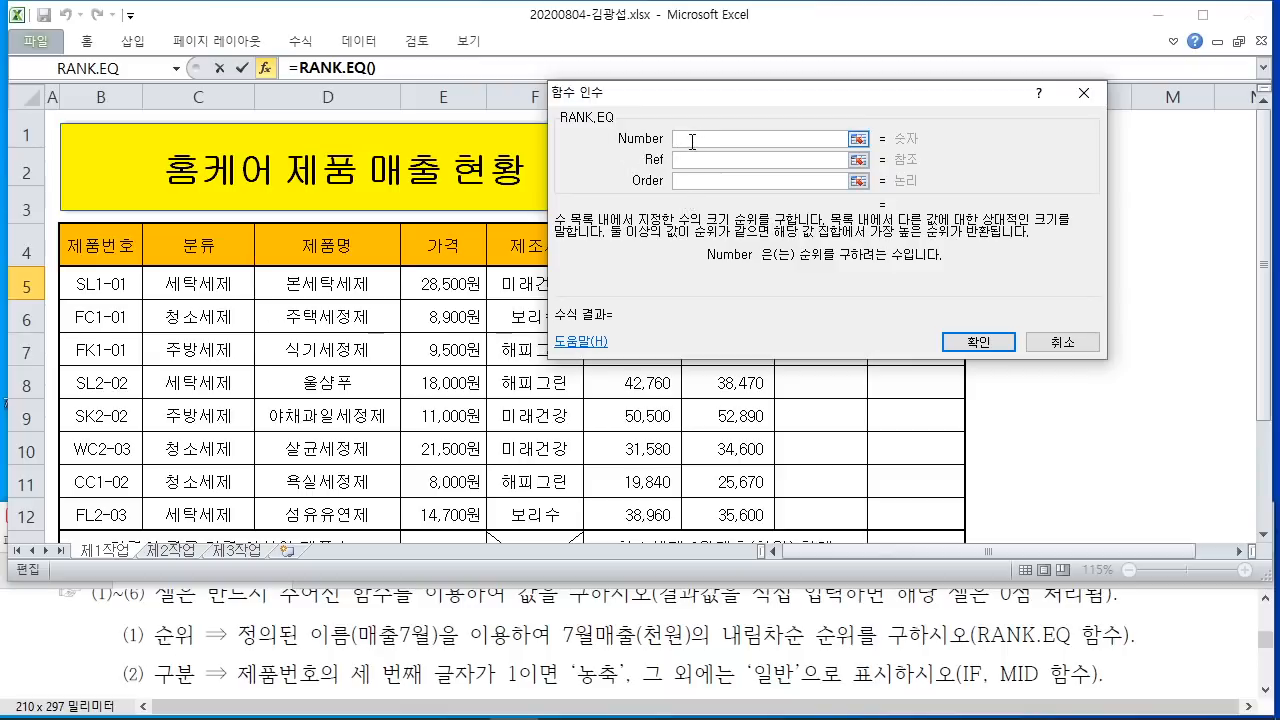
Step: Review the Ref, Order and Number argument descriptions and drag the dialog right
{"action": "left_click", "coordinate": [679, 160]}
{"action": "left_click", "coordinate": [690, 180]}
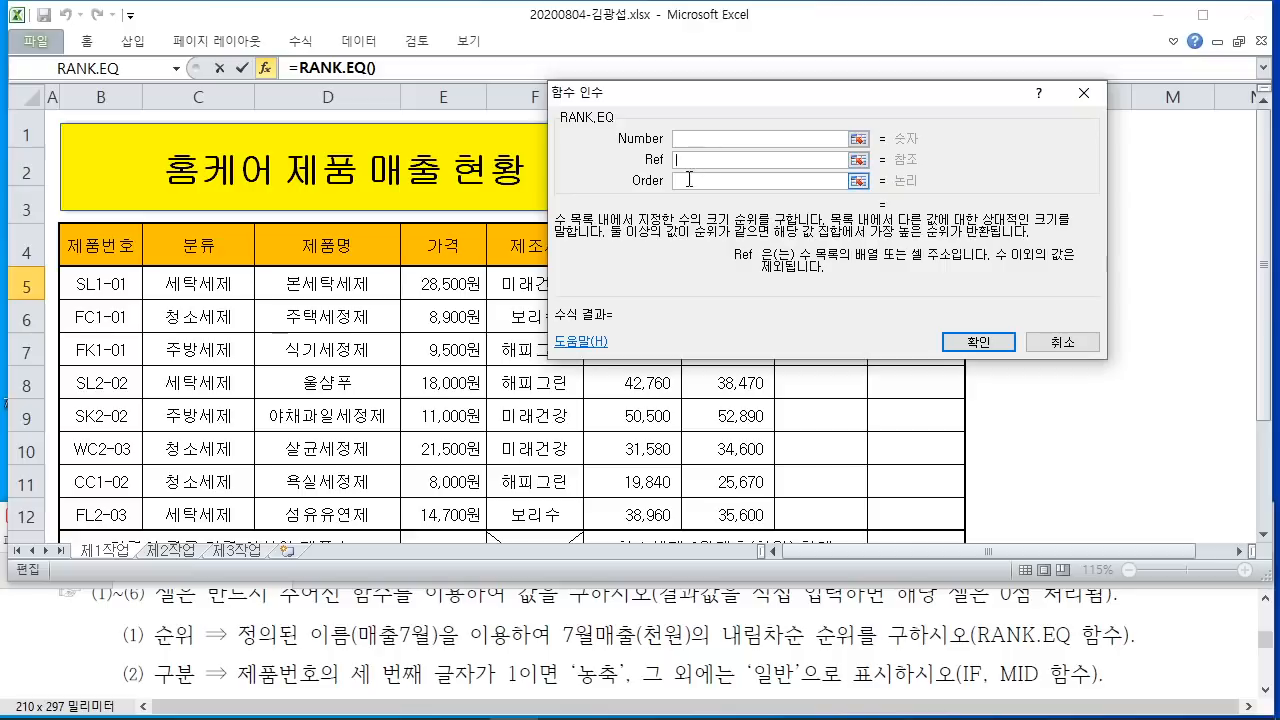
{"action": "left_click", "coordinate": [694, 139]}
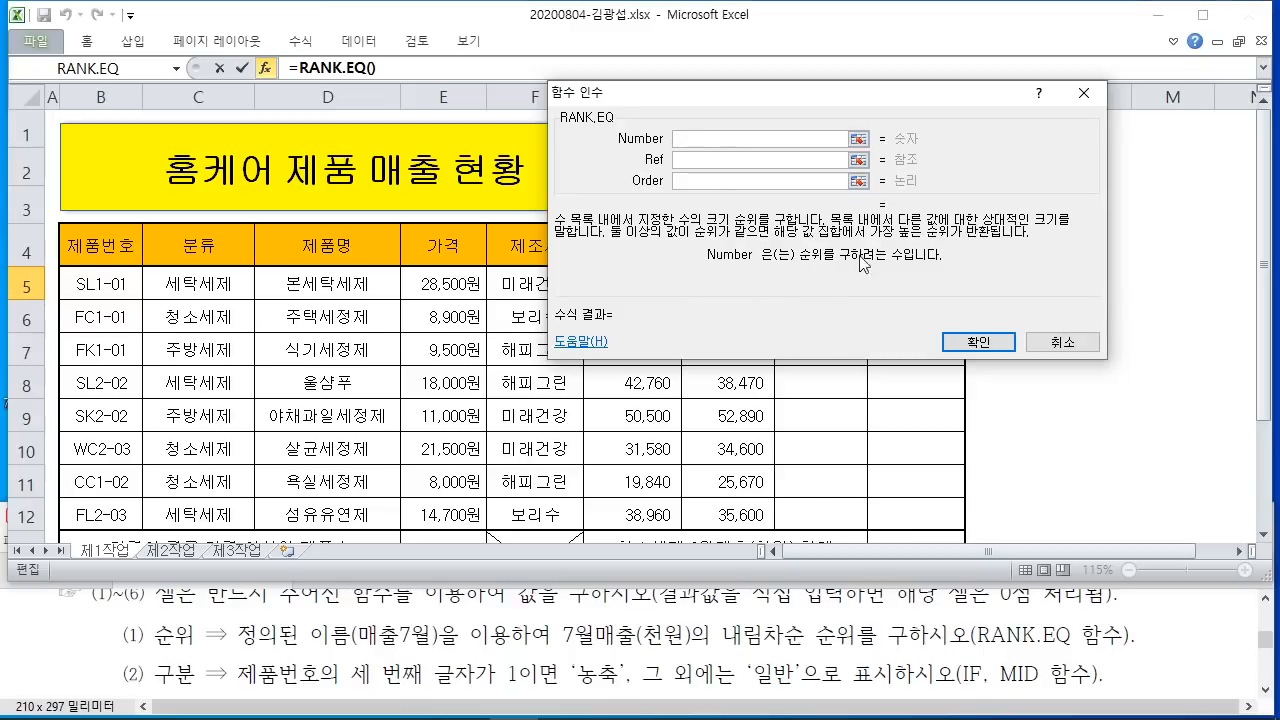
{"action": "left_click_drag", "start_coordinate": [714, 96], "coordinate": [998, 103]}
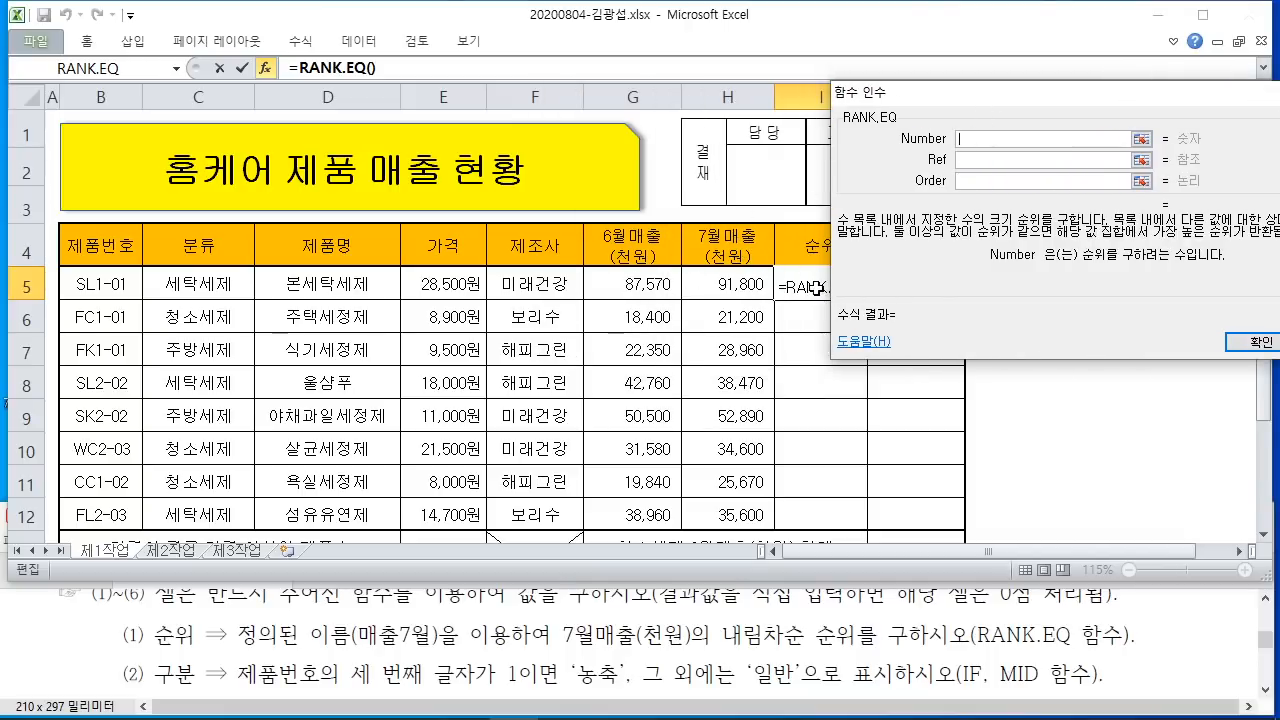
Step: Set the RANK.EQ Number to H5 and the Ref to the named range 매출7월
{"action": "left_click", "coordinate": [736, 278]}
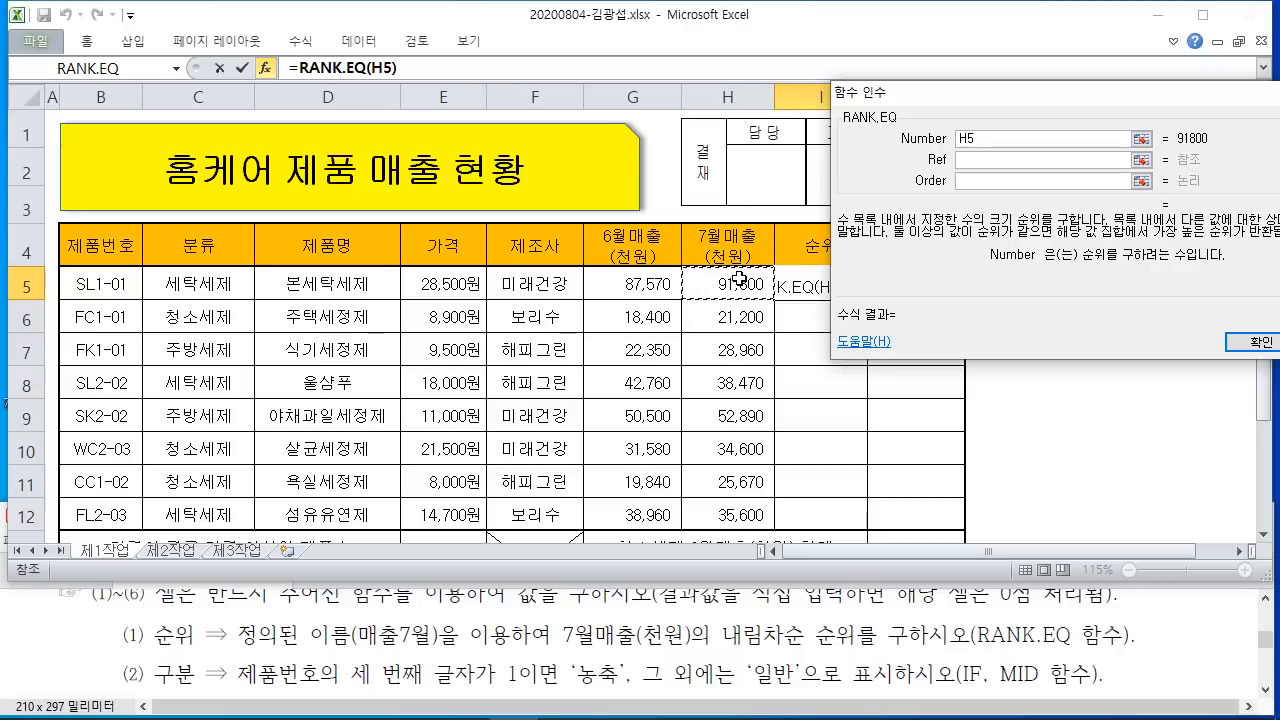
{"action": "left_click", "coordinate": [986, 162]}
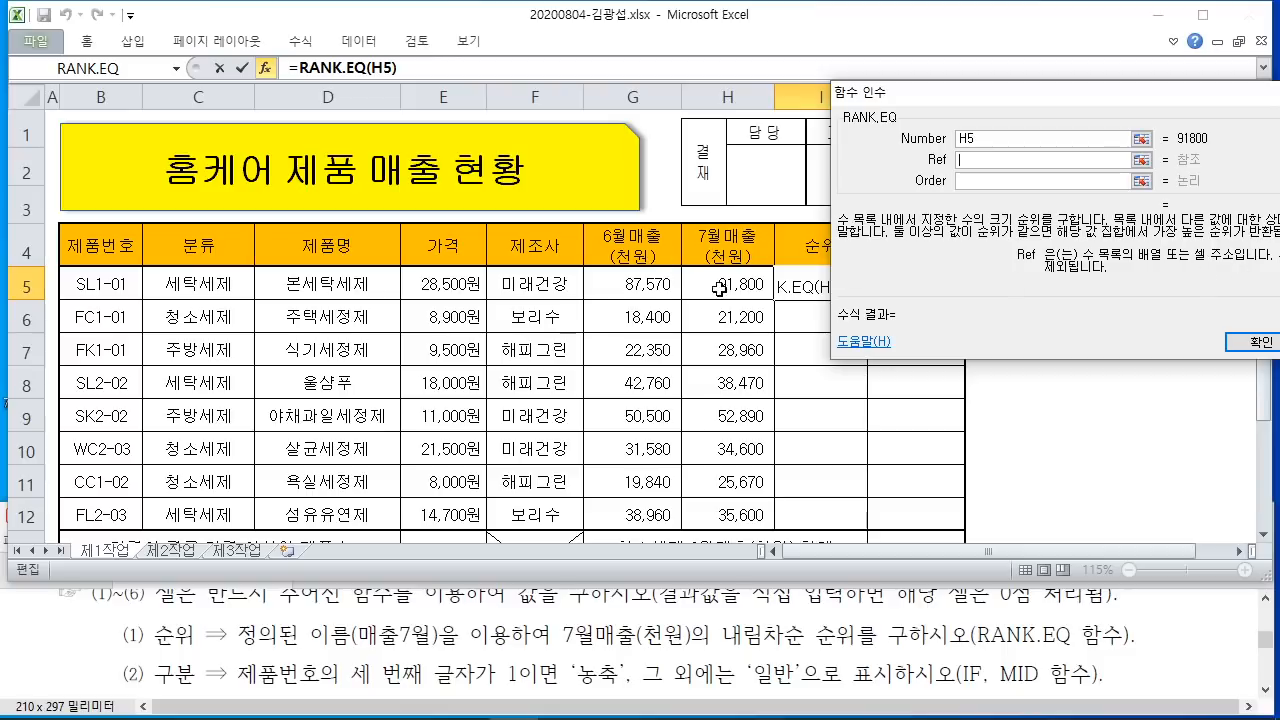
{"action": "left_click_drag", "start_coordinate": [728, 282], "coordinate": [712, 510]}
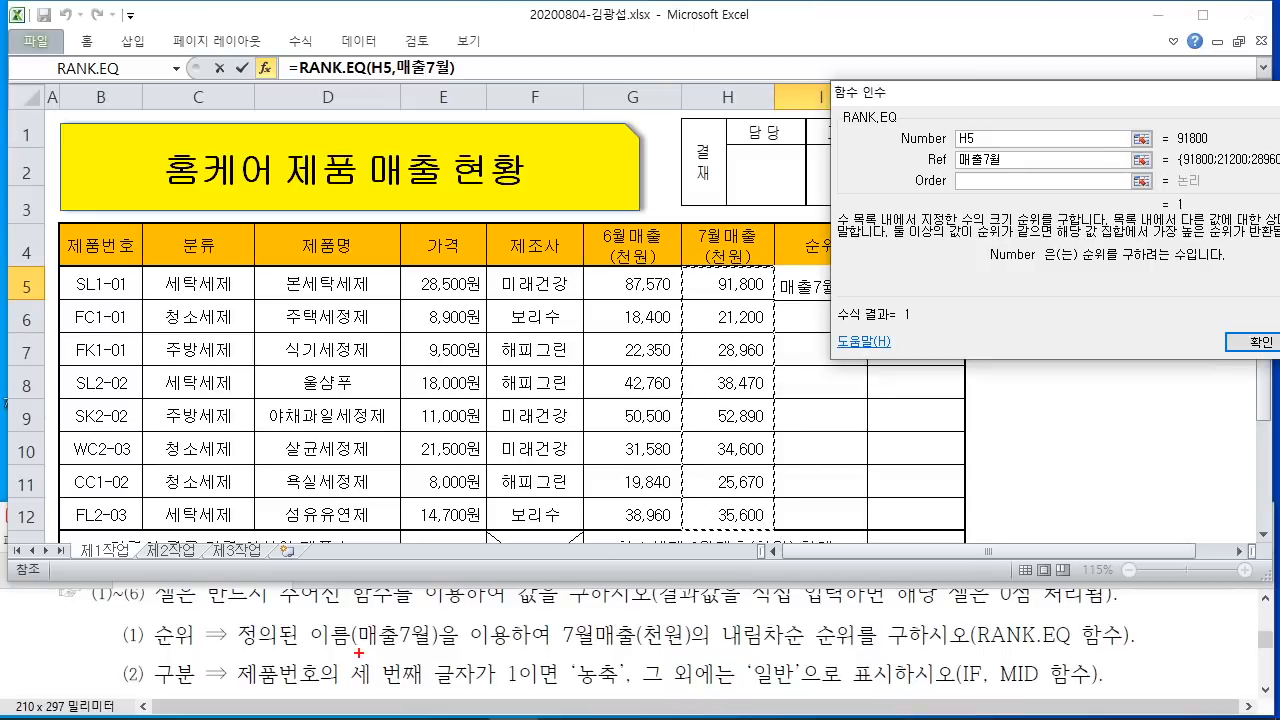
Step: Annotate the screen to show that 매출7월 is the absolute range =H5:H12
{"action": "left_click_drag", "start_coordinate": [358, 652], "coordinate": [452, 647]}
{"action": "left_click_drag", "start_coordinate": [679, 266], "coordinate": [772, 527]}
{"action": "mouse_move", "coordinate": [1040, 170]}
{"action": "left_mouse_down"}
{"action": "mouse_move", "coordinate": [950, 176]}
{"action": "mouse_move", "coordinate": [1026, 149]}
{"action": "mouse_move", "coordinate": [1005, 182]}
{"action": "left_mouse_up"}
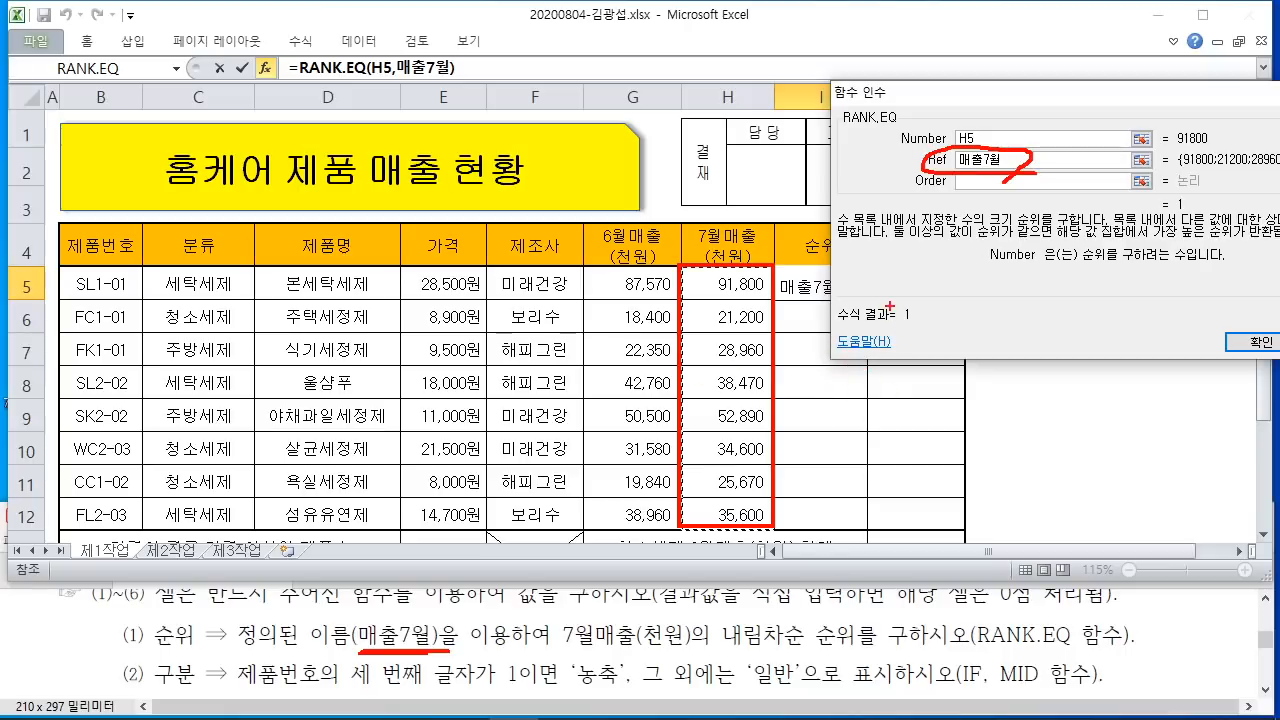
{"action": "mouse_move", "coordinate": [888, 275]}
{"action": "left_mouse_down"}
{"action": "mouse_move", "coordinate": [934, 300]}
{"action": "mouse_move", "coordinate": [944, 322]}
{"action": "mouse_move", "coordinate": [982, 306]}
{"action": "mouse_move", "coordinate": [1012, 326]}
{"action": "left_mouse_up"}
{"action": "mouse_move", "coordinate": [1010, 278]}
{"action": "left_mouse_down"}
{"action": "mouse_move", "coordinate": [1044, 257]}
{"action": "mouse_move", "coordinate": [1086, 300]}
{"action": "left_mouse_up"}
{"action": "mouse_move", "coordinate": [1098, 250]}
{"action": "left_mouse_down"}
{"action": "mouse_move", "coordinate": [1114, 310]}
{"action": "mouse_move", "coordinate": [1132, 308]}
{"action": "left_mouse_up"}
{"action": "left_click_drag", "start_coordinate": [840, 350], "coordinate": [1110, 348]}
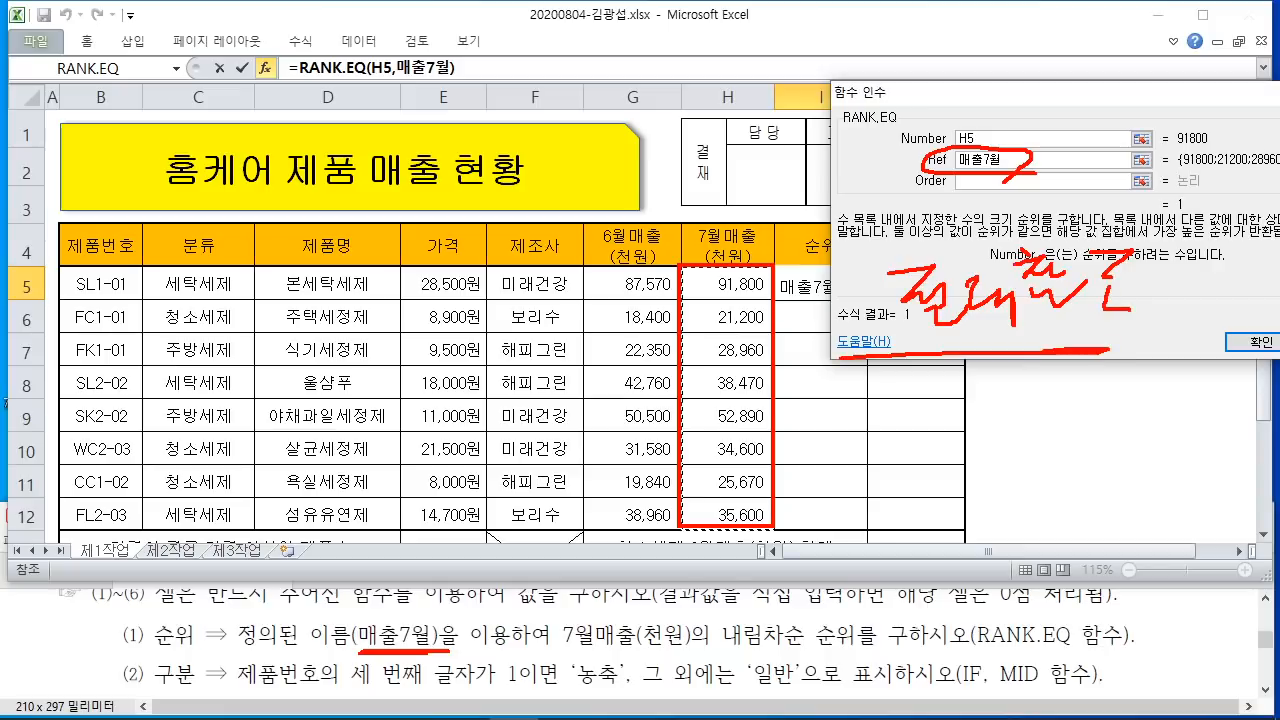
{"action": "left_click_drag", "start_coordinate": [878, 376], "coordinate": [1094, 362]}
{"action": "mouse_move", "coordinate": [790, 425]}
{"action": "left_mouse_down"}
{"action": "mouse_move", "coordinate": [846, 418]}
{"action": "mouse_move", "coordinate": [878, 452]}
{"action": "left_mouse_up"}
{"action": "left_click_drag", "start_coordinate": [906, 404], "coordinate": [908, 446]}
{"action": "left_click_drag", "start_coordinate": [942, 390], "coordinate": [938, 416]}
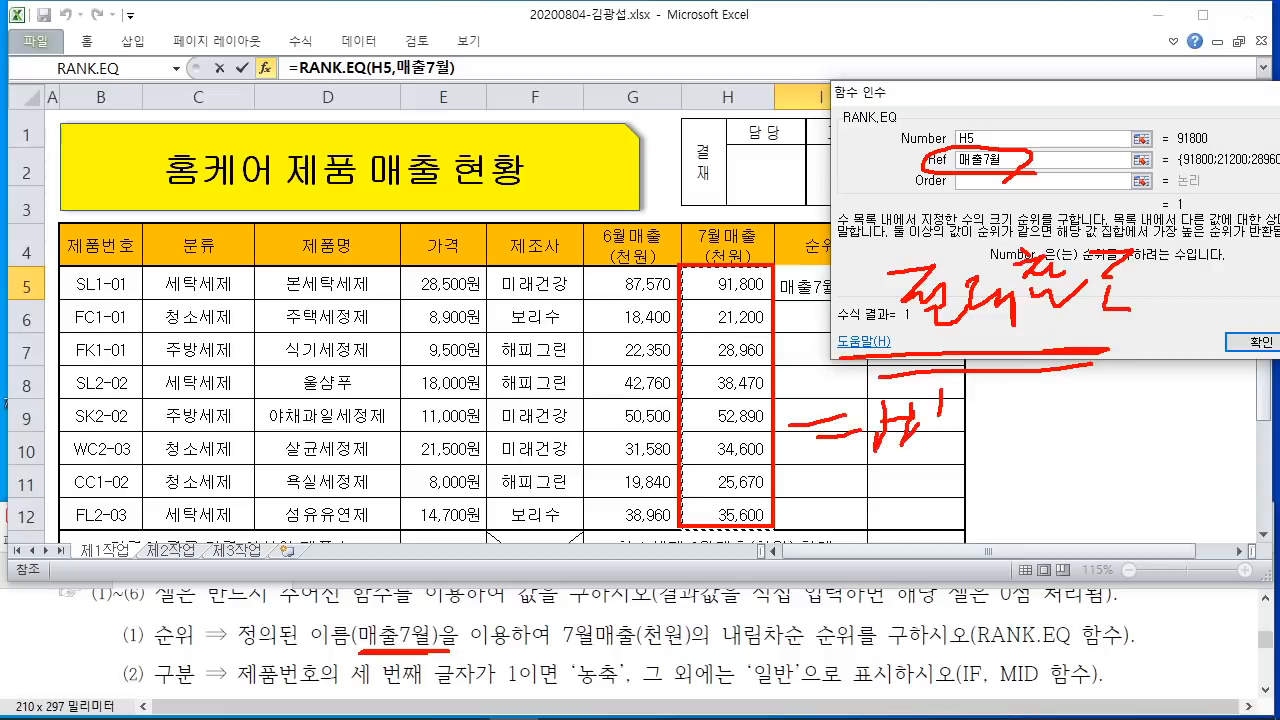
{"action": "left_click", "coordinate": [988, 437]}
{"action": "mouse_move", "coordinate": [1018, 376]}
{"action": "left_mouse_down"}
{"action": "mouse_move", "coordinate": [1016, 432]}
{"action": "mouse_move", "coordinate": [1046, 404]}
{"action": "left_mouse_up"}
{"action": "mouse_move", "coordinate": [1040, 388]}
{"action": "left_mouse_down"}
{"action": "mouse_move", "coordinate": [1040, 436]}
{"action": "mouse_move", "coordinate": [1068, 440]}
{"action": "left_mouse_up"}
{"action": "left_click_drag", "start_coordinate": [1082, 400], "coordinate": [1122, 428]}
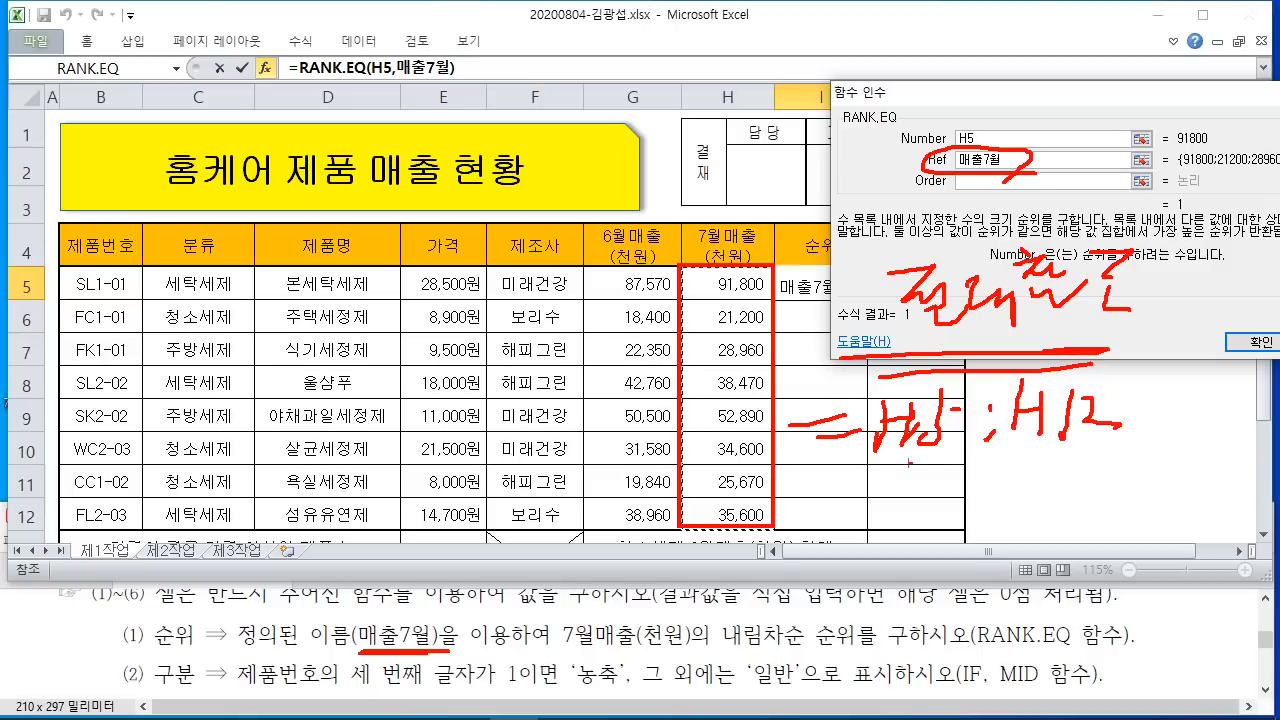
{"action": "left_click_drag", "start_coordinate": [834, 460], "coordinate": [1094, 455]}
{"action": "left_click_drag", "start_coordinate": [532, 376], "coordinate": [516, 406]}
{"action": "left_click_drag", "start_coordinate": [544, 400], "coordinate": [578, 402]}
{"action": "left_click_drag", "start_coordinate": [544, 418], "coordinate": [562, 430]}
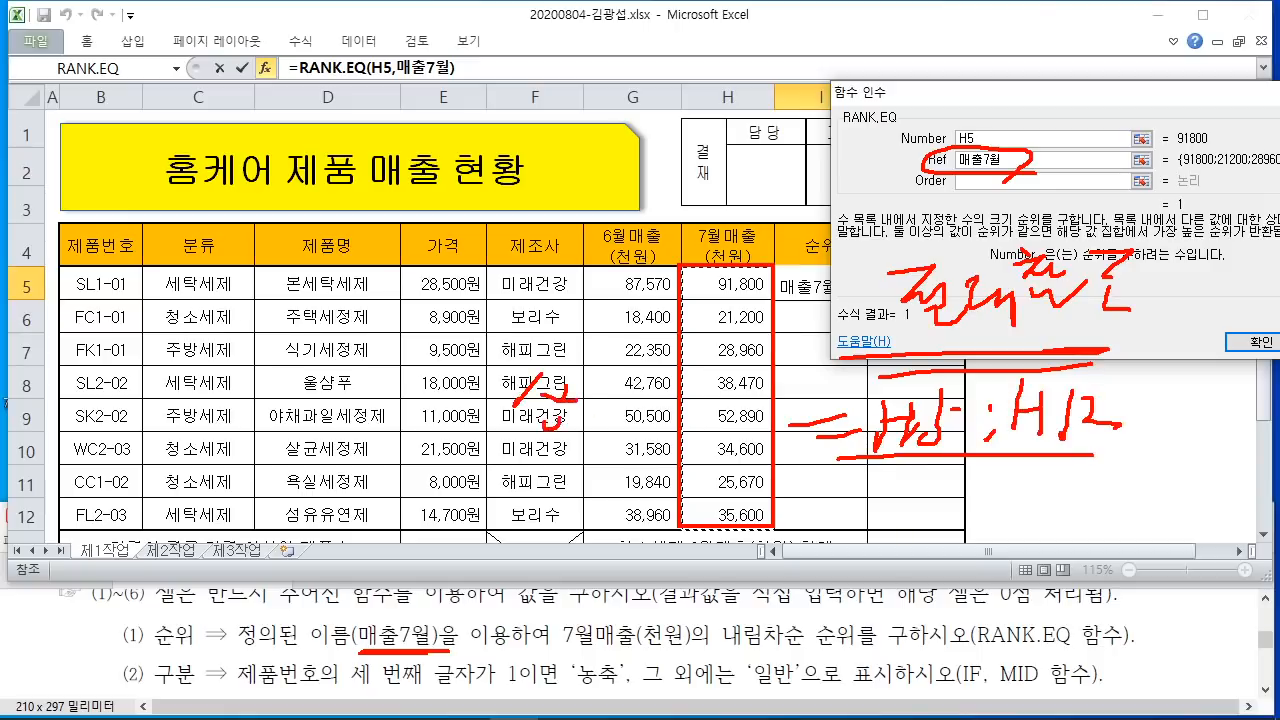
{"action": "mouse_move", "coordinate": [576, 386]}
{"action": "left_mouse_down"}
{"action": "mouse_move", "coordinate": [602, 414]}
{"action": "mouse_move", "coordinate": [622, 408]}
{"action": "left_mouse_up"}
{"action": "left_click_drag", "start_coordinate": [612, 404], "coordinate": [626, 426]}
{"action": "left_click_drag", "start_coordinate": [534, 424], "coordinate": [644, 432]}
{"action": "mouse_move", "coordinate": [774, 258]}
{"action": "left_mouse_down"}
{"action": "mouse_move", "coordinate": [808, 296]}
{"action": "mouse_move", "coordinate": [875, 302]}
{"action": "left_mouse_up"}
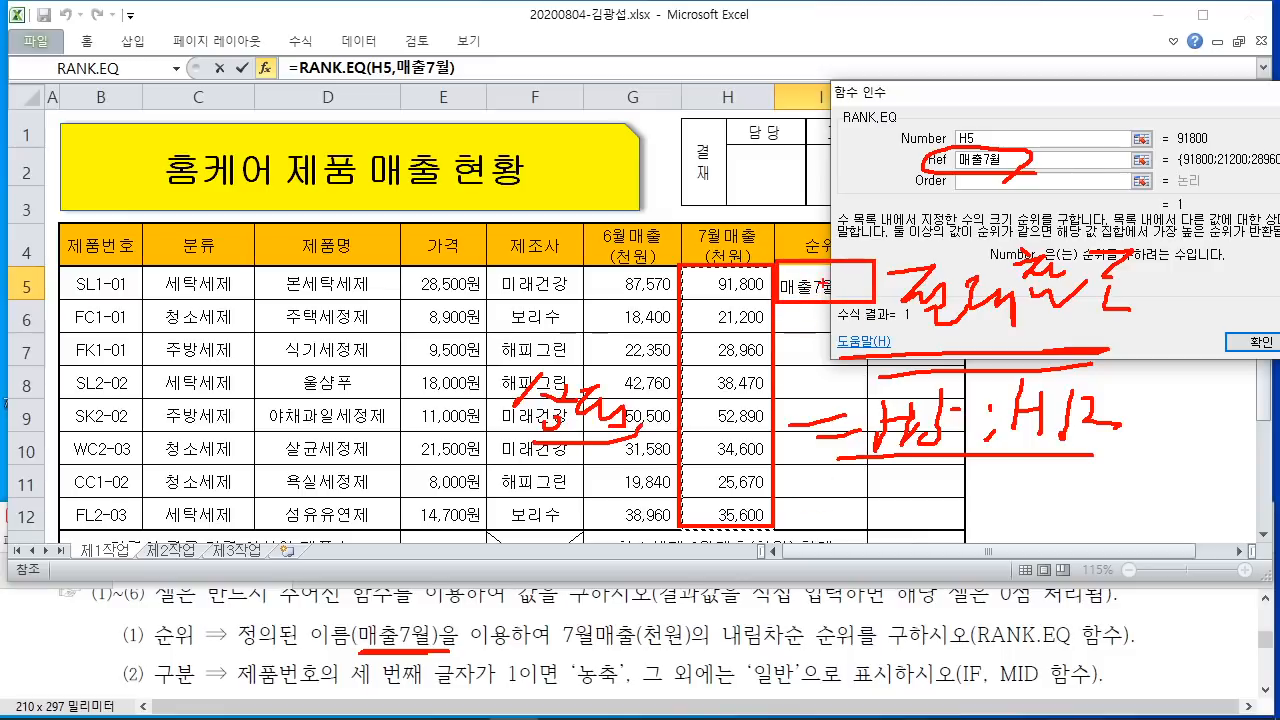
Step: Sketch how a relative H5:H12 range would shift down when copied, then clear the markings
{"action": "mouse_move", "coordinate": [748, 272]}
{"action": "left_mouse_down"}
{"action": "mouse_move", "coordinate": [708, 298]}
{"action": "mouse_move", "coordinate": [700, 410]}
{"action": "mouse_move", "coordinate": [700, 476]}
{"action": "mouse_move", "coordinate": [764, 483]}
{"action": "mouse_move", "coordinate": [738, 540]}
{"action": "left_mouse_up"}
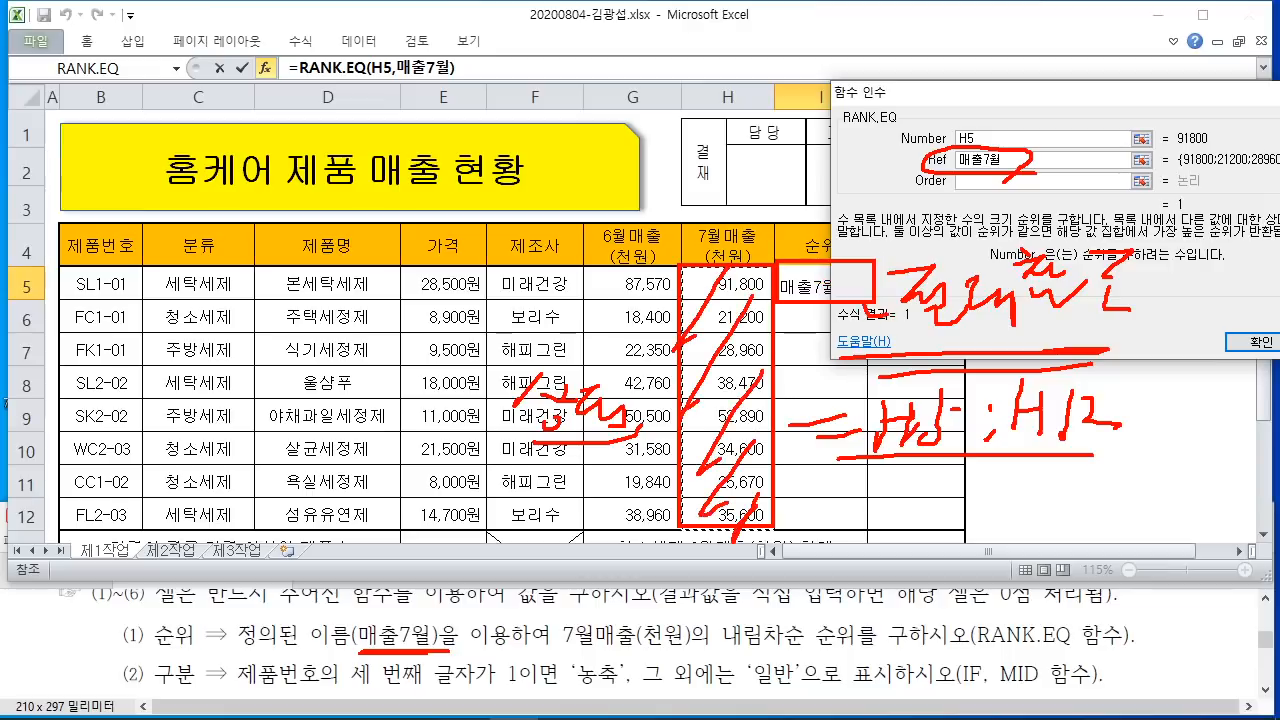
{"action": "left_click_drag", "start_coordinate": [776, 458], "coordinate": [868, 498]}
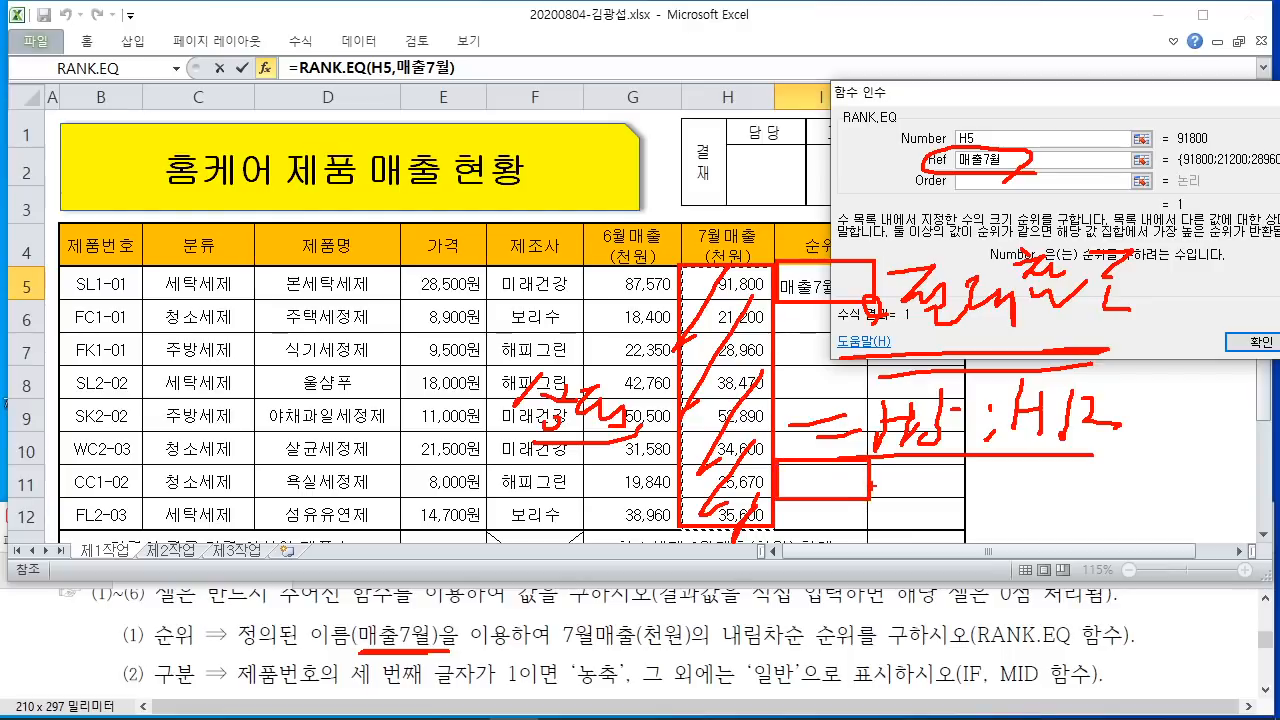
{"action": "left_click_drag", "start_coordinate": [834, 462], "coordinate": [862, 492]}
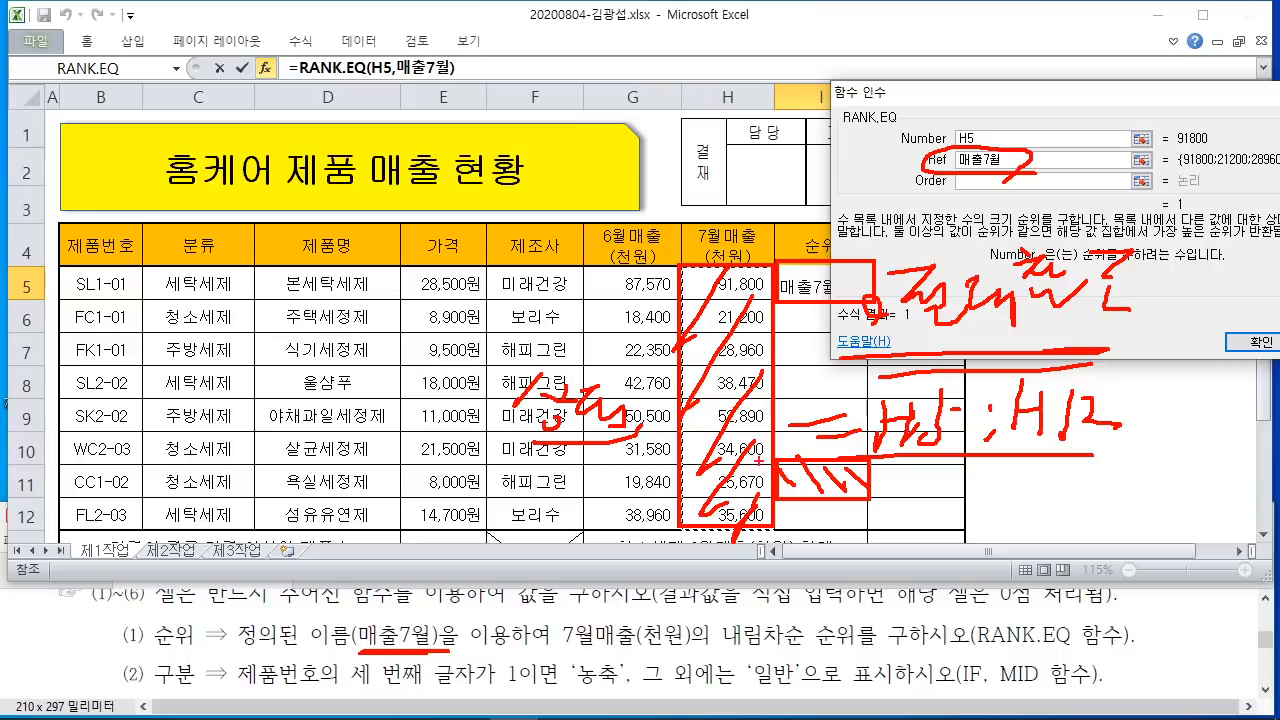
{"action": "left_click_drag", "start_coordinate": [772, 462], "coordinate": [681, 462]}
{"action": "left_click_drag", "start_coordinate": [680, 524], "coordinate": [657, 718]}
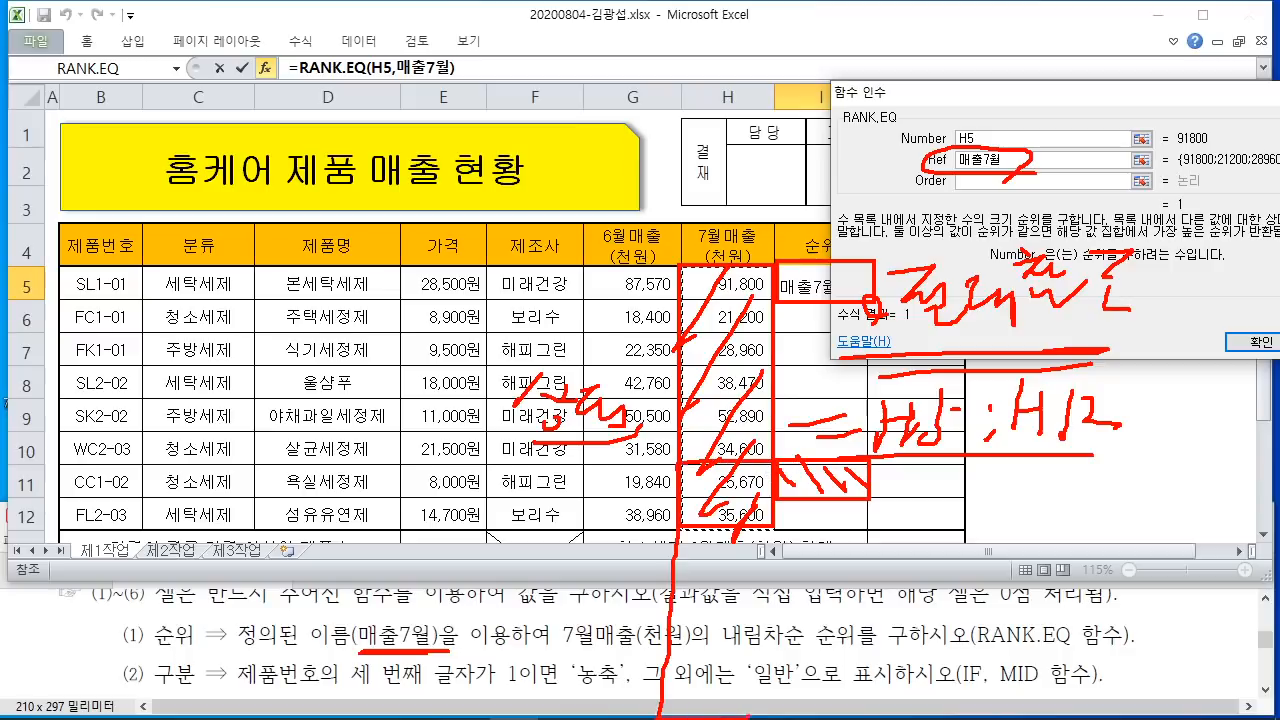
{"action": "left_click_drag", "start_coordinate": [748, 714], "coordinate": [770, 530]}
{"action": "left_click_drag", "start_coordinate": [717, 444], "coordinate": [769, 521]}
{"action": "left_click_drag", "start_coordinate": [707, 480], "coordinate": [764, 580]}
{"action": "left_click_drag", "start_coordinate": [697, 538], "coordinate": [761, 640]}
{"action": "mouse_move", "coordinate": [709, 602]}
{"action": "left_mouse_down"}
{"action": "mouse_move", "coordinate": [756, 674]}
{"action": "mouse_move", "coordinate": [742, 696]}
{"action": "left_mouse_up"}
{"action": "left_click_drag", "start_coordinate": [687, 663], "coordinate": [728, 712]}
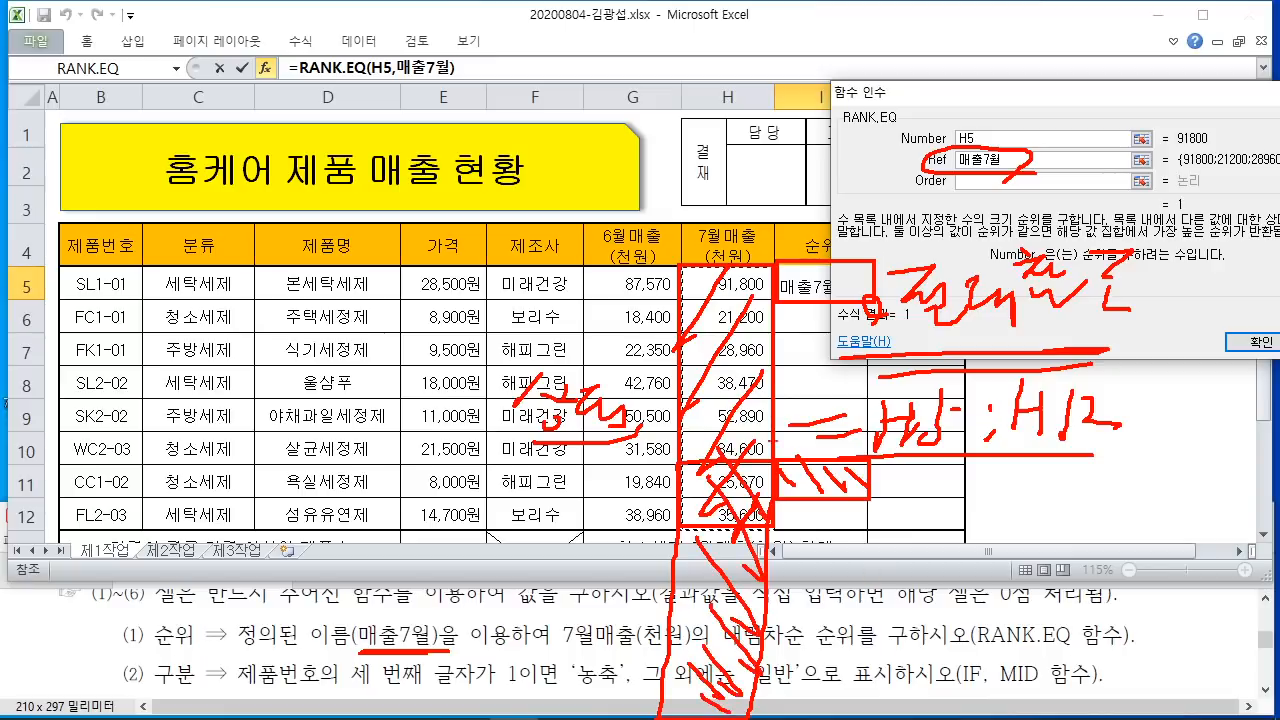
{"action": "left_click_drag", "start_coordinate": [769, 276], "coordinate": [722, 350]}
{"action": "mouse_move", "coordinate": [688, 296]}
{"action": "left_mouse_down"}
{"action": "mouse_move", "coordinate": [770, 362]}
{"action": "mouse_move", "coordinate": [709, 401]}
{"action": "mouse_move", "coordinate": [770, 439]}
{"action": "mouse_move", "coordinate": [772, 460]}
{"action": "left_mouse_up"}
{"action": "left_click_drag", "start_coordinate": [685, 429], "coordinate": [745, 488]}
{"action": "left_click_drag", "start_coordinate": [685, 479], "coordinate": [738, 506]}
{"action": "left_click_drag", "start_coordinate": [683, 513], "coordinate": [736, 517]}
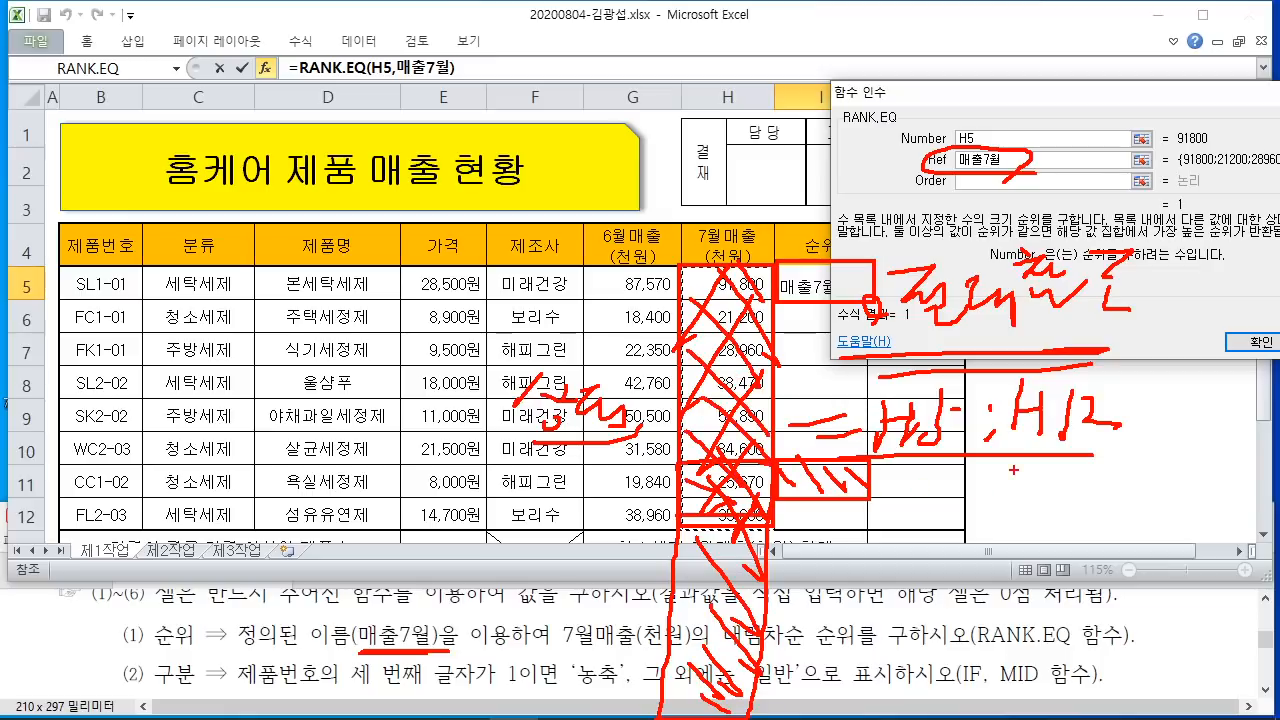
{"action": "mouse_move", "coordinate": [866, 400]}
{"action": "left_mouse_down"}
{"action": "mouse_move", "coordinate": [850, 424]}
{"action": "mouse_move", "coordinate": [866, 450]}
{"action": "left_mouse_up"}
{"action": "left_click_drag", "start_coordinate": [934, 394], "coordinate": [920, 434]}
{"action": "mouse_move", "coordinate": [1014, 386]}
{"action": "left_mouse_down"}
{"action": "mouse_move", "coordinate": [1000, 414]}
{"action": "mouse_move", "coordinate": [1008, 438]}
{"action": "left_mouse_up"}
{"action": "left_click_drag", "start_coordinate": [1068, 394], "coordinate": [1046, 428]}
{"action": "left_click_drag", "start_coordinate": [1052, 374], "coordinate": [1048, 444]}
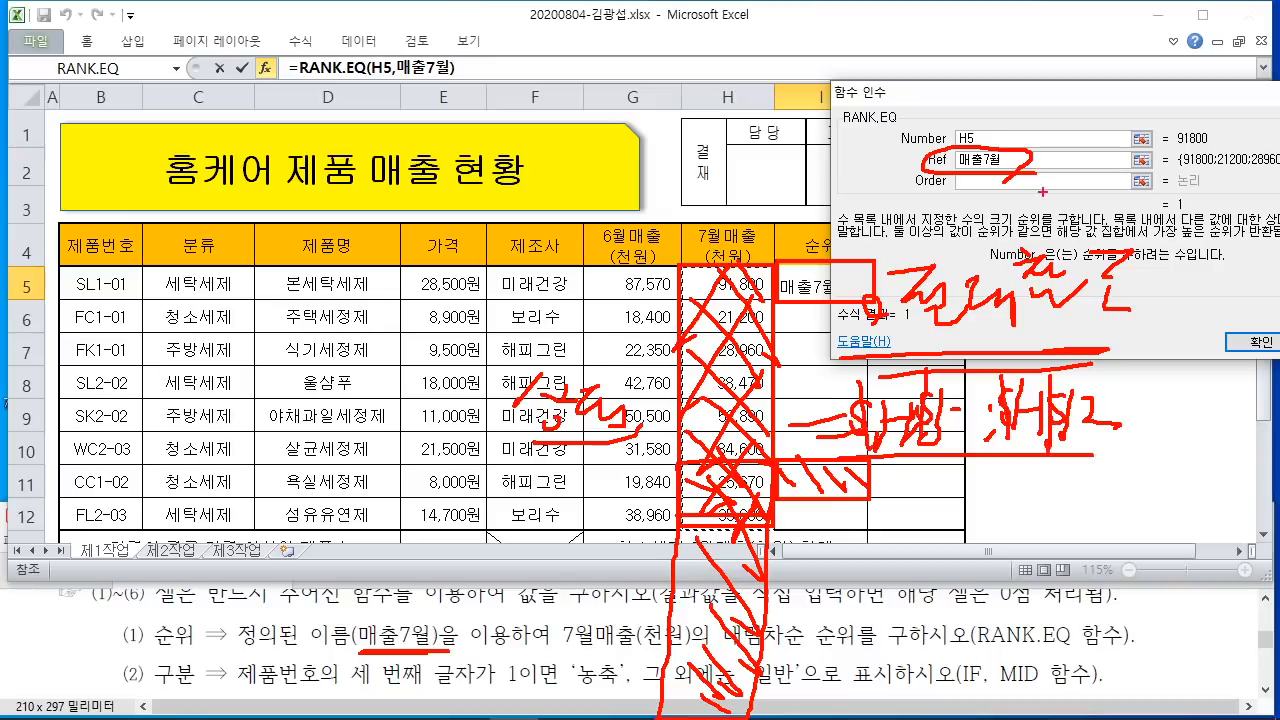
{"action": "mouse_move", "coordinate": [1022, 130]}
{"action": "left_mouse_down"}
{"action": "mouse_move", "coordinate": [1050, 148]}
{"action": "mouse_move", "coordinate": [1080, 106]}
{"action": "left_mouse_up"}
{"action": "mouse_move", "coordinate": [1139, 70]}
{"action": "left_mouse_down"}
{"action": "mouse_move", "coordinate": [1097, 99]}
{"action": "mouse_move", "coordinate": [1139, 99]}
{"action": "left_mouse_up"}
{"action": "mouse_move", "coordinate": [1122, 74]}
{"action": "left_mouse_down"}
{"action": "mouse_move", "coordinate": [1110, 118]}
{"action": "mouse_move", "coordinate": [1146, 62]}
{"action": "left_mouse_up"}
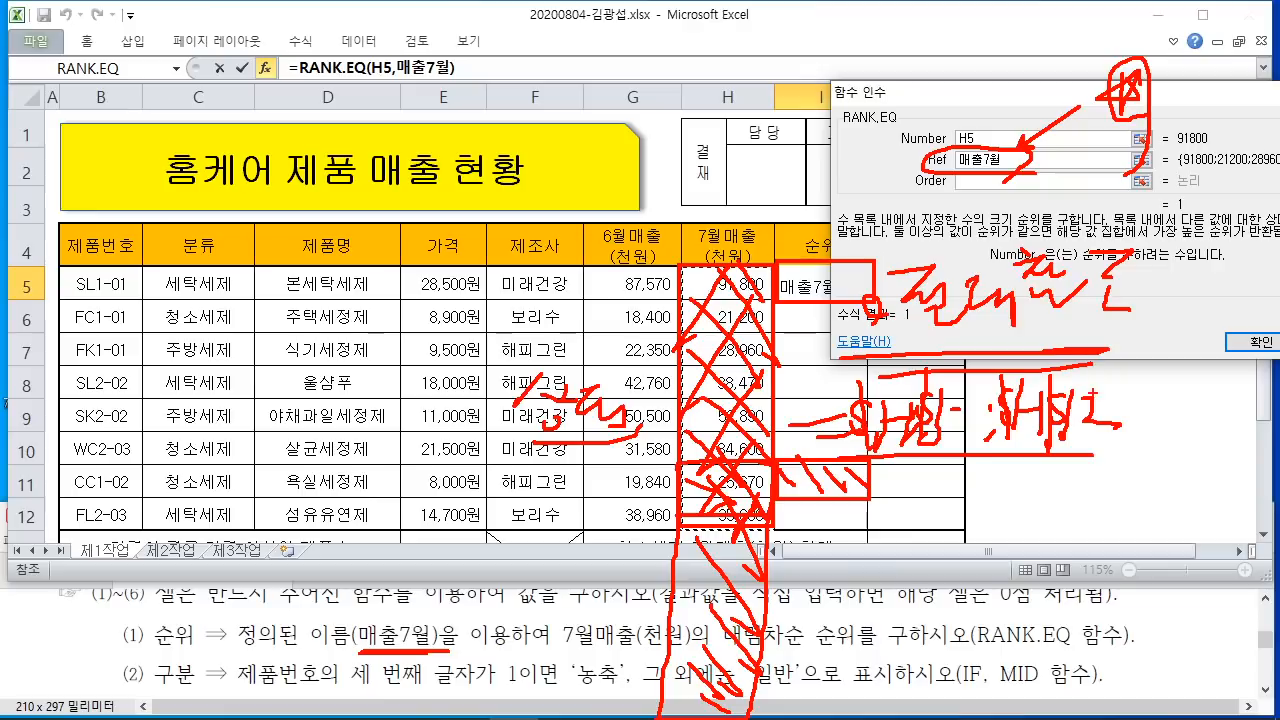
{"action": "key", "text": "Escape"}
Step: Enter 0 as the Order and confirm, placing =RANK.EQ(H5,매출7월,0) in I5
{"action": "left_click", "coordinate": [991, 182]}
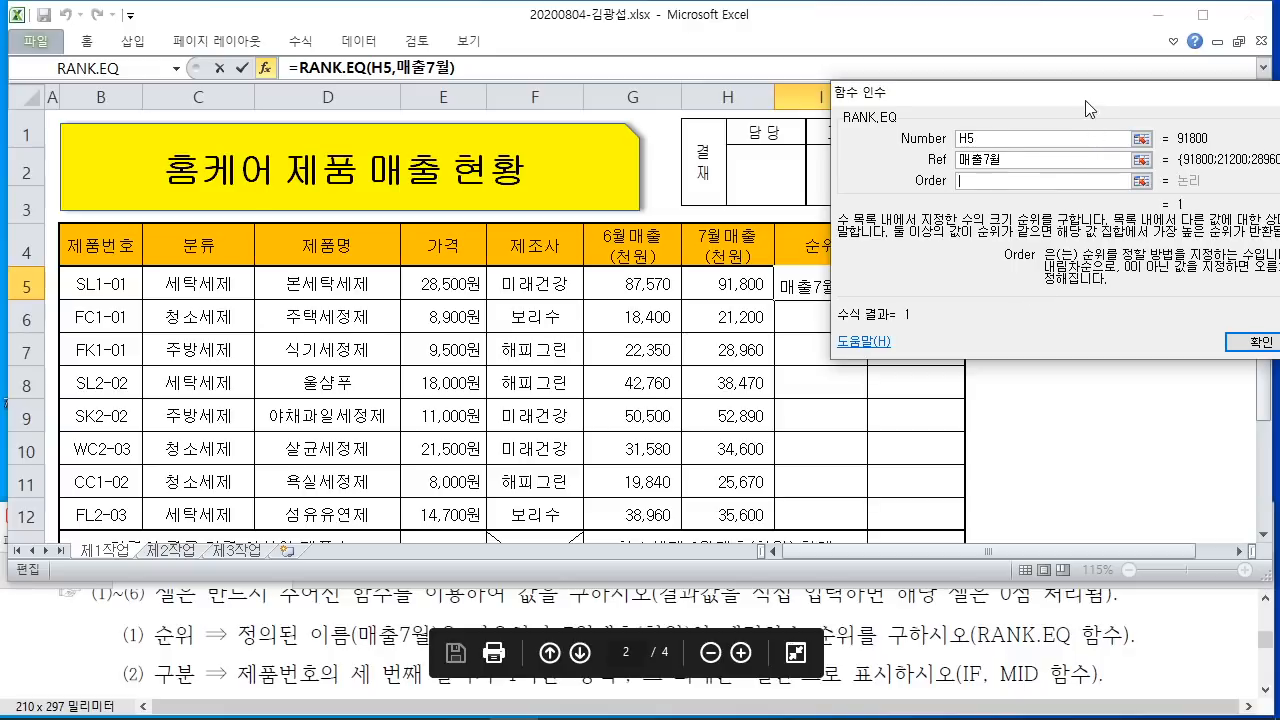
{"action": "left_click_drag", "start_coordinate": [1085, 95], "coordinate": [873, 89]}
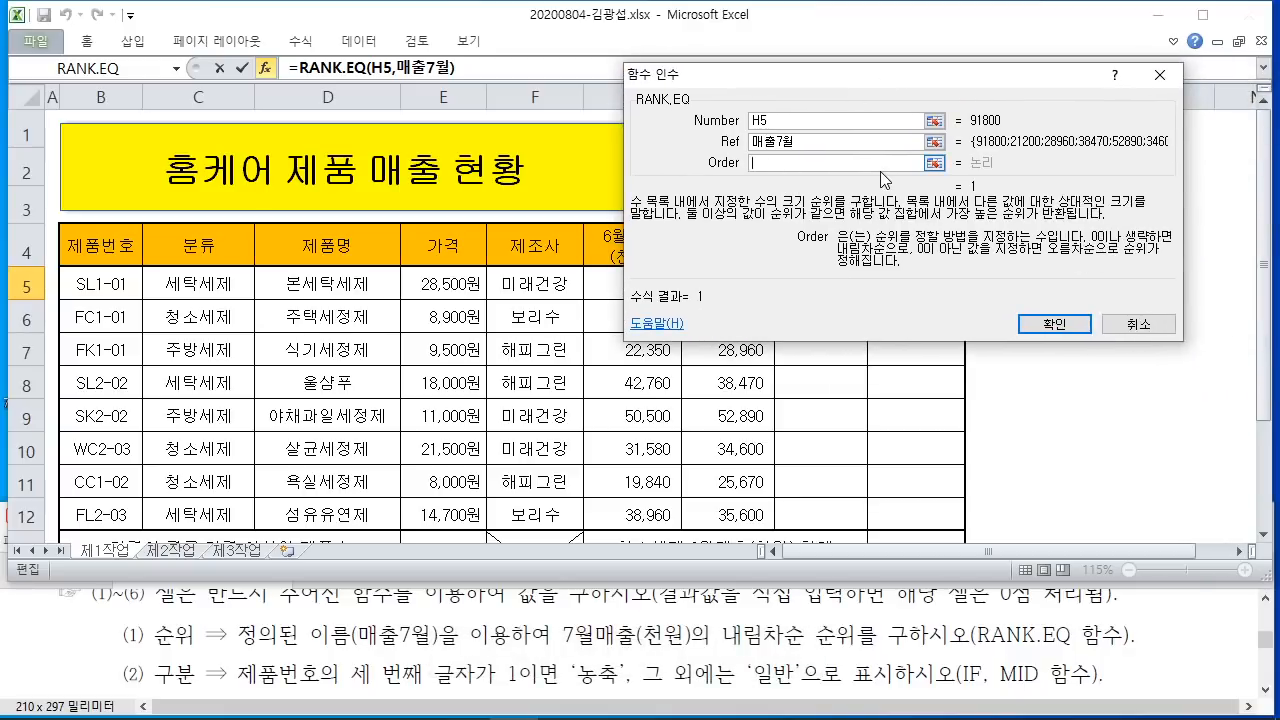
{"action": "type", "text": "0"}
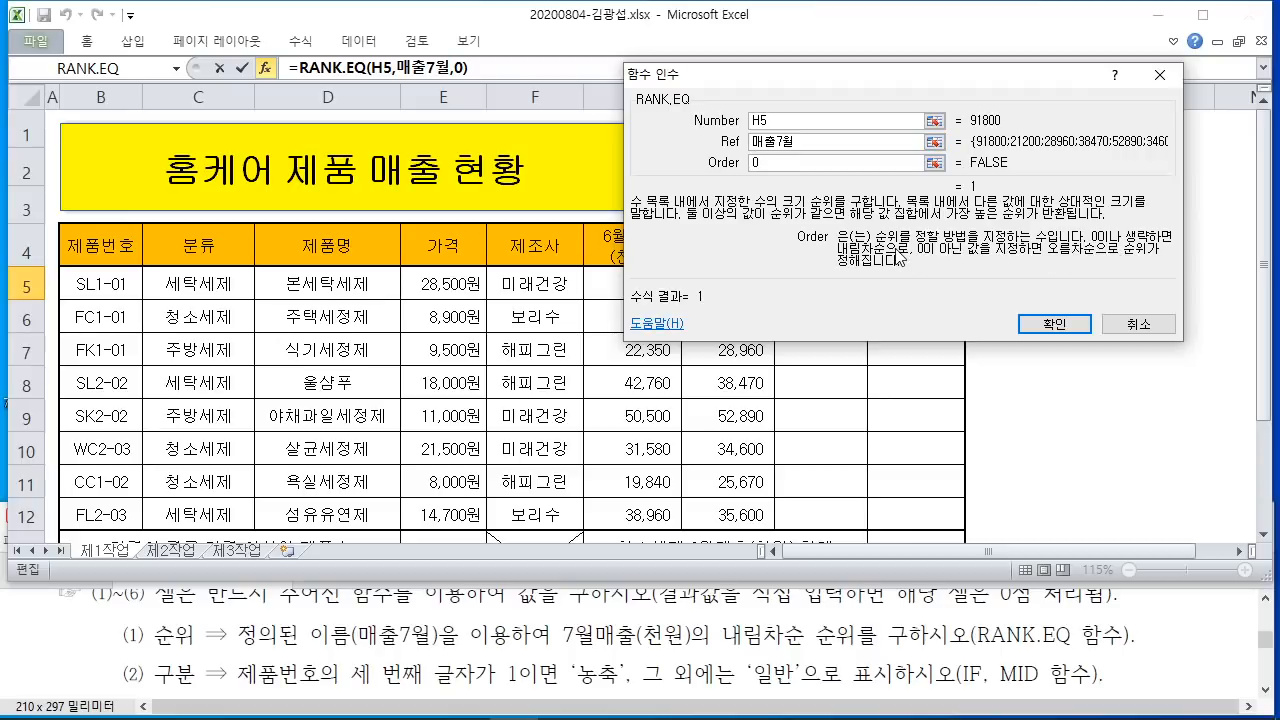
{"action": "left_click", "coordinate": [1054, 327]}
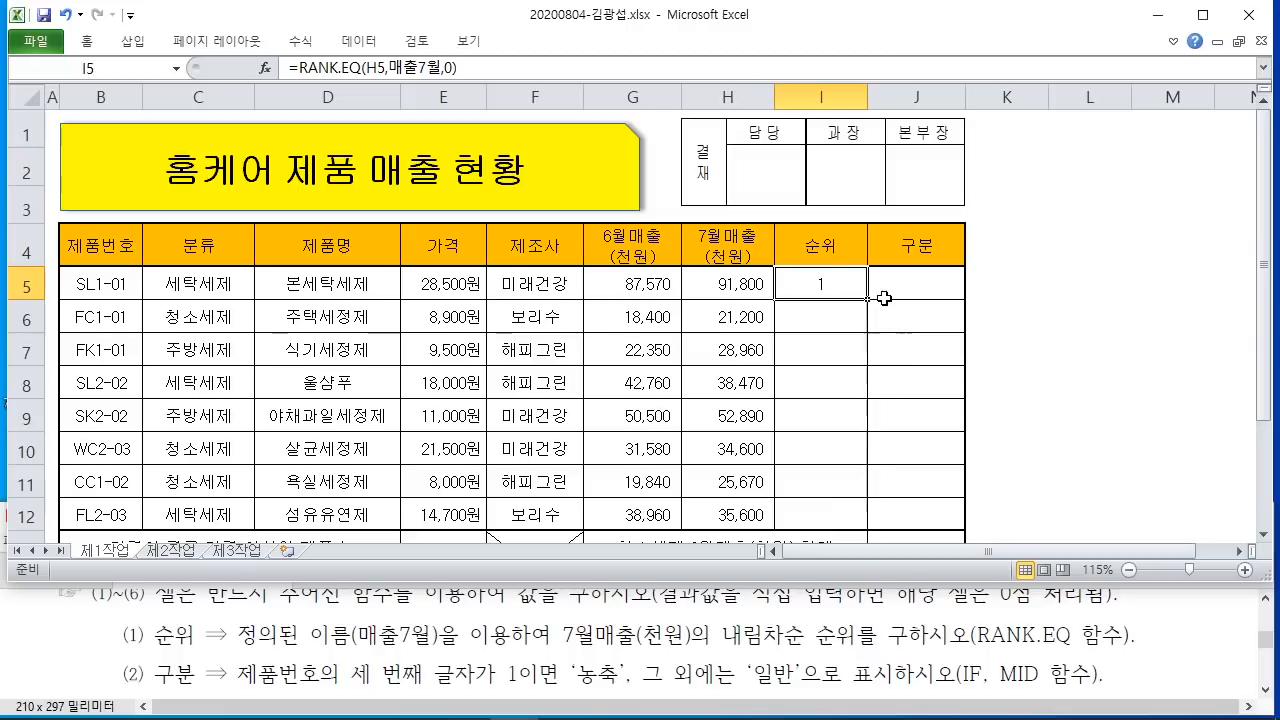
Step: Fill the rank formula down to I12 without formatting, giving ranks 1, 8, 6, 3, 2, 5, 7, 4
{"action": "left_click_drag", "start_coordinate": [868, 300], "coordinate": [872, 514]}
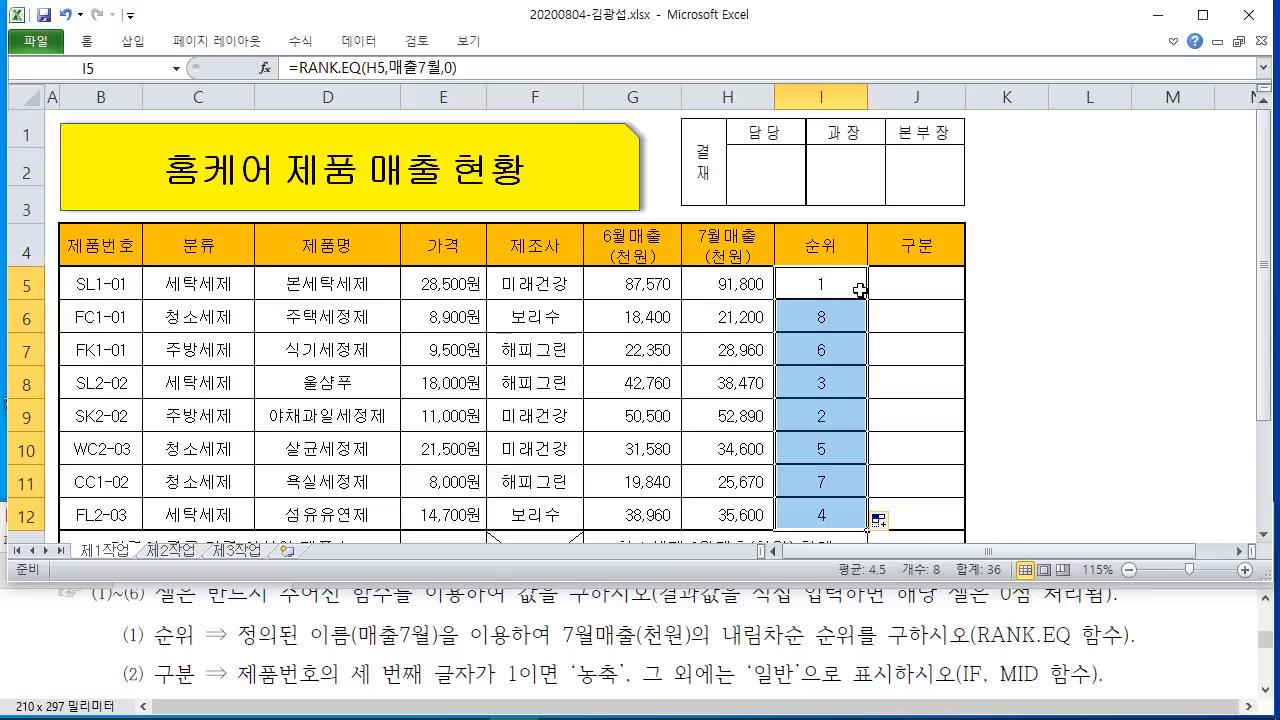
{"action": "scroll", "coordinate": [896, 373], "scroll_direction": "down", "scroll_amount": 1}
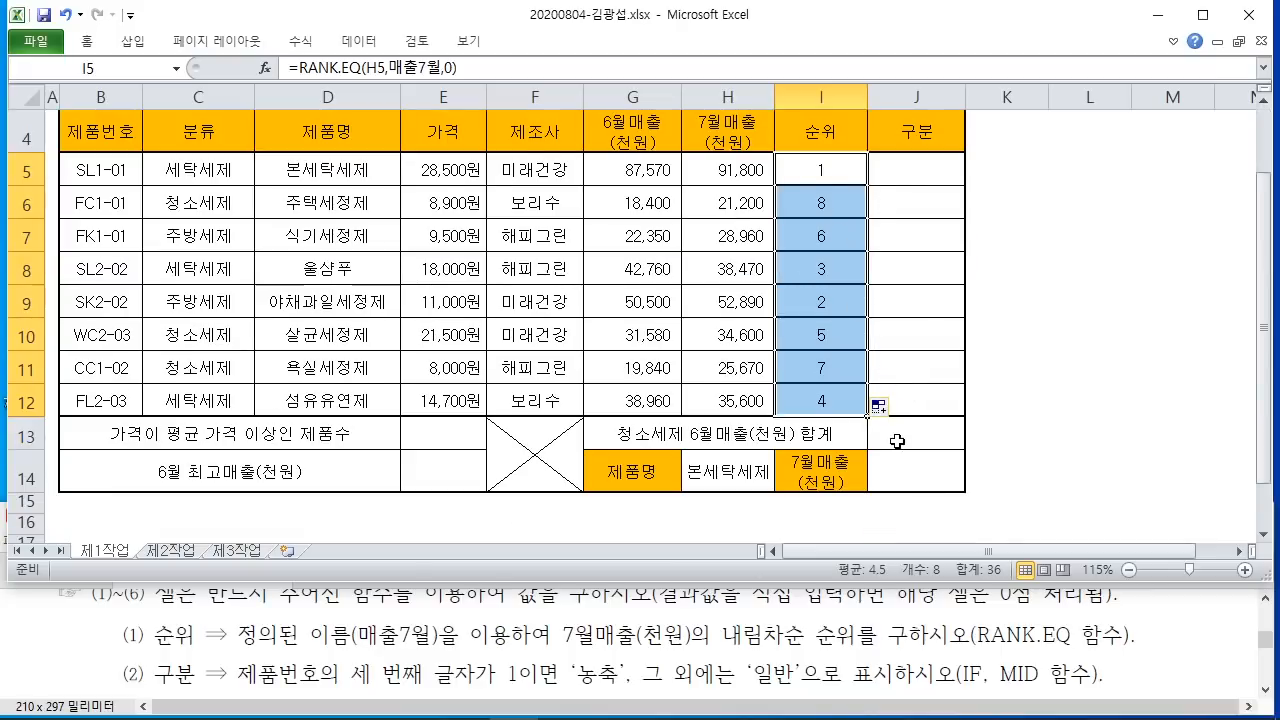
{"action": "left_click", "coordinate": [882, 405]}
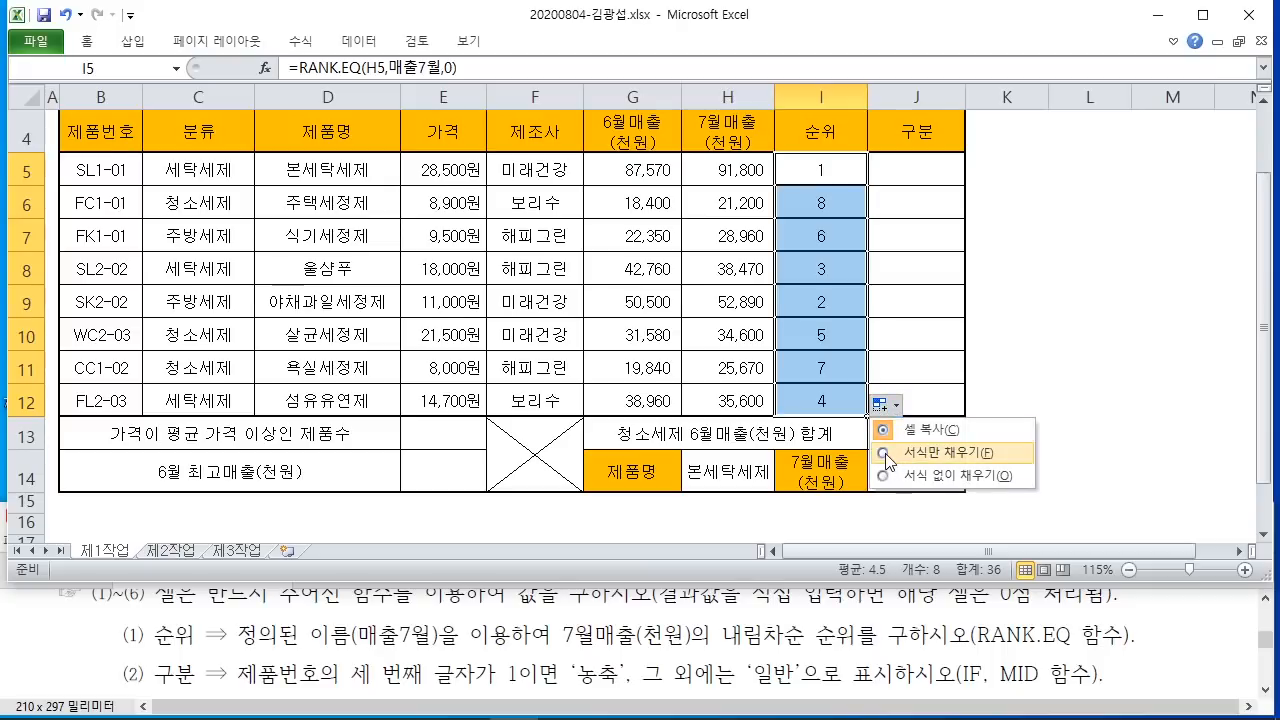
{"action": "left_click", "coordinate": [905, 476]}
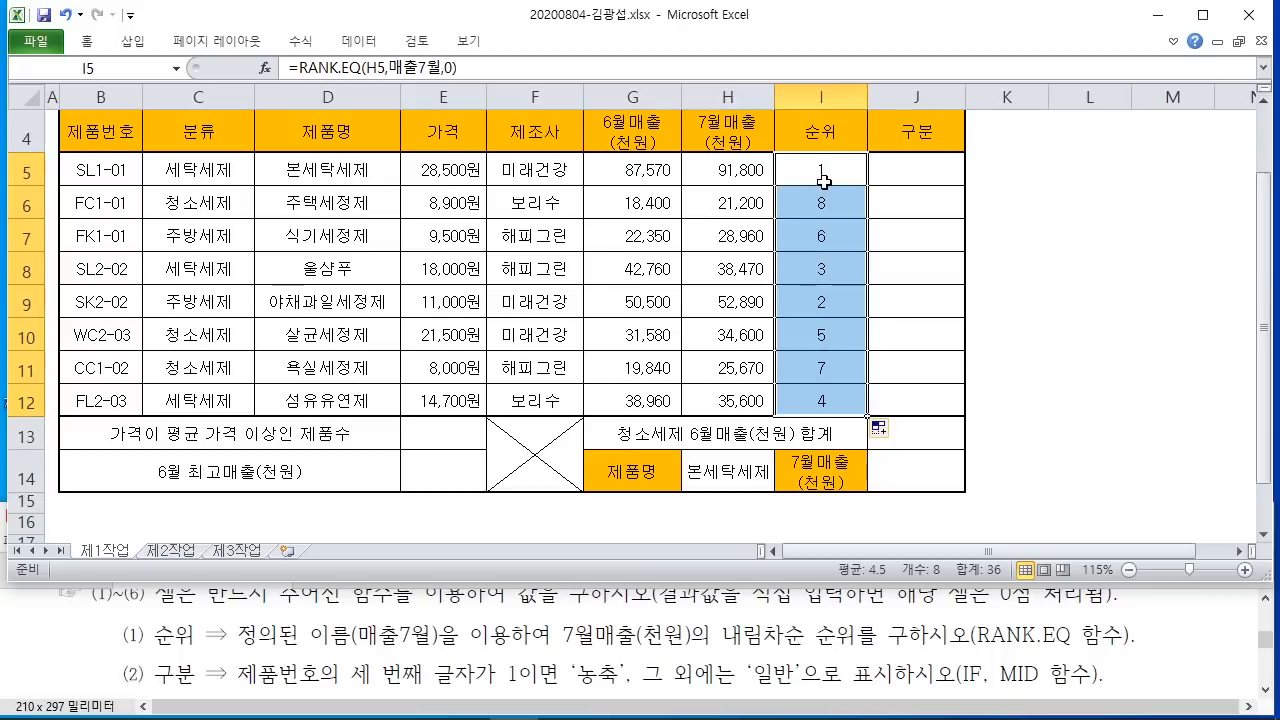
{"action": "left_click", "coordinate": [1040, 348]}
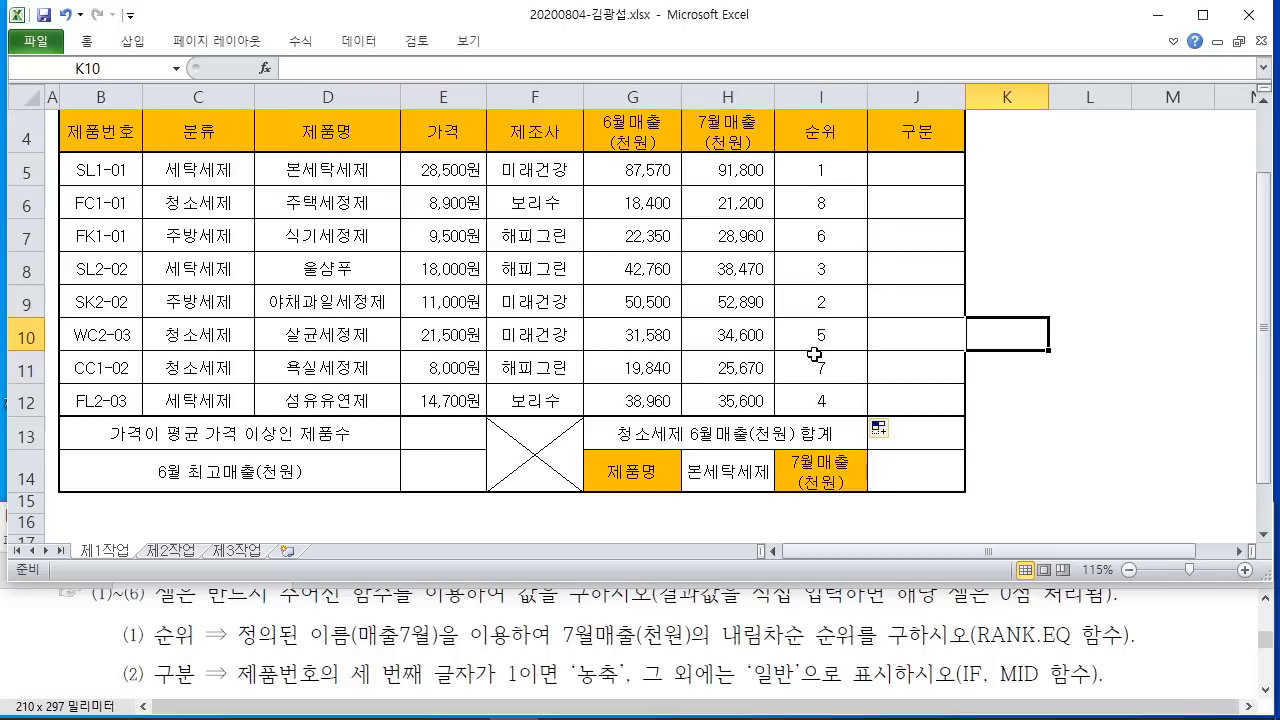
{"action": "scroll", "coordinate": [882, 398], "scroll_direction": "up", "scroll_amount": 1}
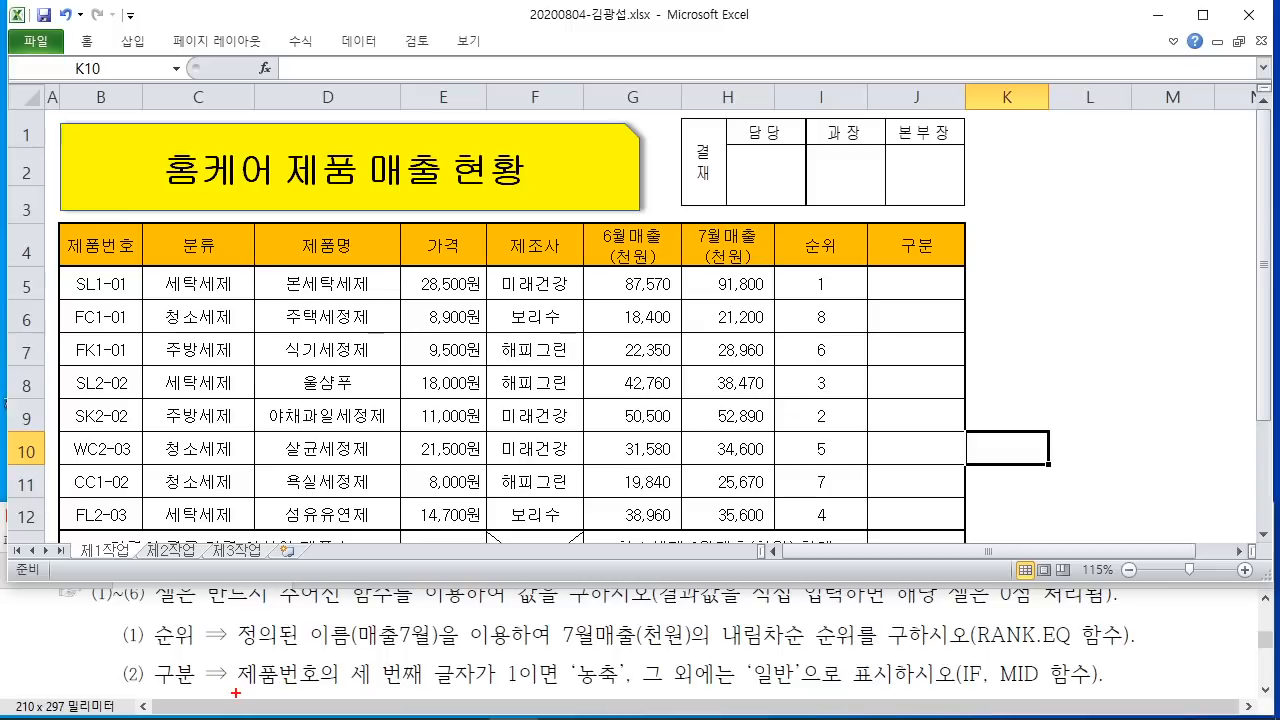
Step: Underline the 구분 condition and the 농축/일반, IF, MID hint in the task instructions
{"action": "left_click_drag", "start_coordinate": [236, 692], "coordinate": [800, 694]}
{"action": "left_click_drag", "start_coordinate": [882, 692], "coordinate": [1150, 690]}
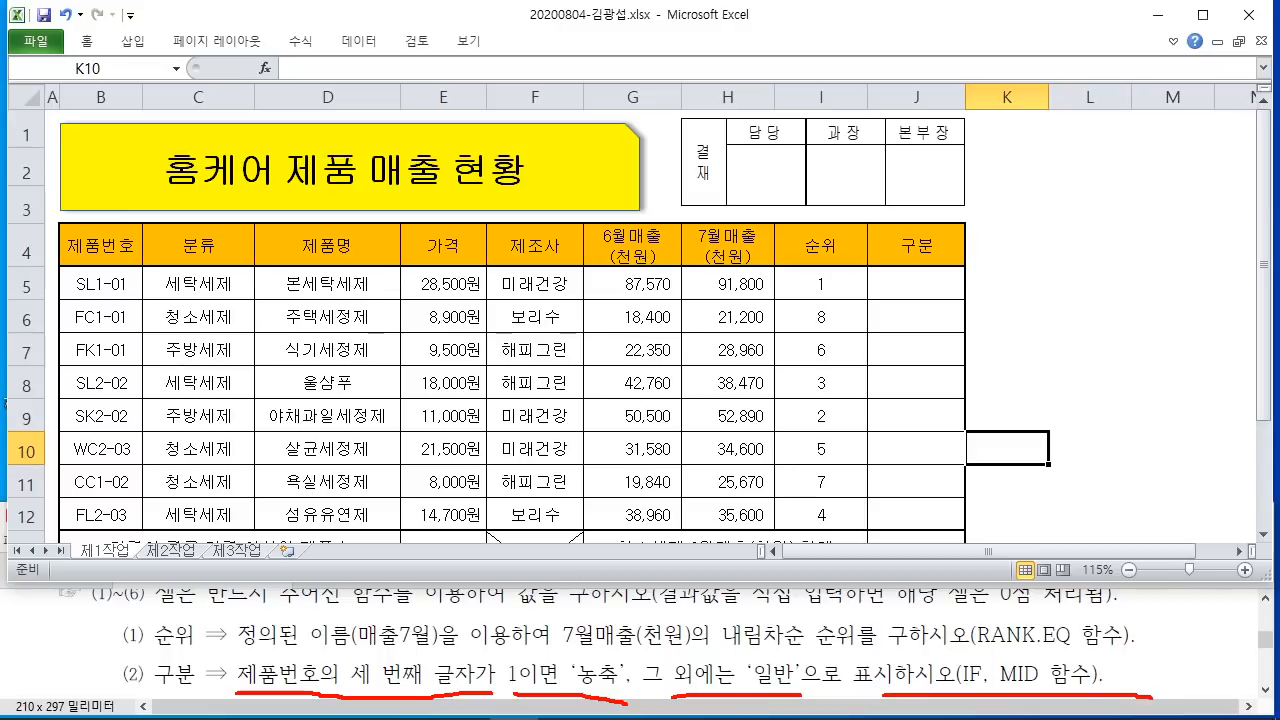
{"action": "key", "text": "Escape"}
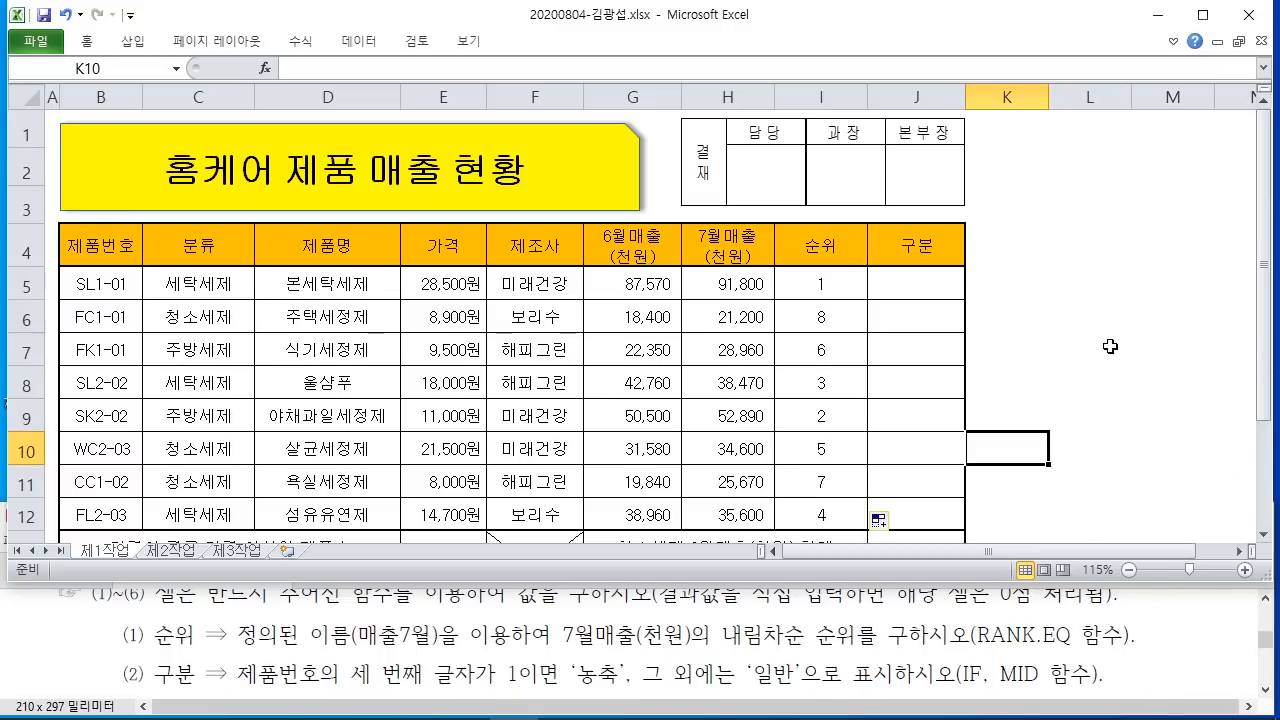
Step: Start Insert Function for J5 and sketch explanatory 2, 6 and 8 marks over the table
{"action": "left_click", "coordinate": [896, 286]}
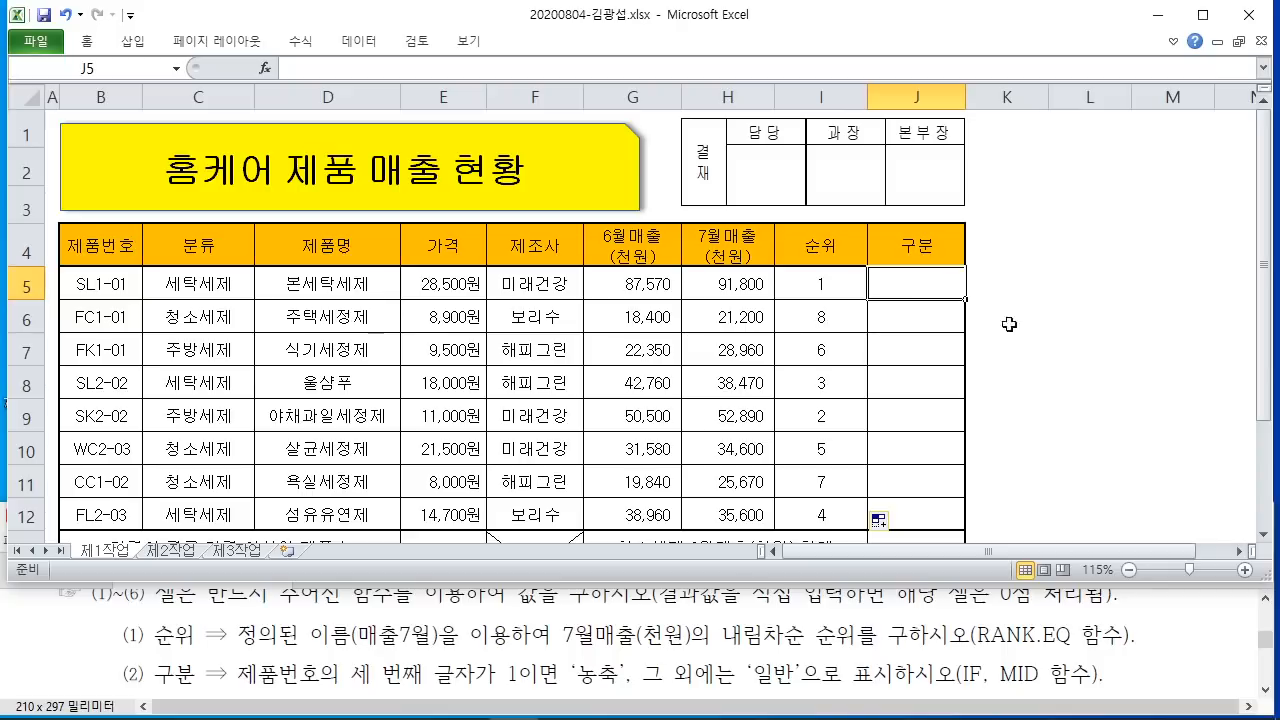
{"action": "left_click", "coordinate": [265, 68]}
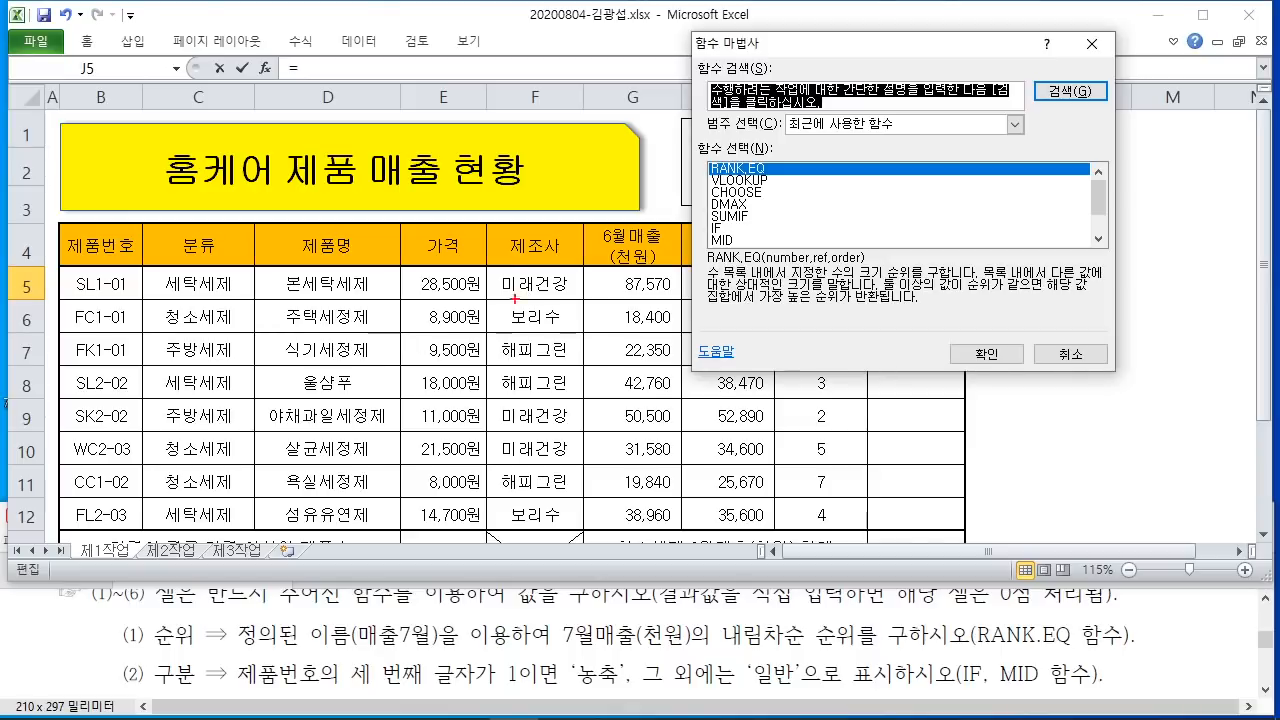
{"action": "left_click_drag", "start_coordinate": [502, 275], "coordinate": [503, 366]}
{"action": "left_click_drag", "start_coordinate": [538, 150], "coordinate": [330, 515]}
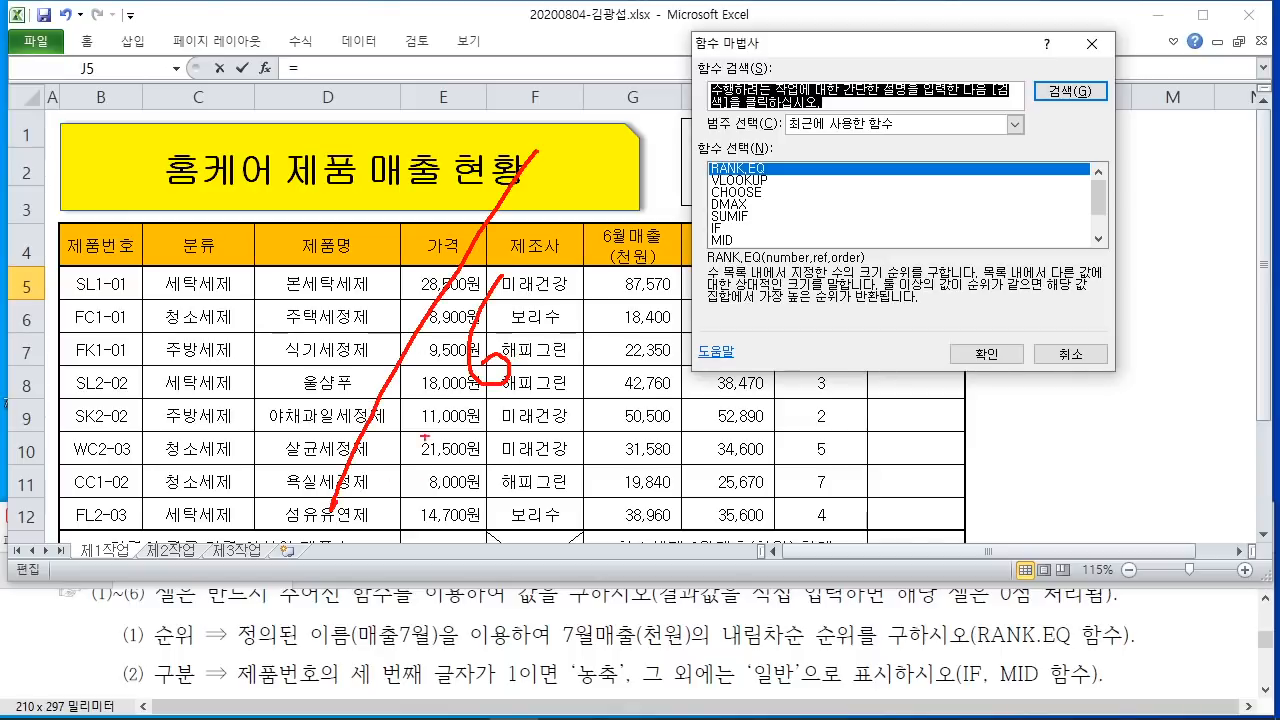
{"action": "mouse_move", "coordinate": [302, 282]}
{"action": "left_mouse_down"}
{"action": "mouse_move", "coordinate": [352, 342]}
{"action": "mouse_move", "coordinate": [270, 358]}
{"action": "mouse_move", "coordinate": [404, 372]}
{"action": "left_mouse_up"}
{"action": "mouse_move", "coordinate": [505, 376]}
{"action": "left_mouse_down"}
{"action": "mouse_move", "coordinate": [460, 405]}
{"action": "mouse_move", "coordinate": [562, 345]}
{"action": "mouse_move", "coordinate": [531, 429]}
{"action": "left_mouse_up"}
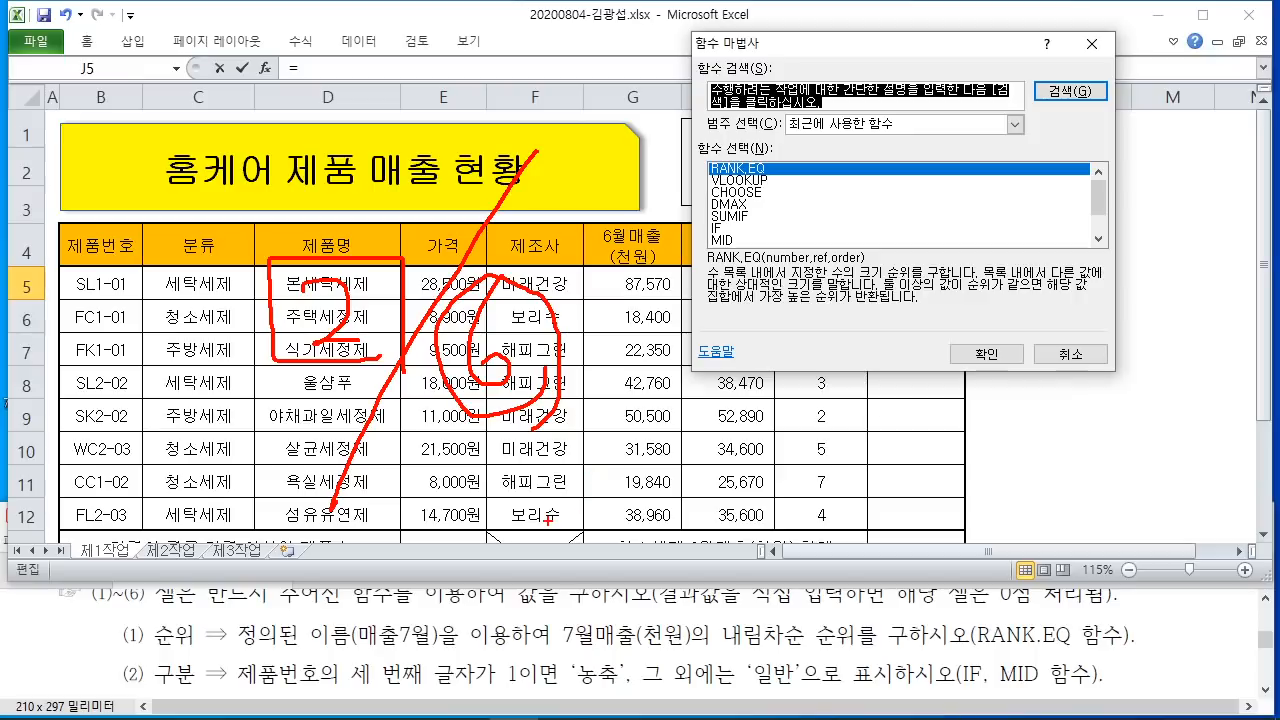
{"action": "mouse_move", "coordinate": [352, 354]}
{"action": "left_mouse_down"}
{"action": "mouse_move", "coordinate": [272, 338]}
{"action": "mouse_move", "coordinate": [380, 300]}
{"action": "mouse_move", "coordinate": [340, 396]}
{"action": "left_mouse_up"}
{"action": "mouse_move", "coordinate": [655, 460]}
{"action": "left_mouse_down"}
{"action": "mouse_move", "coordinate": [682, 436]}
{"action": "mouse_move", "coordinate": [662, 474]}
{"action": "mouse_move", "coordinate": [626, 490]}
{"action": "mouse_move", "coordinate": [722, 484]}
{"action": "left_mouse_up"}
{"action": "mouse_move", "coordinate": [610, 502]}
{"action": "left_mouse_down"}
{"action": "mouse_move", "coordinate": [692, 496]}
{"action": "mouse_move", "coordinate": [728, 476]}
{"action": "mouse_move", "coordinate": [700, 518]}
{"action": "mouse_move", "coordinate": [600, 350]}
{"action": "mouse_move", "coordinate": [722, 498]}
{"action": "left_mouse_up"}
Step: Underline RANK.EQ and IF, MID in the instructions, then search the functions for if
{"action": "left_click_drag", "start_coordinate": [970, 653], "coordinate": [1074, 645]}
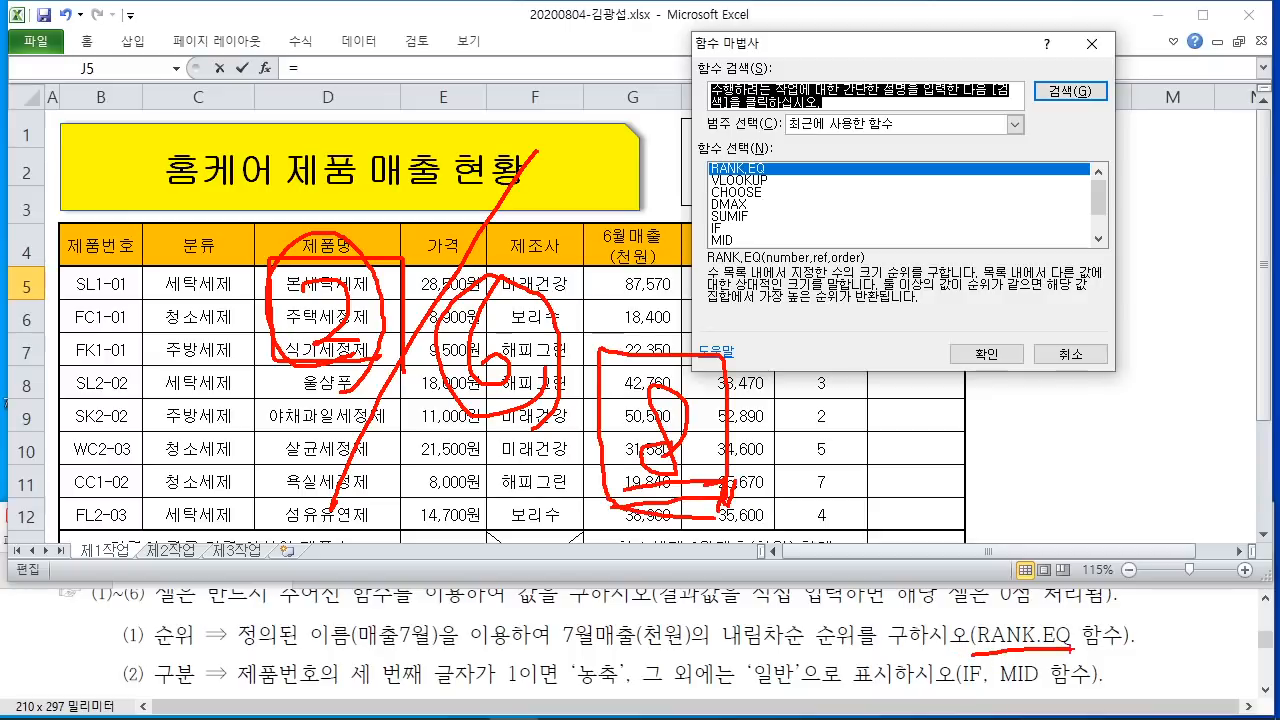
{"action": "left_click_drag", "start_coordinate": [946, 690], "coordinate": [1022, 684]}
{"action": "left_click_drag", "start_coordinate": [1026, 618], "coordinate": [1058, 556]}
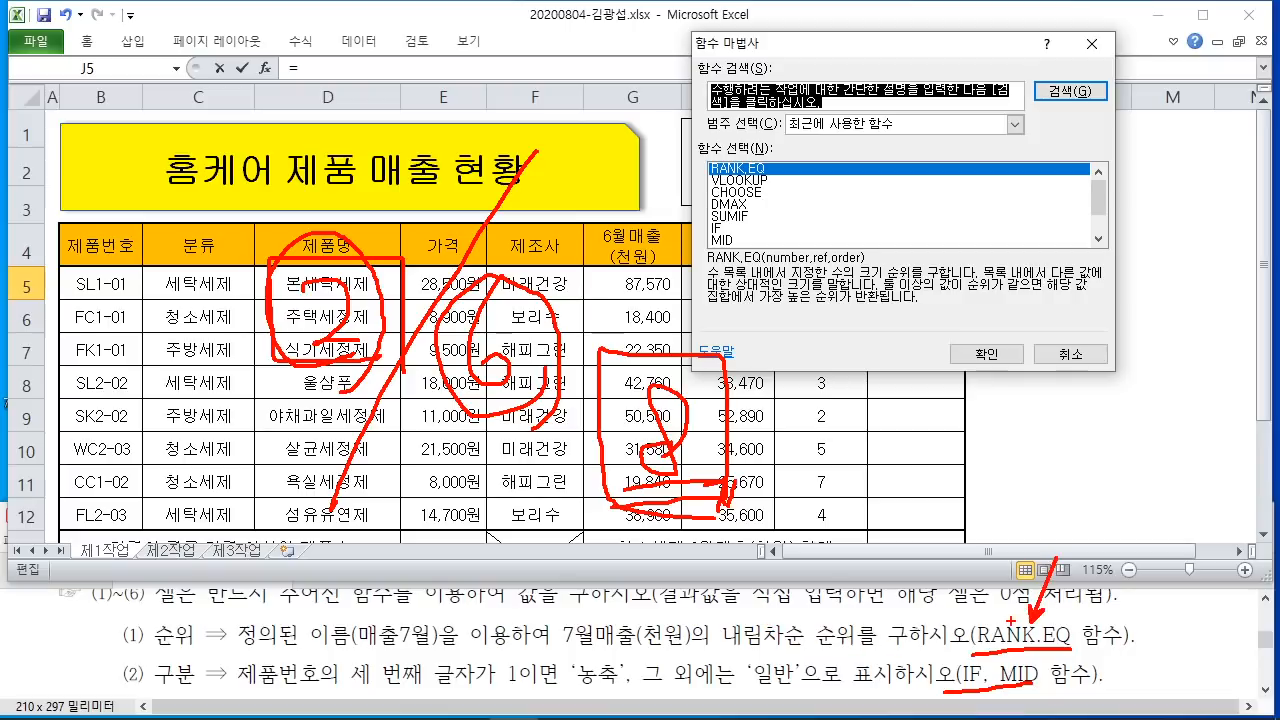
{"action": "key", "text": "Escape"}
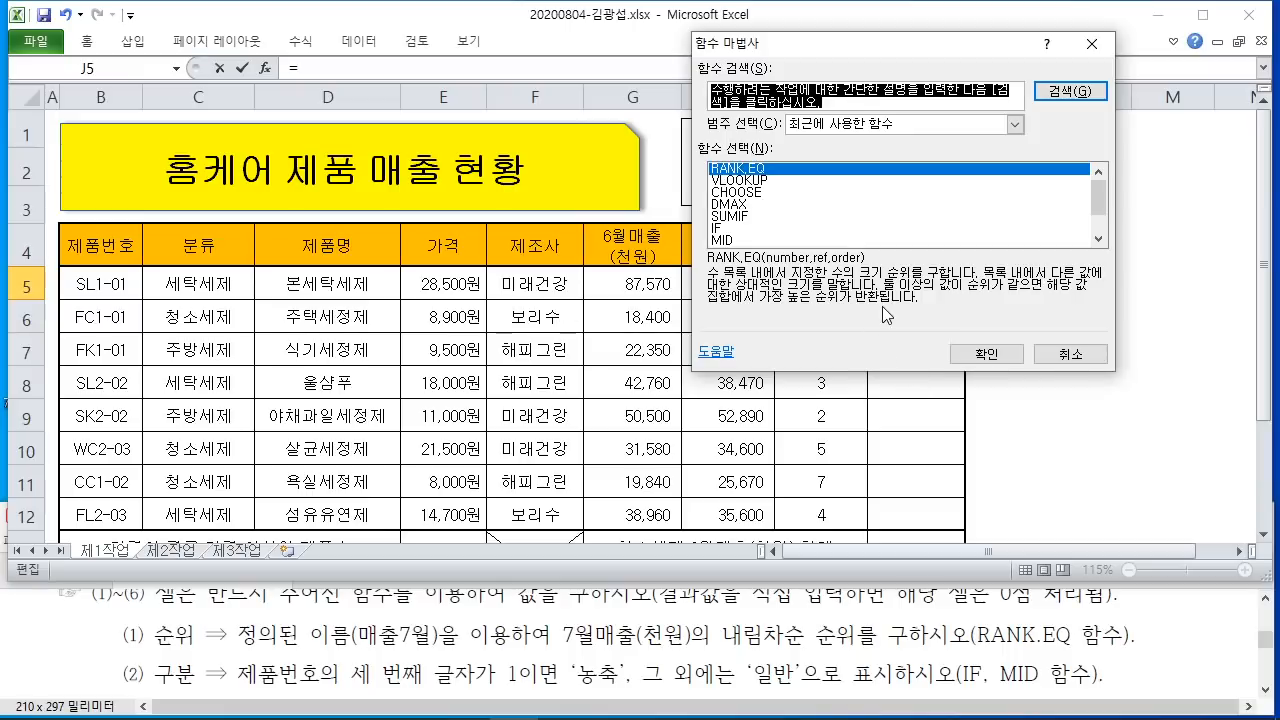
{"action": "type", "text": "i"}
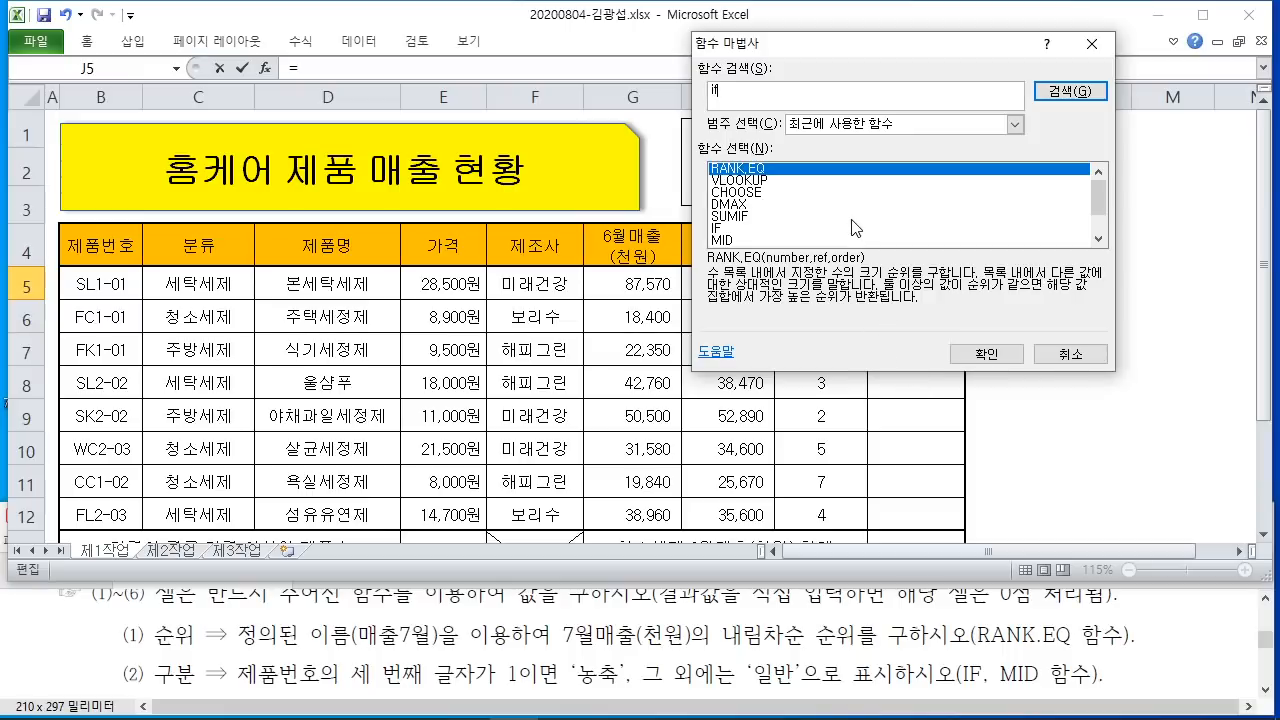
{"action": "type", "text": "f"}
{"action": "key", "text": "Return"}
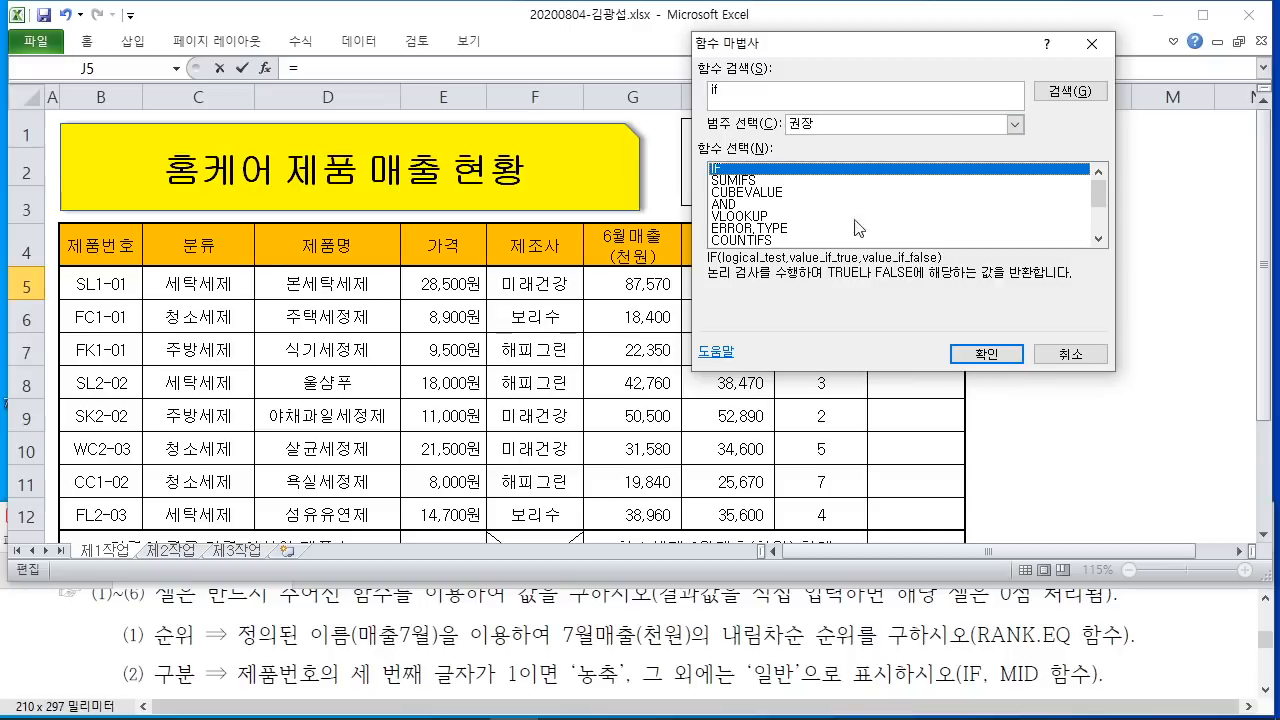
{"action": "left_click", "coordinate": [984, 352]}
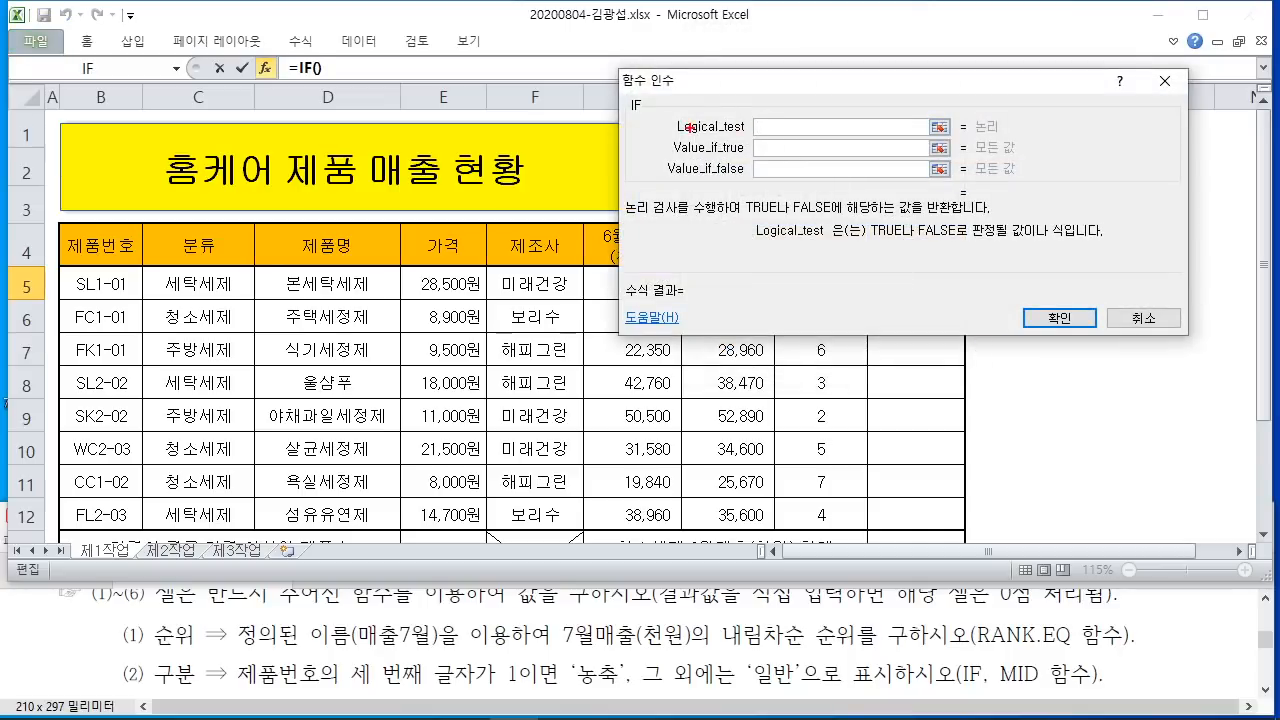
{"action": "left_click_drag", "start_coordinate": [727, 111], "coordinate": [789, 97]}
{"action": "mouse_move", "coordinate": [804, 52]}
{"action": "left_mouse_down"}
{"action": "mouse_move", "coordinate": [822, 72]}
{"action": "mouse_move", "coordinate": [870, 60]}
{"action": "mouse_move", "coordinate": [885, 80]}
{"action": "mouse_move", "coordinate": [930, 50]}
{"action": "mouse_move", "coordinate": [956, 122]}
{"action": "mouse_move", "coordinate": [944, 126]}
{"action": "left_mouse_up"}
{"action": "left_click_drag", "start_coordinate": [993, 23], "coordinate": [1006, 28]}
{"action": "mouse_move", "coordinate": [981, 38]}
{"action": "left_mouse_down"}
{"action": "mouse_move", "coordinate": [1013, 33]}
{"action": "mouse_move", "coordinate": [976, 67]}
{"action": "left_mouse_up"}
{"action": "left_click_drag", "start_coordinate": [995, 49], "coordinate": [1012, 63]}
{"action": "left_click_drag", "start_coordinate": [1034, 43], "coordinate": [1049, 68]}
{"action": "mouse_move", "coordinate": [1007, 83]}
{"action": "left_mouse_down"}
{"action": "mouse_move", "coordinate": [1045, 88]}
{"action": "mouse_move", "coordinate": [1049, 111]}
{"action": "left_mouse_up"}
{"action": "mouse_move", "coordinate": [1078, 43]}
{"action": "left_mouse_down"}
{"action": "mouse_move", "coordinate": [1093, 43]}
{"action": "mouse_move", "coordinate": [1092, 72]}
{"action": "left_mouse_up"}
{"action": "left_click_drag", "start_coordinate": [1098, 58], "coordinate": [1118, 78]}
{"action": "left_click_drag", "start_coordinate": [1112, 33], "coordinate": [1141, 48]}
{"action": "mouse_move", "coordinate": [1130, 50]}
{"action": "left_mouse_down"}
{"action": "mouse_move", "coordinate": [1156, 46]}
{"action": "mouse_move", "coordinate": [1152, 76]}
{"action": "left_mouse_up"}
{"action": "left_click_drag", "start_coordinate": [1134, 84], "coordinate": [1176, 80]}
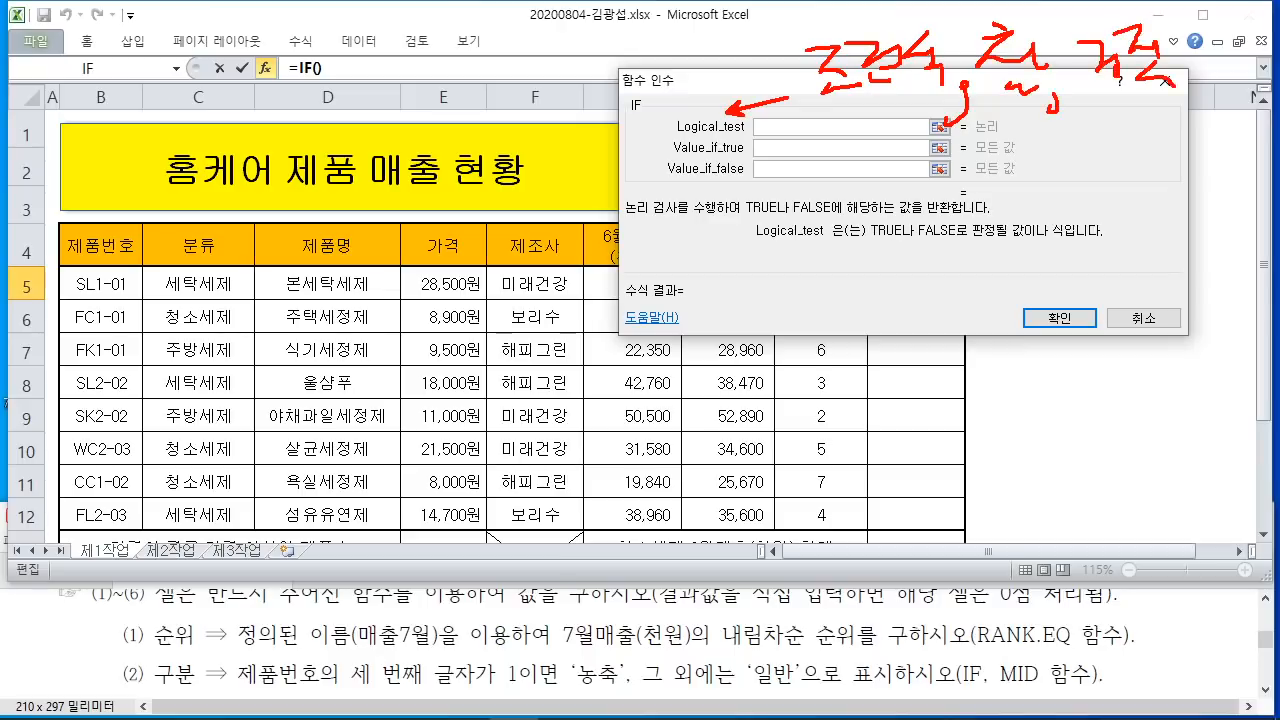
{"action": "left_click_drag", "start_coordinate": [1188, 20], "coordinate": [1182, 118]}
{"action": "left_click_drag", "start_coordinate": [763, 78], "coordinate": [763, 88]}
{"action": "left_click_drag", "start_coordinate": [805, 29], "coordinate": [785, 108]}
{"action": "left_click_drag", "start_coordinate": [668, 45], "coordinate": [708, 42]}
{"action": "mouse_move", "coordinate": [695, 48]}
{"action": "left_mouse_down"}
{"action": "mouse_move", "coordinate": [690, 88]}
{"action": "mouse_move", "coordinate": [726, 80]}
{"action": "left_mouse_up"}
{"action": "mouse_move", "coordinate": [716, 44]}
{"action": "left_mouse_down"}
{"action": "mouse_move", "coordinate": [762, 38]}
{"action": "mouse_move", "coordinate": [720, 82]}
{"action": "left_mouse_up"}
{"action": "left_click_drag", "start_coordinate": [724, 74], "coordinate": [744, 82]}
{"action": "left_click_drag", "start_coordinate": [658, 104], "coordinate": [1248, 107]}
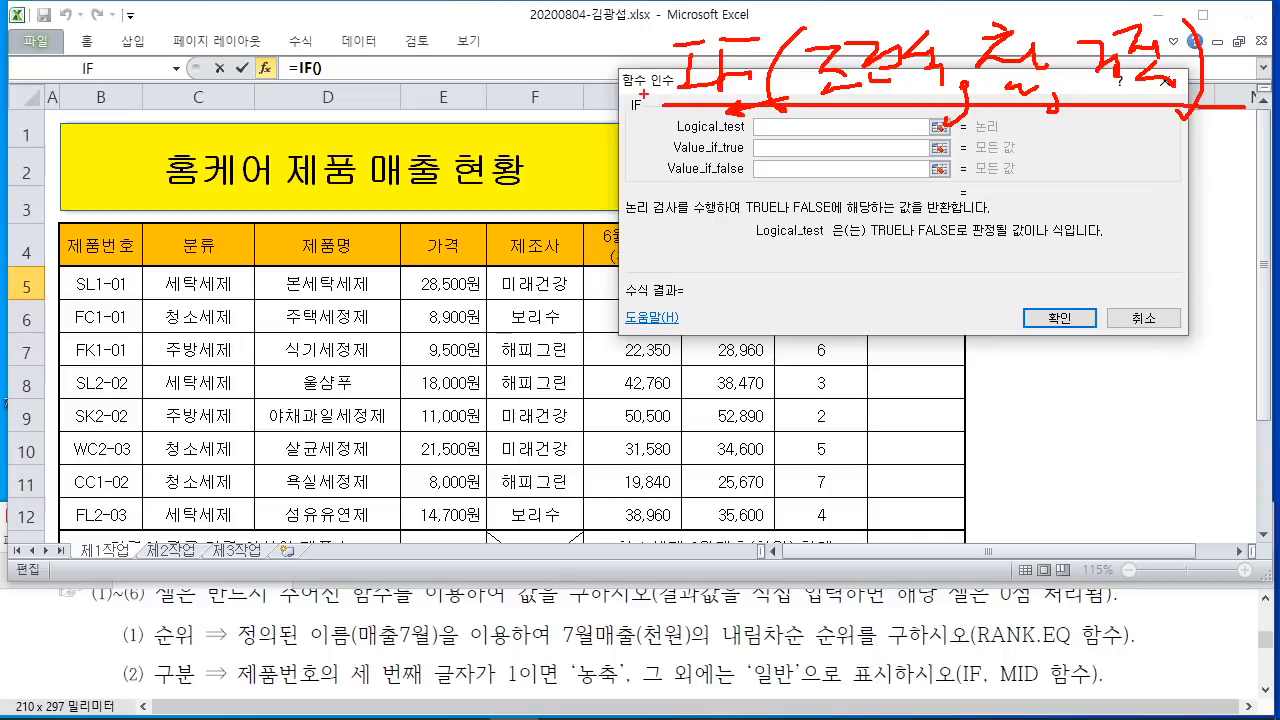
{"action": "mouse_move", "coordinate": [604, 61]}
{"action": "left_mouse_down"}
{"action": "mouse_move", "coordinate": [658, 61]}
{"action": "mouse_move", "coordinate": [656, 74]}
{"action": "left_mouse_up"}
{"action": "left_click_drag", "start_coordinate": [238, 689], "coordinate": [508, 688]}
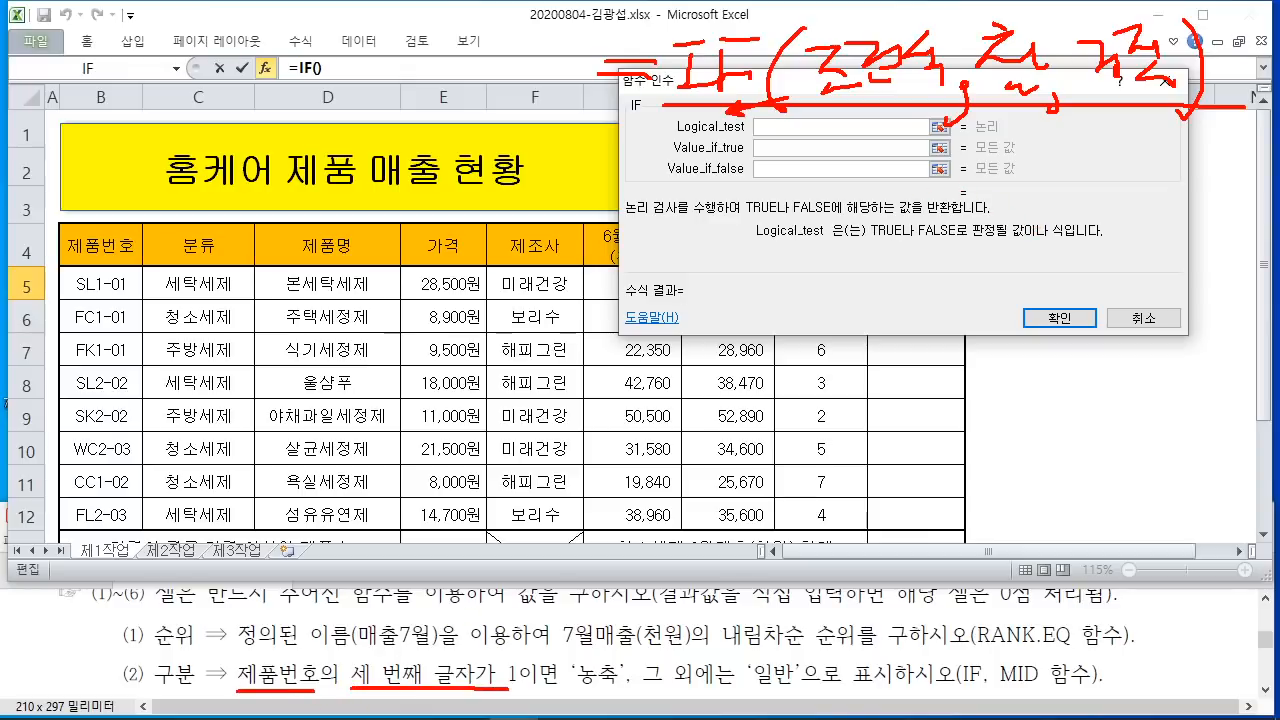
{"action": "mouse_move", "coordinate": [508, 636]}
{"action": "left_mouse_down"}
{"action": "mouse_move", "coordinate": [520, 698]}
{"action": "mouse_move", "coordinate": [506, 716]}
{"action": "left_mouse_up"}
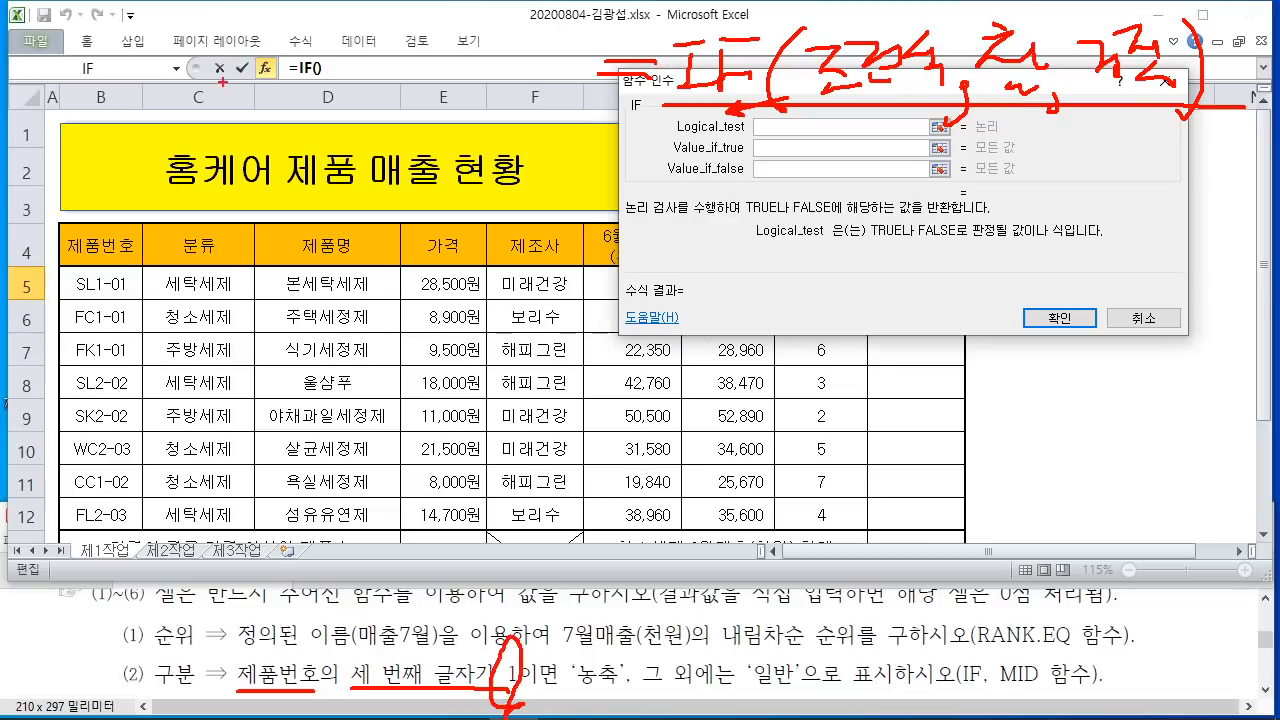
{"action": "left_click_drag", "start_coordinate": [55, 268], "coordinate": [141, 300]}
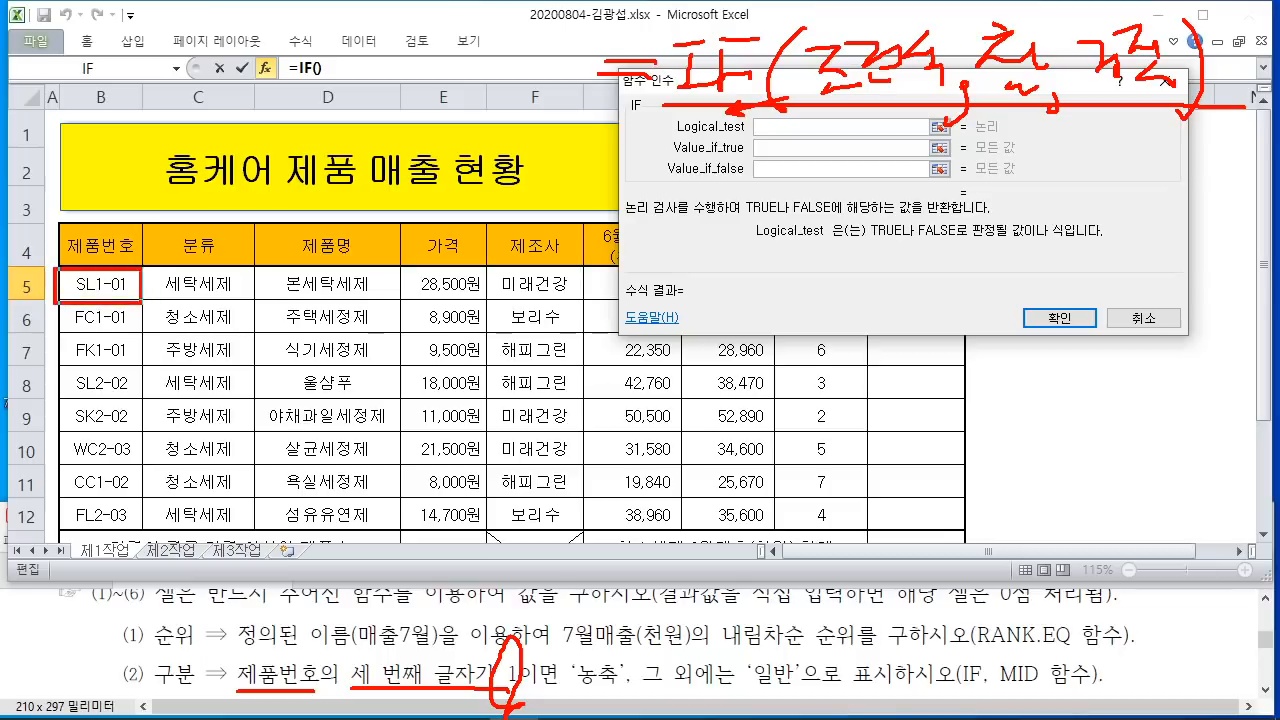
{"action": "mouse_move", "coordinate": [101, 393]}
{"action": "left_mouse_down"}
{"action": "mouse_move", "coordinate": [101, 460]}
{"action": "mouse_move", "coordinate": [100, 322]}
{"action": "mouse_move", "coordinate": [116, 350]}
{"action": "left_mouse_up"}
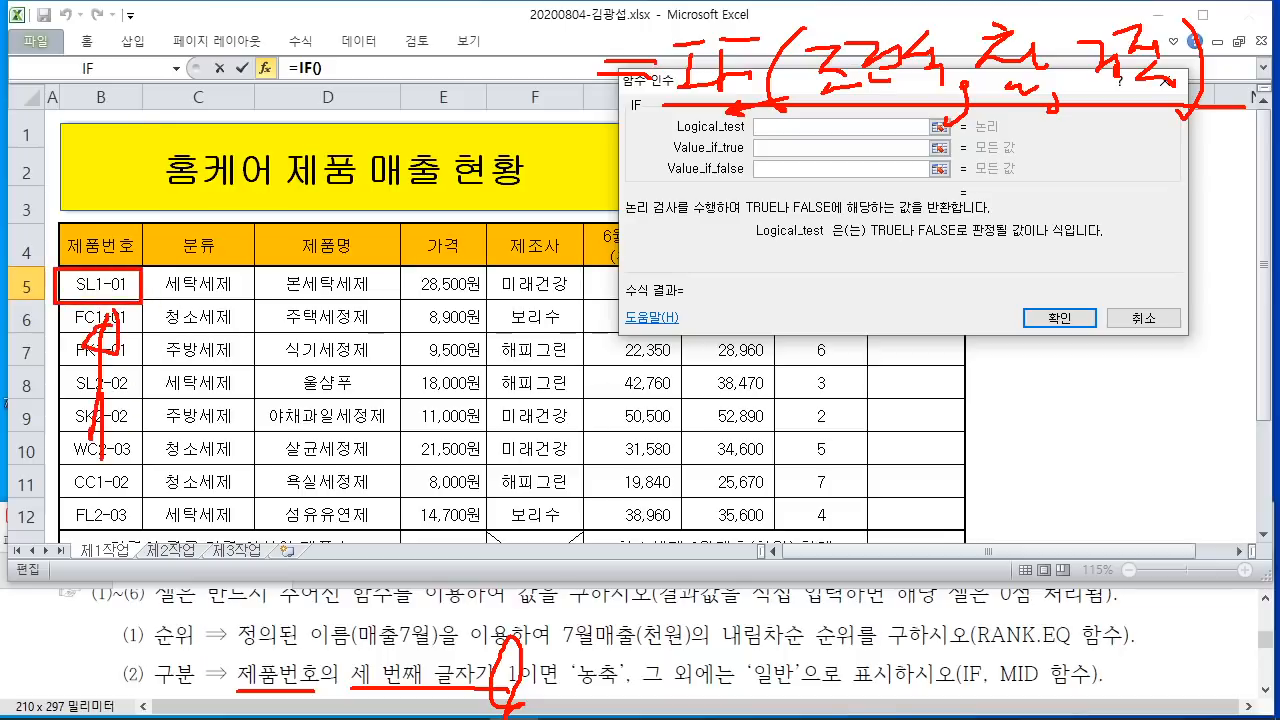
{"action": "mouse_move", "coordinate": [93, 300]}
{"action": "left_mouse_down"}
{"action": "mouse_move", "coordinate": [102, 265]}
{"action": "mouse_move", "coordinate": [108, 312]}
{"action": "left_mouse_up"}
{"action": "left_click_drag", "start_coordinate": [995, 686], "coordinate": [1060, 682]}
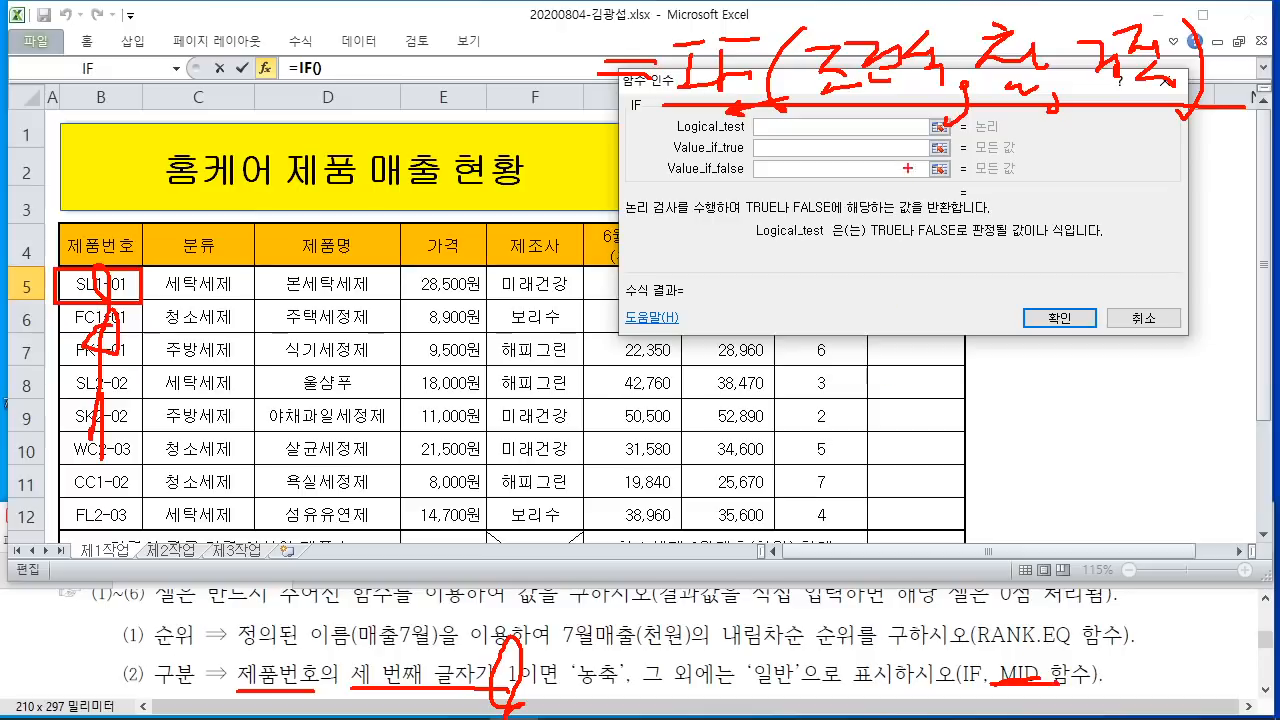
{"action": "left_click_drag", "start_coordinate": [767, 127], "coordinate": [784, 150]}
{"action": "left_click_drag", "start_coordinate": [765, 126], "coordinate": [864, 327]}
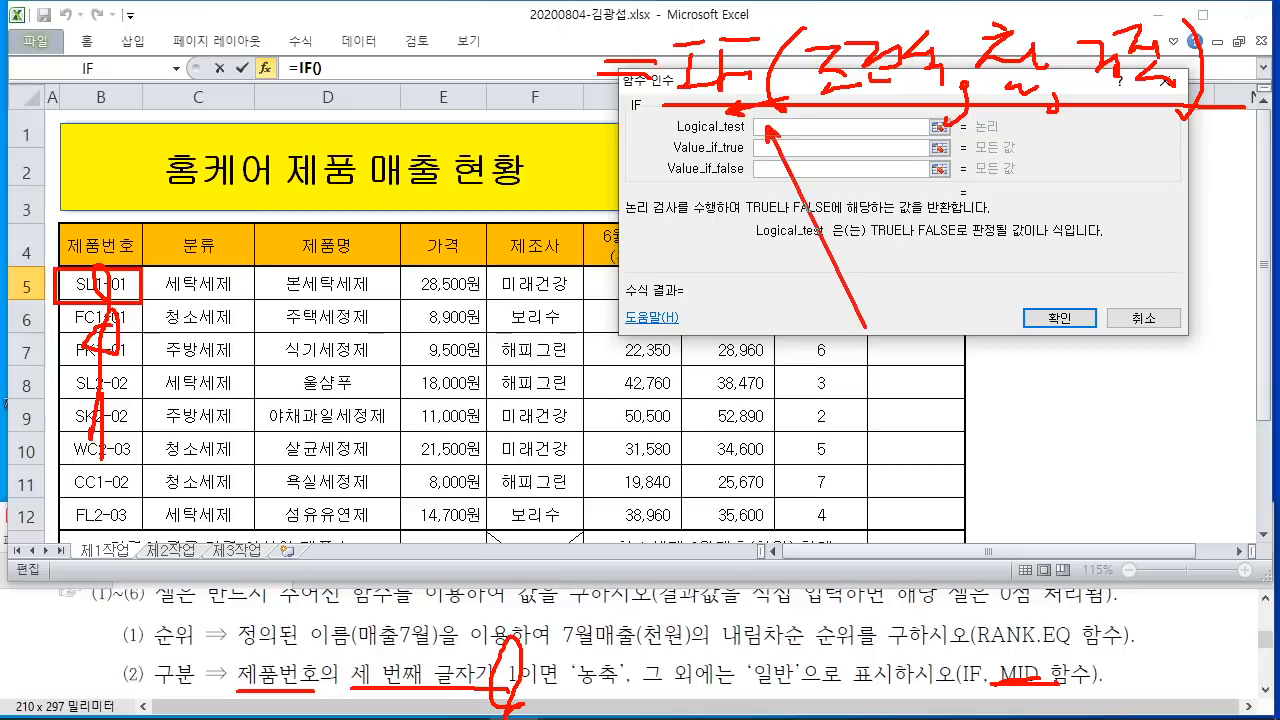
Step: Type MID into the IF Logical_test so the formula reads =IF(MID()
{"action": "key", "text": "Escape"}
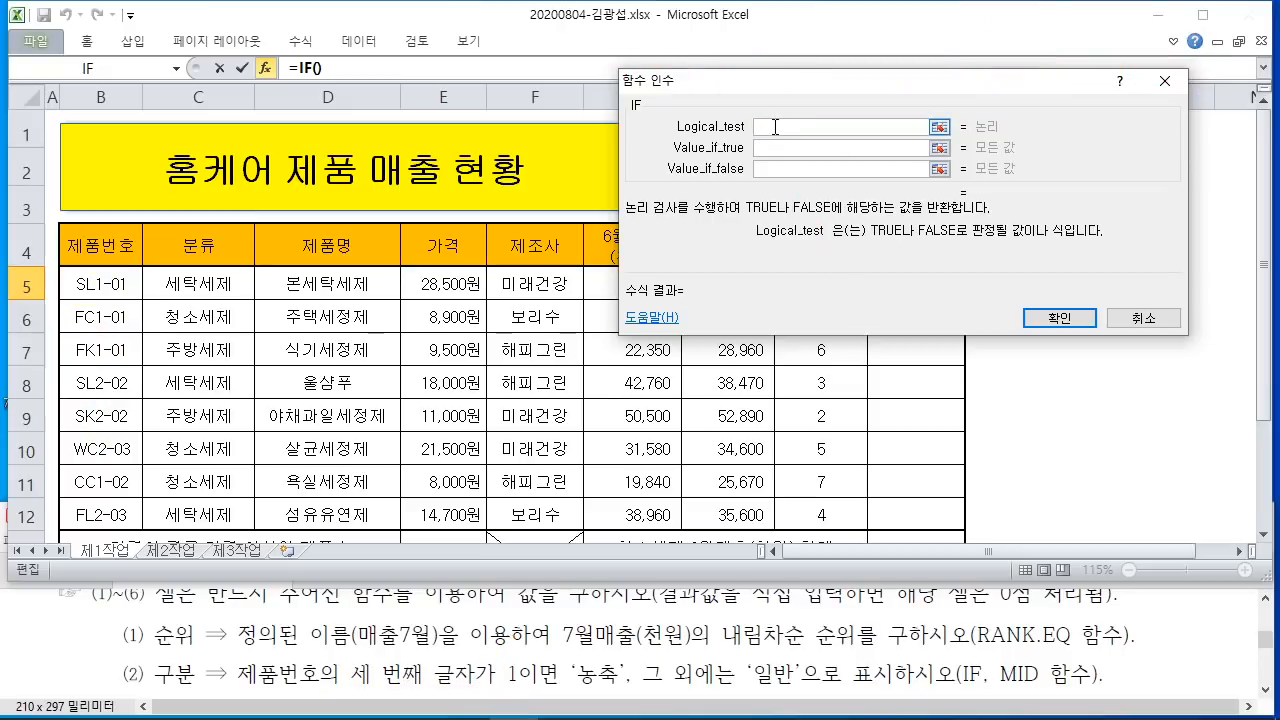
{"action": "type", "text": "MID("}
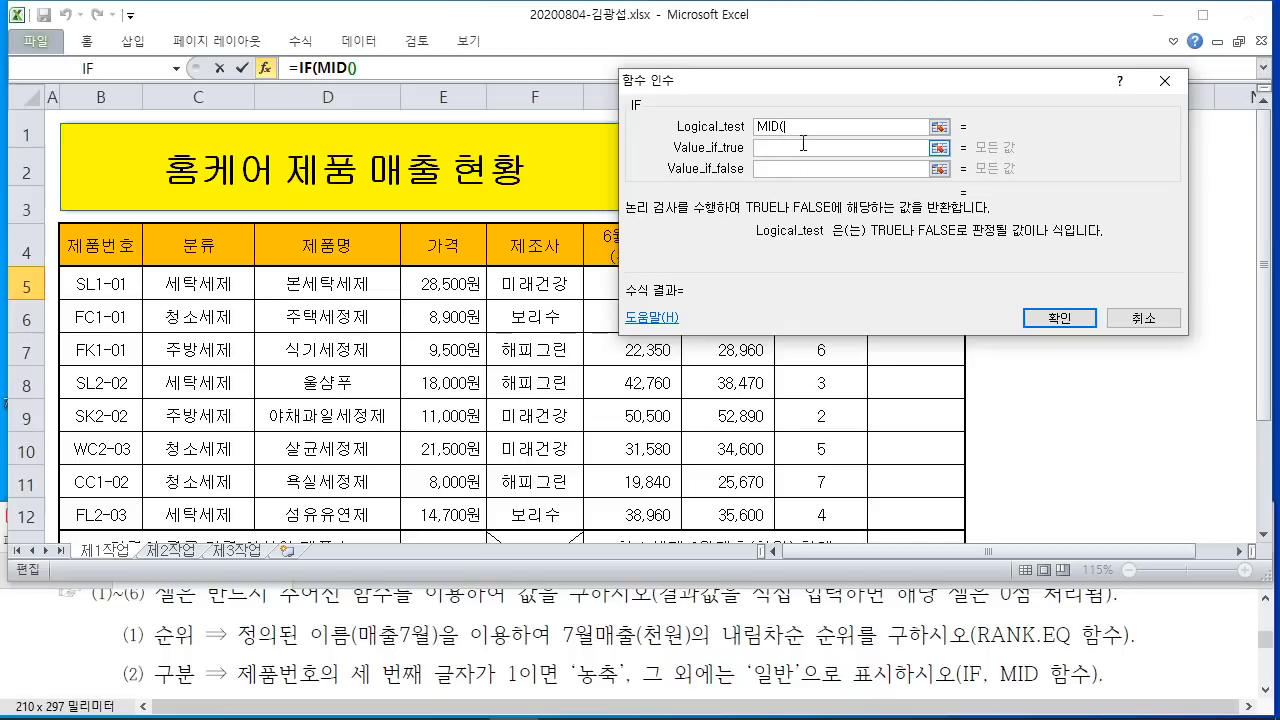
{"action": "left_click", "coordinate": [852, 143]}
Step: Give the nested MID function Text B5, Start_num 3 and Num_chars 1
{"action": "left_click_drag", "start_coordinate": [337, 69], "coordinate": [389, 197]}
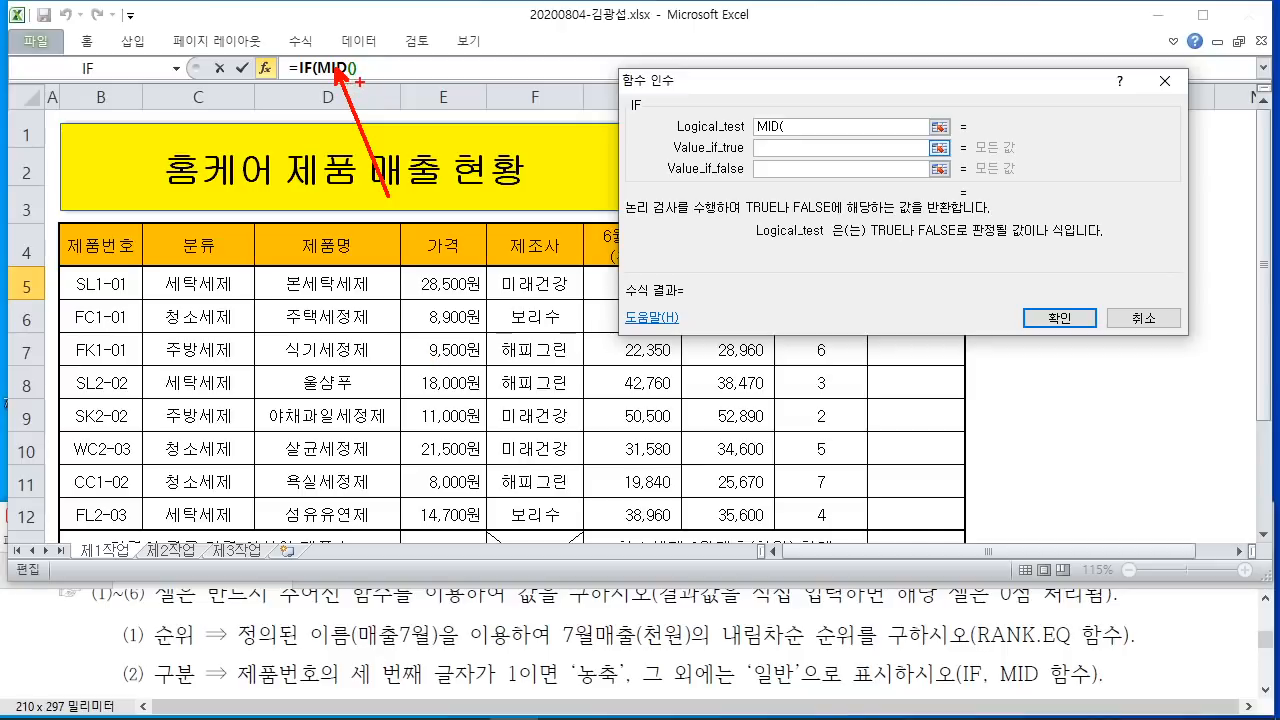
{"action": "key", "text": "Escape"}
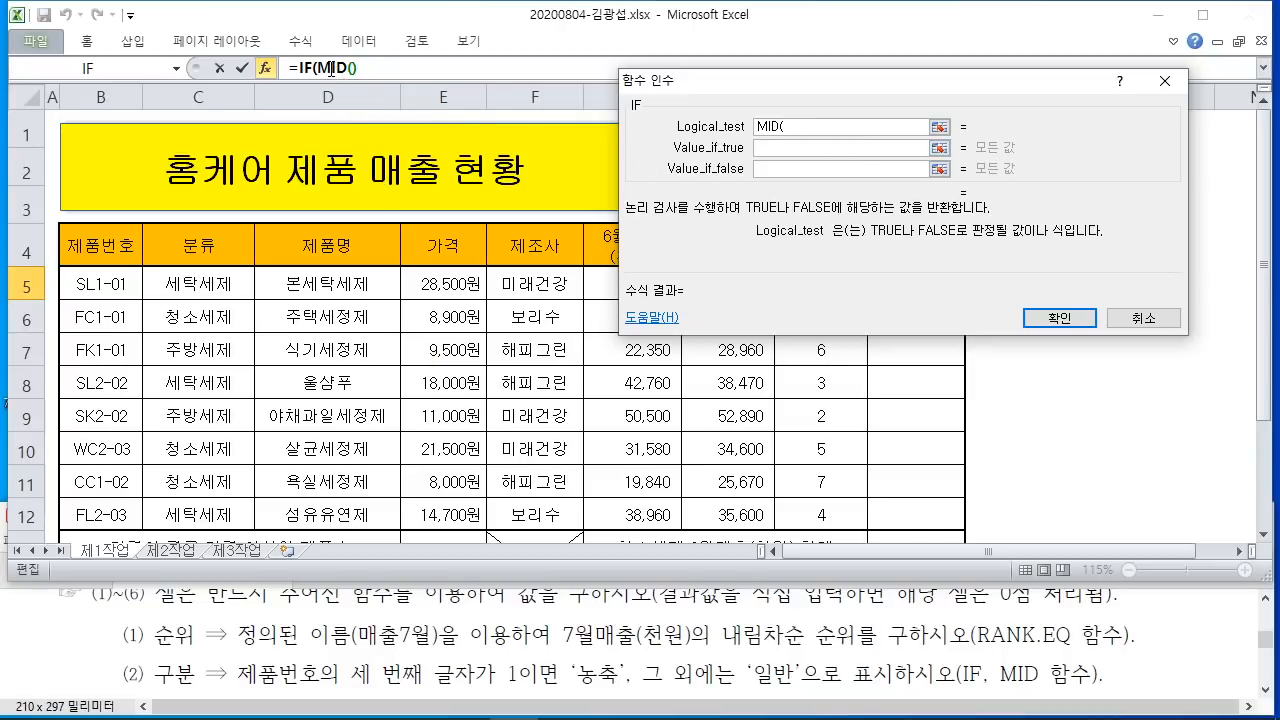
{"action": "left_click", "coordinate": [331, 68]}
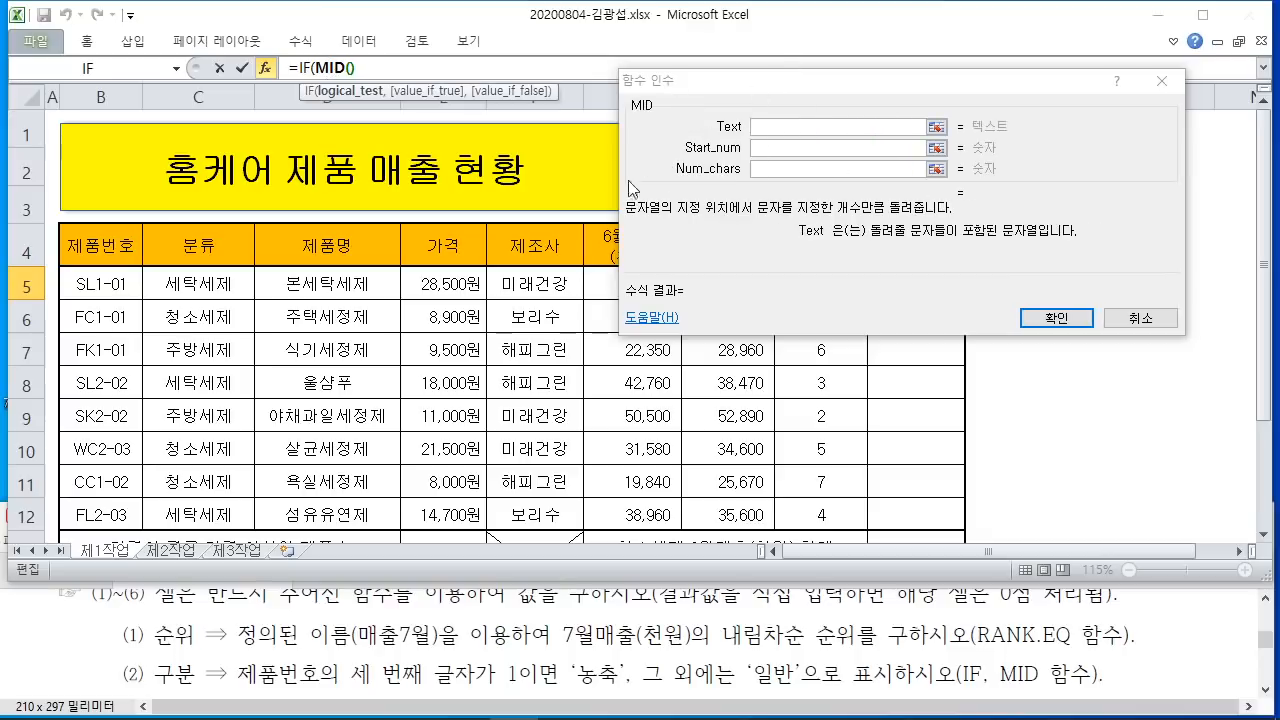
{"action": "left_click", "coordinate": [763, 127]}
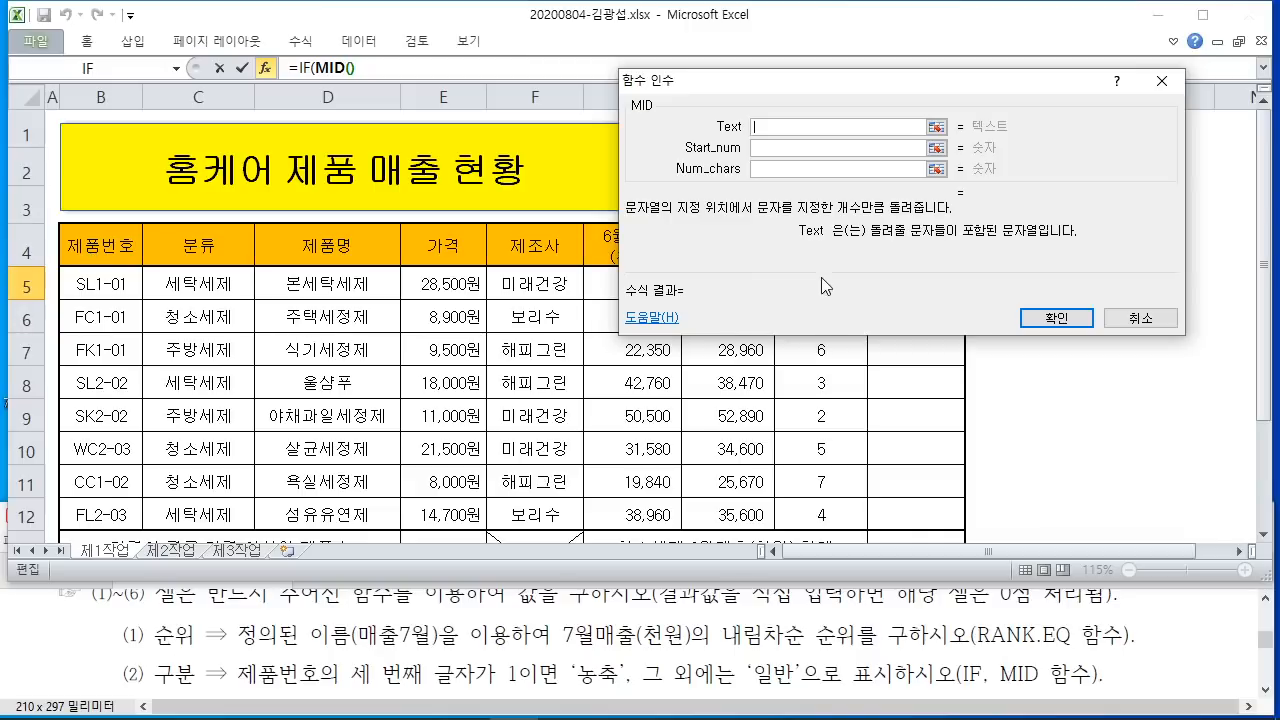
{"action": "left_click_drag", "start_coordinate": [853, 88], "coordinate": [1236, 108]}
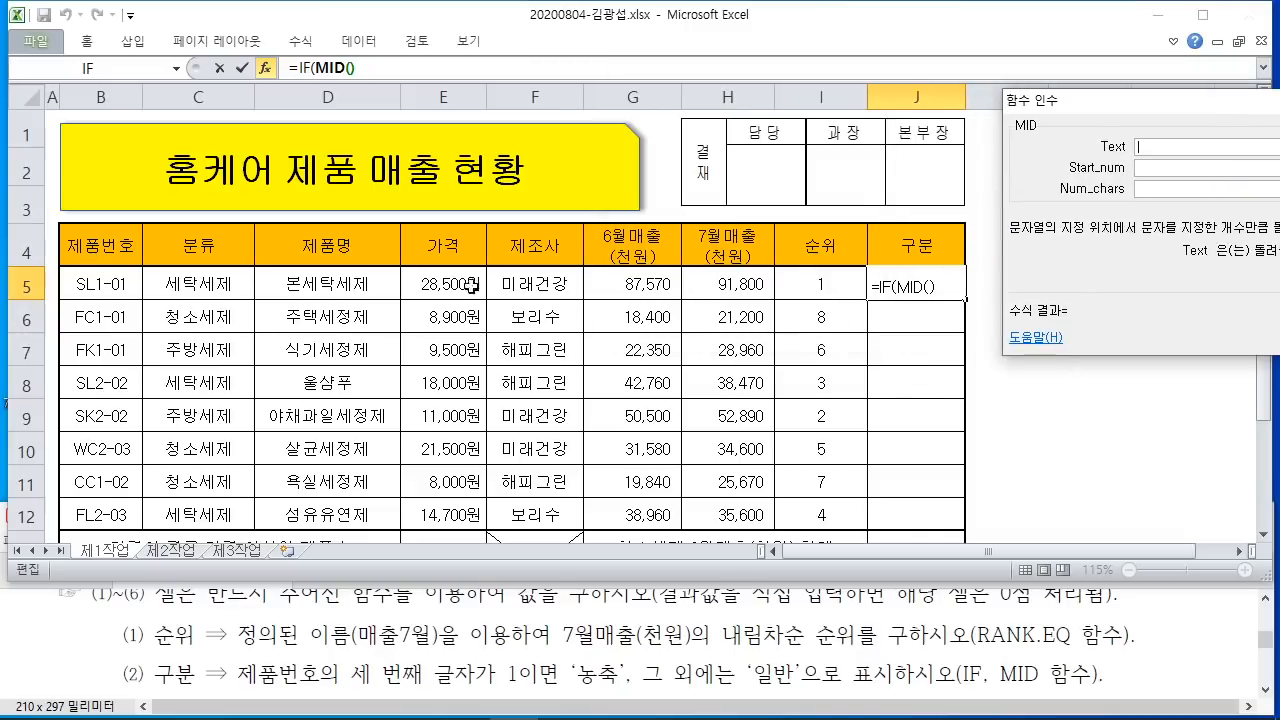
{"action": "left_click", "coordinate": [88, 288]}
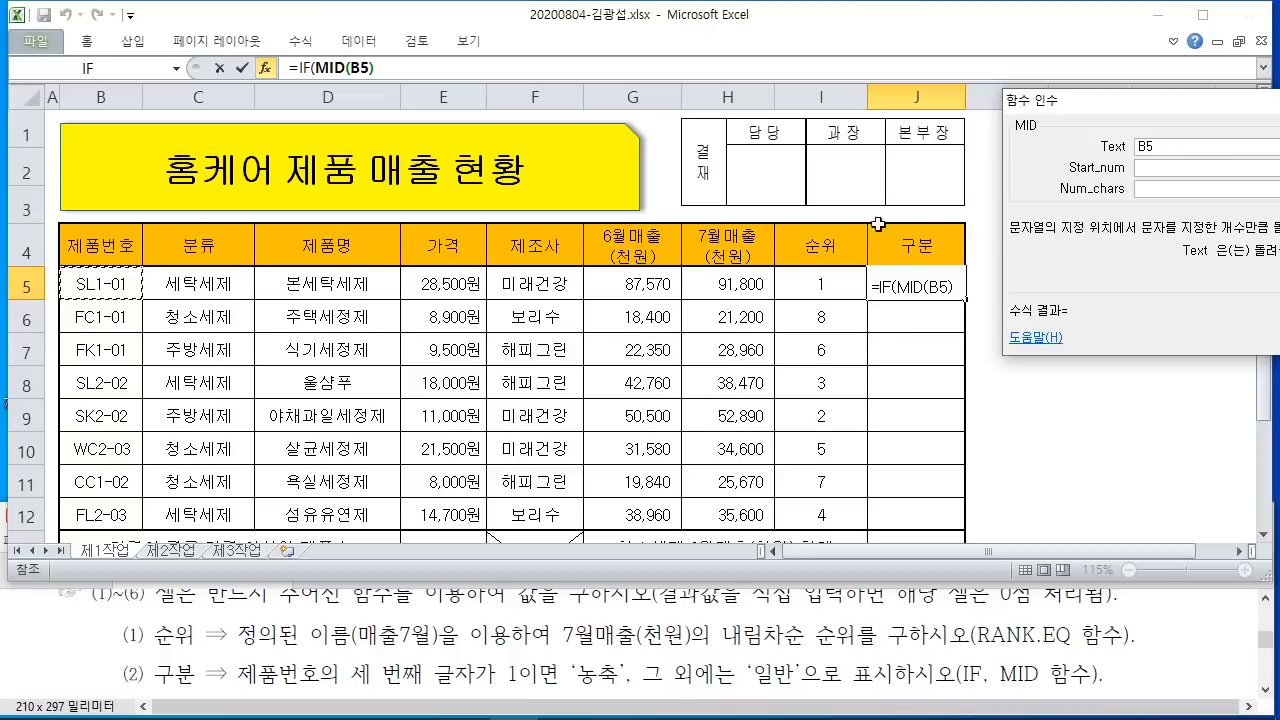
{"action": "left_click_drag", "start_coordinate": [1168, 102], "coordinate": [787, 104]}
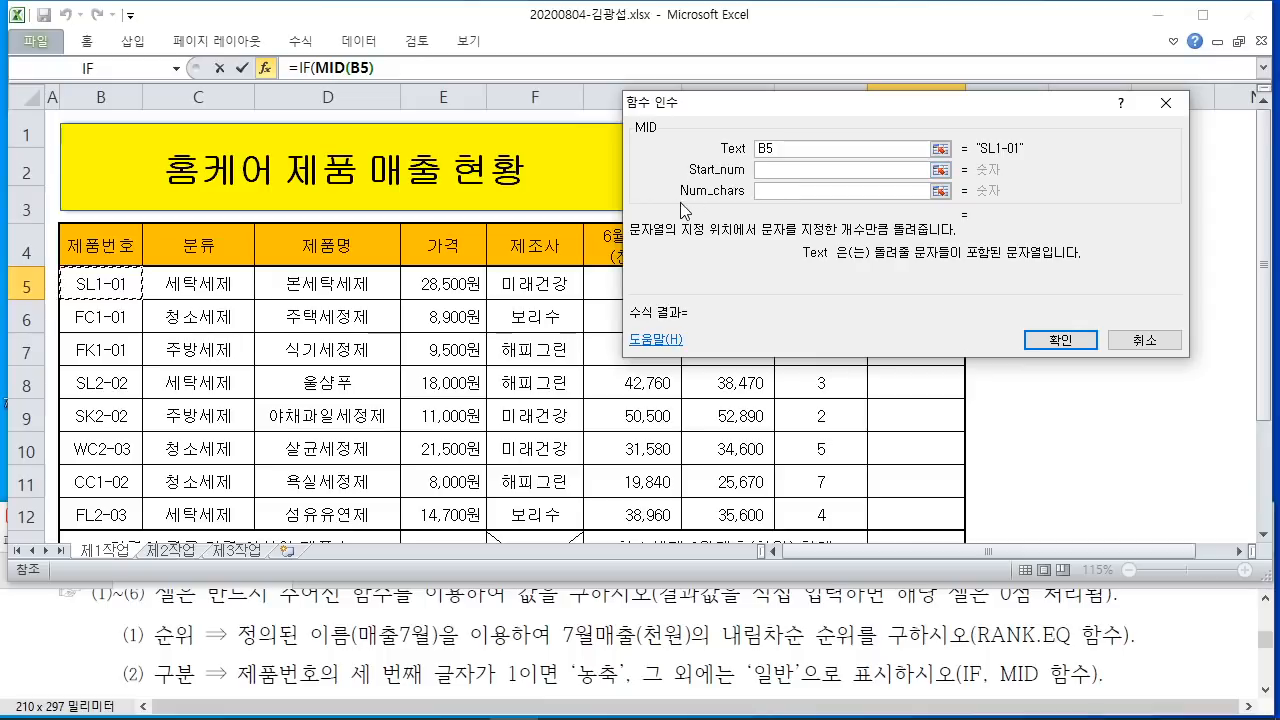
{"action": "left_click", "coordinate": [774, 169]}
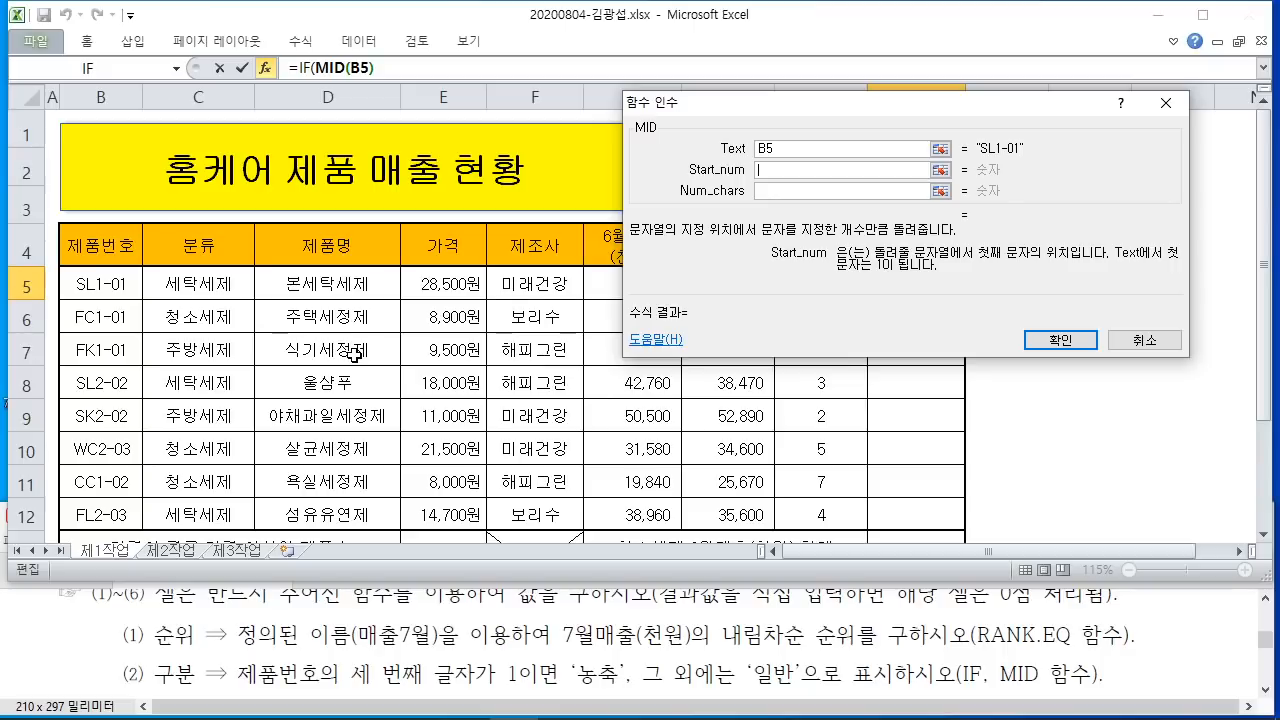
{"action": "type", "text": "3"}
{"action": "left_click", "coordinate": [922, 190]}
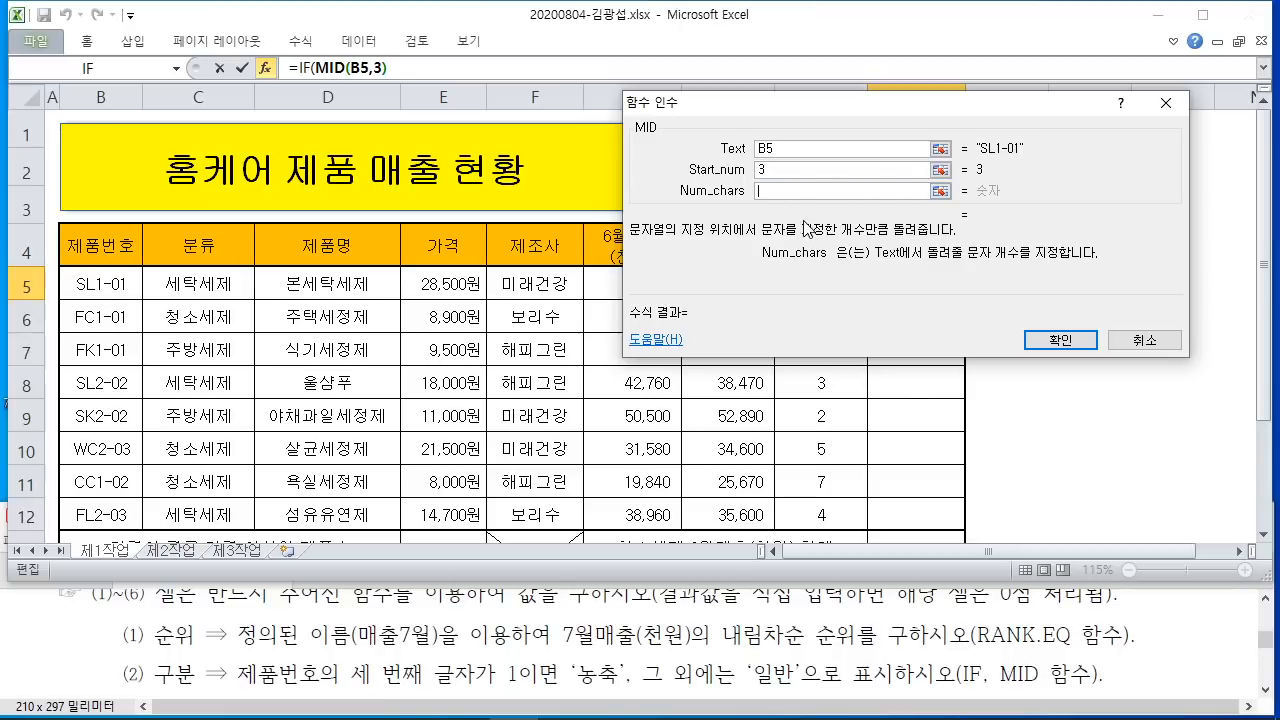
{"action": "type", "text": "1"}
{"action": "left_click_drag", "start_coordinate": [966, 196], "coordinate": [1014, 240]}
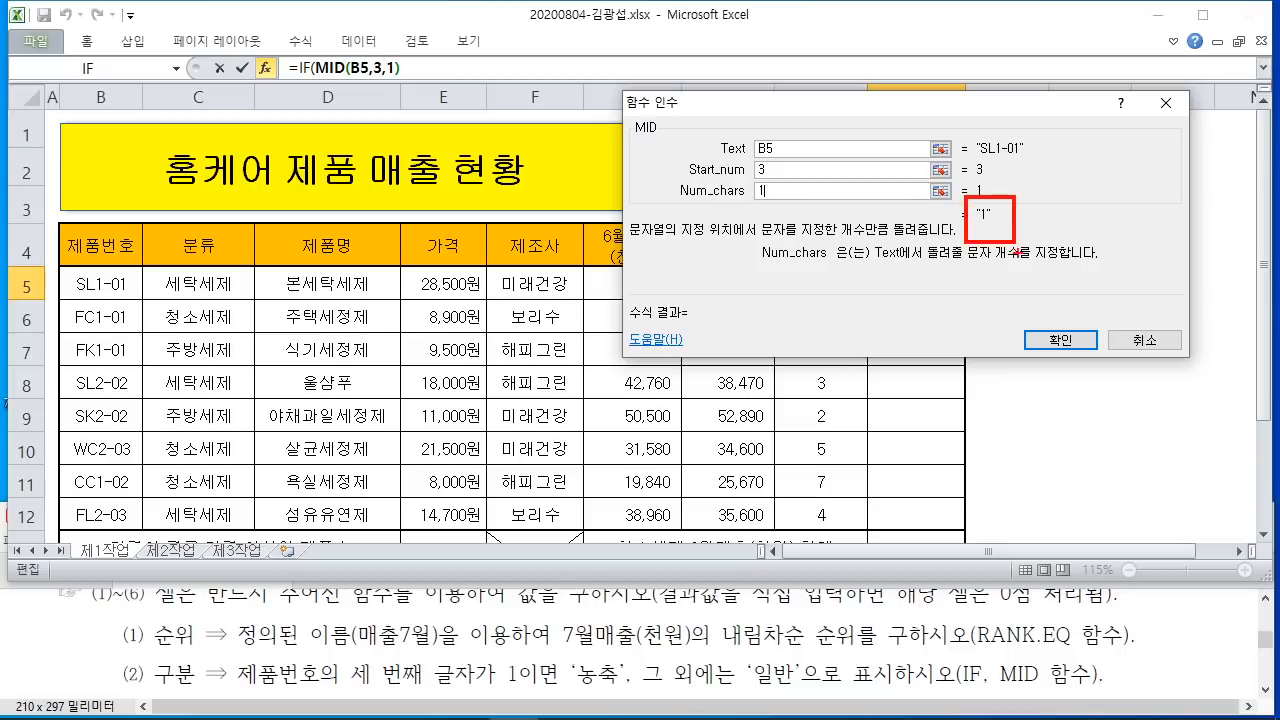
{"action": "left_click_drag", "start_coordinate": [724, 309], "coordinate": [753, 424]}
{"action": "left_click_drag", "start_coordinate": [787, 316], "coordinate": [784, 333]}
{"action": "left_click_drag", "start_coordinate": [800, 316], "coordinate": [804, 338]}
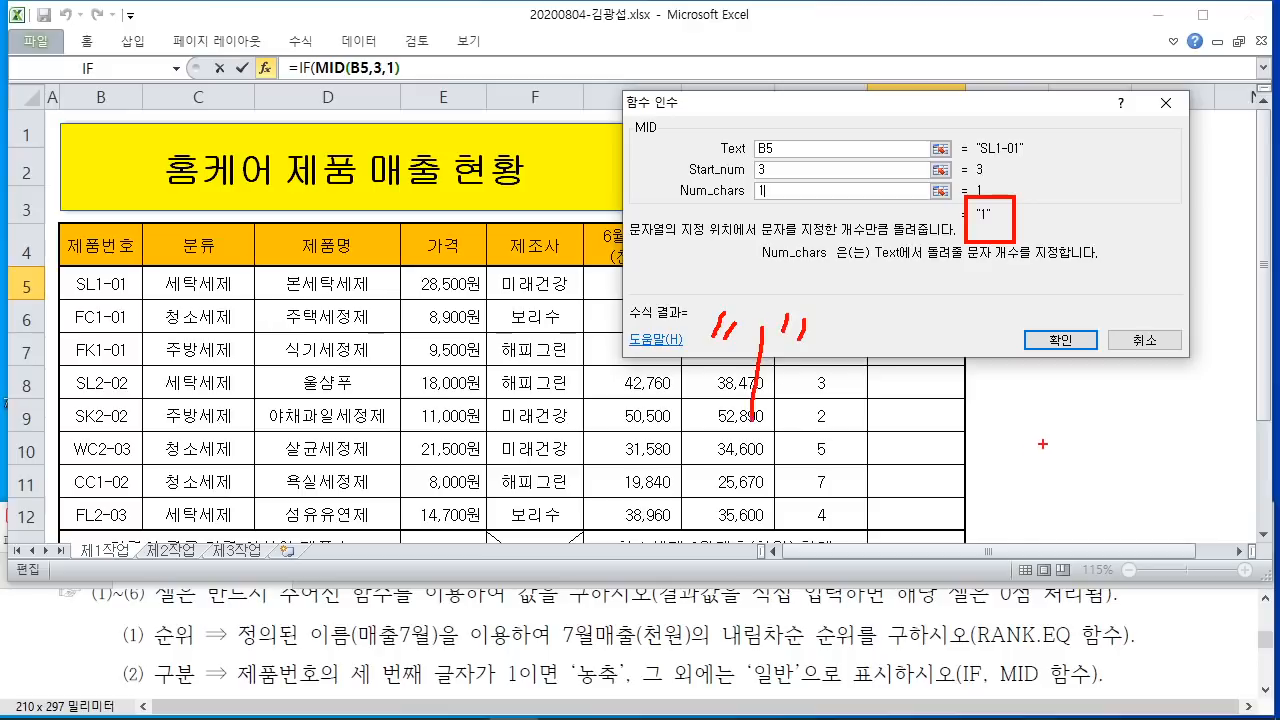
{"action": "left_click_drag", "start_coordinate": [1048, 410], "coordinate": [1051, 440]}
{"action": "mouse_move", "coordinate": [800, 393]}
{"action": "left_mouse_down"}
{"action": "mouse_move", "coordinate": [692, 422]}
{"action": "mouse_move", "coordinate": [712, 298]}
{"action": "mouse_move", "coordinate": [848, 400]}
{"action": "mouse_move", "coordinate": [768, 417]}
{"action": "left_mouse_up"}
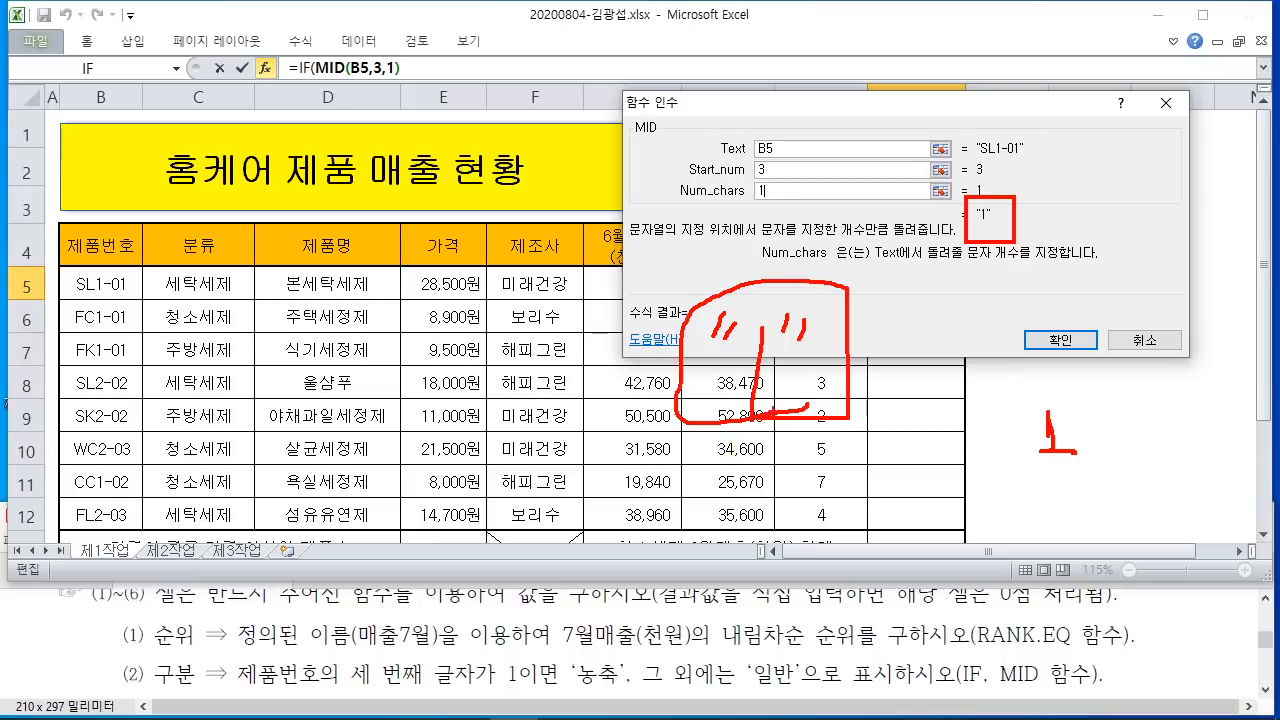
{"action": "left_click_drag", "start_coordinate": [625, 146], "coordinate": [655, 152]}
{"action": "mouse_move", "coordinate": [963, 505]}
{"action": "left_mouse_down"}
{"action": "mouse_move", "coordinate": [964, 586]}
{"action": "mouse_move", "coordinate": [982, 581]}
{"action": "left_mouse_up"}
{"action": "left_click_drag", "start_coordinate": [1046, 480], "coordinate": [1049, 491]}
{"action": "left_click_drag", "start_coordinate": [1055, 478], "coordinate": [1090, 566]}
{"action": "left_click_drag", "start_coordinate": [1080, 568], "coordinate": [1104, 566]}
{"action": "left_click_drag", "start_coordinate": [1114, 477], "coordinate": [1124, 505]}
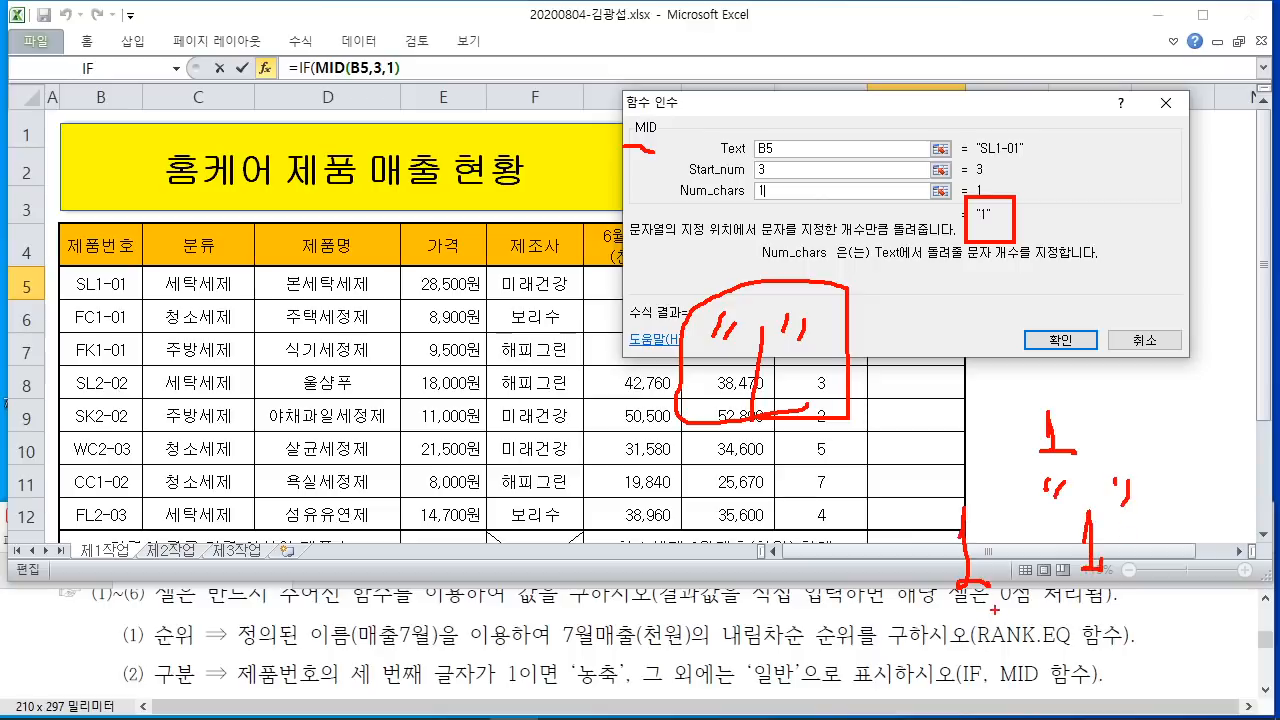
{"action": "mouse_move", "coordinate": [994, 609]}
{"action": "left_mouse_down"}
{"action": "mouse_move", "coordinate": [990, 472]}
{"action": "mouse_move", "coordinate": [1002, 590]}
{"action": "mouse_move", "coordinate": [1148, 598]}
{"action": "left_mouse_up"}
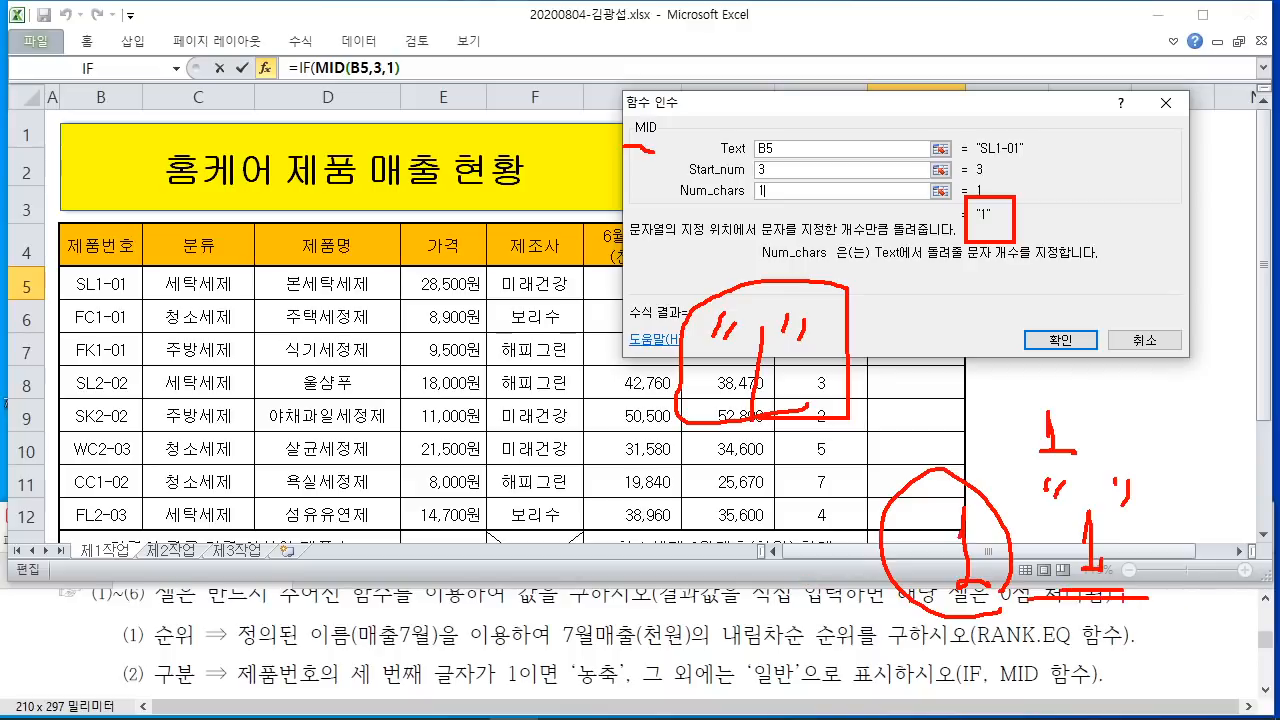
{"action": "key", "text": "Escape"}
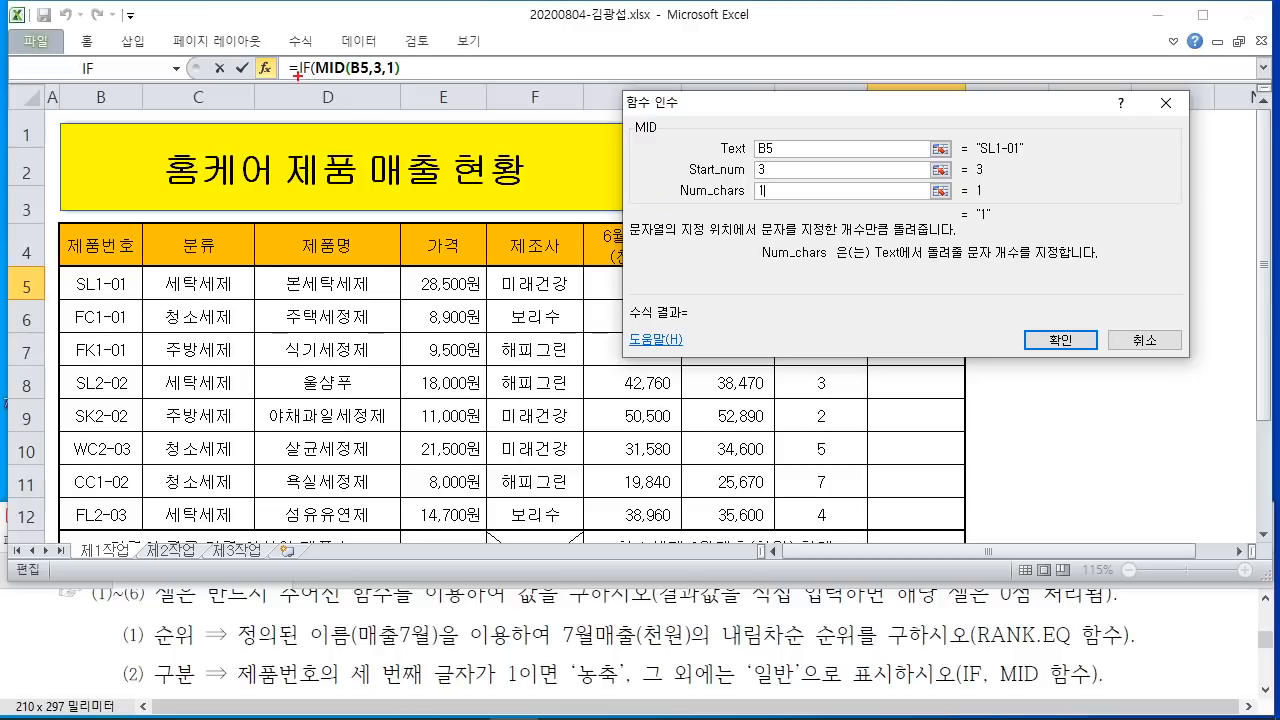
{"action": "left_click_drag", "start_coordinate": [297, 75], "coordinate": [322, 212]}
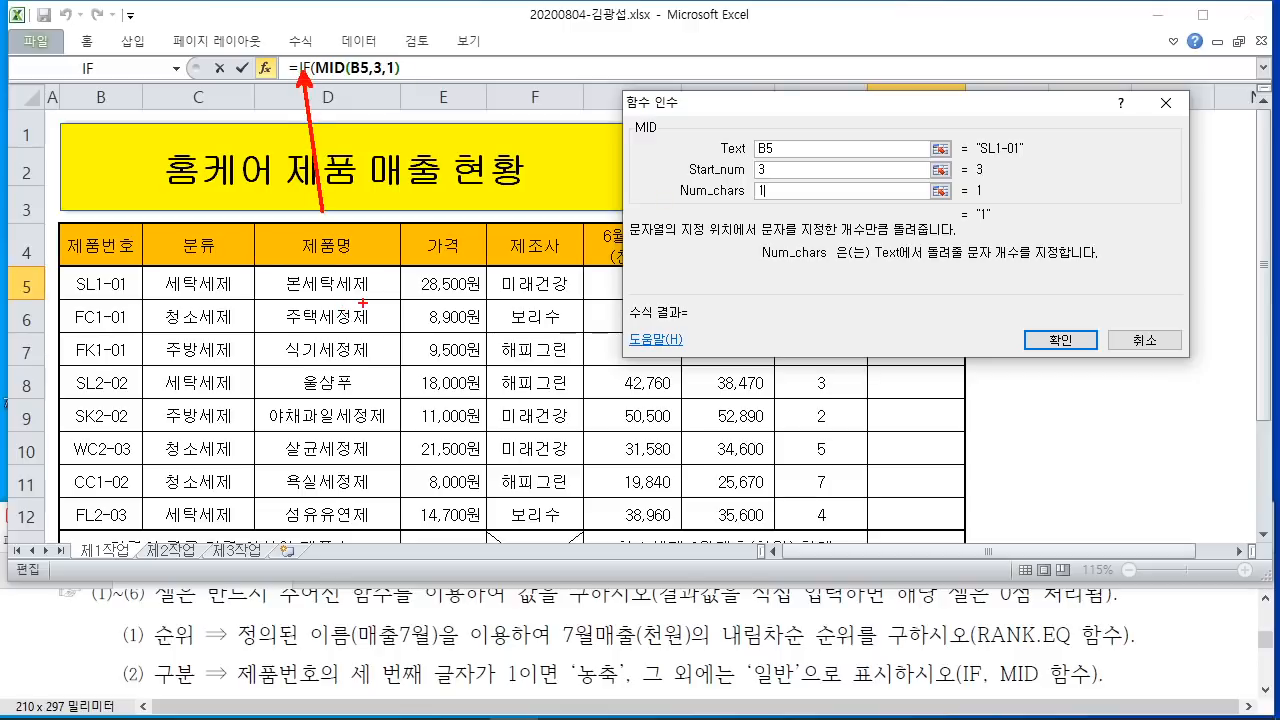
{"action": "key", "text": "Escape"}
Step: Complete the IF Logical_test as MID(B5,3,1)="1", with the 1 in double quotes
{"action": "left_click", "coordinate": [298, 68]}
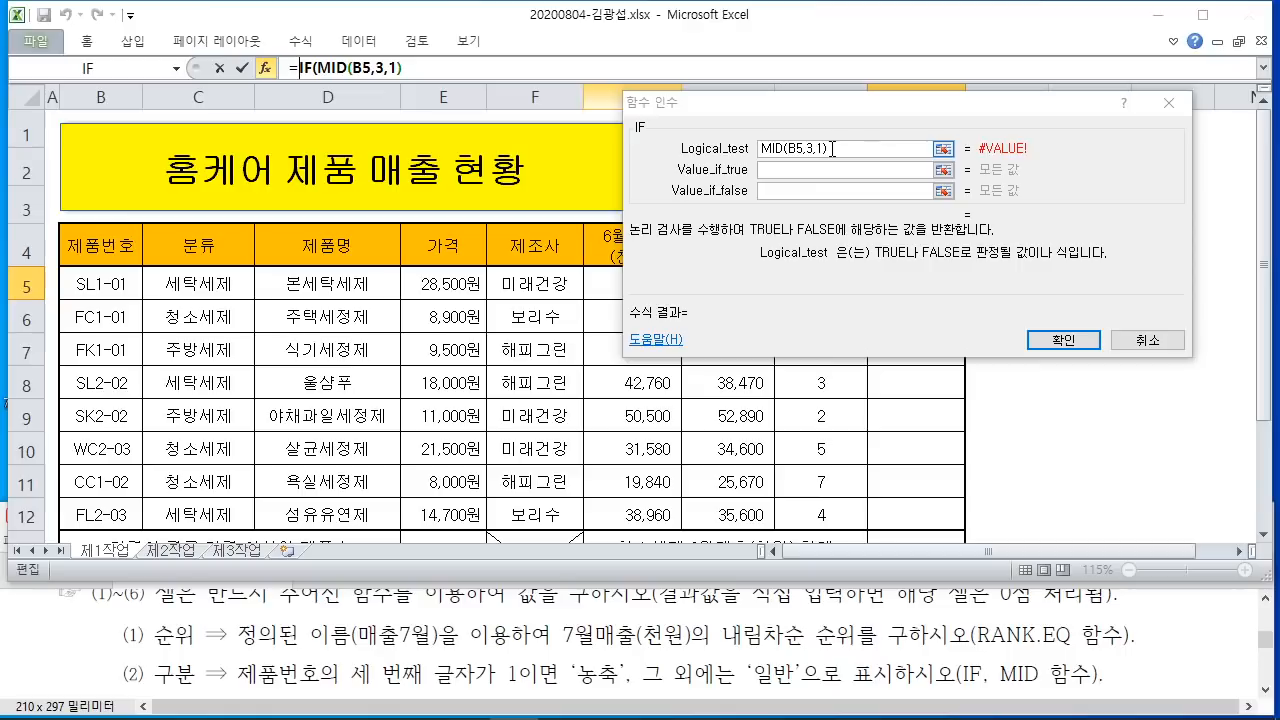
{"action": "left_click", "coordinate": [834, 148]}
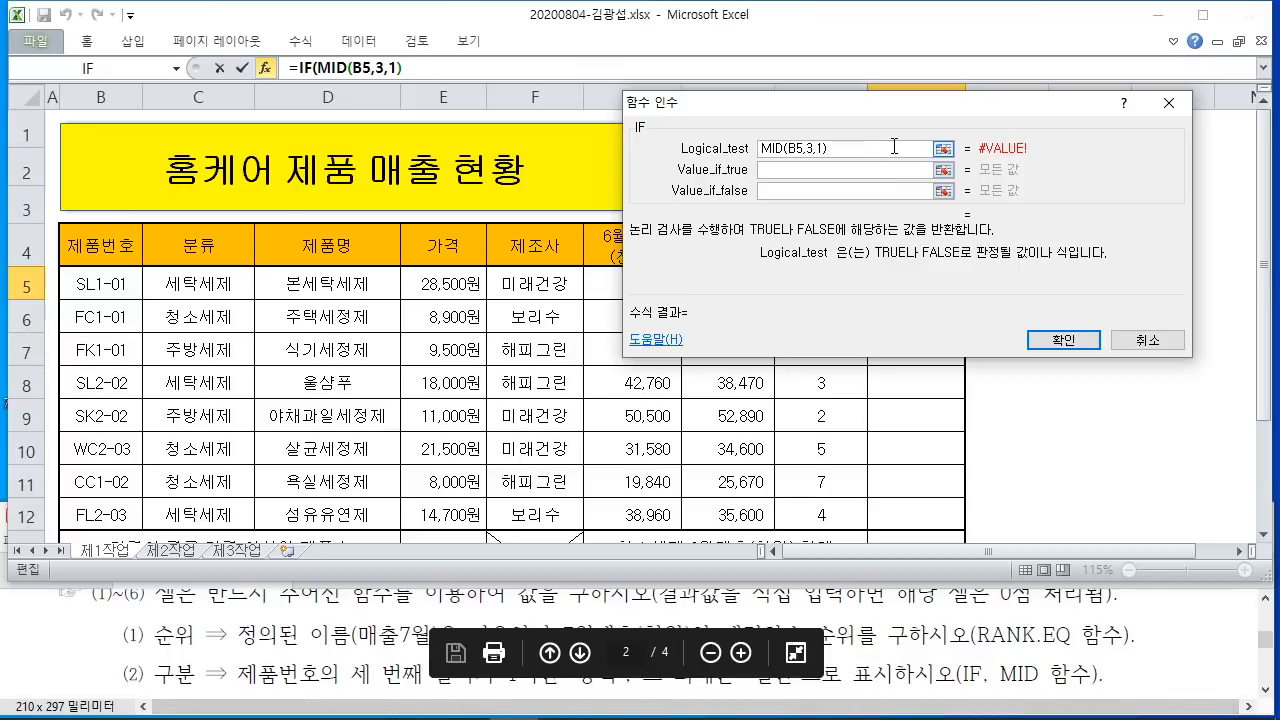
{"action": "type", "text": "=1"}
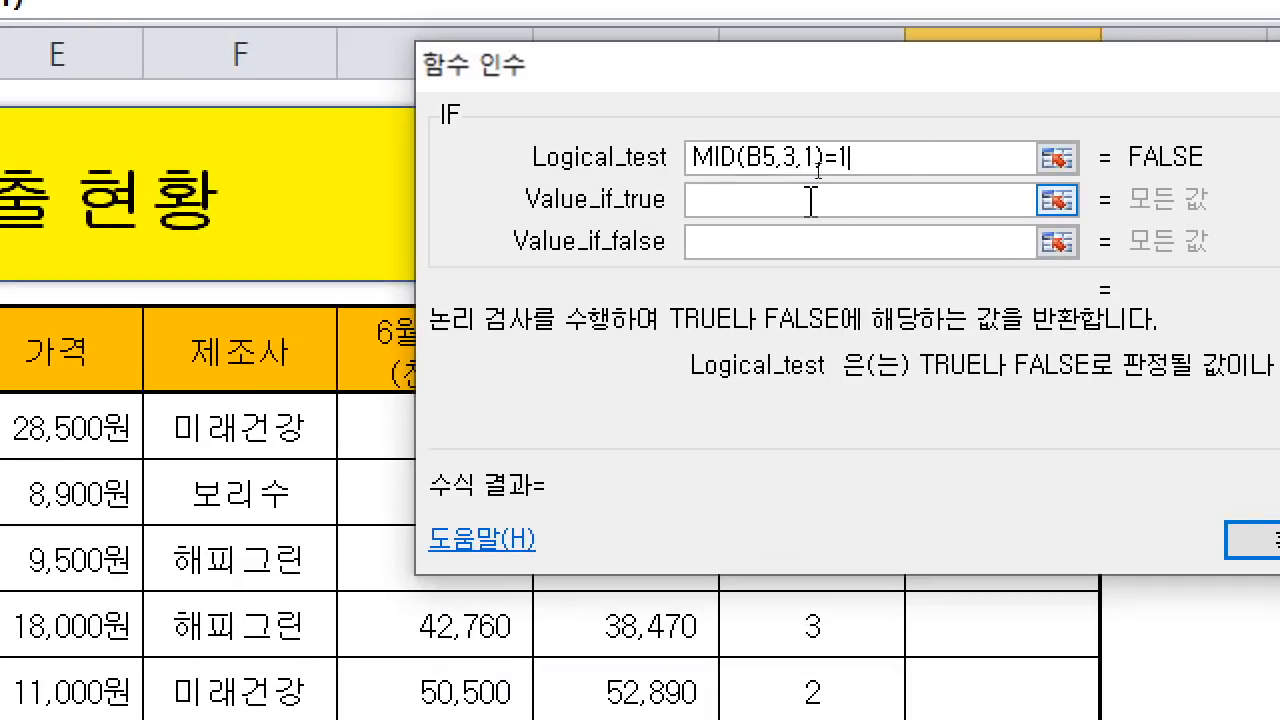
{"action": "left_click", "coordinate": [837, 157]}
{"action": "type", "text": "\""}
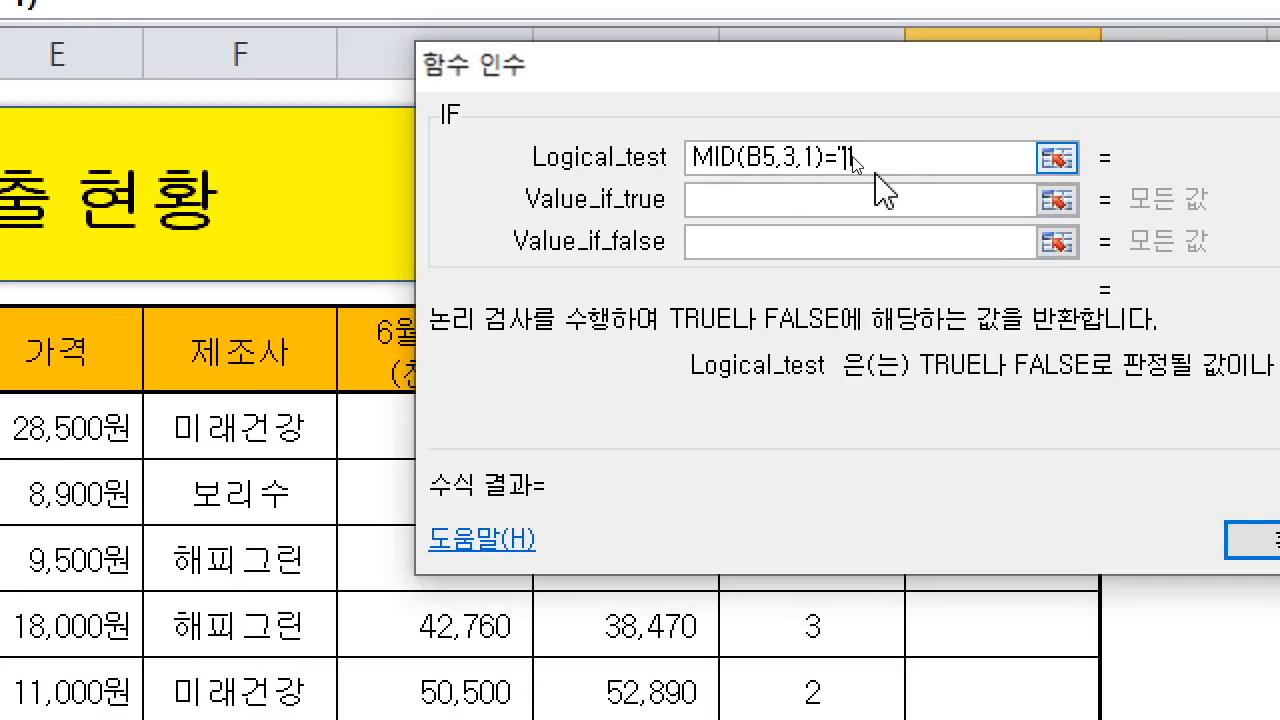
{"action": "left_click", "coordinate": [891, 157]}
{"action": "type", "text": "\""}
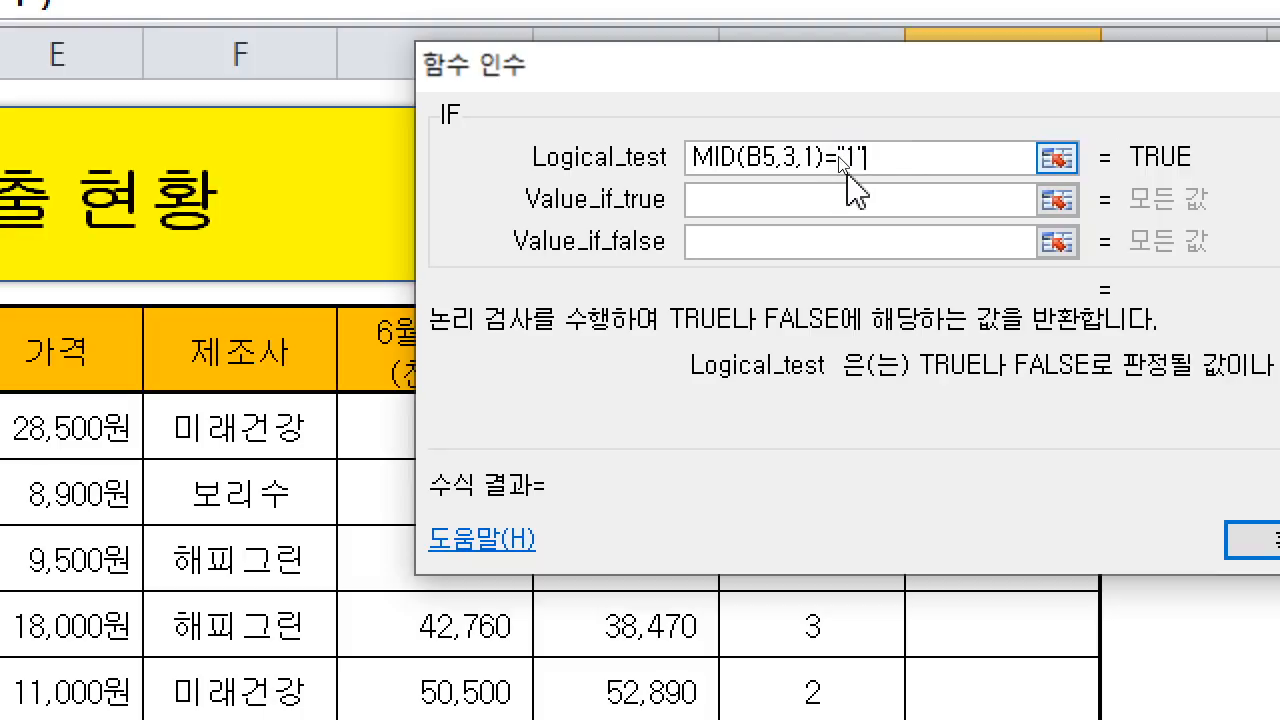
{"action": "left_click", "coordinate": [746, 207]}
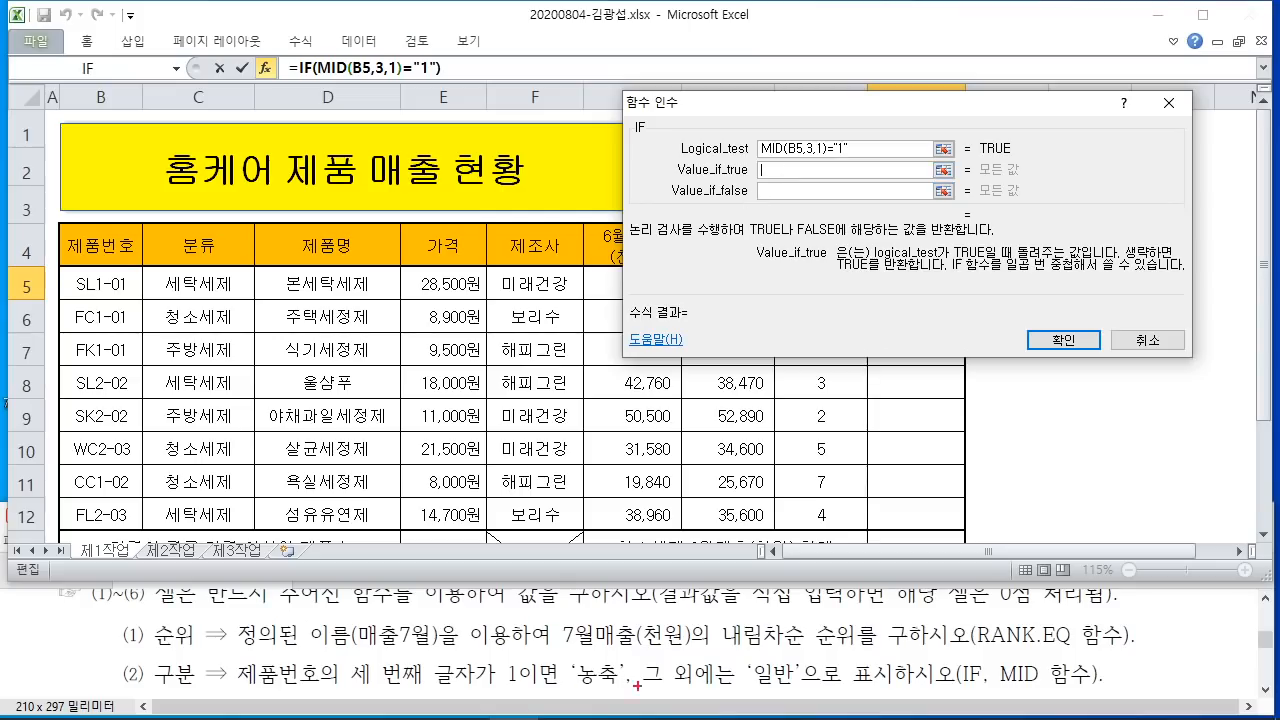
Step: Enter 농축 as the IF Value_if_true, matching it to the task instructions
{"action": "mouse_move", "coordinate": [637, 686]}
{"action": "left_mouse_down"}
{"action": "mouse_move", "coordinate": [595, 630]}
{"action": "mouse_move", "coordinate": [615, 700]}
{"action": "left_mouse_up"}
{"action": "left_click_drag", "start_coordinate": [776, 170], "coordinate": [612, 648]}
{"action": "key", "text": "Escape"}
{"action": "type", "text": "SHD"}
{"action": "key", "text": "BackSpace"}
{"action": "key", "text": "BackSpace"}
{"action": "key", "text": "BackSpace"}
{"action": "type", "text": "ㅗ"}
{"action": "key", "text": "BackSpace"}
{"action": "type", "text": "농축"}
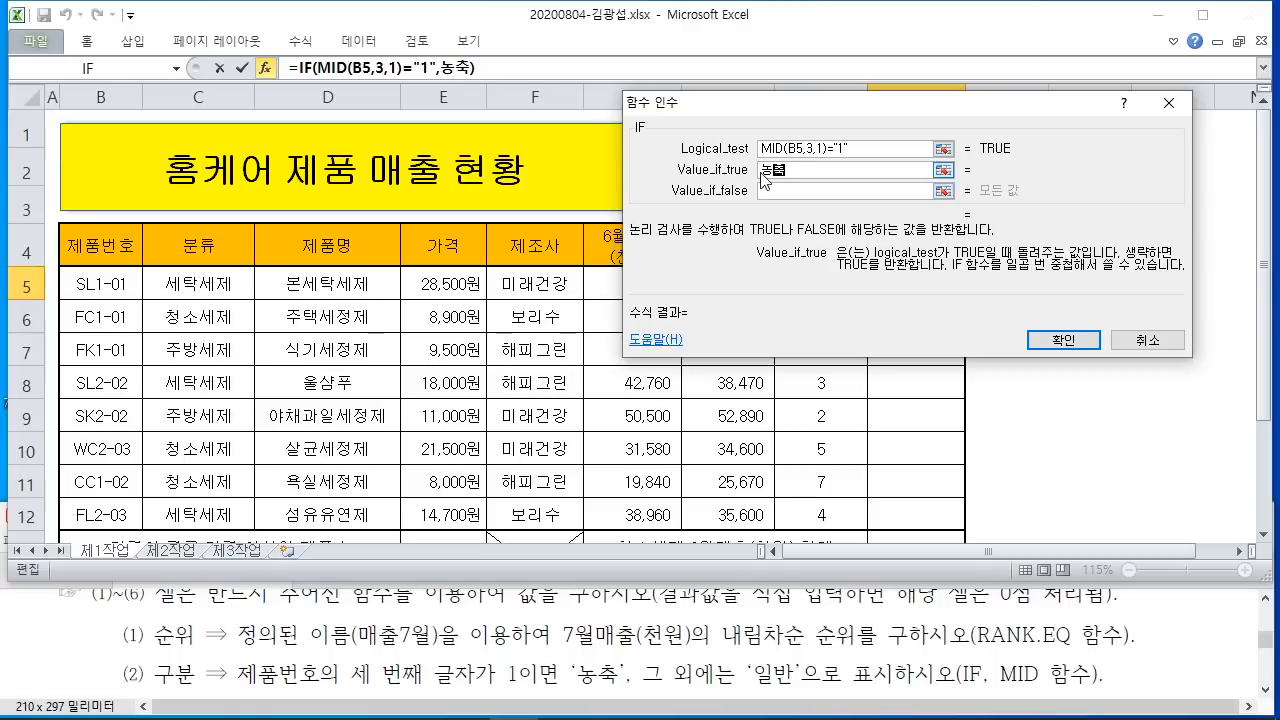
{"action": "left_click", "coordinate": [779, 190]}
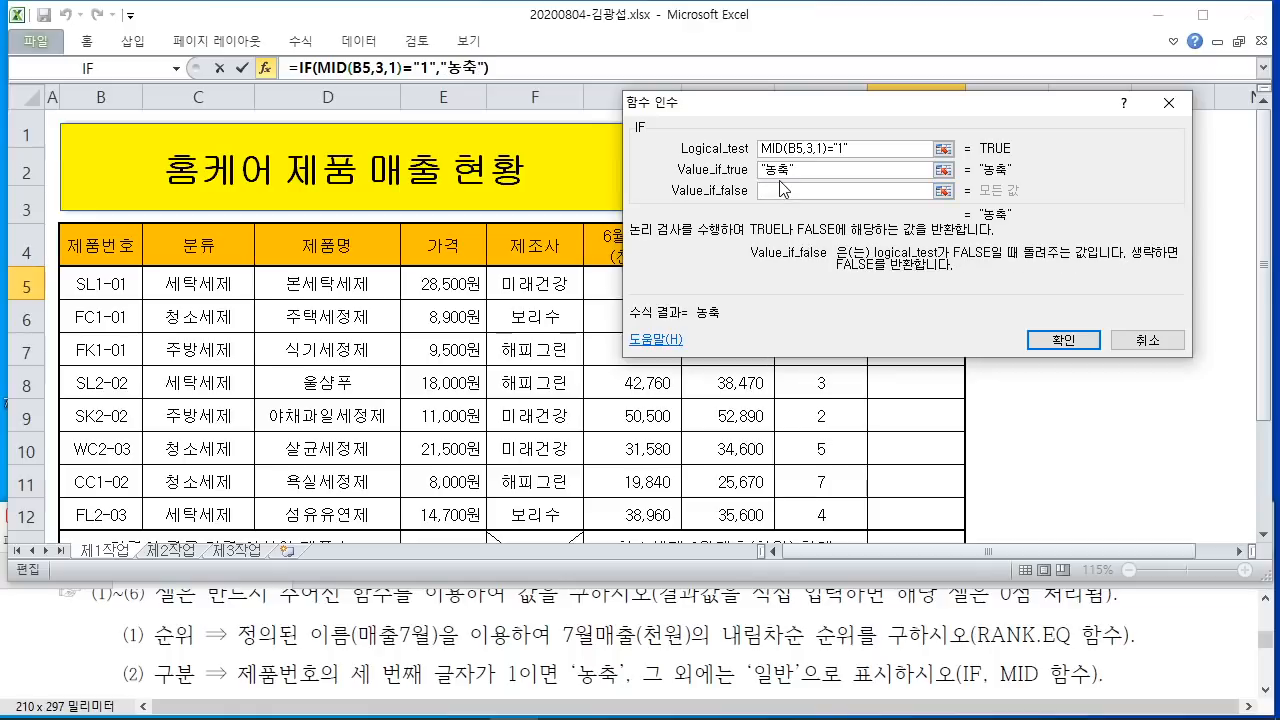
Step: Enter "일반" in quotes as the IF Value_if_false
{"action": "key", "text": "ctrl+2"}
{"action": "left_click_drag", "start_coordinate": [752, 690], "coordinate": [800, 690]}
{"action": "mouse_move", "coordinate": [775, 200]}
{"action": "left_mouse_down"}
{"action": "mouse_move", "coordinate": [786, 610]}
{"action": "mouse_move", "coordinate": [772, 690]}
{"action": "left_mouse_up"}
{"action": "key", "text": "Escape"}
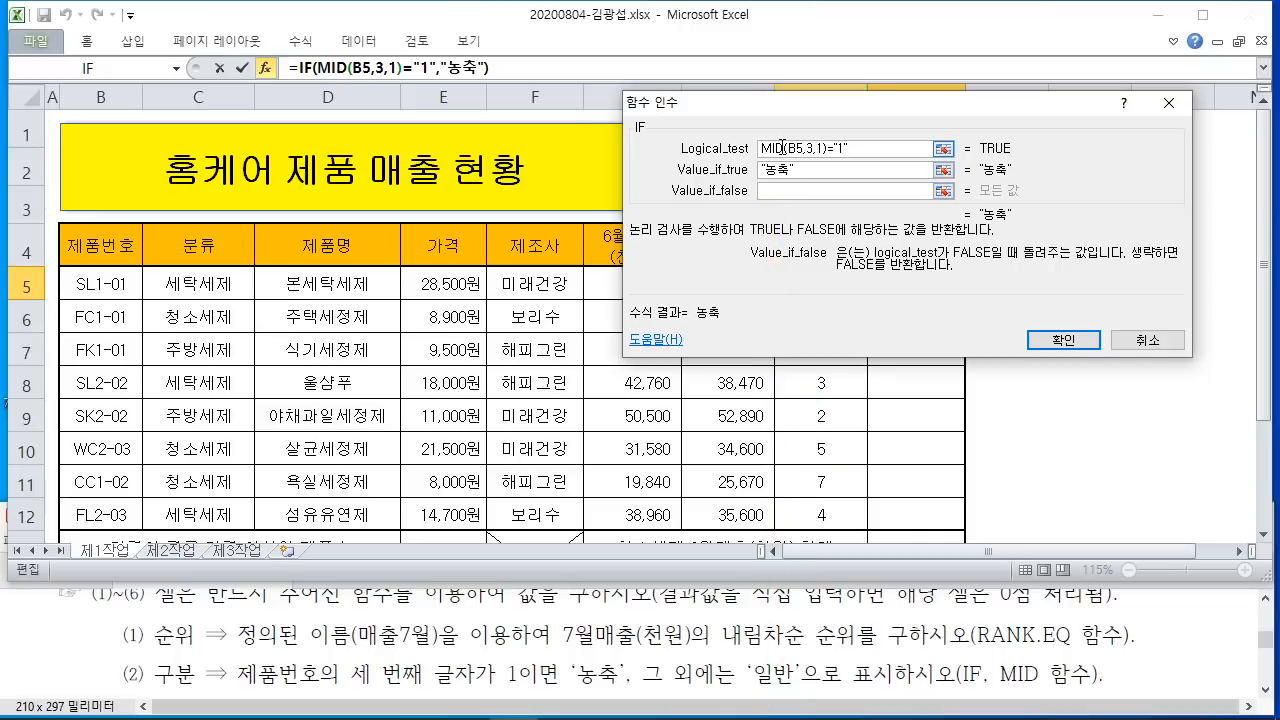
{"action": "type", "text": "일반"}
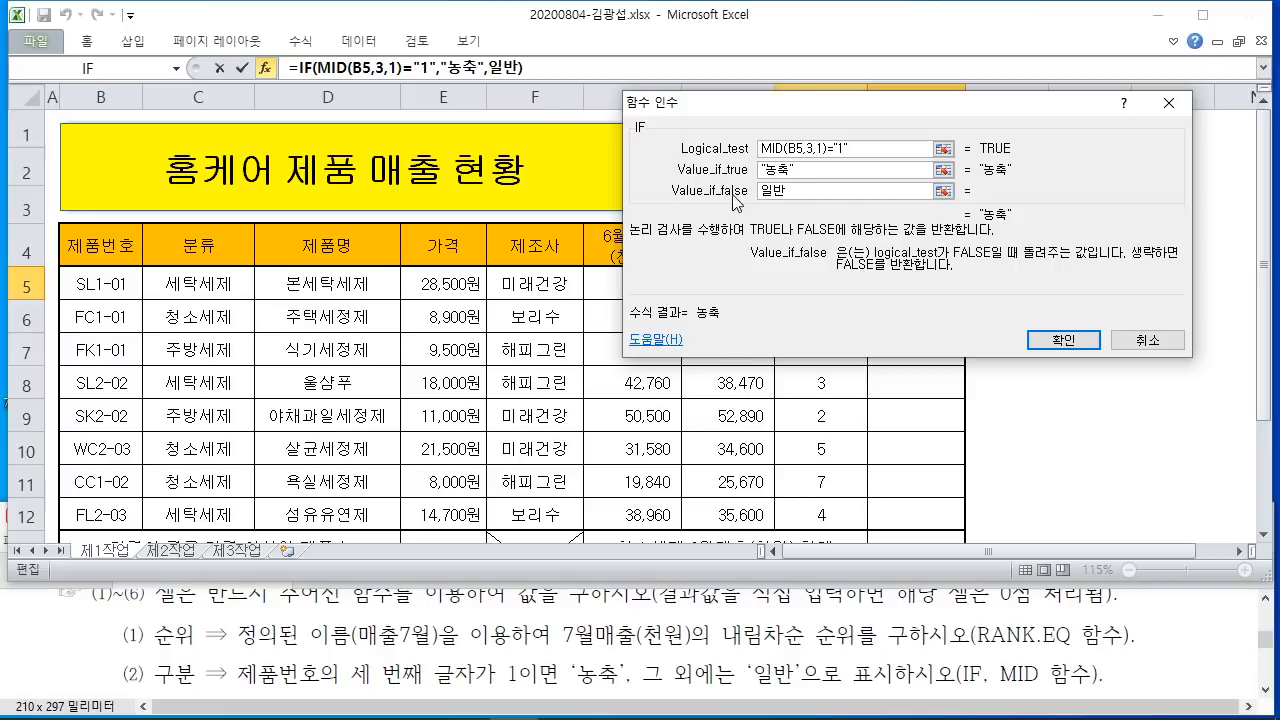
{"action": "left_click_drag", "start_coordinate": [502, 80], "coordinate": [507, 242]}
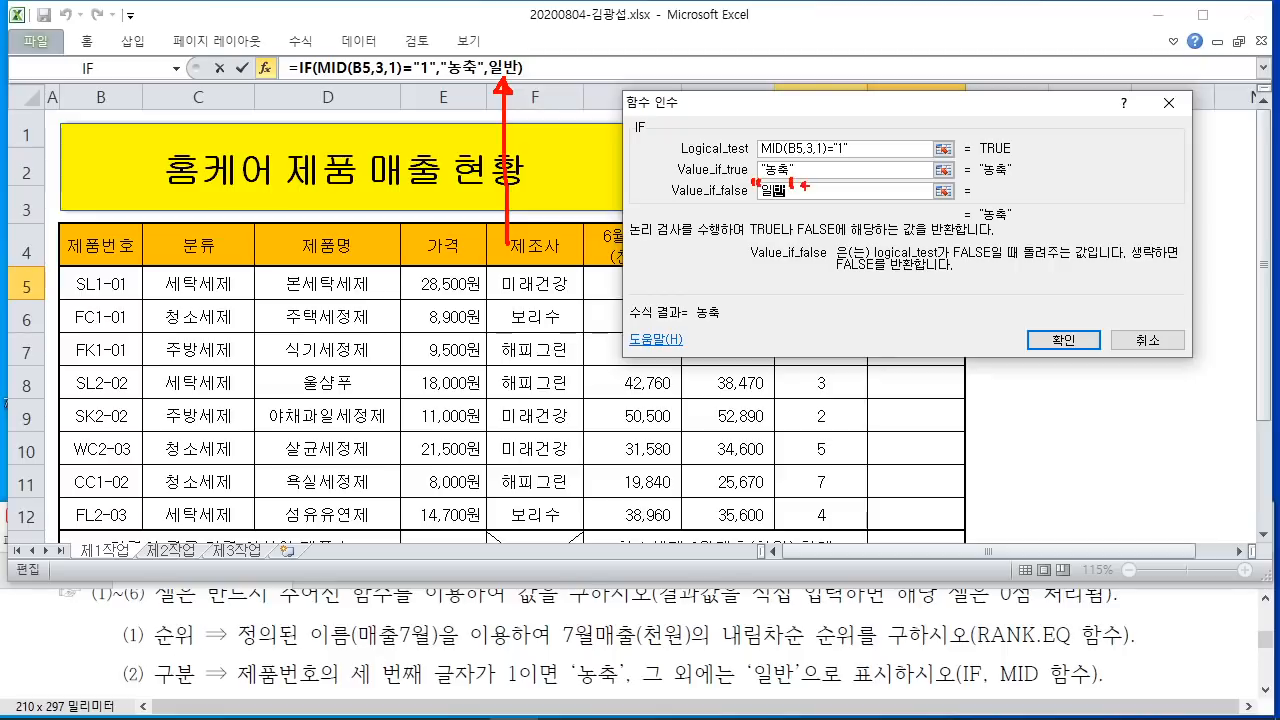
{"action": "key", "text": "Escape"}
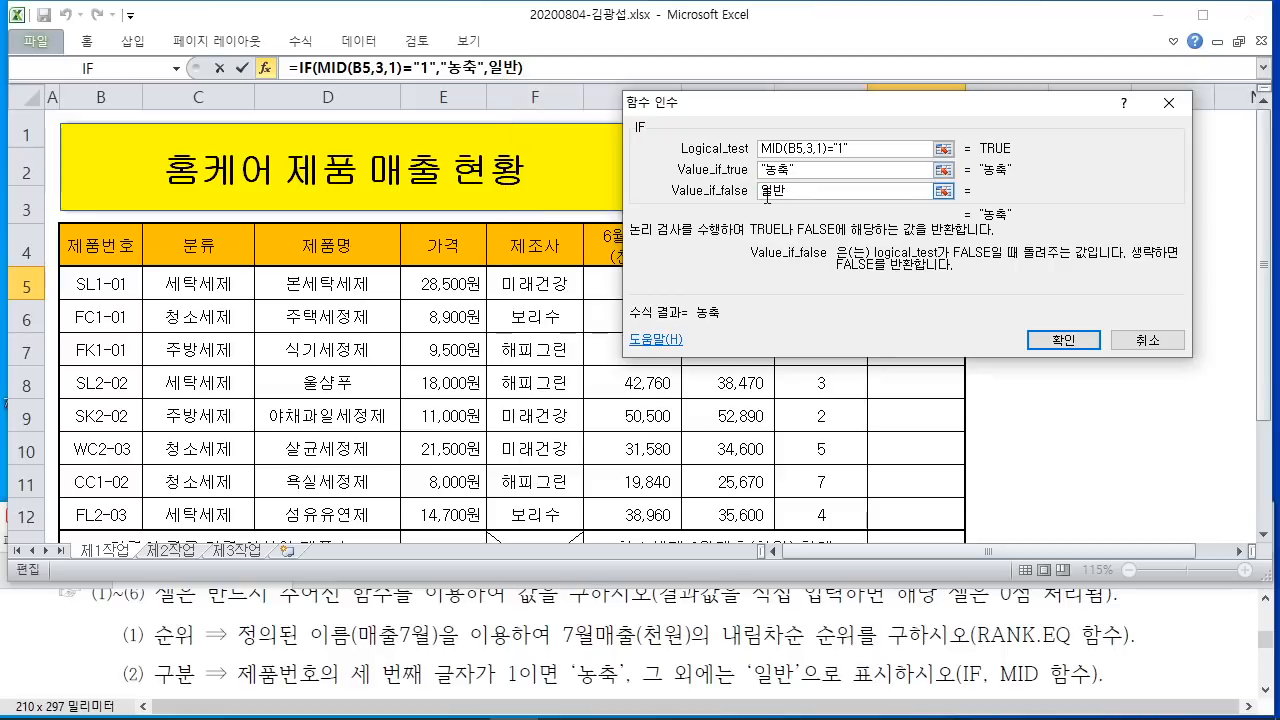
{"action": "type", "text": "\"일반"}
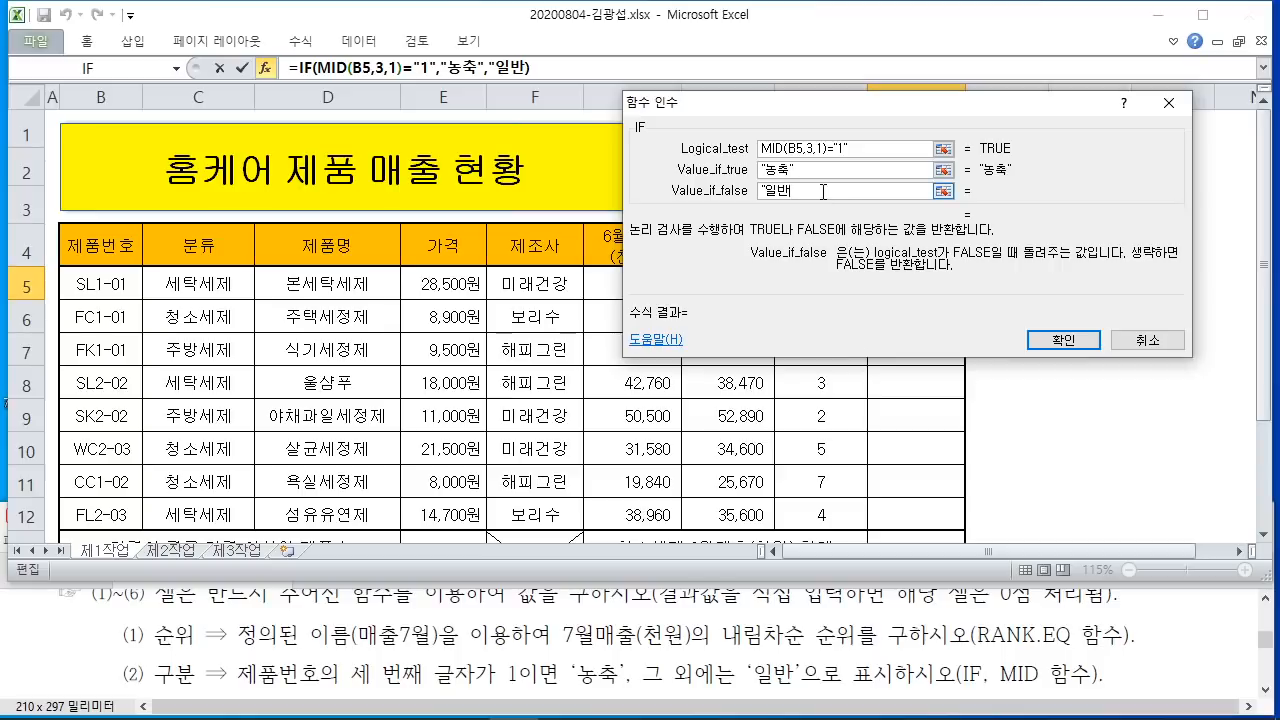
{"action": "type", "text": "\""}
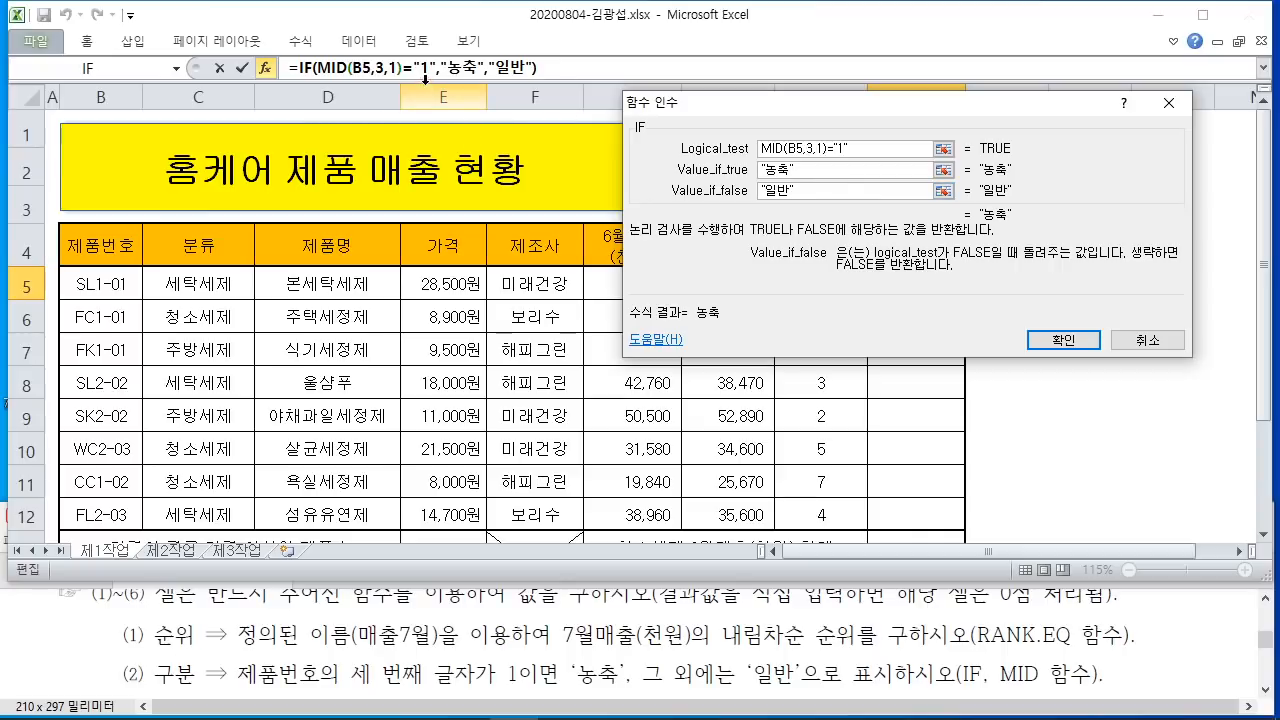
Step: Confirm the IF formula and fill it to J12 without formatting, showing 농축 or 일반
{"action": "left_click", "coordinate": [1064, 340]}
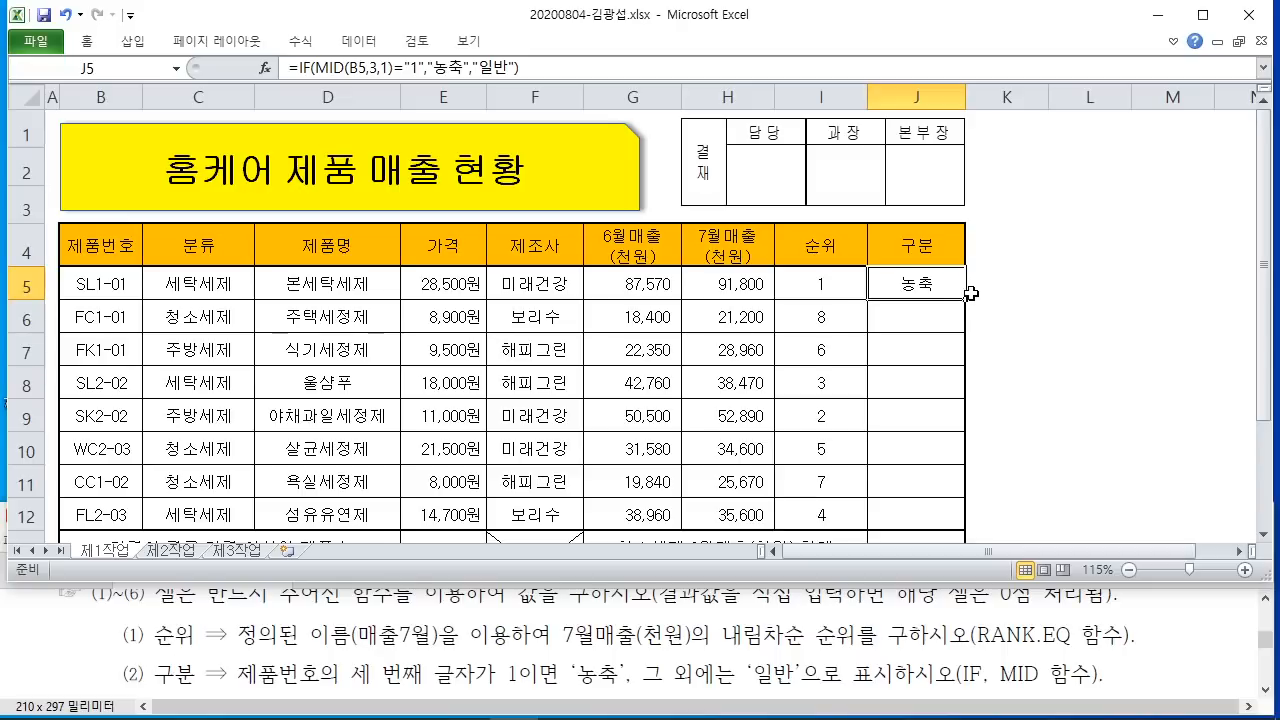
{"action": "left_click_drag", "start_coordinate": [965, 298], "coordinate": [965, 526]}
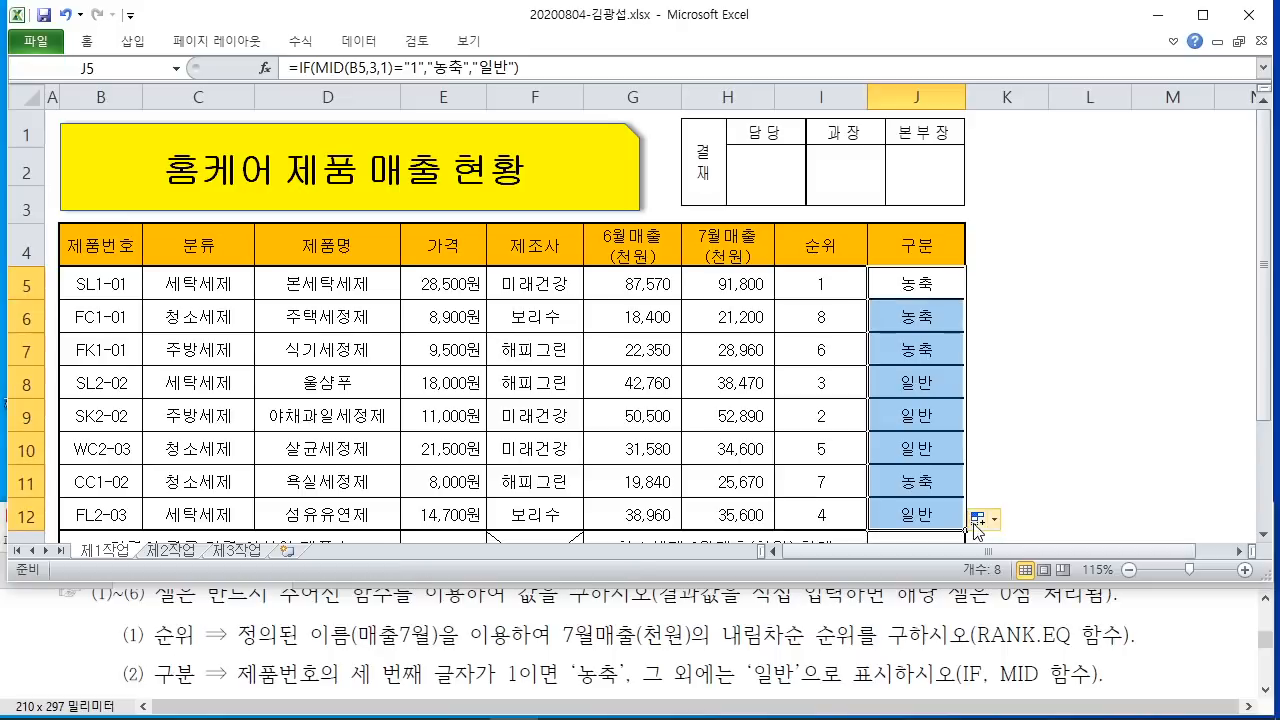
{"action": "left_click", "coordinate": [982, 521]}
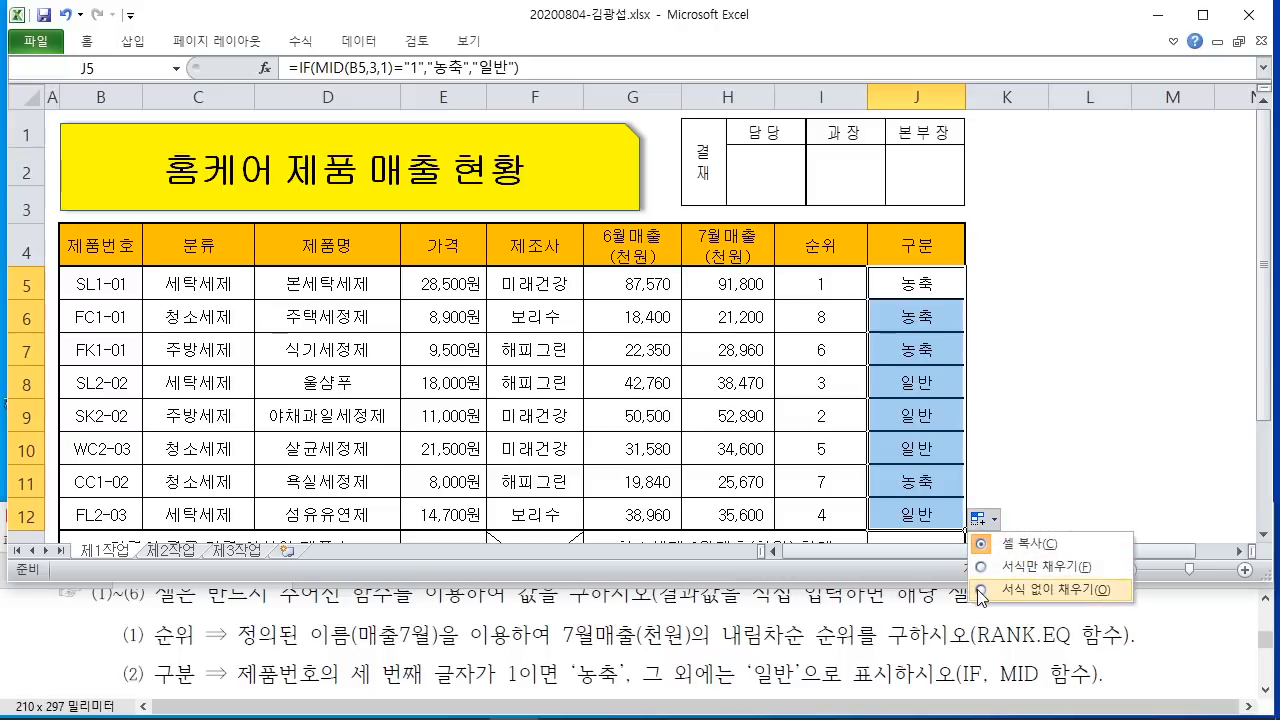
{"action": "left_click", "coordinate": [981, 590]}
{"action": "left_click", "coordinate": [1016, 487]}
{"action": "scroll", "coordinate": [1038, 314], "scroll_direction": "down", "scroll_amount": 1}
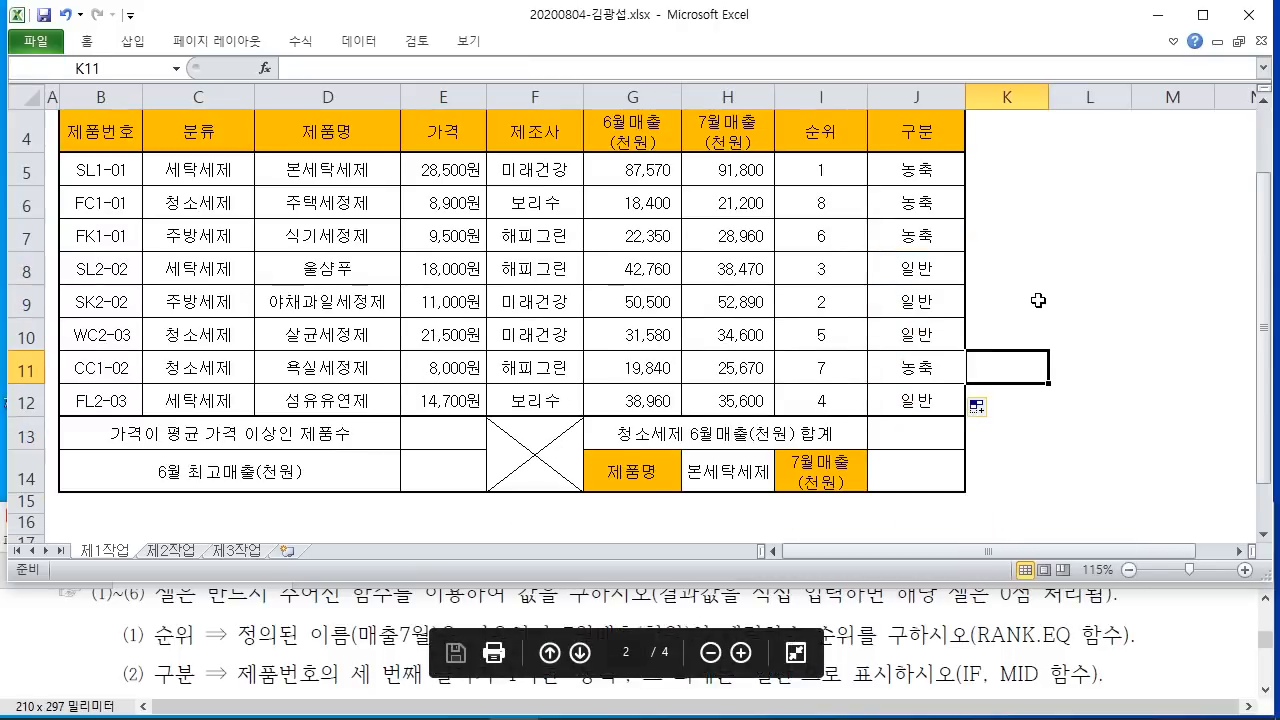
{"action": "left_click", "coordinate": [1186, 633]}
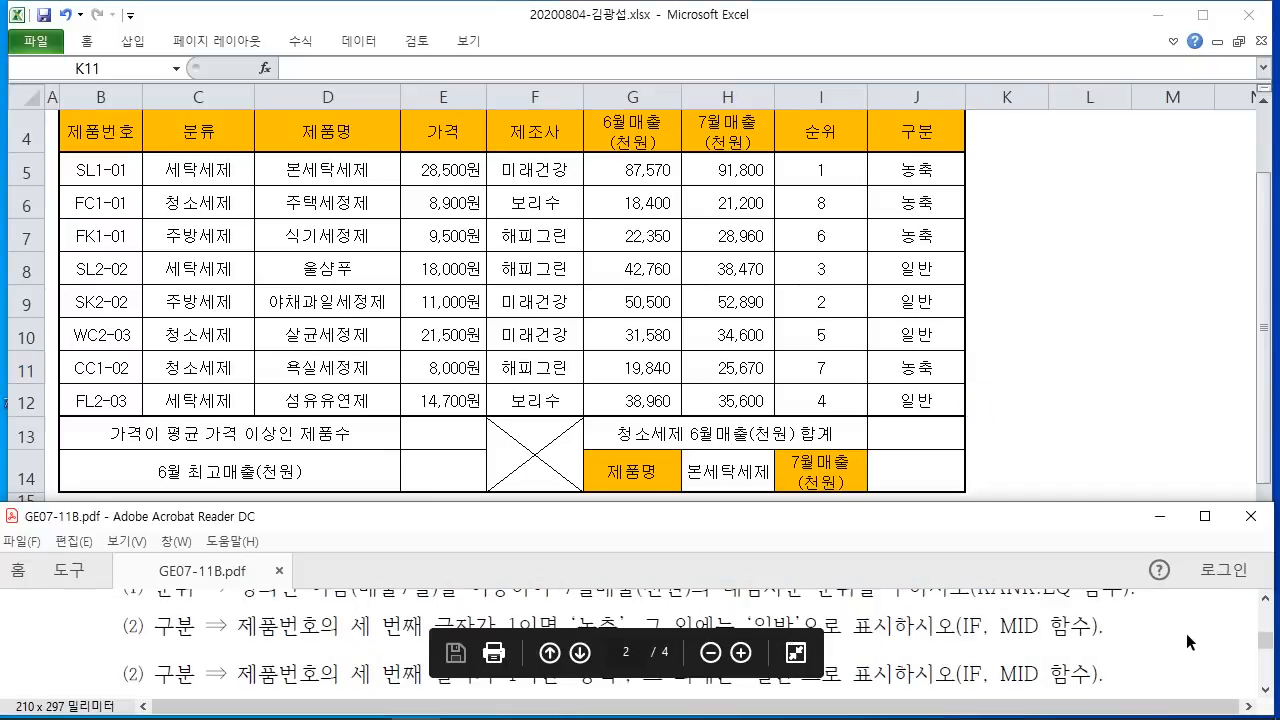
{"action": "scroll", "coordinate": [1186, 632], "scroll_direction": "down", "scroll_amount": 5}
{"action": "left_click", "coordinate": [1023, 369]}
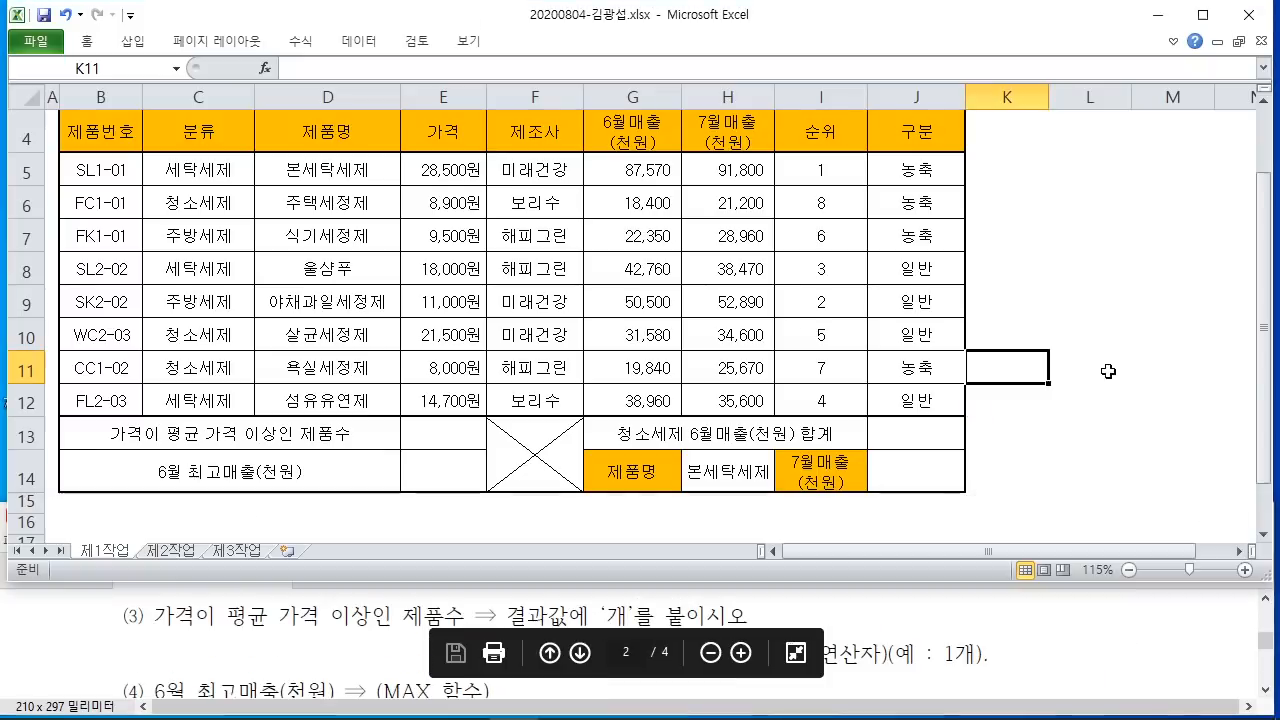
{"action": "left_click", "coordinate": [424, 439]}
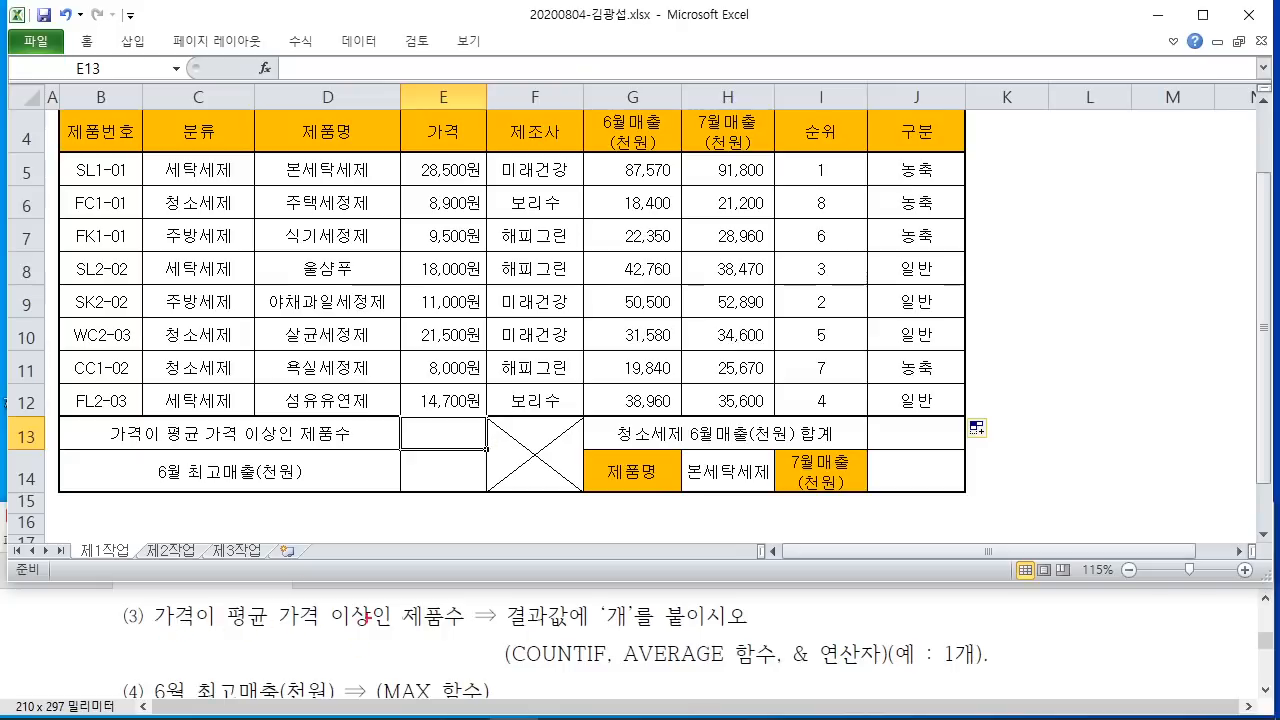
{"action": "left_click_drag", "start_coordinate": [152, 634], "coordinate": [655, 628]}
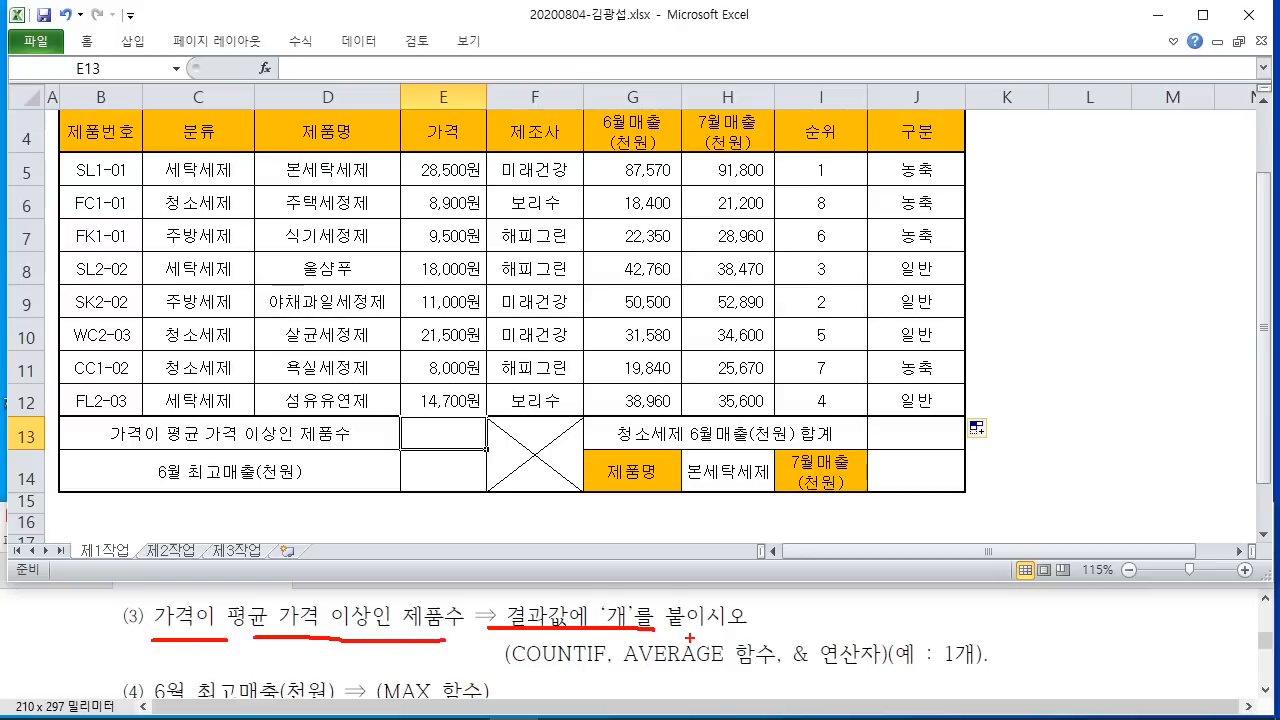
{"action": "left_click_drag", "start_coordinate": [504, 669], "coordinate": [889, 684]}
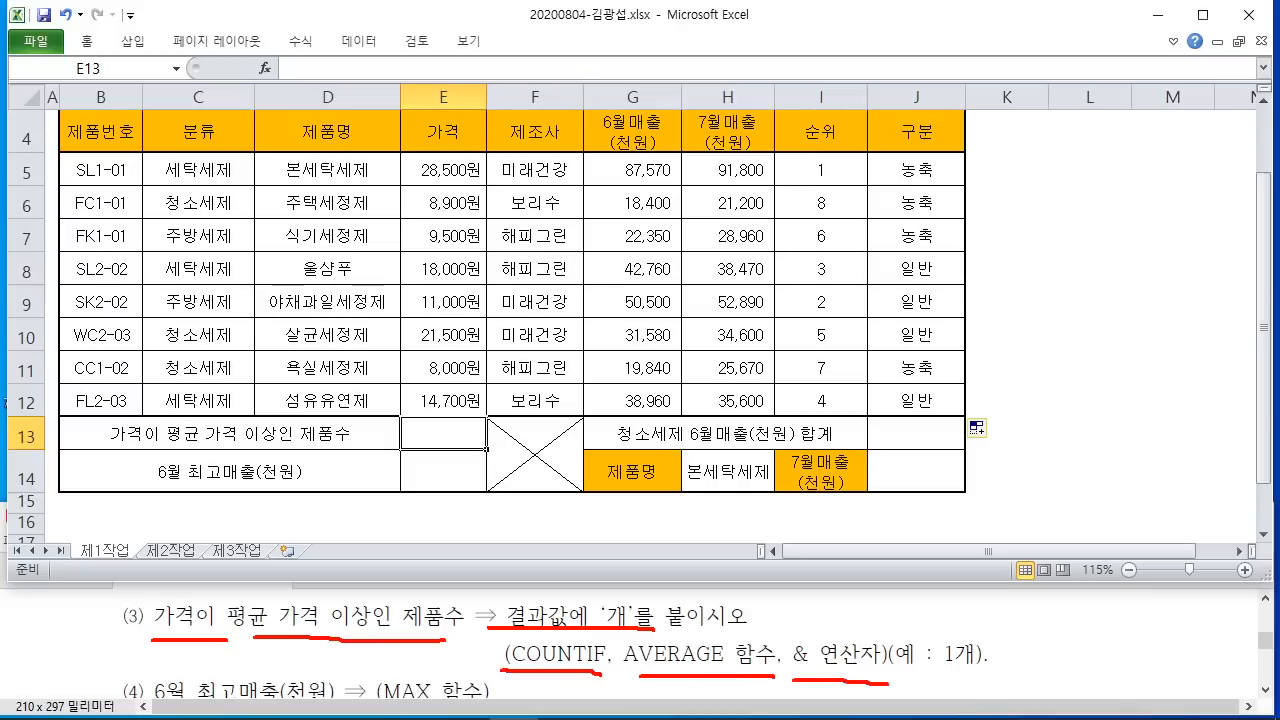
{"action": "left_click_drag", "start_coordinate": [950, 583], "coordinate": [970, 625]}
{"action": "mouse_move", "coordinate": [898, 602]}
{"action": "left_mouse_down"}
{"action": "mouse_move", "coordinate": [930, 620]}
{"action": "mouse_move", "coordinate": [884, 600]}
{"action": "mouse_move", "coordinate": [946, 636]}
{"action": "mouse_move", "coordinate": [1012, 561]}
{"action": "mouse_move", "coordinate": [1034, 584]}
{"action": "left_mouse_up"}
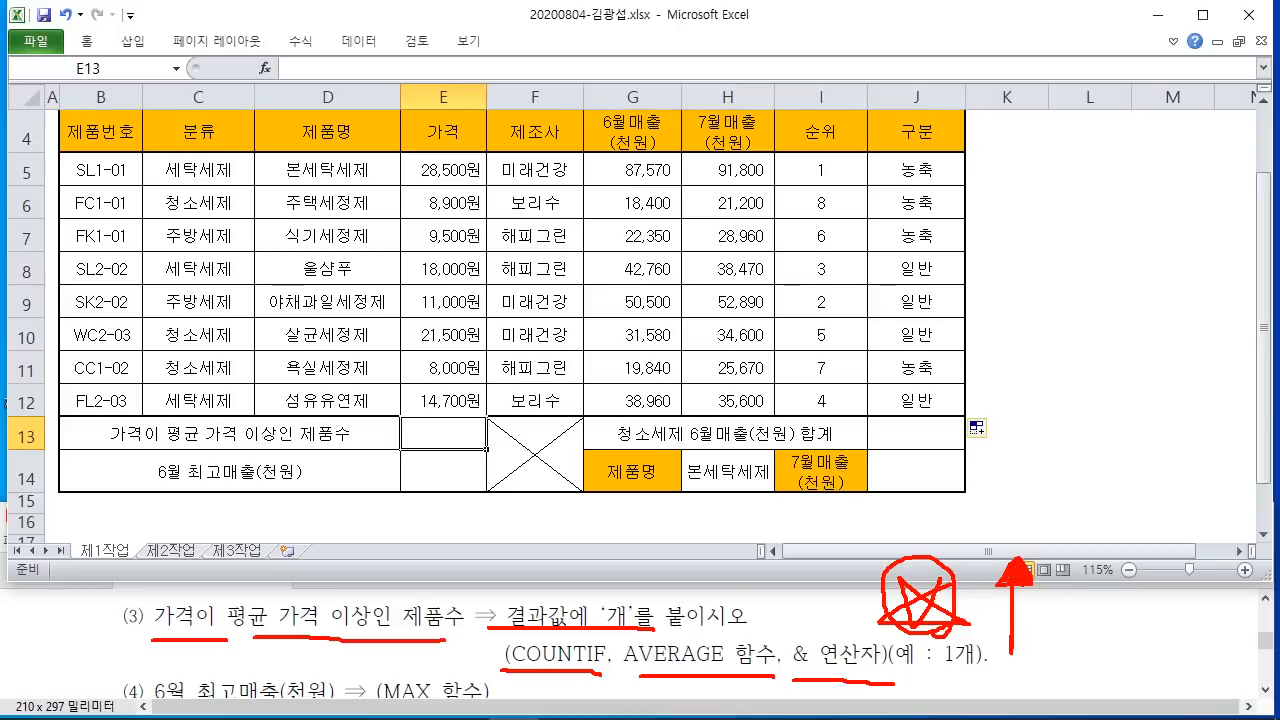
{"action": "left_click_drag", "start_coordinate": [998, 34], "coordinate": [1017, 59]}
{"action": "mouse_move", "coordinate": [970, 61]}
{"action": "left_mouse_down"}
{"action": "mouse_move", "coordinate": [1047, 61]}
{"action": "mouse_move", "coordinate": [991, 83]}
{"action": "mouse_move", "coordinate": [1073, 84]}
{"action": "left_mouse_up"}
{"action": "mouse_move", "coordinate": [1017, 112]}
{"action": "left_mouse_down"}
{"action": "mouse_move", "coordinate": [1055, 142]}
{"action": "mouse_move", "coordinate": [1095, 104]}
{"action": "left_mouse_up"}
{"action": "mouse_move", "coordinate": [1122, 40]}
{"action": "left_mouse_down"}
{"action": "mouse_move", "coordinate": [1100, 98]}
{"action": "mouse_move", "coordinate": [1160, 100]}
{"action": "left_mouse_up"}
{"action": "mouse_move", "coordinate": [1138, 108]}
{"action": "left_mouse_down"}
{"action": "mouse_move", "coordinate": [1136, 166]}
{"action": "mouse_move", "coordinate": [960, 160]}
{"action": "left_mouse_up"}
{"action": "mouse_move", "coordinate": [757, 145]}
{"action": "left_mouse_down"}
{"action": "mouse_move", "coordinate": [826, 349]}
{"action": "mouse_move", "coordinate": [740, 157]}
{"action": "mouse_move", "coordinate": [786, 155]}
{"action": "left_mouse_up"}
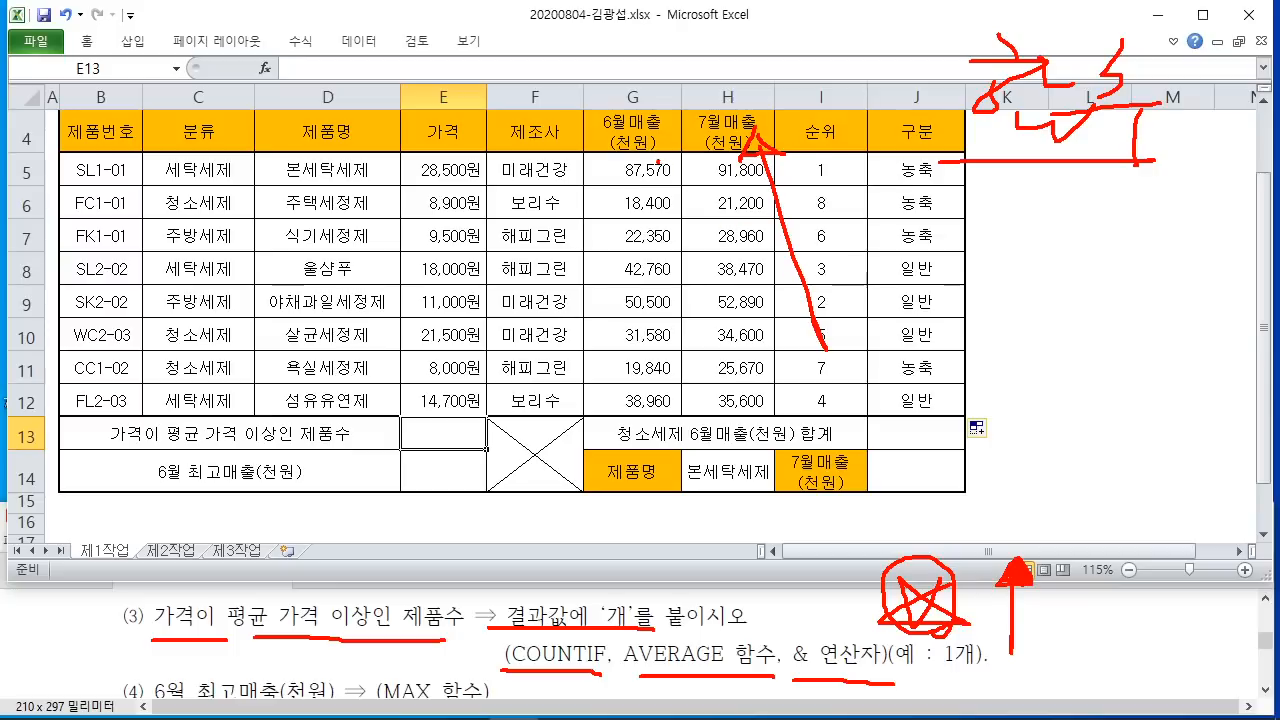
{"action": "left_click_drag", "start_coordinate": [658, 160], "coordinate": [836, 97]}
{"action": "left_click_drag", "start_coordinate": [735, 370], "coordinate": [912, 335]}
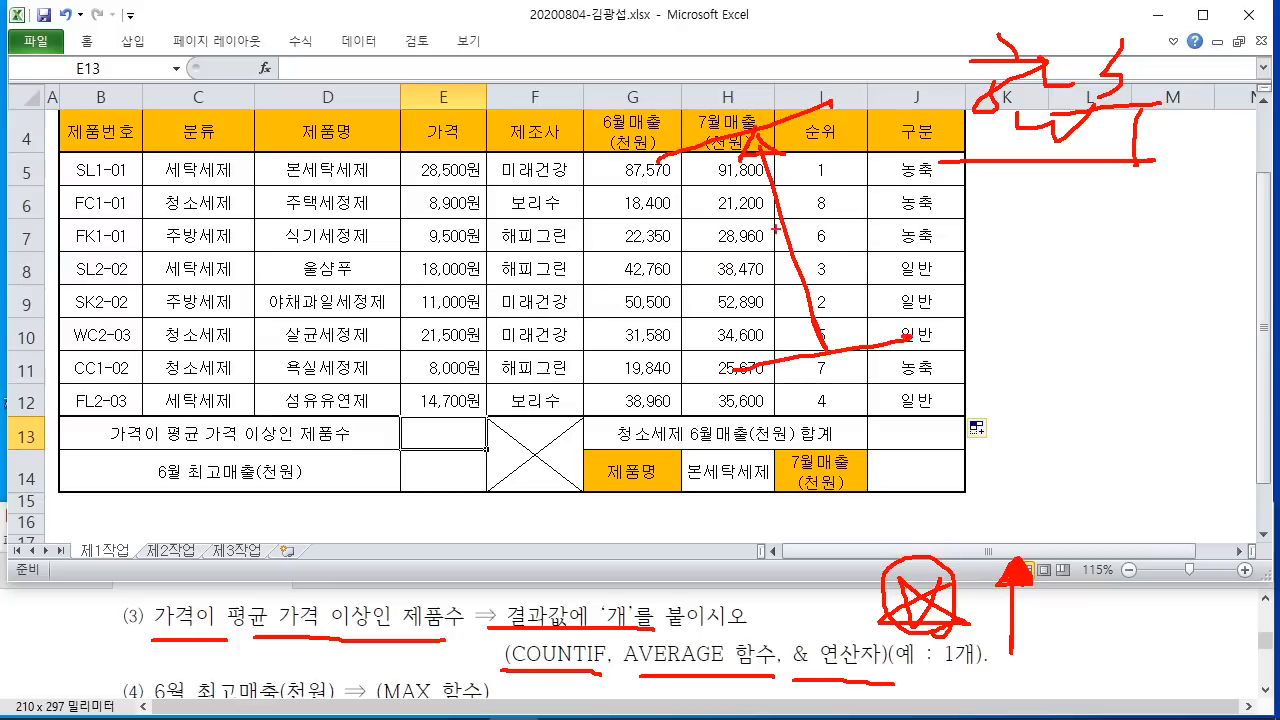
{"action": "mouse_move", "coordinate": [799, 199]}
{"action": "left_mouse_down"}
{"action": "mouse_move", "coordinate": [786, 262]}
{"action": "mouse_move", "coordinate": [822, 270]}
{"action": "left_mouse_up"}
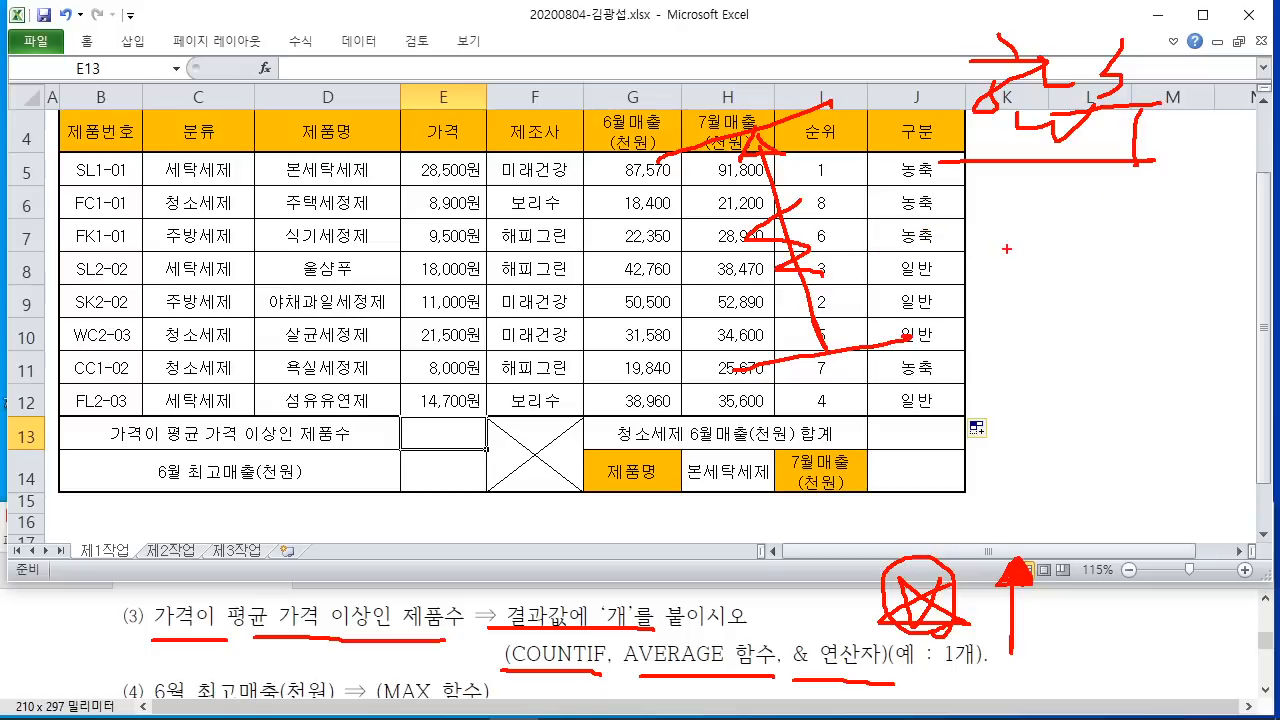
{"action": "mouse_move", "coordinate": [978, 228]}
{"action": "left_mouse_down"}
{"action": "mouse_move", "coordinate": [1036, 244]}
{"action": "mouse_move", "coordinate": [1050, 284]}
{"action": "left_mouse_up"}
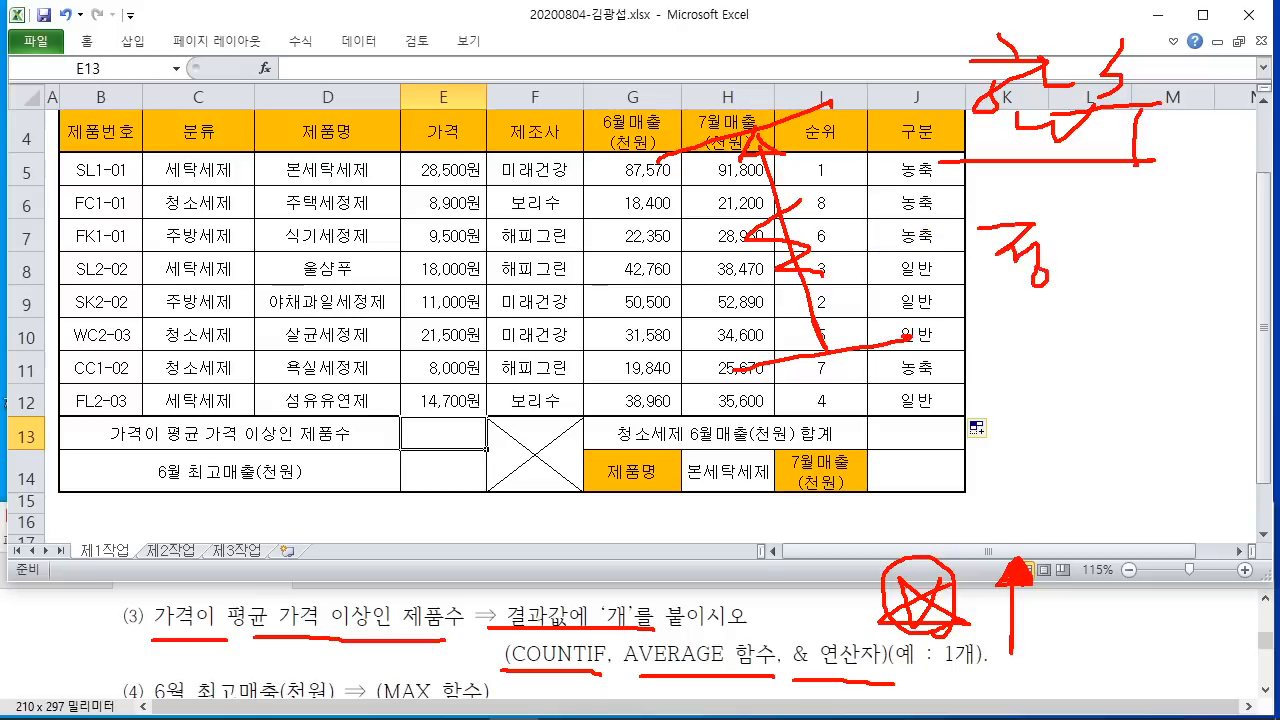
{"action": "mouse_move", "coordinate": [1058, 230]}
{"action": "left_mouse_down"}
{"action": "mouse_move", "coordinate": [1094, 232]}
{"action": "mouse_move", "coordinate": [1110, 264]}
{"action": "left_mouse_up"}
{"action": "left_click_drag", "start_coordinate": [976, 332], "coordinate": [982, 368]}
{"action": "mouse_move", "coordinate": [998, 330]}
{"action": "left_mouse_down"}
{"action": "mouse_move", "coordinate": [1004, 370]}
{"action": "mouse_move", "coordinate": [1026, 340]}
{"action": "mouse_move", "coordinate": [1022, 400]}
{"action": "left_mouse_up"}
{"action": "mouse_move", "coordinate": [1052, 330]}
{"action": "left_mouse_down"}
{"action": "mouse_move", "coordinate": [1058, 310]}
{"action": "mouse_move", "coordinate": [1064, 368]}
{"action": "mouse_move", "coordinate": [1082, 366]}
{"action": "left_mouse_up"}
{"action": "left_click_drag", "start_coordinate": [1056, 380], "coordinate": [1080, 412]}
{"action": "left_click_drag", "start_coordinate": [938, 432], "coordinate": [1124, 427]}
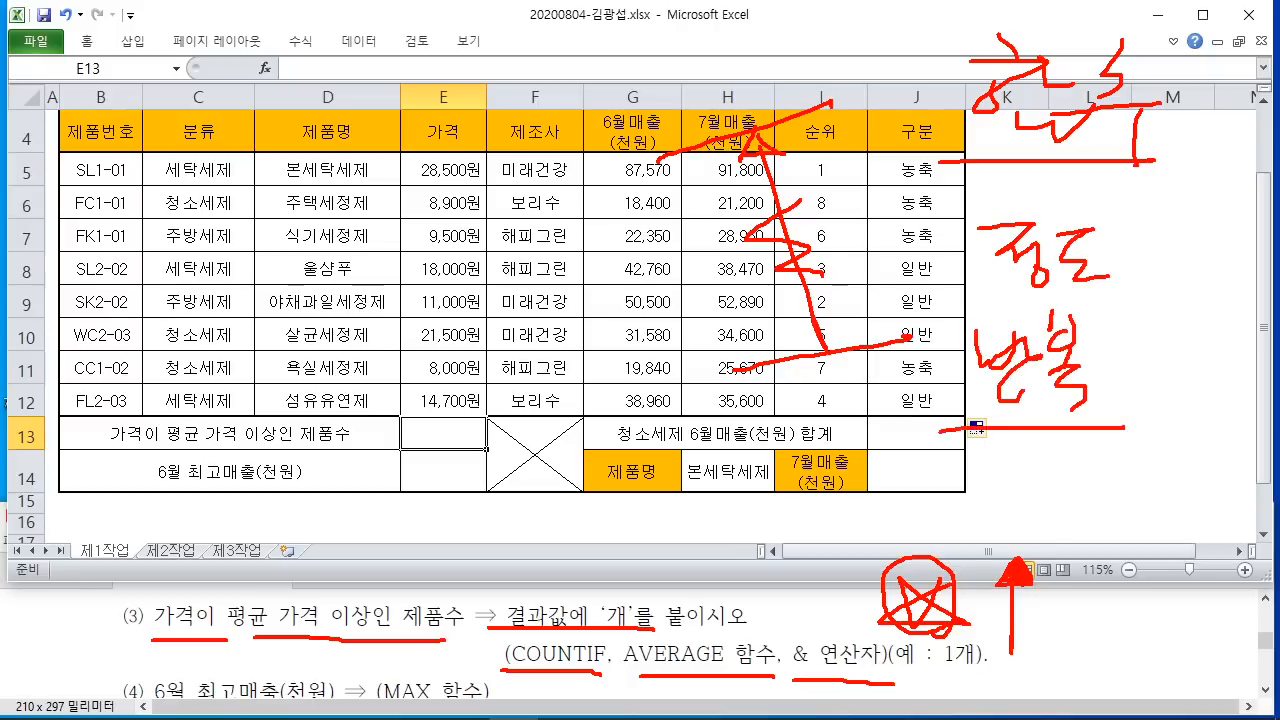
{"action": "mouse_move", "coordinate": [1040, 438]}
{"action": "left_mouse_down"}
{"action": "mouse_move", "coordinate": [990, 314]}
{"action": "mouse_move", "coordinate": [1135, 436]}
{"action": "left_mouse_up"}
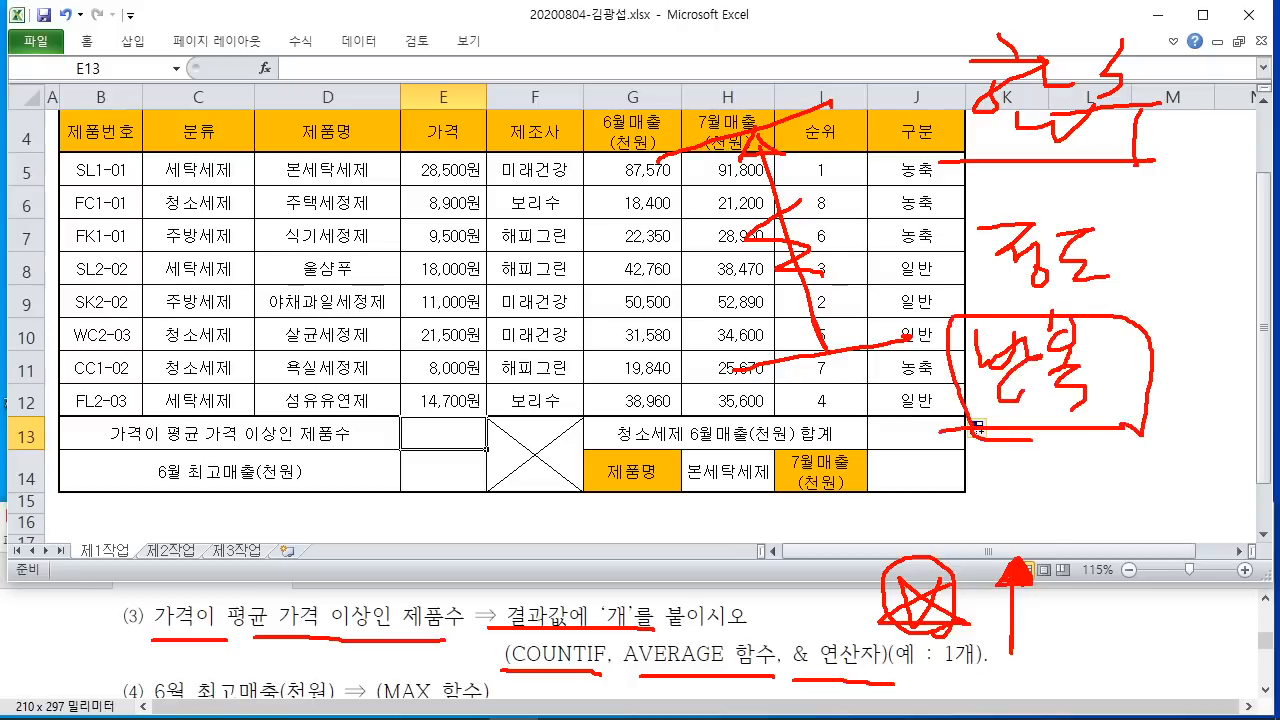
{"action": "mouse_move", "coordinate": [930, 474]}
{"action": "left_mouse_down"}
{"action": "mouse_move", "coordinate": [974, 490]}
{"action": "mouse_move", "coordinate": [990, 526]}
{"action": "mouse_move", "coordinate": [1030, 478]}
{"action": "mouse_move", "coordinate": [1052, 510]}
{"action": "left_mouse_up"}
{"action": "left_click_drag", "start_coordinate": [1054, 476], "coordinate": [1070, 524]}
{"action": "mouse_move", "coordinate": [1088, 545]}
{"action": "left_mouse_down"}
{"action": "mouse_move", "coordinate": [915, 500]}
{"action": "mouse_move", "coordinate": [1088, 528]}
{"action": "left_mouse_up"}
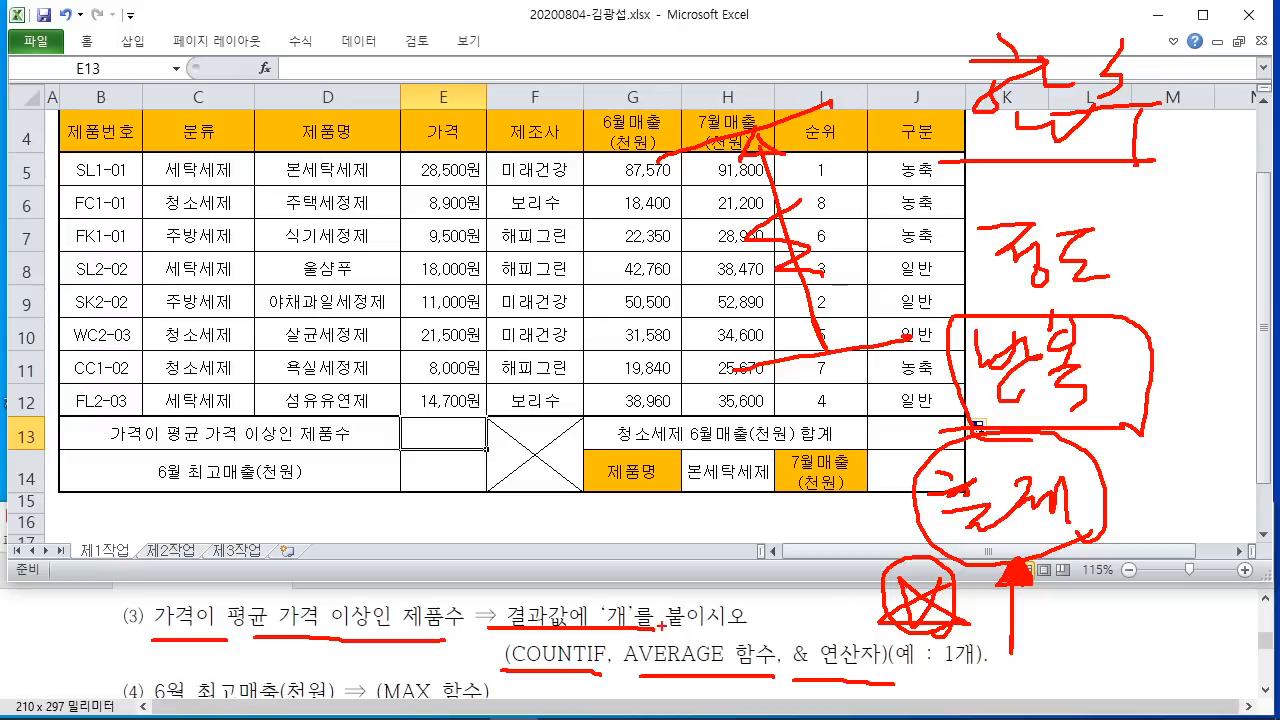
{"action": "key", "text": "Escape"}
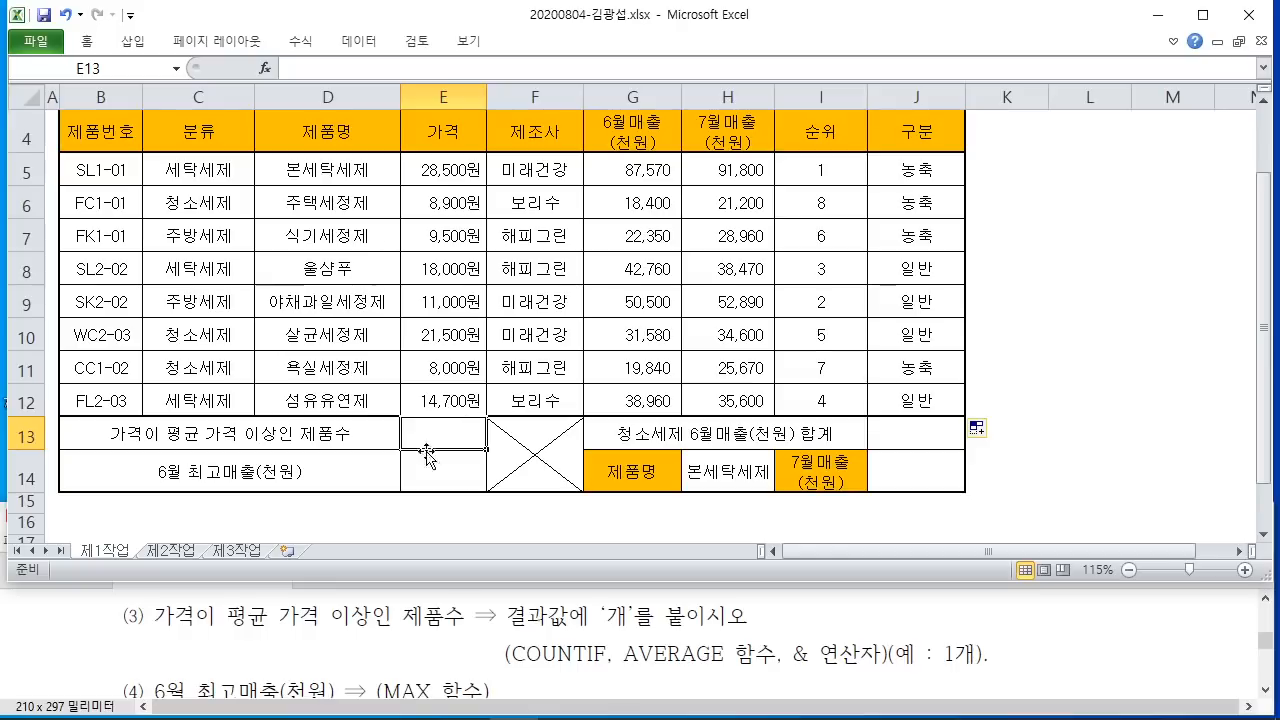
Step: Search Insert Function for COUNT, then COUNTIF, and choose COUNTIF for E13
{"action": "left_click", "coordinate": [266, 68]}
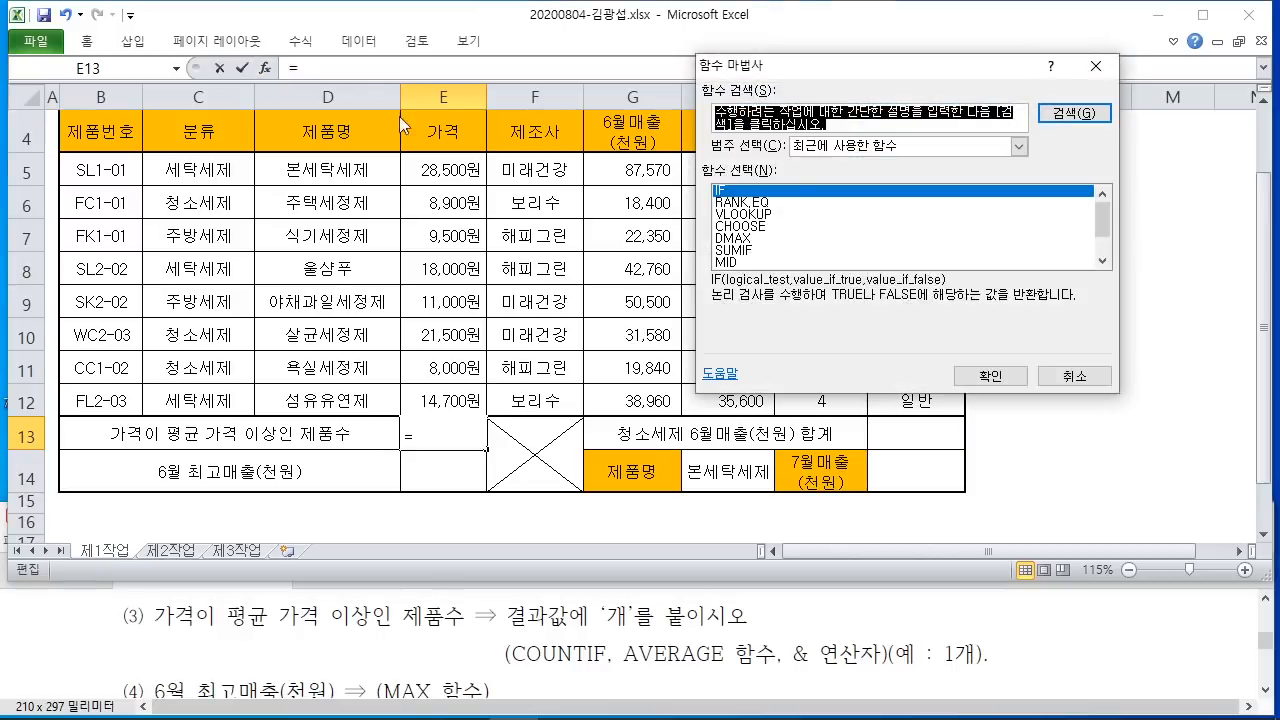
{"action": "left_click_drag", "start_coordinate": [828, 85], "coordinate": [721, 88]}
{"action": "mouse_move", "coordinate": [708, 668]}
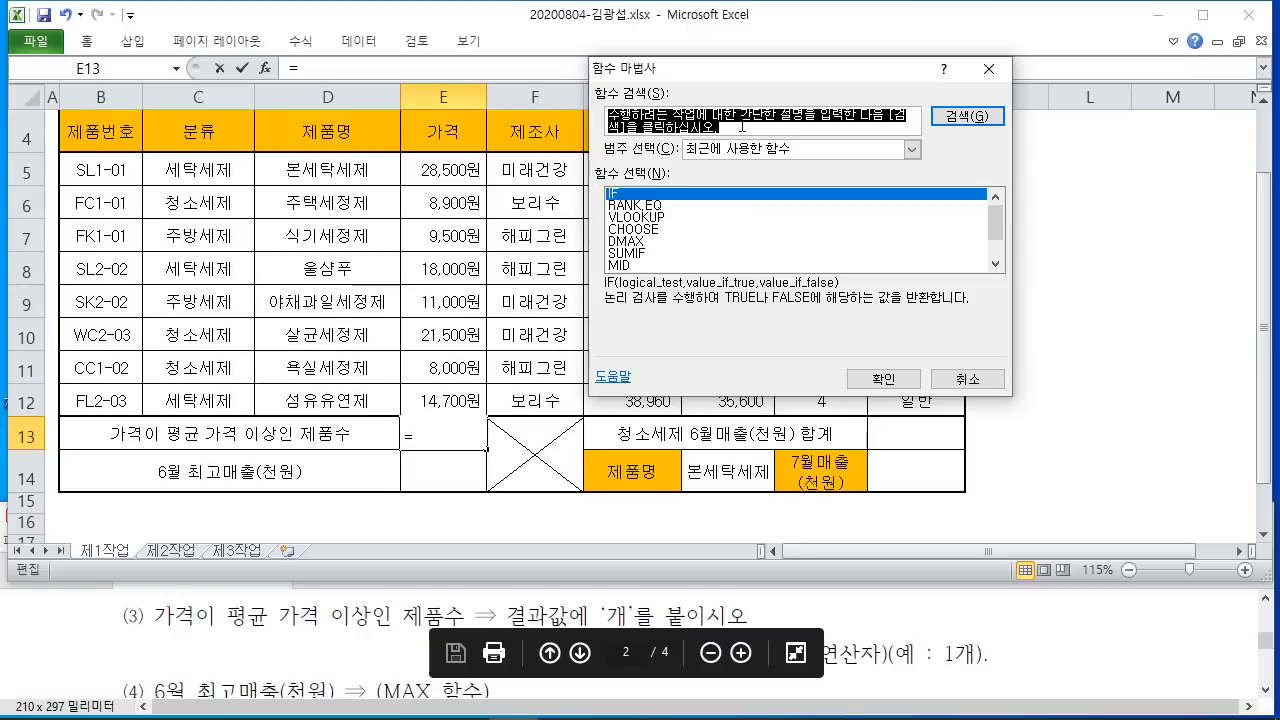
{"action": "type", "text": "채"}
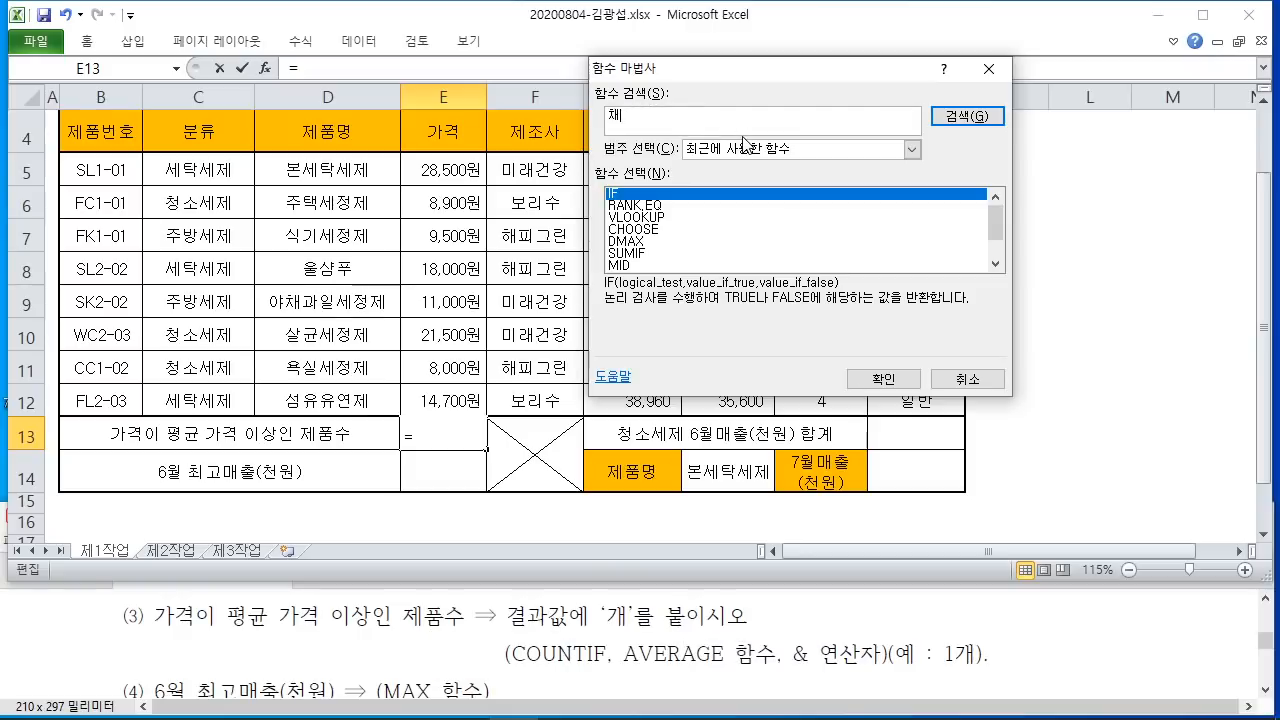
{"action": "type", "text": "UNT"}
{"action": "key", "text": "Return"}
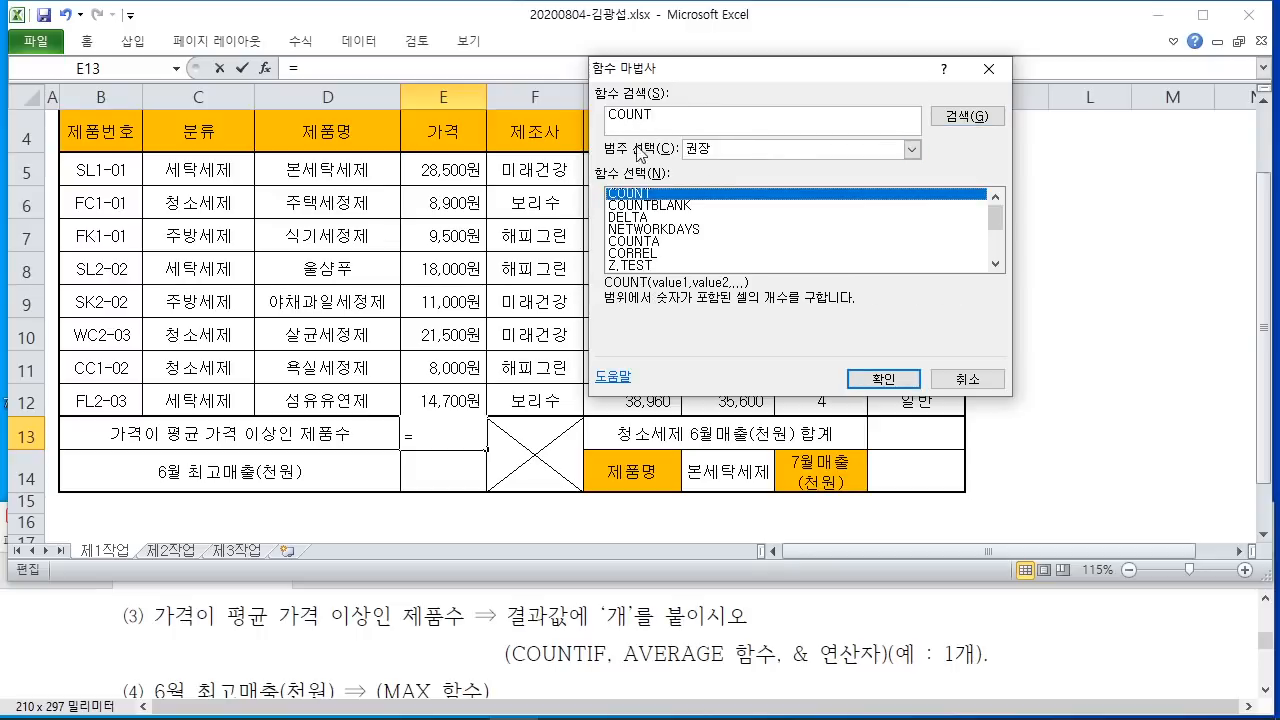
{"action": "left_click", "coordinate": [698, 118]}
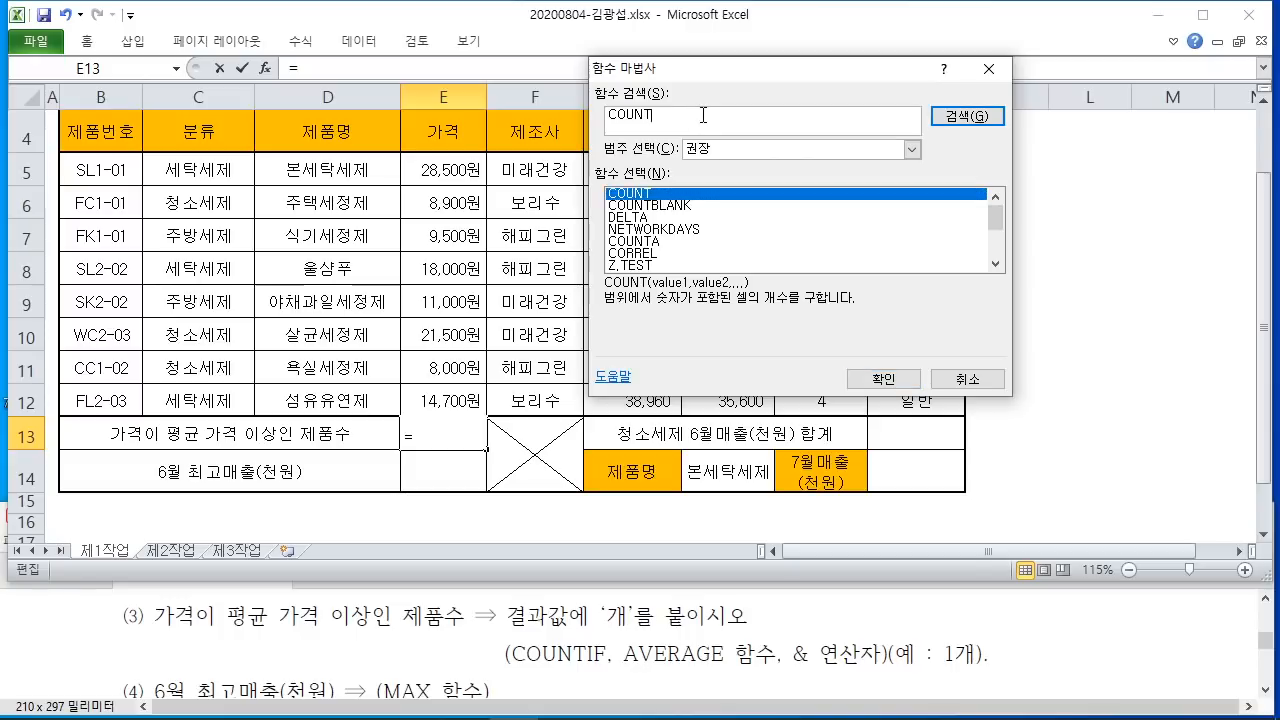
{"action": "type", "text": "IF"}
{"action": "key", "text": "Return"}
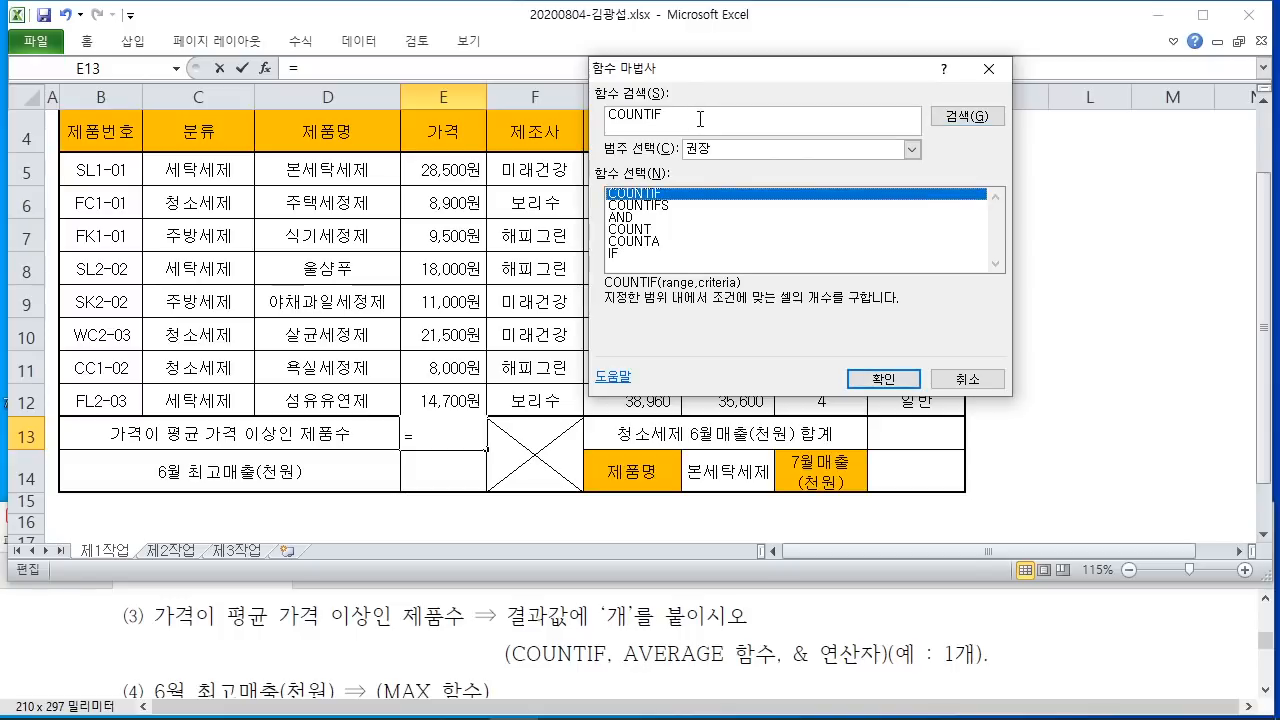
{"action": "left_click", "coordinate": [881, 378]}
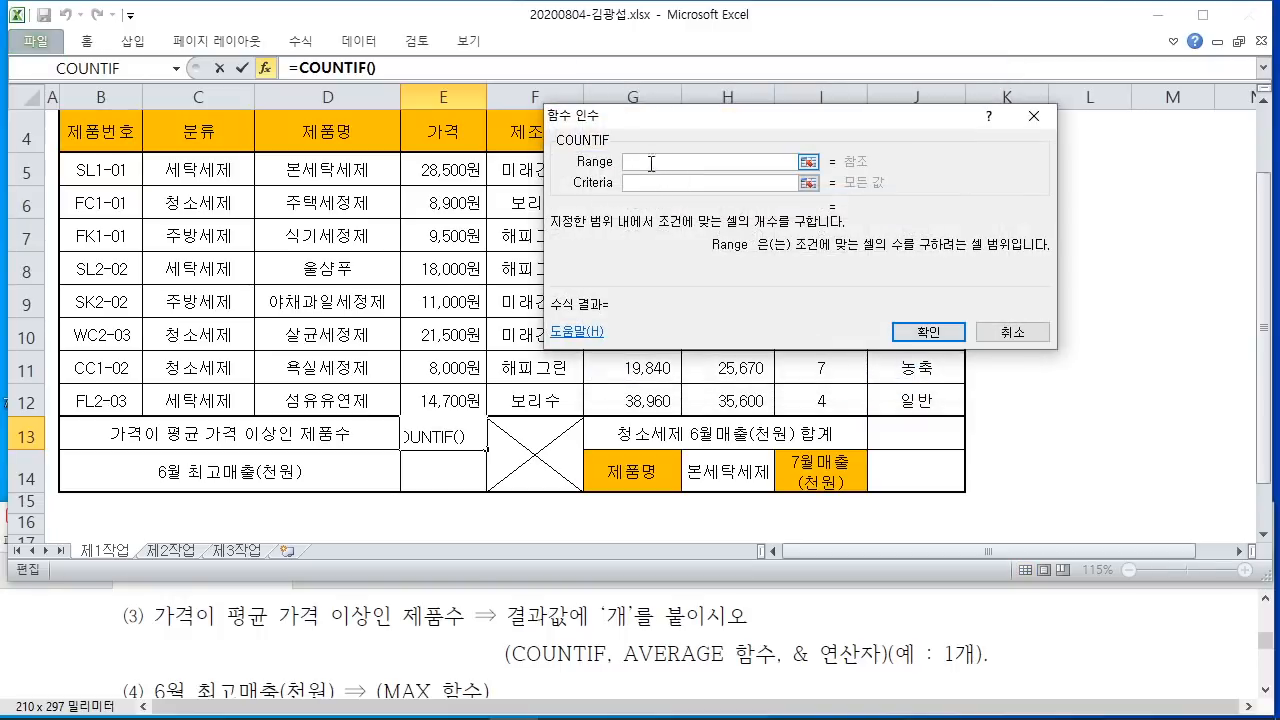
Step: Annotate the above-average price condition and the COUNTIF Range argument on screen
{"action": "left_click", "coordinate": [665, 181]}
{"action": "left_click", "coordinate": [652, 162]}
{"action": "left_click_drag", "start_coordinate": [160, 634], "coordinate": [462, 641]}
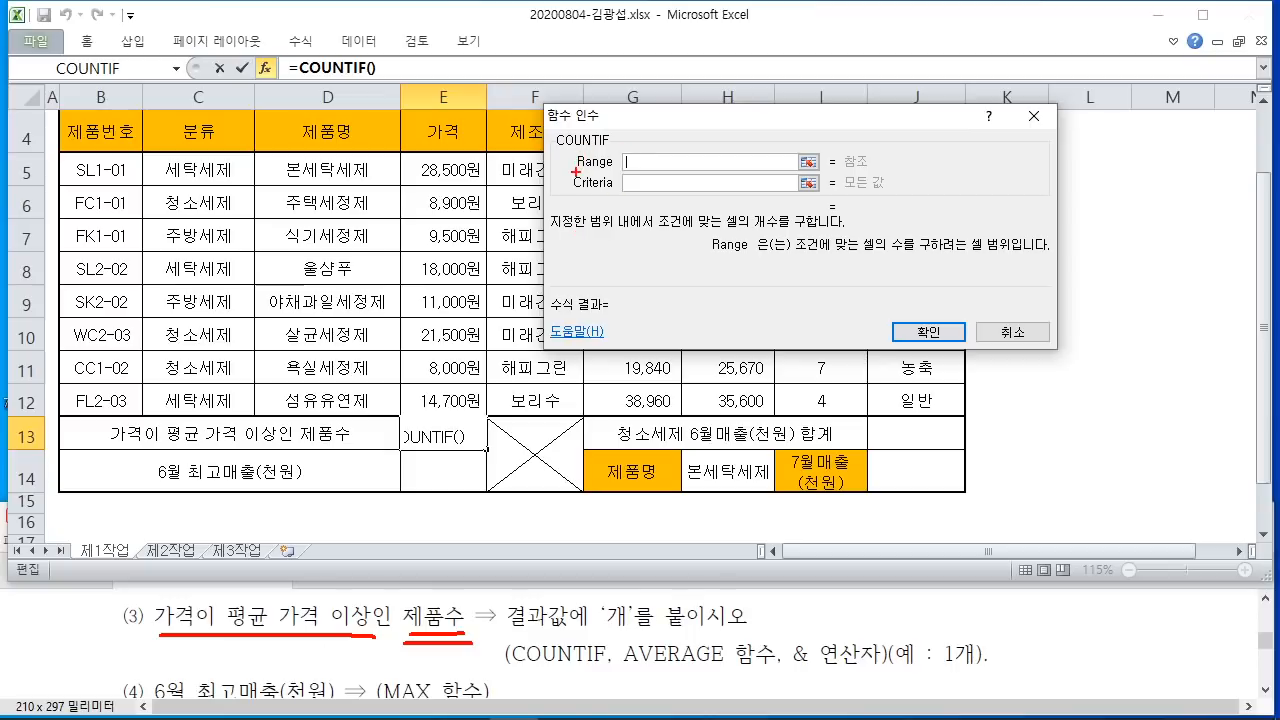
{"action": "left_click_drag", "start_coordinate": [576, 172], "coordinate": [610, 171]}
{"action": "mouse_move", "coordinate": [170, 640]}
{"action": "left_mouse_down"}
{"action": "mouse_move", "coordinate": [118, 605]}
{"action": "mouse_move", "coordinate": [218, 600]}
{"action": "mouse_move", "coordinate": [205, 632]}
{"action": "left_mouse_up"}
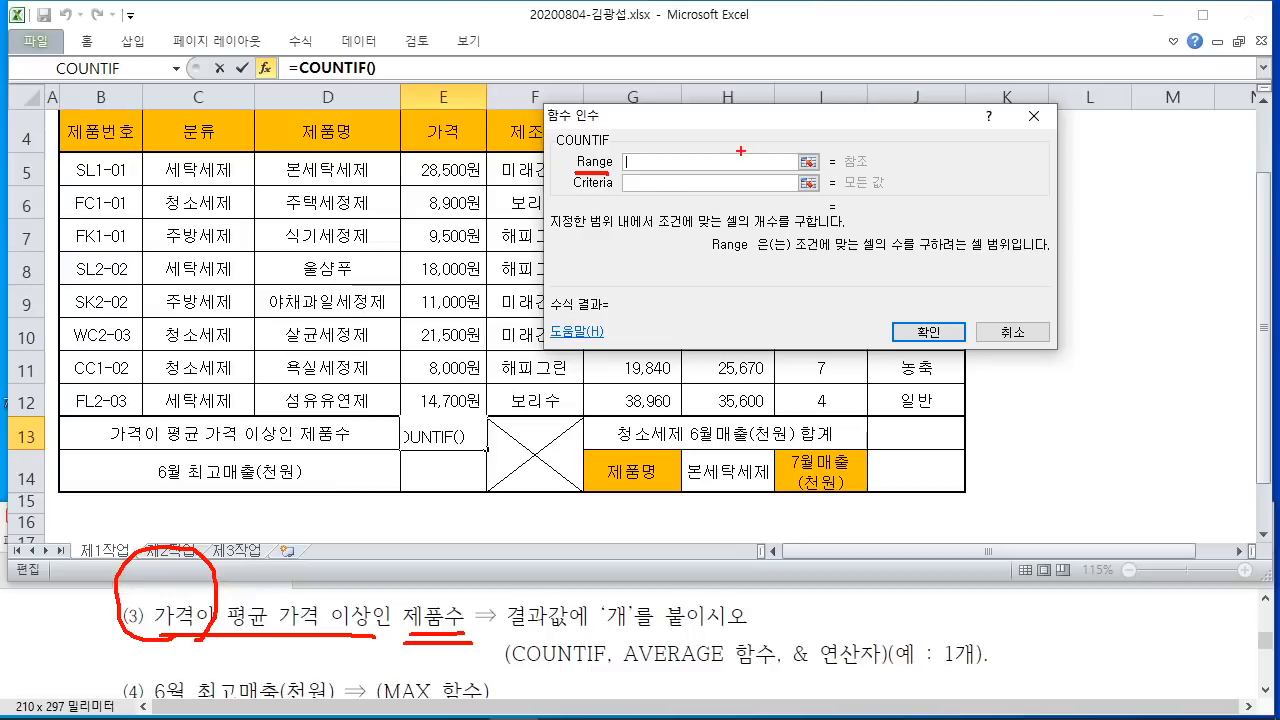
{"action": "key", "text": "Escape"}
Step: Move the argument window aside and select E5:E12 as the counting range
{"action": "mouse_move", "coordinate": [777, 127]}
{"action": "left_mouse_down"}
{"action": "mouse_move", "coordinate": [1125, 107]}
{"action": "mouse_move", "coordinate": [1079, 110]}
{"action": "mouse_move", "coordinate": [1103, 130]}
{"action": "mouse_move", "coordinate": [1068, 115]}
{"action": "left_mouse_up"}
{"action": "left_click", "coordinate": [443, 172]}
{"action": "left_click_drag", "start_coordinate": [443, 172], "coordinate": [447, 400]}
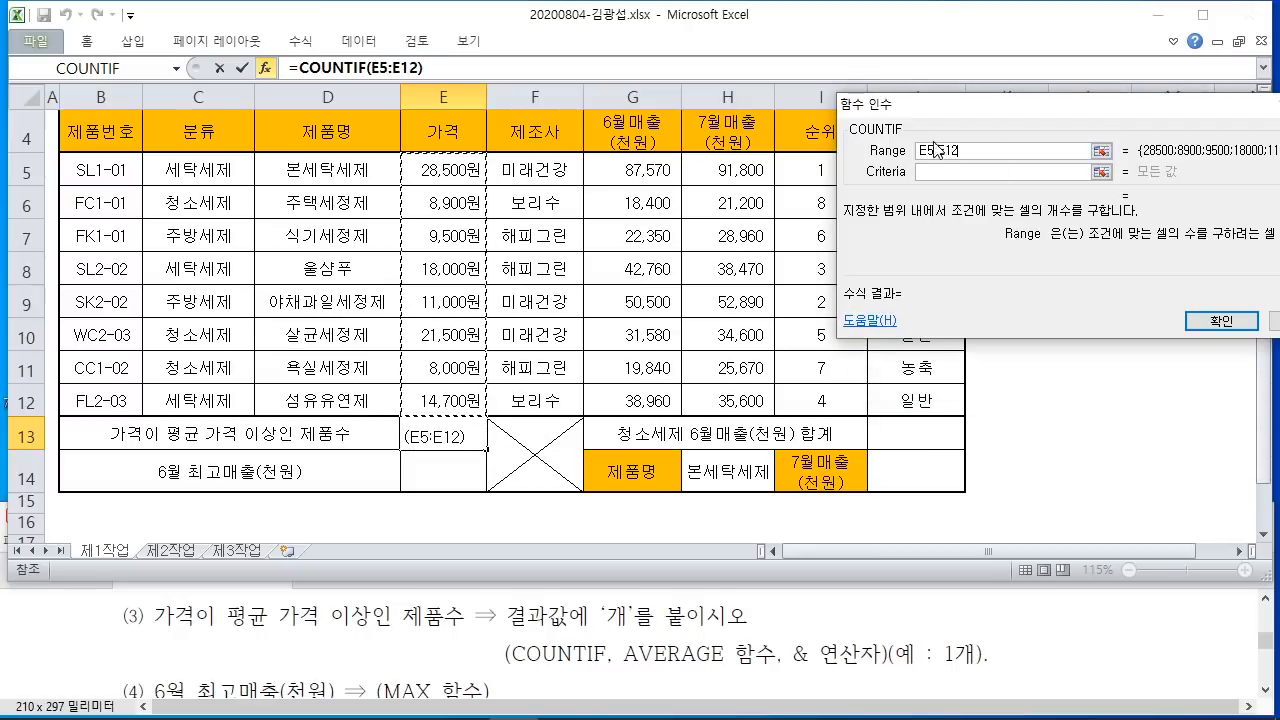
Step: Mark where the average-price criteria belongs, then edit =COUNTIF(E5:E12) directly in the formula bar
{"action": "left_click_drag", "start_coordinate": [980, 110], "coordinate": [769, 95]}
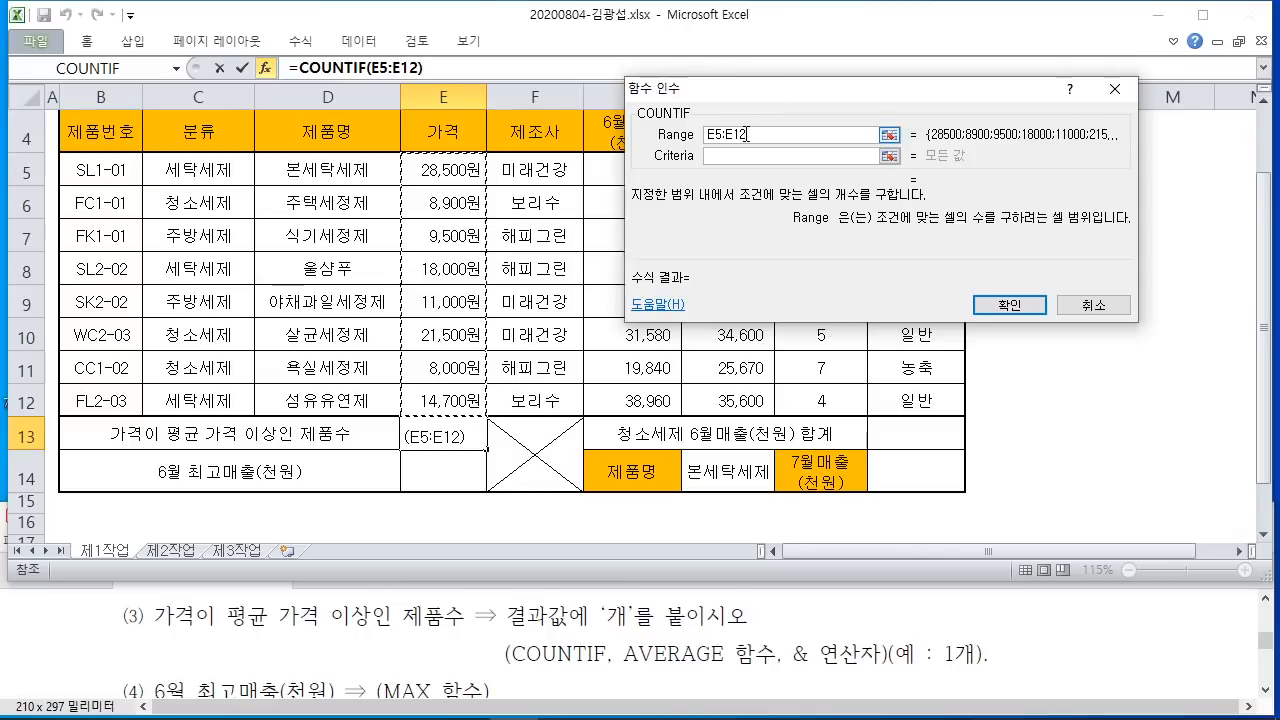
{"action": "left_click", "coordinate": [734, 157]}
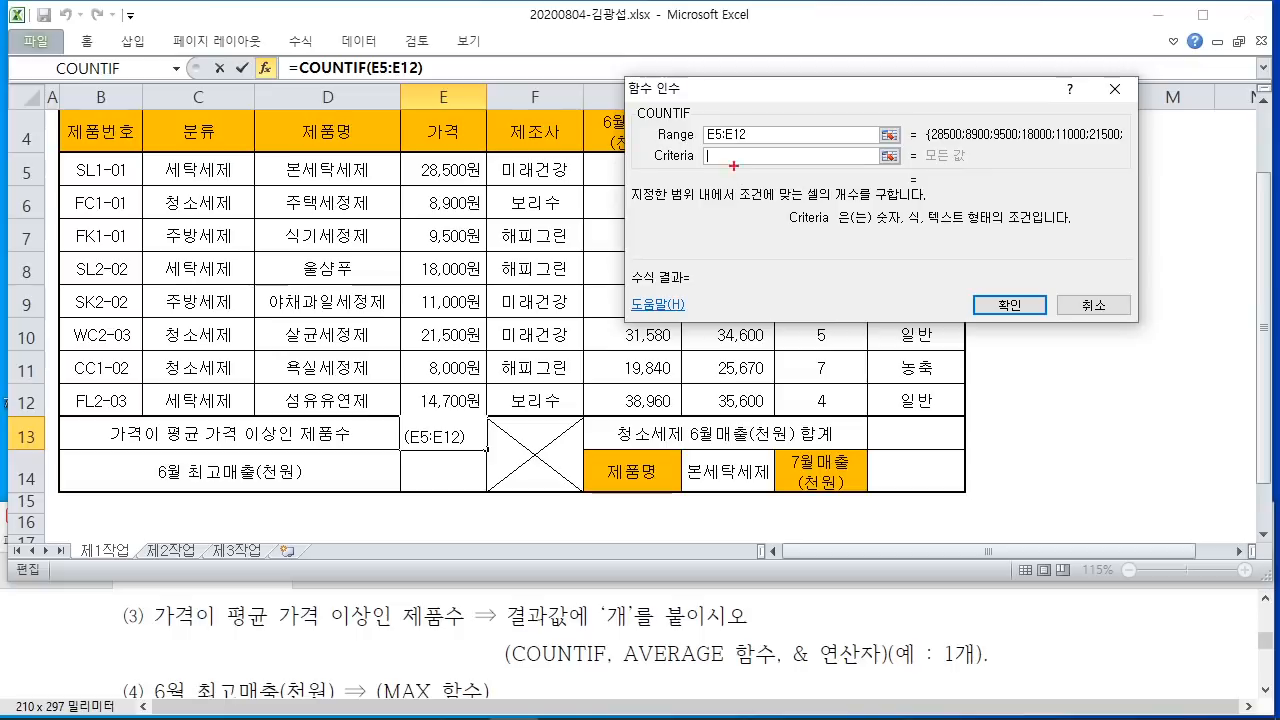
{"action": "left_click_drag", "start_coordinate": [226, 637], "coordinate": [408, 645]}
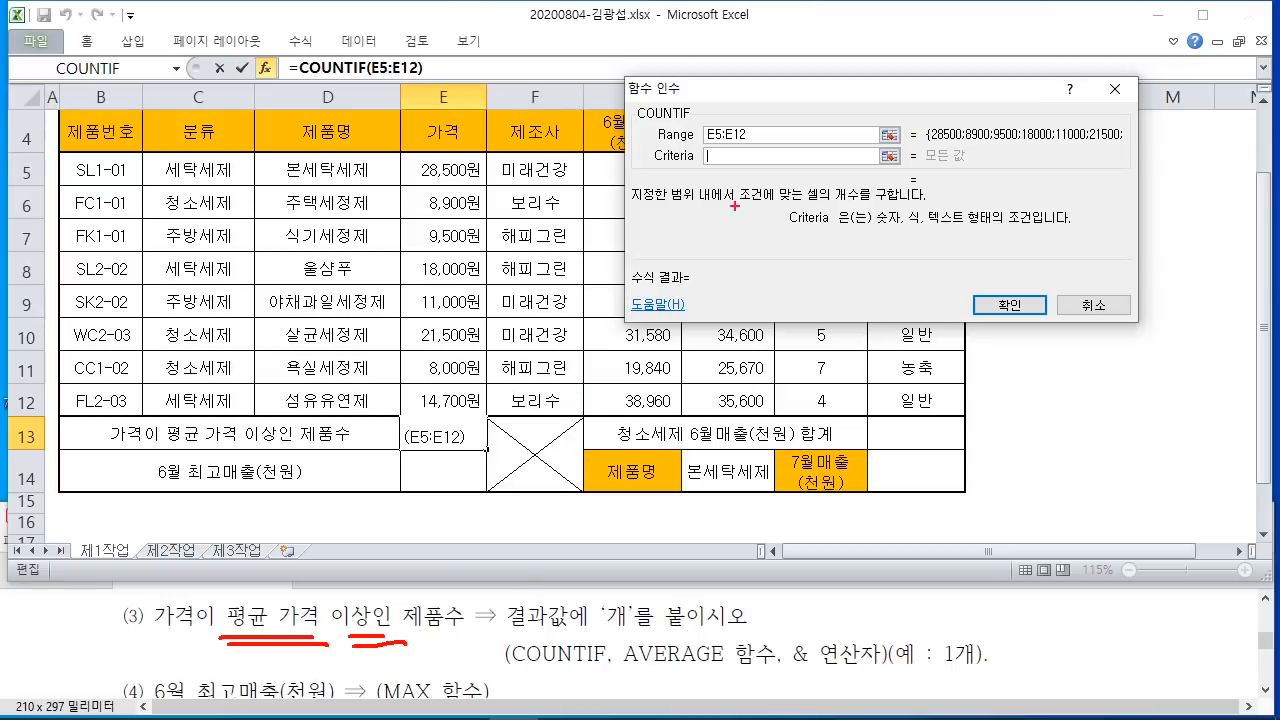
{"action": "left_click_drag", "start_coordinate": [713, 153], "coordinate": [755, 266]}
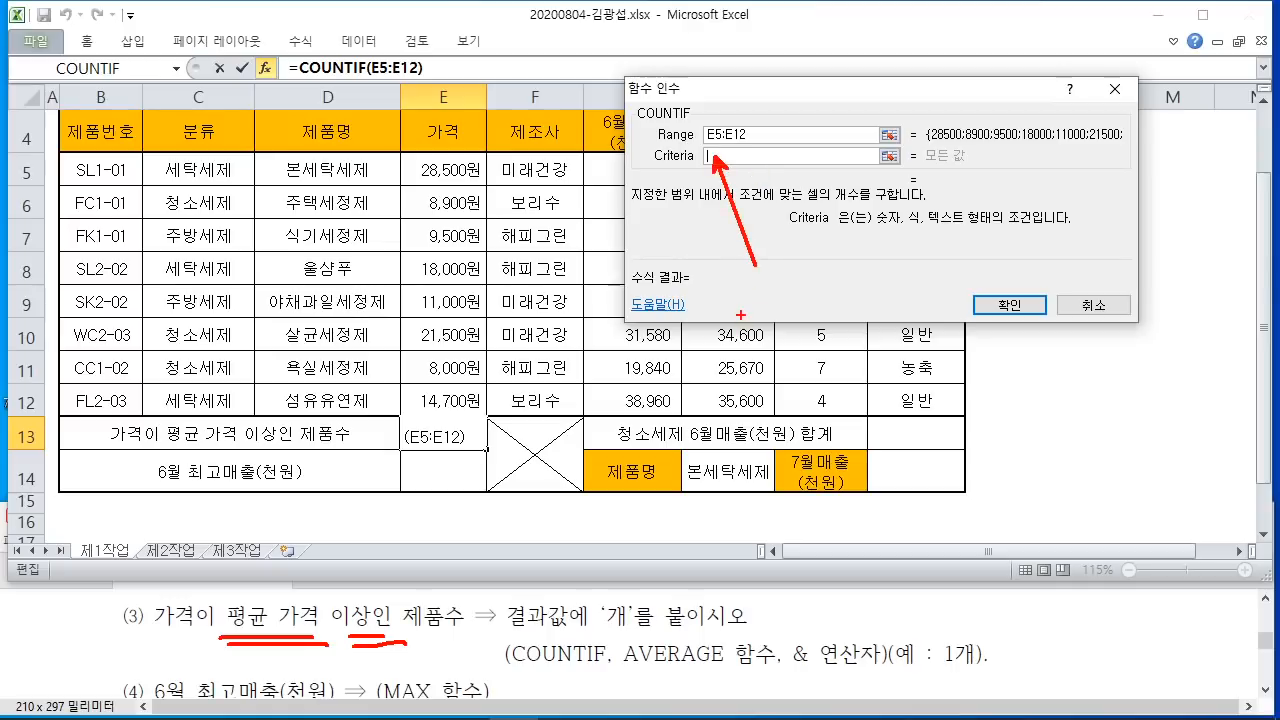
{"action": "mouse_move", "coordinate": [755, 198]}
{"action": "left_mouse_down"}
{"action": "mouse_move", "coordinate": [686, 231]}
{"action": "mouse_move", "coordinate": [774, 232]}
{"action": "left_mouse_up"}
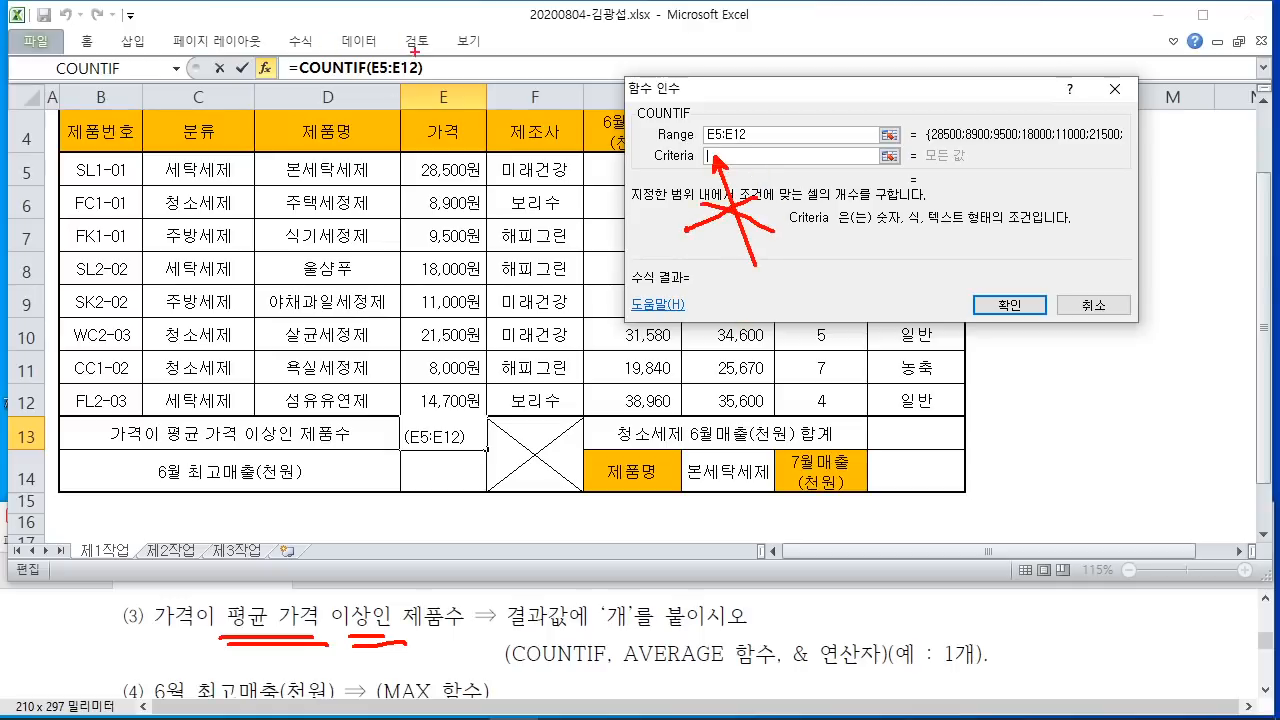
{"action": "left_click_drag", "start_coordinate": [417, 61], "coordinate": [501, 2]}
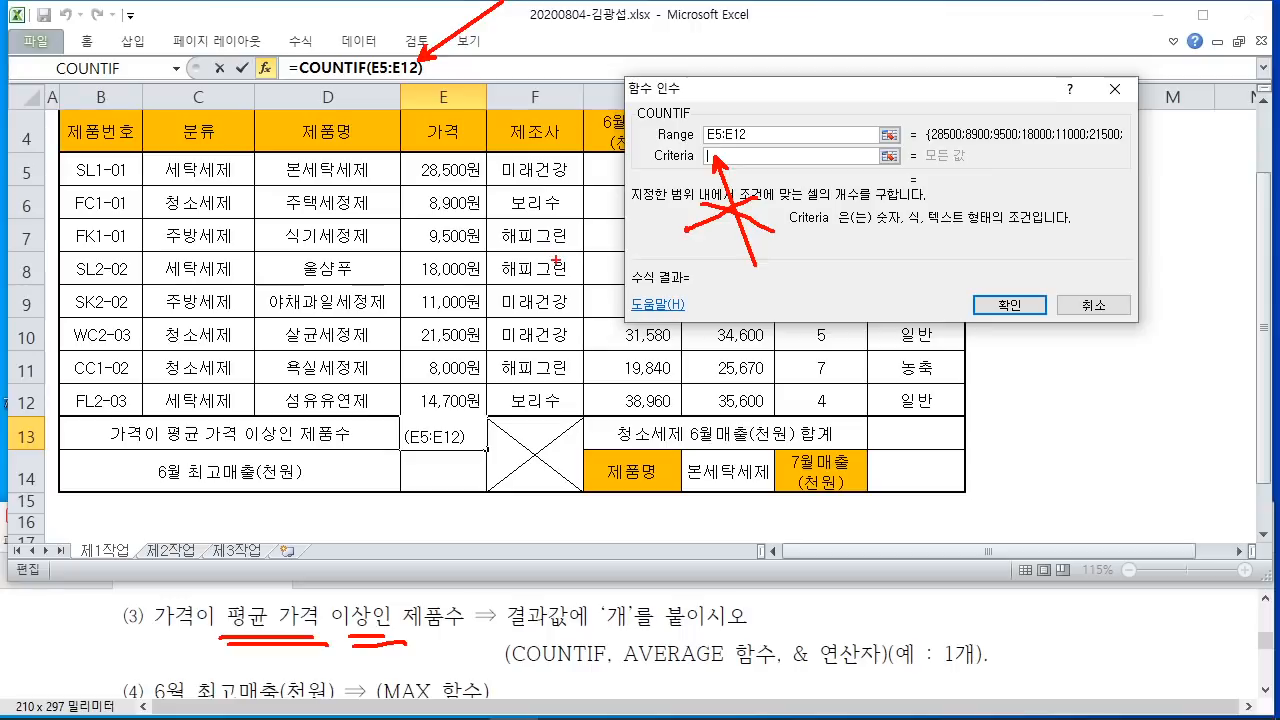
{"action": "key", "text": "Escape"}
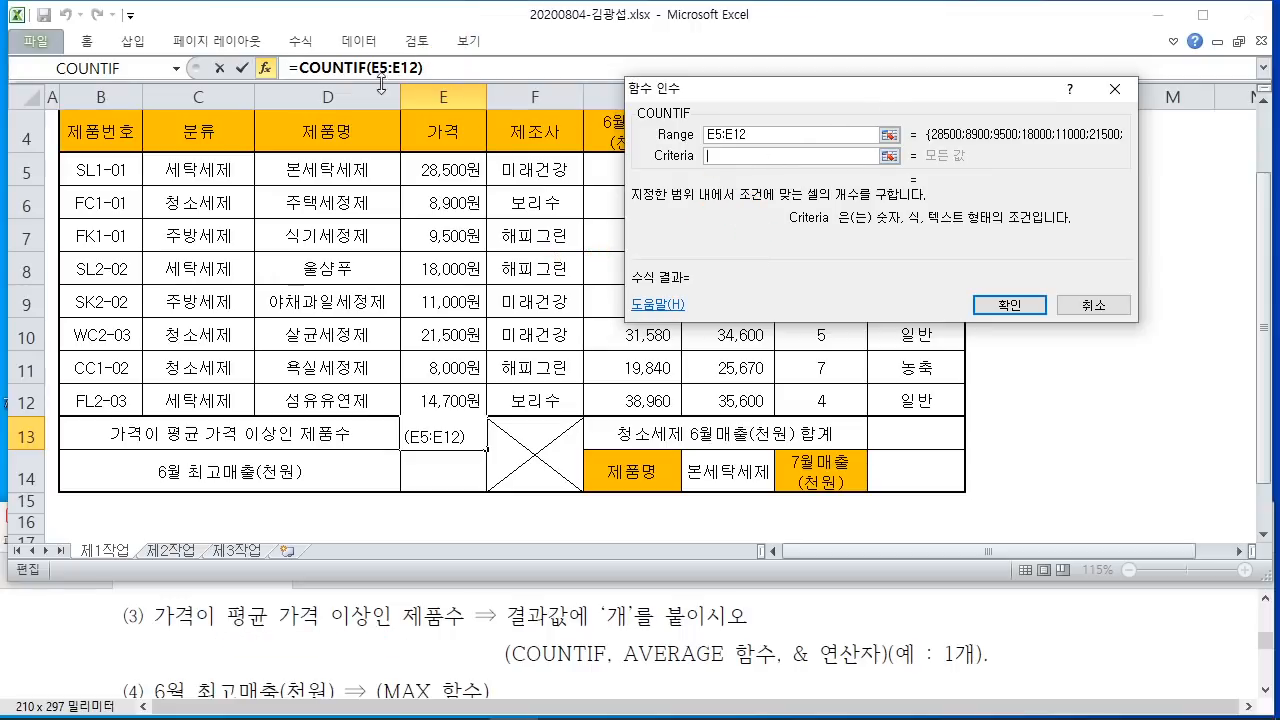
{"action": "left_click", "coordinate": [419, 68]}
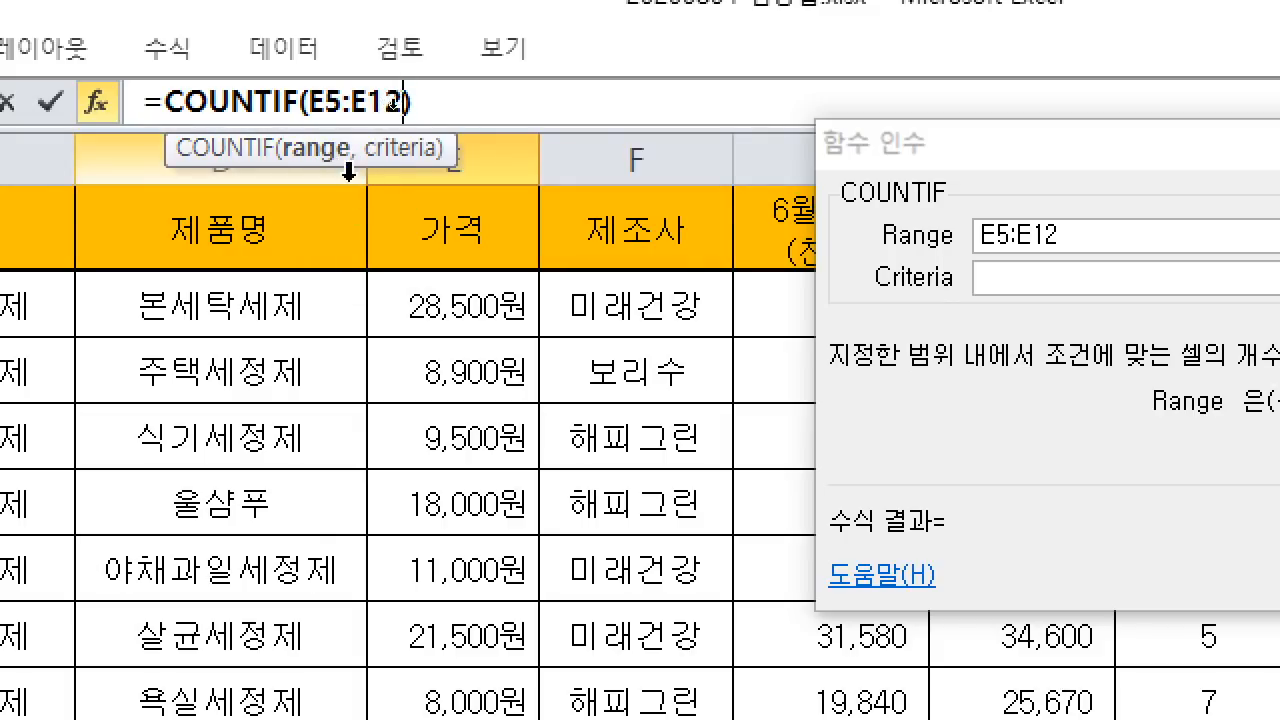
Step: Add a comma and empty quotes after E12, placing the cursor between the quotes
{"action": "type", "text": ","}
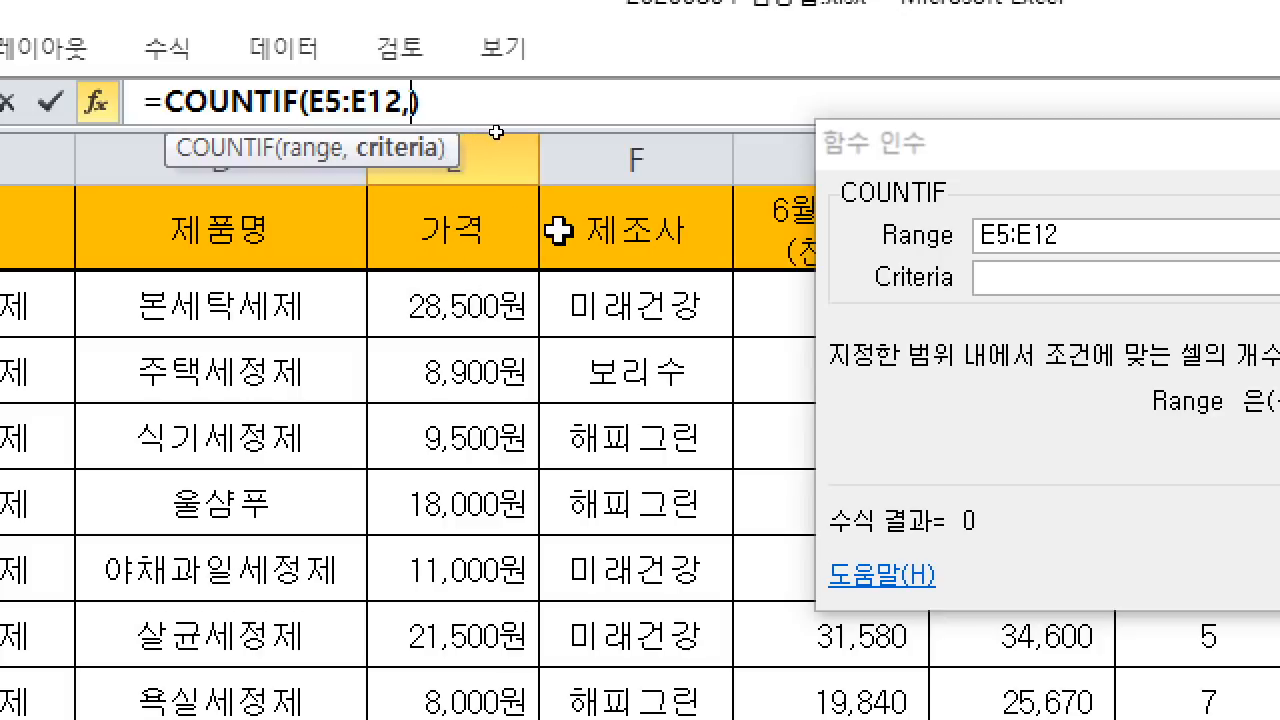
{"action": "type", "text": "\""}
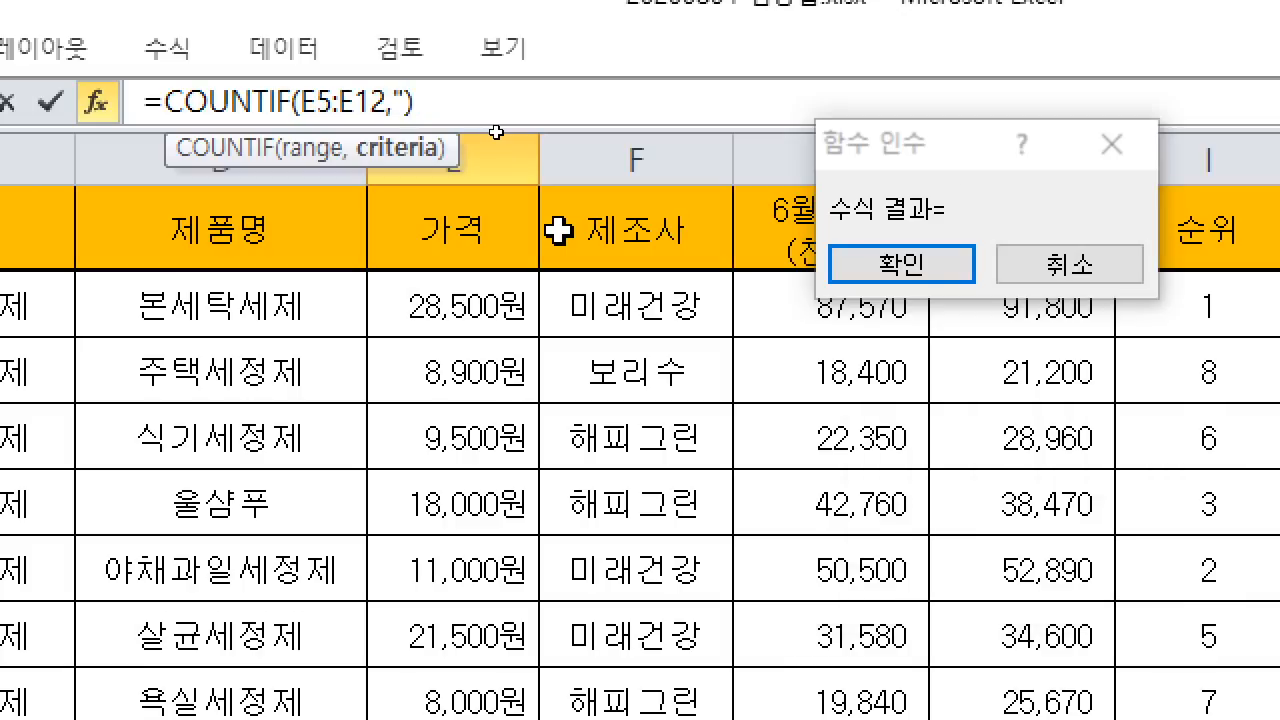
{"action": "type", "text": "\""}
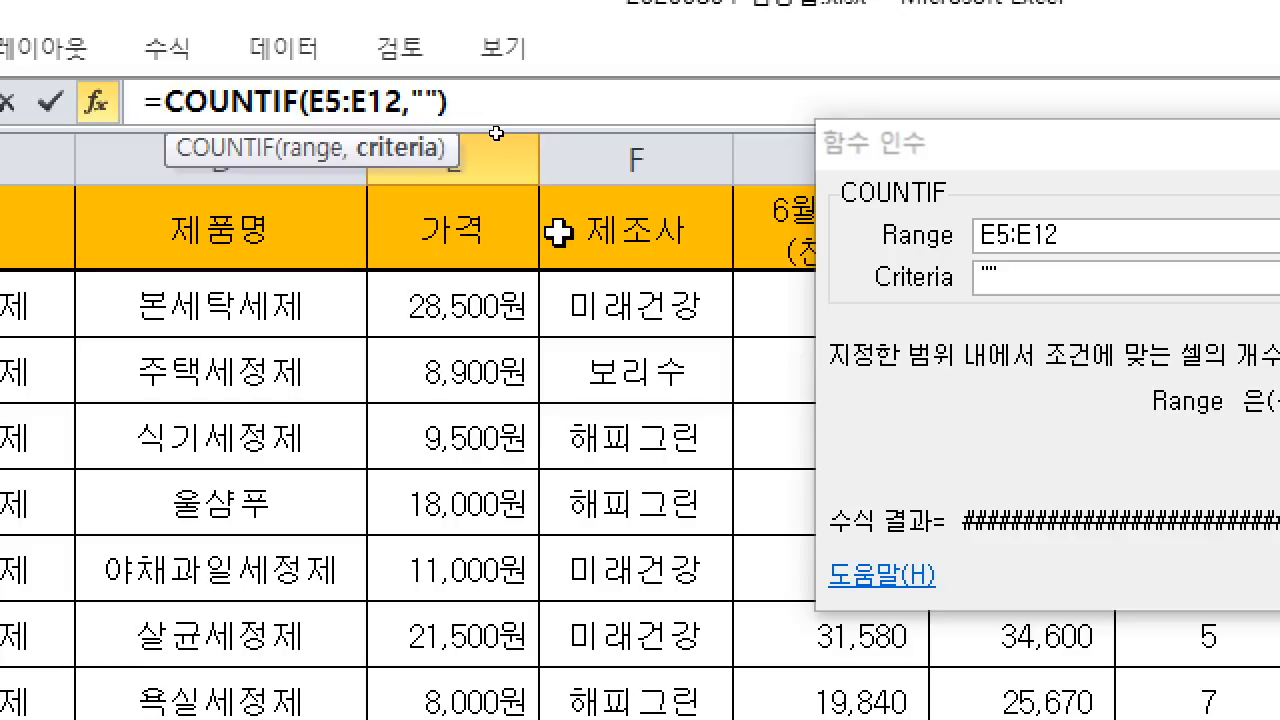
{"action": "left_click", "coordinate": [424, 104]}
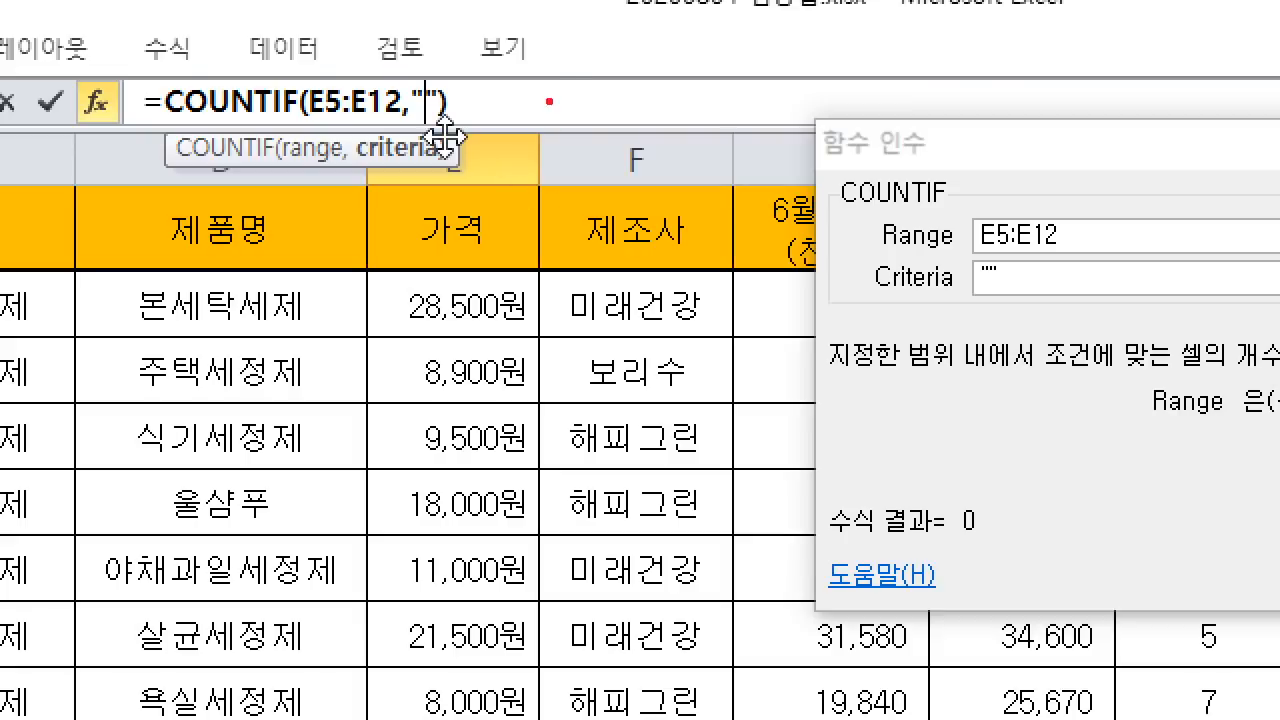
Step: Annotate the >= symbol as 이상 and the <= symbol as 이하
{"action": "mouse_move", "coordinate": [556, 72]}
{"action": "left_mouse_down"}
{"action": "mouse_move", "coordinate": [672, 142]}
{"action": "mouse_move", "coordinate": [585, 222]}
{"action": "left_mouse_up"}
{"action": "left_click_drag", "start_coordinate": [708, 122], "coordinate": [760, 124]}
{"action": "left_click_drag", "start_coordinate": [708, 155], "coordinate": [792, 157]}
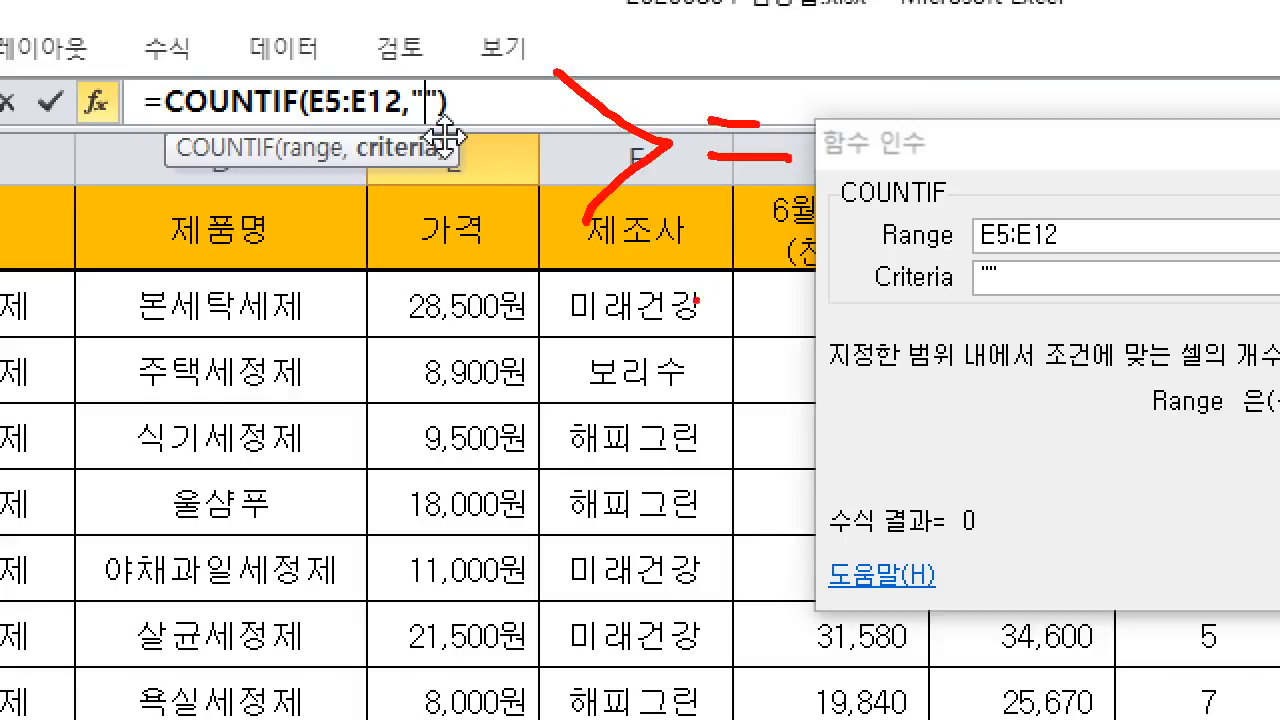
{"action": "mouse_move", "coordinate": [919, 98]}
{"action": "left_mouse_down"}
{"action": "mouse_move", "coordinate": [904, 127]}
{"action": "mouse_move", "coordinate": [933, 108]}
{"action": "left_mouse_up"}
{"action": "left_click_drag", "start_coordinate": [993, 74], "coordinate": [1009, 153]}
{"action": "left_click_drag", "start_coordinate": [1032, 74], "coordinate": [1004, 117]}
{"action": "left_click_drag", "start_coordinate": [1027, 98], "coordinate": [1094, 106]}
{"action": "left_click_drag", "start_coordinate": [1042, 163], "coordinate": [1044, 162]}
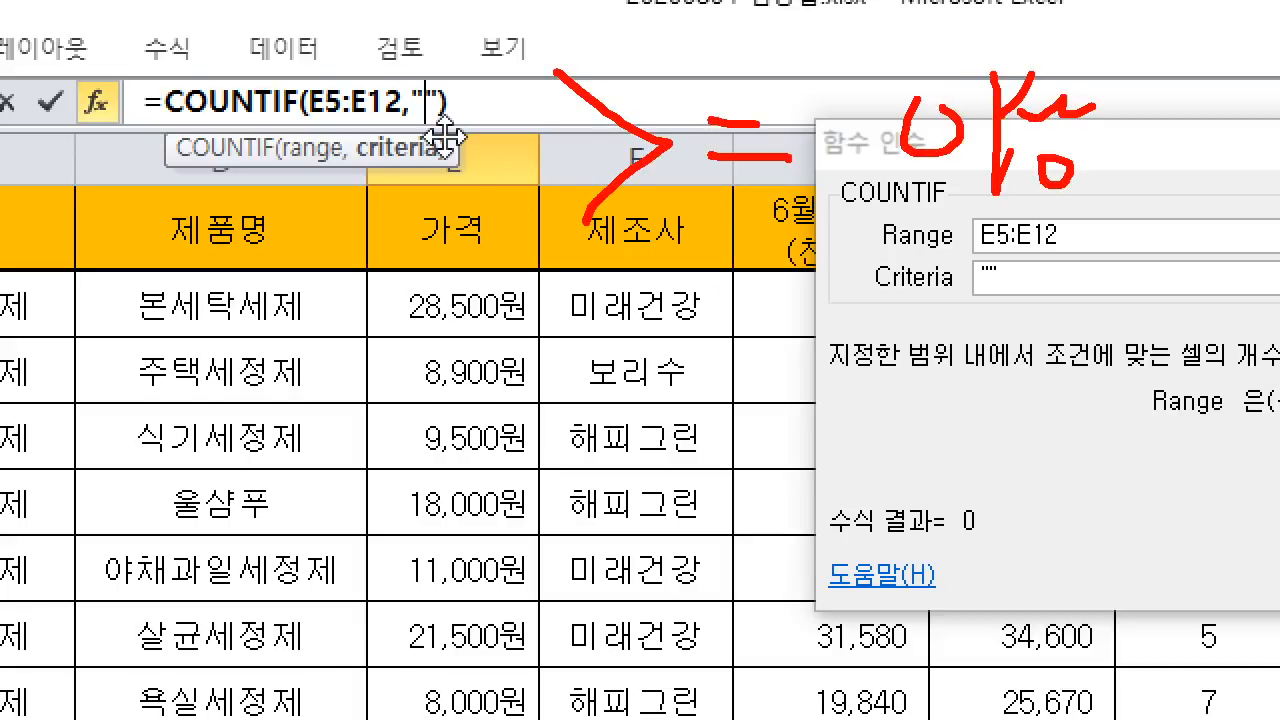
{"action": "mouse_move", "coordinate": [696, 216]}
{"action": "left_mouse_down"}
{"action": "mouse_move", "coordinate": [566, 318]}
{"action": "mouse_move", "coordinate": [680, 356]}
{"action": "left_mouse_up"}
{"action": "left_click_drag", "start_coordinate": [736, 272], "coordinate": [774, 274]}
{"action": "left_click_drag", "start_coordinate": [712, 322], "coordinate": [790, 318]}
{"action": "left_click_drag", "start_coordinate": [850, 268], "coordinate": [880, 346]}
{"action": "left_click_drag", "start_coordinate": [922, 246], "coordinate": [946, 270]}
Step: Annotate the >, < and <> symbols, then type >= inside the quotes
{"action": "mouse_move", "coordinate": [940, 262]}
{"action": "left_mouse_down"}
{"action": "mouse_move", "coordinate": [930, 314]}
{"action": "mouse_move", "coordinate": [1000, 292]}
{"action": "left_mouse_up"}
{"action": "left_click_drag", "start_coordinate": [558, 388], "coordinate": [660, 452]}
{"action": "left_click_drag", "start_coordinate": [660, 452], "coordinate": [576, 504]}
{"action": "left_click_drag", "start_coordinate": [734, 432], "coordinate": [770, 430]}
{"action": "left_click", "coordinate": [740, 478]}
{"action": "mouse_move", "coordinate": [770, 430]}
{"action": "left_mouse_down"}
{"action": "mouse_move", "coordinate": [766, 496]}
{"action": "mouse_move", "coordinate": [766, 468]}
{"action": "left_mouse_up"}
{"action": "left_click_drag", "start_coordinate": [720, 498], "coordinate": [800, 492]}
{"action": "left_click_drag", "start_coordinate": [824, 428], "coordinate": [862, 486]}
{"action": "left_click_drag", "start_coordinate": [880, 430], "coordinate": [882, 490]}
{"action": "left_click_drag", "start_coordinate": [882, 462], "coordinate": [906, 458]}
{"action": "mouse_move", "coordinate": [576, 566]}
{"action": "left_mouse_down"}
{"action": "mouse_move", "coordinate": [538, 596]}
{"action": "mouse_move", "coordinate": [626, 636]}
{"action": "left_mouse_up"}
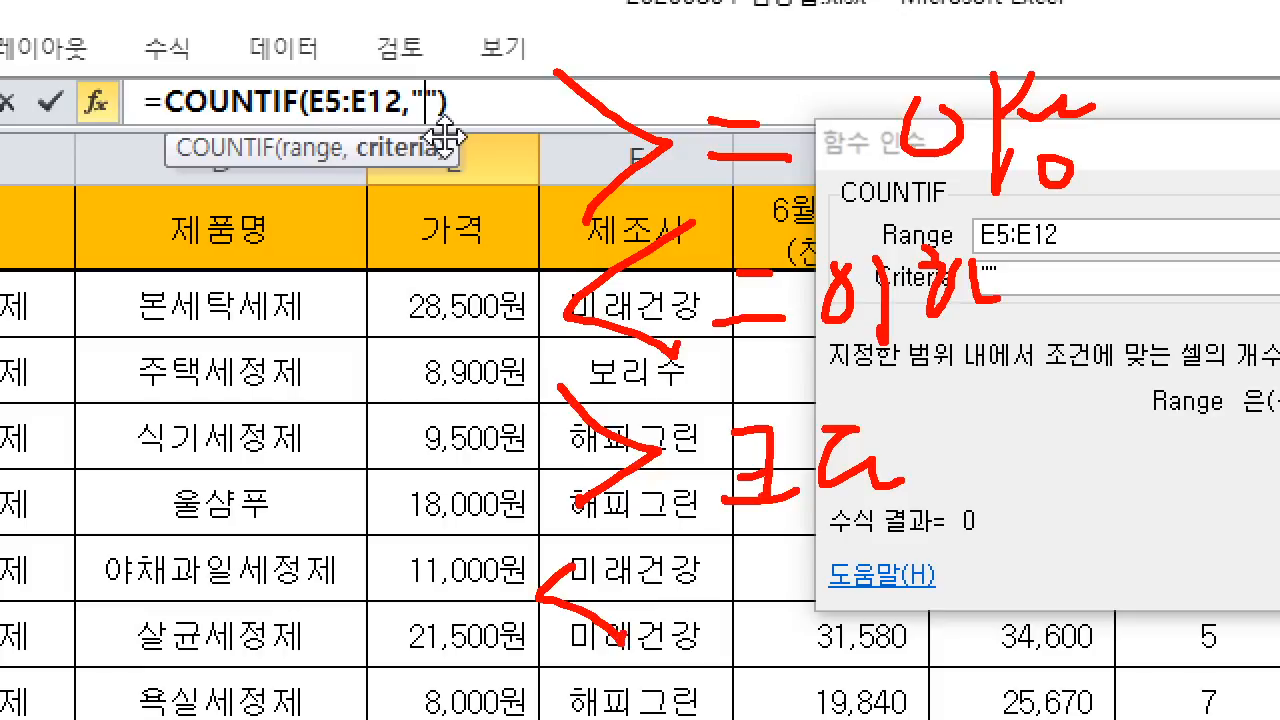
{"action": "left_click_drag", "start_coordinate": [104, 422], "coordinate": [188, 428]}
{"action": "left_click_drag", "start_coordinate": [128, 456], "coordinate": [208, 456]}
{"action": "mouse_move", "coordinate": [154, 552]}
{"action": "left_mouse_down"}
{"action": "mouse_move", "coordinate": [132, 580]}
{"action": "mouse_move", "coordinate": [150, 640]}
{"action": "mouse_move", "coordinate": [218, 604]}
{"action": "left_mouse_up"}
{"action": "left_click", "coordinate": [172, 562]}
{"action": "left_click_drag", "start_coordinate": [218, 604], "coordinate": [174, 632]}
{"action": "left_click_drag", "start_coordinate": [96, 670], "coordinate": [230, 664]}
{"action": "mouse_move", "coordinate": [92, 686]}
{"action": "left_mouse_down"}
{"action": "mouse_move", "coordinate": [88, 572]}
{"action": "mouse_move", "coordinate": [268, 668]}
{"action": "mouse_move", "coordinate": [230, 668]}
{"action": "left_mouse_up"}
{"action": "mouse_move", "coordinate": [836, 192]}
{"action": "left_mouse_down"}
{"action": "mouse_move", "coordinate": [660, 22]}
{"action": "mouse_move", "coordinate": [832, 186]}
{"action": "left_mouse_up"}
{"action": "left_click", "coordinate": [746, 236]}
{"action": "left_click_drag", "start_coordinate": [770, 238], "coordinate": [790, 238]}
{"action": "type", "text": "e"}
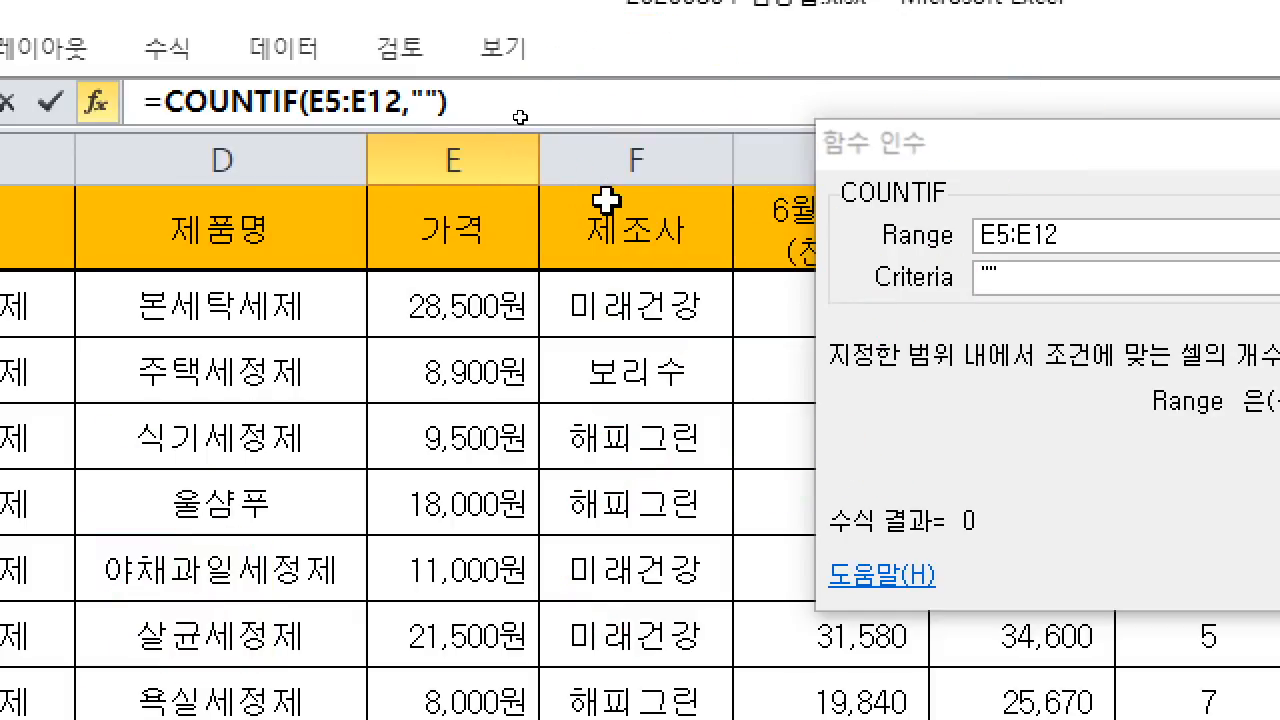
{"action": "type", "text": ">"}
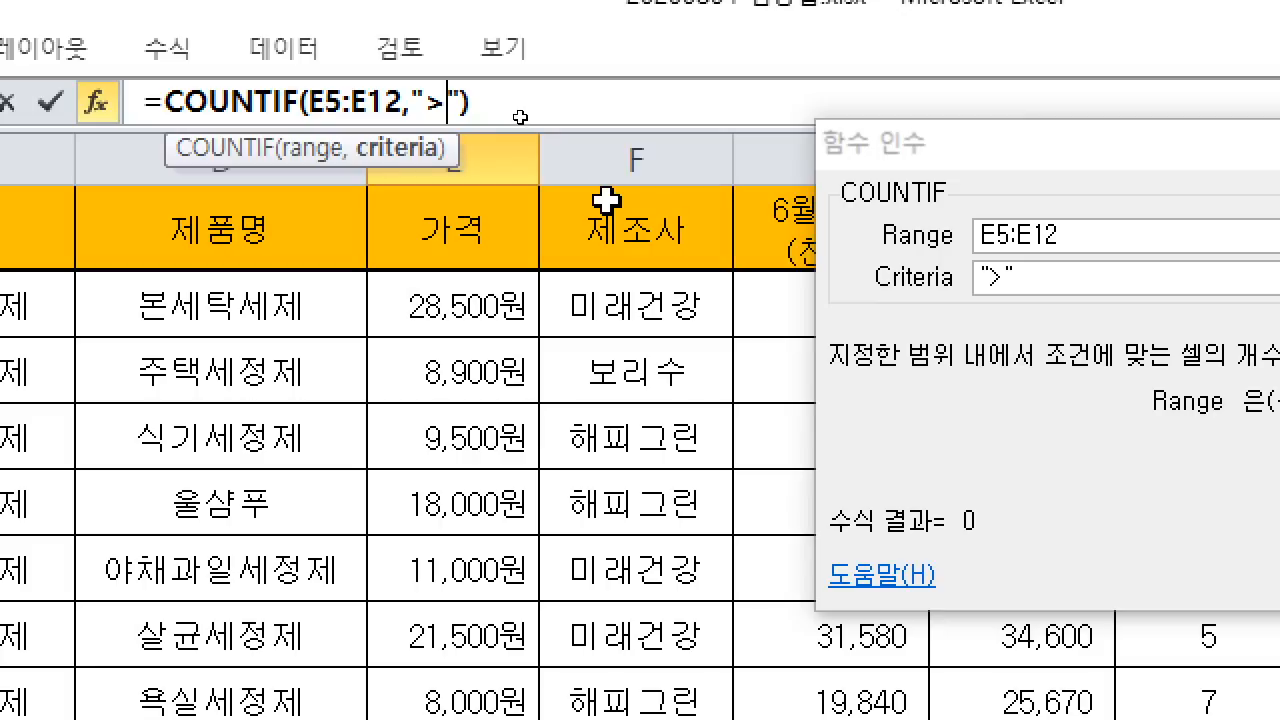
{"action": "type", "text": "="}
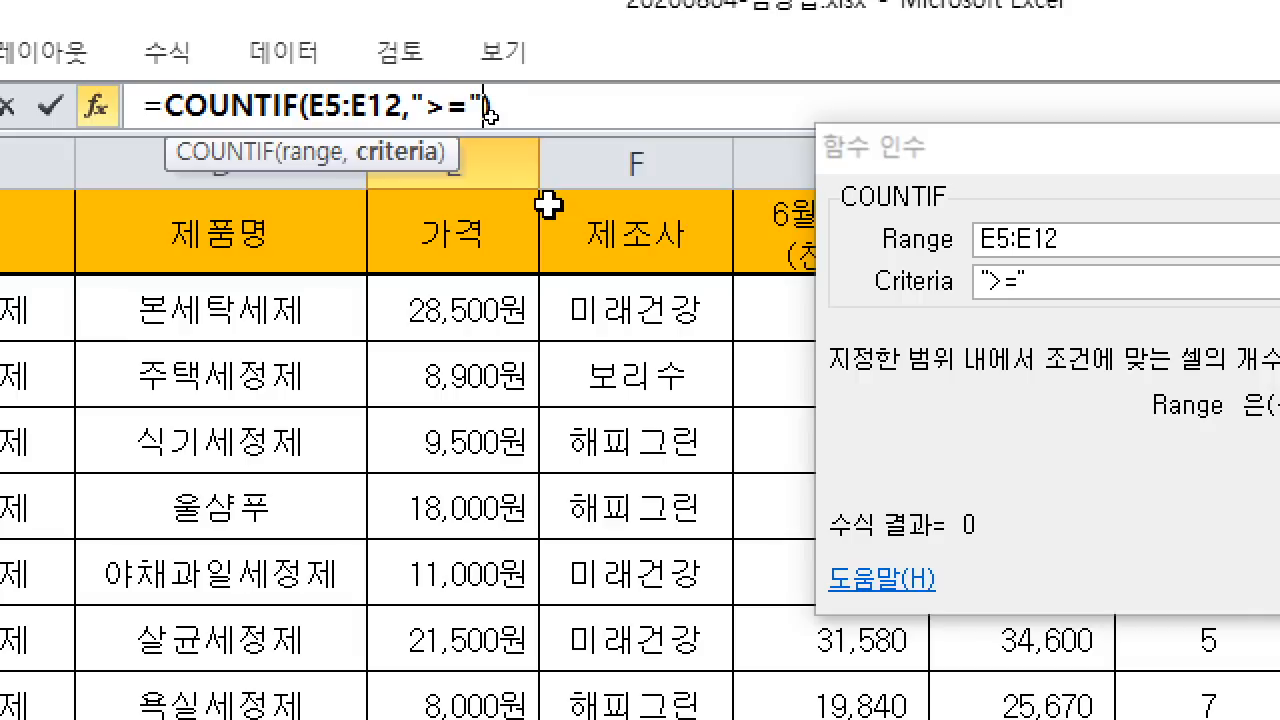
Step: Append &AVERAGE( after the quoted ">=" criteria
{"action": "type", "text": "&"}
{"action": "type", "text": "AV"}
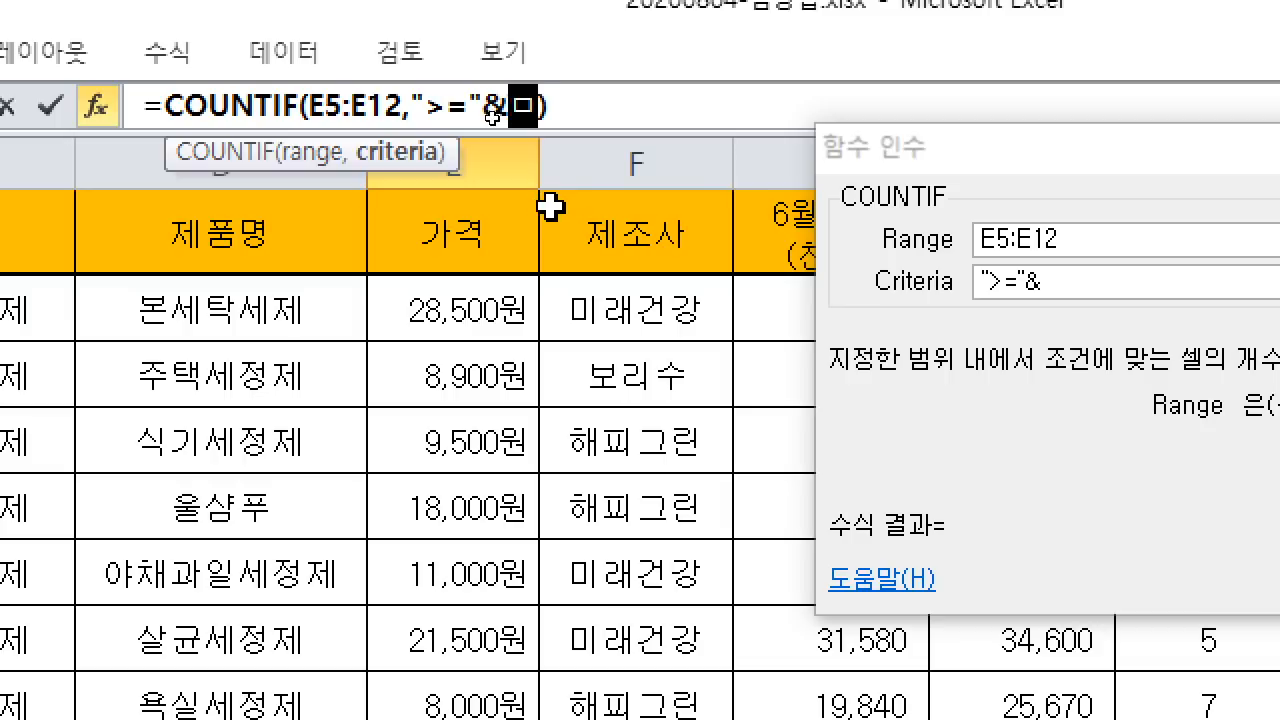
{"action": "type", "text": "ERA"}
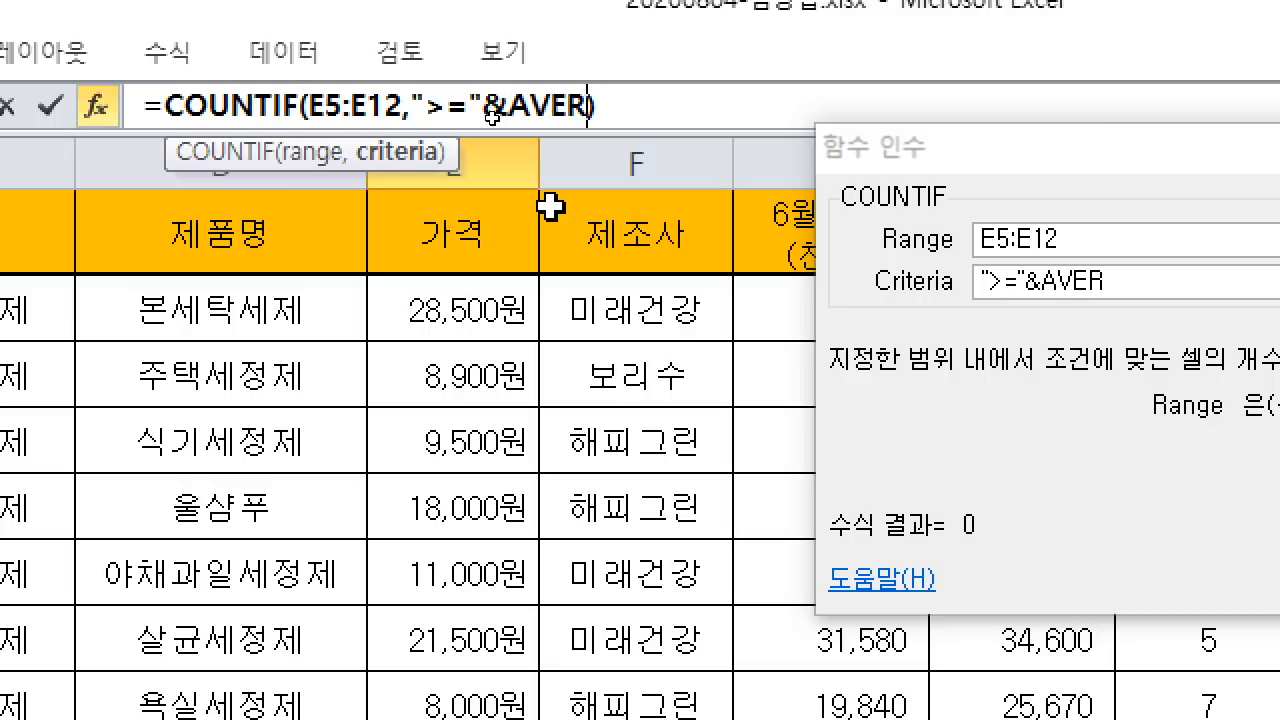
{"action": "type", "text": "GE"}
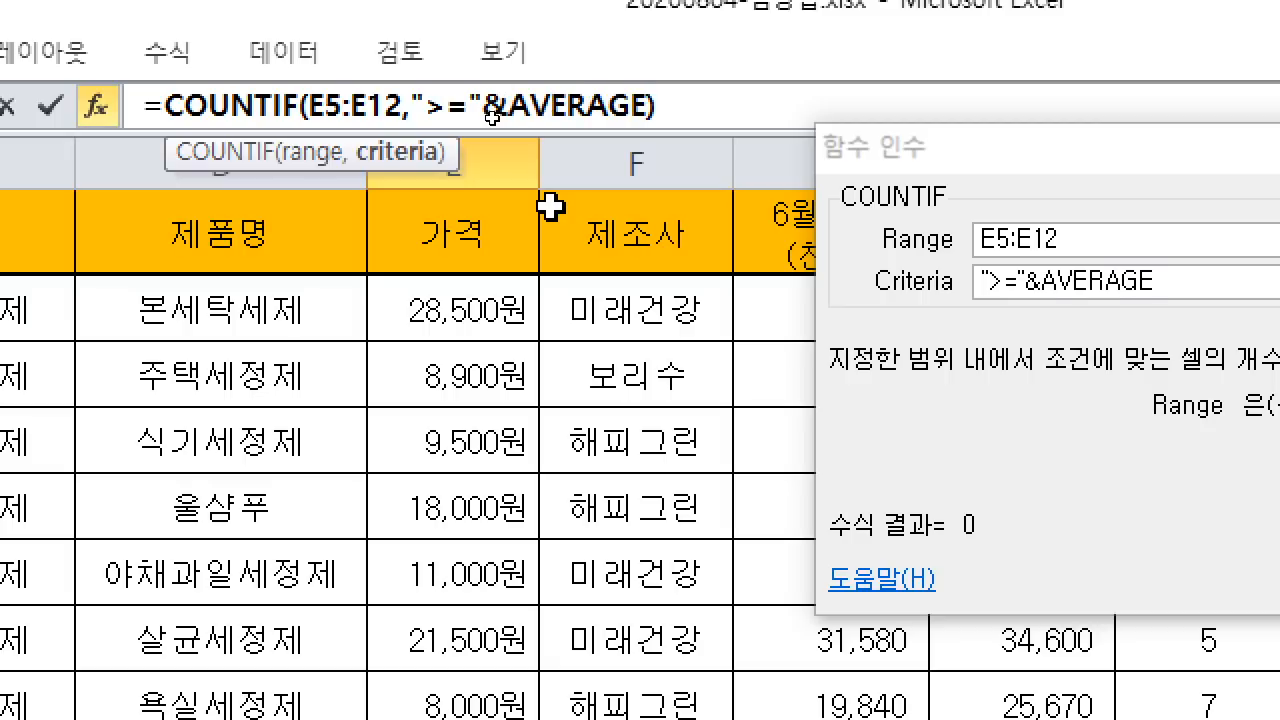
{"action": "type", "text": "("}
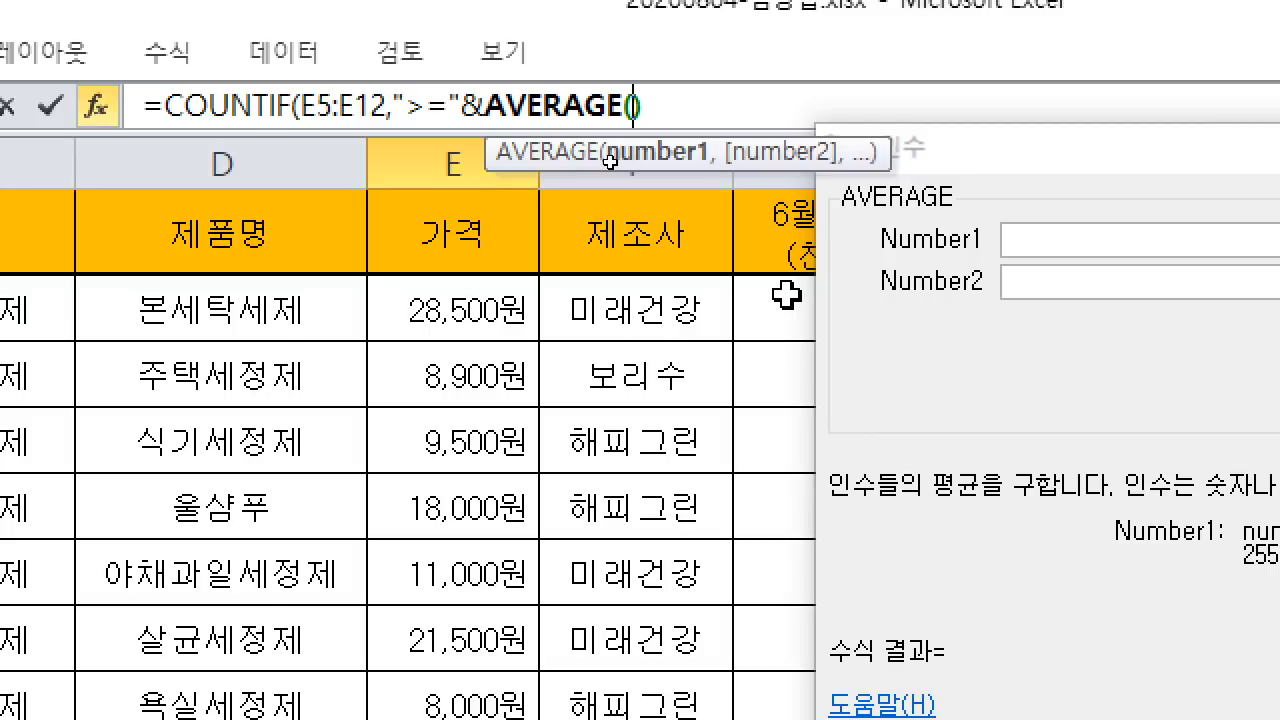
Step: Select E5:E12 as AVERAGE's range and add the closing parenthesis
{"action": "left_click", "coordinate": [483, 305]}
{"action": "left_click_drag", "start_coordinate": [483, 305], "coordinate": [450, 706]}
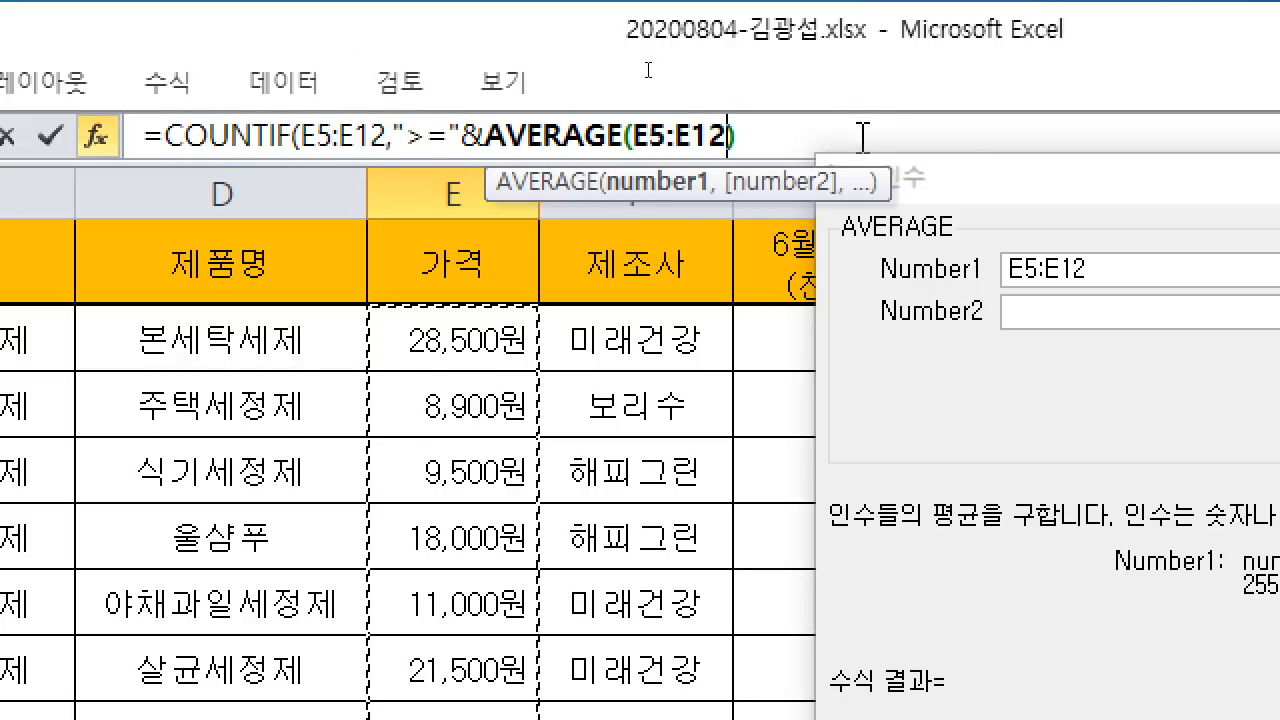
{"action": "type", "text": ")("}
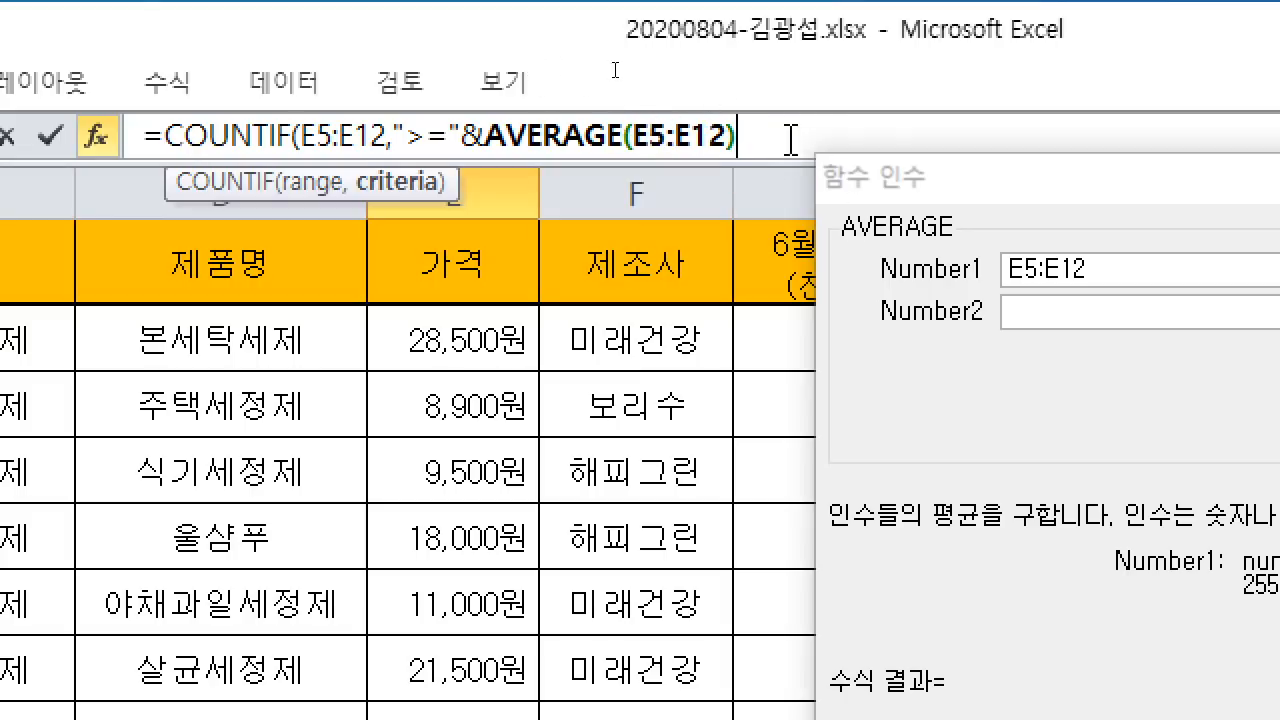
Step: Close the AVERAGE parenthesis, append &"개" and confirm the COUNTIF so E13 shows 3개
{"action": "type", "text": "("}
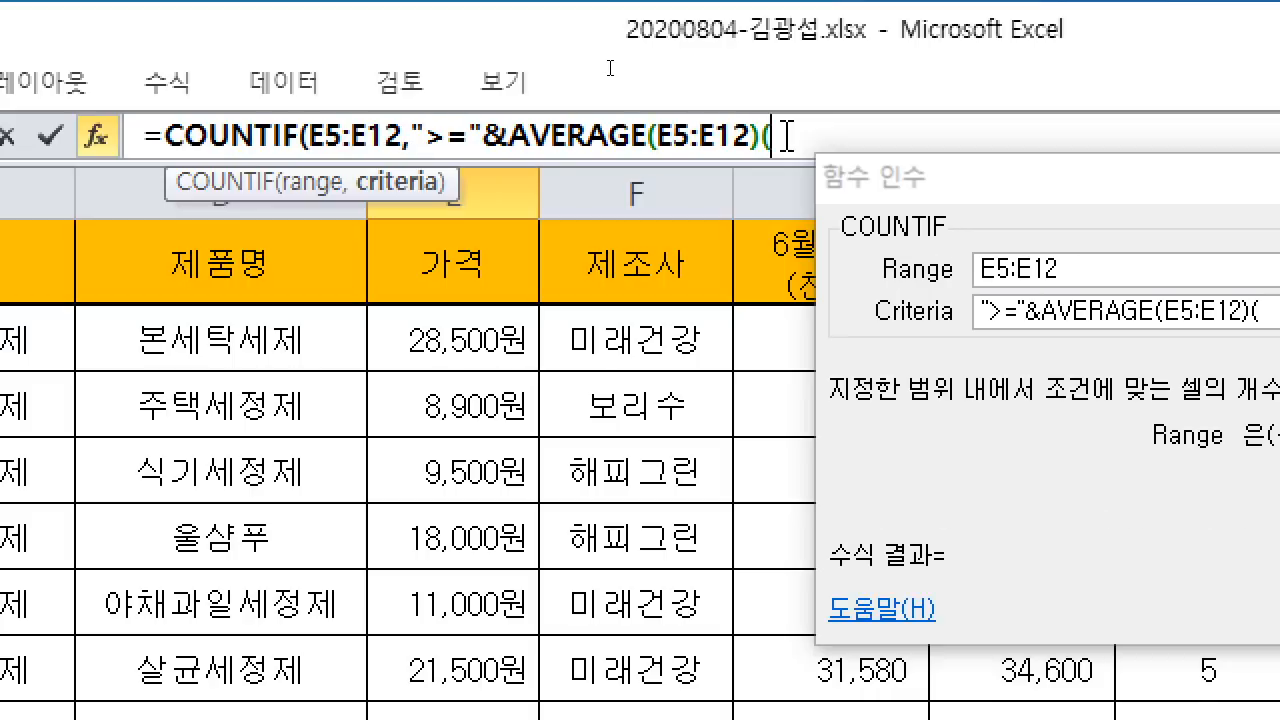
{"action": "key", "text": "BackSpace"}
{"action": "type", "text": ")"}
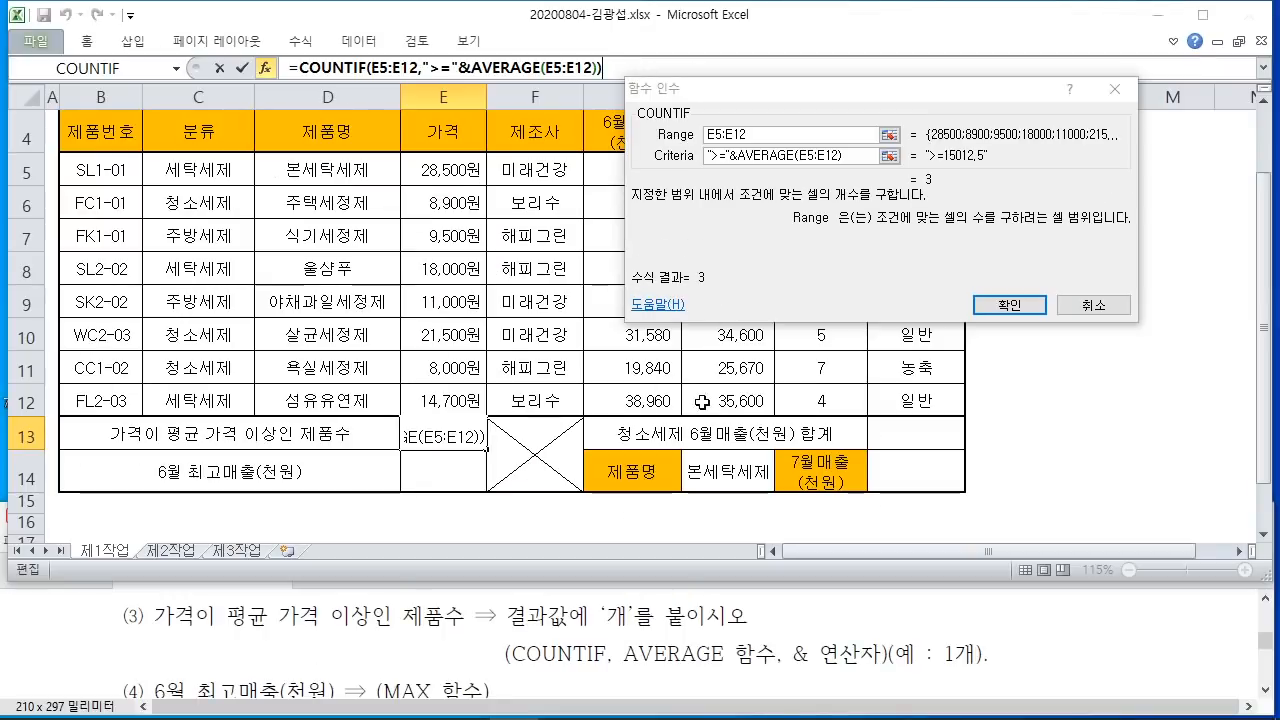
{"action": "left_click_drag", "start_coordinate": [598, 628], "coordinate": [640, 628]}
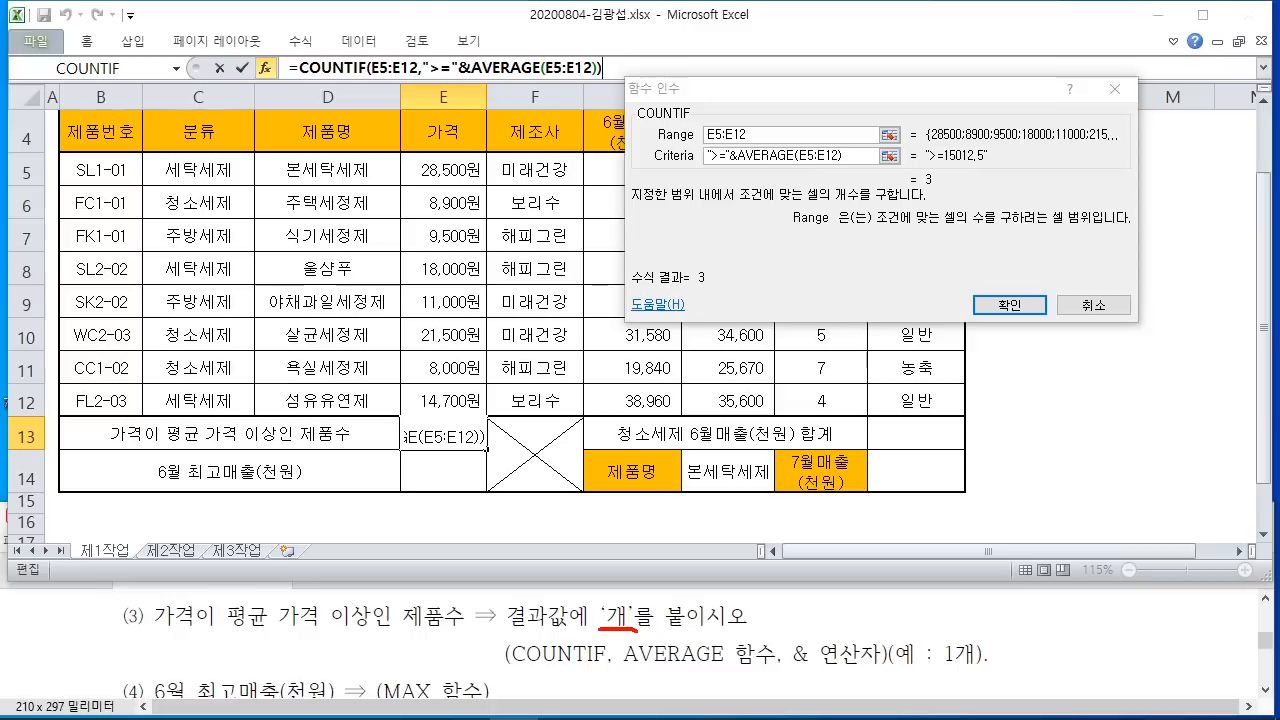
{"action": "left_click_drag", "start_coordinate": [930, 671], "coordinate": [963, 670]}
{"action": "mouse_move", "coordinate": [639, 97]}
{"action": "left_mouse_down"}
{"action": "mouse_move", "coordinate": [610, 40]}
{"action": "mouse_move", "coordinate": [604, 68]}
{"action": "mouse_move", "coordinate": [641, 50]}
{"action": "mouse_move", "coordinate": [693, 84]}
{"action": "left_mouse_up"}
{"action": "left_click_drag", "start_coordinate": [694, 69], "coordinate": [707, 68]}
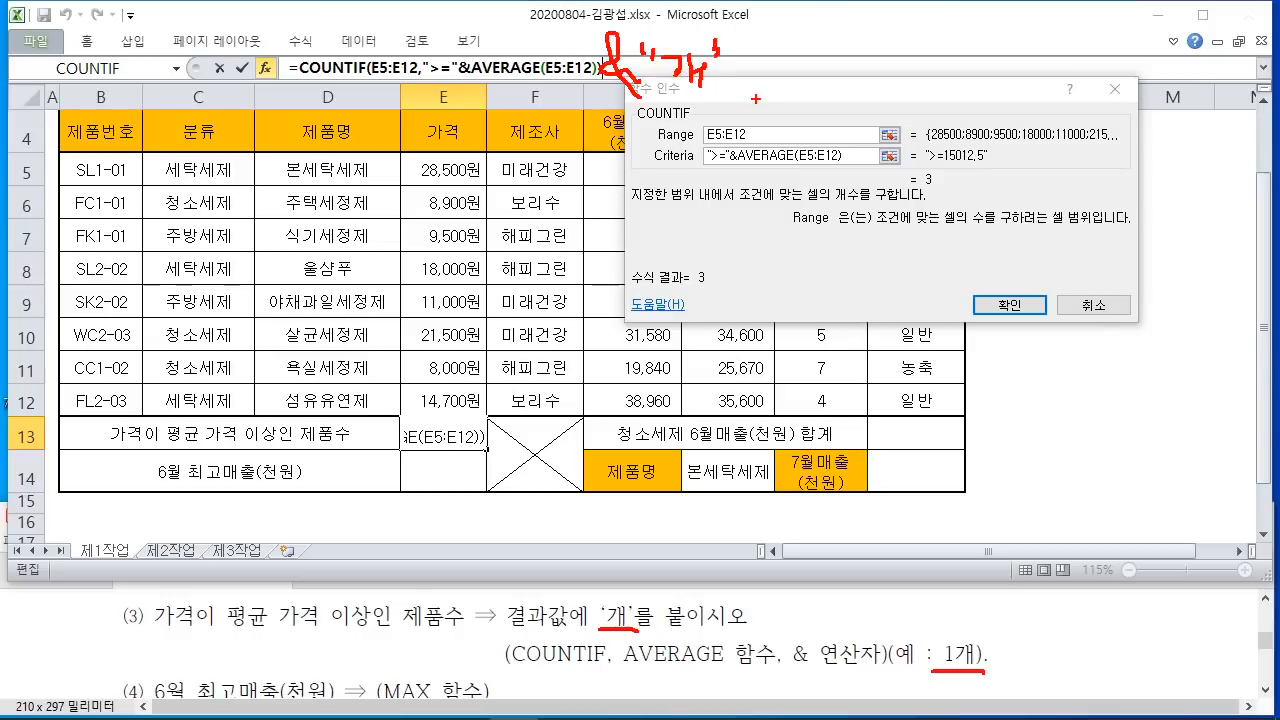
{"action": "key", "text": "Escape"}
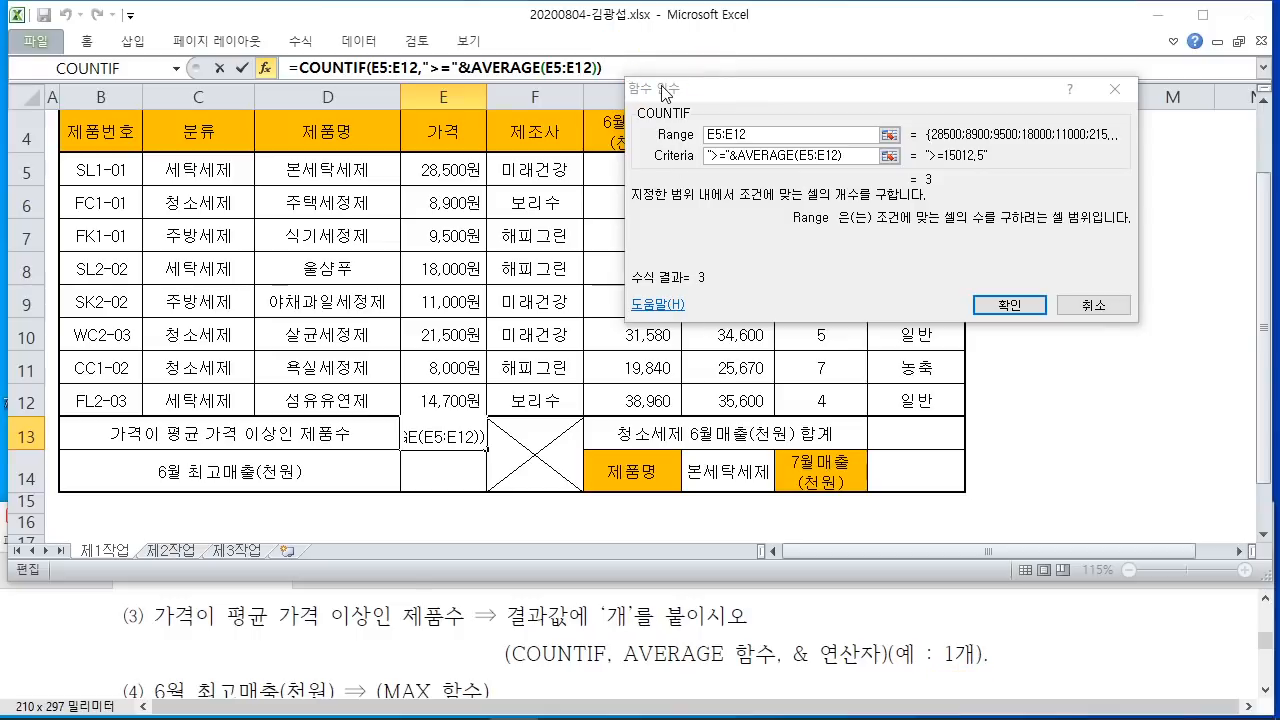
{"action": "type", "text": "&\""}
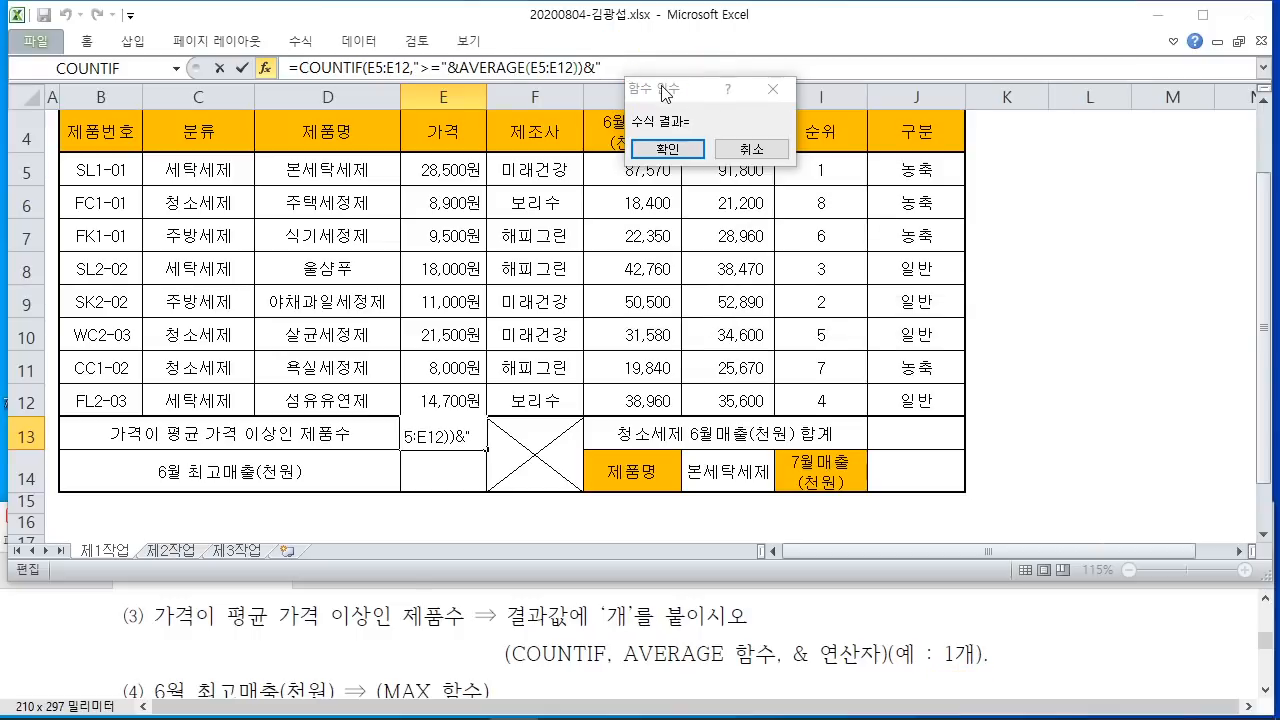
{"action": "type", "text": "개\""}
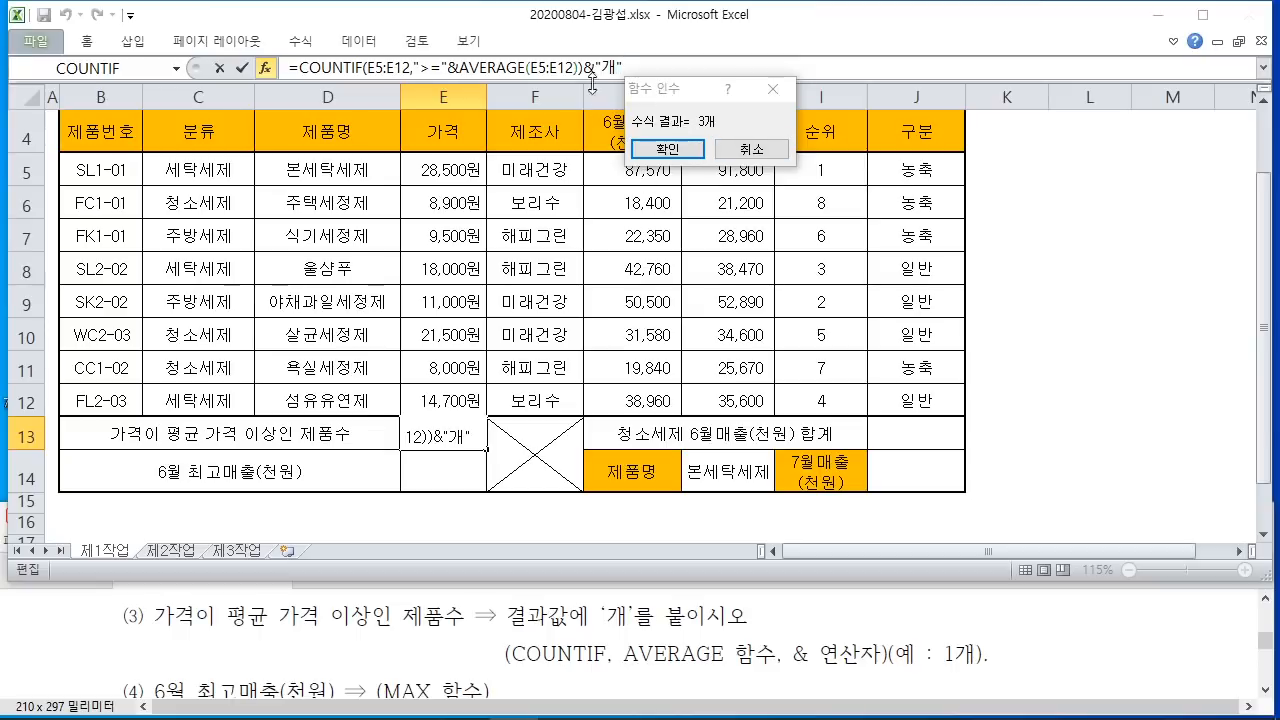
{"action": "left_click", "coordinate": [686, 160]}
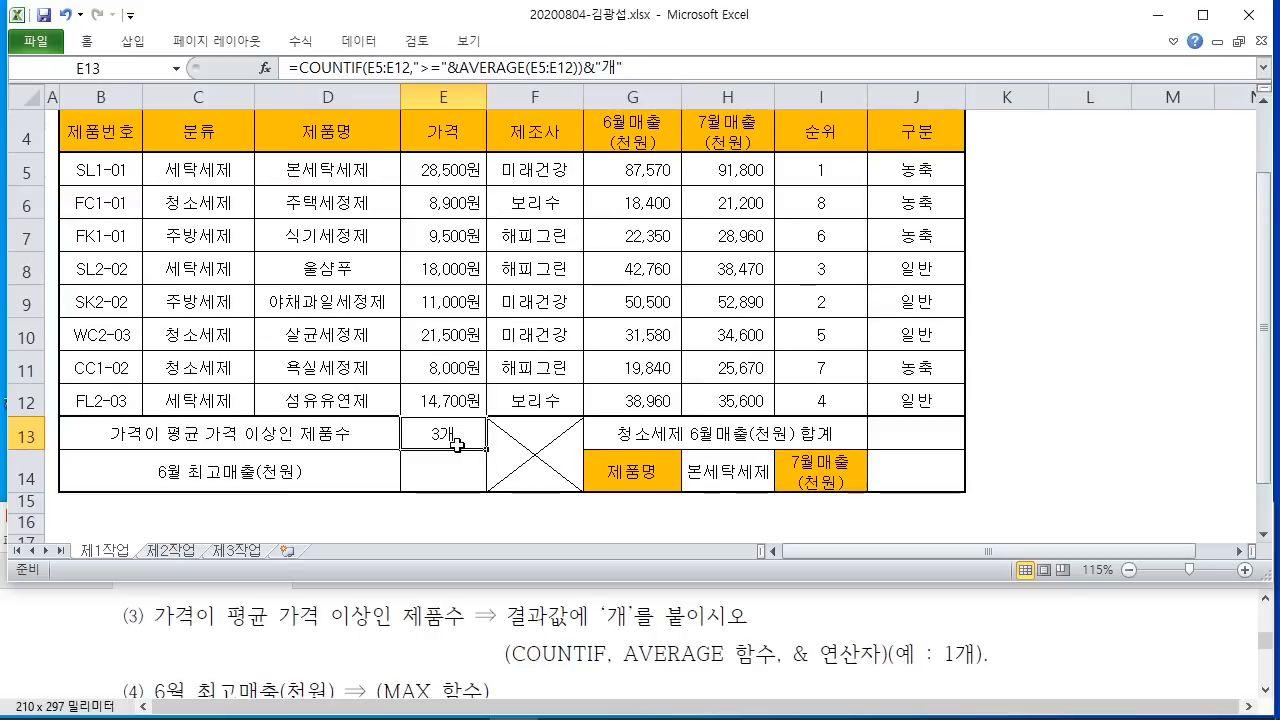
Step: Handwrite example numbers such as 206, 500 and 401 over and beside the table with the screen pen
{"action": "key", "text": "ctrl+2"}
{"action": "mouse_move", "coordinate": [691, 236]}
{"action": "left_mouse_down"}
{"action": "mouse_move", "coordinate": [704, 276]}
{"action": "mouse_move", "coordinate": [758, 281]}
{"action": "left_mouse_up"}
{"action": "mouse_move", "coordinate": [773, 250]}
{"action": "left_mouse_down"}
{"action": "mouse_move", "coordinate": [771, 271]}
{"action": "mouse_move", "coordinate": [778, 240]}
{"action": "left_mouse_up"}
{"action": "mouse_move", "coordinate": [829, 237]}
{"action": "left_mouse_down"}
{"action": "mouse_move", "coordinate": [816, 280]}
{"action": "mouse_move", "coordinate": [818, 266]}
{"action": "left_mouse_up"}
{"action": "mouse_move", "coordinate": [888, 218]}
{"action": "left_mouse_down"}
{"action": "mouse_move", "coordinate": [887, 314]}
{"action": "mouse_move", "coordinate": [910, 224]}
{"action": "left_mouse_up"}
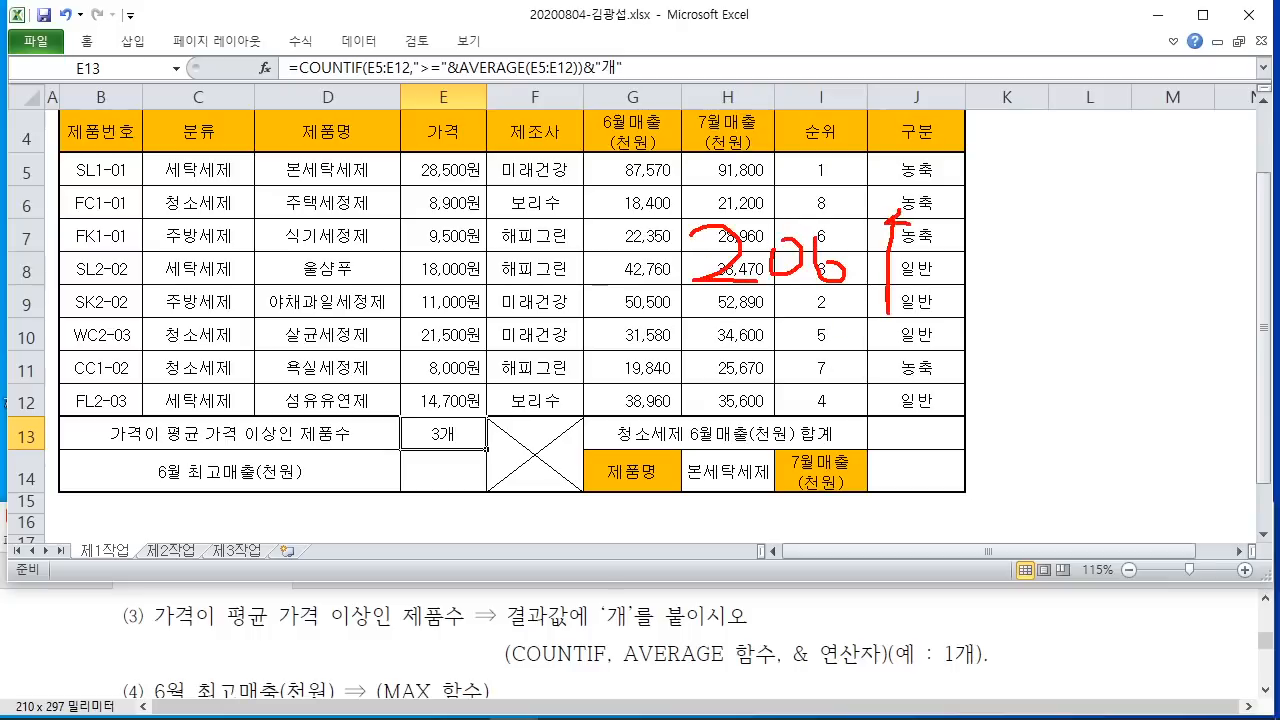
{"action": "left_click_drag", "start_coordinate": [686, 297], "coordinate": [886, 296]}
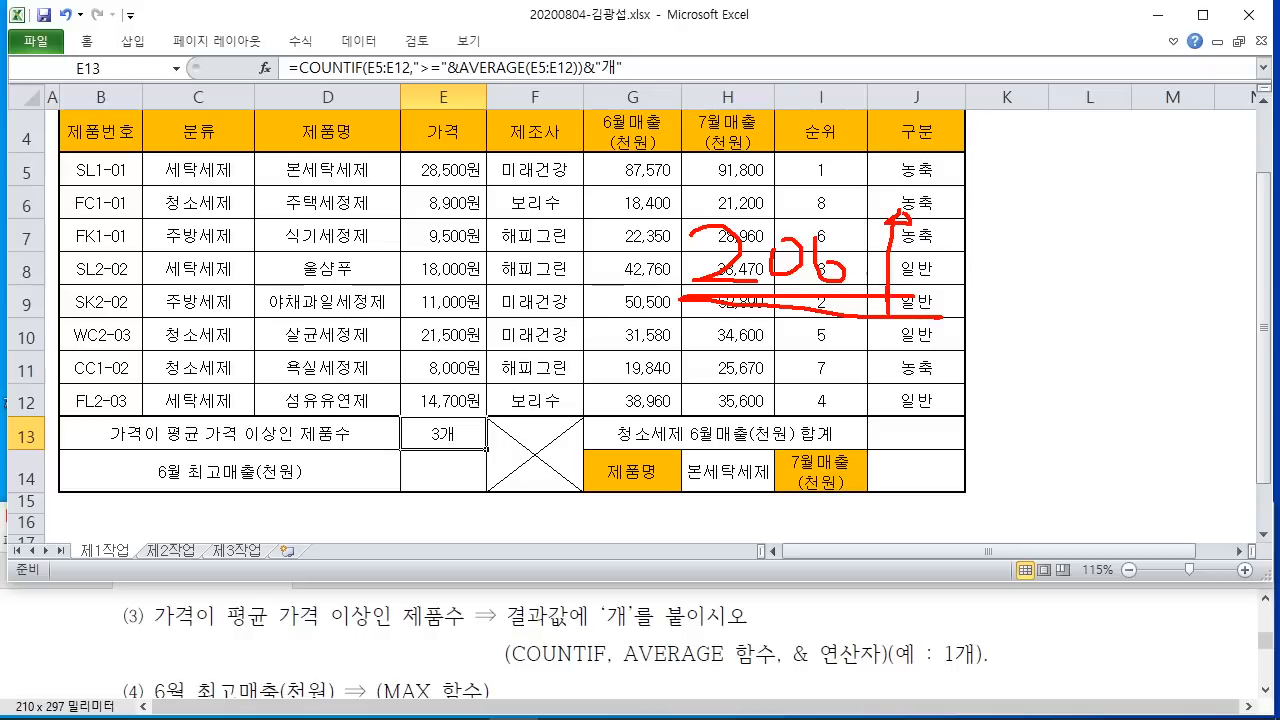
{"action": "left_click_drag", "start_coordinate": [1040, 193], "coordinate": [838, 462]}
{"action": "left_click_drag", "start_coordinate": [1008, 318], "coordinate": [1000, 410]}
{"action": "left_click_drag", "start_coordinate": [988, 350], "coordinate": [1036, 347]}
{"action": "mouse_move", "coordinate": [1022, 356]}
{"action": "left_mouse_down"}
{"action": "mouse_move", "coordinate": [1046, 395]}
{"action": "mouse_move", "coordinate": [1040, 356]}
{"action": "left_mouse_up"}
{"action": "left_click_drag", "start_coordinate": [1074, 350], "coordinate": [1118, 352]}
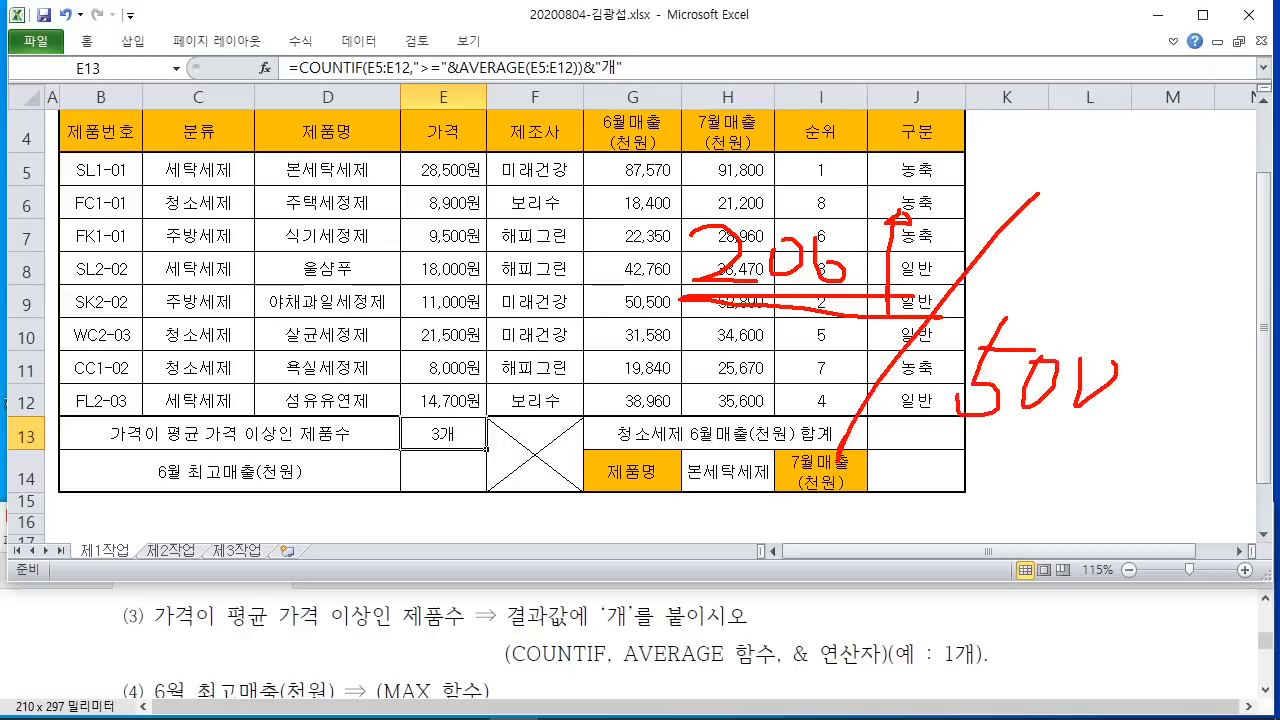
{"action": "mouse_move", "coordinate": [1152, 168]}
{"action": "left_mouse_down"}
{"action": "mouse_move", "coordinate": [1100, 226]}
{"action": "mouse_move", "coordinate": [1164, 222]}
{"action": "left_mouse_up"}
{"action": "mouse_move", "coordinate": [1130, 196]}
{"action": "left_mouse_down"}
{"action": "mouse_move", "coordinate": [1130, 250]}
{"action": "mouse_move", "coordinate": [1180, 204]}
{"action": "mouse_move", "coordinate": [1202, 264]}
{"action": "left_mouse_up"}
{"action": "left_click_drag", "start_coordinate": [1180, 186], "coordinate": [1210, 158]}
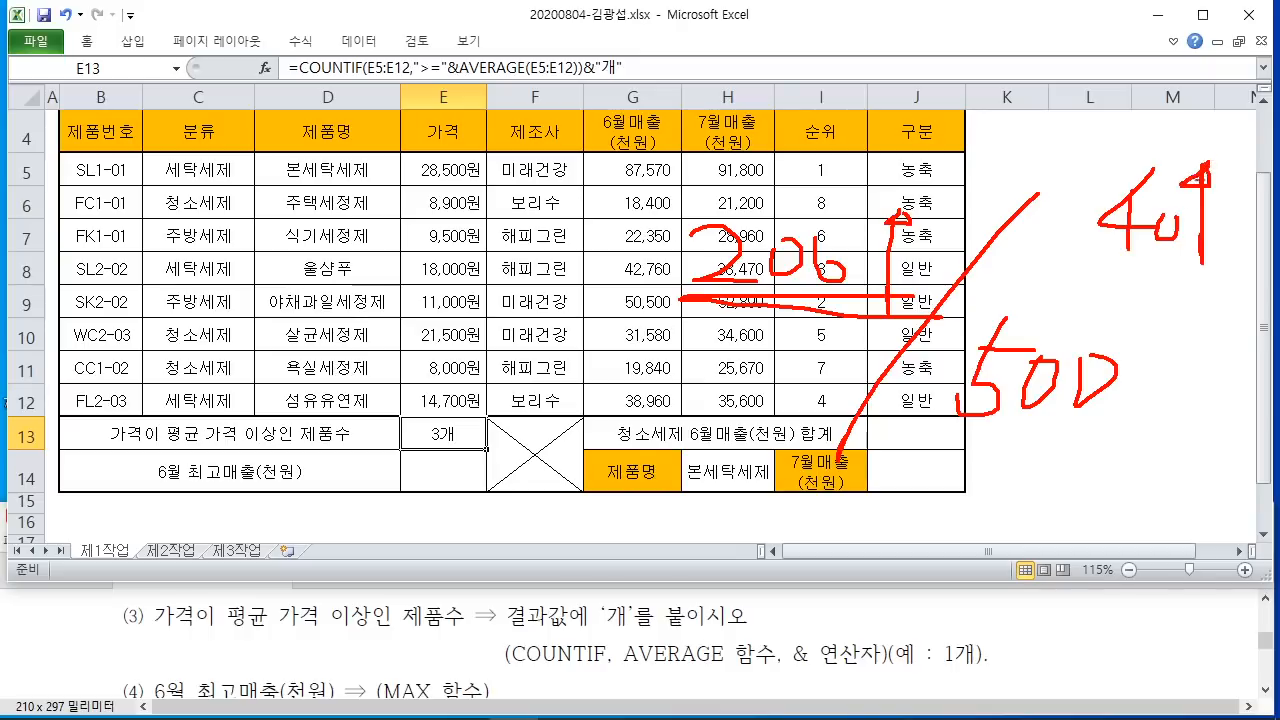
{"action": "left_click_drag", "start_coordinate": [1089, 248], "coordinate": [1198, 248]}
{"action": "left_click_drag", "start_coordinate": [1078, 266], "coordinate": [1192, 266]}
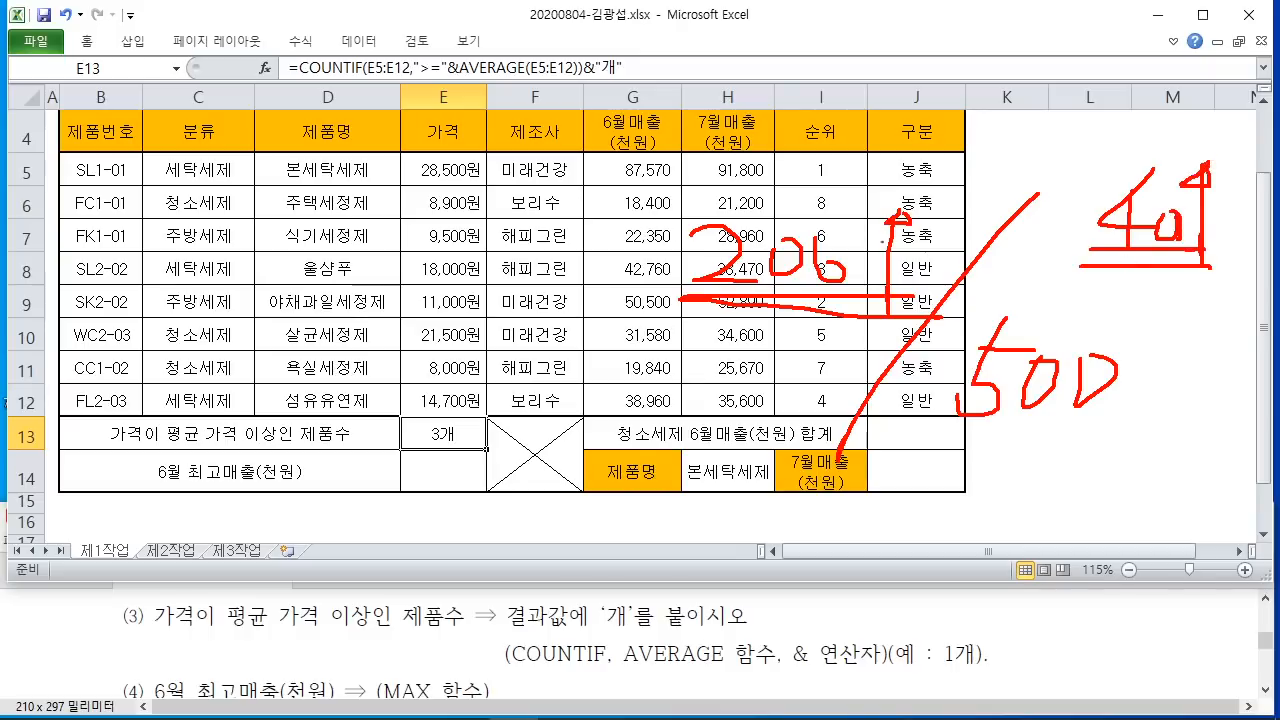
Step: Write letters A, B, C and guide lines over the headers, then clear all pen annotations
{"action": "left_click_drag", "start_coordinate": [597, 243], "coordinate": [606, 298]}
{"action": "mouse_move", "coordinate": [684, 122]}
{"action": "left_mouse_down"}
{"action": "mouse_move", "coordinate": [714, 178]}
{"action": "mouse_move", "coordinate": [838, 172]}
{"action": "left_mouse_up"}
{"action": "left_click_drag", "start_coordinate": [565, 118], "coordinate": [568, 182]}
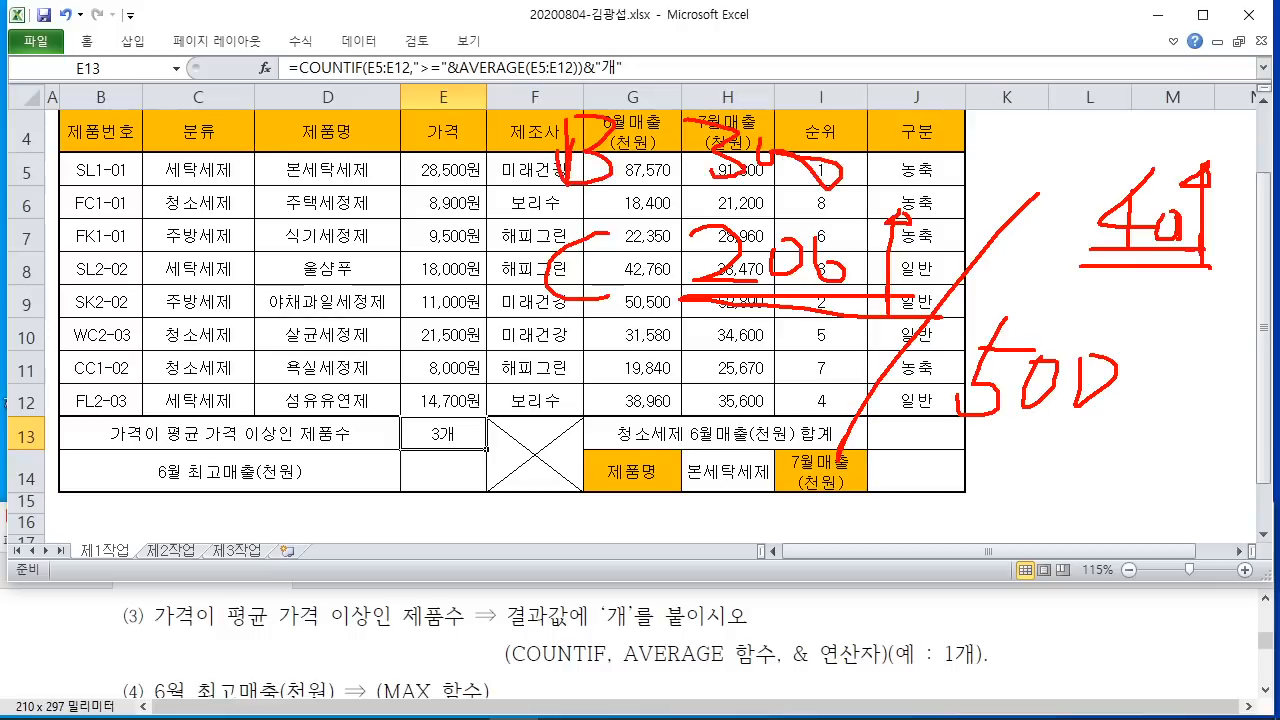
{"action": "mouse_move", "coordinate": [718, 66]}
{"action": "left_mouse_down"}
{"action": "mouse_move", "coordinate": [785, 26]}
{"action": "mouse_move", "coordinate": [748, 100]}
{"action": "left_mouse_up"}
{"action": "left_click_drag", "start_coordinate": [810, 46], "coordinate": [792, 84]}
{"action": "mouse_move", "coordinate": [850, 50]}
{"action": "left_mouse_down"}
{"action": "mouse_move", "coordinate": [848, 90]}
{"action": "mouse_move", "coordinate": [868, 76]}
{"action": "left_mouse_up"}
{"action": "mouse_move", "coordinate": [576, 94]}
{"action": "left_mouse_down"}
{"action": "mouse_move", "coordinate": [650, 96]}
{"action": "mouse_move", "coordinate": [648, 62]}
{"action": "left_mouse_up"}
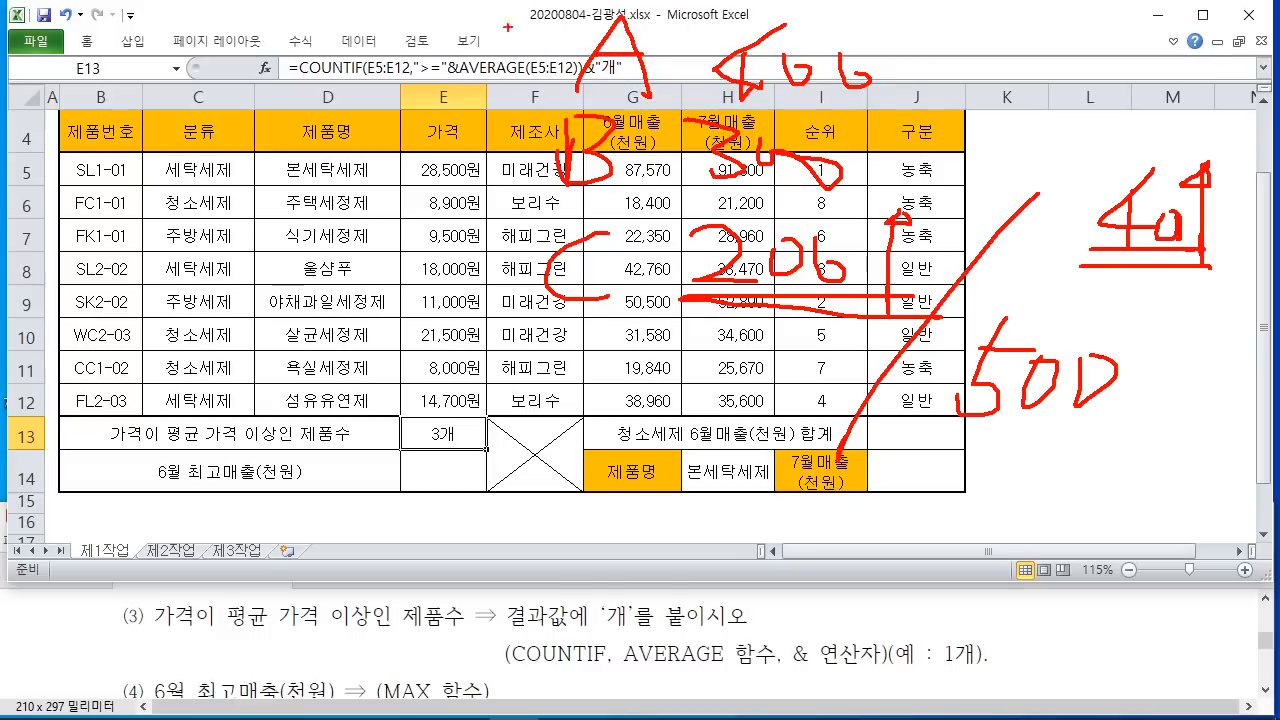
{"action": "left_click_drag", "start_coordinate": [508, 6], "coordinate": [488, 230]}
{"action": "left_click_drag", "start_coordinate": [408, 205], "coordinate": [1058, 194]}
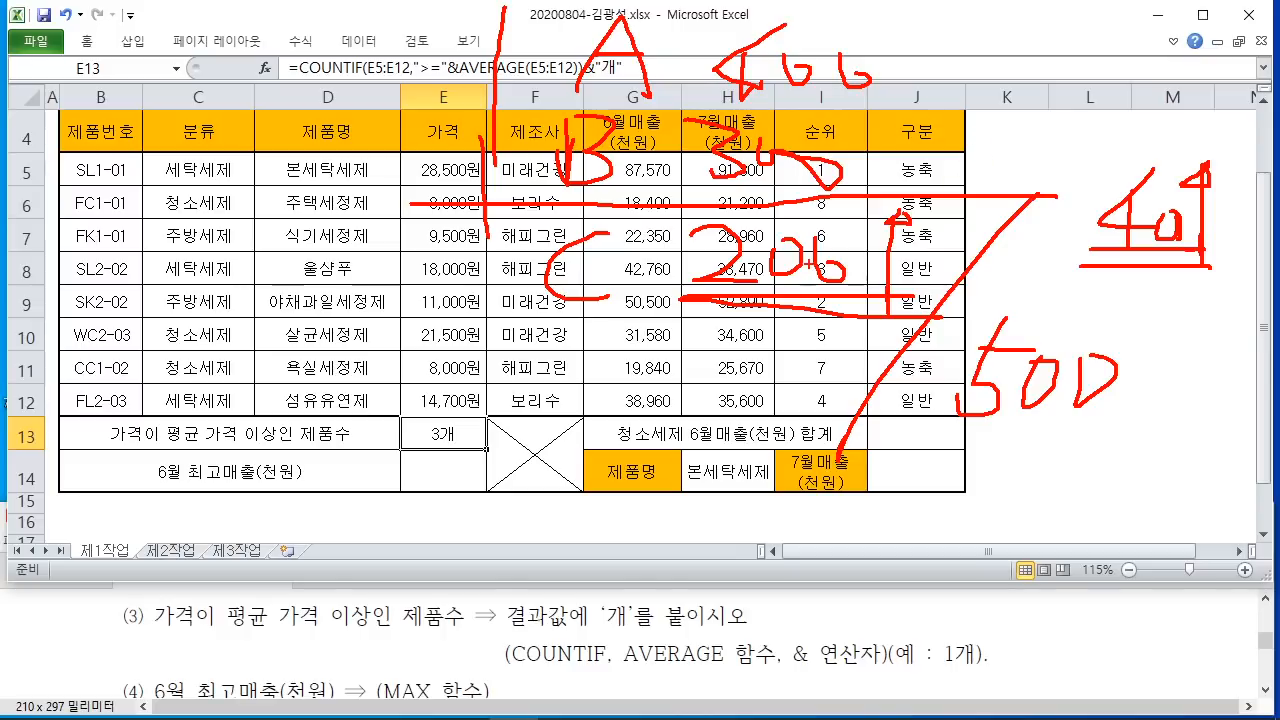
{"action": "key", "text": "Escape"}
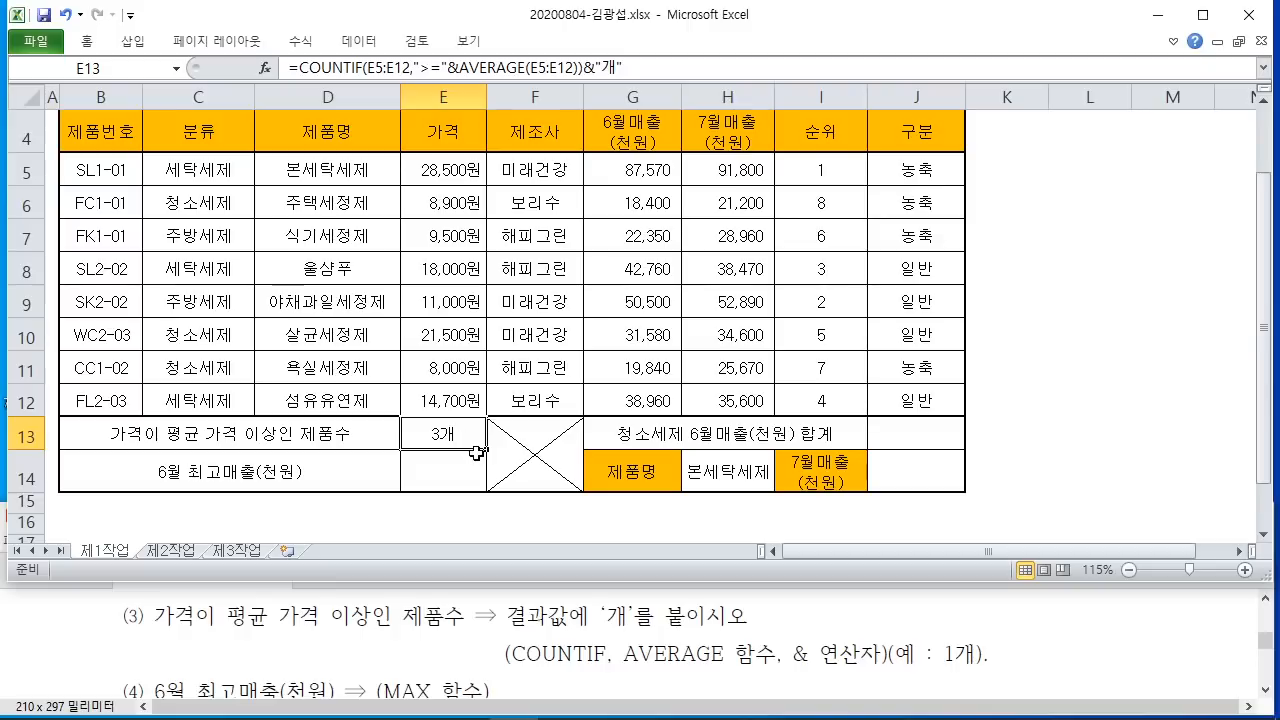
{"action": "left_click", "coordinate": [450, 474]}
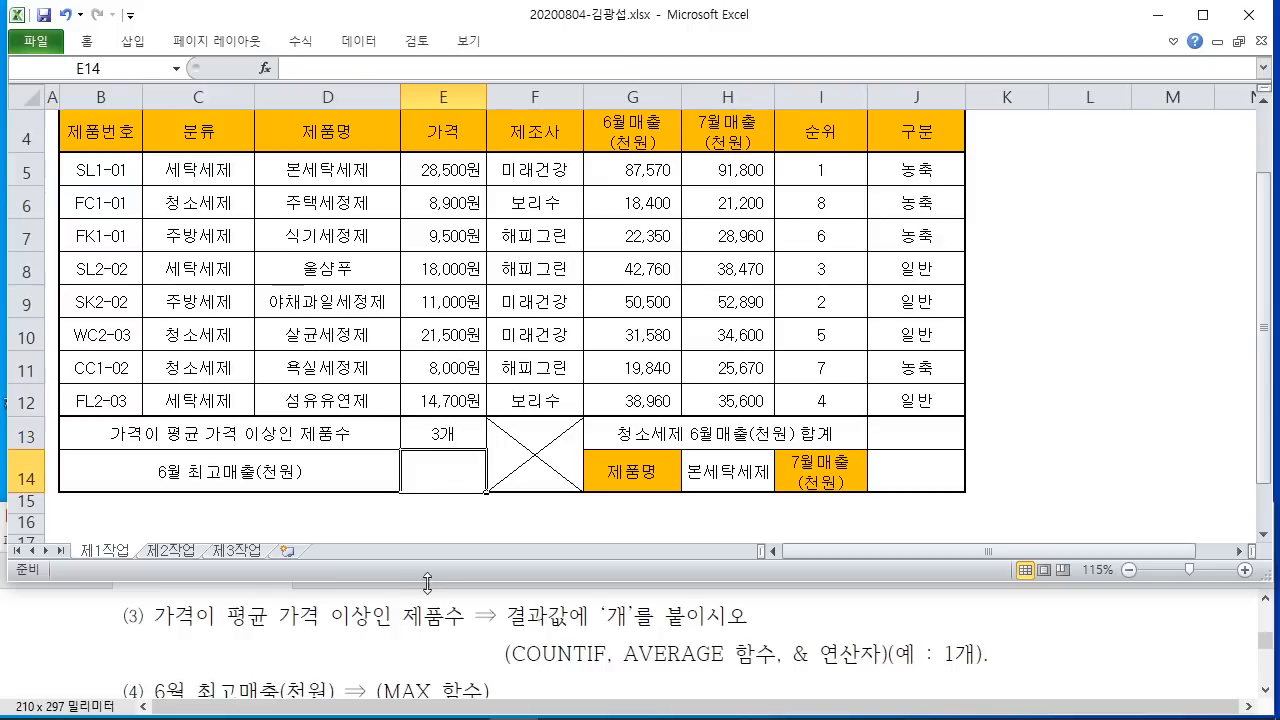
{"action": "left_click", "coordinate": [678, 622]}
{"action": "scroll", "coordinate": [688, 622], "scroll_direction": "down", "scroll_amount": 1}
{"action": "scroll", "coordinate": [690, 624], "scroll_direction": "down", "scroll_amount": 1}
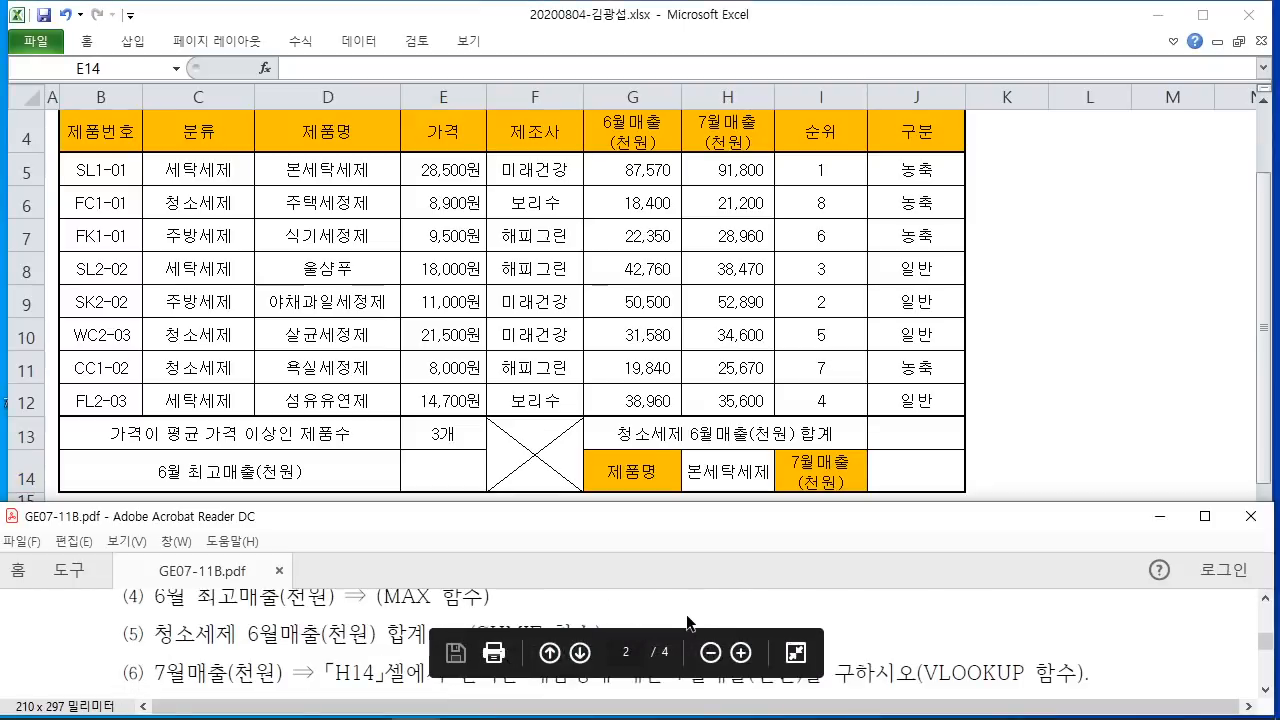
{"action": "scroll", "coordinate": [687, 613], "scroll_direction": "up", "scroll_amount": 1}
{"action": "left_click", "coordinate": [584, 408]}
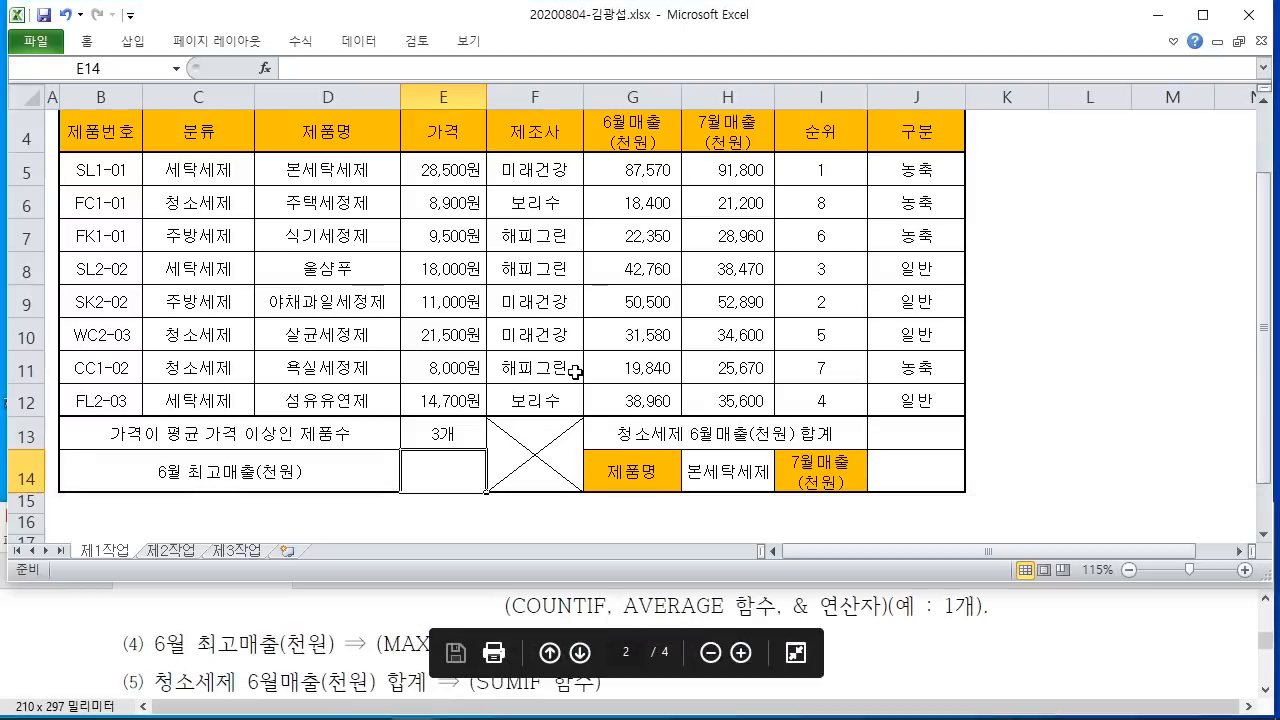
{"action": "left_click", "coordinate": [422, 433]}
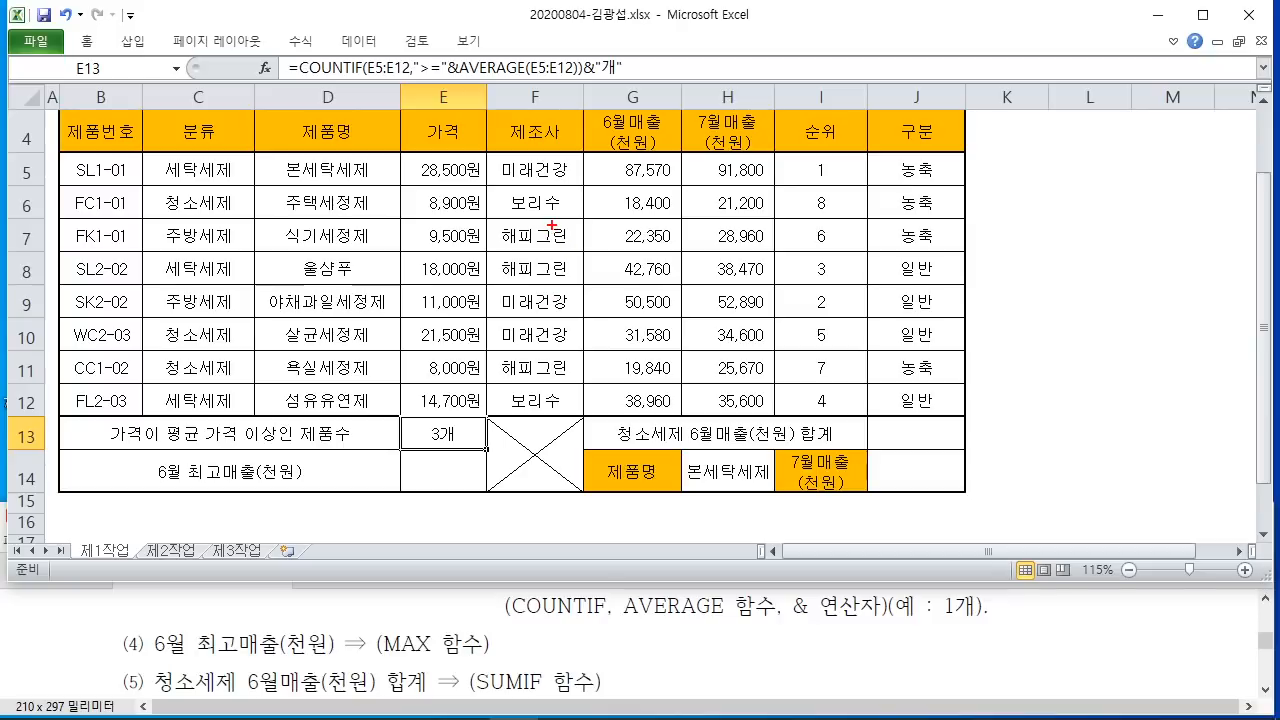
{"action": "left_click_drag", "start_coordinate": [490, 195], "coordinate": [515, 213]}
{"action": "mouse_move", "coordinate": [465, 226]}
{"action": "left_mouse_down"}
{"action": "mouse_move", "coordinate": [522, 218]}
{"action": "mouse_move", "coordinate": [520, 240]}
{"action": "left_mouse_up"}
{"action": "mouse_move", "coordinate": [530, 212]}
{"action": "left_mouse_down"}
{"action": "mouse_move", "coordinate": [546, 278]}
{"action": "mouse_move", "coordinate": [546, 255]}
{"action": "left_mouse_up"}
{"action": "left_click_drag", "start_coordinate": [550, 239], "coordinate": [557, 262]}
{"action": "mouse_move", "coordinate": [566, 236]}
{"action": "left_mouse_down"}
{"action": "mouse_move", "coordinate": [592, 232]}
{"action": "mouse_move", "coordinate": [582, 262]}
{"action": "left_mouse_up"}
{"action": "left_click_drag", "start_coordinate": [568, 272], "coordinate": [579, 303]}
{"action": "mouse_move", "coordinate": [635, 215]}
{"action": "left_mouse_down"}
{"action": "mouse_move", "coordinate": [598, 237]}
{"action": "mouse_move", "coordinate": [606, 269]}
{"action": "left_mouse_up"}
{"action": "left_click_drag", "start_coordinate": [606, 269], "coordinate": [687, 298]}
{"action": "left_click_drag", "start_coordinate": [451, 323], "coordinate": [662, 321]}
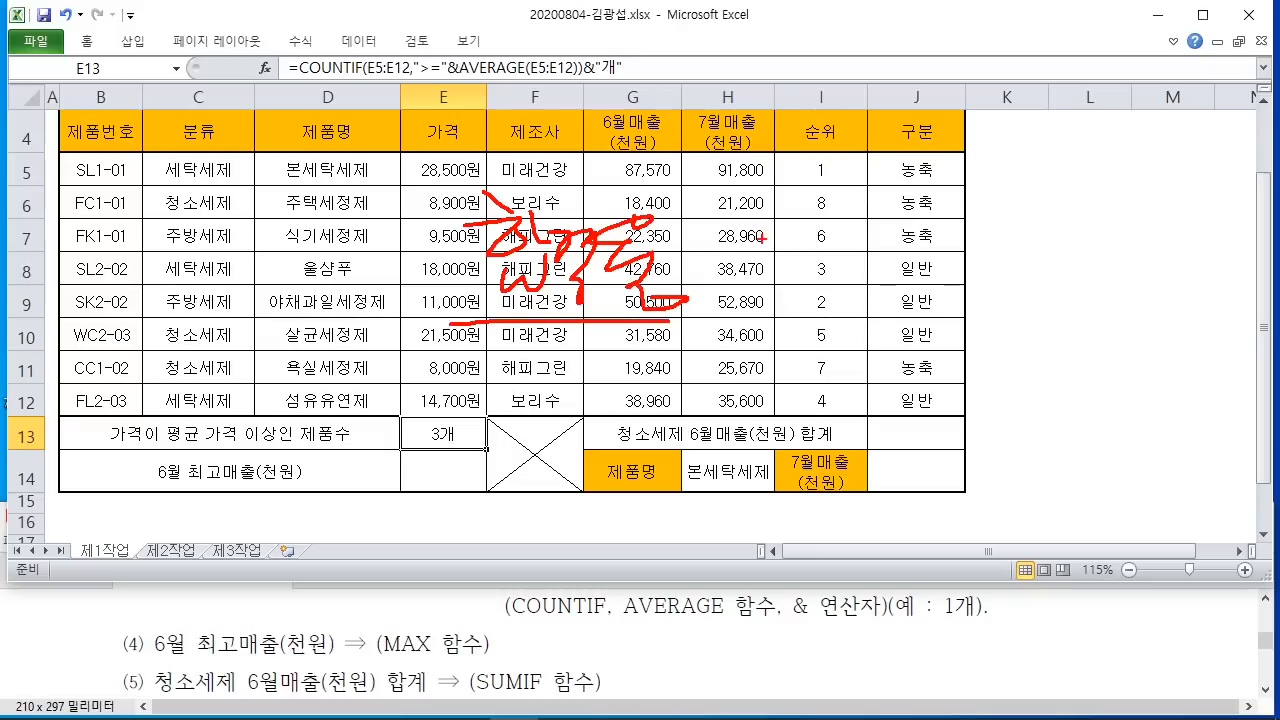
{"action": "left_click_drag", "start_coordinate": [816, 270], "coordinate": [818, 357]}
{"action": "left_click_drag", "start_coordinate": [818, 357], "coordinate": [831, 326]}
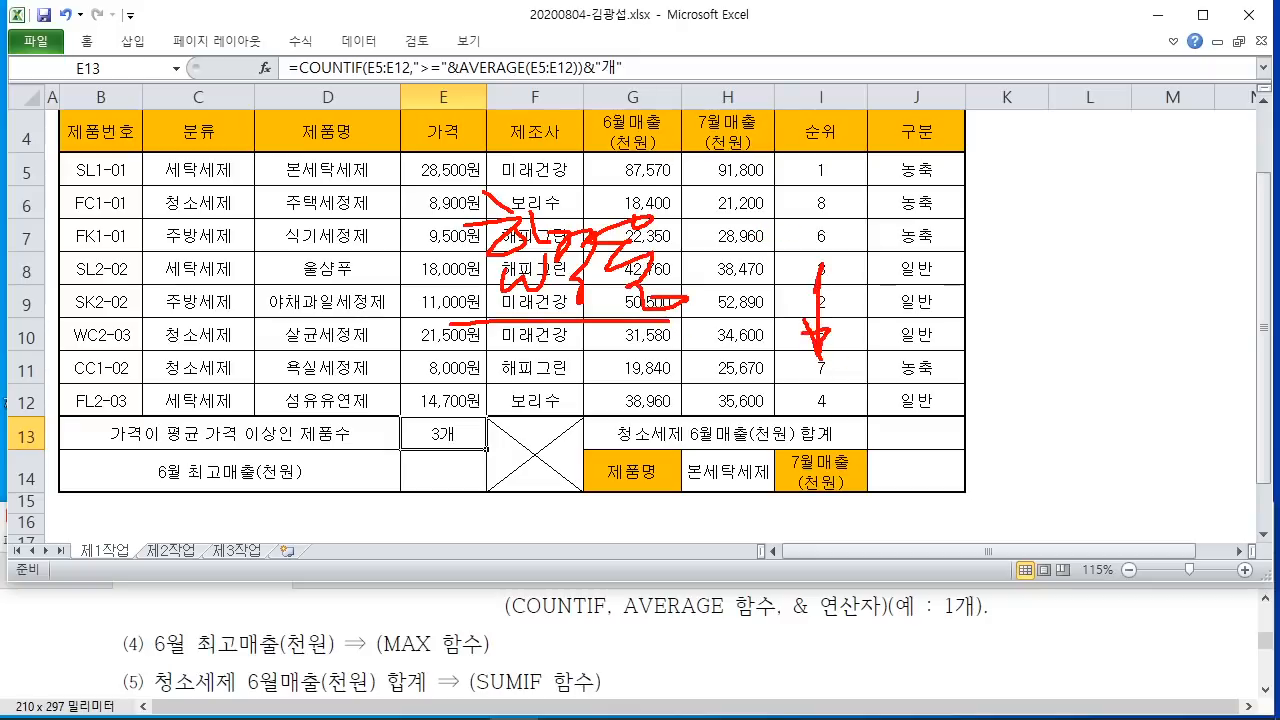
{"action": "mouse_move", "coordinate": [920, 258]}
{"action": "left_mouse_down"}
{"action": "mouse_move", "coordinate": [746, 254]}
{"action": "mouse_move", "coordinate": [858, 264]}
{"action": "left_mouse_up"}
{"action": "left_click_drag", "start_coordinate": [756, 240], "coordinate": [796, 210]}
{"action": "mouse_move", "coordinate": [790, 244]}
{"action": "left_mouse_down"}
{"action": "mouse_move", "coordinate": [828, 212]}
{"action": "mouse_move", "coordinate": [836, 222]}
{"action": "left_mouse_up"}
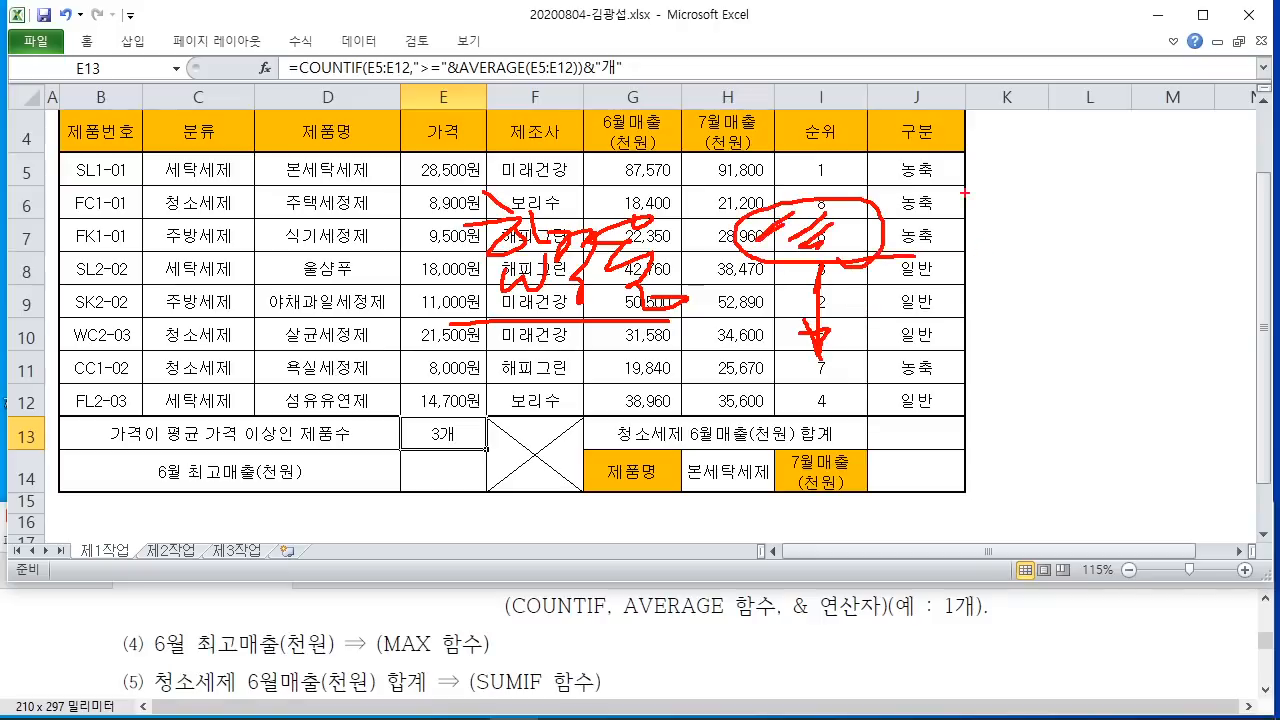
{"action": "mouse_move", "coordinate": [1024, 147]}
{"action": "left_mouse_down"}
{"action": "mouse_move", "coordinate": [985, 181]}
{"action": "mouse_move", "coordinate": [1052, 165]}
{"action": "left_mouse_up"}
{"action": "left_click_drag", "start_coordinate": [1022, 206], "coordinate": [1046, 210]}
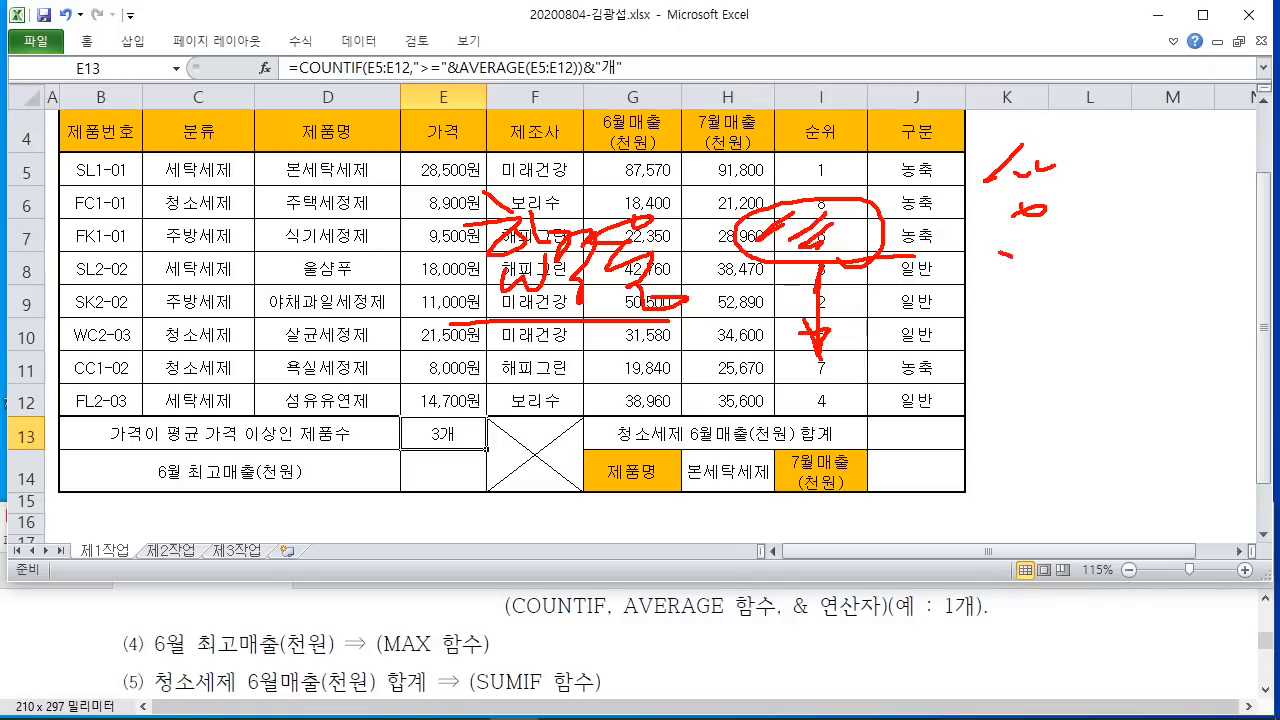
{"action": "mouse_move", "coordinate": [998, 268]}
{"action": "left_mouse_down"}
{"action": "mouse_move", "coordinate": [1030, 250]}
{"action": "mouse_move", "coordinate": [1038, 280]}
{"action": "mouse_move", "coordinate": [1020, 322]}
{"action": "left_mouse_up"}
{"action": "left_click_drag", "start_coordinate": [996, 352], "coordinate": [1010, 400]}
{"action": "mouse_move", "coordinate": [1026, 374]}
{"action": "left_mouse_down"}
{"action": "mouse_move", "coordinate": [1036, 398]}
{"action": "mouse_move", "coordinate": [1080, 374]}
{"action": "left_mouse_up"}
{"action": "left_click_drag", "start_coordinate": [1024, 130], "coordinate": [1000, 134]}
{"action": "left_click_drag", "start_coordinate": [1087, 449], "coordinate": [1074, 425]}
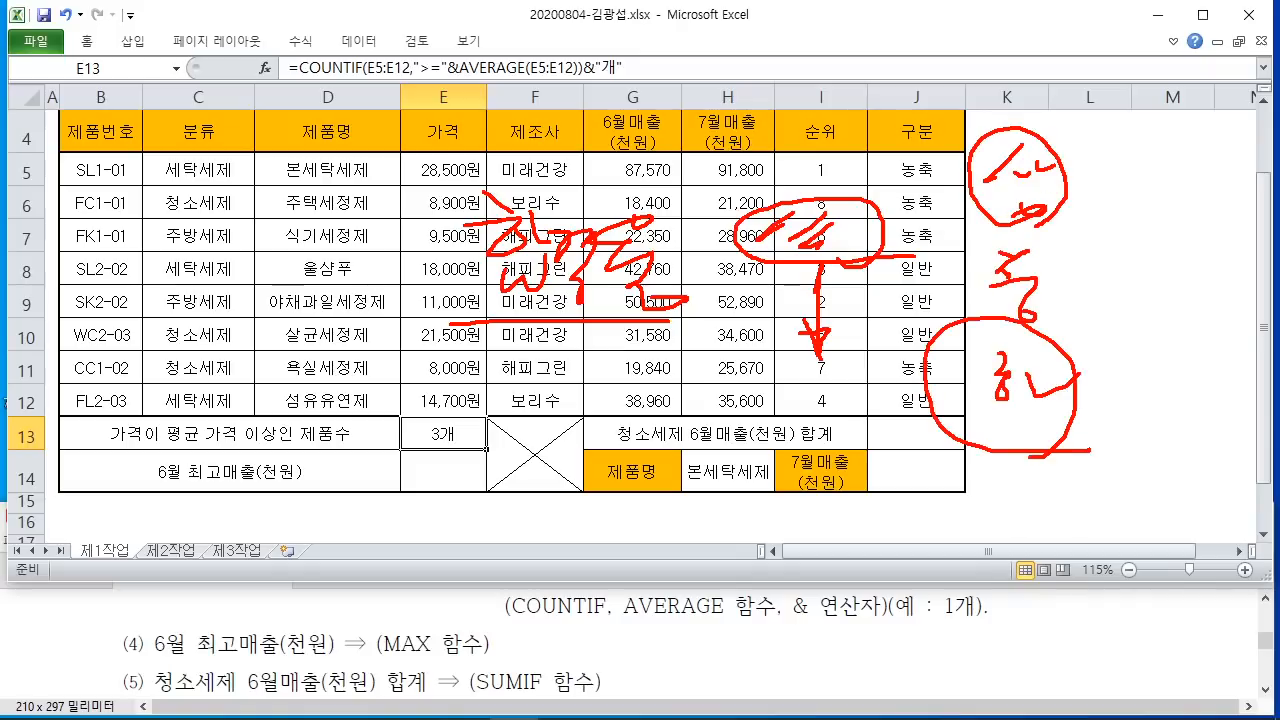
{"action": "left_click_drag", "start_coordinate": [164, 666], "coordinate": [505, 660]}
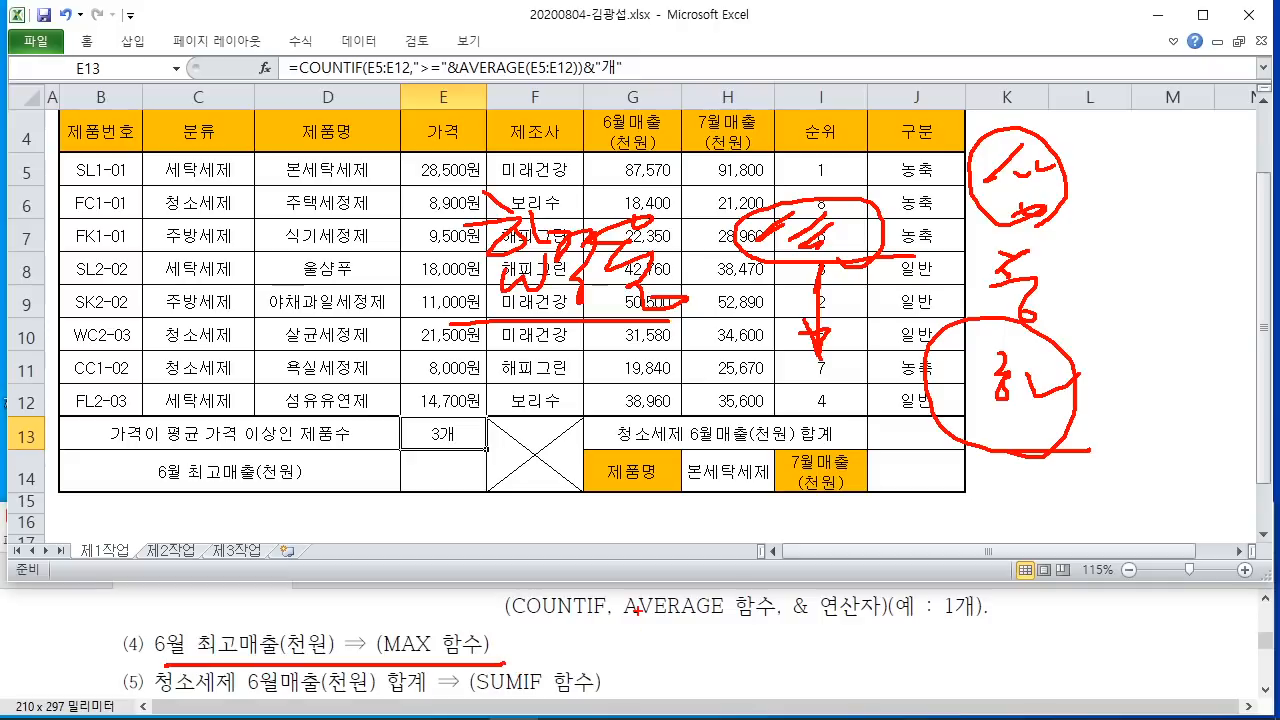
{"action": "key", "text": "Escape"}
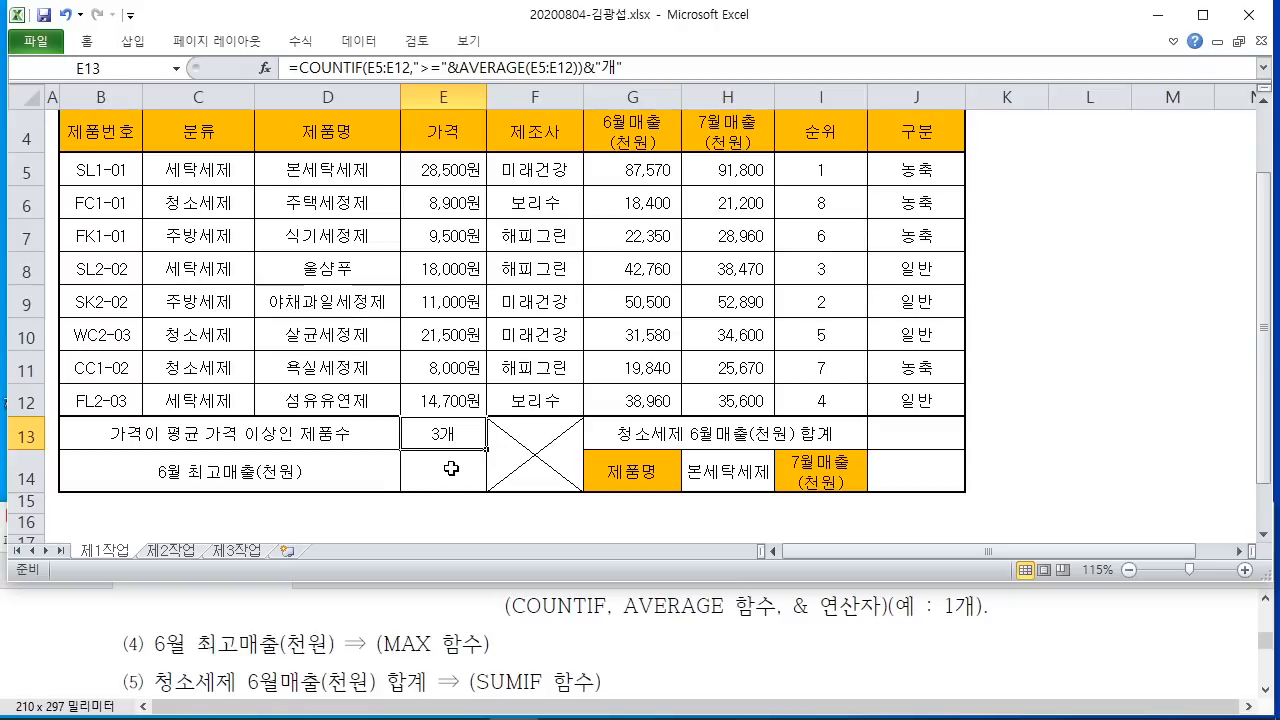
Step: Enter =MAX(G5:G12) in E14 to show the highest June sales, 87,570
{"action": "left_click", "coordinate": [444, 472]}
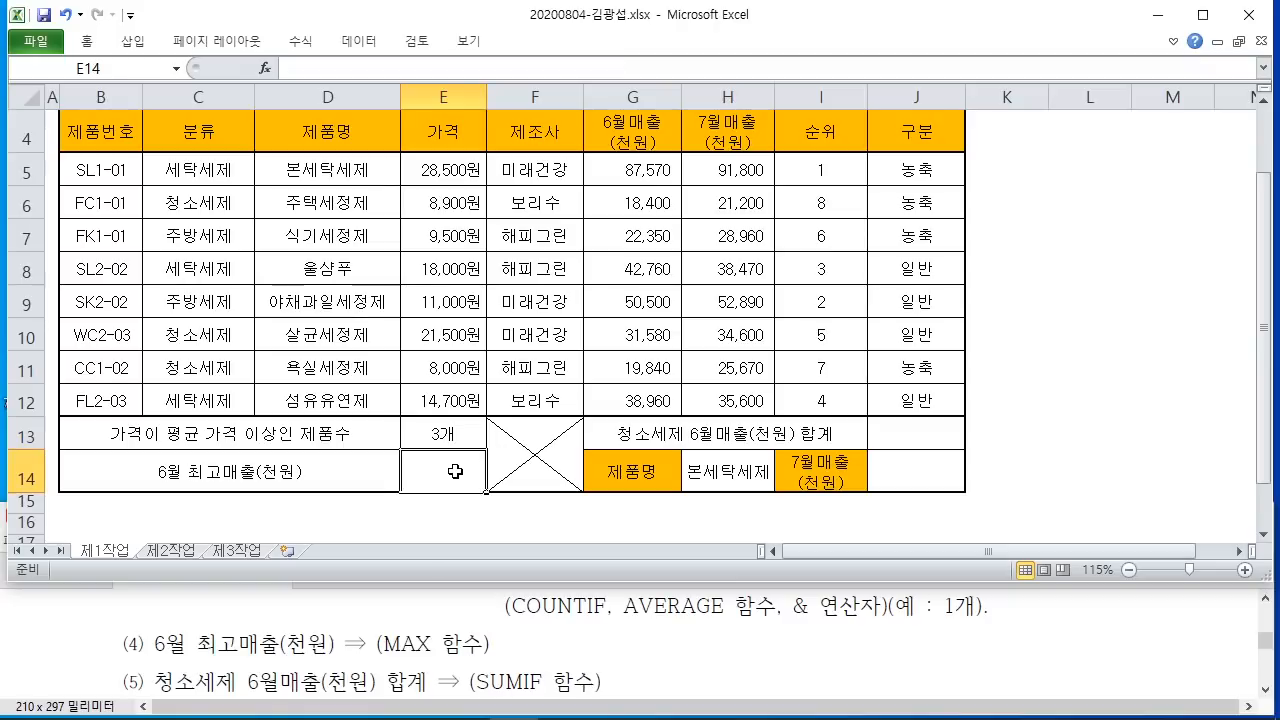
{"action": "type", "text": "="}
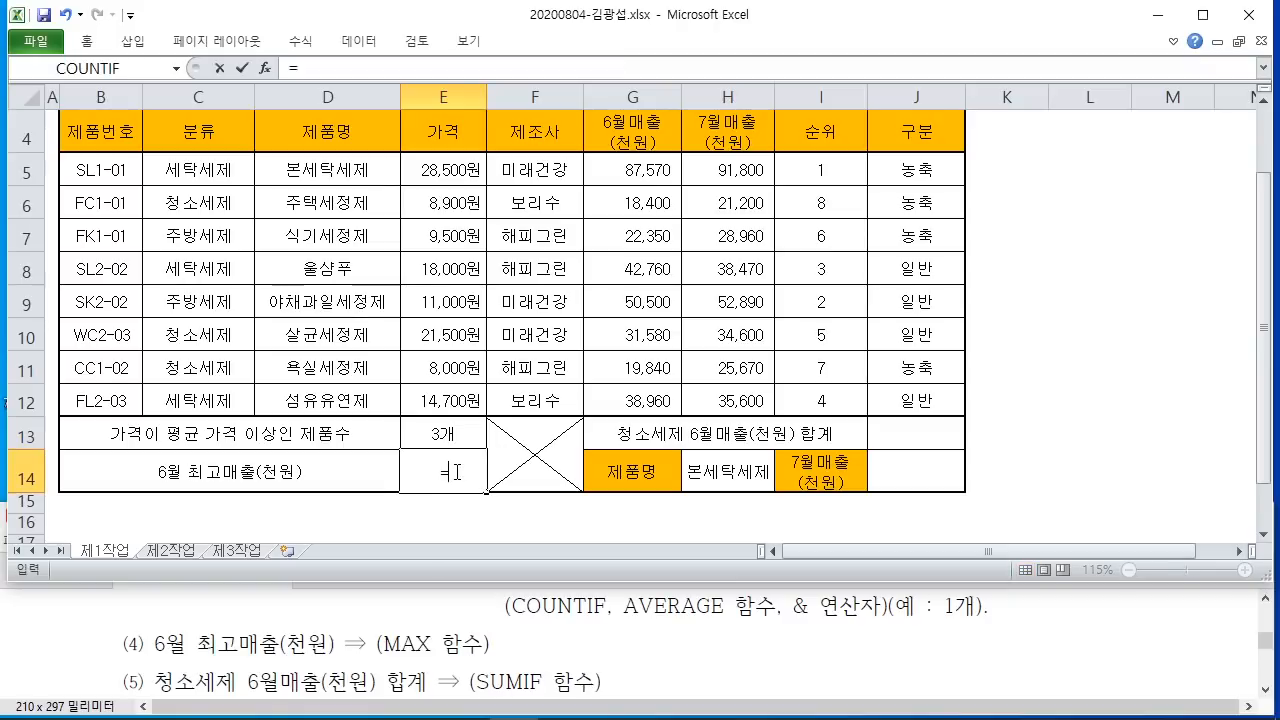
{"action": "key", "text": "BackSpace"}
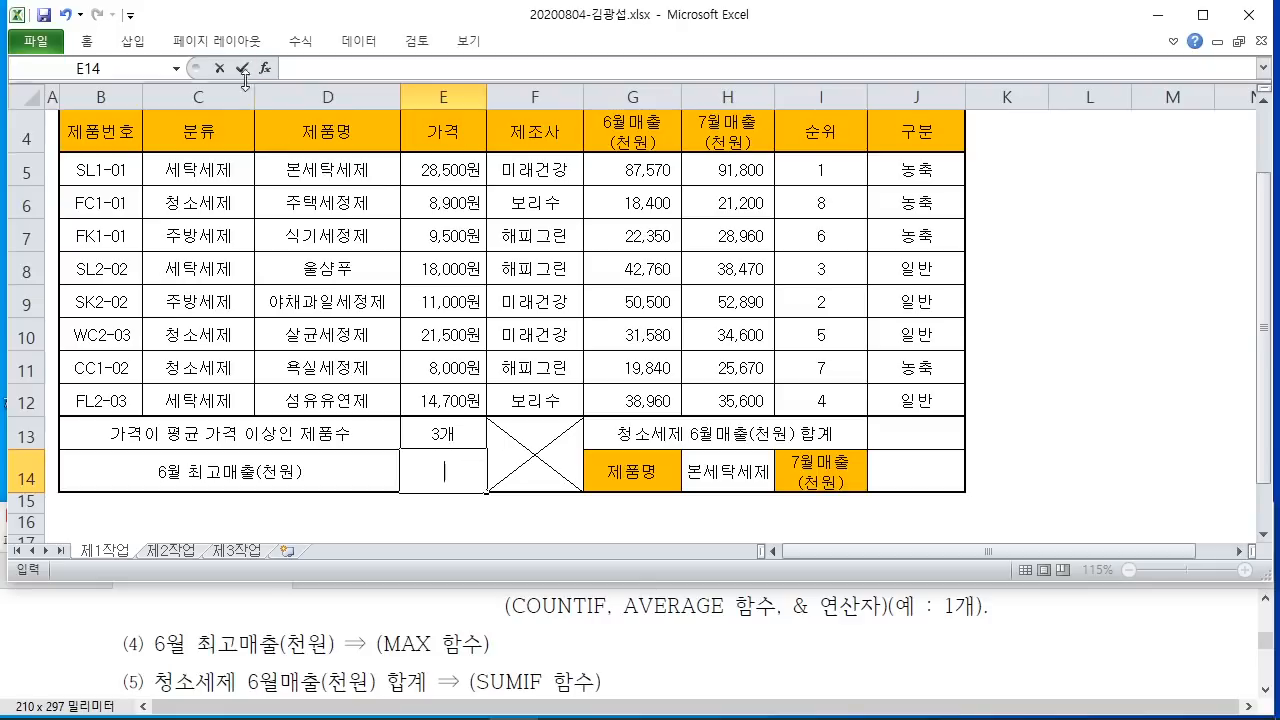
{"action": "left_click", "coordinate": [264, 69]}
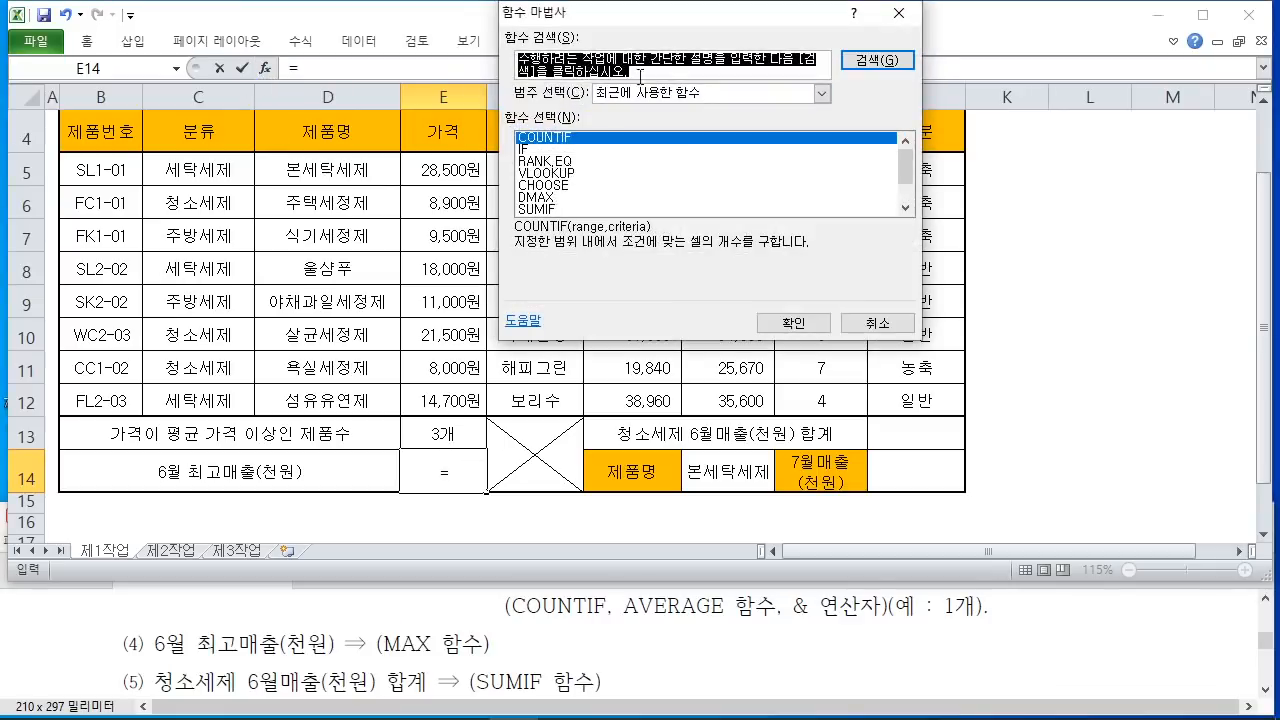
{"action": "type", "text": "ㅡ"}
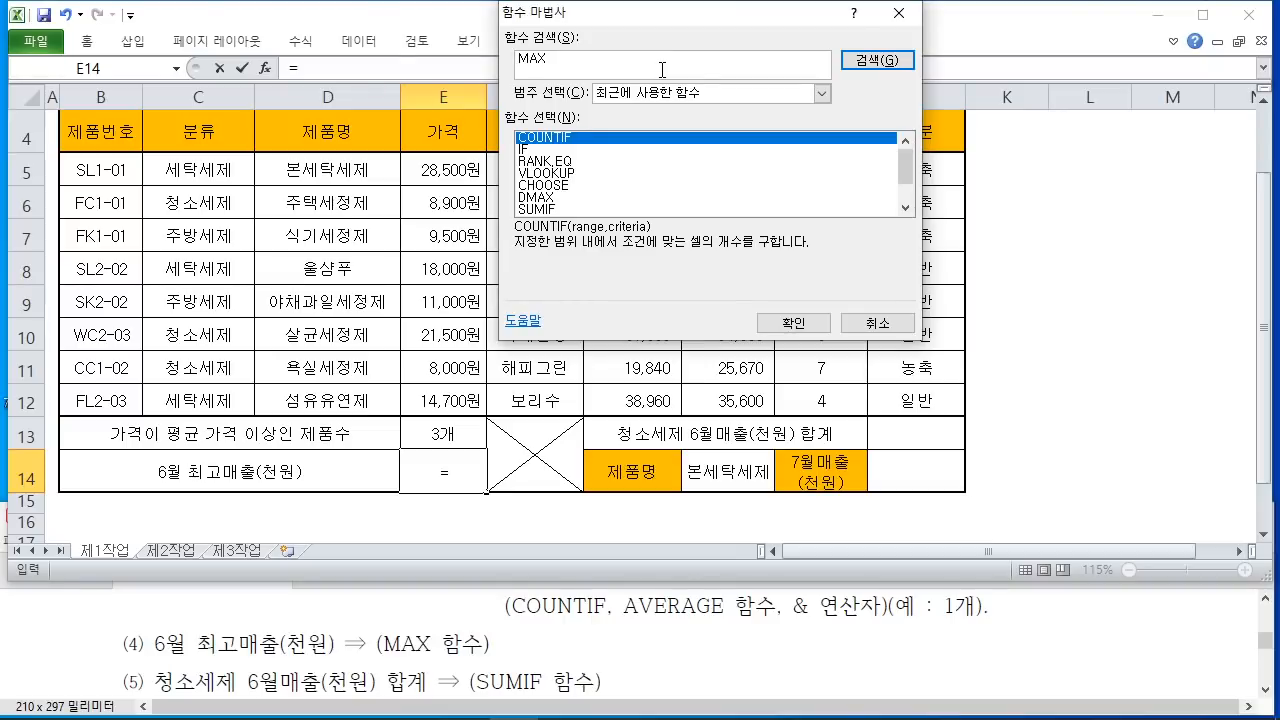
{"action": "key", "text": "Return"}
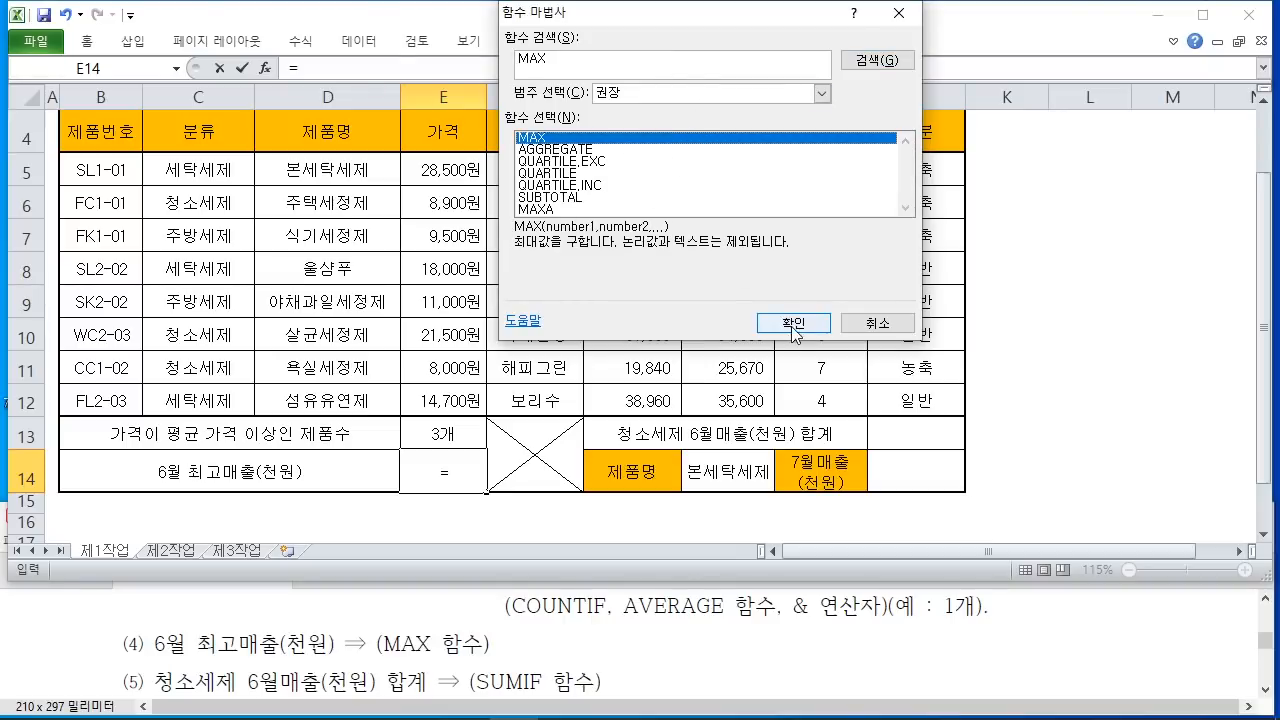
{"action": "left_click", "coordinate": [793, 328]}
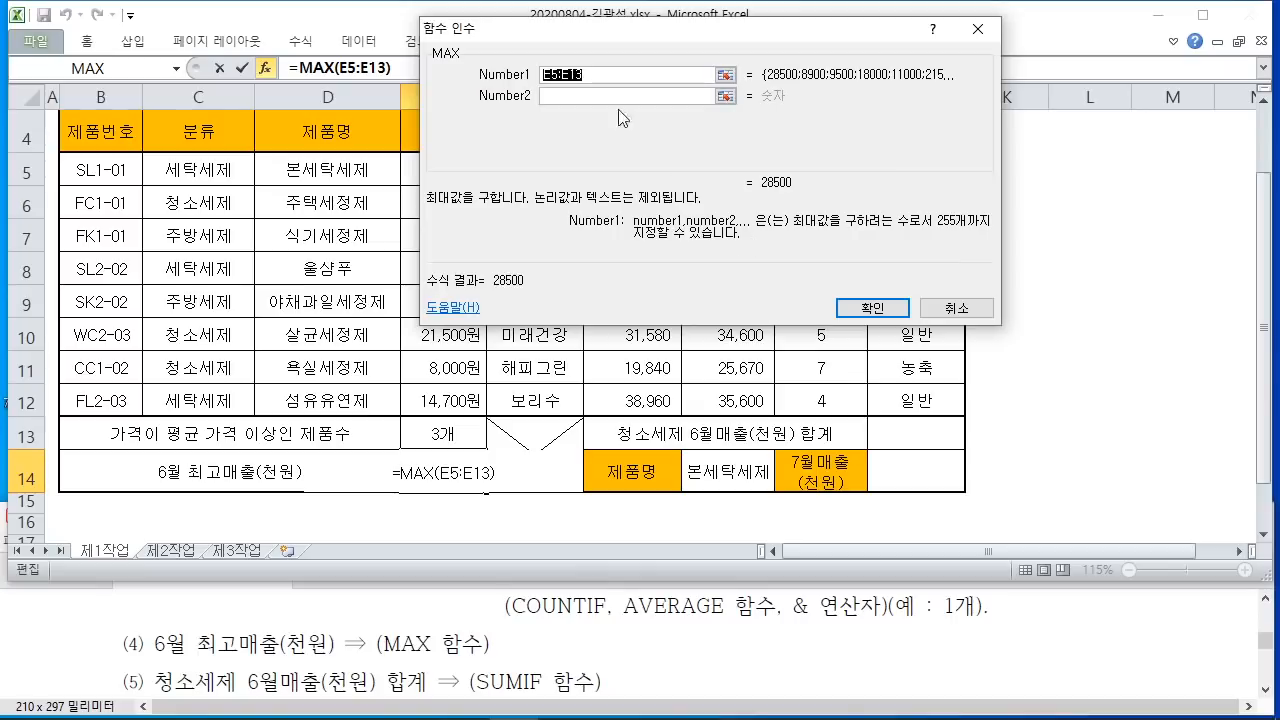
{"action": "left_click_drag", "start_coordinate": [585, 33], "coordinate": [868, 104]}
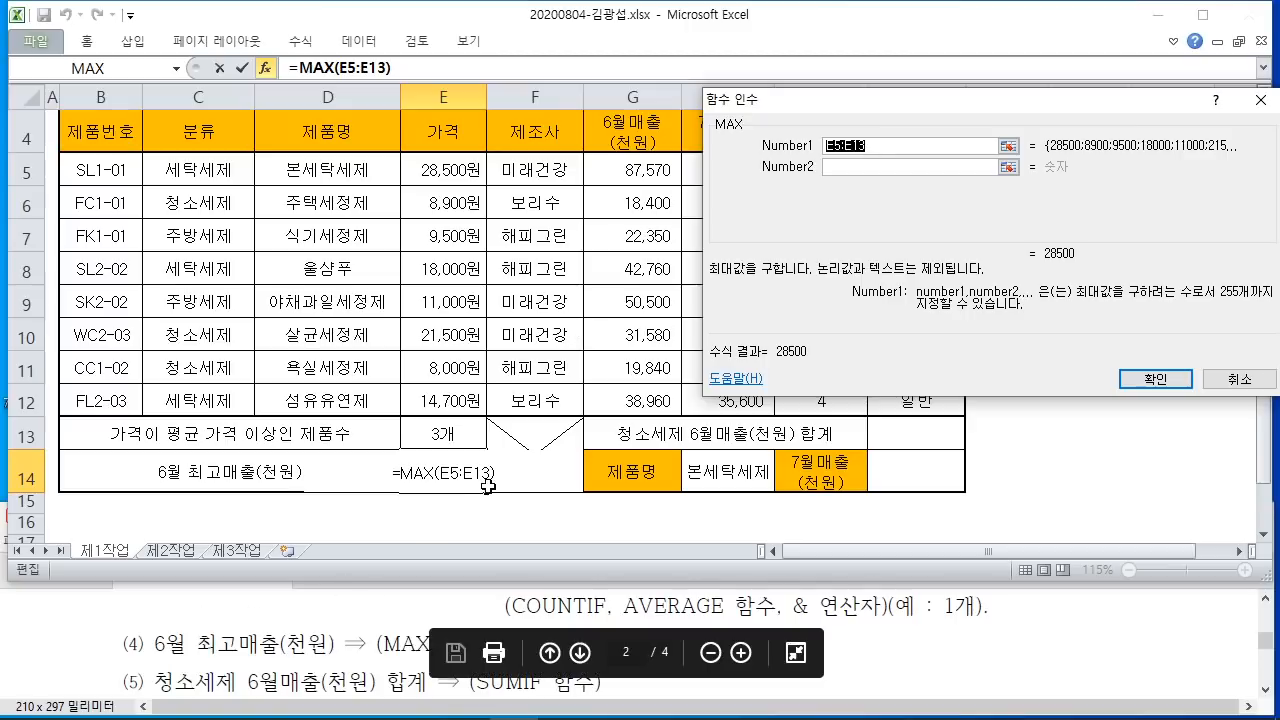
{"action": "left_click", "coordinate": [648, 170]}
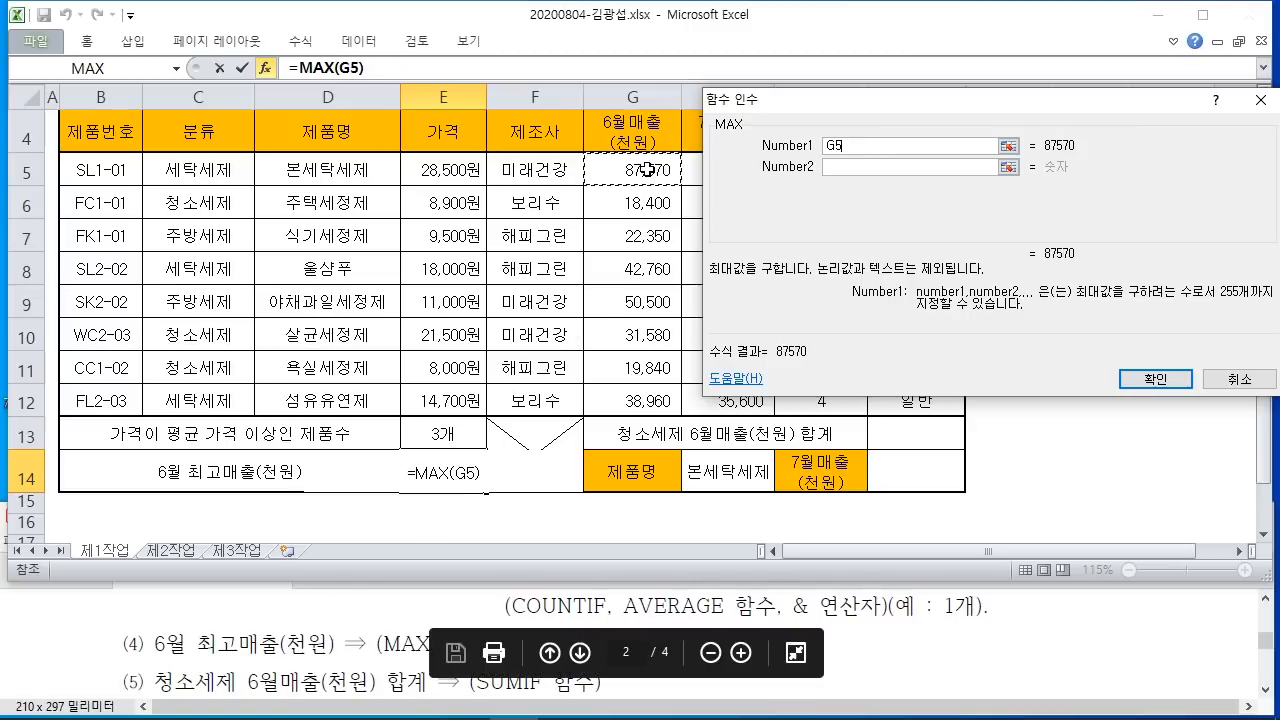
{"action": "left_click_drag", "start_coordinate": [648, 170], "coordinate": [655, 387]}
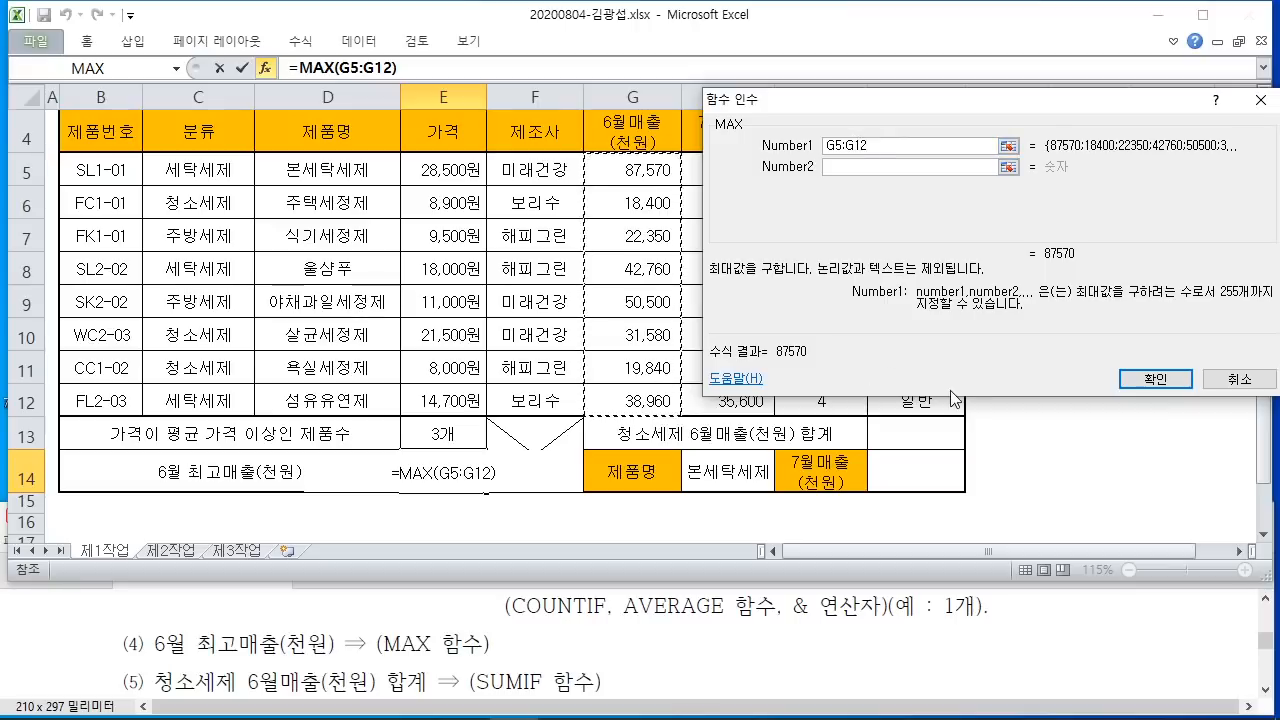
{"action": "left_click", "coordinate": [1182, 380]}
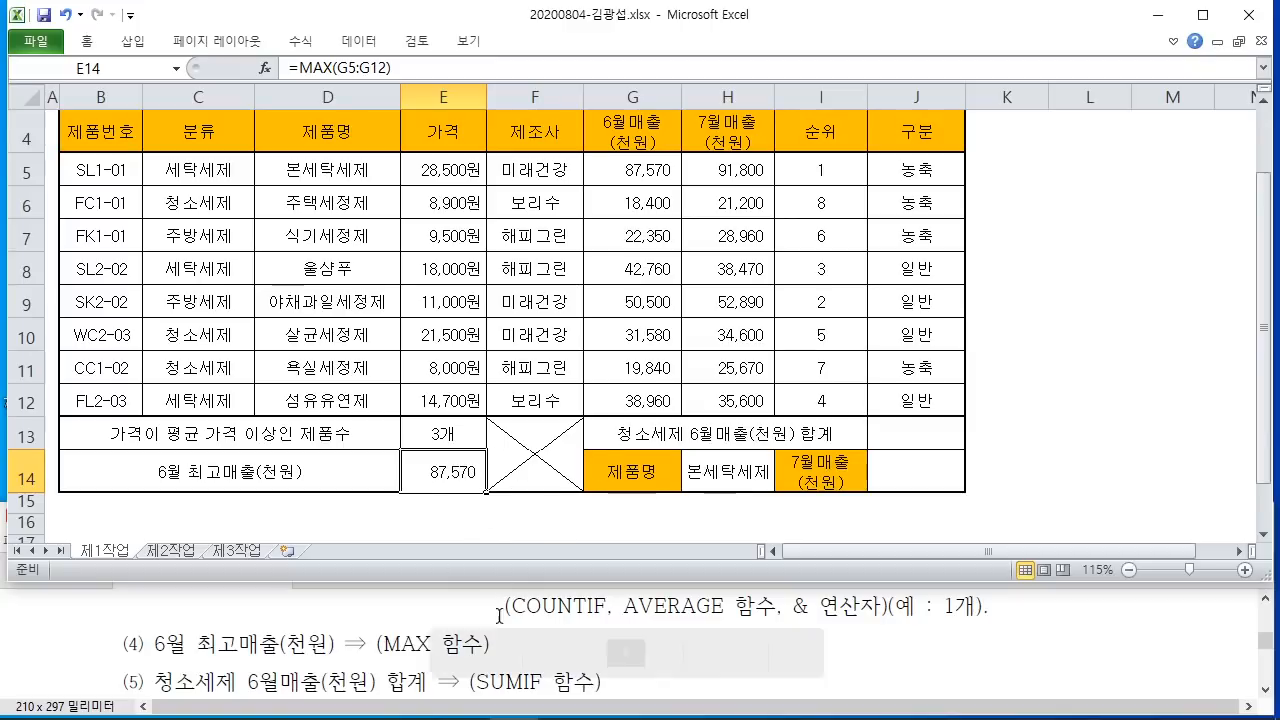
Step: Read task item (6) in the instructions, then select cell J13
{"action": "scroll", "coordinate": [333, 640], "scroll_direction": "down", "scroll_amount": 1}
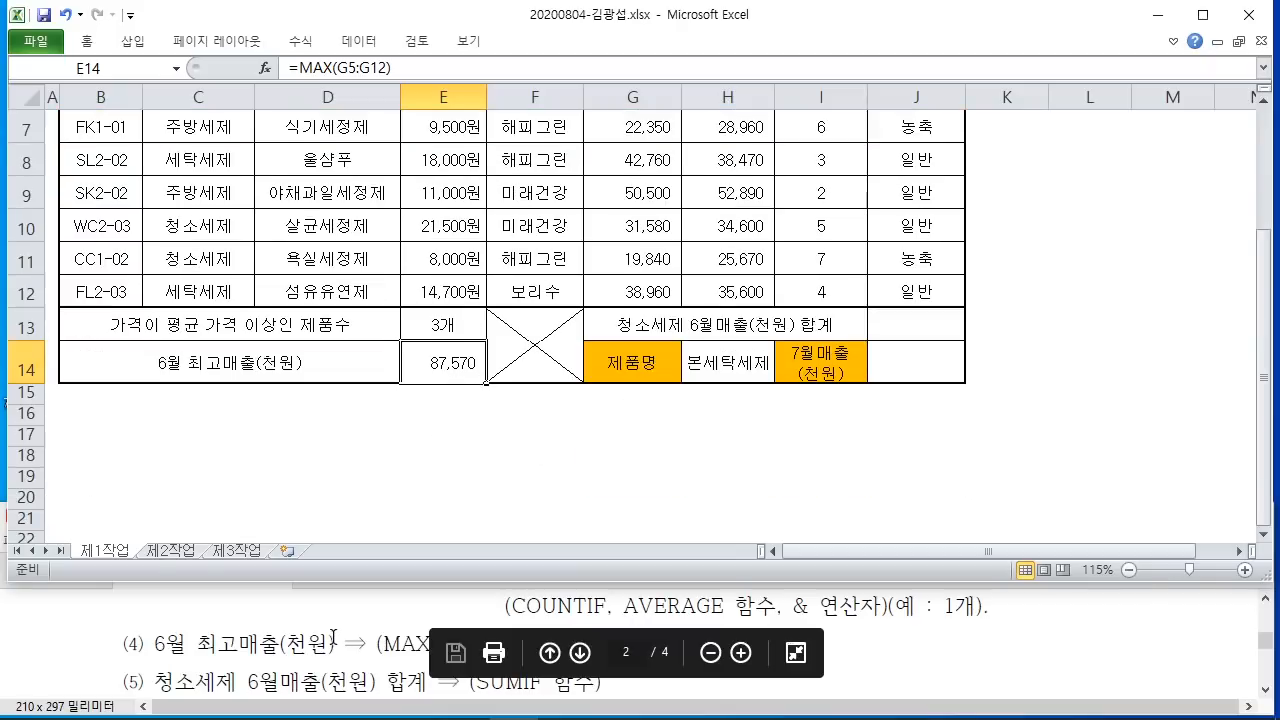
{"action": "left_click", "coordinate": [333, 637]}
{"action": "scroll", "coordinate": [333, 640], "scroll_direction": "down", "scroll_amount": 3}
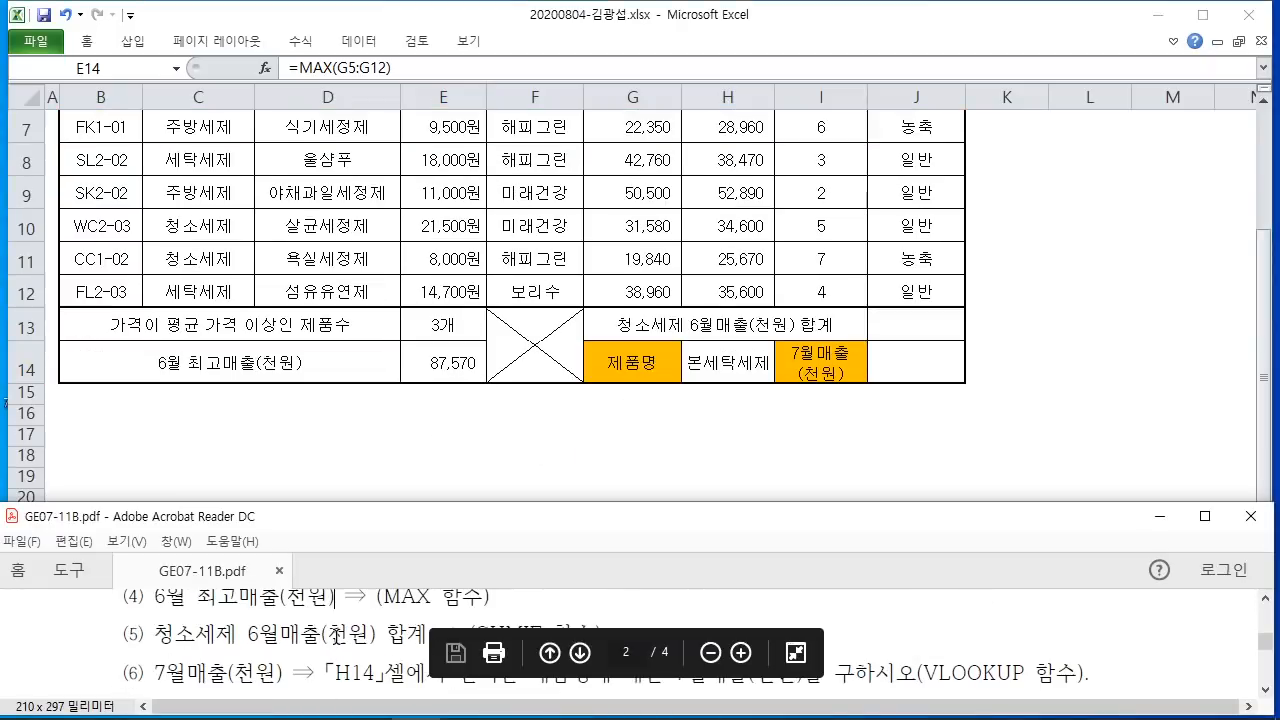
{"action": "left_click", "coordinate": [929, 323]}
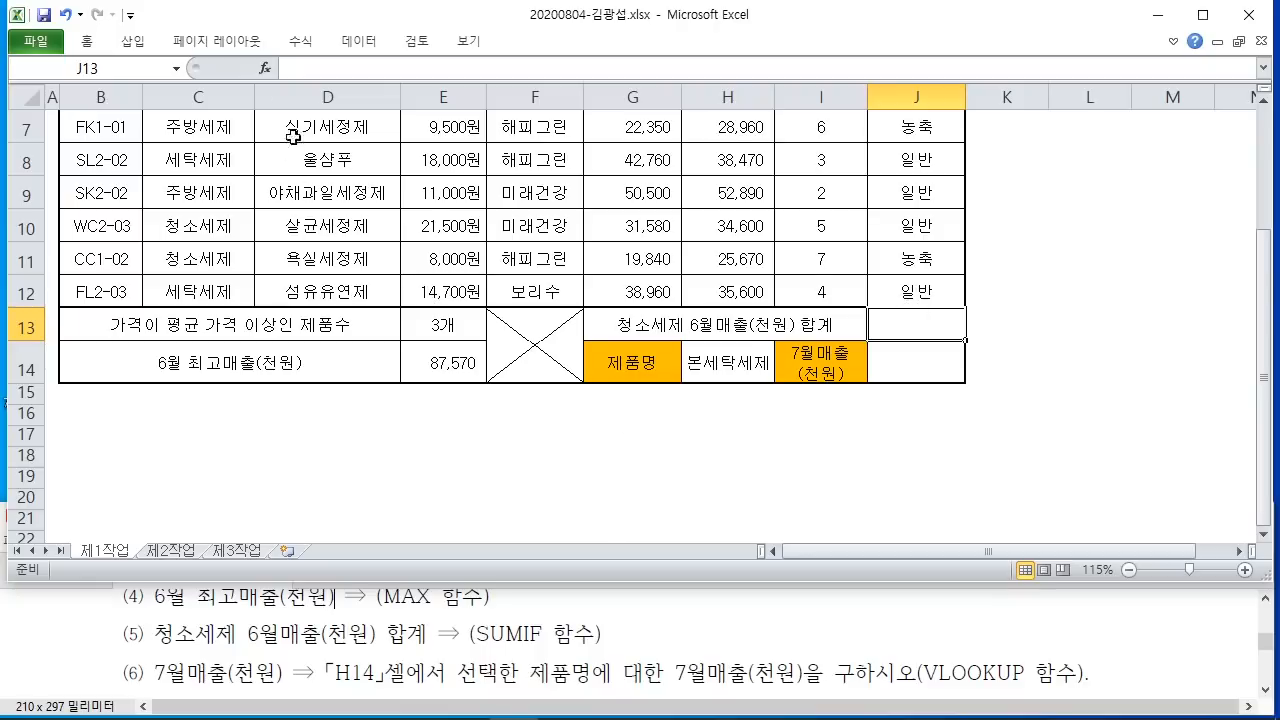
Step: Insert the SUMIF function into J13, noting the 청소세제 June sales wording
{"action": "left_click", "coordinate": [265, 68]}
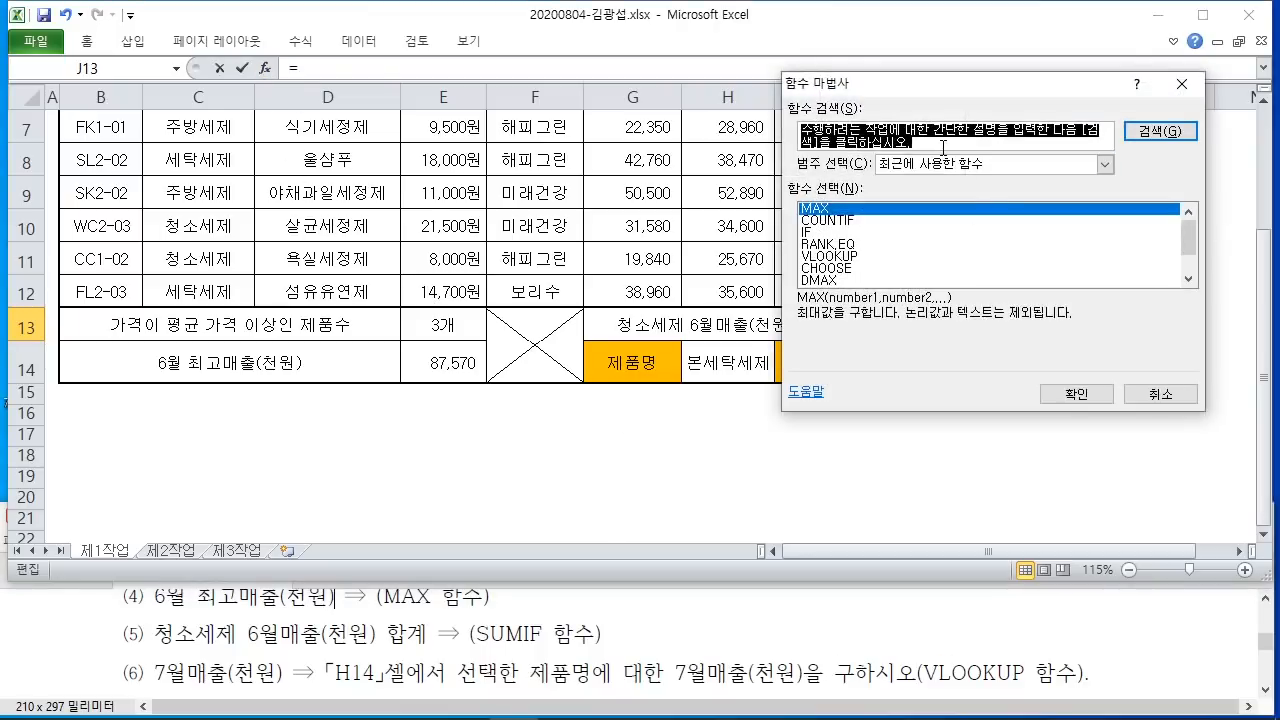
{"action": "type", "text": "SUMIF"}
{"action": "key", "text": "Return"}
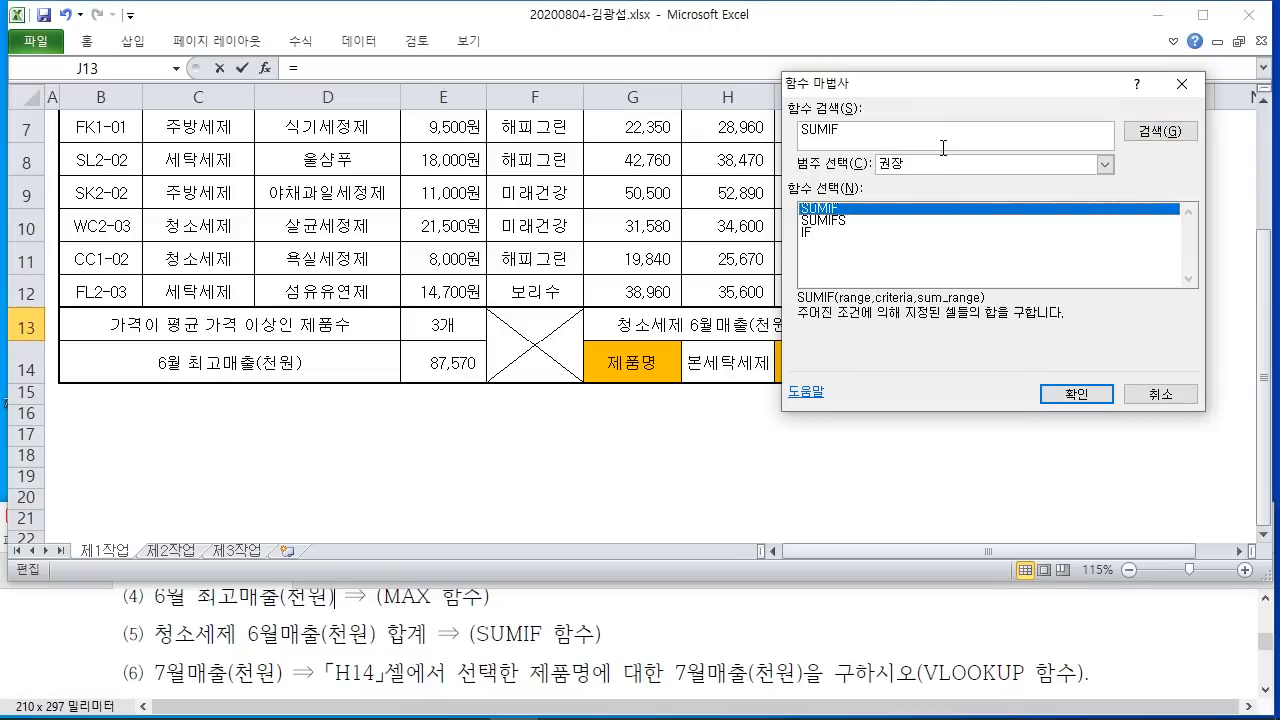
{"action": "left_click", "coordinate": [1076, 393]}
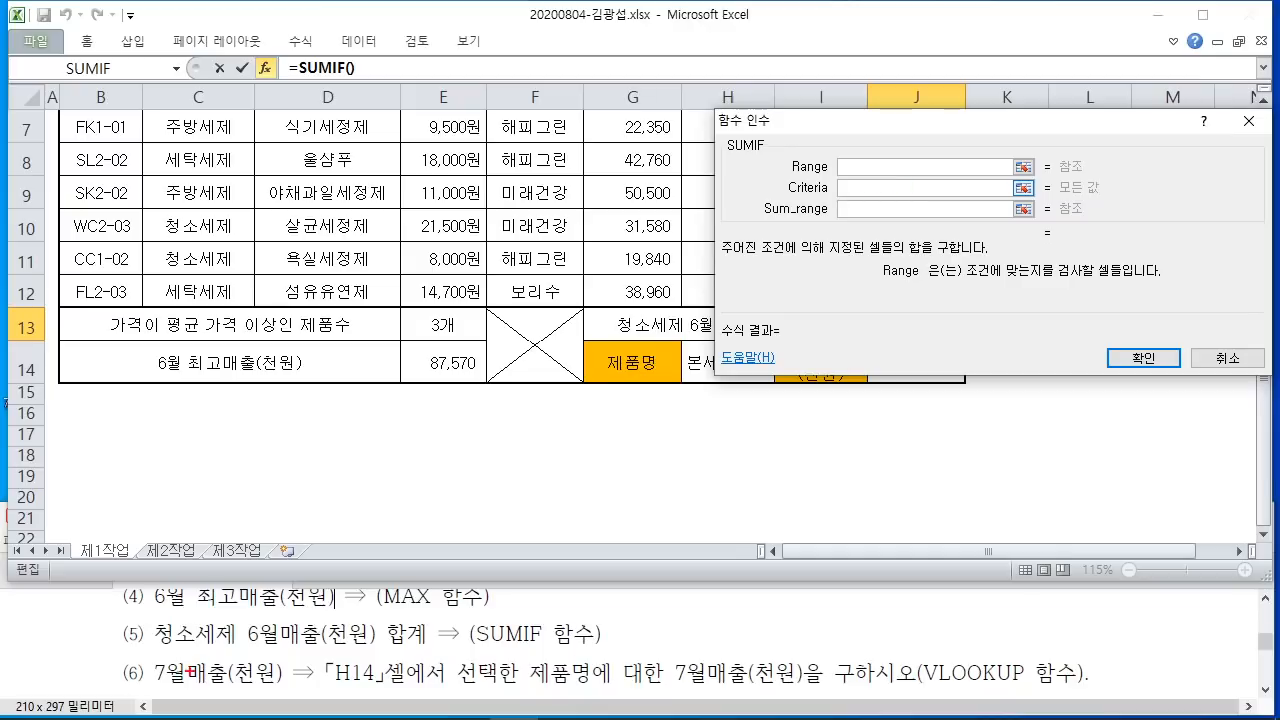
{"action": "left_click_drag", "start_coordinate": [225, 662], "coordinate": [354, 652]}
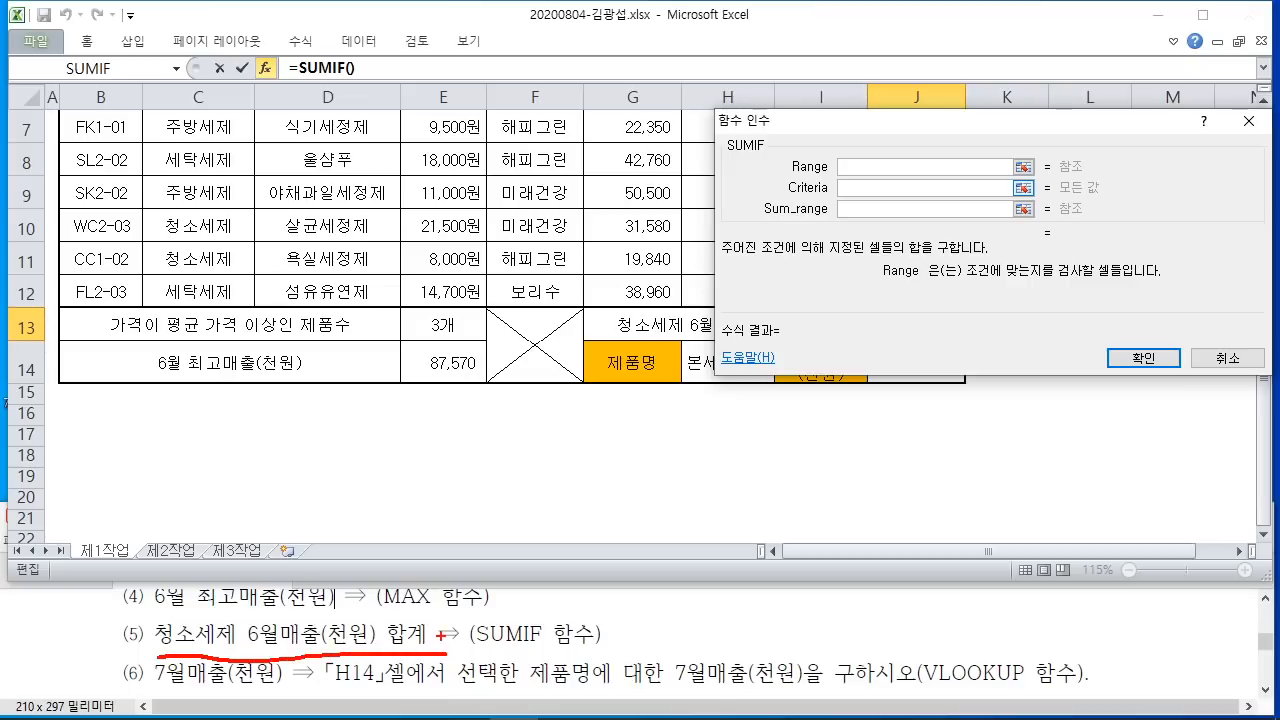
{"action": "key", "text": "Escape"}
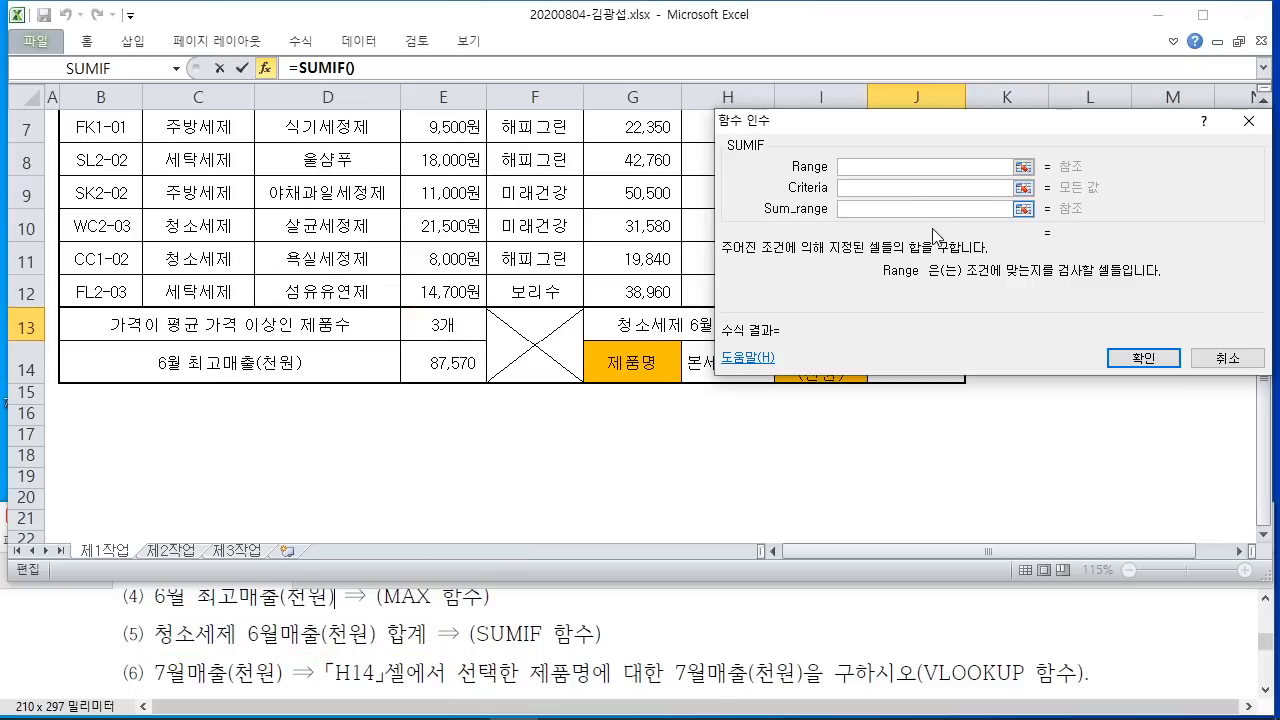
{"action": "scroll", "coordinate": [296, 232], "scroll_direction": "up", "scroll_amount": 1}
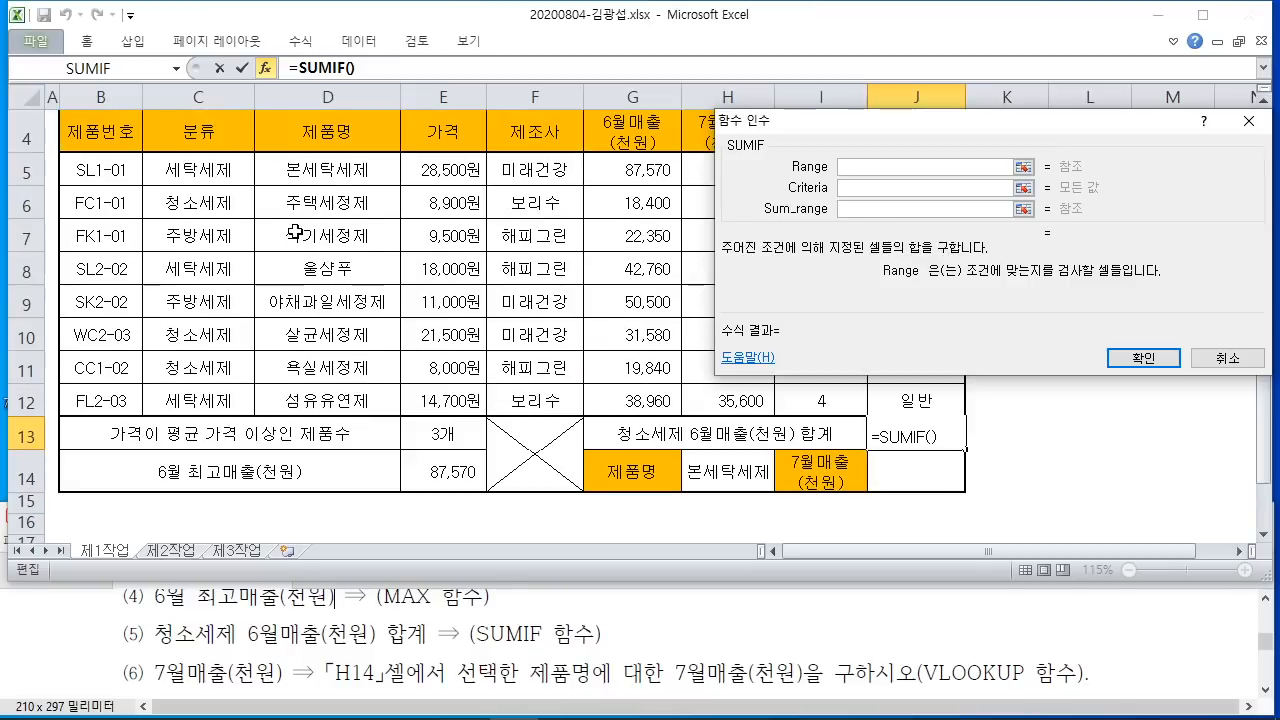
{"action": "scroll", "coordinate": [319, 232], "scroll_direction": "up", "scroll_amount": 1}
{"action": "scroll", "coordinate": [319, 232], "scroll_direction": "down", "scroll_amount": 1}
Step: Set SUMIF's range to C5:C12 and criterion to C6 (청소세제), then move to Sum_range
{"action": "left_click", "coordinate": [205, 174]}
{"action": "left_click_drag", "start_coordinate": [205, 174], "coordinate": [205, 405]}
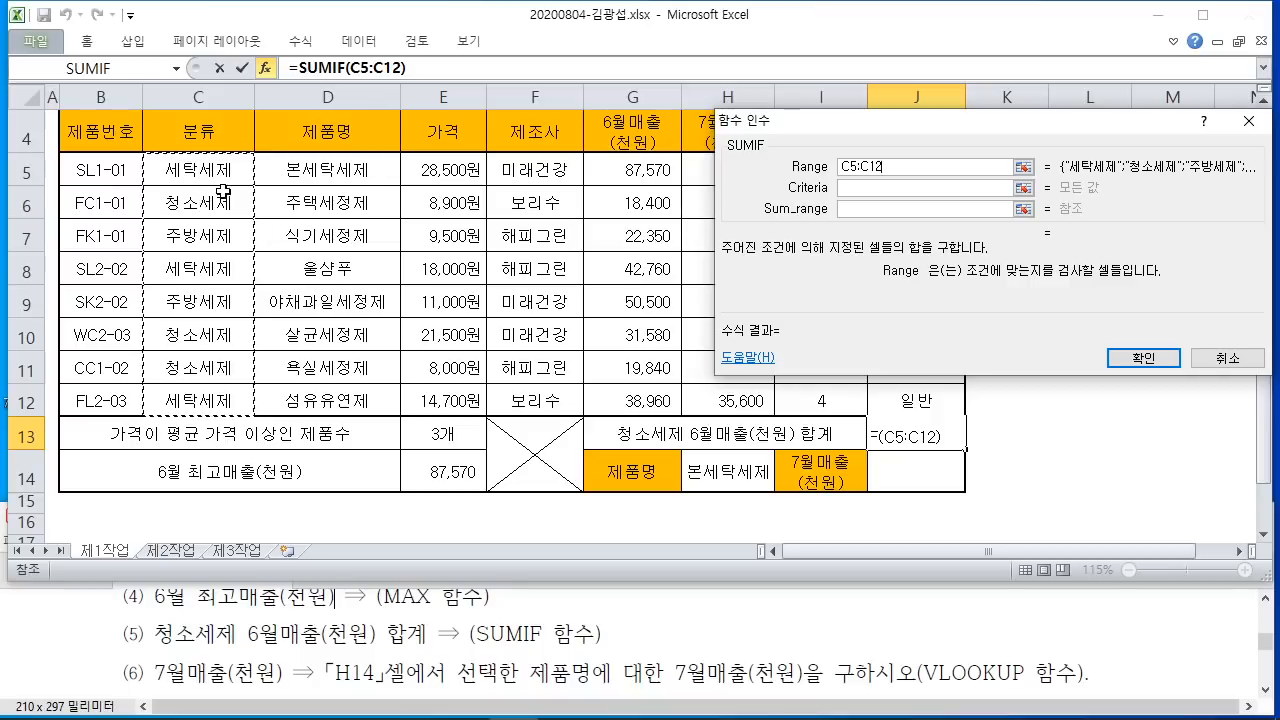
{"action": "left_click", "coordinate": [853, 187]}
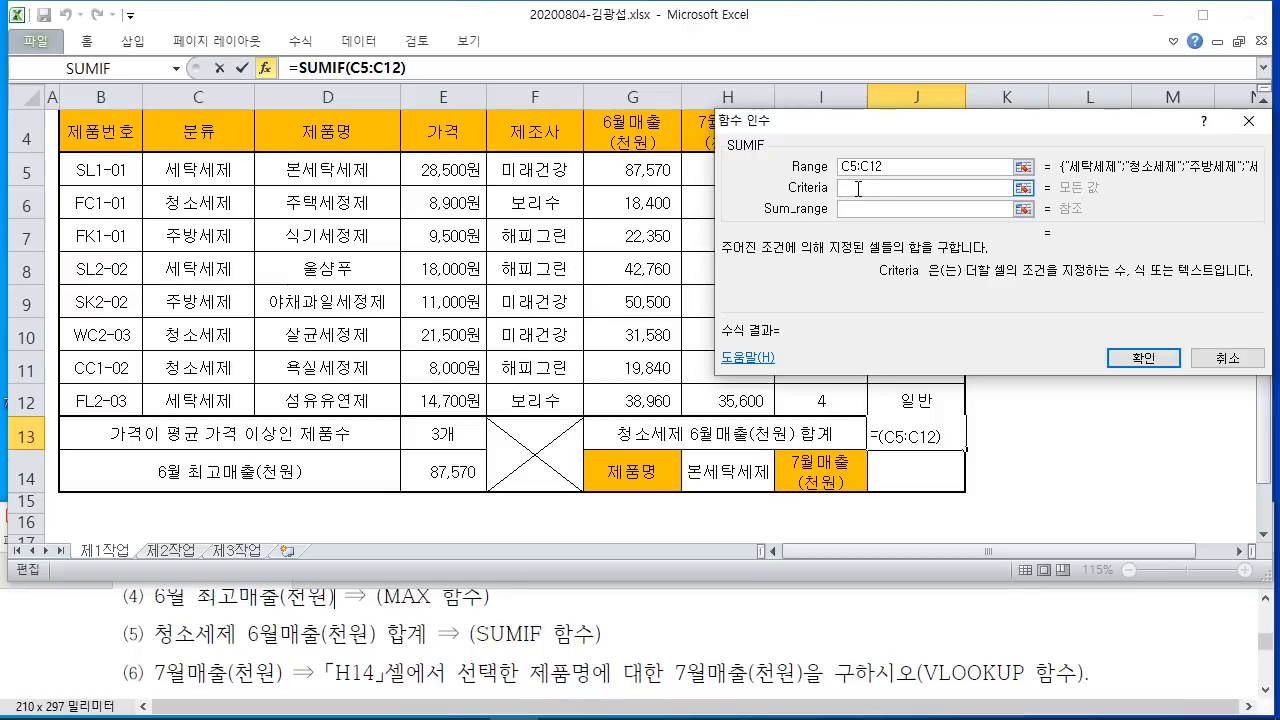
{"action": "left_click", "coordinate": [217, 205]}
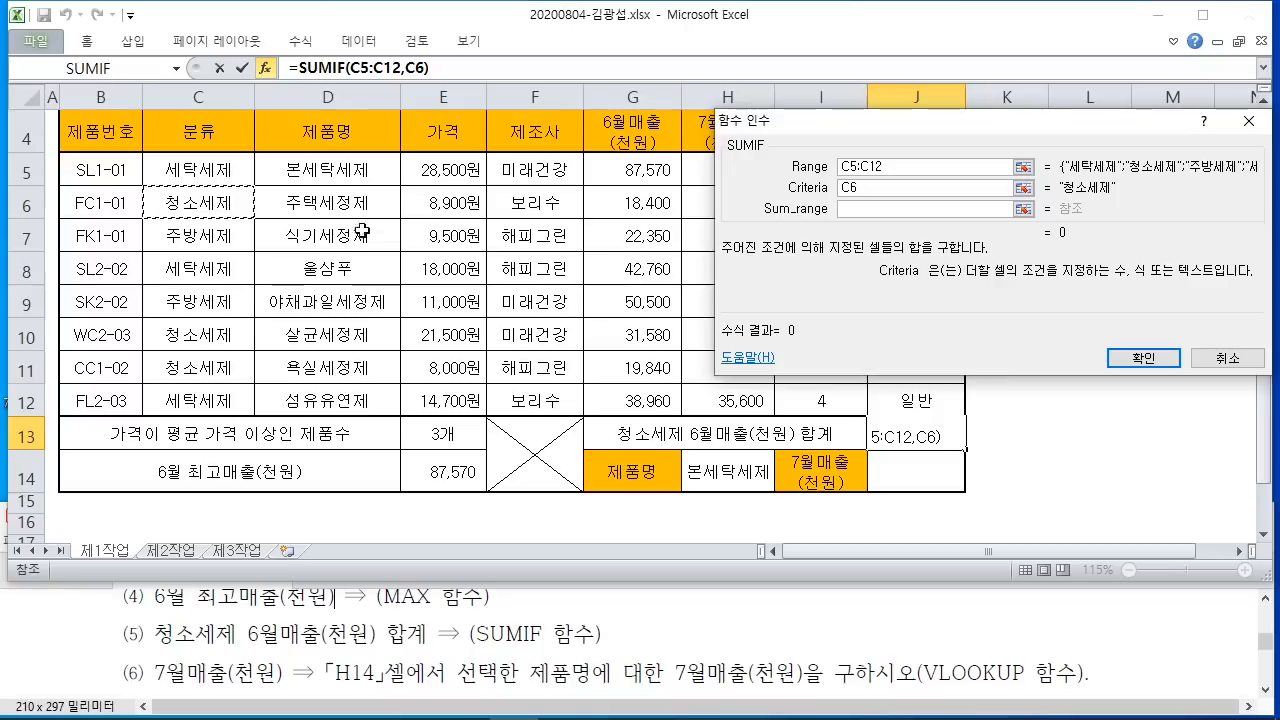
{"action": "left_click", "coordinate": [872, 213]}
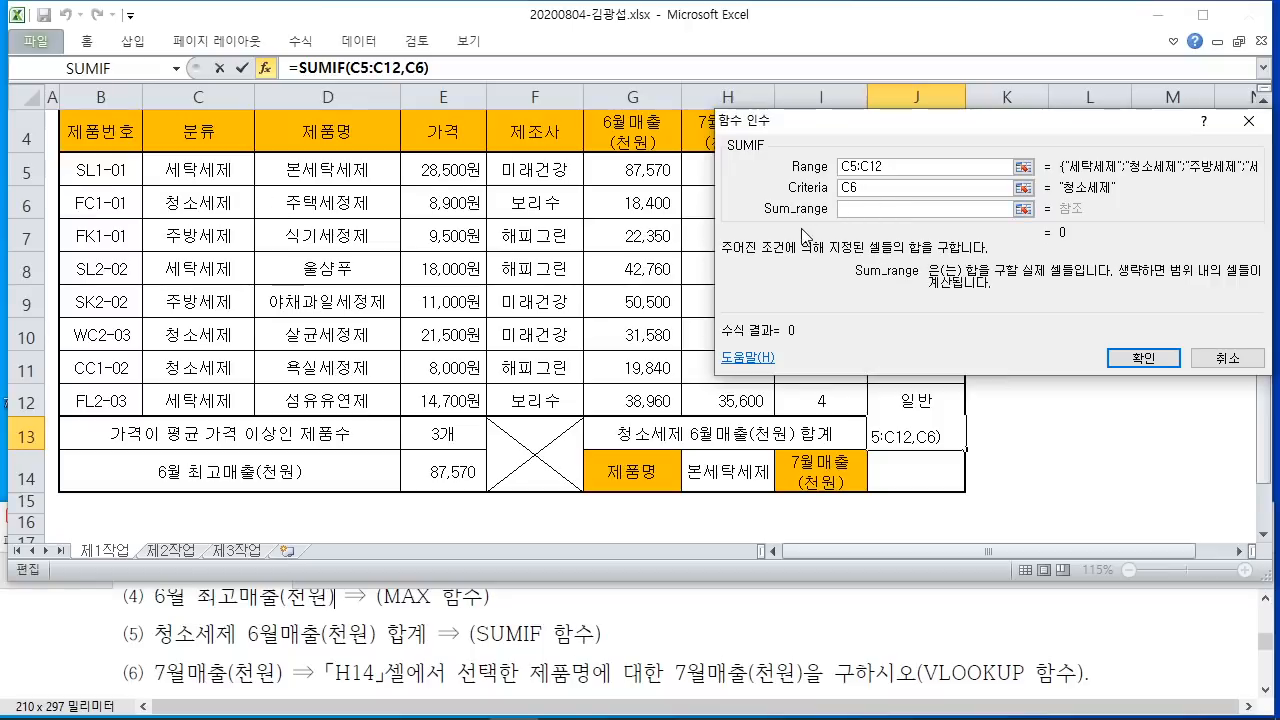
{"action": "left_click_drag", "start_coordinate": [243, 657], "coordinate": [397, 667]}
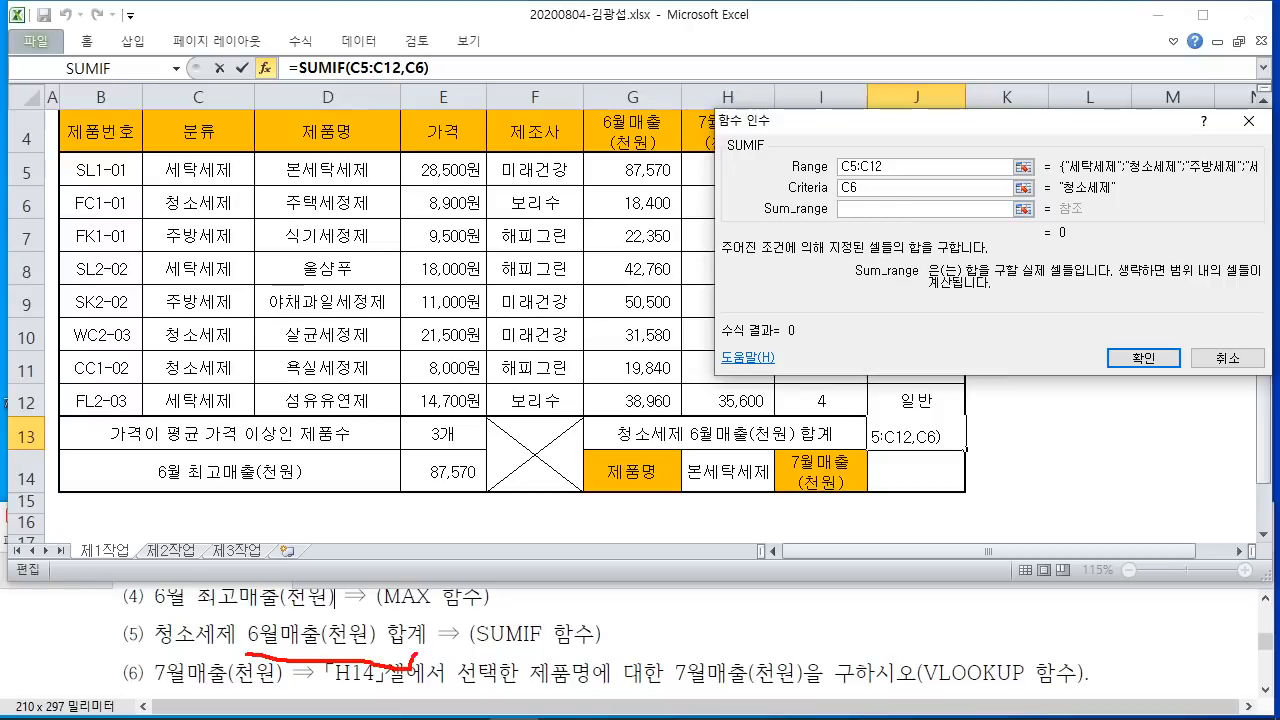
{"action": "key", "text": "Escape"}
{"action": "left_click_drag", "start_coordinate": [878, 124], "coordinate": [971, 131]}
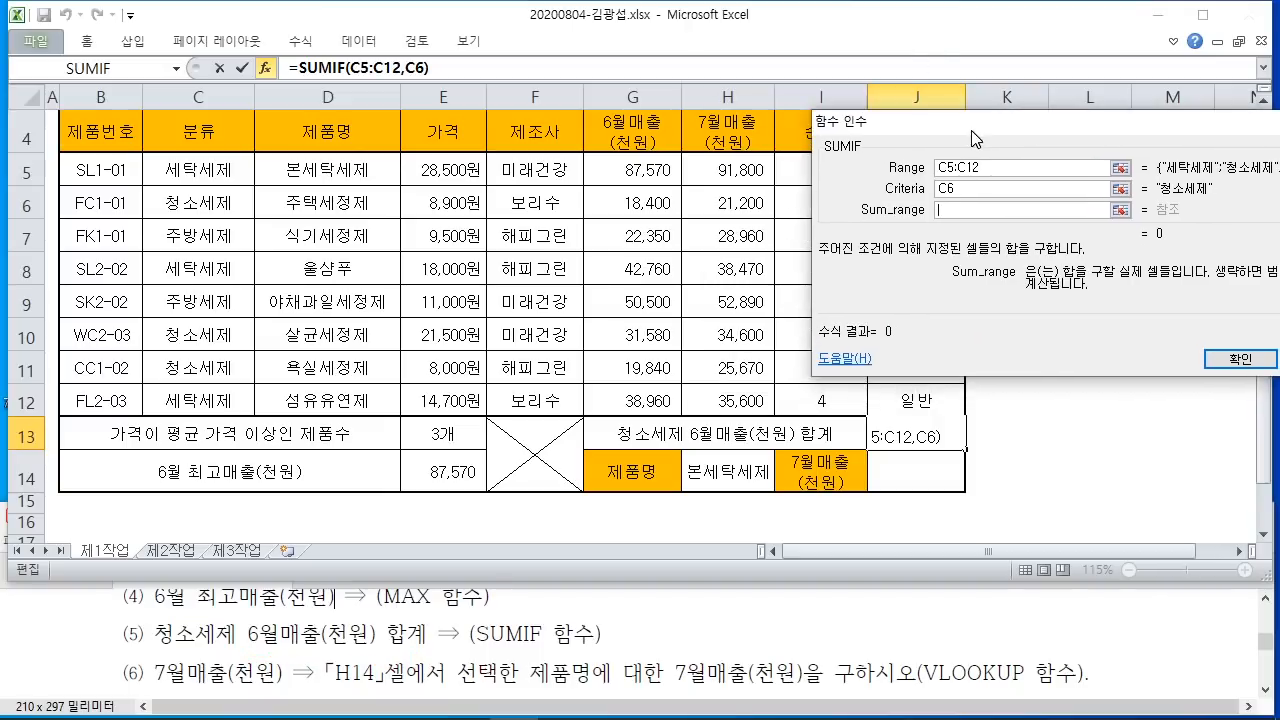
Step: Set the sum range to June sales G5:G12, highlighting the 청소세제 rows and their sales
{"action": "left_click", "coordinate": [636, 172]}
{"action": "left_click_drag", "start_coordinate": [633, 197], "coordinate": [632, 352]}
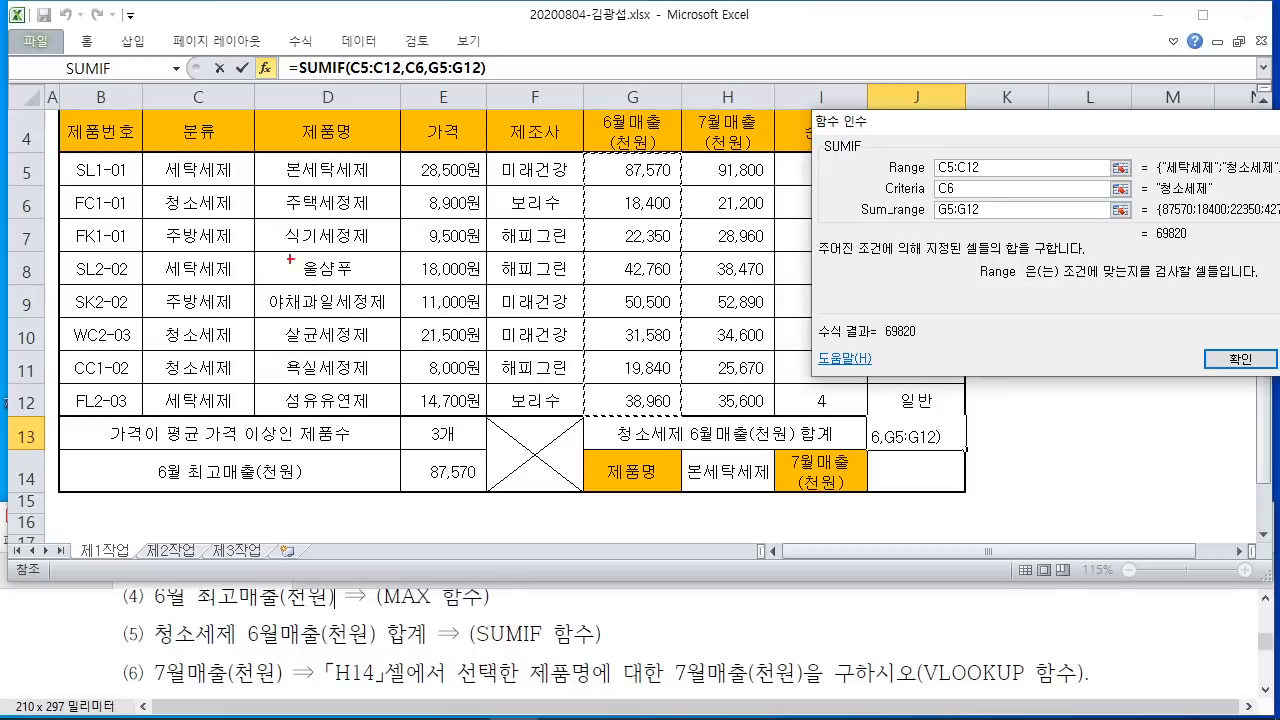
{"action": "mouse_move", "coordinate": [239, 211]}
{"action": "left_mouse_down"}
{"action": "mouse_move", "coordinate": [255, 194]}
{"action": "mouse_move", "coordinate": [243, 217]}
{"action": "left_mouse_up"}
{"action": "mouse_move", "coordinate": [239, 351]}
{"action": "left_mouse_down"}
{"action": "mouse_move", "coordinate": [138, 322]}
{"action": "mouse_move", "coordinate": [247, 345]}
{"action": "mouse_move", "coordinate": [135, 378]}
{"action": "mouse_move", "coordinate": [216, 354]}
{"action": "mouse_move", "coordinate": [246, 372]}
{"action": "left_mouse_up"}
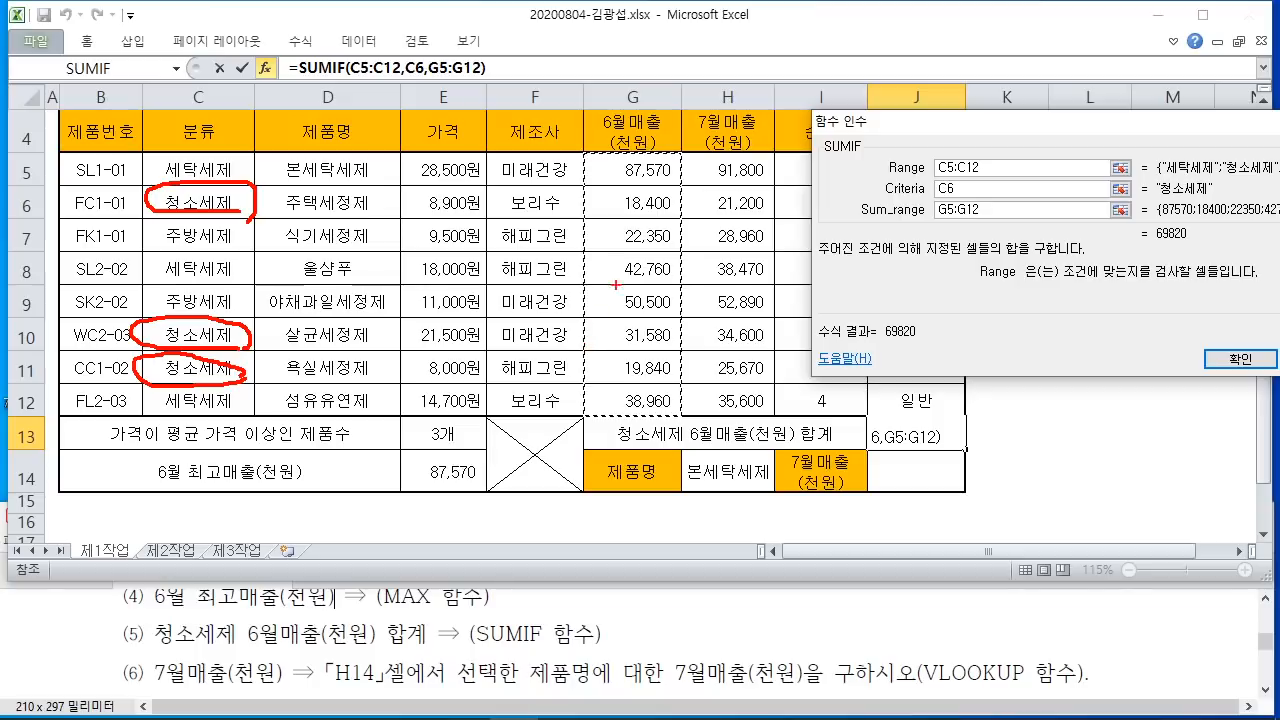
{"action": "left_click_drag", "start_coordinate": [689, 178], "coordinate": [601, 175]}
{"action": "mouse_move", "coordinate": [677, 229]}
{"action": "left_mouse_down"}
{"action": "mouse_move", "coordinate": [586, 206]}
{"action": "mouse_move", "coordinate": [686, 226]}
{"action": "mouse_move", "coordinate": [648, 231]}
{"action": "left_mouse_up"}
{"action": "mouse_move", "coordinate": [677, 342]}
{"action": "left_mouse_down"}
{"action": "mouse_move", "coordinate": [608, 343]}
{"action": "mouse_move", "coordinate": [687, 345]}
{"action": "mouse_move", "coordinate": [625, 386]}
{"action": "mouse_move", "coordinate": [684, 380]}
{"action": "left_mouse_up"}
{"action": "left_click_drag", "start_coordinate": [706, 119], "coordinate": [672, 188]}
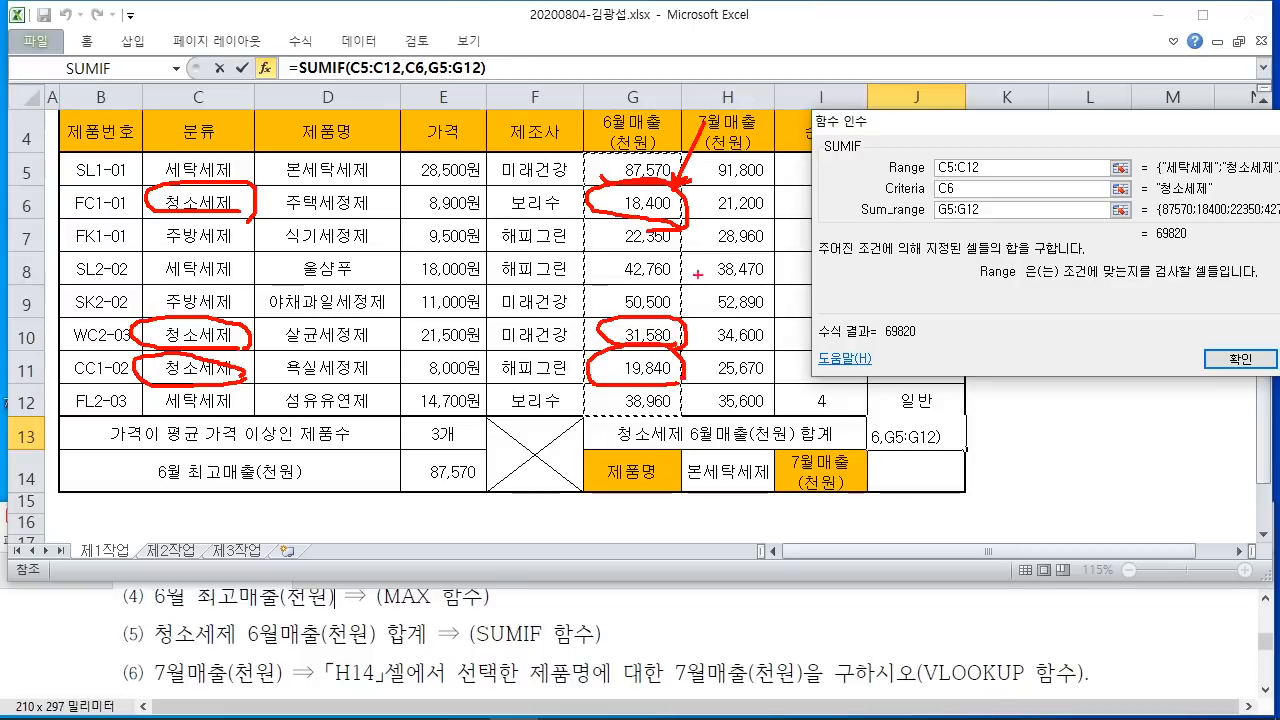
{"action": "left_click_drag", "start_coordinate": [722, 352], "coordinate": [680, 342]}
{"action": "left_click_drag", "start_coordinate": [748, 412], "coordinate": [686, 372]}
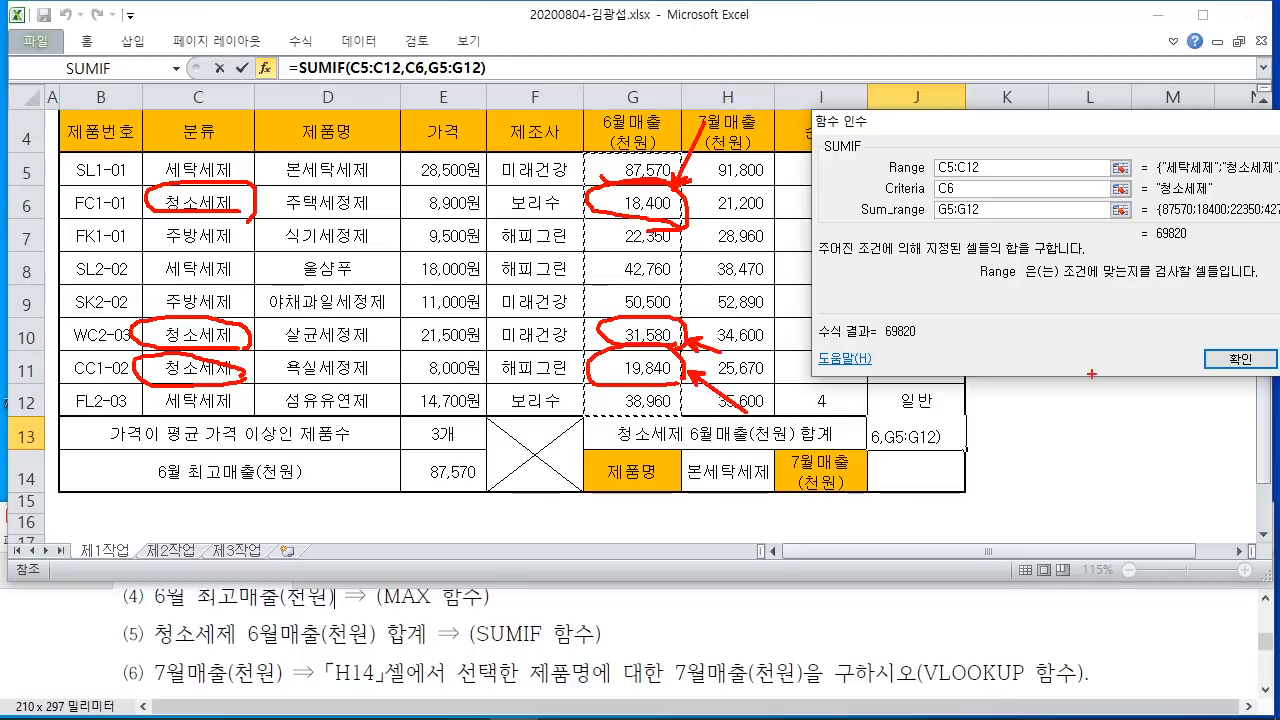
Step: Confirm =SUMIF(C5:C12,C6,G5:G12) so J13 shows 69820
{"action": "mouse_move", "coordinate": [1202, 333]}
{"action": "left_mouse_down"}
{"action": "mouse_move", "coordinate": [1277, 374]}
{"action": "mouse_move", "coordinate": [1190, 412]}
{"action": "mouse_move", "coordinate": [1175, 465]}
{"action": "left_mouse_up"}
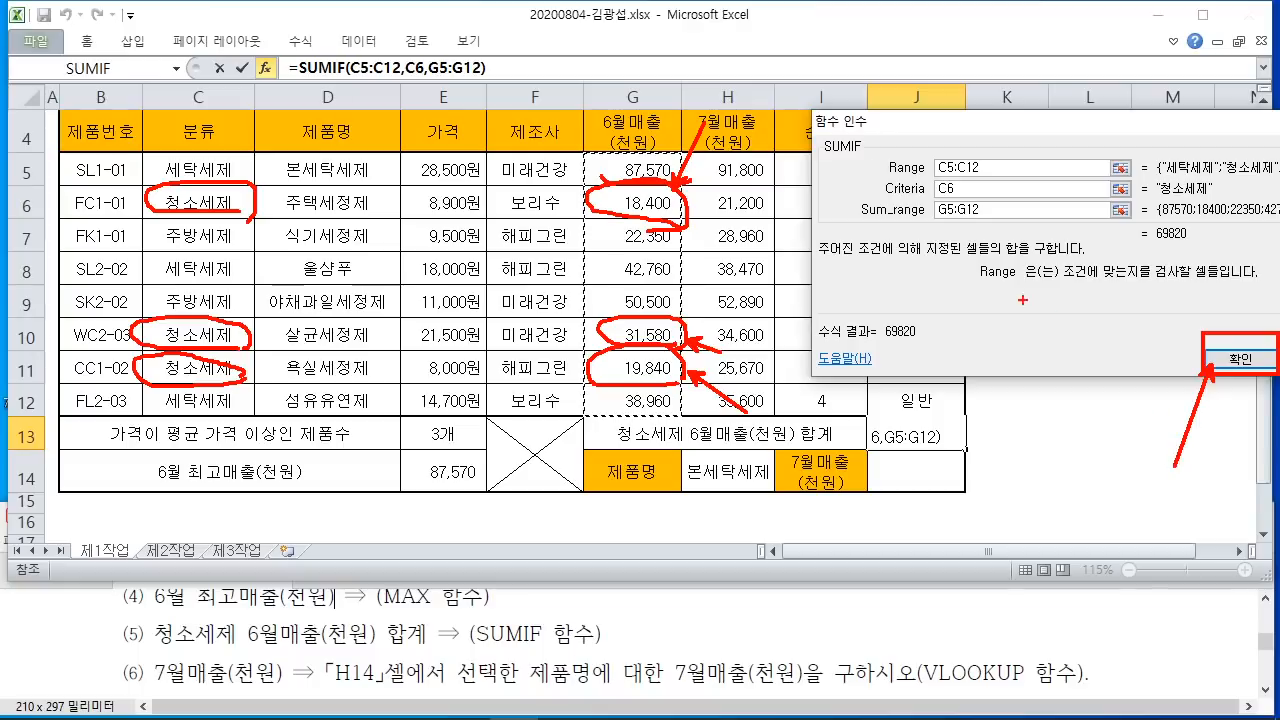
{"action": "mouse_move", "coordinate": [1197, 234]}
{"action": "left_mouse_down"}
{"action": "mouse_move", "coordinate": [1202, 212]}
{"action": "mouse_move", "coordinate": [1190, 257]}
{"action": "left_mouse_up"}
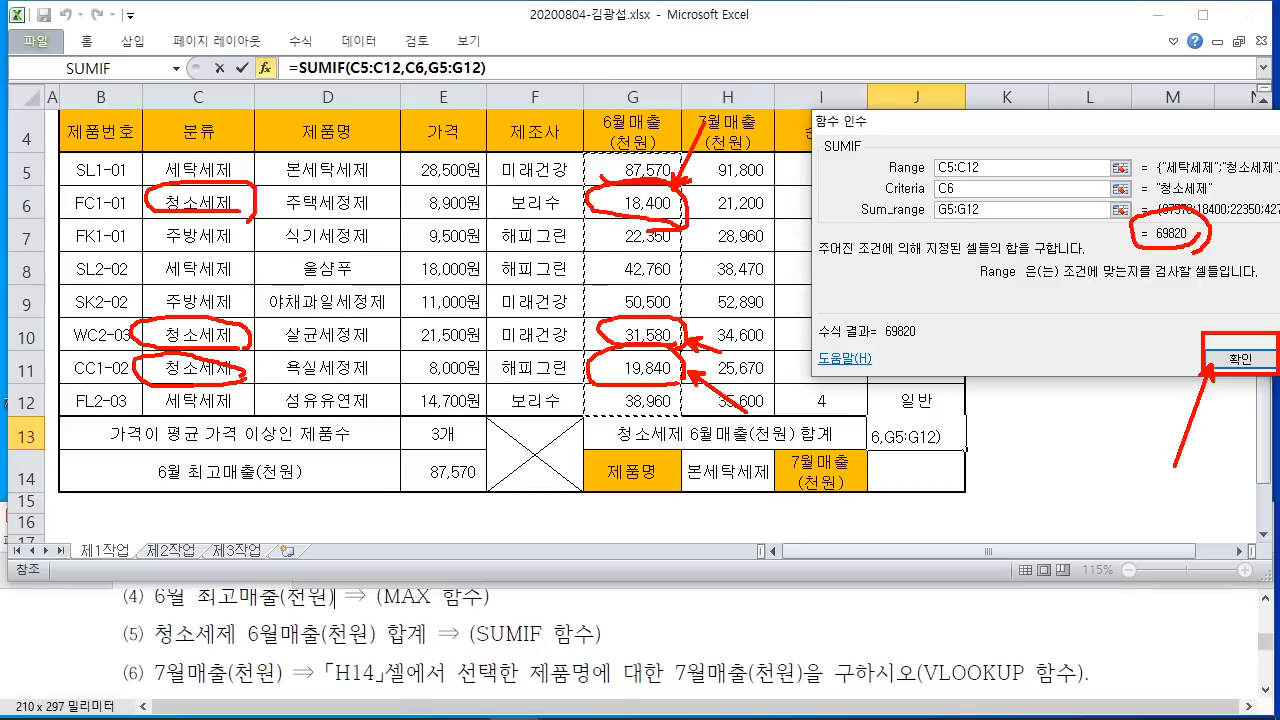
{"action": "key", "text": "Escape"}
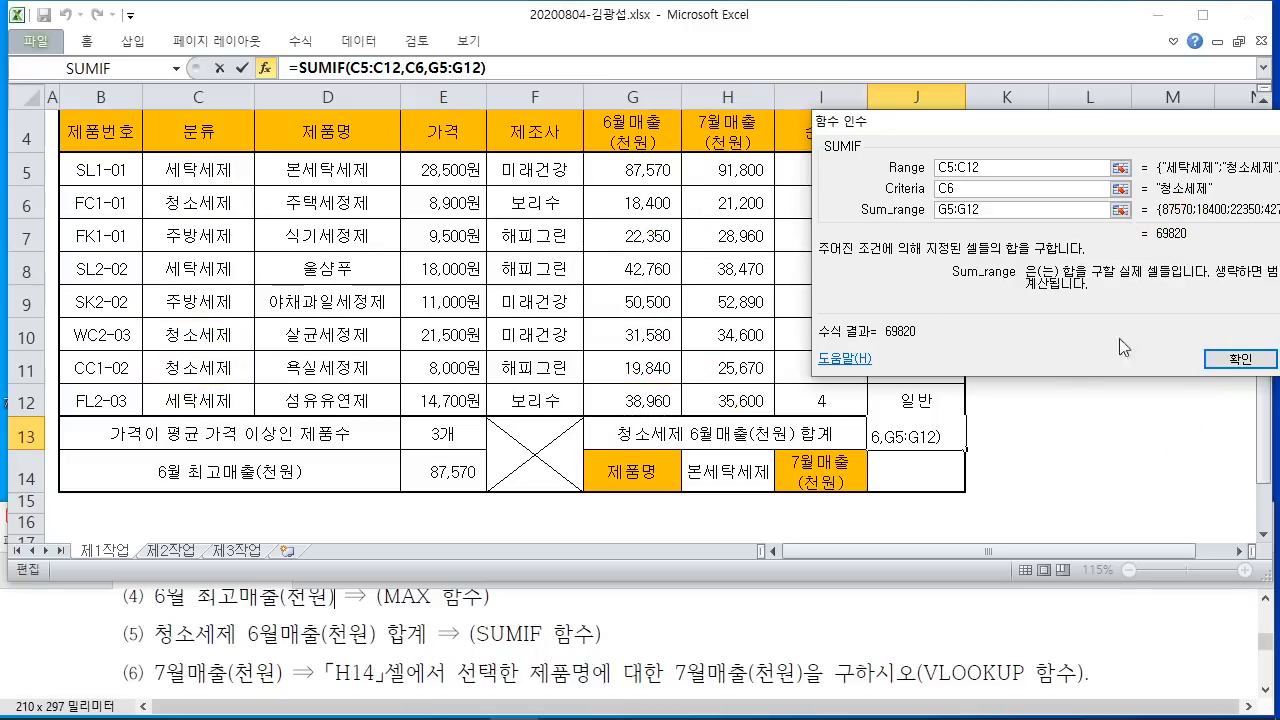
{"action": "left_click", "coordinate": [1238, 359]}
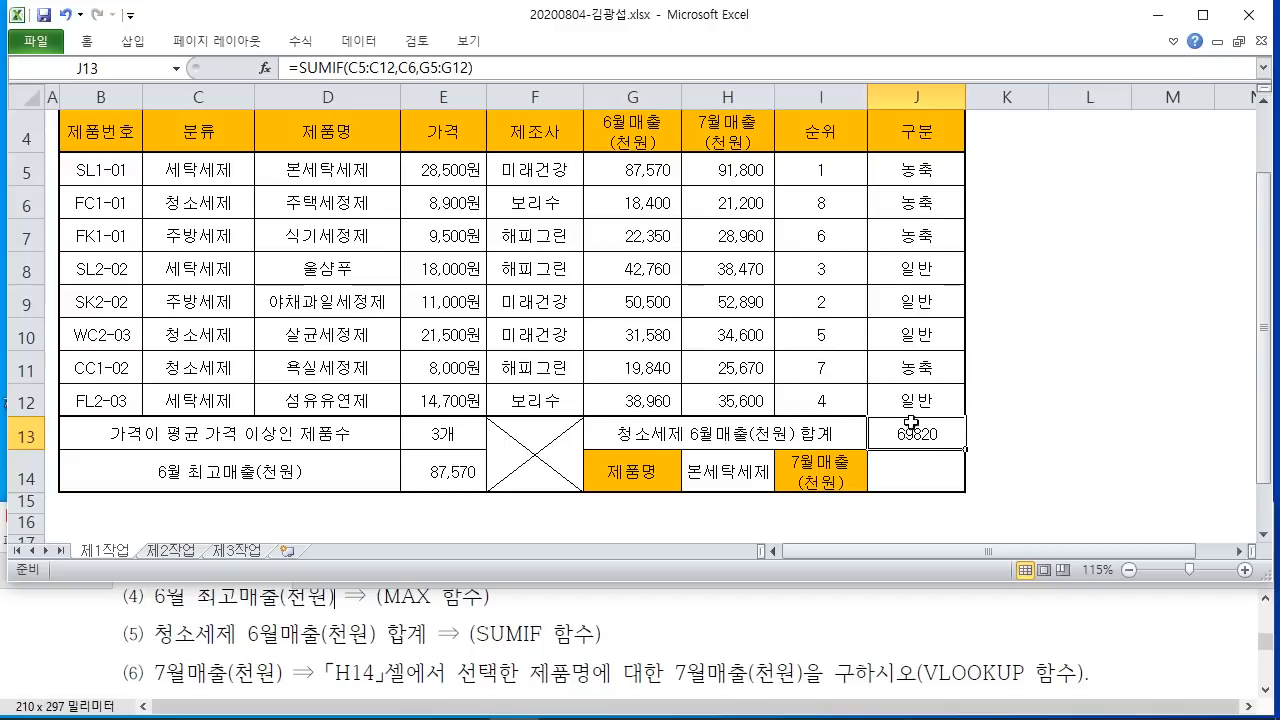
Step: Select J14 and mark the VLOOKUP requirement in the instructions
{"action": "left_click", "coordinate": [936, 460]}
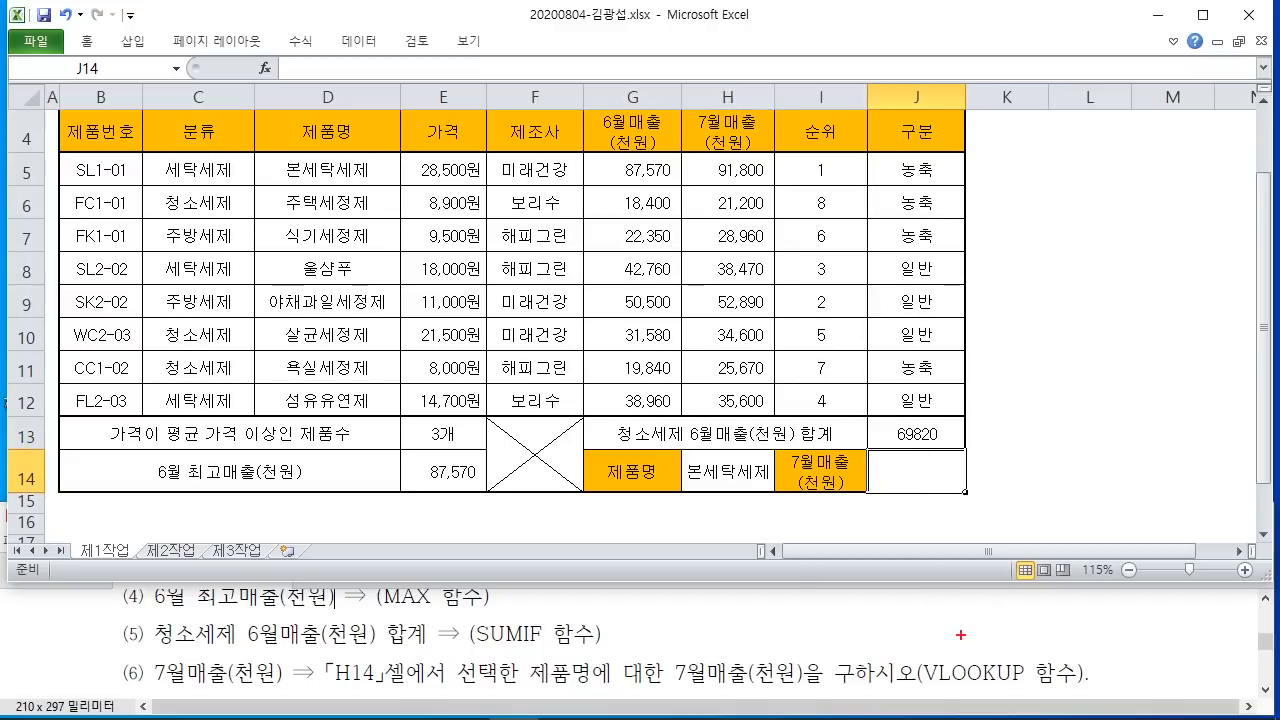
{"action": "mouse_move", "coordinate": [914, 640]}
{"action": "left_mouse_down"}
{"action": "mouse_move", "coordinate": [1048, 695]}
{"action": "mouse_move", "coordinate": [1010, 612]}
{"action": "mouse_move", "coordinate": [1006, 638]}
{"action": "mouse_move", "coordinate": [1028, 656]}
{"action": "left_mouse_up"}
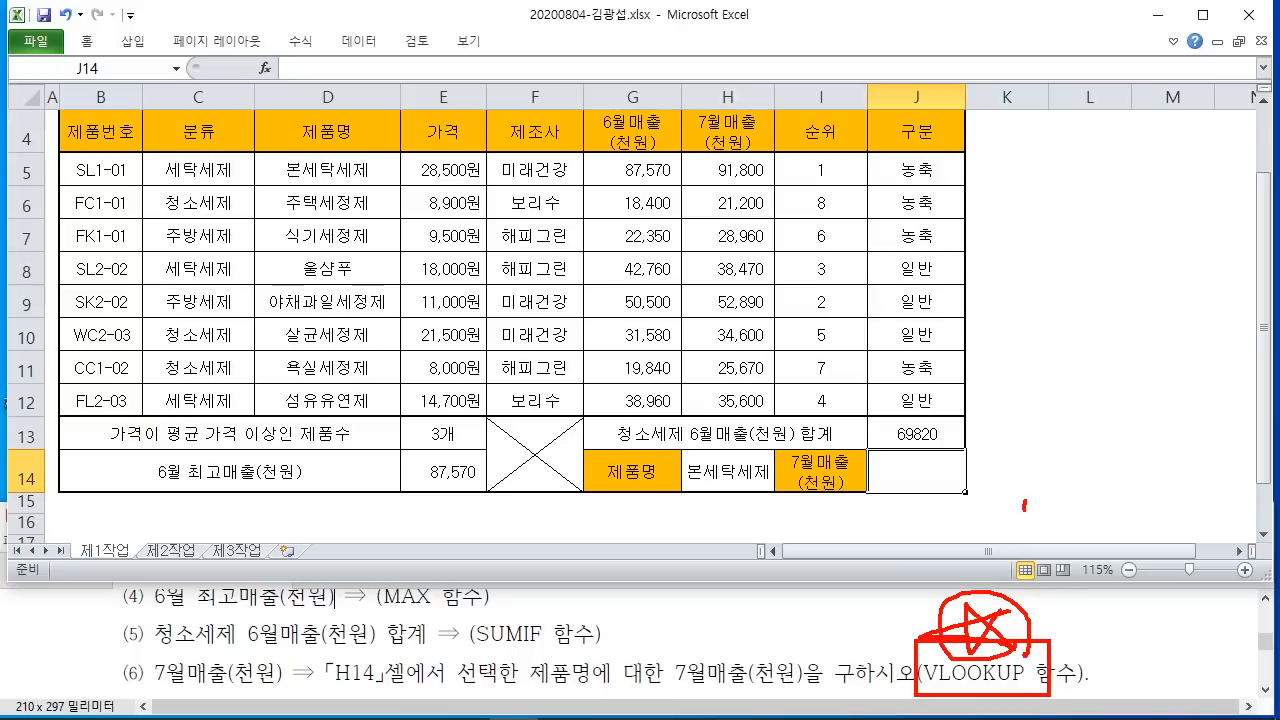
{"action": "mouse_move", "coordinate": [1048, 474]}
{"action": "left_mouse_down"}
{"action": "mouse_move", "coordinate": [992, 565]}
{"action": "mouse_move", "coordinate": [991, 542]}
{"action": "left_mouse_up"}
{"action": "left_click_drag", "start_coordinate": [995, 500], "coordinate": [1081, 575]}
{"action": "left_click_drag", "start_coordinate": [998, 524], "coordinate": [1010, 528]}
{"action": "left_click", "coordinate": [1074, 521]}
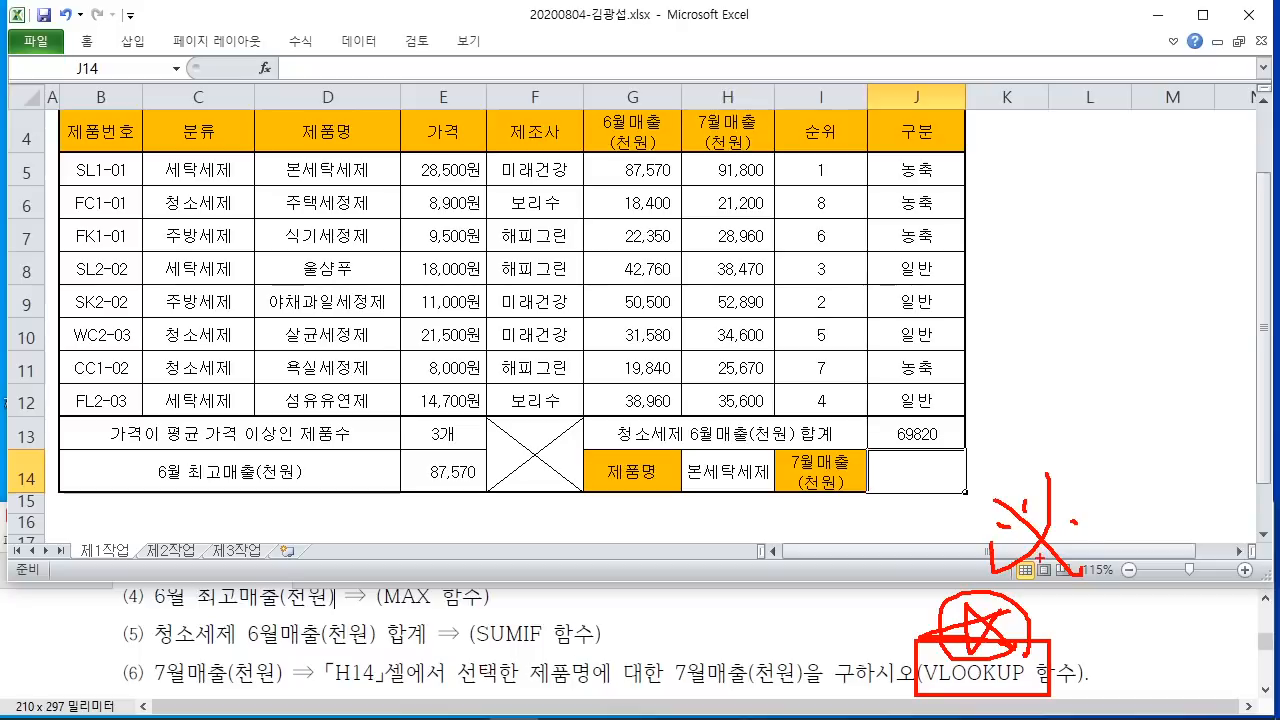
{"action": "key", "text": "Escape"}
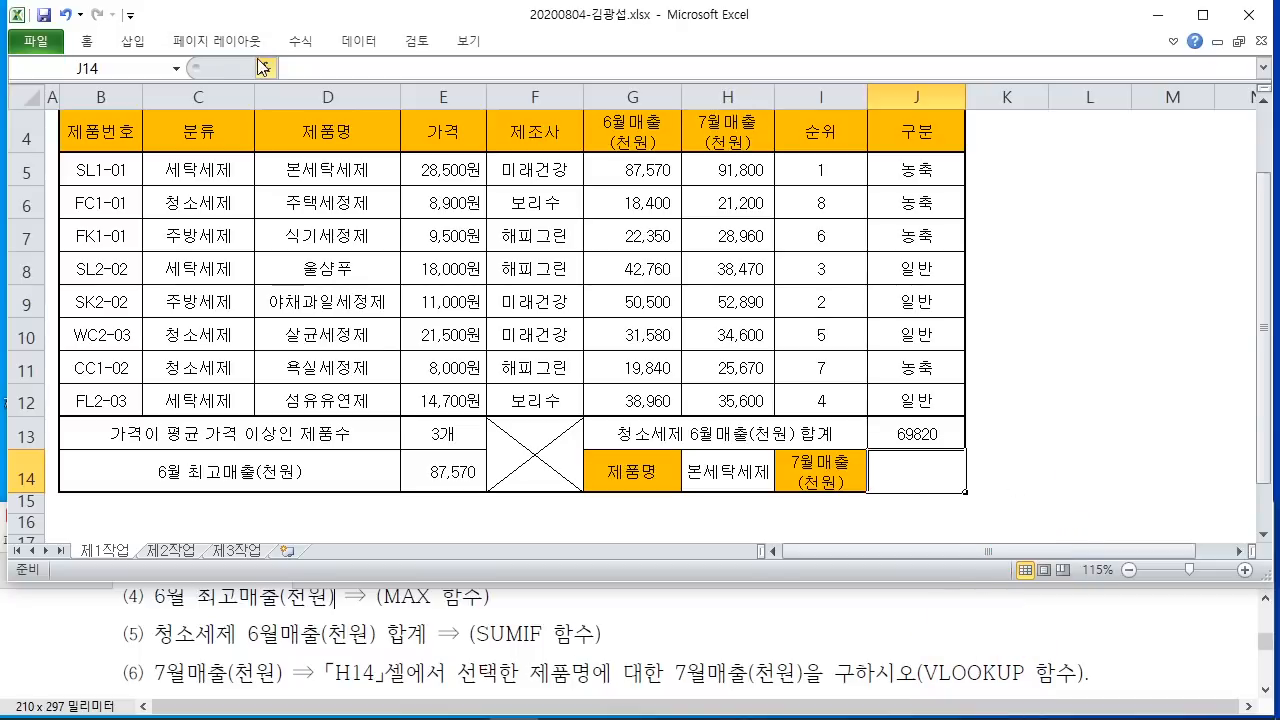
Step: Insert an empty VLOOKUP into J14 and move its argument dialog off the table
{"action": "left_click", "coordinate": [264, 68]}
{"action": "type", "text": "ㄷ"}
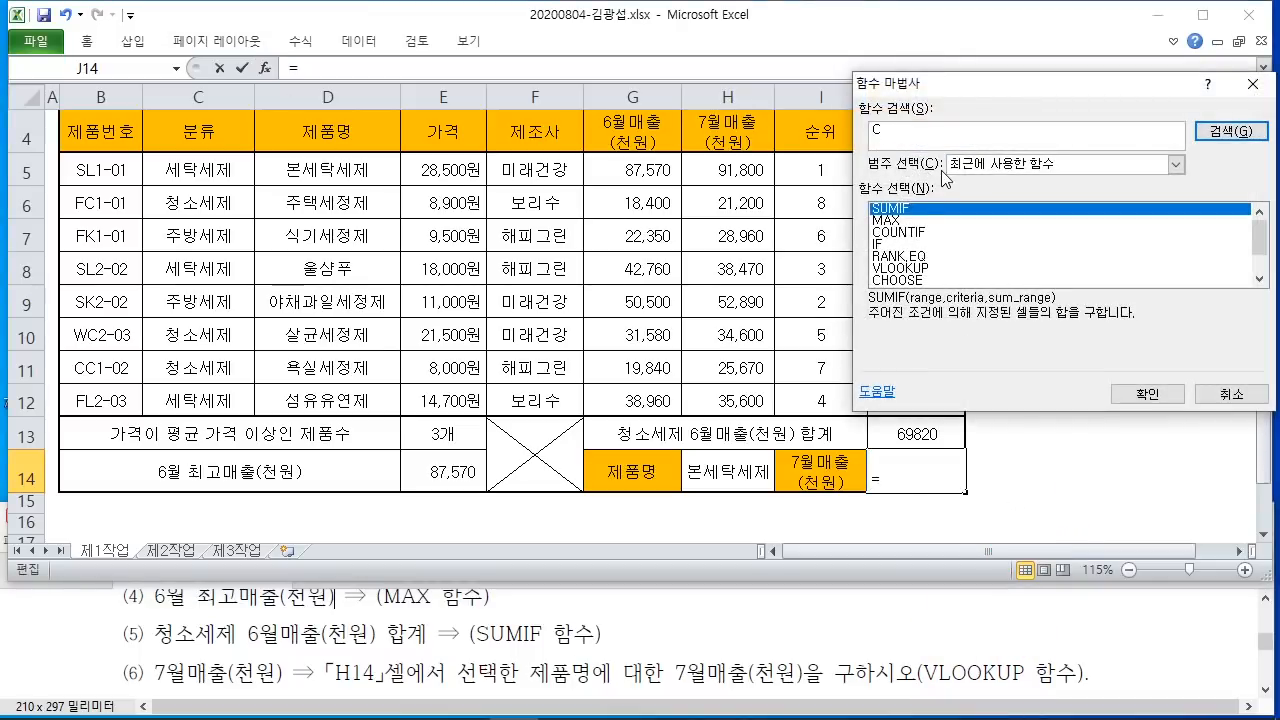
{"action": "type", "text": "LOOKUP"}
{"action": "key", "text": "Return"}
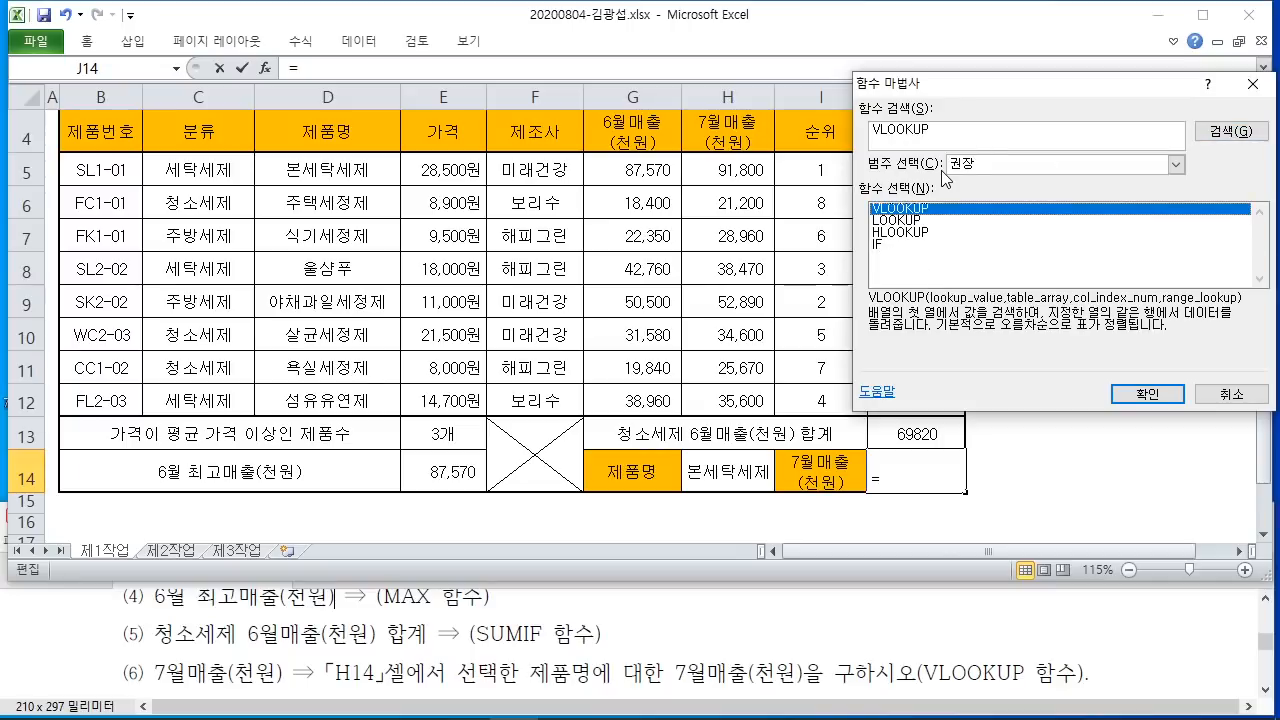
{"action": "left_click", "coordinate": [1146, 393]}
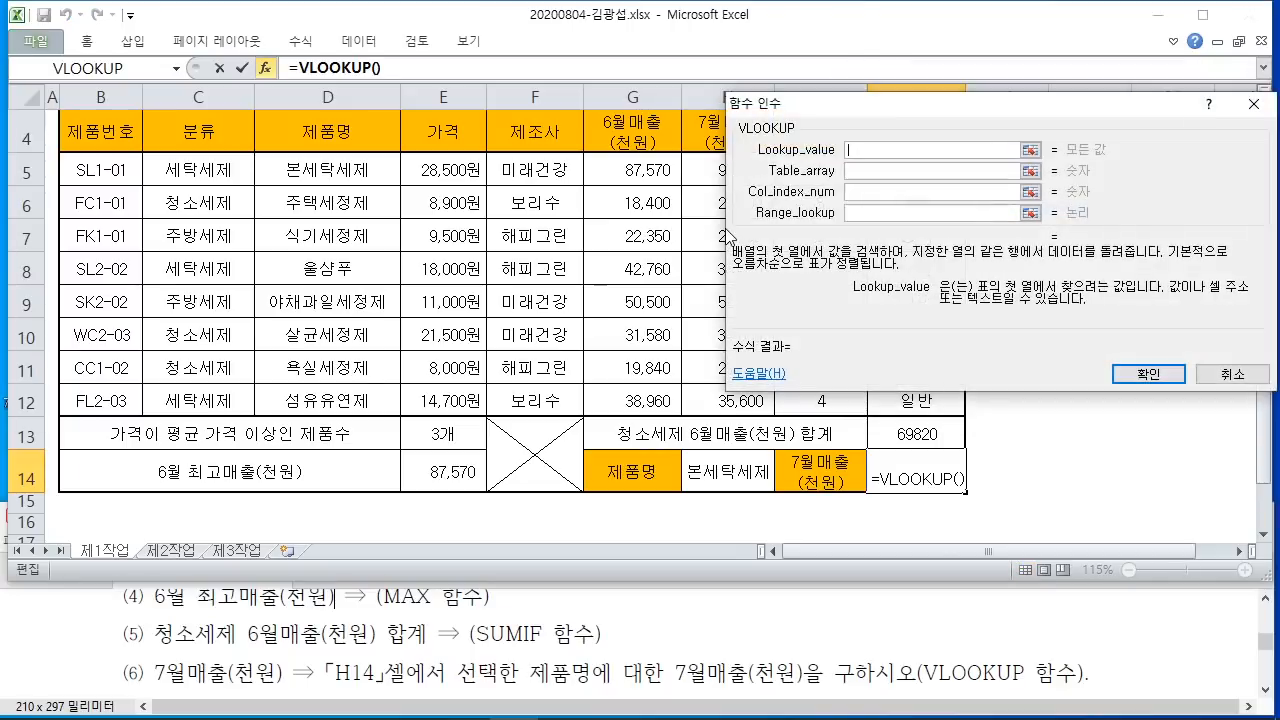
{"action": "left_click_drag", "start_coordinate": [866, 121], "coordinate": [734, 72]}
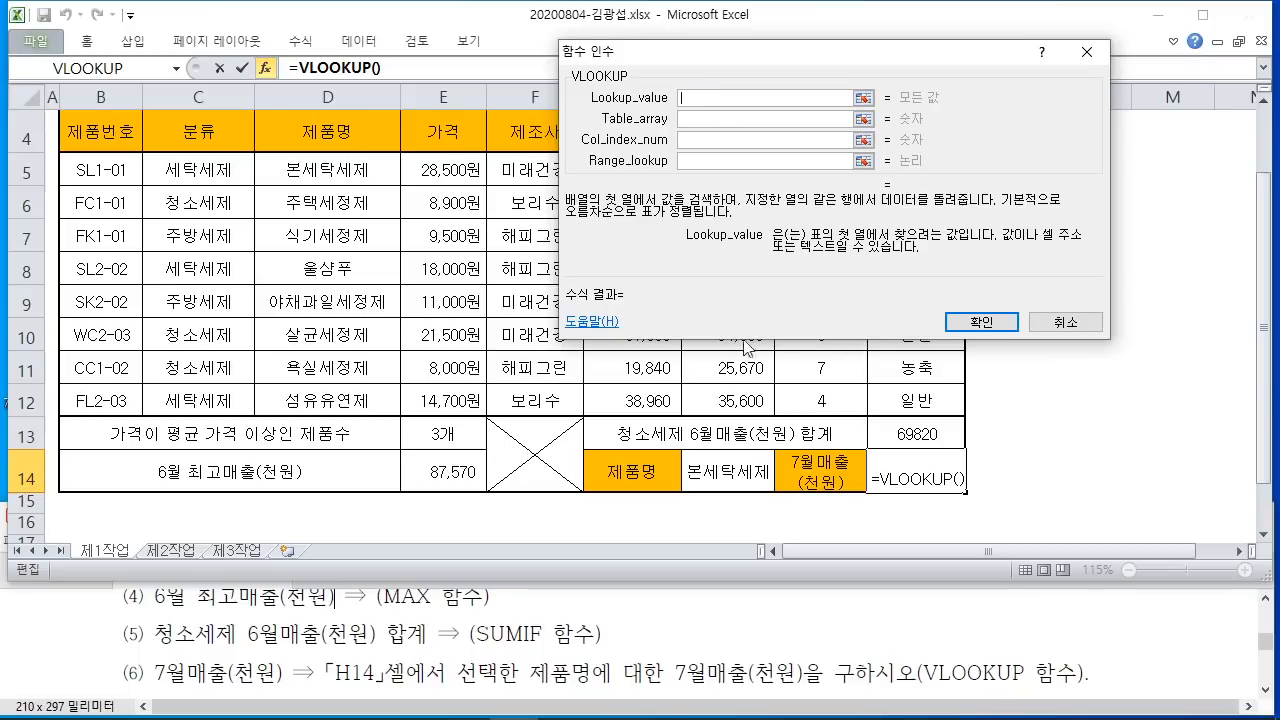
Step: Set H14 (본세탁세제) as the VLOOKUP lookup value, underlining the product name and July sales requirements
{"action": "left_click", "coordinate": [727, 471]}
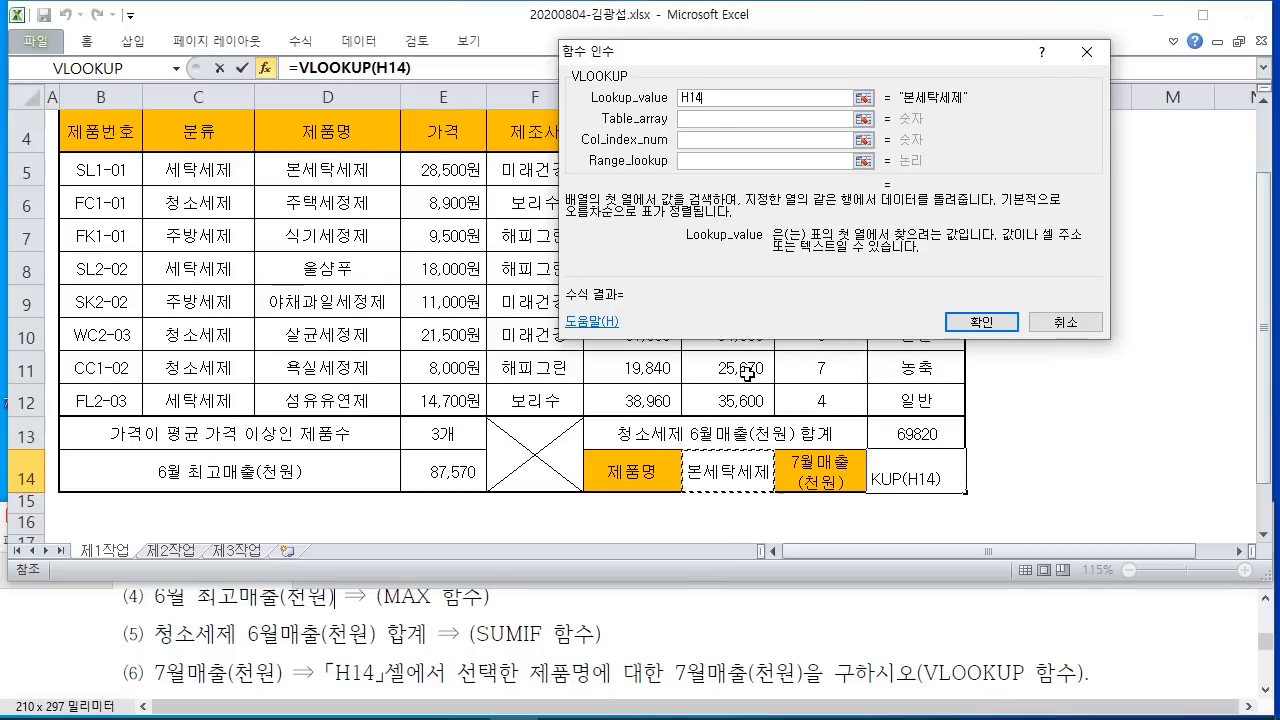
{"action": "left_click_drag", "start_coordinate": [322, 692], "coordinate": [388, 705]}
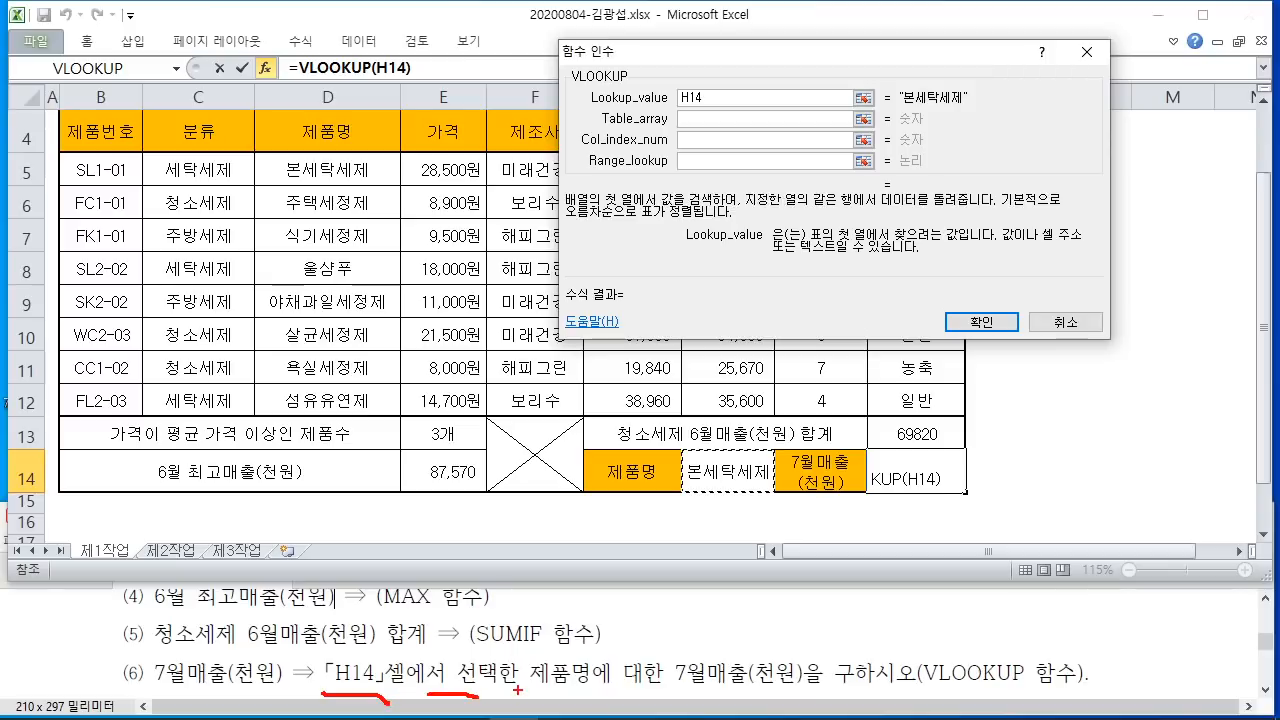
{"action": "left_click_drag", "start_coordinate": [472, 688], "coordinate": [576, 690]}
{"action": "left_click_drag", "start_coordinate": [668, 693], "coordinate": [788, 692]}
{"action": "left_click_drag", "start_coordinate": [682, 697], "coordinate": [818, 697]}
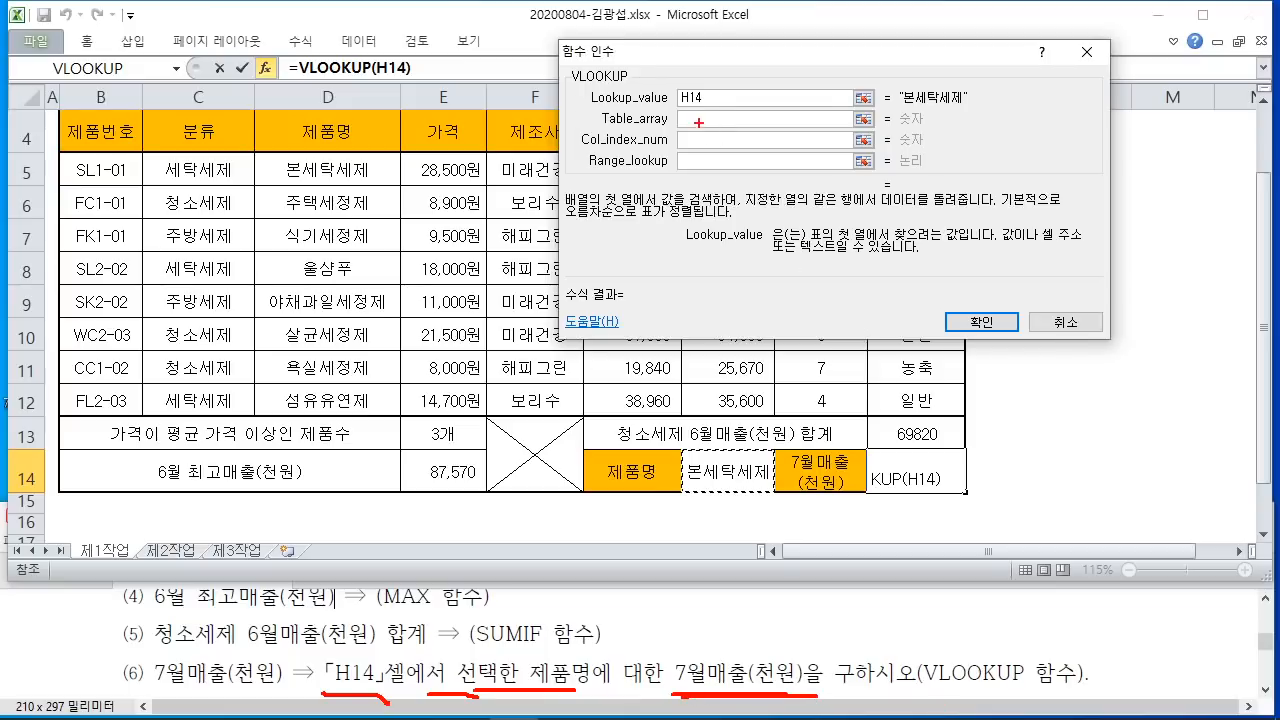
{"action": "mouse_move", "coordinate": [683, 449]}
{"action": "left_mouse_down"}
{"action": "mouse_move", "coordinate": [779, 490]}
{"action": "mouse_move", "coordinate": [795, 588]}
{"action": "left_mouse_up"}
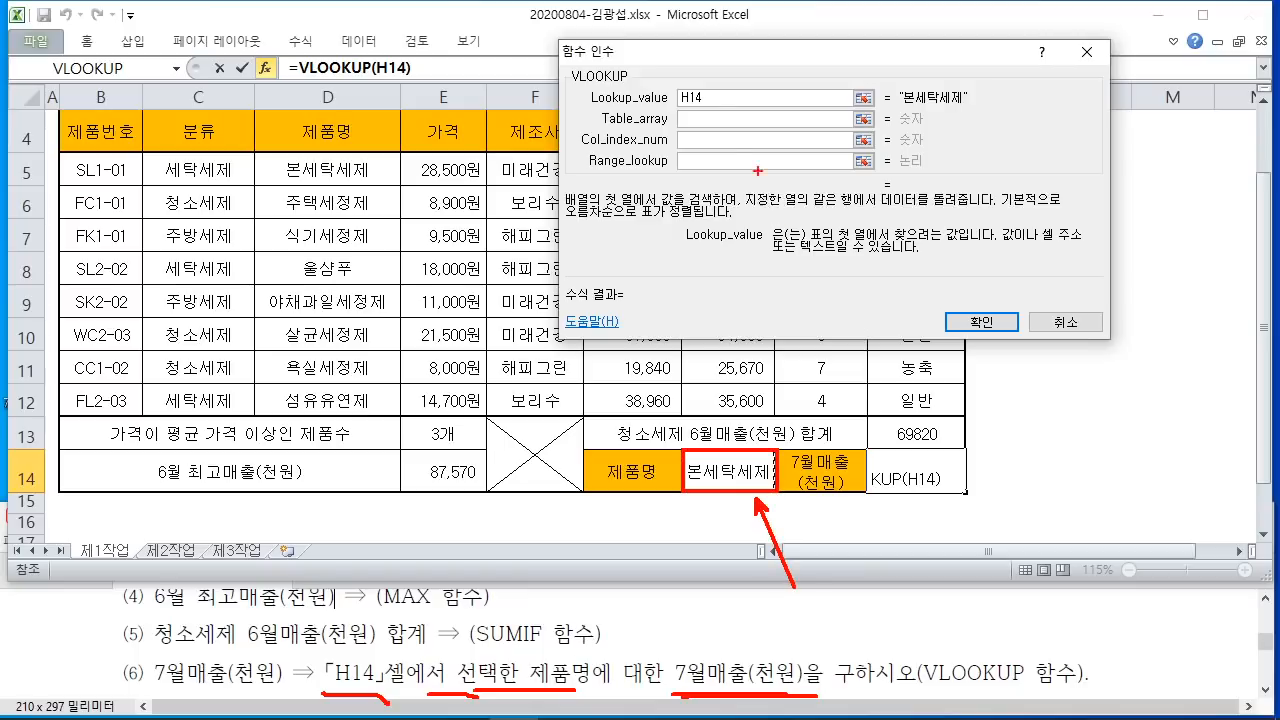
Step: Explain the table range starting at D5, drag D5:H12, then select that mistaken reference for removal
{"action": "left_click_drag", "start_coordinate": [680, 108], "coordinate": [777, 139]}
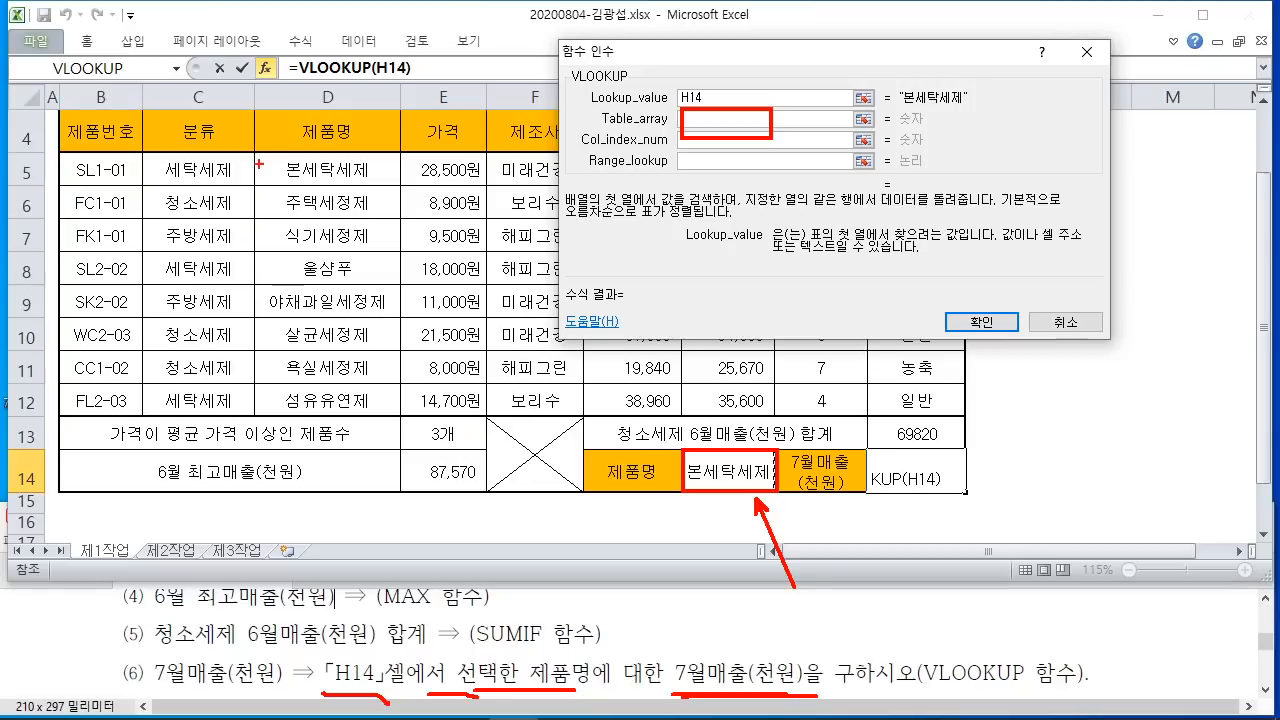
{"action": "mouse_move", "coordinate": [256, 148]}
{"action": "left_mouse_down"}
{"action": "mouse_move", "coordinate": [270, 166]}
{"action": "mouse_move", "coordinate": [402, 188]}
{"action": "left_mouse_up"}
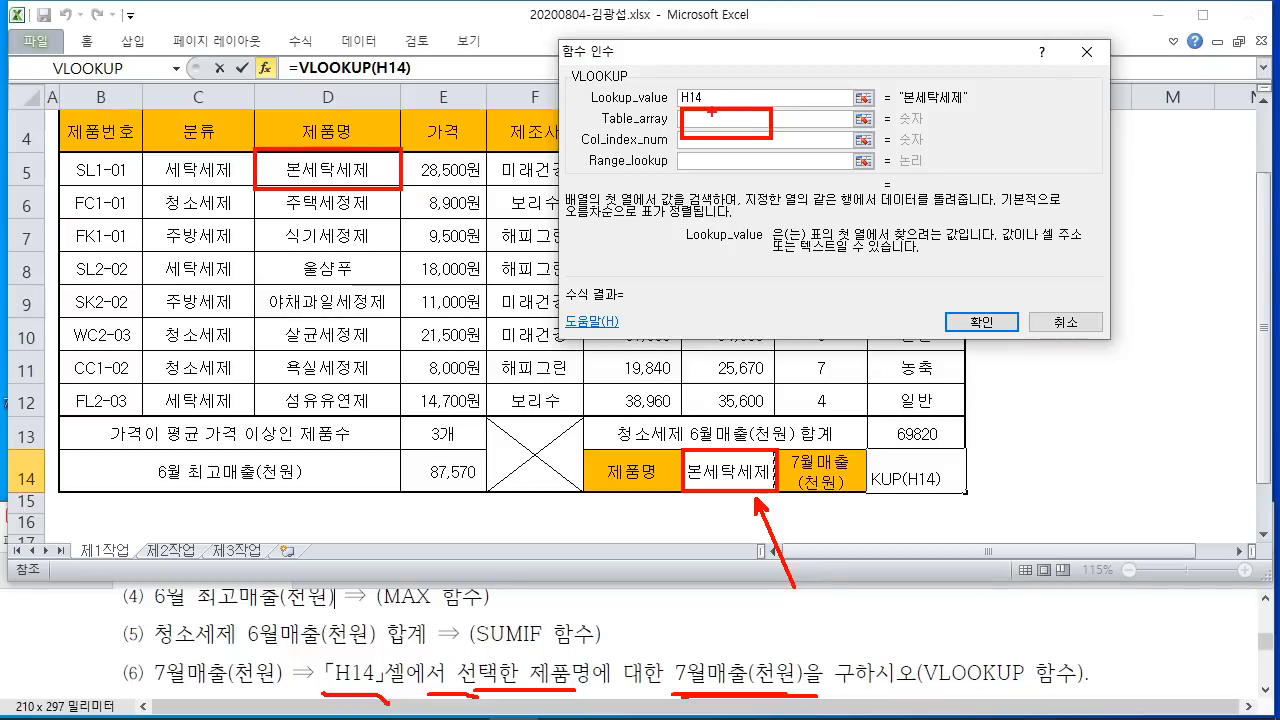
{"action": "mouse_move", "coordinate": [304, 147]}
{"action": "left_mouse_down"}
{"action": "mouse_move", "coordinate": [240, 175]}
{"action": "mouse_move", "coordinate": [304, 166]}
{"action": "mouse_move", "coordinate": [273, 185]}
{"action": "mouse_move", "coordinate": [303, 188]}
{"action": "left_mouse_up"}
{"action": "left_click_drag", "start_coordinate": [378, 151], "coordinate": [338, 184]}
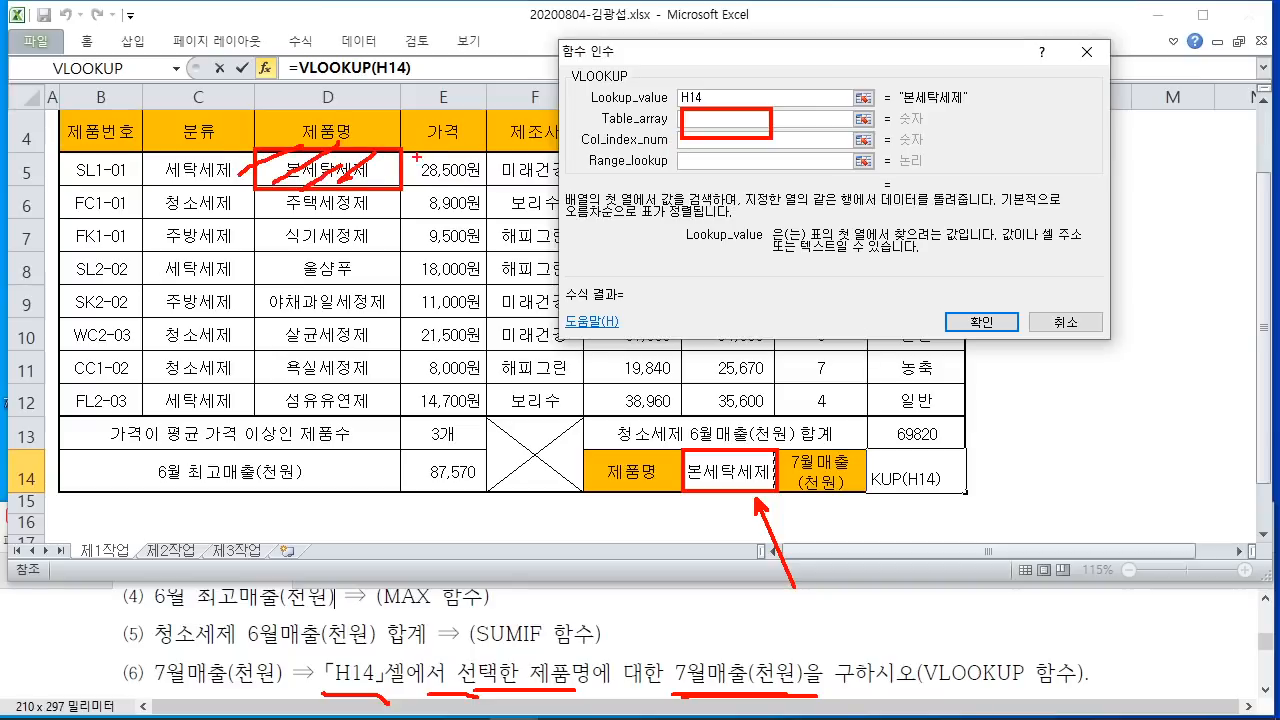
{"action": "left_click_drag", "start_coordinate": [422, 152], "coordinate": [376, 186]}
{"action": "mouse_move", "coordinate": [262, 156]}
{"action": "left_mouse_down"}
{"action": "mouse_move", "coordinate": [298, 188]}
{"action": "mouse_move", "coordinate": [360, 188]}
{"action": "mouse_move", "coordinate": [392, 162]}
{"action": "left_mouse_up"}
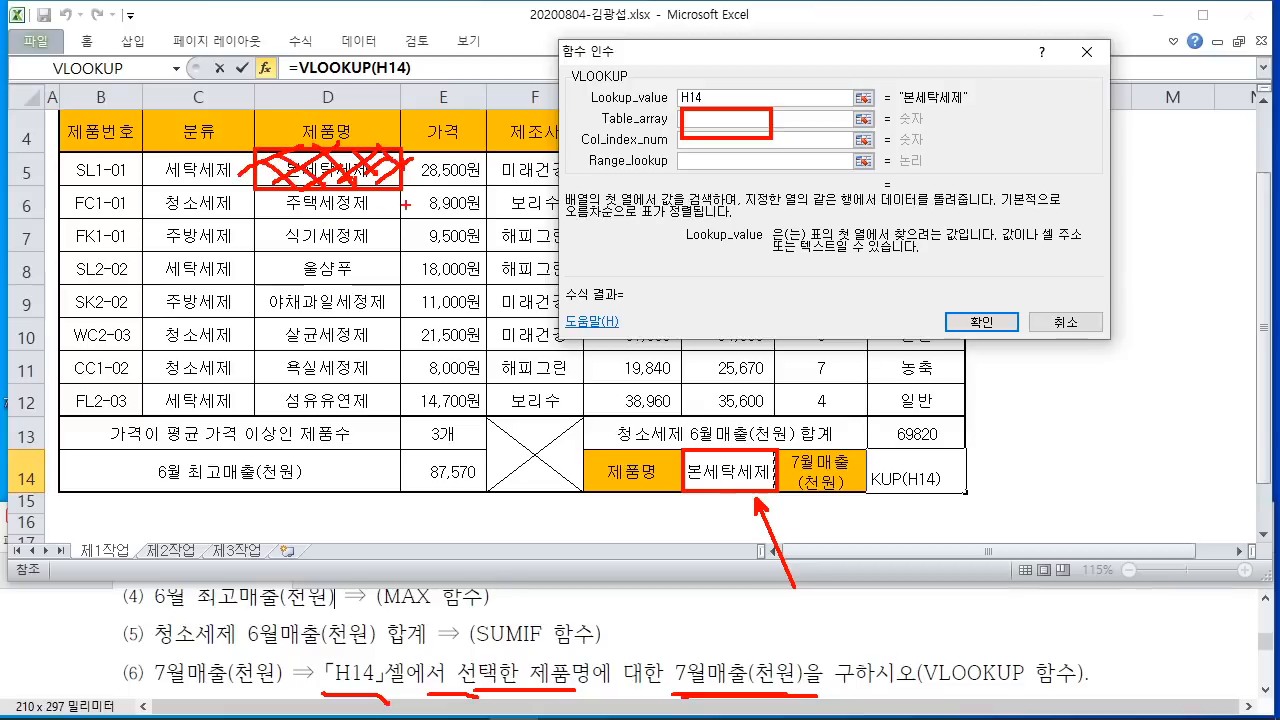
{"action": "key", "text": "Escape"}
{"action": "left_click", "coordinate": [330, 160]}
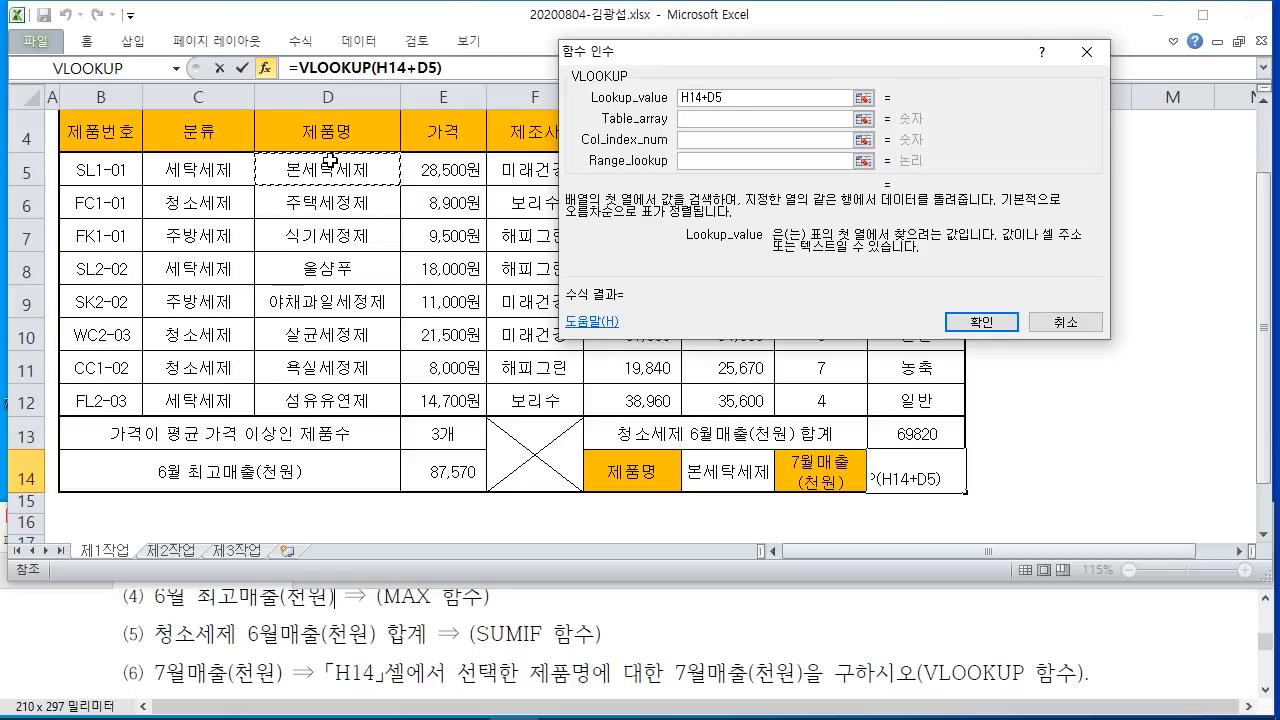
{"action": "left_click_drag", "start_coordinate": [330, 160], "coordinate": [745, 408]}
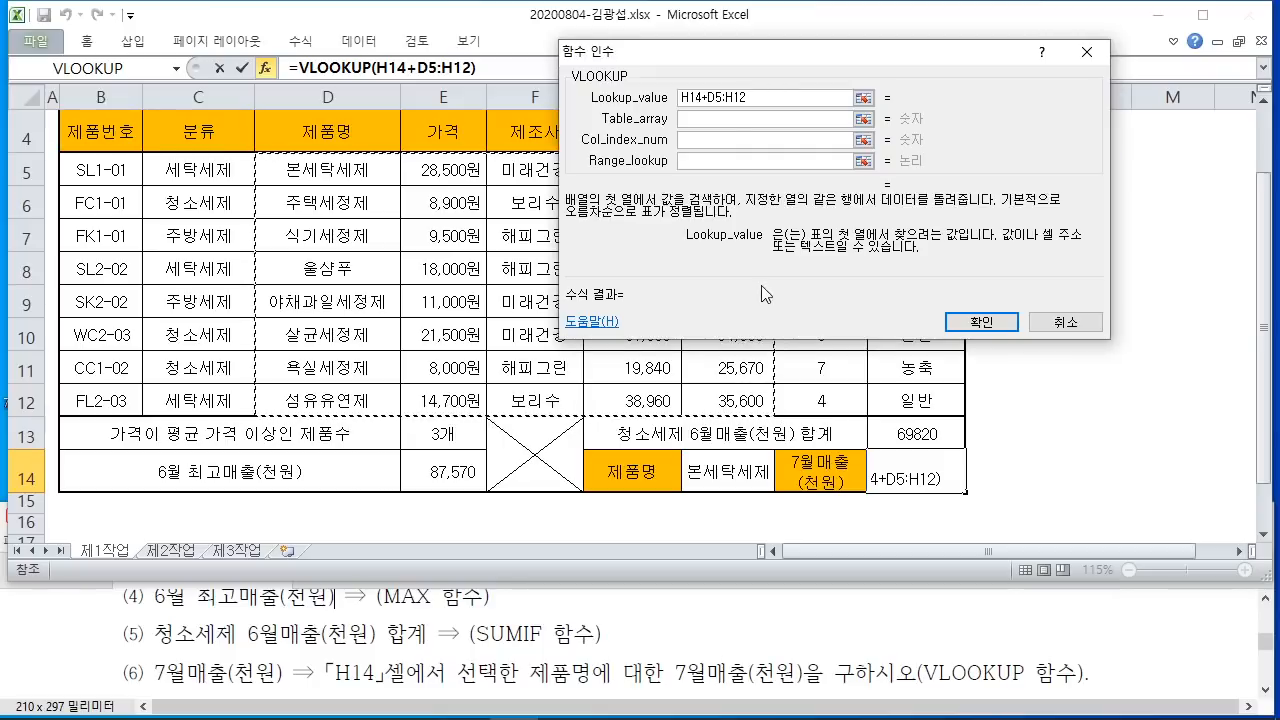
{"action": "left_click_drag", "start_coordinate": [708, 97], "coordinate": [771, 96]}
Step: Remove the stray +D5:H12 and set the table array to D5:H12
{"action": "key", "text": "BackSpace"}
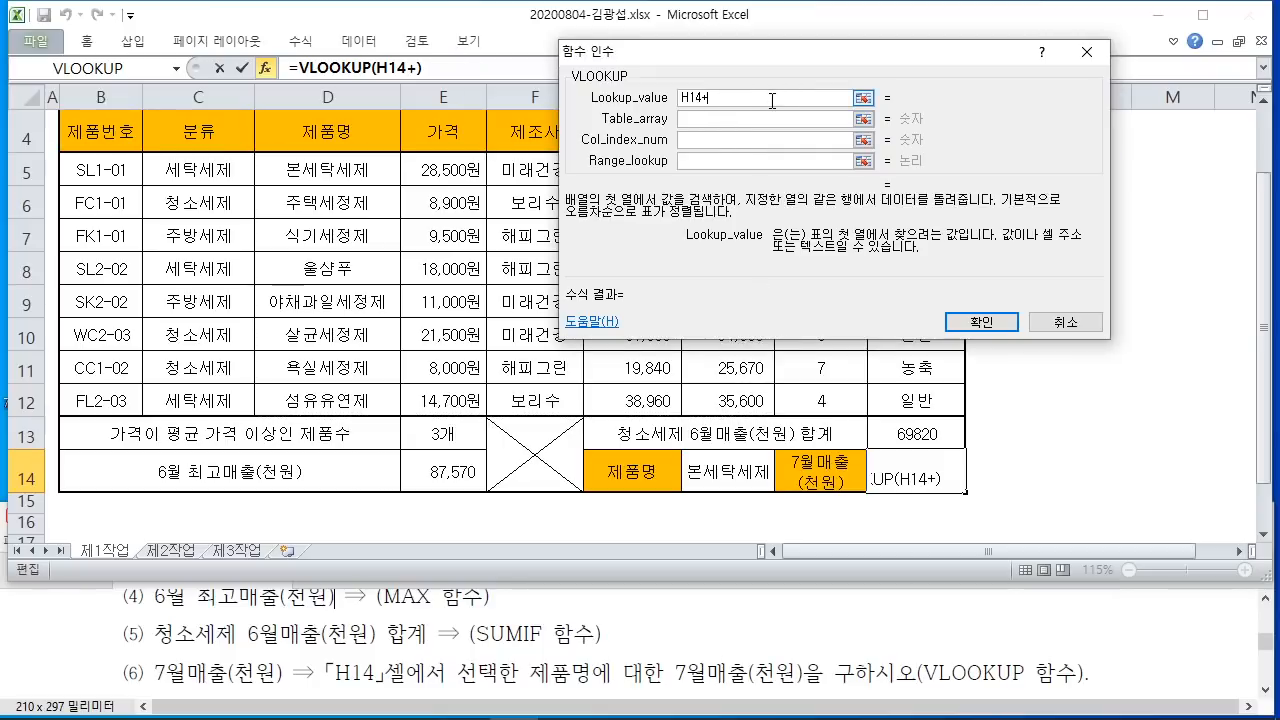
{"action": "key", "text": "BackSpace"}
{"action": "key", "text": "Tab"}
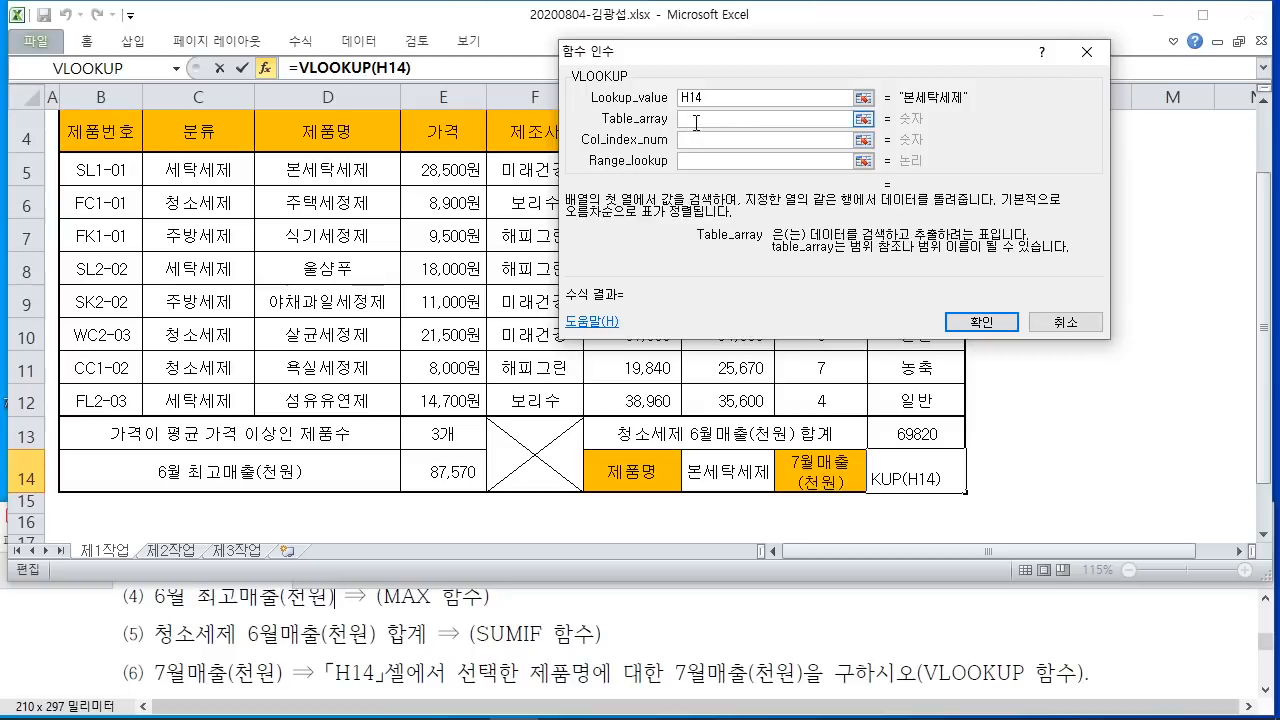
{"action": "left_click_drag", "start_coordinate": [305, 172], "coordinate": [745, 400]}
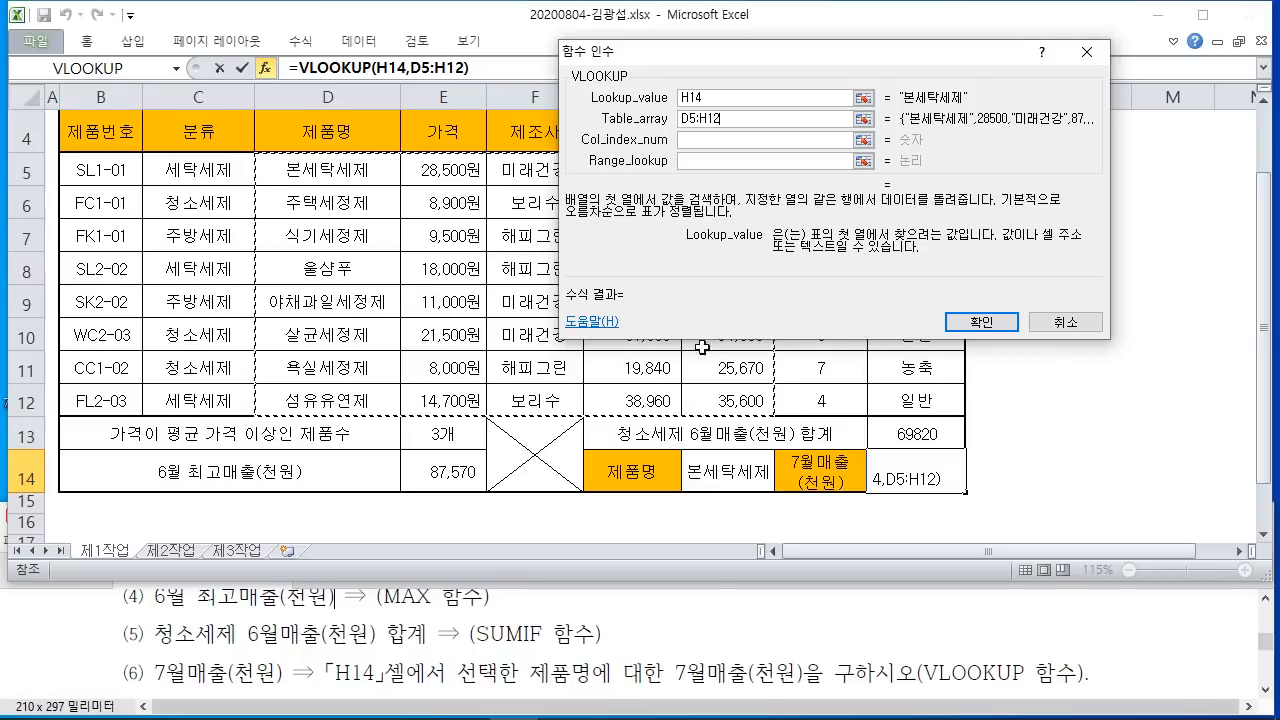
{"action": "left_click", "coordinate": [703, 140]}
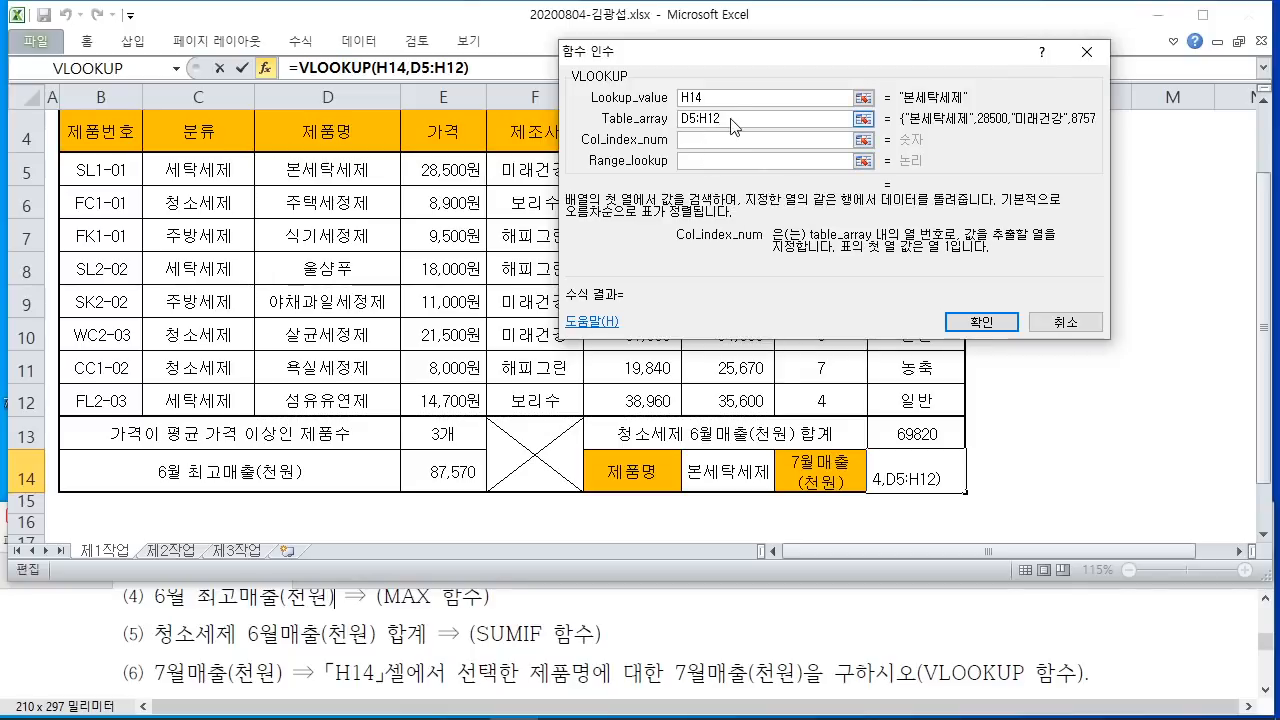
{"action": "left_click_drag", "start_coordinate": [754, 120], "coordinate": [652, 126]}
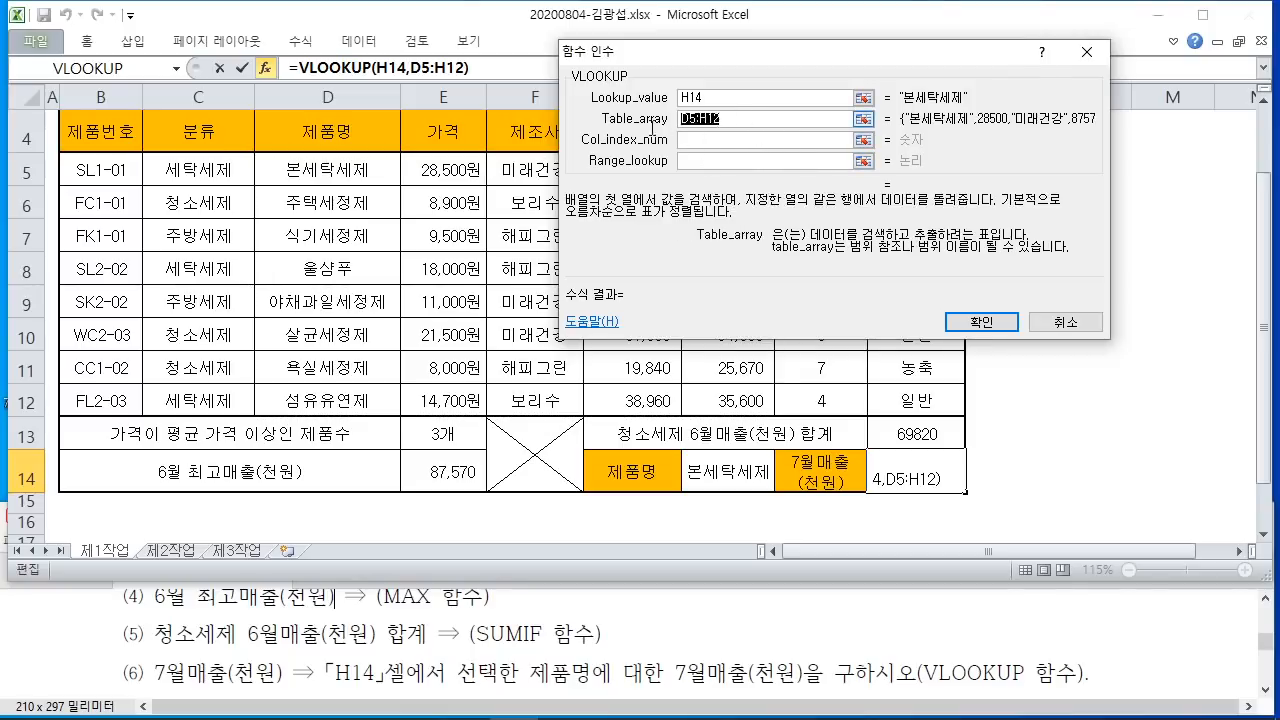
{"action": "left_click_drag", "start_coordinate": [755, 68], "coordinate": [1116, 76]}
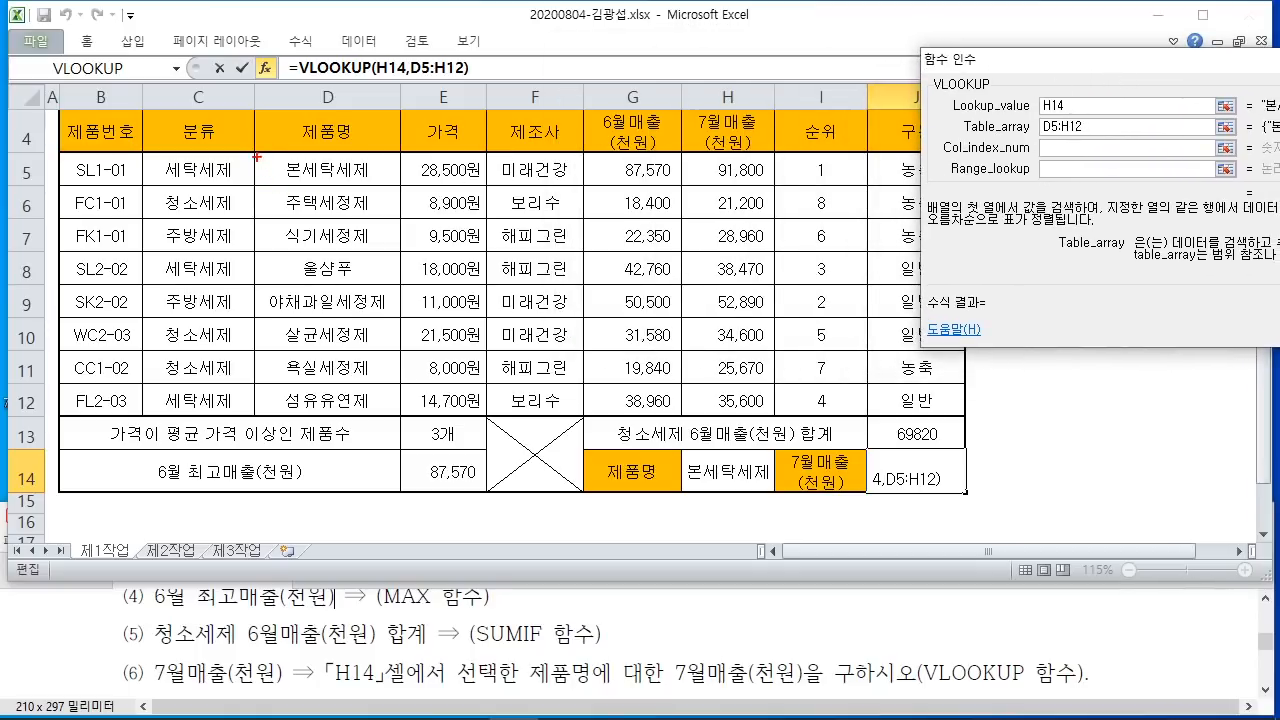
{"action": "mouse_move", "coordinate": [257, 157]}
{"action": "left_mouse_down"}
{"action": "mouse_move", "coordinate": [304, 198]}
{"action": "mouse_move", "coordinate": [660, 400]}
{"action": "mouse_move", "coordinate": [782, 422]}
{"action": "mouse_move", "coordinate": [774, 412]}
{"action": "left_mouse_up"}
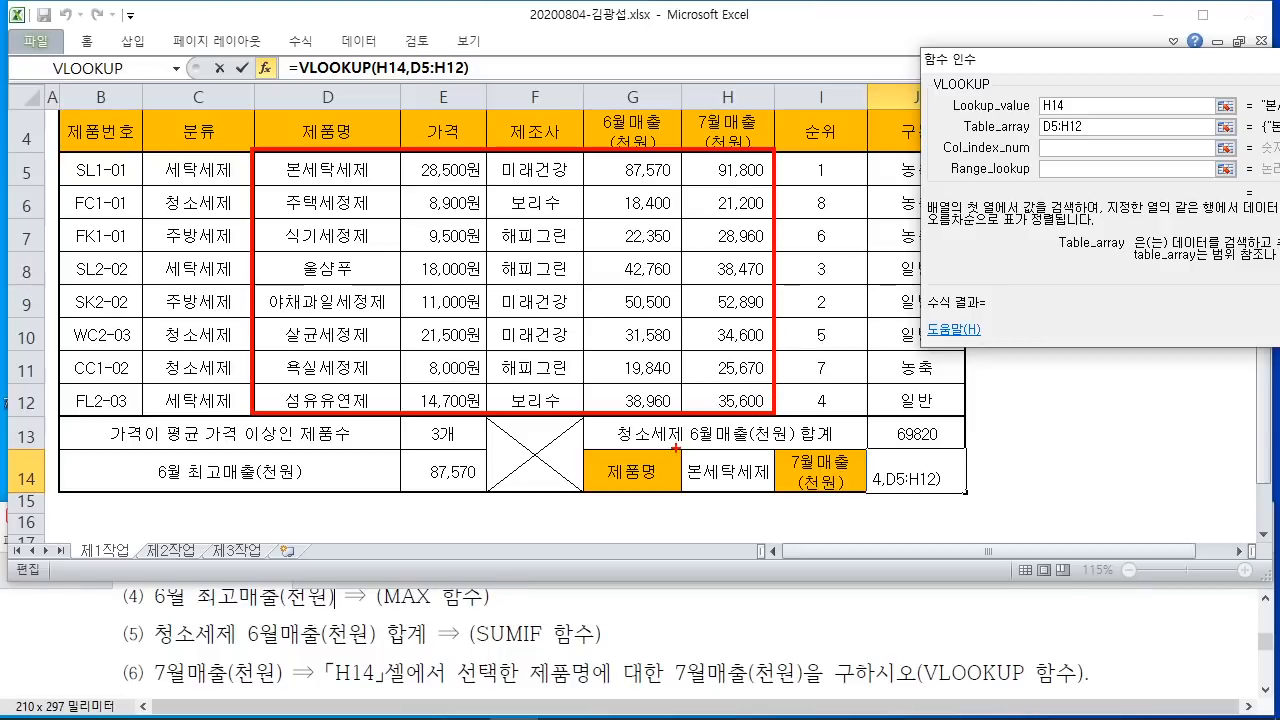
Step: Number the table columns 1 to 5, showing July sales is column 5
{"action": "left_click_drag", "start_coordinate": [684, 688], "coordinate": [826, 700]}
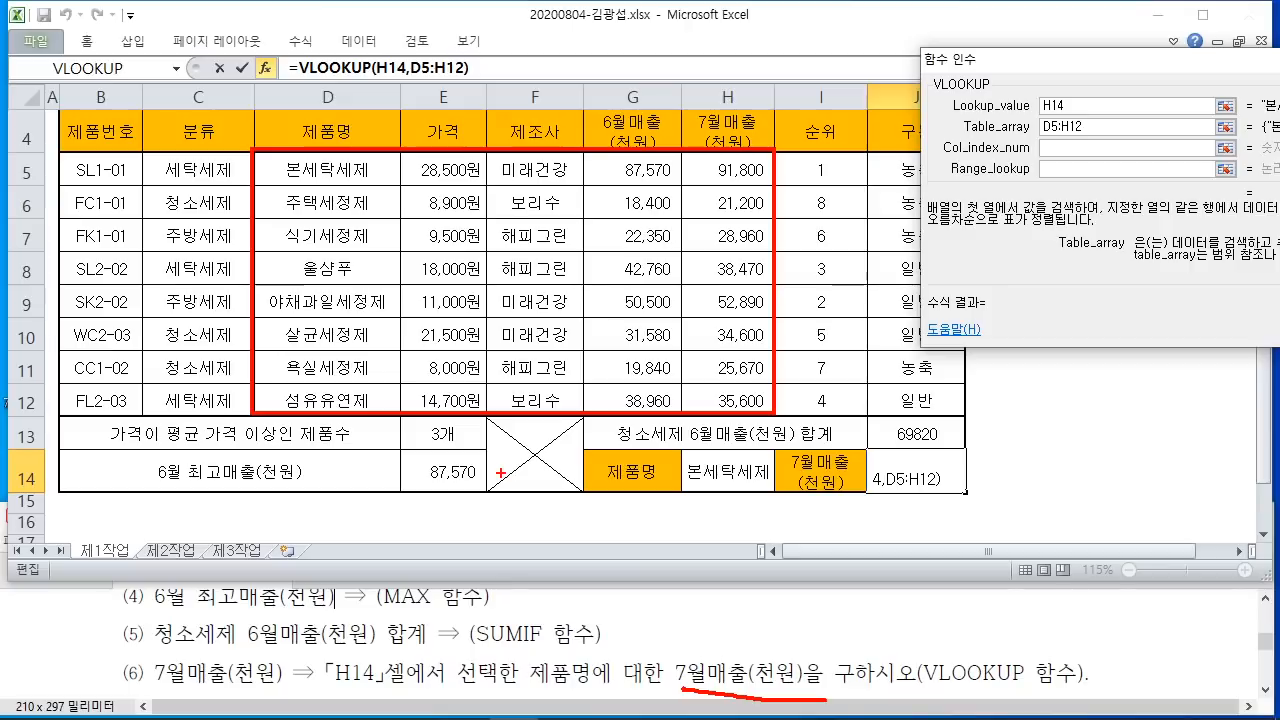
{"action": "left_click_drag", "start_coordinate": [1037, 135], "coordinate": [1088, 136]}
{"action": "mouse_move", "coordinate": [340, 140]}
{"action": "left_mouse_down"}
{"action": "mouse_move", "coordinate": [340, 8]}
{"action": "mouse_move", "coordinate": [376, 10]}
{"action": "mouse_move", "coordinate": [382, 70]}
{"action": "left_mouse_up"}
{"action": "left_click_drag", "start_coordinate": [443, 98], "coordinate": [466, 39]}
{"action": "mouse_move", "coordinate": [462, 12]}
{"action": "left_mouse_down"}
{"action": "mouse_move", "coordinate": [450, 40]}
{"action": "mouse_move", "coordinate": [486, 36]}
{"action": "left_mouse_up"}
{"action": "left_click_drag", "start_coordinate": [466, 47], "coordinate": [484, 47]}
{"action": "left_click_drag", "start_coordinate": [526, 112], "coordinate": [562, 55]}
{"action": "mouse_move", "coordinate": [566, 11]}
{"action": "left_mouse_down"}
{"action": "mouse_move", "coordinate": [560, 56]}
{"action": "mouse_move", "coordinate": [600, 76]}
{"action": "mouse_move", "coordinate": [618, 110]}
{"action": "left_mouse_up"}
{"action": "left_click_drag", "start_coordinate": [660, 12], "coordinate": [672, 72]}
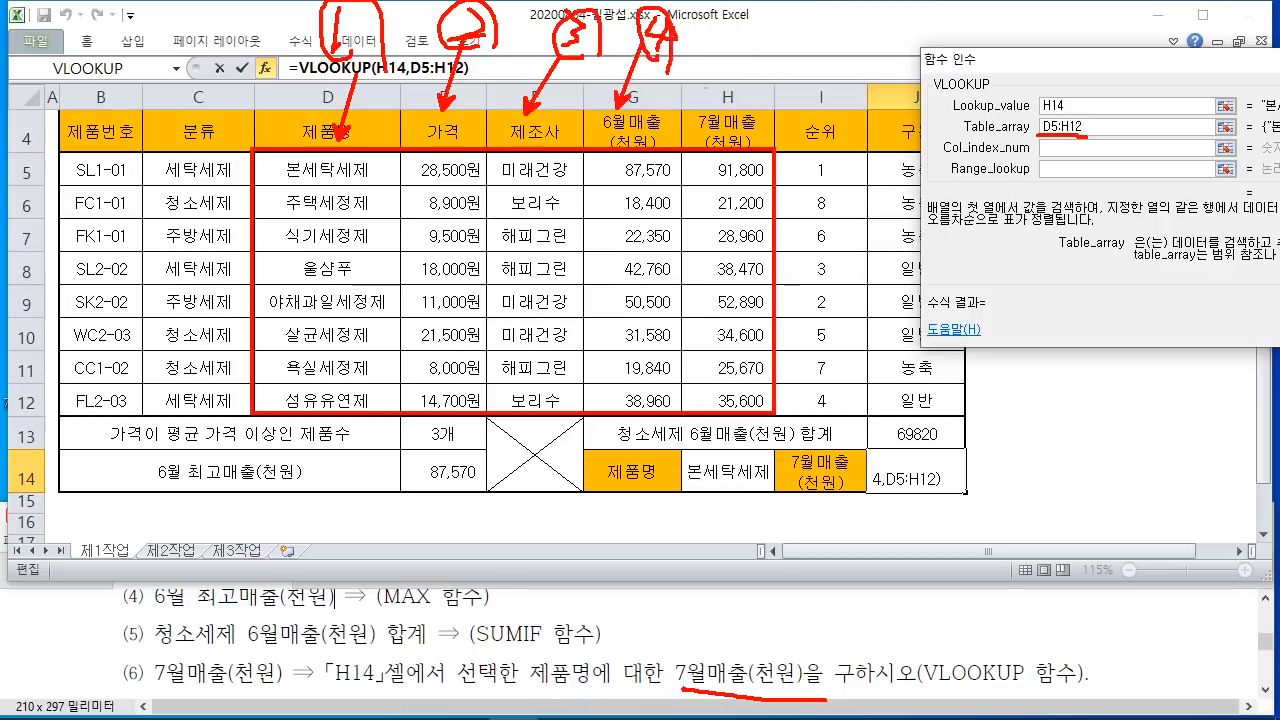
{"action": "mouse_move", "coordinate": [742, 42]}
{"action": "left_mouse_down"}
{"action": "mouse_move", "coordinate": [726, 106]}
{"action": "mouse_move", "coordinate": [744, 100]}
{"action": "left_mouse_up"}
{"action": "mouse_move", "coordinate": [752, 10]}
{"action": "left_mouse_down"}
{"action": "mouse_move", "coordinate": [764, 50]}
{"action": "mouse_move", "coordinate": [782, 14]}
{"action": "mouse_move", "coordinate": [770, 6]}
{"action": "left_mouse_up"}
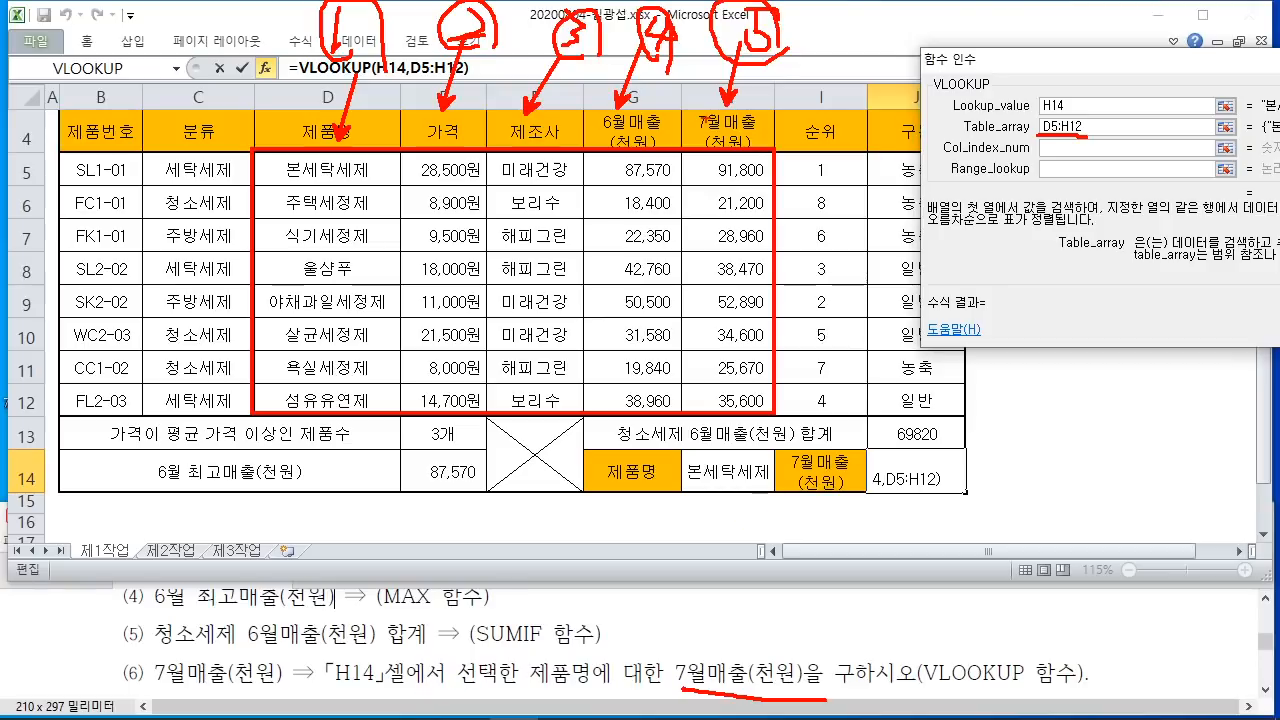
{"action": "mouse_move", "coordinate": [735, 158]}
{"action": "left_mouse_down"}
{"action": "mouse_move", "coordinate": [690, 272]}
{"action": "mouse_move", "coordinate": [682, 348]}
{"action": "mouse_move", "coordinate": [742, 412]}
{"action": "left_mouse_up"}
{"action": "mouse_move", "coordinate": [770, 8]}
{"action": "left_mouse_down"}
{"action": "mouse_move", "coordinate": [812, 84]}
{"action": "mouse_move", "coordinate": [830, 10]}
{"action": "left_mouse_up"}
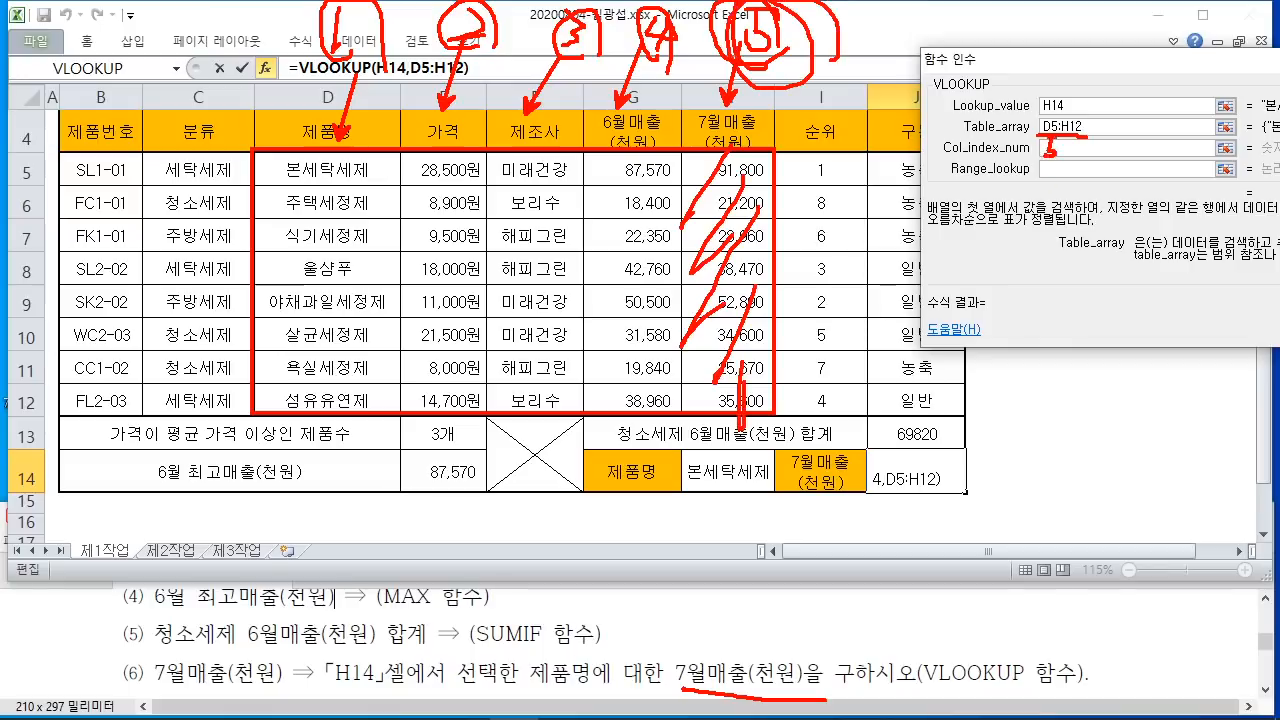
{"action": "key", "text": "Escape"}
Step: Enter column 5 and FALSE in the VLOOKUP arguments so J14 shows 91800
{"action": "left_click", "coordinate": [1055, 147]}
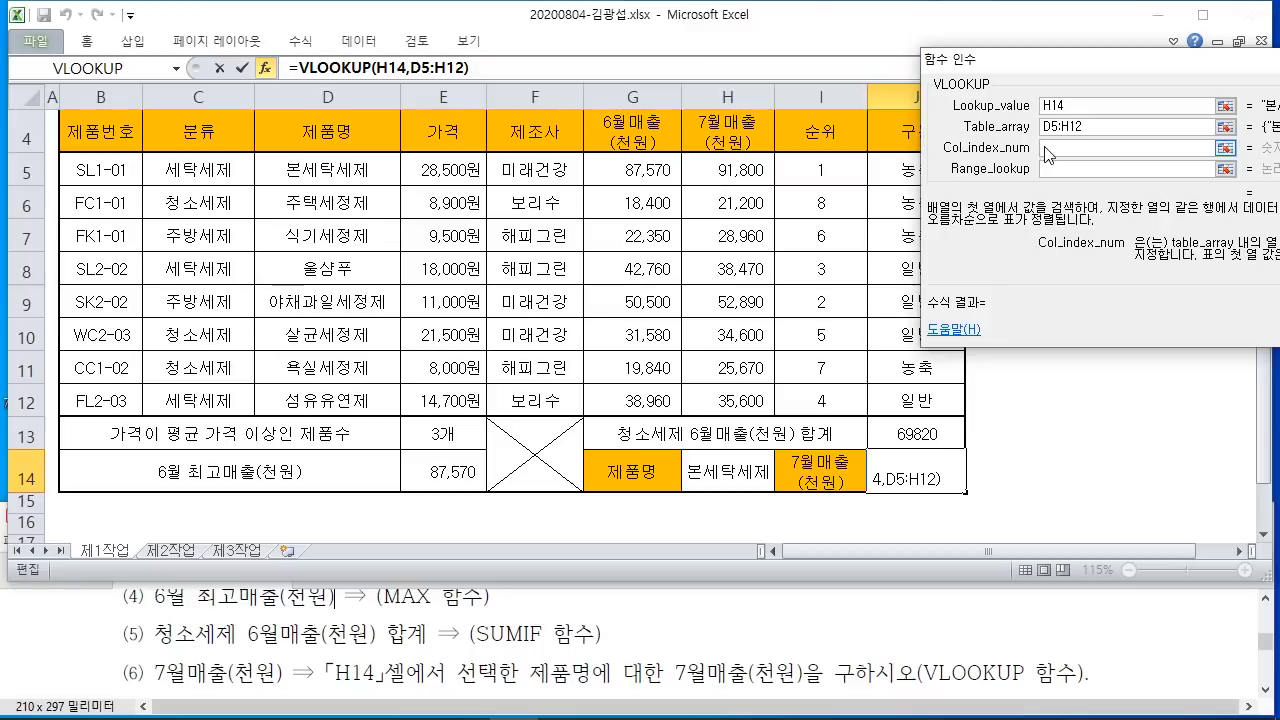
{"action": "type", "text": "5"}
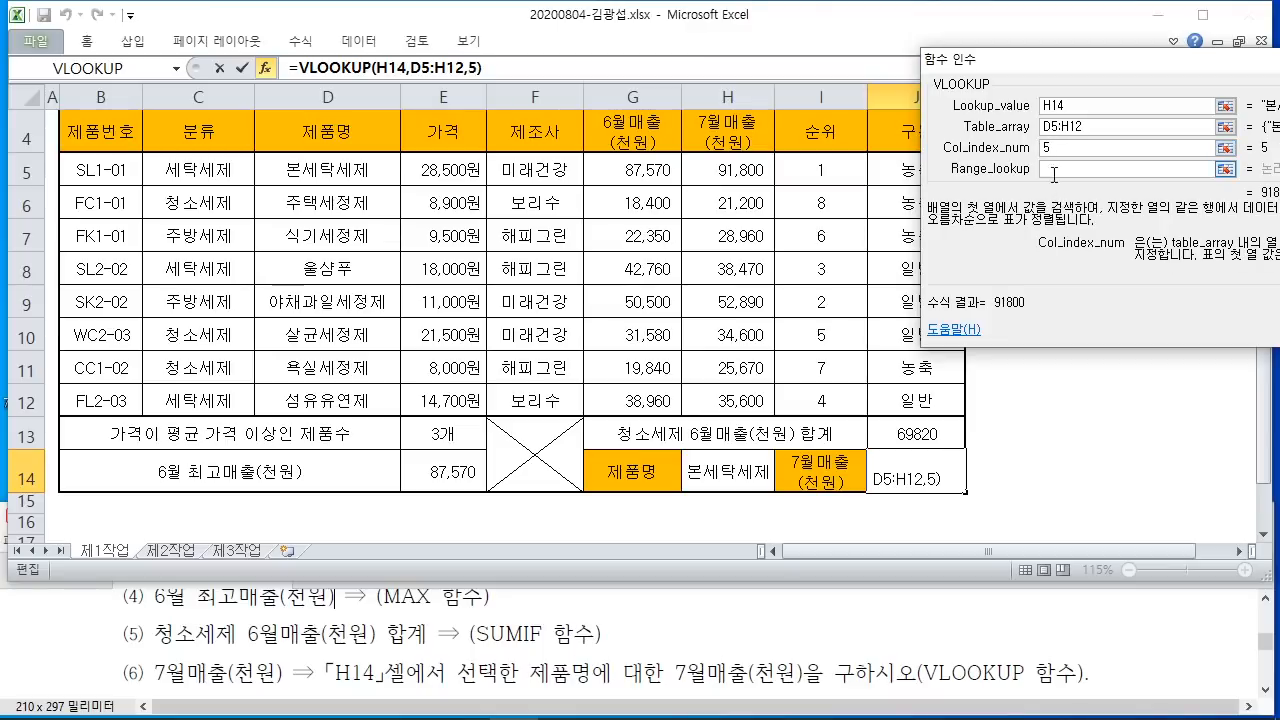
{"action": "left_click", "coordinate": [1056, 169]}
{"action": "left_click_drag", "start_coordinate": [1073, 65], "coordinate": [625, 40]}
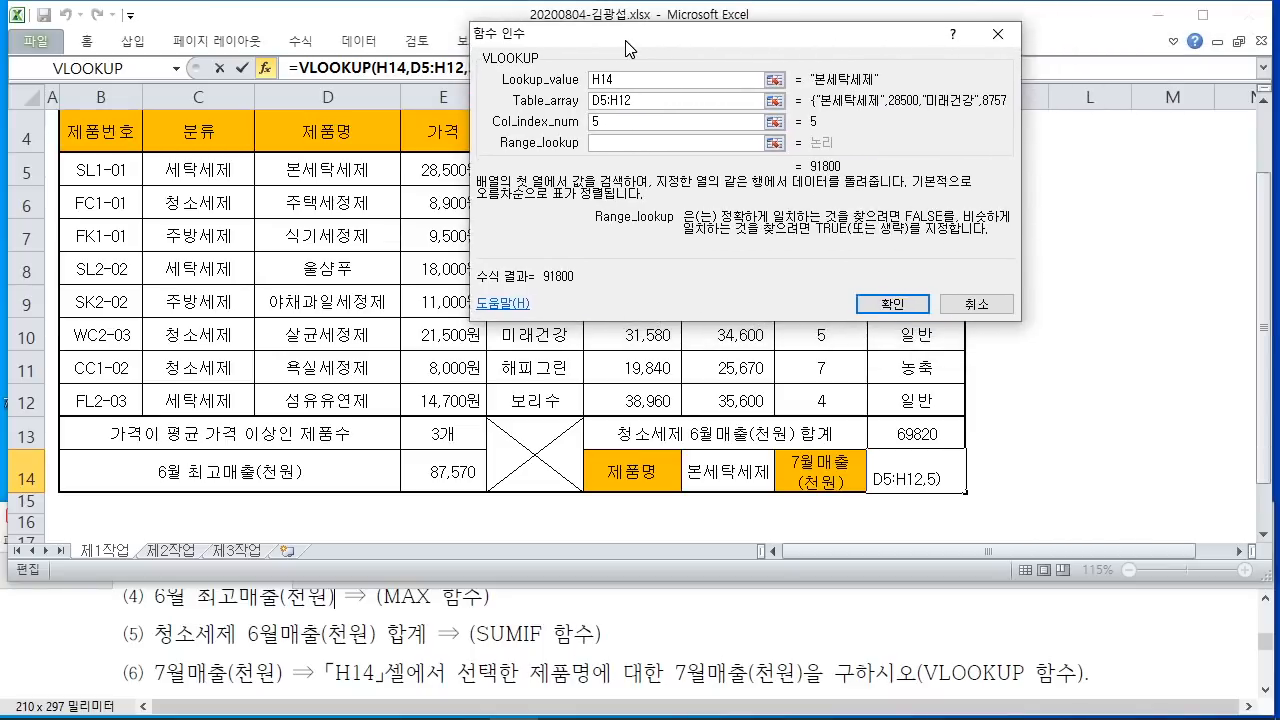
{"action": "type", "text": "FALSE"}
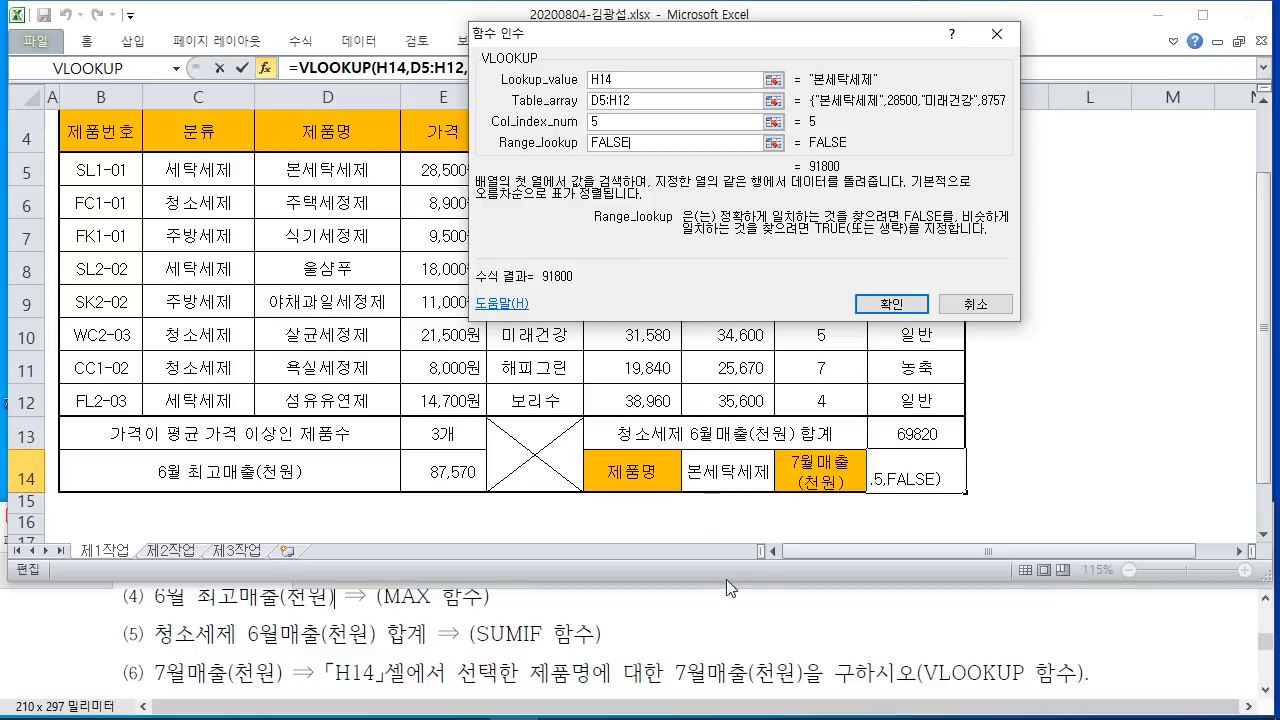
{"action": "mouse_move", "coordinate": [1040, 687]}
{"action": "left_mouse_down"}
{"action": "mouse_move", "coordinate": [892, 694]}
{"action": "mouse_move", "coordinate": [983, 670]}
{"action": "left_mouse_up"}
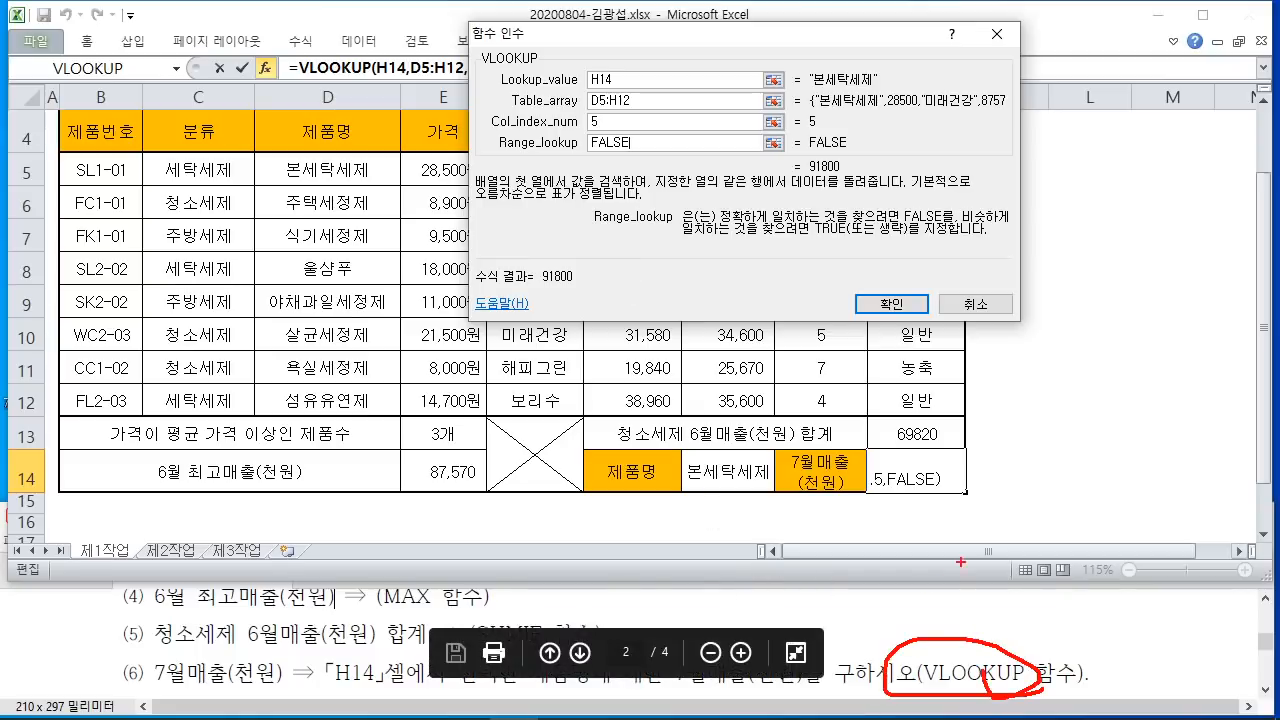
{"action": "mouse_move", "coordinate": [956, 572]}
{"action": "left_mouse_down"}
{"action": "mouse_move", "coordinate": [856, 580]}
{"action": "mouse_move", "coordinate": [962, 600]}
{"action": "left_mouse_up"}
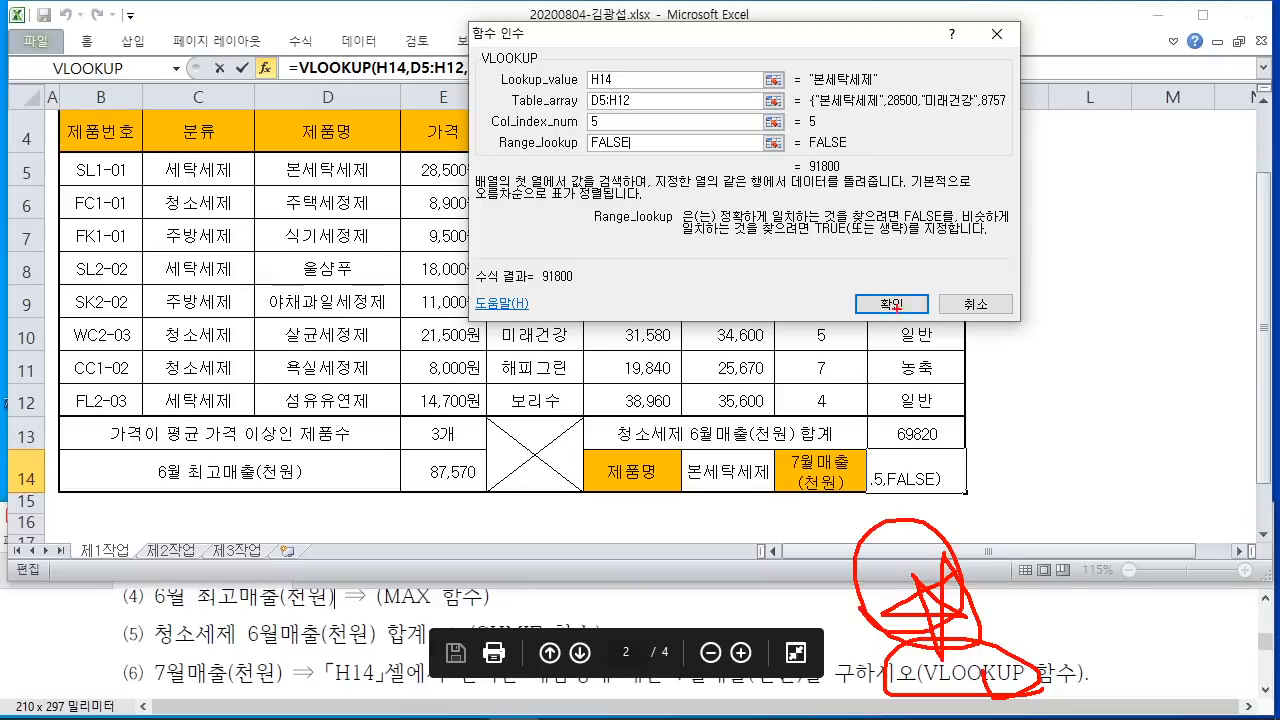
{"action": "left_click_drag", "start_coordinate": [897, 312], "coordinate": [970, 441]}
{"action": "key", "text": "Escape"}
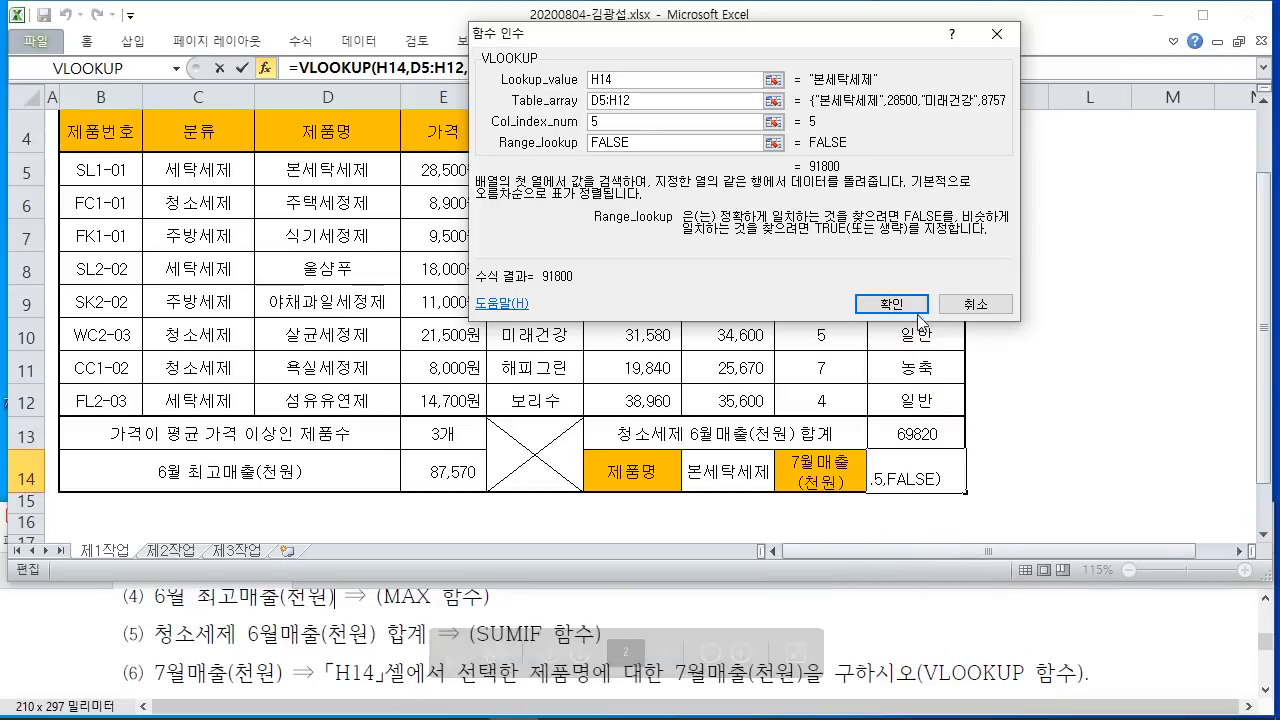
{"action": "left_click", "coordinate": [893, 304]}
{"action": "left_click", "coordinate": [1025, 458]}
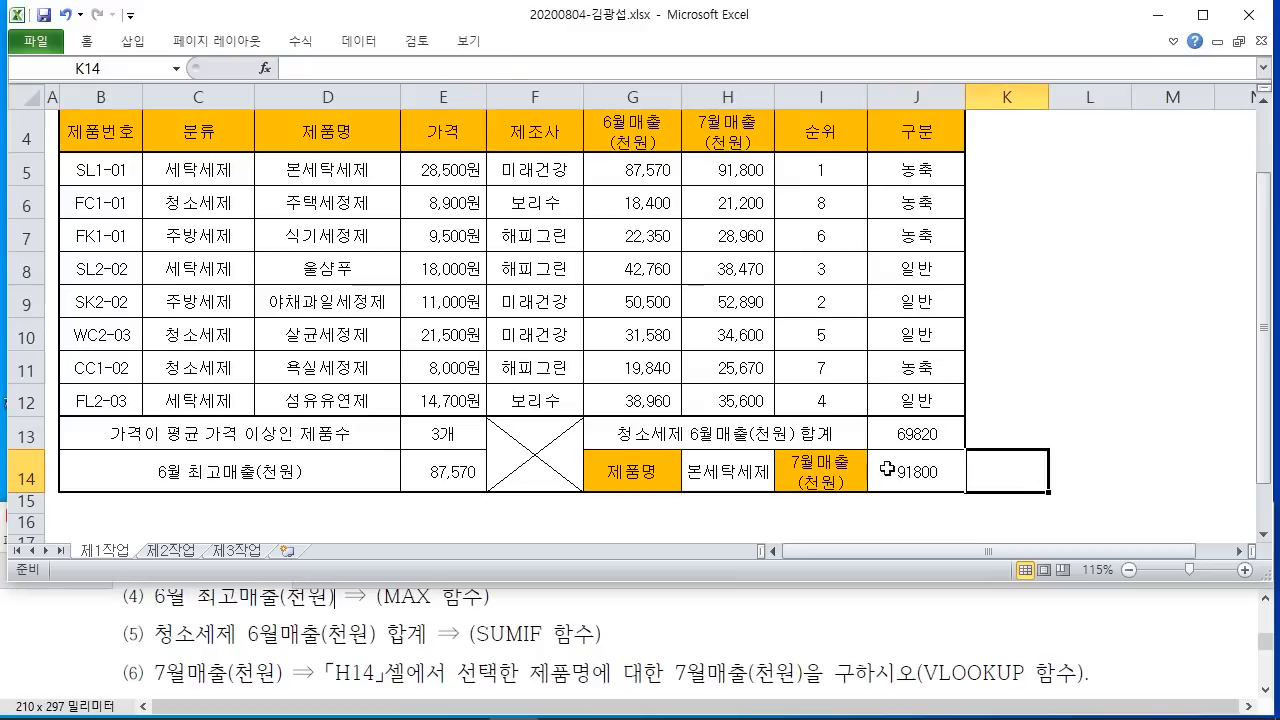
Step: Review the formulas in E13:E14, J13:J14, column J and I5:I12
{"action": "left_click_drag", "start_coordinate": [458, 440], "coordinate": [448, 476]}
{"action": "left_click_drag", "start_coordinate": [918, 430], "coordinate": [920, 462]}
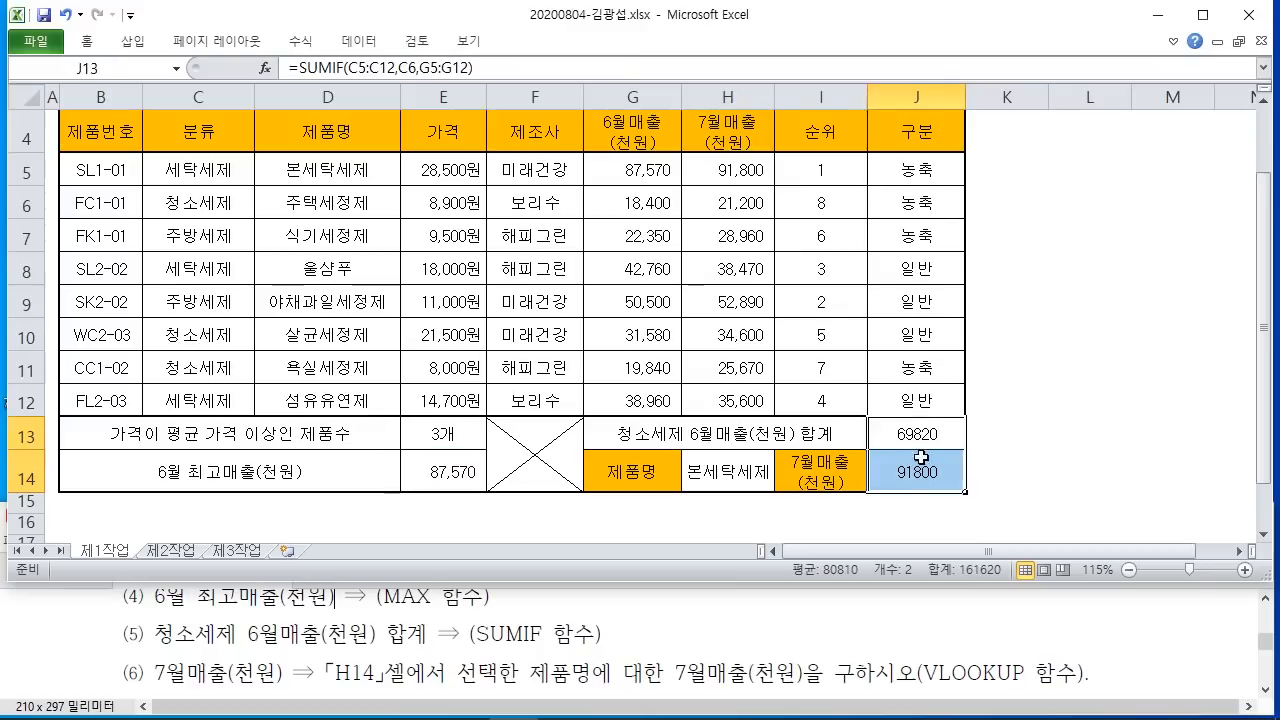
{"action": "left_click_drag", "start_coordinate": [931, 170], "coordinate": [920, 400]}
{"action": "left_click_drag", "start_coordinate": [821, 170], "coordinate": [828, 398]}
{"action": "left_click", "coordinate": [1060, 381]}
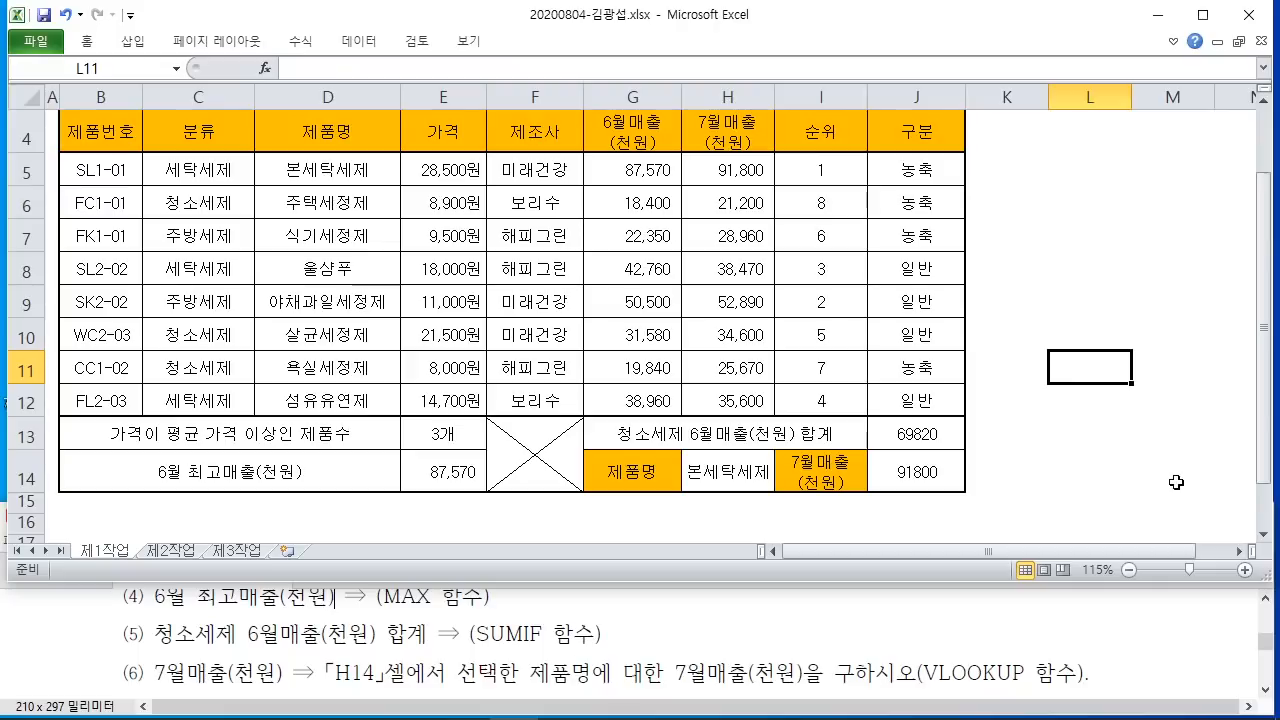
Step: Scroll the task PDF down to item (7)
{"action": "scroll", "coordinate": [1180, 612], "scroll_direction": "down", "scroll_amount": 1}
{"action": "scroll", "coordinate": [1180, 612], "scroll_direction": "up", "scroll_amount": 1}
{"action": "left_click", "coordinate": [1188, 623]}
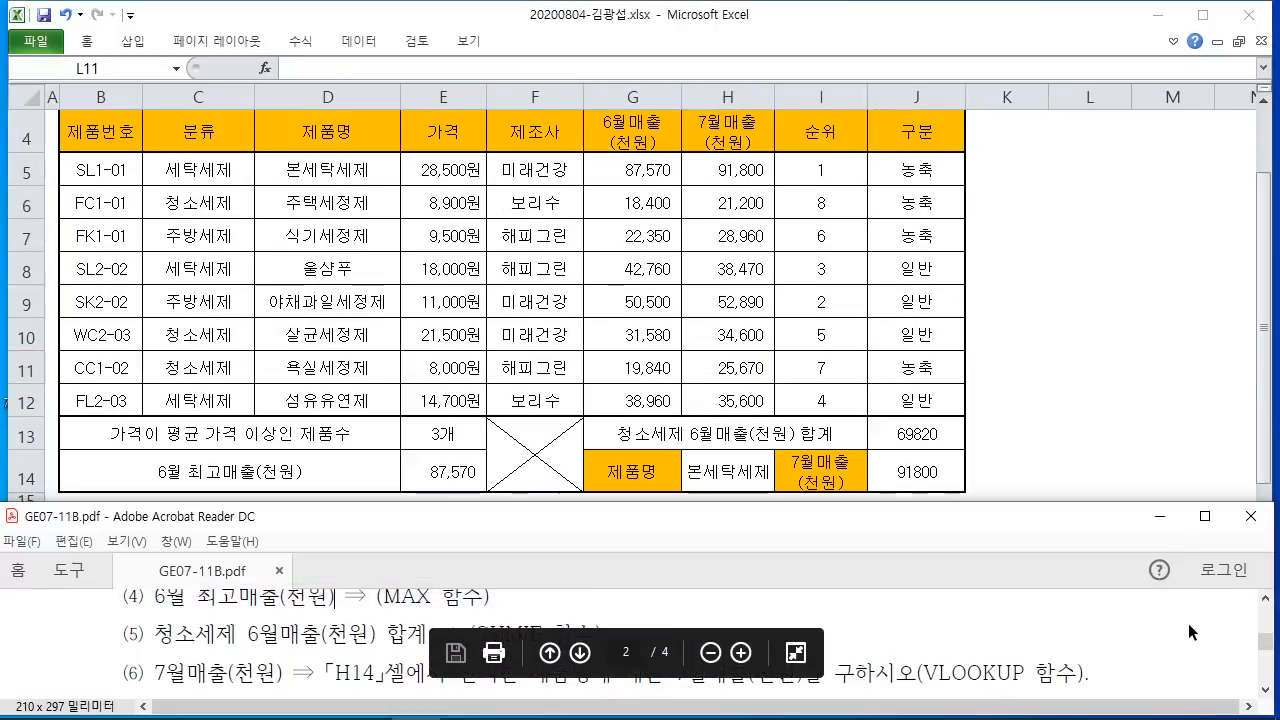
{"action": "scroll", "coordinate": [1179, 616], "scroll_direction": "down", "scroll_amount": 1}
{"action": "scroll", "coordinate": [1179, 616], "scroll_direction": "down", "scroll_amount": 1}
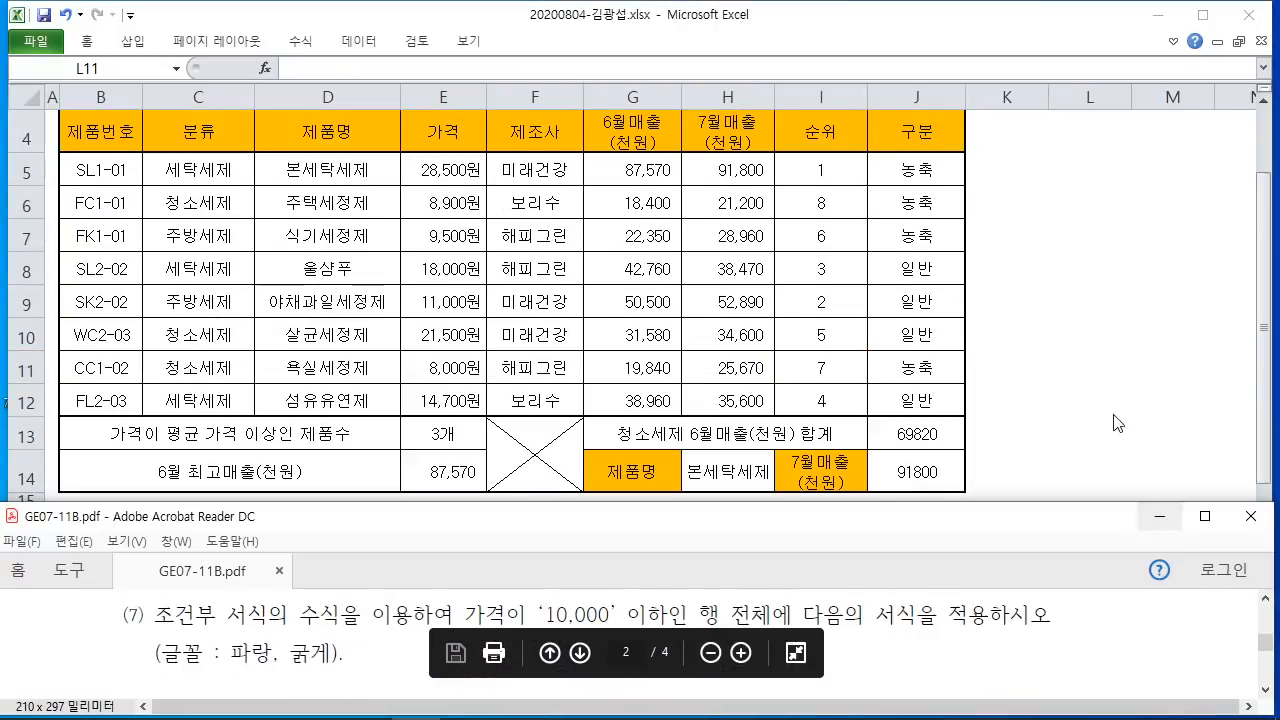
{"action": "left_click", "coordinate": [1075, 347]}
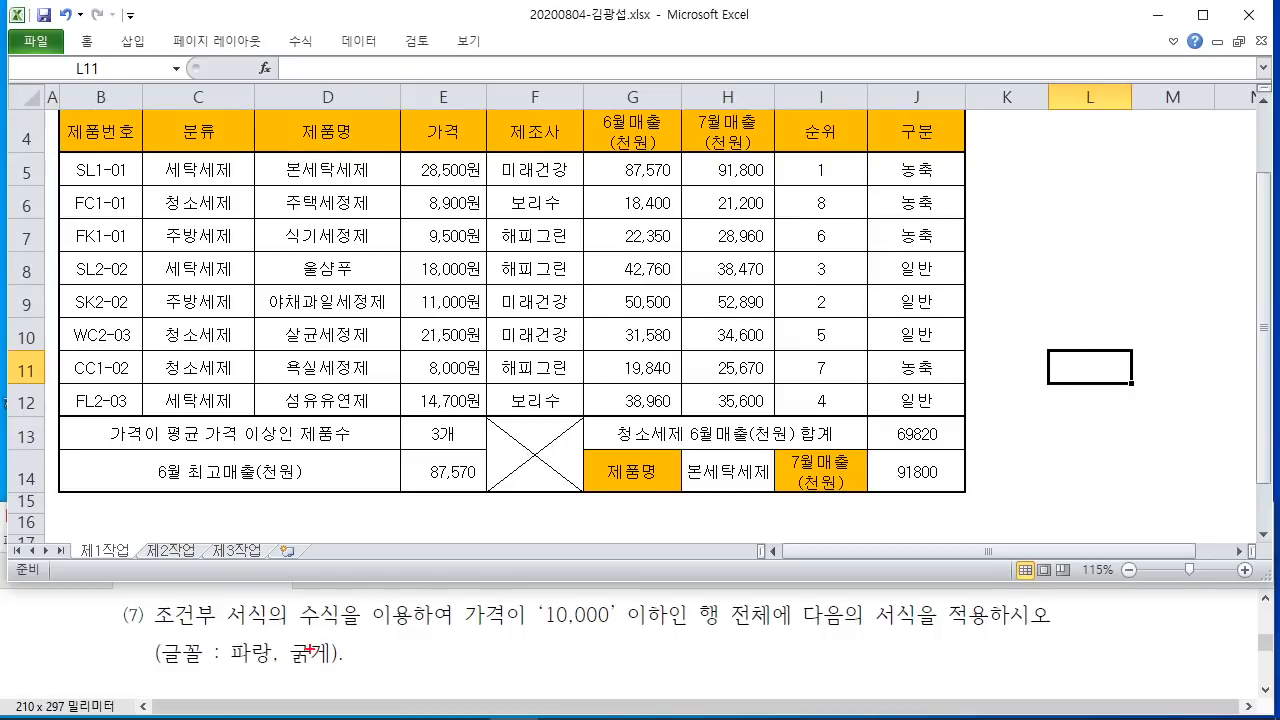
{"action": "left_click_drag", "start_coordinate": [296, 634], "coordinate": [889, 631]}
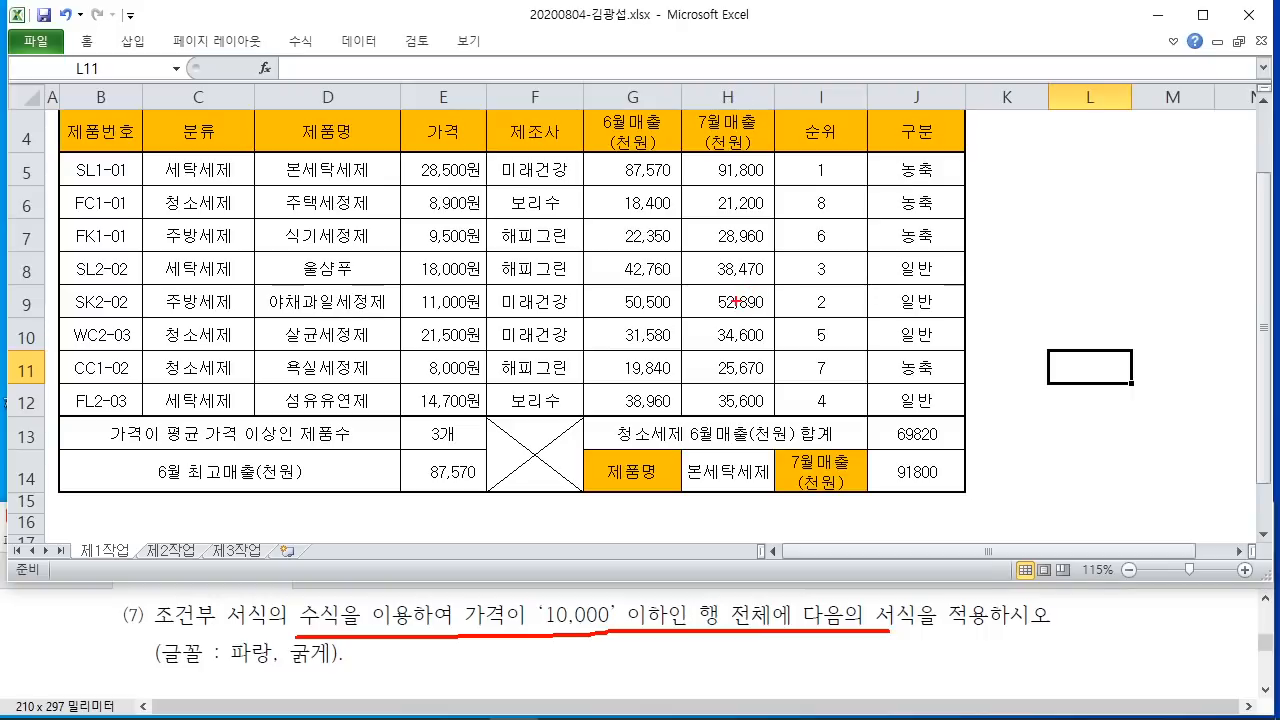
{"action": "left_click_drag", "start_coordinate": [752, 262], "coordinate": [742, 296]}
{"action": "mouse_move", "coordinate": [762, 268]}
{"action": "left_mouse_down"}
{"action": "mouse_move", "coordinate": [804, 266]}
{"action": "mouse_move", "coordinate": [780, 350]}
{"action": "left_mouse_up"}
{"action": "left_click_drag", "start_coordinate": [836, 262], "coordinate": [870, 300]}
{"action": "mouse_move", "coordinate": [858, 304]}
{"action": "left_mouse_down"}
{"action": "mouse_move", "coordinate": [906, 326]}
{"action": "mouse_move", "coordinate": [922, 366]}
{"action": "left_mouse_up"}
{"action": "left_click_drag", "start_coordinate": [724, 405], "coordinate": [960, 397]}
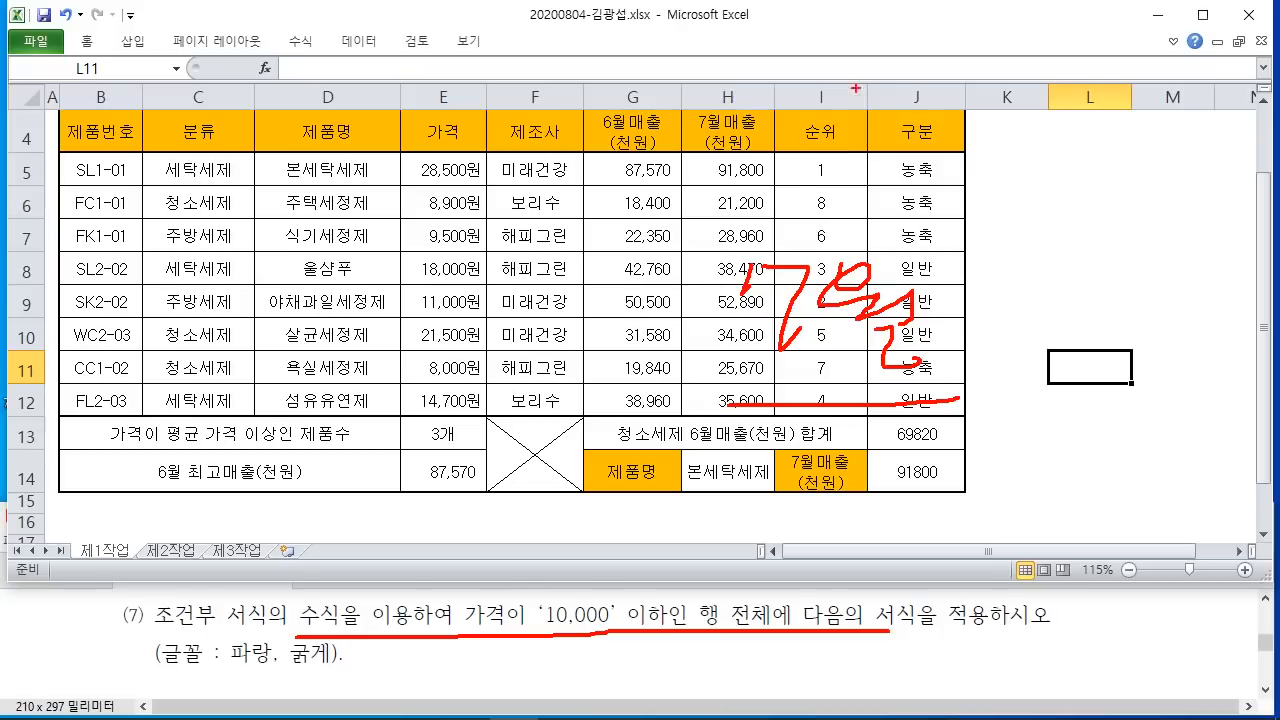
{"action": "mouse_move", "coordinate": [812, 96]}
{"action": "left_mouse_down"}
{"action": "mouse_move", "coordinate": [772, 168]}
{"action": "mouse_move", "coordinate": [866, 120]}
{"action": "mouse_move", "coordinate": [880, 150]}
{"action": "mouse_move", "coordinate": [934, 184]}
{"action": "left_mouse_up"}
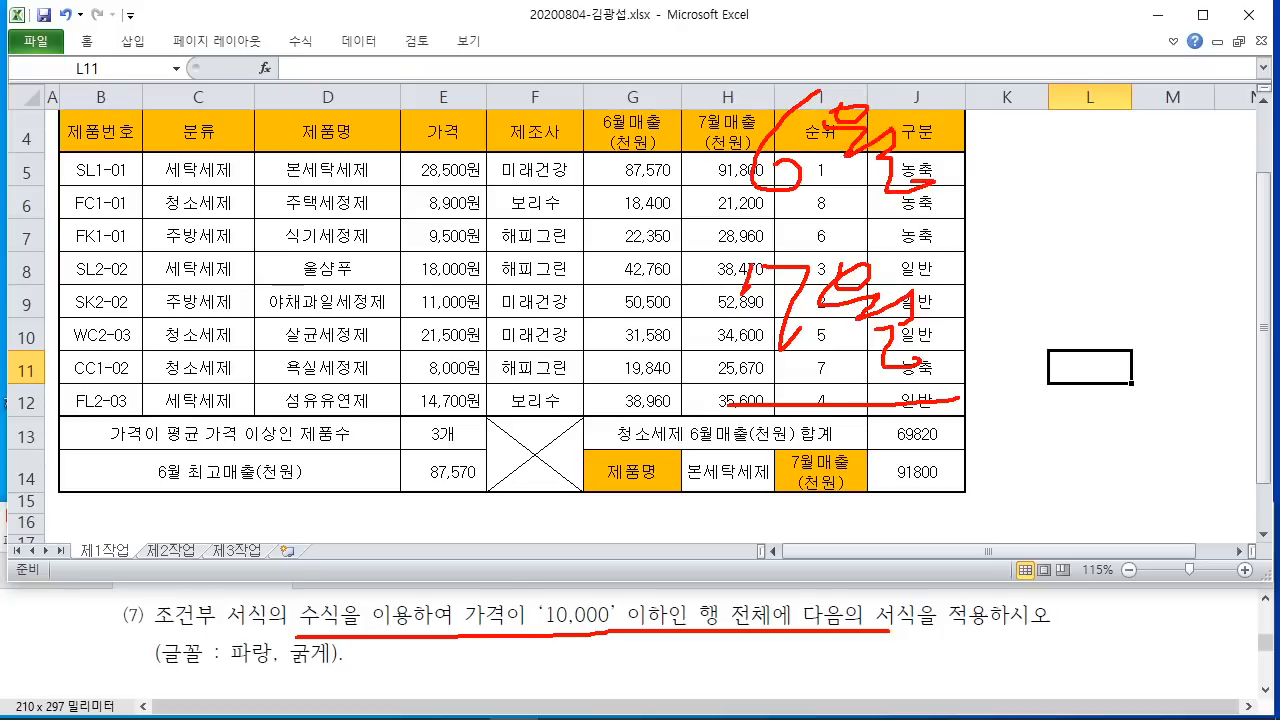
{"action": "left_click_drag", "start_coordinate": [764, 205], "coordinate": [934, 186]}
{"action": "mouse_move", "coordinate": [932, 192]}
{"action": "left_mouse_down"}
{"action": "mouse_move", "coordinate": [794, 228]}
{"action": "mouse_move", "coordinate": [946, 232]}
{"action": "left_mouse_up"}
{"action": "mouse_move", "coordinate": [944, 82]}
{"action": "left_mouse_down"}
{"action": "mouse_move", "coordinate": [950, 188]}
{"action": "mouse_move", "coordinate": [1018, 130]}
{"action": "left_mouse_up"}
{"action": "mouse_move", "coordinate": [1080, 62]}
{"action": "left_mouse_down"}
{"action": "mouse_move", "coordinate": [1058, 102]}
{"action": "mouse_move", "coordinate": [1072, 168]}
{"action": "mouse_move", "coordinate": [1102, 110]}
{"action": "left_mouse_up"}
{"action": "left_click_drag", "start_coordinate": [1116, 82], "coordinate": [1132, 126]}
{"action": "left_click_drag", "start_coordinate": [1114, 112], "coordinate": [1136, 112]}
{"action": "left_click_drag", "start_coordinate": [1150, 98], "coordinate": [1152, 136]}
{"action": "mouse_move", "coordinate": [1124, 140]}
{"action": "left_mouse_down"}
{"action": "mouse_move", "coordinate": [1158, 160]}
{"action": "mouse_move", "coordinate": [1030, 58]}
{"action": "mouse_move", "coordinate": [1205, 182]}
{"action": "mouse_move", "coordinate": [1018, 58]}
{"action": "mouse_move", "coordinate": [1198, 176]}
{"action": "left_mouse_up"}
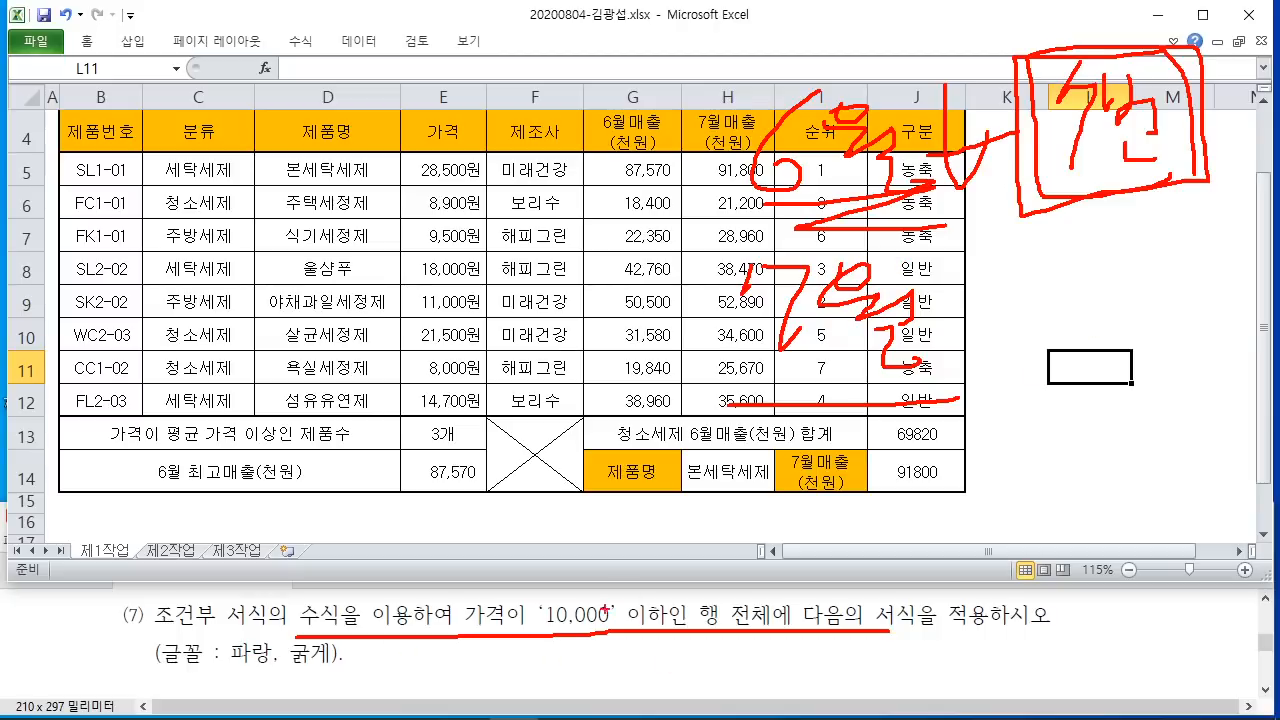
{"action": "left_click_drag", "start_coordinate": [860, 631], "coordinate": [890, 631]}
{"action": "mouse_move", "coordinate": [1005, 283]}
{"action": "left_mouse_down"}
{"action": "mouse_move", "coordinate": [1096, 292]}
{"action": "mouse_move", "coordinate": [1124, 322]}
{"action": "mouse_move", "coordinate": [1156, 330]}
{"action": "mouse_move", "coordinate": [1198, 282]}
{"action": "mouse_move", "coordinate": [1236, 302]}
{"action": "mouse_move", "coordinate": [1274, 272]}
{"action": "mouse_move", "coordinate": [1278, 320]}
{"action": "left_mouse_up"}
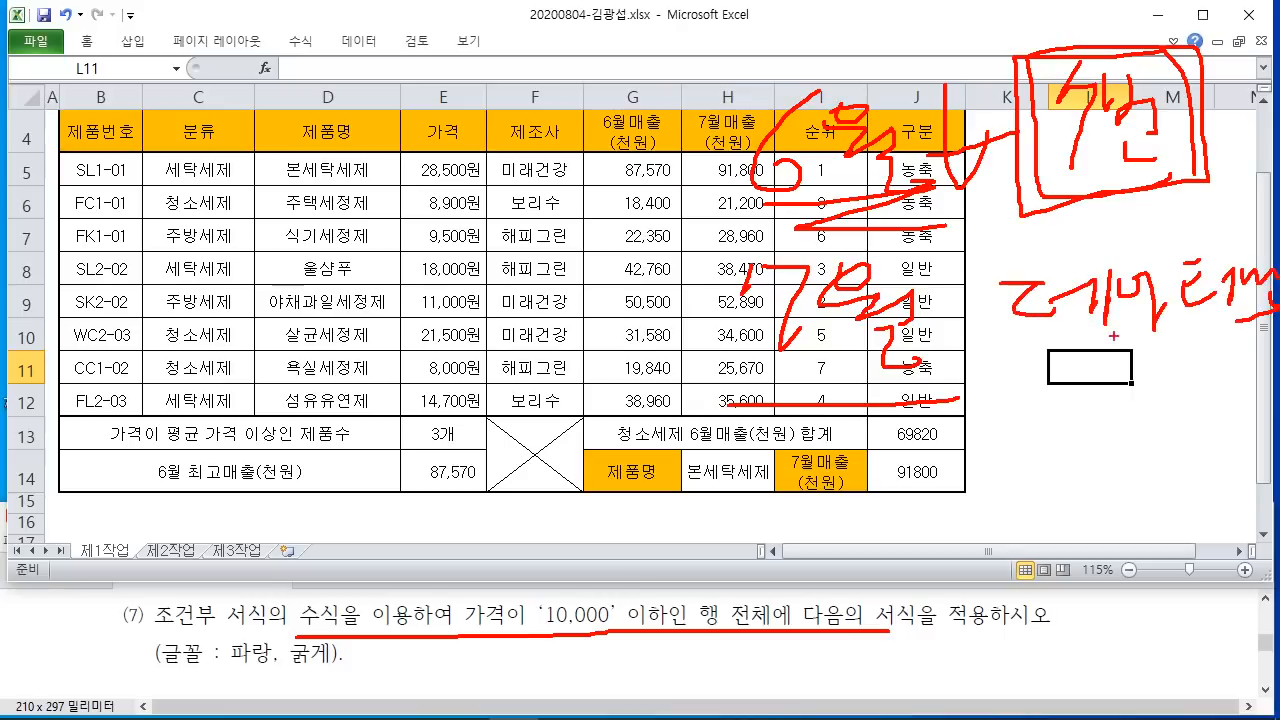
{"action": "left_click_drag", "start_coordinate": [1108, 336], "coordinate": [1276, 318]}
{"action": "mouse_move", "coordinate": [896, 226]}
{"action": "left_mouse_down"}
{"action": "mouse_move", "coordinate": [934, 122]}
{"action": "mouse_move", "coordinate": [896, 170]}
{"action": "left_mouse_up"}
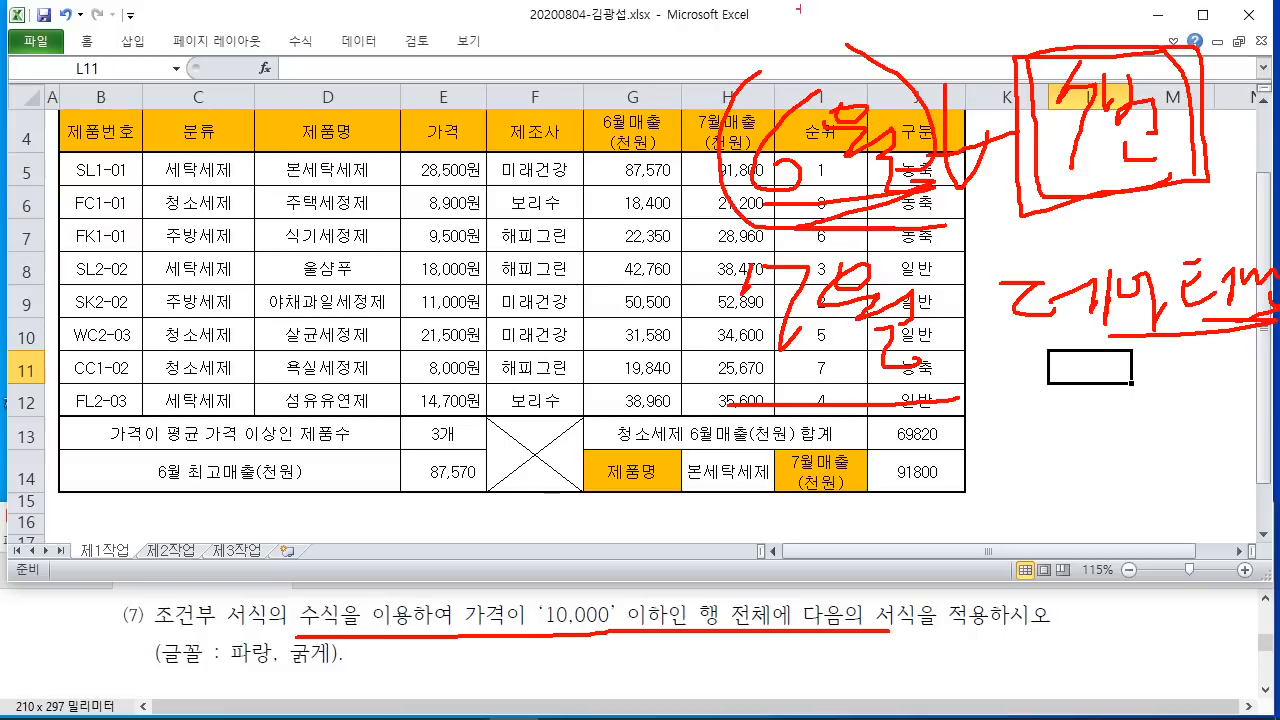
{"action": "mouse_move", "coordinate": [942, 74]}
{"action": "left_mouse_down"}
{"action": "mouse_move", "coordinate": [1058, 10]}
{"action": "mouse_move", "coordinate": [950, 94]}
{"action": "left_mouse_up"}
{"action": "left_click_drag", "start_coordinate": [958, 28], "coordinate": [1040, 50]}
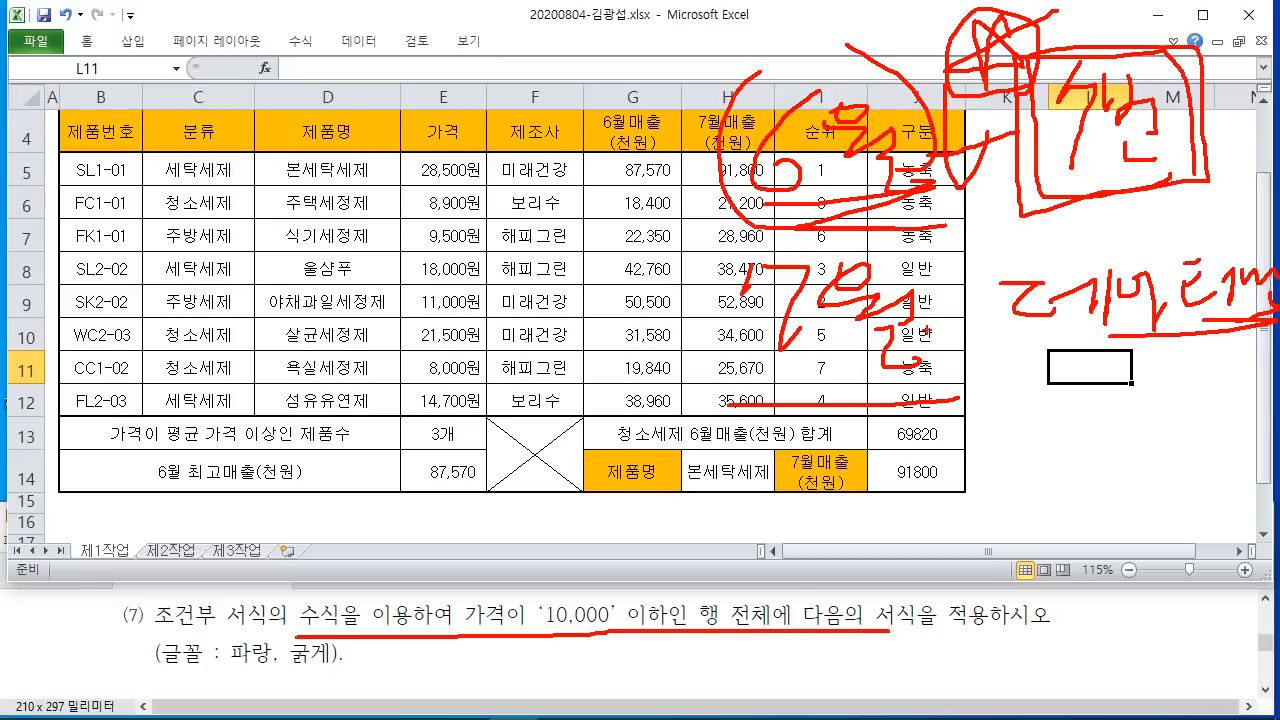
{"action": "key", "text": "Escape"}
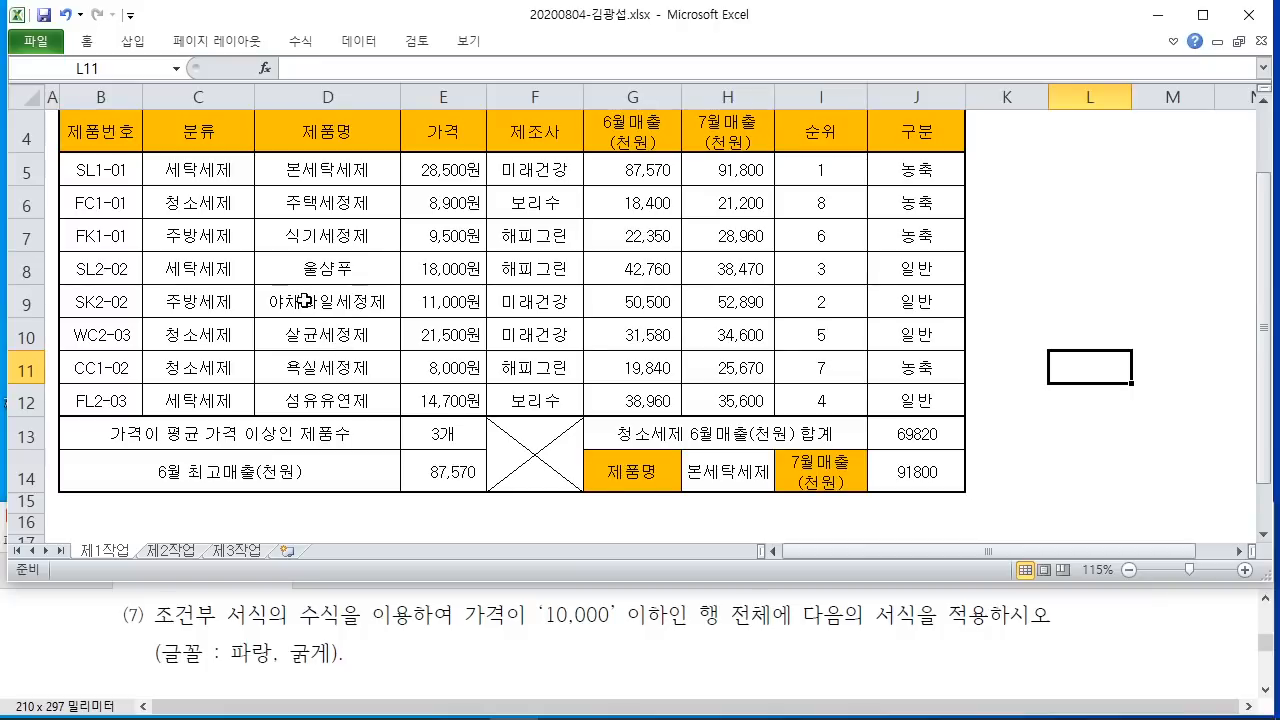
Step: Select the product data rows and mark the range B5:J12 on screen
{"action": "left_click_drag", "start_coordinate": [86, 170], "coordinate": [908, 400]}
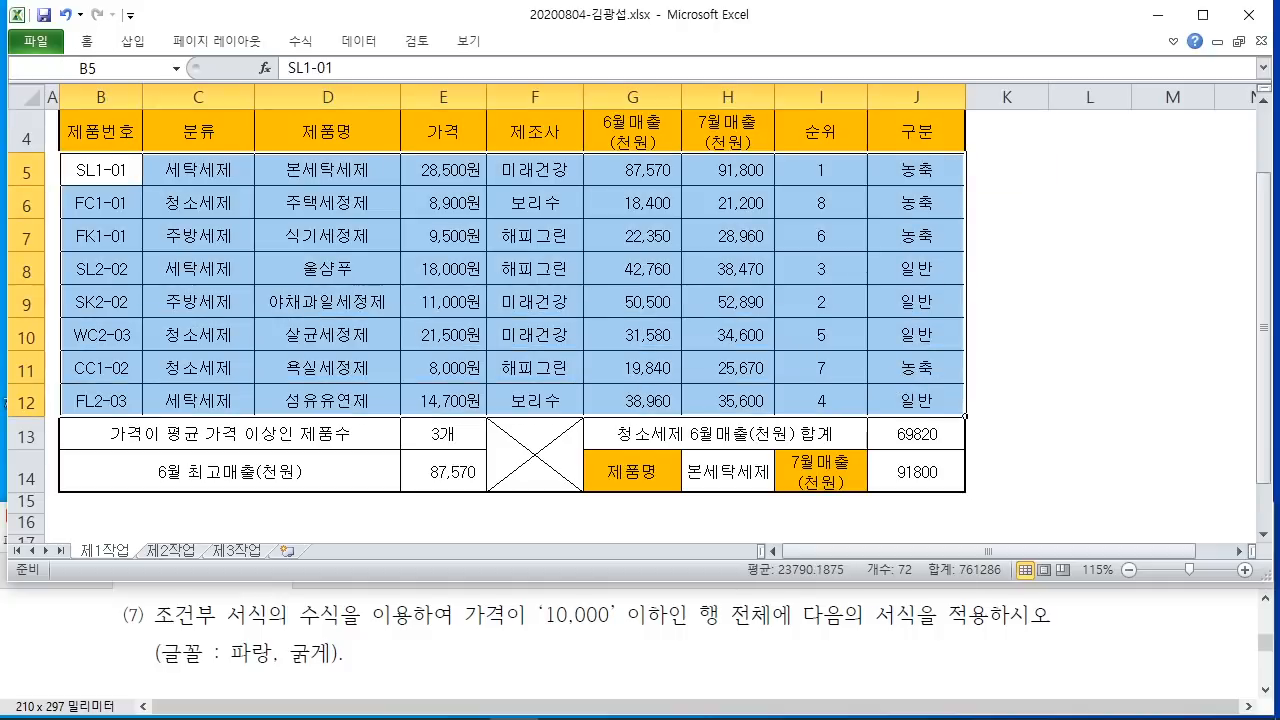
{"action": "mouse_move", "coordinate": [57, 155]}
{"action": "left_mouse_down"}
{"action": "mouse_move", "coordinate": [240, 285]}
{"action": "mouse_move", "coordinate": [944, 398]}
{"action": "mouse_move", "coordinate": [968, 418]}
{"action": "left_mouse_up"}
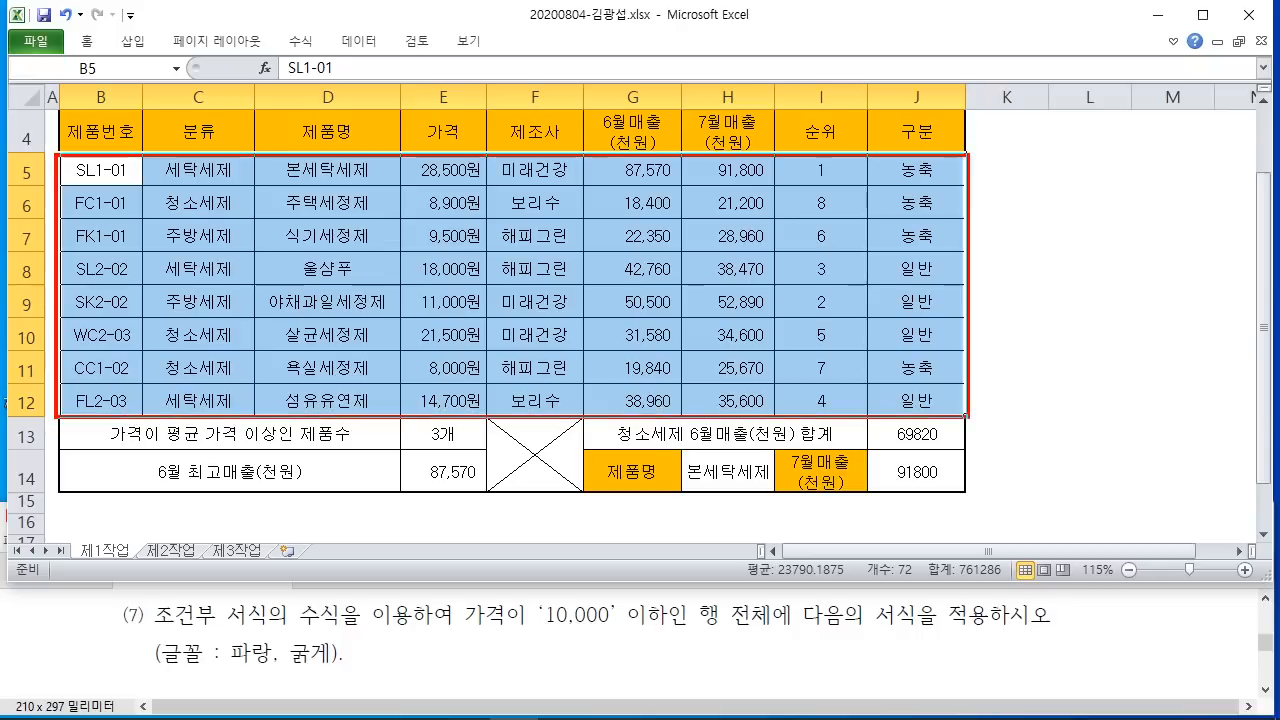
{"action": "mouse_move", "coordinate": [456, 220]}
{"action": "left_mouse_down"}
{"action": "mouse_move", "coordinate": [449, 320]}
{"action": "mouse_move", "coordinate": [508, 292]}
{"action": "mouse_move", "coordinate": [458, 308]}
{"action": "left_mouse_up"}
{"action": "left_click_drag", "start_coordinate": [556, 188], "coordinate": [548, 280]}
{"action": "mouse_move", "coordinate": [556, 216]}
{"action": "left_mouse_down"}
{"action": "mouse_move", "coordinate": [598, 214]}
{"action": "mouse_move", "coordinate": [632, 235]}
{"action": "left_mouse_up"}
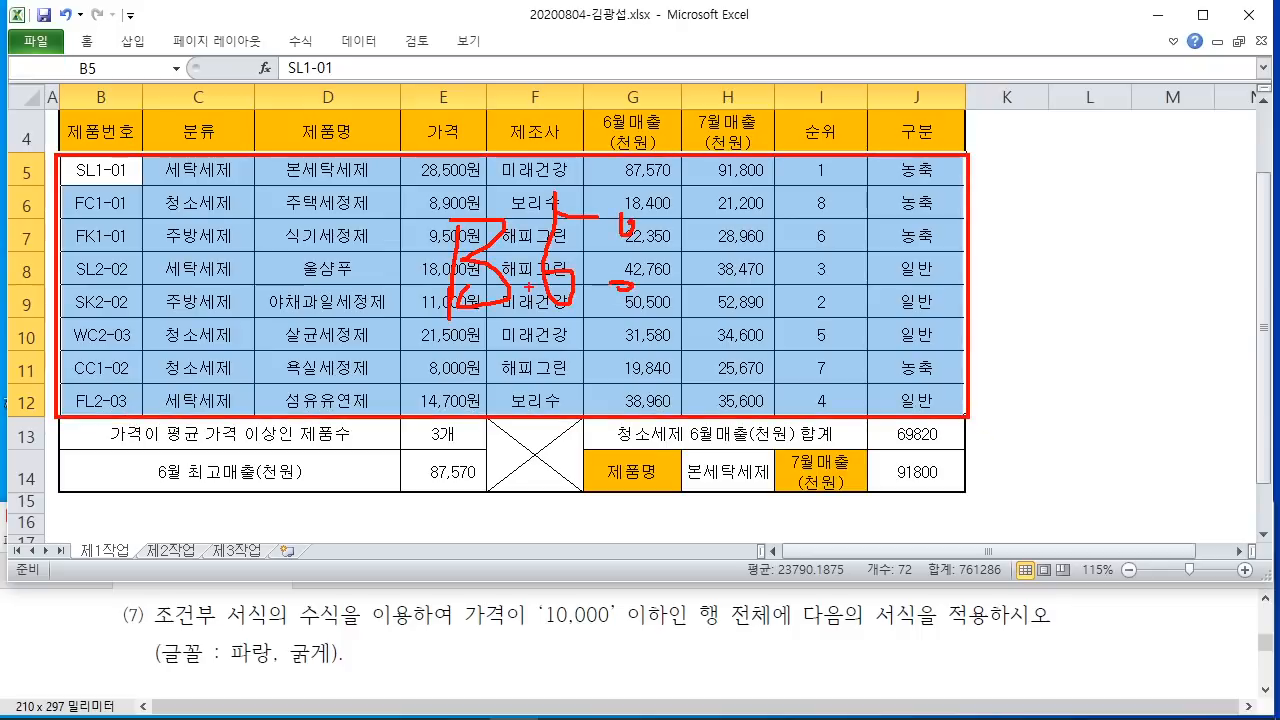
{"action": "mouse_move", "coordinate": [678, 196]}
{"action": "left_mouse_down"}
{"action": "mouse_move", "coordinate": [730, 280]}
{"action": "mouse_move", "coordinate": [686, 264]}
{"action": "left_mouse_up"}
{"action": "mouse_move", "coordinate": [756, 202]}
{"action": "left_mouse_down"}
{"action": "mouse_move", "coordinate": [756, 276]}
{"action": "mouse_move", "coordinate": [848, 258]}
{"action": "left_mouse_up"}
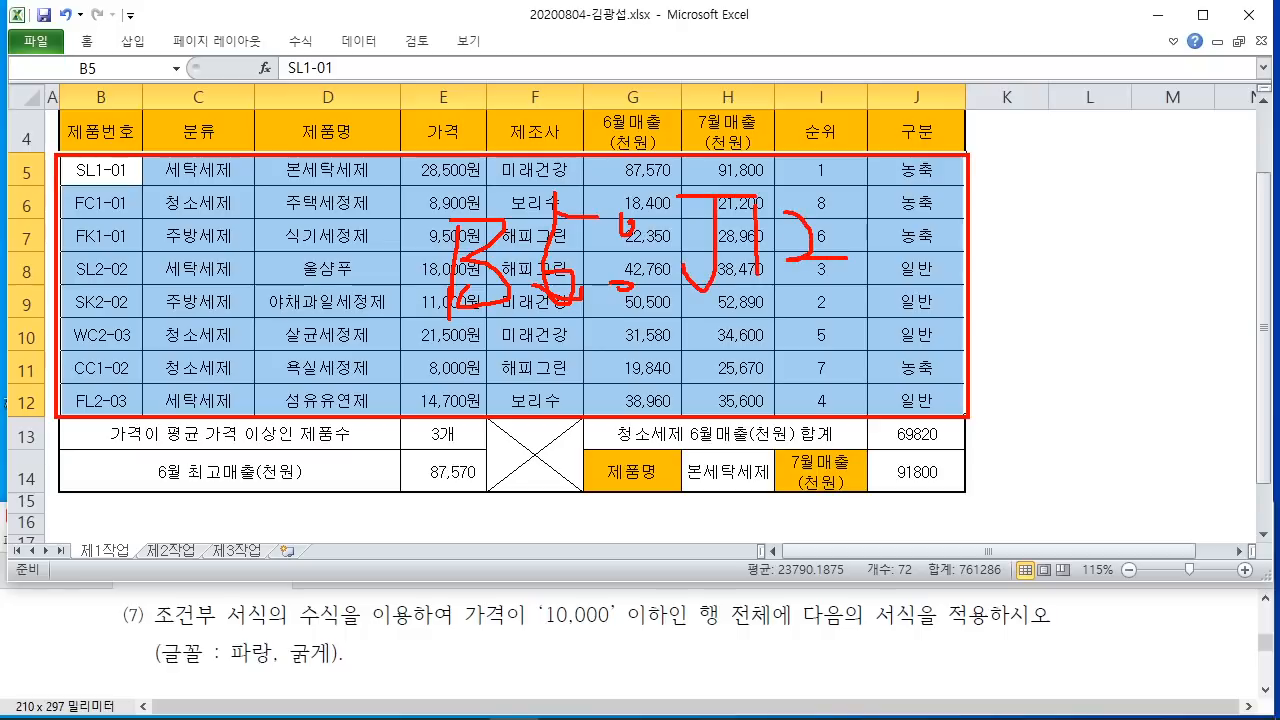
{"action": "key", "text": "Escape"}
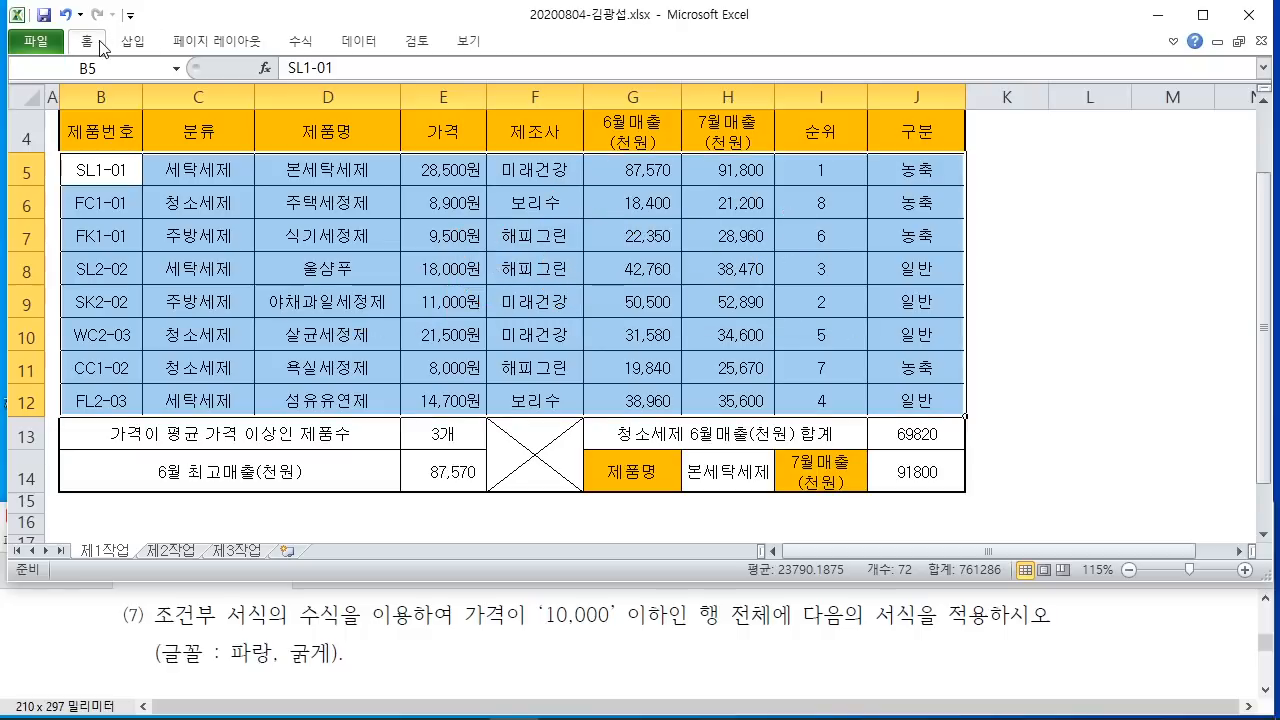
Step: Keep the ribbon expanded and point out the 조건부 서식 new rule command
{"action": "double_click", "coordinate": [100, 48]}
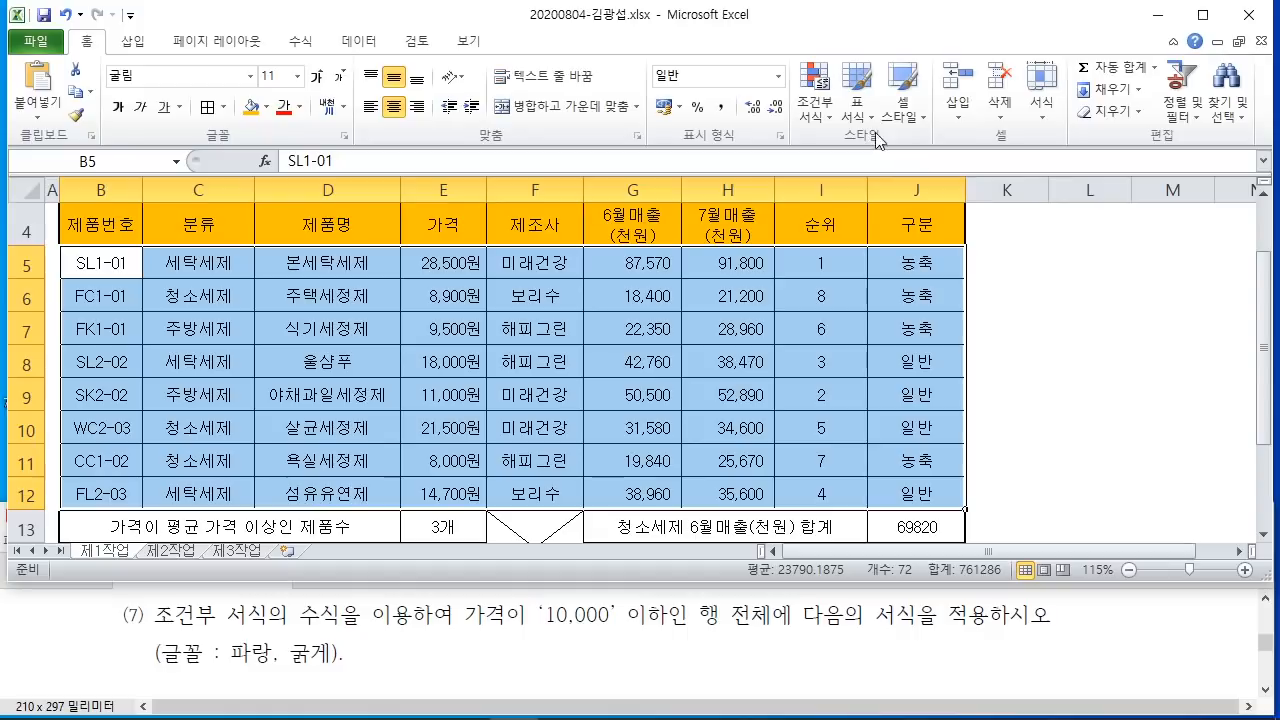
{"action": "mouse_move", "coordinate": [779, 53]}
{"action": "left_mouse_down"}
{"action": "mouse_move", "coordinate": [841, 147]}
{"action": "mouse_move", "coordinate": [868, 320]}
{"action": "left_mouse_up"}
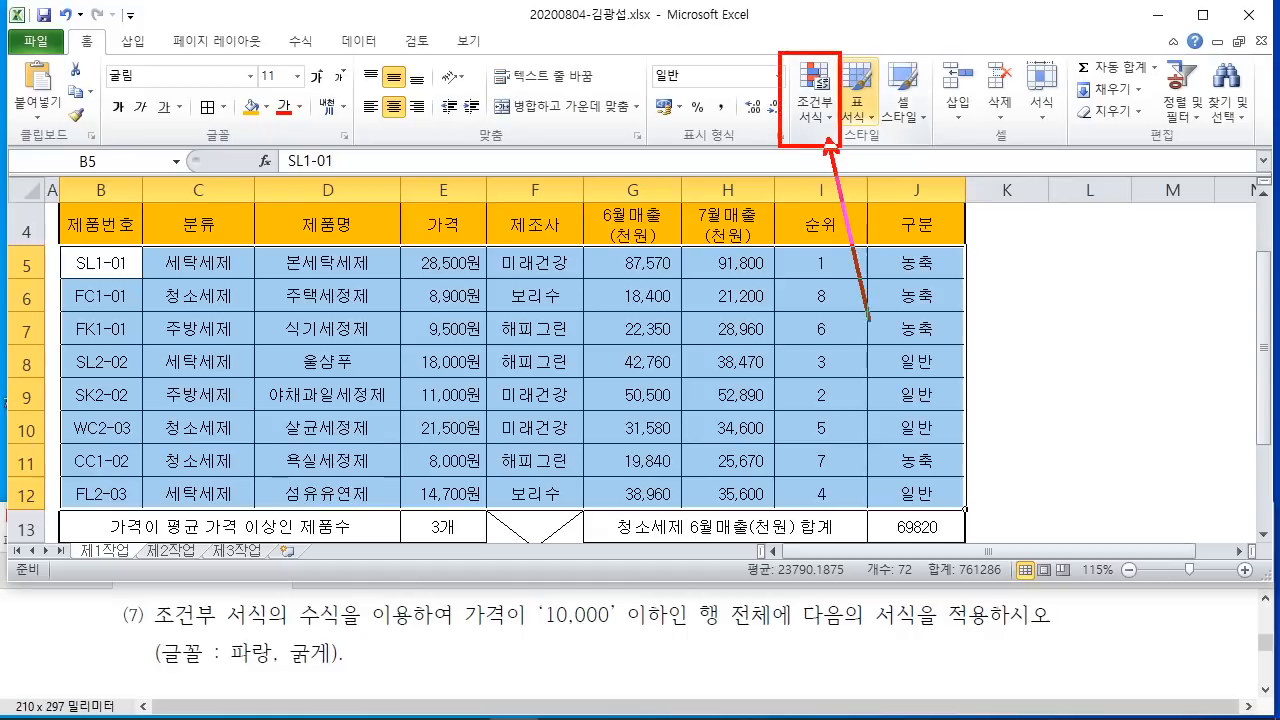
{"action": "left_click", "coordinate": [815, 110]}
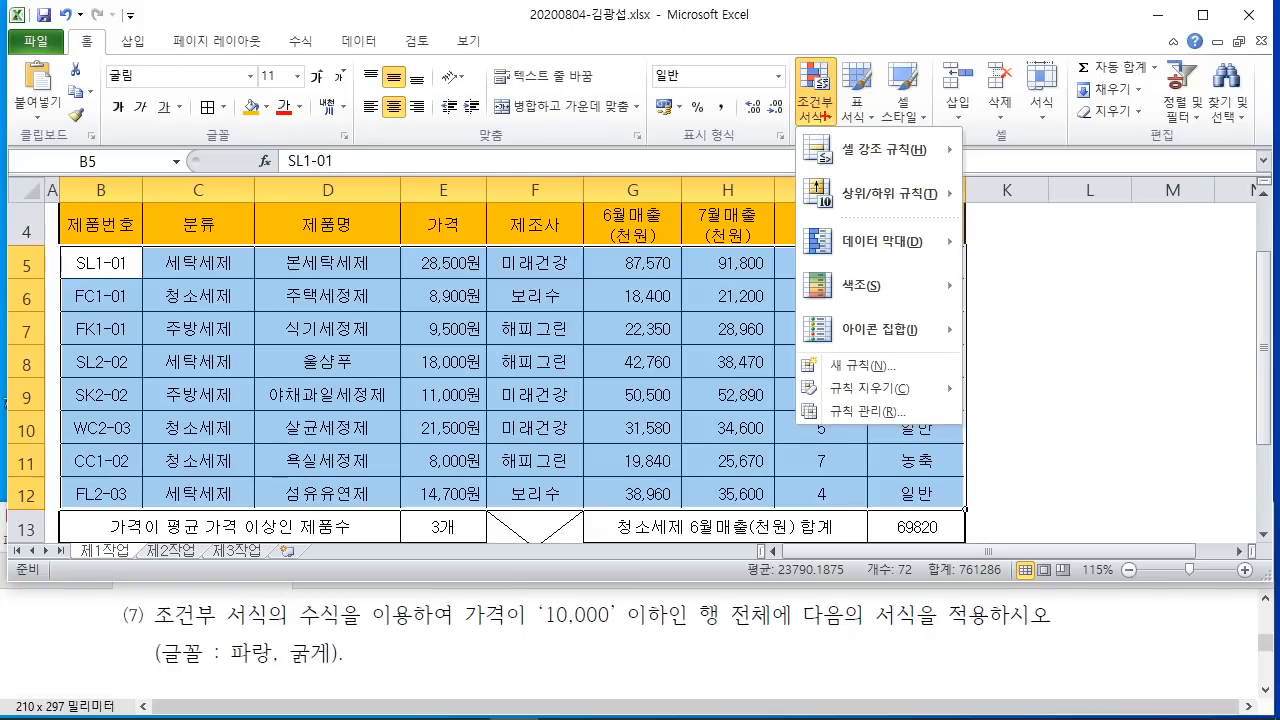
{"action": "mouse_move", "coordinate": [790, 347]}
{"action": "left_mouse_down"}
{"action": "mouse_move", "coordinate": [808, 382]}
{"action": "mouse_move", "coordinate": [935, 384]}
{"action": "mouse_move", "coordinate": [1042, 351]}
{"action": "left_mouse_up"}
{"action": "mouse_move", "coordinate": [1118, 322]}
{"action": "left_mouse_down"}
{"action": "mouse_move", "coordinate": [1115, 368]}
{"action": "mouse_move", "coordinate": [1099, 328]}
{"action": "left_mouse_up"}
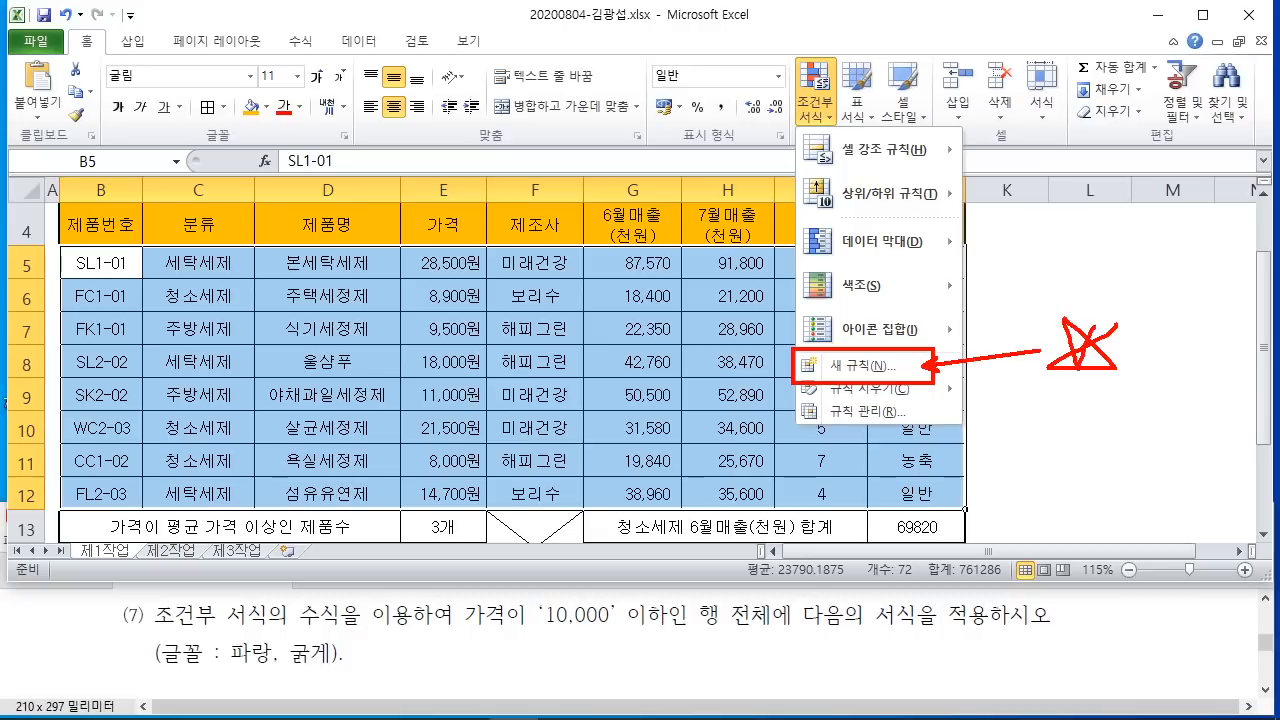
{"action": "mouse_move", "coordinate": [1114, 400]}
{"action": "left_mouse_down"}
{"action": "mouse_move", "coordinate": [1134, 374]}
{"action": "mouse_move", "coordinate": [1086, 398]}
{"action": "left_mouse_up"}
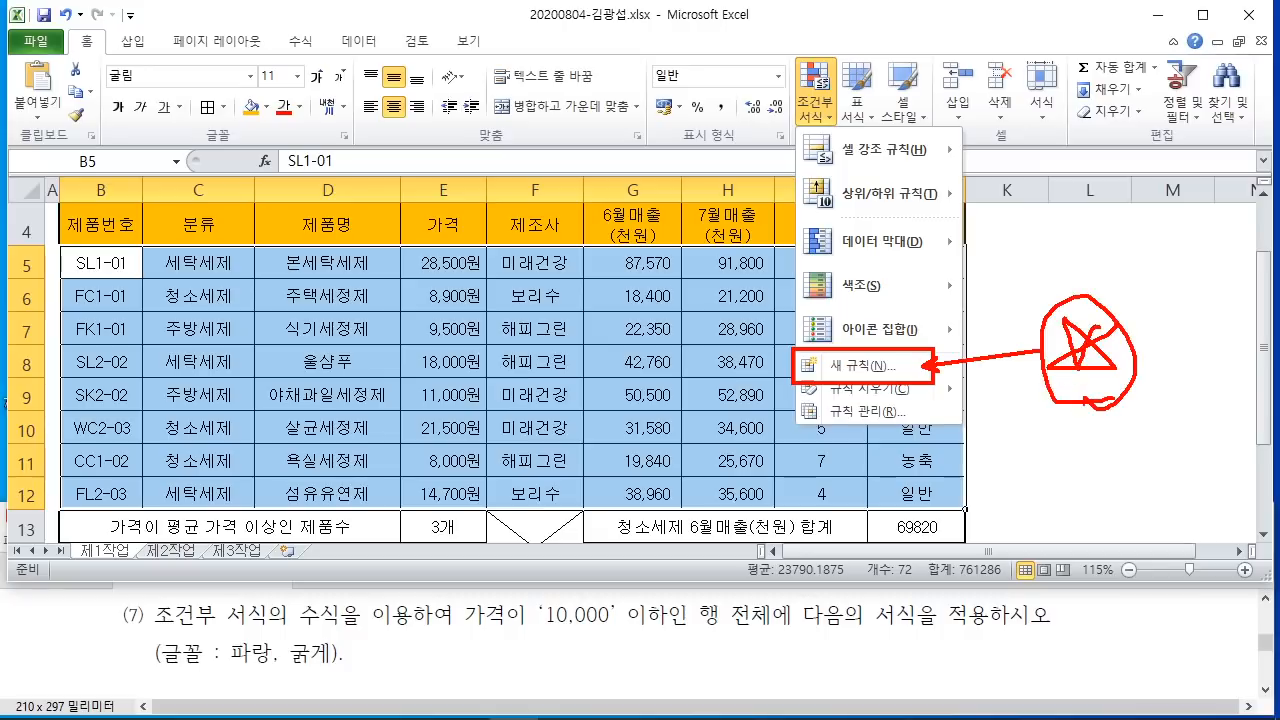
{"action": "key", "text": "Escape"}
Step: Start a new rule of type '수식을 사용하여 서식을 지정할 셀 결정' in the formula box
{"action": "left_click", "coordinate": [815, 100]}
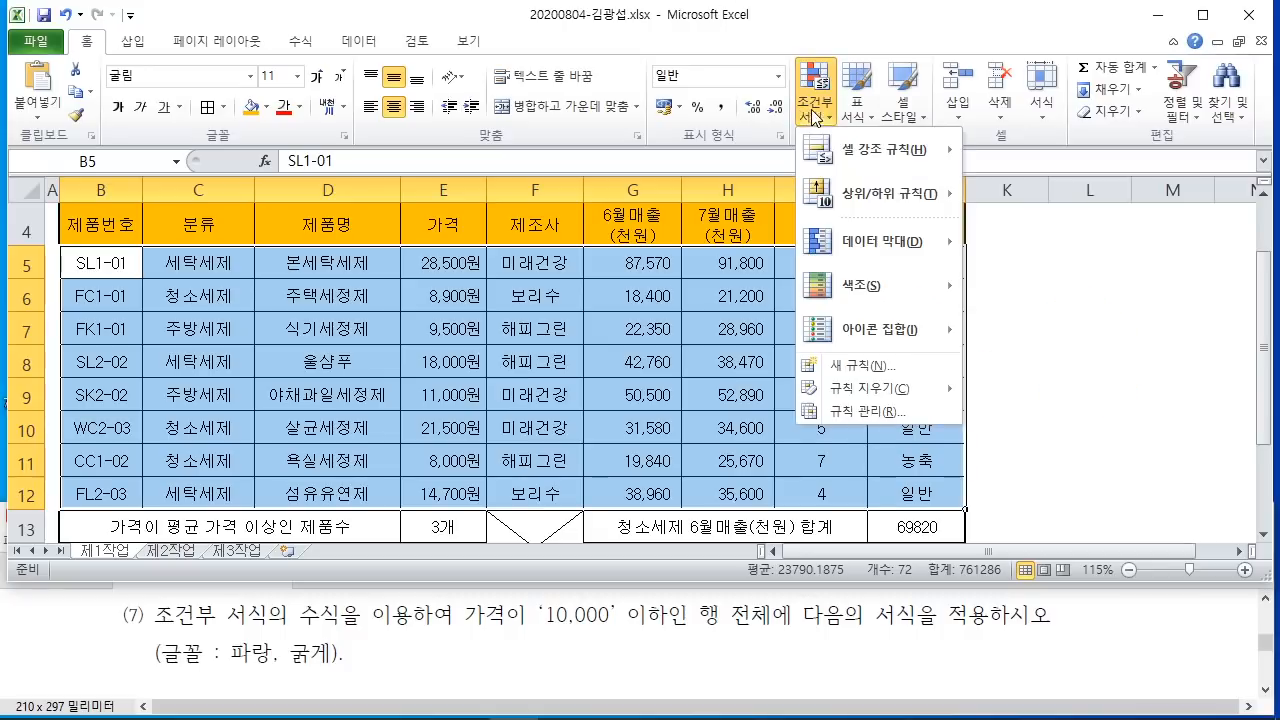
{"action": "left_click", "coordinate": [870, 368]}
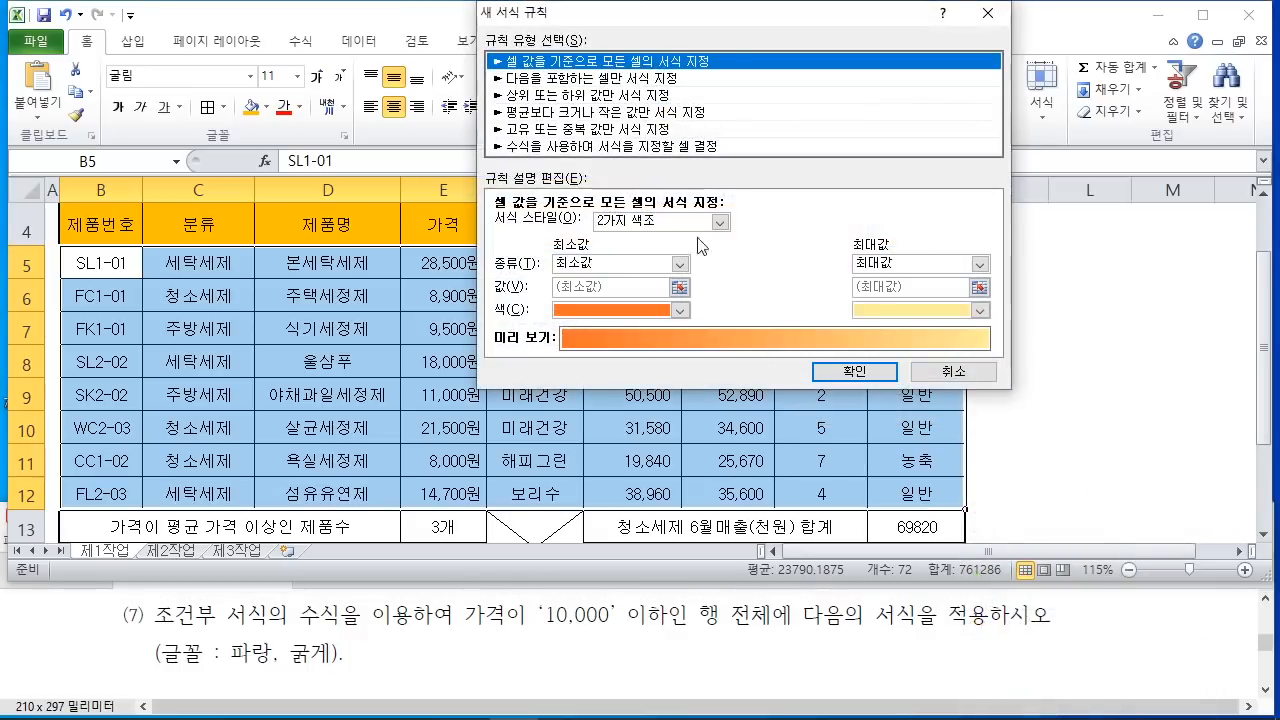
{"action": "left_click_drag", "start_coordinate": [710, 14], "coordinate": [562, 37]}
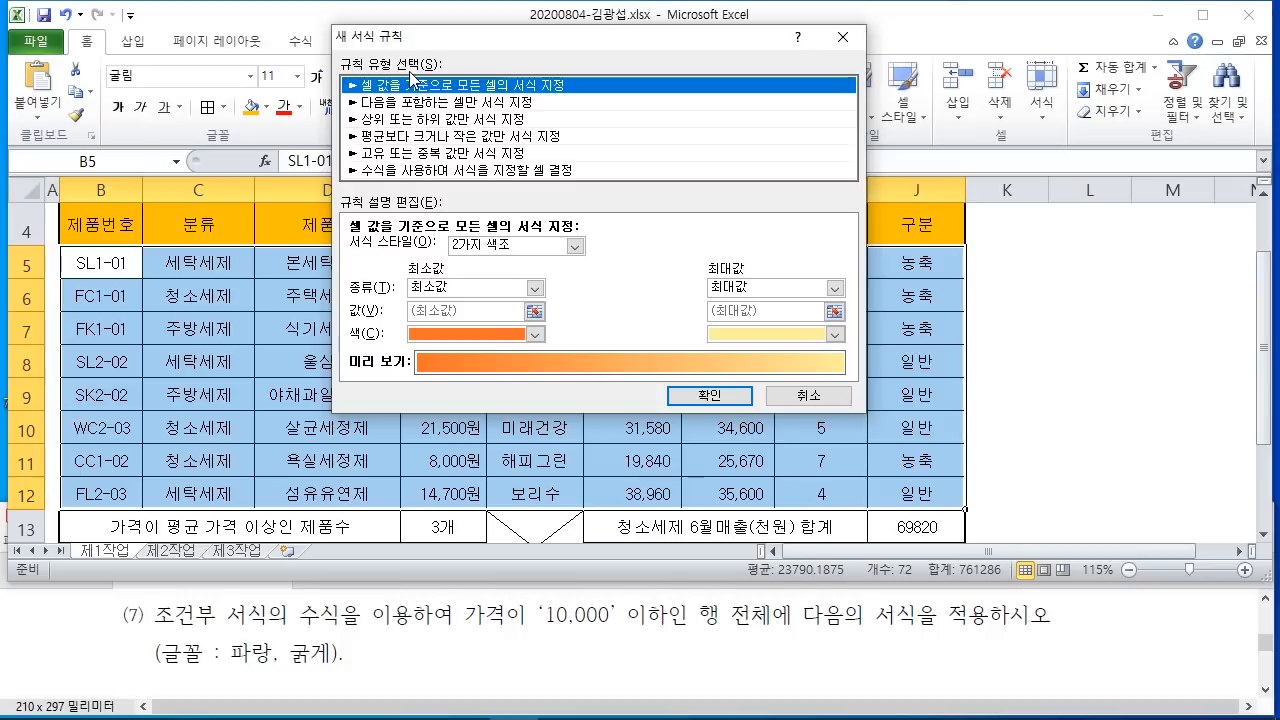
{"action": "left_click", "coordinate": [428, 172]}
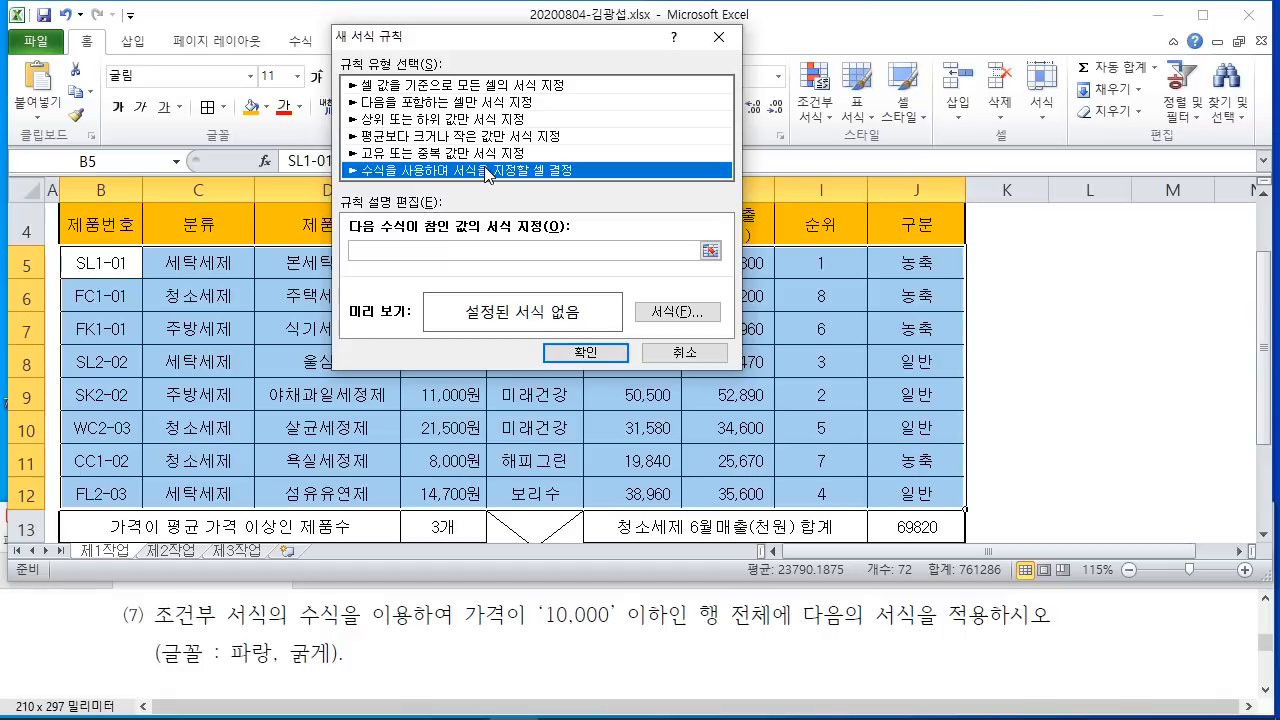
{"action": "left_click", "coordinate": [404, 252]}
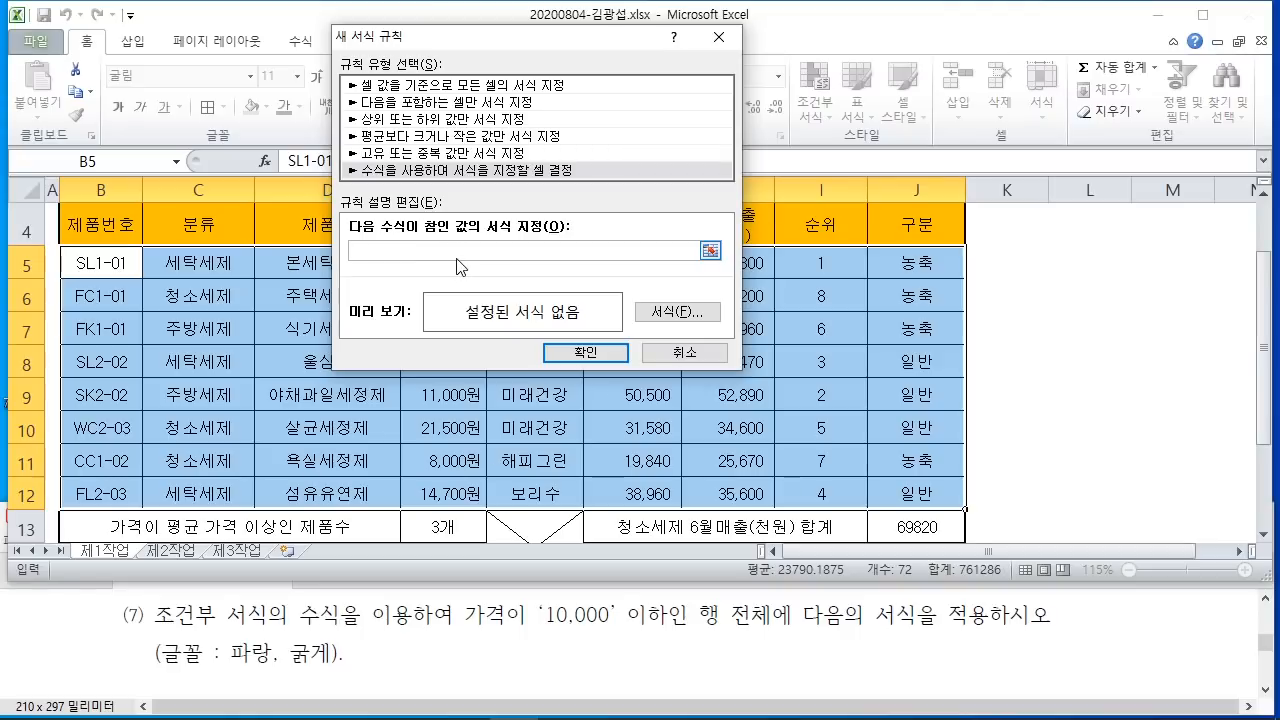
{"action": "type", "text": "ㅋ"}
{"action": "key", "text": "BackSpace"}
Step: Type = and reference cell E5 so the rule formula reads =$E$5
{"action": "type", "text": "="}
{"action": "left_click_drag", "start_coordinate": [492, 41], "coordinate": [1153, 66]}
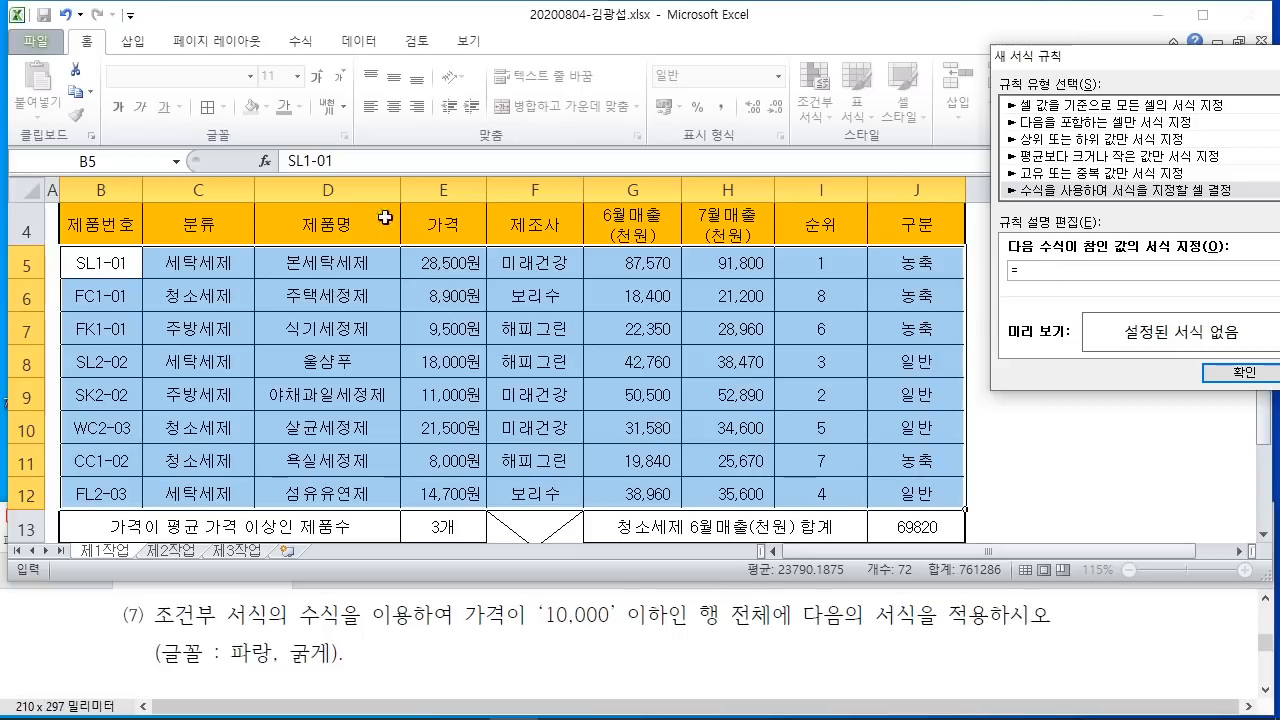
{"action": "left_click", "coordinate": [432, 266]}
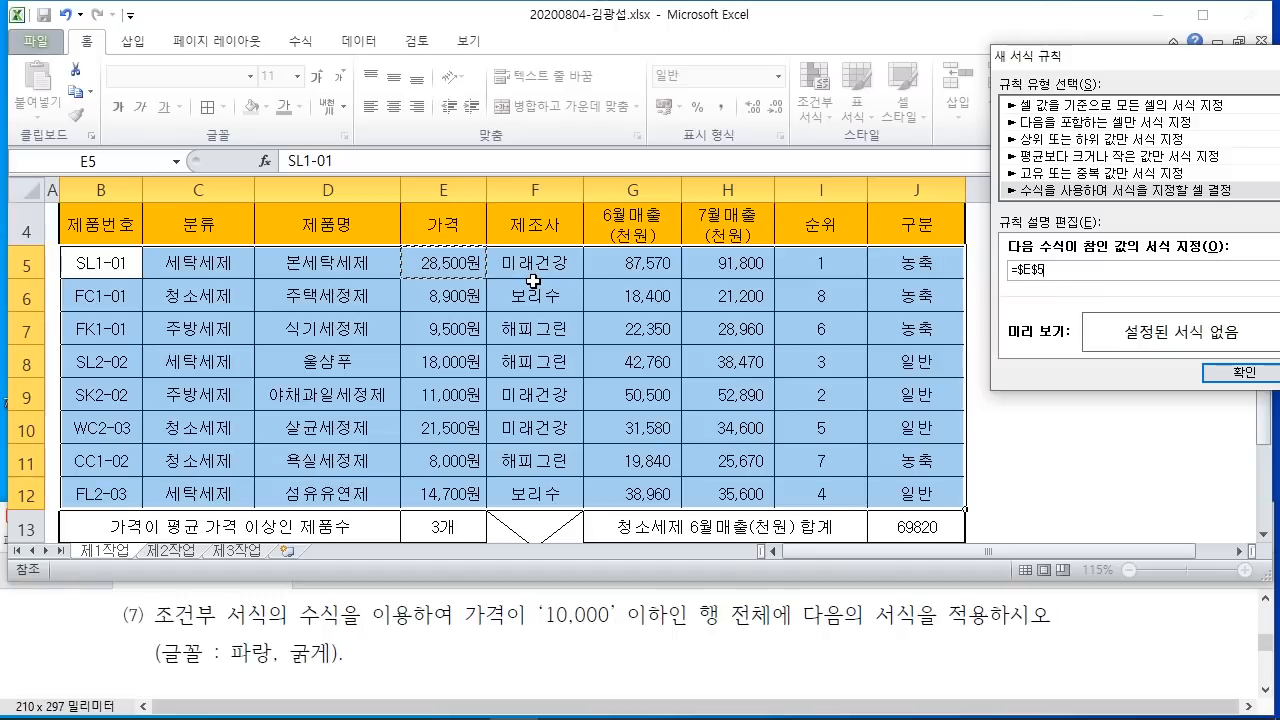
Step: Annotate the dialog and price column to explain the $E$5 reference, then clear the marks
{"action": "left_click_drag", "start_coordinate": [279, 137], "coordinate": [364, 137]}
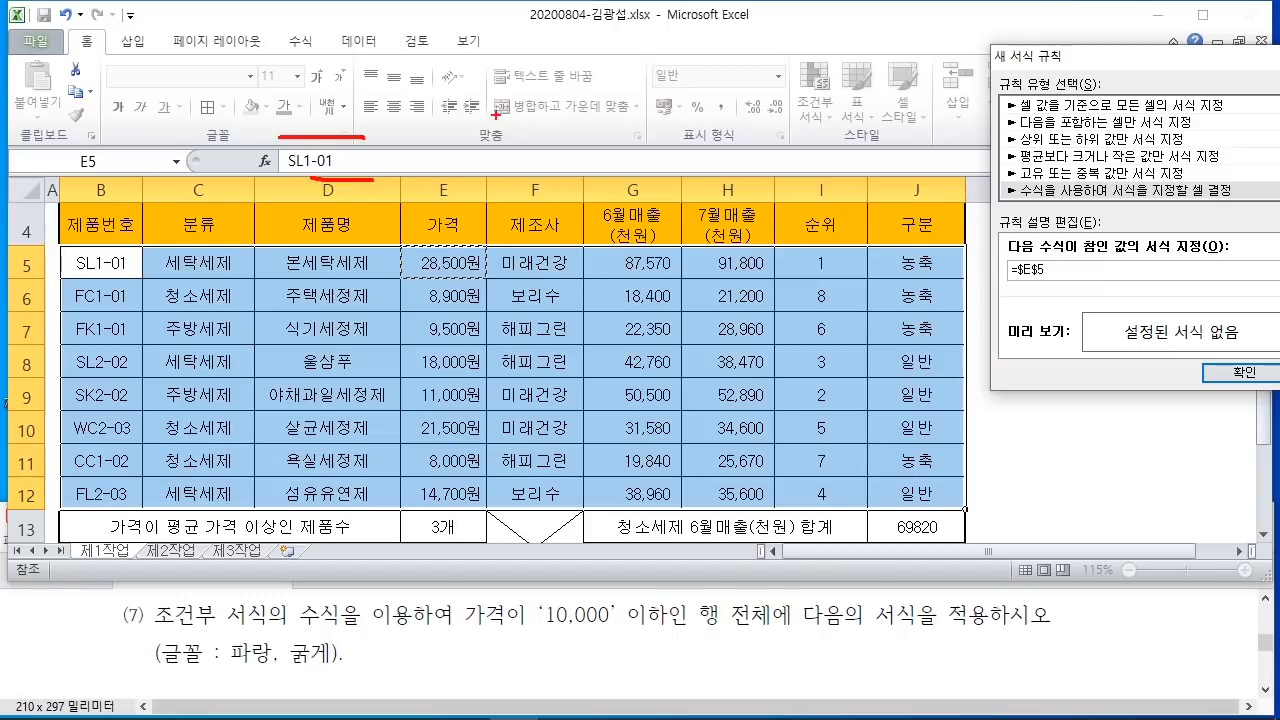
{"action": "left_click_drag", "start_coordinate": [500, 114], "coordinate": [410, 182]}
{"action": "left_click_drag", "start_coordinate": [432, 74], "coordinate": [450, 228]}
{"action": "mouse_move", "coordinate": [494, 98]}
{"action": "left_mouse_down"}
{"action": "mouse_move", "coordinate": [544, 88]}
{"action": "mouse_move", "coordinate": [520, 180]}
{"action": "left_mouse_up"}
{"action": "left_click_drag", "start_coordinate": [484, 152], "coordinate": [500, 156]}
{"action": "mouse_move", "coordinate": [606, 122]}
{"action": "left_mouse_down"}
{"action": "mouse_move", "coordinate": [608, 146]}
{"action": "mouse_move", "coordinate": [554, 172]}
{"action": "left_mouse_up"}
{"action": "left_click_drag", "start_coordinate": [570, 74], "coordinate": [574, 210]}
{"action": "left_click_drag", "start_coordinate": [642, 76], "coordinate": [632, 166]}
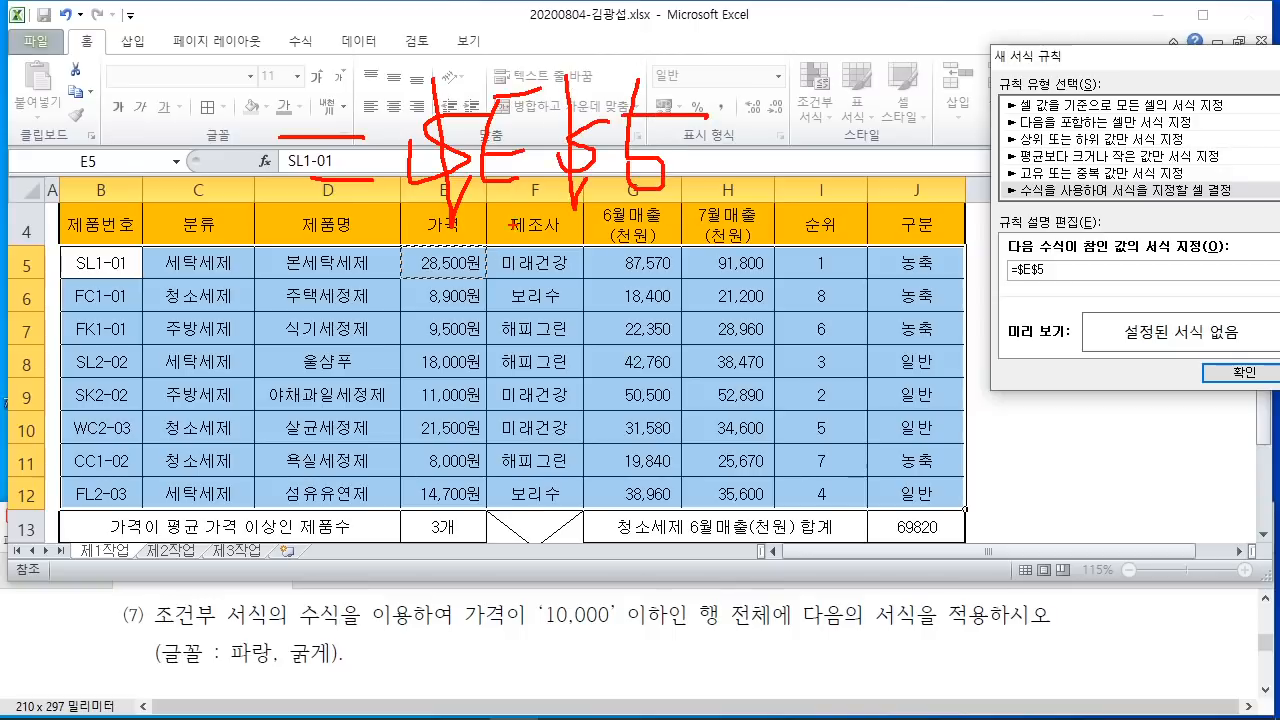
{"action": "left_click_drag", "start_coordinate": [494, 230], "coordinate": [512, 226]}
{"action": "left_click_drag", "start_coordinate": [500, 210], "coordinate": [502, 322]}
{"action": "mouse_move", "coordinate": [646, 228]}
{"action": "left_mouse_down"}
{"action": "mouse_move", "coordinate": [658, 222]}
{"action": "mouse_move", "coordinate": [682, 380]}
{"action": "left_mouse_up"}
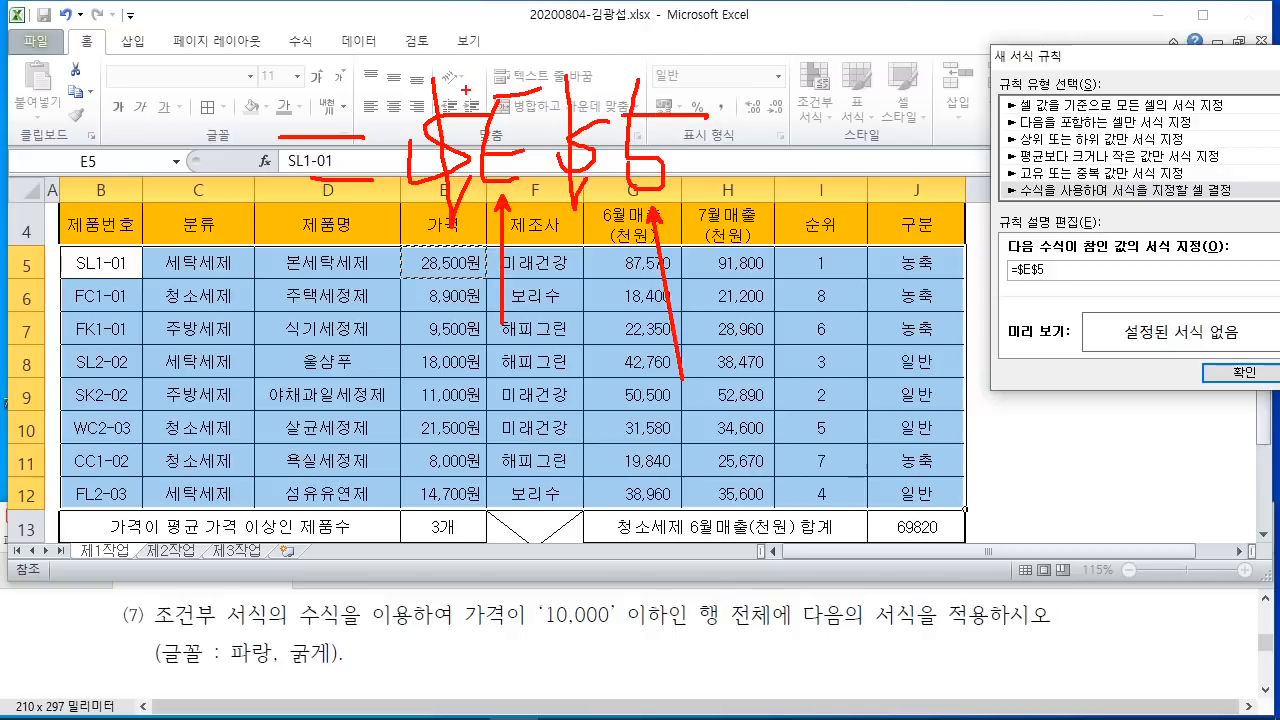
{"action": "left_click_drag", "start_coordinate": [466, 90], "coordinate": [518, 42]}
{"action": "left_click_drag", "start_coordinate": [584, 88], "coordinate": [516, 42]}
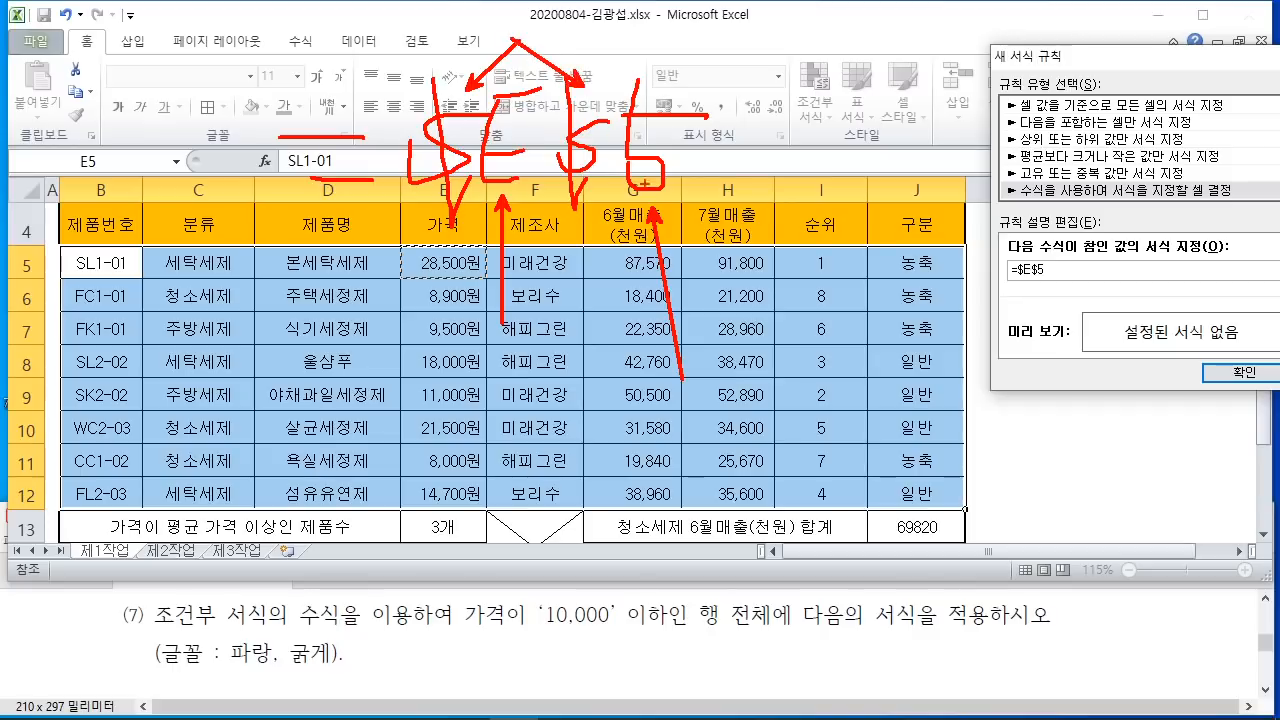
{"action": "left_click_drag", "start_coordinate": [762, 50], "coordinate": [769, 102]}
{"action": "left_click_drag", "start_coordinate": [786, 82], "coordinate": [806, 116]}
{"action": "mouse_move", "coordinate": [808, 108]}
{"action": "left_mouse_down"}
{"action": "mouse_move", "coordinate": [828, 97]}
{"action": "mouse_move", "coordinate": [830, 118]}
{"action": "left_mouse_up"}
{"action": "mouse_move", "coordinate": [798, 131]}
{"action": "left_mouse_down"}
{"action": "mouse_move", "coordinate": [800, 159]}
{"action": "mouse_move", "coordinate": [808, 136]}
{"action": "left_mouse_up"}
{"action": "mouse_move", "coordinate": [746, 58]}
{"action": "left_mouse_down"}
{"action": "mouse_move", "coordinate": [769, 52]}
{"action": "mouse_move", "coordinate": [866, 120]}
{"action": "left_mouse_up"}
{"action": "left_click_drag", "start_coordinate": [872, 88], "coordinate": [896, 142]}
{"action": "mouse_move", "coordinate": [914, 62]}
{"action": "left_mouse_down"}
{"action": "mouse_move", "coordinate": [950, 56]}
{"action": "mouse_move", "coordinate": [924, 90]}
{"action": "left_mouse_up"}
{"action": "mouse_move", "coordinate": [946, 80]}
{"action": "left_mouse_down"}
{"action": "mouse_move", "coordinate": [986, 102]}
{"action": "mouse_move", "coordinate": [982, 116]}
{"action": "left_mouse_up"}
{"action": "left_click_drag", "start_coordinate": [990, 82], "coordinate": [1000, 114]}
{"action": "mouse_move", "coordinate": [996, 52]}
{"action": "left_mouse_down"}
{"action": "mouse_move", "coordinate": [1010, 50]}
{"action": "mouse_move", "coordinate": [1000, 118]}
{"action": "left_mouse_up"}
{"action": "left_click_drag", "start_coordinate": [775, 172], "coordinate": [964, 173]}
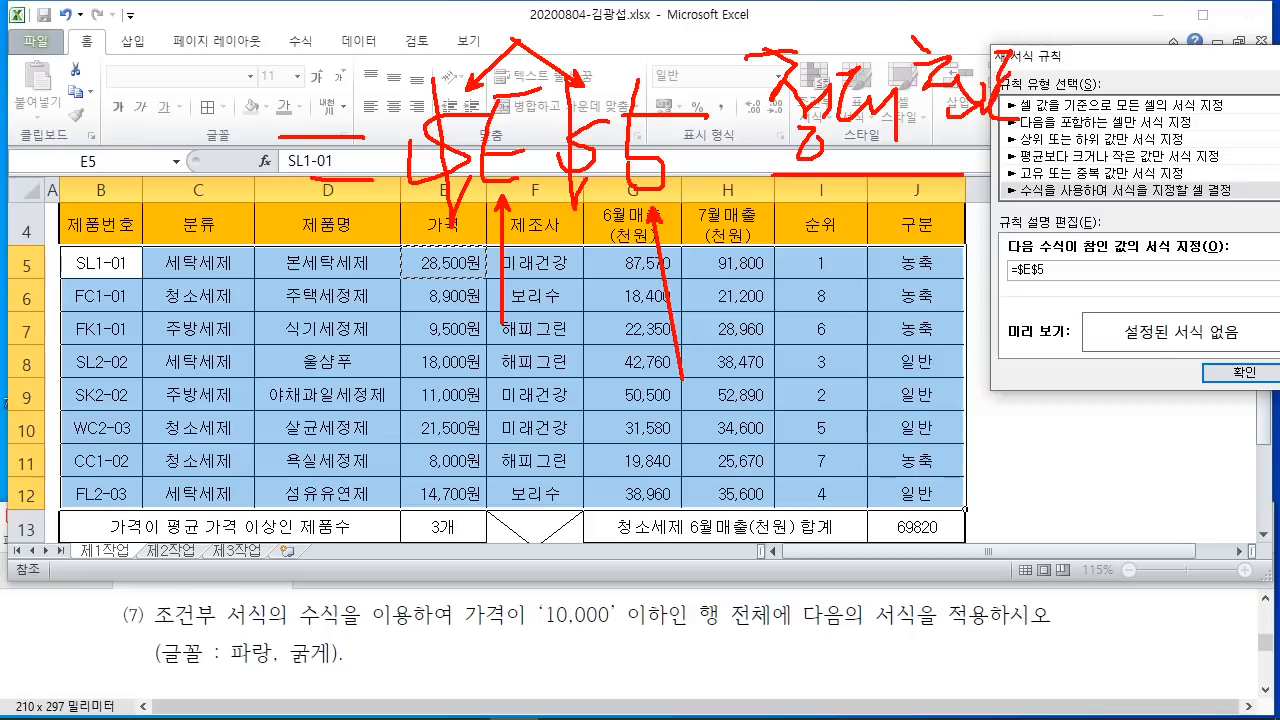
{"action": "mouse_move", "coordinate": [398, 246]}
{"action": "left_mouse_down"}
{"action": "mouse_move", "coordinate": [420, 274]}
{"action": "mouse_move", "coordinate": [476, 252]}
{"action": "mouse_move", "coordinate": [400, 246]}
{"action": "mouse_move", "coordinate": [432, 250]}
{"action": "left_mouse_up"}
{"action": "left_click_drag", "start_coordinate": [390, 272], "coordinate": [464, 250]}
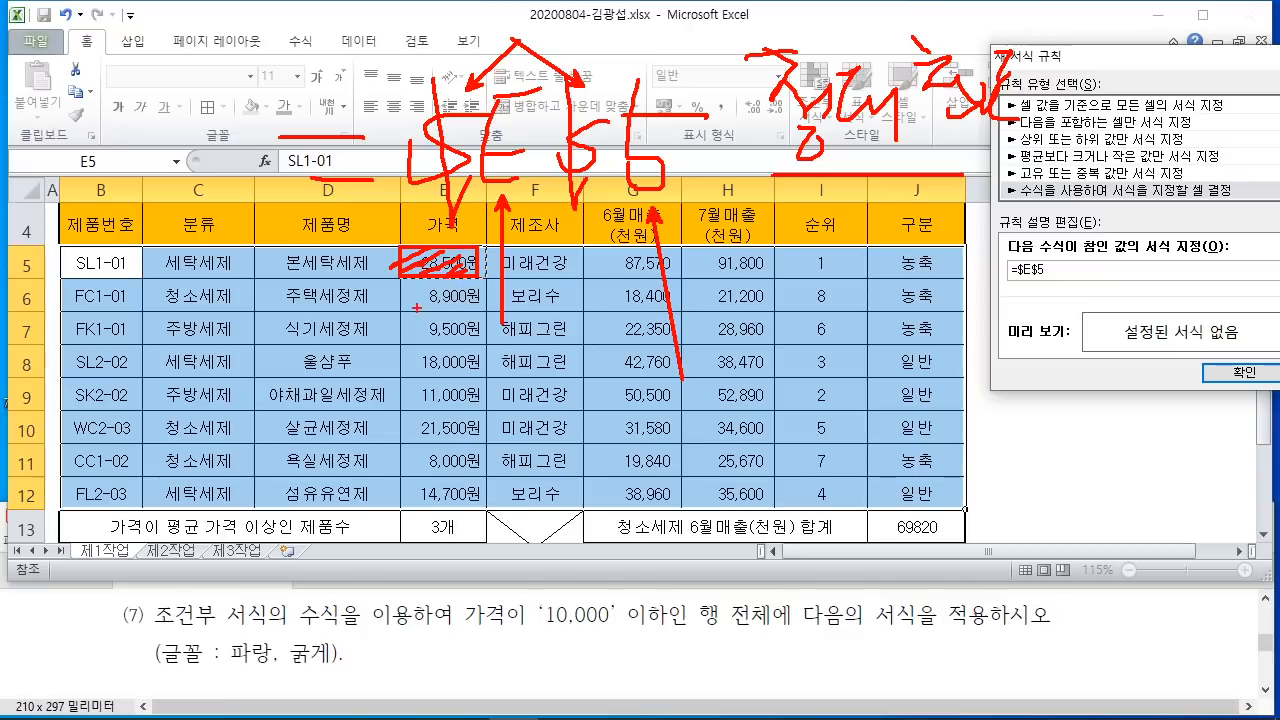
{"action": "left_click_drag", "start_coordinate": [400, 286], "coordinate": [412, 294]}
{"action": "mouse_move", "coordinate": [294, 294]}
{"action": "left_mouse_down"}
{"action": "mouse_move", "coordinate": [412, 294]}
{"action": "mouse_move", "coordinate": [396, 328]}
{"action": "left_mouse_up"}
{"action": "mouse_move", "coordinate": [274, 328]}
{"action": "left_mouse_down"}
{"action": "mouse_move", "coordinate": [396, 328]}
{"action": "mouse_move", "coordinate": [402, 362]}
{"action": "left_mouse_up"}
{"action": "left_click_drag", "start_coordinate": [318, 362], "coordinate": [402, 362]}
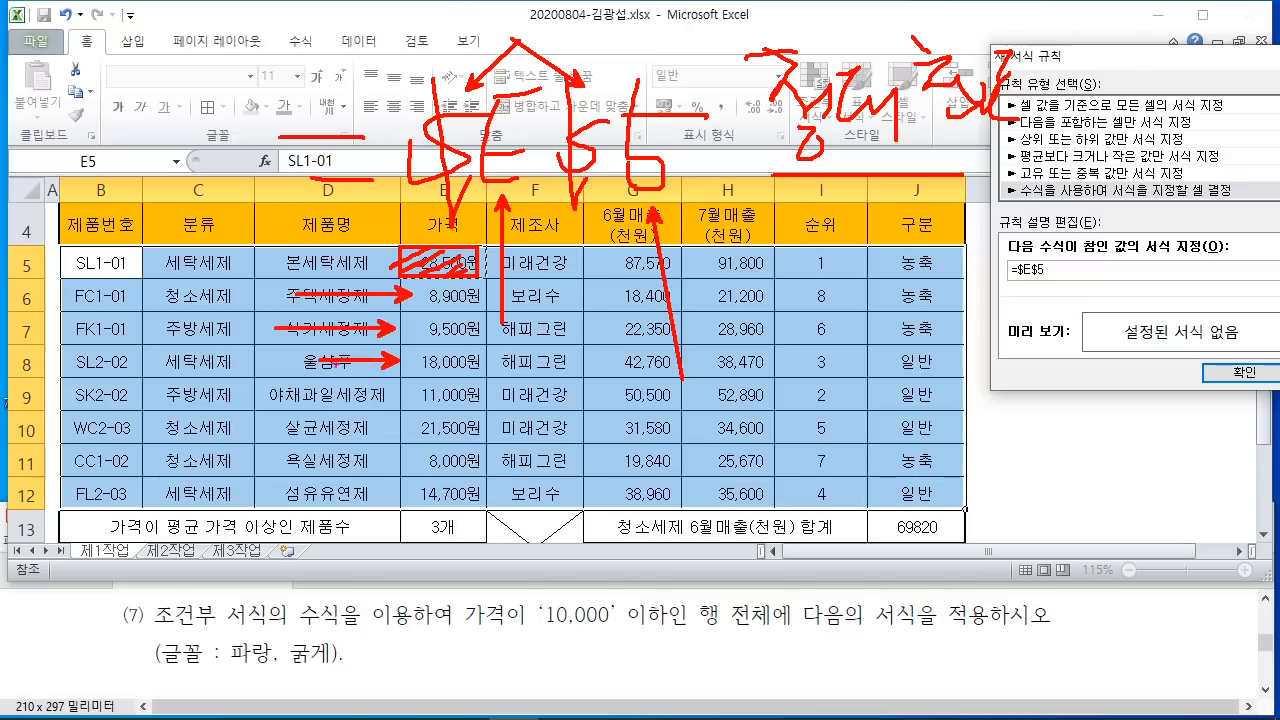
{"action": "left_click_drag", "start_coordinate": [324, 386], "coordinate": [400, 390]}
{"action": "left_click_drag", "start_coordinate": [386, 382], "coordinate": [400, 390]}
{"action": "left_click_drag", "start_coordinate": [308, 418], "coordinate": [406, 418]}
{"action": "left_click_drag", "start_coordinate": [394, 410], "coordinate": [406, 418]}
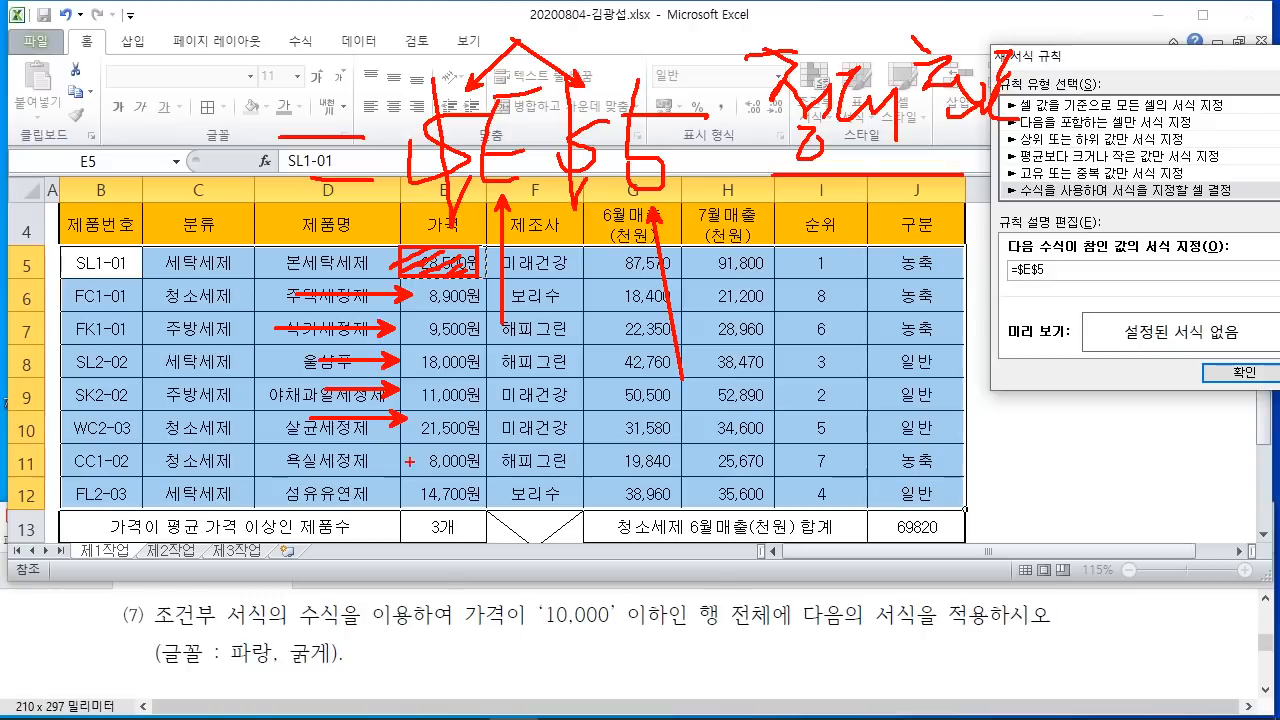
{"action": "left_click_drag", "start_coordinate": [296, 461], "coordinate": [410, 461]}
{"action": "left_click_drag", "start_coordinate": [396, 452], "coordinate": [410, 461]}
{"action": "left_click_drag", "start_coordinate": [334, 482], "coordinate": [400, 495]}
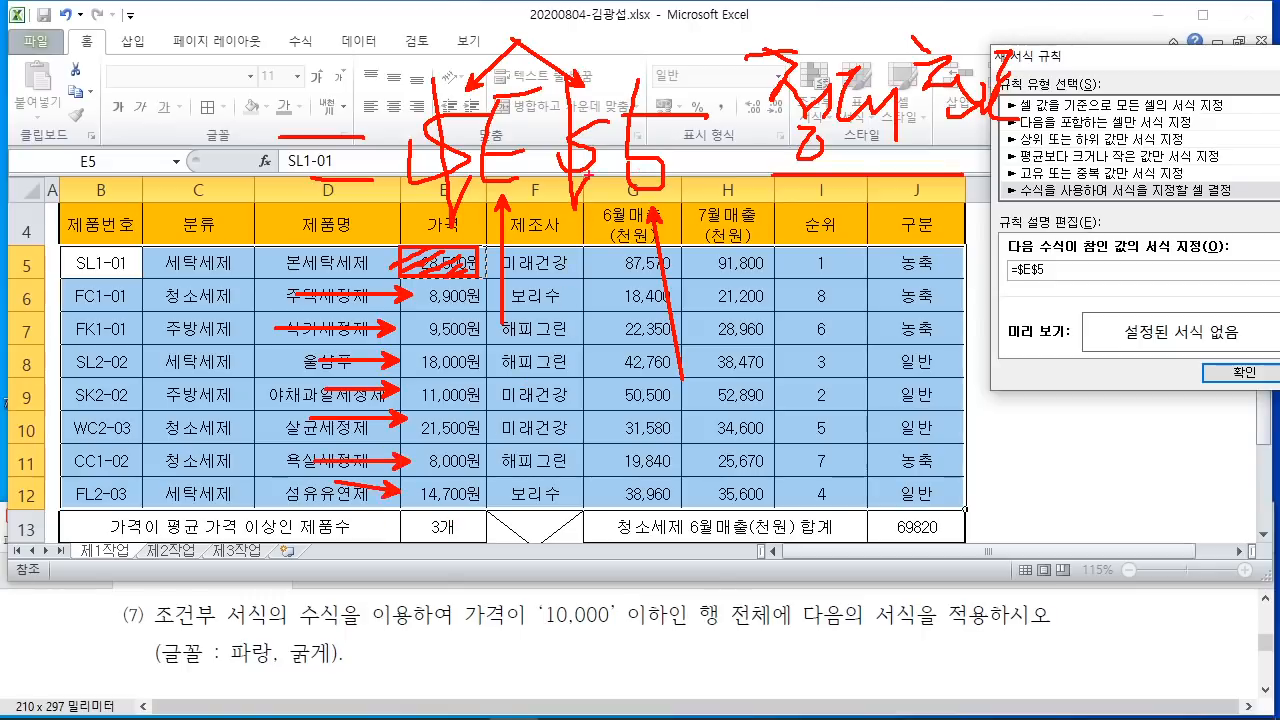
{"action": "mouse_move", "coordinate": [588, 196]}
{"action": "left_mouse_down"}
{"action": "mouse_move", "coordinate": [556, 72]}
{"action": "mouse_move", "coordinate": [538, 110]}
{"action": "mouse_move", "coordinate": [600, 178]}
{"action": "mouse_move", "coordinate": [580, 208]}
{"action": "left_mouse_up"}
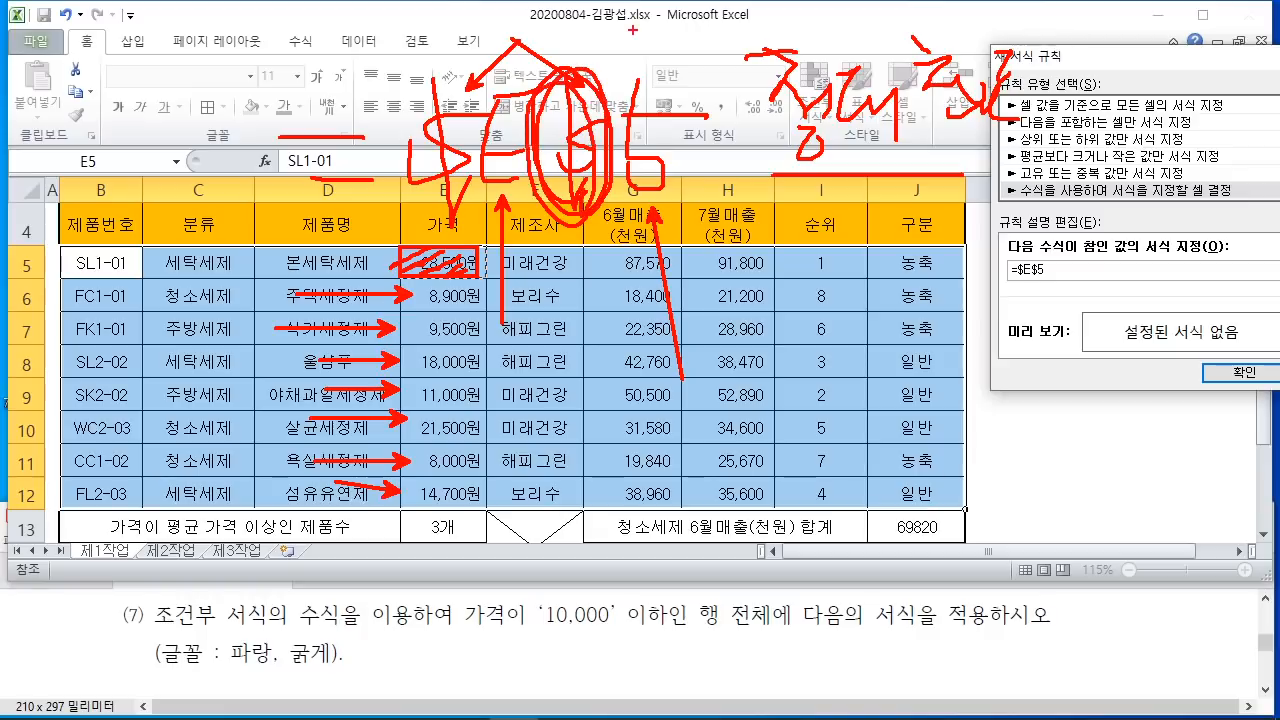
{"action": "left_click_drag", "start_coordinate": [632, 29], "coordinate": [548, 244]}
{"action": "left_click_drag", "start_coordinate": [555, 5], "coordinate": [612, 398]}
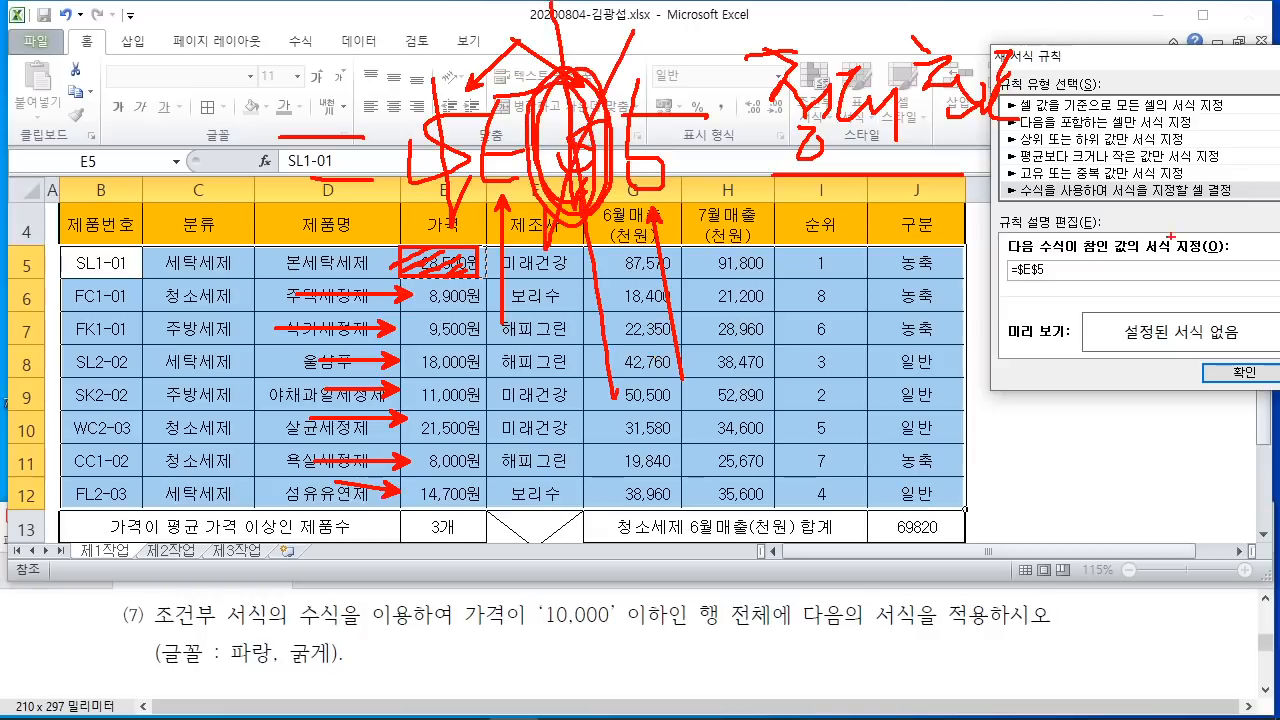
{"action": "key", "text": "Escape"}
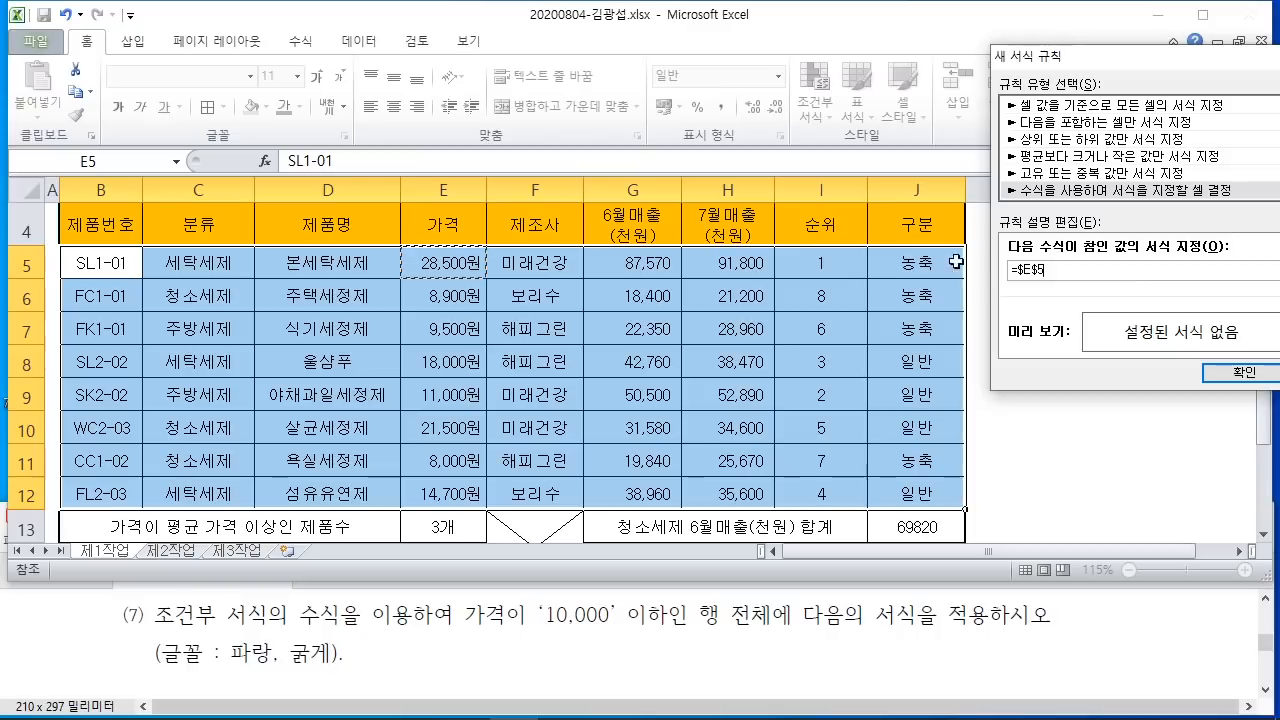
Step: Change the reference to the column-locked $E5 so each row tests its own price
{"action": "key", "text": "F4"}
{"action": "key", "text": "F4"}
{"action": "mouse_move", "coordinate": [477, 109]}
{"action": "left_mouse_down"}
{"action": "mouse_move", "coordinate": [590, 338]}
{"action": "mouse_move", "coordinate": [728, 338]}
{"action": "left_mouse_up"}
{"action": "left_click_drag", "start_coordinate": [513, 177], "coordinate": [612, 177]}
{"action": "left_click_drag", "start_coordinate": [522, 186], "coordinate": [495, 296]}
{"action": "left_click_drag", "start_coordinate": [522, 237], "coordinate": [538, 237]}
{"action": "left_click_drag", "start_coordinate": [607, 180], "coordinate": [607, 215]}
{"action": "left_click_drag", "start_coordinate": [536, 237], "coordinate": [578, 237]}
{"action": "mouse_move", "coordinate": [606, 214]}
{"action": "left_mouse_down"}
{"action": "mouse_move", "coordinate": [650, 266]}
{"action": "mouse_move", "coordinate": [610, 322]}
{"action": "left_mouse_up"}
Step: Complete the formula as =$E5<=10000 and return the rule dialog to the centre
{"action": "left_click_drag", "start_coordinate": [752, 224], "coordinate": [790, 280]}
{"action": "left_click_drag", "start_coordinate": [778, 186], "coordinate": [775, 300]}
{"action": "left_click_drag", "start_coordinate": [736, 267], "coordinate": [832, 267]}
{"action": "mouse_move", "coordinate": [850, 200]}
{"action": "left_mouse_down"}
{"action": "mouse_move", "coordinate": [852, 248]}
{"action": "mouse_move", "coordinate": [910, 244]}
{"action": "left_mouse_up"}
{"action": "mouse_move", "coordinate": [928, 176]}
{"action": "left_mouse_down"}
{"action": "mouse_move", "coordinate": [905, 244]}
{"action": "mouse_move", "coordinate": [930, 262]}
{"action": "left_mouse_up"}
{"action": "left_click_drag", "start_coordinate": [955, 210], "coordinate": [994, 290]}
{"action": "mouse_move", "coordinate": [938, 316]}
{"action": "left_mouse_down"}
{"action": "mouse_move", "coordinate": [990, 314]}
{"action": "mouse_move", "coordinate": [660, 320]}
{"action": "left_mouse_up"}
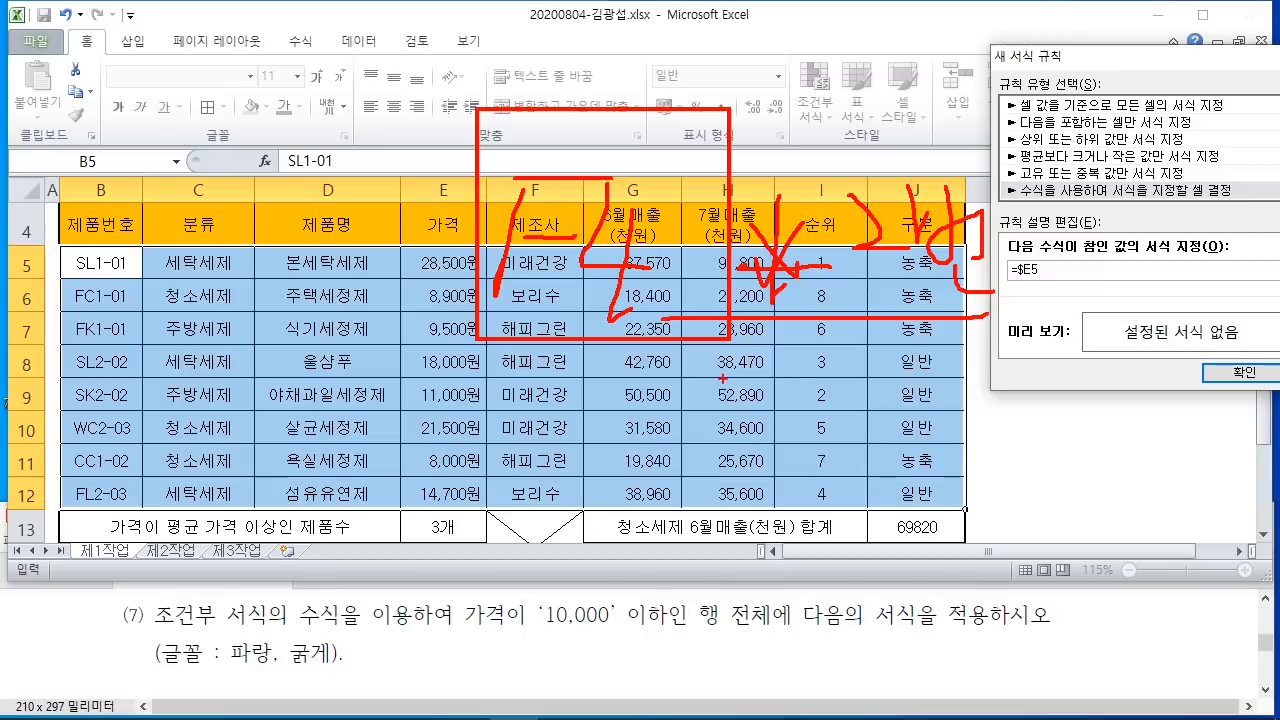
{"action": "key", "text": "Escape"}
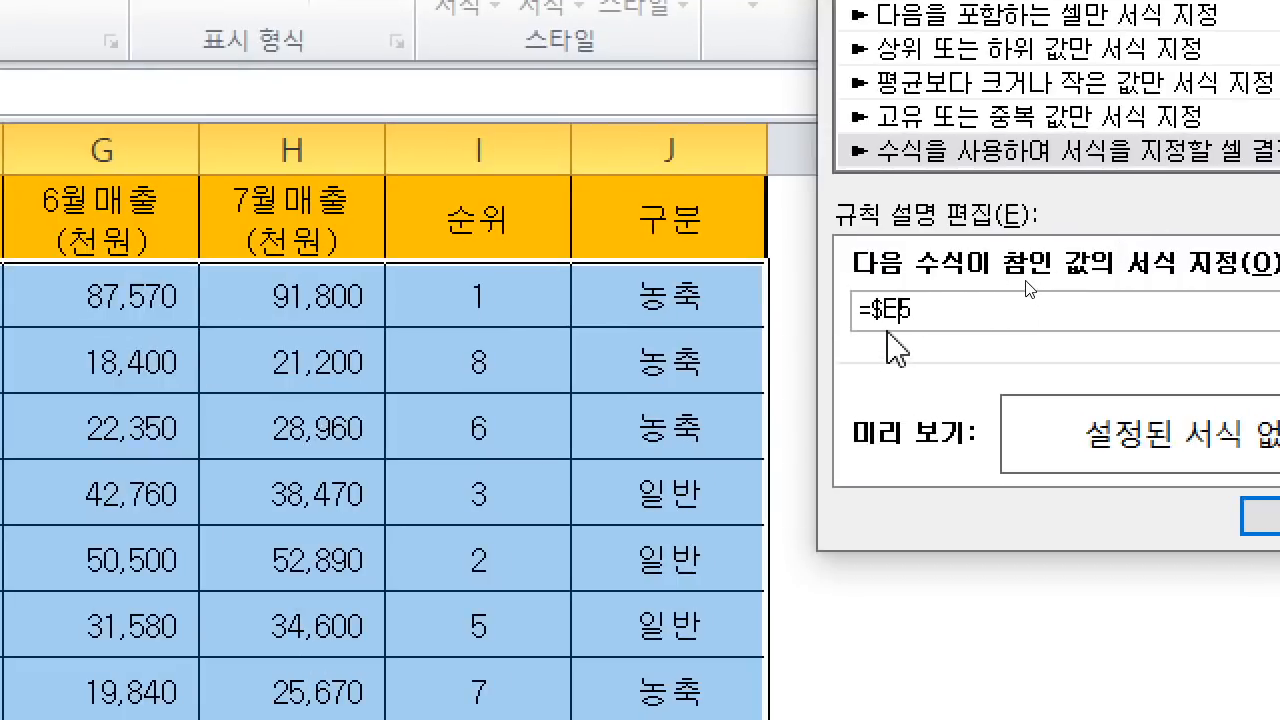
{"action": "left_click", "coordinate": [960, 309]}
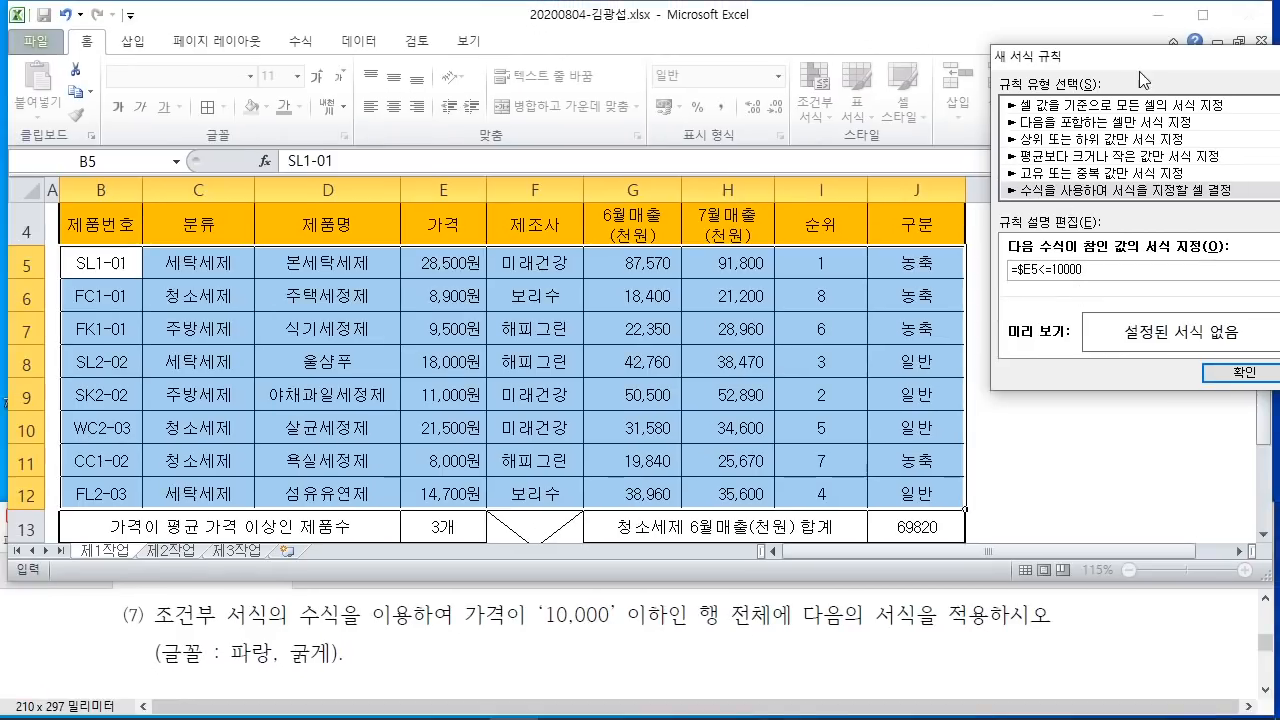
{"action": "left_click_drag", "start_coordinate": [1139, 71], "coordinate": [475, 85]}
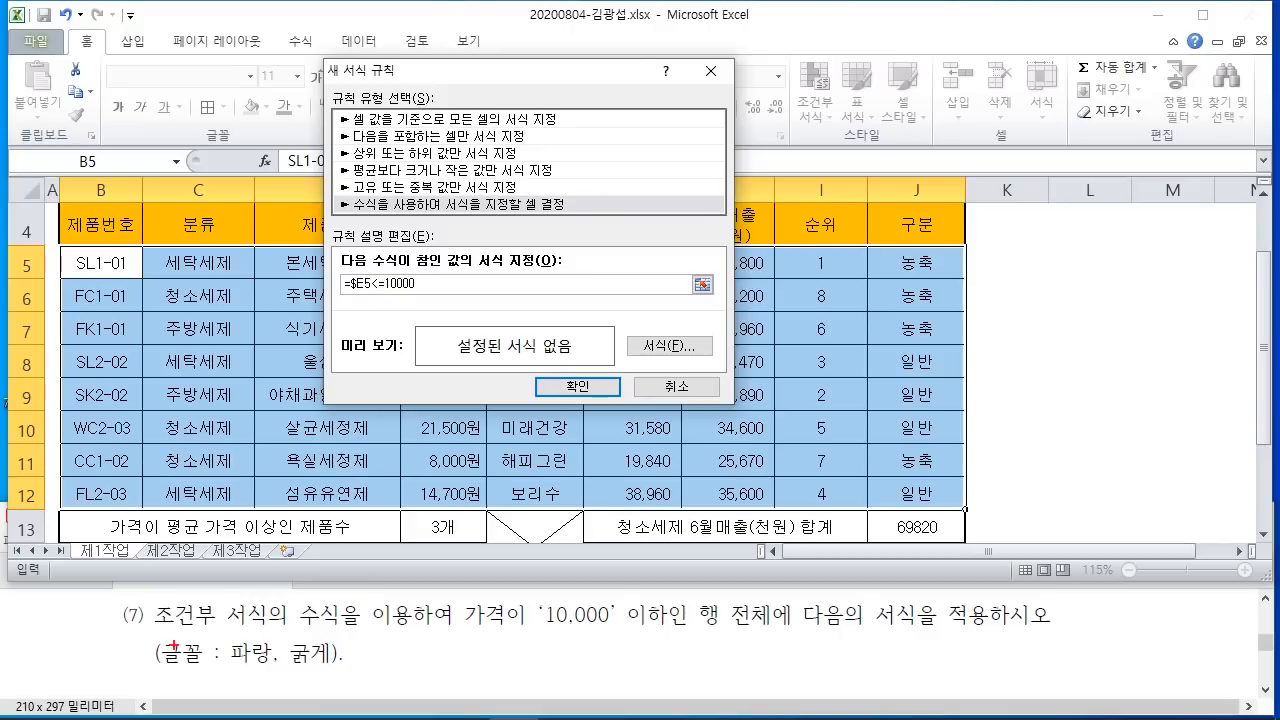
Step: Give the rule a blue bold font and apply it, highlighting FC1-01, FK1-01 and CC1-02
{"action": "mouse_move", "coordinate": [136, 621]}
{"action": "left_mouse_down"}
{"action": "mouse_move", "coordinate": [281, 675]}
{"action": "mouse_move", "coordinate": [341, 679]}
{"action": "left_mouse_up"}
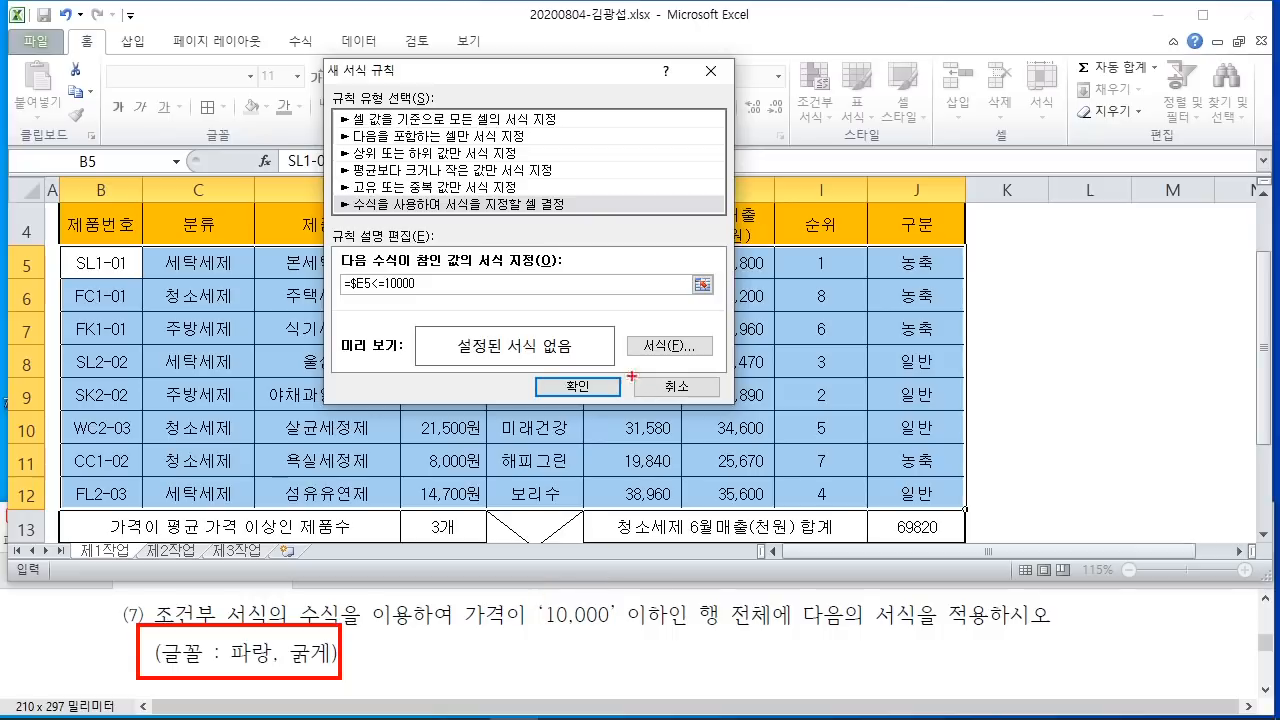
{"action": "left_click_drag", "start_coordinate": [622, 345], "coordinate": [733, 368]}
{"action": "left_click_drag", "start_coordinate": [688, 325], "coordinate": [845, 125]}
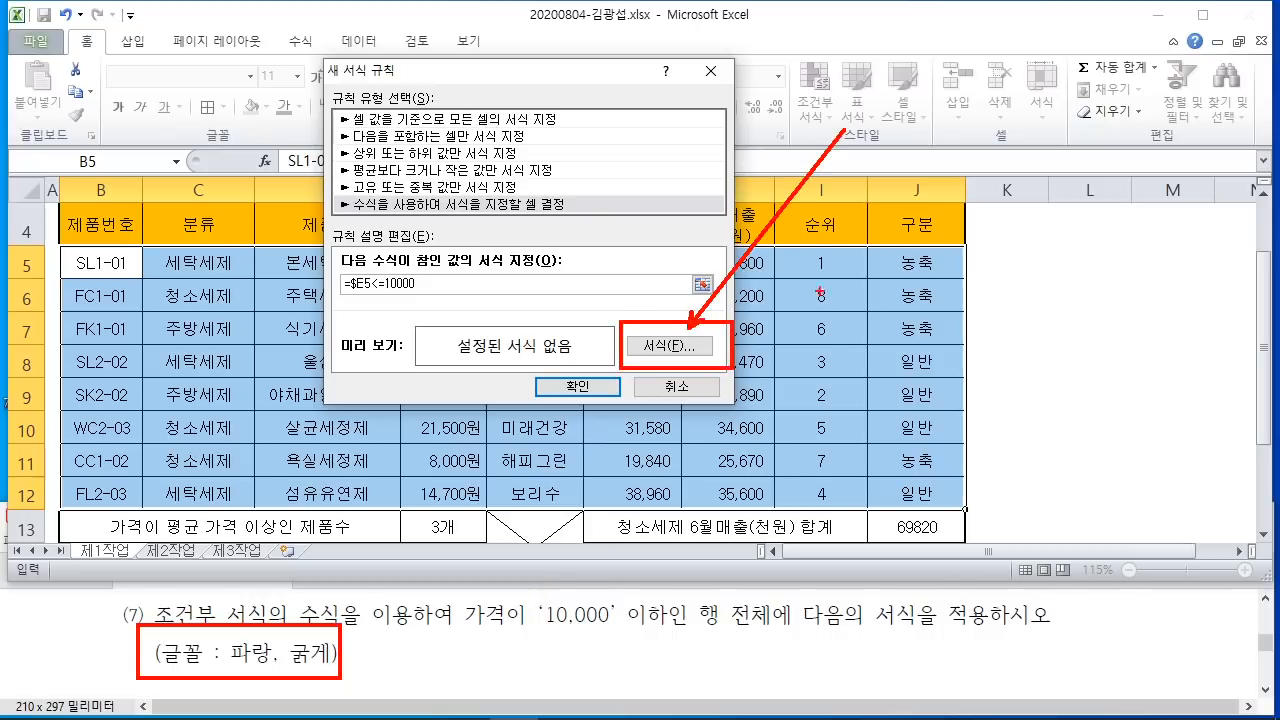
{"action": "left_click", "coordinate": [669, 345]}
{"action": "left_click_drag", "start_coordinate": [562, 10], "coordinate": [728, 28]}
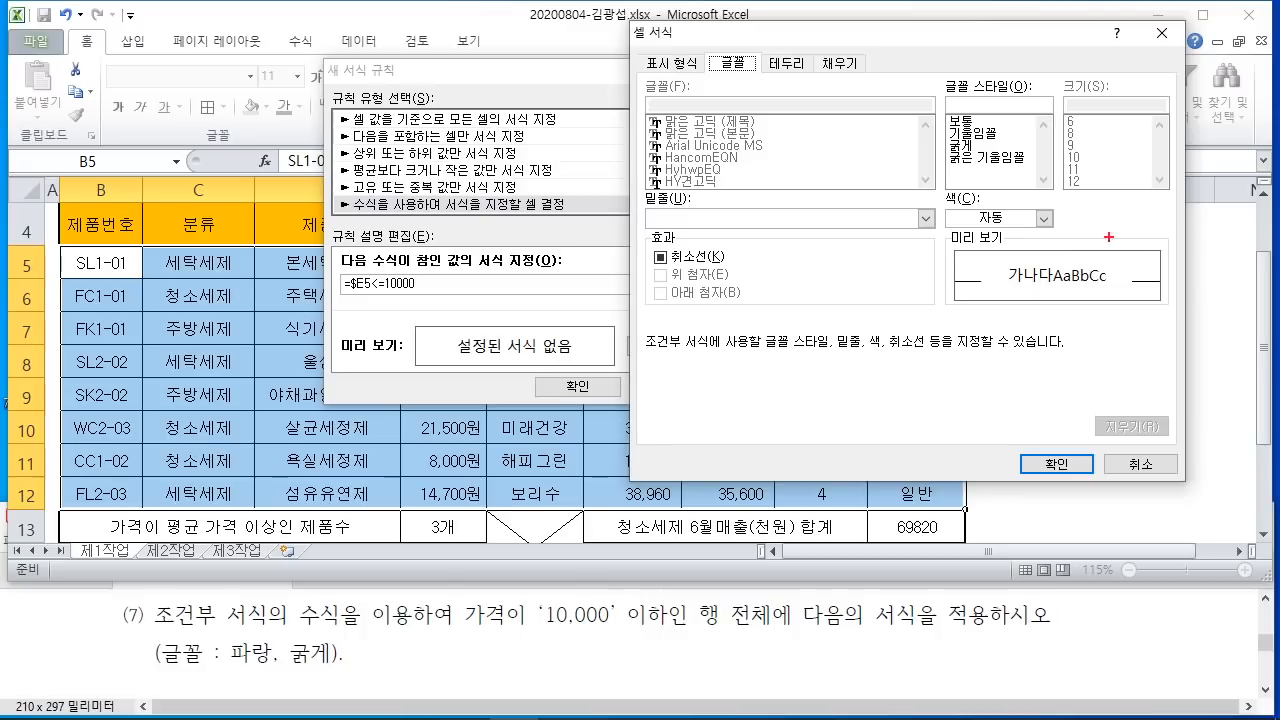
{"action": "left_click_drag", "start_coordinate": [1053, 215], "coordinate": [1130, 215]}
{"action": "left_click", "coordinate": [1044, 218]}
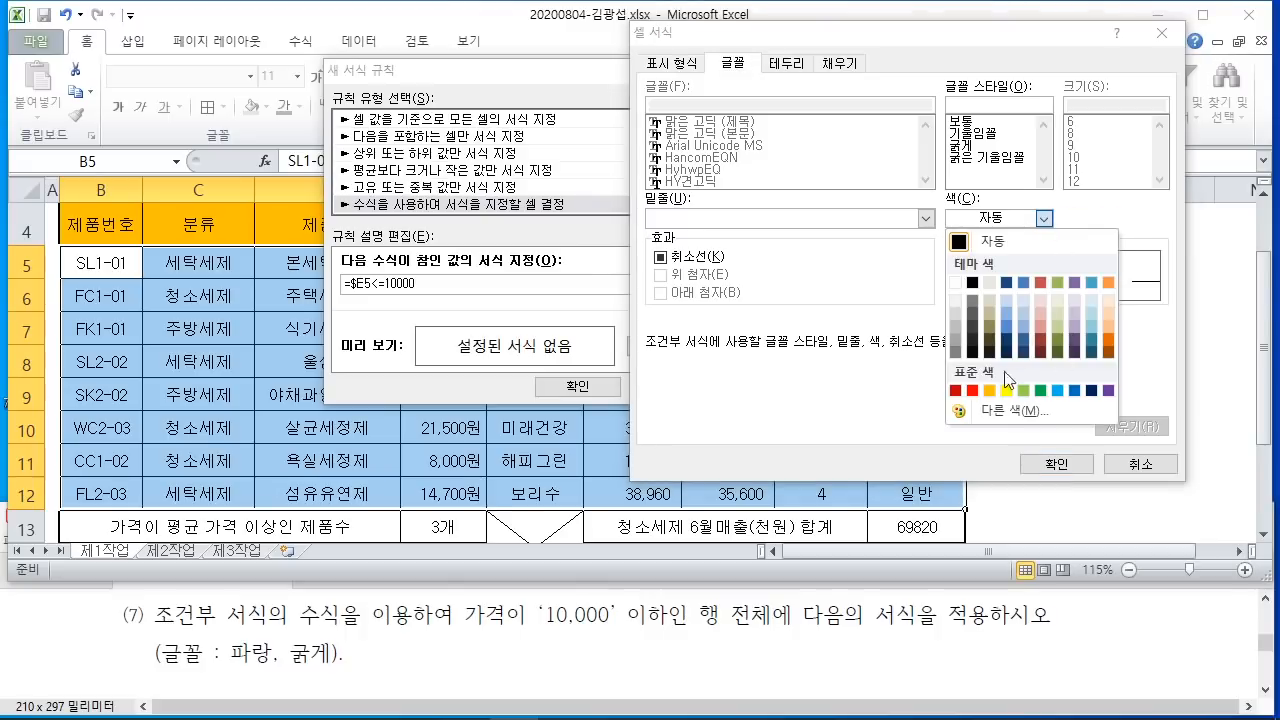
{"action": "left_click", "coordinate": [1074, 391]}
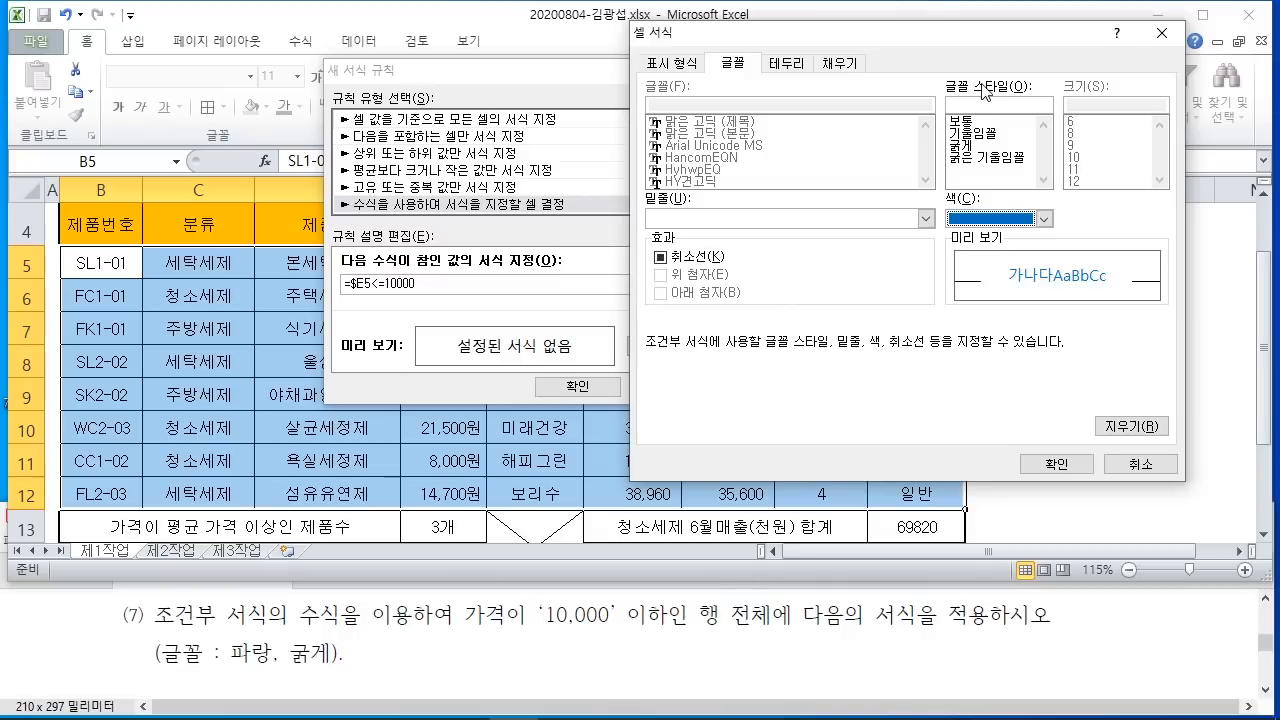
{"action": "left_click", "coordinate": [972, 146]}
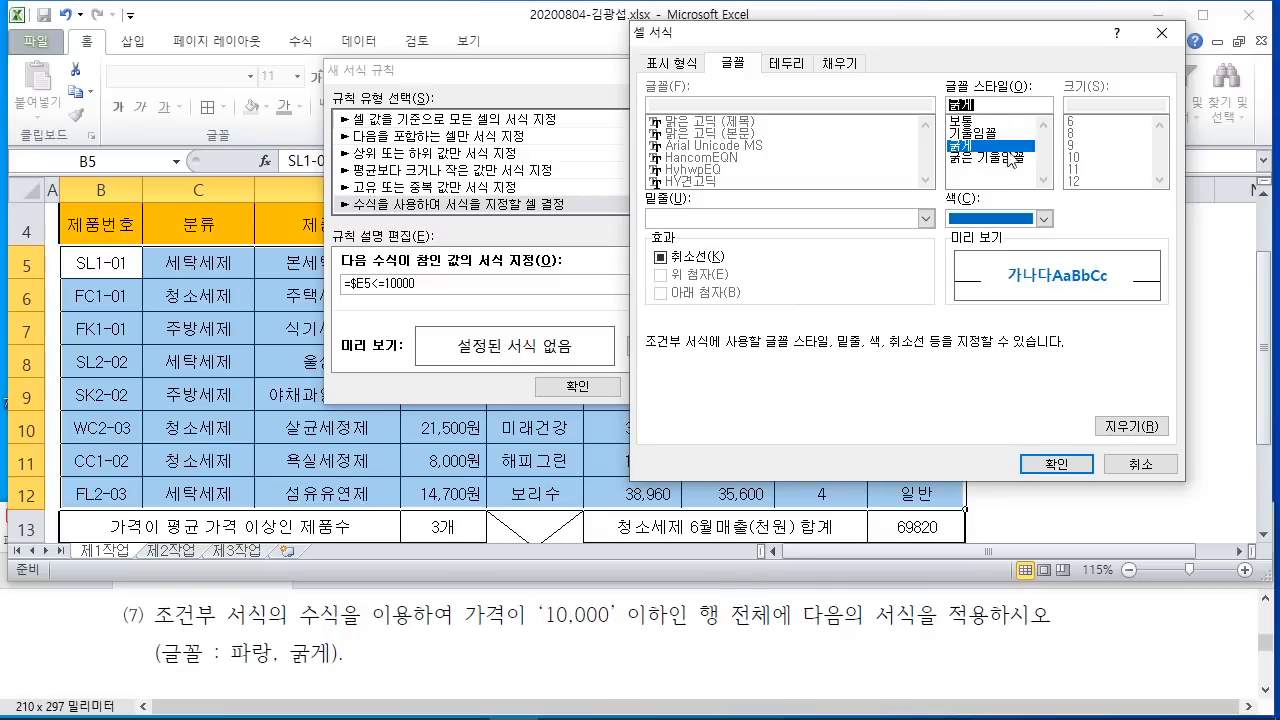
{"action": "left_click", "coordinate": [1057, 464]}
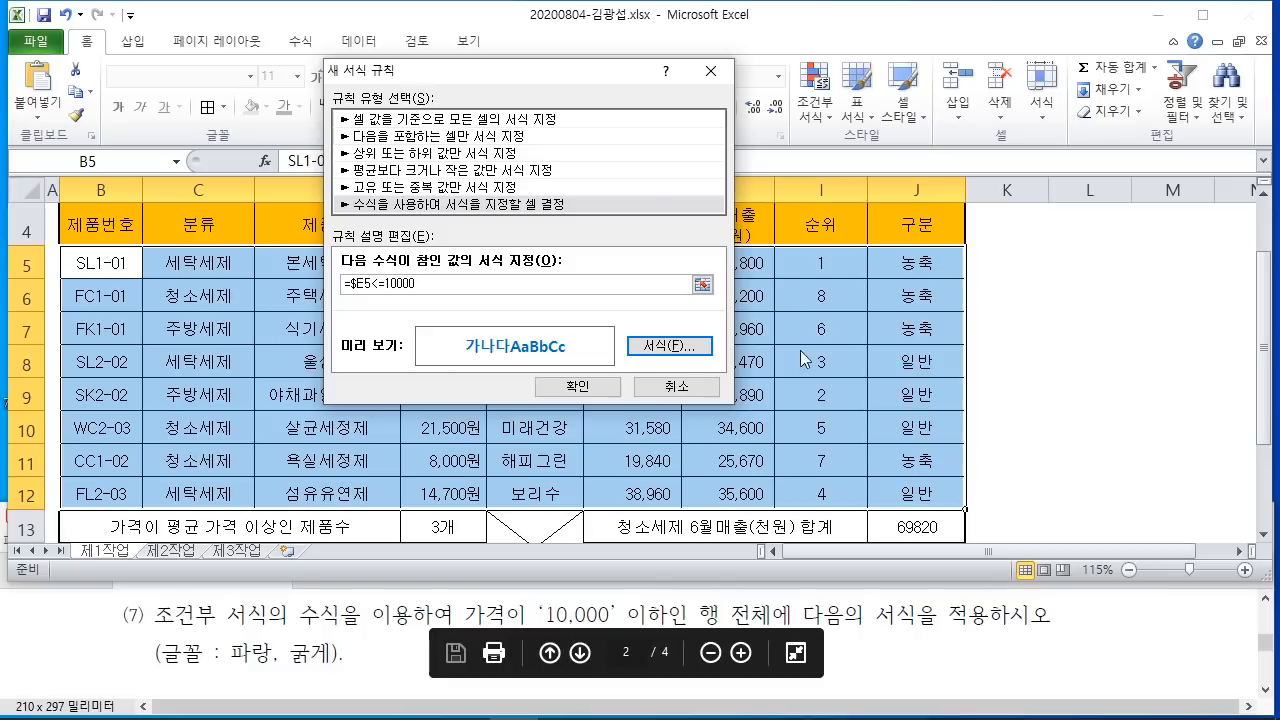
{"action": "left_click", "coordinate": [590, 388]}
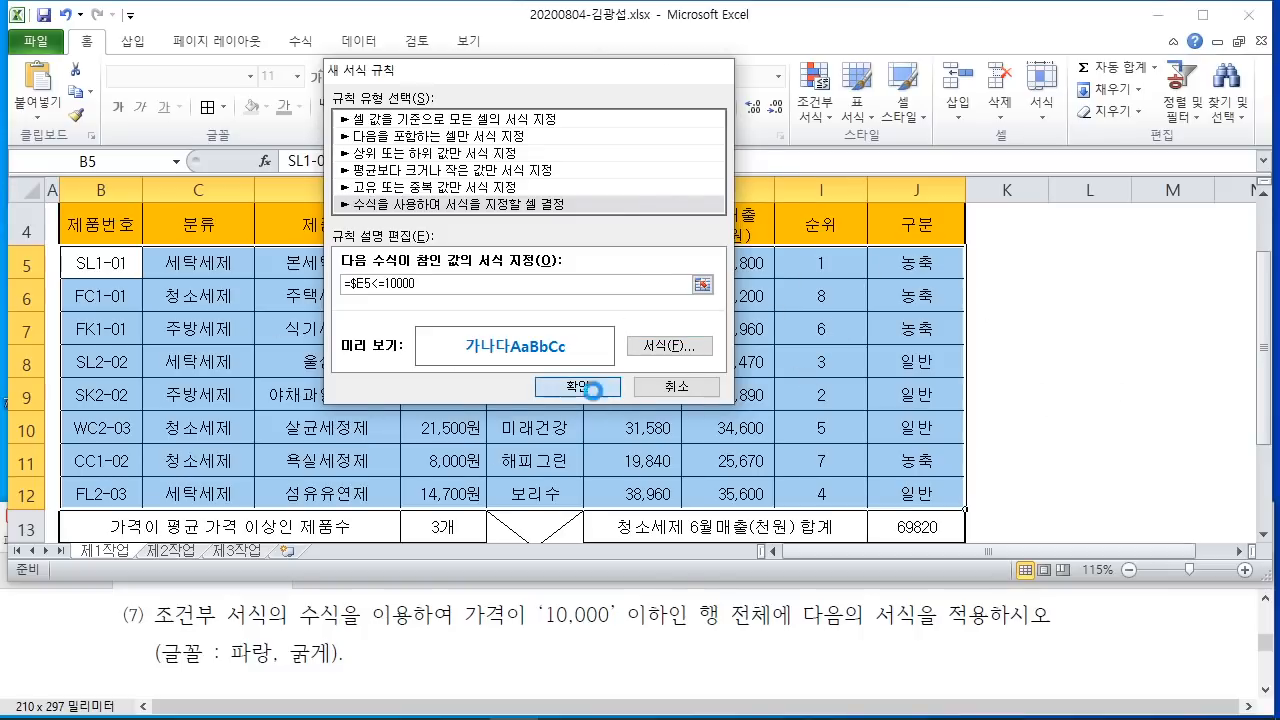
{"action": "left_click", "coordinate": [1084, 372]}
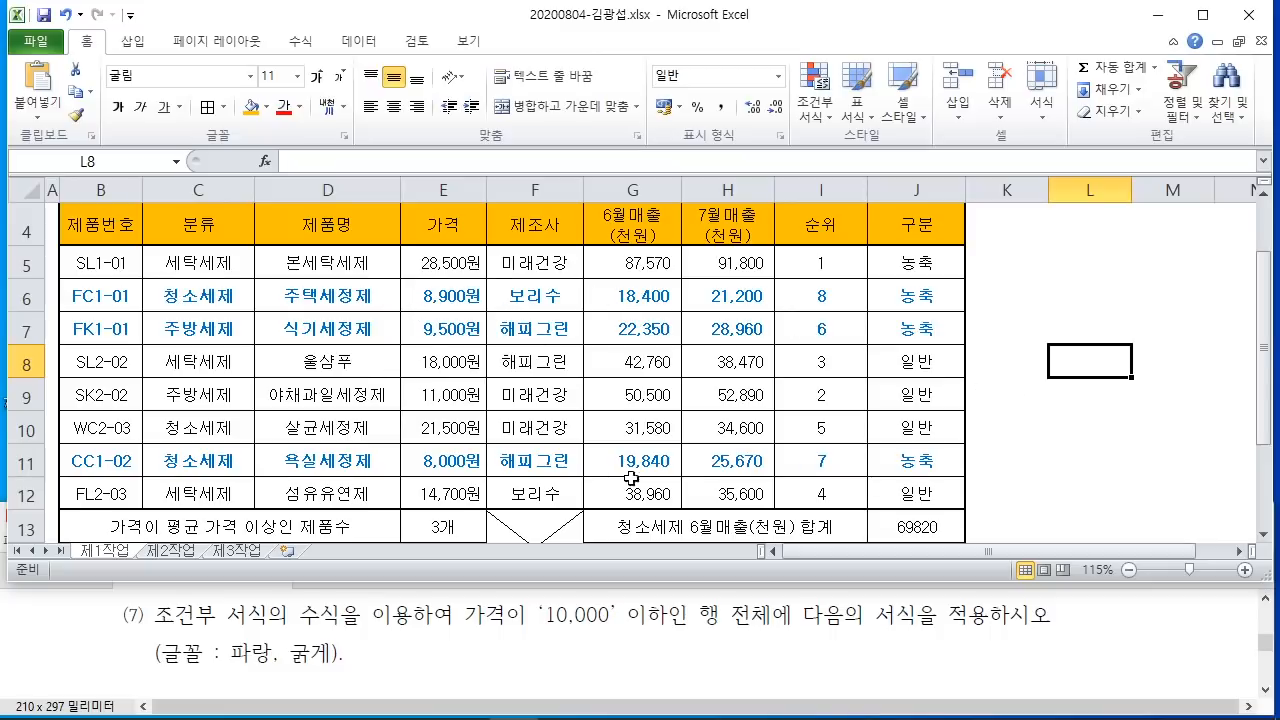
Step: Maximize the workbook, clear the on-screen annotations, and switch to the blank 제2작업 sheet
{"action": "left_click", "coordinate": [1146, 388]}
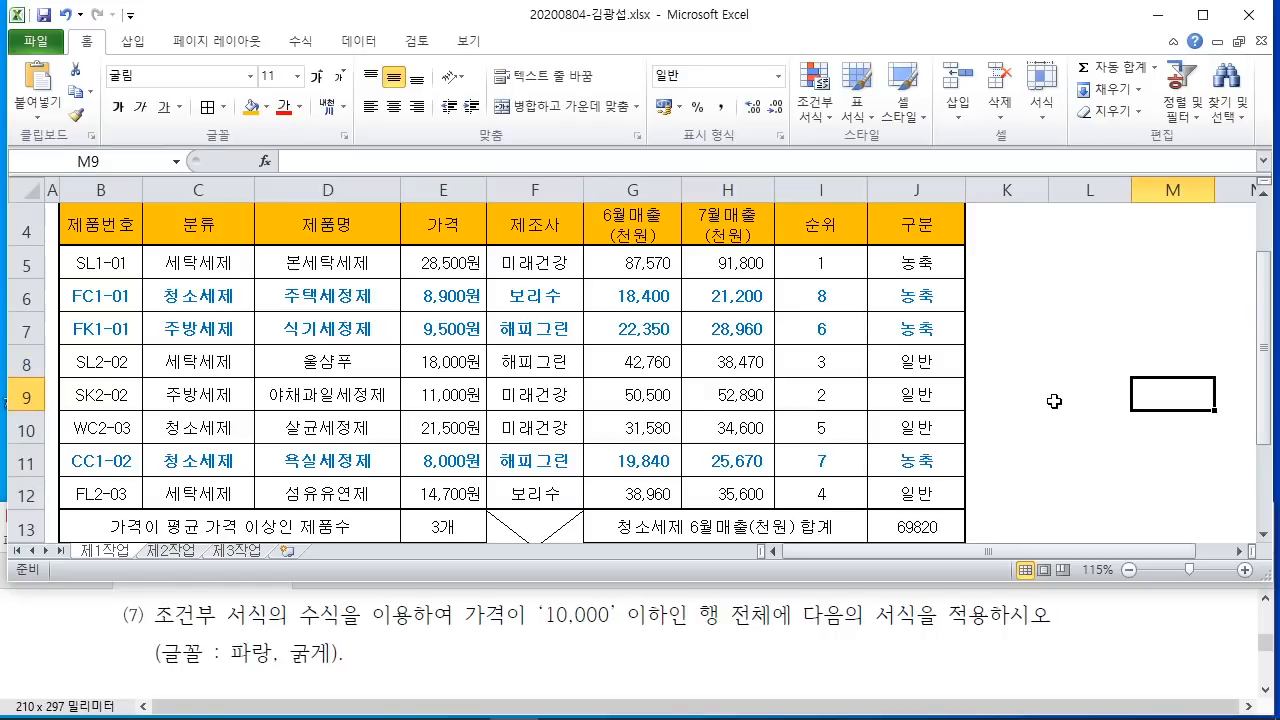
{"action": "left_click", "coordinate": [1203, 14]}
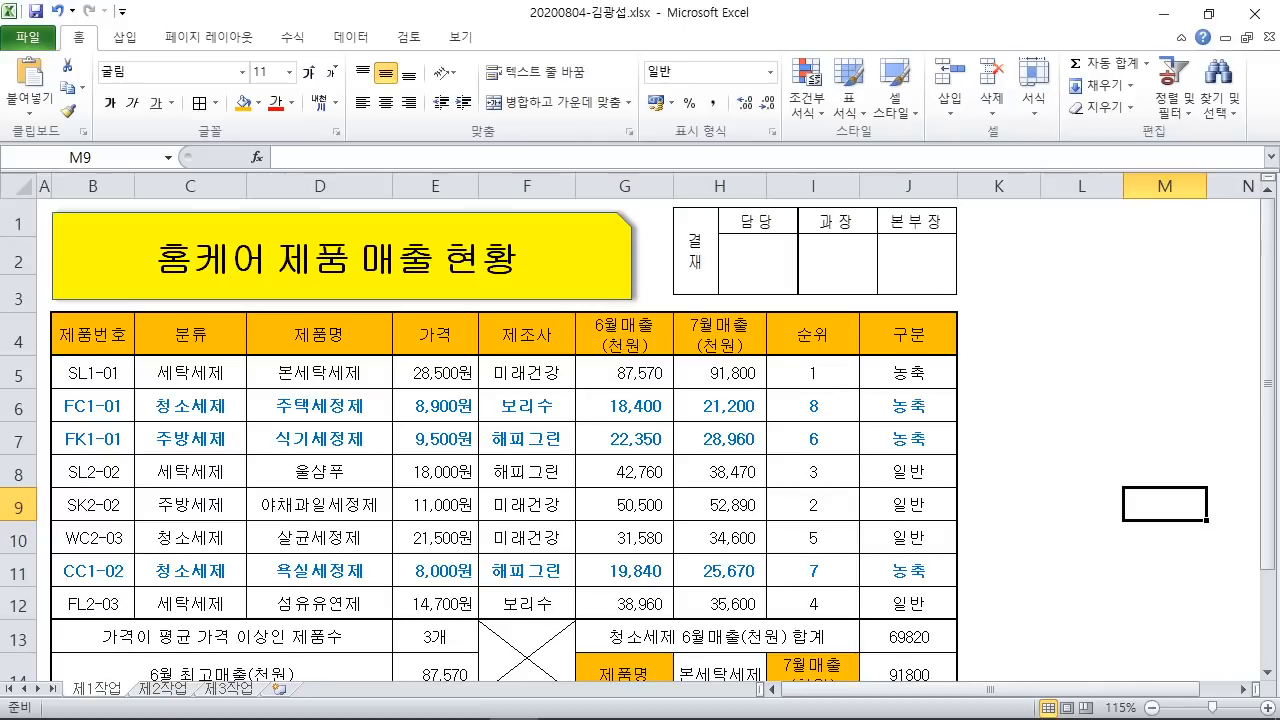
{"action": "mouse_move", "coordinate": [722, 168]}
{"action": "left_mouse_down"}
{"action": "mouse_move", "coordinate": [712, 232]}
{"action": "mouse_move", "coordinate": [814, 225]}
{"action": "left_mouse_up"}
{"action": "mouse_move", "coordinate": [822, 150]}
{"action": "left_mouse_down"}
{"action": "mouse_move", "coordinate": [800, 232]}
{"action": "mouse_move", "coordinate": [858, 228]}
{"action": "left_mouse_up"}
{"action": "mouse_move", "coordinate": [882, 195]}
{"action": "left_mouse_down"}
{"action": "mouse_move", "coordinate": [886, 232]}
{"action": "mouse_move", "coordinate": [700, 290]}
{"action": "mouse_move", "coordinate": [918, 308]}
{"action": "left_mouse_up"}
{"action": "key", "text": "Escape"}
{"action": "left_click", "coordinate": [914, 396]}
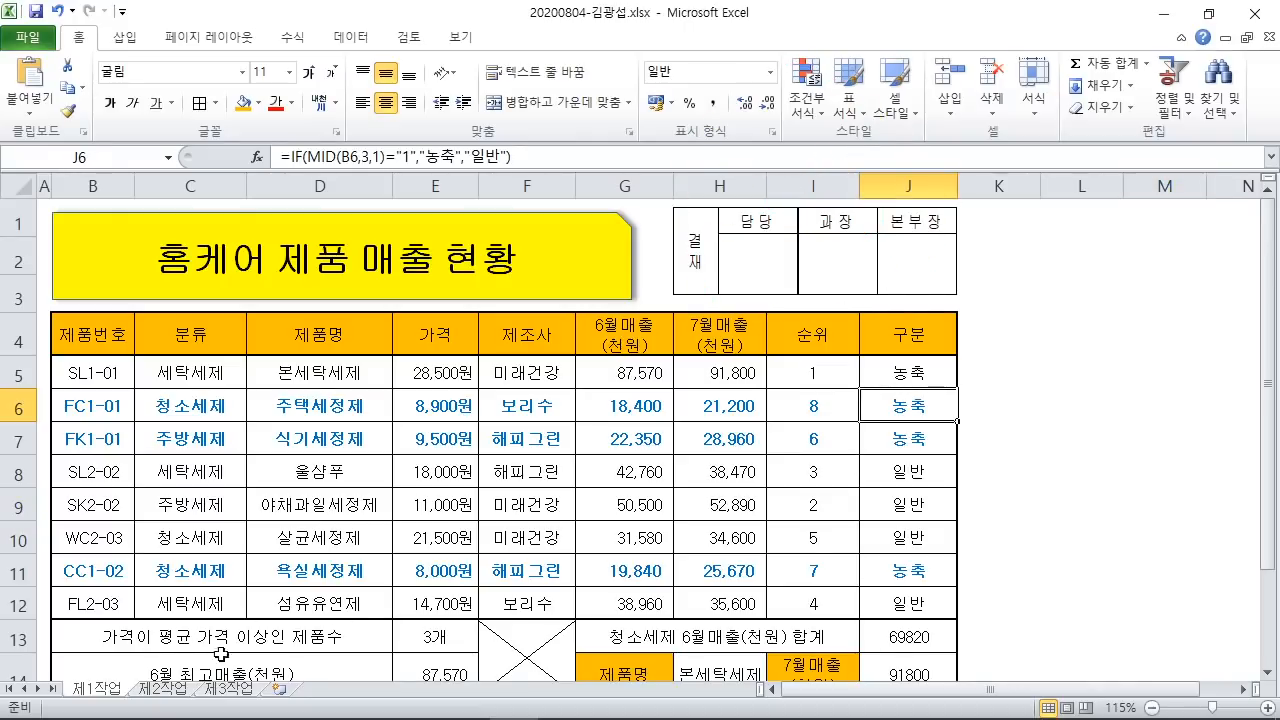
{"action": "left_click", "coordinate": [170, 690]}
{"action": "left_click", "coordinate": [466, 512]}
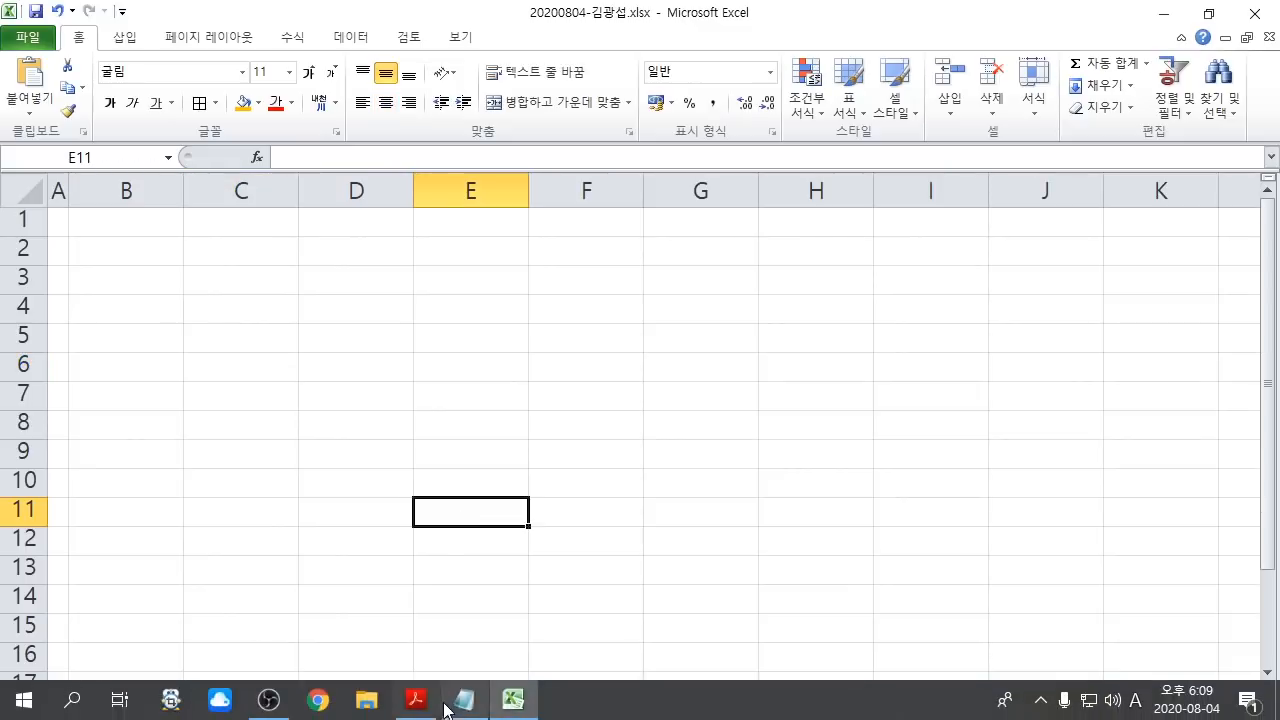
Step: Show the task PDF full-screen and scroll to the [제2작업] section
{"action": "left_click", "coordinate": [418, 700]}
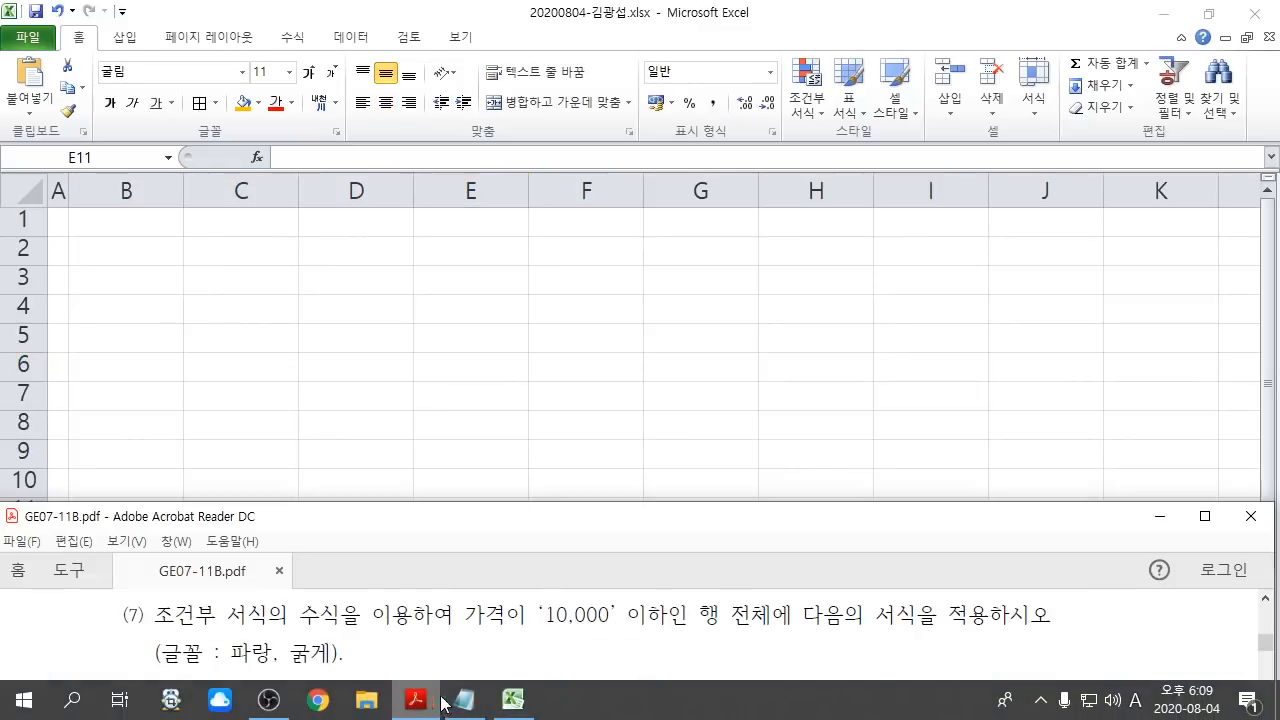
{"action": "left_click", "coordinate": [1207, 516]}
{"action": "scroll", "coordinate": [634, 330], "scroll_direction": "down", "scroll_amount": 5}
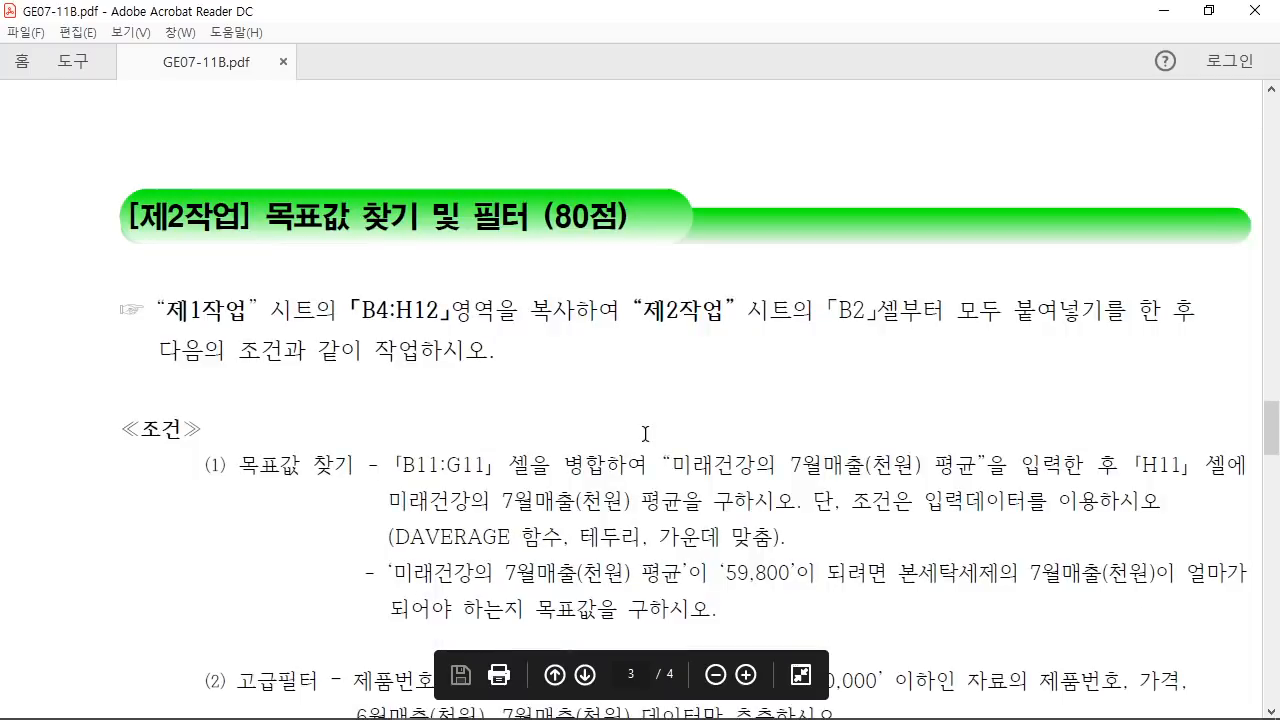
Step: Read the instruction to copy 제1작업 B4:H12 into 제2작업 starting at B2
{"action": "left_click_drag", "start_coordinate": [266, 212], "coordinate": [630, 224]}
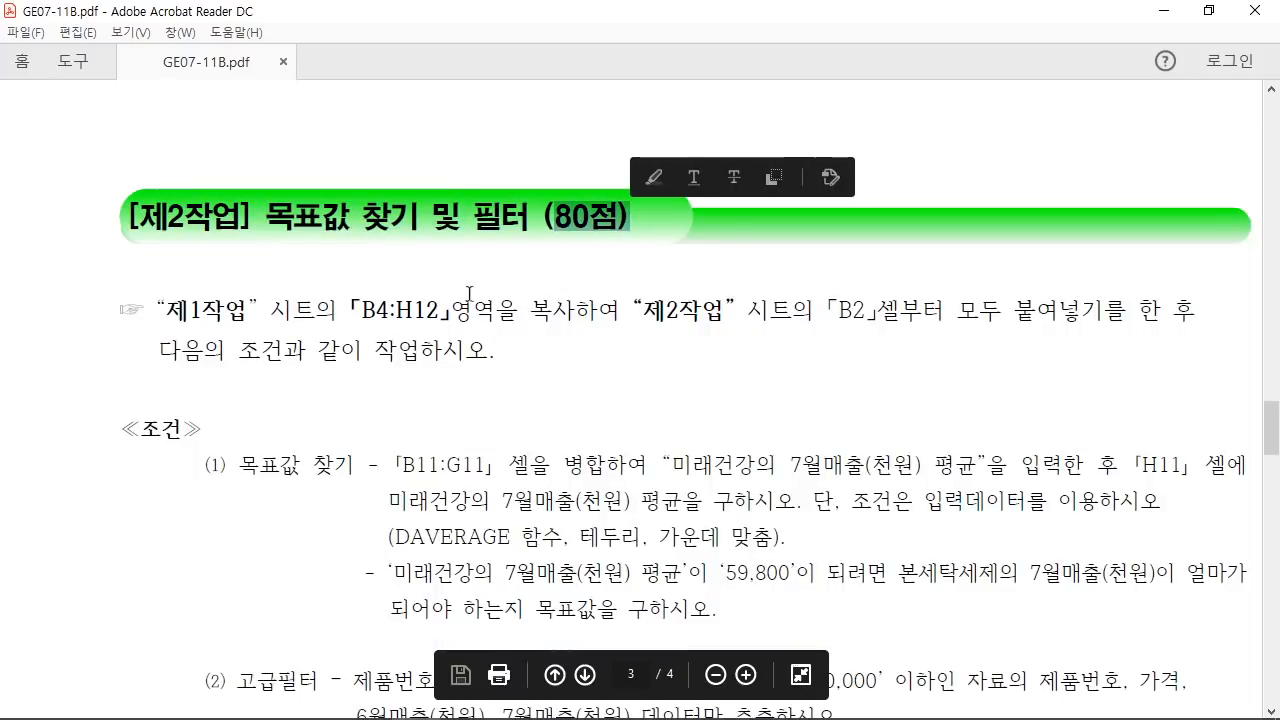
{"action": "left_click_drag", "start_coordinate": [156, 308], "coordinate": [266, 334]}
{"action": "left_click_drag", "start_coordinate": [360, 310], "coordinate": [448, 312]}
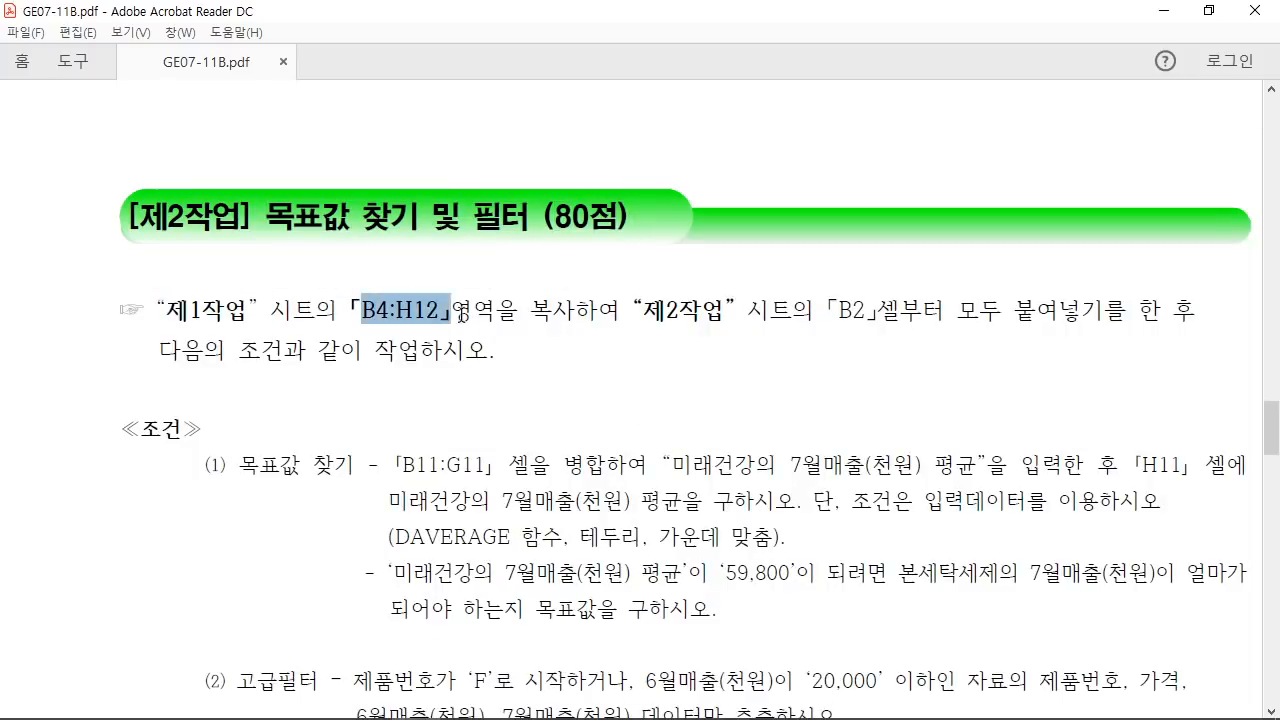
{"action": "left_click_drag", "start_coordinate": [620, 312], "coordinate": [736, 314]}
{"action": "left_click_drag", "start_coordinate": [823, 326], "coordinate": [886, 316]}
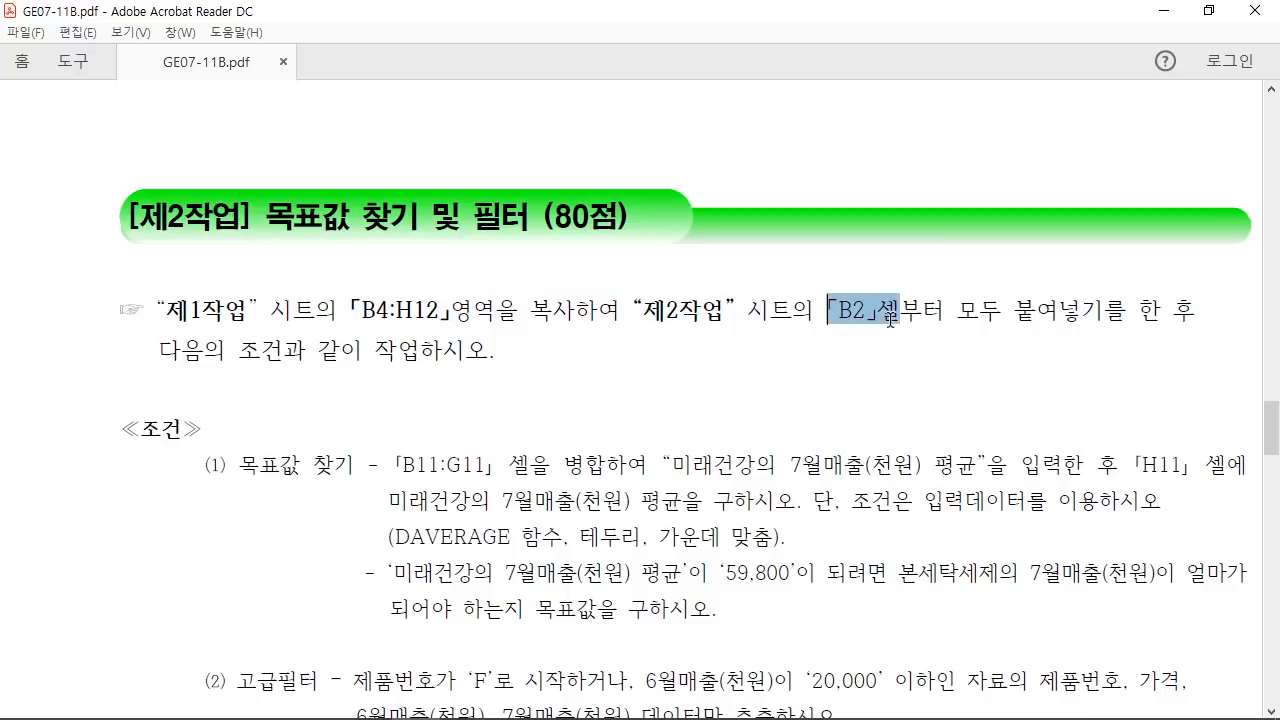
{"action": "left_click", "coordinate": [887, 390]}
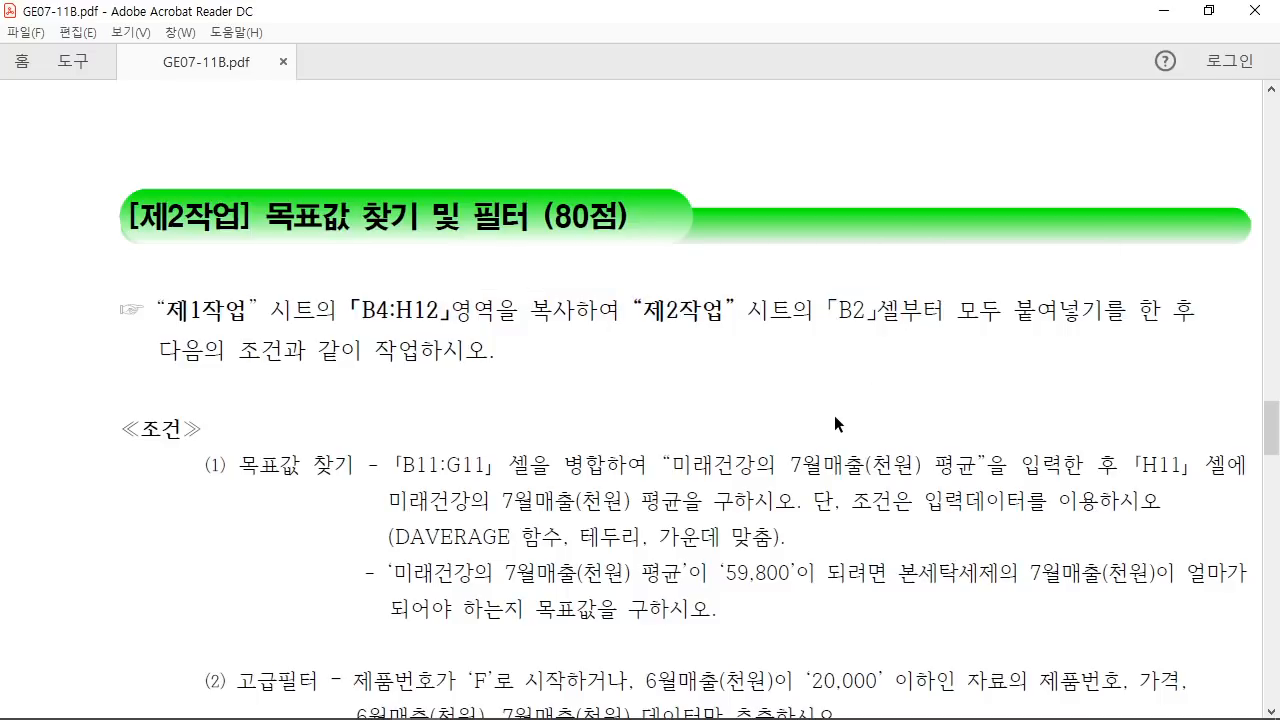
{"action": "scroll", "coordinate": [834, 415], "scroll_direction": "down", "scroll_amount": 1}
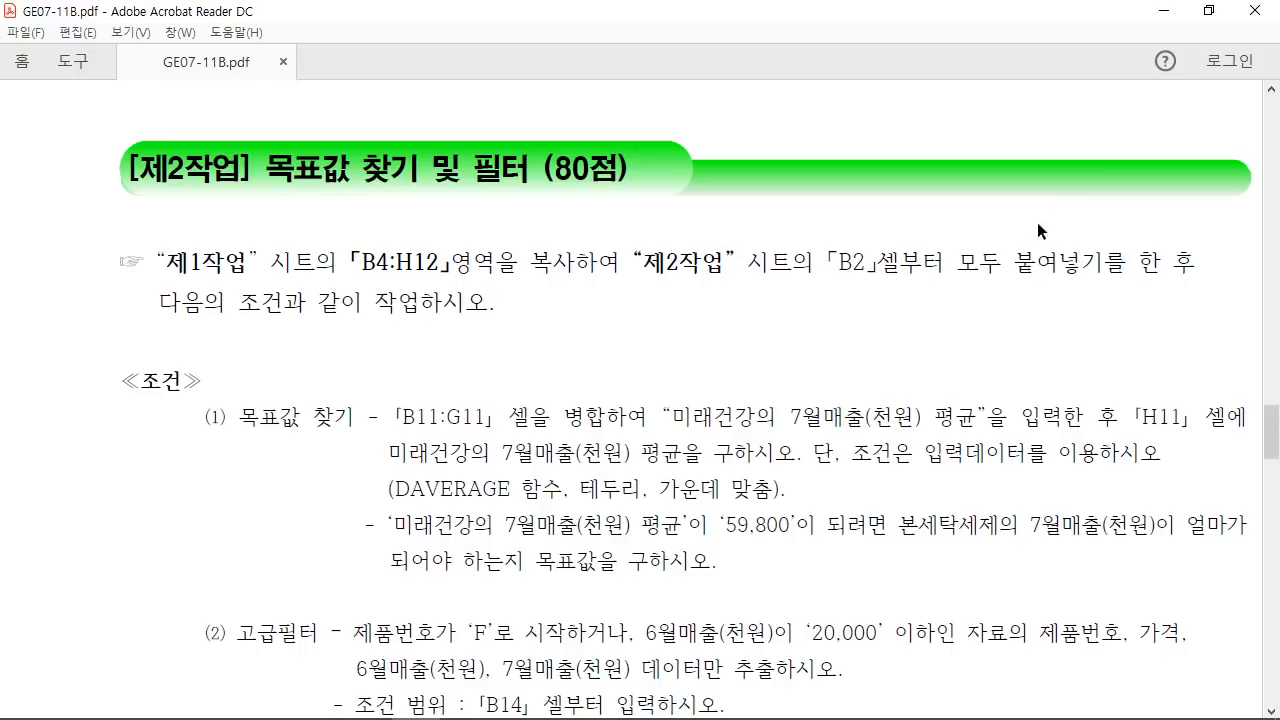
Step: Copy the product table B4:H12 from the 제1작업 sheet
{"action": "left_click", "coordinate": [1211, 16]}
{"action": "left_click", "coordinate": [653, 362]}
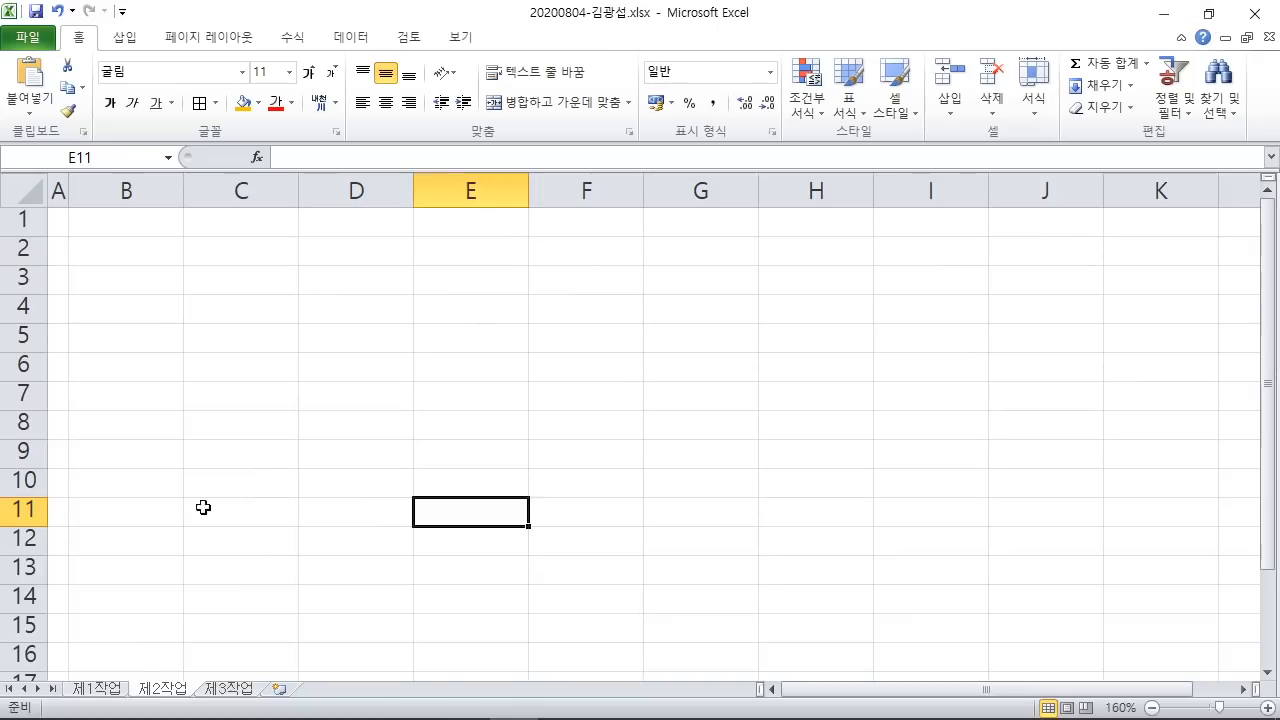
{"action": "left_click", "coordinate": [116, 689]}
{"action": "left_click_drag", "start_coordinate": [83, 337], "coordinate": [718, 600]}
{"action": "right_click", "coordinate": [536, 376]}
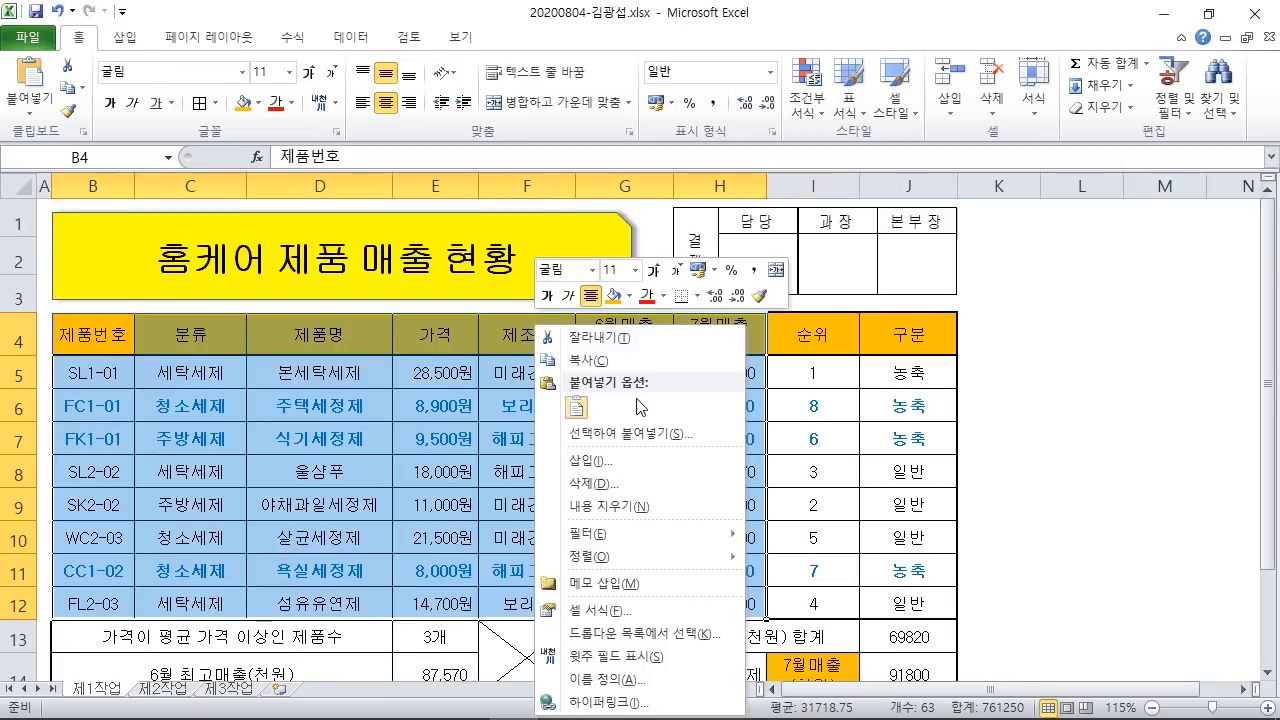
{"action": "left_click", "coordinate": [592, 360]}
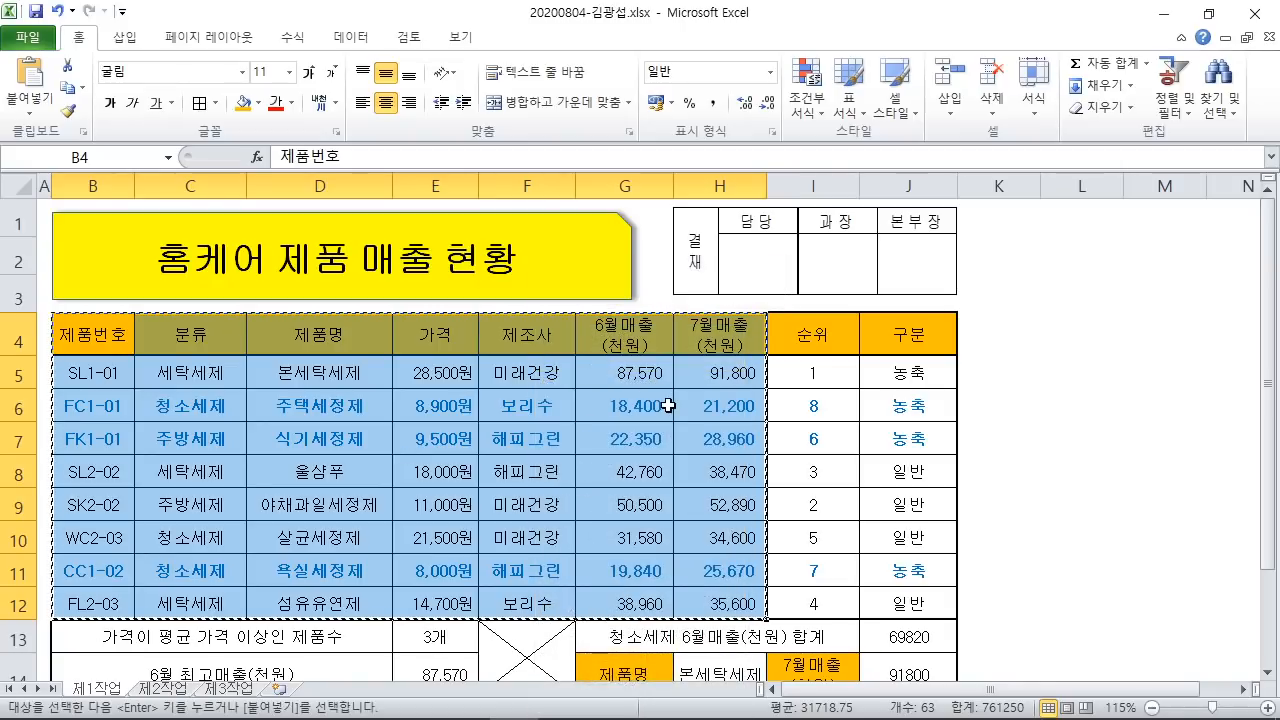
Step: Paste the table at B2 on 제2작업 and autofit column D to the product names
{"action": "left_click", "coordinate": [163, 689]}
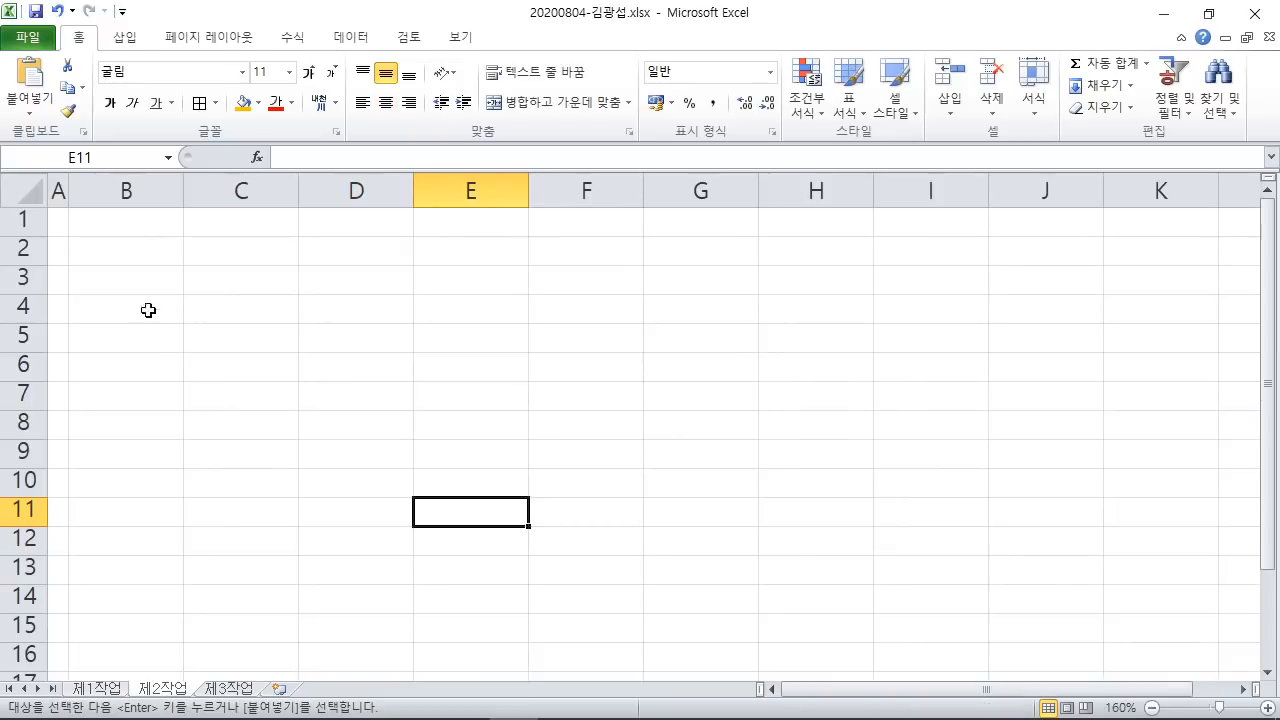
{"action": "left_click", "coordinate": [126, 255]}
{"action": "right_click", "coordinate": [127, 252]}
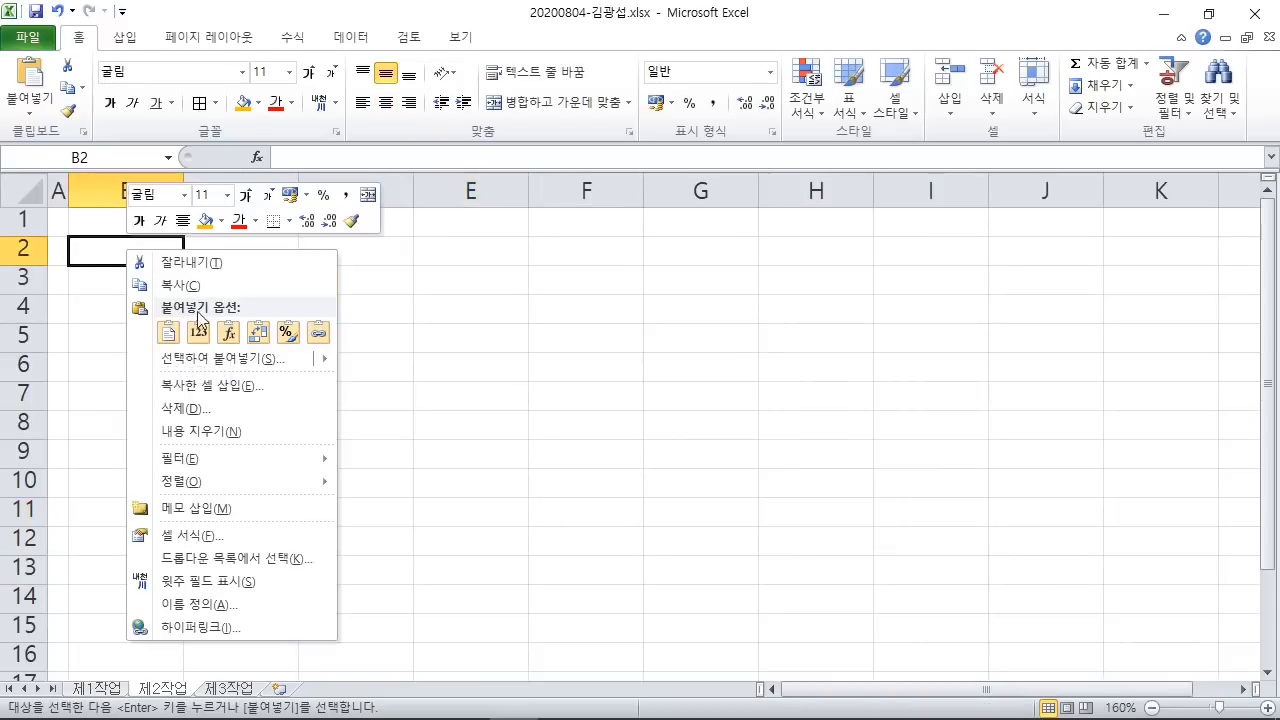
{"action": "left_click", "coordinate": [170, 340]}
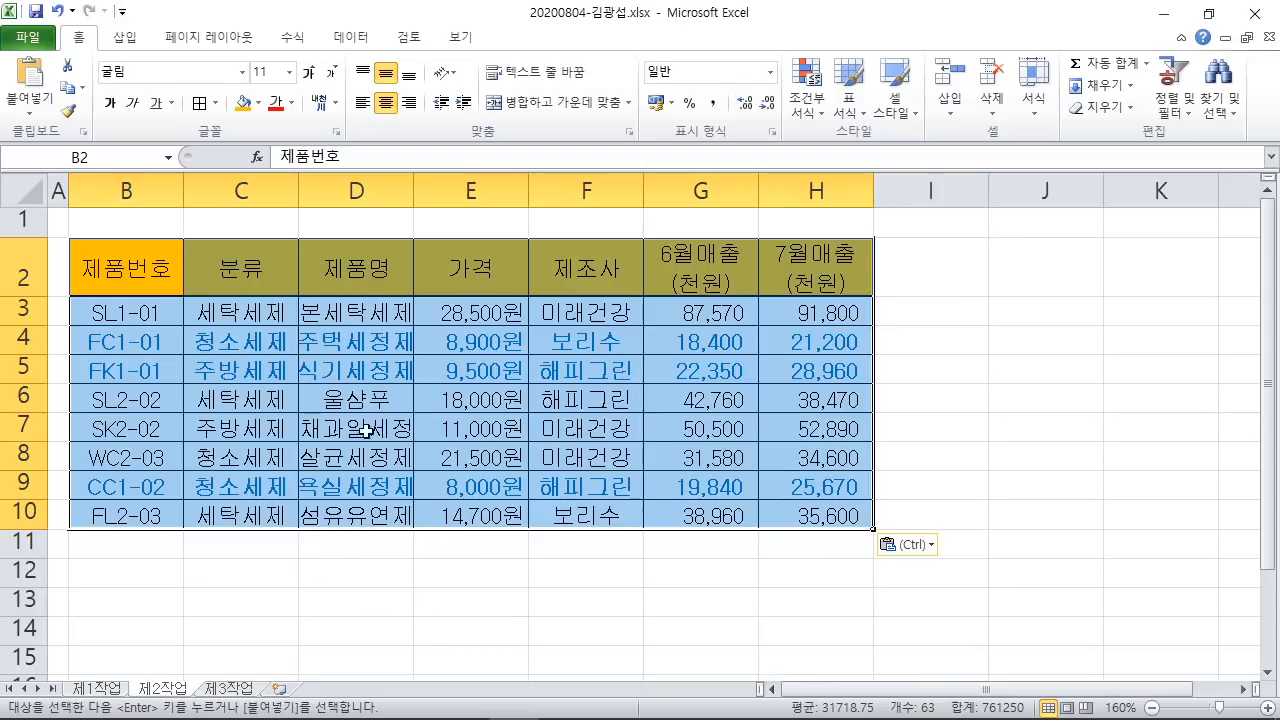
{"action": "double_click", "coordinate": [414, 192]}
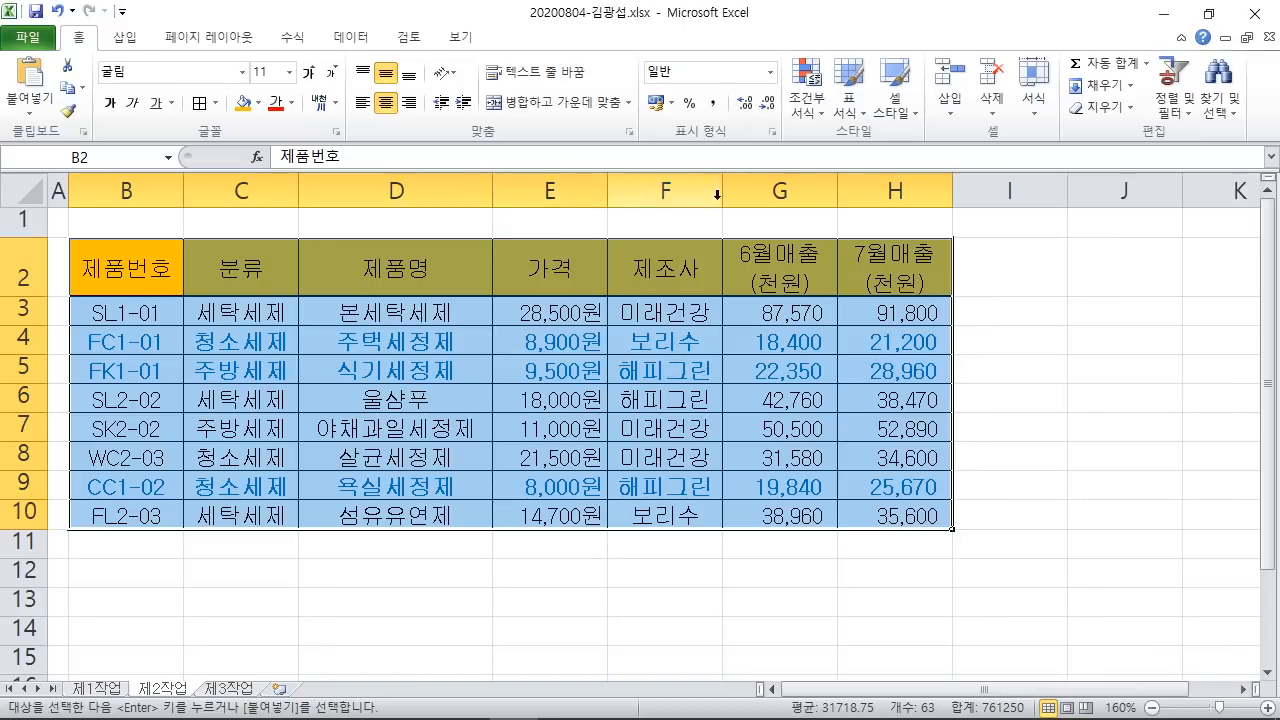
{"action": "left_click", "coordinate": [1124, 368]}
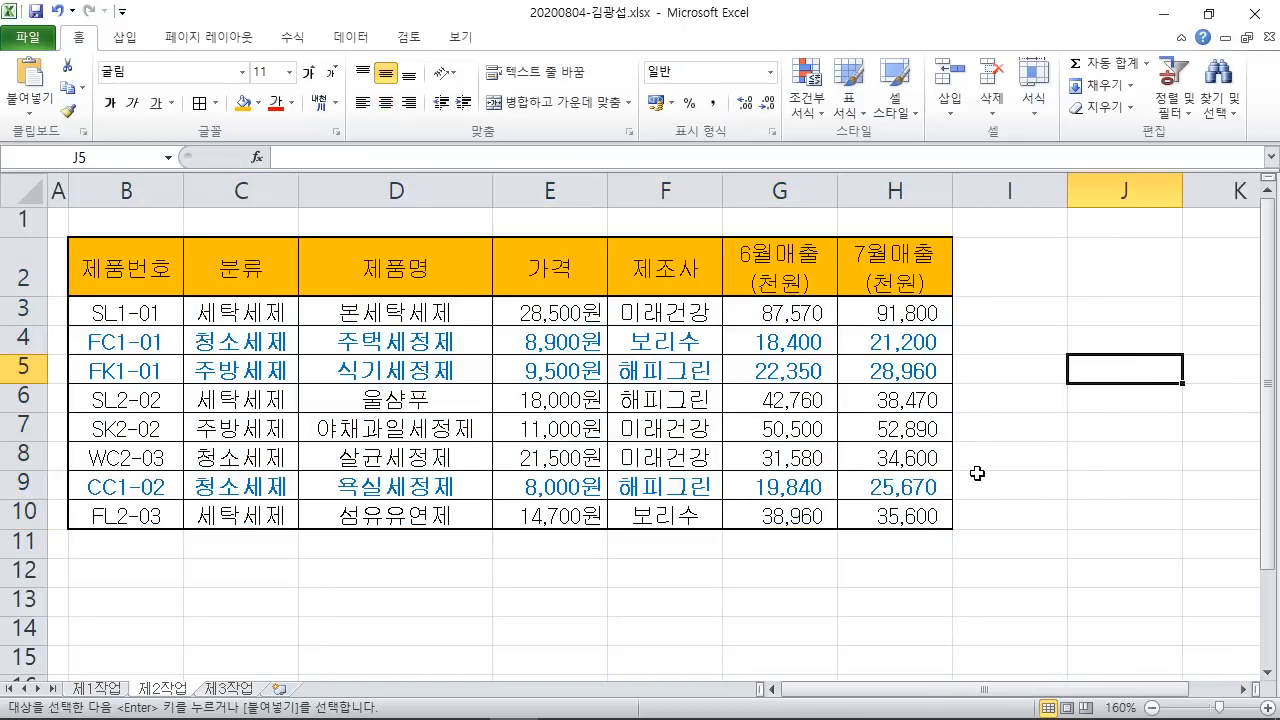
Step: Restore the workbook window and scroll the task PDF to condition (1) on merging B11:G11
{"action": "left_click", "coordinate": [1209, 14]}
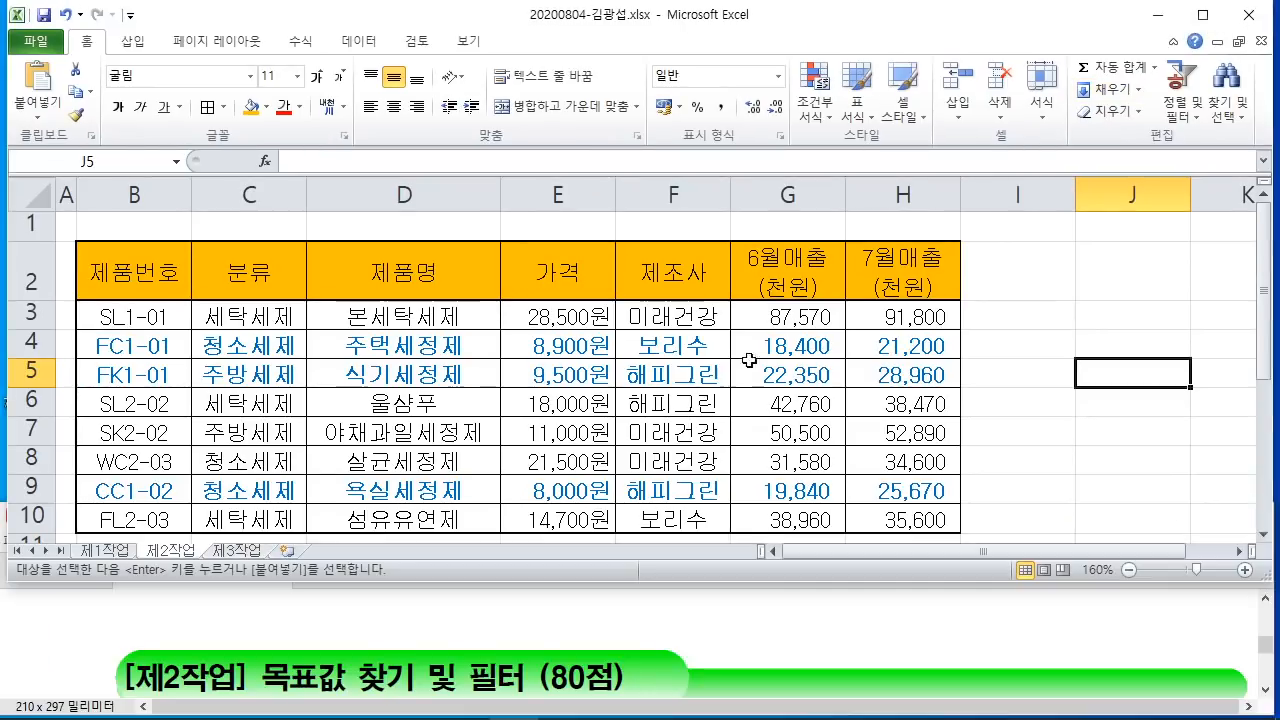
{"action": "left_click", "coordinate": [674, 596]}
{"action": "scroll", "coordinate": [676, 612], "scroll_direction": "down", "scroll_amount": 1}
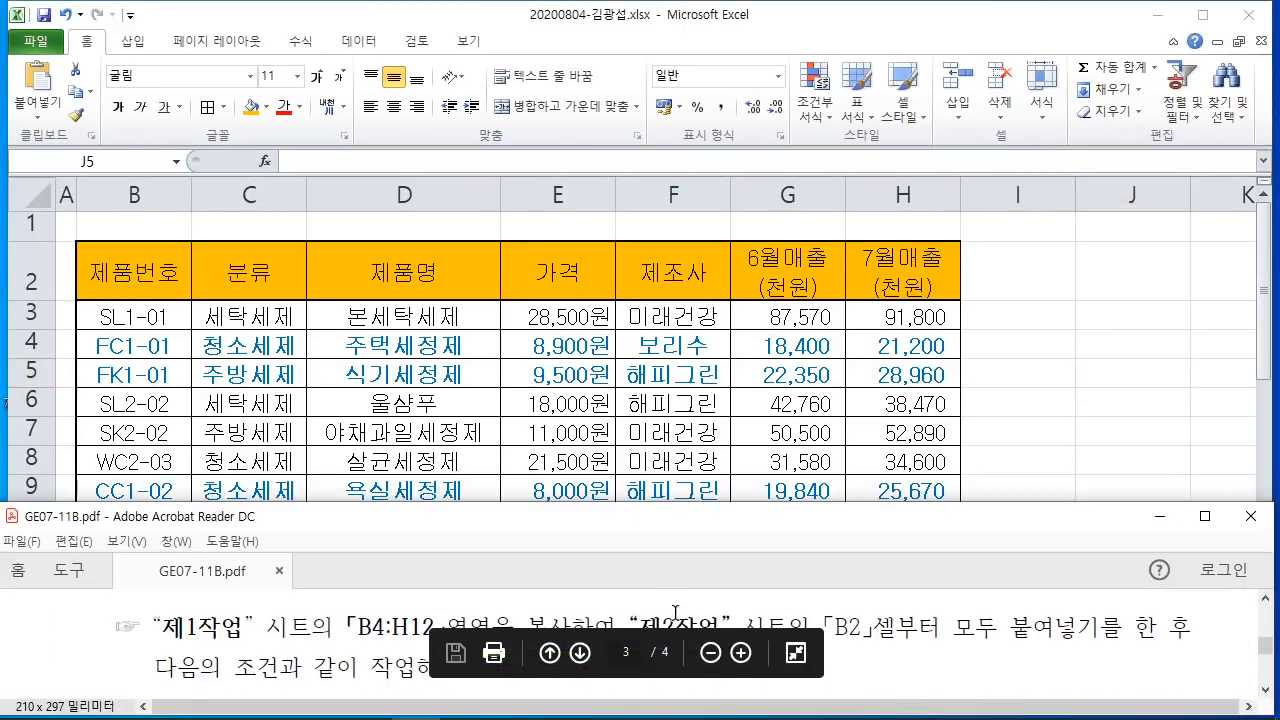
{"action": "scroll", "coordinate": [676, 612], "scroll_direction": "down", "scroll_amount": 3}
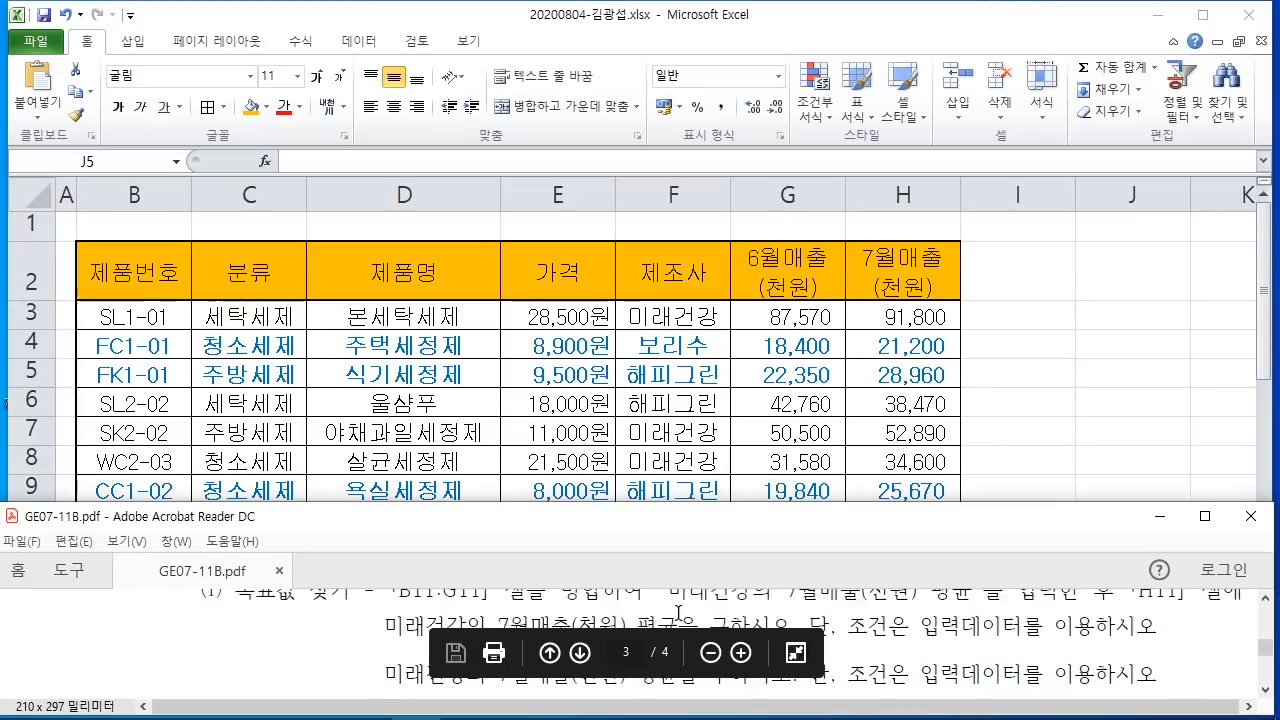
{"action": "scroll", "coordinate": [678, 612], "scroll_direction": "down", "scroll_amount": 3}
{"action": "scroll", "coordinate": [685, 630], "scroll_direction": "up", "scroll_amount": 4}
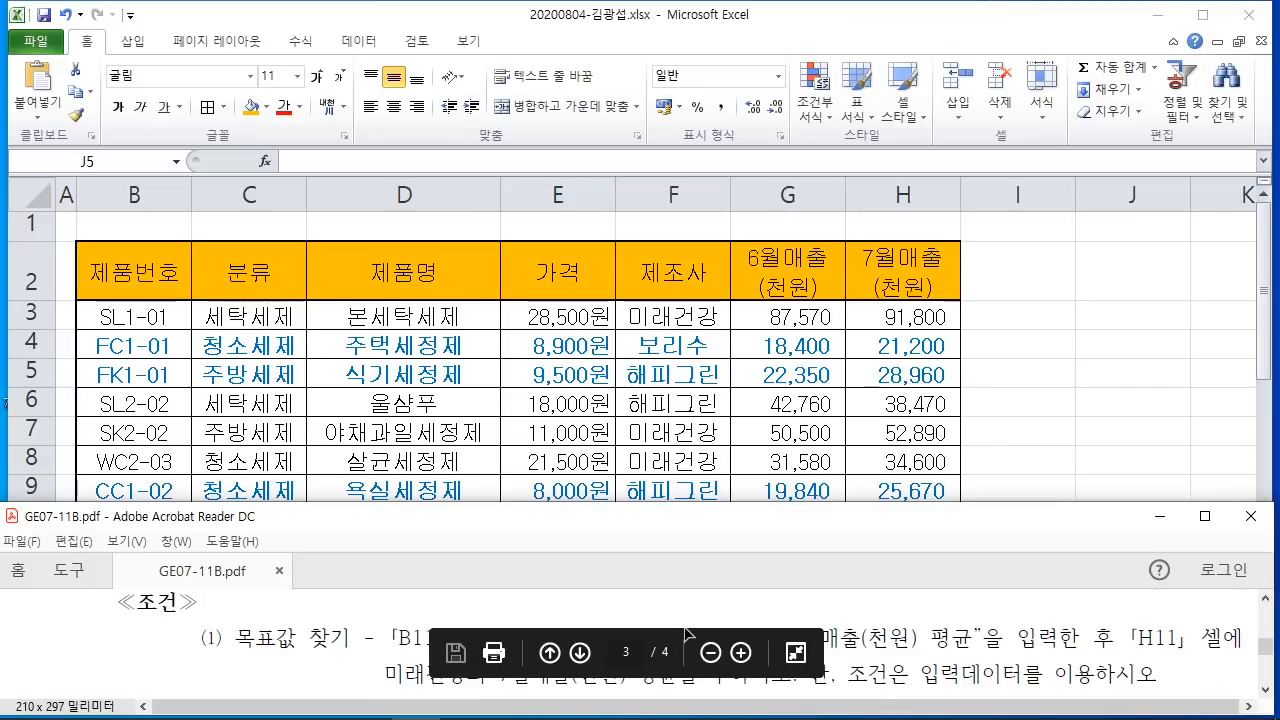
{"action": "left_click_drag", "start_coordinate": [600, 506], "coordinate": [602, 448]}
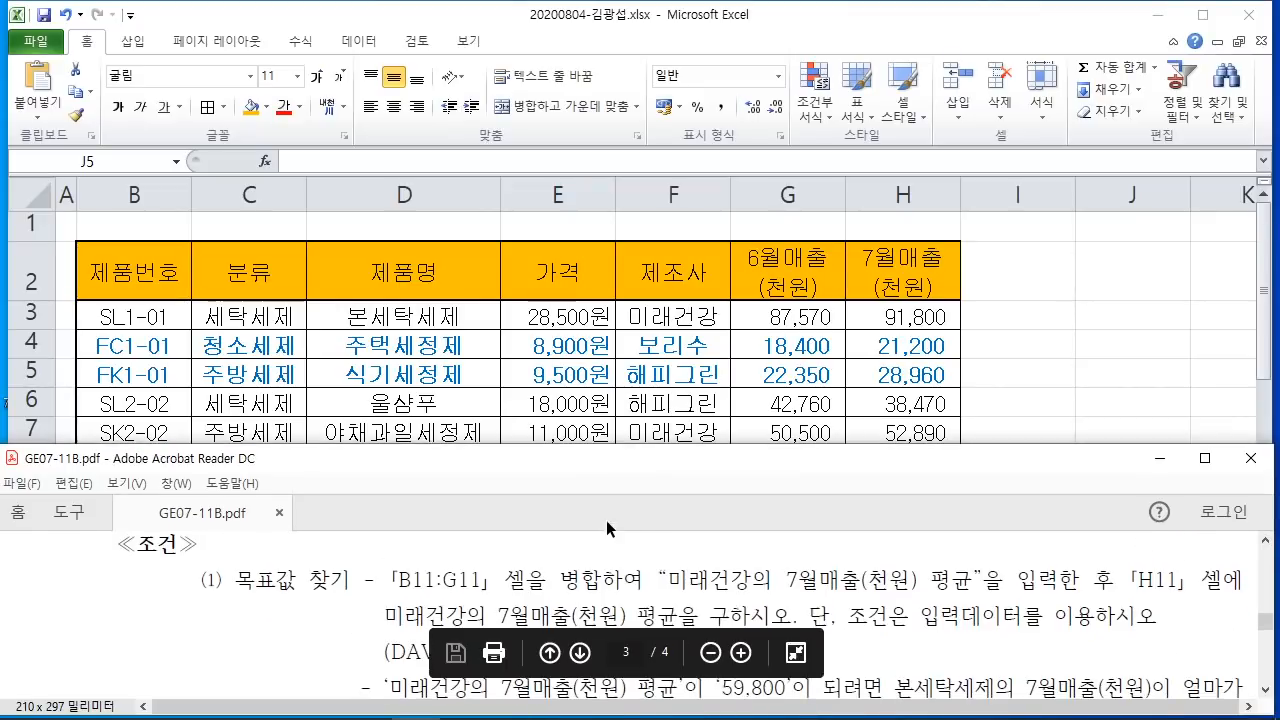
Step: Position the PDF below the workbook so row 12 shows, then reactivate Excel
{"action": "left_click", "coordinate": [1112, 295]}
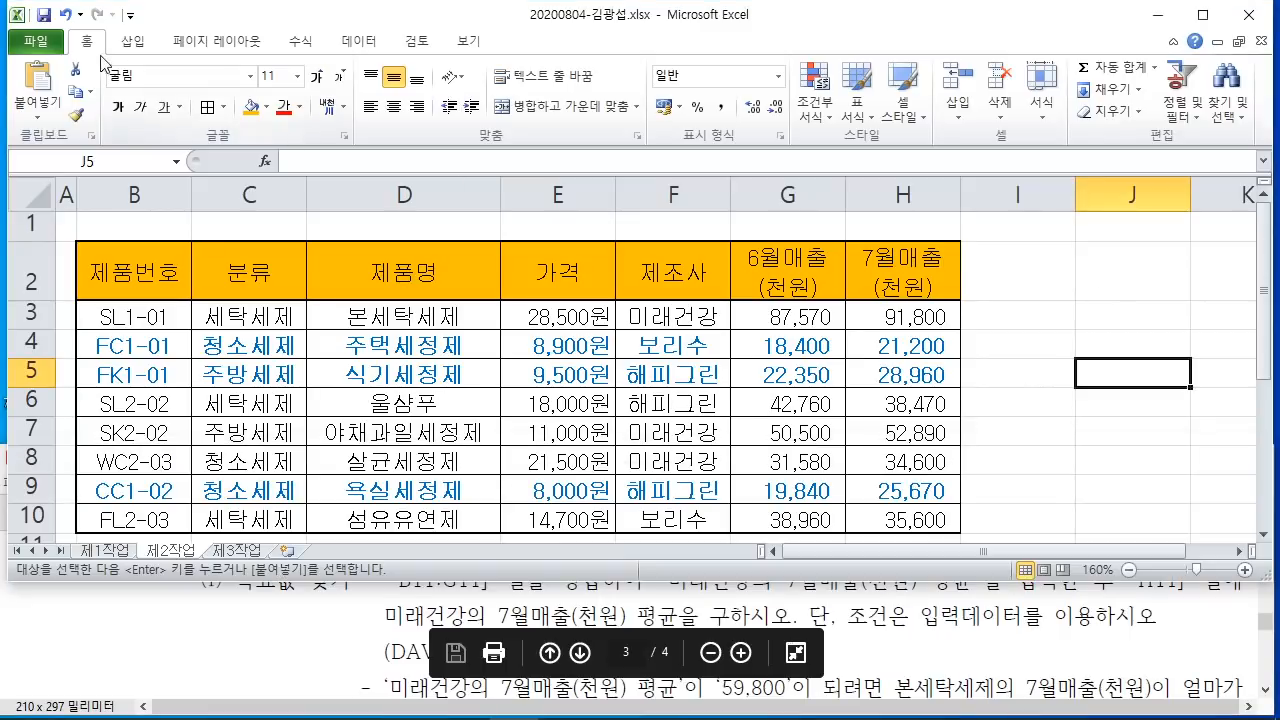
{"action": "scroll", "coordinate": [463, 310], "scroll_direction": "down", "scroll_amount": 1}
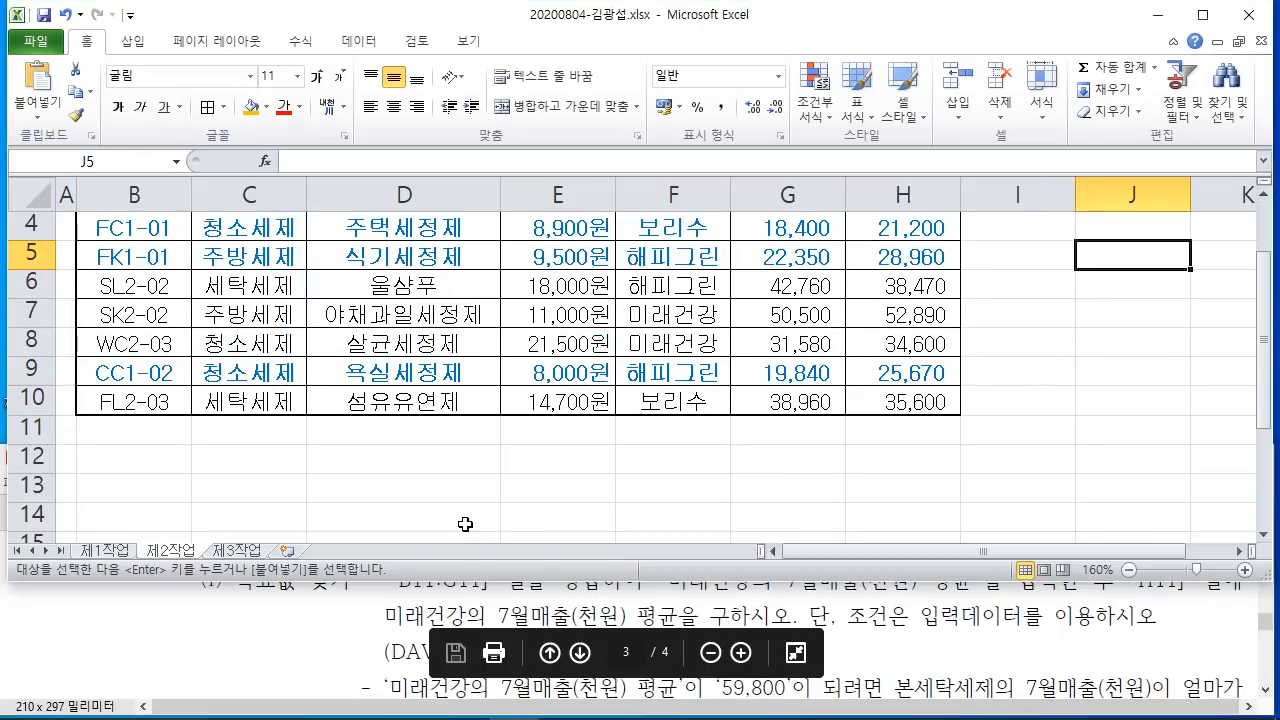
{"action": "left_click", "coordinate": [413, 585]}
{"action": "left_click_drag", "start_coordinate": [437, 470], "coordinate": [434, 496]}
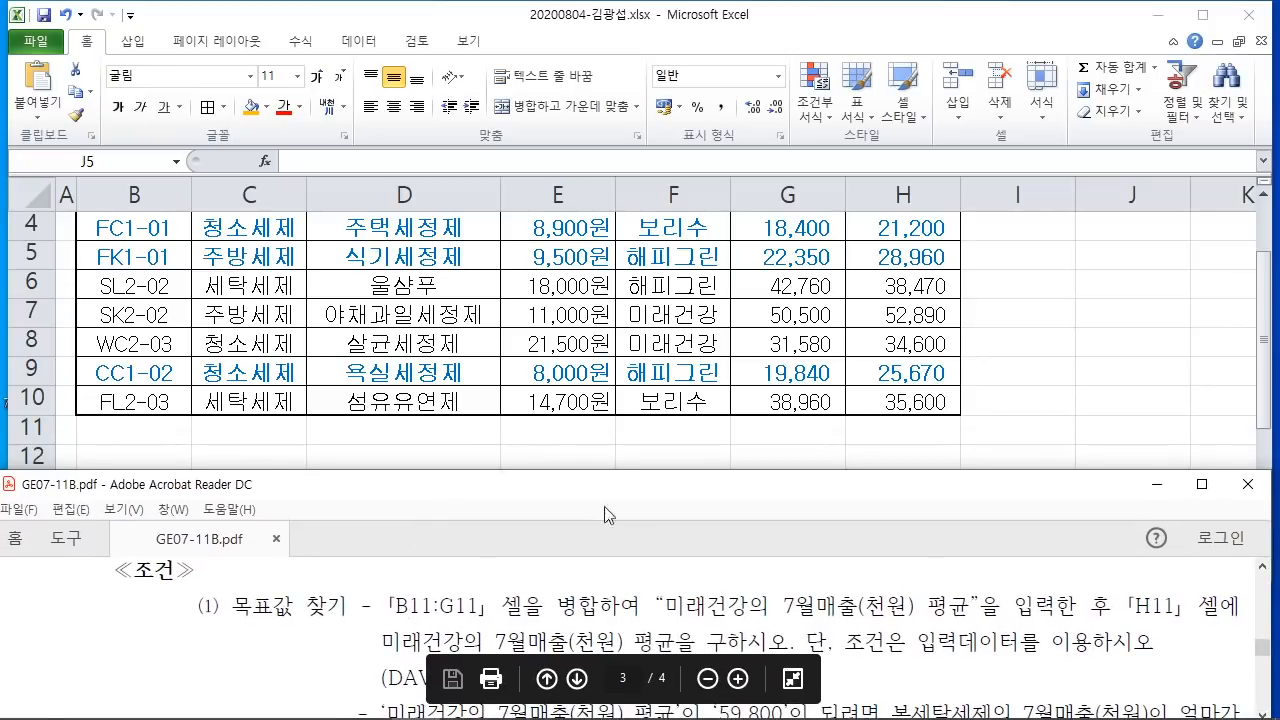
{"action": "left_click", "coordinate": [529, 436]}
Step: Merge and center B11:G11 and enter the label 미래건강의 7월매출(천원) 평균
{"action": "left_click_drag", "start_coordinate": [123, 438], "coordinate": [811, 447]}
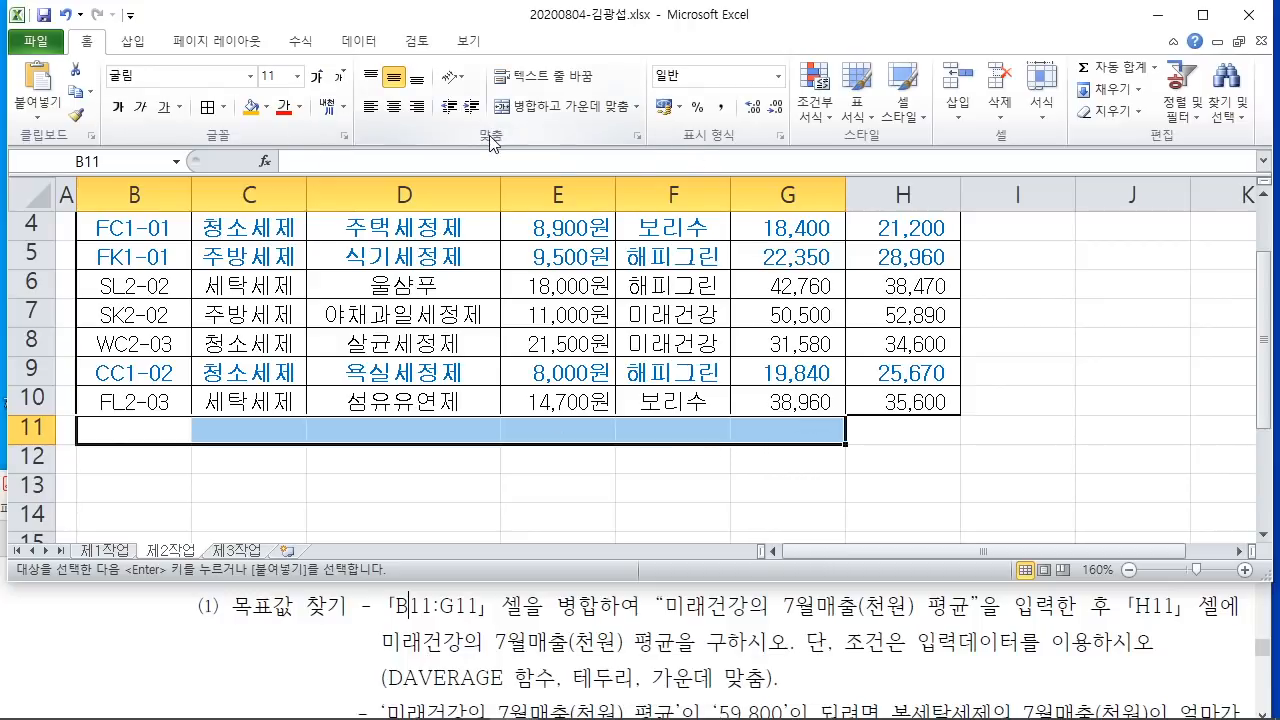
{"action": "mouse_move", "coordinate": [480, 92]}
{"action": "left_mouse_down"}
{"action": "mouse_move", "coordinate": [655, 122]}
{"action": "mouse_move", "coordinate": [757, 261]}
{"action": "left_mouse_up"}
{"action": "key", "text": "Escape"}
{"action": "left_click", "coordinate": [548, 111]}
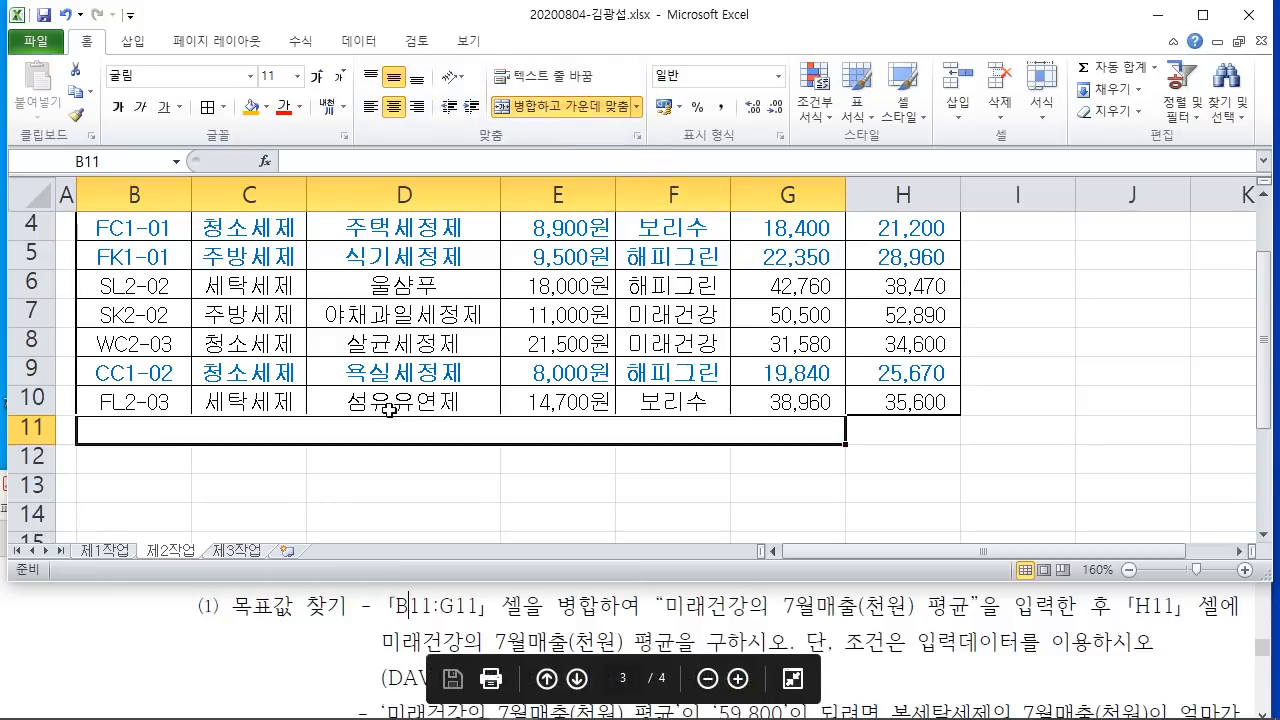
{"action": "type", "text": "ALFO"}
{"action": "key", "text": "BackSpace"}
{"action": "key", "text": "BackSpace"}
{"action": "key", "text": "BackSpace"}
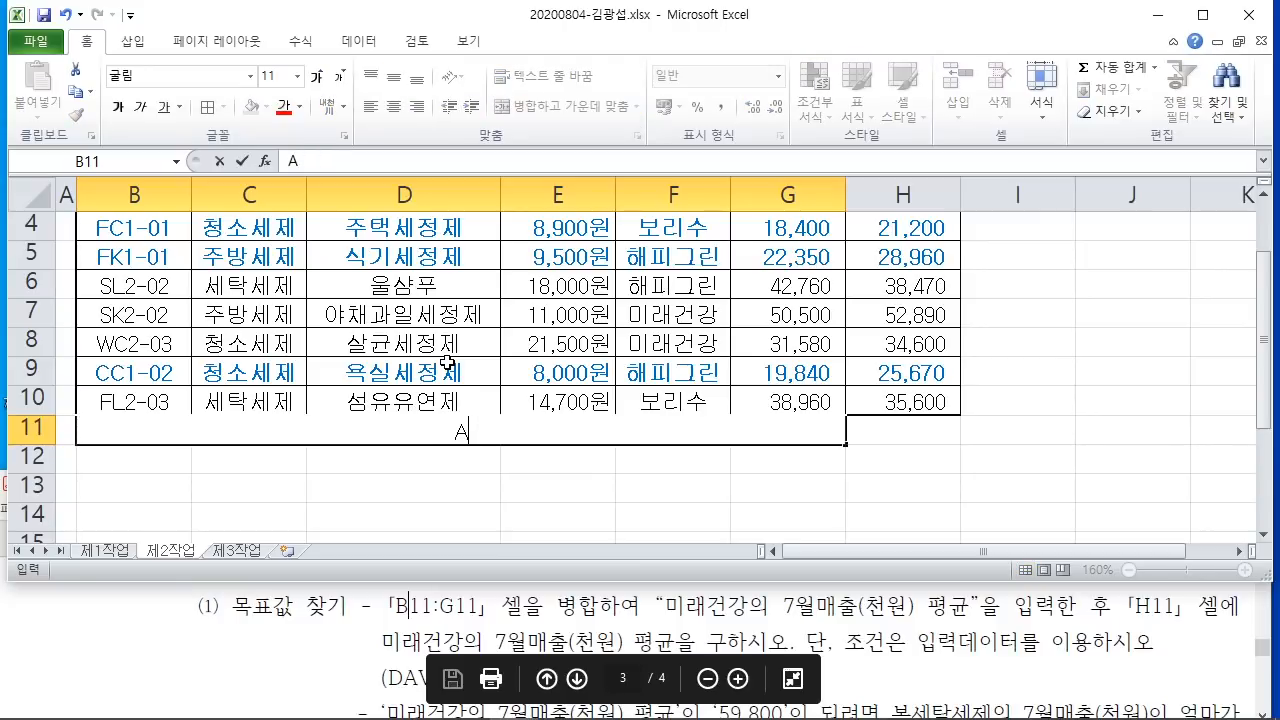
{"action": "type", "text": "미래"}
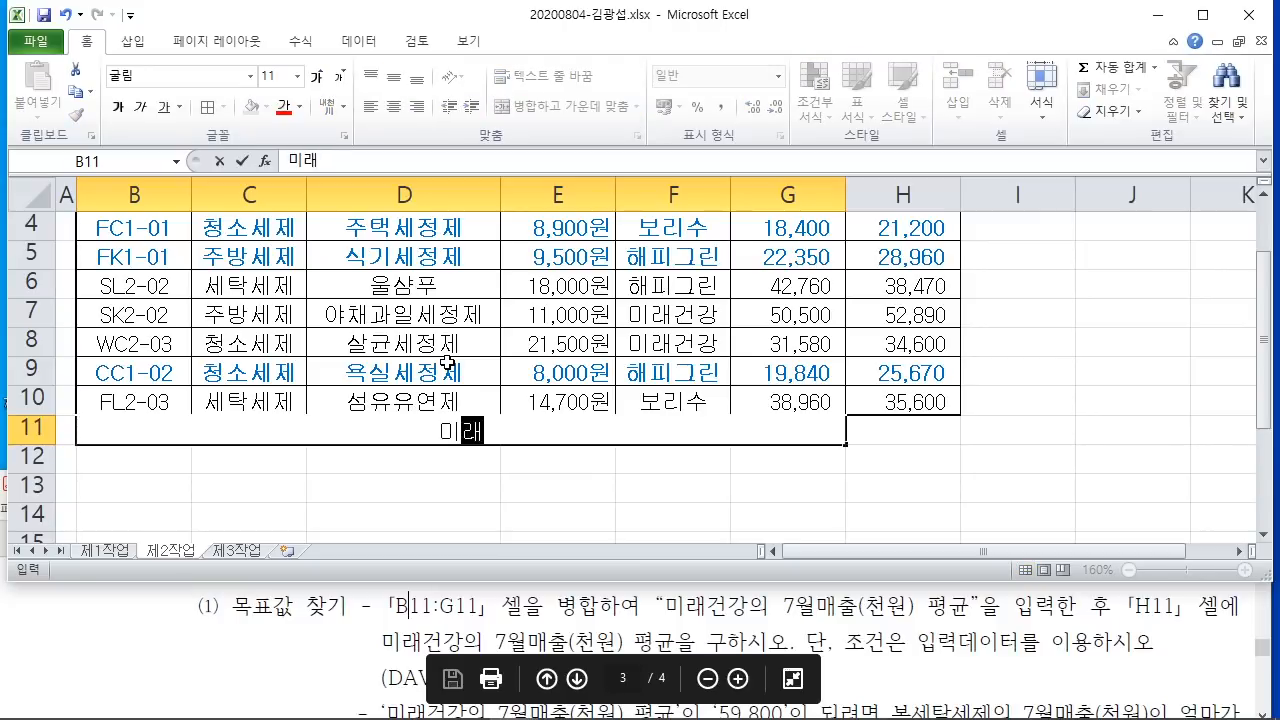
{"action": "type", "text": "건ㄱ강의 7"}
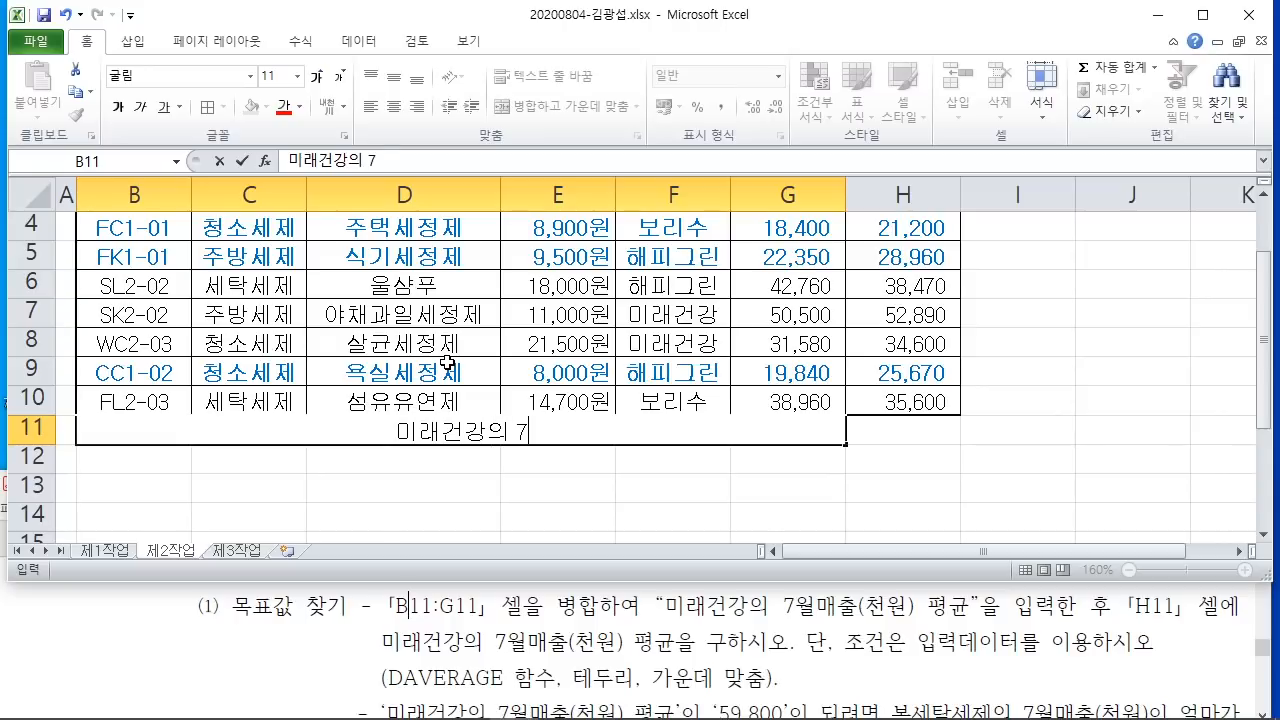
{"action": "type", "text": "월매출"}
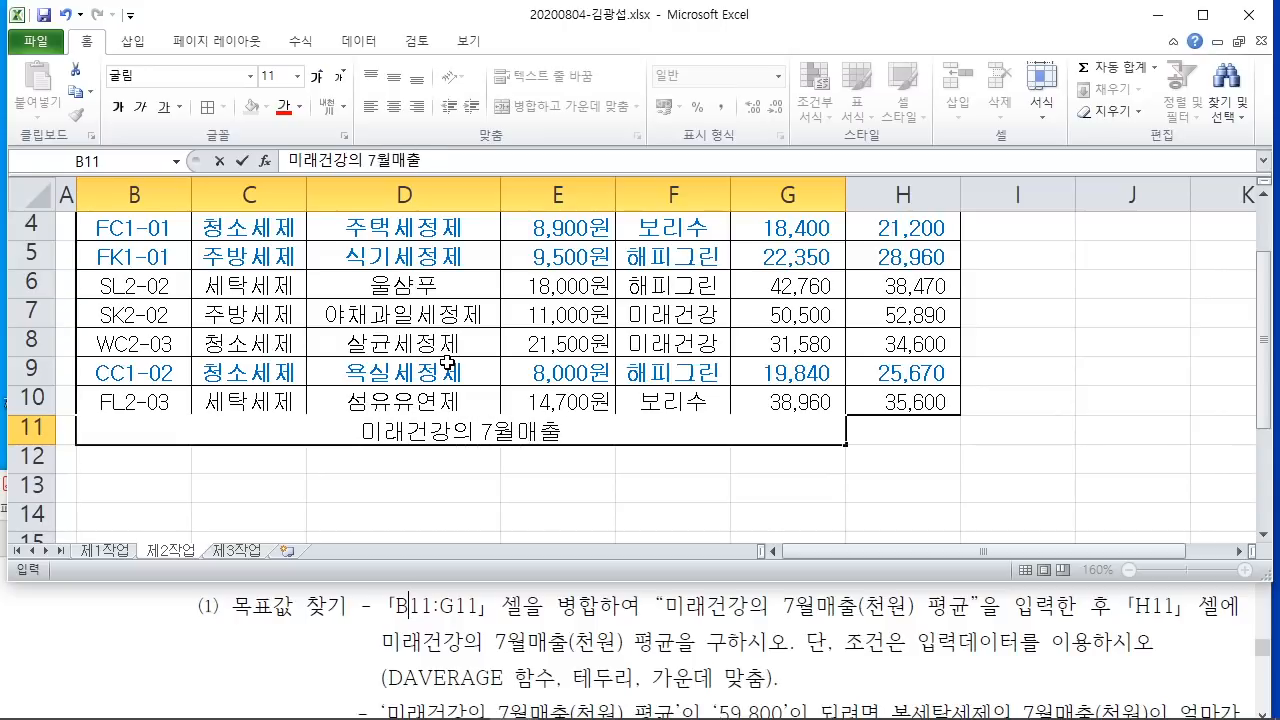
{"action": "type", "text": "(처천원) 평"}
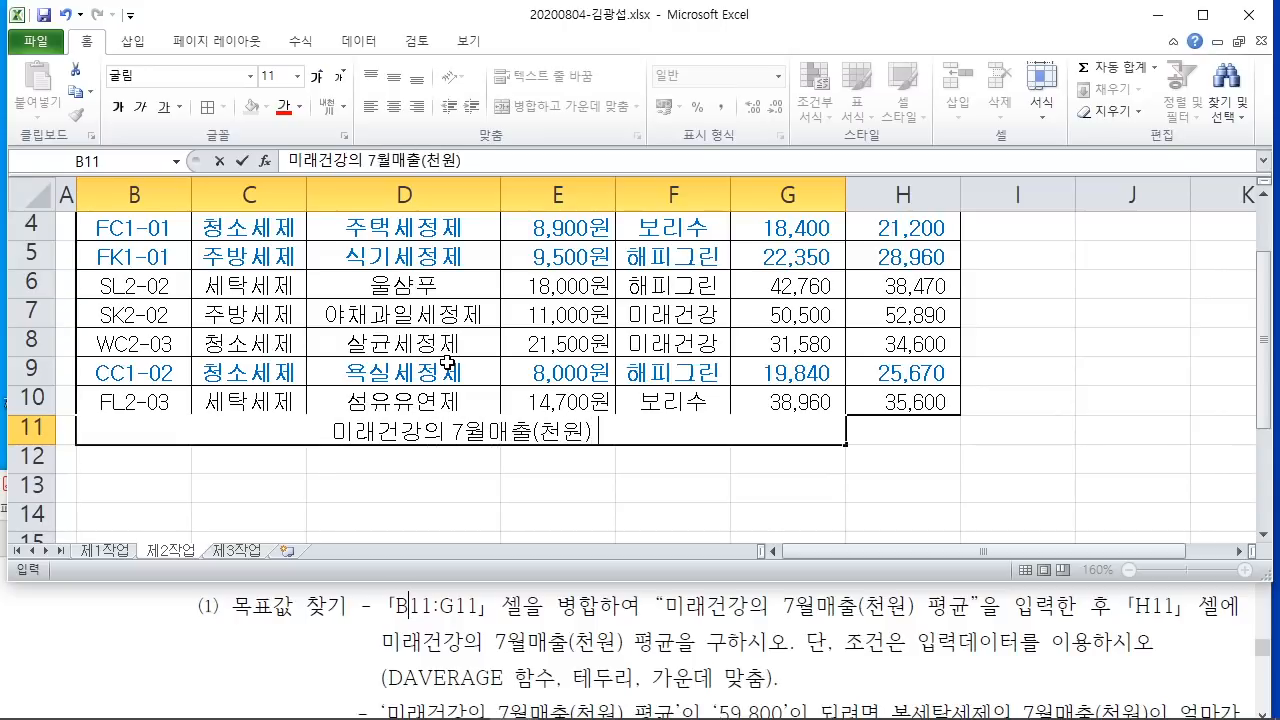
{"action": "type", "text": "균"}
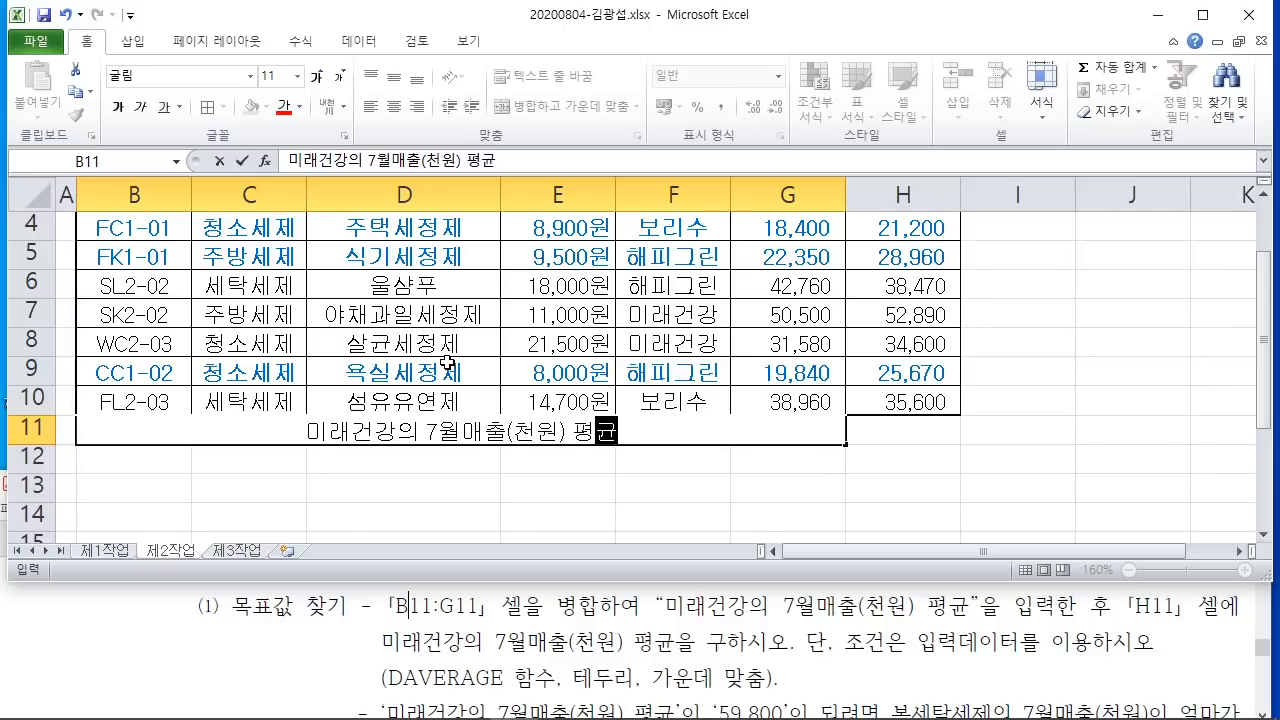
{"action": "left_click", "coordinate": [740, 477]}
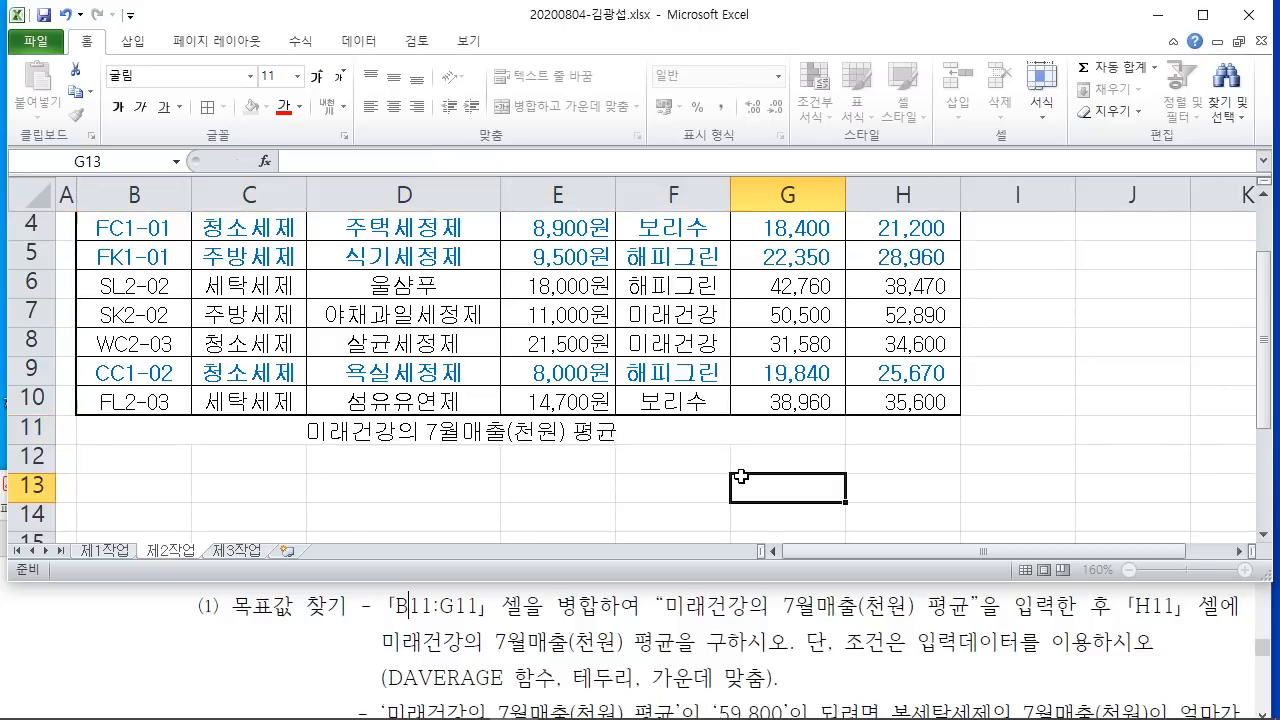
Step: Select H11, note the DAVERAGE requirement, and search Insert Function for DAVERAGE
{"action": "left_click", "coordinate": [894, 429]}
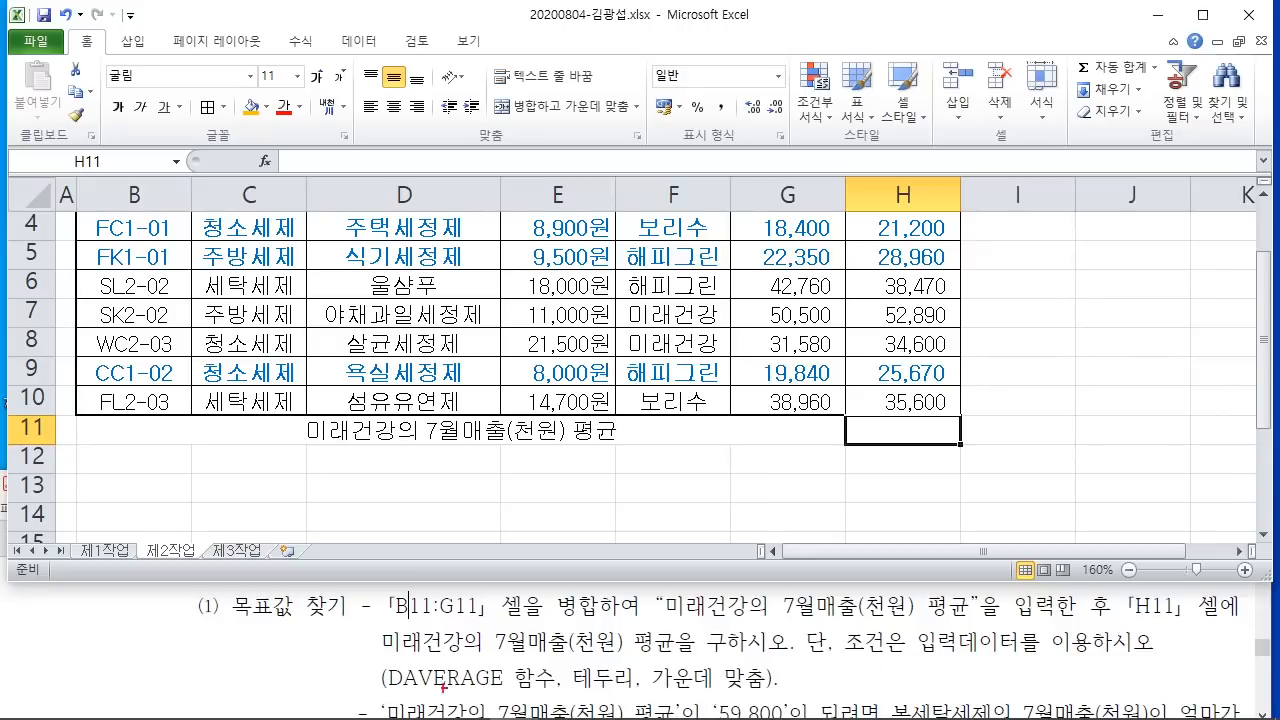
{"action": "left_click_drag", "start_coordinate": [362, 698], "coordinate": [477, 691]}
{"action": "left_click_drag", "start_coordinate": [372, 700], "coordinate": [558, 700]}
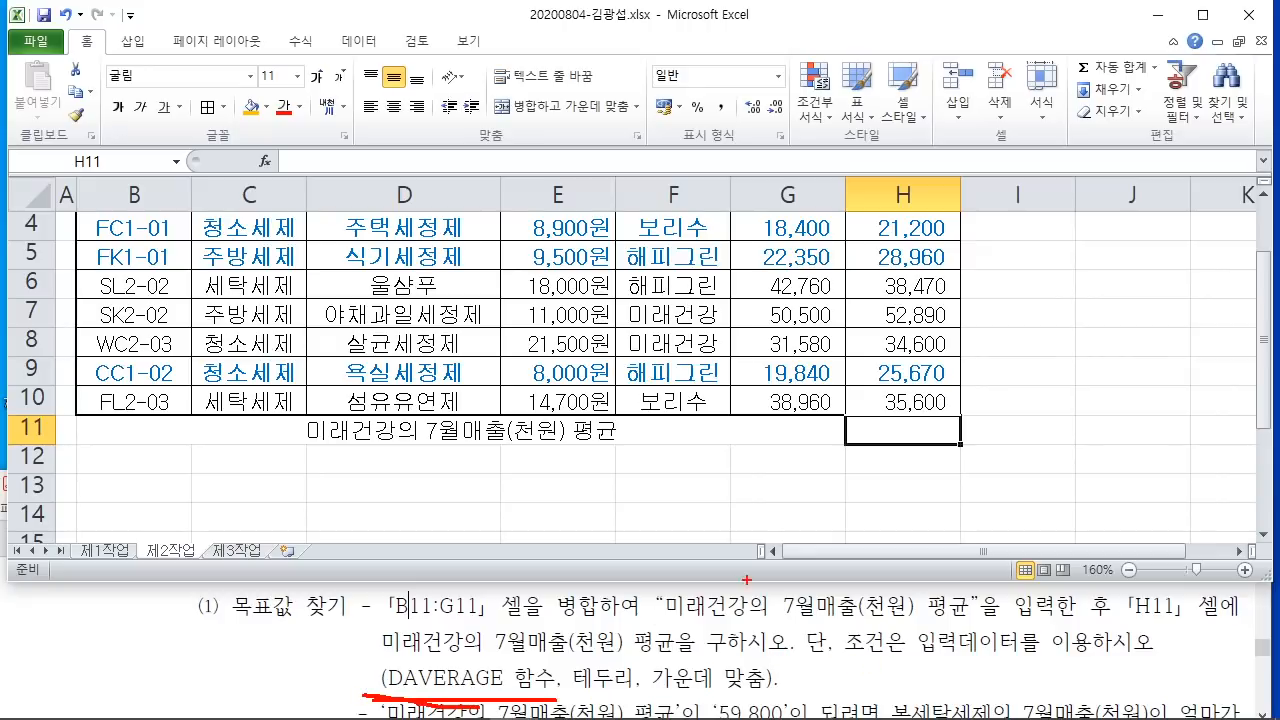
{"action": "key", "text": "Escape"}
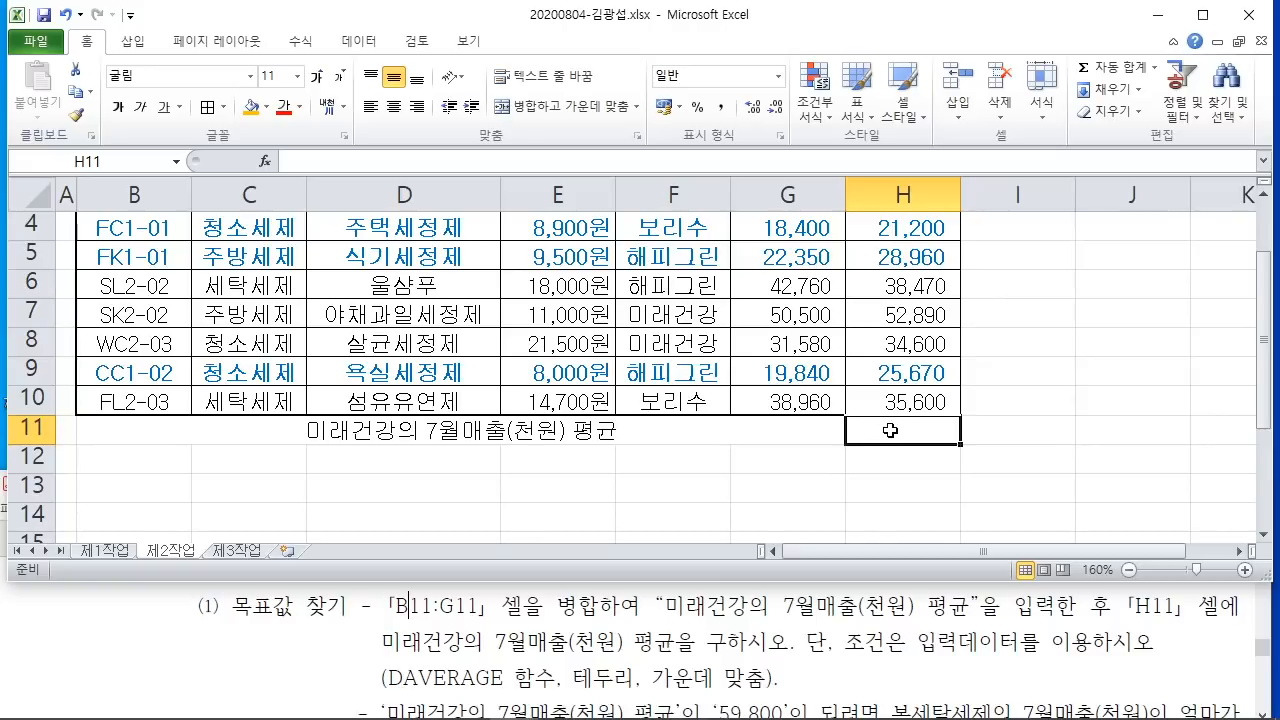
{"action": "left_click", "coordinate": [265, 162]}
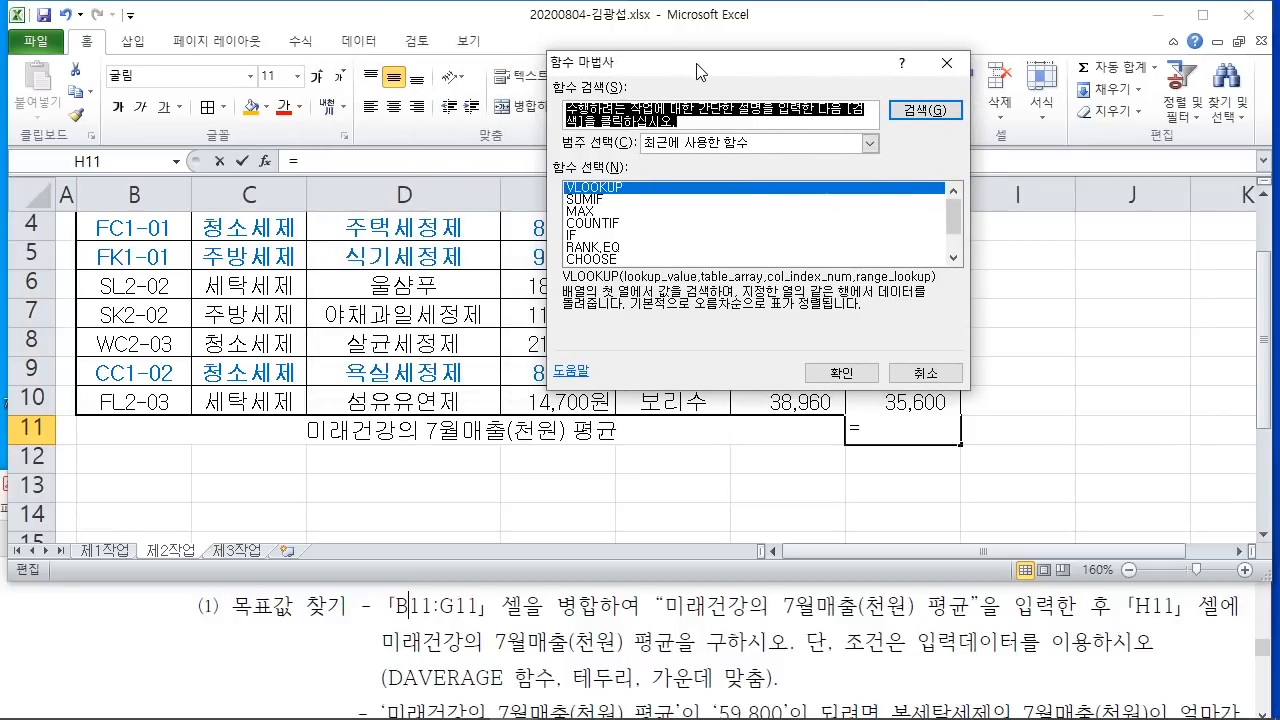
{"action": "type", "text": "ㅇ"}
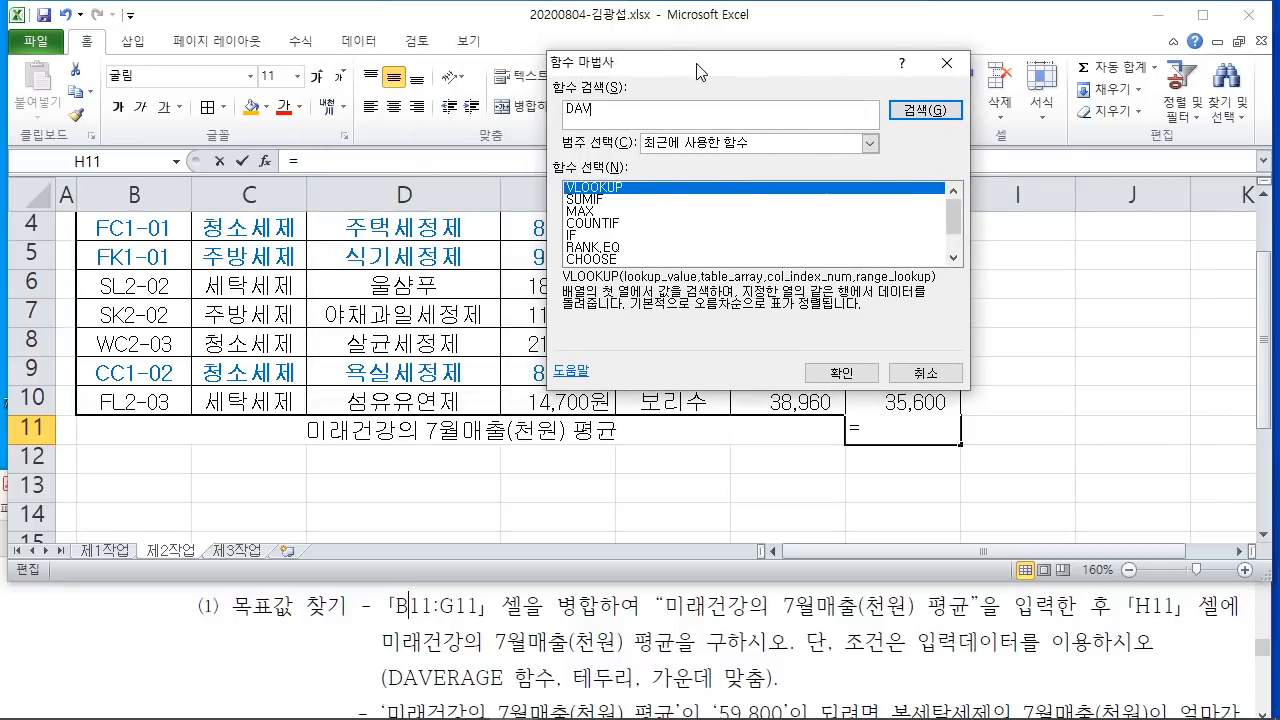
{"action": "key", "text": "Return"}
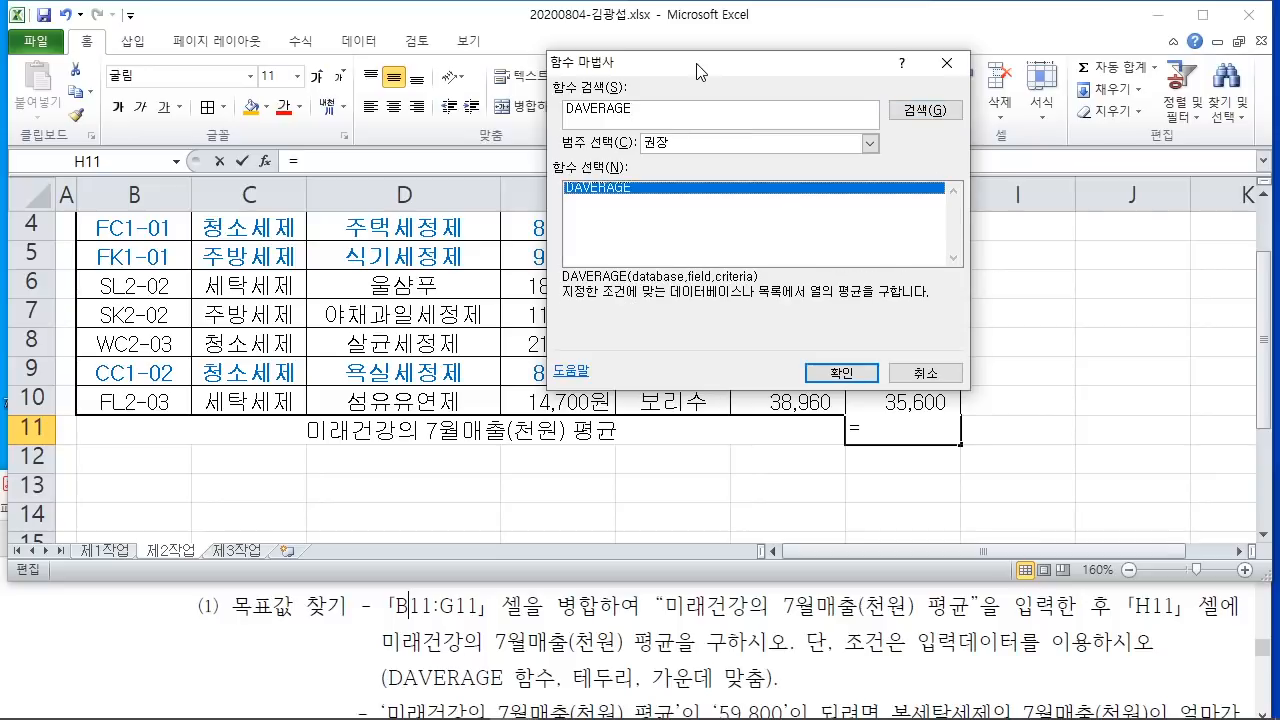
Step: Open DAVERAGE's arguments and set the database to the whole table B2:H10
{"action": "left_click", "coordinate": [842, 373]}
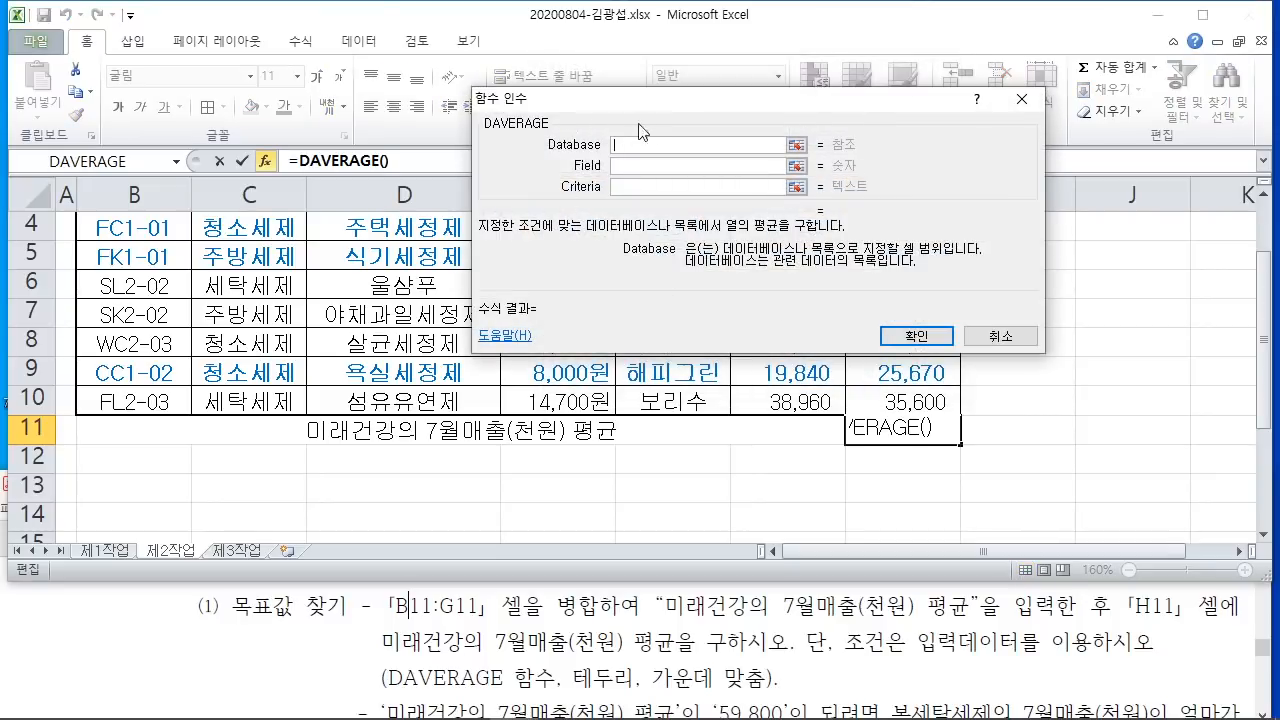
{"action": "left_click_drag", "start_coordinate": [667, 112], "coordinate": [804, 74]}
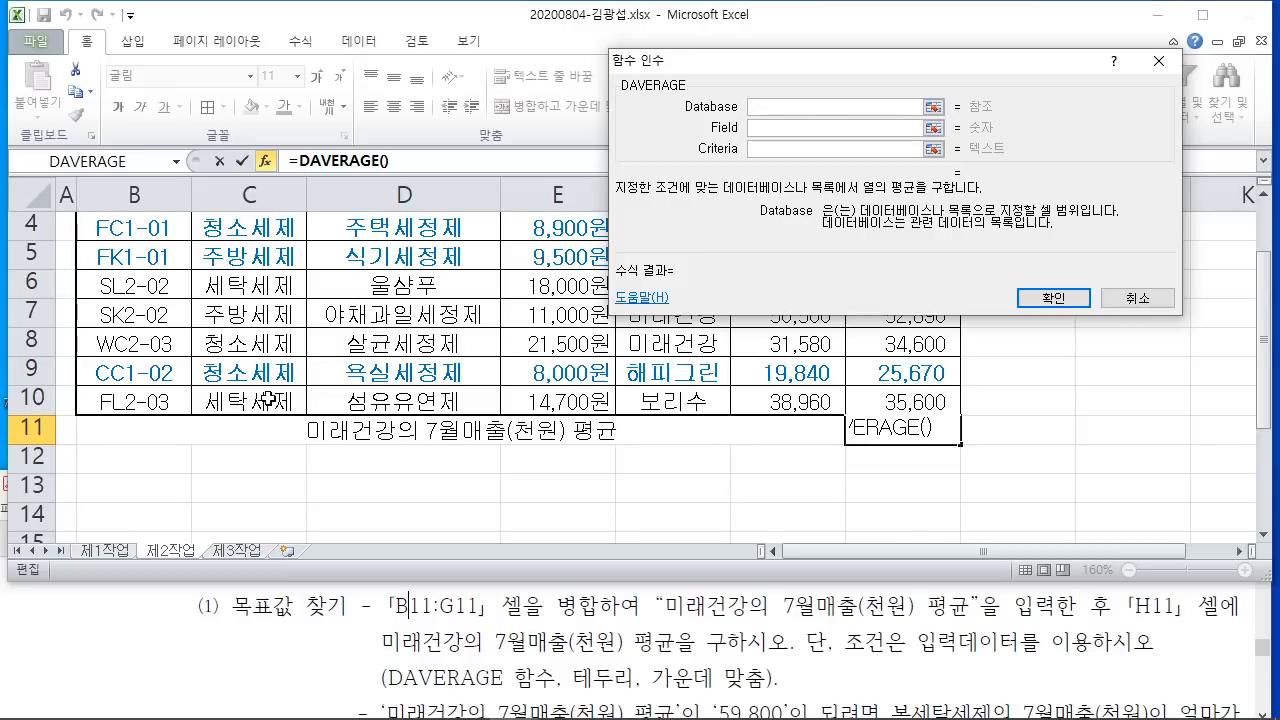
{"action": "scroll", "coordinate": [268, 400], "scroll_direction": "up", "scroll_amount": 1}
{"action": "left_click_drag", "start_coordinate": [130, 284], "coordinate": [918, 508]}
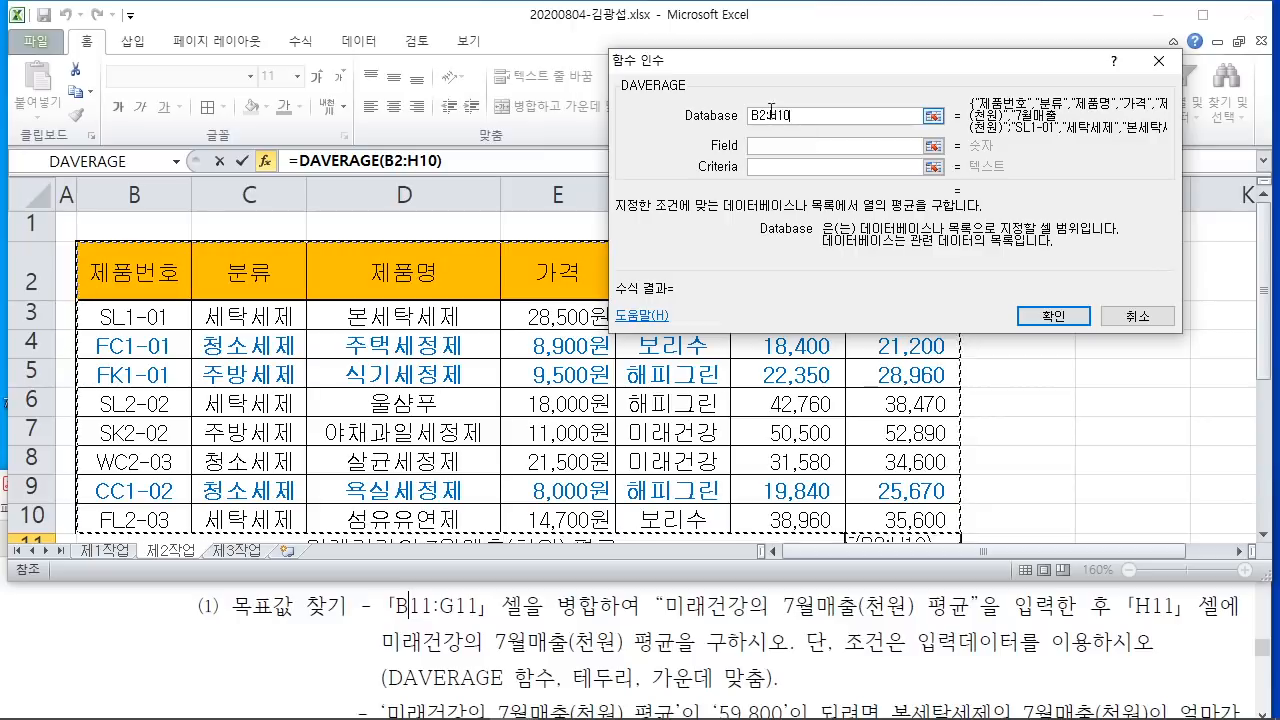
{"action": "left_click", "coordinate": [766, 147]}
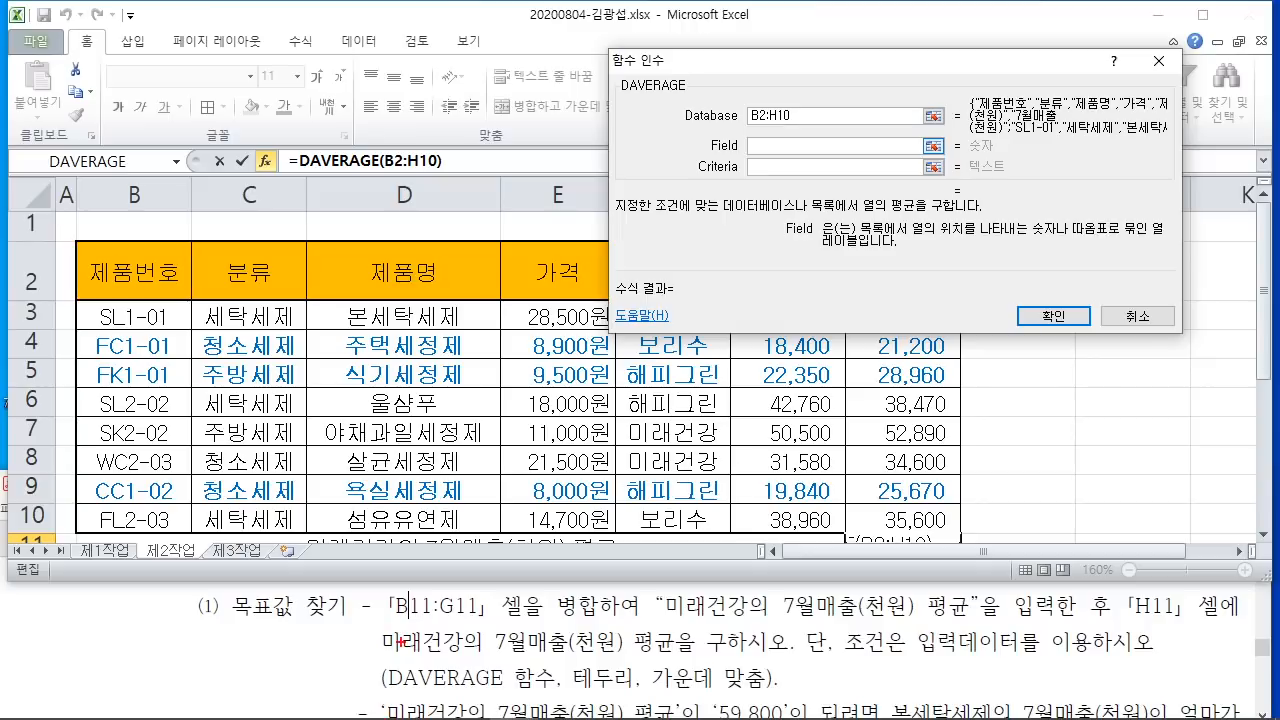
Step: Set the field argument to the 7월매출(천원) header H2
{"action": "mouse_move", "coordinate": [382, 660]}
{"action": "left_mouse_down"}
{"action": "mouse_move", "coordinate": [555, 663]}
{"action": "mouse_move", "coordinate": [488, 620]}
{"action": "mouse_move", "coordinate": [630, 630]}
{"action": "mouse_move", "coordinate": [508, 662]}
{"action": "mouse_move", "coordinate": [484, 625]}
{"action": "mouse_move", "coordinate": [574, 617]}
{"action": "left_mouse_up"}
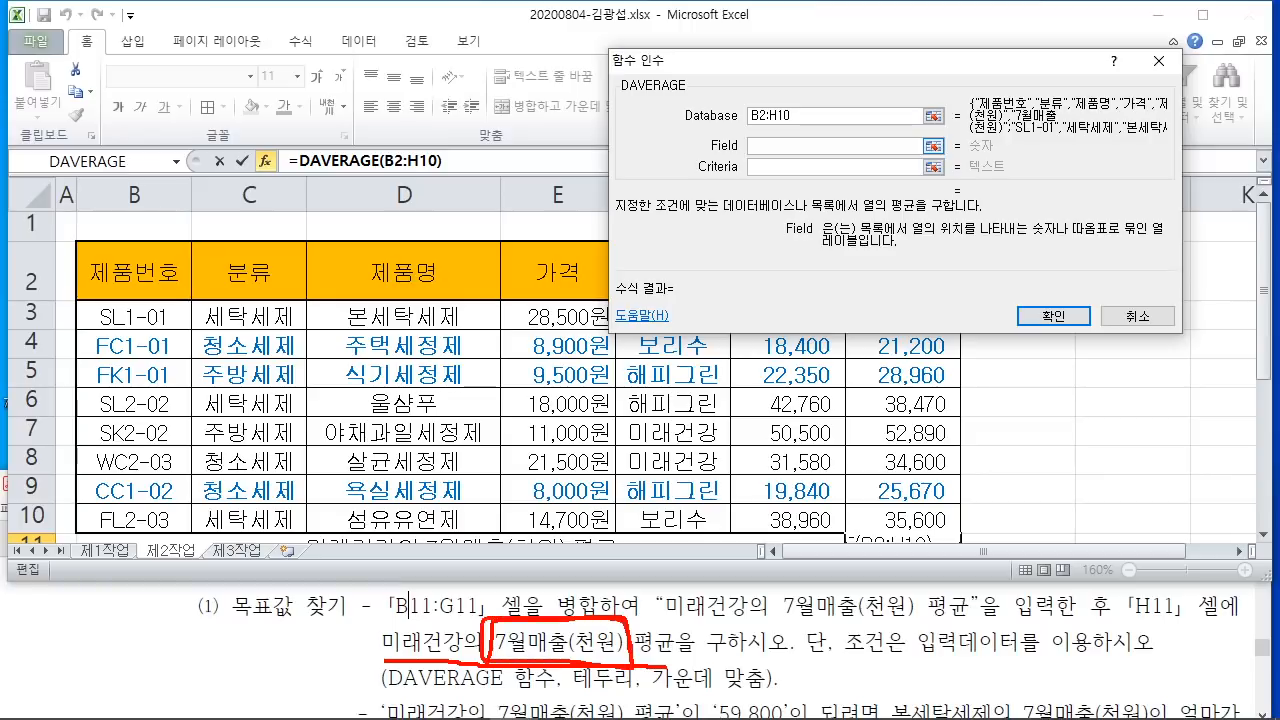
{"action": "key", "text": "Escape"}
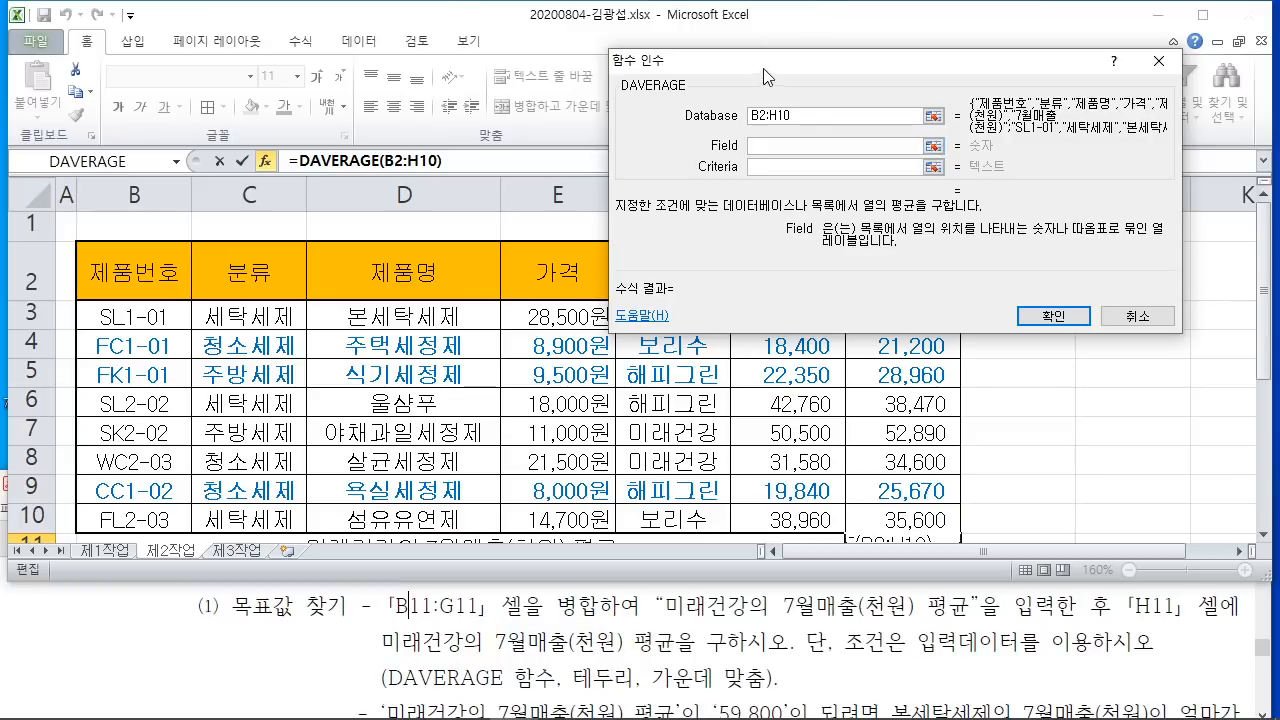
{"action": "mouse_move", "coordinate": [763, 68]}
{"action": "left_mouse_down"}
{"action": "mouse_move", "coordinate": [1160, 75]}
{"action": "mouse_move", "coordinate": [1145, 78]}
{"action": "left_mouse_up"}
{"action": "key", "text": "Tab"}
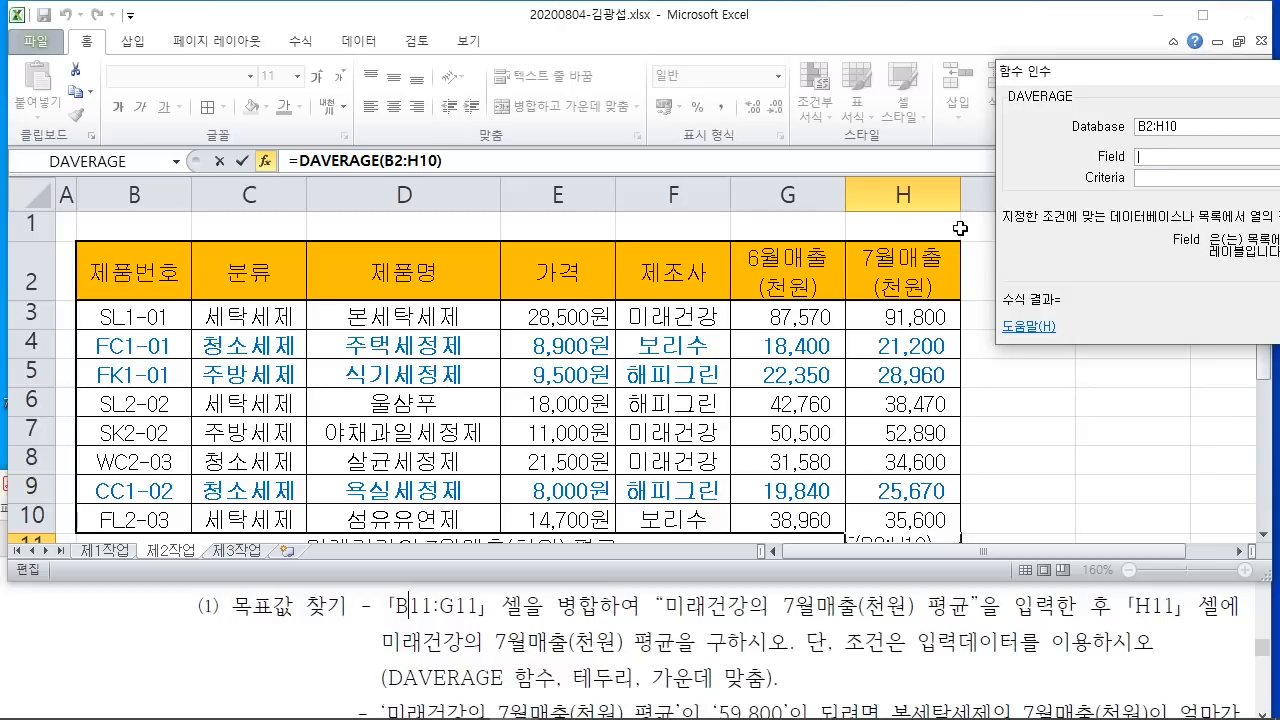
{"action": "left_click", "coordinate": [896, 259]}
{"action": "left_click_drag", "start_coordinate": [1173, 87], "coordinate": [1130, 90]}
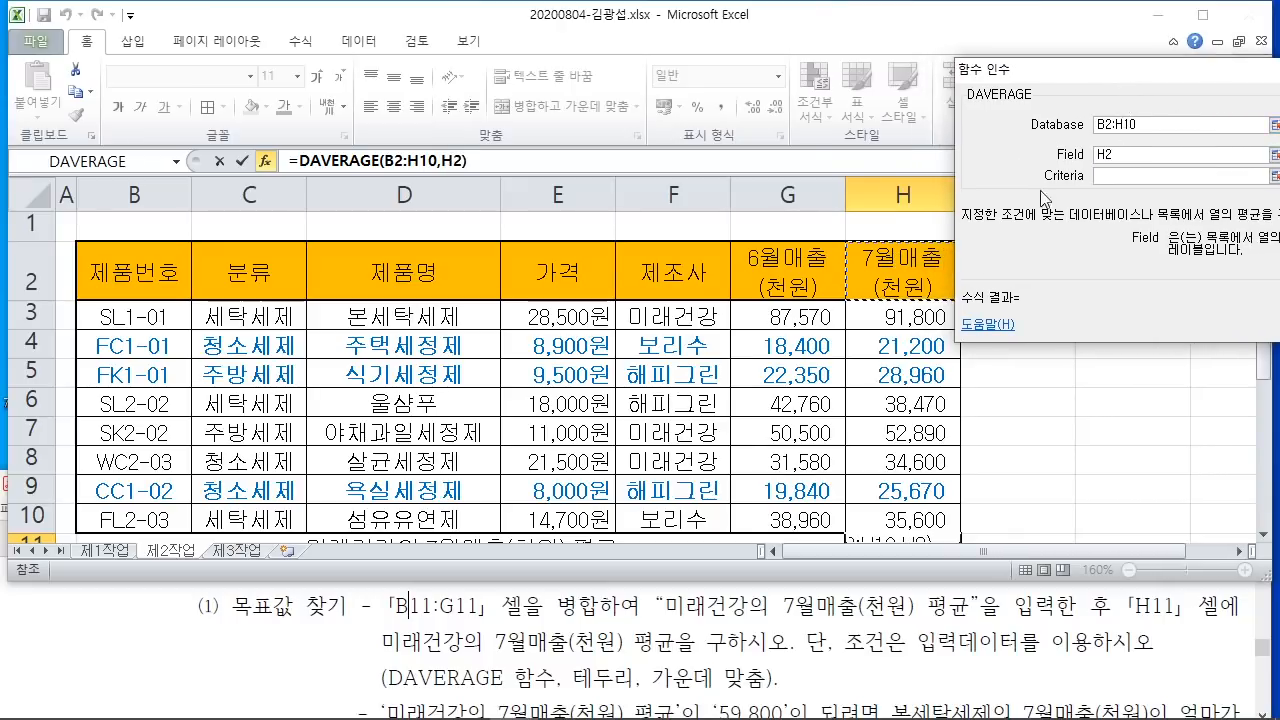
{"action": "left_click", "coordinate": [1109, 176]}
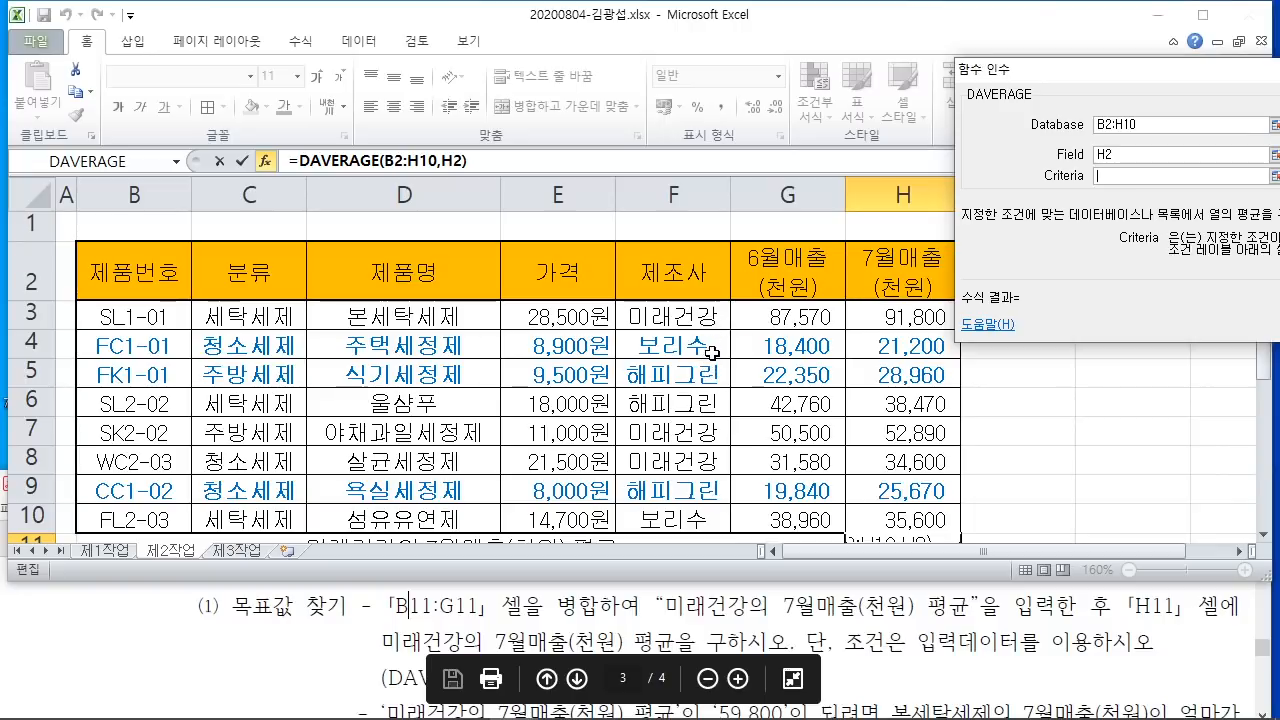
Step: Annotate the instructions and table to show the 제조사/미래건강 criteria cells, then clear the markup
{"action": "mouse_move", "coordinate": [367, 621]}
{"action": "left_mouse_down"}
{"action": "mouse_move", "coordinate": [440, 666]}
{"action": "mouse_move", "coordinate": [474, 660]}
{"action": "left_mouse_up"}
{"action": "mouse_move", "coordinate": [497, 611]}
{"action": "left_mouse_down"}
{"action": "mouse_move", "coordinate": [618, 669]}
{"action": "mouse_move", "coordinate": [686, 666]}
{"action": "left_mouse_up"}
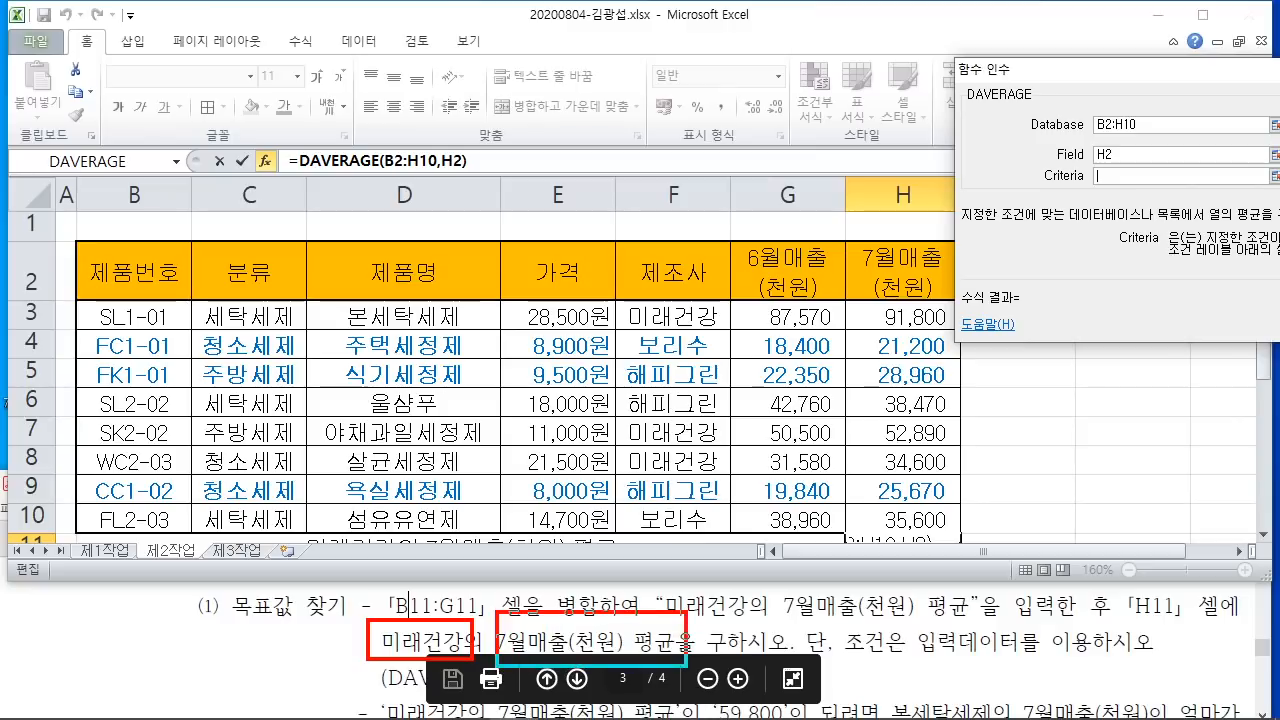
{"action": "mouse_move", "coordinate": [470, 653]}
{"action": "left_mouse_down"}
{"action": "mouse_move", "coordinate": [340, 652]}
{"action": "mouse_move", "coordinate": [462, 645]}
{"action": "left_mouse_up"}
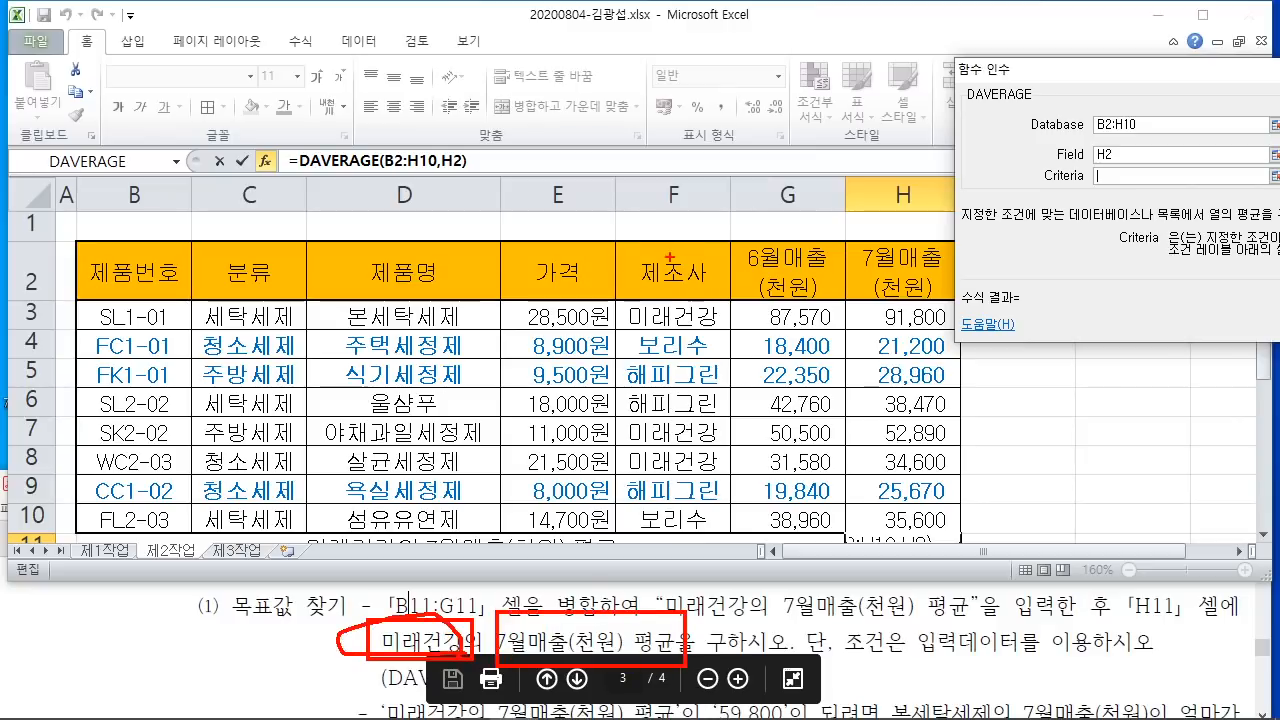
{"action": "mouse_move", "coordinate": [610, 241]}
{"action": "left_mouse_down"}
{"action": "mouse_move", "coordinate": [662, 326]}
{"action": "mouse_move", "coordinate": [733, 331]}
{"action": "left_mouse_up"}
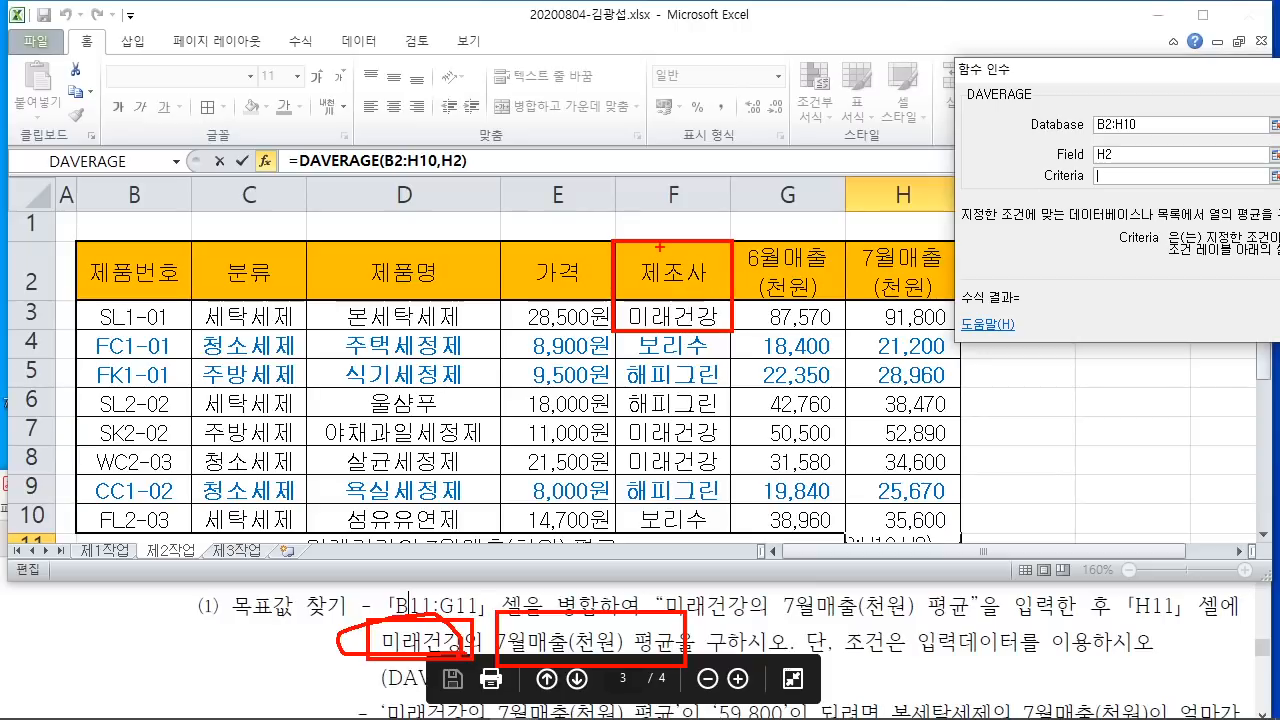
{"action": "mouse_move", "coordinate": [682, 245]}
{"action": "left_mouse_down"}
{"action": "mouse_move", "coordinate": [614, 311]}
{"action": "mouse_move", "coordinate": [644, 301]}
{"action": "left_mouse_up"}
{"action": "left_click_drag", "start_coordinate": [724, 258], "coordinate": [651, 327]}
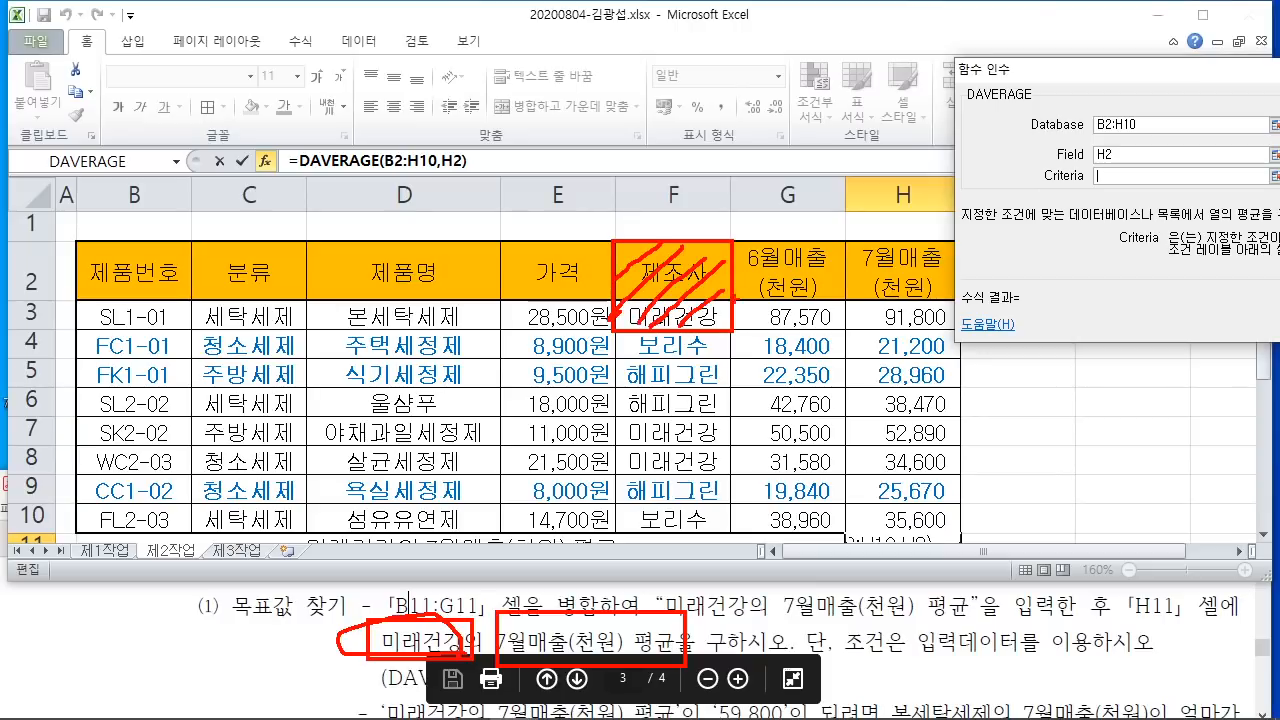
{"action": "left_click_drag", "start_coordinate": [862, 655], "coordinate": [1128, 666]}
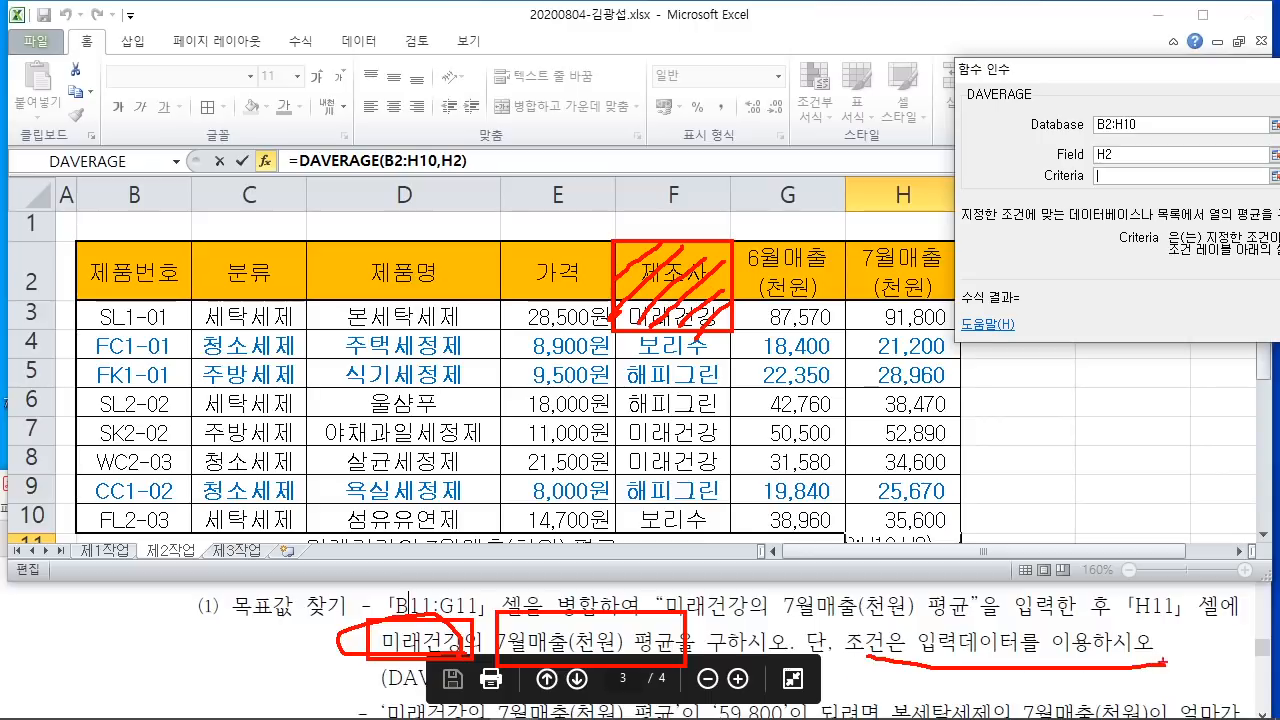
{"action": "mouse_move", "coordinate": [712, 243]}
{"action": "left_mouse_down"}
{"action": "mouse_move", "coordinate": [686, 268]}
{"action": "mouse_move", "coordinate": [718, 296]}
{"action": "left_mouse_up"}
{"action": "mouse_move", "coordinate": [637, 247]}
{"action": "left_mouse_down"}
{"action": "mouse_move", "coordinate": [690, 296]}
{"action": "mouse_move", "coordinate": [645, 289]}
{"action": "mouse_move", "coordinate": [690, 341]}
{"action": "mouse_move", "coordinate": [698, 314]}
{"action": "left_mouse_up"}
{"action": "left_click_drag", "start_coordinate": [618, 318], "coordinate": [488, 318]}
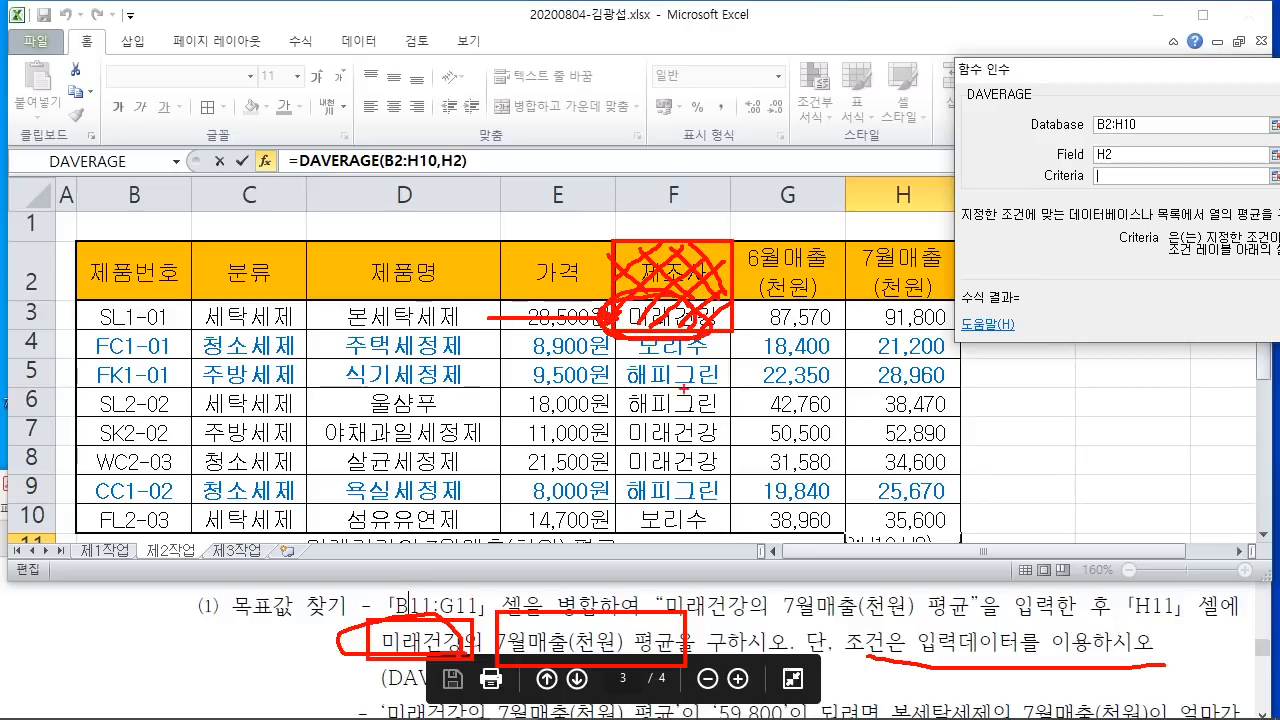
{"action": "key", "text": "Escape"}
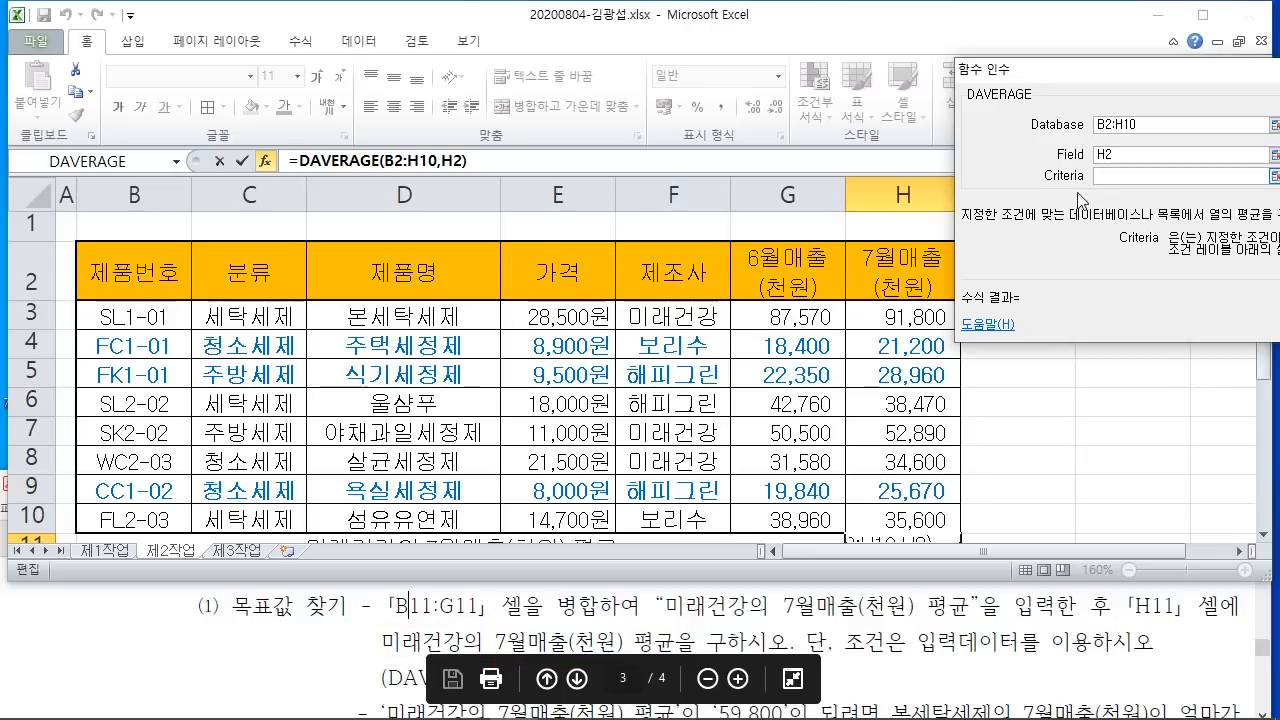
Step: Use F2:F3 (제조사, 미래건강) as criteria and confirm, giving 59763.333 in H11
{"action": "left_click_drag", "start_coordinate": [643, 272], "coordinate": [657, 314]}
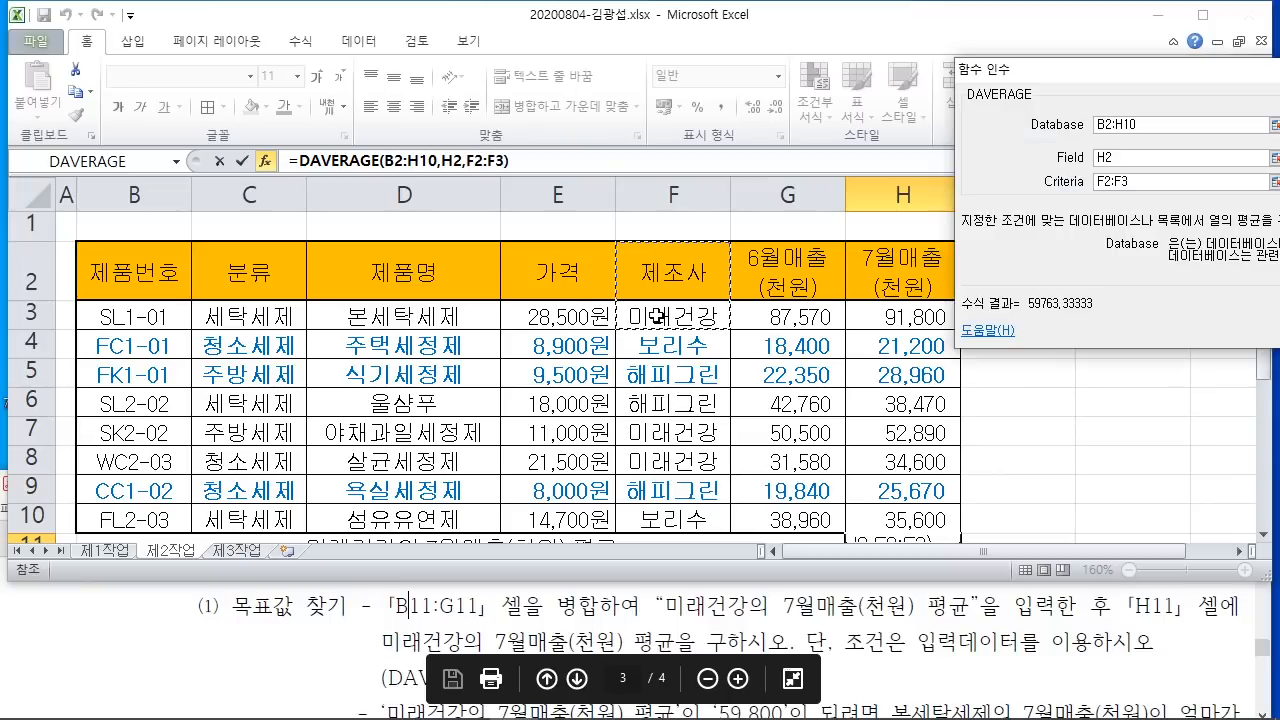
{"action": "left_click_drag", "start_coordinate": [1119, 75], "coordinate": [648, 63]}
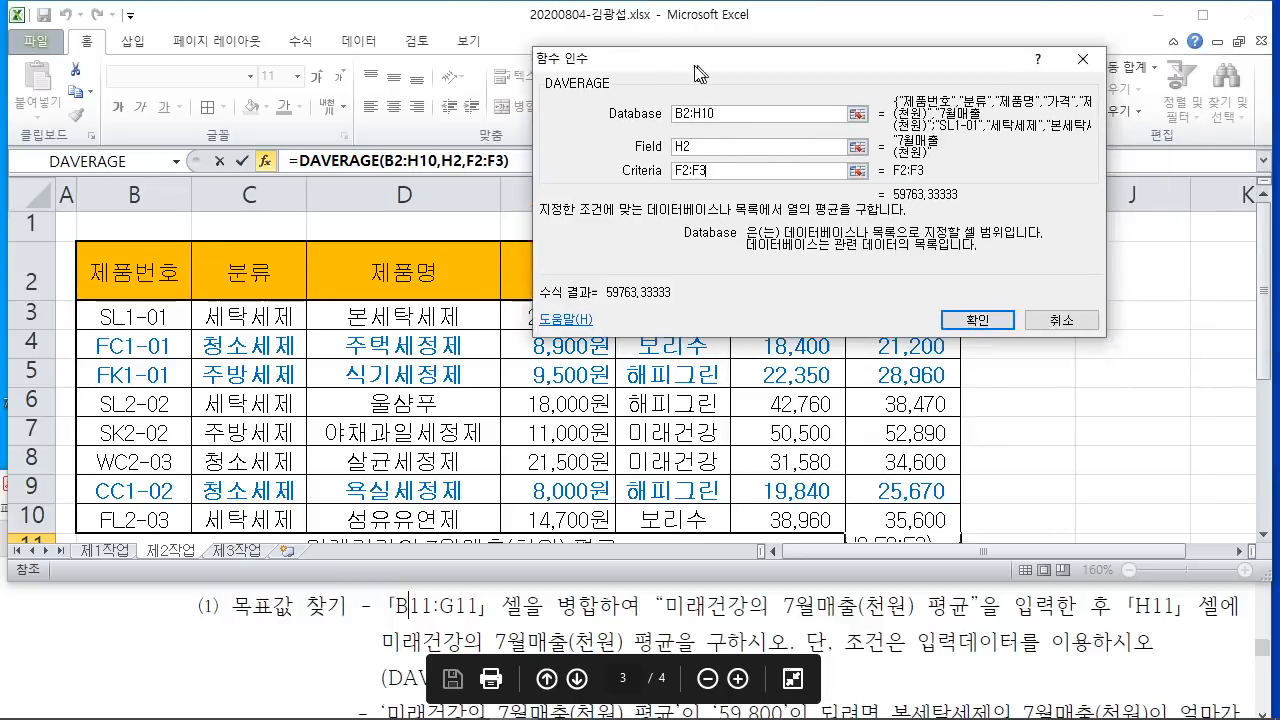
{"action": "left_click", "coordinate": [946, 319]}
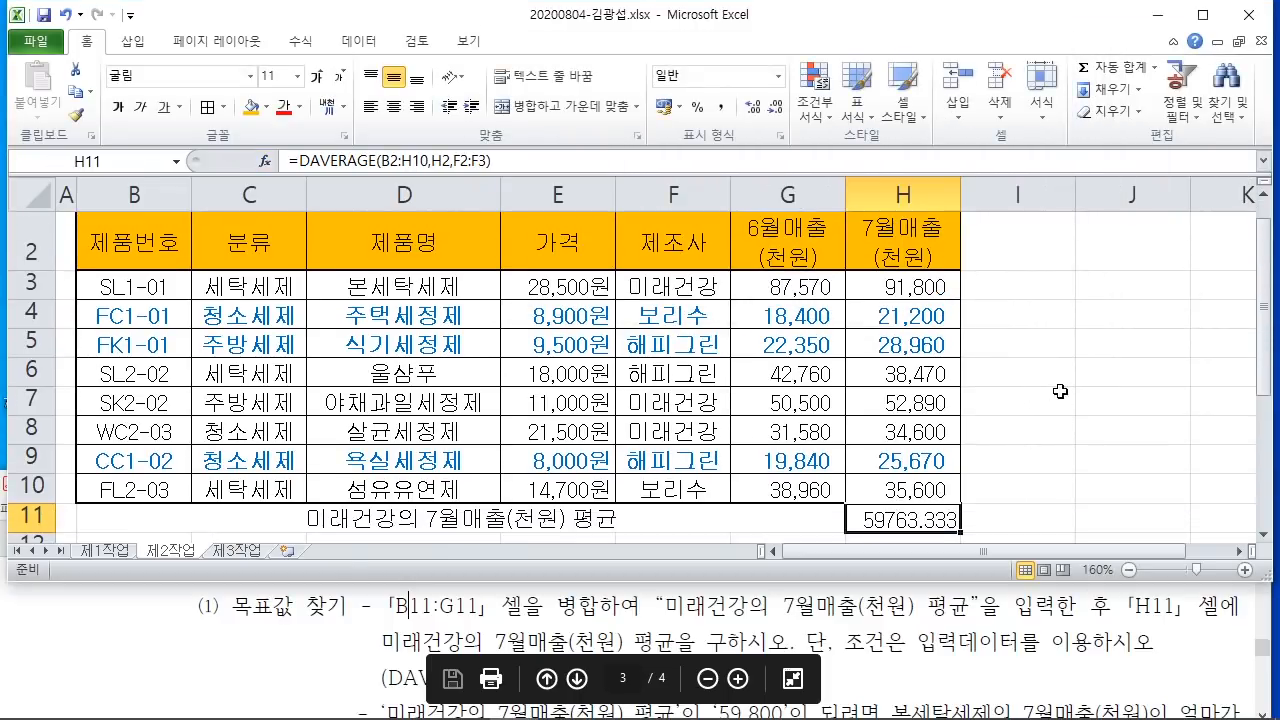
Step: Scroll the instructions PDF to review the row 11 formatting requirement
{"action": "scroll", "coordinate": [880, 500], "scroll_direction": "down", "scroll_amount": 1}
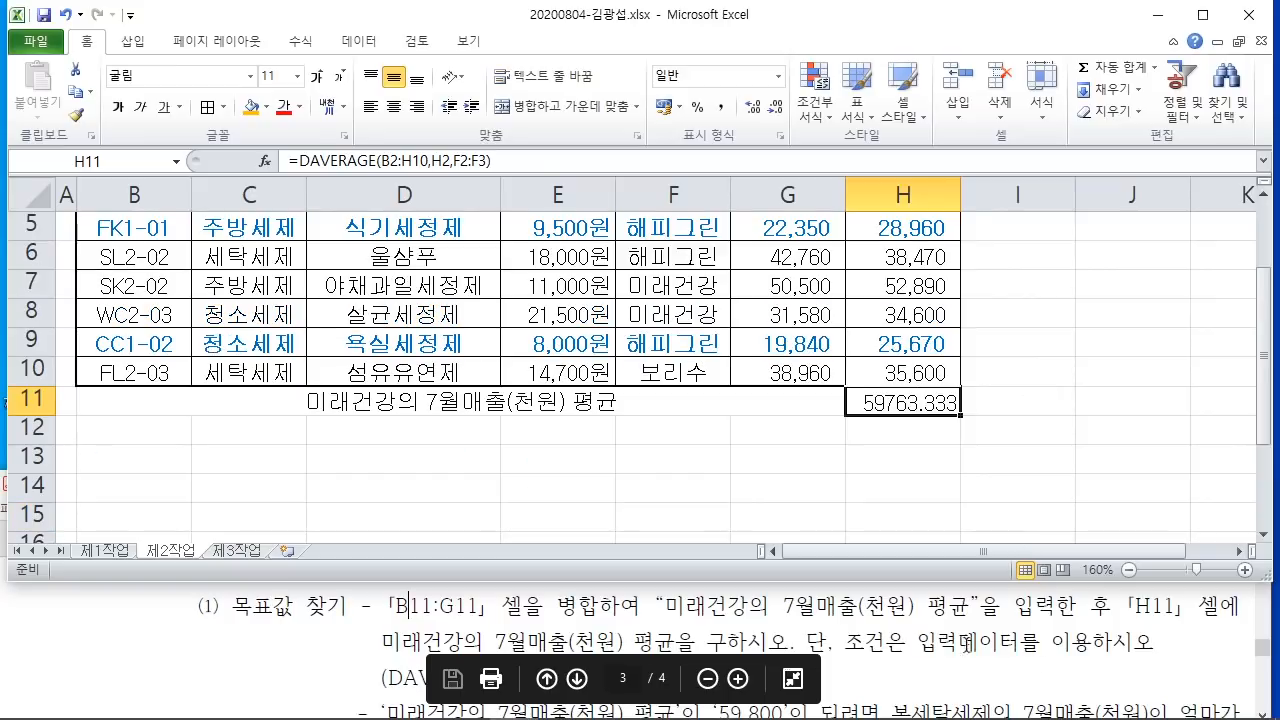
{"action": "left_click", "coordinate": [937, 641]}
{"action": "scroll", "coordinate": [396, 606], "scroll_direction": "down", "scroll_amount": 1}
{"action": "left_click_drag", "start_coordinate": [387, 628], "coordinate": [903, 632]}
{"action": "left_click", "coordinate": [903, 632]}
{"action": "left_click", "coordinate": [91, 397]}
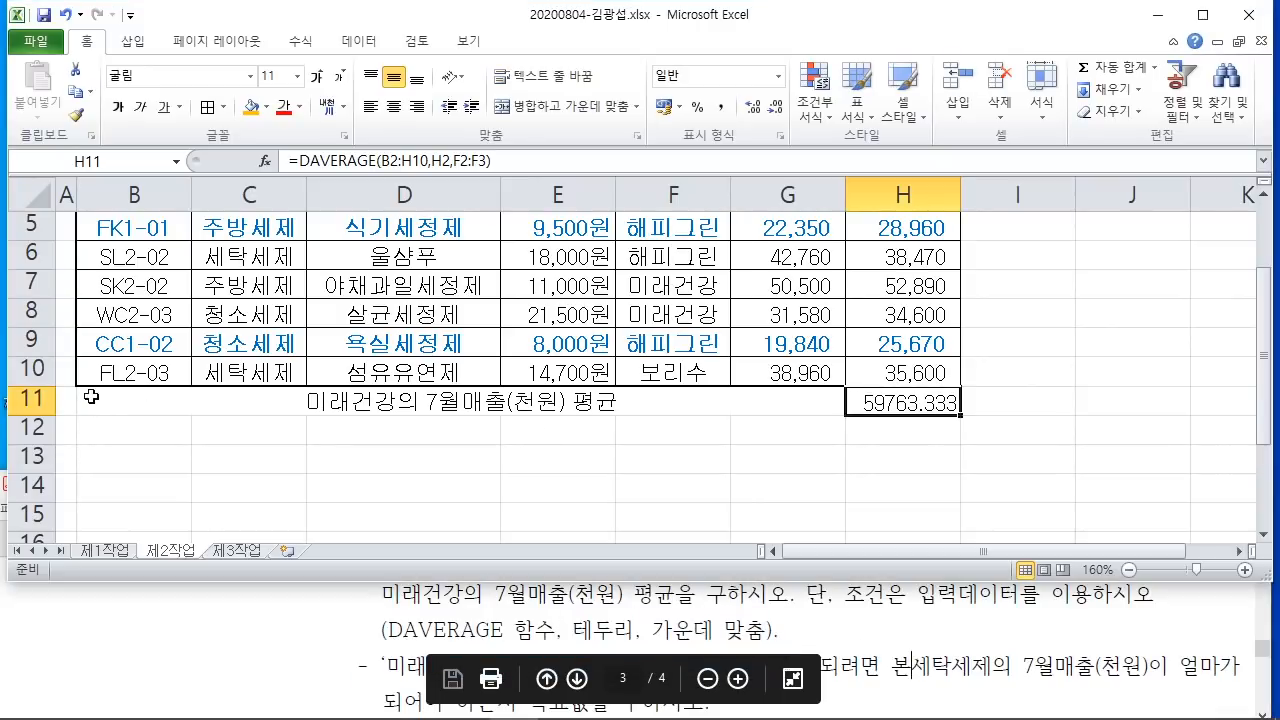
Step: Apply All Borders to B11:H11, keeping the merged label centered
{"action": "left_click", "coordinate": [107, 400]}
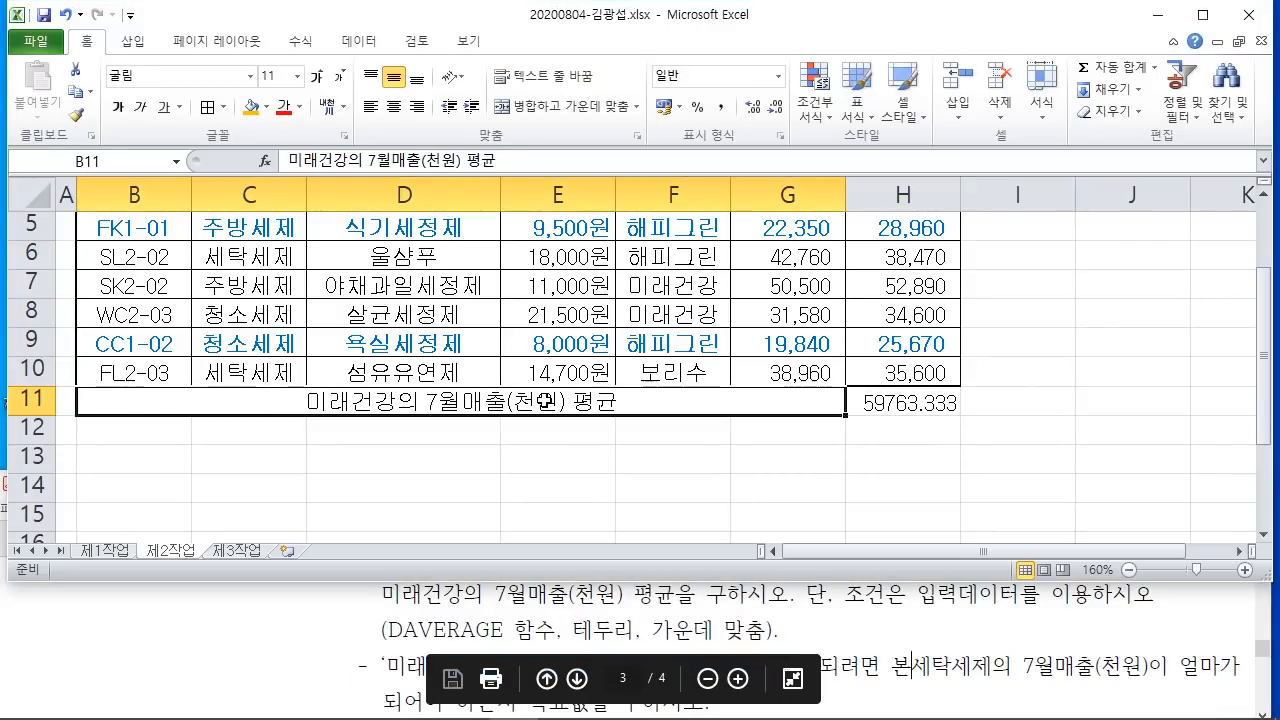
{"action": "left_click_drag", "start_coordinate": [544, 400], "coordinate": [912, 404]}
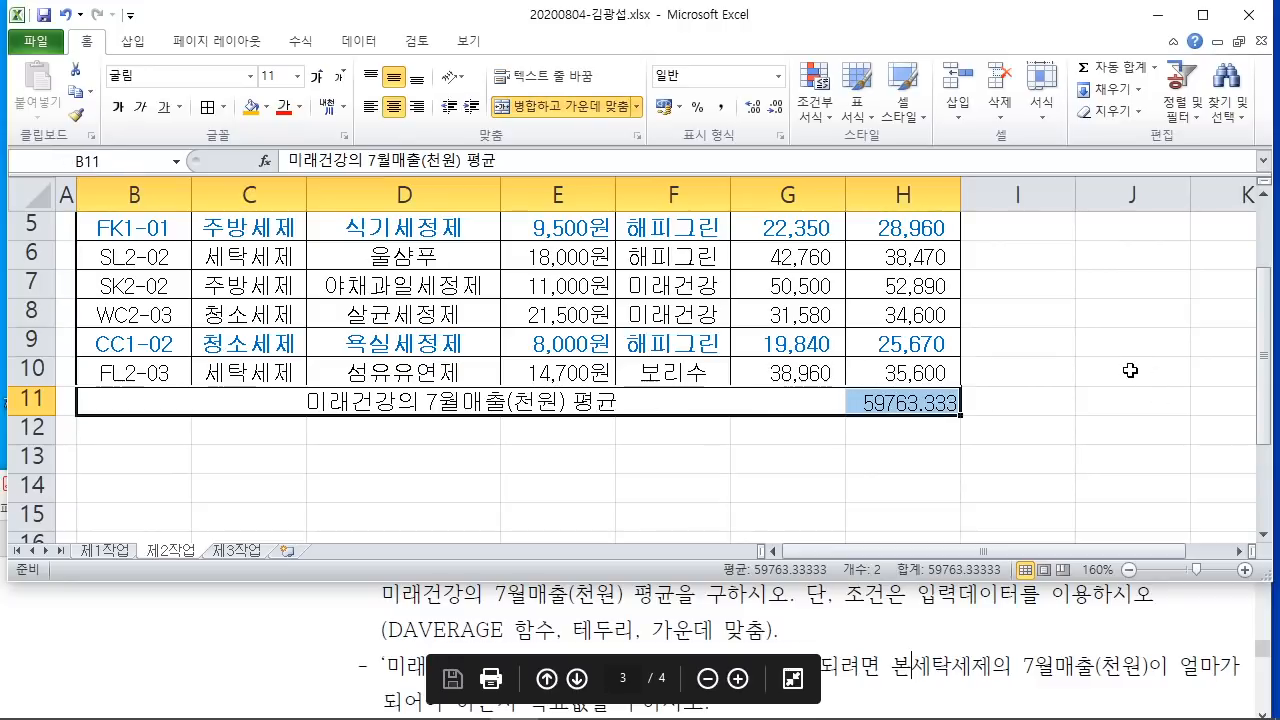
{"action": "left_click", "coordinate": [224, 108]}
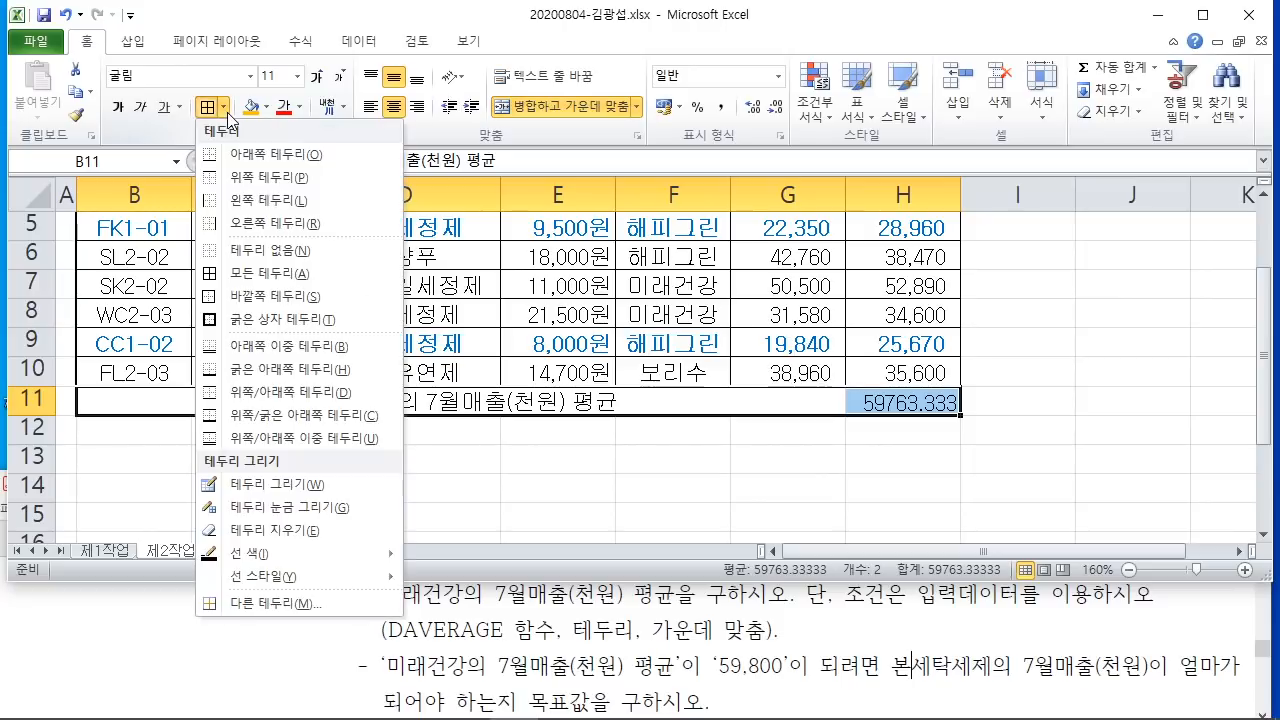
{"action": "left_click", "coordinate": [262, 274]}
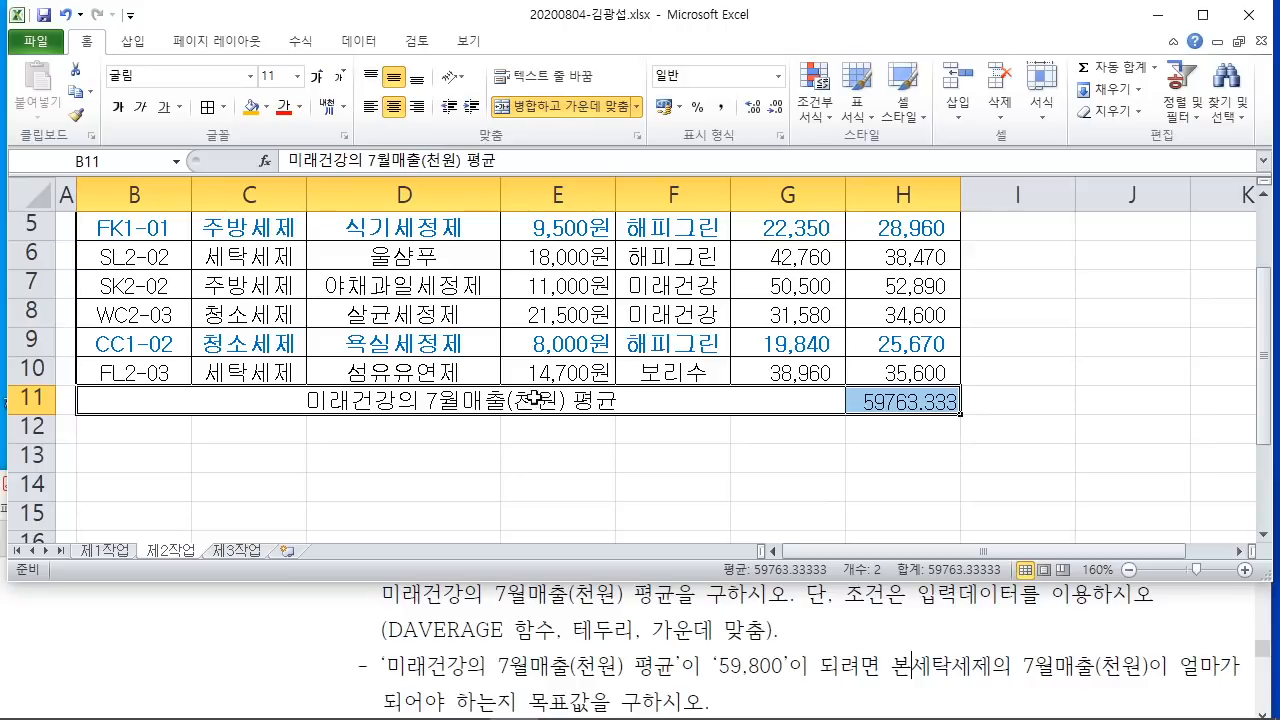
{"action": "left_click", "coordinate": [394, 109]}
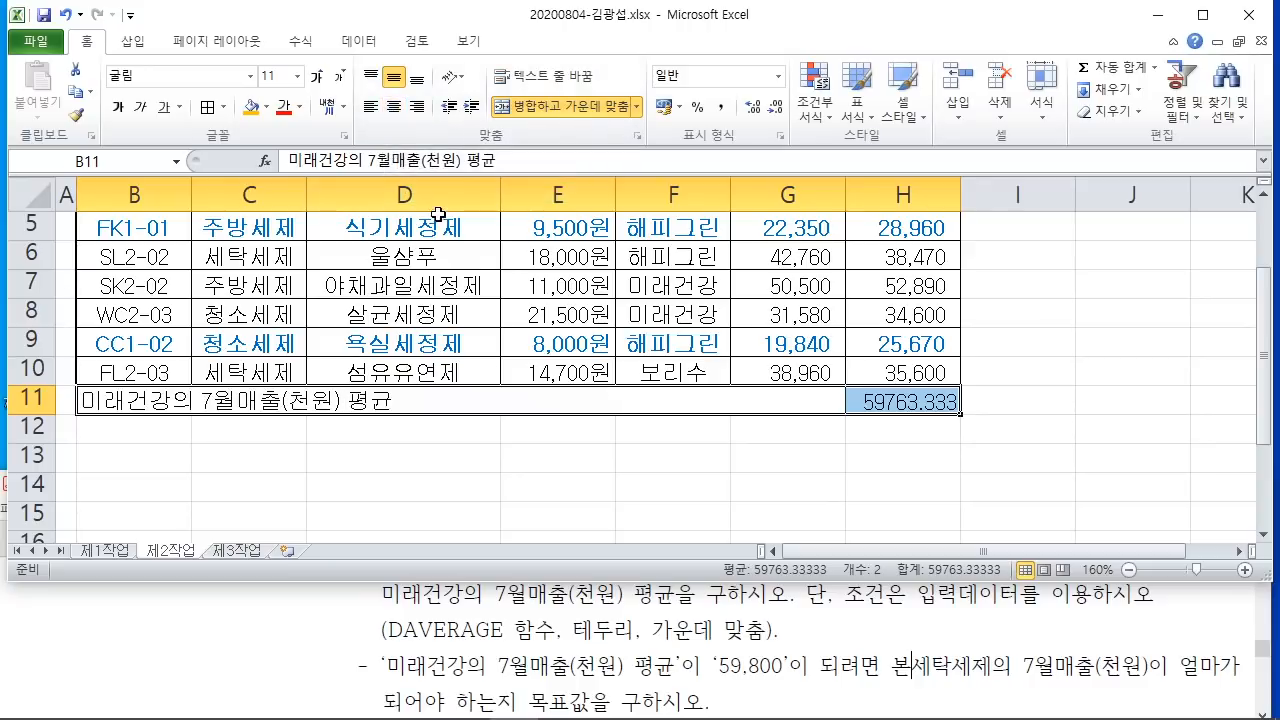
{"action": "left_click", "coordinate": [394, 107]}
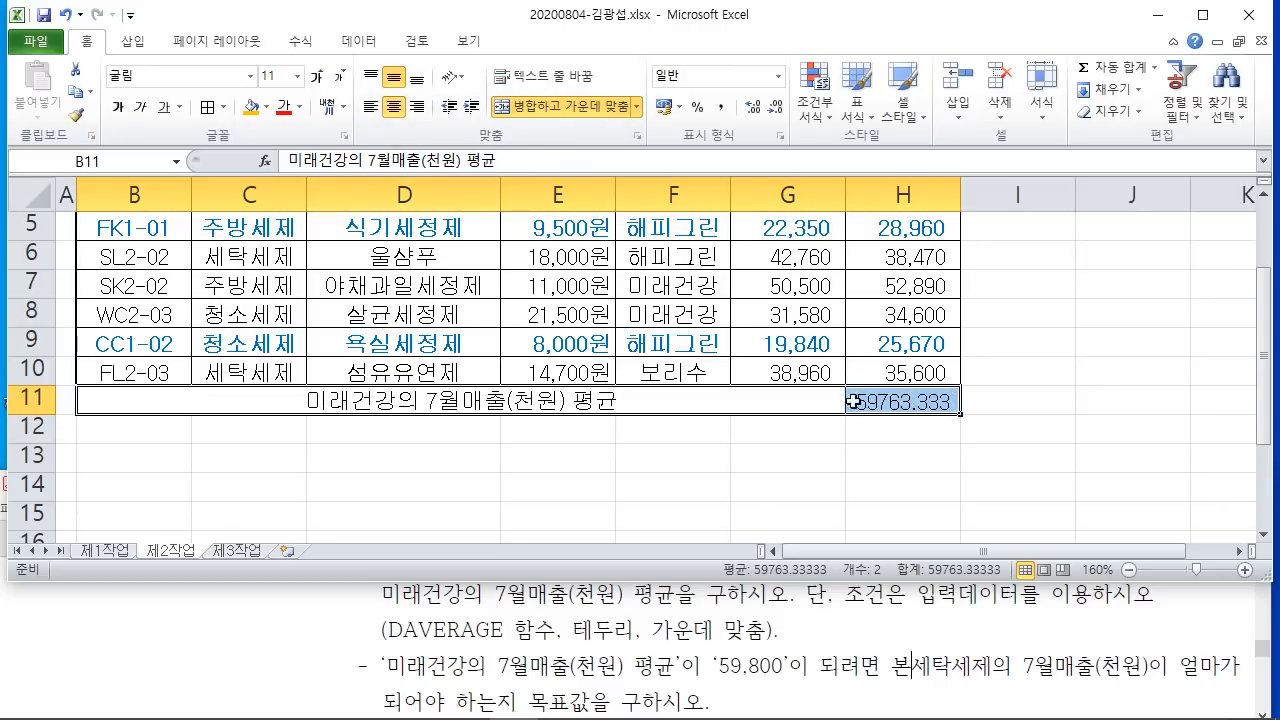
{"action": "left_click", "coordinate": [1047, 439]}
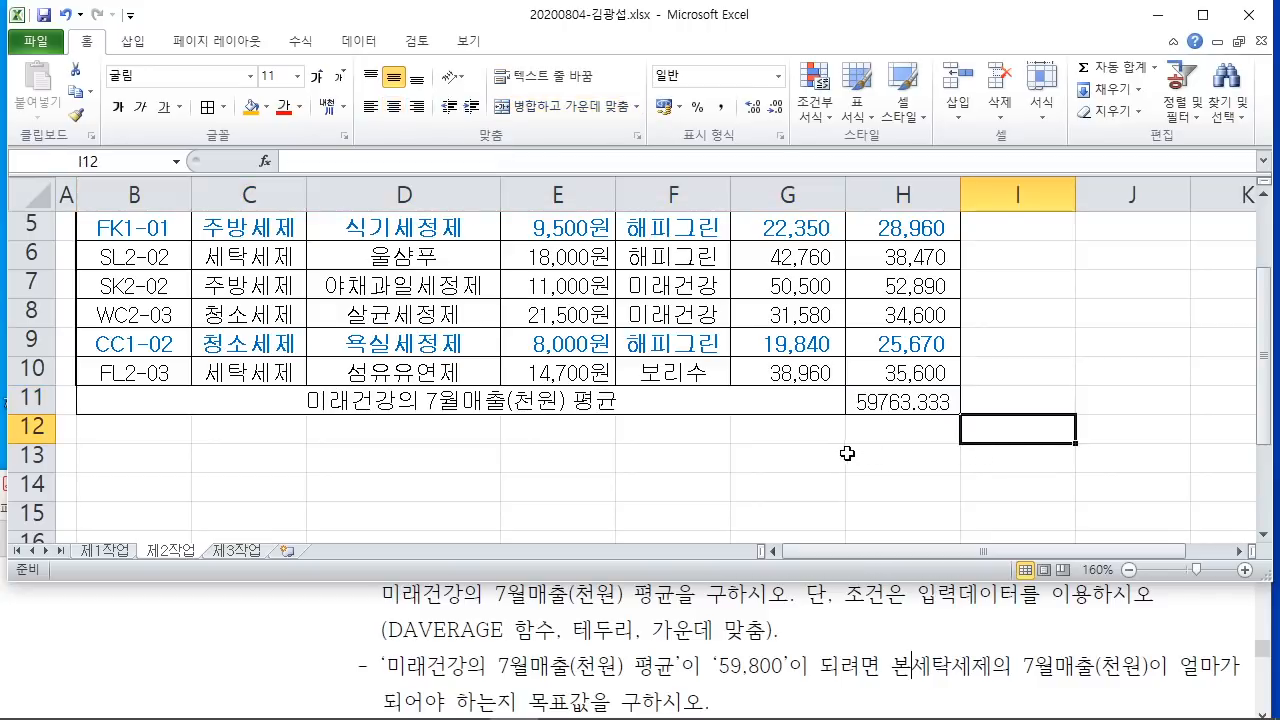
{"action": "left_click", "coordinate": [1021, 641]}
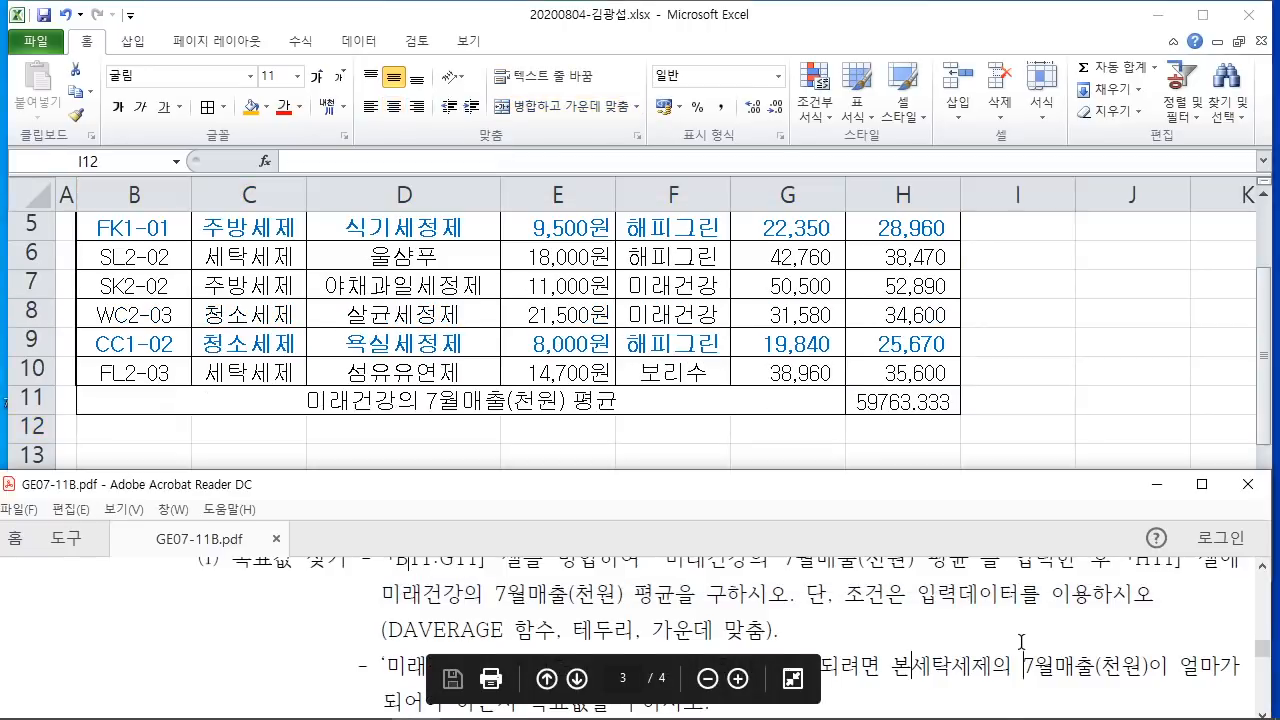
{"action": "scroll", "coordinate": [1021, 641], "scroll_direction": "up", "scroll_amount": 1}
{"action": "scroll", "coordinate": [1021, 641], "scroll_direction": "down", "scroll_amount": 2}
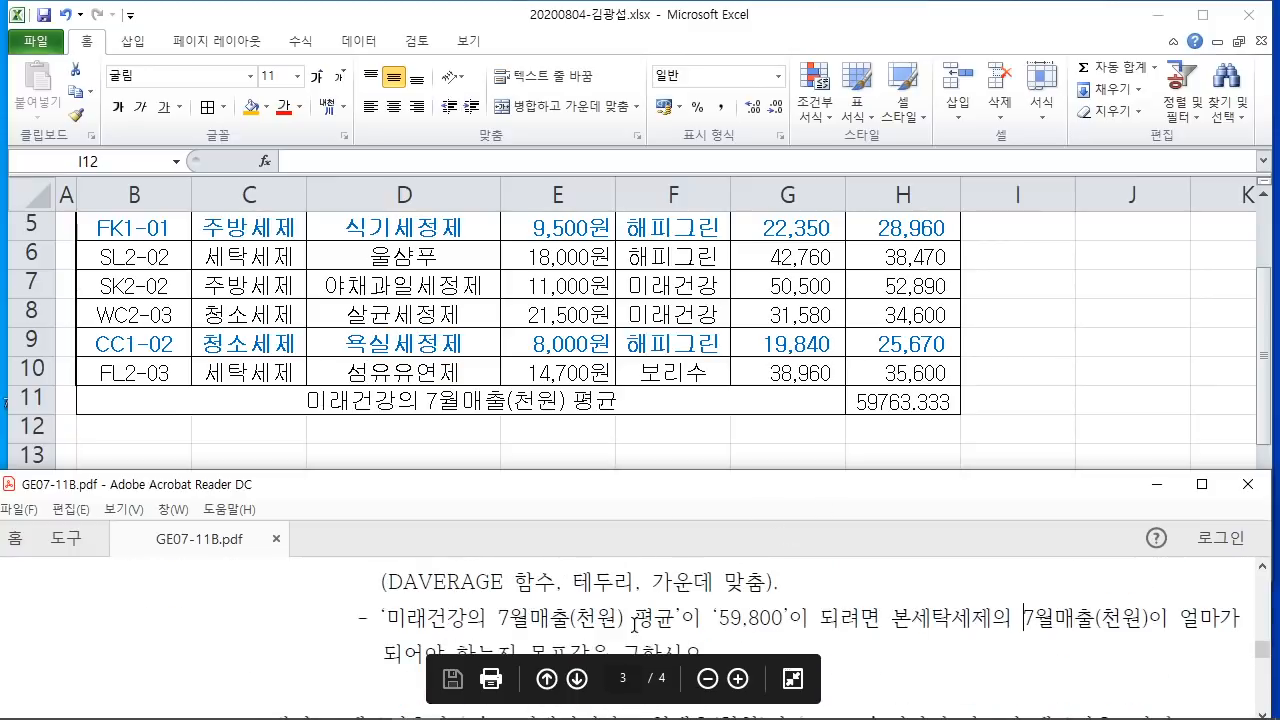
{"action": "left_click", "coordinate": [986, 454]}
{"action": "left_click", "coordinate": [928, 400]}
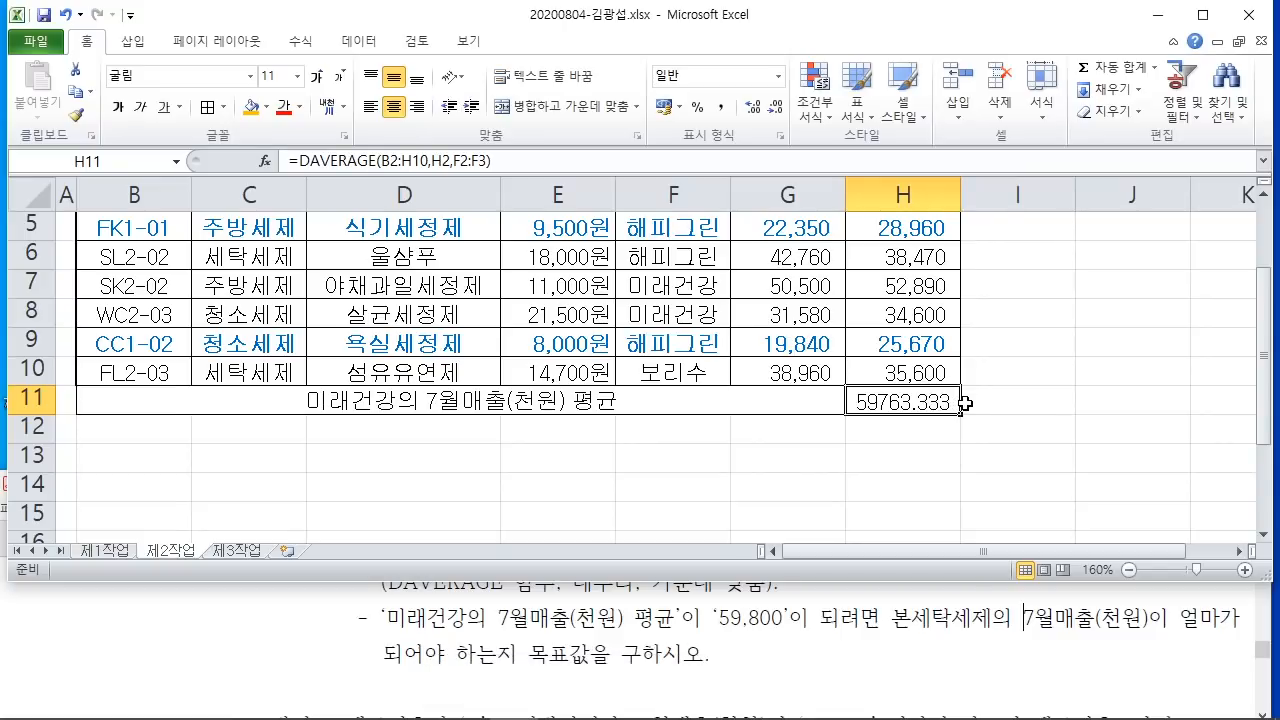
{"action": "left_click_drag", "start_coordinate": [704, 591], "coordinate": [792, 636]}
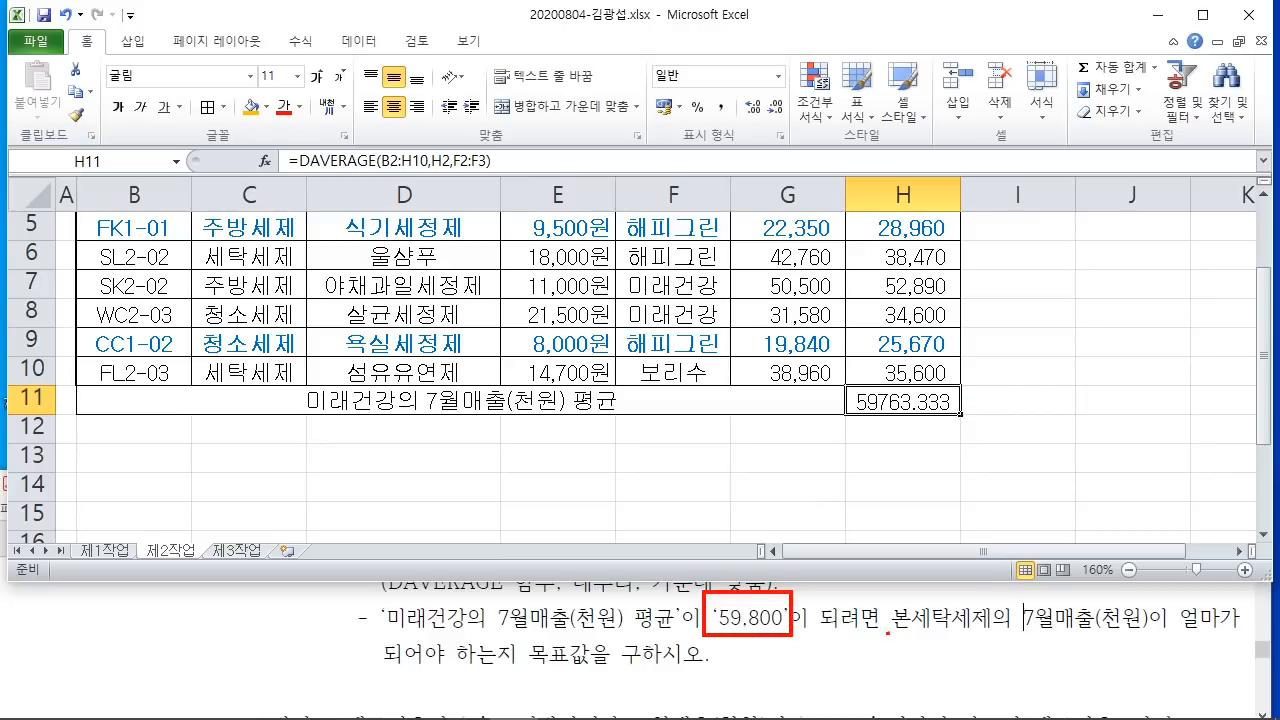
{"action": "left_click_drag", "start_coordinate": [888, 632], "coordinate": [1146, 640]}
{"action": "left_click_drag", "start_coordinate": [440, 672], "coordinate": [668, 674]}
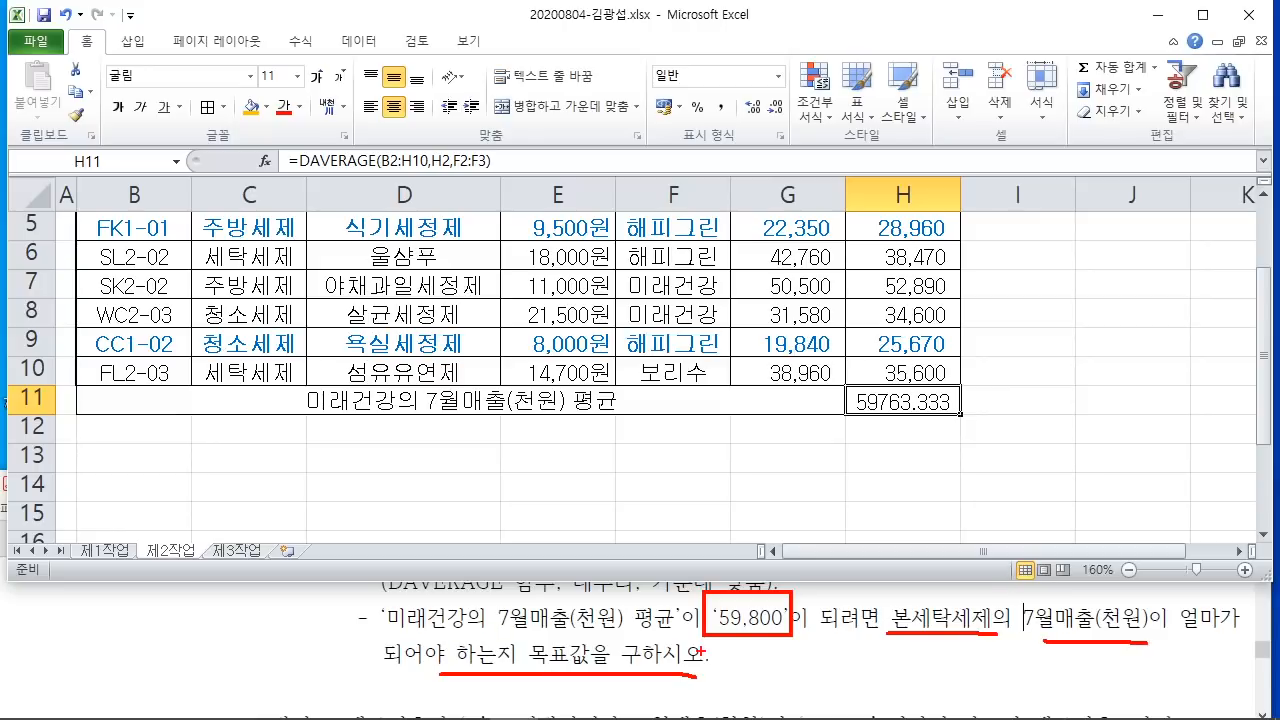
{"action": "key", "text": "Escape"}
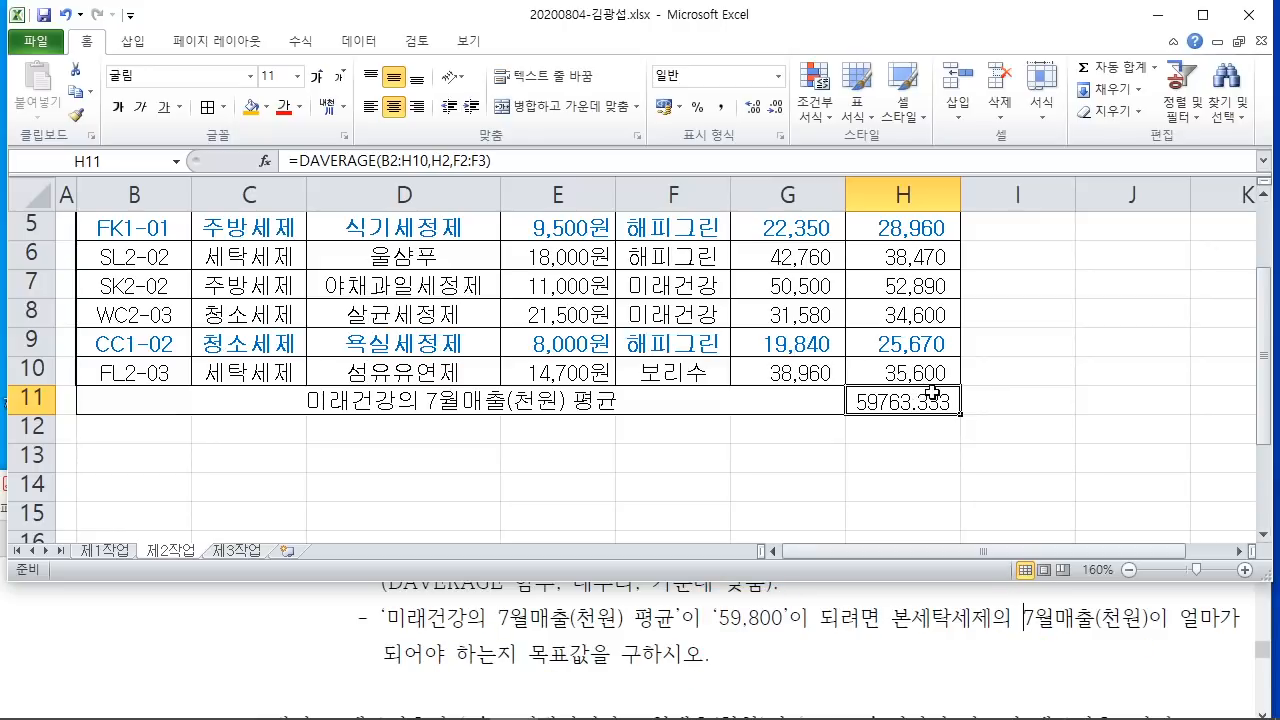
{"action": "left_click_drag", "start_coordinate": [927, 401], "coordinate": [1098, 457]}
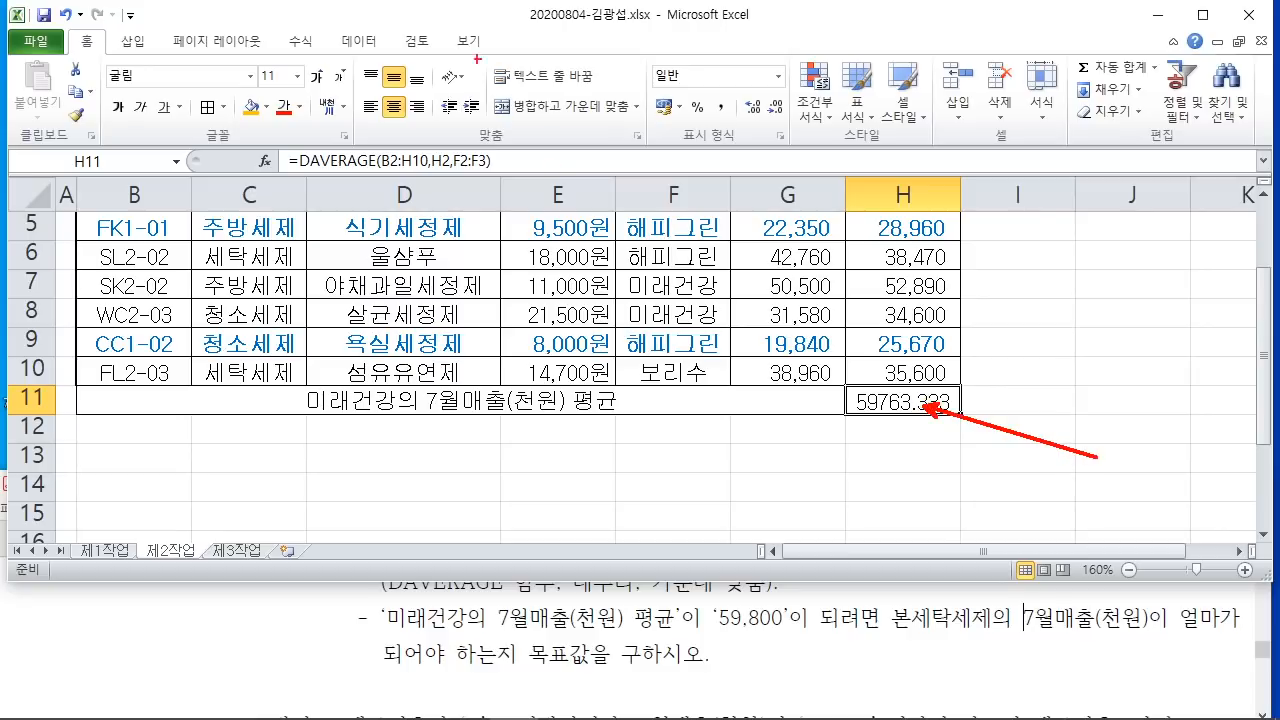
{"action": "mouse_move", "coordinate": [326, 18]}
{"action": "left_mouse_down"}
{"action": "mouse_move", "coordinate": [409, 68]}
{"action": "mouse_move", "coordinate": [325, 237]}
{"action": "left_mouse_up"}
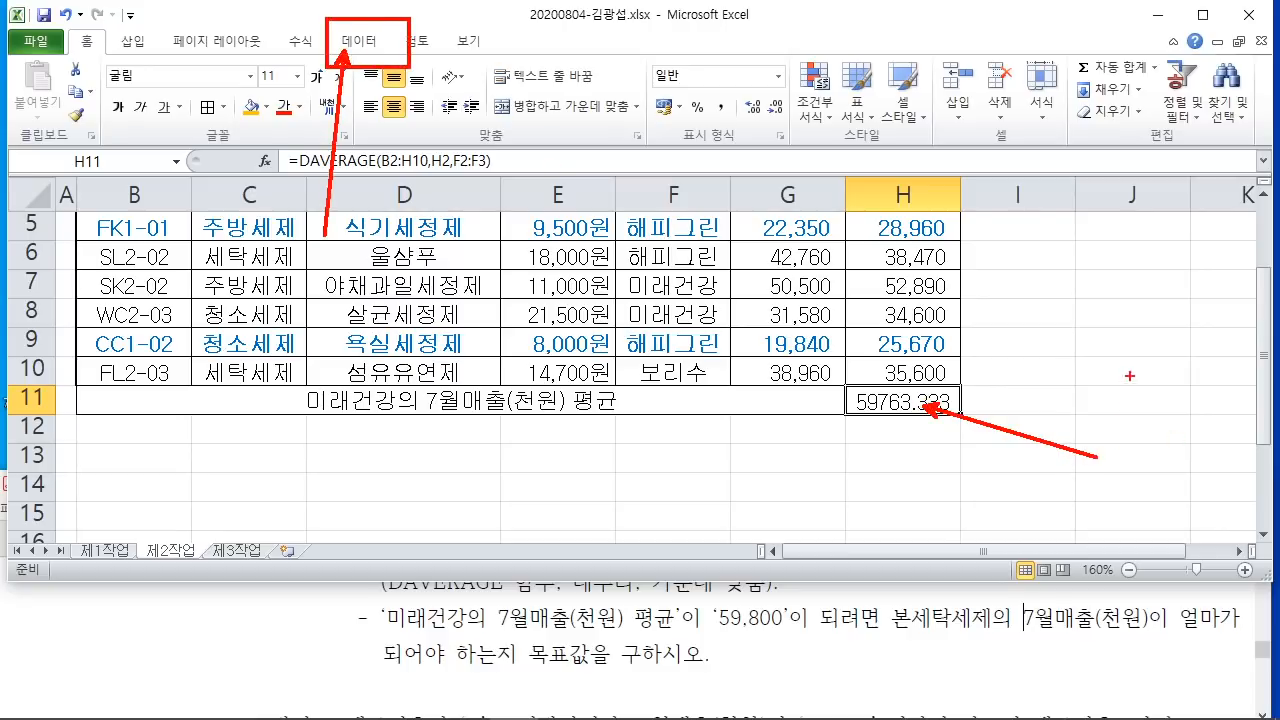
{"action": "left_click_drag", "start_coordinate": [1128, 386], "coordinate": [1118, 468]}
{"action": "mouse_move", "coordinate": [1135, 360]}
{"action": "left_mouse_down"}
{"action": "mouse_move", "coordinate": [1150, 486]}
{"action": "mouse_move", "coordinate": [1160, 360]}
{"action": "left_mouse_up"}
{"action": "left_click_drag", "start_coordinate": [317, 251], "coordinate": [361, 281]}
{"action": "mouse_move", "coordinate": [343, 316]}
{"action": "left_mouse_down"}
{"action": "mouse_move", "coordinate": [297, 325]}
{"action": "mouse_move", "coordinate": [352, 344]}
{"action": "left_mouse_up"}
{"action": "key", "text": "Escape"}
Step: Launch Goal Seek from Data > What-If Analysis with H11 as the set cell
{"action": "left_click", "coordinate": [366, 54]}
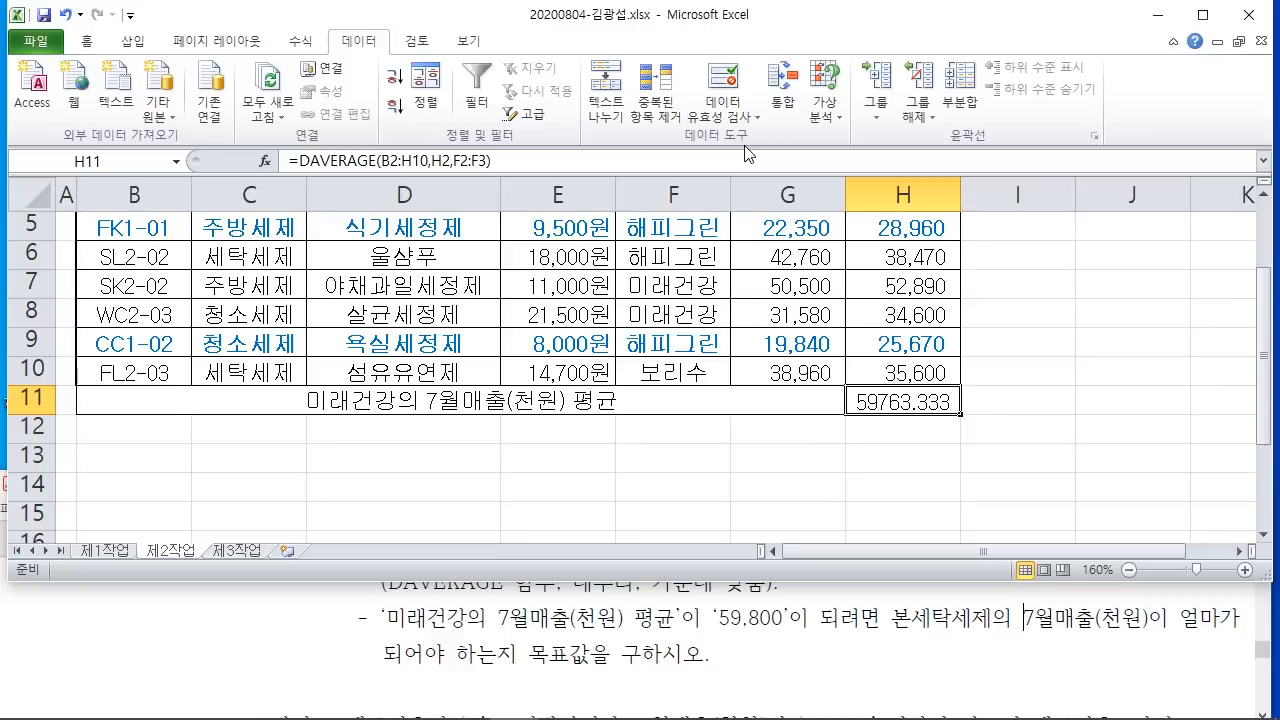
{"action": "left_click", "coordinate": [826, 118]}
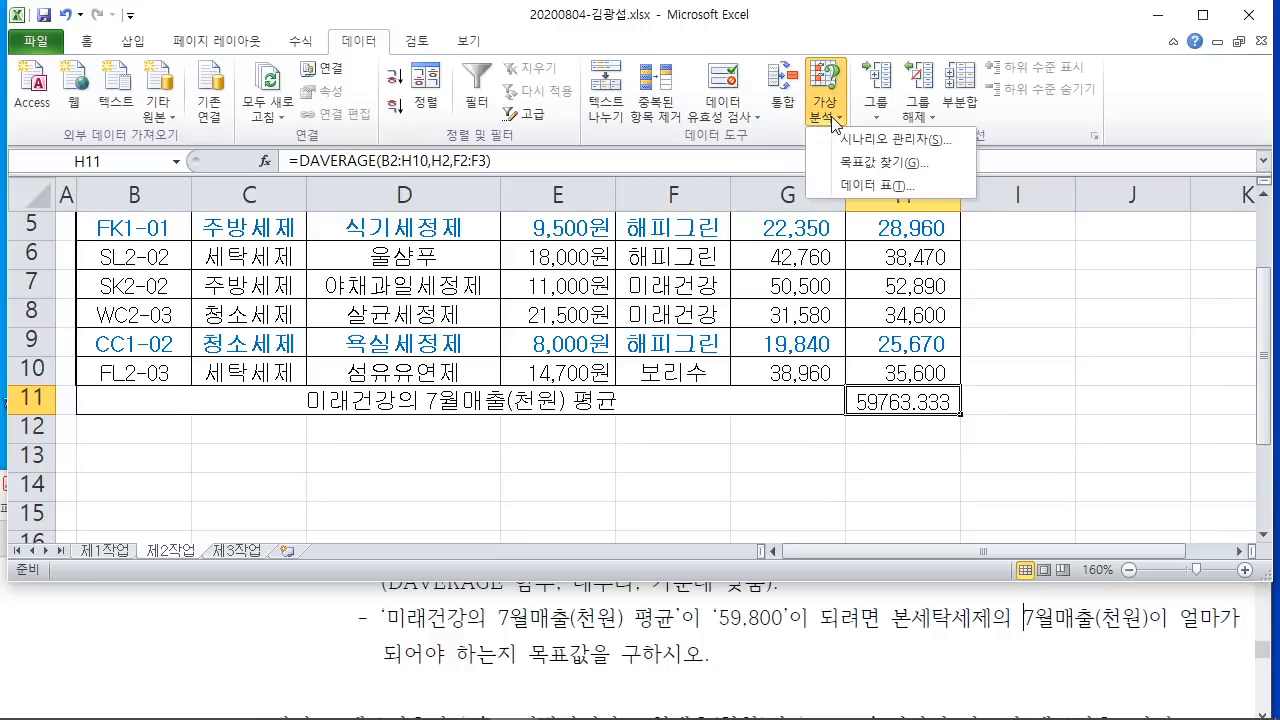
{"action": "left_click", "coordinate": [872, 162]}
{"action": "left_click_drag", "start_coordinate": [752, 140], "coordinate": [601, 89]}
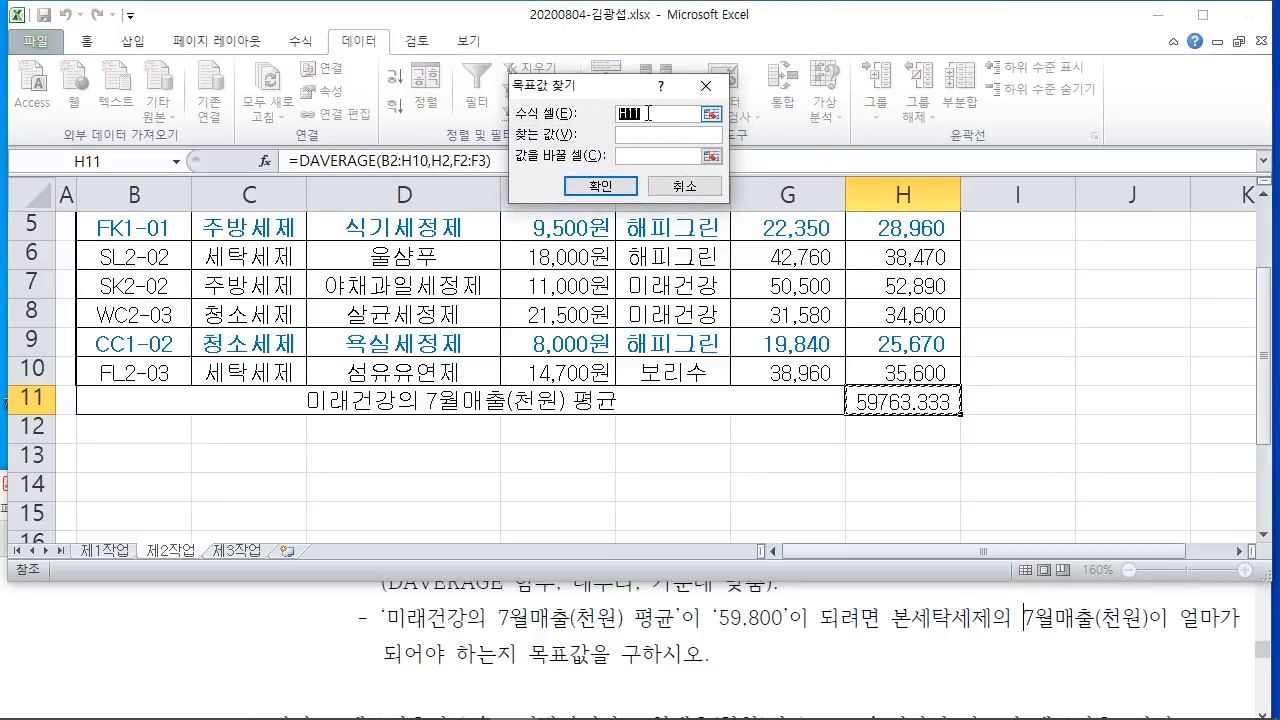
Step: Set Goal Seek's target value to 59800 and the changing cell to H3
{"action": "left_click", "coordinate": [633, 134]}
{"action": "left_click_drag", "start_coordinate": [703, 593], "coordinate": [795, 634]}
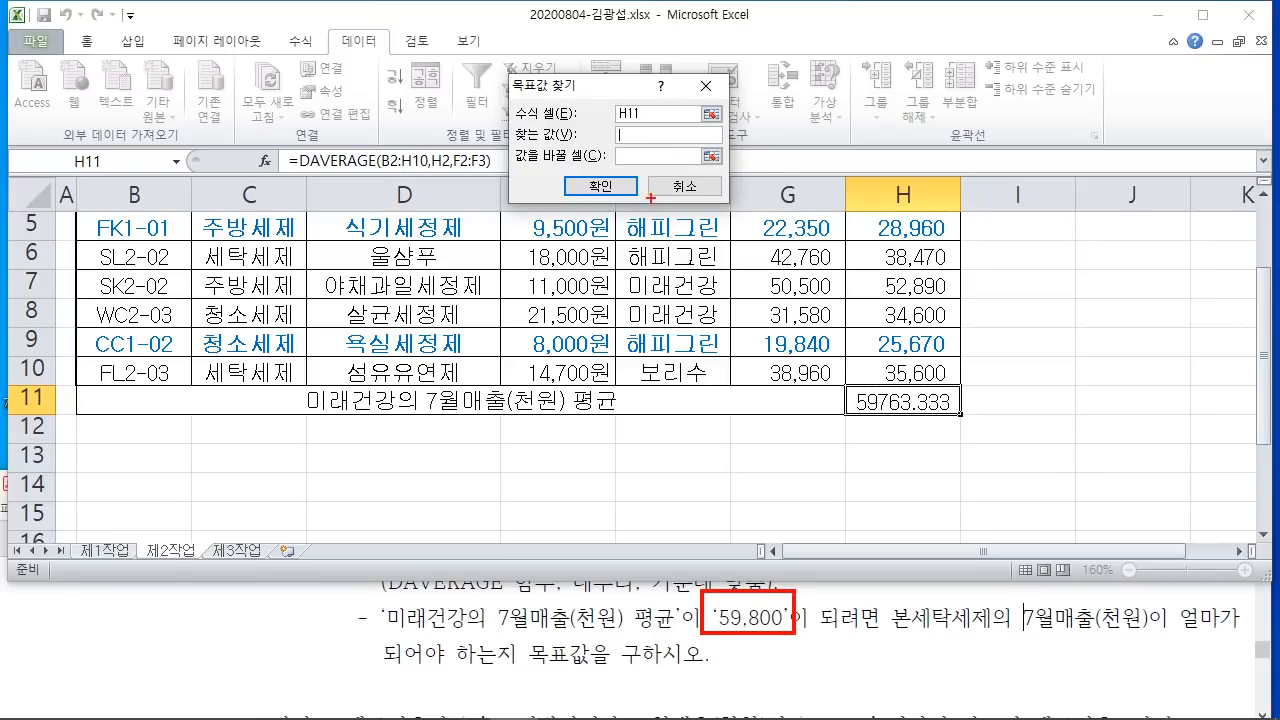
{"action": "left_click_drag", "start_coordinate": [640, 145], "coordinate": [749, 641]}
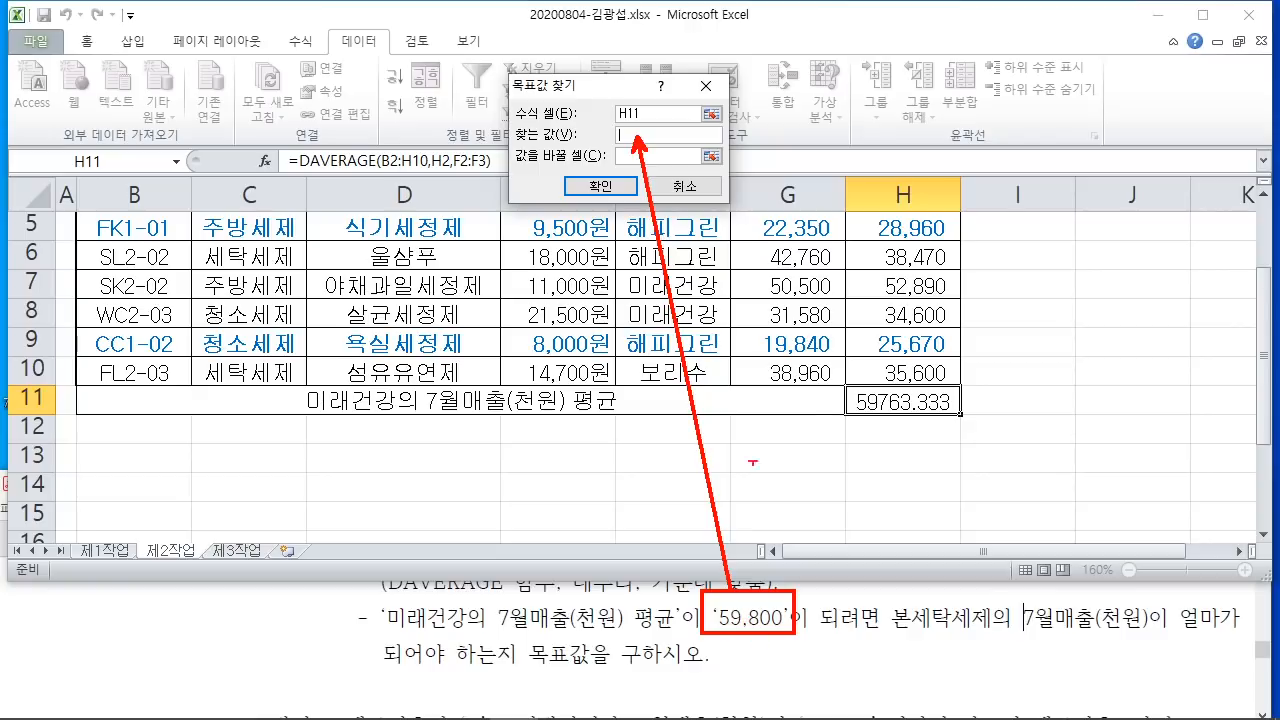
{"action": "key", "text": "Escape"}
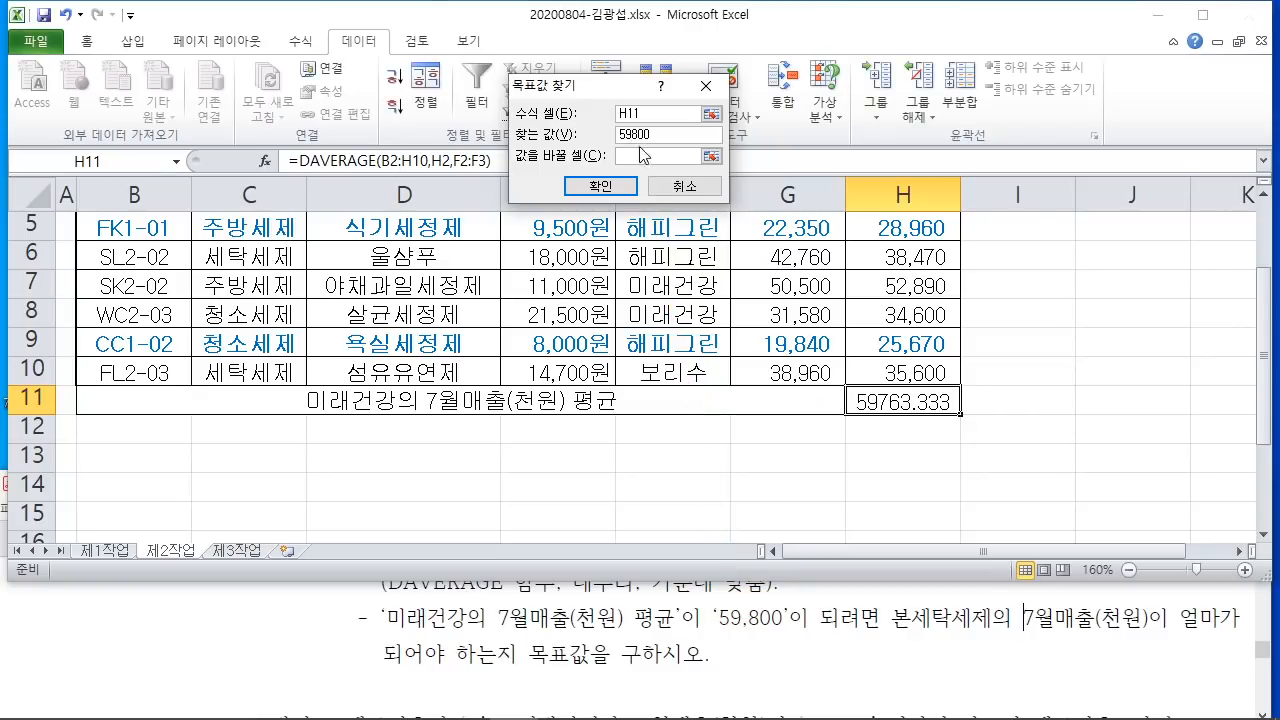
{"action": "left_click", "coordinate": [643, 155]}
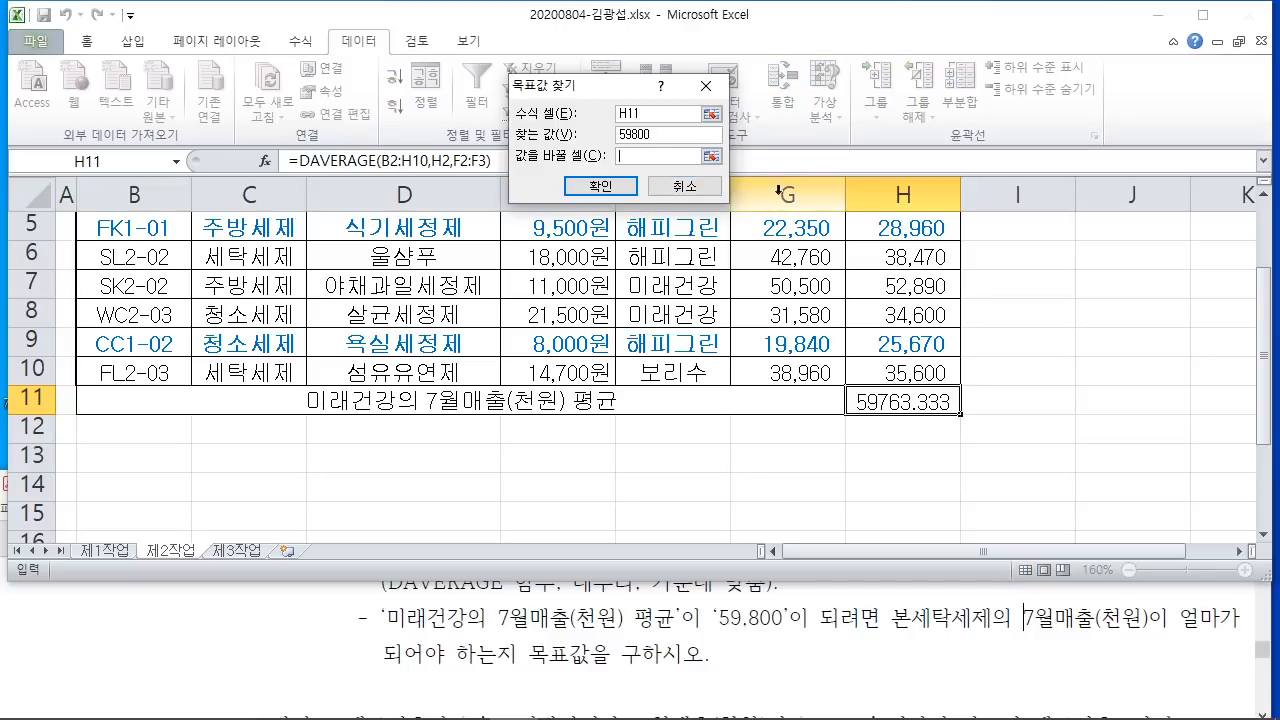
{"action": "left_click_drag", "start_coordinate": [875, 575], "coordinate": [1183, 655]}
{"action": "left_click_drag", "start_coordinate": [1052, 634], "coordinate": [1086, 716]}
{"action": "key", "text": "Escape"}
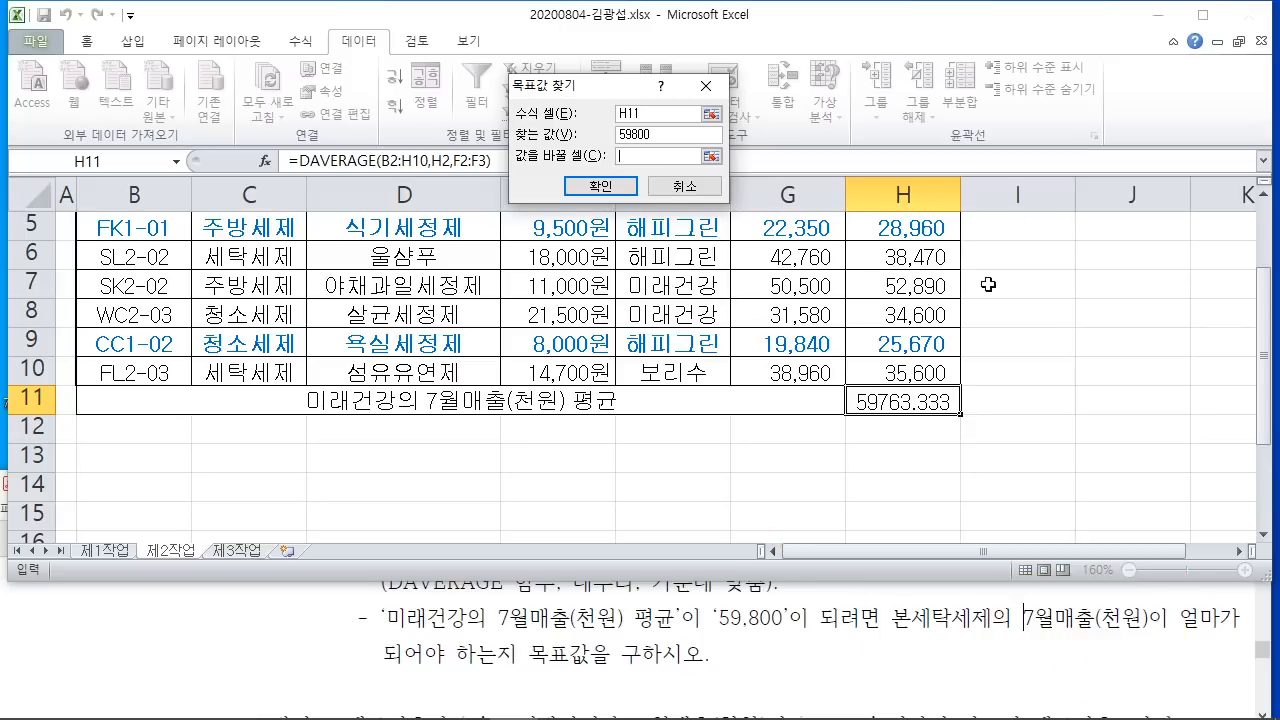
{"action": "scroll", "coordinate": [876, 402], "scroll_direction": "up", "scroll_amount": 1}
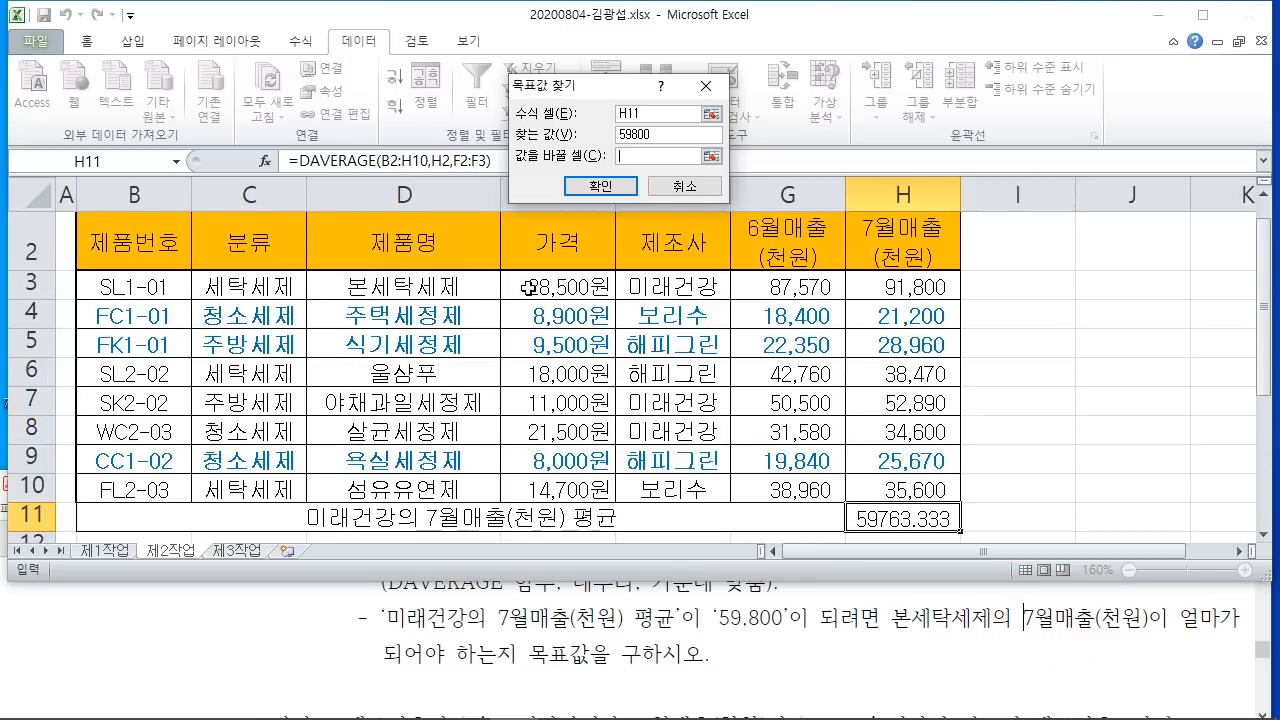
{"action": "left_click", "coordinate": [915, 284]}
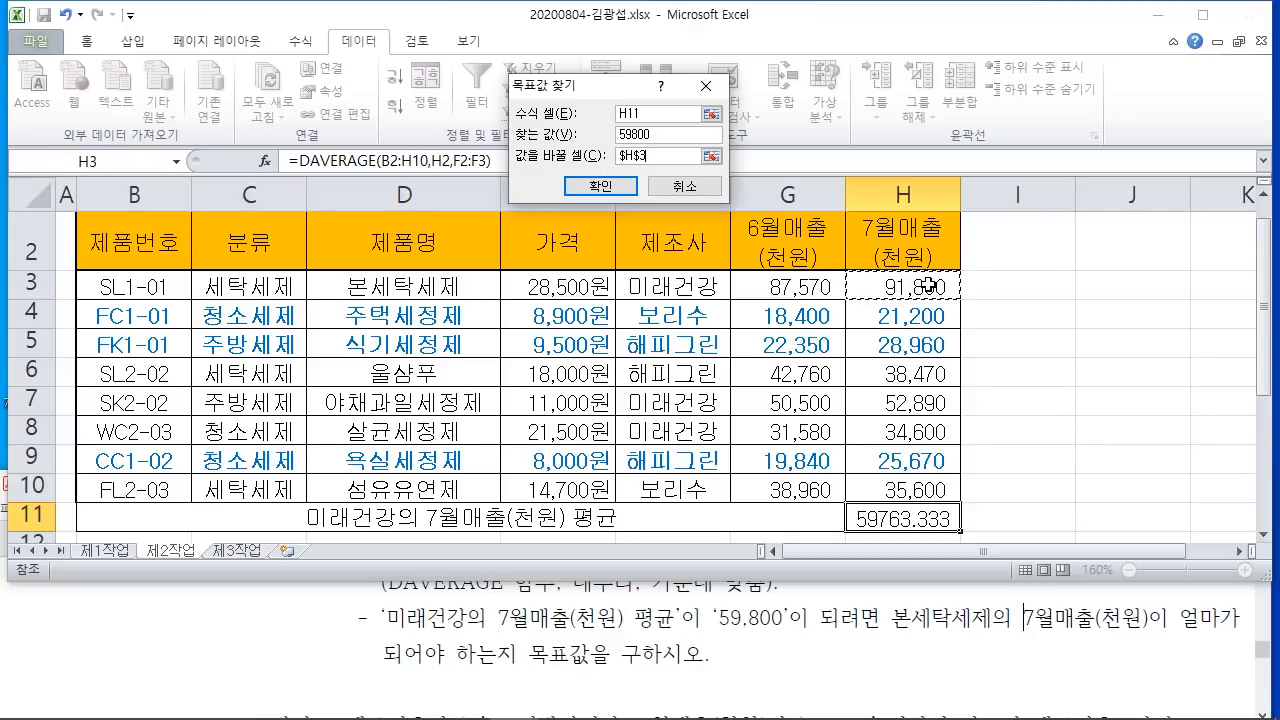
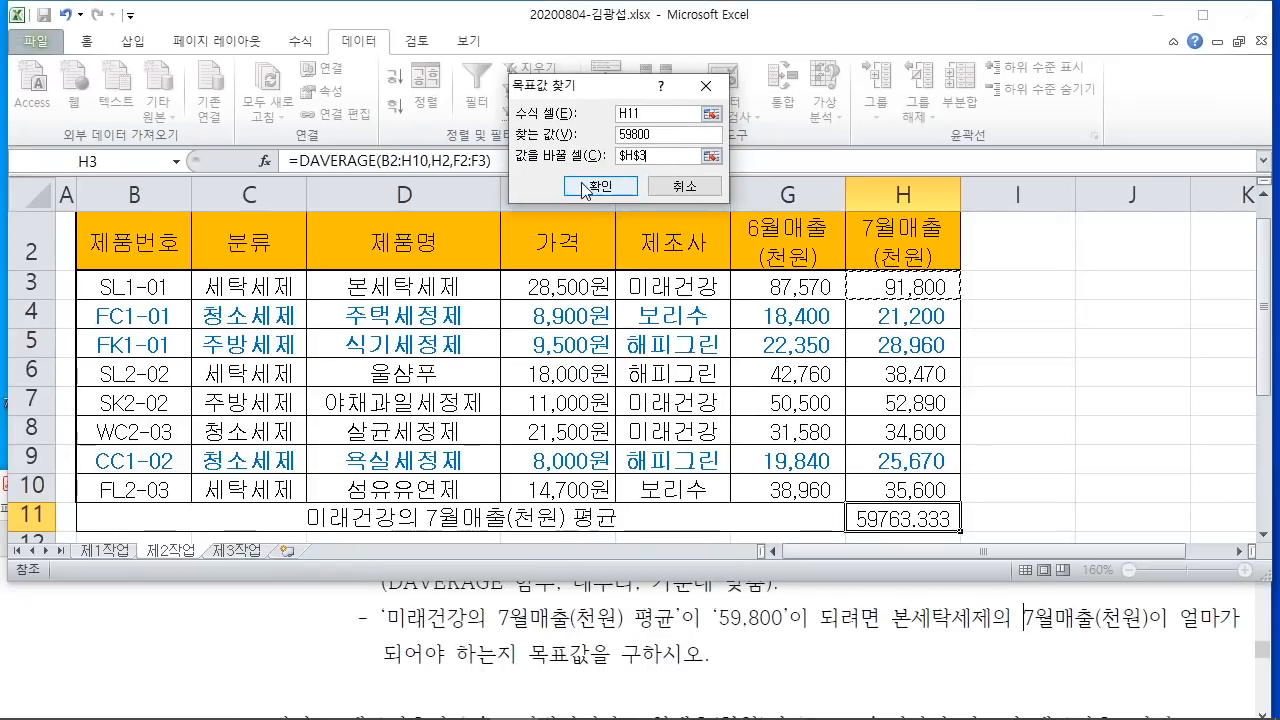
Step: Accept Goal Seek's solution, setting H3 to 91,910 so the H11 average equals 59800
{"action": "left_click", "coordinate": [600, 186]}
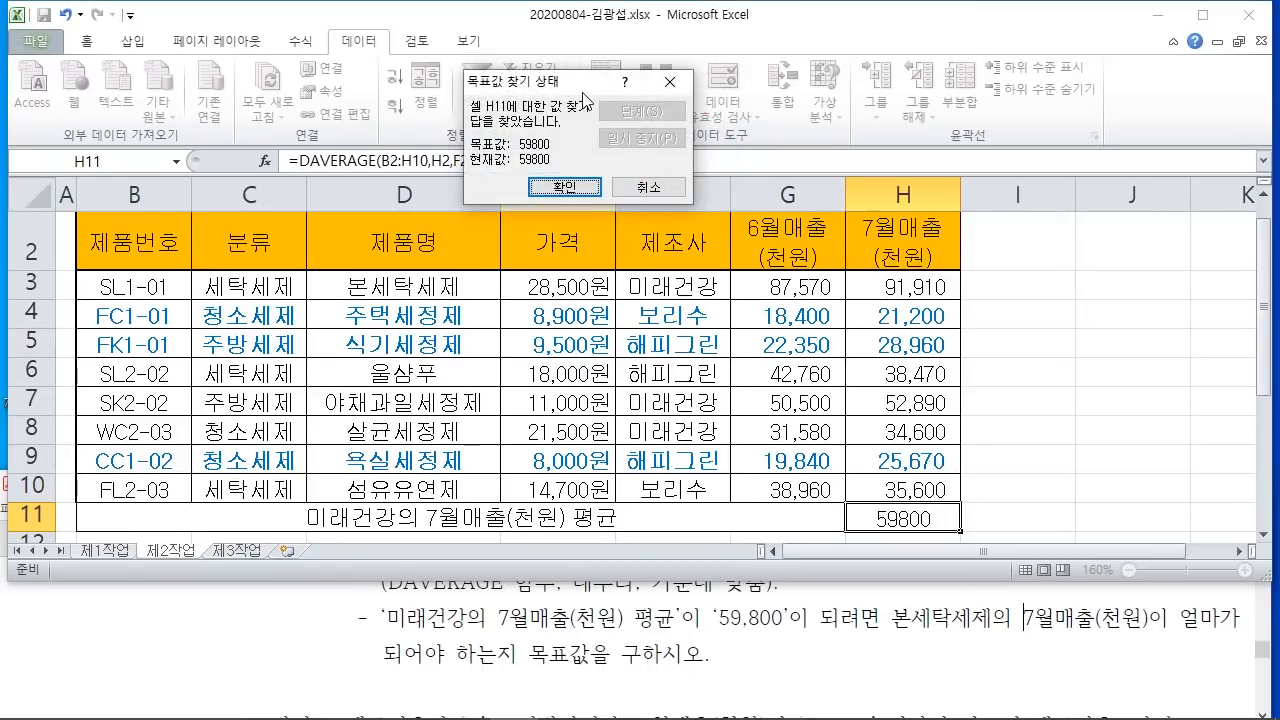
{"action": "left_click_drag", "start_coordinate": [592, 84], "coordinate": [967, 107]}
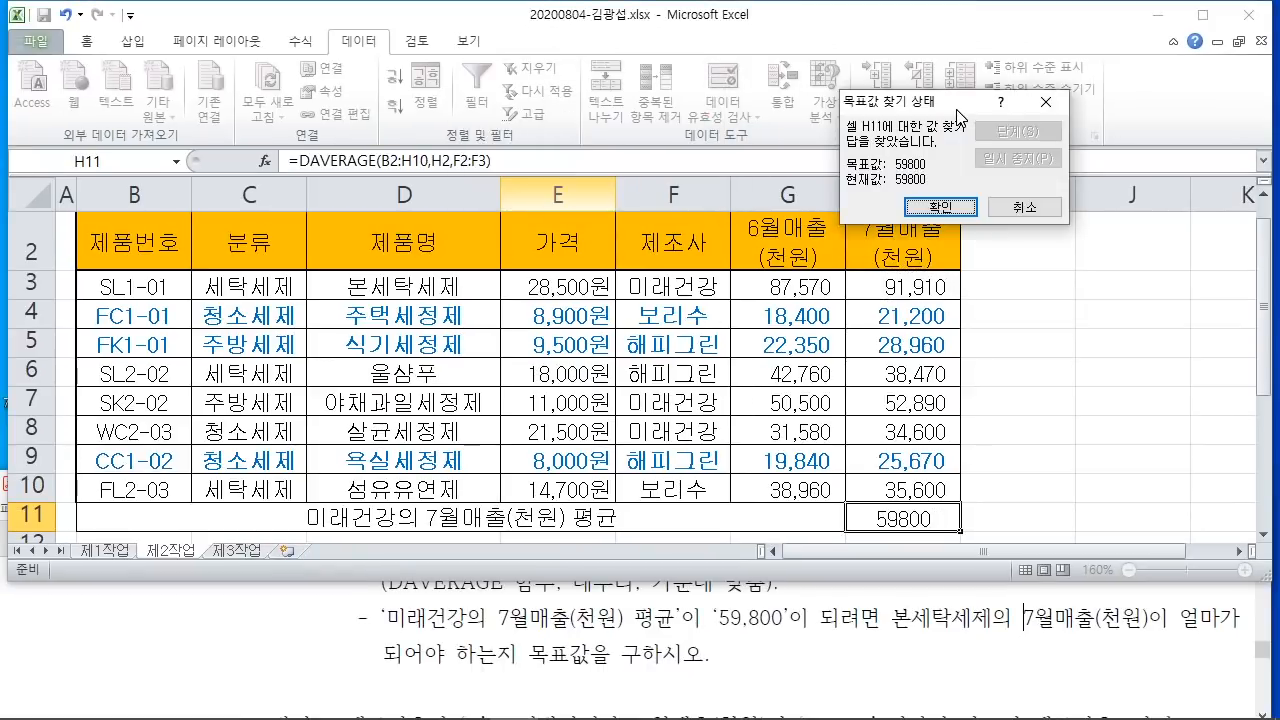
{"action": "left_click", "coordinate": [942, 210]}
{"action": "left_click", "coordinate": [1068, 396]}
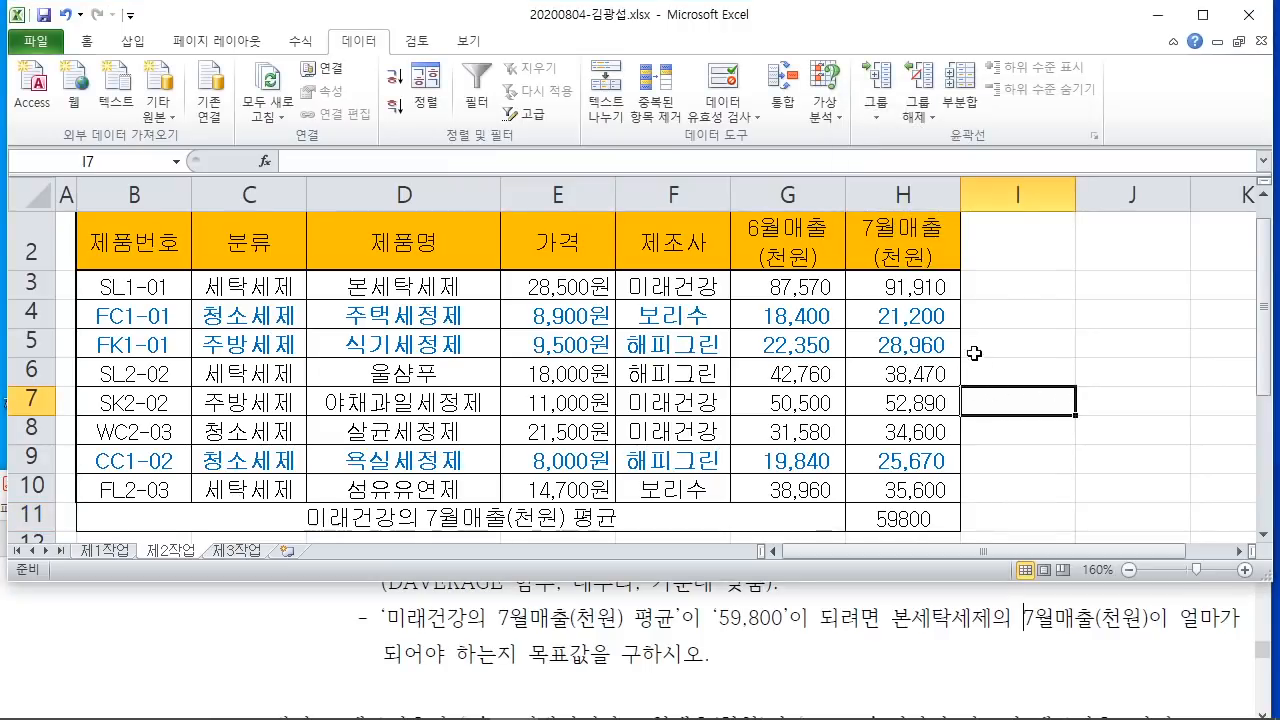
Step: Shorten the Excel window so the PDF's advanced filter task shows below the worksheet
{"action": "scroll", "coordinate": [1077, 451], "scroll_direction": "down", "scroll_amount": 1}
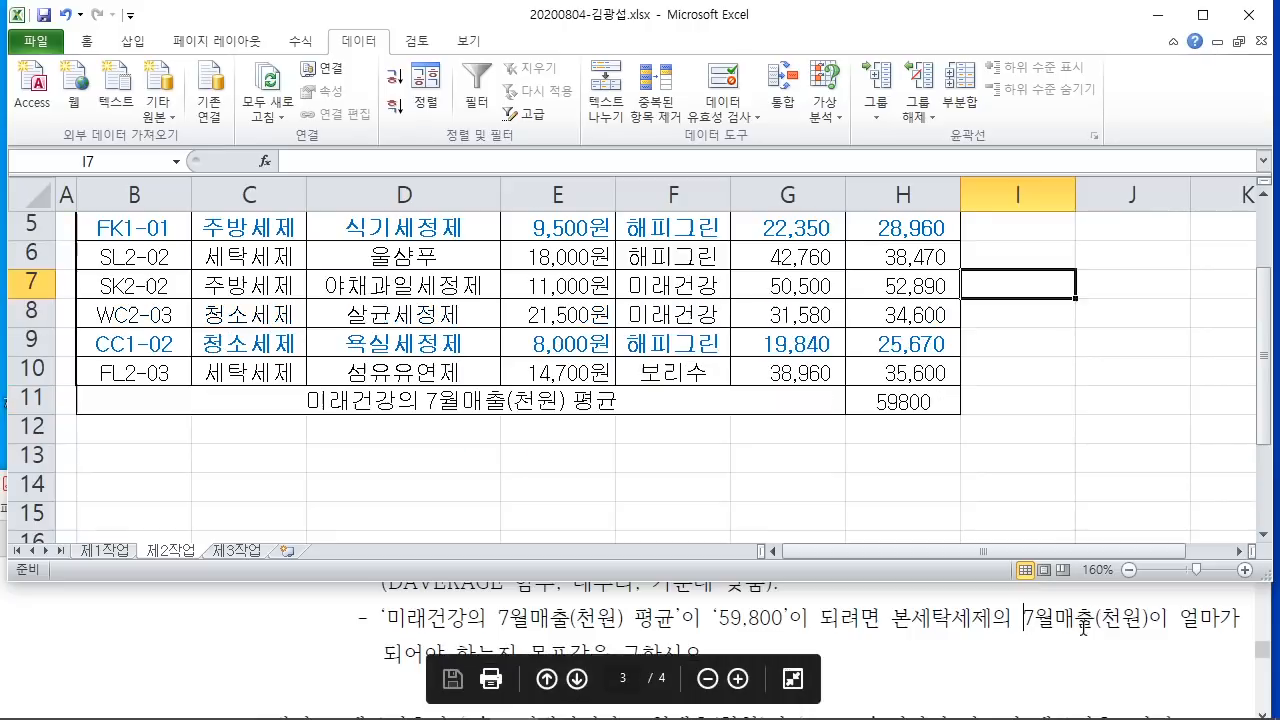
{"action": "left_click", "coordinate": [1025, 631]}
{"action": "scroll", "coordinate": [1019, 631], "scroll_direction": "down", "scroll_amount": 1}
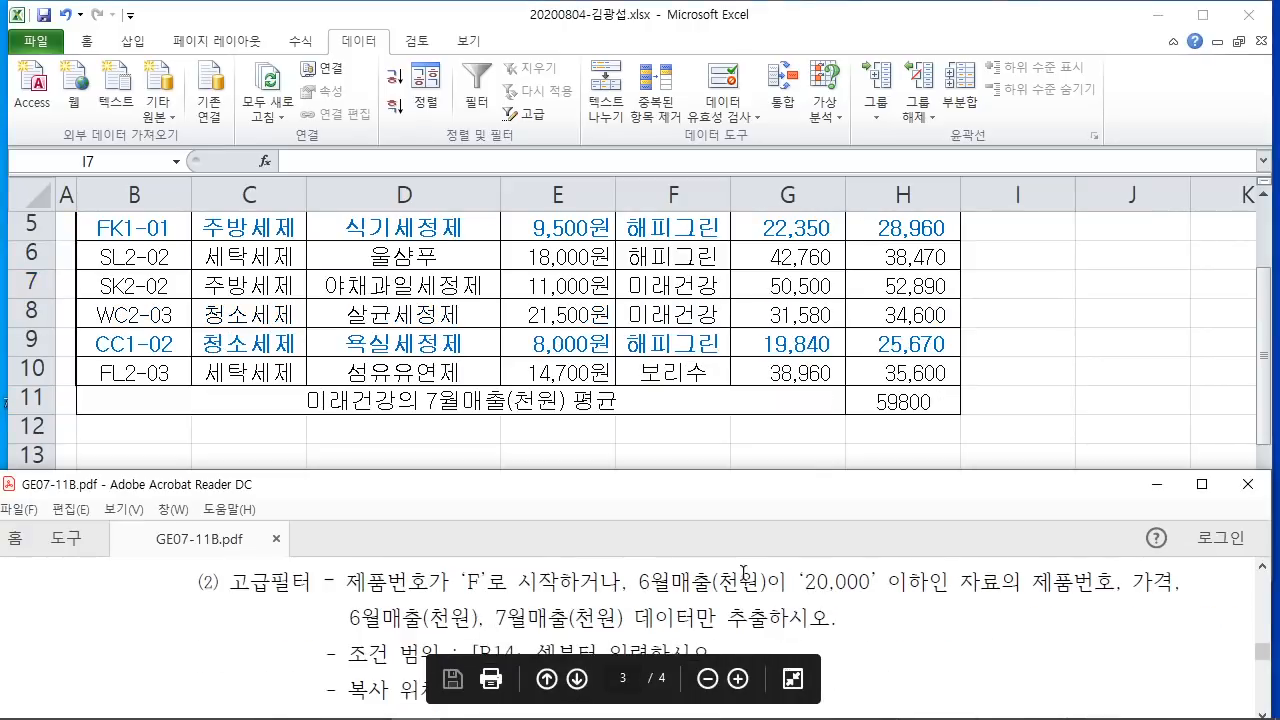
{"action": "left_click", "coordinate": [1096, 378]}
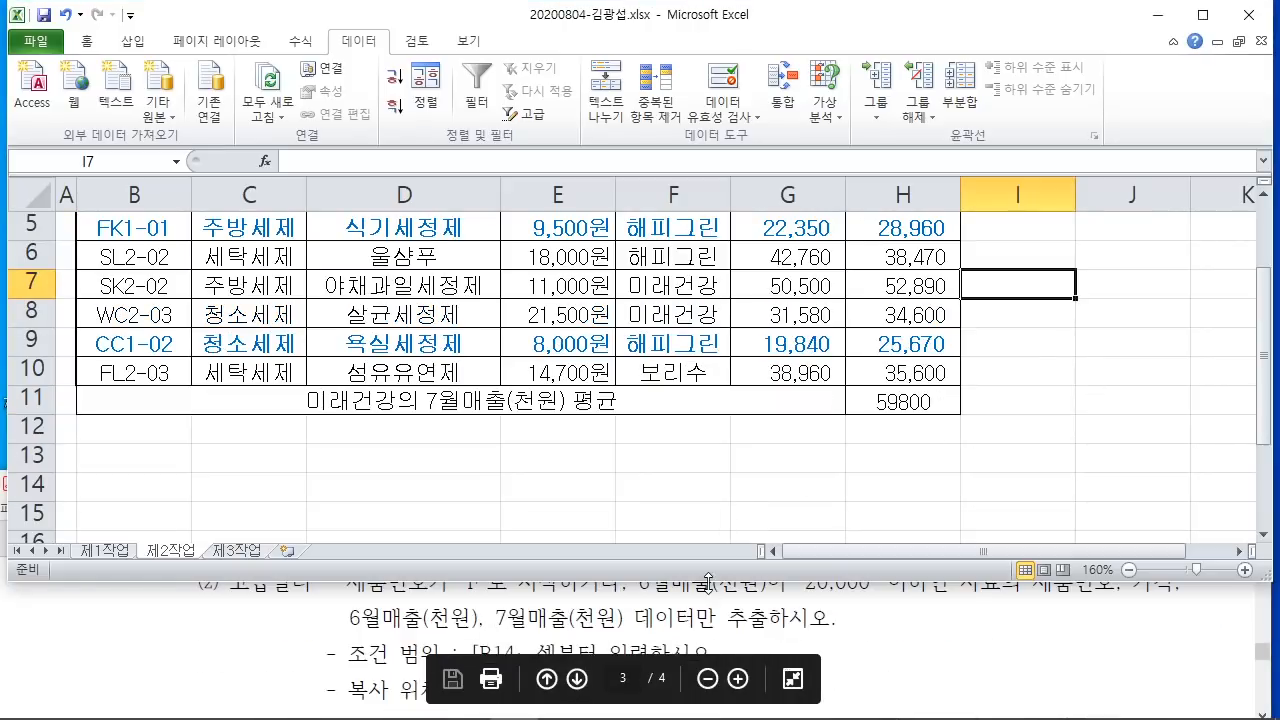
{"action": "left_click_drag", "start_coordinate": [708, 581], "coordinate": [707, 545]}
{"action": "left_click", "coordinate": [579, 459]}
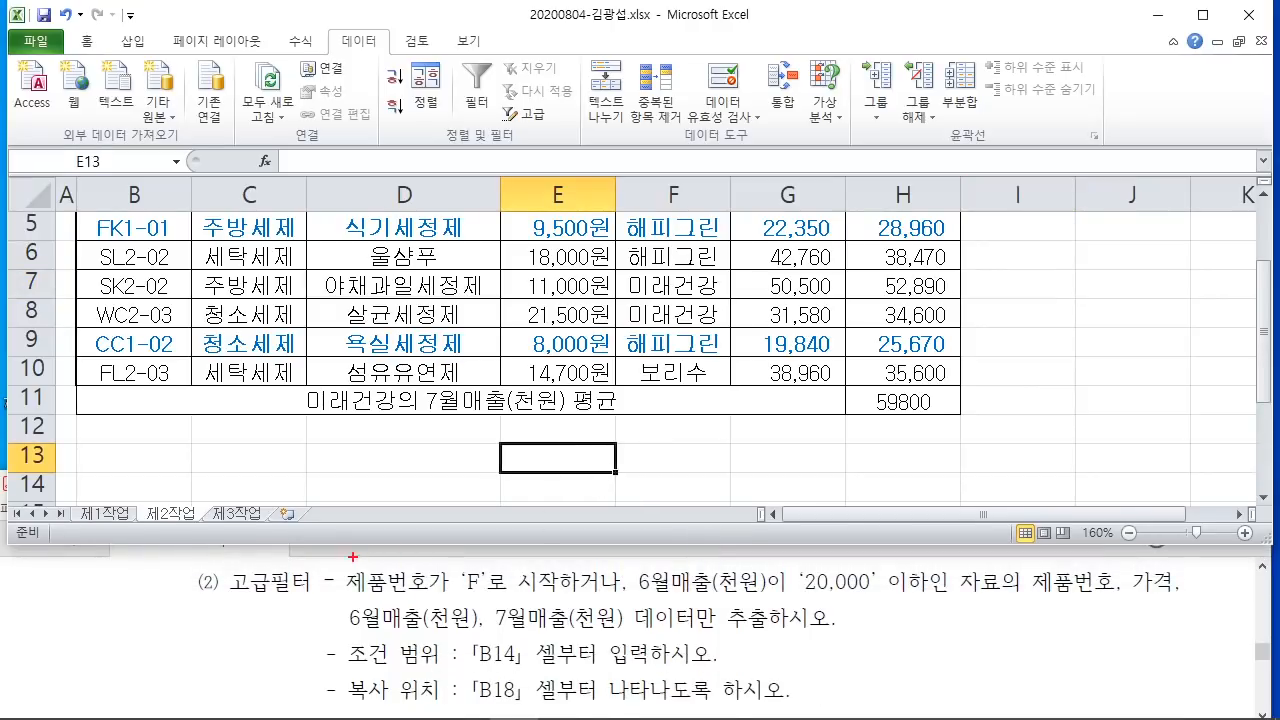
Step: Highlight the F-prefix product code and June sales 20,000-or-less conditions and the B14 criteria start
{"action": "mouse_move", "coordinate": [335, 537]}
{"action": "left_mouse_down"}
{"action": "mouse_move", "coordinate": [378, 602]}
{"action": "mouse_move", "coordinate": [567, 607]}
{"action": "left_mouse_up"}
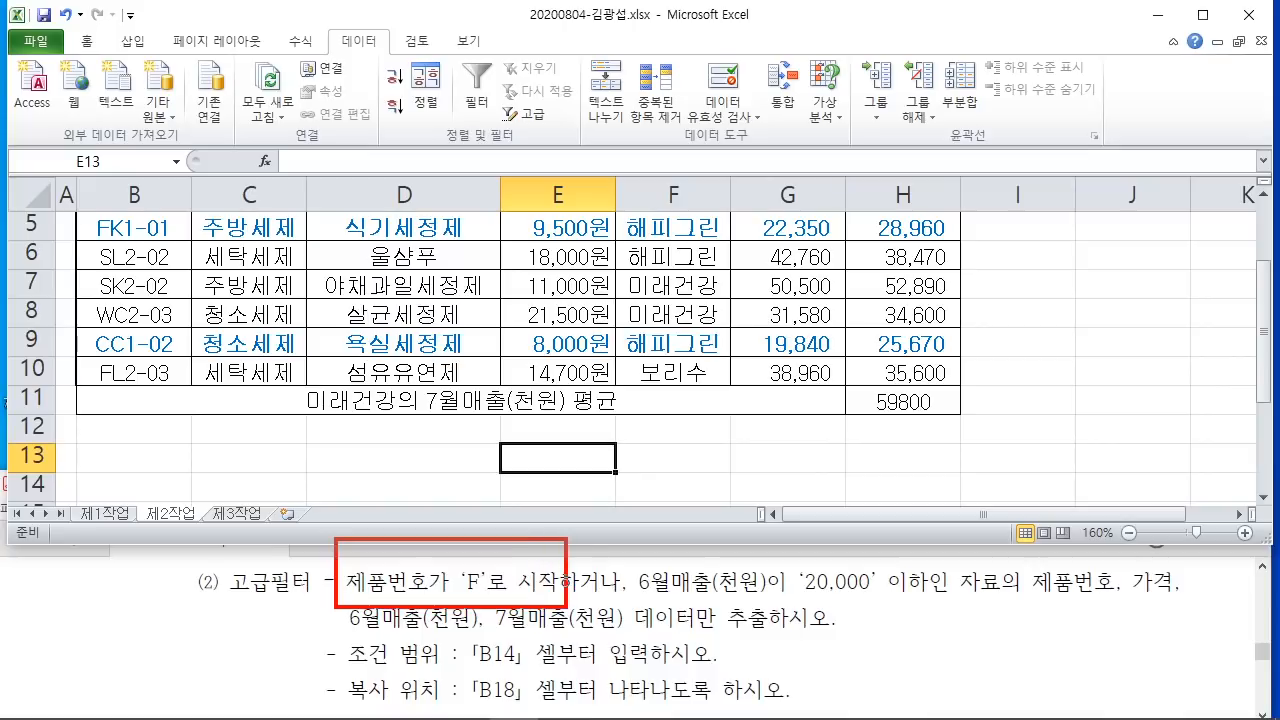
{"action": "mouse_move", "coordinate": [632, 538]}
{"action": "left_mouse_down"}
{"action": "mouse_move", "coordinate": [680, 603]}
{"action": "mouse_move", "coordinate": [935, 606]}
{"action": "left_mouse_up"}
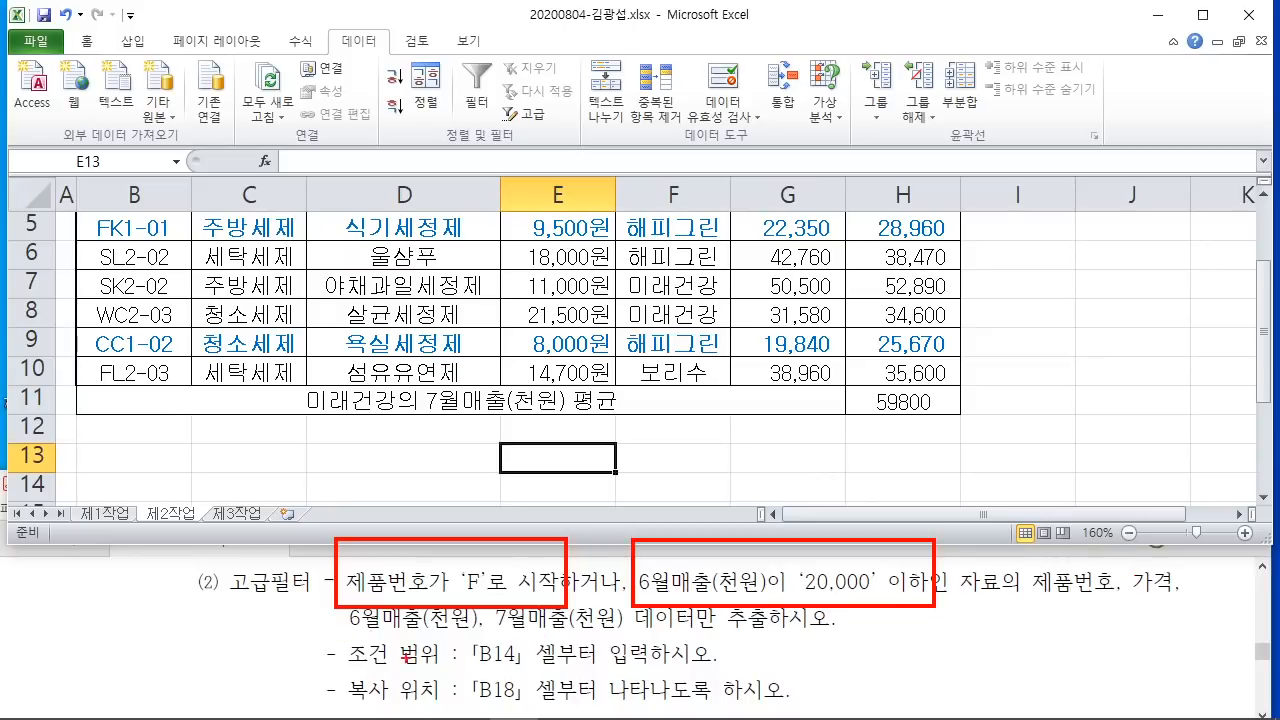
{"action": "left_click_drag", "start_coordinate": [471, 671], "coordinate": [592, 670]}
{"action": "left_click_drag", "start_coordinate": [351, 666], "coordinate": [446, 674]}
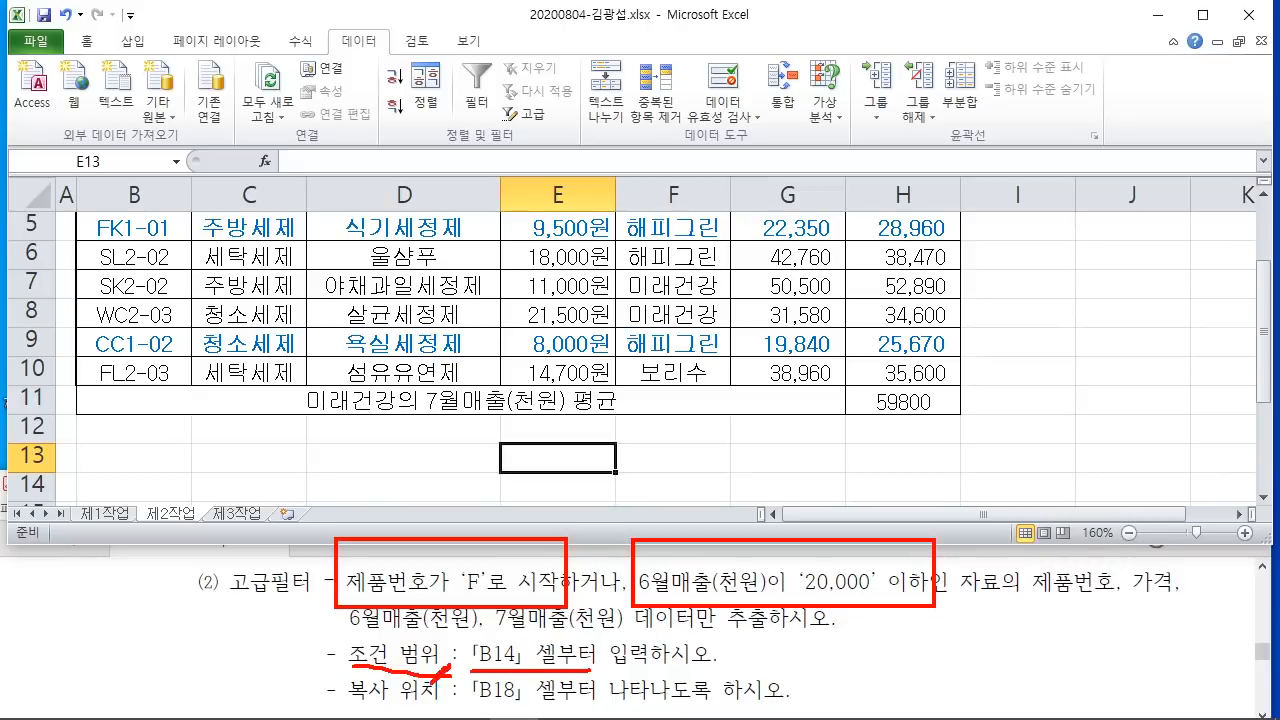
{"action": "mouse_move", "coordinate": [378, 584]}
{"action": "left_mouse_down"}
{"action": "mouse_move", "coordinate": [336, 610]}
{"action": "mouse_move", "coordinate": [445, 600]}
{"action": "left_mouse_up"}
{"action": "mouse_move", "coordinate": [680, 608]}
{"action": "left_mouse_down"}
{"action": "mouse_move", "coordinate": [776, 528]}
{"action": "mouse_move", "coordinate": [700, 614]}
{"action": "left_mouse_up"}
{"action": "key", "text": "Escape"}
Step: Return to the top of the table and select the 제품번호 header in B2
{"action": "left_click", "coordinate": [619, 424]}
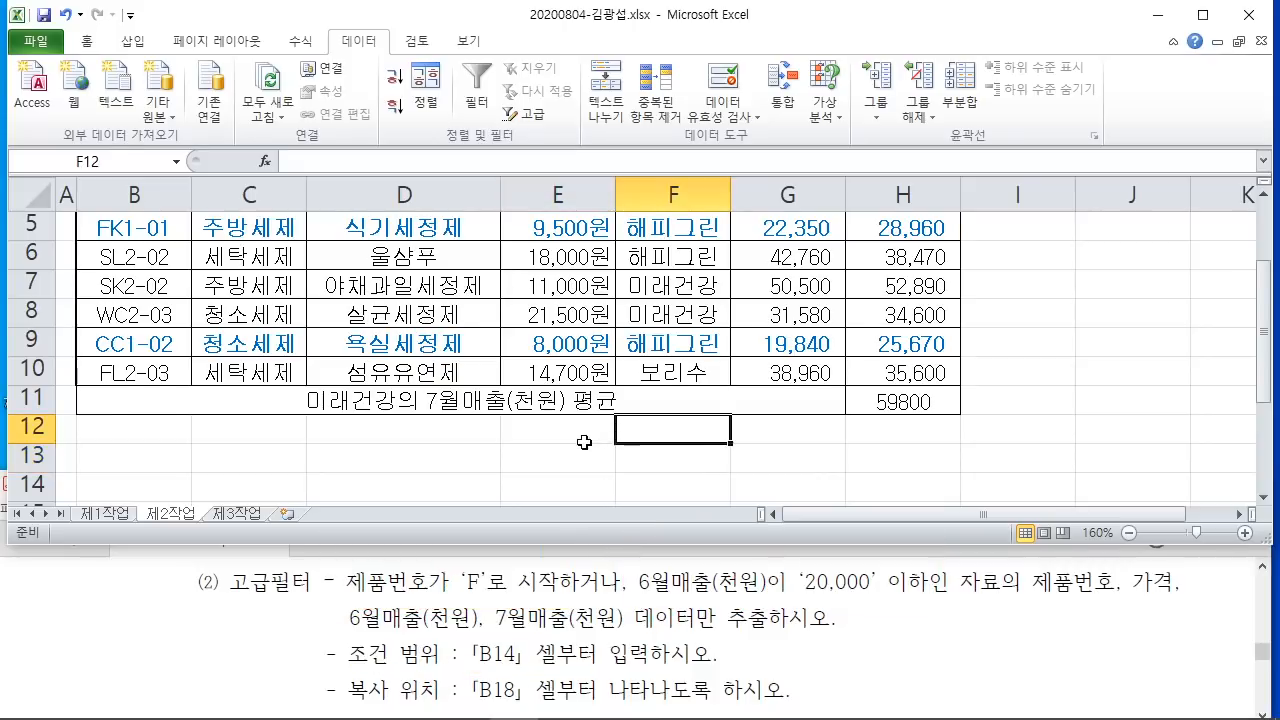
{"action": "scroll", "coordinate": [556, 412], "scroll_direction": "up", "scroll_amount": 2}
{"action": "left_click", "coordinate": [152, 276]}
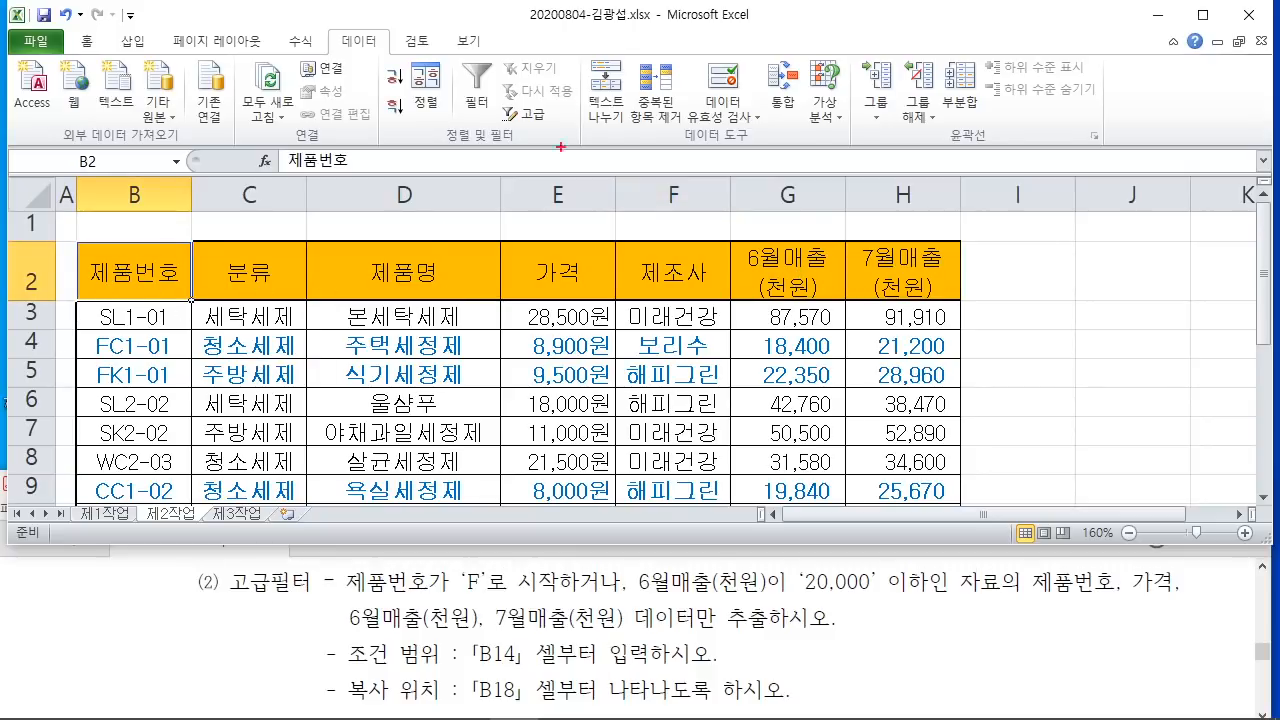
Step: Copy the non-adjacent 제품번호 (B2) and 6월매출(천원) (G2) headers
{"action": "left_click_drag", "start_coordinate": [546, 5], "coordinate": [840, 196]}
{"action": "mouse_move", "coordinate": [627, 74]}
{"action": "left_mouse_down"}
{"action": "mouse_move", "coordinate": [645, 152]}
{"action": "mouse_move", "coordinate": [721, 156]}
{"action": "left_mouse_up"}
{"action": "mouse_move", "coordinate": [657, 103]}
{"action": "left_mouse_down"}
{"action": "mouse_move", "coordinate": [745, 143]}
{"action": "mouse_move", "coordinate": [785, 198]}
{"action": "left_mouse_up"}
{"action": "left_click_drag", "start_coordinate": [500, 208], "coordinate": [626, 291]}
{"action": "key", "text": "Escape"}
{"action": "left_click", "coordinate": [815, 292], "text": "ctrl"}
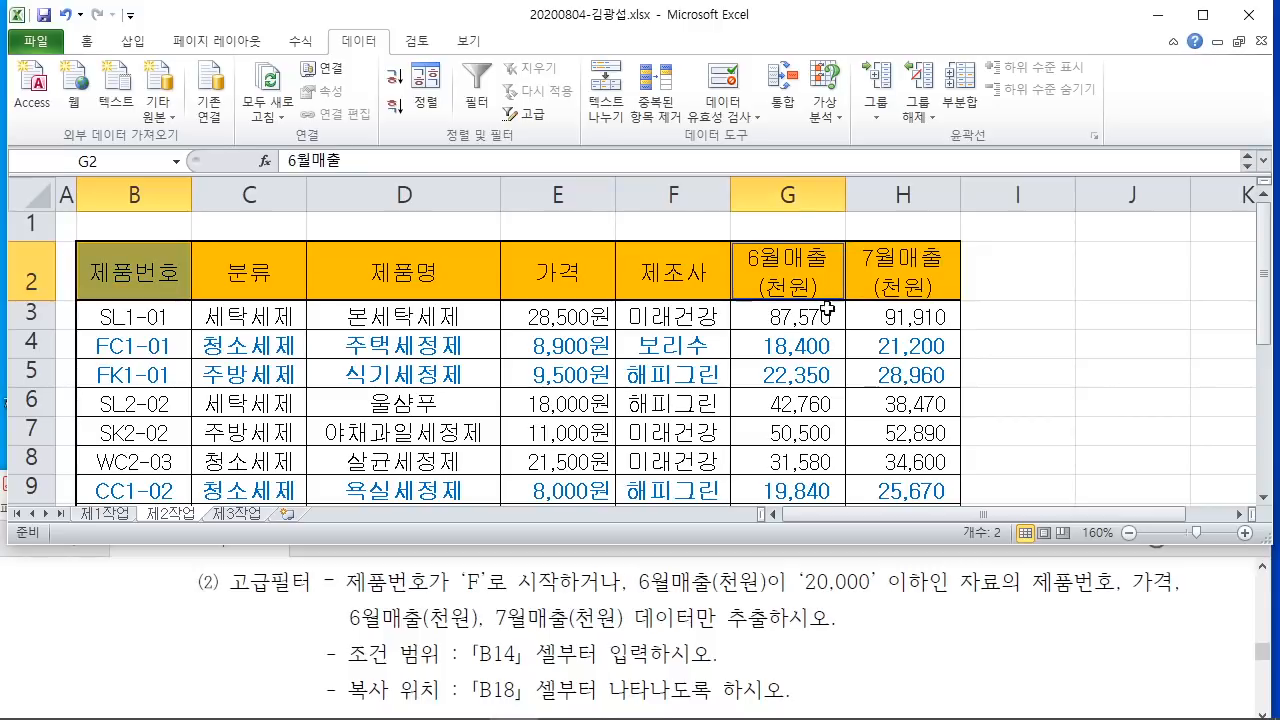
{"action": "right_click", "coordinate": [806, 268]}
{"action": "left_click", "coordinate": [855, 309]}
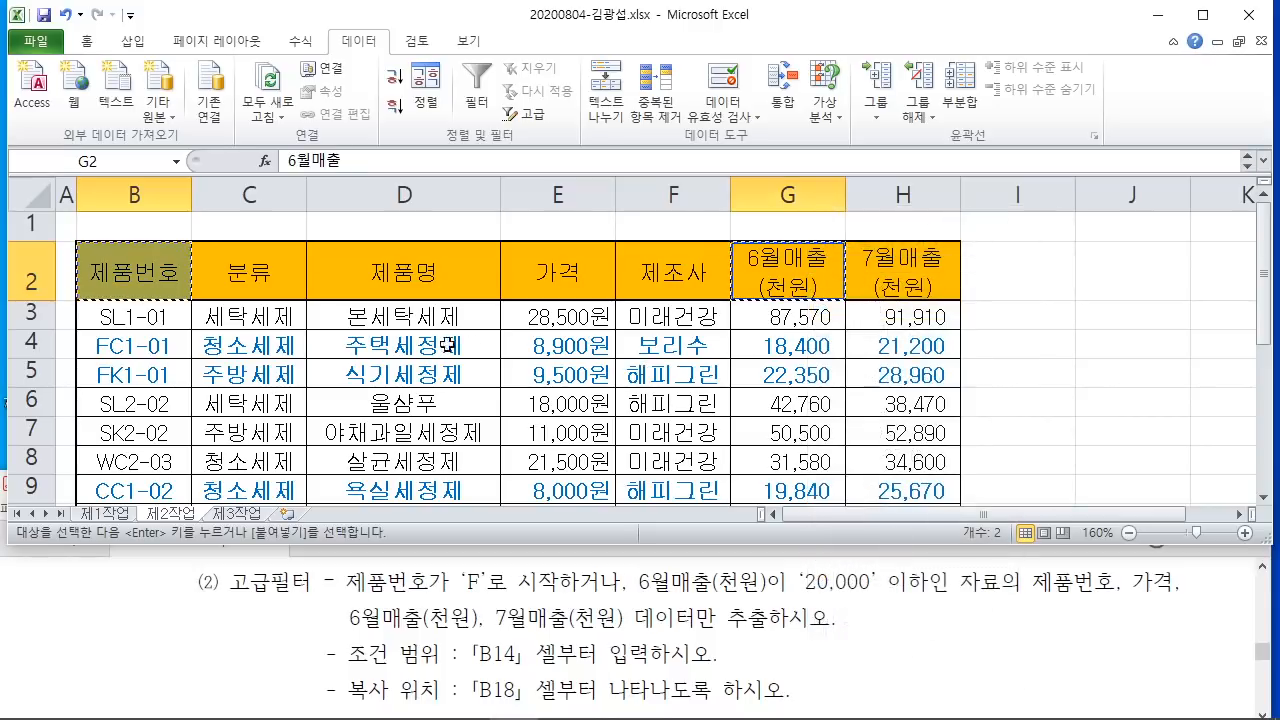
Step: Paste the two headers into B14:C14, then go to B15
{"action": "scroll", "coordinate": [399, 364], "scroll_direction": "down", "scroll_amount": 2}
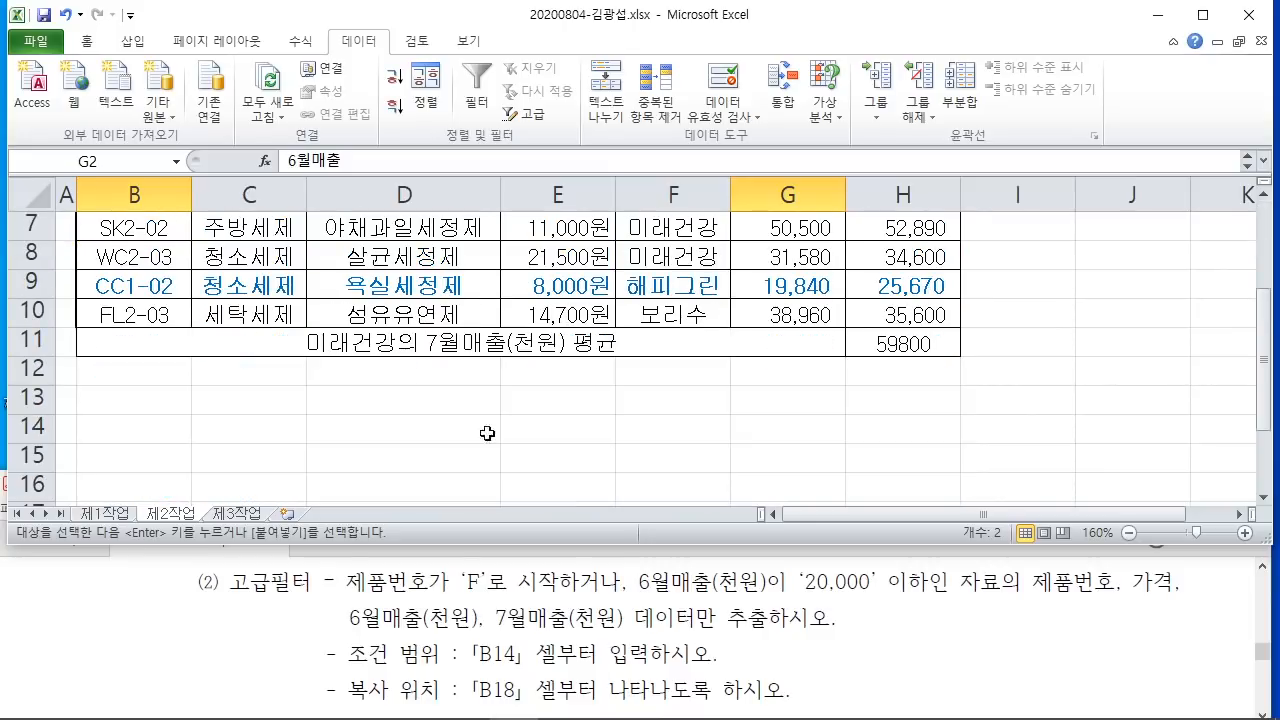
{"action": "left_click", "coordinate": [127, 438]}
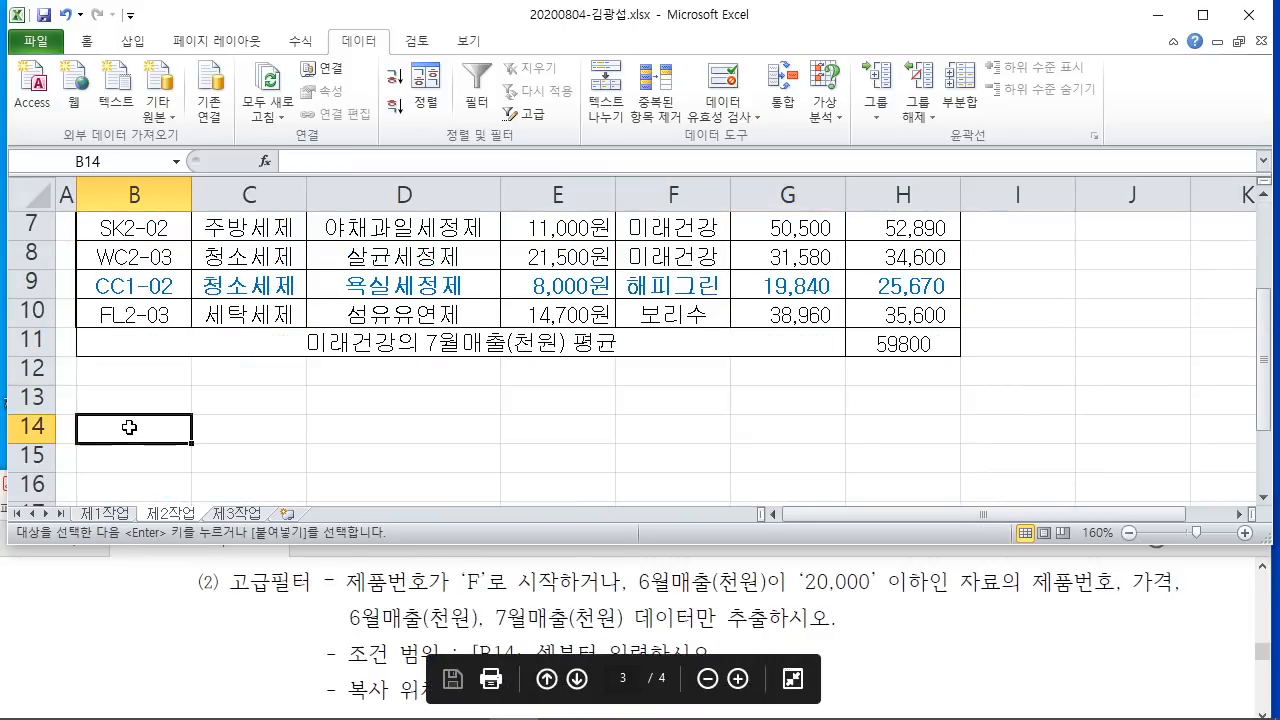
{"action": "right_click", "coordinate": [131, 431]}
{"action": "left_click", "coordinate": [174, 121]}
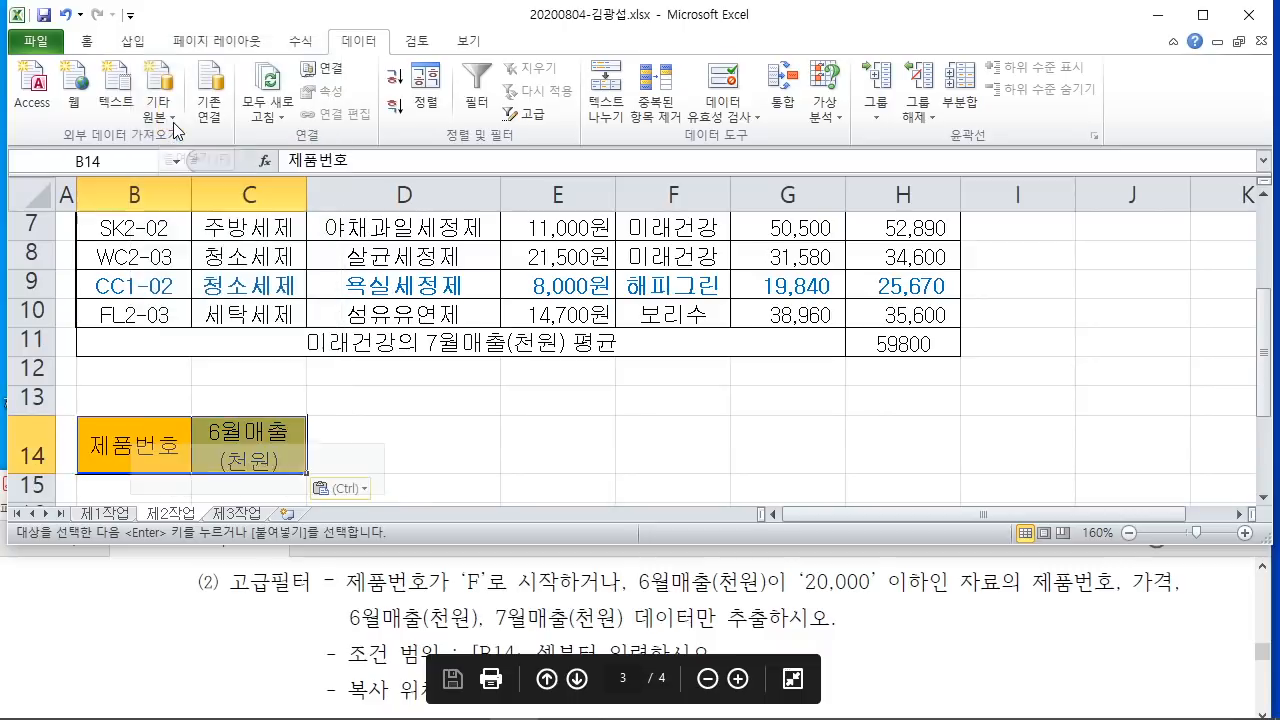
{"action": "scroll", "coordinate": [416, 362], "scroll_direction": "down", "scroll_amount": 1}
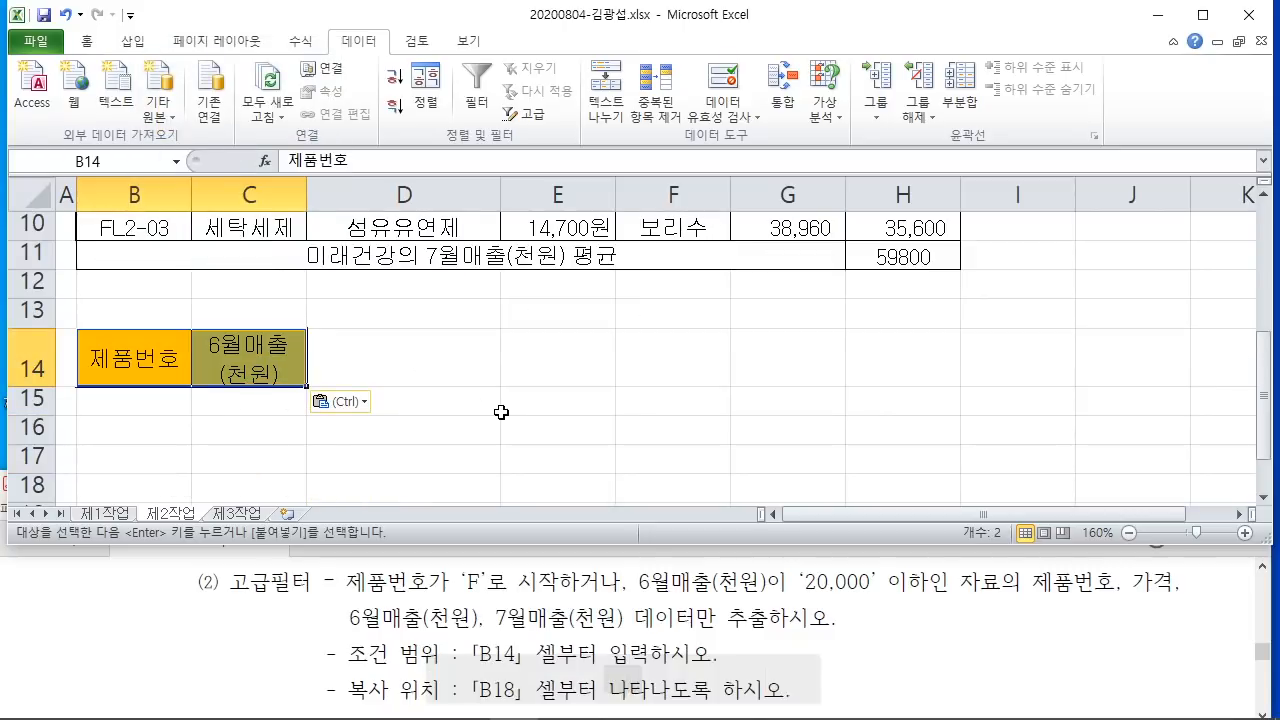
{"action": "left_click", "coordinate": [133, 401]}
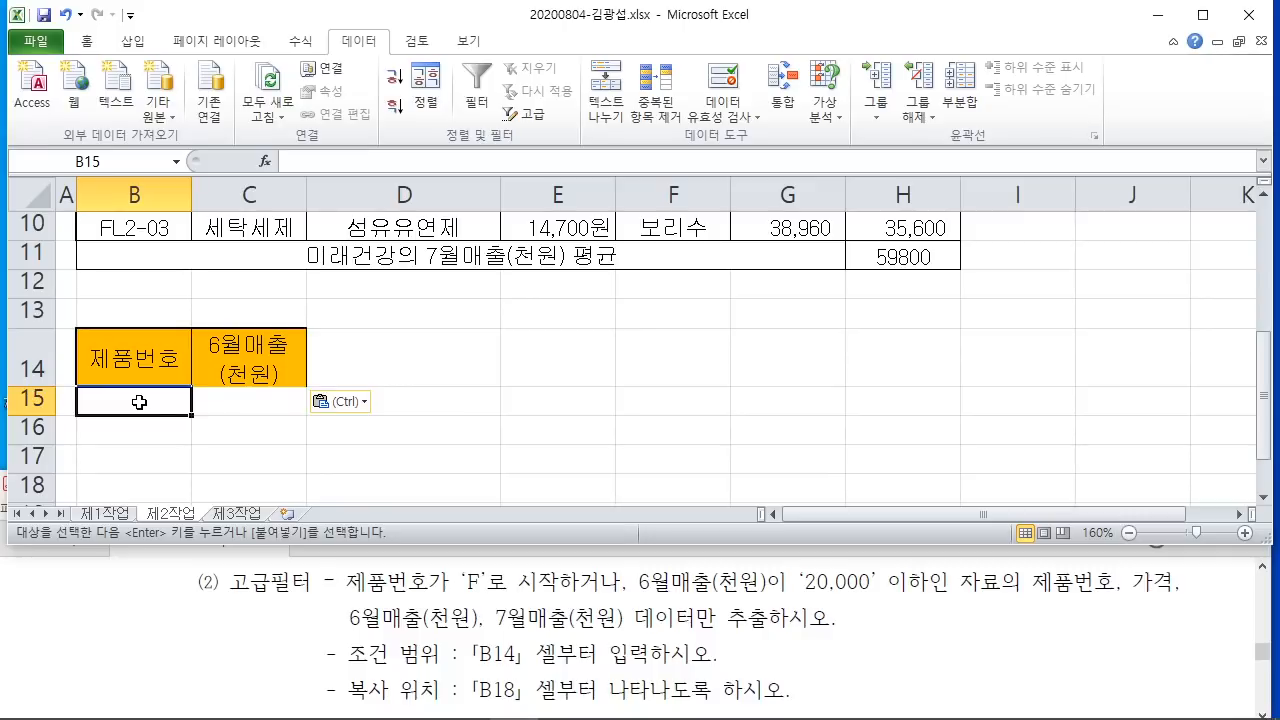
Step: Sketch the F* wildcard pattern, then start typing F* into B15
{"action": "mouse_move", "coordinate": [440, 548]}
{"action": "left_mouse_down"}
{"action": "mouse_move", "coordinate": [474, 576]}
{"action": "mouse_move", "coordinate": [594, 608]}
{"action": "left_mouse_up"}
{"action": "mouse_move", "coordinate": [534, 532]}
{"action": "left_mouse_down"}
{"action": "mouse_move", "coordinate": [540, 550]}
{"action": "mouse_move", "coordinate": [614, 405]}
{"action": "mouse_move", "coordinate": [662, 425]}
{"action": "mouse_move", "coordinate": [710, 422]}
{"action": "left_mouse_up"}
{"action": "left_click_drag", "start_coordinate": [784, 296], "coordinate": [866, 295]}
{"action": "left_click_drag", "start_coordinate": [786, 294], "coordinate": [790, 412]}
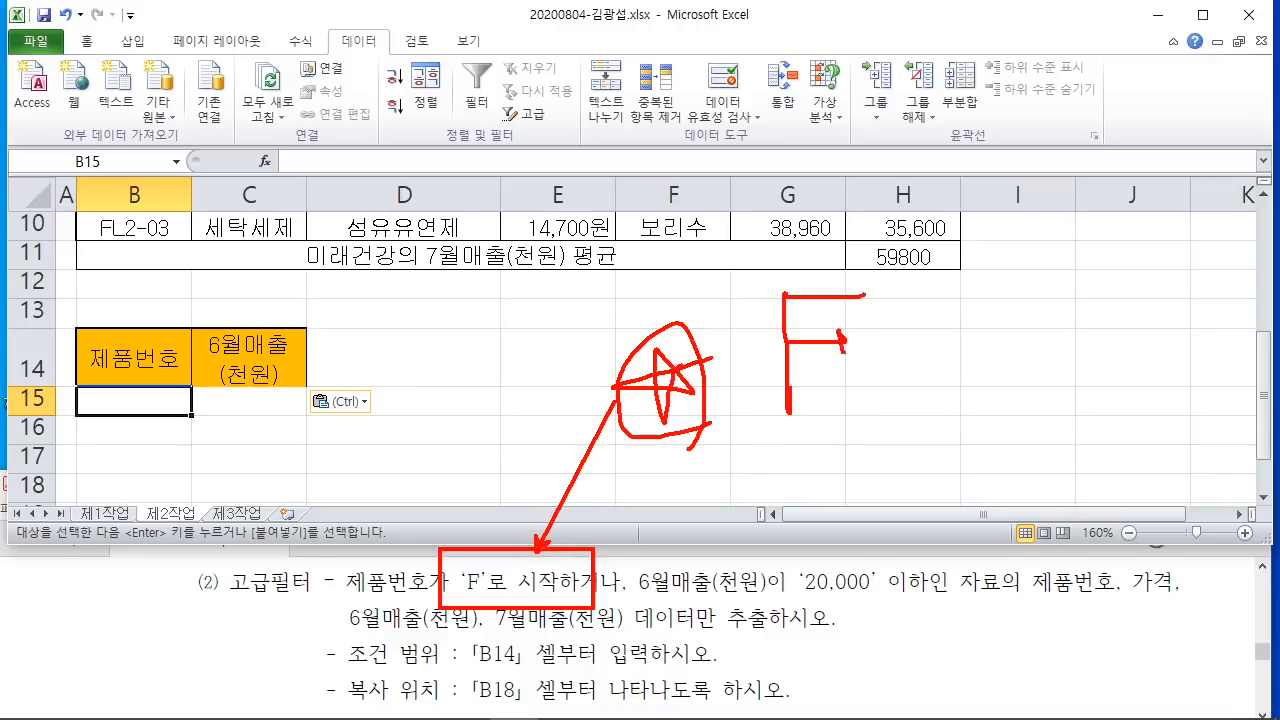
{"action": "left_click_drag", "start_coordinate": [946, 324], "coordinate": [866, 372]}
{"action": "left_click_drag", "start_coordinate": [868, 318], "coordinate": [926, 384]}
{"action": "left_click_drag", "start_coordinate": [894, 292], "coordinate": [893, 390]}
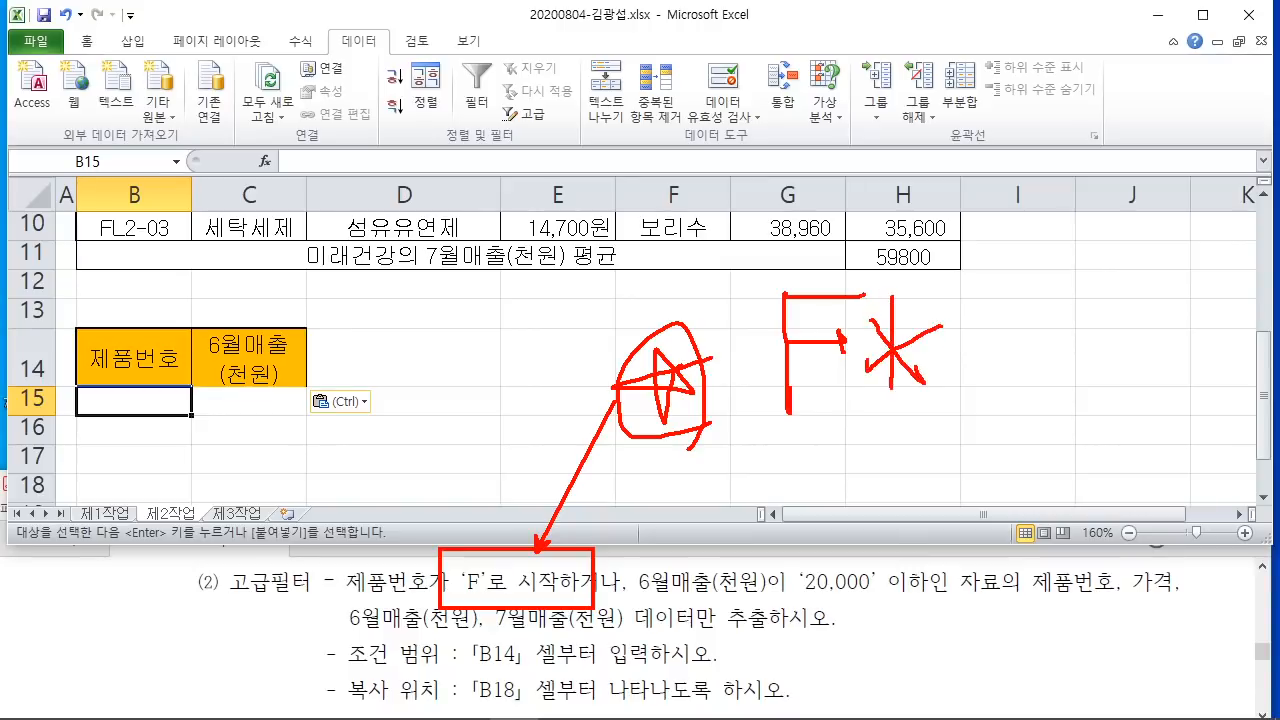
{"action": "left_click_drag", "start_coordinate": [950, 352], "coordinate": [868, 342]}
{"action": "left_click_drag", "start_coordinate": [722, 397], "coordinate": [940, 398]}
{"action": "left_click_drag", "start_coordinate": [760, 420], "coordinate": [944, 420]}
{"action": "mouse_move", "coordinate": [746, 236]}
{"action": "left_mouse_down"}
{"action": "mouse_move", "coordinate": [782, 410]}
{"action": "mouse_move", "coordinate": [1032, 432]}
{"action": "left_mouse_up"}
{"action": "key", "text": "Escape"}
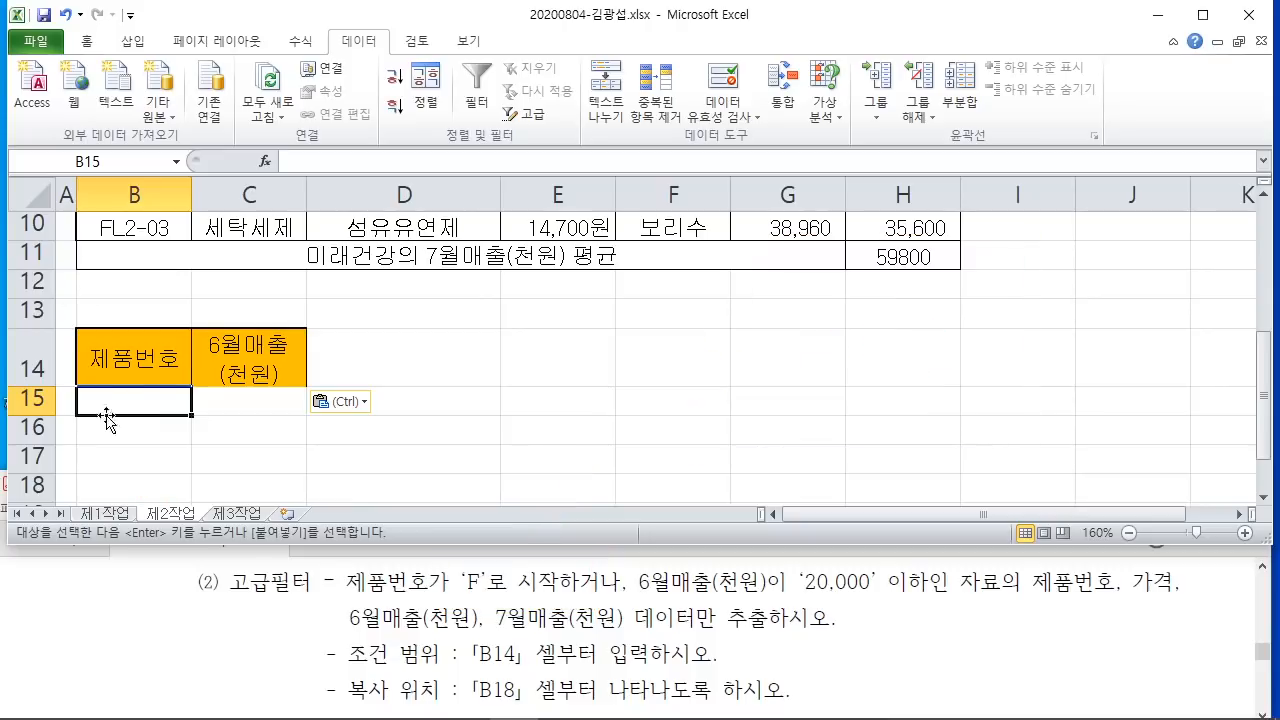
{"action": "type", "text": "ㄹ"}
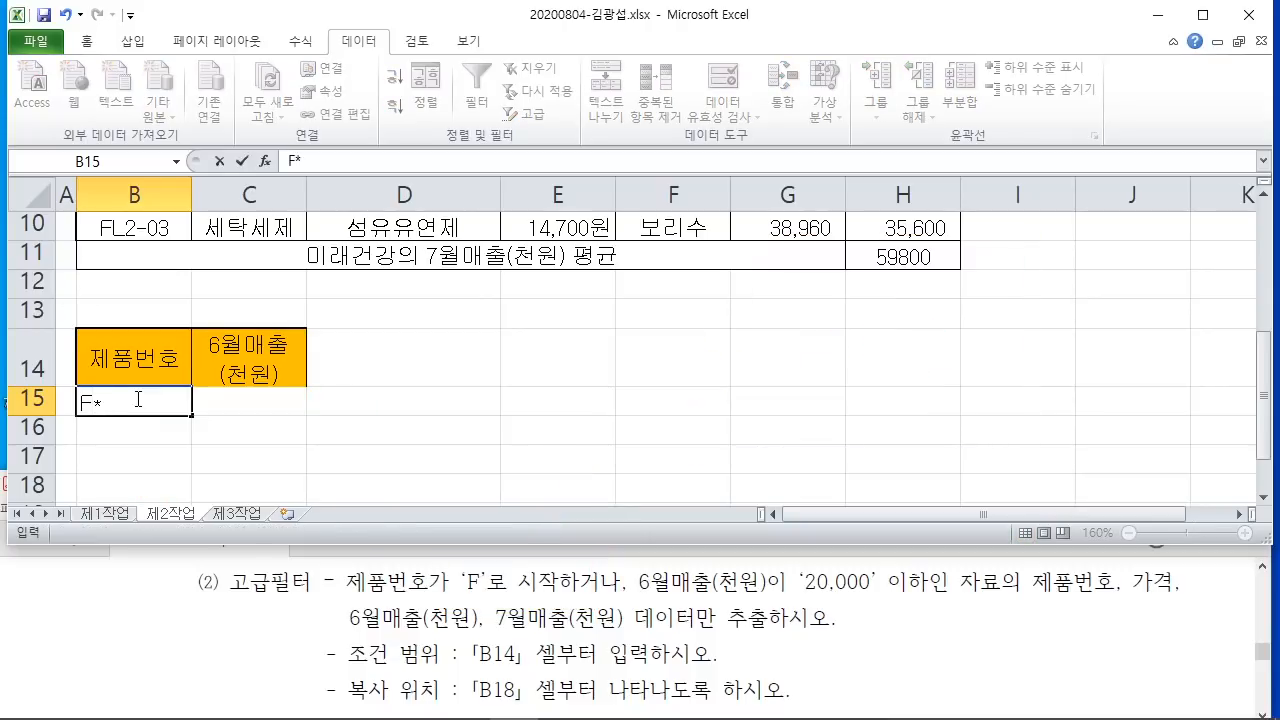
Step: Annotate the instructions to show the two conditions are joined by OR (이거나)
{"action": "scroll", "coordinate": [191, 380], "scroll_direction": "up", "scroll_amount": 3}
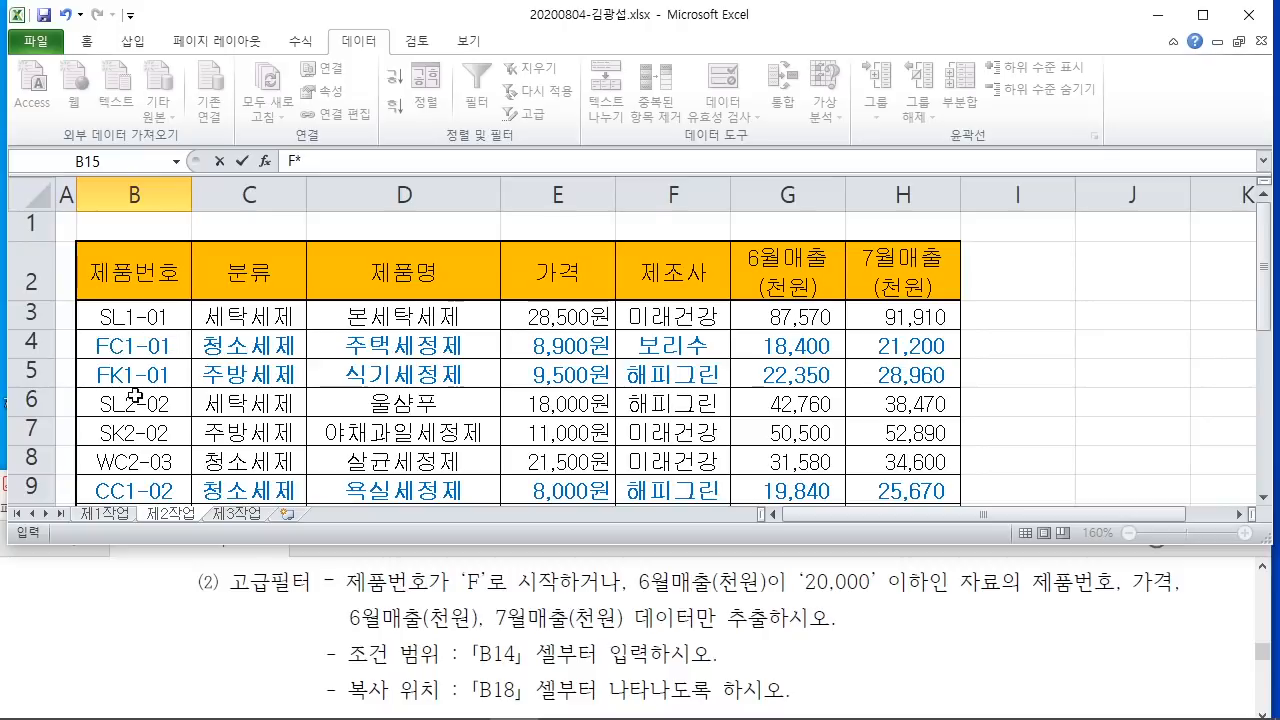
{"action": "scroll", "coordinate": [162, 437], "scroll_direction": "down", "scroll_amount": 3}
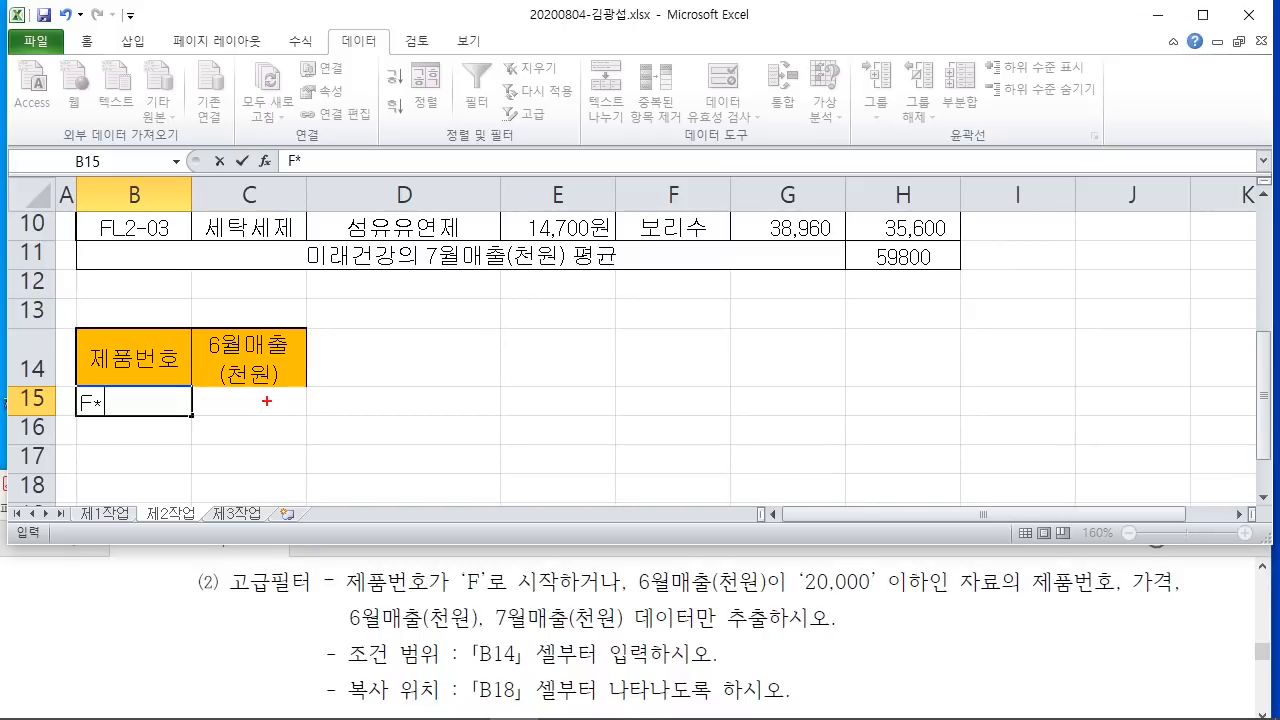
{"action": "left_click_drag", "start_coordinate": [251, 393], "coordinate": [333, 345]}
{"action": "mouse_move", "coordinate": [344, 555]}
{"action": "left_mouse_down"}
{"action": "mouse_move", "coordinate": [500, 602]}
{"action": "mouse_move", "coordinate": [560, 602]}
{"action": "left_mouse_up"}
{"action": "mouse_move", "coordinate": [632, 548]}
{"action": "left_mouse_down"}
{"action": "mouse_move", "coordinate": [756, 620]}
{"action": "mouse_move", "coordinate": [943, 606]}
{"action": "left_mouse_up"}
{"action": "mouse_move", "coordinate": [620, 596]}
{"action": "left_mouse_down"}
{"action": "mouse_move", "coordinate": [596, 540]}
{"action": "mouse_move", "coordinate": [540, 588]}
{"action": "mouse_move", "coordinate": [640, 592]}
{"action": "left_mouse_up"}
{"action": "left_click_drag", "start_coordinate": [596, 466], "coordinate": [638, 494]}
{"action": "left_click_drag", "start_coordinate": [646, 458], "coordinate": [648, 502]}
{"action": "left_click_drag", "start_coordinate": [594, 467], "coordinate": [628, 468]}
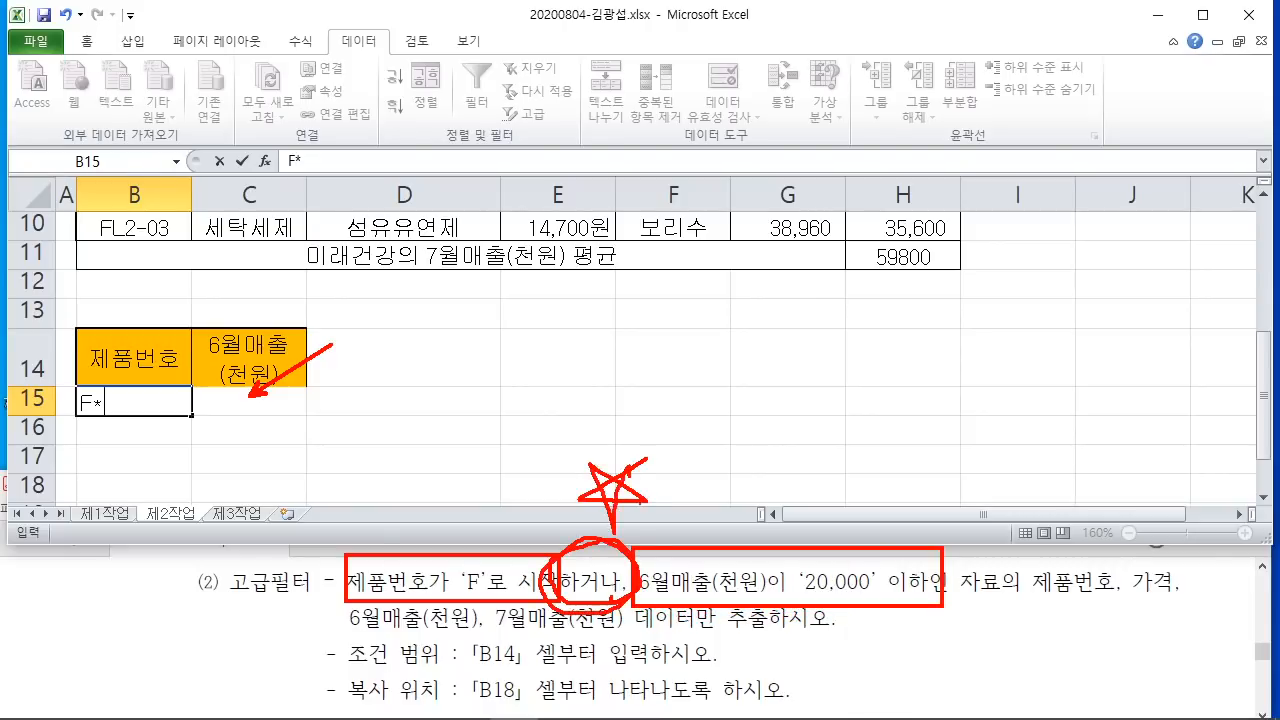
{"action": "left_click_drag", "start_coordinate": [642, 517], "coordinate": [632, 534]}
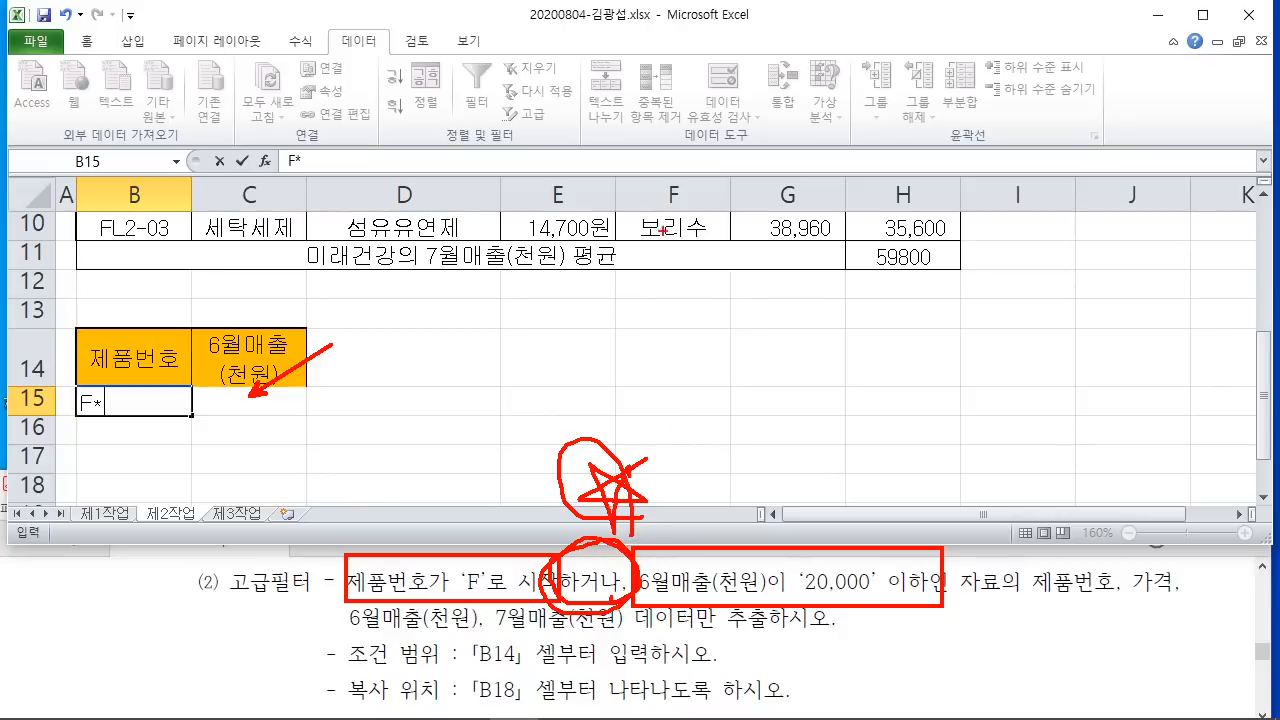
{"action": "mouse_move", "coordinate": [645, 208]}
{"action": "left_mouse_down"}
{"action": "mouse_move", "coordinate": [672, 186]}
{"action": "mouse_move", "coordinate": [710, 212]}
{"action": "mouse_move", "coordinate": [768, 204]}
{"action": "mouse_move", "coordinate": [806, 244]}
{"action": "left_mouse_up"}
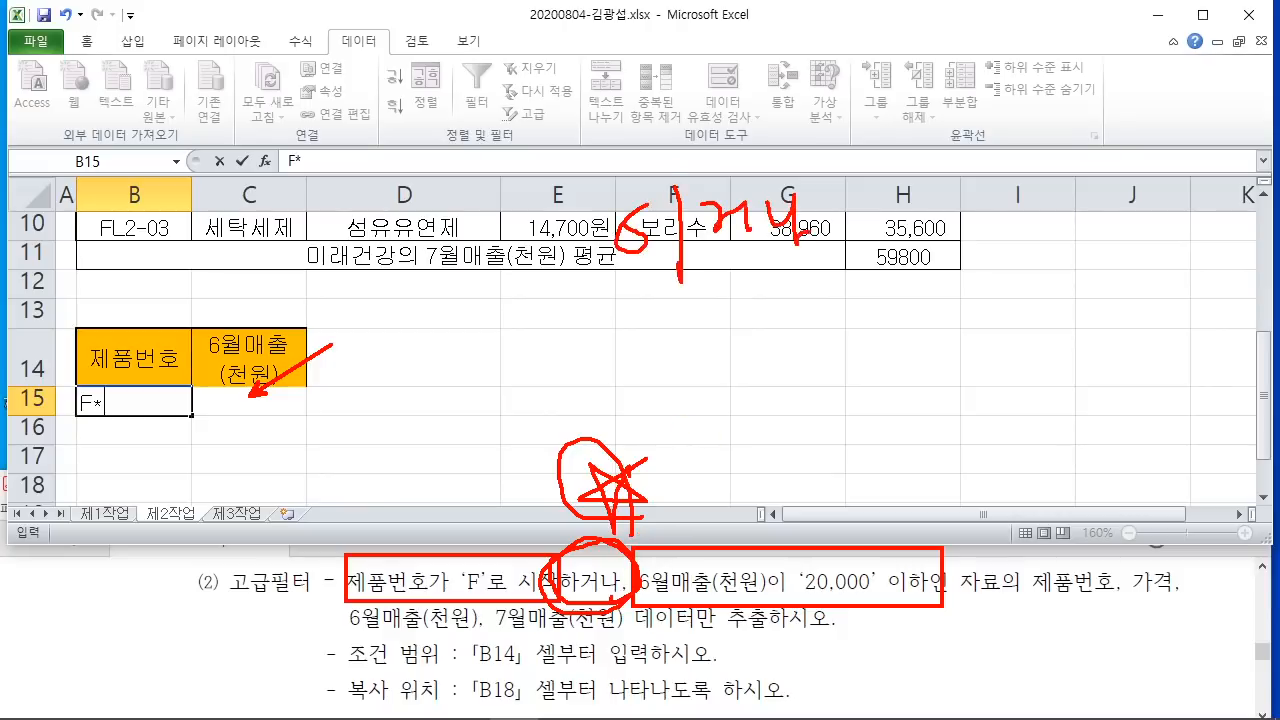
{"action": "left_click_drag", "start_coordinate": [598, 290], "coordinate": [824, 254]}
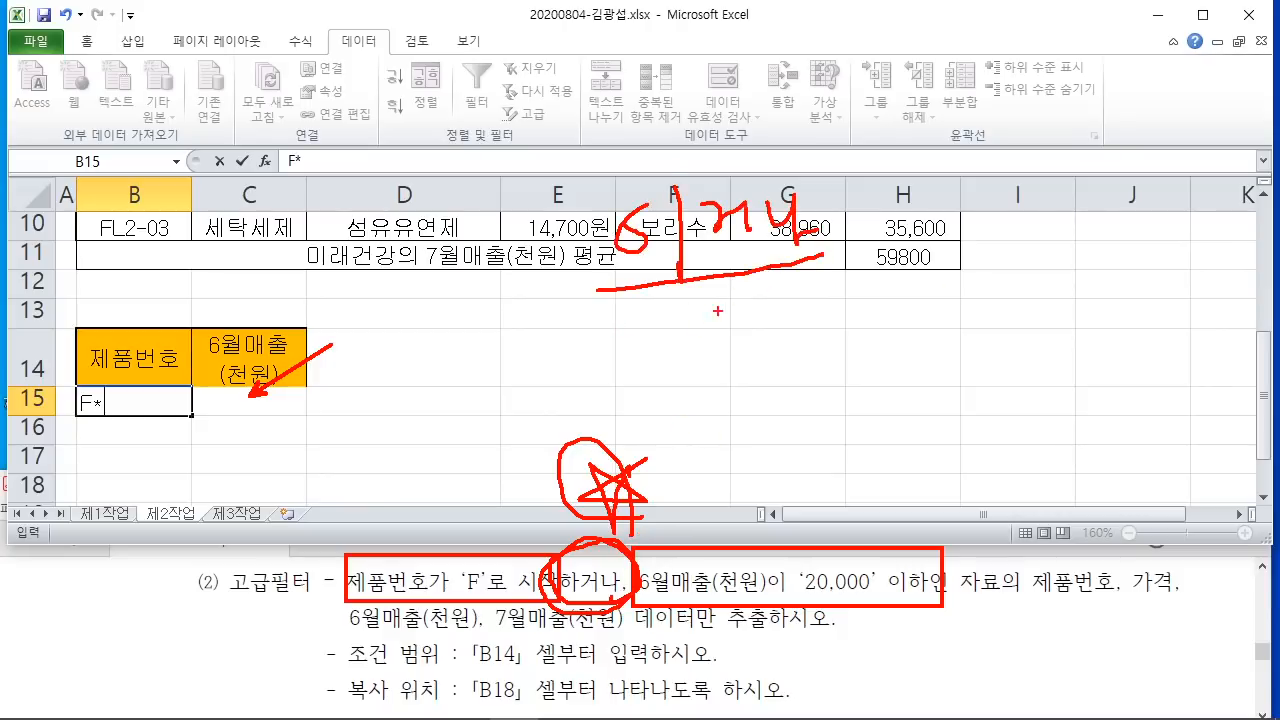
{"action": "mouse_move", "coordinate": [650, 390]}
{"action": "left_mouse_down"}
{"action": "mouse_move", "coordinate": [676, 328]}
{"action": "mouse_move", "coordinate": [694, 388]}
{"action": "left_mouse_up"}
{"action": "left_click_drag", "start_coordinate": [662, 358], "coordinate": [684, 358]}
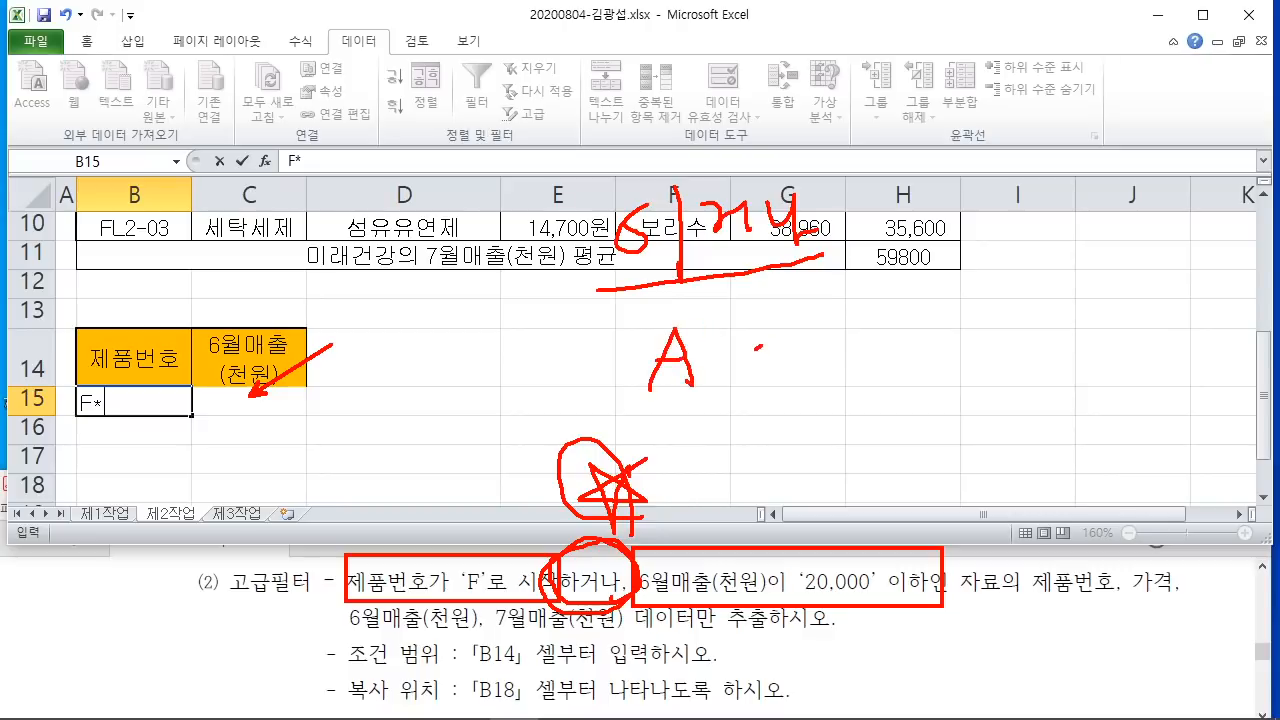
{"action": "mouse_move", "coordinate": [760, 349]}
{"action": "left_mouse_down"}
{"action": "mouse_move", "coordinate": [796, 392]}
{"action": "mouse_move", "coordinate": [900, 345]}
{"action": "mouse_move", "coordinate": [952, 285]}
{"action": "mouse_move", "coordinate": [956, 352]}
{"action": "left_mouse_up"}
{"action": "left_click_drag", "start_coordinate": [690, 292], "coordinate": [700, 300]}
{"action": "left_click_drag", "start_coordinate": [958, 282], "coordinate": [1000, 384]}
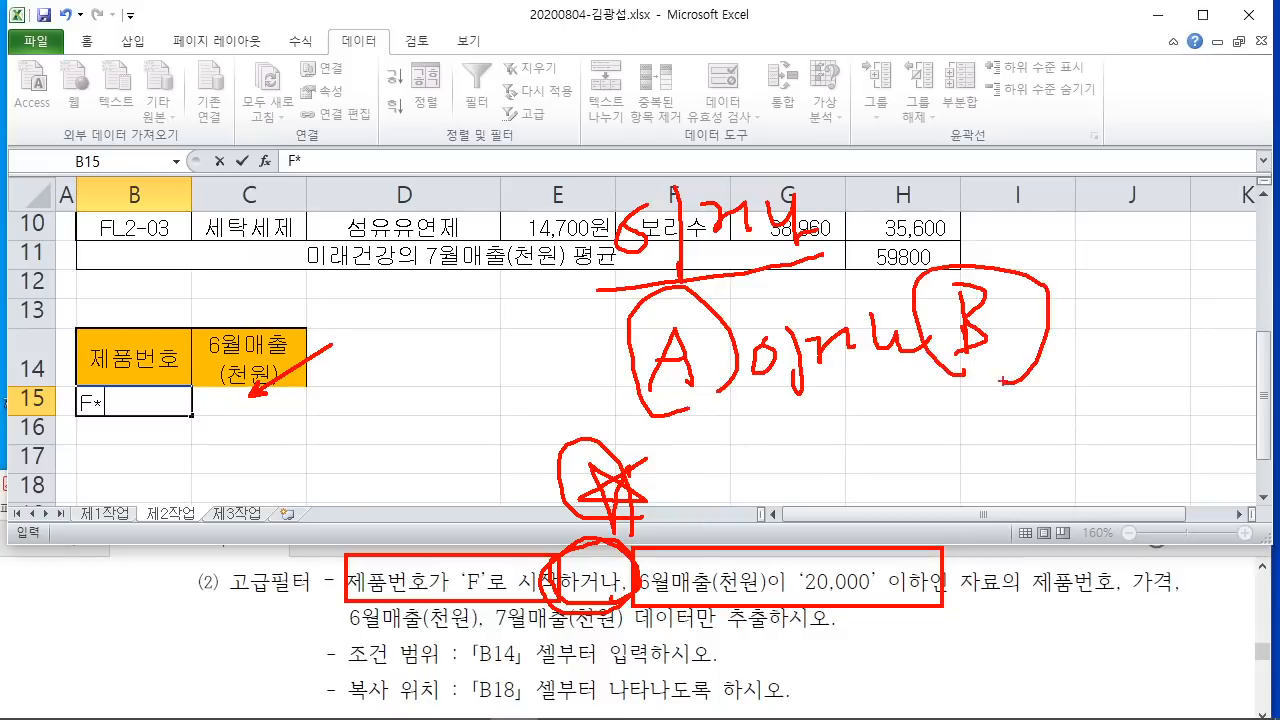
{"action": "left_click_drag", "start_coordinate": [792, 458], "coordinate": [786, 472]}
{"action": "mouse_move", "coordinate": [808, 428]}
{"action": "left_mouse_down"}
{"action": "mouse_move", "coordinate": [810, 516]}
{"action": "mouse_move", "coordinate": [884, 520]}
{"action": "left_mouse_up"}
{"action": "left_click_drag", "start_coordinate": [726, 533], "coordinate": [910, 531]}
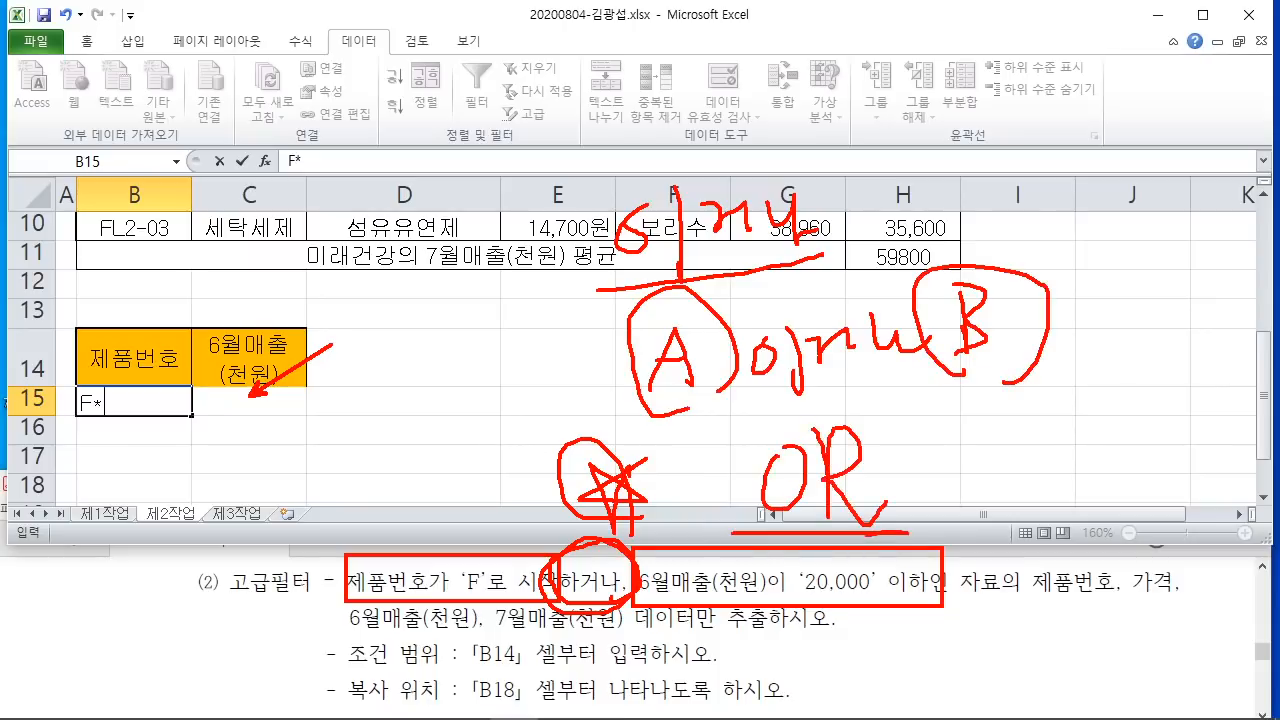
{"action": "left_click_drag", "start_coordinate": [738, 562], "coordinate": [896, 559]}
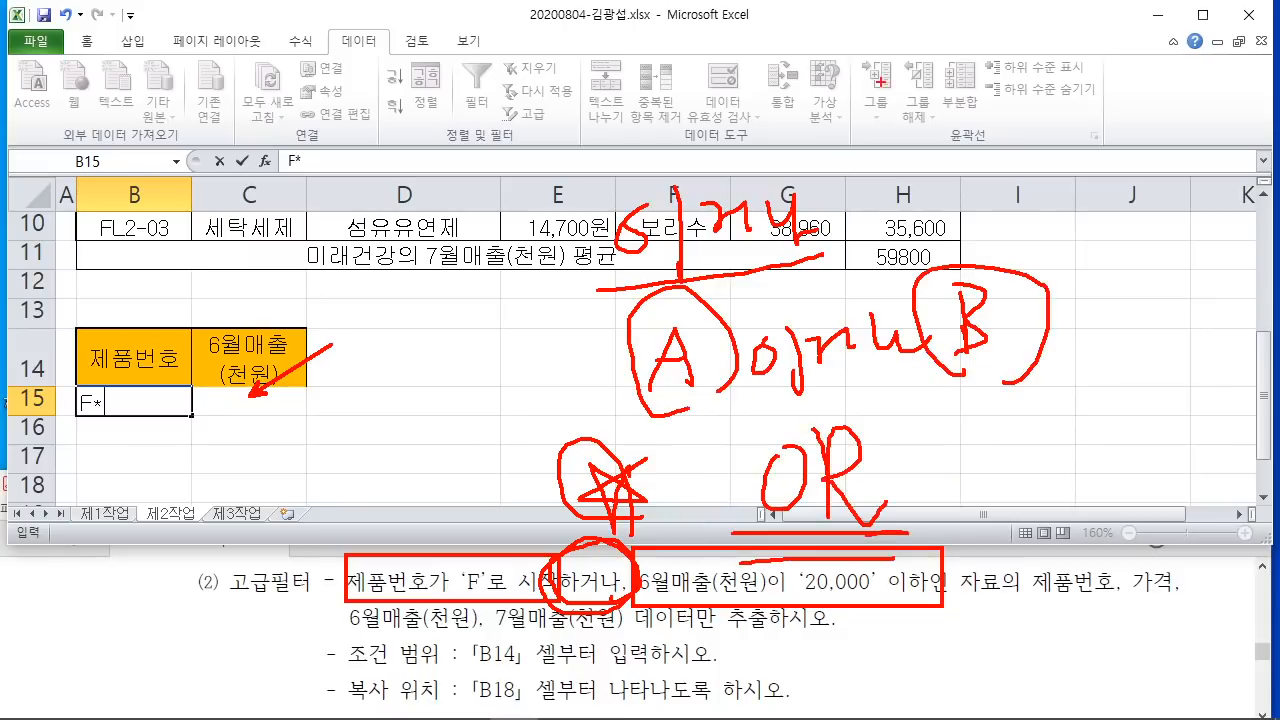
Step: Contrast with the AND (이고) case, then commit F* in B15 and move to C16
{"action": "left_click_drag", "start_coordinate": [882, 80], "coordinate": [850, 119]}
{"action": "mouse_move", "coordinate": [922, 88]}
{"action": "left_mouse_down"}
{"action": "mouse_move", "coordinate": [944, 36]}
{"action": "mouse_move", "coordinate": [862, 113]}
{"action": "left_mouse_up"}
{"action": "left_click_drag", "start_coordinate": [858, 107], "coordinate": [932, 99]}
{"action": "left_click_drag", "start_coordinate": [972, 22], "coordinate": [964, 151]}
{"action": "left_click_drag", "start_coordinate": [1050, 94], "coordinate": [1040, 101]}
{"action": "left_click_drag", "start_coordinate": [1070, 74], "coordinate": [1076, 178]}
{"action": "left_click_drag", "start_coordinate": [1108, 100], "coordinate": [1150, 155]}
{"action": "left_click_drag", "start_coordinate": [982, 185], "coordinate": [1158, 186]}
{"action": "mouse_move", "coordinate": [1094, 326]}
{"action": "left_mouse_down"}
{"action": "mouse_move", "coordinate": [1130, 318]}
{"action": "mouse_move", "coordinate": [1122, 290]}
{"action": "left_mouse_up"}
{"action": "mouse_move", "coordinate": [1140, 262]}
{"action": "left_mouse_down"}
{"action": "mouse_move", "coordinate": [1140, 310]}
{"action": "mouse_move", "coordinate": [1164, 296]}
{"action": "left_mouse_up"}
{"action": "mouse_move", "coordinate": [1166, 296]}
{"action": "left_mouse_down"}
{"action": "mouse_move", "coordinate": [1168, 222]}
{"action": "mouse_move", "coordinate": [1200, 292]}
{"action": "left_mouse_up"}
{"action": "left_click_drag", "start_coordinate": [1196, 244], "coordinate": [1202, 302]}
{"action": "left_click_drag", "start_coordinate": [1224, 368], "coordinate": [1240, 320]}
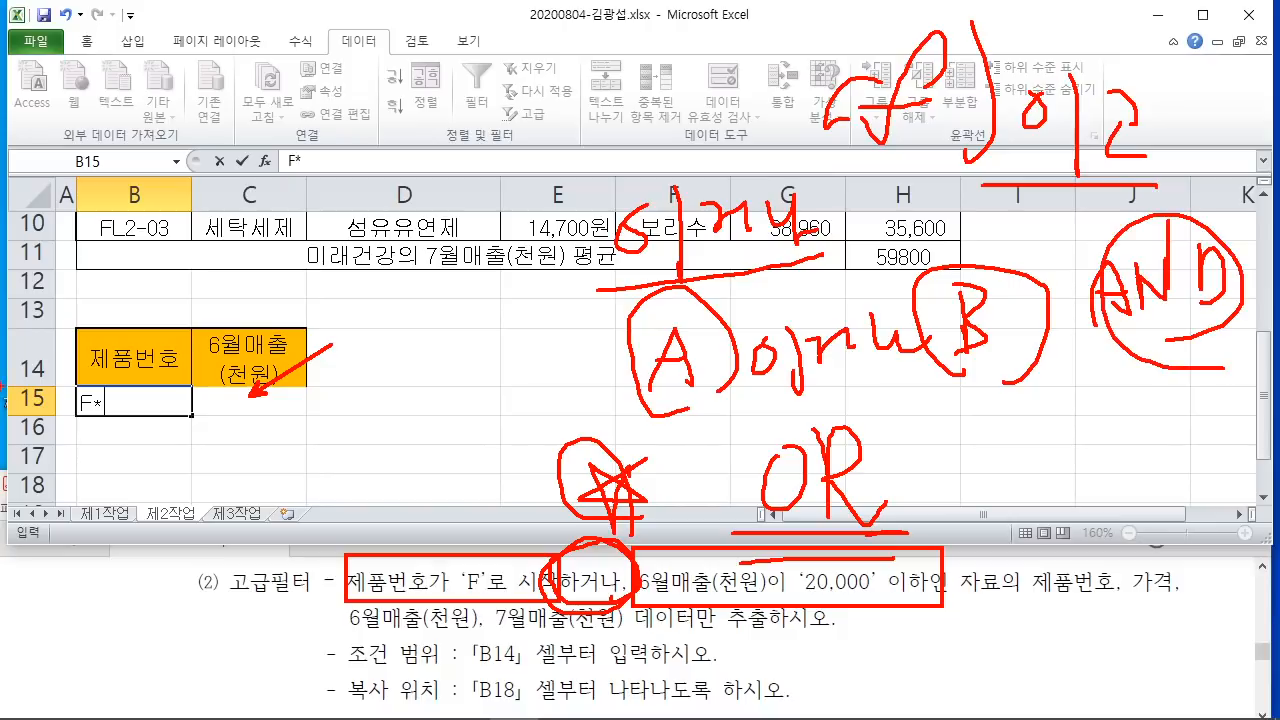
{"action": "mouse_move", "coordinate": [76, 328]}
{"action": "left_mouse_down"}
{"action": "mouse_move", "coordinate": [176, 416]}
{"action": "mouse_move", "coordinate": [236, 404]}
{"action": "mouse_move", "coordinate": [312, 420]}
{"action": "mouse_move", "coordinate": [296, 418]}
{"action": "mouse_move", "coordinate": [336, 400]}
{"action": "left_mouse_up"}
{"action": "left_click_drag", "start_coordinate": [300, 404], "coordinate": [388, 428]}
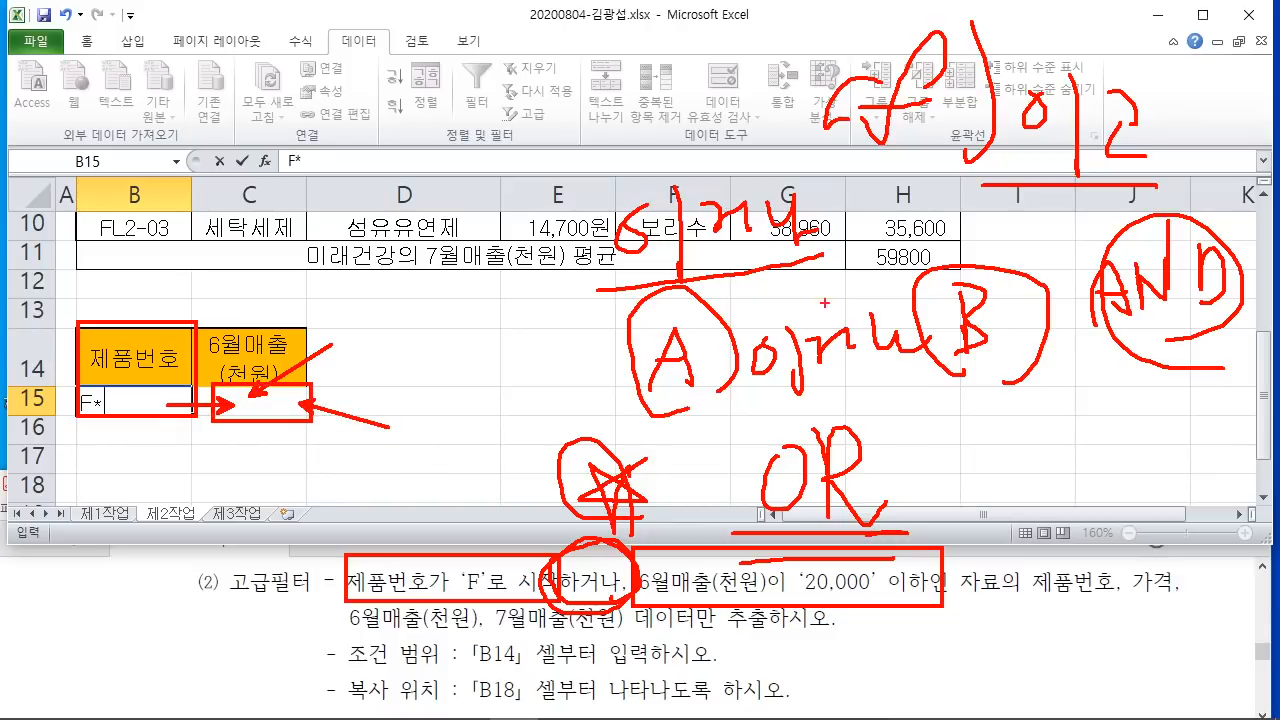
{"action": "key", "text": "Escape"}
{"action": "left_click", "coordinate": [258, 432]}
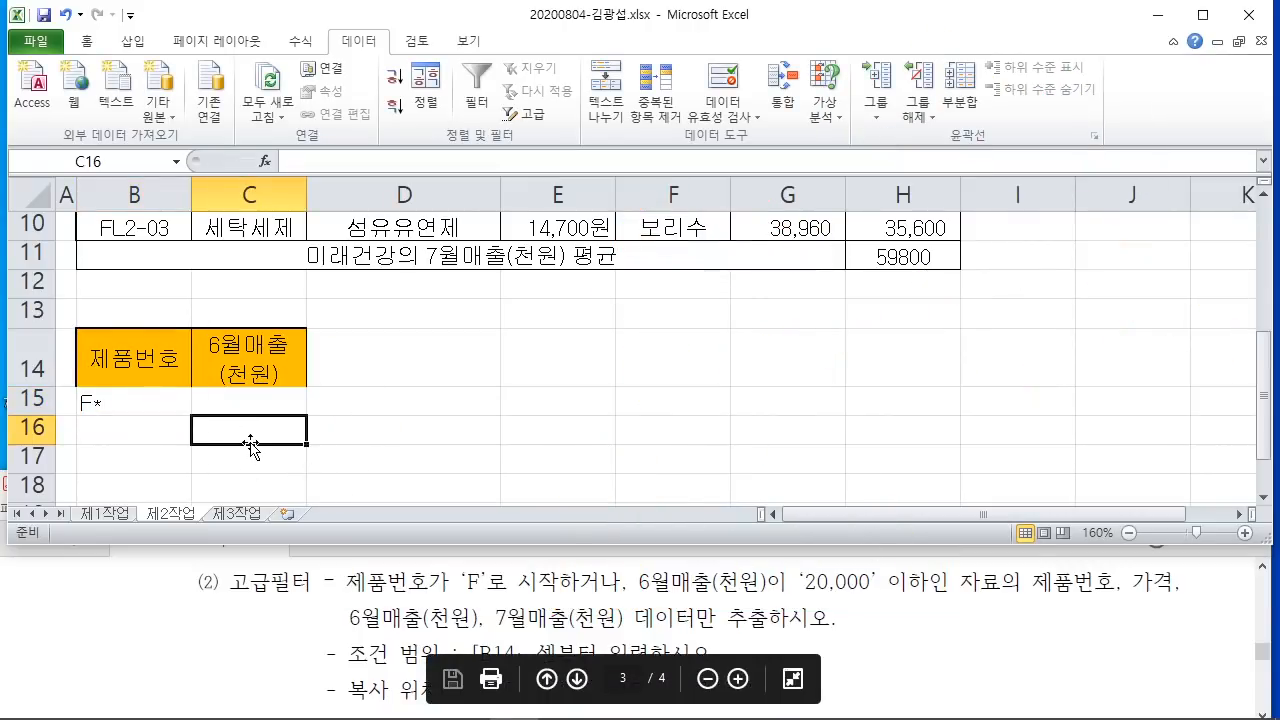
Step: Enter <=20000 in C16, one row below F*, creating the OR criterion
{"action": "type", "text": "<=20"}
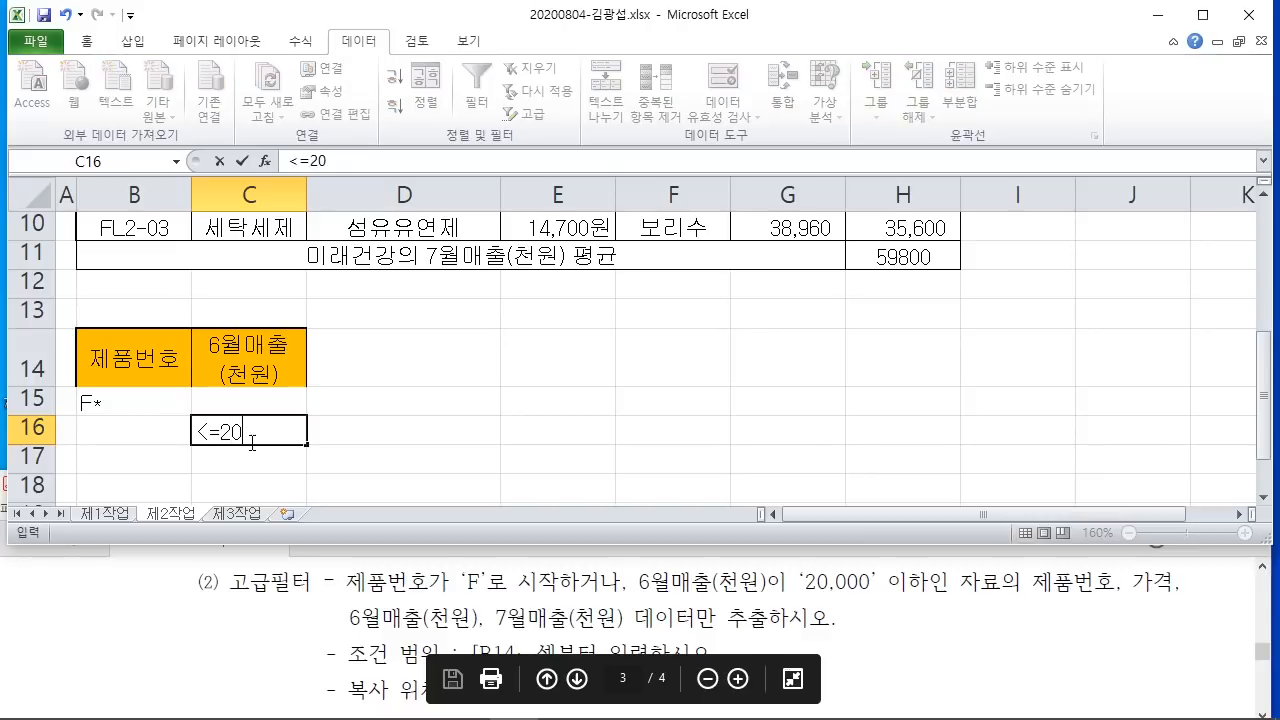
{"action": "type", "text": "000"}
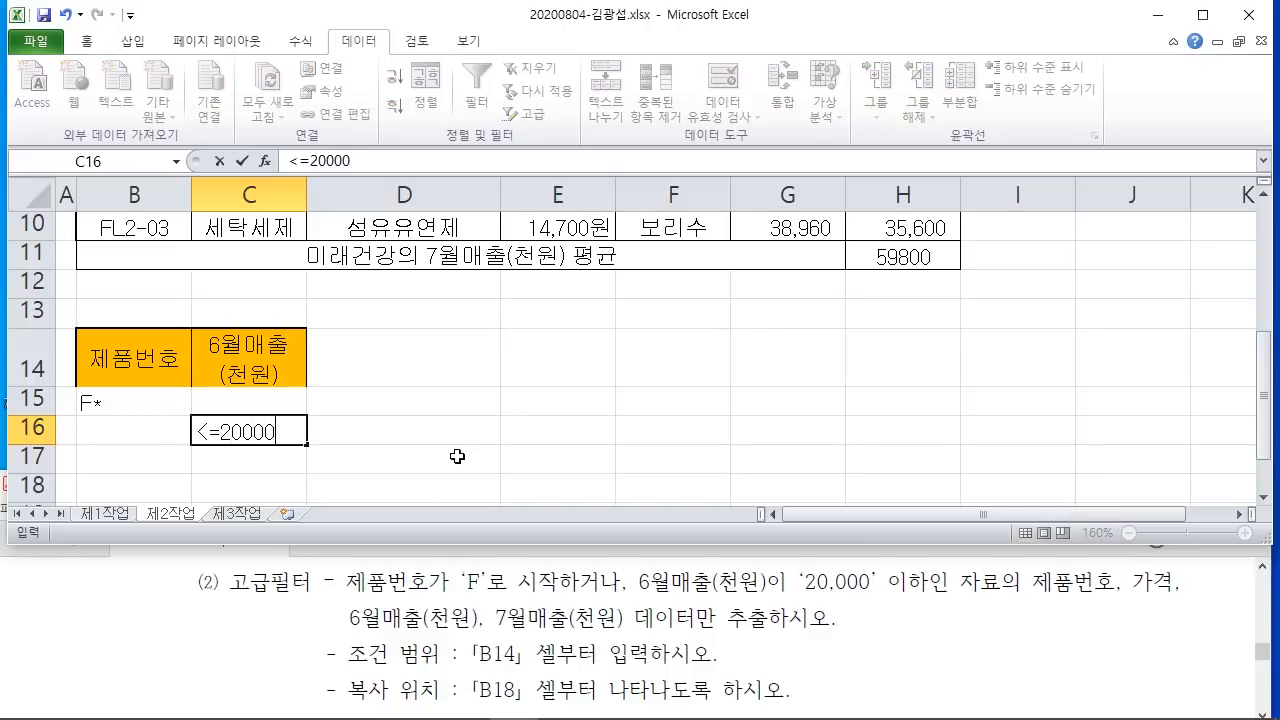
{"action": "left_click", "coordinate": [457, 456]}
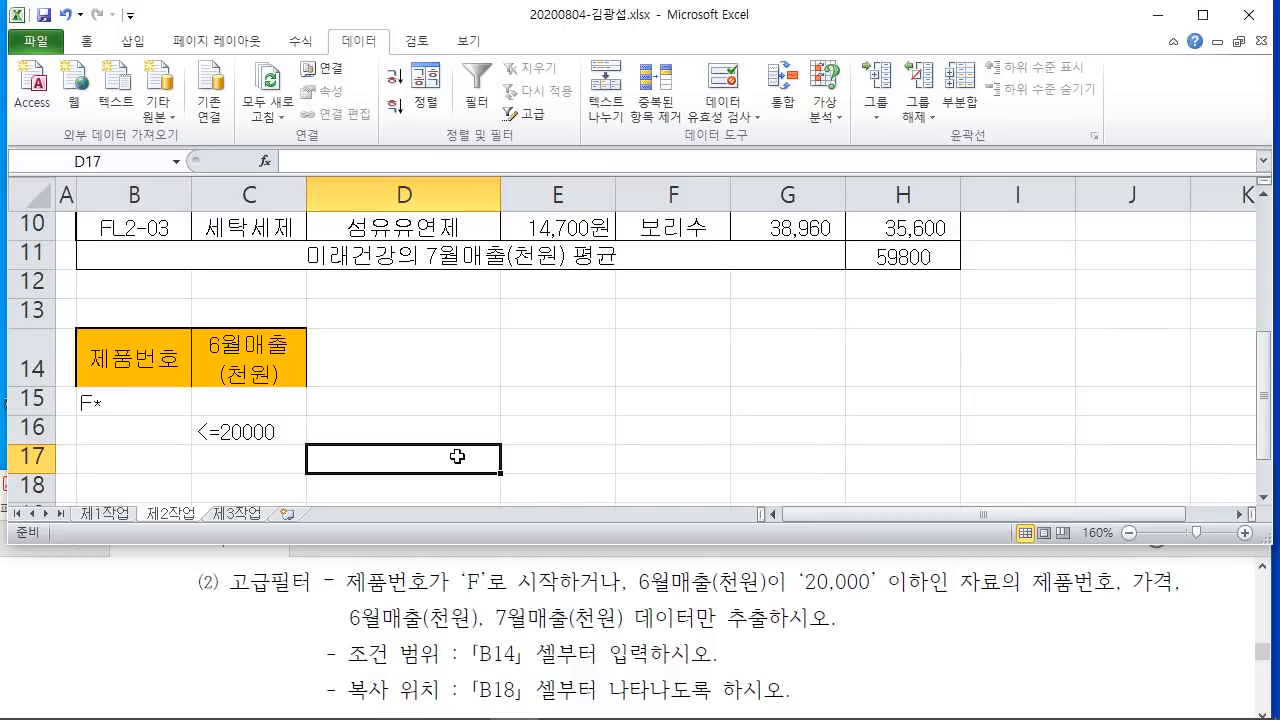
{"action": "left_click", "coordinate": [553, 436]}
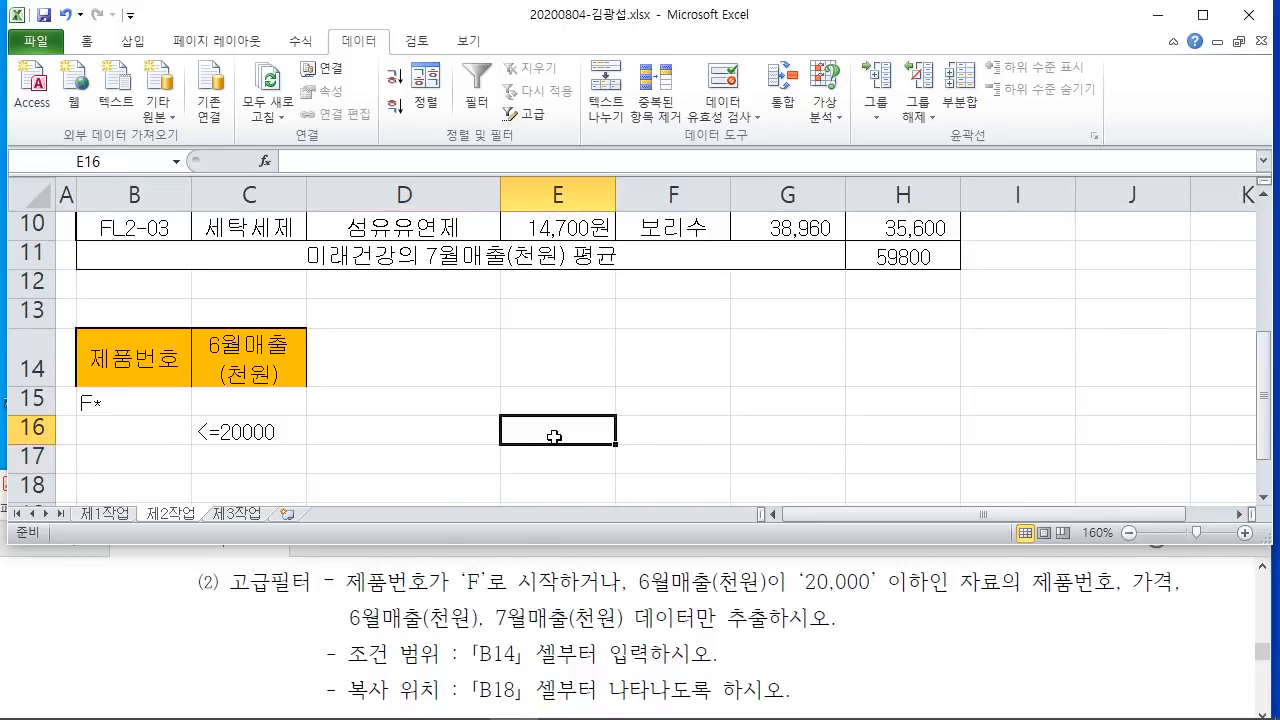
{"action": "scroll", "coordinate": [554, 436], "scroll_direction": "up", "scroll_amount": 3}
{"action": "scroll", "coordinate": [570, 450], "scroll_direction": "down", "scroll_amount": 1}
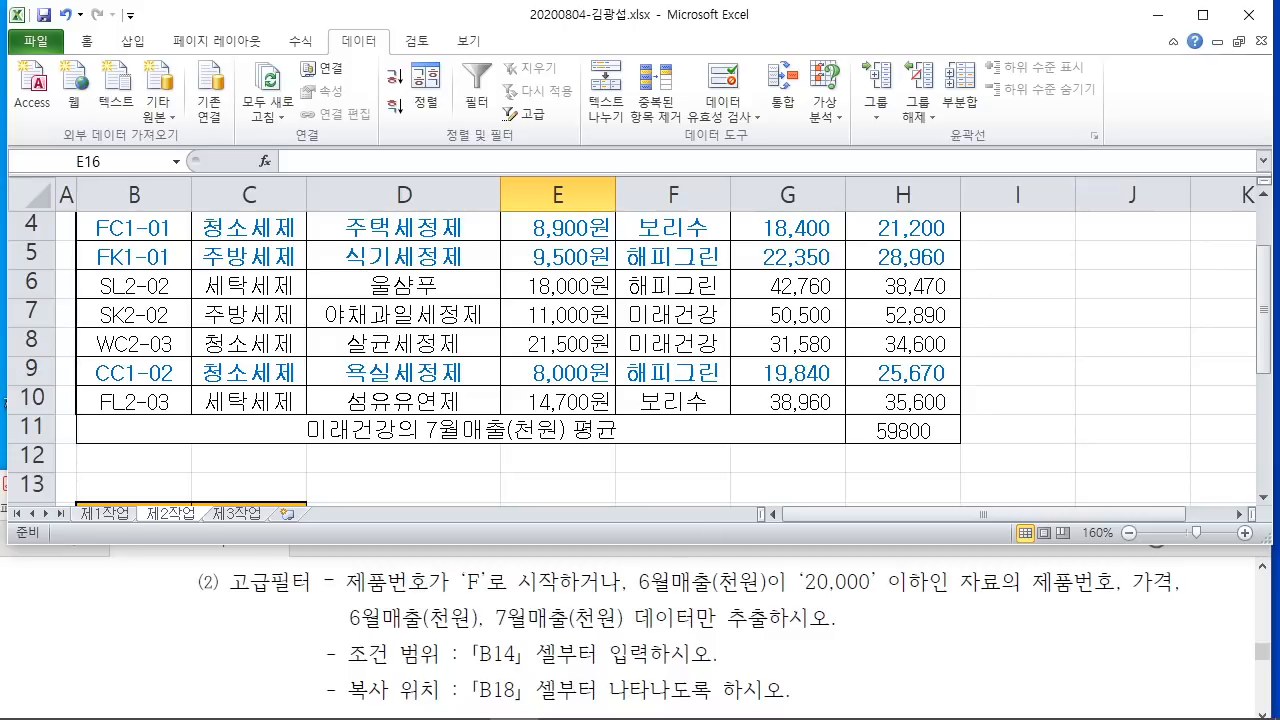
{"action": "scroll", "coordinate": [572, 483], "scroll_direction": "up", "scroll_amount": 1}
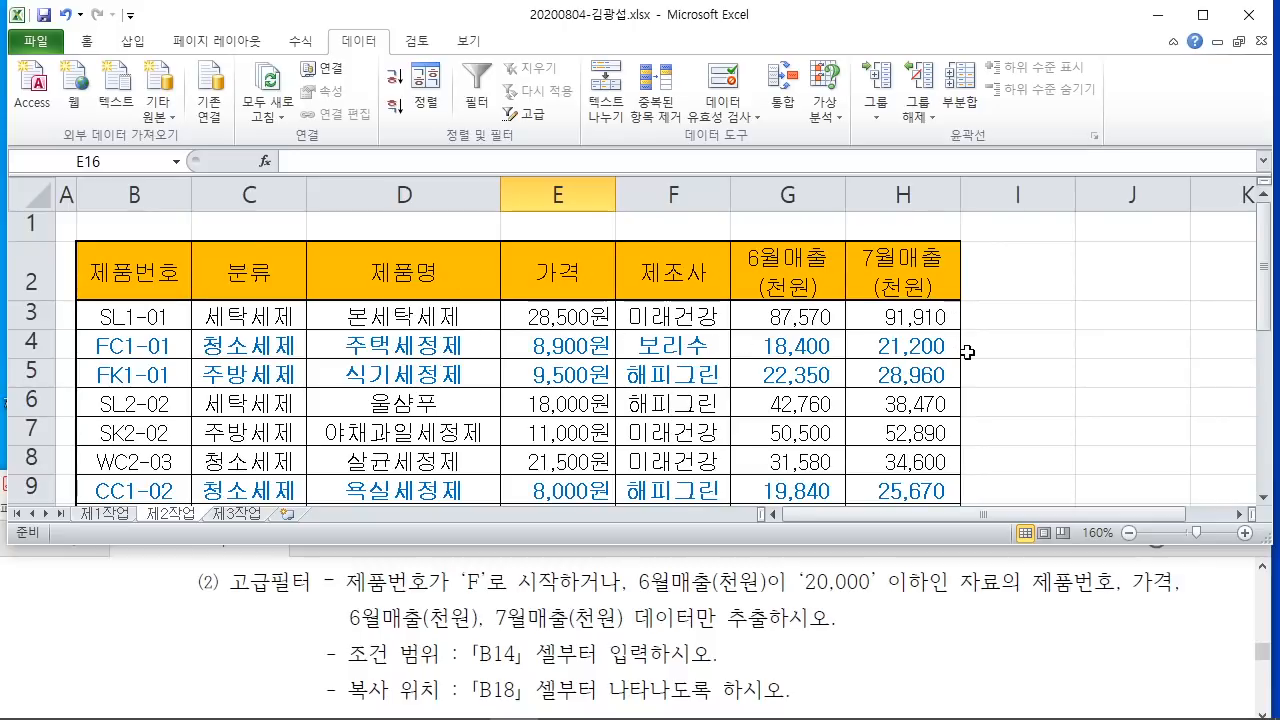
{"action": "mouse_move", "coordinate": [1021, 546]}
{"action": "left_mouse_down"}
{"action": "mouse_move", "coordinate": [1054, 582]}
{"action": "mouse_move", "coordinate": [1113, 609]}
{"action": "left_mouse_up"}
{"action": "left_click_drag", "start_coordinate": [1131, 561], "coordinate": [1174, 610]}
{"action": "left_click_drag", "start_coordinate": [341, 586], "coordinate": [436, 630]}
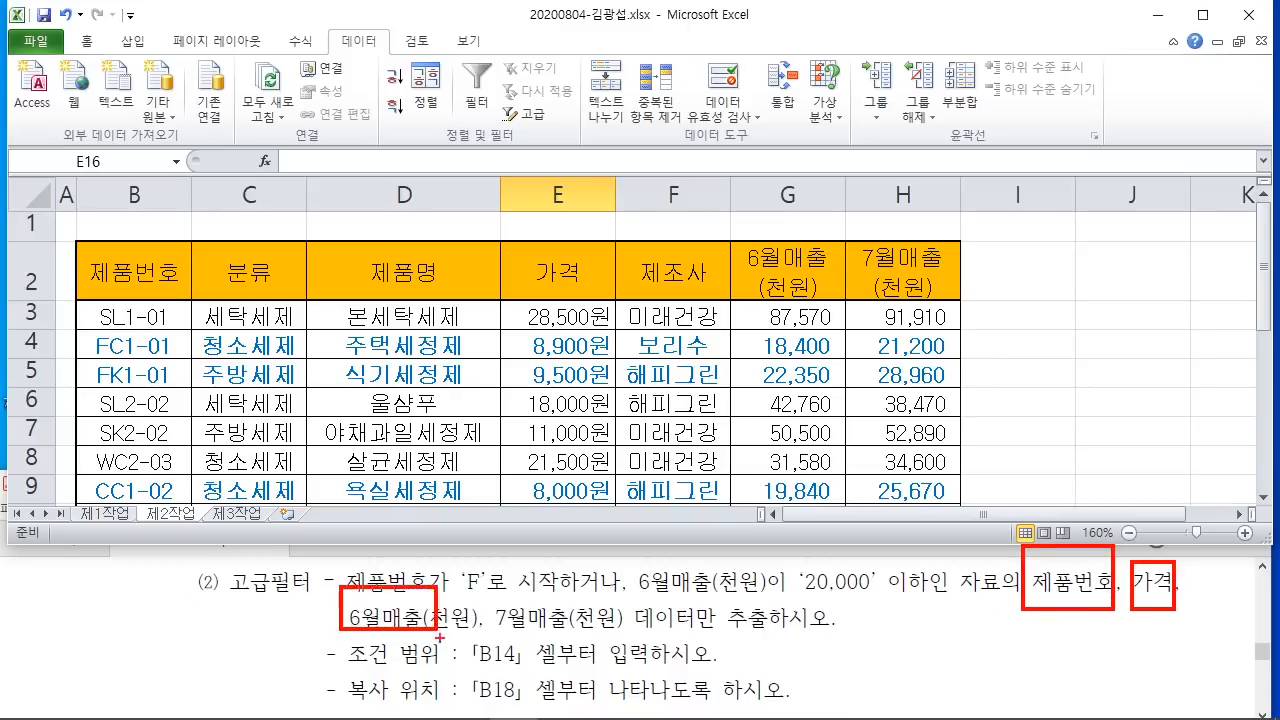
{"action": "mouse_move", "coordinate": [493, 586]}
{"action": "left_mouse_down"}
{"action": "mouse_move", "coordinate": [610, 630]}
{"action": "mouse_move", "coordinate": [716, 637]}
{"action": "mouse_move", "coordinate": [749, 536]}
{"action": "left_mouse_up"}
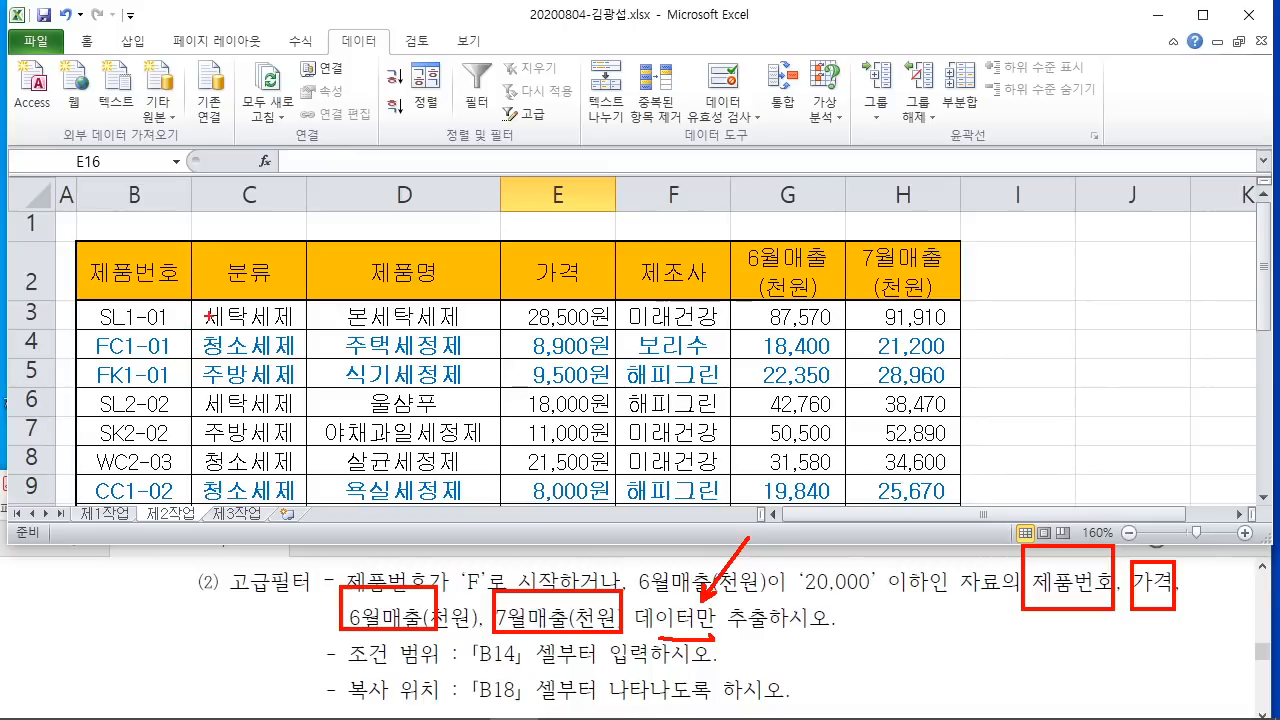
{"action": "key", "text": "Escape"}
{"action": "left_click", "coordinate": [145, 267]}
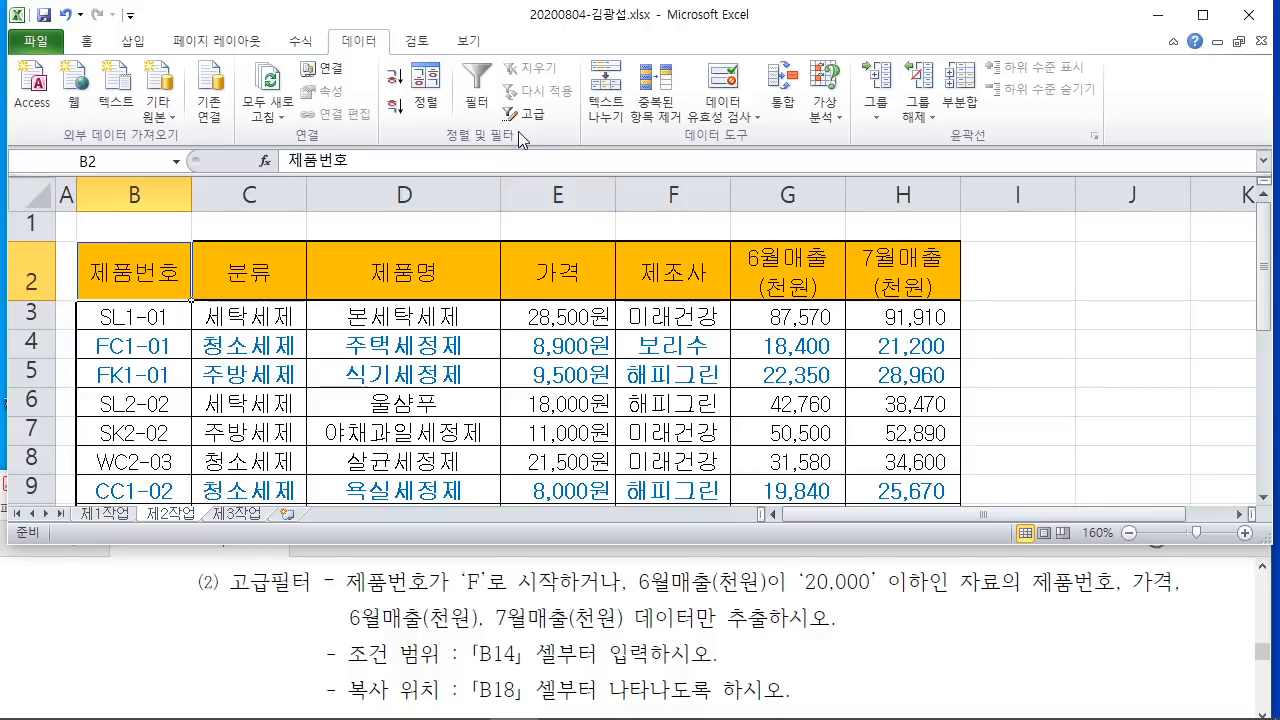
{"action": "key", "text": "ctrl+2"}
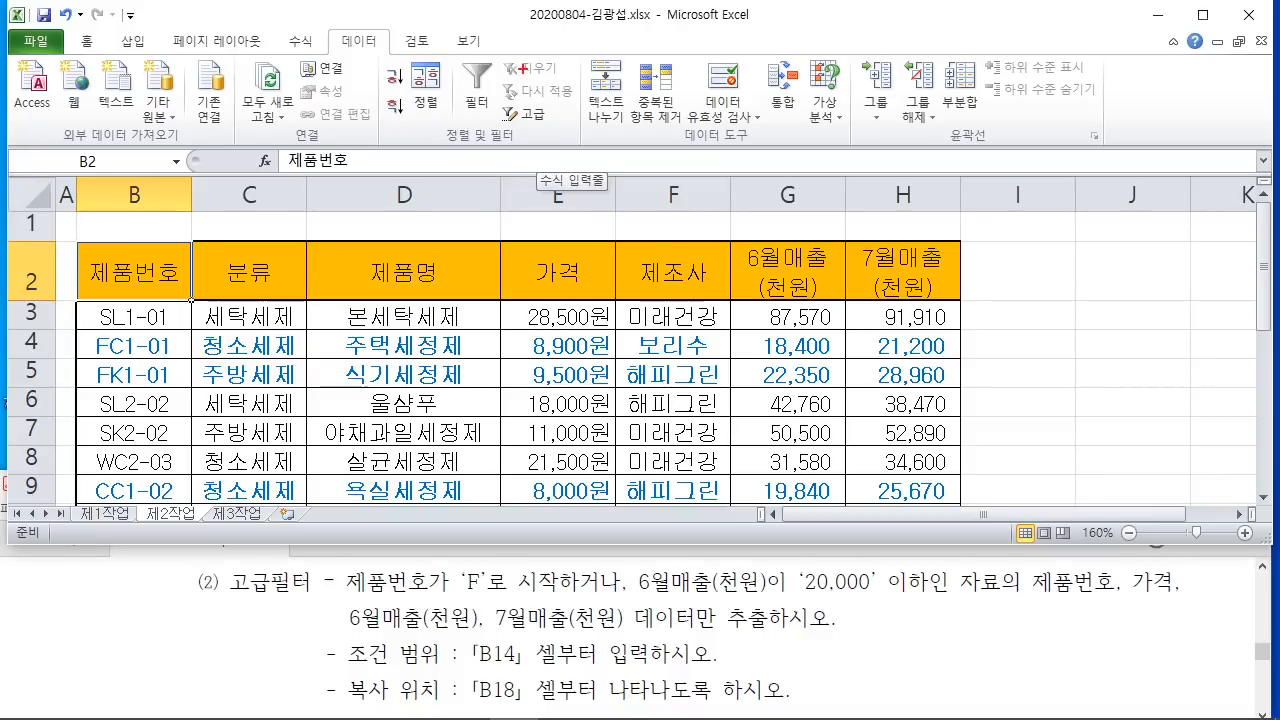
{"action": "left_click_drag", "start_coordinate": [523, 77], "coordinate": [688, 227]}
{"action": "left_click_drag", "start_coordinate": [601, 137], "coordinate": [591, 193]}
{"action": "mouse_move", "coordinate": [606, 165]}
{"action": "left_mouse_down"}
{"action": "mouse_move", "coordinate": [605, 217]}
{"action": "mouse_move", "coordinate": [683, 132]}
{"action": "left_mouse_up"}
Step: Copy the 제품번호, 가격, 6월매출(천원) and 7월매출(천원) headers from row 2
{"action": "left_click_drag", "start_coordinate": [649, 184], "coordinate": [686, 183]}
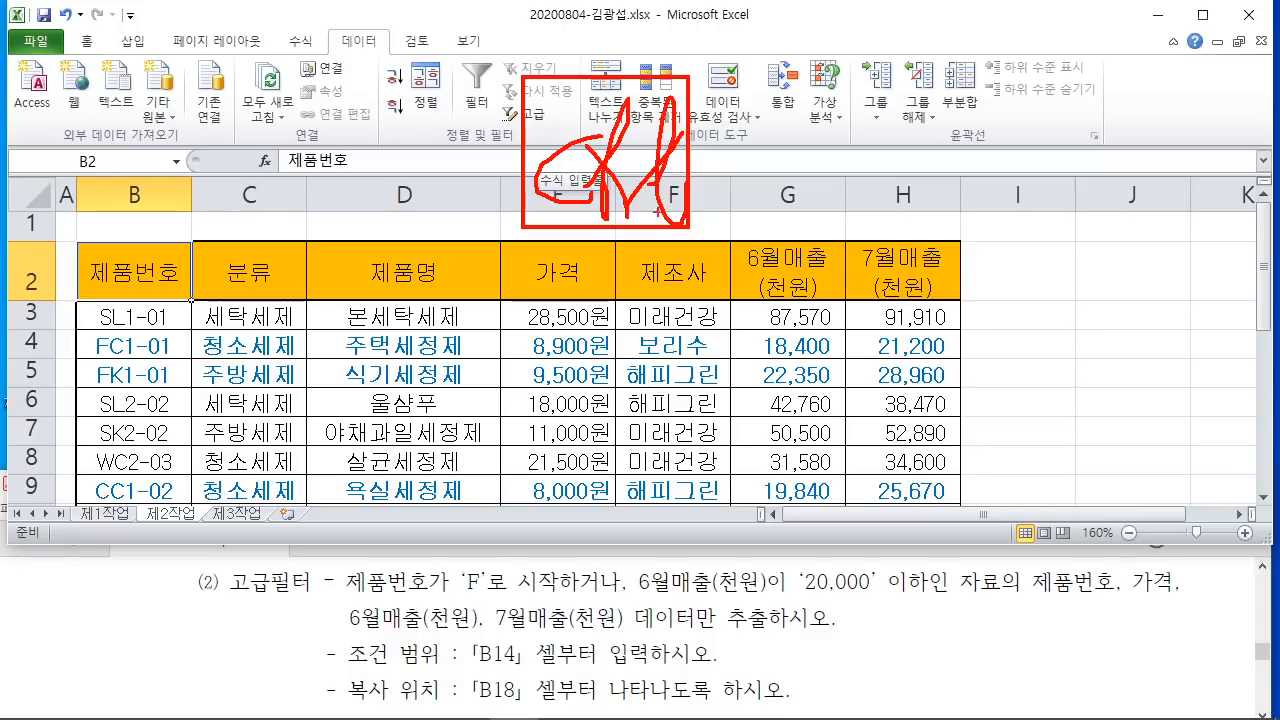
{"action": "left_click_drag", "start_coordinate": [414, 228], "coordinate": [566, 302]}
{"action": "key", "text": "Escape"}
{"action": "left_click", "coordinate": [566, 272], "text": "ctrl"}
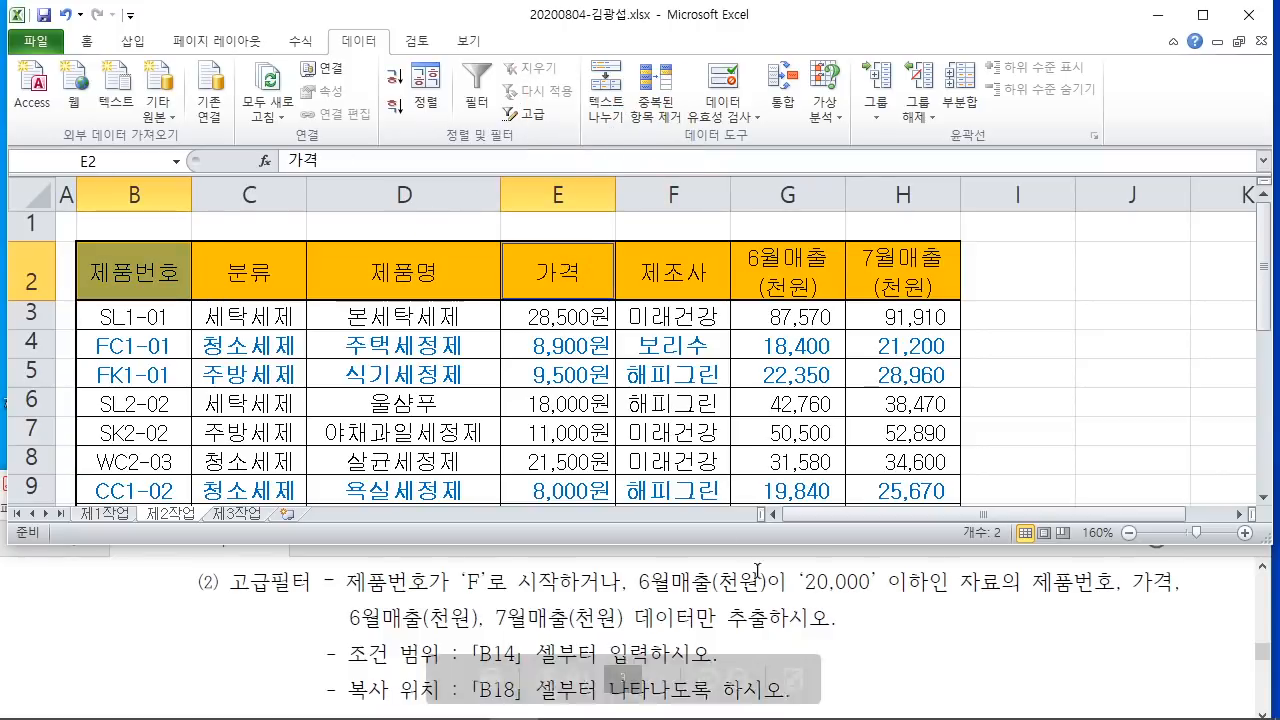
{"action": "left_click_drag", "start_coordinate": [780, 272], "coordinate": [922, 279]}
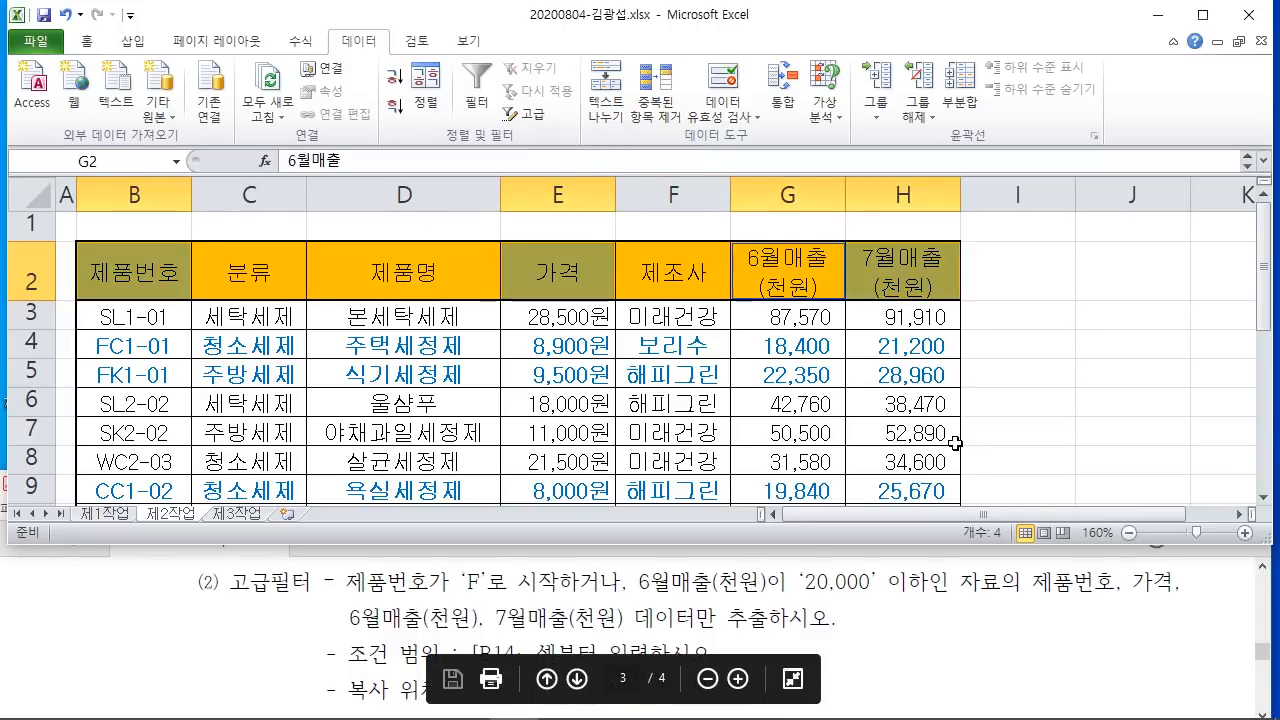
{"action": "right_click", "coordinate": [792, 267]}
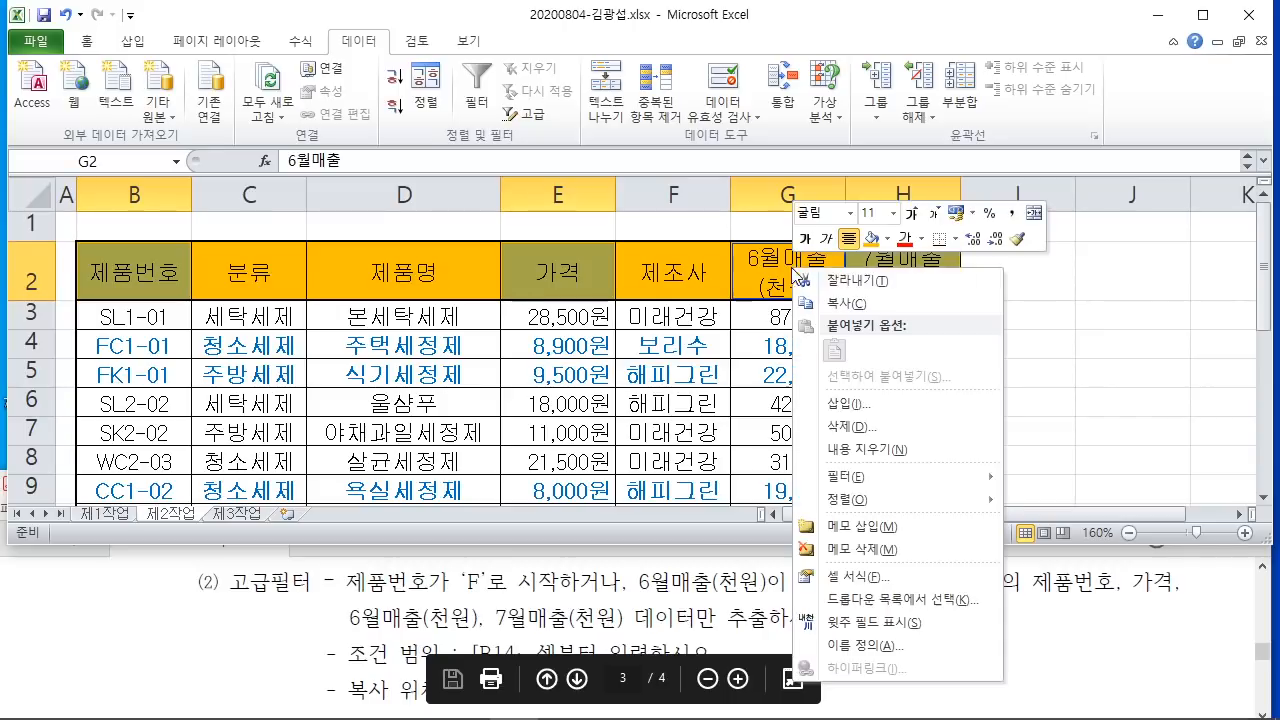
{"action": "left_click", "coordinate": [830, 303]}
Step: Paste the four headers into B18:E18 as the filter output location
{"action": "scroll", "coordinate": [670, 318], "scroll_direction": "down", "scroll_amount": 1}
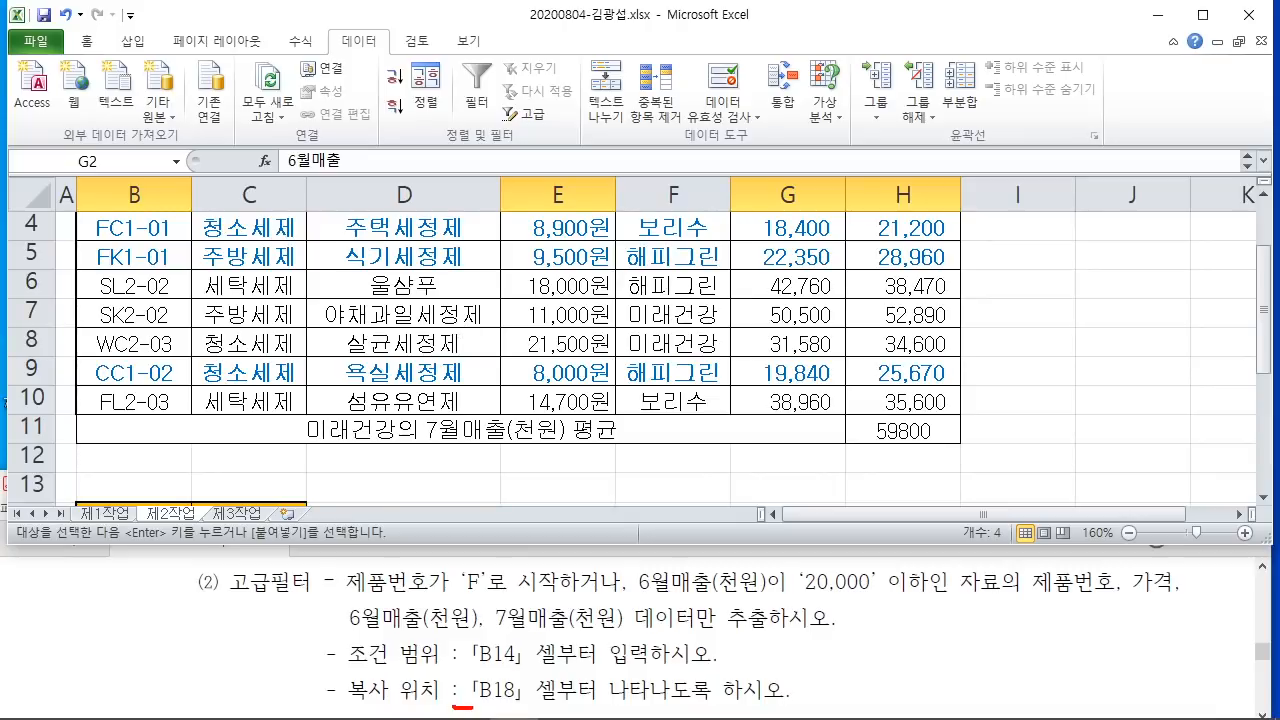
{"action": "left_click_drag", "start_coordinate": [468, 706], "coordinate": [568, 706]}
{"action": "scroll", "coordinate": [366, 416], "scroll_direction": "down", "scroll_amount": 4}
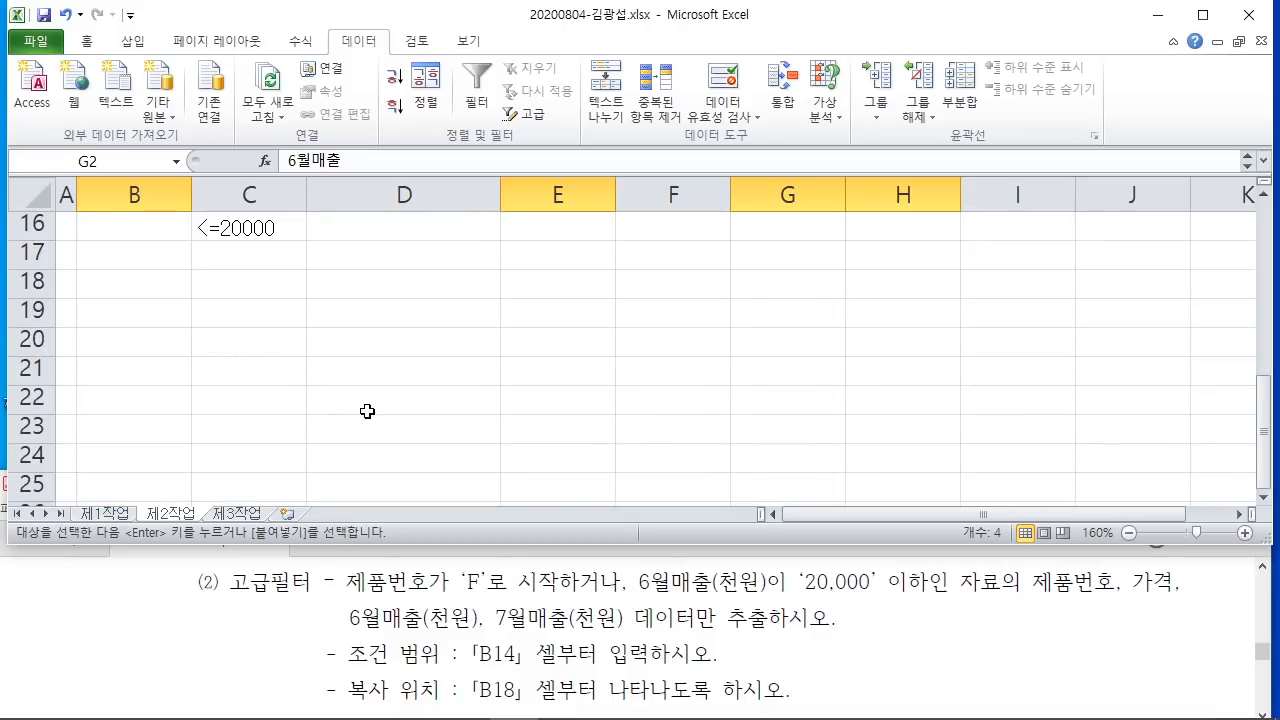
{"action": "right_click", "coordinate": [120, 282]}
{"action": "left_click", "coordinate": [159, 363]}
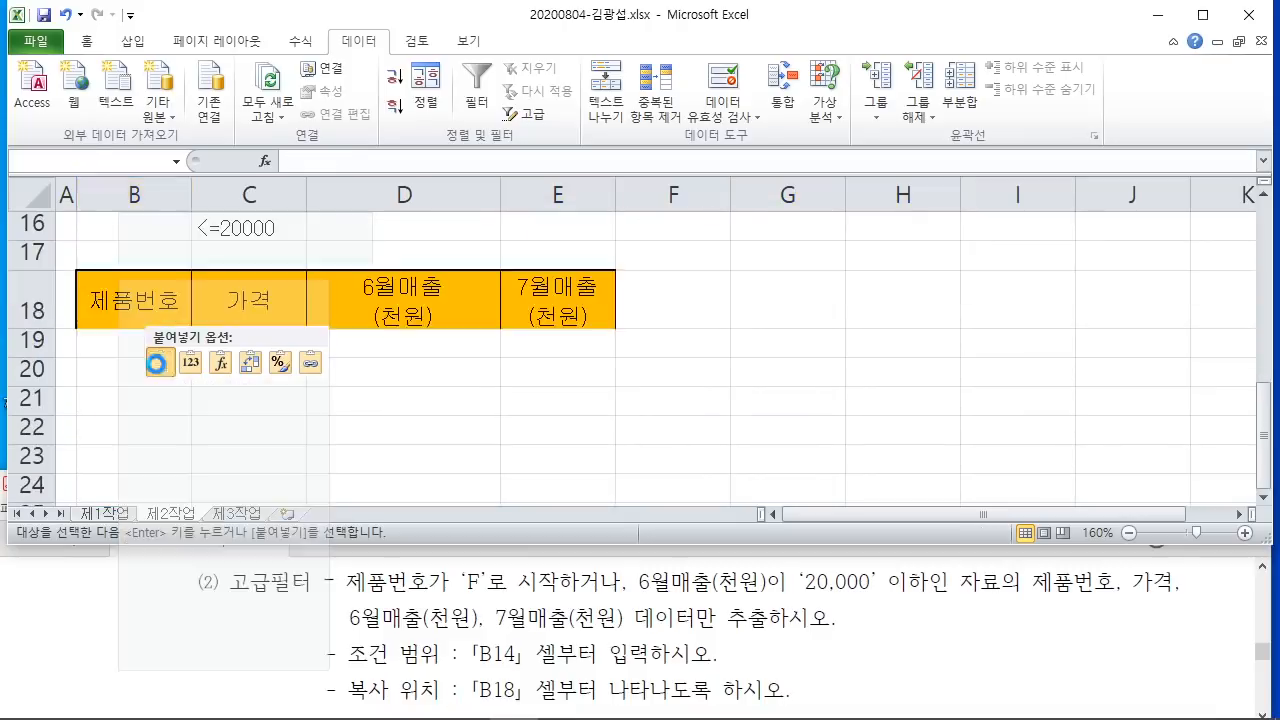
{"action": "left_click", "coordinate": [294, 411]}
{"action": "scroll", "coordinate": [579, 411], "scroll_direction": "up", "scroll_amount": 1}
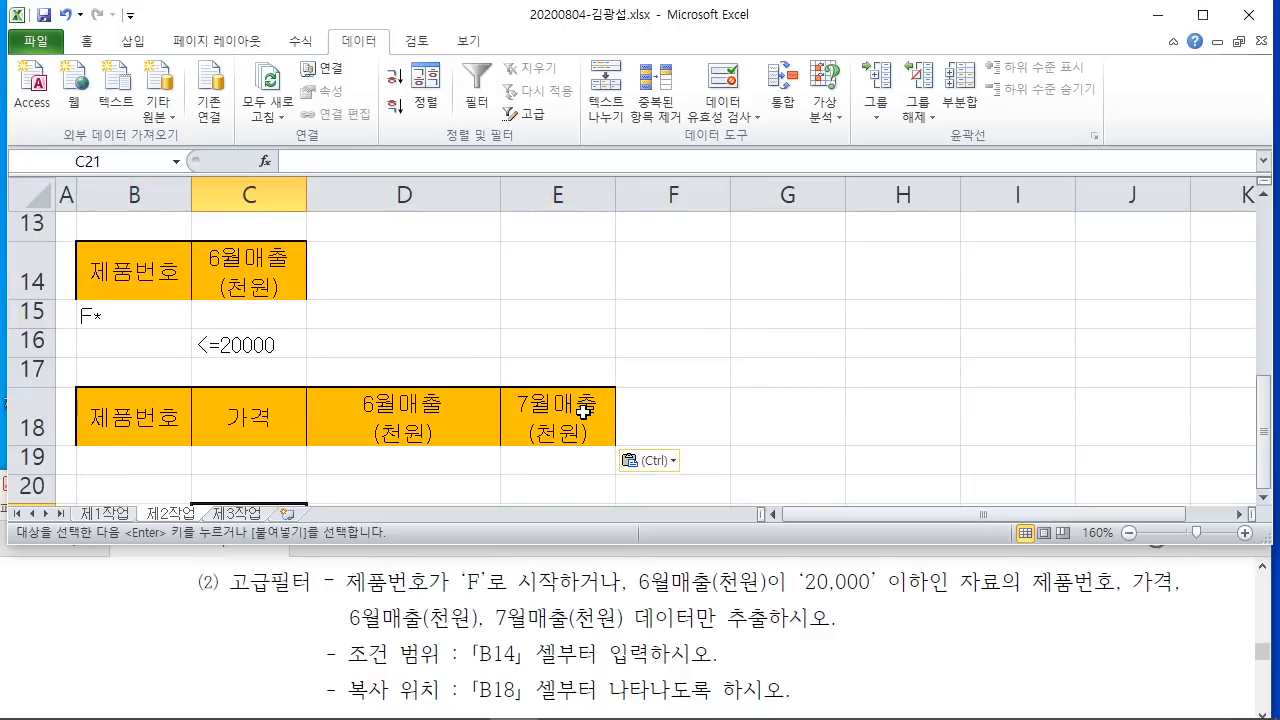
{"action": "scroll", "coordinate": [641, 379], "scroll_direction": "down", "scroll_amount": 1, "text": "ctrl"}
{"action": "scroll", "coordinate": [646, 381], "scroll_direction": "up", "scroll_amount": 4}
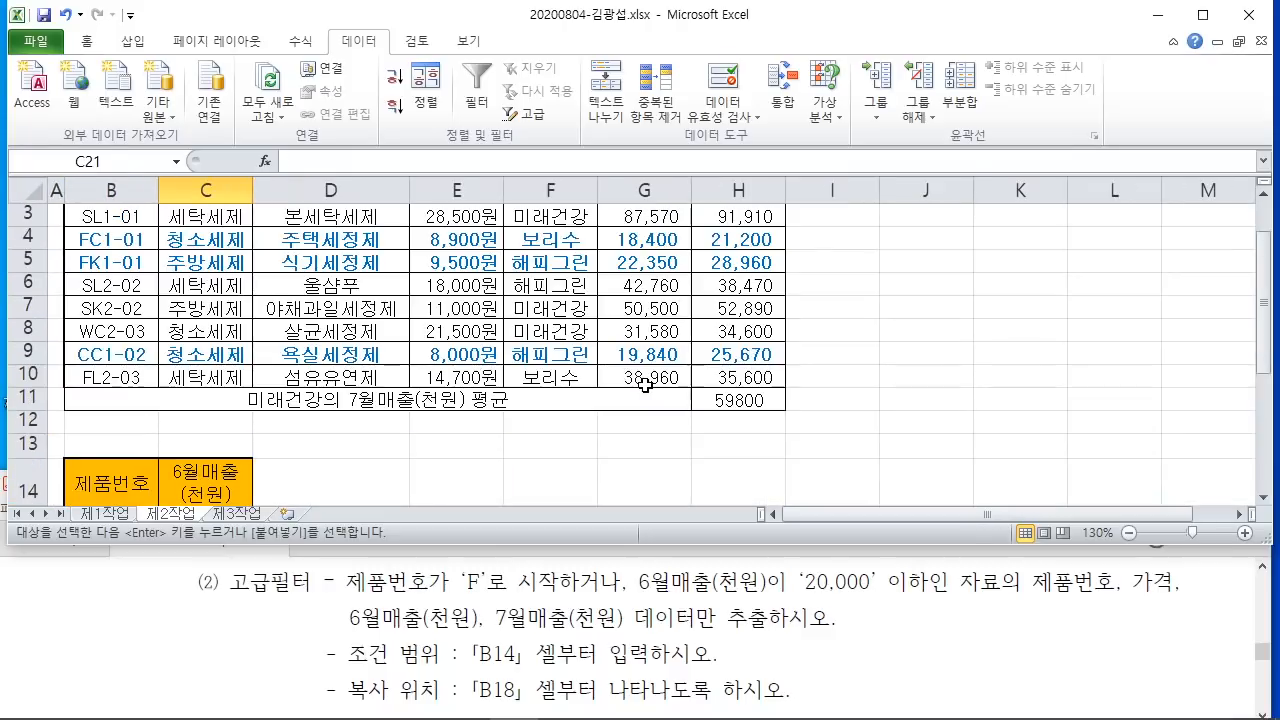
{"action": "scroll", "coordinate": [646, 381], "scroll_direction": "down", "scroll_amount": 1, "text": "ctrl"}
Step: Mark the B2:H10 table on screen, separating out the average row 11
{"action": "left_click", "coordinate": [921, 349]}
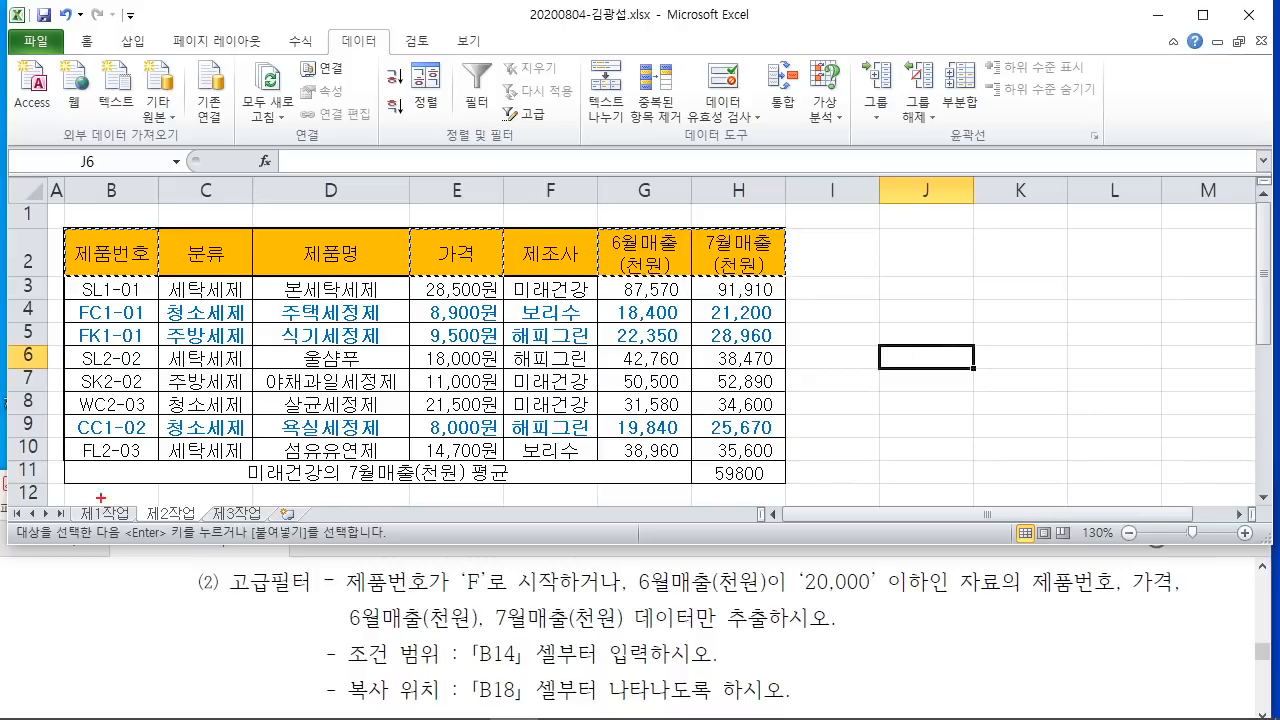
{"action": "mouse_move", "coordinate": [66, 460]}
{"action": "left_mouse_down"}
{"action": "mouse_move", "coordinate": [410, 484]}
{"action": "mouse_move", "coordinate": [788, 484]}
{"action": "left_mouse_up"}
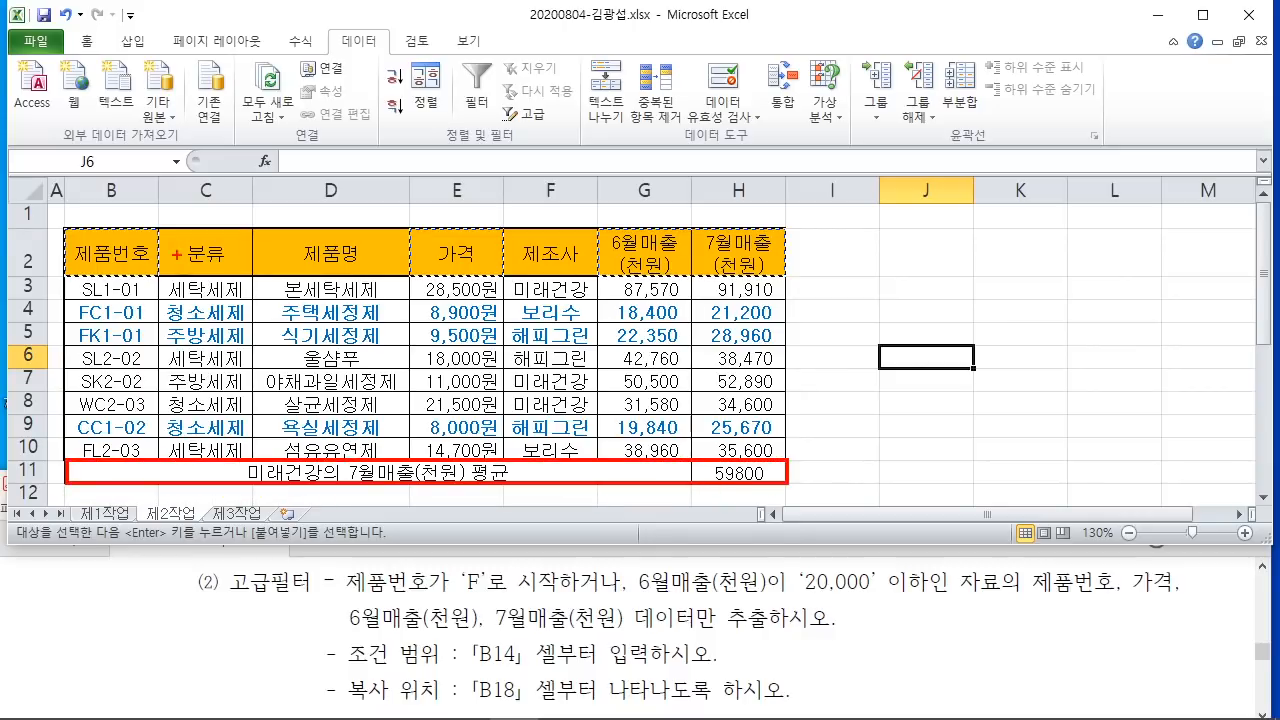
{"action": "mouse_move", "coordinate": [70, 240]}
{"action": "left_mouse_down"}
{"action": "mouse_move", "coordinate": [72, 302]}
{"action": "mouse_move", "coordinate": [344, 458]}
{"action": "mouse_move", "coordinate": [786, 459]}
{"action": "left_mouse_up"}
{"action": "left_click_drag", "start_coordinate": [205, 234], "coordinate": [115, 358]}
{"action": "left_click_drag", "start_coordinate": [330, 236], "coordinate": [163, 436]}
{"action": "left_click_drag", "start_coordinate": [414, 279], "coordinate": [290, 432]}
{"action": "left_click_drag", "start_coordinate": [614, 268], "coordinate": [514, 400]}
{"action": "left_click_drag", "start_coordinate": [736, 276], "coordinate": [634, 414]}
{"action": "mouse_move", "coordinate": [731, 333]}
{"action": "left_mouse_down"}
{"action": "mouse_move", "coordinate": [679, 399]}
{"action": "mouse_move", "coordinate": [720, 386]}
{"action": "left_mouse_up"}
Step: Select B2:H10 as the list range, leaving out row 11
{"action": "left_click_drag", "start_coordinate": [775, 379], "coordinate": [707, 455]}
{"action": "key", "text": "Escape"}
{"action": "left_click_drag", "start_coordinate": [100, 257], "coordinate": [716, 450]}
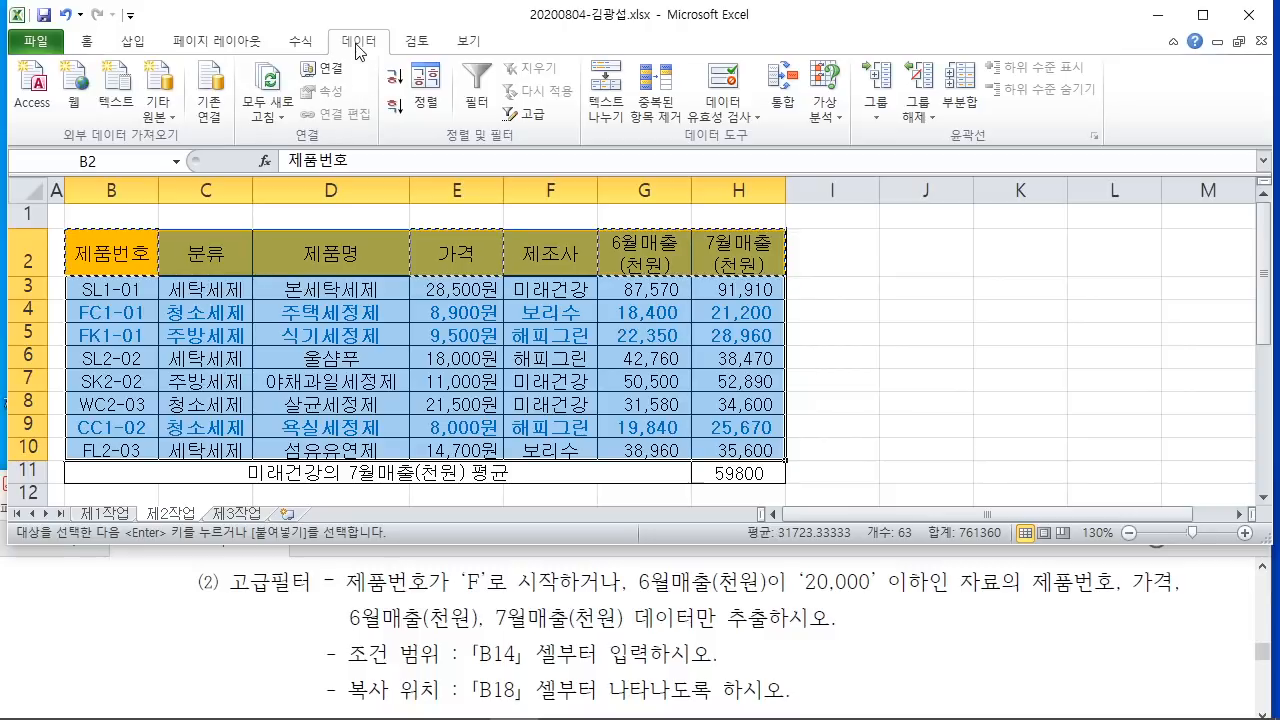
{"action": "mouse_move", "coordinate": [493, 88]}
{"action": "left_mouse_down"}
{"action": "mouse_move", "coordinate": [567, 131]}
{"action": "mouse_move", "coordinate": [712, 296]}
{"action": "left_mouse_up"}
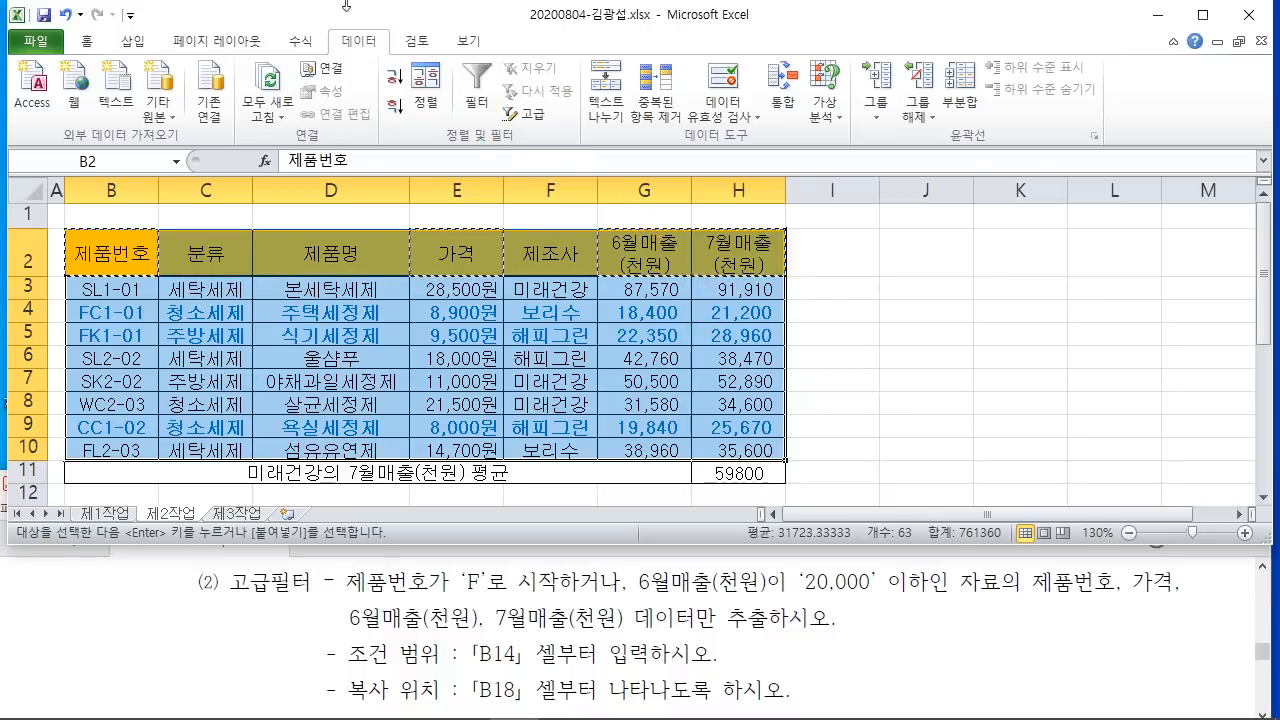
Step: In Advanced Filter, choose Copy to another location
{"action": "left_click", "coordinate": [527, 114]}
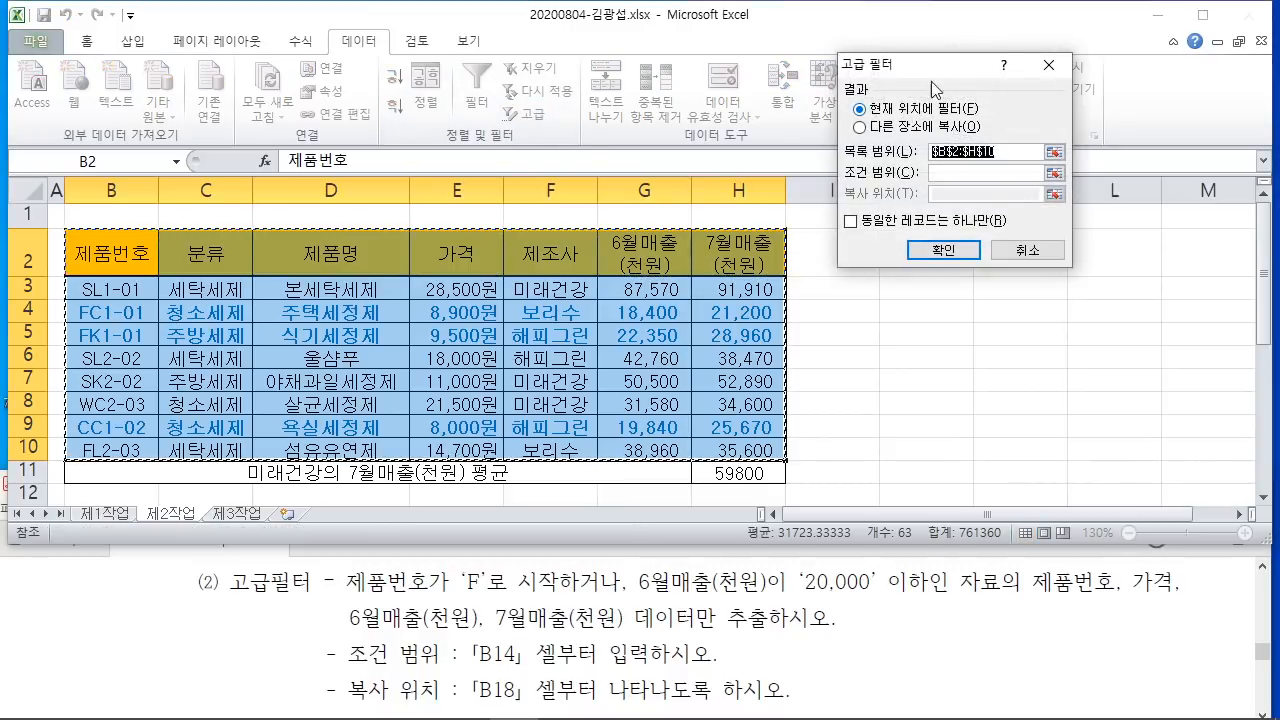
{"action": "left_click_drag", "start_coordinate": [931, 66], "coordinate": [660, 96]}
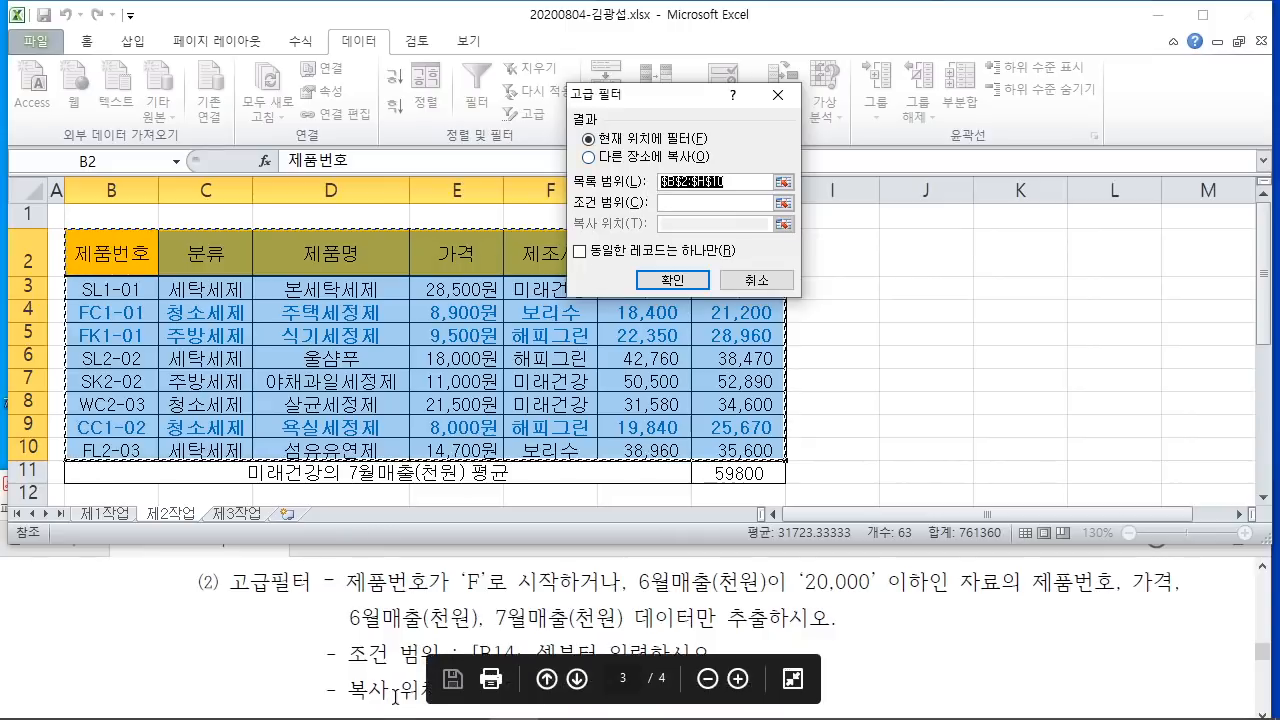
{"action": "left_click", "coordinate": [590, 157]}
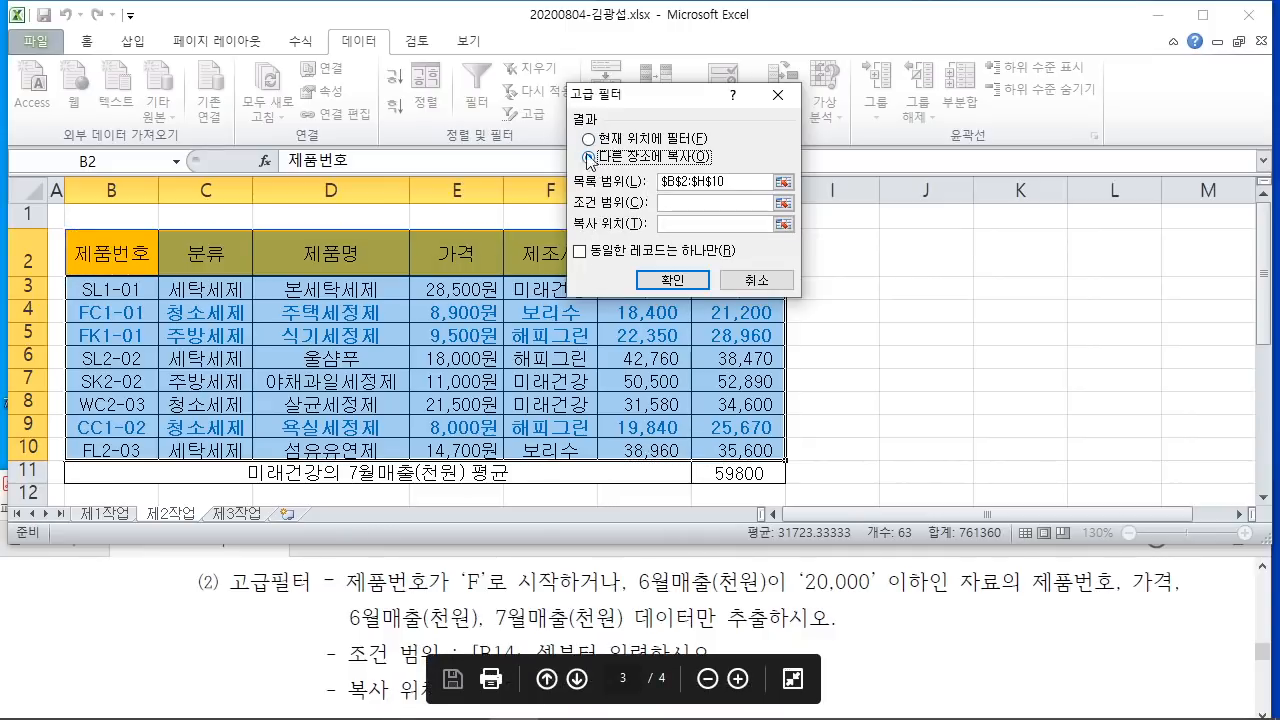
{"action": "mouse_move", "coordinate": [574, 145]}
{"action": "left_mouse_down"}
{"action": "mouse_move", "coordinate": [612, 171]}
{"action": "mouse_move", "coordinate": [720, 170]}
{"action": "mouse_move", "coordinate": [400, 188]}
{"action": "left_mouse_up"}
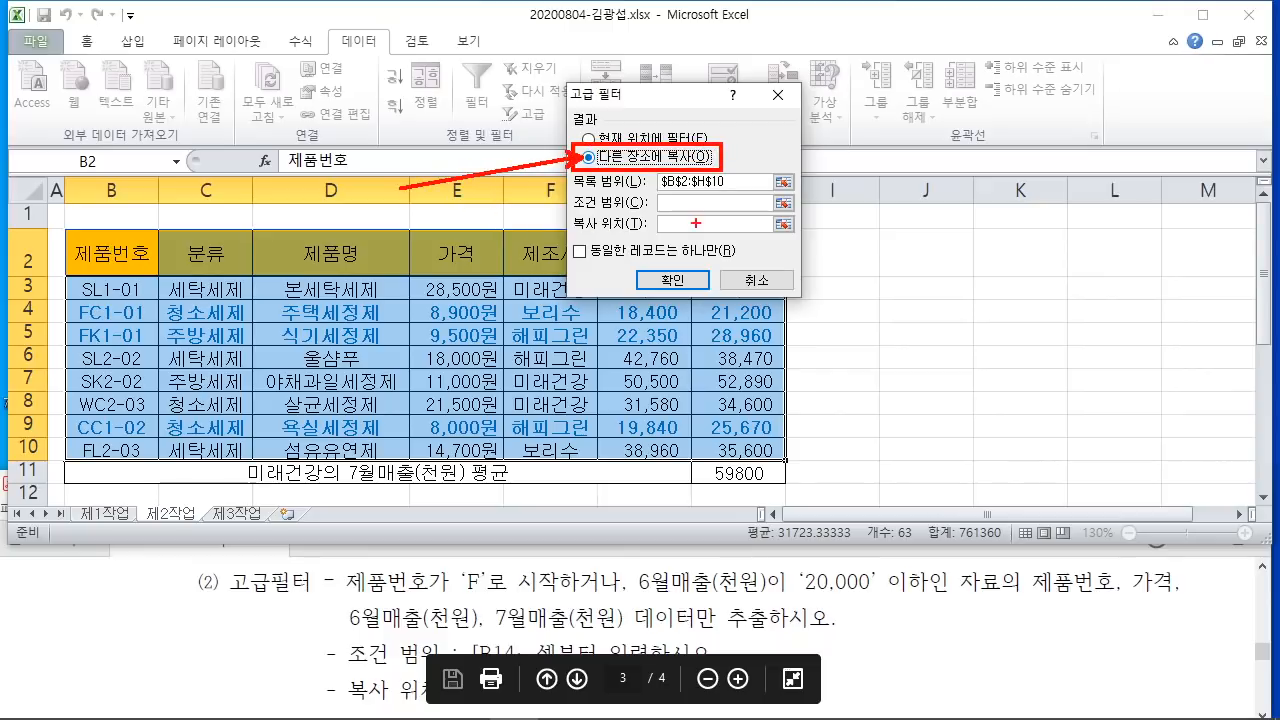
{"action": "left_click_drag", "start_coordinate": [657, 192], "coordinate": [735, 213]}
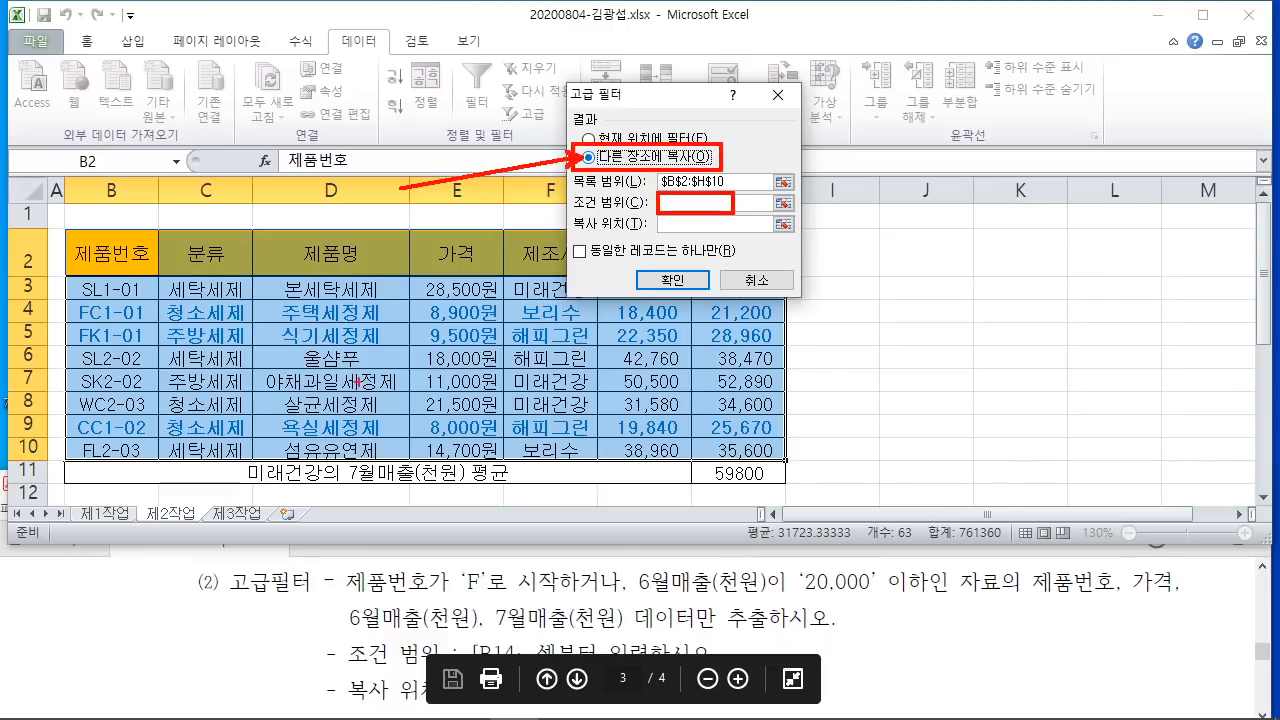
{"action": "key", "text": "Escape"}
Step: Set the criteria range to B14:C16 and the copy-to range to B18:E18
{"action": "left_click", "coordinate": [674, 203]}
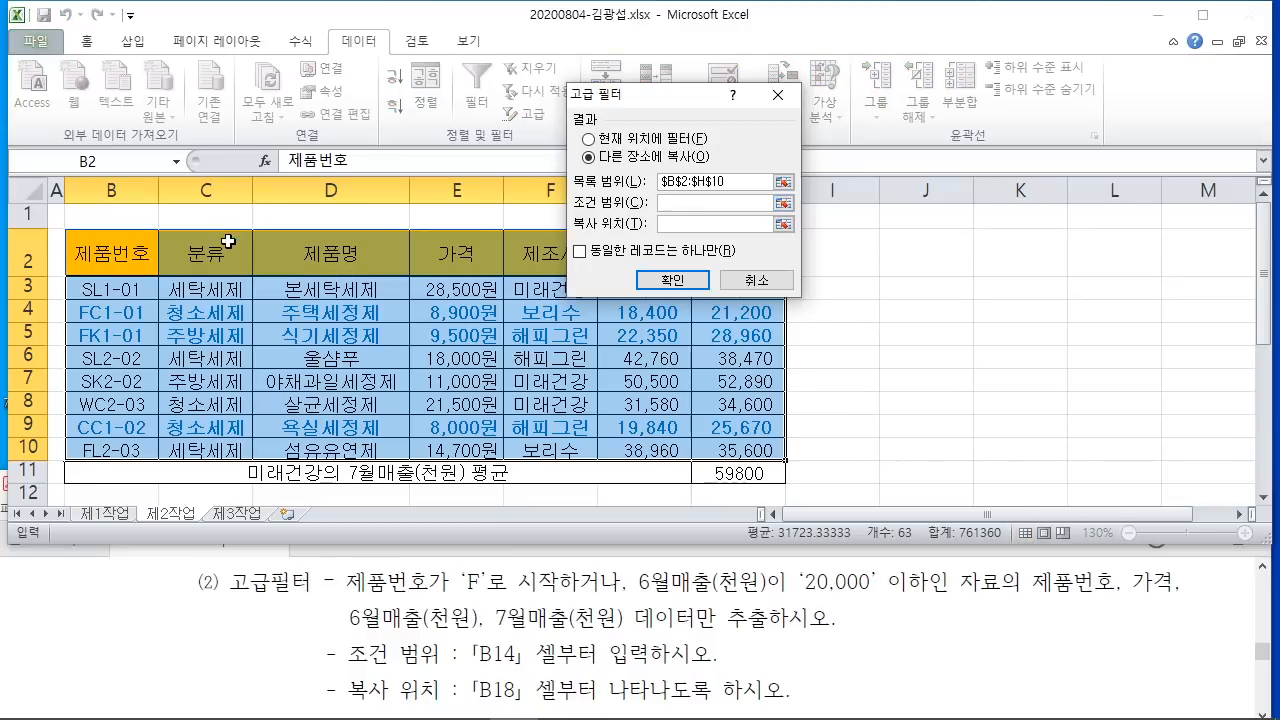
{"action": "scroll", "coordinate": [234, 245], "scroll_direction": "down", "scroll_amount": 2}
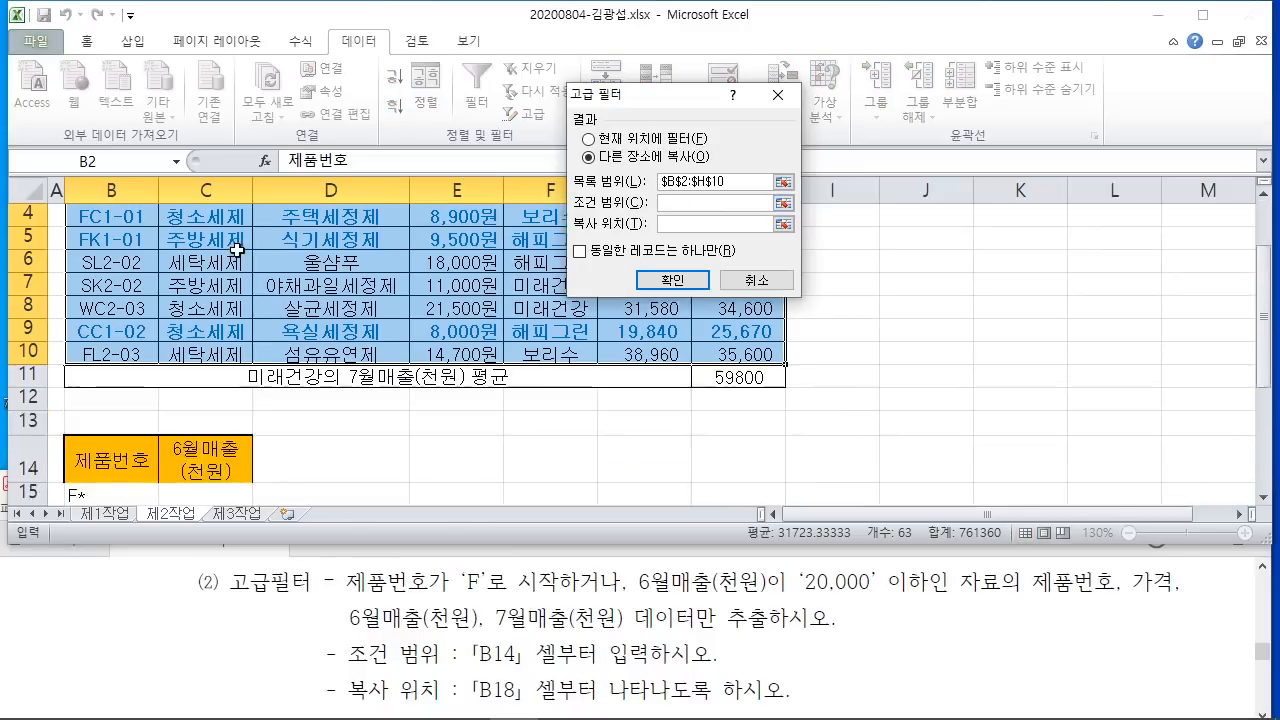
{"action": "scroll", "coordinate": [234, 250], "scroll_direction": "down", "scroll_amount": 2}
{"action": "left_click_drag", "start_coordinate": [104, 252], "coordinate": [218, 308]}
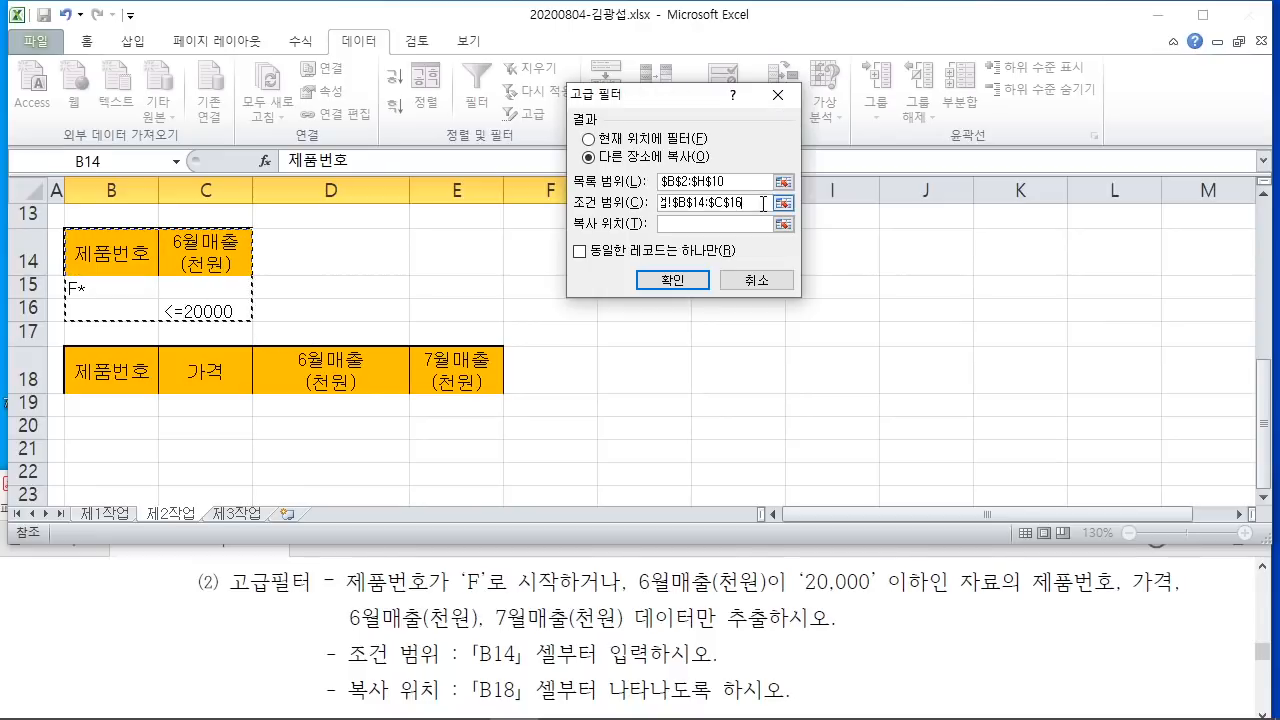
{"action": "left_click", "coordinate": [672, 226]}
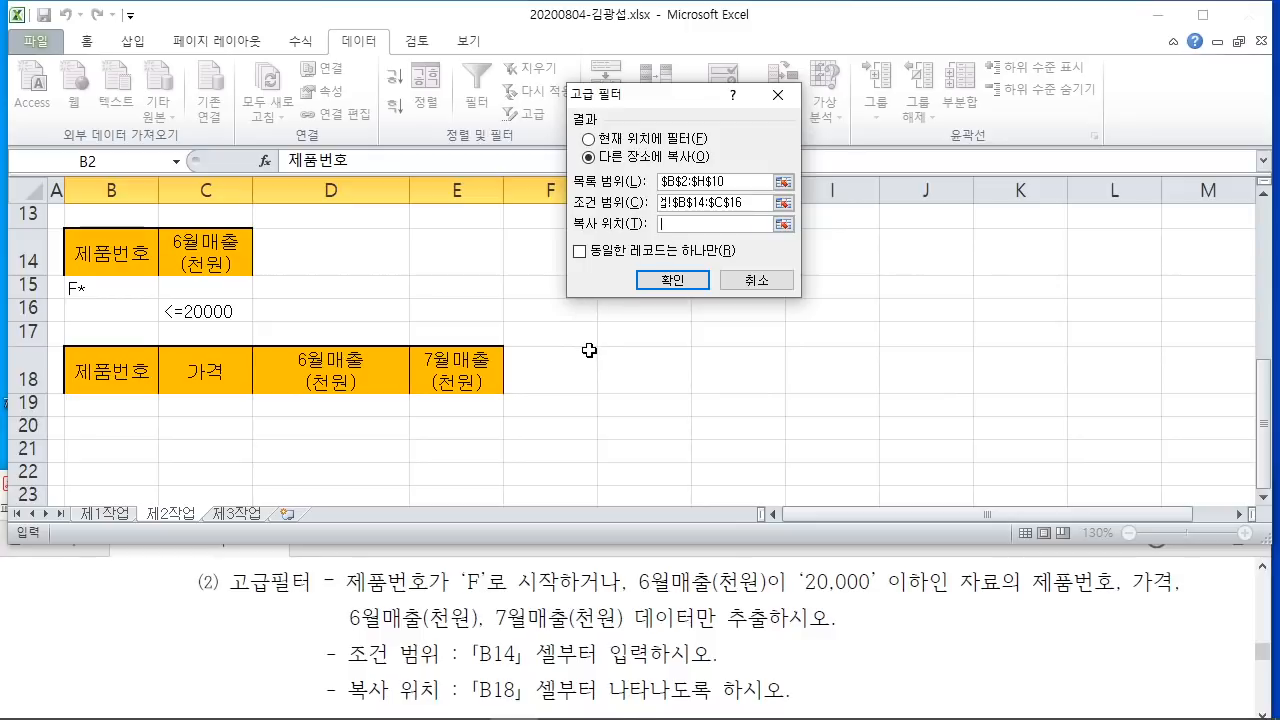
{"action": "left_click_drag", "start_coordinate": [111, 376], "coordinate": [455, 372]}
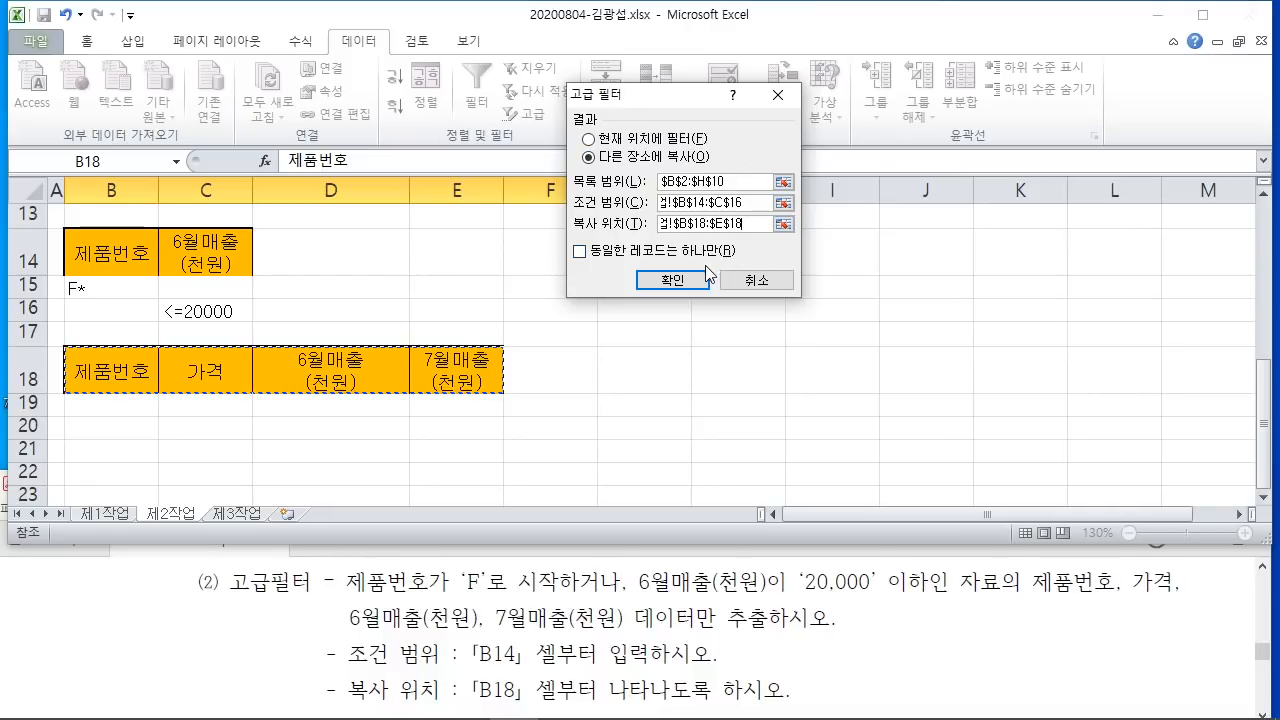
Step: Run the filter, check rows FC1-01, FK1-01, CC1-02, FL2-03 in B19:E22, and show the PDF
{"action": "left_click", "coordinate": [676, 284]}
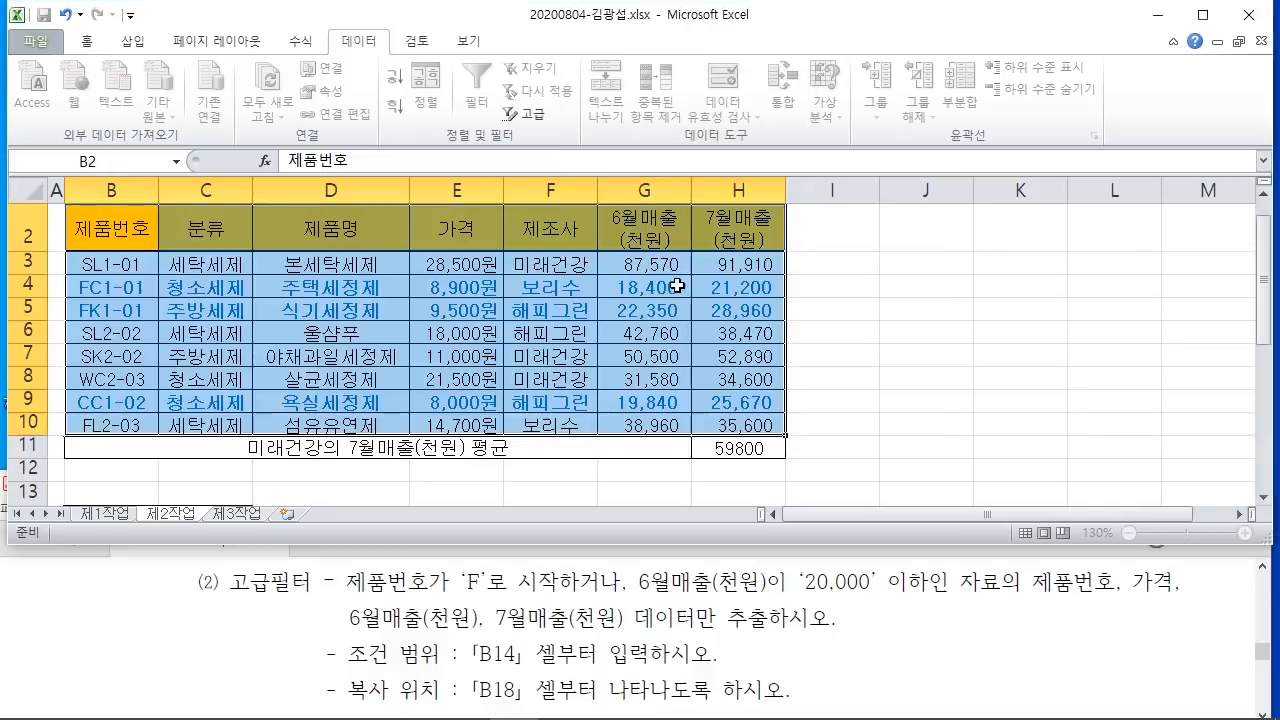
{"action": "scroll", "coordinate": [800, 340], "scroll_direction": "down", "scroll_amount": 3}
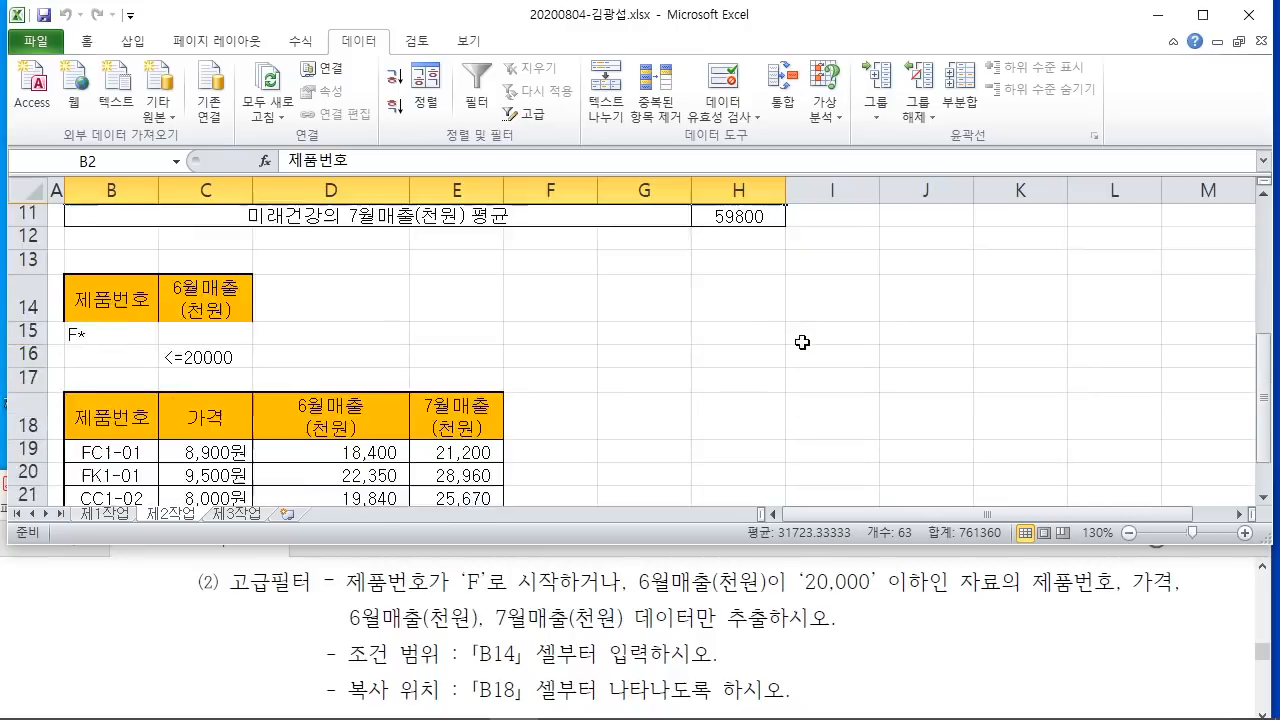
{"action": "scroll", "coordinate": [802, 342], "scroll_direction": "down", "scroll_amount": 1}
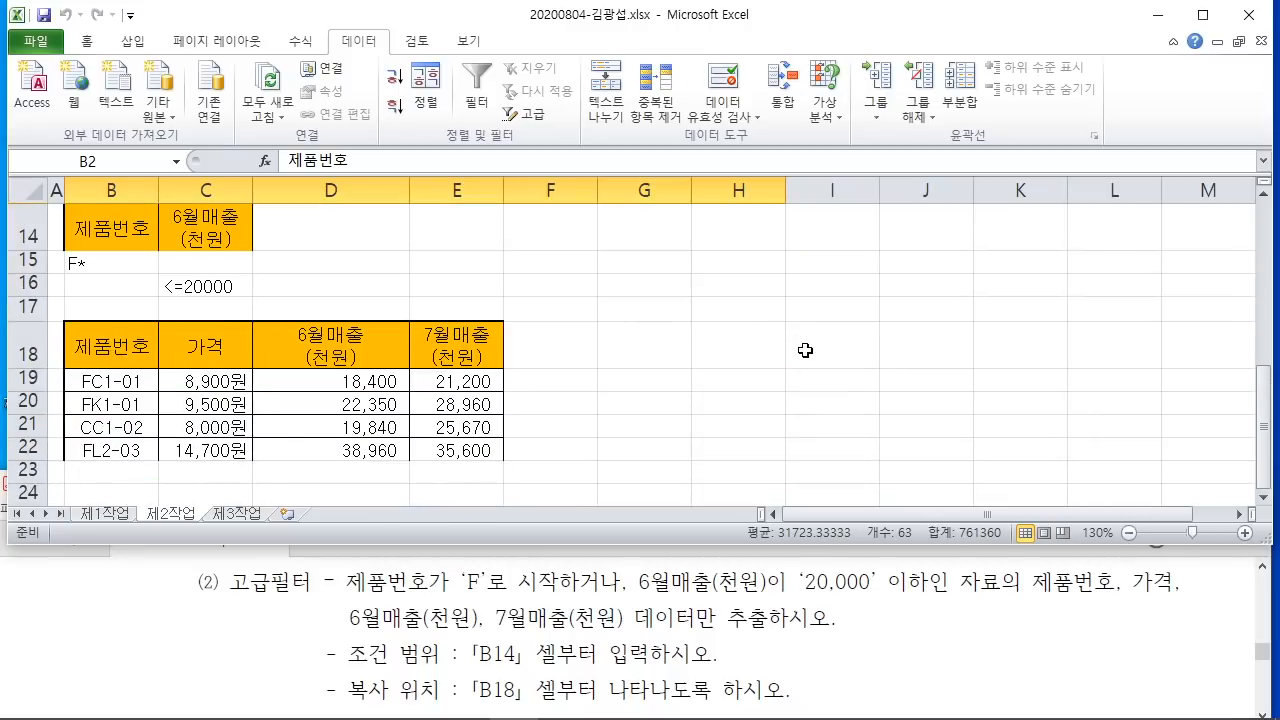
{"action": "left_click", "coordinate": [672, 384]}
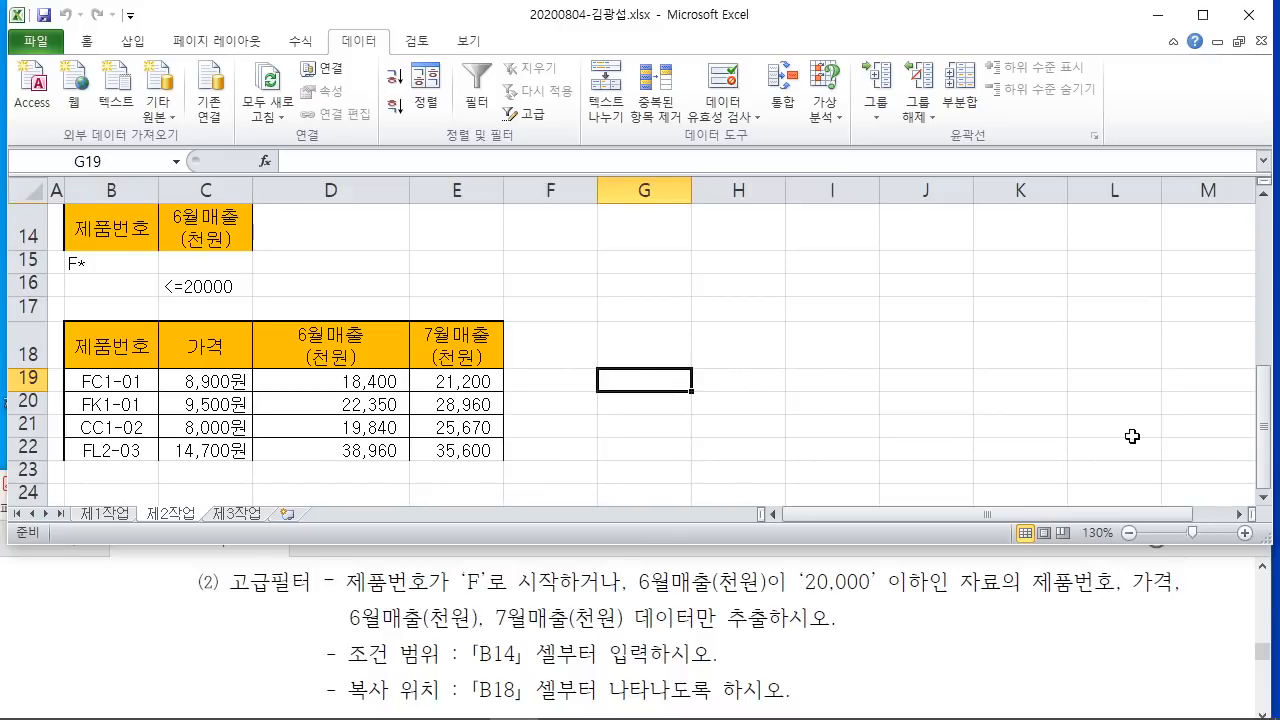
{"action": "left_click", "coordinate": [1100, 597]}
Step: Enlarge the task PDF to fill the screen and bring the 제2작업 section into view
{"action": "scroll", "coordinate": [1078, 597], "scroll_direction": "down", "scroll_amount": 2}
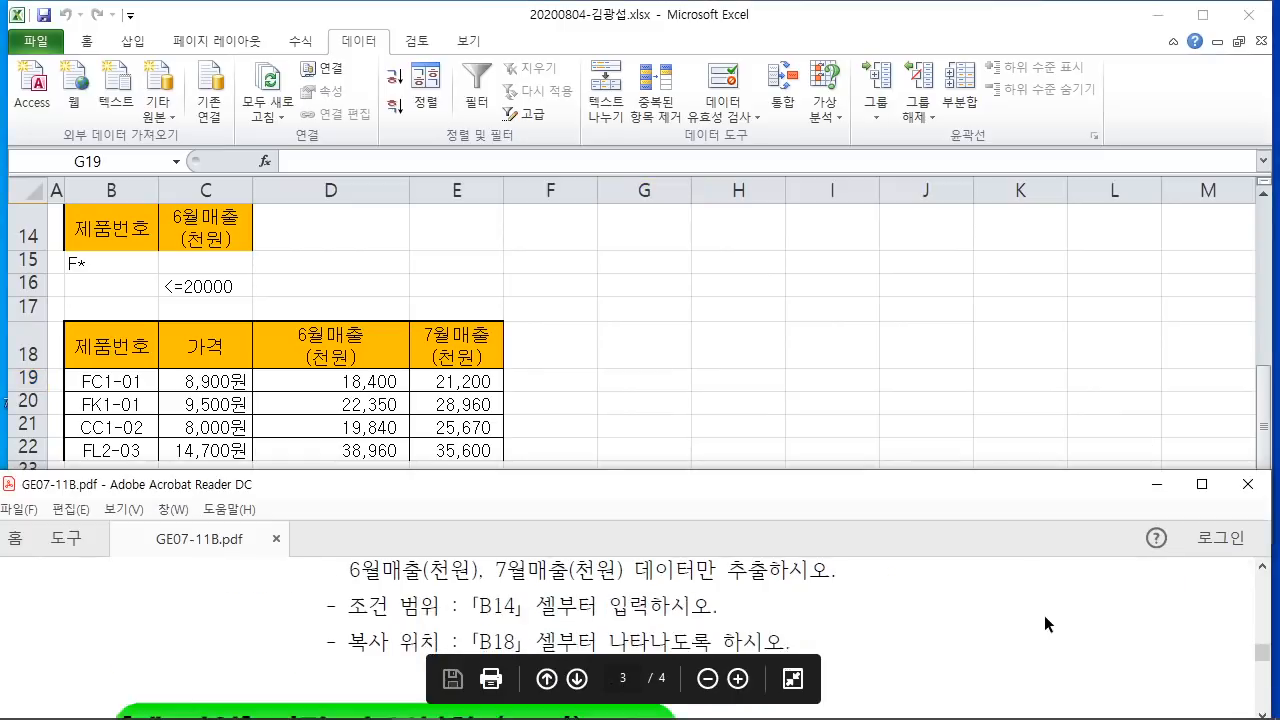
{"action": "scroll", "coordinate": [1044, 615], "scroll_direction": "up", "scroll_amount": 2}
{"action": "left_click", "coordinate": [1202, 484]}
{"action": "scroll", "coordinate": [410, 284], "scroll_direction": "up", "scroll_amount": 5}
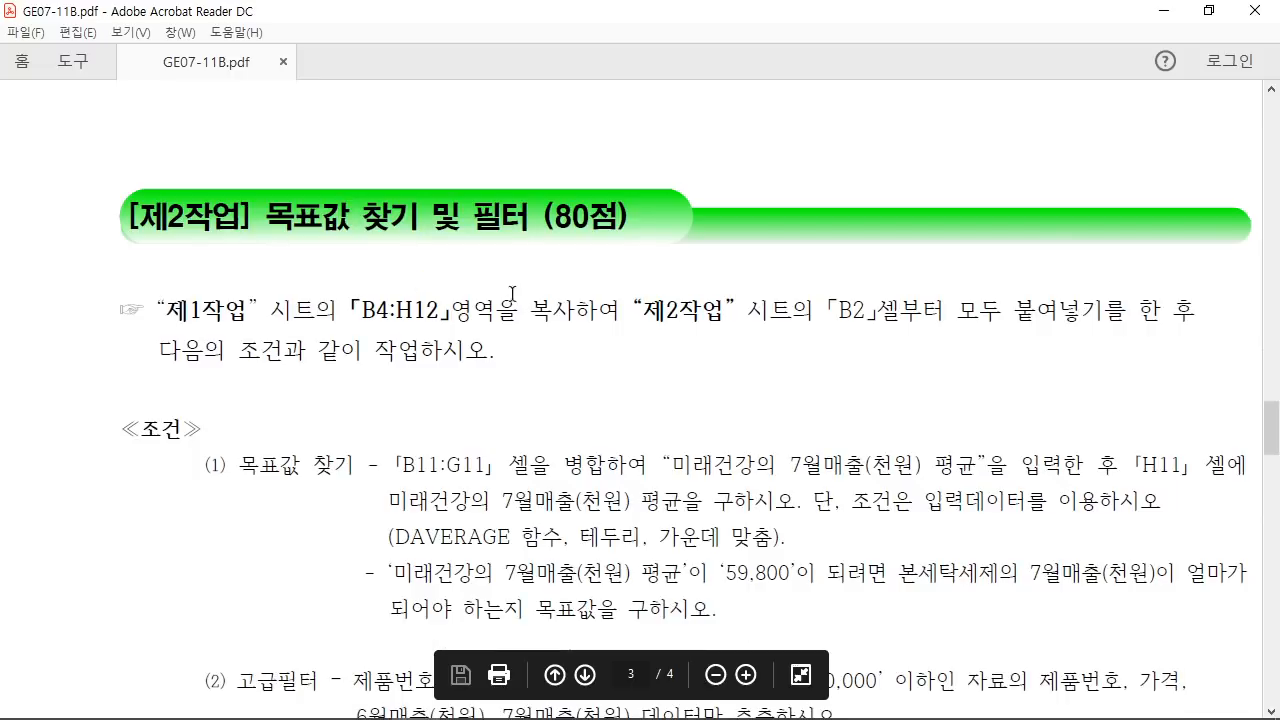
Step: Mark the 고급필터 item and 목표값 찾기 in red, adding a handwritten 판매량 note
{"action": "mouse_move", "coordinate": [309, 698]}
{"action": "left_mouse_down"}
{"action": "mouse_move", "coordinate": [288, 630]}
{"action": "mouse_move", "coordinate": [294, 670]}
{"action": "left_mouse_up"}
{"action": "mouse_move", "coordinate": [214, 552]}
{"action": "left_mouse_down"}
{"action": "mouse_move", "coordinate": [141, 631]}
{"action": "mouse_move", "coordinate": [158, 569]}
{"action": "mouse_move", "coordinate": [203, 574]}
{"action": "left_mouse_up"}
{"action": "left_click_drag", "start_coordinate": [219, 647], "coordinate": [227, 603]}
{"action": "left_click_drag", "start_coordinate": [240, 479], "coordinate": [345, 474]}
{"action": "left_click_drag", "start_coordinate": [240, 502], "coordinate": [376, 500]}
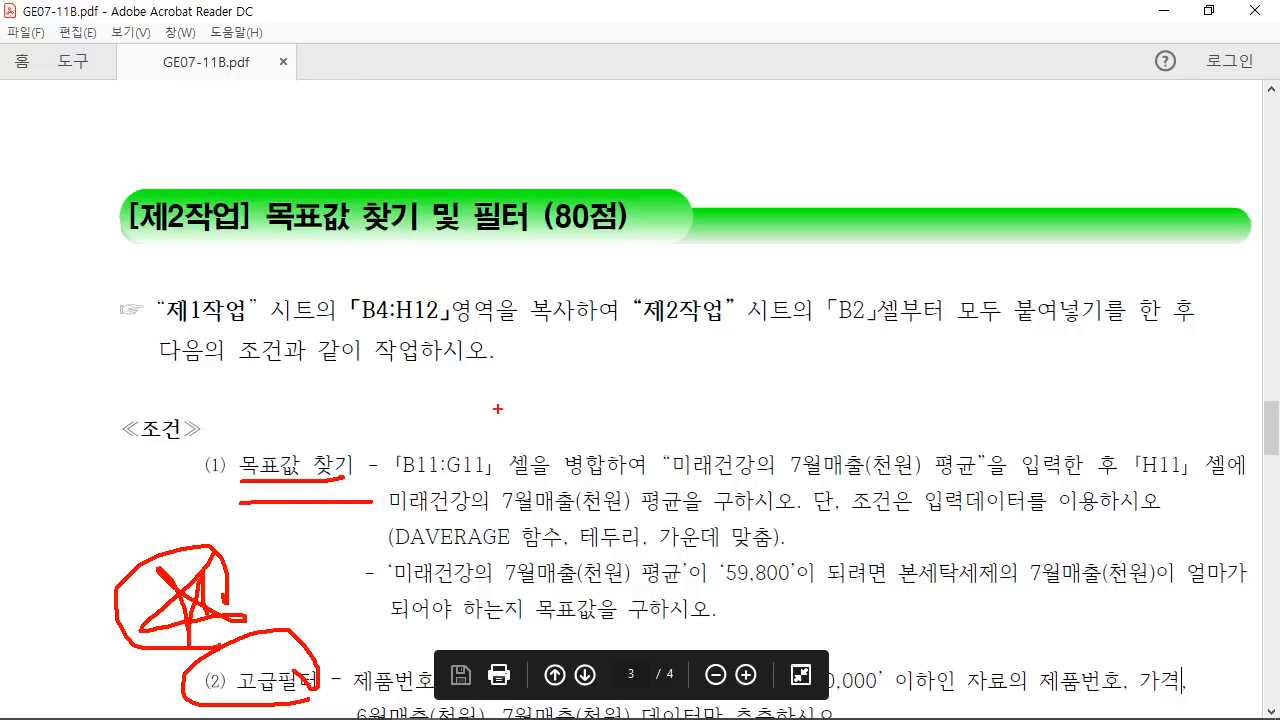
{"action": "mouse_move", "coordinate": [490, 378]}
{"action": "left_mouse_down"}
{"action": "mouse_move", "coordinate": [540, 362]}
{"action": "mouse_move", "coordinate": [562, 436]}
{"action": "left_mouse_up"}
{"action": "left_click_drag", "start_coordinate": [566, 352], "coordinate": [572, 430]}
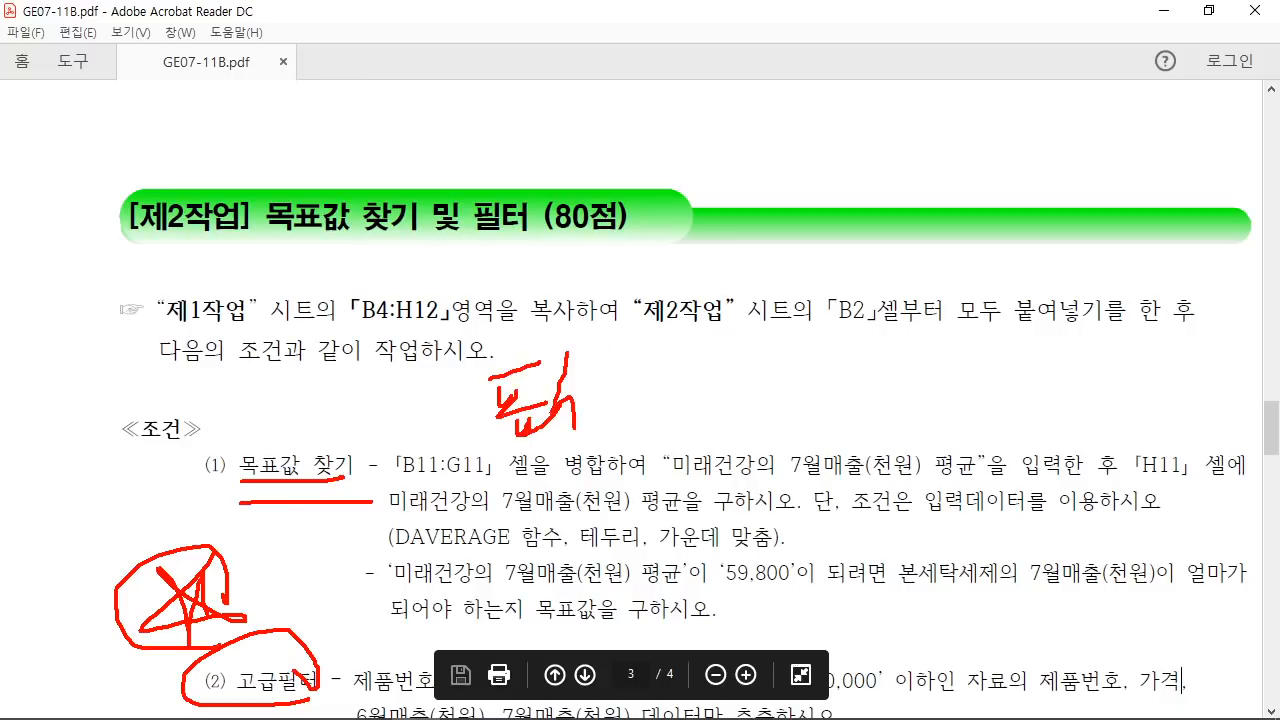
{"action": "left_click_drag", "start_coordinate": [590, 388], "coordinate": [582, 438]}
{"action": "left_click_drag", "start_coordinate": [615, 330], "coordinate": [600, 440]}
{"action": "mouse_move", "coordinate": [604, 370]}
{"action": "left_mouse_down"}
{"action": "mouse_move", "coordinate": [660, 420]}
{"action": "mouse_move", "coordinate": [650, 452]}
{"action": "left_mouse_up"}
{"action": "mouse_move", "coordinate": [690, 478]}
{"action": "left_mouse_down"}
{"action": "mouse_move", "coordinate": [490, 618]}
{"action": "mouse_move", "coordinate": [186, 652]}
{"action": "mouse_move", "coordinate": [462, 376]}
{"action": "mouse_move", "coordinate": [600, 556]}
{"action": "left_mouse_up"}
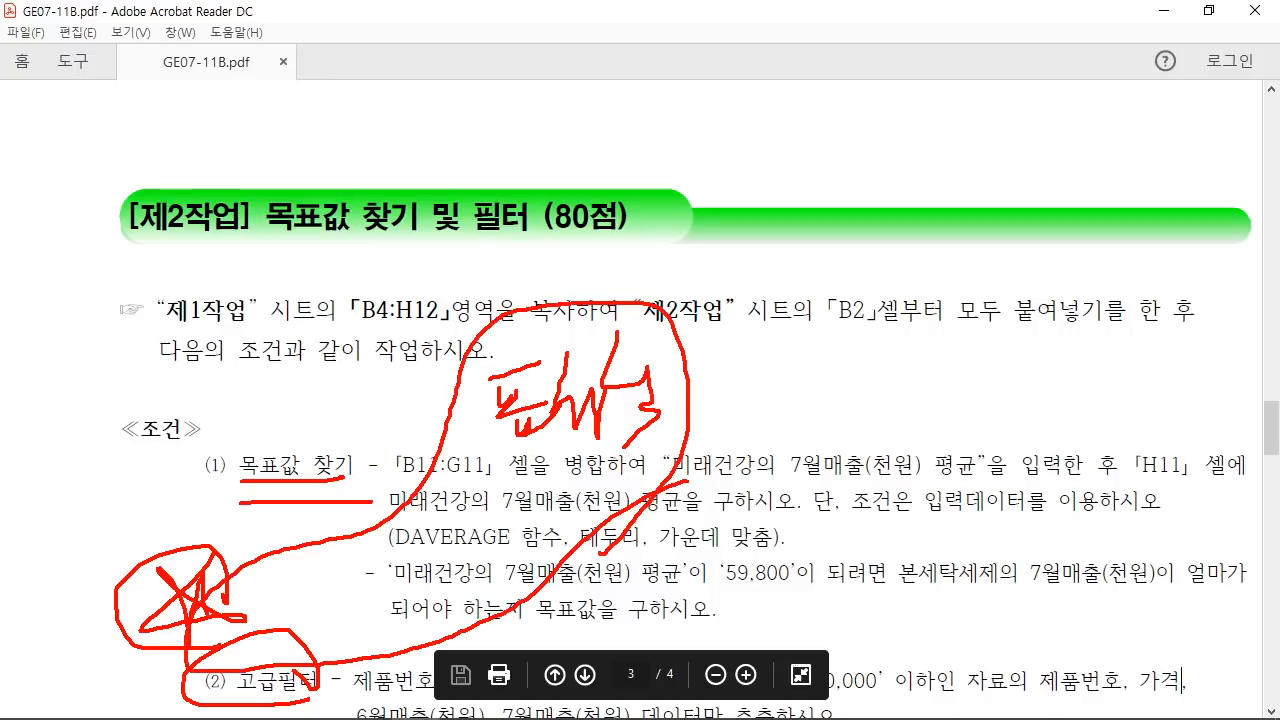
Step: Circle the 목표값 찾기 및 필터 heading, add an arrow to 목표값 찾기, and underline the merge-cells instruction
{"action": "mouse_move", "coordinate": [480, 252]}
{"action": "left_mouse_down"}
{"action": "mouse_move", "coordinate": [326, 264]}
{"action": "mouse_move", "coordinate": [480, 148]}
{"action": "mouse_move", "coordinate": [398, 268]}
{"action": "left_mouse_up"}
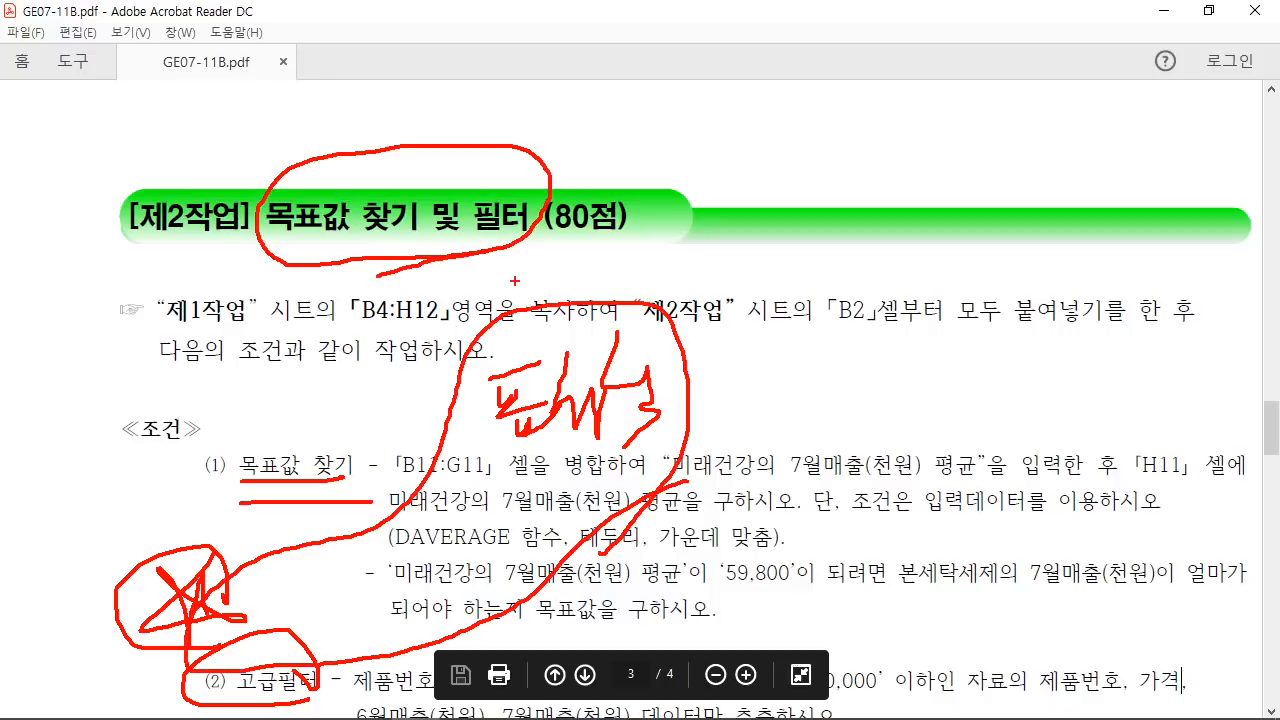
{"action": "mouse_move", "coordinate": [290, 636]}
{"action": "left_mouse_down"}
{"action": "mouse_move", "coordinate": [346, 606]}
{"action": "mouse_move", "coordinate": [320, 640]}
{"action": "left_mouse_up"}
{"action": "mouse_move", "coordinate": [340, 602]}
{"action": "left_mouse_down"}
{"action": "mouse_move", "coordinate": [352, 640]}
{"action": "mouse_move", "coordinate": [288, 598]}
{"action": "mouse_move", "coordinate": [362, 652]}
{"action": "left_mouse_up"}
{"action": "left_click_drag", "start_coordinate": [285, 367], "coordinate": [268, 437]}
{"action": "left_click_drag", "start_coordinate": [261, 420], "coordinate": [278, 421]}
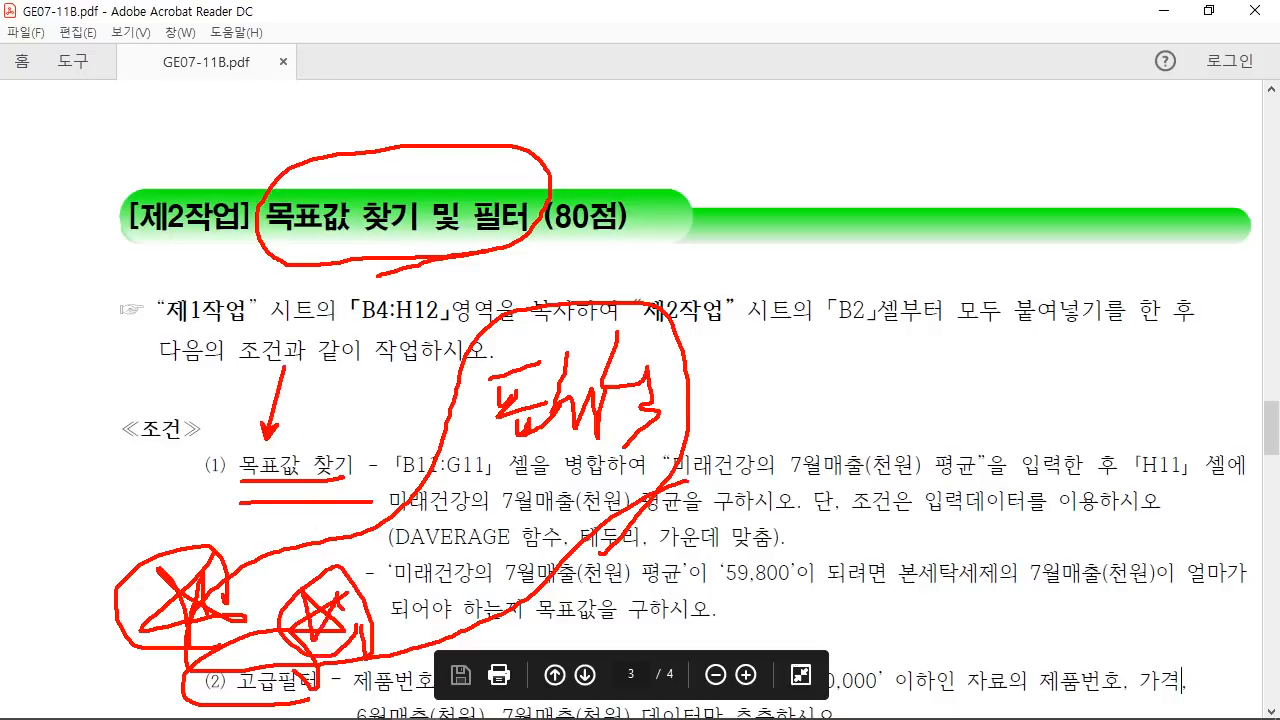
{"action": "left_click_drag", "start_coordinate": [474, 478], "coordinate": [668, 471]}
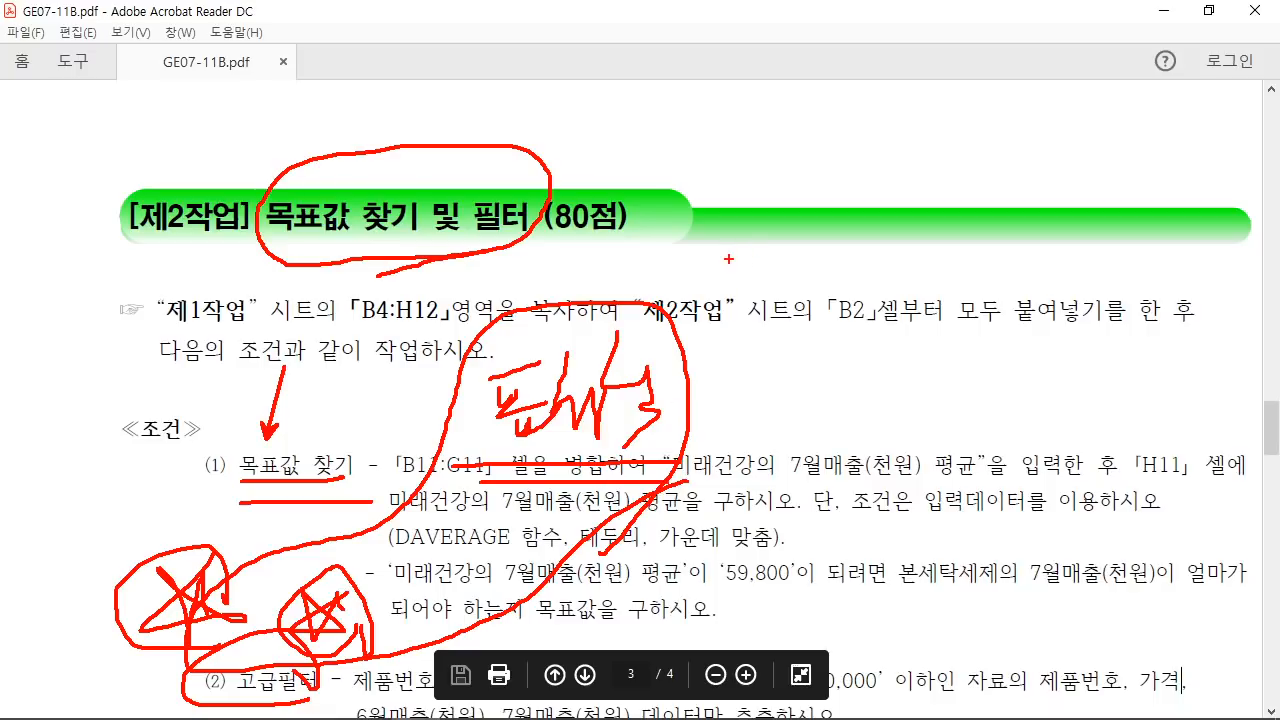
Step: Handwrite 6월, 7월 and 8월? notes above the heading, then clear all annotations with Esc
{"action": "mouse_move", "coordinate": [750, 122]}
{"action": "left_mouse_down"}
{"action": "mouse_move", "coordinate": [722, 144]}
{"action": "mouse_move", "coordinate": [790, 170]}
{"action": "mouse_move", "coordinate": [800, 205]}
{"action": "left_mouse_up"}
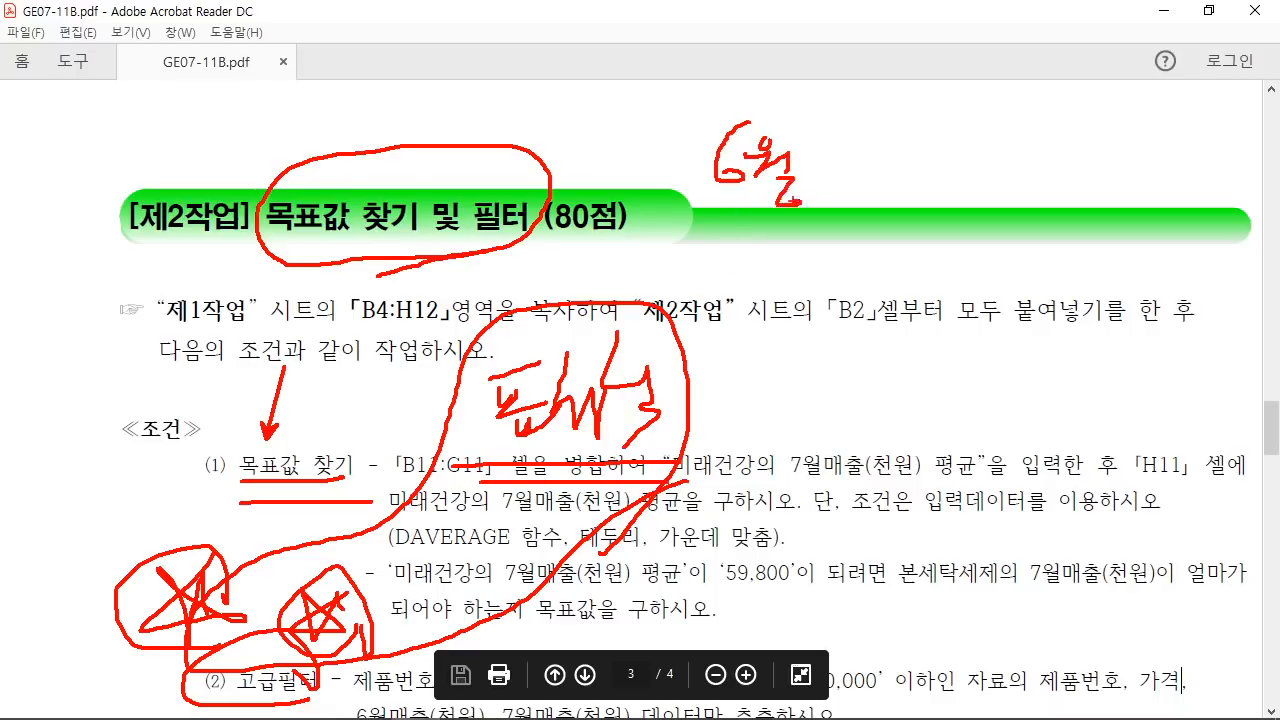
{"action": "left_click_drag", "start_coordinate": [680, 211], "coordinate": [820, 211]}
{"action": "left_click_drag", "start_coordinate": [840, 134], "coordinate": [862, 165]}
{"action": "left_click_drag", "start_coordinate": [878, 116], "coordinate": [878, 230]}
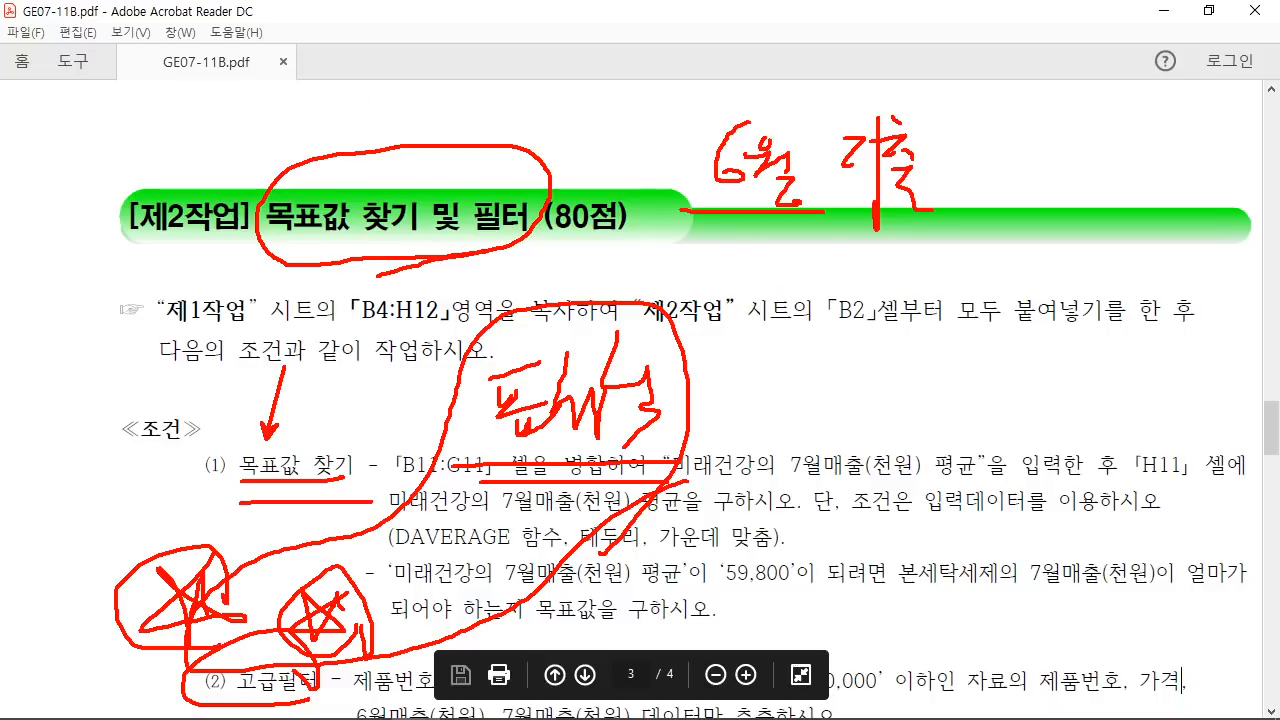
{"action": "mouse_move", "coordinate": [1064, 100]}
{"action": "left_mouse_down"}
{"action": "mouse_move", "coordinate": [1060, 150]}
{"action": "mouse_move", "coordinate": [1100, 165]}
{"action": "mouse_move", "coordinate": [1128, 225]}
{"action": "mouse_move", "coordinate": [1120, 160]}
{"action": "left_mouse_up"}
{"action": "left_click_drag", "start_coordinate": [1182, 112], "coordinate": [1188, 165]}
{"action": "left_click", "coordinate": [1195, 187]}
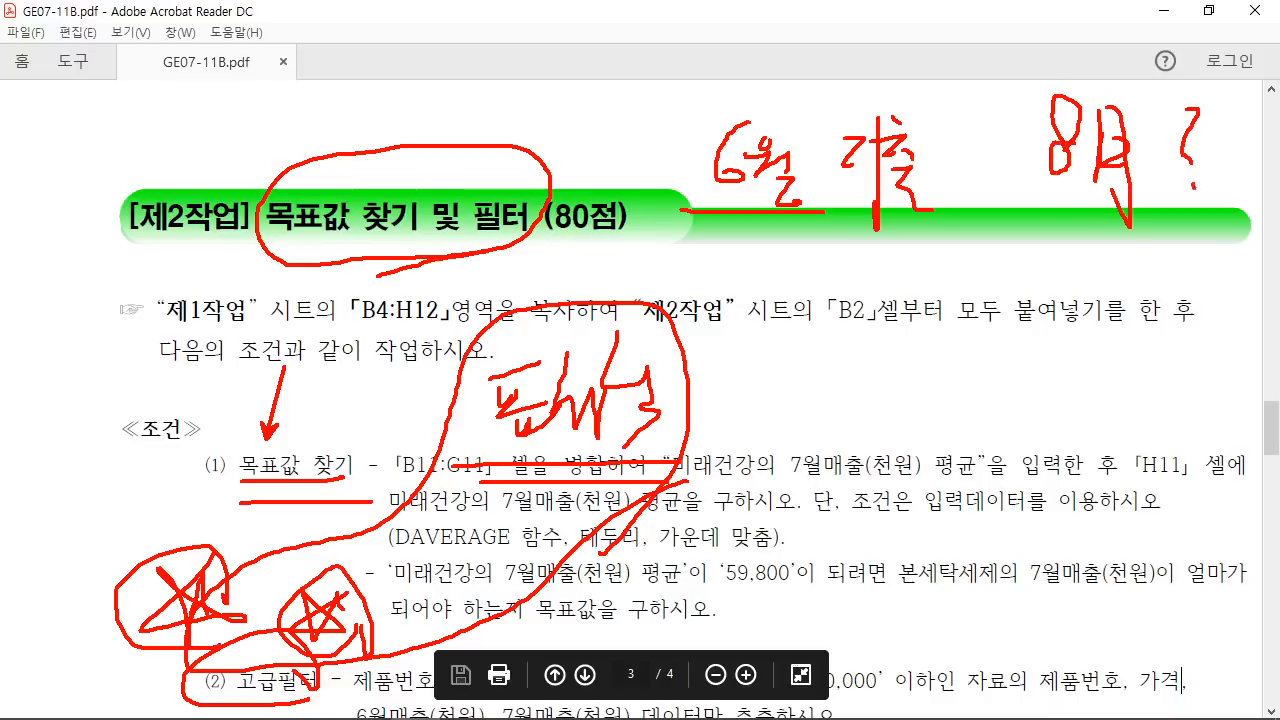
{"action": "left_click_drag", "start_coordinate": [1000, 212], "coordinate": [1124, 220]}
{"action": "left_click_drag", "start_coordinate": [1018, 240], "coordinate": [1128, 240]}
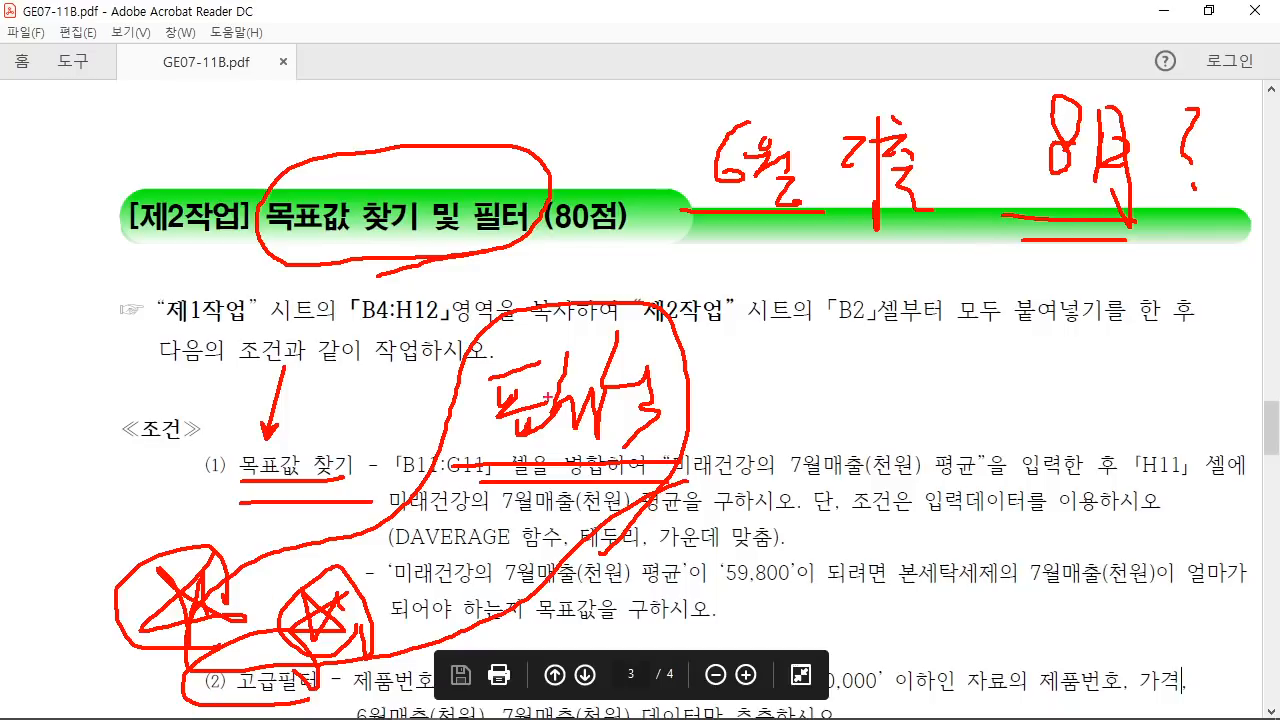
{"action": "mouse_move", "coordinate": [738, 466]}
{"action": "left_mouse_down"}
{"action": "mouse_move", "coordinate": [766, 350]}
{"action": "mouse_move", "coordinate": [764, 376]}
{"action": "left_mouse_up"}
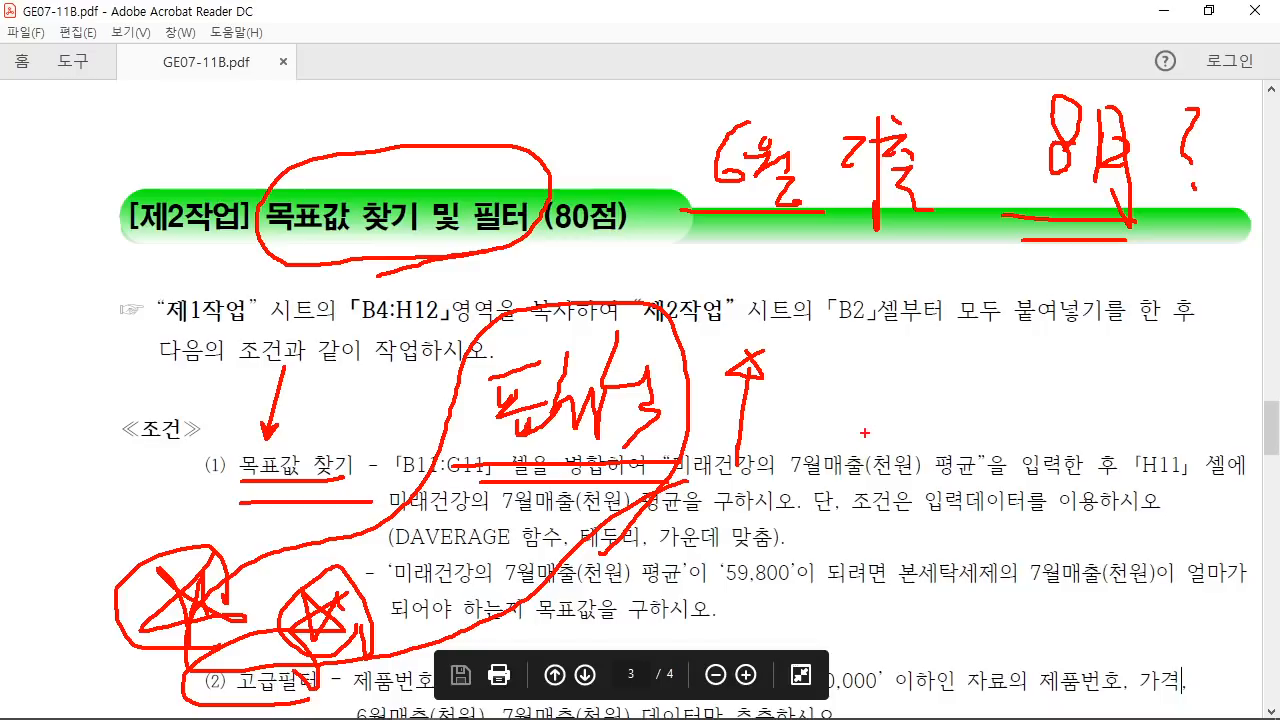
{"action": "mouse_move", "coordinate": [1132, 240]}
{"action": "left_mouse_down"}
{"action": "mouse_move", "coordinate": [1110, 52]}
{"action": "mouse_move", "coordinate": [1072, 258]}
{"action": "left_mouse_up"}
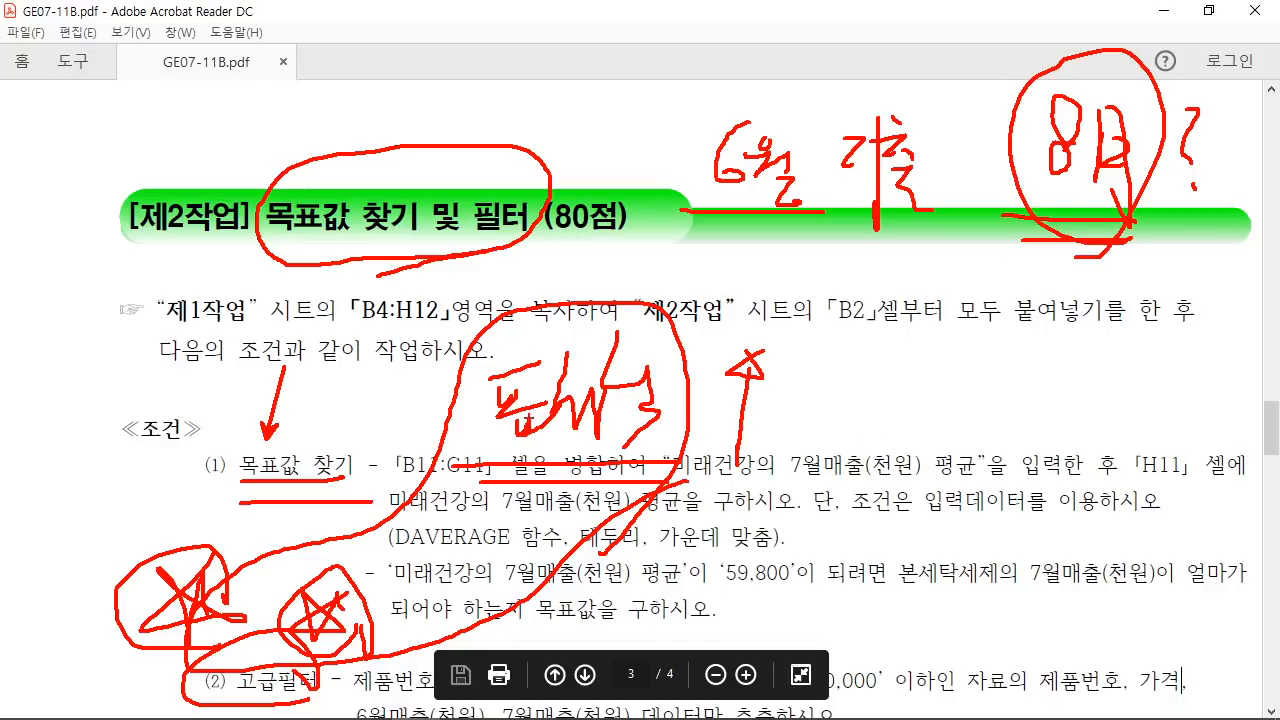
{"action": "key", "text": "Escape"}
Step: Scroll to 제3작업 and underline 정렬 및 부분합 with a red handwritten note beside it
{"action": "scroll", "coordinate": [566, 452], "scroll_direction": "down", "scroll_amount": 3}
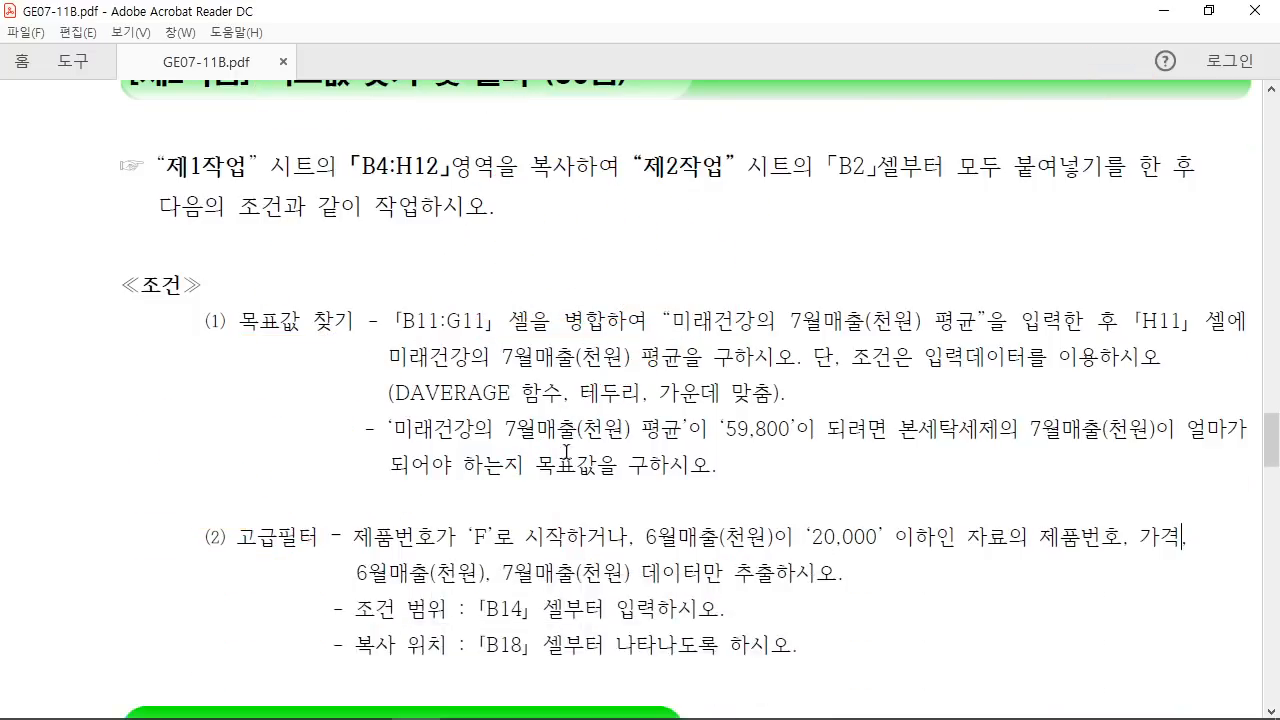
{"action": "scroll", "coordinate": [566, 452], "scroll_direction": "down", "scroll_amount": 12}
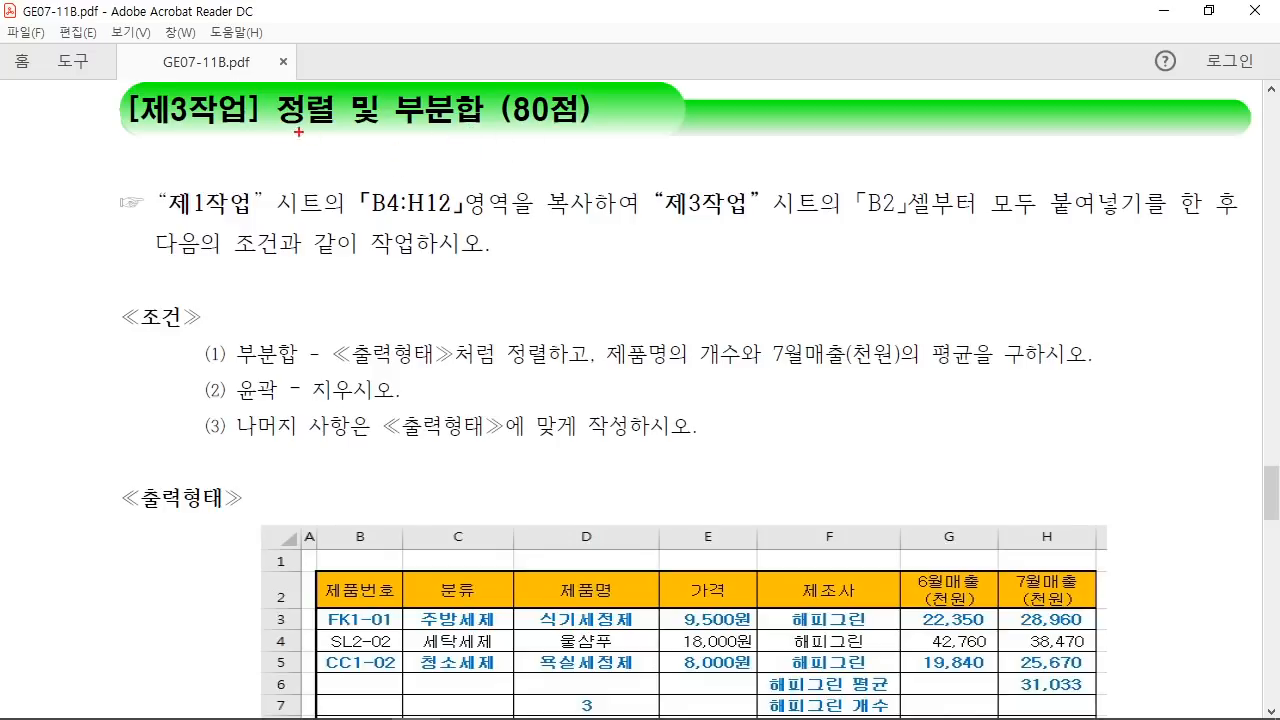
{"action": "left_click_drag", "start_coordinate": [262, 134], "coordinate": [457, 129]}
{"action": "mouse_move", "coordinate": [732, 133]}
{"action": "left_mouse_down"}
{"action": "mouse_move", "coordinate": [790, 118]}
{"action": "mouse_move", "coordinate": [756, 162]}
{"action": "left_mouse_up"}
{"action": "left_click_drag", "start_coordinate": [767, 148], "coordinate": [769, 163]}
{"action": "left_click_drag", "start_coordinate": [740, 172], "coordinate": [787, 155]}
{"action": "mouse_move", "coordinate": [791, 112]}
{"action": "left_mouse_down"}
{"action": "mouse_move", "coordinate": [789, 205]}
{"action": "mouse_move", "coordinate": [814, 132]}
{"action": "left_mouse_up"}
{"action": "mouse_move", "coordinate": [826, 112]}
{"action": "left_mouse_down"}
{"action": "mouse_move", "coordinate": [845, 124]}
{"action": "mouse_move", "coordinate": [845, 160]}
{"action": "left_mouse_up"}
{"action": "mouse_move", "coordinate": [816, 169]}
{"action": "left_mouse_down"}
{"action": "mouse_move", "coordinate": [830, 187]}
{"action": "mouse_move", "coordinate": [856, 184]}
{"action": "left_mouse_up"}
{"action": "left_click_drag", "start_coordinate": [864, 139], "coordinate": [900, 136]}
{"action": "left_click_drag", "start_coordinate": [873, 158], "coordinate": [919, 178]}
Step: Add a red note by the task title and underline the copy instruction
{"action": "mouse_move", "coordinate": [935, 132]}
{"action": "left_mouse_down"}
{"action": "mouse_move", "coordinate": [934, 217]}
{"action": "mouse_move", "coordinate": [950, 124]}
{"action": "left_mouse_up"}
{"action": "left_click_drag", "start_coordinate": [980, 114], "coordinate": [983, 190]}
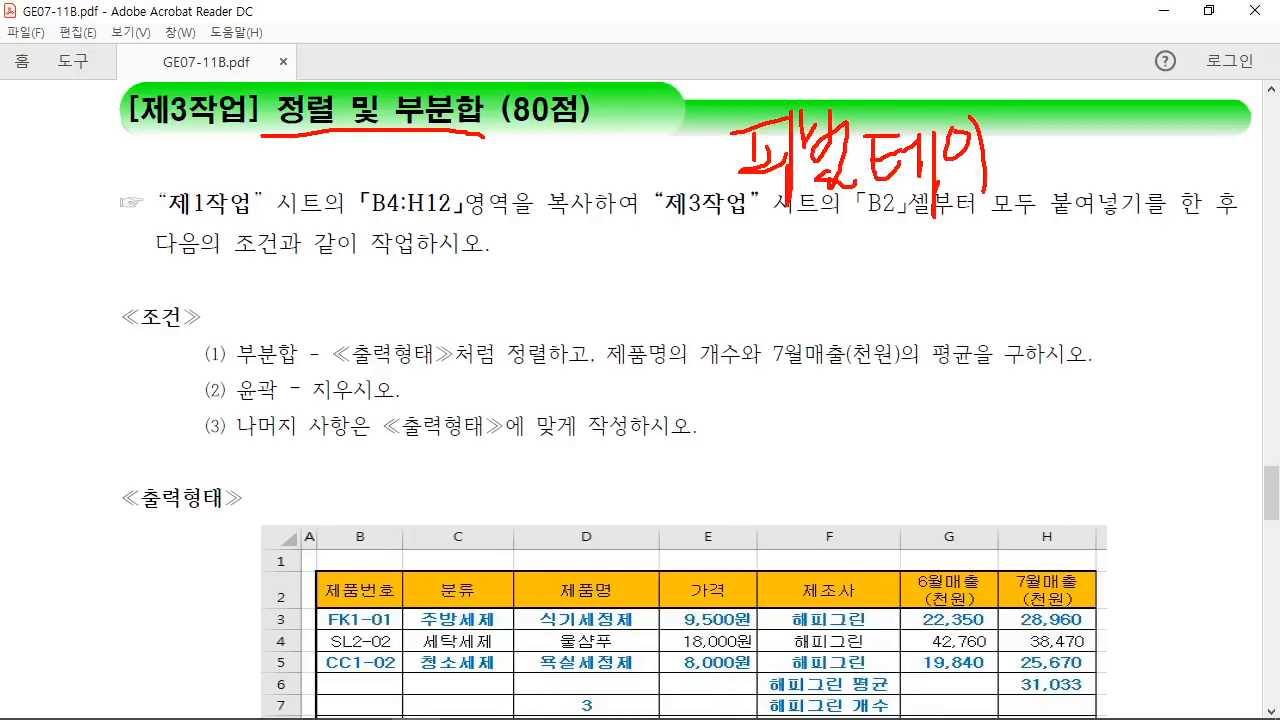
{"action": "left_click_drag", "start_coordinate": [1018, 138], "coordinate": [1036, 136]}
{"action": "mouse_move", "coordinate": [1002, 158]}
{"action": "left_mouse_down"}
{"action": "mouse_move", "coordinate": [1048, 155]}
{"action": "mouse_move", "coordinate": [1044, 202]}
{"action": "left_mouse_up"}
{"action": "left_click_drag", "start_coordinate": [658, 236], "coordinate": [1026, 228]}
{"action": "left_click_drag", "start_coordinate": [668, 248], "coordinate": [1006, 243]}
{"action": "mouse_move", "coordinate": [866, 12]}
{"action": "left_mouse_down"}
{"action": "mouse_move", "coordinate": [824, 58]}
{"action": "mouse_move", "coordinate": [875, 108]}
{"action": "left_mouse_up"}
{"action": "left_click_drag", "start_coordinate": [905, 28], "coordinate": [920, 92]}
{"action": "mouse_move", "coordinate": [1068, 228]}
{"action": "left_mouse_down"}
{"action": "mouse_move", "coordinate": [1000, 240]}
{"action": "mouse_move", "coordinate": [1056, 78]}
{"action": "mouse_move", "coordinate": [932, 248]}
{"action": "left_mouse_up"}
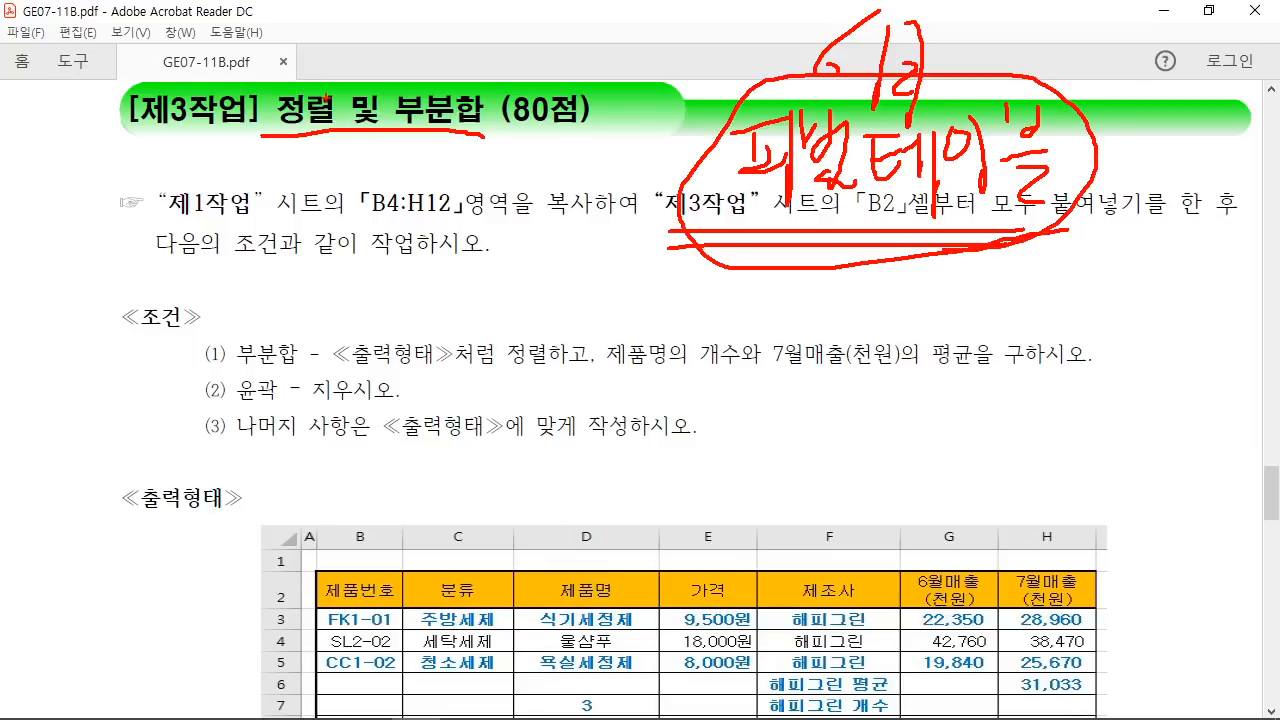
Step: Underline the B2 paste location, circle the sort and subtotal title, then clear the ink
{"action": "left_click_drag", "start_coordinate": [760, 212], "coordinate": [970, 212]}
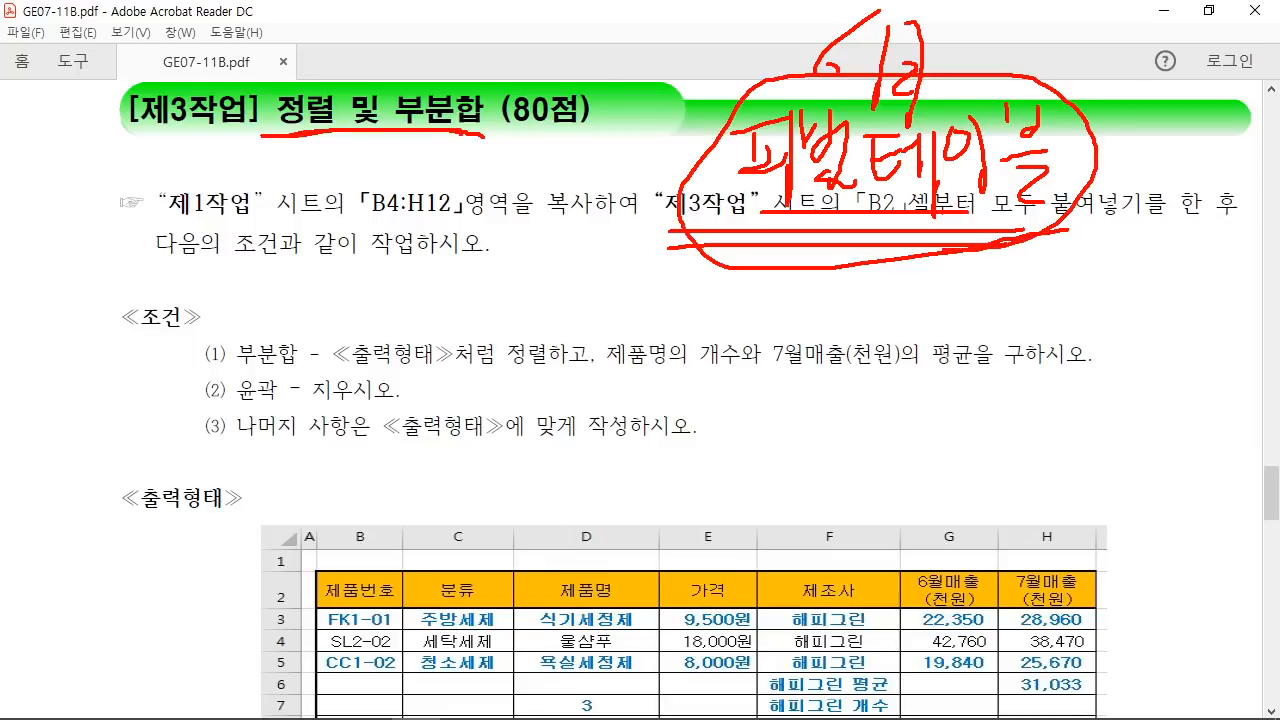
{"action": "mouse_move", "coordinate": [592, 42]}
{"action": "left_mouse_down"}
{"action": "mouse_move", "coordinate": [688, 132]}
{"action": "mouse_move", "coordinate": [592, 226]}
{"action": "left_mouse_up"}
{"action": "mouse_move", "coordinate": [466, 158]}
{"action": "left_mouse_down"}
{"action": "mouse_move", "coordinate": [494, 110]}
{"action": "mouse_move", "coordinate": [466, 40]}
{"action": "mouse_move", "coordinate": [442, 210]}
{"action": "left_mouse_up"}
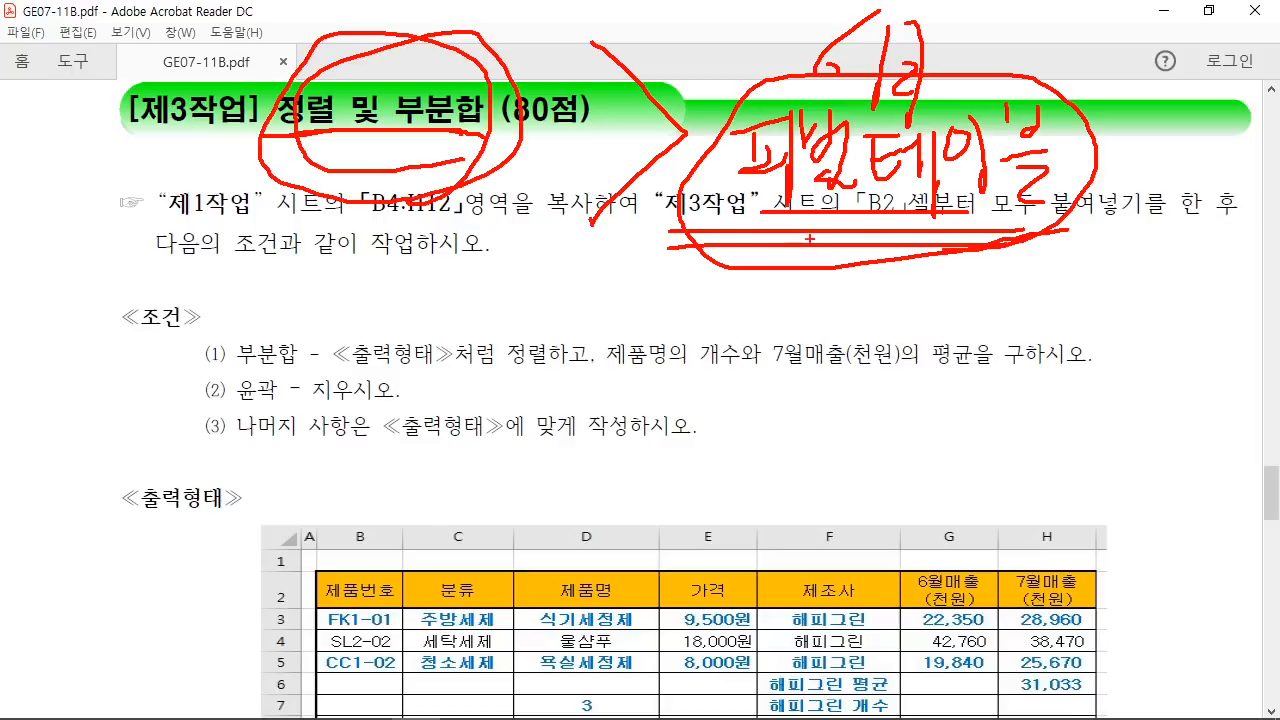
{"action": "left_click_drag", "start_coordinate": [735, 225], "coordinate": [1044, 224]}
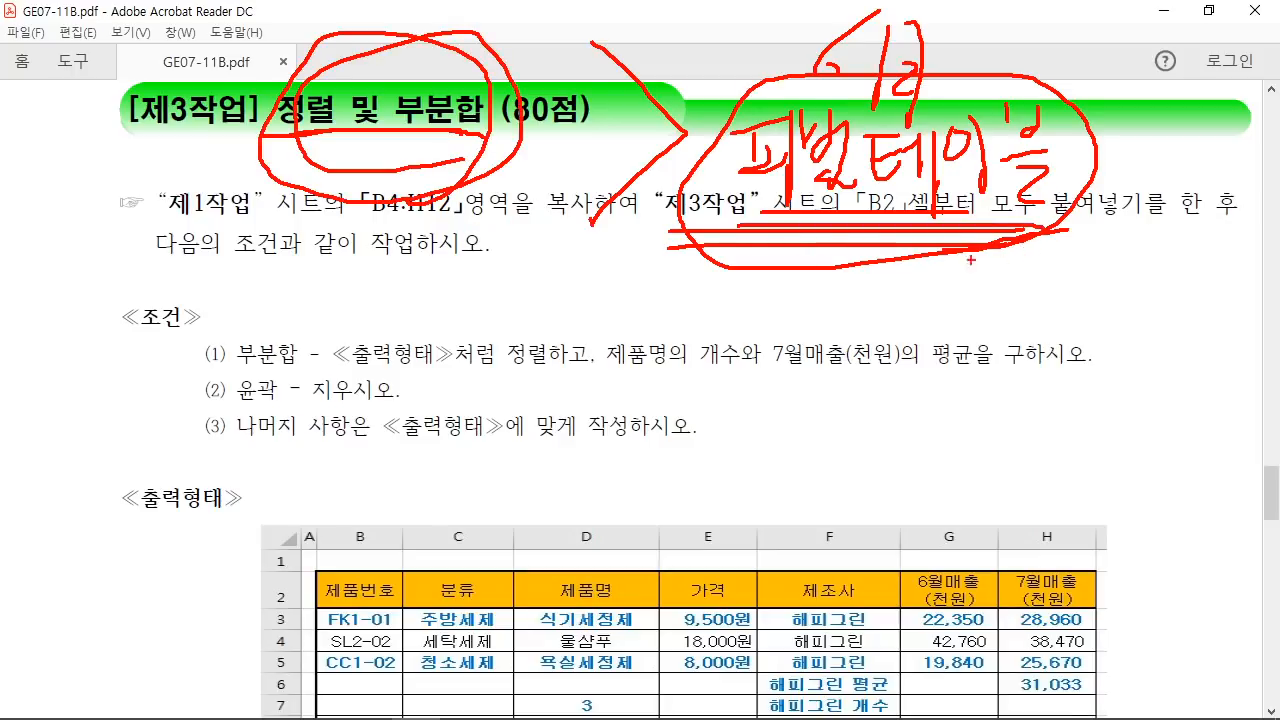
{"action": "key", "text": "Escape"}
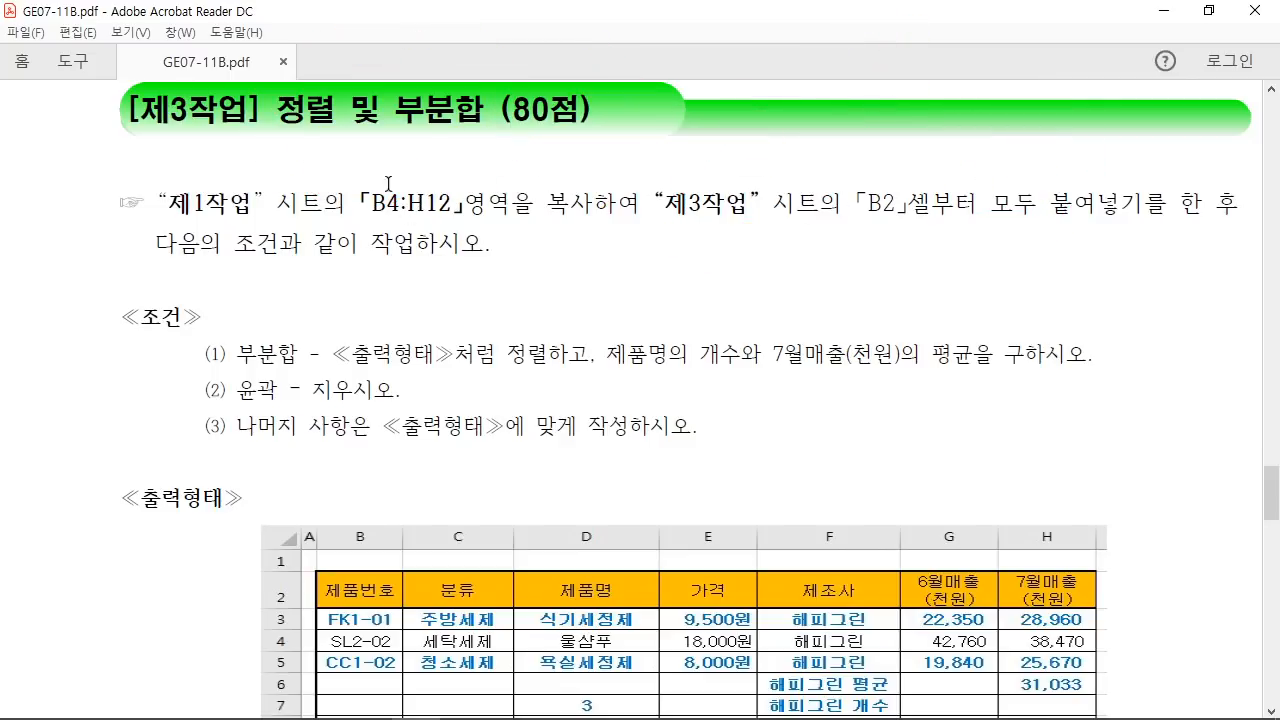
Step: Highlight the task title and the B4:H12 range reference, then return to the Excel workbook
{"action": "left_click_drag", "start_coordinate": [269, 115], "coordinate": [484, 112]}
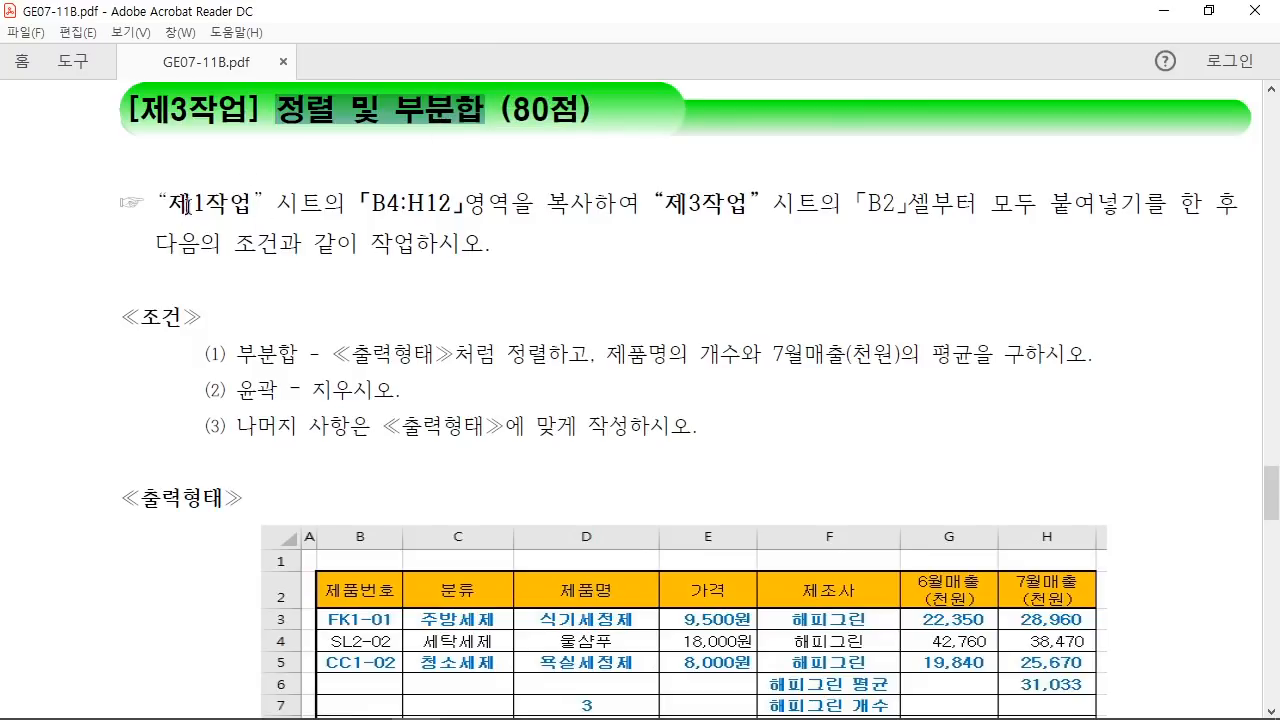
{"action": "left_click_drag", "start_coordinate": [174, 211], "coordinate": [240, 215]}
{"action": "left_click_drag", "start_coordinate": [370, 221], "coordinate": [433, 221]}
{"action": "left_click_drag", "start_coordinate": [387, 204], "coordinate": [438, 204]}
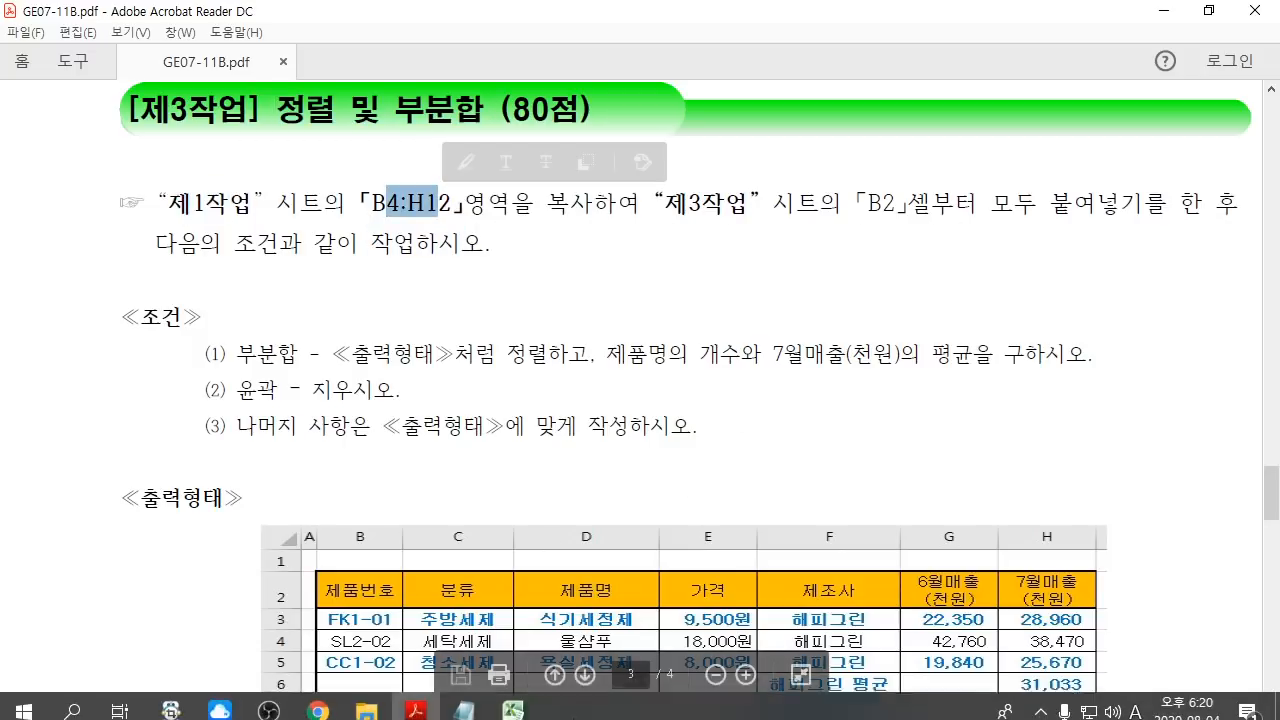
{"action": "left_click", "coordinate": [513, 700]}
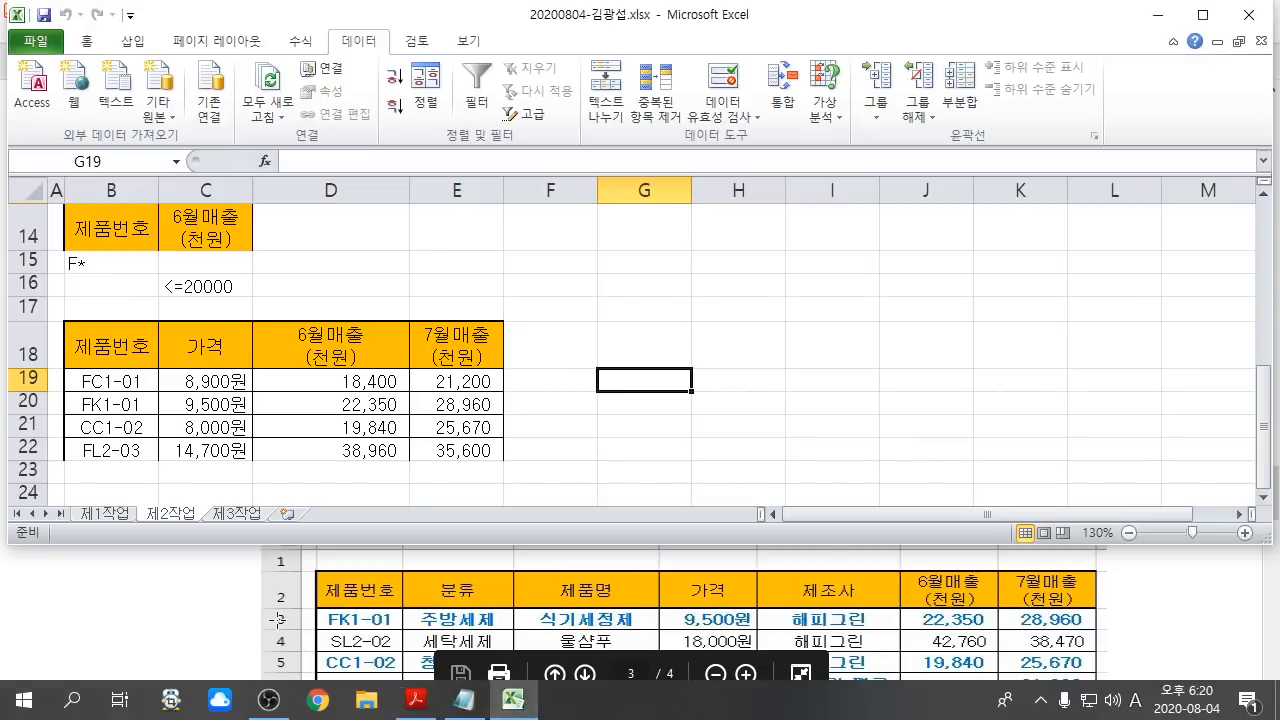
Step: Copy the product table B4:H12 on sheet 제1작업
{"action": "left_click", "coordinate": [102, 513]}
{"action": "scroll", "coordinate": [217, 405], "scroll_direction": "down", "scroll_amount": 3}
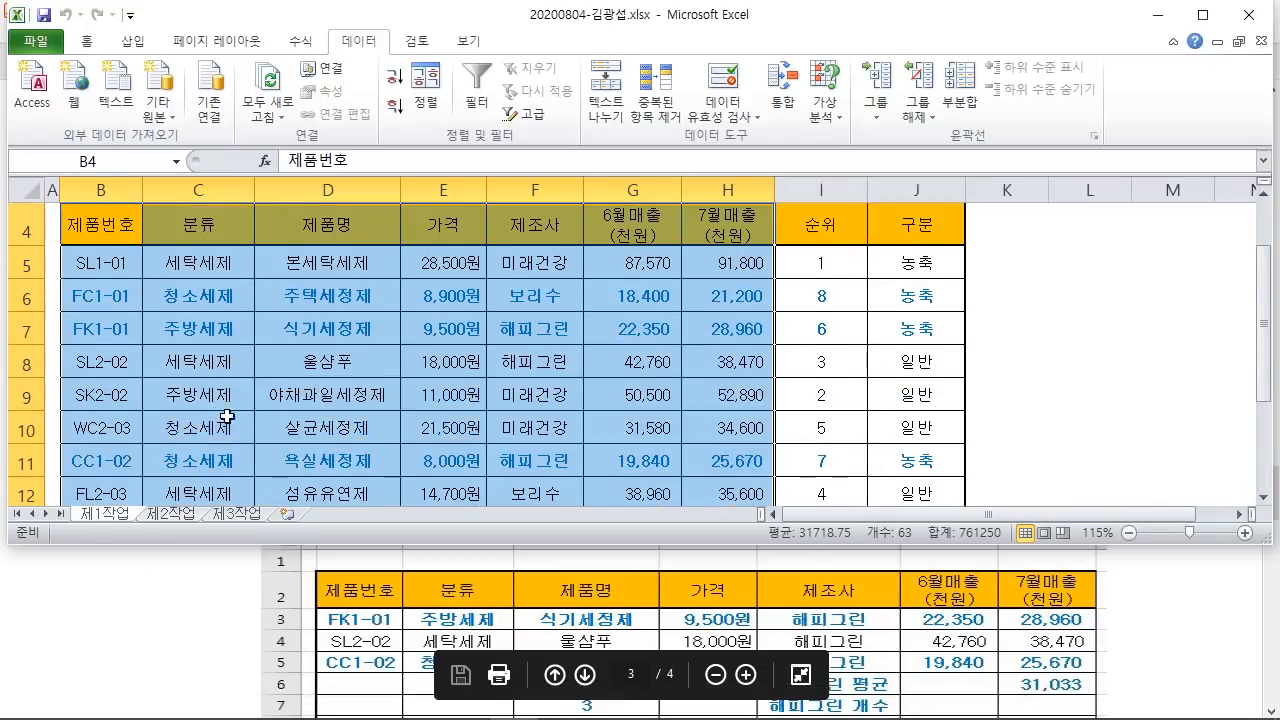
{"action": "scroll", "coordinate": [246, 425], "scroll_direction": "up", "scroll_amount": 2}
{"action": "scroll", "coordinate": [246, 428], "scroll_direction": "up", "scroll_amount": 1}
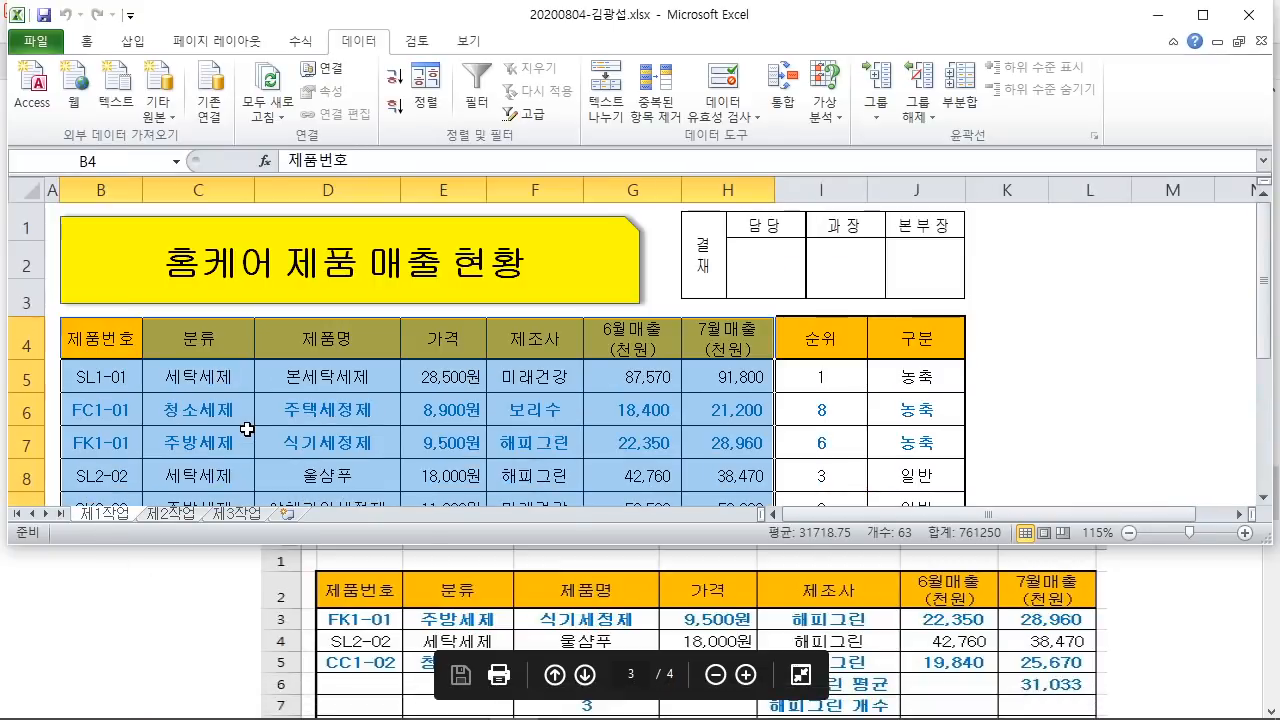
{"action": "right_click", "coordinate": [335, 376]}
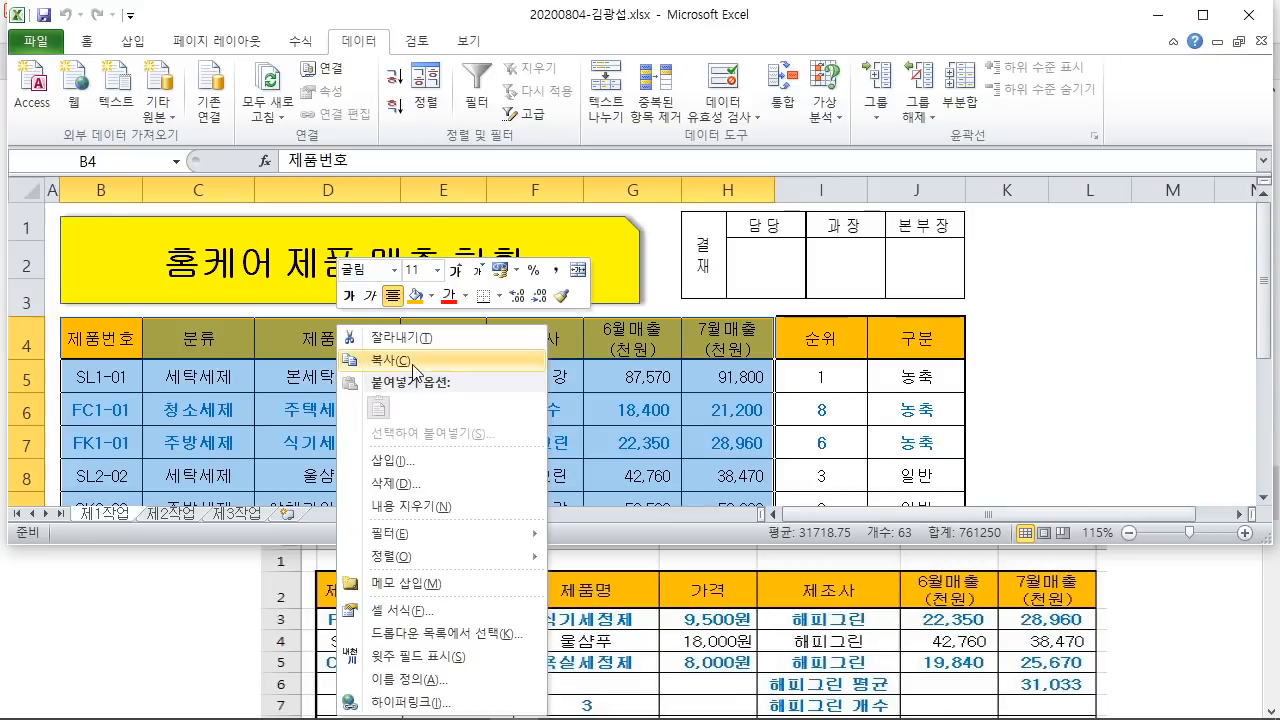
{"action": "left_click", "coordinate": [415, 362]}
Step: Paste the copied table into sheet 제3작업 starting at cell B2
{"action": "scroll", "coordinate": [213, 357], "scroll_direction": "down", "scroll_amount": 2}
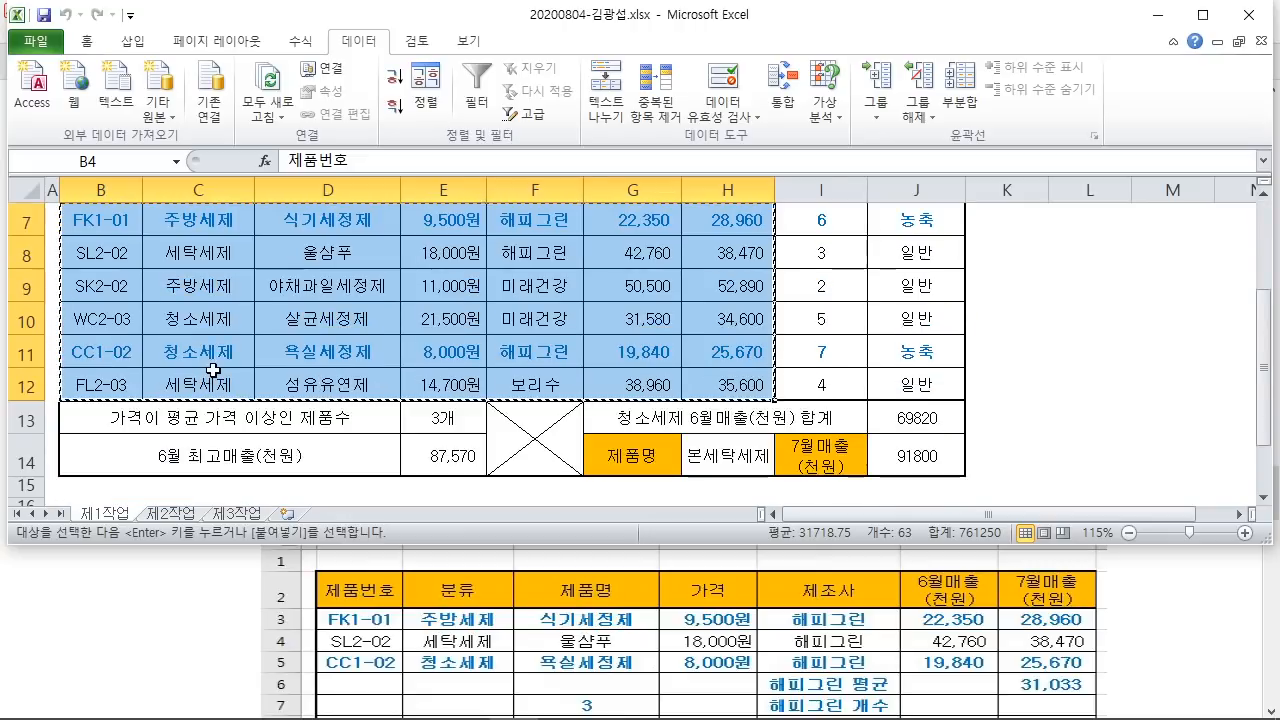
{"action": "left_click", "coordinate": [232, 513]}
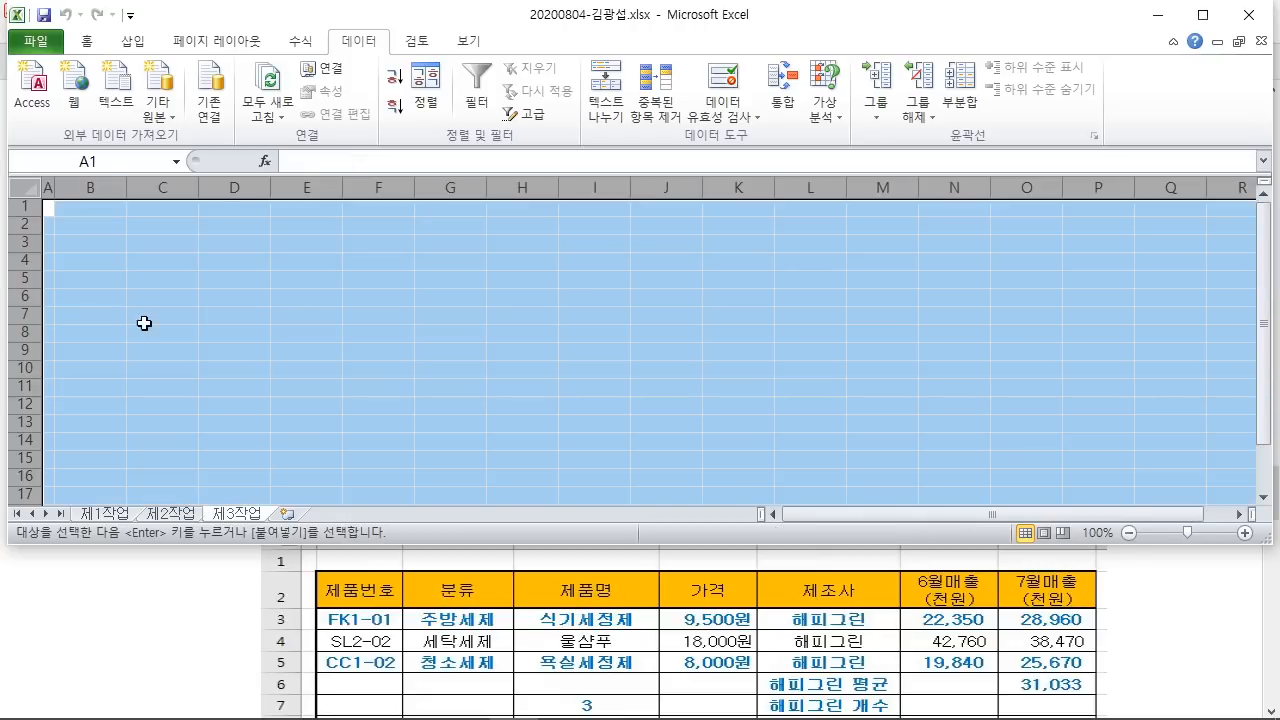
{"action": "left_click", "coordinate": [94, 224]}
{"action": "right_click", "coordinate": [88, 224]}
{"action": "left_click", "coordinate": [126, 304]}
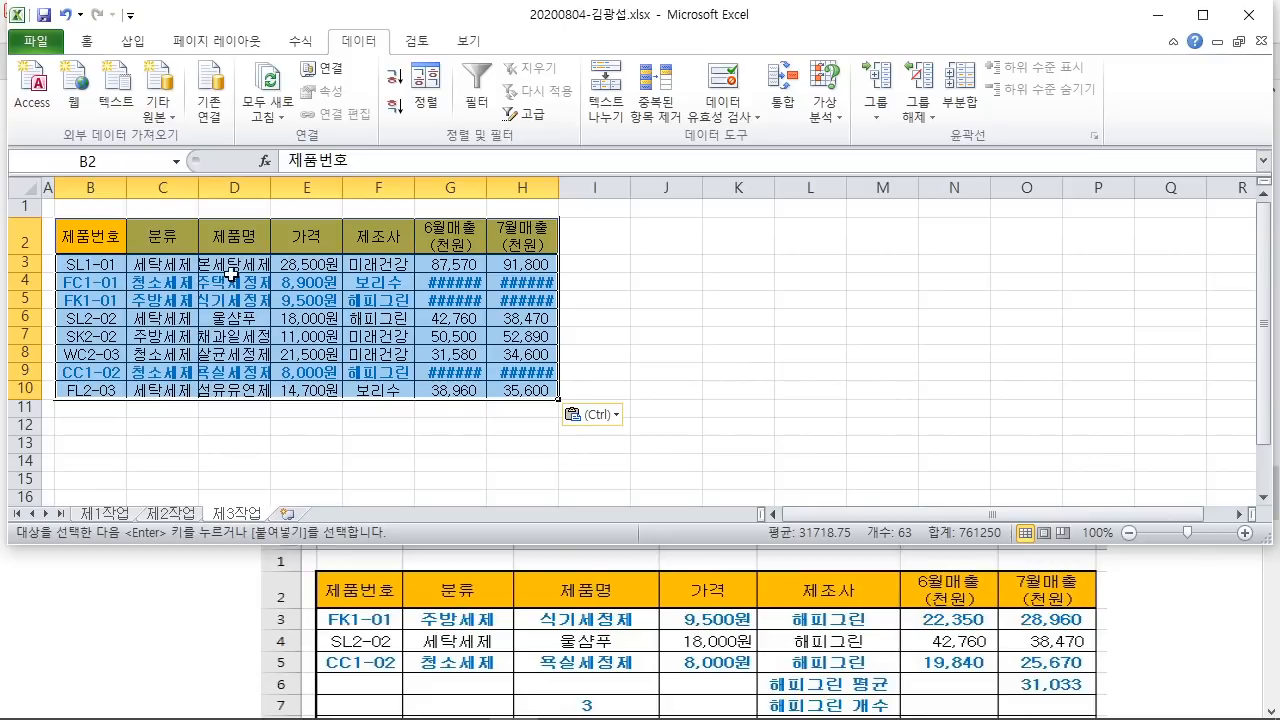
Step: Auto-fit columns C, D, G and H so all values show, then deselect
{"action": "left_click_drag", "start_coordinate": [198, 188], "coordinate": [198, 188]}
{"action": "double_click", "coordinate": [198, 188]}
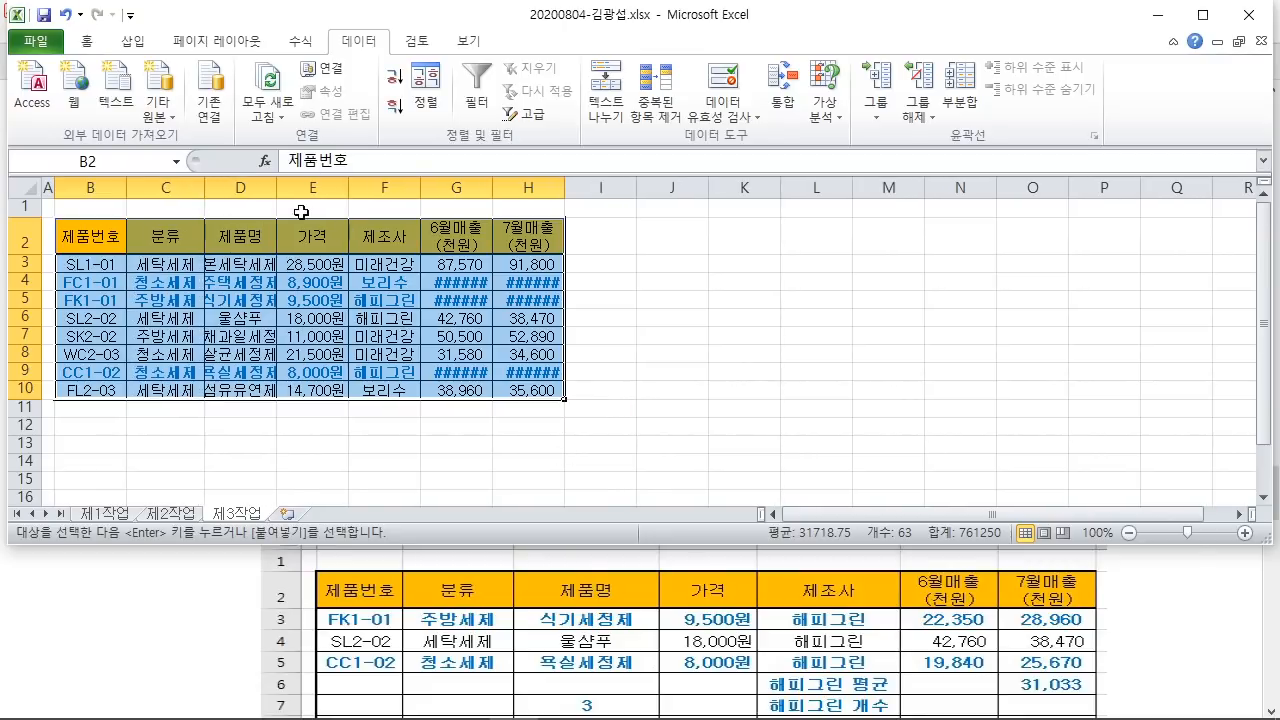
{"action": "double_click", "coordinate": [278, 189]}
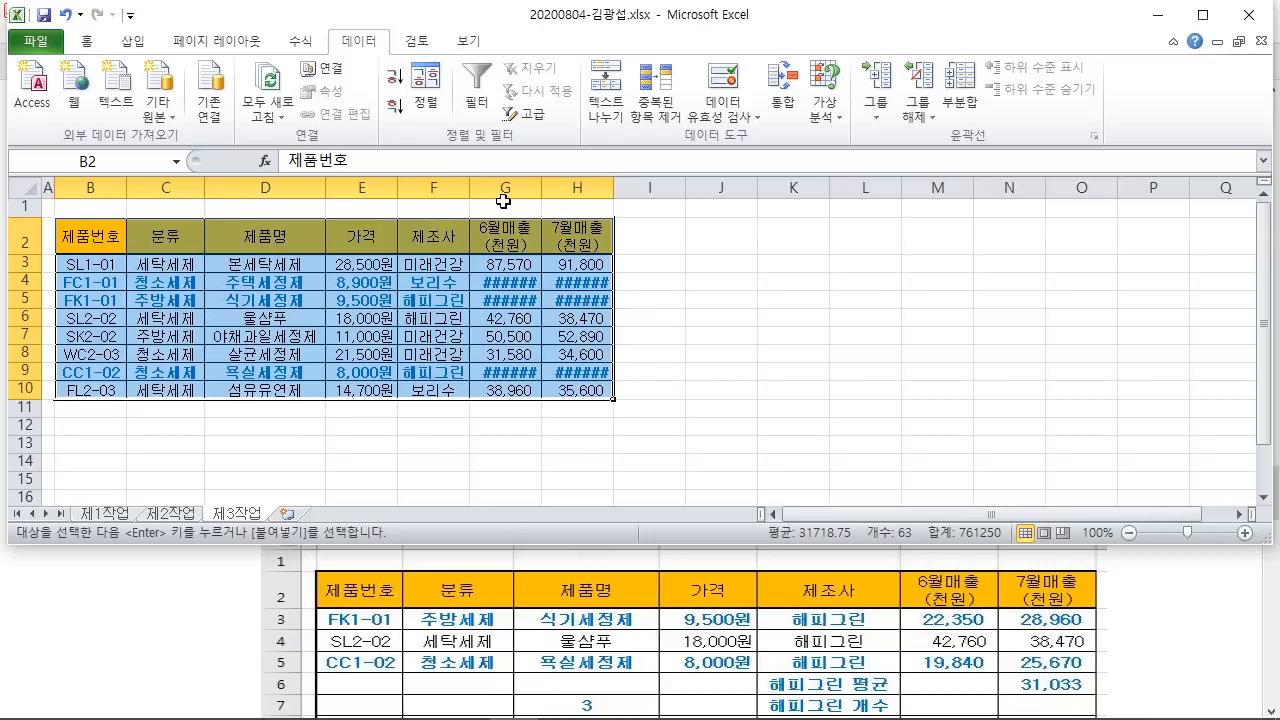
{"action": "double_click", "coordinate": [546, 189]}
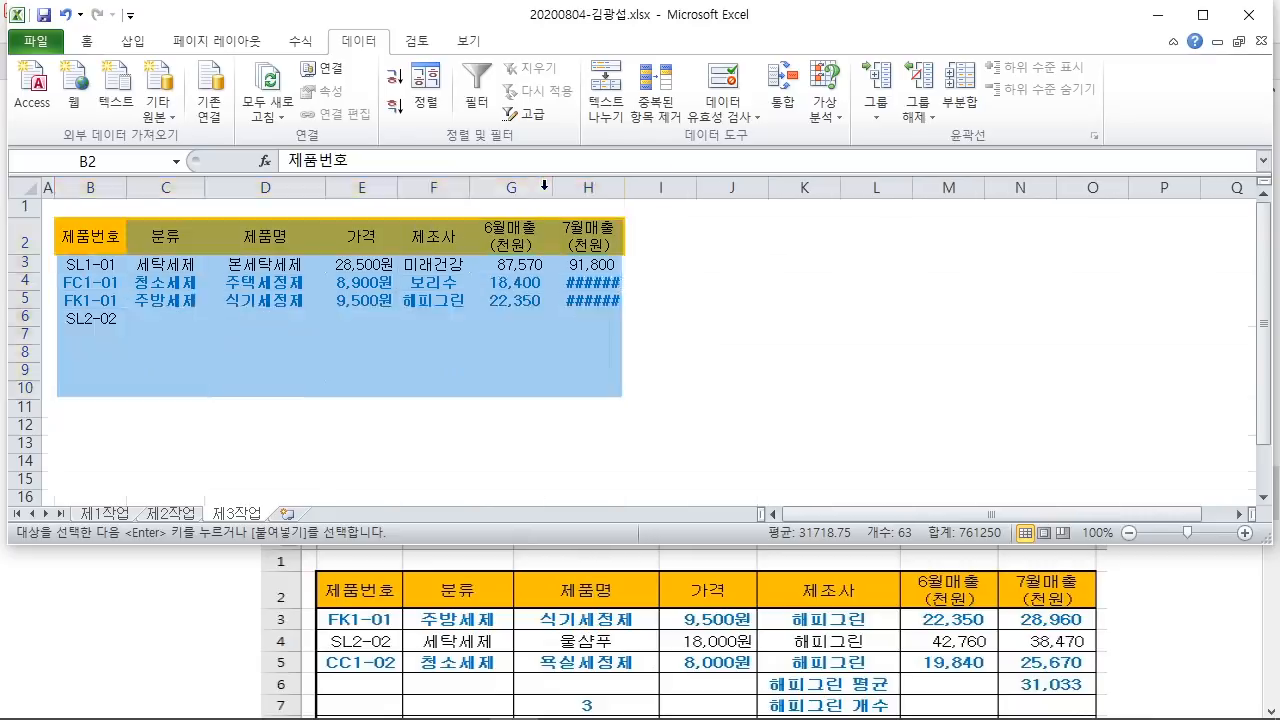
{"action": "double_click", "coordinate": [625, 188]}
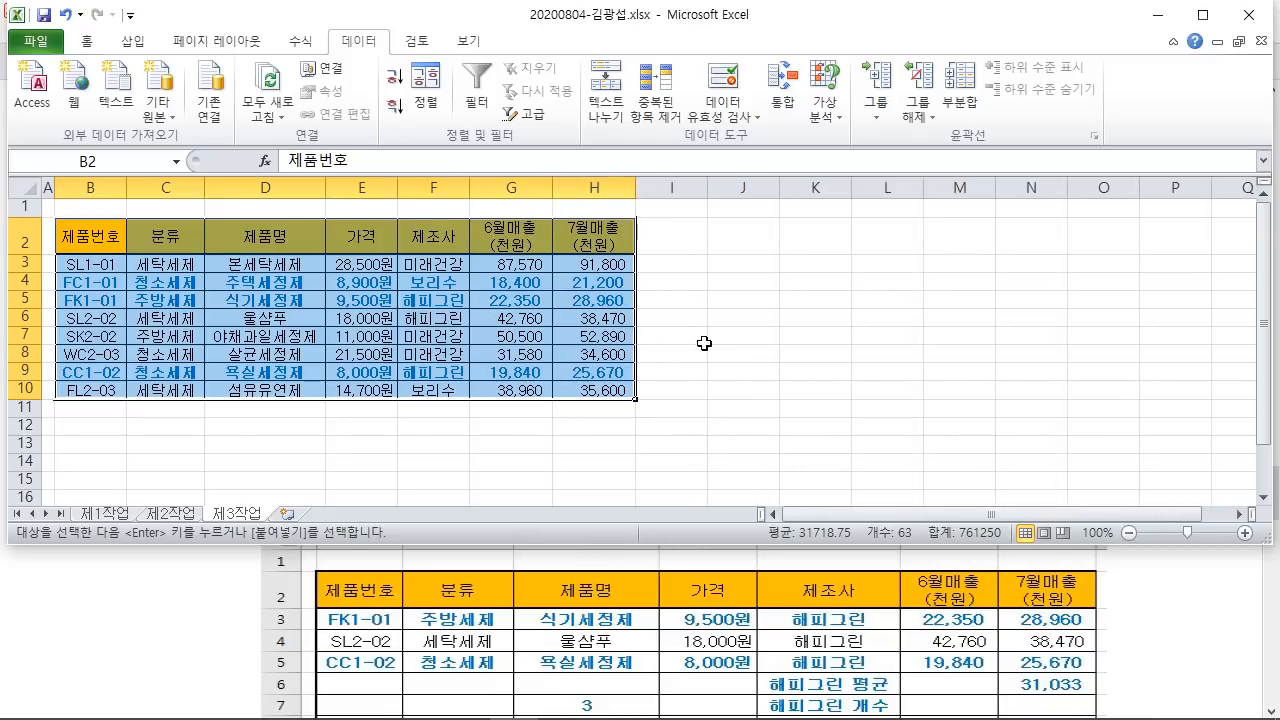
{"action": "left_click", "coordinate": [746, 356]}
{"action": "scroll", "coordinate": [760, 382], "scroll_direction": "up", "scroll_amount": 1}
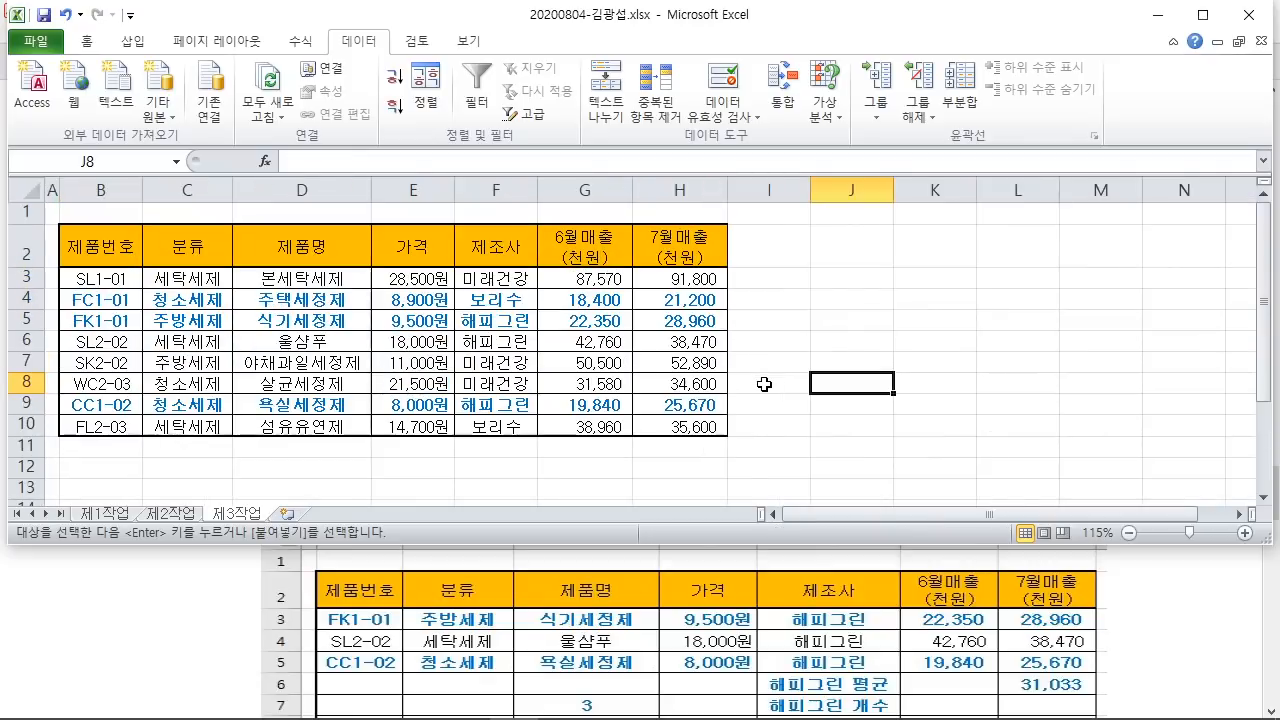
Step: Return to the task PDF, check the 부분합 condition, and scroll down to the 출력형태 table
{"action": "left_click", "coordinate": [1101, 587]}
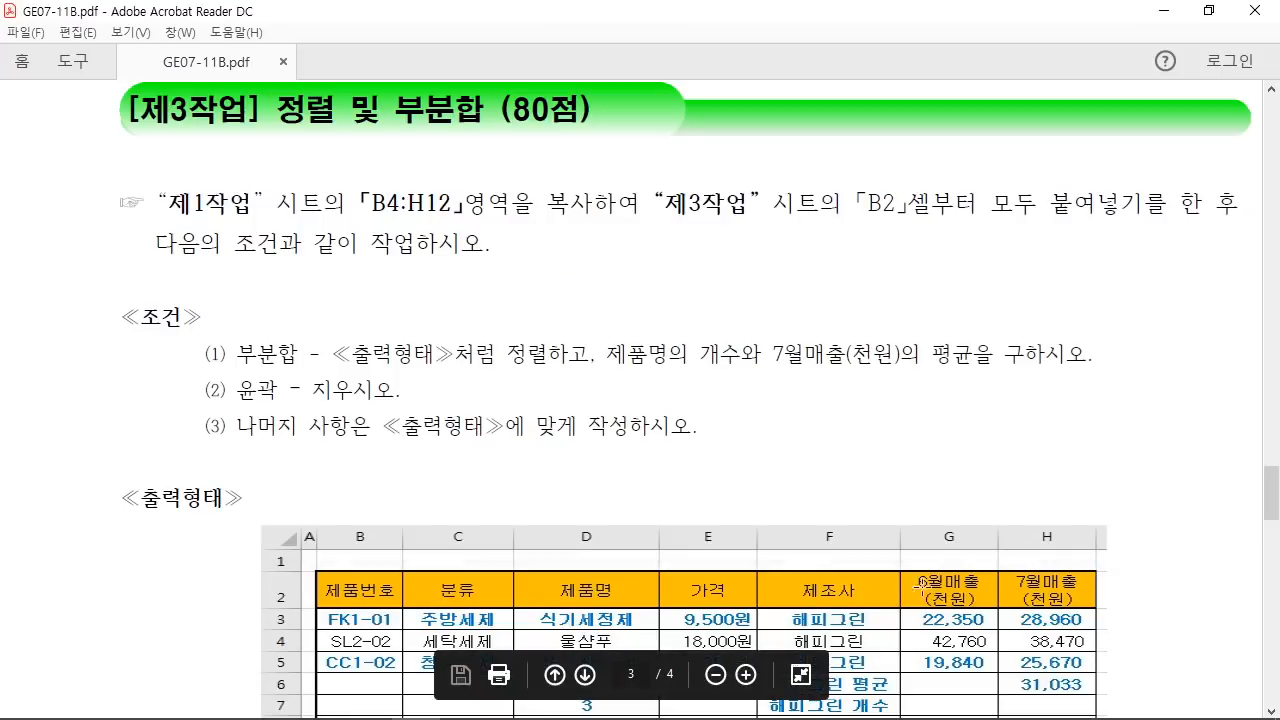
{"action": "scroll", "coordinate": [851, 567], "scroll_direction": "up", "scroll_amount": 3}
{"action": "scroll", "coordinate": [849, 565], "scroll_direction": "up", "scroll_amount": 1}
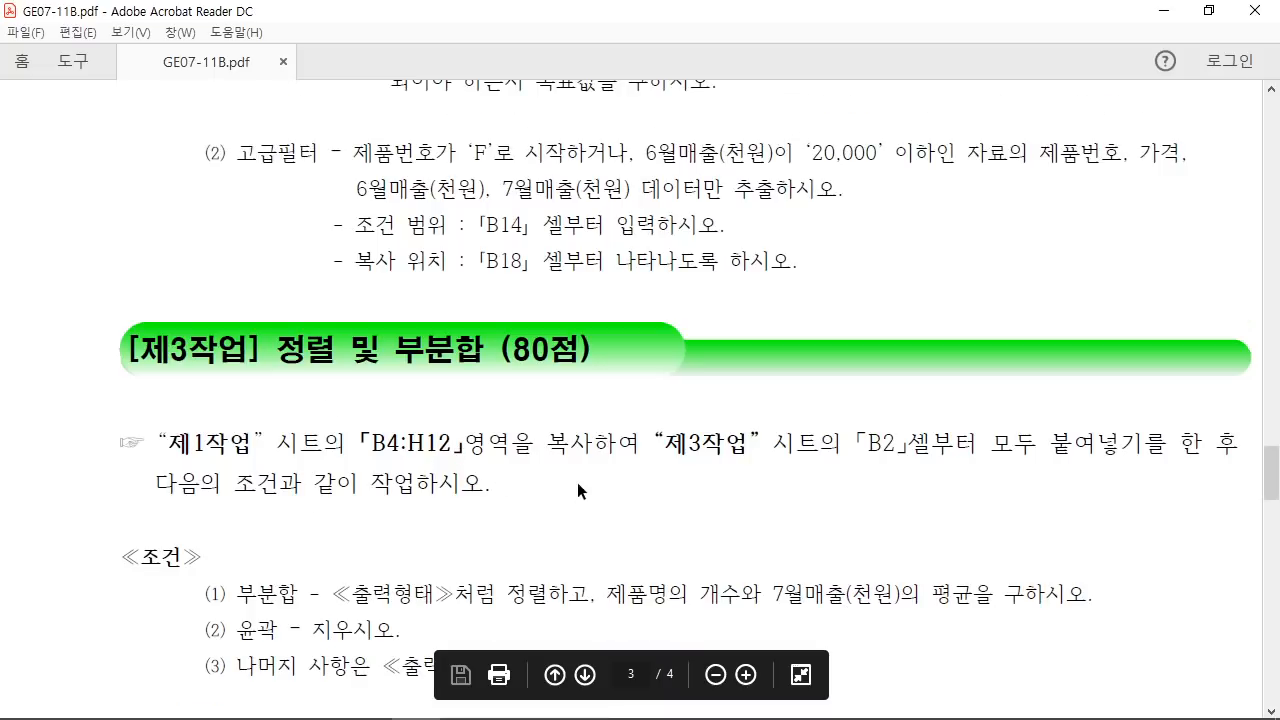
{"action": "left_click_drag", "start_coordinate": [240, 595], "coordinate": [318, 598]}
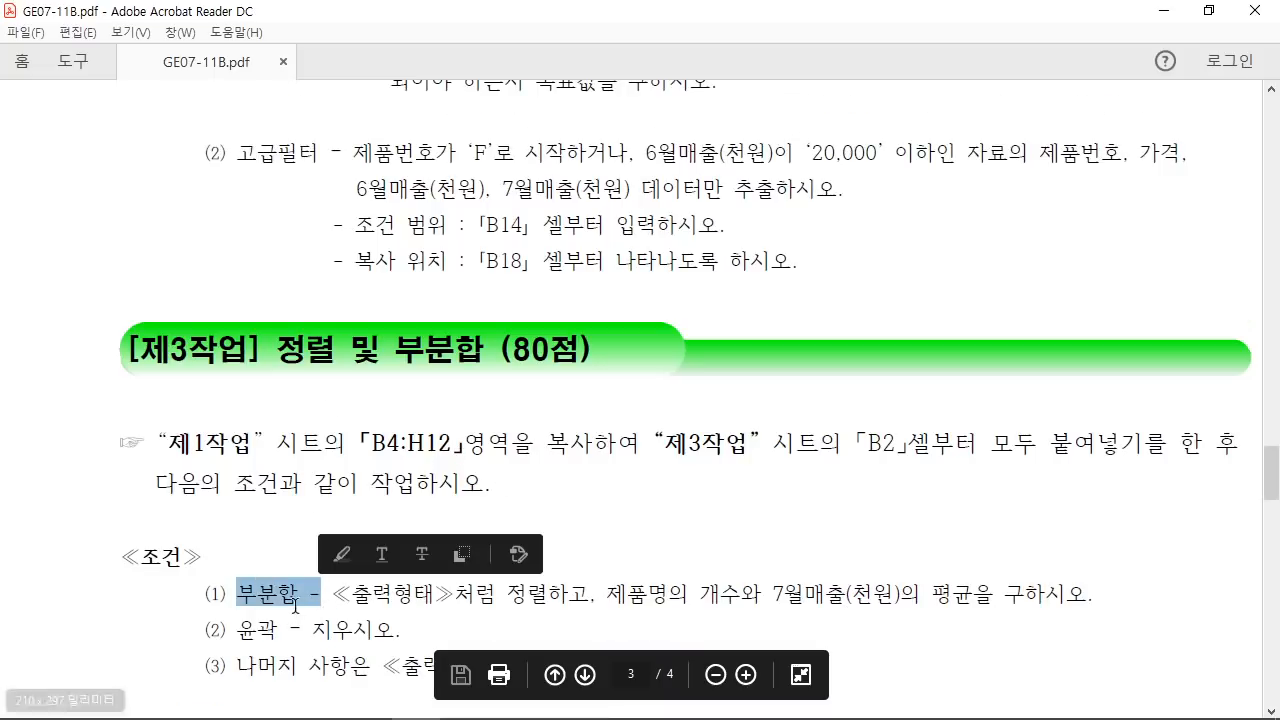
{"action": "left_click", "coordinate": [302, 597]}
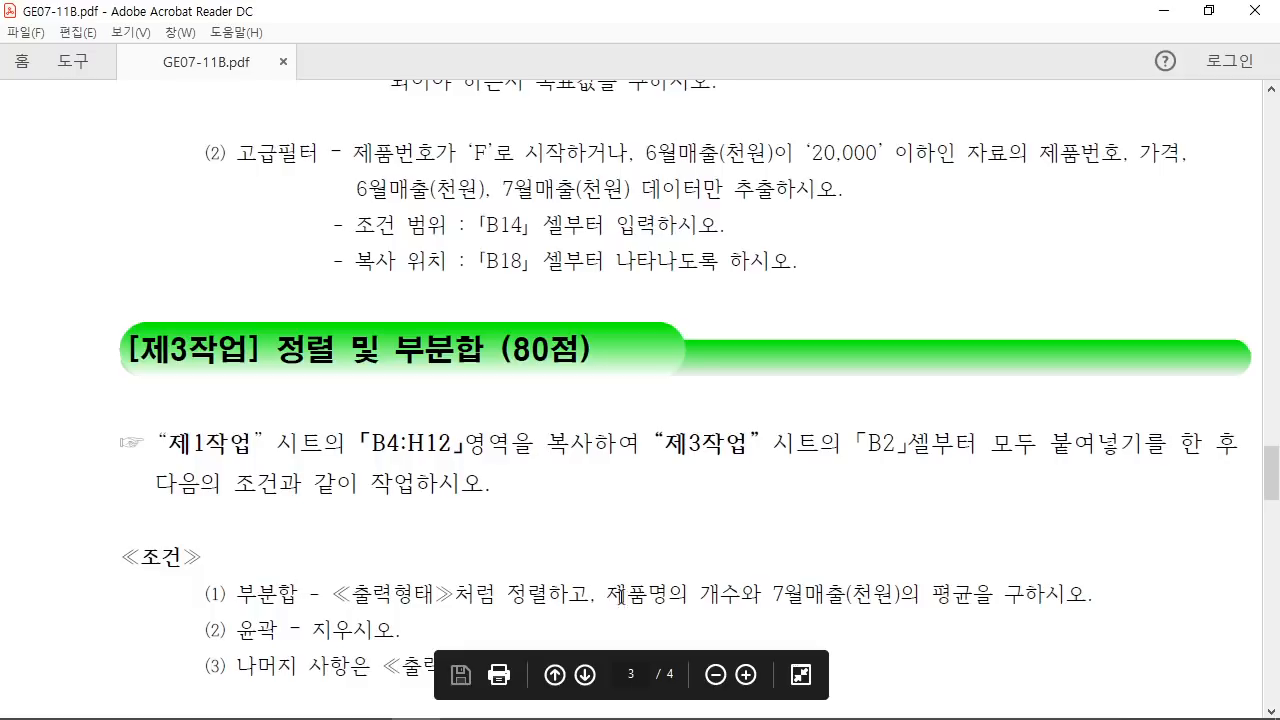
{"action": "scroll", "coordinate": [921, 602], "scroll_direction": "down", "scroll_amount": 8}
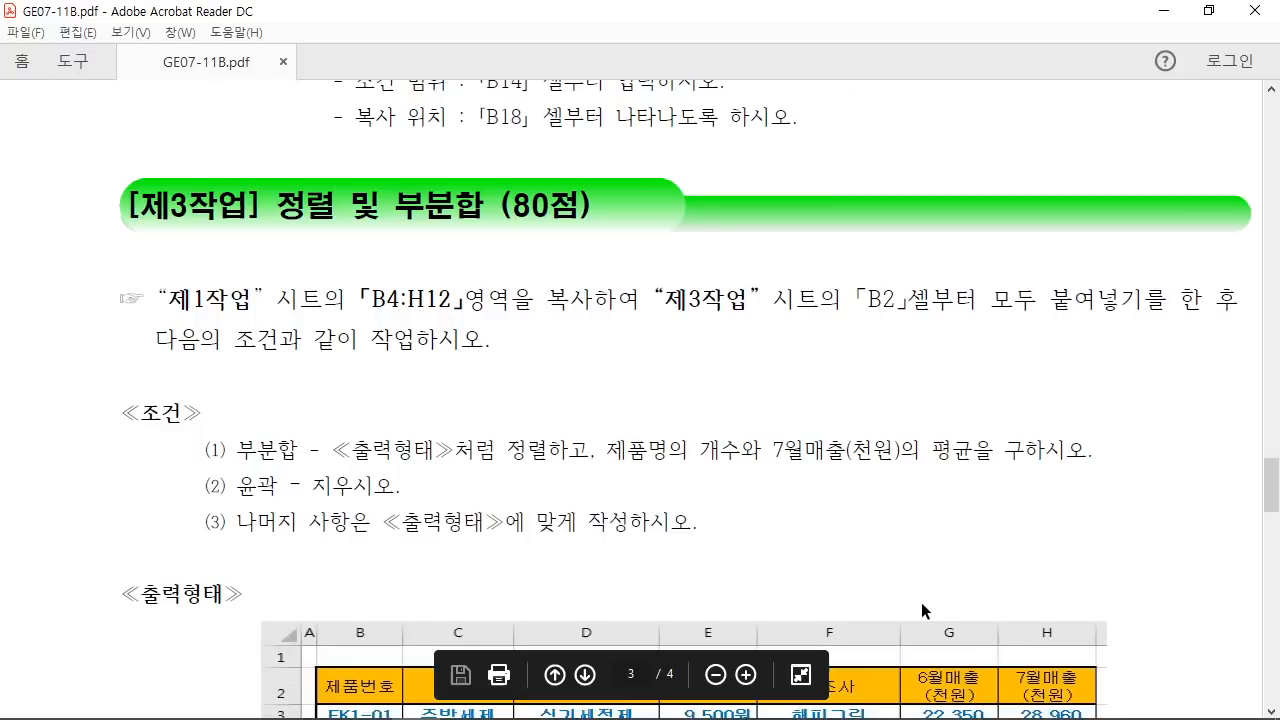
{"action": "scroll", "coordinate": [912, 580], "scroll_direction": "down", "scroll_amount": 1}
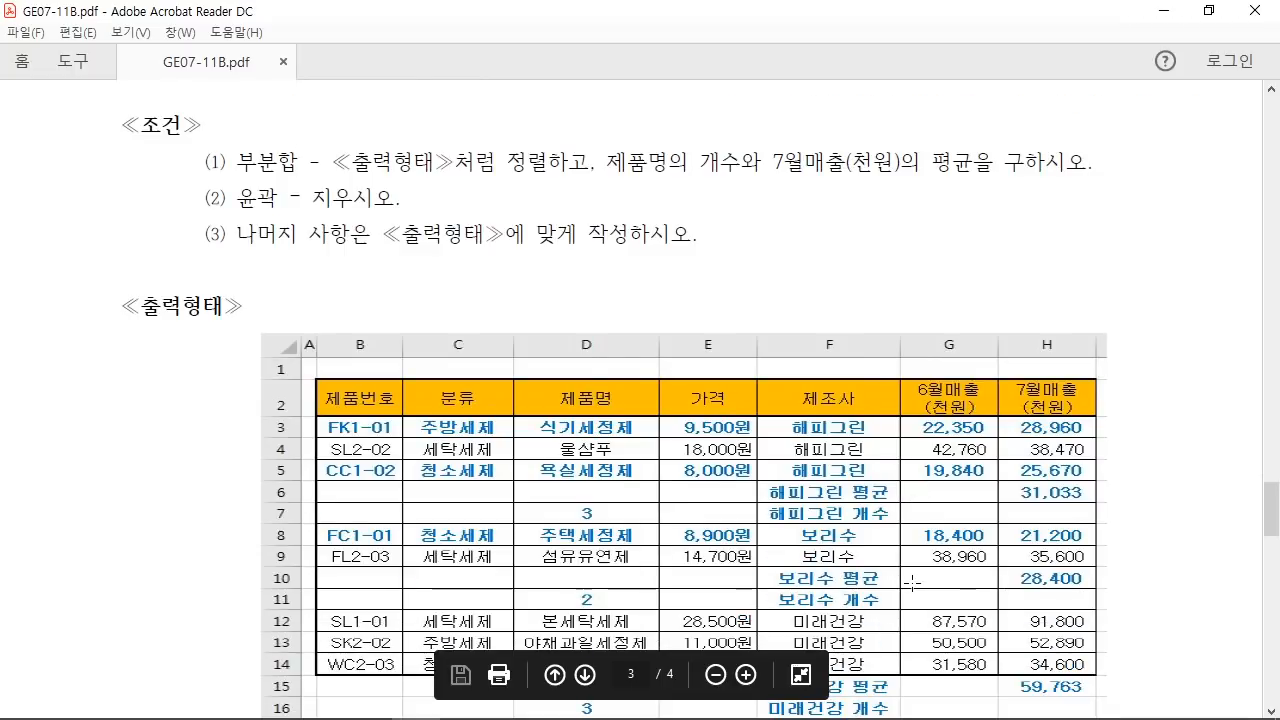
{"action": "scroll", "coordinate": [901, 584], "scroll_direction": "down", "scroll_amount": 1}
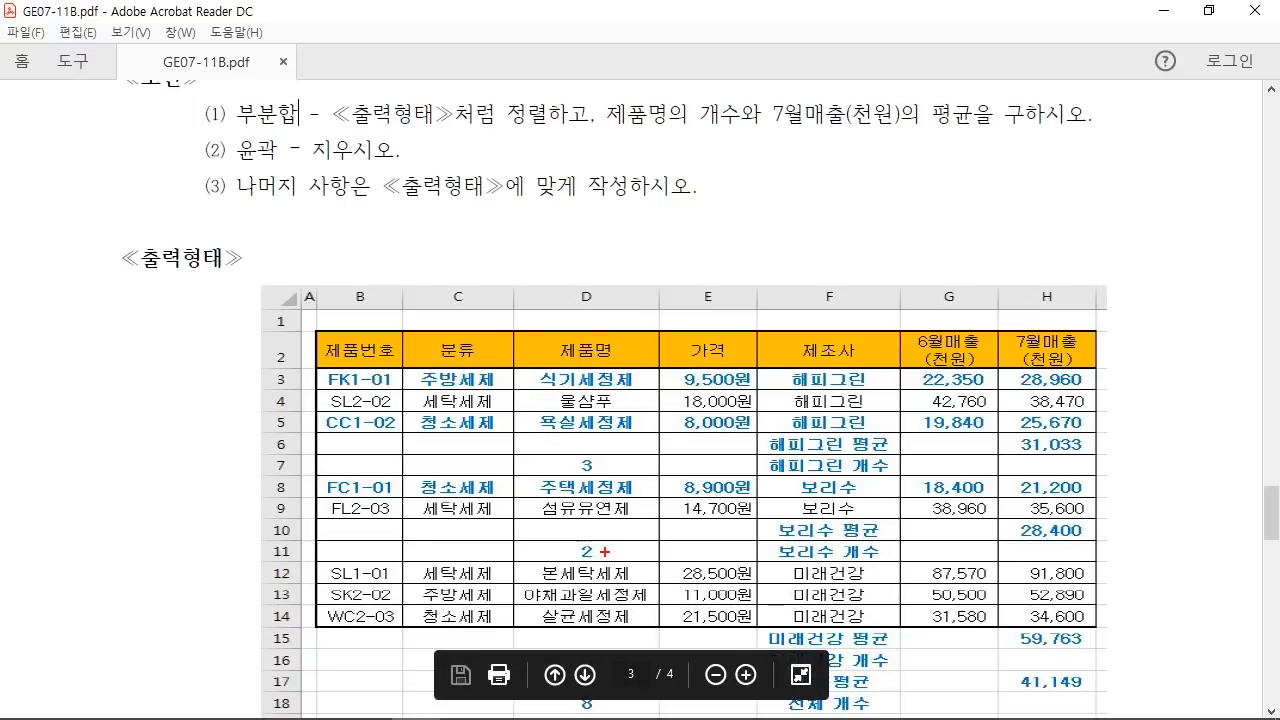
Step: Box the 해피그린, 보리수 and 미래건강 subtotal rows and the 제조사 column, with arrows at counts 3 and 2
{"action": "mouse_move", "coordinate": [753, 424]}
{"action": "left_mouse_down"}
{"action": "mouse_move", "coordinate": [837, 466]}
{"action": "mouse_move", "coordinate": [903, 474]}
{"action": "left_mouse_up"}
{"action": "left_click_drag", "start_coordinate": [742, 517], "coordinate": [926, 556]}
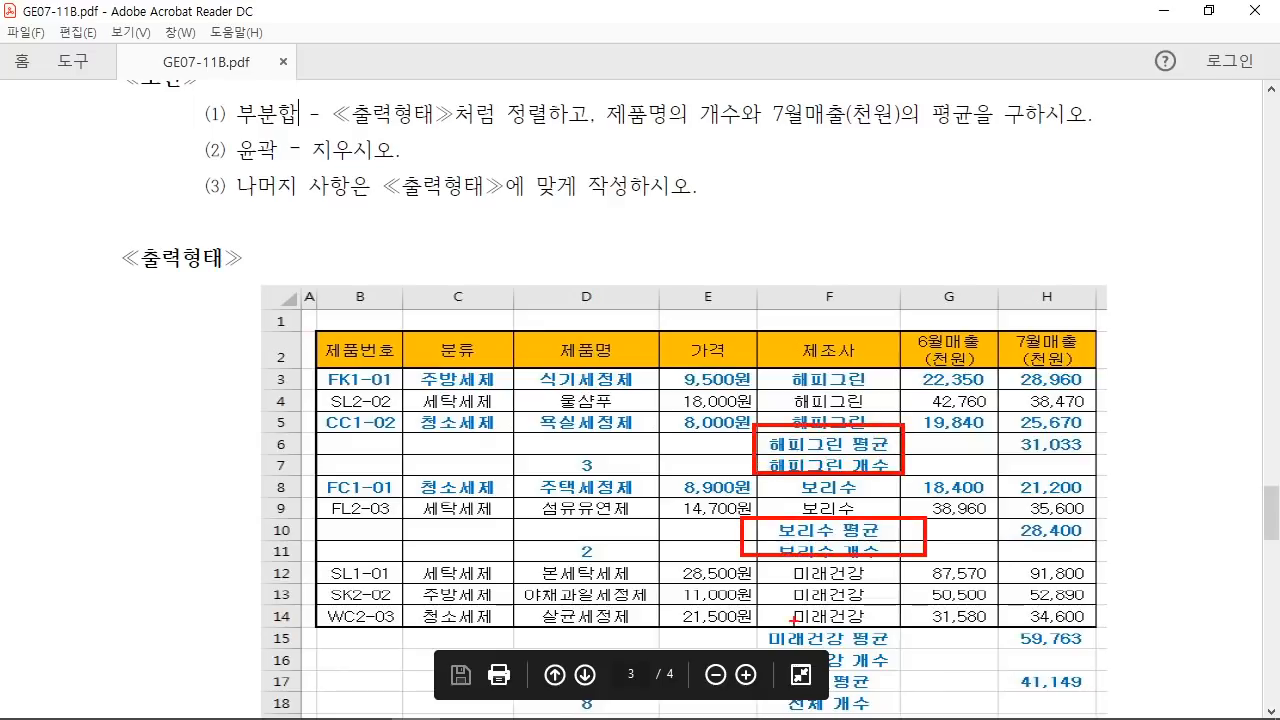
{"action": "left_click_drag", "start_coordinate": [760, 622], "coordinate": [912, 719]}
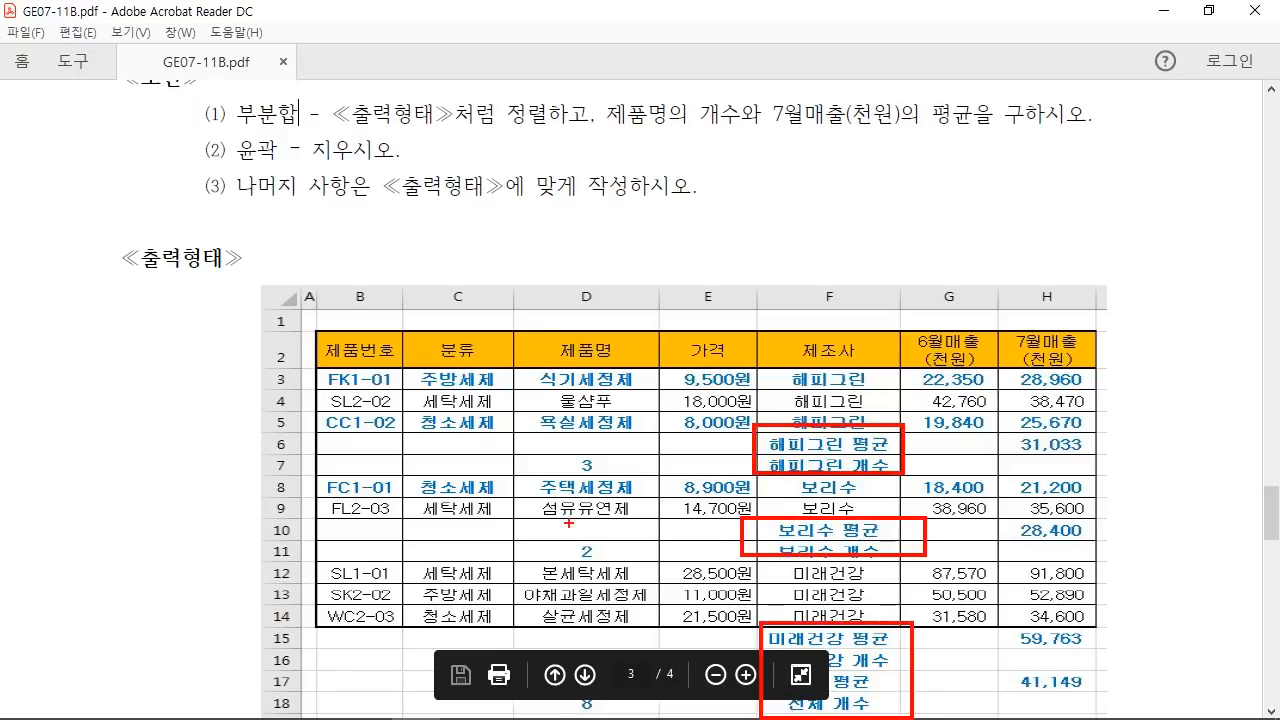
{"action": "left_click_drag", "start_coordinate": [591, 469], "coordinate": [626, 409]}
{"action": "left_click_drag", "start_coordinate": [591, 552], "coordinate": [644, 508]}
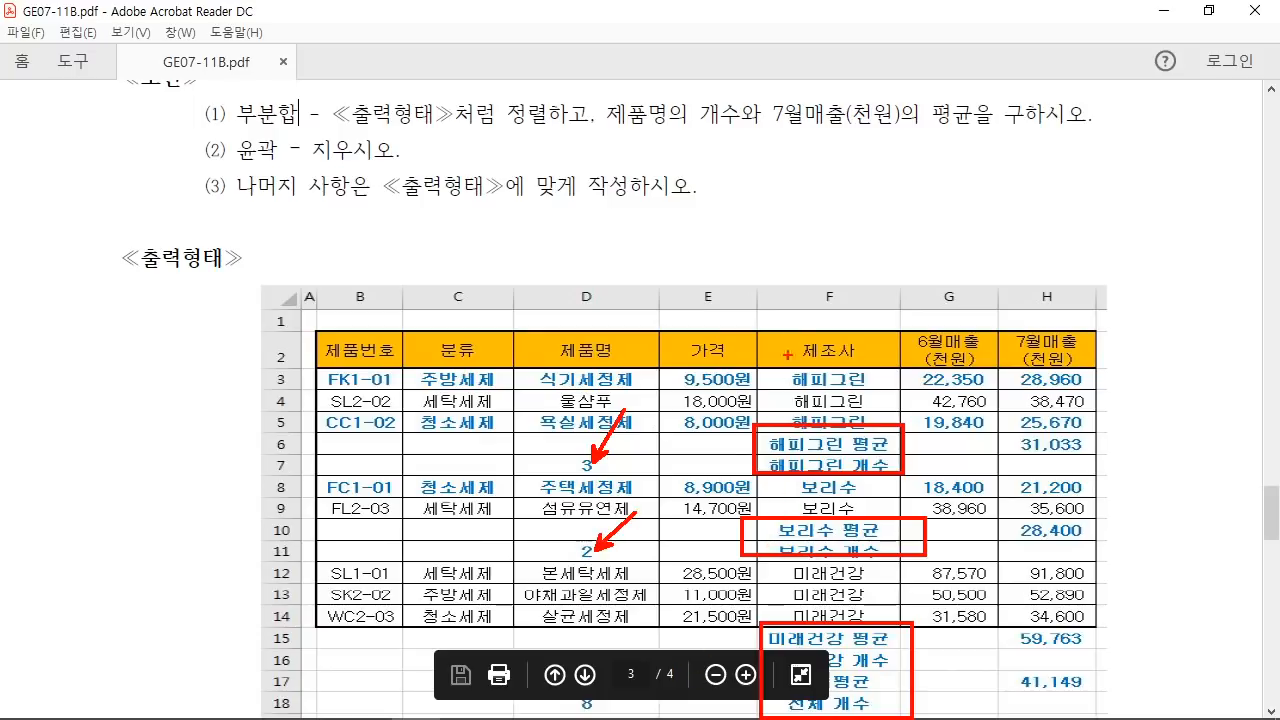
{"action": "left_click_drag", "start_coordinate": [753, 274], "coordinate": [907, 719]}
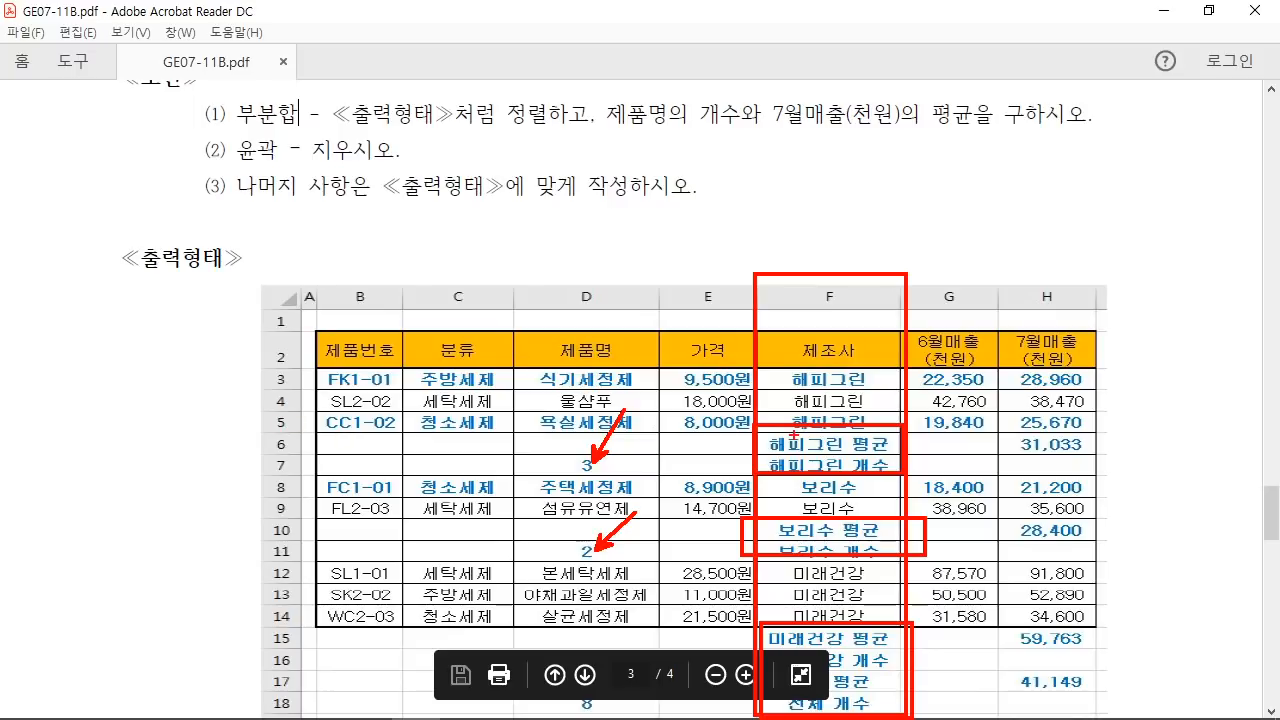
Step: Mark each group's subtotal rows, circle the 제조사 header, then erase the marks
{"action": "left_click_drag", "start_coordinate": [795, 436], "coordinate": [769, 464]}
{"action": "mouse_move", "coordinate": [822, 433]}
{"action": "left_mouse_down"}
{"action": "mouse_move", "coordinate": [799, 457]}
{"action": "mouse_move", "coordinate": [835, 463]}
{"action": "left_mouse_up"}
{"action": "left_click_drag", "start_coordinate": [879, 453], "coordinate": [855, 480]}
{"action": "left_click_drag", "start_coordinate": [850, 535], "coordinate": [823, 550]}
{"action": "left_click_drag", "start_coordinate": [877, 535], "coordinate": [868, 549]}
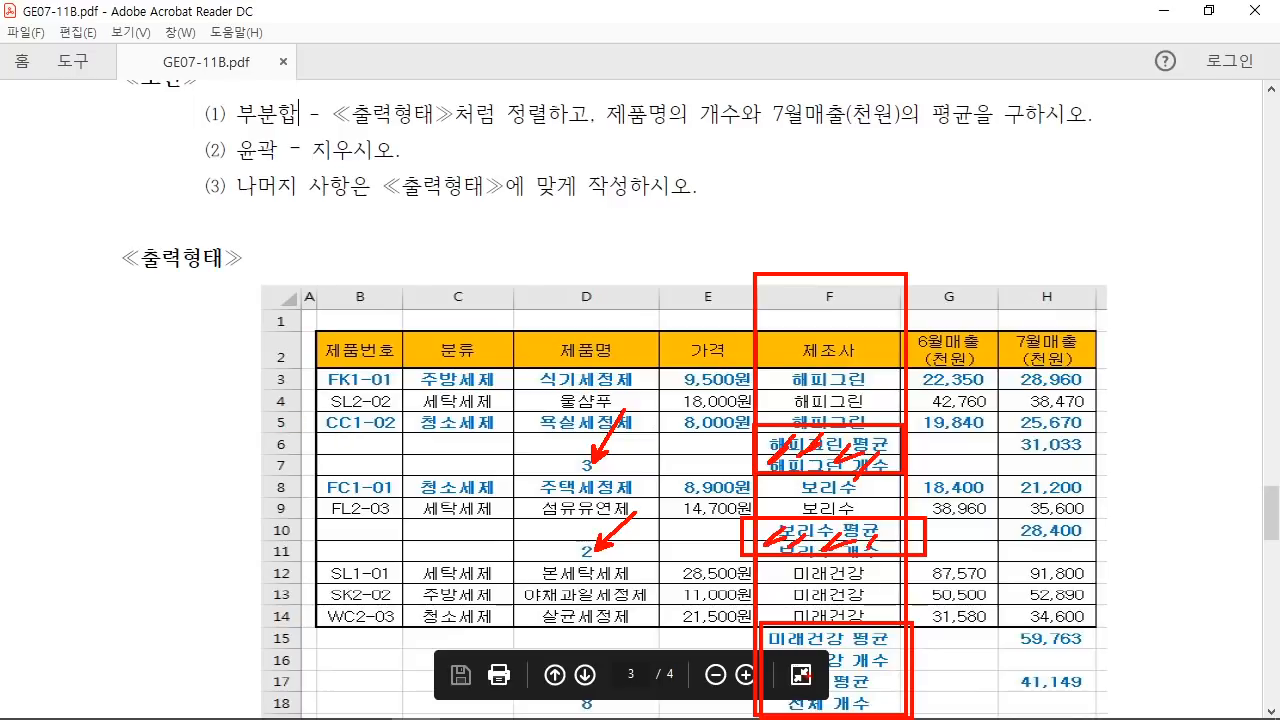
{"action": "mouse_move", "coordinate": [804, 638]}
{"action": "left_mouse_down"}
{"action": "mouse_move", "coordinate": [770, 672]}
{"action": "mouse_move", "coordinate": [787, 686]}
{"action": "left_mouse_up"}
{"action": "mouse_move", "coordinate": [830, 673]}
{"action": "left_mouse_down"}
{"action": "mouse_move", "coordinate": [808, 702]}
{"action": "mouse_move", "coordinate": [848, 707]}
{"action": "left_mouse_up"}
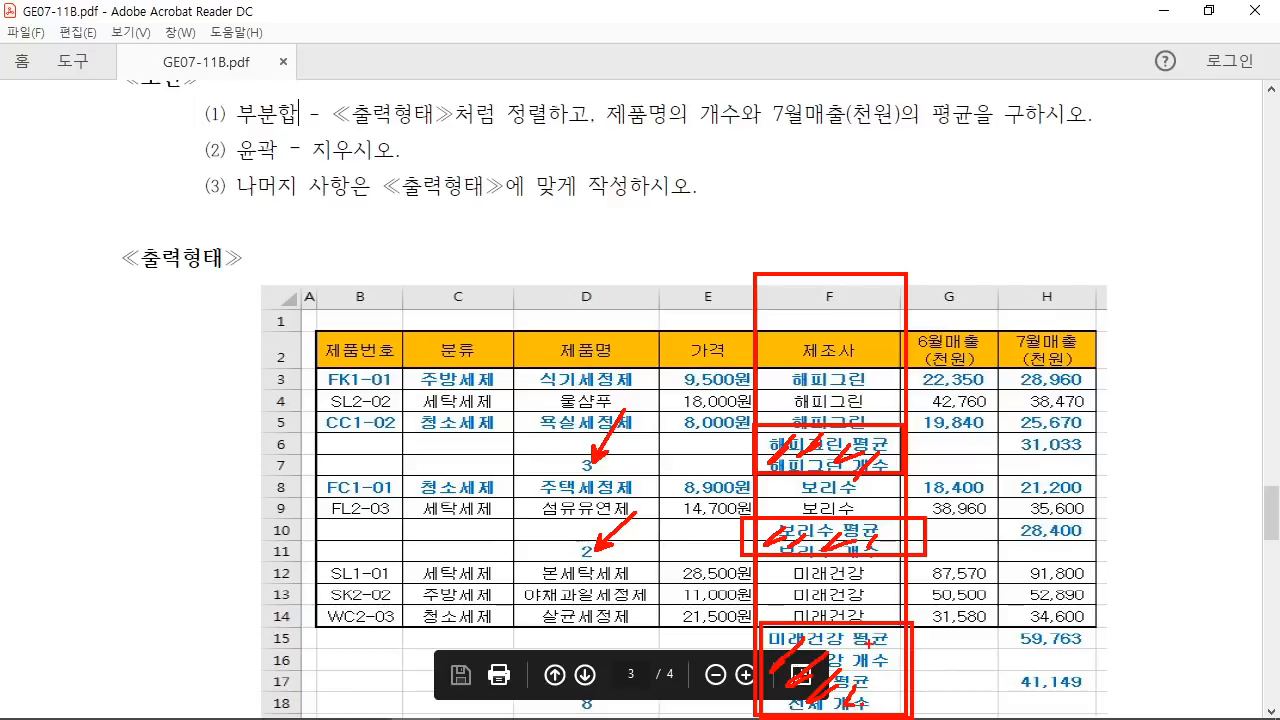
{"action": "mouse_move", "coordinate": [876, 336]}
{"action": "left_mouse_down"}
{"action": "mouse_move", "coordinate": [830, 378]}
{"action": "mouse_move", "coordinate": [870, 384]}
{"action": "left_mouse_up"}
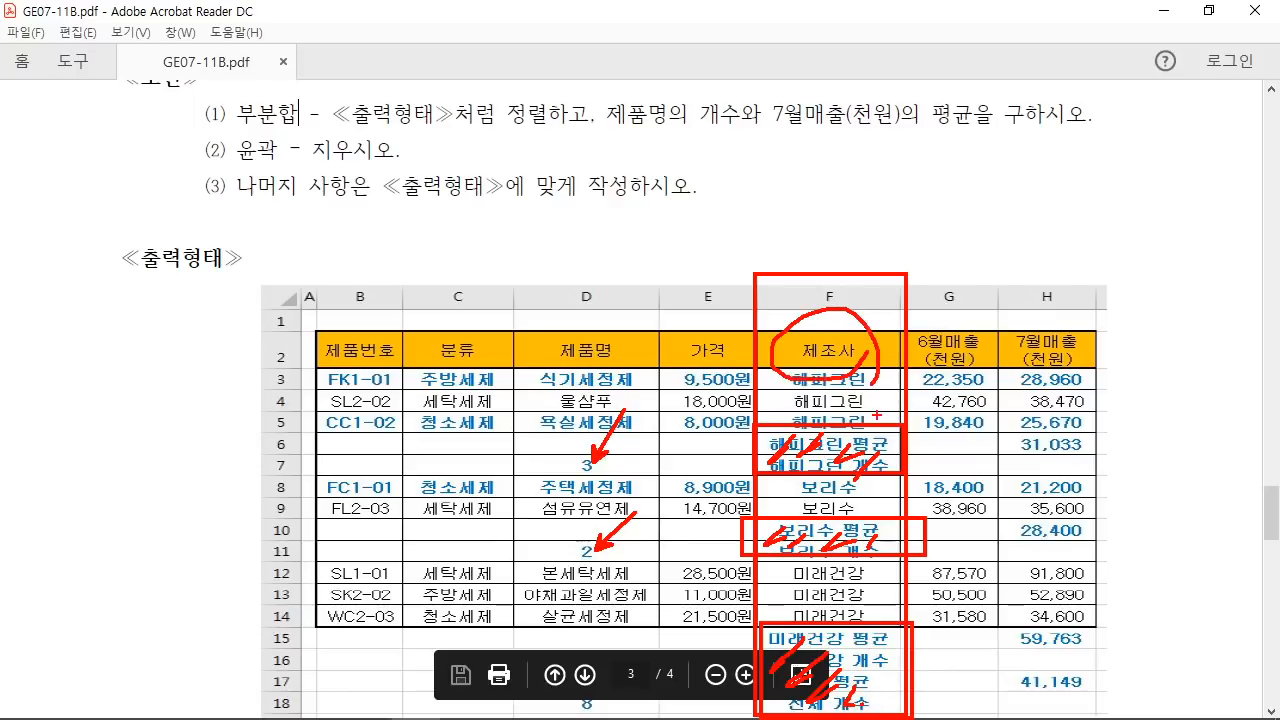
{"action": "key", "text": "e"}
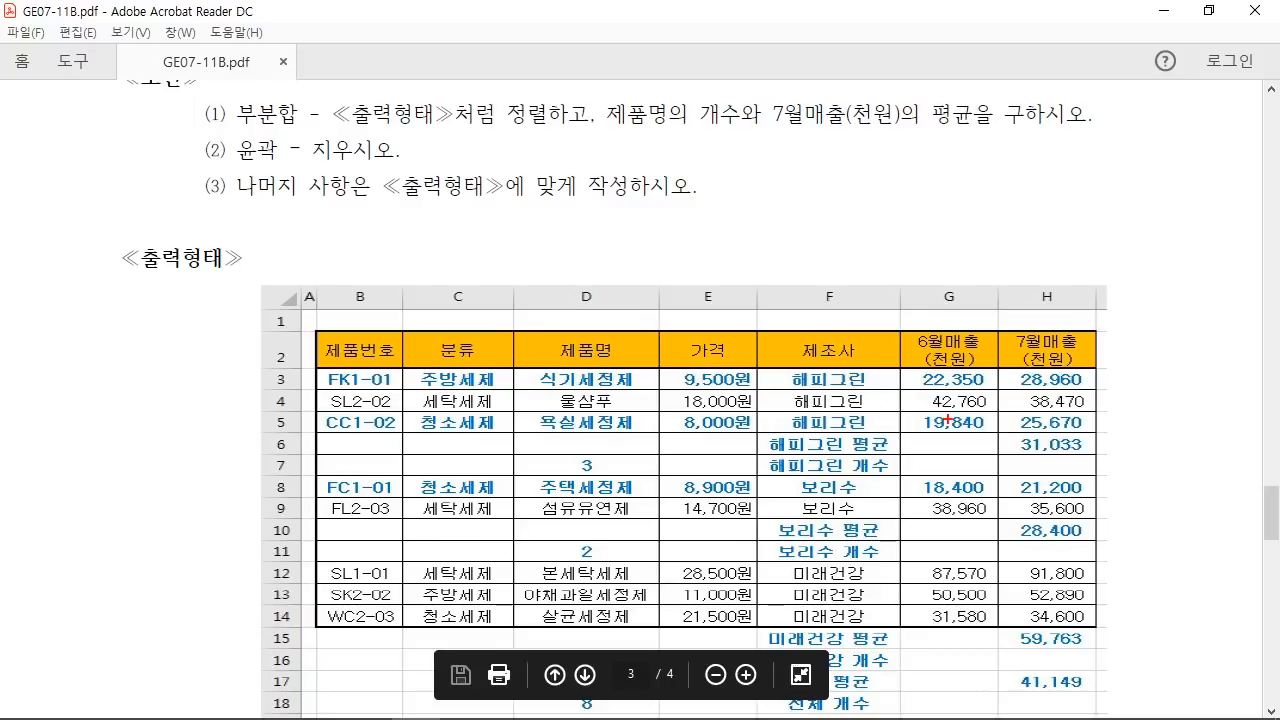
Step: Bracket the 해피그린, 보리수 and 미래건강 rows as separate groups
{"action": "left_click_drag", "start_coordinate": [908, 360], "coordinate": [935, 404]}
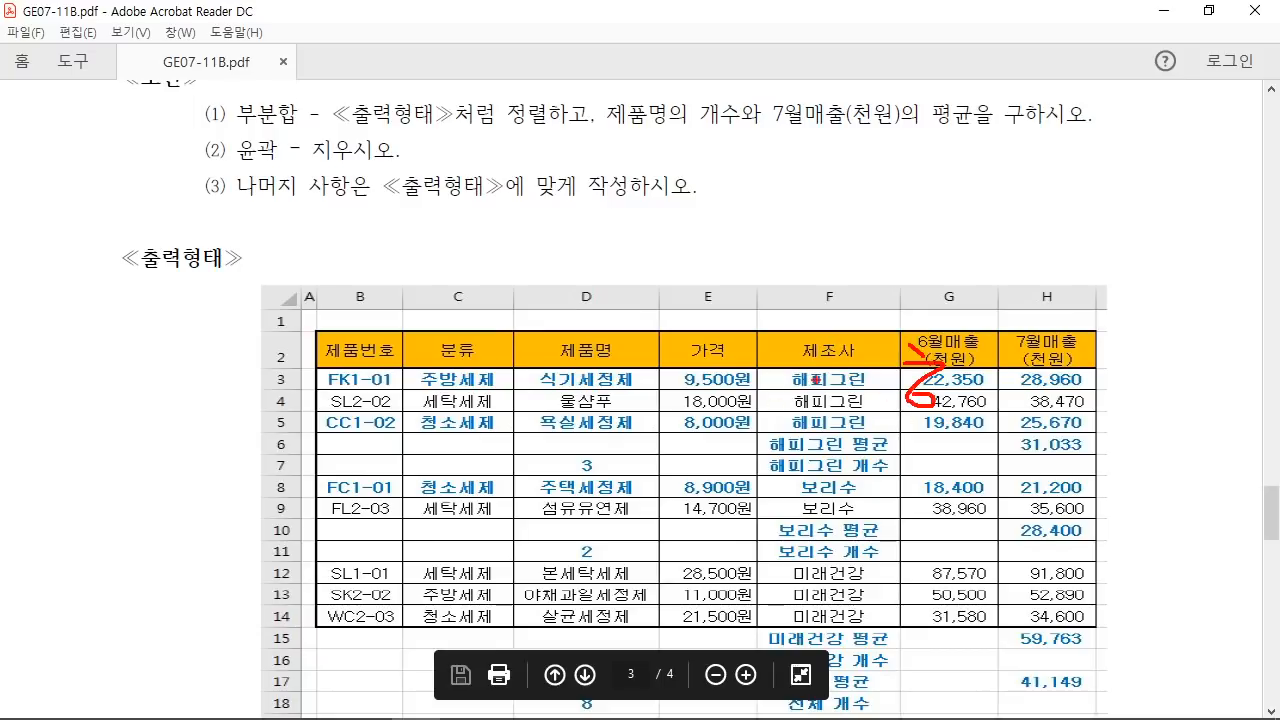
{"action": "left_click_drag", "start_coordinate": [872, 374], "coordinate": [866, 428]}
{"action": "left_click_drag", "start_coordinate": [856, 479], "coordinate": [868, 522]}
{"action": "left_click_drag", "start_coordinate": [920, 470], "coordinate": [928, 498]}
{"action": "left_click_drag", "start_coordinate": [950, 472], "coordinate": [938, 508]}
{"action": "left_click_drag", "start_coordinate": [879, 571], "coordinate": [884, 608]}
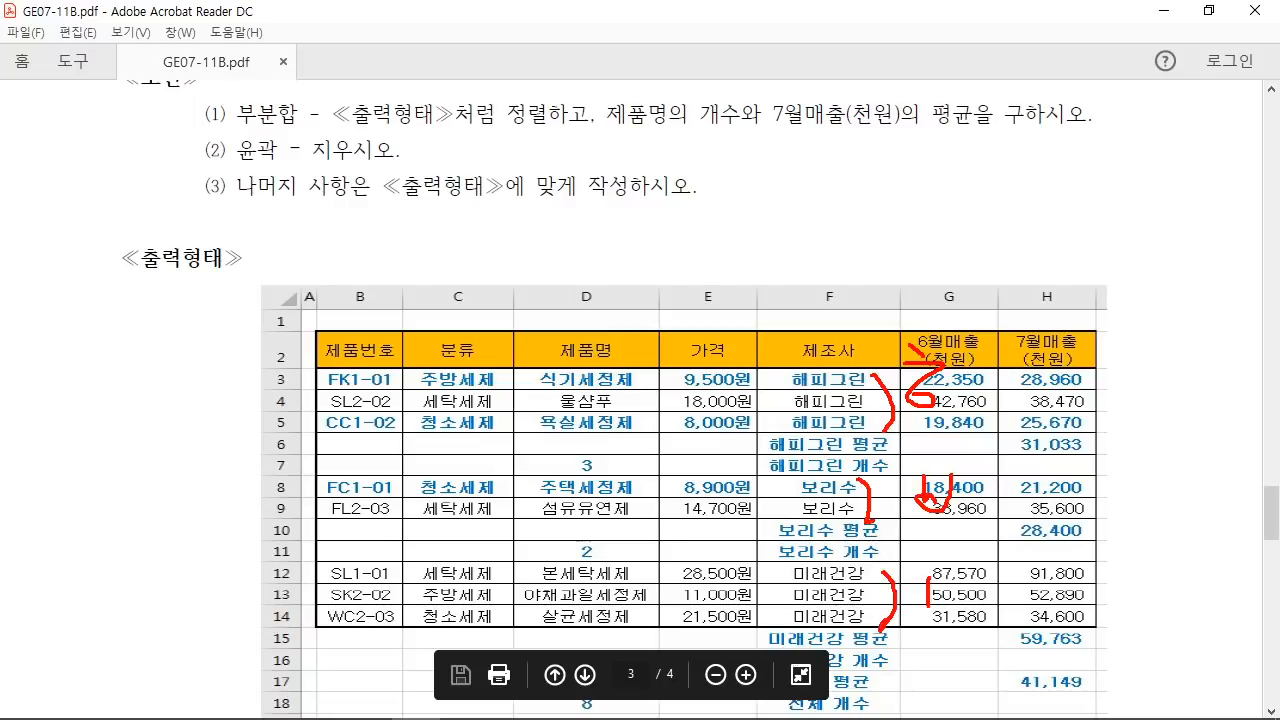
Step: Handwrite a note beside column H, circle the 제조사 header, then clear the annotations
{"action": "left_click_drag", "start_coordinate": [988, 204], "coordinate": [1026, 236]}
{"action": "mouse_move", "coordinate": [958, 240]}
{"action": "left_mouse_down"}
{"action": "mouse_move", "coordinate": [992, 272]}
{"action": "mouse_move", "coordinate": [1040, 284]}
{"action": "left_mouse_up"}
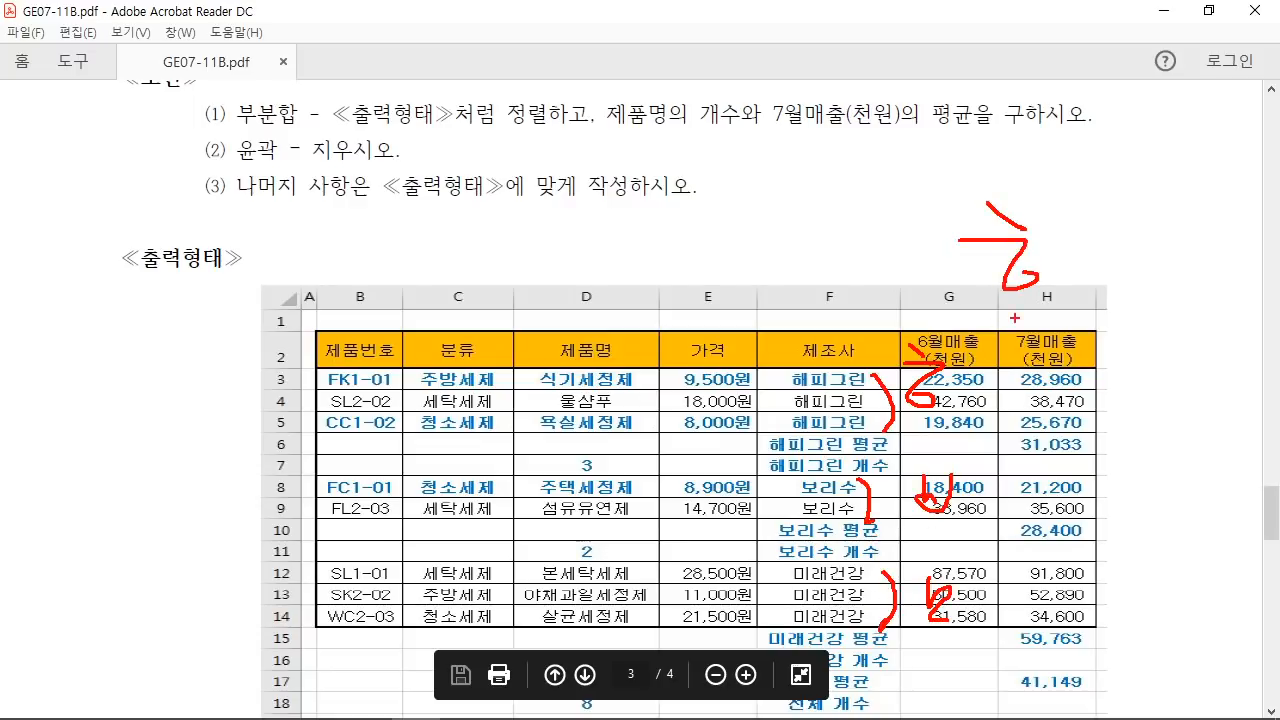
{"action": "left_click_drag", "start_coordinate": [996, 342], "coordinate": [1046, 400]}
{"action": "left_click_drag", "start_coordinate": [1075, 228], "coordinate": [1070, 392]}
{"action": "left_click_drag", "start_coordinate": [1094, 250], "coordinate": [1110, 312]}
{"action": "left_click_drag", "start_coordinate": [1135, 296], "coordinate": [1150, 340]}
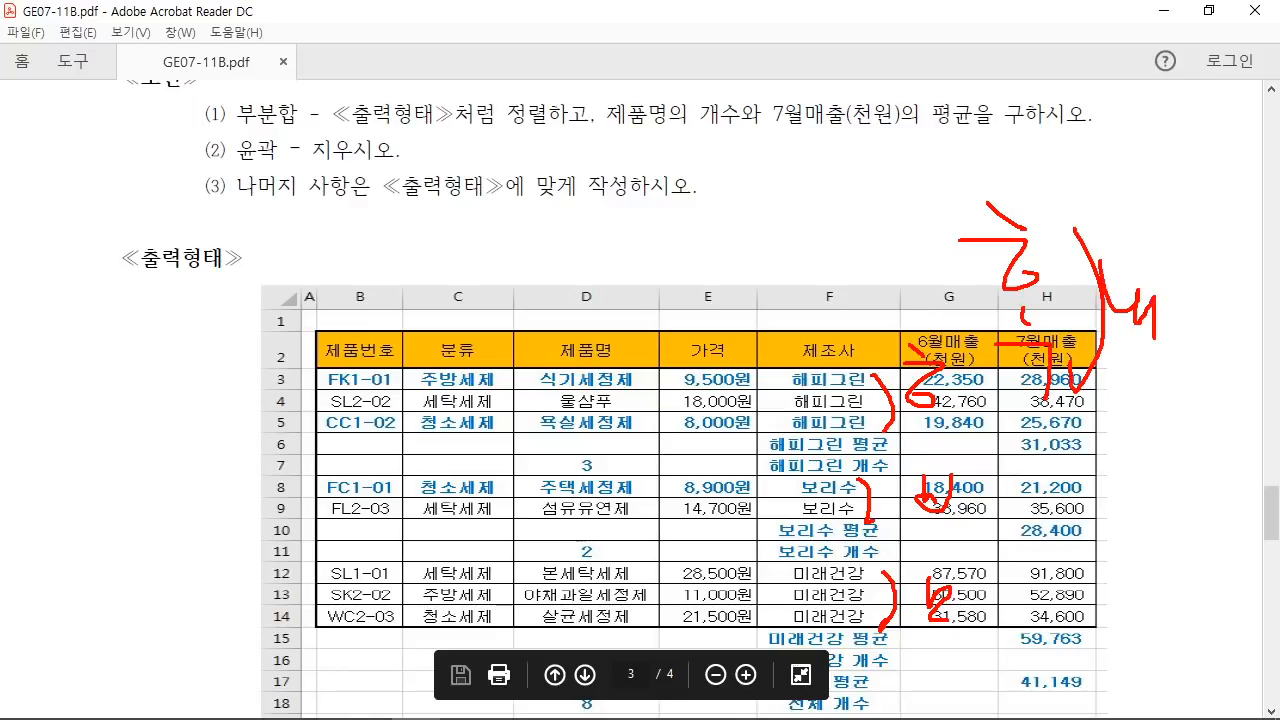
{"action": "left_click_drag", "start_coordinate": [1158, 258], "coordinate": [1190, 258]}
{"action": "mouse_move", "coordinate": [1184, 262]}
{"action": "left_mouse_down"}
{"action": "mouse_move", "coordinate": [1222, 292]}
{"action": "mouse_move", "coordinate": [1219, 308]}
{"action": "left_mouse_up"}
{"action": "left_click_drag", "start_coordinate": [1204, 312], "coordinate": [1248, 338]}
{"action": "left_click_drag", "start_coordinate": [1240, 354], "coordinate": [1006, 356]}
{"action": "mouse_move", "coordinate": [870, 371]}
{"action": "left_mouse_down"}
{"action": "mouse_move", "coordinate": [880, 338]}
{"action": "mouse_move", "coordinate": [848, 361]}
{"action": "left_mouse_up"}
{"action": "key", "text": "Escape"}
Step: Sort the 제3작업 table descending by 제조사 from cell F2, then mark the Subtotal command's location
{"action": "left_click", "coordinate": [512, 714]}
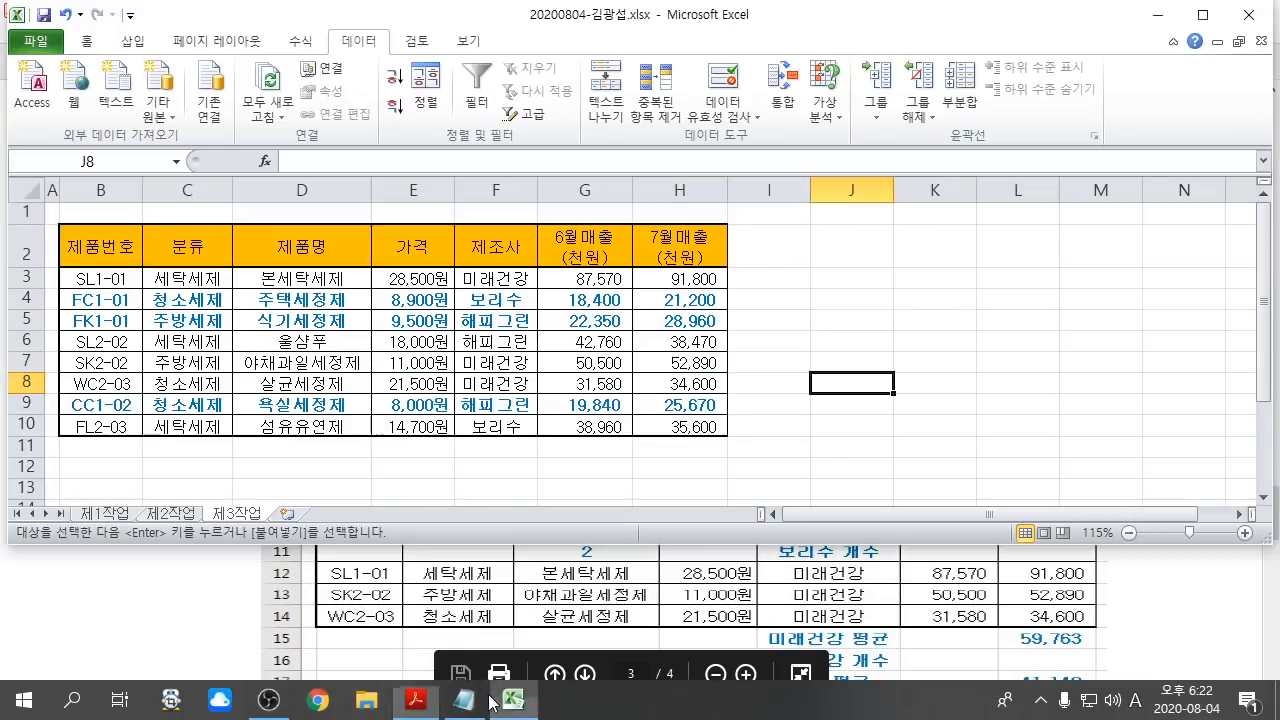
{"action": "left_click", "coordinate": [505, 244]}
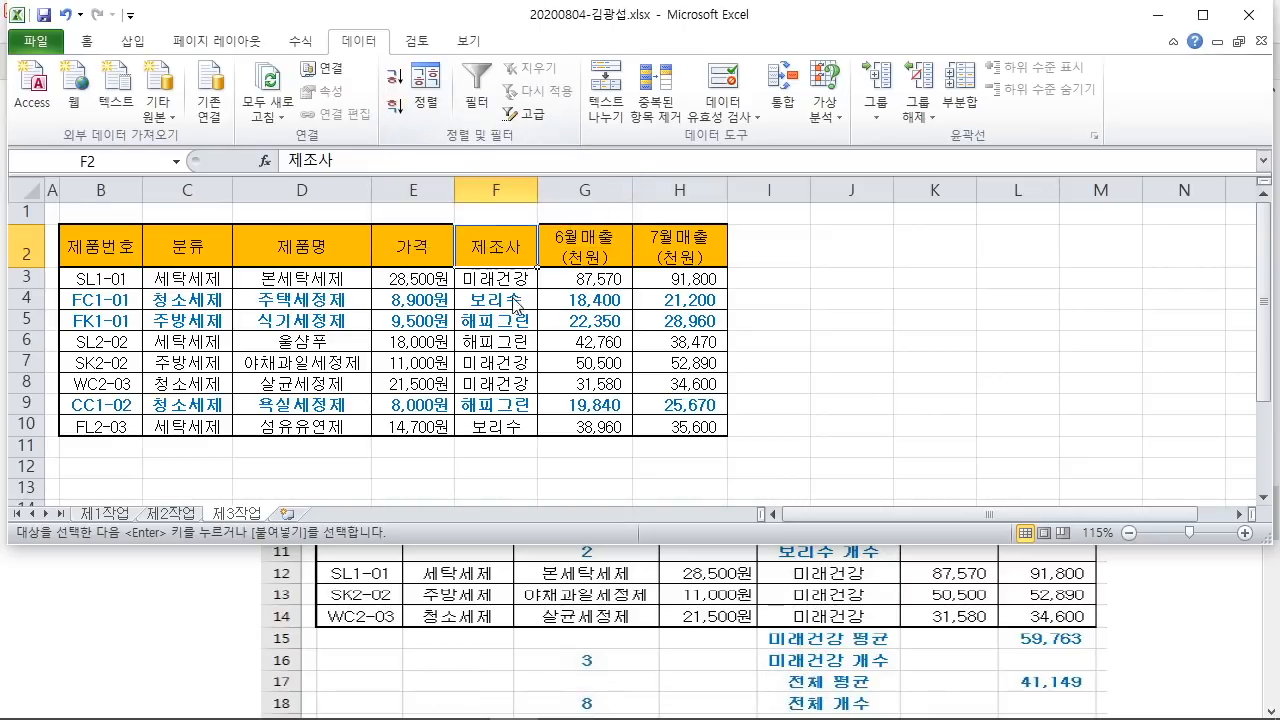
{"action": "left_click", "coordinate": [398, 119]}
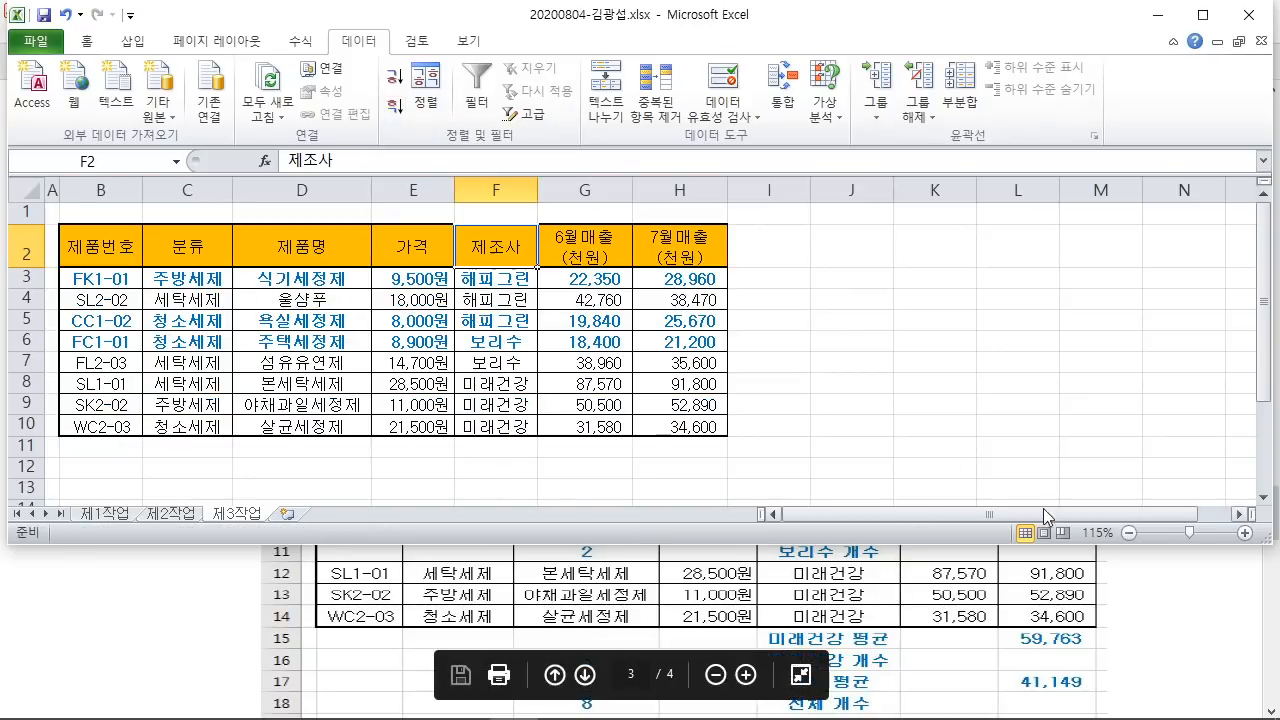
{"action": "scroll", "coordinate": [1051, 388], "scroll_direction": "up", "scroll_amount": 1}
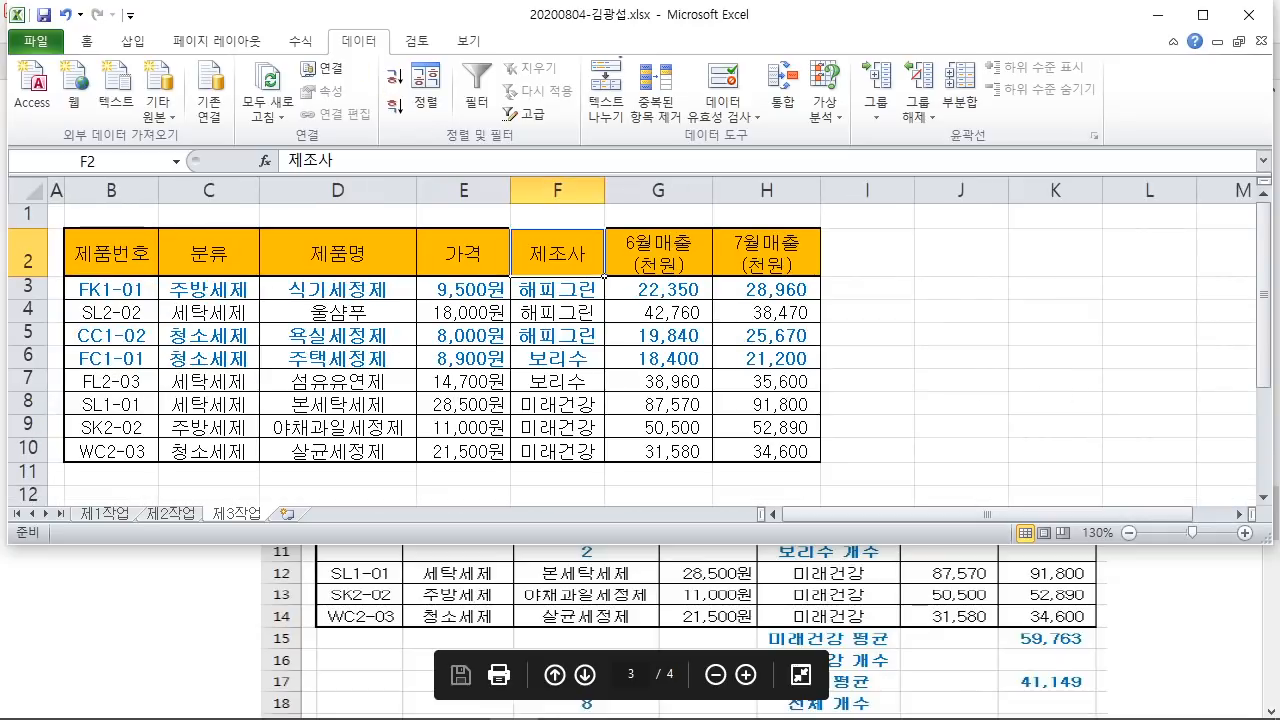
{"action": "left_click_drag", "start_coordinate": [936, 42], "coordinate": [1100, 248]}
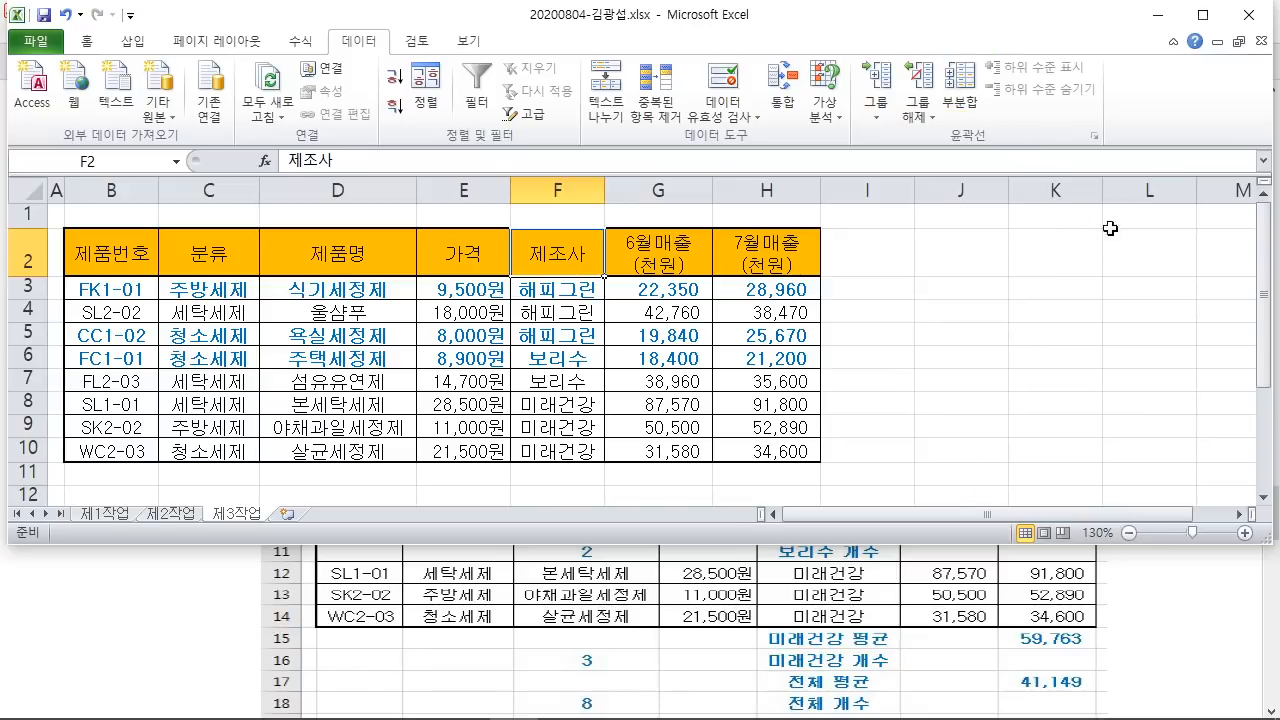
Step: Open the Subtotal dialog beside the table and note that grouping must change from 제품번호 to 제조사
{"action": "left_click", "coordinate": [960, 88]}
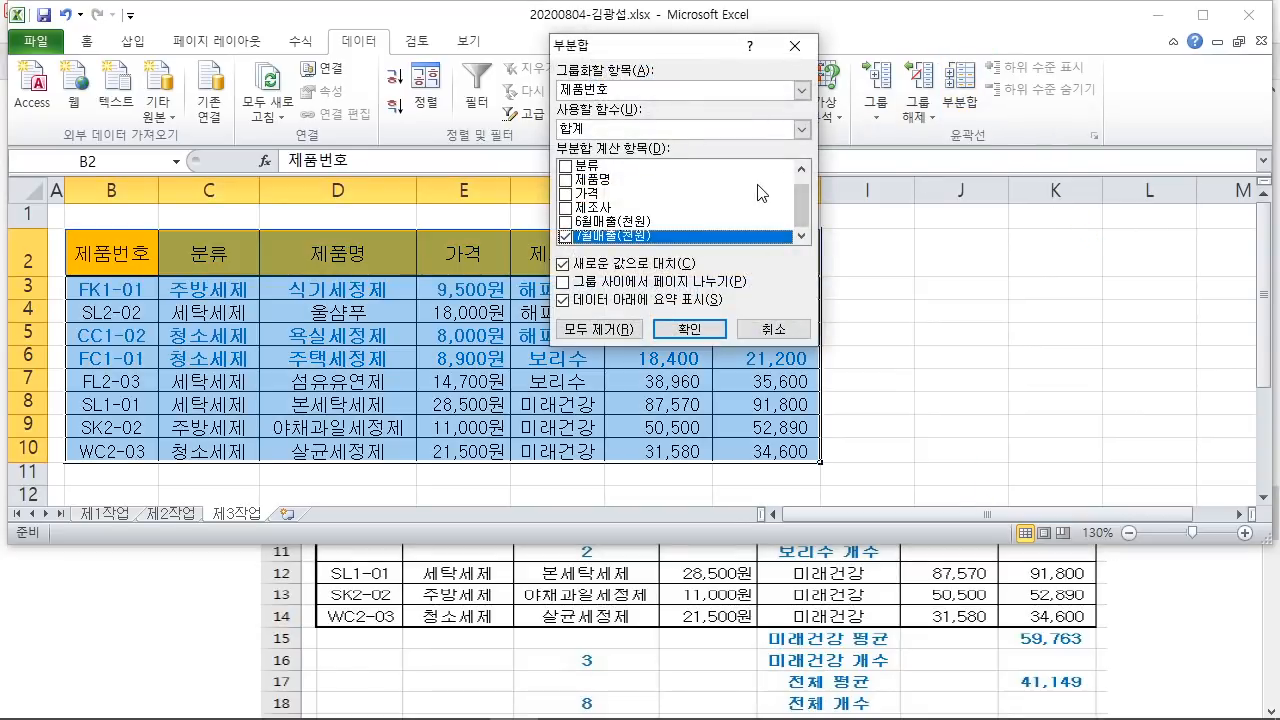
{"action": "left_click_drag", "start_coordinate": [645, 48], "coordinate": [935, 51]}
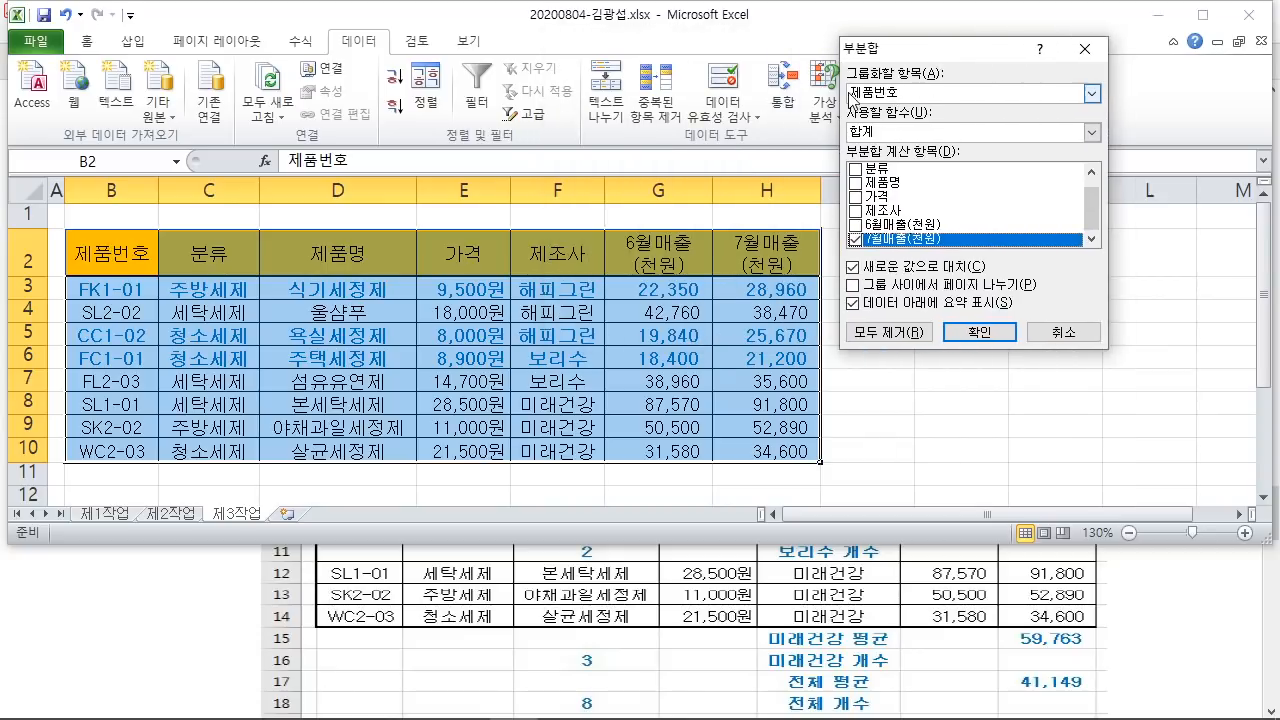
{"action": "mouse_move", "coordinate": [170, 222]}
{"action": "left_mouse_down"}
{"action": "mouse_move", "coordinate": [60, 252]}
{"action": "mouse_move", "coordinate": [158, 262]}
{"action": "left_mouse_up"}
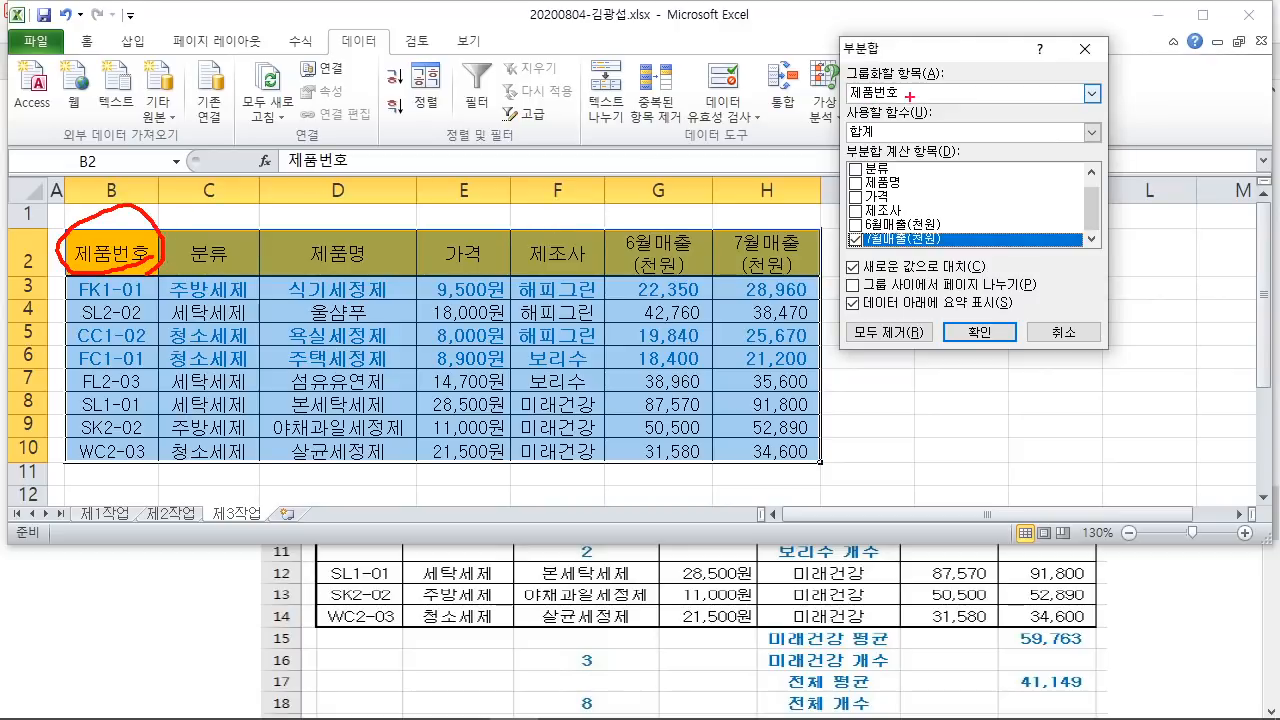
{"action": "mouse_move", "coordinate": [910, 96]}
{"action": "left_mouse_down"}
{"action": "mouse_move", "coordinate": [838, 84]}
{"action": "mouse_move", "coordinate": [905, 86]}
{"action": "left_mouse_up"}
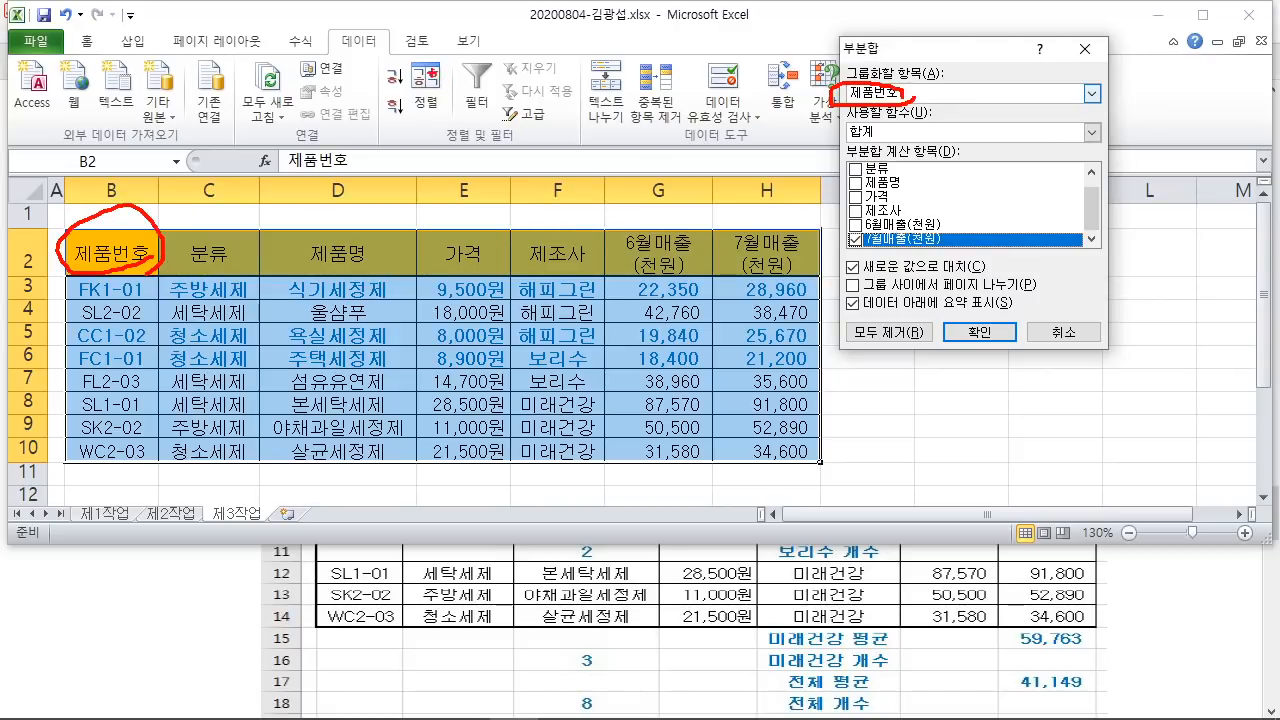
{"action": "mouse_move", "coordinate": [430, 64]}
{"action": "left_mouse_down"}
{"action": "mouse_move", "coordinate": [470, 124]}
{"action": "mouse_move", "coordinate": [540, 148]}
{"action": "mouse_move", "coordinate": [580, 110]}
{"action": "mouse_move", "coordinate": [662, 122]}
{"action": "mouse_move", "coordinate": [686, 168]}
{"action": "mouse_move", "coordinate": [740, 94]}
{"action": "mouse_move", "coordinate": [760, 166]}
{"action": "left_mouse_up"}
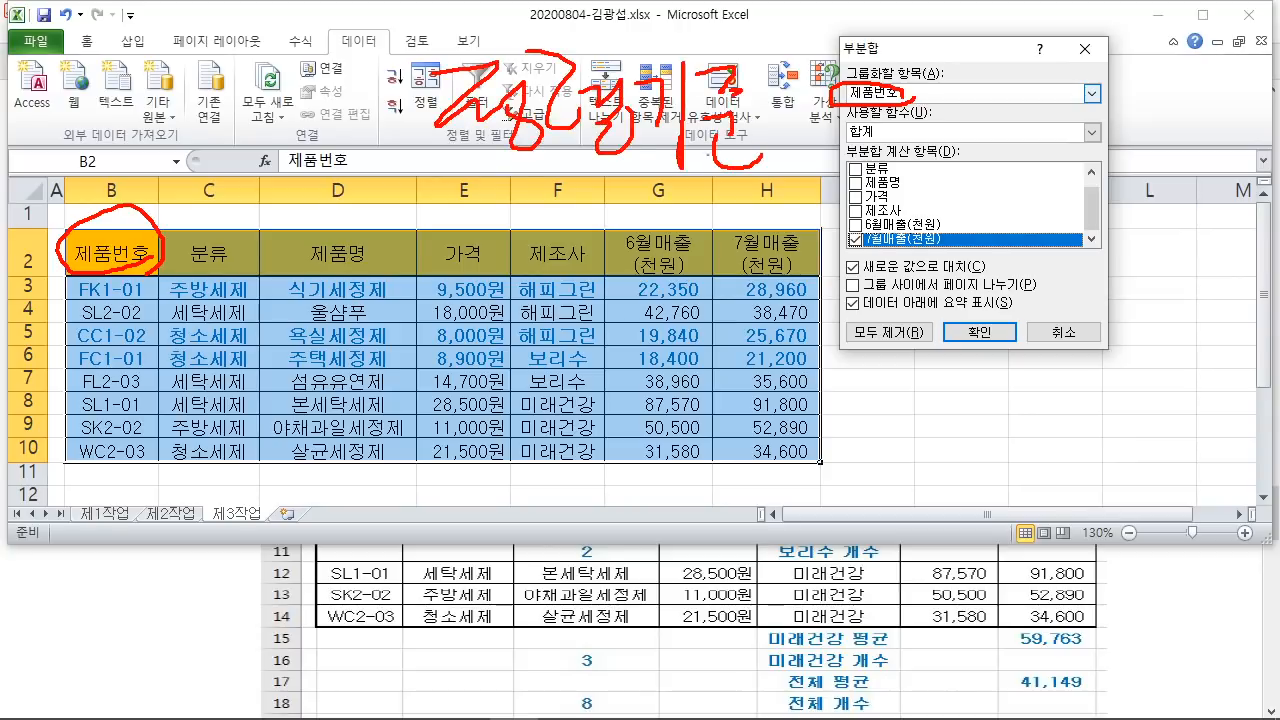
{"action": "left_click_drag", "start_coordinate": [432, 182], "coordinate": [787, 188]}
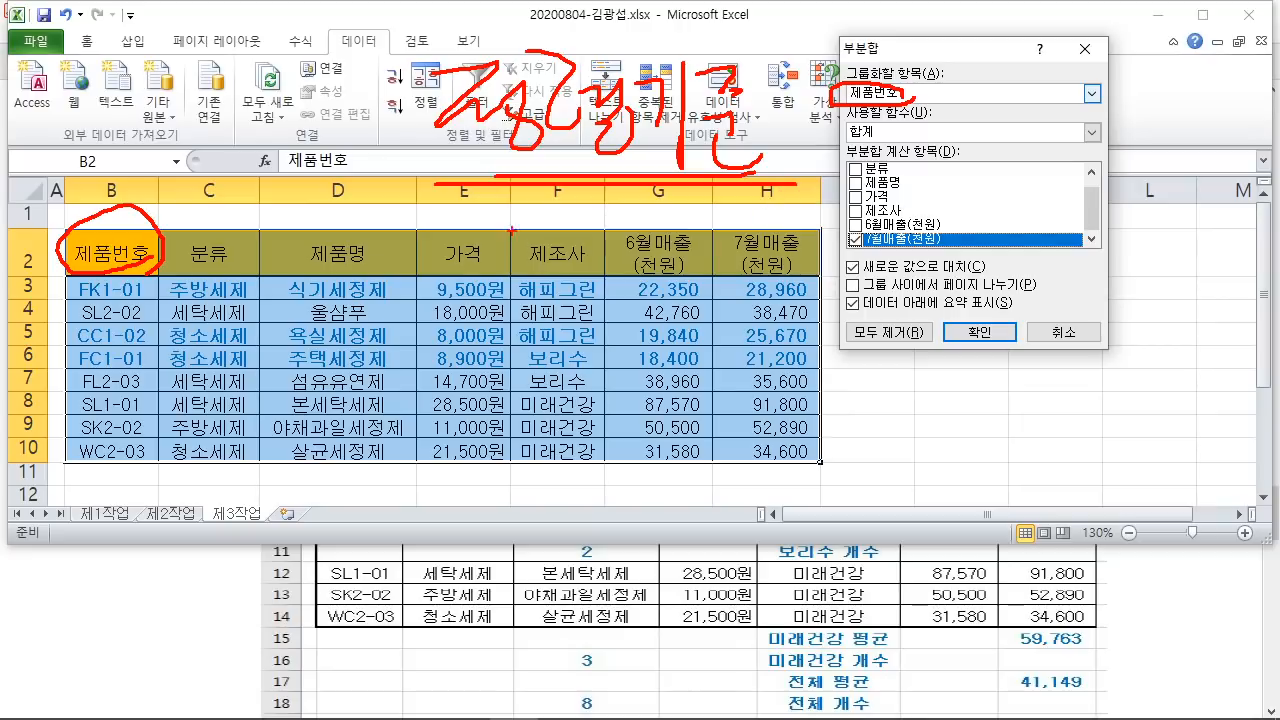
{"action": "left_click_drag", "start_coordinate": [511, 230], "coordinate": [607, 277]}
{"action": "left_click_drag", "start_coordinate": [866, 98], "coordinate": [560, 240]}
{"action": "key", "text": "Escape"}
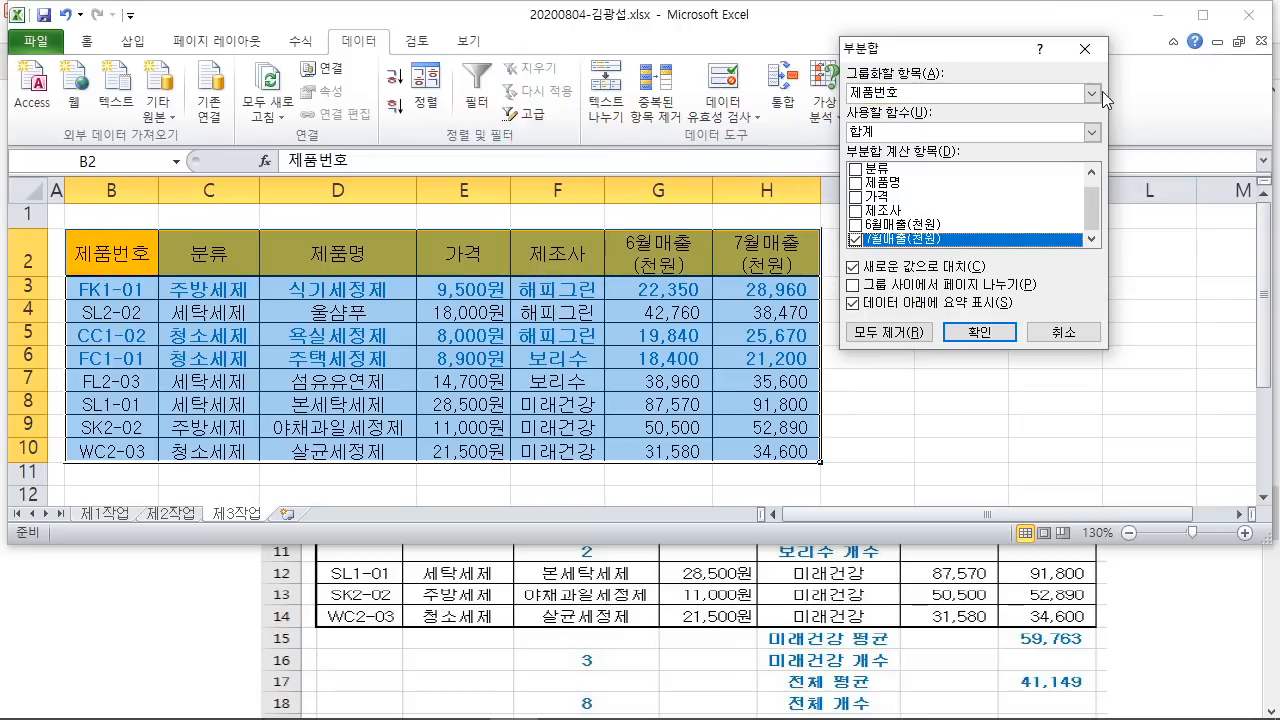
Step: Set 'At each change in' to 제조사, then return to the task PDF
{"action": "left_click", "coordinate": [1100, 92]}
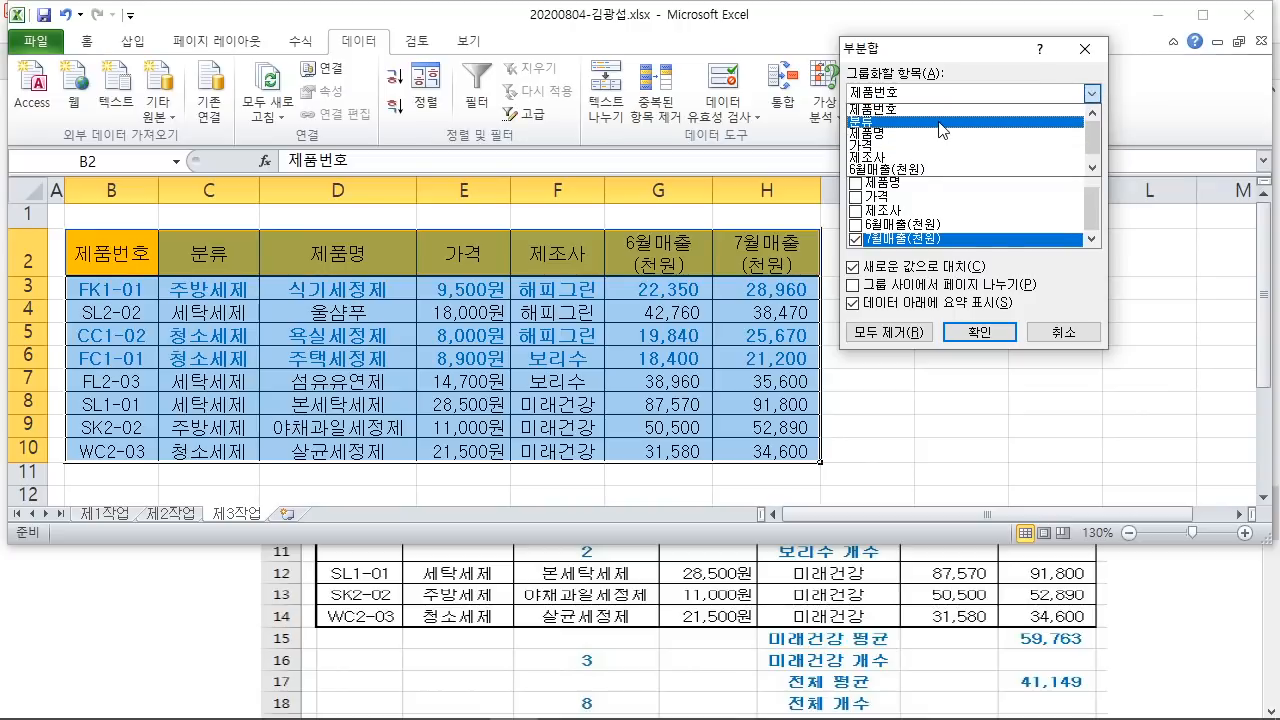
{"action": "left_click", "coordinate": [930, 155]}
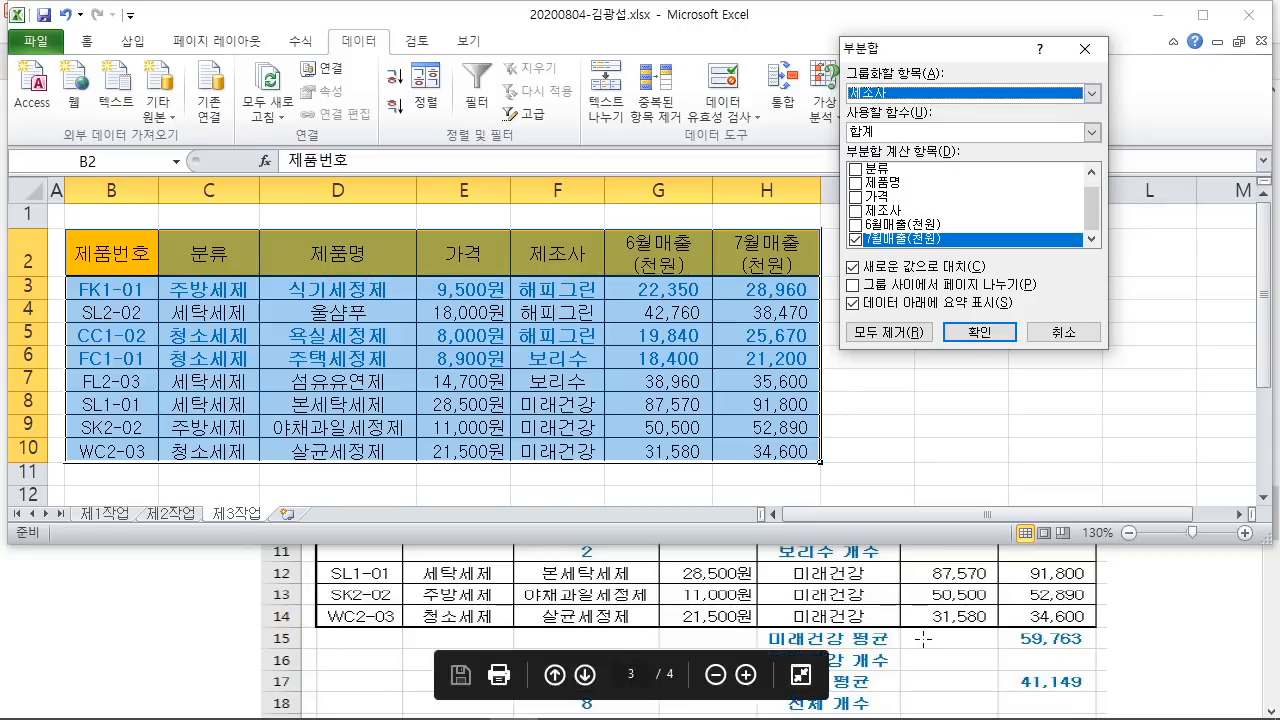
{"action": "left_click", "coordinate": [1076, 636]}
{"action": "scroll", "coordinate": [1076, 630], "scroll_direction": "up", "scroll_amount": 8}
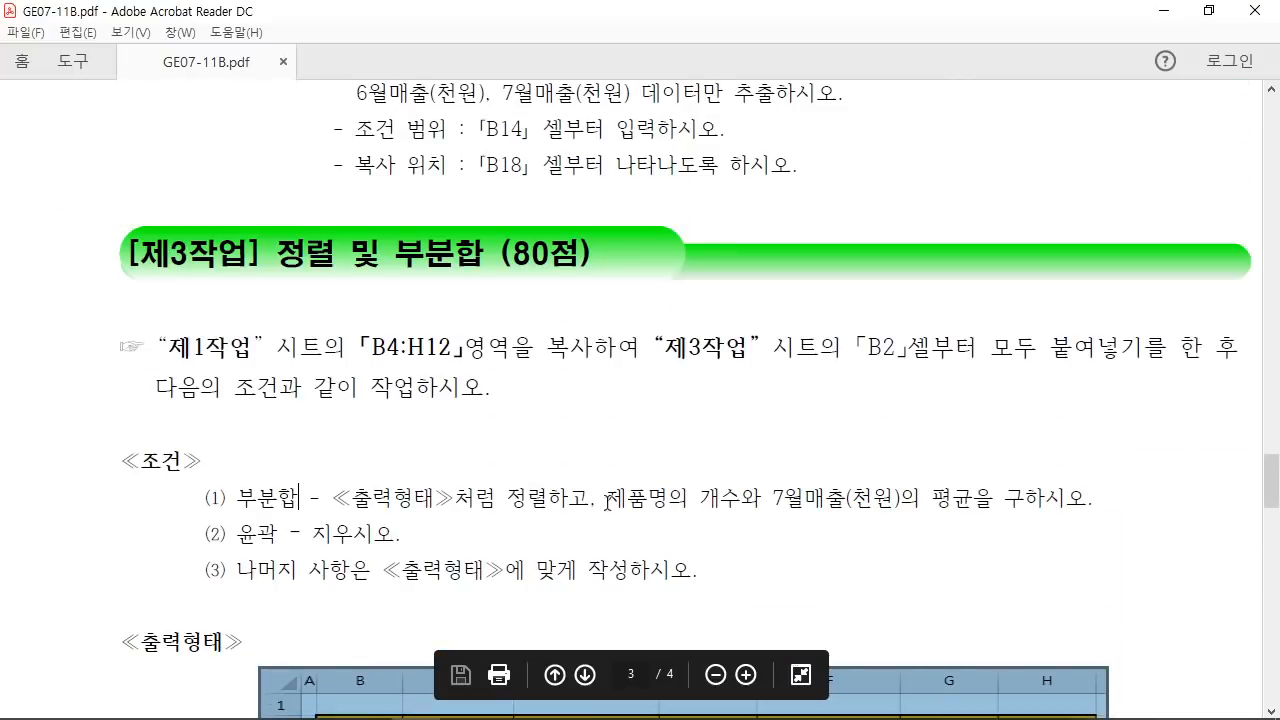
Step: Annotate condition (1): count 제품명 and average 7월매출(천원)
{"action": "left_click_drag", "start_coordinate": [595, 498], "coordinate": [606, 500]}
{"action": "left_click", "coordinate": [624, 502]}
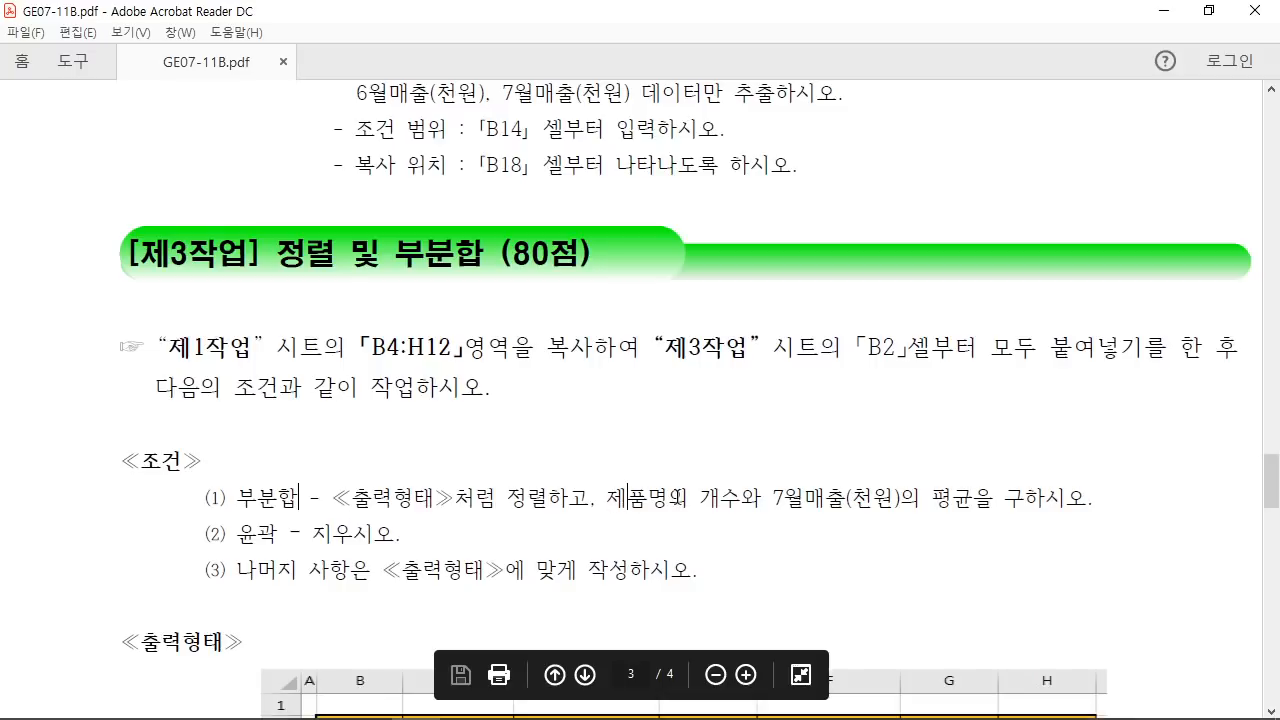
{"action": "mouse_move", "coordinate": [902, 450]}
{"action": "left_mouse_down"}
{"action": "mouse_move", "coordinate": [639, 449]}
{"action": "mouse_move", "coordinate": [662, 508]}
{"action": "mouse_move", "coordinate": [705, 511]}
{"action": "left_mouse_up"}
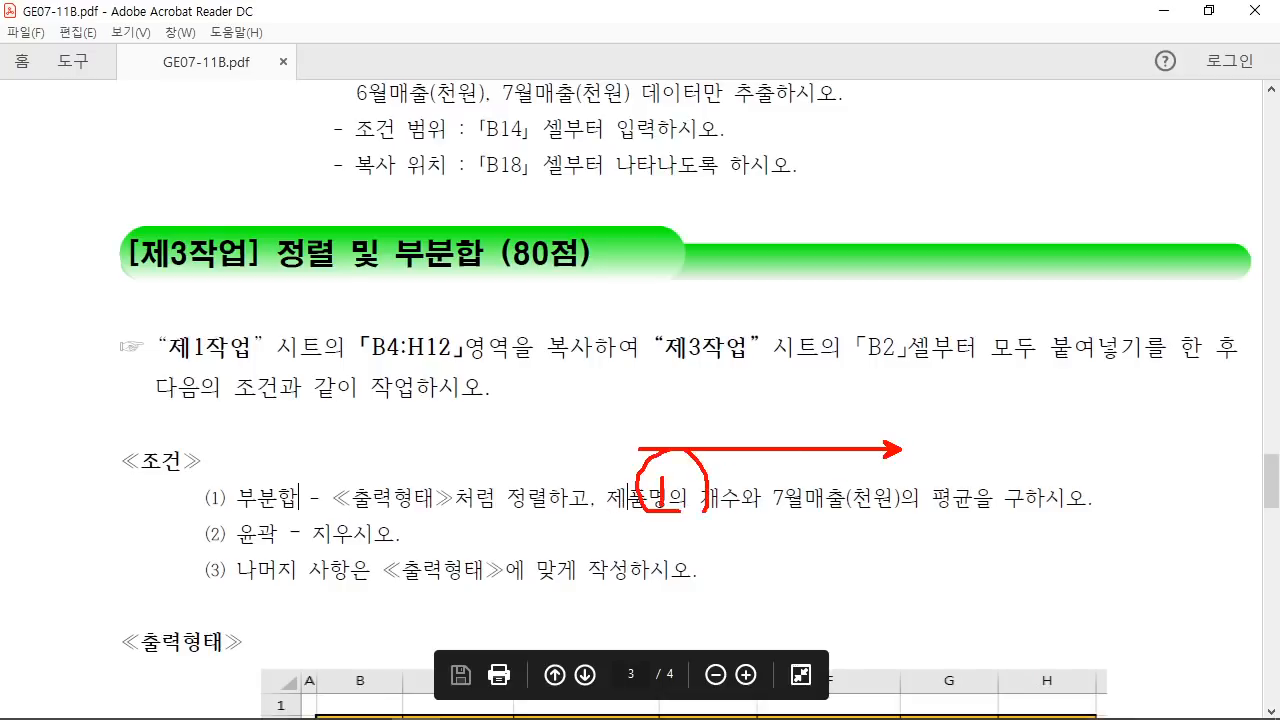
{"action": "mouse_move", "coordinate": [859, 462]}
{"action": "left_mouse_down"}
{"action": "mouse_move", "coordinate": [862, 481]}
{"action": "mouse_move", "coordinate": [887, 480]}
{"action": "left_mouse_up"}
{"action": "left_click_drag", "start_coordinate": [878, 440], "coordinate": [893, 486]}
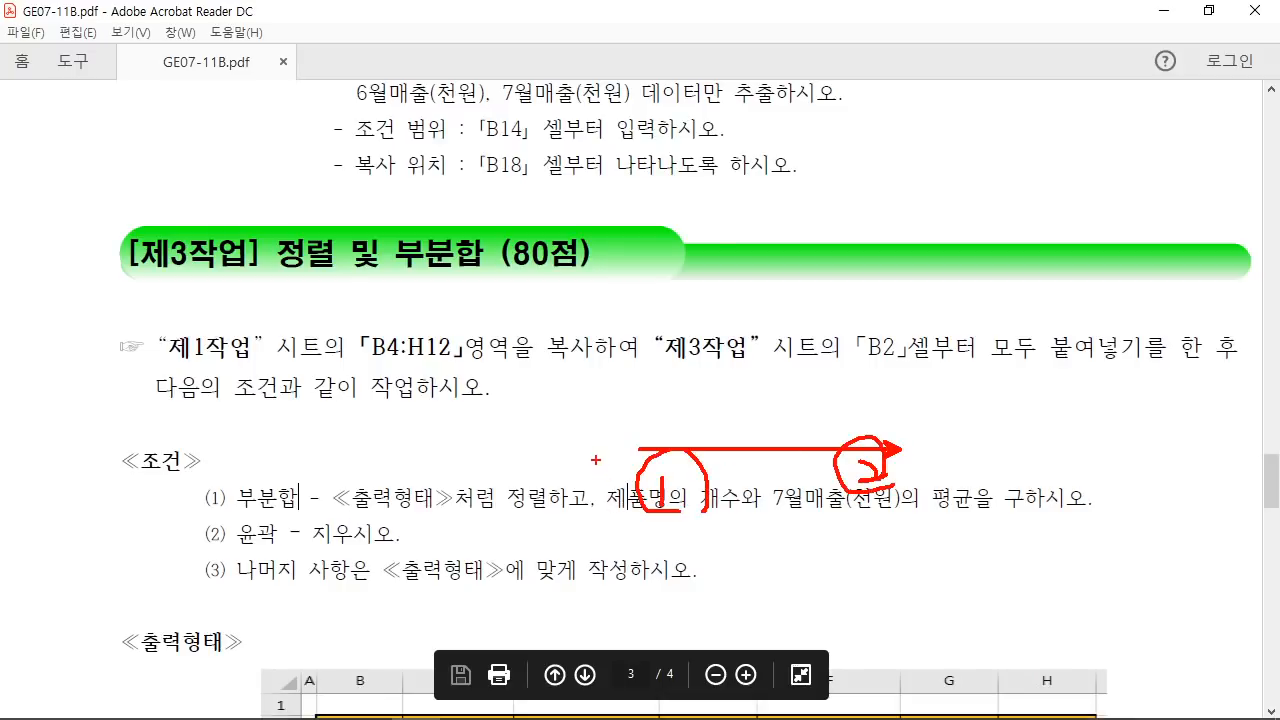
{"action": "mouse_move", "coordinate": [595, 460]}
{"action": "left_mouse_down"}
{"action": "mouse_move", "coordinate": [757, 528]}
{"action": "mouse_move", "coordinate": [743, 530]}
{"action": "left_mouse_up"}
{"action": "mouse_move", "coordinate": [770, 465]}
{"action": "left_mouse_down"}
{"action": "mouse_move", "coordinate": [786, 535]}
{"action": "mouse_move", "coordinate": [981, 540]}
{"action": "left_mouse_up"}
{"action": "key", "text": "Escape"}
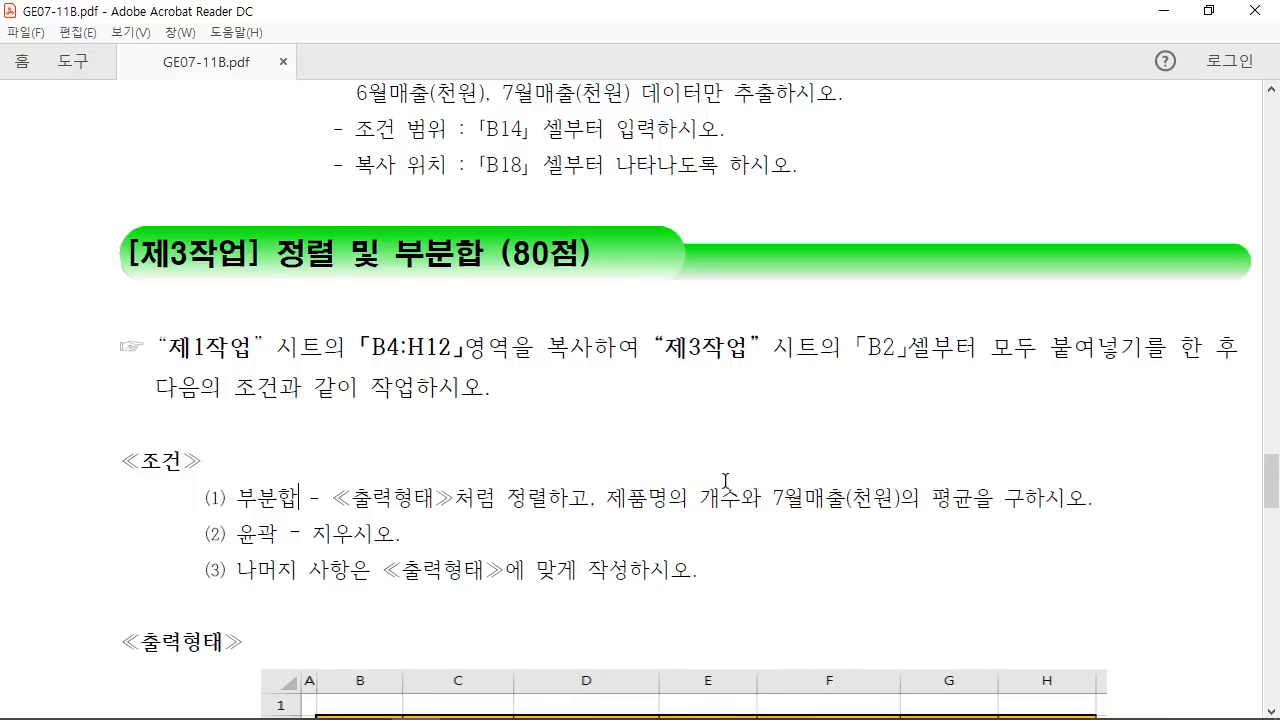
{"action": "left_click_drag", "start_coordinate": [610, 497], "coordinate": [741, 497]}
Step: Apply 개수 subtotals on 제품명 only, grouped by 제조사
{"action": "left_click", "coordinate": [514, 700]}
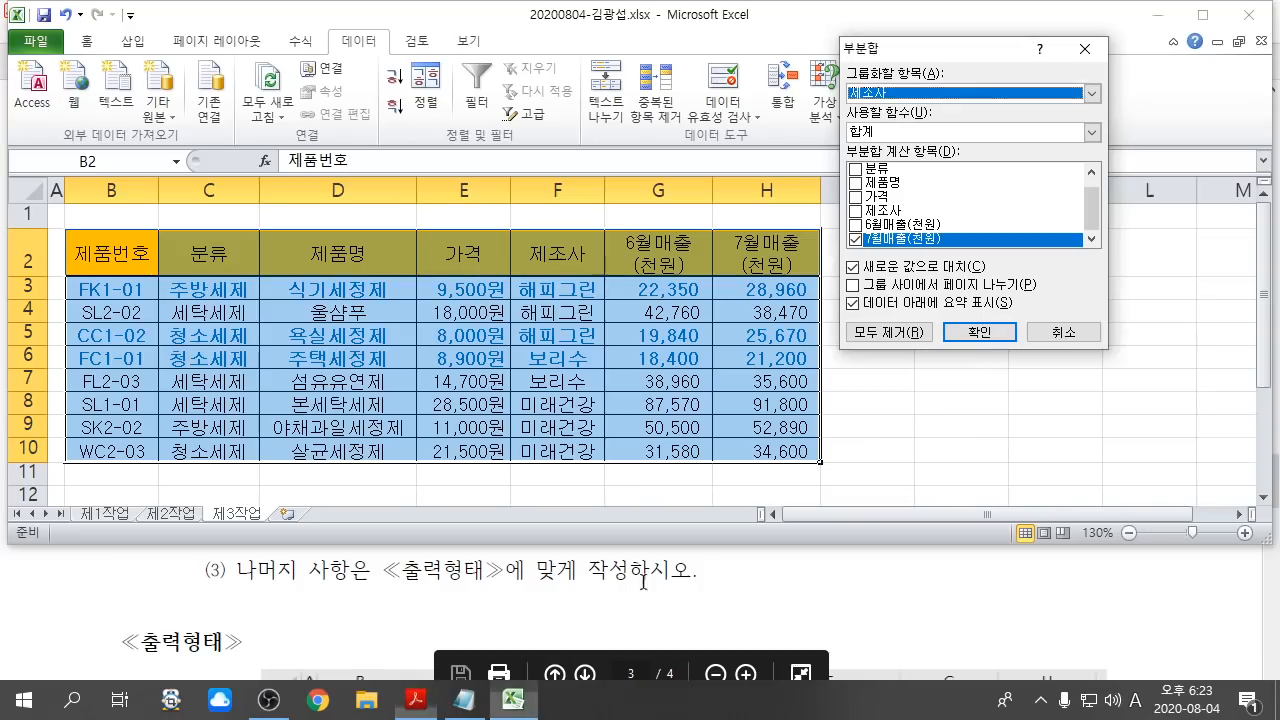
{"action": "left_click", "coordinate": [892, 134]}
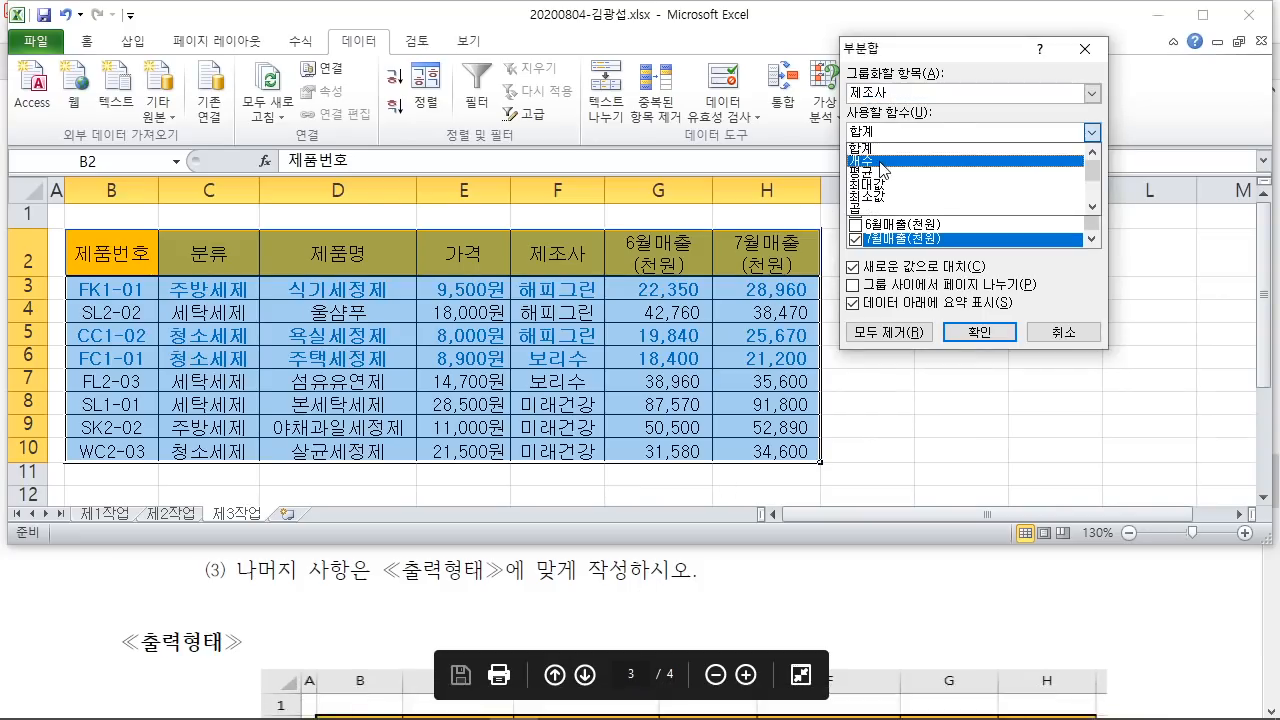
{"action": "left_click", "coordinate": [884, 162]}
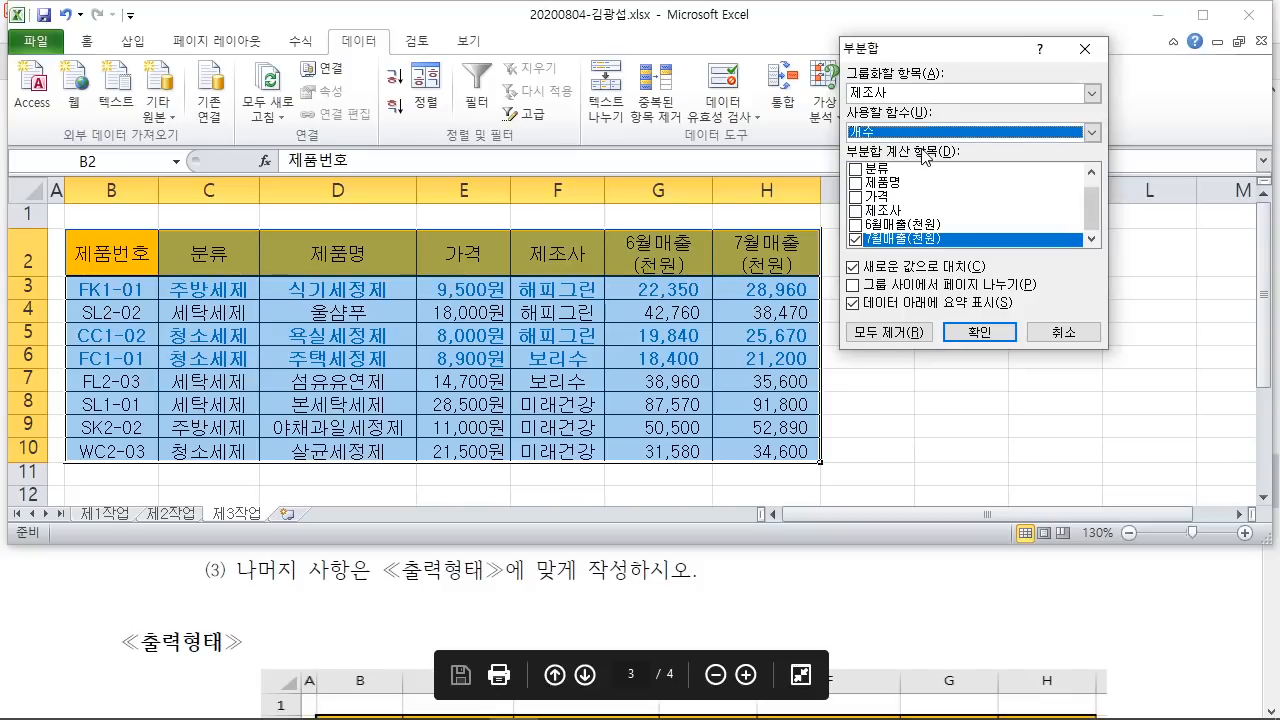
{"action": "left_click", "coordinate": [737, 584]}
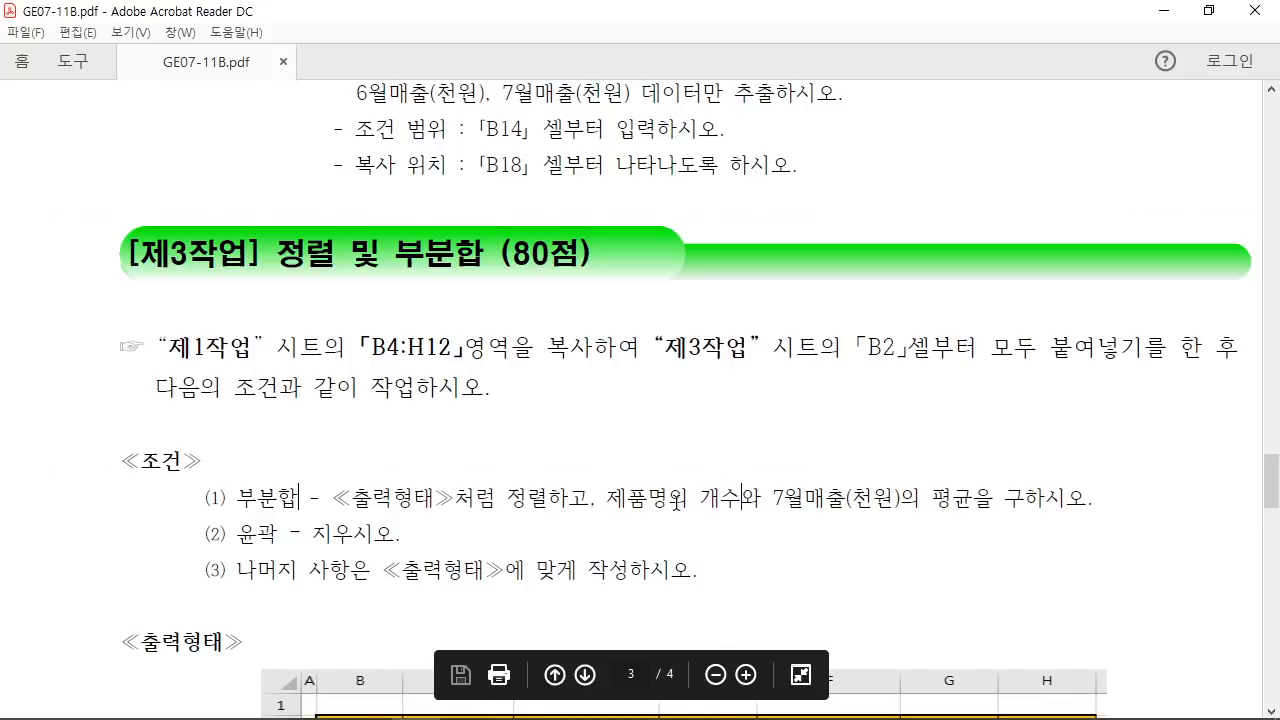
{"action": "left_click", "coordinate": [514, 700]}
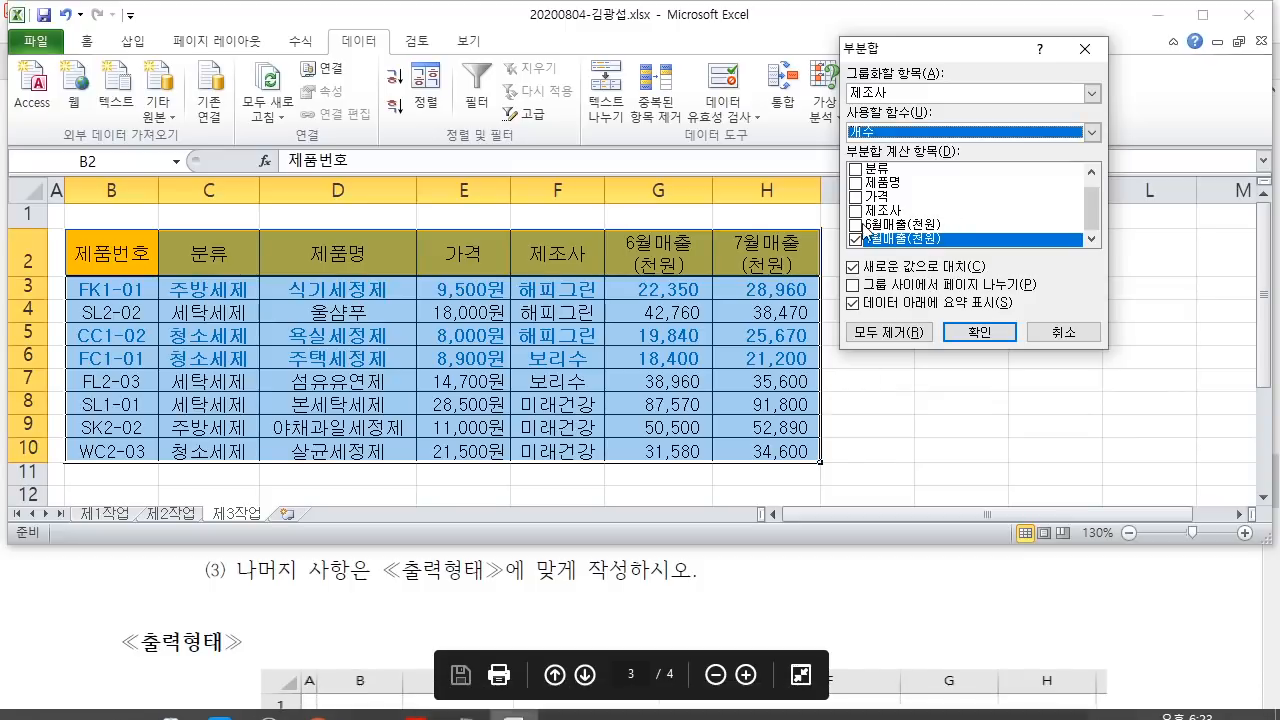
{"action": "left_click", "coordinate": [857, 239]}
{"action": "left_click_drag", "start_coordinate": [1096, 212], "coordinate": [1075, 178]}
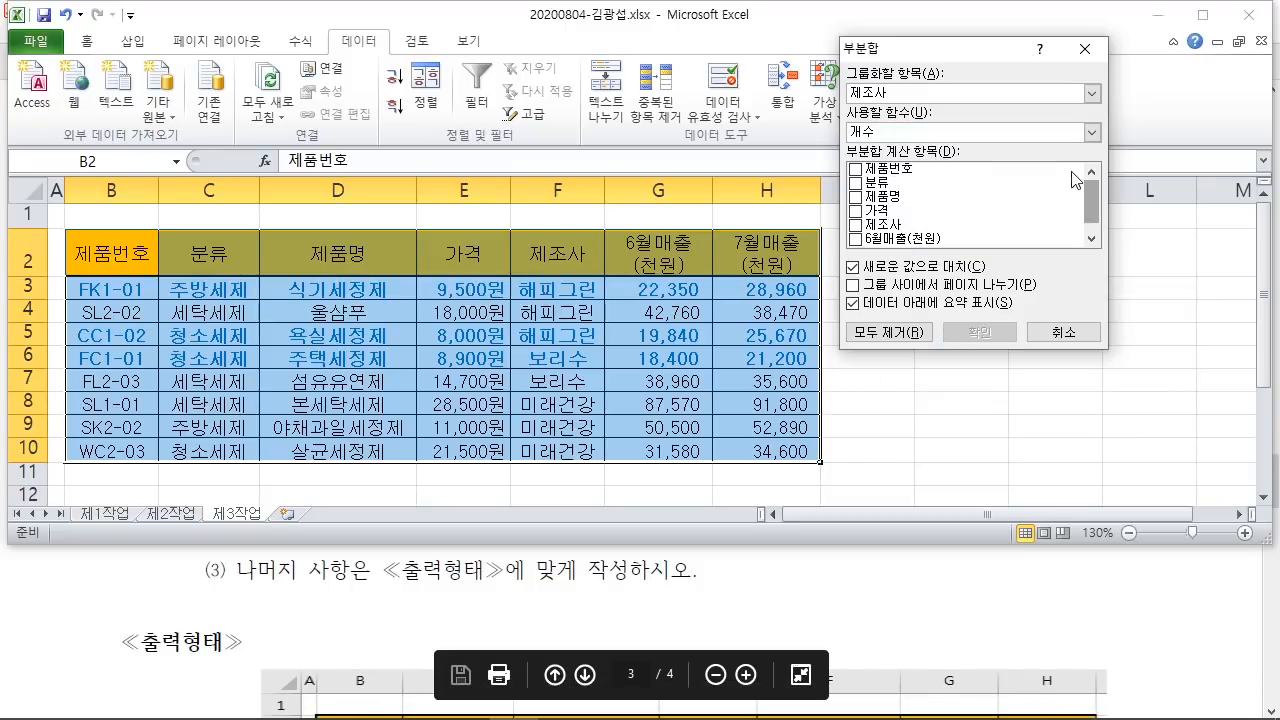
{"action": "left_click", "coordinate": [856, 198]}
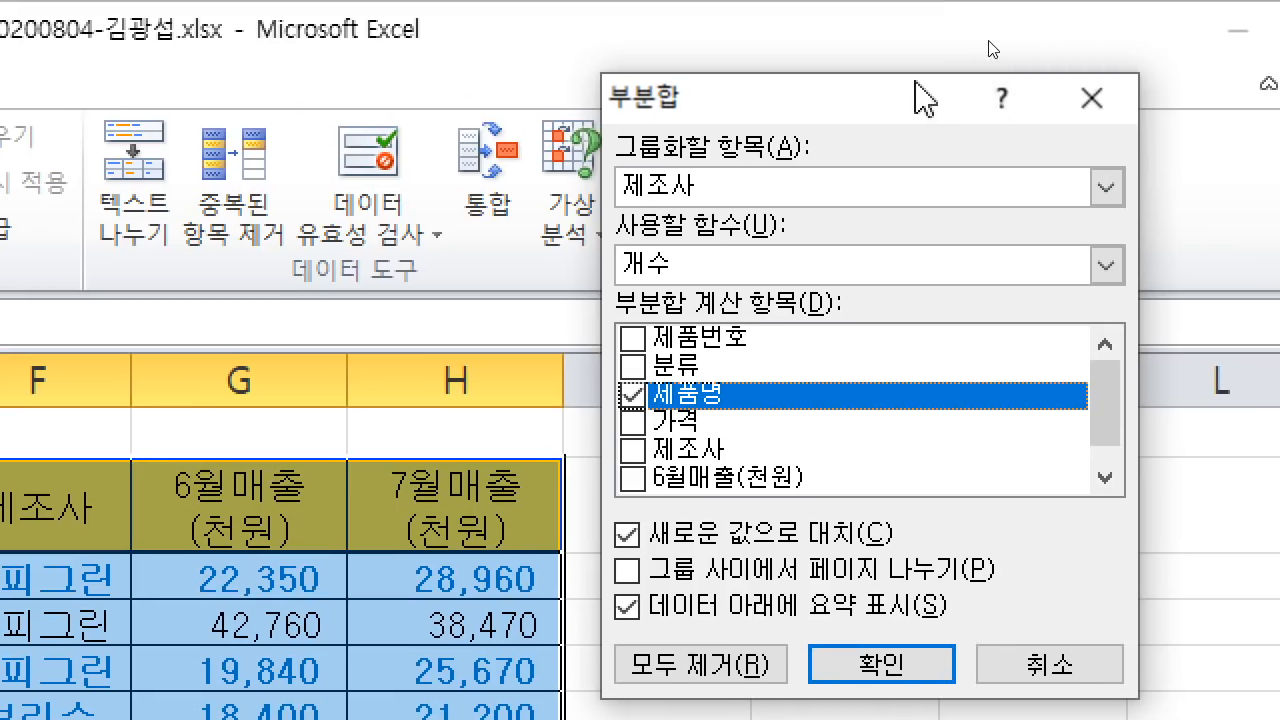
{"action": "left_click_drag", "start_coordinate": [915, 84], "coordinate": [582, 38]}
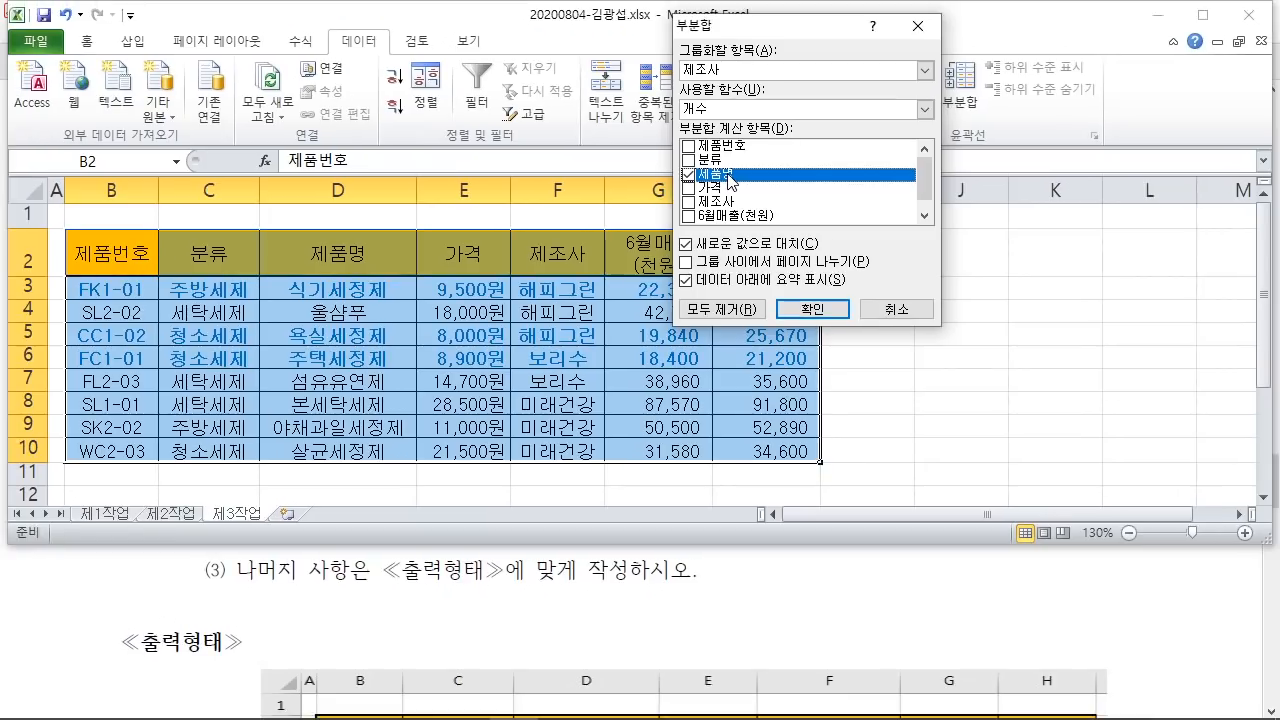
{"action": "left_click", "coordinate": [812, 309]}
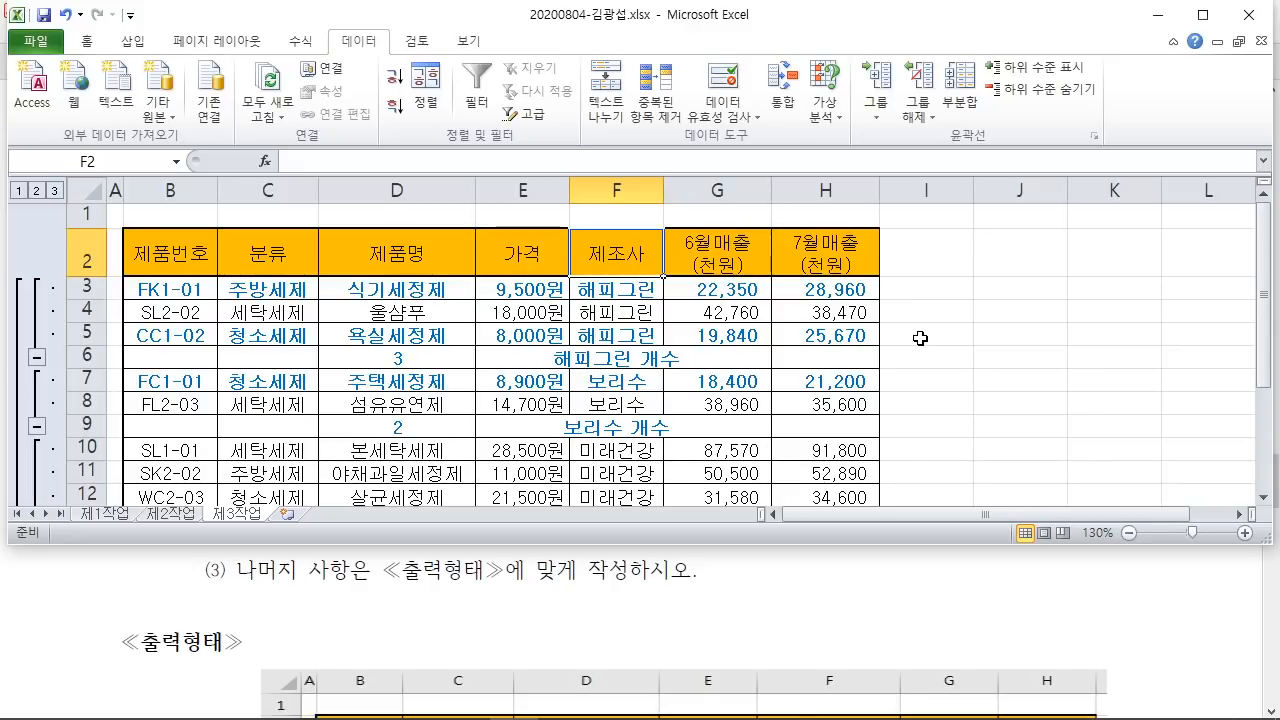
Step: Reopen Subtotal and check the PDF's requirement to average 7월매출(천원)
{"action": "left_click", "coordinate": [960, 88]}
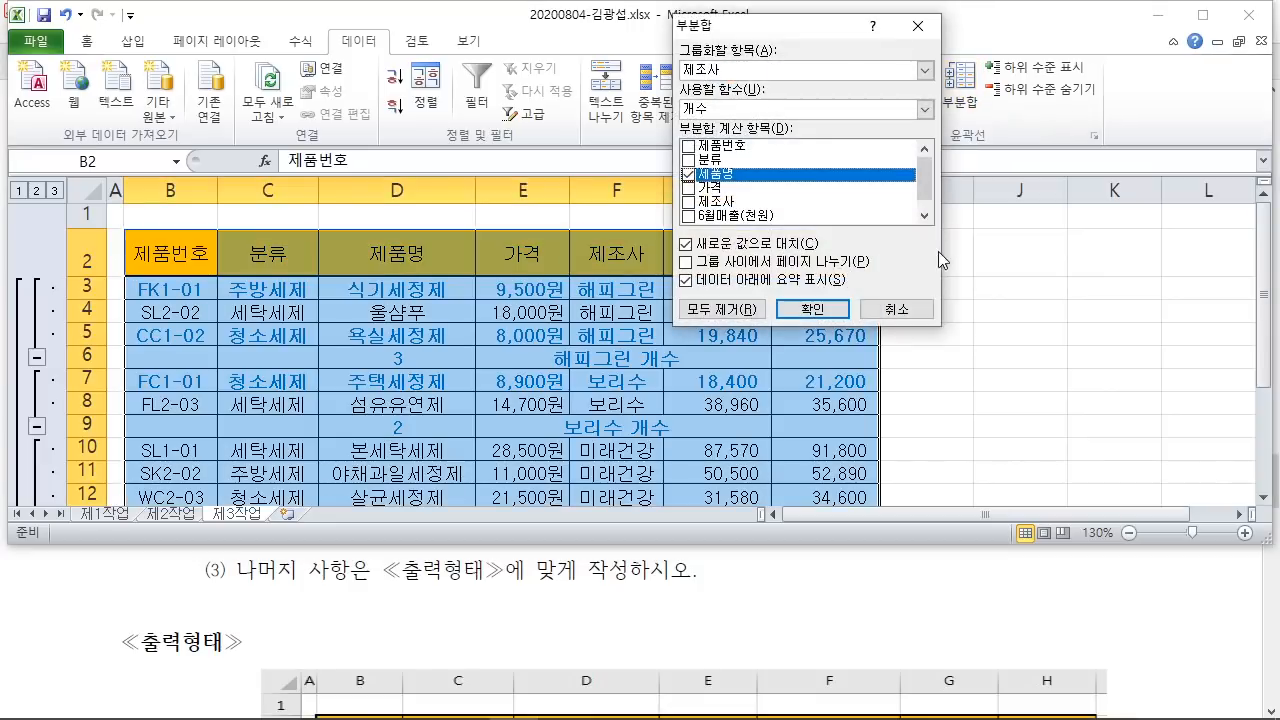
{"action": "left_click_drag", "start_coordinate": [823, 33], "coordinate": [862, 108]}
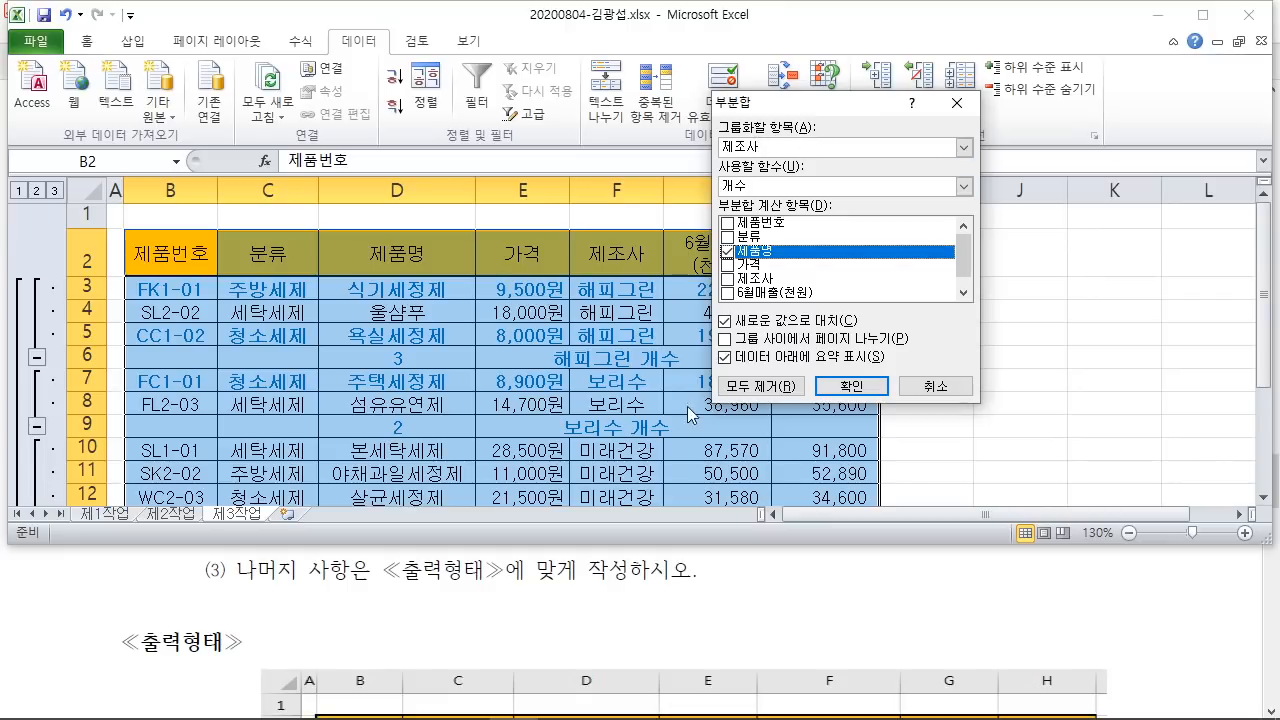
{"action": "left_click", "coordinate": [778, 630]}
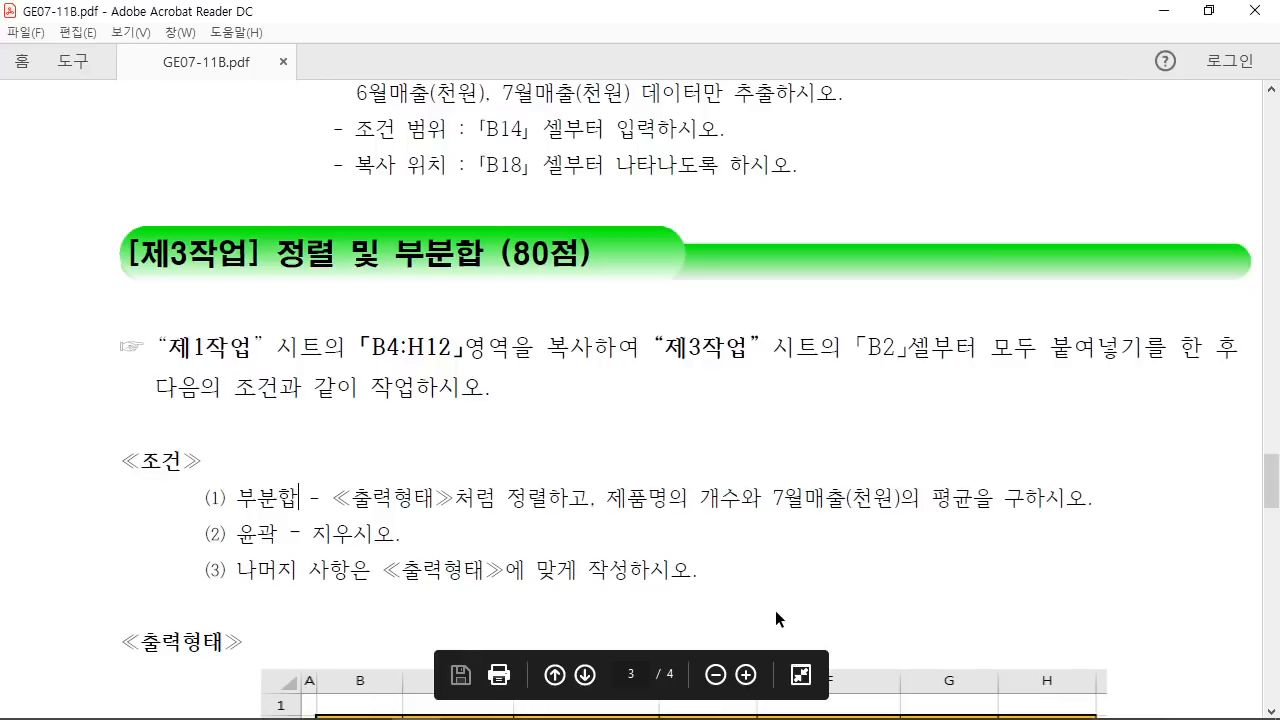
{"action": "left_click", "coordinate": [1208, 10]}
{"action": "scroll", "coordinate": [724, 600], "scroll_direction": "down", "scroll_amount": 5}
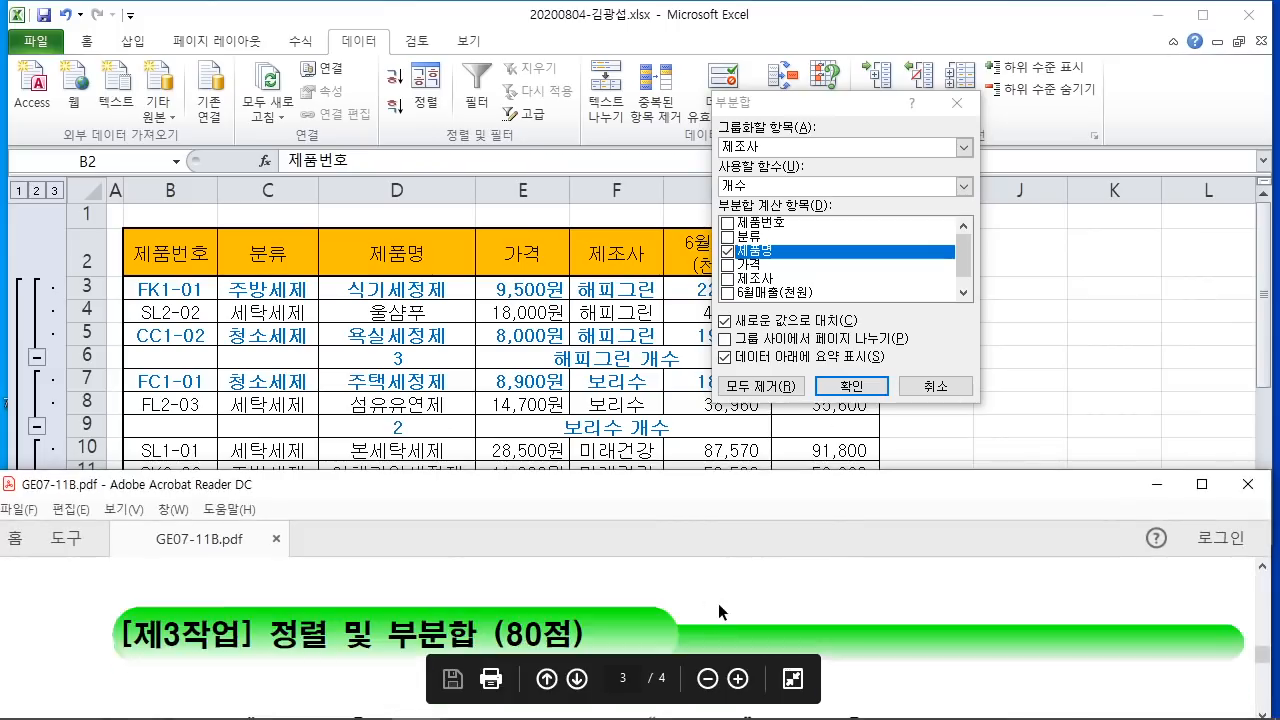
{"action": "scroll", "coordinate": [726, 592], "scroll_direction": "down", "scroll_amount": 2}
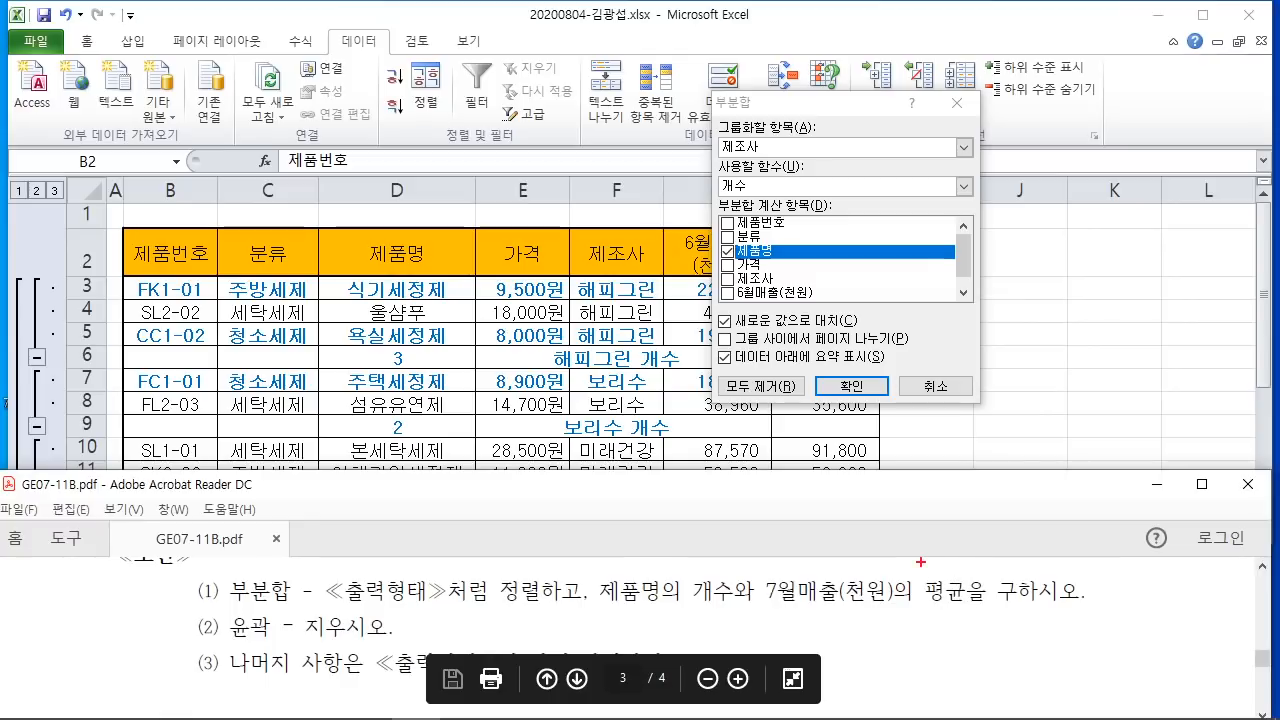
{"action": "left_click_drag", "start_coordinate": [920, 562], "coordinate": [976, 622]}
{"action": "mouse_move", "coordinate": [775, 180]}
{"action": "left_mouse_down"}
{"action": "mouse_move", "coordinate": [800, 210]}
{"action": "mouse_move", "coordinate": [925, 540]}
{"action": "left_mouse_up"}
{"action": "key", "text": "Escape"}
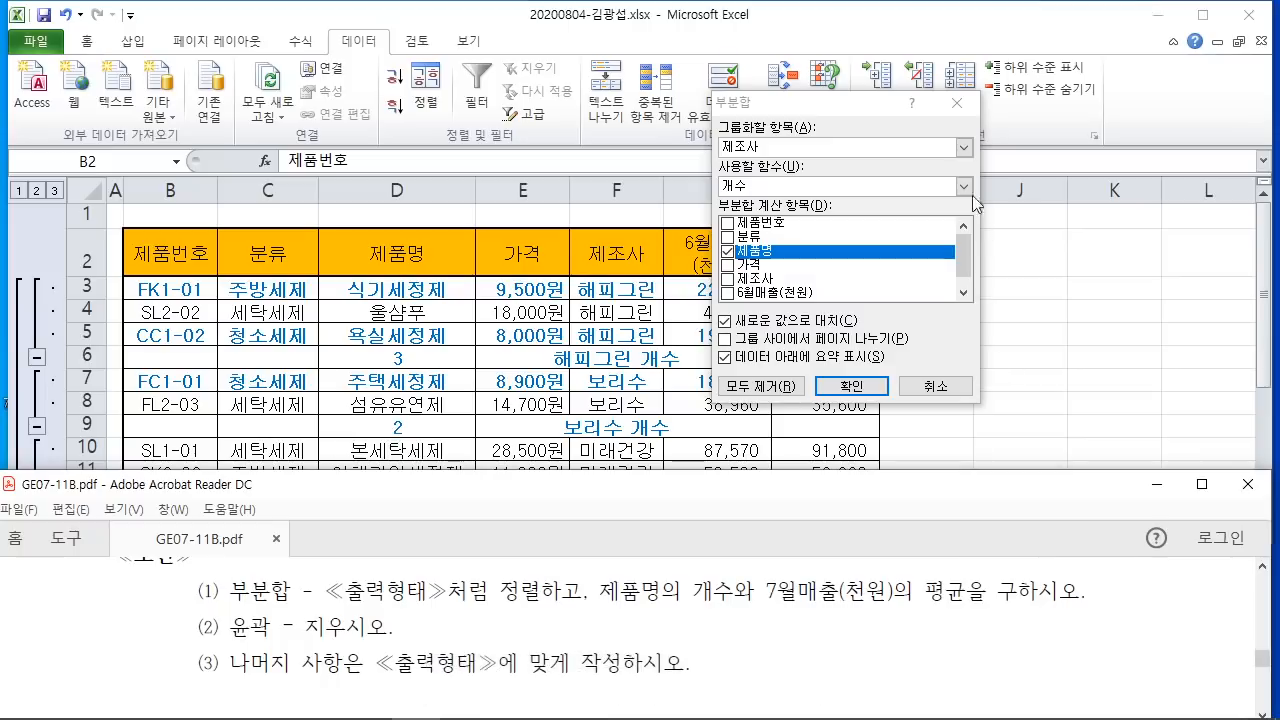
Step: Add 평균 subtotals on 7월매출(천원) only, keeping the existing count subtotals
{"action": "left_click", "coordinate": [964, 186]}
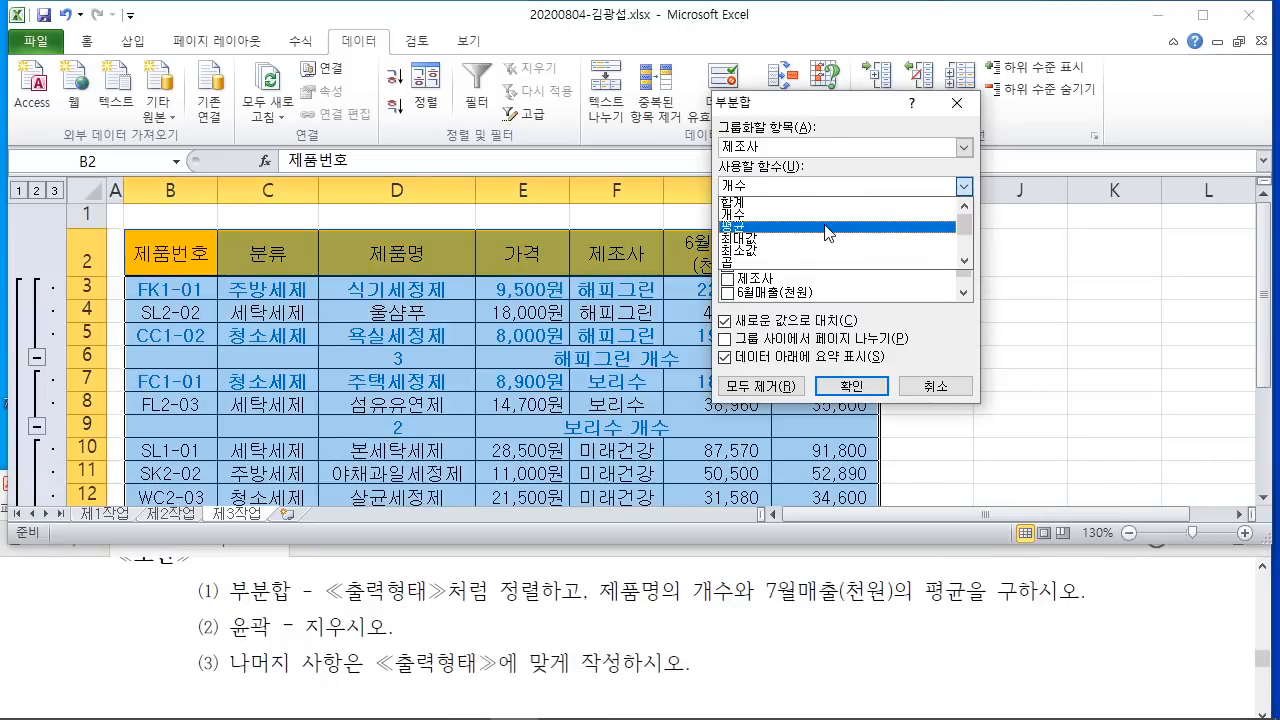
{"action": "left_click", "coordinate": [833, 225]}
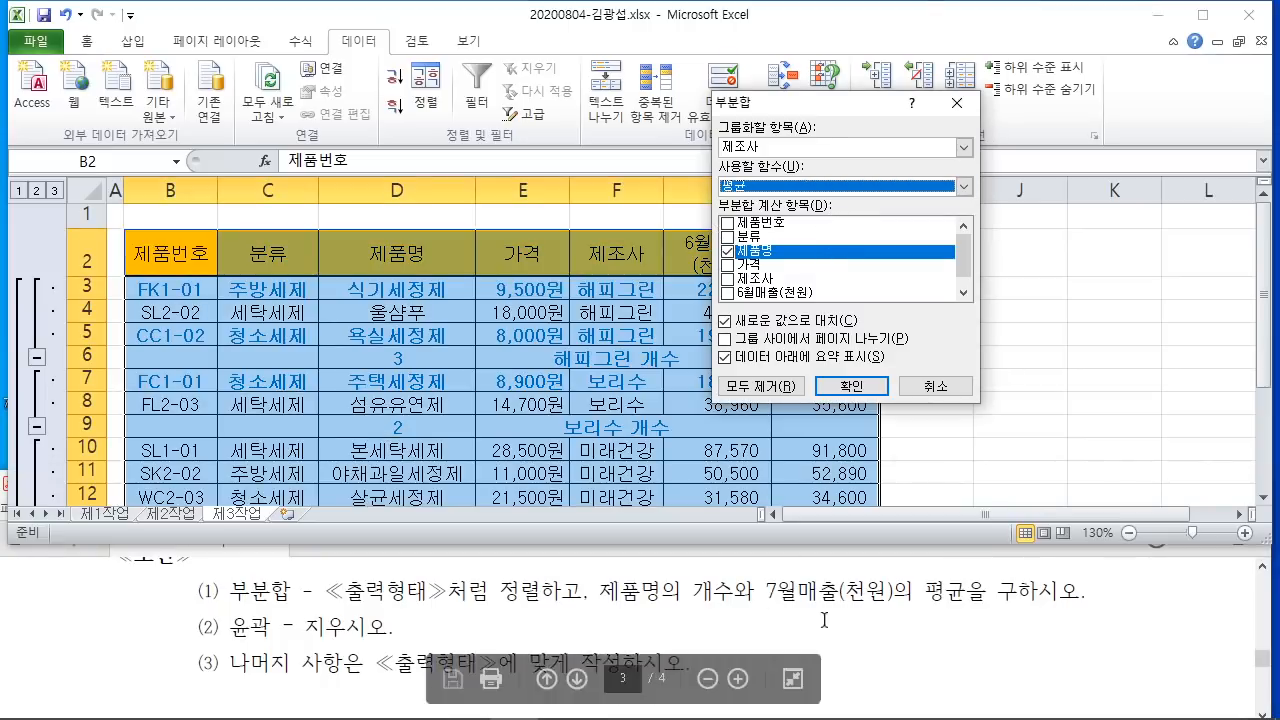
{"action": "left_click", "coordinate": [729, 251]}
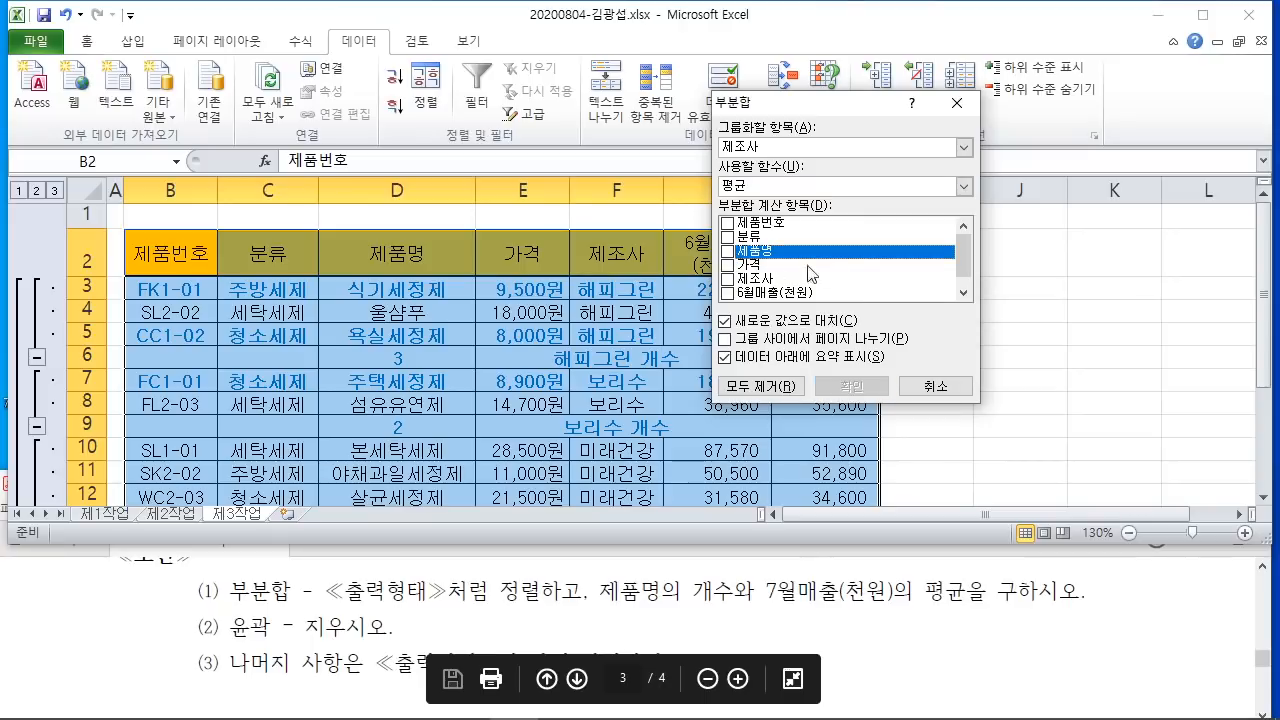
{"action": "left_click_drag", "start_coordinate": [964, 262], "coordinate": [965, 284]}
{"action": "left_click", "coordinate": [734, 292]}
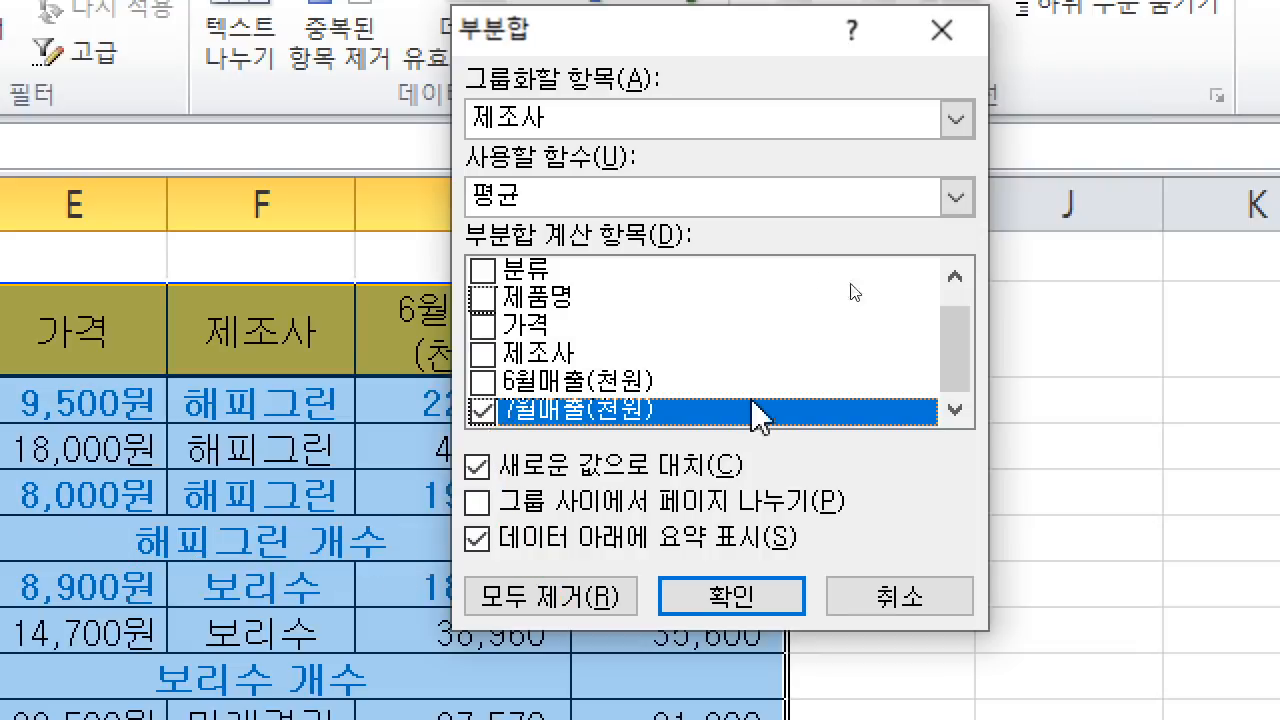
{"action": "left_click", "coordinate": [479, 467]}
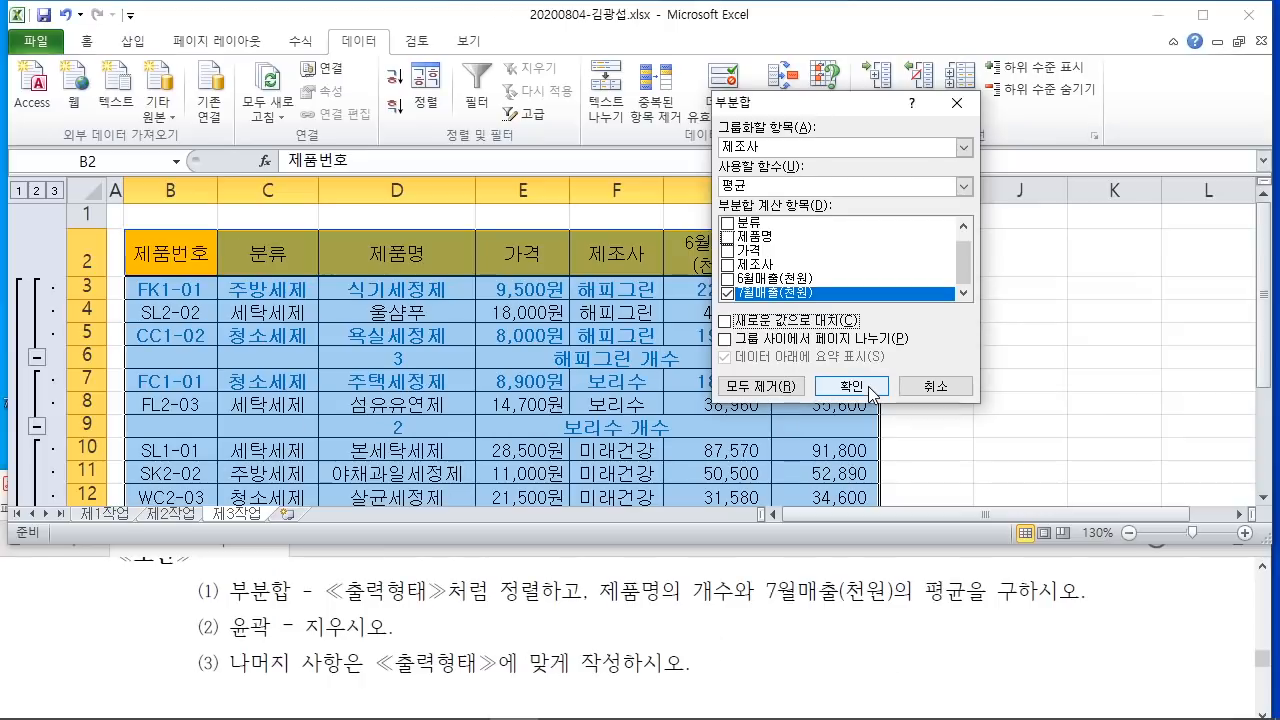
{"action": "left_click", "coordinate": [866, 390]}
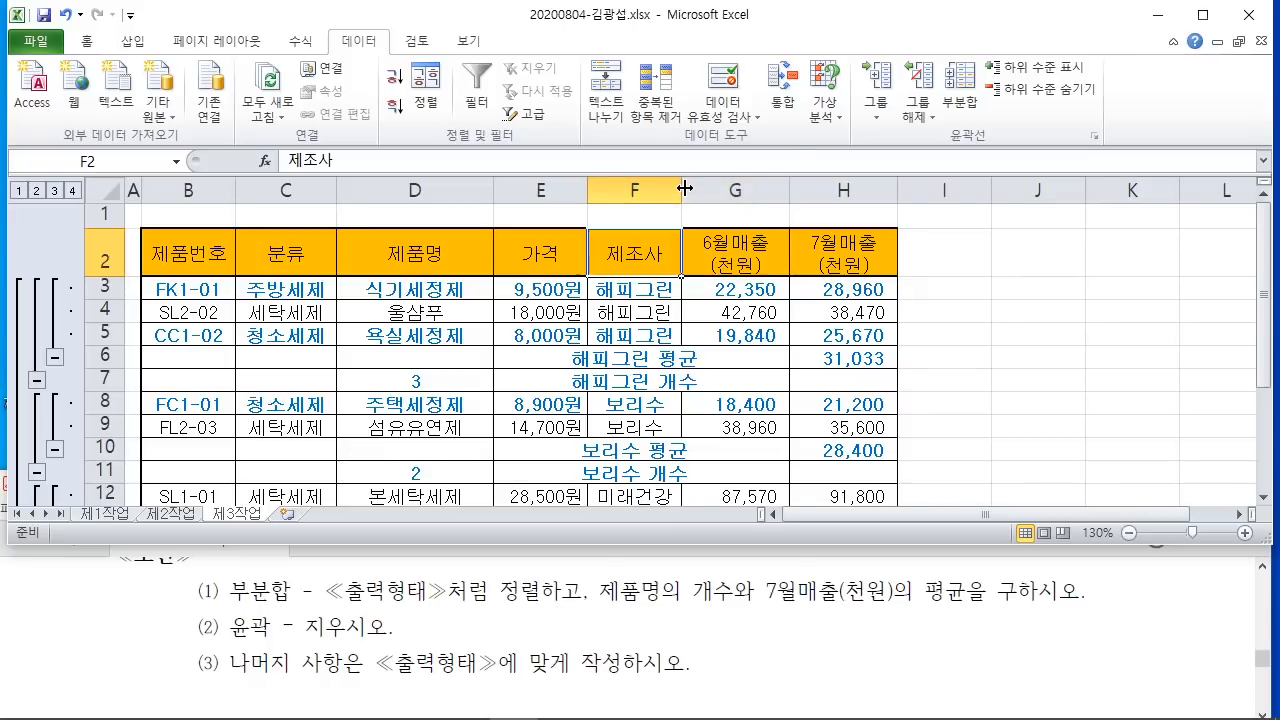
Step: Autofit column F to its text width
{"action": "double_click", "coordinate": [683, 187]}
{"action": "left_click", "coordinate": [1170, 378]}
{"action": "scroll", "coordinate": [1072, 372], "scroll_direction": "down", "scroll_amount": 4}
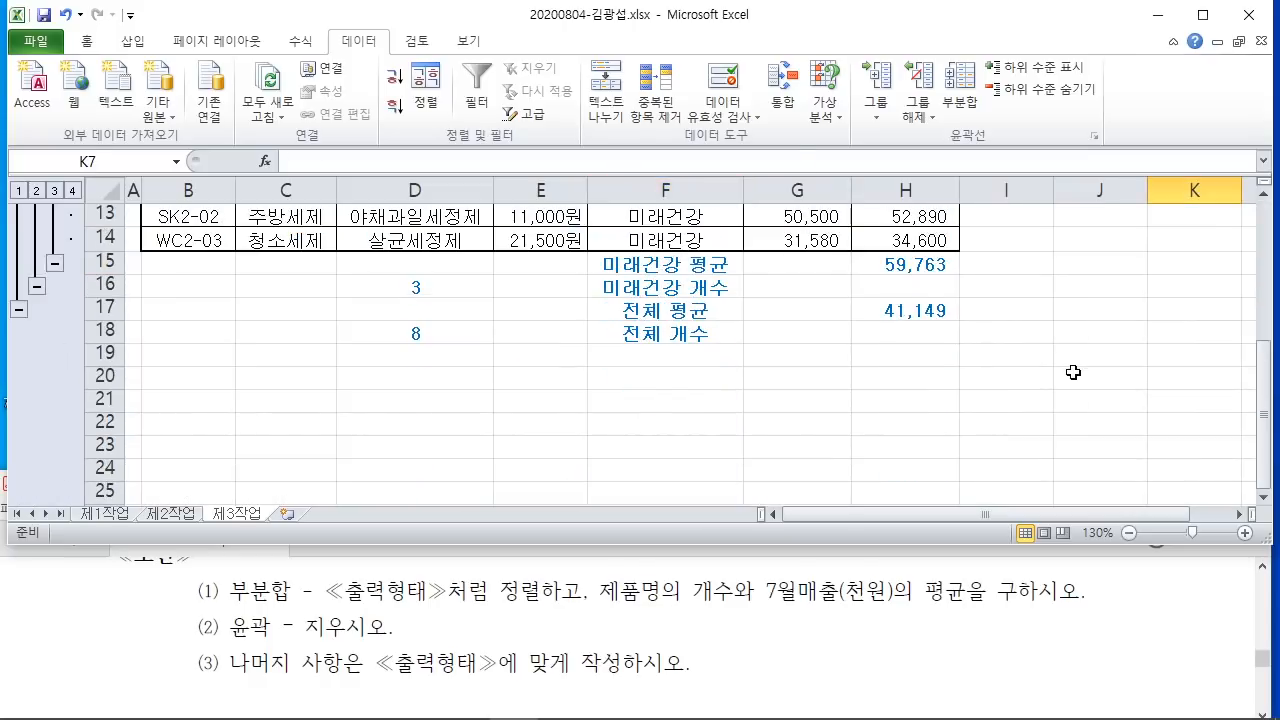
{"action": "scroll", "coordinate": [1071, 371], "scroll_direction": "up", "scroll_amount": 4}
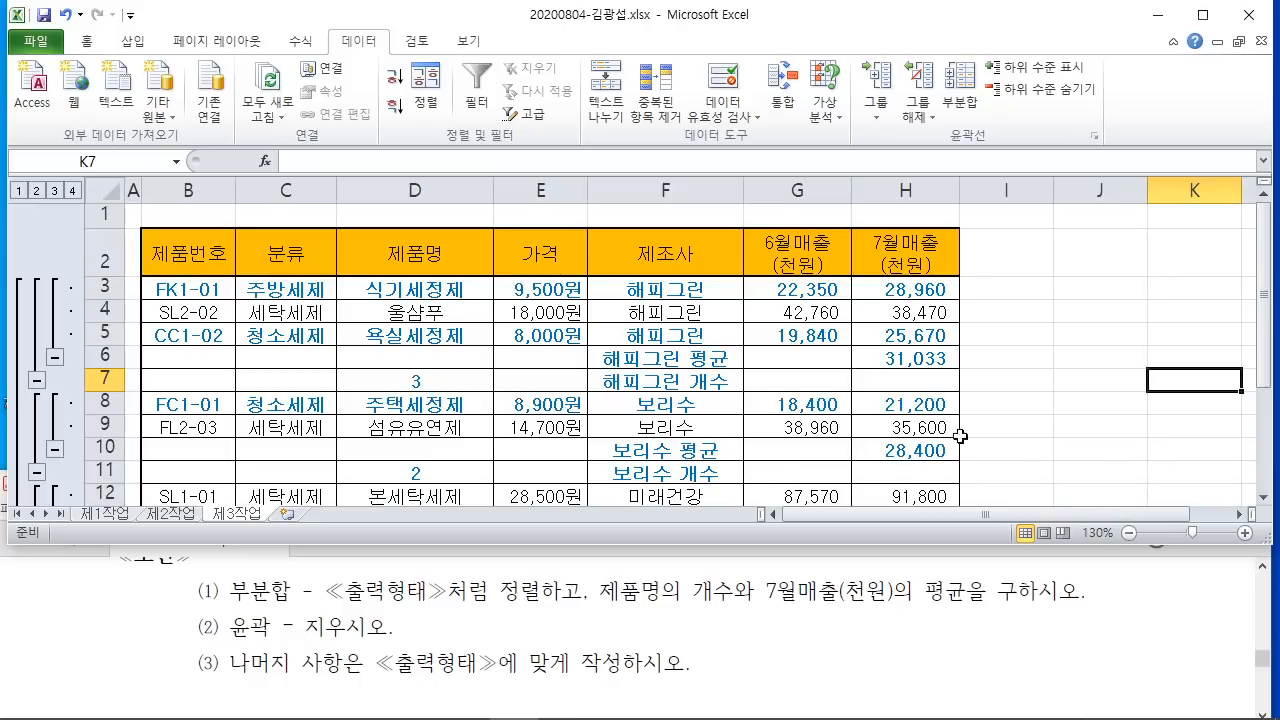
Step: Annotate the PDF instruction about removing the subtotal outline
{"action": "left_click", "coordinate": [868, 585]}
{"action": "scroll", "coordinate": [866, 589], "scroll_direction": "up", "scroll_amount": 1}
{"action": "scroll", "coordinate": [546, 605], "scroll_direction": "down", "scroll_amount": 1}
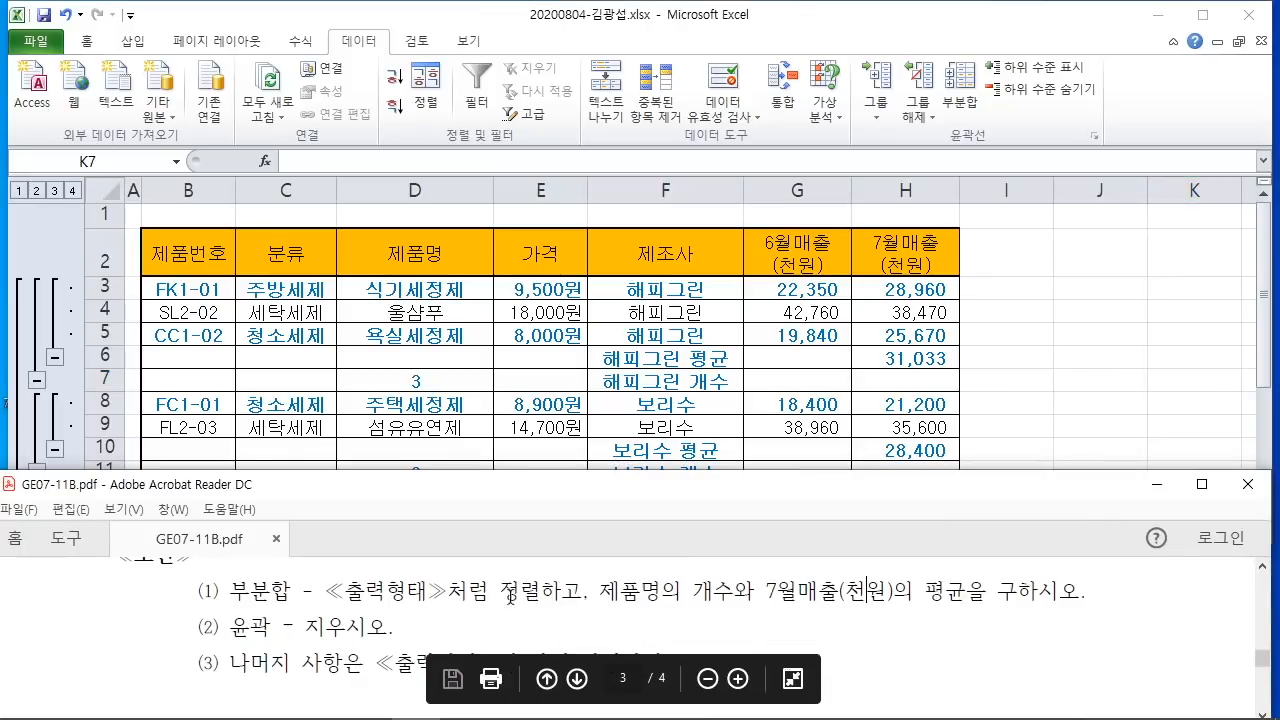
{"action": "left_click_drag", "start_coordinate": [228, 627], "coordinate": [416, 664]}
{"action": "left_click", "coordinate": [416, 664]}
{"action": "left_click_drag", "start_coordinate": [20, 193], "coordinate": [80, 512]}
{"action": "mouse_move", "coordinate": [95, 195]}
{"action": "left_mouse_down"}
{"action": "mouse_move", "coordinate": [52, 260]}
{"action": "mouse_move", "coordinate": [206, 74]}
{"action": "left_mouse_up"}
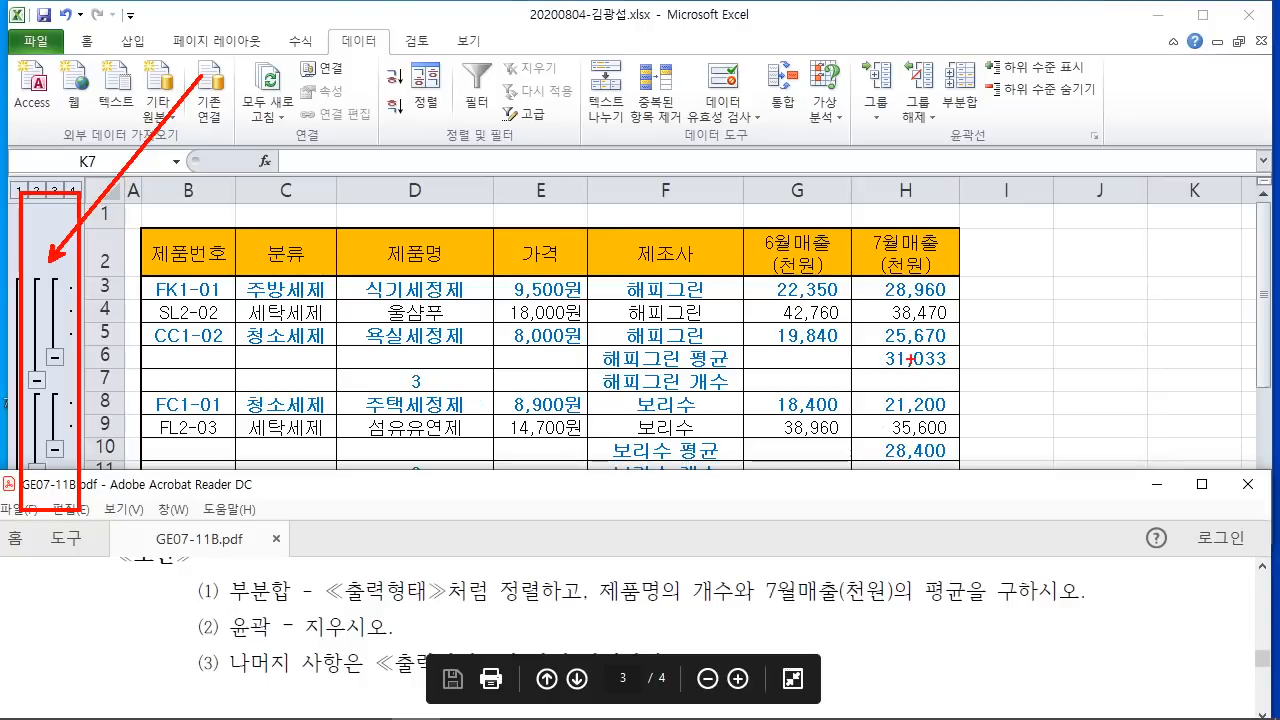
{"action": "mouse_move", "coordinate": [894, 38]}
{"action": "left_mouse_down"}
{"action": "mouse_move", "coordinate": [948, 145]}
{"action": "mouse_move", "coordinate": [940, 226]}
{"action": "mouse_move", "coordinate": [955, 350]}
{"action": "left_mouse_up"}
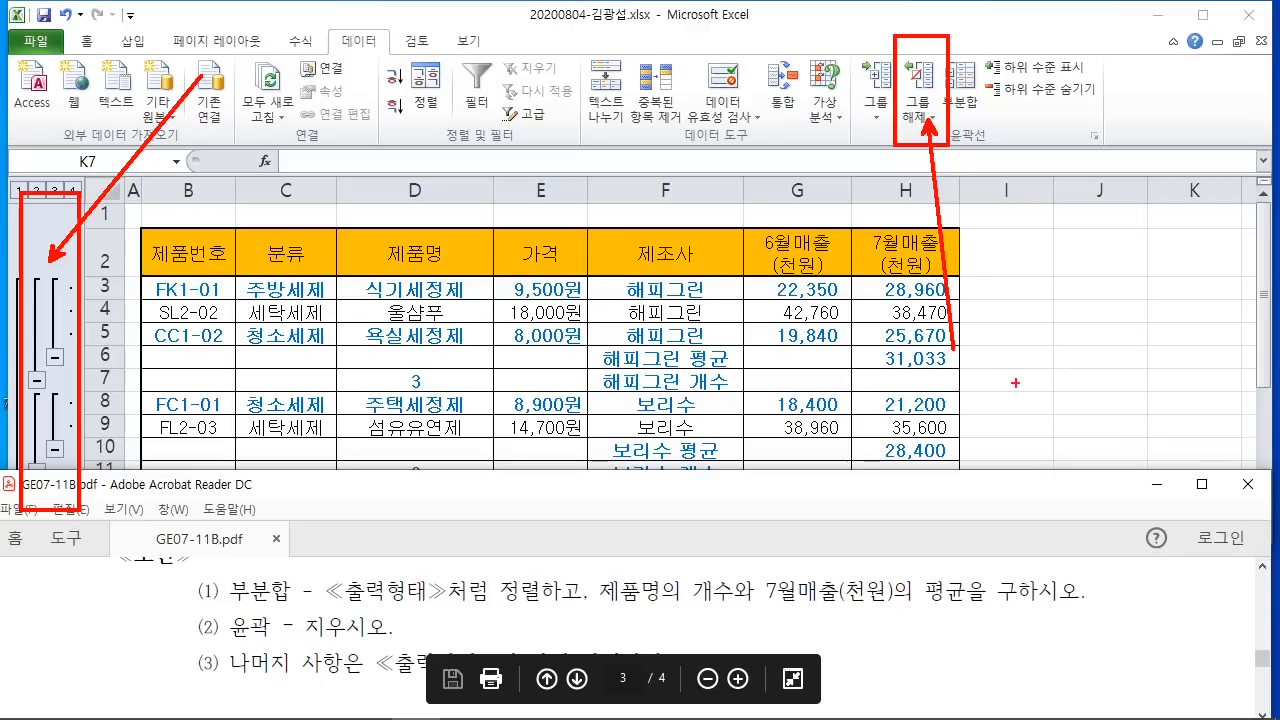
{"action": "key", "text": "Escape"}
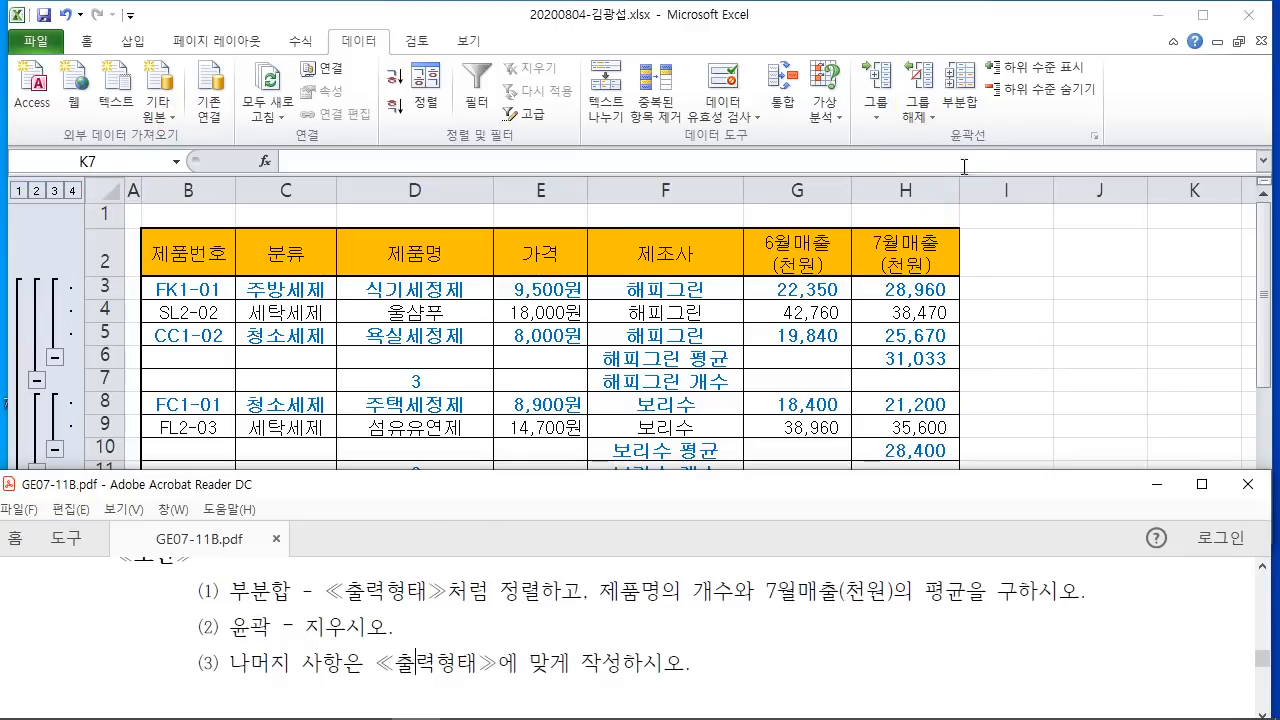
Step: Clear the outline with 그룹 해제 > 윤곽 지우기, maximize Excel, and return to the PDF
{"action": "left_click", "coordinate": [917, 110]}
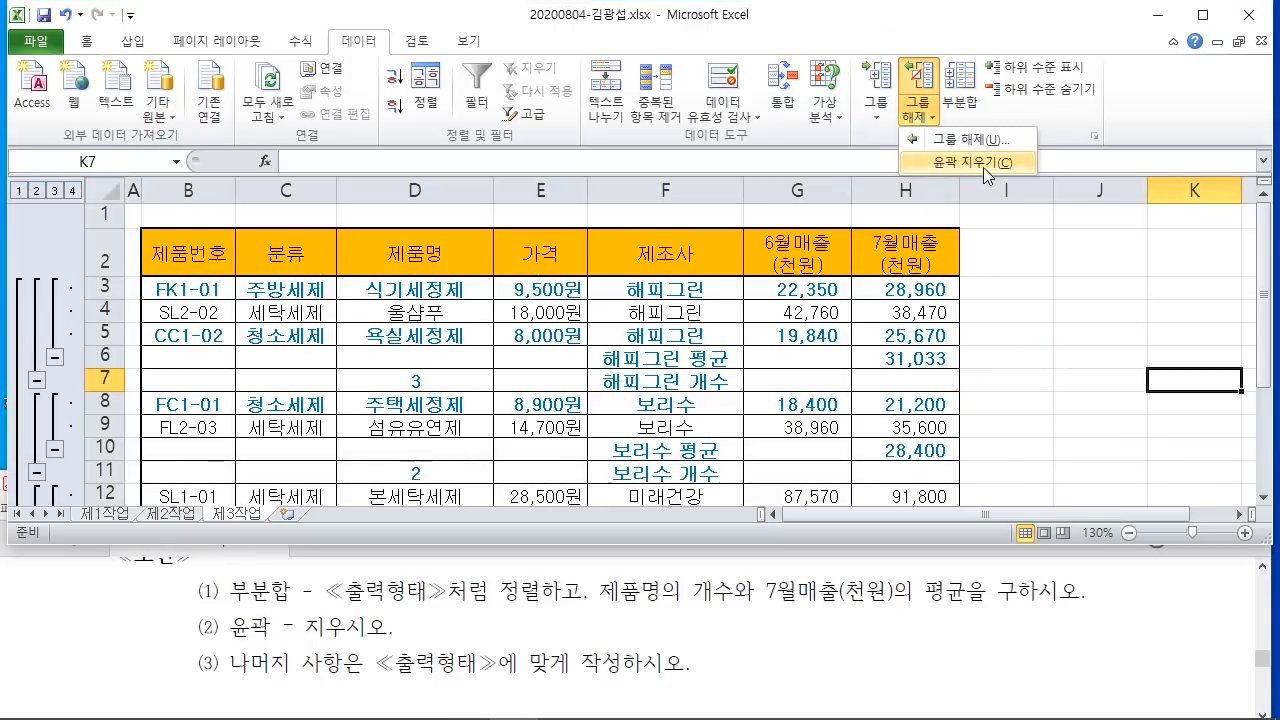
{"action": "left_click", "coordinate": [968, 162]}
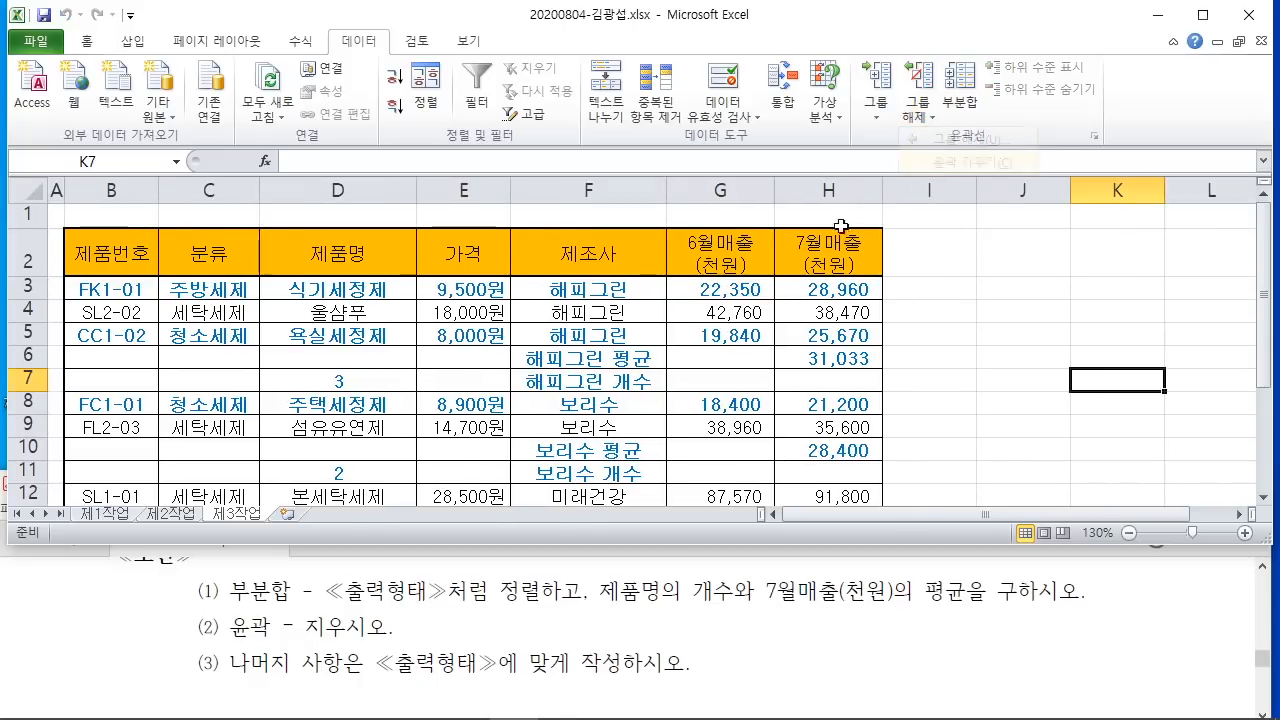
{"action": "left_click", "coordinate": [1203, 14]}
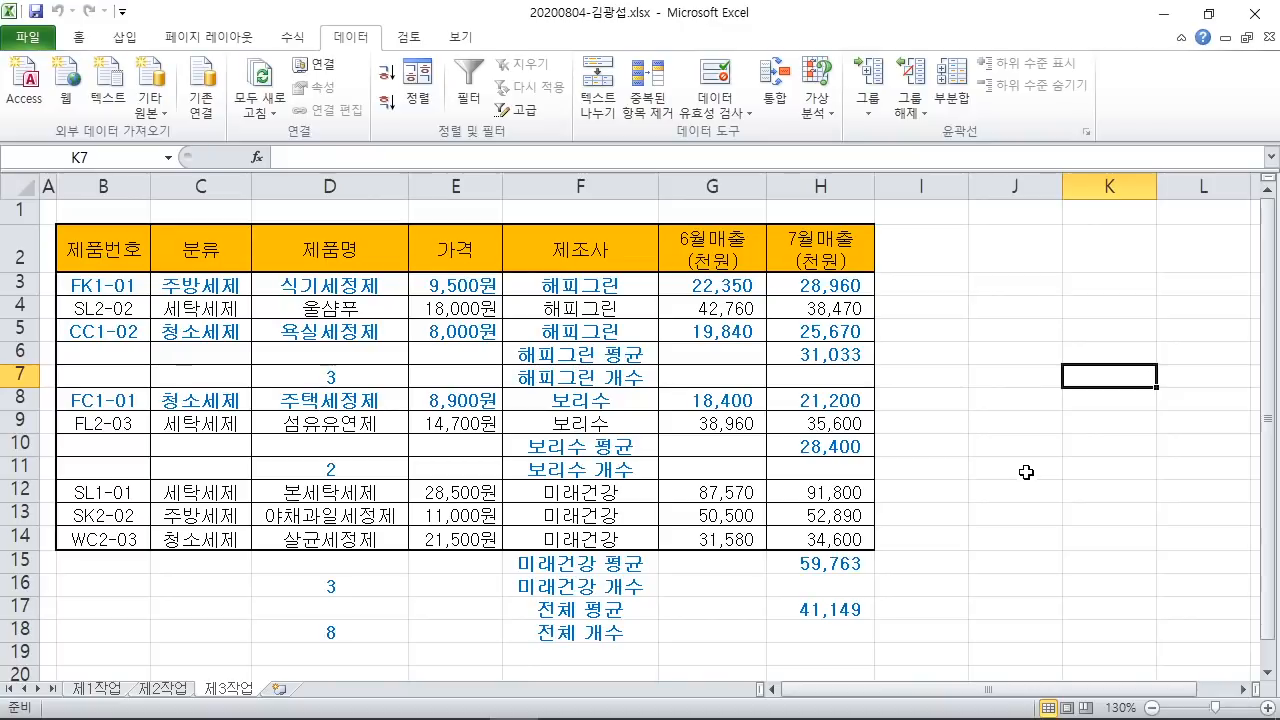
{"action": "scroll", "coordinate": [705, 412], "scroll_direction": "down", "scroll_amount": 1}
{"action": "scroll", "coordinate": [700, 435], "scroll_direction": "up", "scroll_amount": 1}
{"action": "mouse_move", "coordinate": [514, 717]}
{"action": "left_click", "coordinate": [418, 706]}
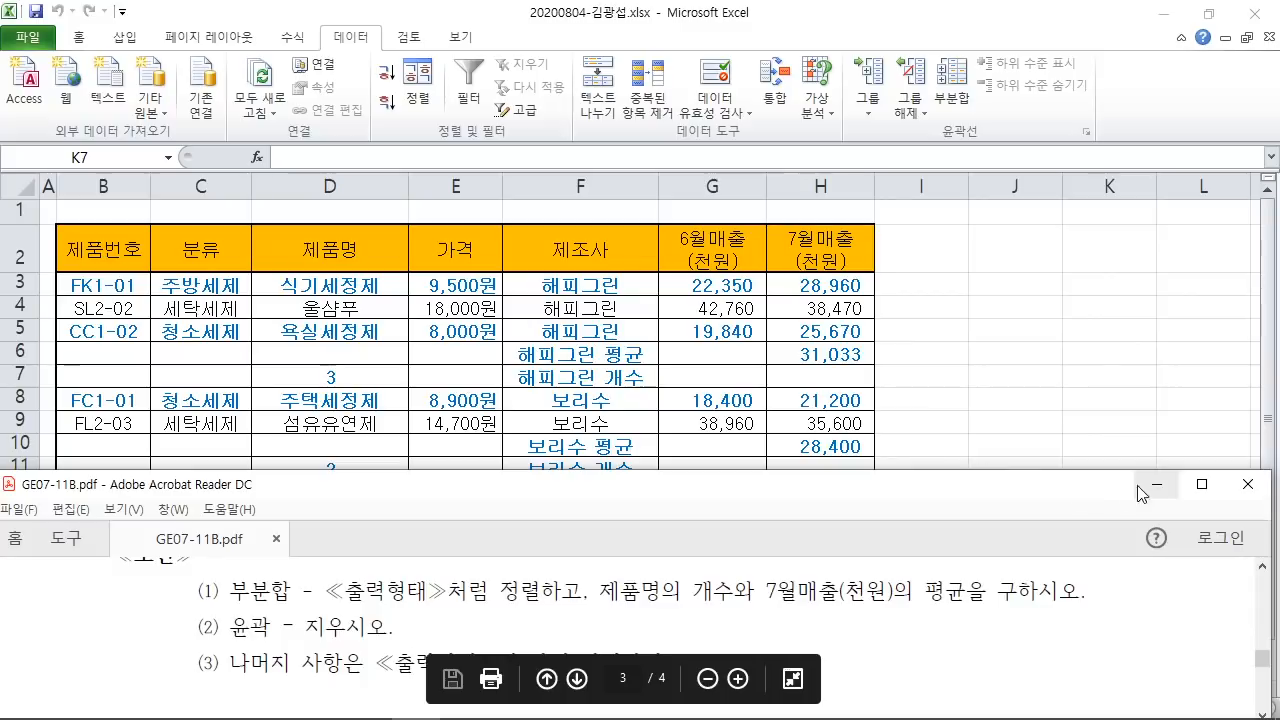
Step: Read through the 제4작업 conditions and sample combo chart in the maximized PDF
{"action": "left_click", "coordinate": [1202, 484]}
{"action": "scroll", "coordinate": [613, 417], "scroll_direction": "down", "scroll_amount": 10}
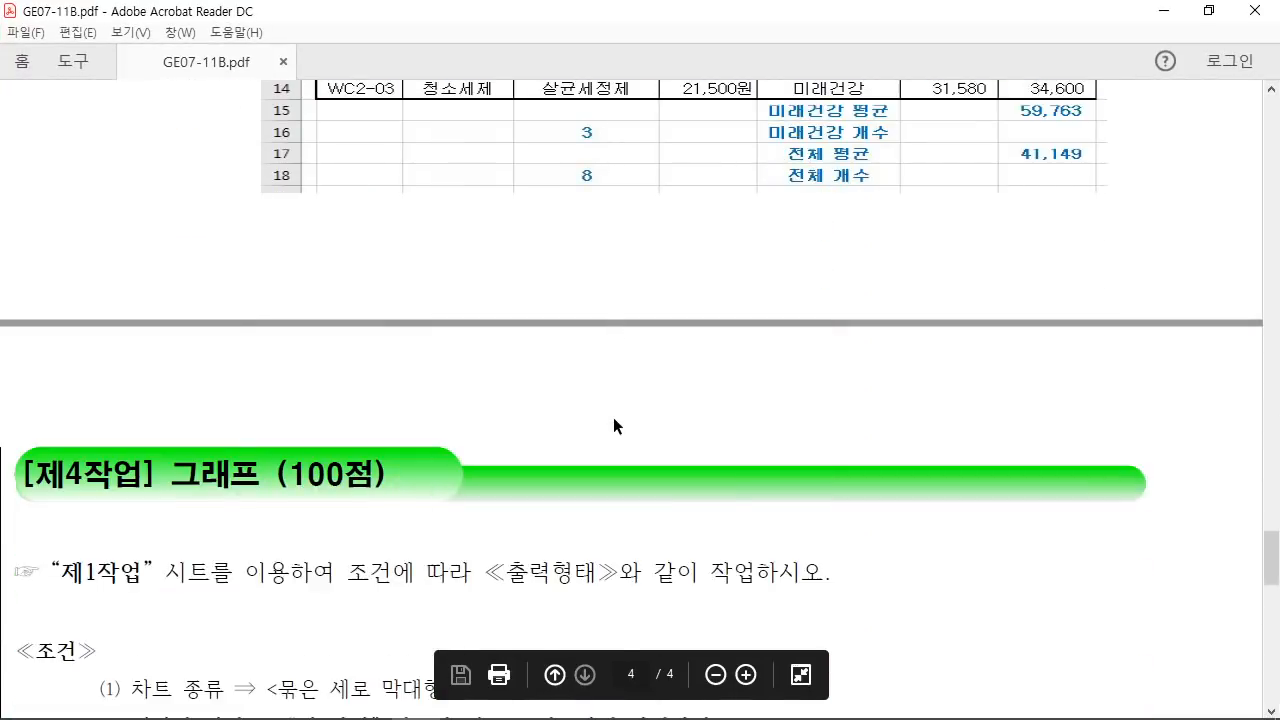
{"action": "scroll", "coordinate": [613, 418], "scroll_direction": "down", "scroll_amount": 8}
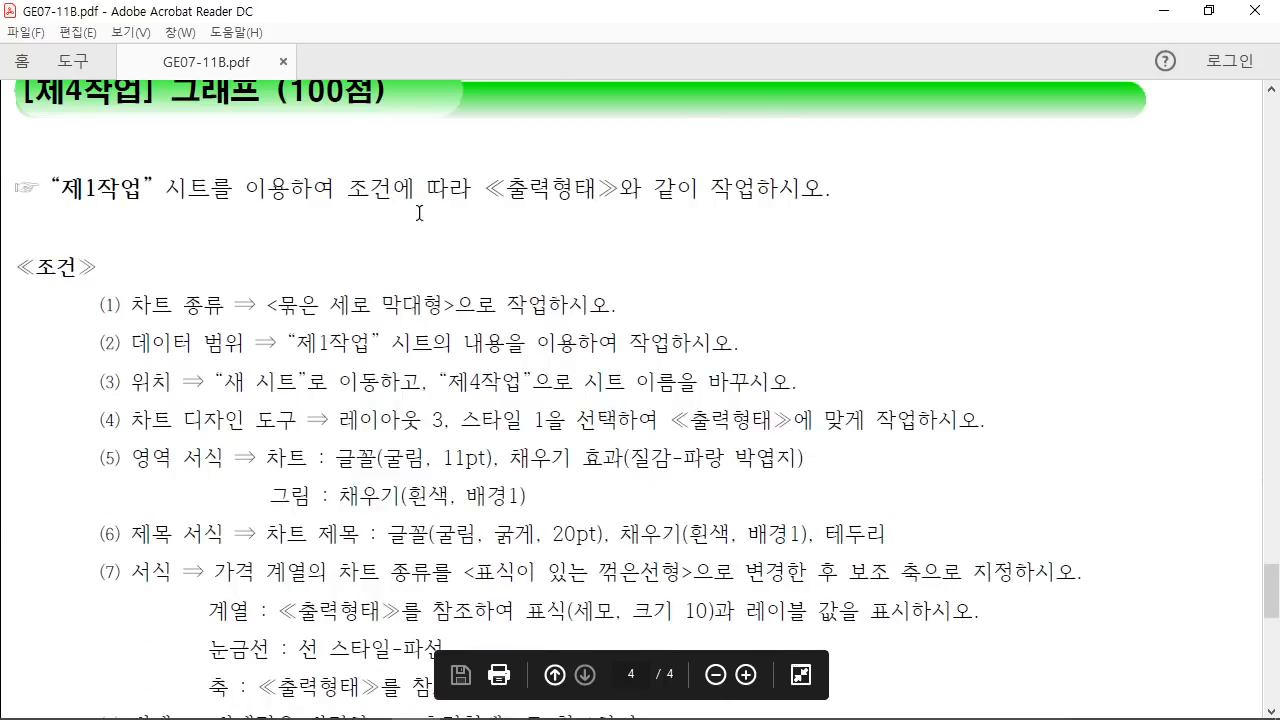
{"action": "scroll", "coordinate": [408, 227], "scroll_direction": "up", "scroll_amount": 1}
{"action": "left_click_drag", "start_coordinate": [35, 234], "coordinate": [648, 240]}
{"action": "left_click", "coordinate": [684, 260]}
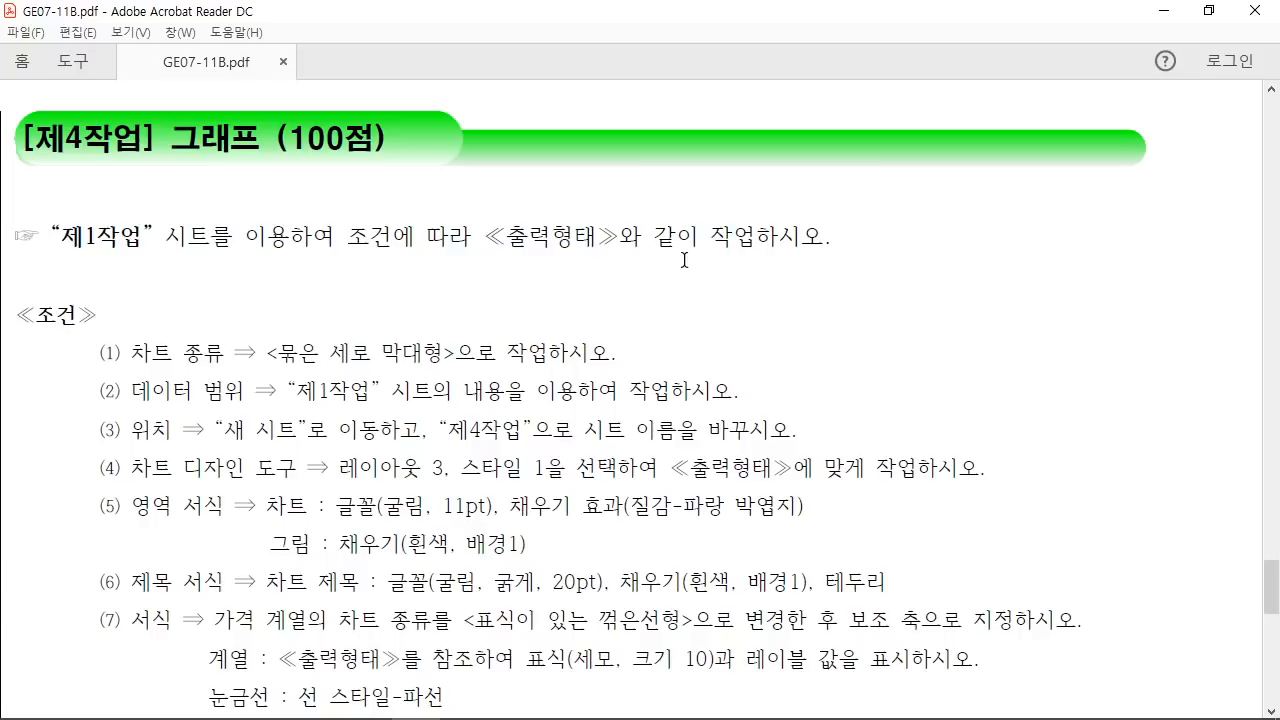
{"action": "scroll", "coordinate": [677, 305], "scroll_direction": "down", "scroll_amount": 2}
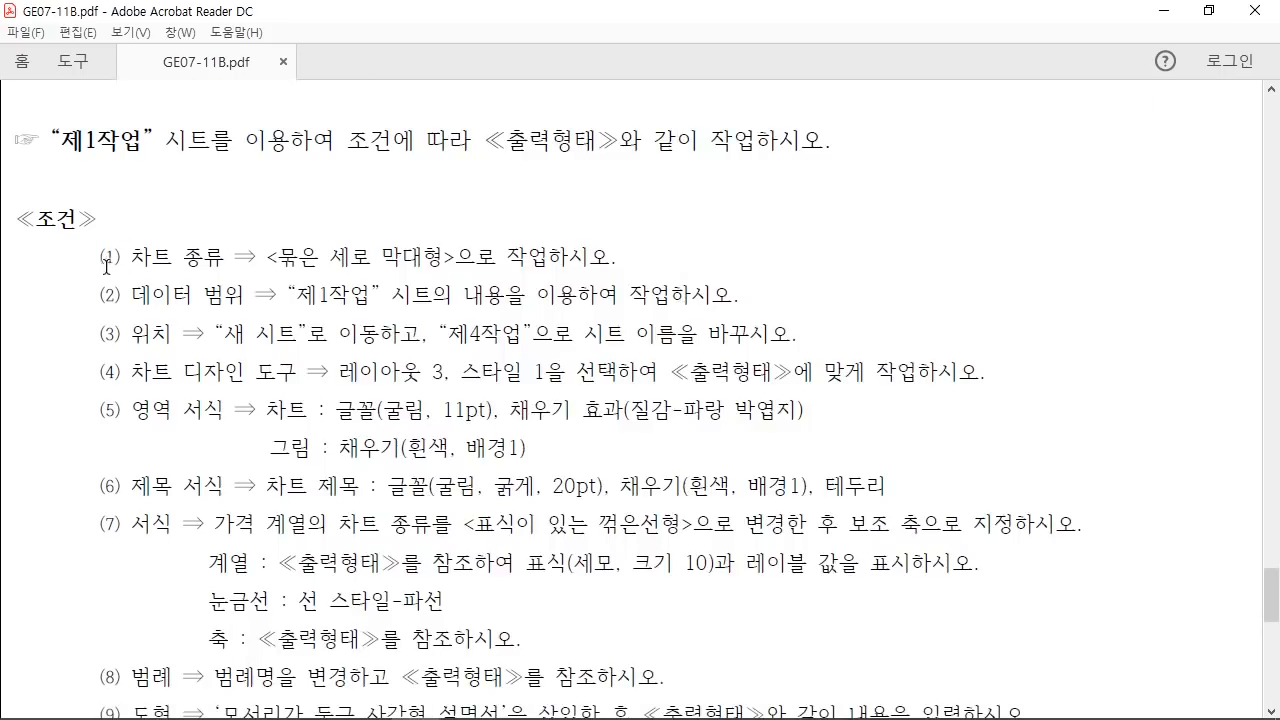
{"action": "left_click_drag", "start_coordinate": [106, 267], "coordinate": [456, 262]}
{"action": "scroll", "coordinate": [663, 317], "scroll_direction": "down", "scroll_amount": 11}
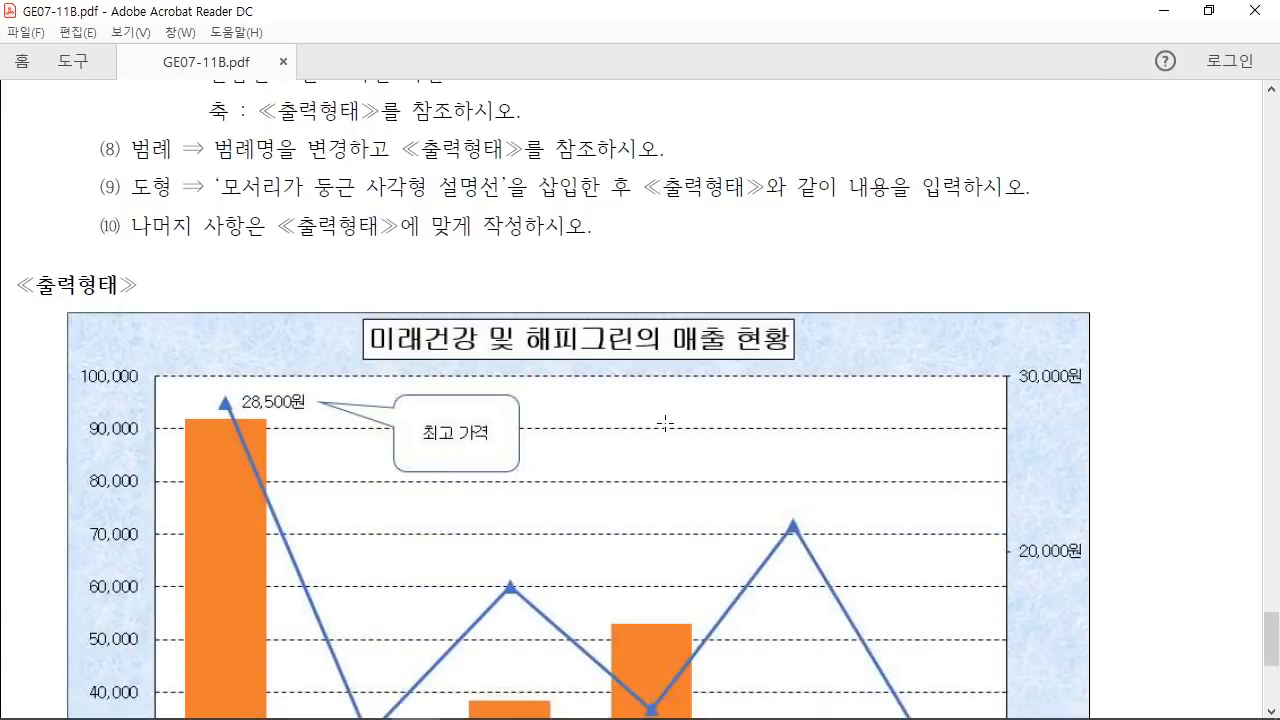
{"action": "scroll", "coordinate": [665, 423], "scroll_direction": "down", "scroll_amount": 6}
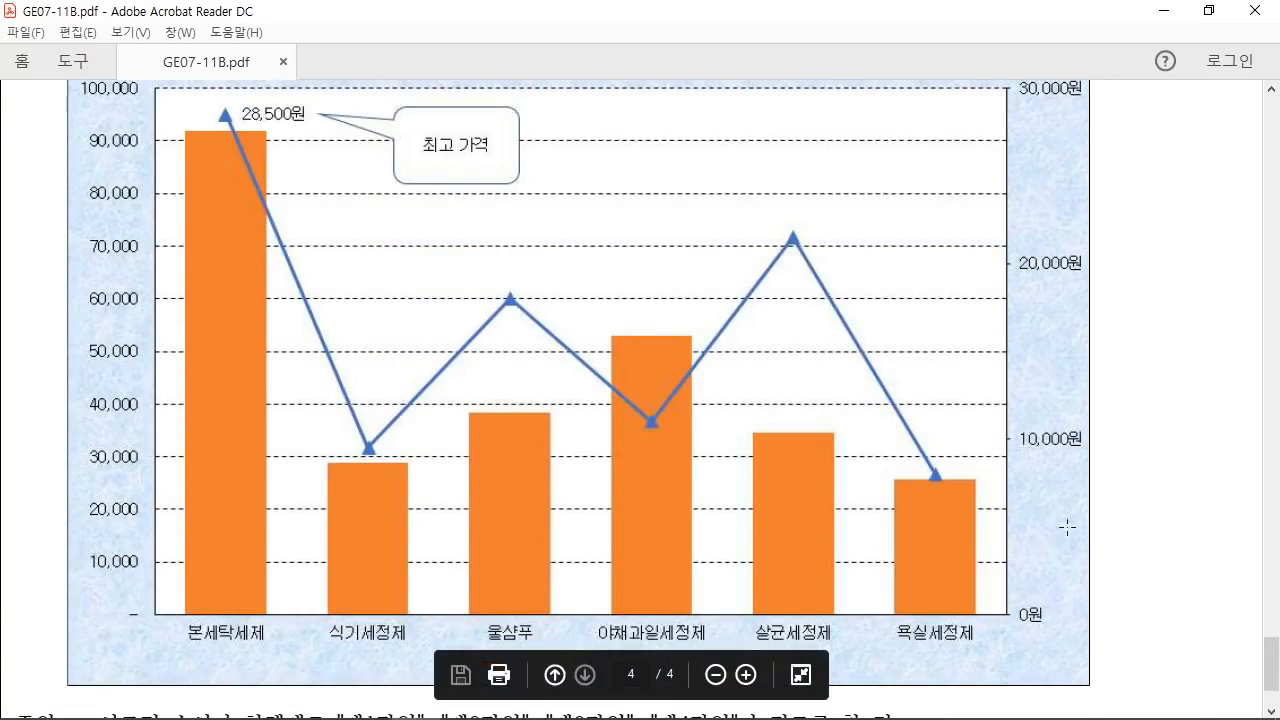
Step: Show Excel's 제1작업 sheet in a restored window with the ribbon collapsed
{"action": "left_click", "coordinate": [524, 707]}
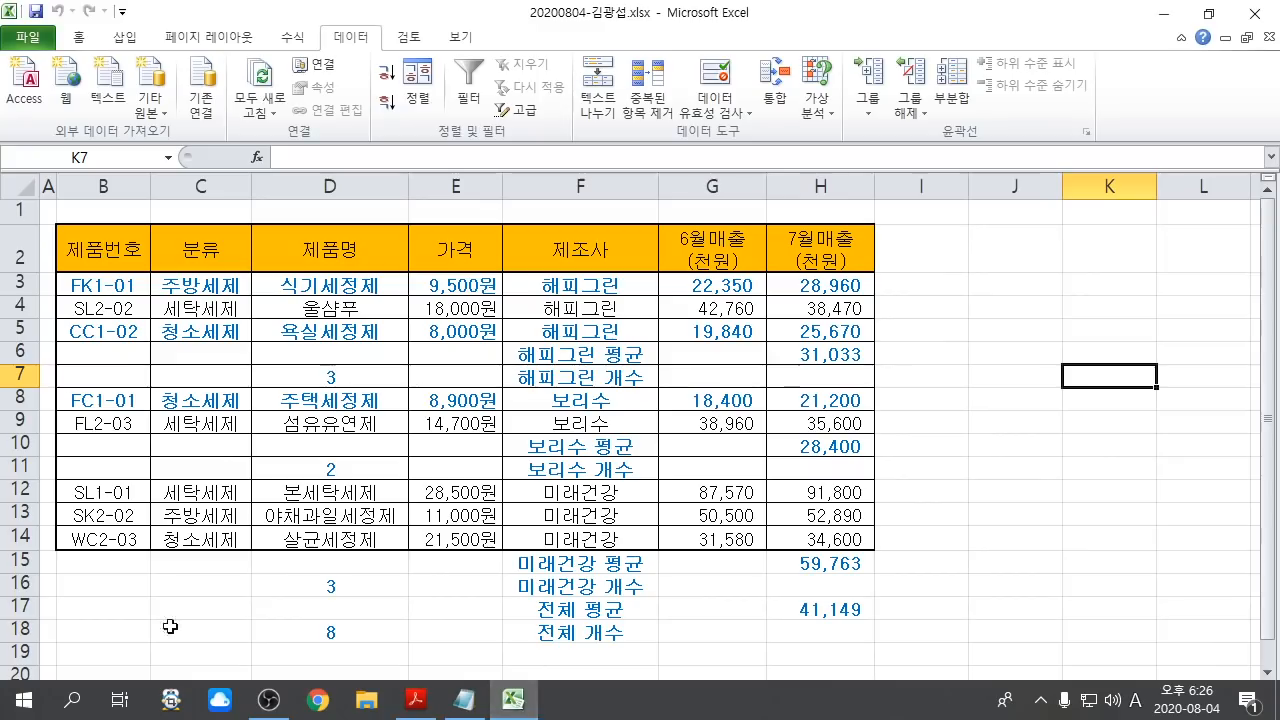
{"action": "left_click", "coordinate": [90, 689]}
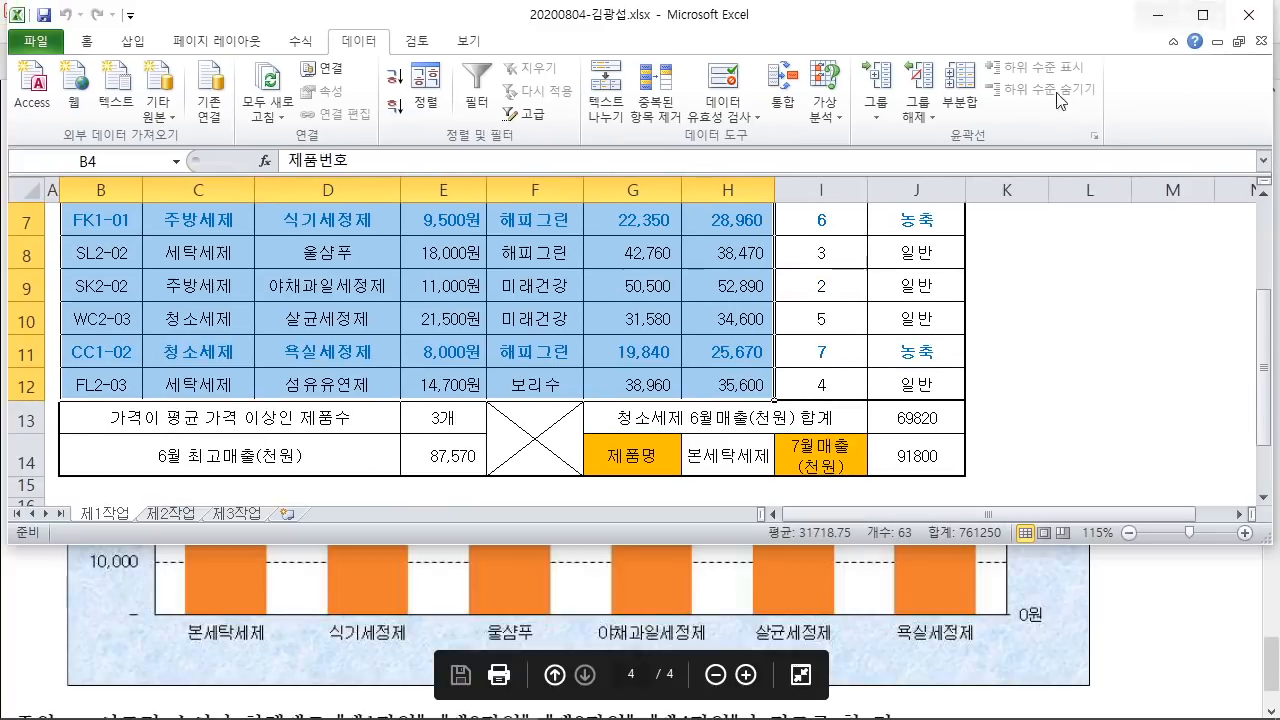
{"action": "left_click", "coordinate": [1208, 14]}
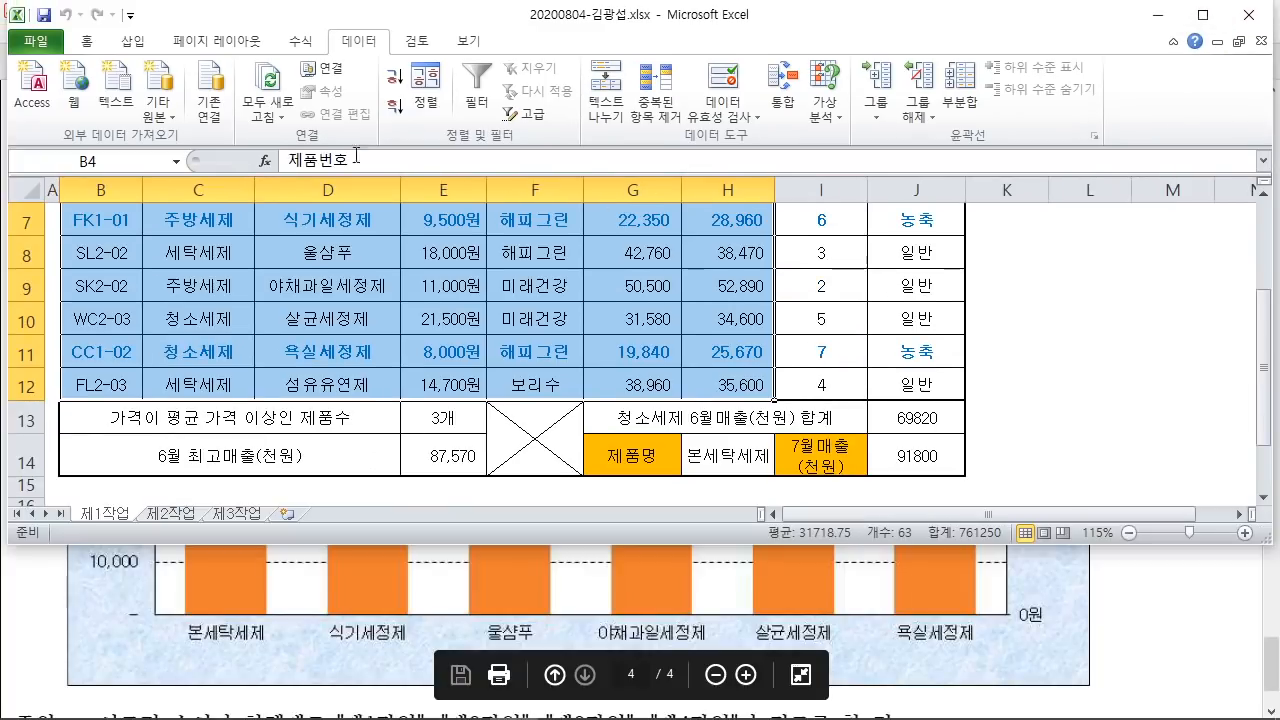
{"action": "left_click", "coordinate": [87, 41]}
{"action": "double_click", "coordinate": [87, 41]}
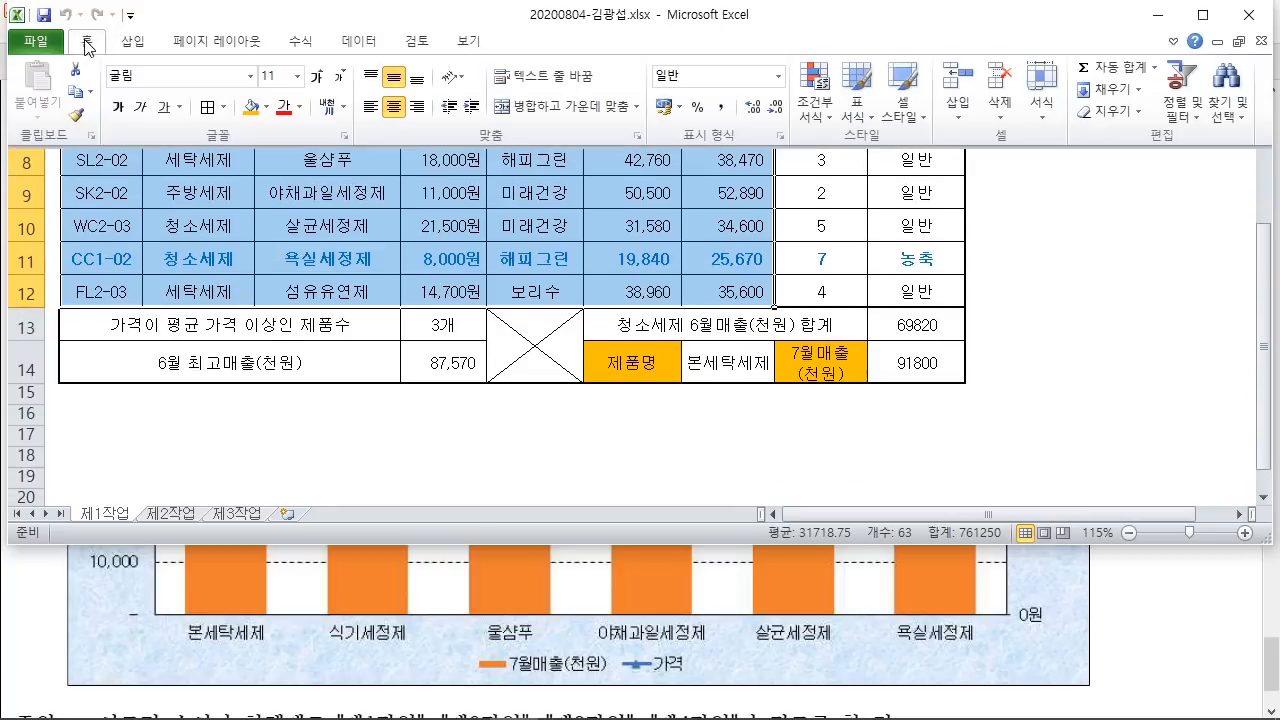
{"action": "left_click", "coordinate": [405, 434]}
{"action": "scroll", "coordinate": [409, 434], "scroll_direction": "up", "scroll_amount": 2}
{"action": "scroll", "coordinate": [420, 420], "scroll_direction": "down", "scroll_amount": 1}
{"action": "left_click", "coordinate": [1063, 350]}
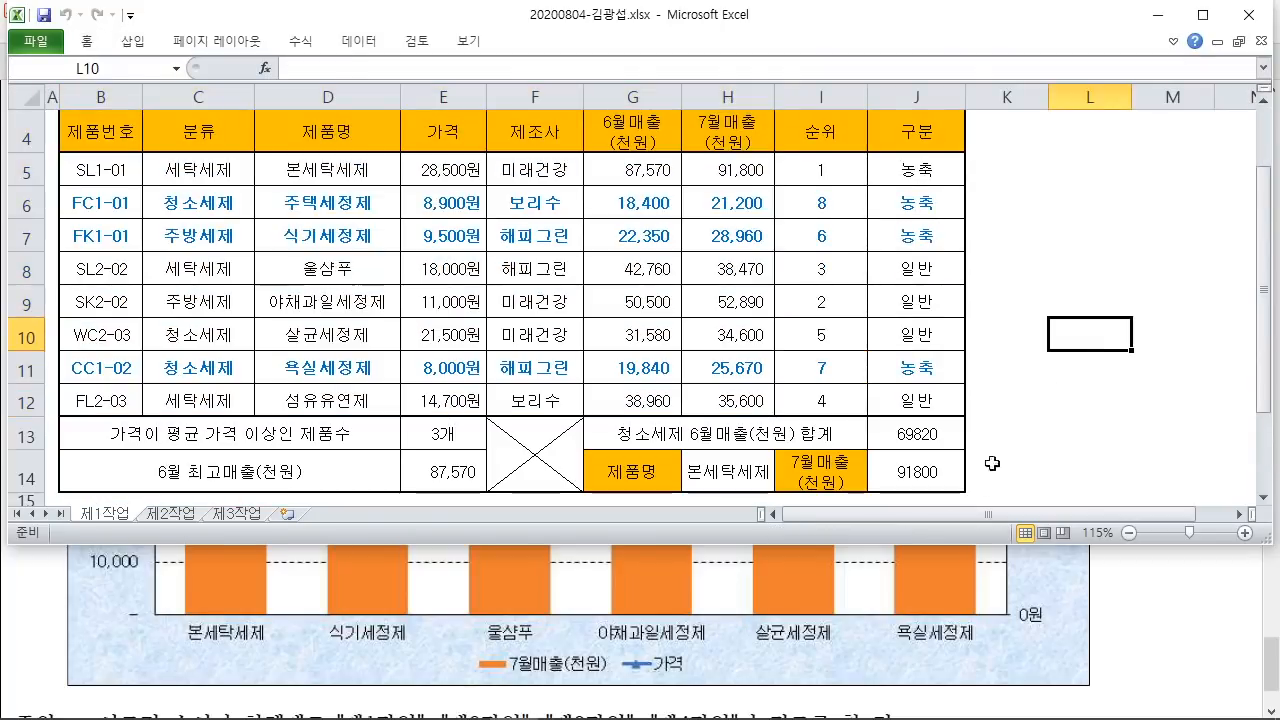
{"action": "left_click", "coordinate": [1169, 611]}
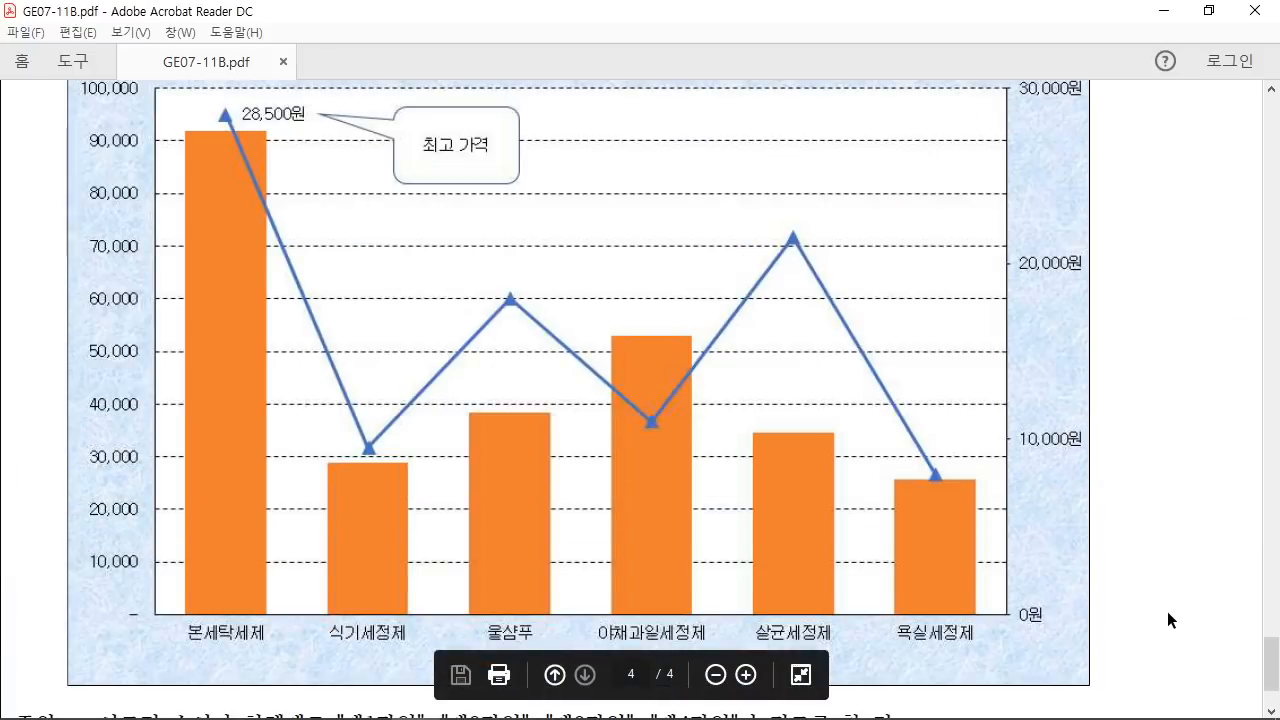
{"action": "scroll", "coordinate": [1167, 611], "scroll_direction": "up", "scroll_amount": 1}
{"action": "left_click_drag", "start_coordinate": [1268, 661], "coordinate": [1268, 668]}
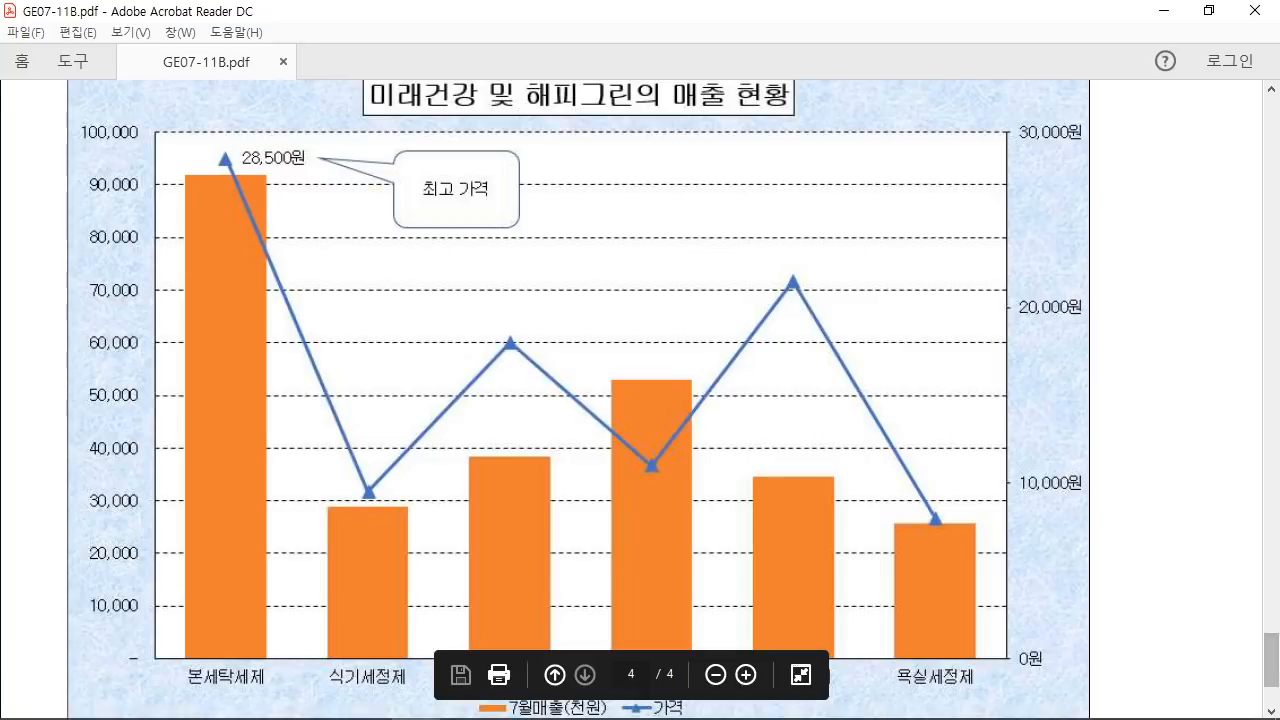
{"action": "left_click", "coordinate": [513, 711]}
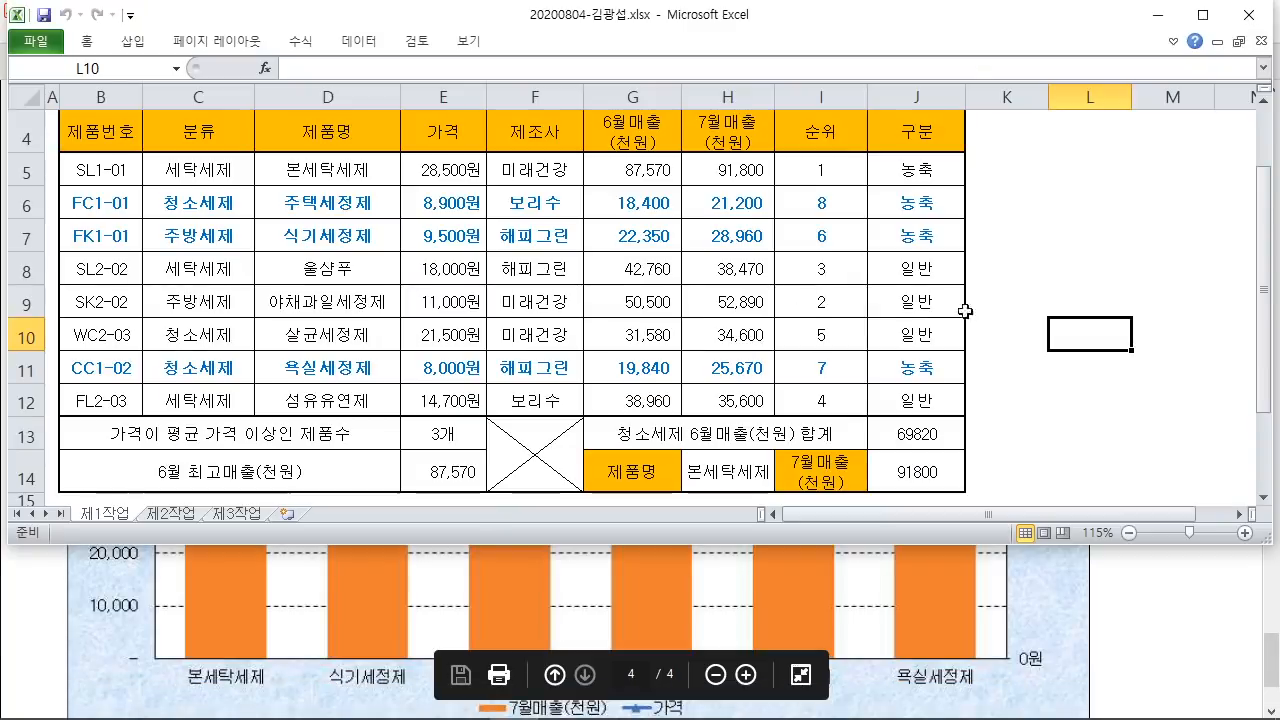
{"action": "left_click", "coordinate": [1090, 280]}
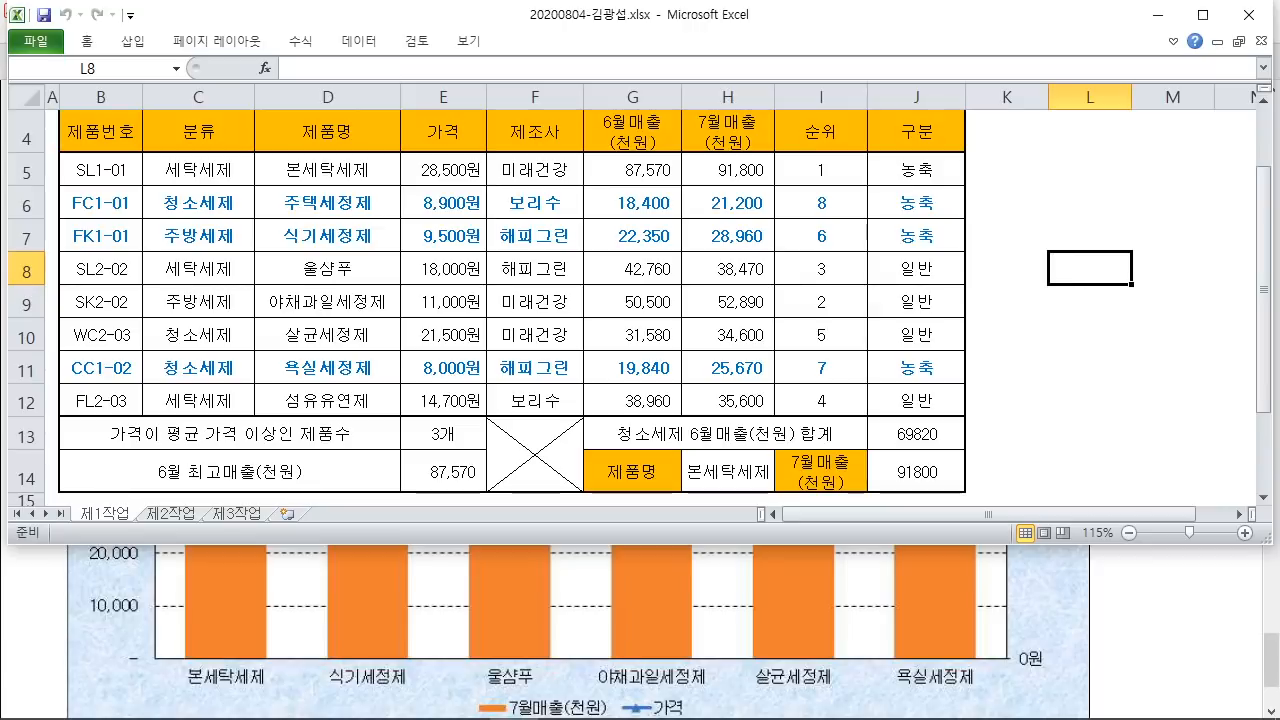
Step: Mark the six chart products, 본세탁세제 to 욕실세정제, skipping 주택세정제
{"action": "left_click_drag", "start_coordinate": [163, 642], "coordinate": [283, 697]}
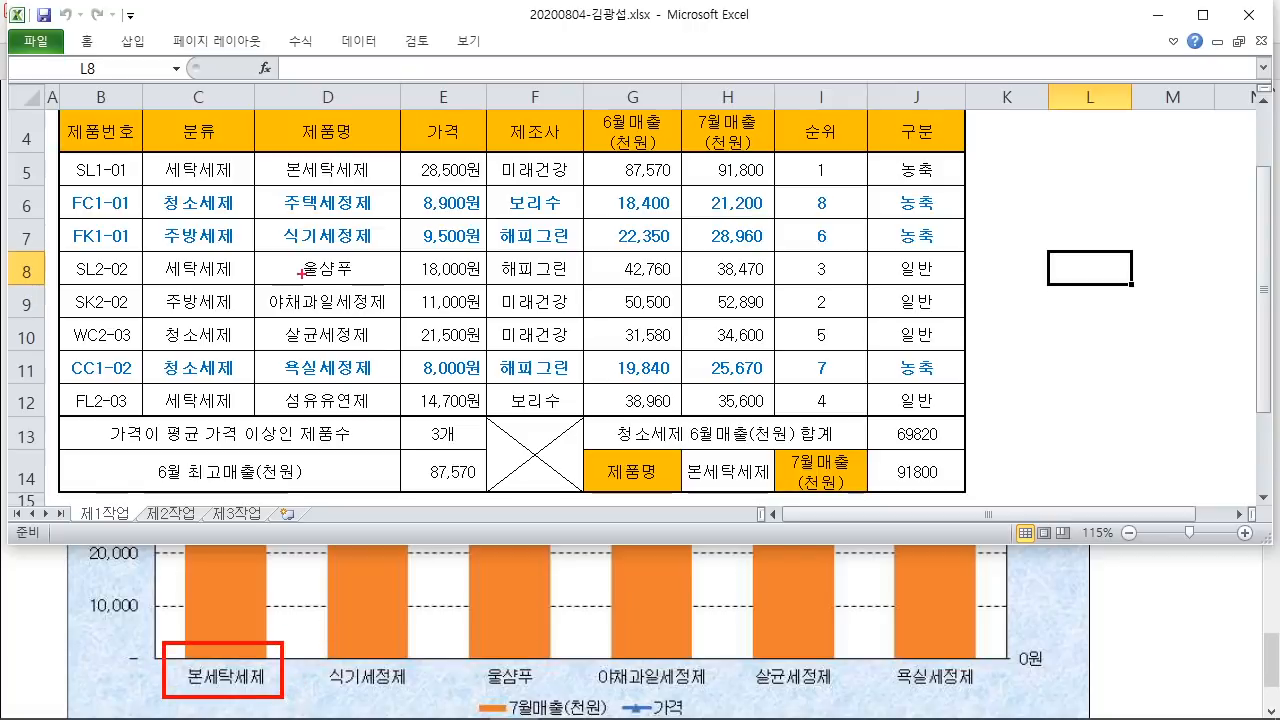
{"action": "left_click_drag", "start_coordinate": [259, 157], "coordinate": [403, 186]}
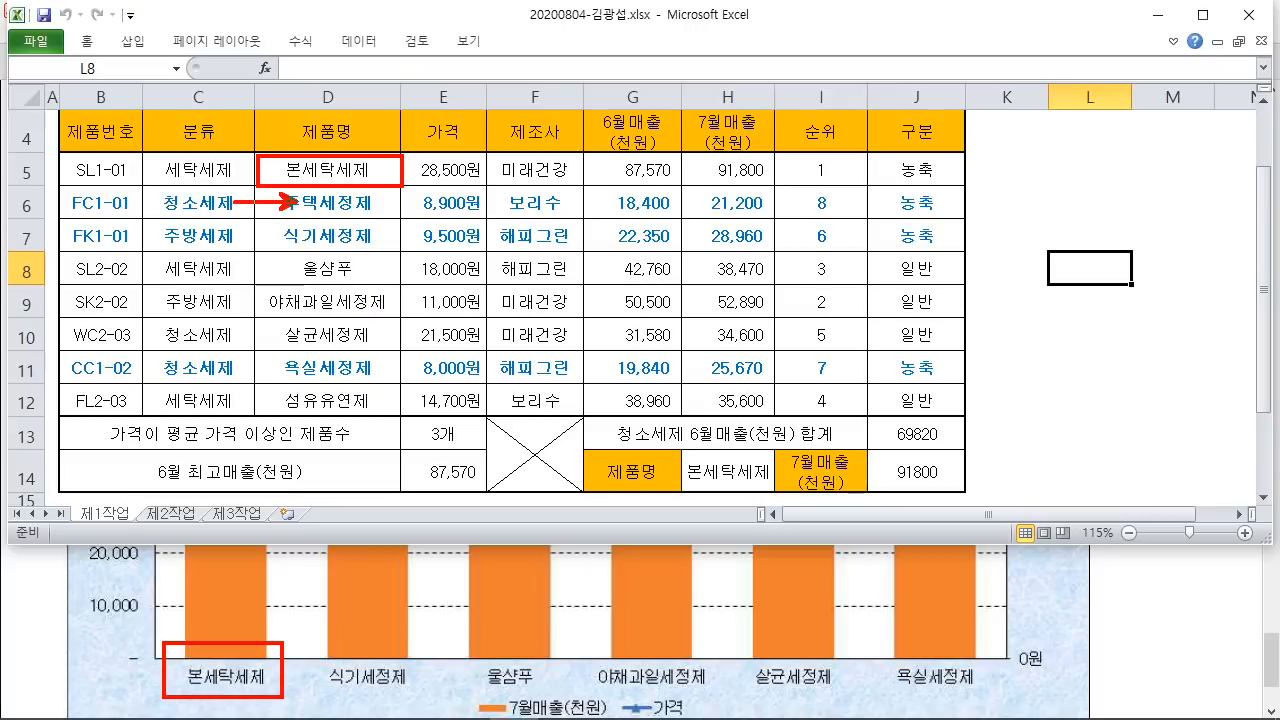
{"action": "mouse_move", "coordinate": [134, 201]}
{"action": "left_mouse_down"}
{"action": "mouse_move", "coordinate": [290, 201]}
{"action": "mouse_move", "coordinate": [405, 252]}
{"action": "left_mouse_up"}
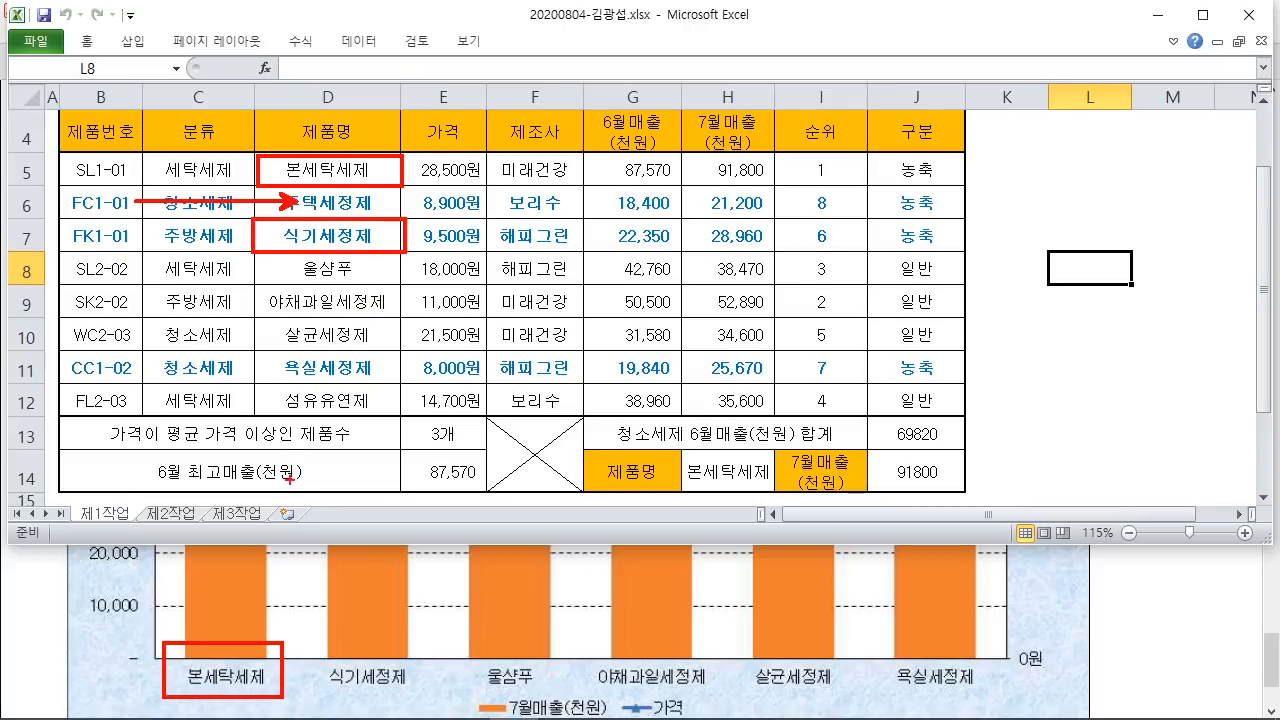
{"action": "left_click_drag", "start_coordinate": [260, 245], "coordinate": [405, 287]}
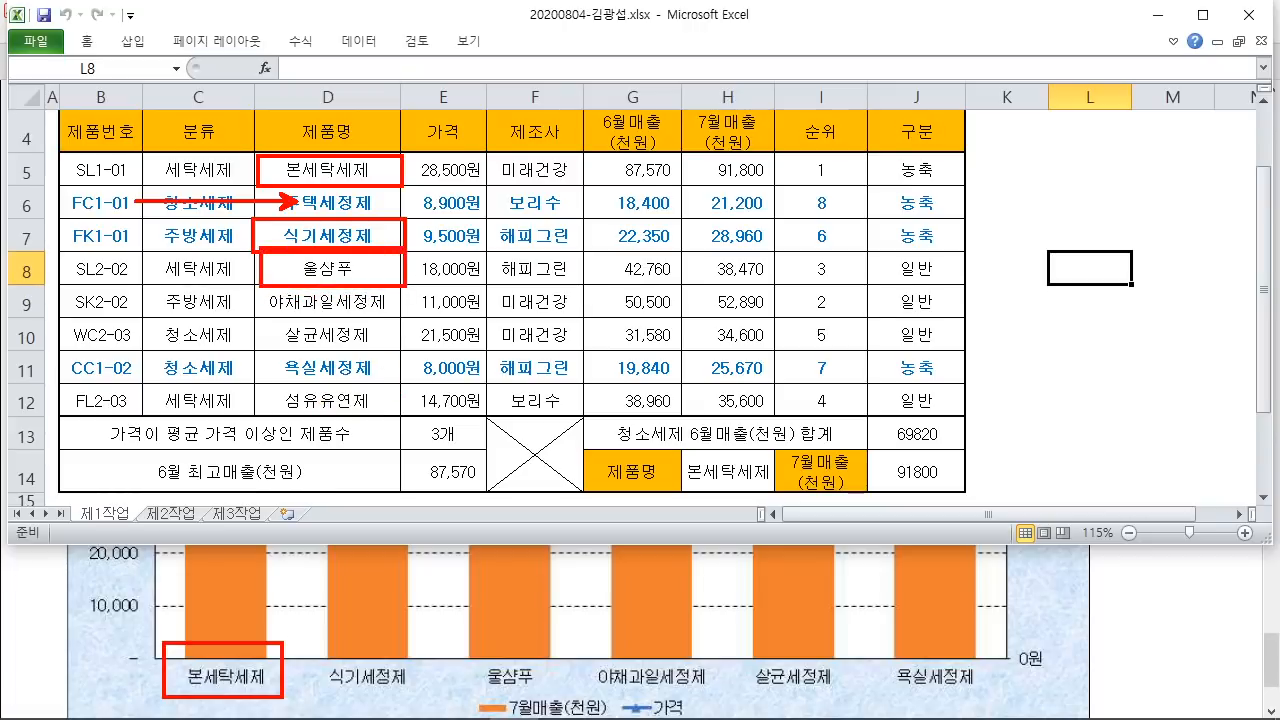
{"action": "left_click_drag", "start_coordinate": [257, 279], "coordinate": [418, 318]}
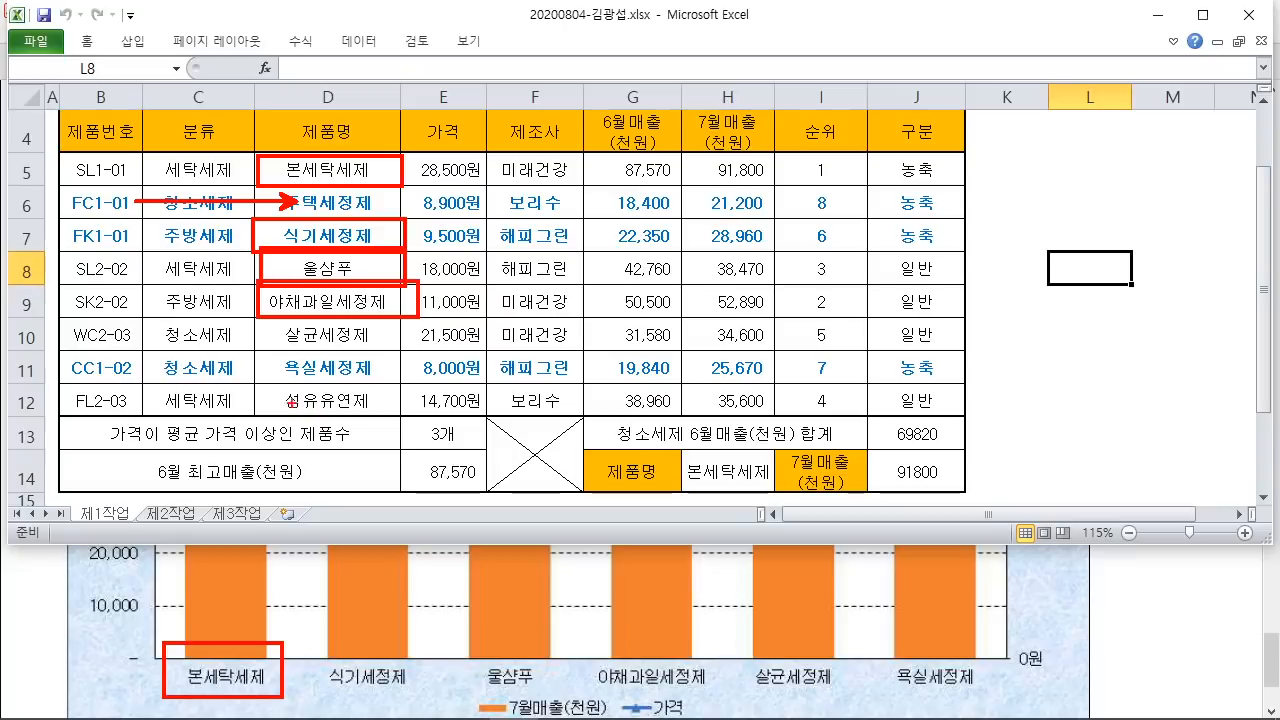
{"action": "left_click_drag", "start_coordinate": [259, 322], "coordinate": [412, 352]}
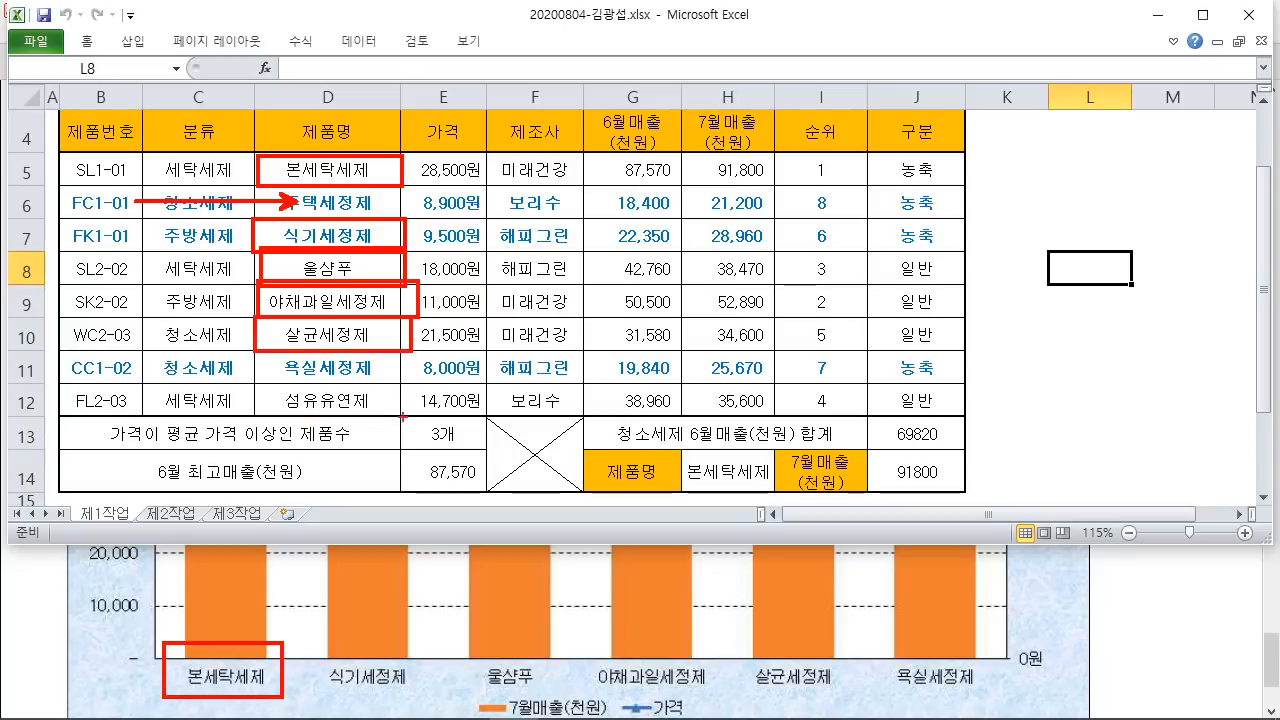
{"action": "mouse_move", "coordinate": [266, 350]}
{"action": "left_mouse_down"}
{"action": "mouse_move", "coordinate": [272, 380]}
{"action": "mouse_move", "coordinate": [407, 381]}
{"action": "left_mouse_up"}
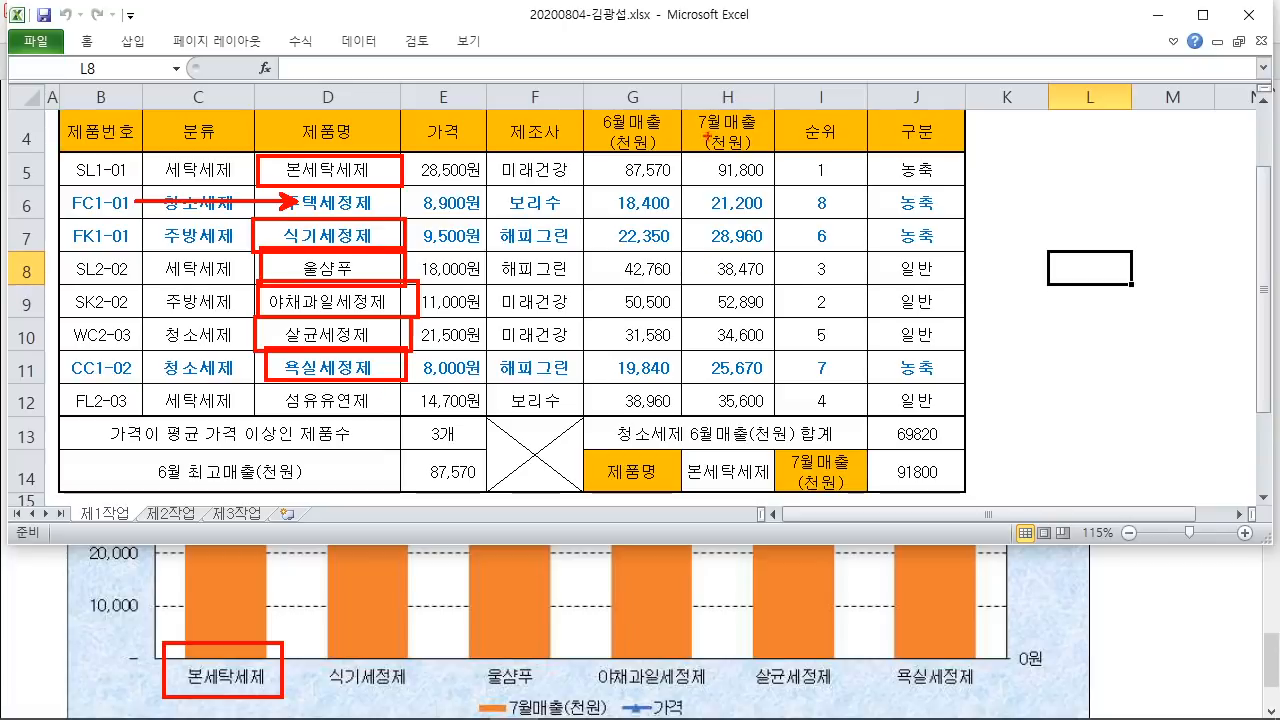
Step: Write a note above the 7월매출 column and mark cell H5
{"action": "mouse_move", "coordinate": [700, 48]}
{"action": "left_mouse_down"}
{"action": "mouse_move", "coordinate": [734, 50]}
{"action": "mouse_move", "coordinate": [724, 108]}
{"action": "left_mouse_up"}
{"action": "mouse_move", "coordinate": [756, 22]}
{"action": "left_mouse_down"}
{"action": "mouse_move", "coordinate": [758, 68]}
{"action": "mouse_move", "coordinate": [816, 90]}
{"action": "mouse_move", "coordinate": [818, 112]}
{"action": "left_mouse_up"}
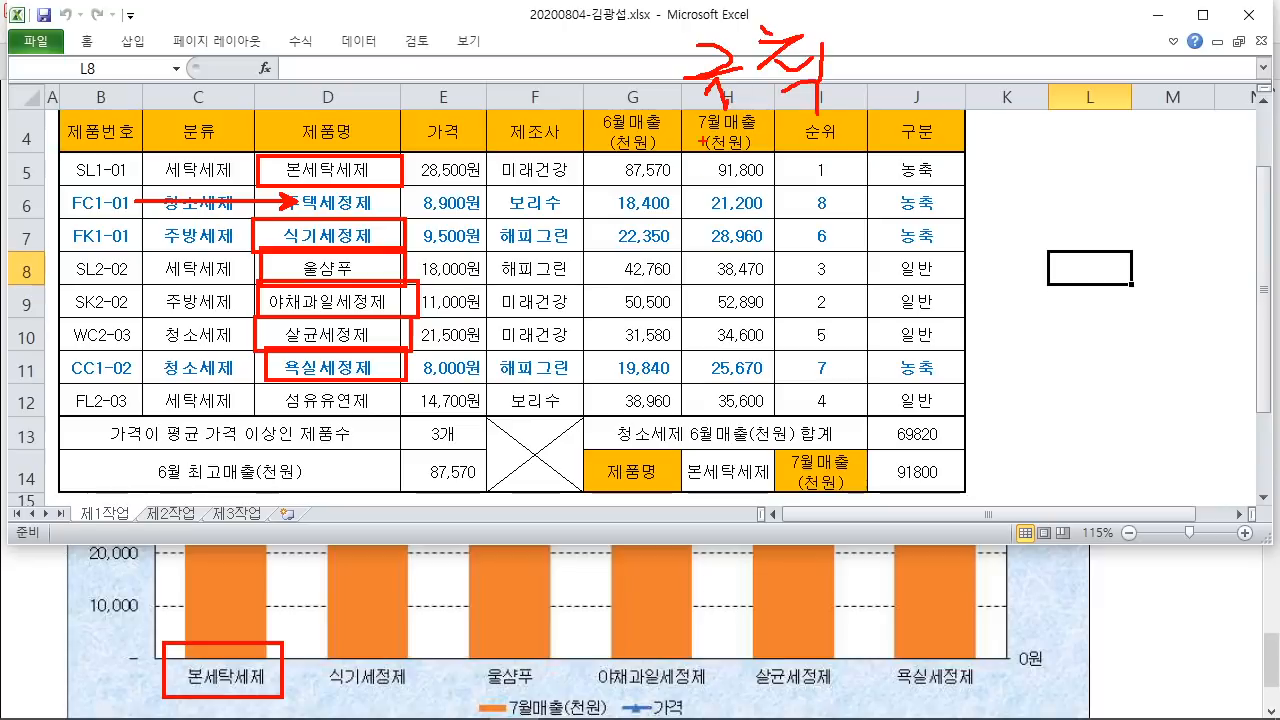
{"action": "left_click_drag", "start_coordinate": [702, 138], "coordinate": [704, 192]}
{"action": "mouse_move", "coordinate": [718, 196]}
{"action": "left_mouse_down"}
{"action": "mouse_move", "coordinate": [738, 192]}
{"action": "mouse_move", "coordinate": [698, 136]}
{"action": "mouse_move", "coordinate": [710, 192]}
{"action": "left_mouse_up"}
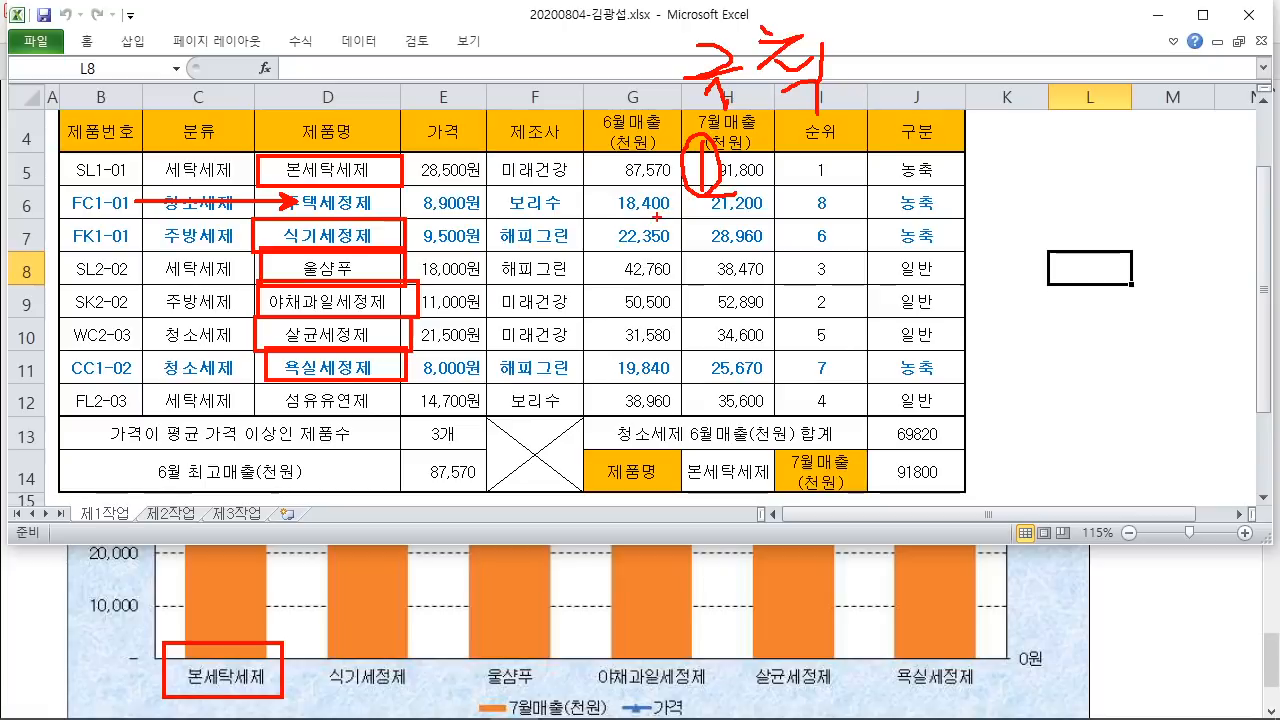
Step: Underline row 5, number H8 and H10 as steps 2 and 3, and note beside 순위
{"action": "left_click_drag", "start_coordinate": [682, 193], "coordinate": [1004, 196]}
{"action": "mouse_move", "coordinate": [690, 245]}
{"action": "left_mouse_down"}
{"action": "mouse_move", "coordinate": [692, 276]}
{"action": "mouse_move", "coordinate": [731, 268]}
{"action": "left_mouse_up"}
{"action": "mouse_move", "coordinate": [688, 249]}
{"action": "left_mouse_down"}
{"action": "mouse_move", "coordinate": [718, 257]}
{"action": "mouse_move", "coordinate": [686, 250]}
{"action": "left_mouse_up"}
{"action": "mouse_move", "coordinate": [691, 332]}
{"action": "left_mouse_down"}
{"action": "mouse_move", "coordinate": [695, 368]}
{"action": "mouse_move", "coordinate": [760, 345]}
{"action": "left_mouse_up"}
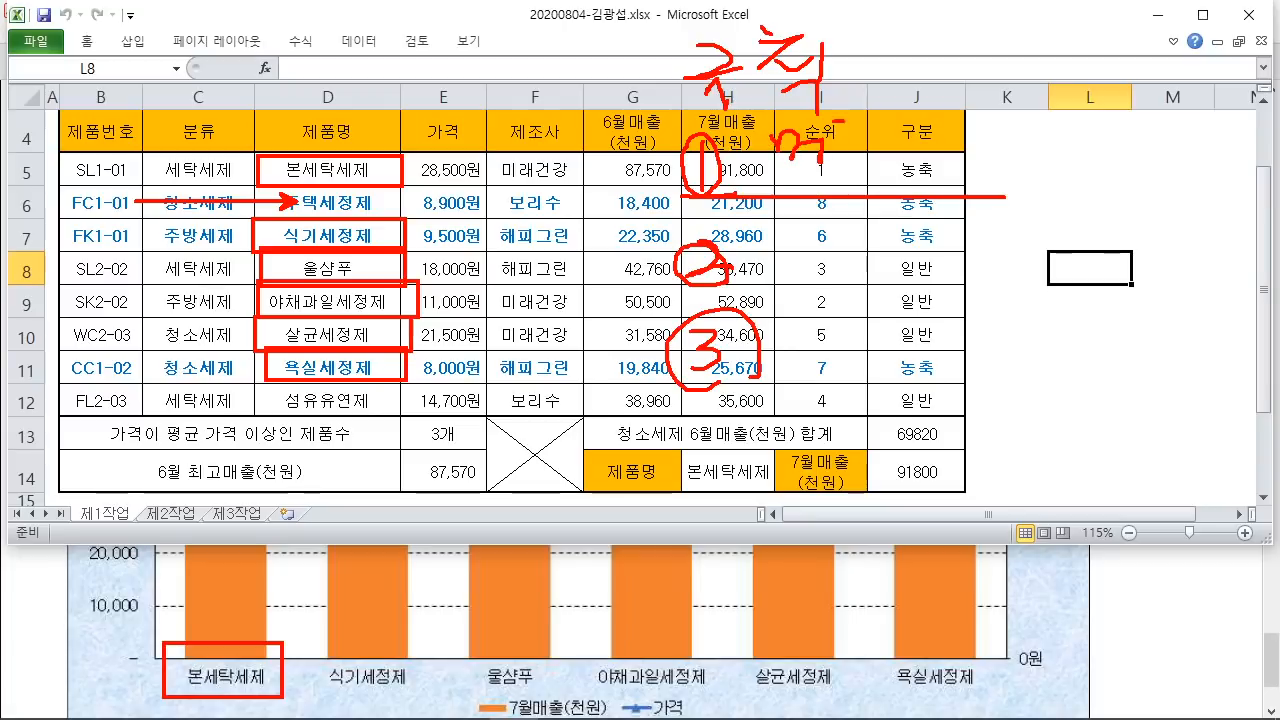
{"action": "left_click_drag", "start_coordinate": [836, 120], "coordinate": [868, 196]}
{"action": "mouse_move", "coordinate": [874, 104]}
{"action": "left_mouse_down"}
{"action": "mouse_move", "coordinate": [908, 136]}
{"action": "mouse_move", "coordinate": [912, 190]}
{"action": "left_mouse_up"}
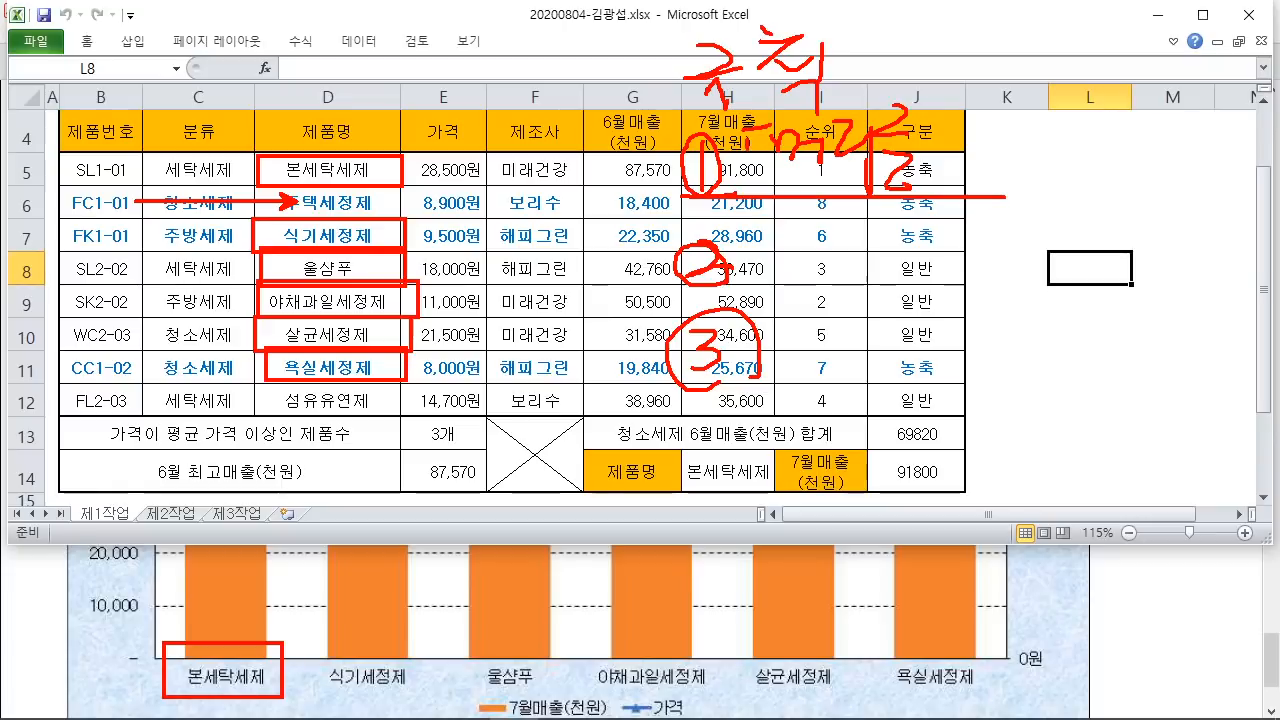
{"action": "left_click_drag", "start_coordinate": [746, 136], "coordinate": [768, 178]}
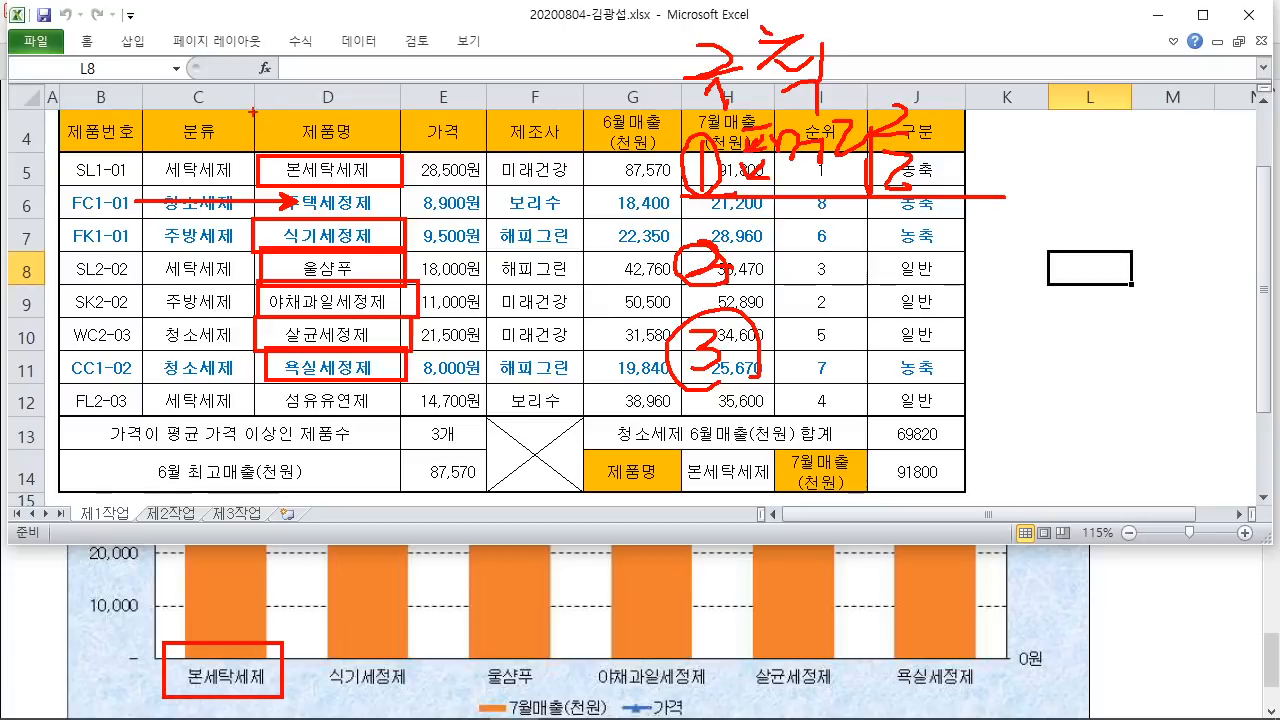
Step: Outline the 제품명 header, underline row 9, and draw arrows across the table
{"action": "mouse_move", "coordinate": [249, 144]}
{"action": "left_mouse_down"}
{"action": "mouse_move", "coordinate": [259, 107]}
{"action": "mouse_move", "coordinate": [396, 110]}
{"action": "mouse_move", "coordinate": [402, 155]}
{"action": "left_mouse_up"}
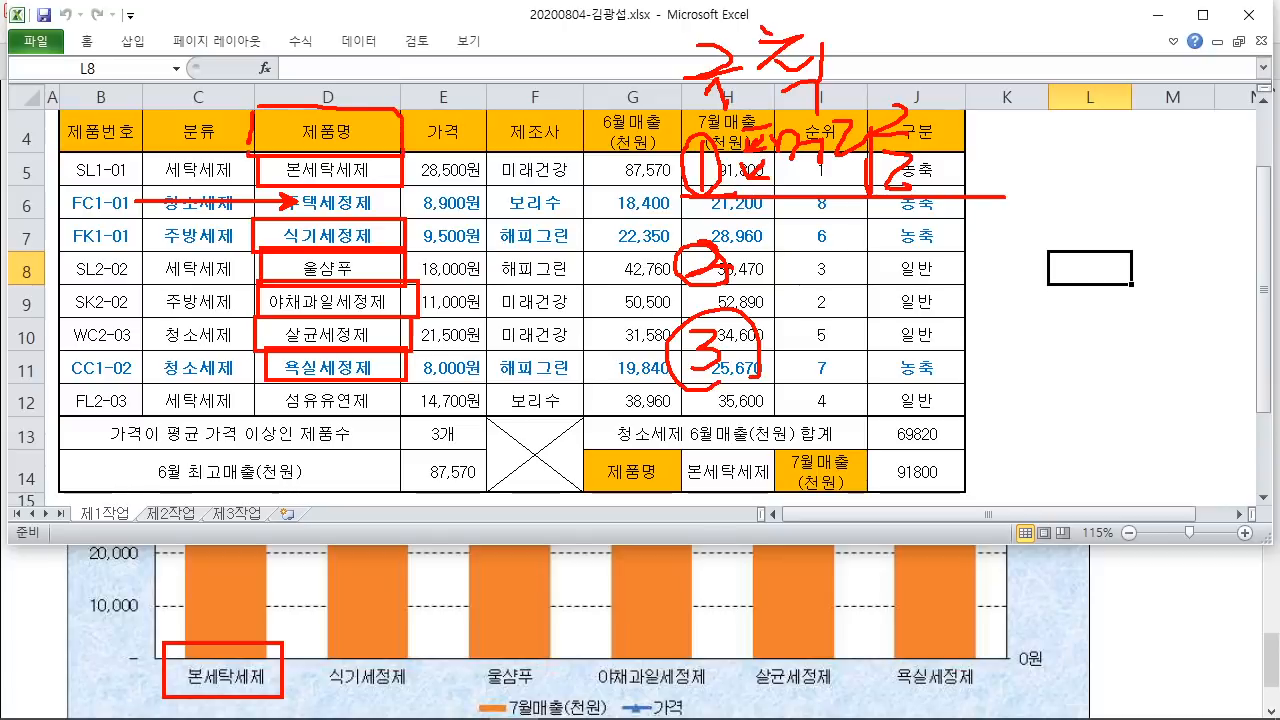
{"action": "left_click_drag", "start_coordinate": [250, 119], "coordinate": [246, 151]}
{"action": "left_click_drag", "start_coordinate": [733, 297], "coordinate": [1093, 301]}
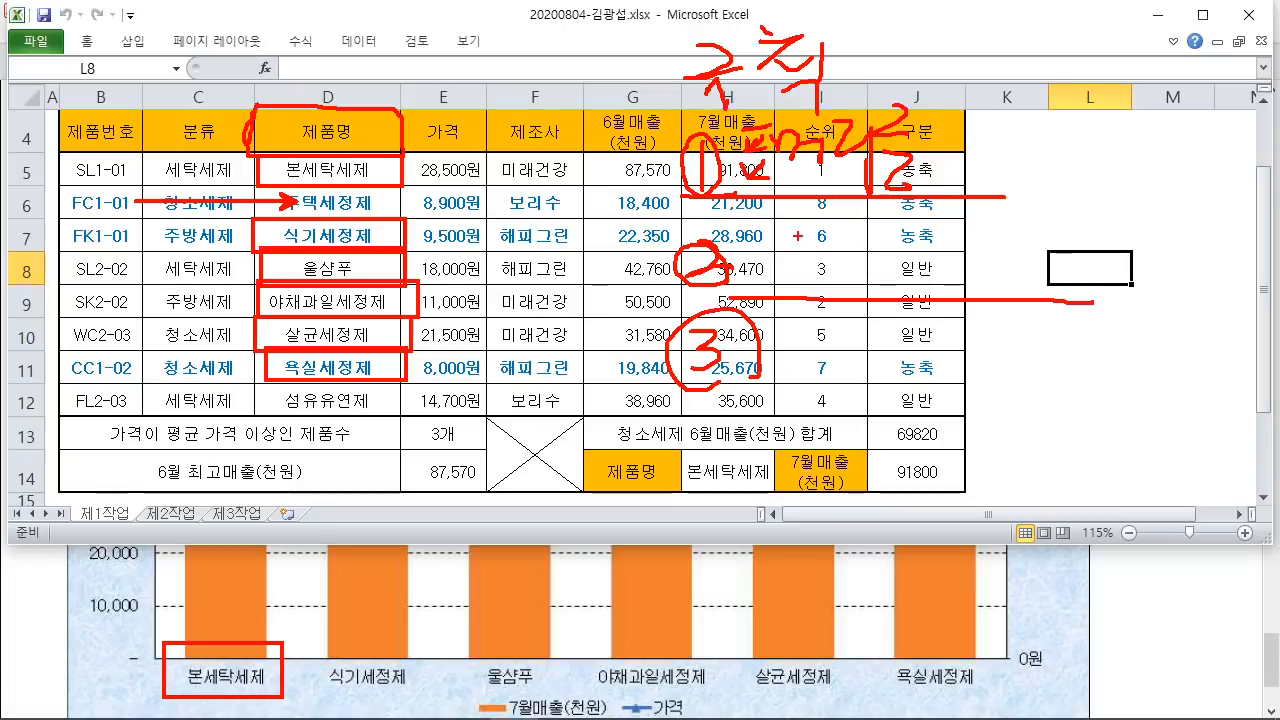
{"action": "mouse_move", "coordinate": [764, 248]}
{"action": "left_mouse_down"}
{"action": "mouse_move", "coordinate": [814, 228]}
{"action": "mouse_move", "coordinate": [916, 286]}
{"action": "left_mouse_up"}
{"action": "mouse_move", "coordinate": [920, 222]}
{"action": "left_mouse_down"}
{"action": "mouse_move", "coordinate": [996, 268]}
{"action": "mouse_move", "coordinate": [1000, 290]}
{"action": "left_mouse_up"}
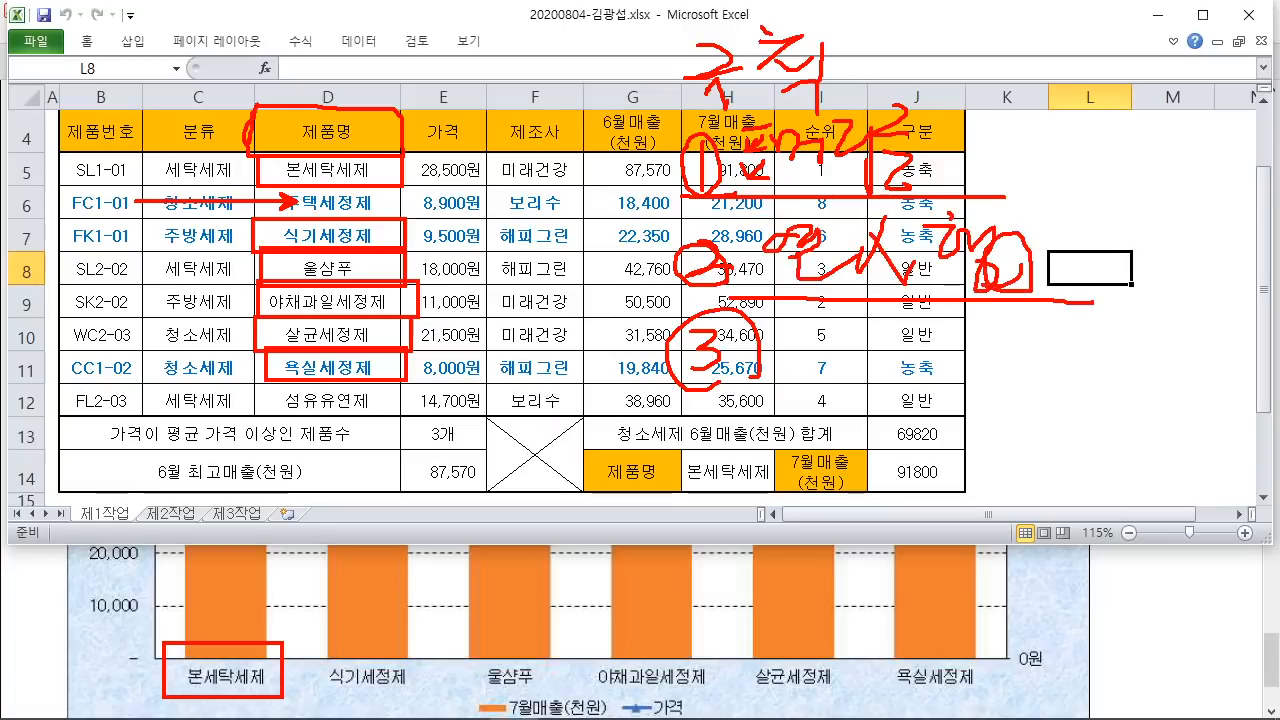
{"action": "left_click_drag", "start_coordinate": [182, 74], "coordinate": [178, 358]}
{"action": "left_click_drag", "start_coordinate": [170, 344], "coordinate": [186, 346]}
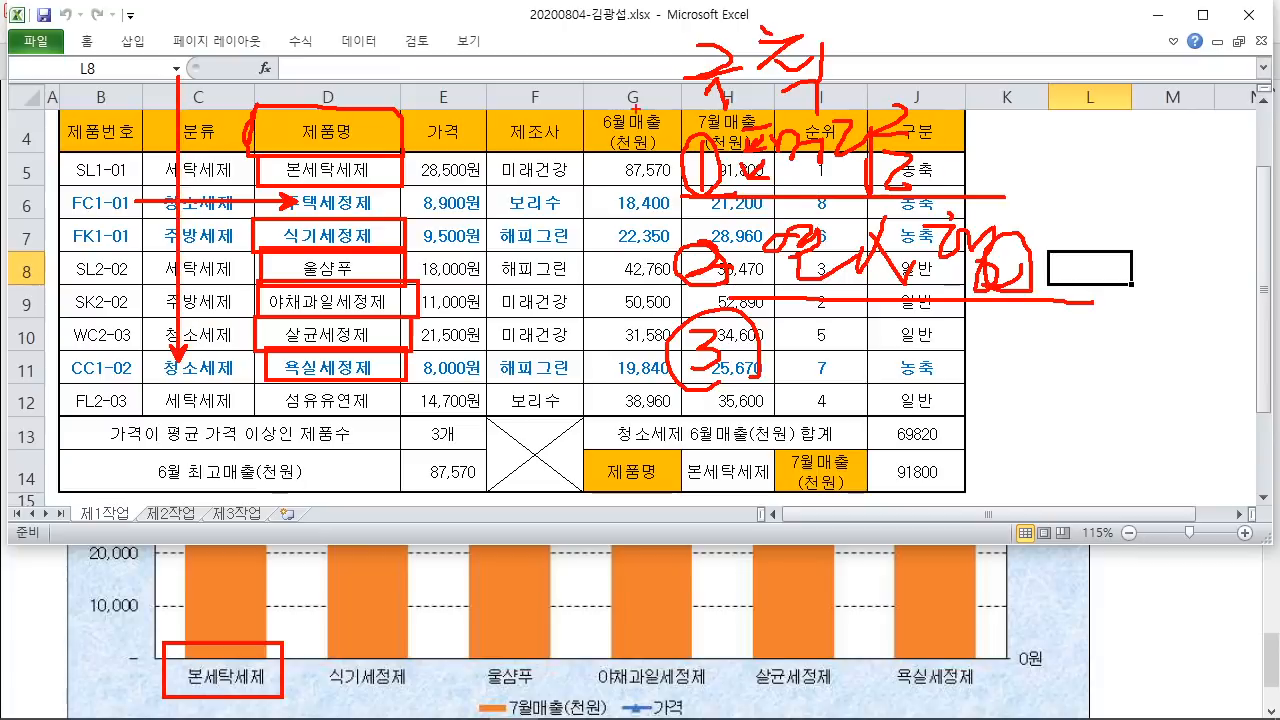
{"action": "left_click_drag", "start_coordinate": [332, 68], "coordinate": [624, 68]}
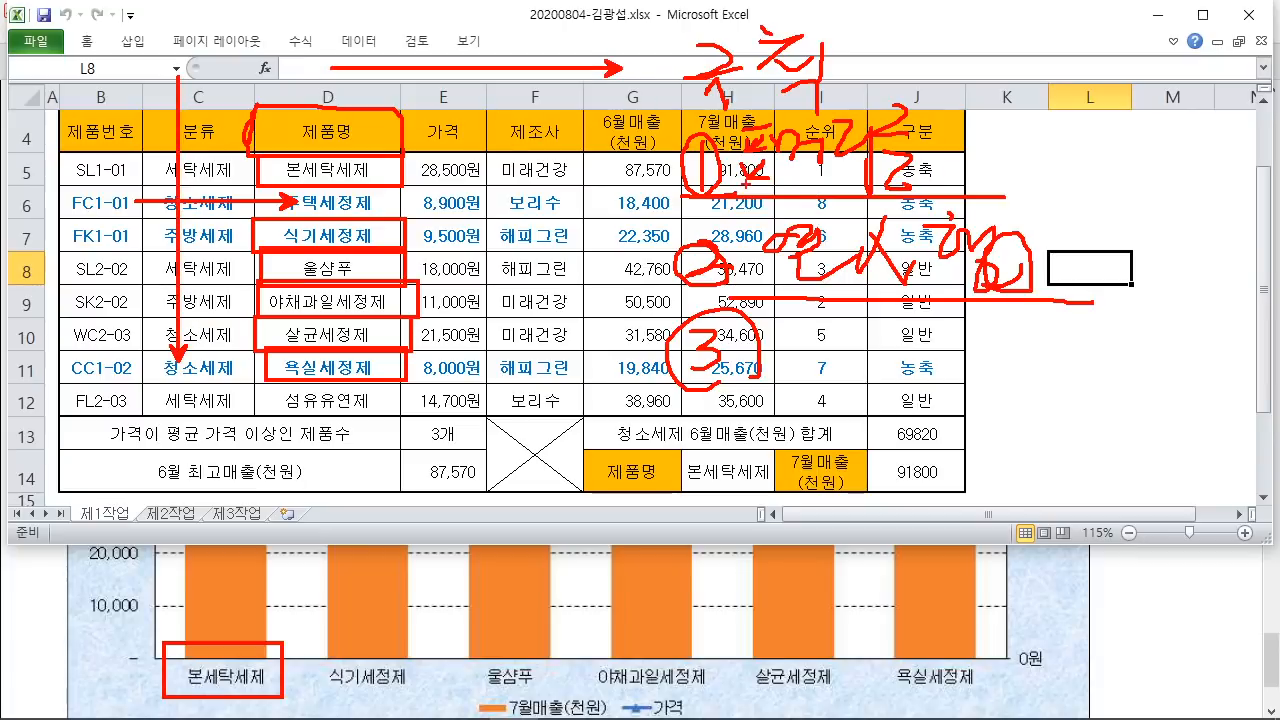
Step: Box the chart legend and write an underlined note beside the circled 3
{"action": "mouse_move", "coordinate": [456, 688]}
{"action": "left_mouse_down"}
{"action": "mouse_move", "coordinate": [706, 684]}
{"action": "mouse_move", "coordinate": [699, 703]}
{"action": "left_mouse_up"}
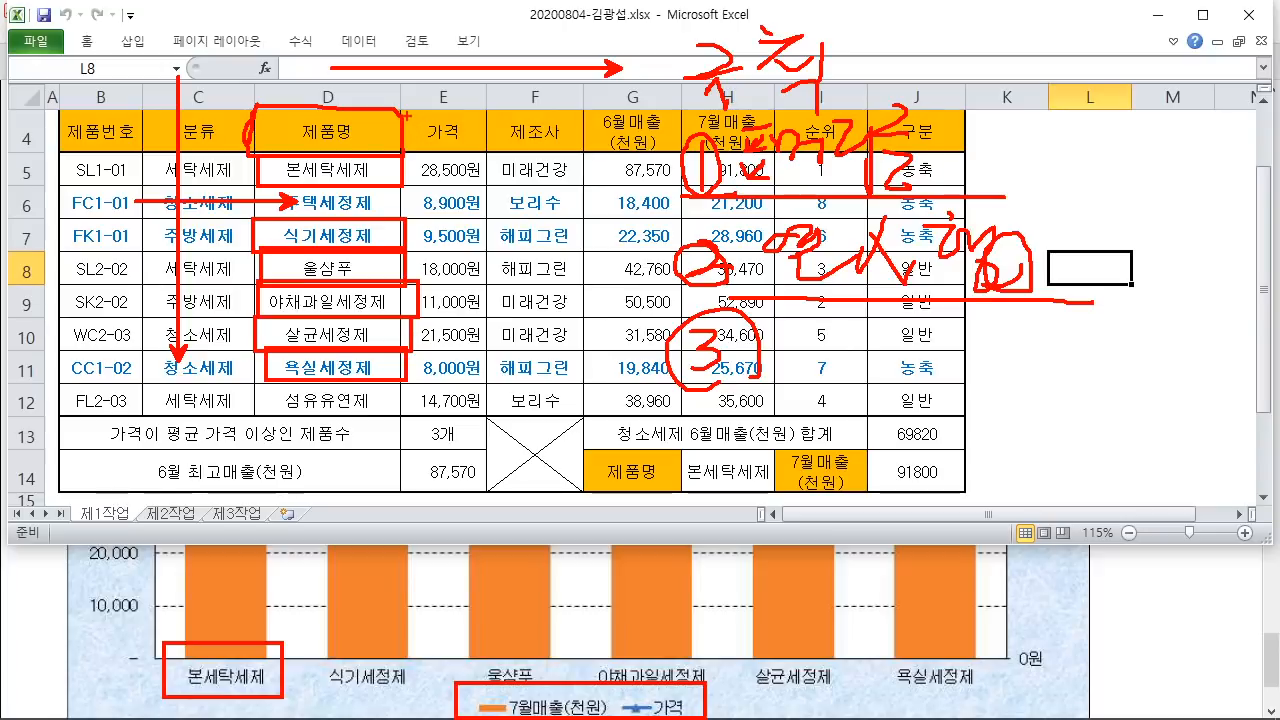
{"action": "mouse_move", "coordinate": [733, 398]}
{"action": "left_mouse_down"}
{"action": "mouse_move", "coordinate": [1060, 396]}
{"action": "mouse_move", "coordinate": [764, 409]}
{"action": "mouse_move", "coordinate": [1065, 410]}
{"action": "left_mouse_up"}
{"action": "left_click_drag", "start_coordinate": [810, 316], "coordinate": [838, 322]}
{"action": "mouse_move", "coordinate": [842, 306]}
{"action": "left_mouse_down"}
{"action": "mouse_move", "coordinate": [860, 374]}
{"action": "mouse_move", "coordinate": [916, 334]}
{"action": "left_mouse_up"}
{"action": "left_click_drag", "start_coordinate": [866, 340], "coordinate": [888, 356]}
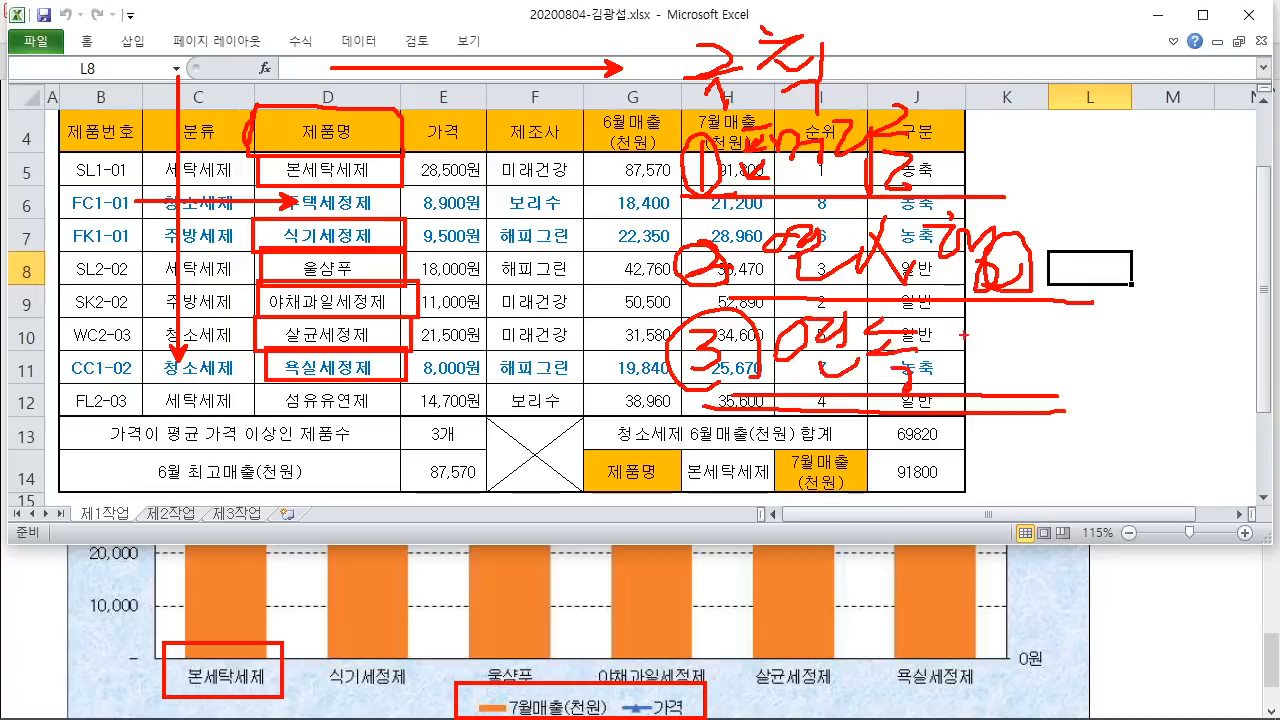
{"action": "left_click_drag", "start_coordinate": [956, 334], "coordinate": [978, 358]}
{"action": "mouse_move", "coordinate": [986, 318]}
{"action": "left_mouse_down"}
{"action": "mouse_move", "coordinate": [988, 370]}
{"action": "mouse_move", "coordinate": [1056, 354]}
{"action": "mouse_move", "coordinate": [1082, 380]}
{"action": "left_mouse_up"}
{"action": "left_click_drag", "start_coordinate": [1090, 326], "coordinate": [1130, 366]}
{"action": "left_click_drag", "start_coordinate": [1092, 358], "coordinate": [1128, 366]}
{"action": "left_click_drag", "start_coordinate": [1130, 322], "coordinate": [1150, 372]}
{"action": "mouse_move", "coordinate": [1146, 346]}
{"action": "left_mouse_down"}
{"action": "mouse_move", "coordinate": [1160, 352]}
{"action": "mouse_move", "coordinate": [1180, 330]}
{"action": "left_mouse_up"}
{"action": "left_click_drag", "start_coordinate": [1170, 330], "coordinate": [1234, 376]}
{"action": "left_click_drag", "start_coordinate": [1248, 384], "coordinate": [1084, 386]}
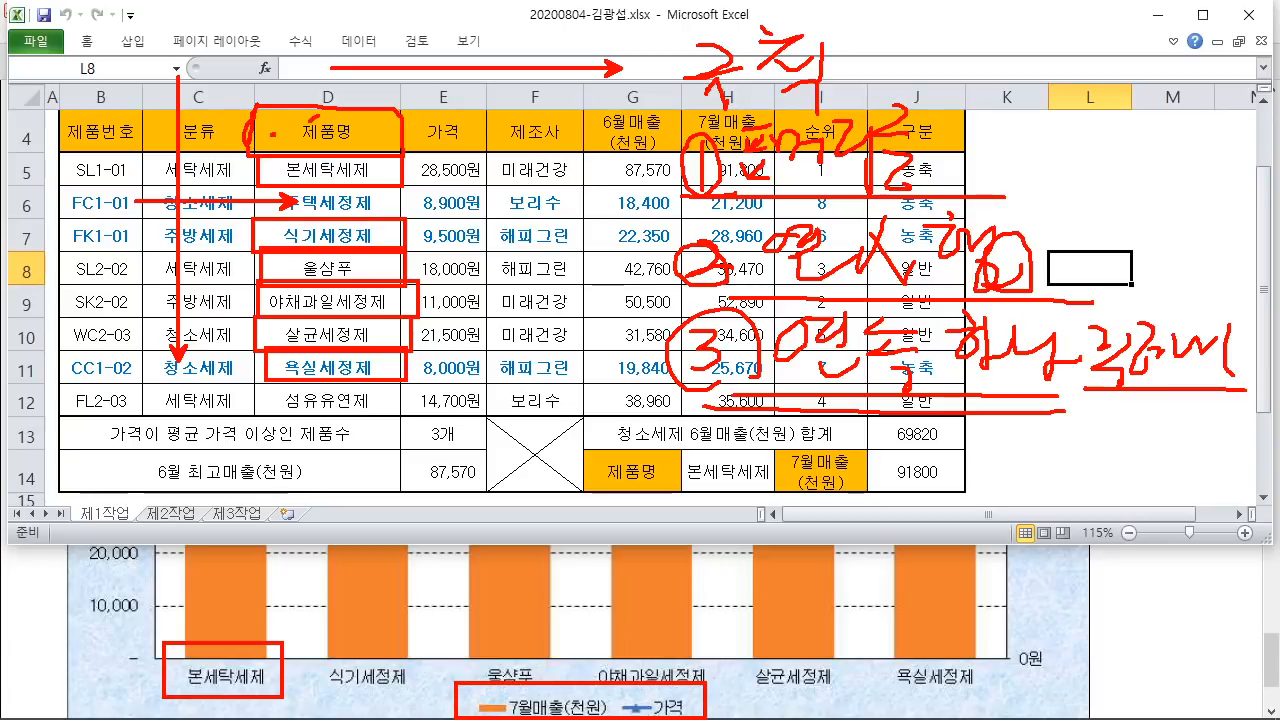
Step: Ink-mark D4:E5 and H4:H5, the headers and first product's values
{"action": "left_click_drag", "start_coordinate": [305, 122], "coordinate": [265, 170]}
{"action": "mouse_move", "coordinate": [355, 116]}
{"action": "left_mouse_down"}
{"action": "mouse_move", "coordinate": [280, 176]}
{"action": "mouse_move", "coordinate": [310, 182]}
{"action": "left_mouse_up"}
{"action": "left_click_drag", "start_coordinate": [378, 138], "coordinate": [355, 182]}
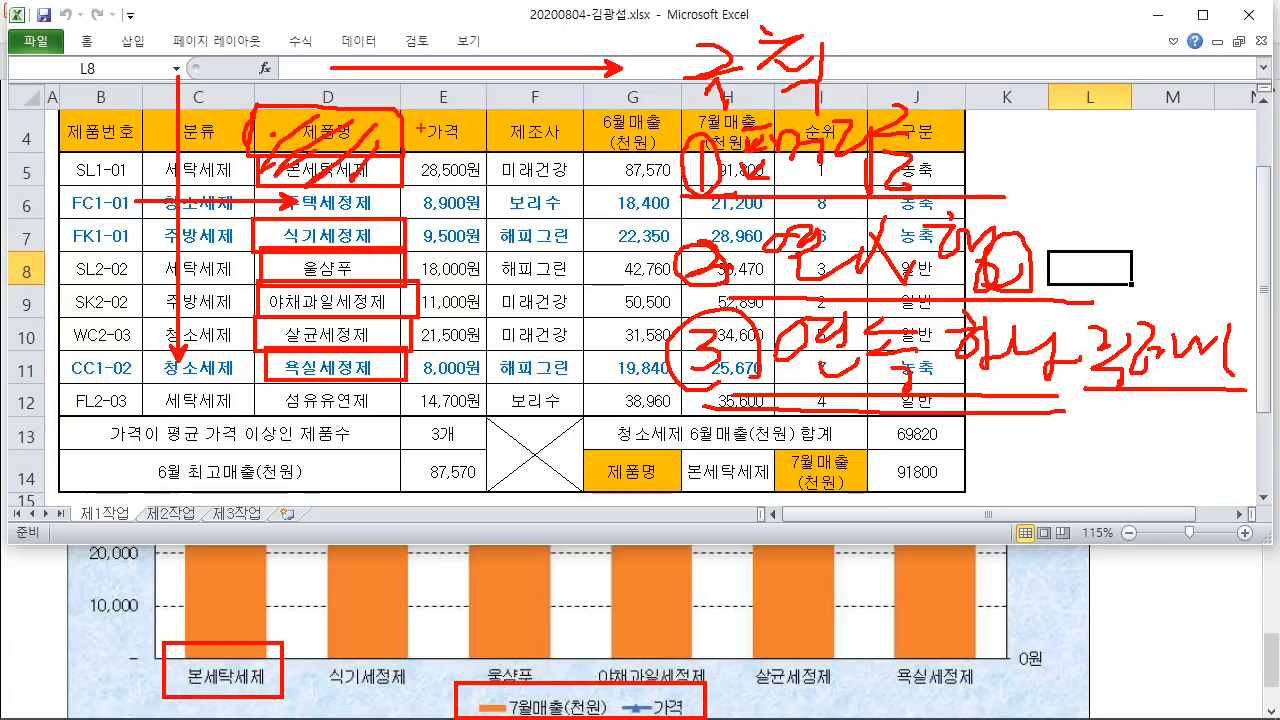
{"action": "mouse_move", "coordinate": [438, 110]}
{"action": "left_mouse_down"}
{"action": "mouse_move", "coordinate": [406, 168]}
{"action": "mouse_move", "coordinate": [410, 190]}
{"action": "left_mouse_up"}
{"action": "left_click_drag", "start_coordinate": [484, 124], "coordinate": [432, 190]}
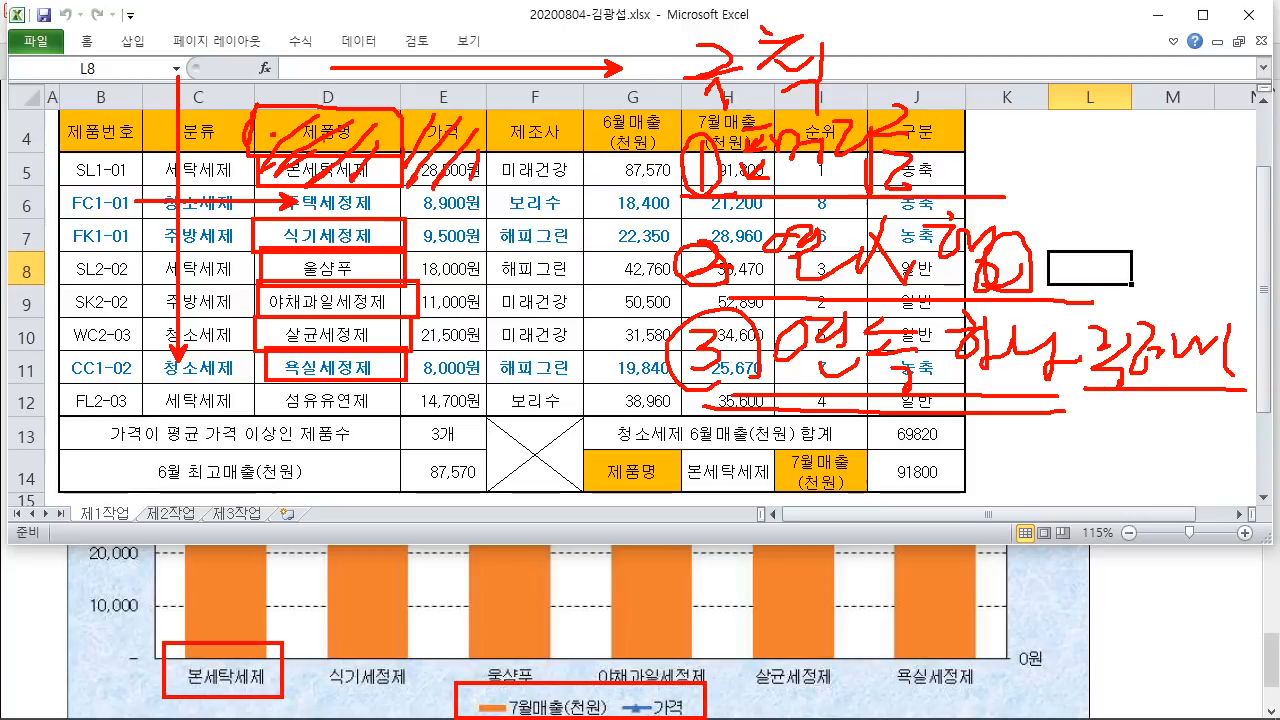
{"action": "mouse_move", "coordinate": [266, 103]}
{"action": "left_mouse_down"}
{"action": "mouse_move", "coordinate": [480, 196]}
{"action": "mouse_move", "coordinate": [489, 186]}
{"action": "left_mouse_up"}
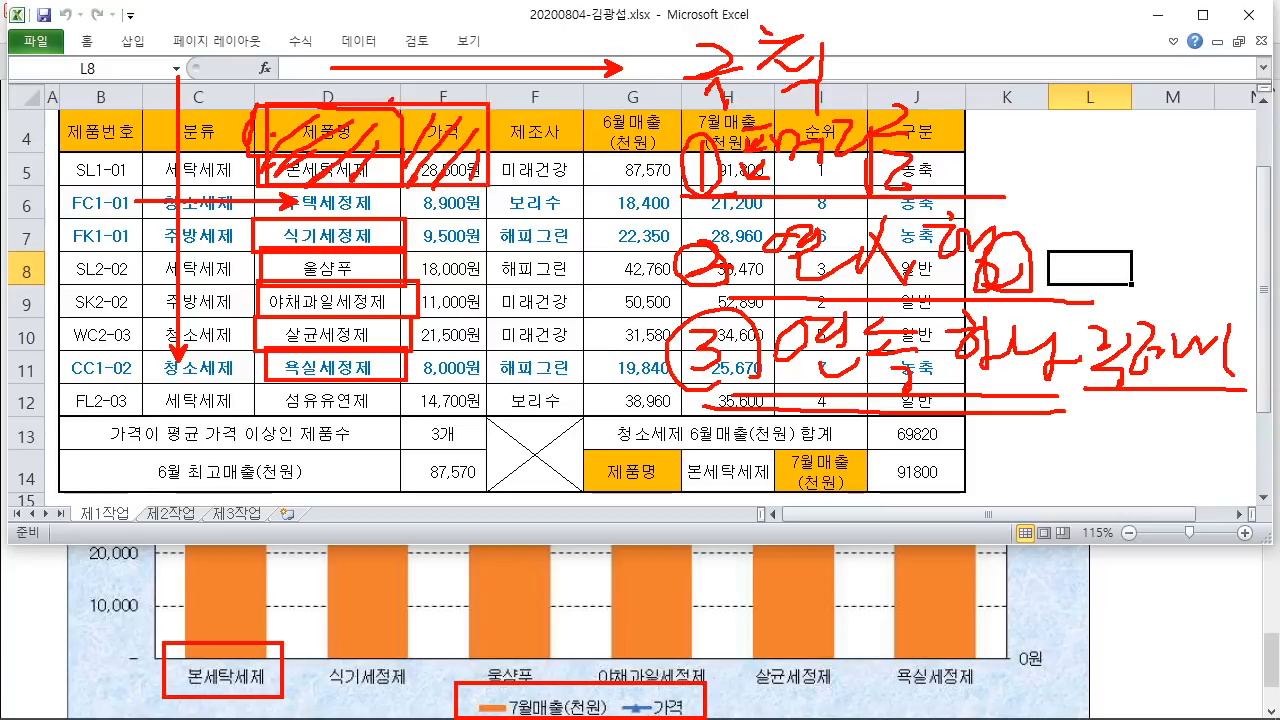
{"action": "mouse_move", "coordinate": [385, 112]}
{"action": "left_mouse_down"}
{"action": "mouse_move", "coordinate": [358, 172]}
{"action": "mouse_move", "coordinate": [424, 158]}
{"action": "left_mouse_up"}
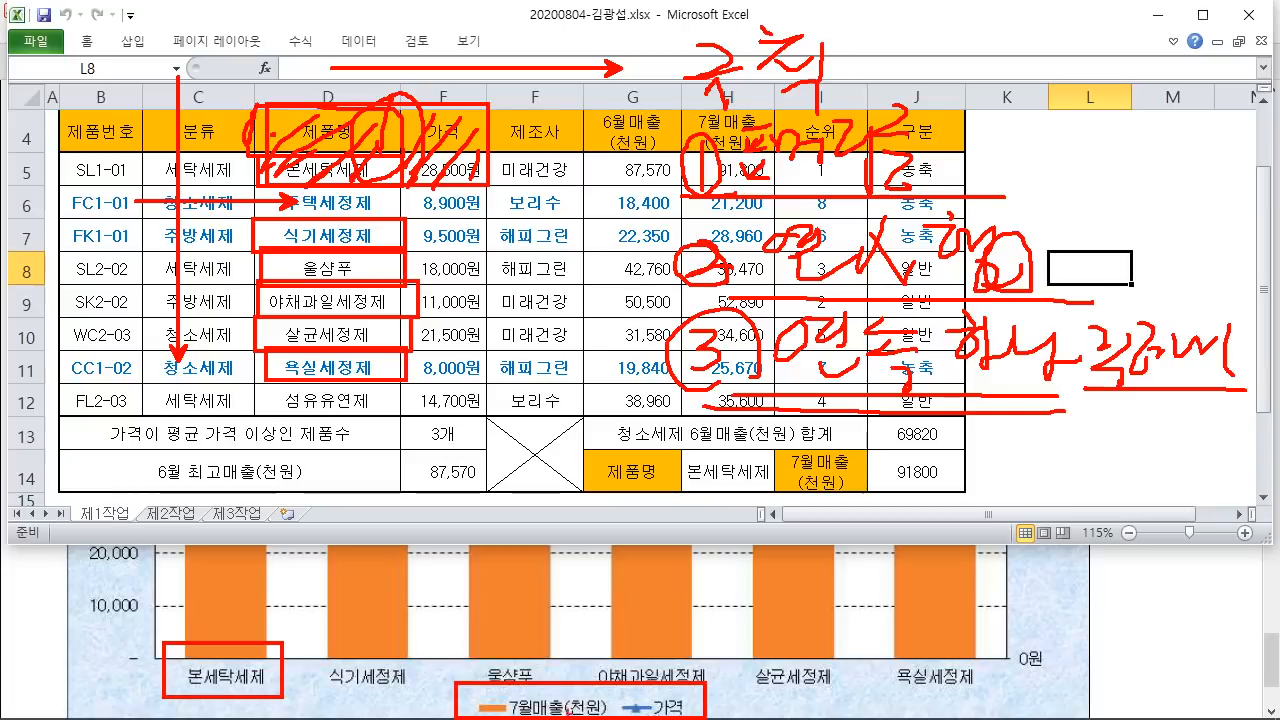
{"action": "left_click_drag", "start_coordinate": [676, 101], "coordinate": [776, 188]}
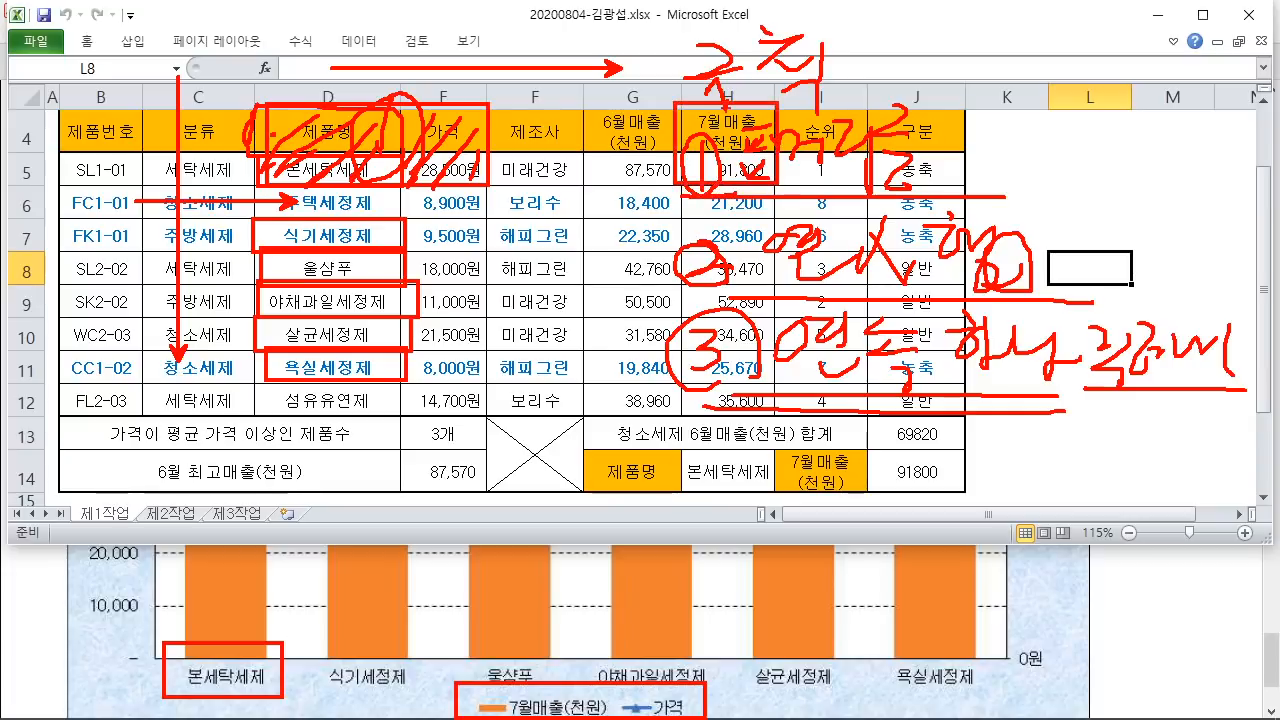
{"action": "left_click_drag", "start_coordinate": [731, 107], "coordinate": [698, 133]}
{"action": "mouse_move", "coordinate": [765, 109]}
{"action": "left_mouse_down"}
{"action": "mouse_move", "coordinate": [720, 153]}
{"action": "mouse_move", "coordinate": [730, 177]}
{"action": "left_mouse_up"}
{"action": "left_click_drag", "start_coordinate": [708, 85], "coordinate": [720, 82]}
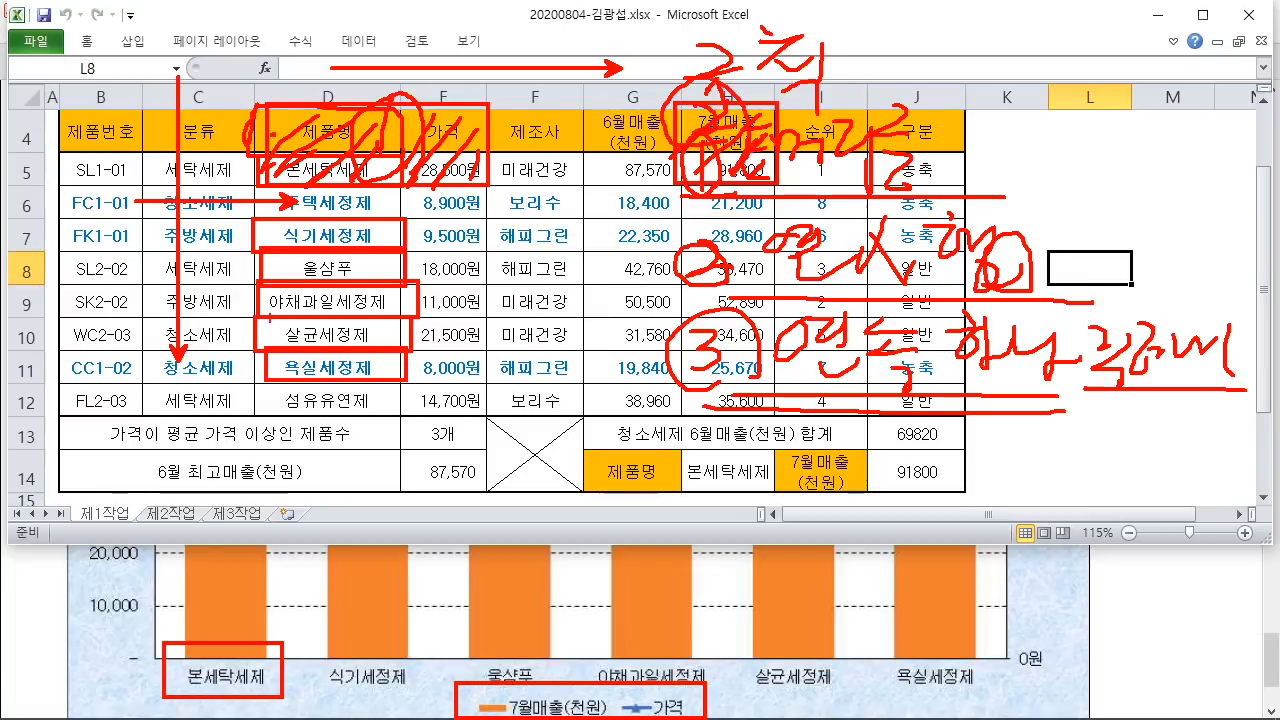
Step: Ink-mark D7:E11 and H7:H11, then erase all the red ink
{"action": "mouse_move", "coordinate": [264, 224]}
{"action": "left_mouse_down"}
{"action": "mouse_move", "coordinate": [366, 377]}
{"action": "mouse_move", "coordinate": [408, 379]}
{"action": "left_mouse_up"}
{"action": "left_click_drag", "start_coordinate": [302, 267], "coordinate": [330, 303]}
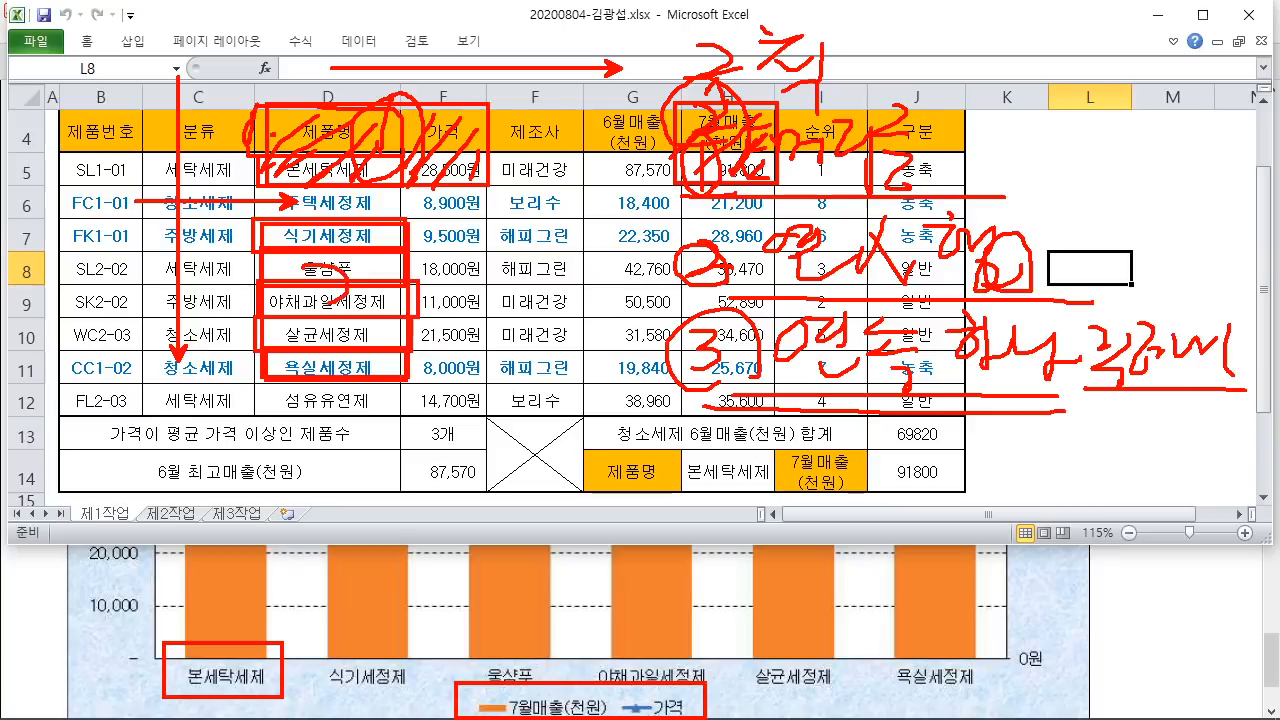
{"action": "left_click_drag", "start_coordinate": [300, 256], "coordinate": [378, 258]}
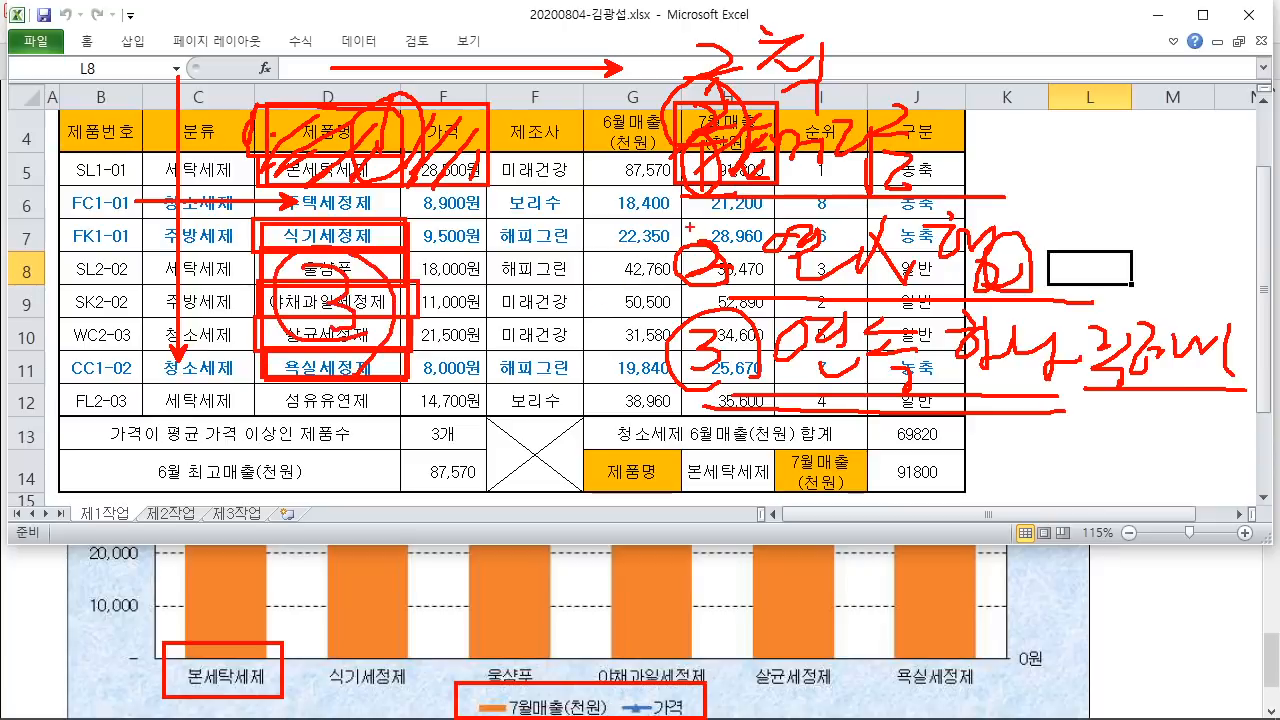
{"action": "mouse_move", "coordinate": [262, 222]}
{"action": "left_mouse_down"}
{"action": "mouse_move", "coordinate": [294, 258]}
{"action": "mouse_move", "coordinate": [485, 379]}
{"action": "left_mouse_up"}
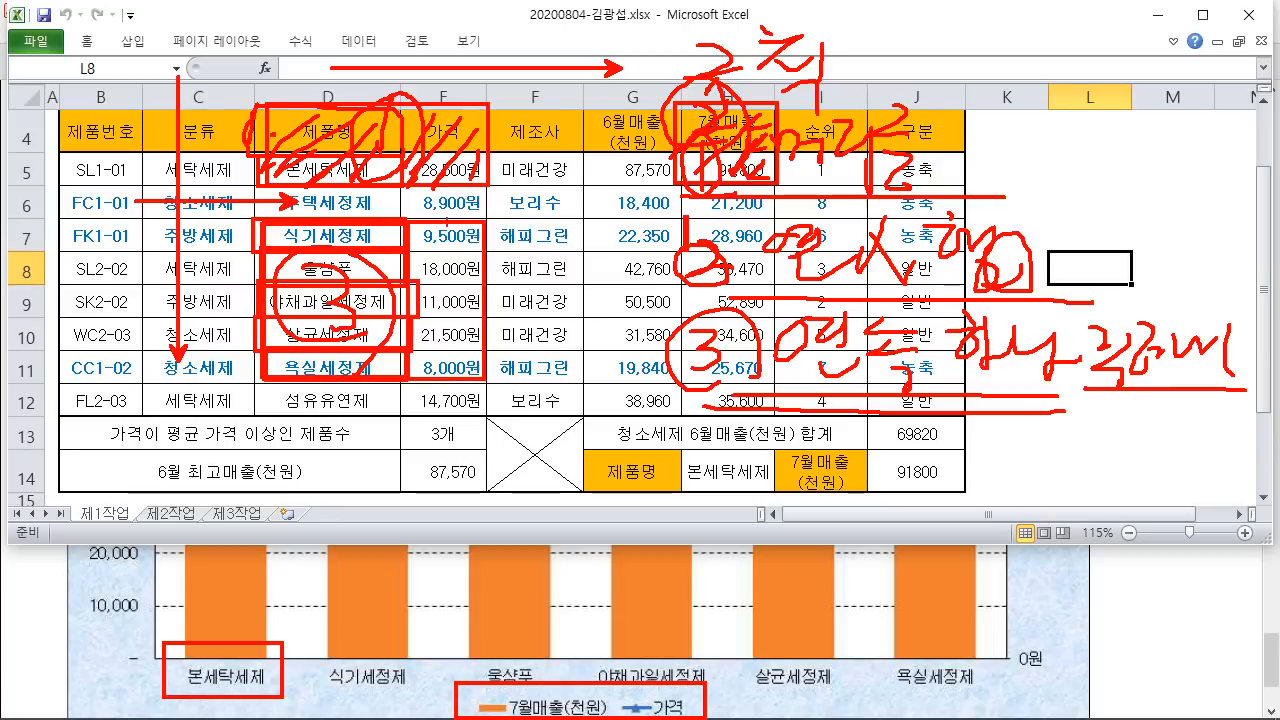
{"action": "mouse_move", "coordinate": [438, 225]}
{"action": "left_mouse_down"}
{"action": "mouse_move", "coordinate": [268, 342]}
{"action": "mouse_move", "coordinate": [442, 302]}
{"action": "mouse_move", "coordinate": [419, 376]}
{"action": "left_mouse_up"}
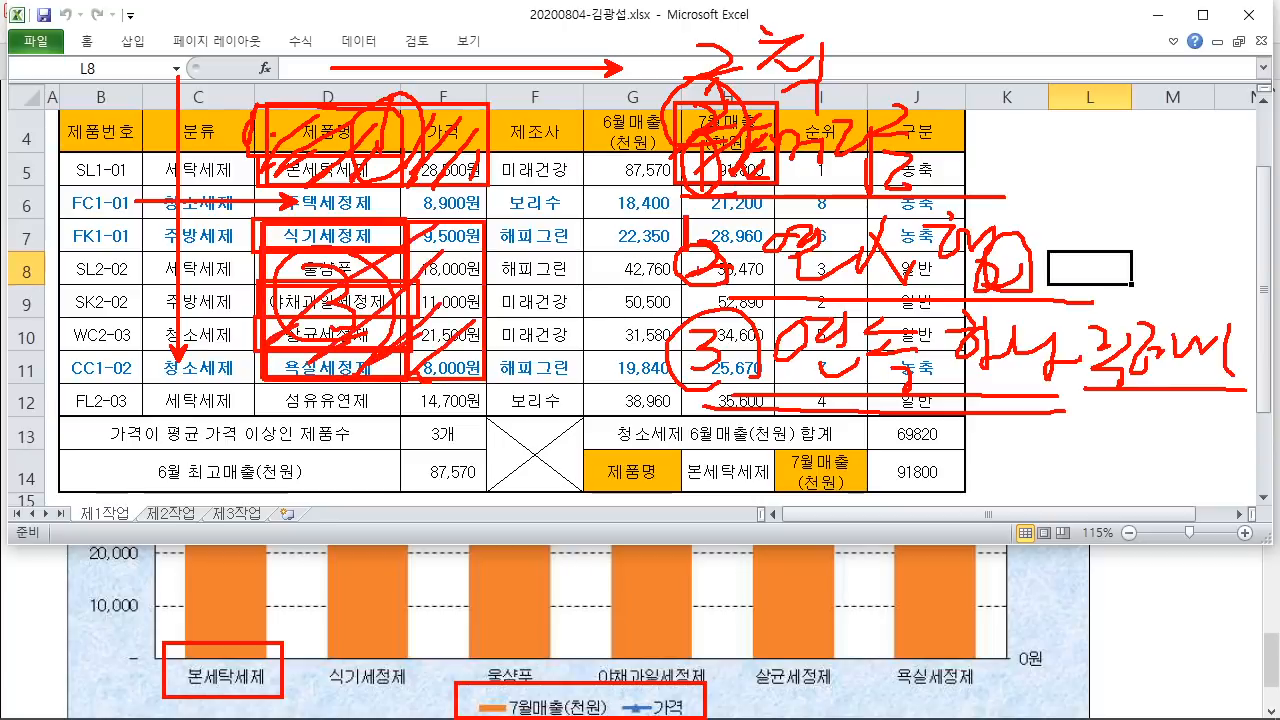
{"action": "mouse_move", "coordinate": [682, 220]}
{"action": "left_mouse_down"}
{"action": "mouse_move", "coordinate": [712, 316]}
{"action": "mouse_move", "coordinate": [776, 380]}
{"action": "left_mouse_up"}
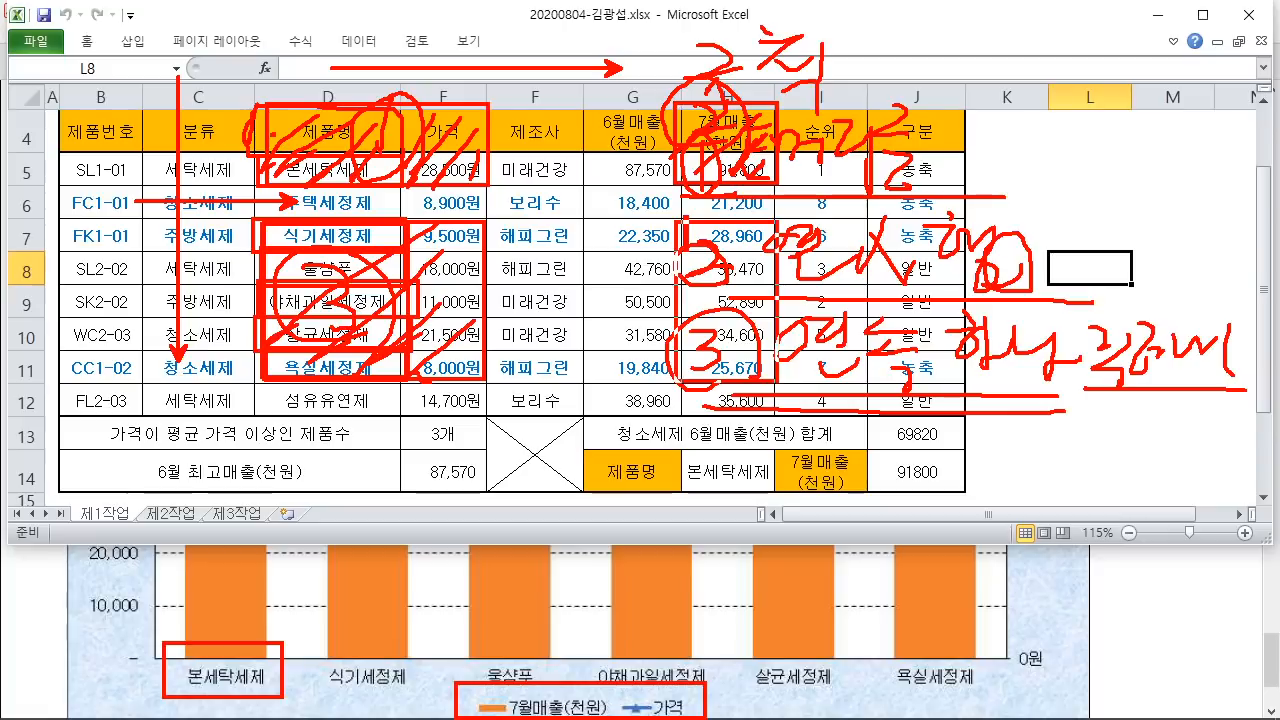
{"action": "left_click_drag", "start_coordinate": [722, 342], "coordinate": [726, 364]}
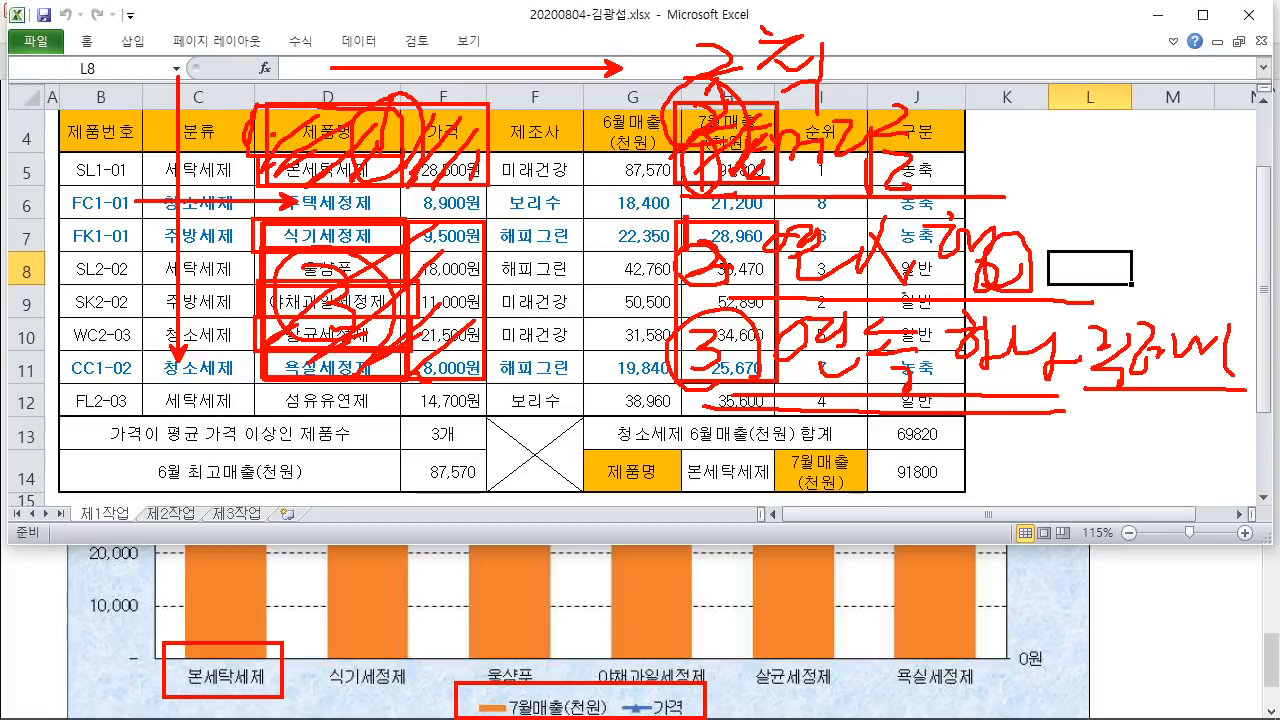
{"action": "key", "text": "Escape"}
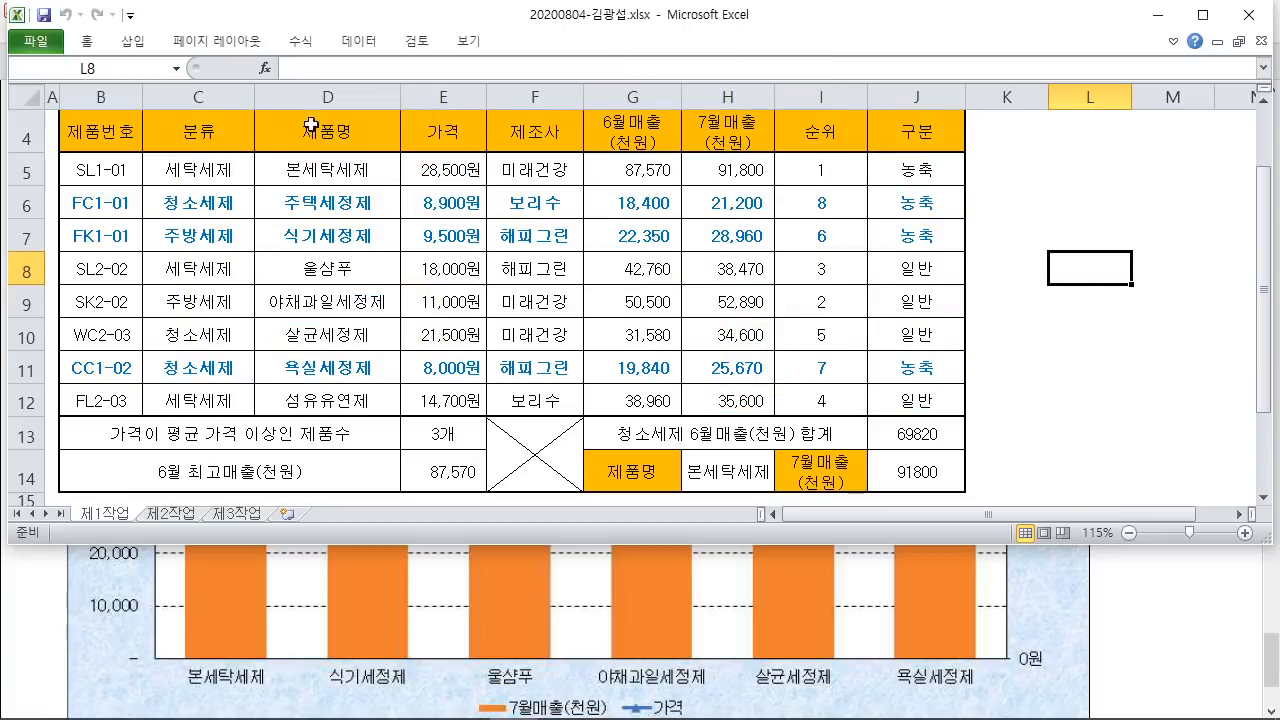
Step: Select D4:E5, then Ctrl-add H4:H5, D7:E11 and H7:H11 as chart data
{"action": "mouse_move", "coordinate": [312, 124]}
{"action": "left_mouse_down"}
{"action": "mouse_move", "coordinate": [432, 148]}
{"action": "mouse_move", "coordinate": [444, 171]}
{"action": "mouse_move", "coordinate": [474, 176]}
{"action": "left_mouse_up"}
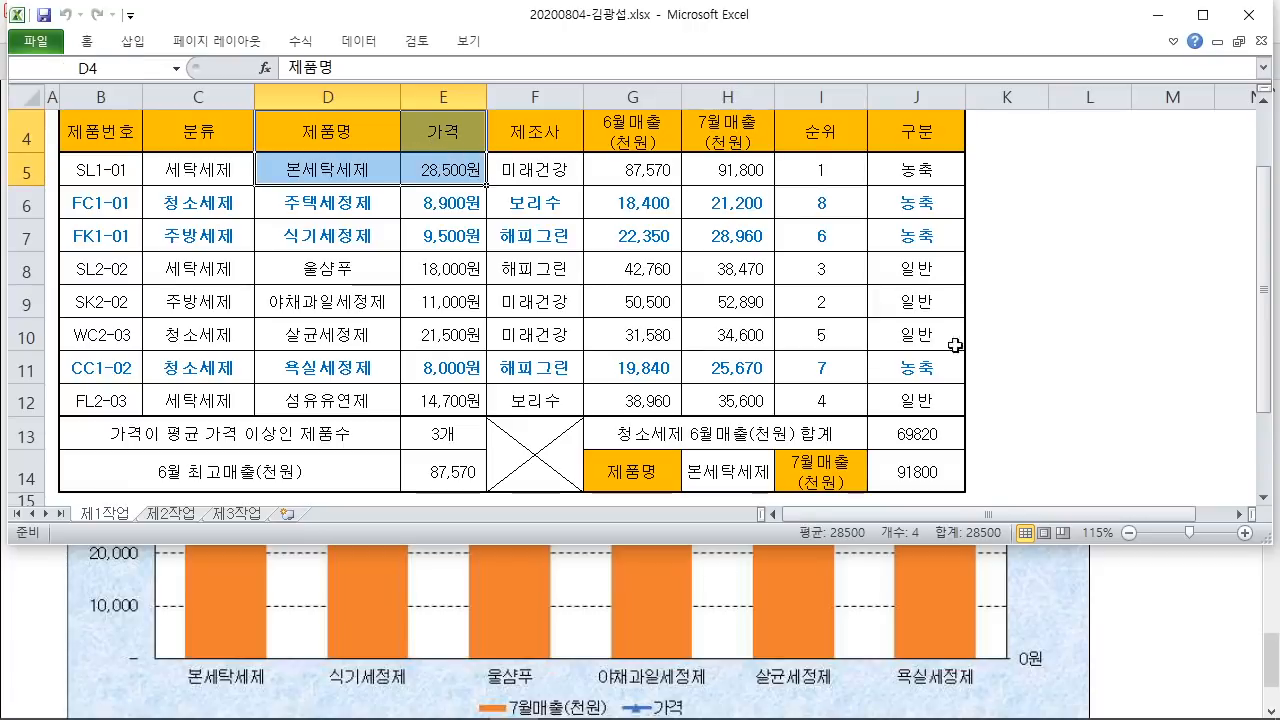
{"action": "left_click_drag", "start_coordinate": [1267, 248], "coordinate": [1267, 206]}
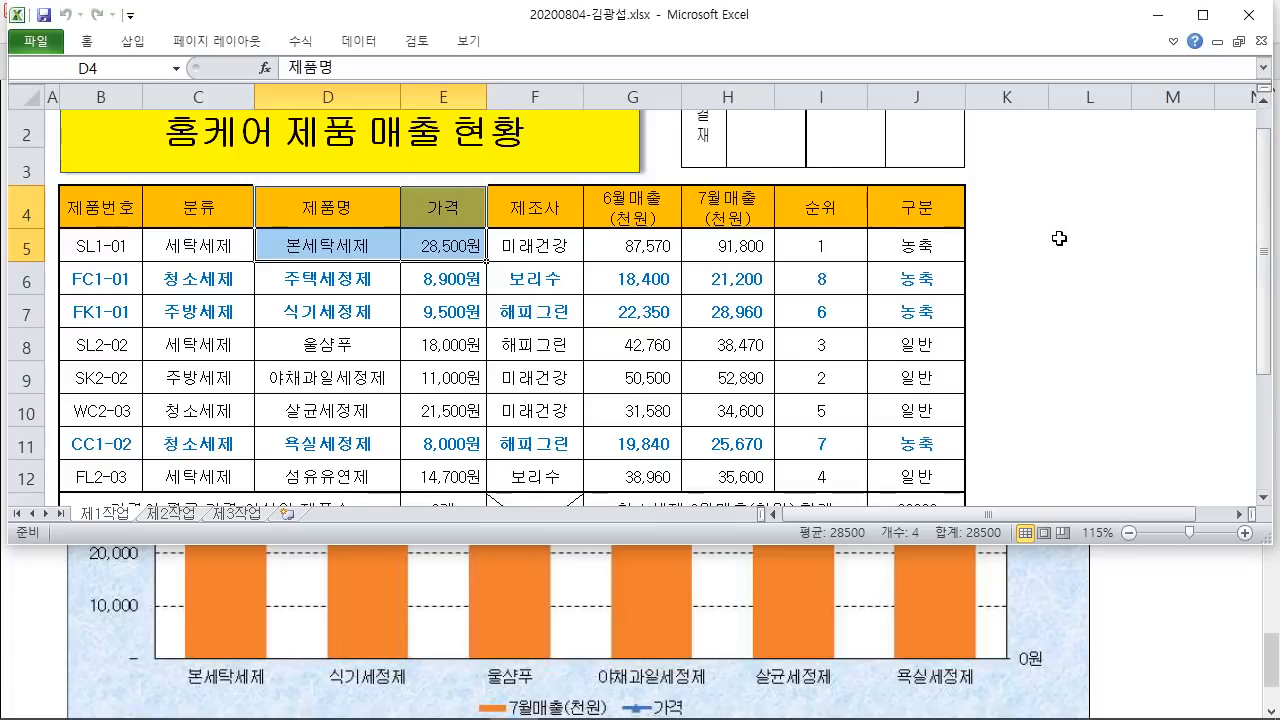
{"action": "left_click_drag", "start_coordinate": [594, 29], "coordinate": [808, 222]}
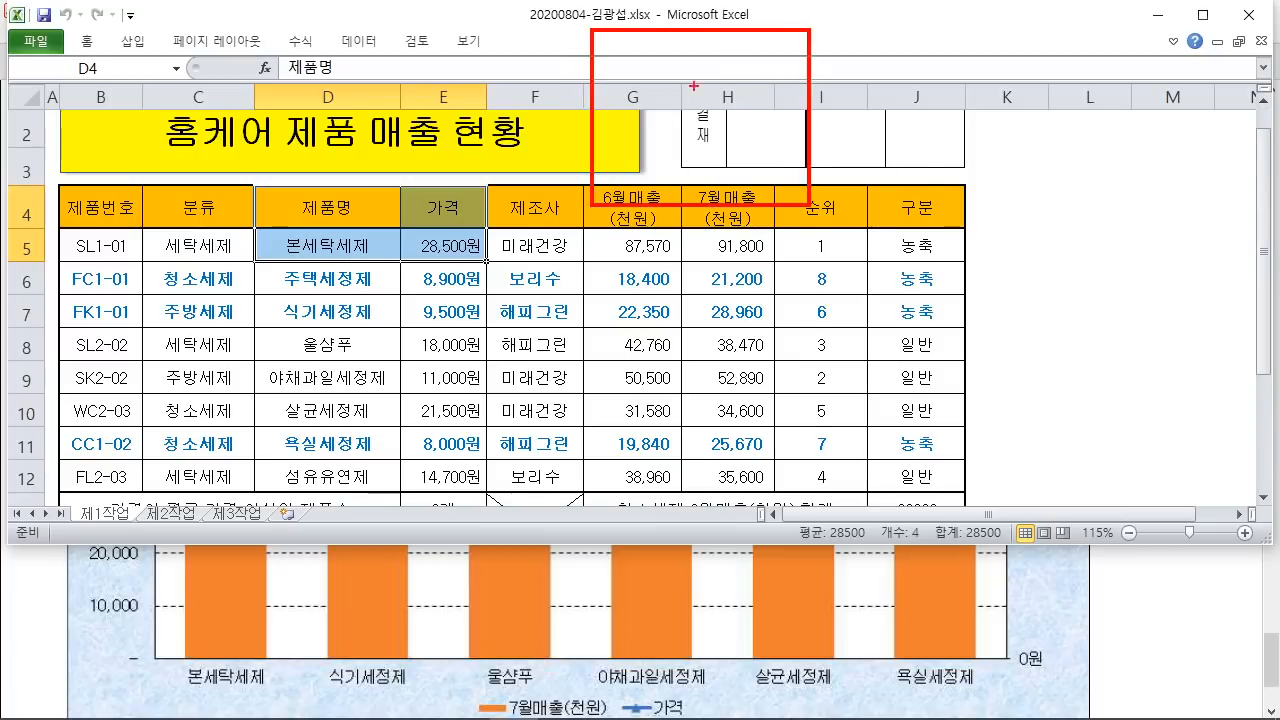
{"action": "mouse_move", "coordinate": [648, 96]}
{"action": "left_mouse_down"}
{"action": "mouse_move", "coordinate": [718, 58]}
{"action": "mouse_move", "coordinate": [700, 168]}
{"action": "left_mouse_up"}
{"action": "mouse_move", "coordinate": [665, 120]}
{"action": "left_mouse_down"}
{"action": "mouse_move", "coordinate": [742, 117]}
{"action": "mouse_move", "coordinate": [778, 88]}
{"action": "left_mouse_up"}
{"action": "left_click", "coordinate": [786, 133]}
{"action": "left_click_drag", "start_coordinate": [796, 42], "coordinate": [778, 176]}
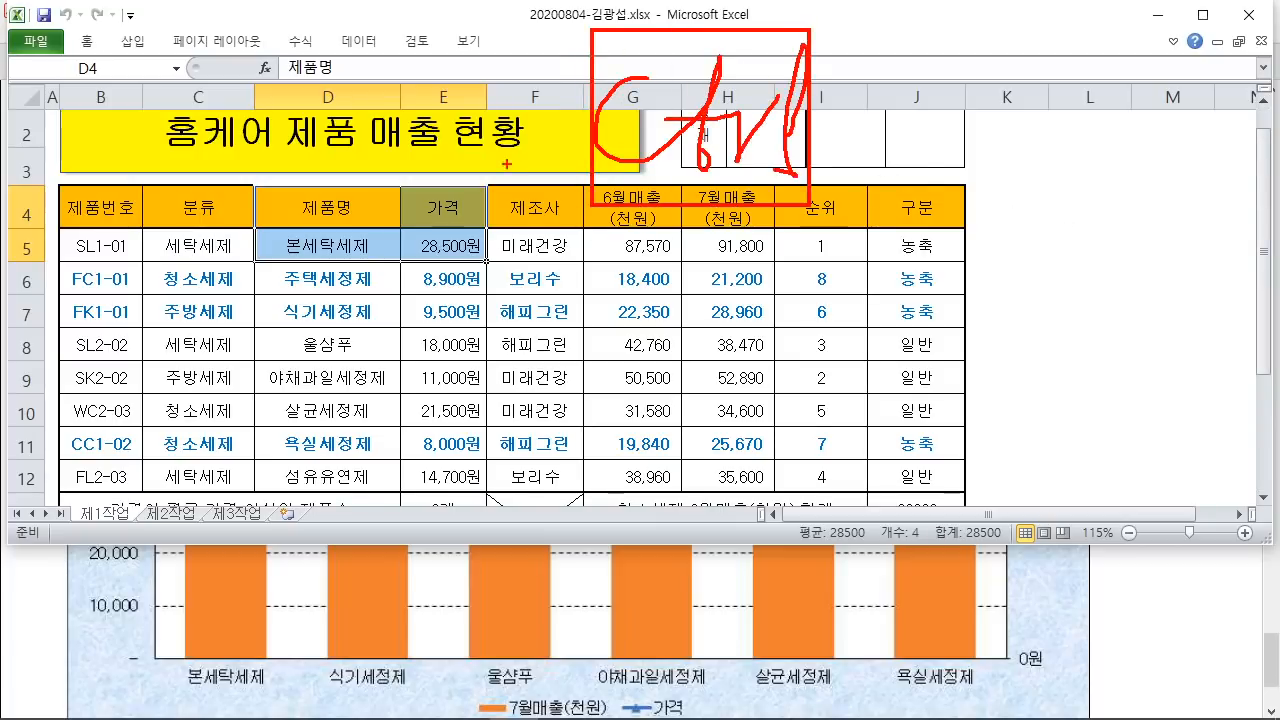
{"action": "left_click_drag", "start_coordinate": [660, 108], "coordinate": [590, 238]}
{"action": "key", "text": "Escape"}
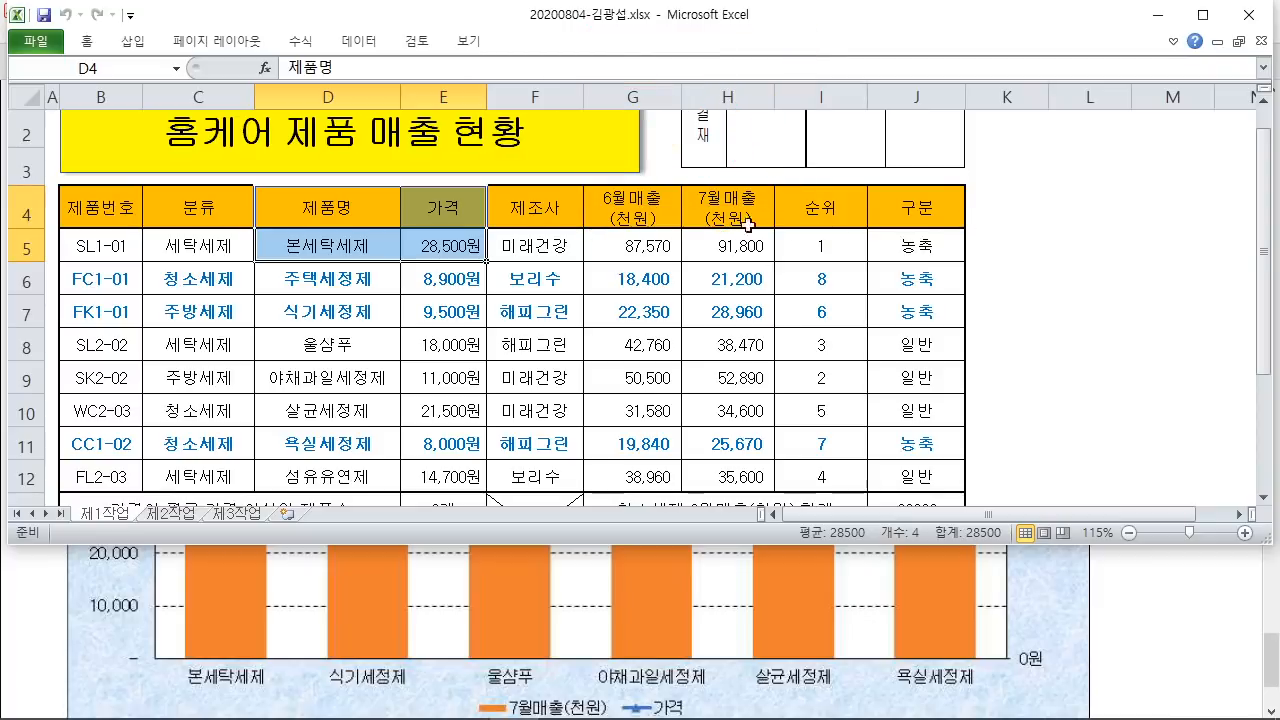
{"action": "left_click_drag", "start_coordinate": [733, 203], "coordinate": [726, 257]}
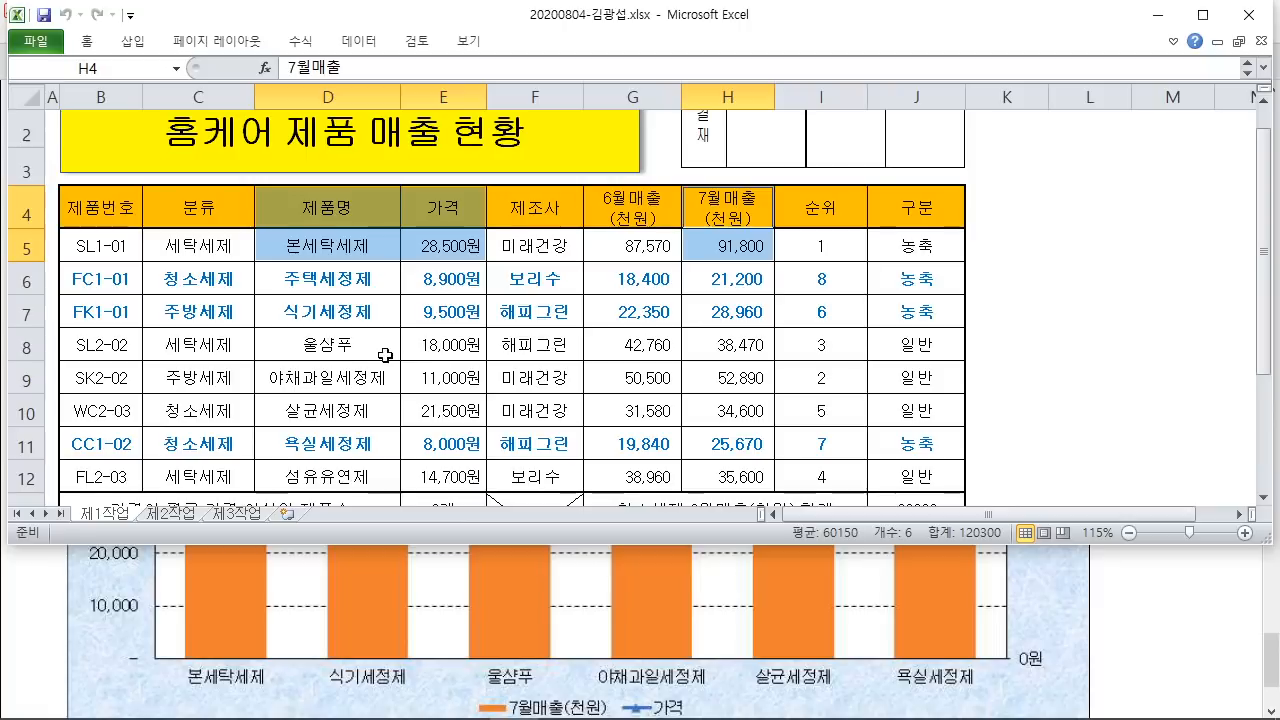
{"action": "left_click_drag", "start_coordinate": [313, 319], "coordinate": [438, 440]}
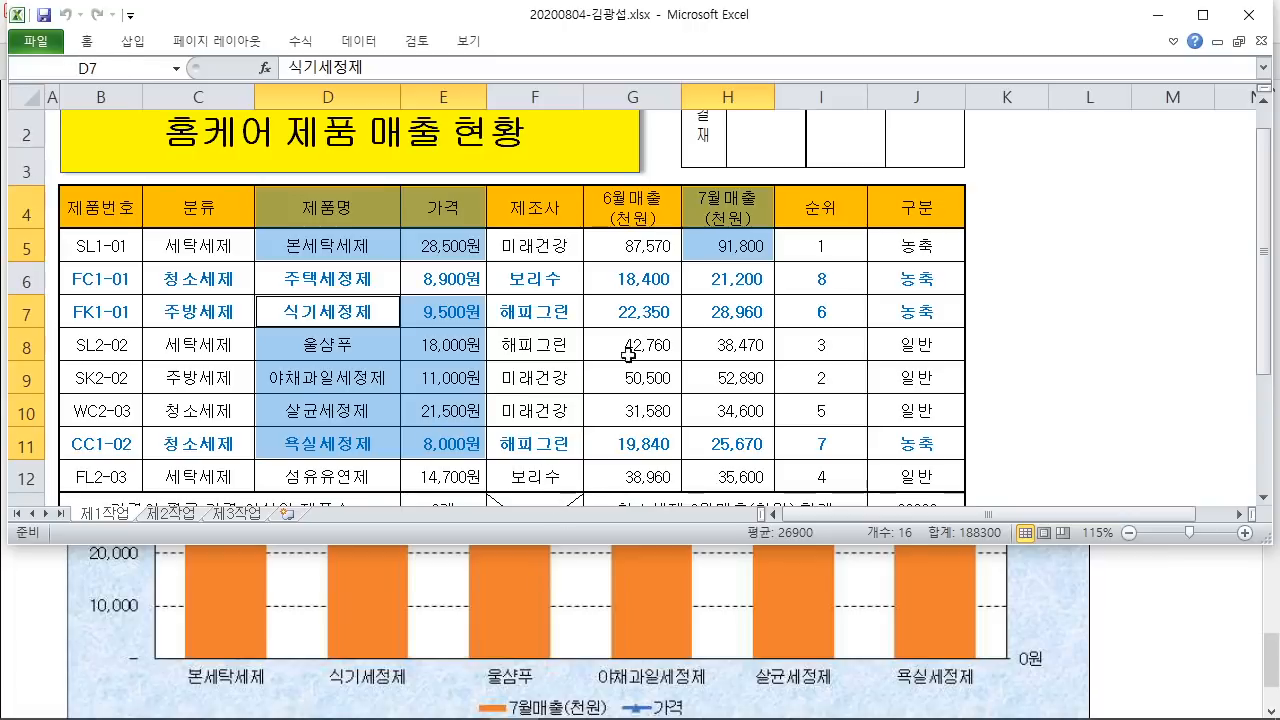
{"action": "left_click_drag", "start_coordinate": [741, 313], "coordinate": [738, 442]}
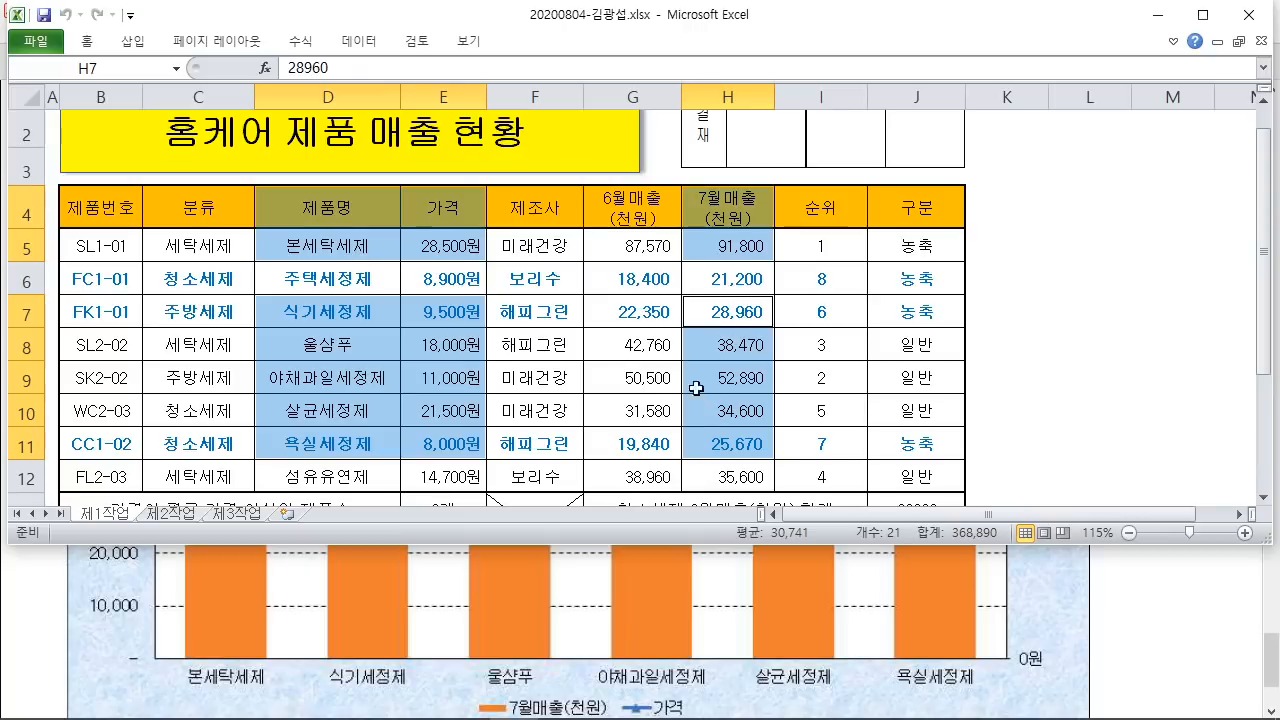
Step: Insert a 2-D Clustered Column chart of the selected product, 가격 and 7월매출(천원) data
{"action": "left_click", "coordinate": [140, 42]}
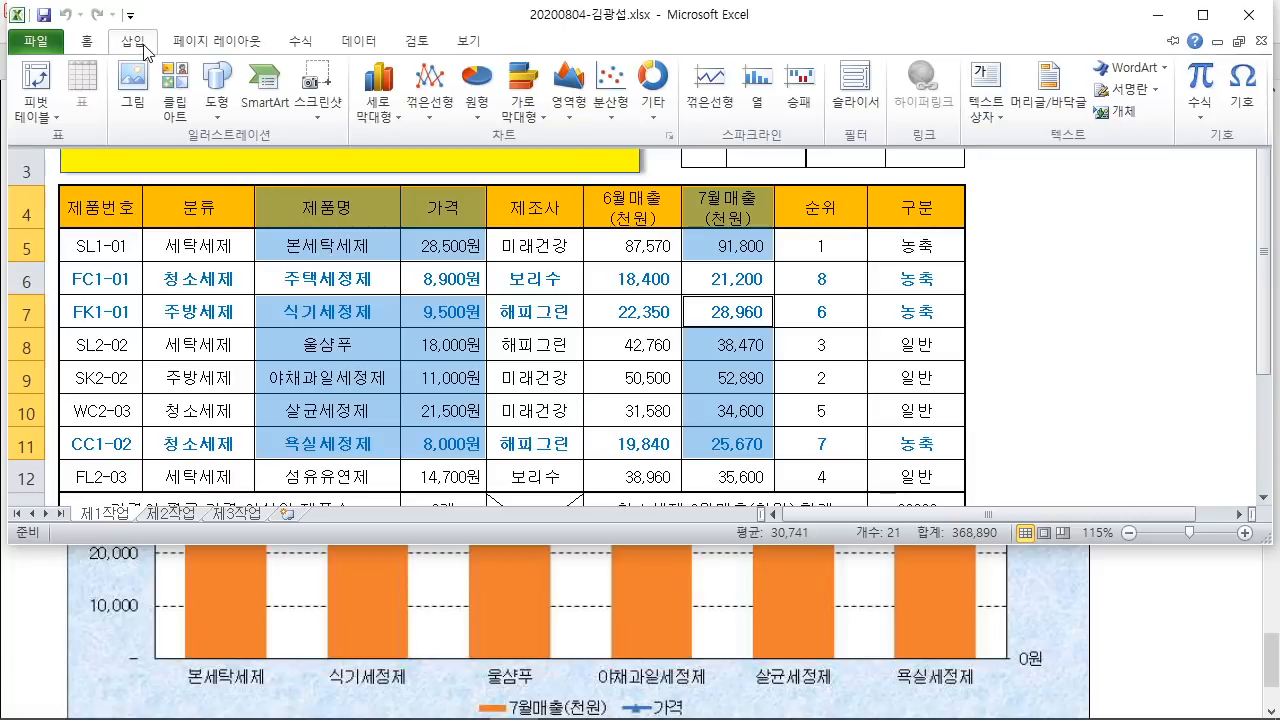
{"action": "left_click", "coordinate": [379, 100]}
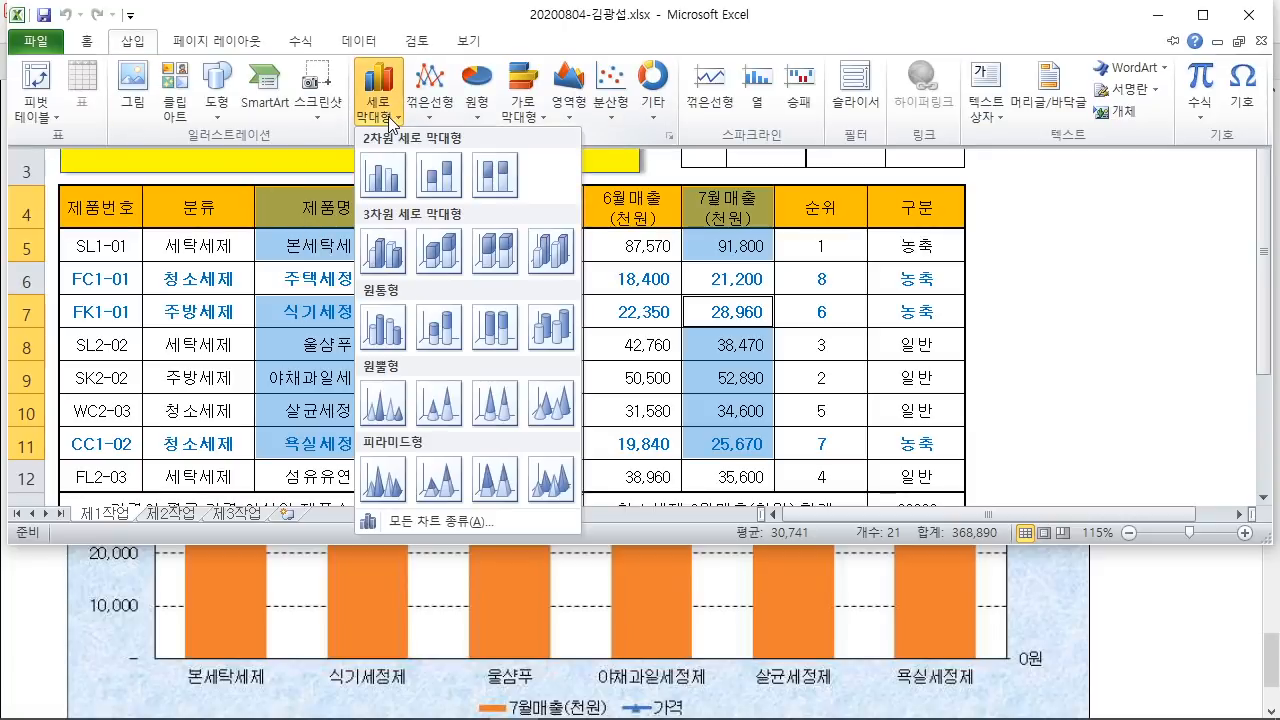
{"action": "left_click", "coordinate": [390, 178]}
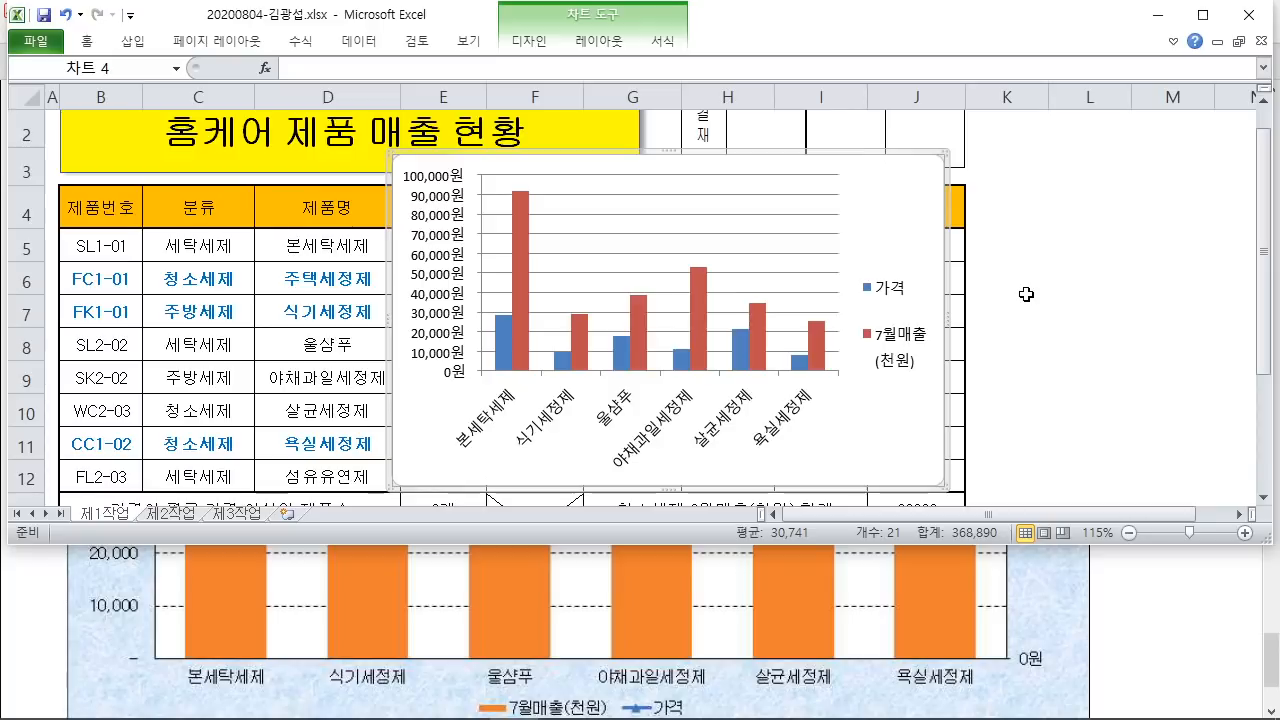
Step: Scroll the task PDF up to the 제4작업 chart conditions and shrink its window below Excel
{"action": "scroll", "coordinate": [1124, 645], "scroll_direction": "up", "scroll_amount": 1}
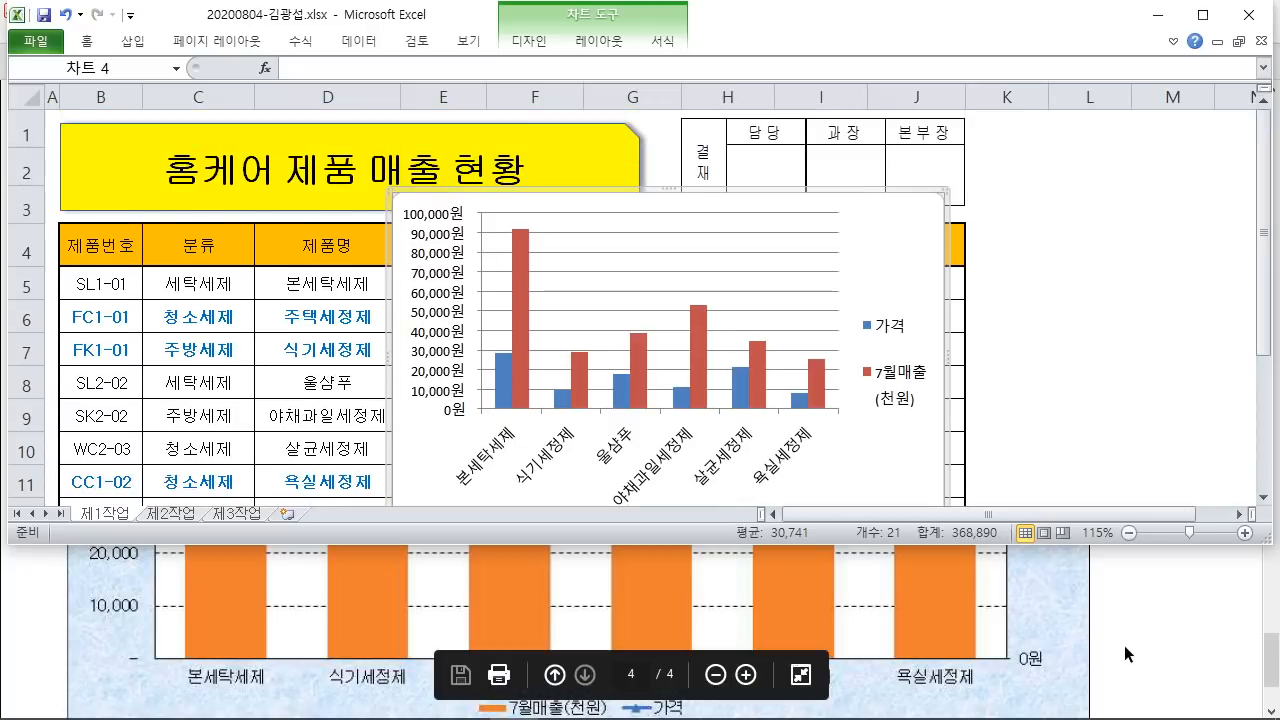
{"action": "left_click", "coordinate": [1123, 645]}
{"action": "scroll", "coordinate": [1123, 645], "scroll_direction": "up", "scroll_amount": 3}
{"action": "scroll", "coordinate": [1121, 648], "scroll_direction": "up", "scroll_amount": 6}
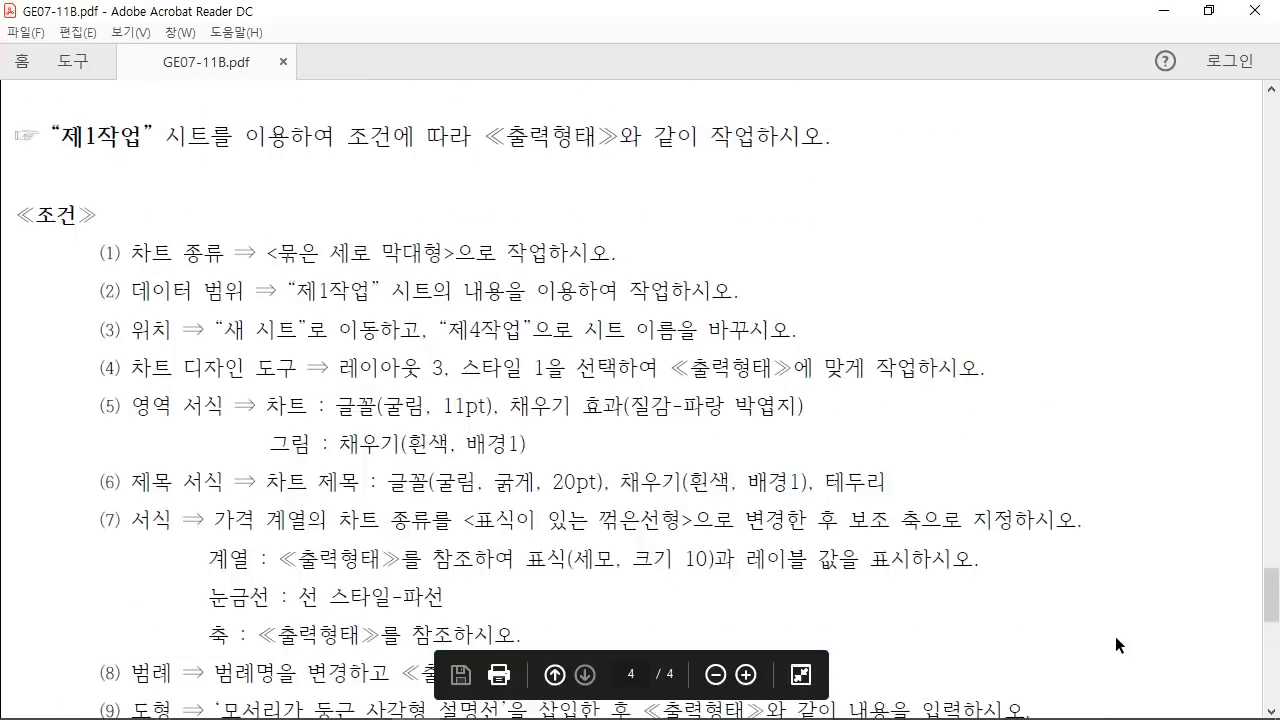
{"action": "left_click_drag", "start_coordinate": [34, 262], "coordinate": [736, 340]}
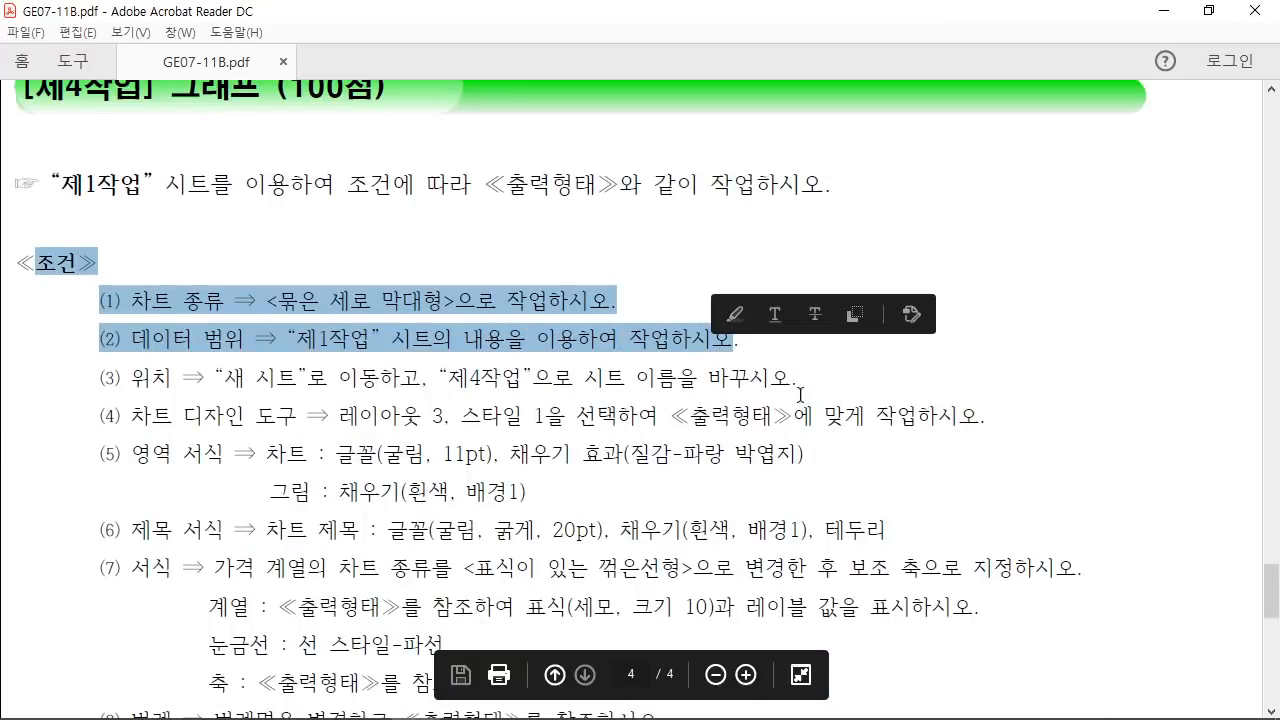
{"action": "scroll", "coordinate": [868, 439], "scroll_direction": "up", "scroll_amount": 3}
{"action": "left_click", "coordinate": [1208, 10]}
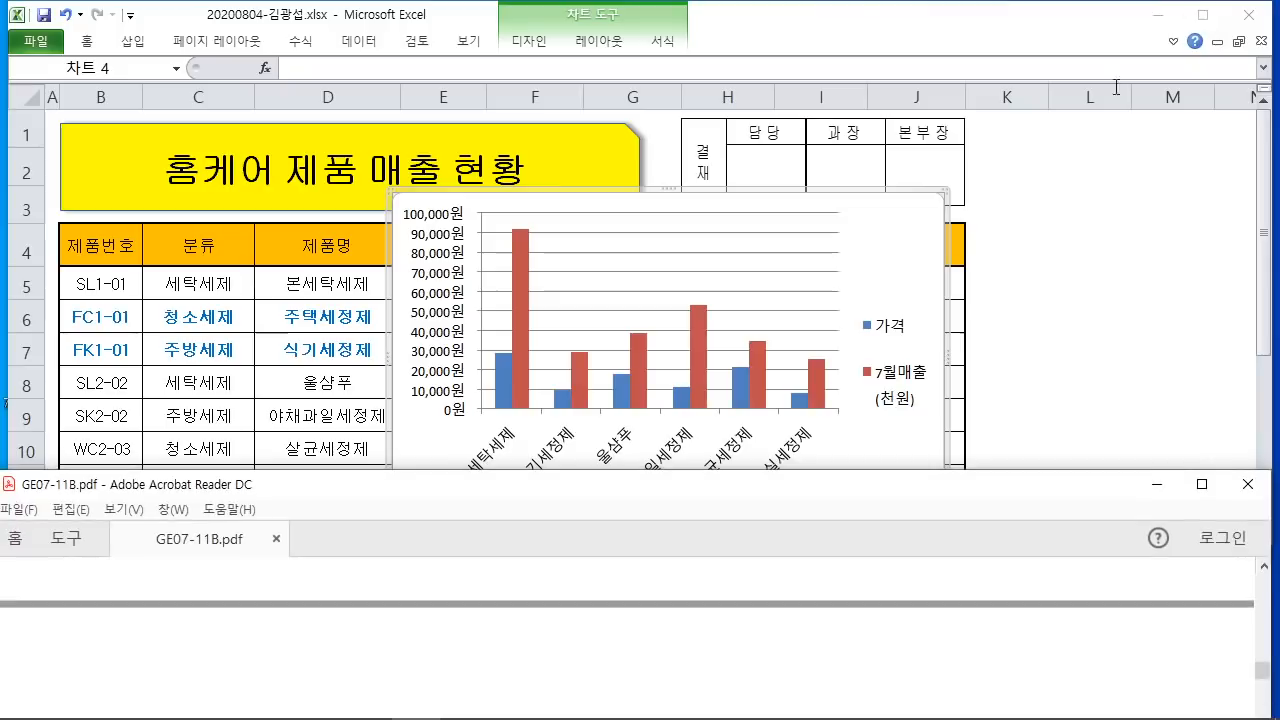
{"action": "scroll", "coordinate": [649, 653], "scroll_direction": "down", "scroll_amount": 5}
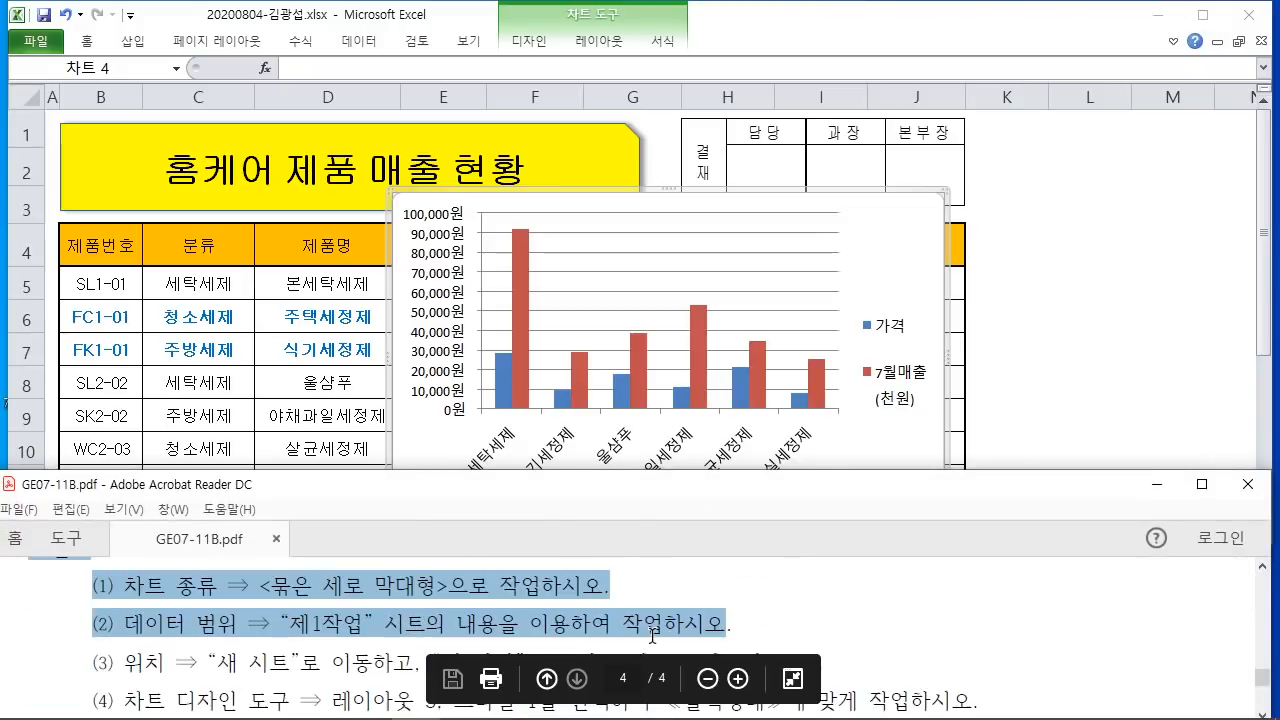
Step: Pin the Chart Tools Design ribbon open and mark the Move Chart button for viewers
{"action": "left_click", "coordinate": [999, 40]}
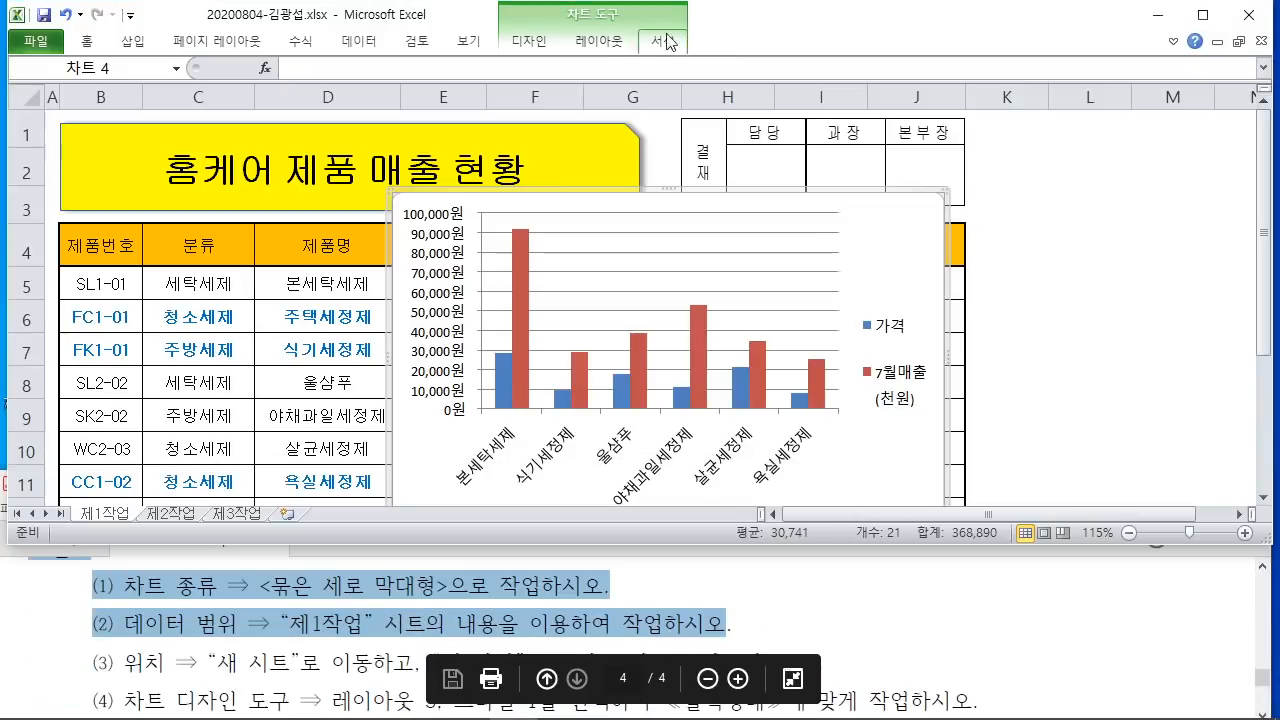
{"action": "double_click", "coordinate": [530, 42]}
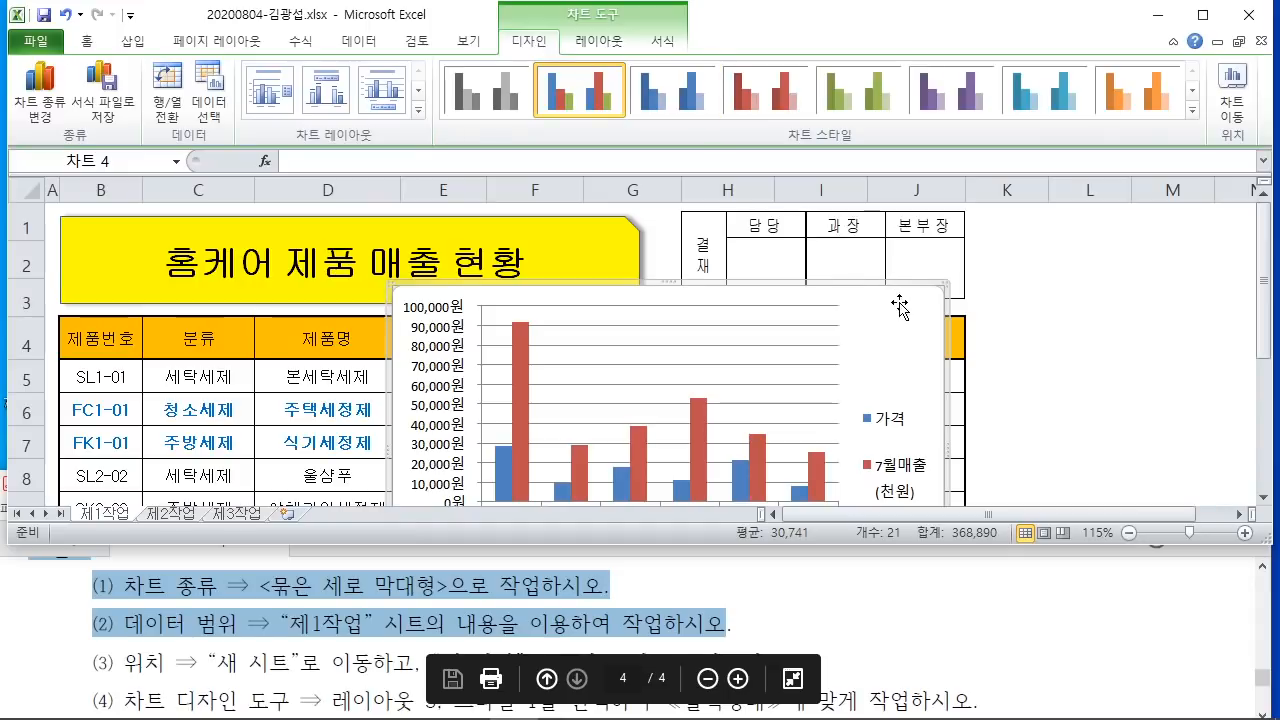
{"action": "left_click_drag", "start_coordinate": [1202, 48], "coordinate": [1267, 157]}
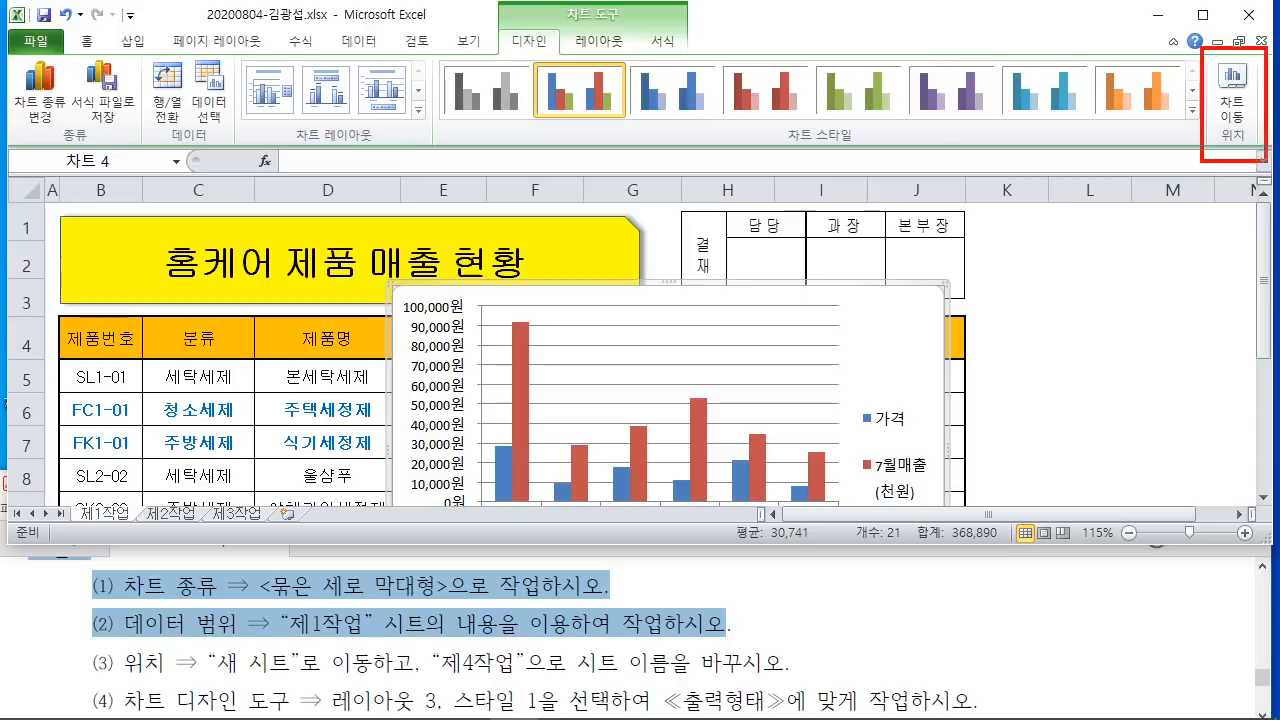
{"action": "left_click_drag", "start_coordinate": [964, 216], "coordinate": [1228, 101]}
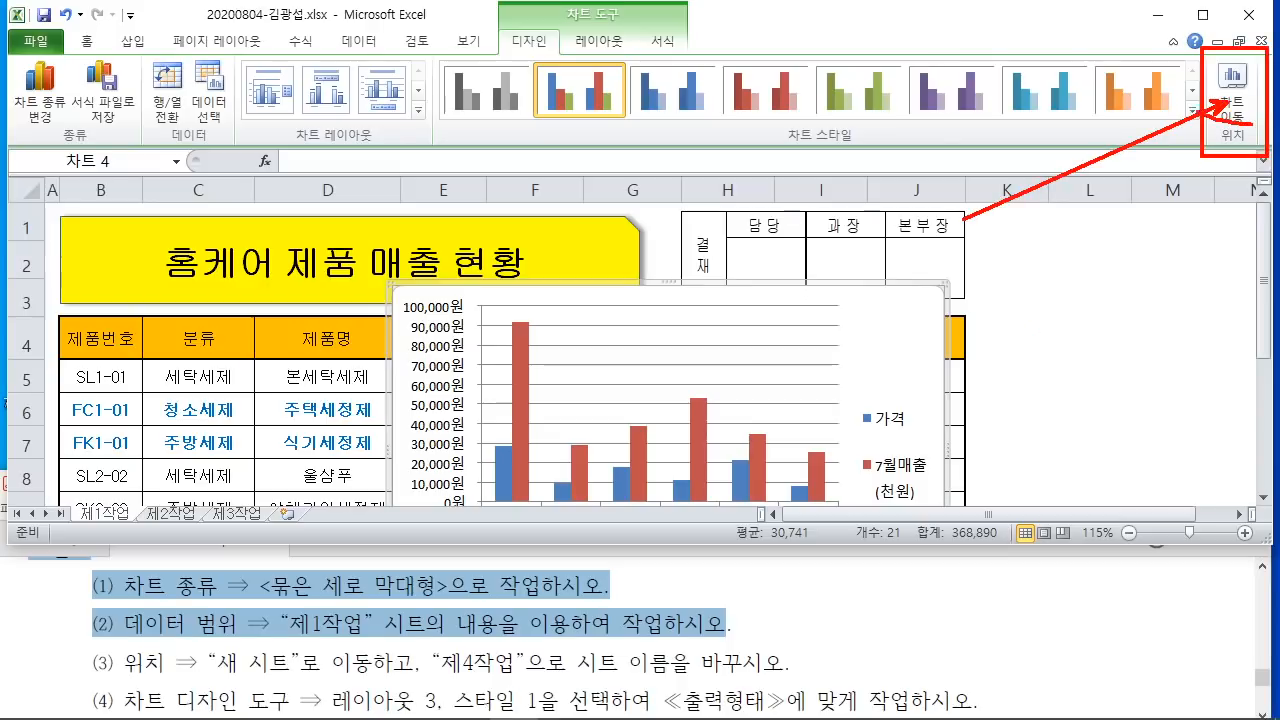
{"action": "mouse_move", "coordinate": [1205, 40]}
{"action": "left_mouse_down"}
{"action": "mouse_move", "coordinate": [1257, 115]}
{"action": "mouse_move", "coordinate": [1274, 80]}
{"action": "mouse_move", "coordinate": [1250, 38]}
{"action": "mouse_move", "coordinate": [1176, 95]}
{"action": "left_mouse_up"}
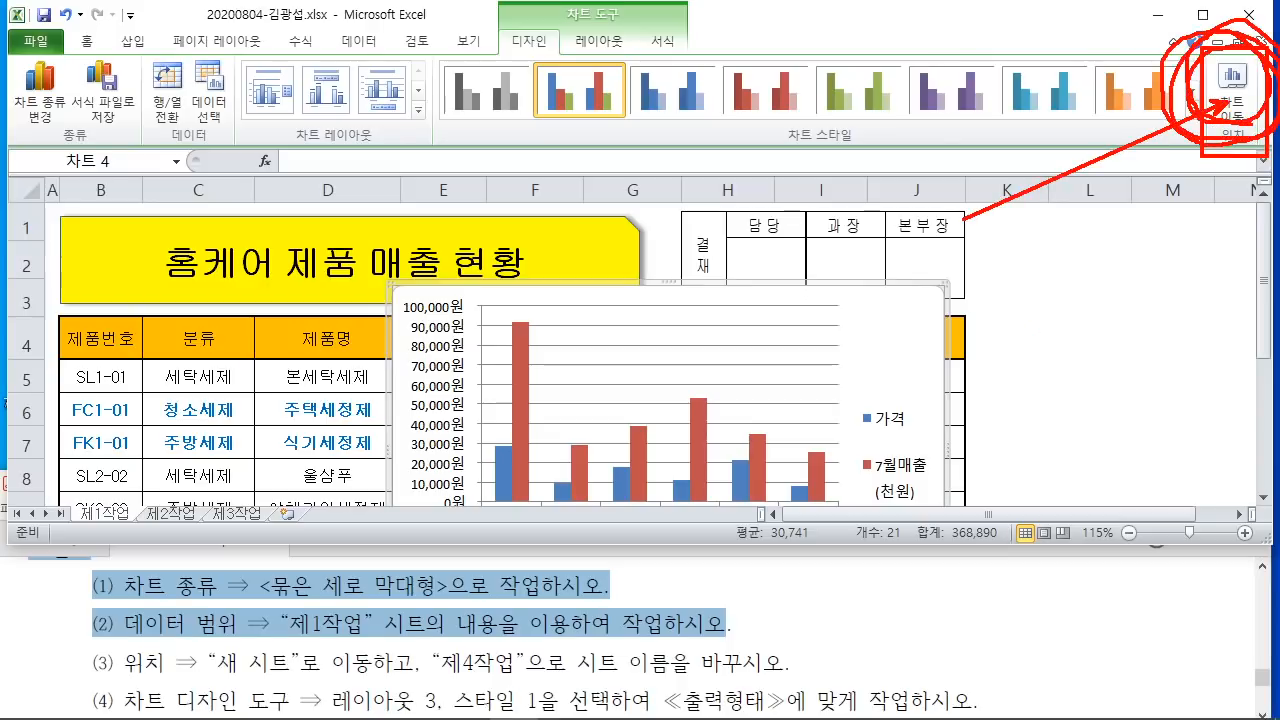
{"action": "key", "text": "Escape"}
Step: Open Move Chart and annotate its New sheet option against the task's 제4작업 requirement
{"action": "left_click", "coordinate": [1232, 90]}
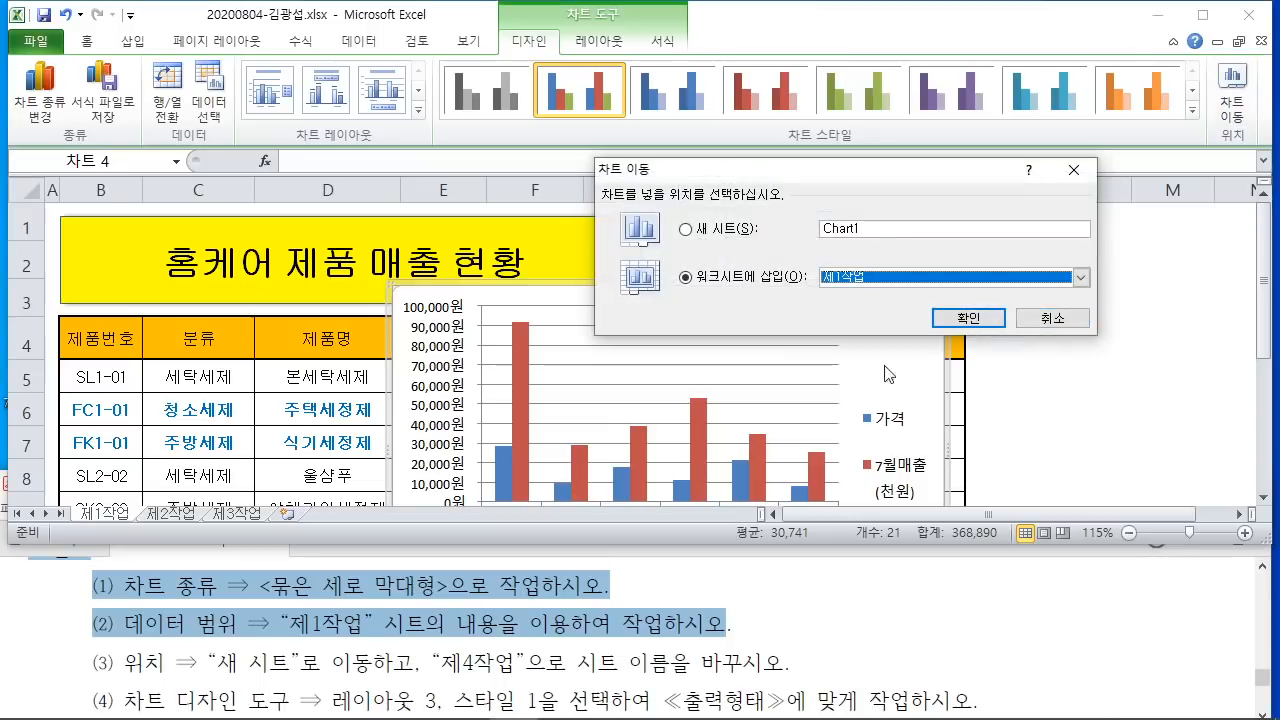
{"action": "left_click_drag", "start_coordinate": [742, 182], "coordinate": [548, 180]}
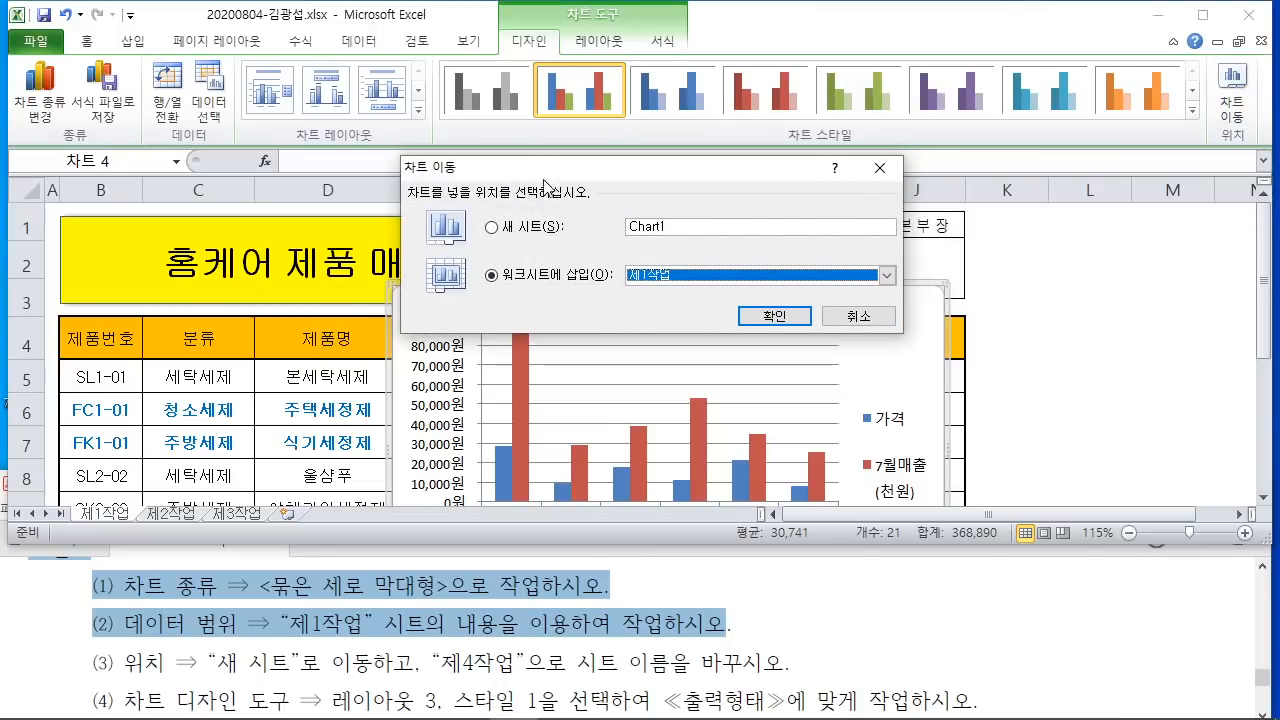
{"action": "left_click_drag", "start_coordinate": [467, 209], "coordinate": [571, 250]}
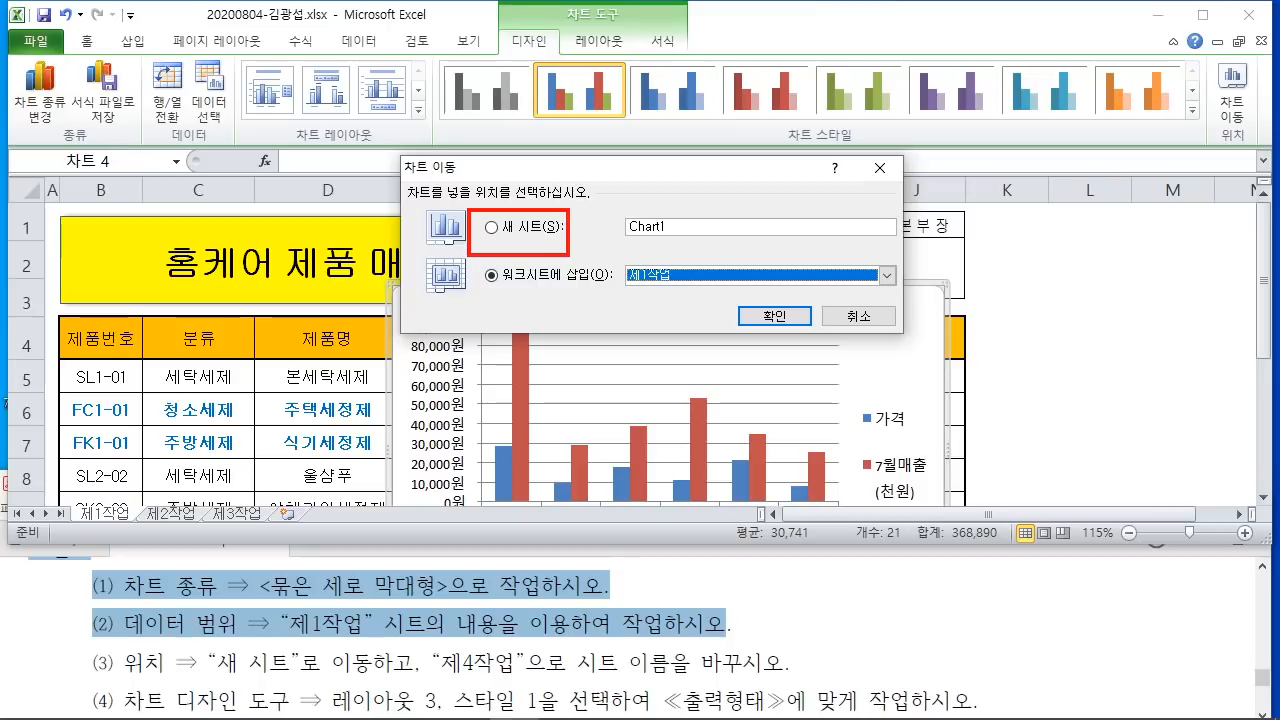
{"action": "left_click_drag", "start_coordinate": [455, 123], "coordinate": [492, 224]}
{"action": "left_click_drag", "start_coordinate": [722, 113], "coordinate": [662, 228]}
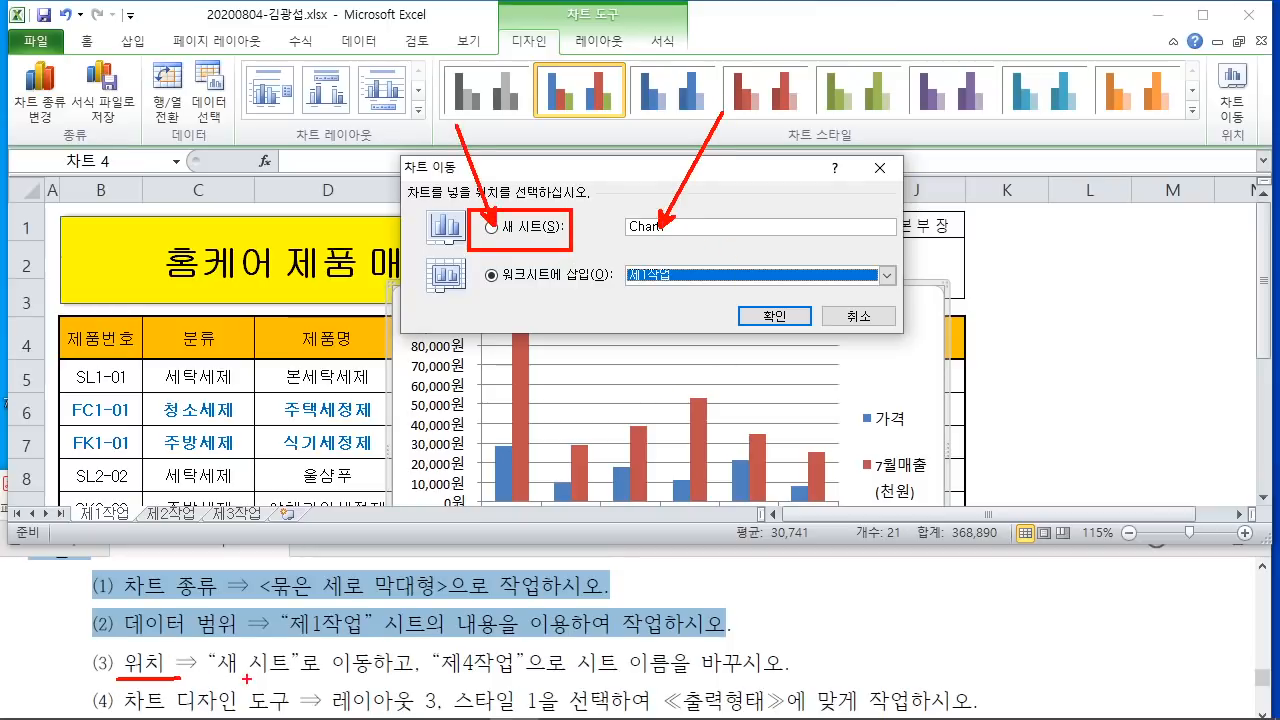
{"action": "left_click_drag", "start_coordinate": [224, 677], "coordinate": [398, 675]}
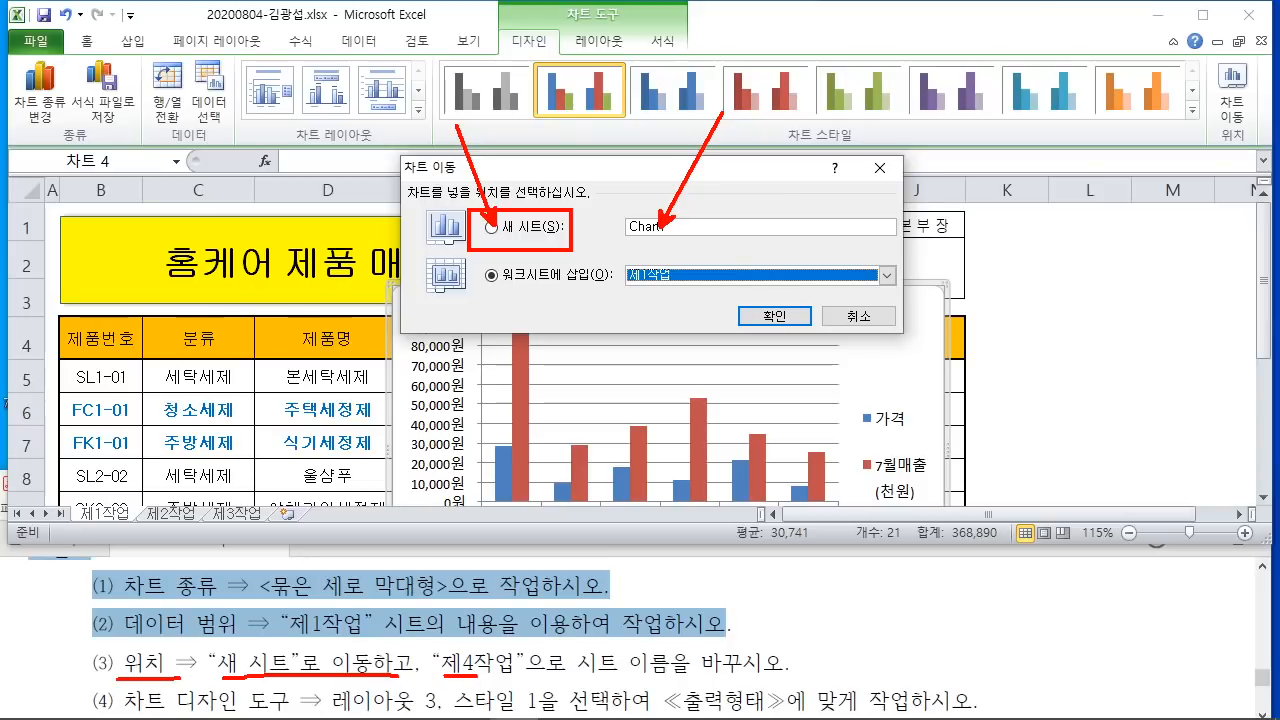
{"action": "left_click_drag", "start_coordinate": [660, 222], "coordinate": [486, 674]}
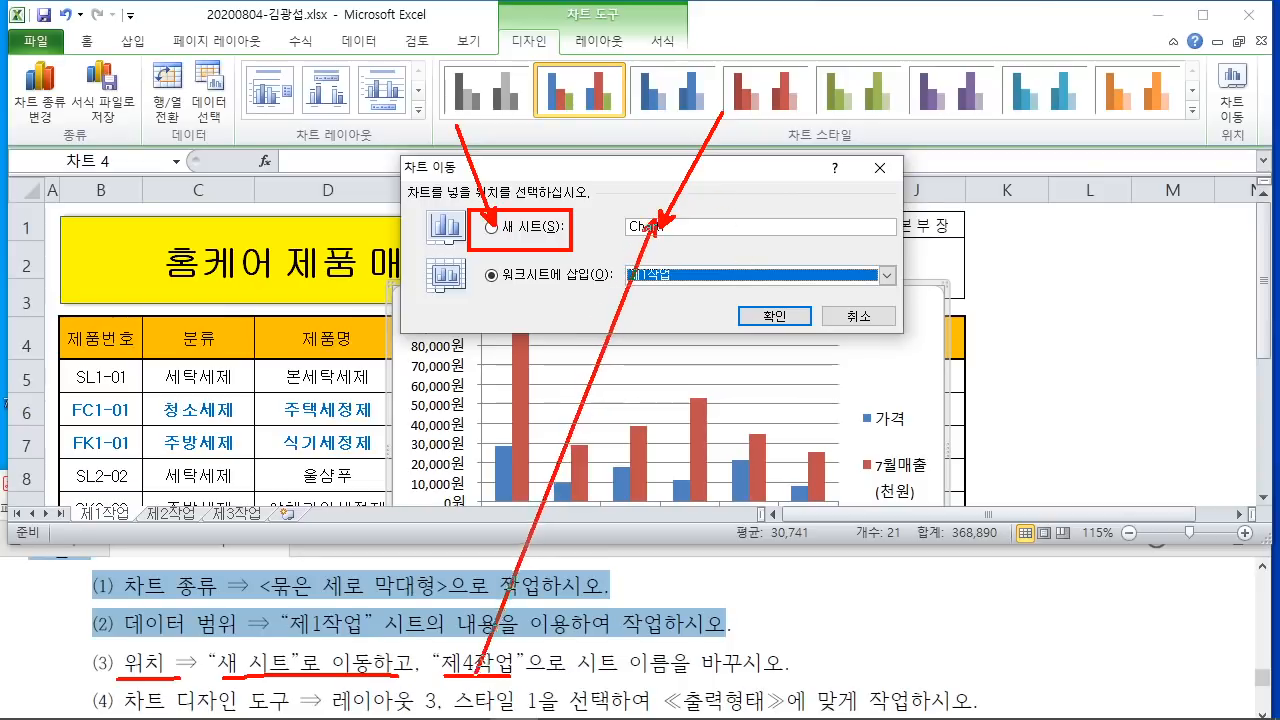
{"action": "key", "text": "Escape"}
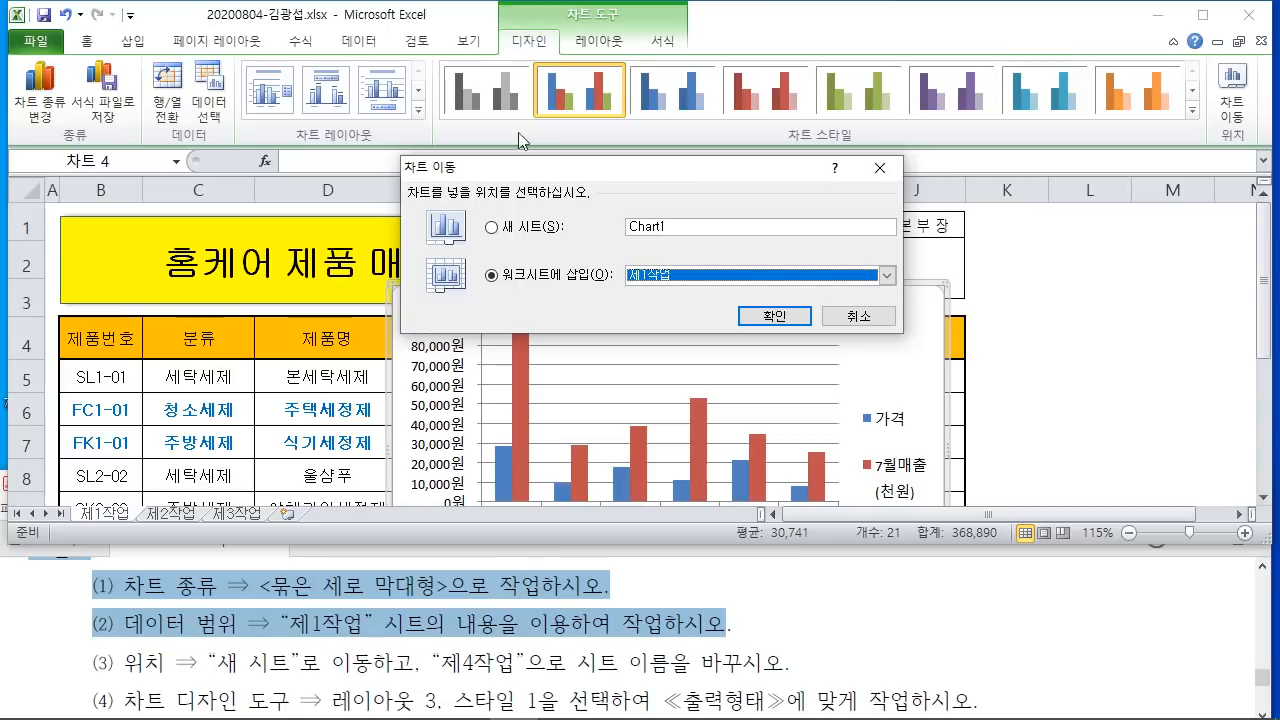
Step: Move the chart to a new sheet named 제4작업
{"action": "left_click", "coordinate": [490, 227]}
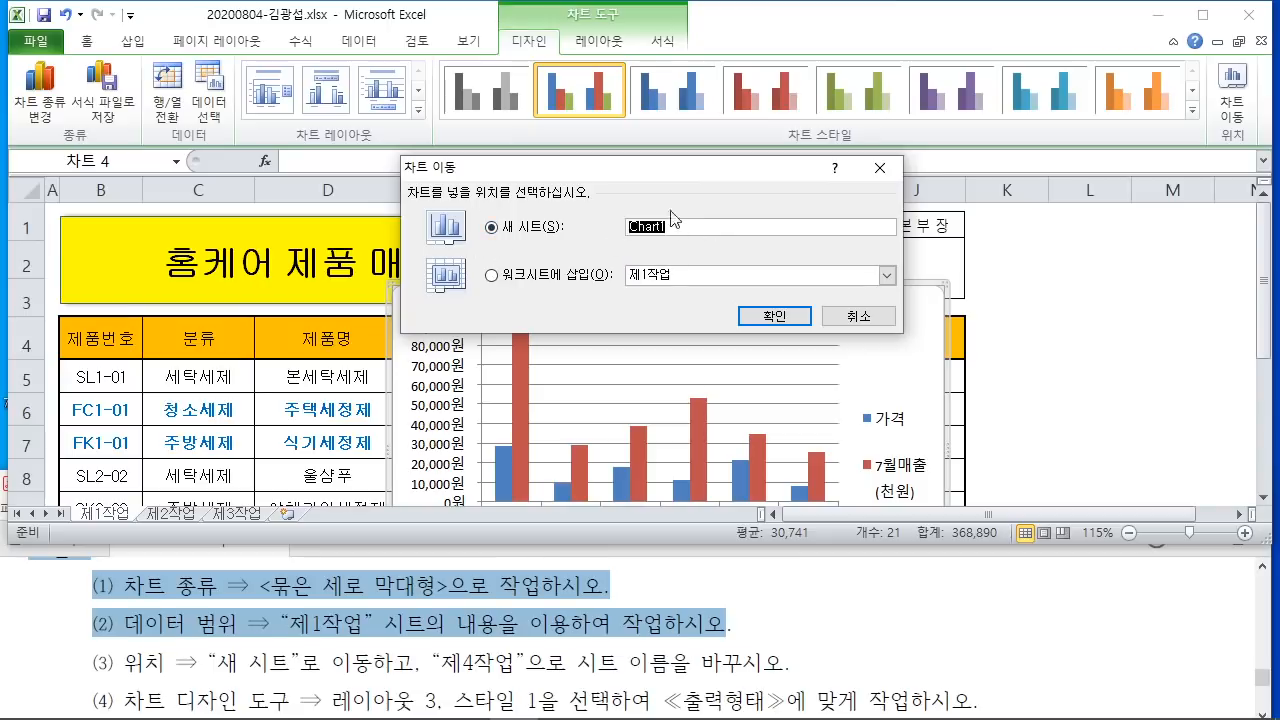
{"action": "type", "text": "wp"}
{"action": "key", "text": "BackSpace"}
{"action": "key", "text": "BackSpace"}
{"action": "key", "text": "Hangul"}
{"action": "type", "text": "ㅈㅔ4작ㅇ"}
{"action": "left_click", "coordinate": [755, 317]}
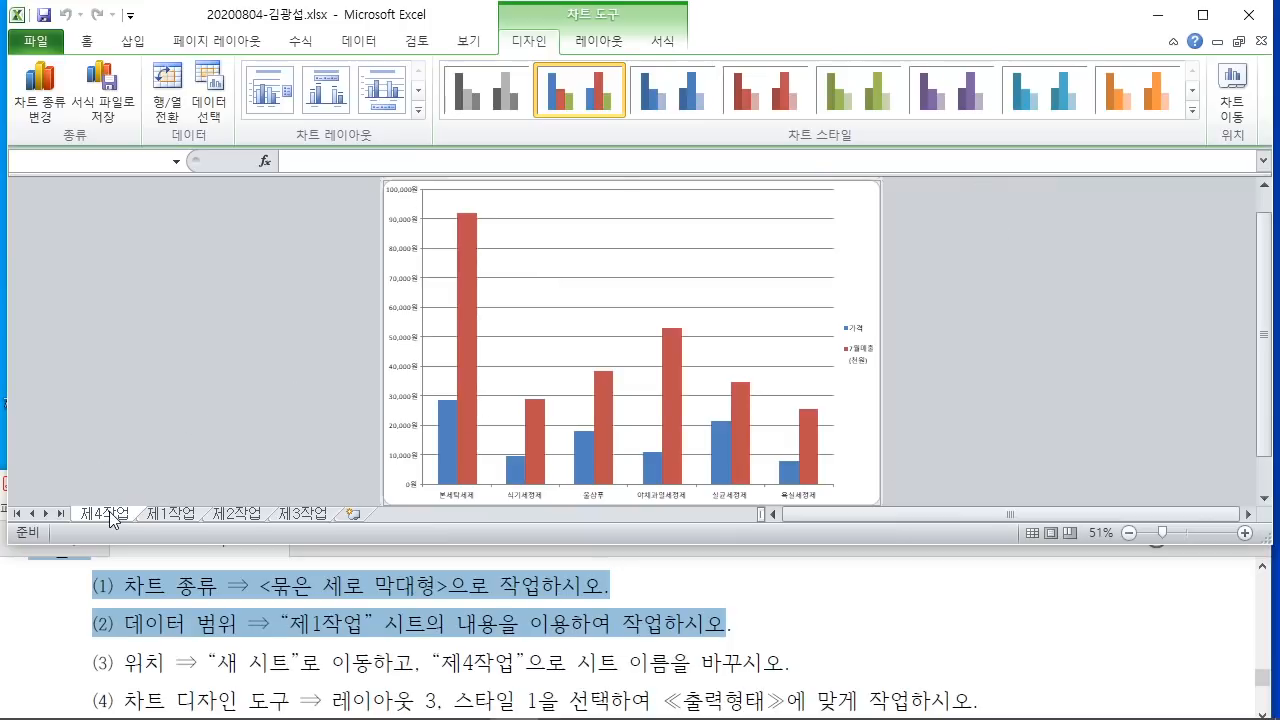
Step: Scroll the task PDF to the note requiring sheet order 제1작업 through 제4작업
{"action": "left_click", "coordinate": [902, 611]}
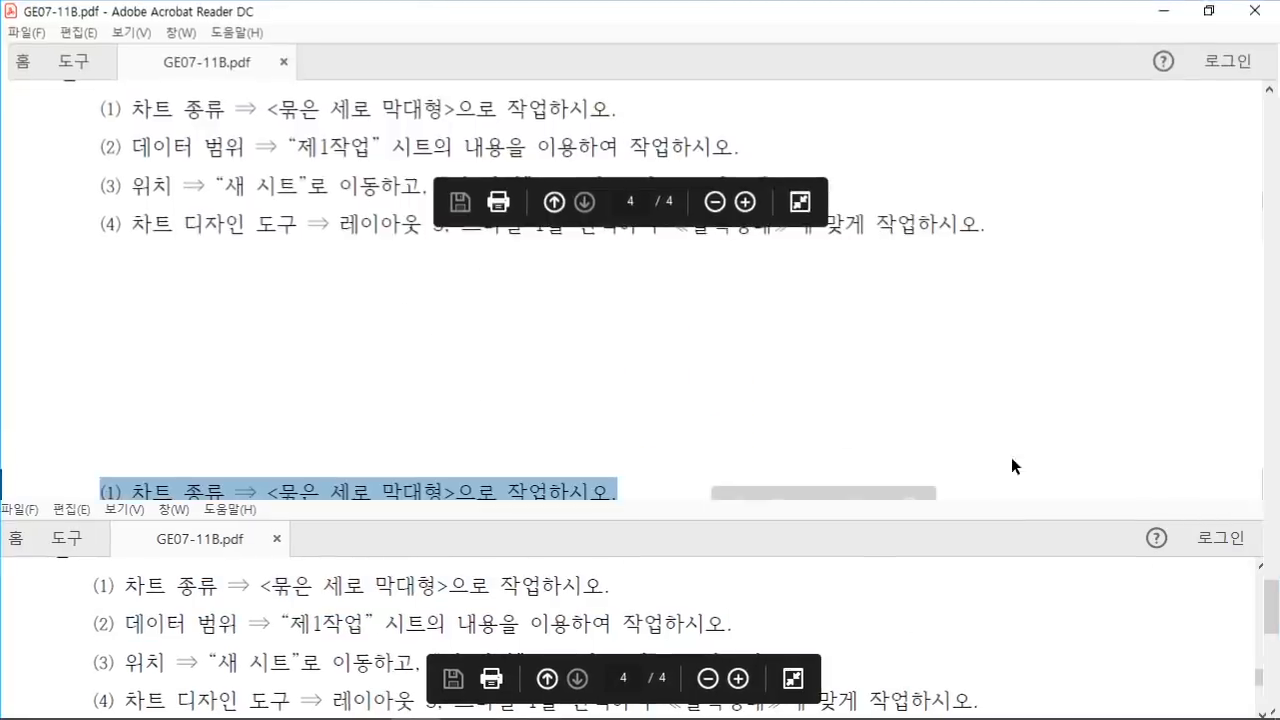
{"action": "scroll", "coordinate": [309, 371], "scroll_direction": "down", "scroll_amount": 12}
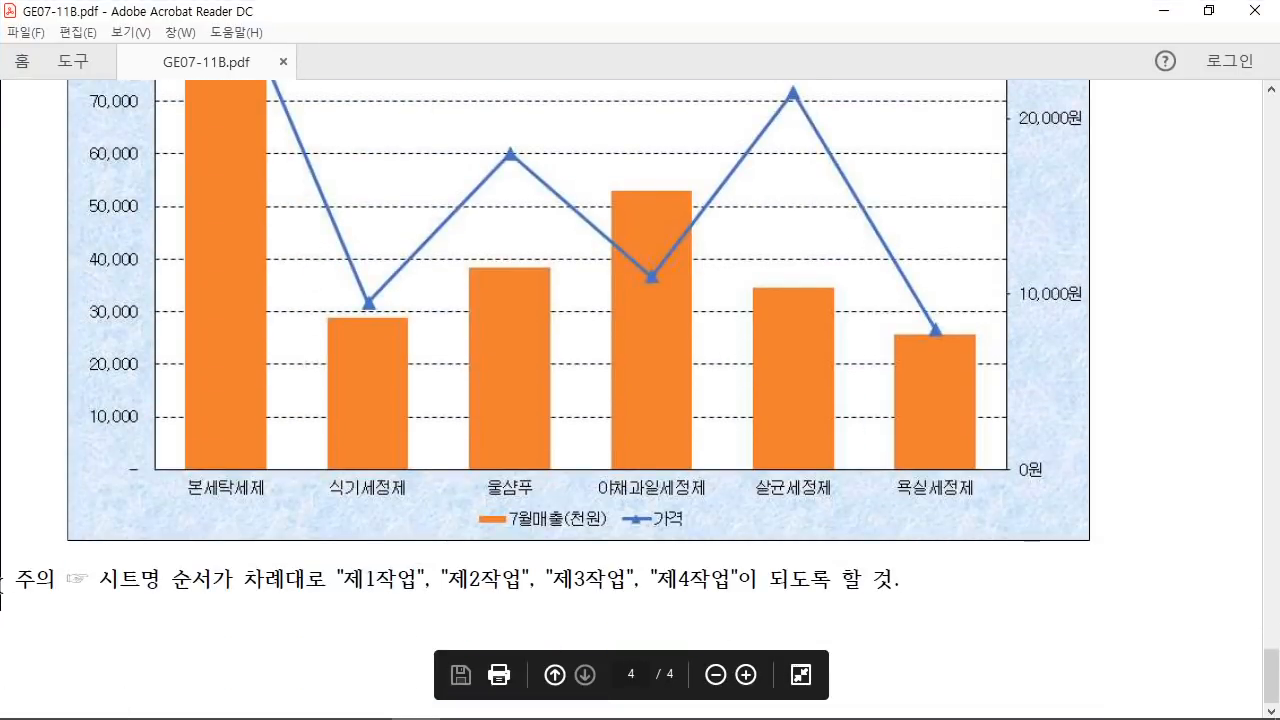
{"action": "left_click", "coordinate": [239, 590]}
{"action": "left_click_drag", "start_coordinate": [349, 580], "coordinate": [418, 585]}
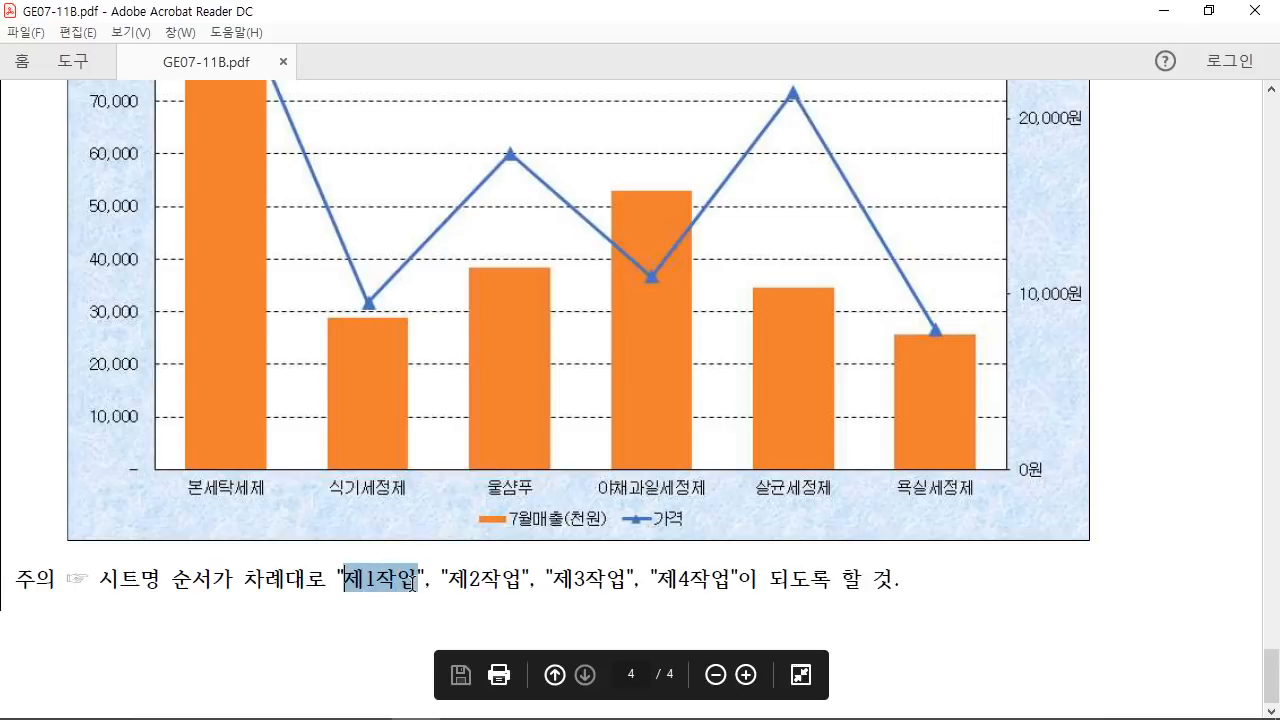
{"action": "left_click", "coordinate": [469, 593]}
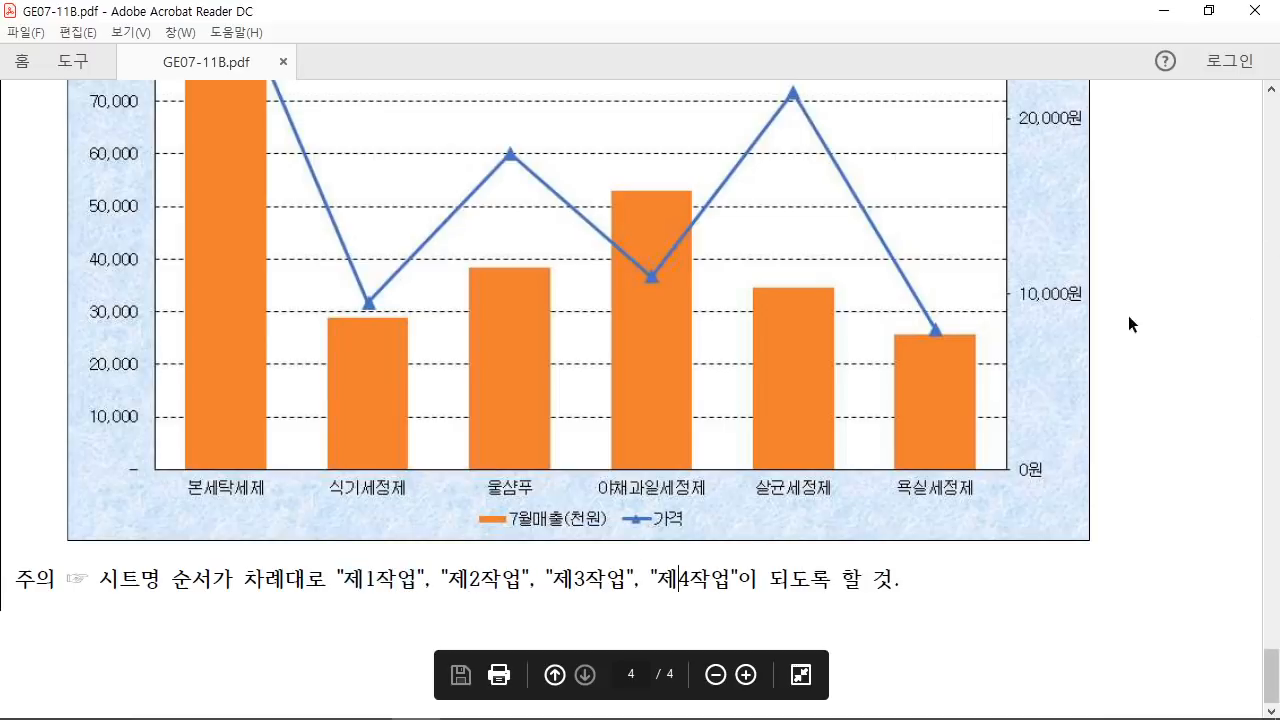
Step: Back in Excel, move the 제4작업 sheet tab to sit after 제3작업
{"action": "left_click", "coordinate": [1209, 10]}
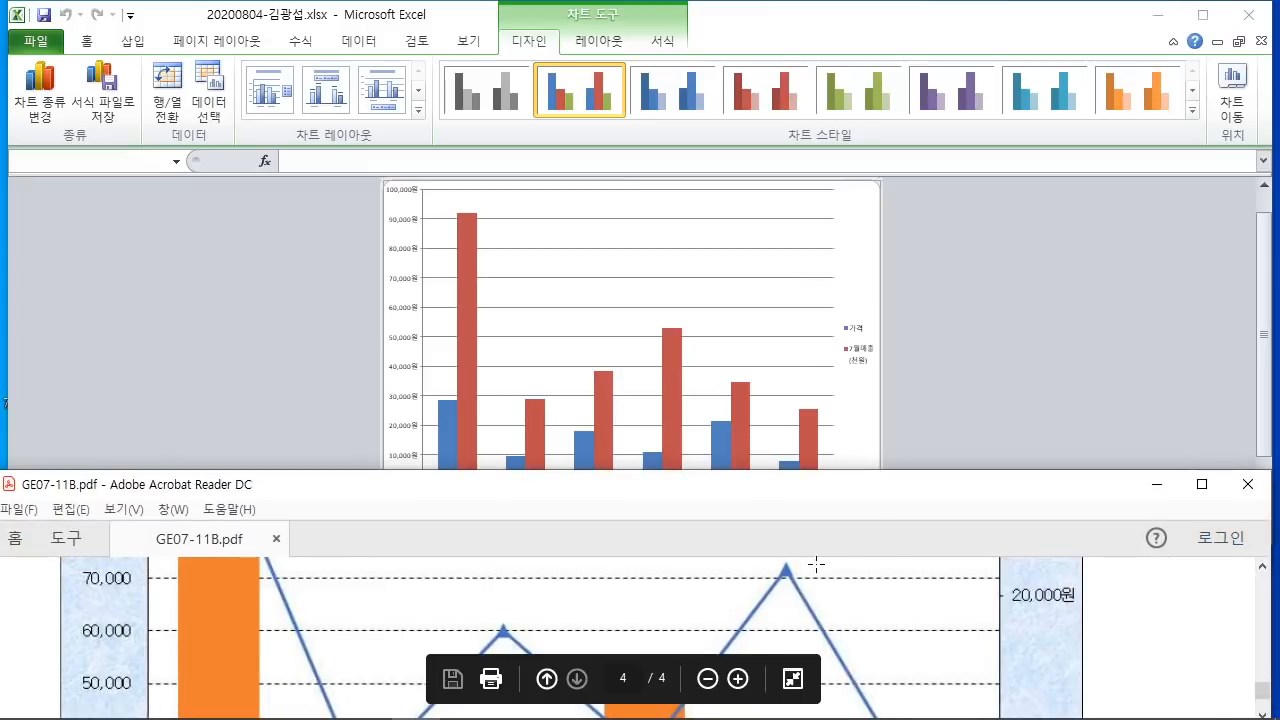
{"action": "scroll", "coordinate": [772, 640], "scroll_direction": "up", "scroll_amount": 10}
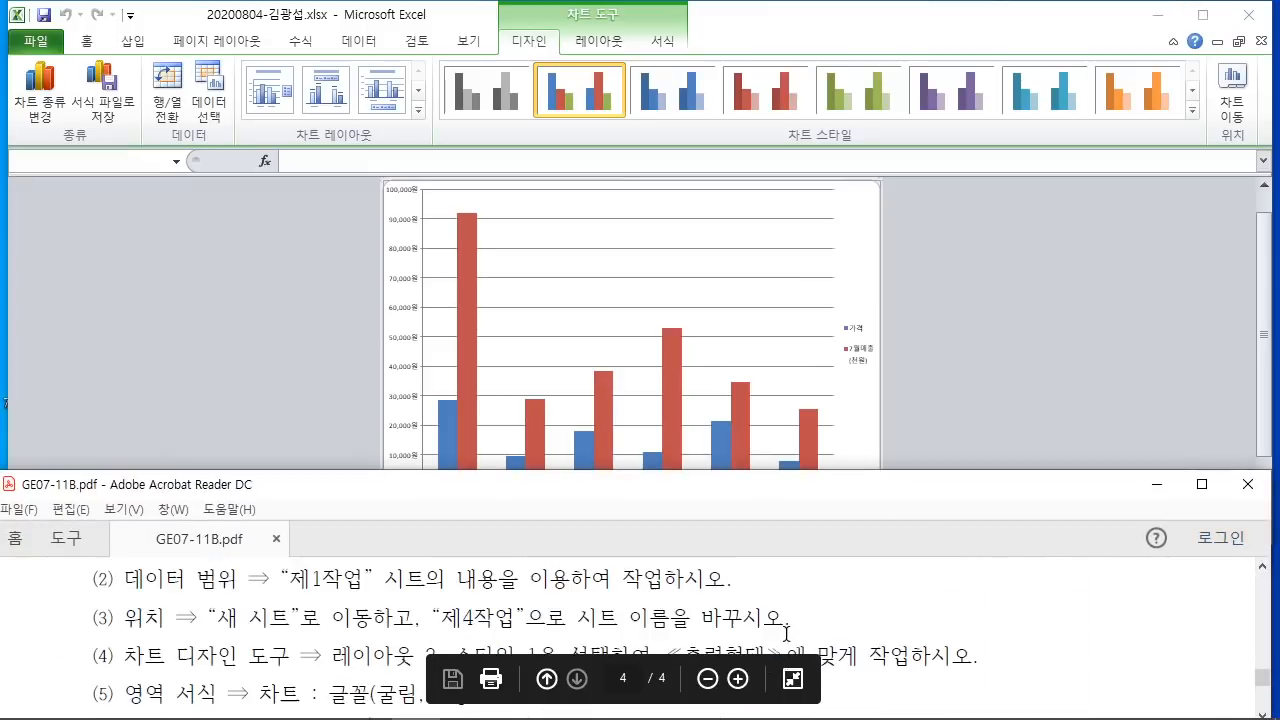
{"action": "scroll", "coordinate": [794, 629], "scroll_direction": "up", "scroll_amount": 1}
{"action": "left_click", "coordinate": [1035, 402]}
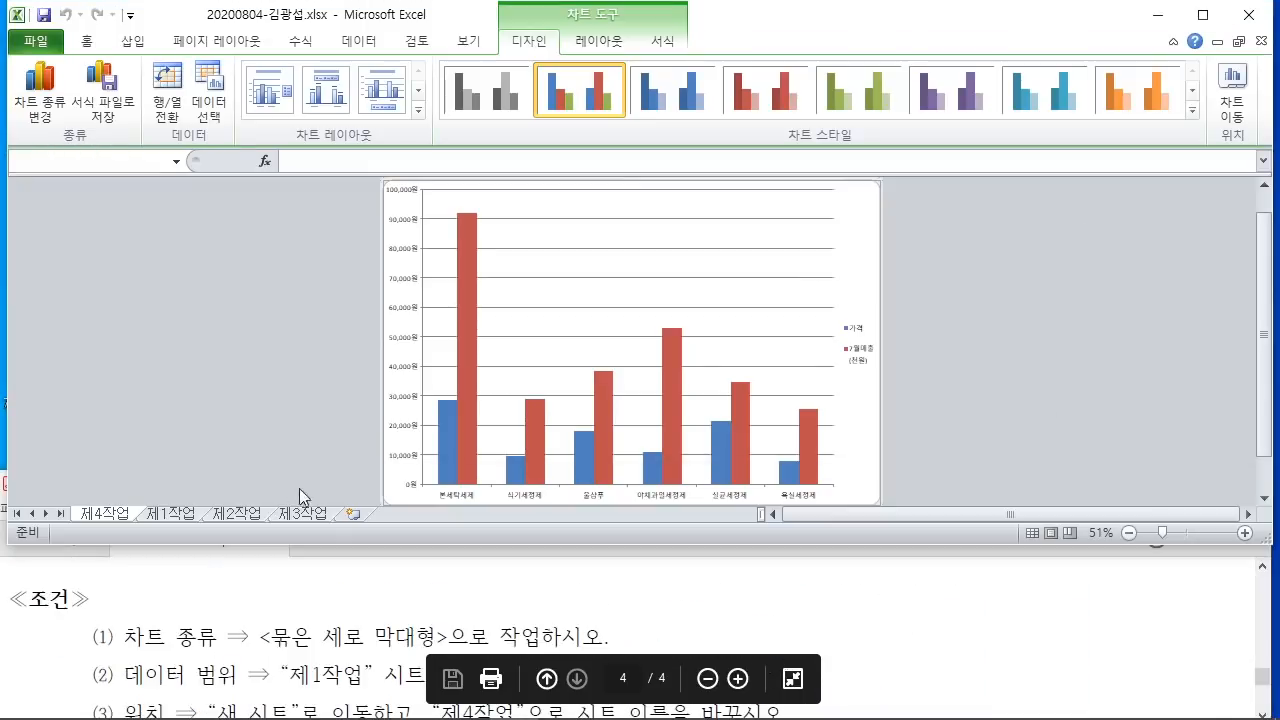
{"action": "mouse_move", "coordinate": [121, 530]}
{"action": "left_mouse_down"}
{"action": "mouse_move", "coordinate": [258, 438]}
{"action": "mouse_move", "coordinate": [353, 500]}
{"action": "left_mouse_up"}
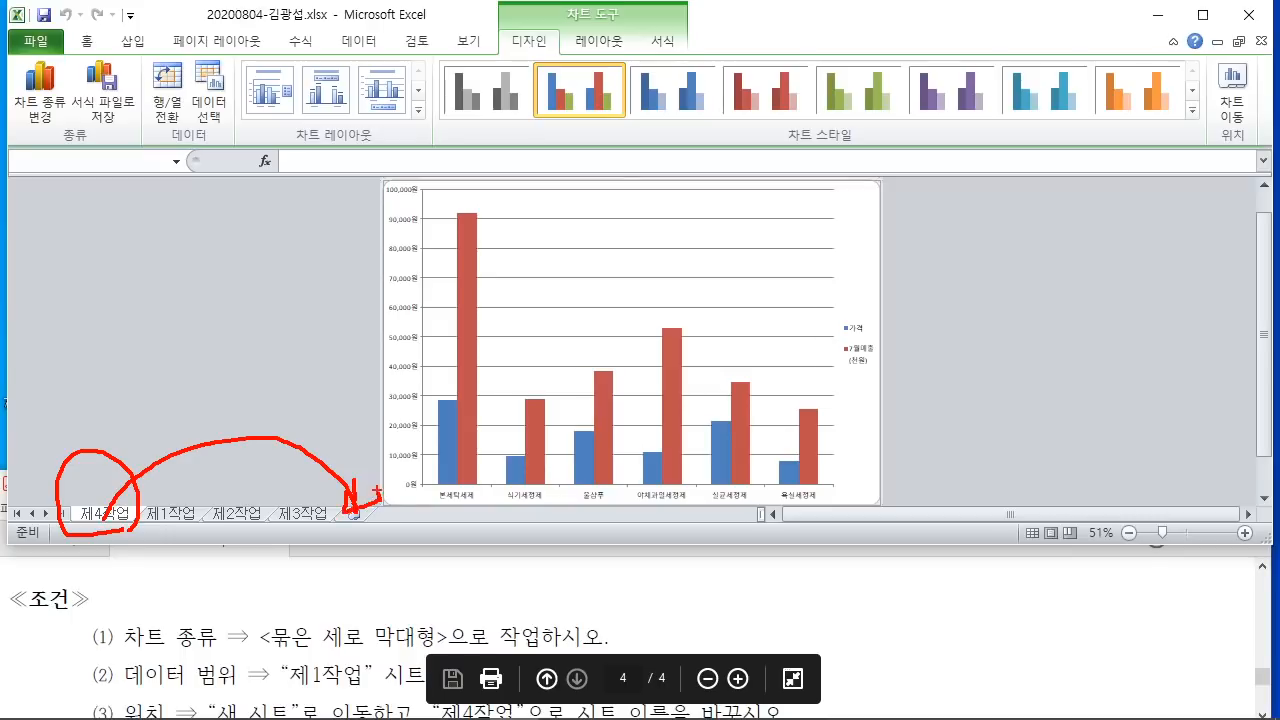
{"action": "key", "text": "Escape"}
{"action": "left_click_drag", "start_coordinate": [110, 513], "coordinate": [356, 505]}
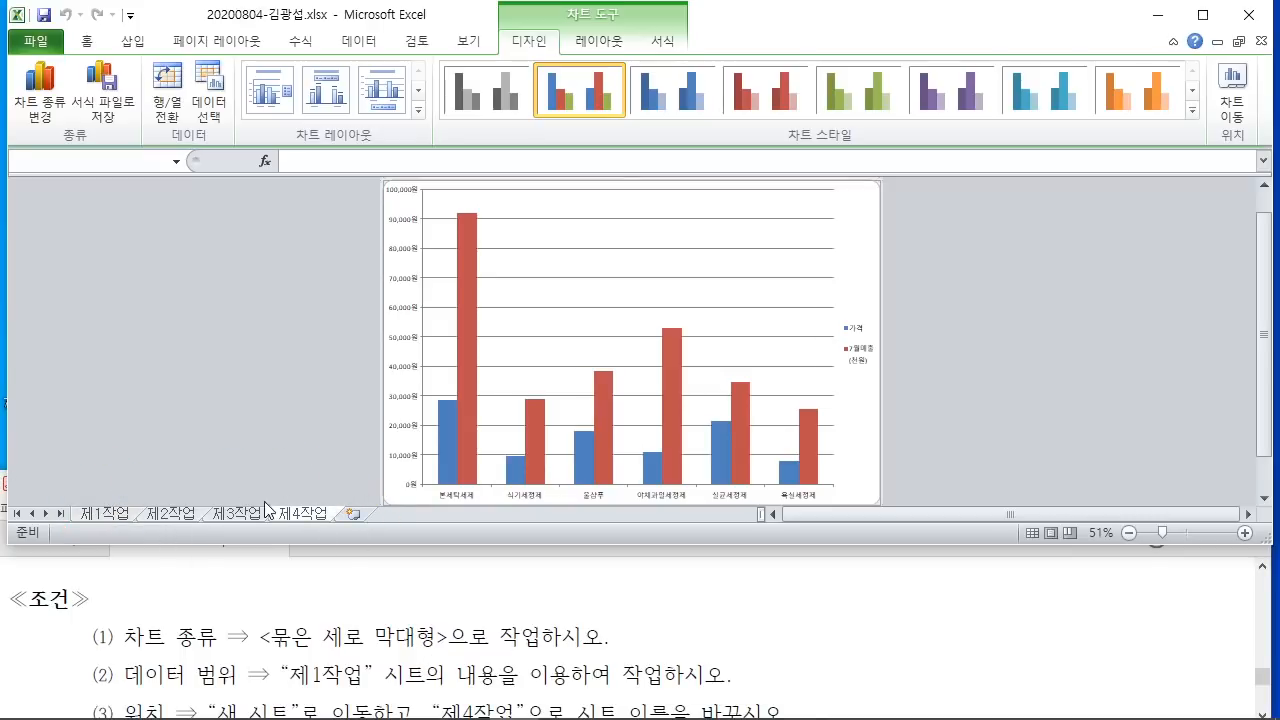
Step: Check the task PDF, then select the whole chart area in Excel
{"action": "left_click", "coordinate": [974, 373]}
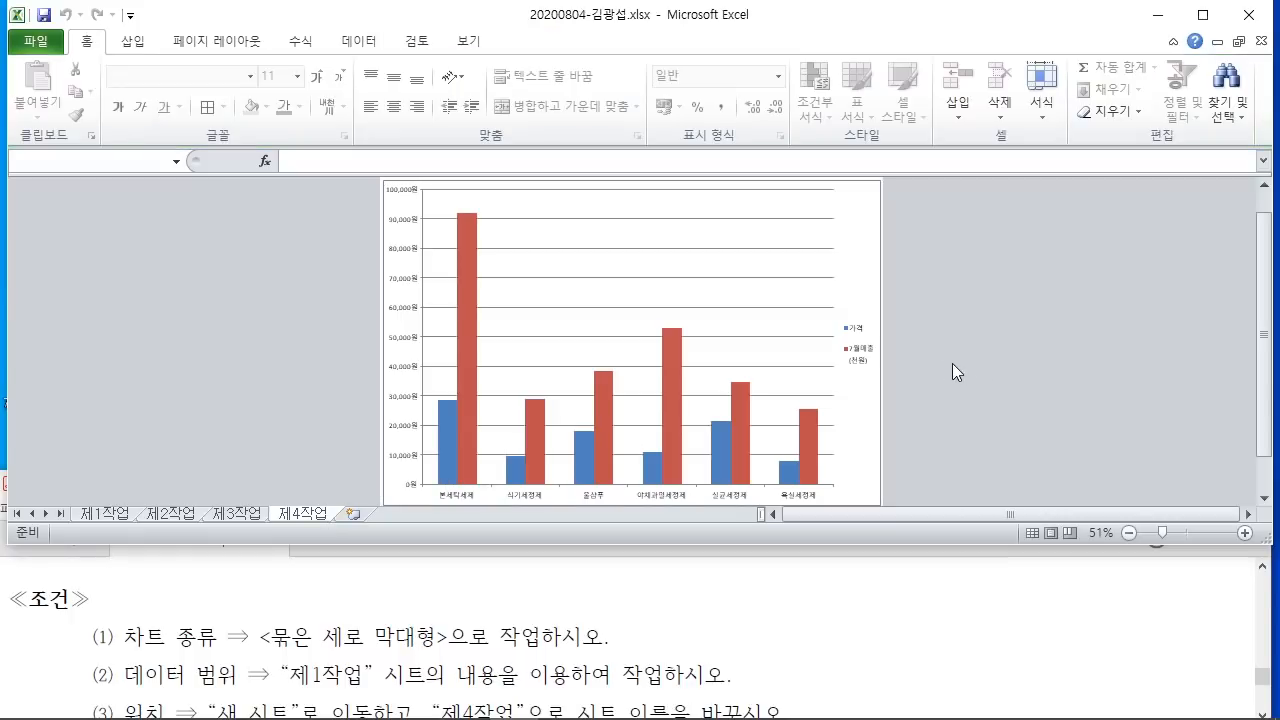
{"action": "scroll", "coordinate": [957, 371], "scroll_direction": "up", "scroll_amount": 3, "text": "ctrl"}
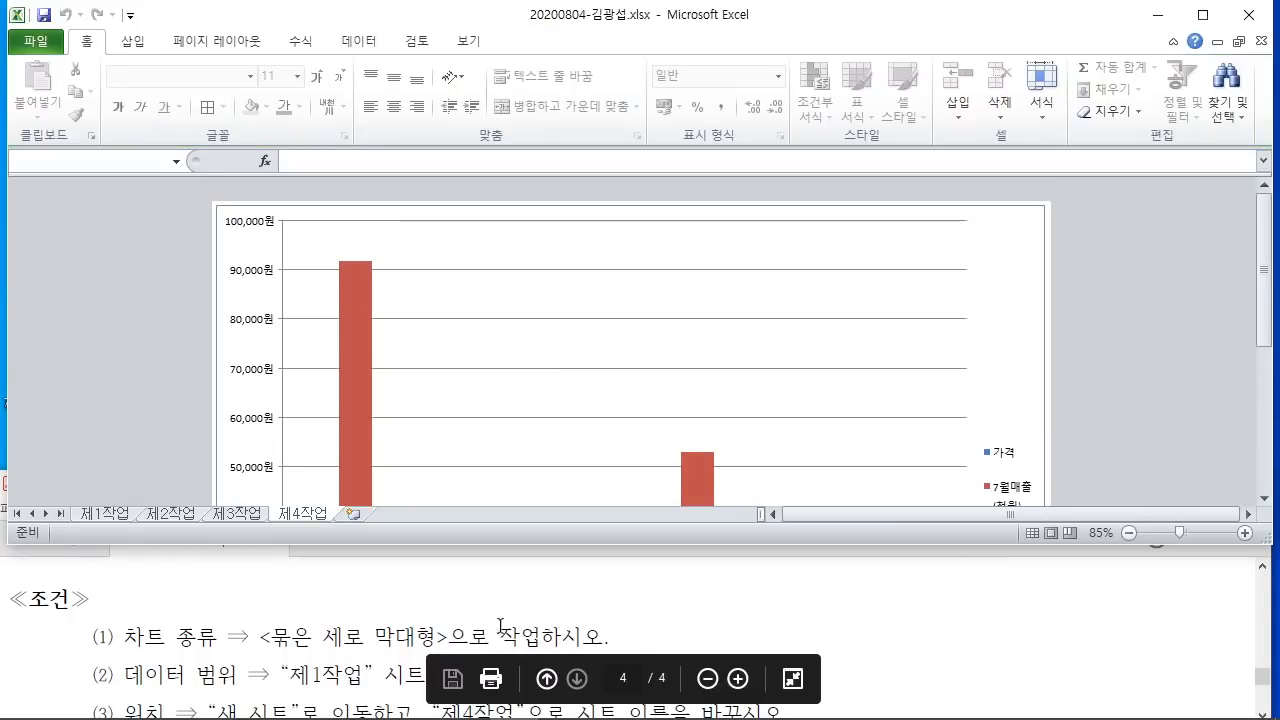
{"action": "left_click", "coordinate": [223, 633]}
{"action": "scroll", "coordinate": [225, 632], "scroll_direction": "down", "scroll_amount": 2}
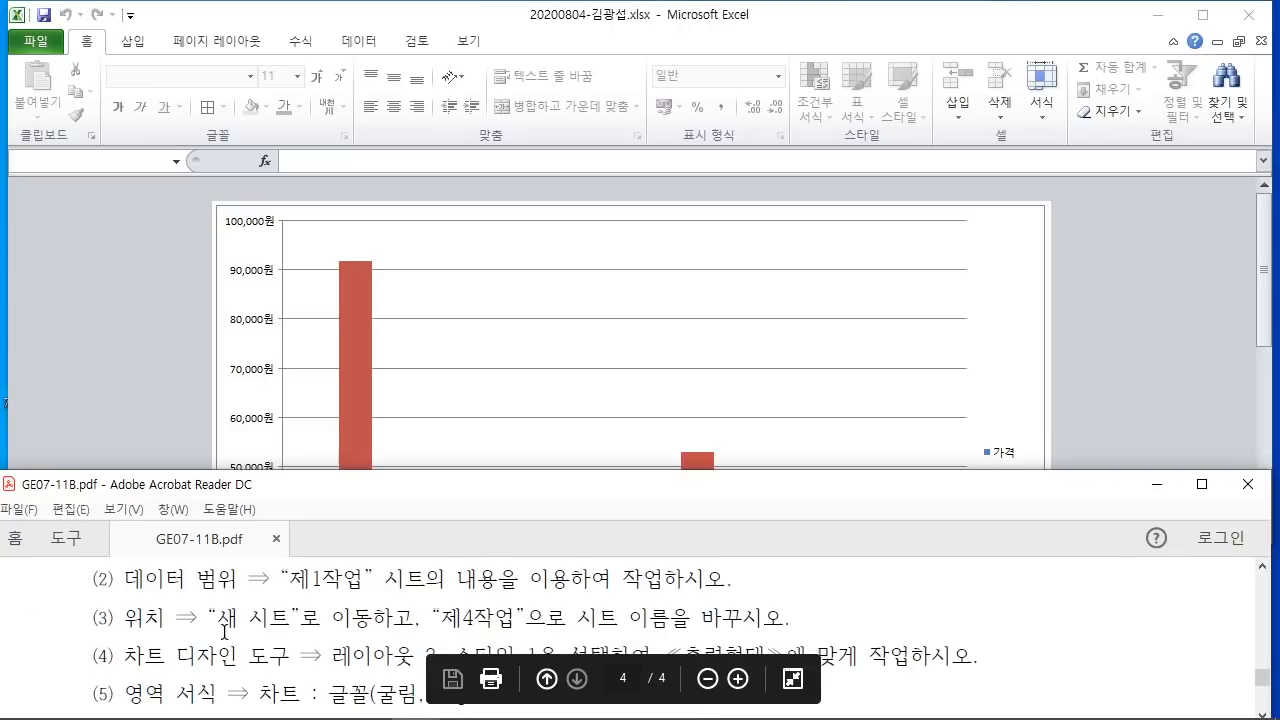
{"action": "scroll", "coordinate": [224, 632], "scroll_direction": "down", "scroll_amount": 1}
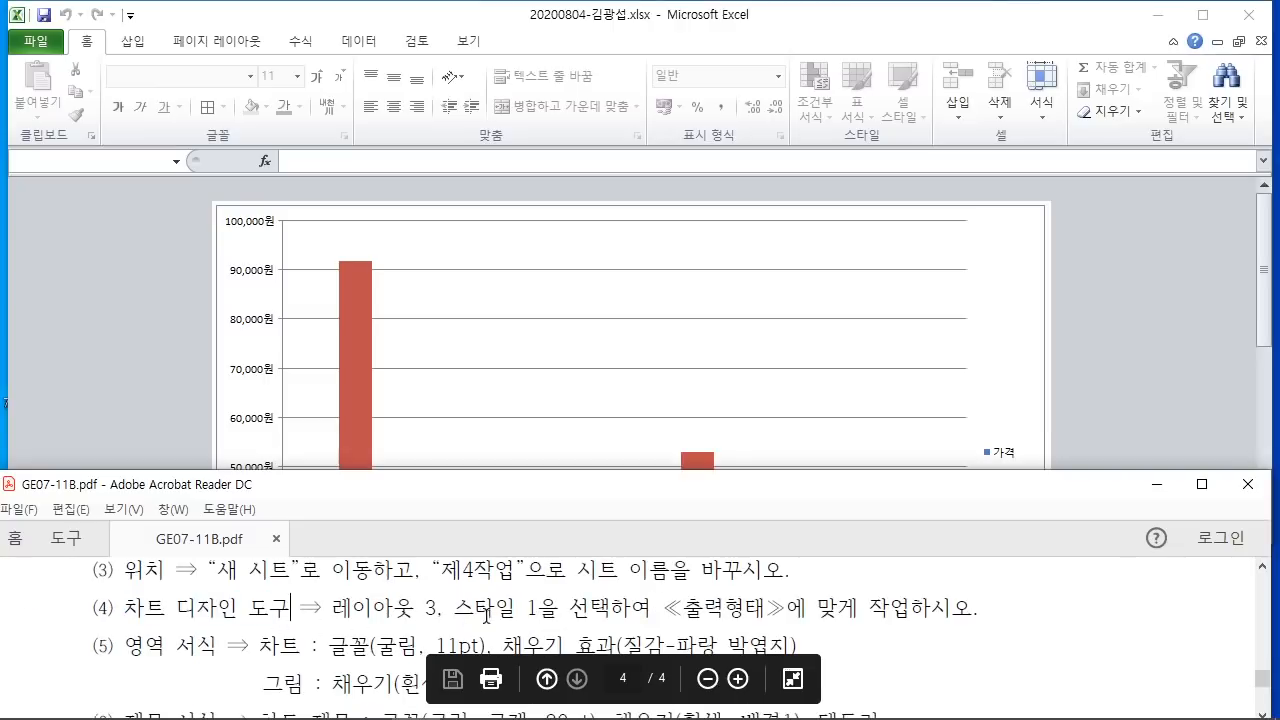
{"action": "left_click", "coordinate": [1120, 424]}
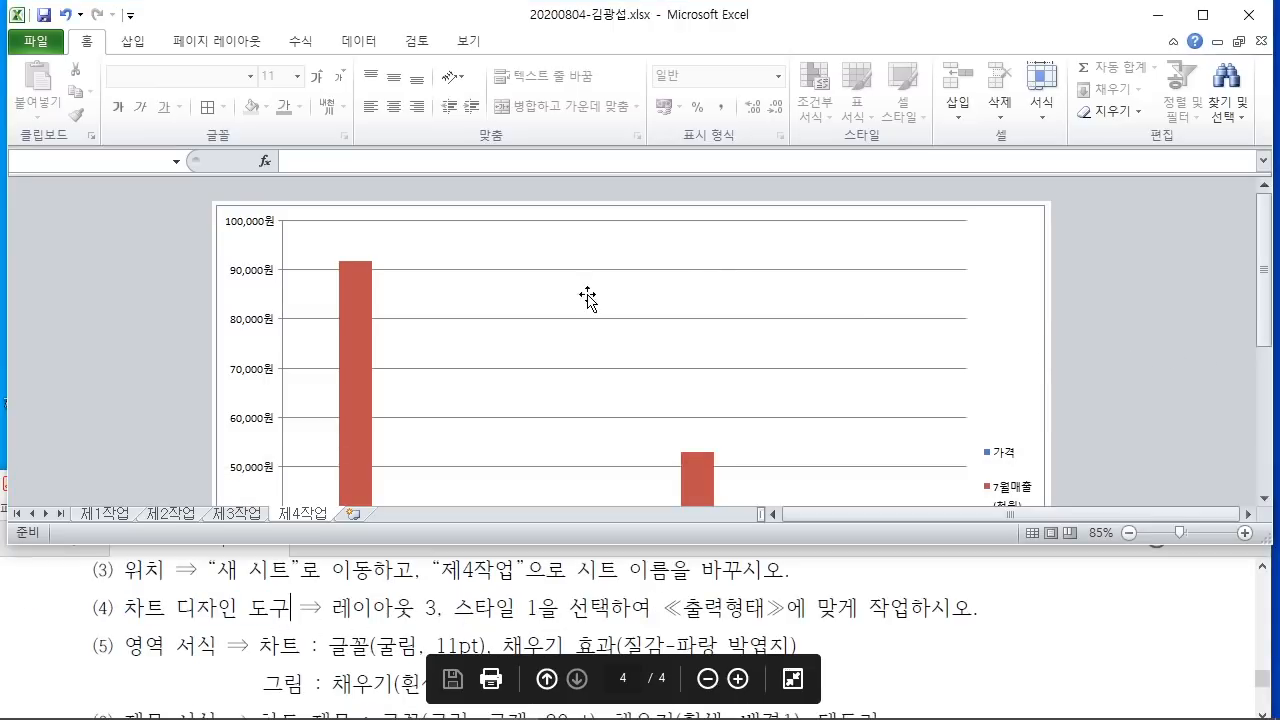
{"action": "left_click", "coordinate": [712, 240]}
{"action": "left_click", "coordinate": [994, 252]}
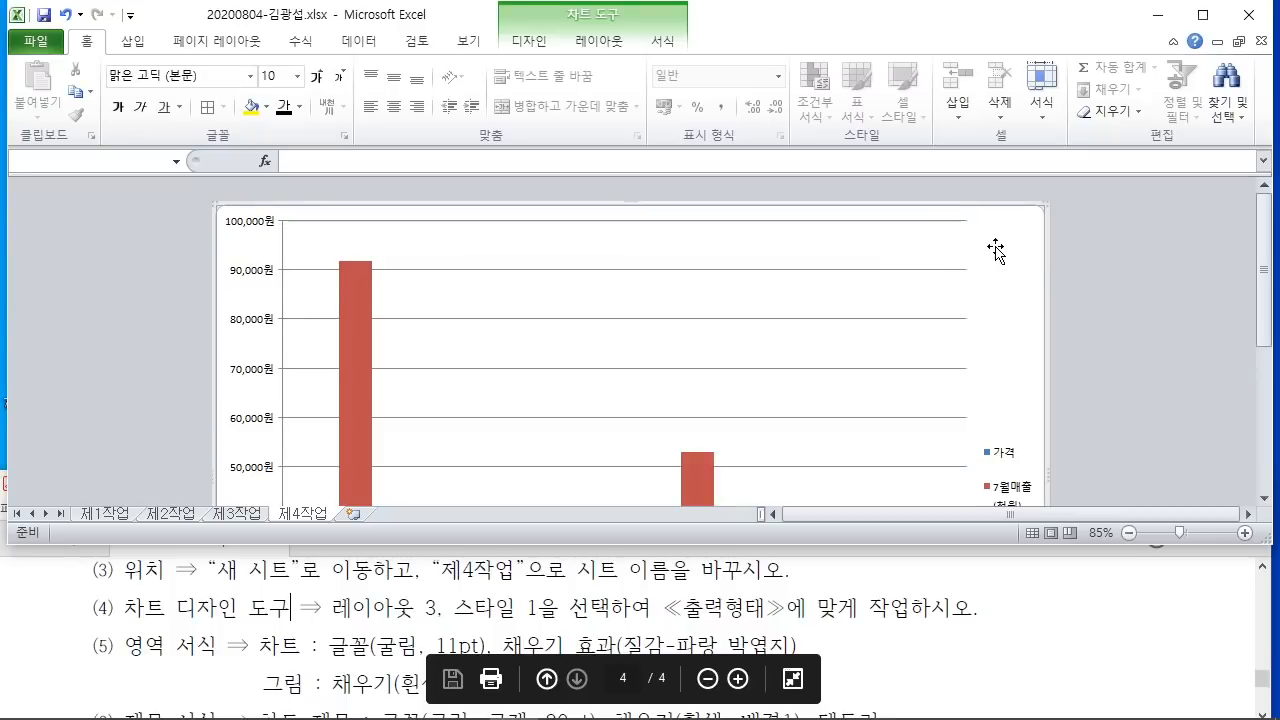
Step: Apply Chart Layout 3, adding a 차트 제목 title and removing the legend
{"action": "left_click", "coordinate": [529, 40]}
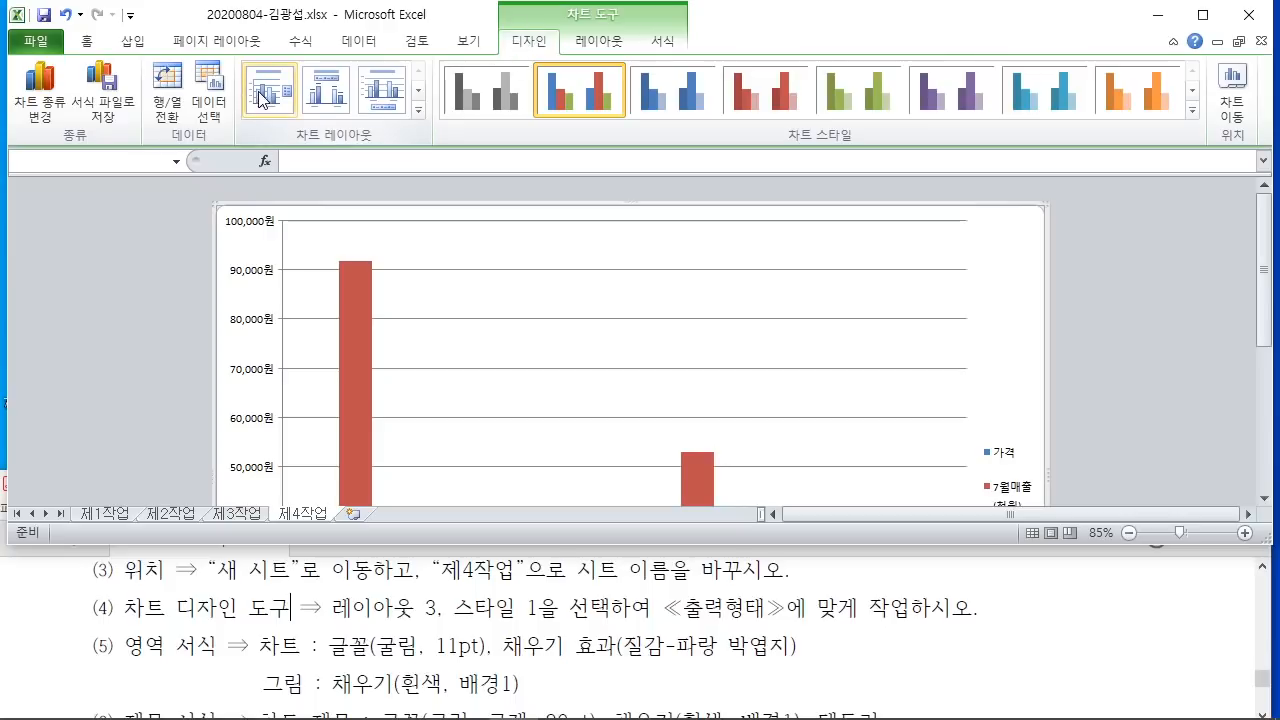
{"action": "left_click_drag", "start_coordinate": [236, 45], "coordinate": [447, 156]}
{"action": "mouse_move", "coordinate": [420, 588]}
{"action": "left_mouse_down"}
{"action": "mouse_move", "coordinate": [438, 628]}
{"action": "mouse_move", "coordinate": [446, 580]}
{"action": "left_mouse_up"}
{"action": "left_click_drag", "start_coordinate": [388, 98], "coordinate": [424, 375]}
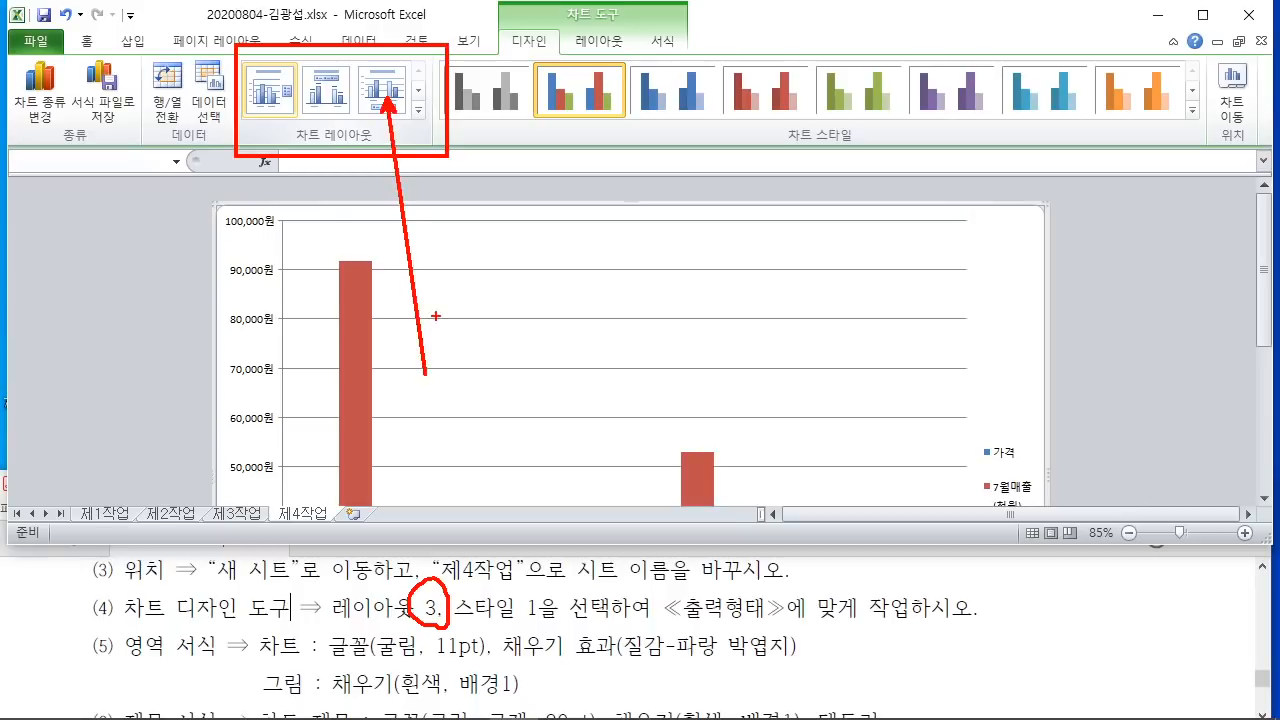
{"action": "key", "text": "Escape"}
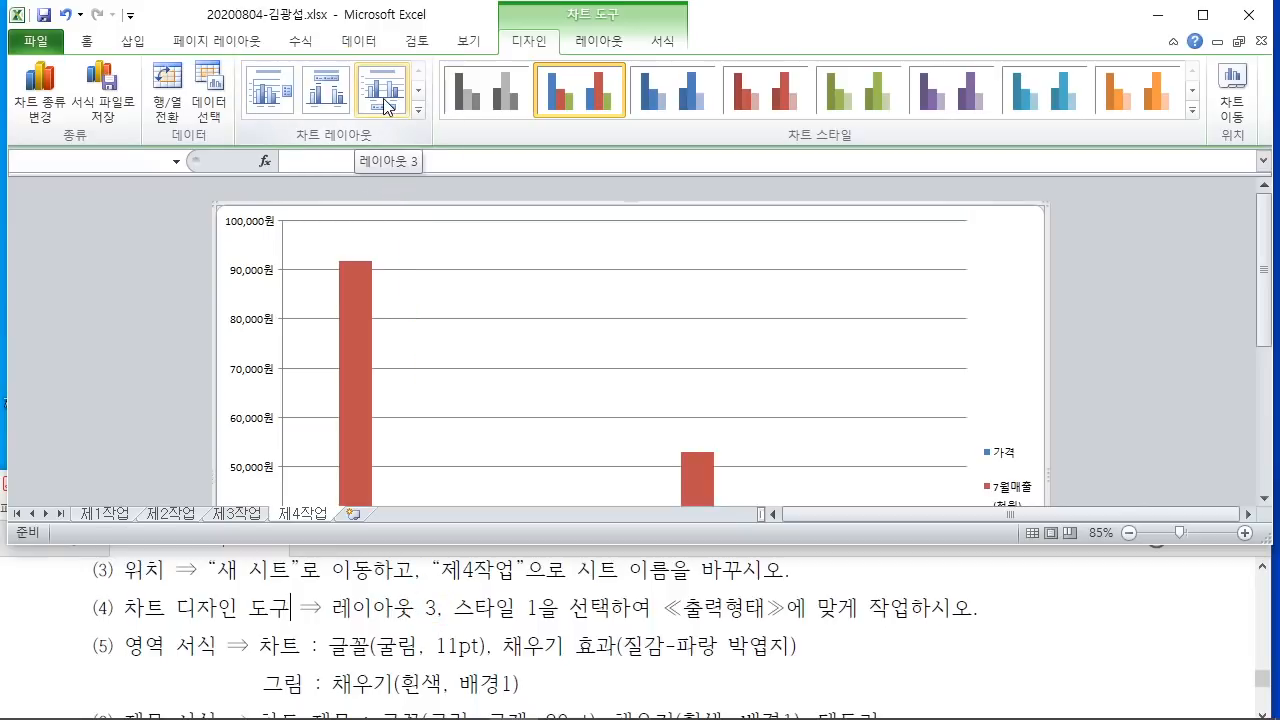
{"action": "left_click", "coordinate": [388, 106]}
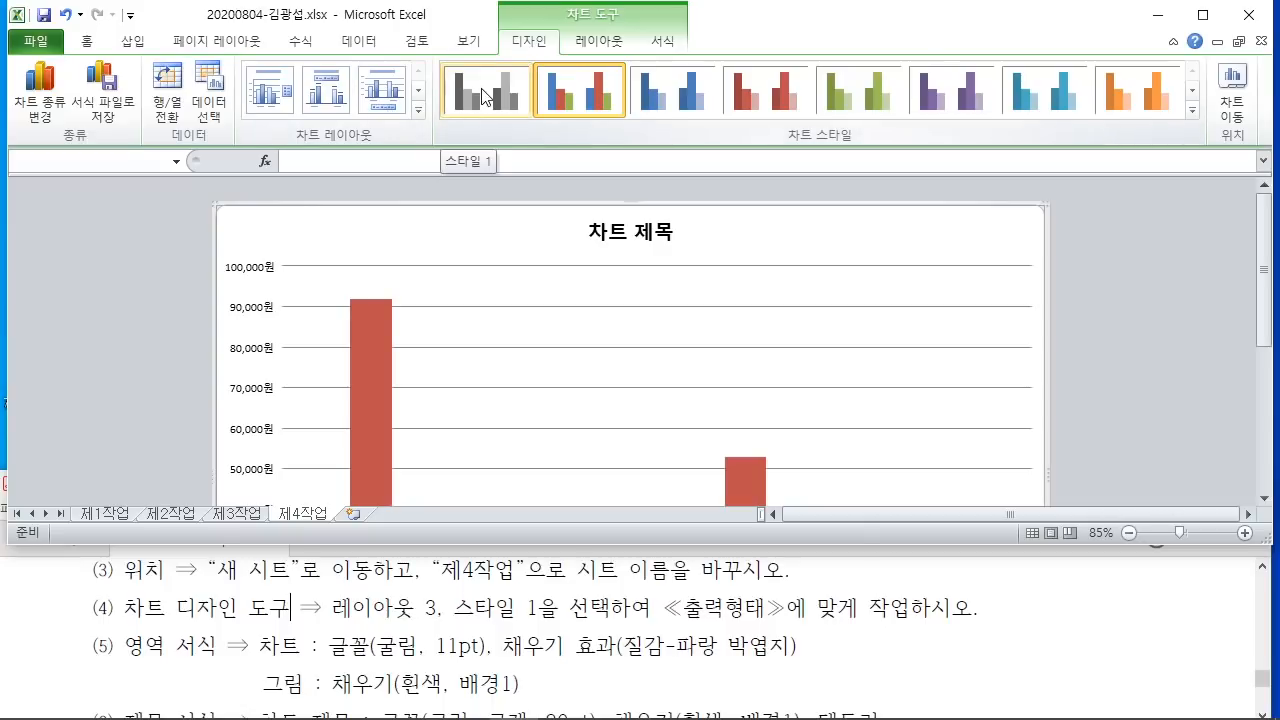
Step: Apply Chart Style 1 so the columns turn grey
{"action": "key", "text": "ctrl+2"}
{"action": "mouse_move", "coordinate": [432, 64]}
{"action": "left_mouse_down"}
{"action": "mouse_move", "coordinate": [540, 123]}
{"action": "mouse_move", "coordinate": [516, 230]}
{"action": "left_mouse_up"}
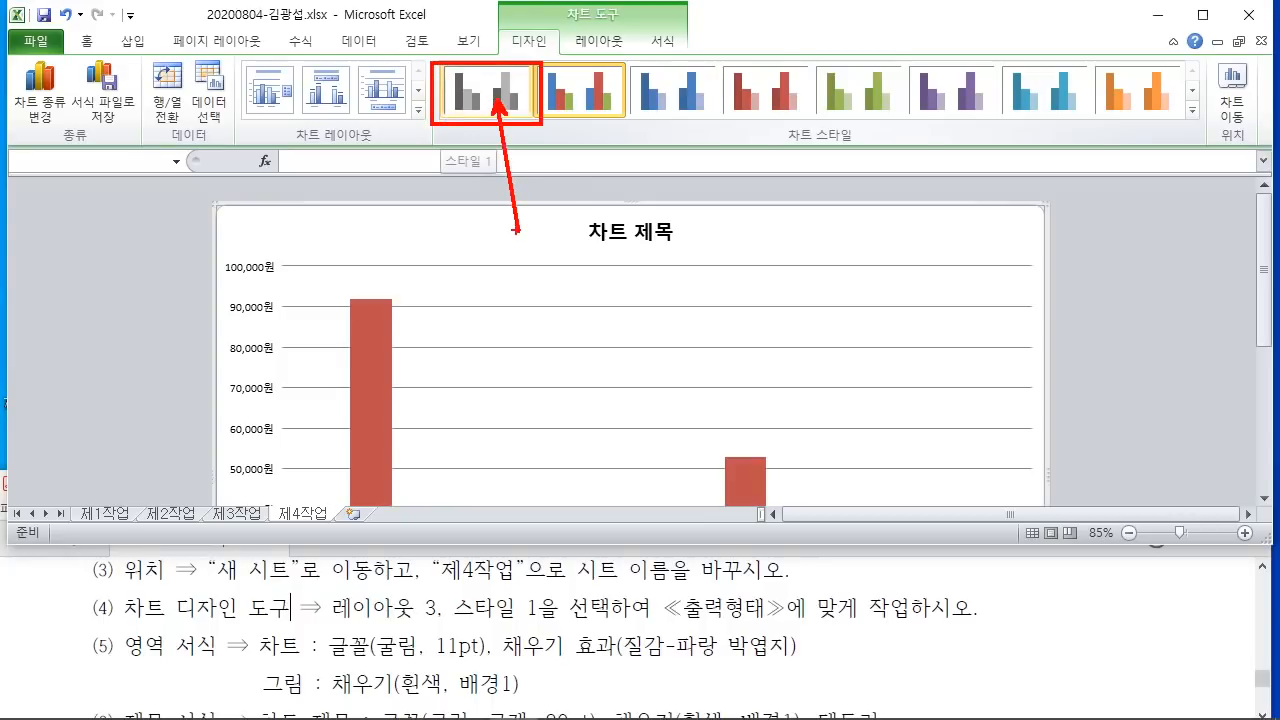
{"action": "key", "text": "Escape"}
{"action": "left_click", "coordinate": [491, 97]}
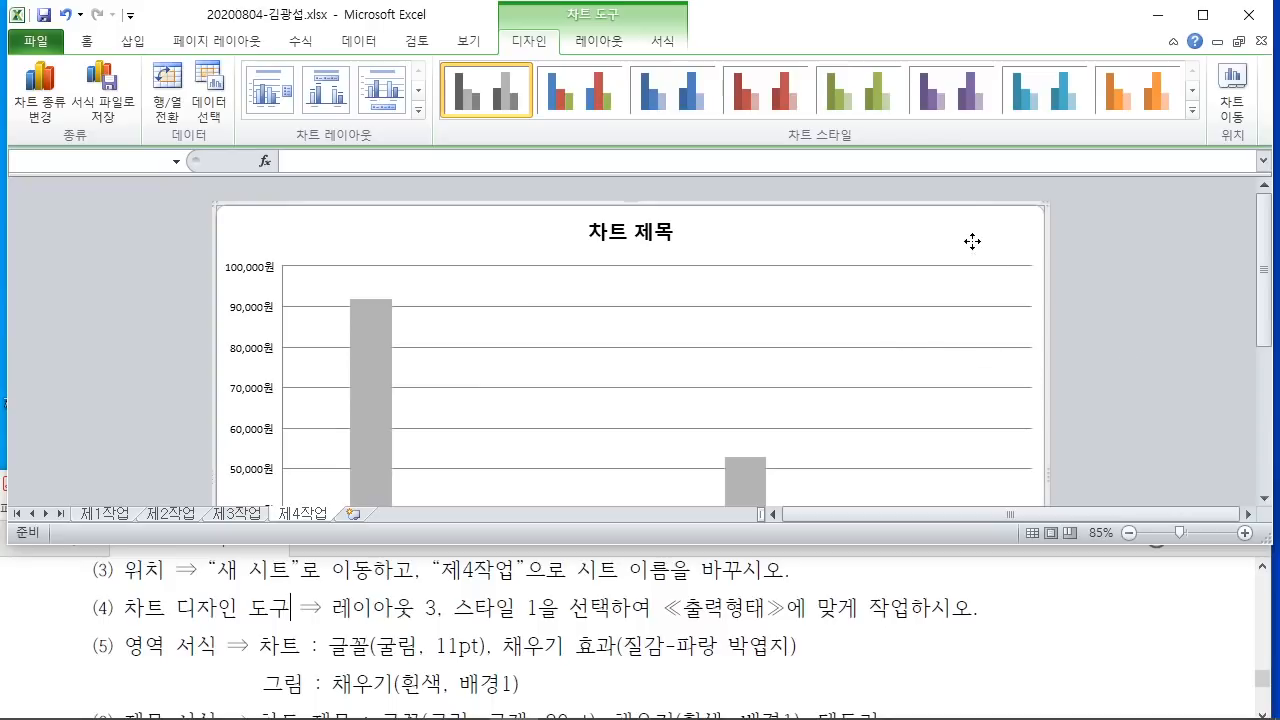
{"action": "left_click", "coordinate": [86, 44]}
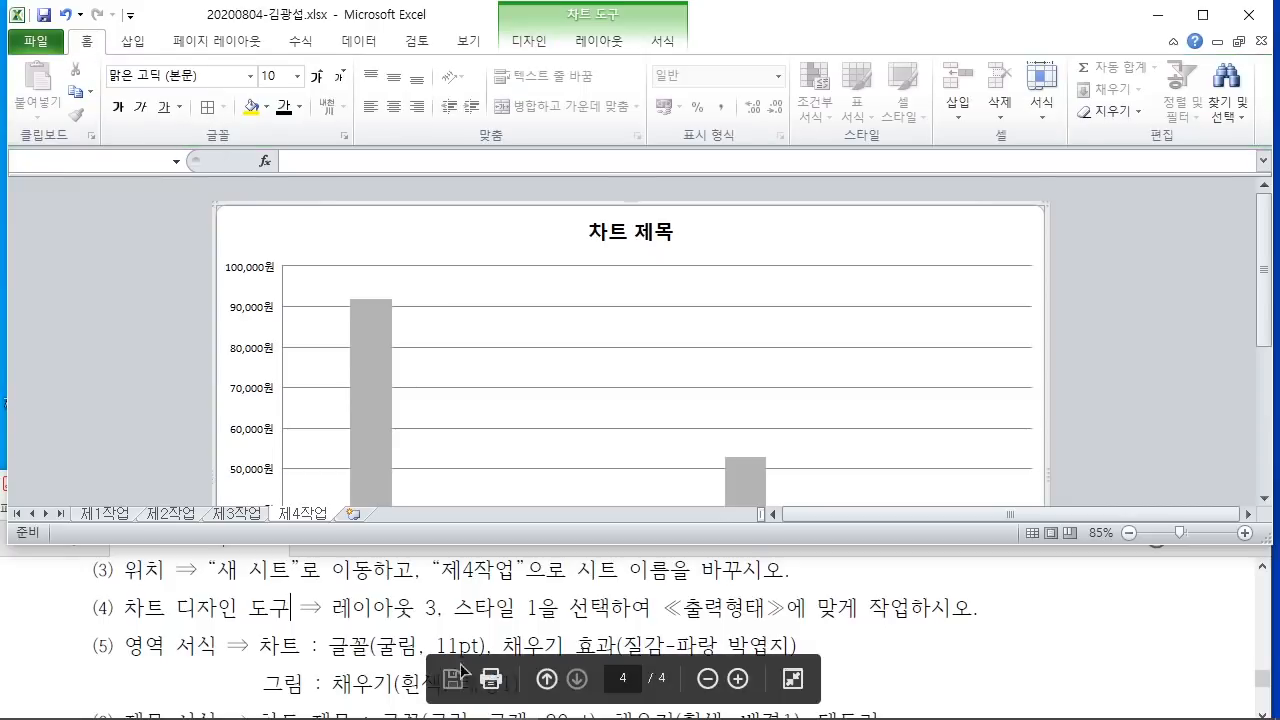
Step: Set the chart's font to 굴림 at 11 pt
{"action": "key", "text": "ctrl+shift+f"}
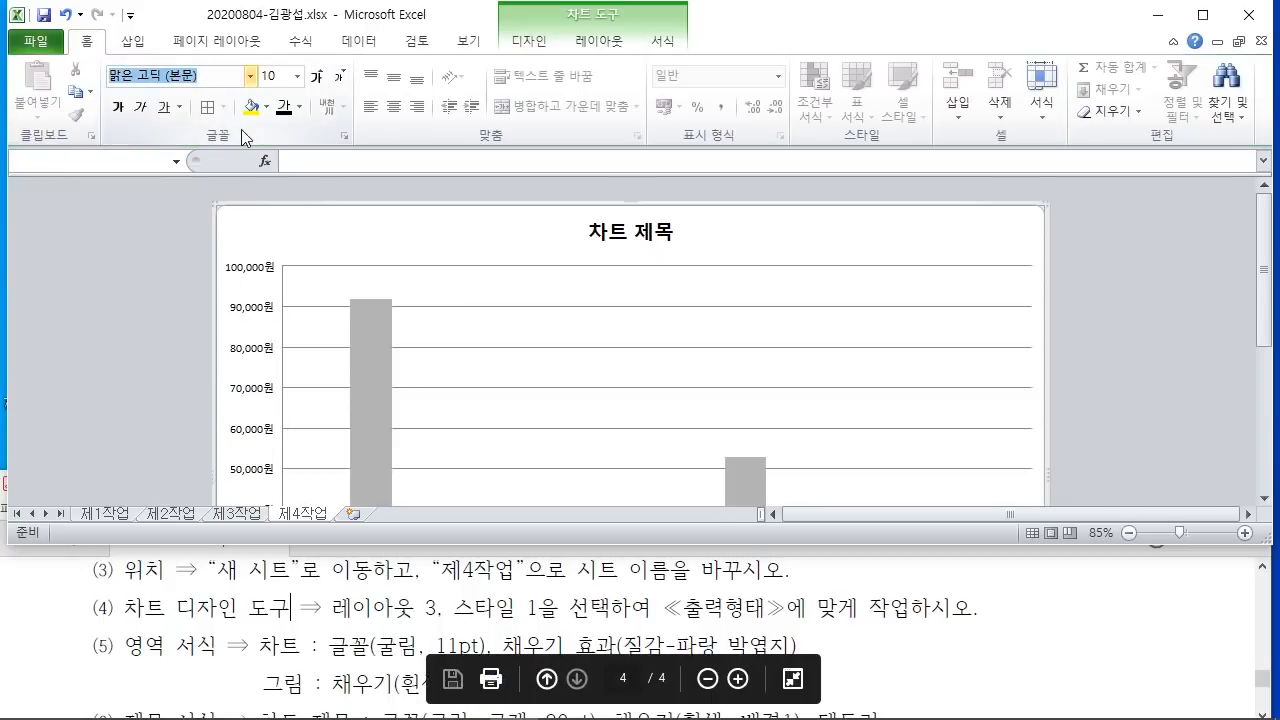
{"action": "type", "text": "굴림"}
{"action": "key", "text": "Return"}
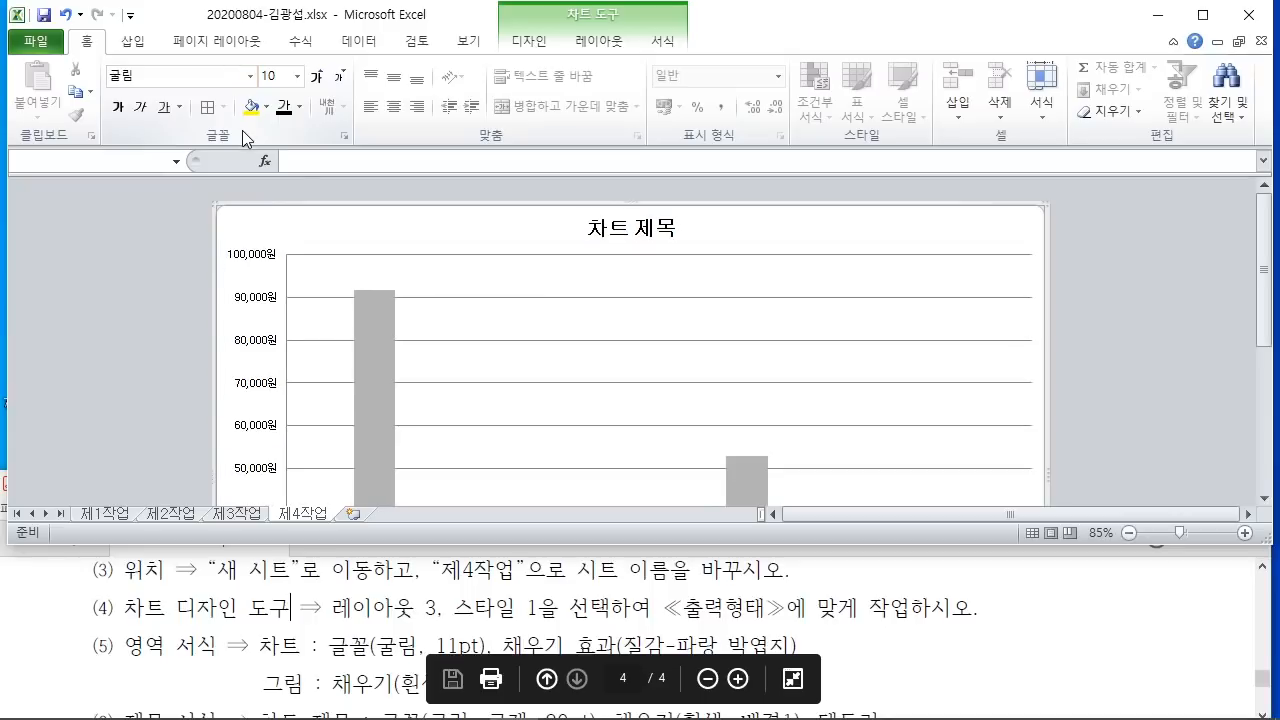
{"action": "left_click", "coordinate": [272, 76]}
{"action": "type", "text": "11"}
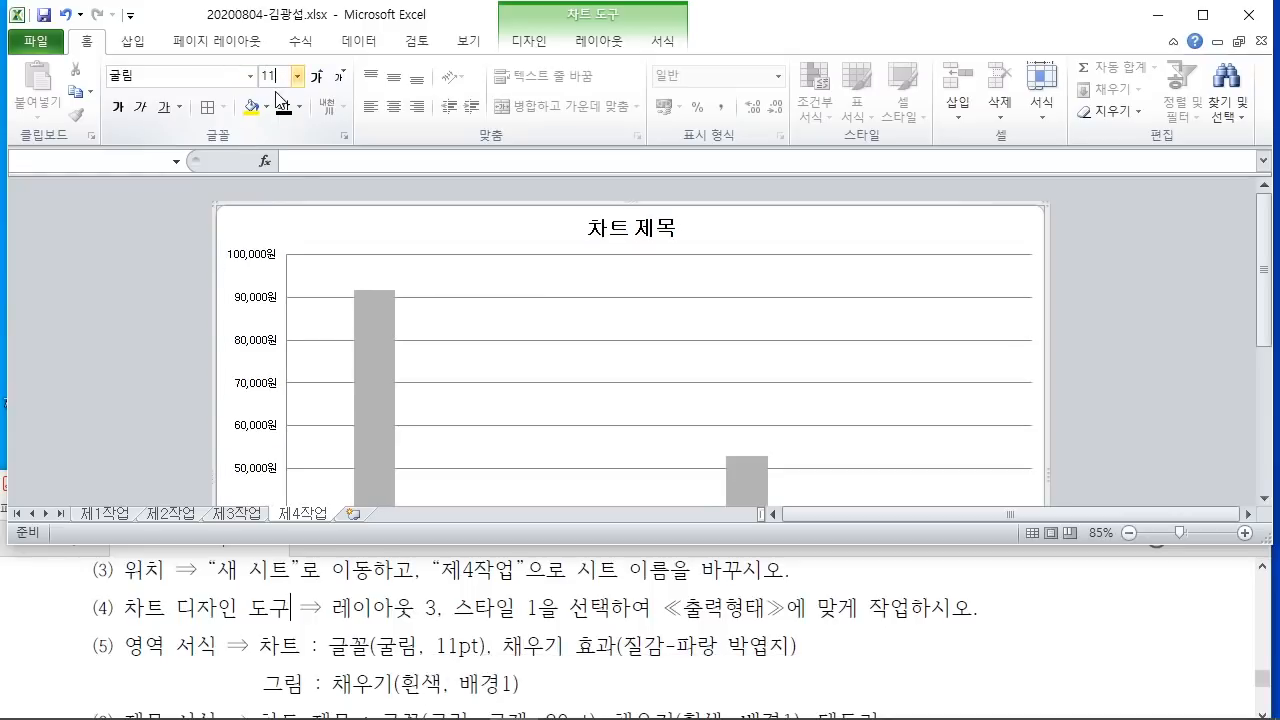
{"action": "key", "text": "Return"}
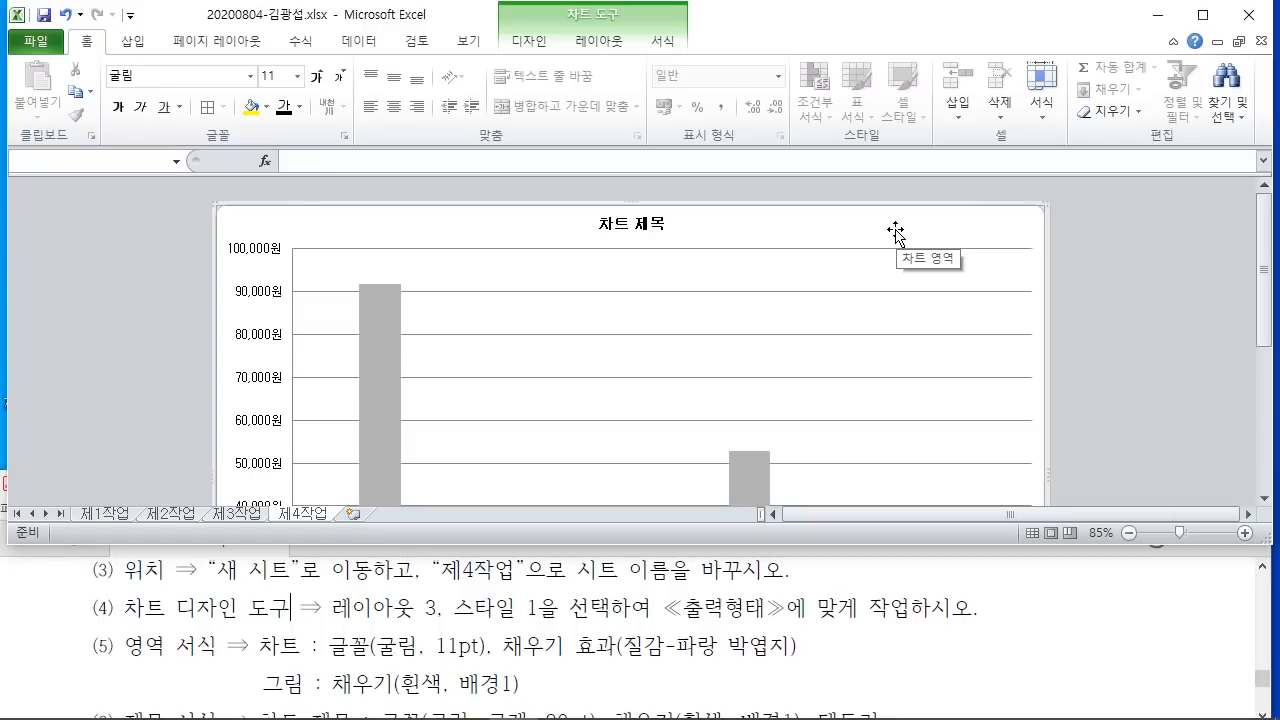
Step: Mark up the restyled chart with on-screen annotations, then clear them
{"action": "mouse_move", "coordinate": [800, 87]}
{"action": "left_mouse_down"}
{"action": "mouse_move", "coordinate": [848, 133]}
{"action": "mouse_move", "coordinate": [860, 94]}
{"action": "mouse_move", "coordinate": [882, 120]}
{"action": "left_mouse_up"}
{"action": "left_click_drag", "start_coordinate": [928, 34], "coordinate": [922, 100]}
{"action": "left_click_drag", "start_coordinate": [762, 171], "coordinate": [985, 145]}
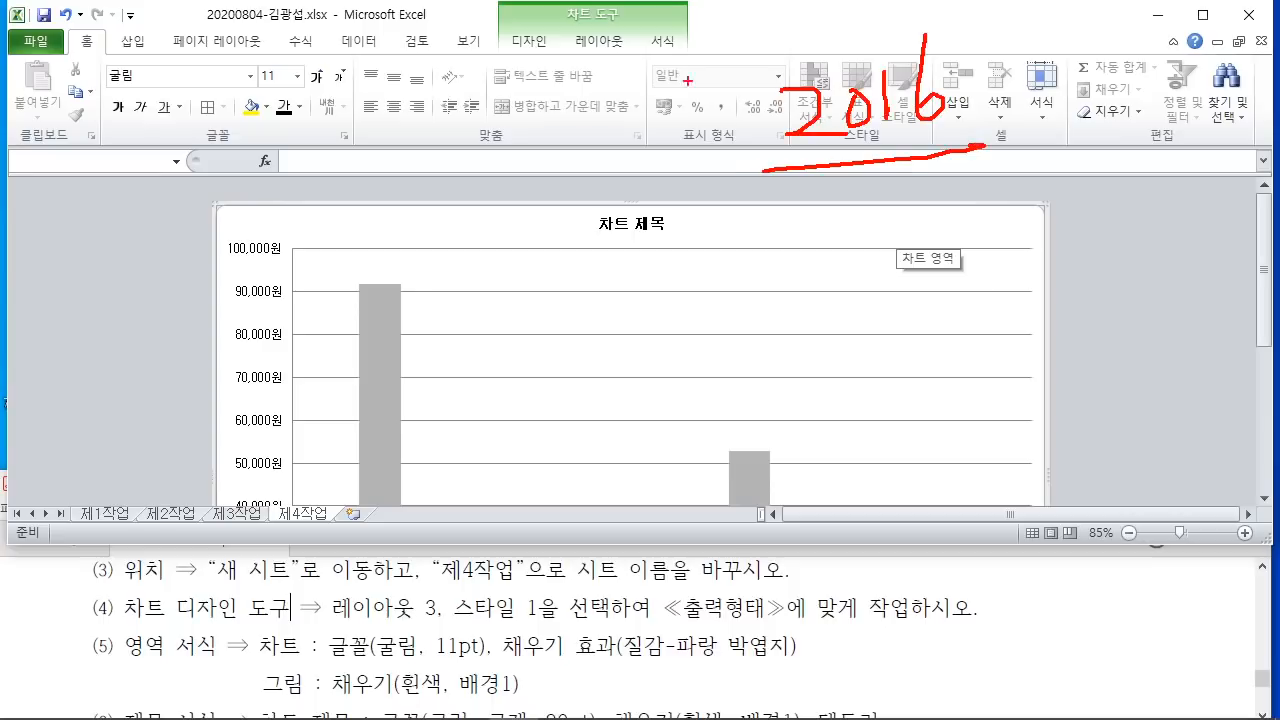
{"action": "left_click_drag", "start_coordinate": [728, 2], "coordinate": [672, 305]}
{"action": "mouse_move", "coordinate": [368, 133]}
{"action": "left_mouse_down"}
{"action": "mouse_move", "coordinate": [432, 145]}
{"action": "mouse_move", "coordinate": [463, 172]}
{"action": "left_mouse_up"}
{"action": "left_click_drag", "start_coordinate": [494, 128], "coordinate": [488, 134]}
{"action": "left_click_drag", "start_coordinate": [540, 104], "coordinate": [530, 180]}
{"action": "mouse_move", "coordinate": [566, 104]}
{"action": "left_mouse_down"}
{"action": "mouse_move", "coordinate": [598, 150]}
{"action": "mouse_move", "coordinate": [582, 132]}
{"action": "left_mouse_up"}
{"action": "left_click_drag", "start_coordinate": [402, 182], "coordinate": [576, 184]}
{"action": "left_click_drag", "start_coordinate": [380, 222], "coordinate": [634, 210]}
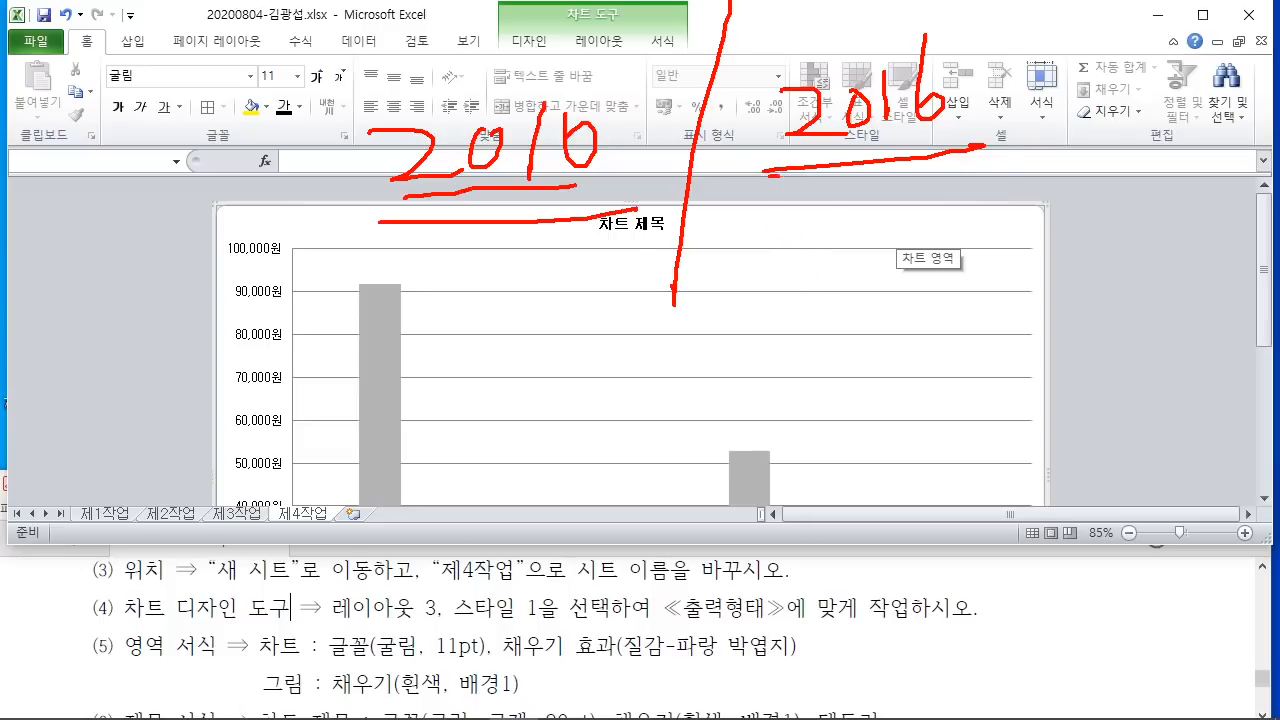
{"action": "left_click_drag", "start_coordinate": [766, 175], "coordinate": [1005, 157]}
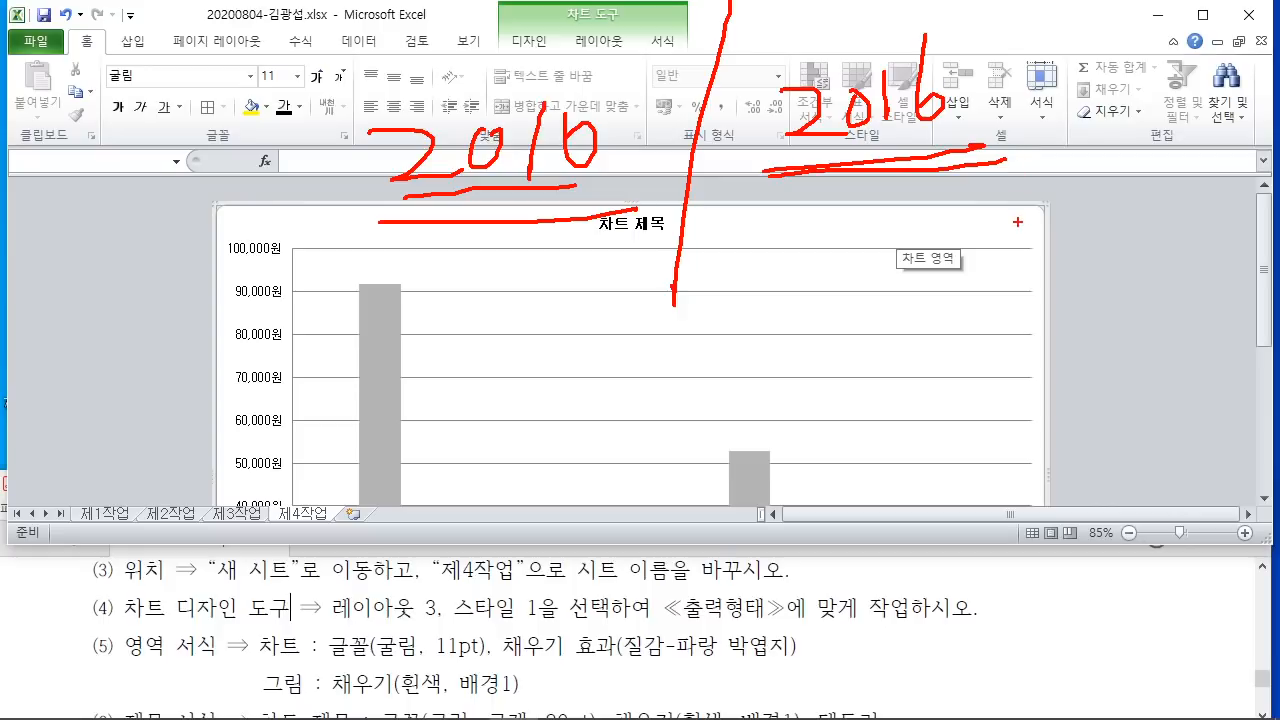
{"action": "key", "text": "Escape"}
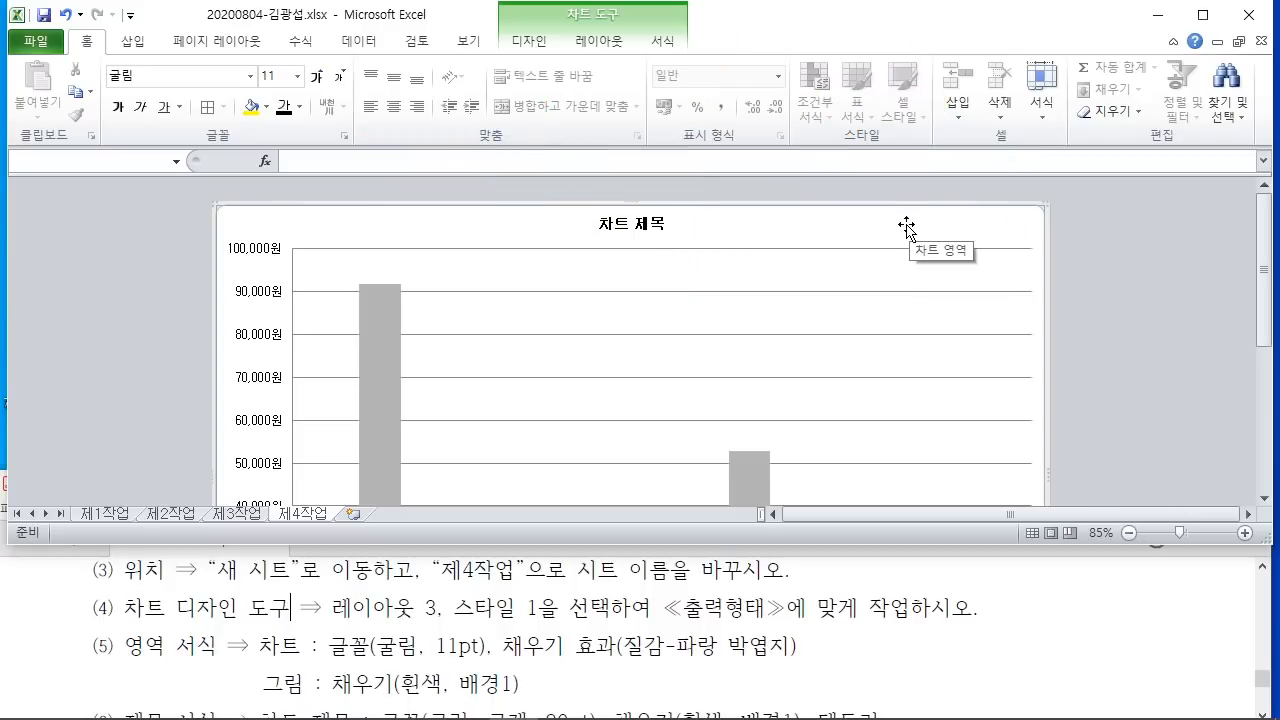
Step: Give the chart area a 파랑 박엽지 blue tissue-paper texture fill
{"action": "double_click", "coordinate": [905, 225]}
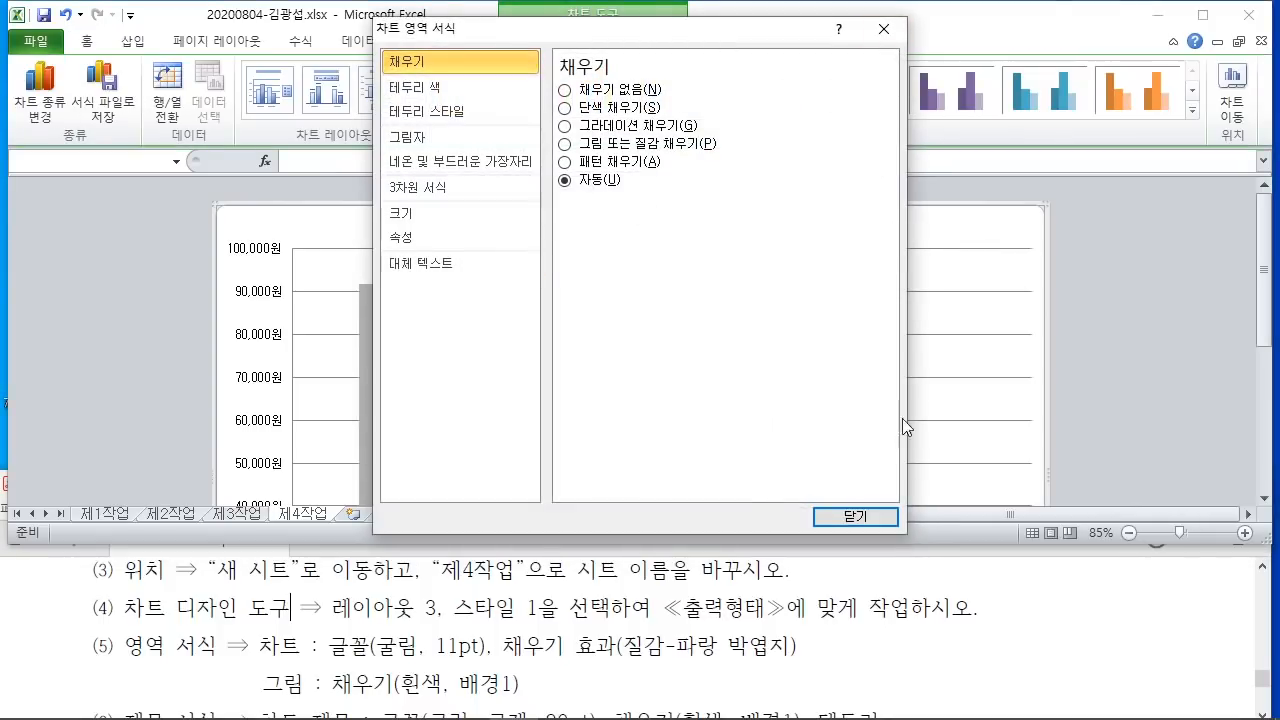
{"action": "key", "text": "ctrl+2"}
{"action": "mouse_move", "coordinate": [1000, 160]}
{"action": "left_mouse_down"}
{"action": "mouse_move", "coordinate": [1271, 671]}
{"action": "mouse_move", "coordinate": [1275, 712]}
{"action": "left_mouse_up"}
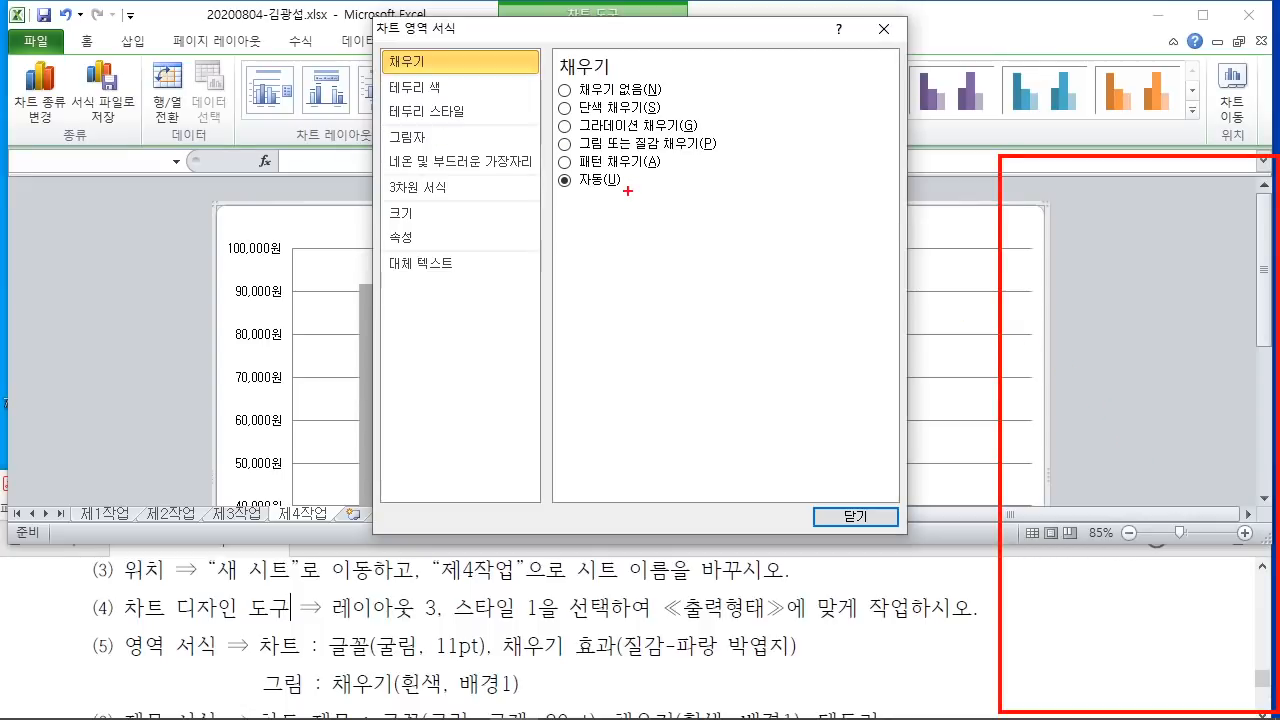
{"action": "key", "text": "Escape"}
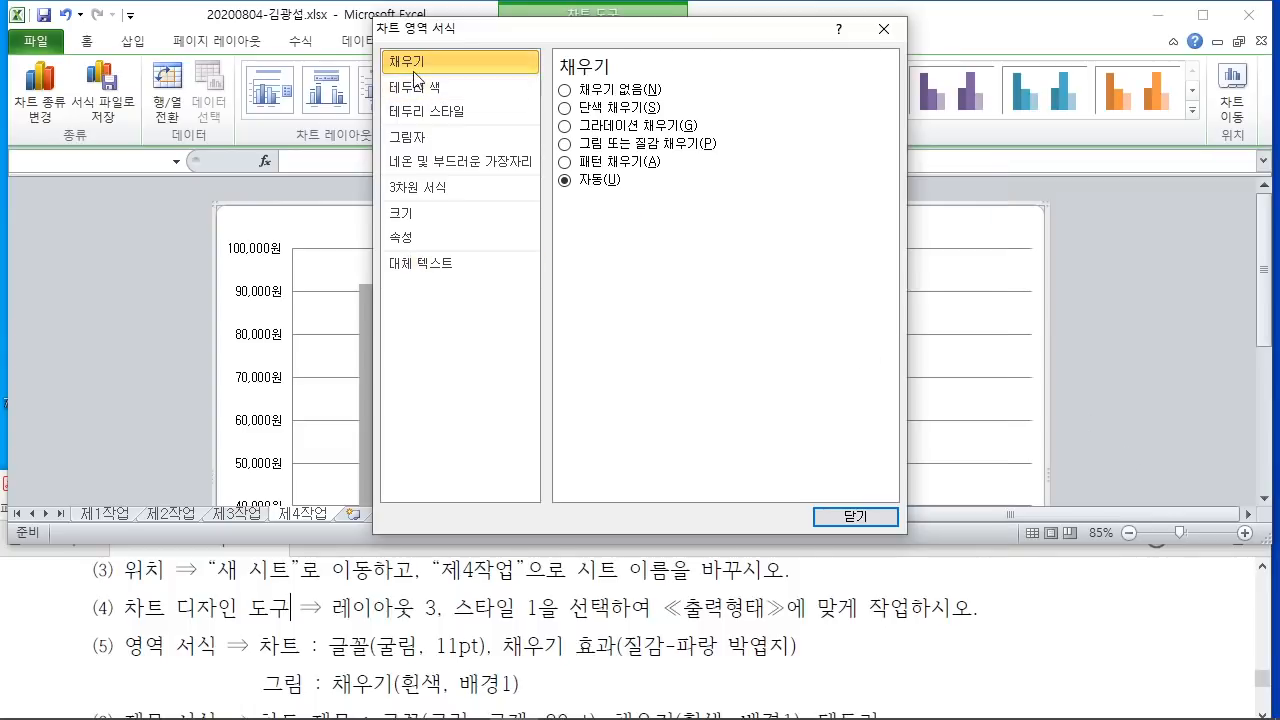
{"action": "left_click", "coordinate": [568, 145]}
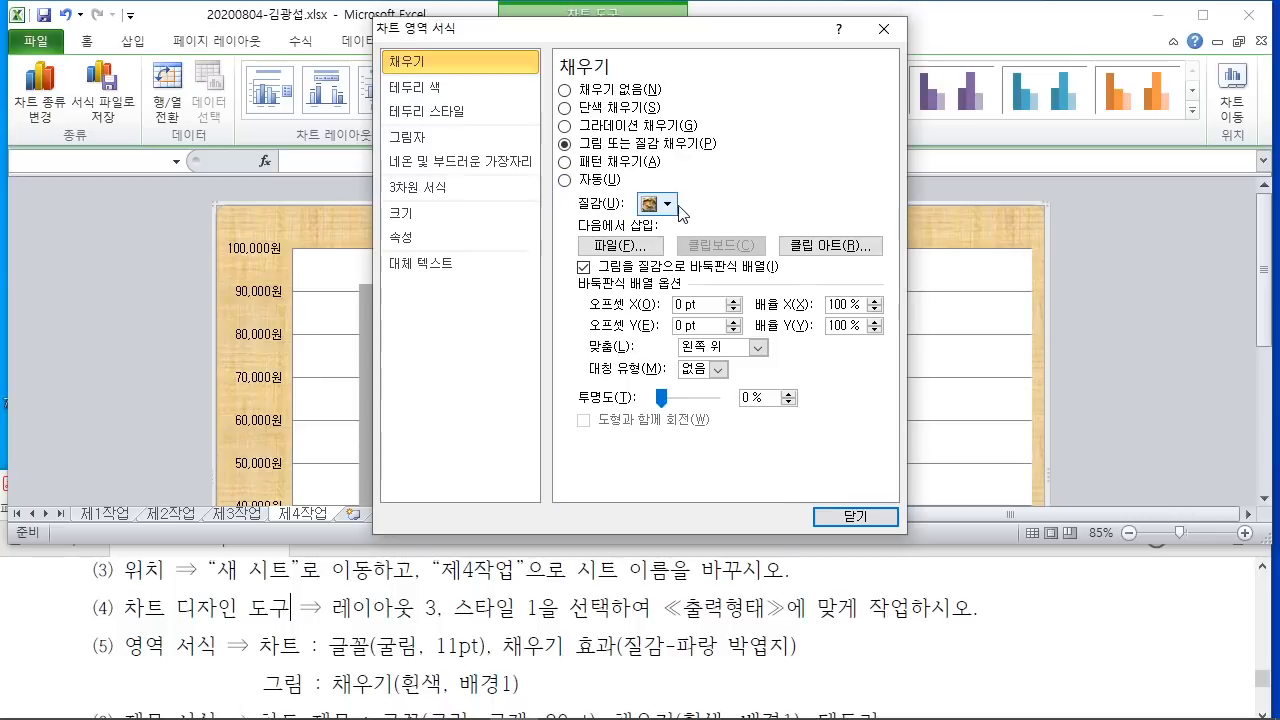
{"action": "left_click", "coordinate": [668, 205]}
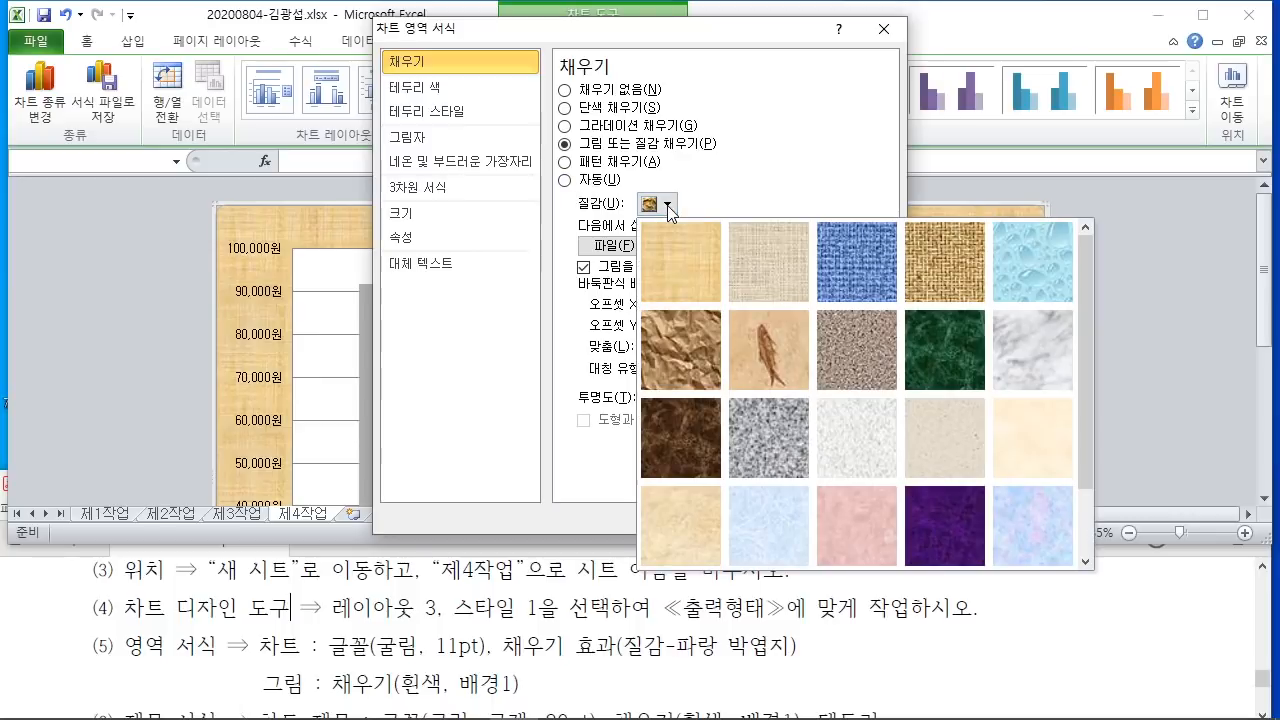
{"action": "left_click", "coordinate": [764, 525]}
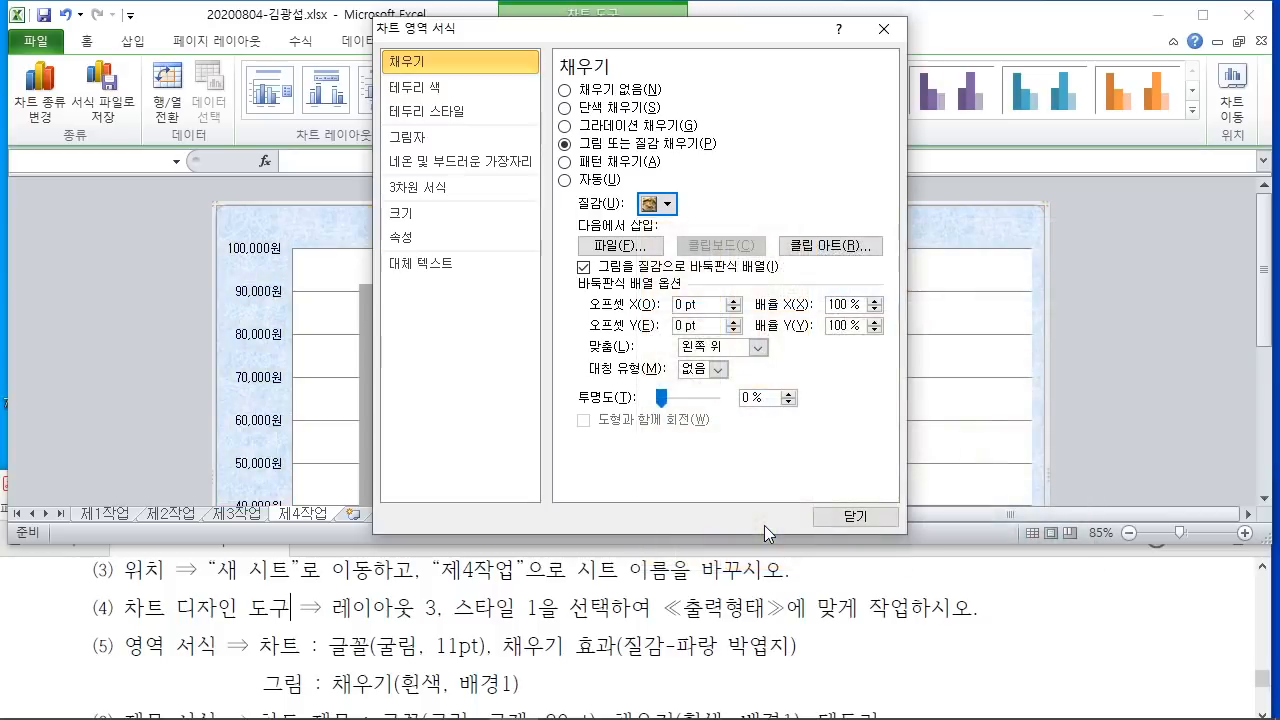
{"action": "left_click", "coordinate": [873, 520]}
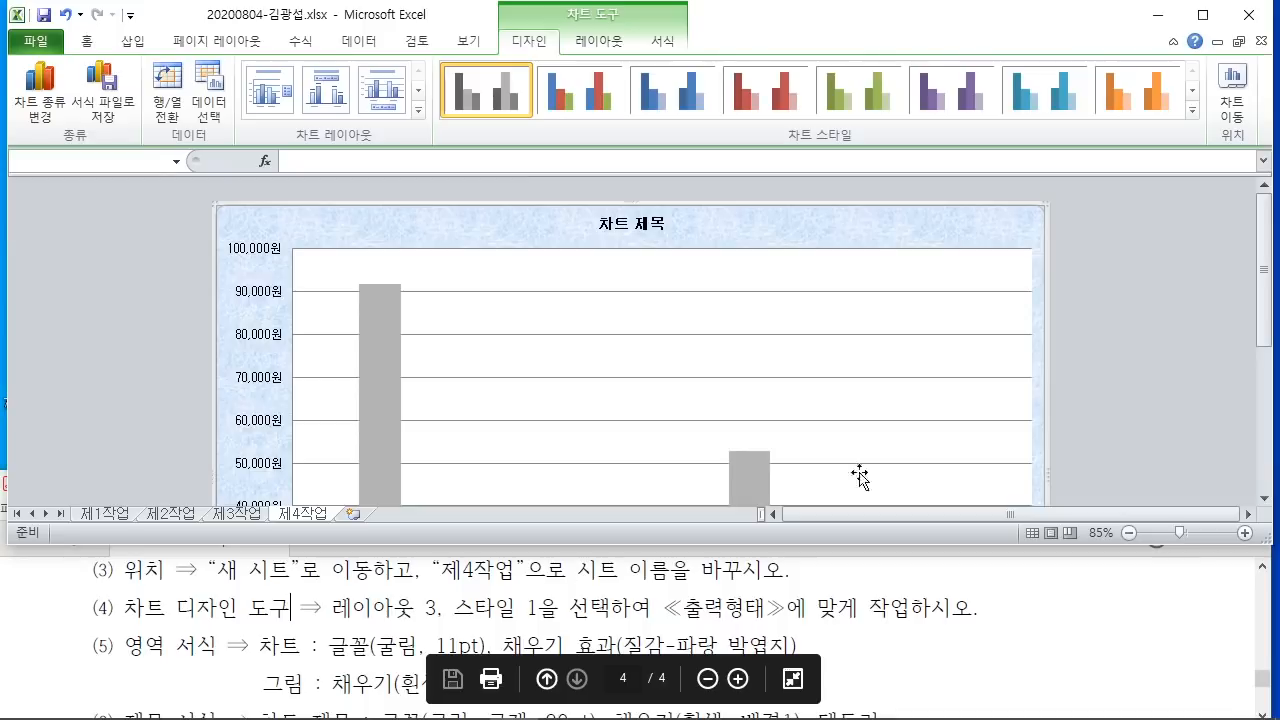
Step: Fill the plot area with solid 흰색, 배경 1 white
{"action": "double_click", "coordinate": [622, 316]}
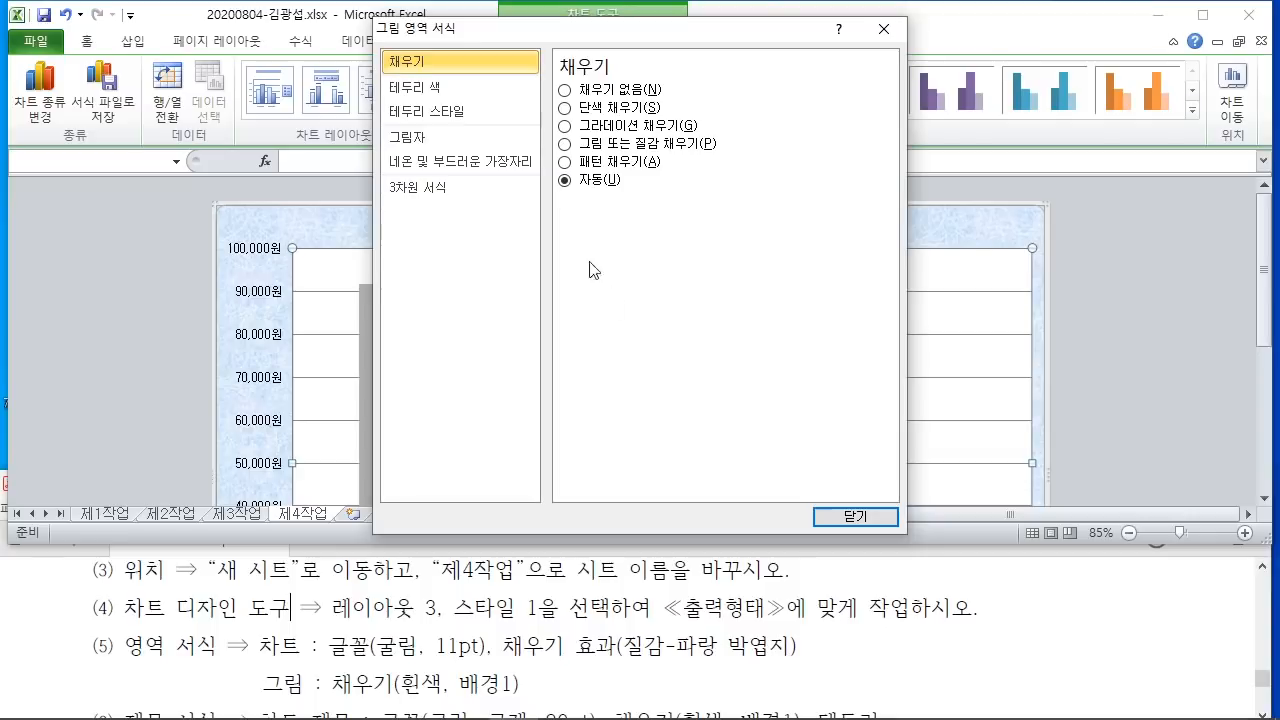
{"action": "left_click", "coordinate": [566, 108]}
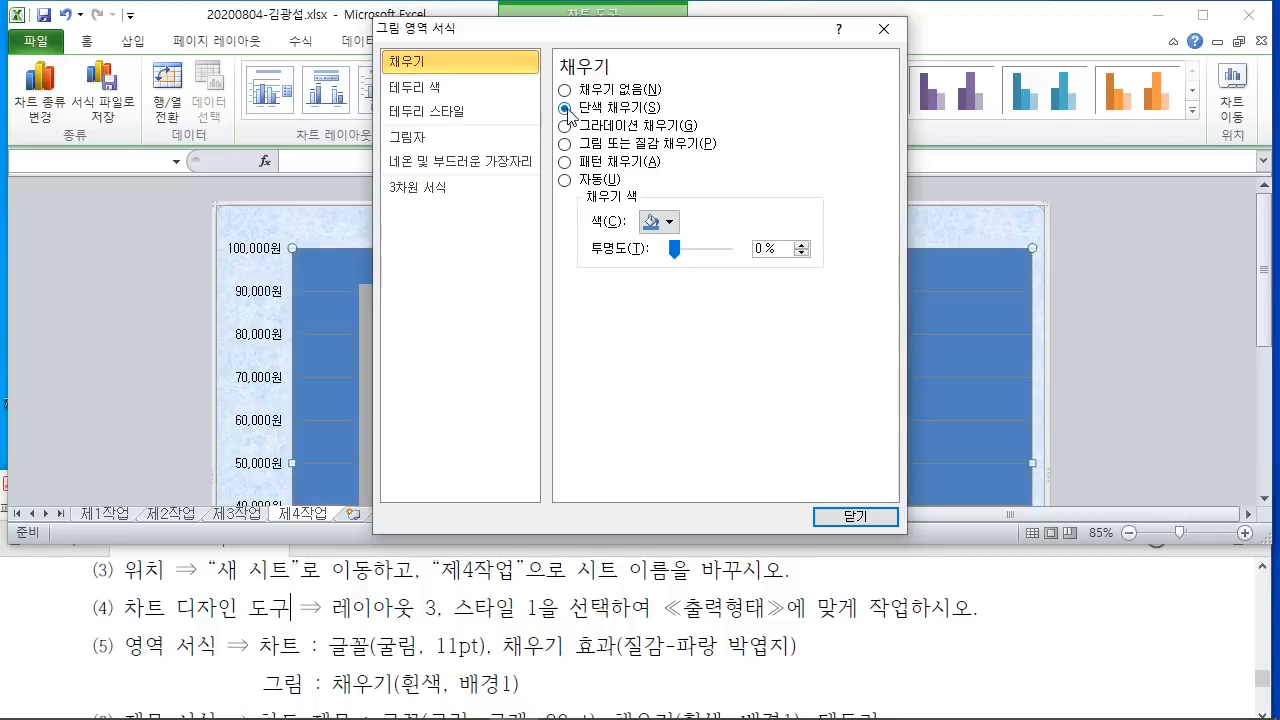
{"action": "left_click", "coordinate": [660, 221]}
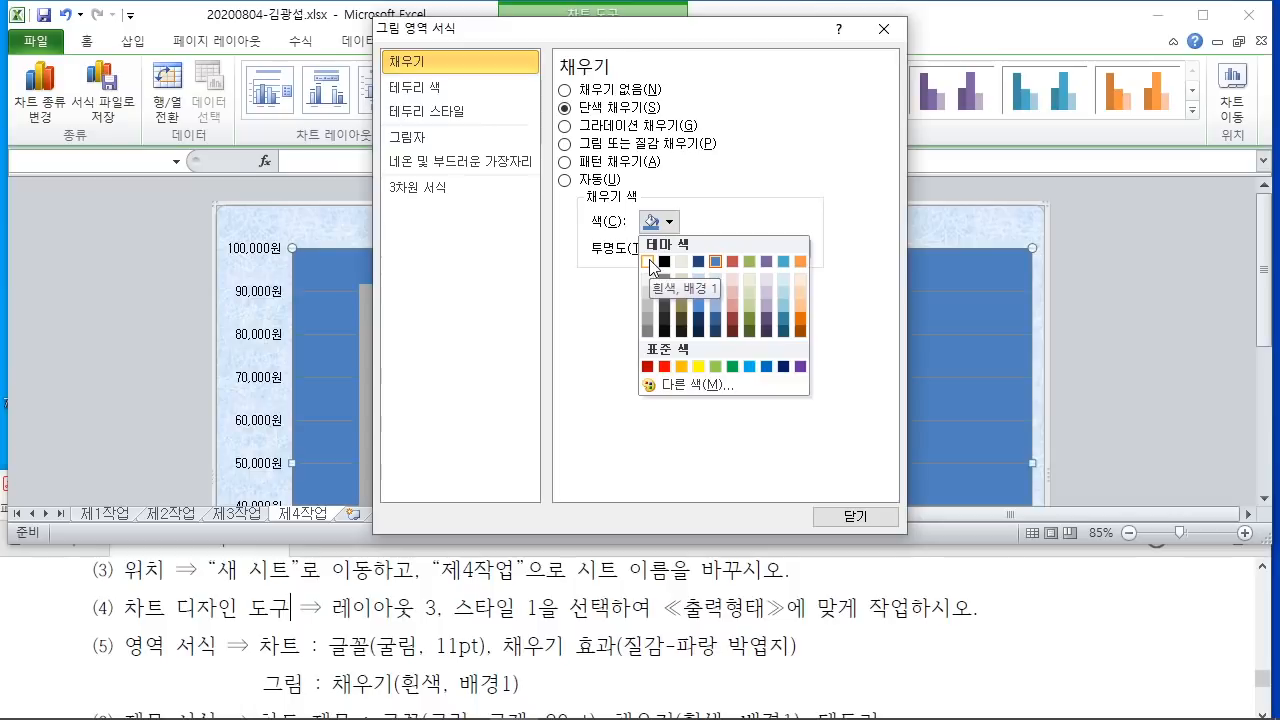
{"action": "left_click", "coordinate": [650, 262]}
{"action": "left_click", "coordinate": [855, 516]}
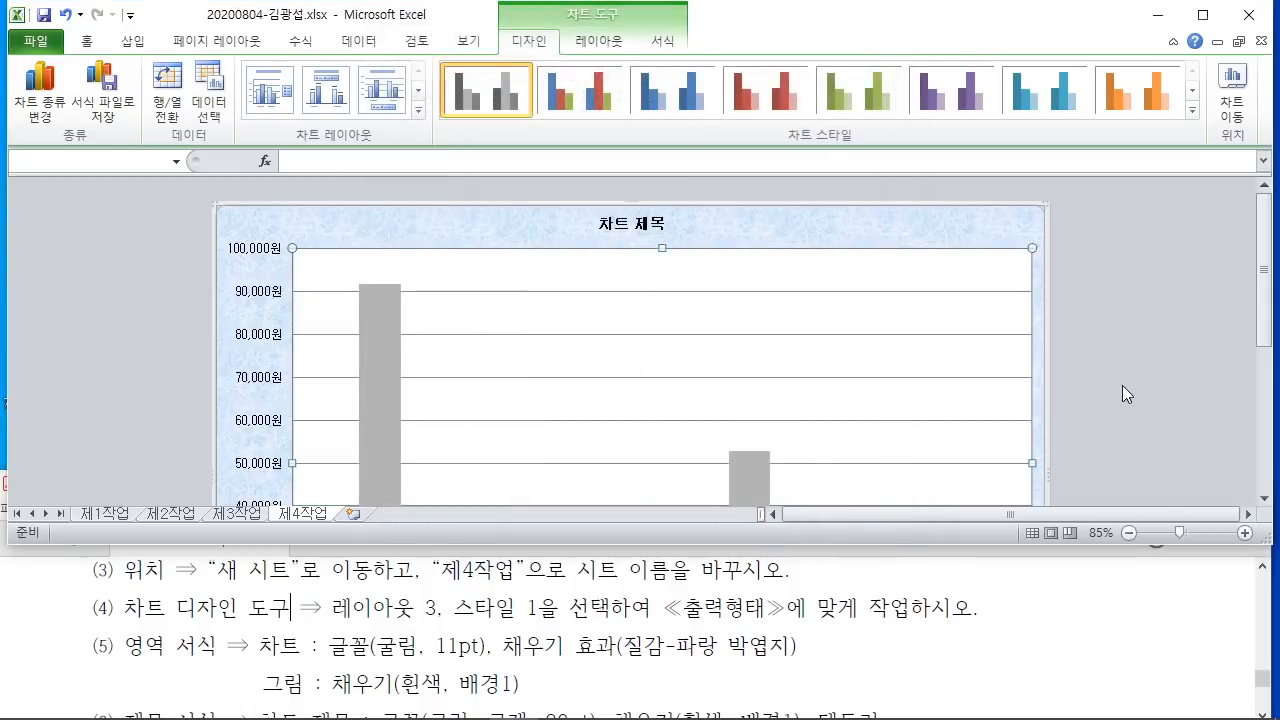
{"action": "left_click", "coordinate": [1122, 385]}
Step: Find and highlight the chart title formatting instruction in the task PDF
{"action": "scroll", "coordinate": [1028, 641], "scroll_direction": "down", "scroll_amount": 2}
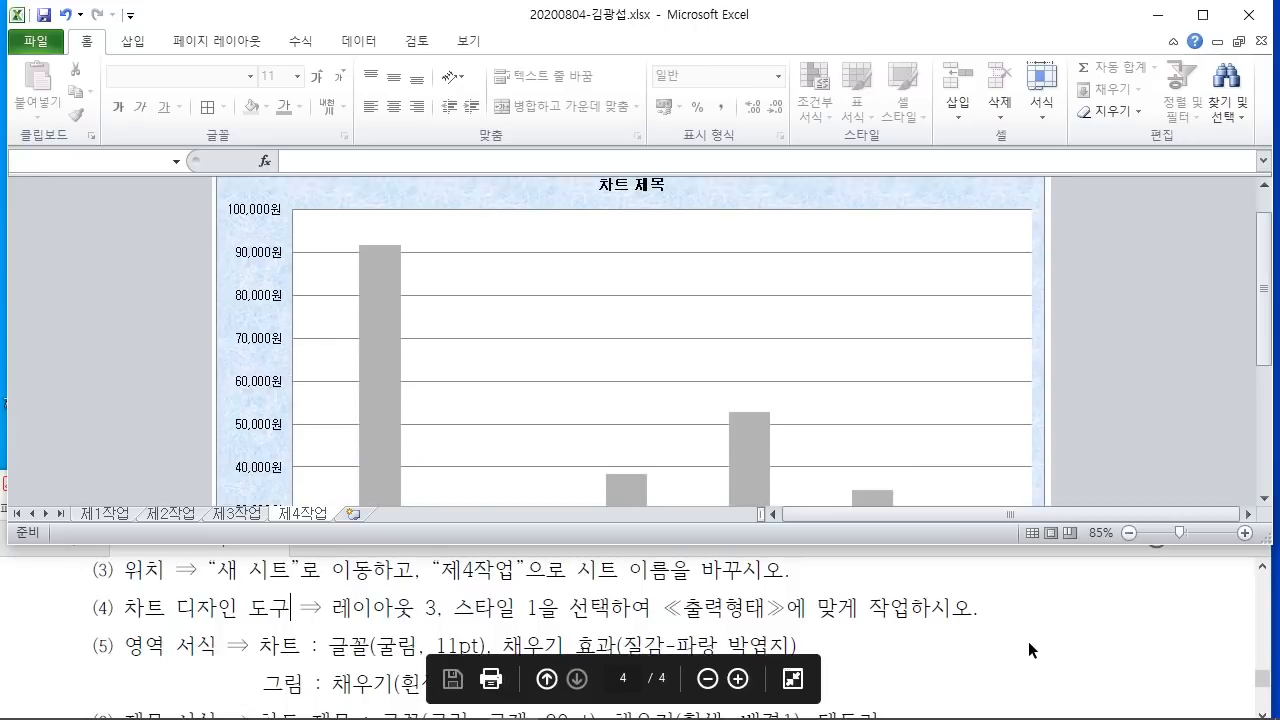
{"action": "left_click", "coordinate": [1028, 641]}
{"action": "scroll", "coordinate": [1030, 634], "scroll_direction": "up", "scroll_amount": 1}
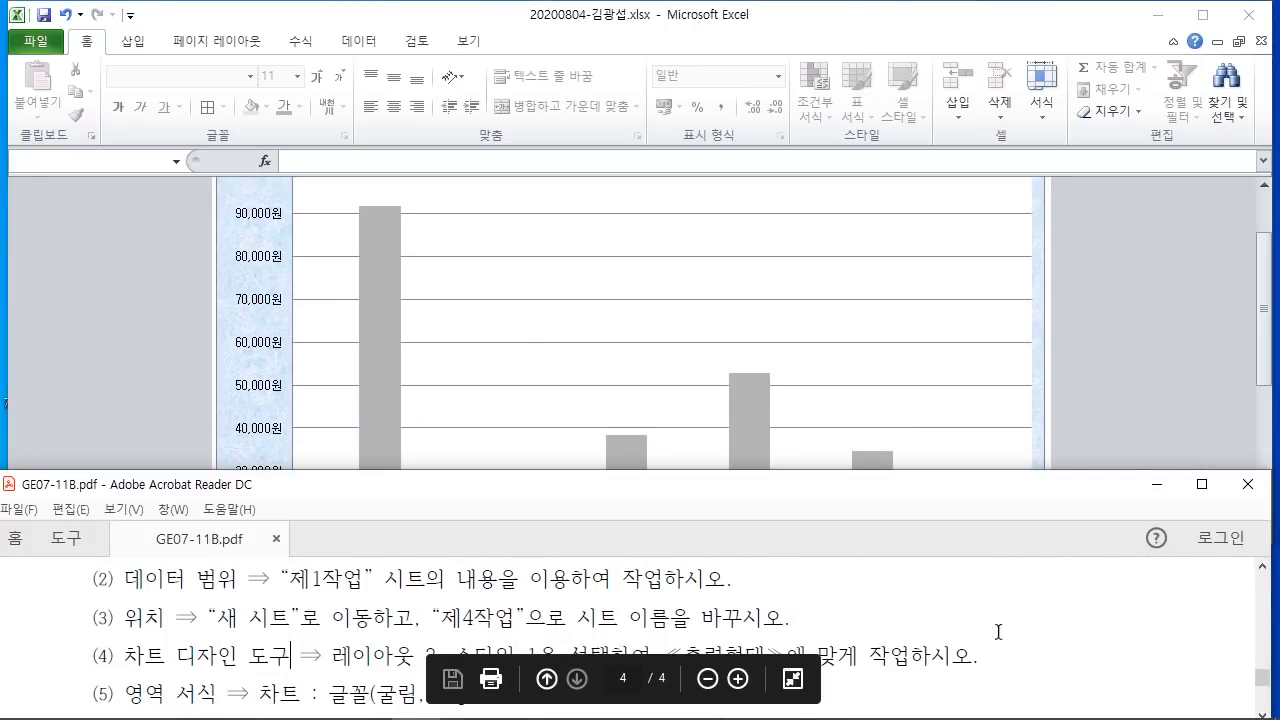
{"action": "scroll", "coordinate": [997, 632], "scroll_direction": "down", "scroll_amount": 3}
{"action": "scroll", "coordinate": [997, 634], "scroll_direction": "up", "scroll_amount": 3}
{"action": "scroll", "coordinate": [997, 634], "scroll_direction": "down", "scroll_amount": 3}
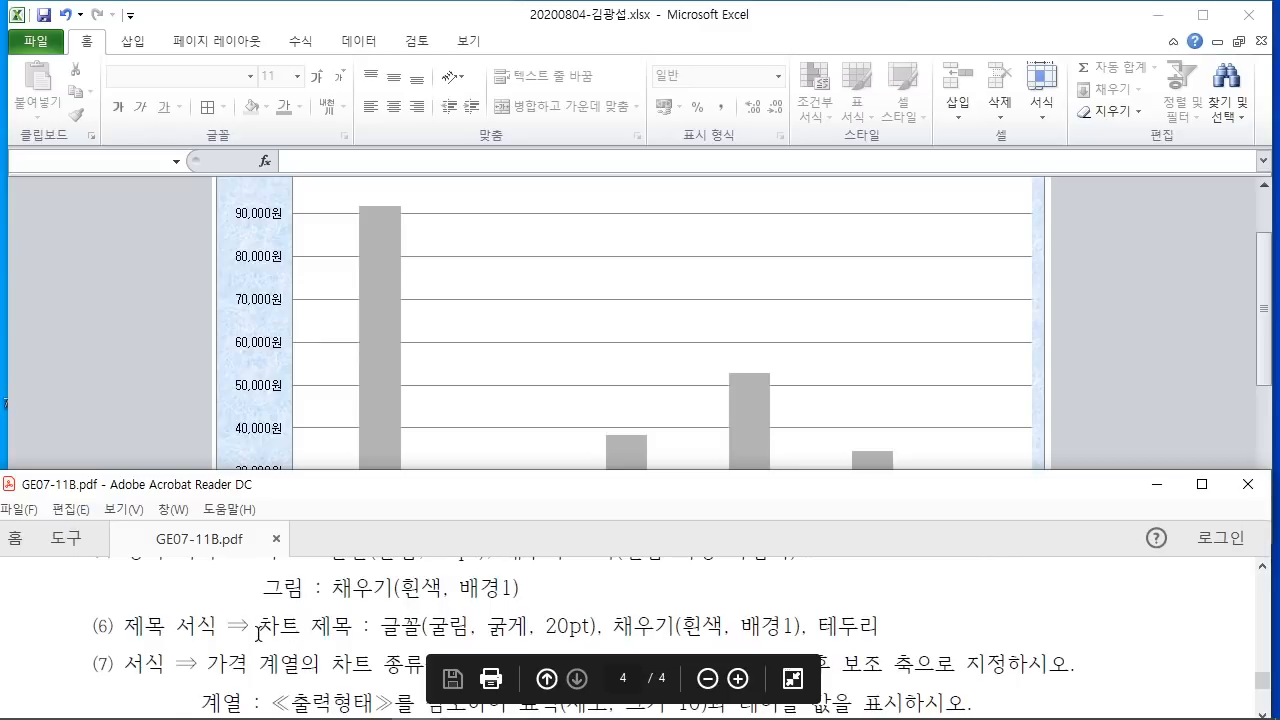
{"action": "left_click_drag", "start_coordinate": [258, 633], "coordinate": [1000, 665]}
{"action": "left_click", "coordinate": [884, 625]}
{"action": "left_click_drag", "start_coordinate": [884, 625], "coordinate": [124, 626]}
Step: Select the chart title in Excel and recheck the PDF's title instruction
{"action": "left_click", "coordinate": [1178, 292]}
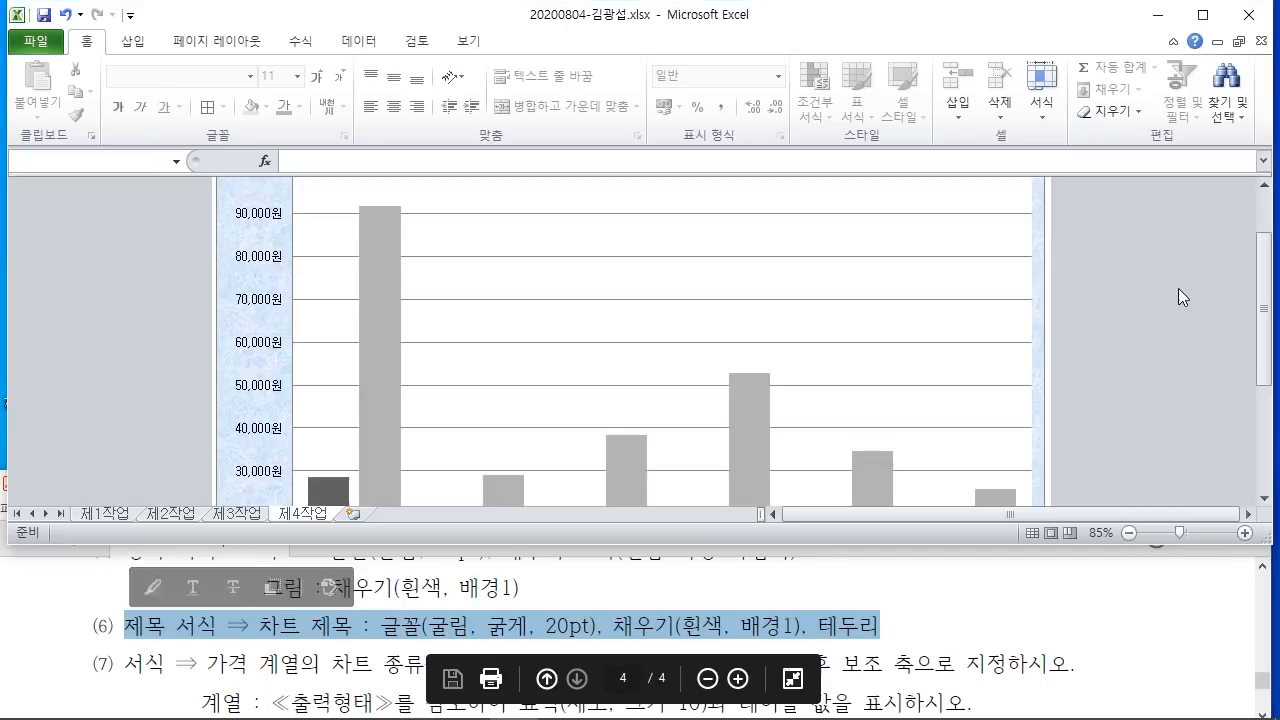
{"action": "scroll", "coordinate": [1101, 325], "scroll_direction": "up", "scroll_amount": 2}
{"action": "left_click", "coordinate": [645, 228]}
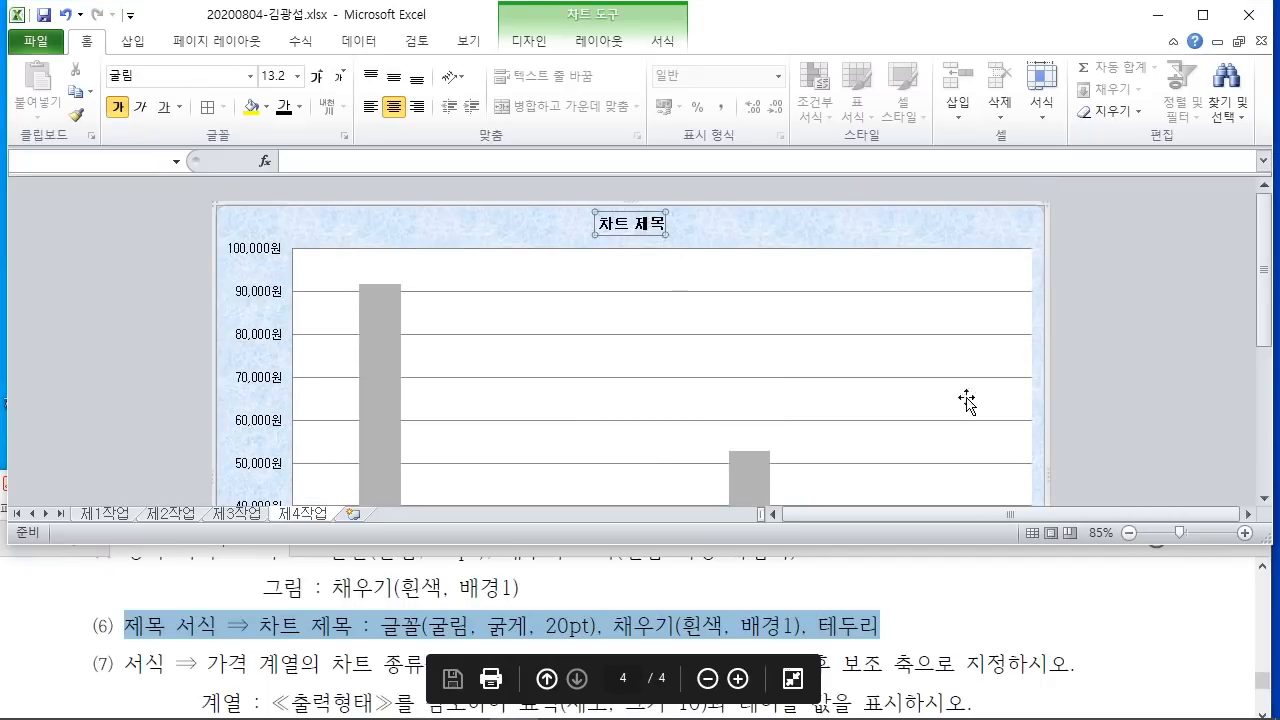
{"action": "scroll", "coordinate": [630, 350], "scroll_direction": "down", "scroll_amount": 2}
{"action": "left_click", "coordinate": [977, 650]}
{"action": "scroll", "coordinate": [977, 650], "scroll_direction": "down", "scroll_amount": 3}
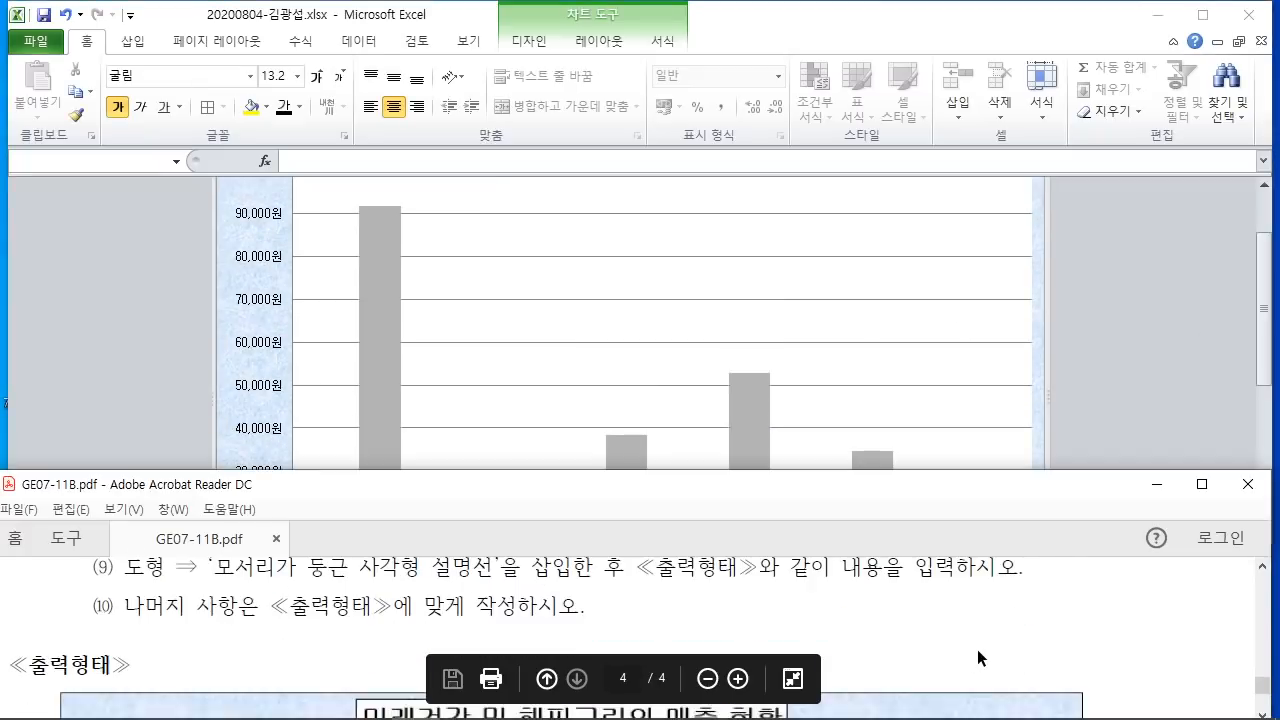
{"action": "scroll", "coordinate": [977, 650], "scroll_direction": "down", "scroll_amount": 3}
{"action": "scroll", "coordinate": [990, 600], "scroll_direction": "up", "scroll_amount": 1}
{"action": "left_click", "coordinate": [1134, 332]}
{"action": "scroll", "coordinate": [1100, 320], "scroll_direction": "up", "scroll_amount": 2}
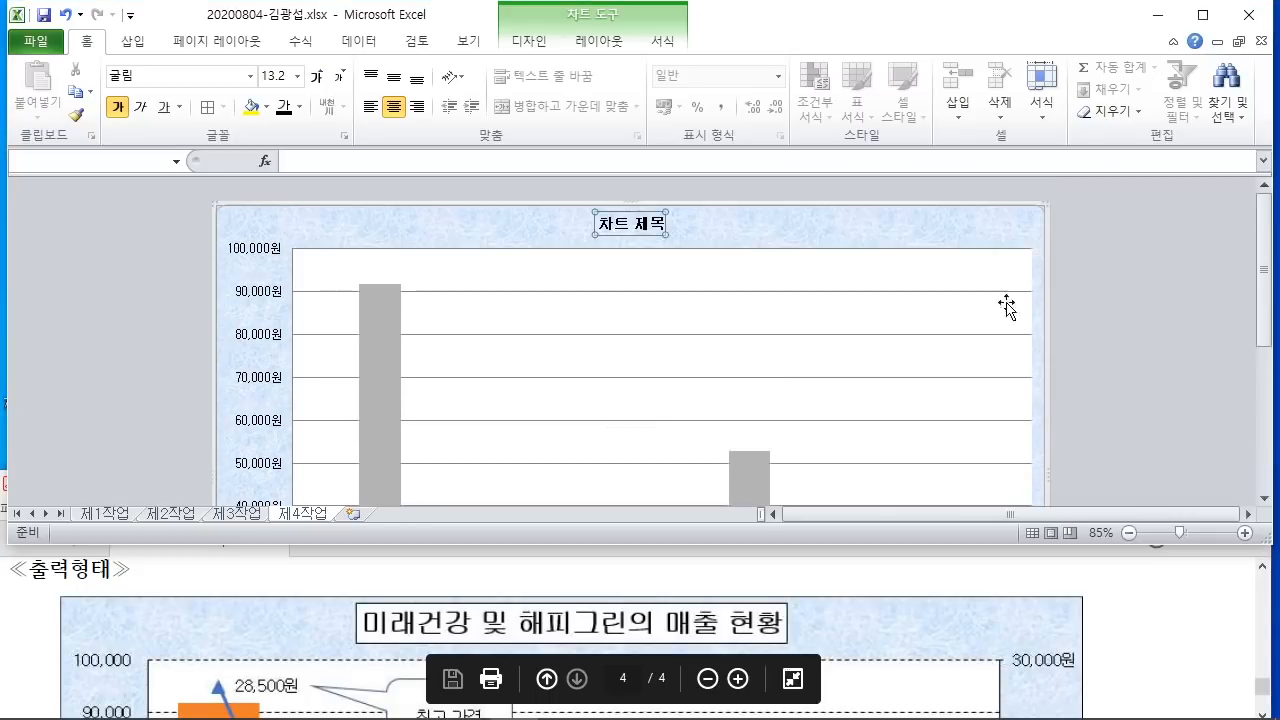
Step: Replace the 차트 제목 placeholder with 미래건강 및 해피그린의 매출 현황
{"action": "left_click", "coordinate": [630, 224]}
{"action": "left_click_drag", "start_coordinate": [605, 224], "coordinate": [662, 240]}
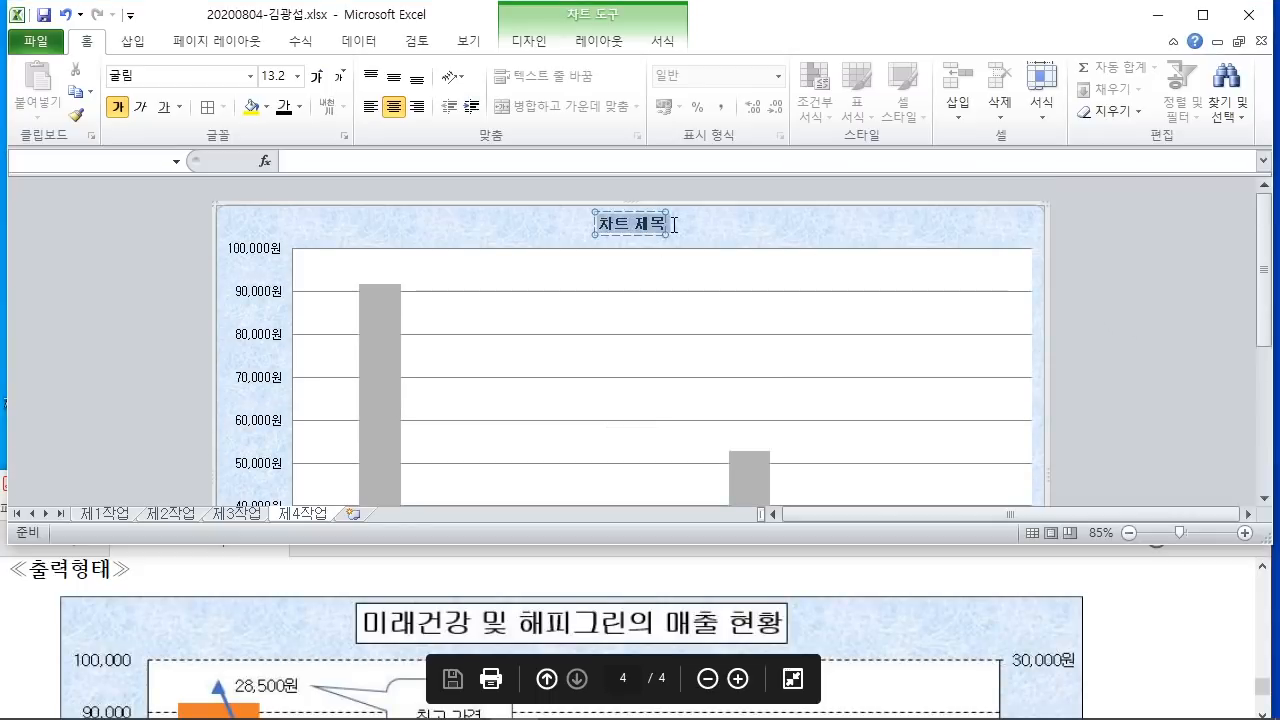
{"action": "type", "text": "미래건강 및"}
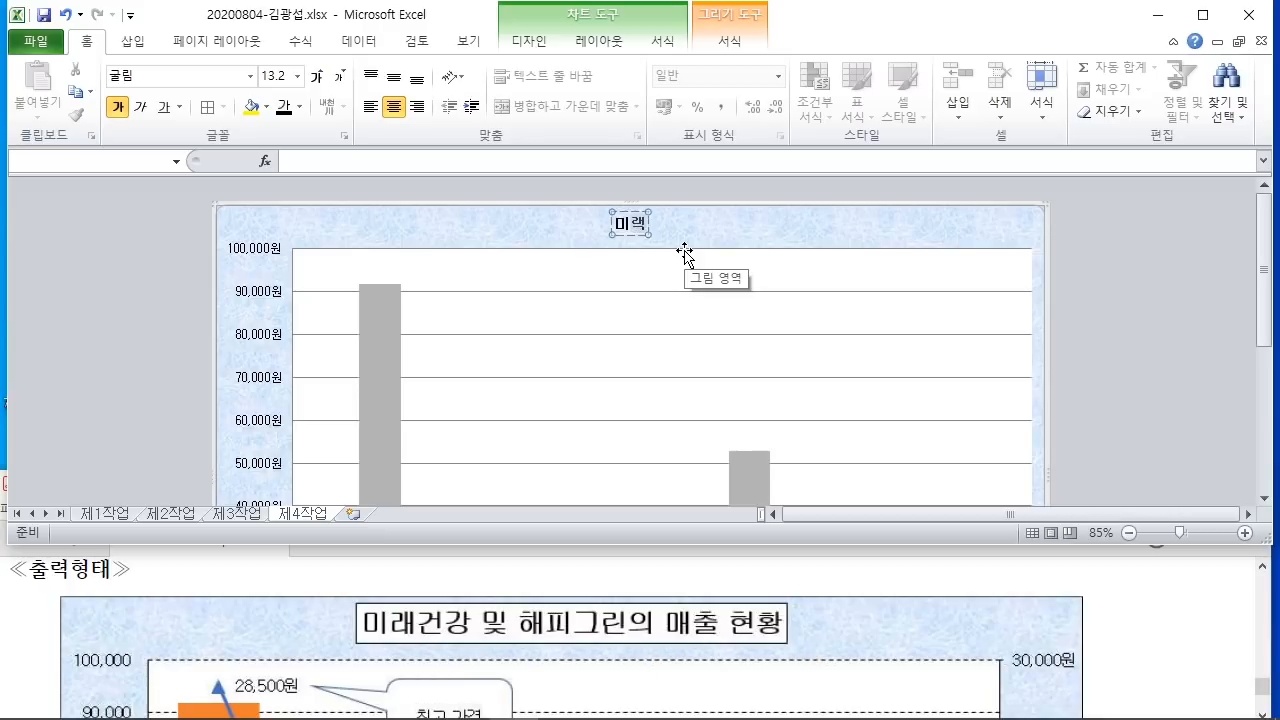
{"action": "type", "text": " 해피그"}
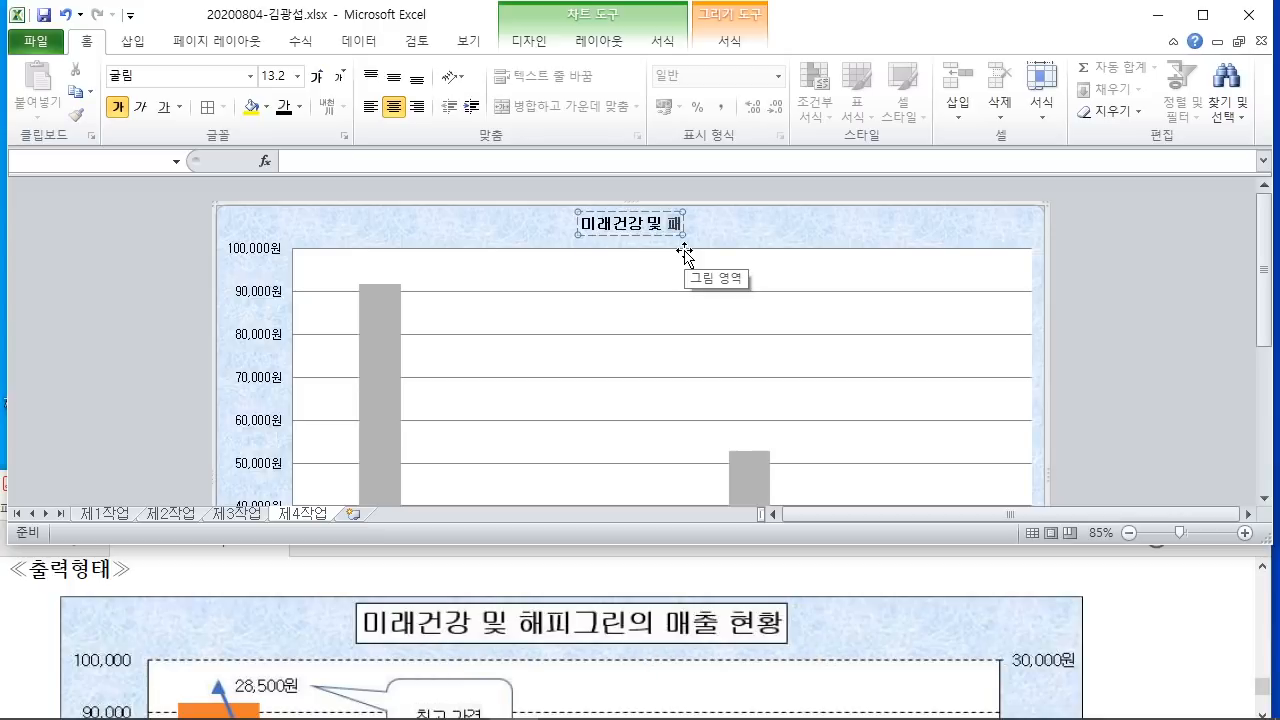
{"action": "type", "text": "린"}
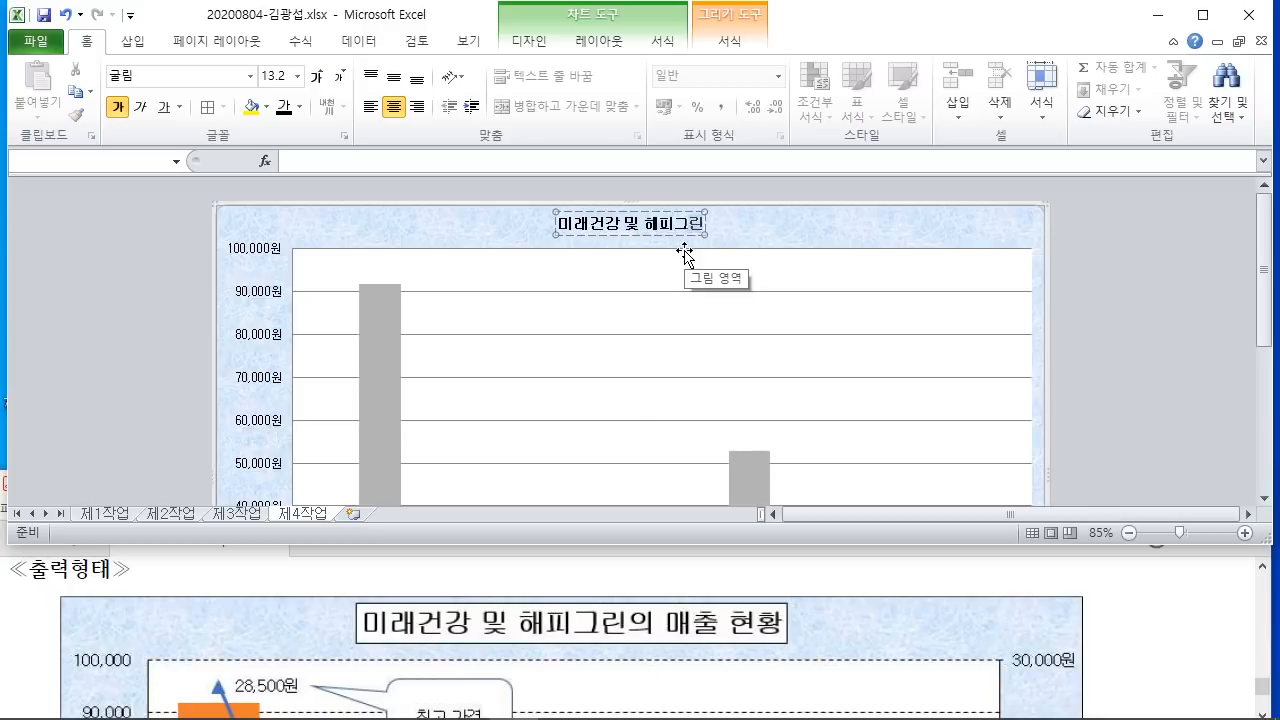
{"action": "type", "text": "의 맹출 현황"}
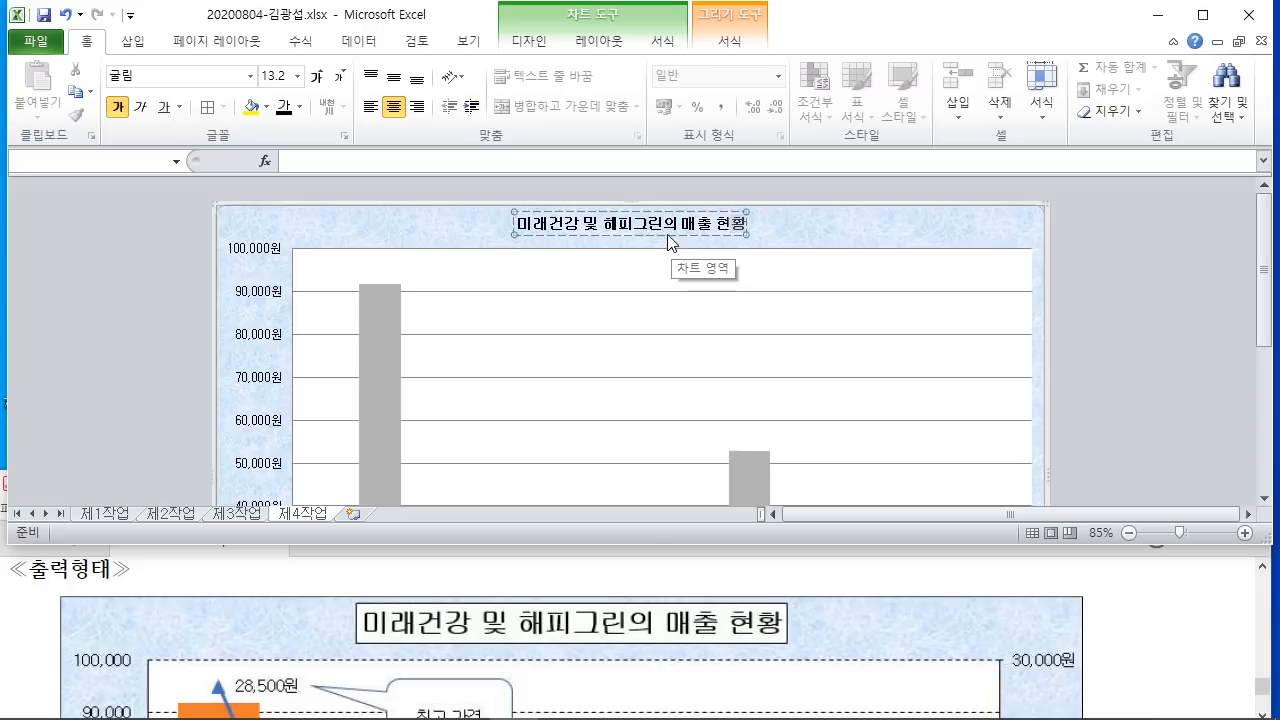
{"action": "left_click", "coordinate": [656, 234]}
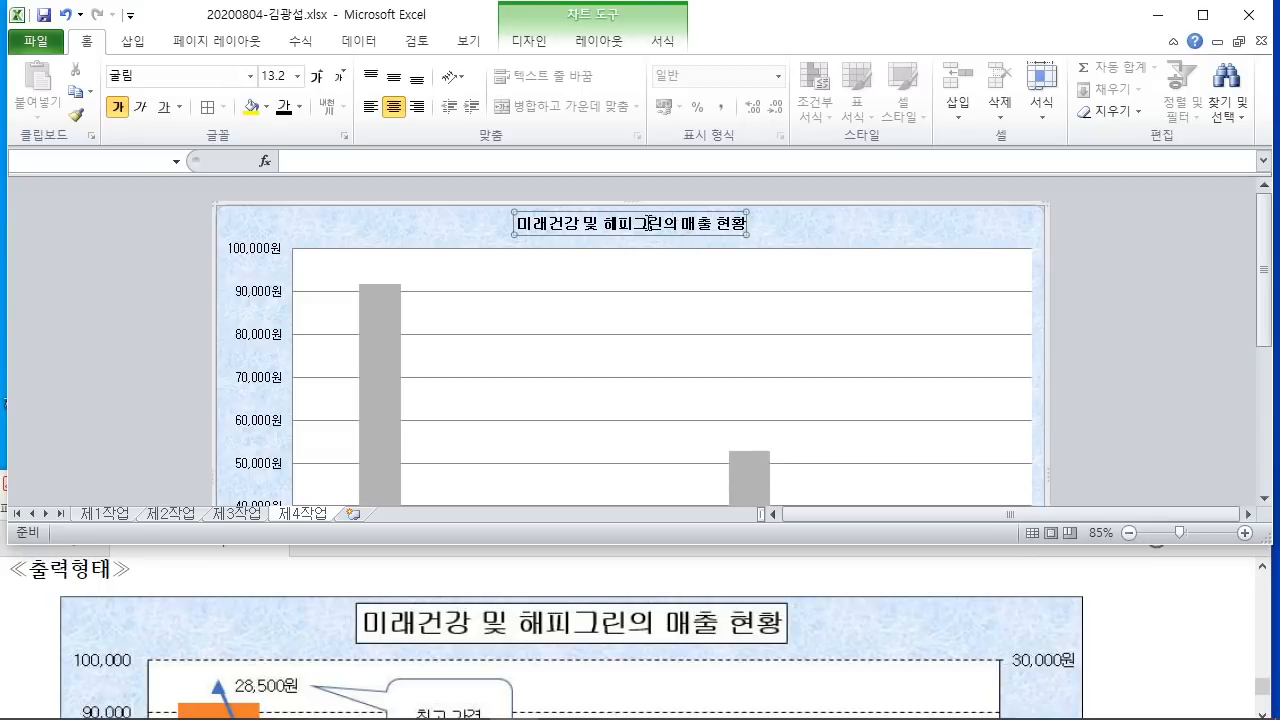
{"action": "left_click_drag", "start_coordinate": [603, 224], "coordinate": [645, 225]}
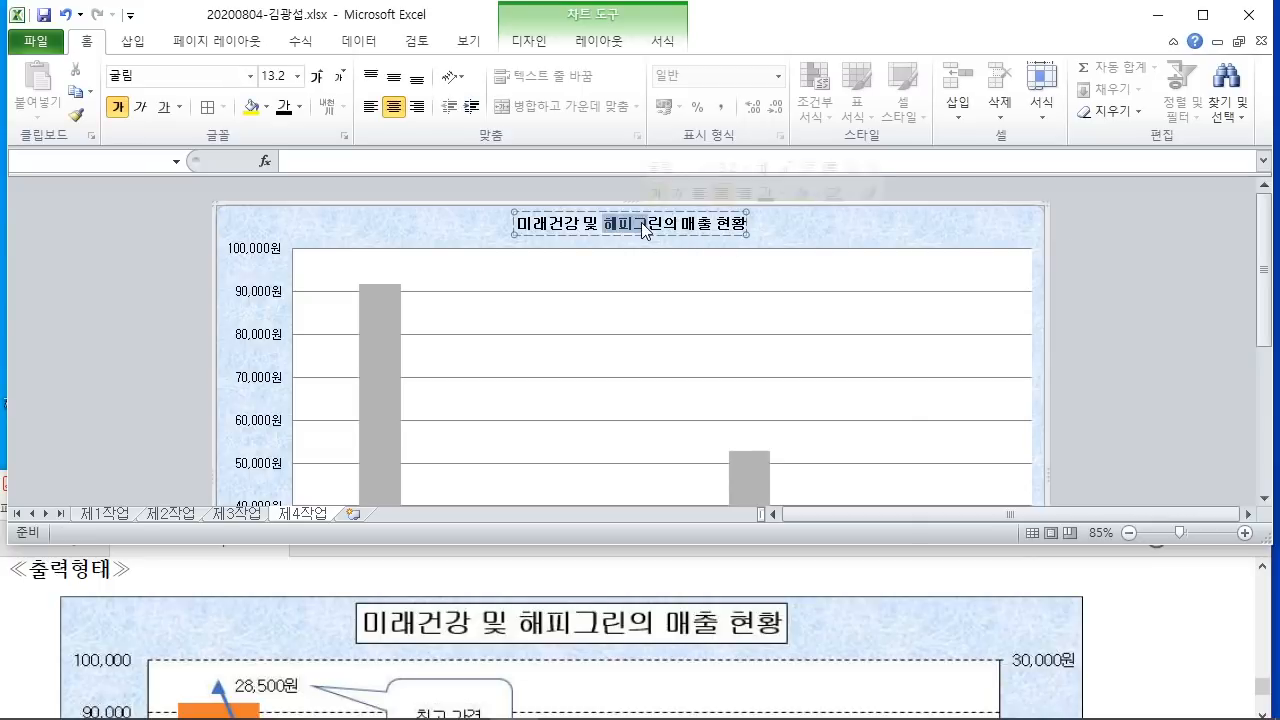
{"action": "left_click", "coordinate": [608, 223]}
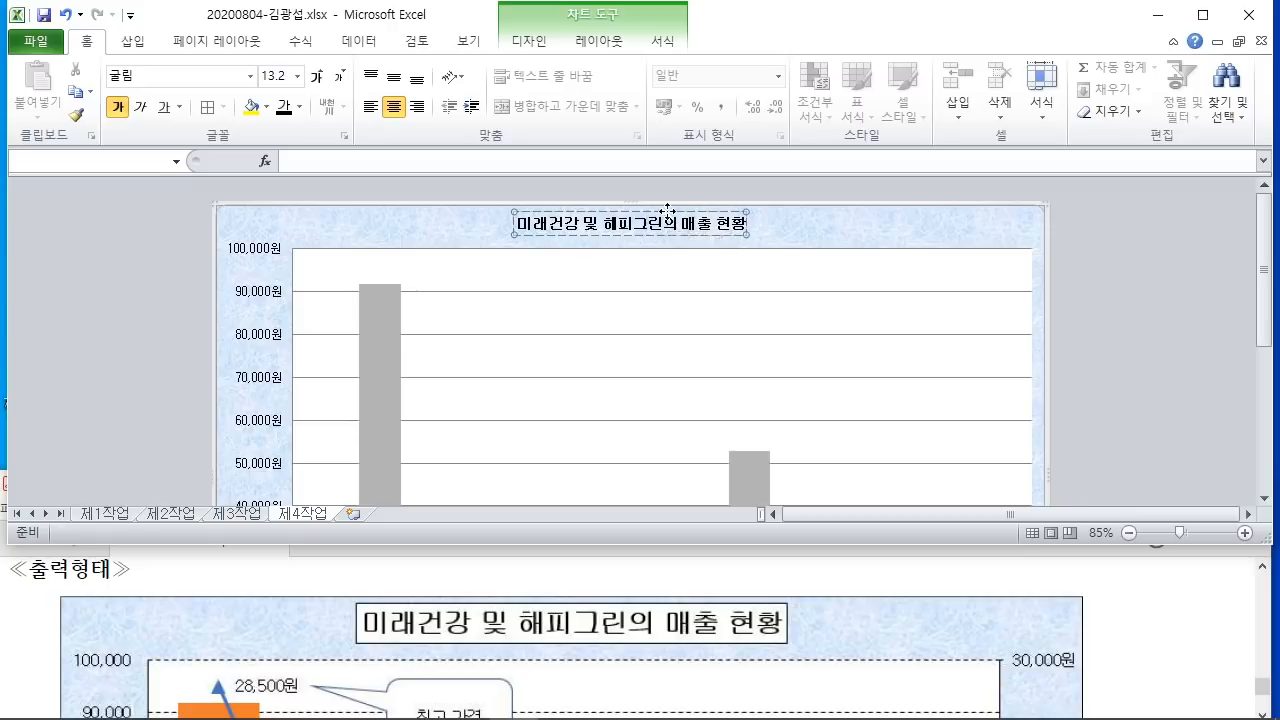
Step: Set the chart title's font size to 20 pt
{"action": "left_click", "coordinate": [1126, 648]}
{"action": "scroll", "coordinate": [1126, 645], "scroll_direction": "up", "scroll_amount": 4}
{"action": "scroll", "coordinate": [1126, 643], "scroll_direction": "up", "scroll_amount": 4}
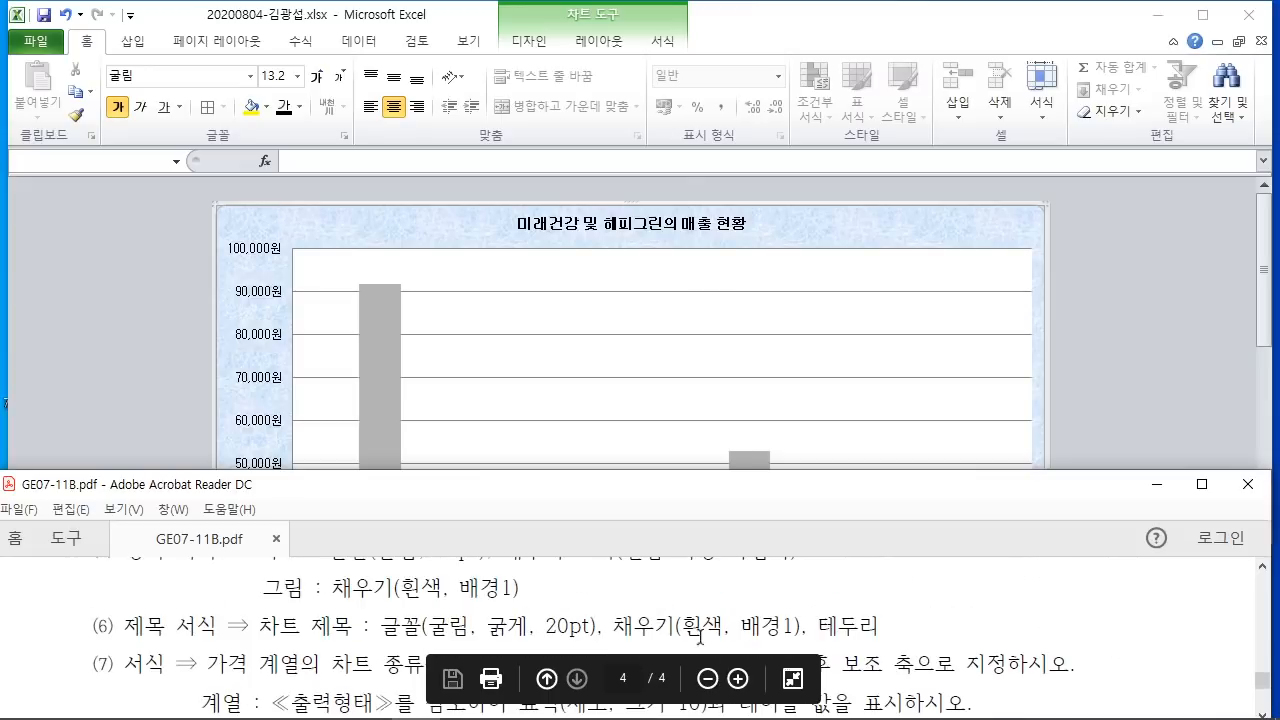
{"action": "left_click", "coordinate": [688, 222]}
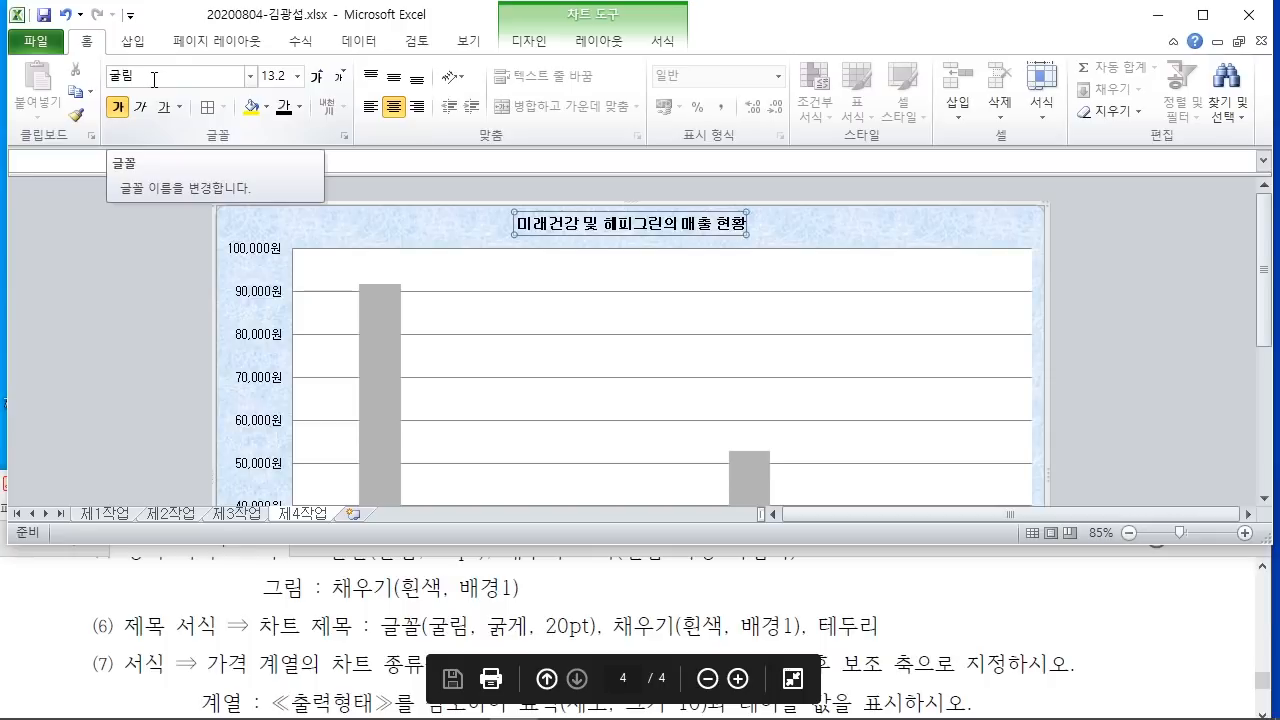
{"action": "left_click", "coordinate": [272, 78]}
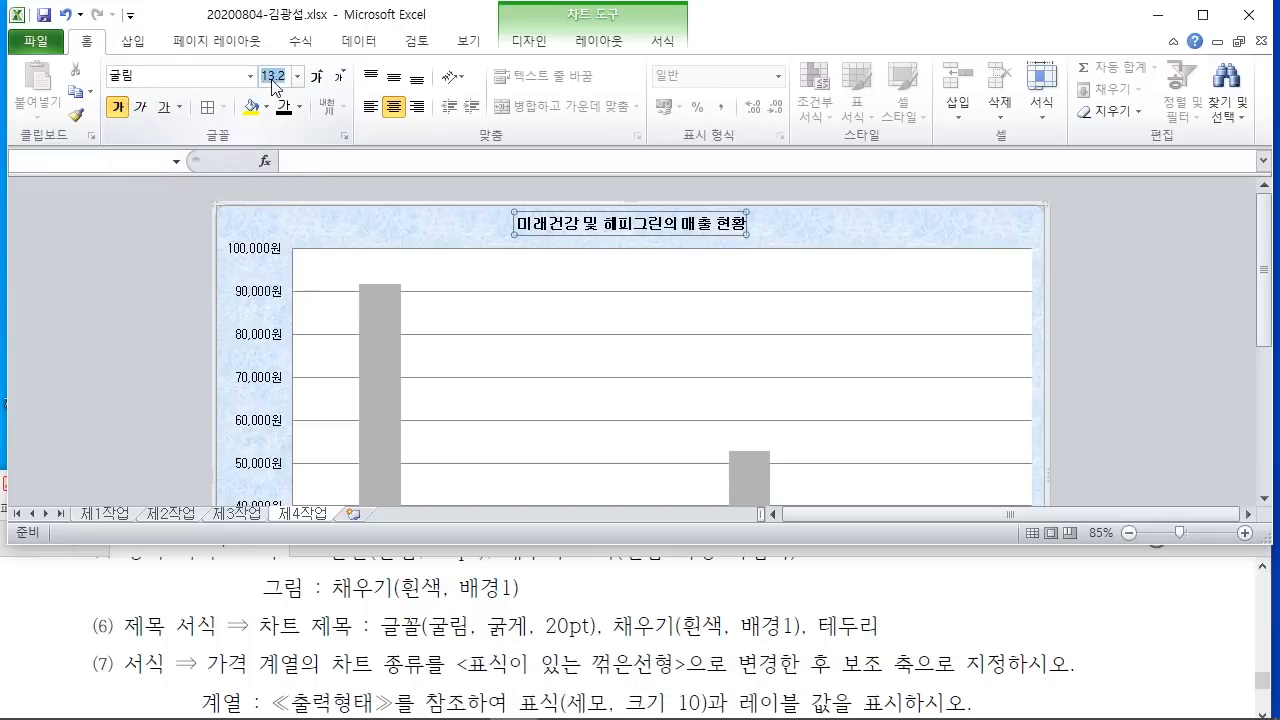
{"action": "type", "text": "20"}
{"action": "key", "text": "Return"}
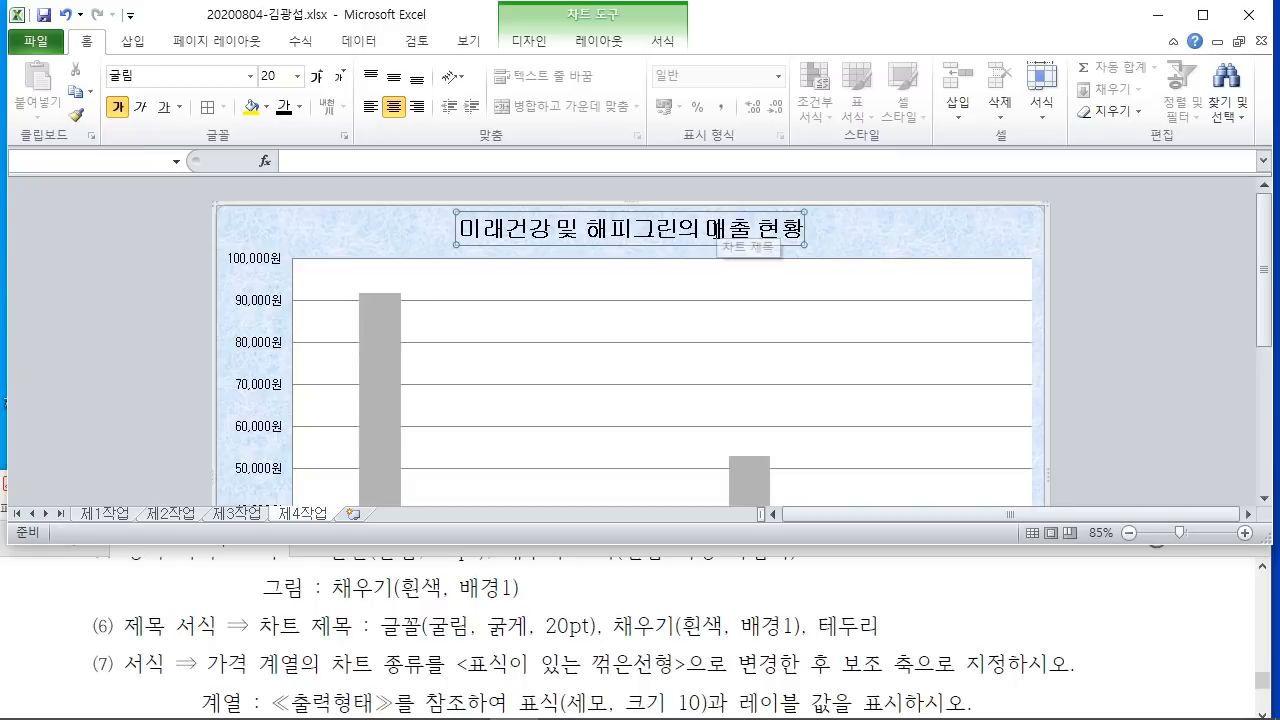
Step: Fill the chart title box with solid white
{"action": "right_click", "coordinate": [717, 237]}
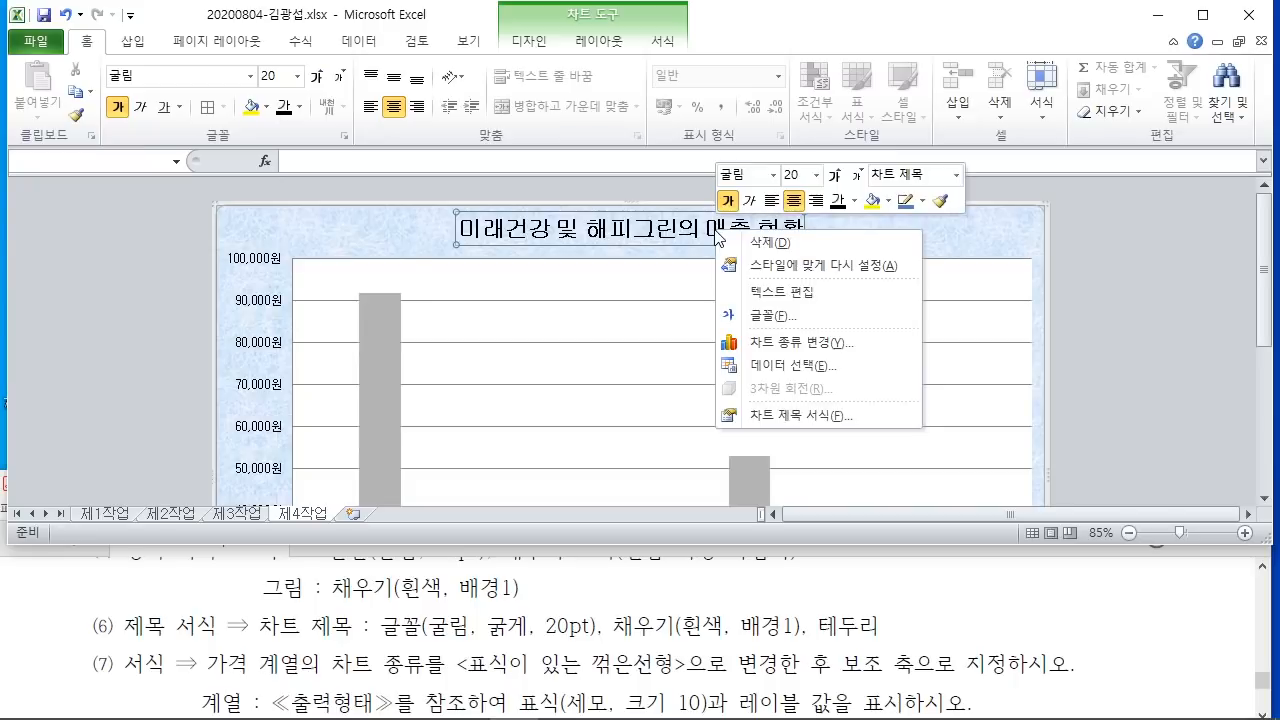
{"action": "left_click", "coordinate": [805, 415]}
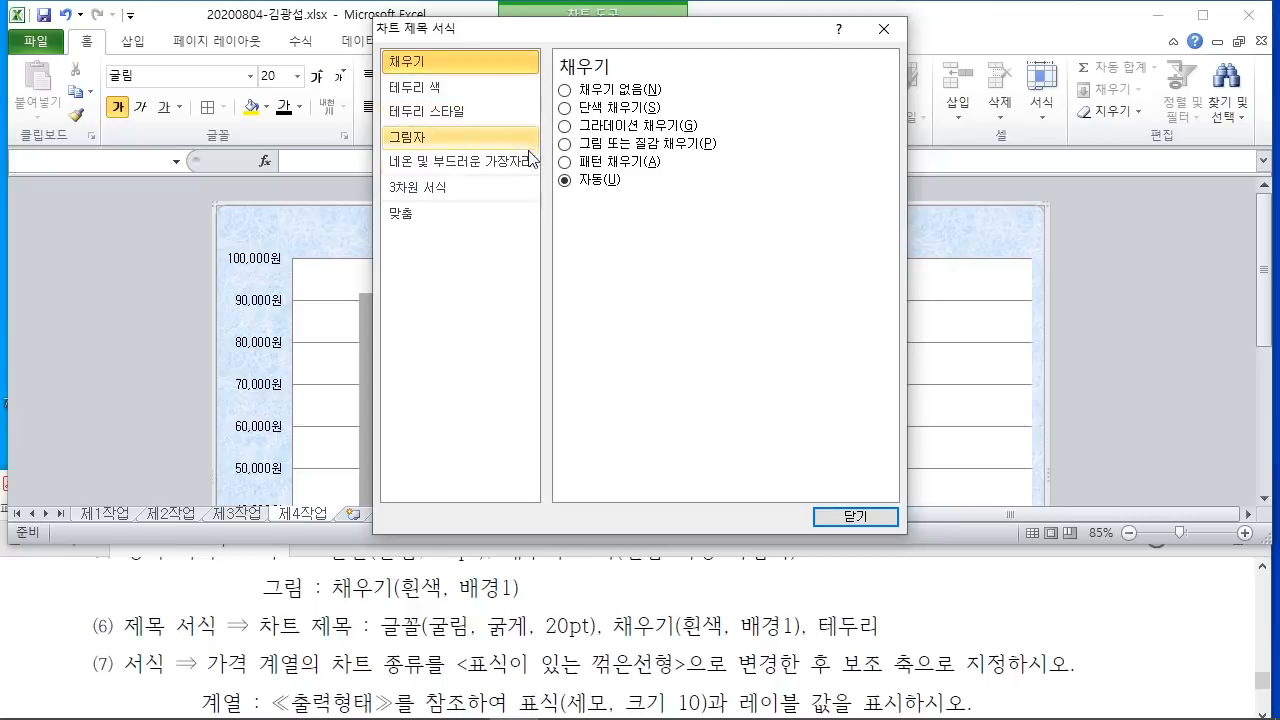
{"action": "left_click", "coordinate": [567, 108]}
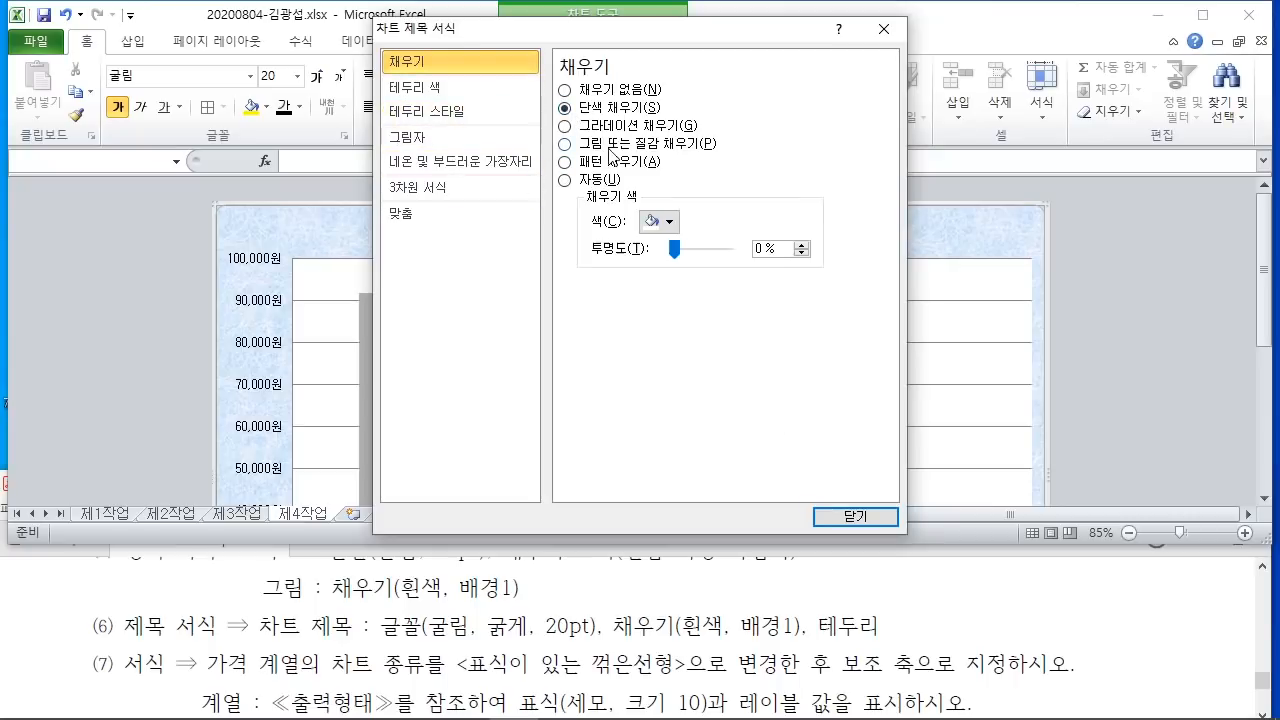
{"action": "left_click", "coordinate": [658, 221]}
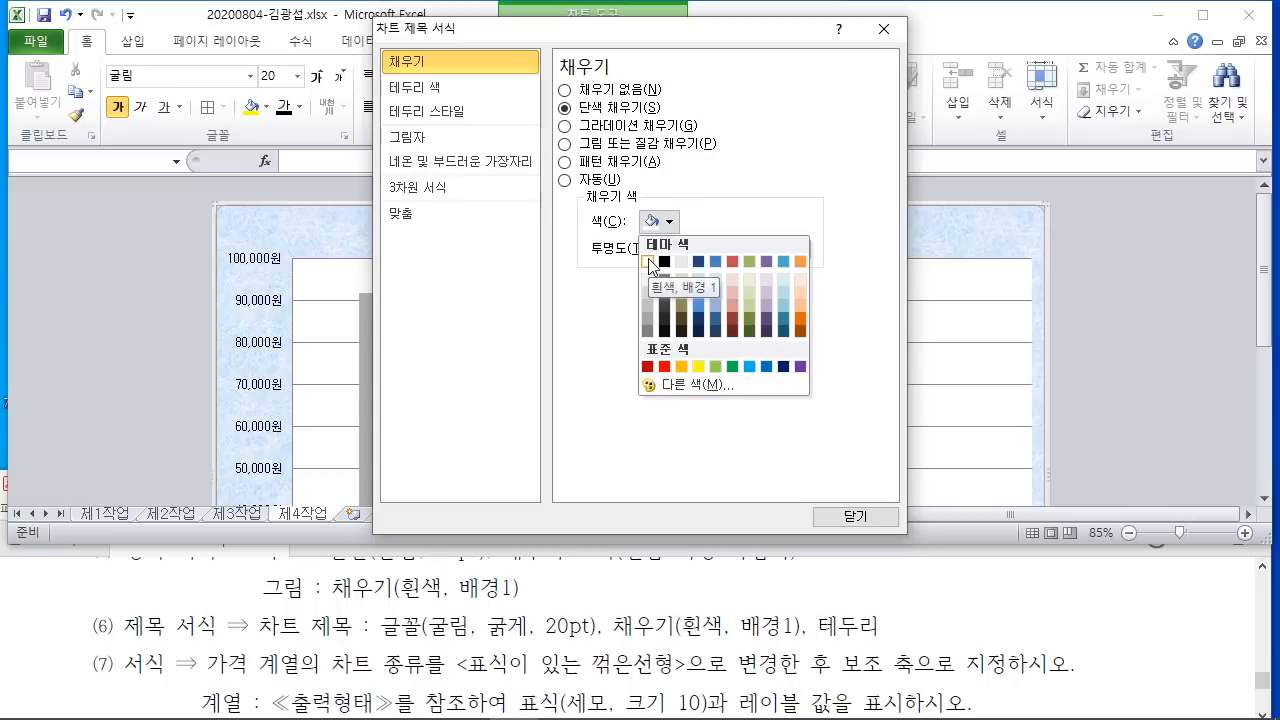
{"action": "left_click", "coordinate": [649, 262]}
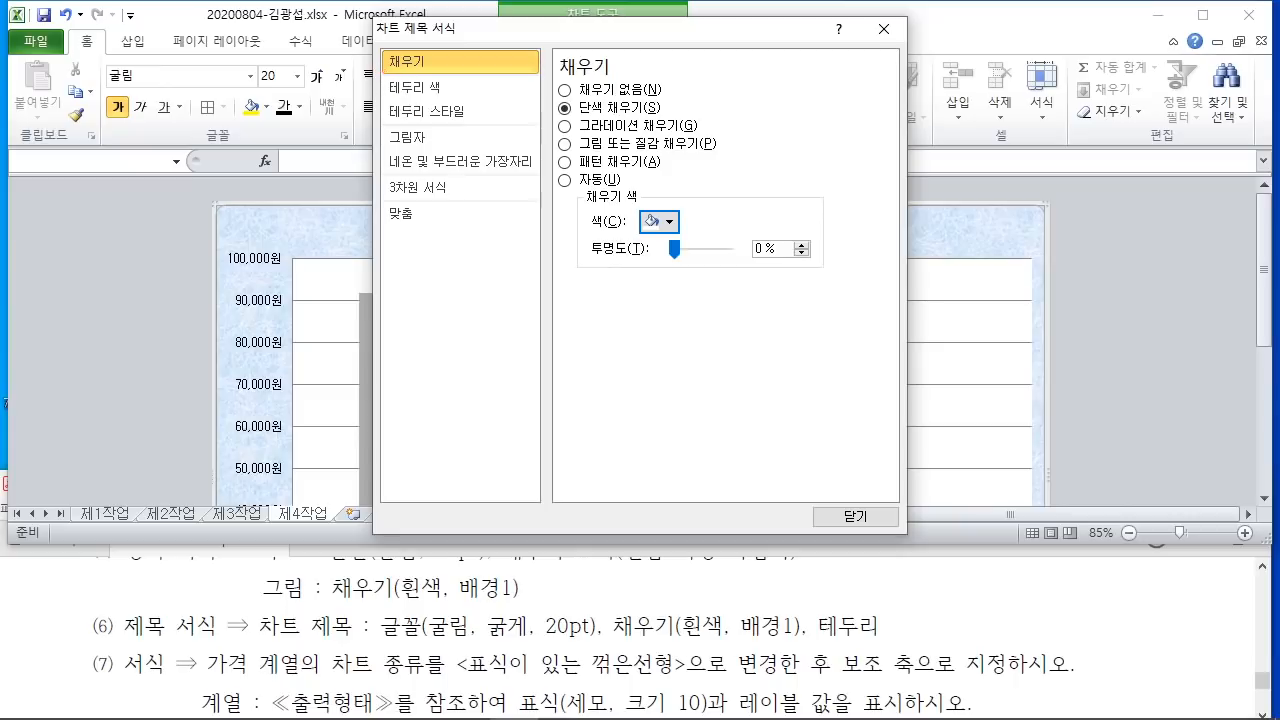
{"action": "mouse_move", "coordinate": [379, 72]}
{"action": "left_mouse_down"}
{"action": "mouse_move", "coordinate": [456, 102]}
{"action": "mouse_move", "coordinate": [585, 217]}
{"action": "left_mouse_up"}
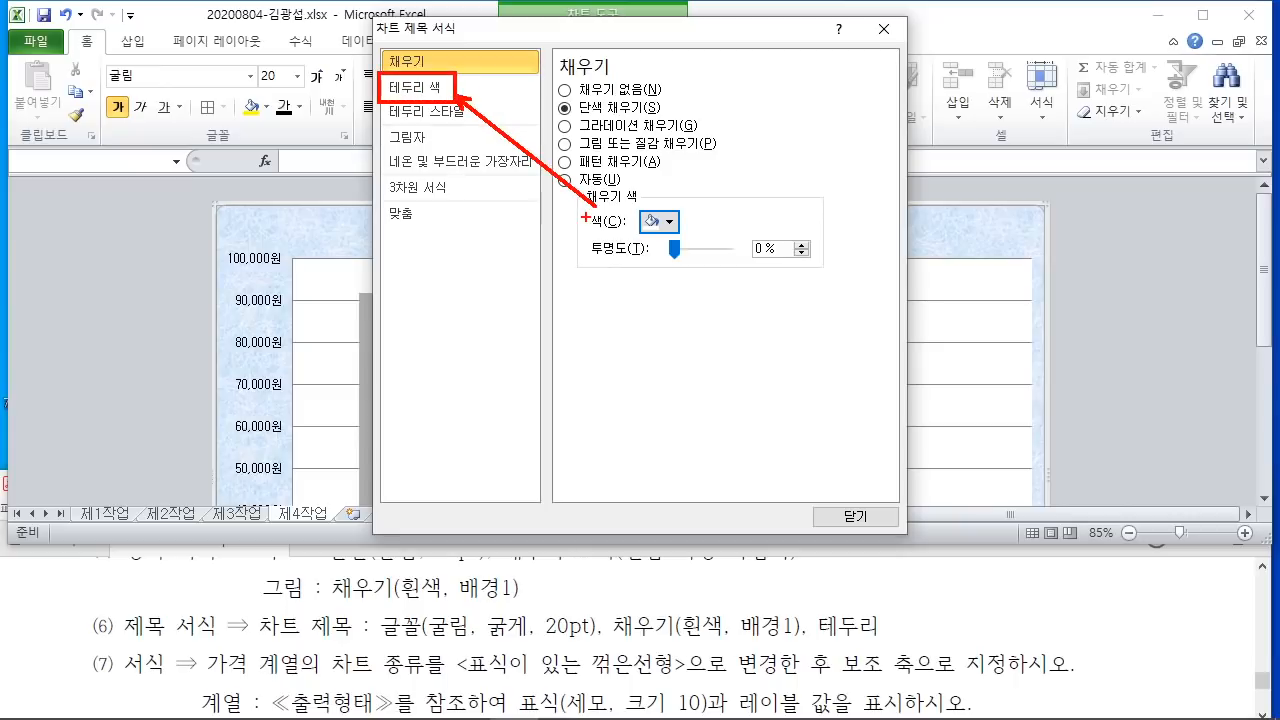
Step: Give the chart title a solid black border line and close the format dialog
{"action": "left_click", "coordinate": [415, 88]}
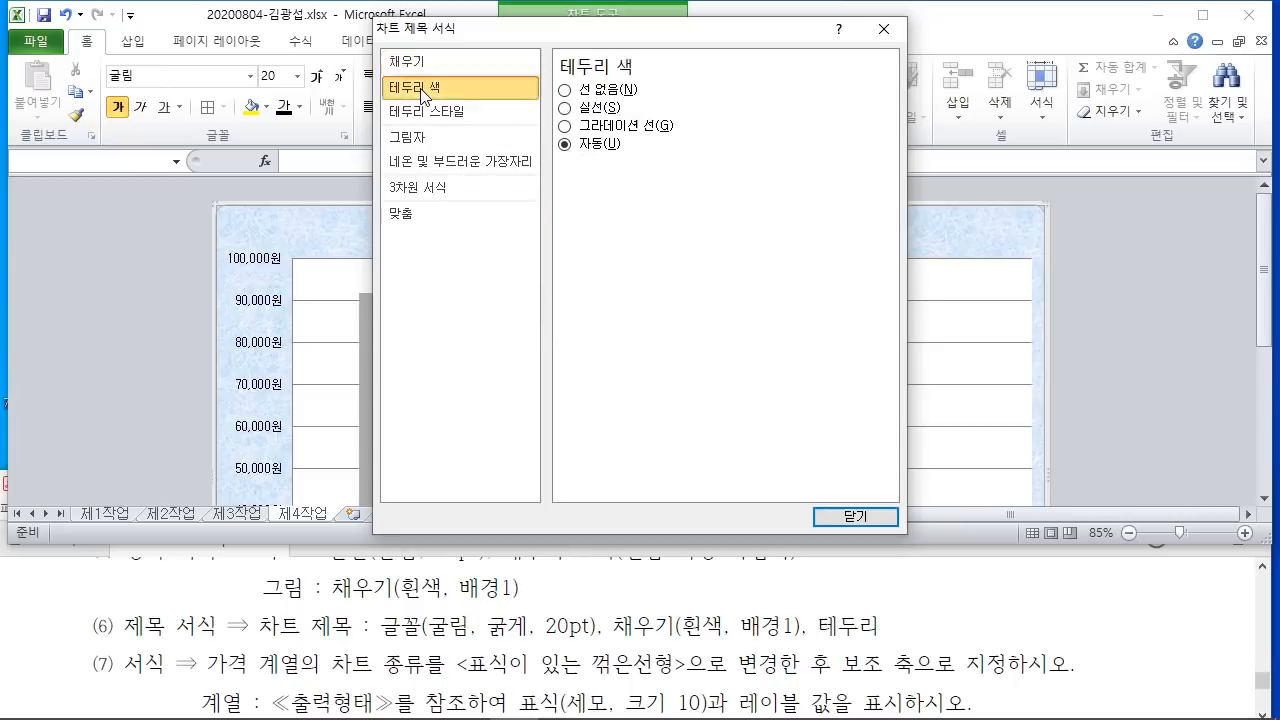
{"action": "left_click", "coordinate": [566, 108]}
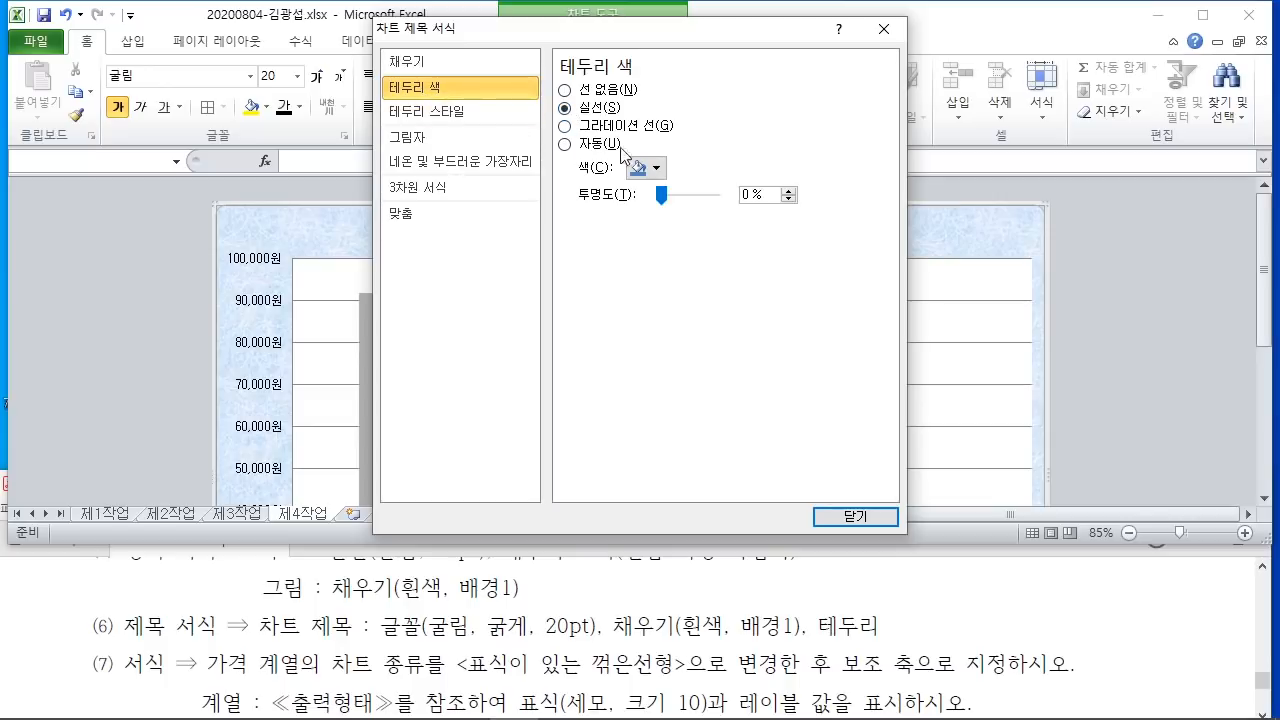
{"action": "left_click", "coordinate": [655, 168]}
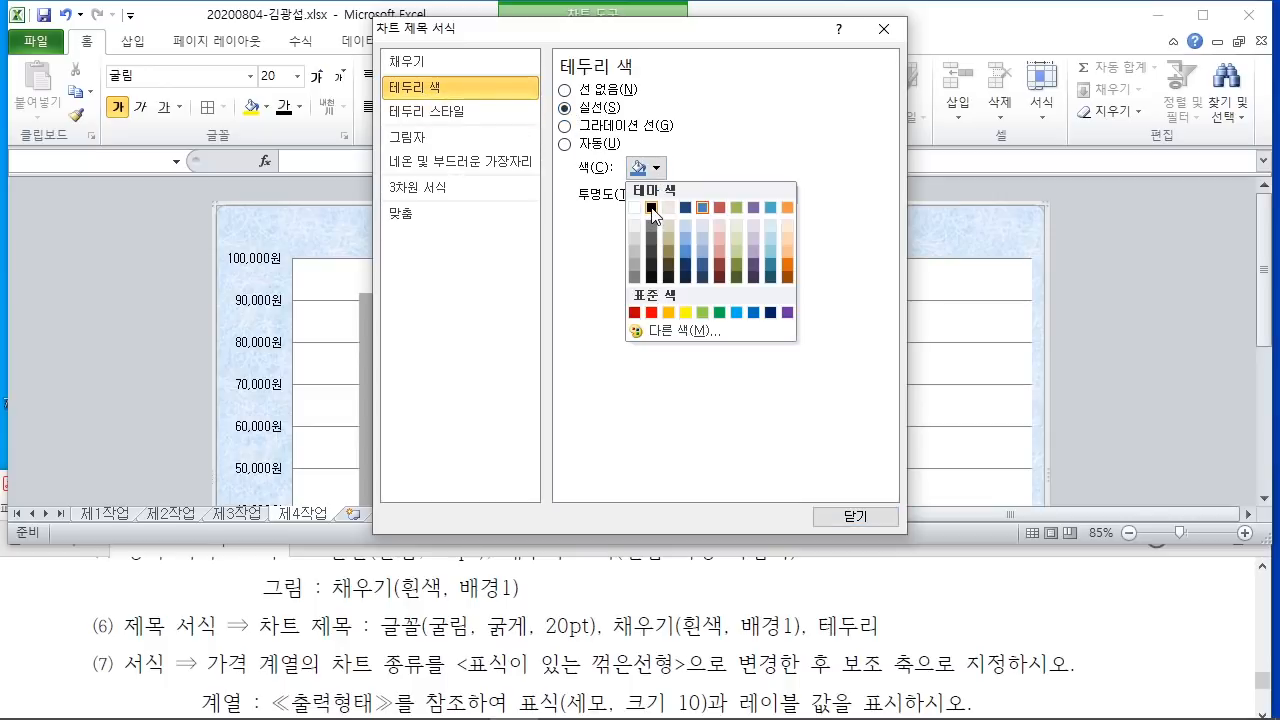
{"action": "left_click", "coordinate": [651, 208]}
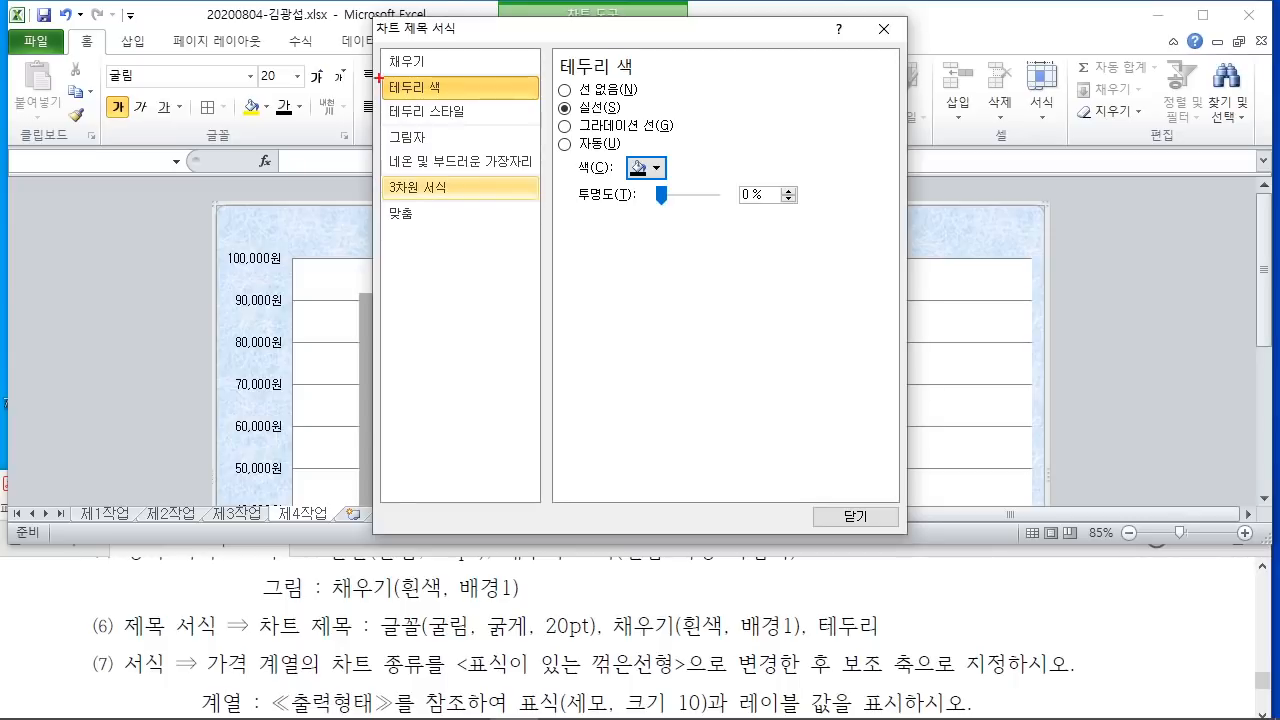
{"action": "left_click_drag", "start_coordinate": [379, 75], "coordinate": [629, 122]}
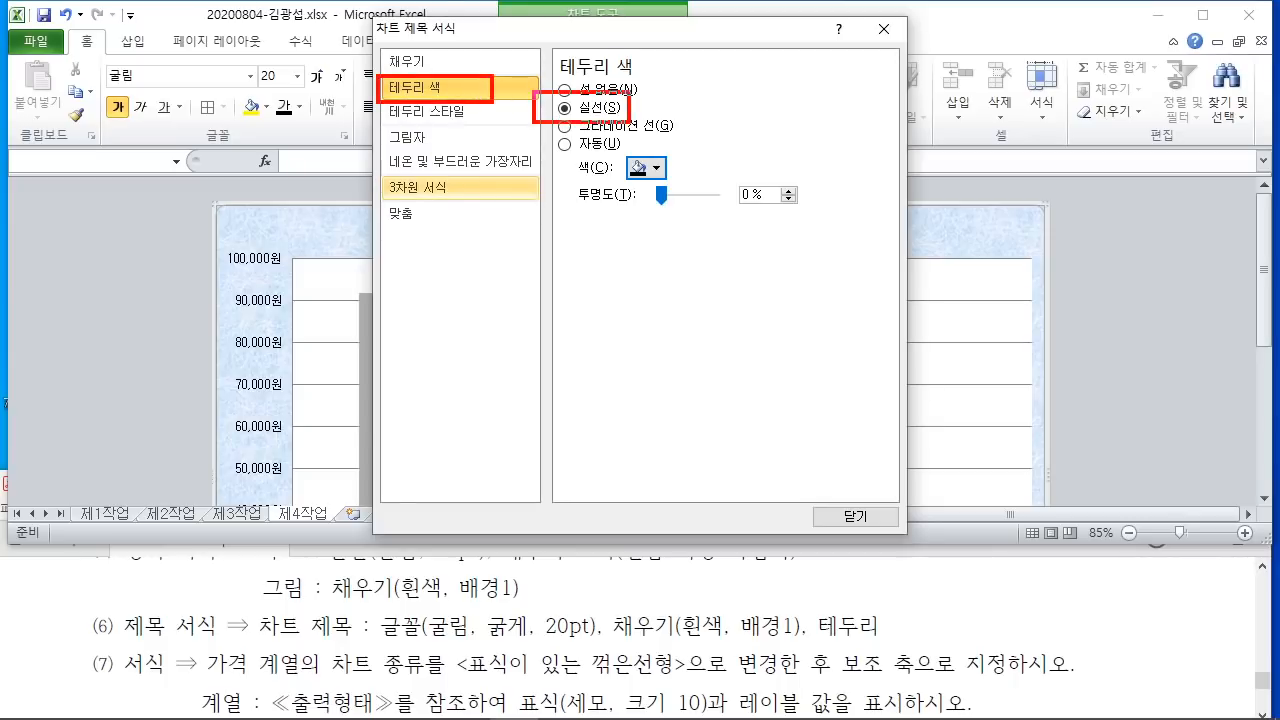
{"action": "left_click_drag", "start_coordinate": [658, 164], "coordinate": [691, 137]}
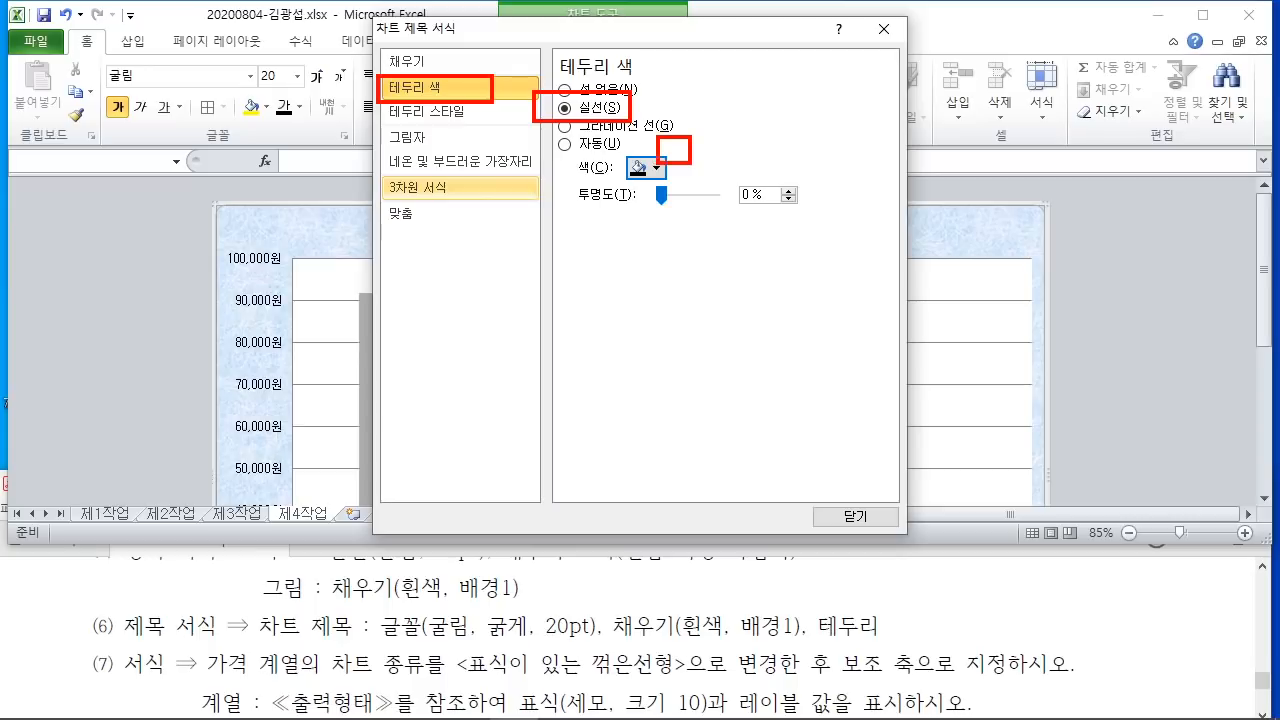
{"action": "left_click", "coordinate": [855, 516]}
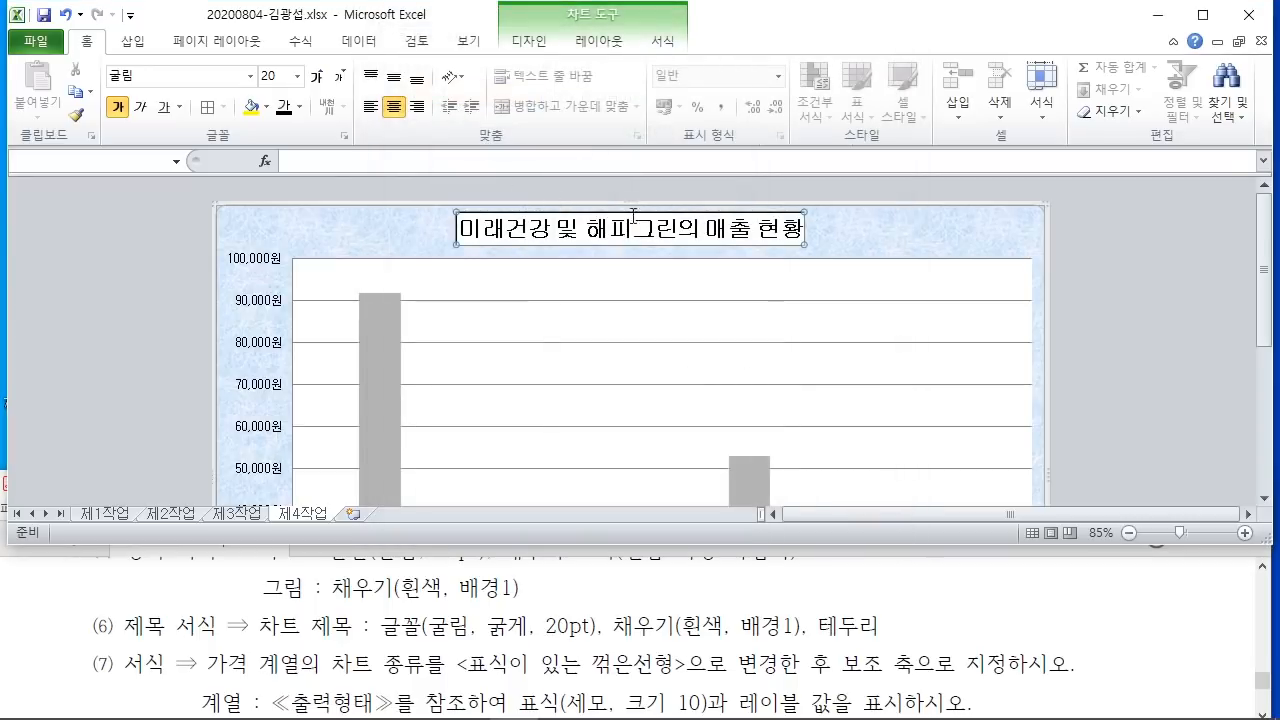
{"action": "left_click", "coordinate": [1150, 338]}
{"action": "scroll", "coordinate": [1099, 436], "scroll_direction": "down", "scroll_amount": 1}
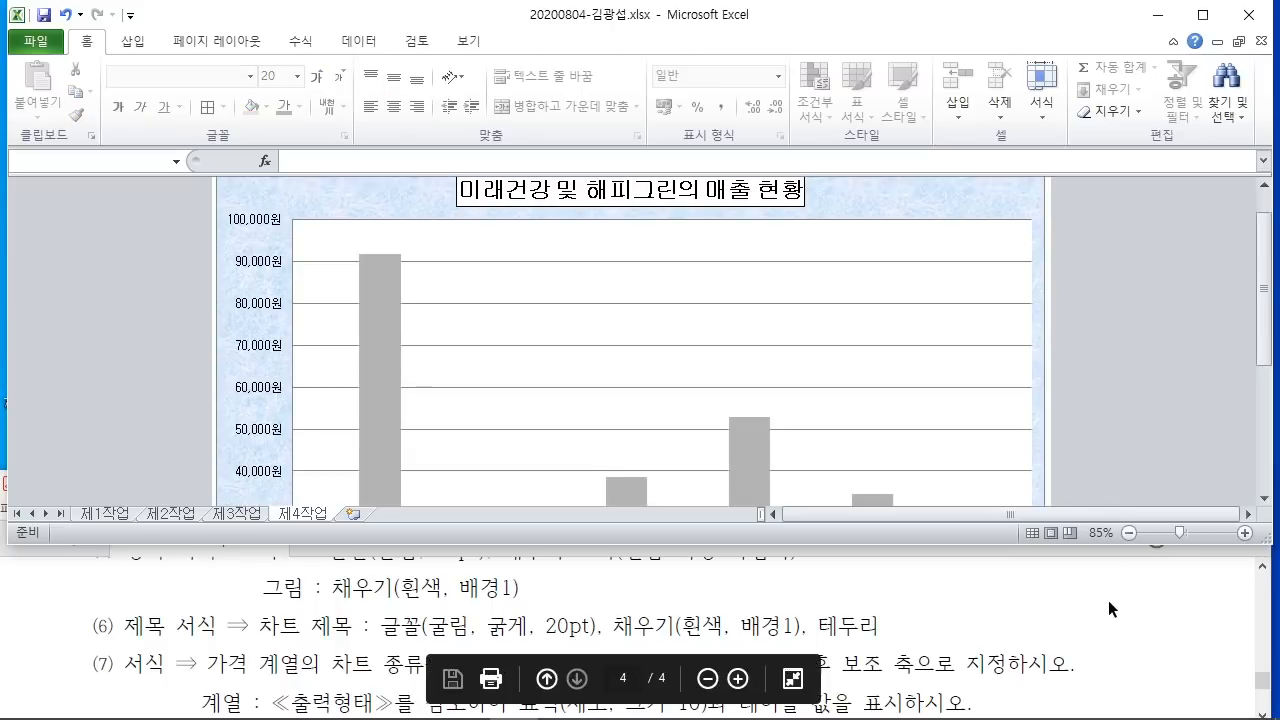
{"action": "scroll", "coordinate": [1100, 597], "scroll_direction": "up", "scroll_amount": 1}
{"action": "left_click", "coordinate": [1098, 621]}
{"action": "scroll", "coordinate": [1098, 621], "scroll_direction": "down", "scroll_amount": 2}
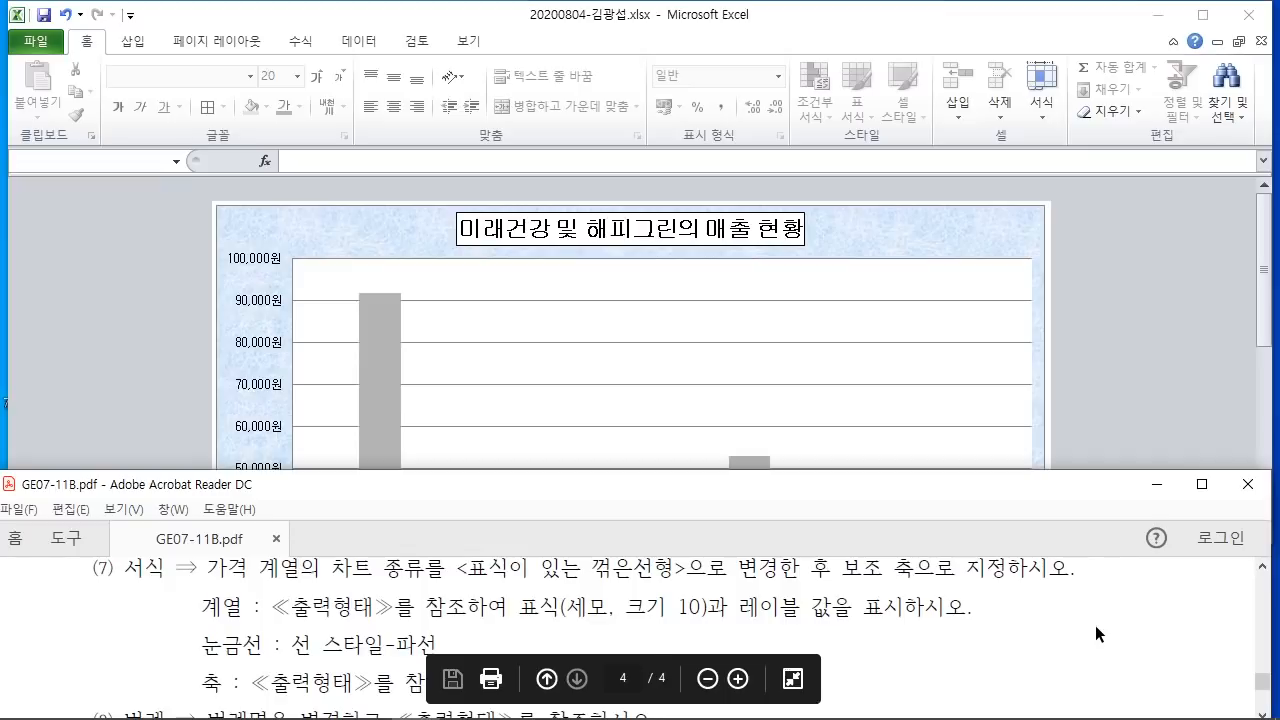
{"action": "scroll", "coordinate": [1095, 625], "scroll_direction": "up", "scroll_amount": 1}
{"action": "scroll", "coordinate": [1095, 625], "scroll_direction": "down", "scroll_amount": 1}
{"action": "left_click", "coordinate": [1107, 378]}
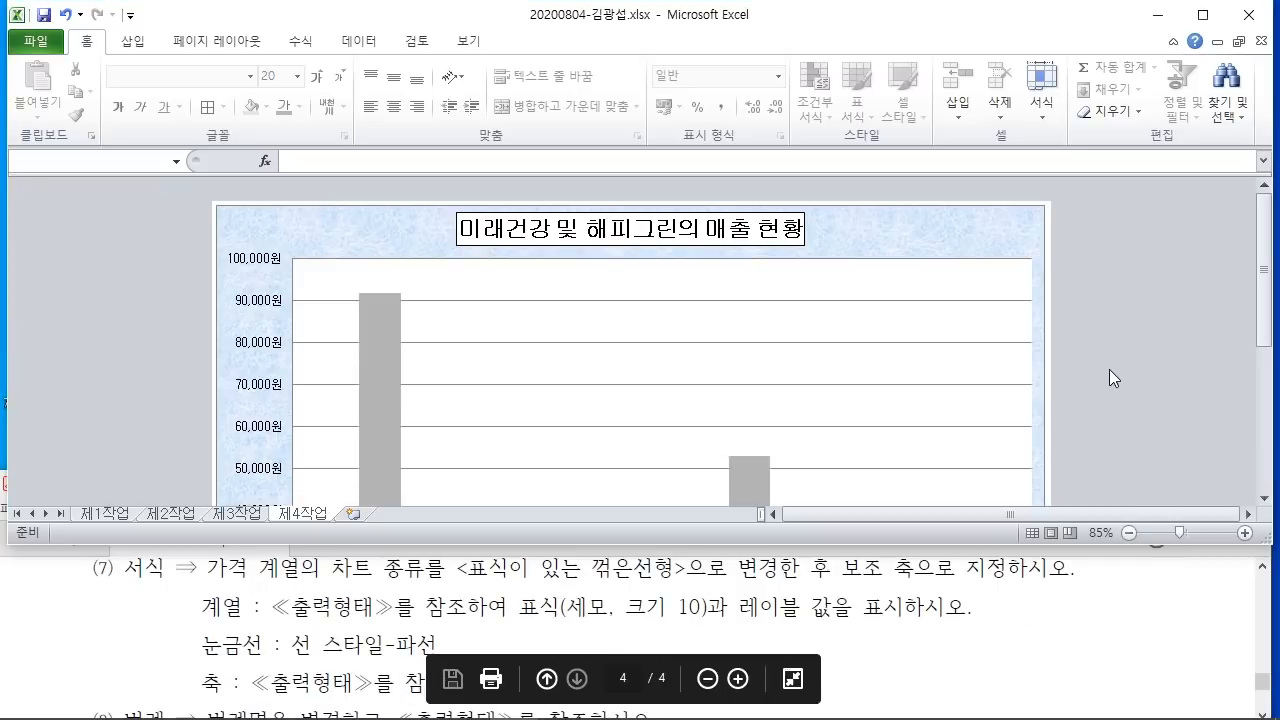
{"action": "scroll", "coordinate": [1100, 365], "scroll_direction": "down", "scroll_amount": 2}
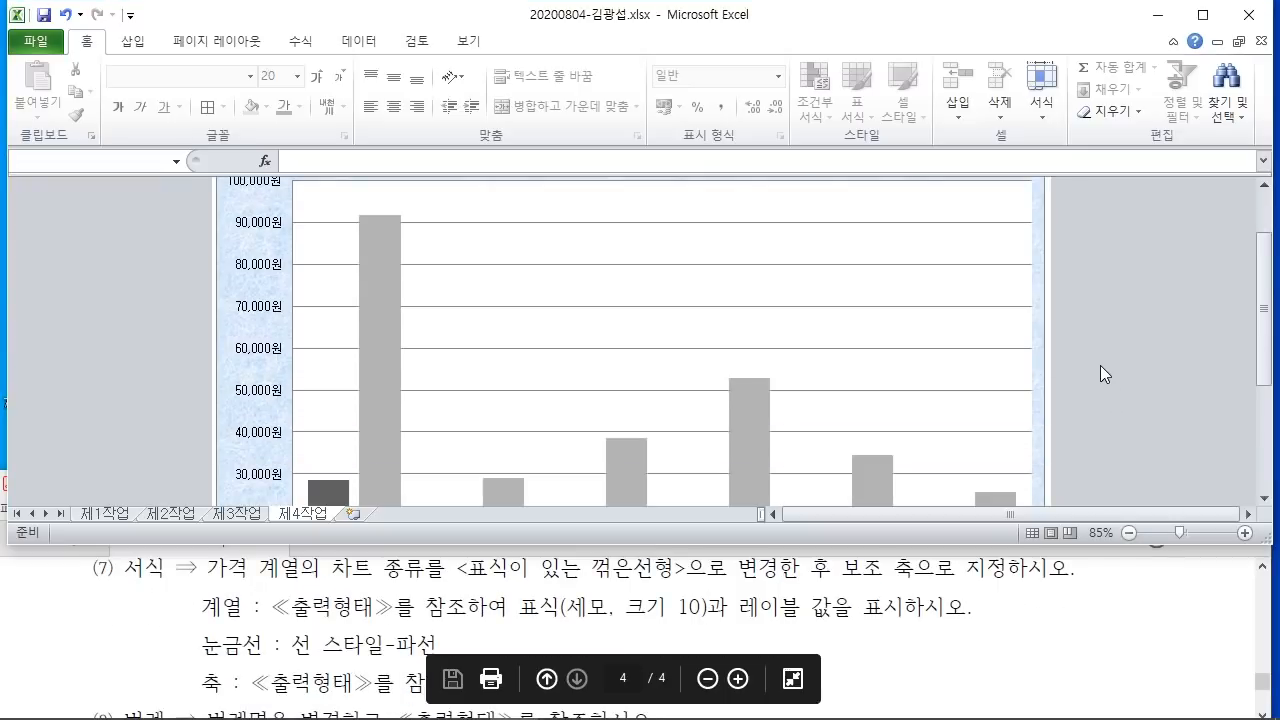
{"action": "left_click_drag", "start_coordinate": [207, 586], "coordinate": [421, 586]}
{"action": "left_click_drag", "start_coordinate": [481, 587], "coordinate": [744, 589]}
{"action": "left_click_drag", "start_coordinate": [842, 587], "coordinate": [1010, 589]}
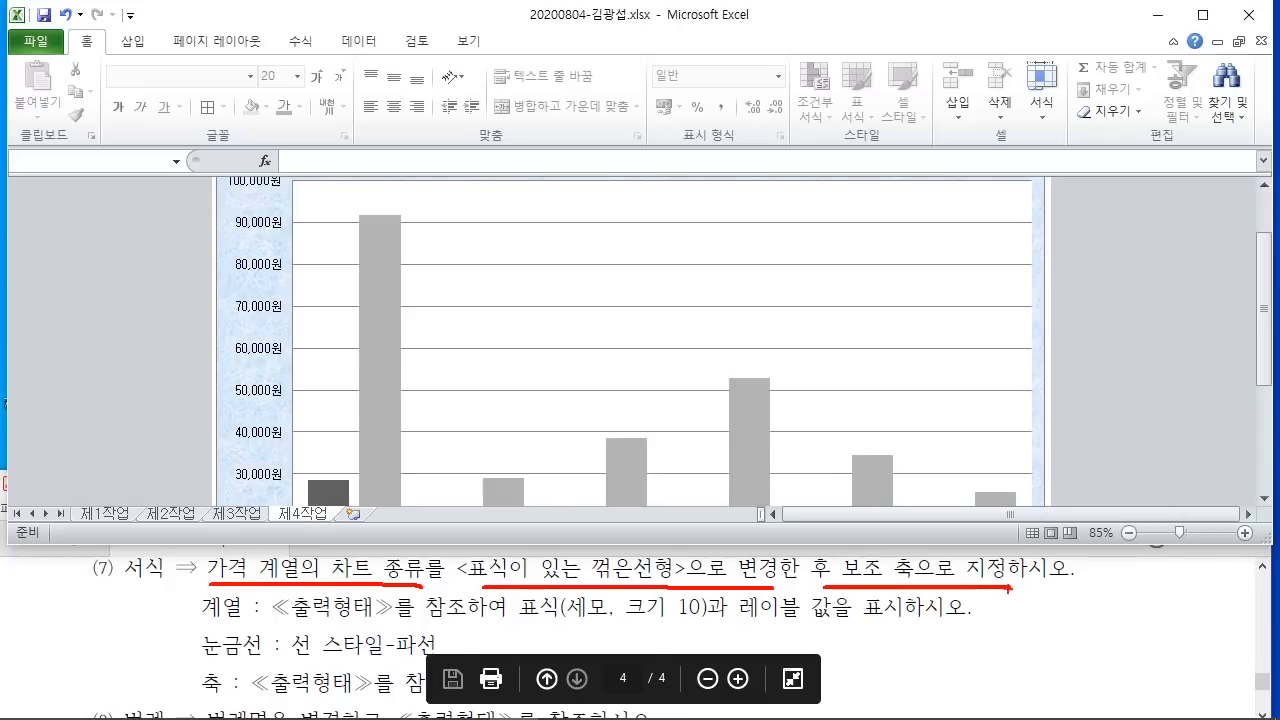
{"action": "key", "text": "Escape"}
{"action": "scroll", "coordinate": [1116, 358], "scroll_direction": "down", "scroll_amount": 4}
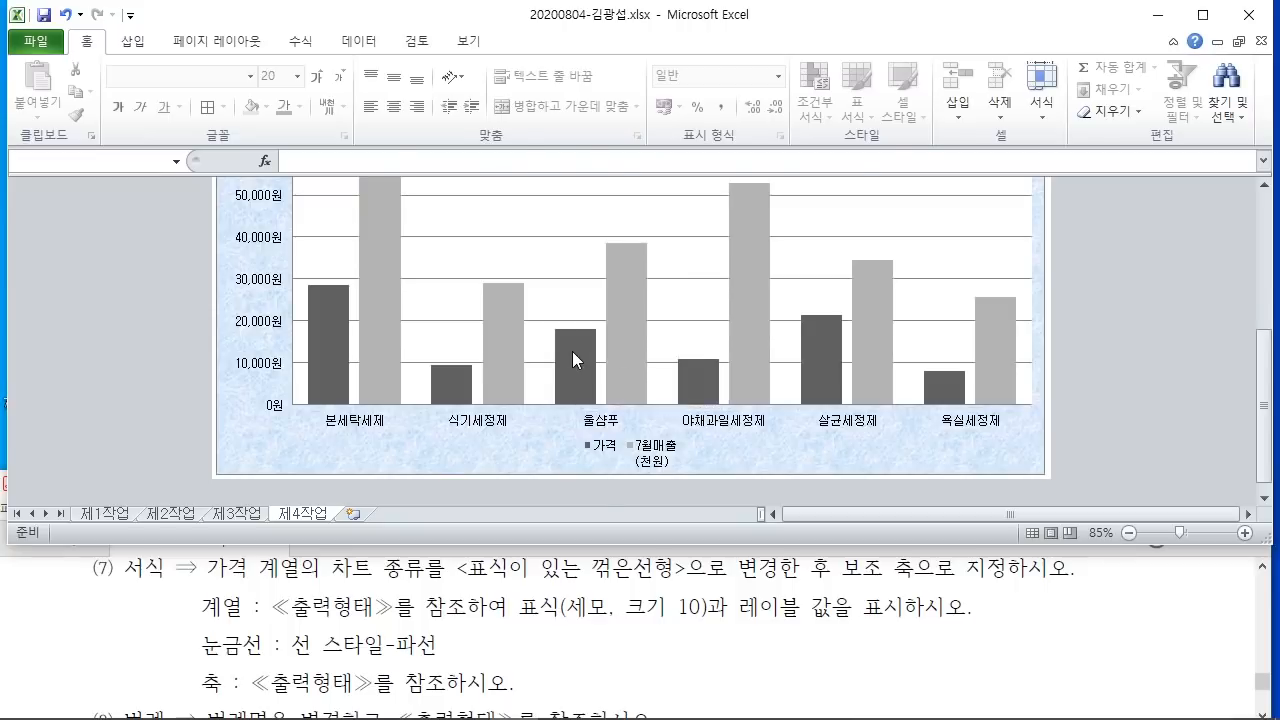
Step: Change the 가격 series chart type to a line with markers
{"action": "right_click", "coordinate": [573, 351]}
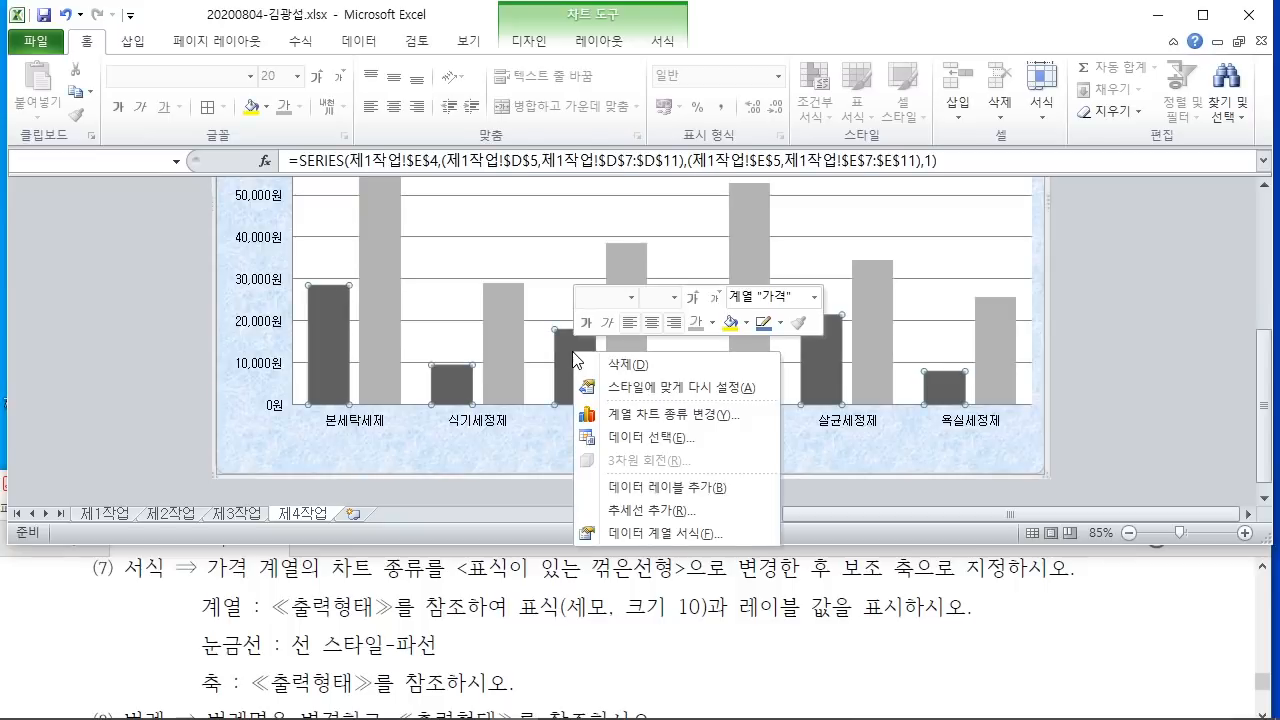
{"action": "left_click", "coordinate": [651, 414]}
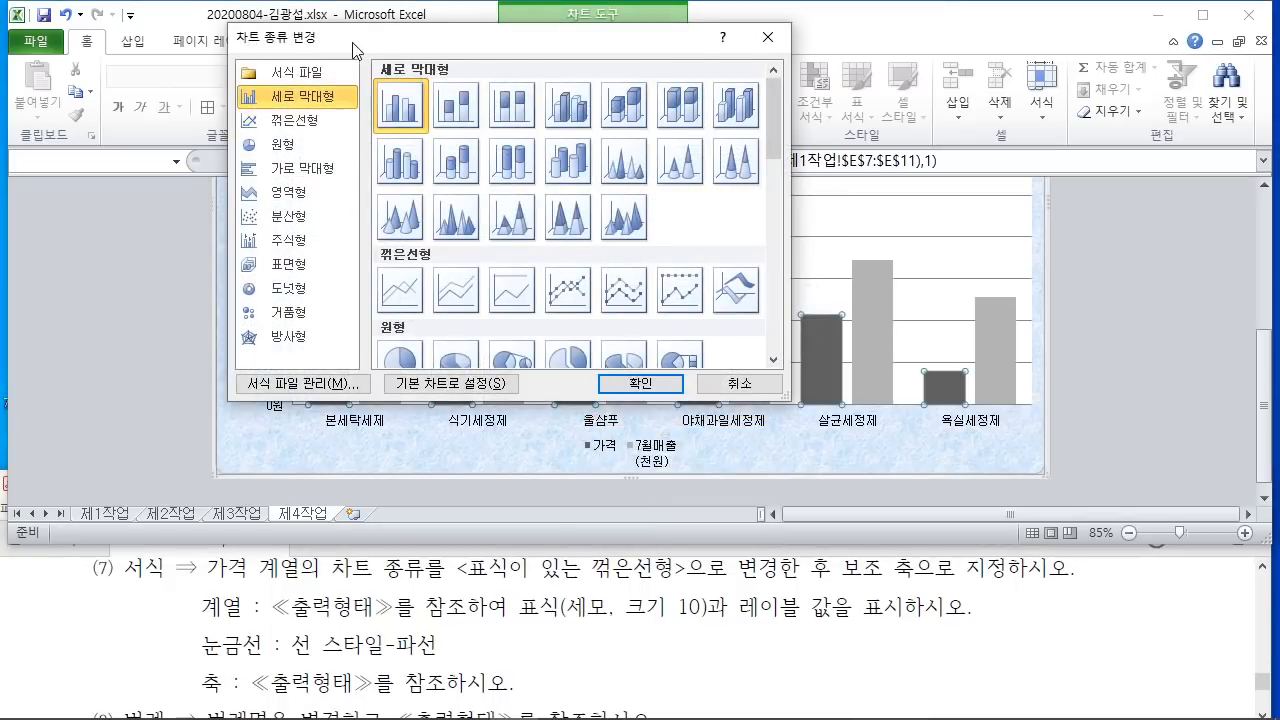
{"action": "left_click_drag", "start_coordinate": [352, 50], "coordinate": [666, 63]}
{"action": "left_click", "coordinate": [635, 140]}
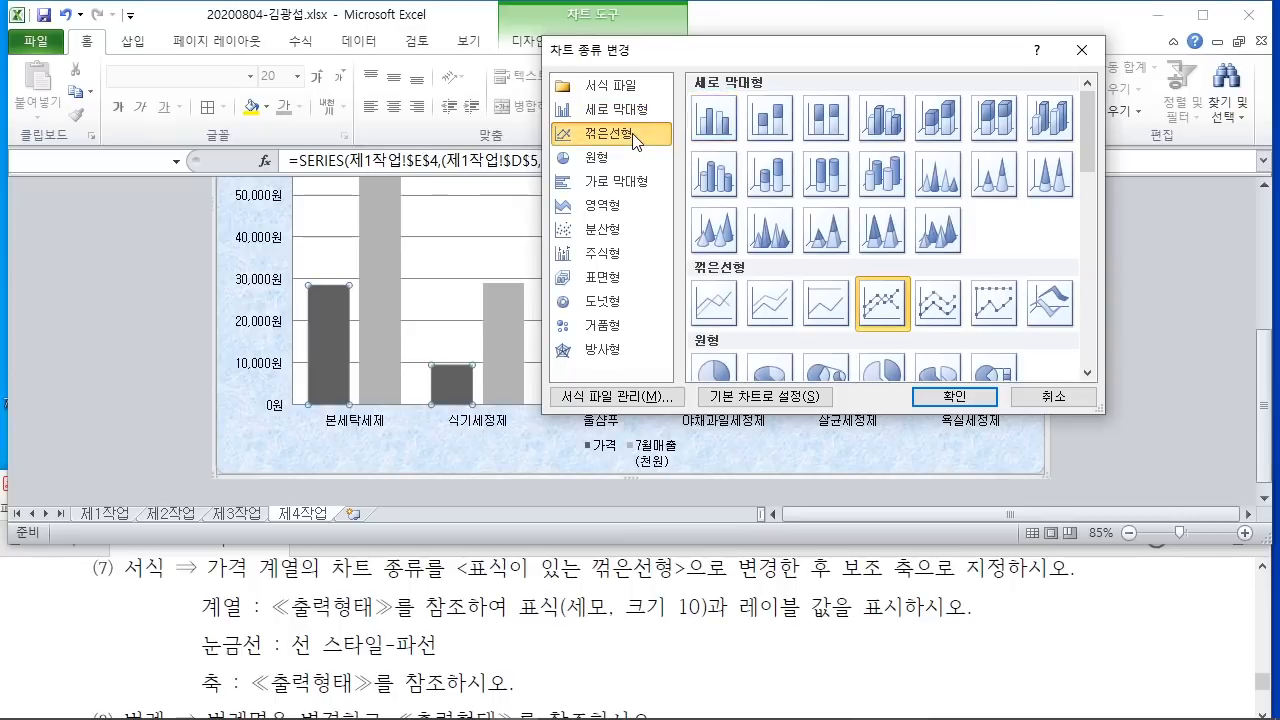
{"action": "left_click", "coordinate": [954, 402]}
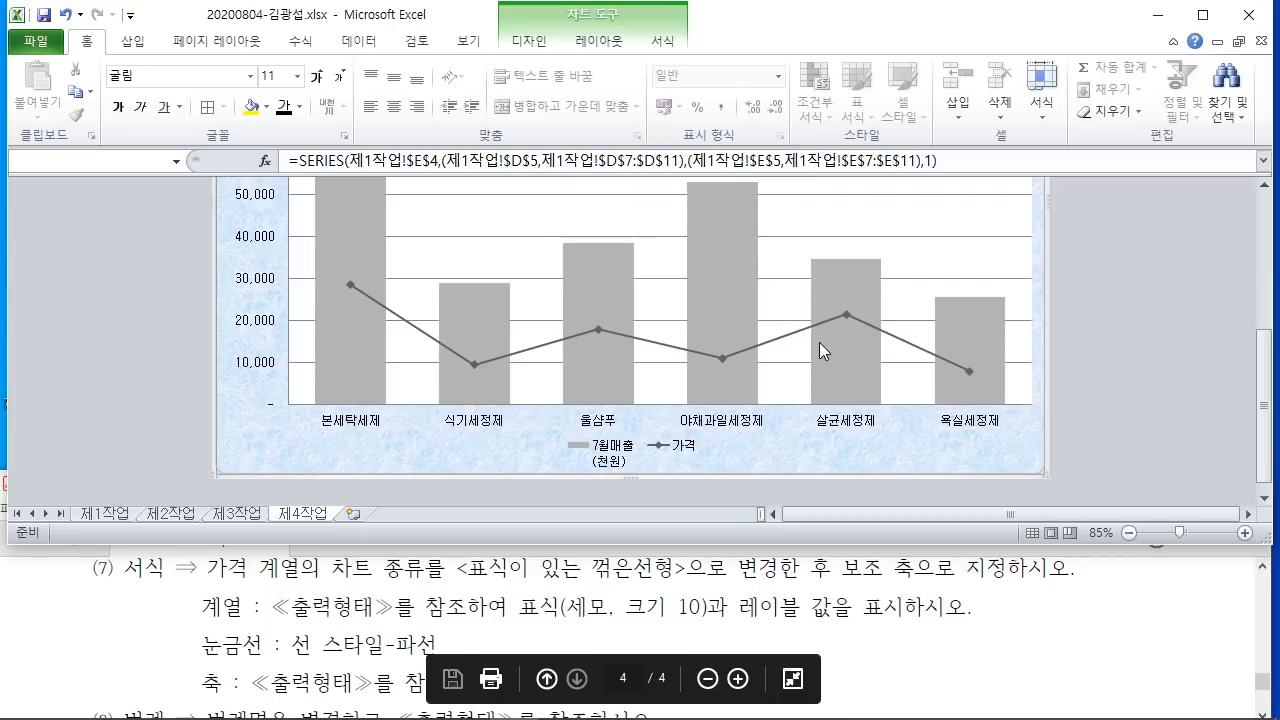
Step: Plot the 가격 line on a secondary value axis, scaled 10,000원 to 30,000원
{"action": "mouse_move", "coordinate": [842, 320]}
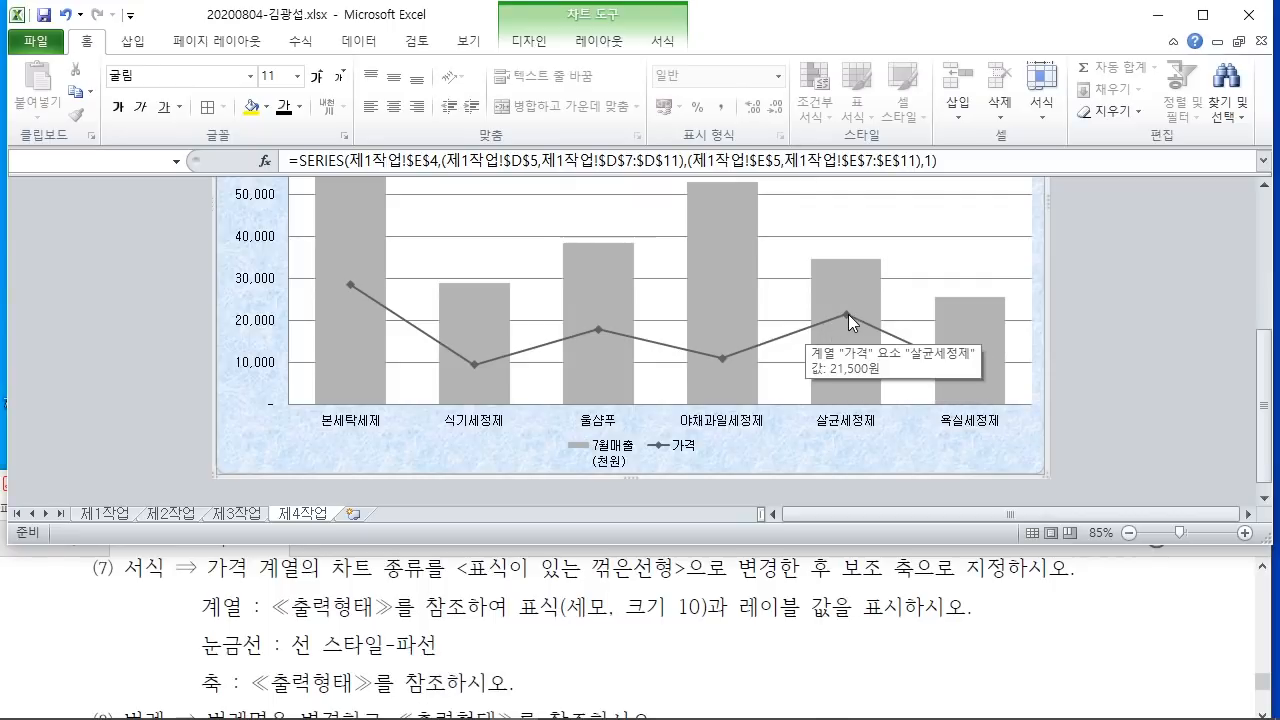
{"action": "right_click", "coordinate": [846, 314]}
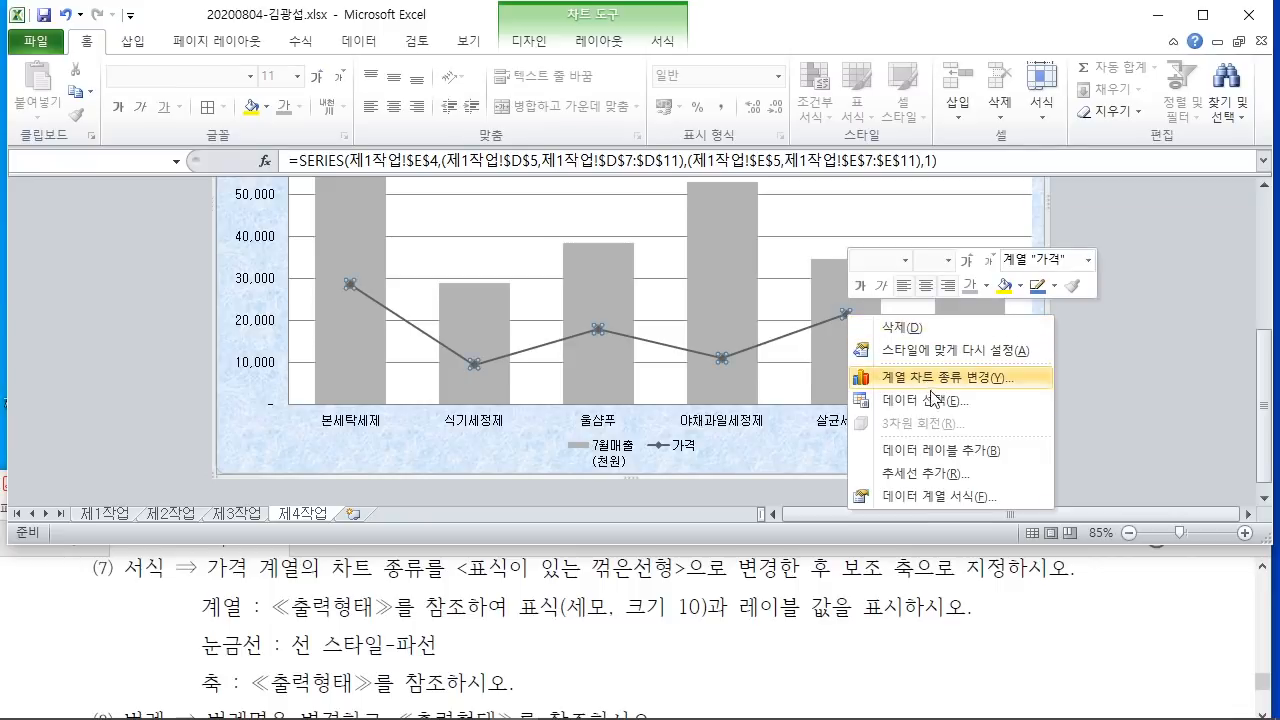
{"action": "left_click", "coordinate": [942, 495]}
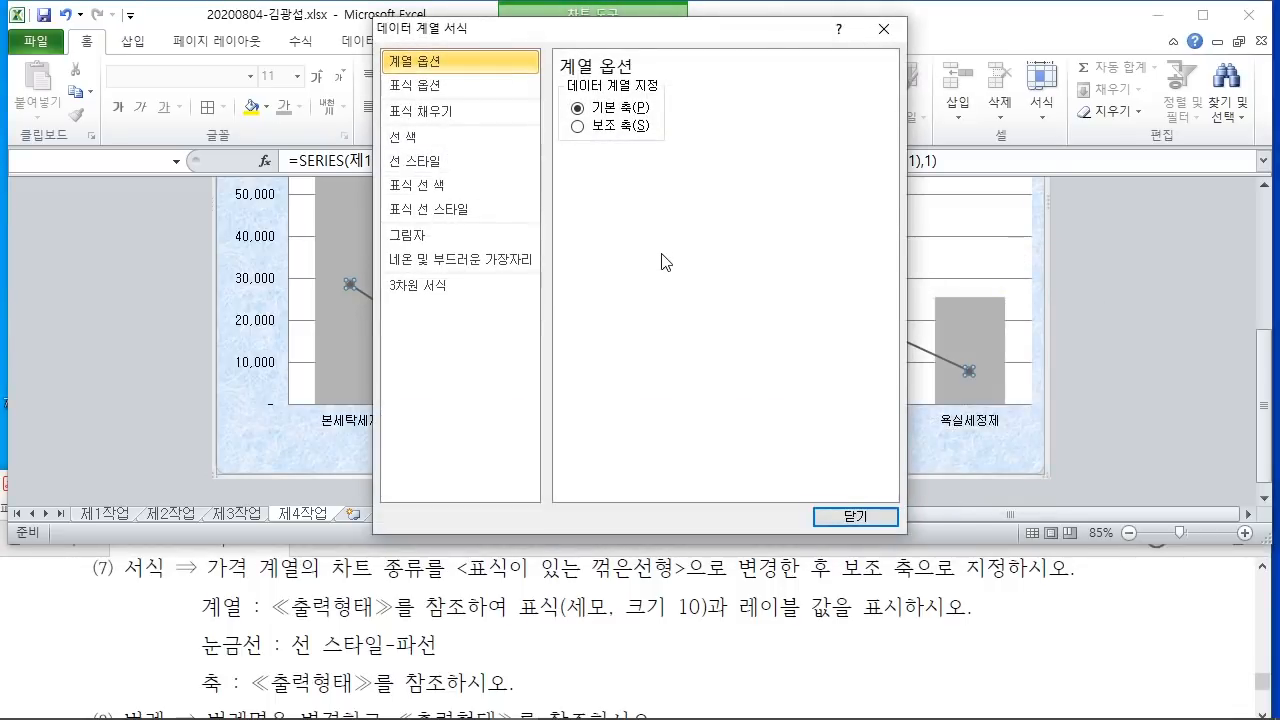
{"action": "left_click", "coordinate": [577, 126]}
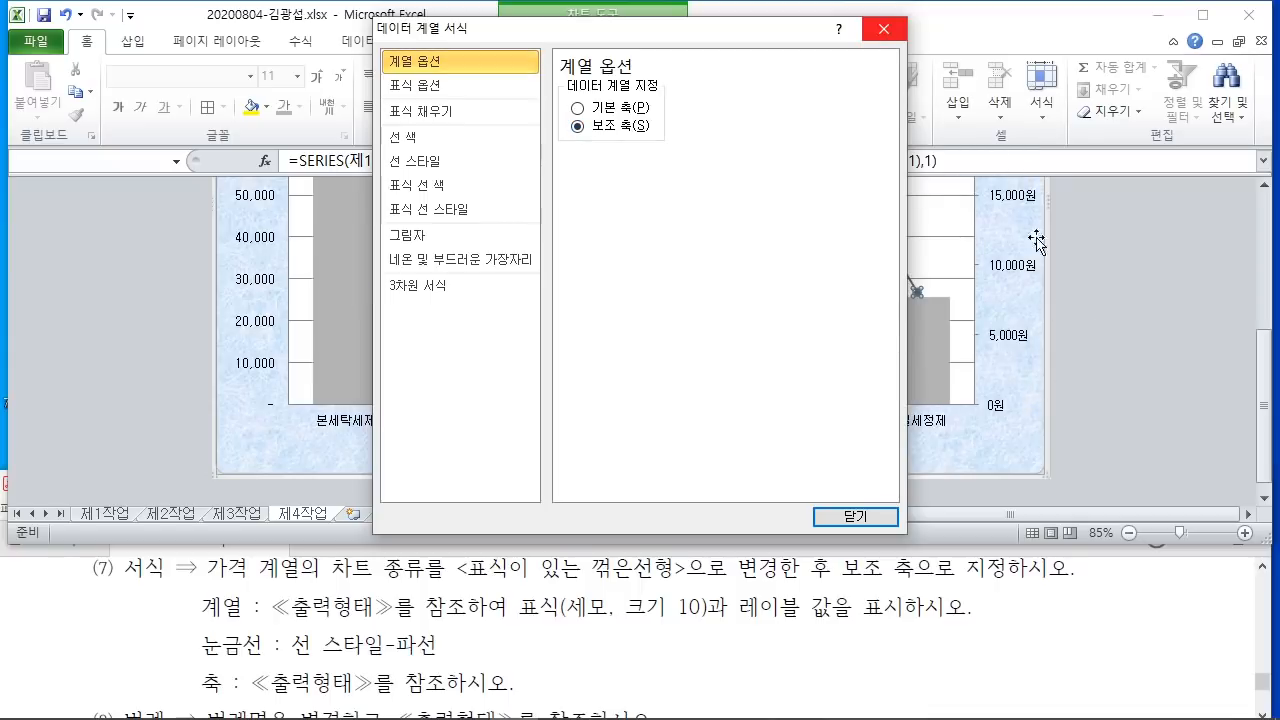
{"action": "left_click", "coordinate": [860, 519]}
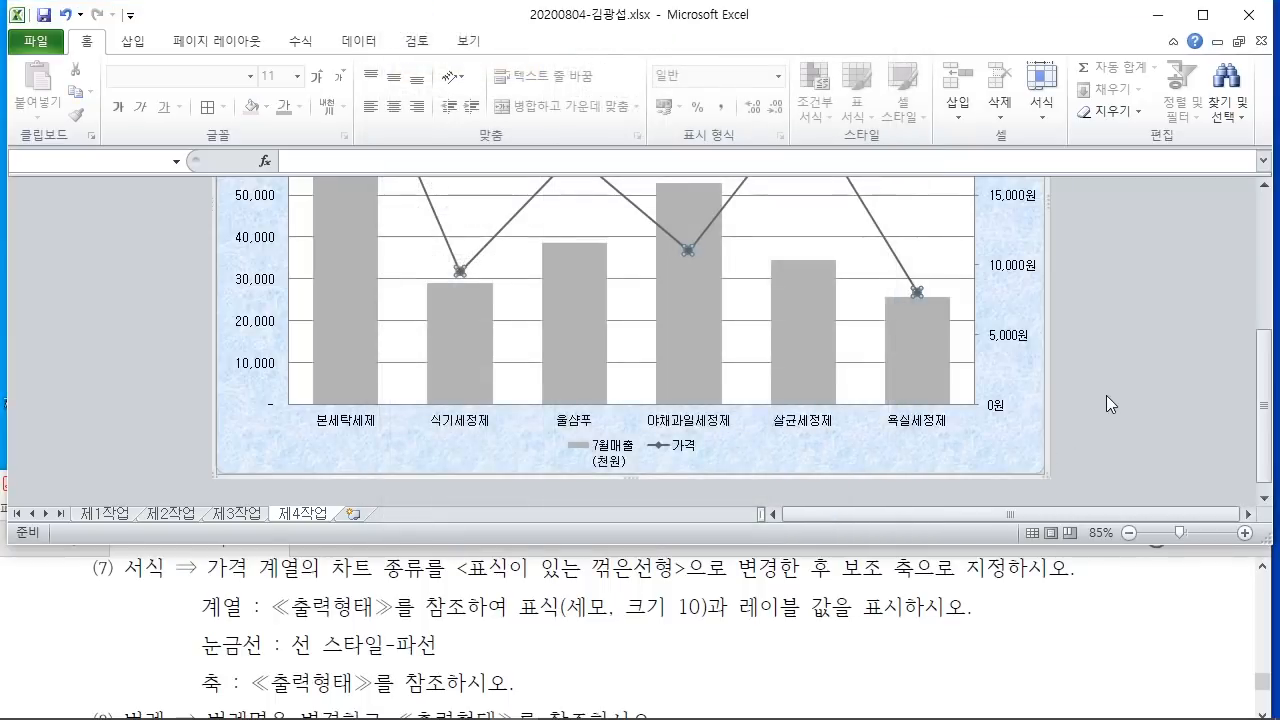
{"action": "scroll", "coordinate": [1106, 395], "scroll_direction": "up", "scroll_amount": 4}
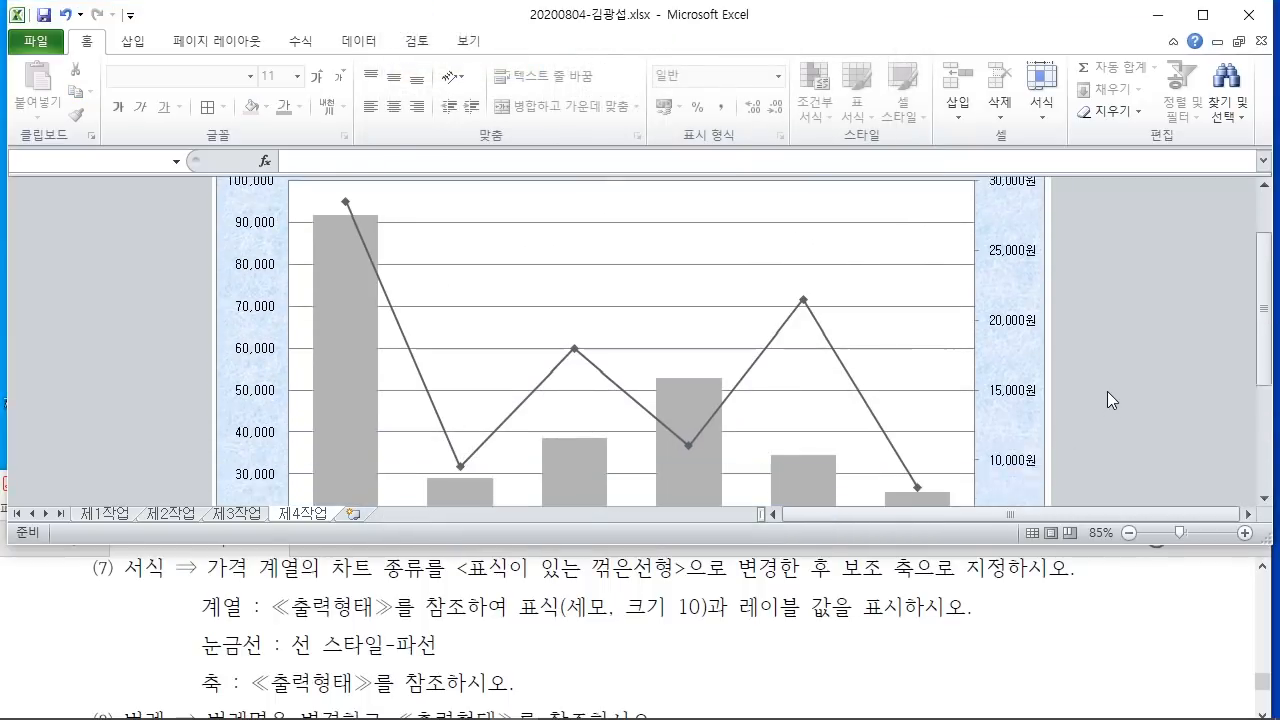
{"action": "scroll", "coordinate": [1107, 391], "scroll_direction": "down", "scroll_amount": 1}
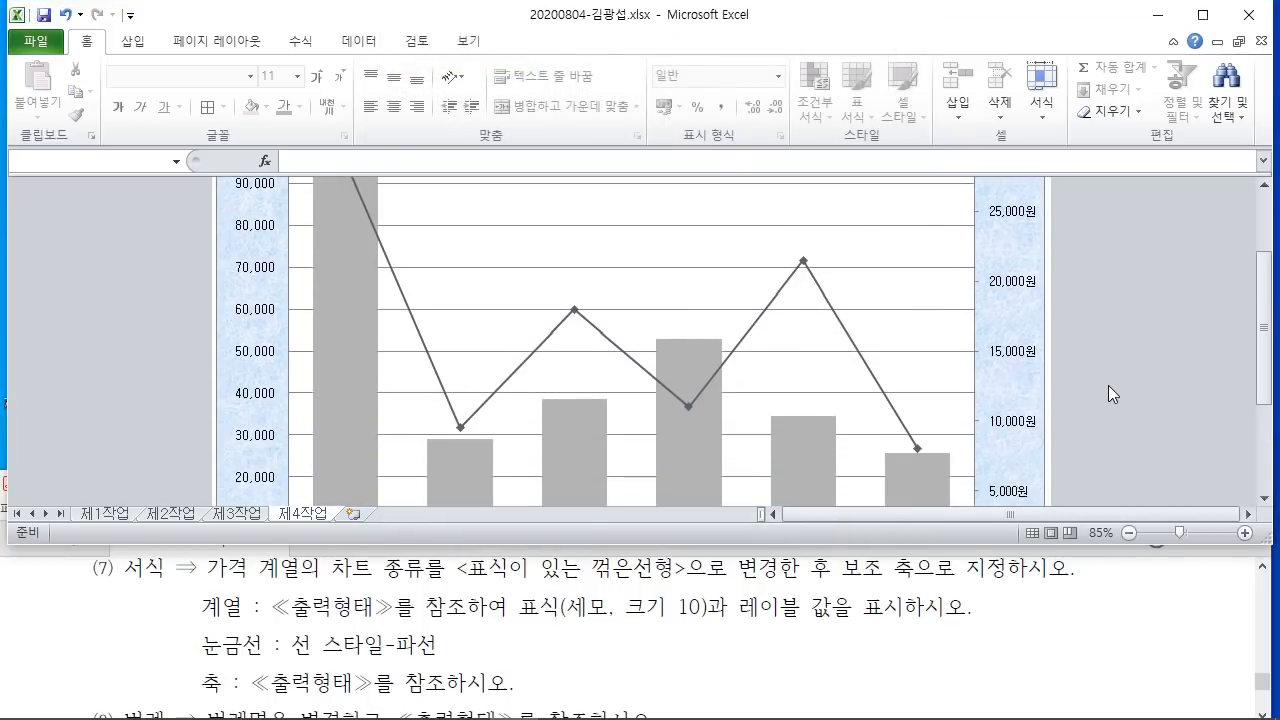
{"action": "scroll", "coordinate": [1082, 371], "scroll_direction": "up", "scroll_amount": 1}
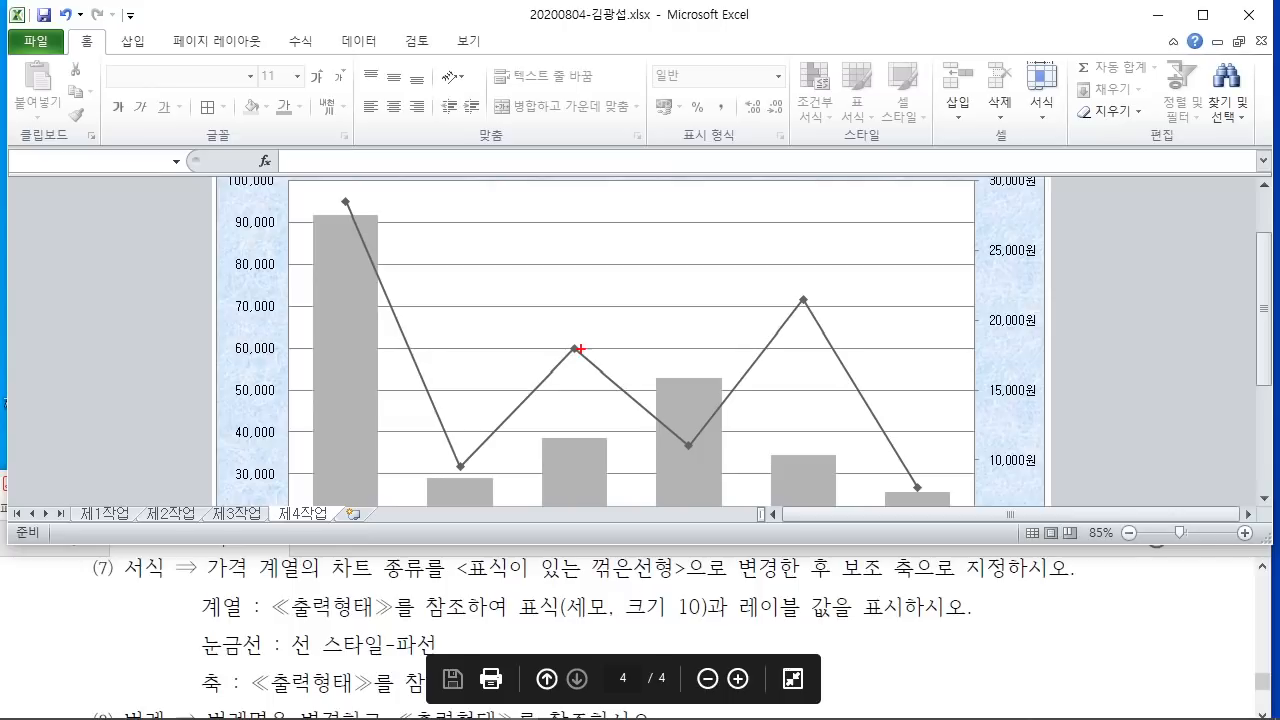
{"action": "left_click_drag", "start_coordinate": [572, 349], "coordinate": [640, 225]}
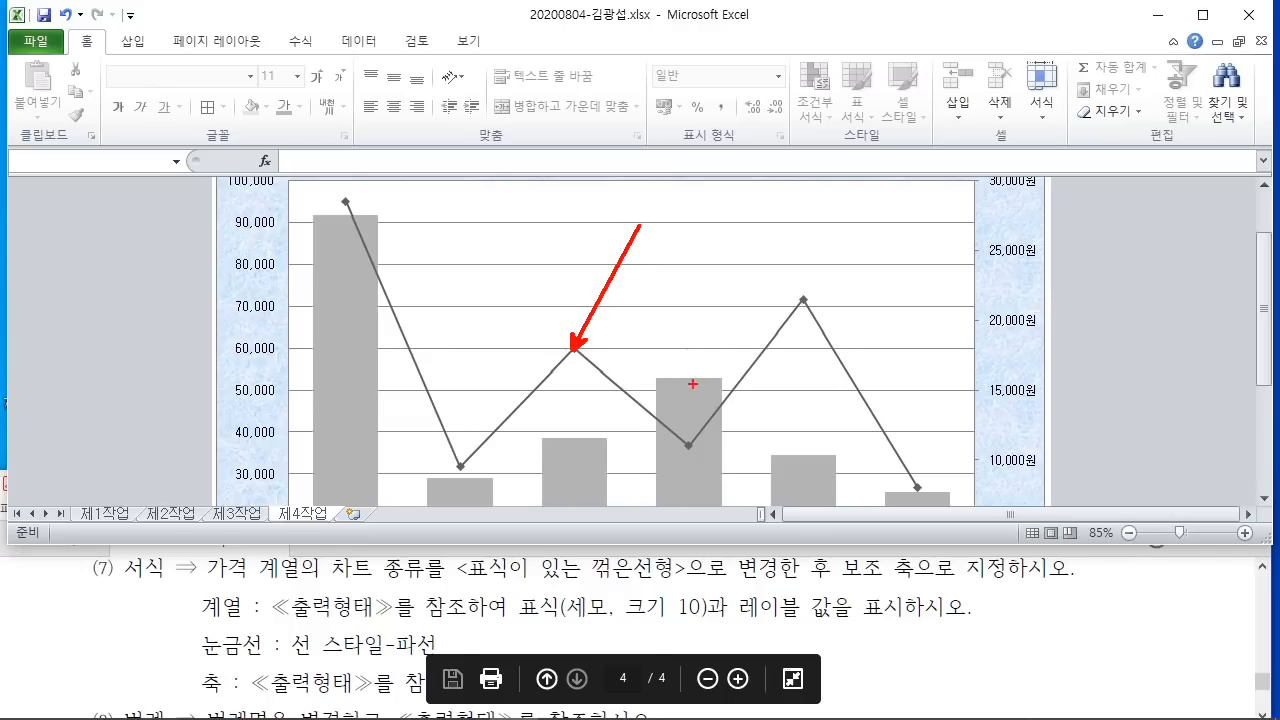
{"action": "key", "text": "Escape"}
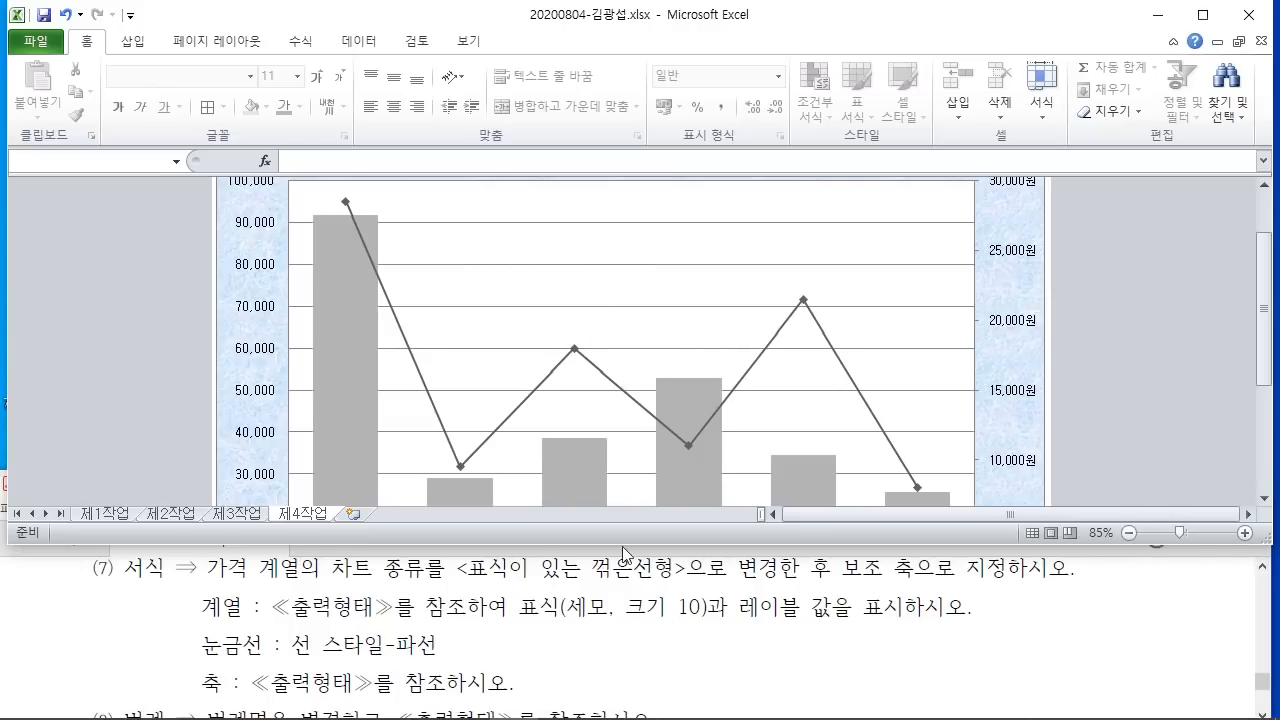
{"action": "left_click", "coordinate": [574, 350]}
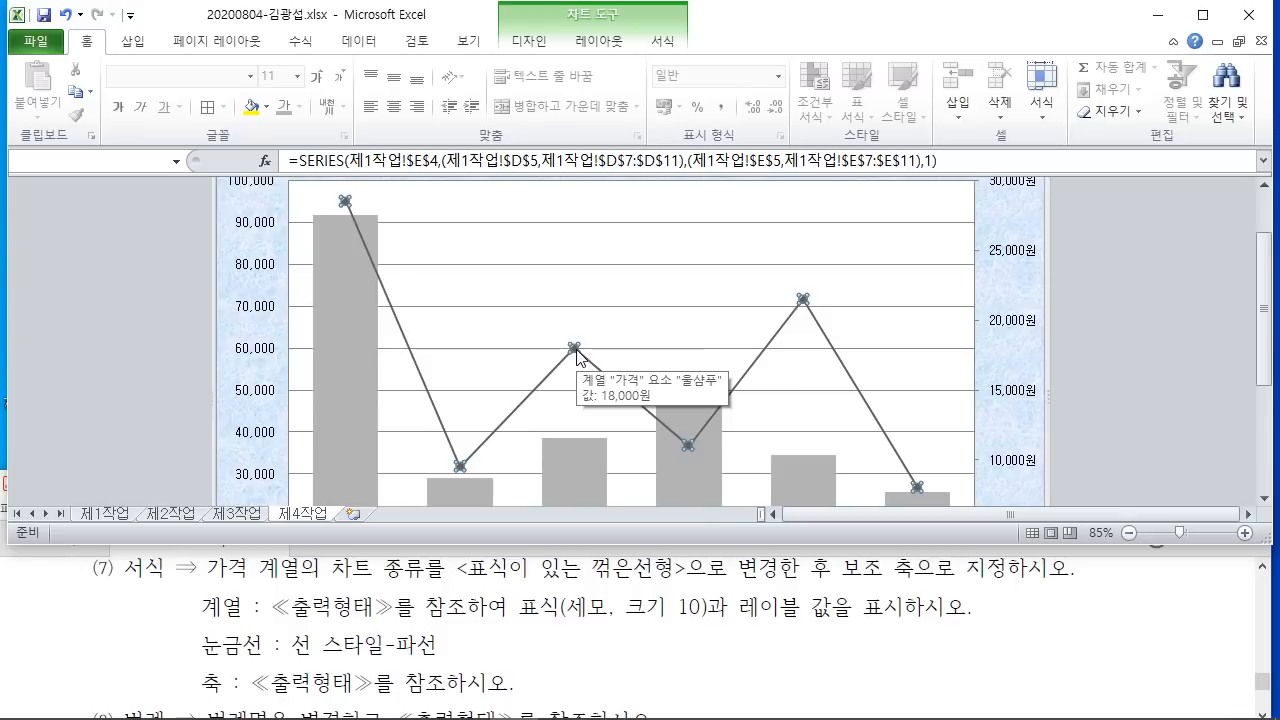
Step: Set the 가격 line's markers to the built-in triangle shape
{"action": "right_click", "coordinate": [577, 352]}
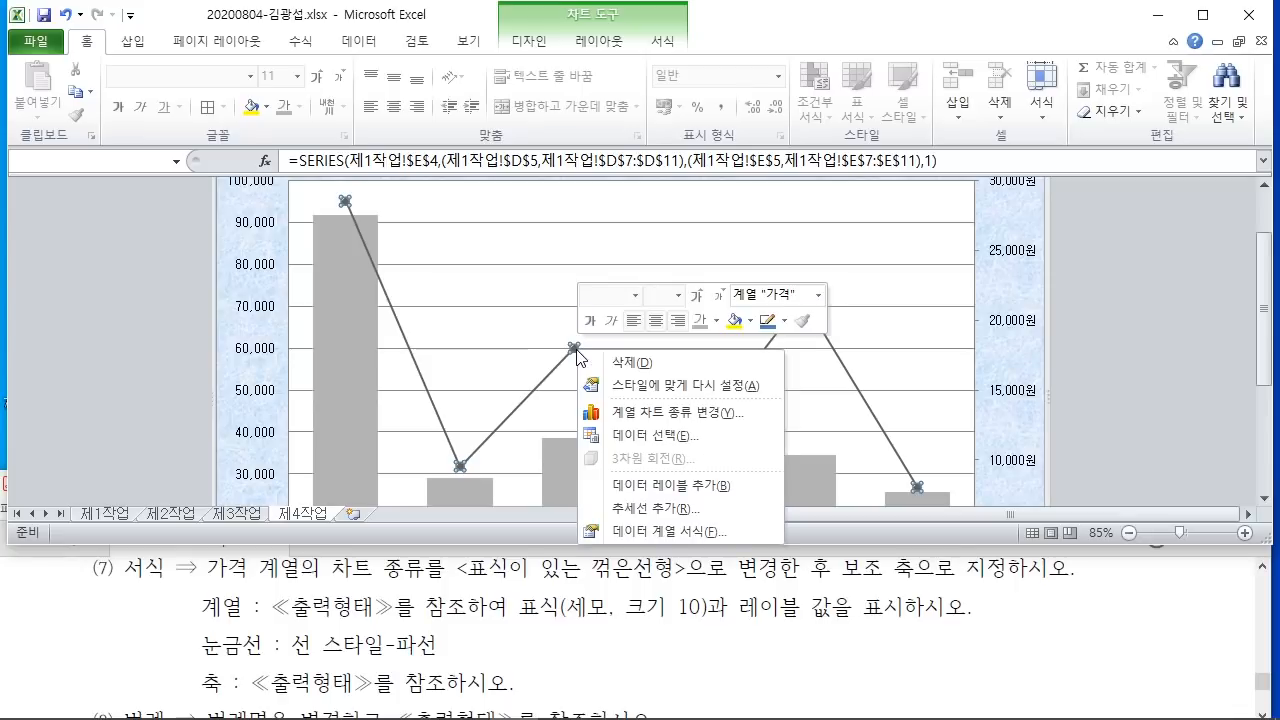
{"action": "left_click", "coordinate": [660, 532]}
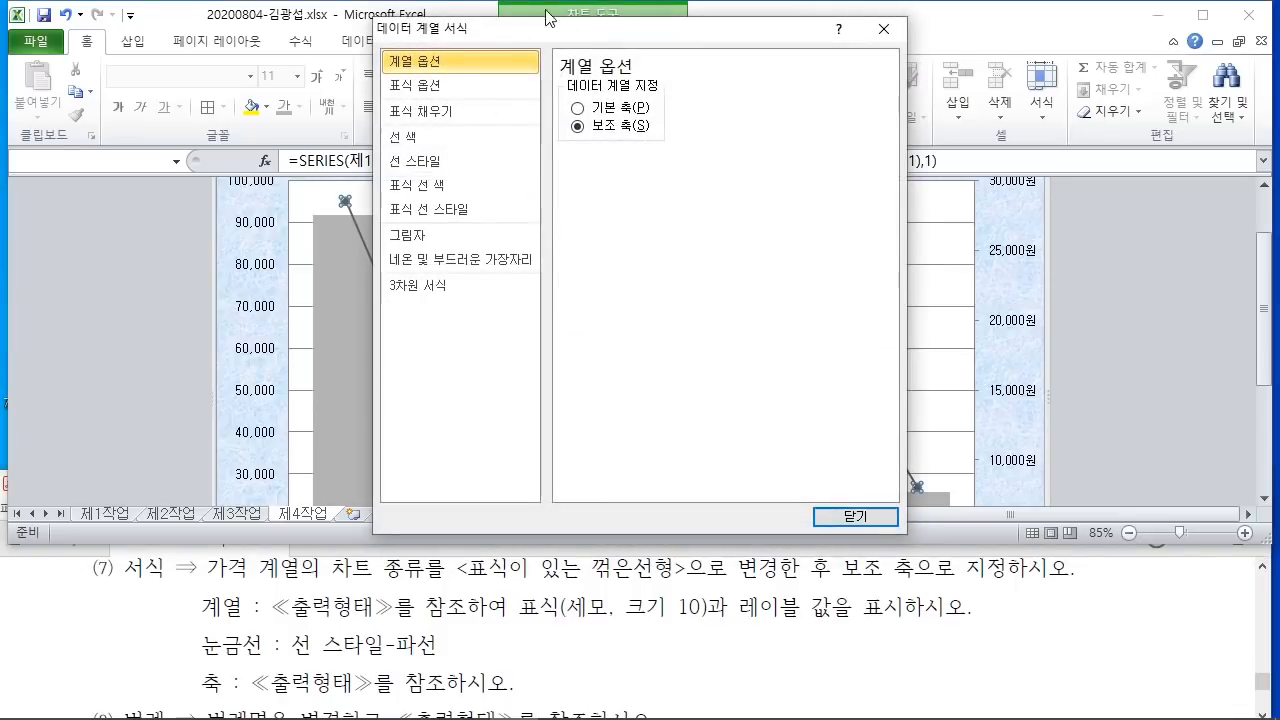
{"action": "left_click_drag", "start_coordinate": [519, 29], "coordinate": [872, 39]}
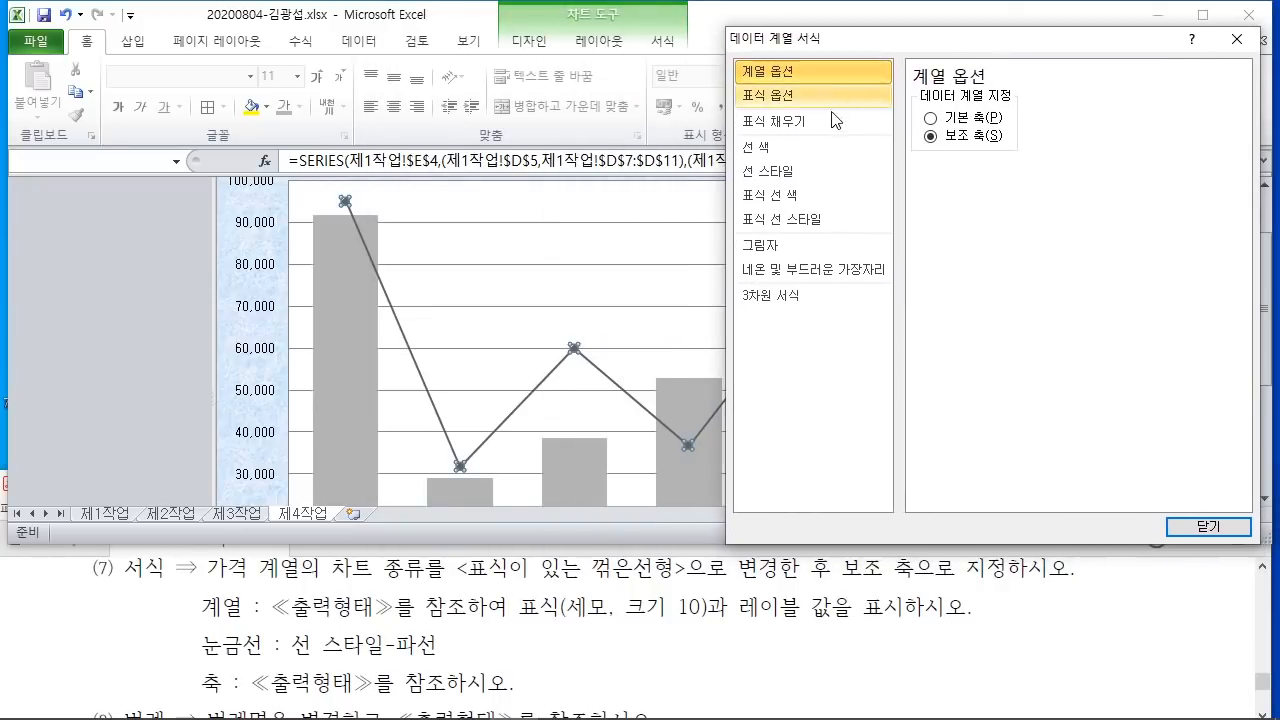
{"action": "left_click", "coordinate": [800, 97]}
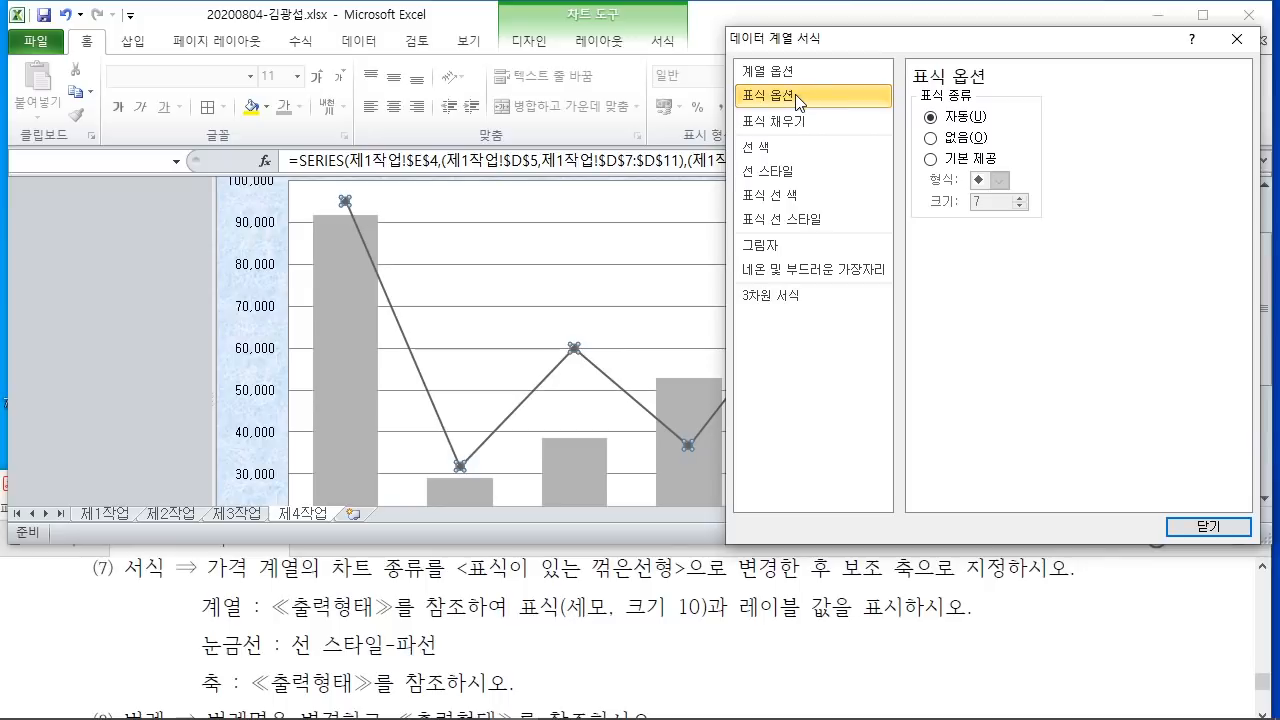
{"action": "mouse_move", "coordinate": [728, 78]}
{"action": "left_mouse_down"}
{"action": "mouse_move", "coordinate": [740, 92]}
{"action": "mouse_move", "coordinate": [888, 114]}
{"action": "mouse_move", "coordinate": [1005, 172]}
{"action": "mouse_move", "coordinate": [970, 140]}
{"action": "mouse_move", "coordinate": [937, 155]}
{"action": "left_mouse_up"}
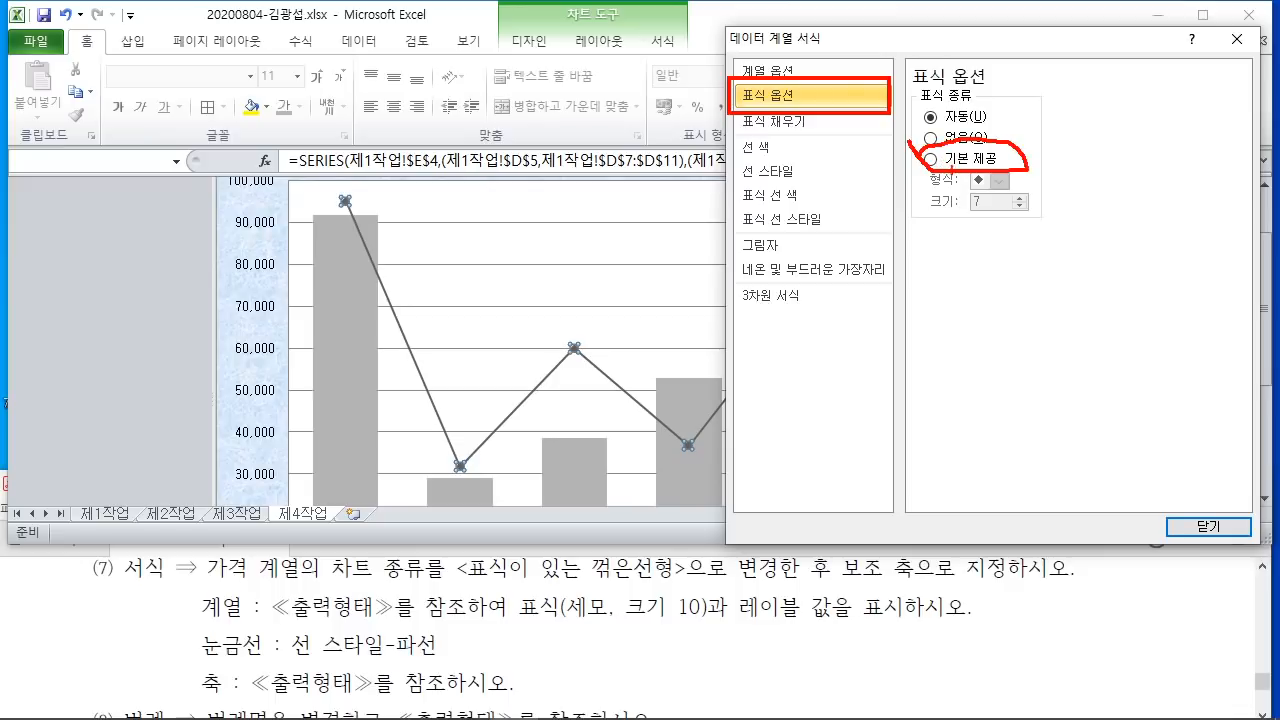
{"action": "key", "text": "Escape"}
{"action": "left_click", "coordinate": [931, 158]}
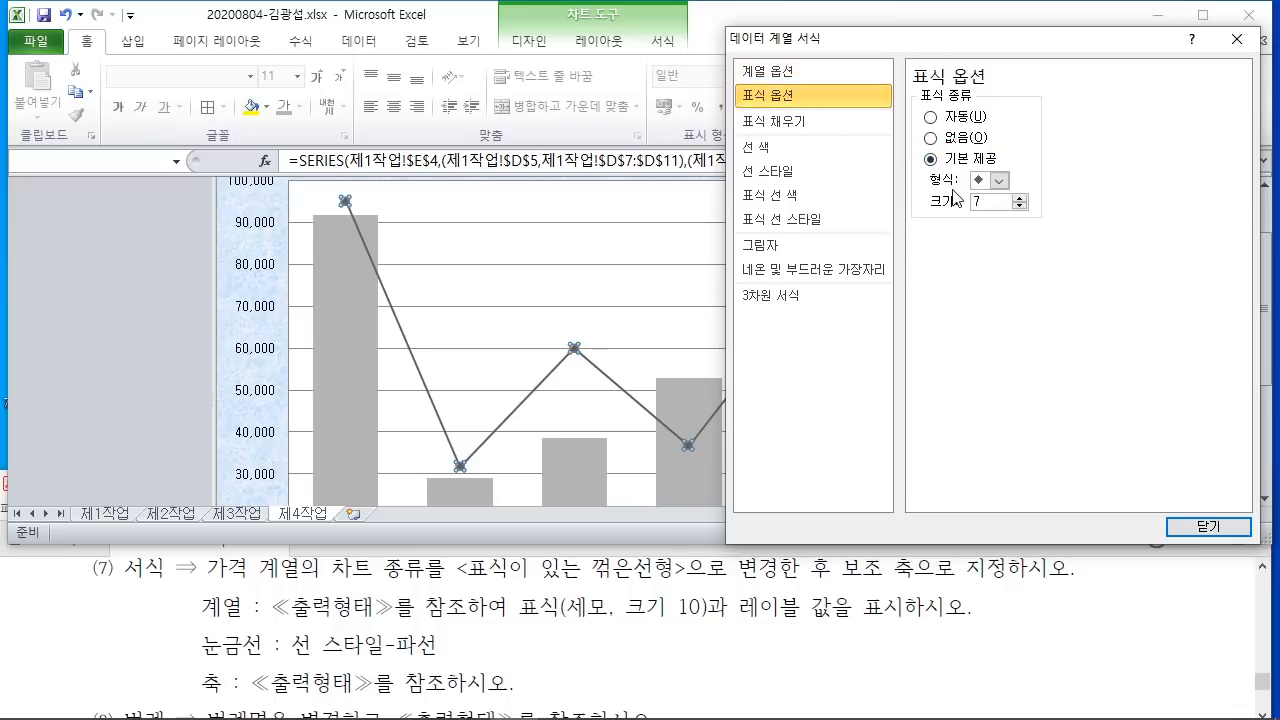
{"action": "left_click", "coordinate": [1002, 183]}
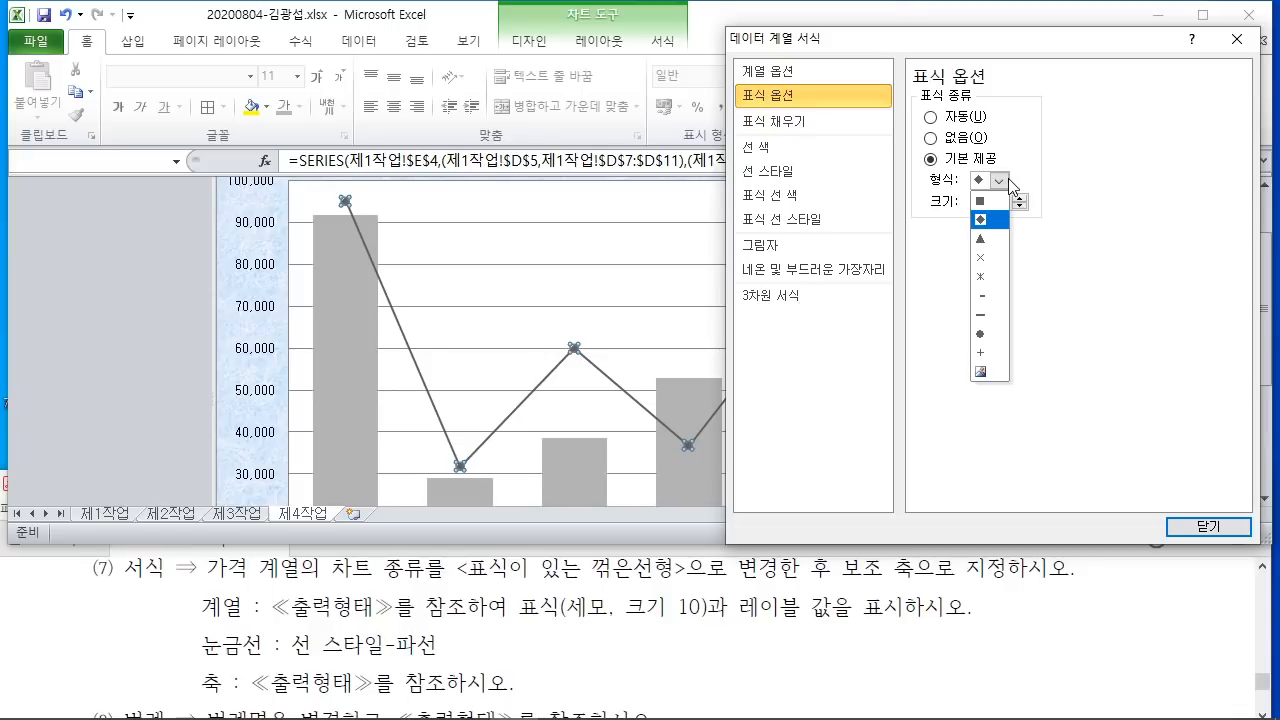
{"action": "left_click", "coordinate": [980, 240]}
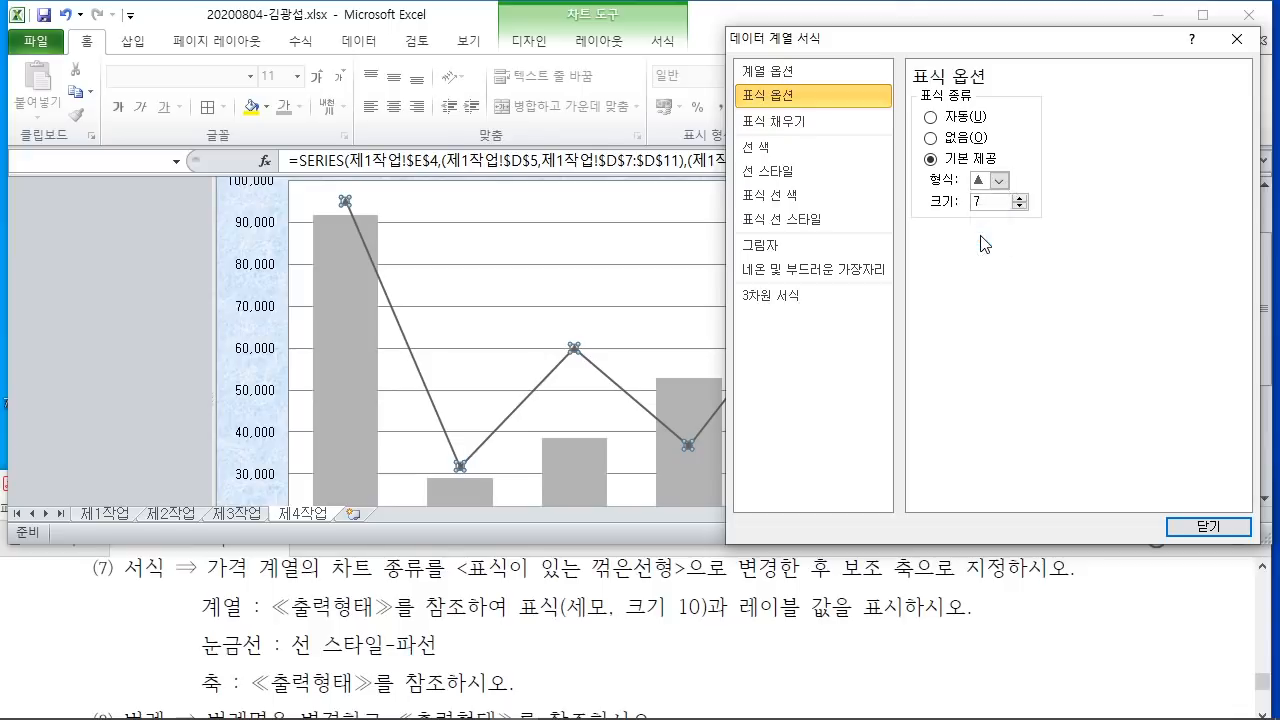
Step: Enlarge the triangle markers to size 10 and close the series formatting
{"action": "left_click_drag", "start_coordinate": [660, 628], "coordinate": [710, 629]}
{"action": "mouse_move", "coordinate": [1000, 228]}
{"action": "left_mouse_down"}
{"action": "mouse_move", "coordinate": [970, 180]}
{"action": "mouse_move", "coordinate": [978, 244]}
{"action": "left_mouse_up"}
{"action": "mouse_move", "coordinate": [302, 110]}
{"action": "left_mouse_down"}
{"action": "mouse_move", "coordinate": [310, 76]}
{"action": "mouse_move", "coordinate": [330, 192]}
{"action": "left_mouse_up"}
{"action": "left_click_drag", "start_coordinate": [418, 57], "coordinate": [422, 68]}
{"action": "left_click_drag", "start_coordinate": [385, 99], "coordinate": [442, 98]}
{"action": "left_click_drag", "start_coordinate": [428, 100], "coordinate": [417, 136]}
{"action": "mouse_move", "coordinate": [442, 104]}
{"action": "left_mouse_down"}
{"action": "mouse_move", "coordinate": [466, 92]}
{"action": "mouse_move", "coordinate": [513, 185]}
{"action": "left_mouse_up"}
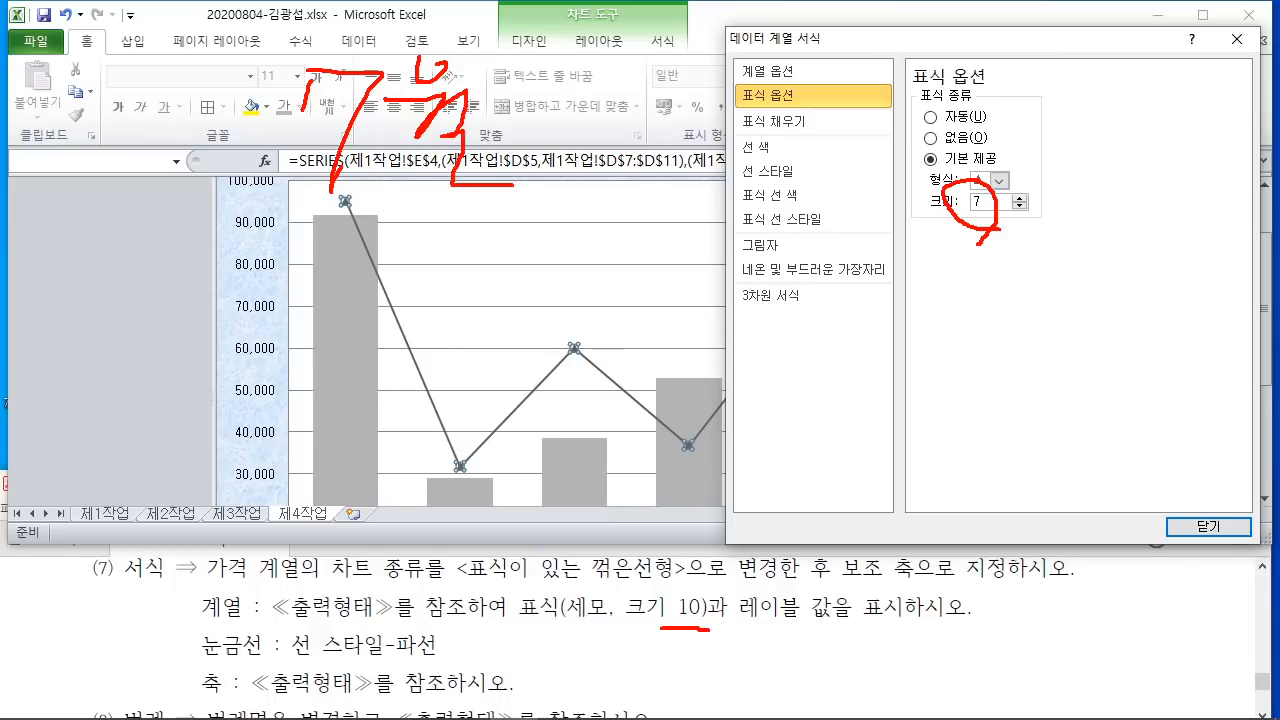
{"action": "left_click_drag", "start_coordinate": [258, 215], "coordinate": [530, 207]}
{"action": "left_click_drag", "start_coordinate": [222, 237], "coordinate": [532, 228]}
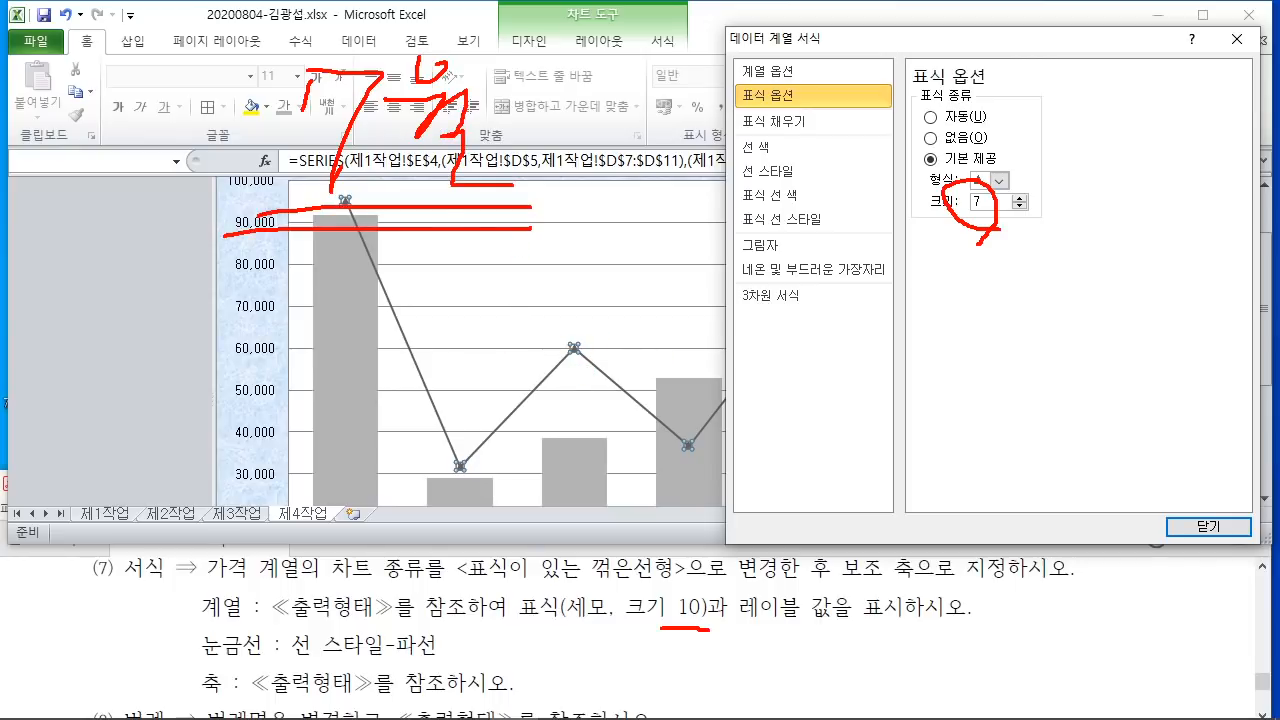
{"action": "key", "text": "Escape"}
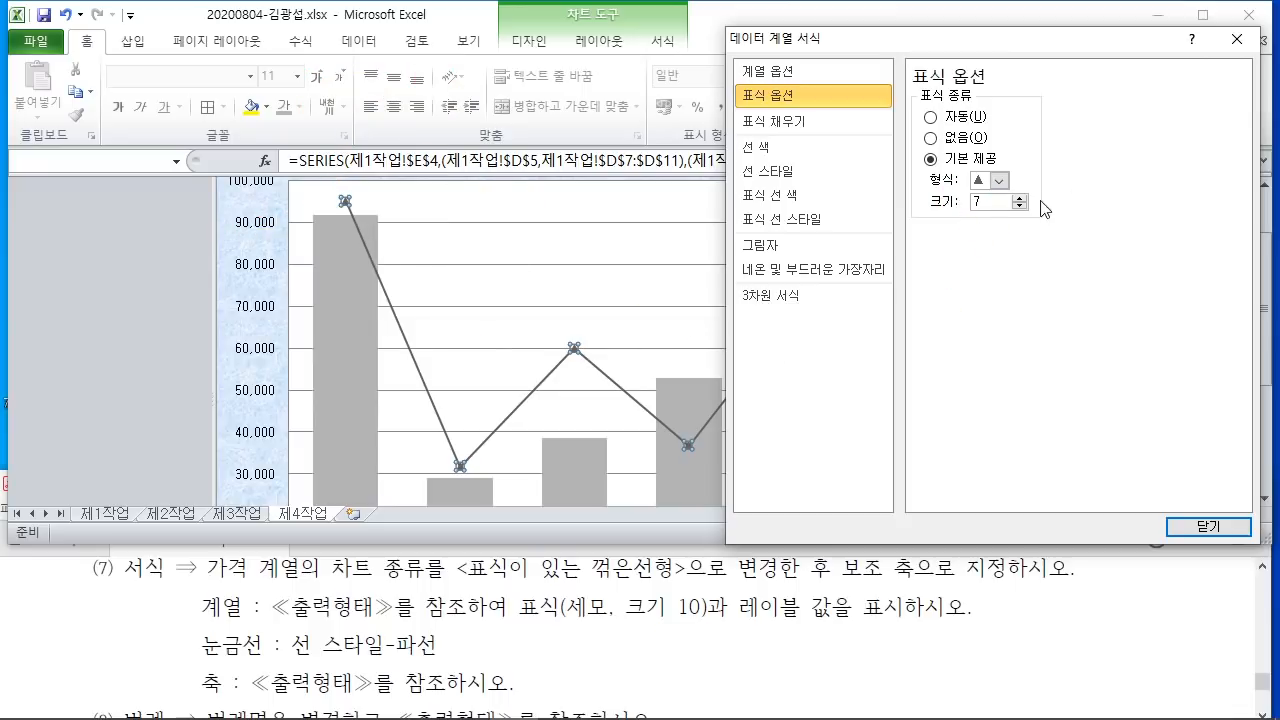
{"action": "left_click", "coordinate": [1020, 197]}
{"action": "left_click", "coordinate": [1020, 199]}
{"action": "left_click", "coordinate": [1020, 199]}
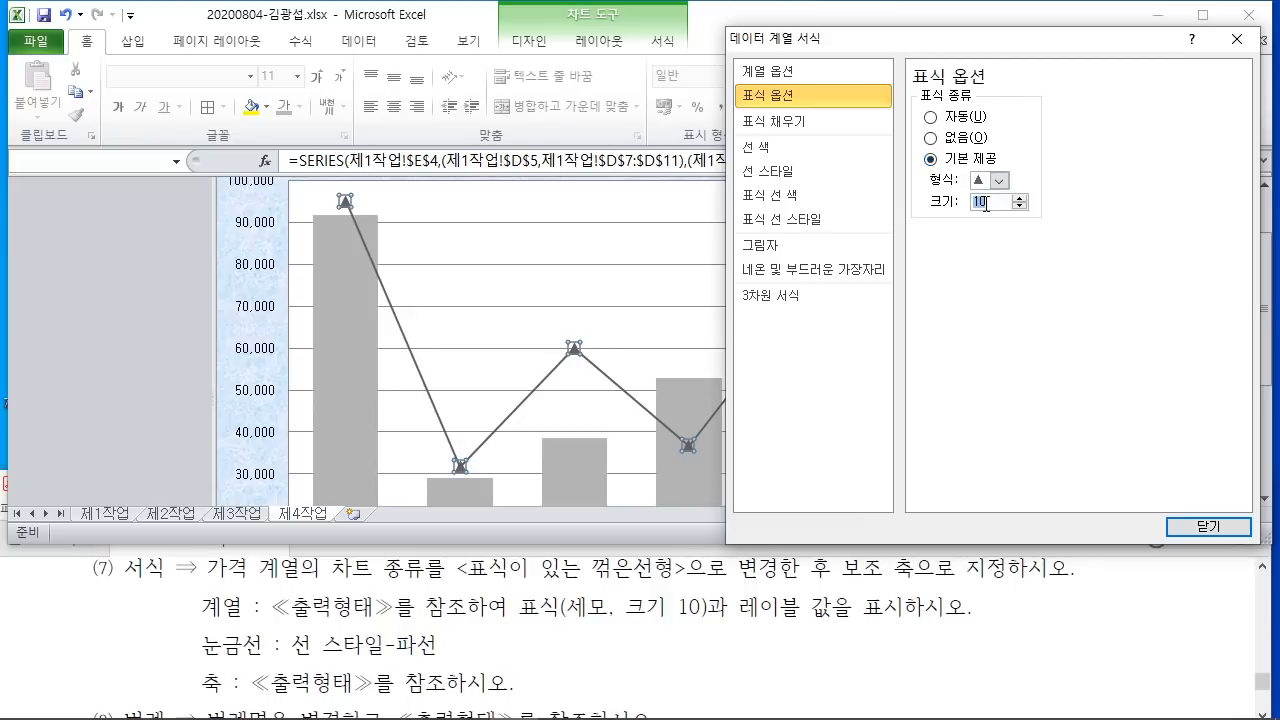
{"action": "left_click", "coordinate": [1208, 527]}
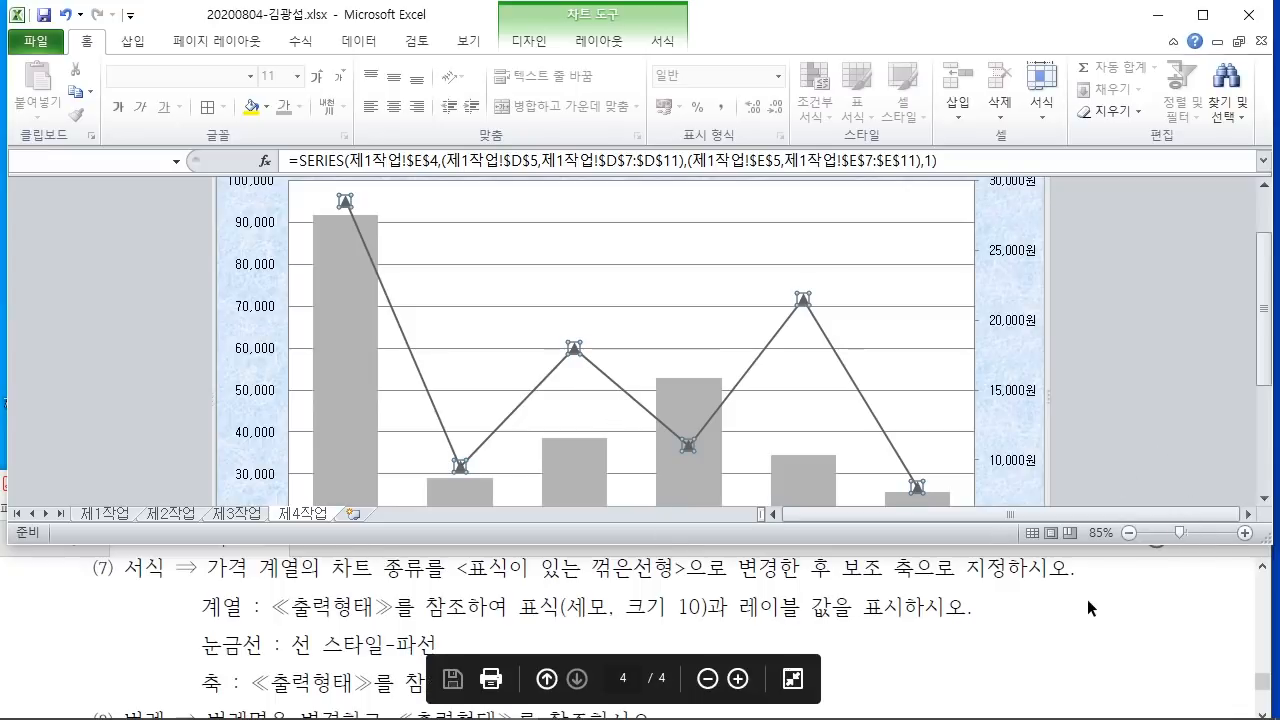
Step: Bring up the reference PDF and scroll through it to the sample chart
{"action": "scroll", "coordinate": [1069, 622], "scroll_direction": "down", "scroll_amount": 2}
{"action": "scroll", "coordinate": [1069, 622], "scroll_direction": "up", "scroll_amount": 1}
{"action": "left_click", "coordinate": [1046, 625]}
{"action": "scroll", "coordinate": [1044, 622], "scroll_direction": "down", "scroll_amount": 5}
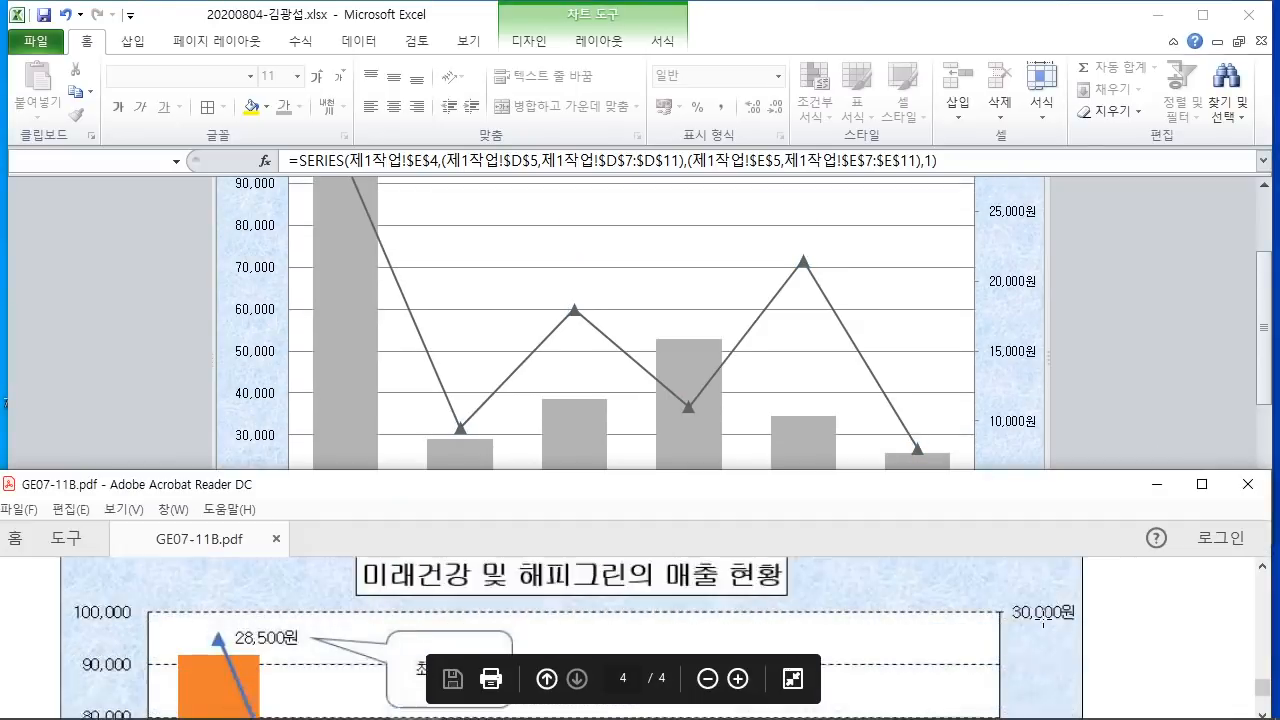
{"action": "scroll", "coordinate": [1044, 622], "scroll_direction": "down", "scroll_amount": 2}
{"action": "scroll", "coordinate": [1044, 622], "scroll_direction": "up", "scroll_amount": 3}
{"action": "scroll", "coordinate": [1040, 615], "scroll_direction": "down", "scroll_amount": 3}
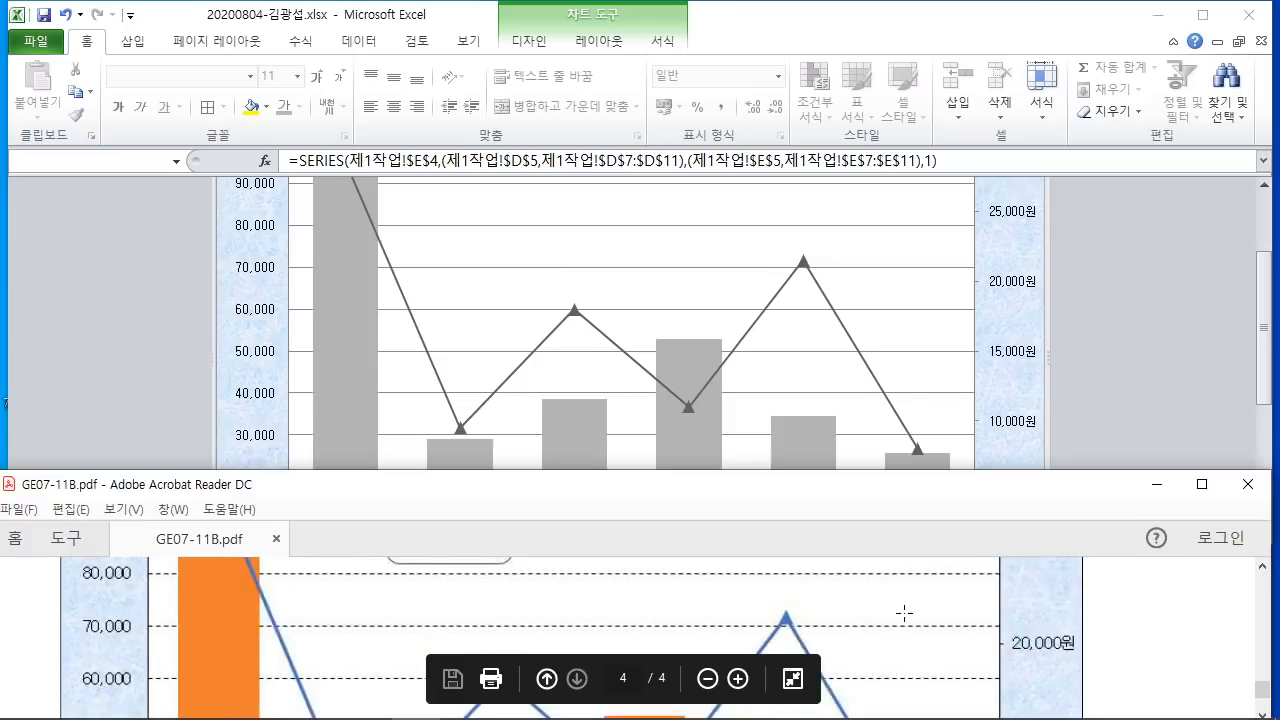
{"action": "scroll", "coordinate": [904, 613], "scroll_direction": "down", "scroll_amount": 3}
{"action": "scroll", "coordinate": [904, 615], "scroll_direction": "up", "scroll_amount": 3}
{"action": "scroll", "coordinate": [904, 617], "scroll_direction": "up", "scroll_amount": 3}
{"action": "scroll", "coordinate": [249, 622], "scroll_direction": "up", "scroll_amount": 1}
{"action": "scroll", "coordinate": [249, 622], "scroll_direction": "down", "scroll_amount": 1}
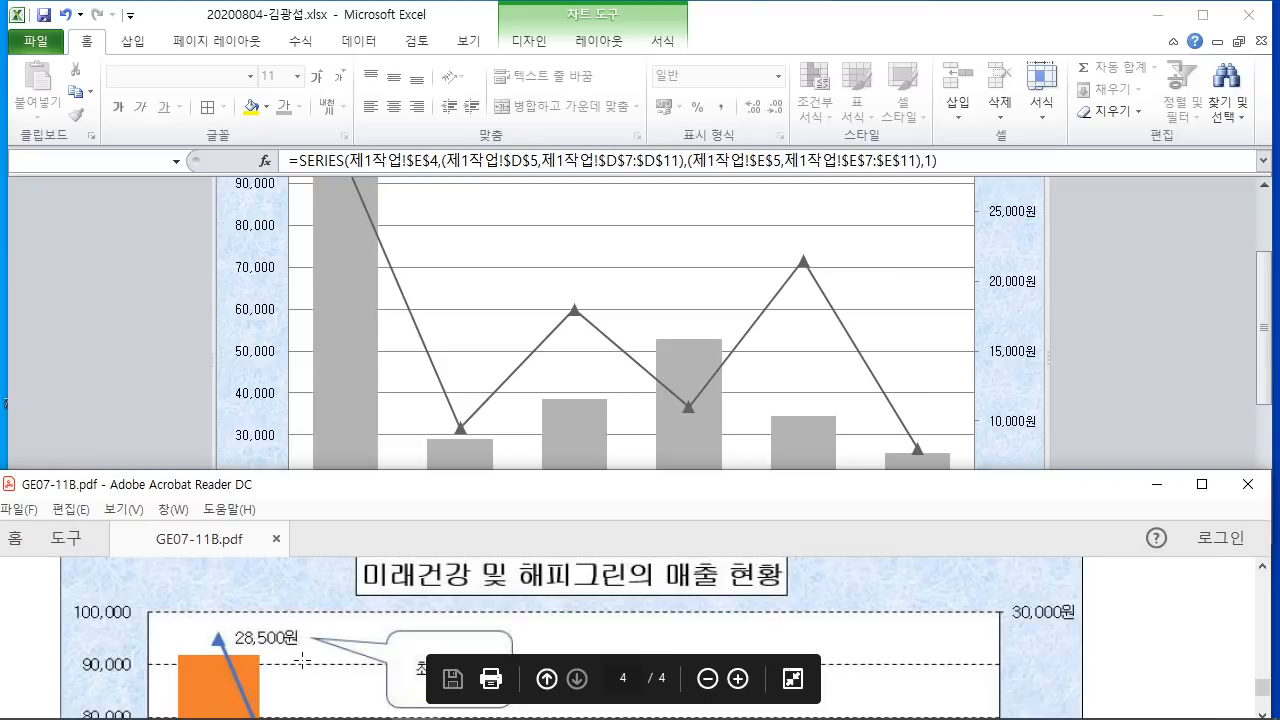
Step: Add a 28,500원 data label to the highest price point only, then check the PDF instructions
{"action": "scroll", "coordinate": [358, 650], "scroll_direction": "down", "scroll_amount": 1}
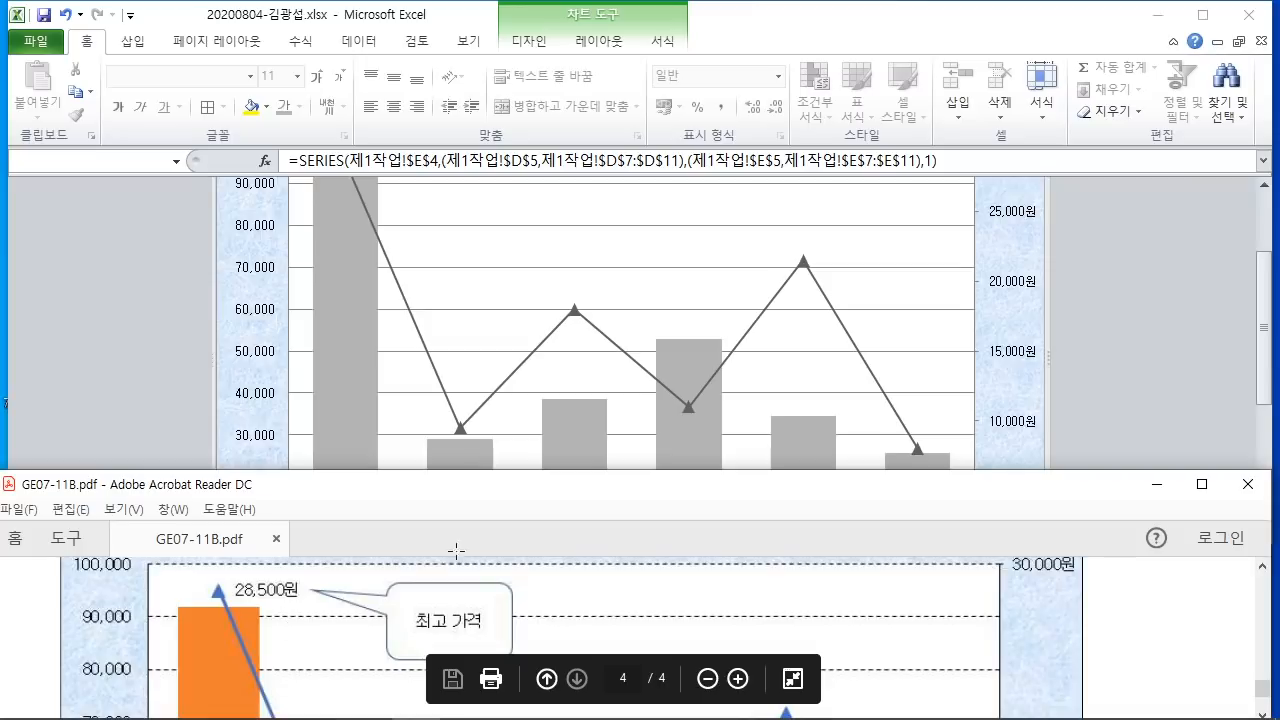
{"action": "left_click", "coordinate": [1152, 325]}
{"action": "scroll", "coordinate": [1141, 340], "scroll_direction": "up", "scroll_amount": 2}
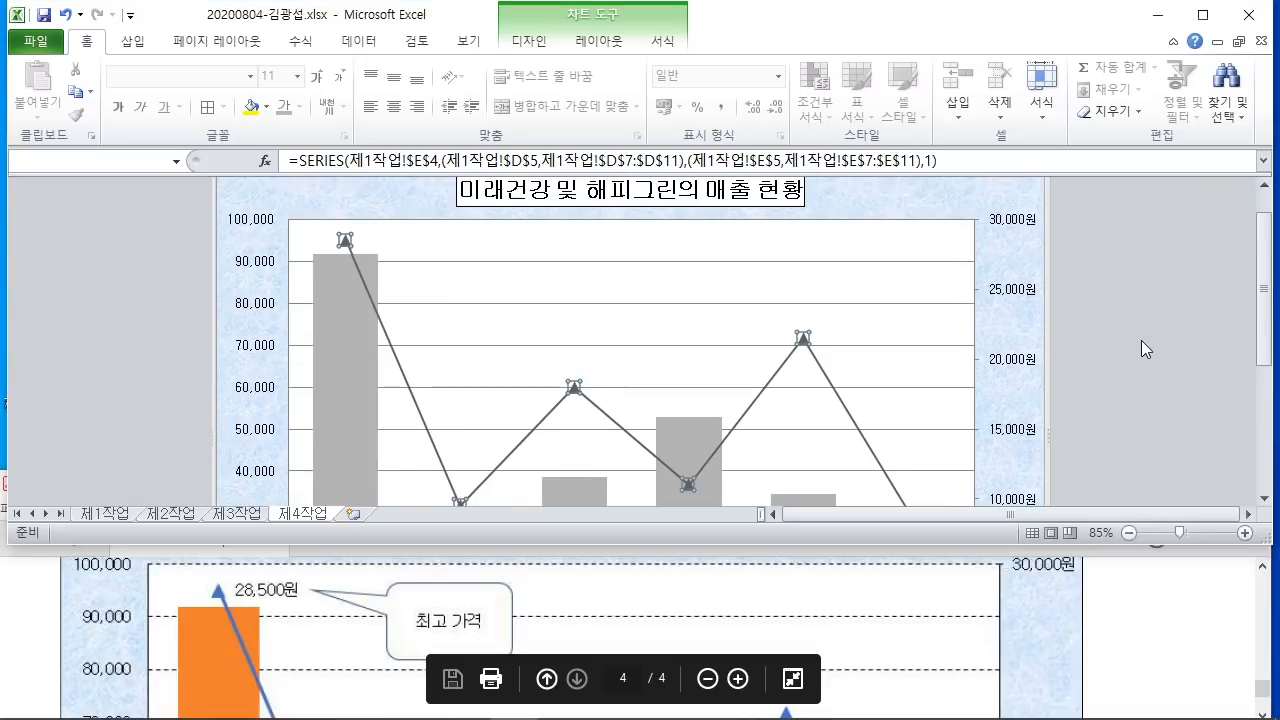
{"action": "scroll", "coordinate": [403, 268], "scroll_direction": "down", "scroll_amount": 4}
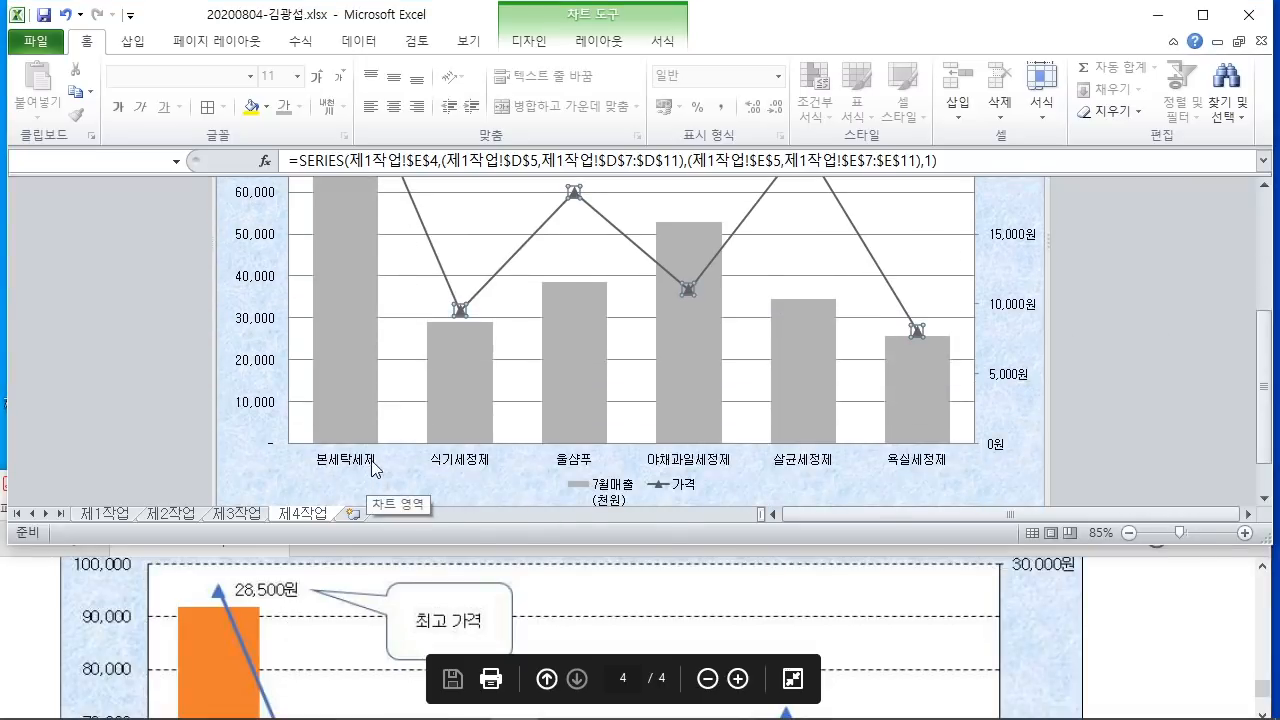
{"action": "scroll", "coordinate": [400, 460], "scroll_direction": "up", "scroll_amount": 2}
{"action": "scroll", "coordinate": [392, 448], "scroll_direction": "up", "scroll_amount": 2}
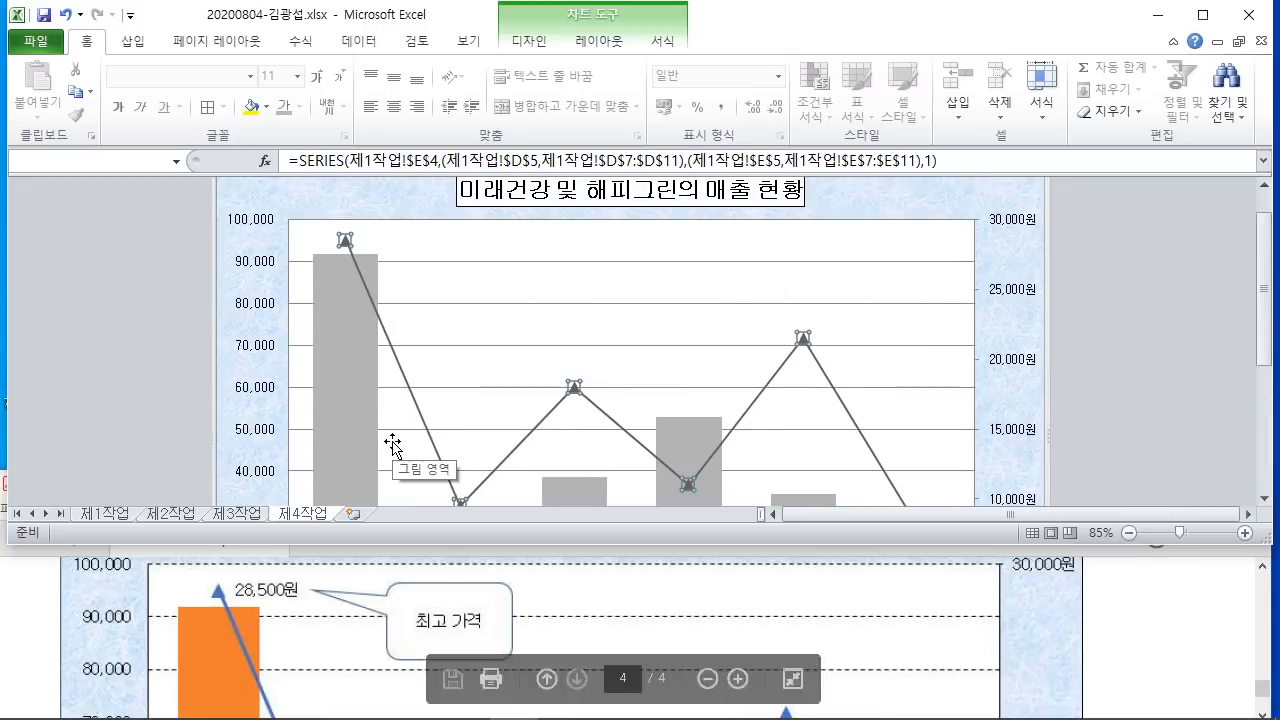
{"action": "left_click", "coordinate": [345, 242]}
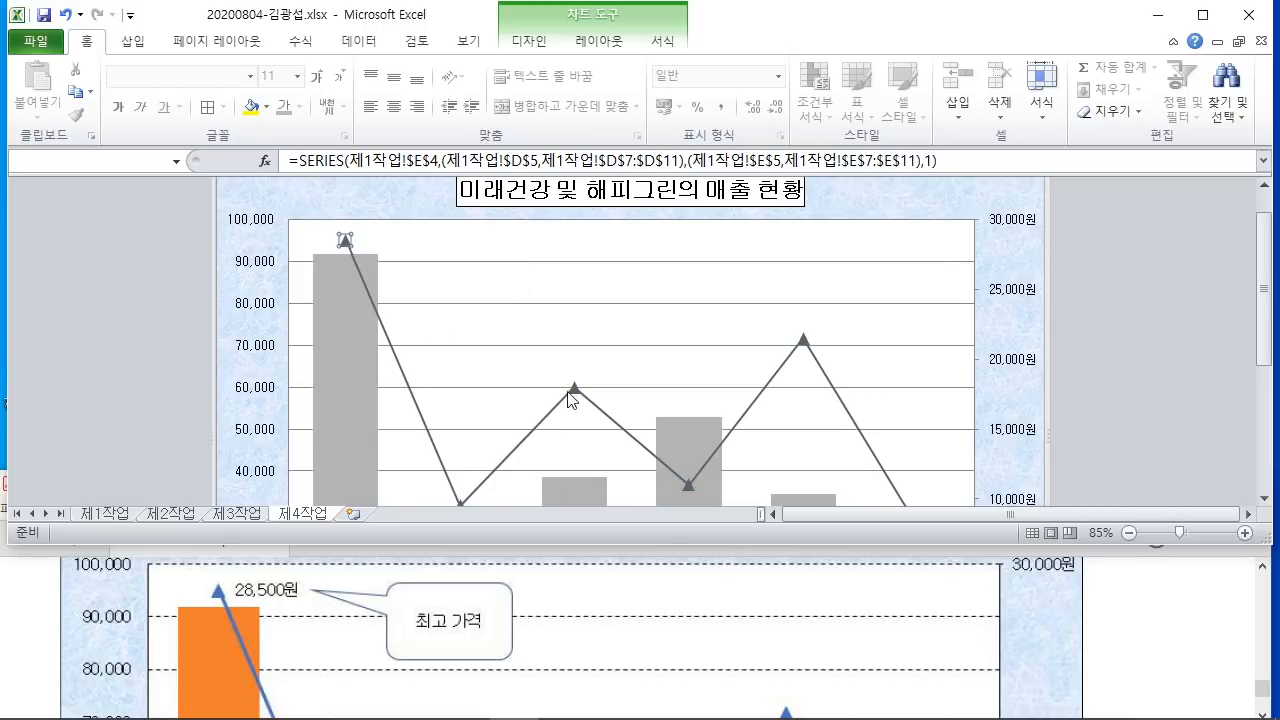
{"action": "right_click", "coordinate": [345, 244]}
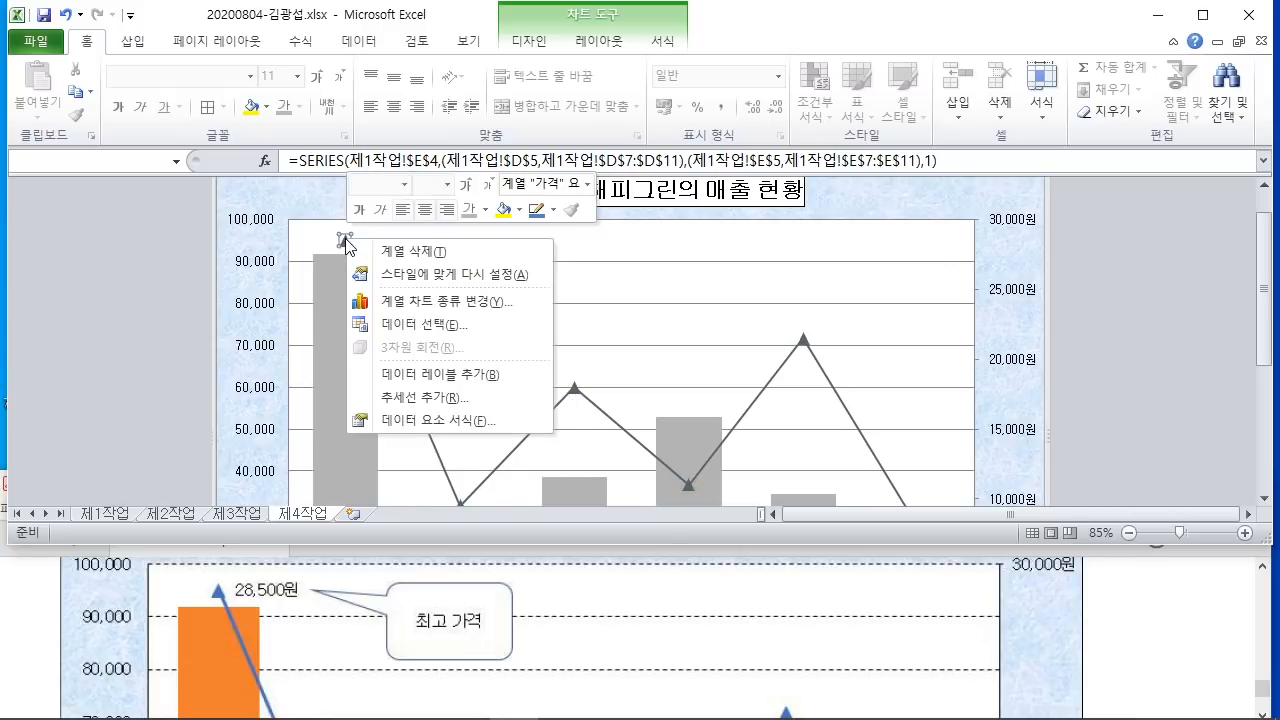
{"action": "left_click", "coordinate": [458, 375]}
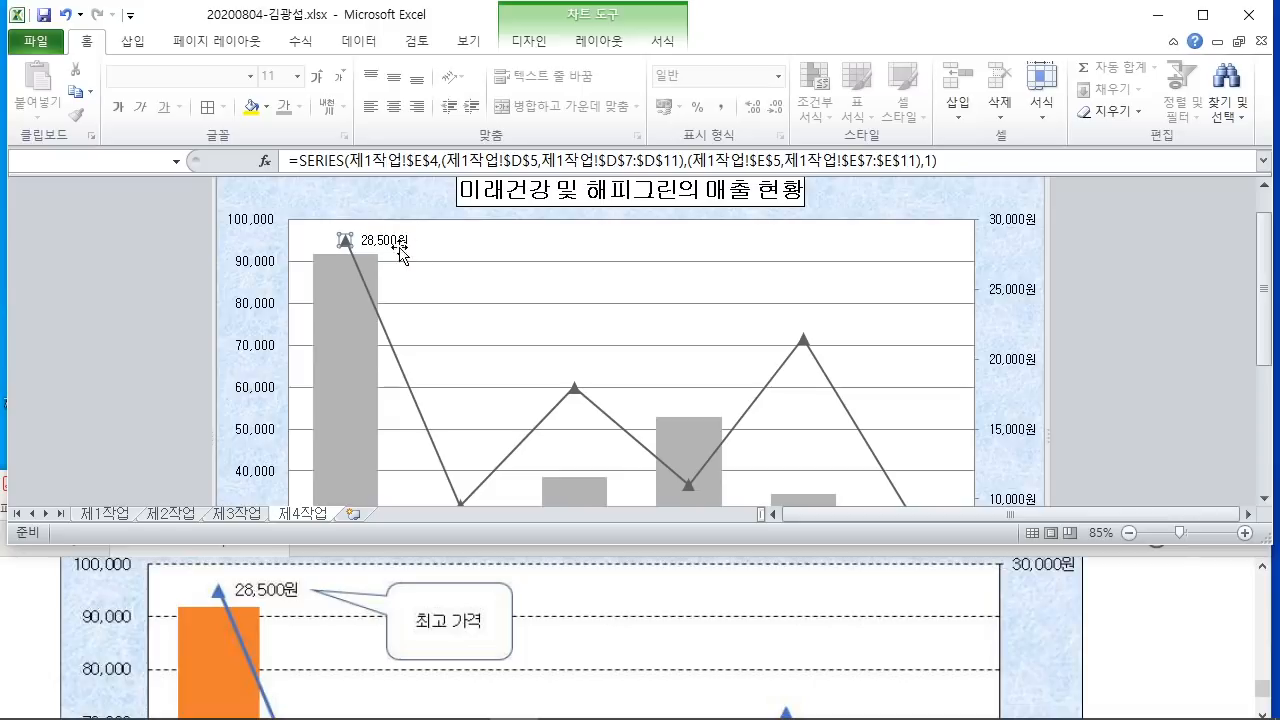
{"action": "left_click", "coordinate": [1119, 645]}
{"action": "scroll", "coordinate": [1111, 648], "scroll_direction": "up", "scroll_amount": 5}
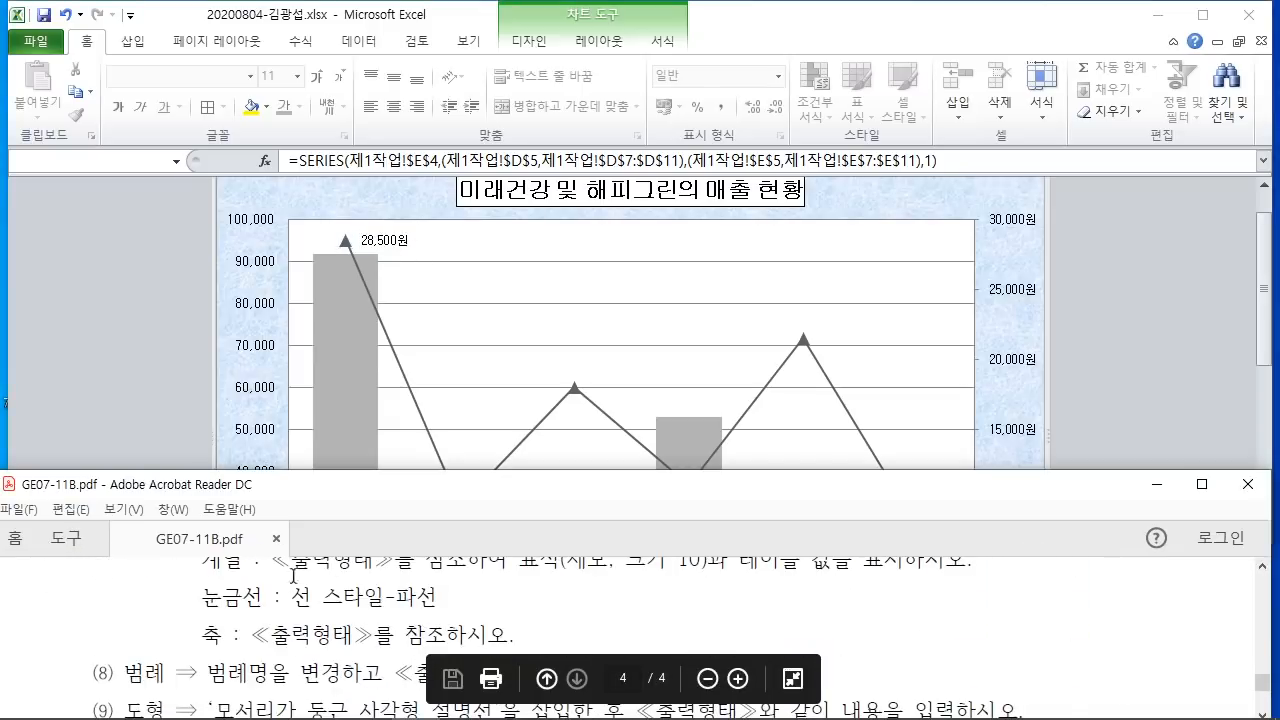
Step: Make the chart's major gridlines dashed and dock Excel on the right half of the screen
{"action": "left_click", "coordinate": [1139, 375]}
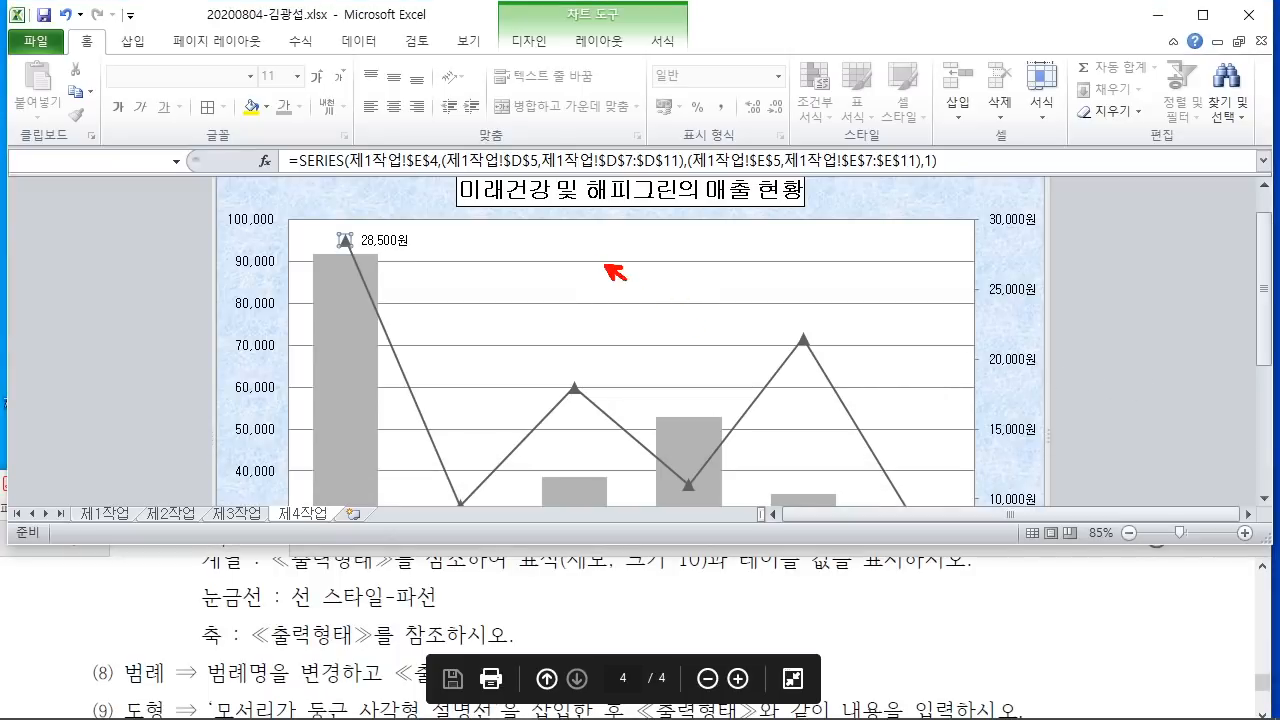
{"action": "left_click_drag", "start_coordinate": [605, 265], "coordinate": [707, 337]}
{"action": "key", "text": "Escape"}
{"action": "left_click", "coordinate": [628, 261]}
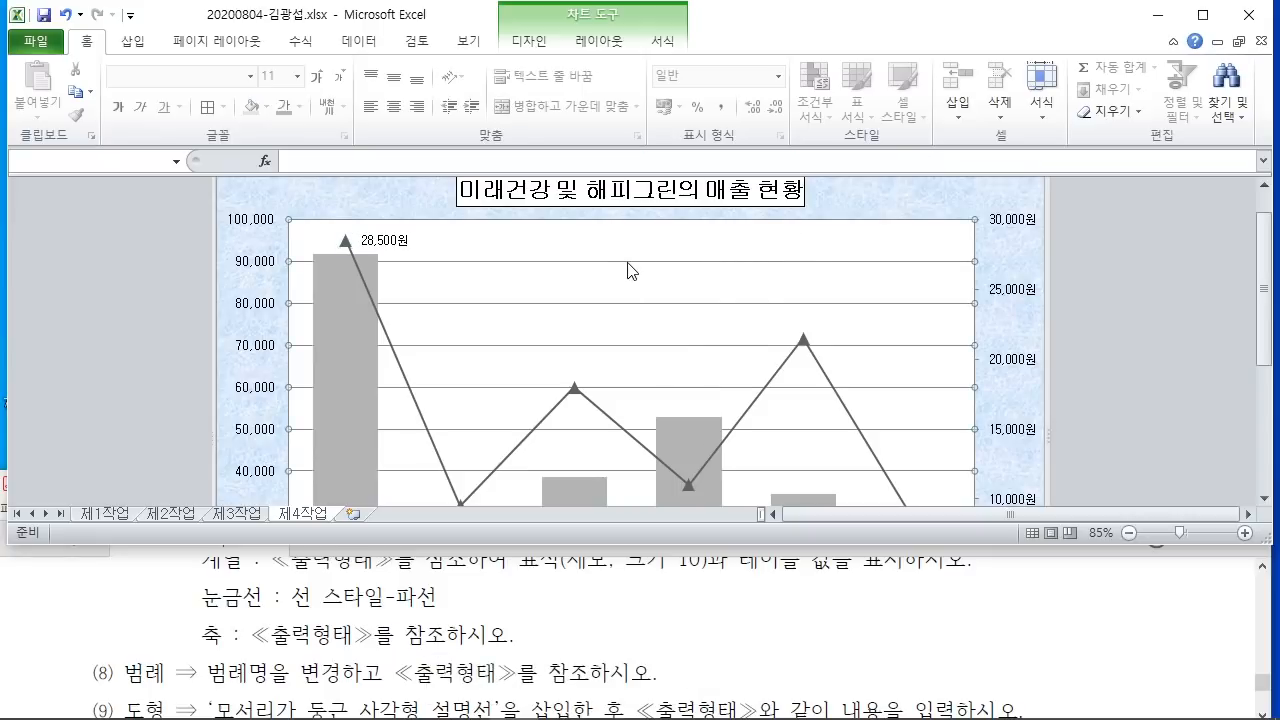
{"action": "right_click", "coordinate": [628, 264]}
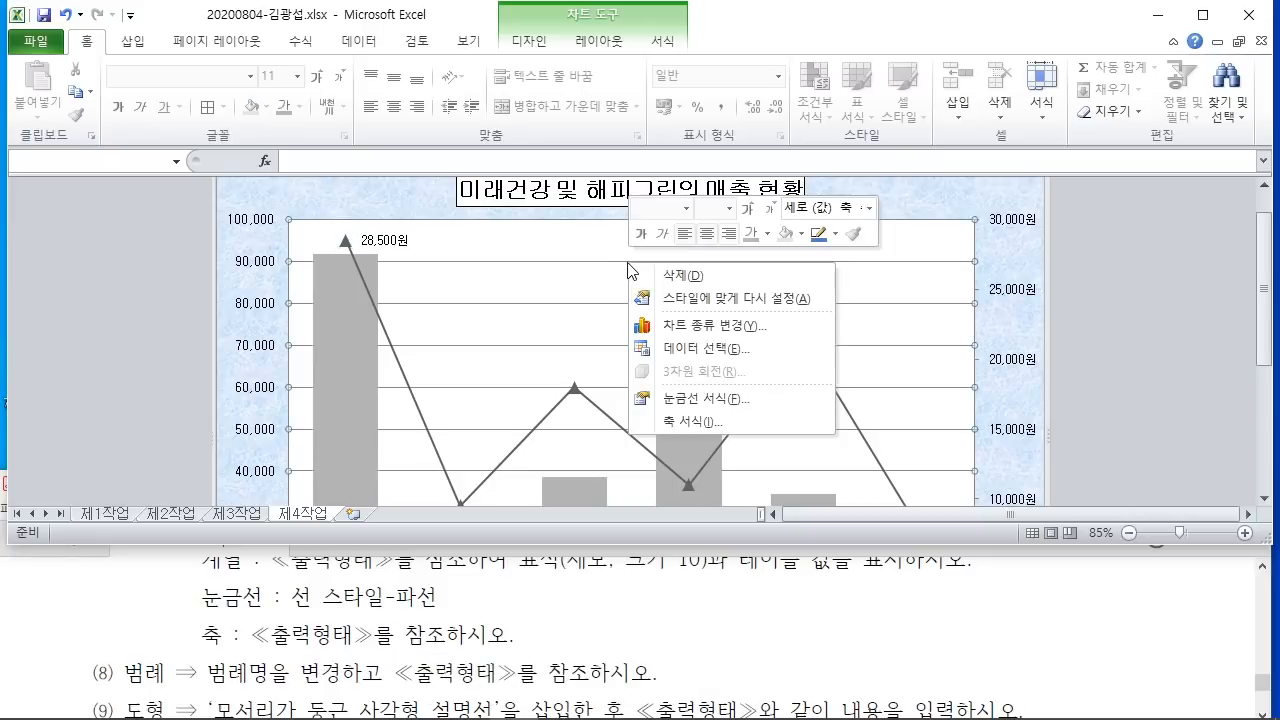
{"action": "left_click", "coordinate": [714, 404]}
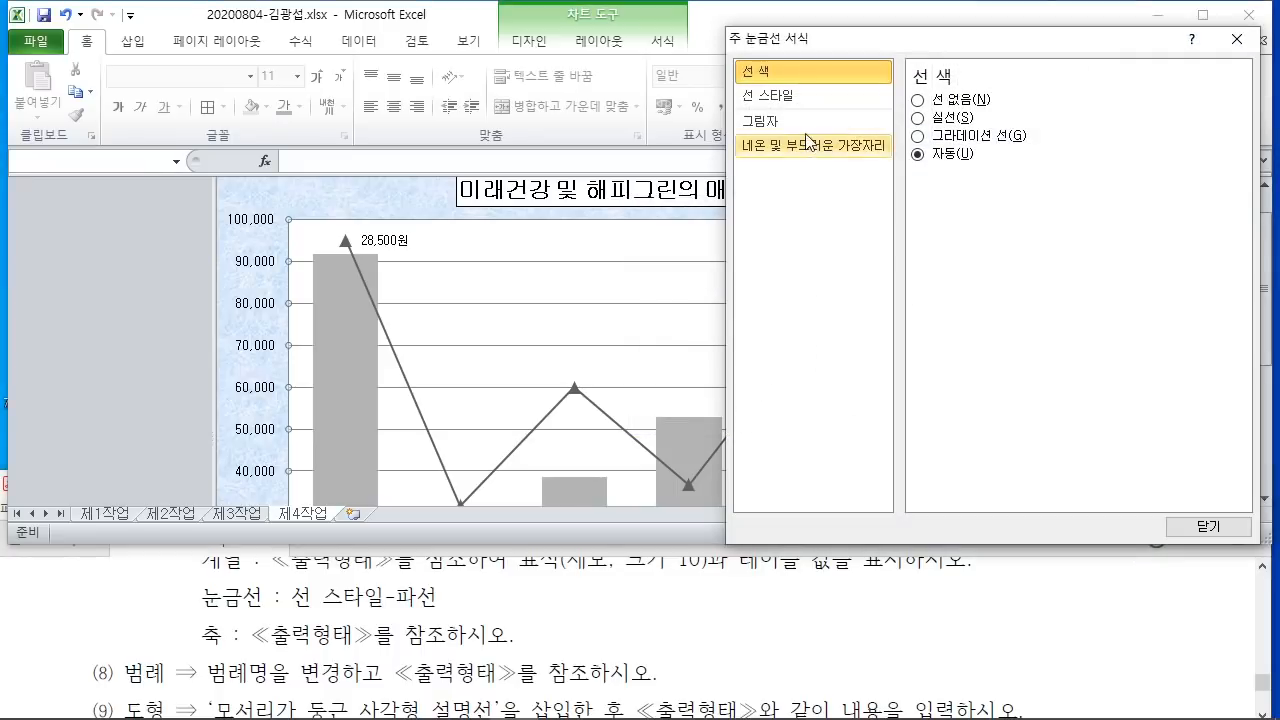
{"action": "left_click", "coordinate": [796, 106]}
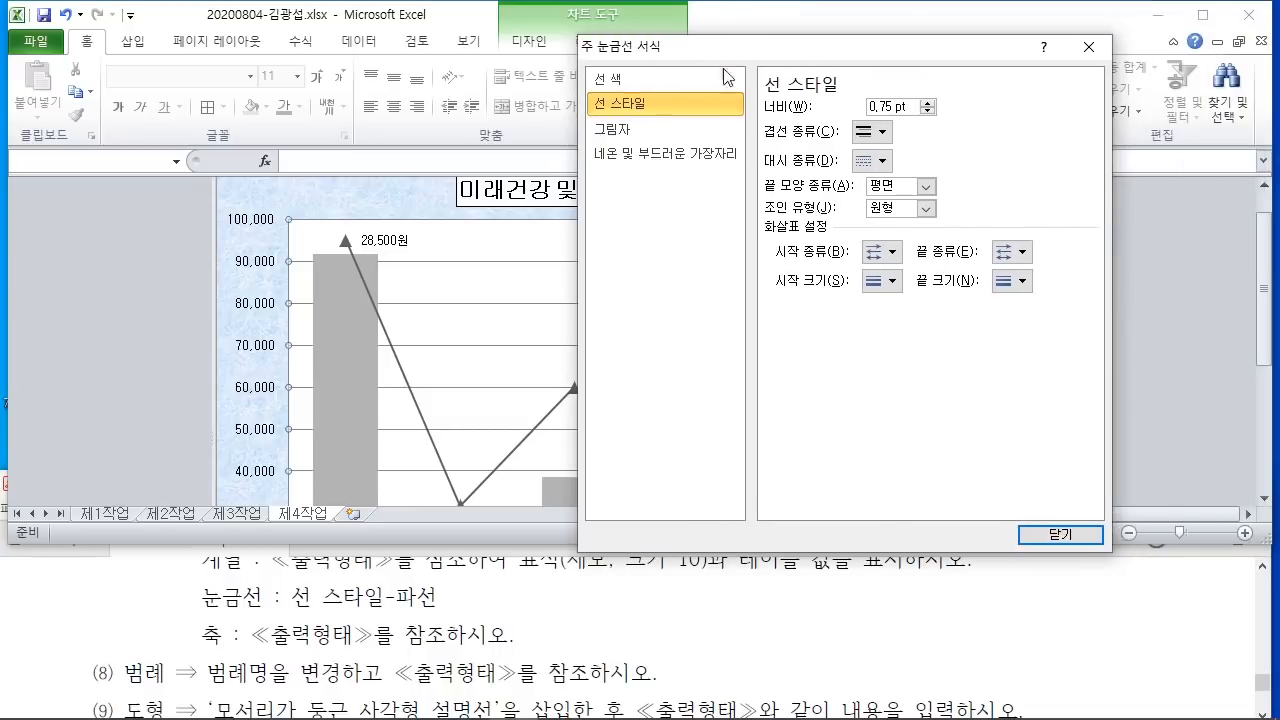
{"action": "mouse_move", "coordinate": [756, 138]}
{"action": "left_mouse_down"}
{"action": "mouse_move", "coordinate": [910, 182]}
{"action": "mouse_move", "coordinate": [1110, 166]}
{"action": "left_mouse_up"}
{"action": "key", "text": "Escape"}
{"action": "left_click", "coordinate": [872, 160]}
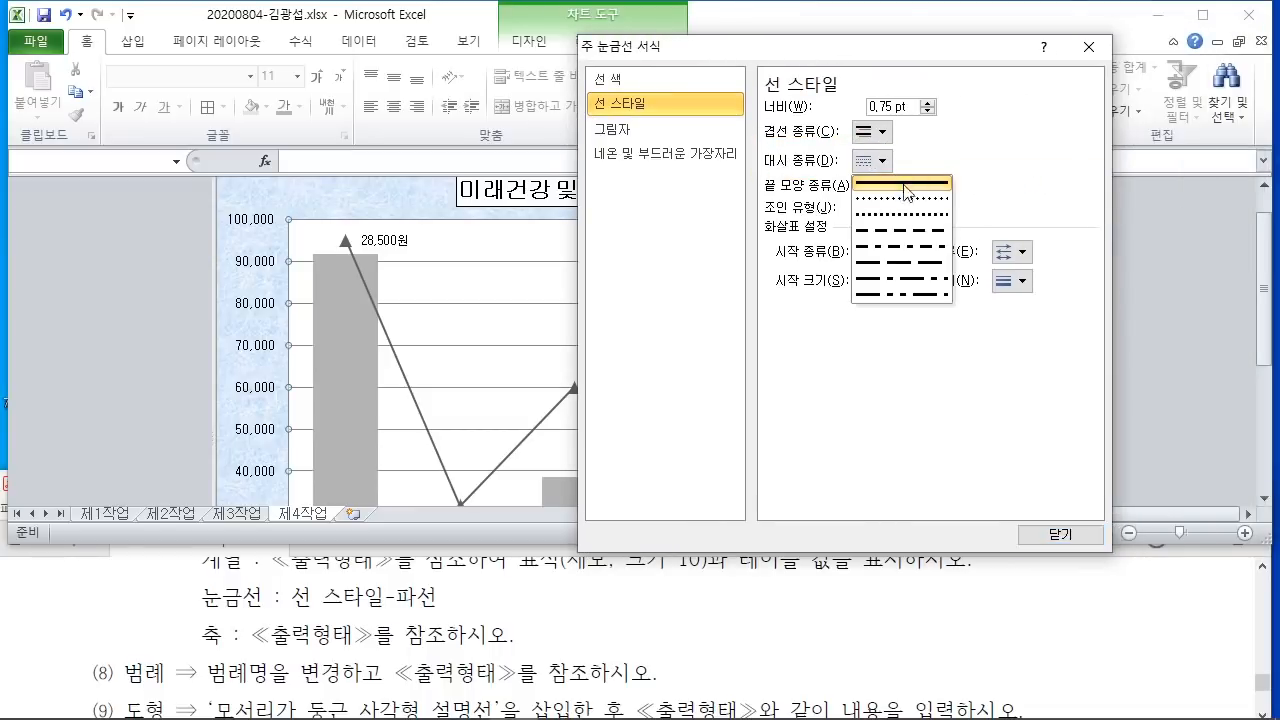
{"action": "left_click", "coordinate": [910, 238]}
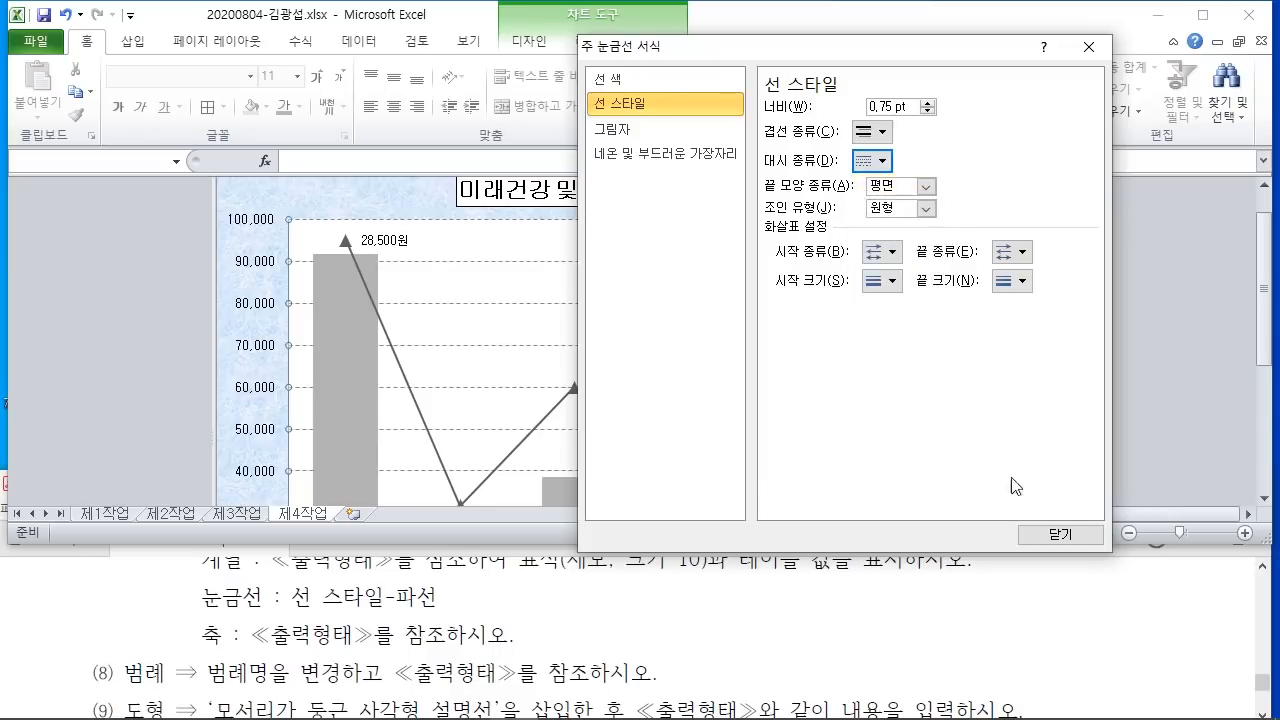
{"action": "left_click", "coordinate": [1058, 535]}
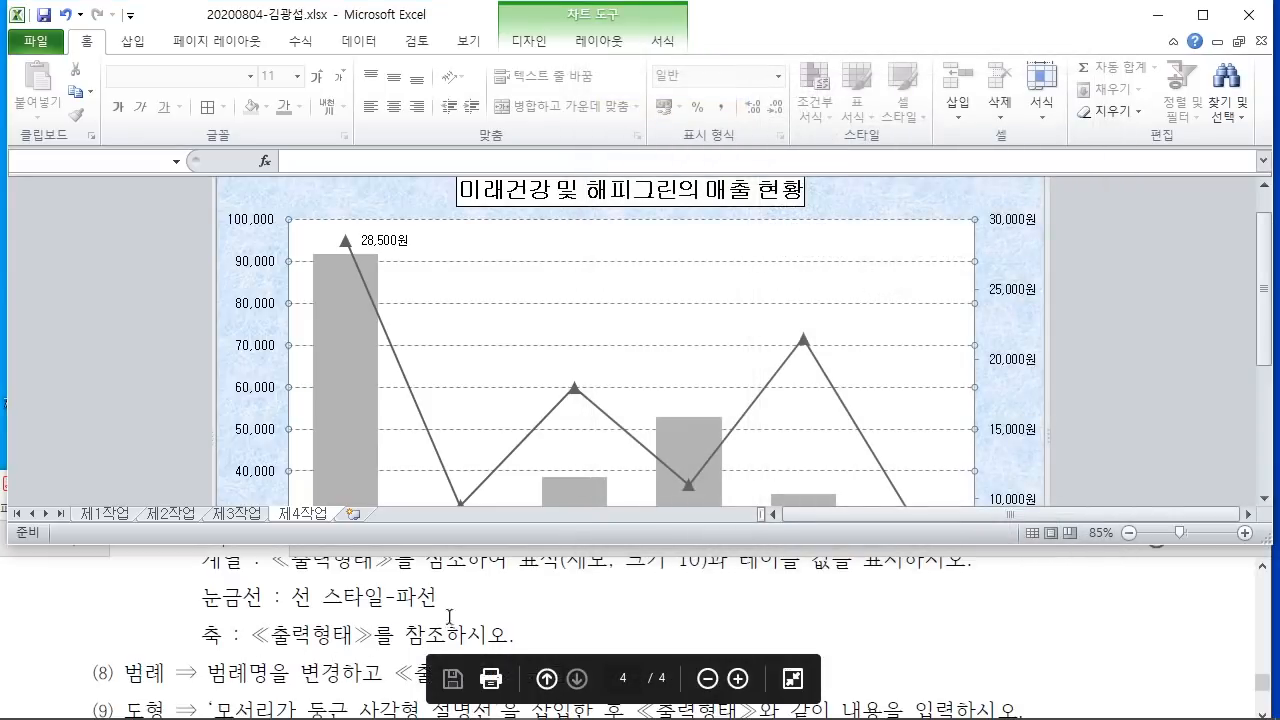
{"action": "left_click_drag", "start_coordinate": [795, 22], "coordinate": [1278, 120]}
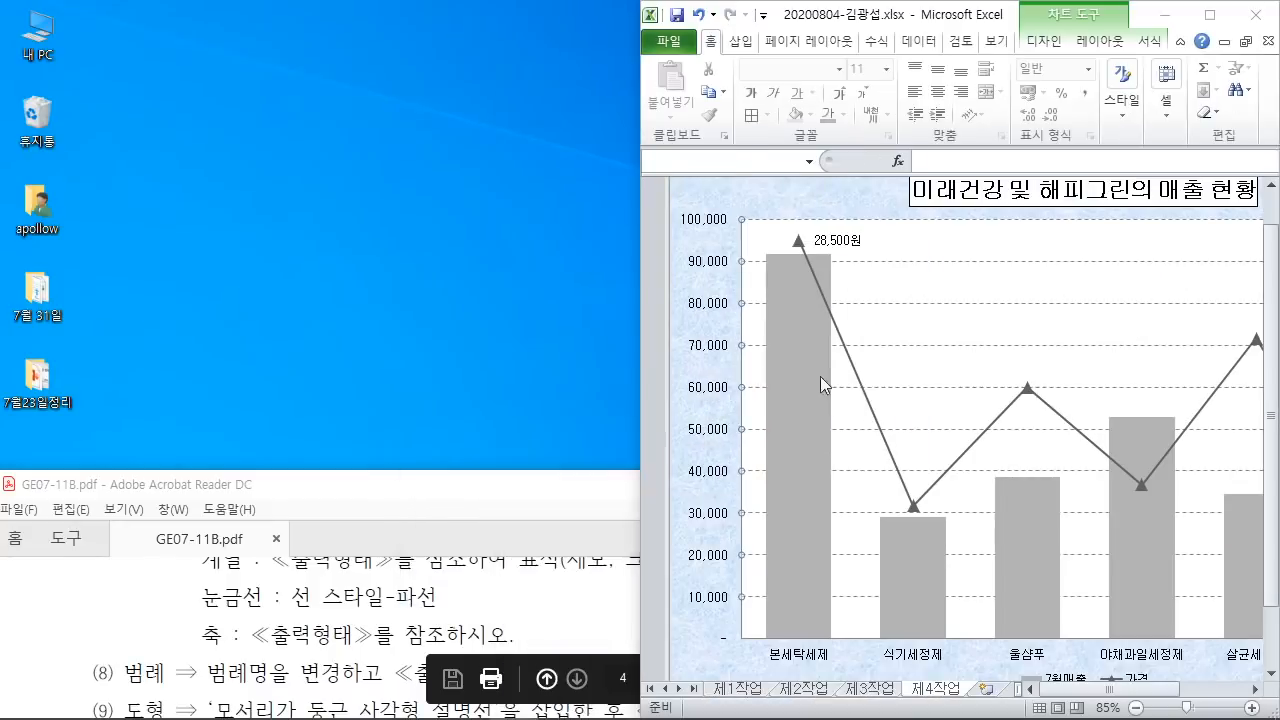
{"action": "left_click", "coordinate": [349, 212]}
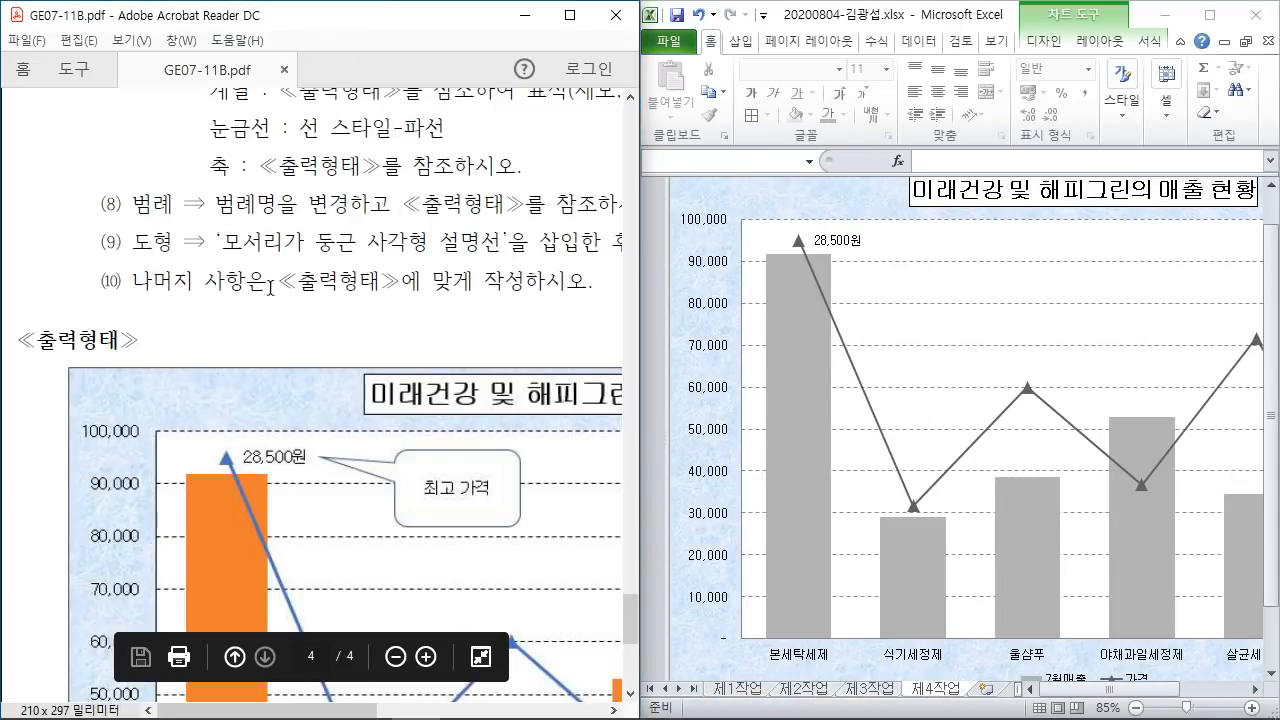
{"action": "scroll", "coordinate": [270, 288], "scroll_direction": "down", "scroll_amount": 5}
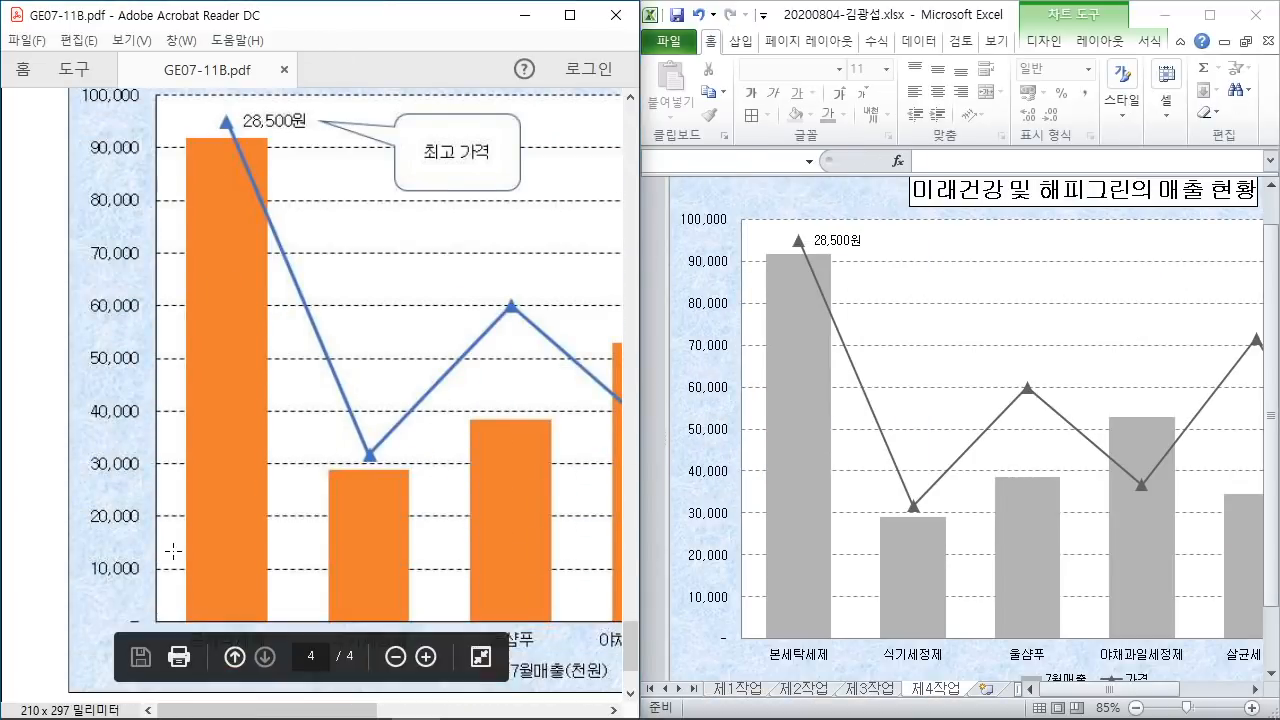
{"action": "scroll", "coordinate": [152, 313], "scroll_direction": "up", "scroll_amount": 1}
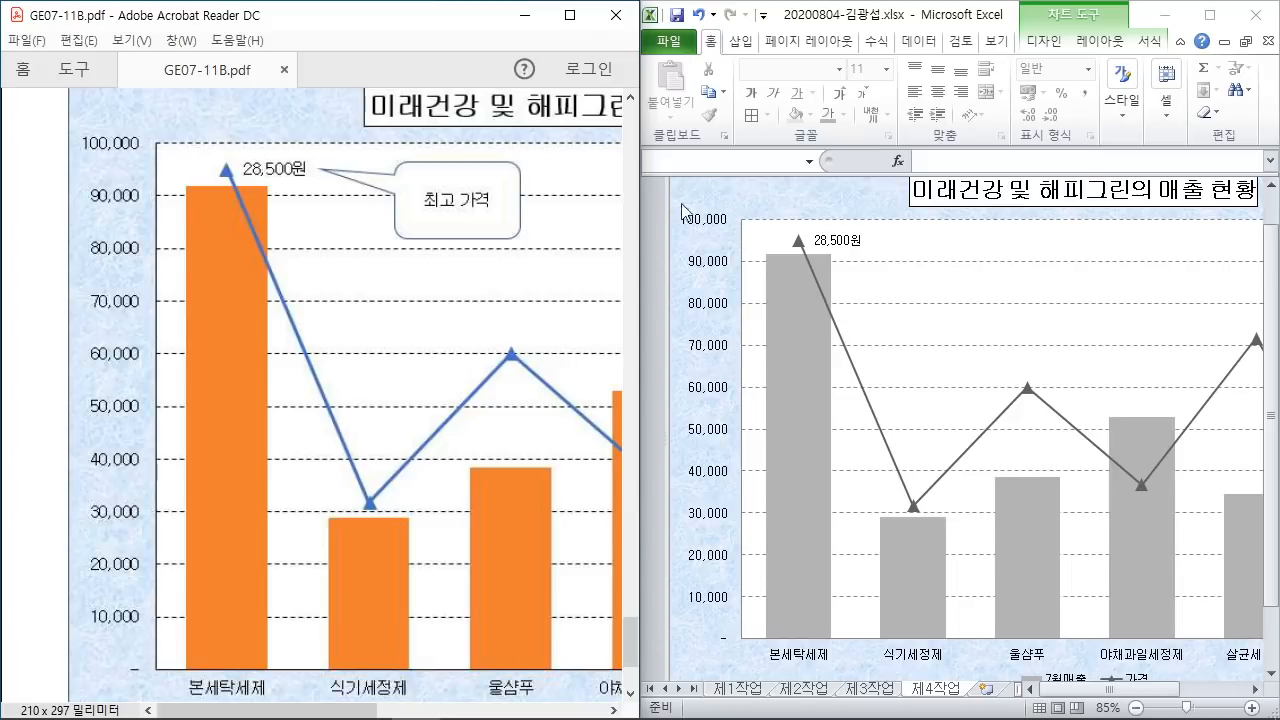
{"action": "left_click", "coordinate": [468, 711]}
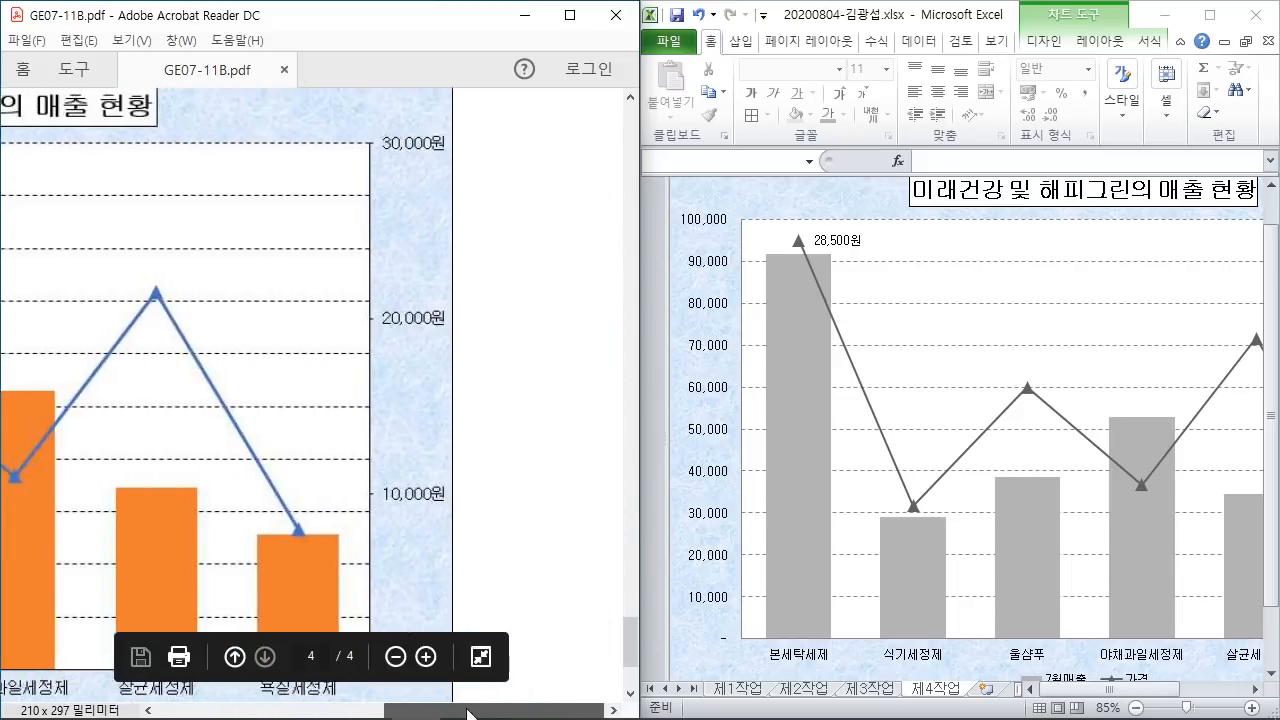
{"action": "left_click", "coordinate": [1117, 693]}
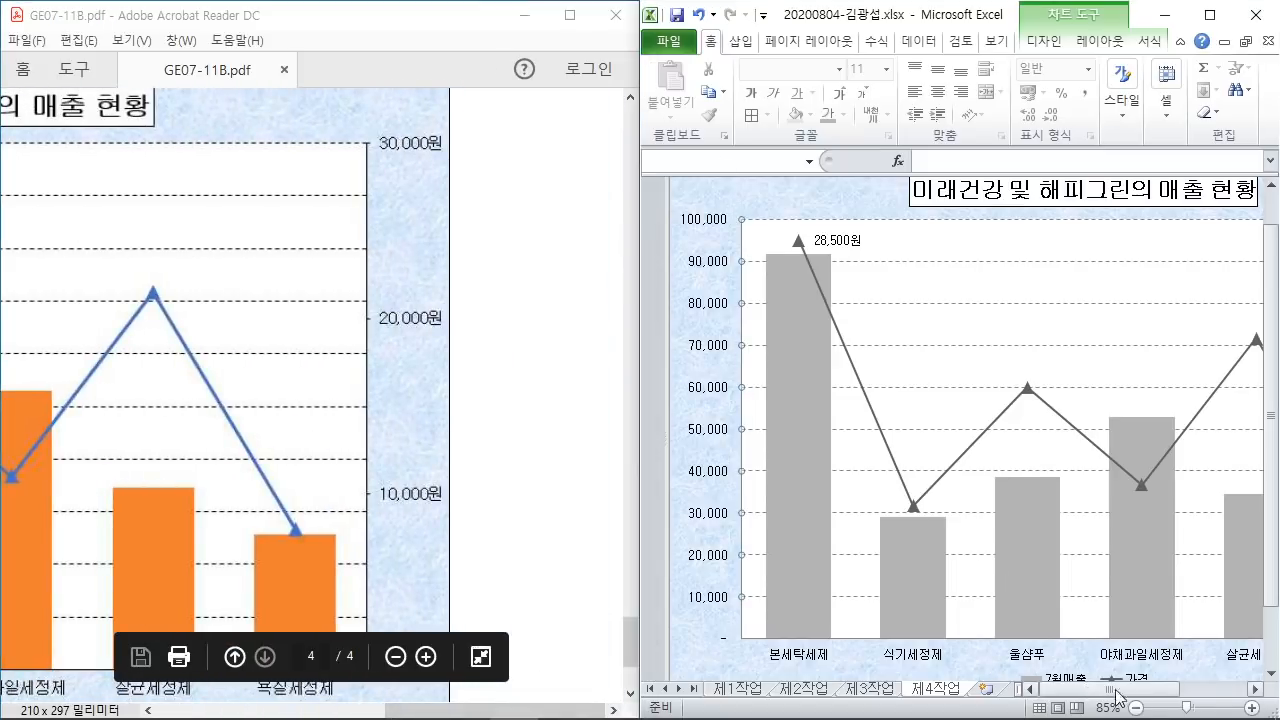
{"action": "left_click_drag", "start_coordinate": [1117, 693], "coordinate": [1185, 692]}
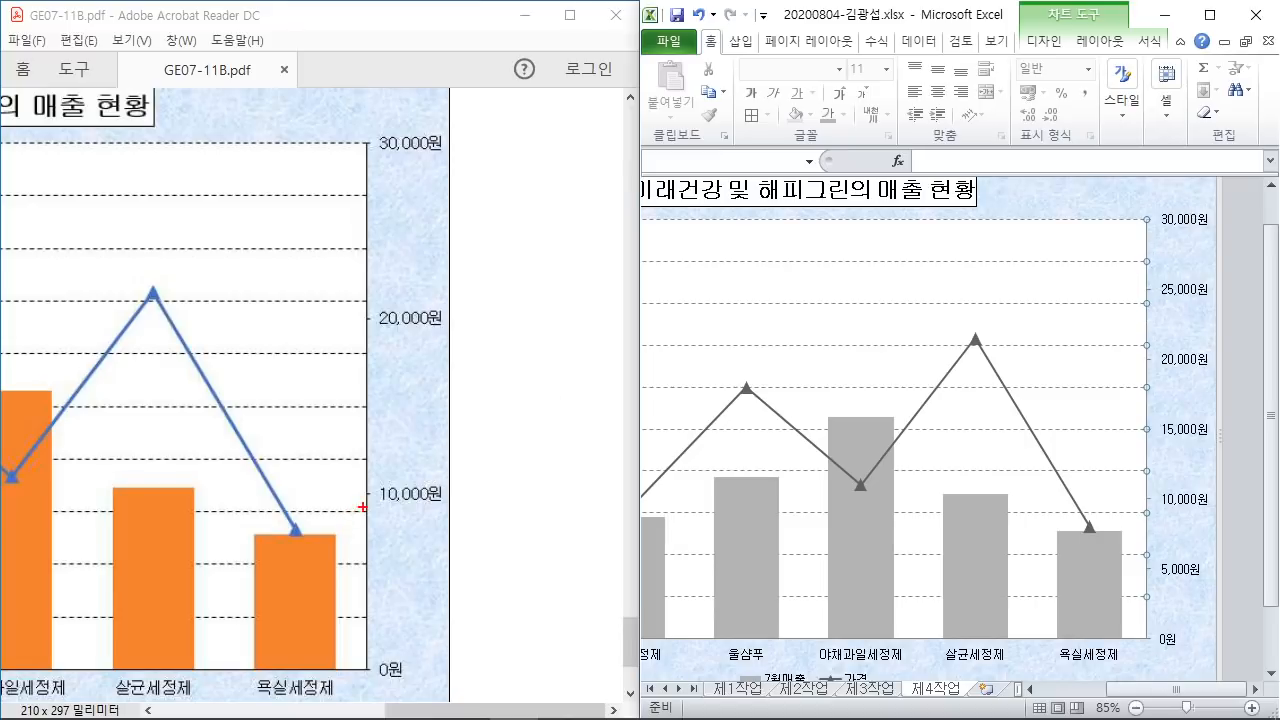
{"action": "left_click_drag", "start_coordinate": [362, 507], "coordinate": [354, 646]}
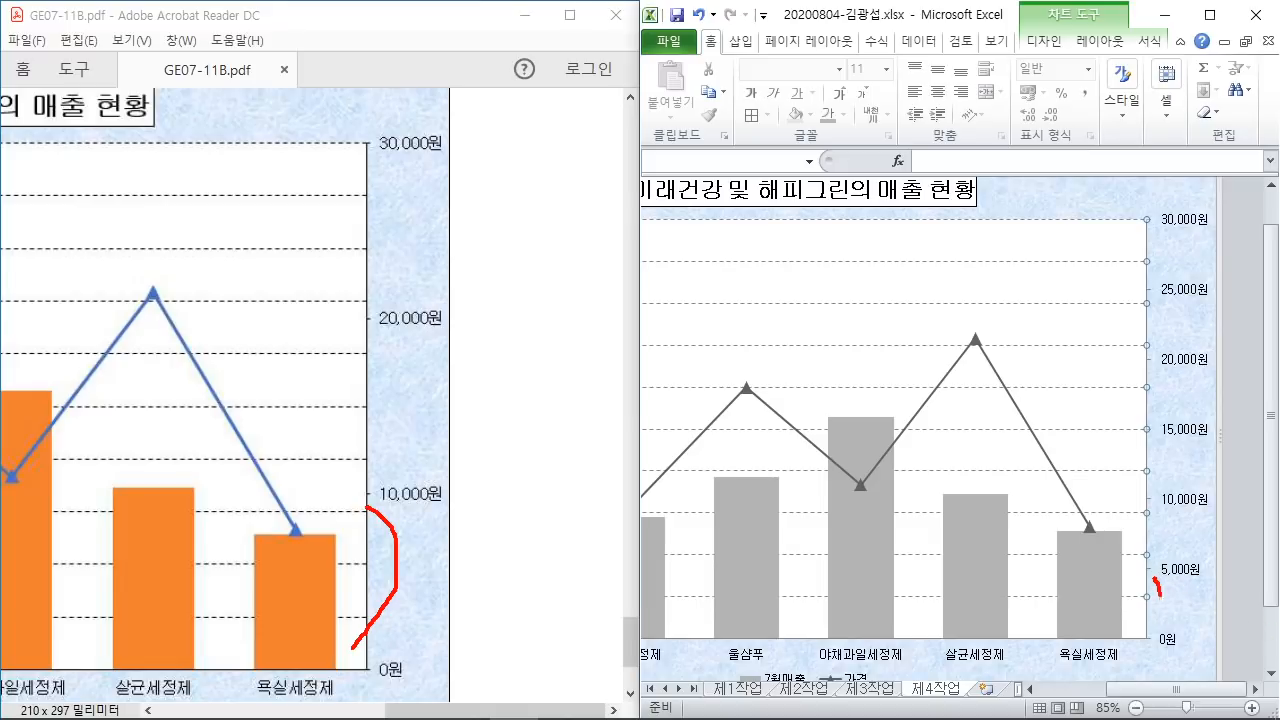
{"action": "mouse_move", "coordinate": [1188, 396]}
{"action": "left_mouse_down"}
{"action": "mouse_move", "coordinate": [1127, 342]}
{"action": "mouse_move", "coordinate": [1157, 405]}
{"action": "left_mouse_up"}
{"action": "key", "text": "Escape"}
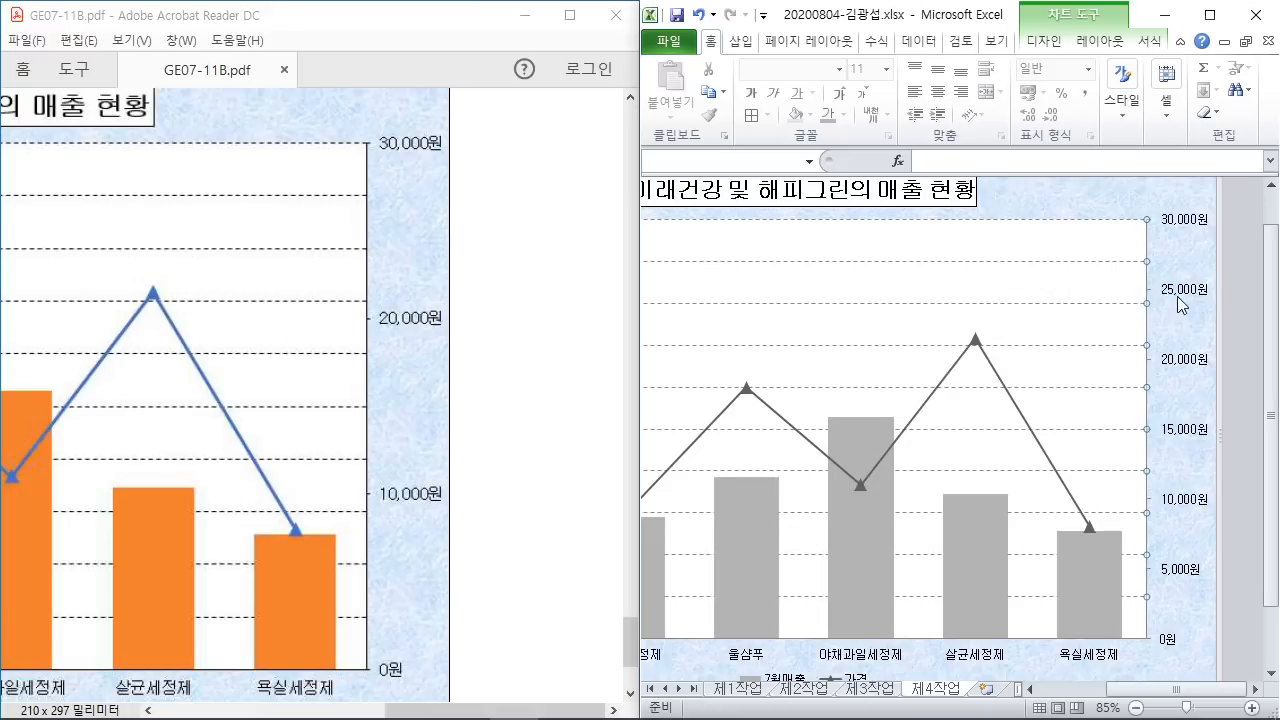
Step: Fix the secondary price axis major unit at 10000 so labels step by 10,000원
{"action": "double_click", "coordinate": [1155, 296]}
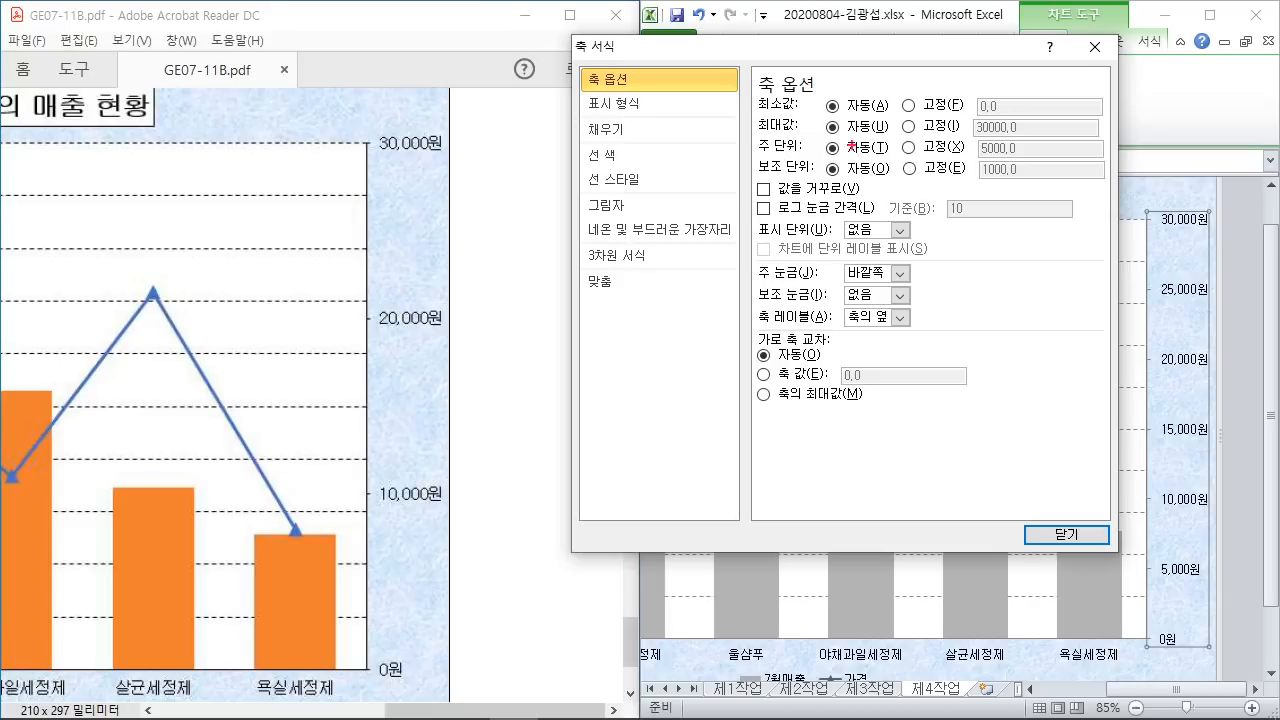
{"action": "mouse_move", "coordinate": [894, 139]}
{"action": "left_mouse_down"}
{"action": "mouse_move", "coordinate": [925, 164]}
{"action": "mouse_move", "coordinate": [966, 270]}
{"action": "left_mouse_up"}
{"action": "key", "text": "Escape"}
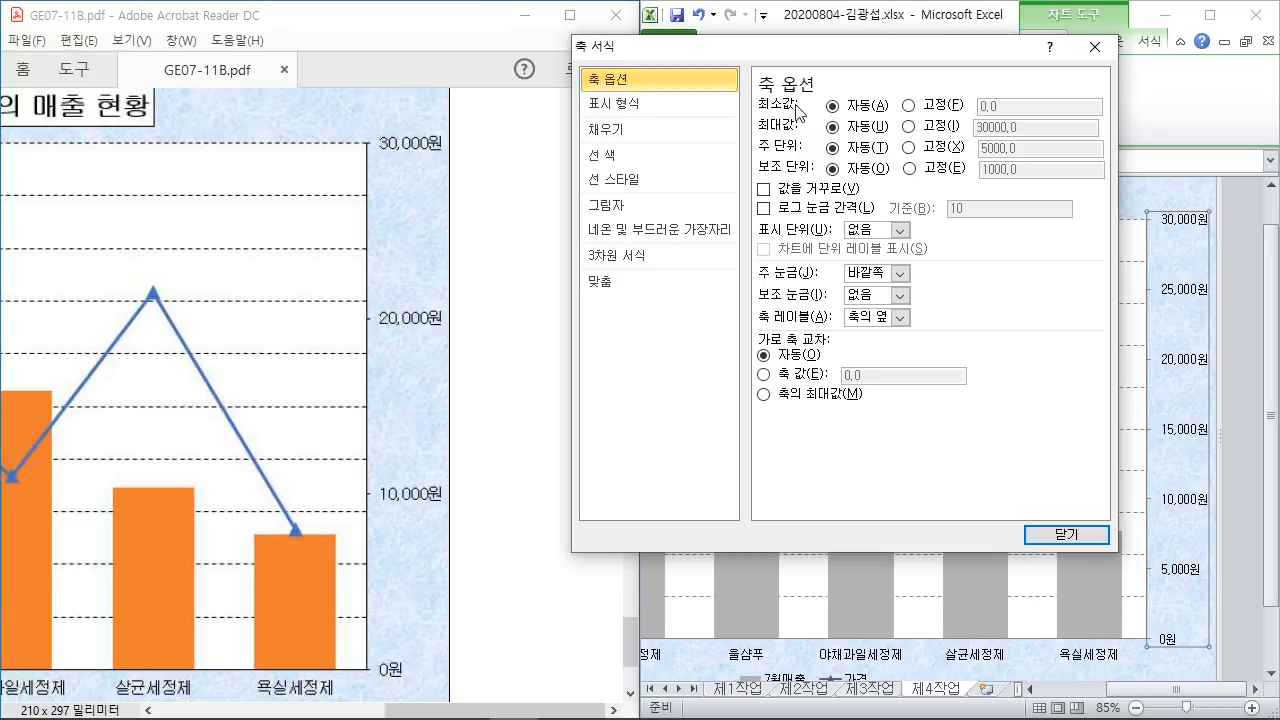
{"action": "left_click", "coordinate": [908, 148]}
{"action": "double_click", "coordinate": [1048, 150]}
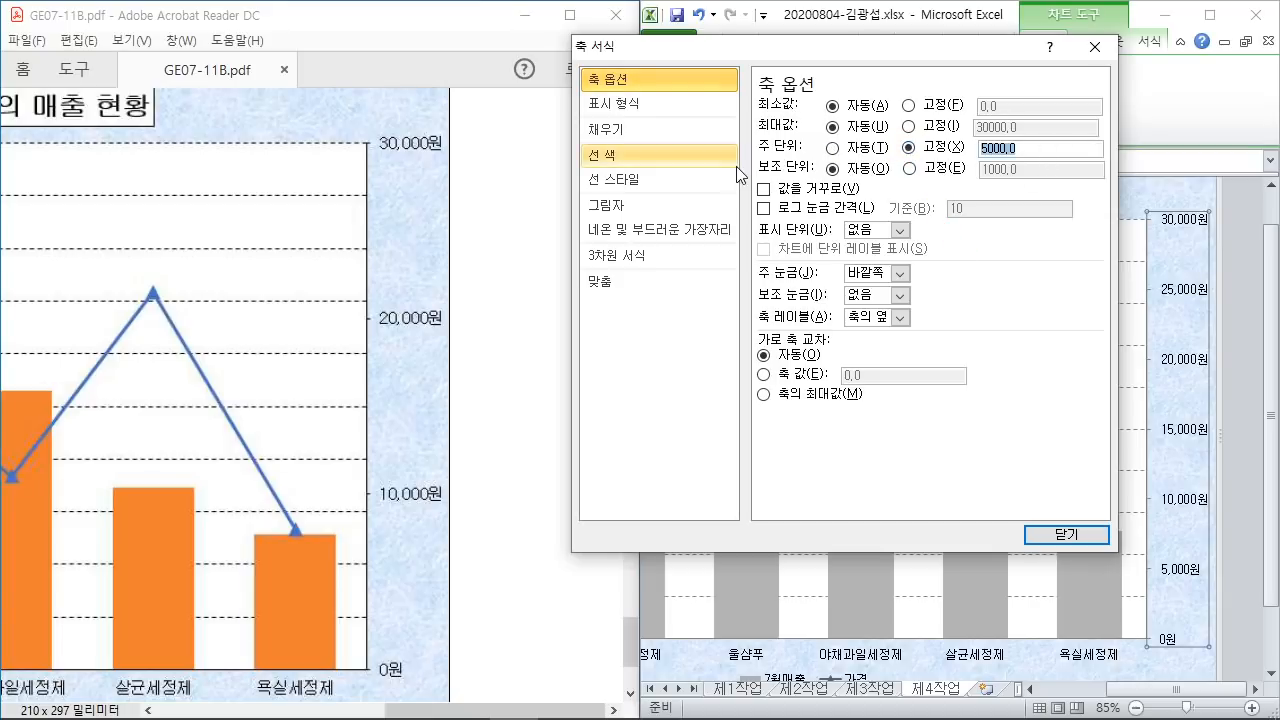
{"action": "type", "text": "1"}
{"action": "left_click", "coordinate": [1069, 541]}
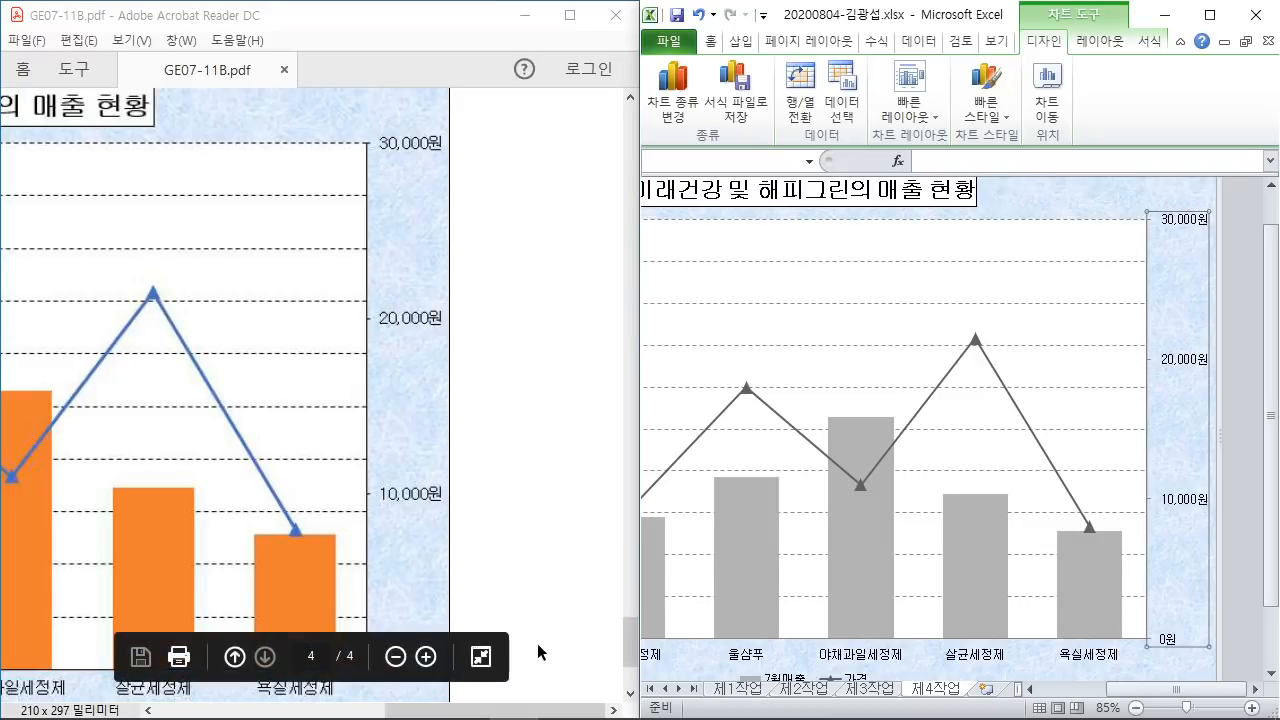
{"action": "left_click", "coordinate": [539, 714]}
{"action": "left_click_drag", "start_coordinate": [539, 714], "coordinate": [350, 714]}
Step: Scroll the PDF to the sample chart legend showing 7월매출(천원) and 가격, then select the Excel legend
{"action": "mouse_move", "coordinate": [896, 522]}
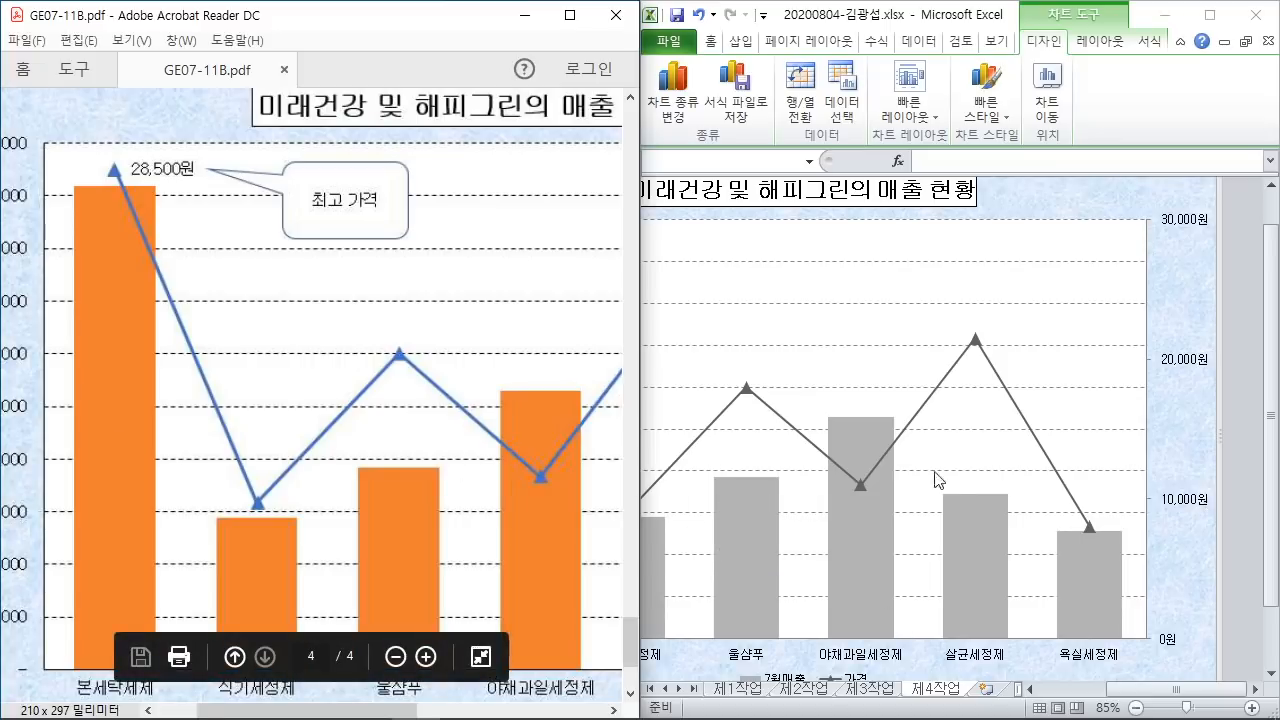
{"action": "scroll", "coordinate": [367, 362], "scroll_direction": "up", "scroll_amount": 8}
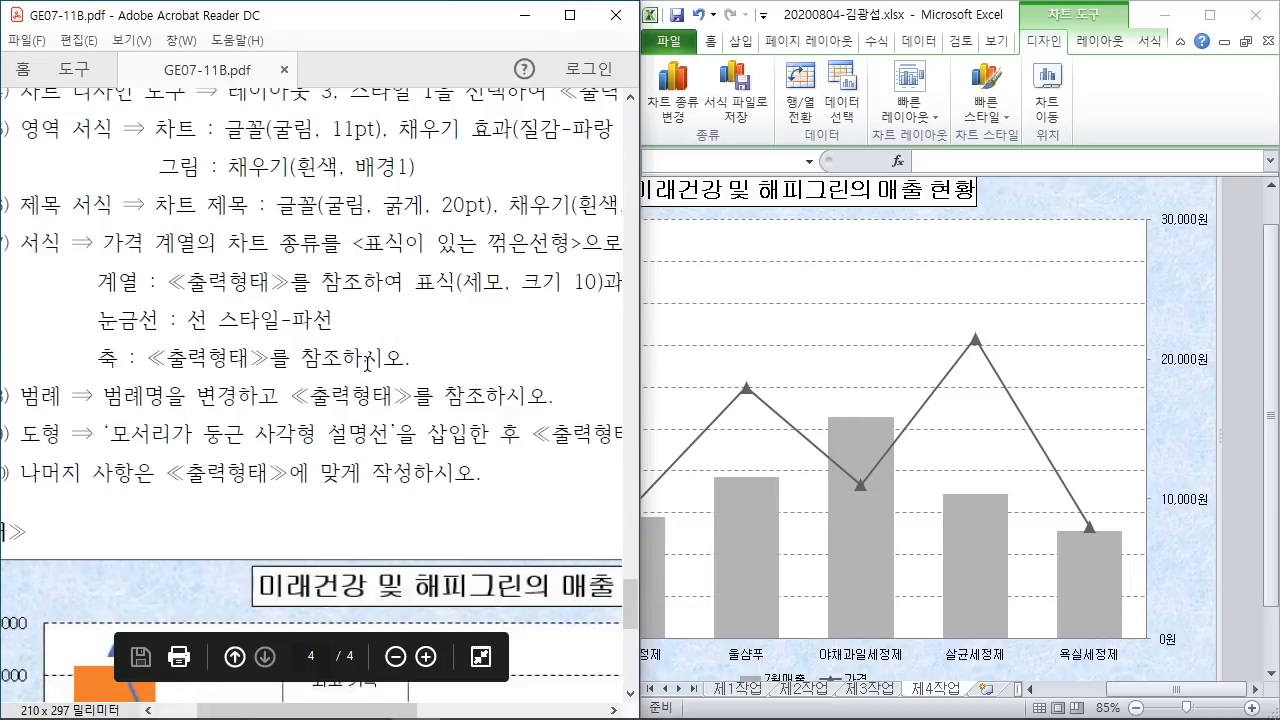
{"action": "left_click_drag", "start_coordinate": [322, 711], "coordinate": [282, 711]}
{"action": "left_click_drag", "start_coordinate": [214, 403], "coordinate": [500, 404]}
{"action": "left_click", "coordinate": [409, 420]}
{"action": "scroll", "coordinate": [420, 418], "scroll_direction": "down", "scroll_amount": 12}
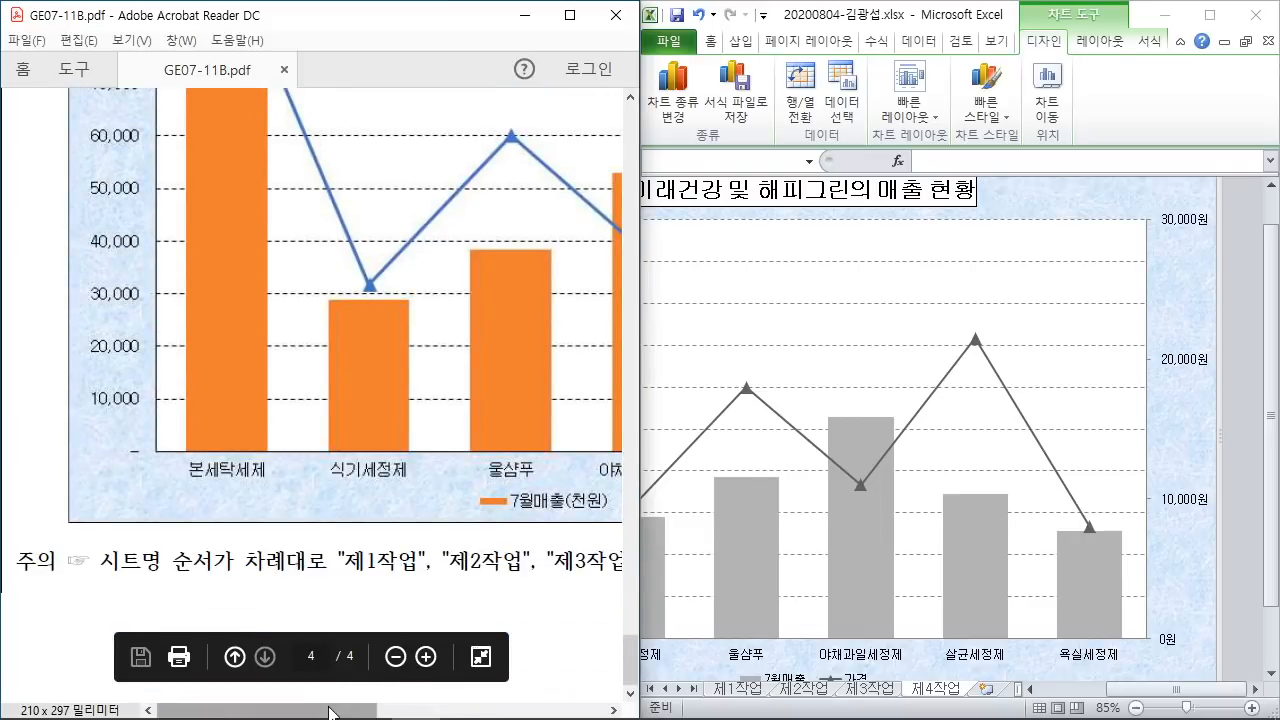
{"action": "left_click_drag", "start_coordinate": [340, 711], "coordinate": [446, 711]}
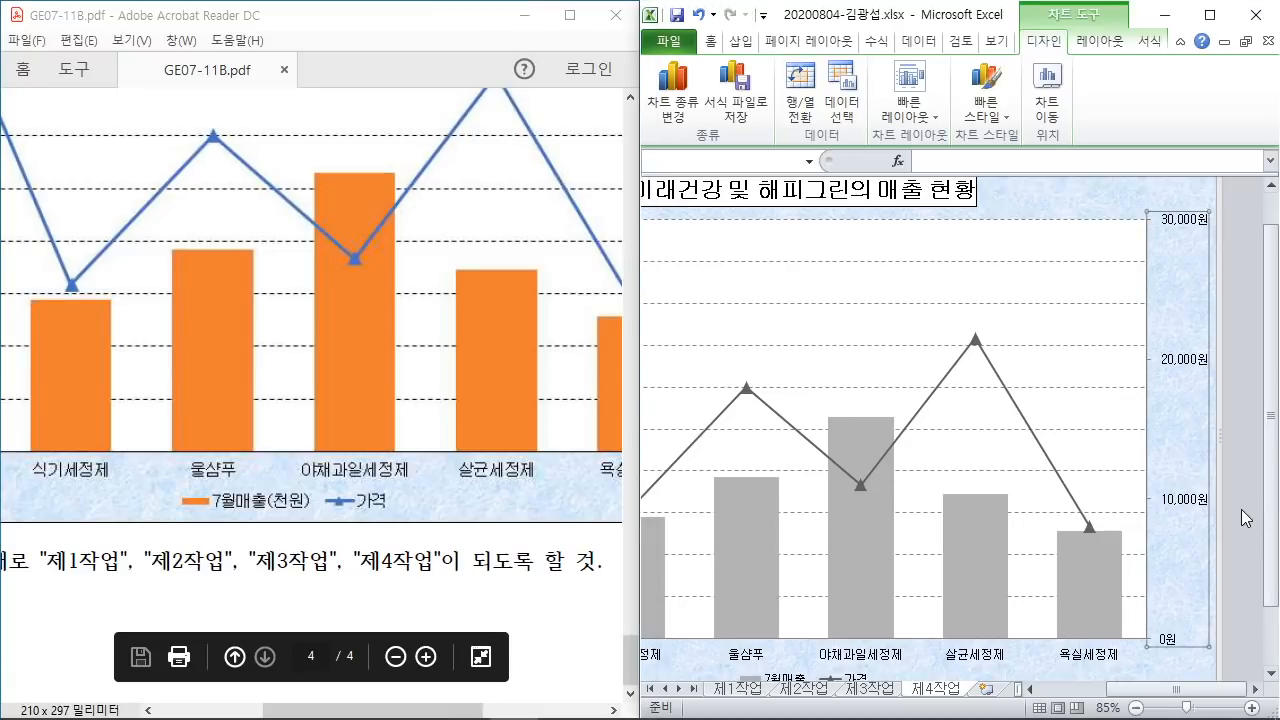
{"action": "scroll", "coordinate": [1247, 518], "scroll_direction": "down", "scroll_amount": 1}
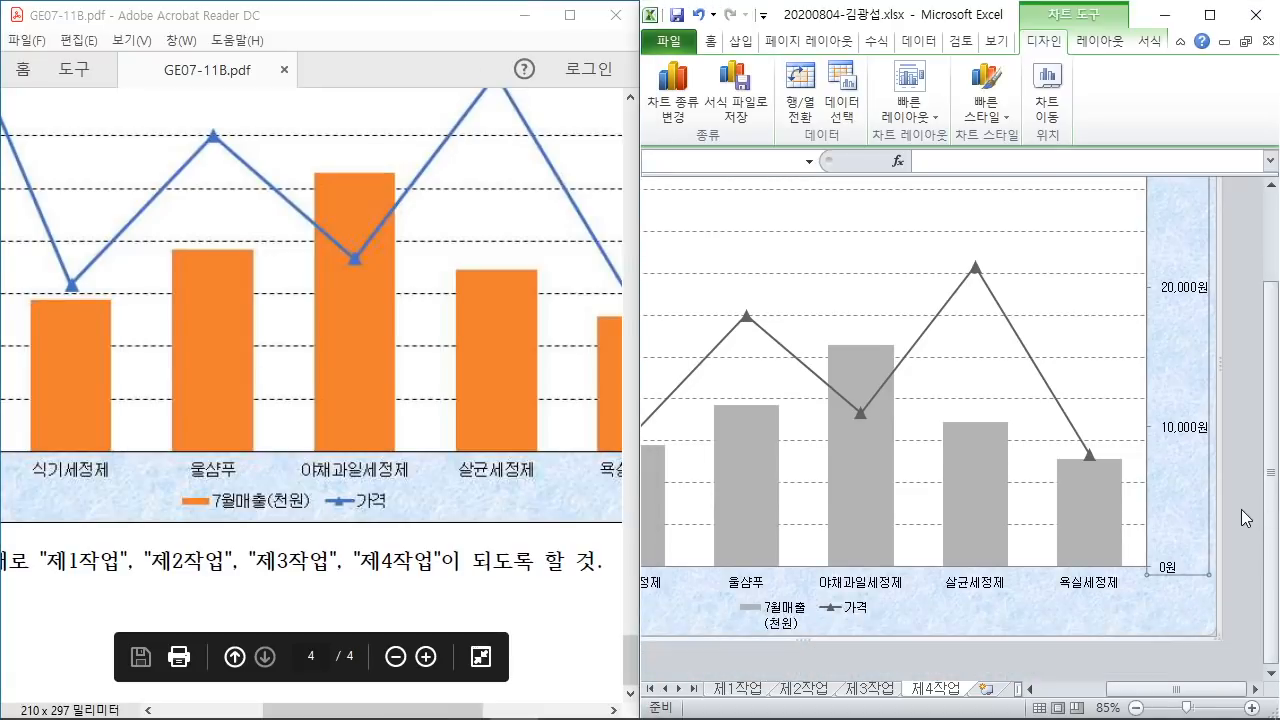
{"action": "left_click", "coordinate": [789, 619]}
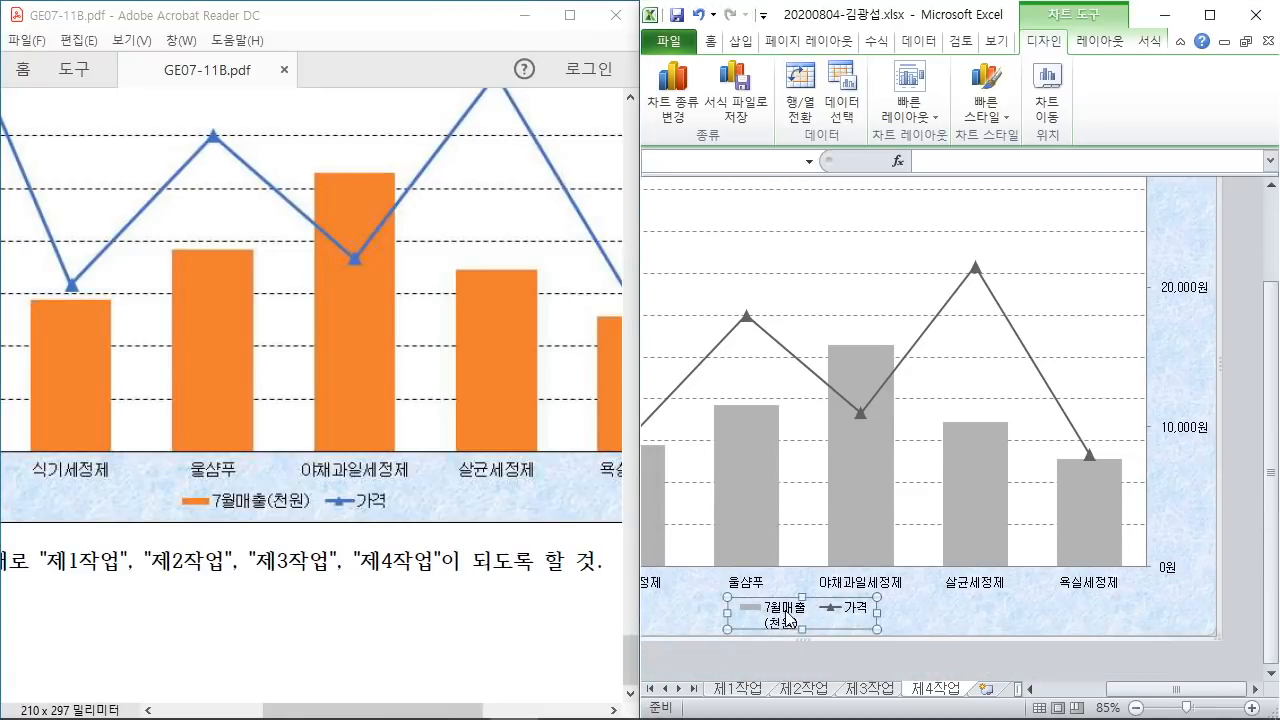
Step: Rename the 7월매출 series to 7월매출(천원) in Select Data so the legend reads it on one line
{"action": "right_click", "coordinate": [788, 612]}
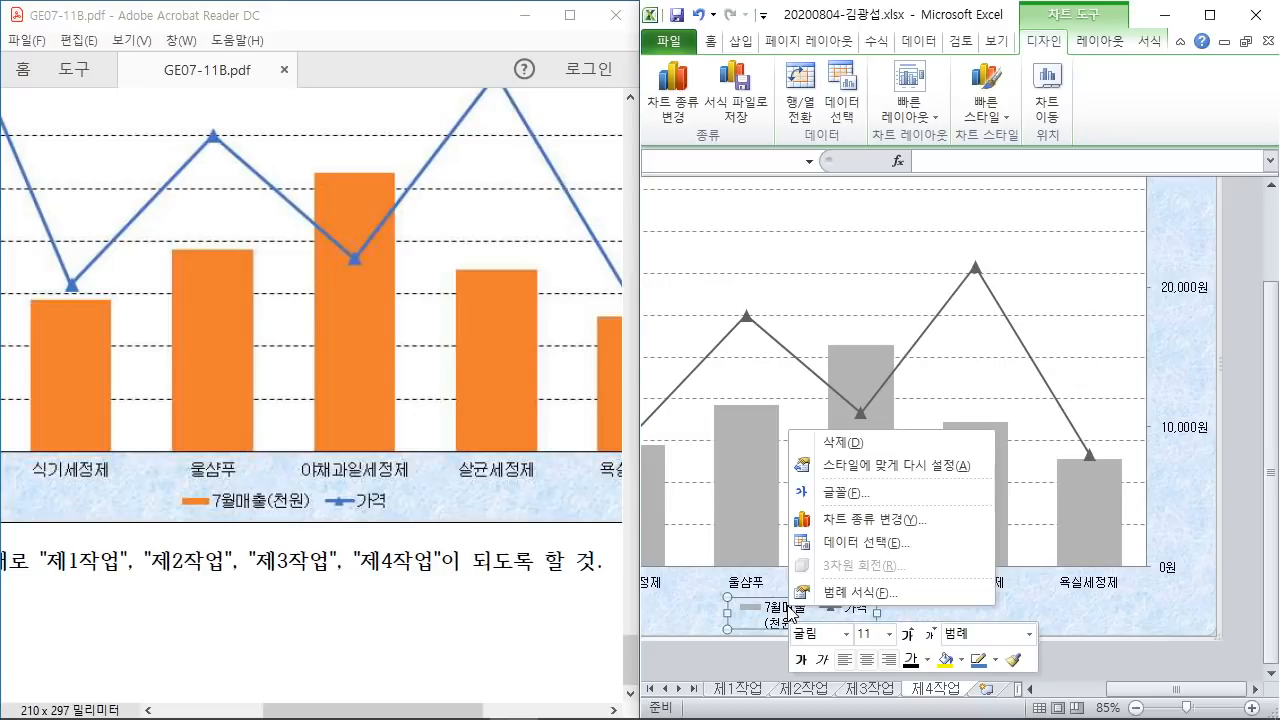
{"action": "left_click", "coordinate": [872, 550]}
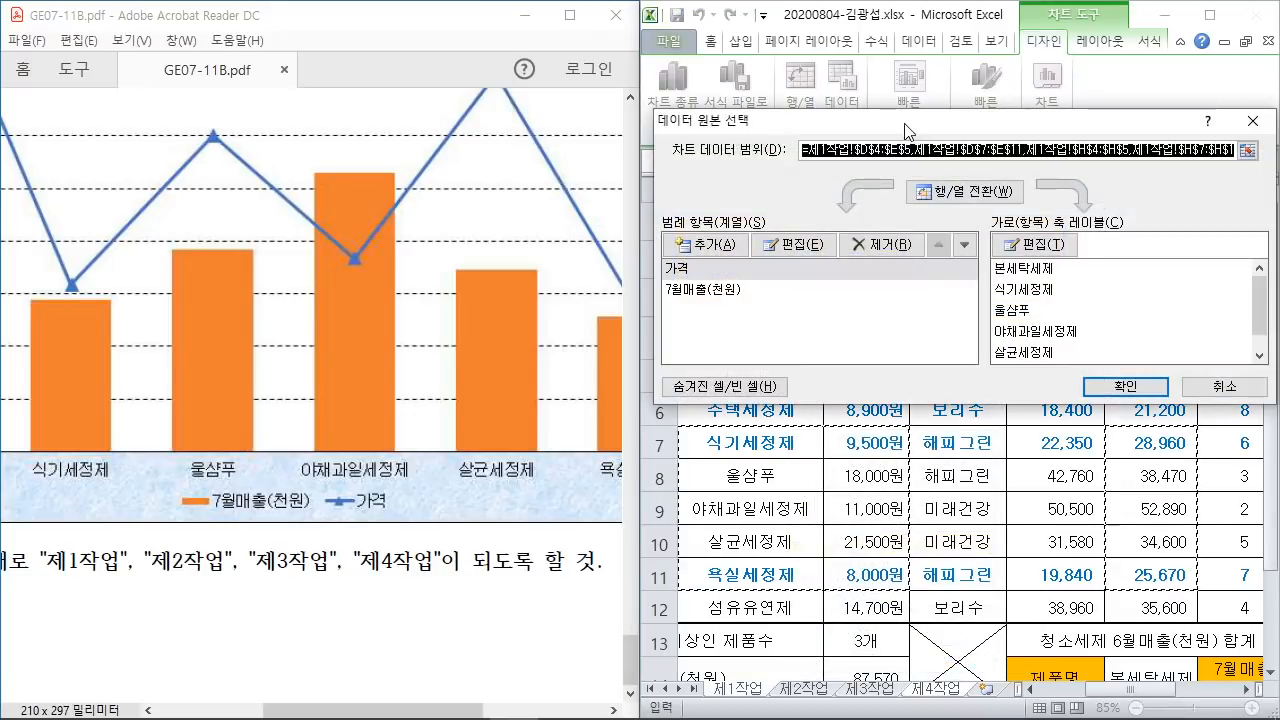
{"action": "left_click_drag", "start_coordinate": [899, 112], "coordinate": [672, 113]}
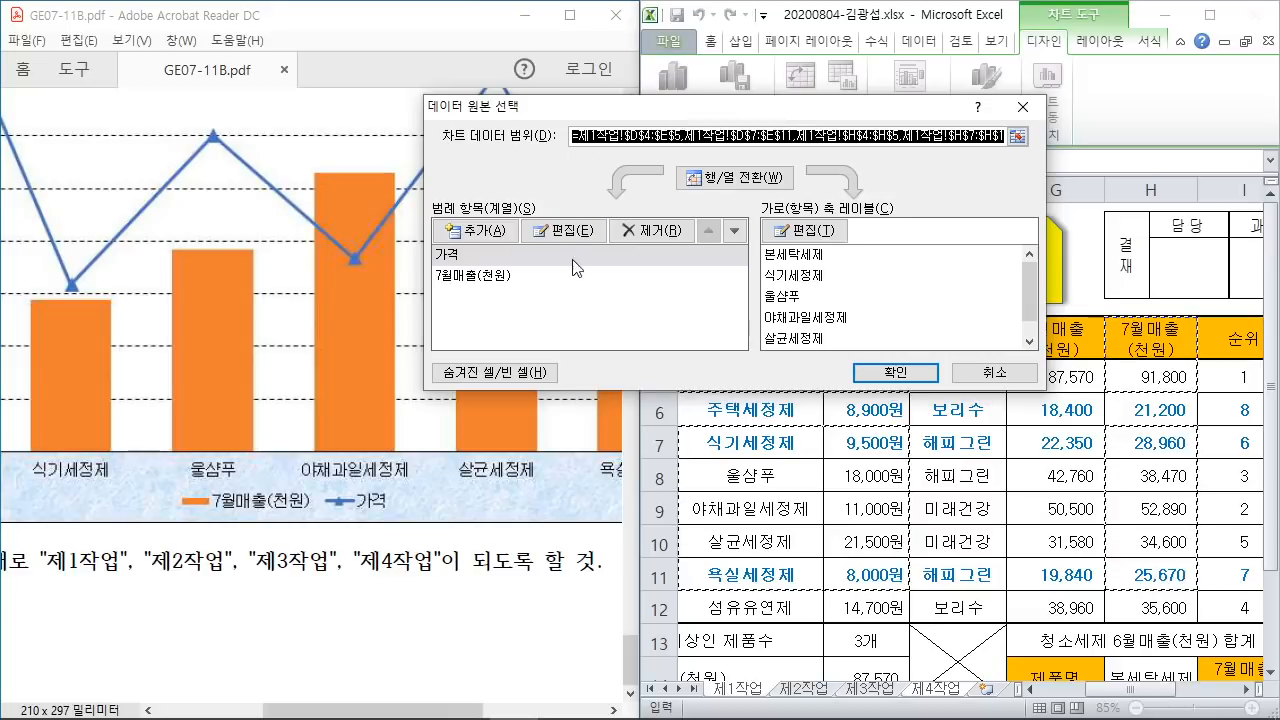
{"action": "left_click", "coordinate": [486, 275]}
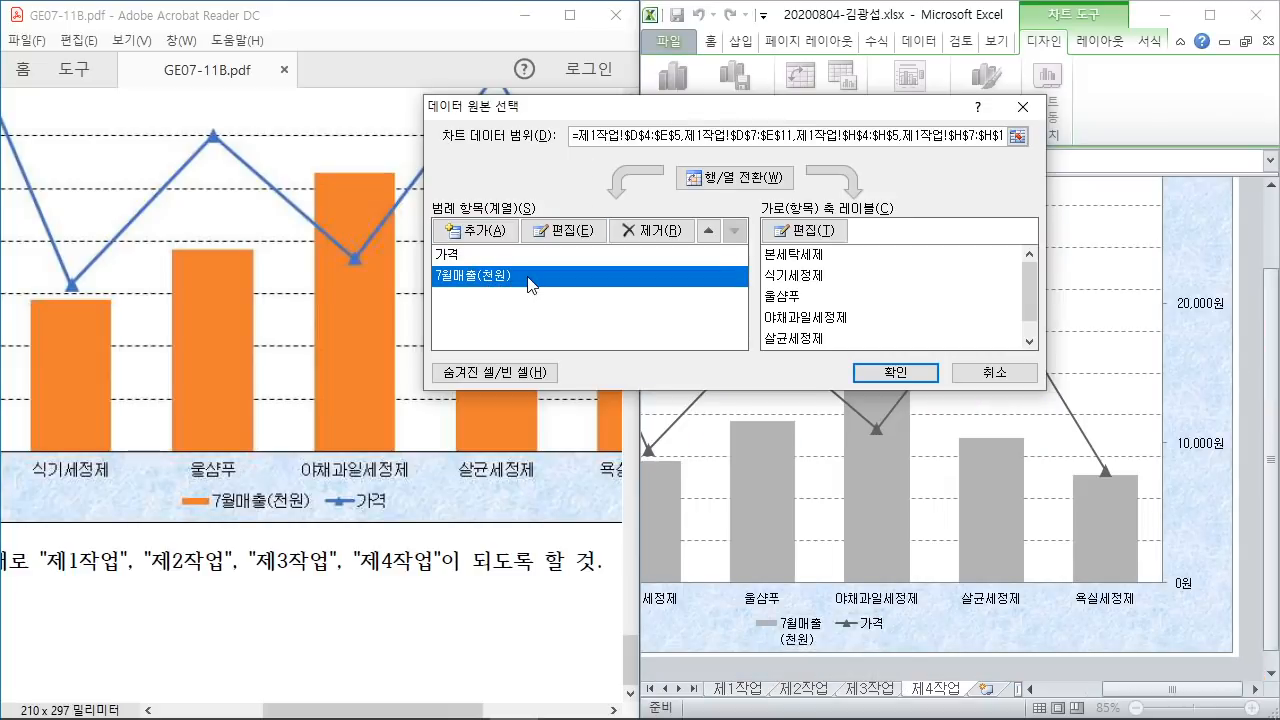
{"action": "left_click", "coordinate": [563, 231]}
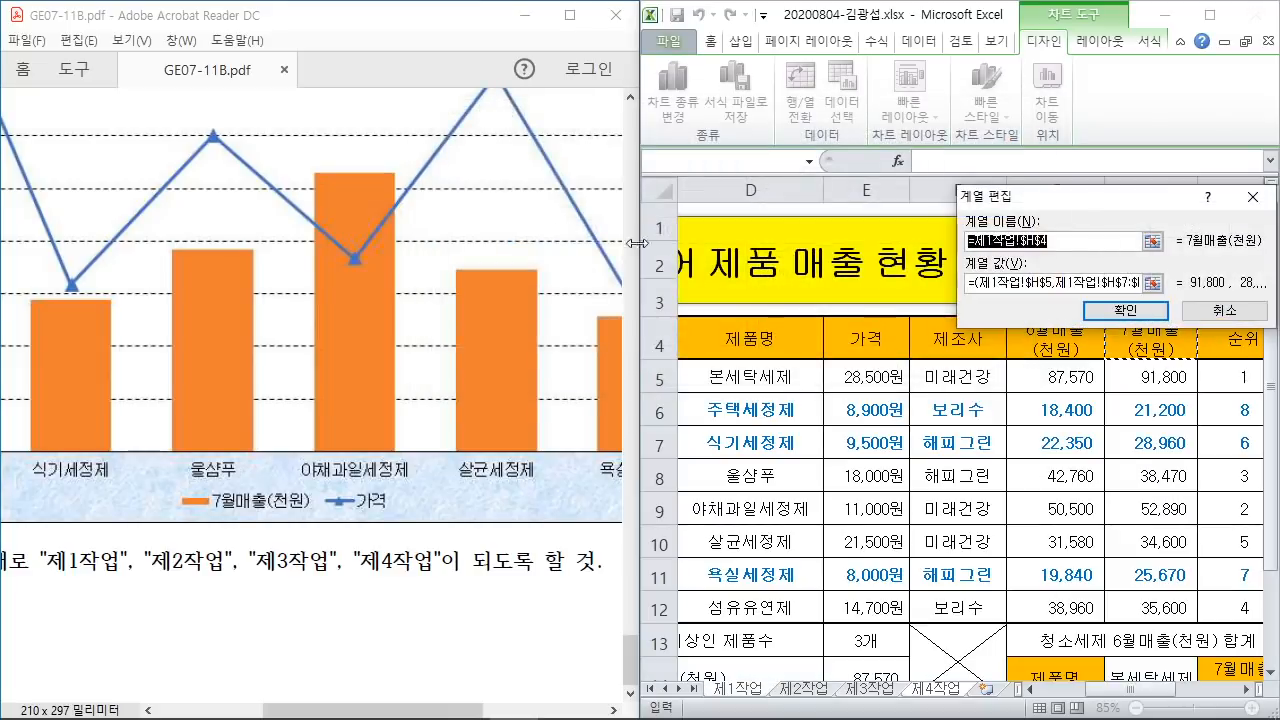
{"action": "left_click_drag", "start_coordinate": [1078, 205], "coordinate": [599, 161]}
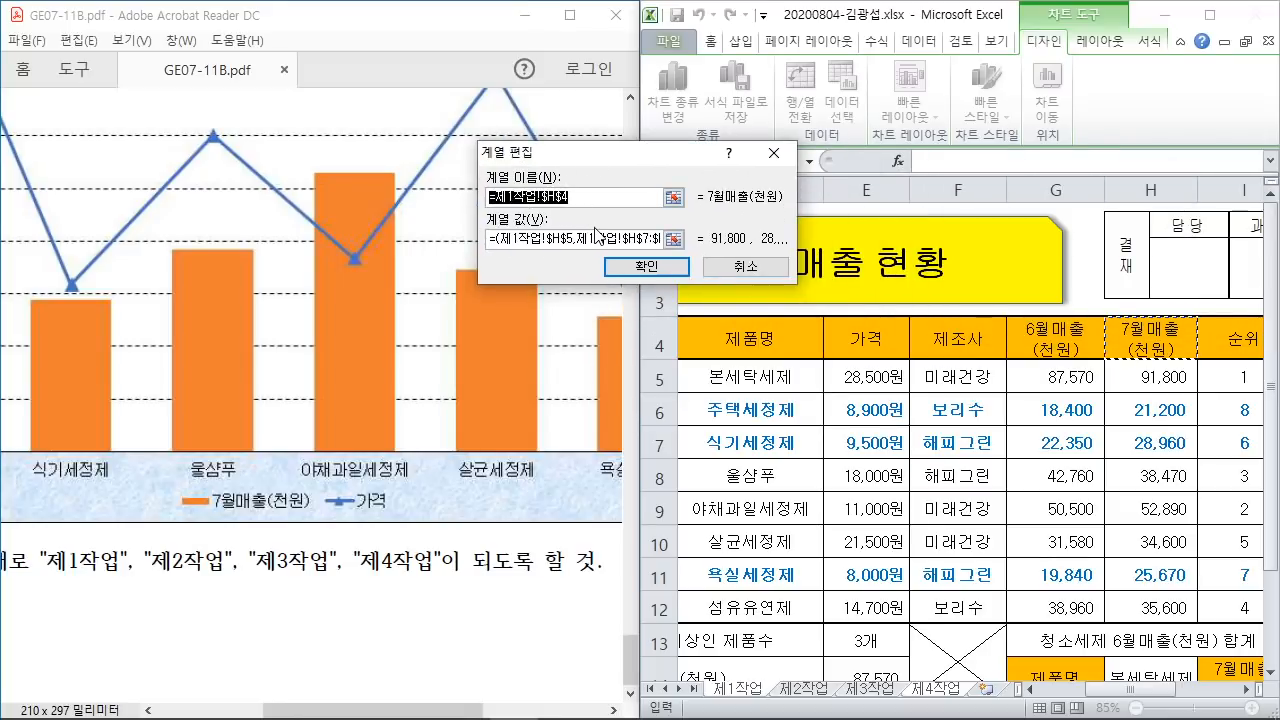
{"action": "type", "text": "7월매출(천원"}
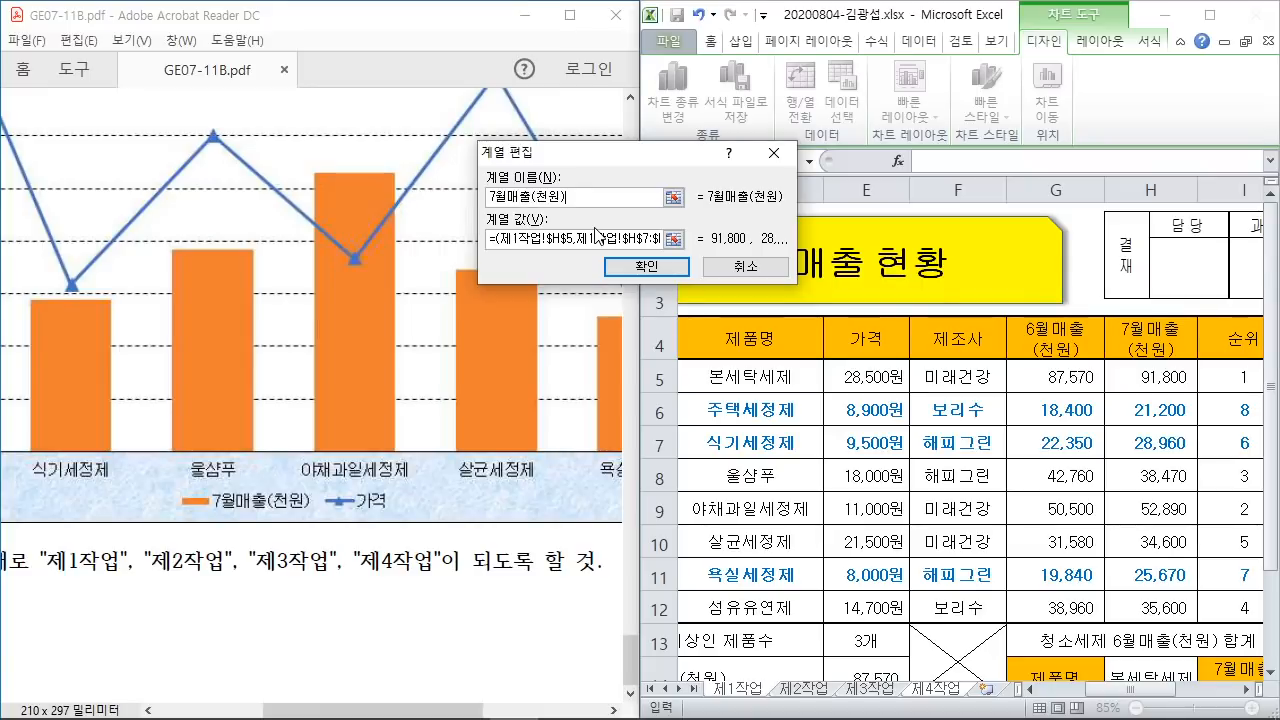
{"action": "left_click", "coordinate": [645, 267]}
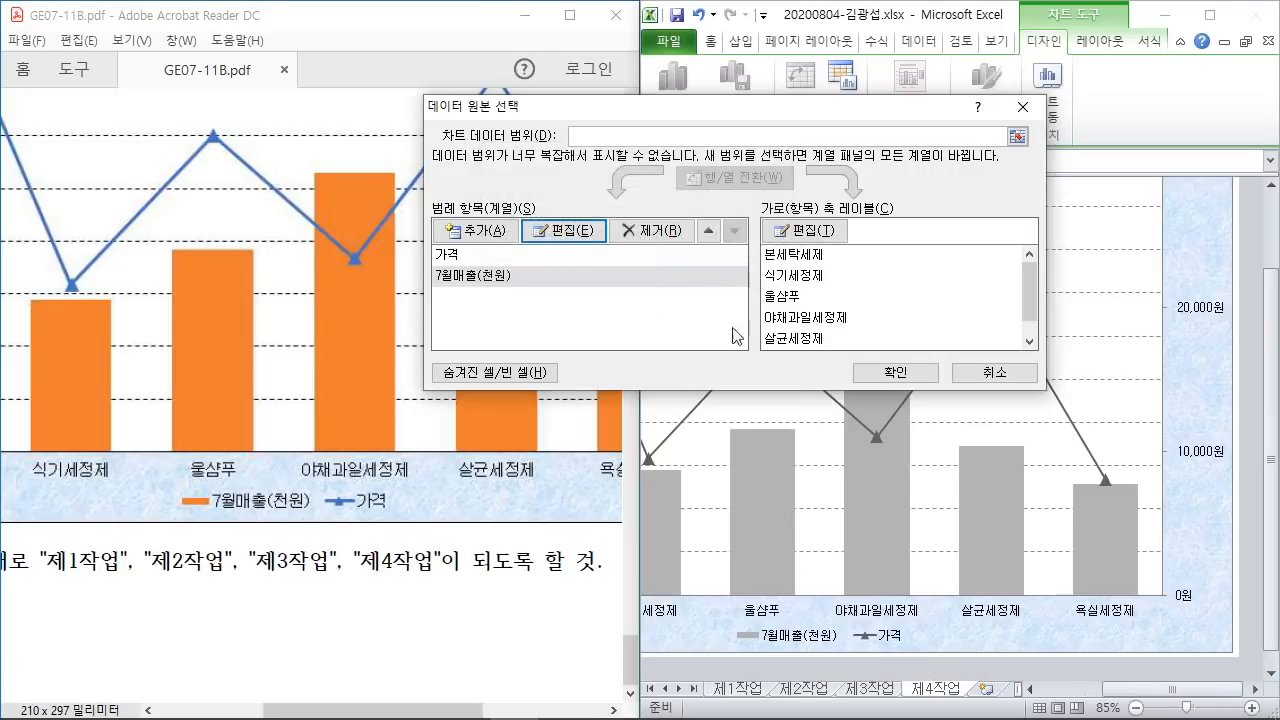
{"action": "left_click", "coordinate": [918, 382]}
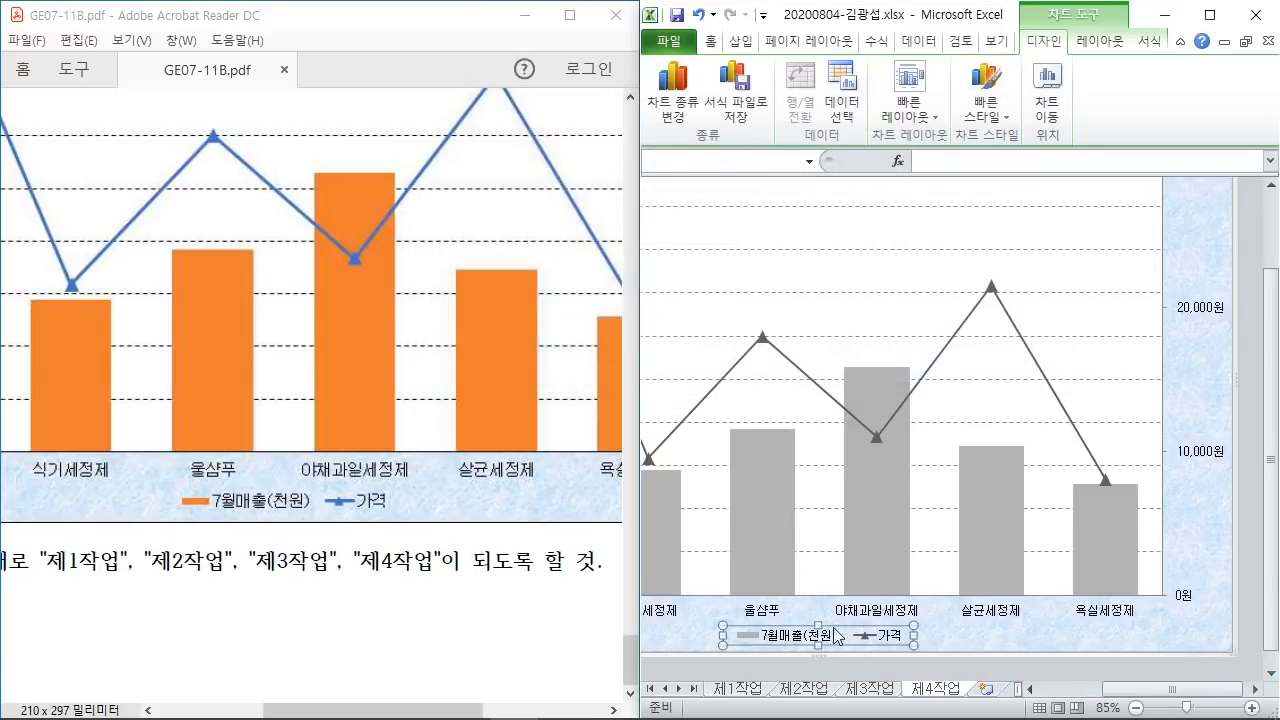
{"action": "left_click_drag", "start_coordinate": [350, 711], "coordinate": [251, 711]}
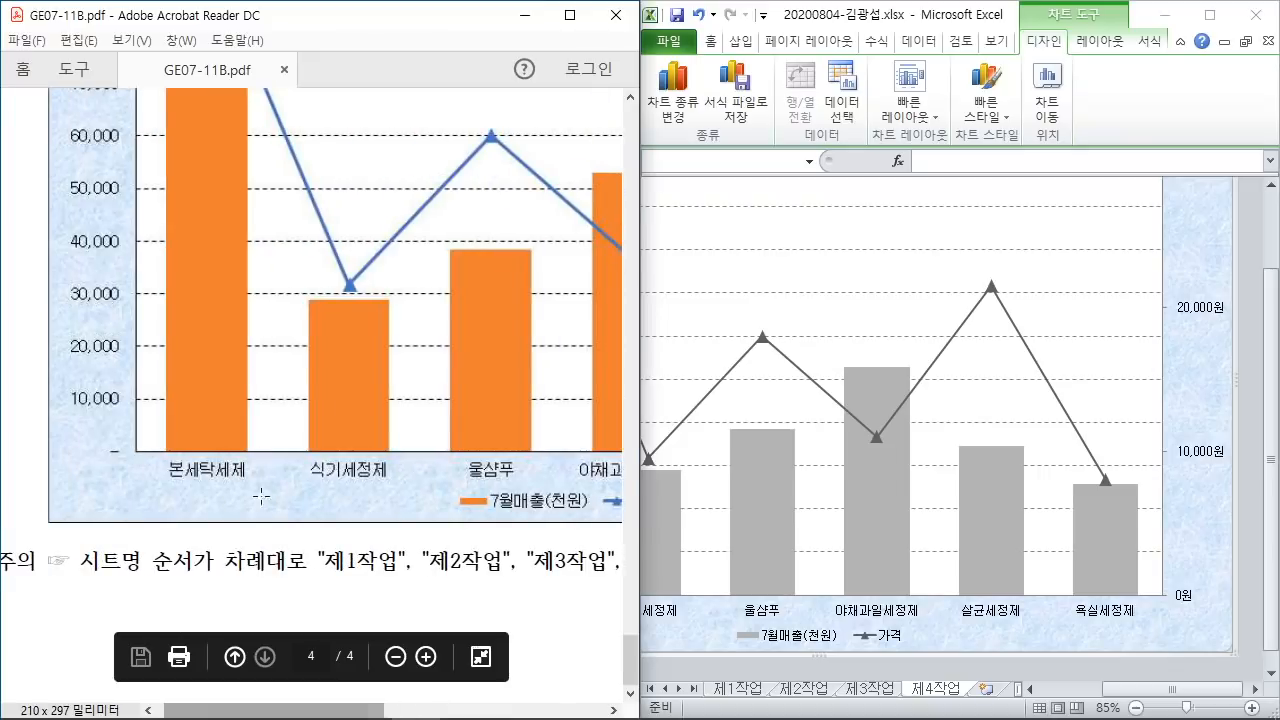
{"action": "scroll", "coordinate": [261, 496], "scroll_direction": "up", "scroll_amount": 10}
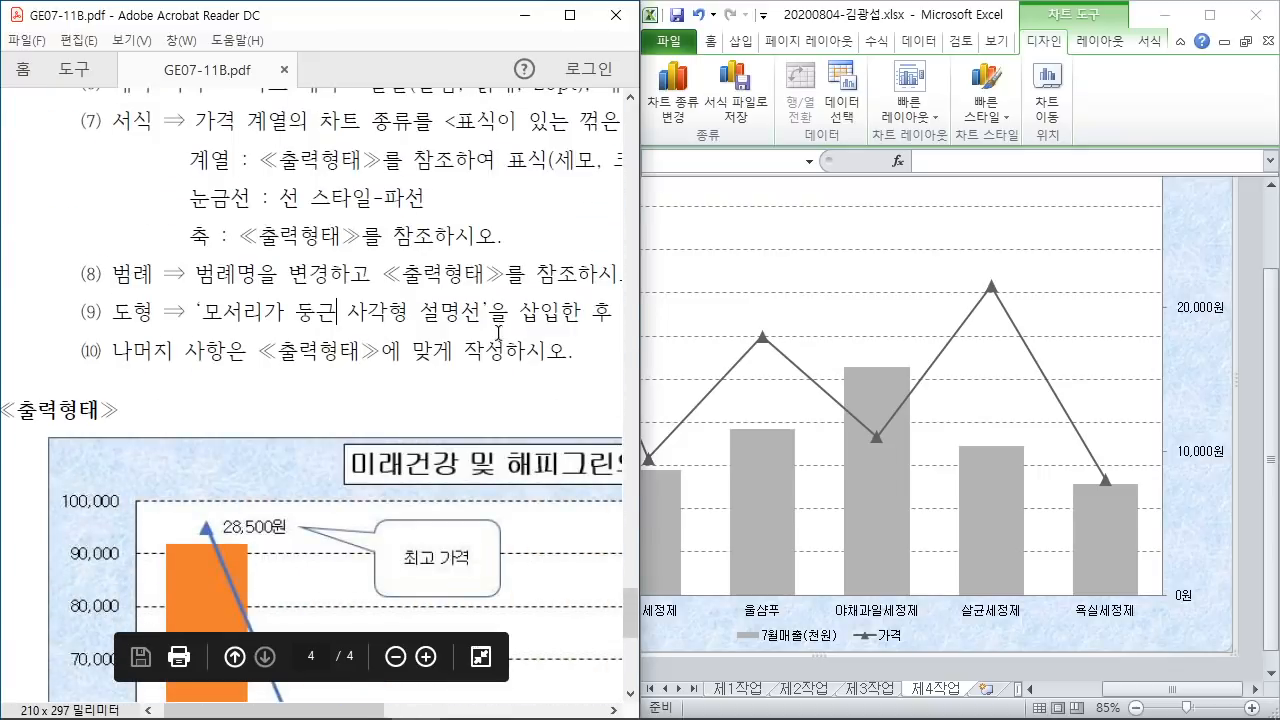
{"action": "scroll", "coordinate": [497, 507], "scroll_direction": "down", "scroll_amount": 2}
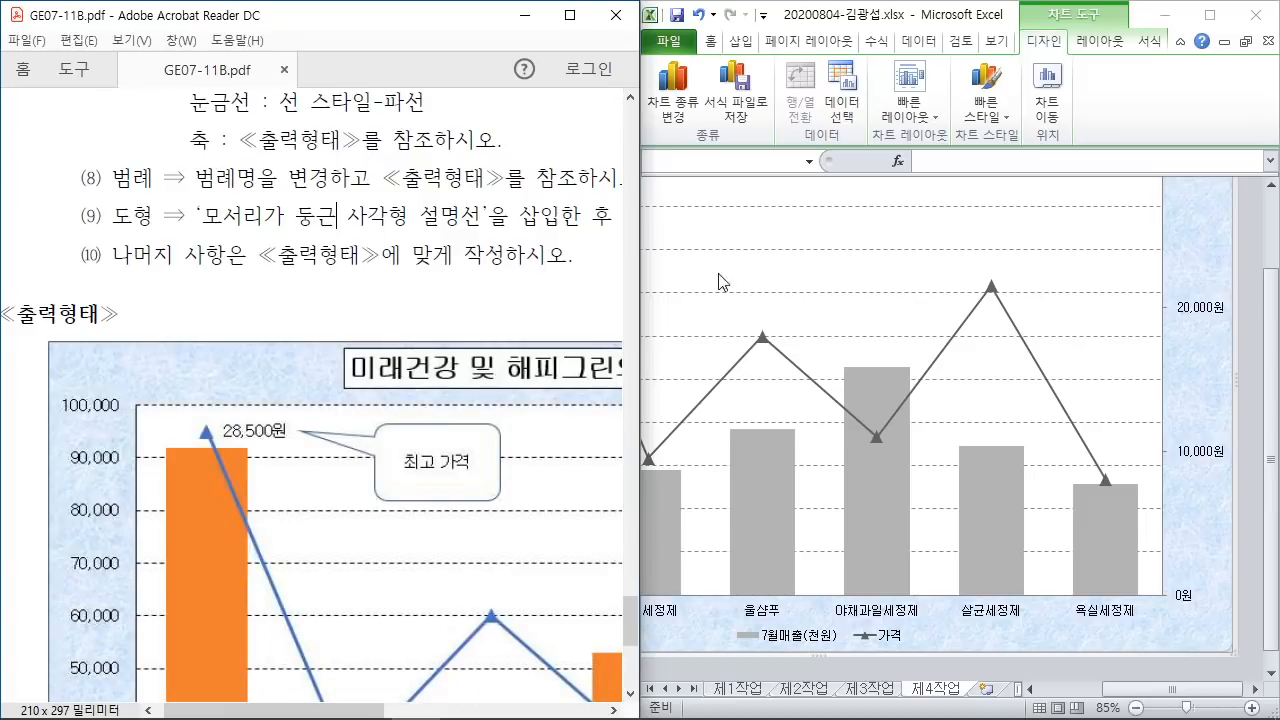
{"action": "left_click_drag", "start_coordinate": [1113, 690], "coordinate": [1014, 697]}
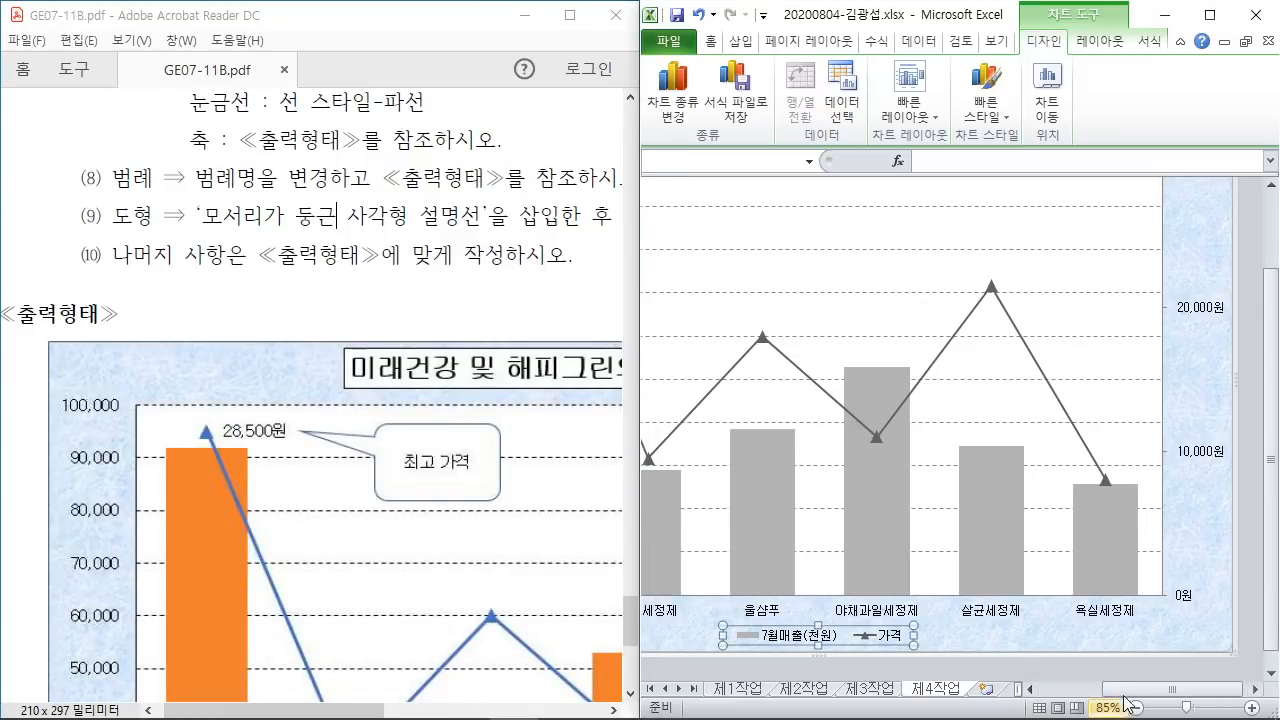
{"action": "scroll", "coordinate": [986, 406], "scroll_direction": "up", "scroll_amount": 2}
{"action": "scroll", "coordinate": [971, 357], "scroll_direction": "down", "scroll_amount": 1}
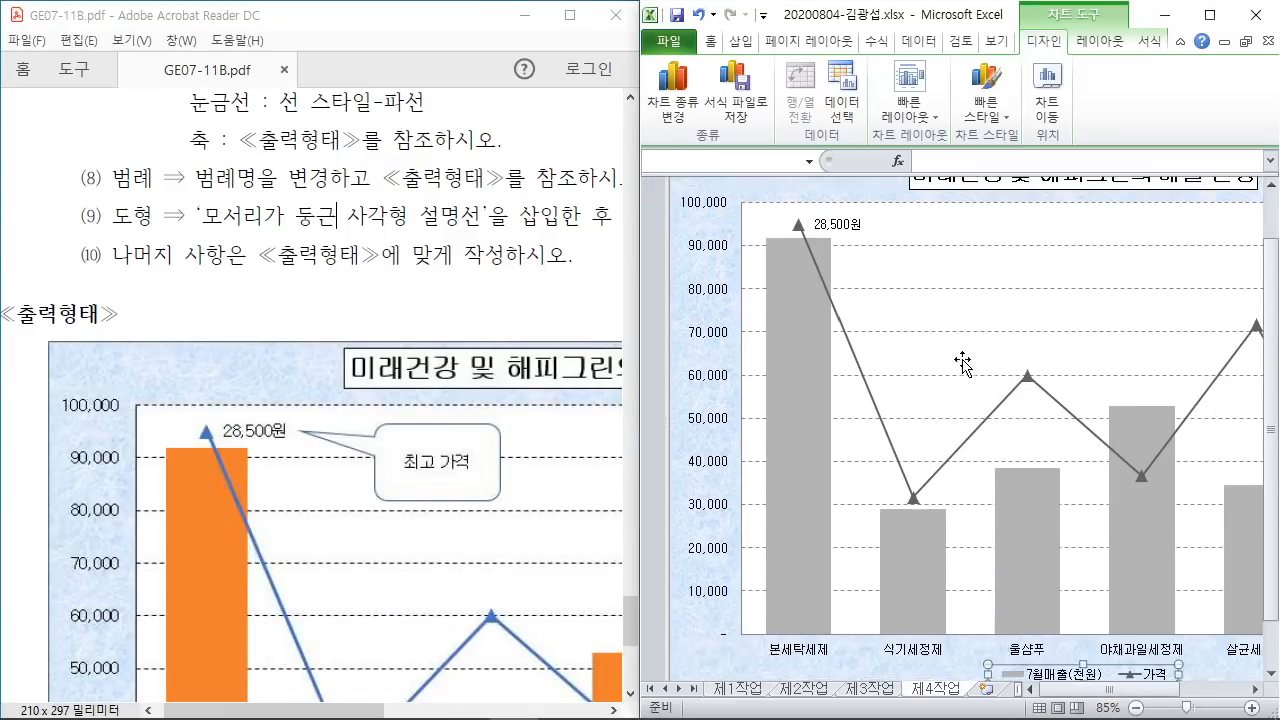
Step: Draw a rounded rectangle callout near the 28,500원 label in the chart
{"action": "left_click", "coordinate": [741, 44]}
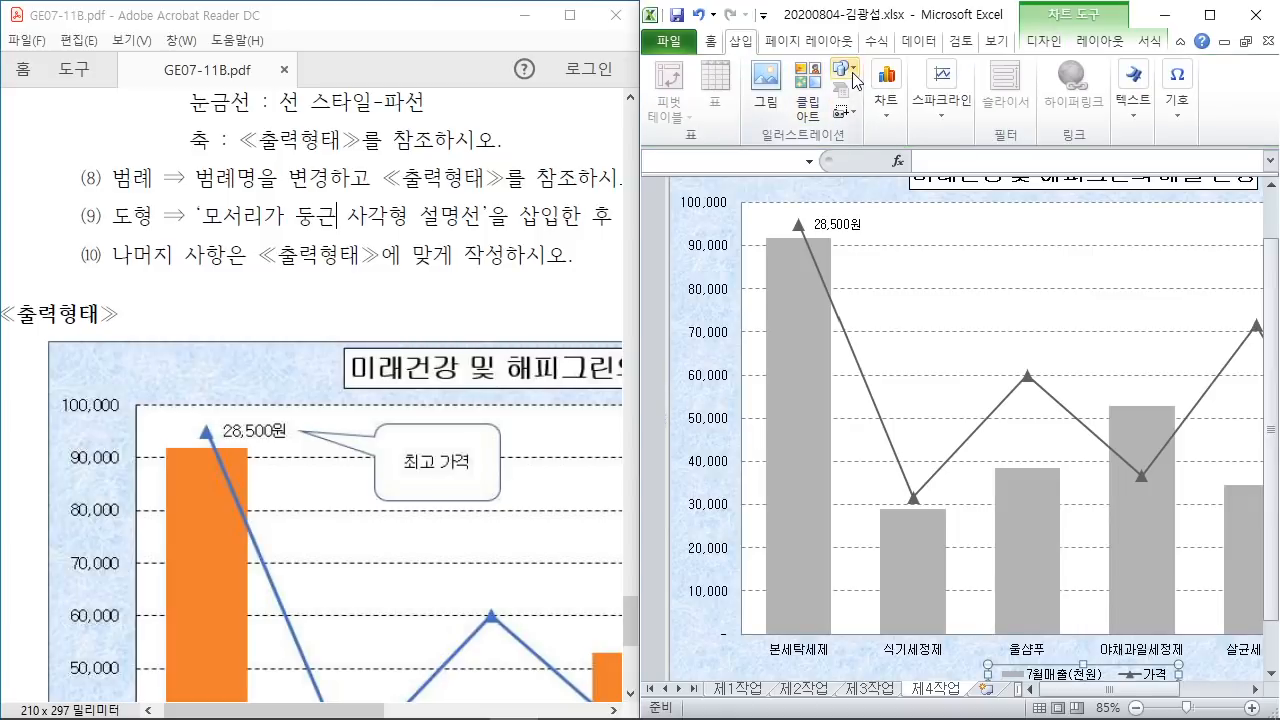
{"action": "left_click", "coordinate": [852, 78]}
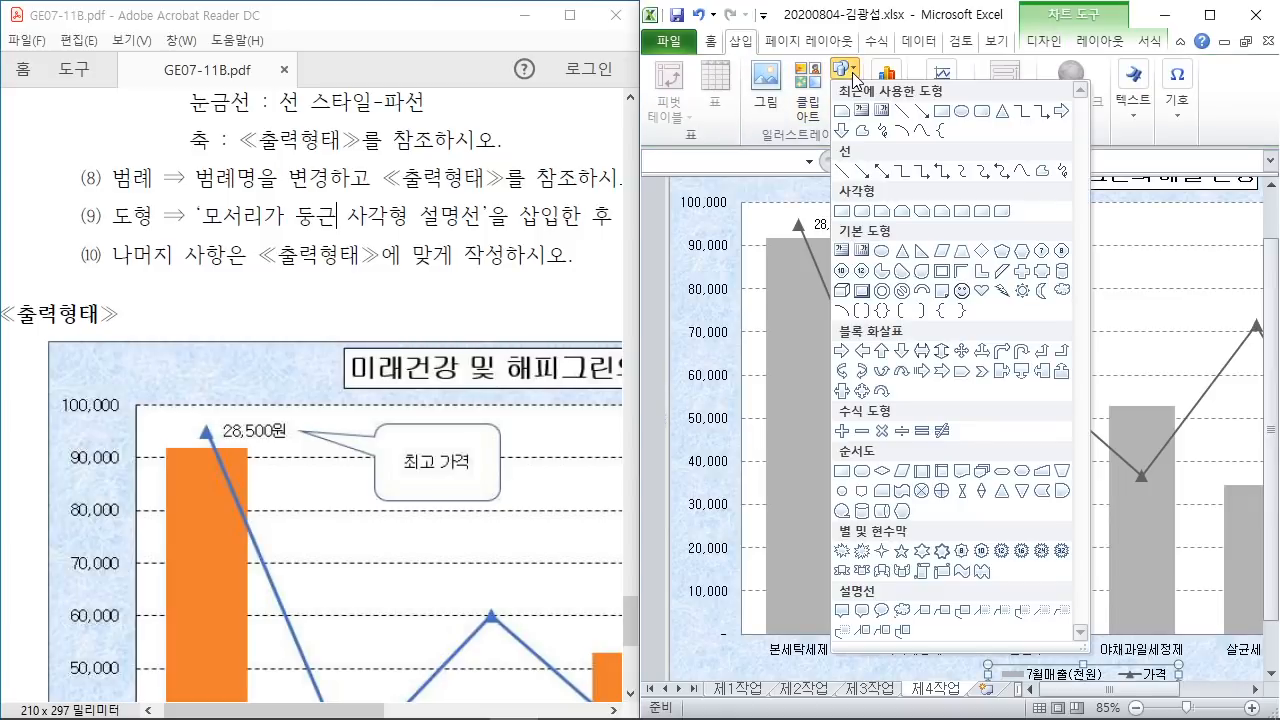
{"action": "left_click", "coordinate": [865, 612]}
{"action": "scroll", "coordinate": [888, 320], "scroll_direction": "up", "scroll_amount": 1}
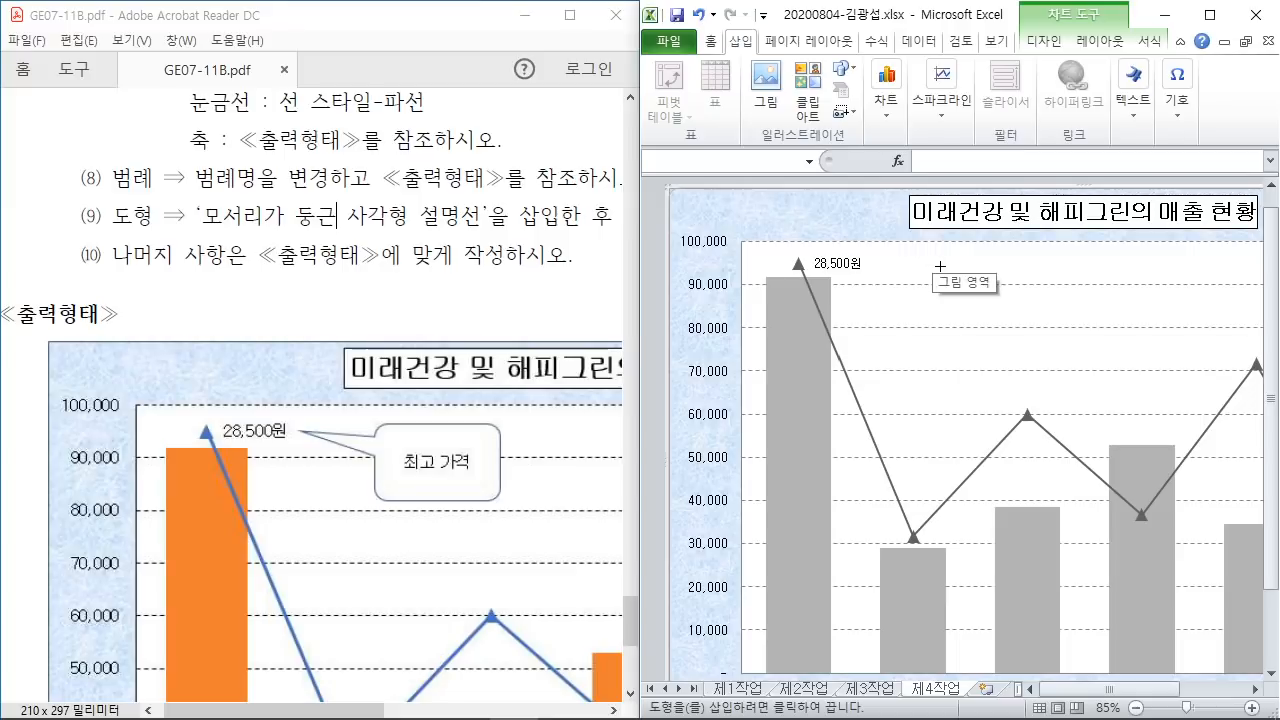
{"action": "left_click_drag", "start_coordinate": [940, 261], "coordinate": [1038, 324]}
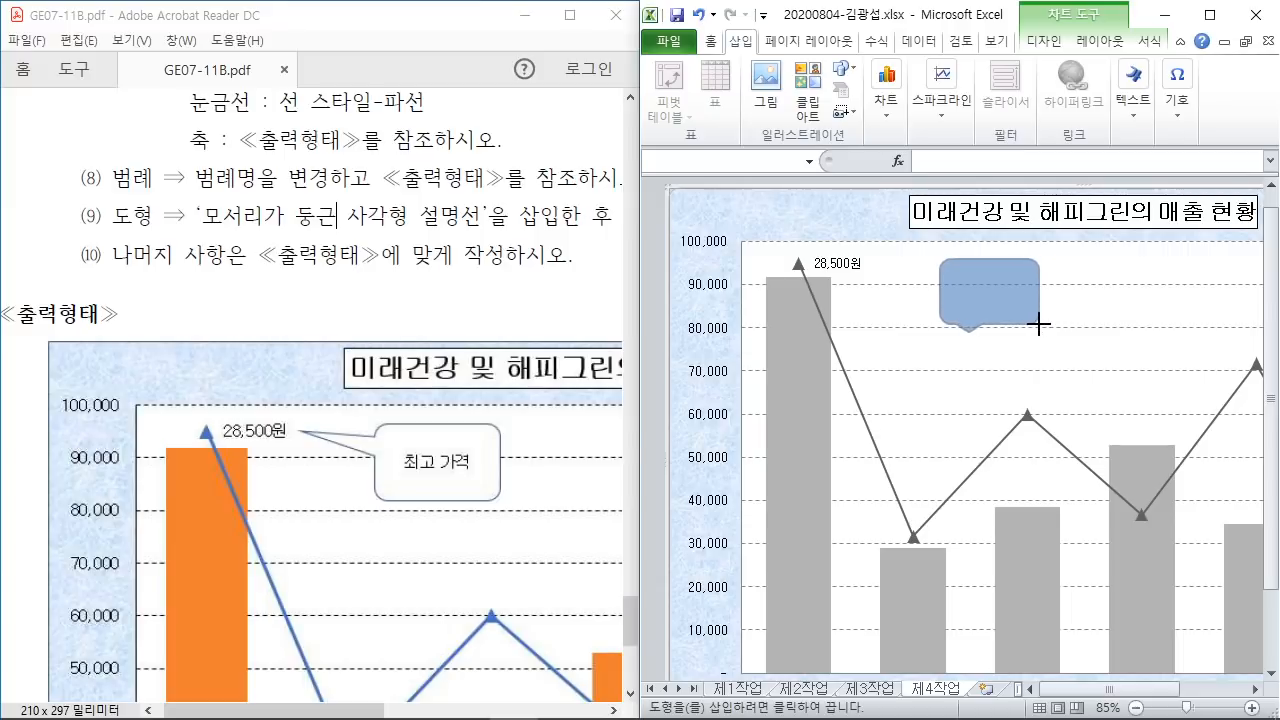
{"action": "left_click_drag", "start_coordinate": [1039, 323], "coordinate": [1039, 323]}
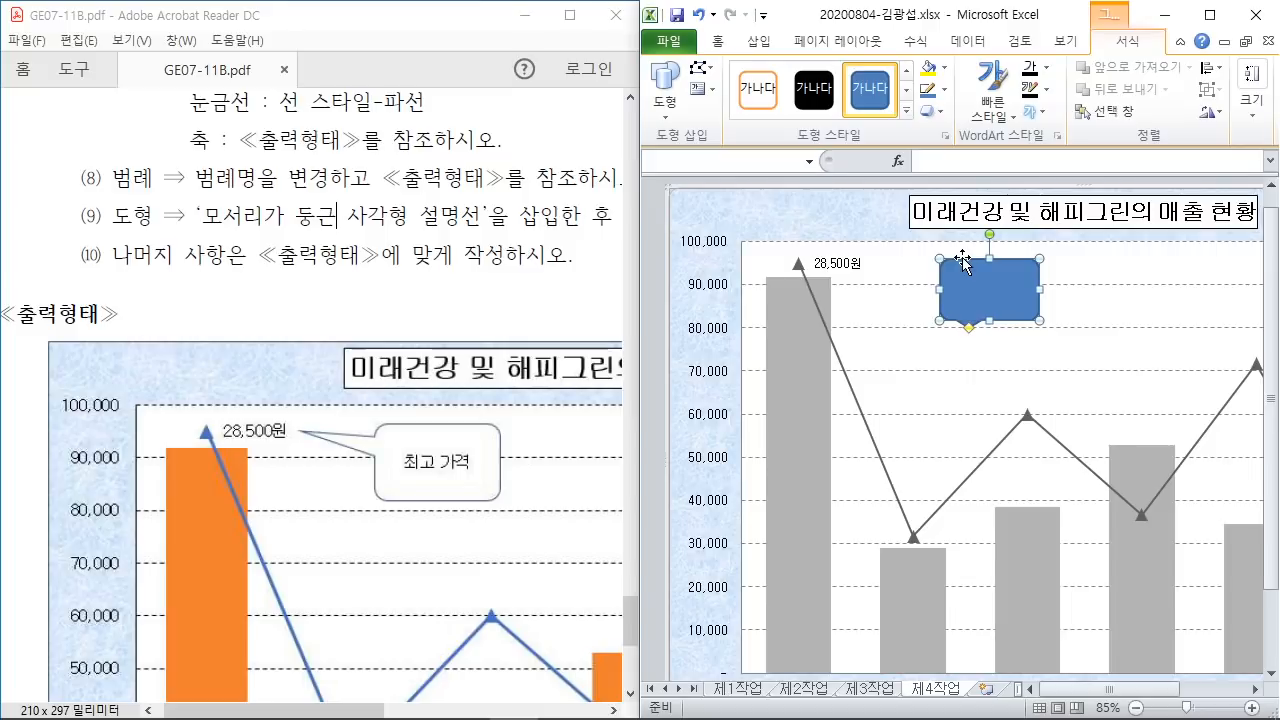
Step: Enter 최고 가격 as the callout text and reselect the callout
{"action": "type", "text": "최고 "}
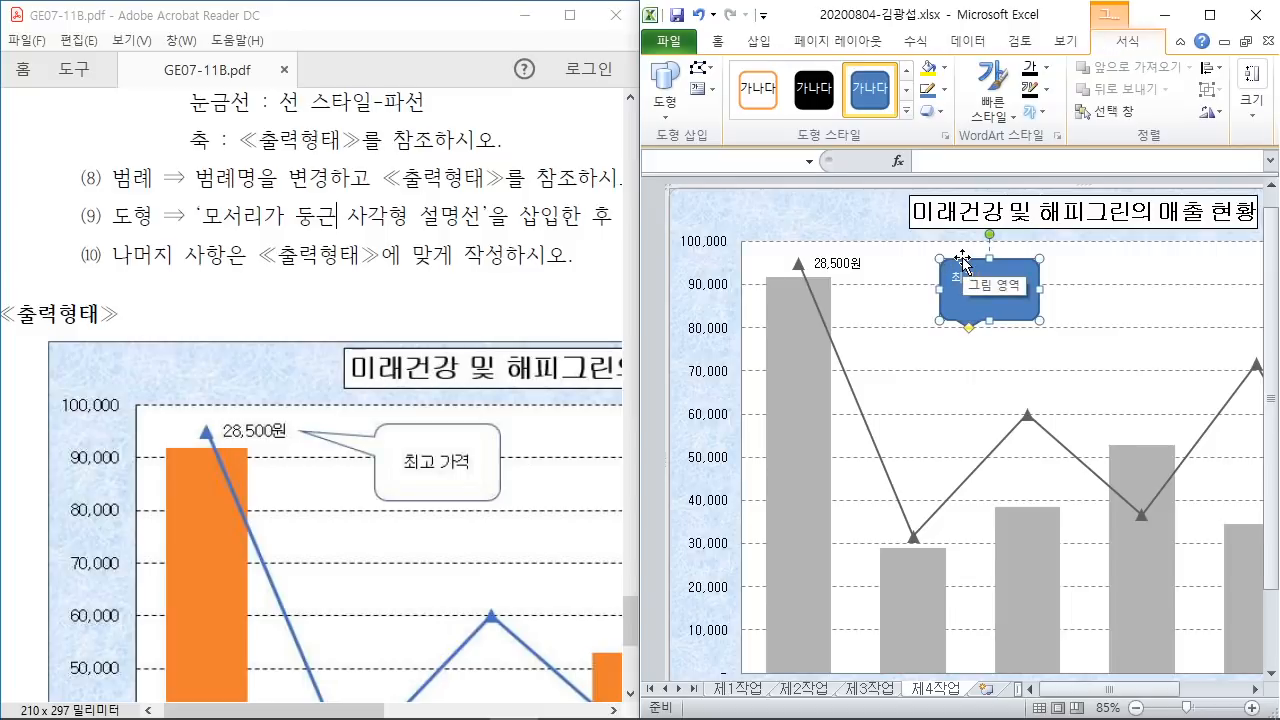
{"action": "type", "text": "가격"}
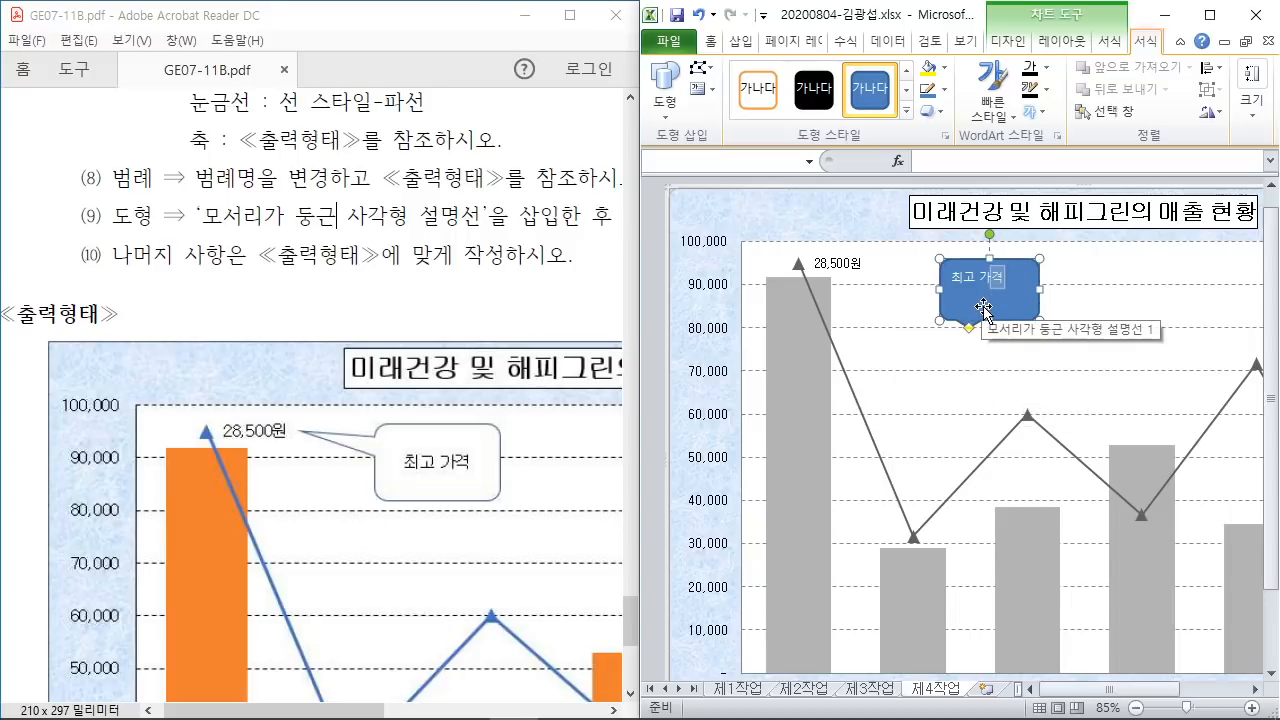
{"action": "key", "text": "Escape"}
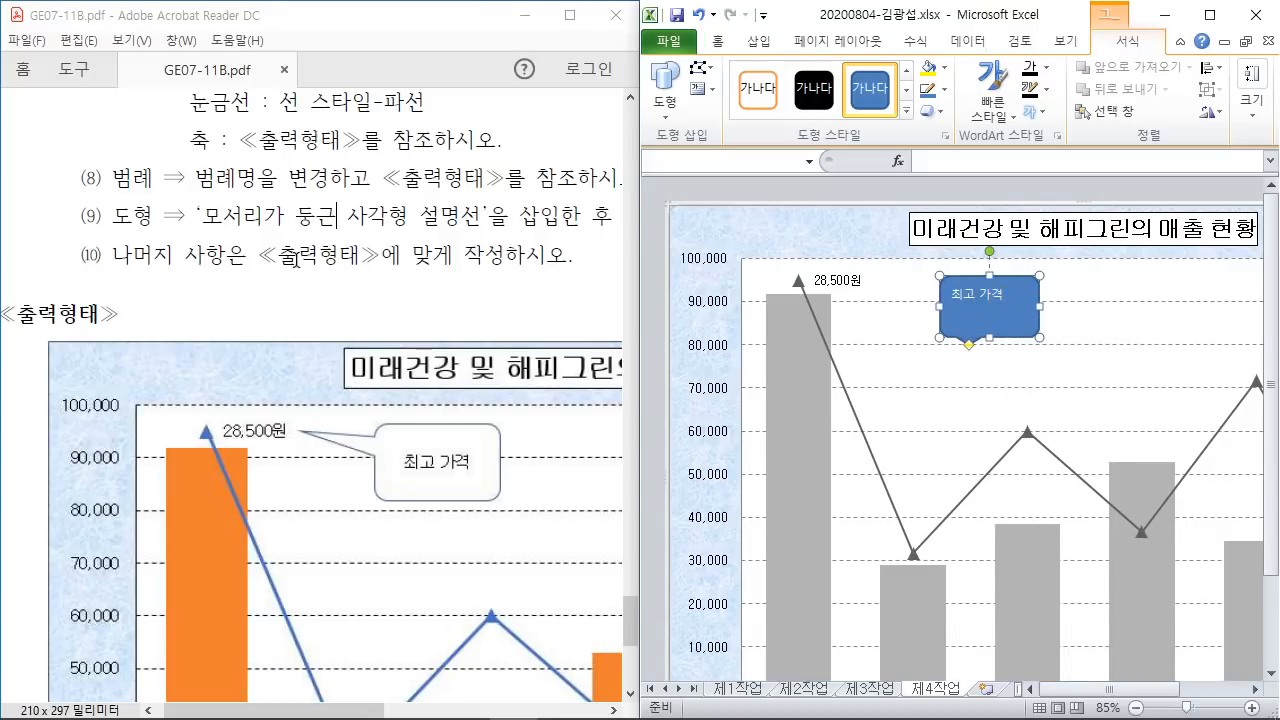
{"action": "left_click", "coordinate": [298, 261]}
{"action": "scroll", "coordinate": [310, 260], "scroll_direction": "up", "scroll_amount": 4}
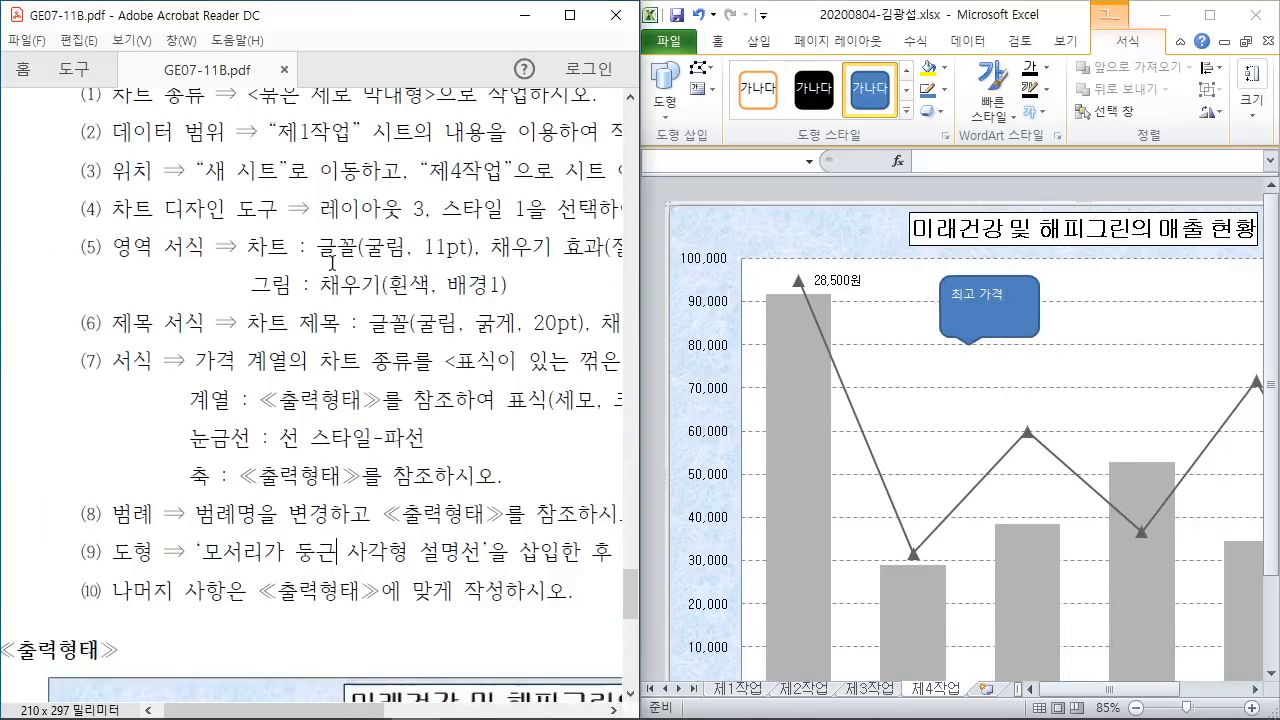
{"action": "scroll", "coordinate": [332, 262], "scroll_direction": "up", "scroll_amount": 1}
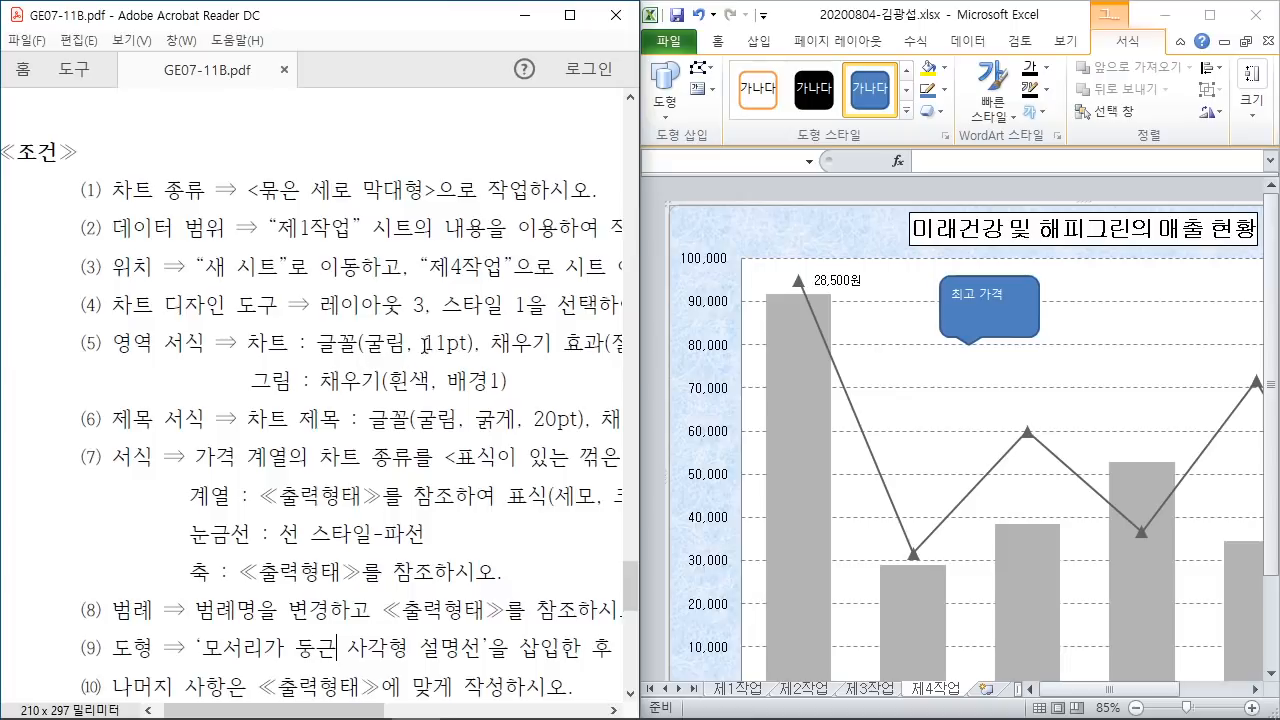
{"action": "left_click", "coordinate": [1020, 332]}
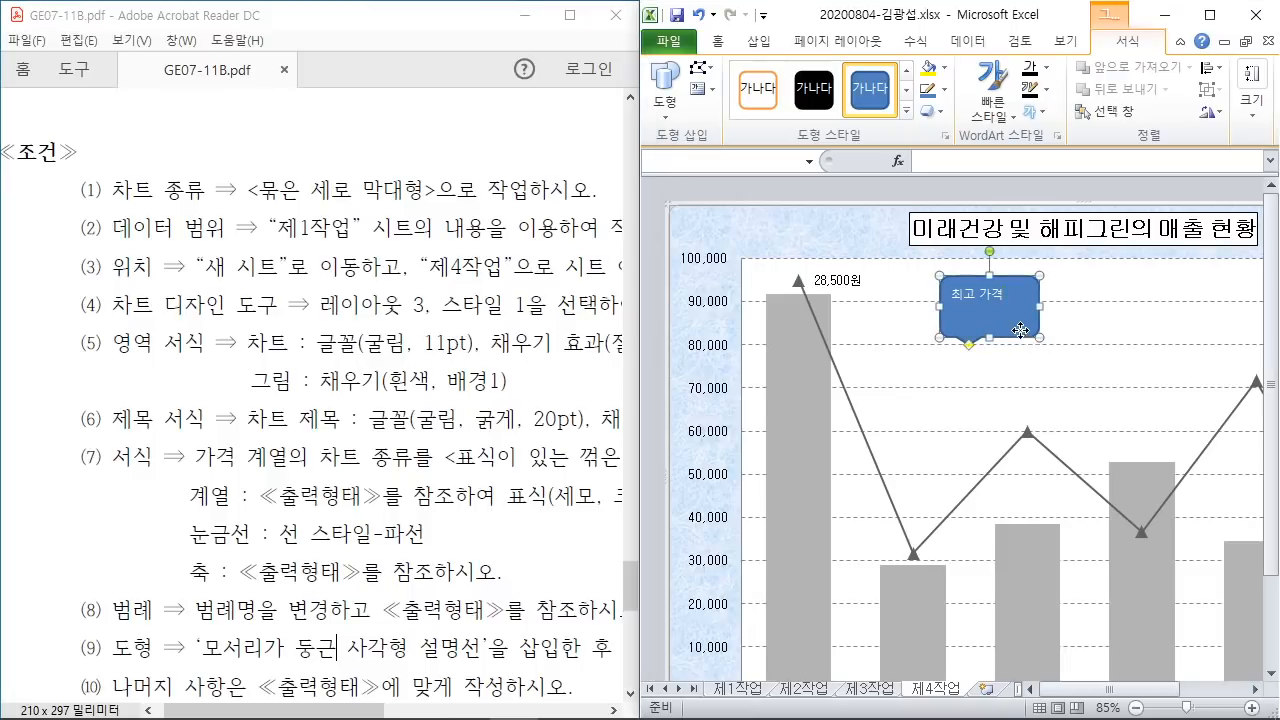
{"action": "left_click", "coordinate": [717, 41]}
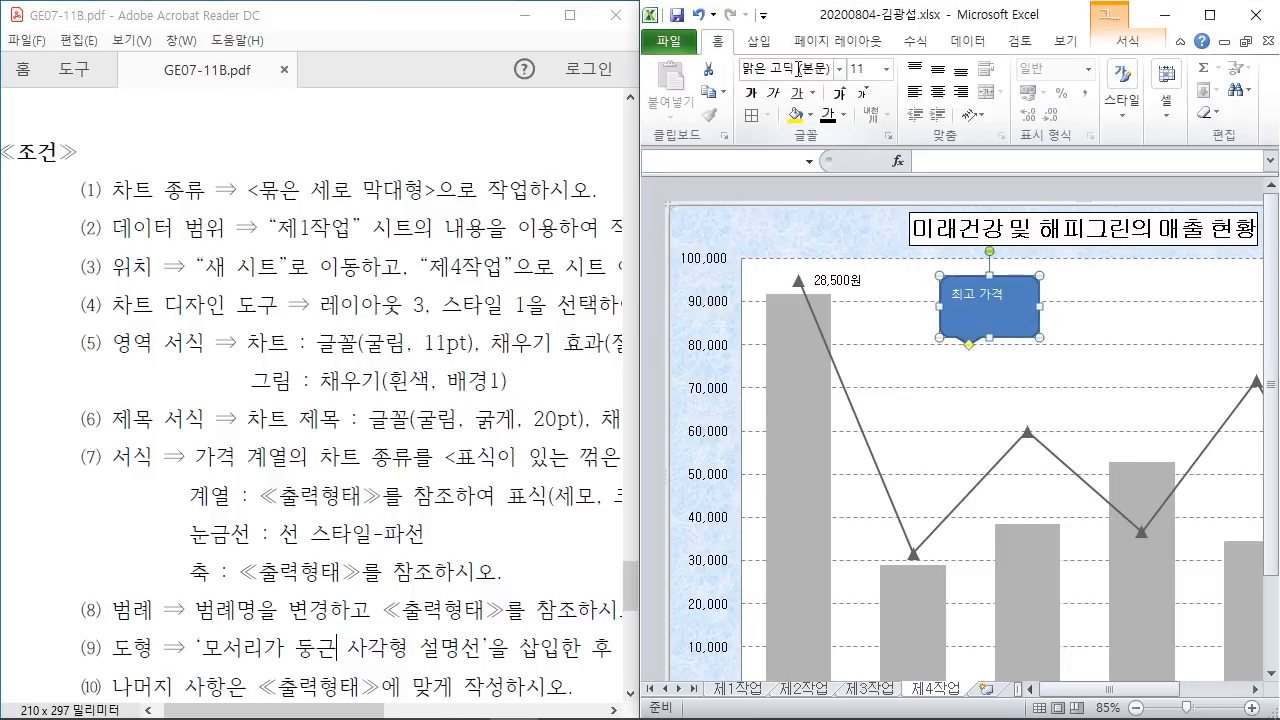
Step: Set the callout's font to 굴림 and compare it against the target chart in the PDF
{"action": "left_click", "coordinate": [797, 68]}
{"action": "type", "text": "굴림"}
{"action": "key", "text": "Return"}
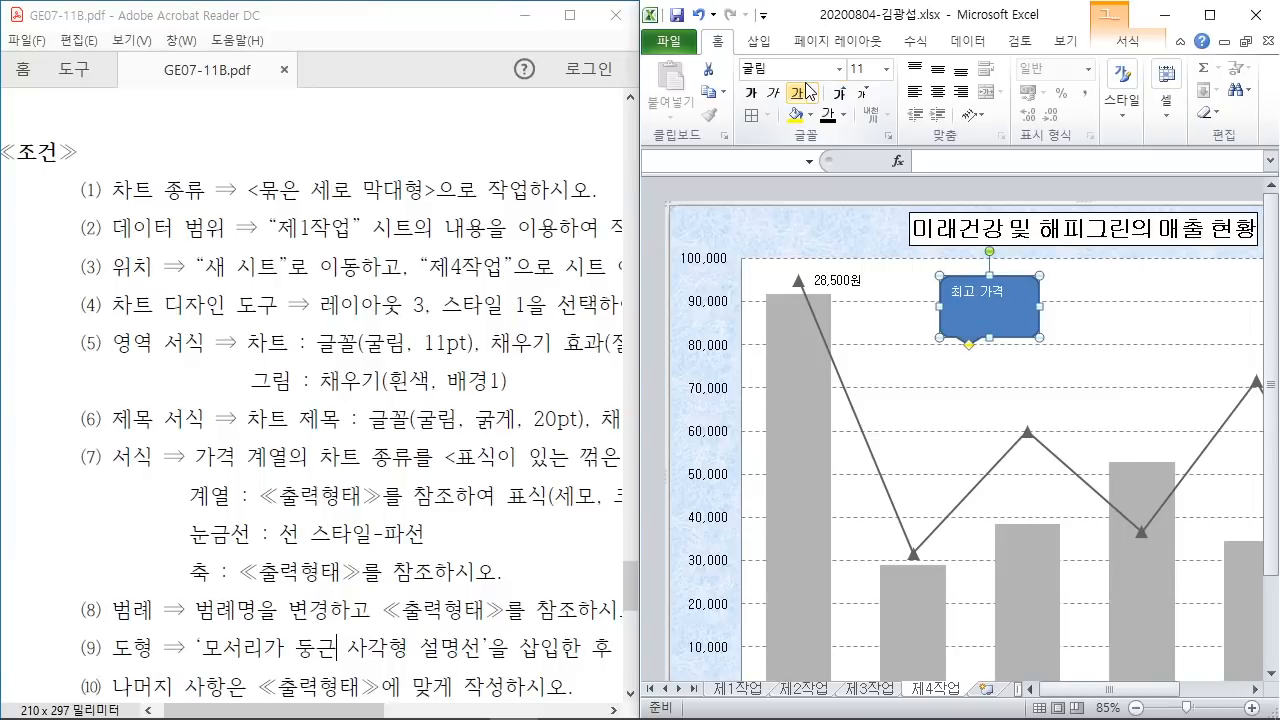
{"action": "left_click", "coordinate": [314, 437]}
{"action": "scroll", "coordinate": [314, 437], "scroll_direction": "down", "scroll_amount": 10}
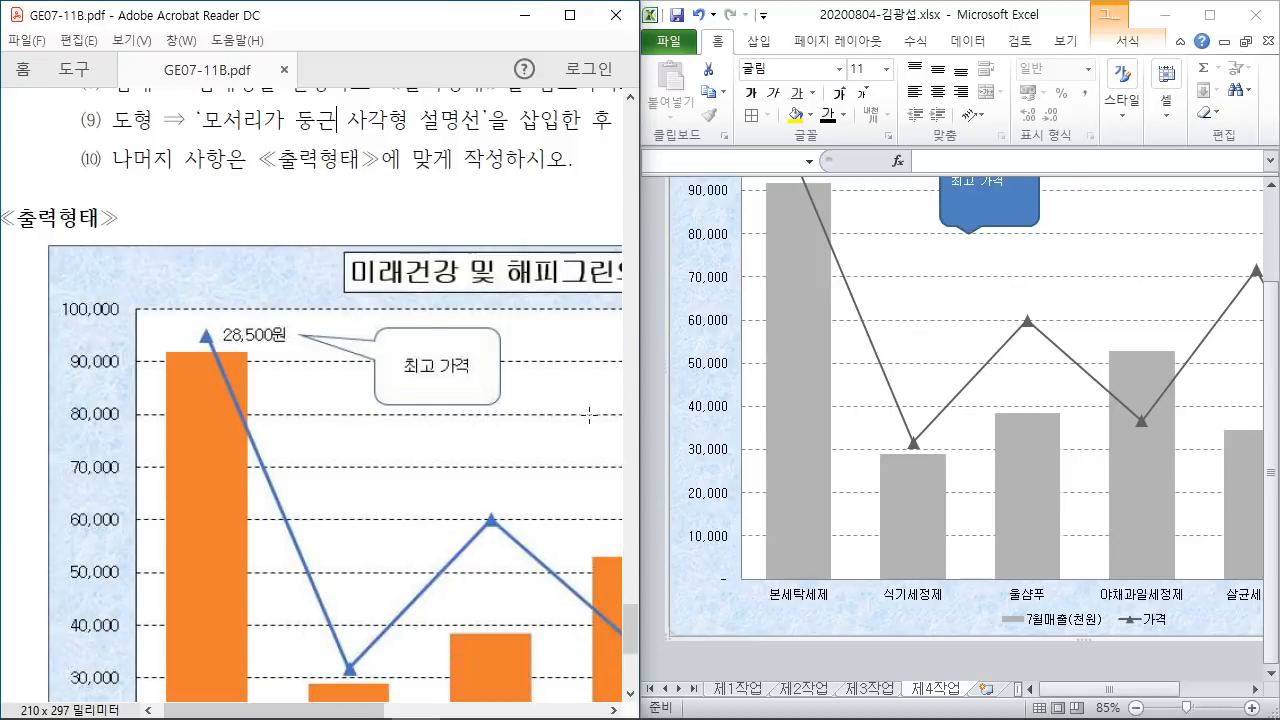
{"action": "left_click", "coordinate": [1276, 270]}
{"action": "scroll", "coordinate": [1257, 277], "scroll_direction": "up", "scroll_amount": 2}
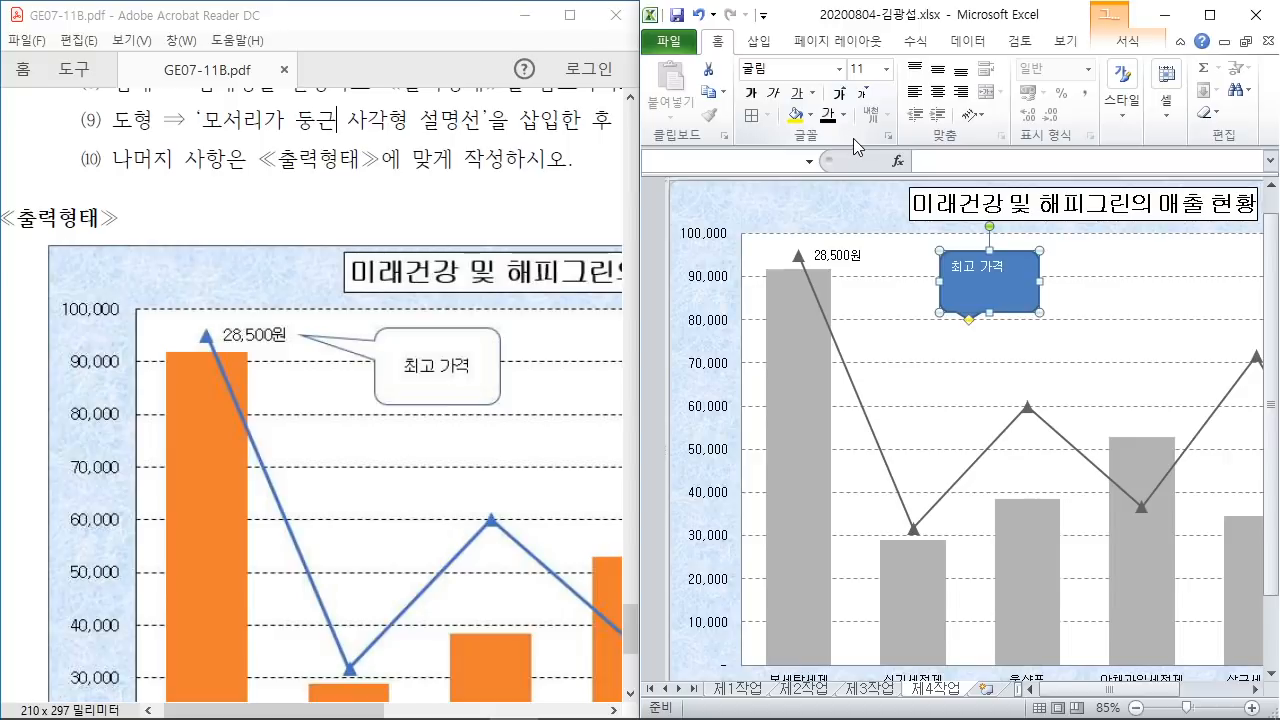
Step: Make the callout text black and give the callout a white fill
{"action": "left_click", "coordinate": [843, 114]}
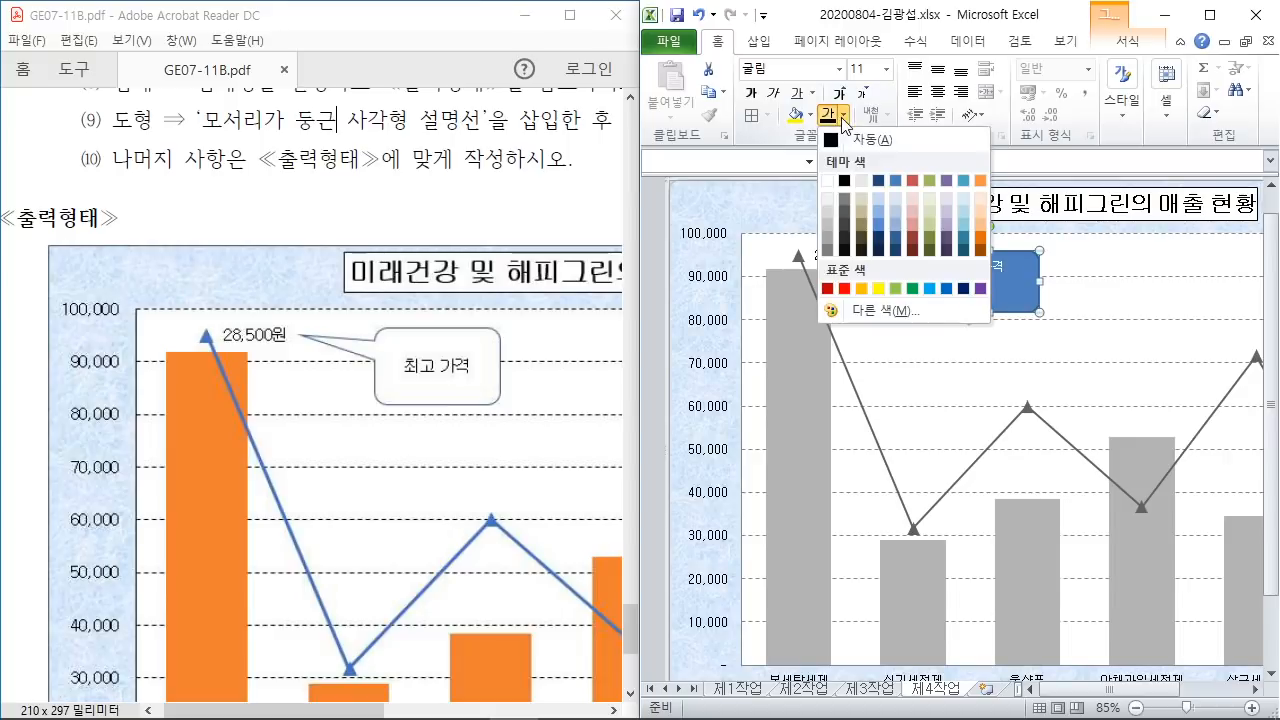
{"action": "left_click", "coordinate": [845, 182]}
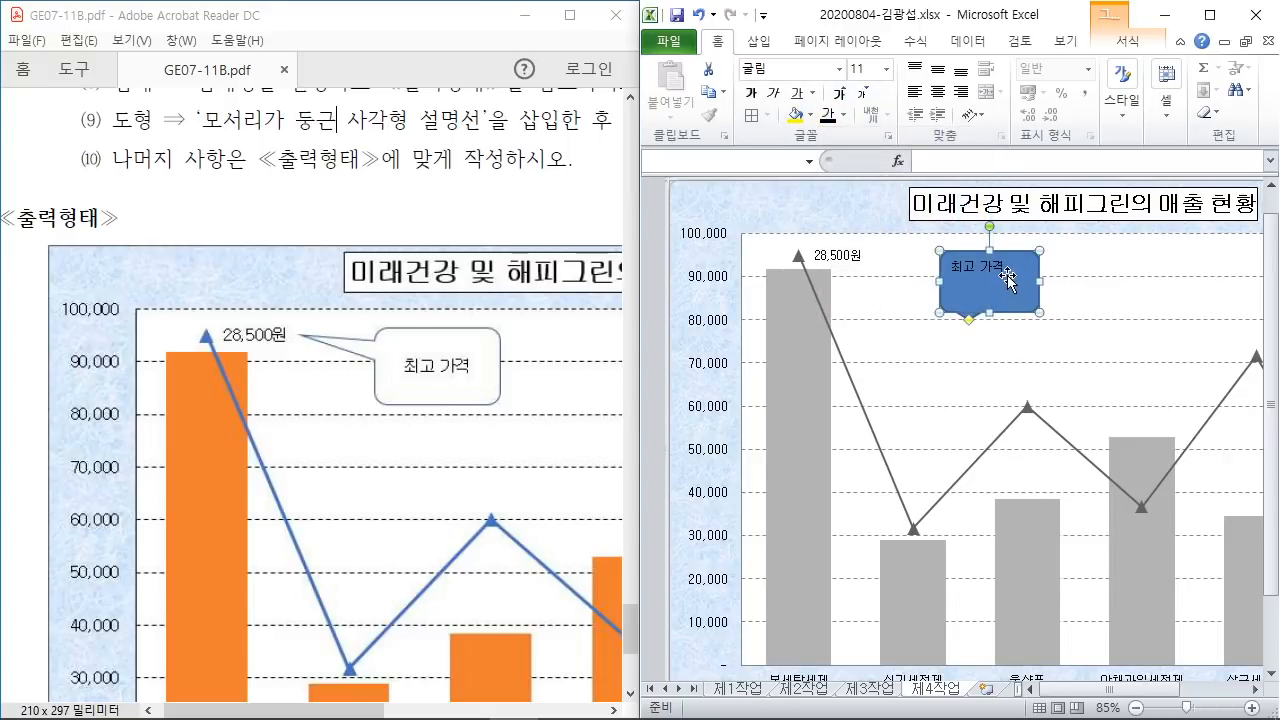
{"action": "left_click", "coordinate": [809, 116]}
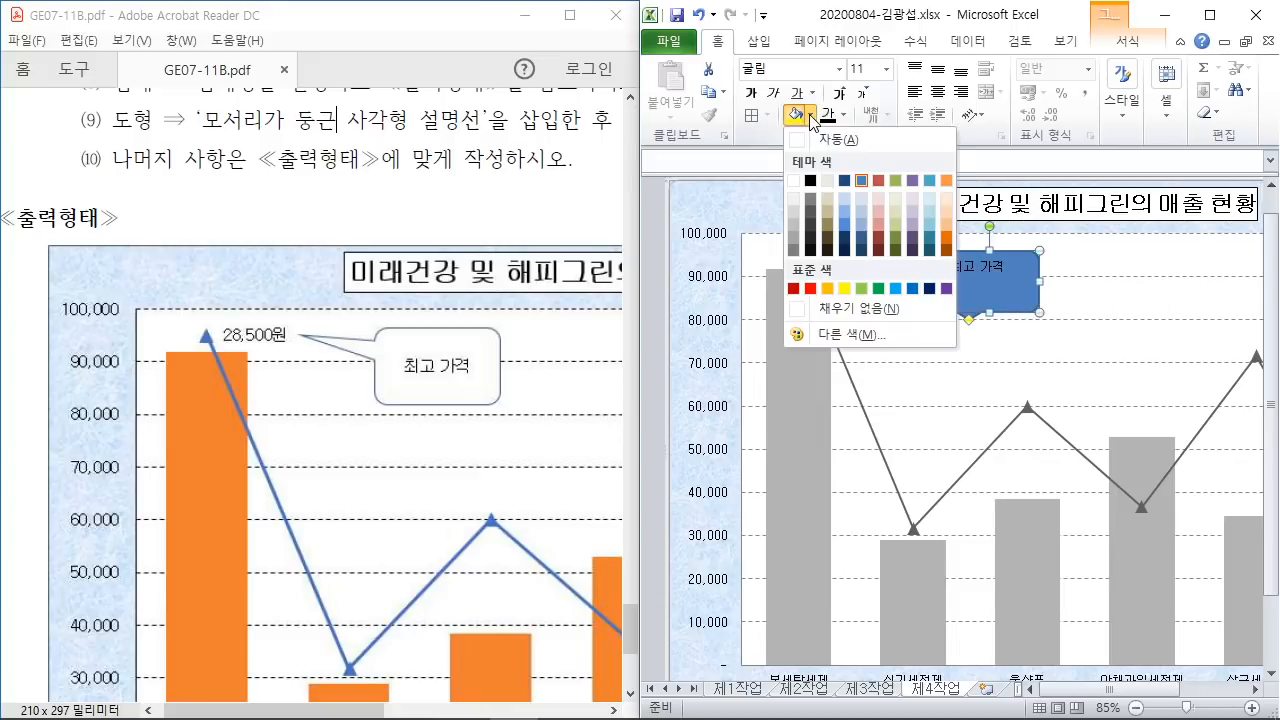
{"action": "left_click", "coordinate": [806, 194]}
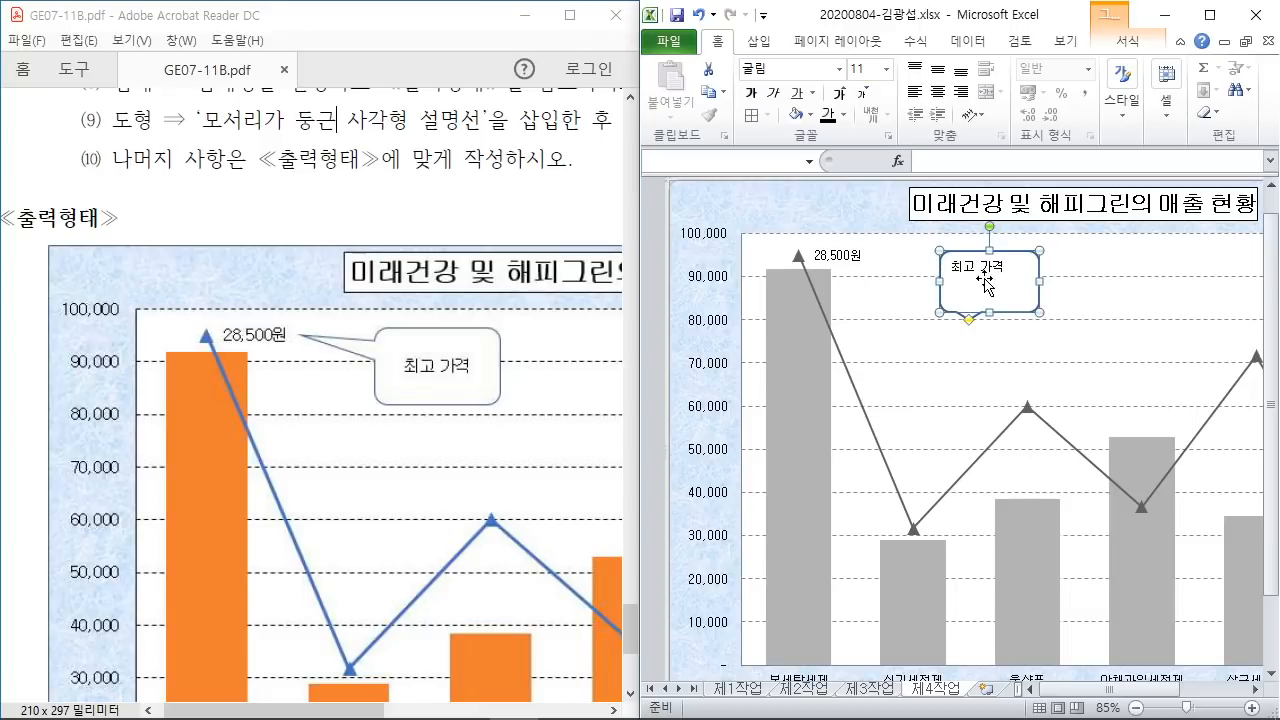
Step: Centre the callout text vertically and horizontally, and point its tail at the 28,500원 label
{"action": "left_click", "coordinate": [937, 69]}
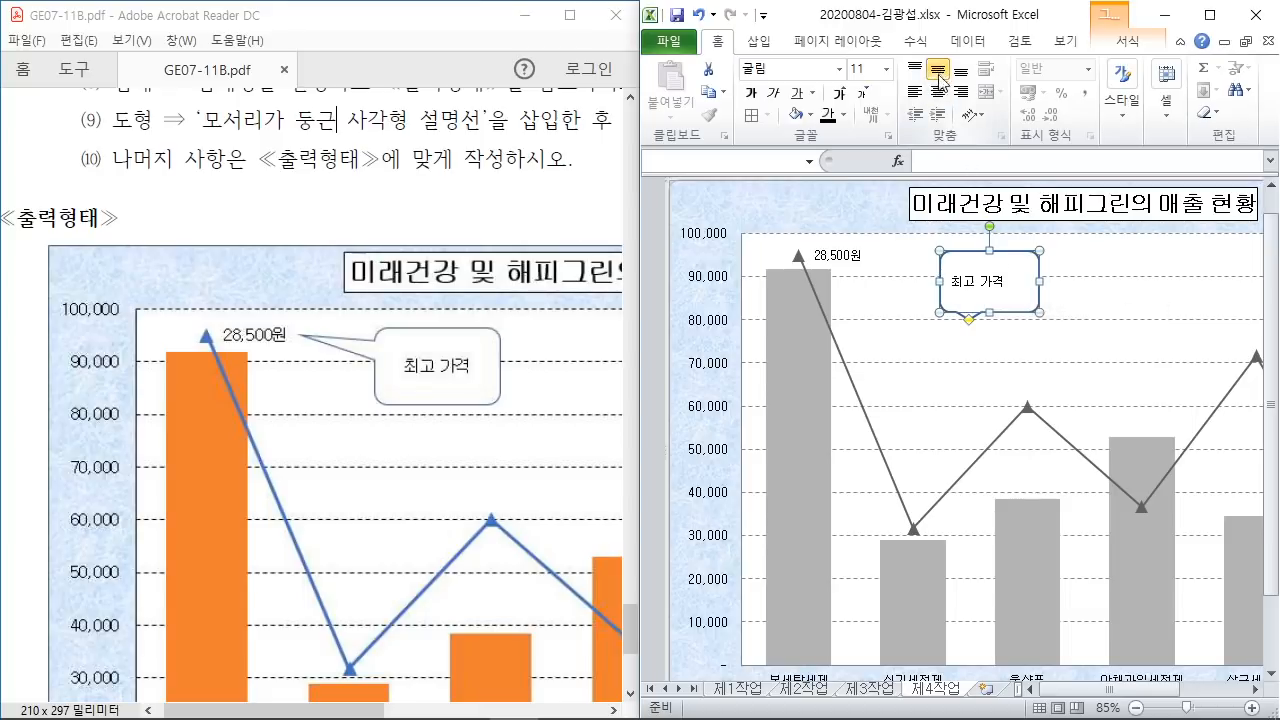
{"action": "left_click", "coordinate": [939, 92]}
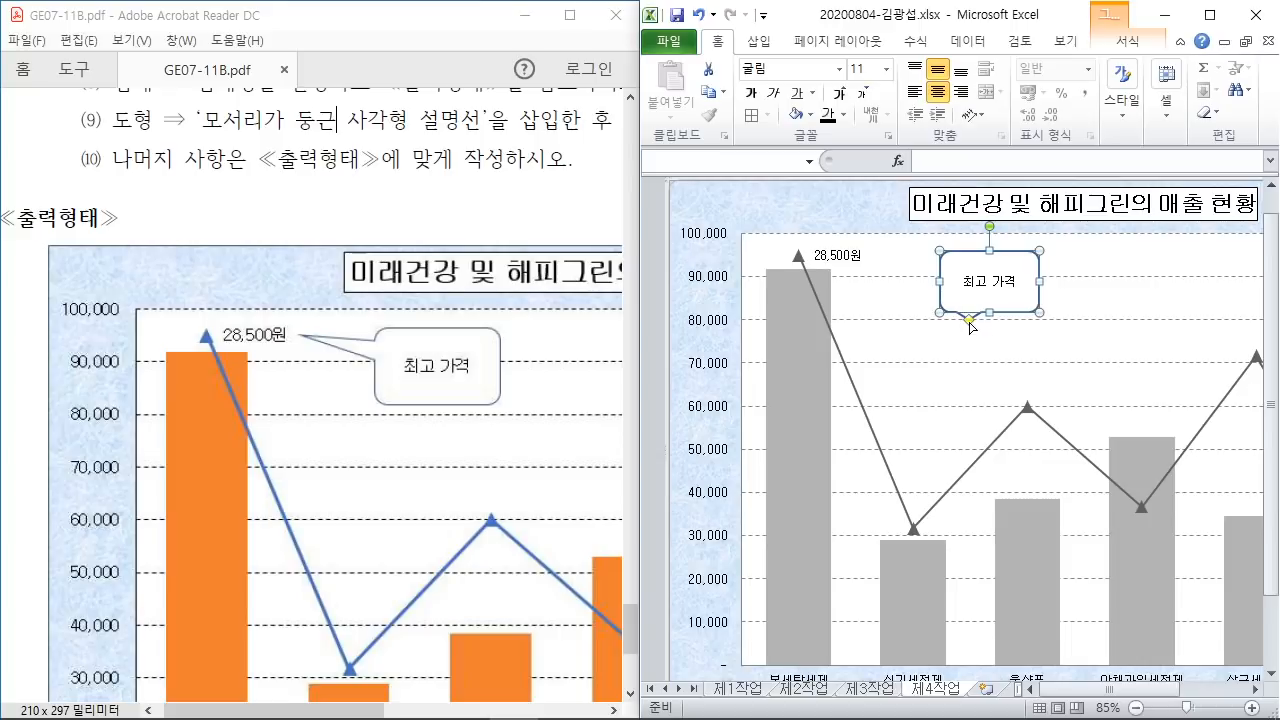
{"action": "left_click_drag", "start_coordinate": [970, 327], "coordinate": [870, 256]}
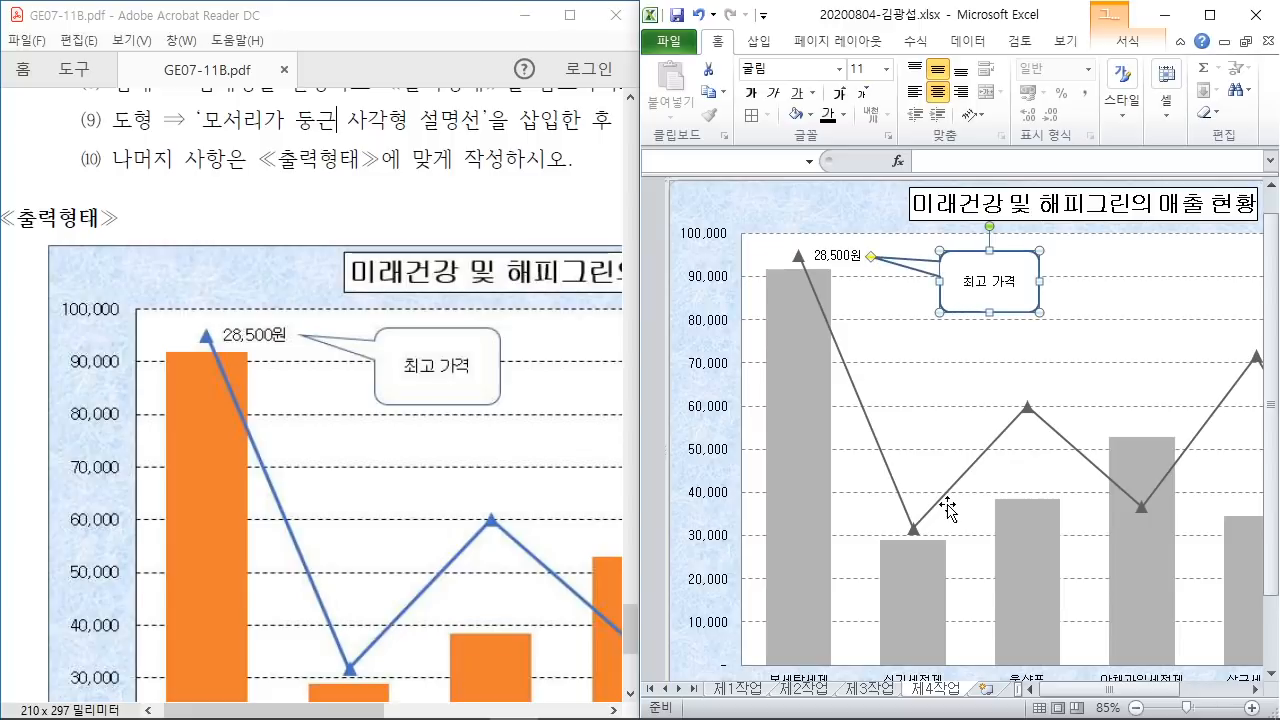
{"action": "left_click", "coordinate": [1211, 18]}
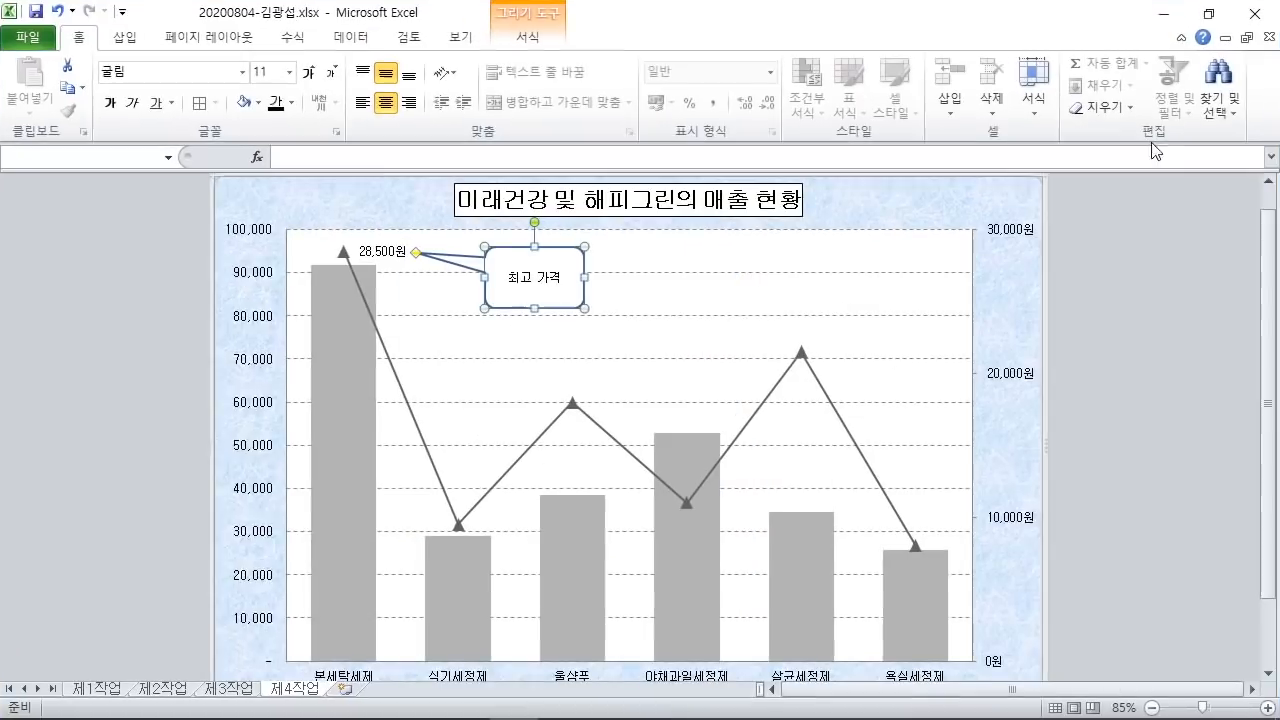
{"action": "left_click", "coordinate": [1161, 452]}
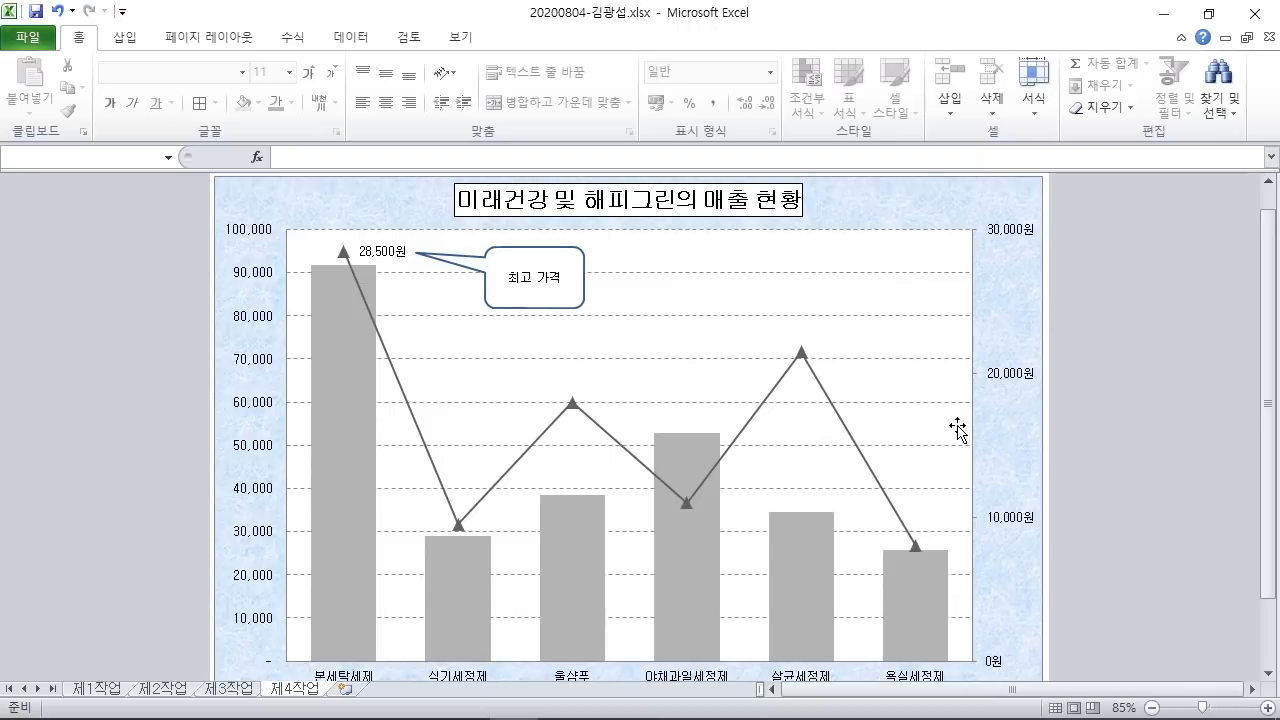
{"action": "left_click_drag", "start_coordinate": [808, 60], "coordinate": [903, 100]}
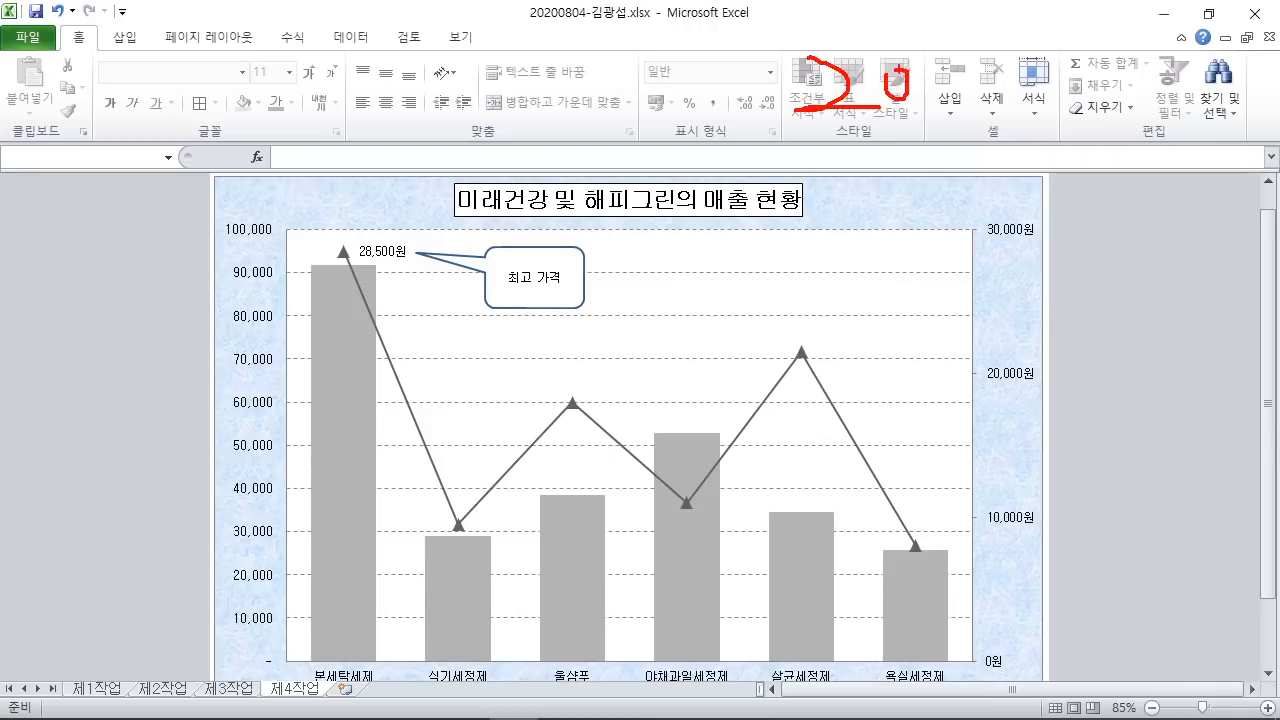
{"action": "left_click_drag", "start_coordinate": [964, 60], "coordinate": [966, 100]}
{"action": "left_click_drag", "start_coordinate": [810, 129], "coordinate": [1062, 128]}
{"action": "mouse_move", "coordinate": [1026, 46]}
{"action": "left_mouse_down"}
{"action": "mouse_move", "coordinate": [1002, 126]}
{"action": "mouse_move", "coordinate": [1076, 92]}
{"action": "mouse_move", "coordinate": [1092, 102]}
{"action": "mouse_move", "coordinate": [1107, 71]}
{"action": "mouse_move", "coordinate": [1136, 90]}
{"action": "mouse_move", "coordinate": [1153, 82]}
{"action": "left_mouse_up"}
{"action": "left_click_drag", "start_coordinate": [1162, 33], "coordinate": [1162, 130]}
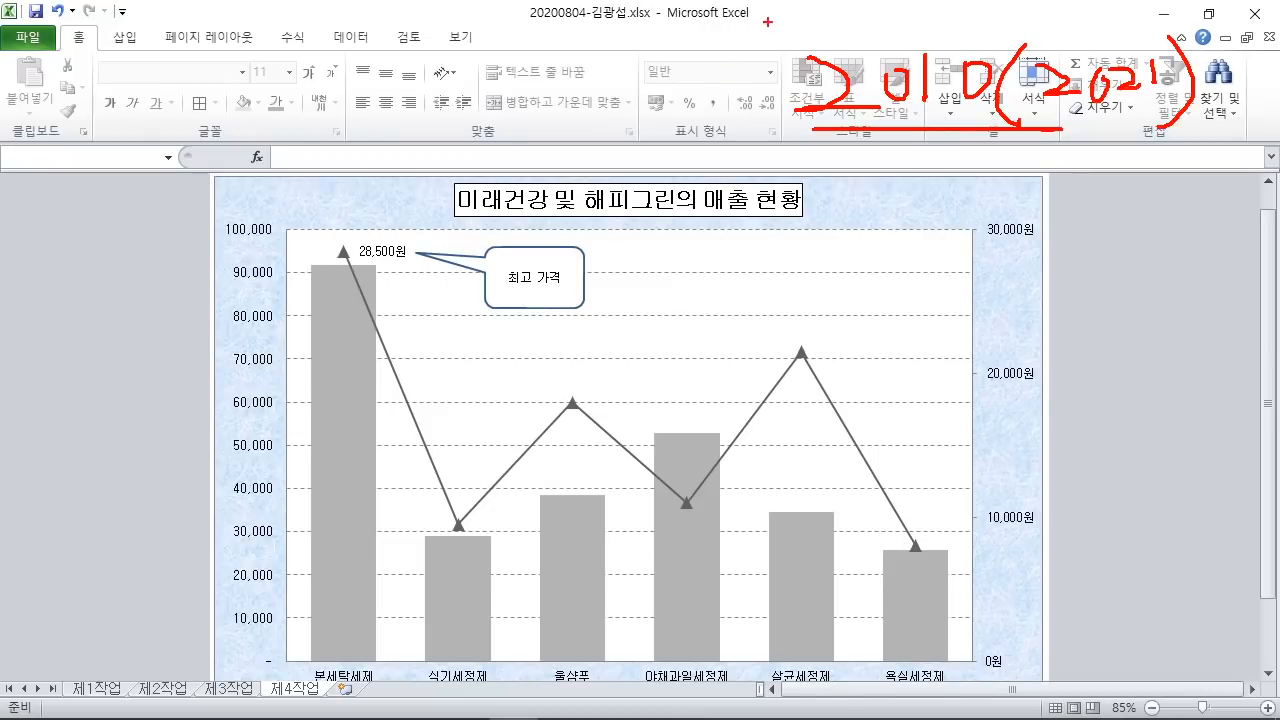
{"action": "left_click_drag", "start_coordinate": [768, 22], "coordinate": [1234, 142]}
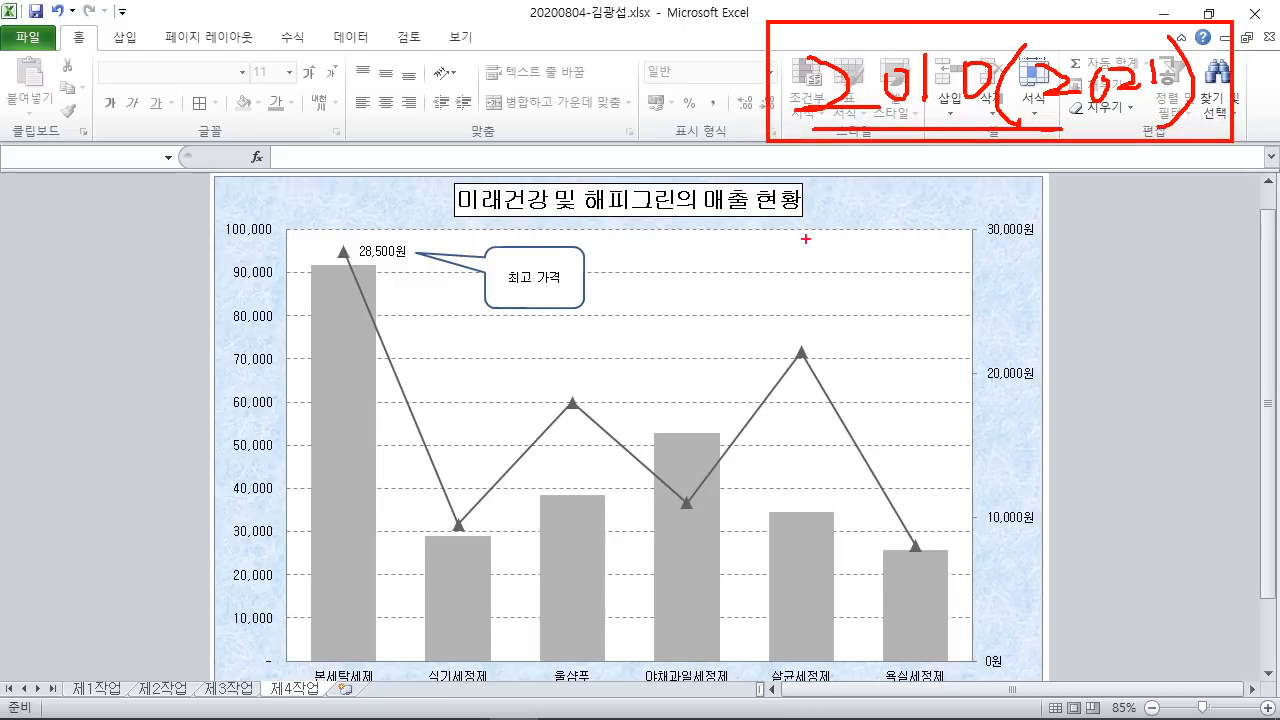
{"action": "mouse_move", "coordinate": [637, 186]}
{"action": "left_mouse_down"}
{"action": "mouse_move", "coordinate": [596, 243]}
{"action": "mouse_move", "coordinate": [606, 266]}
{"action": "left_mouse_up"}
{"action": "mouse_move", "coordinate": [639, 234]}
{"action": "left_mouse_down"}
{"action": "mouse_move", "coordinate": [692, 214]}
{"action": "mouse_move", "coordinate": [677, 252]}
{"action": "left_mouse_up"}
{"action": "left_click_drag", "start_coordinate": [654, 202], "coordinate": [667, 284]}
{"action": "left_click_drag", "start_coordinate": [533, 292], "coordinate": [716, 292]}
{"action": "left_click_drag", "start_coordinate": [650, 230], "coordinate": [664, 258]}
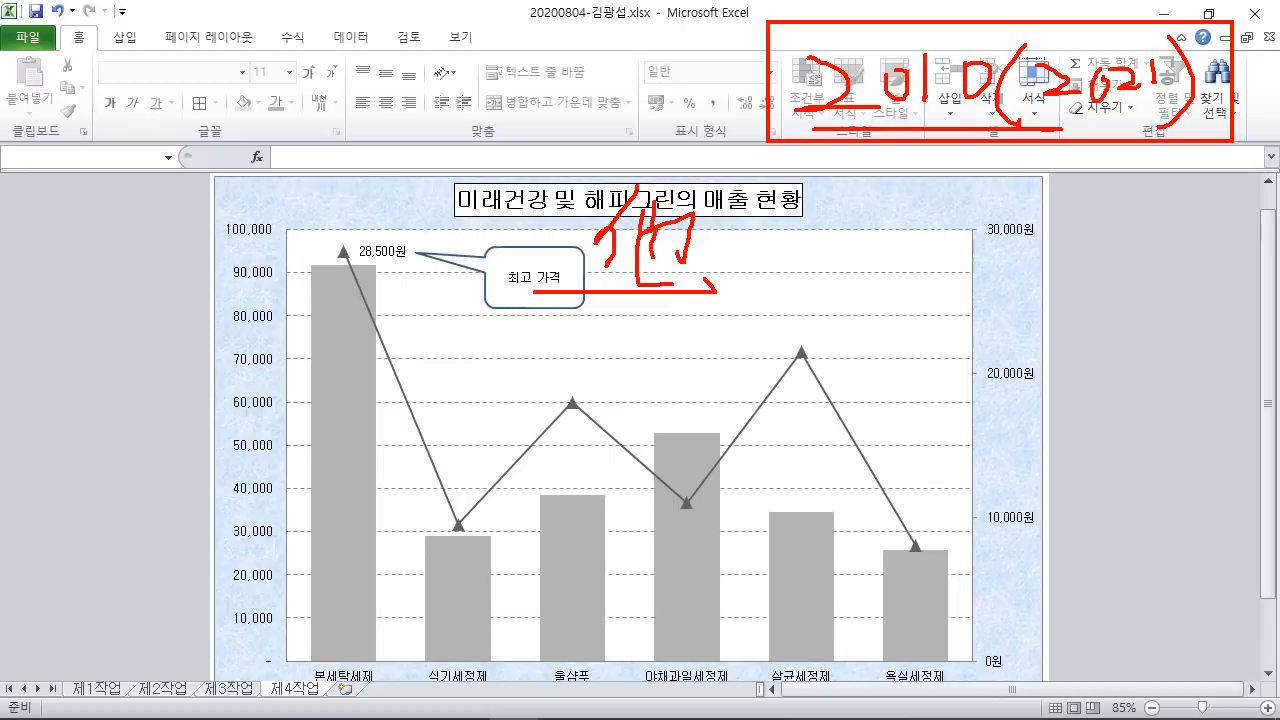
{"action": "left_click_drag", "start_coordinate": [1034, 118], "coordinate": [1204, 132]}
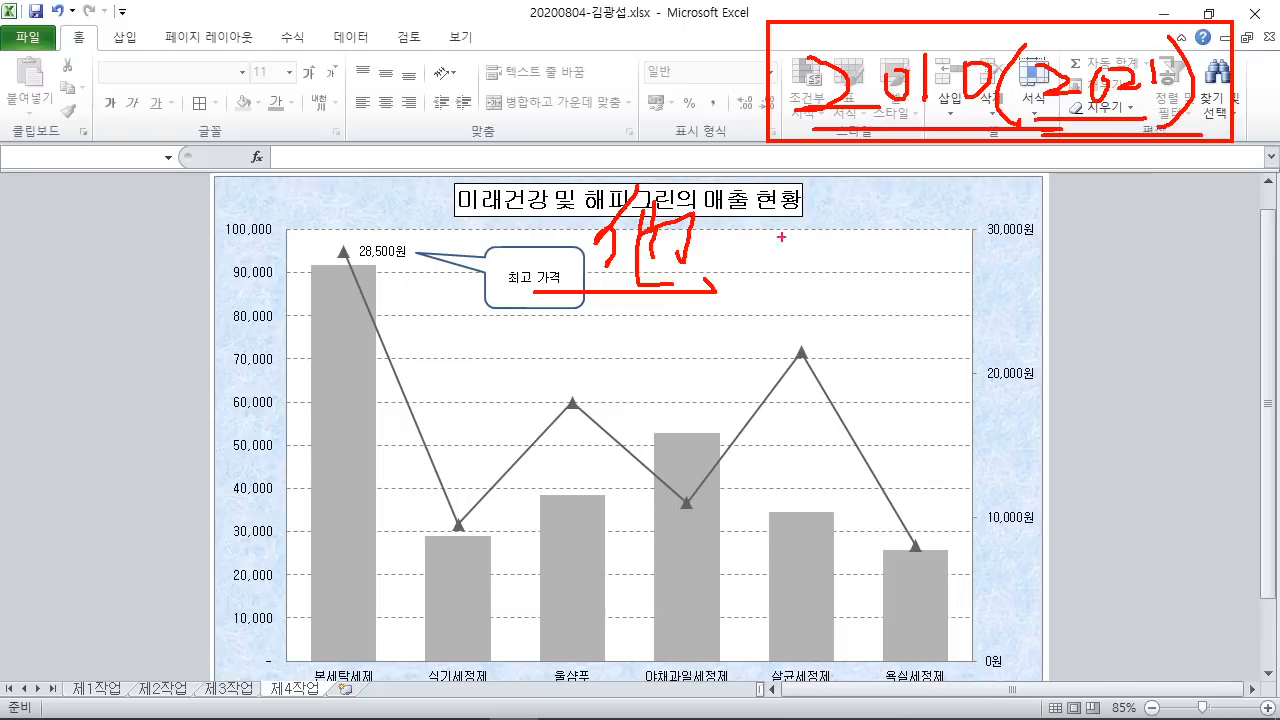
{"action": "mouse_move", "coordinate": [781, 237]}
{"action": "left_mouse_down"}
{"action": "mouse_move", "coordinate": [830, 268]}
{"action": "mouse_move", "coordinate": [848, 248]}
{"action": "left_mouse_up"}
{"action": "left_click_drag", "start_coordinate": [910, 224], "coordinate": [910, 268]}
{"action": "mouse_move", "coordinate": [960, 204]}
{"action": "left_mouse_down"}
{"action": "mouse_move", "coordinate": [944, 244]}
{"action": "mouse_move", "coordinate": [918, 262]}
{"action": "left_mouse_up"}
{"action": "left_click_drag", "start_coordinate": [790, 296], "coordinate": [1047, 286]}
{"action": "mouse_move", "coordinate": [1031, 218]}
{"action": "left_mouse_down"}
{"action": "mouse_move", "coordinate": [1048, 308]}
{"action": "mouse_move", "coordinate": [1059, 298]}
{"action": "left_mouse_up"}
{"action": "mouse_move", "coordinate": [1063, 228]}
{"action": "left_mouse_down"}
{"action": "mouse_move", "coordinate": [1073, 270]}
{"action": "mouse_move", "coordinate": [1091, 247]}
{"action": "left_mouse_up"}
{"action": "mouse_move", "coordinate": [1096, 240]}
{"action": "left_mouse_down"}
{"action": "mouse_move", "coordinate": [1120, 243]}
{"action": "mouse_move", "coordinate": [1125, 262]}
{"action": "left_mouse_up"}
{"action": "left_click_drag", "start_coordinate": [1079, 269], "coordinate": [1150, 252]}
{"action": "left_click_drag", "start_coordinate": [1153, 218], "coordinate": [1163, 227]}
{"action": "mouse_move", "coordinate": [1158, 236]}
{"action": "left_mouse_down"}
{"action": "mouse_move", "coordinate": [1174, 254]}
{"action": "mouse_move", "coordinate": [1192, 250]}
{"action": "left_mouse_up"}
{"action": "mouse_move", "coordinate": [1168, 262]}
{"action": "left_mouse_down"}
{"action": "mouse_move", "coordinate": [1212, 262]}
{"action": "mouse_move", "coordinate": [1192, 291]}
{"action": "left_mouse_up"}
{"action": "left_click_drag", "start_coordinate": [1222, 226], "coordinate": [1237, 287]}
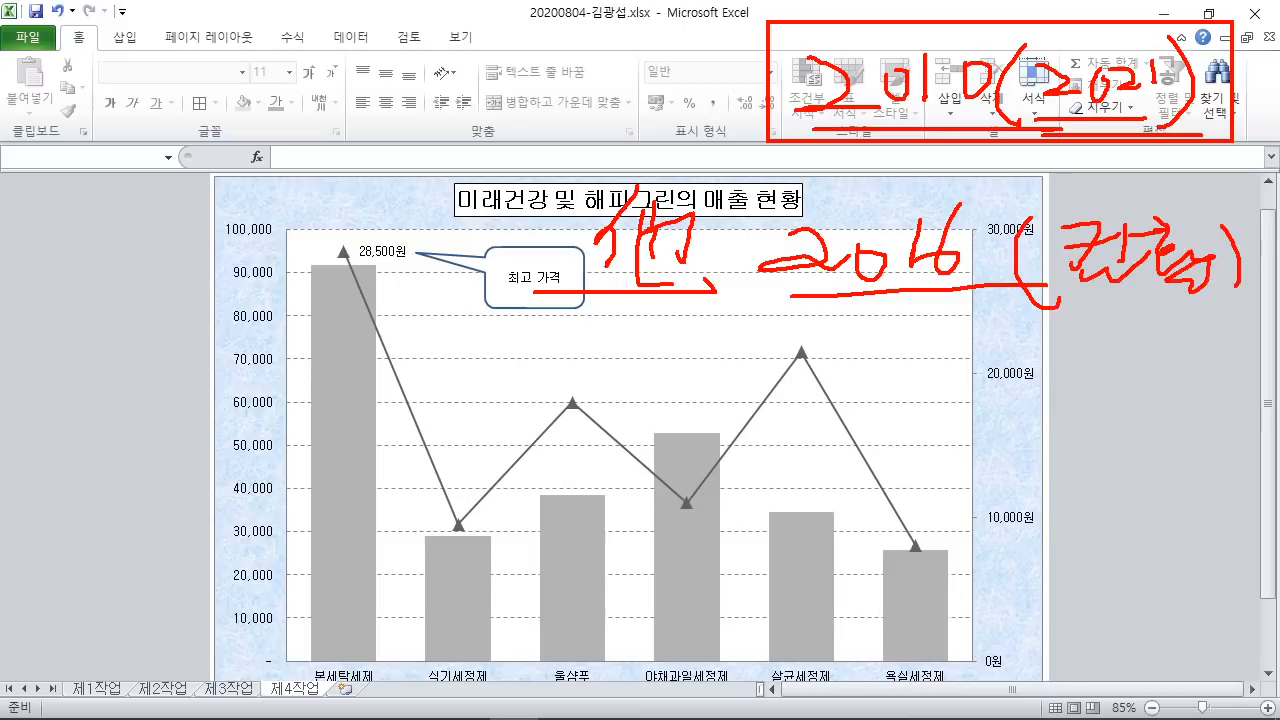
{"action": "left_click_drag", "start_coordinate": [1062, 314], "coordinate": [1204, 311]}
{"action": "left_click_drag", "start_coordinate": [876, 374], "coordinate": [918, 400]}
{"action": "left_click_drag", "start_coordinate": [932, 372], "coordinate": [983, 398]}
{"action": "mouse_move", "coordinate": [992, 362]}
{"action": "left_mouse_down"}
{"action": "mouse_move", "coordinate": [1000, 398]}
{"action": "mouse_move", "coordinate": [1072, 410]}
{"action": "left_mouse_up"}
{"action": "left_click_drag", "start_coordinate": [1092, 368], "coordinate": [1092, 422]}
{"action": "left_click_drag", "start_coordinate": [892, 424], "coordinate": [1136, 428]}
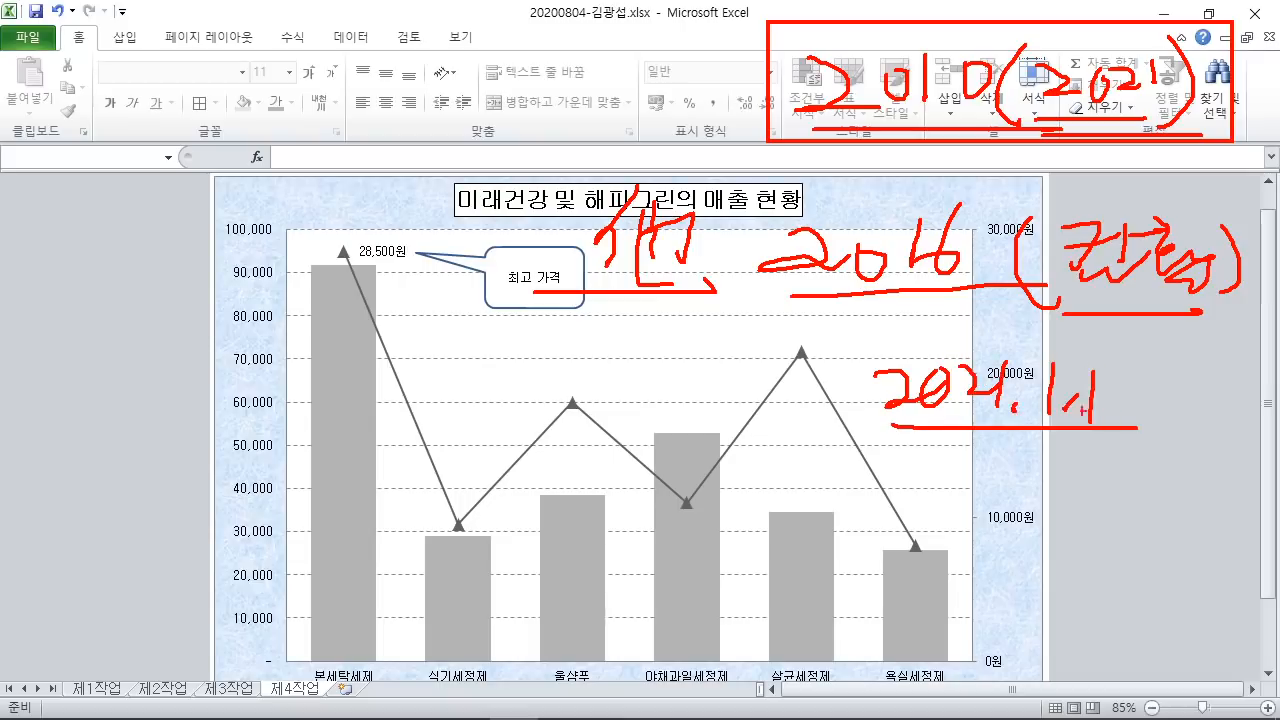
{"action": "left_click_drag", "start_coordinate": [934, 300], "coordinate": [920, 318]}
{"action": "left_click_drag", "start_coordinate": [918, 298], "coordinate": [972, 366]}
{"action": "mouse_move", "coordinate": [916, 300]}
{"action": "left_mouse_down"}
{"action": "mouse_move", "coordinate": [872, 158]}
{"action": "mouse_move", "coordinate": [936, 312]}
{"action": "left_mouse_up"}
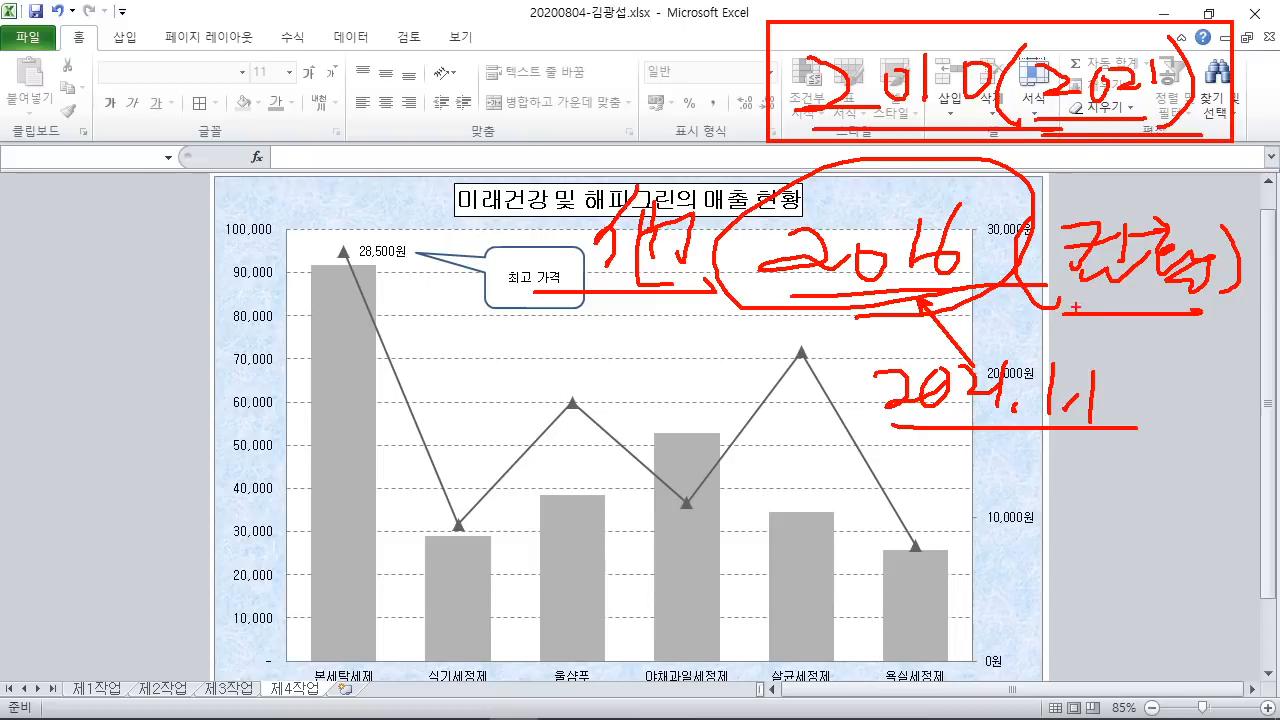
{"action": "left_click_drag", "start_coordinate": [1016, 313], "coordinate": [1156, 316]}
{"action": "left_click_drag", "start_coordinate": [876, 430], "coordinate": [1076, 429]}
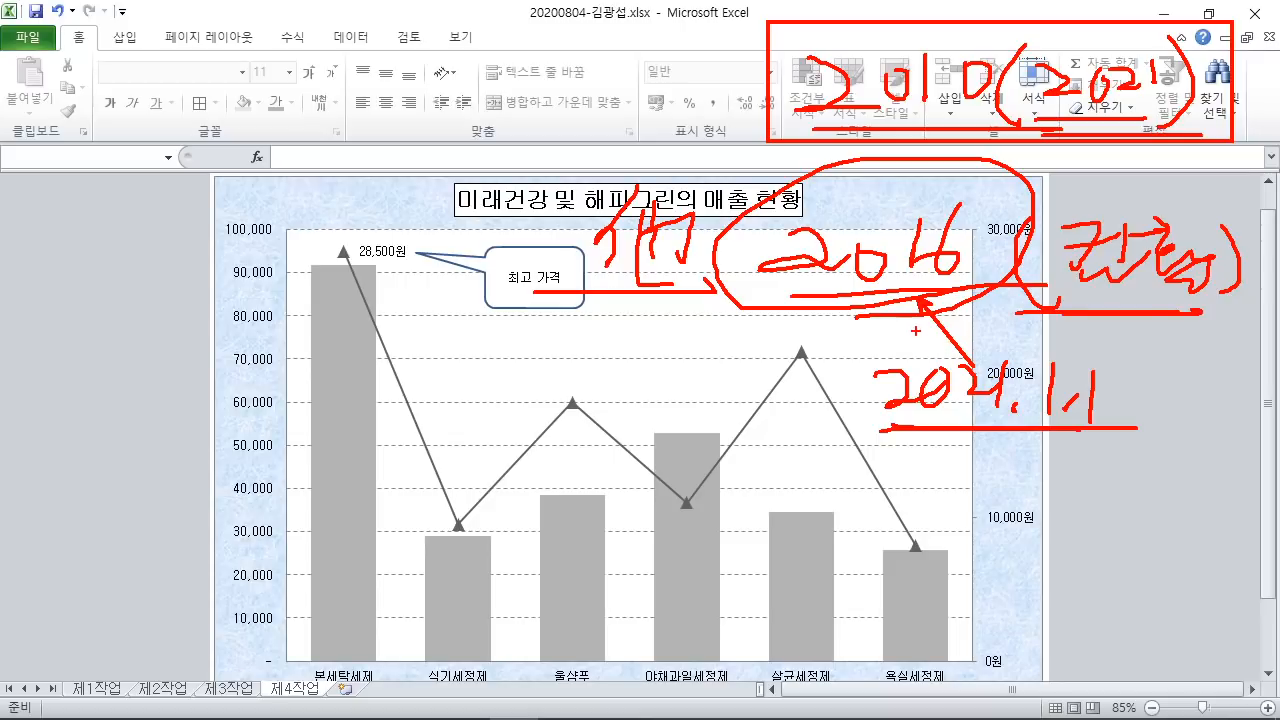
{"action": "key", "text": "Escape"}
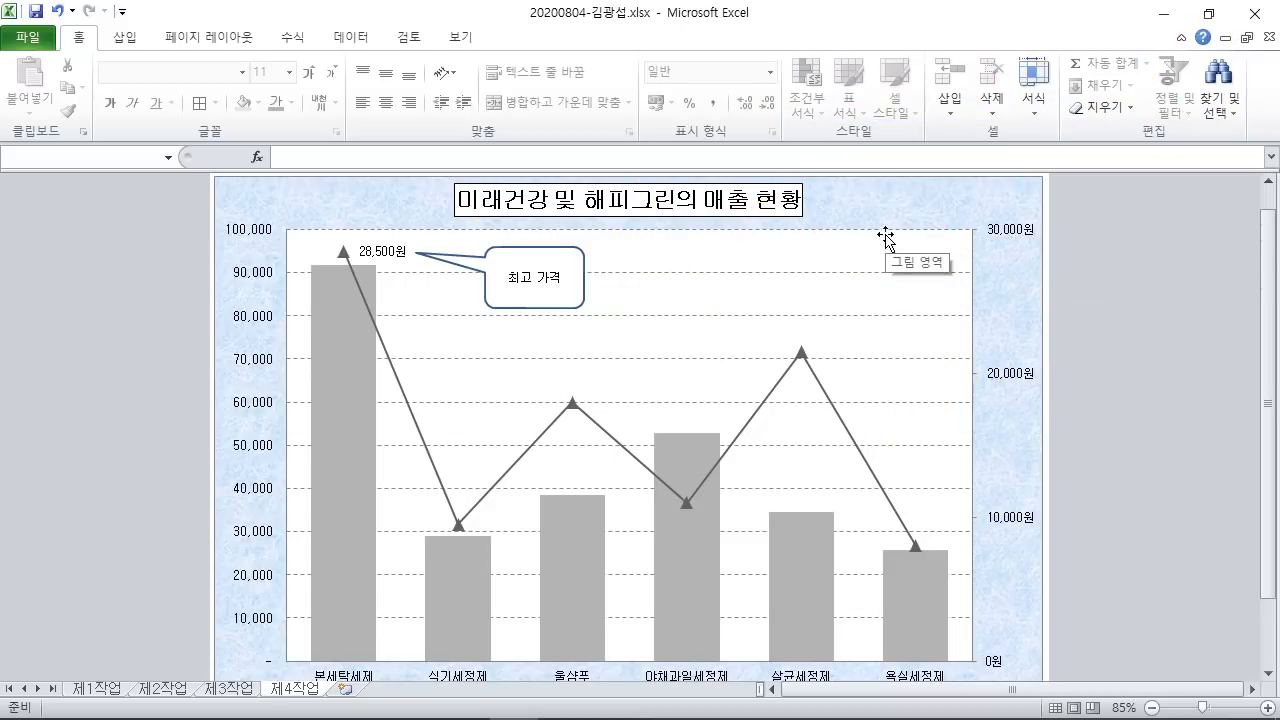